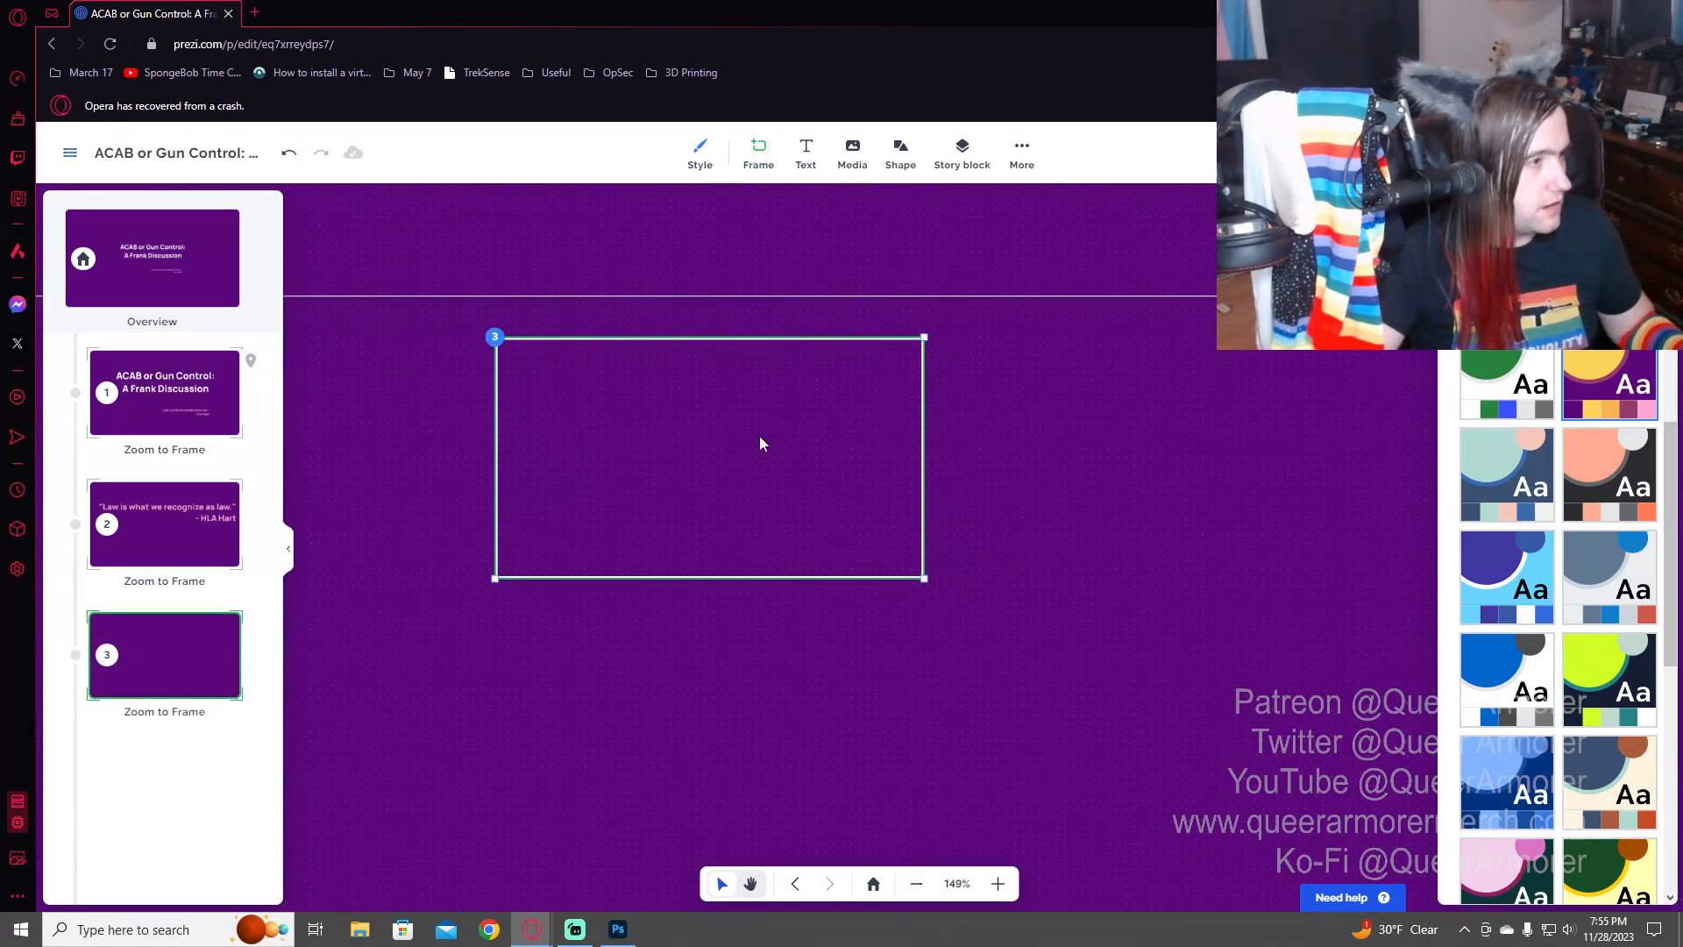
- Add a text box reading "Gun Control" in the upper part of the third frame
{"action": "left_click", "coordinate": [802, 158]}
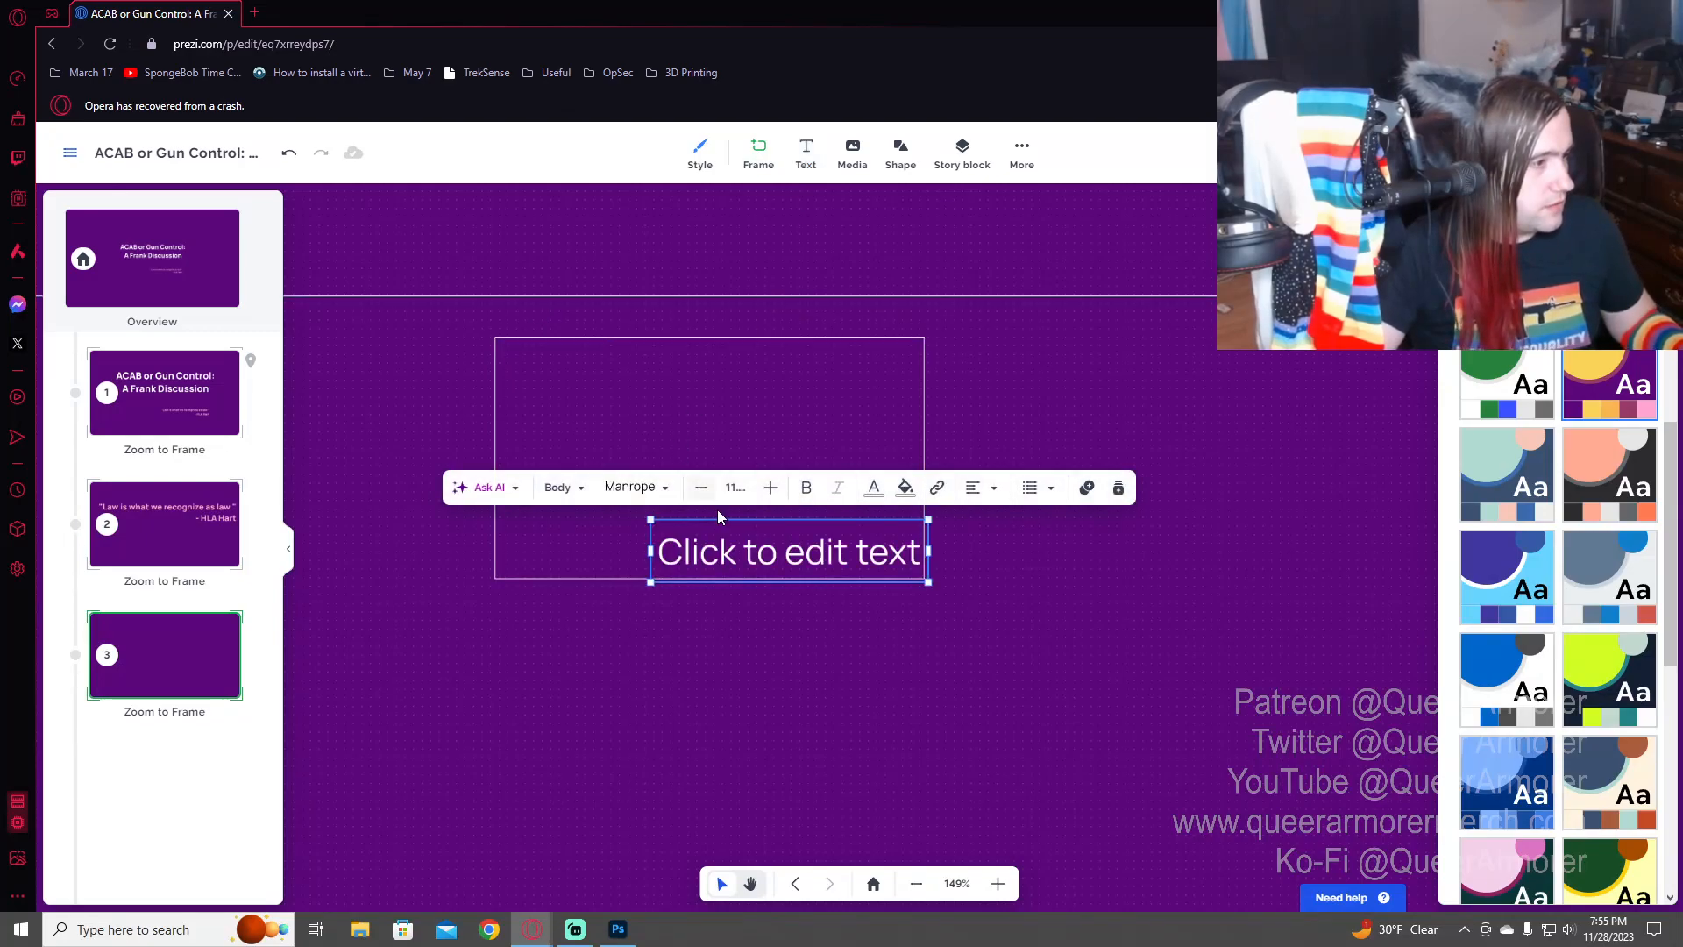
{"action": "left_click_drag", "start_coordinate": [736, 547], "coordinate": [628, 412]}
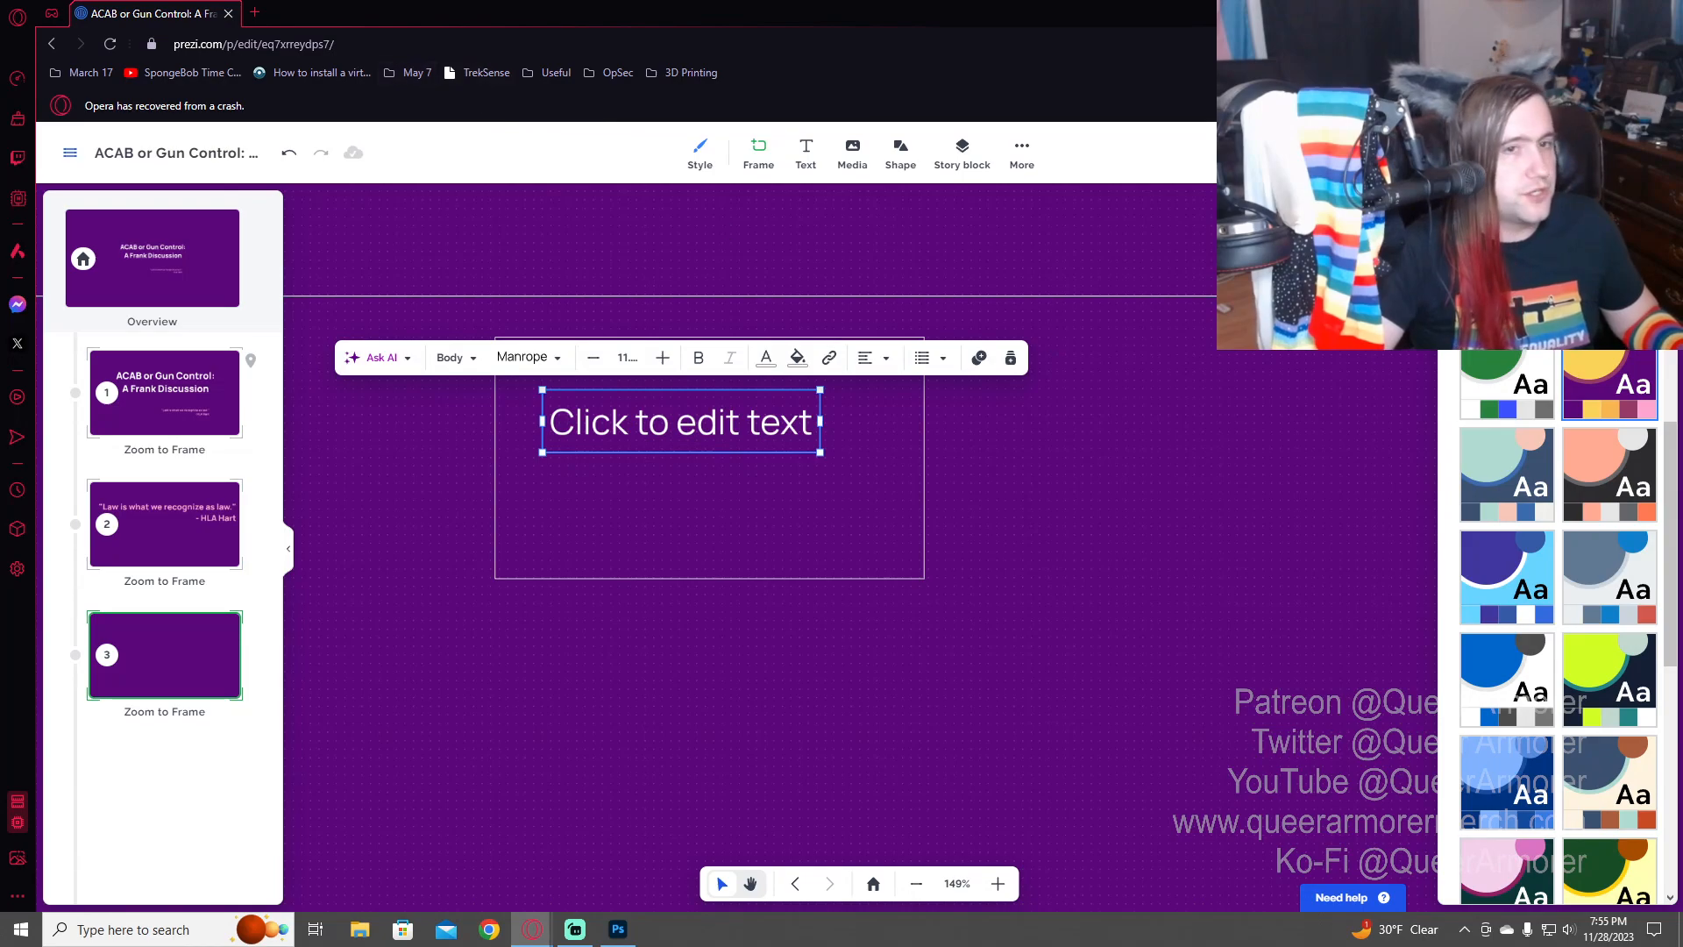
{"action": "left_click", "coordinate": [640, 441]}
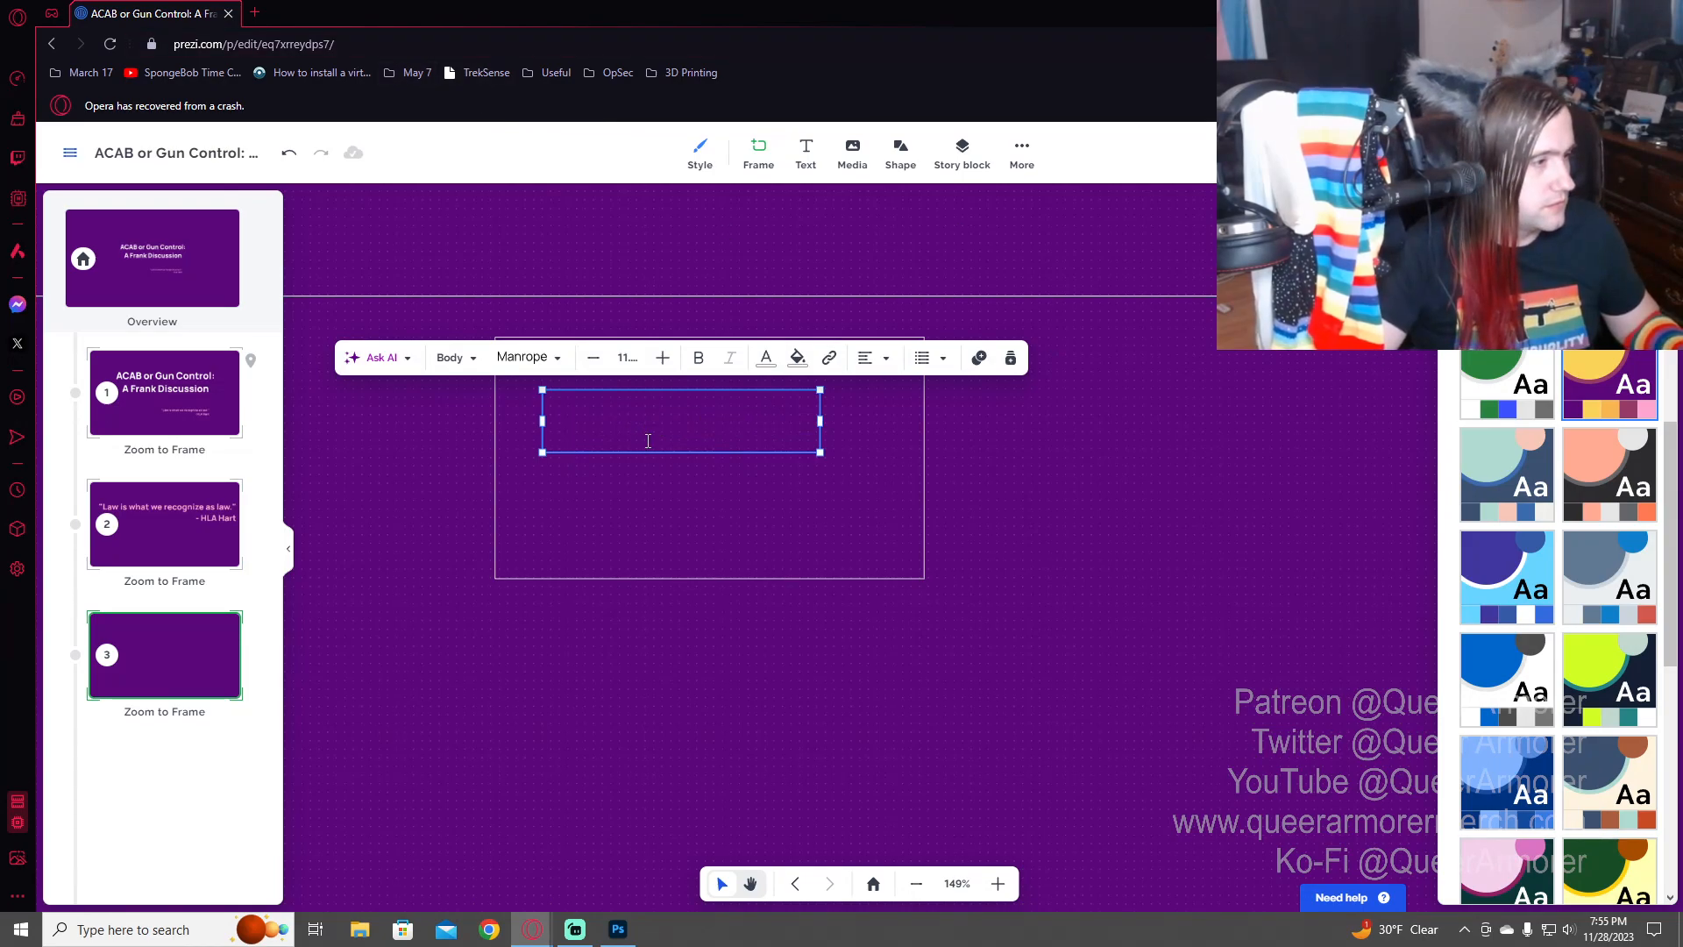
{"action": "type", "text": "Gun Control"}
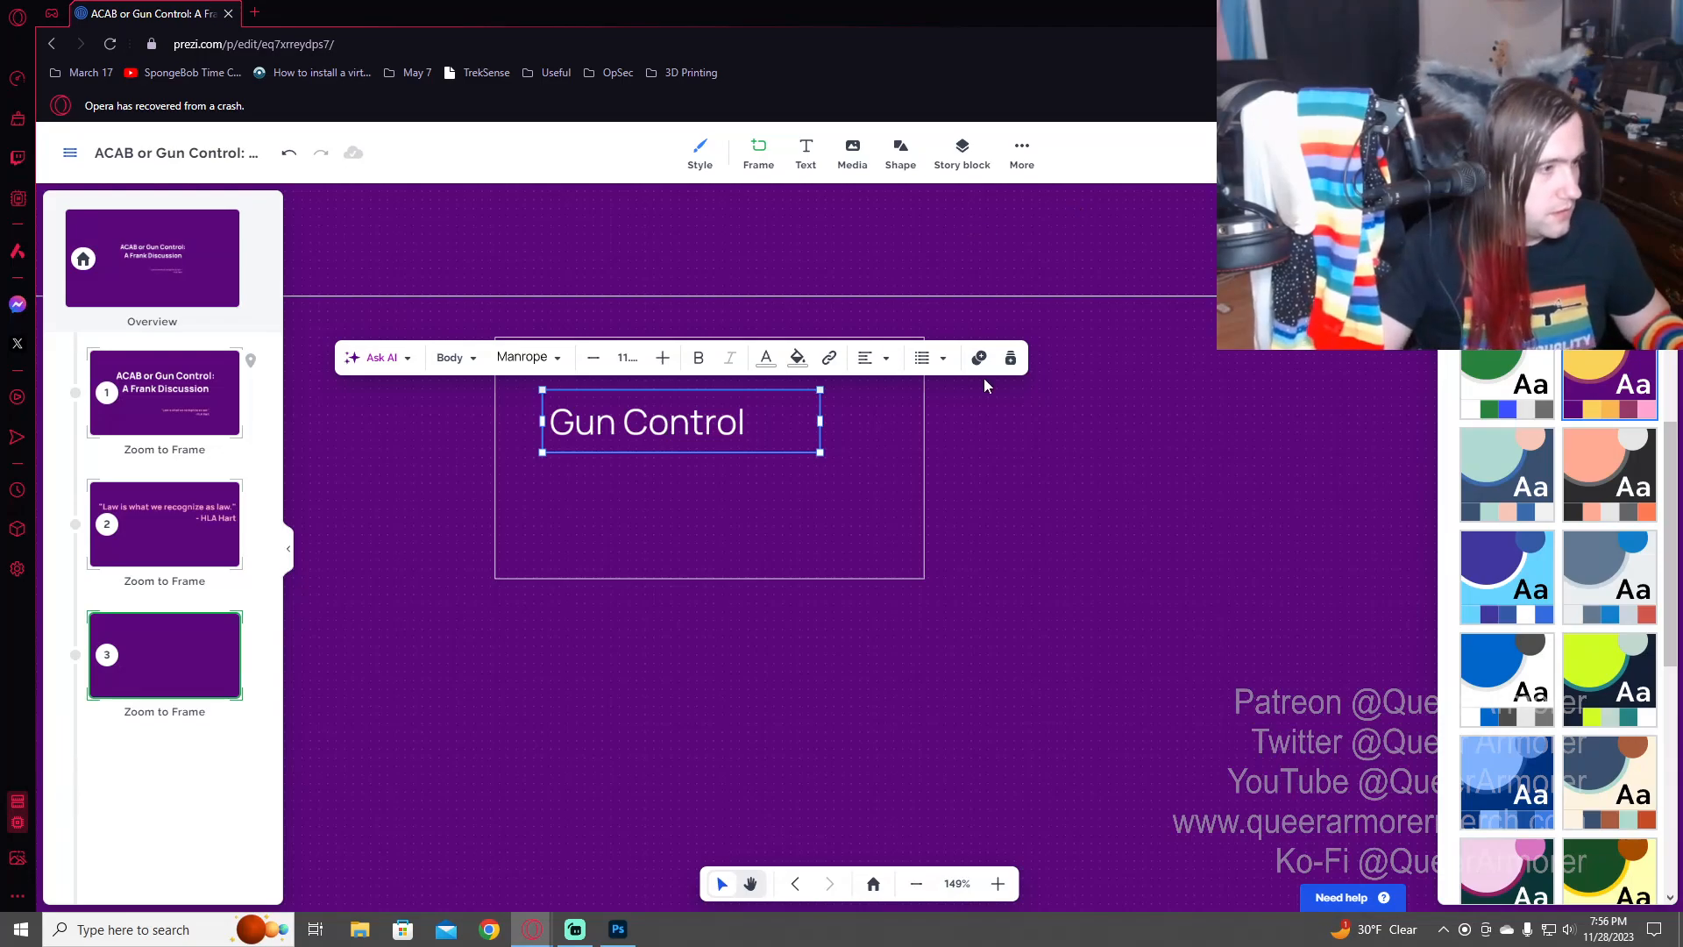
{"action": "left_click", "coordinate": [789, 488]}
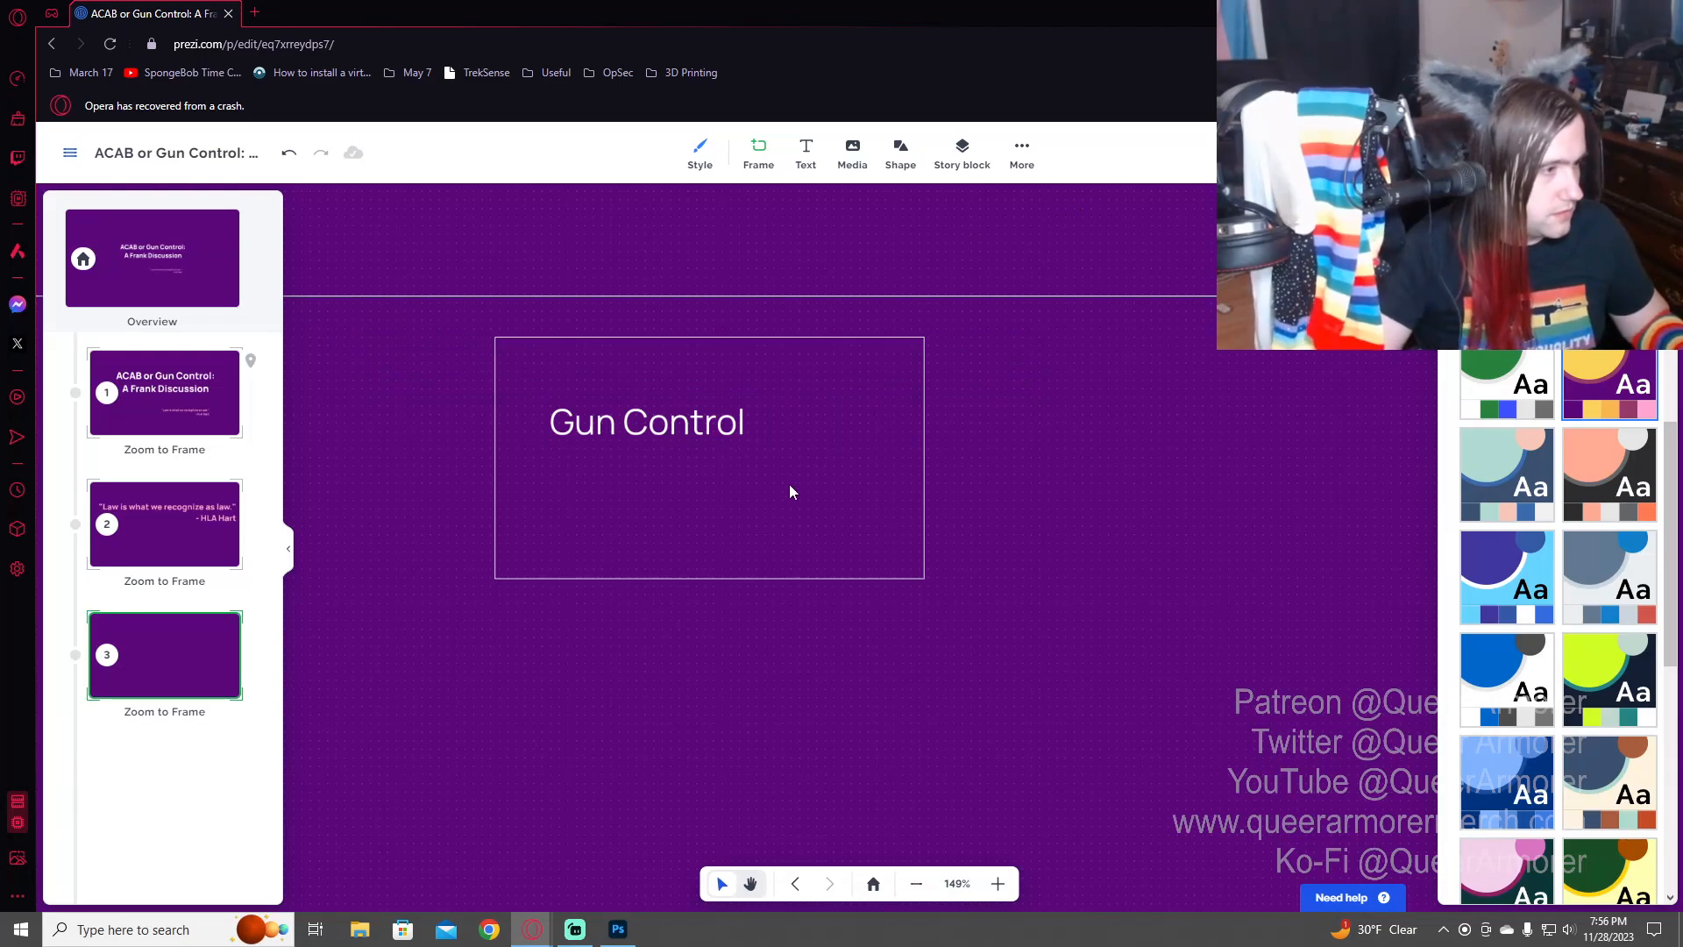
- Reduce the "Gun Control" heading to font size 6, shift it toward the frame's left edge, and narrow its box to fit
{"action": "left_click", "coordinate": [751, 421]}
{"action": "left_click_drag", "start_coordinate": [820, 421], "coordinate": [760, 425]}
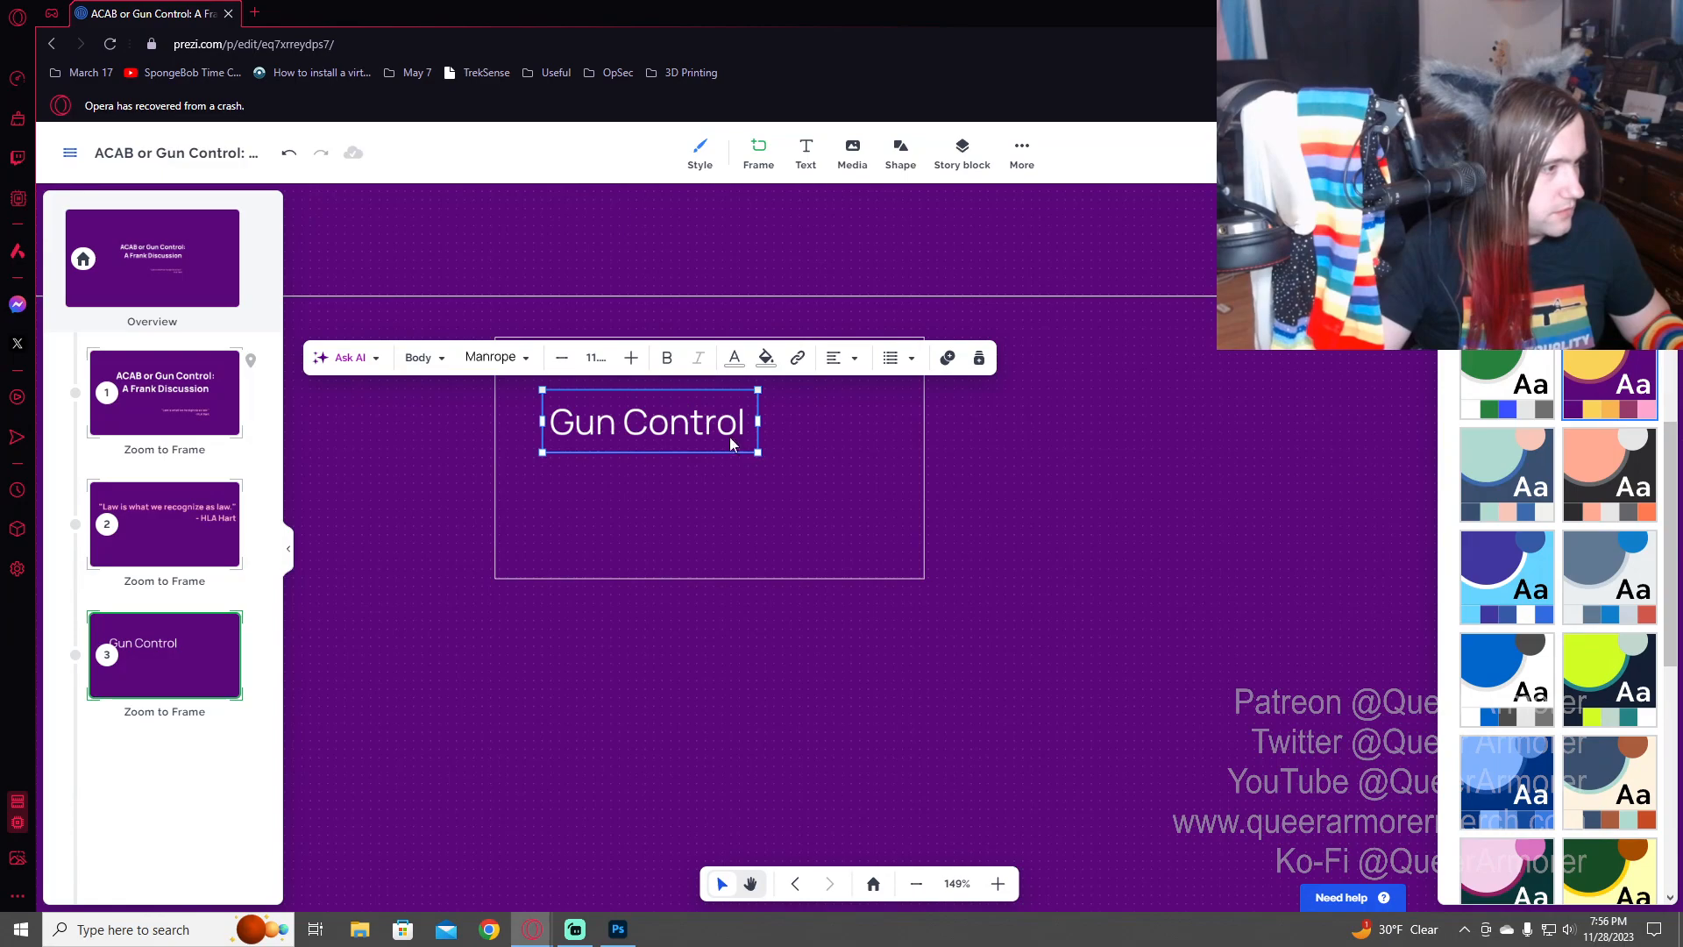
{"action": "left_click", "coordinate": [562, 357]}
{"action": "left_click", "coordinate": [562, 358]}
{"action": "left_click", "coordinate": [562, 358]}
{"action": "left_click", "coordinate": [562, 358]}
{"action": "left_click", "coordinate": [562, 358]}
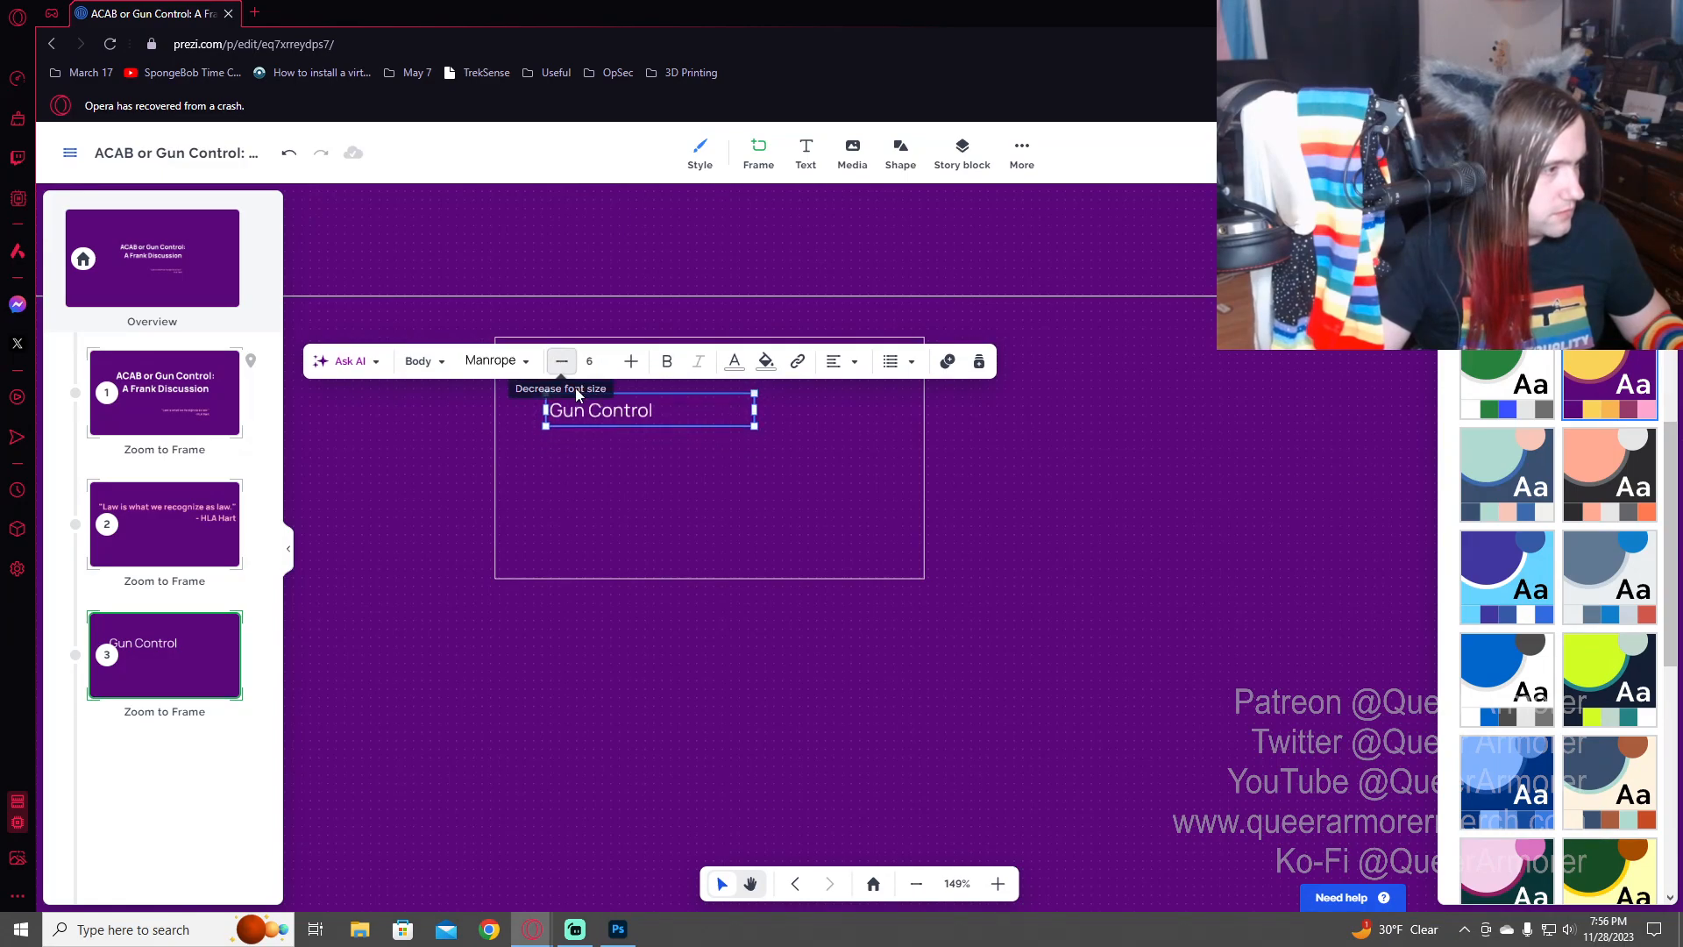
{"action": "left_click_drag", "start_coordinate": [576, 396], "coordinate": [551, 395]}
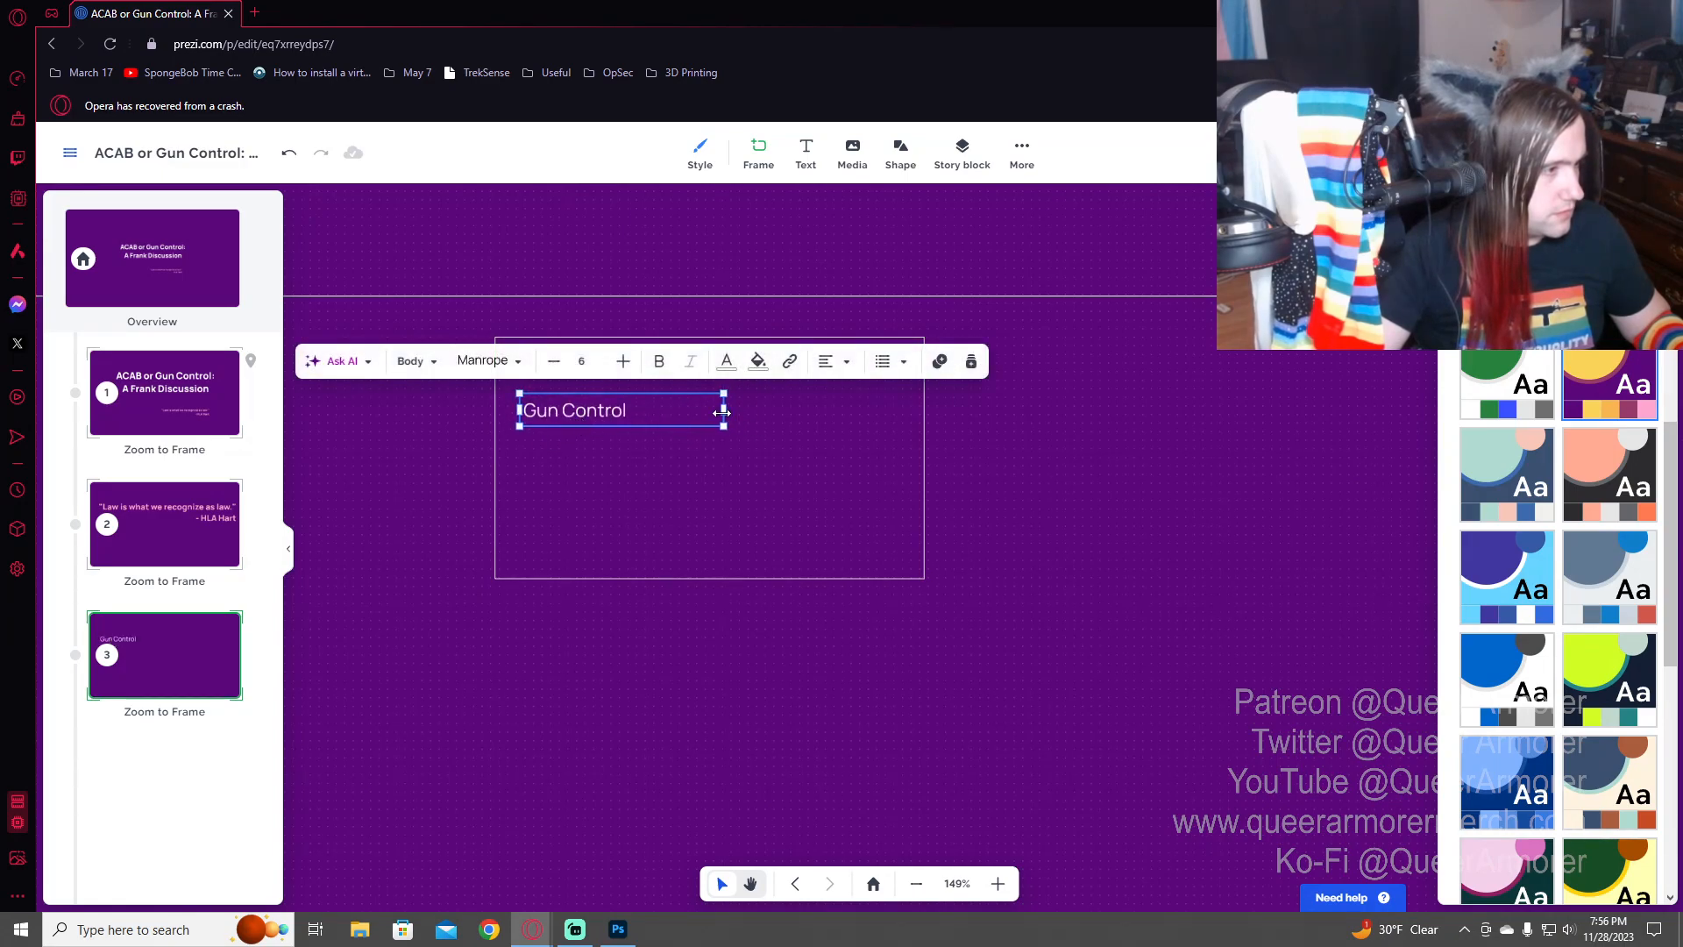
{"action": "left_click_drag", "start_coordinate": [721, 412], "coordinate": [635, 412]}
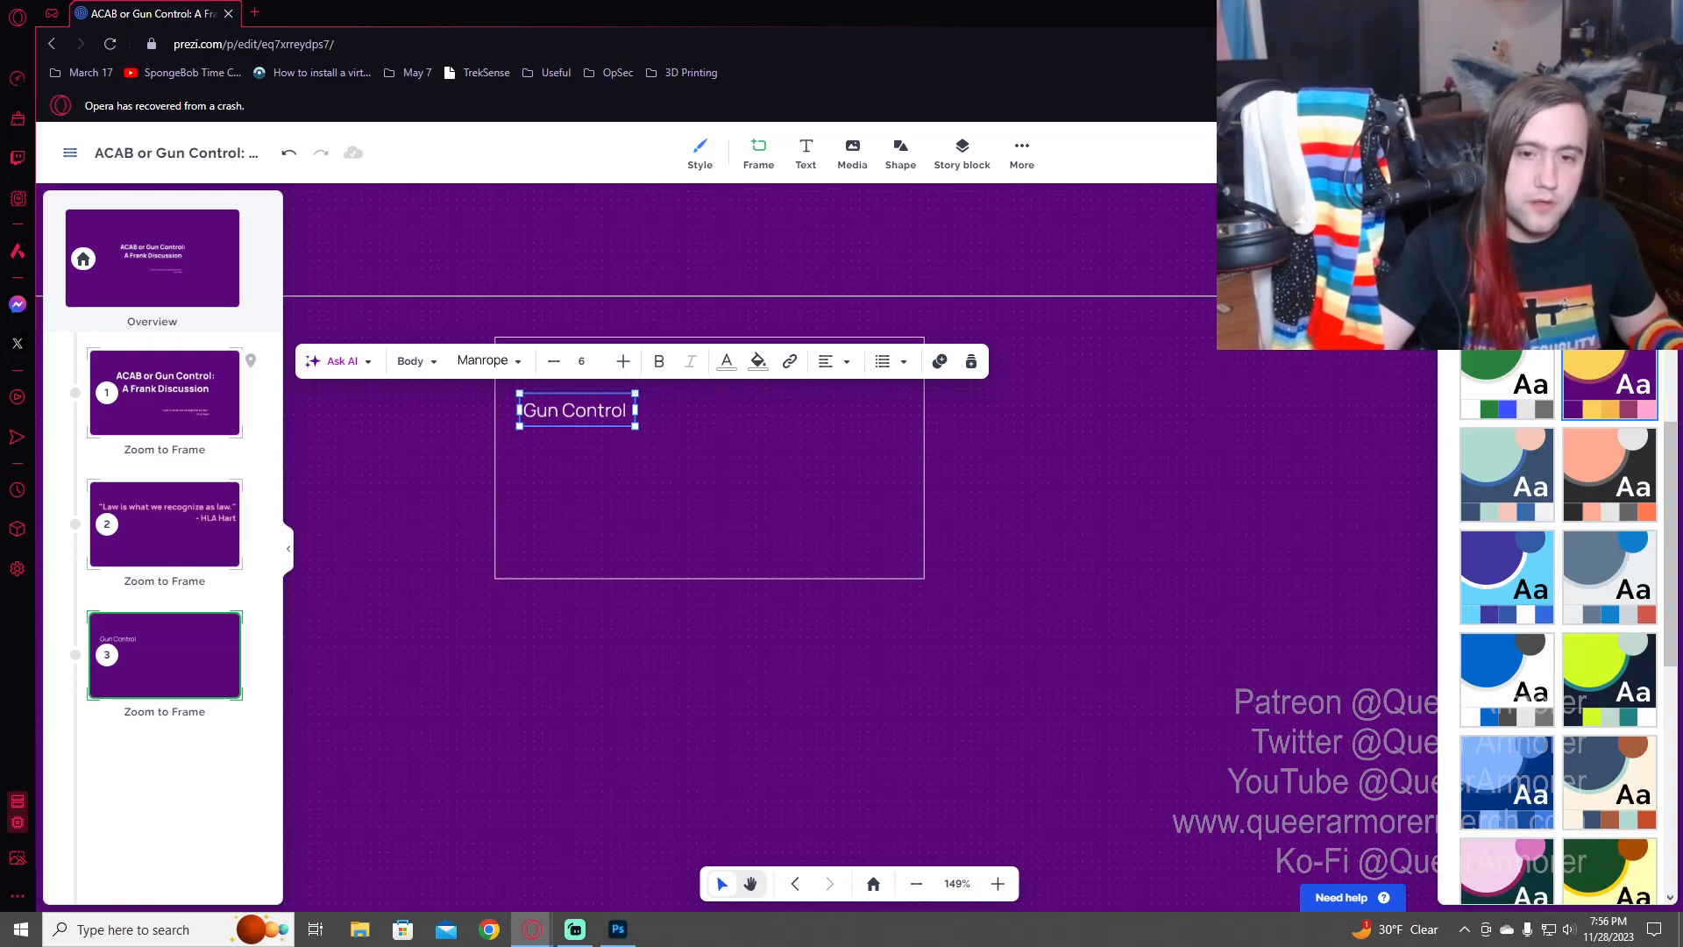
{"action": "double_click", "coordinate": [562, 415]}
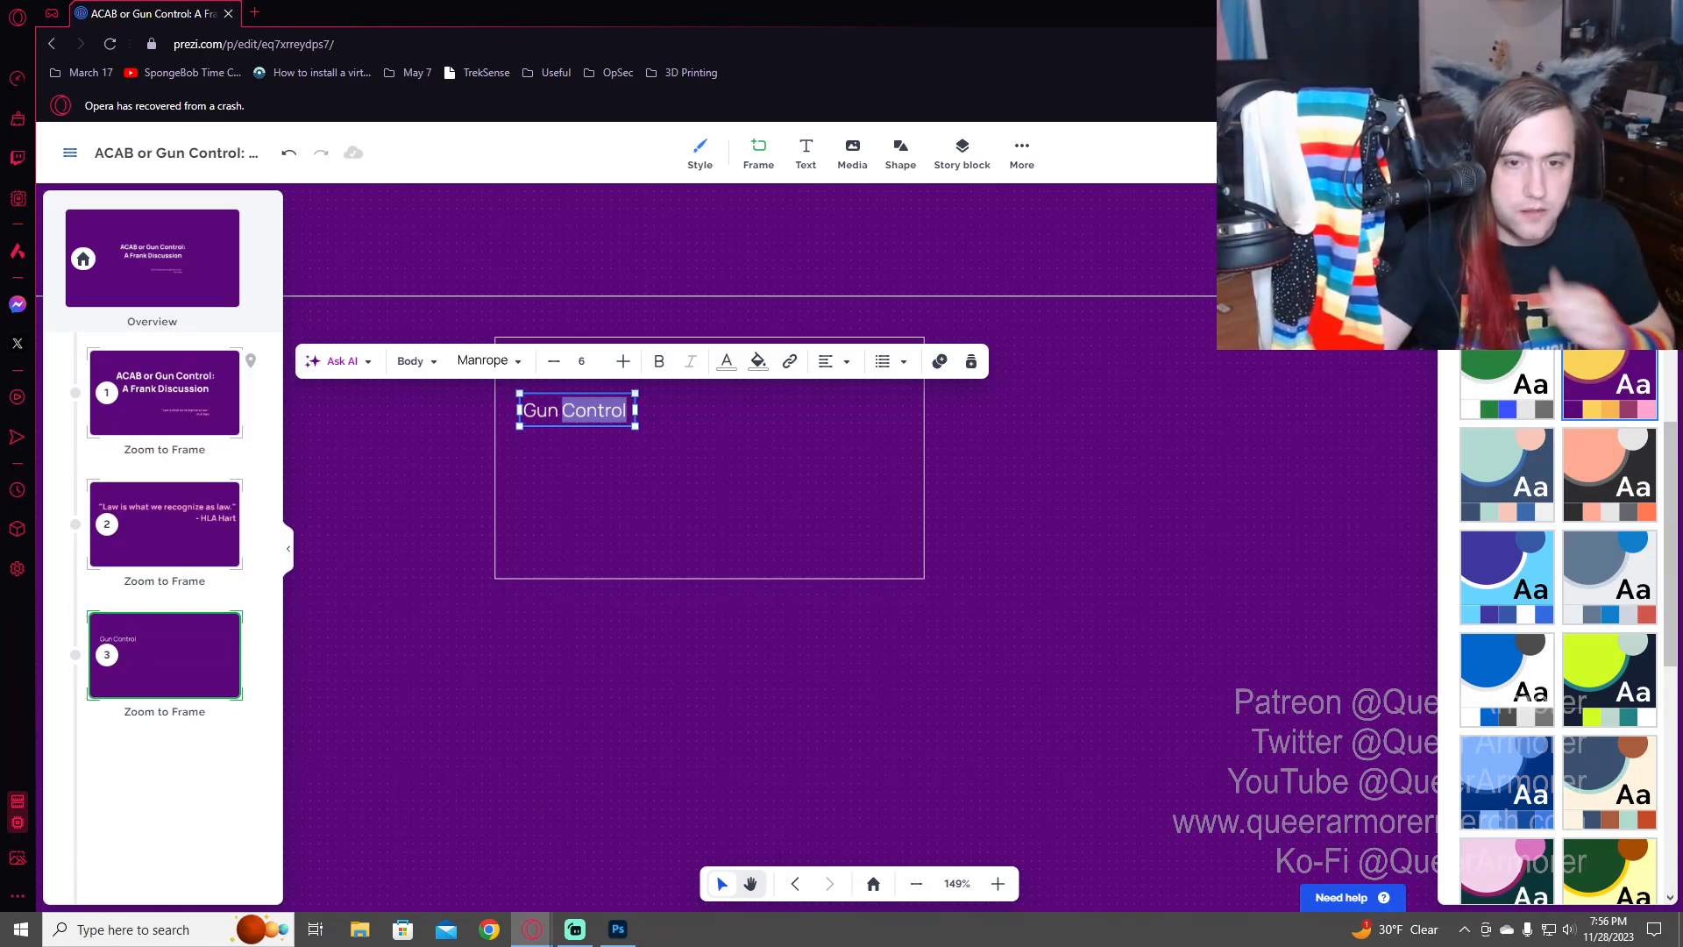
{"action": "left_click_drag", "start_coordinate": [560, 410], "coordinate": [521, 409]}
{"action": "type", "text": "/g▤n/"}
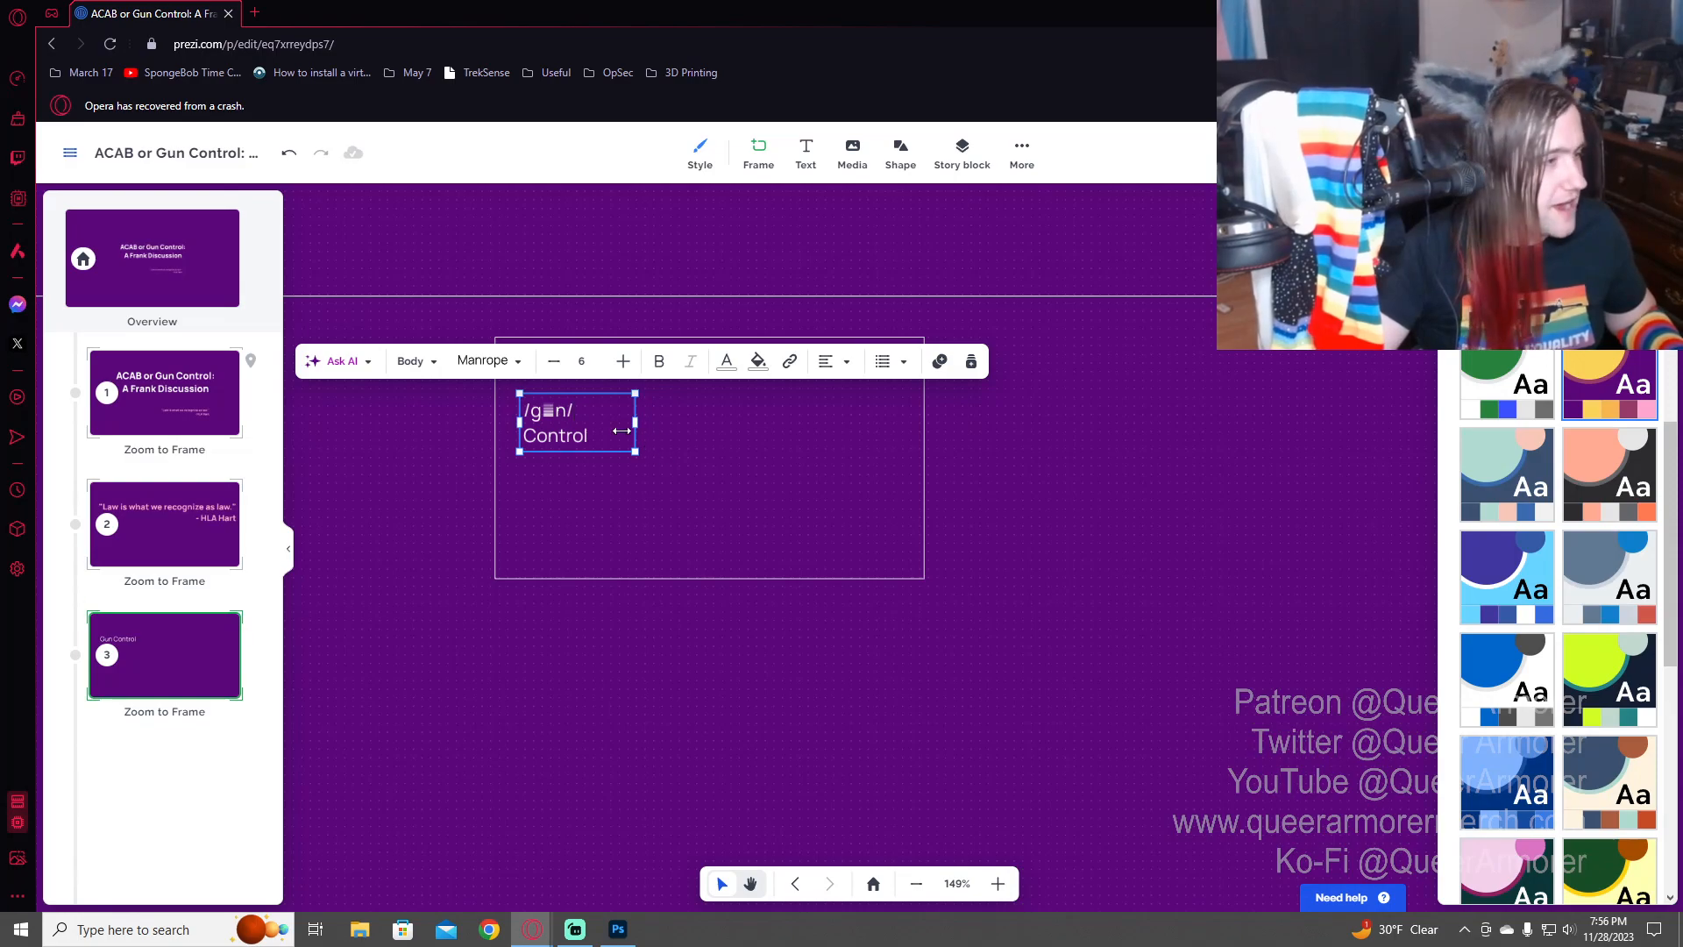
{"action": "key", "text": "ctrl+z"}
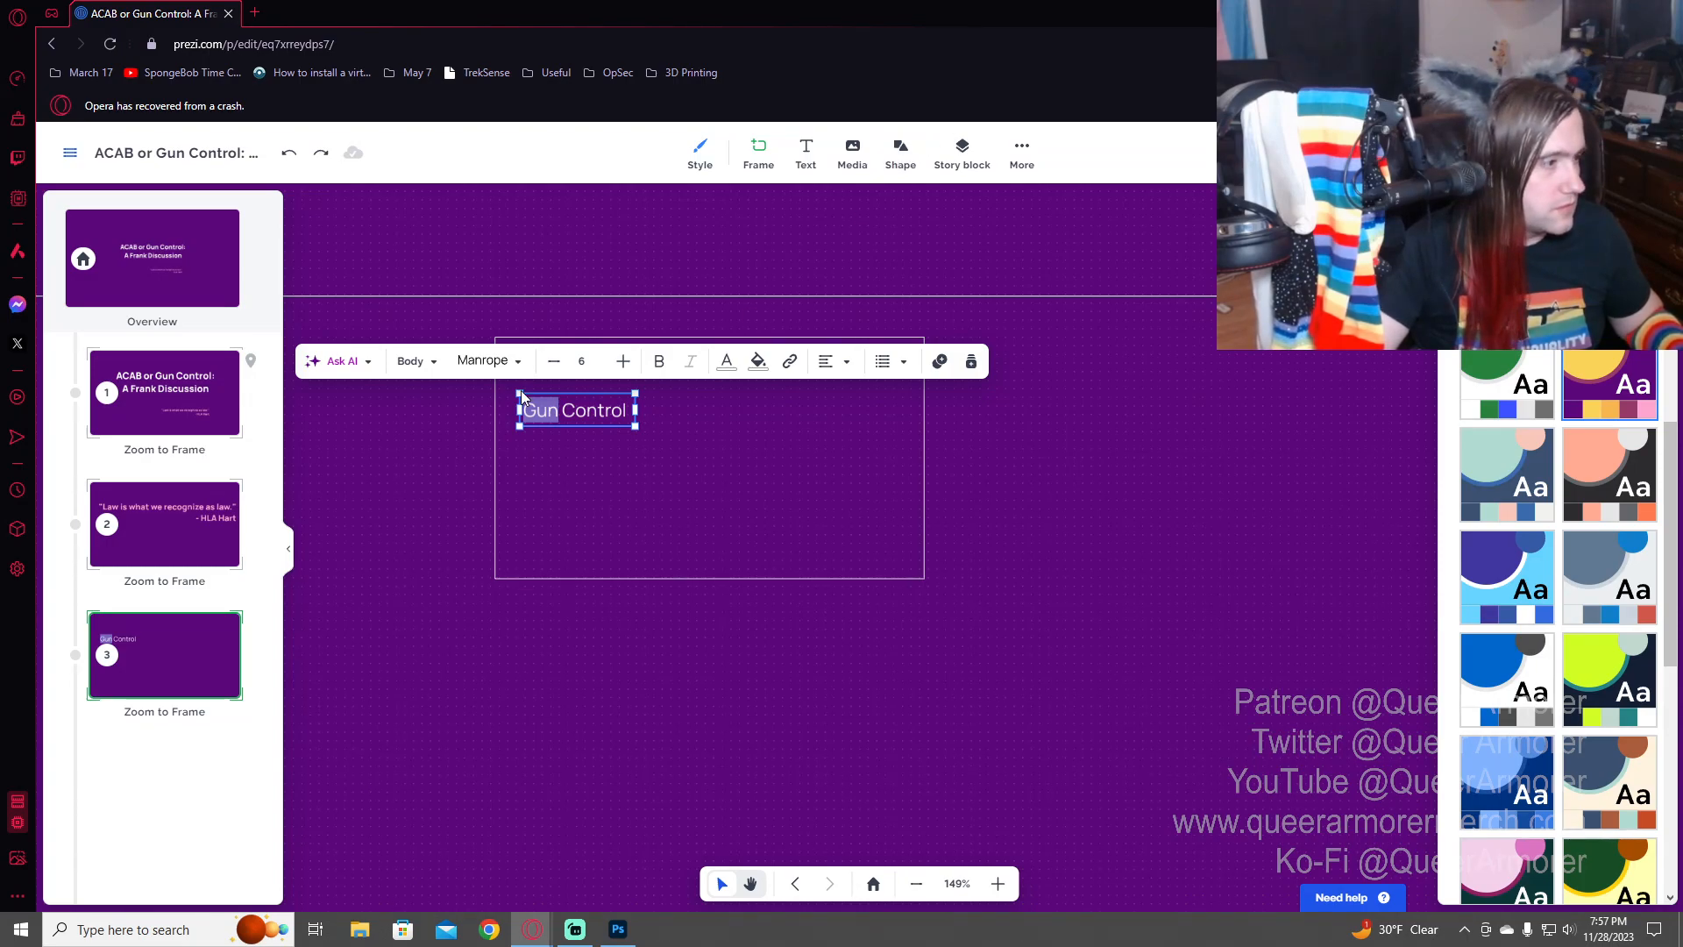
{"action": "left_click", "coordinate": [592, 404]}
{"action": "left_click_drag", "start_coordinate": [558, 406], "coordinate": [521, 410]}
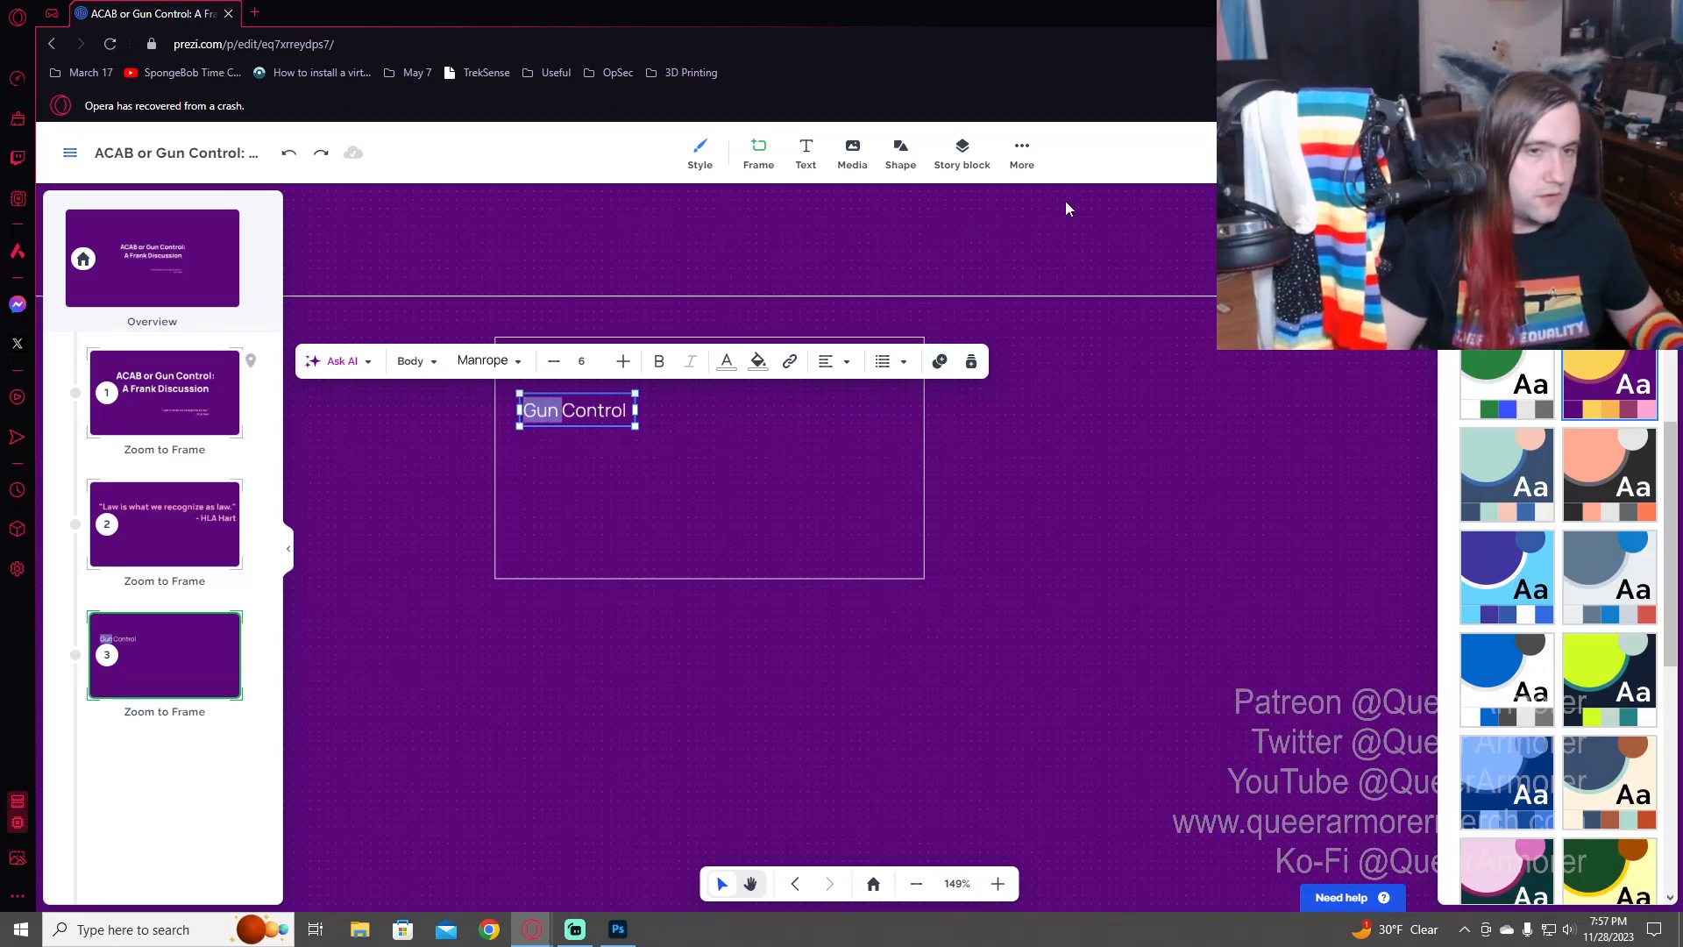
{"action": "key", "text": "End"}
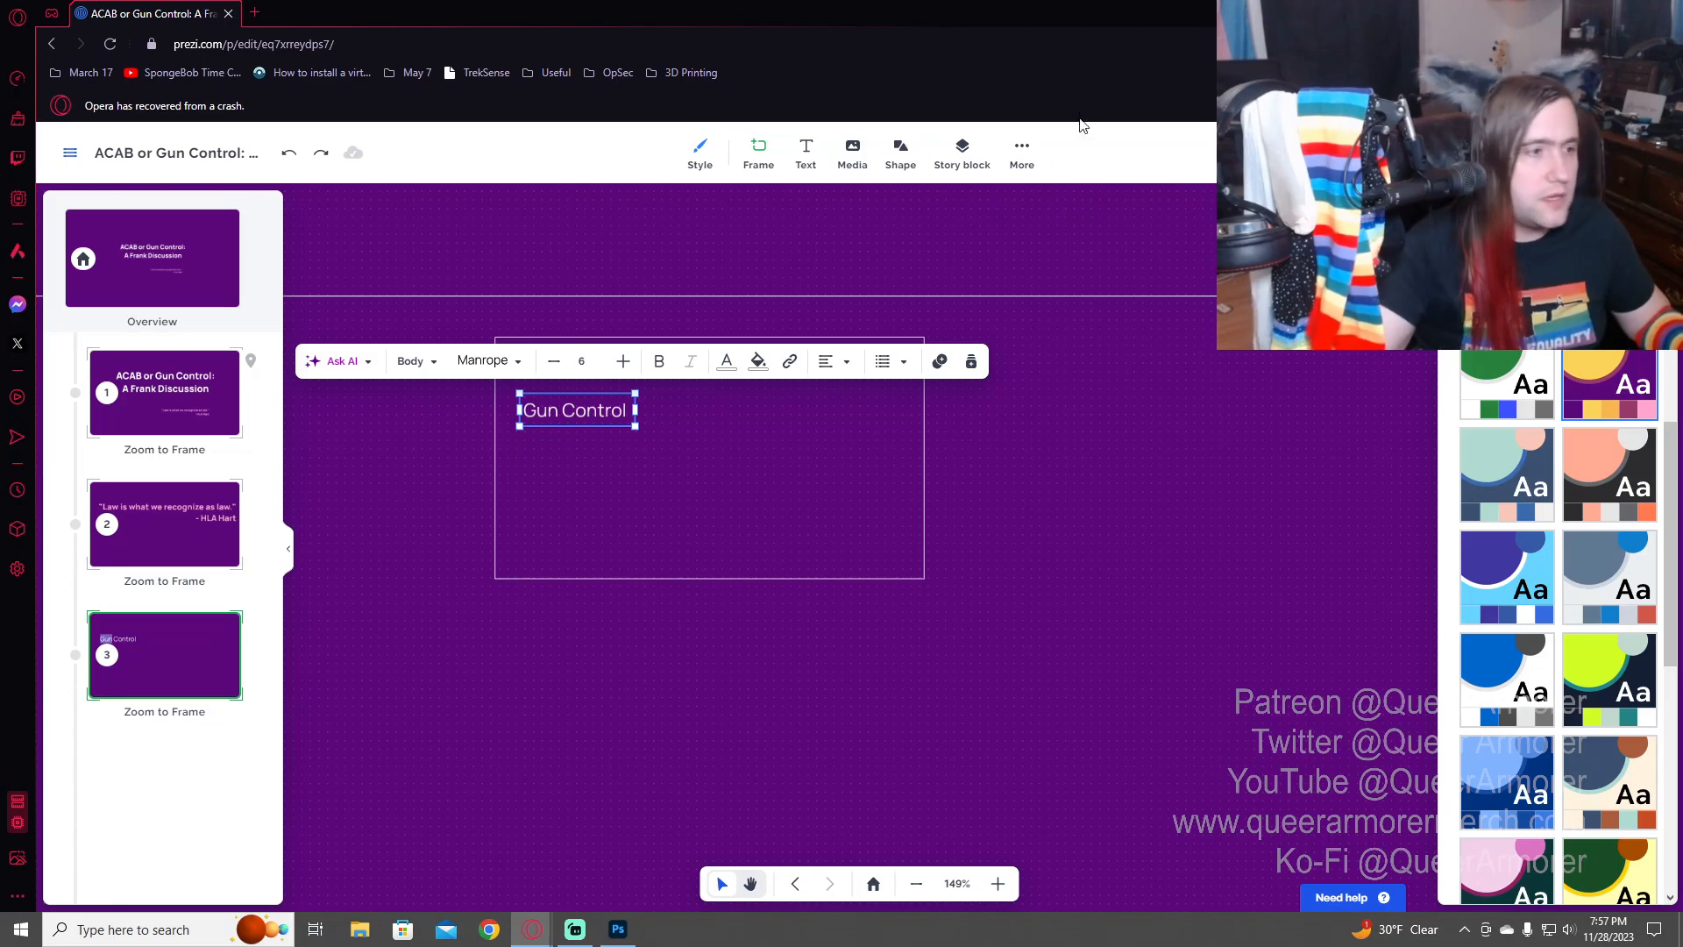
{"action": "left_click", "coordinate": [1107, 491]}
- Duplicate the "Gun Control" text directly below the original and set the copy's font size to 3
{"action": "left_click", "coordinate": [595, 413]}
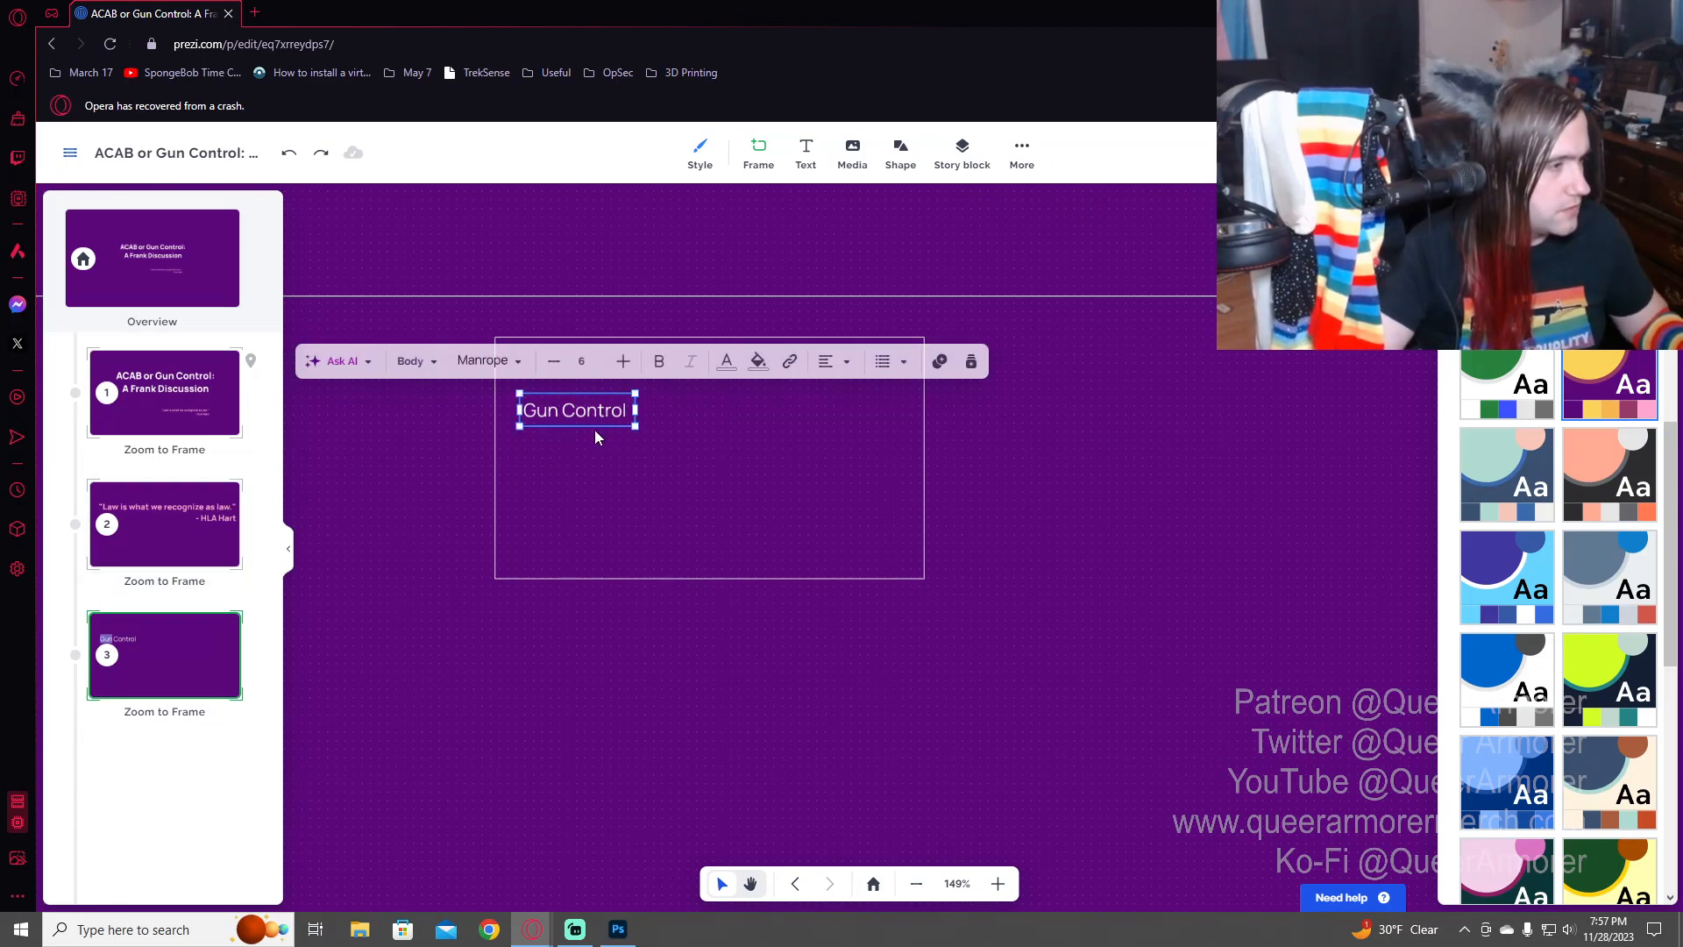
{"action": "left_click_drag", "start_coordinate": [594, 414], "coordinate": [594, 446], "text": "alt"}
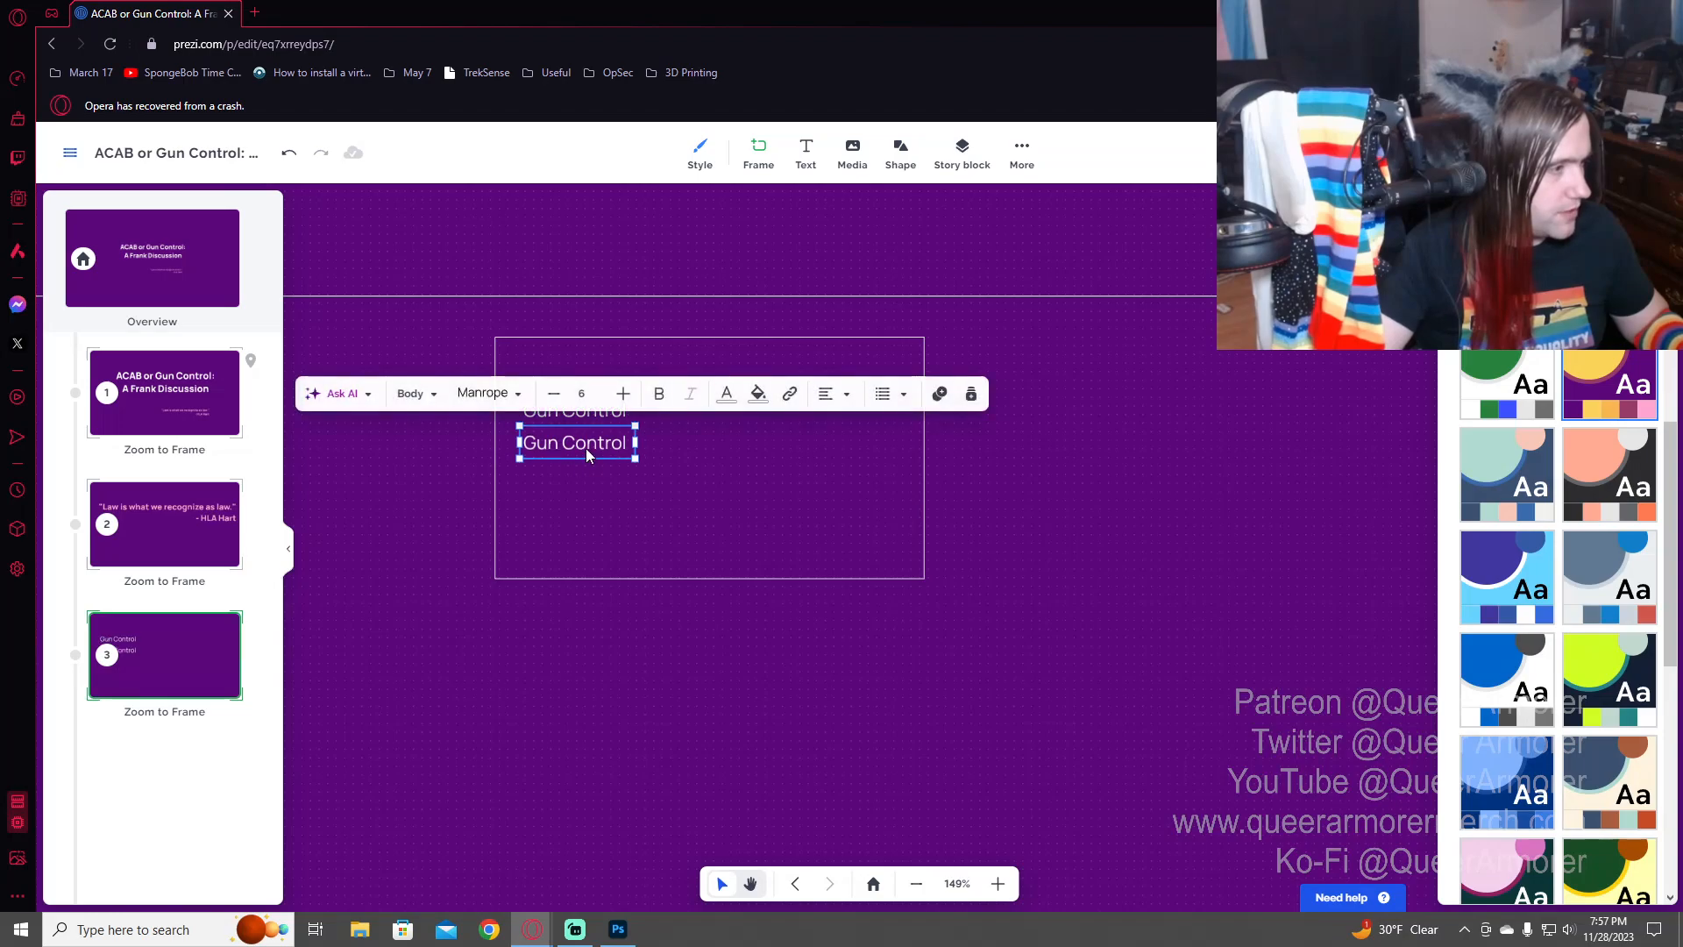
{"action": "left_click", "coordinate": [553, 393]}
{"action": "left_click", "coordinate": [553, 394]}
{"action": "left_click", "coordinate": [623, 397]}
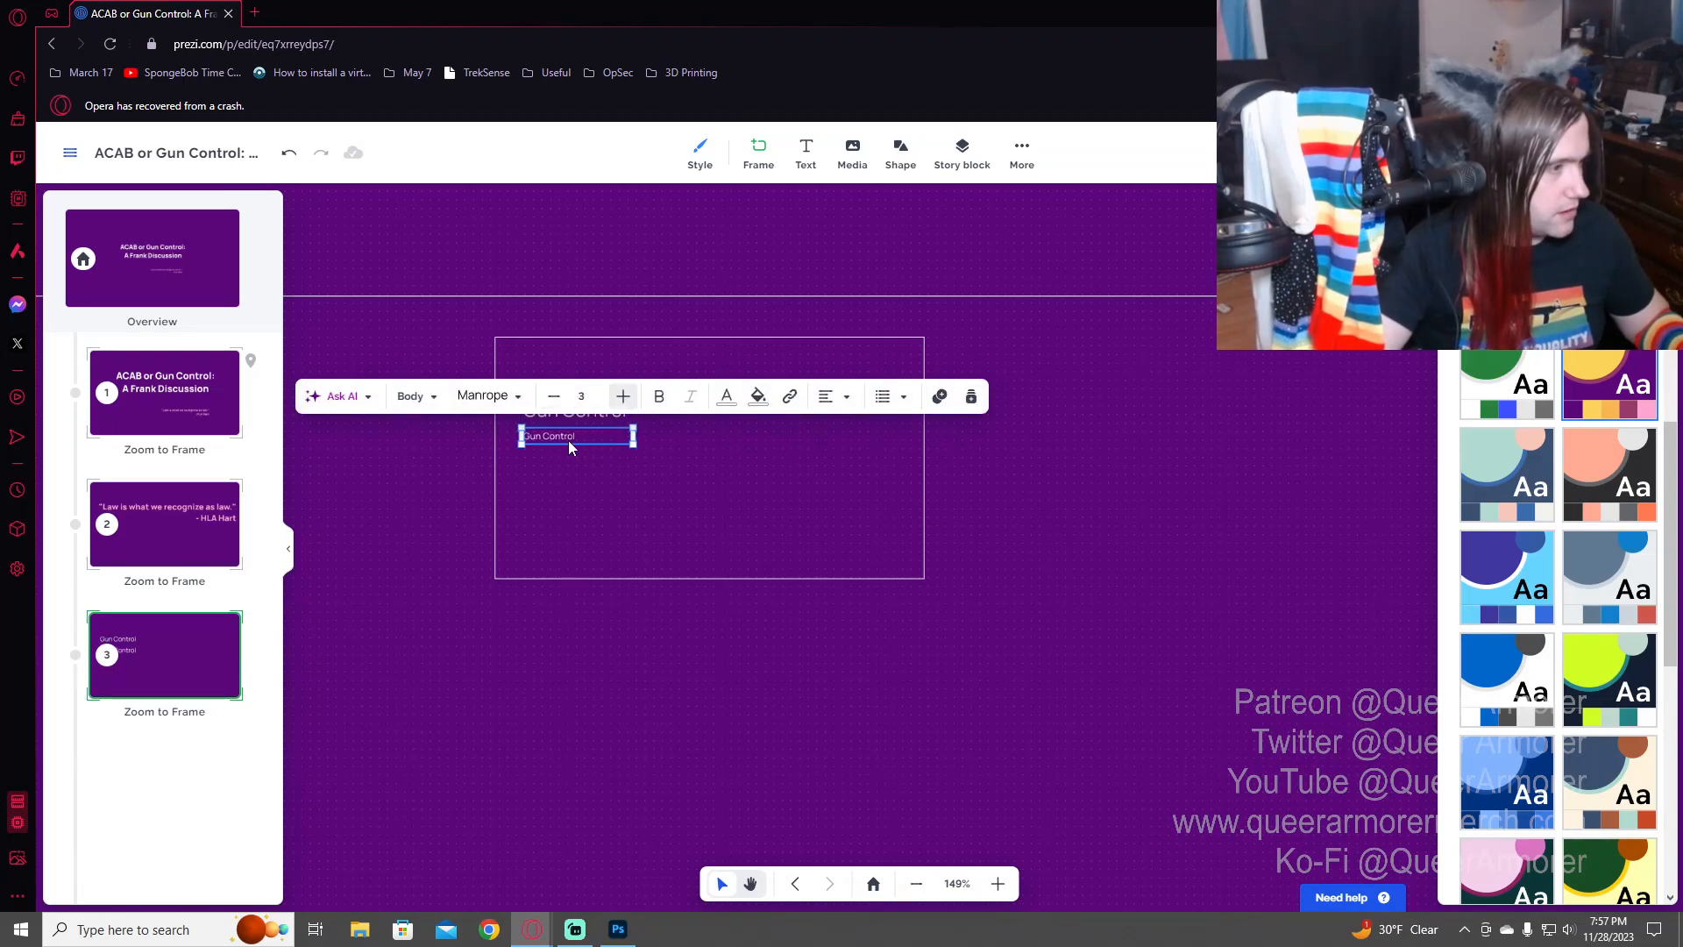
- Replace the small copy's text with the phonetic spelling "/gən /kənˈtrōl/"
{"action": "triple_click", "coordinate": [567, 437]}
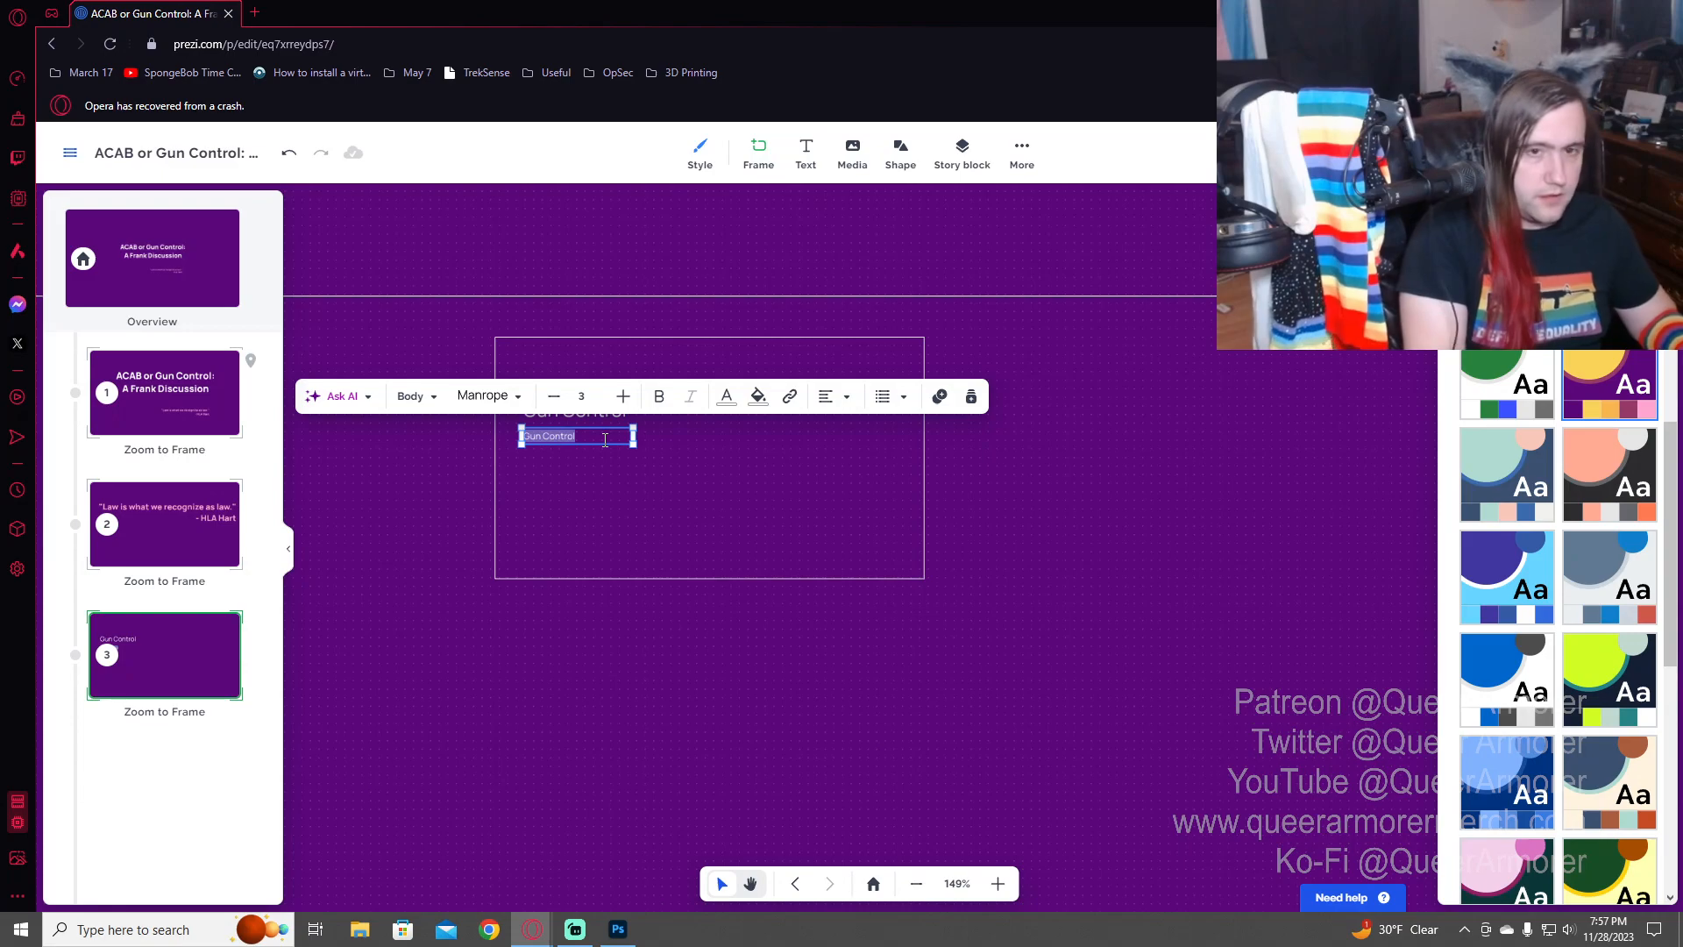
{"action": "key", "text": "BackSpace"}
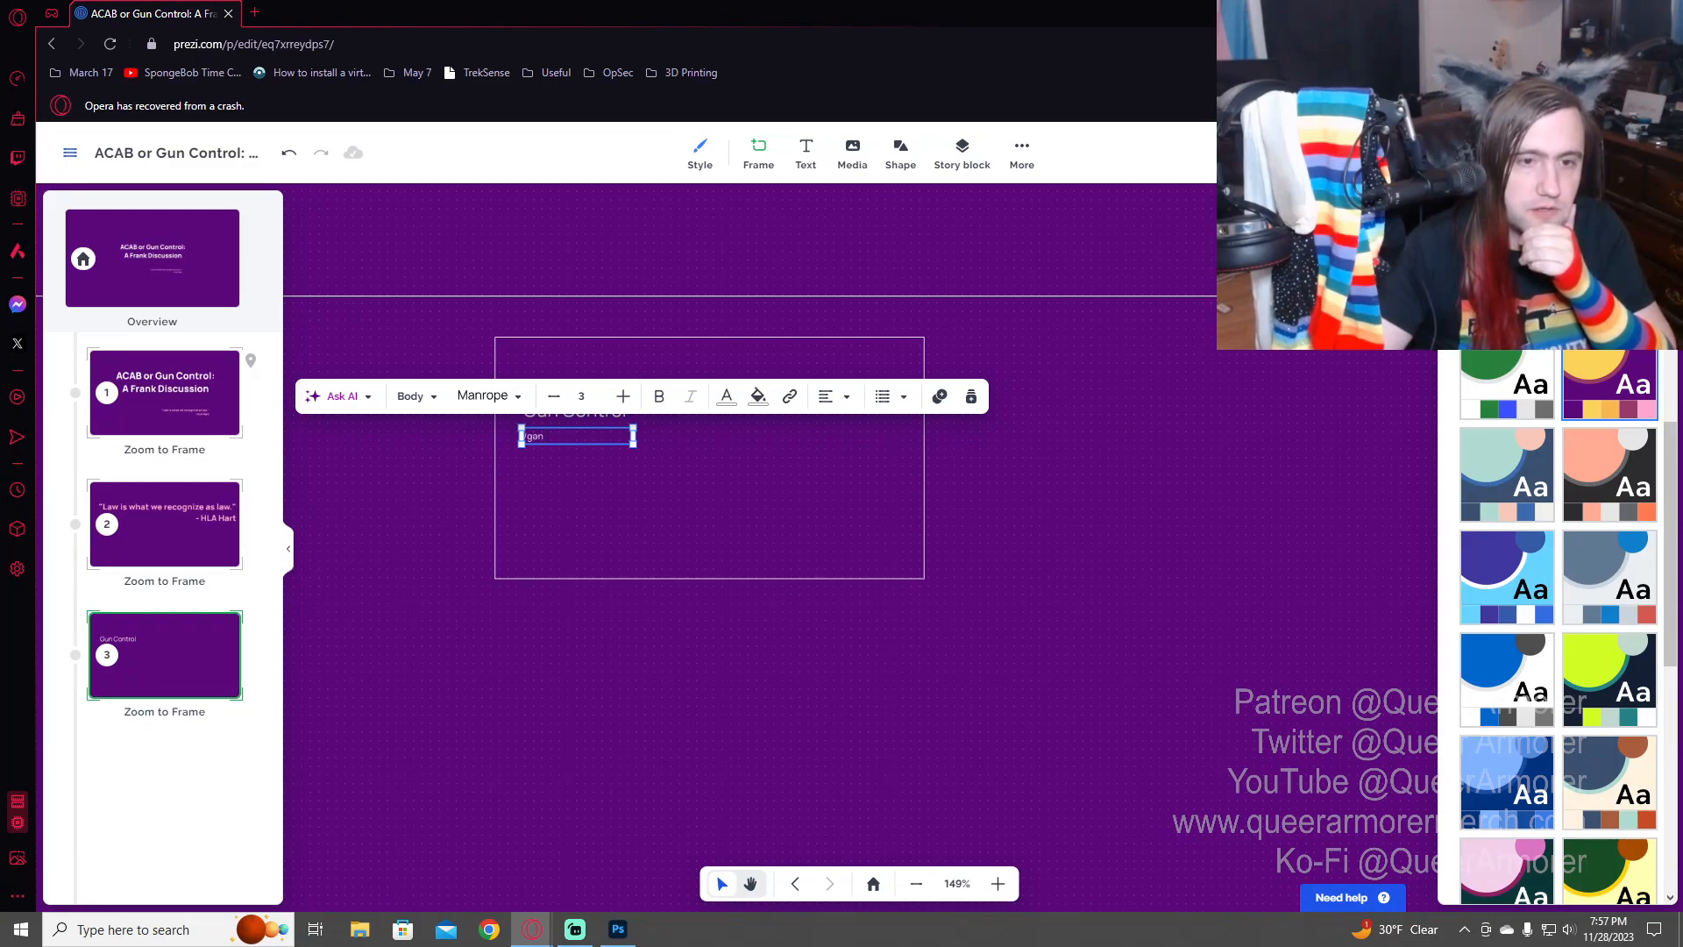
{"action": "type", "text": "/kənˈtrōl/"}
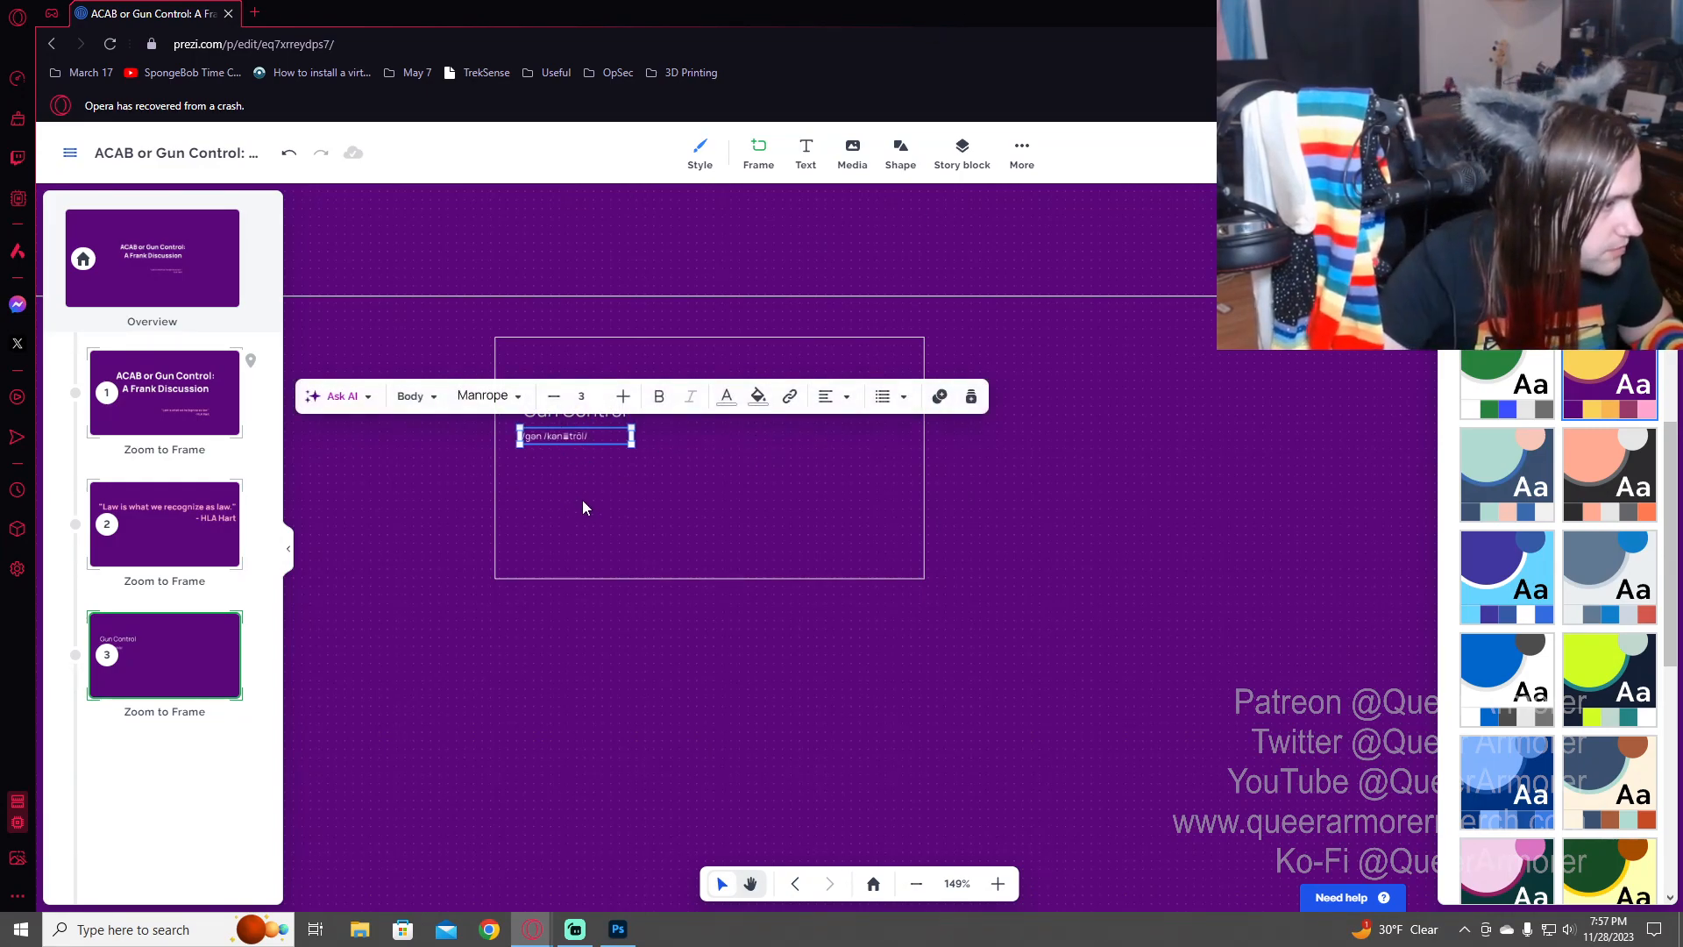
{"action": "key", "text": "Right"}
- Replace the stray symbol in the phonetic spelling with a hyphen and remove the extra middle slash, leaving "/gən kən-trōl/"
{"action": "double_click", "coordinate": [576, 441]}
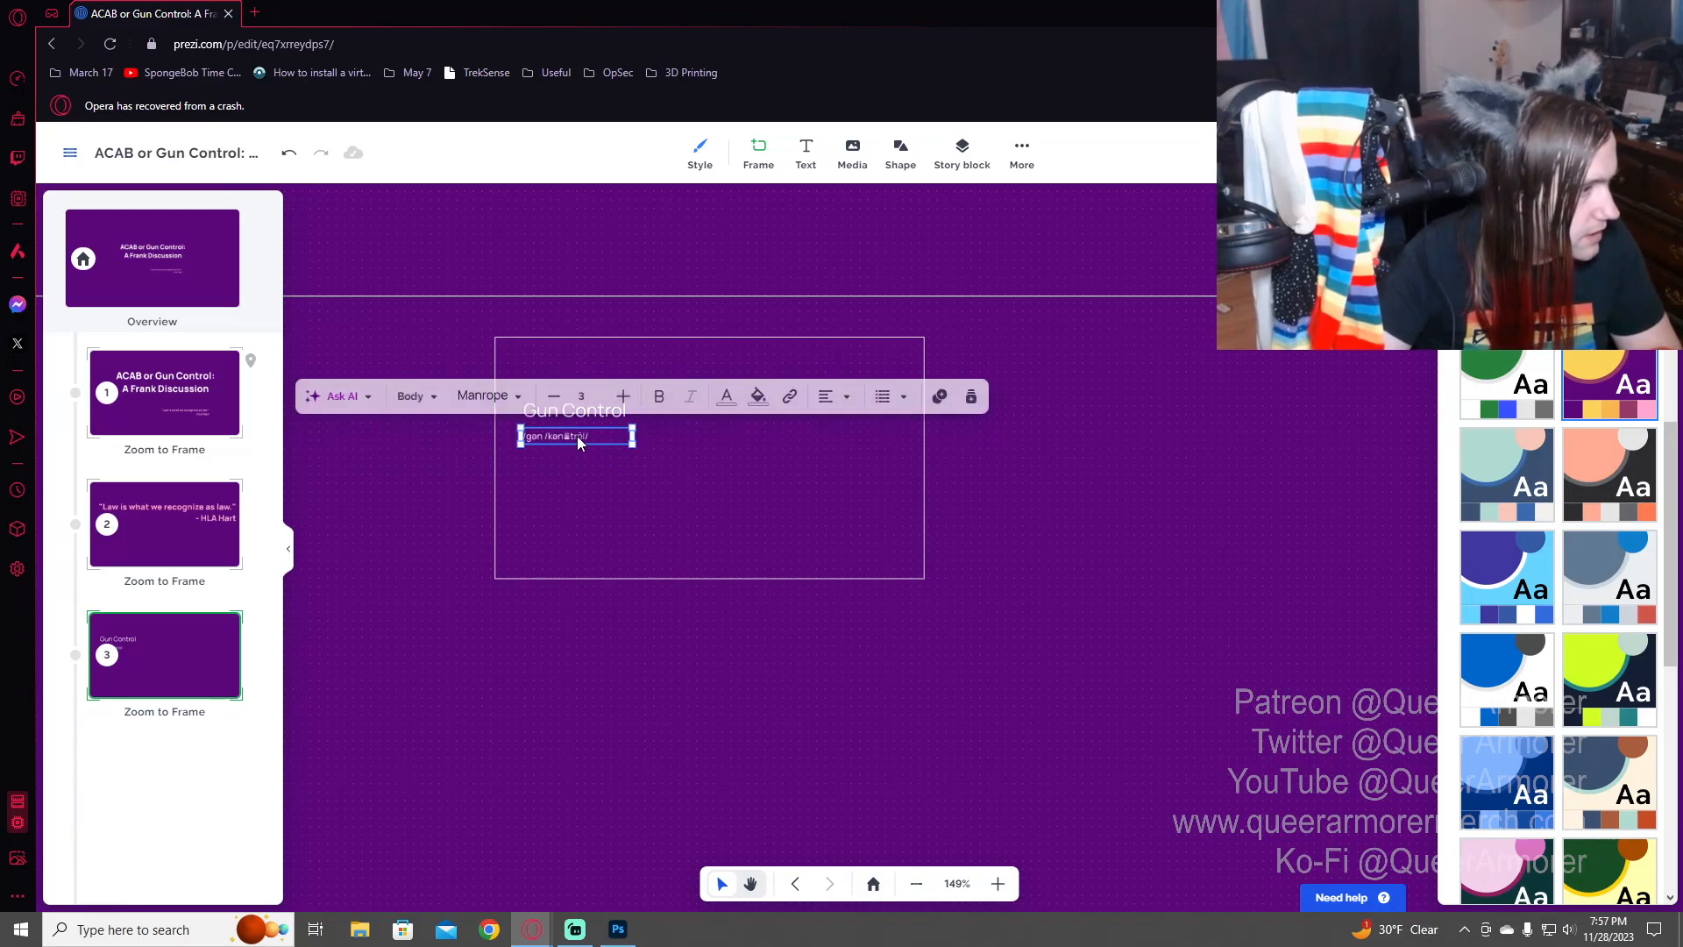
{"action": "left_click", "coordinate": [567, 437]}
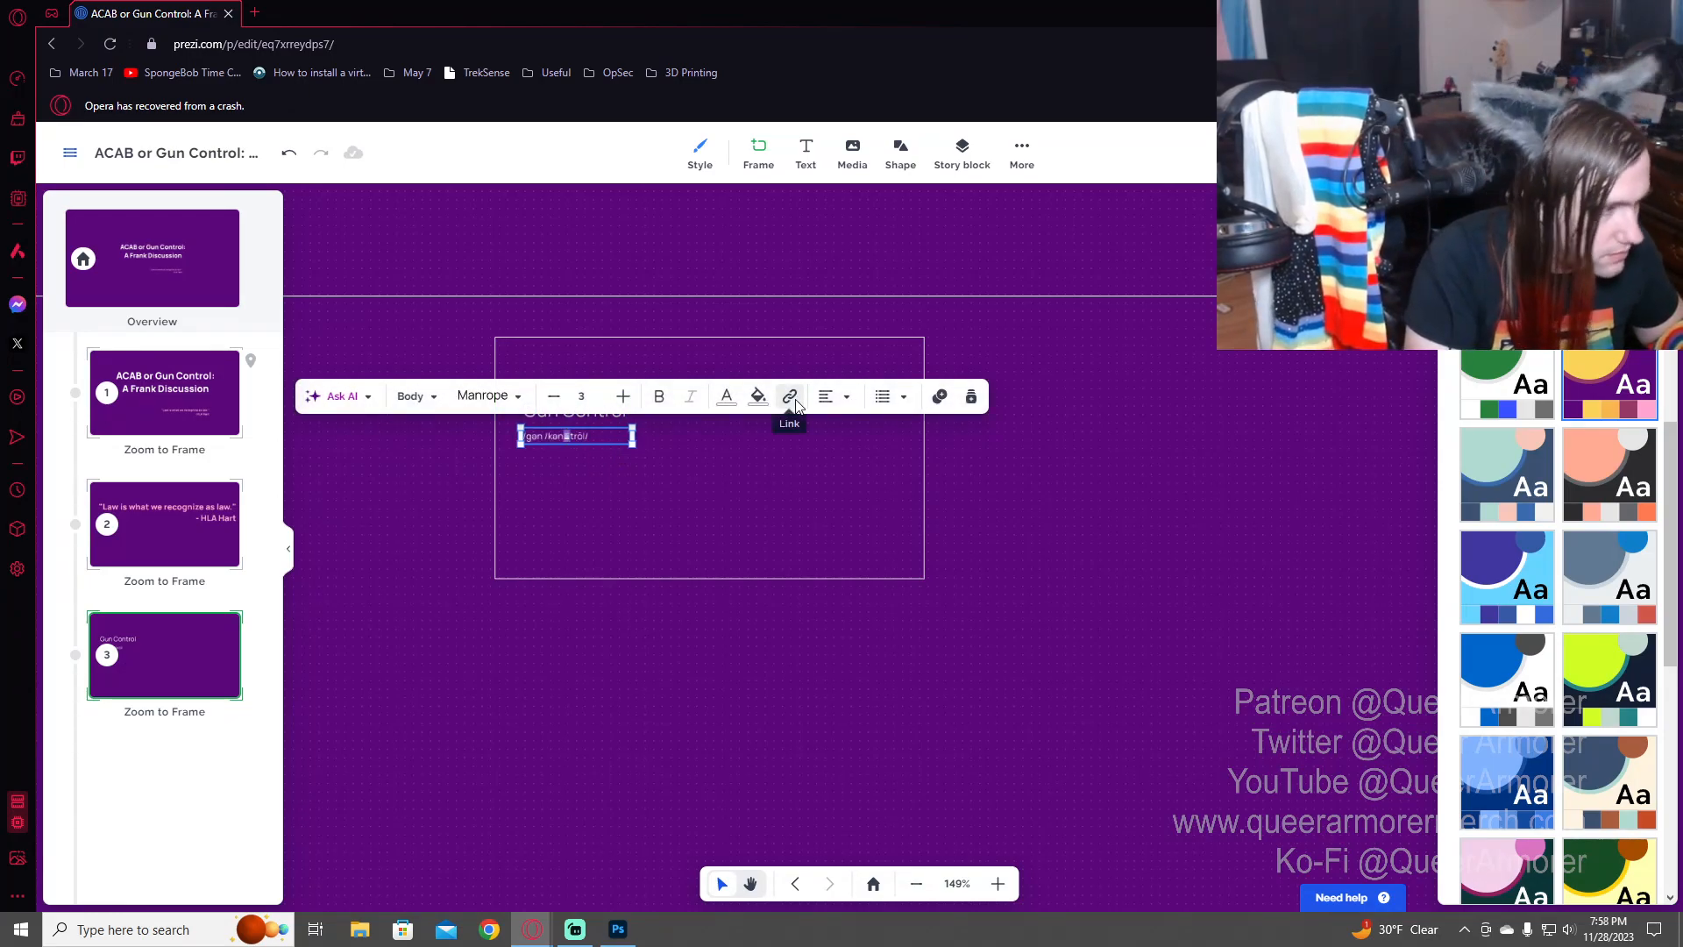
{"action": "type", "text": "-"}
{"action": "key", "text": "Left"}
{"action": "key", "text": "Left"}
{"action": "key", "text": "Left"}
{"action": "key", "text": "Left"}
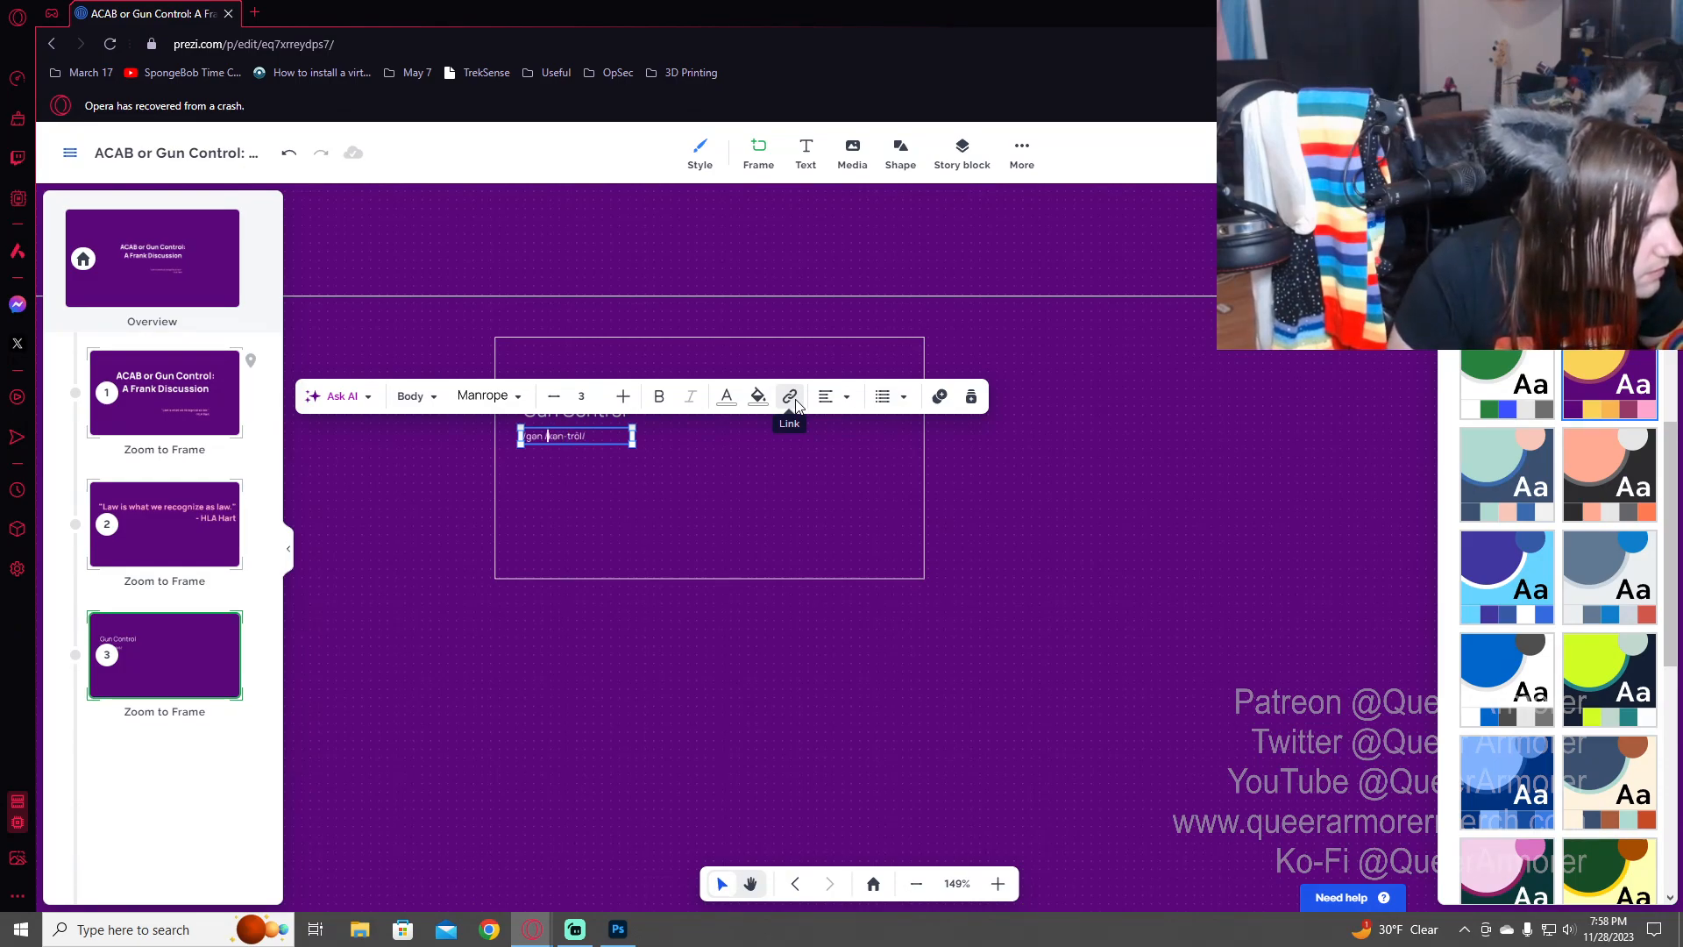
{"action": "key", "text": "BackSpace"}
{"action": "key", "text": "BackSpace"}
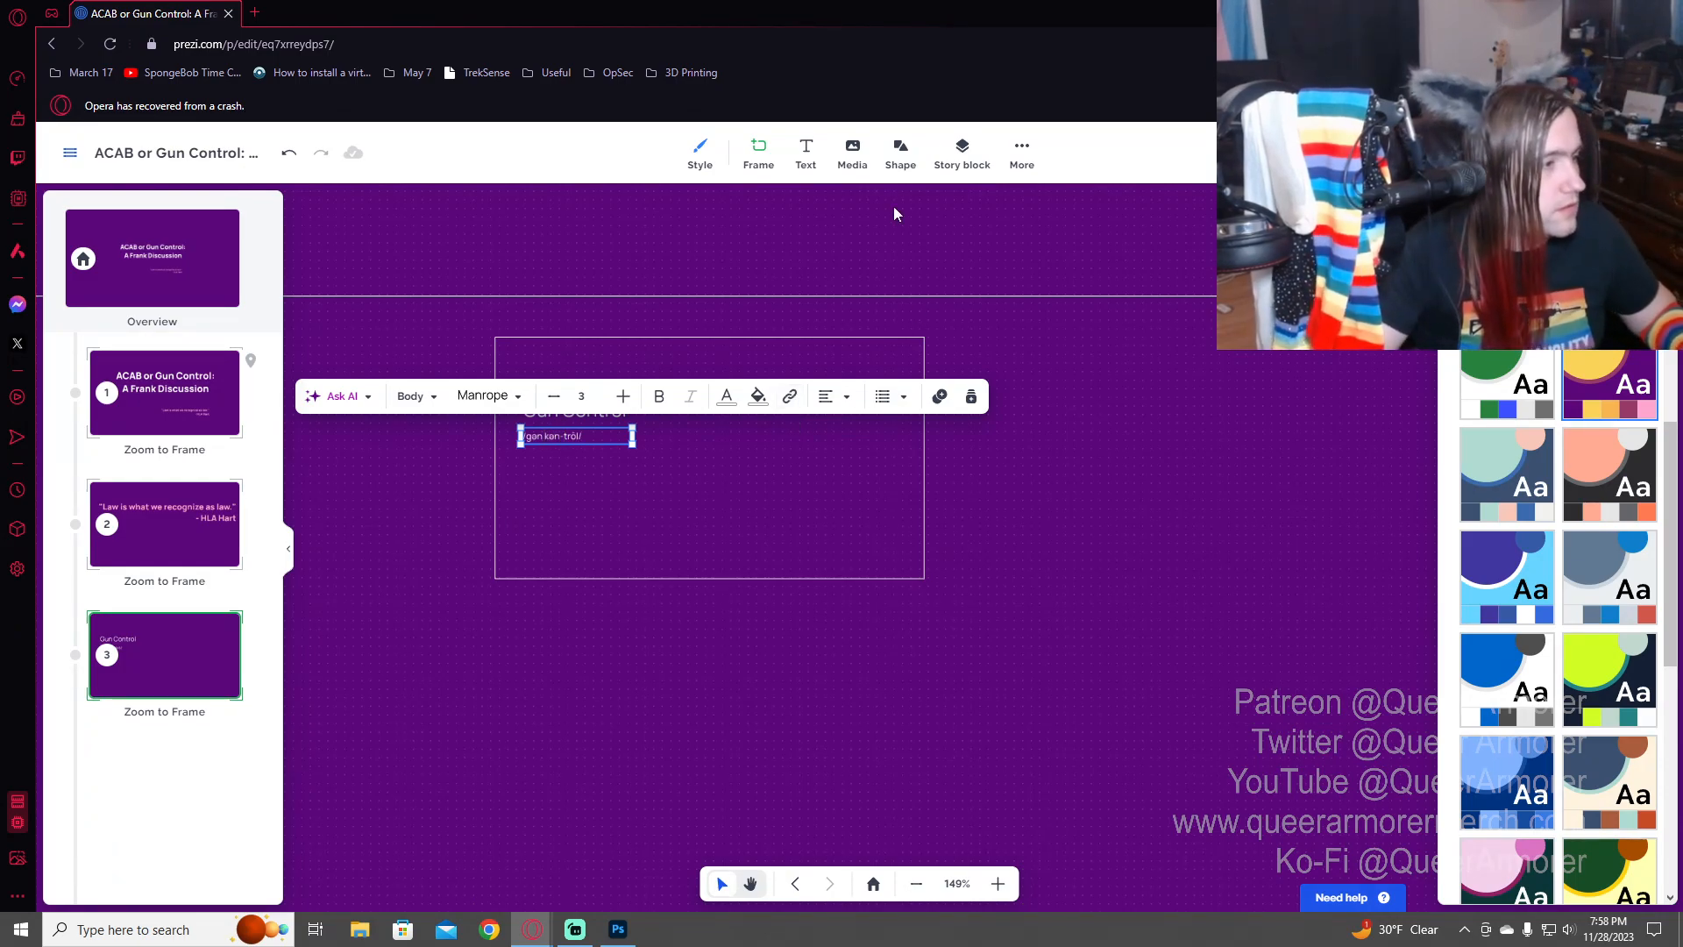
{"action": "left_click", "coordinate": [1039, 463]}
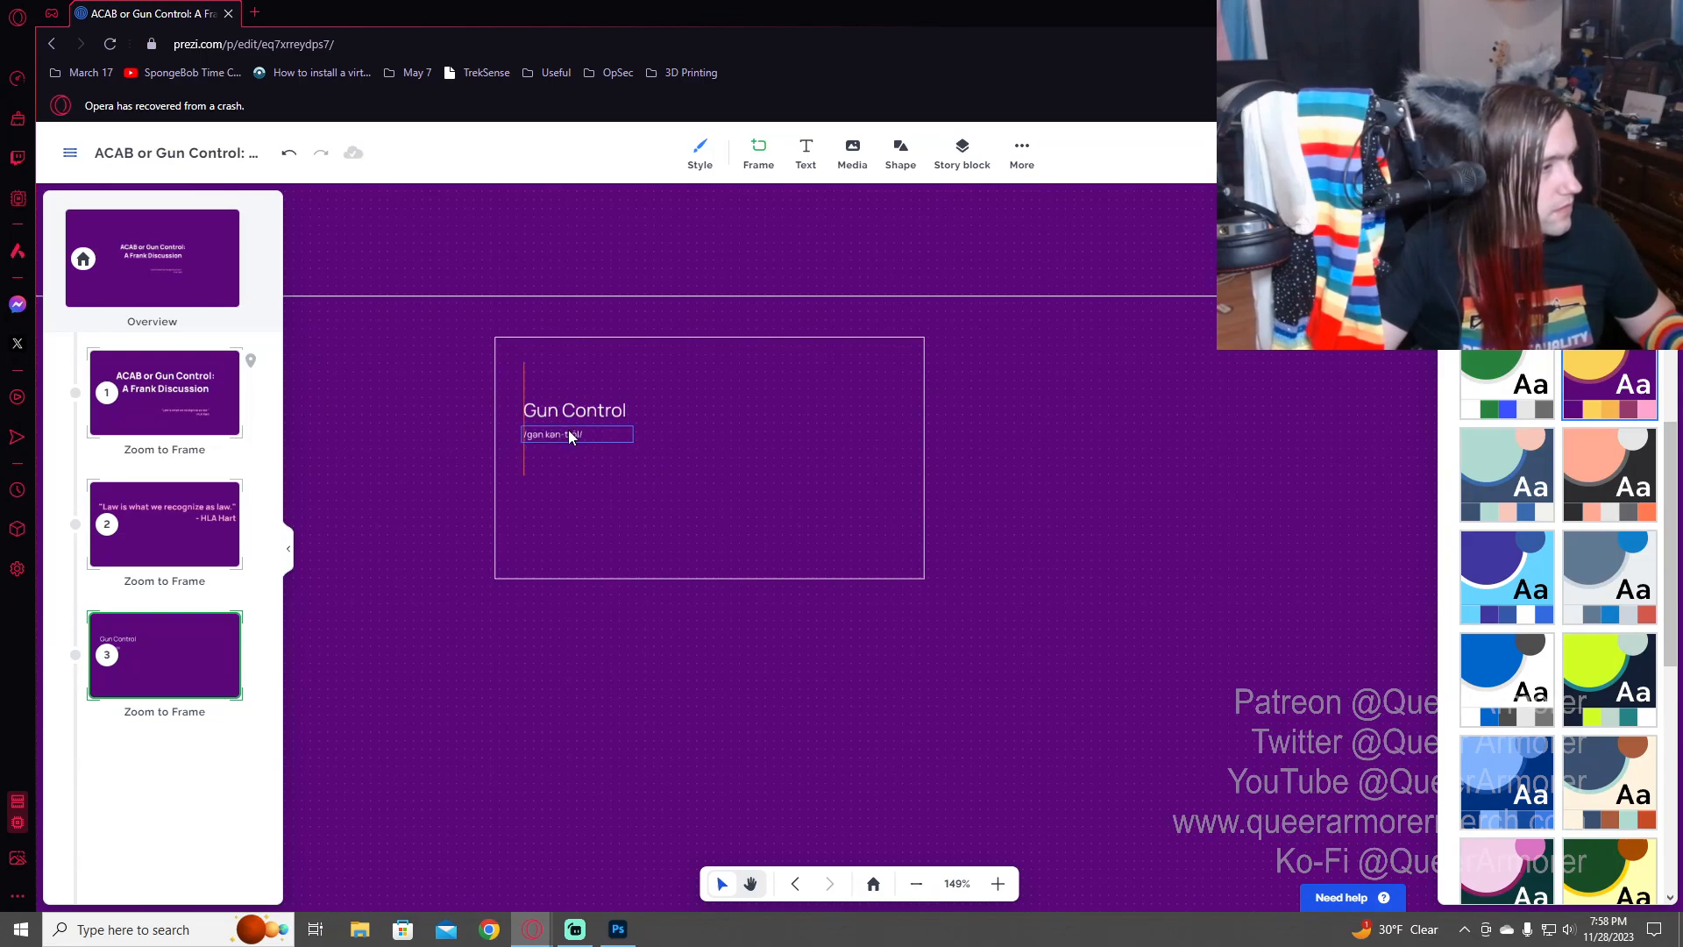
- Move the phonetic line up close beneath the "Gun Control" heading, aligned with its left edge
{"action": "left_click_drag", "start_coordinate": [566, 427], "coordinate": [567, 424]}
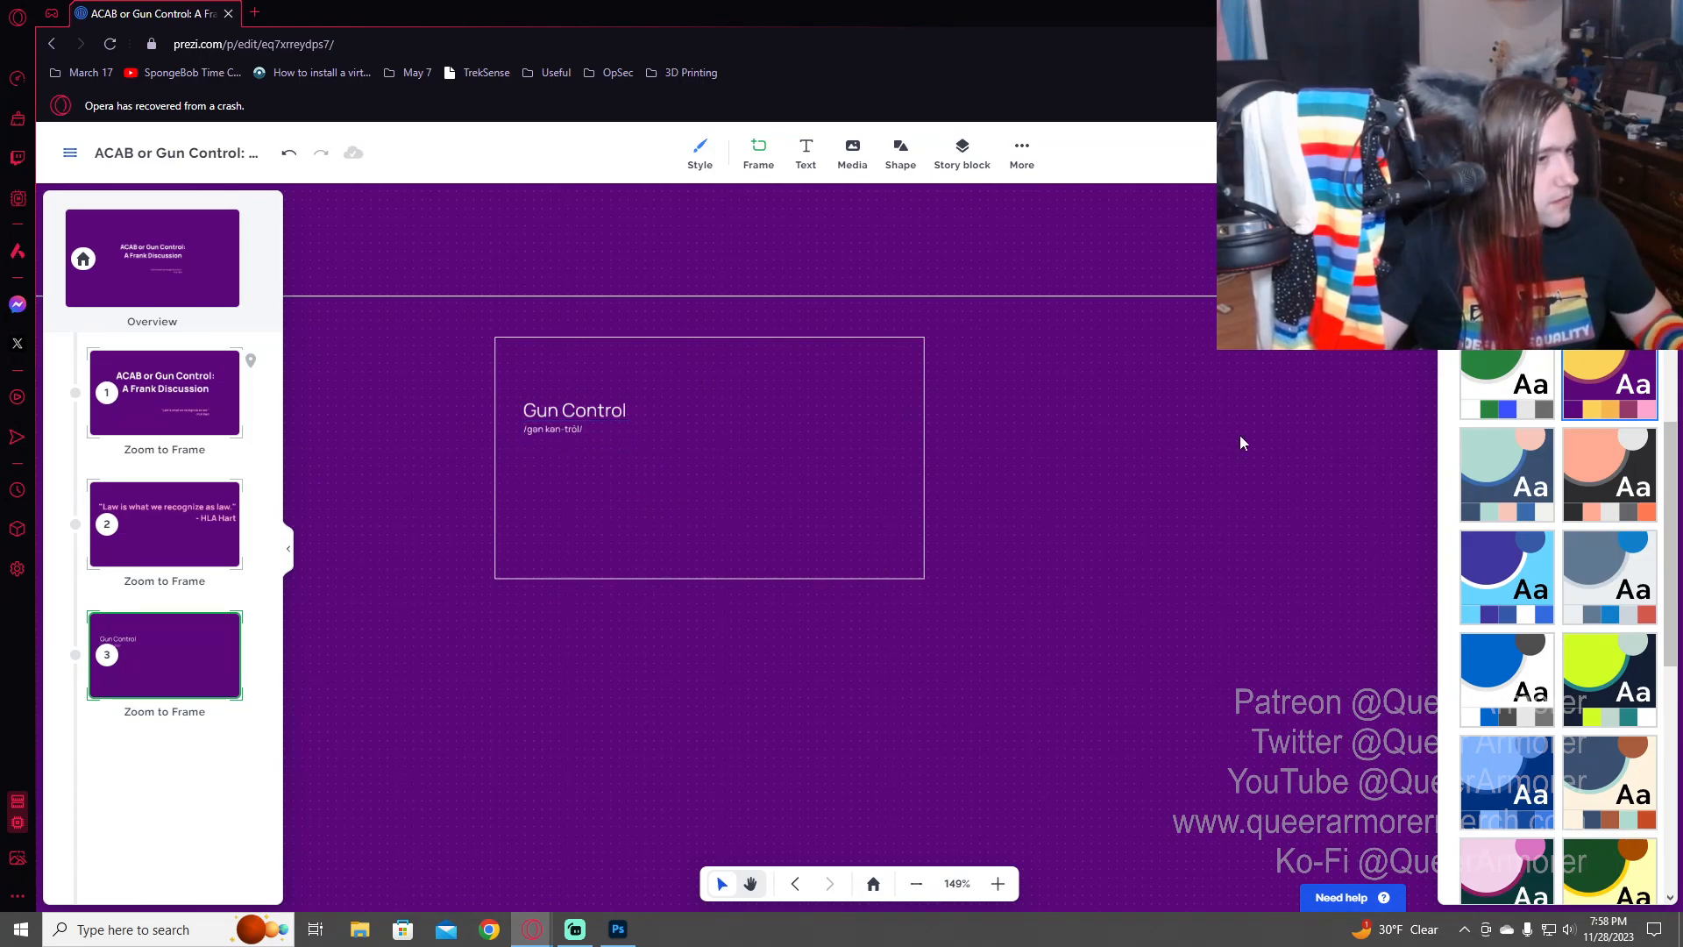
{"action": "scroll", "coordinate": [845, 554], "scroll_direction": "up", "scroll_amount": 5}
{"action": "left_click_drag", "start_coordinate": [633, 456], "coordinate": [784, 546]}
{"action": "scroll", "coordinate": [912, 608], "scroll_direction": "down", "scroll_amount": 1}
{"action": "scroll", "coordinate": [786, 546], "scroll_direction": "up", "scroll_amount": 2}
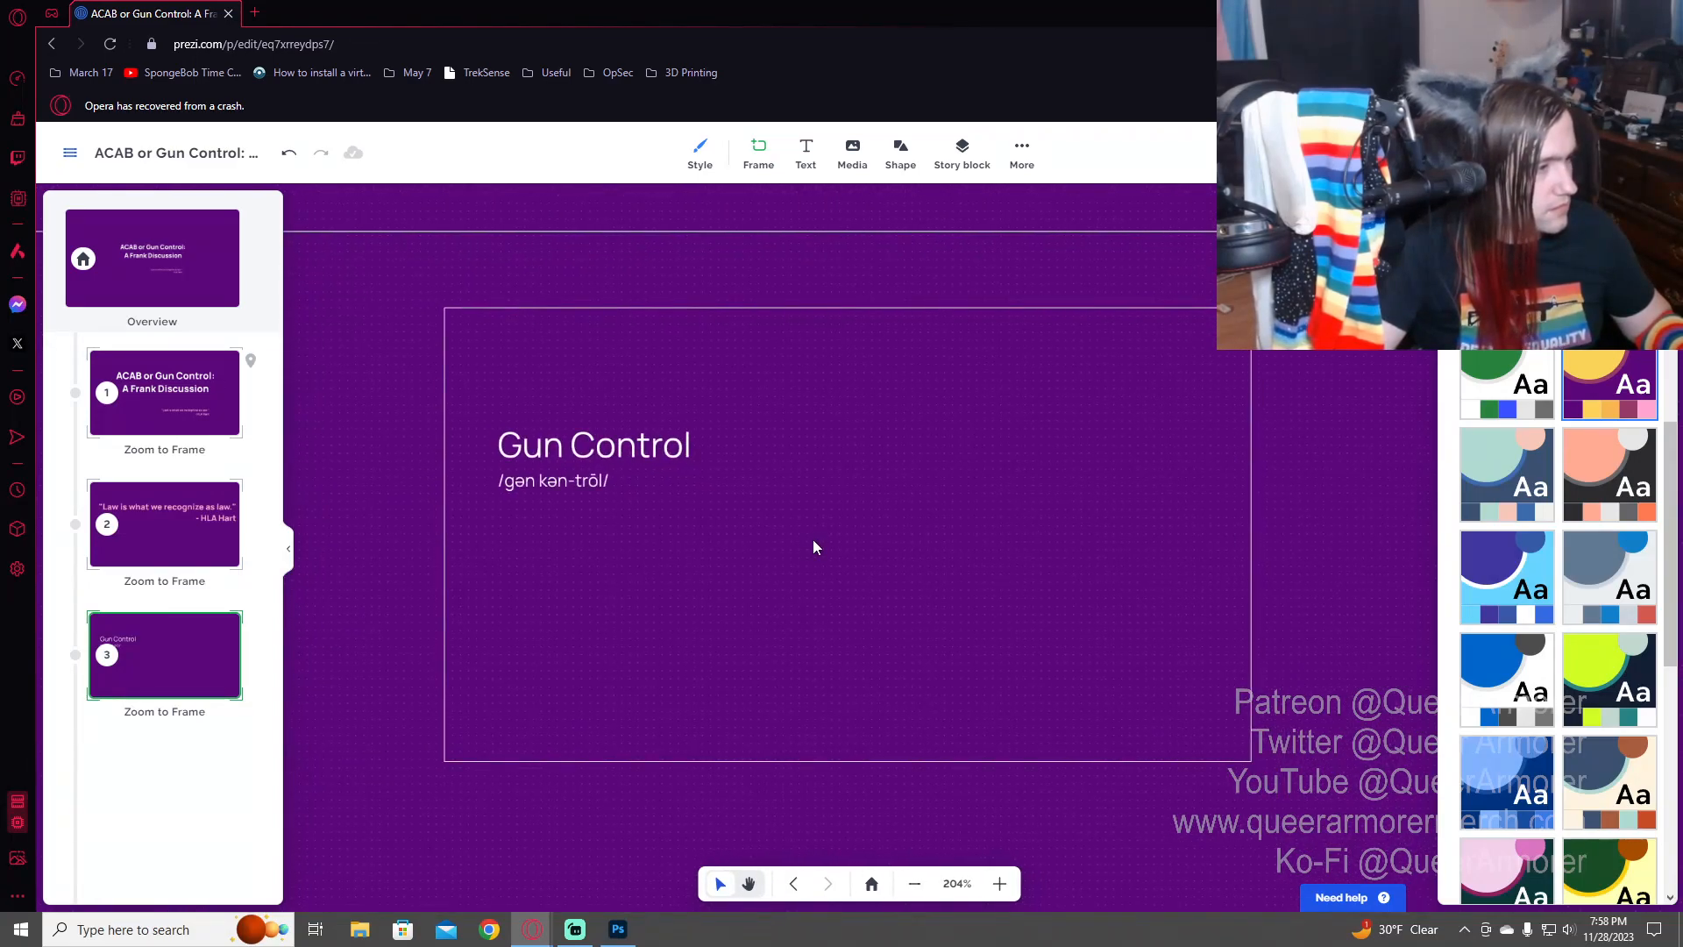
{"action": "left_click", "coordinate": [571, 493]}
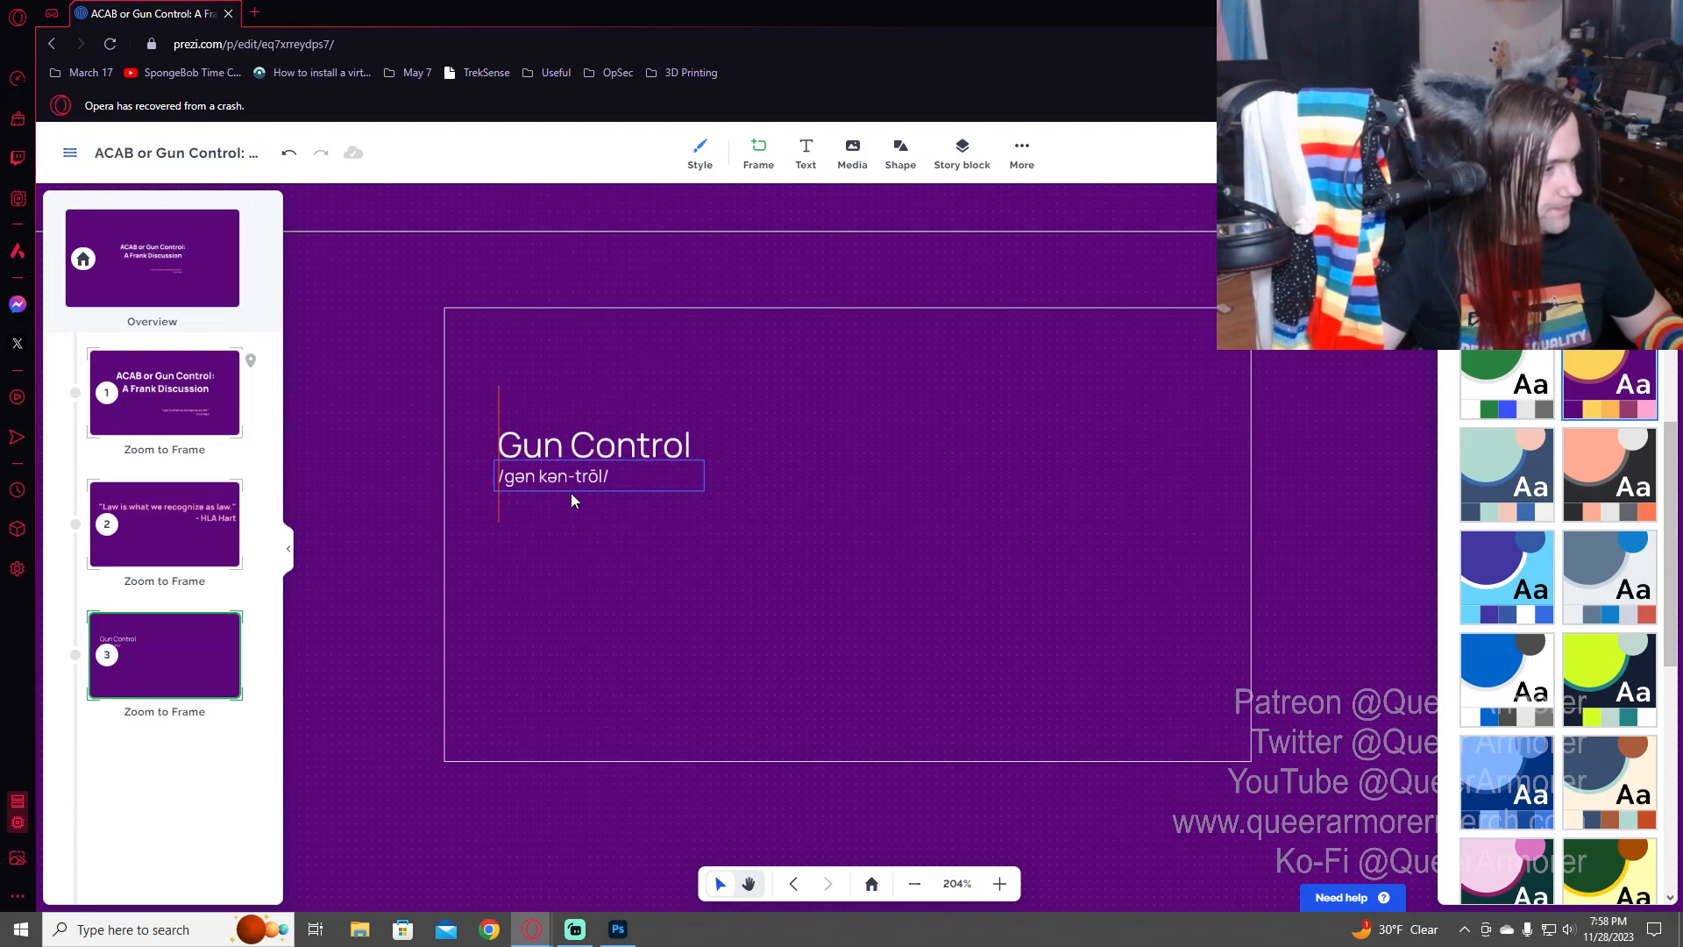
- Duplicate the "Gun Control" heading to its right and change the copy's text to "Noun"
{"action": "left_click", "coordinate": [679, 451]}
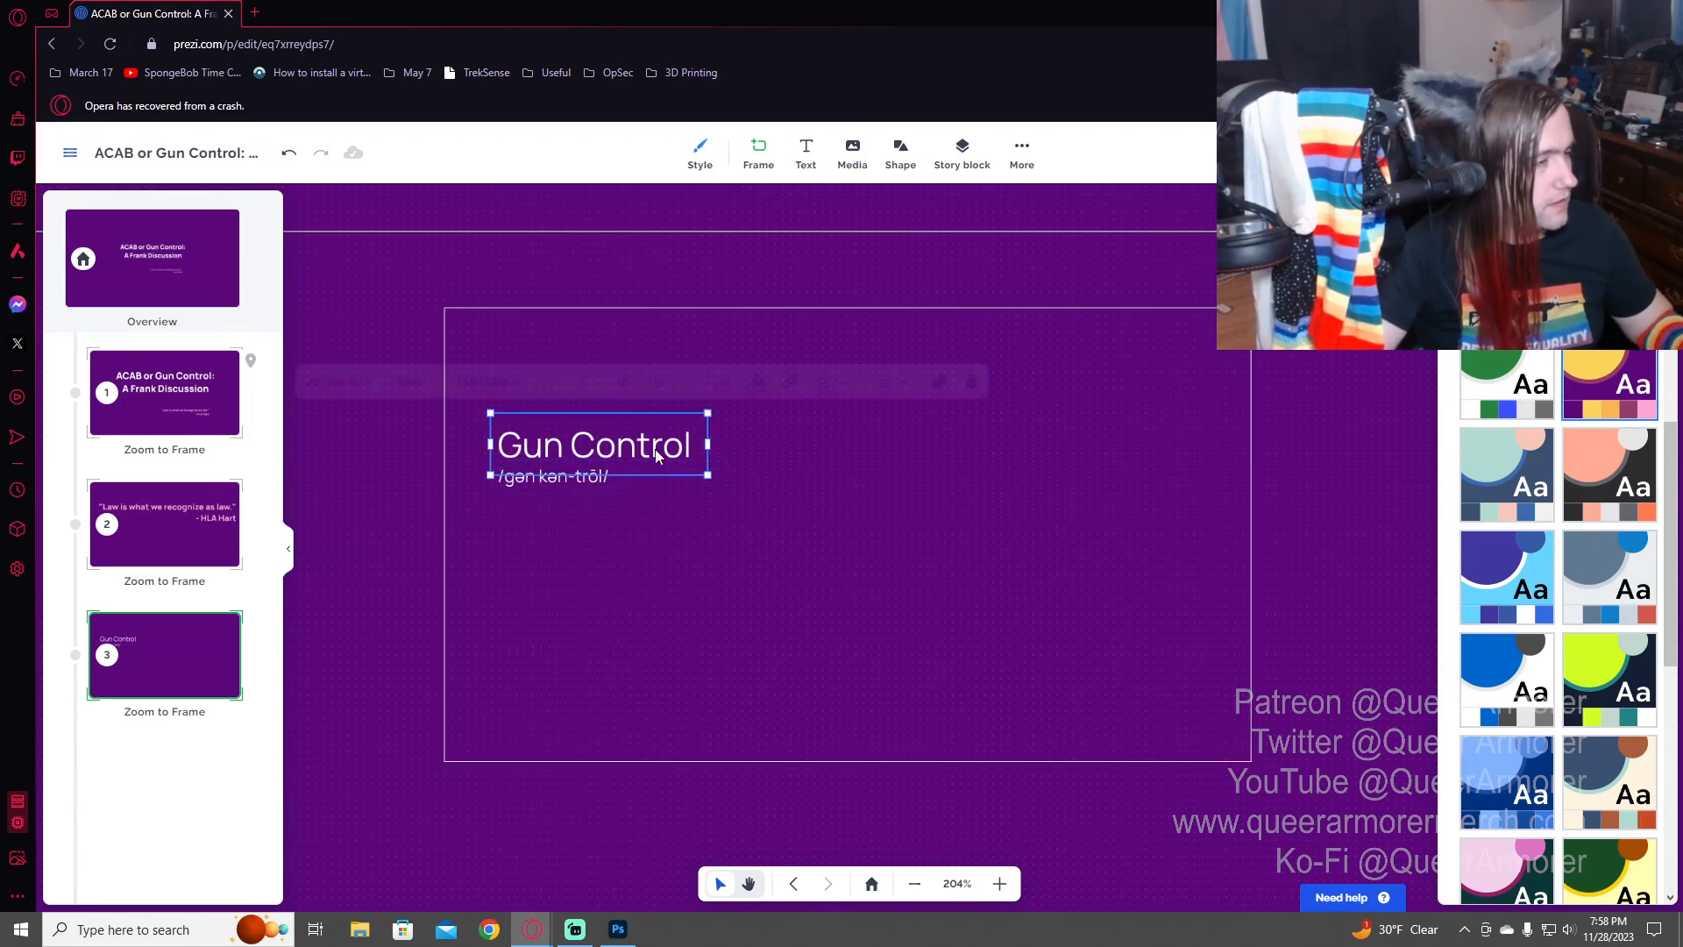
{"action": "left_click_drag", "start_coordinate": [595, 450], "coordinate": [798, 456]}
{"action": "triple_click", "coordinate": [798, 454]}
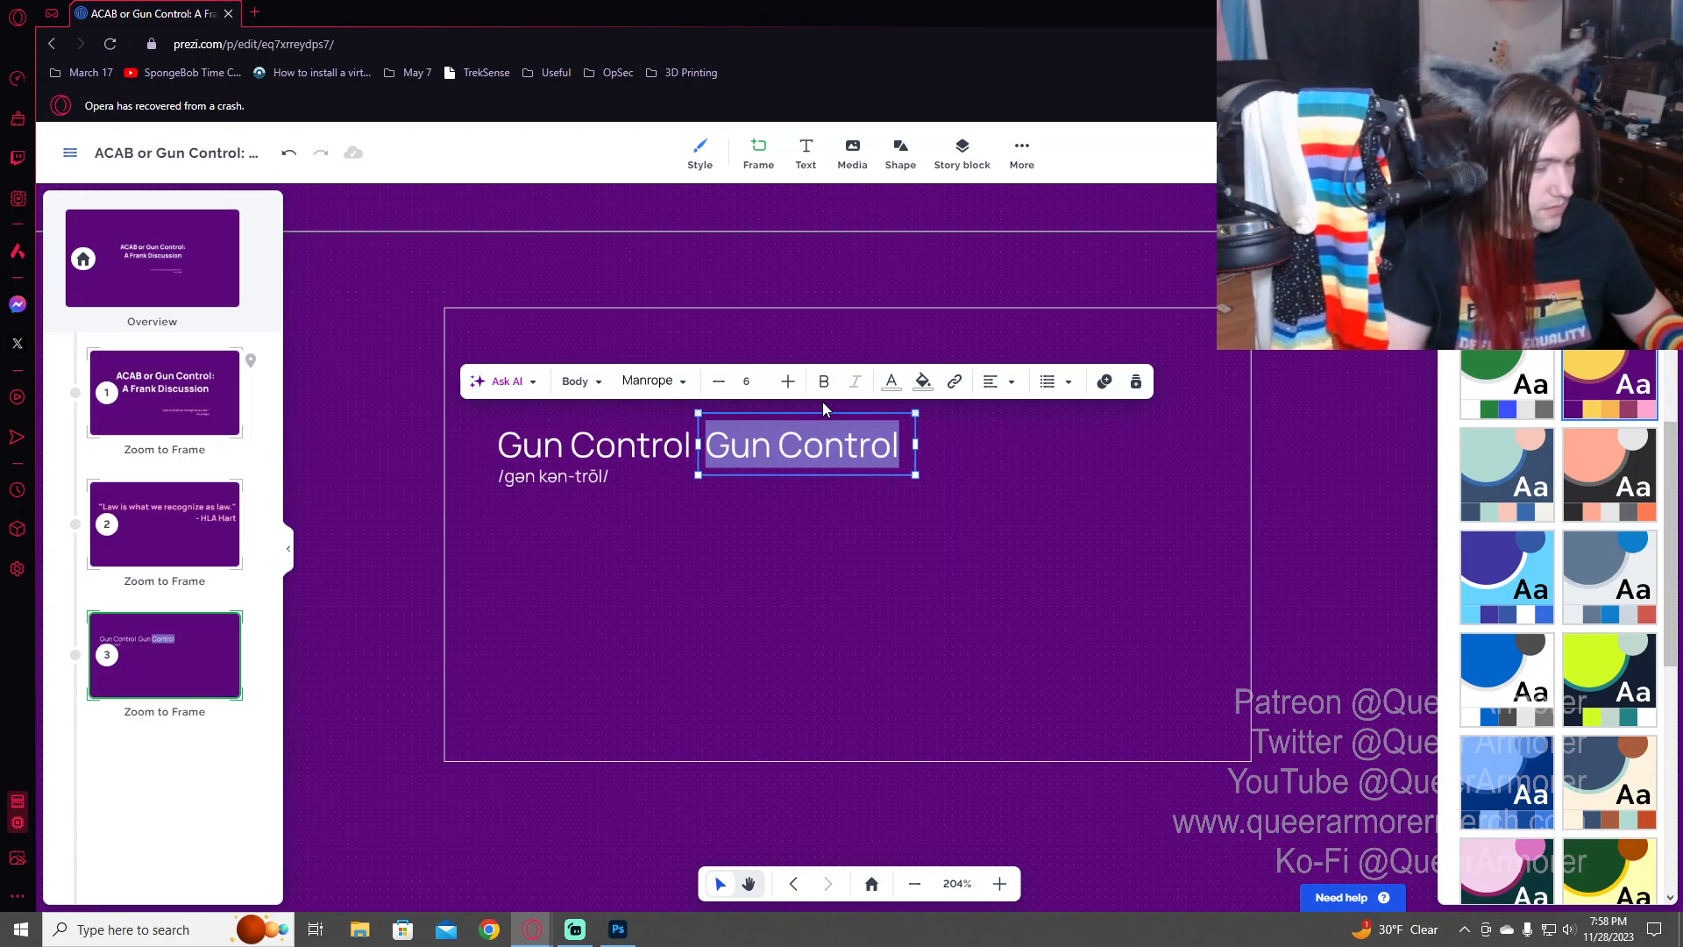
{"action": "type", "text": "Noun"}
- Format "Noun" in the Be Vietnam font with italics and narrow its text box to fit the word
{"action": "key", "text": "ctrl+a"}
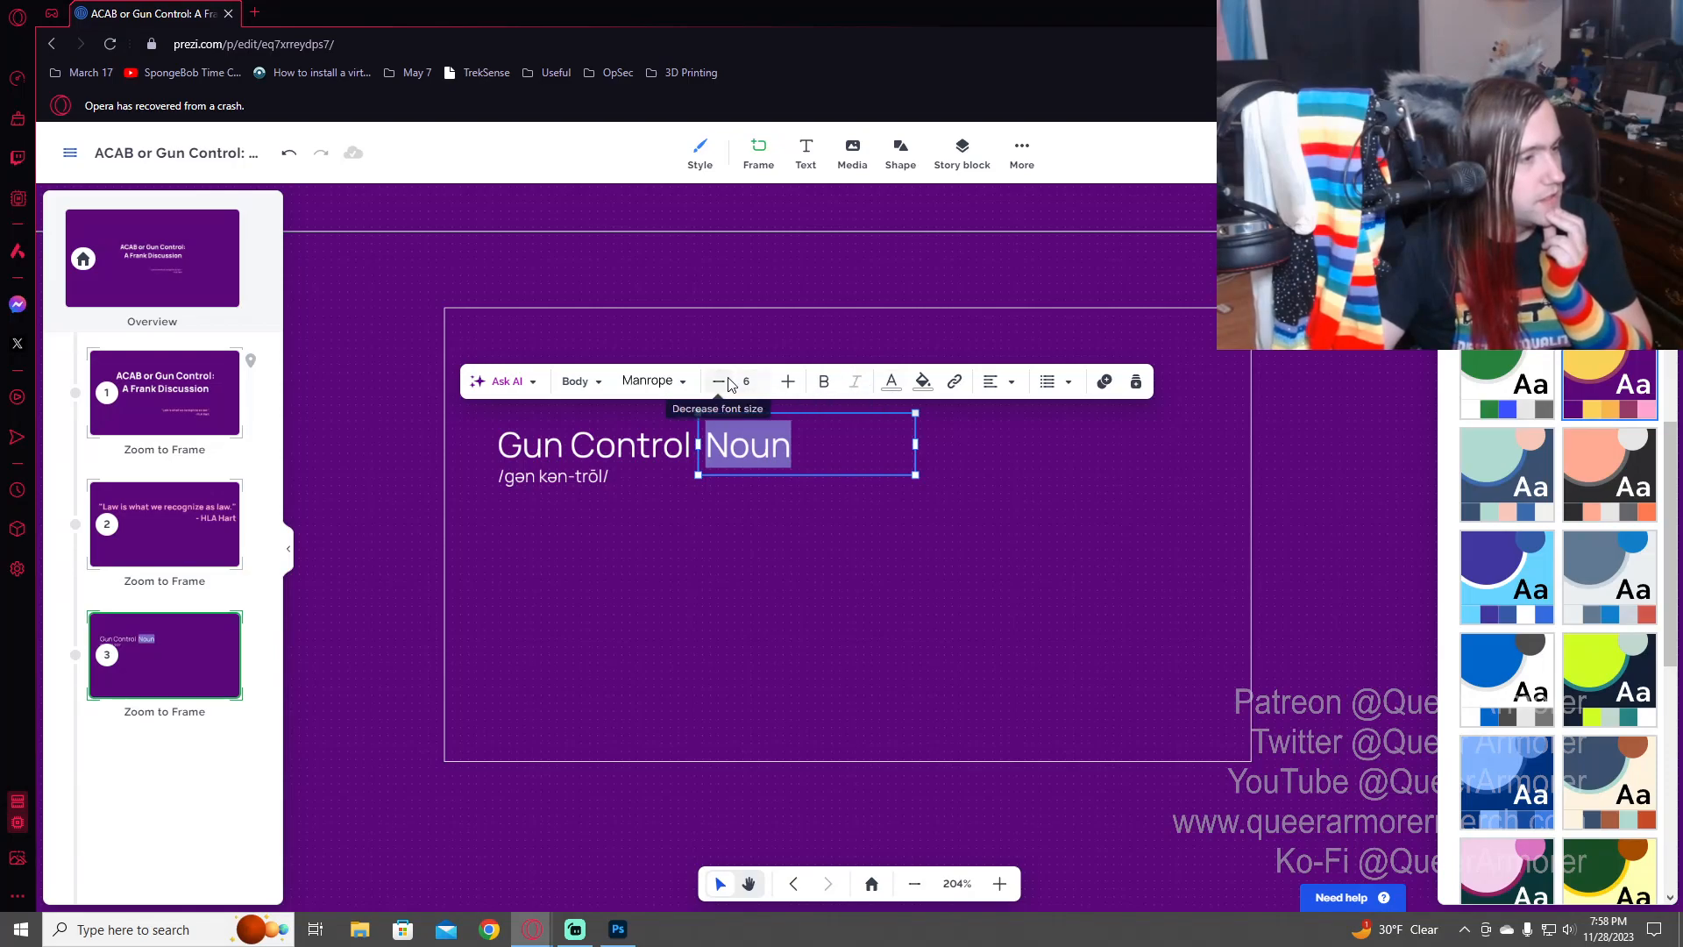
{"action": "left_click", "coordinate": [671, 385]}
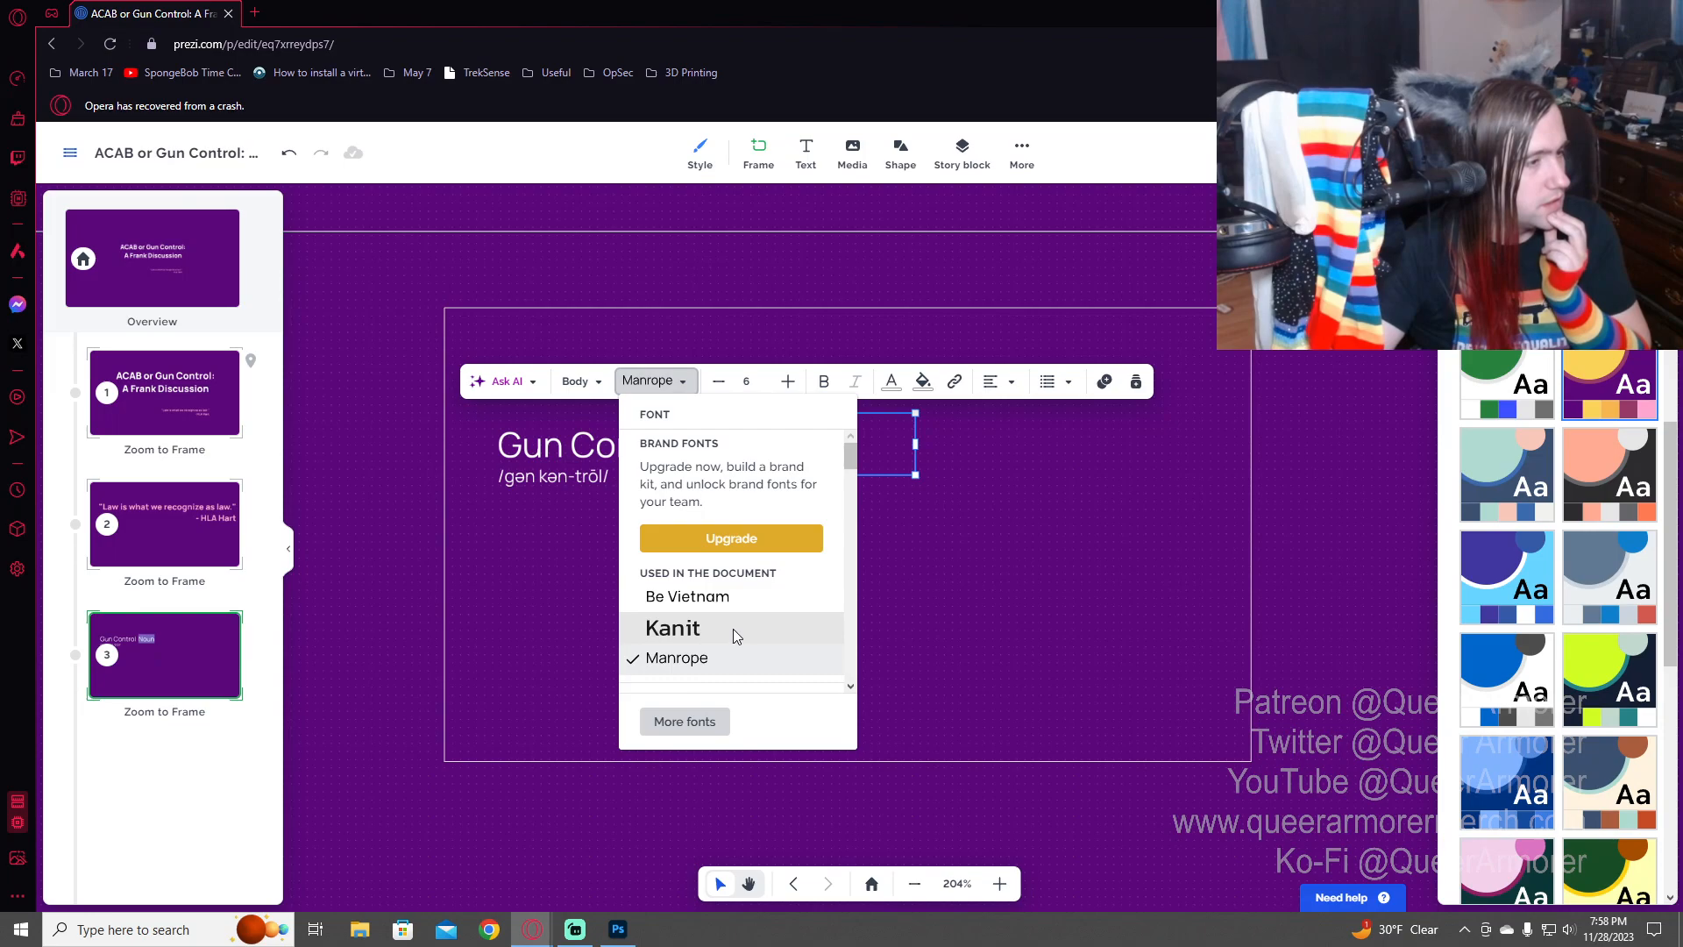
{"action": "scroll", "coordinate": [733, 628], "scroll_direction": "down", "scroll_amount": 2}
{"action": "scroll", "coordinate": [744, 605], "scroll_direction": "up", "scroll_amount": 2}
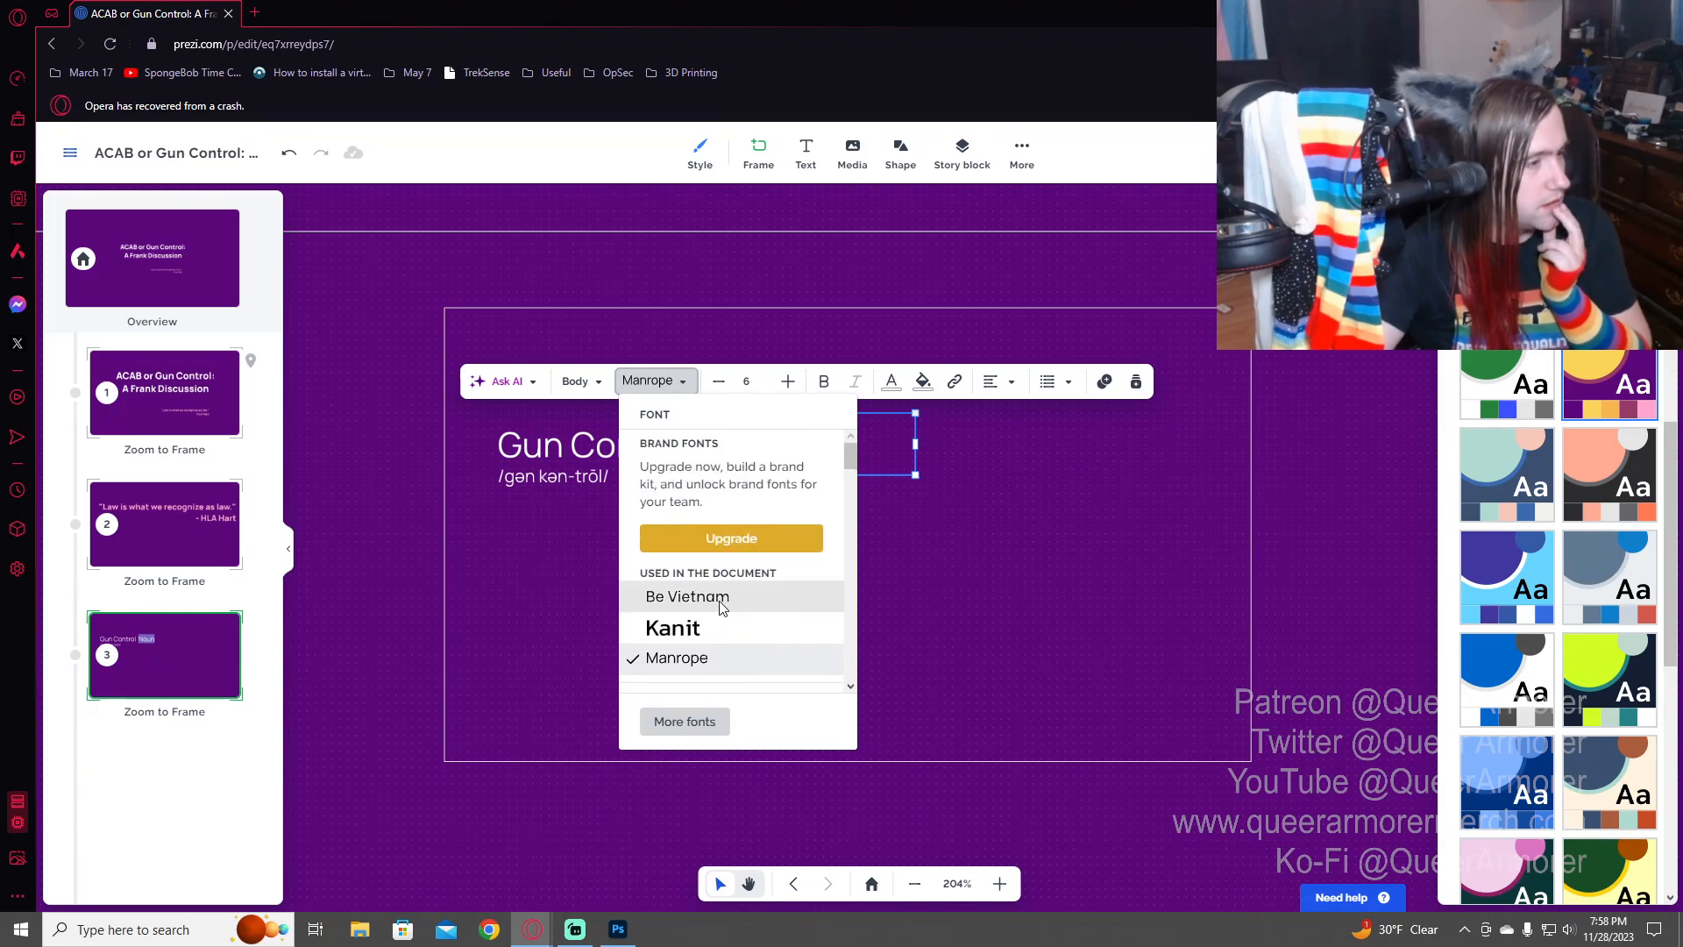
{"action": "left_click", "coordinate": [719, 600]}
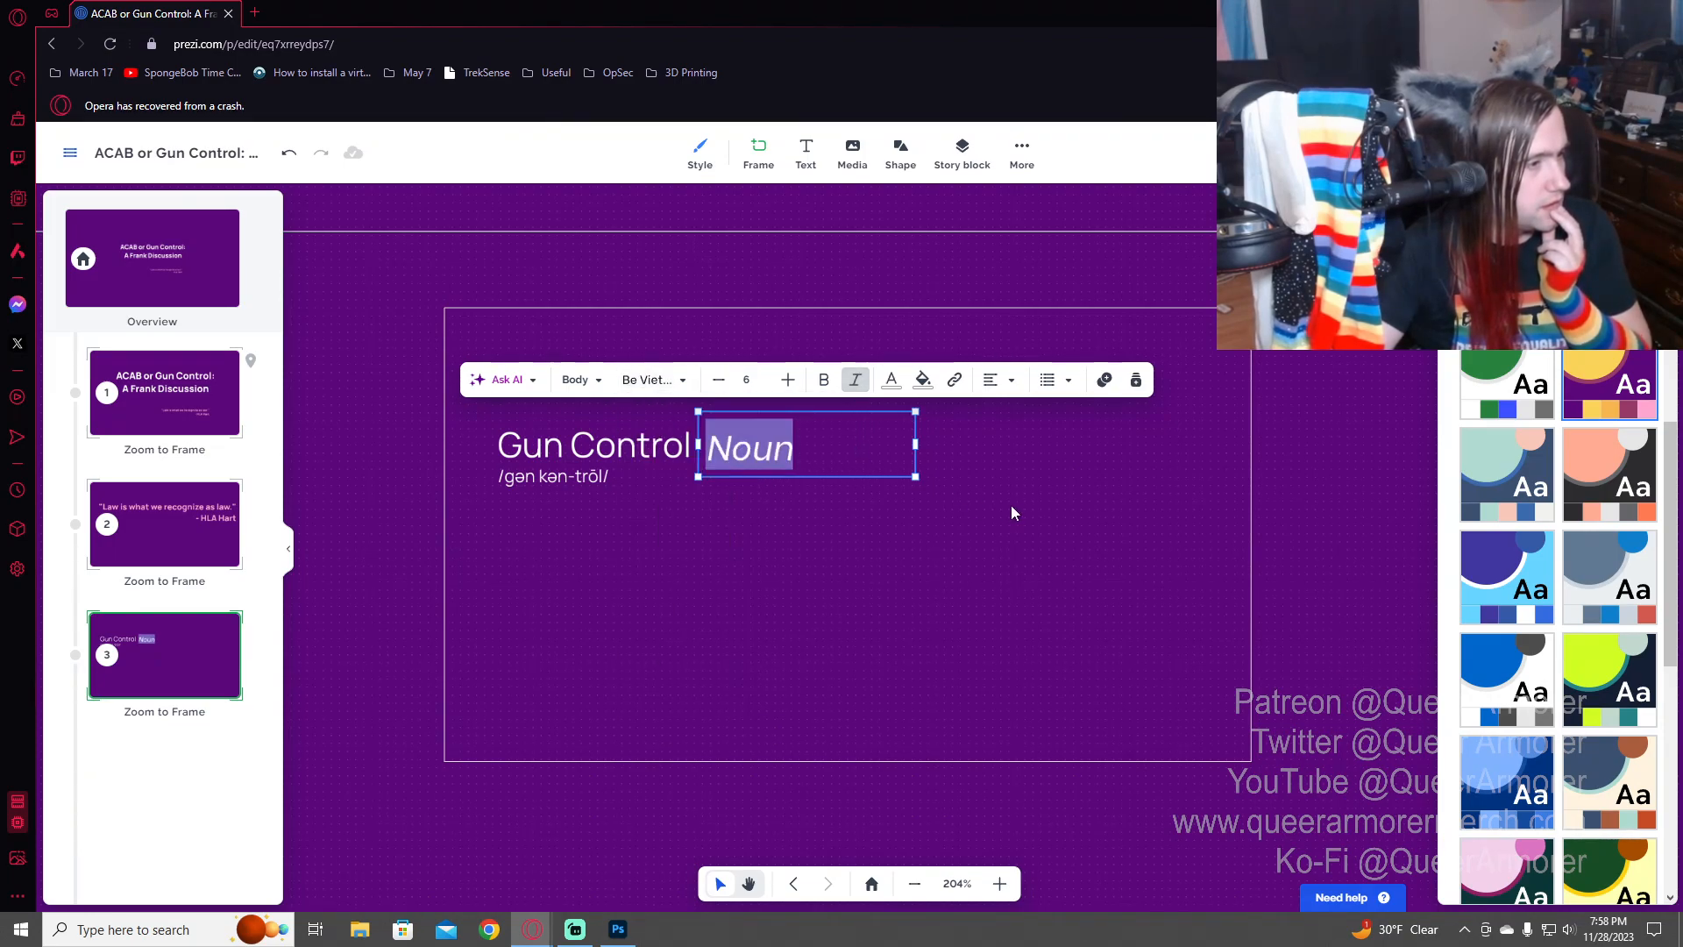
{"action": "left_click_drag", "start_coordinate": [915, 444], "coordinate": [817, 458]}
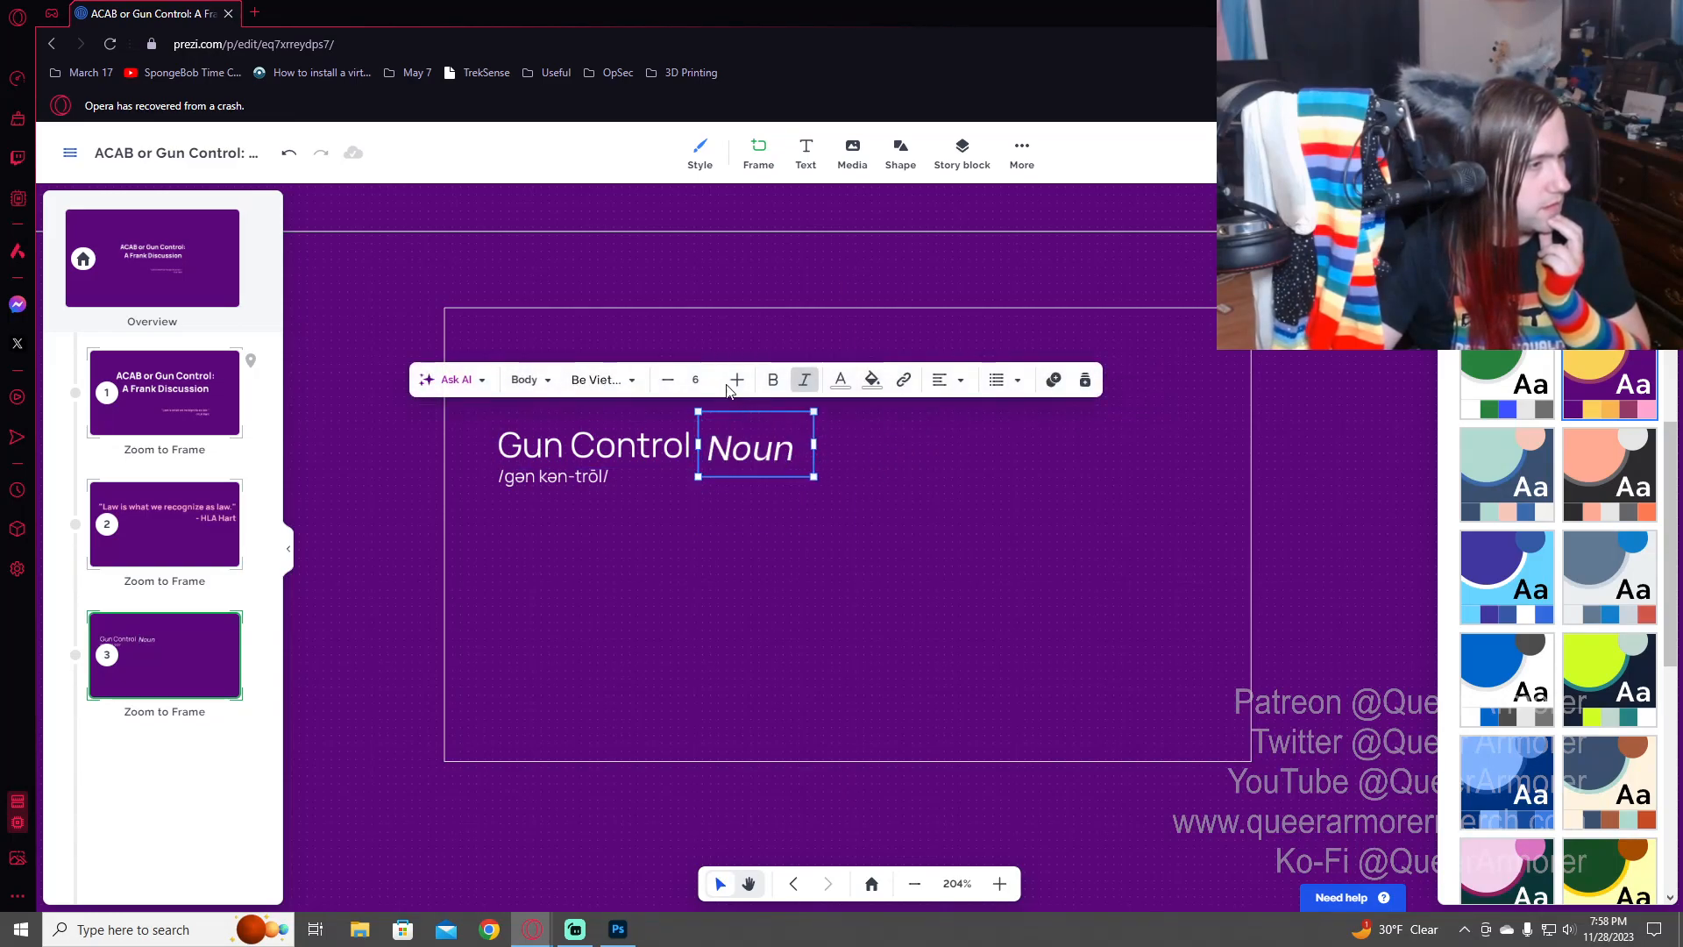
- Reduce the "Noun" text to size 3 and place it beside the end of the "Gun Control" heading
{"action": "left_click", "coordinate": [667, 380]}
{"action": "left_click", "coordinate": [667, 379]}
{"action": "left_click", "coordinate": [668, 379]}
{"action": "left_click_drag", "start_coordinate": [743, 433], "coordinate": [740, 450]}
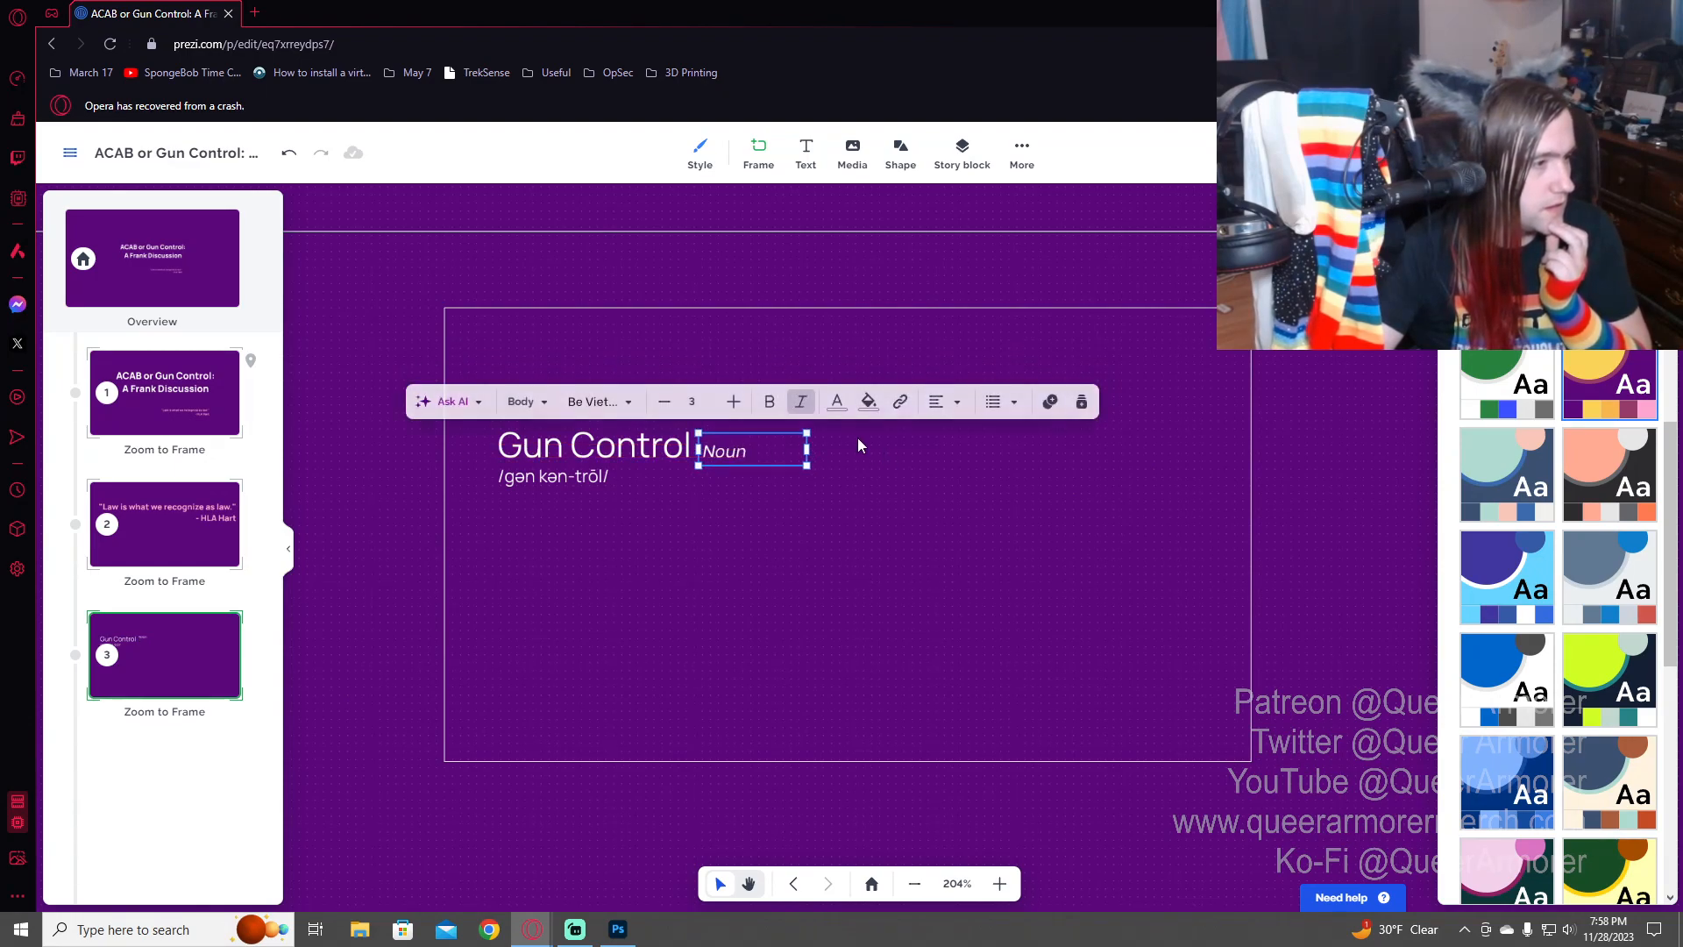
{"action": "left_click", "coordinate": [355, 470]}
- Duplicate the "Gun Control" heading and place the copy beyond "Noun" on the same line
{"action": "left_click", "coordinate": [611, 454]}
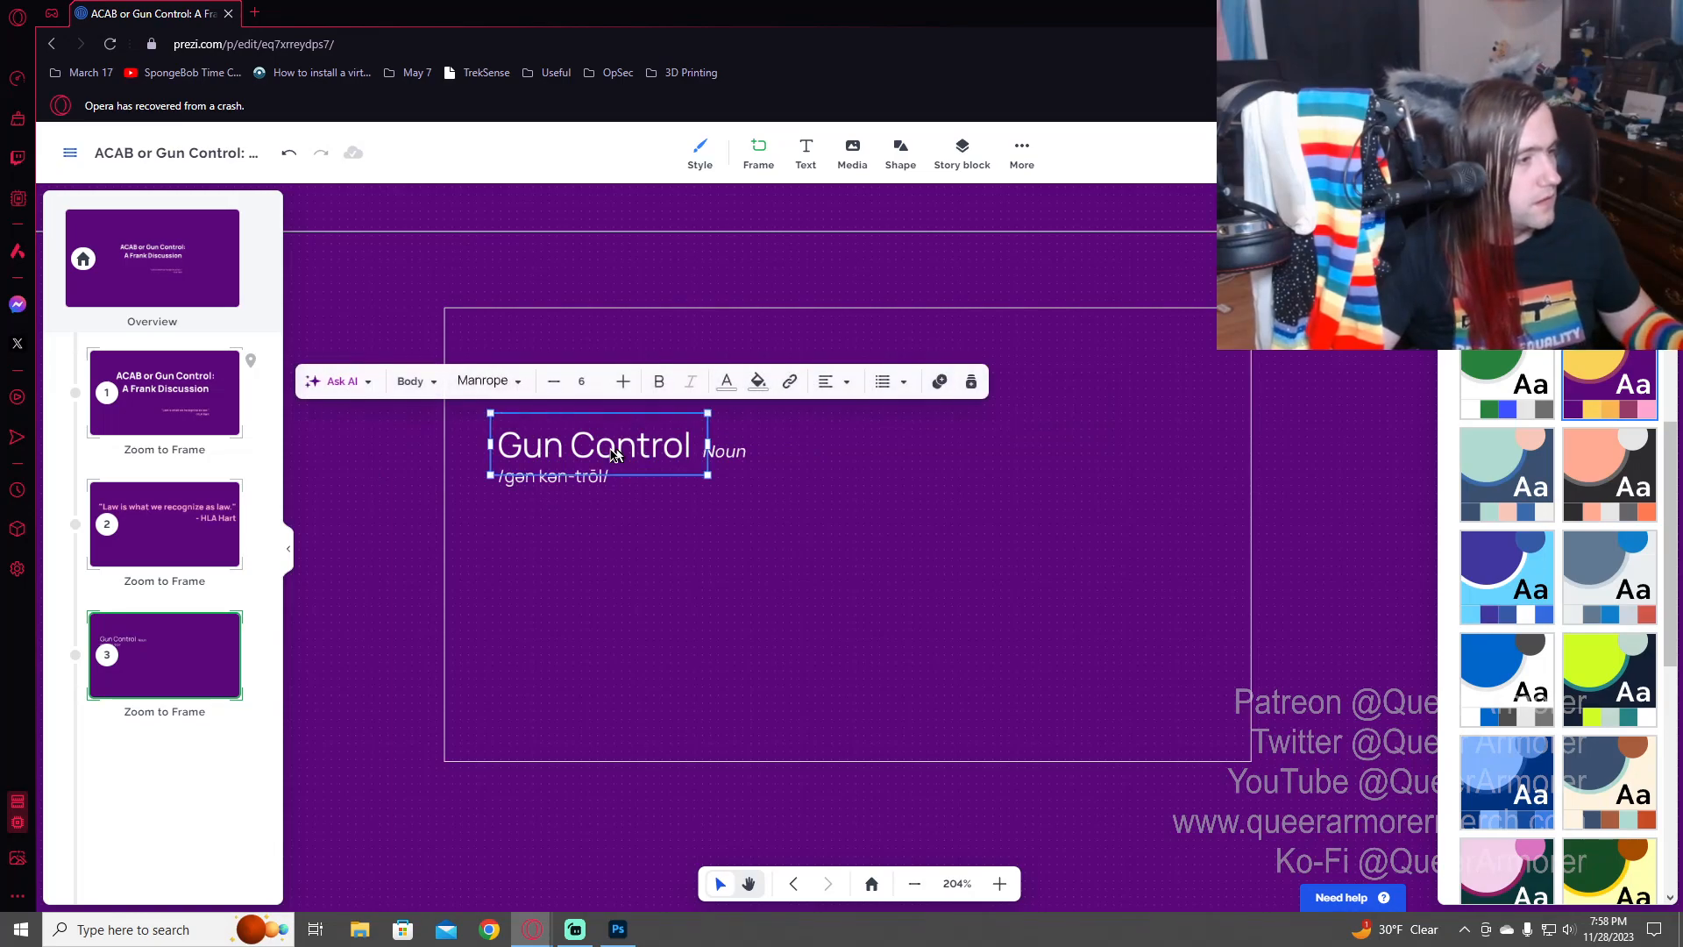
{"action": "left_click_drag", "start_coordinate": [611, 454], "coordinate": [913, 451]}
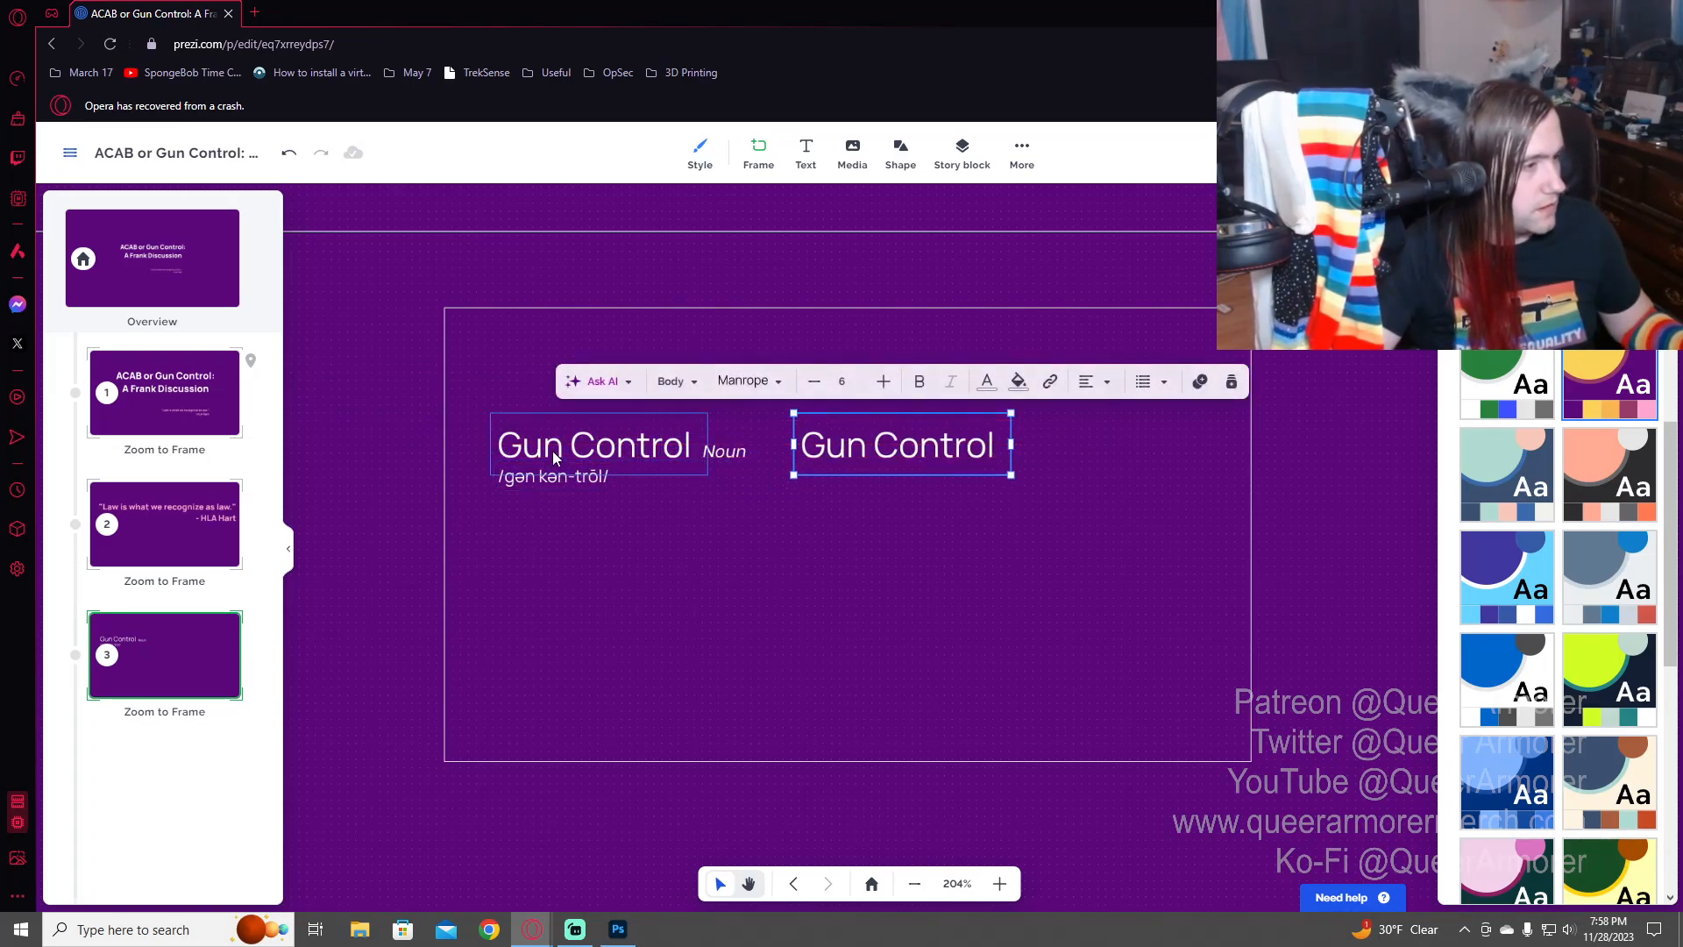
- Make the original "Gun Control" heading bold and widen its text box so it fits on one line
{"action": "left_click", "coordinate": [561, 449]}
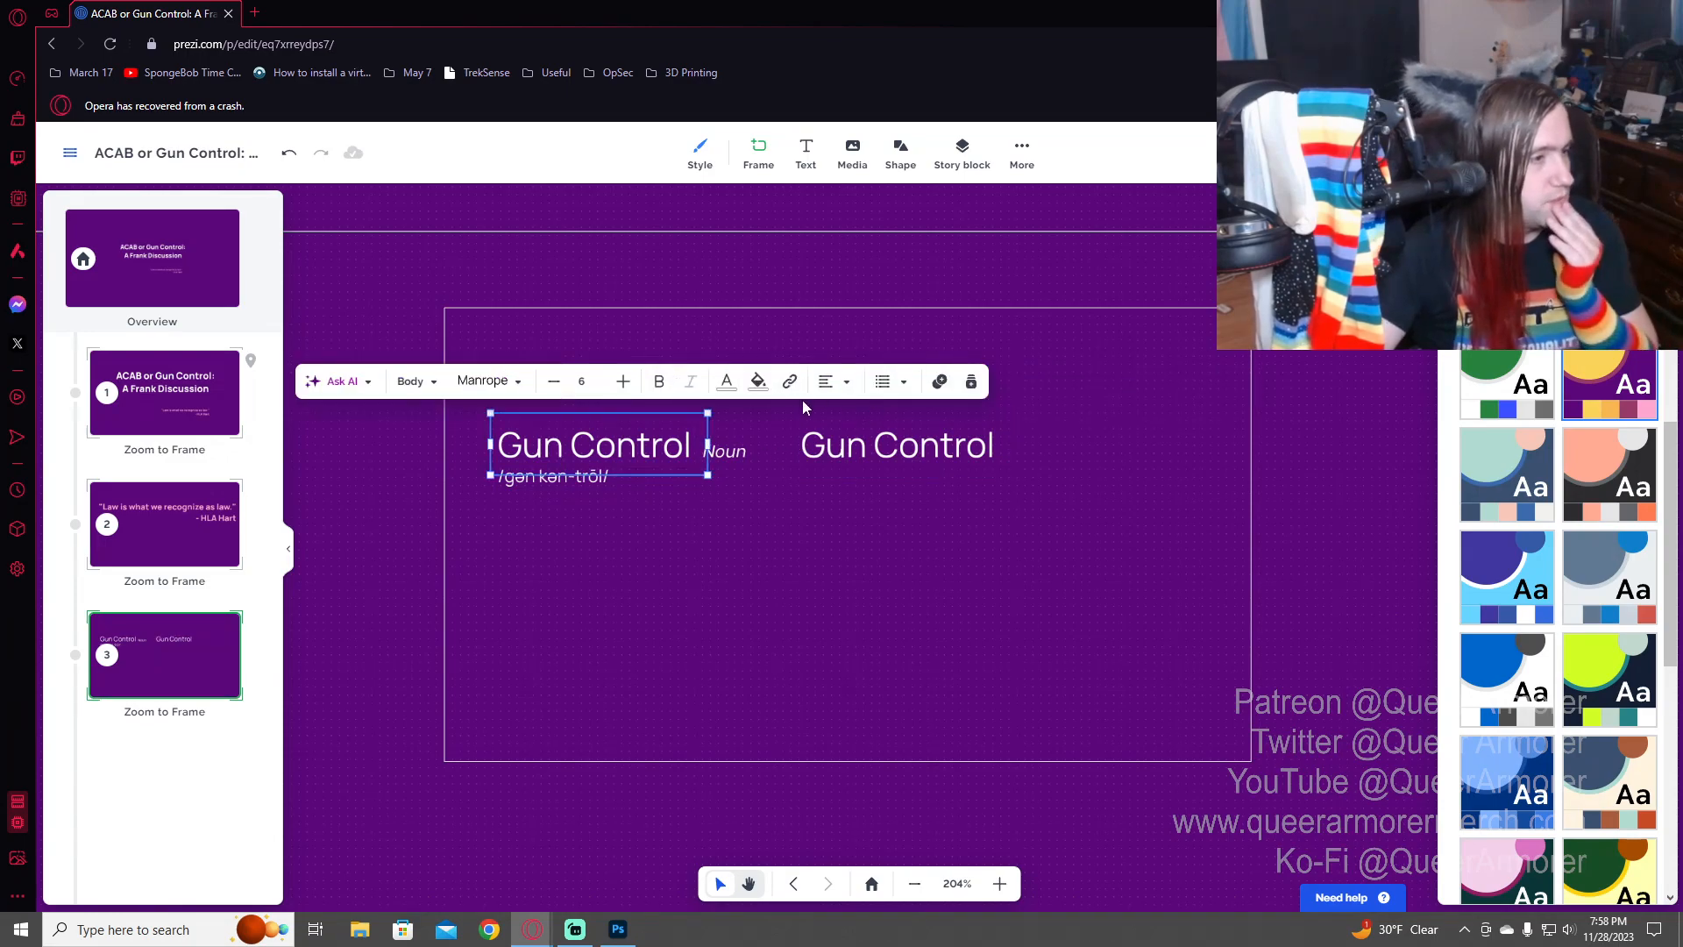
{"action": "left_click", "coordinate": [659, 381]}
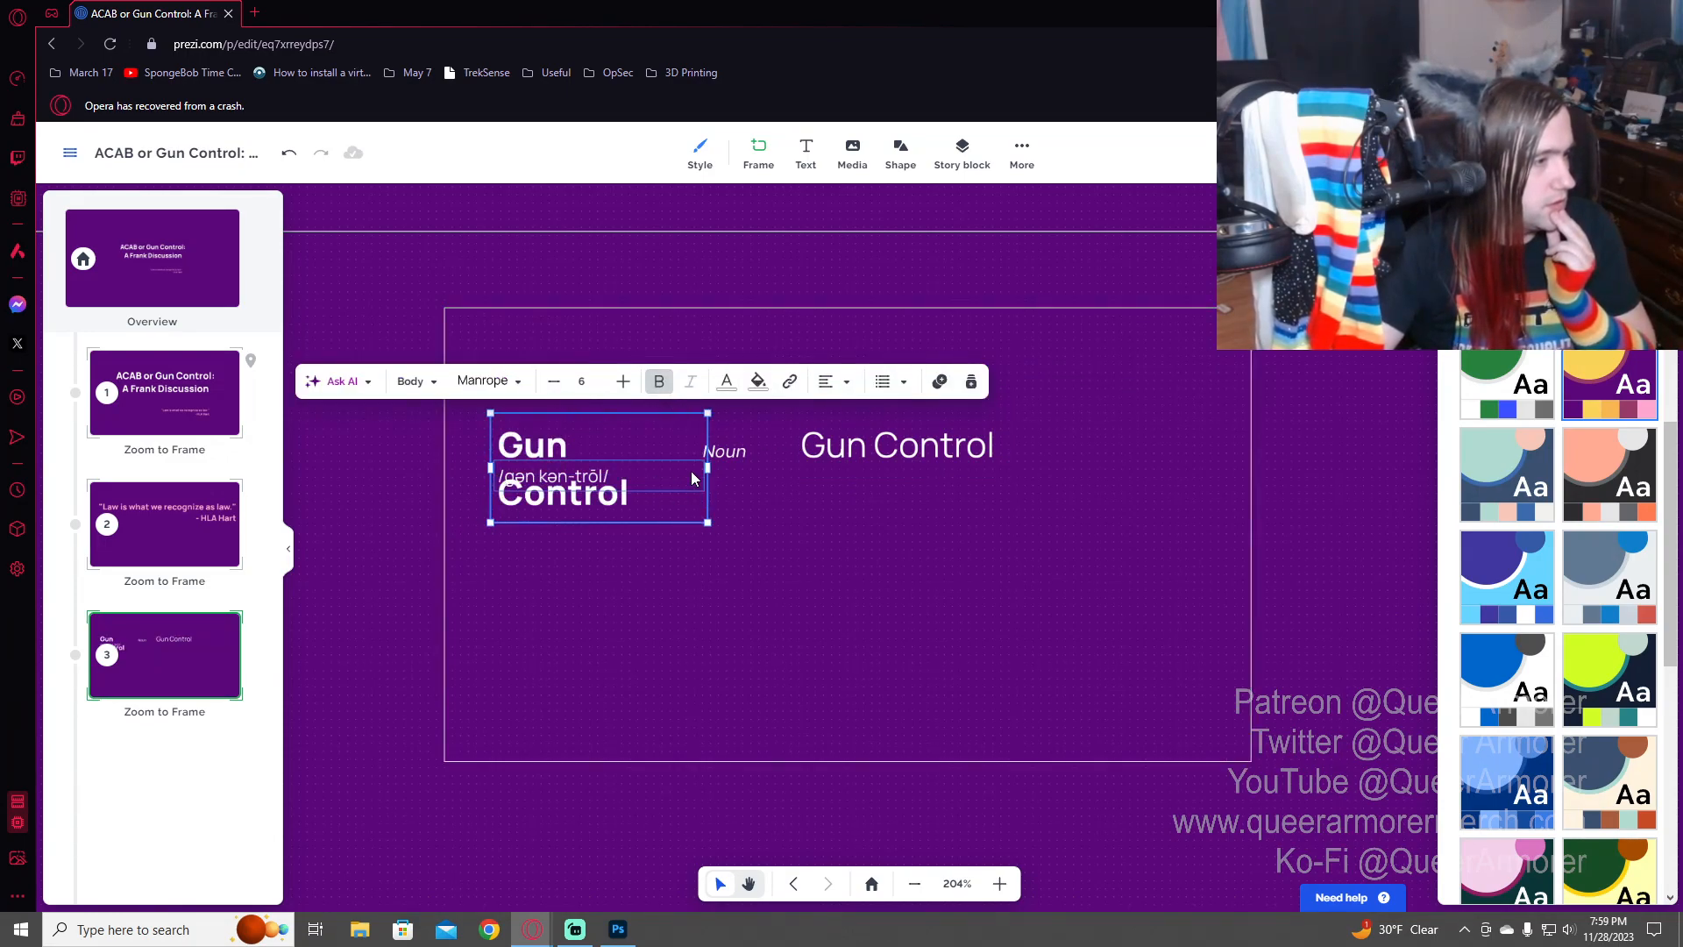
{"action": "left_click_drag", "start_coordinate": [708, 468], "coordinate": [748, 461]}
- Stretch the copied heading's text box from just after "Noun" to near the frame's right edge
{"action": "left_click", "coordinate": [872, 458]}
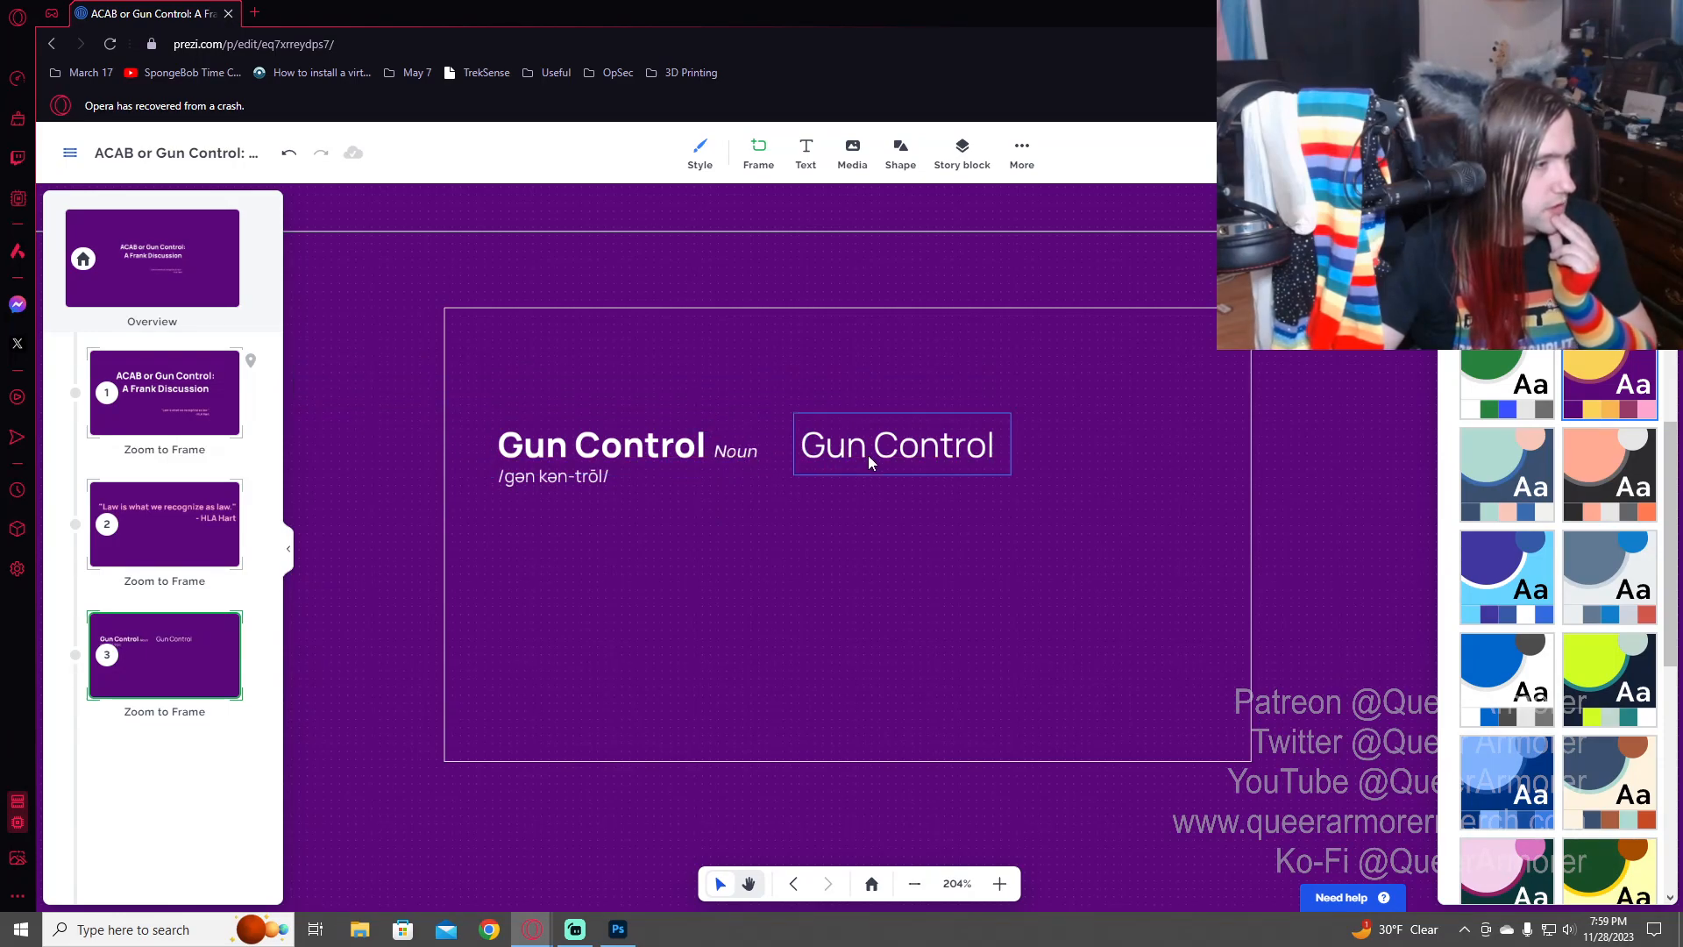
{"action": "left_click_drag", "start_coordinate": [794, 445], "coordinate": [773, 445]}
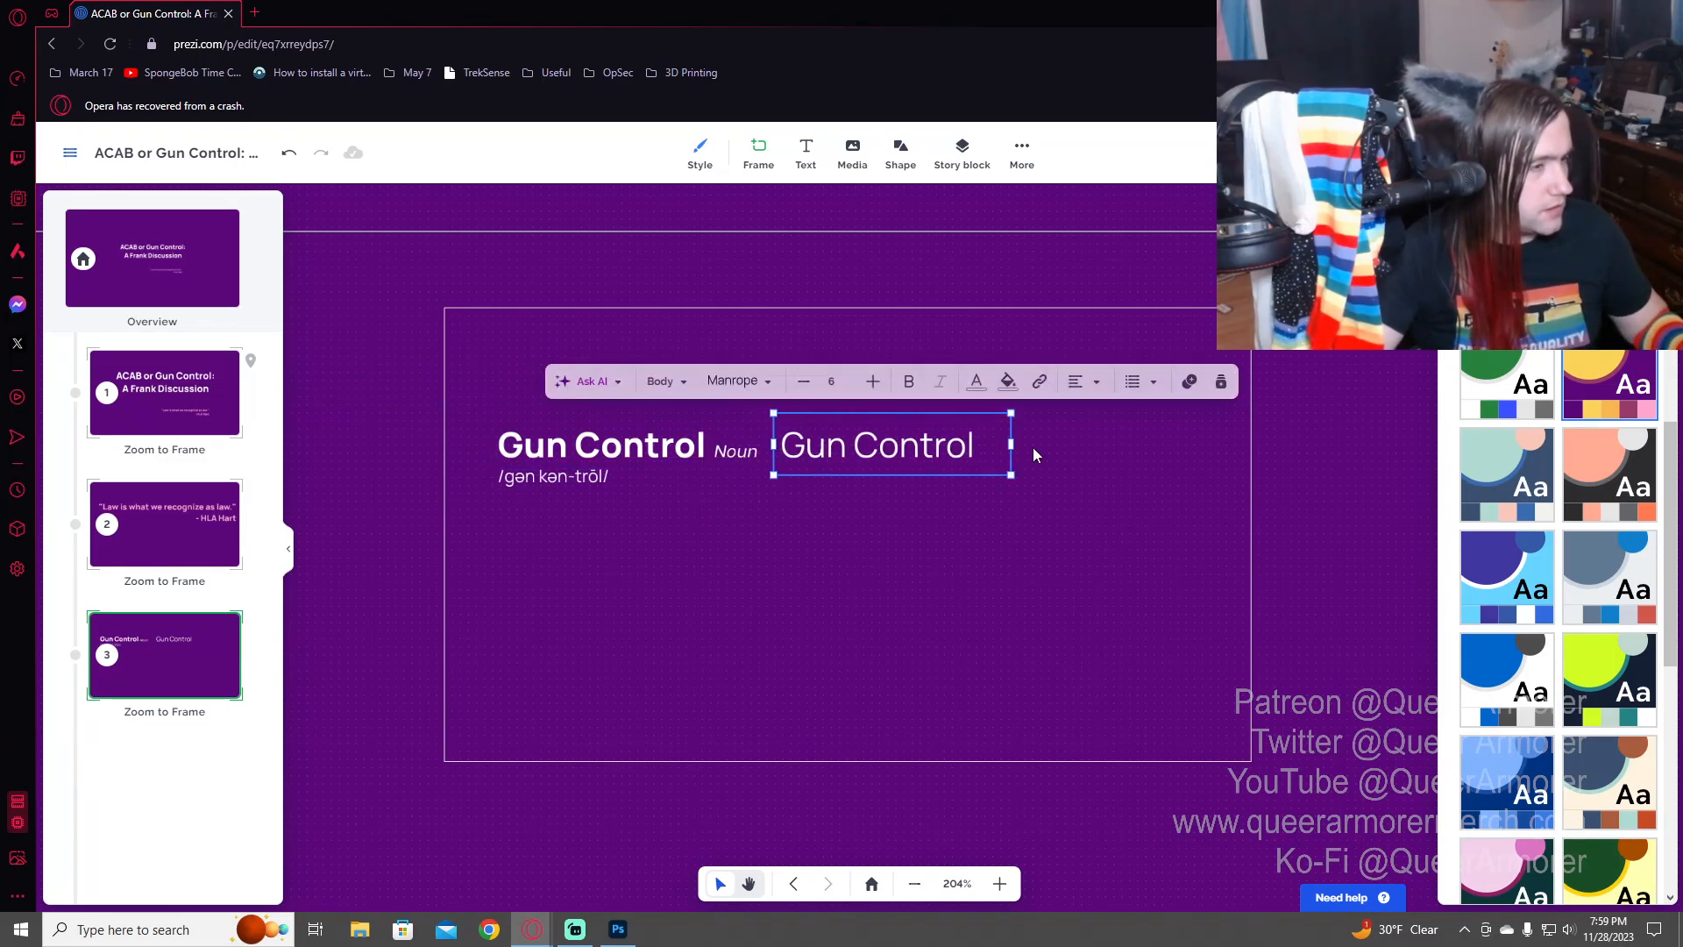
{"action": "left_click_drag", "start_coordinate": [1010, 444], "coordinate": [1233, 455]}
- Replace the copy's text with "A broad set of legislative and regulatory measures meant to control access to private defense, including personal weapons."
{"action": "triple_click", "coordinate": [993, 448]}
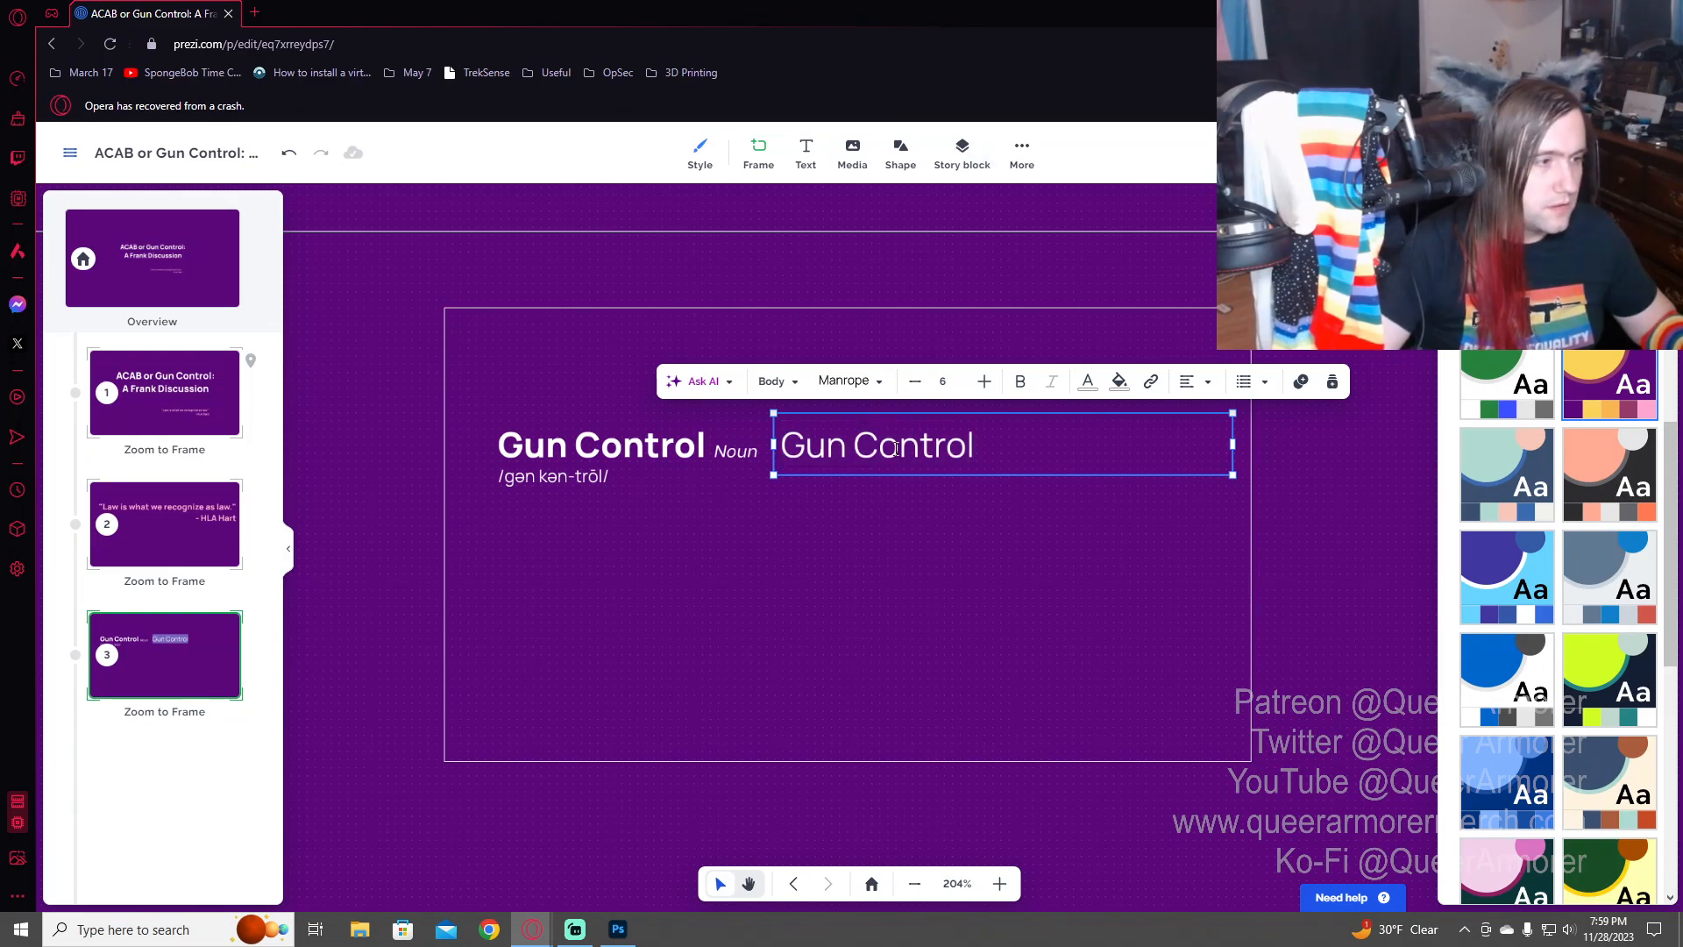
{"action": "type", "text": "A br"}
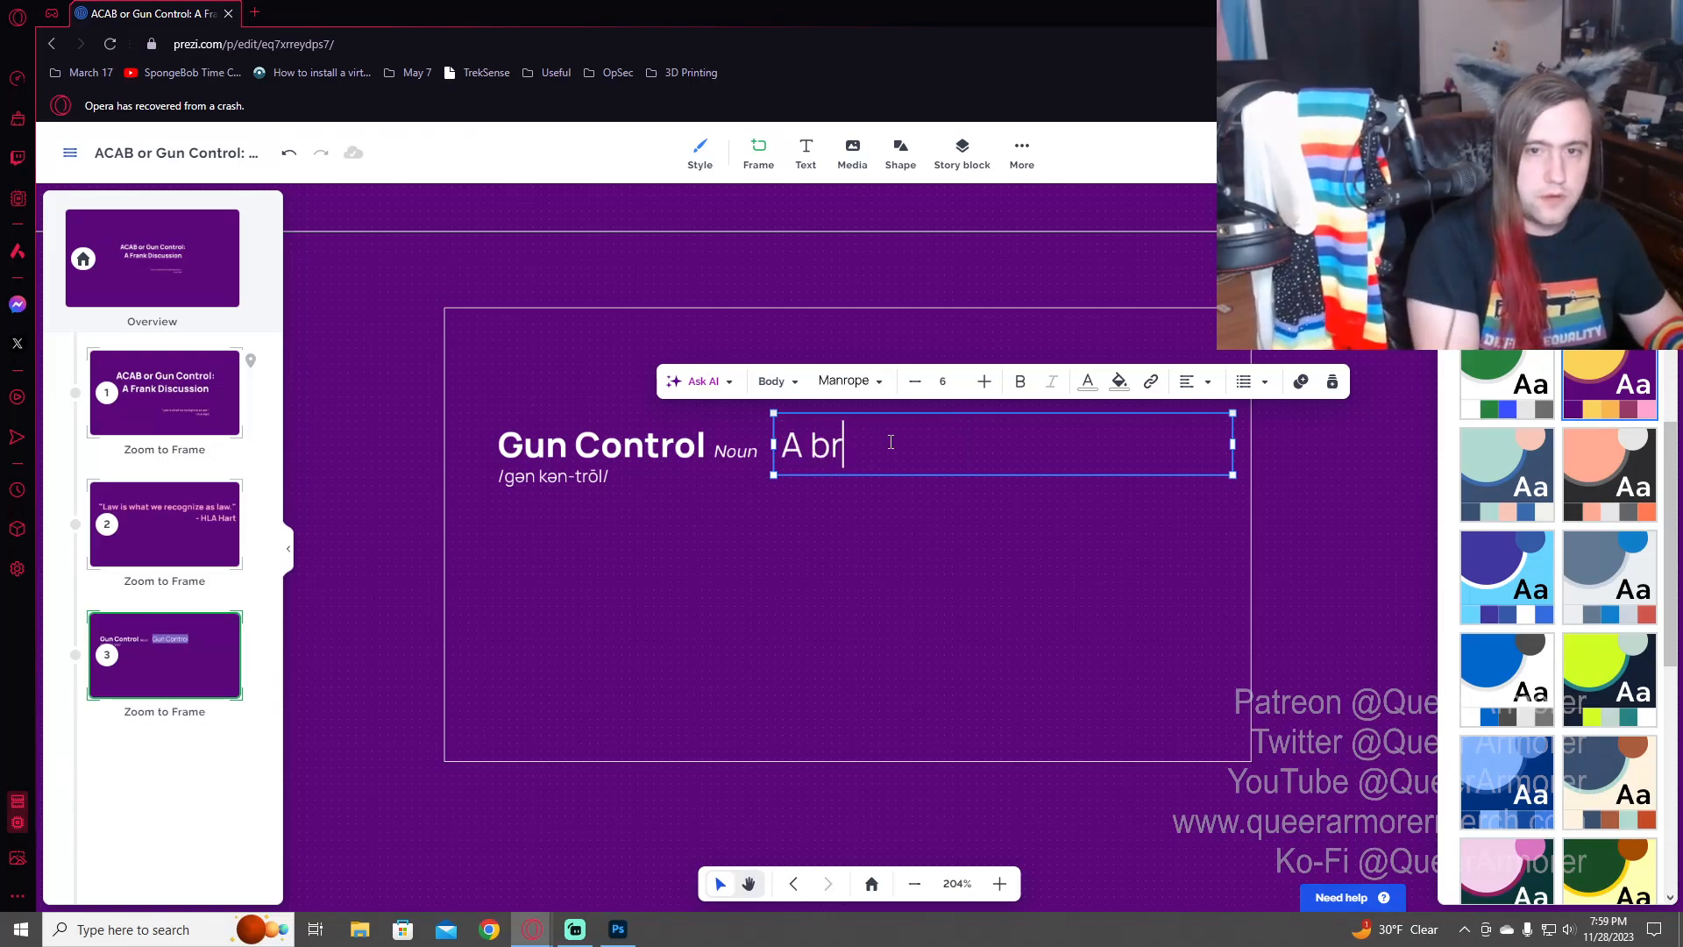
{"action": "type", "text": "oad set of legisl"}
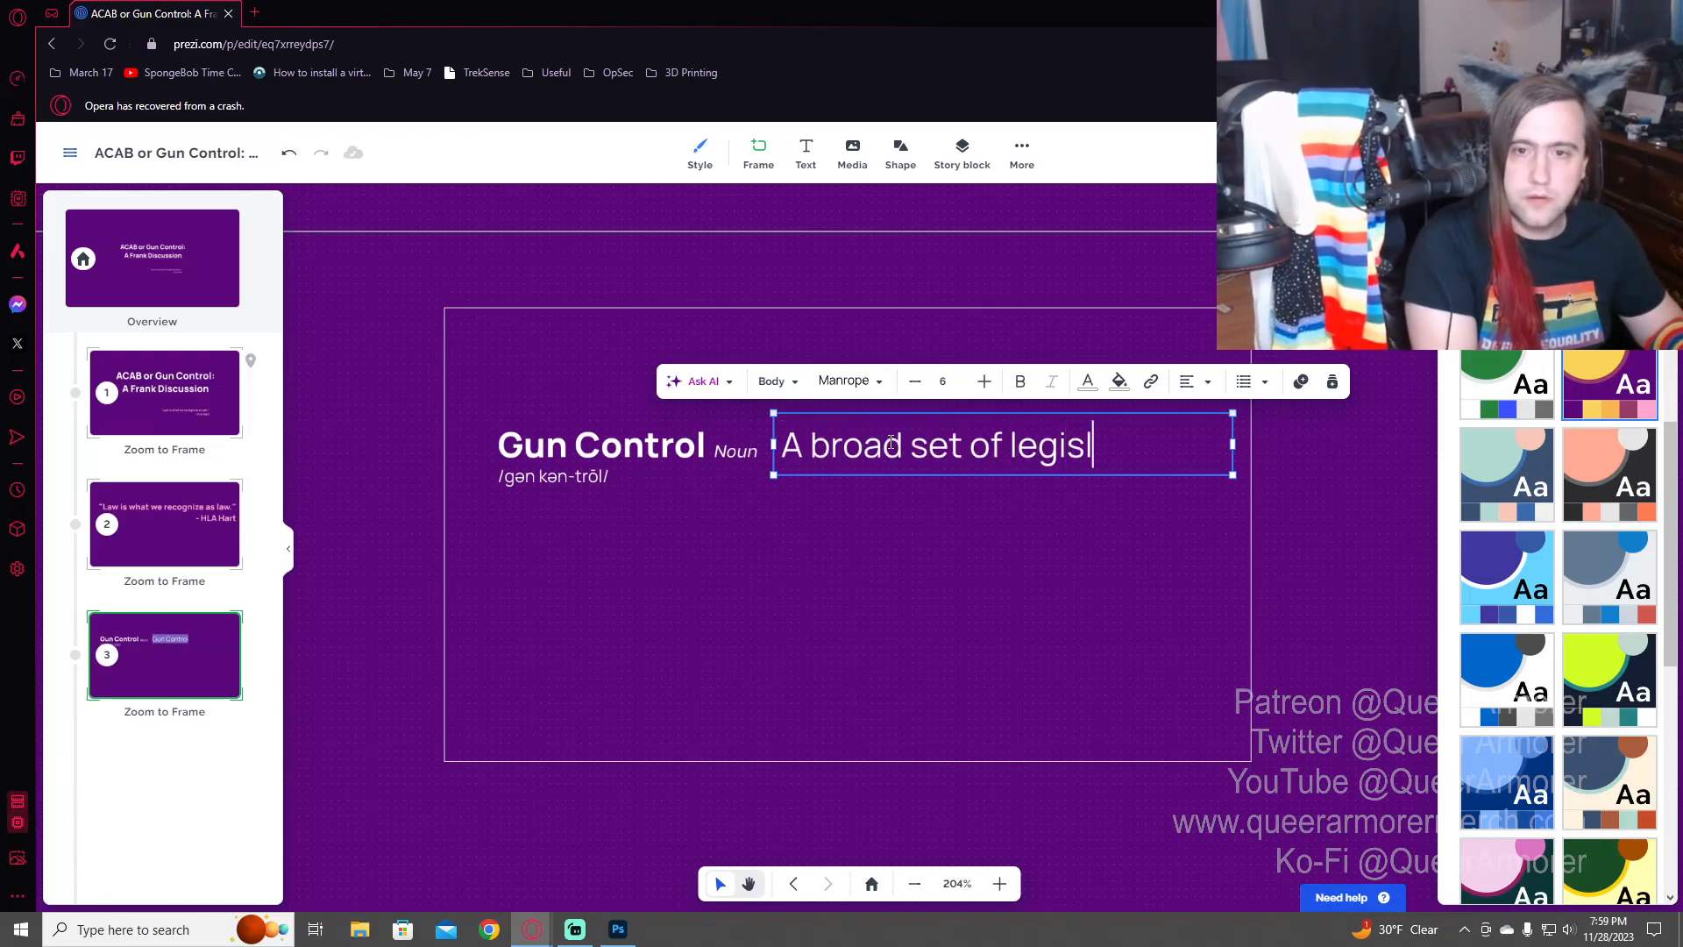
{"action": "type", "text": "ative and regulato"}
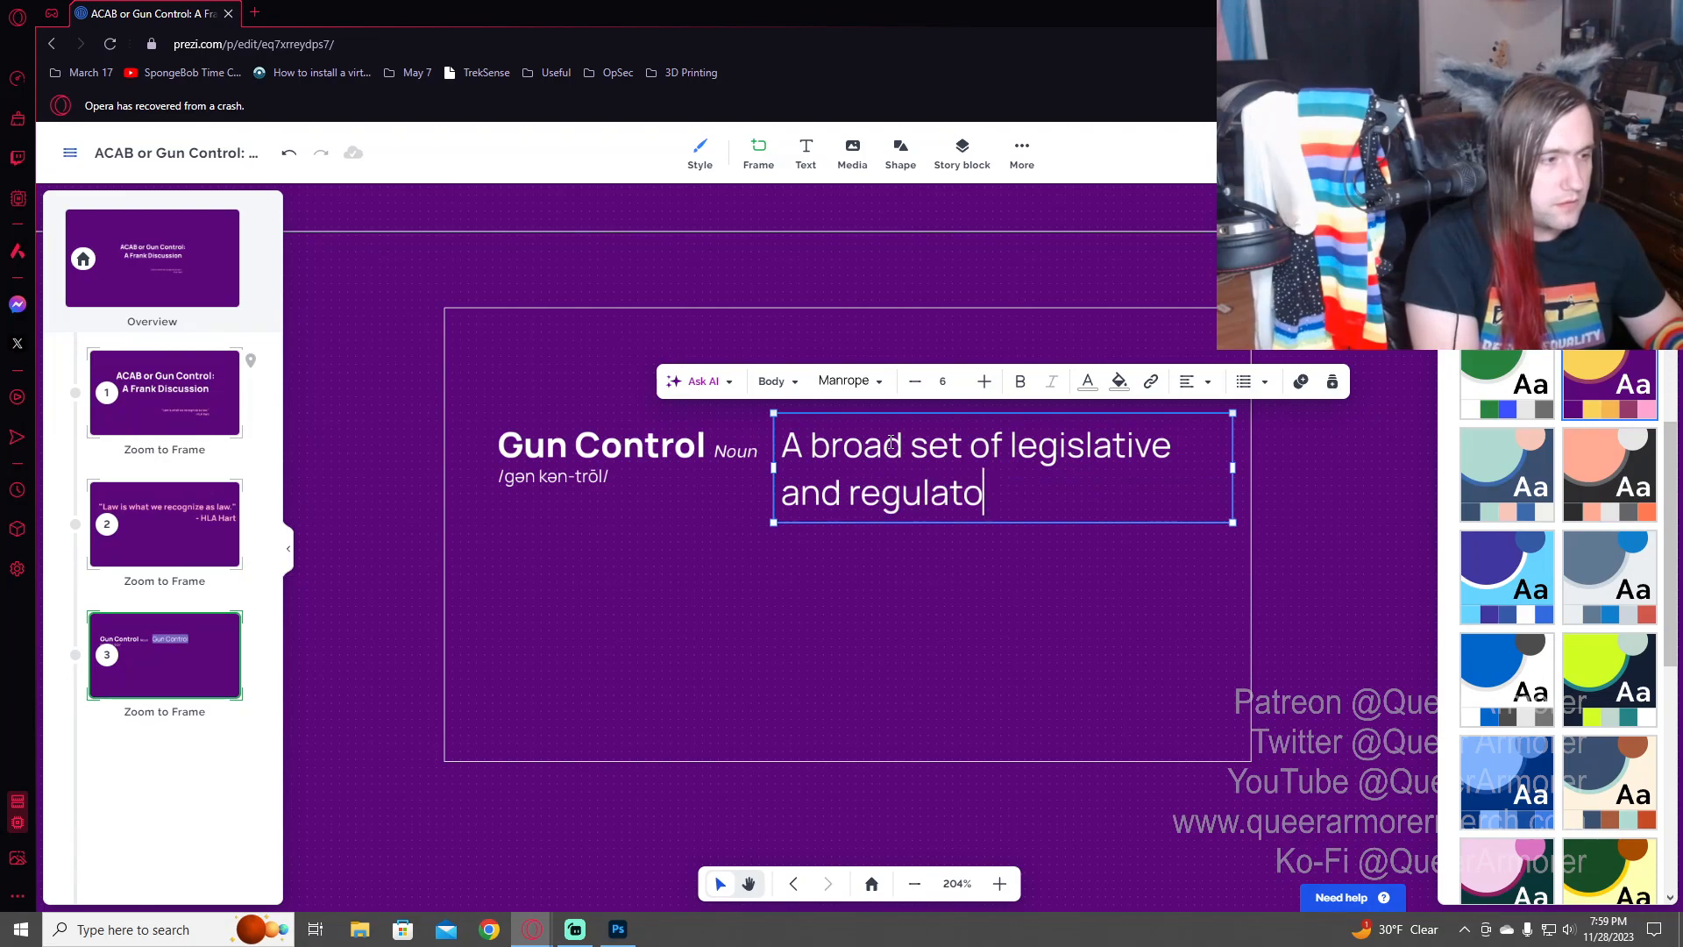
{"action": "type", "text": "ry measures "}
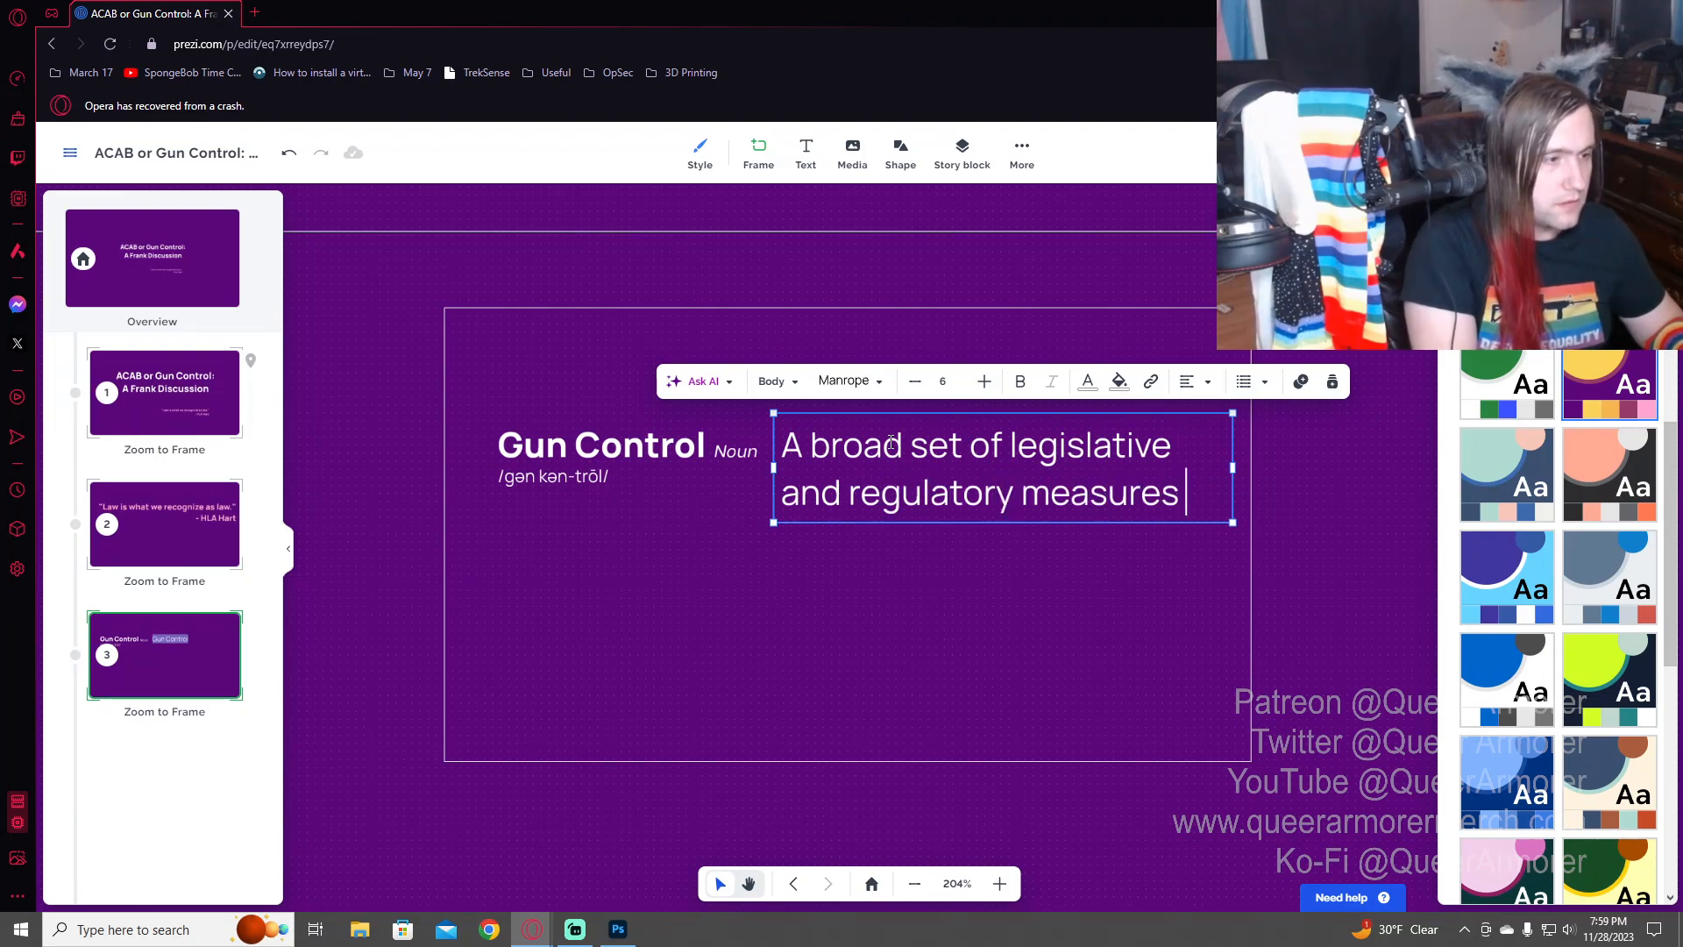
{"action": "type", "text": "meant to"}
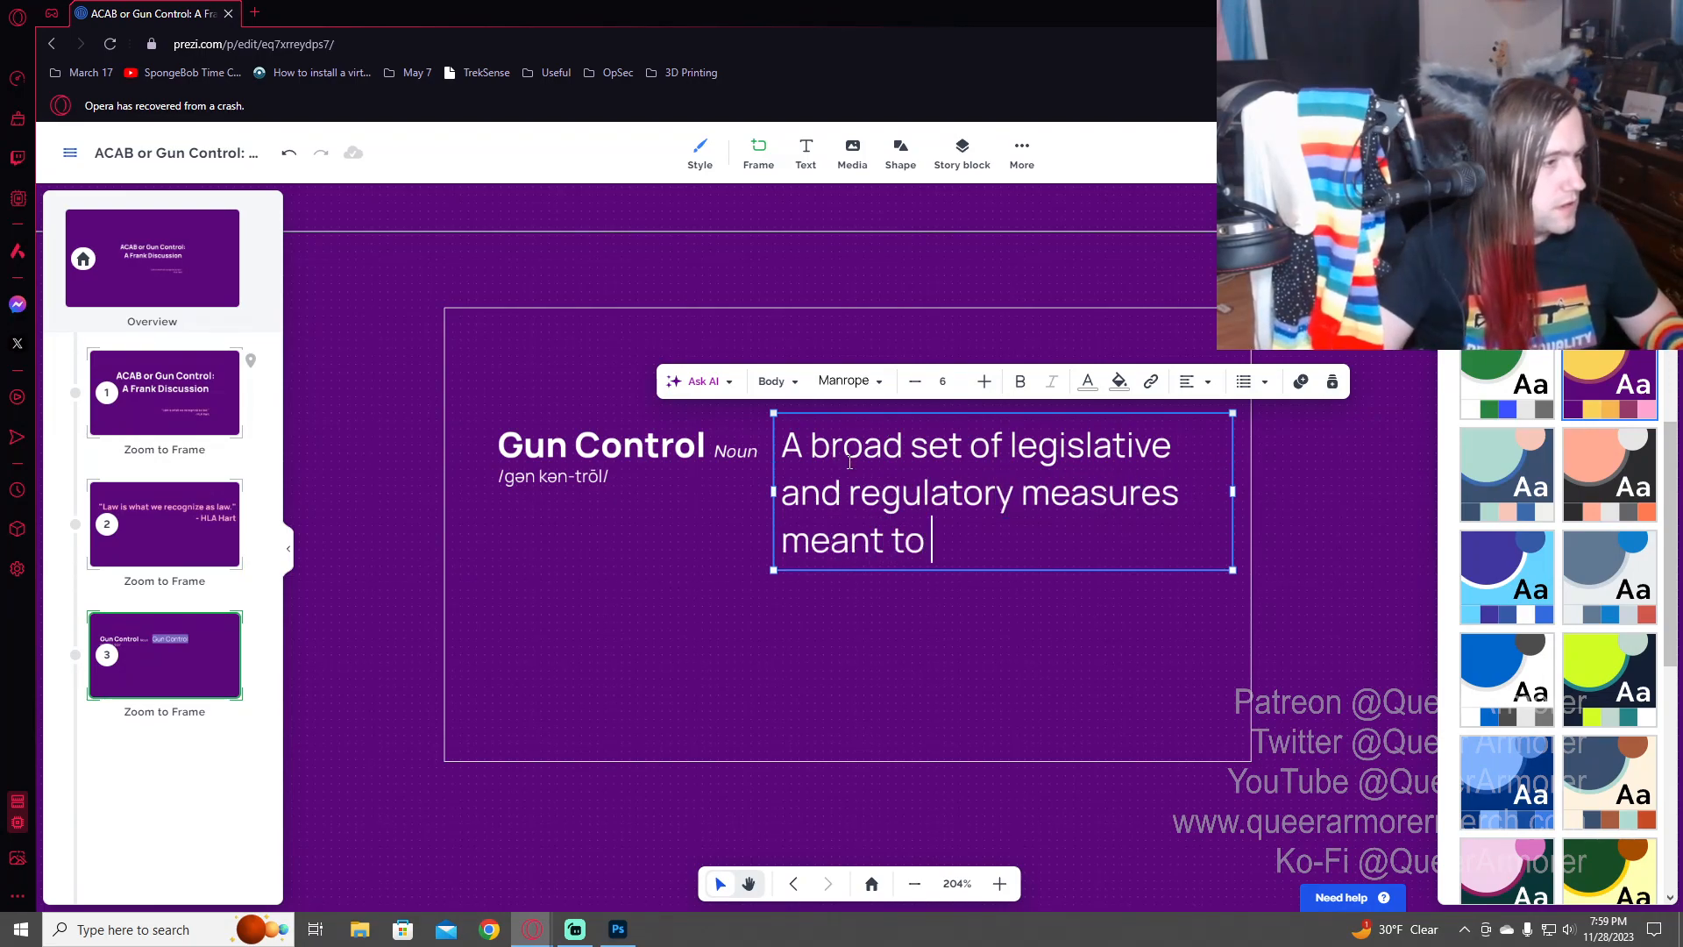
{"action": "type", "text": " contr"}
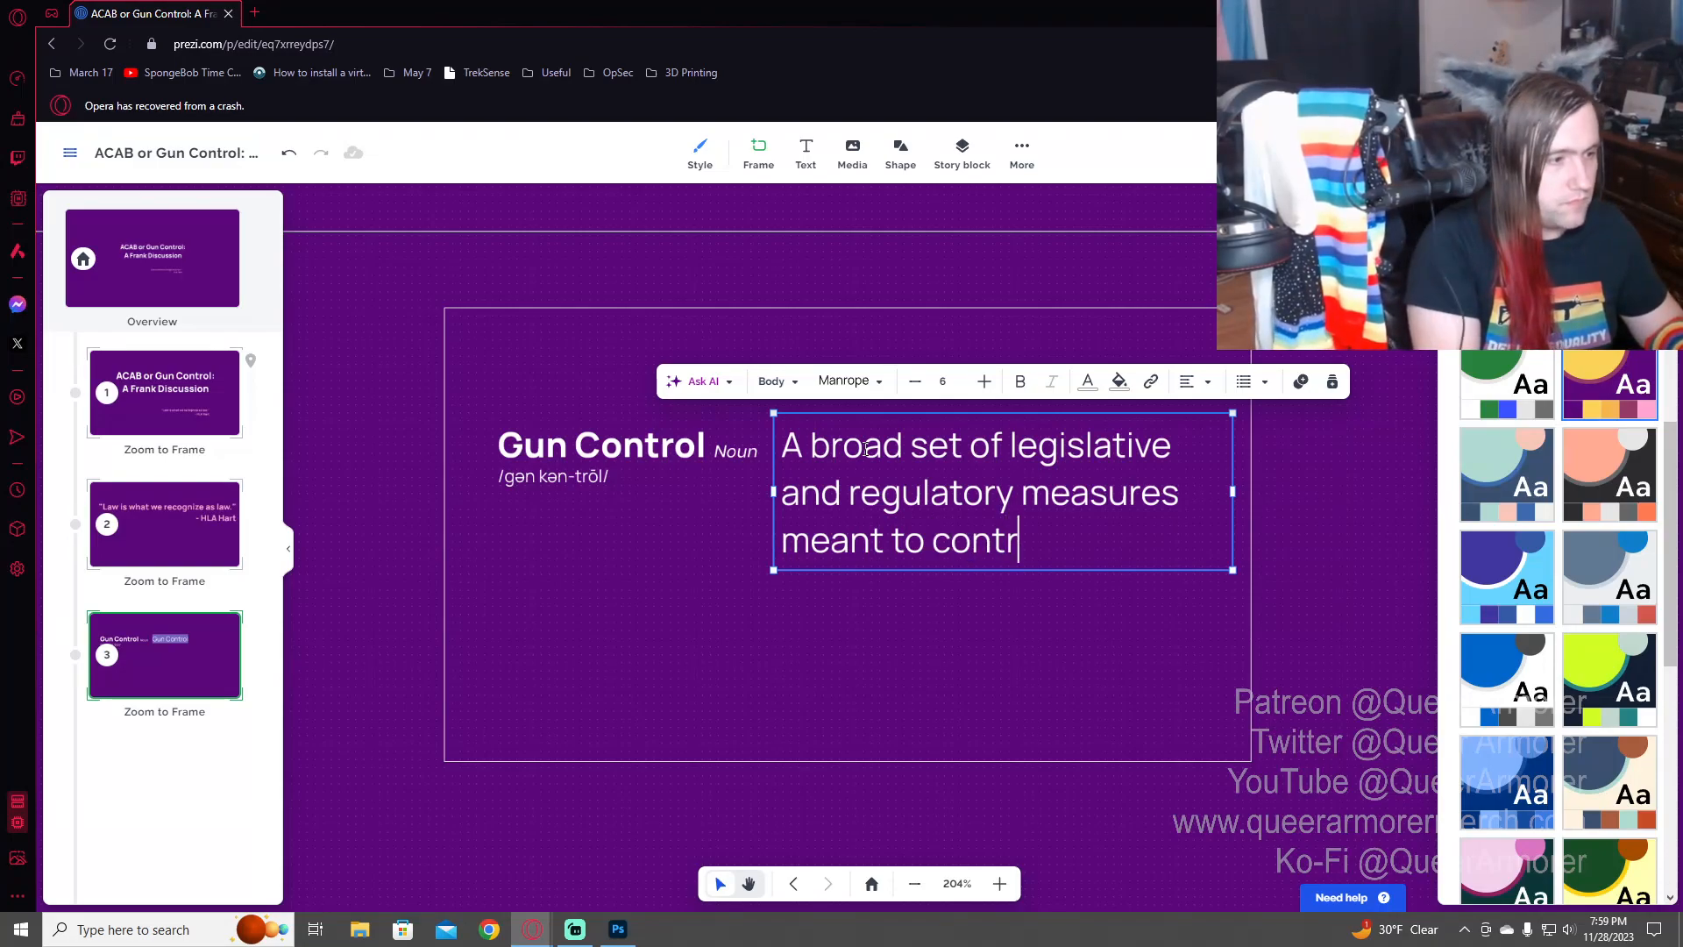
{"action": "type", "text": "ol access to"}
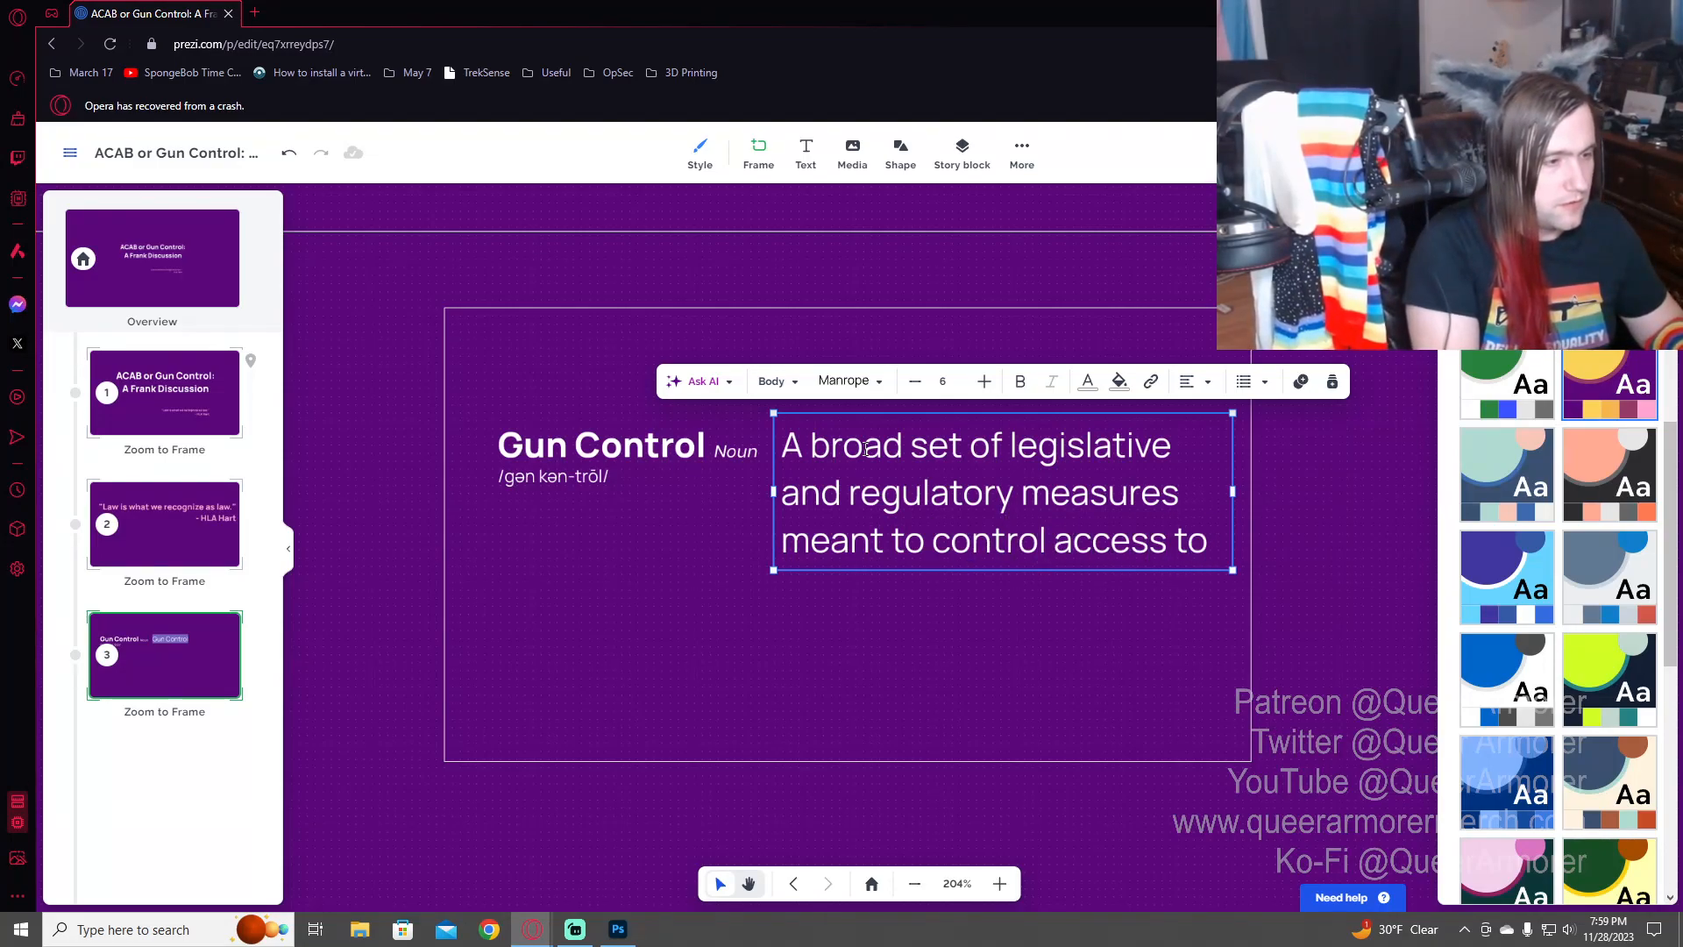
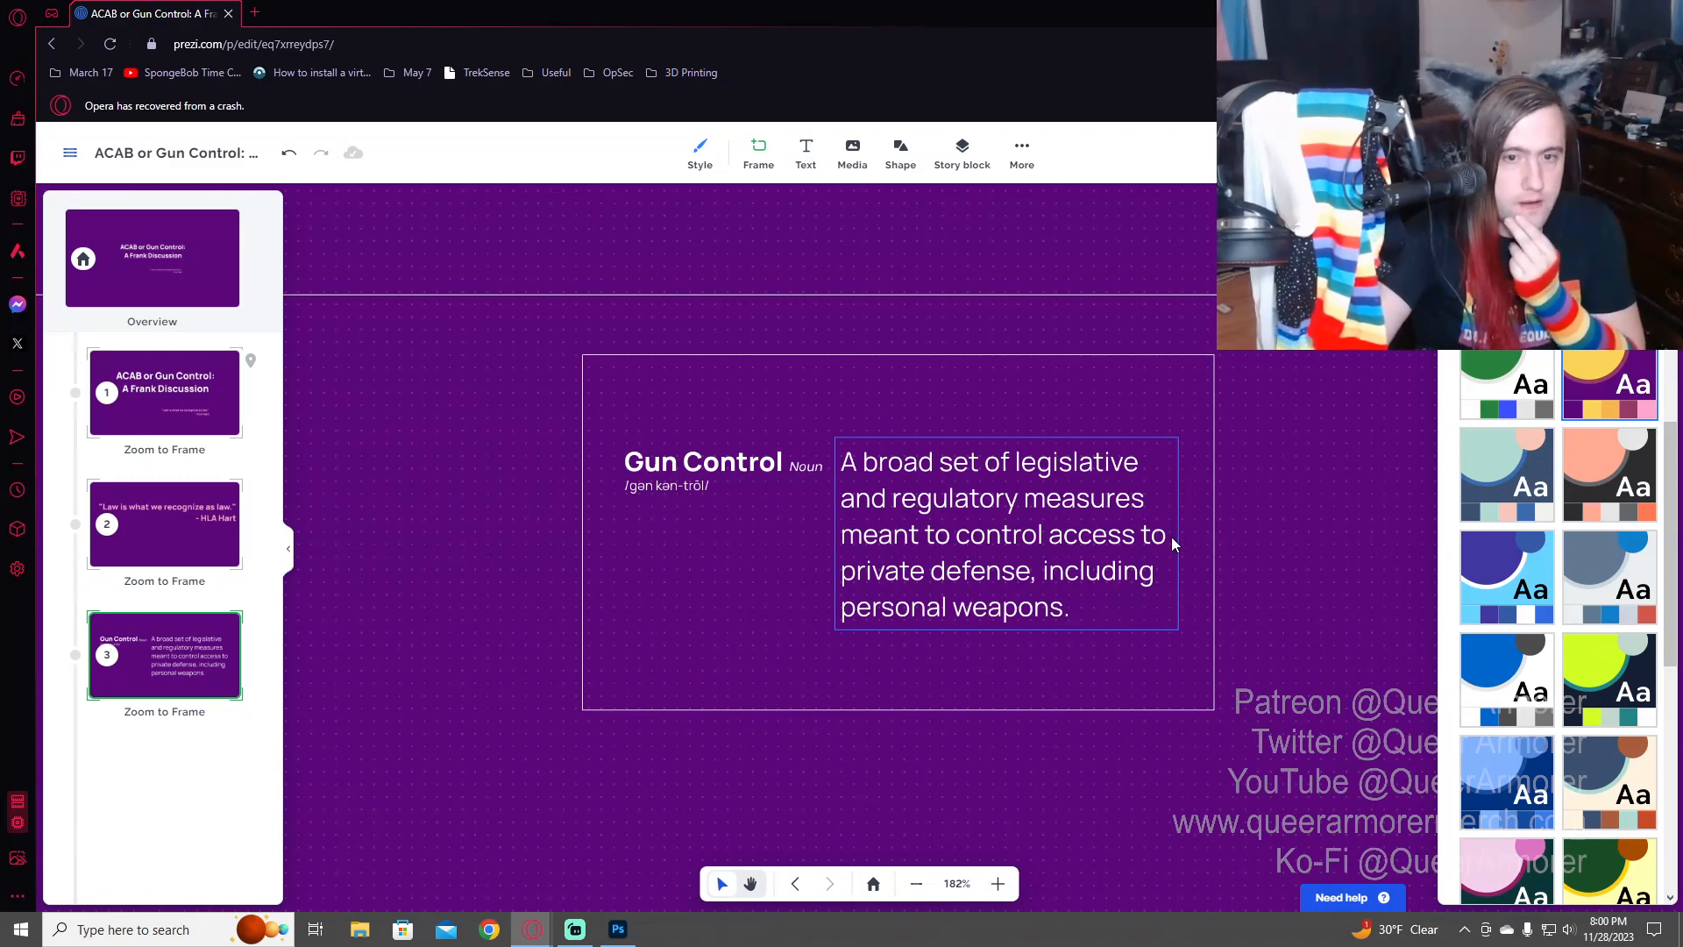
- Add a fourth frame directly below the "Gun Control" definition frame, matching its width
{"action": "scroll", "coordinate": [1149, 579], "scroll_direction": "down", "scroll_amount": 5}
{"action": "scroll", "coordinate": [1136, 675], "scroll_direction": "up", "scroll_amount": 3}
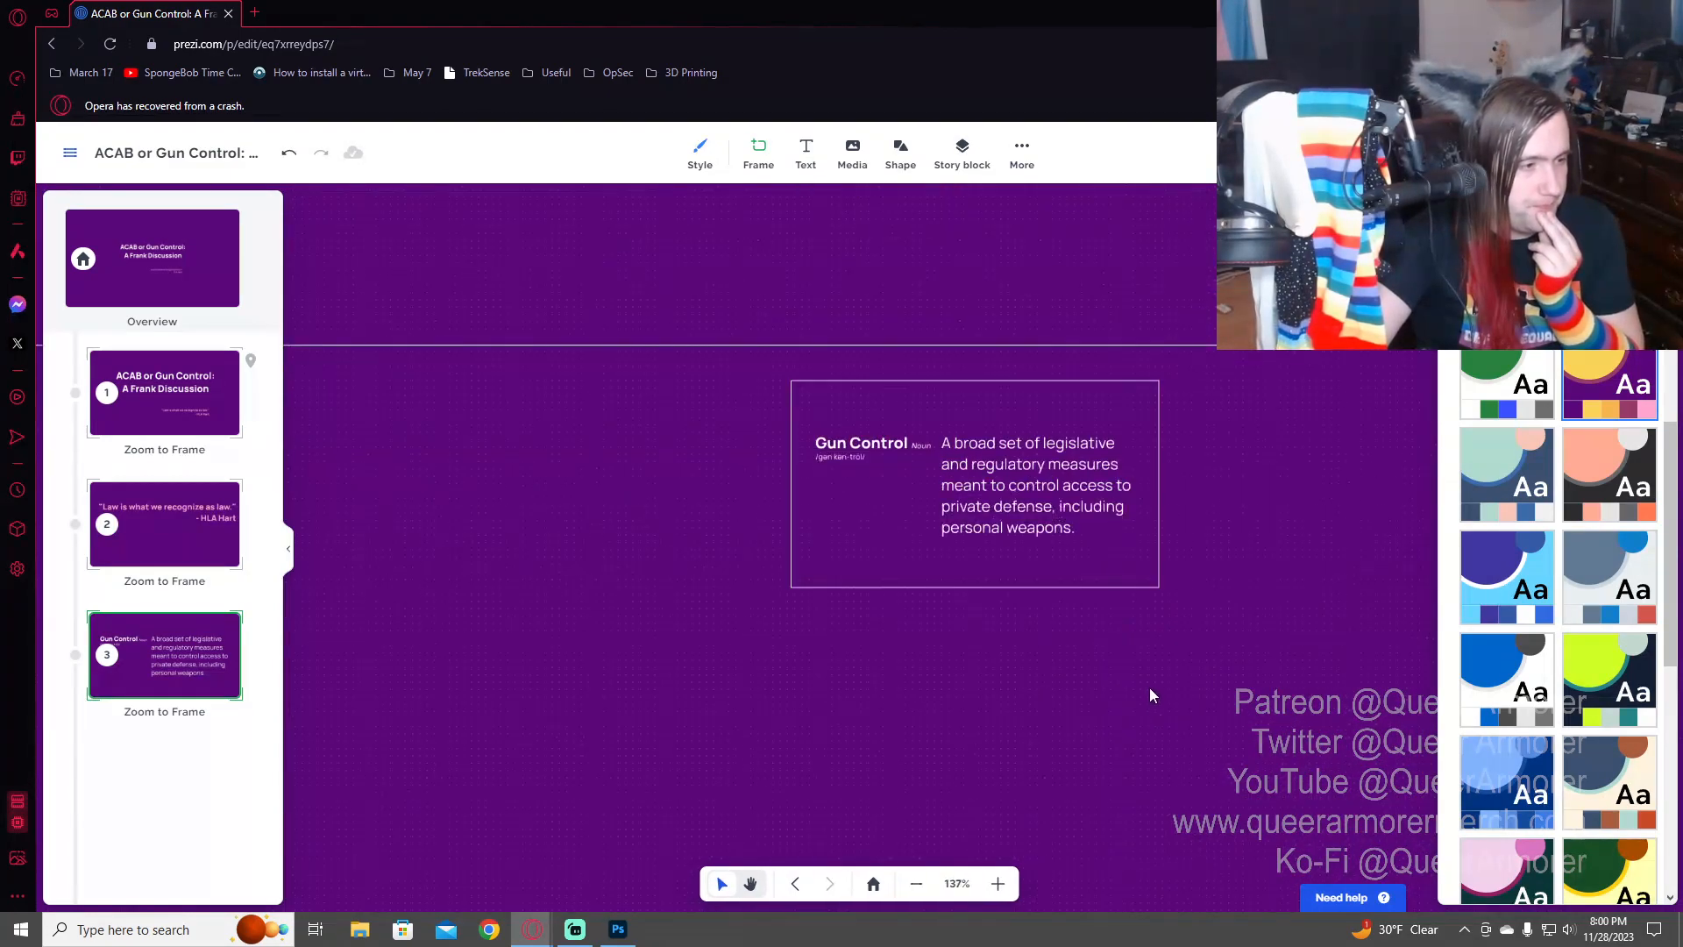
{"action": "left_click_drag", "start_coordinate": [1201, 751], "coordinate": [1047, 562]}
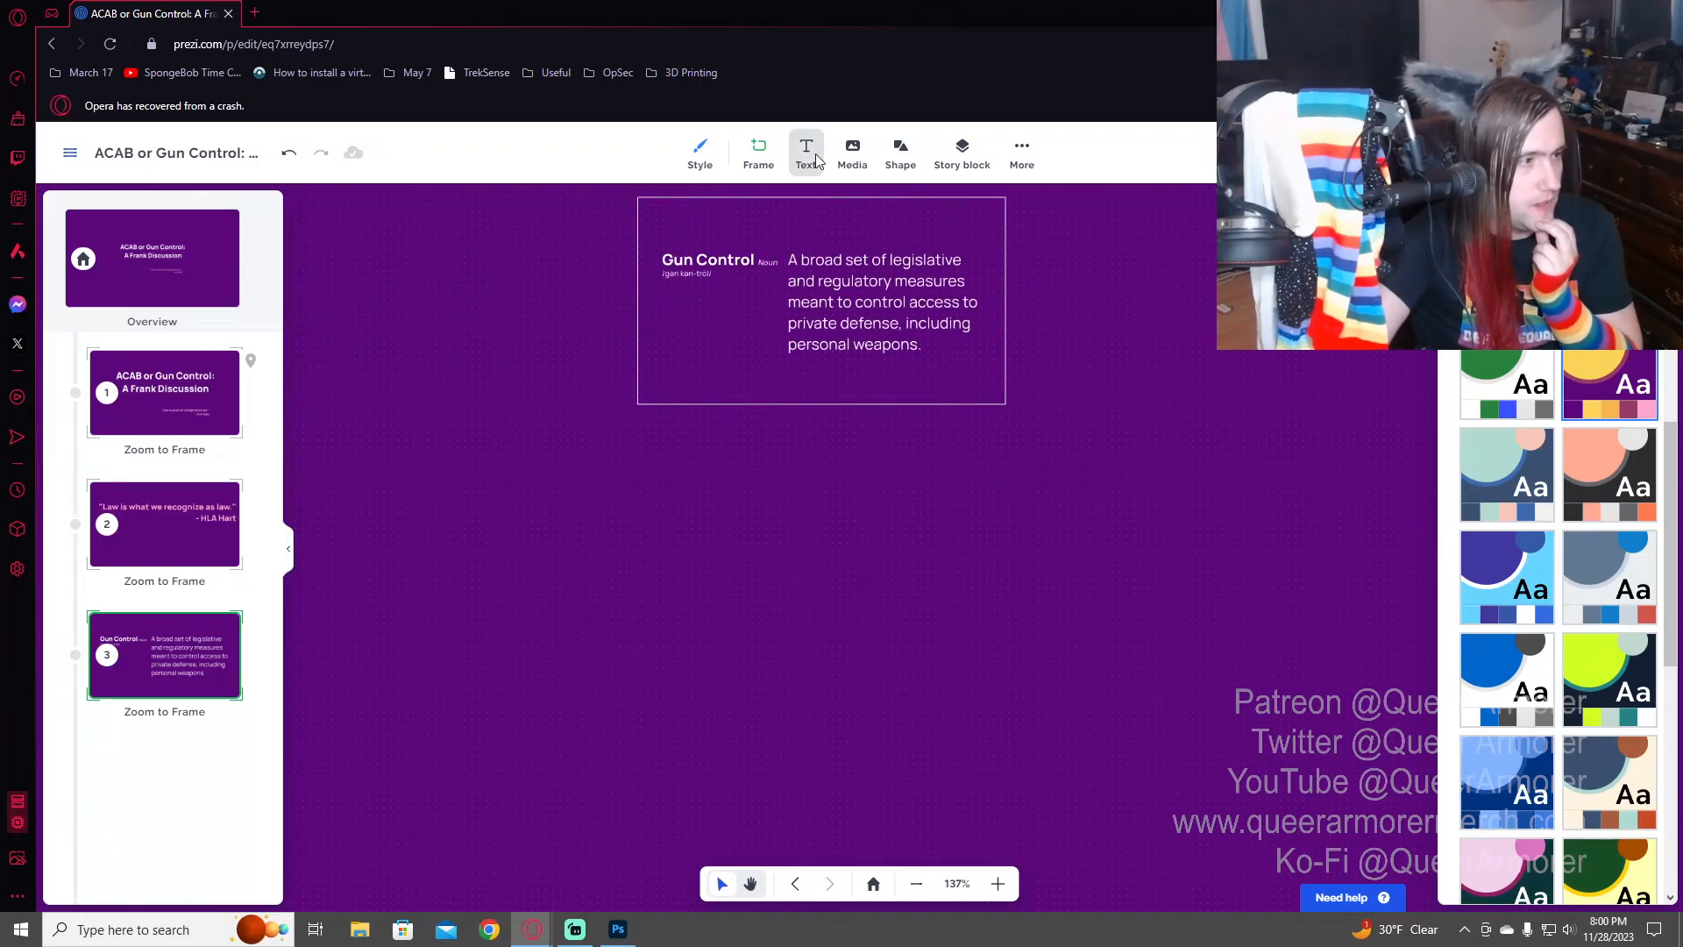
{"action": "left_click", "coordinate": [757, 158]}
{"action": "left_click_drag", "start_coordinate": [637, 449], "coordinate": [1084, 650]}
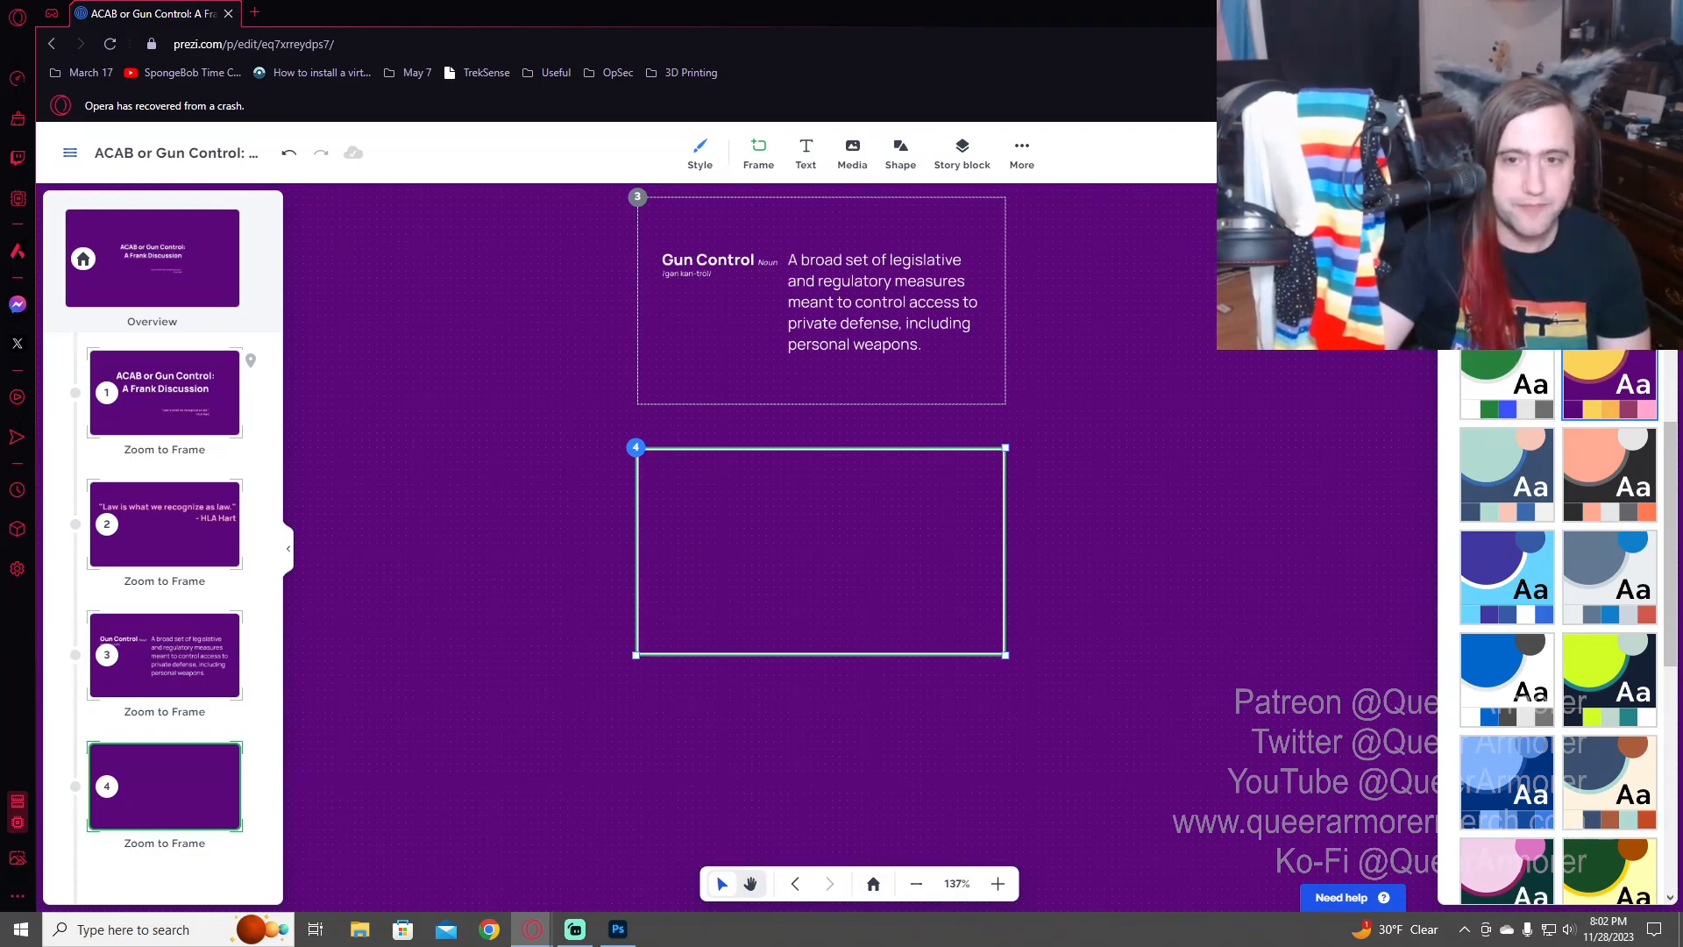
{"action": "left_click", "coordinate": [760, 708]}
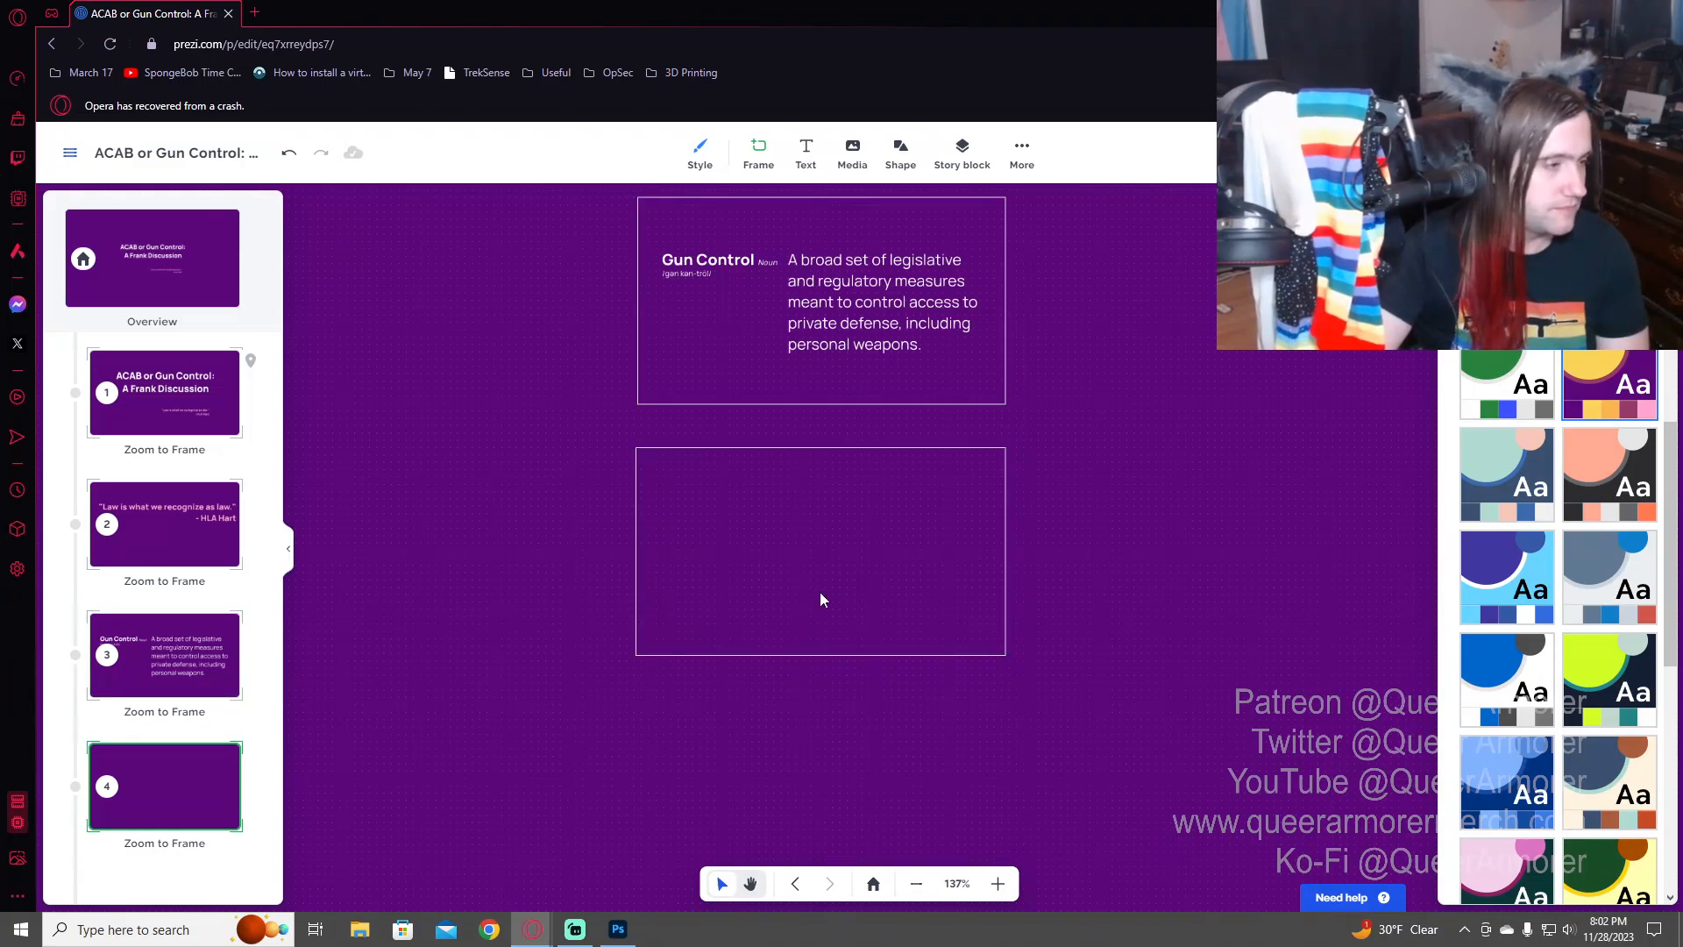
- Add a text box reading "1664 Virginia" in the upper part of the fourth frame
{"action": "scroll", "coordinate": [819, 586], "scroll_direction": "up", "scroll_amount": 2}
{"action": "scroll", "coordinate": [820, 584], "scroll_direction": "up", "scroll_amount": 3}
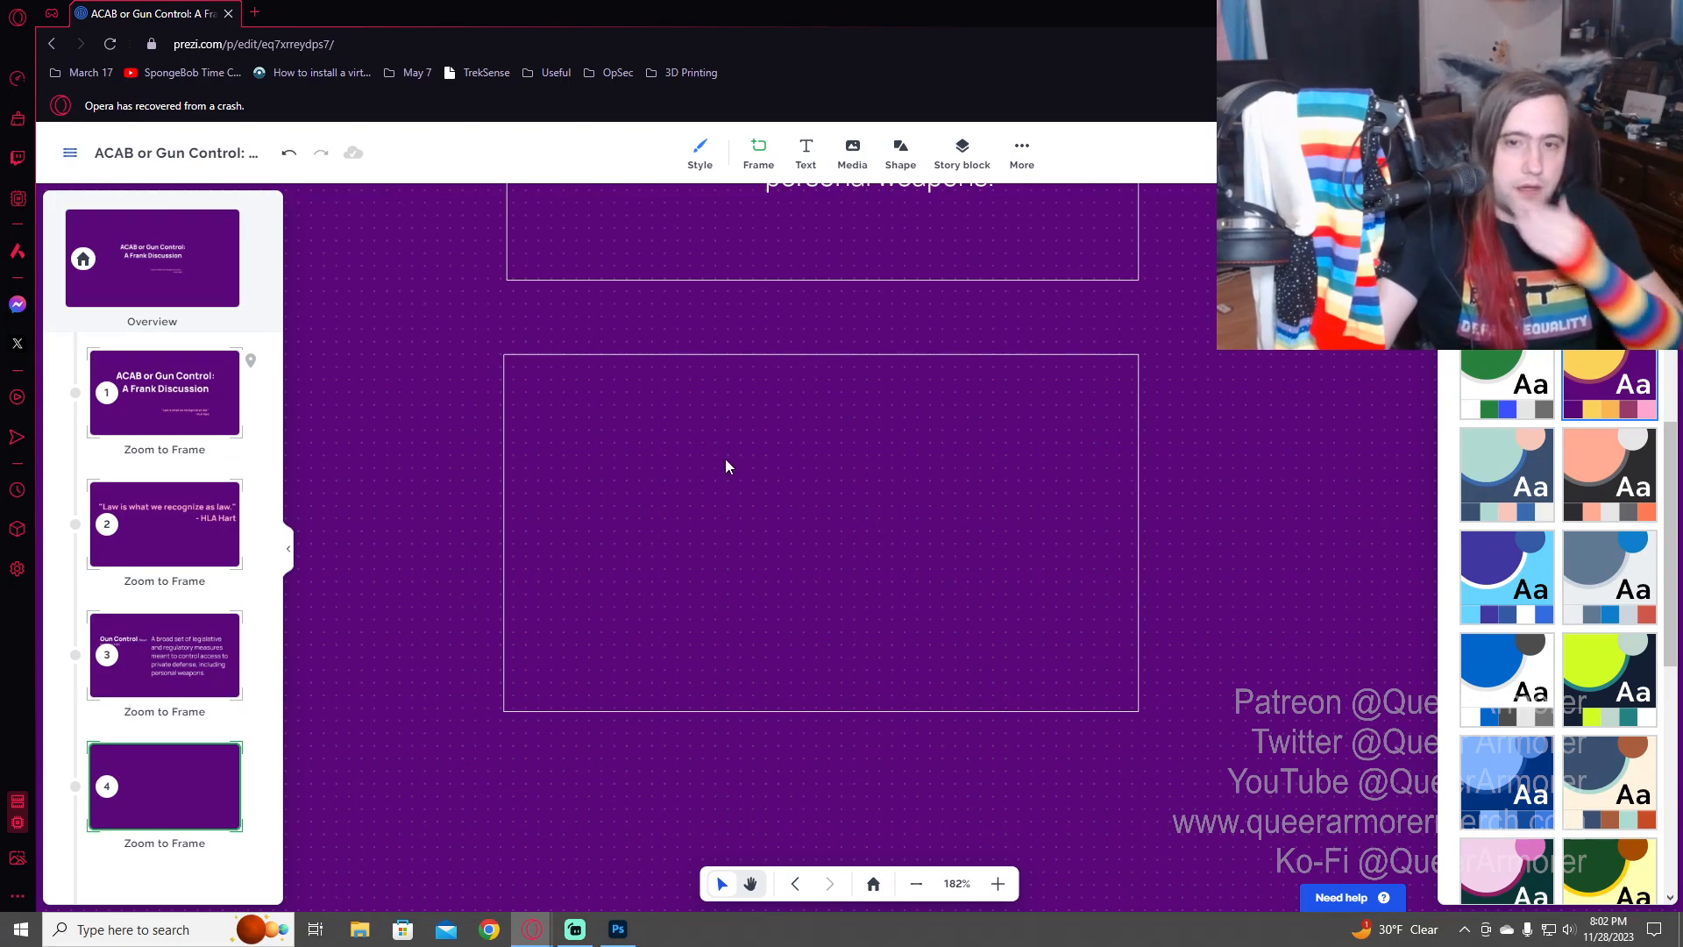
{"action": "left_click", "coordinate": [806, 154]}
{"action": "left_click", "coordinate": [762, 481]}
{"action": "left_click", "coordinate": [766, 478]}
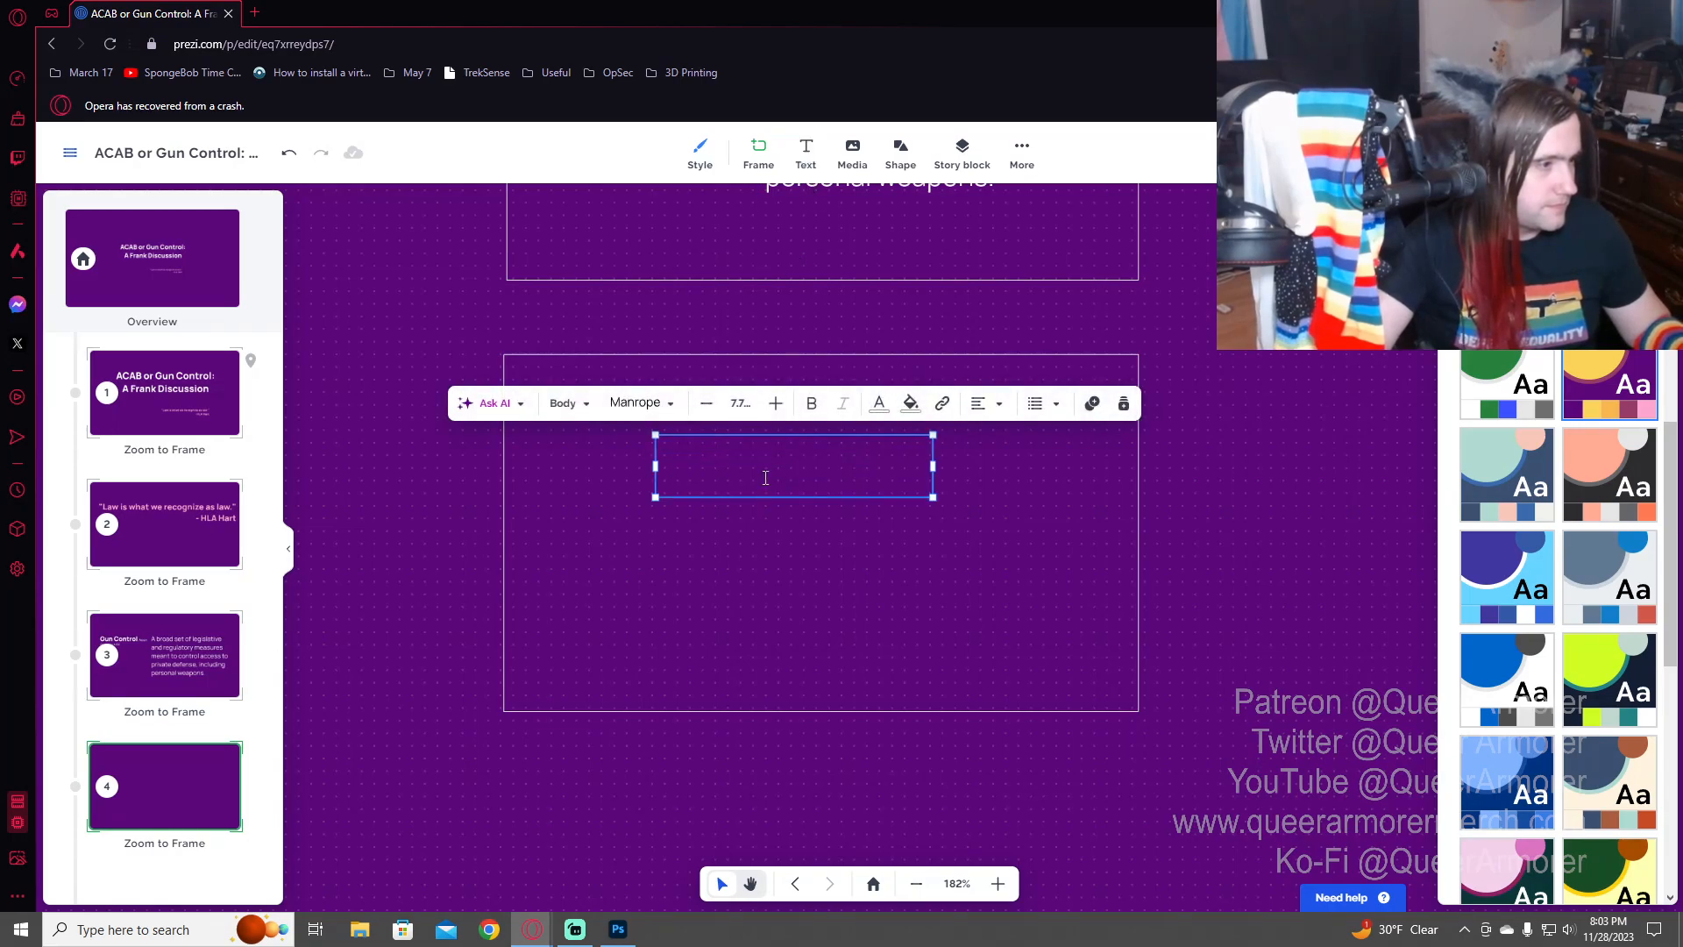
{"action": "type", "text": "1664 Virginia"}
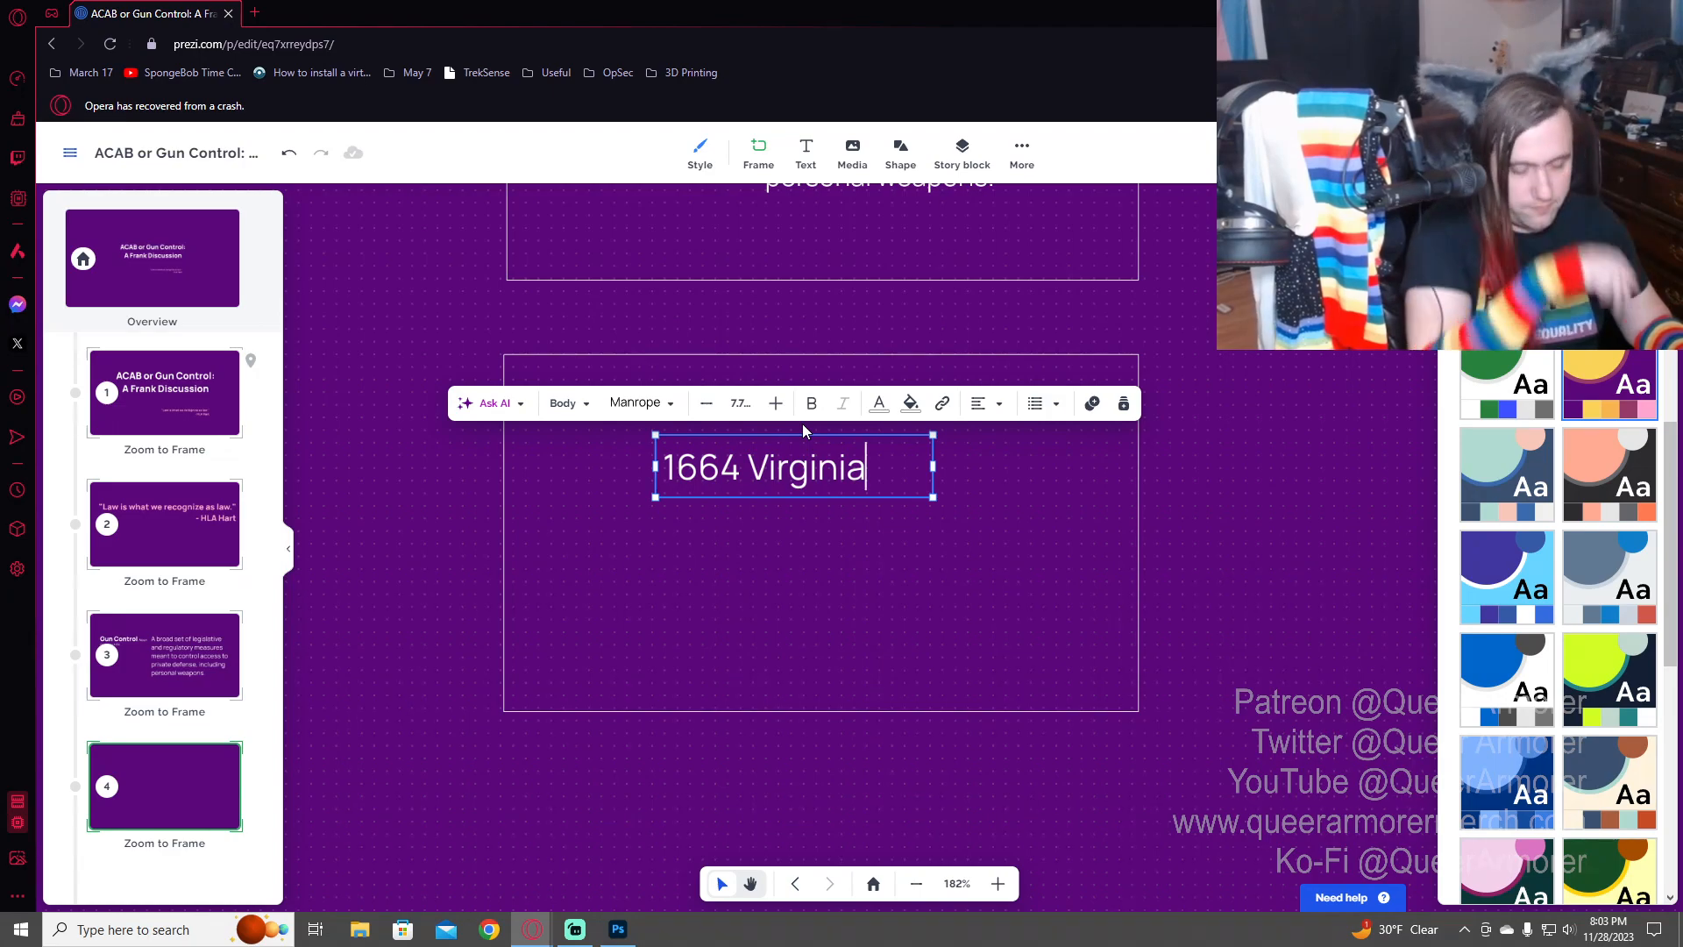
{"action": "left_click", "coordinate": [804, 600]}
- Move "1664 Virginia" near the fourth frame's upper-left corner, slightly widen its box and set the font size to 4
{"action": "left_click_drag", "start_coordinate": [803, 492], "coordinate": [752, 465]}
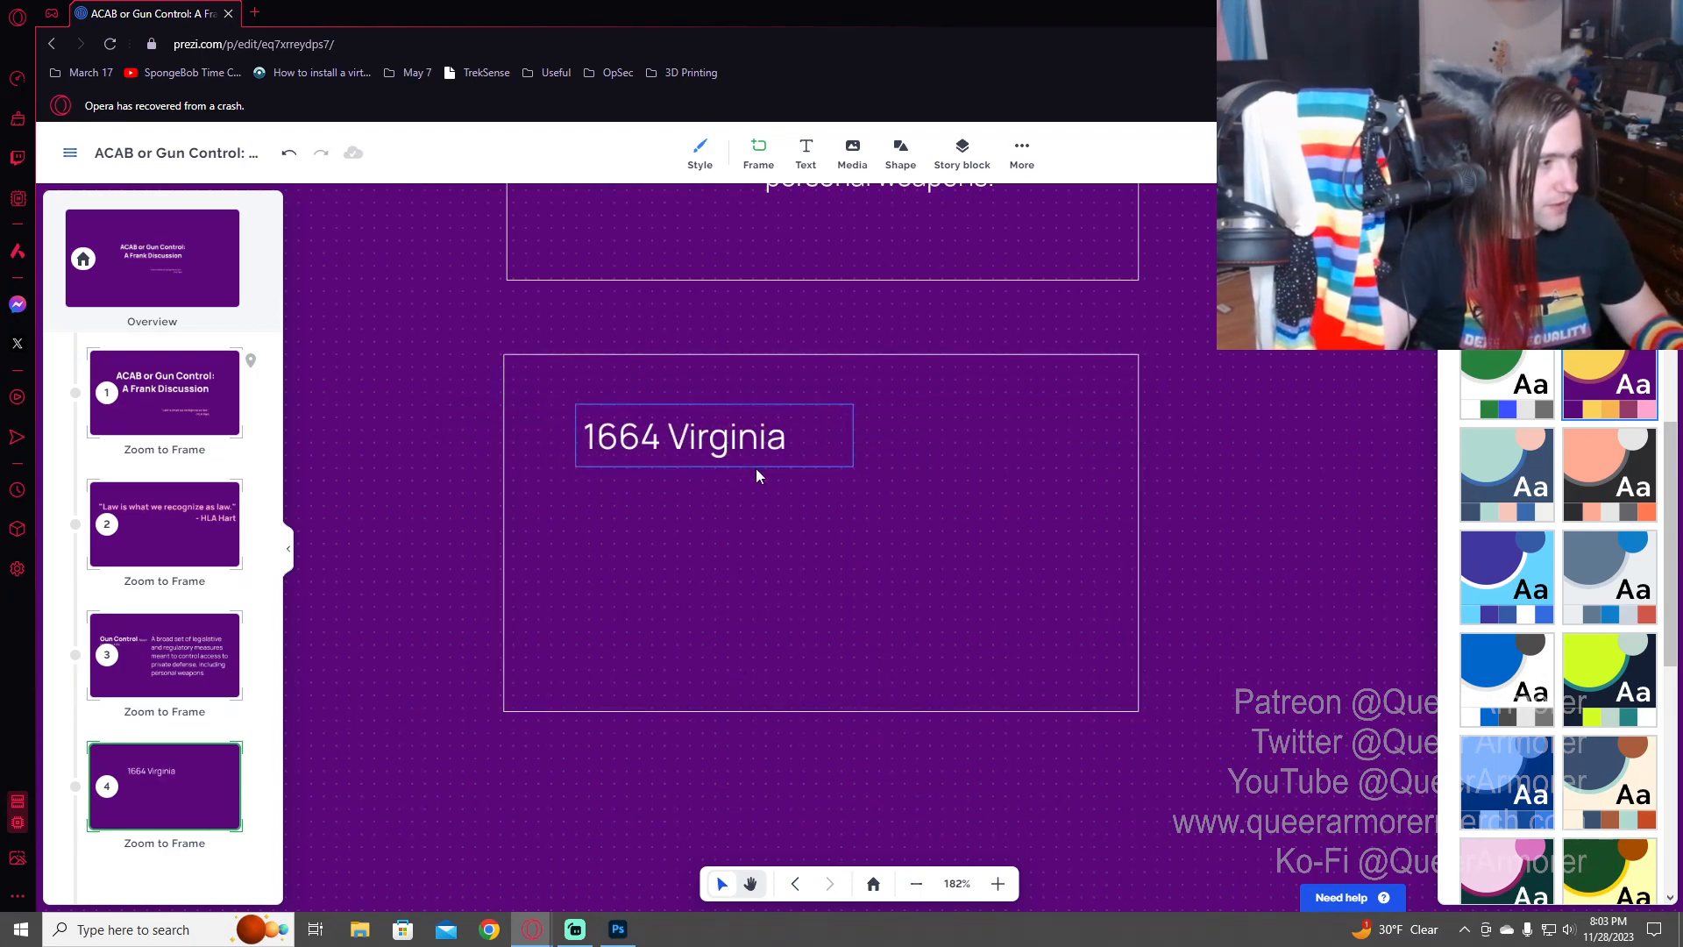
{"action": "left_click", "coordinate": [807, 445]}
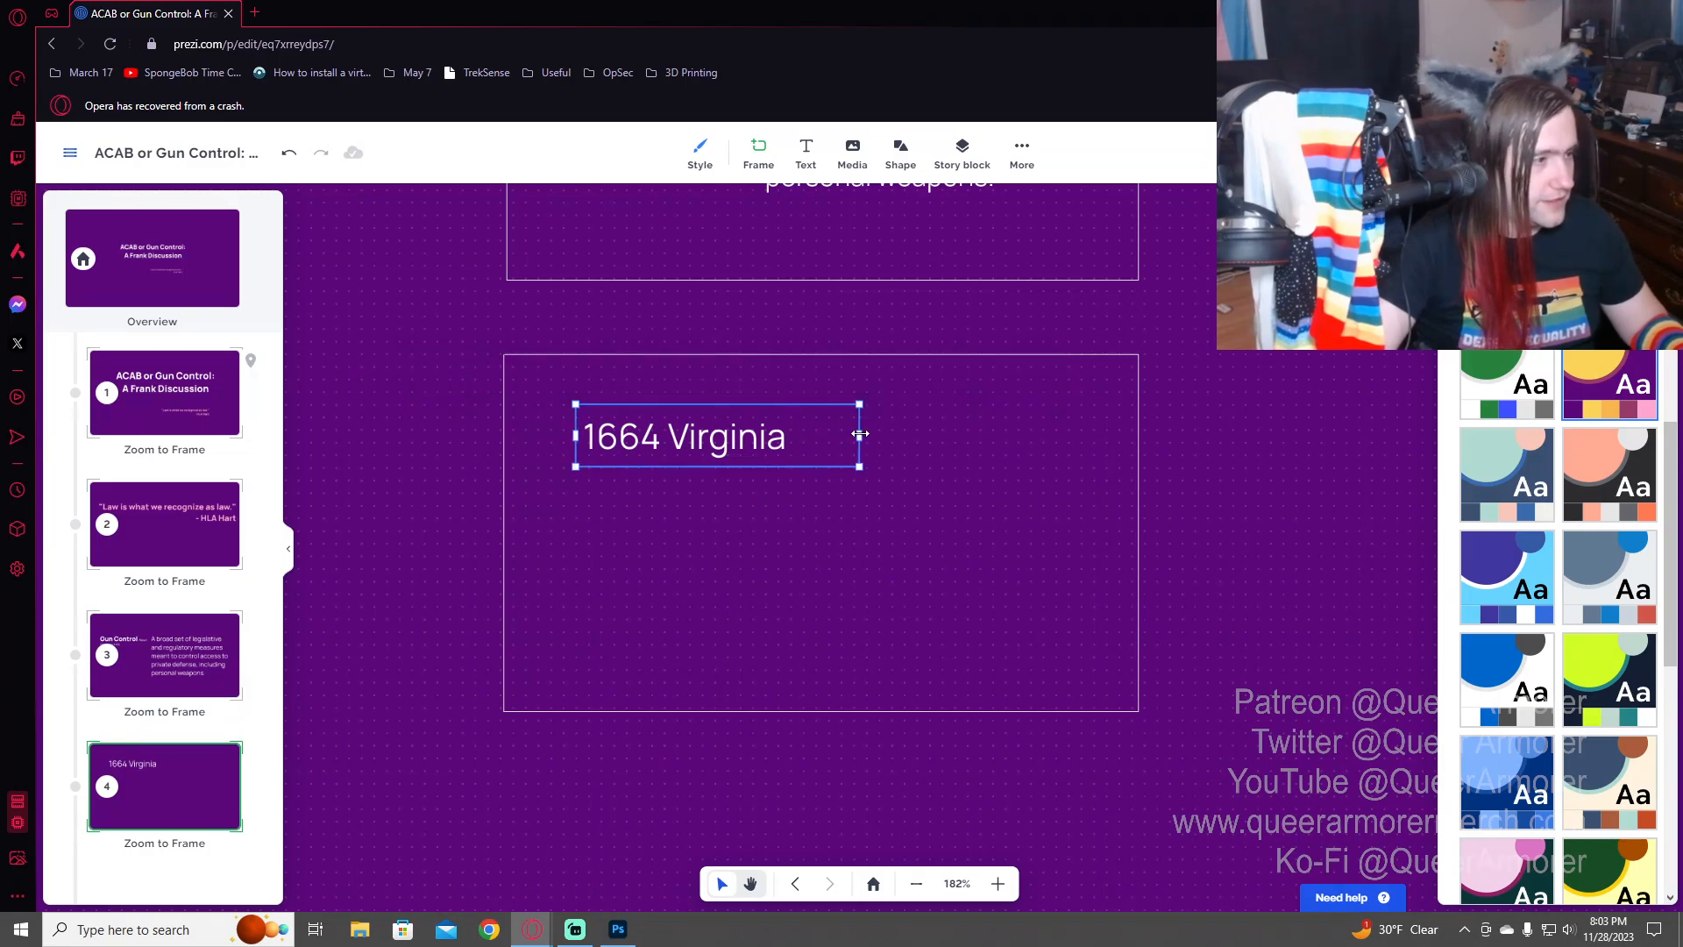
{"action": "left_click", "coordinate": [628, 375]}
{"action": "left_click", "coordinate": [628, 375]}
{"action": "left_click", "coordinate": [627, 374]}
{"action": "left_click_drag", "start_coordinate": [670, 437], "coordinate": [673, 450]}
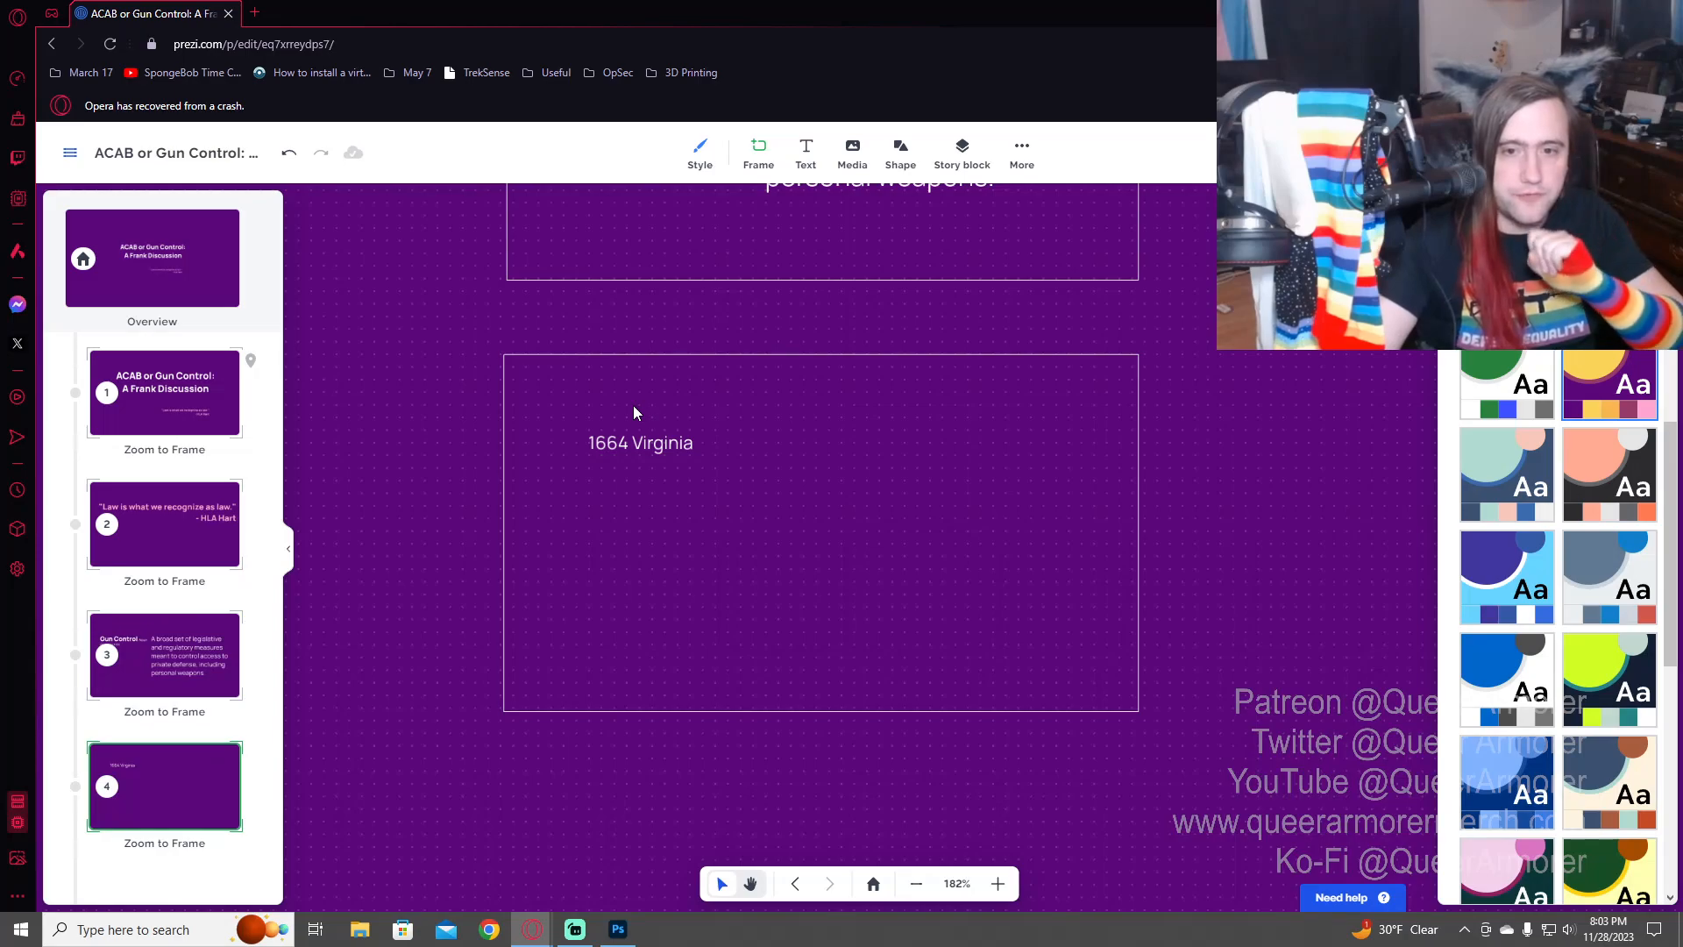
{"action": "left_click", "coordinate": [680, 452]}
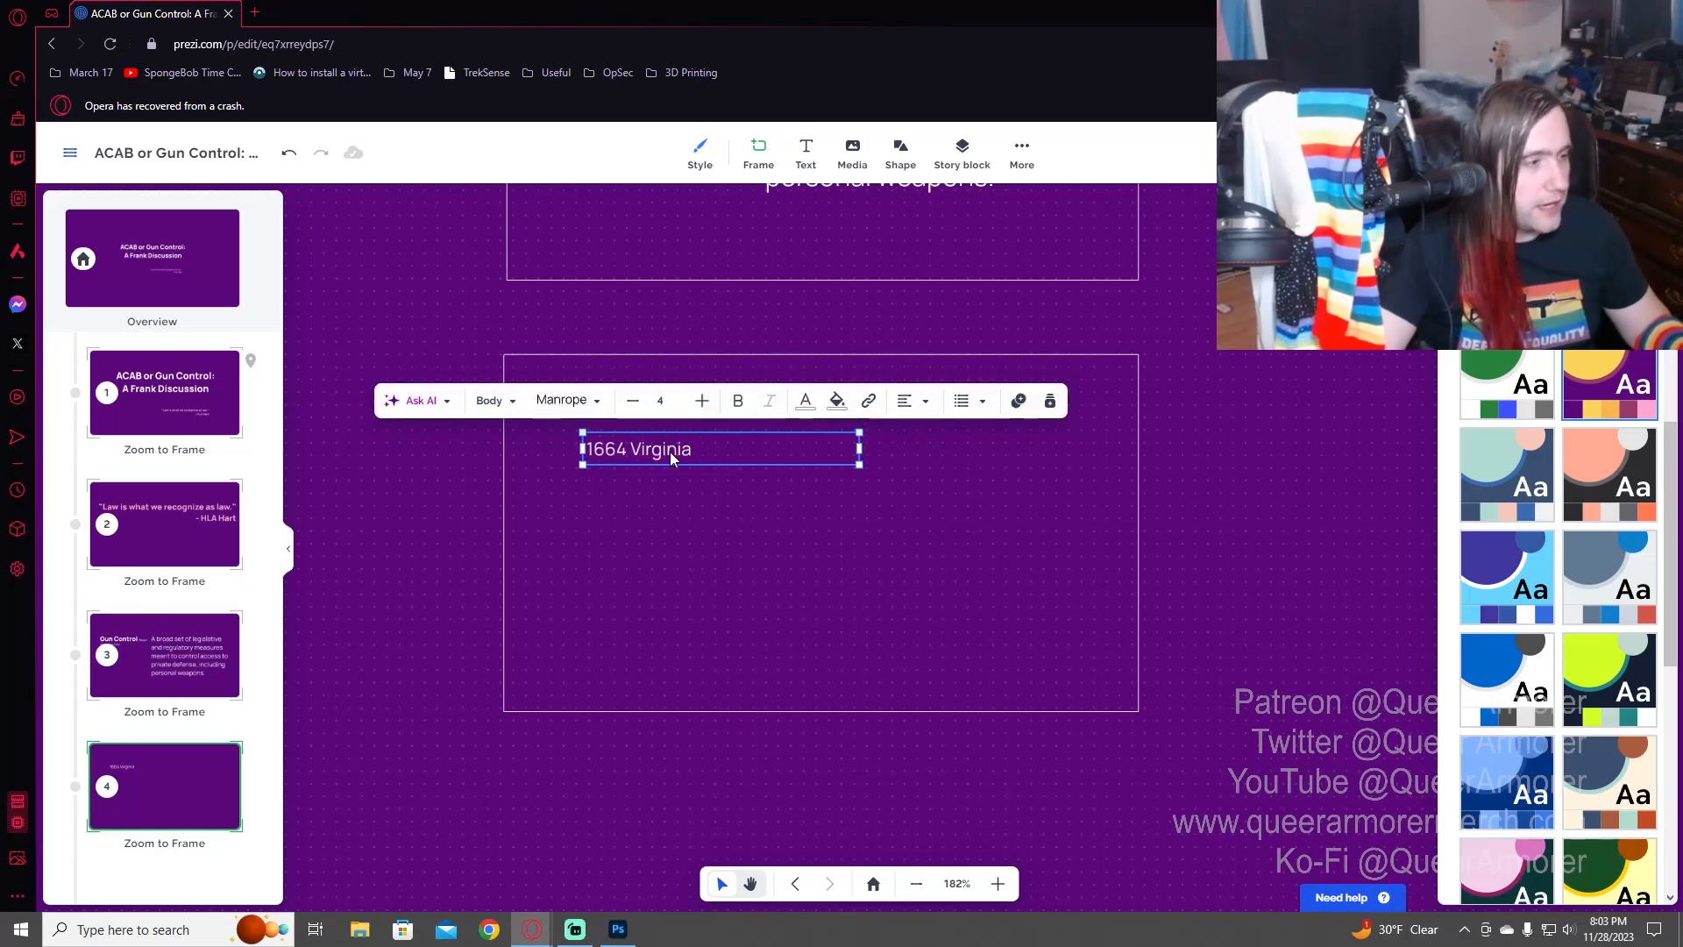
{"action": "left_click_drag", "start_coordinate": [671, 452], "coordinate": [657, 448]}
- Append "- an act with a disgustingly racist name banning black people from owning guns" after "1664 Virginia"
{"action": "double_click", "coordinate": [658, 446]}
{"action": "left_click", "coordinate": [692, 447]}
{"action": "type", "text": "-"}
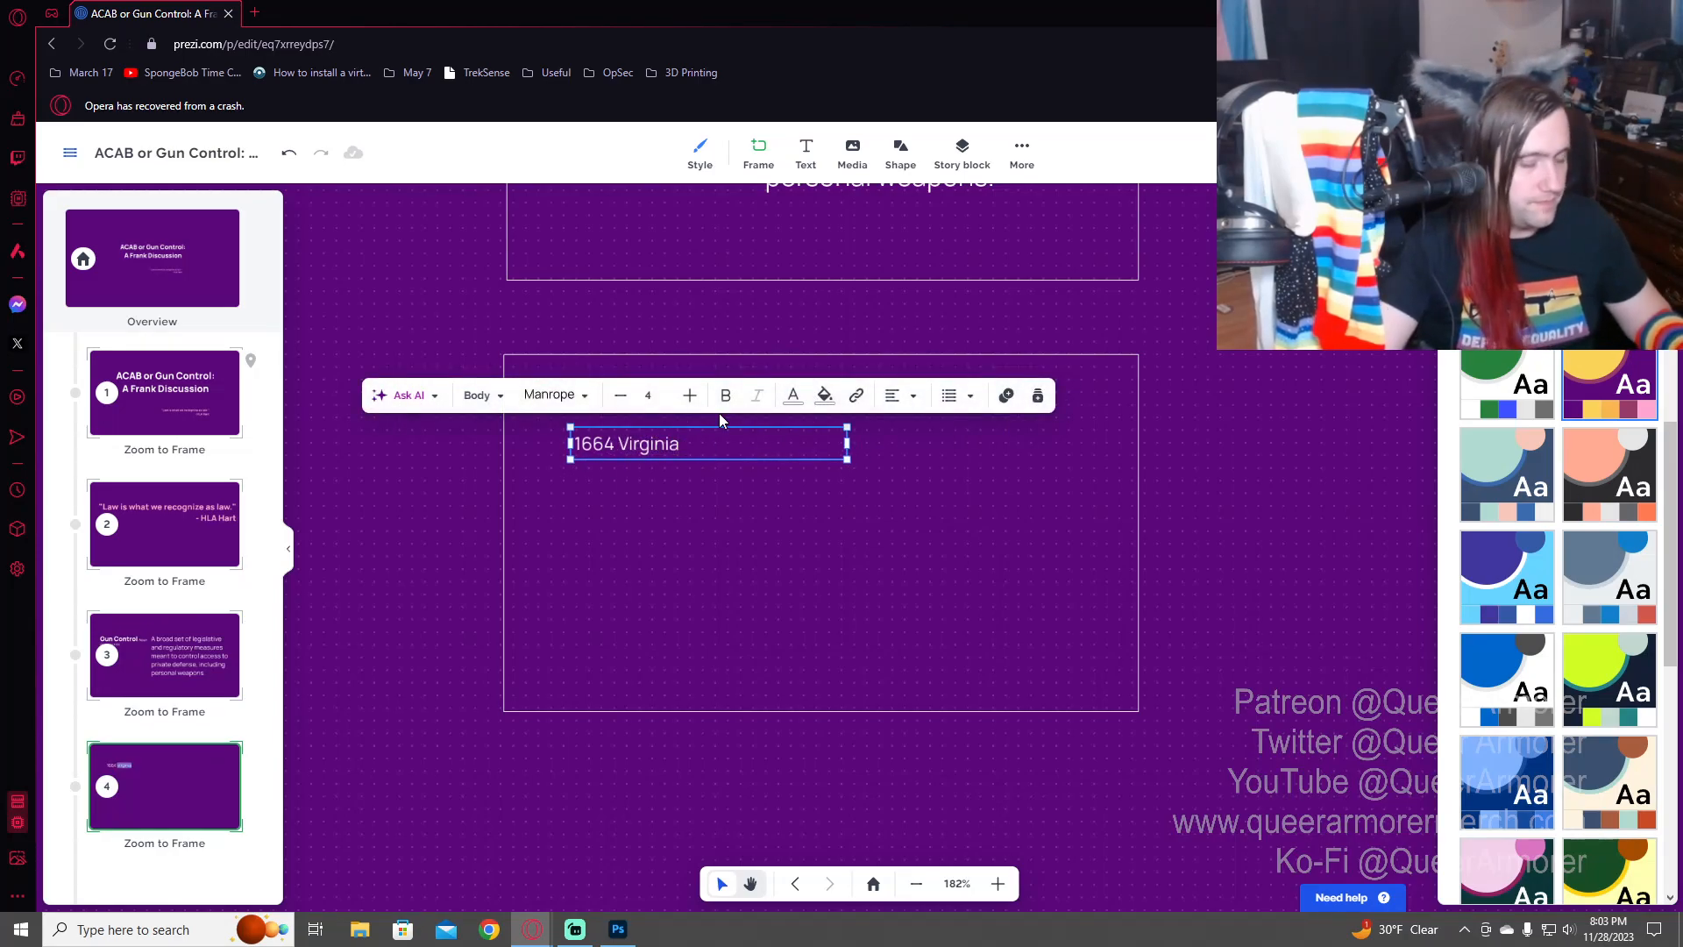
{"action": "type", "text": " an act with a"}
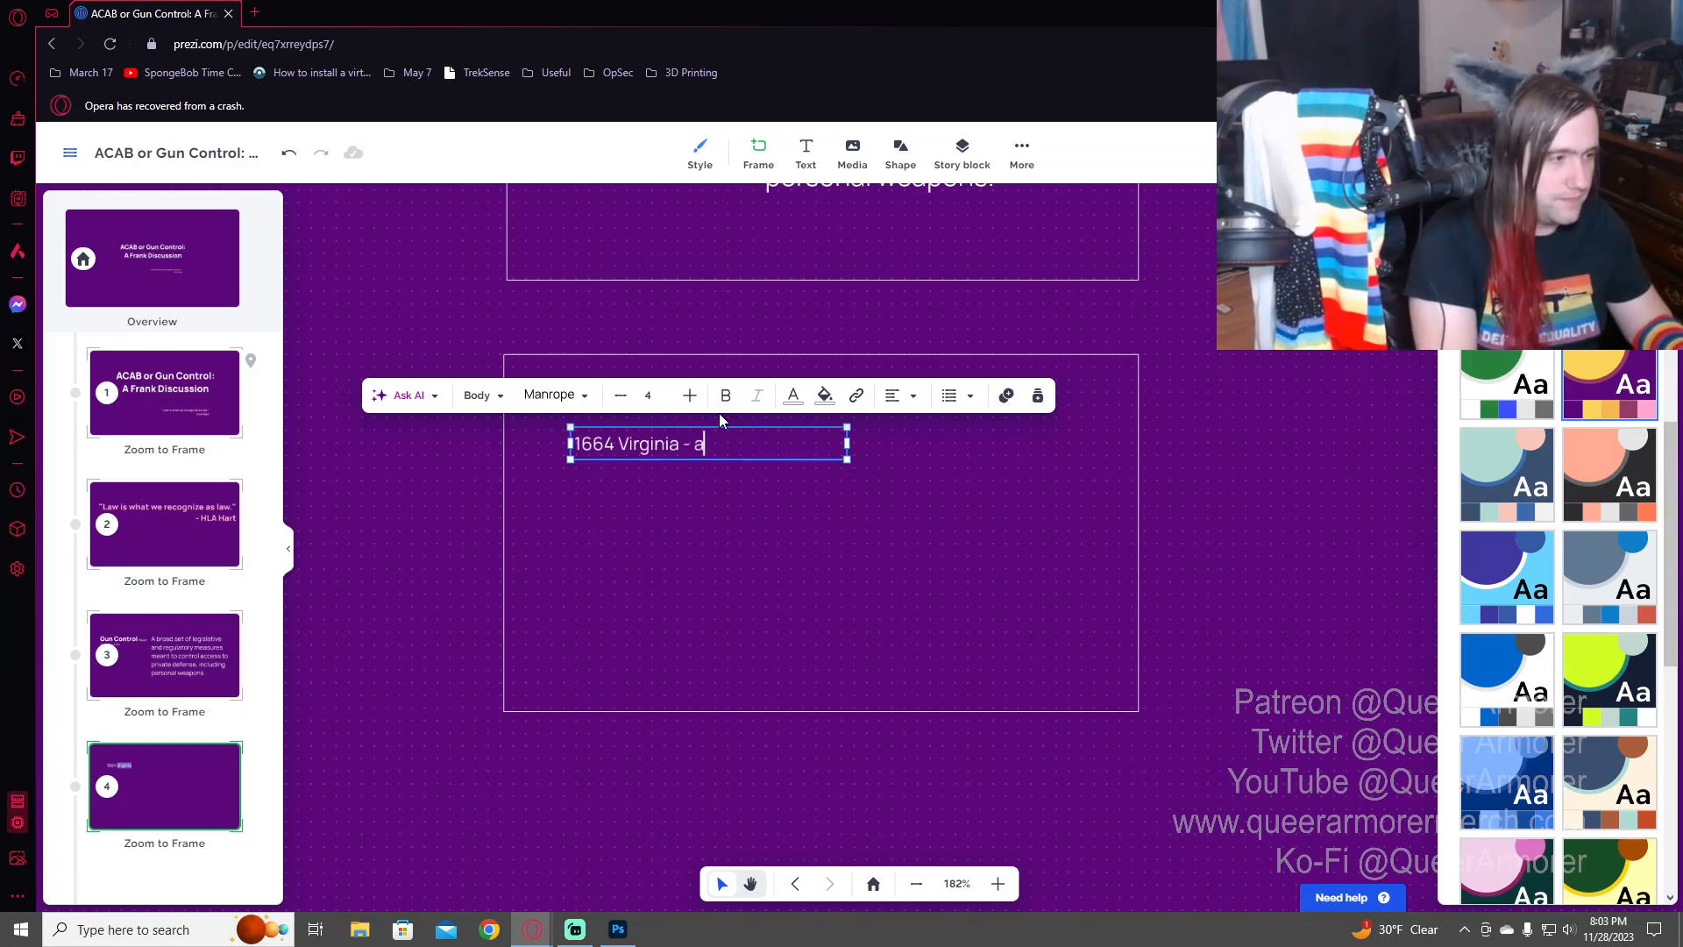
{"action": "type", "text": " di"}
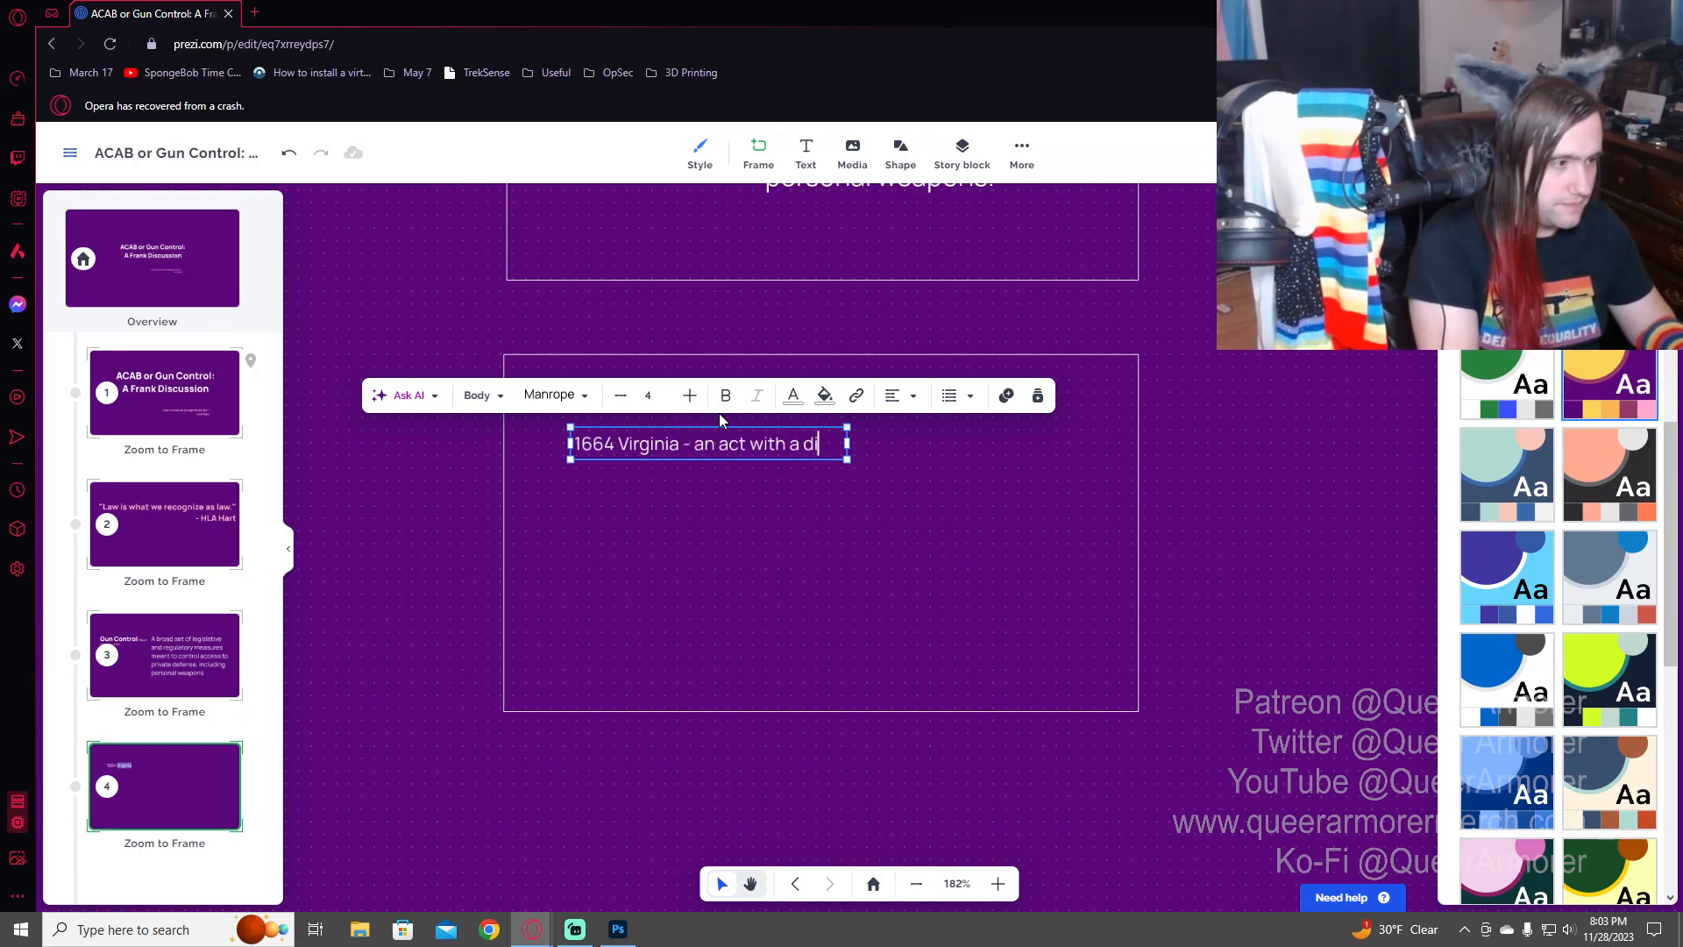
{"action": "type", "text": "sgustingly racist na"}
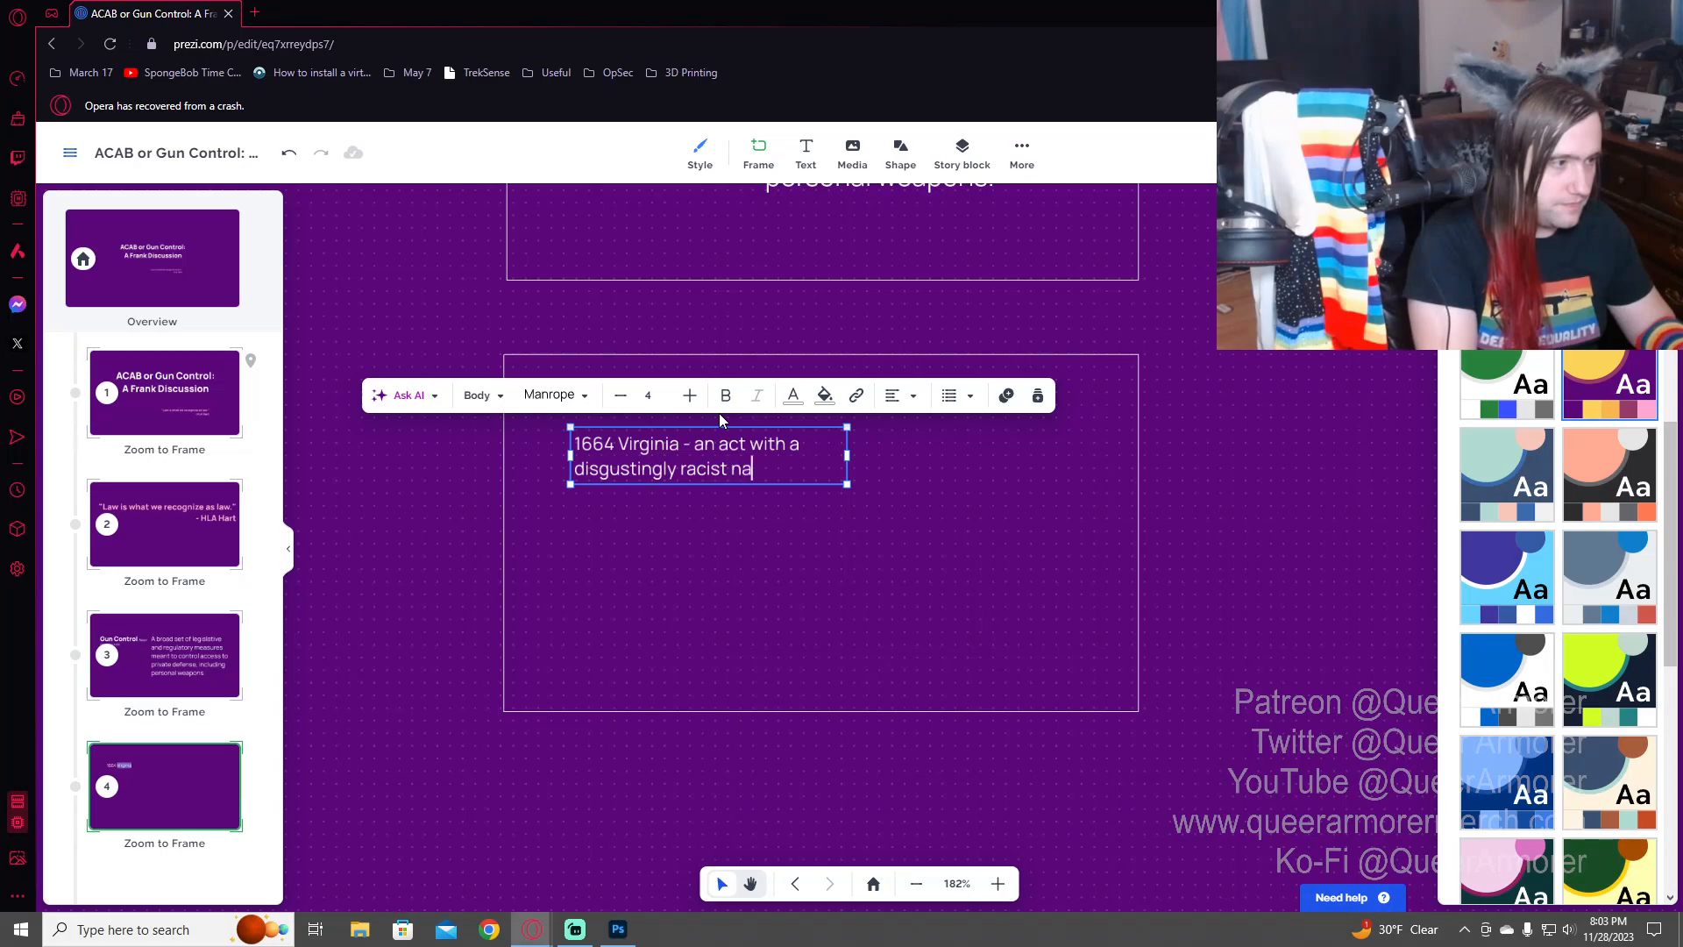
{"action": "type", "text": "me banning bl"}
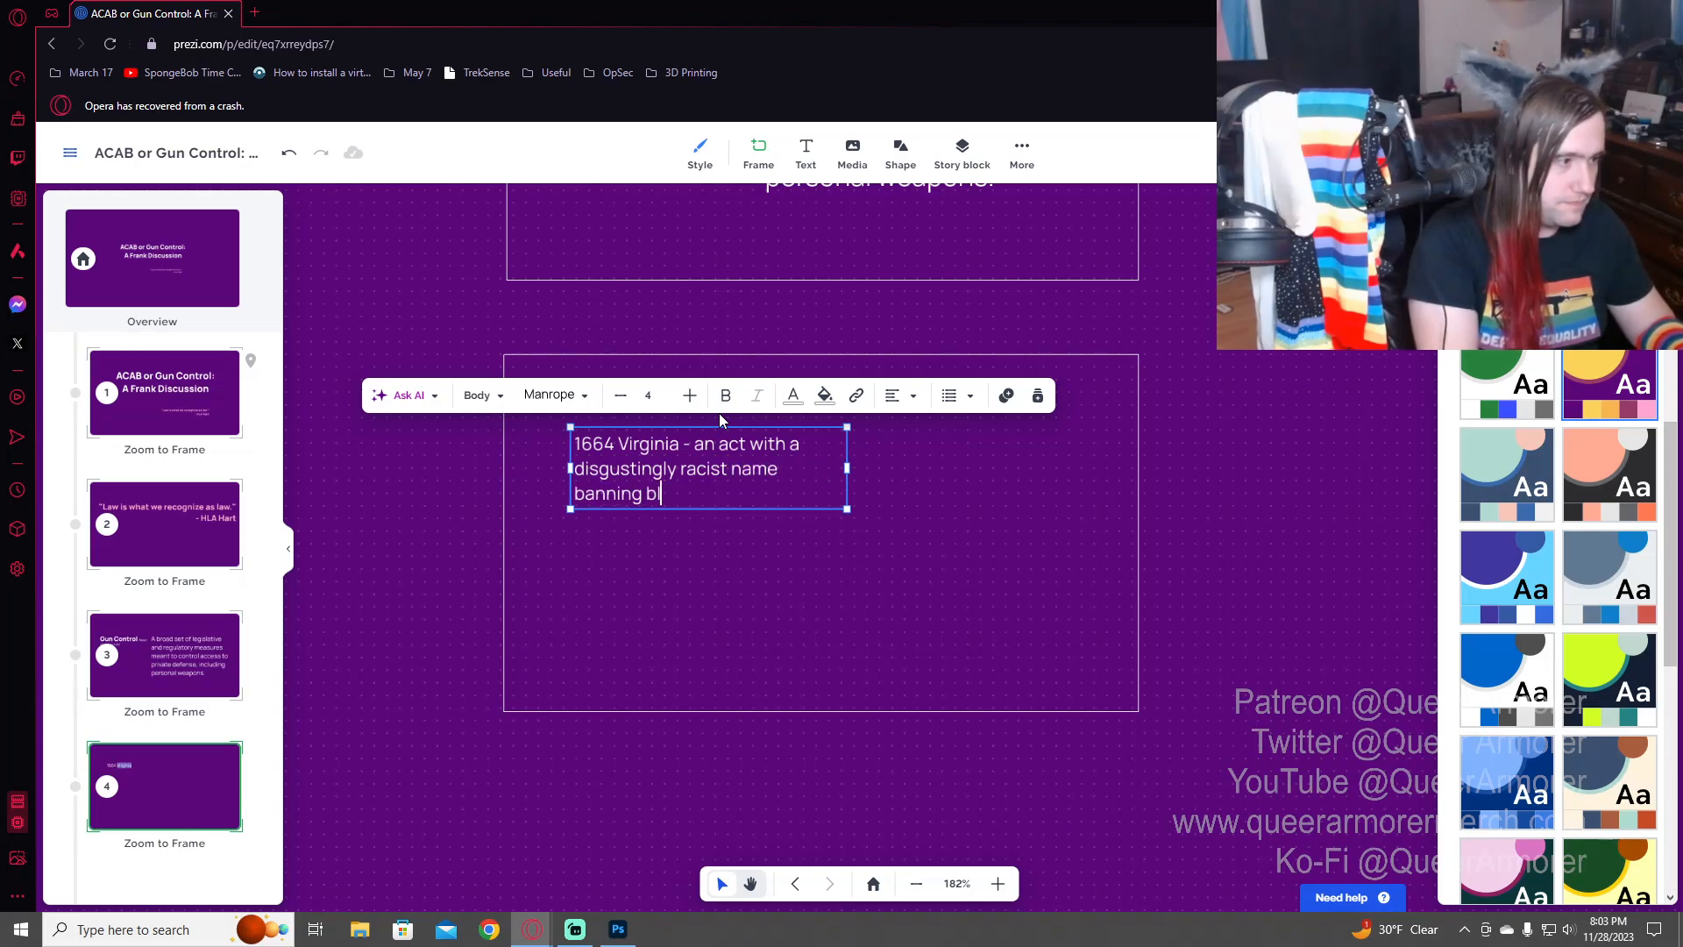
{"action": "type", "text": "ack people from owning guns re"}
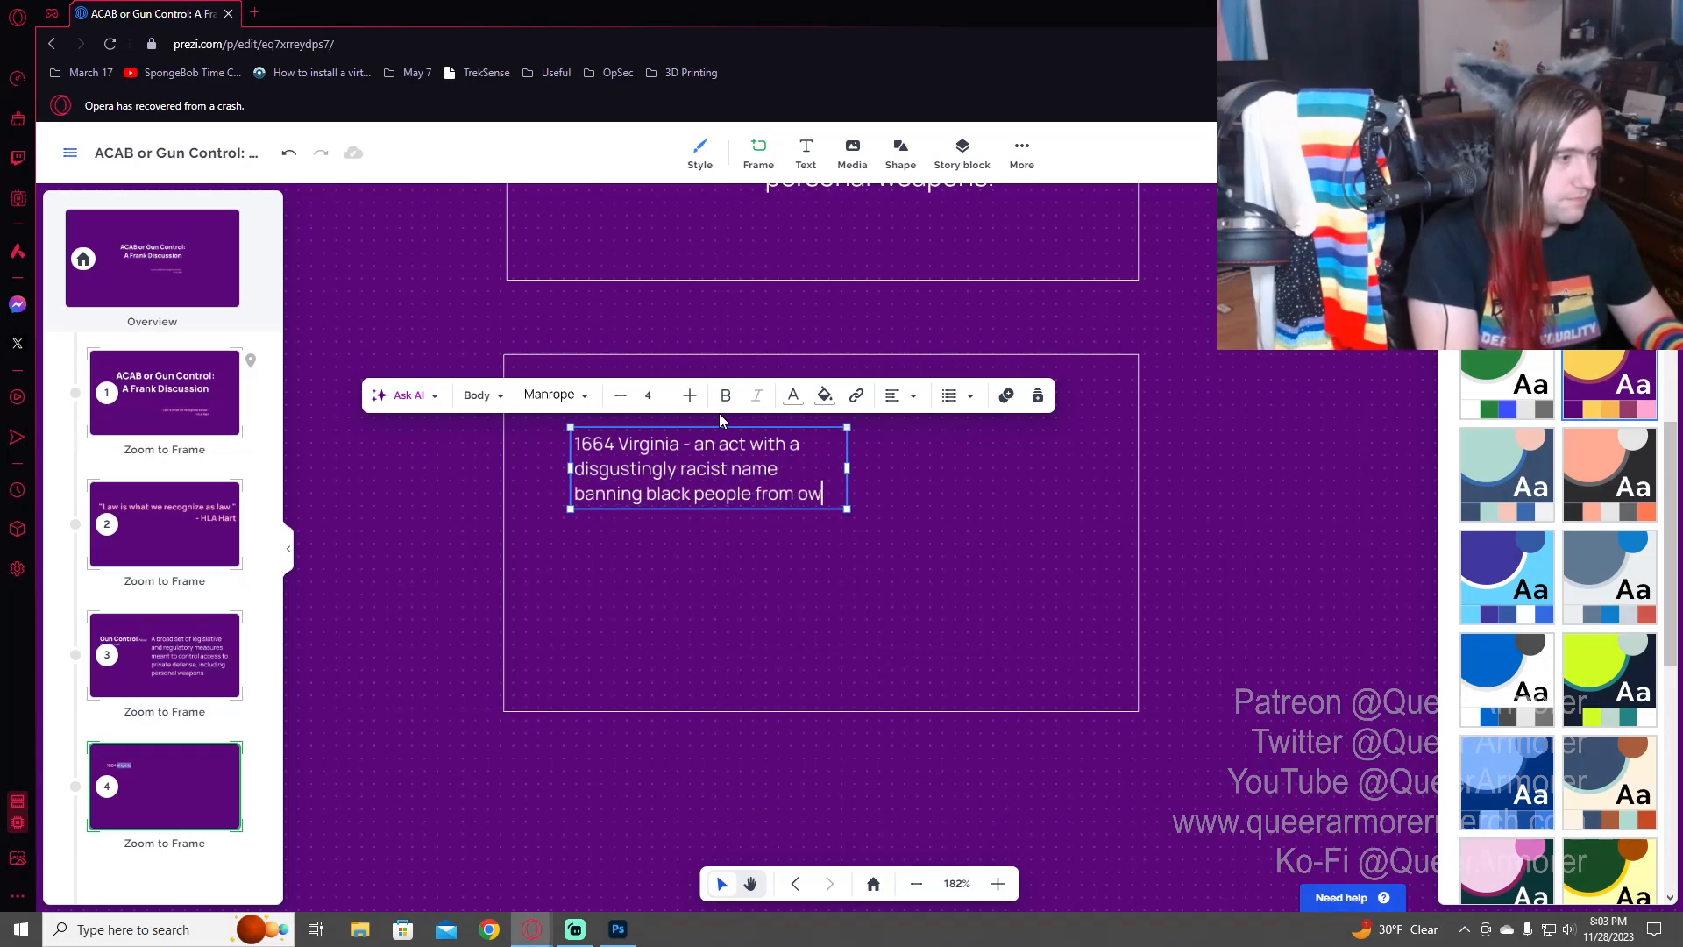
- Complete the "1664 Virginia" entry so its ending reads "banning black people from owning guns even if free"
{"action": "key", "text": "BackSpace"}
{"action": "key", "text": "BackSpace"}
{"action": "type", "text": "if freed"}
{"action": "key", "text": "BackSpace"}
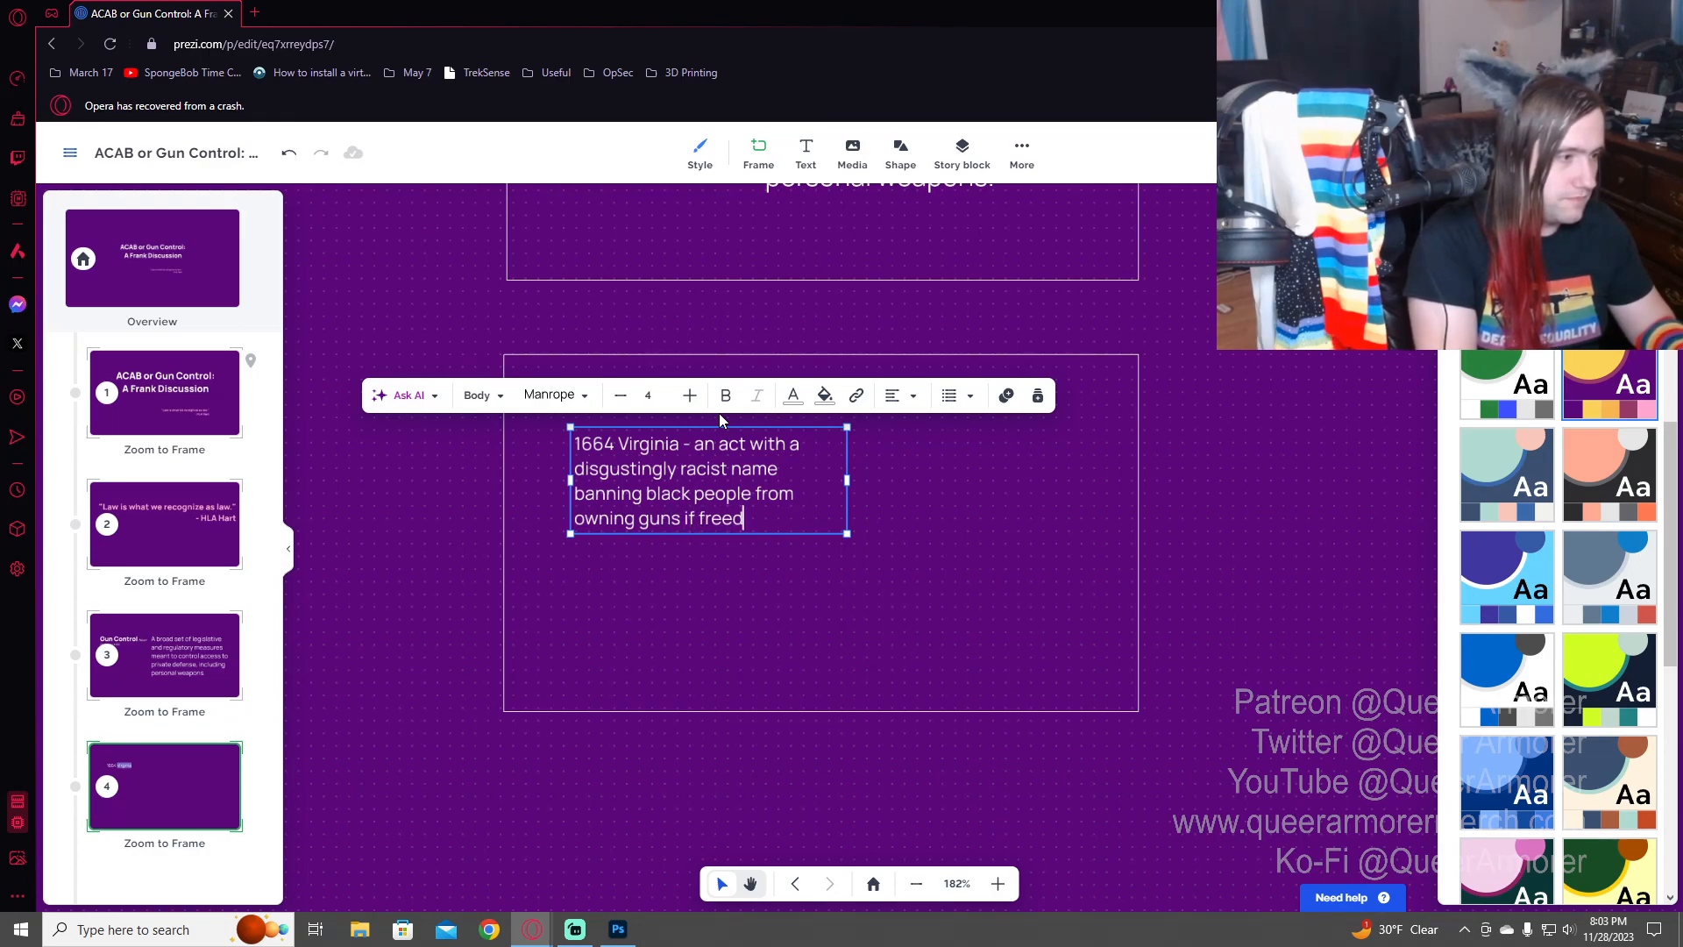
{"action": "key", "text": "ctrl+shift+Left"}
{"action": "key", "text": "ctrl+shift+Left"}
{"action": "type", "text": "even"}
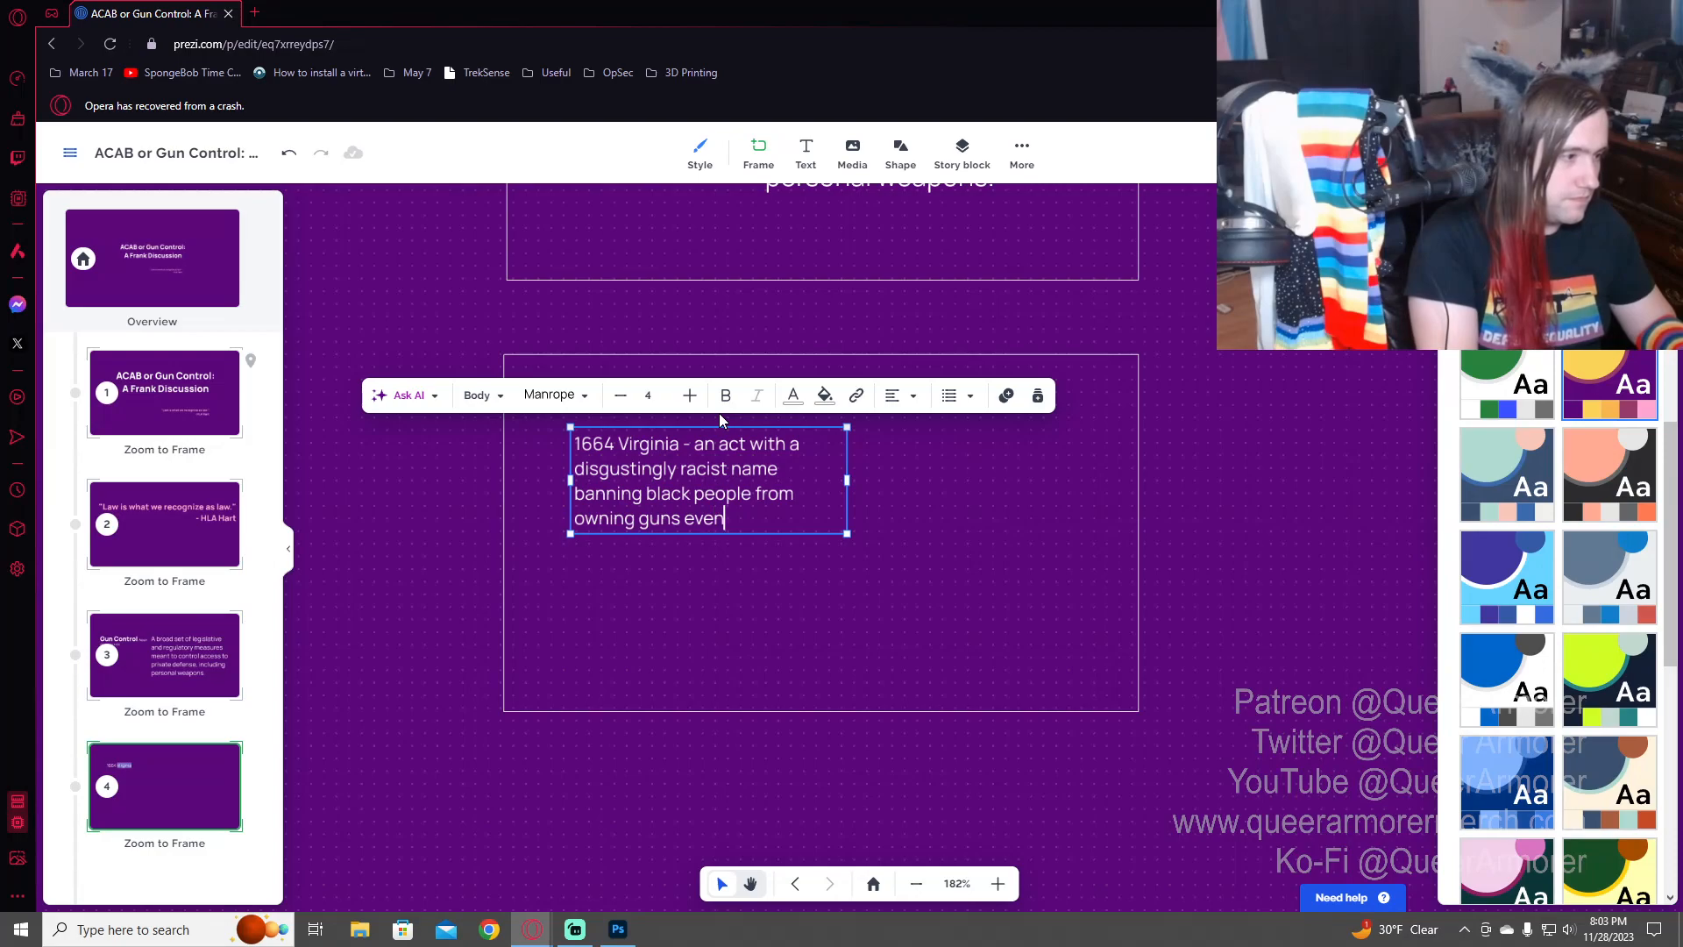
{"action": "type", "text": " if free"}
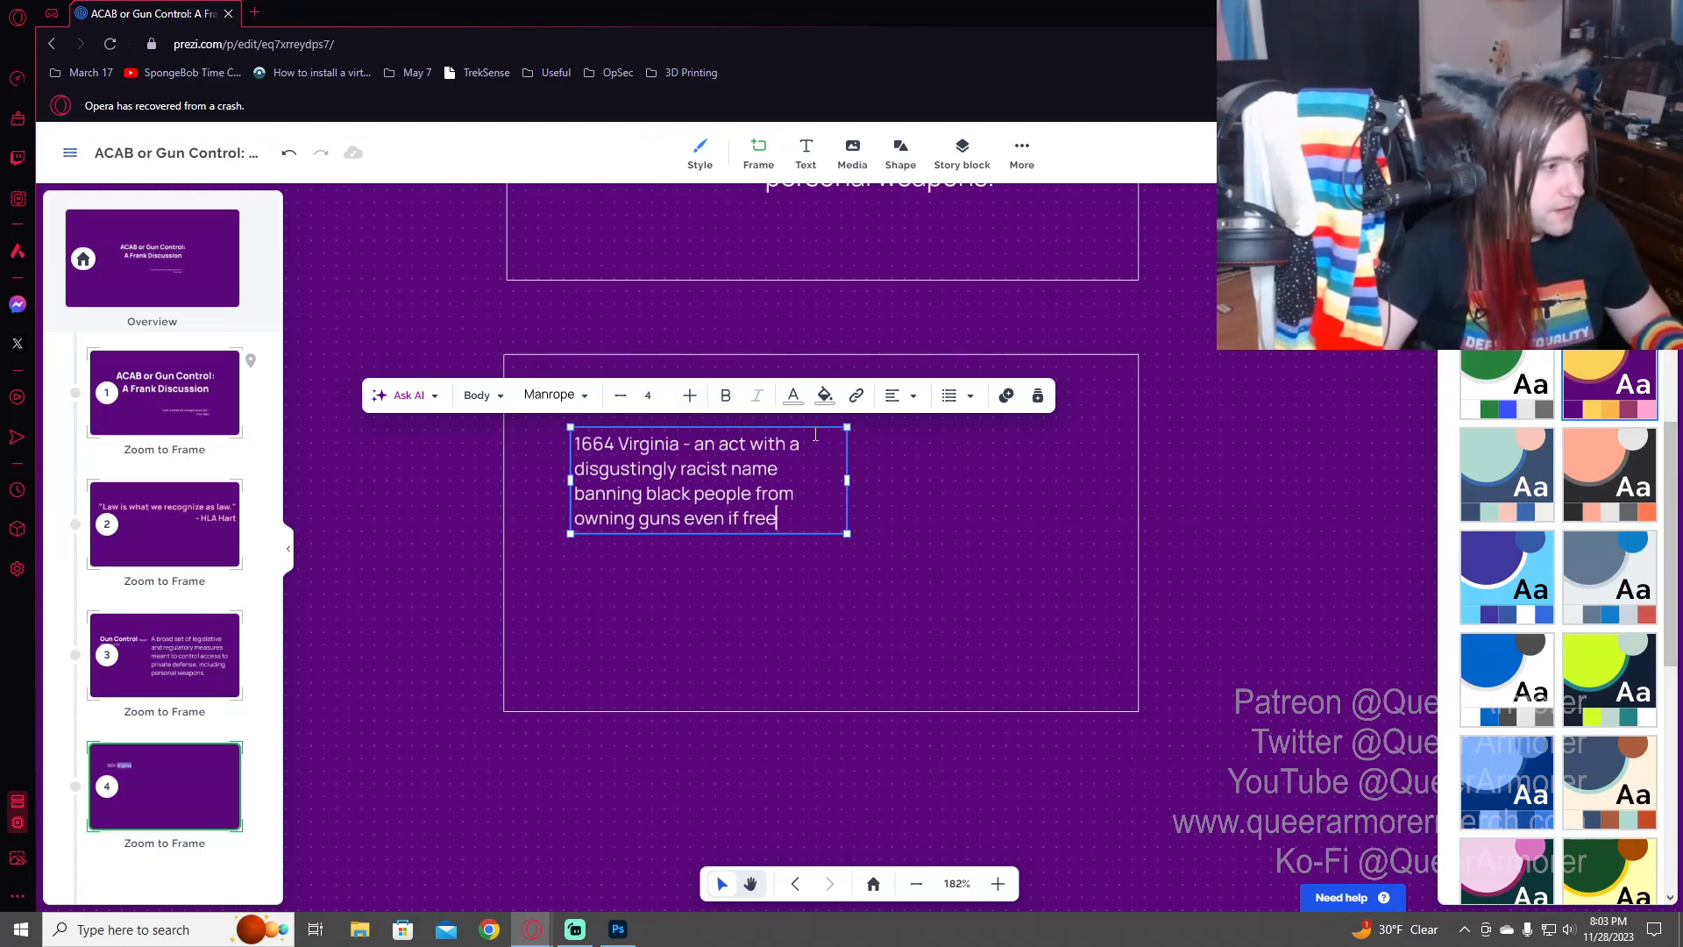
- Widen the "1664 Virginia" text box so the text runs on two lines, and place two left-aligned copies stacked below it
{"action": "left_click_drag", "start_coordinate": [847, 479], "coordinate": [1043, 463]}
{"action": "left_click", "coordinate": [1149, 464]}
{"action": "left_click", "coordinate": [848, 465]}
{"action": "left_click_drag", "start_coordinate": [849, 471], "coordinate": [849, 549]}
{"action": "left_click", "coordinate": [847, 547]}
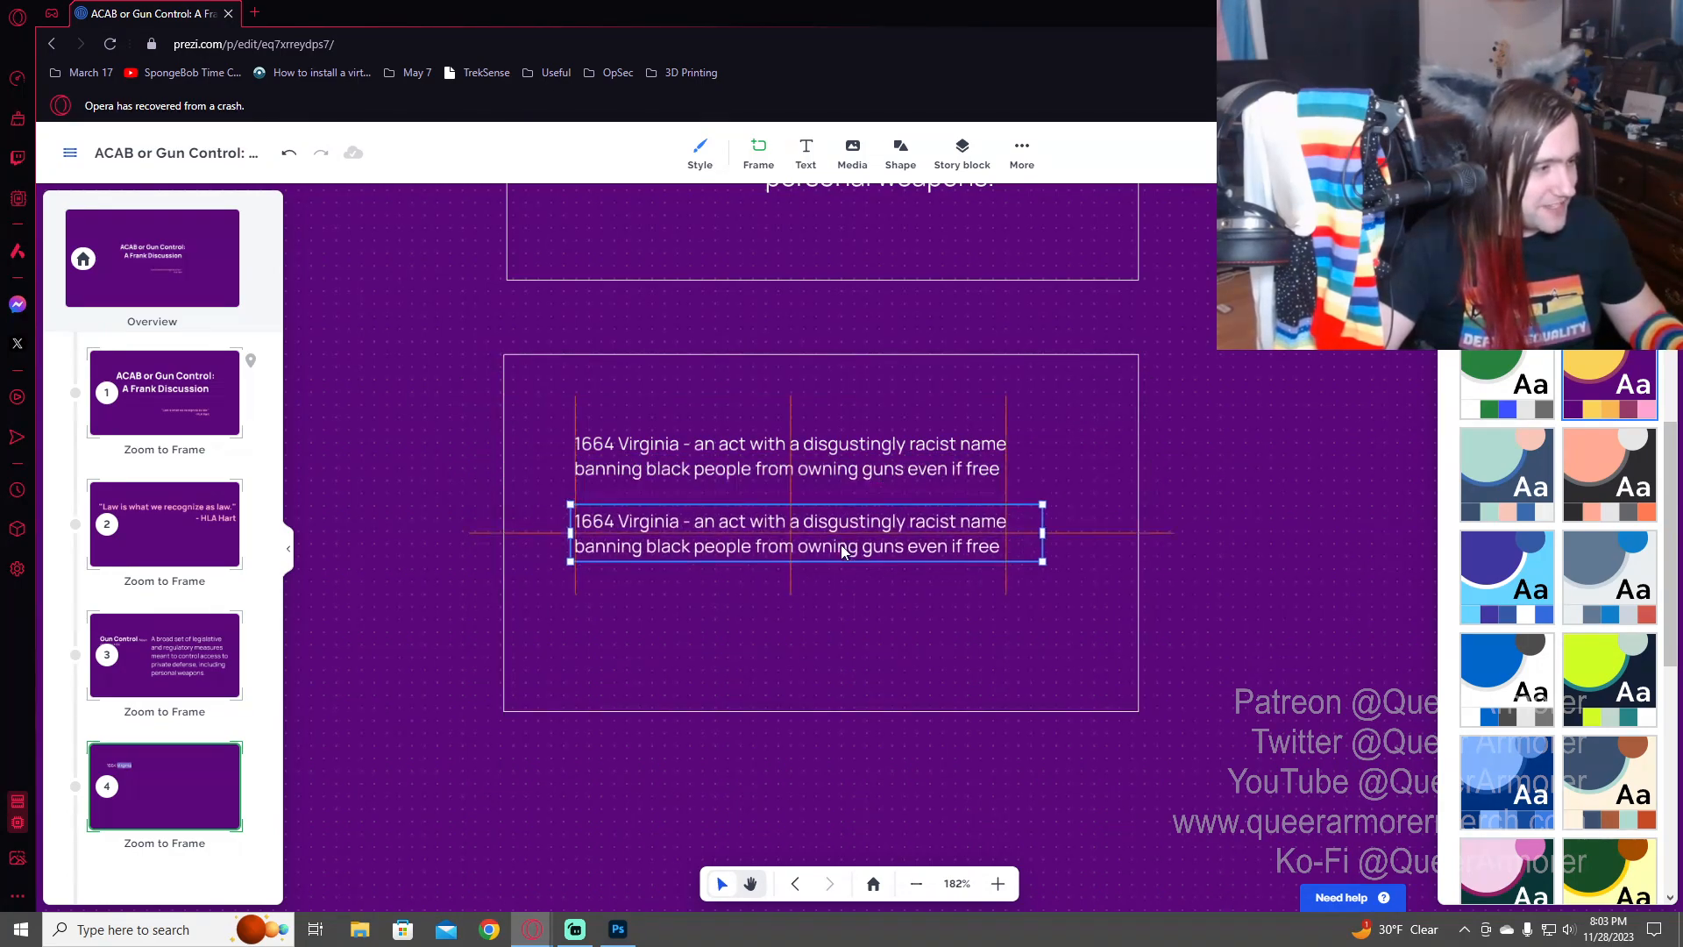
{"action": "left_click_drag", "start_coordinate": [842, 551], "coordinate": [844, 639]}
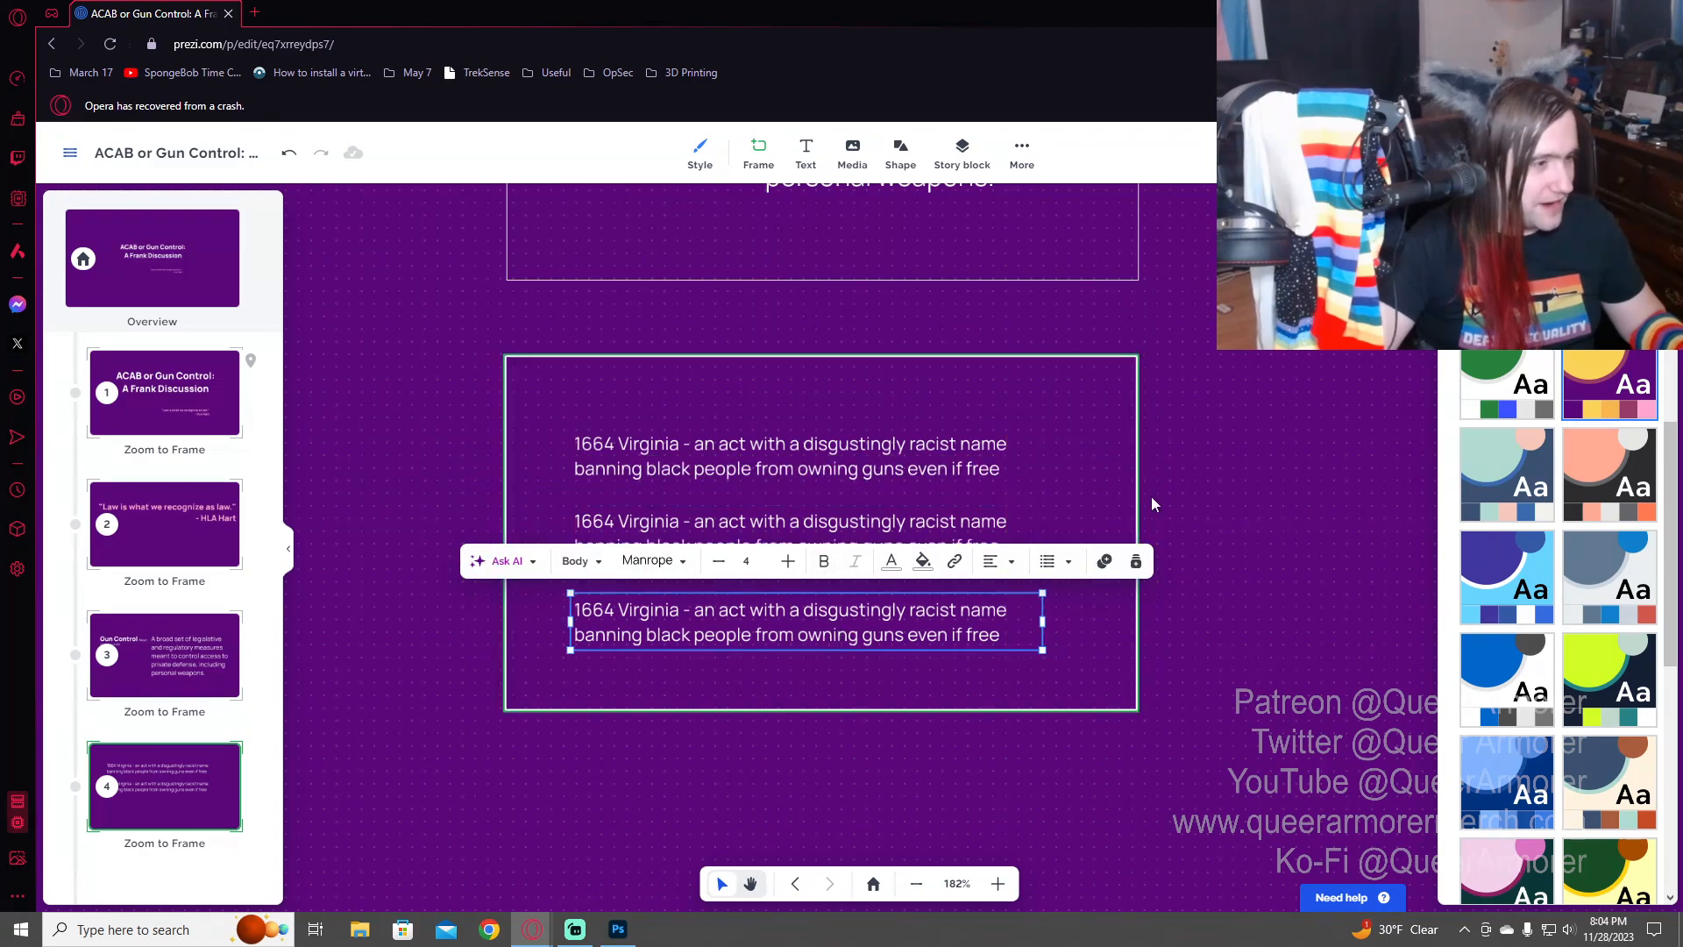
{"action": "left_click", "coordinate": [1179, 508]}
- Change "1664 Virginia" in the middle copy to "1712 South Carolina"
{"action": "left_click", "coordinate": [629, 531]}
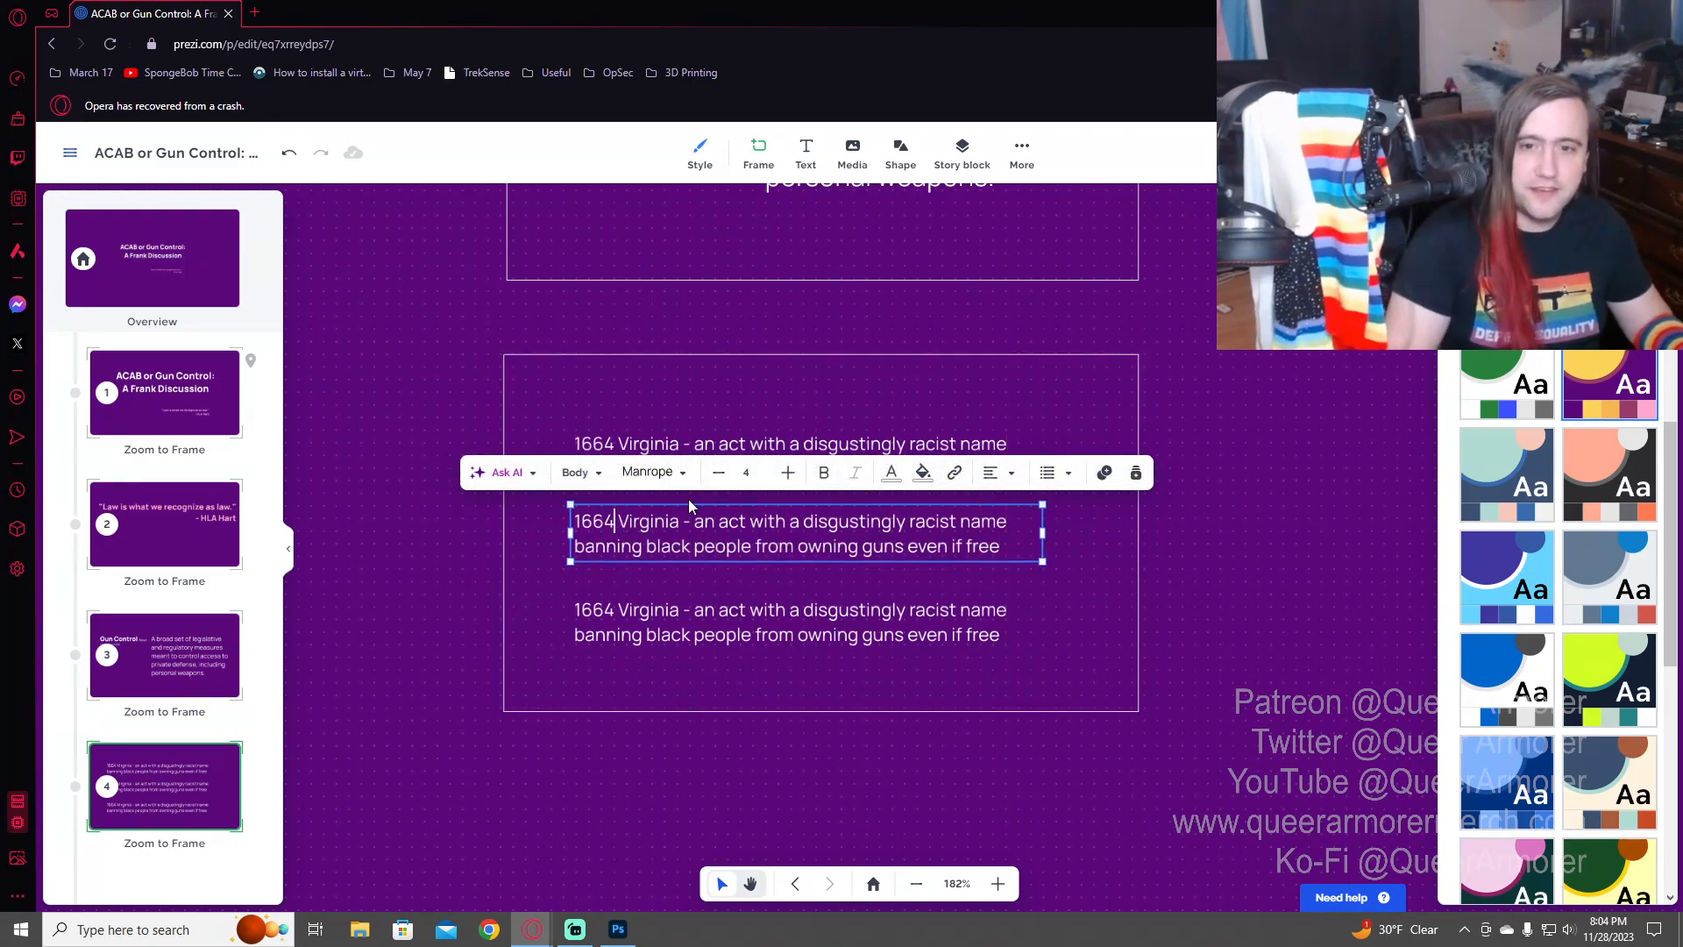
{"action": "key", "text": "shift+Left"}
{"action": "key", "text": "shift+Left"}
{"action": "key", "text": "shift+Left"}
{"action": "key", "text": "shift+Left"}
{"action": "type", "text": "1712"}
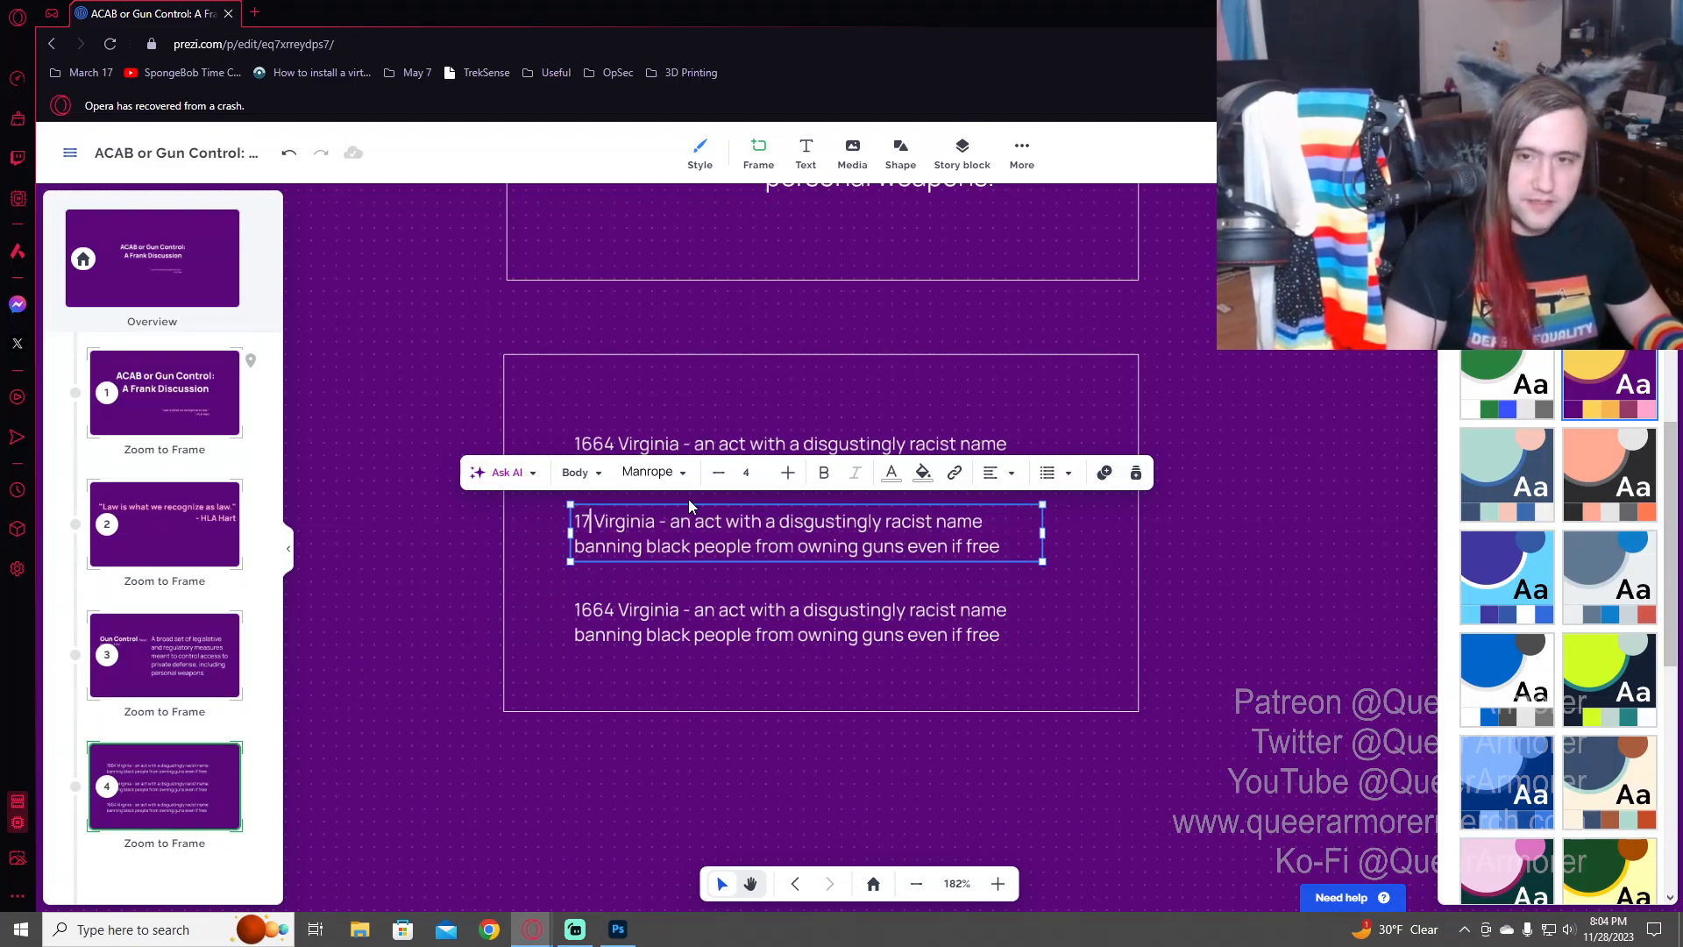
{"action": "key", "text": "ctrl+shift+Right"}
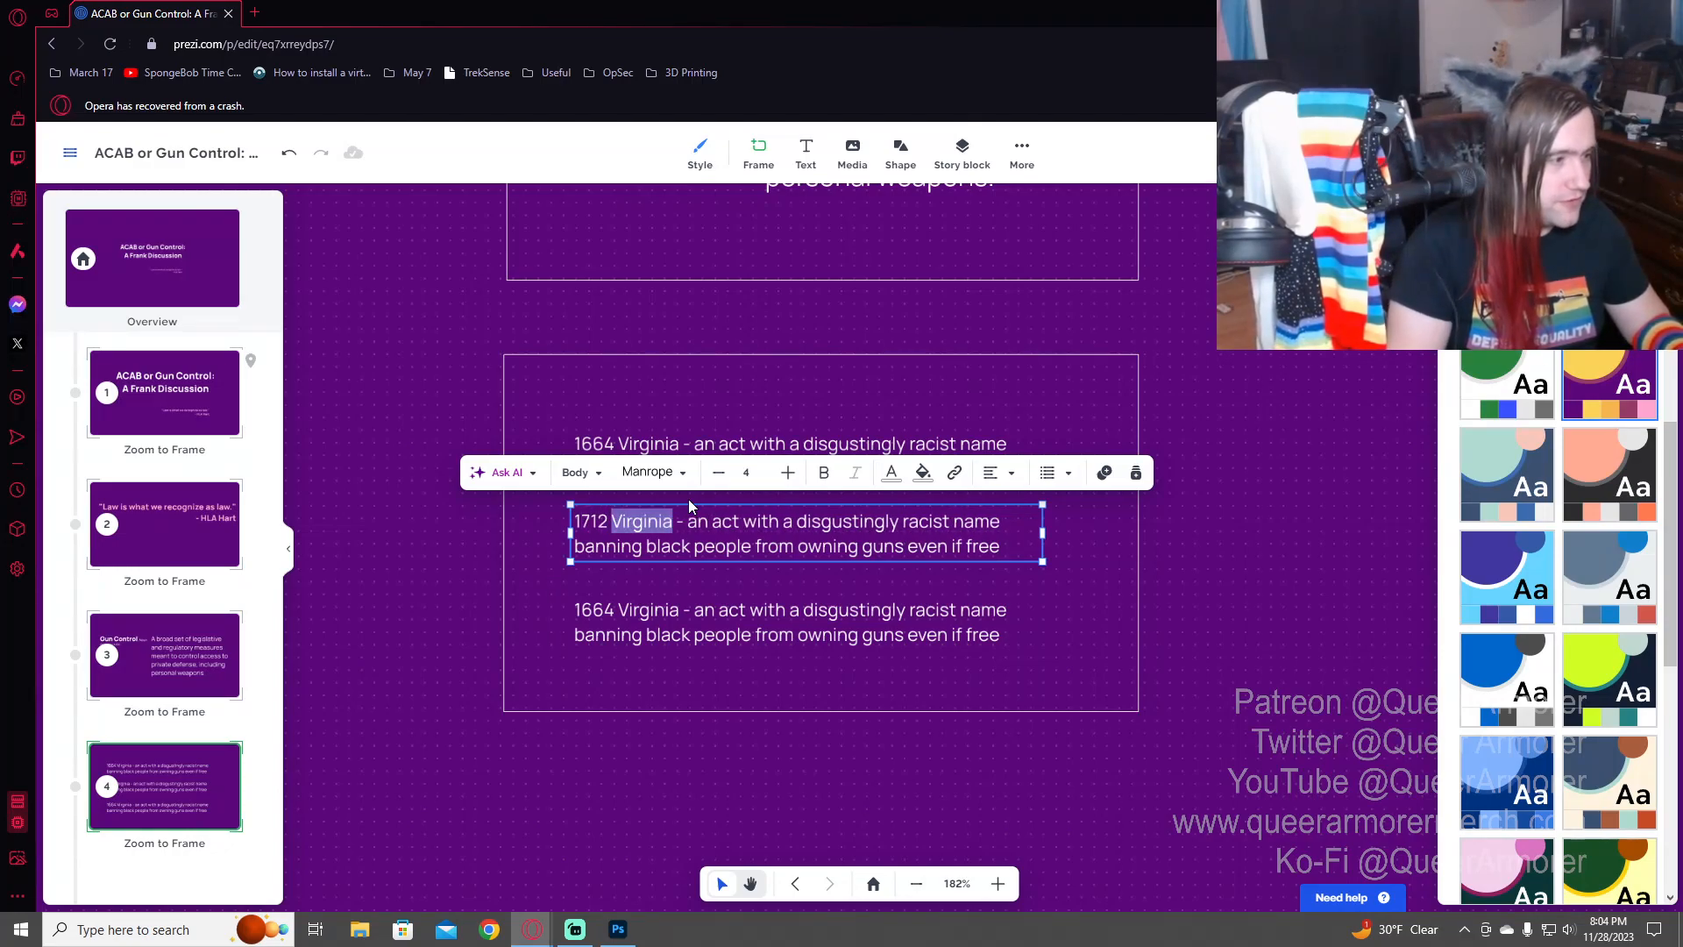
{"action": "type", "text": "South Carolina"}
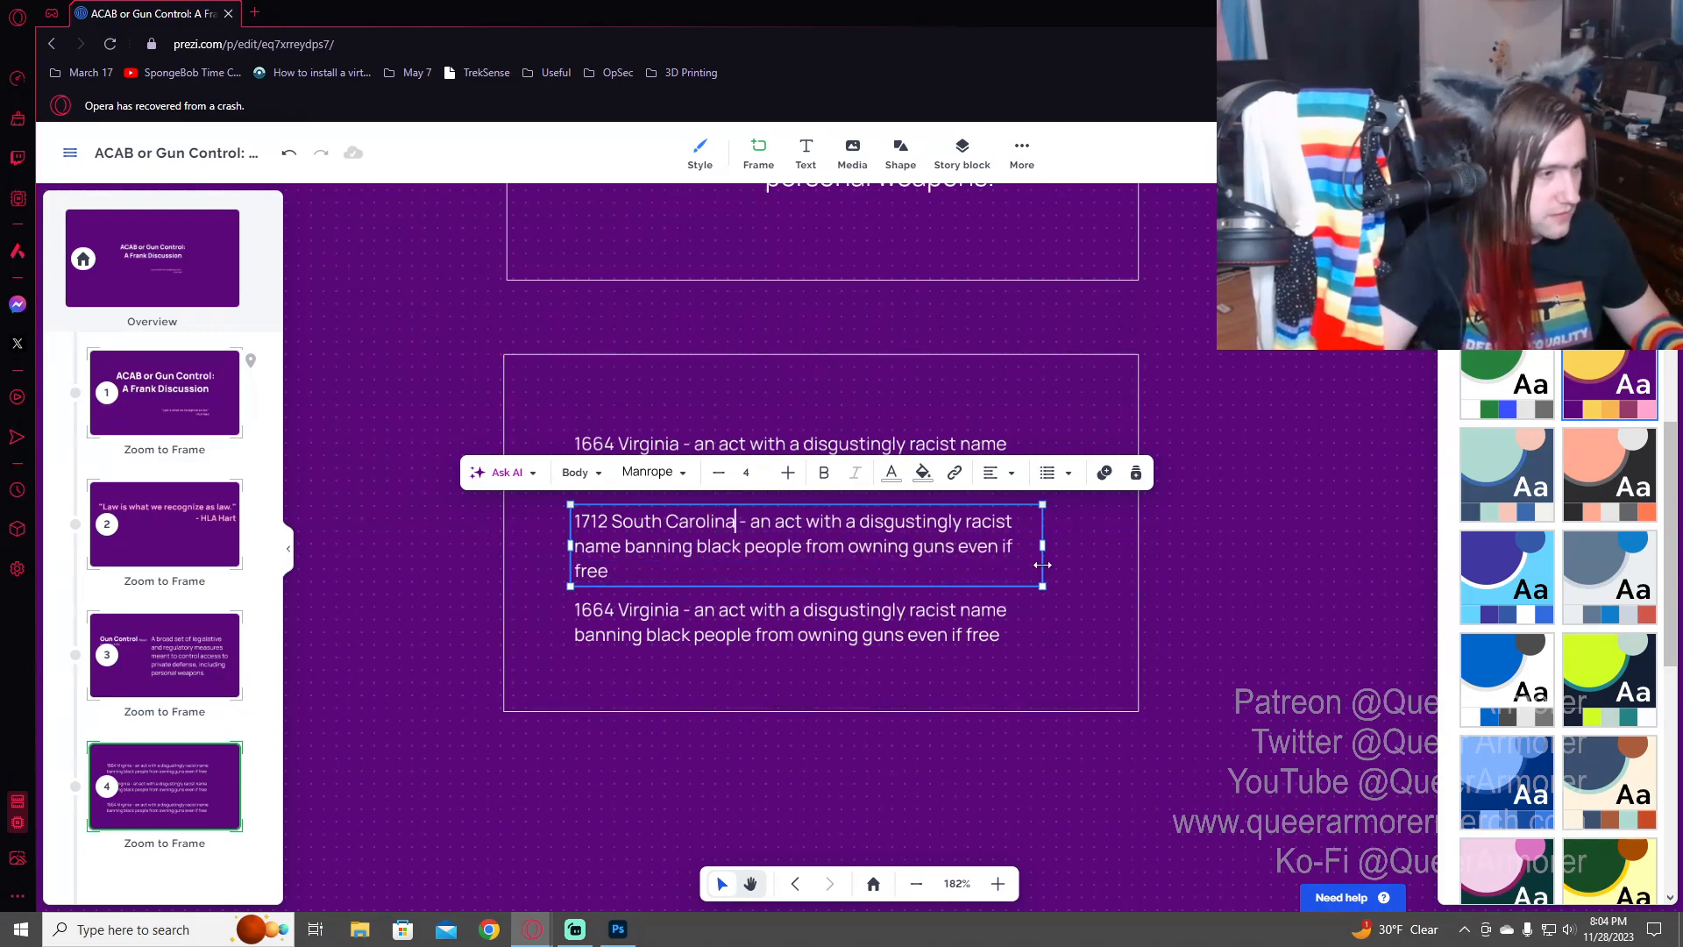
- Widen the "1712 South Carolina" box until "banning" starts its second line, and nudge the third entry up slightly to even the spacing
{"action": "left_click_drag", "start_coordinate": [1053, 556], "coordinate": [1074, 556]}
{"action": "left_click", "coordinate": [1256, 570]}
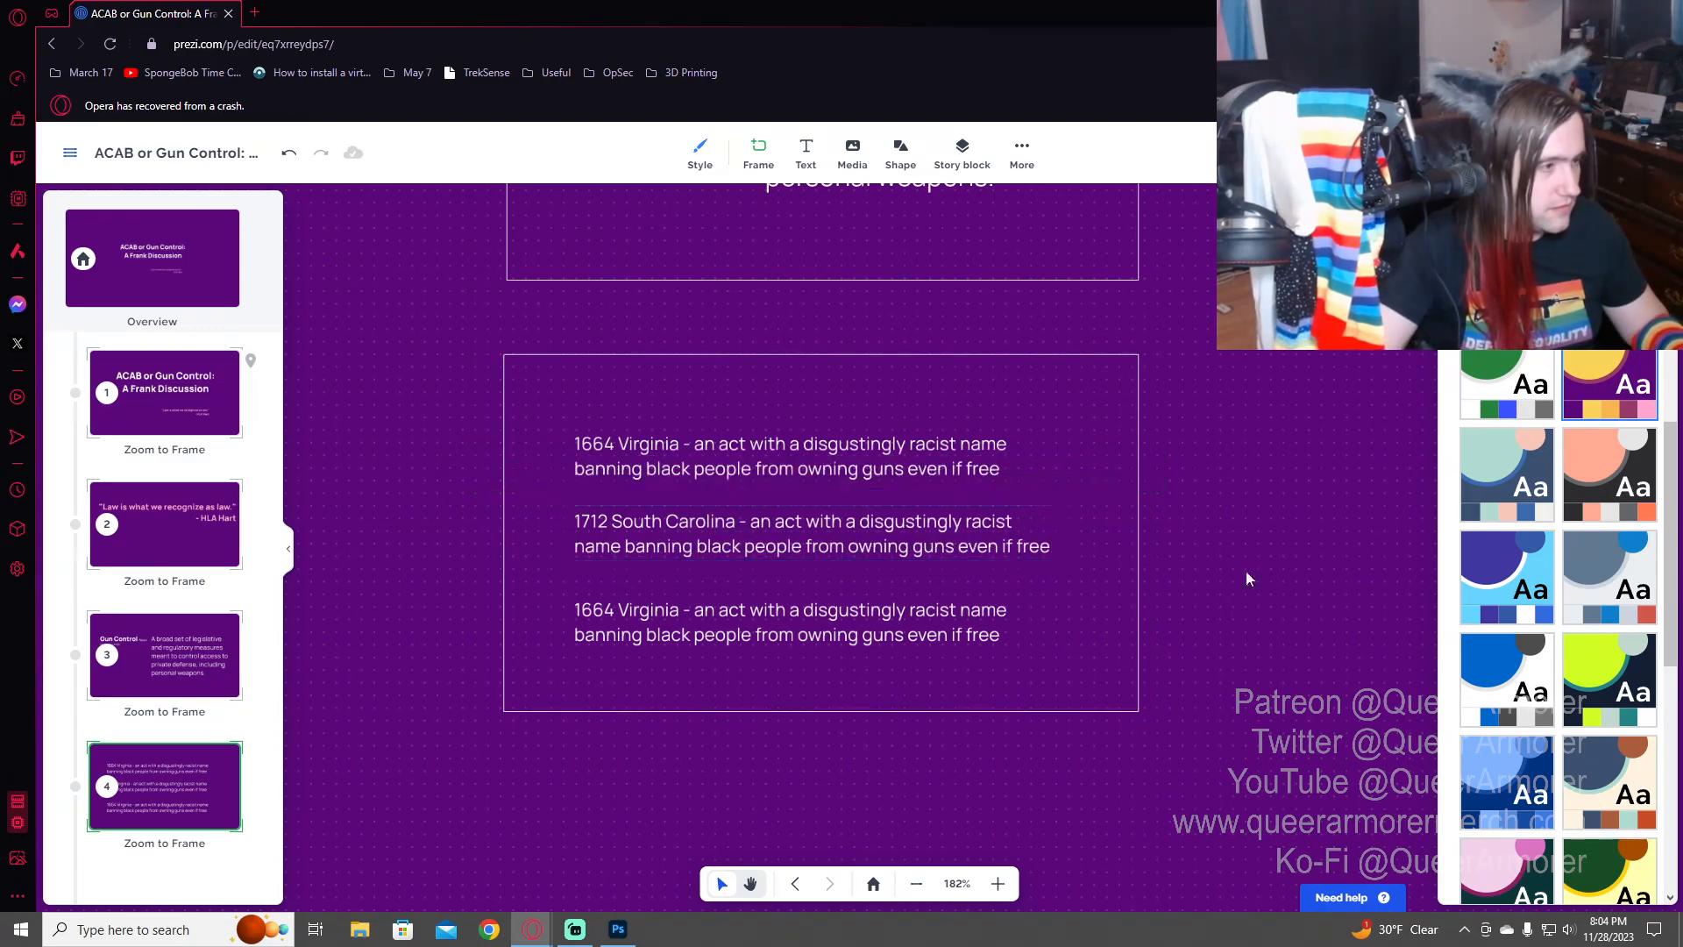
{"action": "left_click_drag", "start_coordinate": [868, 619], "coordinate": [870, 610]}
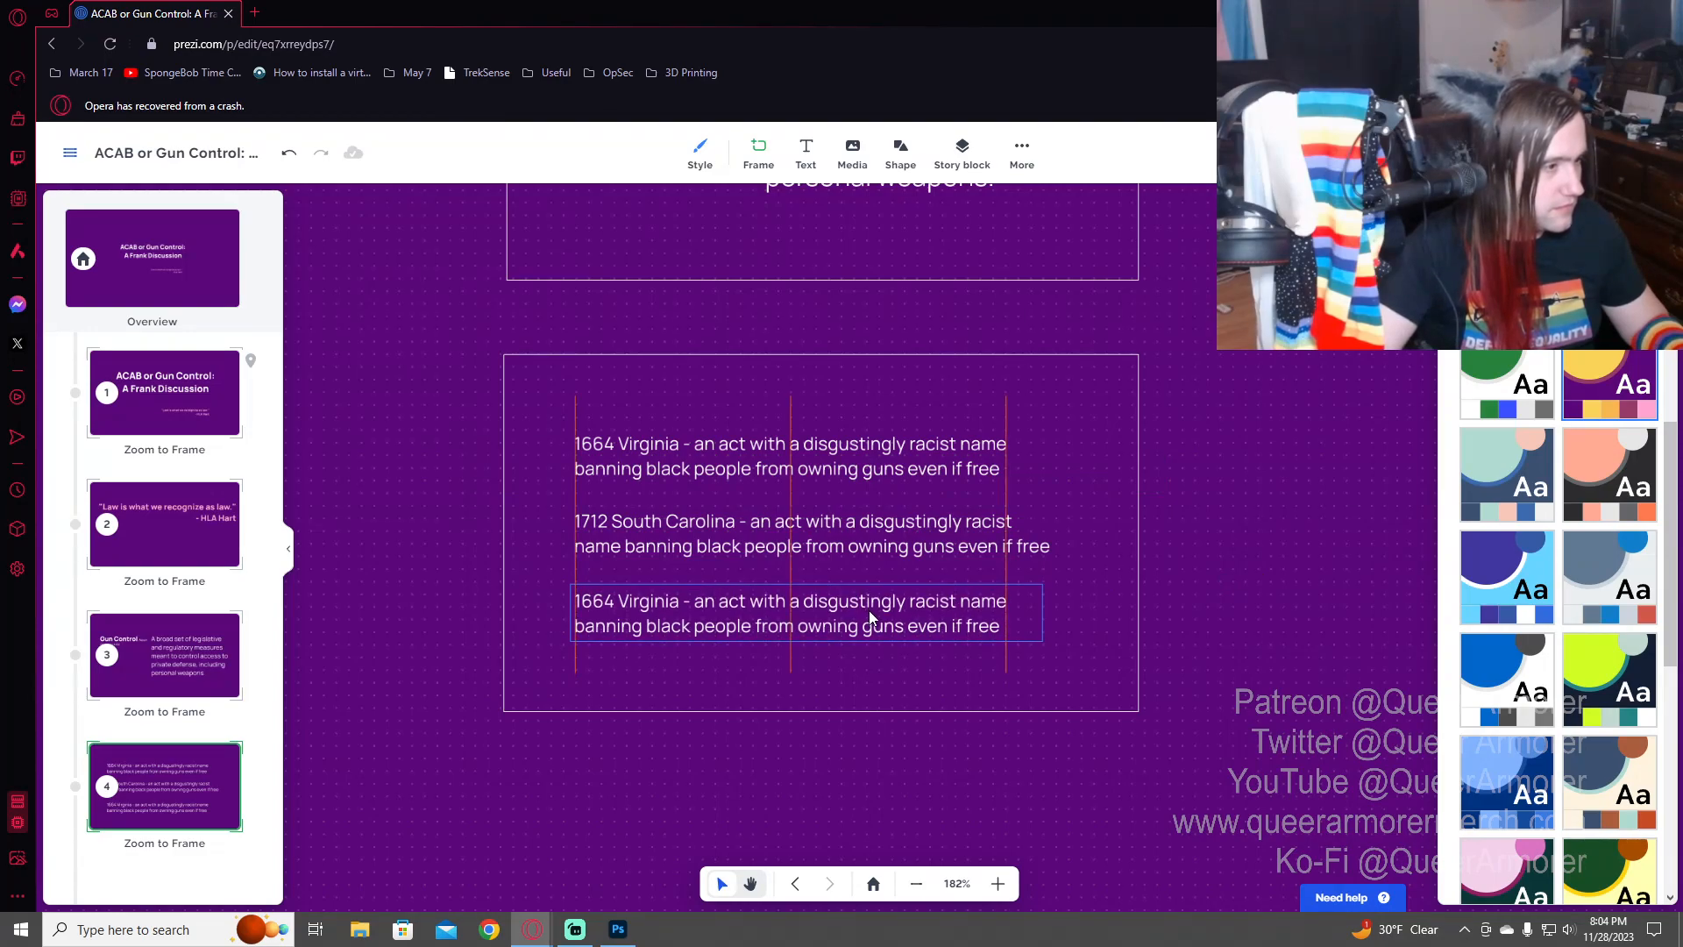
{"action": "left_click", "coordinate": [963, 541]}
{"action": "left_click_drag", "start_coordinate": [1065, 533], "coordinate": [1080, 533]}
{"action": "left_click", "coordinate": [1227, 537]}
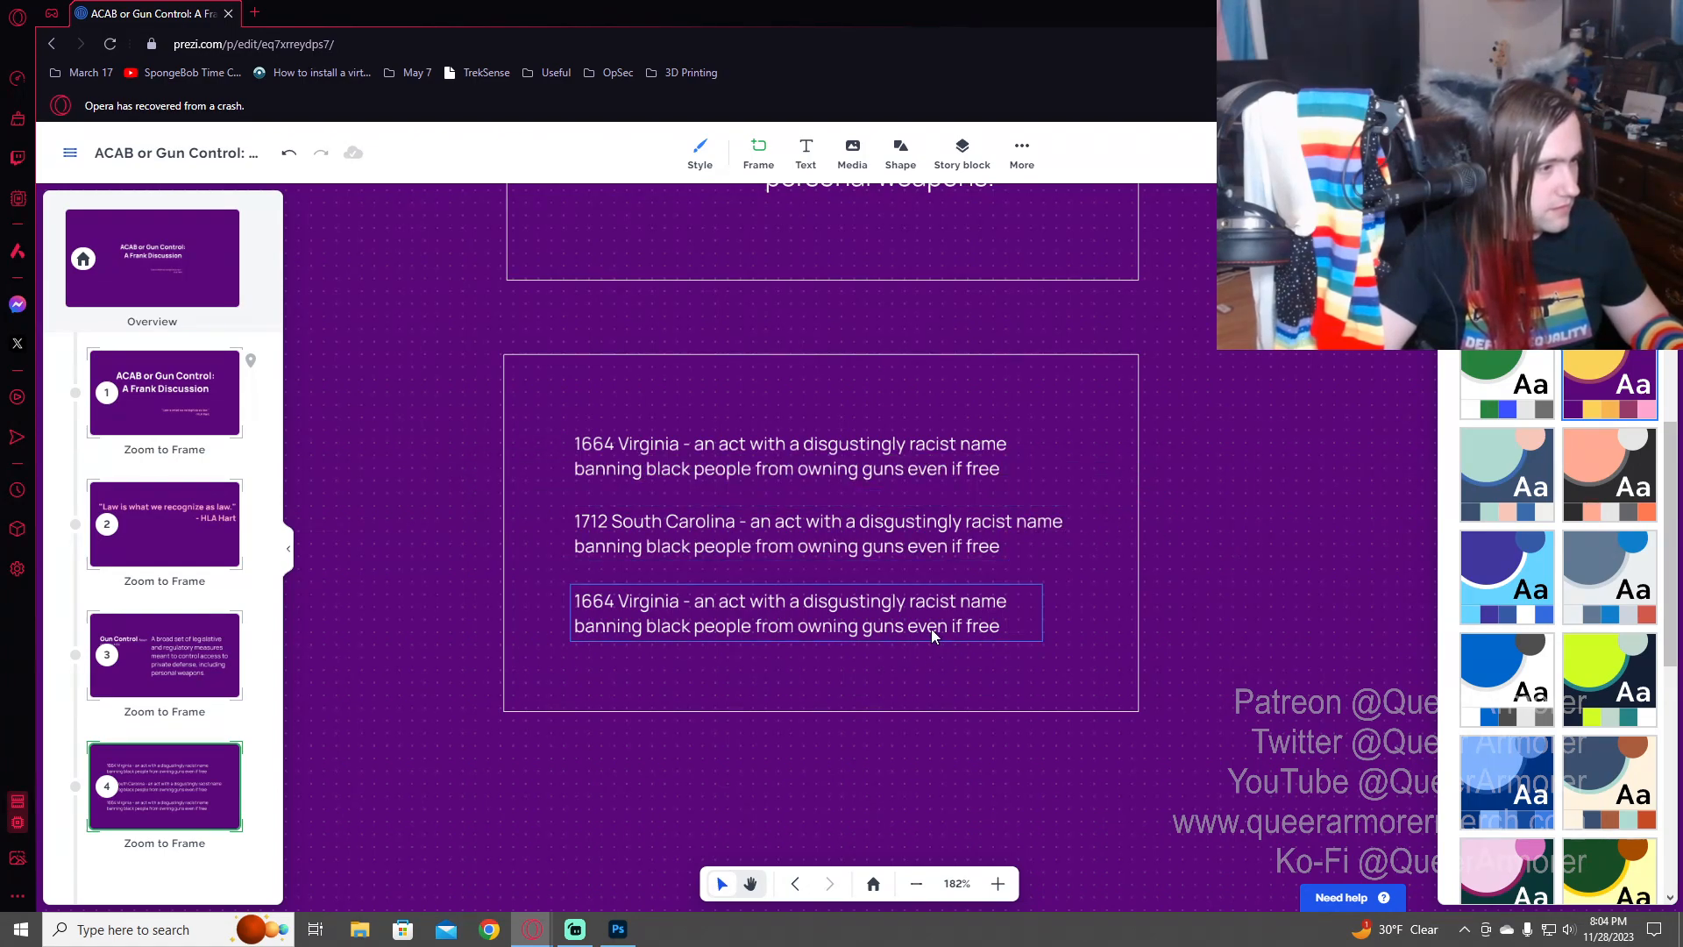
- Change "1664 Virginia" in the lowest copy to "1714 Georgia"
{"action": "left_click", "coordinate": [929, 628]}
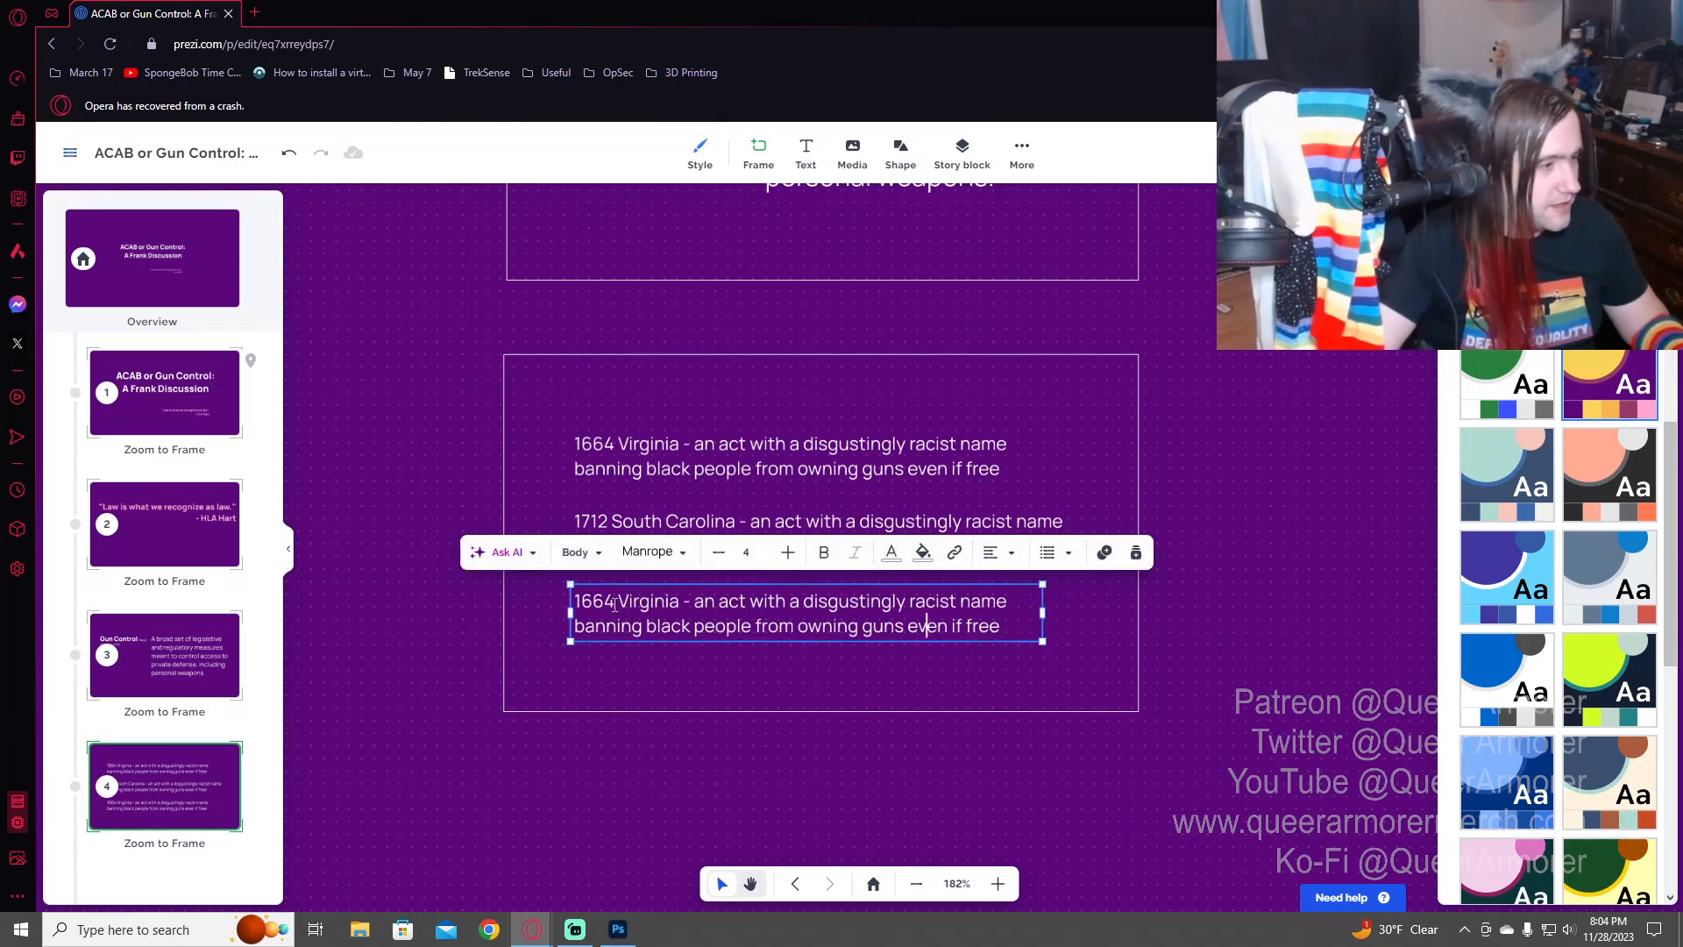
{"action": "key", "text": "Left"}
{"action": "key", "text": "Left"}
{"action": "key", "text": "Left"}
{"action": "key", "text": "Left"}
{"action": "key", "text": "Right"}
{"action": "key", "text": "Left"}
{"action": "key", "text": "shift+Left"}
{"action": "key", "text": "shift+Left"}
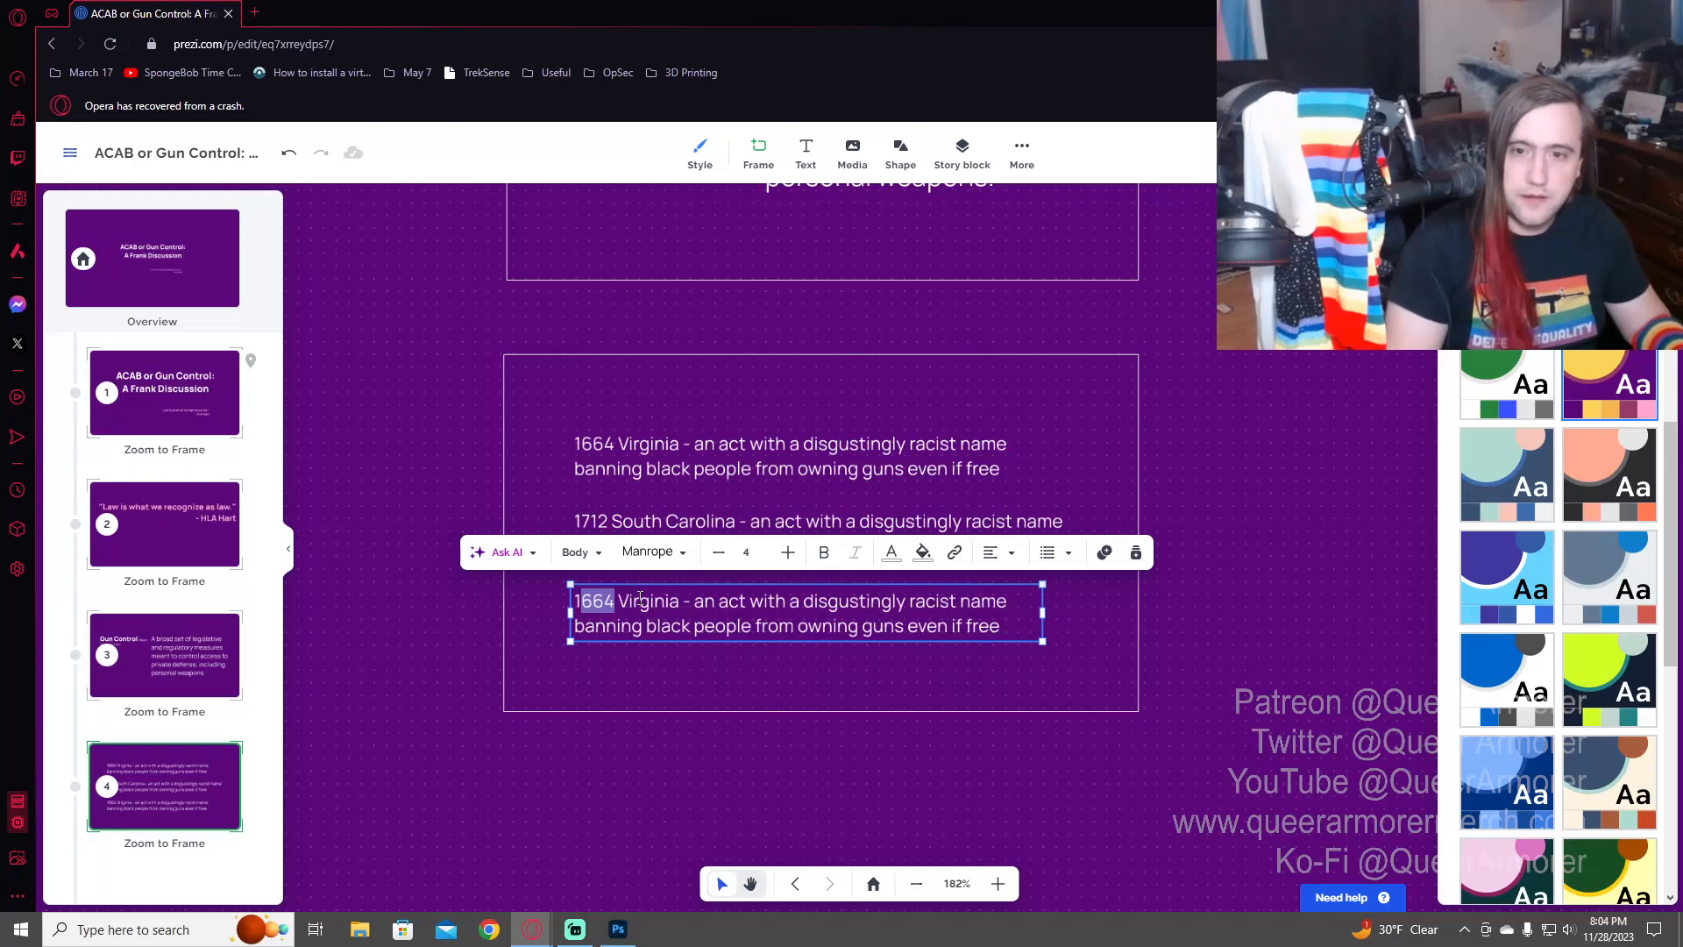
{"action": "type", "text": "714"}
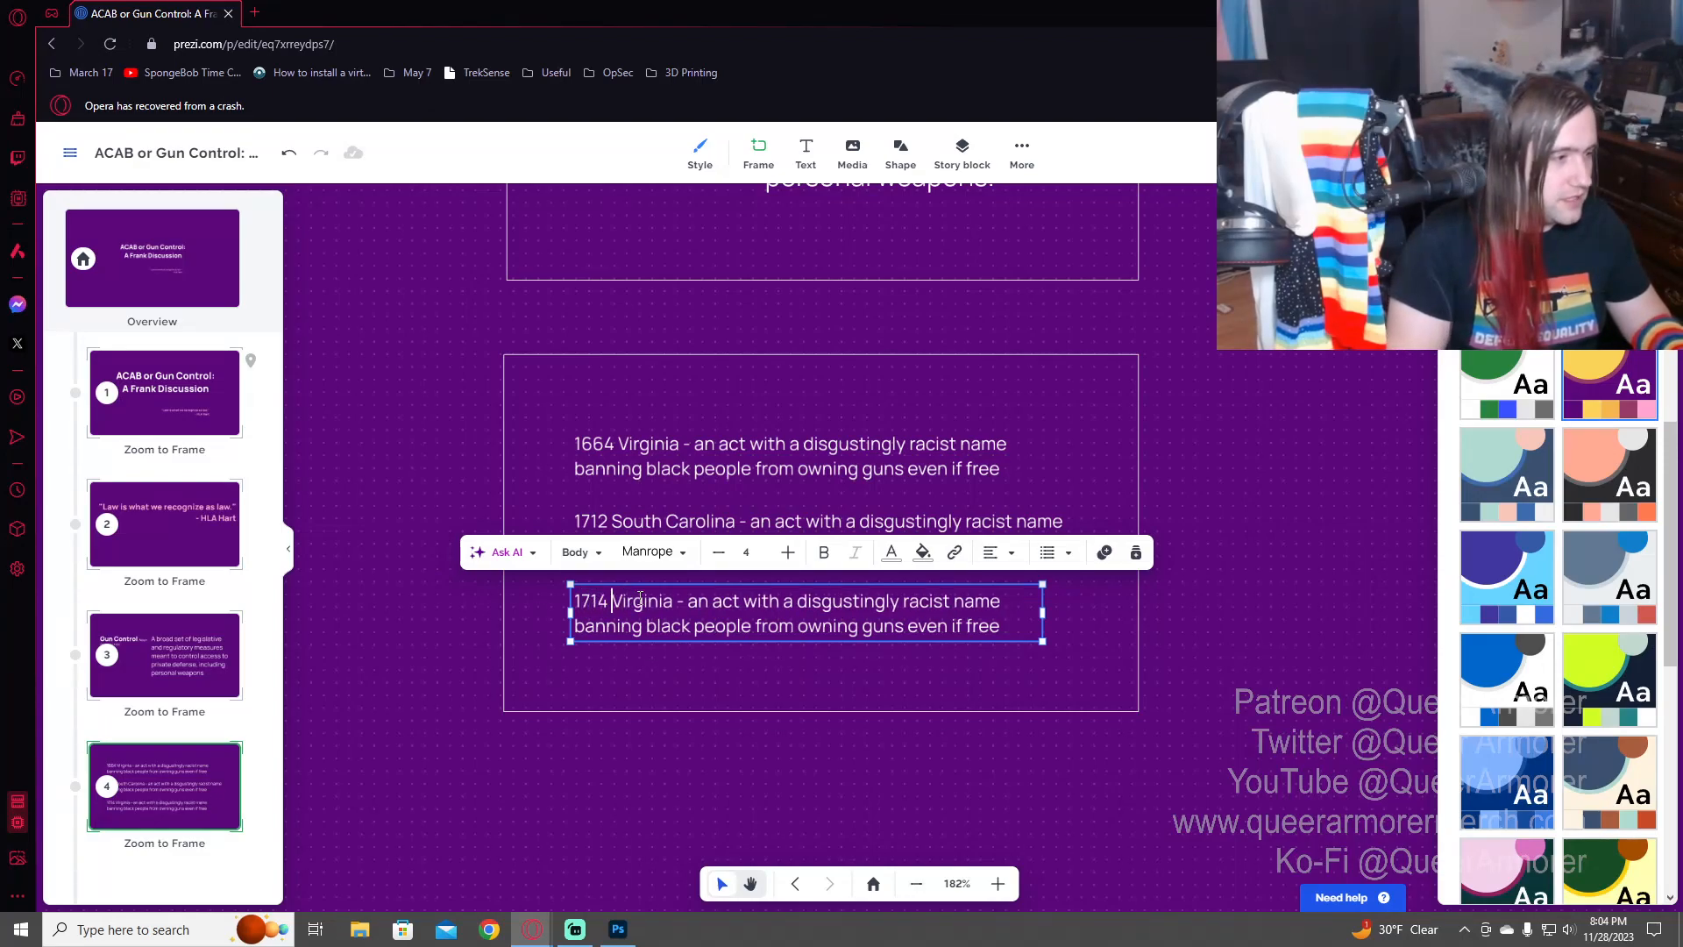
{"action": "double_click", "coordinate": [641, 599]}
{"action": "type", "text": "Georgia"}
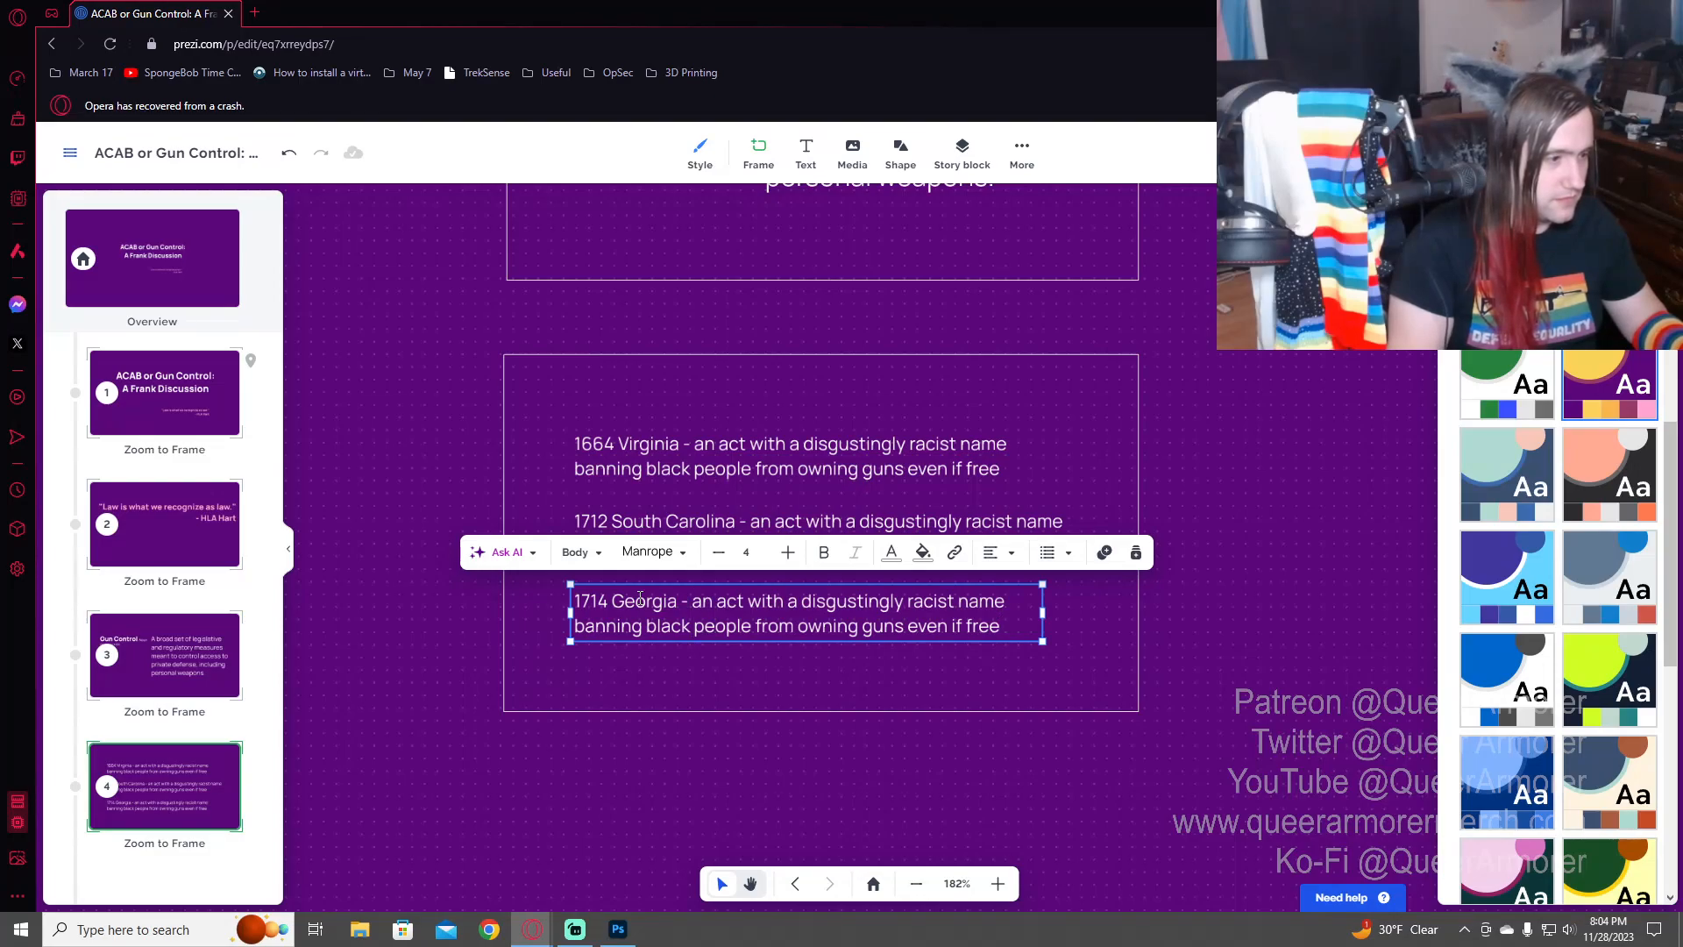
{"action": "left_click", "coordinate": [1386, 615]}
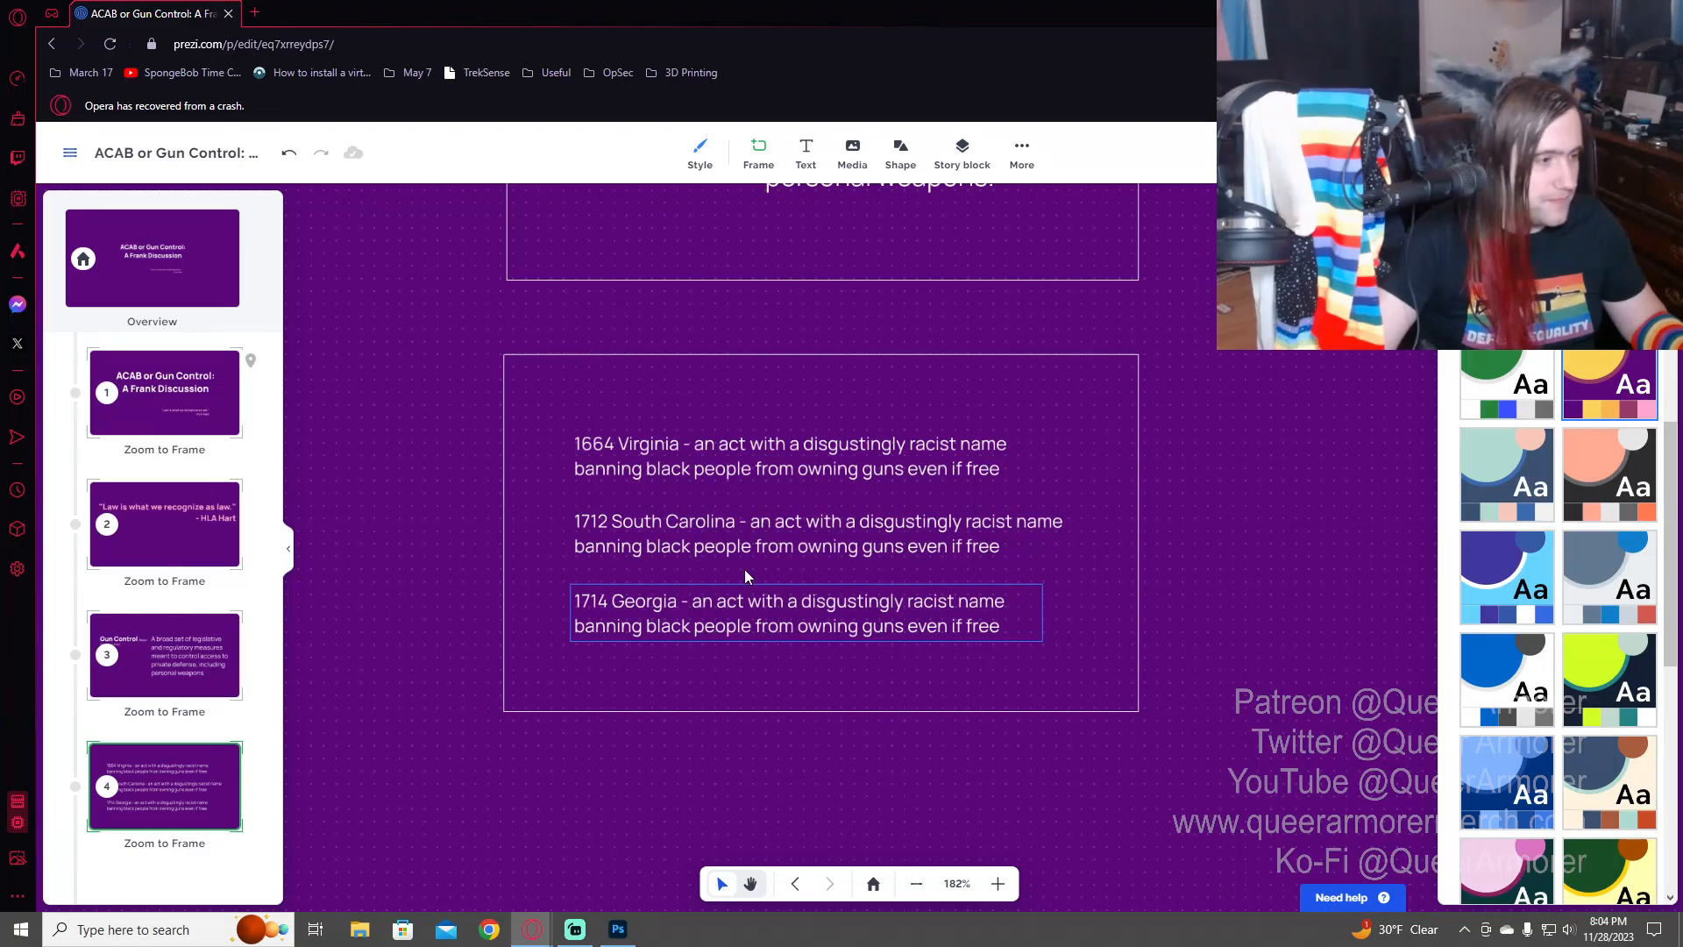
- Add Fade in animations to the fourth frame's three entries in order: 1664 Virginia, 1712 South Carolina, 1714 Georgia
{"action": "left_click", "coordinate": [1022, 151]}
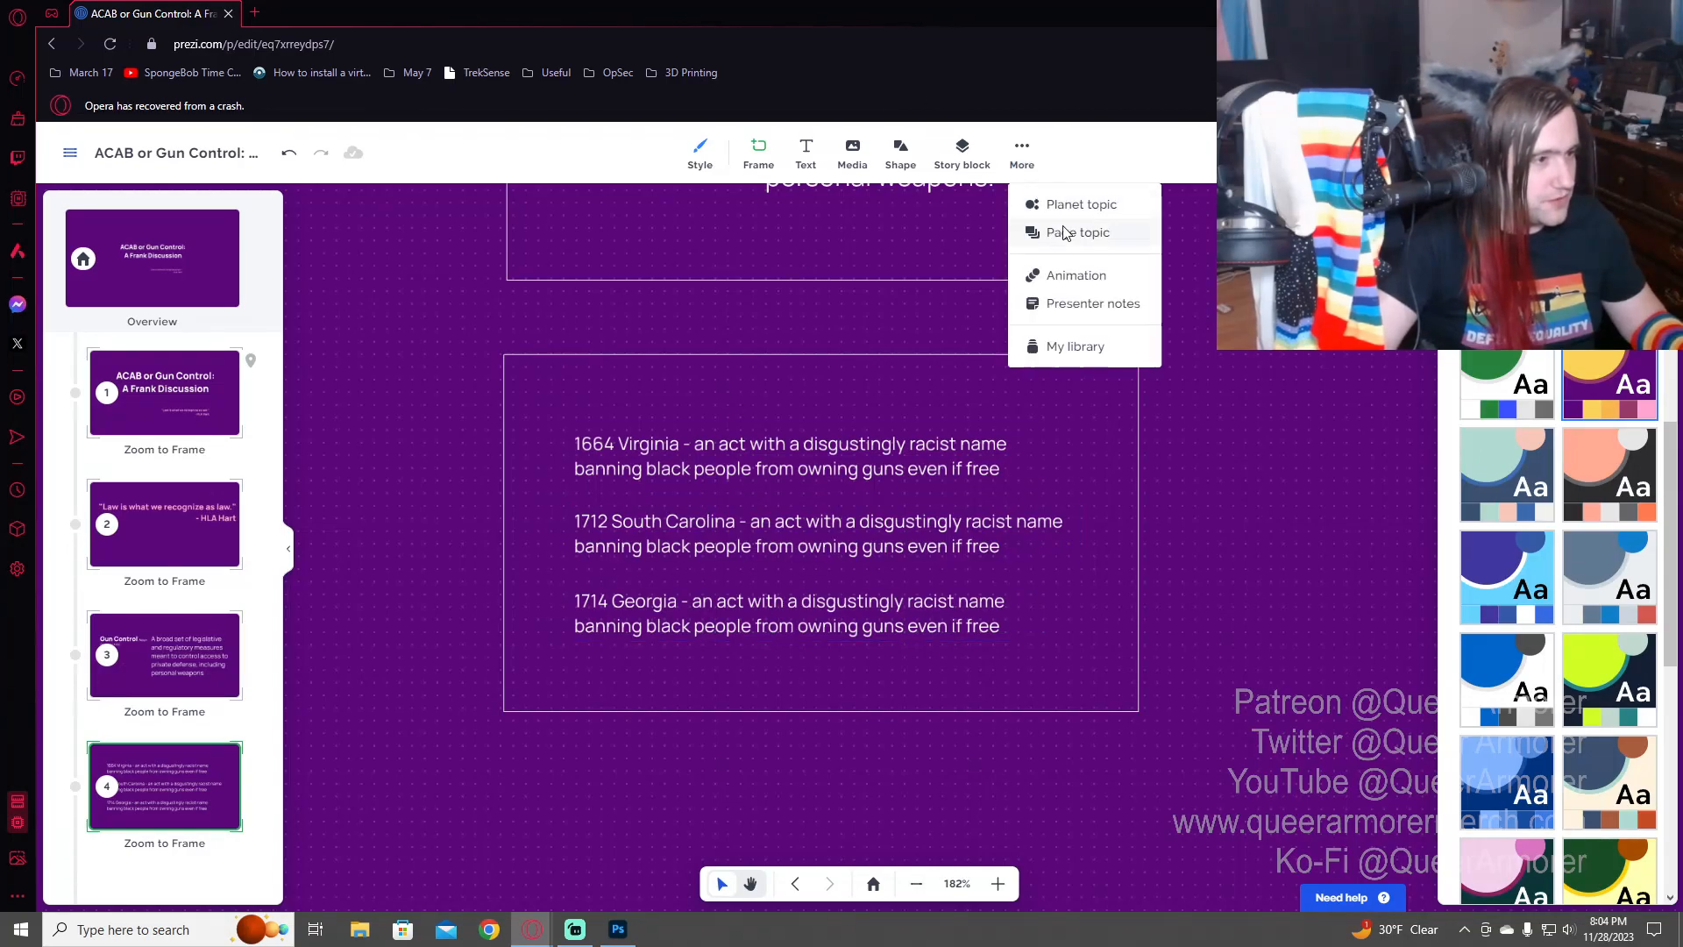
{"action": "left_click", "coordinate": [1065, 278]}
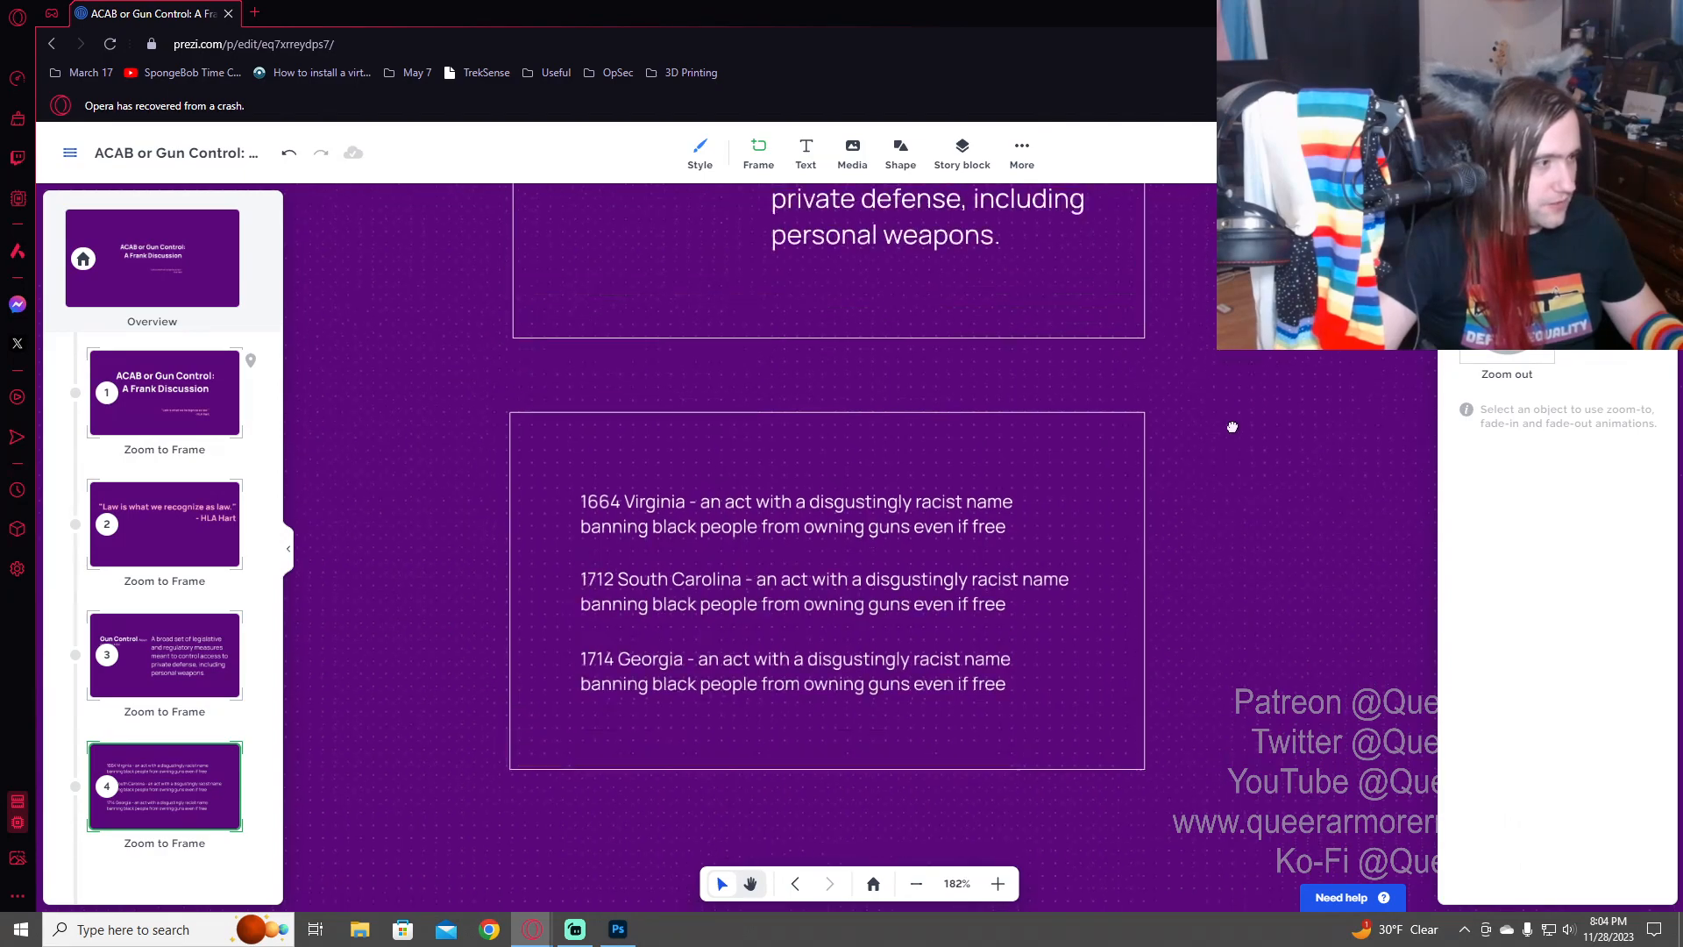
{"action": "left_click", "coordinate": [168, 787]}
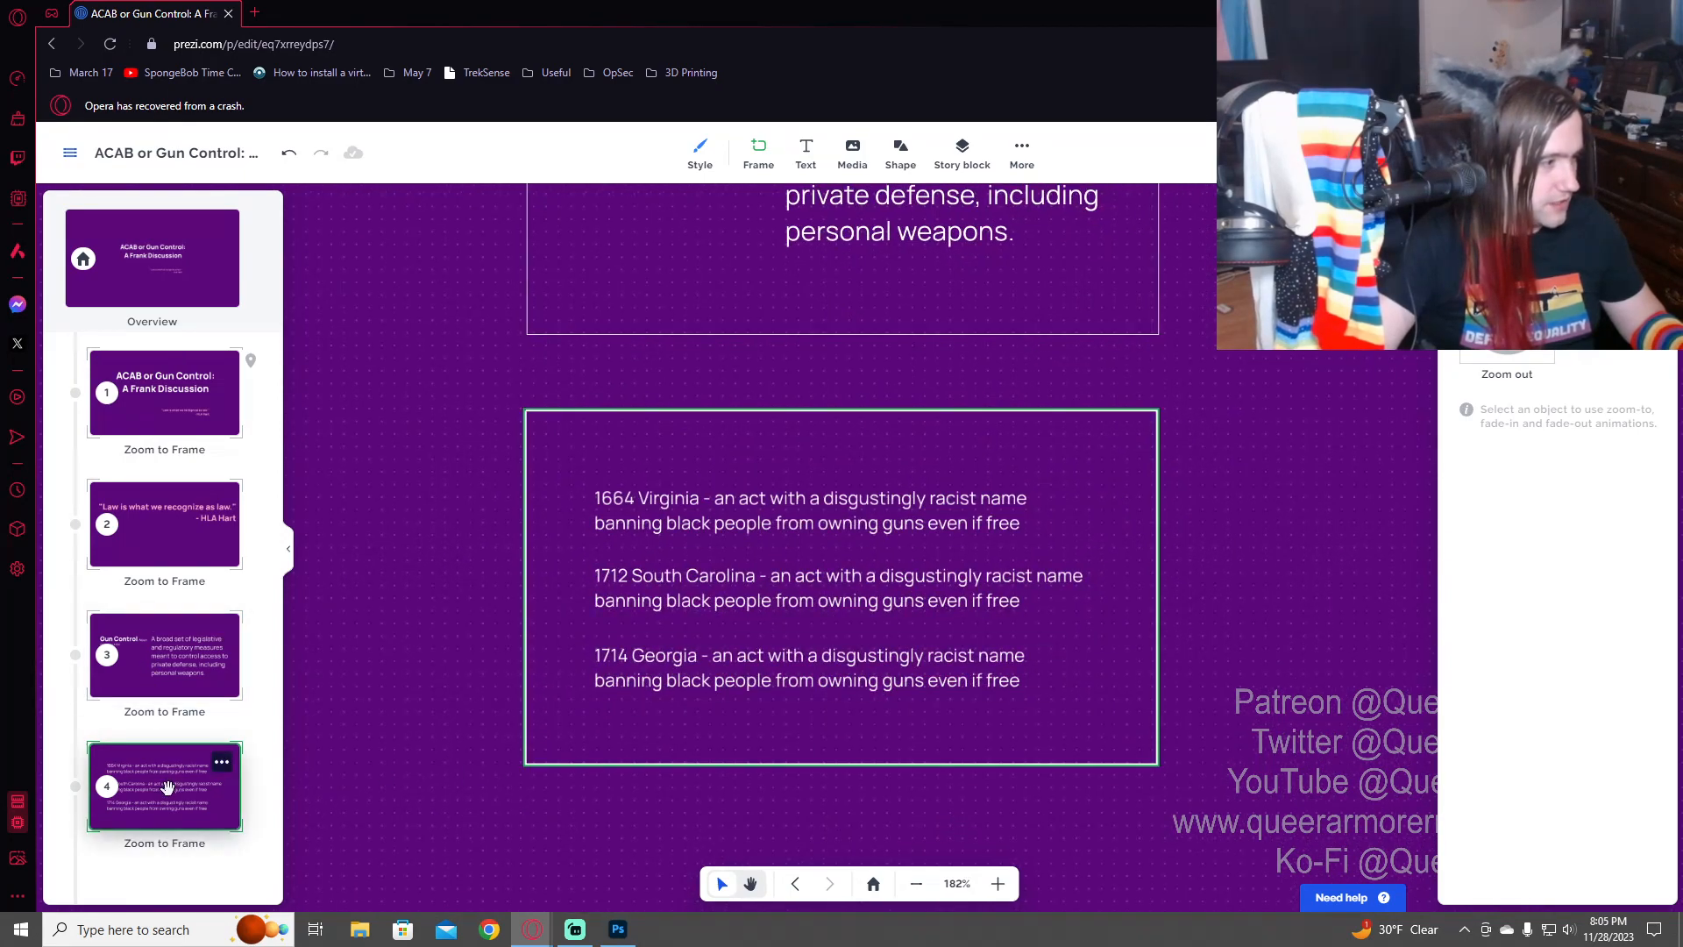
{"action": "left_click", "coordinate": [773, 496]}
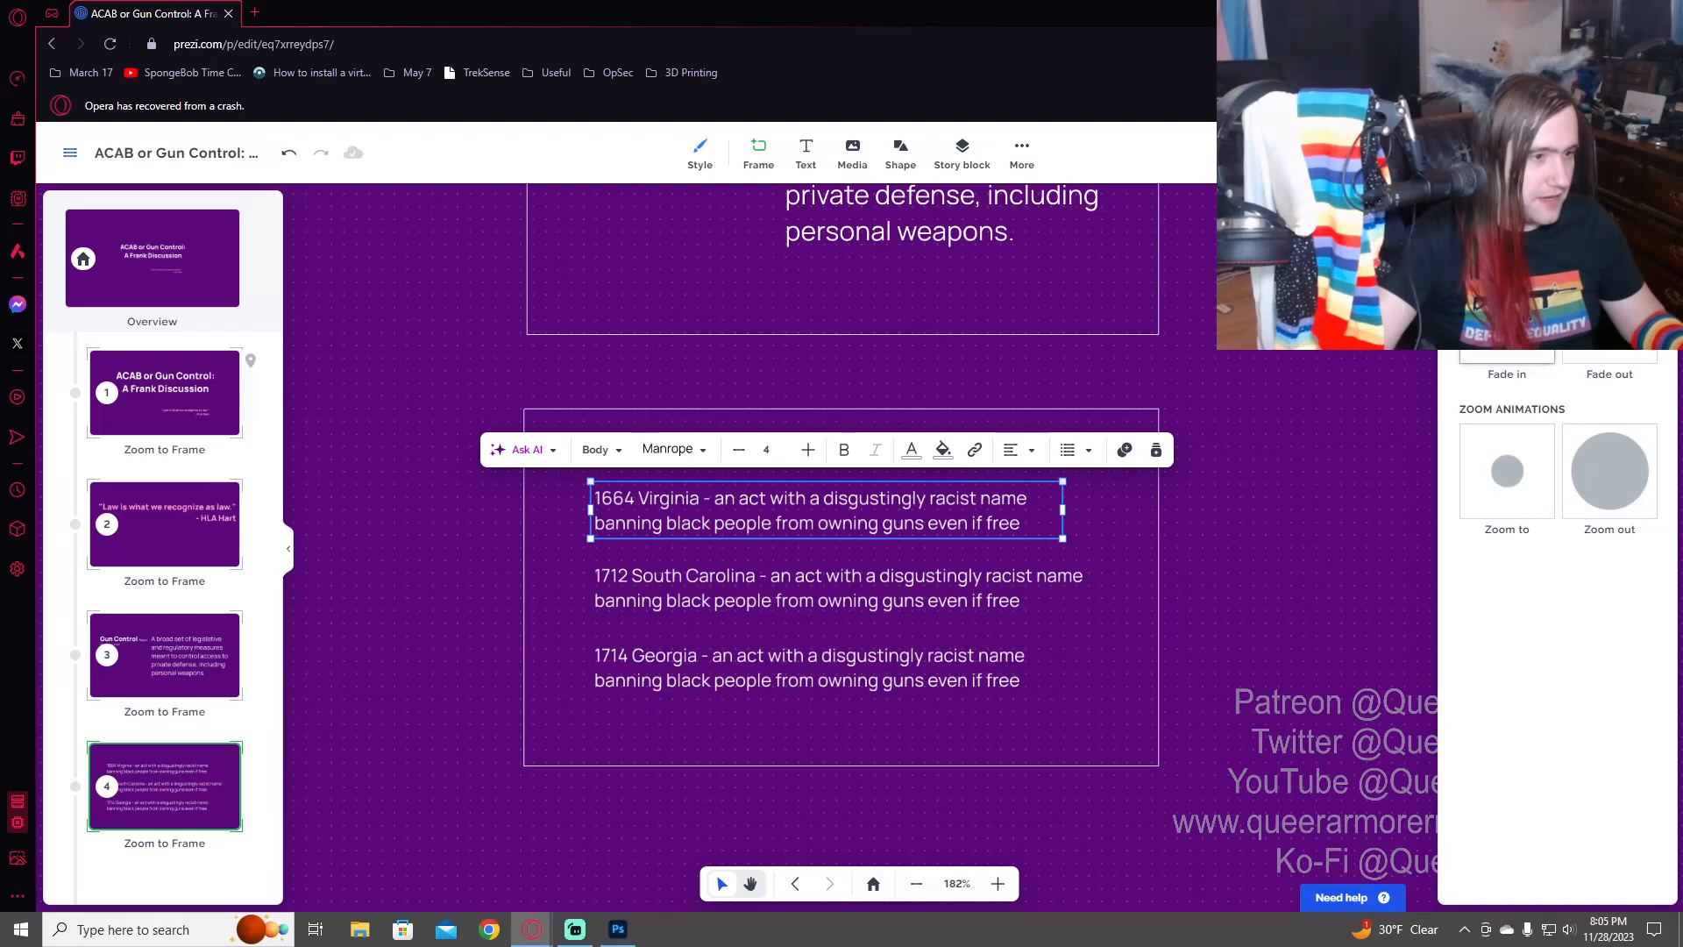
{"action": "left_click", "coordinate": [1507, 323]}
{"action": "left_click", "coordinate": [1001, 594]}
{"action": "left_click", "coordinate": [1508, 333]}
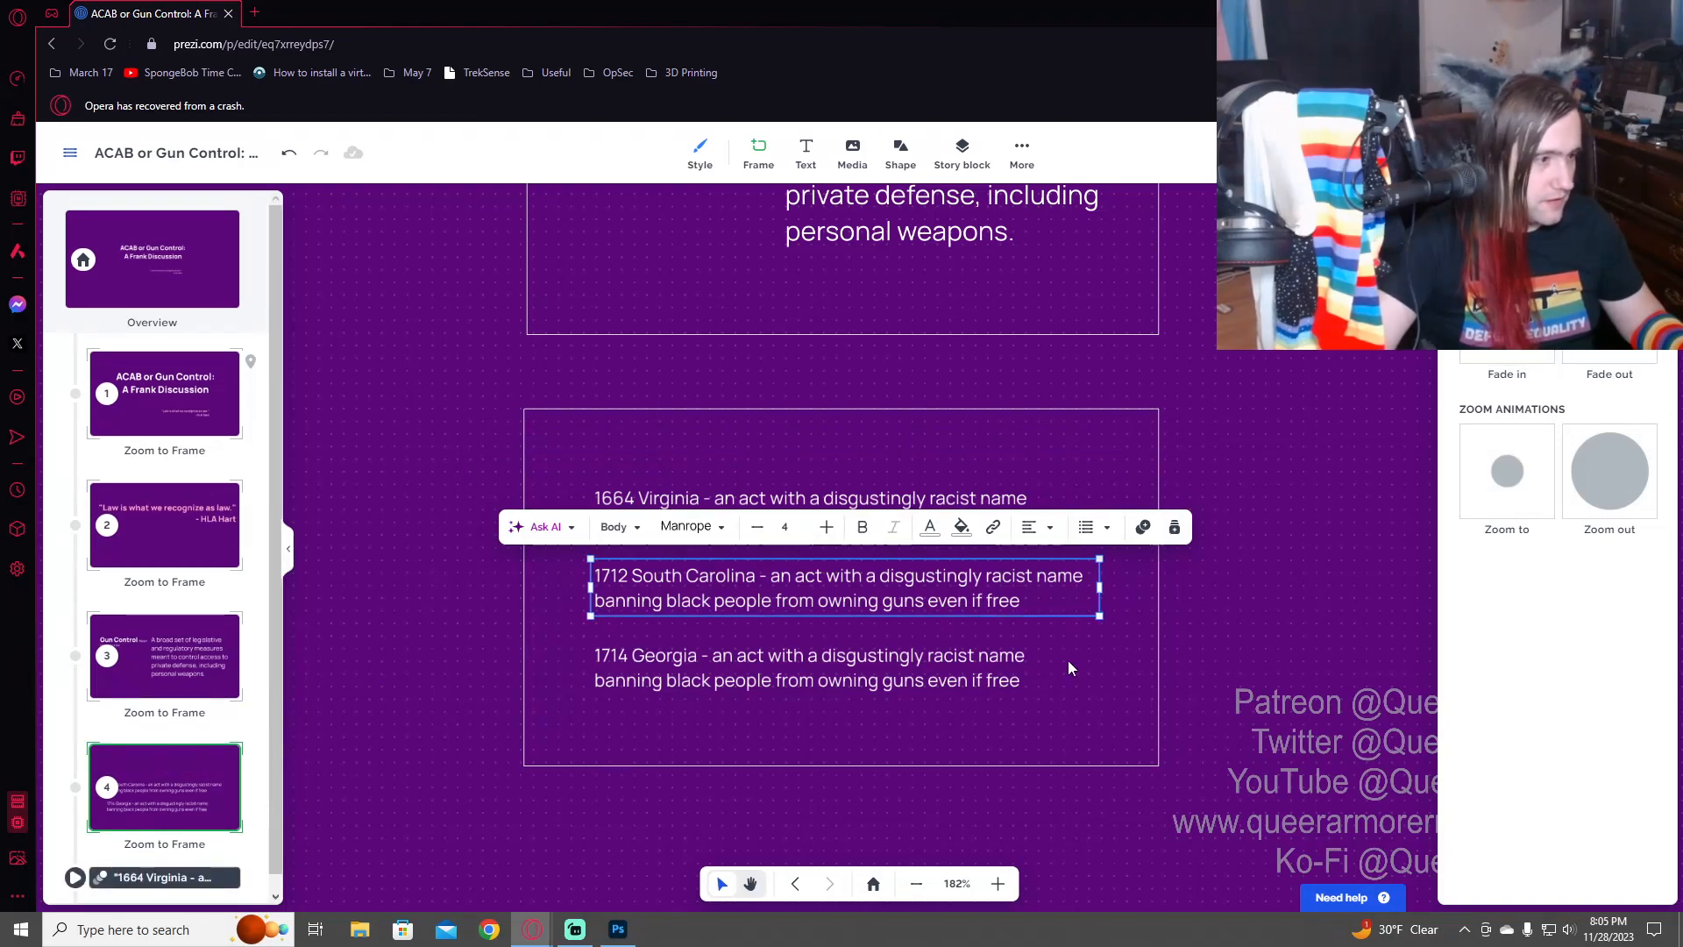
{"action": "left_click", "coordinate": [996, 677]}
{"action": "left_click", "coordinate": [1273, 536]}
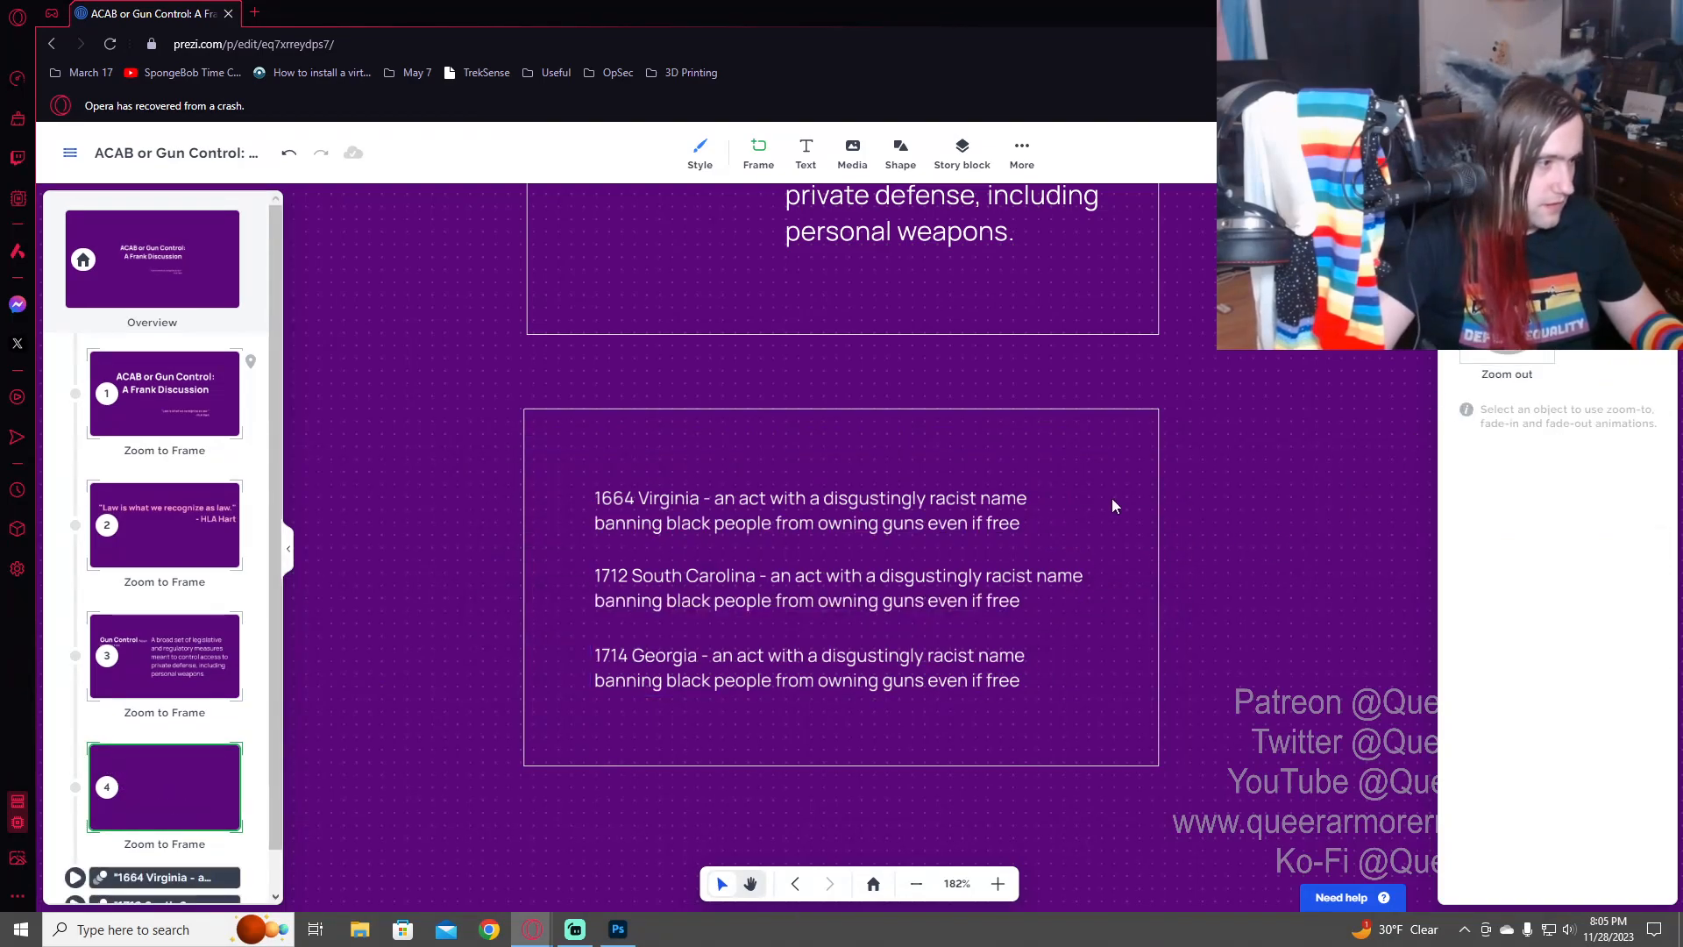
{"action": "left_click_drag", "start_coordinate": [999, 425], "coordinate": [1025, 548]}
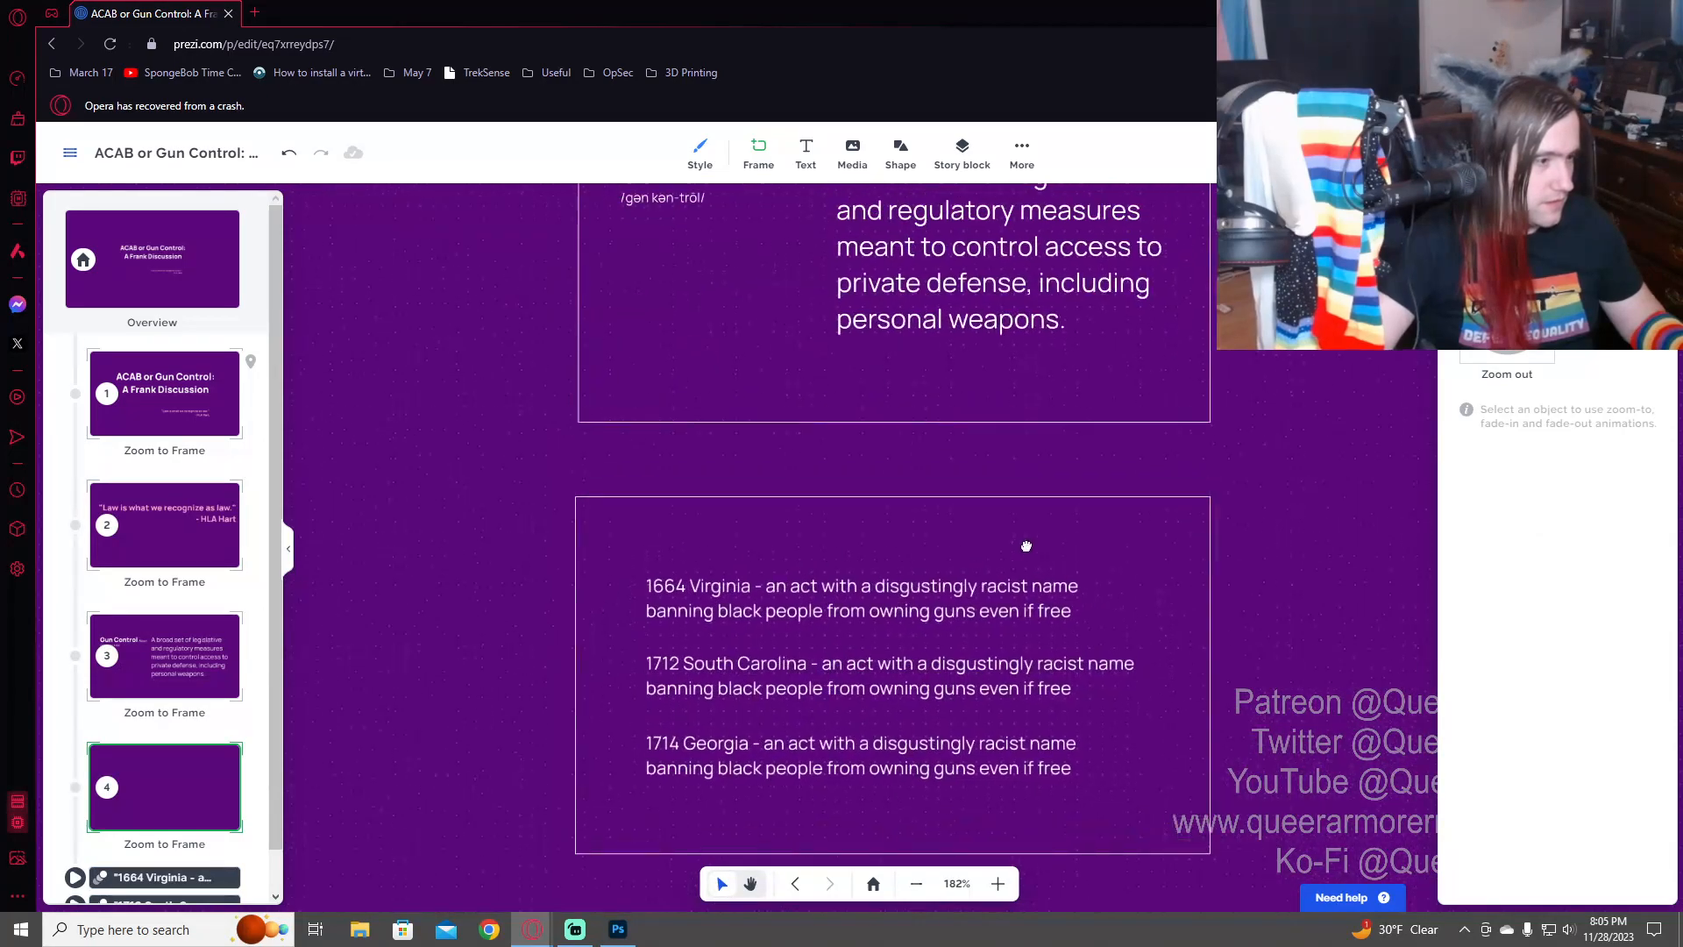
{"action": "left_click_drag", "start_coordinate": [1036, 684], "coordinate": [1047, 622]}
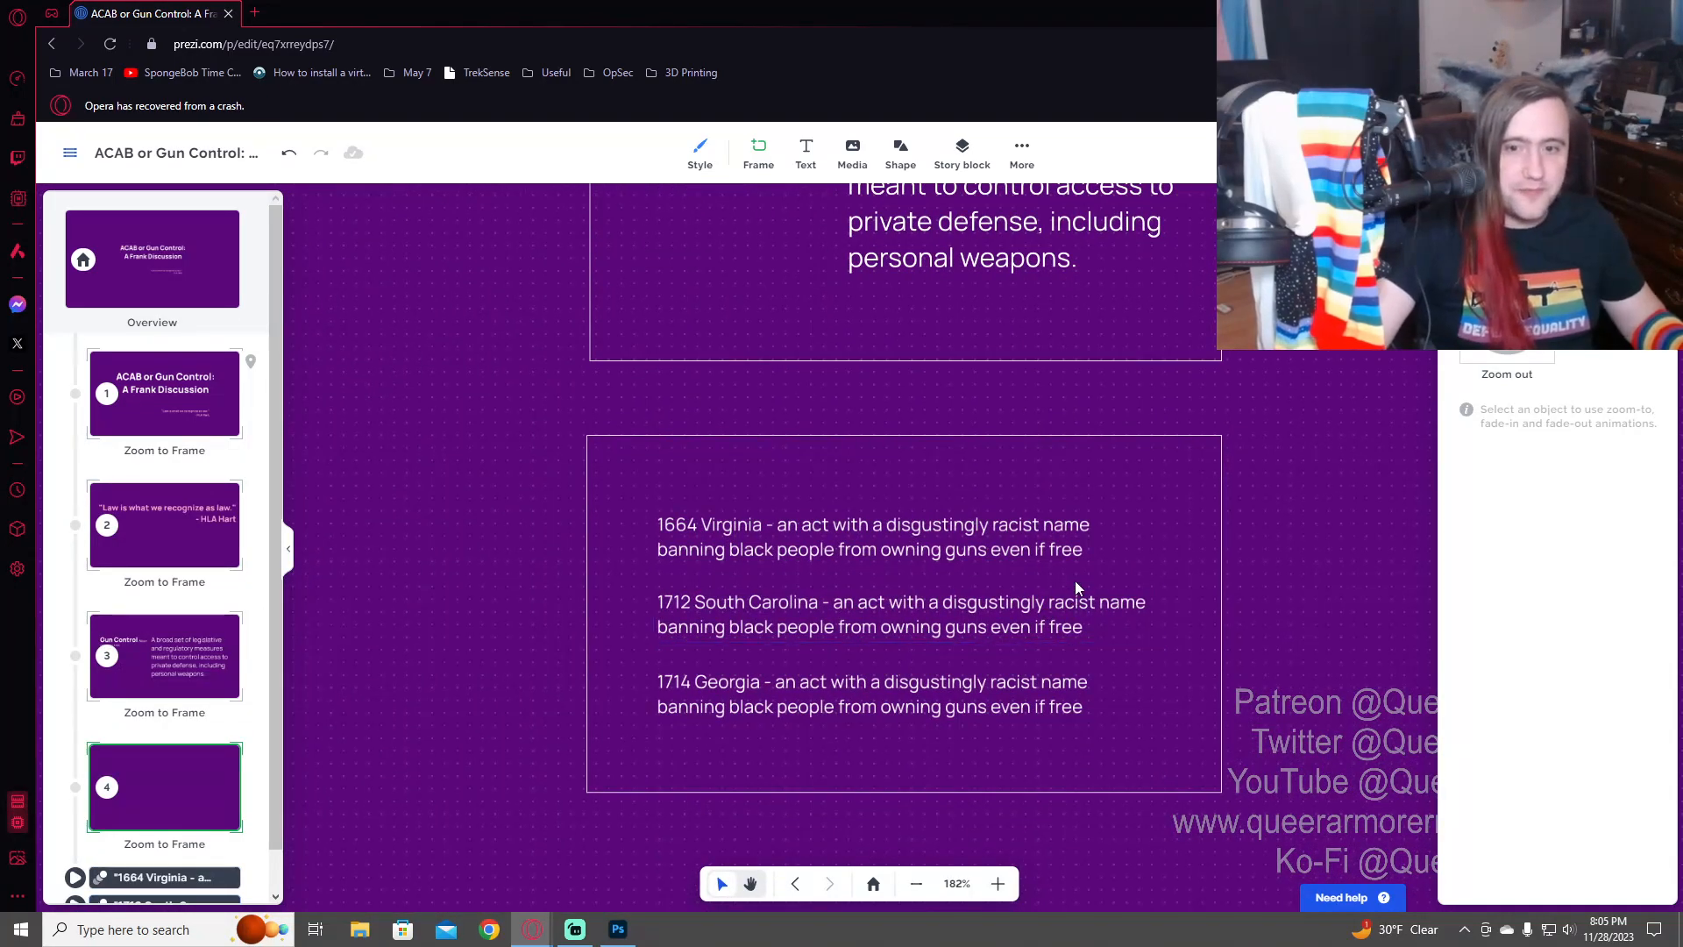
{"action": "scroll", "coordinate": [1010, 555], "scroll_direction": "down", "scroll_amount": 3}
{"action": "left_click_drag", "start_coordinate": [1036, 698], "coordinate": [946, 463]}
{"action": "left_click", "coordinate": [759, 151]}
{"action": "left_click_drag", "start_coordinate": [680, 460], "coordinate": [1066, 668]}
{"action": "left_click_drag", "start_coordinate": [1230, 458], "coordinate": [1034, 551]}
{"action": "left_click", "coordinate": [758, 151]}
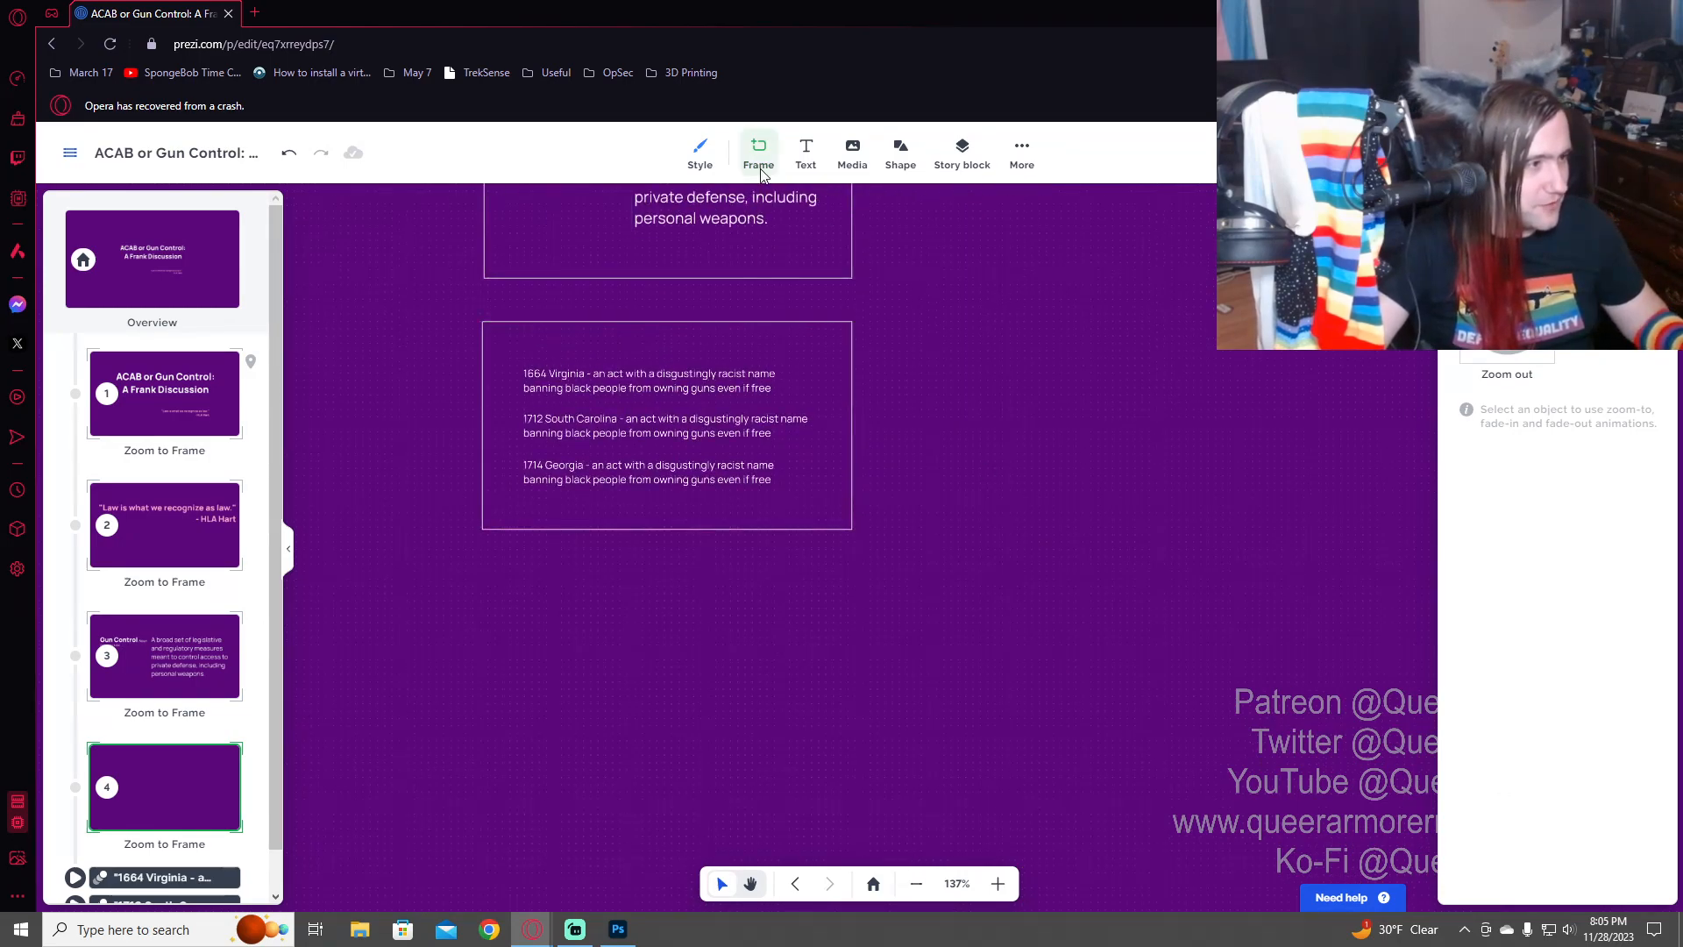
{"action": "left_click_drag", "start_coordinate": [872, 323], "coordinate": [974, 413]}
{"action": "left_click", "coordinate": [763, 154]}
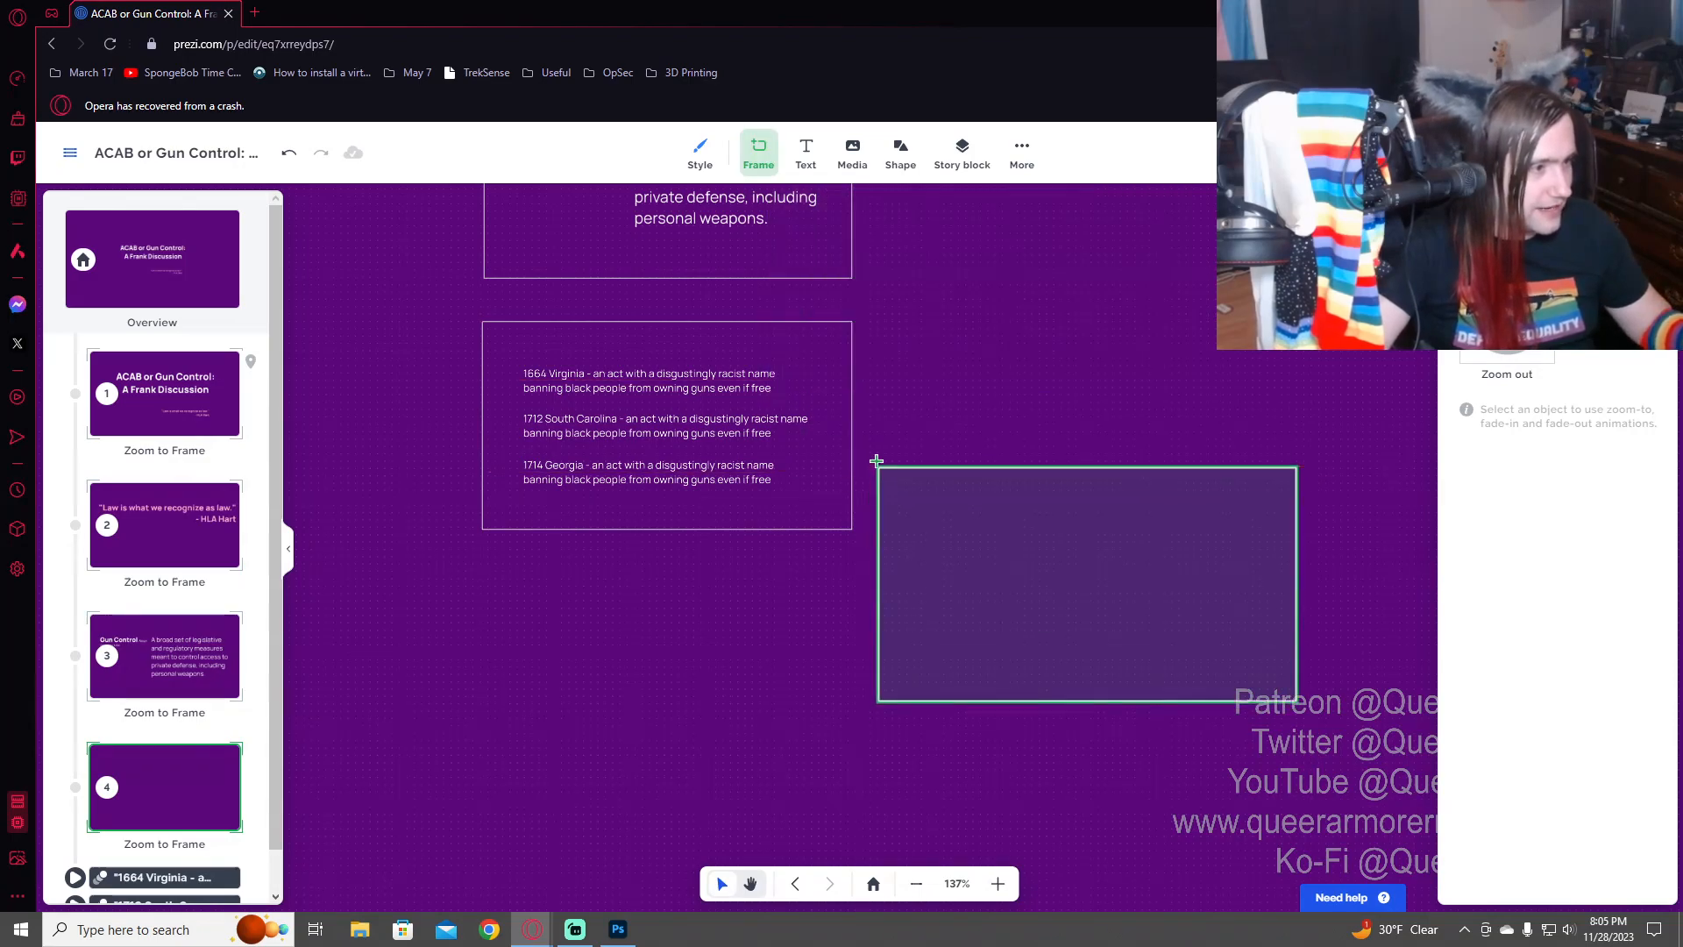
{"action": "left_click", "coordinate": [875, 433]}
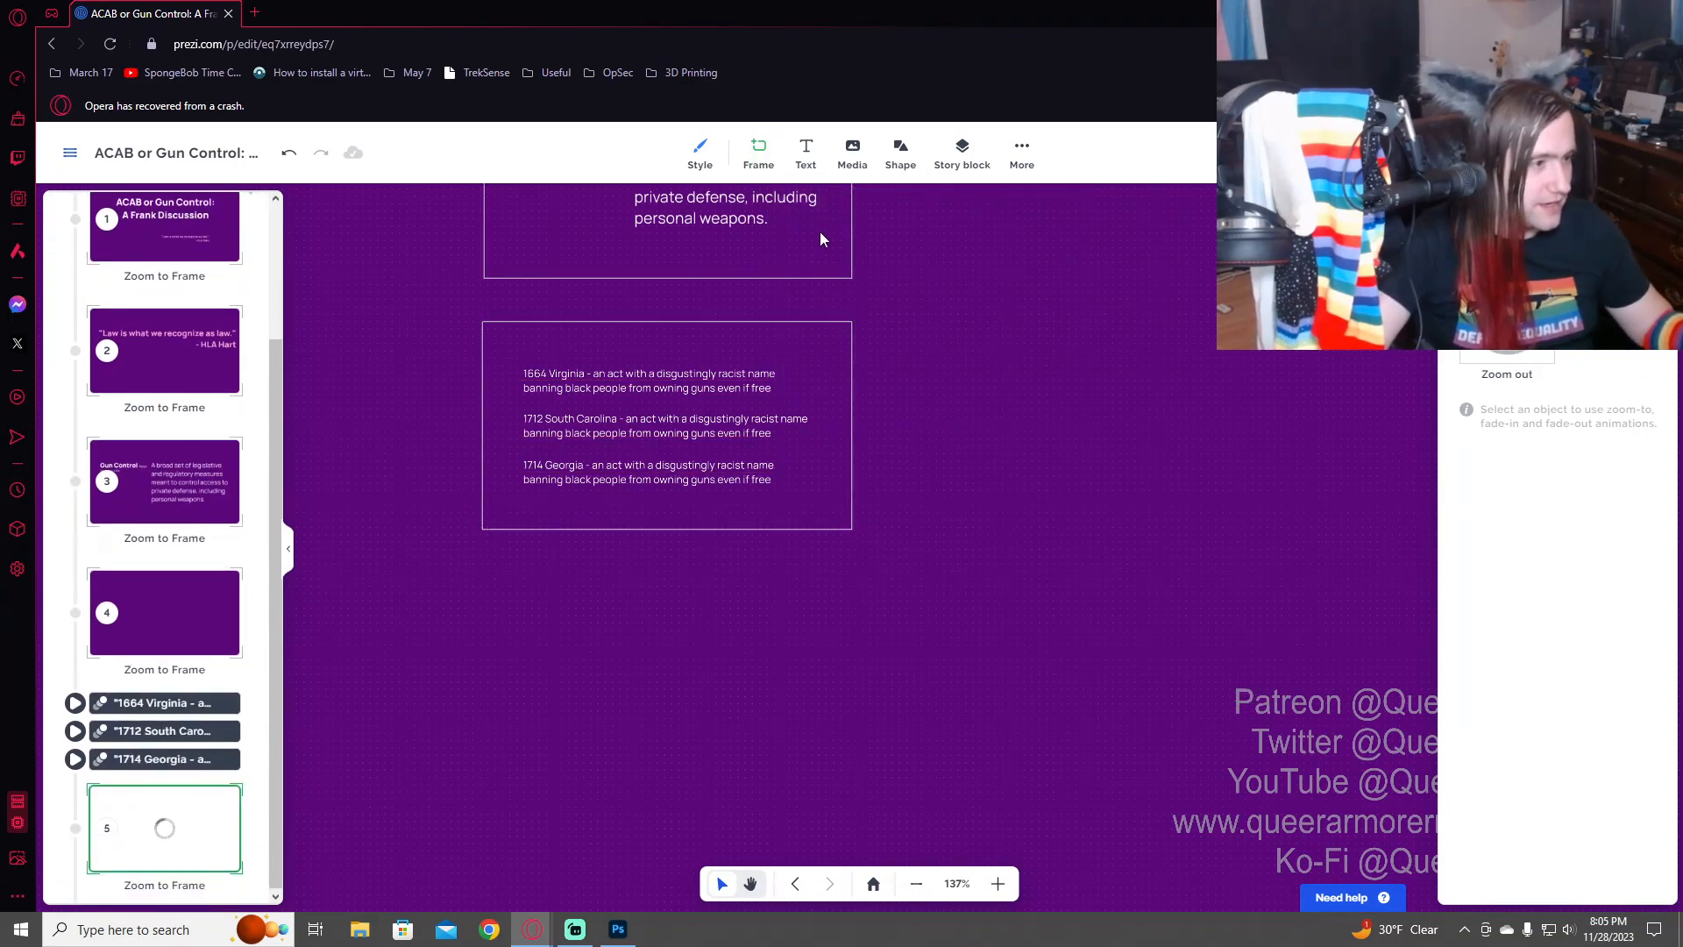
{"action": "left_click", "coordinate": [758, 151]}
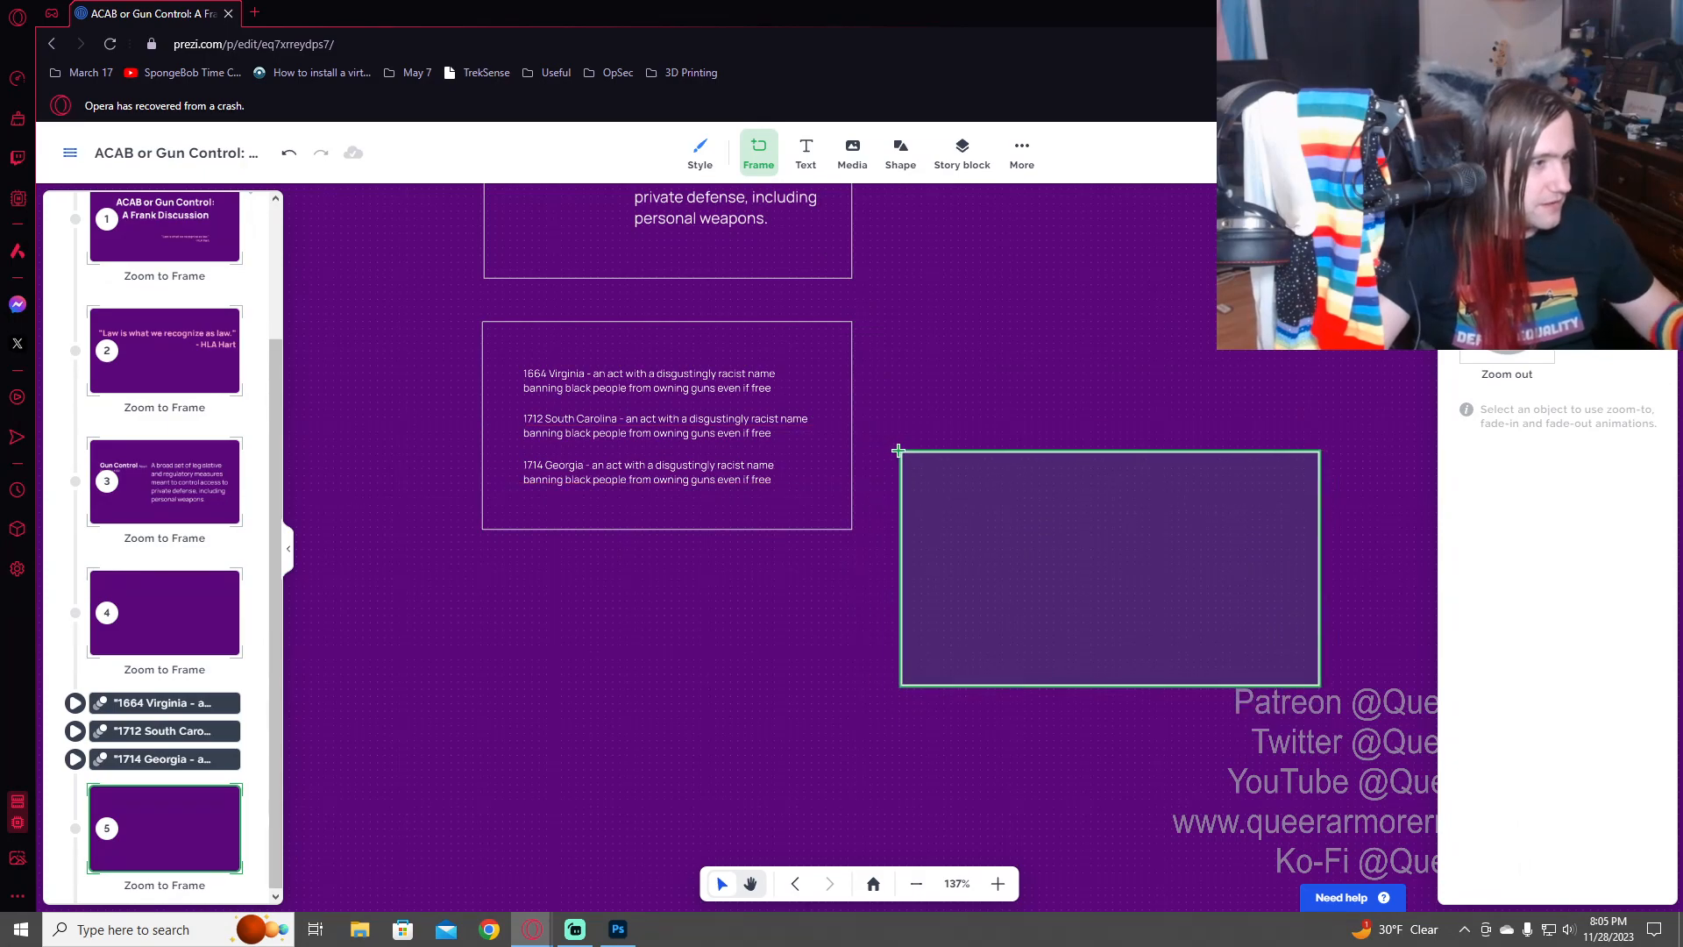
{"action": "key", "text": "Escape"}
{"action": "key", "text": "ctrl+z"}
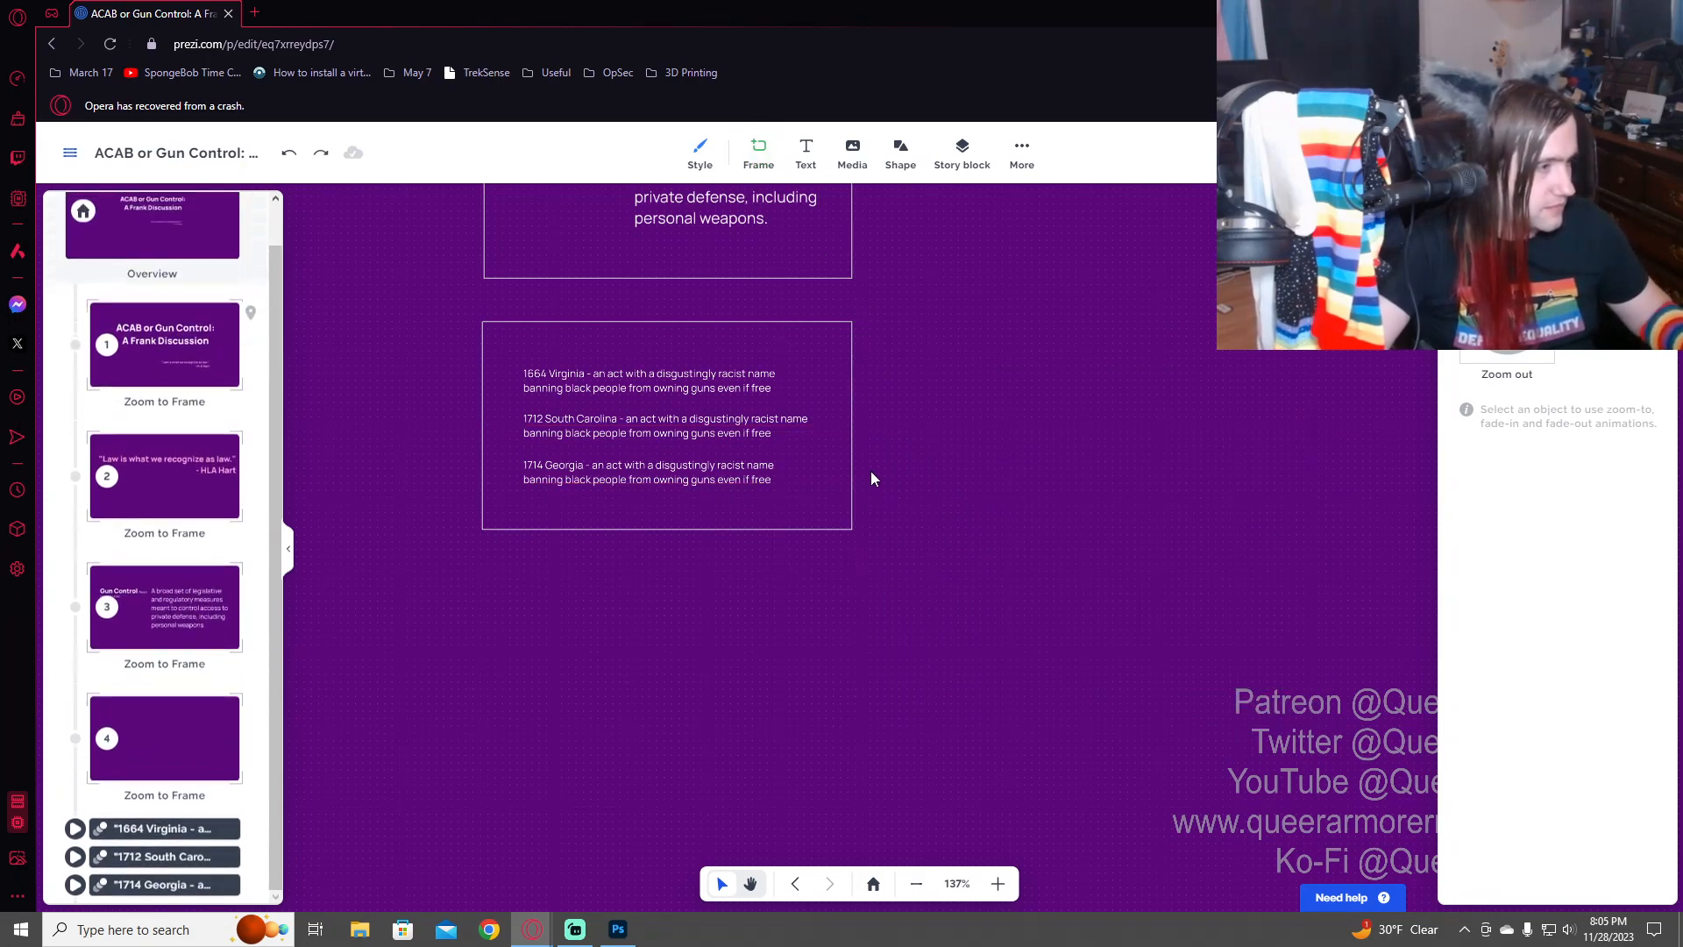
- Draw a fifth frame about a third as wide as the fourth, just outside its lower-right side, and zoom to it
{"action": "left_click", "coordinate": [759, 150]}
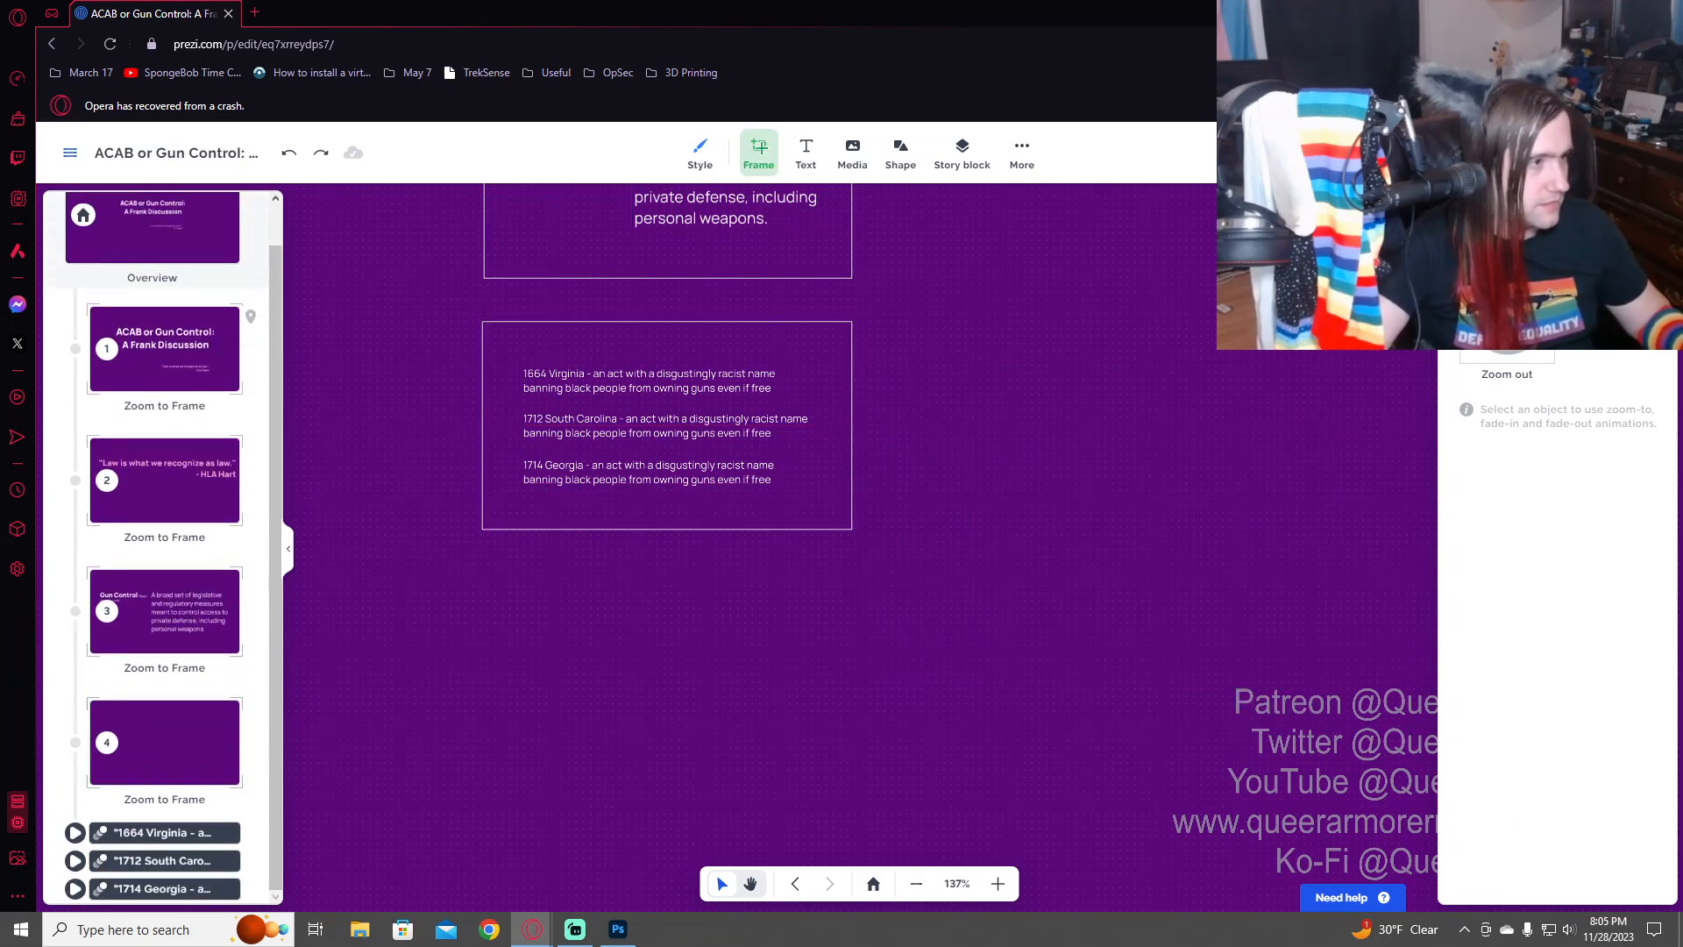
{"action": "left_click_drag", "start_coordinate": [880, 459], "coordinate": [1013, 590]}
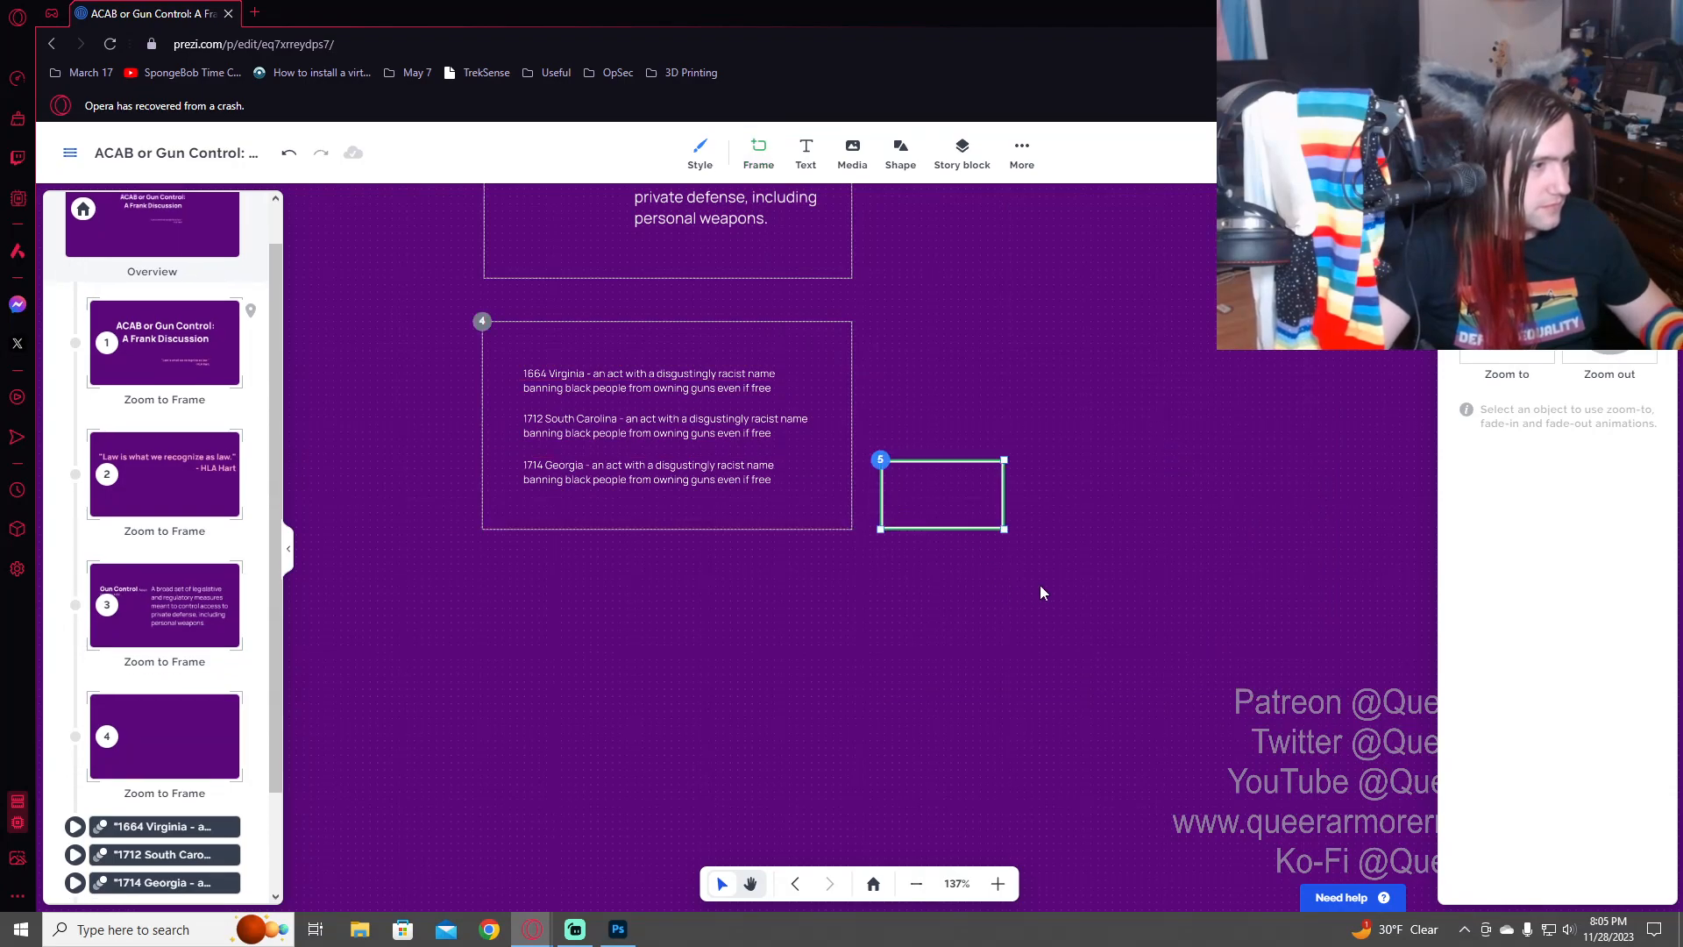
{"action": "double_click", "coordinate": [951, 483]}
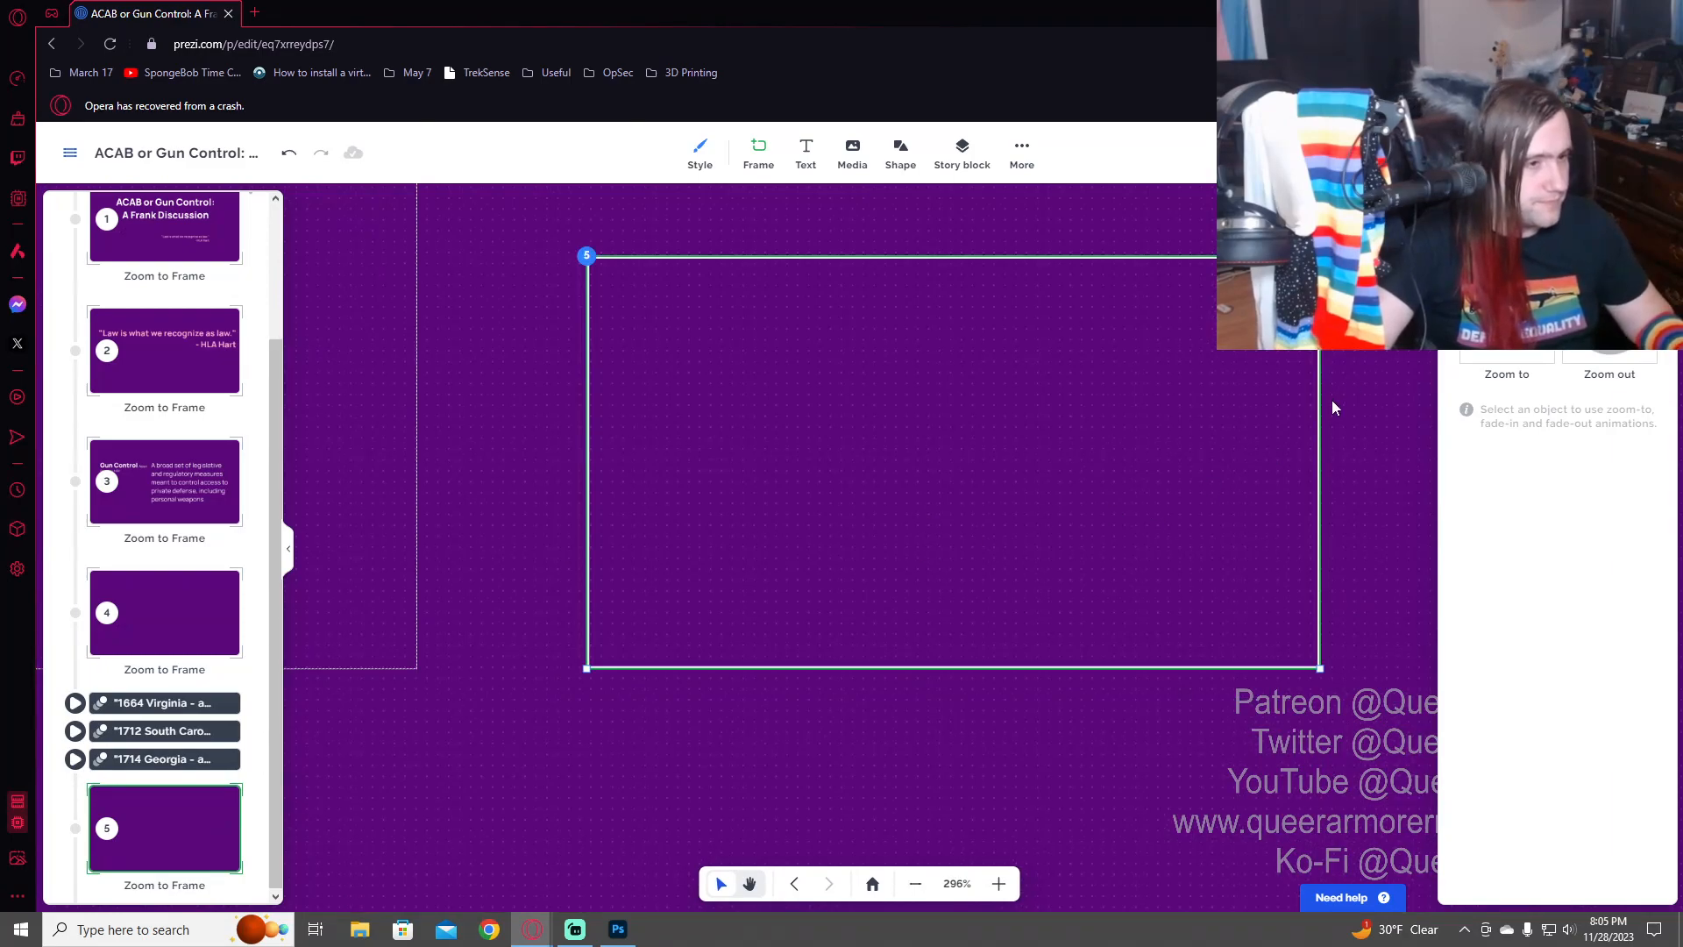
{"action": "left_click", "coordinate": [806, 151]}
{"action": "left_click_drag", "start_coordinate": [928, 565], "coordinate": [901, 488]}
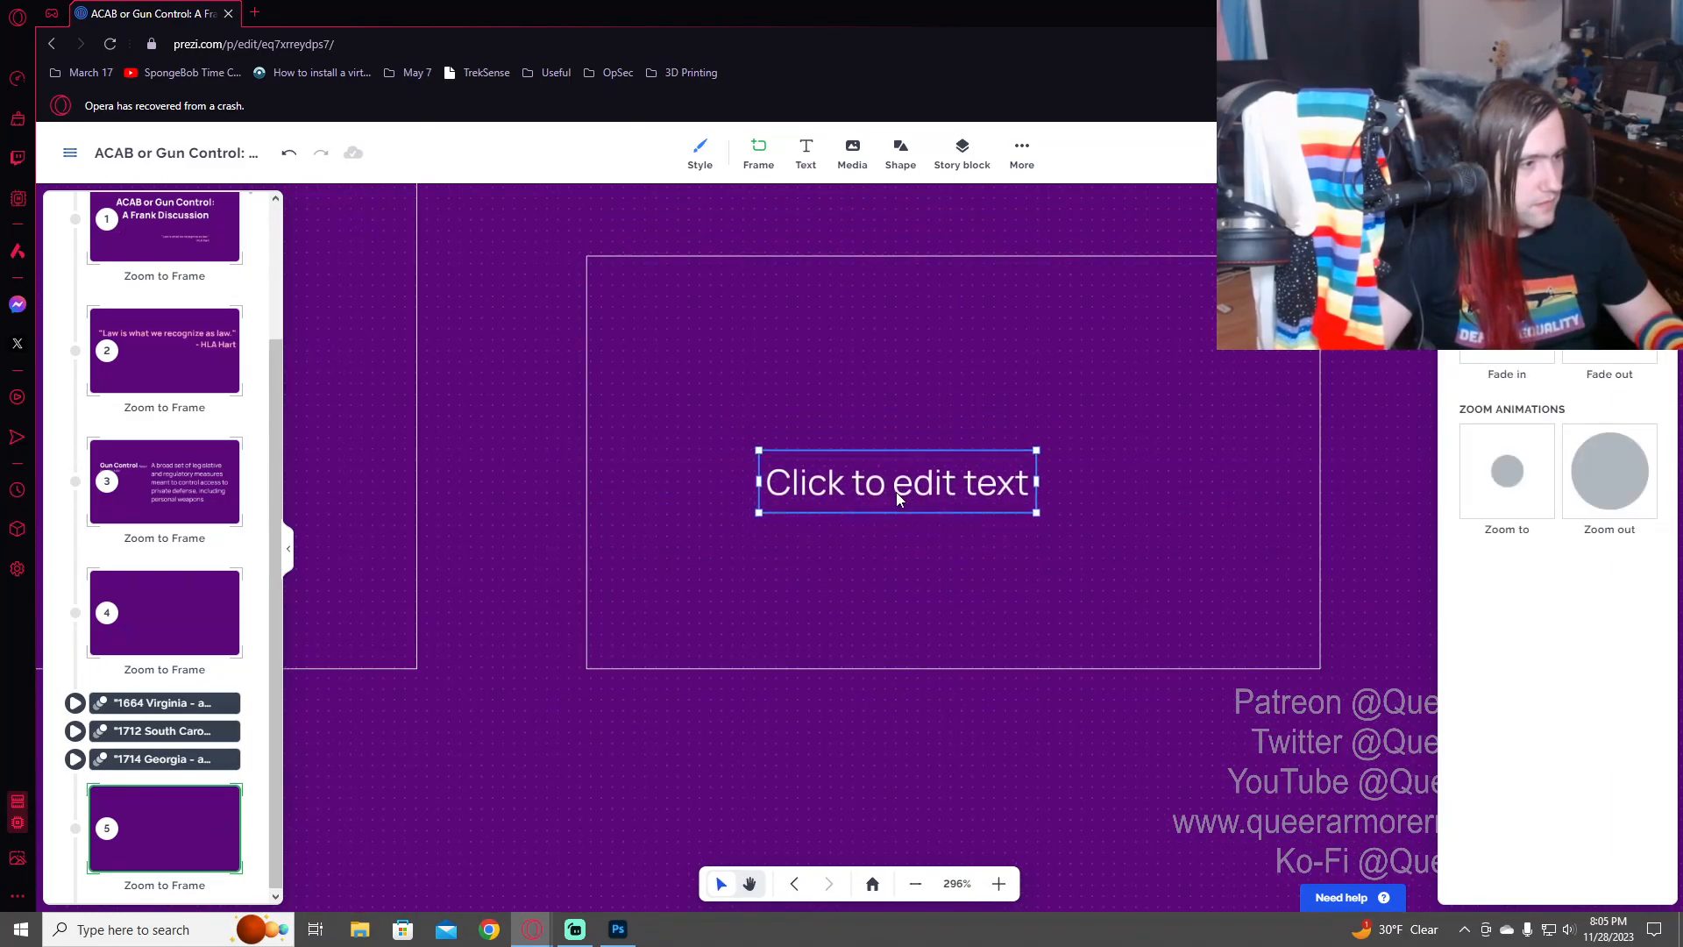
{"action": "left_click", "coordinate": [910, 484]}
{"action": "type", "text": "This re"}
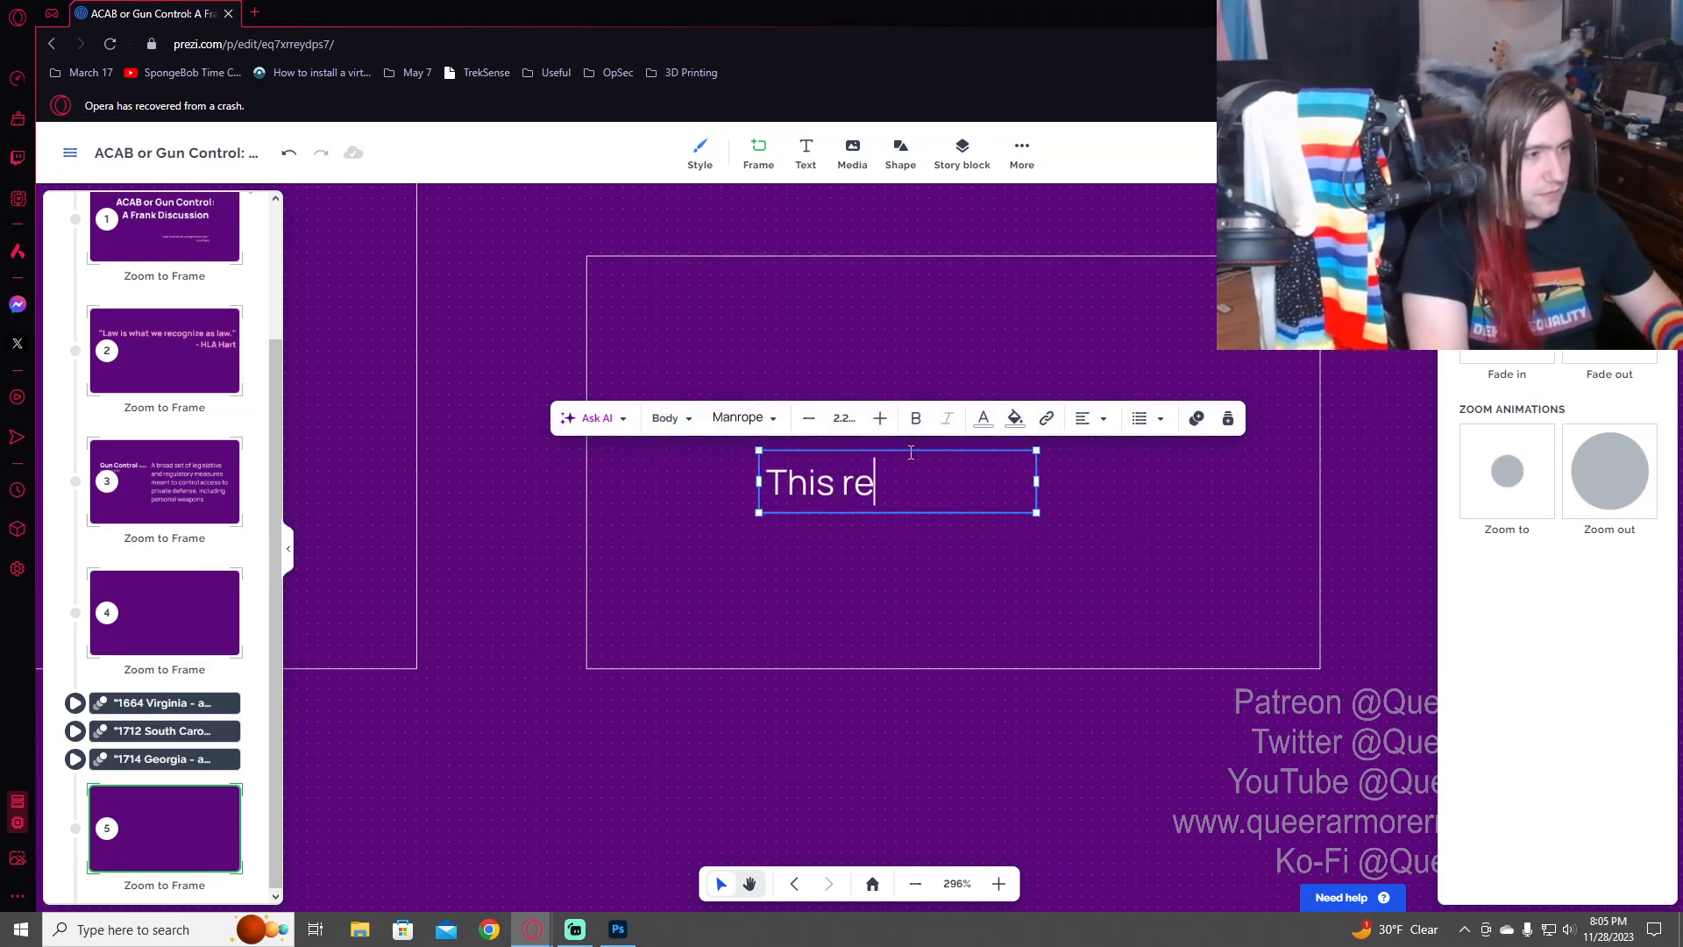
{"action": "type", "text": "peates for year"}
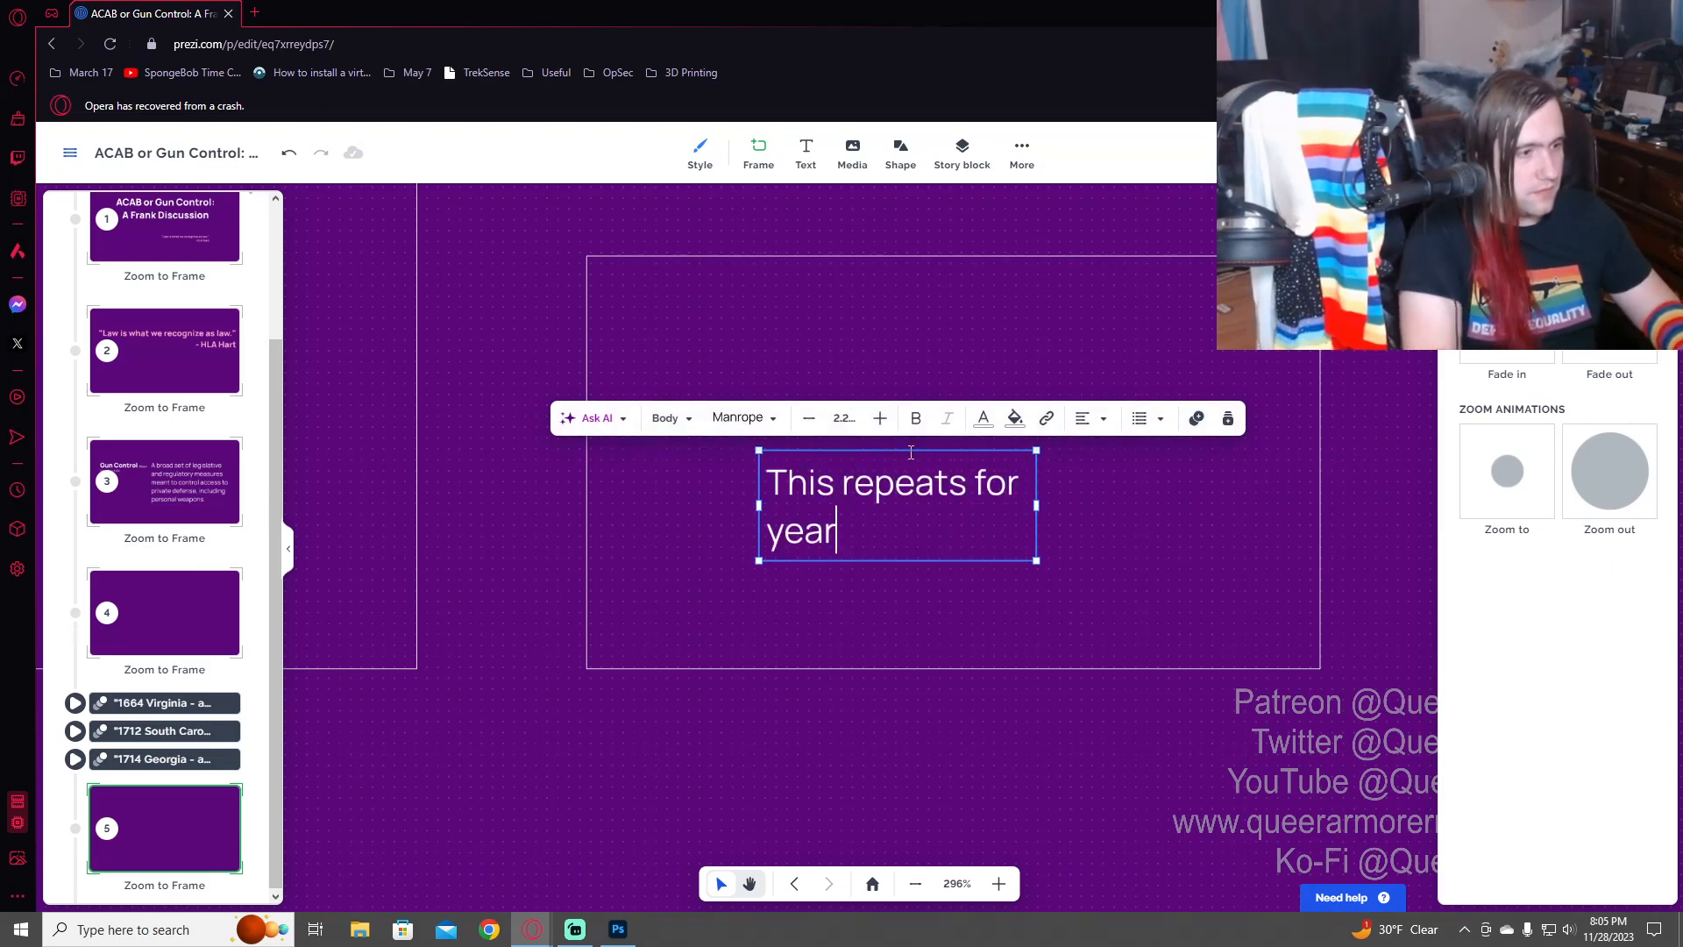
{"action": "type", "text": "s"}
{"action": "type", "text": " until0-"}
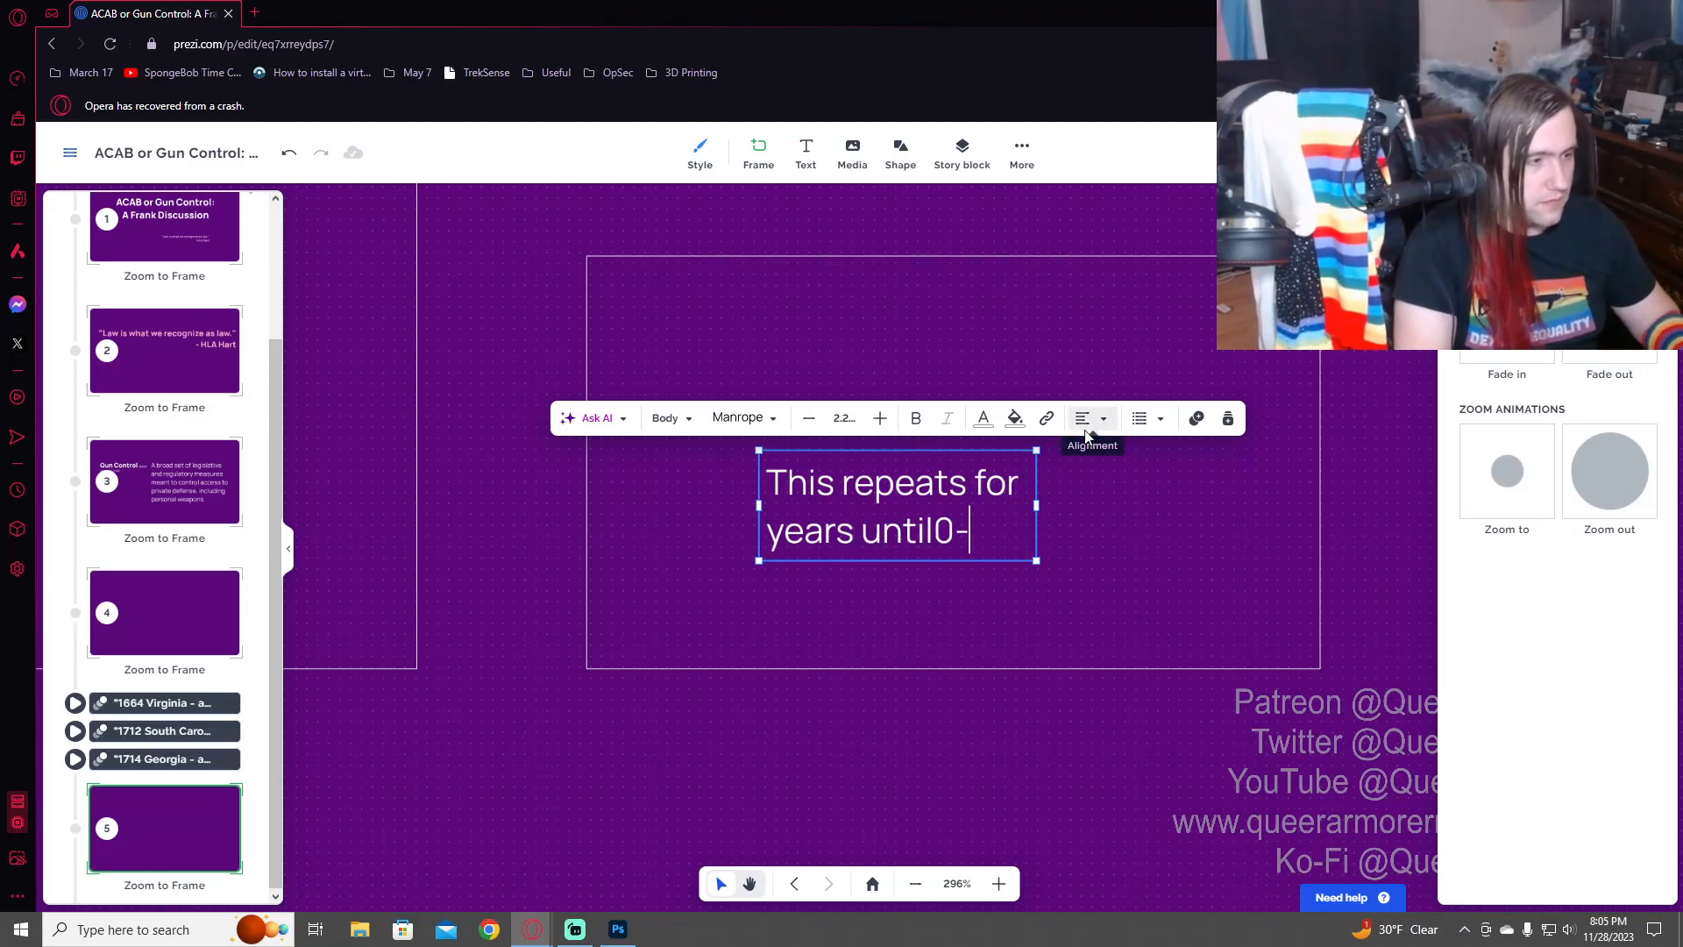
{"action": "key", "text": "ctrl+a"}
{"action": "key", "text": "BackSpace"}
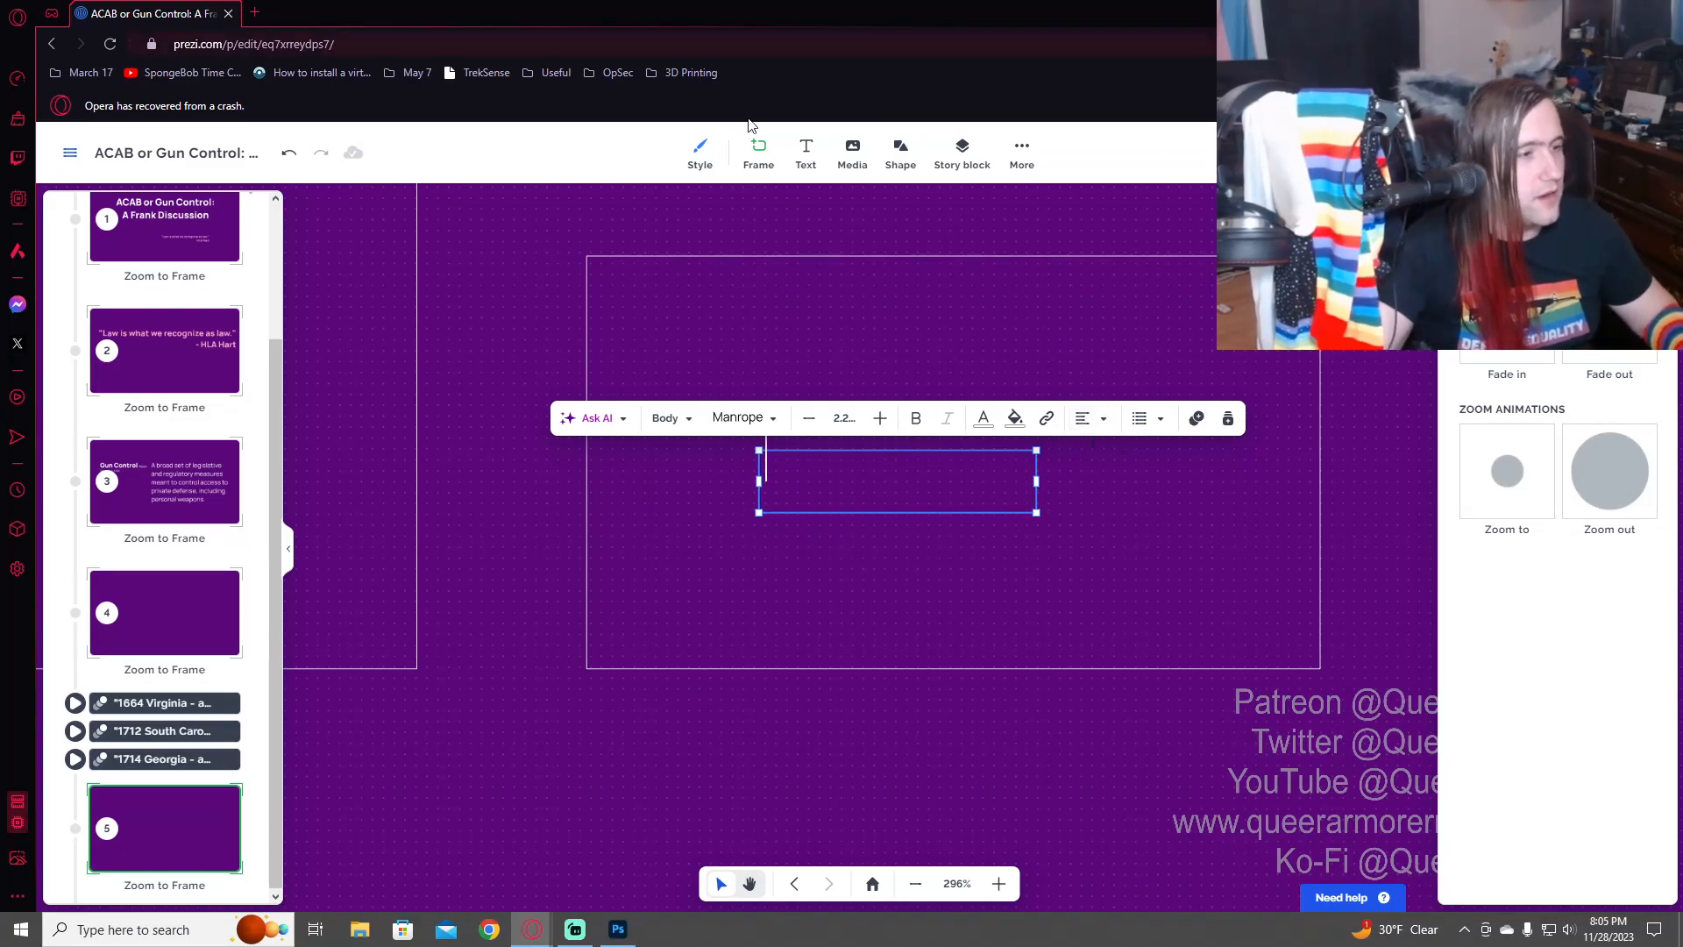
{"action": "left_click", "coordinate": [1059, 351]}
{"action": "left_click", "coordinate": [1009, 484]}
{"action": "key", "text": "BackSpace"}
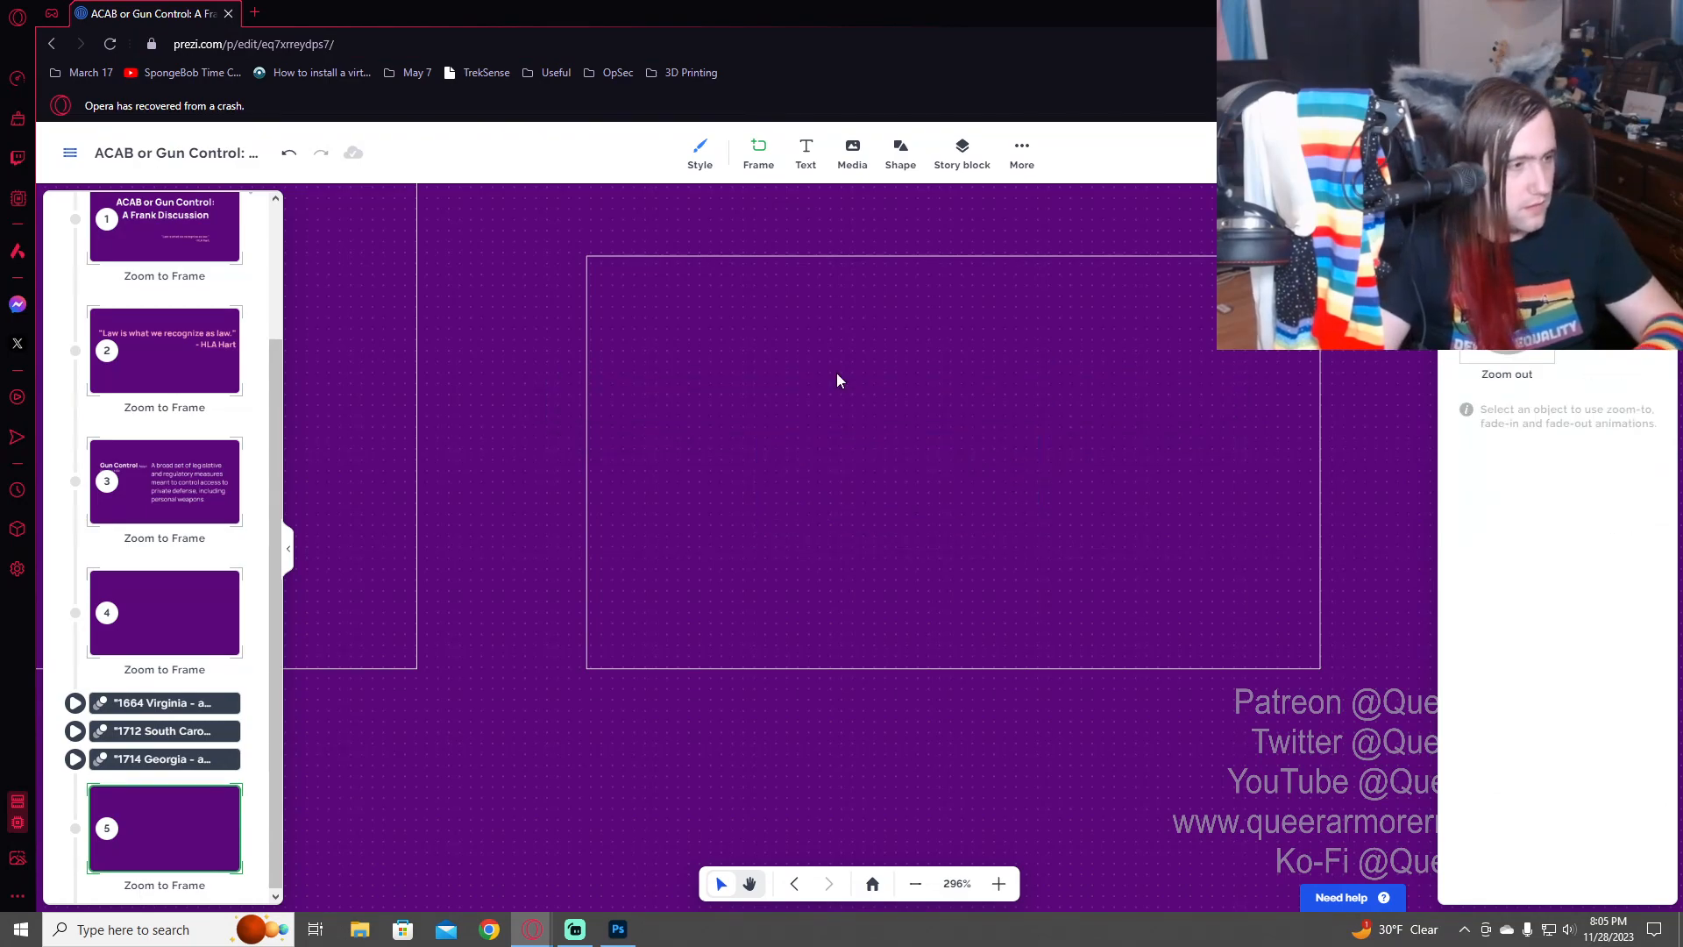
- Delete the empty fifth frame beside the fourth frame
{"action": "left_click", "coordinate": [614, 289]}
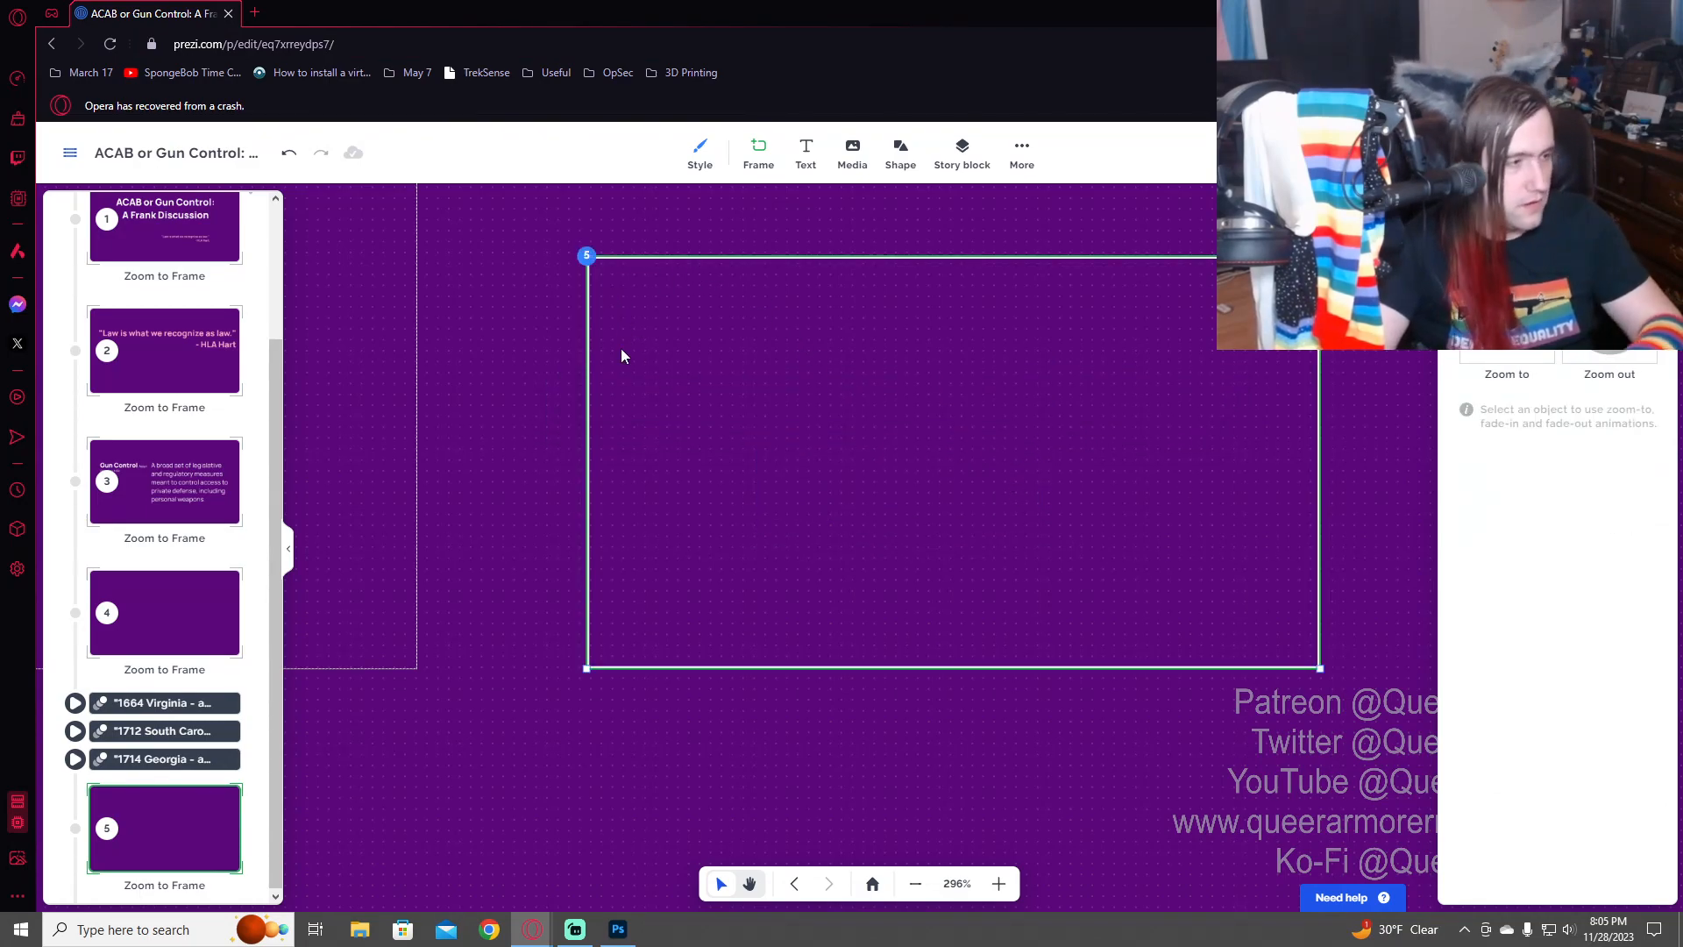
{"action": "key", "text": "BackSpace"}
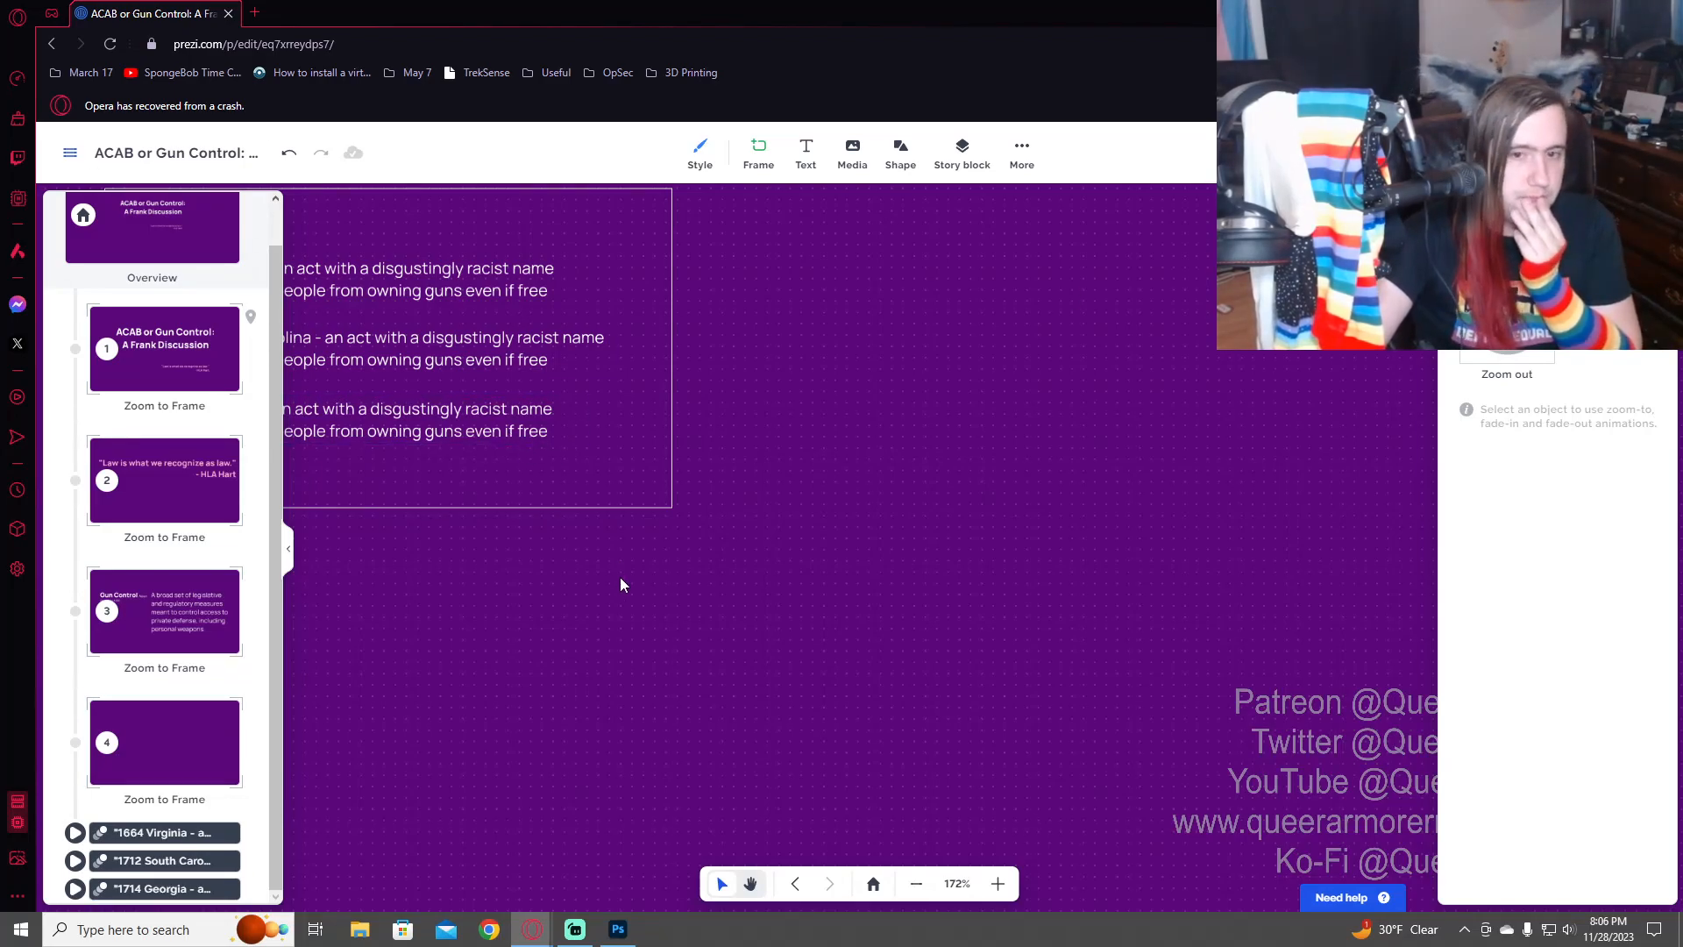
- Move the fourth frame with its three law entries straight down, about two frame heights below the third frame
{"action": "left_click_drag", "start_coordinate": [590, 571], "coordinate": [985, 599]}
{"action": "left_click_drag", "start_coordinate": [801, 551], "coordinate": [865, 669]}
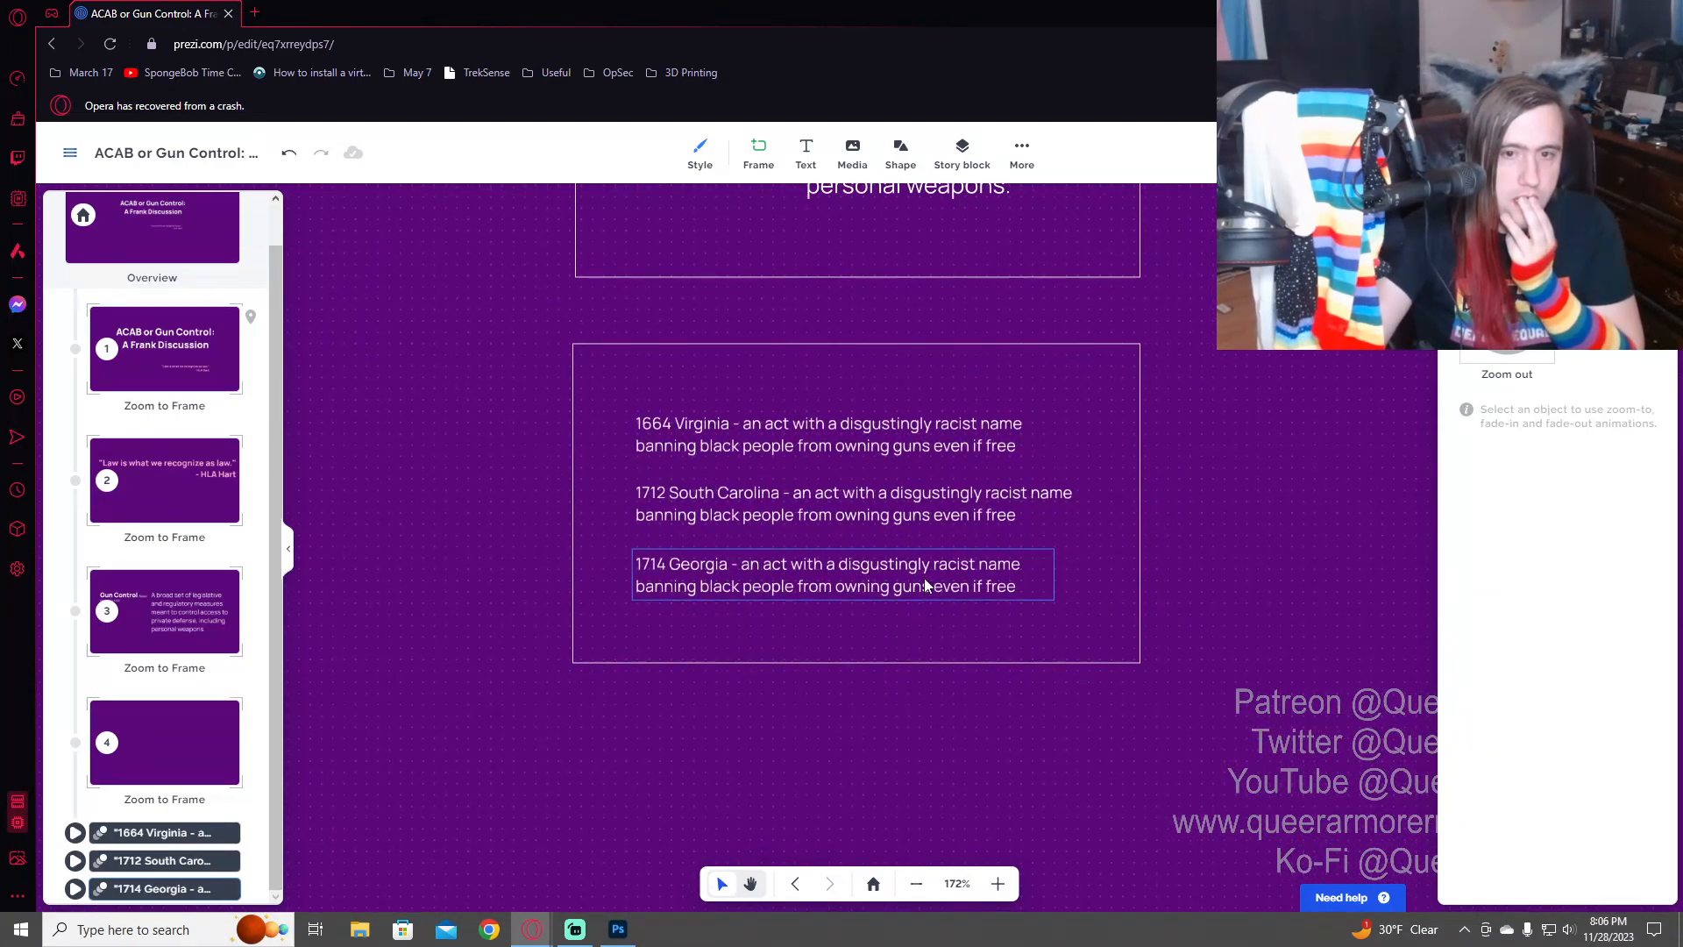
{"action": "scroll", "coordinate": [819, 497], "scroll_direction": "down", "scroll_amount": 2}
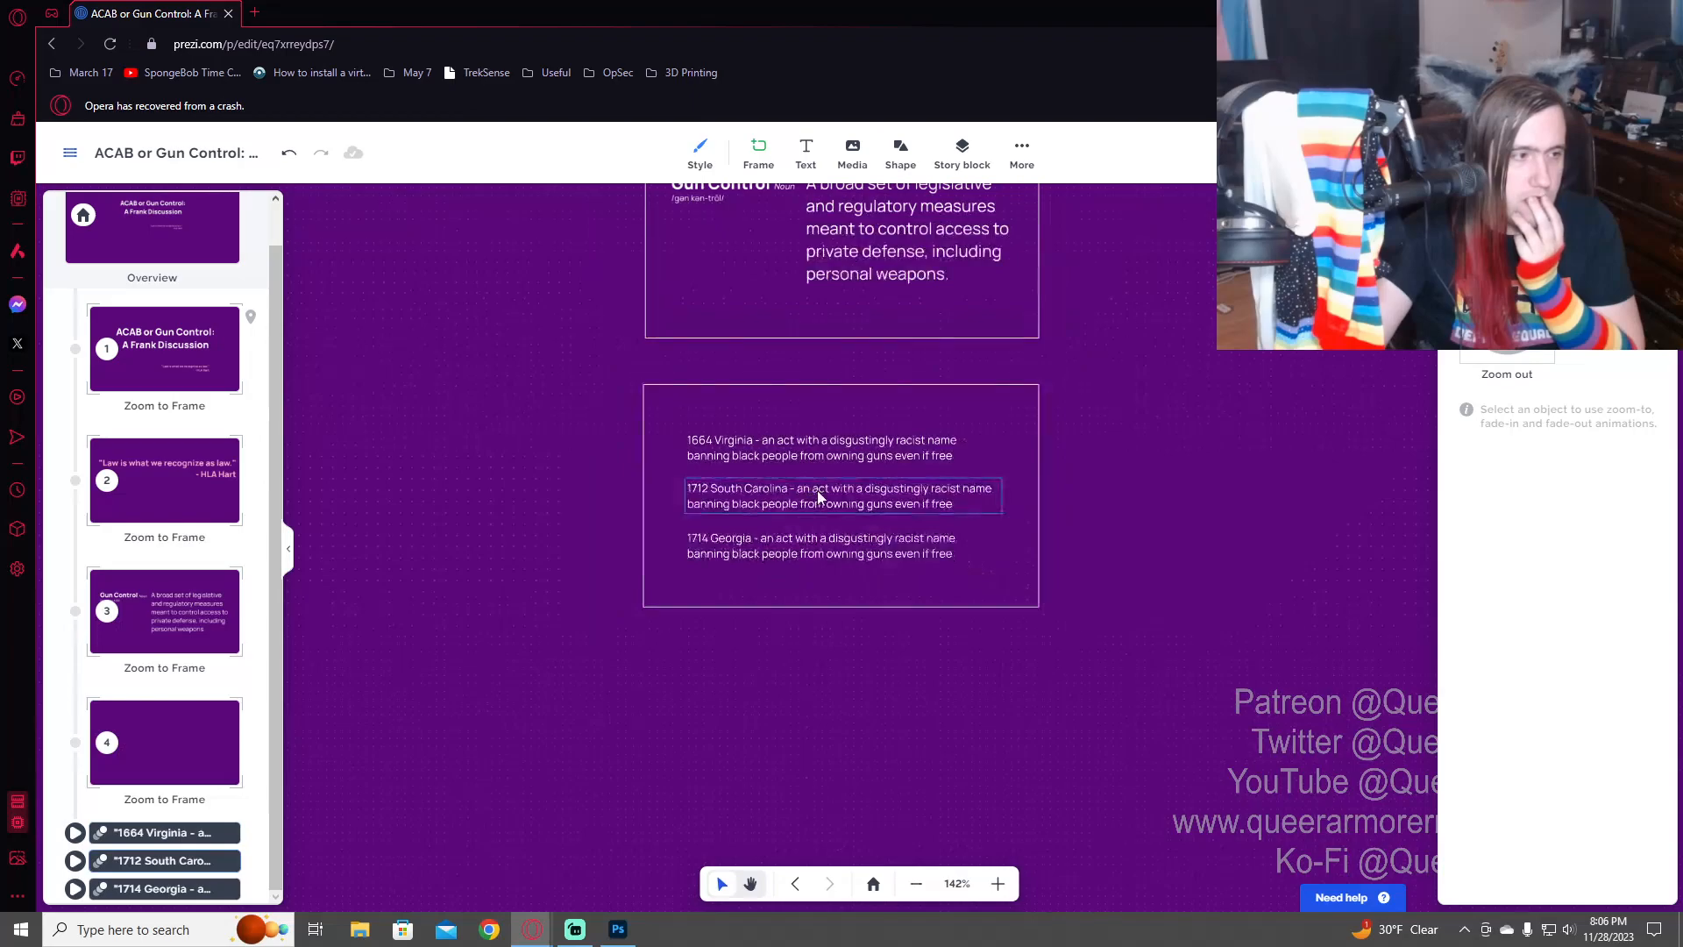
{"action": "scroll", "coordinate": [819, 497], "scroll_direction": "down", "scroll_amount": 5}
{"action": "scroll", "coordinate": [886, 470], "scroll_direction": "up", "scroll_amount": 6}
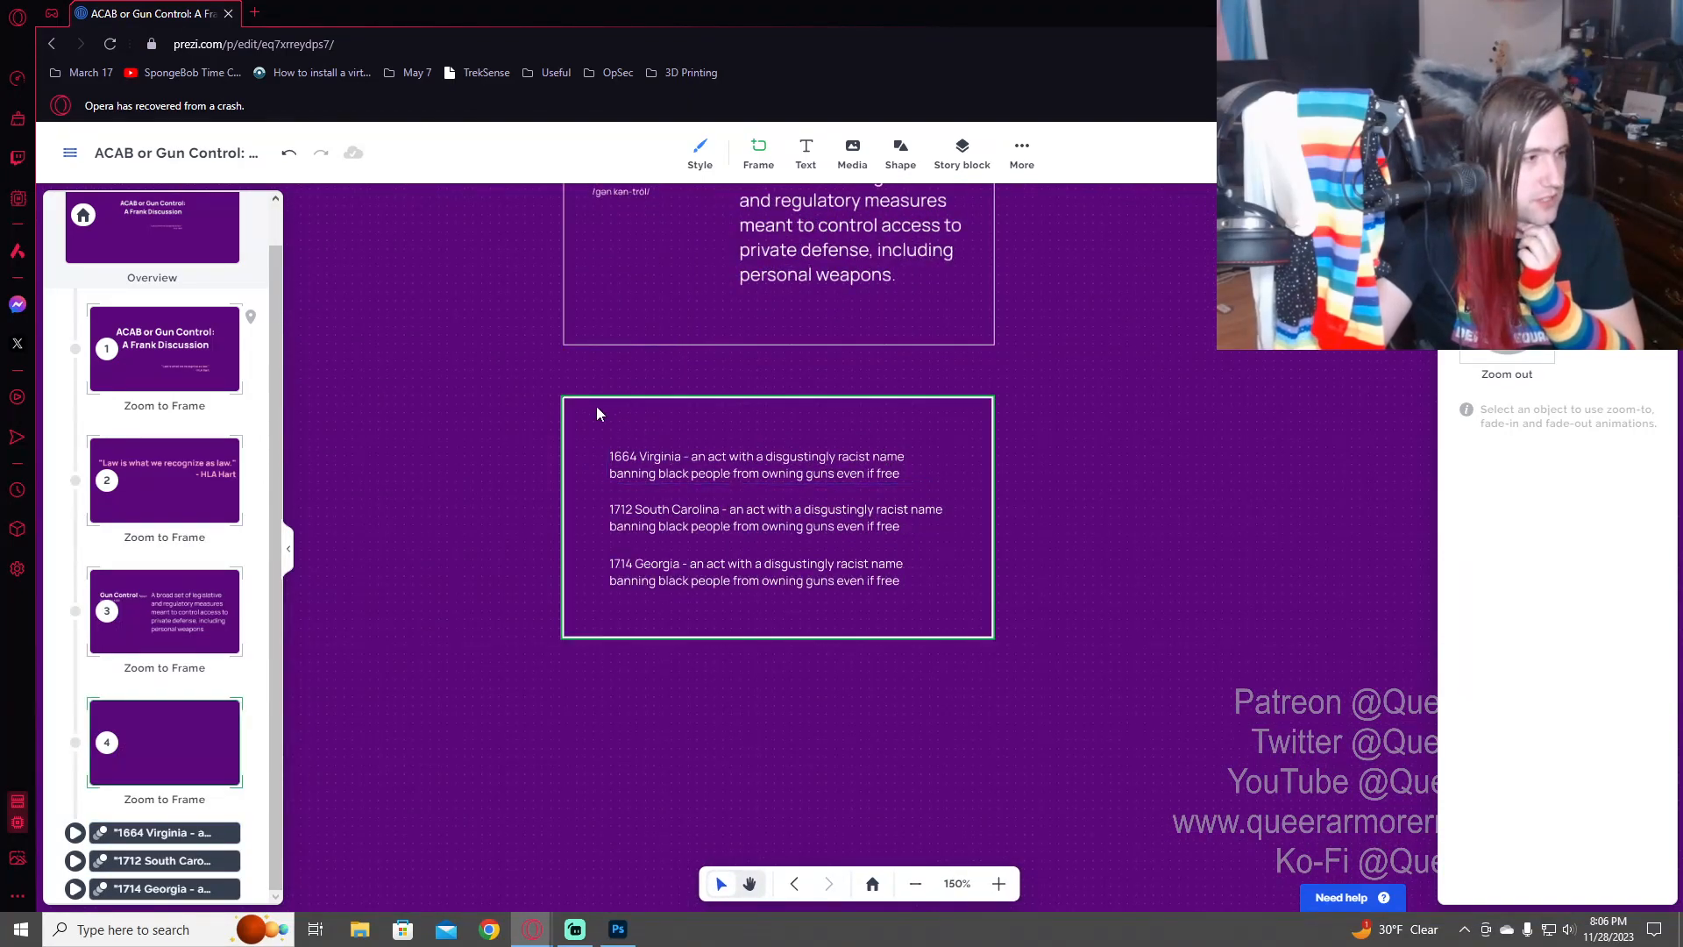
{"action": "left_click_drag", "start_coordinate": [582, 424], "coordinate": [586, 859]}
{"action": "left_click_drag", "start_coordinate": [699, 532], "coordinate": [756, 808]}
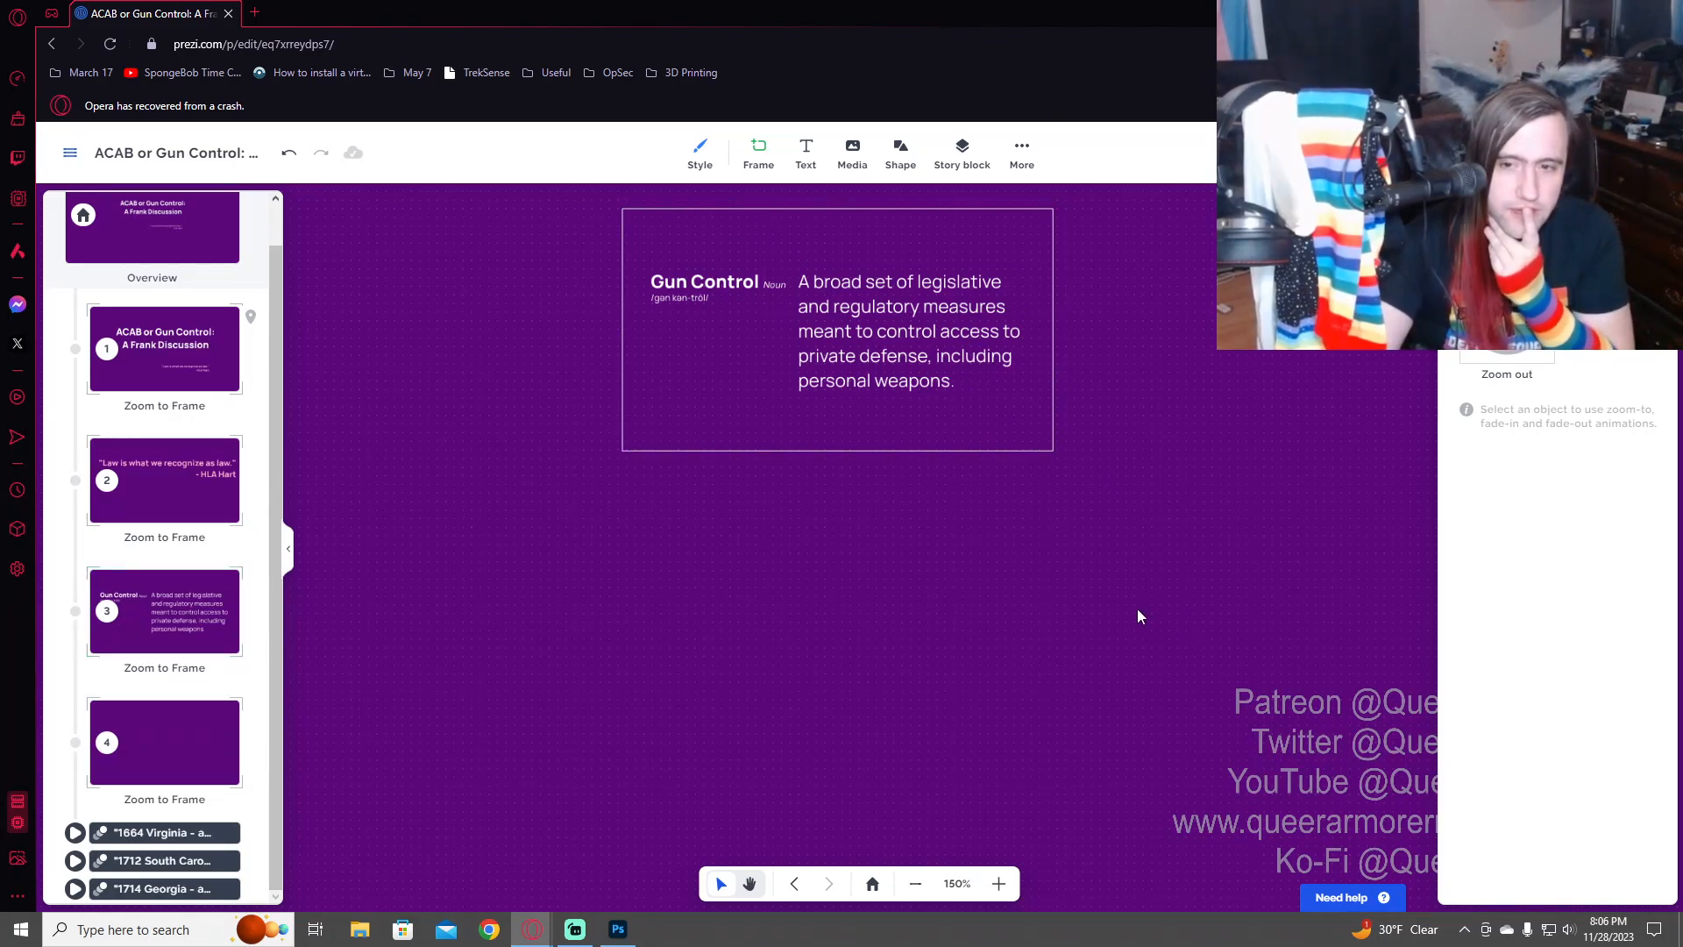
{"action": "scroll", "coordinate": [1086, 620], "scroll_direction": "down", "scroll_amount": 5}
{"action": "left_click_drag", "start_coordinate": [1022, 776], "coordinate": [918, 334]}
{"action": "scroll", "coordinate": [857, 682], "scroll_direction": "up", "scroll_amount": 2}
{"action": "left_click", "coordinate": [941, 484]}
{"action": "left_click_drag", "start_coordinate": [1003, 531], "coordinate": [948, 543]}
{"action": "scroll", "coordinate": [898, 586], "scroll_direction": "up", "scroll_amount": 3}
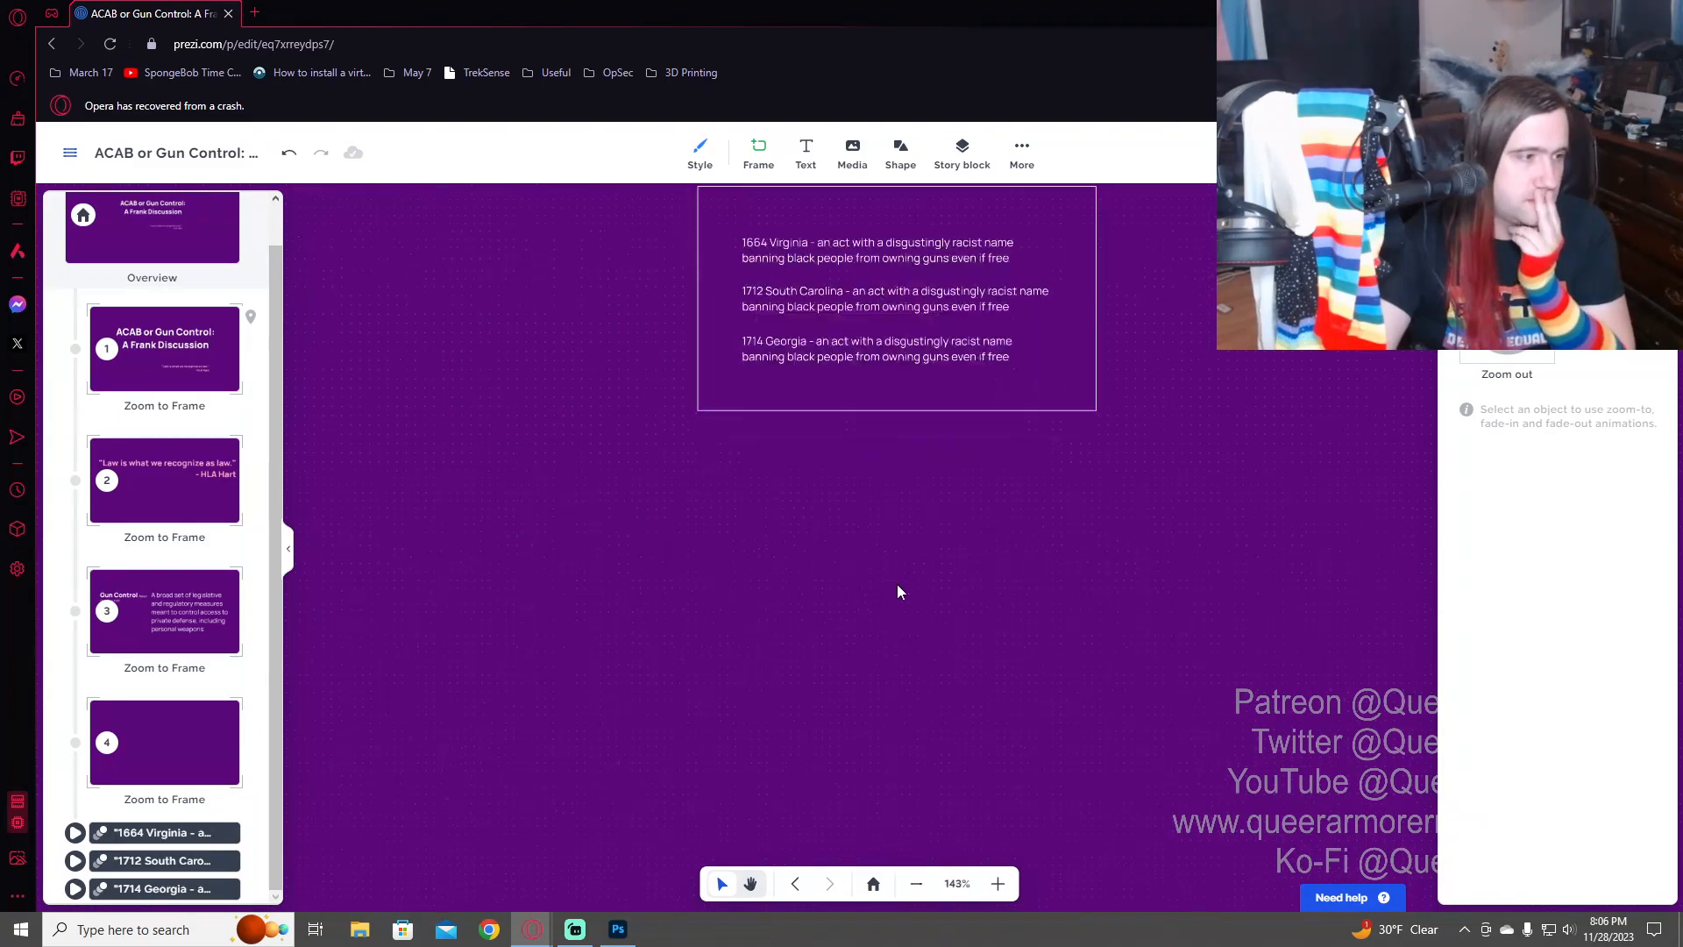
{"action": "left_click", "coordinate": [806, 153]}
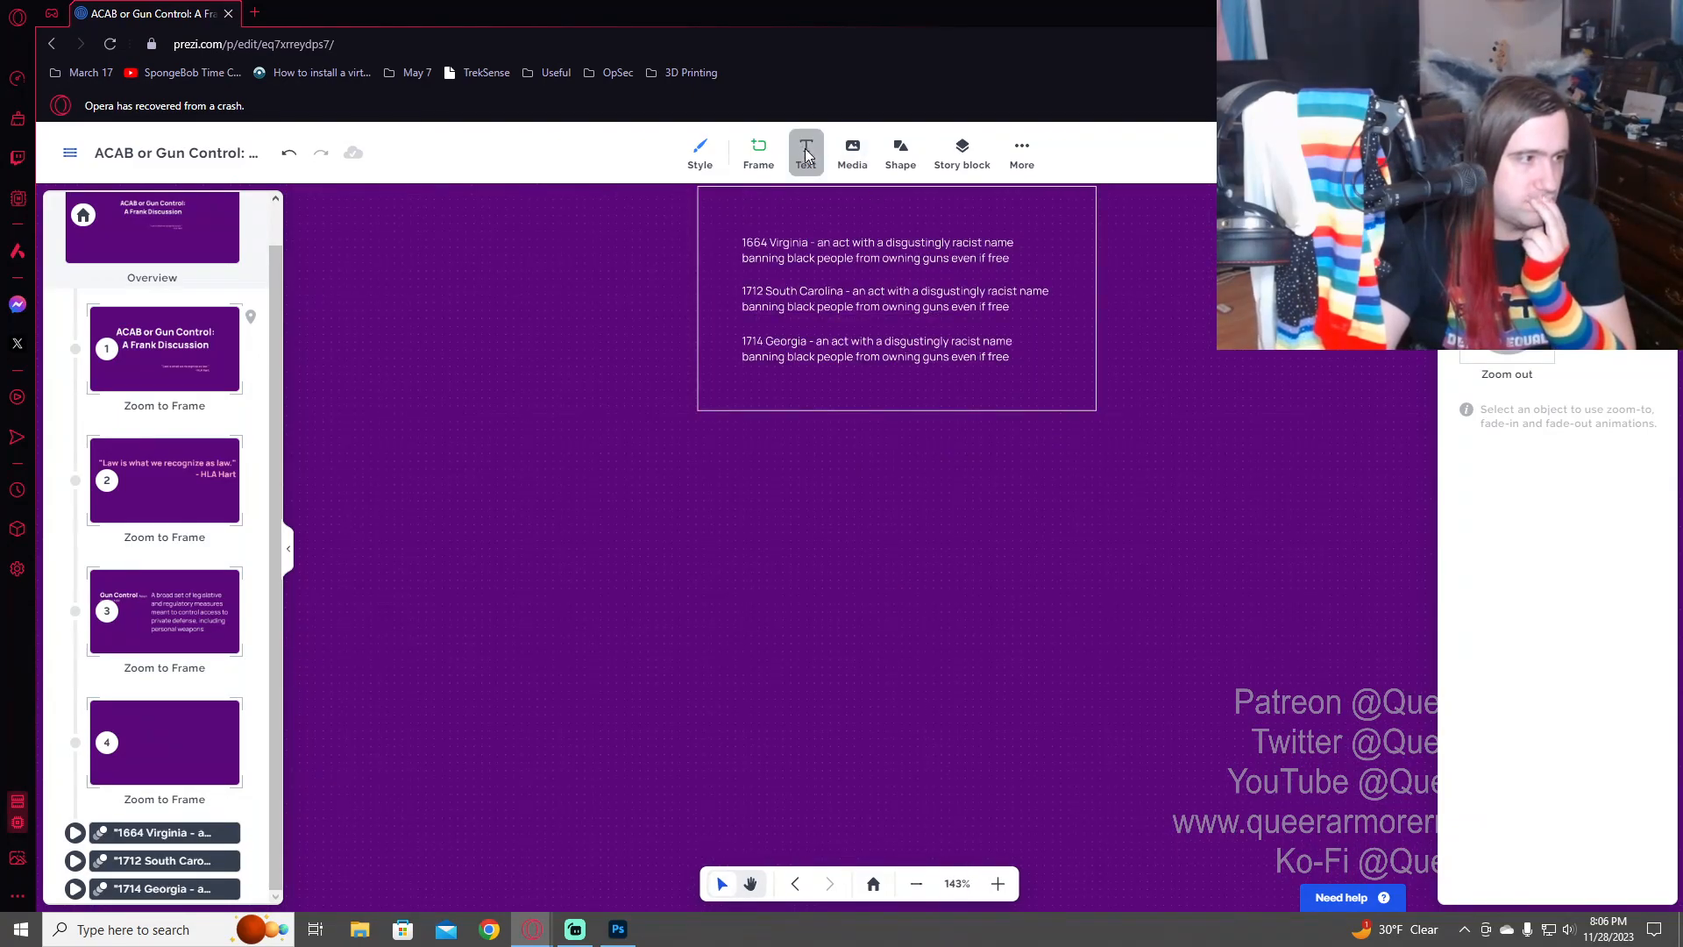
{"action": "left_click", "coordinate": [741, 519]}
{"action": "left_click", "coordinate": [715, 536]}
{"action": "left_click", "coordinate": [718, 503]}
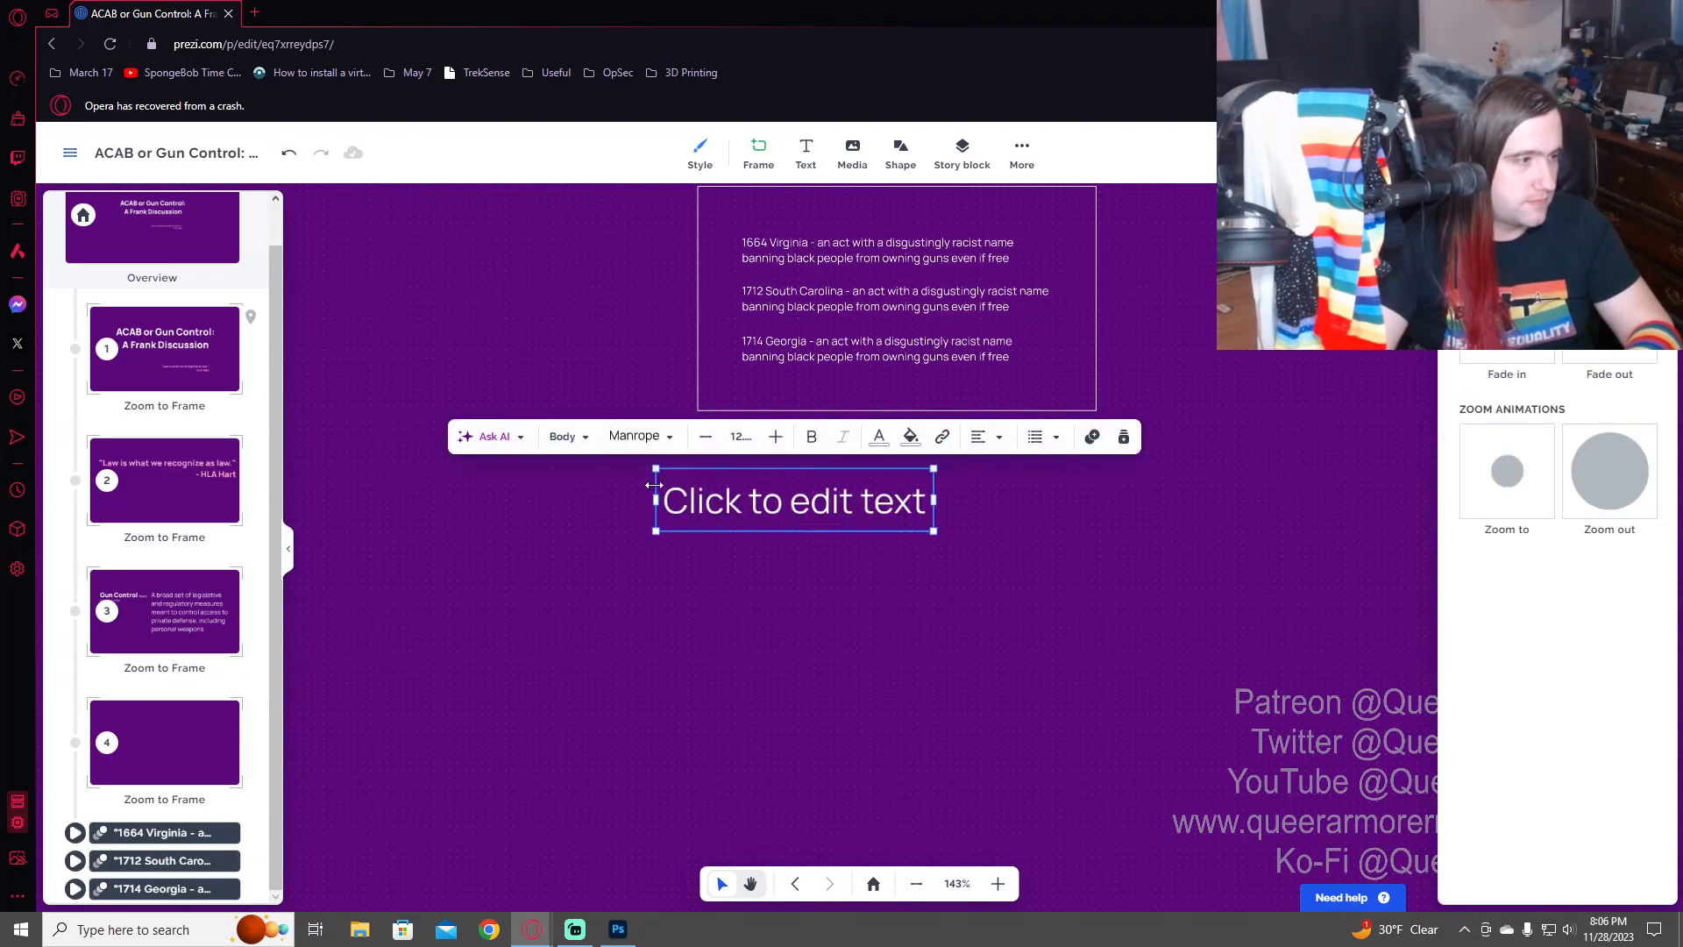
{"action": "key", "text": "Delete"}
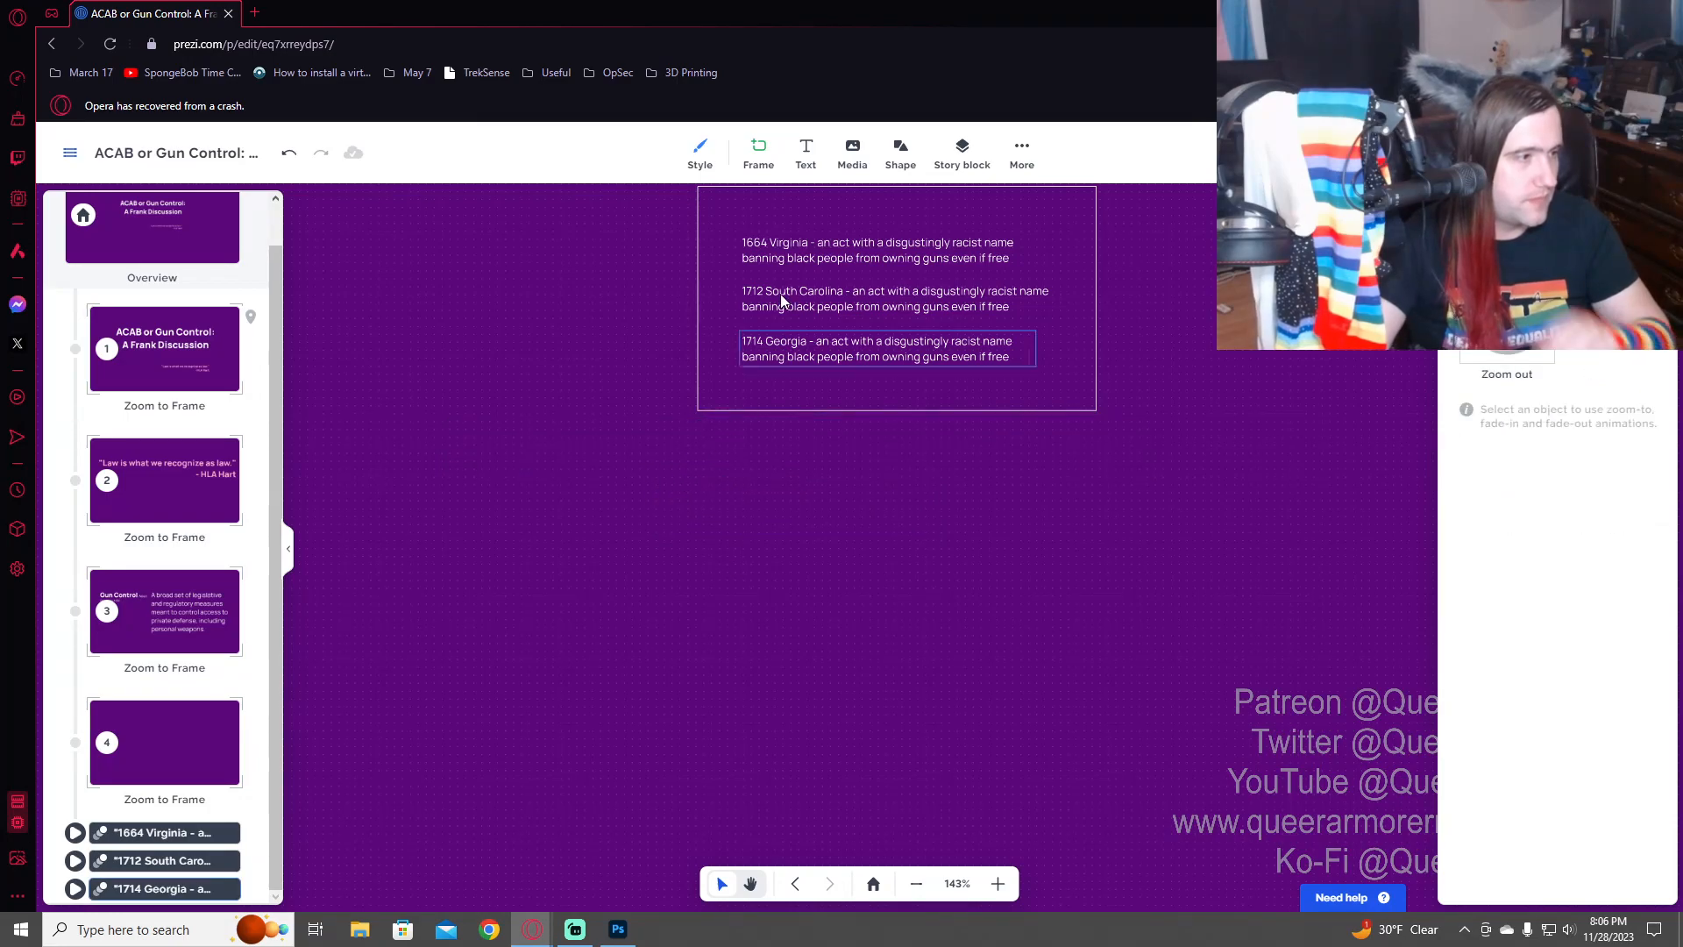
- Draw a fifth frame directly beneath the fourth one, matching its width and height
{"action": "left_click", "coordinate": [761, 161]}
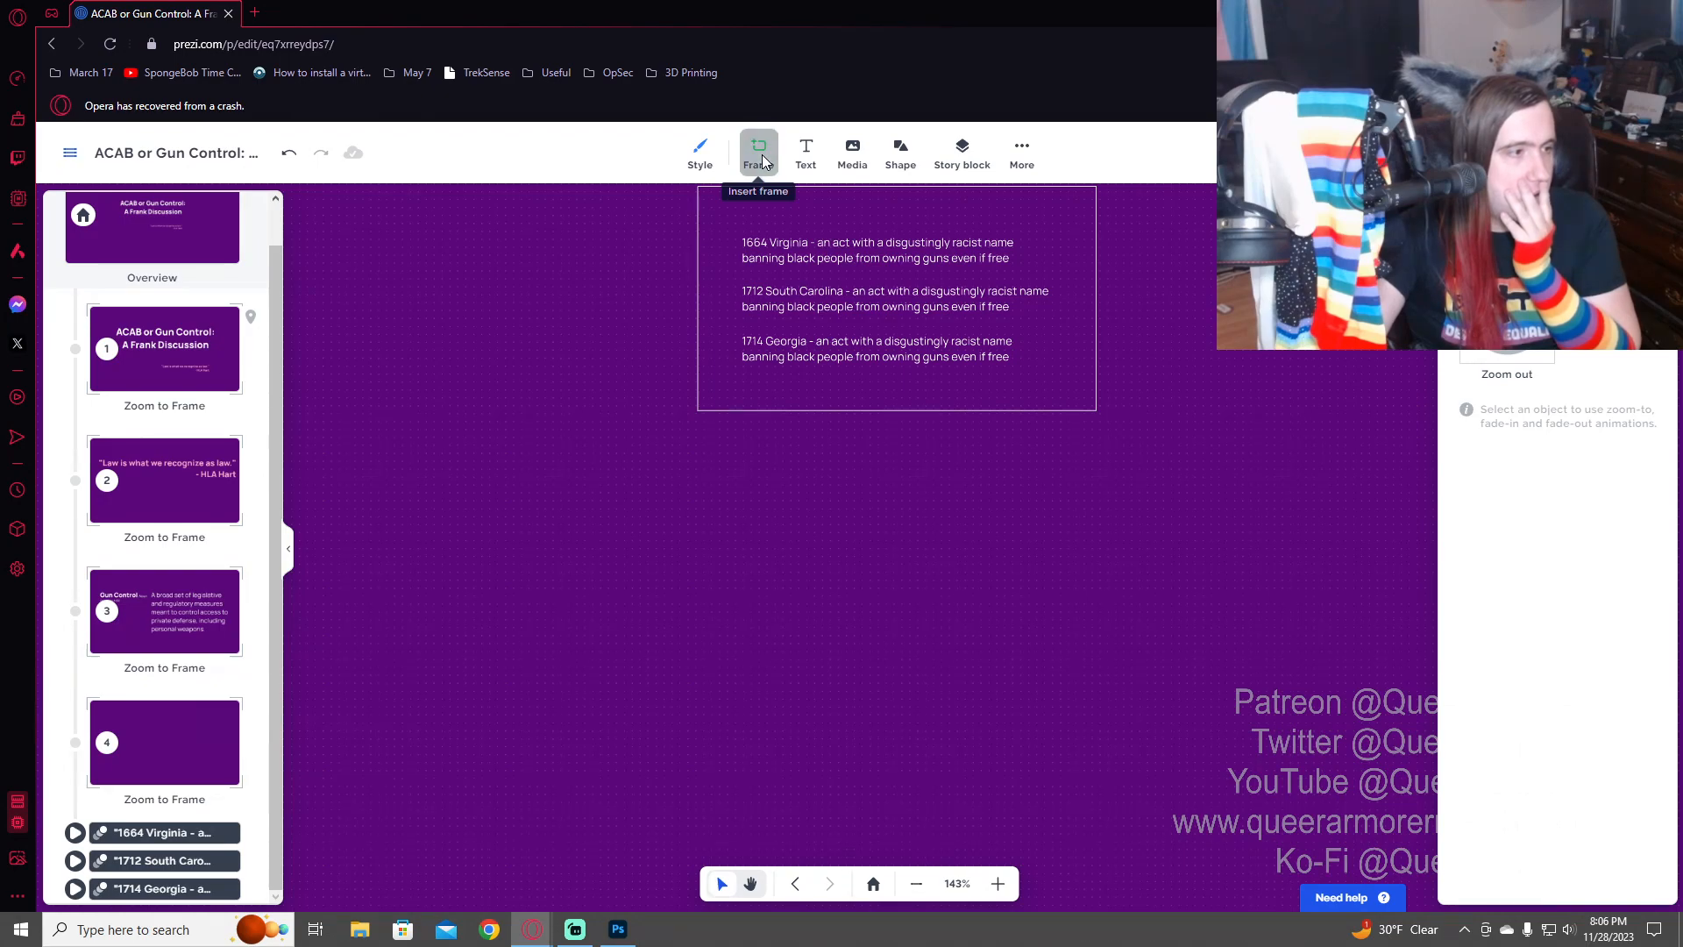
{"action": "left_click_drag", "start_coordinate": [711, 474], "coordinate": [1097, 682]}
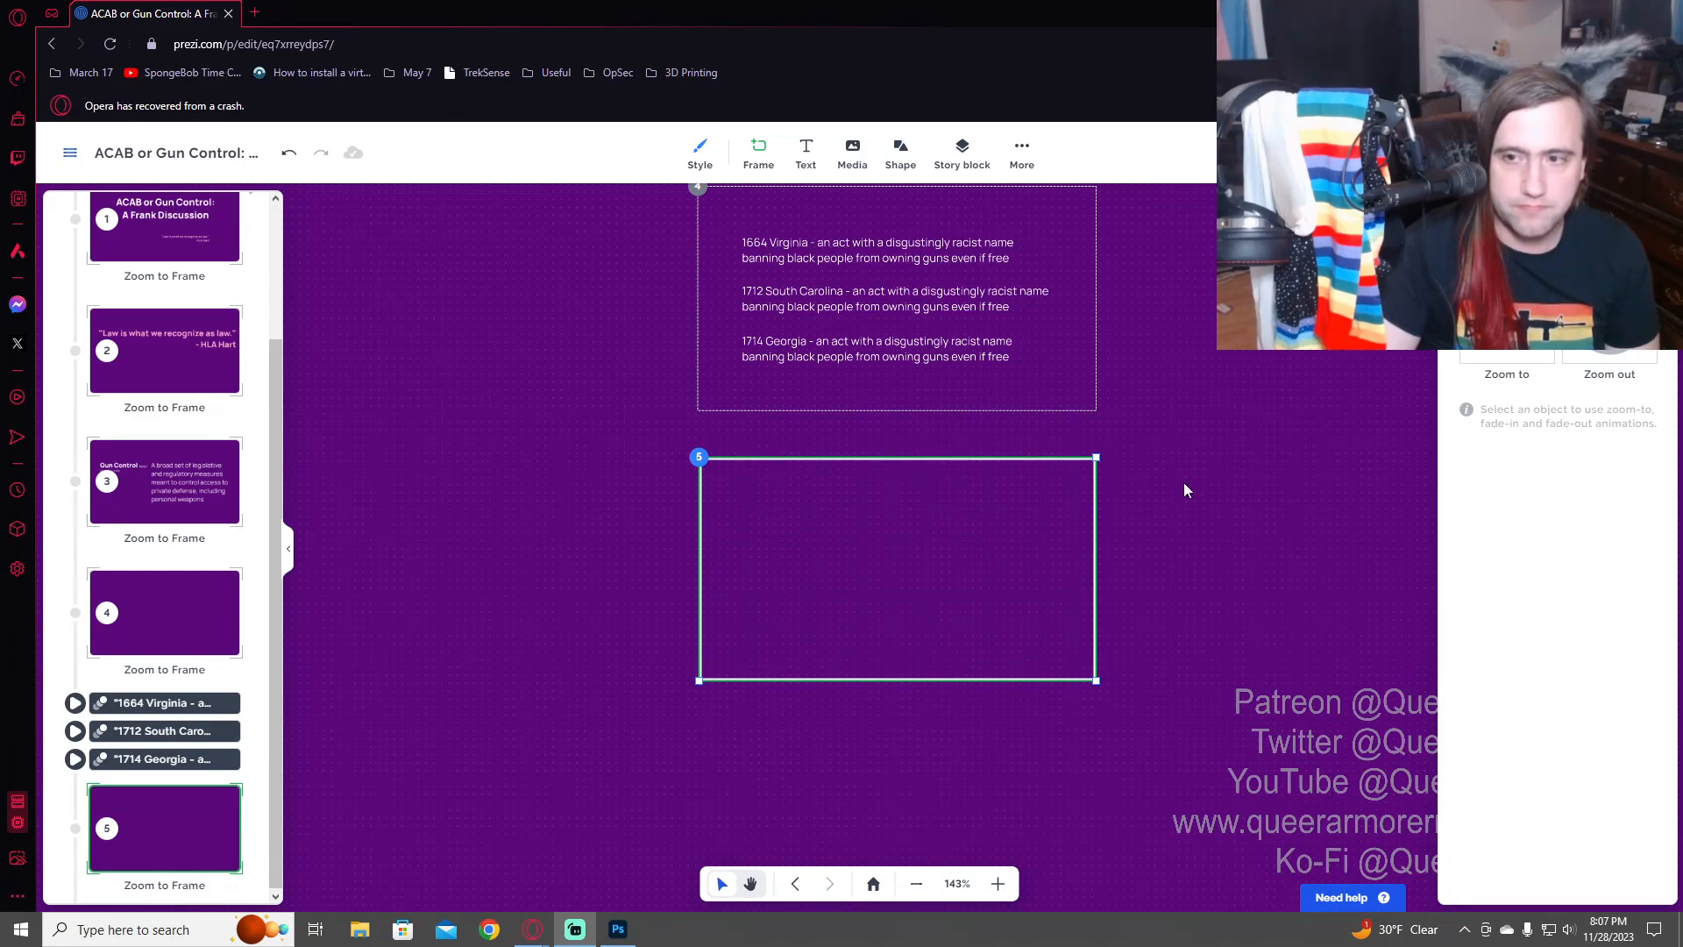
{"action": "left_click", "coordinate": [1178, 566]}
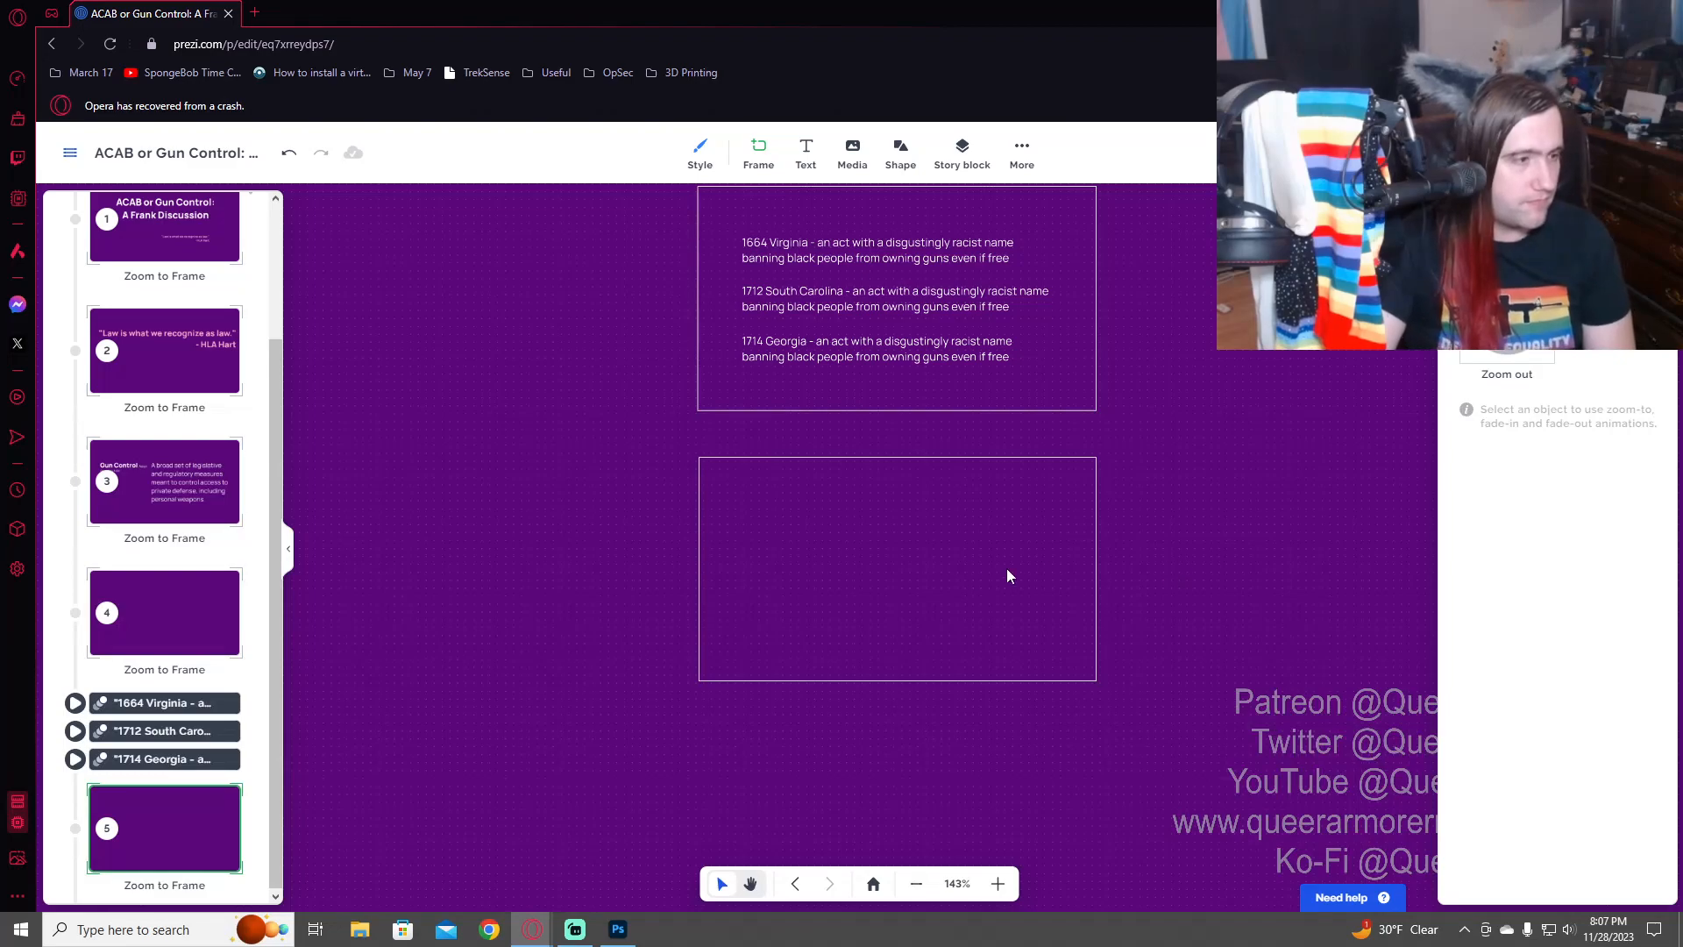
{"action": "scroll", "coordinate": [832, 580], "scroll_direction": "up", "scroll_amount": 3}
{"action": "scroll", "coordinate": [840, 571], "scroll_direction": "down", "scroll_amount": 2}
{"action": "left_click_drag", "start_coordinate": [903, 547], "coordinate": [692, 573]}
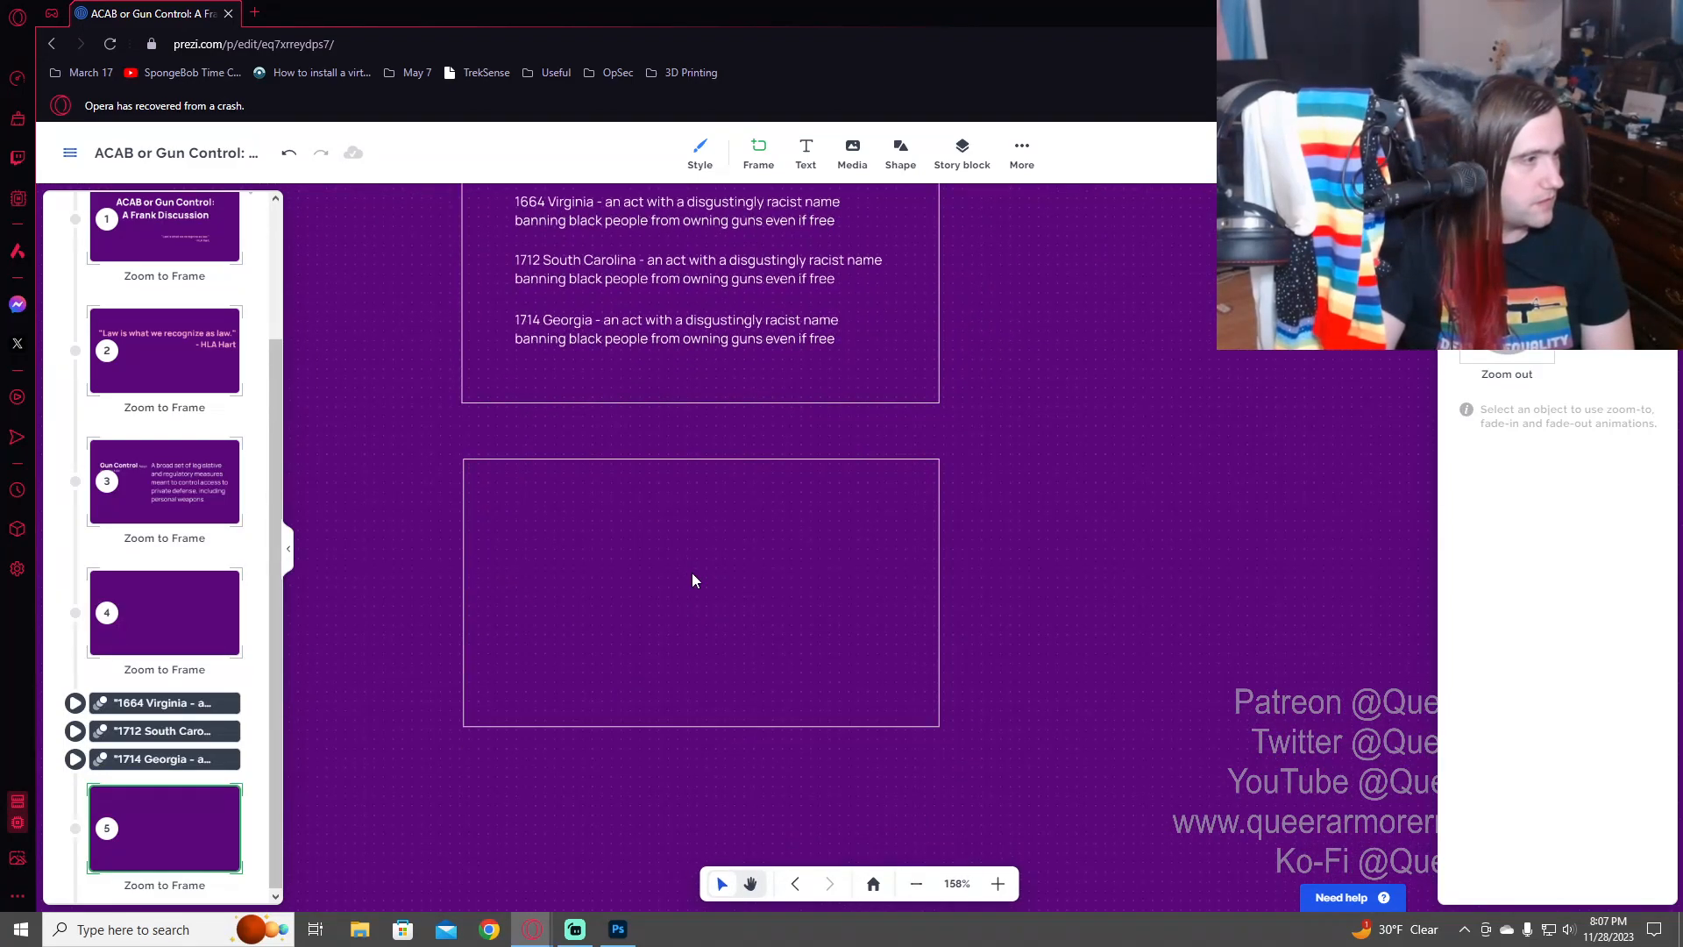
{"action": "scroll", "coordinate": [695, 581], "scroll_direction": "up", "scroll_amount": 2}
{"action": "left_click_drag", "start_coordinate": [686, 582], "coordinate": [892, 552]}
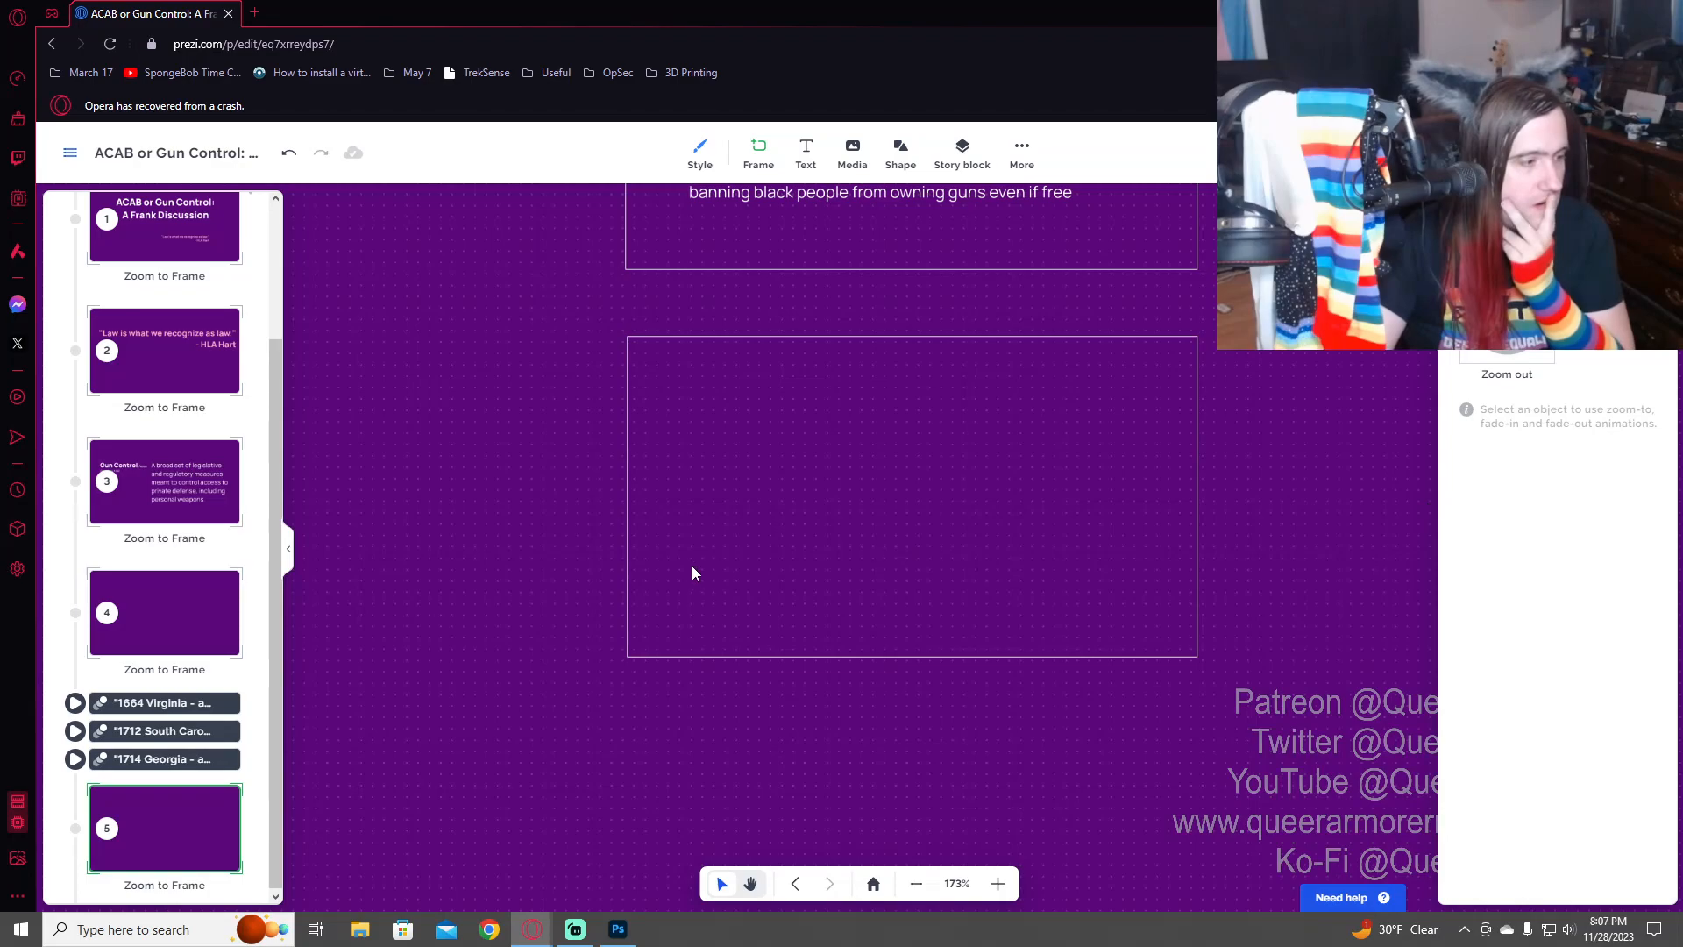
- Switch to Photoshop, paste the copied police officer photo, and enlarge it to about 500% on the canvas's left side, head fully inside
{"action": "left_click", "coordinate": [618, 929]}
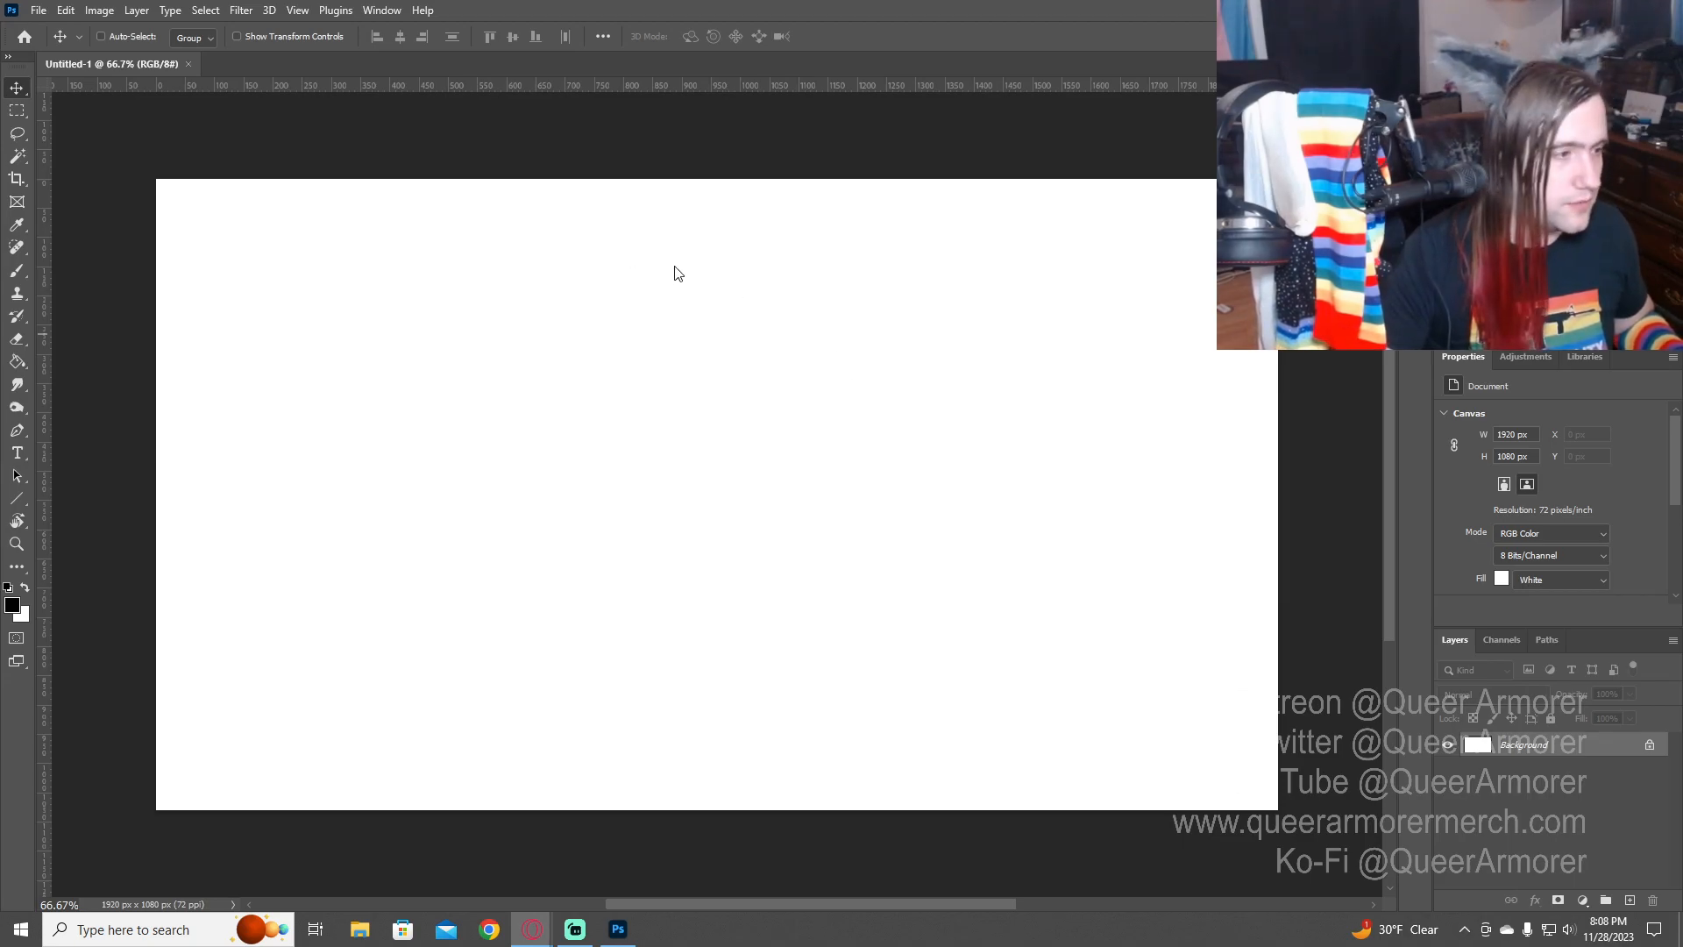
{"action": "key", "text": "ctrl+v"}
{"action": "key", "text": "ctrl+t"}
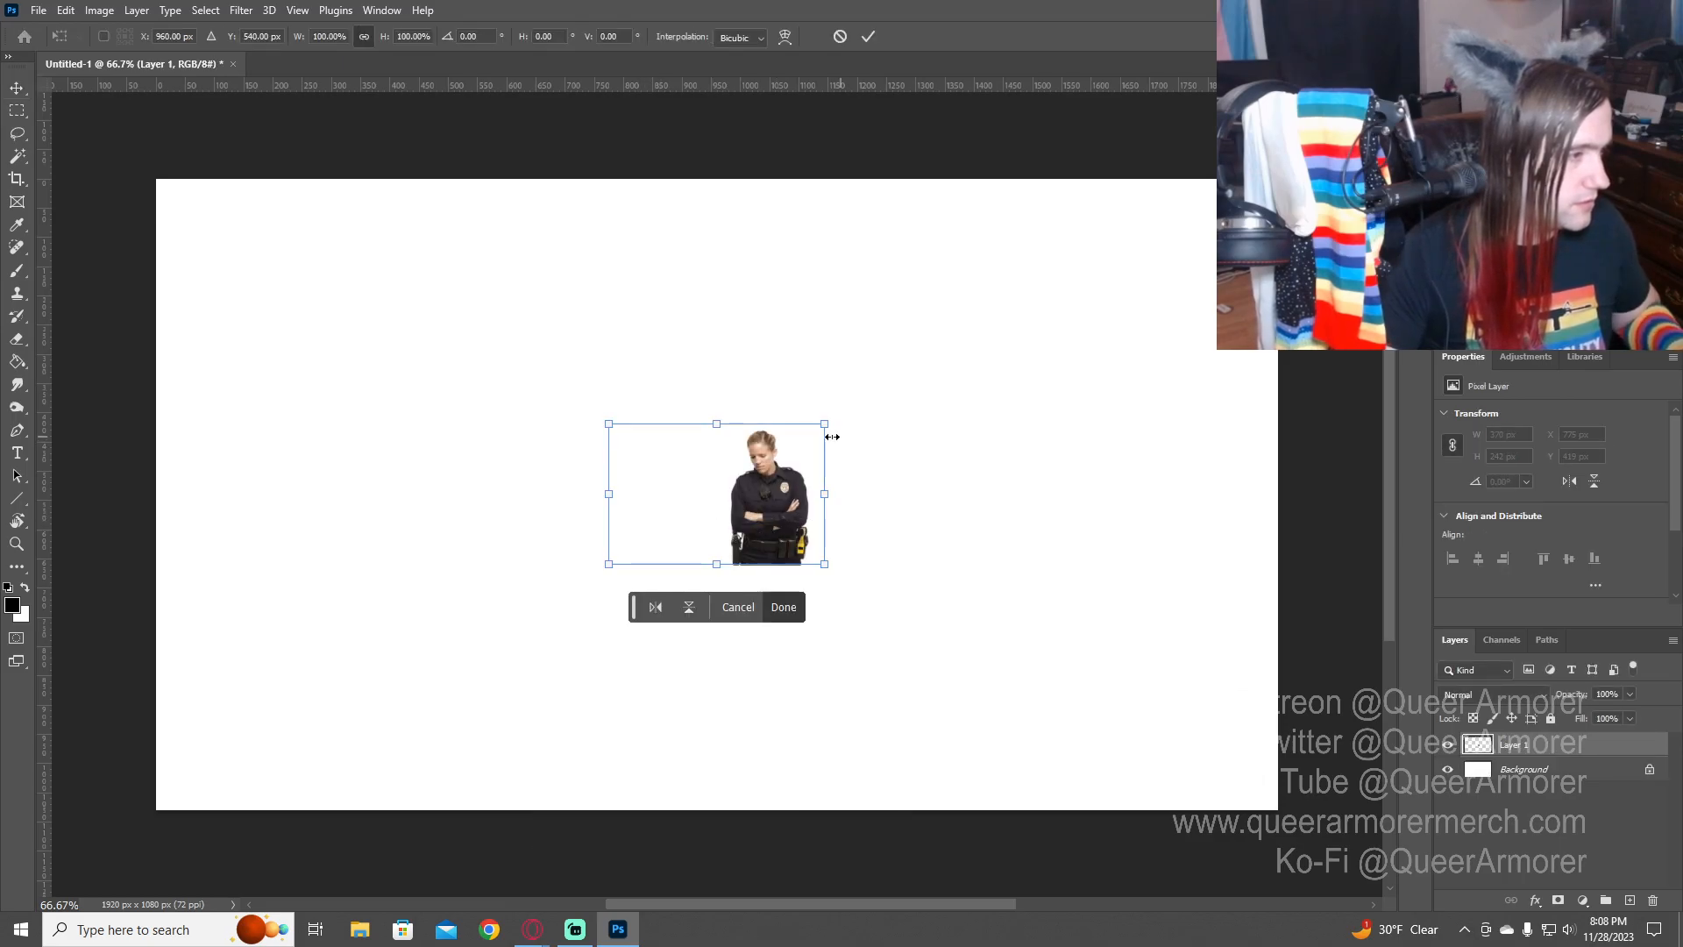
{"action": "left_click_drag", "start_coordinate": [608, 422], "coordinate": [3, 97]}
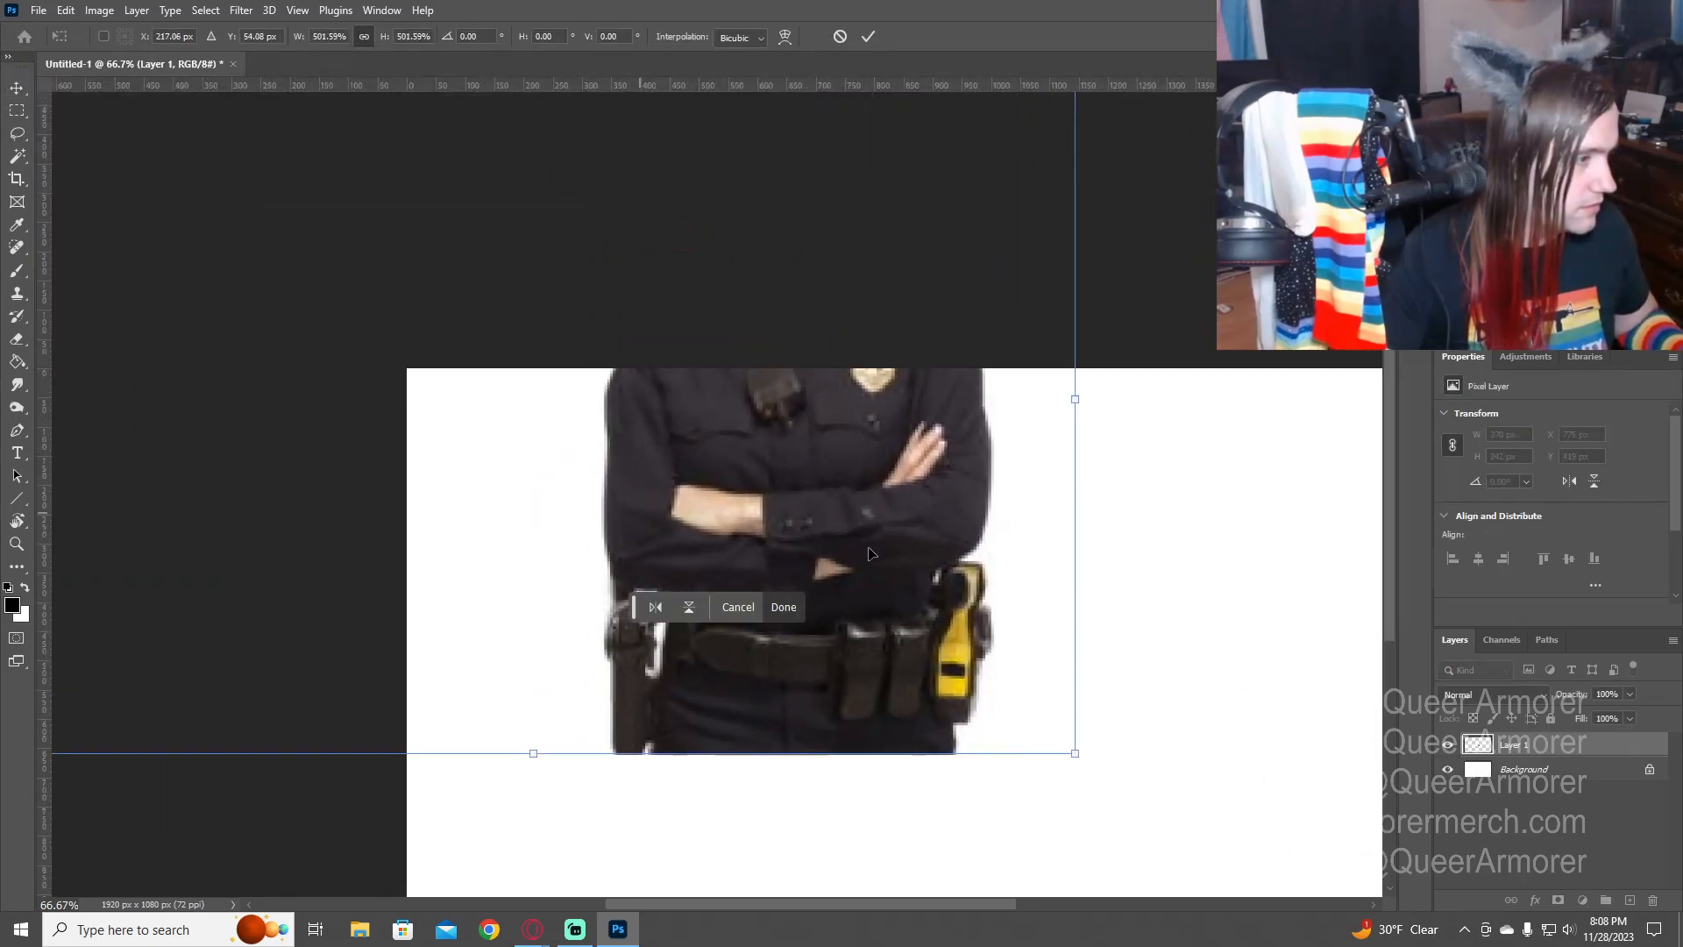
{"action": "left_click_drag", "start_coordinate": [919, 590], "coordinate": [811, 834]}
{"action": "scroll", "coordinate": [1041, 608], "scroll_direction": "down", "scroll_amount": 5}
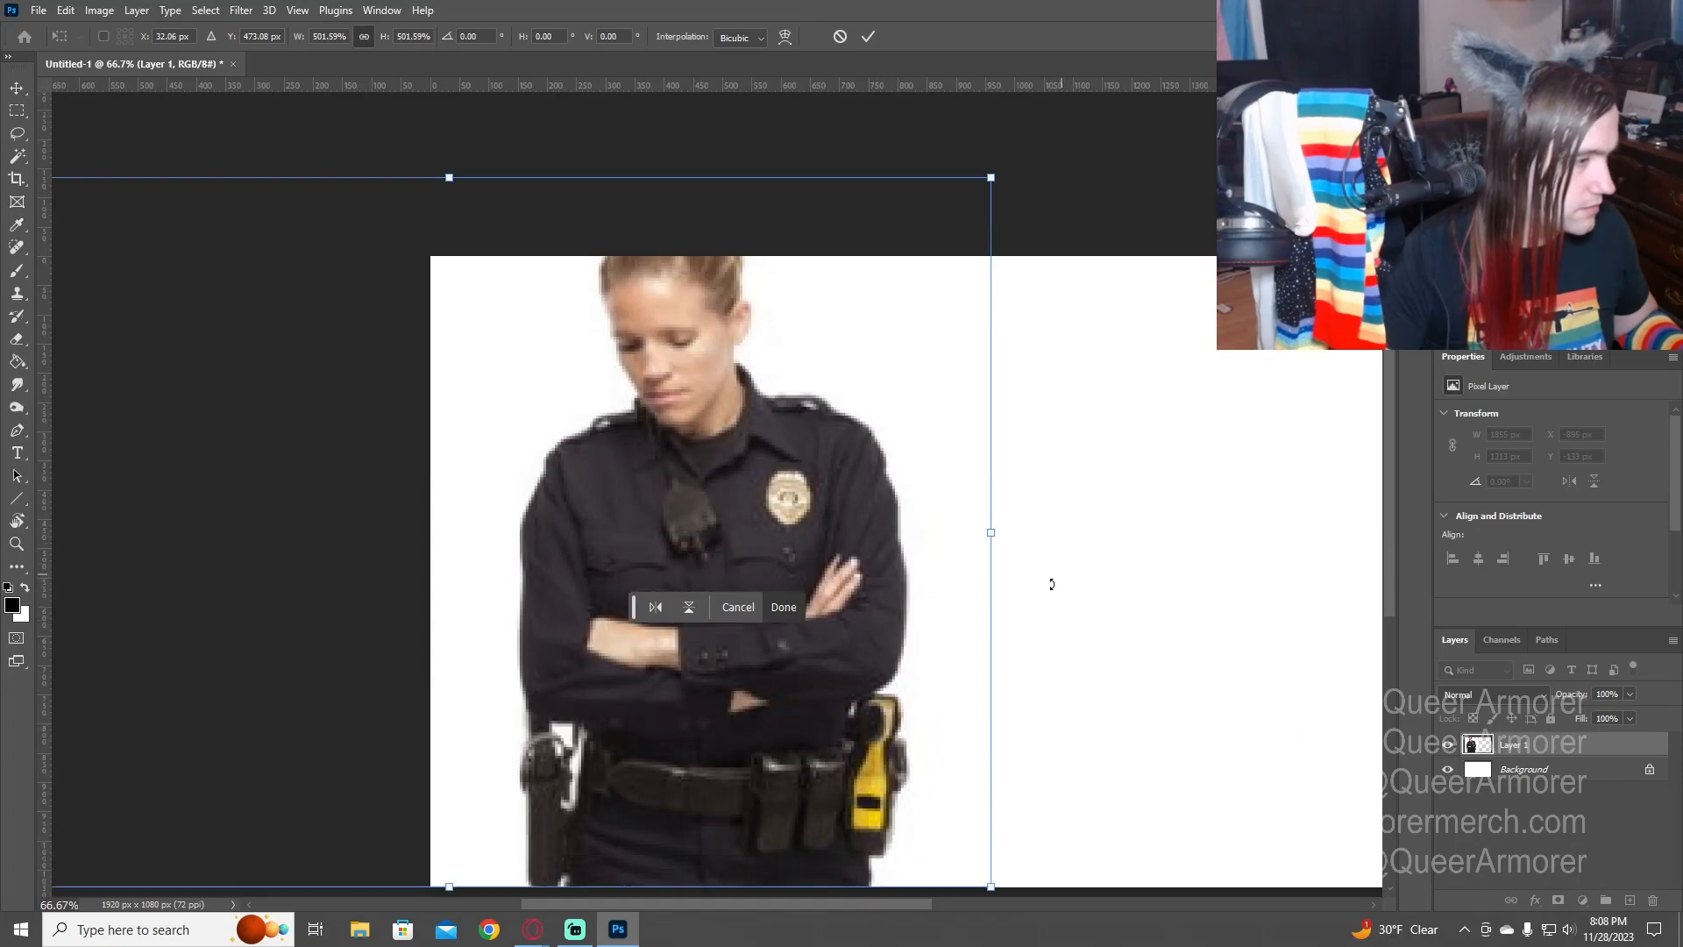
{"action": "left_click_drag", "start_coordinate": [829, 368], "coordinate": [807, 463]}
{"action": "key", "text": "Return"}
{"action": "left_click_drag", "start_coordinate": [998, 514], "coordinate": [639, 469]}
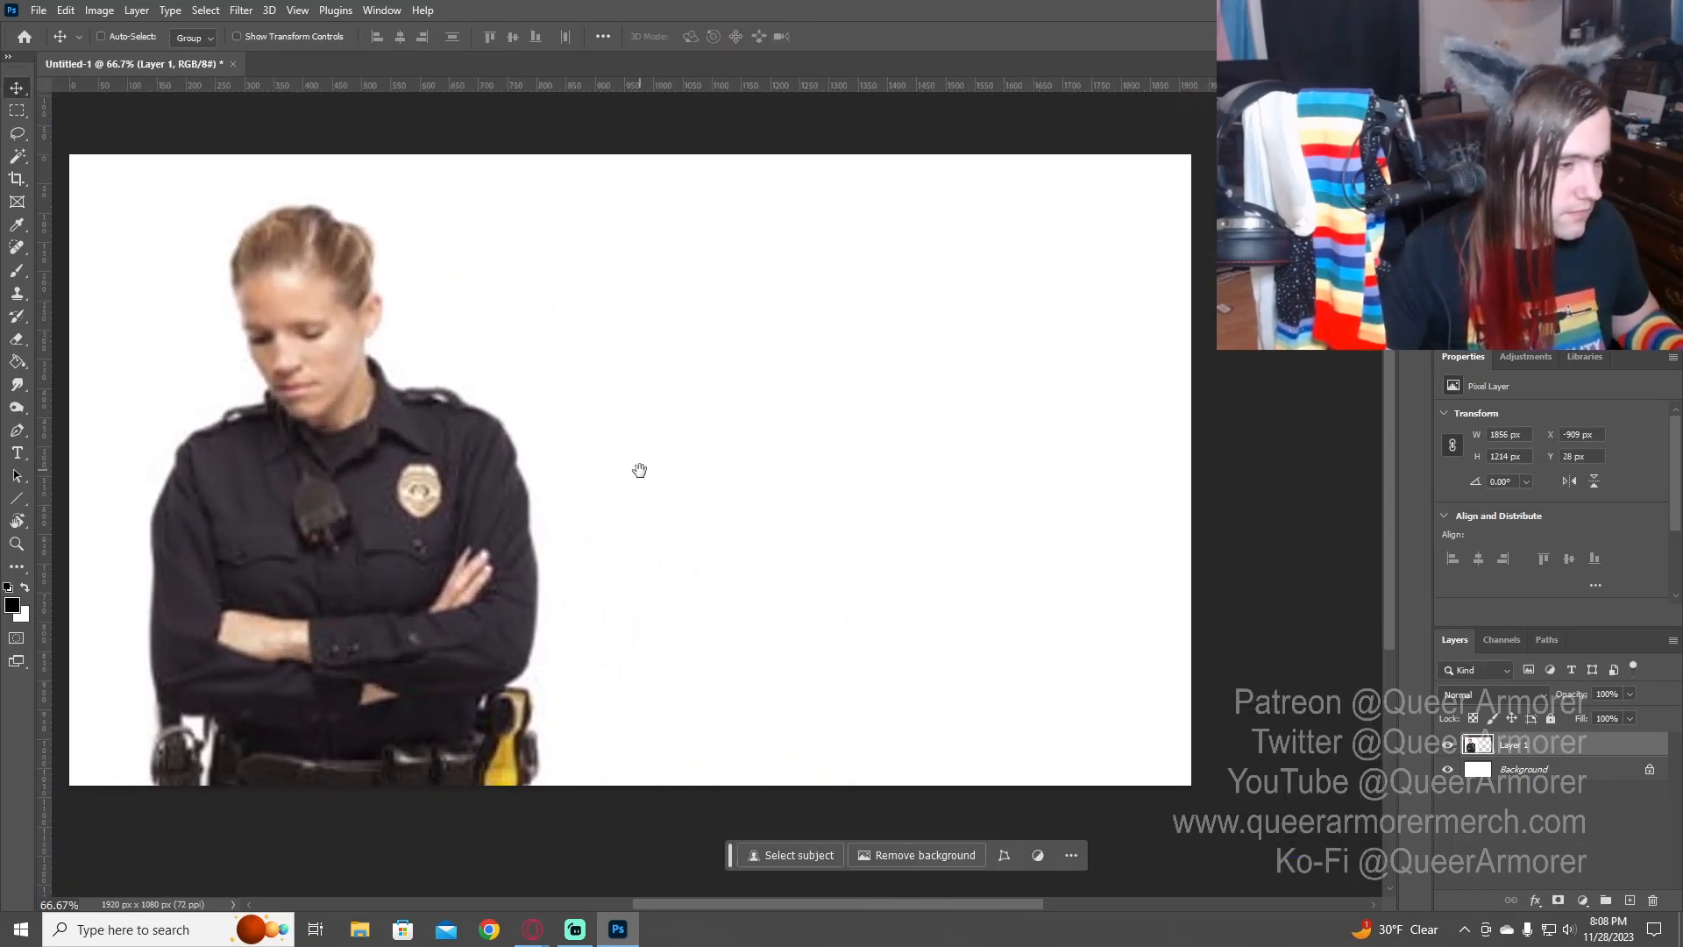
- Add a new layer above the officer photo and ready a black brush of size 10
{"action": "key", "text": "b"}
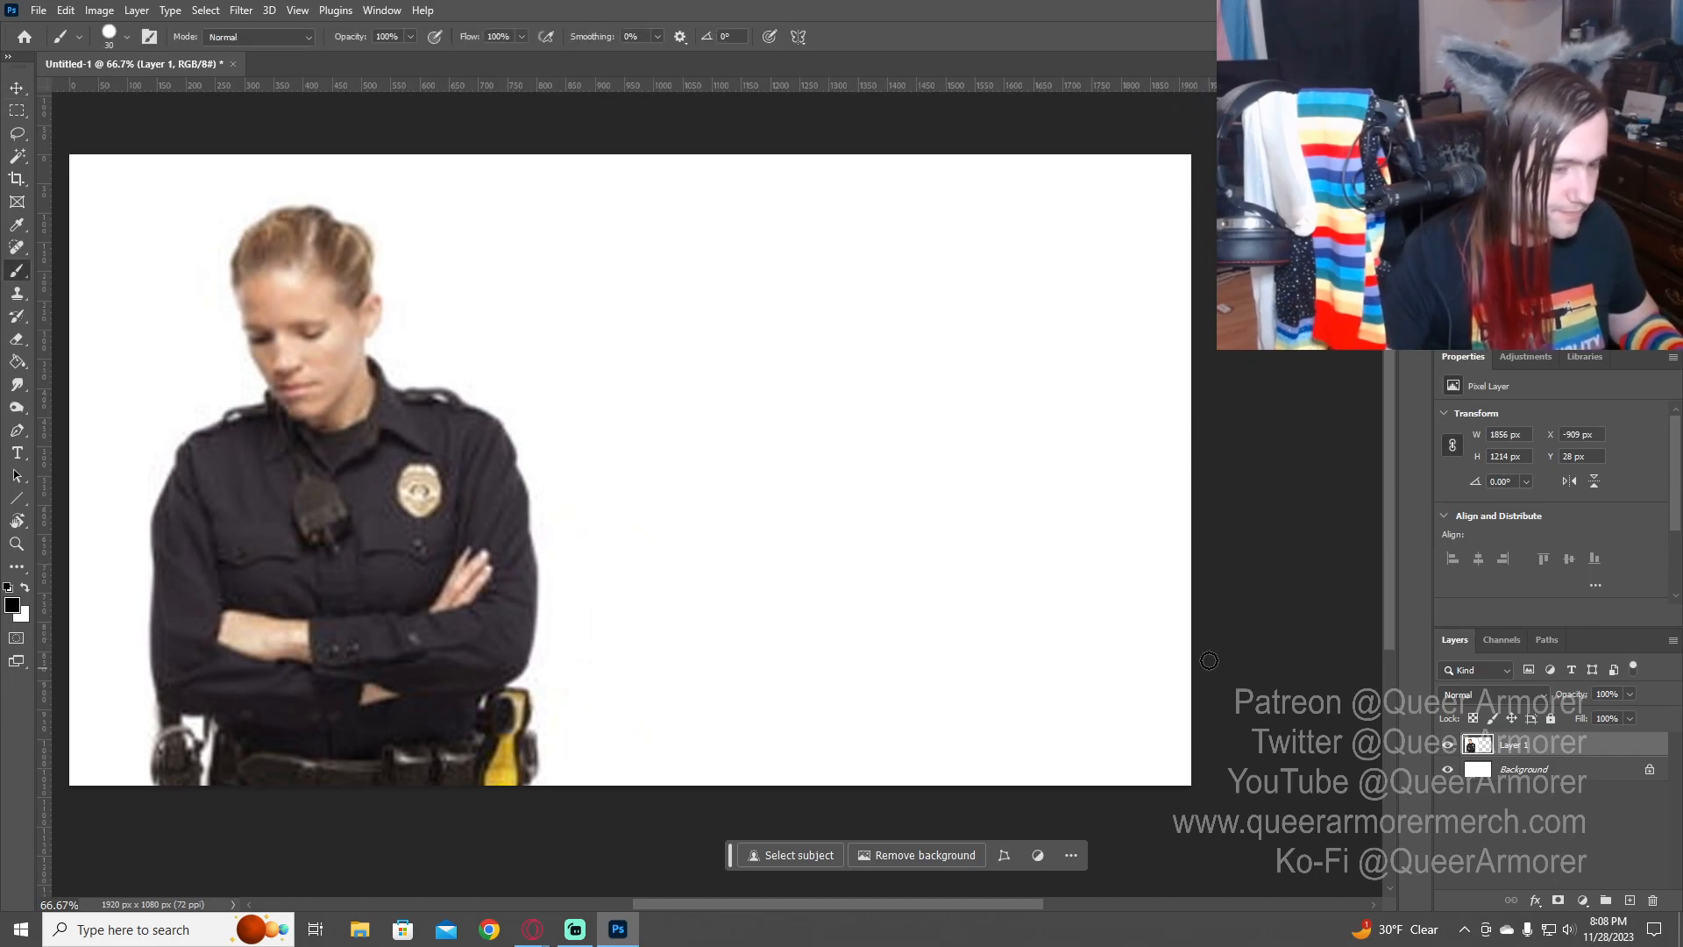
{"action": "key", "text": "ctrl+shift+n"}
{"action": "key", "text": "Return"}
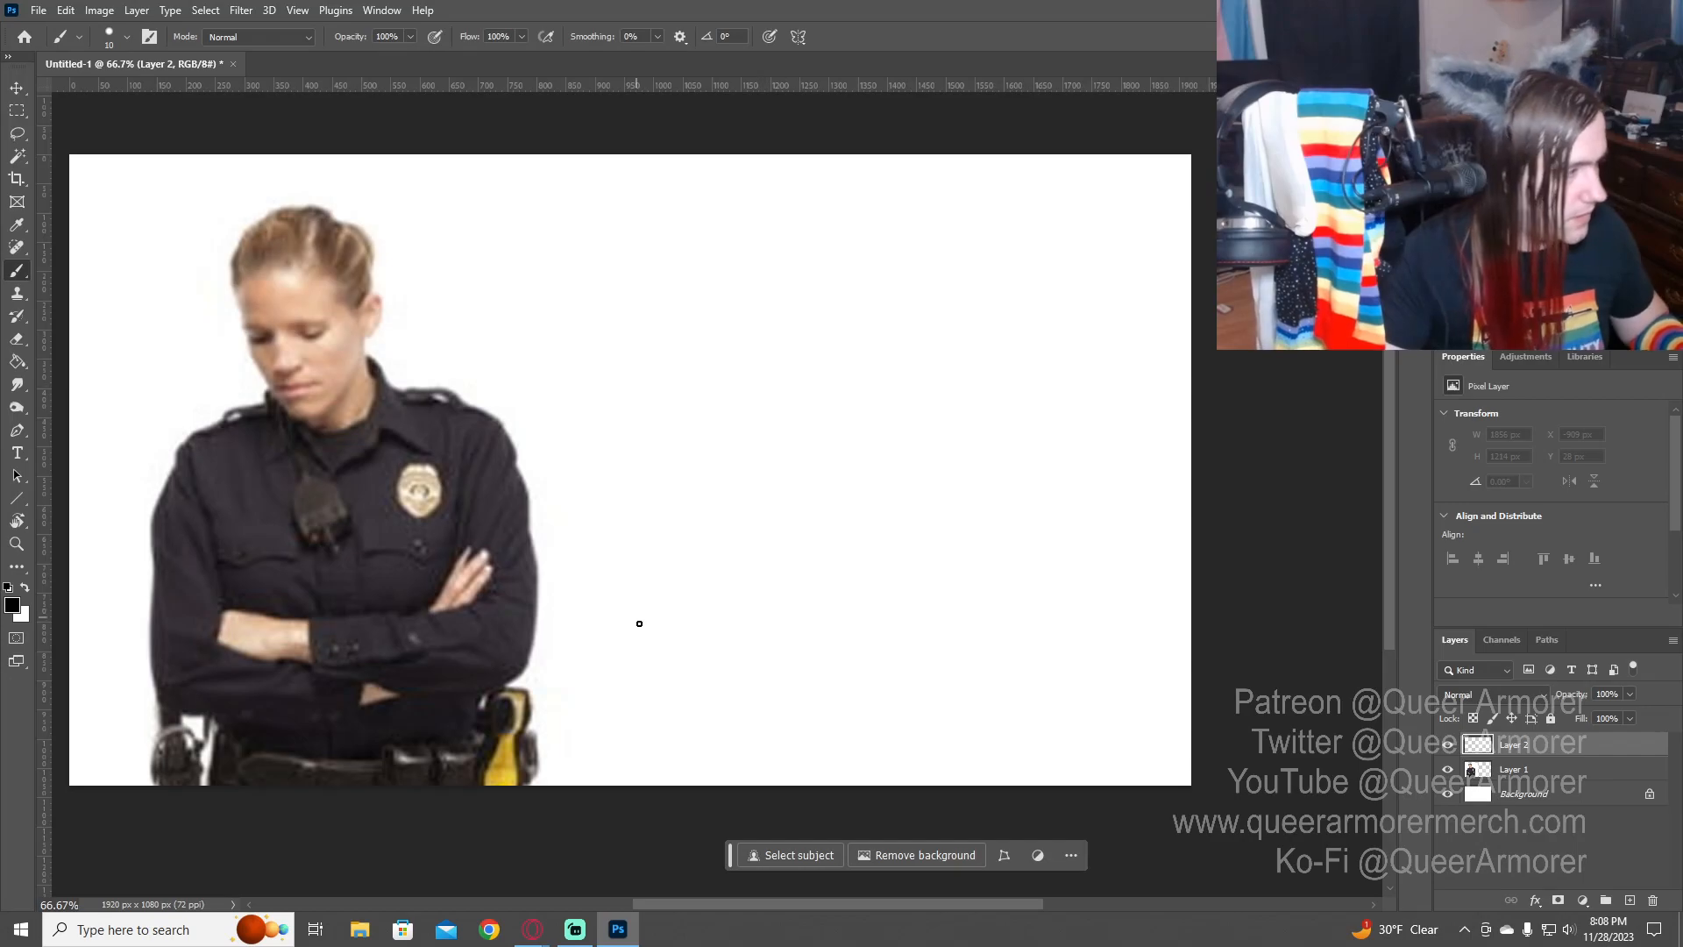
{"action": "left_click_drag", "start_coordinate": [811, 401], "coordinate": [719, 452]}
{"action": "key", "text": "ctrl+z"}
{"action": "key", "text": "ctrl+z"}
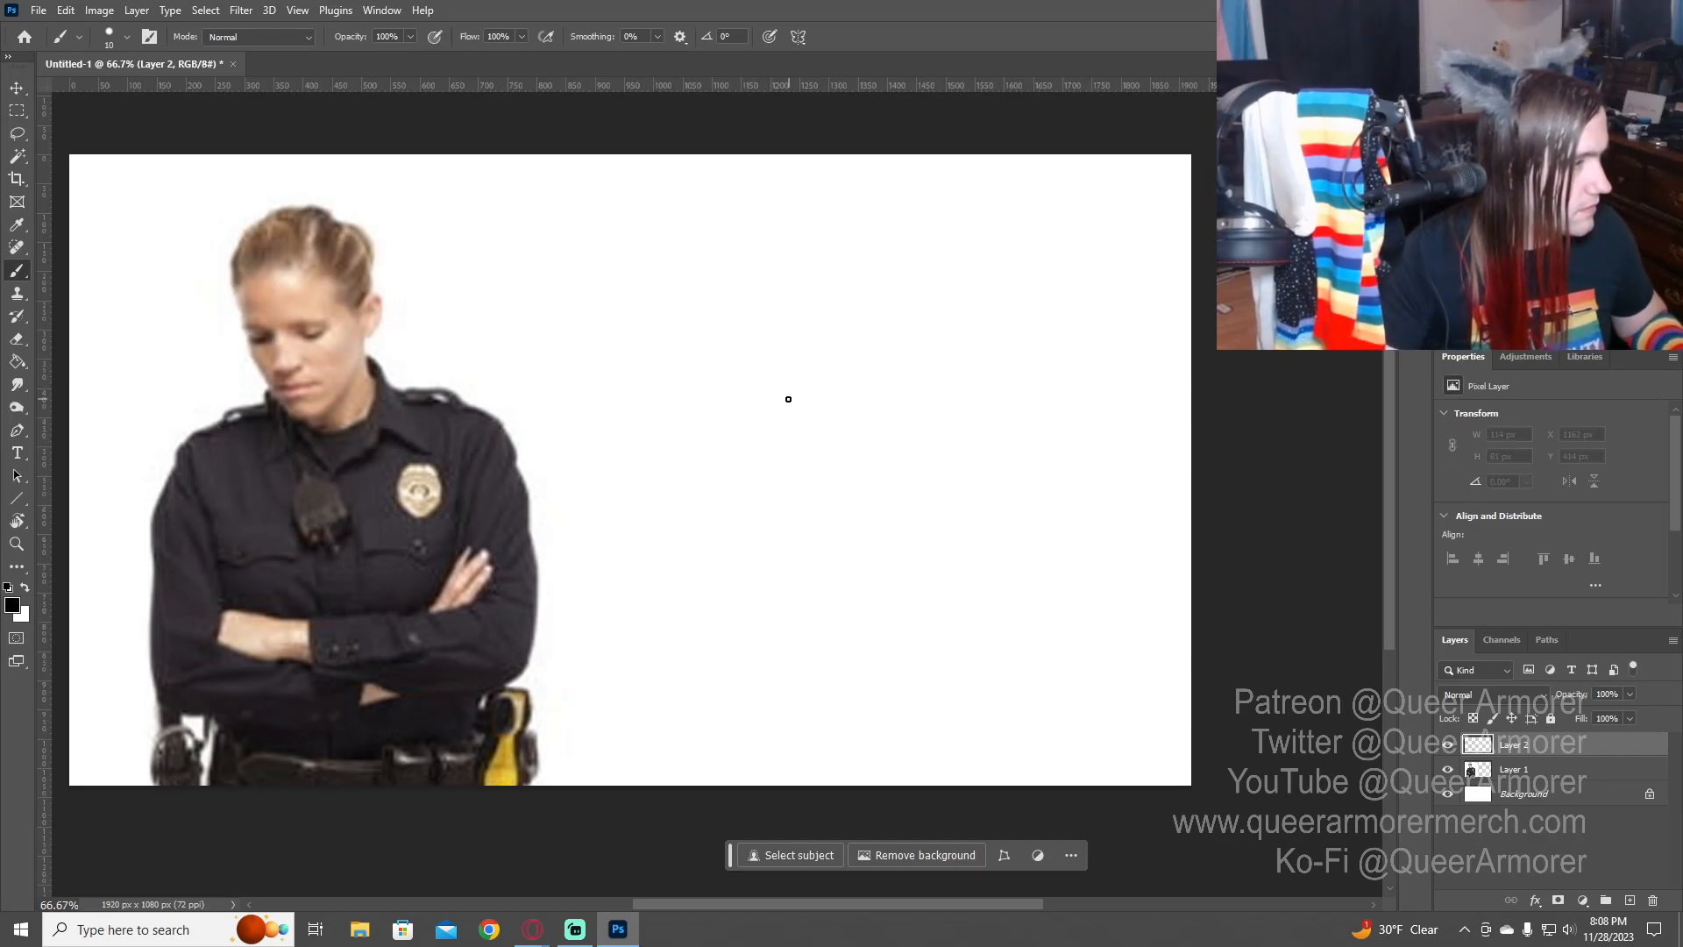
{"action": "mouse_move", "coordinate": [882, 372]}
{"action": "left_mouse_down"}
{"action": "mouse_move", "coordinate": [737, 420]}
{"action": "mouse_move", "coordinate": [724, 621]}
{"action": "mouse_move", "coordinate": [749, 723]}
{"action": "mouse_move", "coordinate": [759, 742]}
{"action": "mouse_move", "coordinate": [967, 723]}
{"action": "left_mouse_up"}
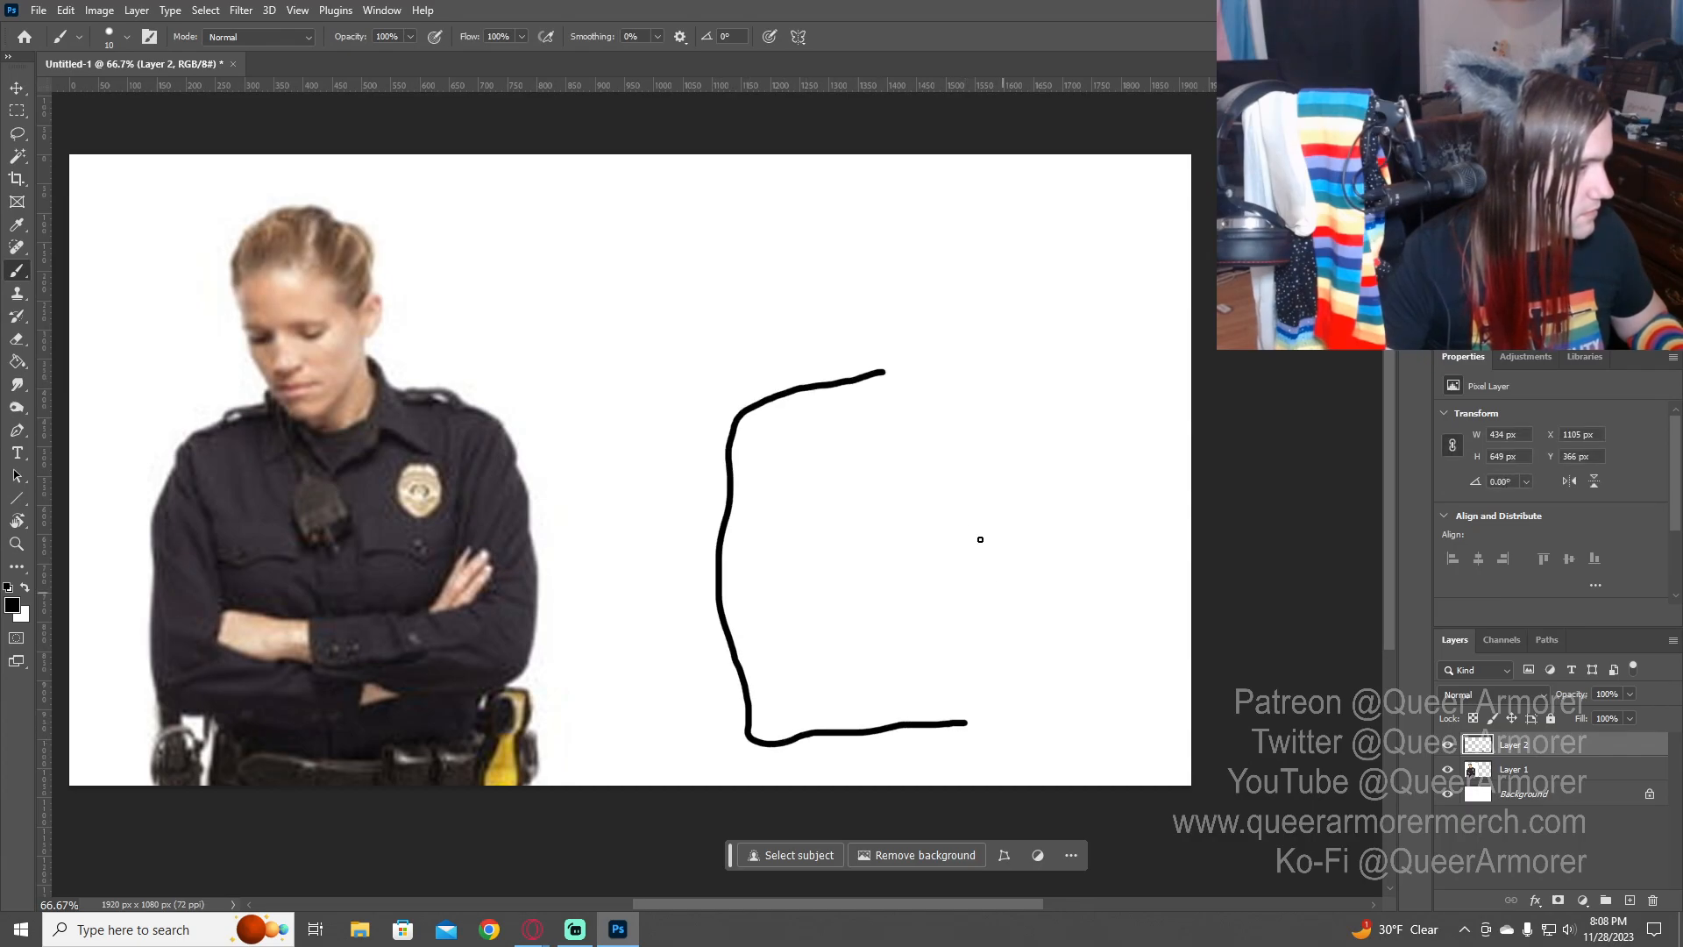
{"action": "key", "text": "ctrl+z"}
- Trace the shoulder and arm opposite the badge, the crossed sleeve edges and the raised hand in black
{"action": "mouse_move", "coordinate": [334, 469]}
{"action": "left_mouse_down"}
{"action": "mouse_move", "coordinate": [602, 456]}
{"action": "mouse_move", "coordinate": [538, 473]}
{"action": "left_mouse_up"}
{"action": "mouse_move", "coordinate": [476, 400]}
{"action": "left_mouse_down"}
{"action": "mouse_move", "coordinate": [384, 451]}
{"action": "mouse_move", "coordinate": [354, 526]}
{"action": "mouse_move", "coordinate": [357, 697]}
{"action": "mouse_move", "coordinate": [377, 713]}
{"action": "mouse_move", "coordinate": [554, 720]}
{"action": "mouse_move", "coordinate": [570, 669]}
{"action": "left_mouse_up"}
{"action": "left_click_drag", "start_coordinate": [421, 645], "coordinate": [562, 670]}
{"action": "mouse_move", "coordinate": [514, 618]}
{"action": "left_mouse_down"}
{"action": "mouse_move", "coordinate": [525, 617]}
{"action": "mouse_move", "coordinate": [671, 612]}
{"action": "mouse_move", "coordinate": [690, 580]}
{"action": "mouse_move", "coordinate": [664, 564]}
{"action": "mouse_move", "coordinate": [631, 611]}
{"action": "left_mouse_up"}
{"action": "mouse_move", "coordinate": [673, 544]}
{"action": "left_mouse_down"}
{"action": "mouse_move", "coordinate": [670, 600]}
{"action": "mouse_move", "coordinate": [706, 567]}
{"action": "mouse_move", "coordinate": [695, 544]}
{"action": "mouse_move", "coordinate": [674, 610]}
{"action": "left_mouse_up"}
{"action": "key", "text": "ctrl+z"}
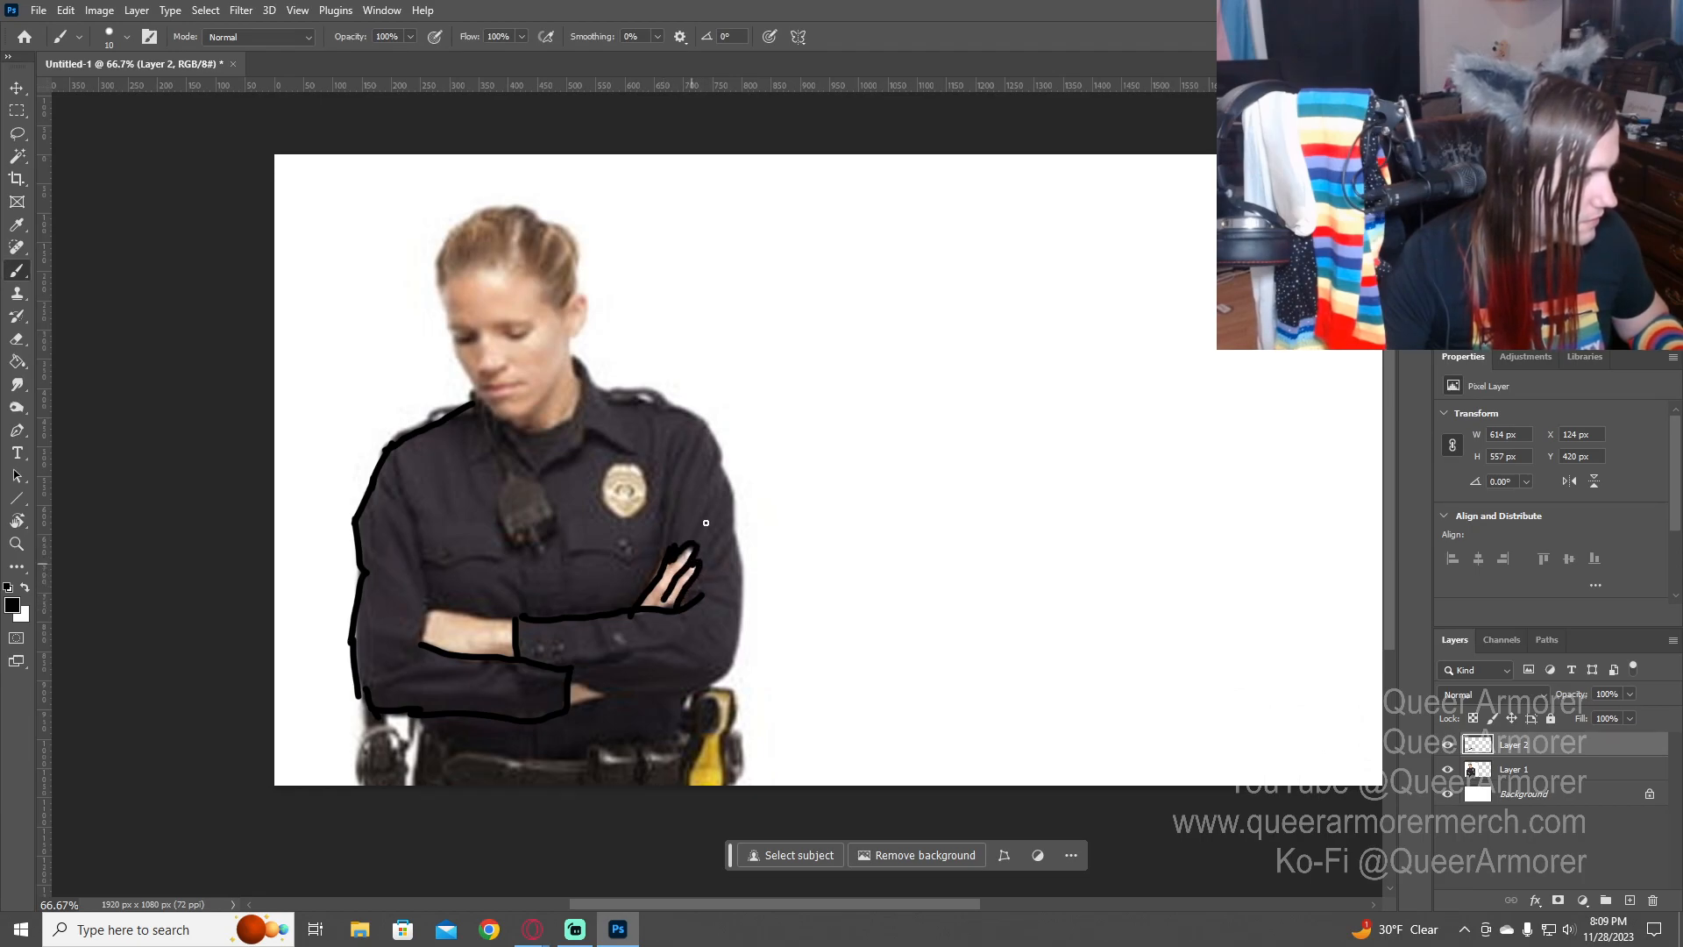
- Trace the shirt's waistline above the belt and the holster below the elbow opposite the badge in black
{"action": "scroll", "coordinate": [705, 653], "scroll_direction": "down", "scroll_amount": 1}
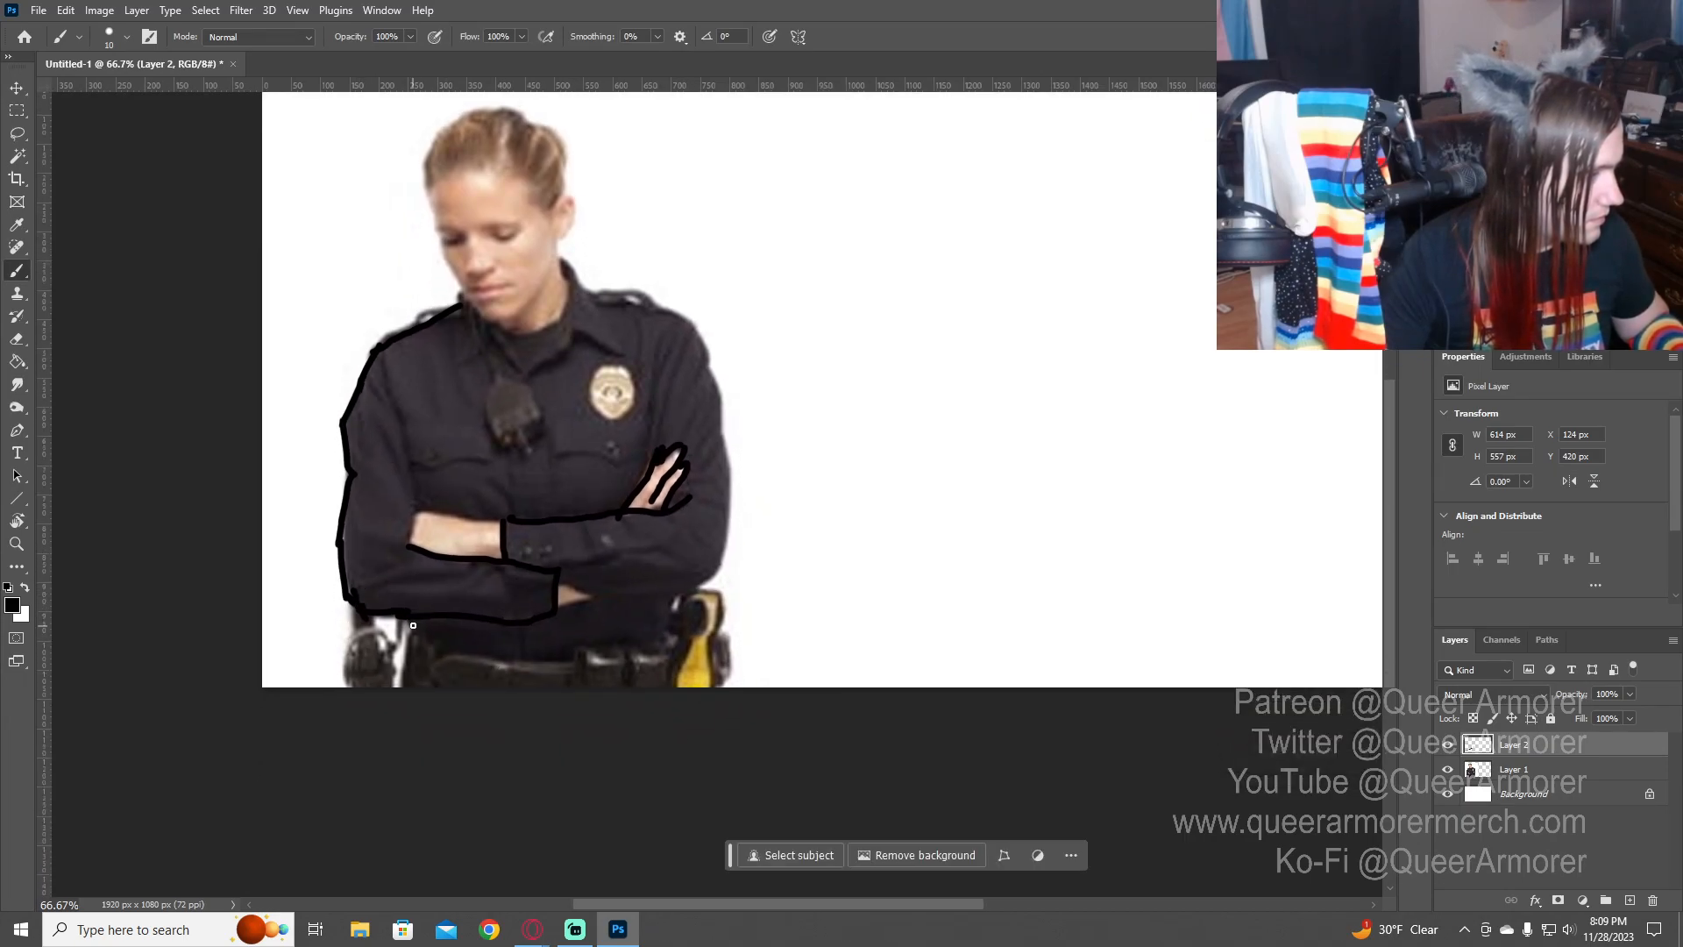
{"action": "mouse_move", "coordinate": [416, 631]}
{"action": "left_mouse_down"}
{"action": "mouse_move", "coordinate": [399, 693]}
{"action": "mouse_move", "coordinate": [472, 653]}
{"action": "mouse_move", "coordinate": [587, 659]}
{"action": "mouse_move", "coordinate": [696, 626]}
{"action": "mouse_move", "coordinate": [681, 620]}
{"action": "mouse_move", "coordinate": [667, 689]}
{"action": "left_mouse_up"}
{"action": "left_click_drag", "start_coordinate": [348, 607], "coordinate": [357, 679]}
{"action": "mouse_move", "coordinate": [371, 619]}
{"action": "left_mouse_down"}
{"action": "mouse_move", "coordinate": [397, 687]}
{"action": "mouse_move", "coordinate": [357, 632]}
{"action": "mouse_move", "coordinate": [351, 688]}
{"action": "mouse_move", "coordinate": [377, 658]}
{"action": "mouse_move", "coordinate": [360, 677]}
{"action": "mouse_move", "coordinate": [373, 672]}
{"action": "left_mouse_up"}
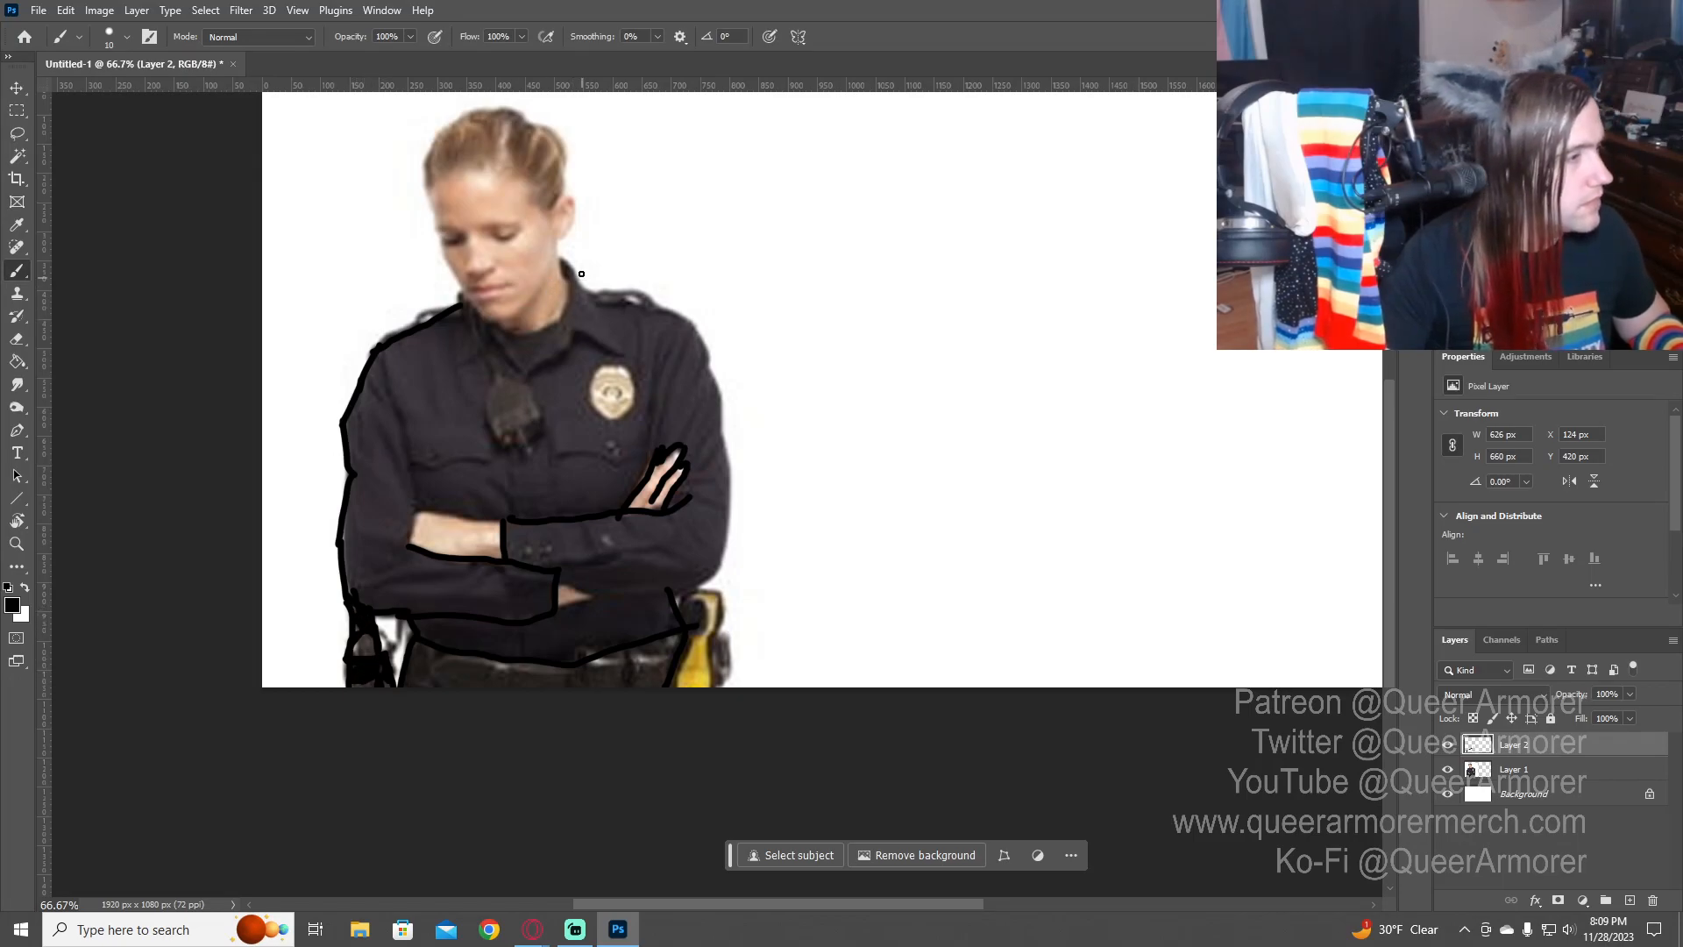
- Outline the badge-side shoulder and arm, the exposed forearm, the opposite chest pocket and the chest radio in black
{"action": "mouse_move", "coordinate": [559, 260]}
{"action": "left_mouse_down"}
{"action": "mouse_move", "coordinate": [578, 290]}
{"action": "mouse_move", "coordinate": [686, 316]}
{"action": "mouse_move", "coordinate": [718, 383]}
{"action": "mouse_move", "coordinate": [731, 498]}
{"action": "mouse_move", "coordinate": [712, 584]}
{"action": "mouse_move", "coordinate": [555, 579]}
{"action": "mouse_move", "coordinate": [510, 566]}
{"action": "mouse_move", "coordinate": [500, 521]}
{"action": "mouse_move", "coordinate": [417, 537]}
{"action": "left_mouse_up"}
{"action": "mouse_move", "coordinate": [456, 458]}
{"action": "left_mouse_down"}
{"action": "mouse_move", "coordinate": [444, 424]}
{"action": "mouse_move", "coordinate": [480, 422]}
{"action": "mouse_move", "coordinate": [482, 461]}
{"action": "mouse_move", "coordinate": [421, 458]}
{"action": "left_mouse_up"}
{"action": "mouse_move", "coordinate": [500, 376]}
{"action": "left_mouse_down"}
{"action": "mouse_move", "coordinate": [489, 446]}
{"action": "mouse_move", "coordinate": [514, 438]}
{"action": "mouse_move", "coordinate": [508, 372]}
{"action": "mouse_move", "coordinate": [538, 439]}
{"action": "mouse_move", "coordinate": [505, 381]}
{"action": "left_mouse_up"}
{"action": "key", "text": "ctrl+z"}
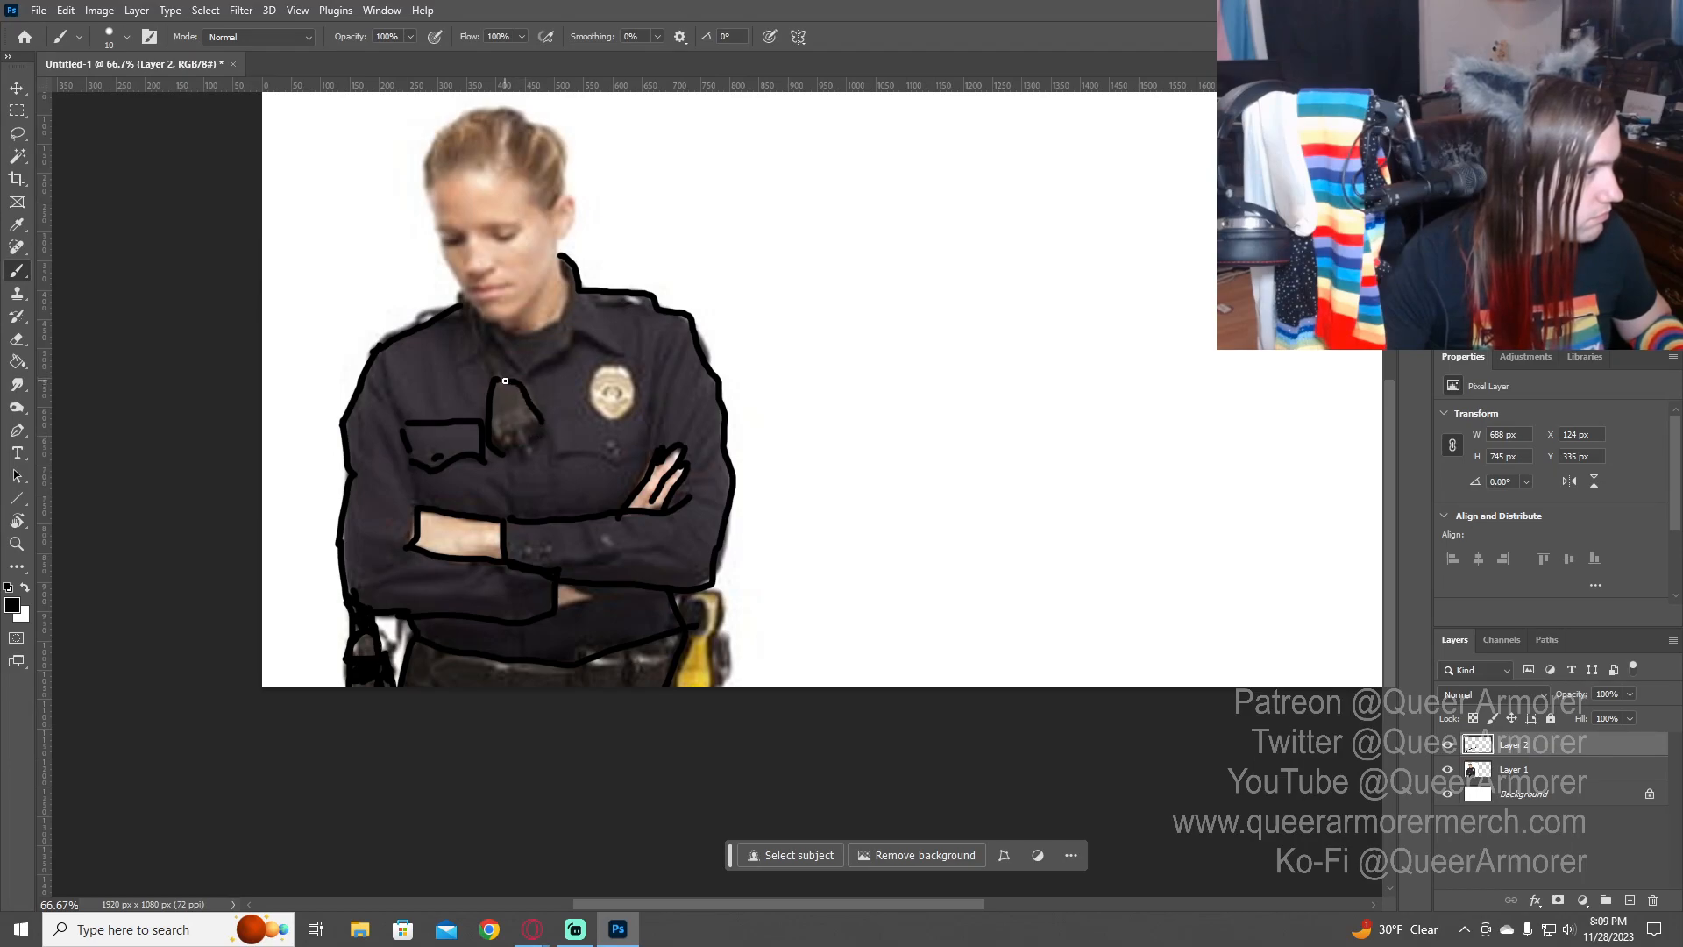
{"action": "left_click_drag", "start_coordinate": [543, 435], "coordinate": [508, 455]}
{"action": "mouse_move", "coordinate": [717, 290]}
{"action": "left_mouse_down"}
{"action": "mouse_move", "coordinate": [576, 332]}
{"action": "mouse_move", "coordinate": [613, 380]}
{"action": "mouse_move", "coordinate": [588, 414]}
{"action": "left_mouse_up"}
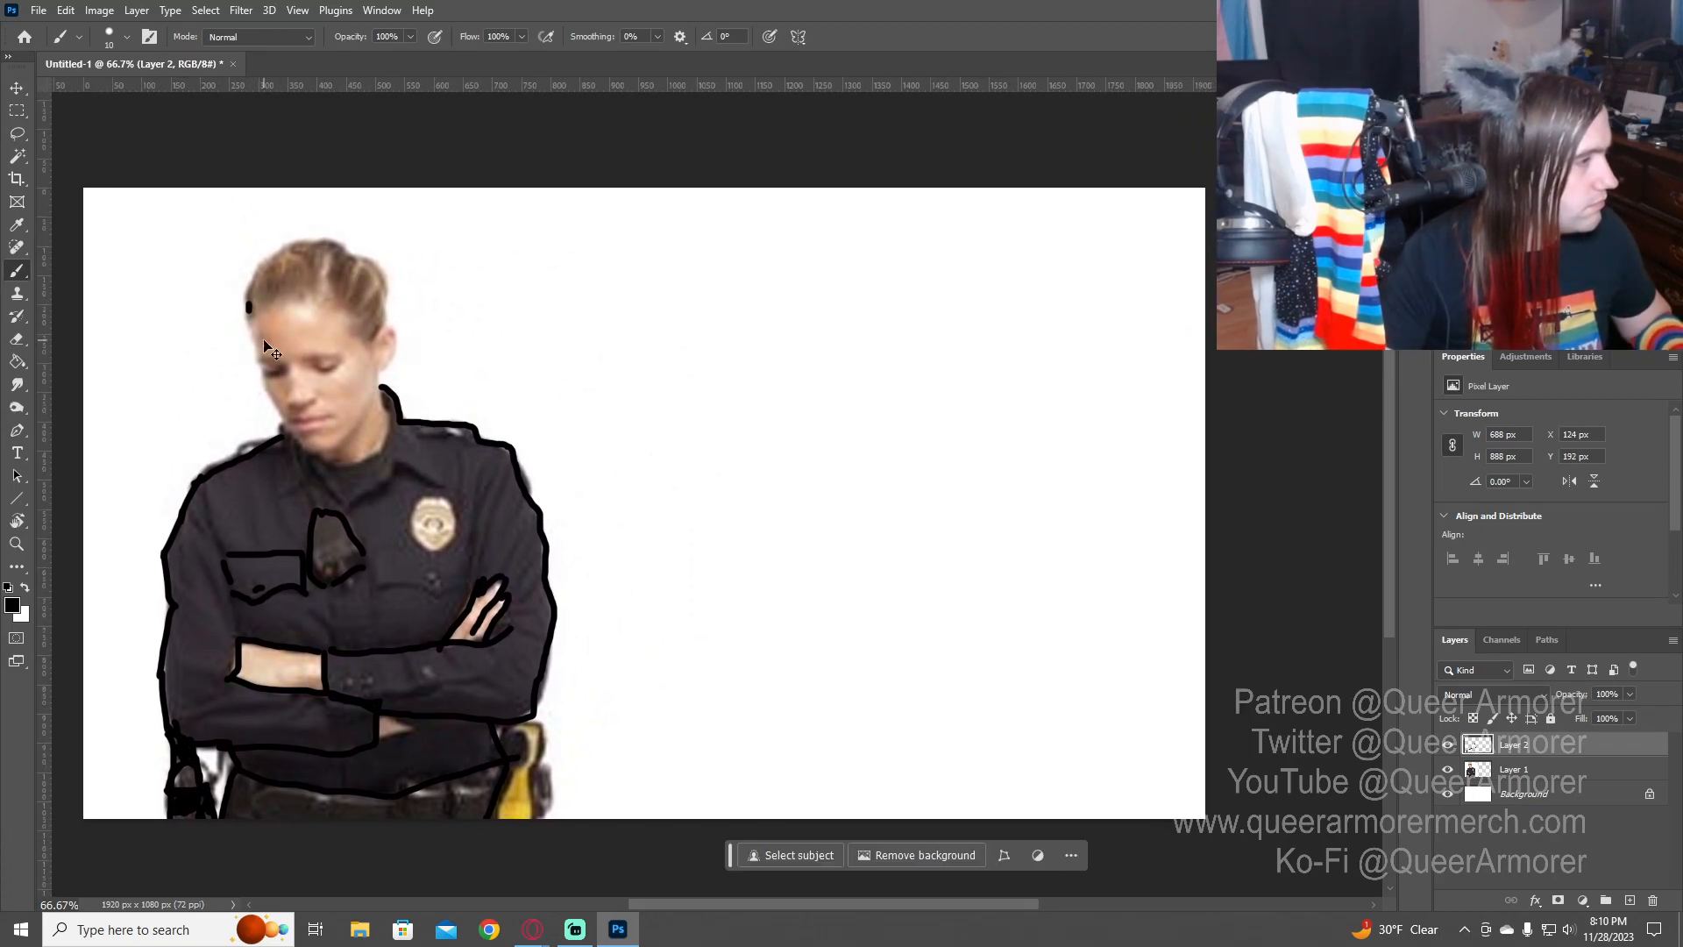
- Trace the officer's head, ear, face edge and jawline and the shirt's neckline and collar in black
{"action": "mouse_move", "coordinate": [257, 348]}
{"action": "left_mouse_down"}
{"action": "mouse_move", "coordinate": [257, 271]}
{"action": "mouse_move", "coordinate": [290, 250]}
{"action": "mouse_move", "coordinate": [361, 289]}
{"action": "left_mouse_up"}
{"action": "key", "text": "ctrl+z"}
{"action": "mouse_move", "coordinate": [261, 347]}
{"action": "left_mouse_down"}
{"action": "mouse_move", "coordinate": [268, 259]}
{"action": "mouse_move", "coordinate": [257, 276]}
{"action": "mouse_move", "coordinate": [316, 245]}
{"action": "mouse_move", "coordinate": [350, 248]}
{"action": "mouse_move", "coordinate": [386, 302]}
{"action": "mouse_move", "coordinate": [372, 341]}
{"action": "mouse_move", "coordinate": [386, 318]}
{"action": "mouse_move", "coordinate": [377, 361]}
{"action": "left_mouse_up"}
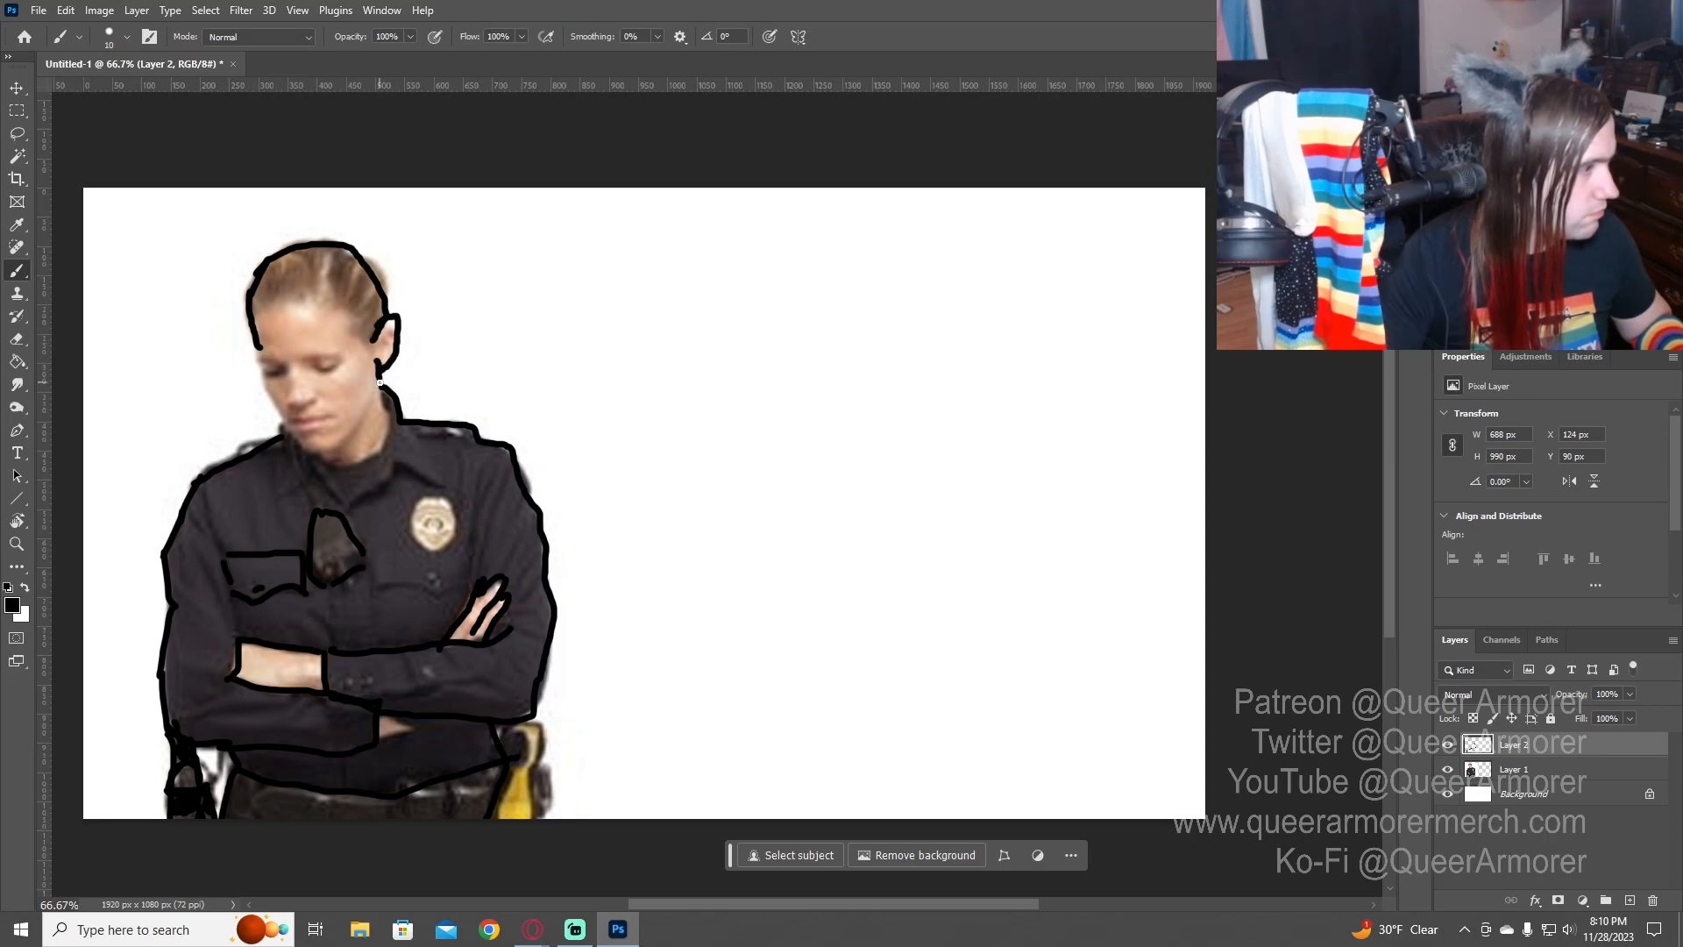
{"action": "mouse_move", "coordinate": [258, 349]}
{"action": "left_mouse_down"}
{"action": "mouse_move", "coordinate": [290, 436]}
{"action": "mouse_move", "coordinate": [326, 451]}
{"action": "mouse_move", "coordinate": [290, 430]}
{"action": "mouse_move", "coordinate": [343, 382]}
{"action": "mouse_move", "coordinate": [457, 160]}
{"action": "left_mouse_up"}
{"action": "mouse_move", "coordinate": [467, 286]}
{"action": "left_mouse_down"}
{"action": "mouse_move", "coordinate": [505, 249]}
{"action": "mouse_move", "coordinate": [547, 267]}
{"action": "mouse_move", "coordinate": [474, 278]}
{"action": "mouse_move", "coordinate": [526, 244]}
{"action": "mouse_move", "coordinate": [569, 268]}
{"action": "left_mouse_up"}
{"action": "key", "text": "ctrl+z"}
{"action": "mouse_move", "coordinate": [397, 274]}
{"action": "left_mouse_down"}
{"action": "mouse_move", "coordinate": [433, 241]}
{"action": "mouse_move", "coordinate": [458, 281]}
{"action": "mouse_move", "coordinate": [388, 196]}
{"action": "left_mouse_up"}
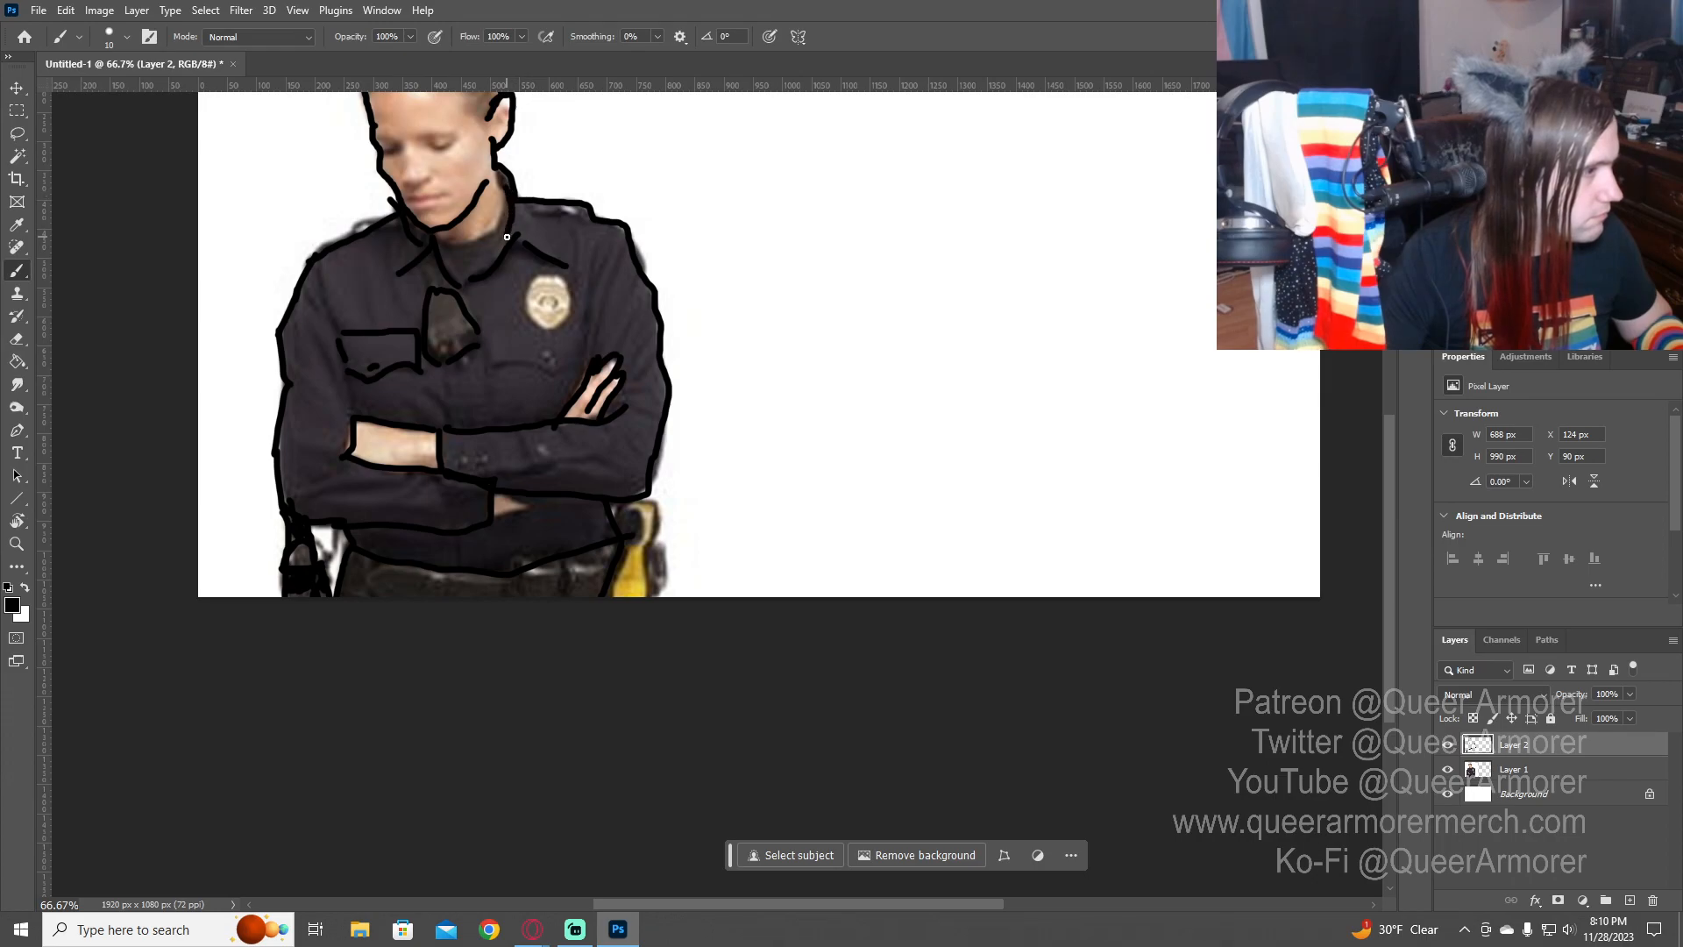
- Draw both inner sleeve seams, the shirt's centre line above the crossed arms and the chest radio's inner detail in black
{"action": "left_click_drag", "start_coordinate": [594, 286], "coordinate": [582, 395]}
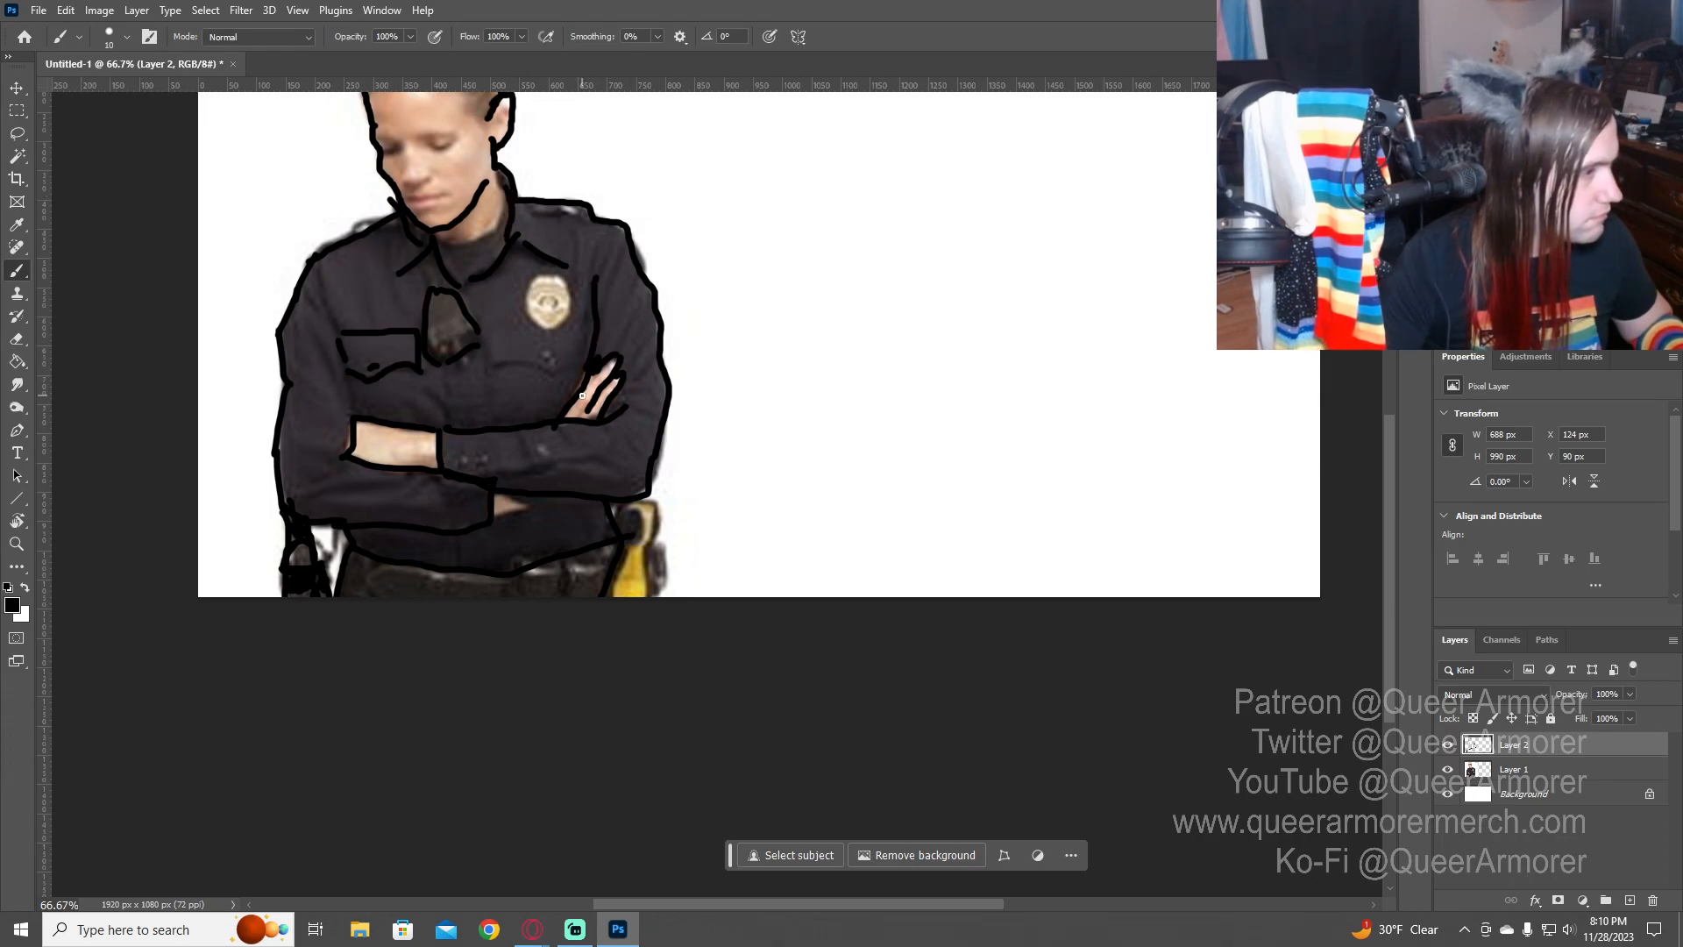
{"action": "left_click_drag", "start_coordinate": [328, 309], "coordinate": [348, 436]}
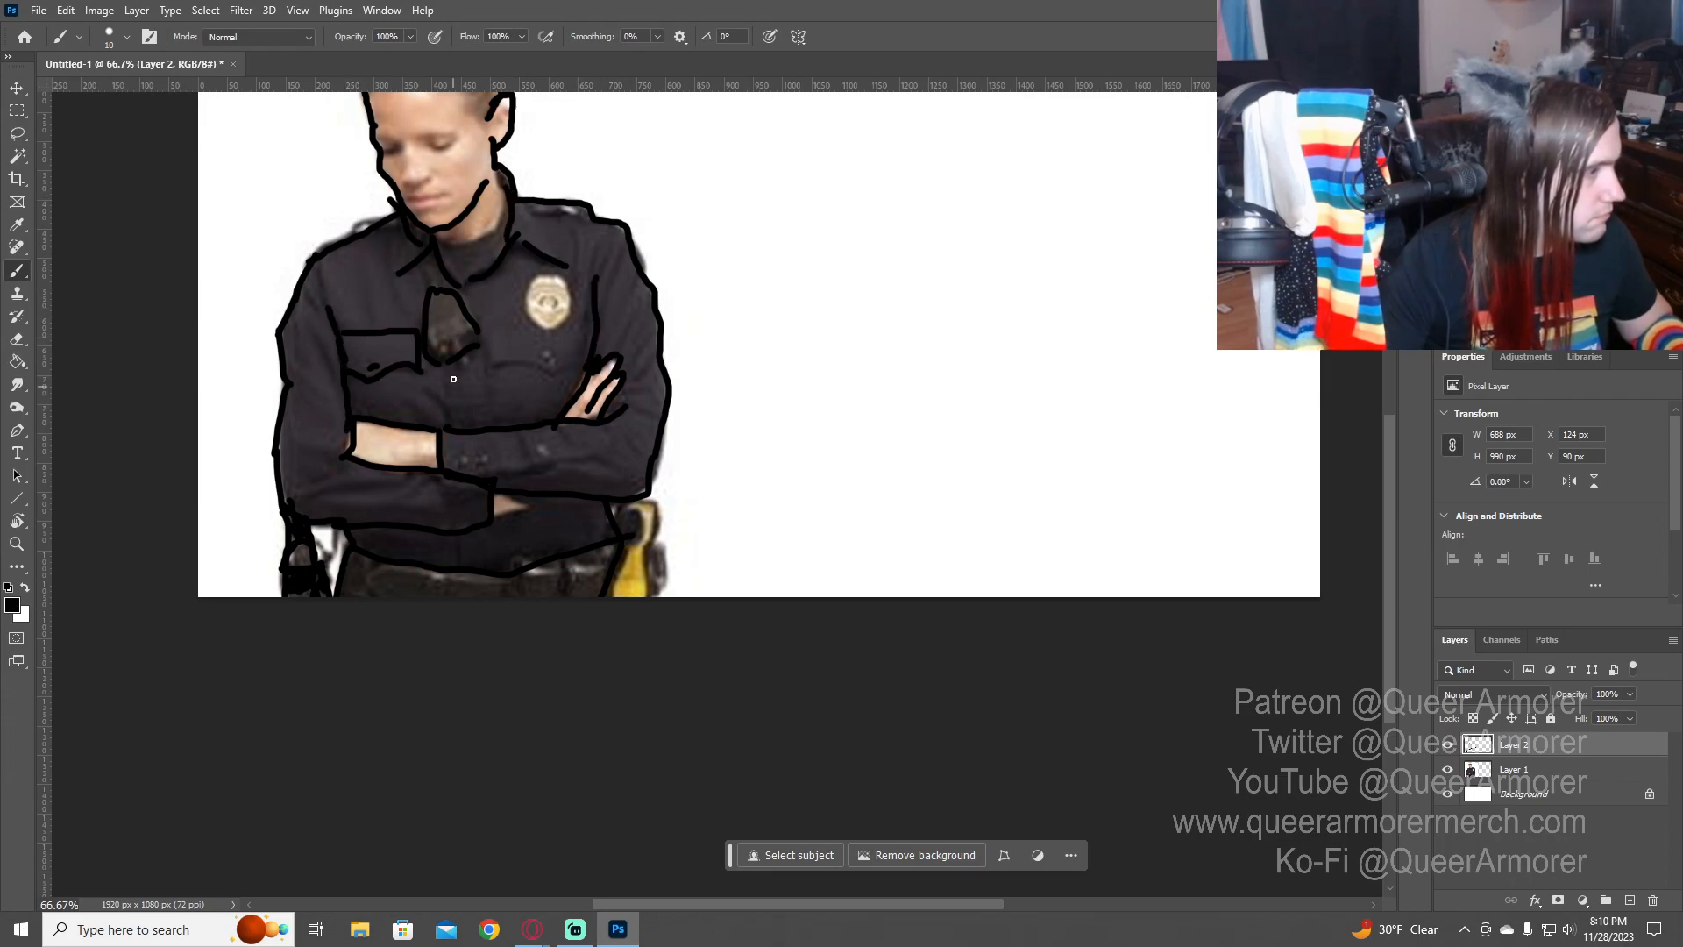
{"action": "left_click_drag", "start_coordinate": [452, 376], "coordinate": [451, 428]}
{"action": "left_click_drag", "start_coordinate": [462, 343], "coordinate": [436, 345]}
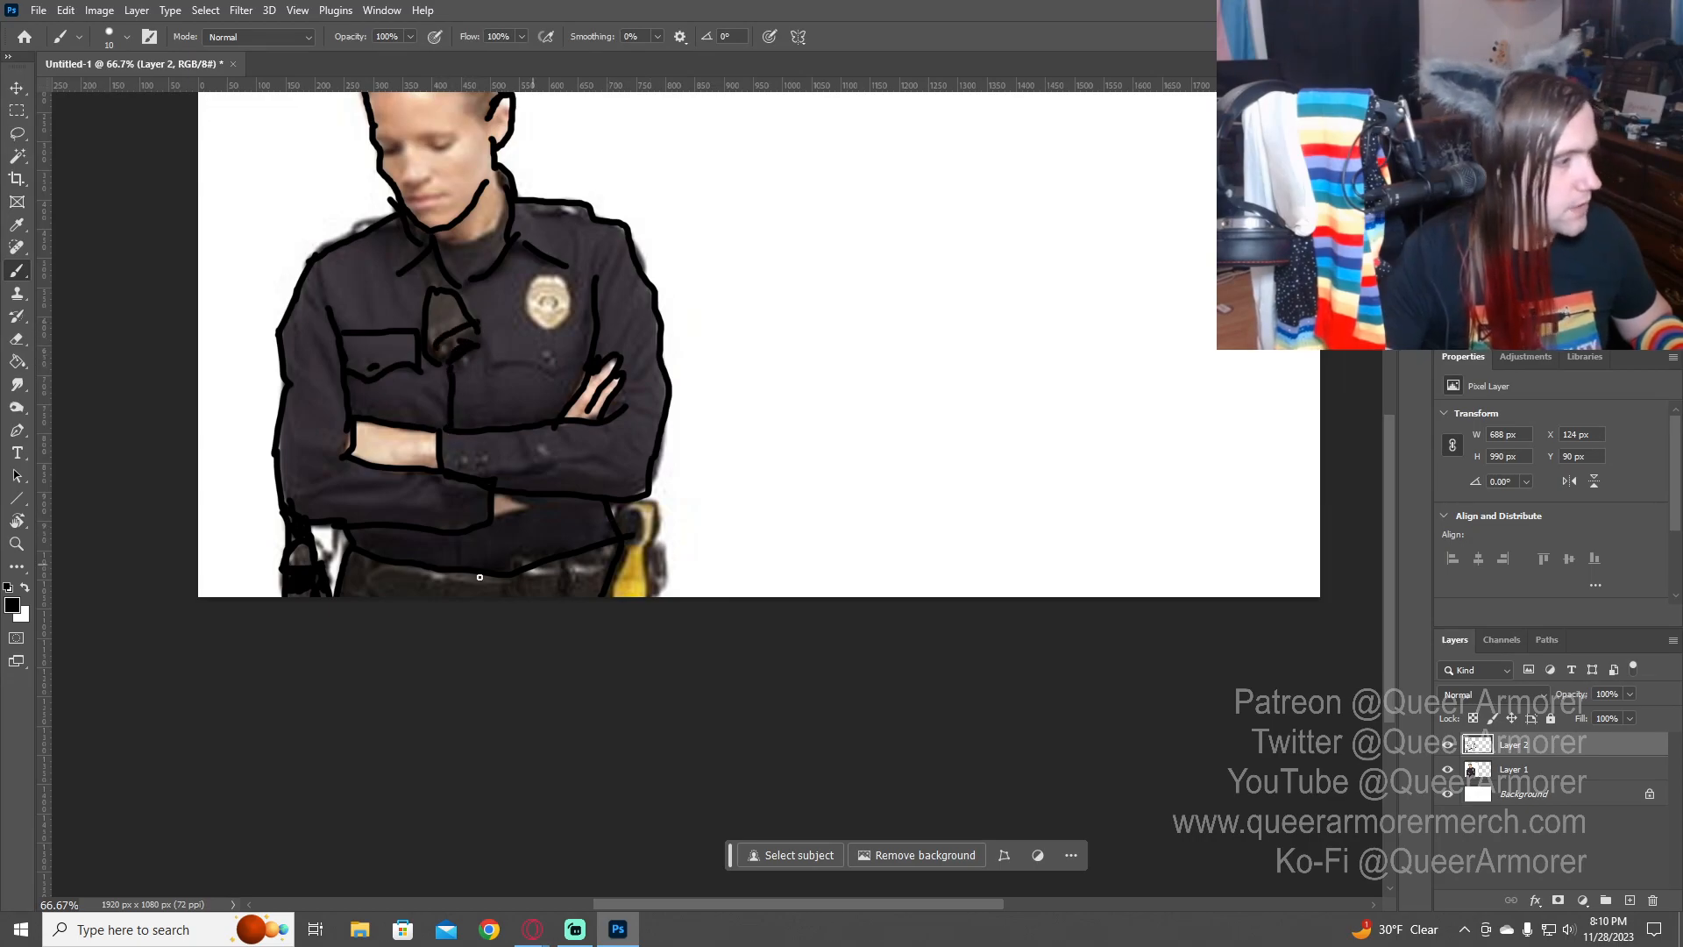
- Add the belt detail at the waist, the badge-side chest pocket and the officer's eyes and nose in black
{"action": "mouse_move", "coordinate": [382, 567]}
{"action": "left_mouse_down"}
{"action": "mouse_move", "coordinate": [384, 591]}
{"action": "mouse_move", "coordinate": [371, 585]}
{"action": "left_mouse_up"}
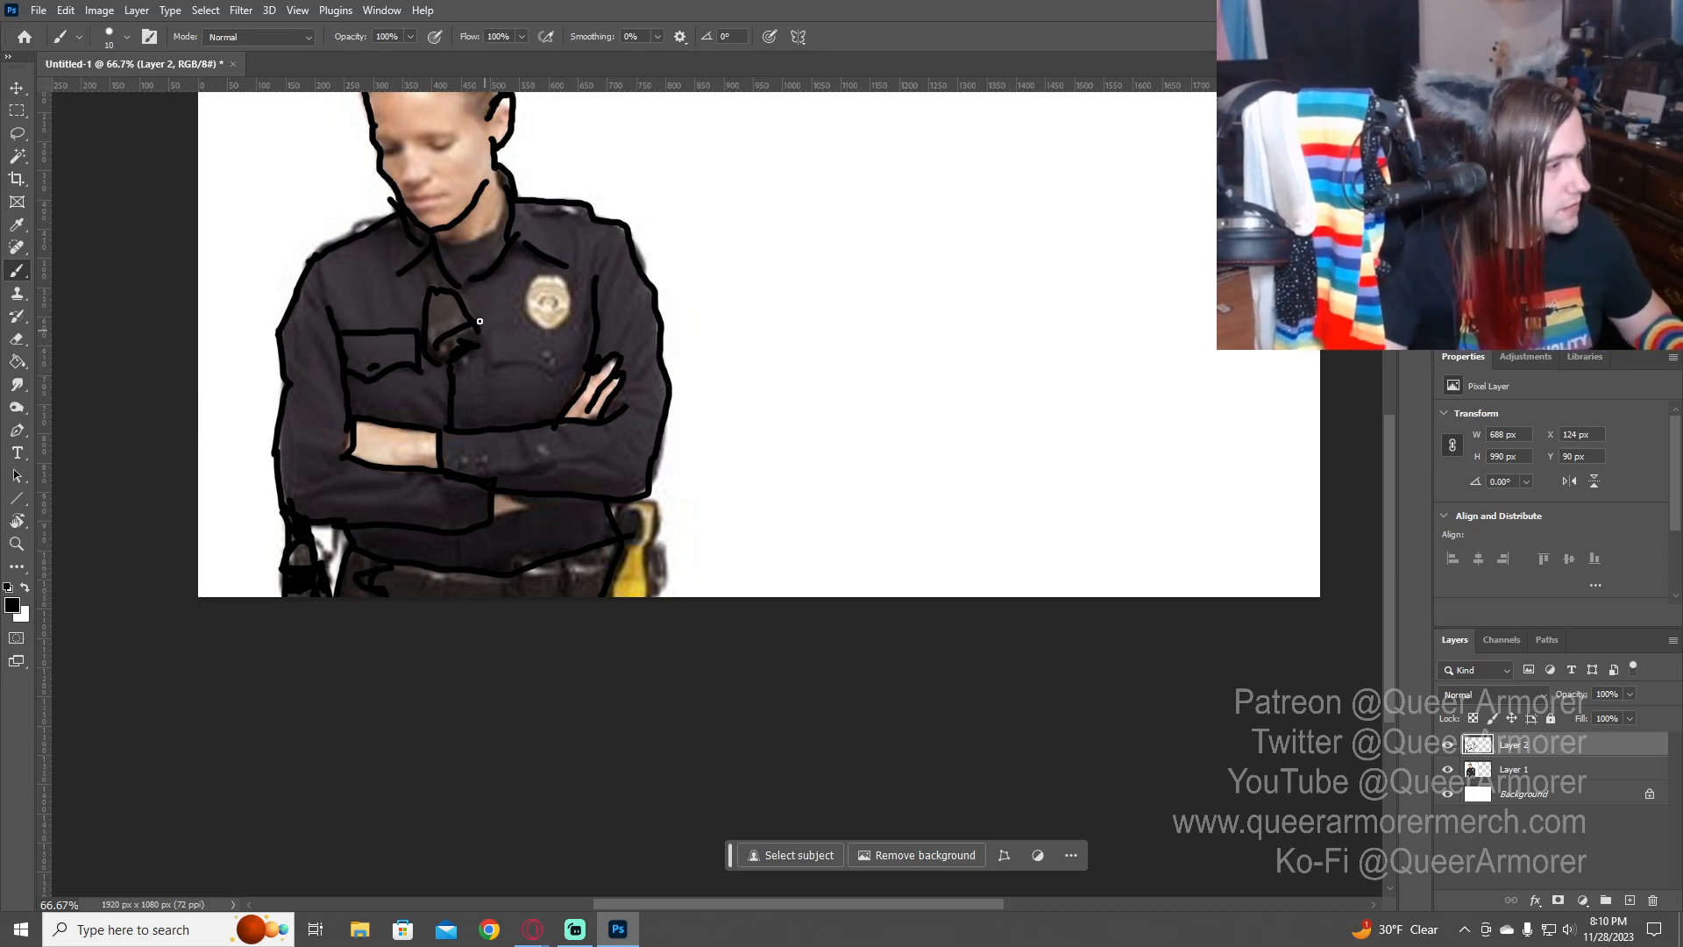
{"action": "mouse_move", "coordinate": [492, 371]}
{"action": "left_mouse_down"}
{"action": "mouse_move", "coordinate": [530, 326]}
{"action": "mouse_move", "coordinate": [584, 336]}
{"action": "mouse_move", "coordinate": [580, 363]}
{"action": "mouse_move", "coordinate": [503, 361]}
{"action": "left_mouse_up"}
{"action": "mouse_move", "coordinate": [629, 321]}
{"action": "left_mouse_down"}
{"action": "mouse_move", "coordinate": [514, 448]}
{"action": "mouse_move", "coordinate": [554, 458]}
{"action": "left_mouse_up"}
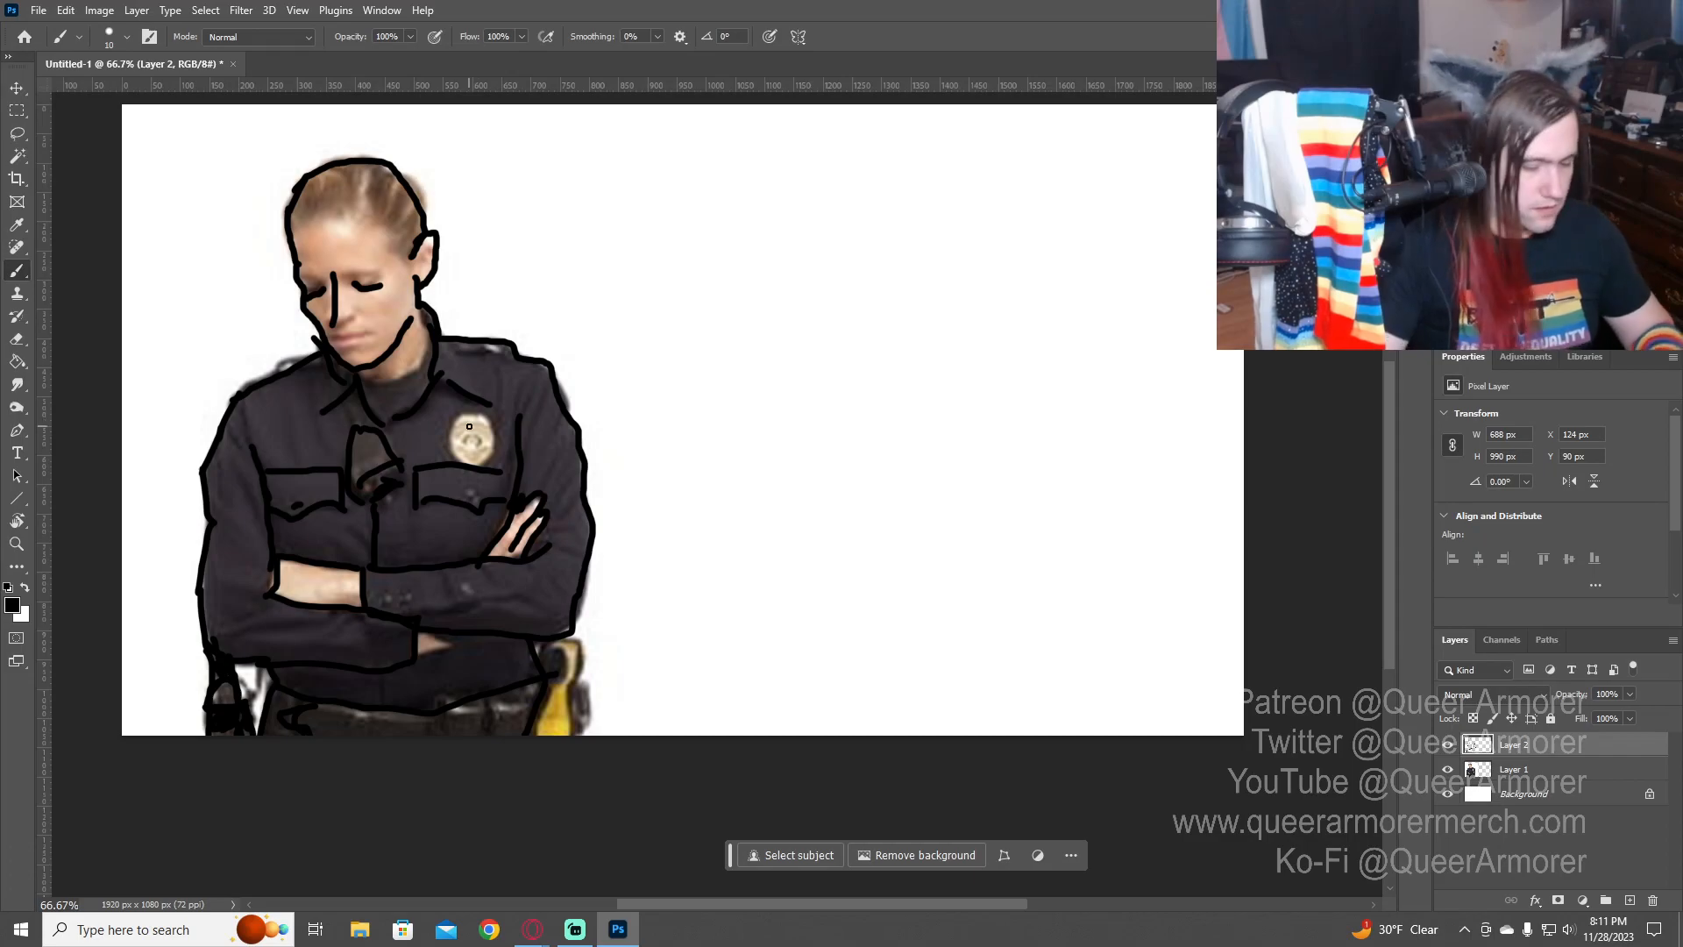
- Trace a closed black outline around the officer's chest badge
{"action": "key", "text": "z"}
{"action": "left_click", "coordinate": [492, 442]}
{"action": "left_click", "coordinate": [491, 443]}
{"action": "left_click", "coordinate": [492, 443]}
{"action": "left_click", "coordinate": [491, 443]}
{"action": "left_click", "coordinate": [492, 443]}
{"action": "key", "text": "space"}
{"action": "left_click_drag", "start_coordinate": [398, 460], "coordinate": [636, 596]}
{"action": "key", "text": "b"}
{"action": "mouse_move", "coordinate": [605, 352]}
{"action": "left_mouse_down"}
{"action": "mouse_move", "coordinate": [441, 411]}
{"action": "mouse_move", "coordinate": [414, 616]}
{"action": "mouse_move", "coordinate": [455, 710]}
{"action": "mouse_move", "coordinate": [549, 763]}
{"action": "mouse_move", "coordinate": [628, 770]}
{"action": "mouse_move", "coordinate": [751, 661]}
{"action": "mouse_move", "coordinate": [761, 532]}
{"action": "mouse_move", "coordinate": [735, 460]}
{"action": "mouse_move", "coordinate": [670, 390]}
{"action": "mouse_move", "coordinate": [570, 368]}
{"action": "left_mouse_up"}
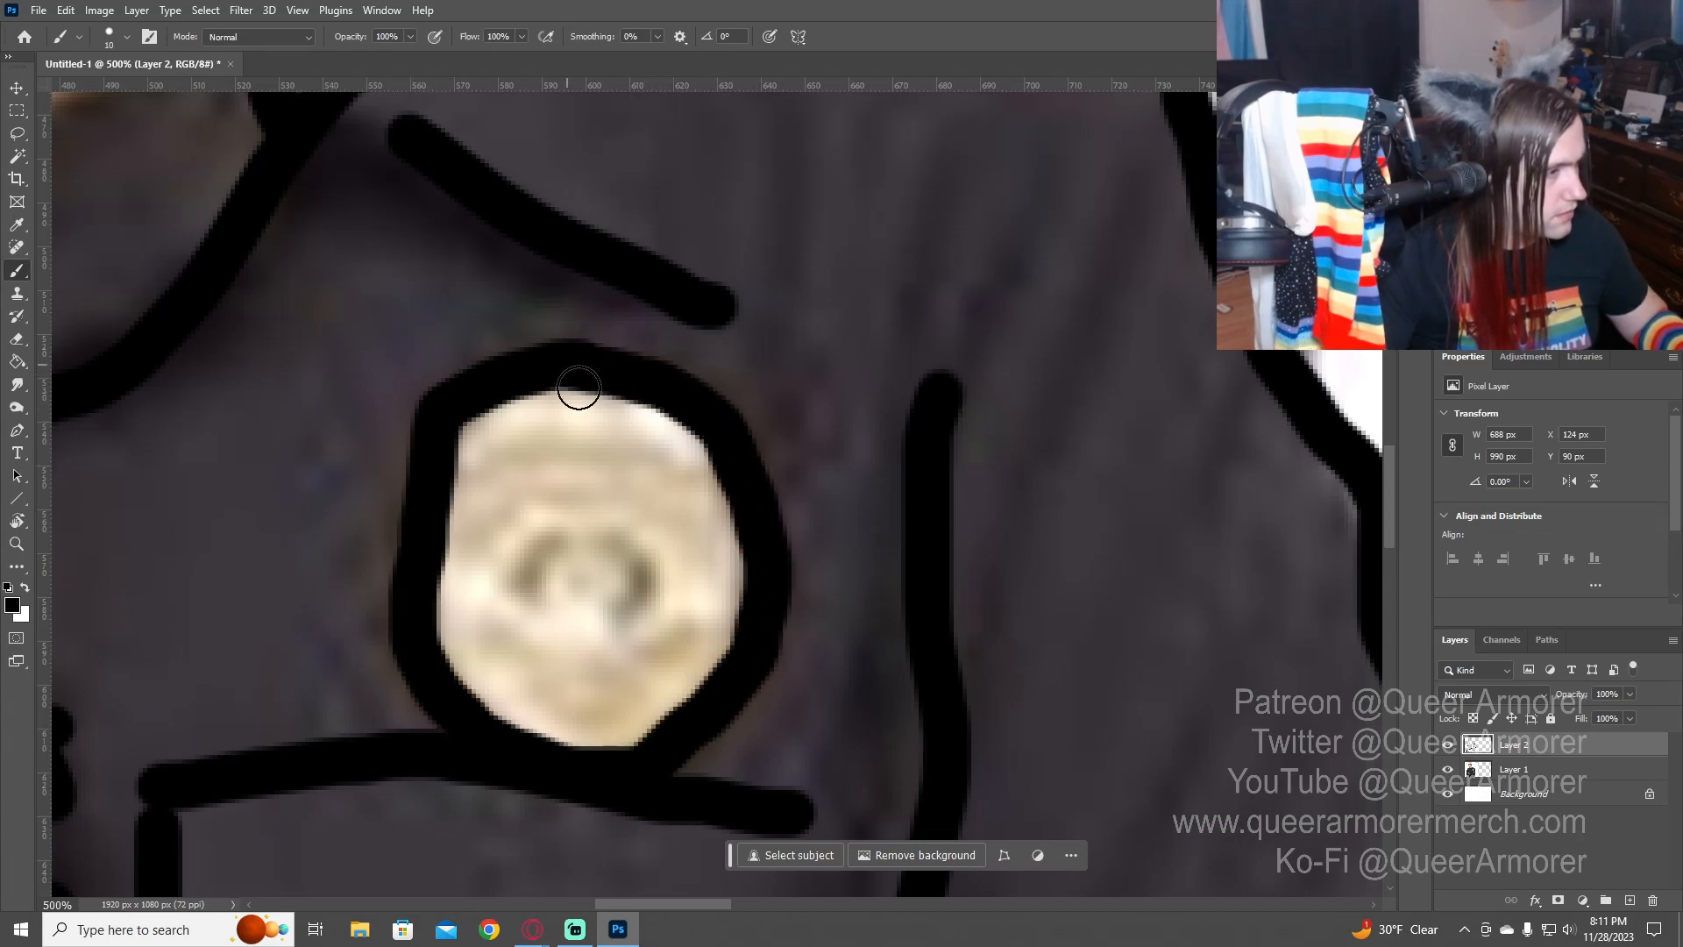
- Outline the yellow holster and its grip on the badge-side hip in black, down to the canvas's lower edge
{"action": "key", "text": "z"}
{"action": "left_click", "coordinate": [664, 556], "text": "alt"}
{"action": "left_click", "coordinate": [663, 557], "text": "alt"}
{"action": "left_click", "coordinate": [663, 557], "text": "alt"}
{"action": "left_click", "coordinate": [664, 557], "text": "alt"}
{"action": "left_click", "coordinate": [664, 557], "text": "alt"}
{"action": "left_click_drag", "start_coordinate": [767, 679], "coordinate": [785, 489]}
{"action": "left_click", "coordinate": [751, 579]}
{"action": "left_click", "coordinate": [742, 577]}
{"action": "left_click", "coordinate": [742, 577]}
{"action": "left_click", "coordinate": [742, 575]}
{"action": "left_click", "coordinate": [741, 567]}
{"action": "key", "text": "b"}
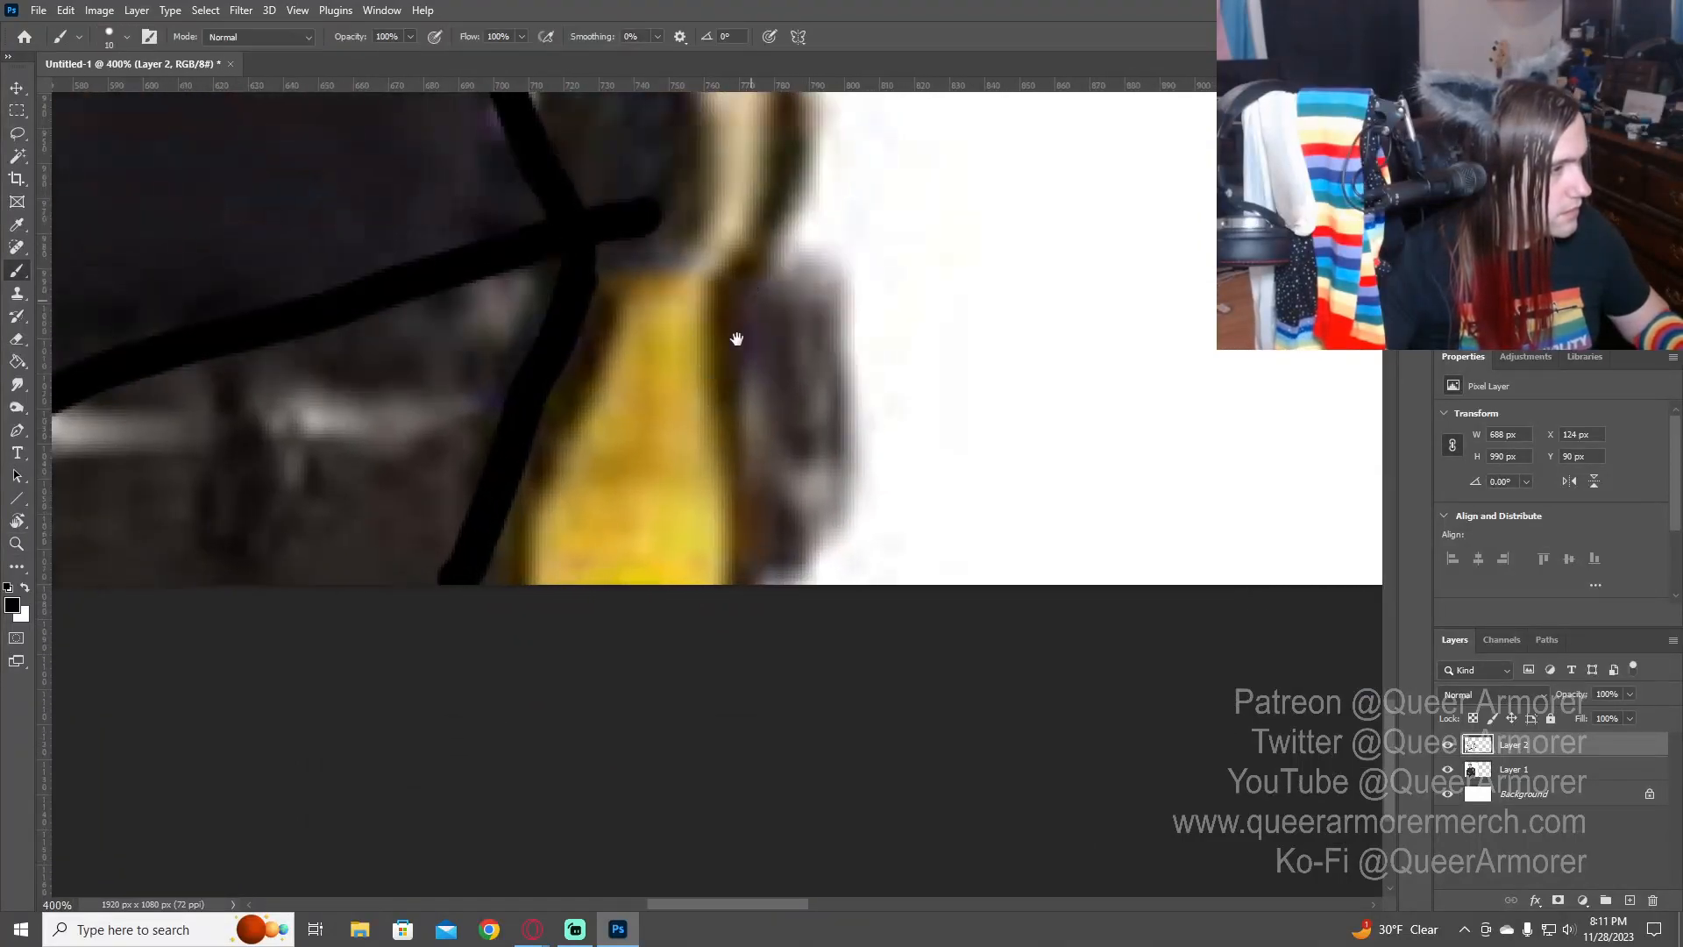
{"action": "left_click_drag", "start_coordinate": [745, 320], "coordinate": [662, 601]}
{"action": "mouse_move", "coordinate": [456, 366]}
{"action": "left_mouse_down"}
{"action": "mouse_move", "coordinate": [601, 301]}
{"action": "mouse_move", "coordinate": [699, 339]}
{"action": "mouse_move", "coordinate": [691, 864]}
{"action": "left_mouse_up"}
{"action": "mouse_move", "coordinate": [514, 575]}
{"action": "left_mouse_down"}
{"action": "mouse_move", "coordinate": [586, 575]}
{"action": "mouse_move", "coordinate": [624, 545]}
{"action": "mouse_move", "coordinate": [632, 419]}
{"action": "mouse_move", "coordinate": [586, 357]}
{"action": "mouse_move", "coordinate": [508, 410]}
{"action": "mouse_move", "coordinate": [530, 531]}
{"action": "mouse_move", "coordinate": [583, 548]}
{"action": "left_mouse_up"}
{"action": "left_click_drag", "start_coordinate": [628, 383], "coordinate": [674, 355]}
{"action": "left_click_drag", "start_coordinate": [639, 556], "coordinate": [675, 523]}
{"action": "left_click_drag", "start_coordinate": [722, 718], "coordinate": [794, 441]}
{"action": "left_click_drag", "start_coordinate": [576, 363], "coordinate": [509, 624]}
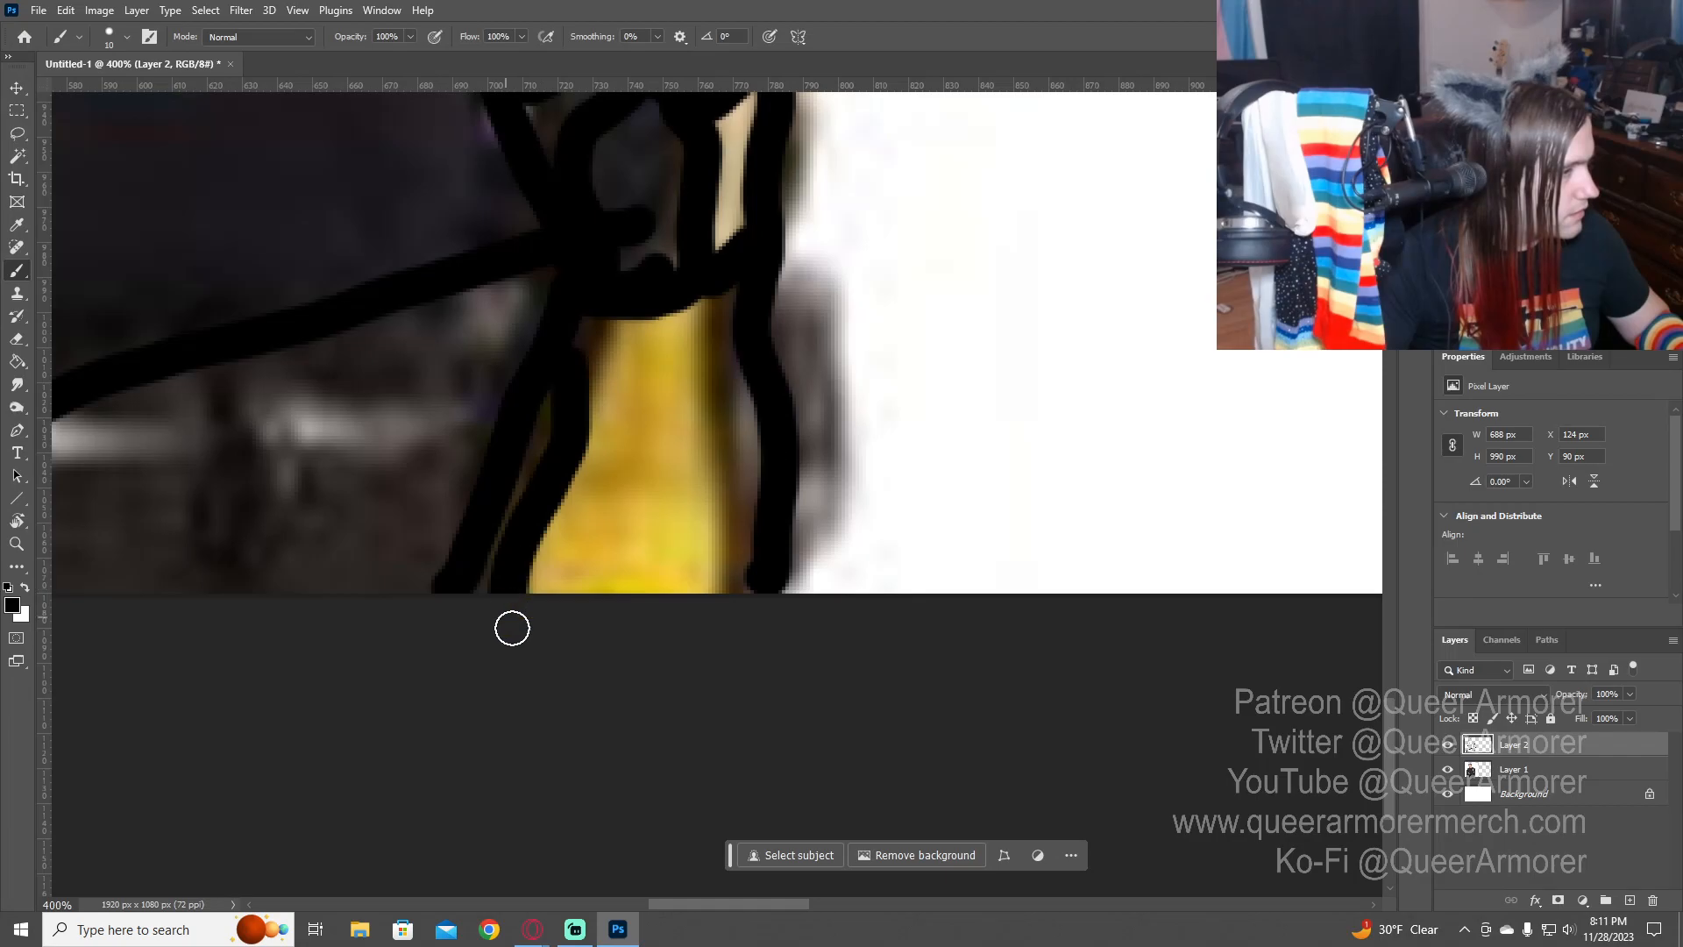
- Hide the officer photo layer and reposition the line drawing at X 310 px on the white canvas
{"action": "key", "text": "z"}
{"action": "left_click", "coordinate": [579, 601], "text": "alt"}
{"action": "left_click", "coordinate": [580, 600], "text": "alt"}
{"action": "left_click", "coordinate": [580, 600], "text": "alt"}
{"action": "left_click", "coordinate": [580, 601], "text": "alt"}
{"action": "left_click", "coordinate": [581, 600]}
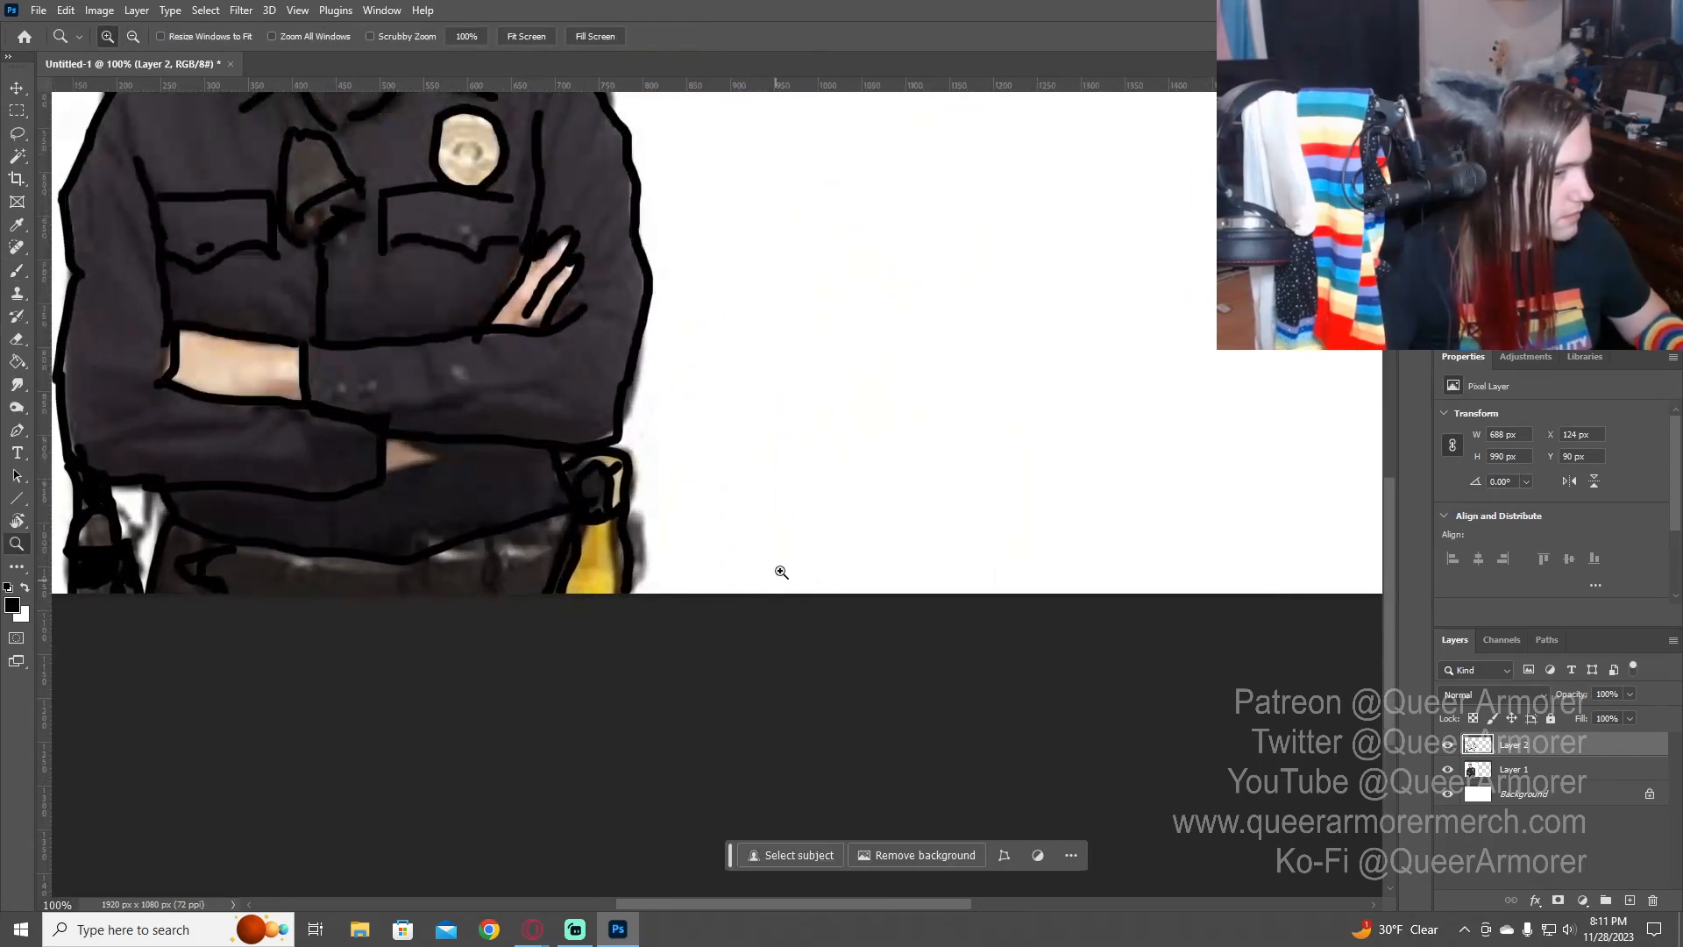
{"action": "left_click", "coordinate": [519, 481], "text": "alt"}
{"action": "left_click", "coordinate": [519, 481], "text": "alt"}
{"action": "left_click", "coordinate": [519, 481], "text": "alt"}
{"action": "mouse_move", "coordinate": [534, 405]}
{"action": "left_mouse_down"}
{"action": "mouse_move", "coordinate": [472, 518]}
{"action": "mouse_move", "coordinate": [770, 512]}
{"action": "mouse_move", "coordinate": [729, 513]}
{"action": "left_mouse_up"}
{"action": "key", "text": "v"}
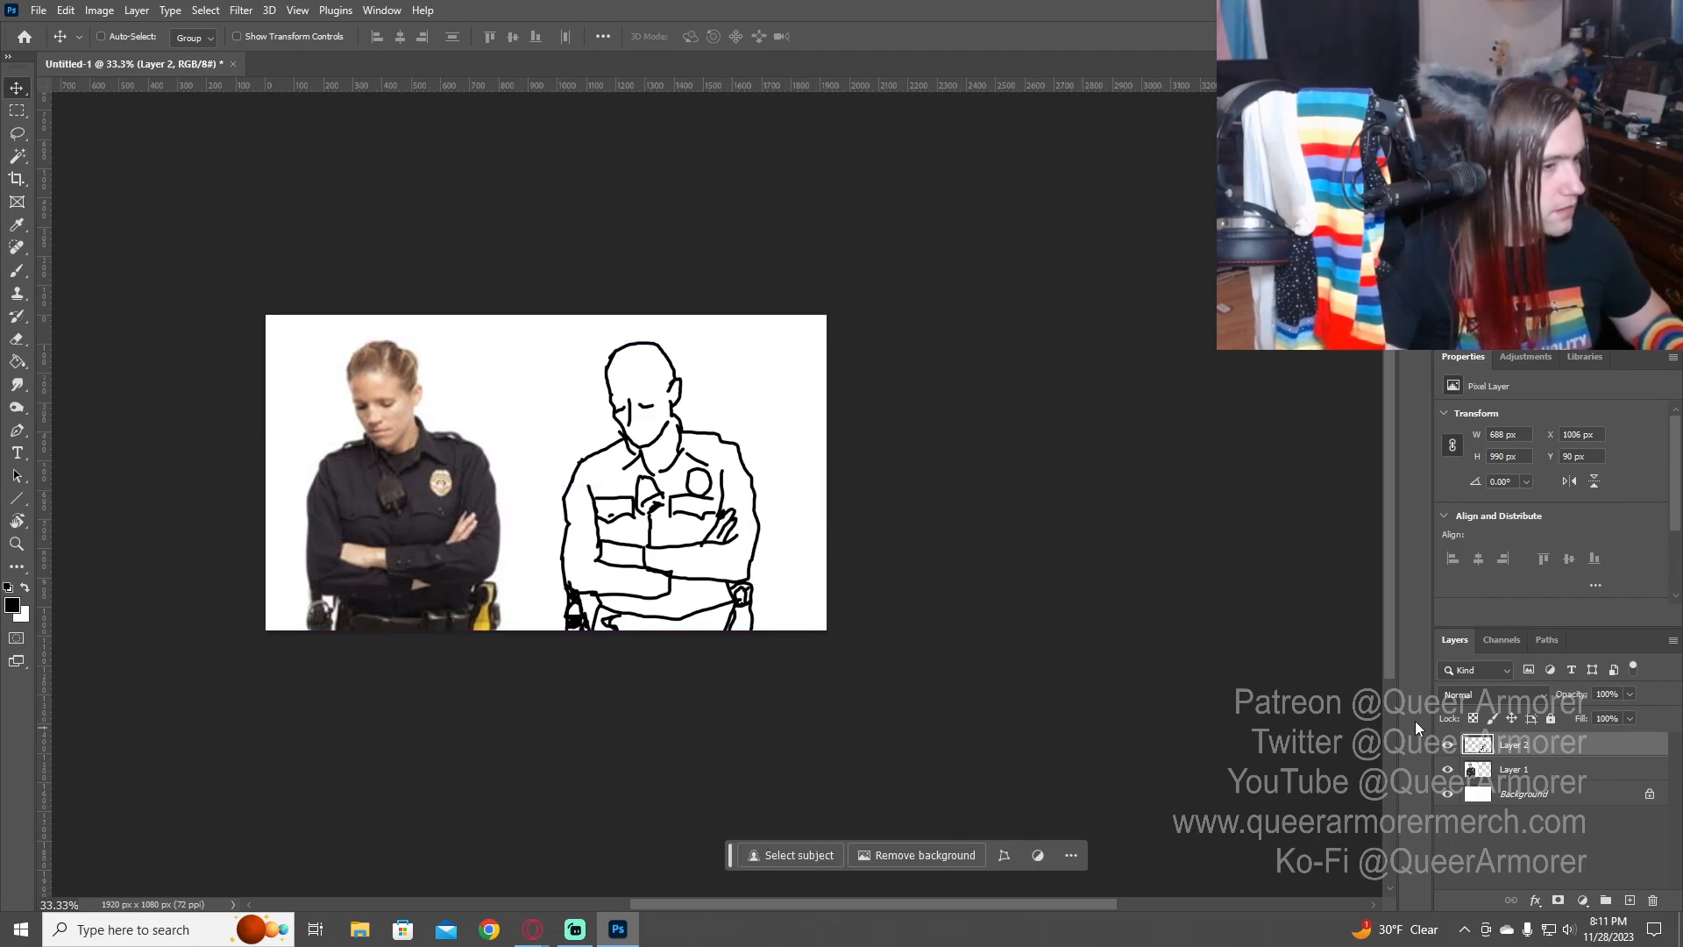
{"action": "left_click", "coordinate": [1448, 770]}
{"action": "left_click_drag", "start_coordinate": [719, 545], "coordinate": [512, 547]}
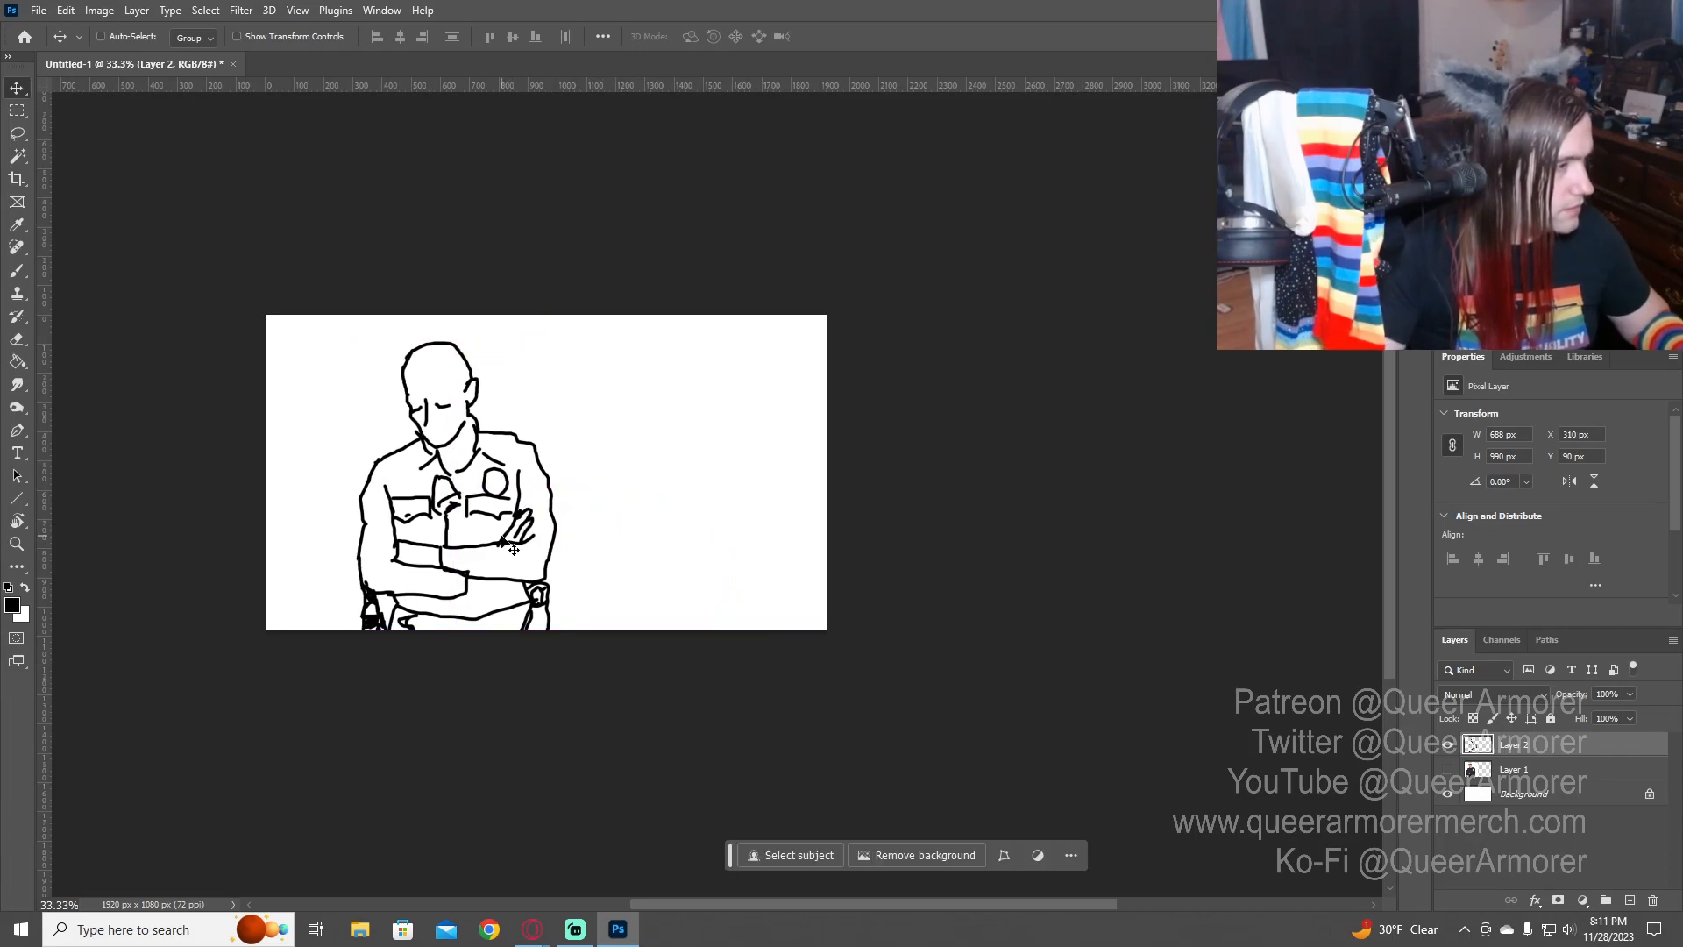
- Fill in the missing collar and shoulder linework beneath the jaw, opposite the badge, in black
{"action": "left_click", "coordinate": [17, 543]}
{"action": "left_click", "coordinate": [482, 475]}
{"action": "left_click", "coordinate": [481, 474]}
{"action": "left_click", "coordinate": [481, 475]}
{"action": "mouse_move", "coordinate": [475, 488]}
{"action": "left_mouse_down"}
{"action": "mouse_move", "coordinate": [609, 566]}
{"action": "mouse_move", "coordinate": [656, 491]}
{"action": "mouse_move", "coordinate": [622, 511]}
{"action": "left_mouse_up"}
{"action": "left_click", "coordinate": [609, 676], "text": "alt"}
{"action": "left_click", "coordinate": [609, 676], "text": "alt"}
{"action": "left_click_drag", "start_coordinate": [617, 638], "coordinate": [488, 563]}
{"action": "key", "text": "b"}
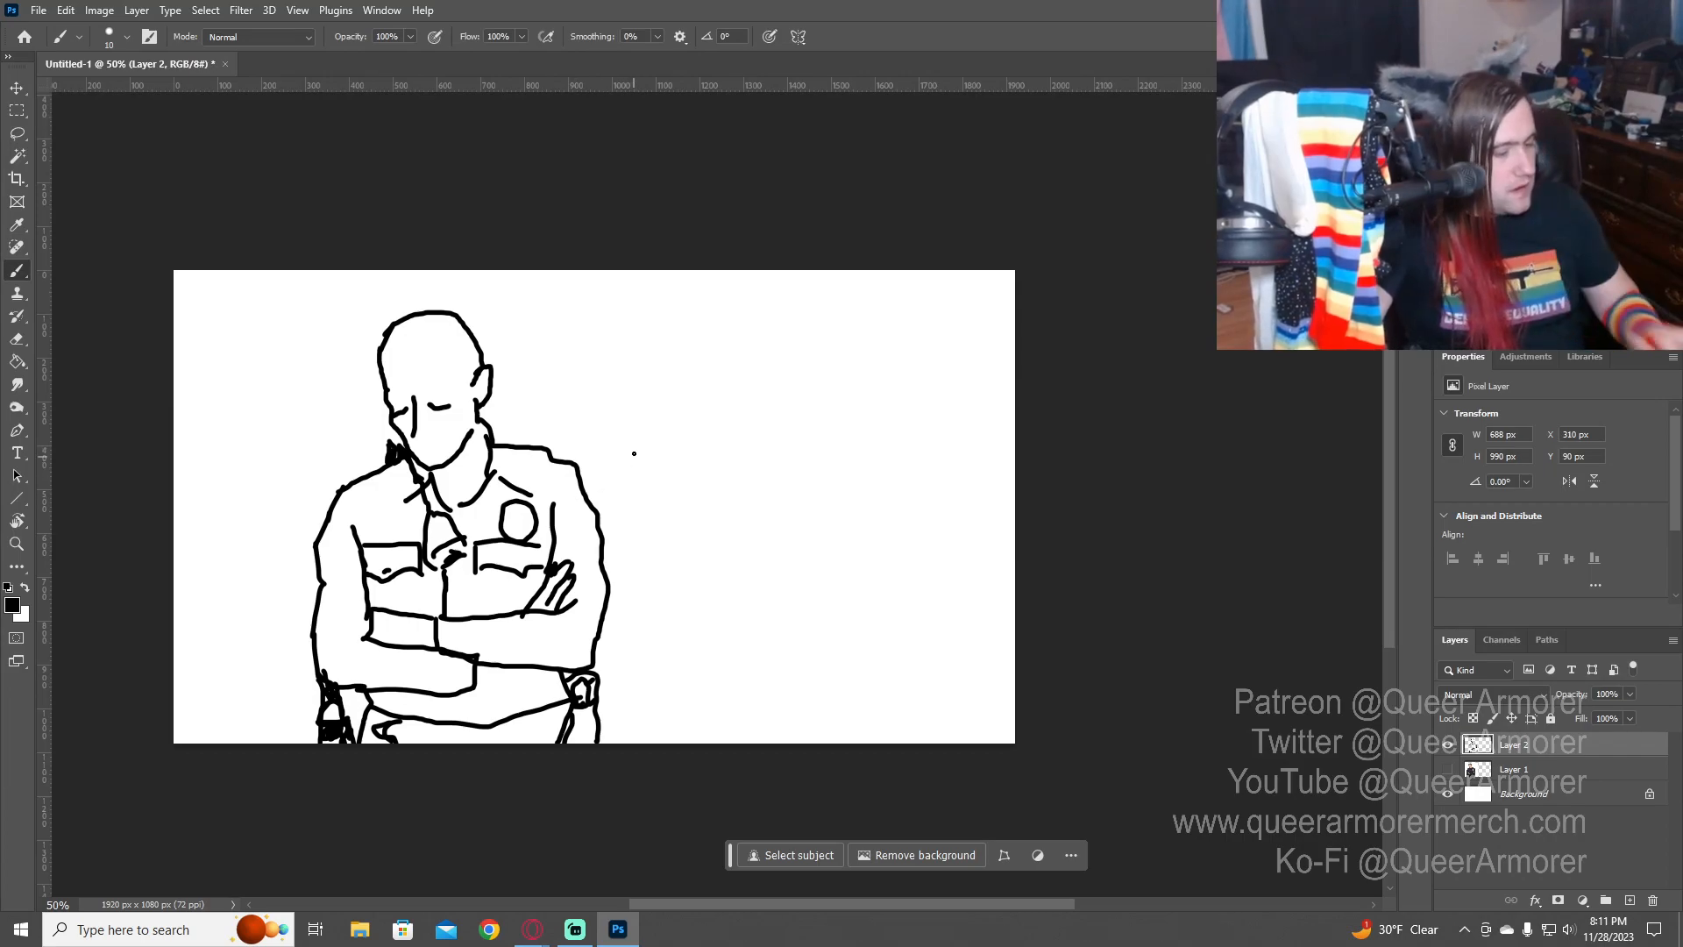
- Scale the officer drawing down to 376 × 541 px and move it to the canvas's lower right area at X 1208 px
{"action": "key", "text": "ctrl+t"}
{"action": "left_click_drag", "start_coordinate": [609, 310], "coordinate": [476, 503]}
{"action": "key", "text": "Return"}
{"action": "left_click_drag", "start_coordinate": [432, 591], "coordinate": [776, 596]}
{"action": "key", "text": "ctrl+z"}
{"action": "key", "text": "v"}
{"action": "mouse_move", "coordinate": [477, 631]}
{"action": "left_mouse_down"}
{"action": "mouse_move", "coordinate": [877, 636]}
{"action": "mouse_move", "coordinate": [975, 674]}
{"action": "mouse_move", "coordinate": [784, 644]}
{"action": "left_mouse_up"}
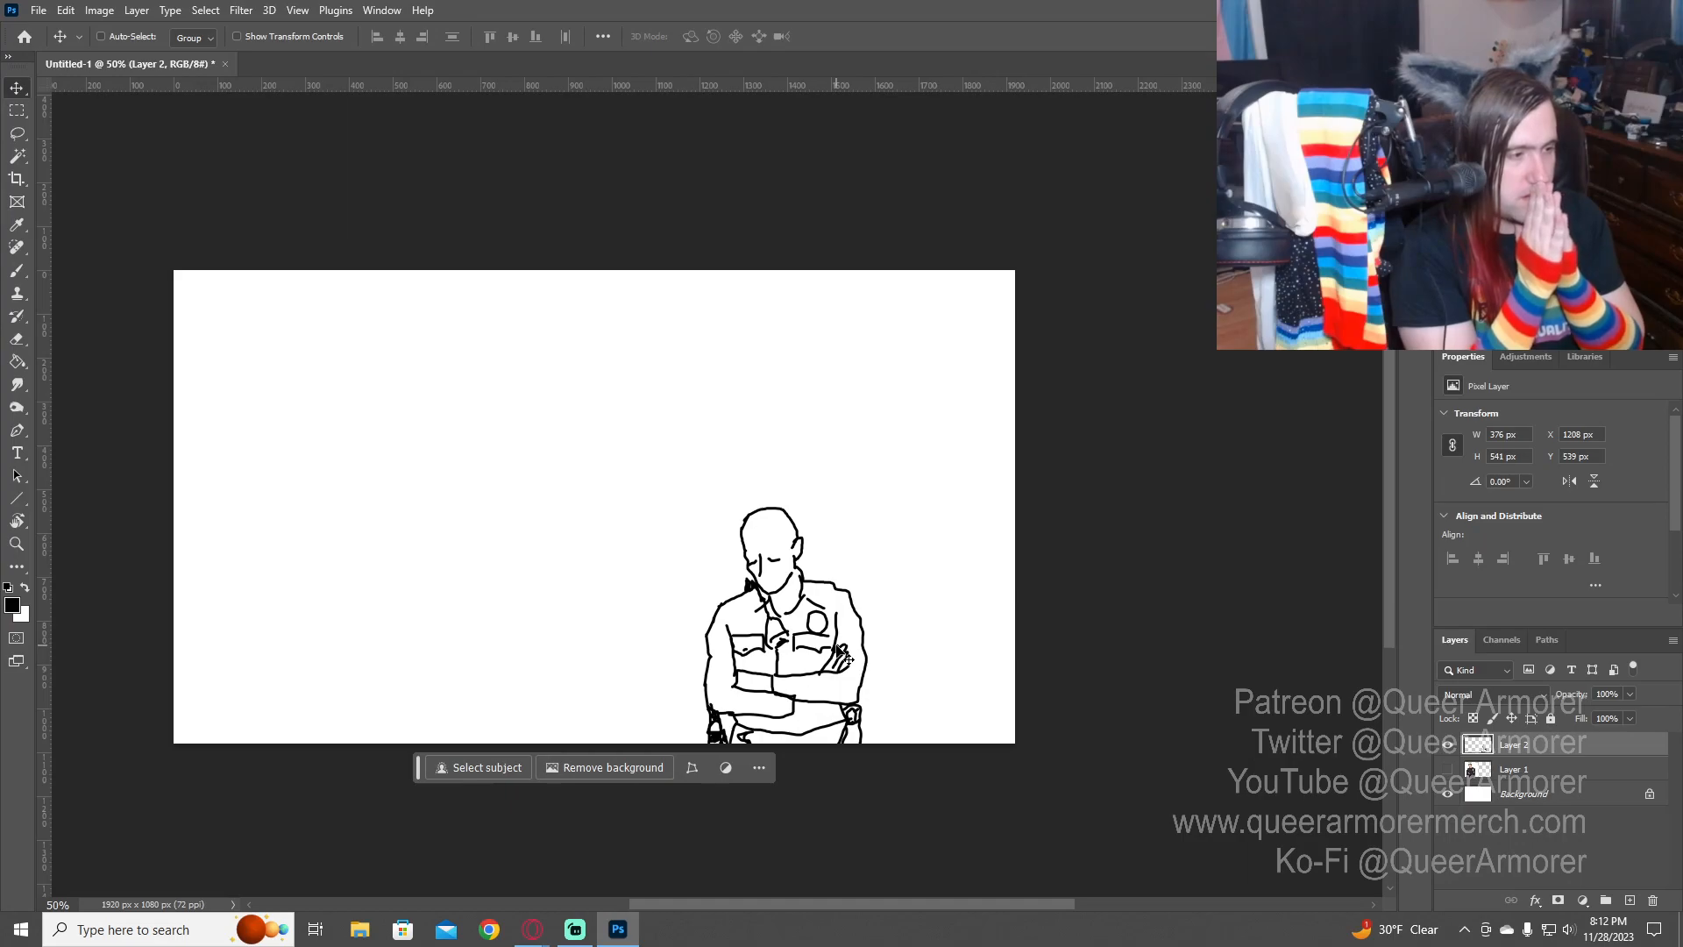
- Add a new layer and paint a horizontal black line about 113 px long near the canvas's upper-left corner
{"action": "key", "text": "alt+Tab"}
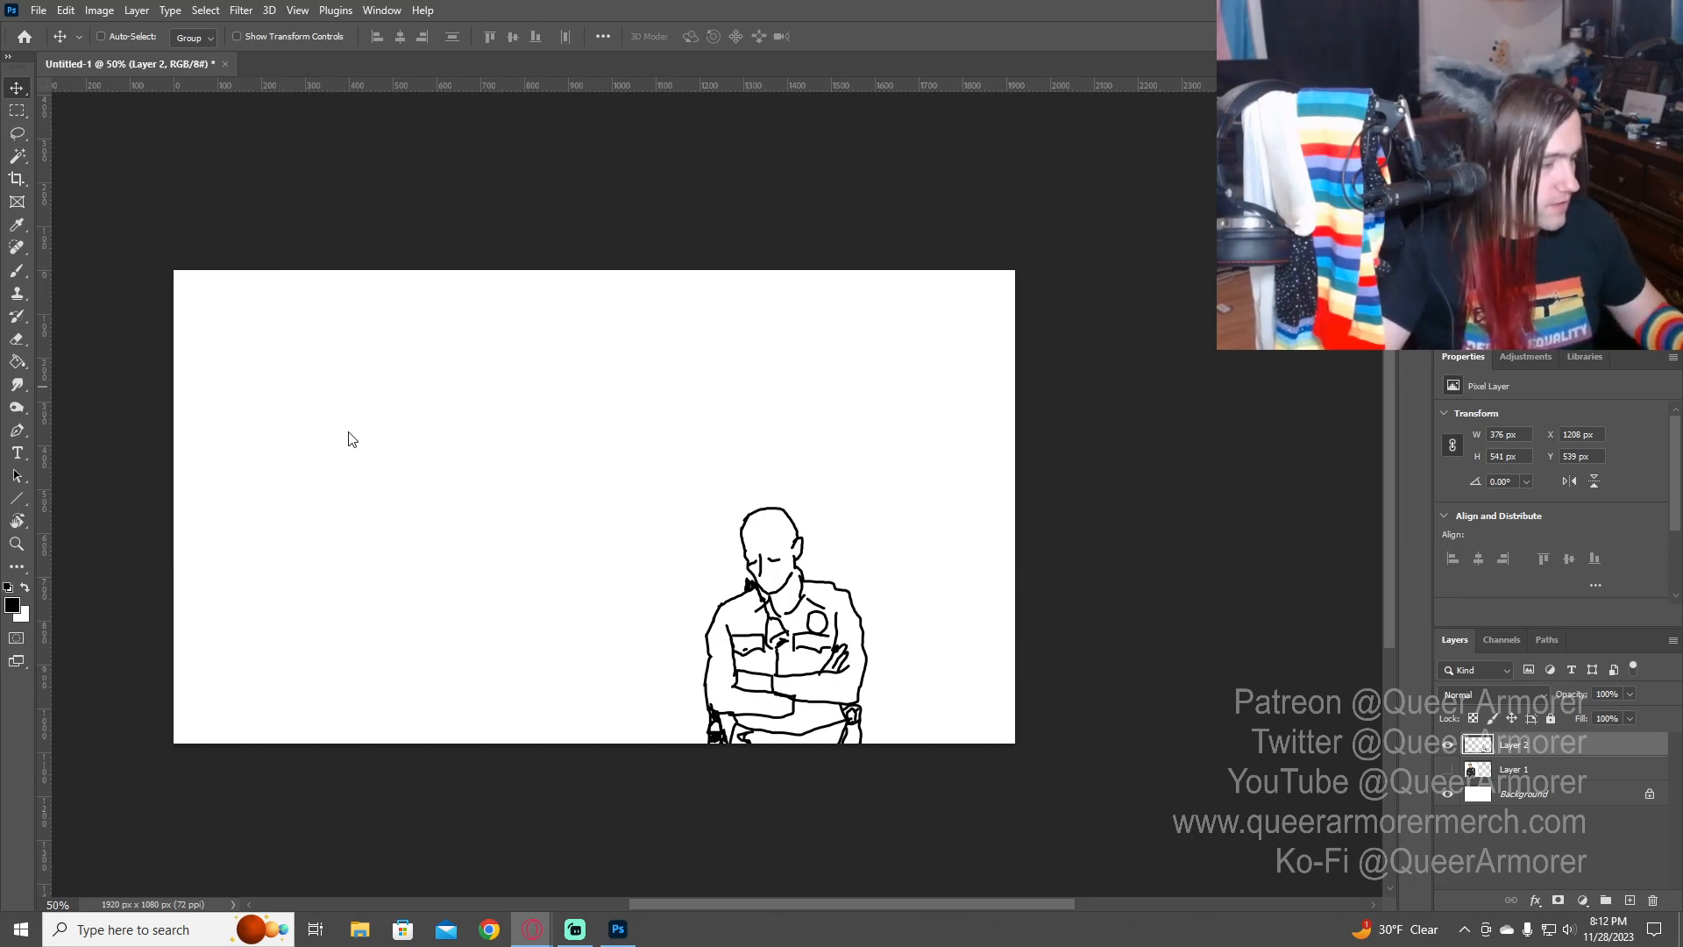
{"action": "left_click", "coordinate": [303, 425]}
{"action": "key", "text": "z"}
{"action": "left_click", "coordinate": [320, 405]}
{"action": "key", "text": "ctrl+shift+alt+n"}
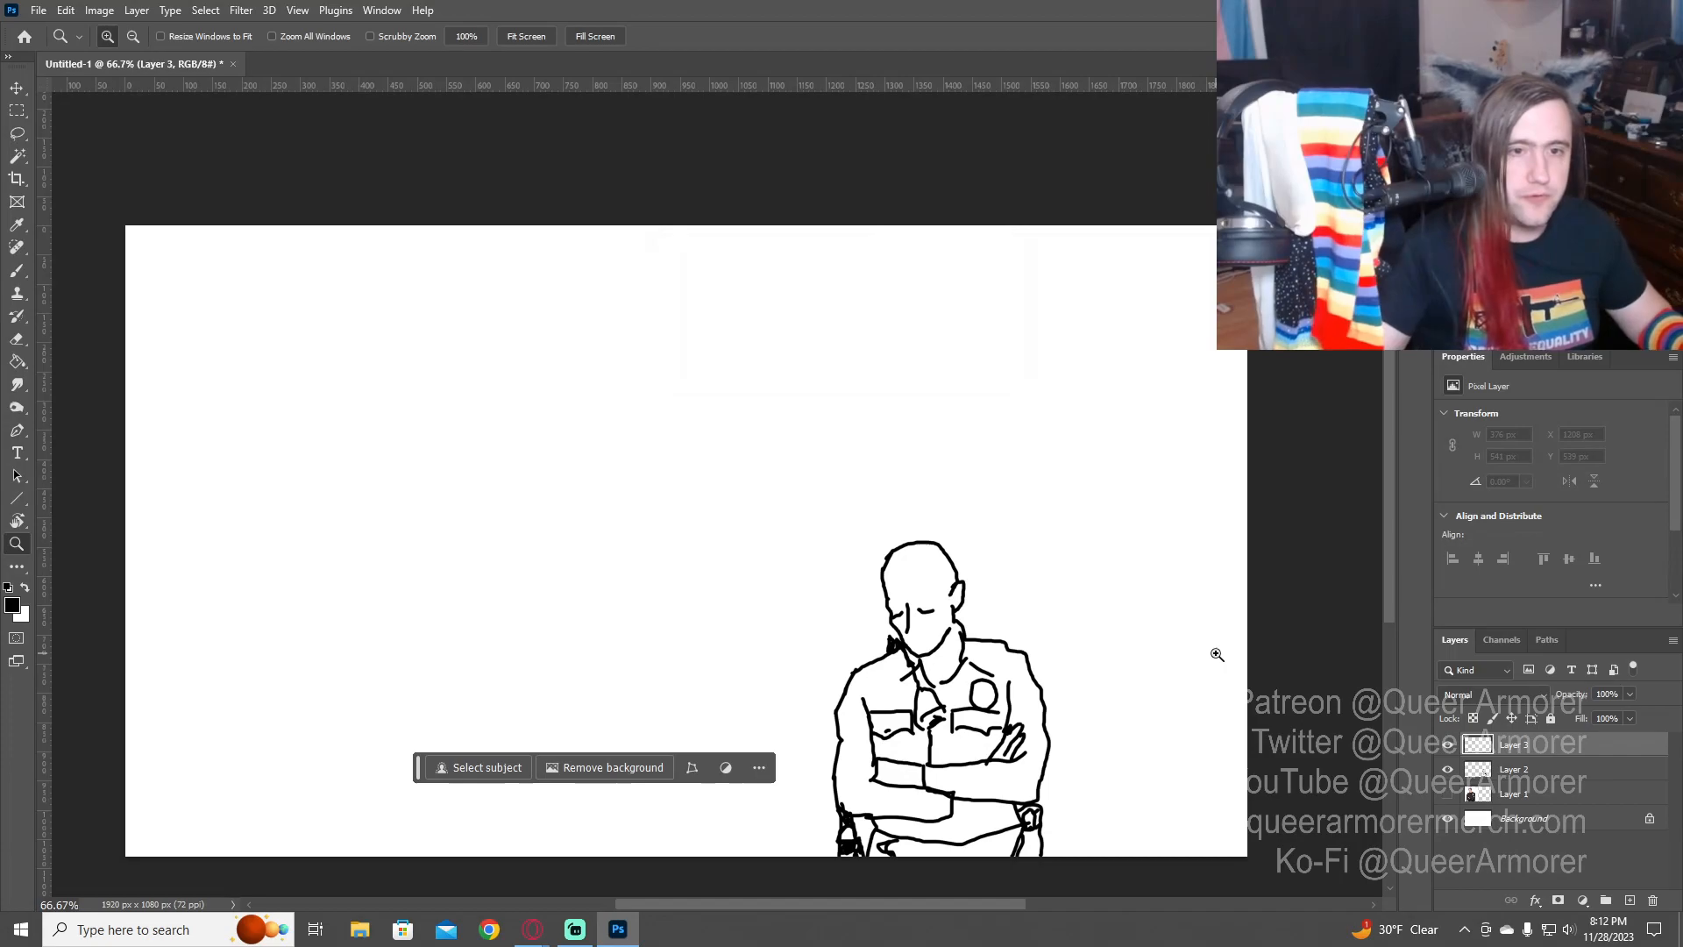
{"action": "key", "text": "b"}
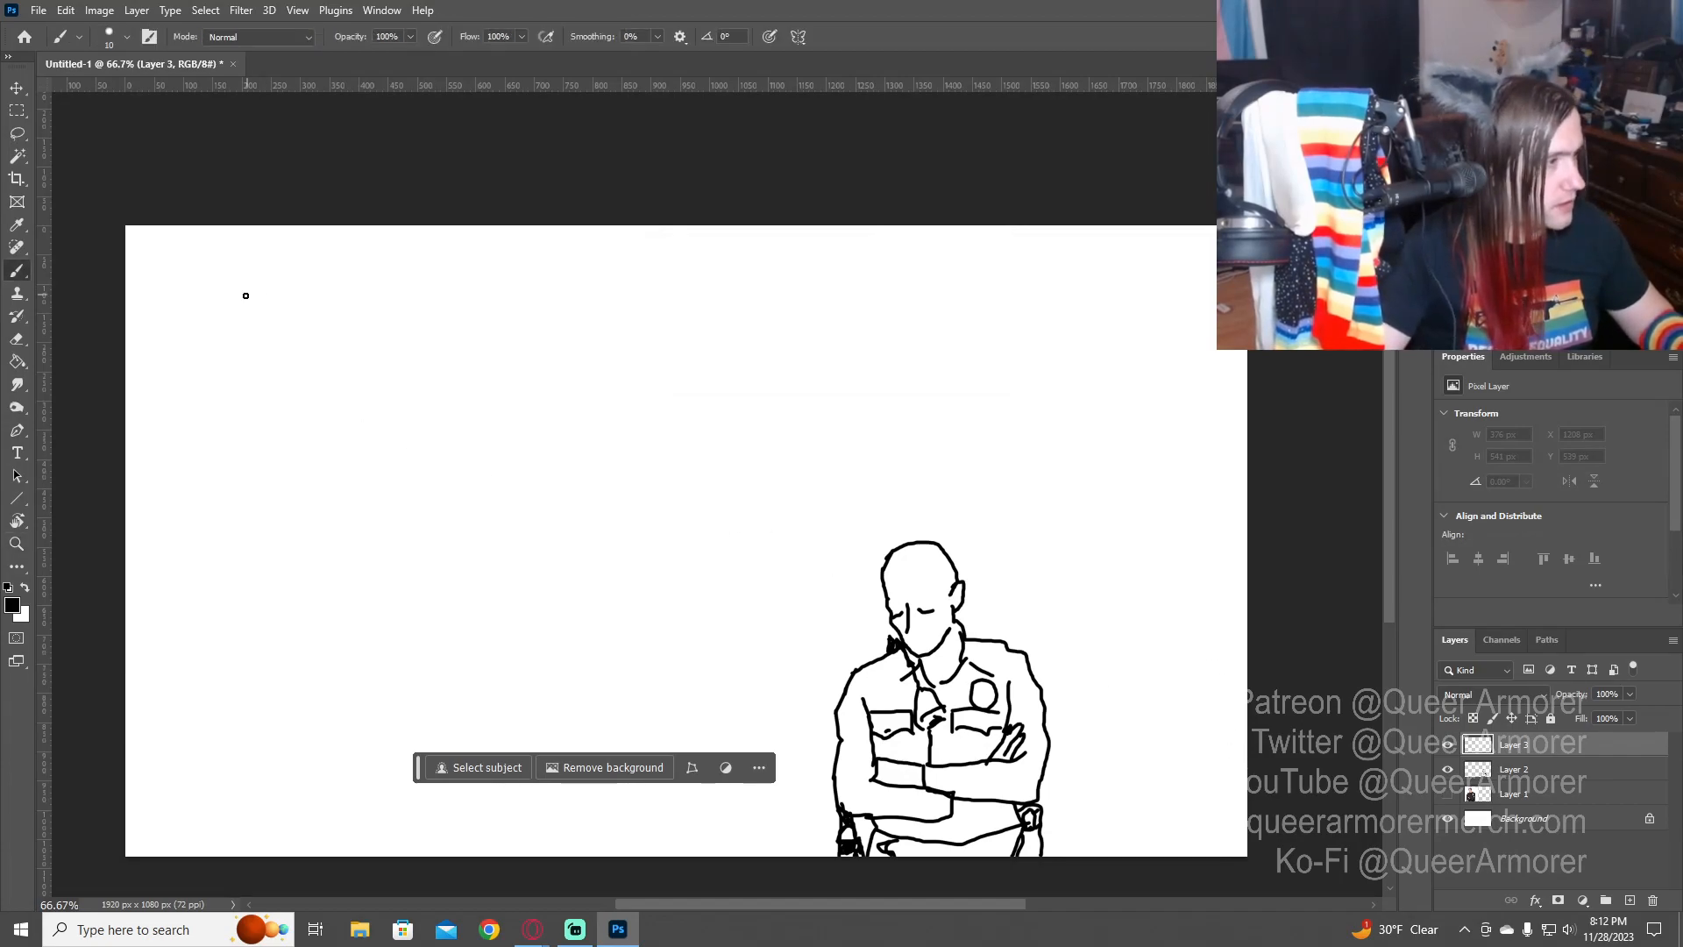
{"action": "key", "text": "bracketright"}
{"action": "key", "text": "bracketleft"}
{"action": "left_click_drag", "start_coordinate": [202, 292], "coordinate": [257, 299]}
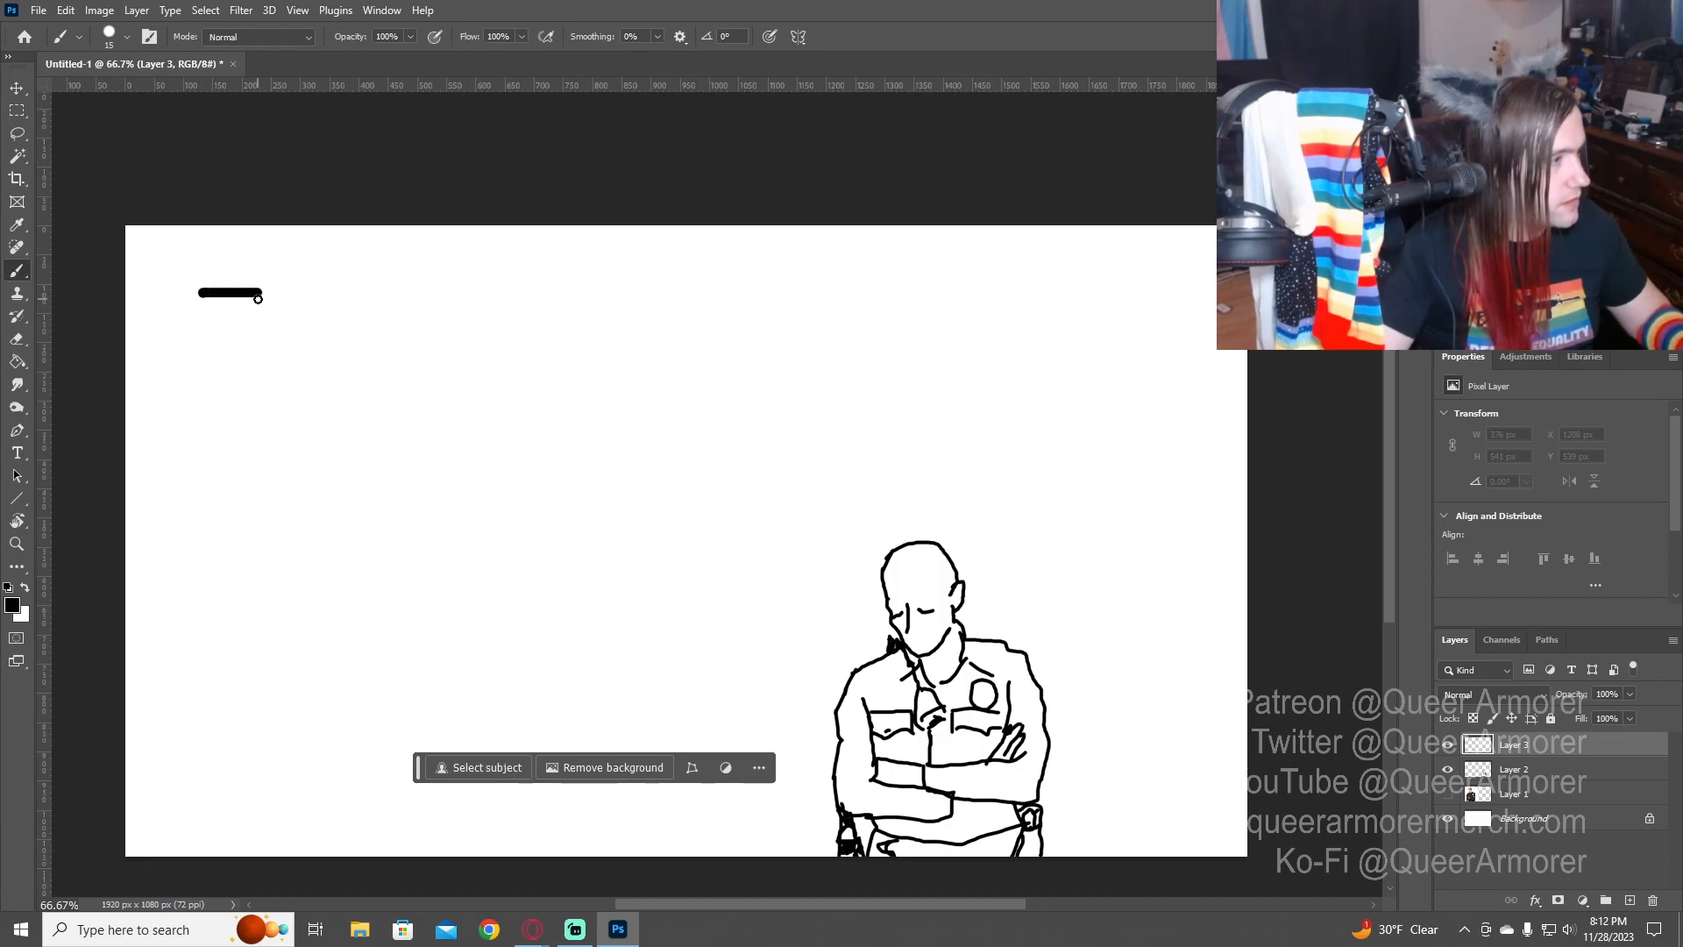
{"action": "left_click_drag", "start_coordinate": [206, 398], "coordinate": [248, 398]}
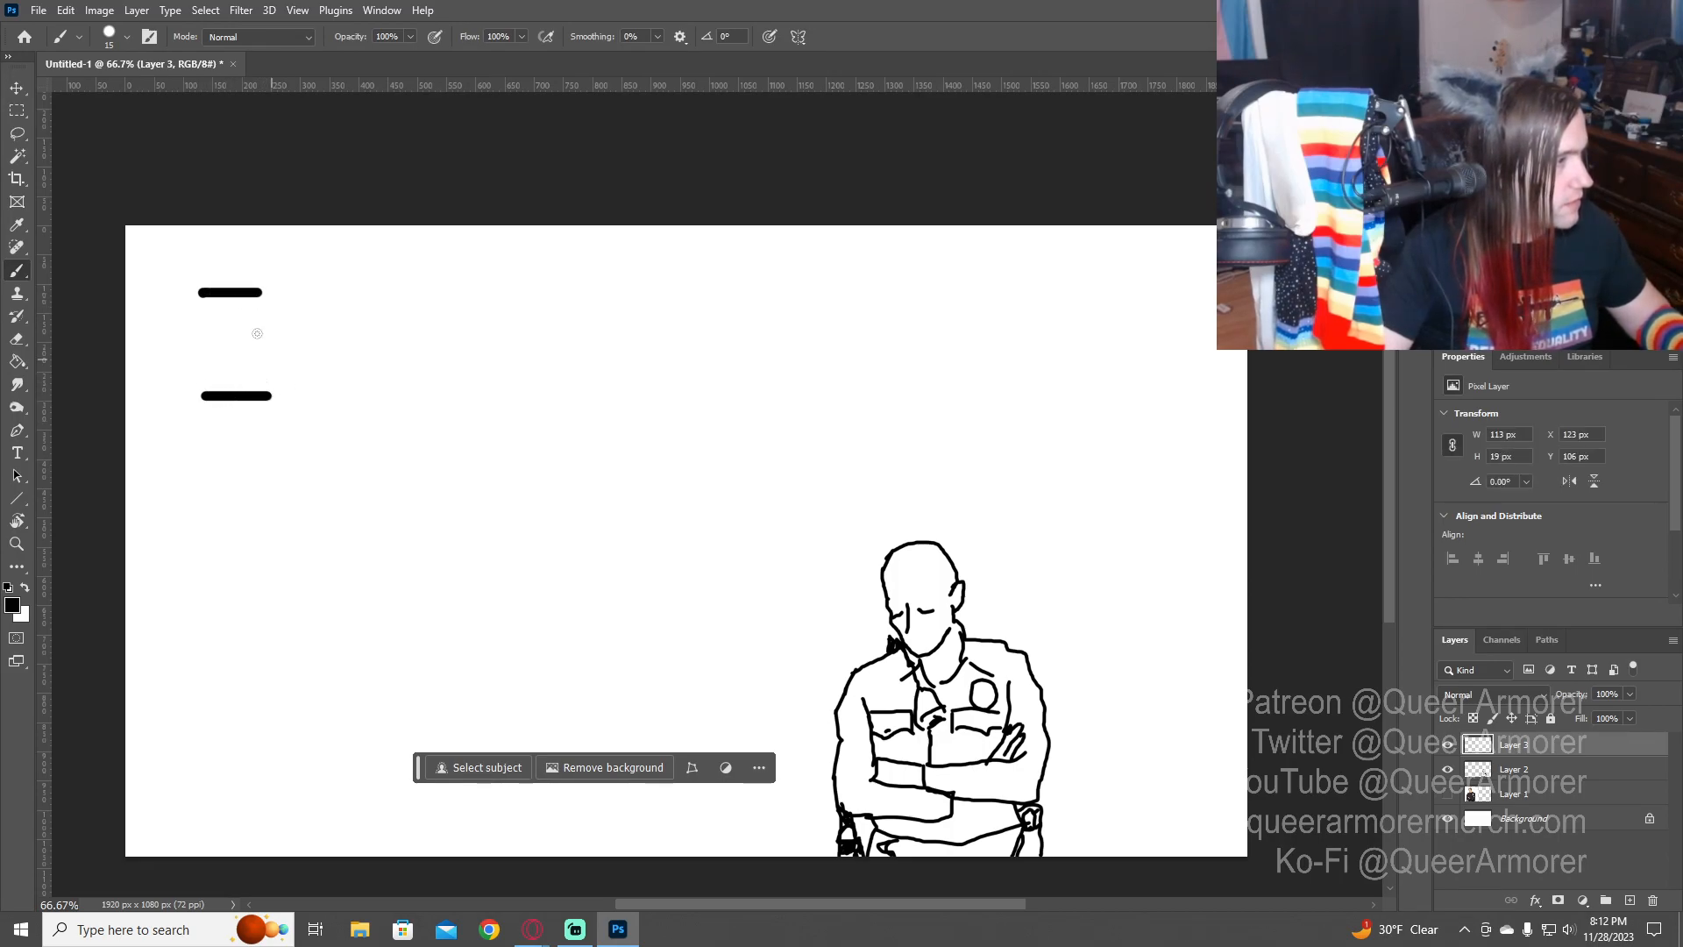
{"action": "key", "text": "ctrl+z"}
{"action": "key", "text": "c"}
{"action": "key", "text": "v"}
{"action": "key", "text": "alt+v"}
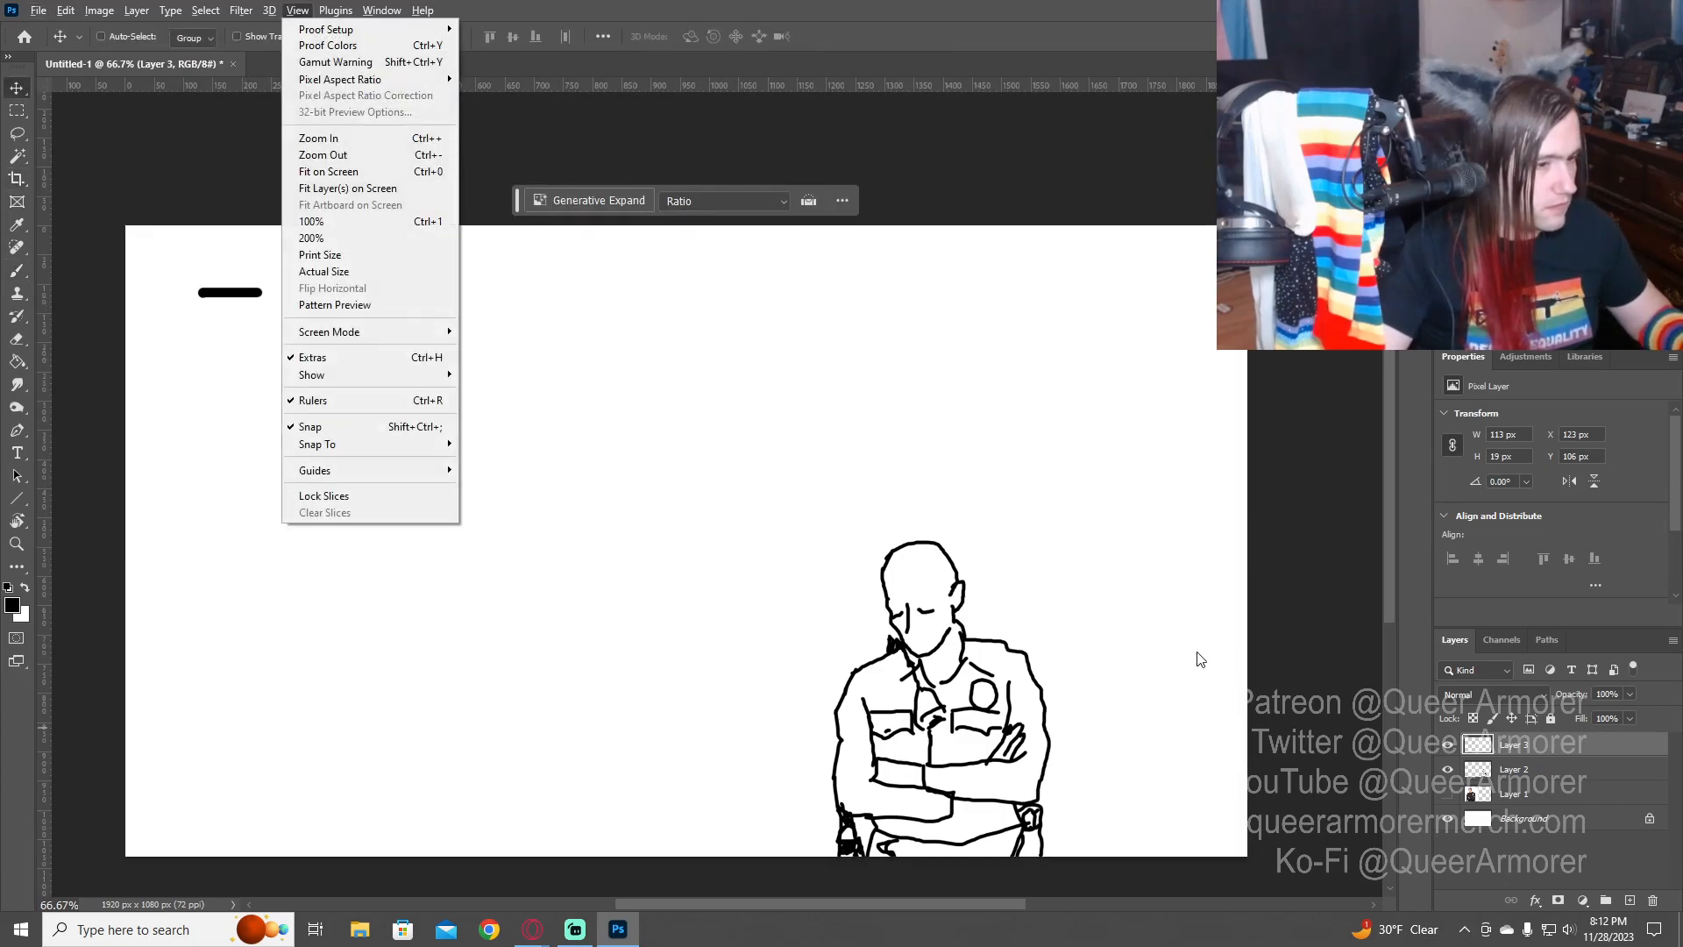
{"action": "key", "text": "Escape"}
{"action": "left_click", "coordinate": [1449, 745]}
{"action": "left_click", "coordinate": [1449, 745]}
{"action": "key", "text": "c"}
{"action": "key", "text": "v"}
{"action": "key", "text": "c"}
{"action": "key", "text": "v"}
{"action": "key", "text": "alt+v"}
{"action": "key", "text": "Escape"}
{"action": "key", "text": "c"}
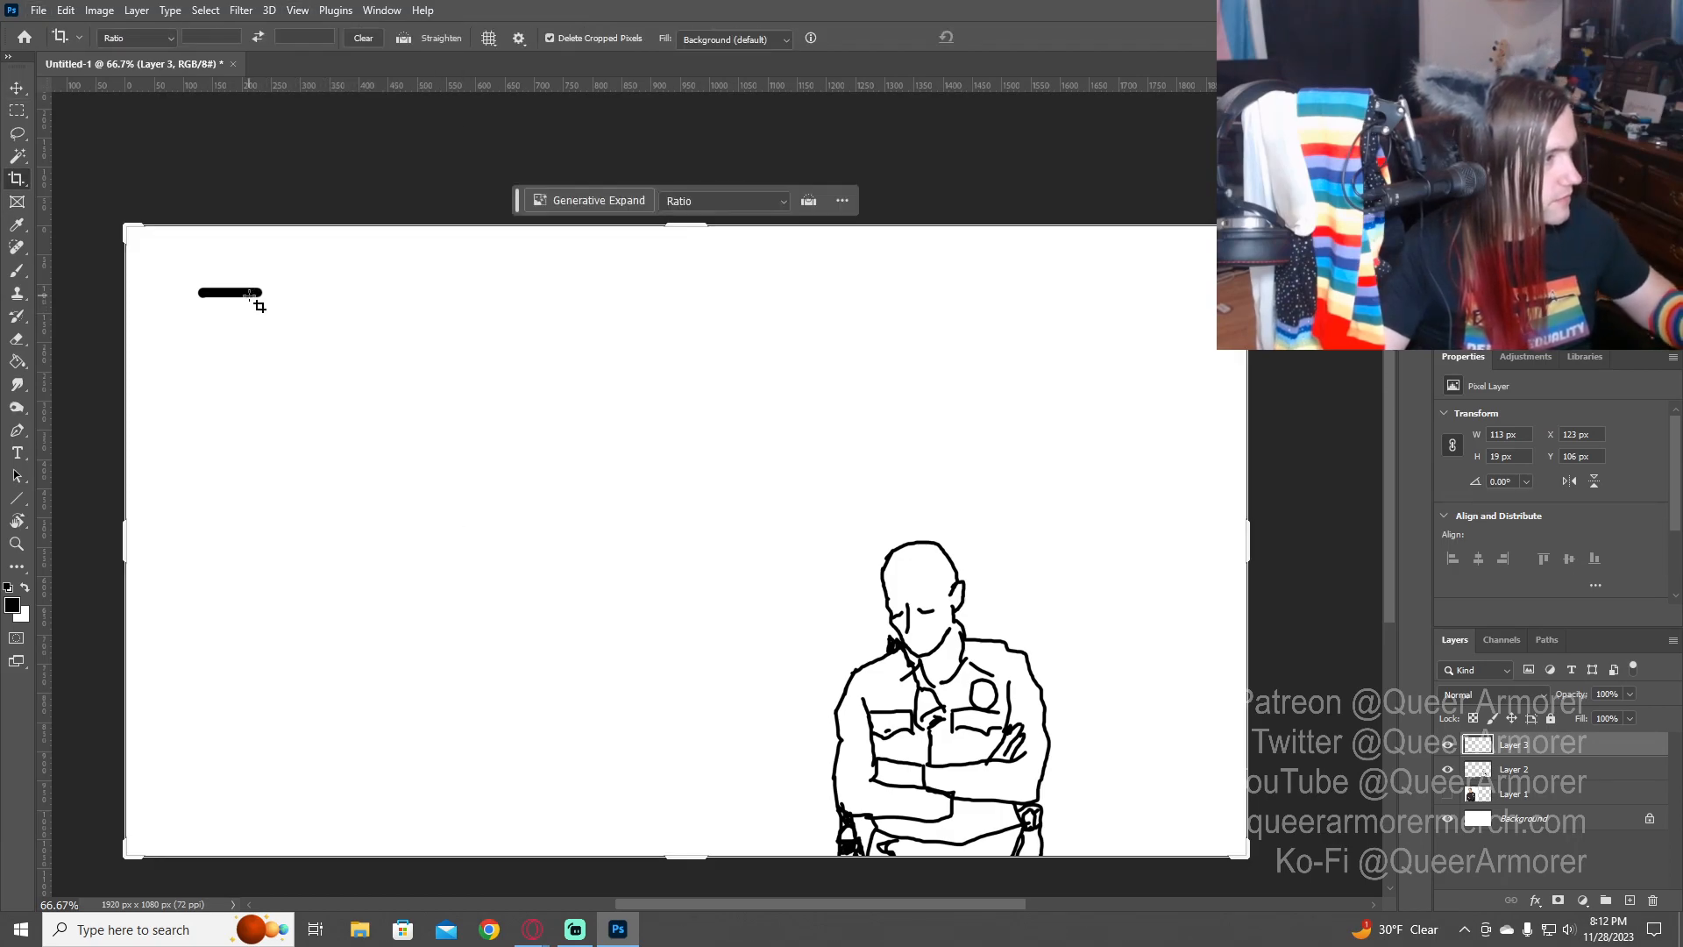
{"action": "left_click", "coordinate": [274, 331]}
{"action": "key", "text": "Escape"}
{"action": "key", "text": "v"}
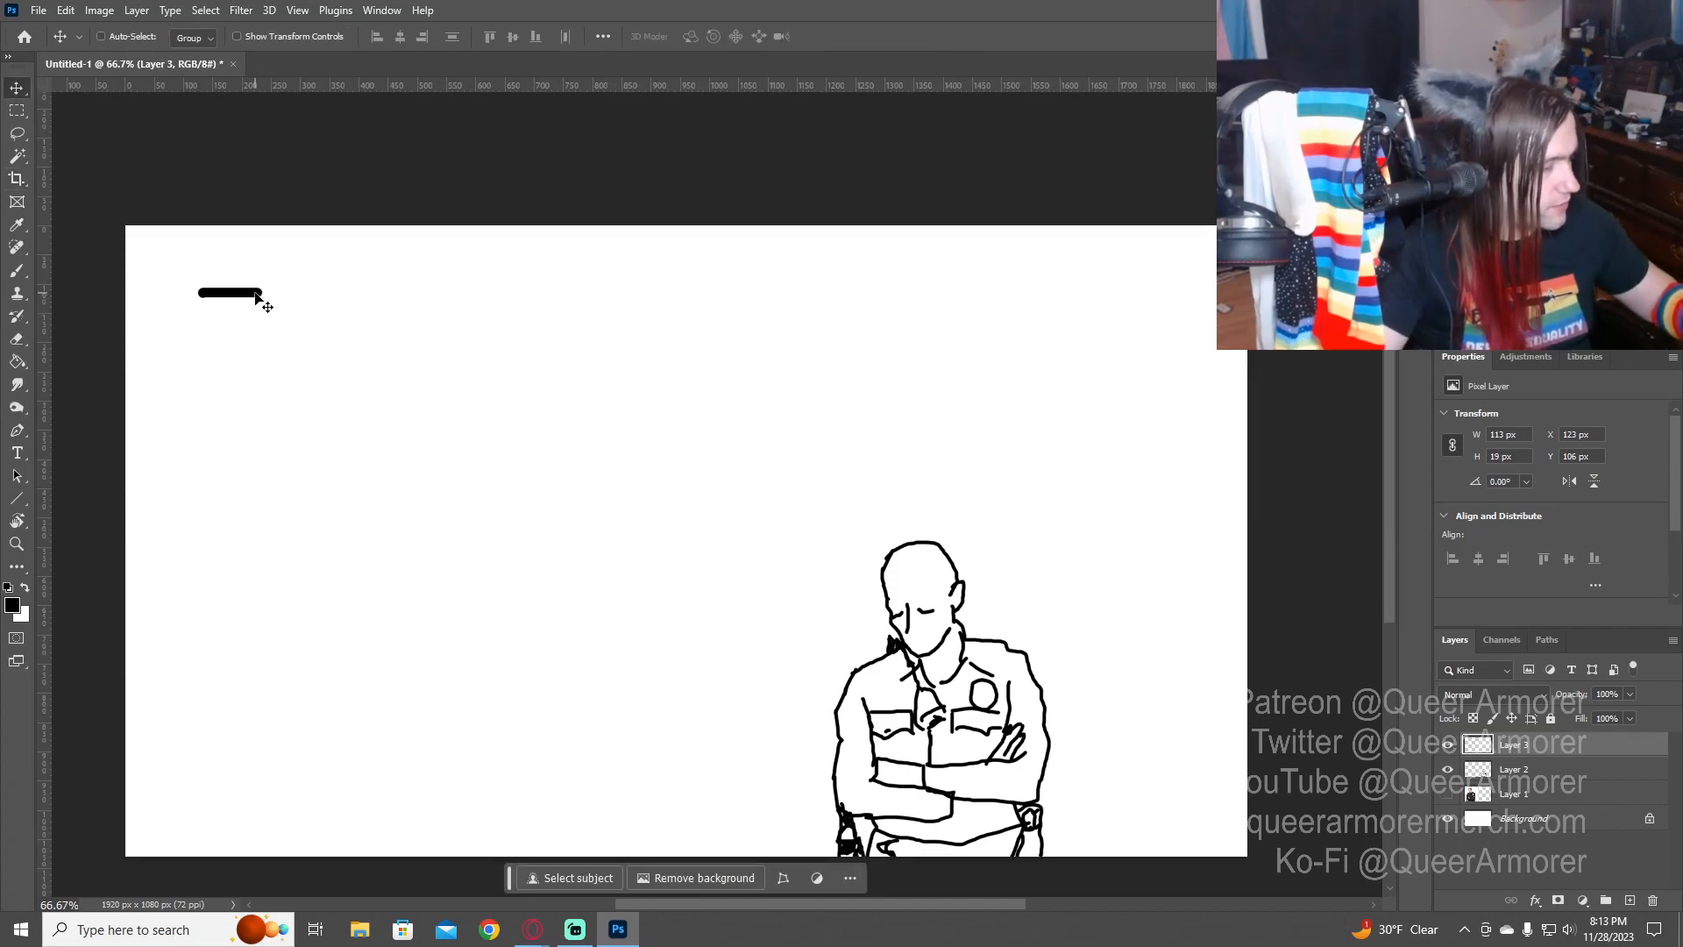
- Copy the short line directly below to Y 212 px and join both lines with two vertical black strokes
{"action": "left_click_drag", "start_coordinate": [257, 298], "coordinate": [244, 351]}
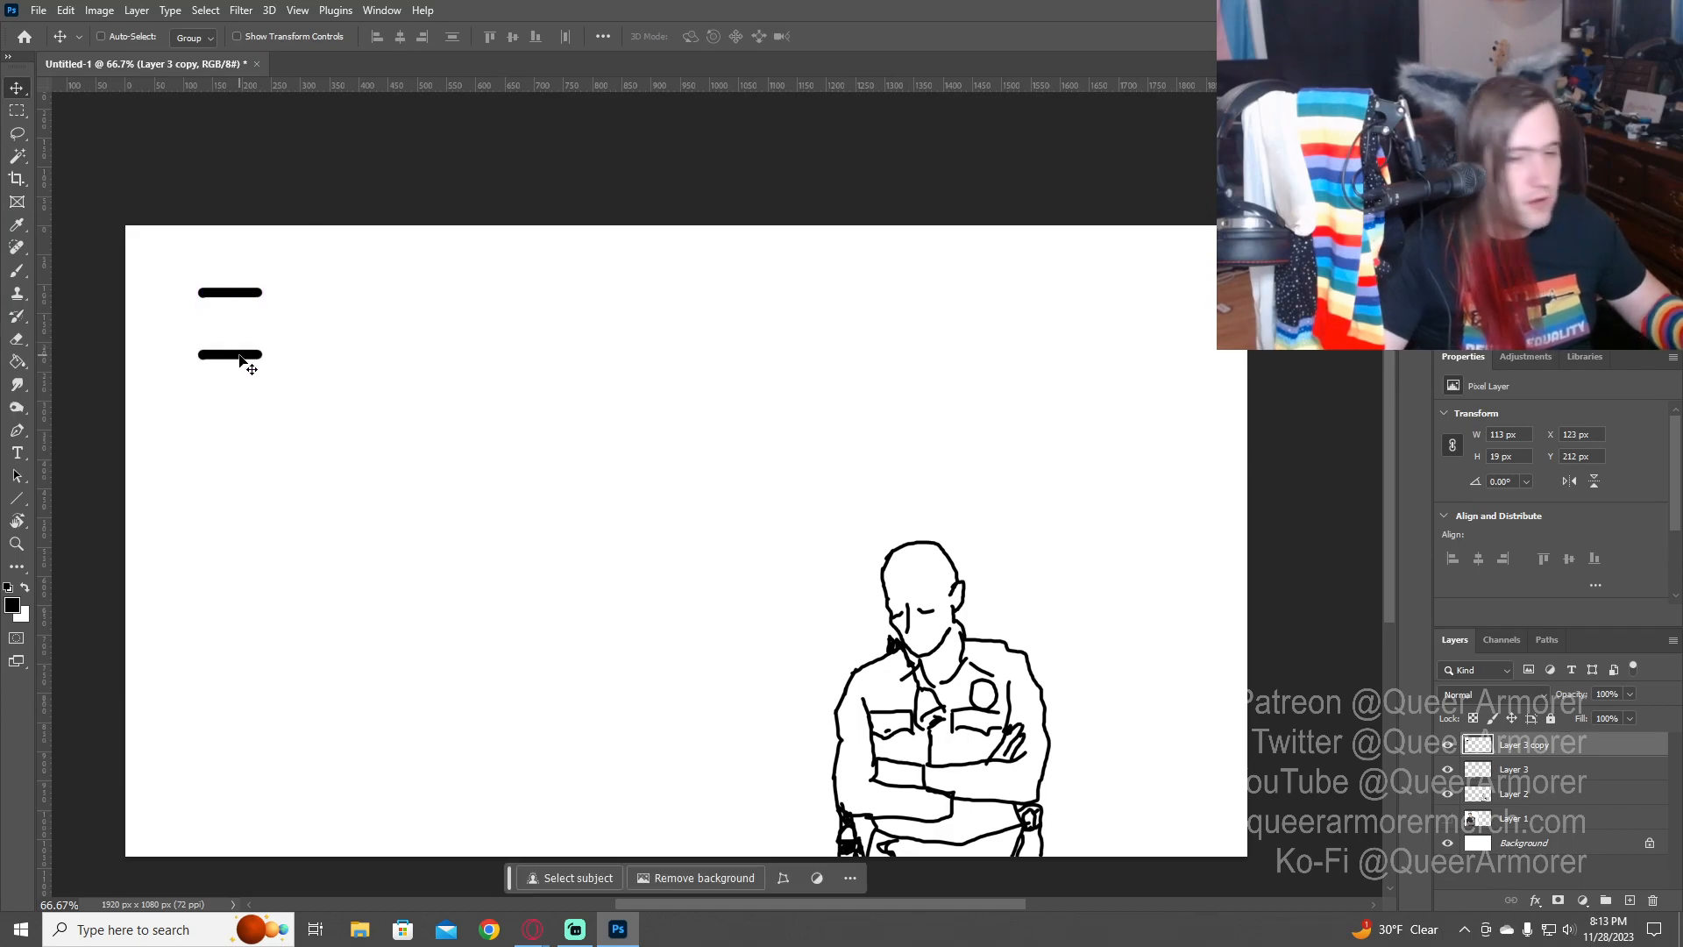
{"action": "key", "text": "b"}
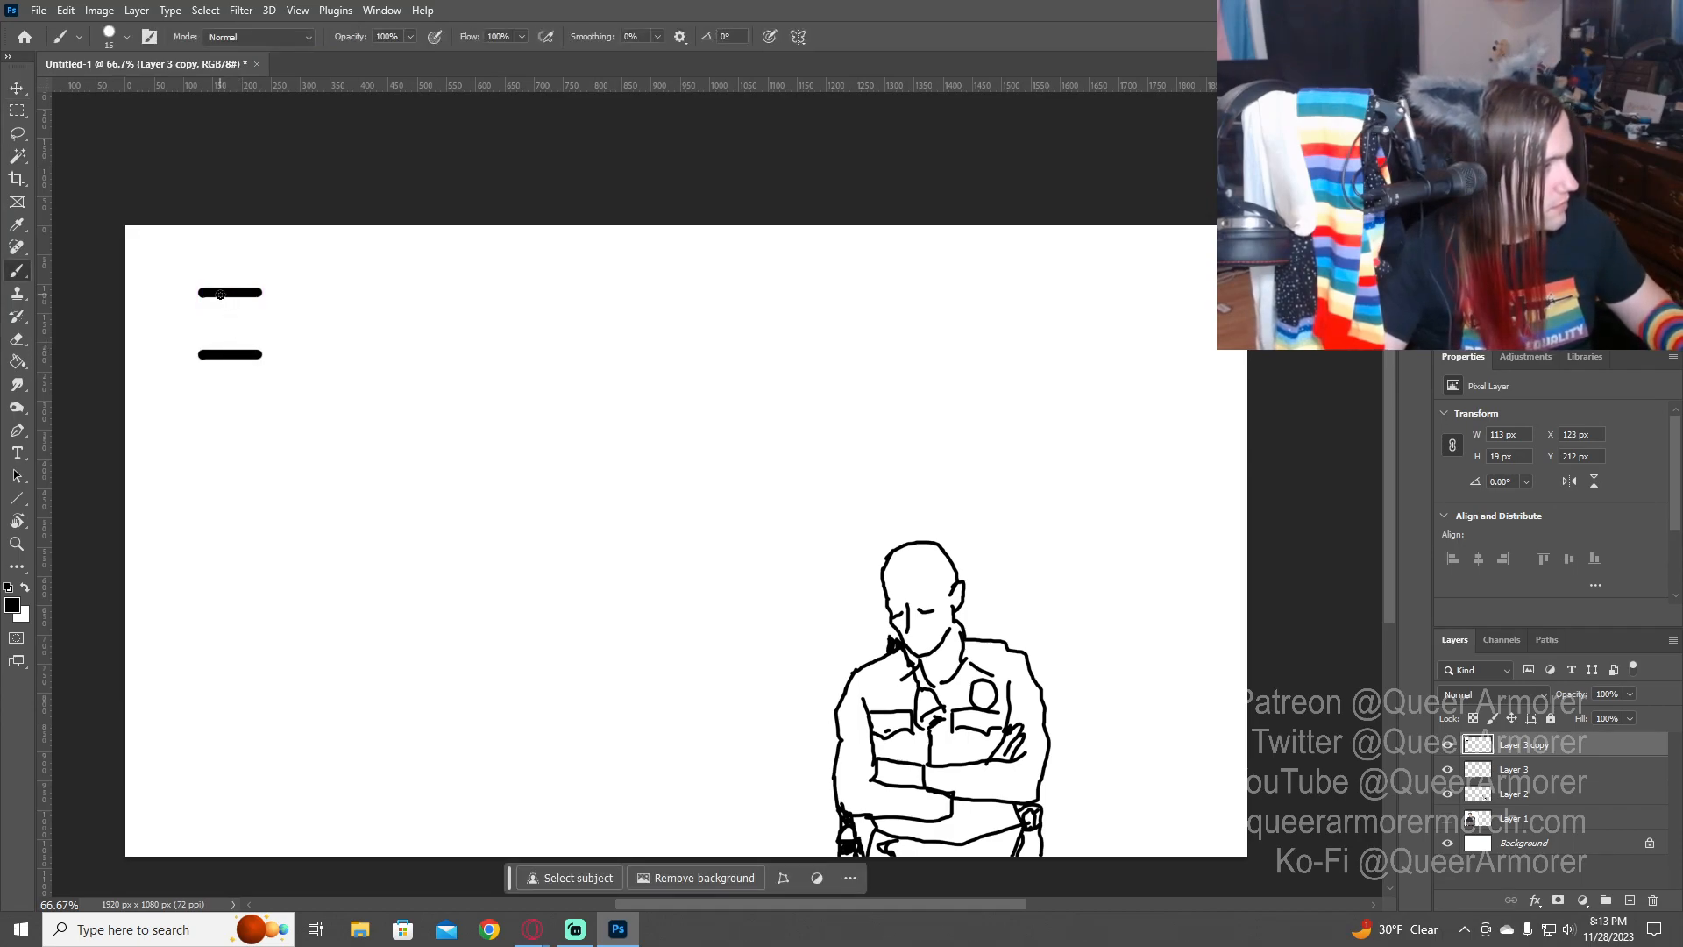
{"action": "left_click_drag", "start_coordinate": [214, 294], "coordinate": [214, 331]}
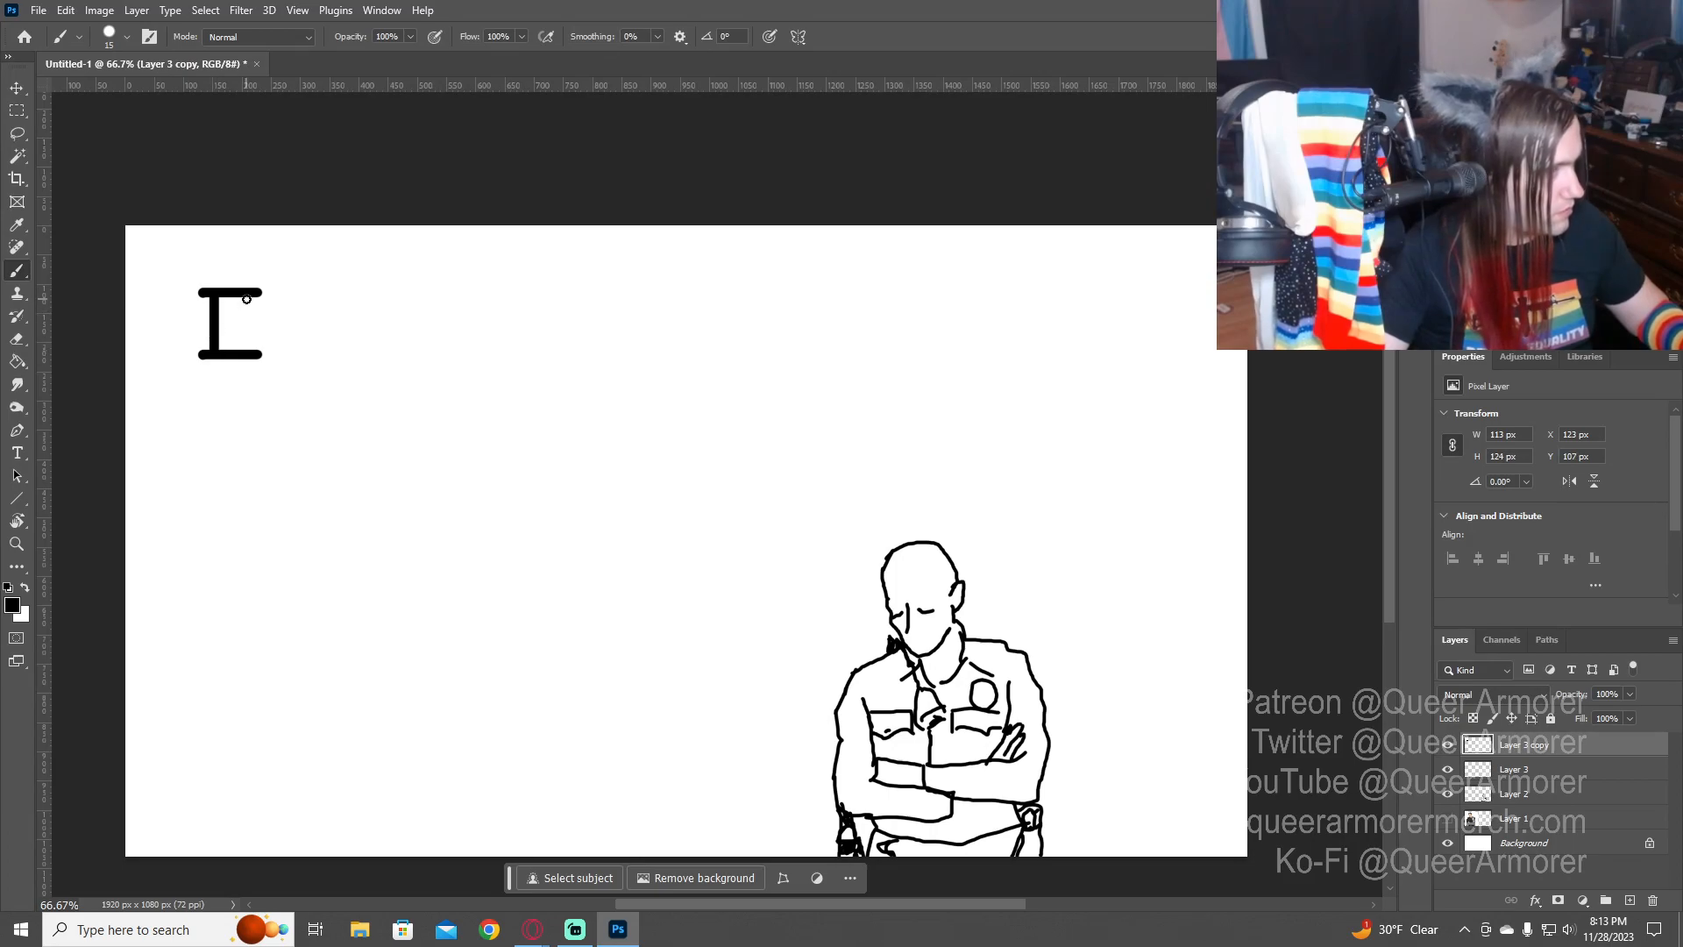
{"action": "left_click_drag", "start_coordinate": [249, 297], "coordinate": [249, 342]}
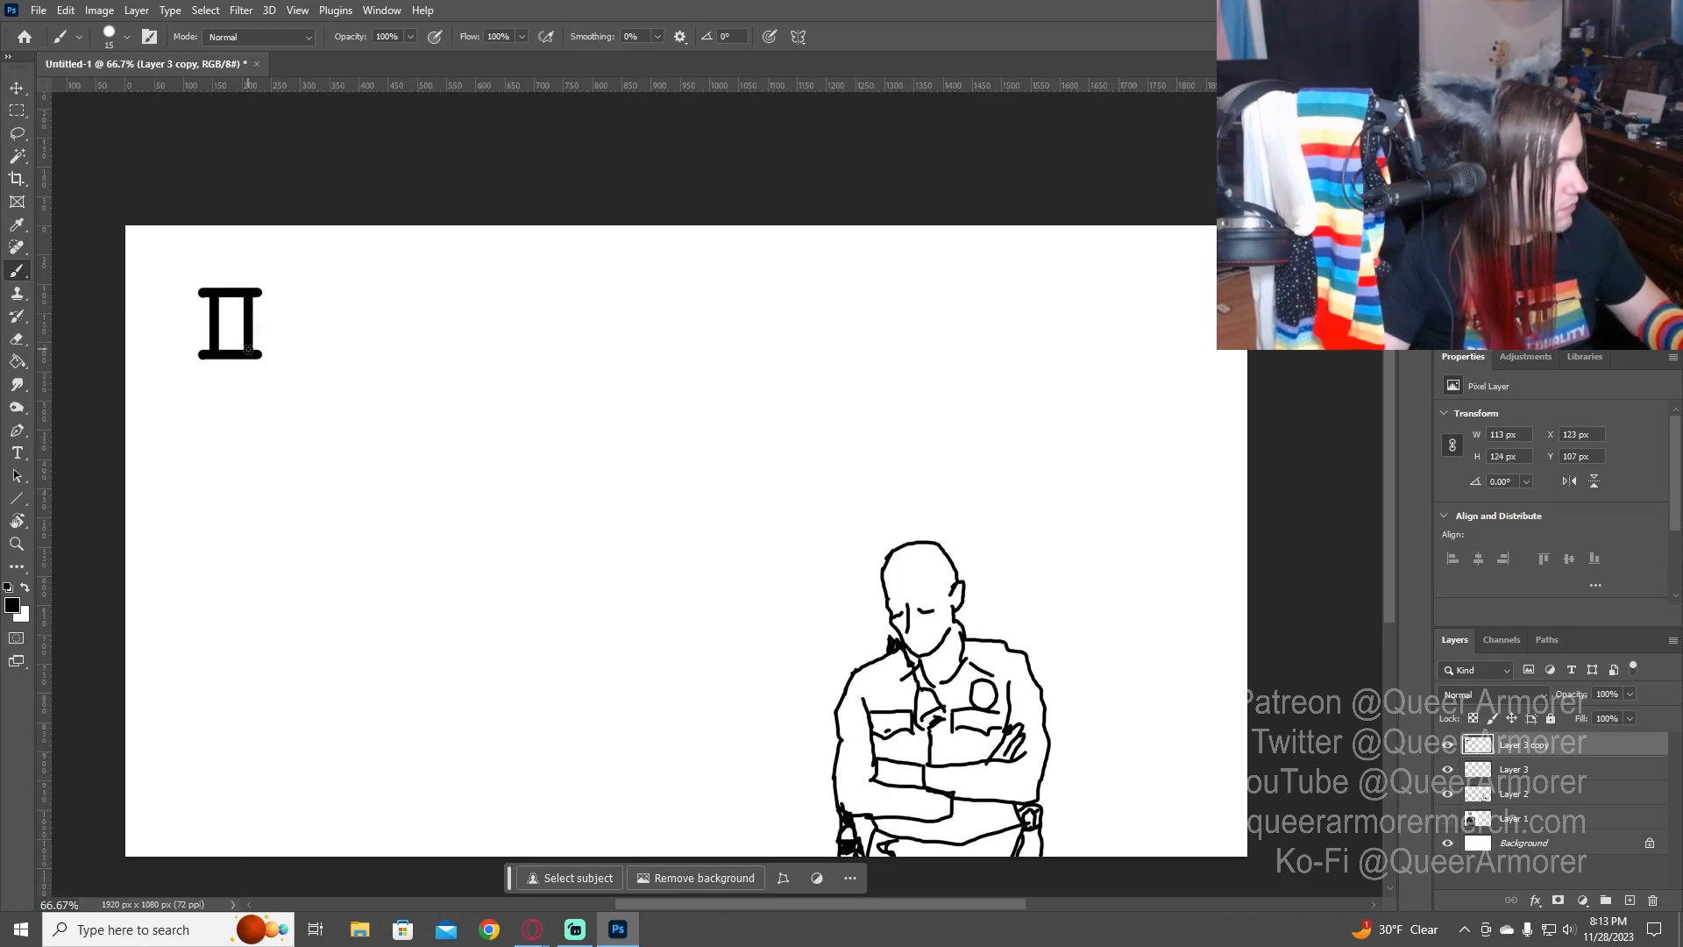
{"action": "key", "text": "v"}
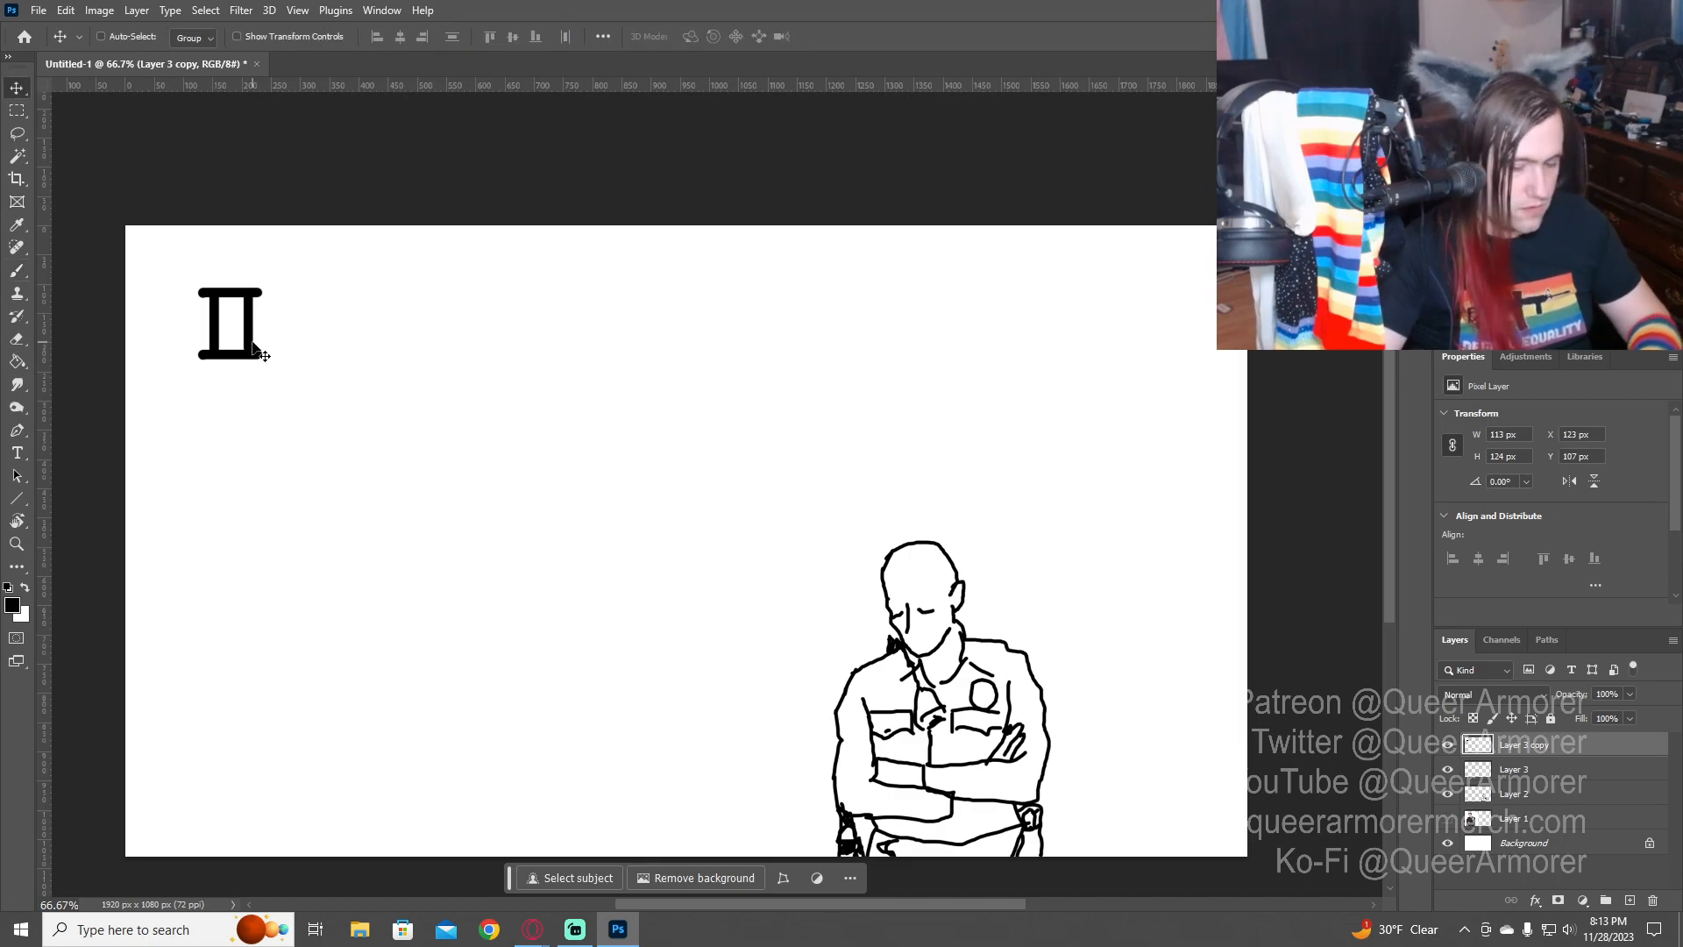
{"action": "key", "text": "ctrl+z"}
{"action": "key", "text": "ctrl+z"}
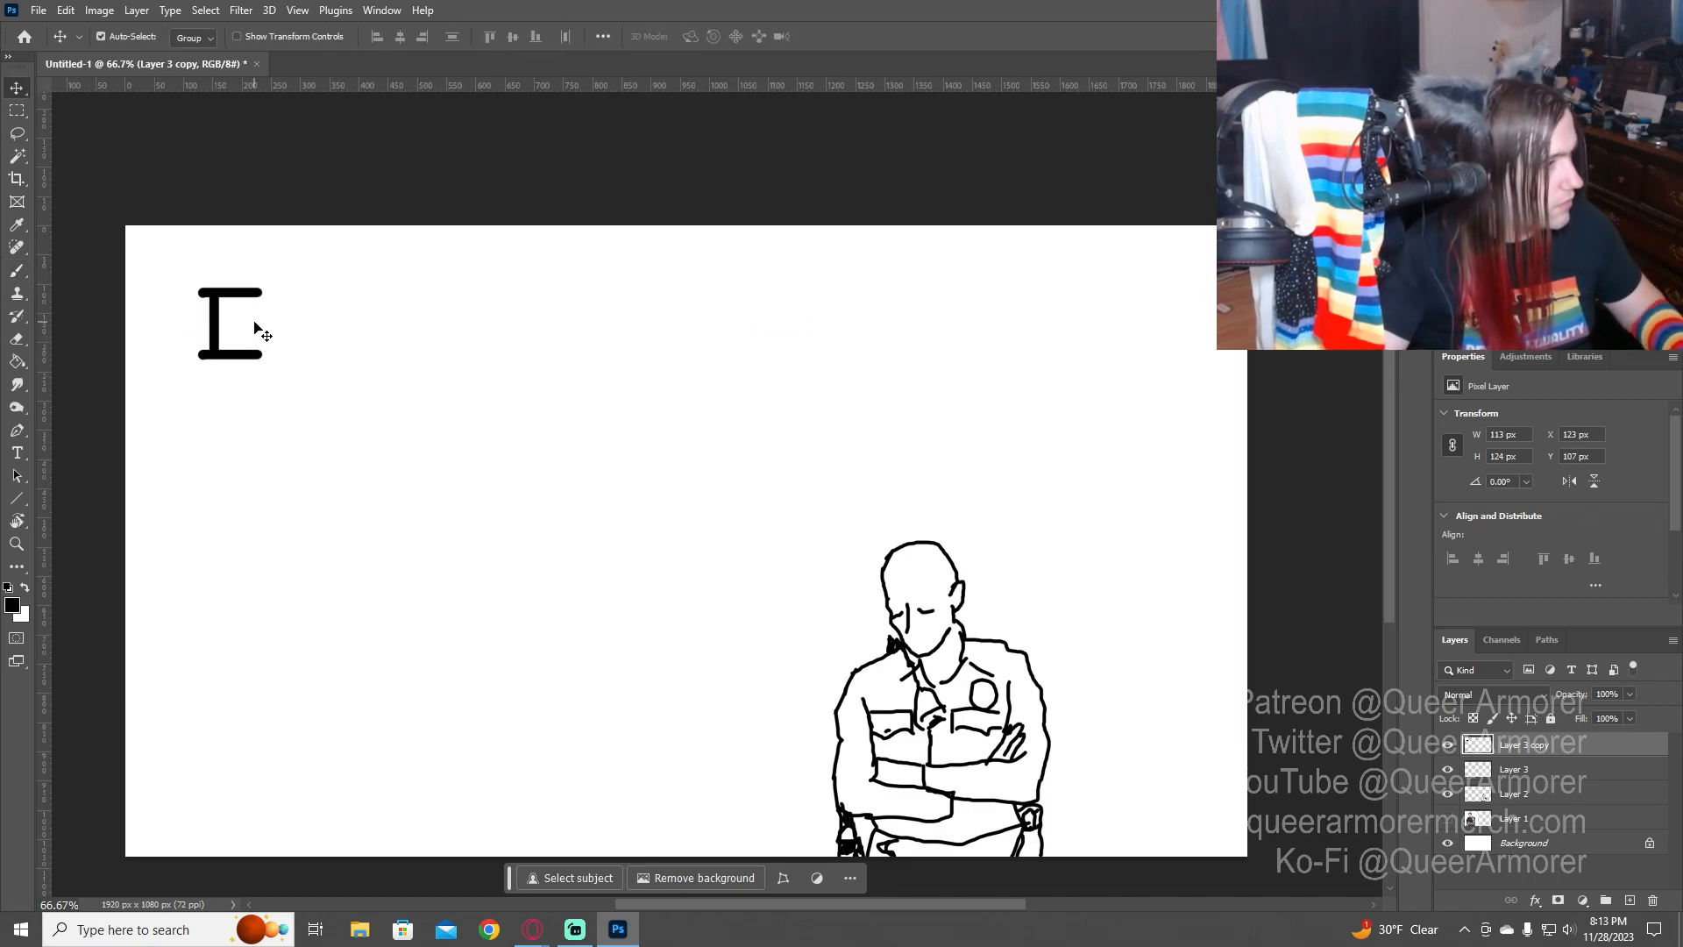
{"action": "key", "text": "ctrl+shift+z"}
{"action": "key", "text": "b"}
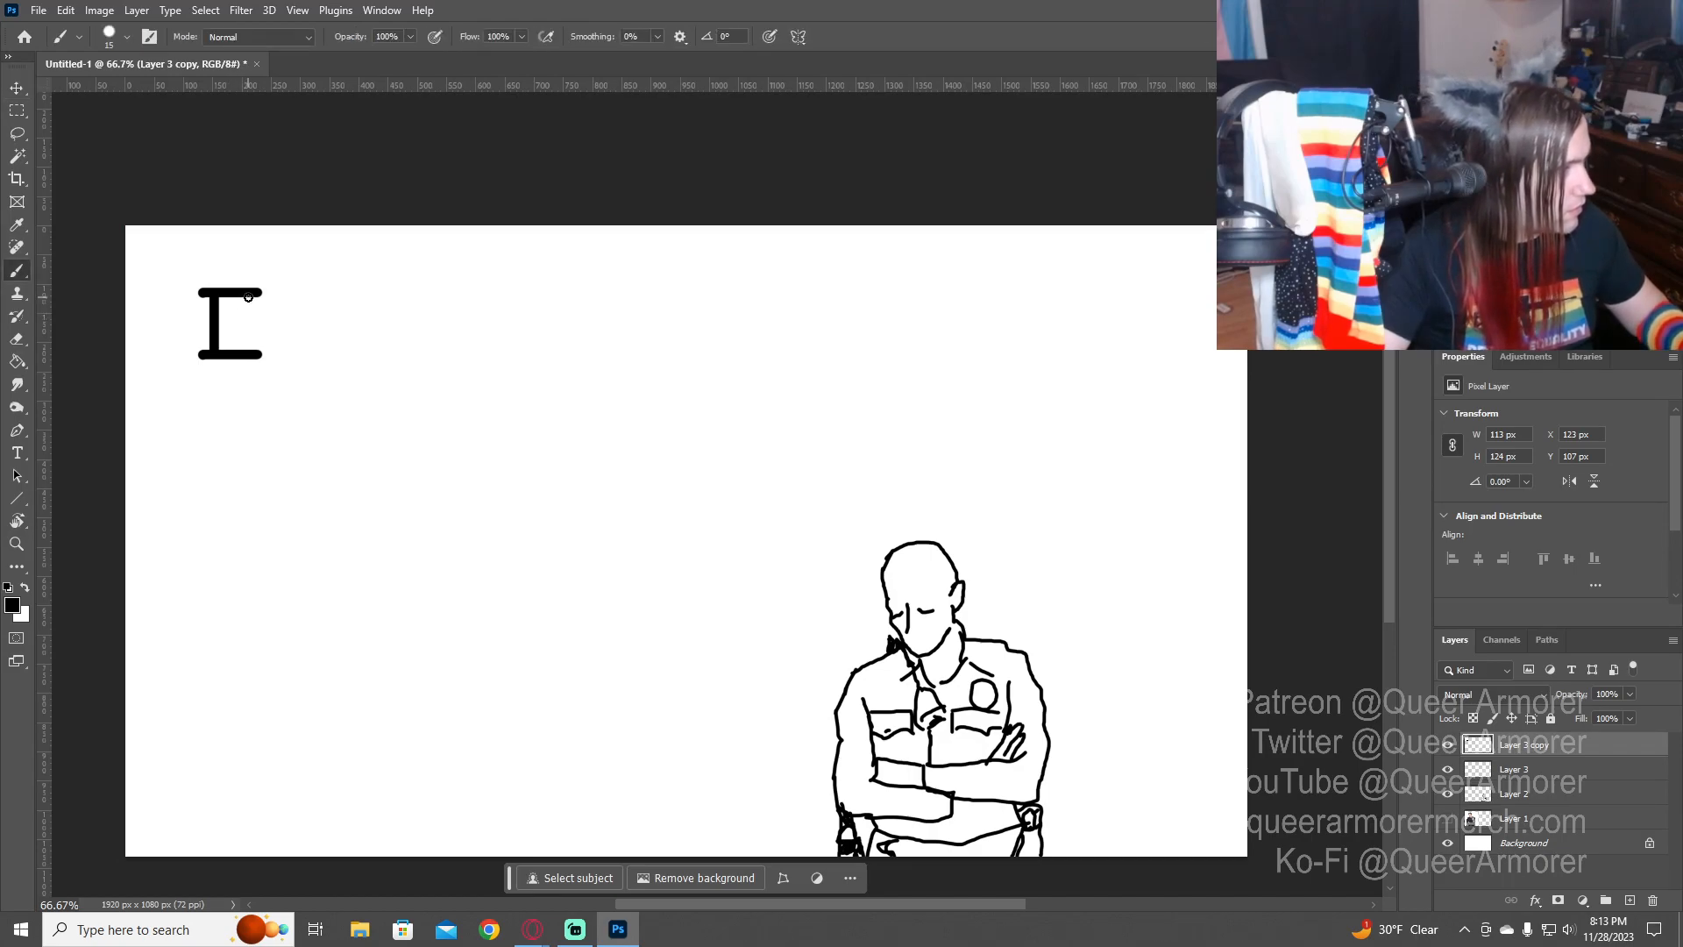
{"action": "left_click_drag", "start_coordinate": [247, 299], "coordinate": [245, 341]}
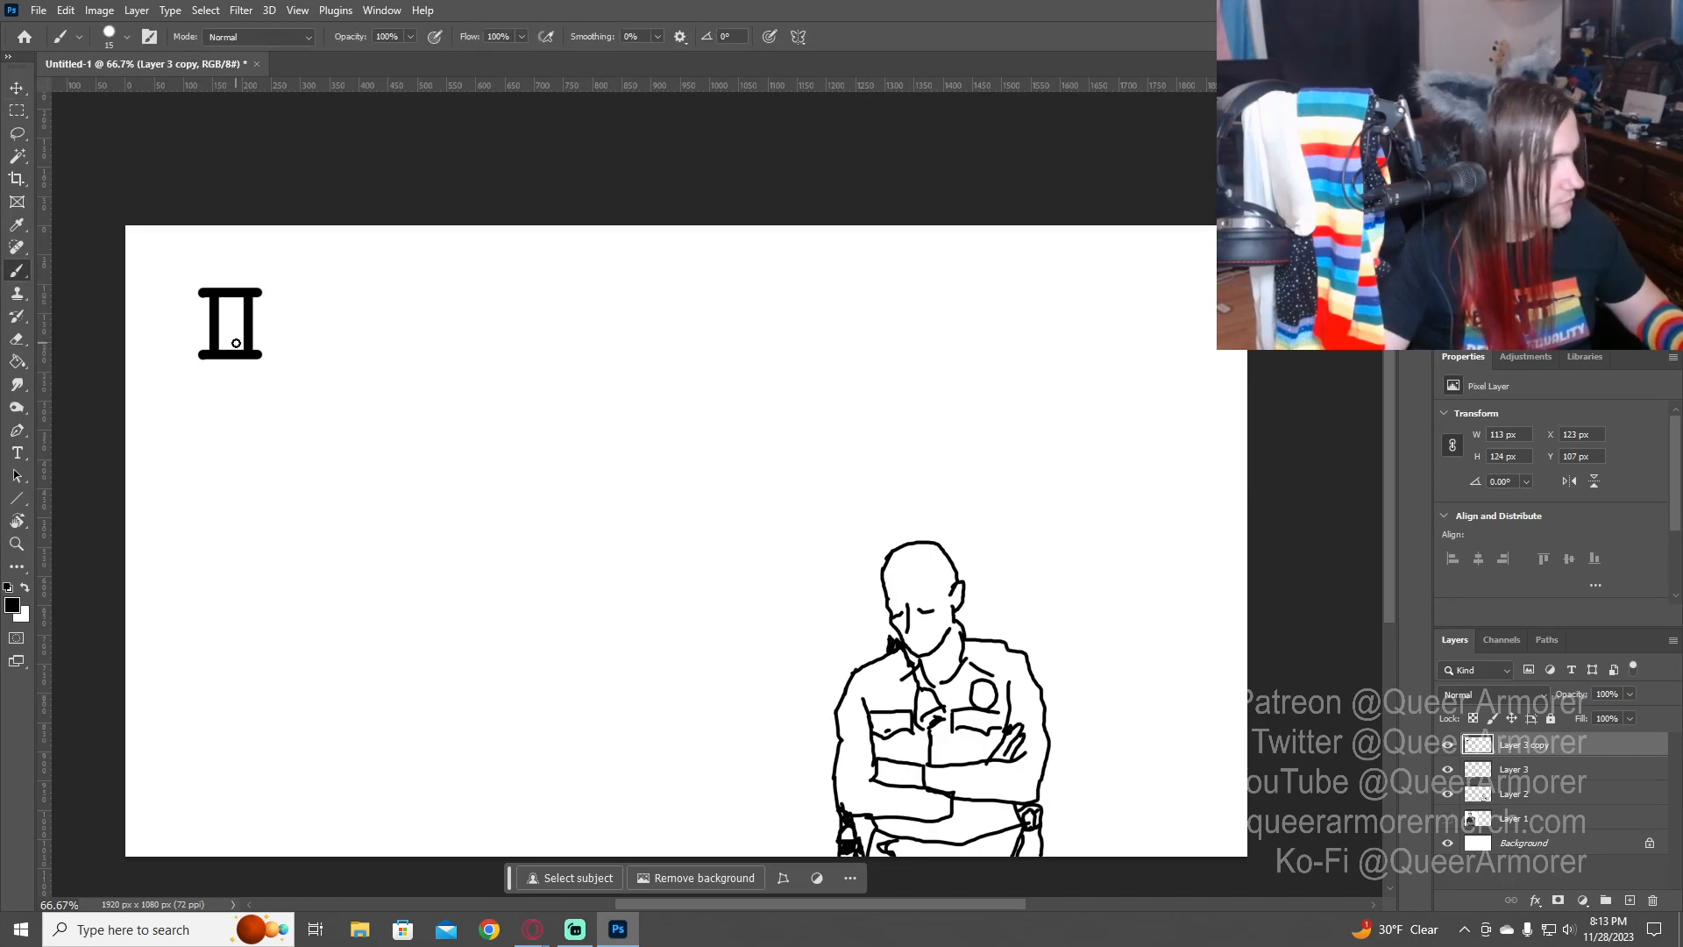
- Draw a two-line horizontal handle extending right from the block shape and round off its end with a size 30 brush
{"action": "mouse_move", "coordinate": [256, 318]}
{"action": "left_mouse_down"}
{"action": "mouse_move", "coordinate": [335, 315]}
{"action": "mouse_move", "coordinate": [331, 331]}
{"action": "left_mouse_up"}
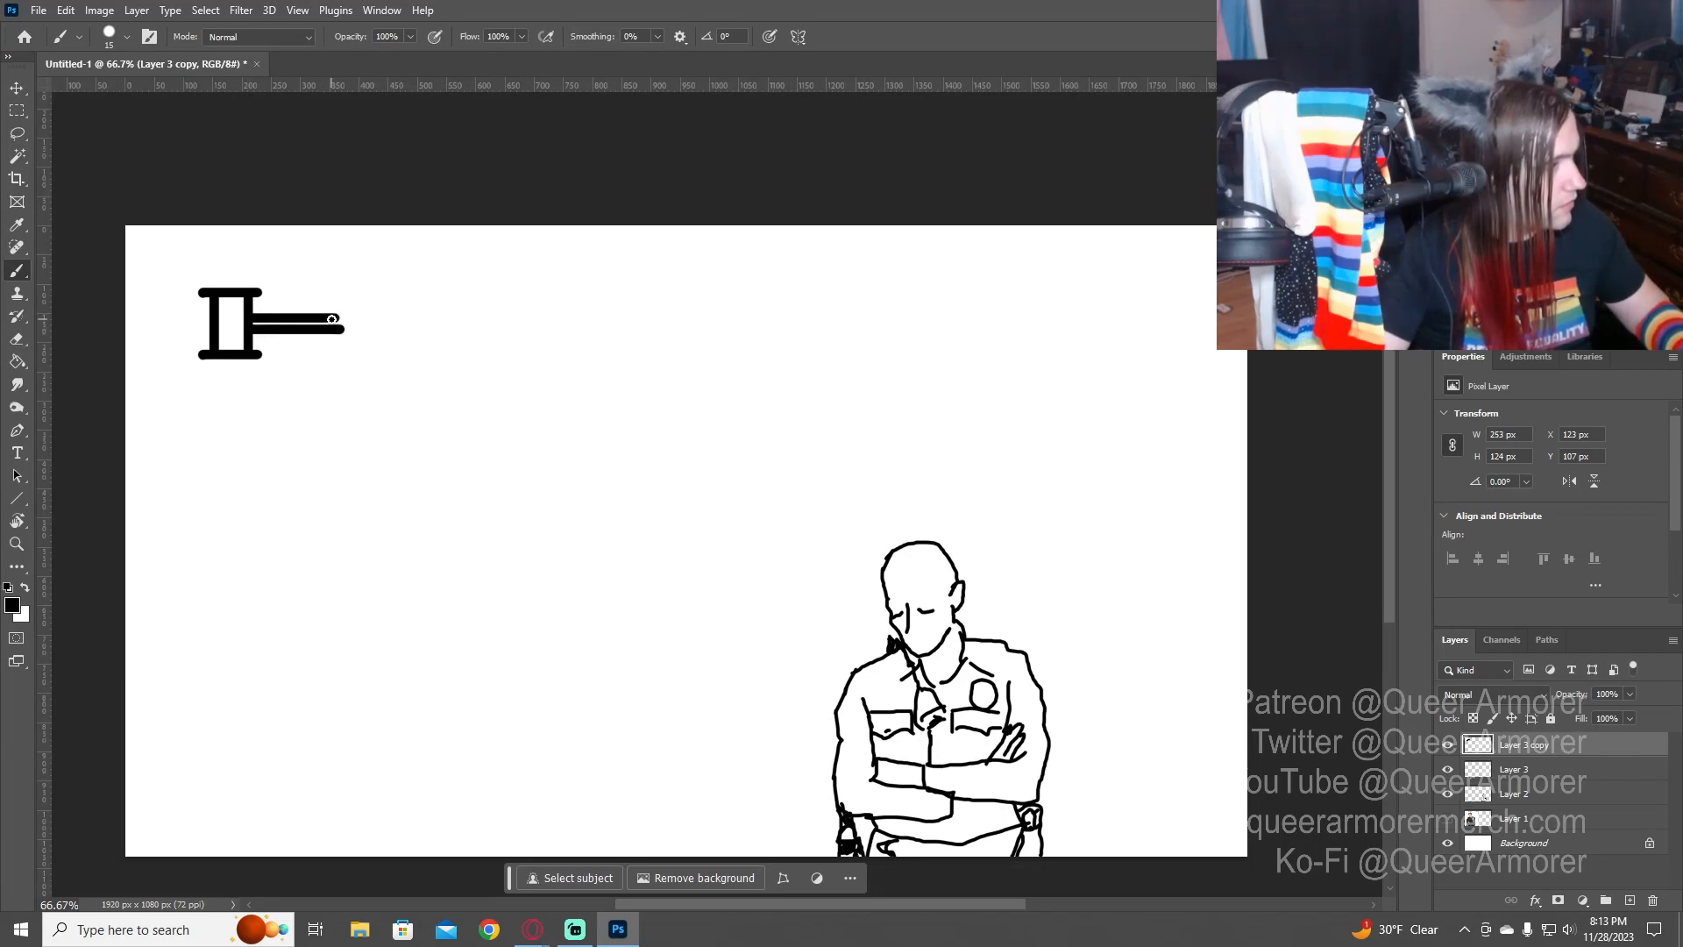
{"action": "key", "text": "ctrl+z"}
{"action": "key", "text": "bracketright"}
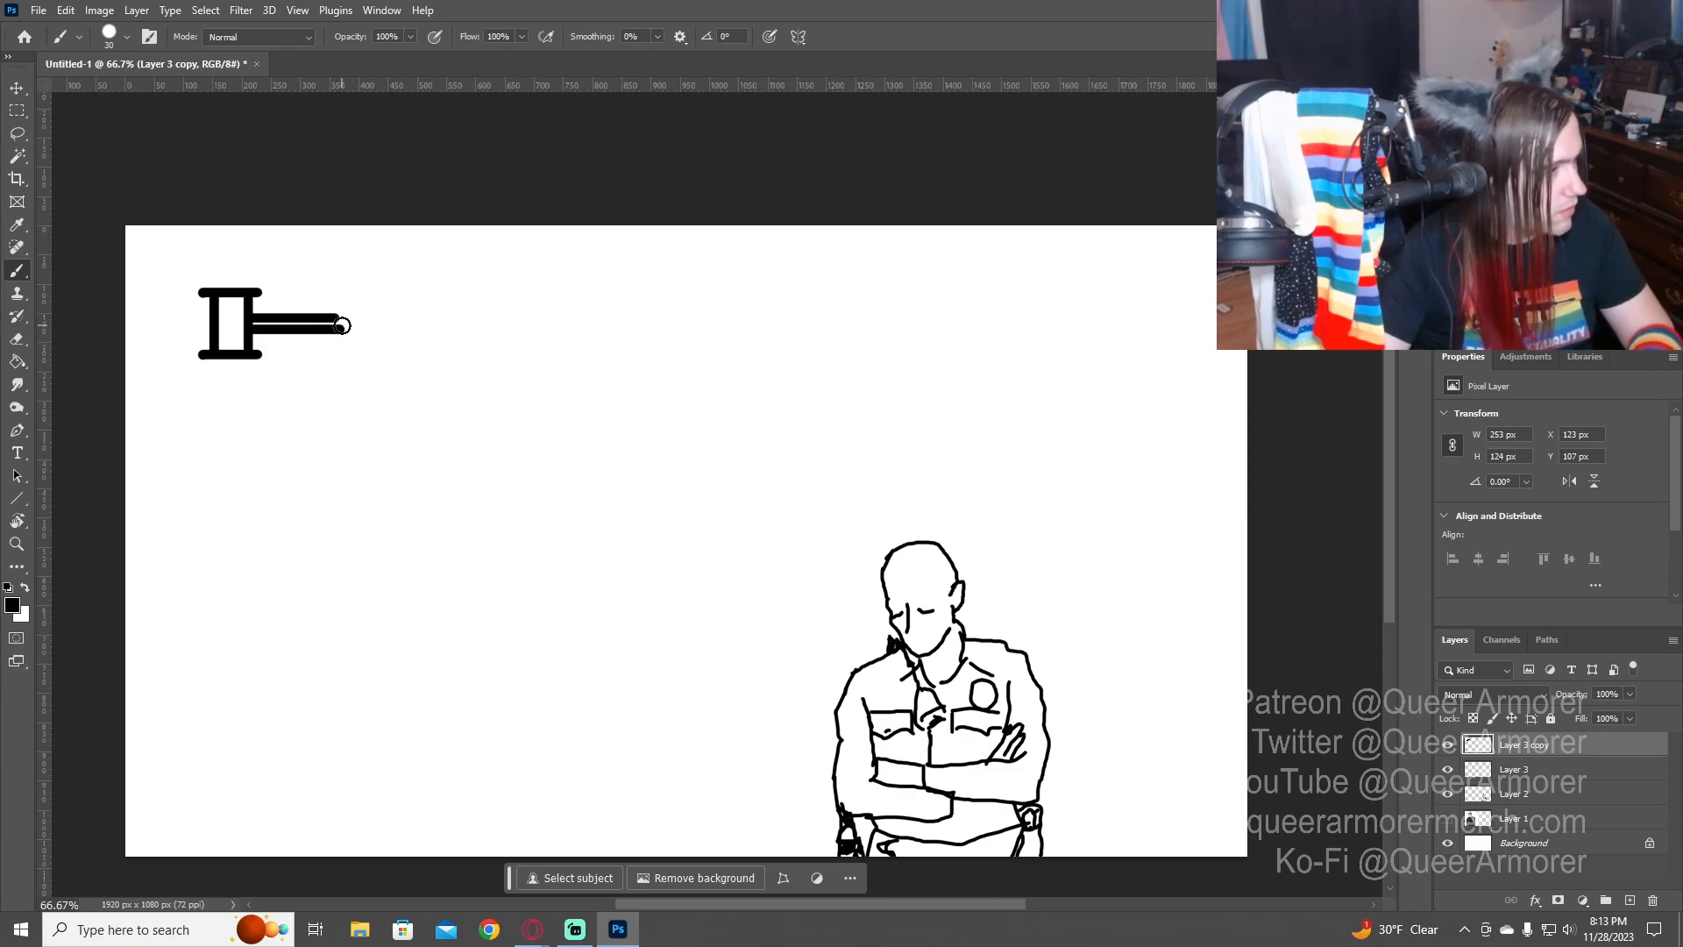
{"action": "key", "text": "bracketleft"}
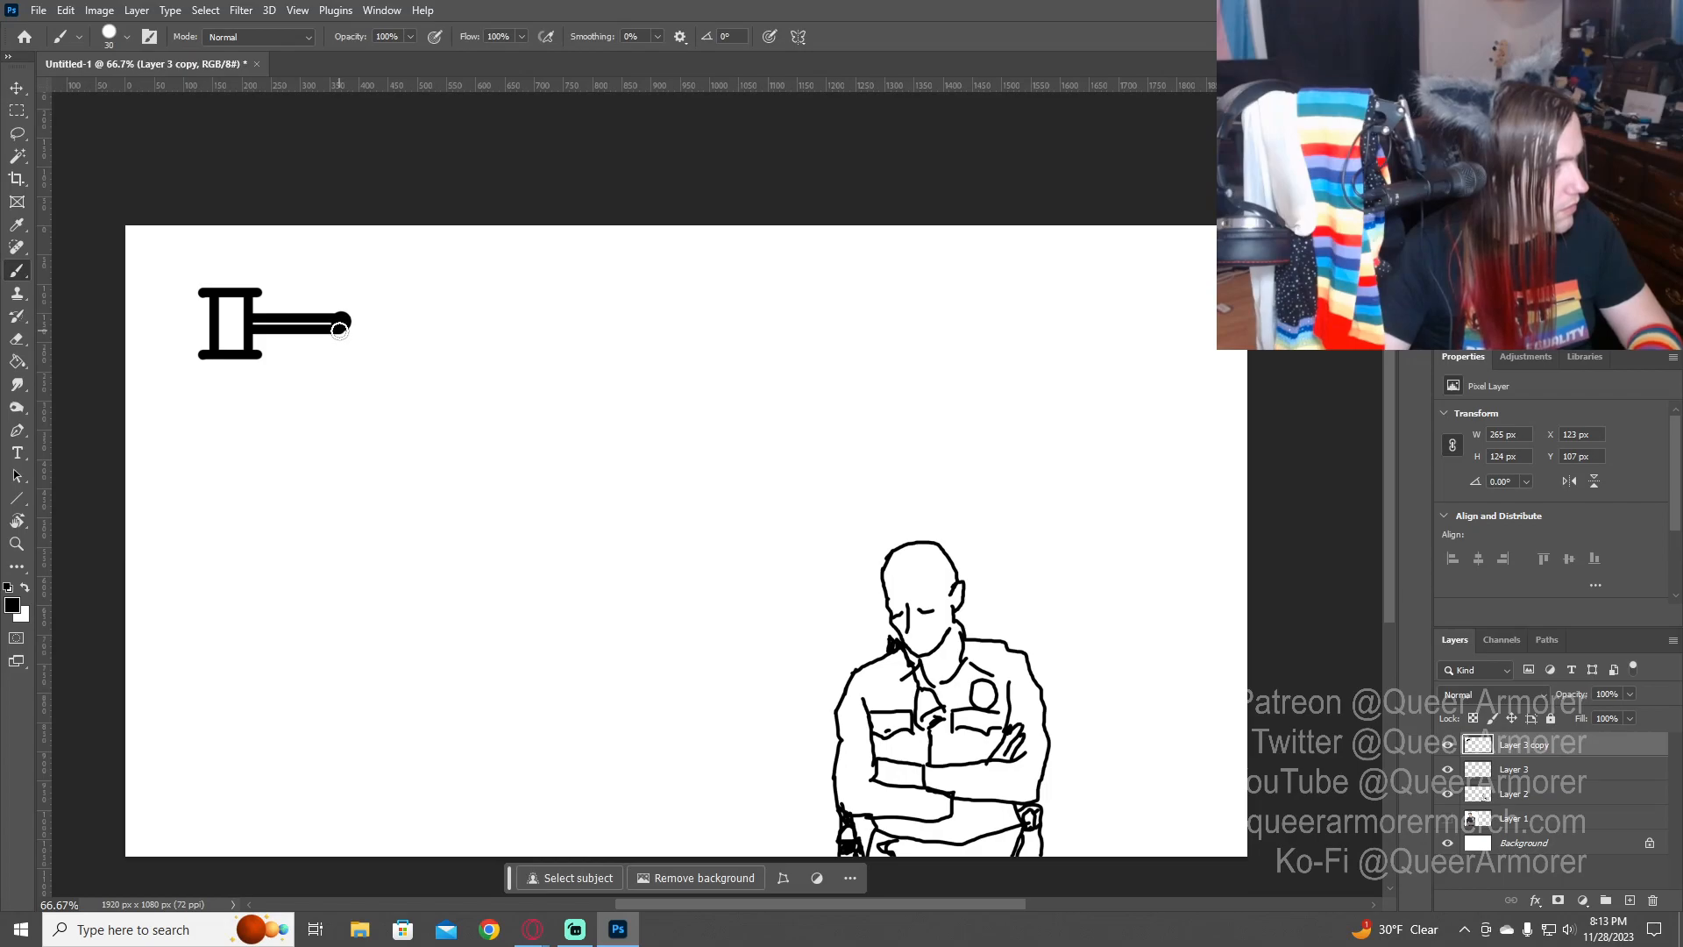
{"action": "key", "text": "ctrl+z"}
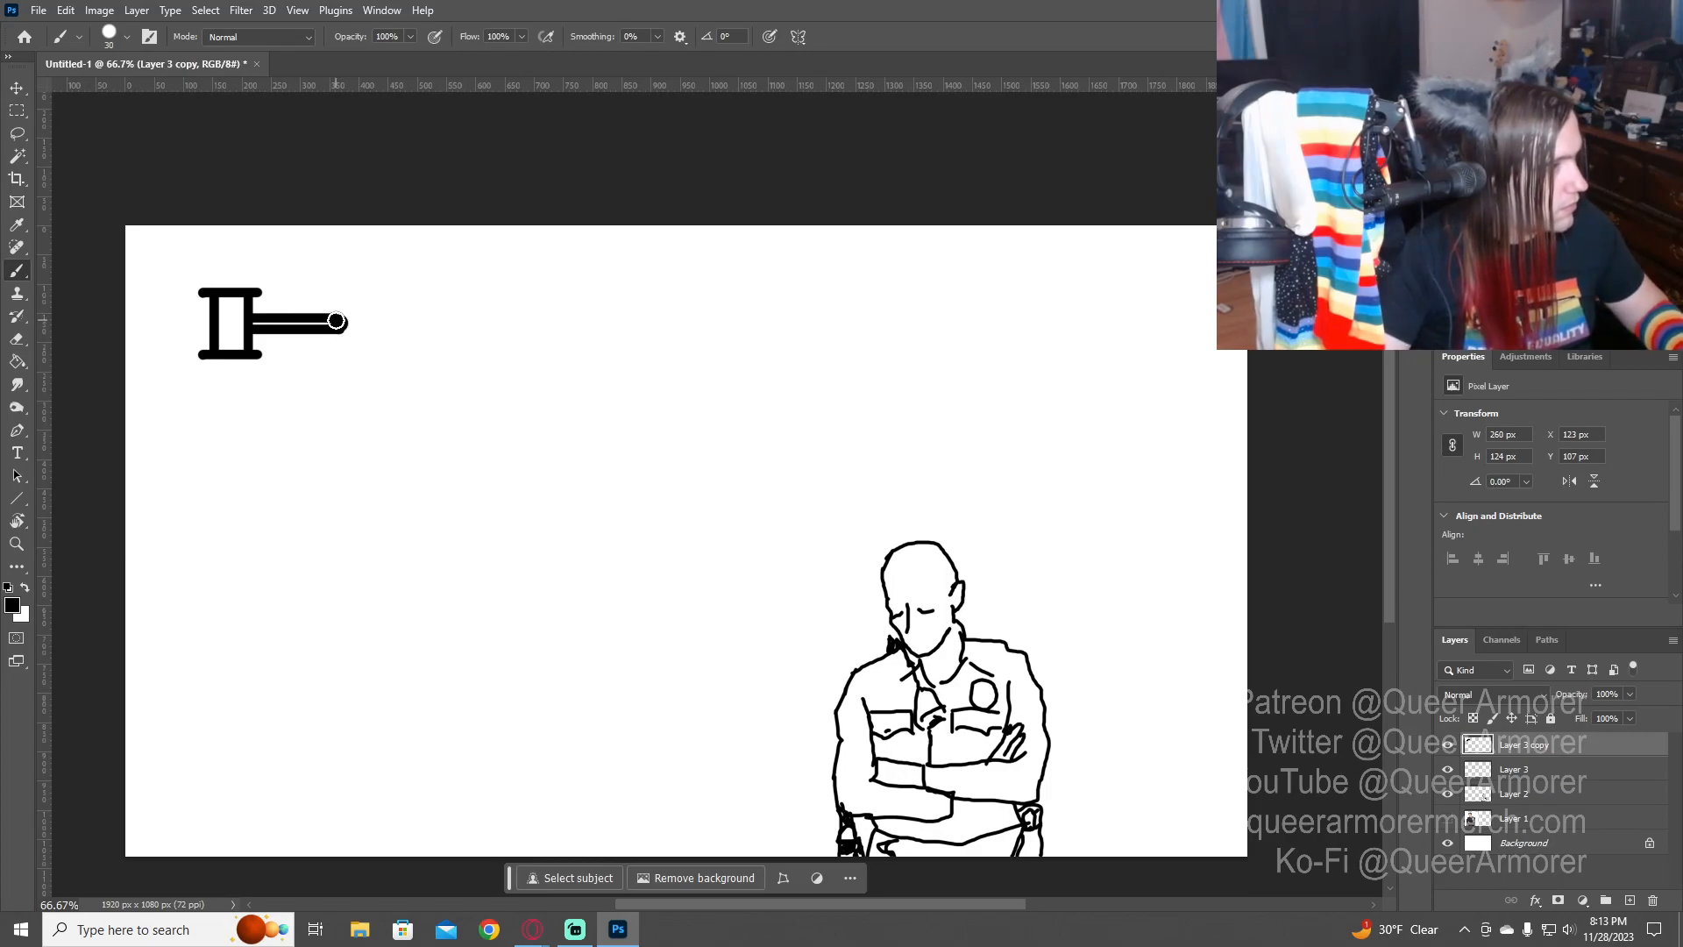
- Paint the gavel's handle solid black and merge the gavel's two layers into one
{"action": "left_click_drag", "start_coordinate": [325, 322], "coordinate": [261, 323]}
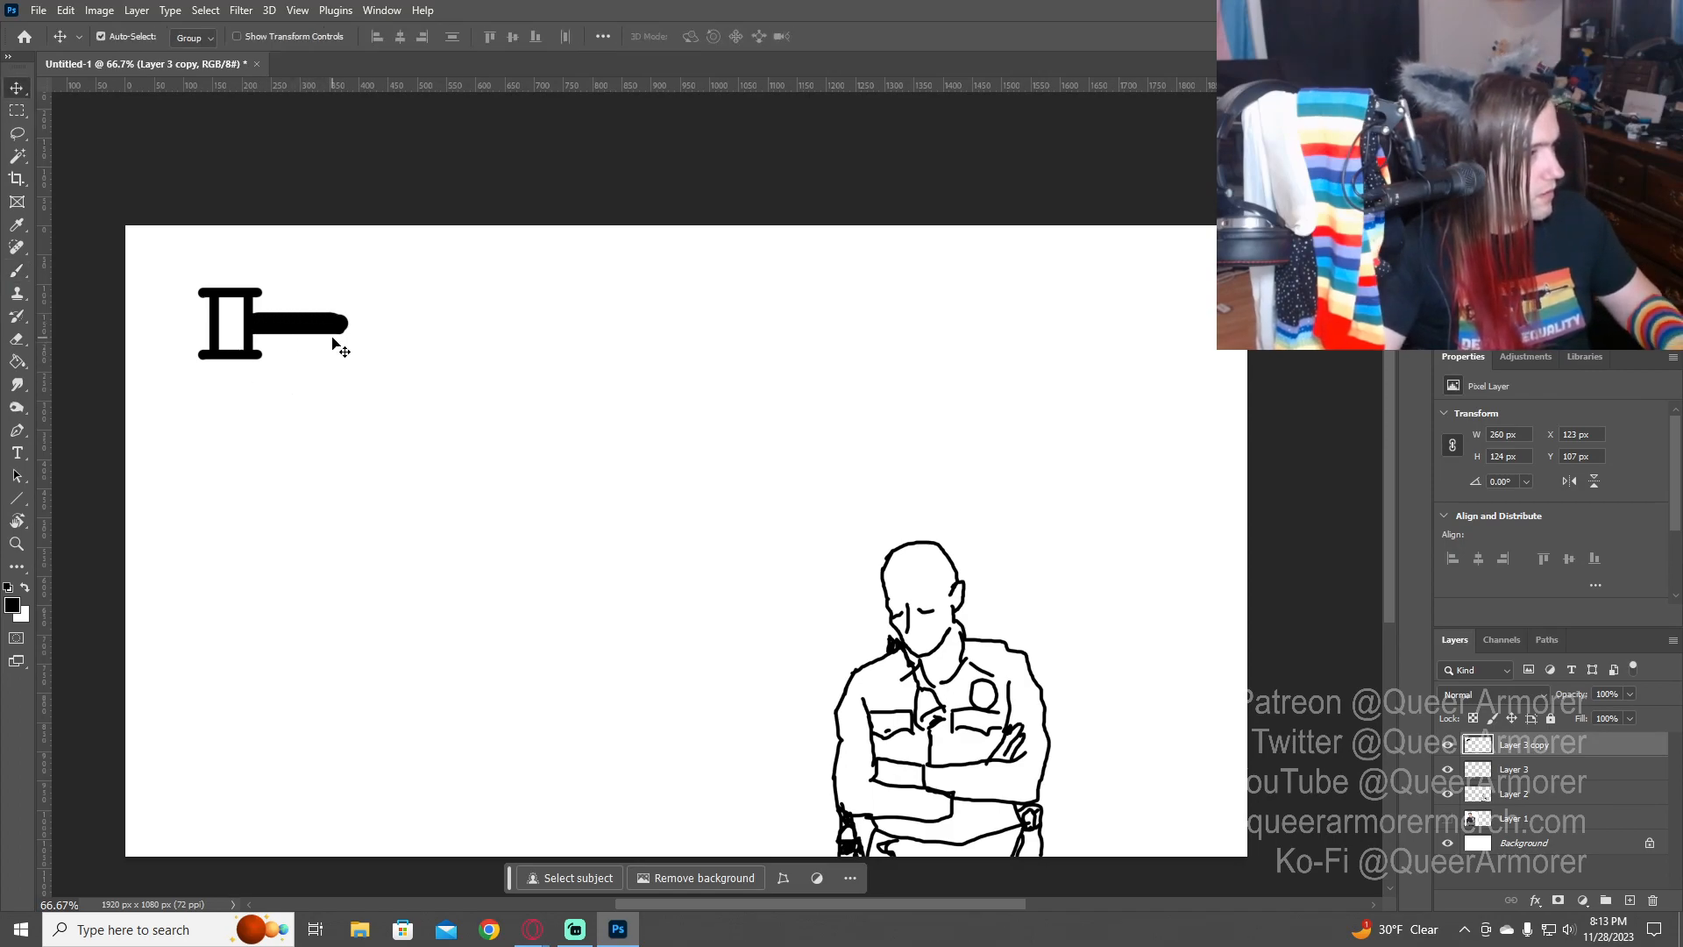
{"action": "key", "text": "ctrl+t"}
{"action": "left_click_drag", "start_coordinate": [359, 278], "coordinate": [372, 303]}
{"action": "key", "text": "ctrl+z"}
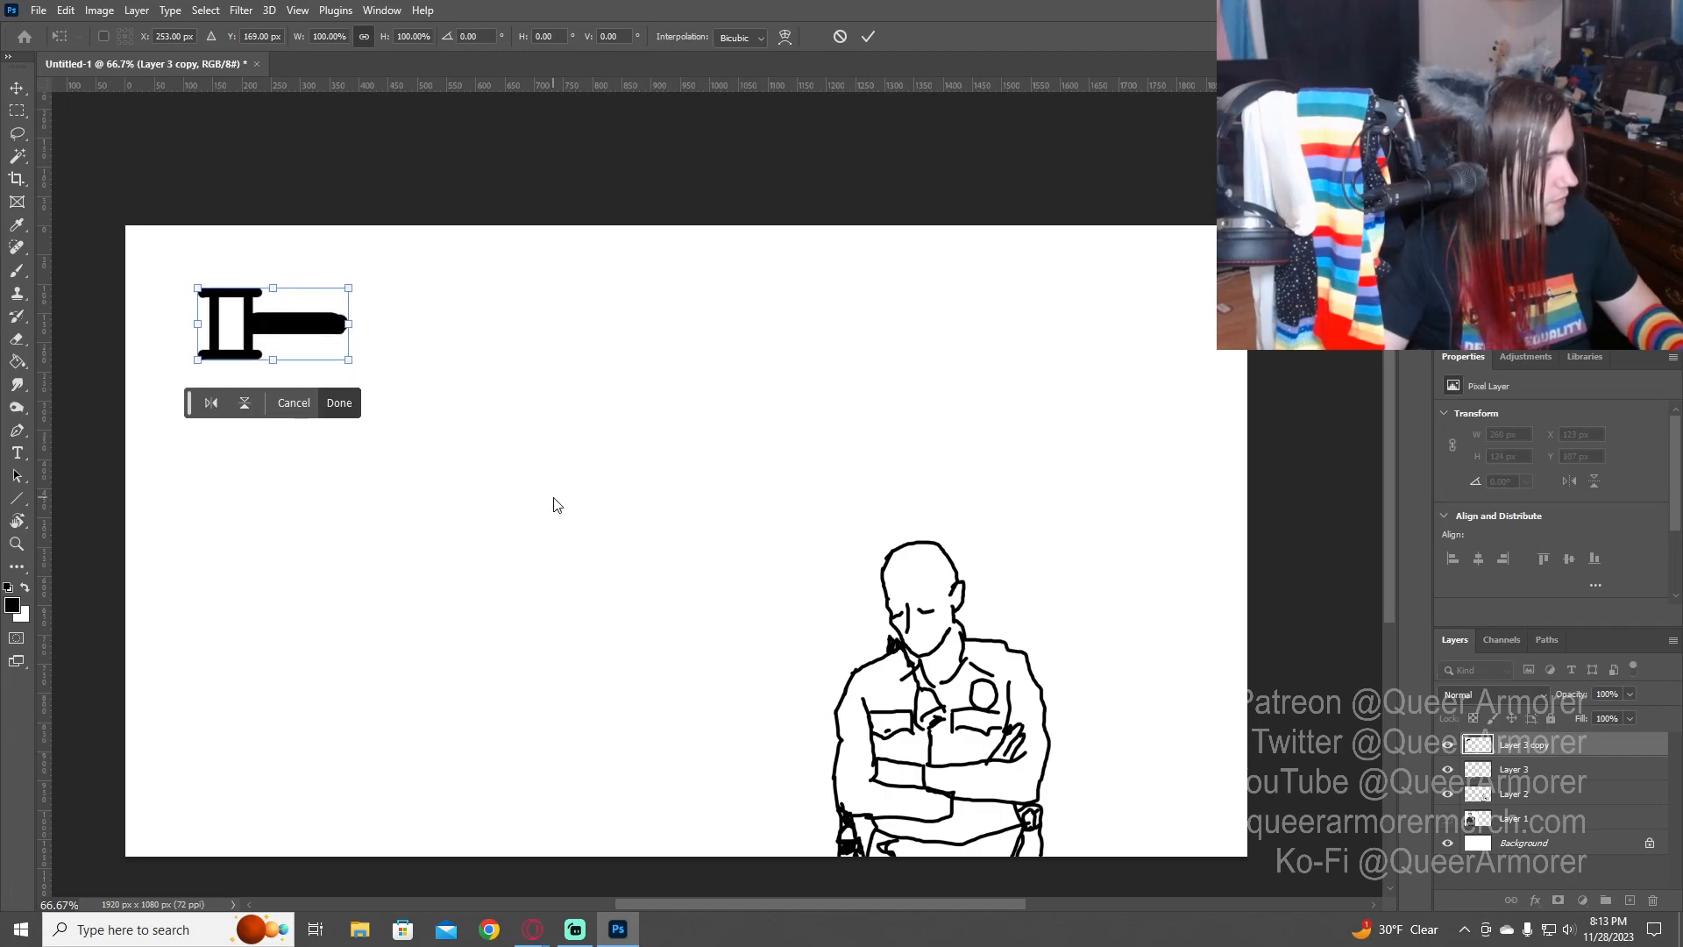
{"action": "left_click", "coordinate": [1541, 777], "text": "shift"}
{"action": "key", "text": "ctrl+e"}
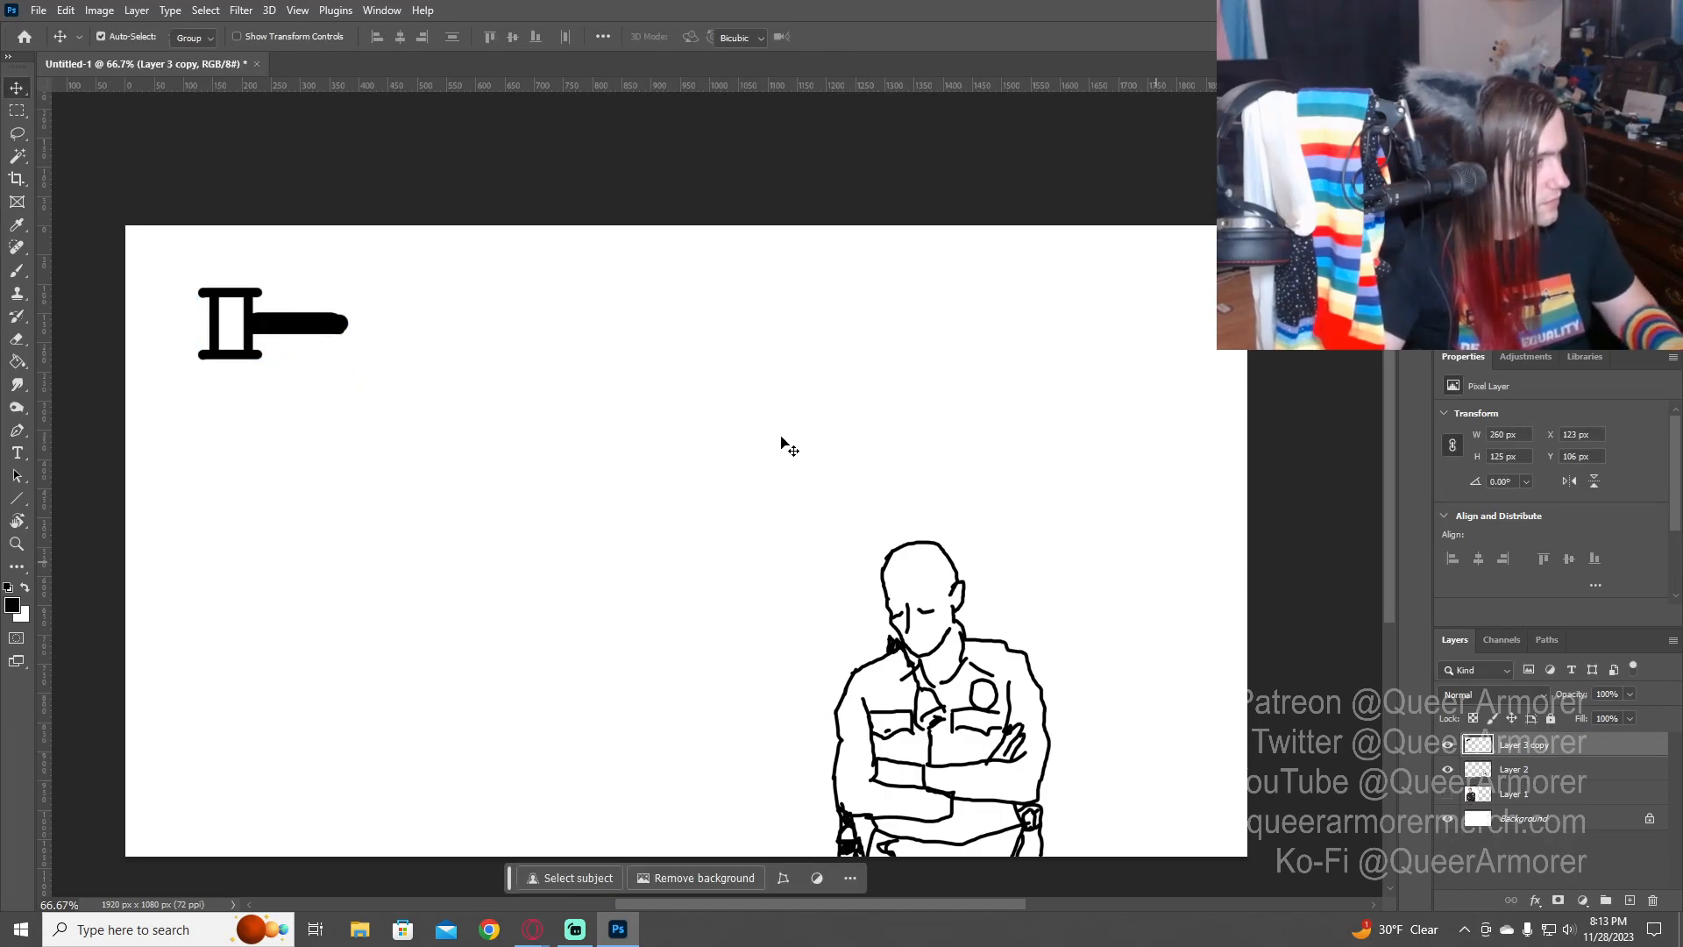
- Rotate the merged gavel about 16.5° clockwise and move it to X 191 px, Y 95 px
{"action": "key", "text": "ctrl+t"}
{"action": "left_click_drag", "start_coordinate": [365, 283], "coordinate": [387, 304]}
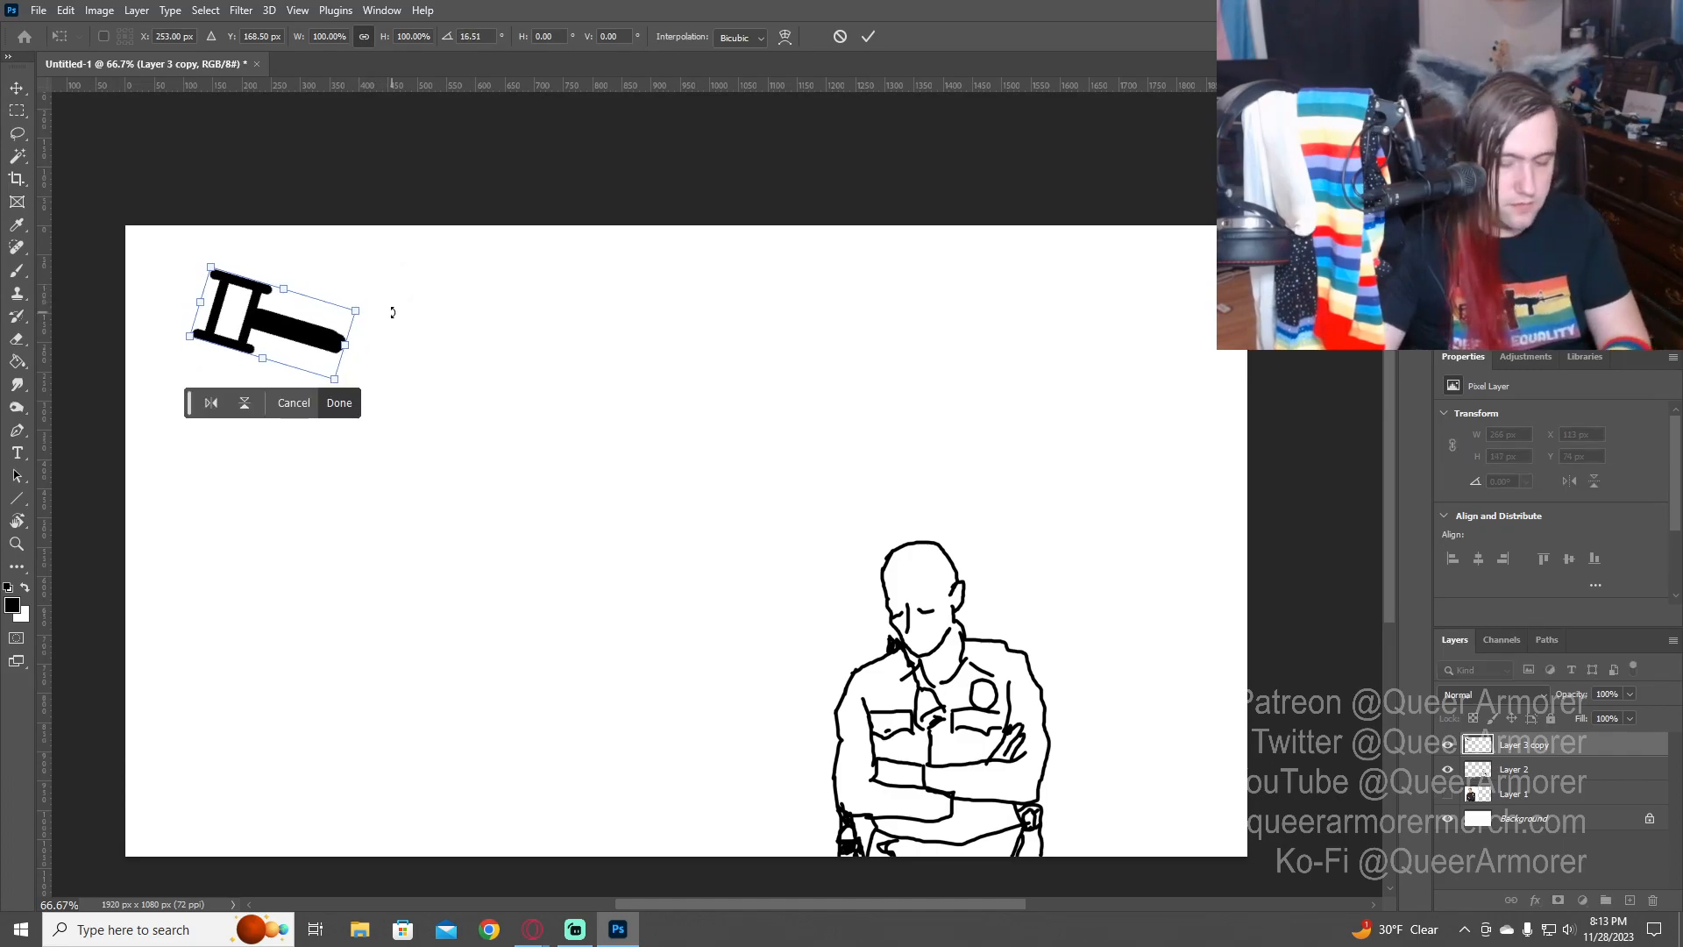
{"action": "key", "text": "Return"}
{"action": "left_click_drag", "start_coordinate": [318, 341], "coordinate": [364, 353]}
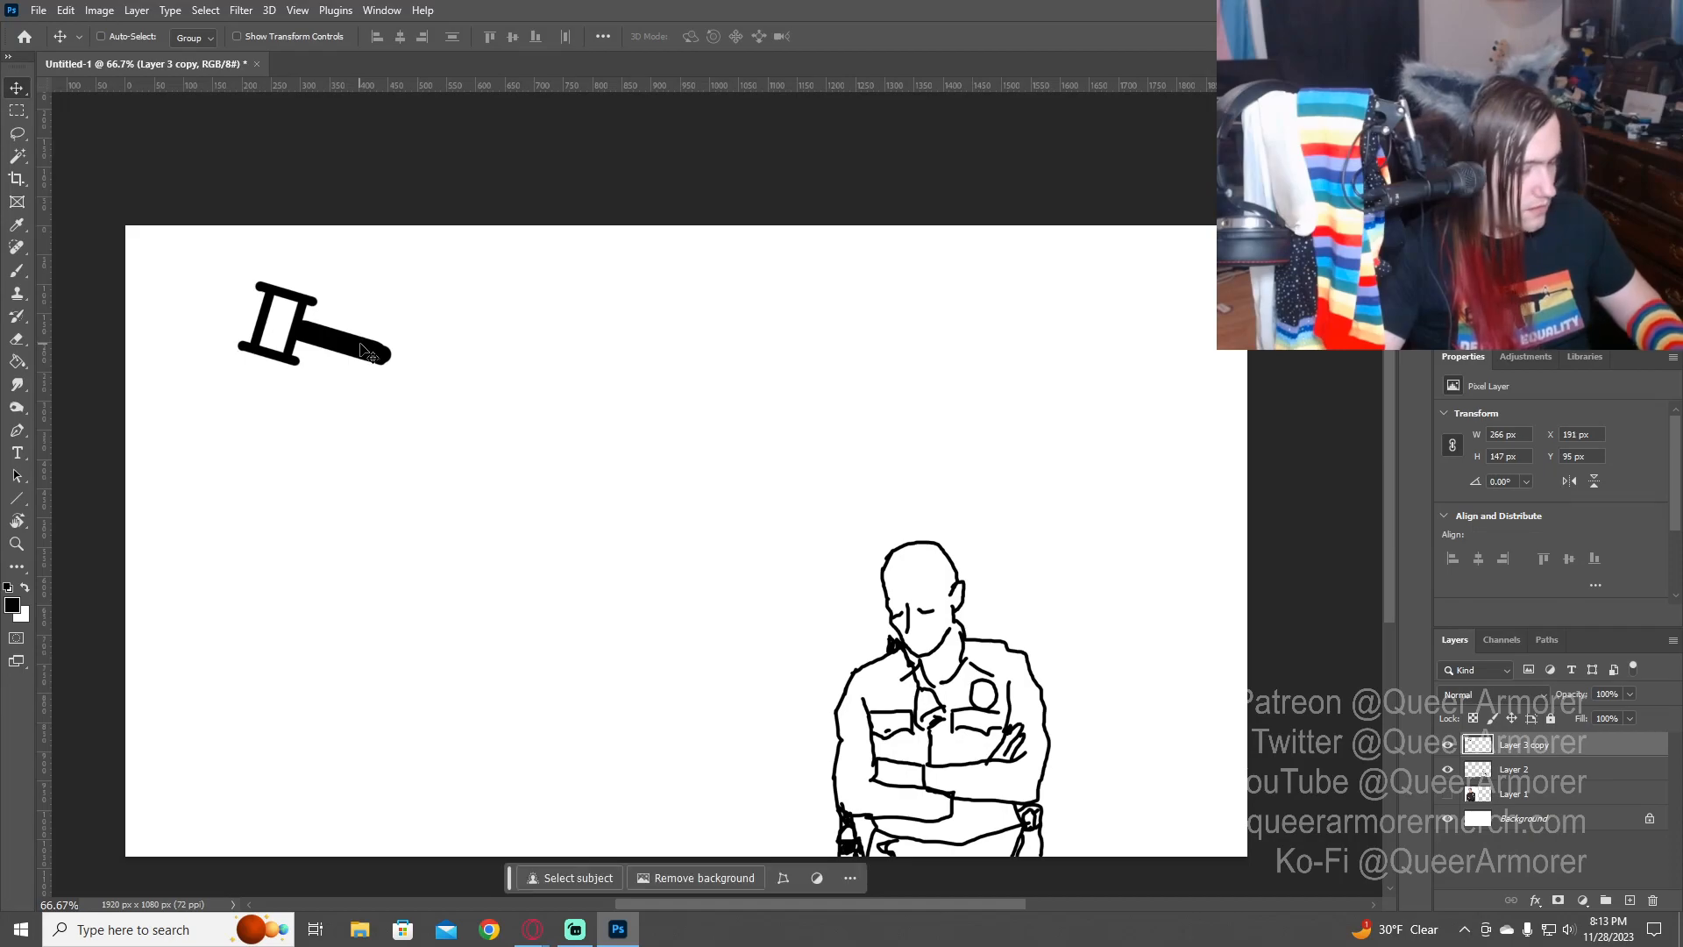
- Add a new layer and fill a black 161 × 28 px bar beneath the gavel's head at X 86 px, Y 236 px
{"action": "key", "text": "m"}
{"action": "left_click_drag", "start_coordinate": [198, 354], "coordinate": [274, 361]}
{"action": "left_click", "coordinate": [274, 366]}
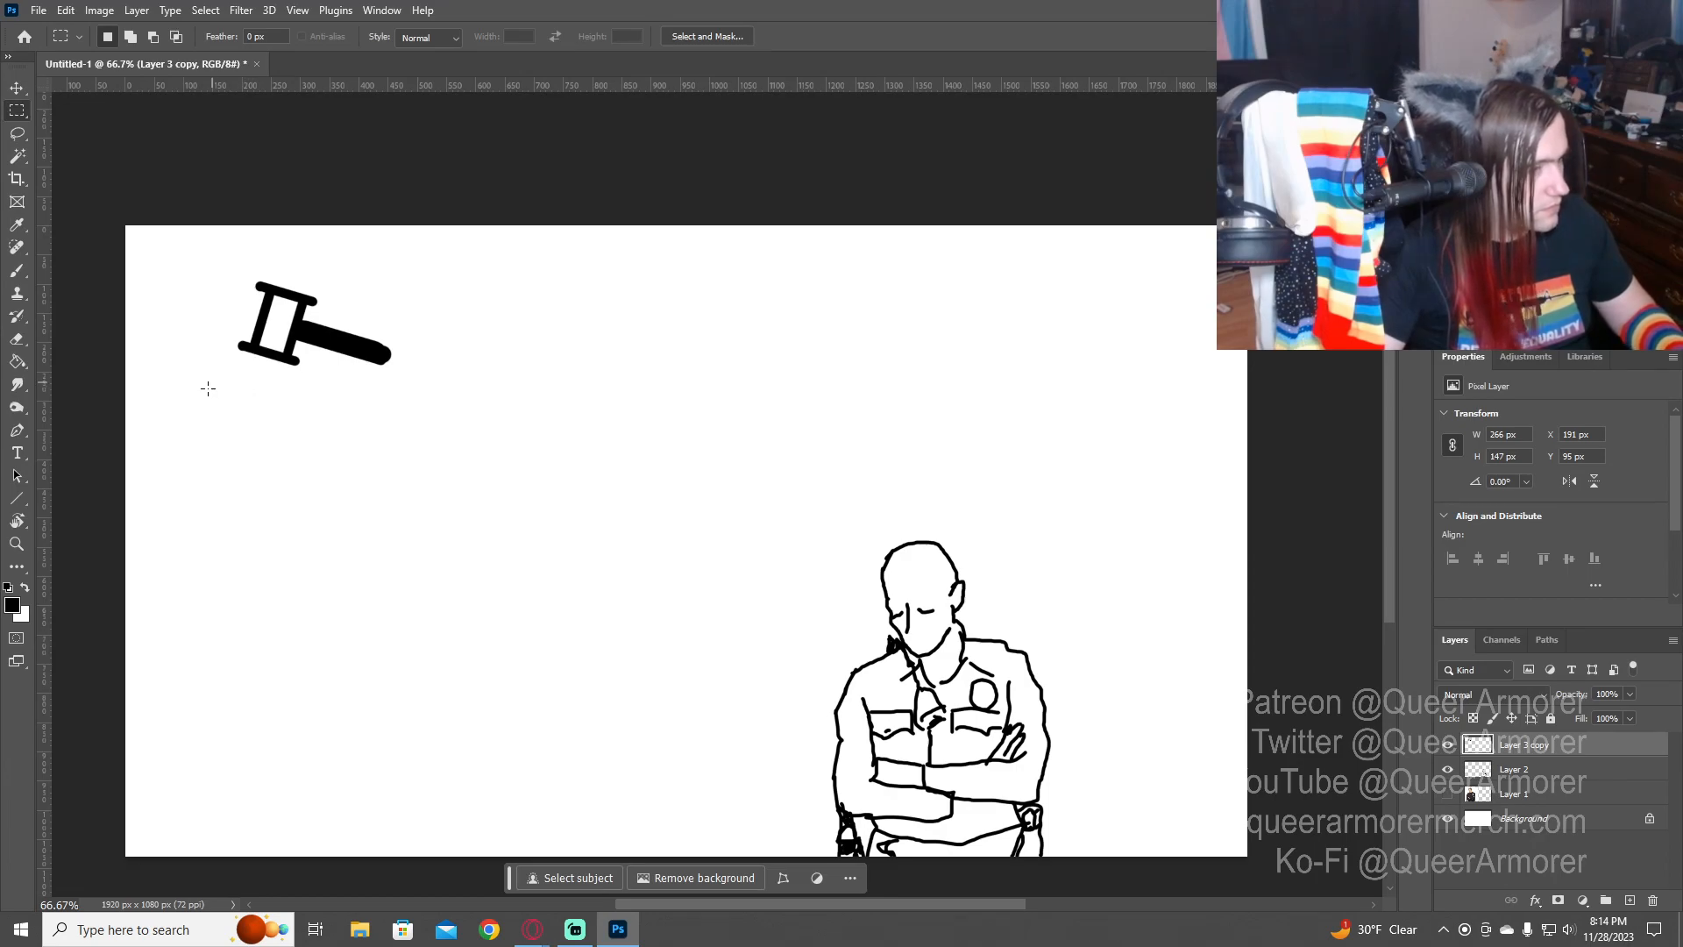
{"action": "key", "text": "ctrl+shift+n"}
{"action": "key", "text": "Return"}
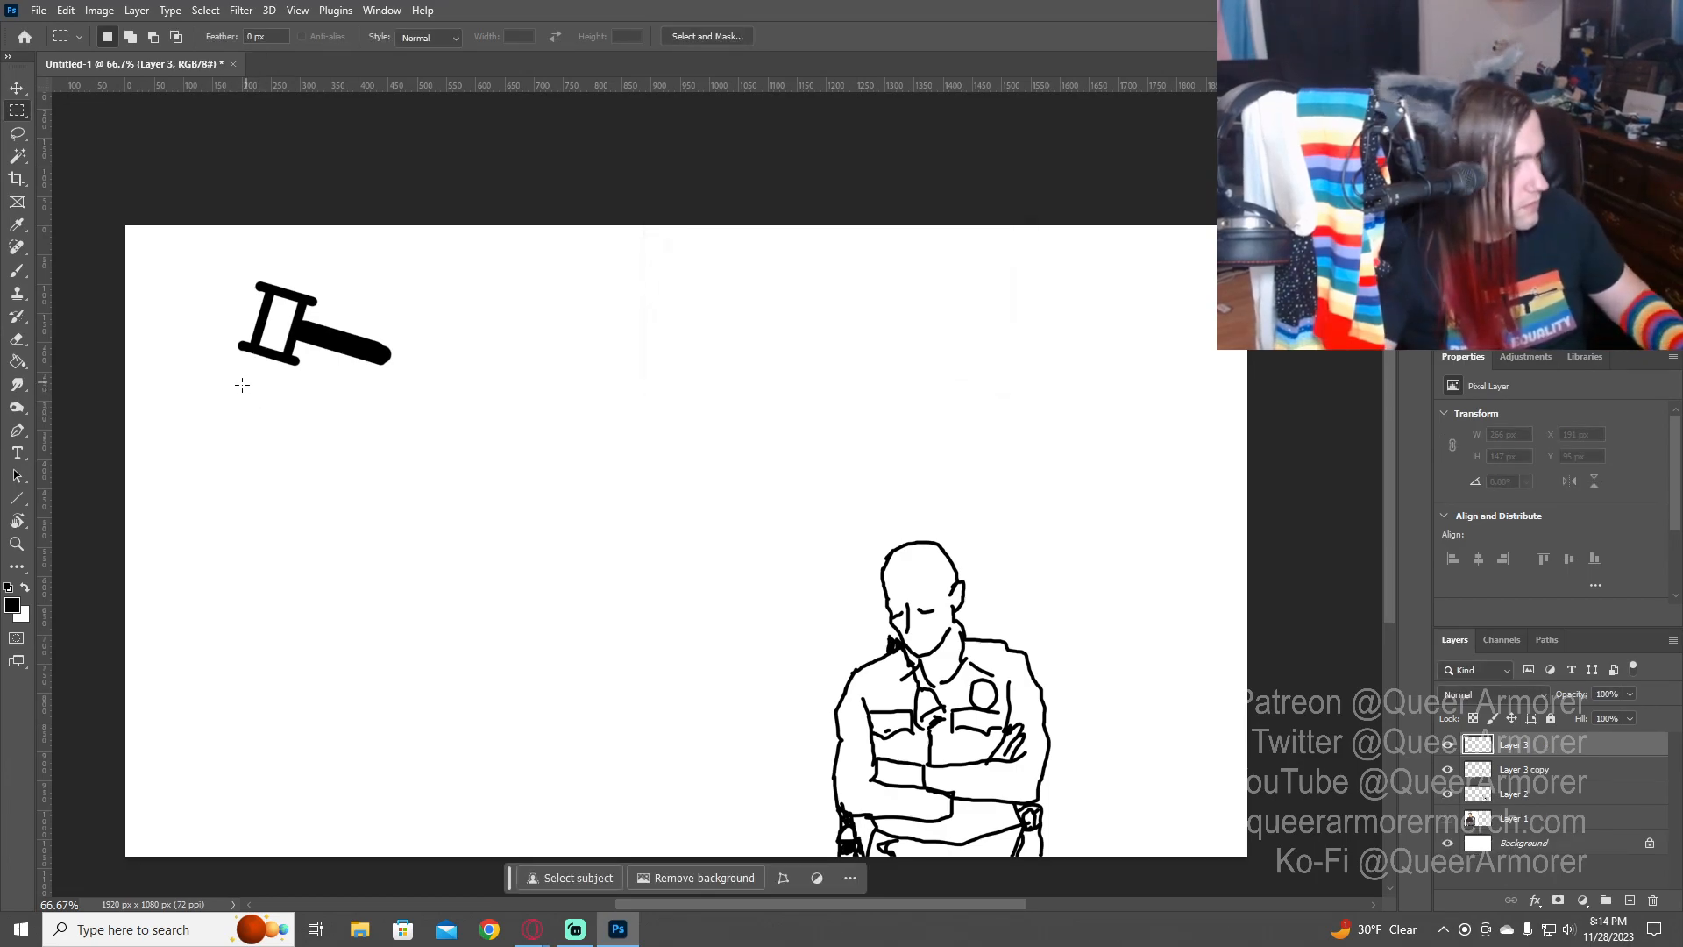
{"action": "left_click_drag", "start_coordinate": [217, 364], "coordinate": [299, 391]}
{"action": "mouse_move", "coordinate": [374, 380]}
{"action": "left_mouse_down"}
{"action": "mouse_move", "coordinate": [192, 376]}
{"action": "mouse_move", "coordinate": [252, 378]}
{"action": "left_mouse_up"}
{"action": "key", "text": "g"}
{"action": "left_click", "coordinate": [272, 377]}
{"action": "key", "text": "v"}
{"action": "key", "text": "ctrl+t"}
{"action": "key", "text": "Return"}
{"action": "key", "text": "ctrl+z"}
{"action": "left_click", "coordinate": [442, 371]}
{"action": "key", "text": "ctrl+d"}
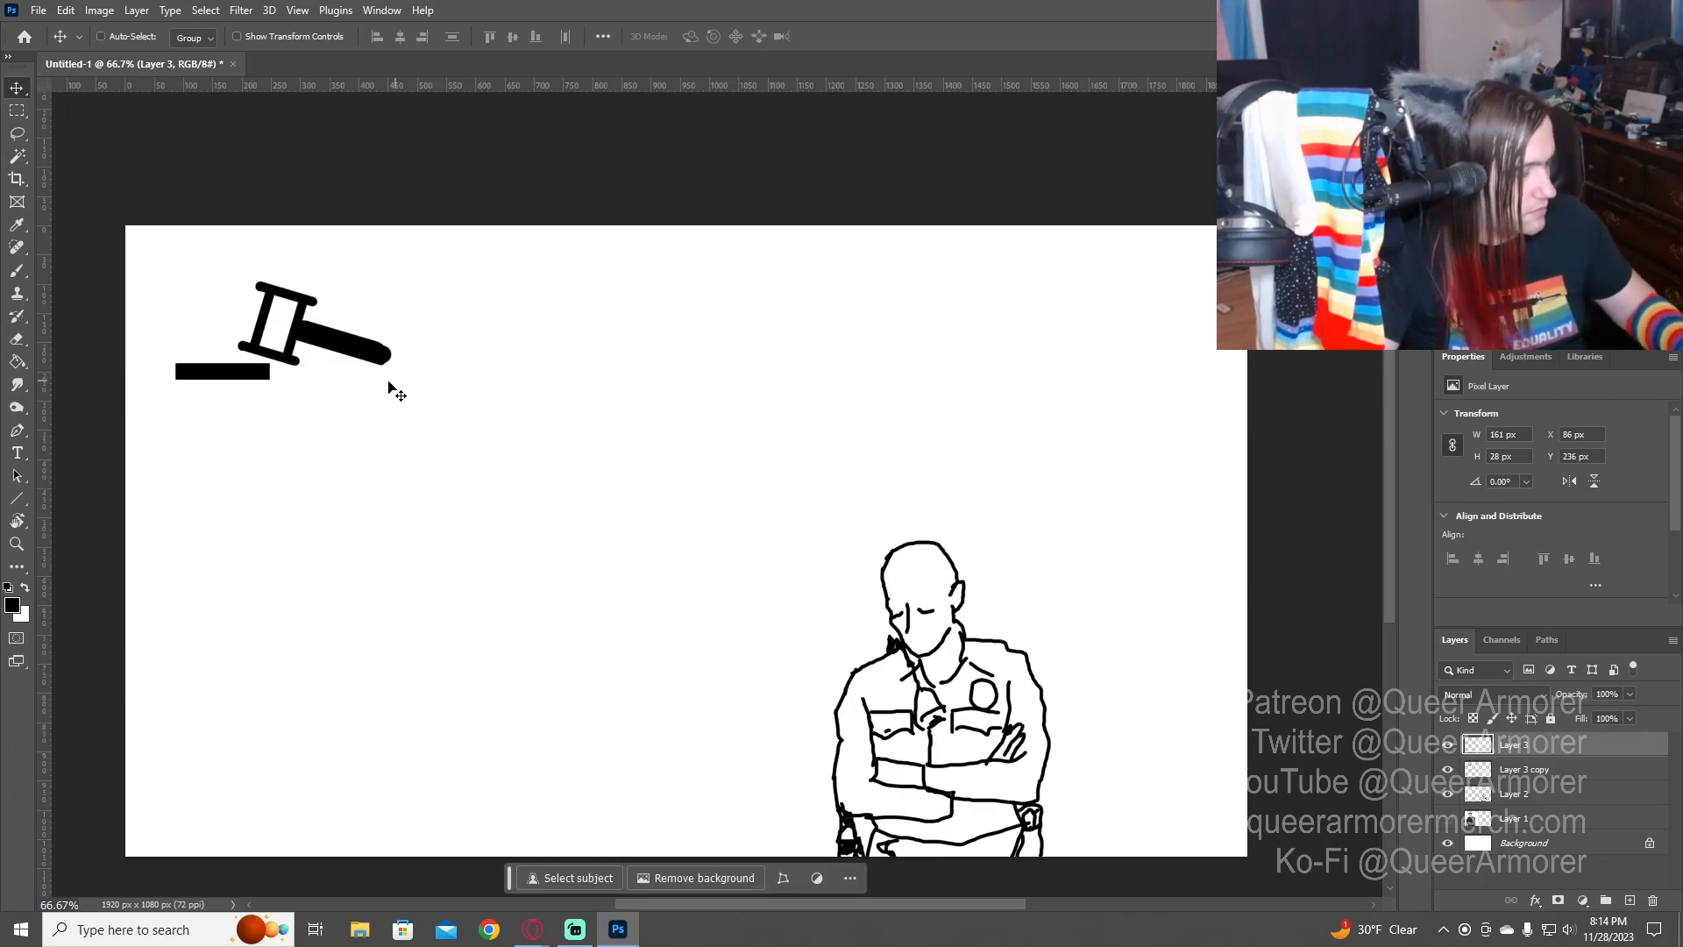
{"action": "key", "text": "e"}
{"action": "left_click_drag", "start_coordinate": [176, 349], "coordinate": [164, 448]}
{"action": "right_click", "coordinate": [178, 287]}
{"action": "left_click", "coordinate": [286, 220]}
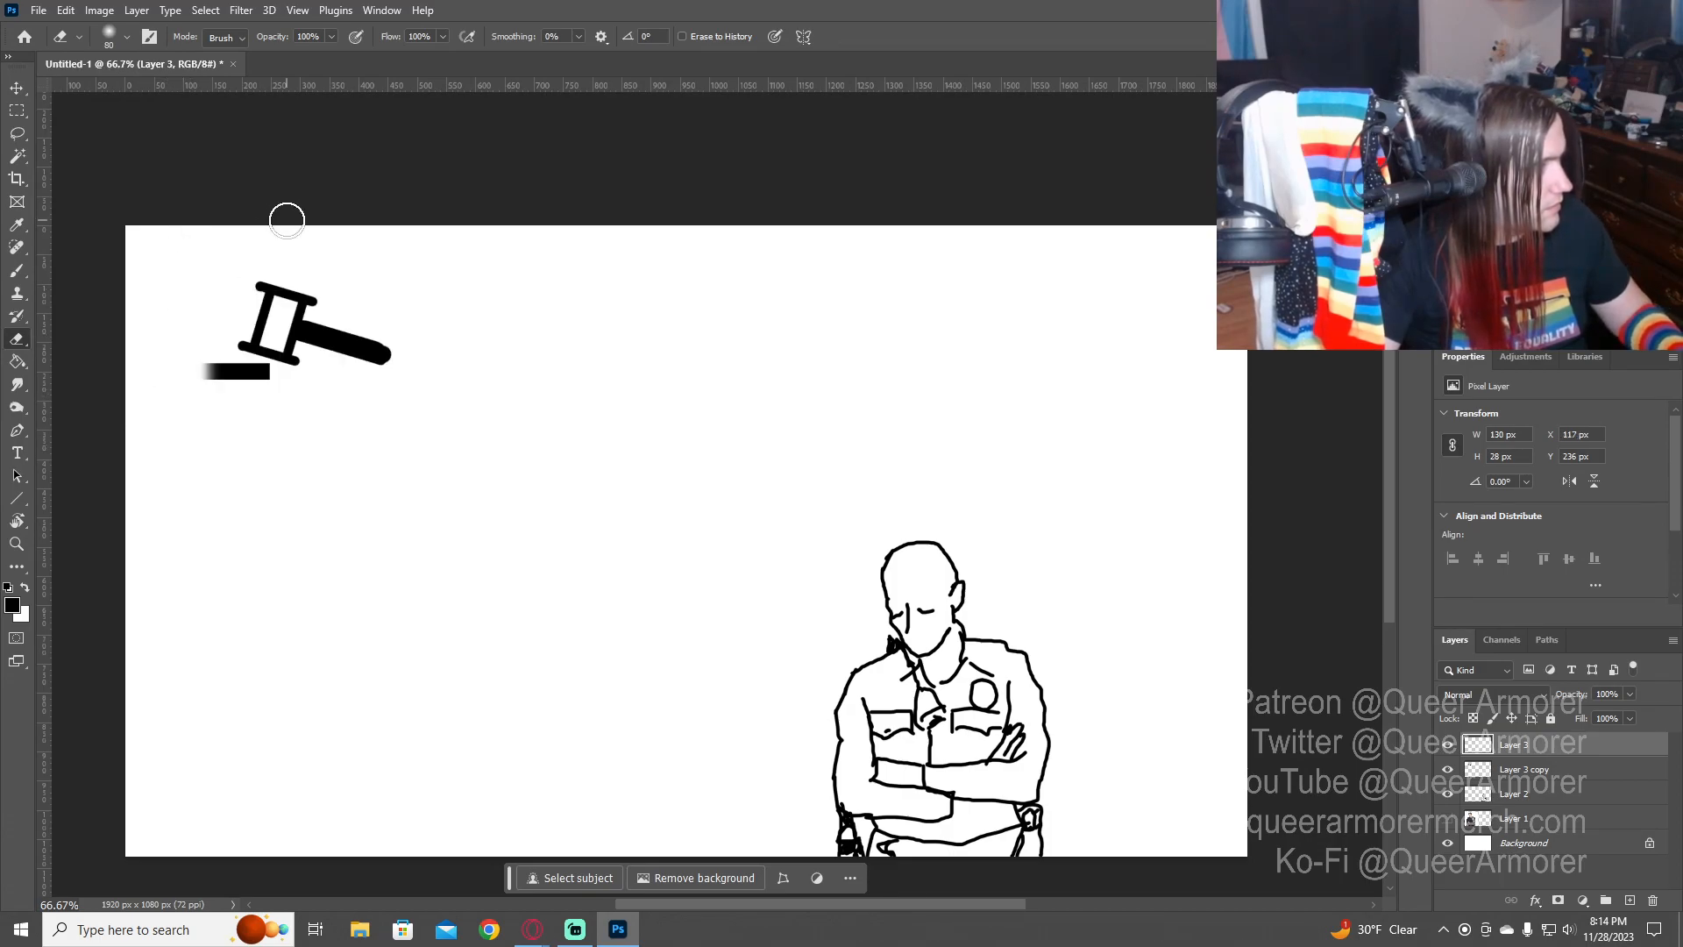
{"action": "key", "text": "ctrl+z"}
- Harden the size 80 eraser's edge and trim the black bar's left end until the bar is 130 px wide
{"action": "right_click", "coordinate": [372, 265]}
{"action": "left_click_drag", "start_coordinate": [533, 349], "coordinate": [574, 349]}
{"action": "left_click", "coordinate": [679, 308]}
{"action": "left_click_drag", "start_coordinate": [170, 297], "coordinate": [178, 518]}
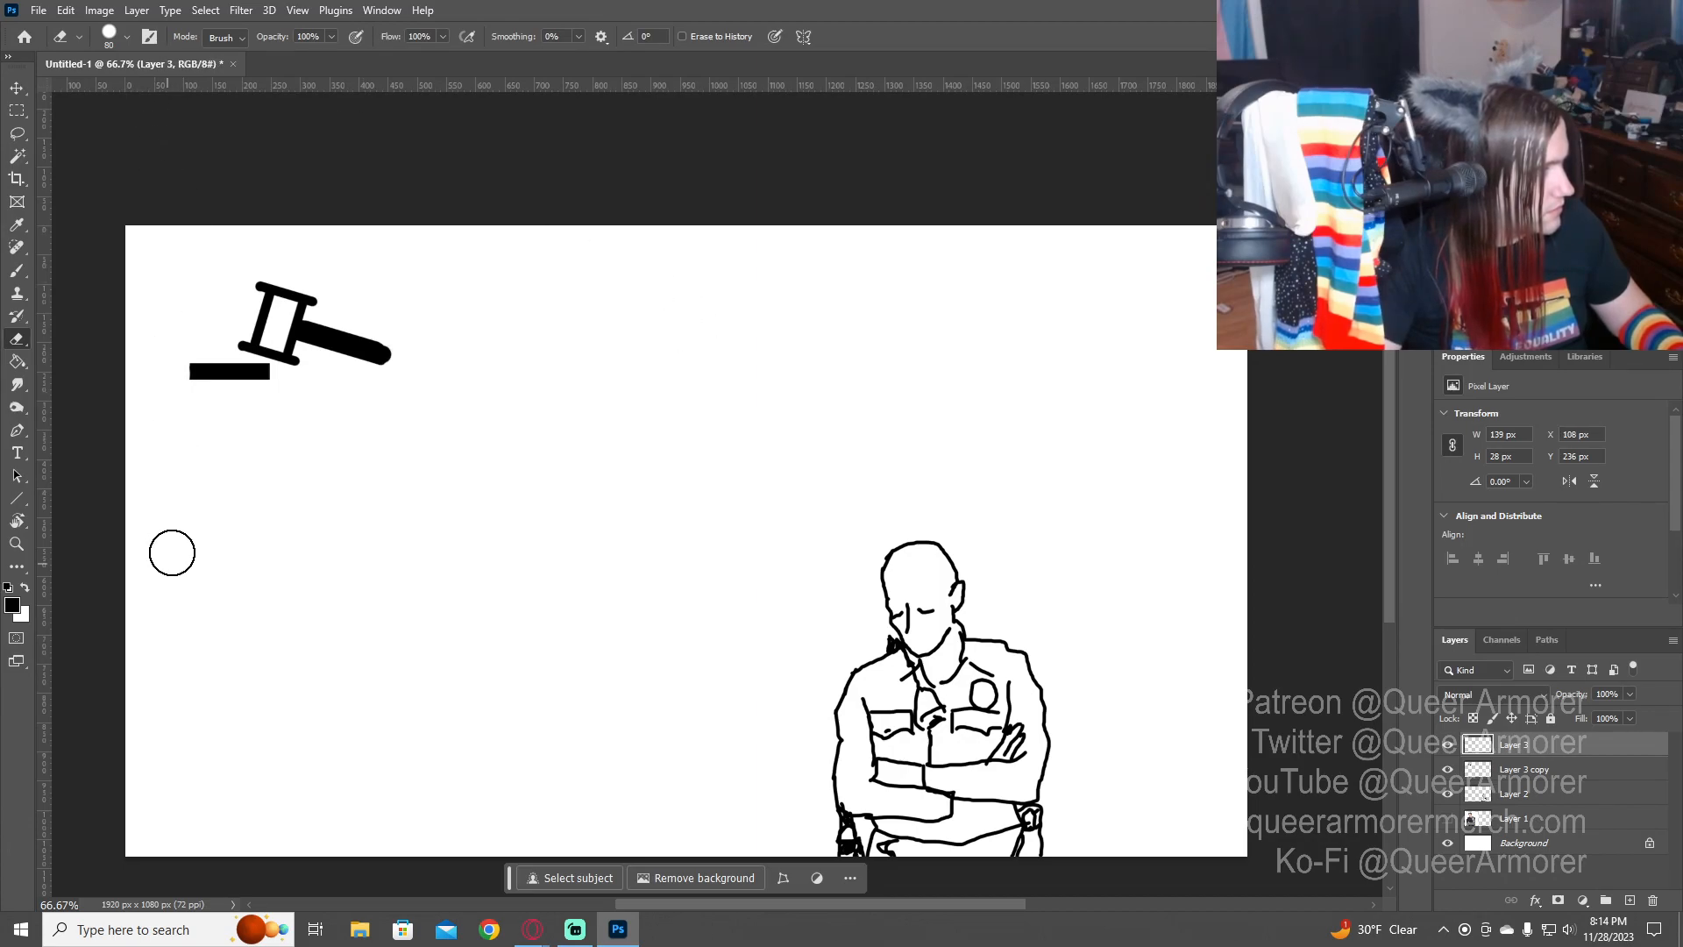
{"action": "key", "text": "v"}
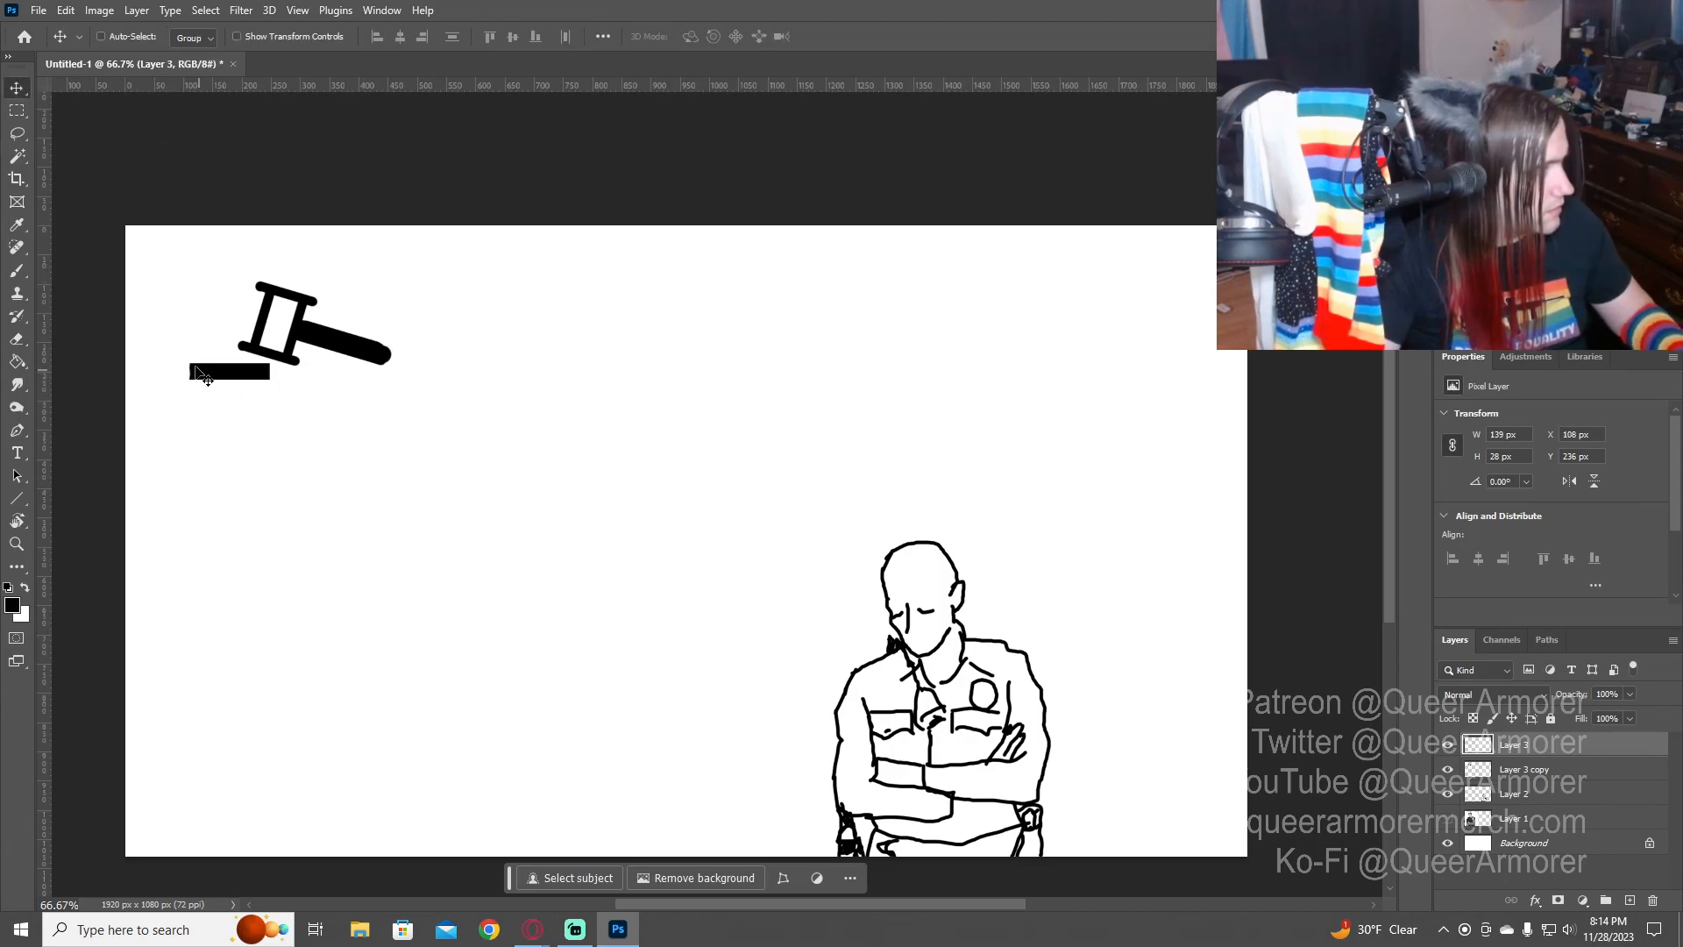
{"action": "key", "text": "e"}
{"action": "left_click_drag", "start_coordinate": [169, 323], "coordinate": [162, 380]}
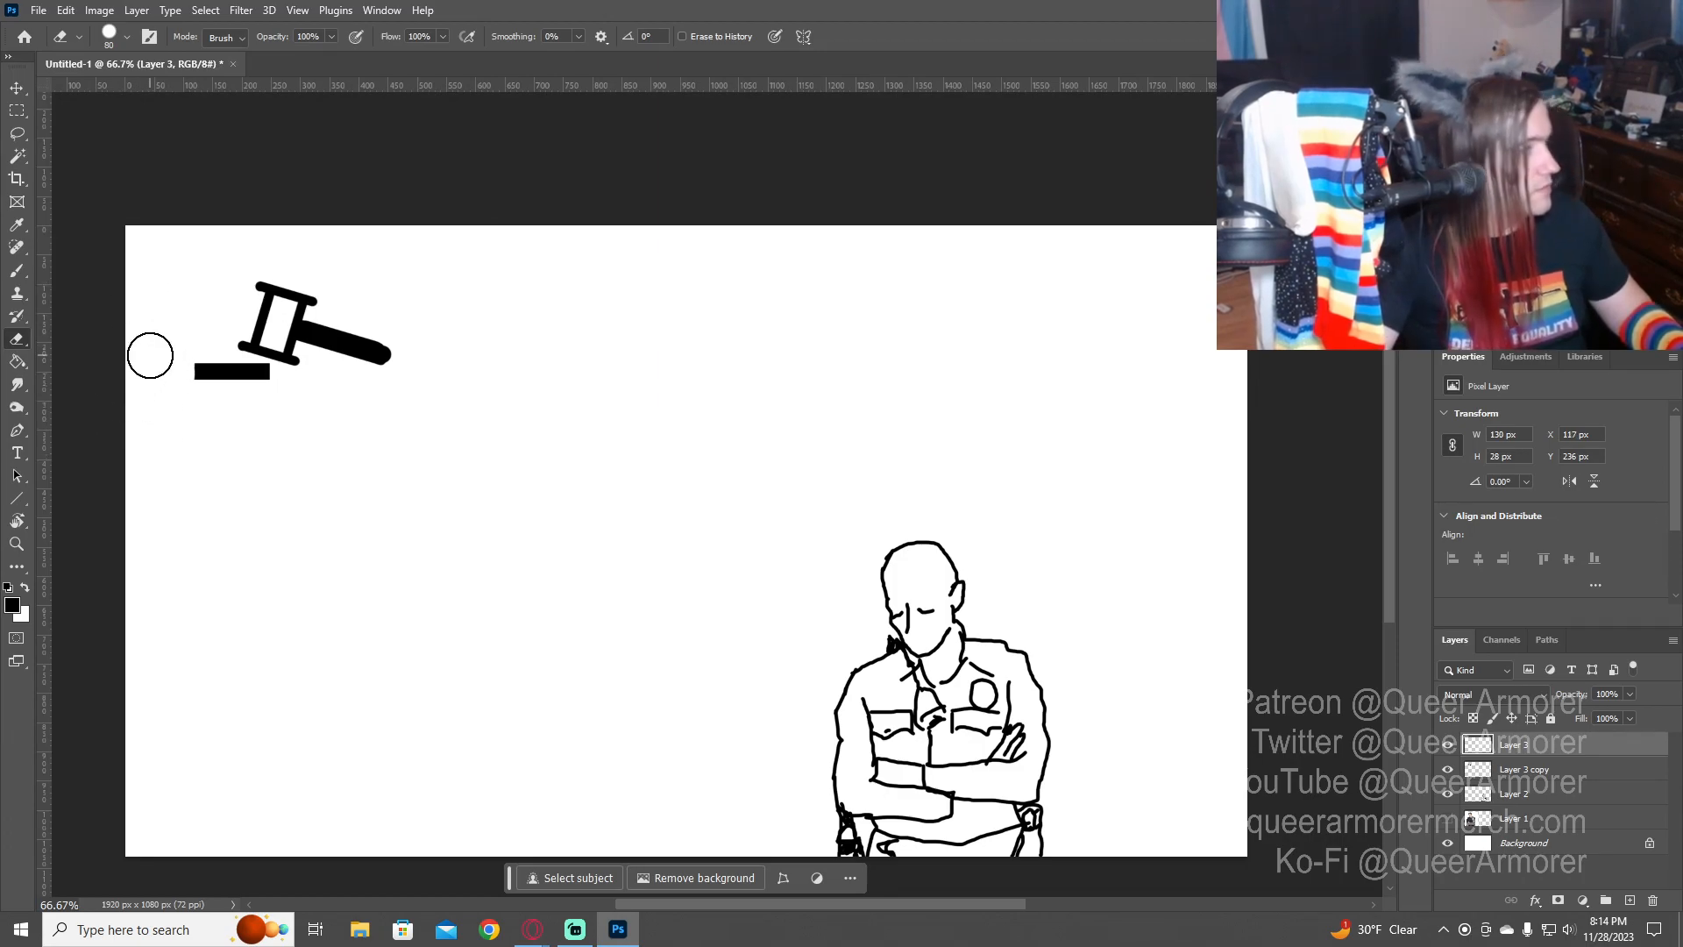
- Nudge the black bar beneath the gavel horizontally to X 114 px
{"action": "key", "text": "v"}
{"action": "key", "text": "Right"}
{"action": "key", "text": "Right"}
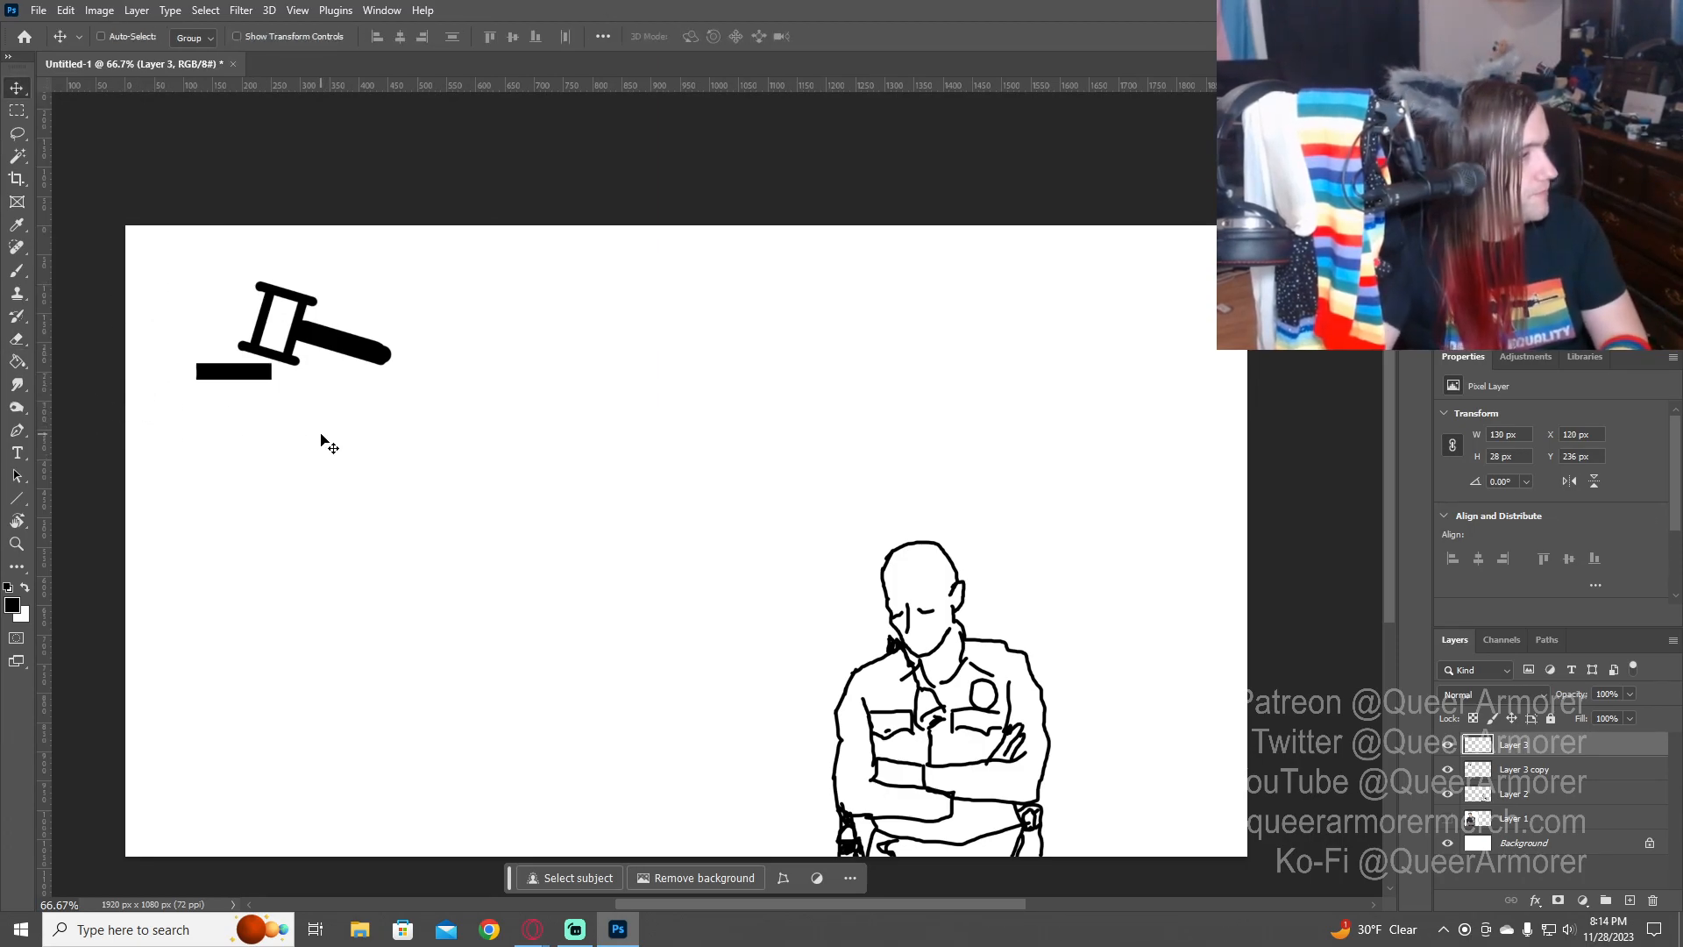
{"action": "key", "text": "Left"}
{"action": "key", "text": "Left"}
{"action": "key", "text": "Left"}
{"action": "key", "text": "Left"}
{"action": "key", "text": "Left"}
{"action": "key", "text": "Left"}
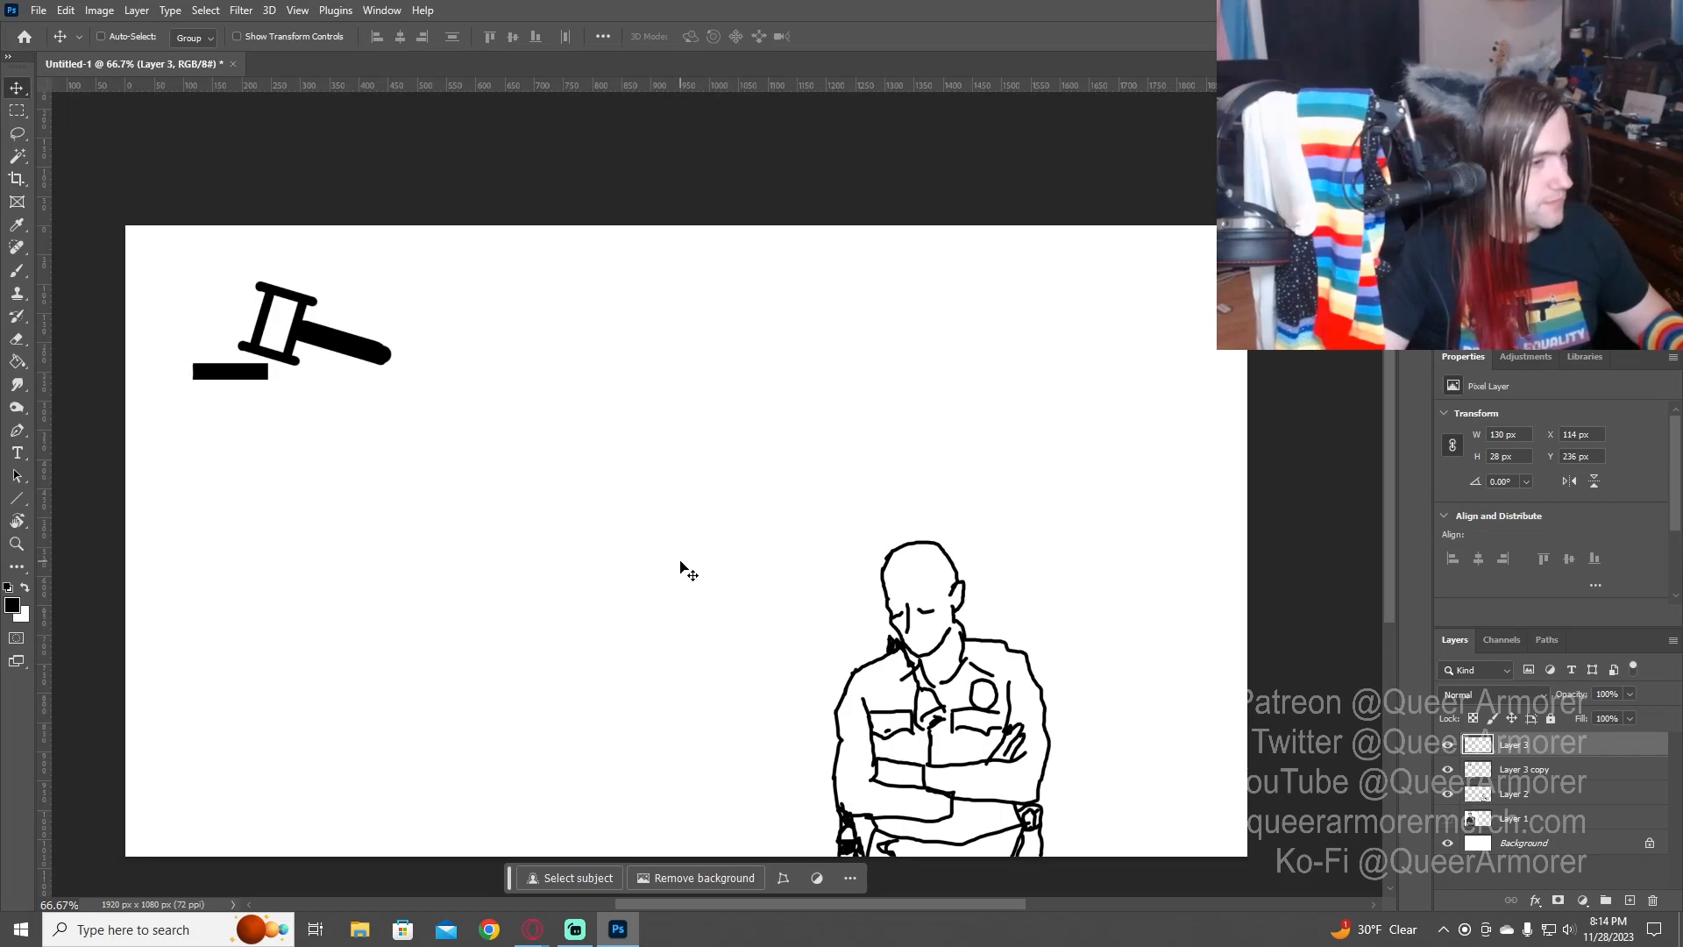
- Merge the bar with the gavel and move the combined drawing to X 297 px, Y 215 px
{"action": "left_click", "coordinate": [1533, 779], "text": "shift"}
{"action": "key", "text": "ctrl+e"}
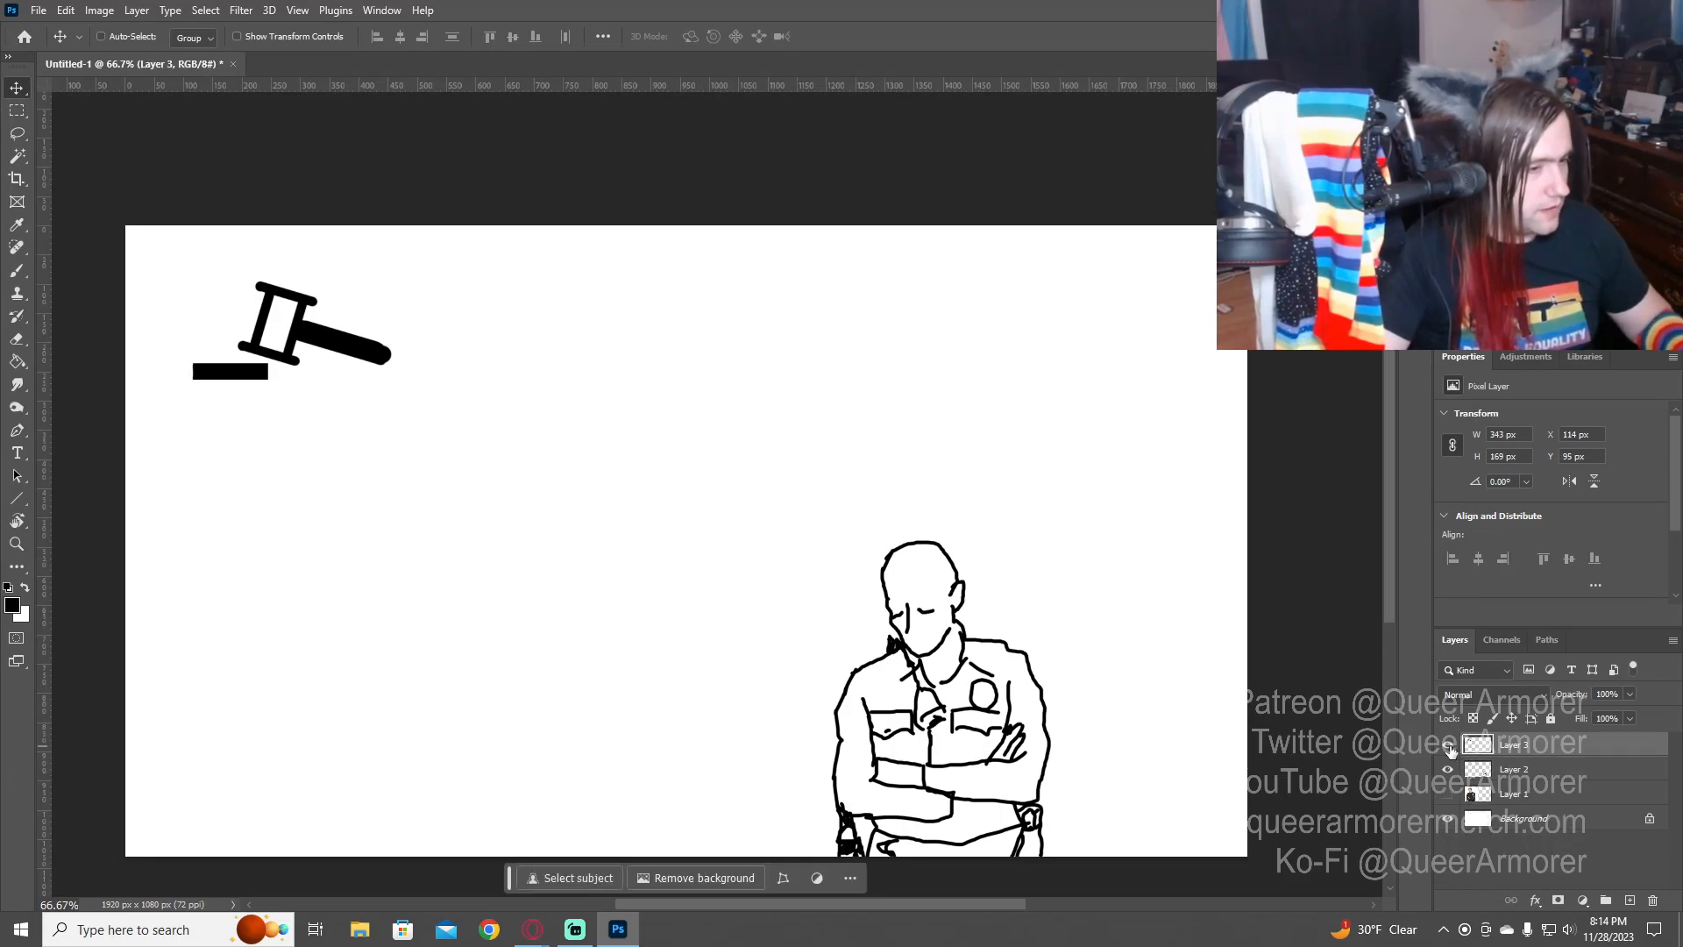
{"action": "left_click_drag", "start_coordinate": [304, 345], "coordinate": [413, 416]}
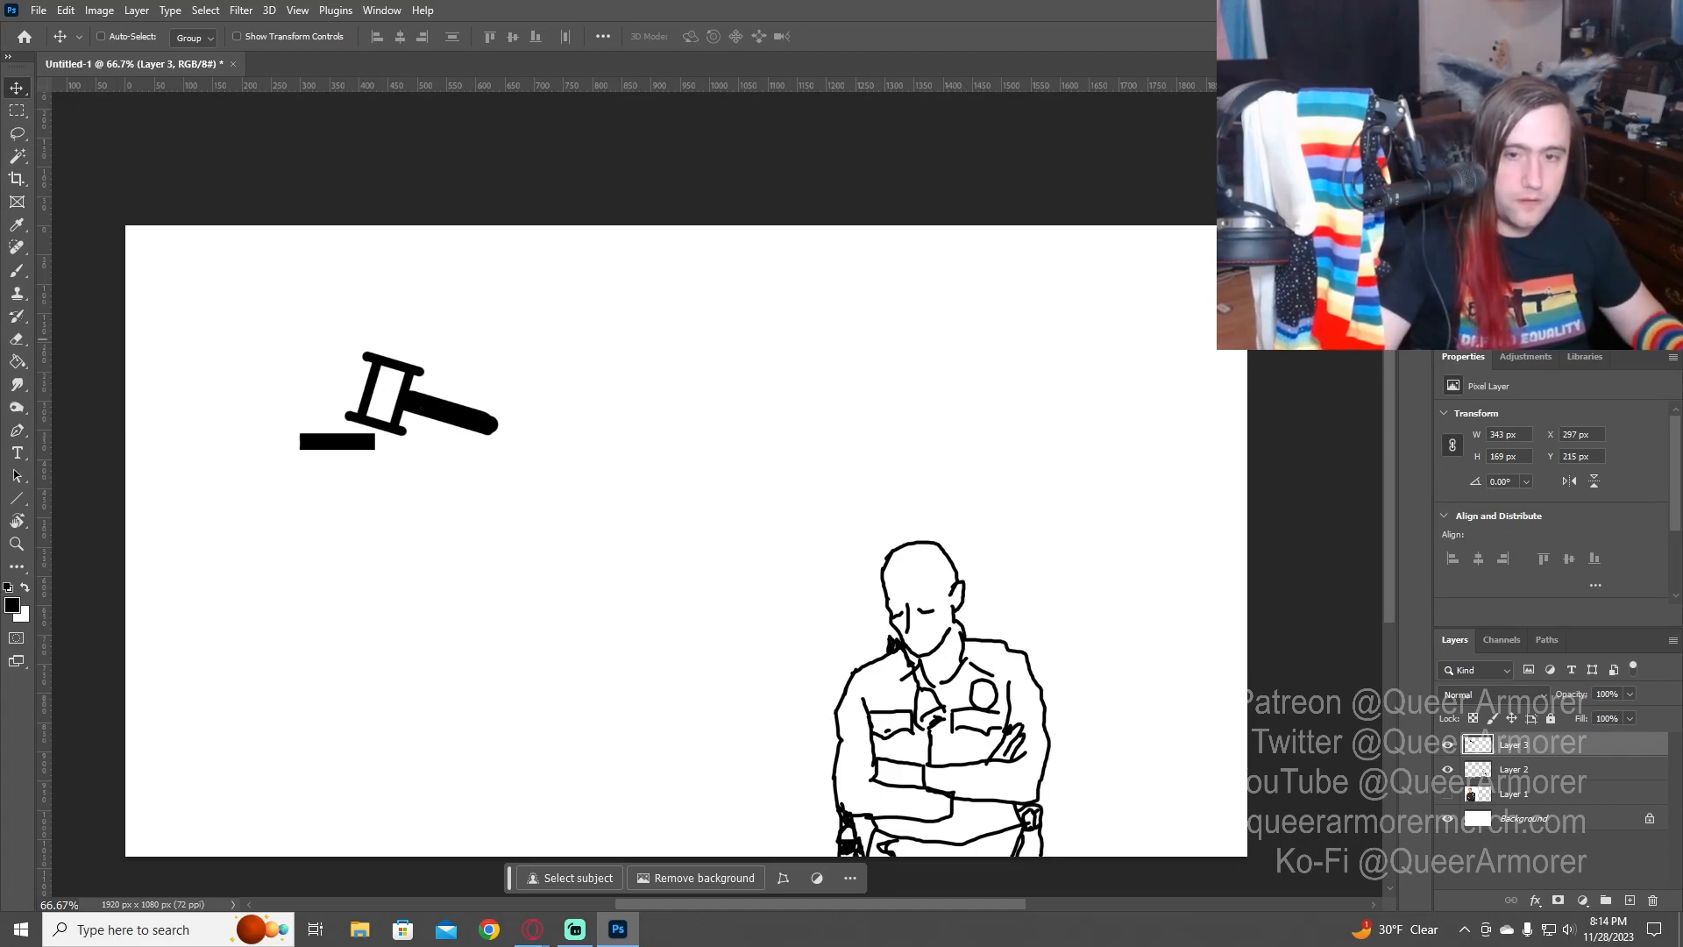
{"action": "left_click", "coordinate": [532, 929]}
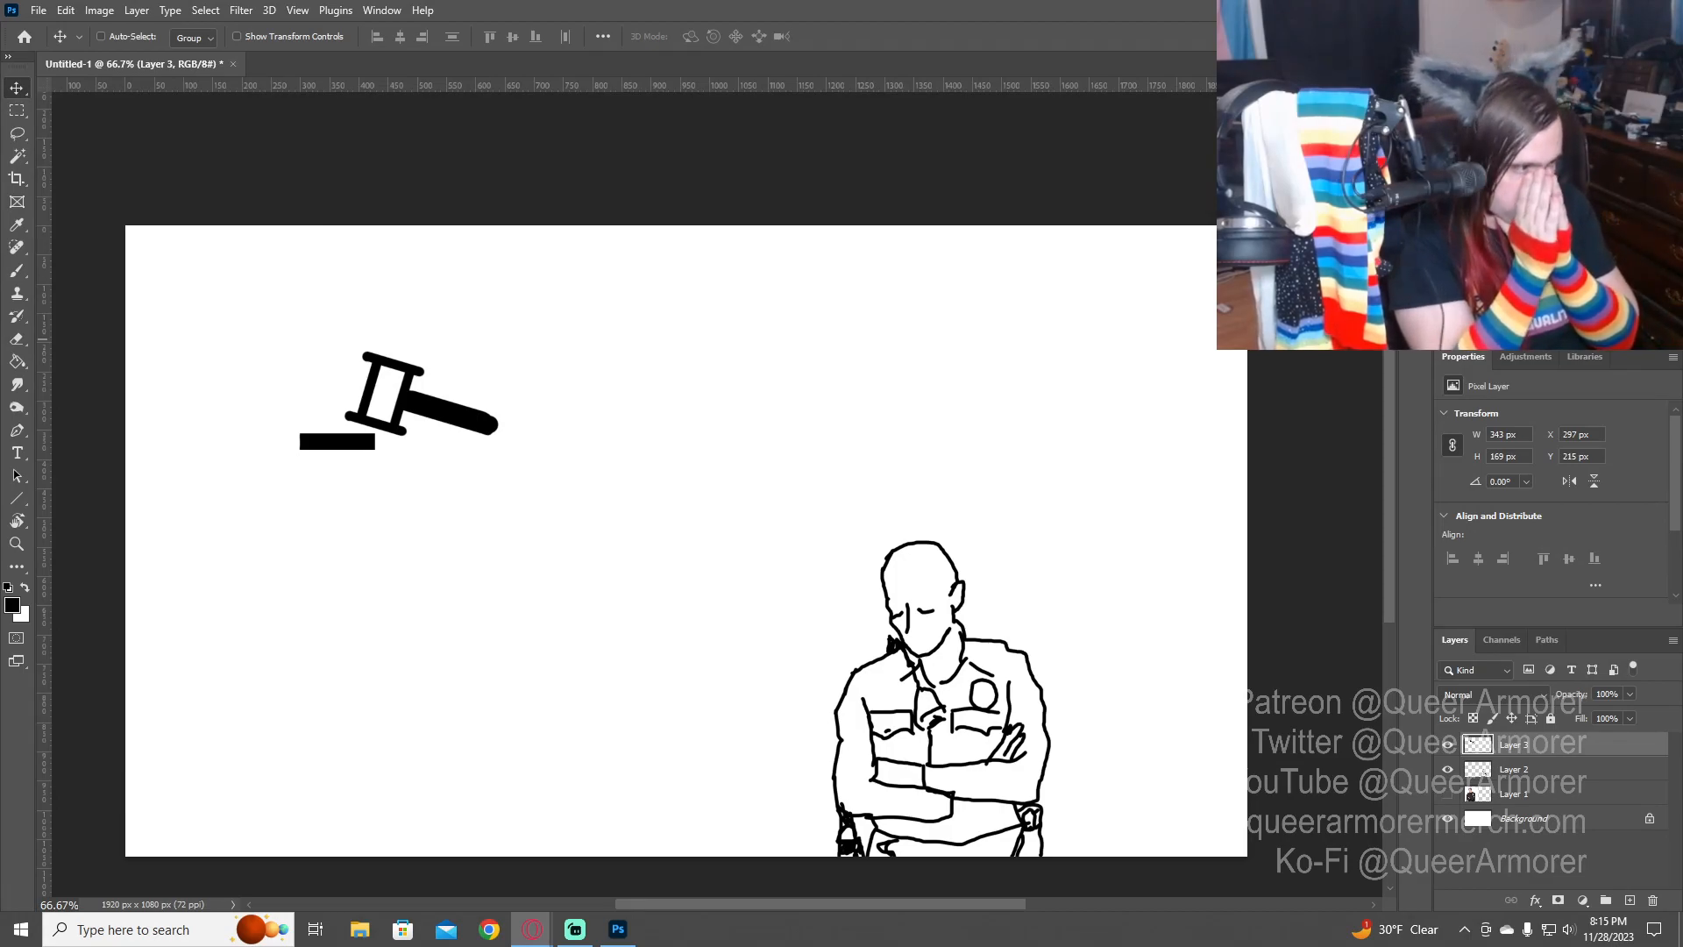
- Undo the move and the merge of the gavel and bar, returning them to separate layers
{"action": "left_click", "coordinate": [701, 532]}
{"action": "key", "text": "ctrl+z"}
{"action": "key", "text": "ctrl+z"}
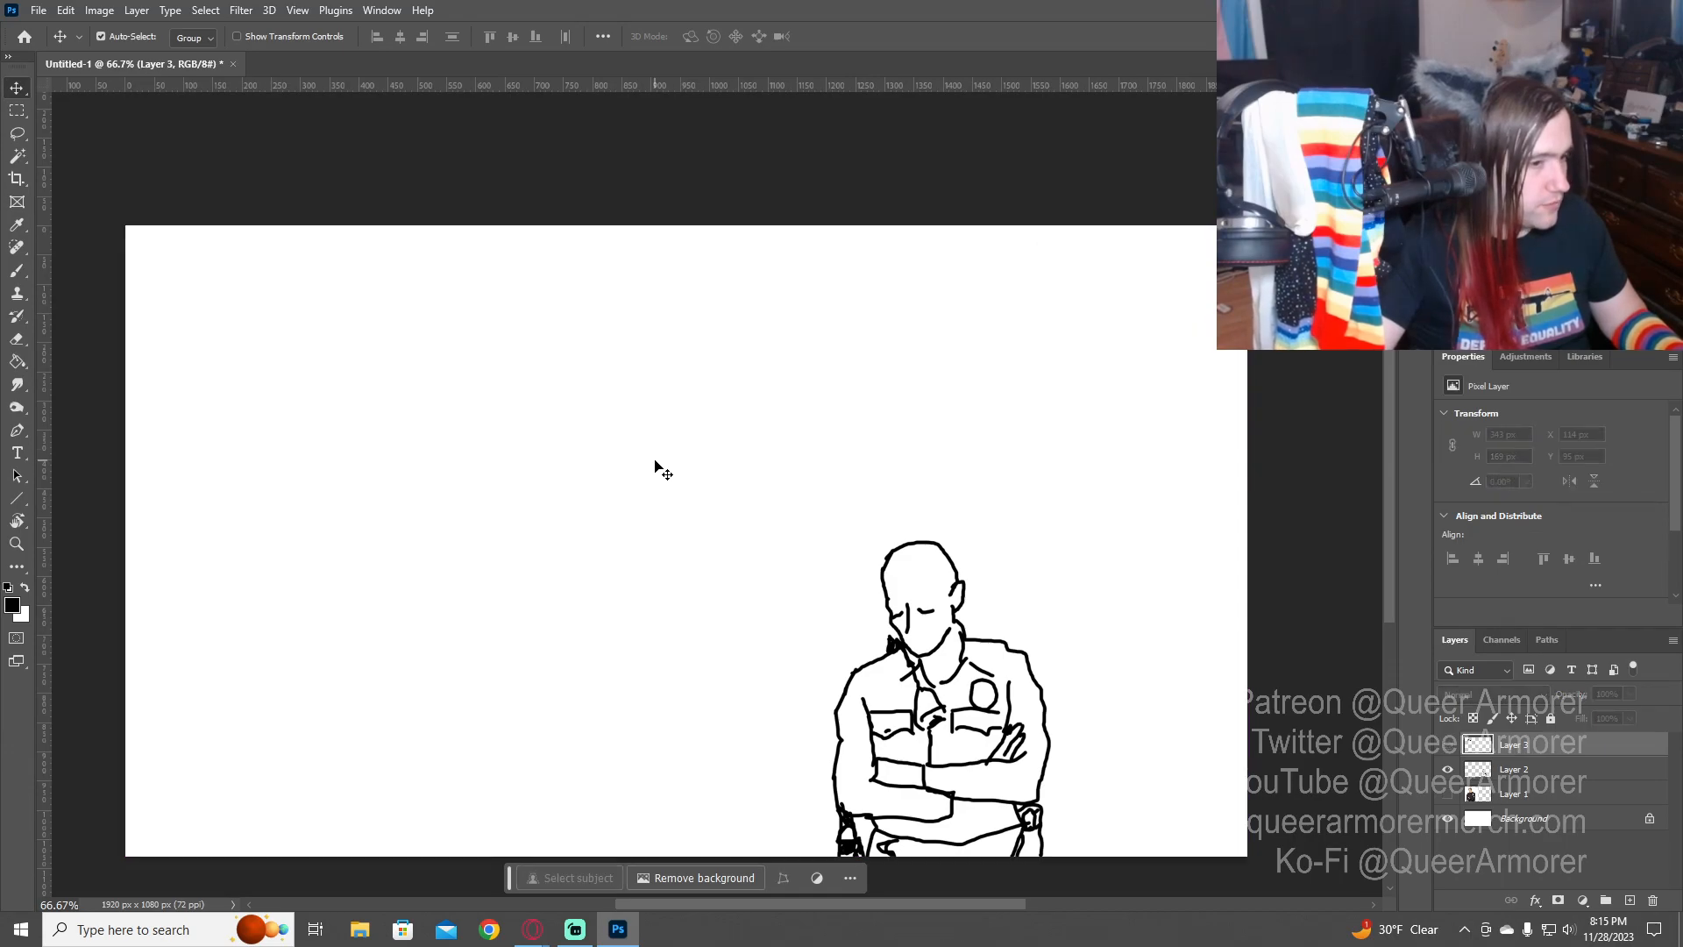
{"action": "key", "text": "ctrl+shift+z"}
{"action": "key", "text": "ctrl+shift+z"}
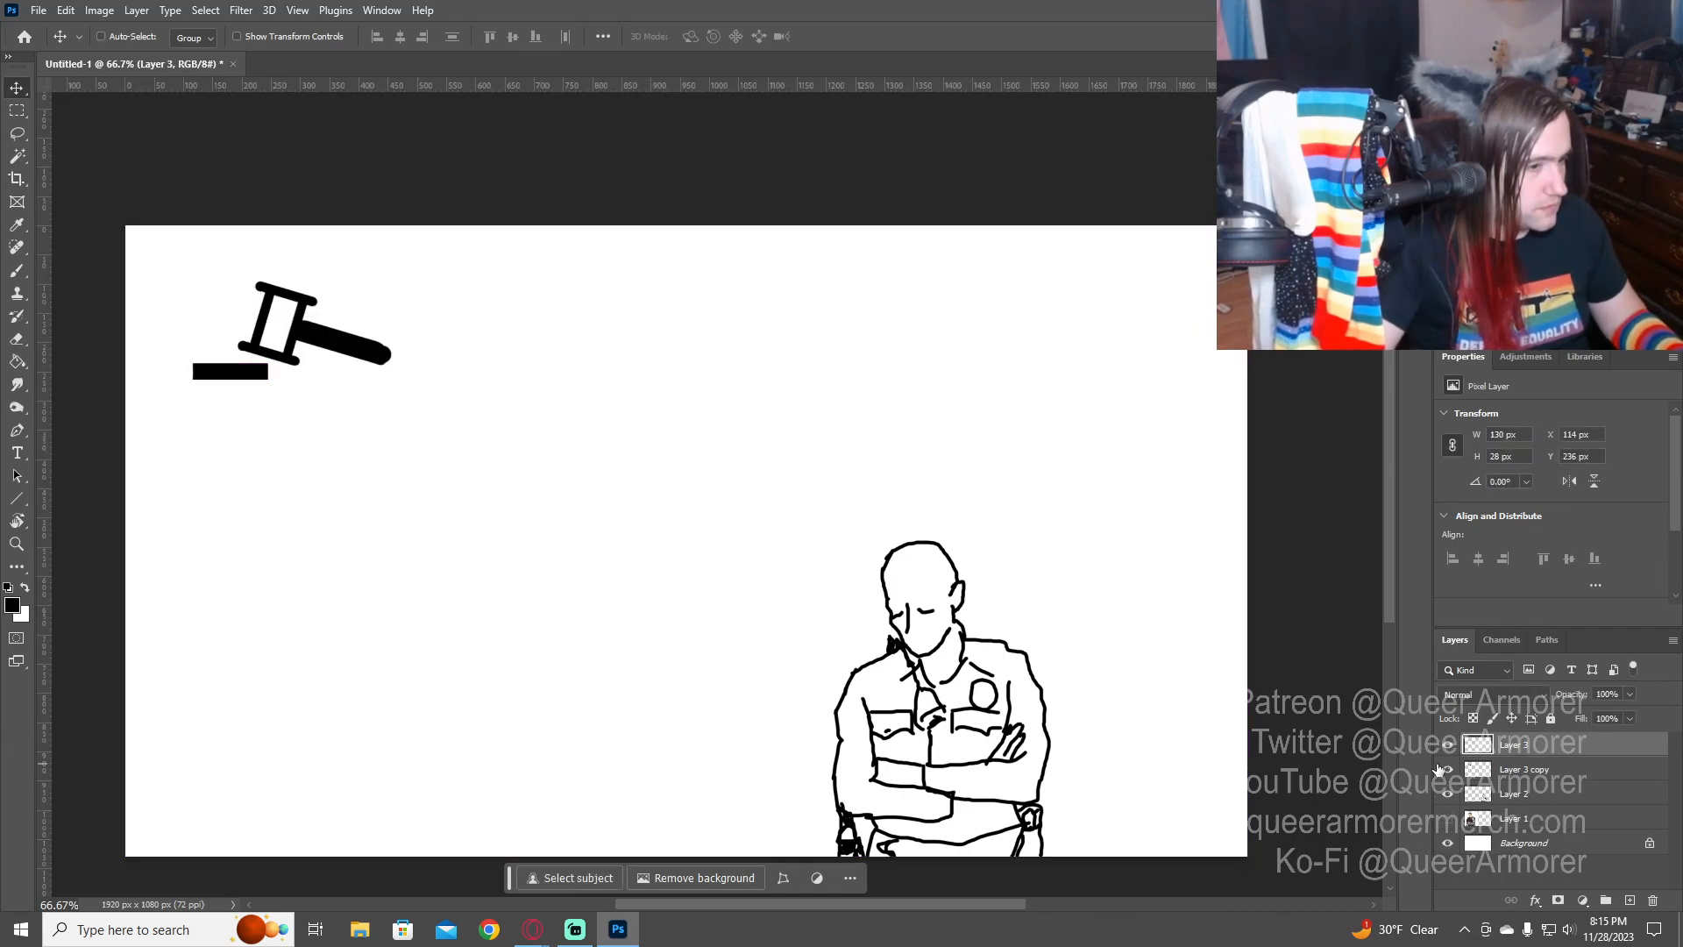
- Rotate only the gavel about 14.6° further clockwise and move it to X 179 px, Y 70 px above the bar
{"action": "left_click", "coordinate": [1448, 776]}
{"action": "left_click", "coordinate": [1447, 775]}
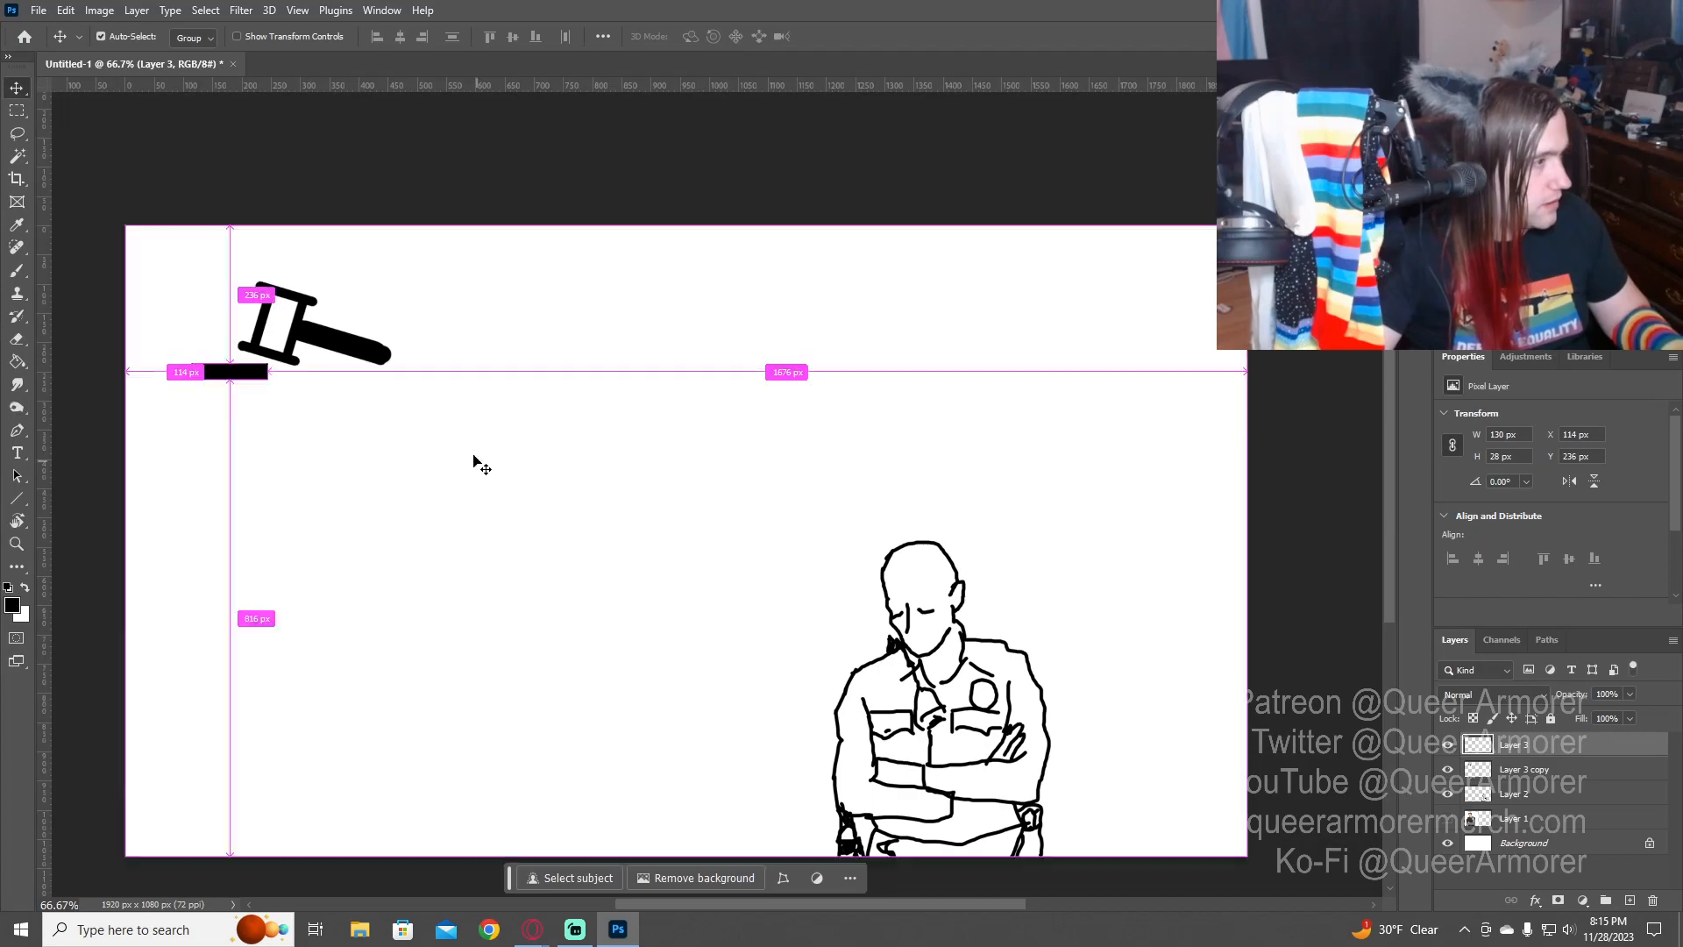
{"action": "key", "text": "ctrl+t"}
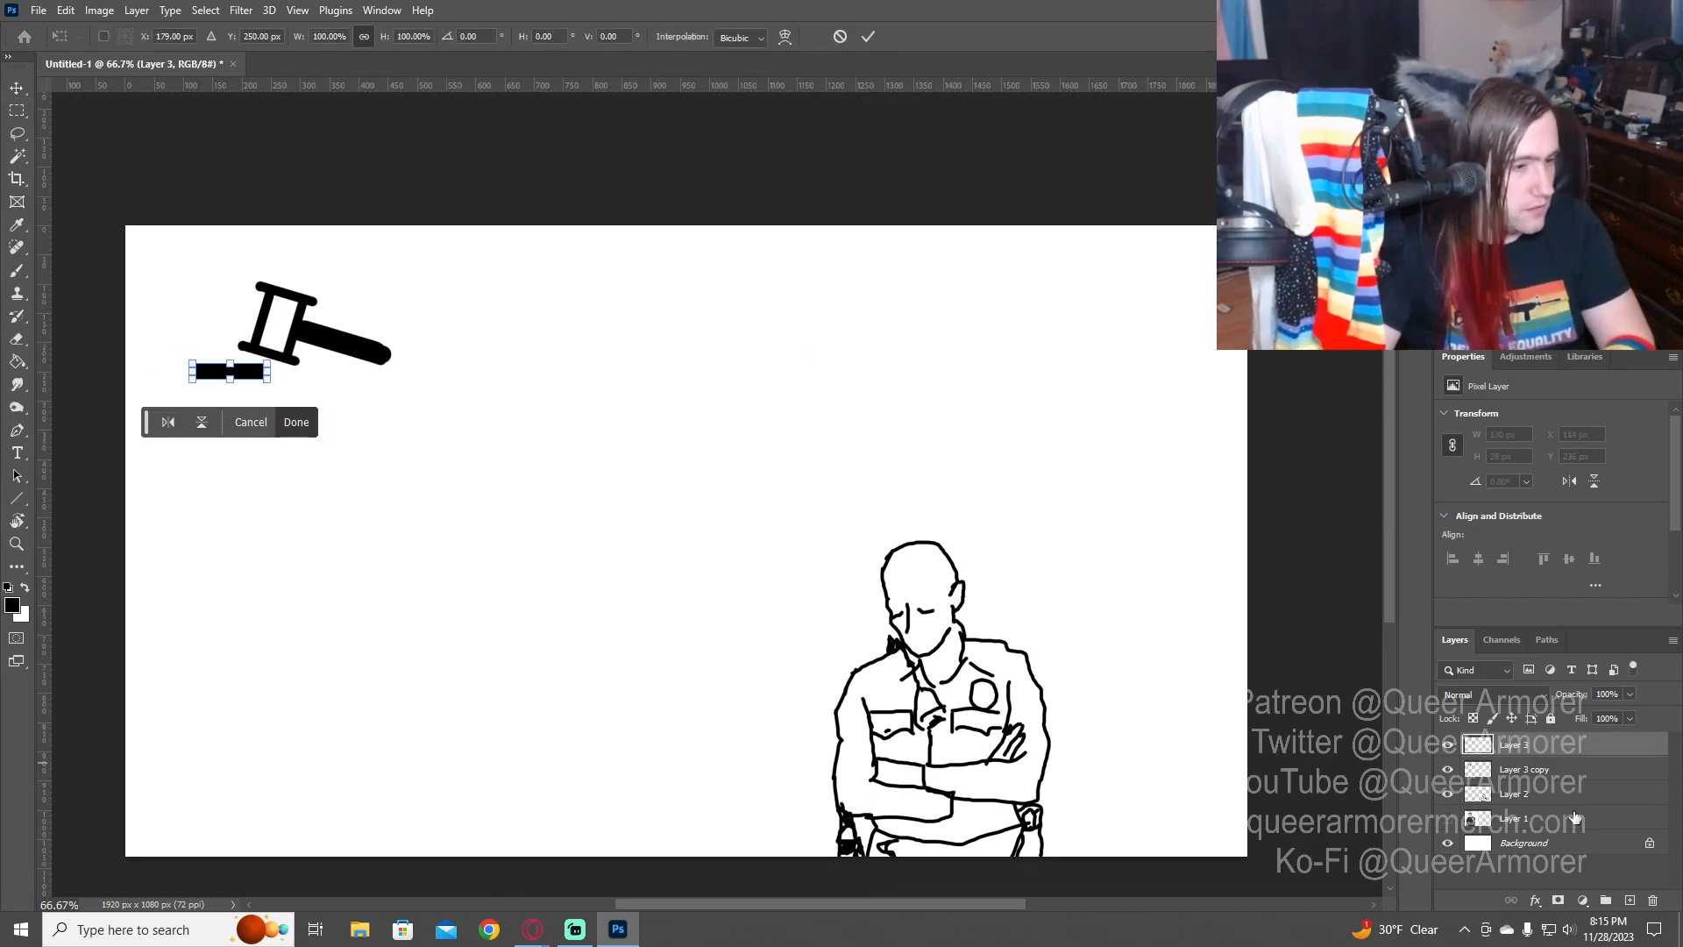
{"action": "key", "text": "Return"}
{"action": "left_click", "coordinate": [1536, 768]}
{"action": "key", "text": "ctrl+t"}
{"action": "left_click_drag", "start_coordinate": [420, 252], "coordinate": [425, 281]}
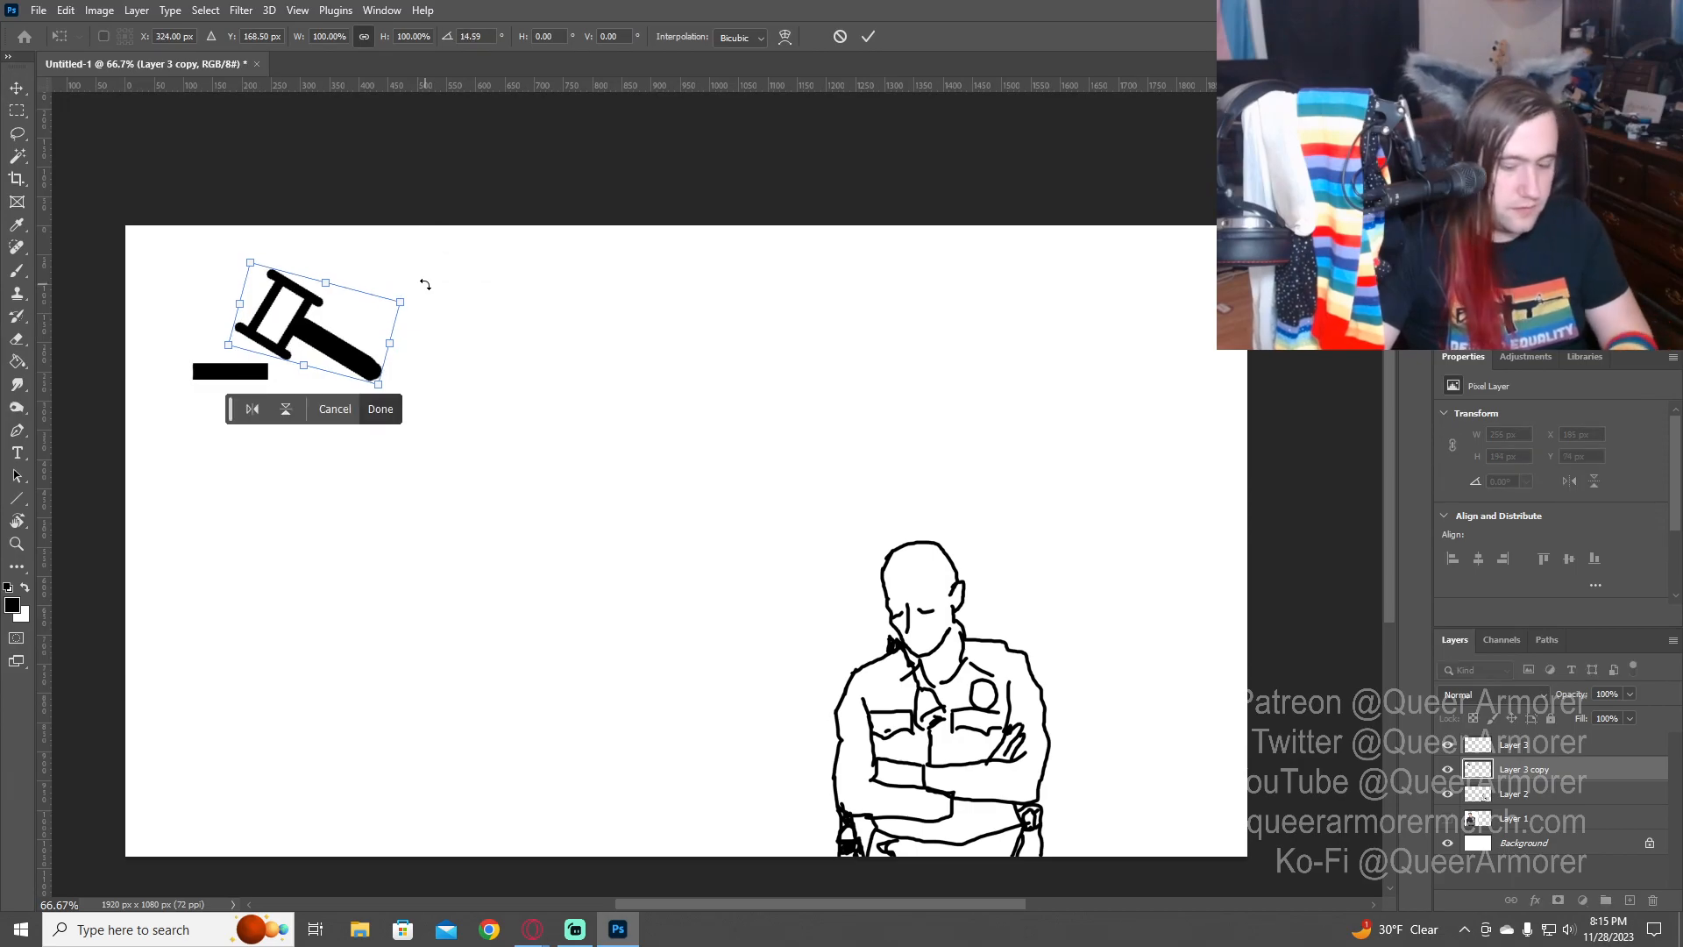
{"action": "double_click", "coordinate": [374, 354]}
{"action": "left_click_drag", "start_coordinate": [377, 349], "coordinate": [354, 356]}
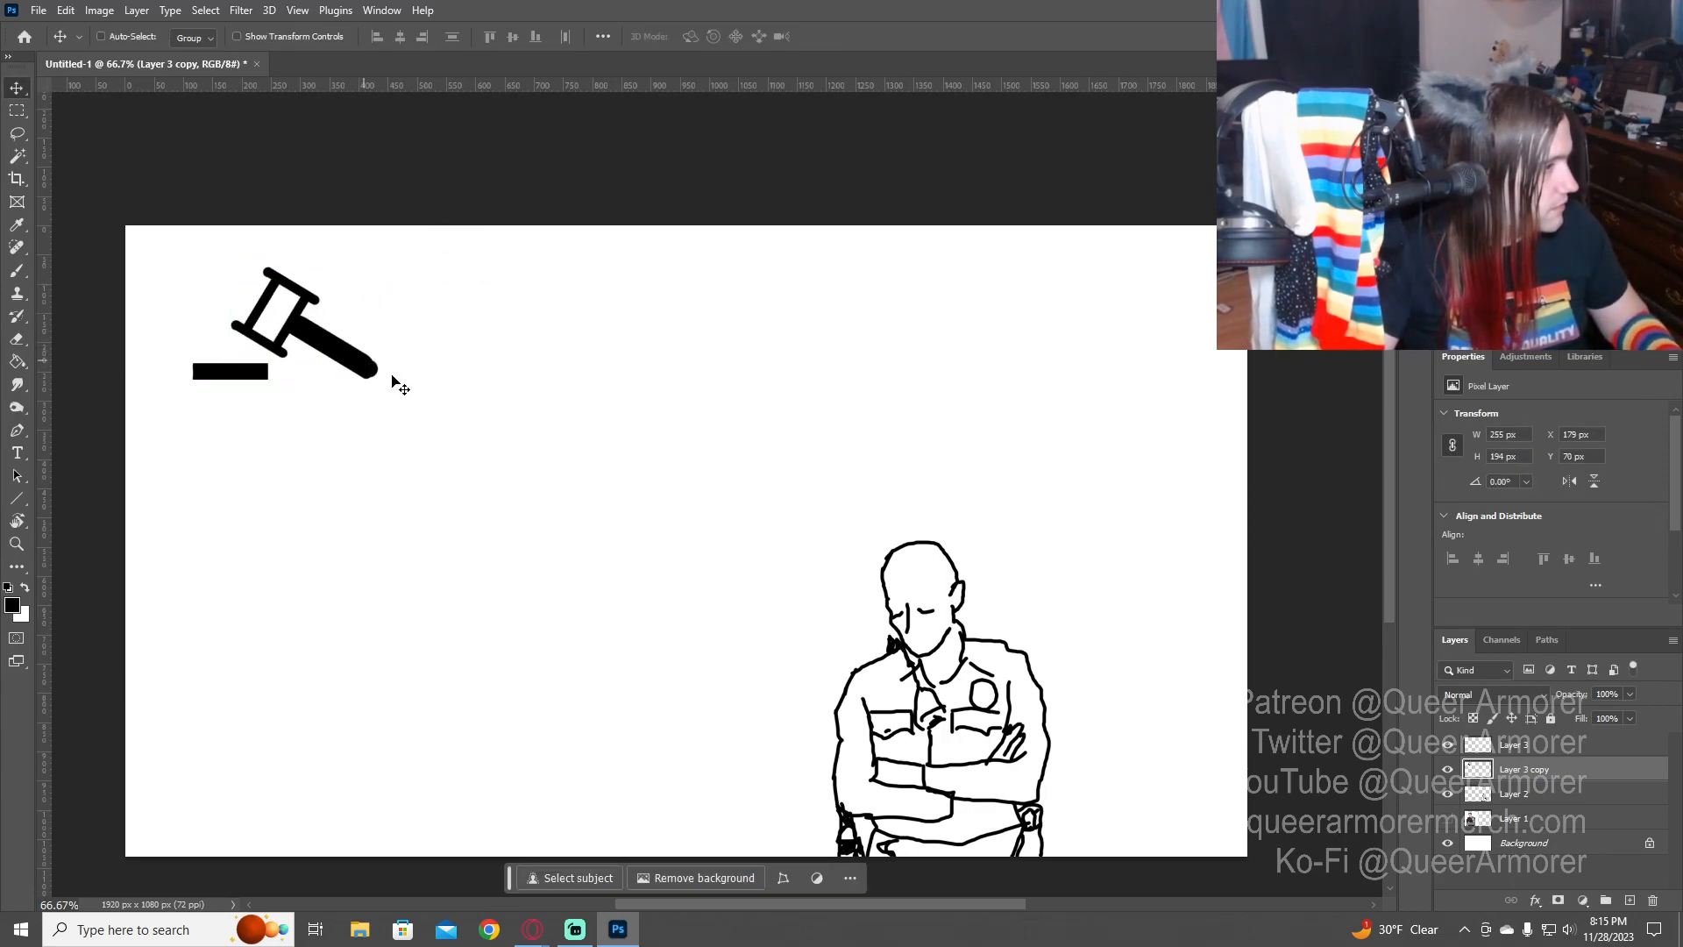
- Move the gavel and bar together to X 210 px, Y 139 px and add a new layer on top
{"action": "left_click", "coordinate": [1534, 747], "text": "shift"}
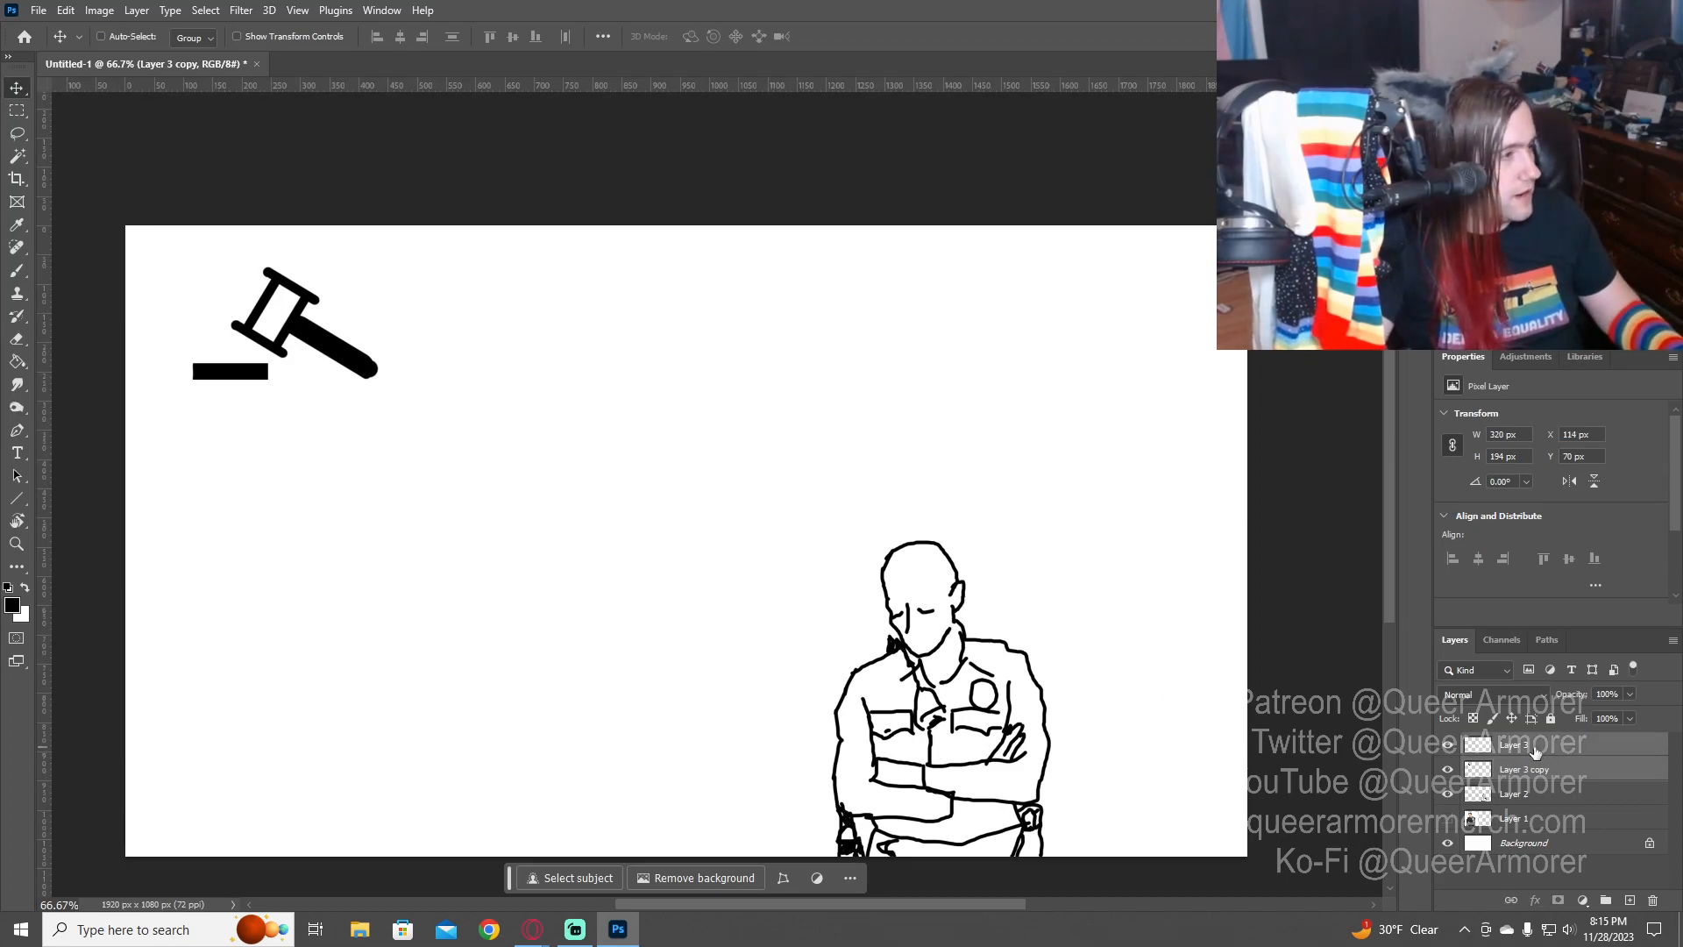
{"action": "left_click_drag", "start_coordinate": [367, 374], "coordinate": [423, 413]}
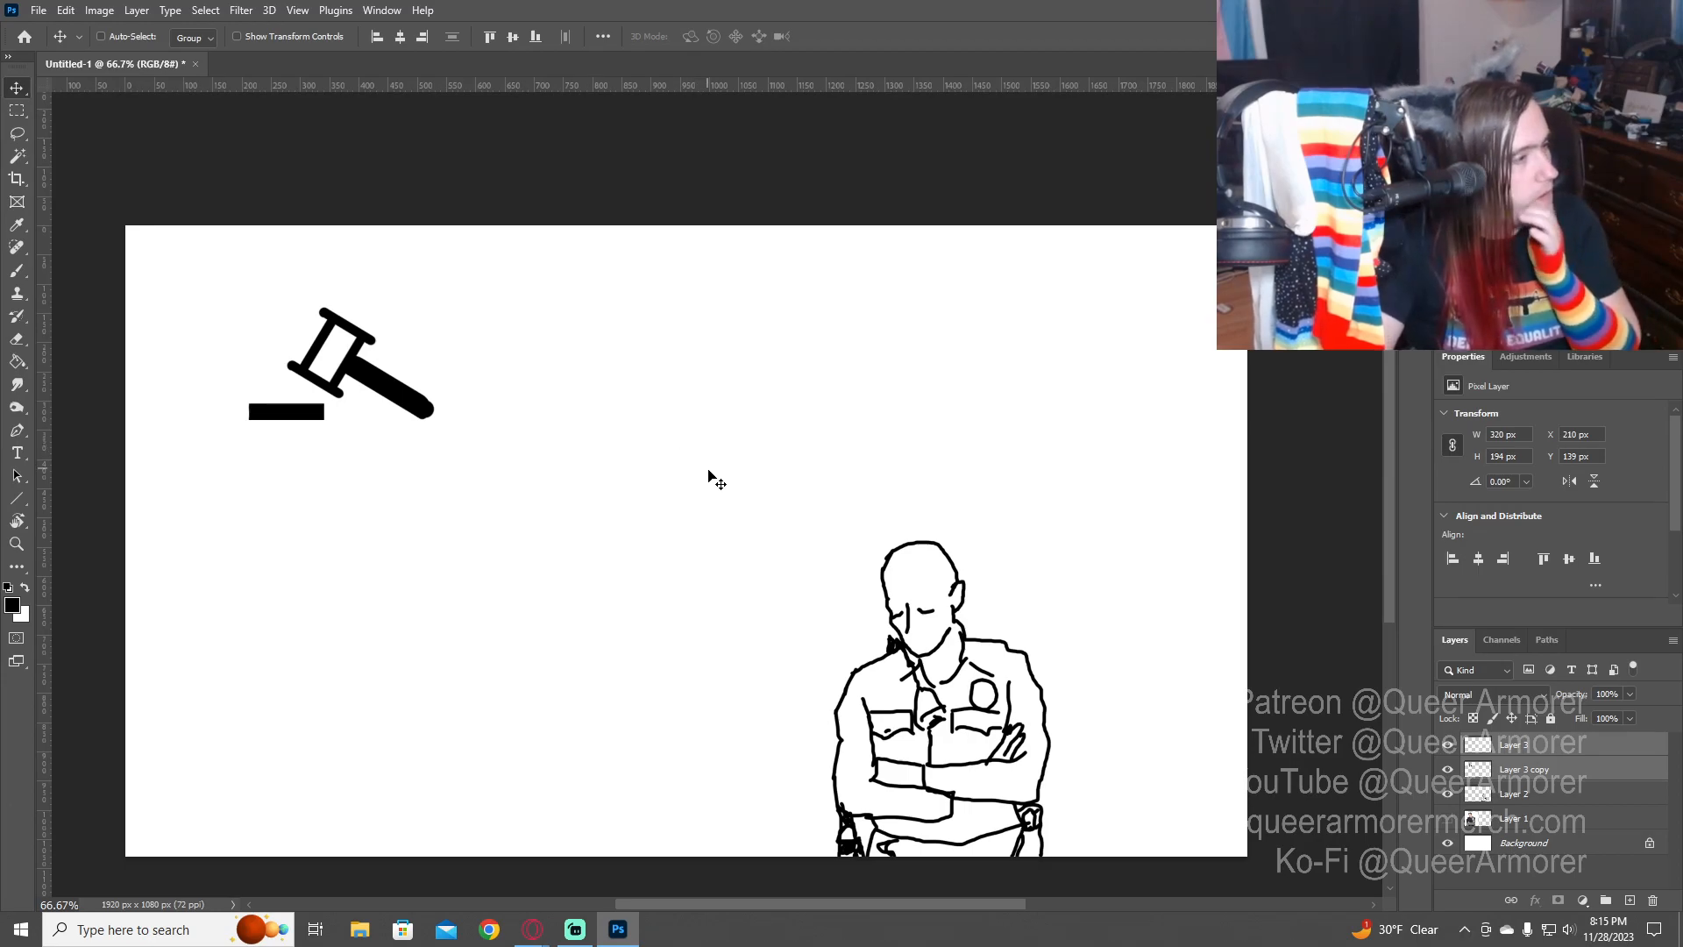
{"action": "left_click", "coordinate": [1534, 753]}
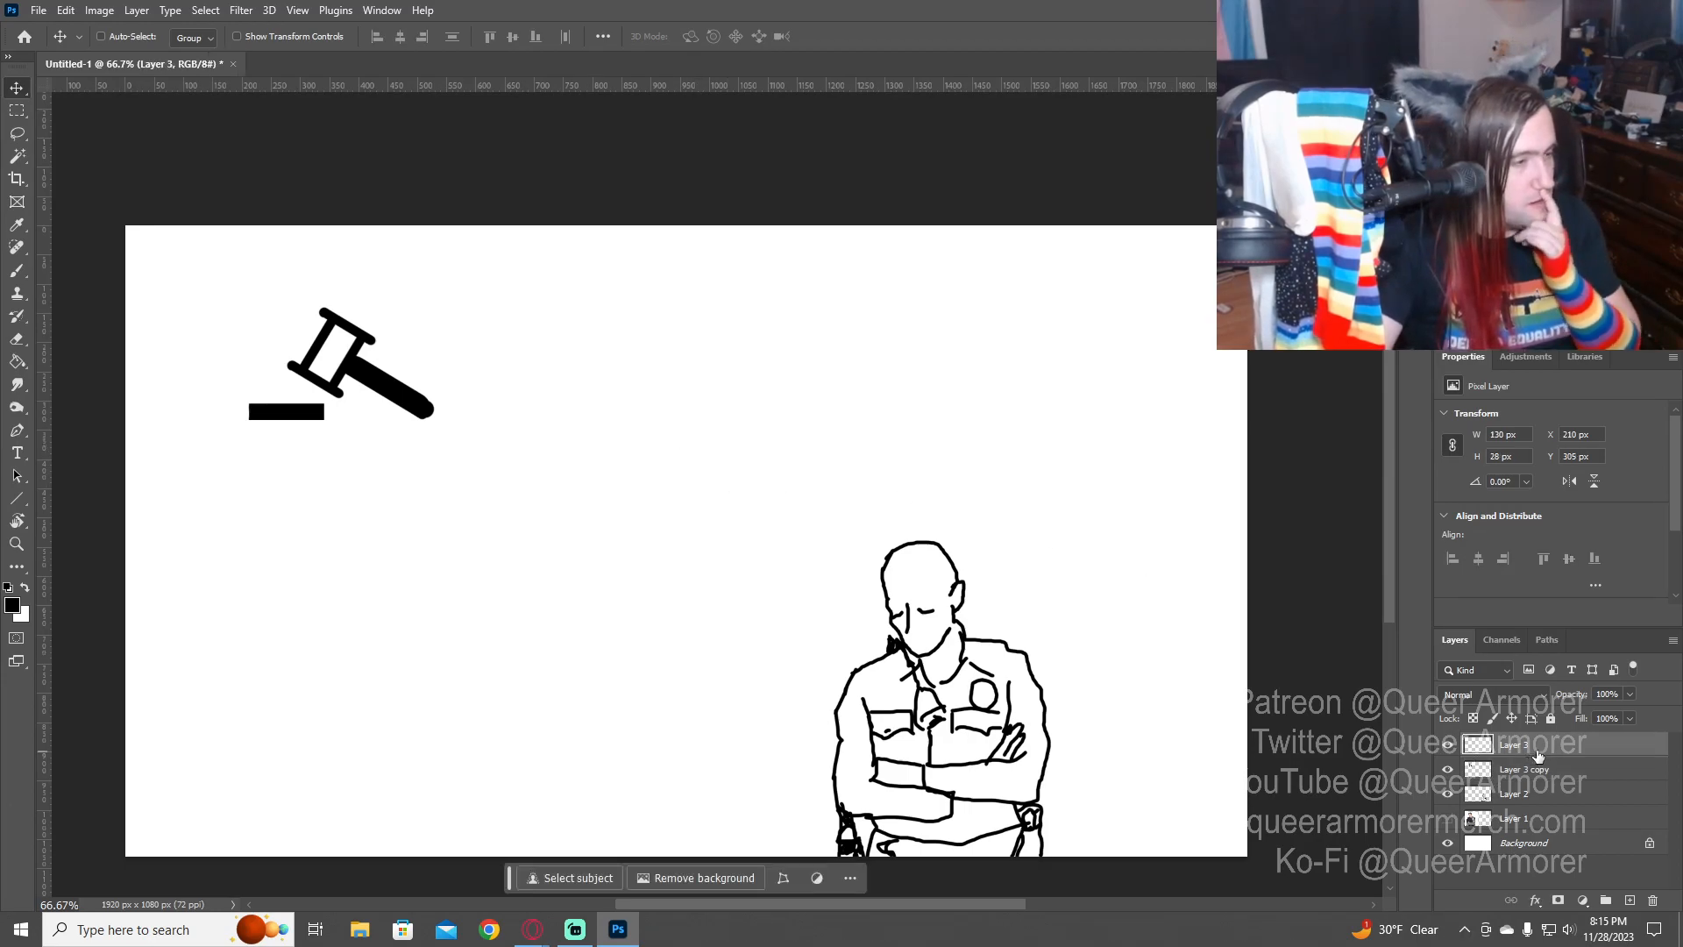
{"action": "key", "text": "ctrl+shift+n"}
{"action": "key", "text": "Return"}
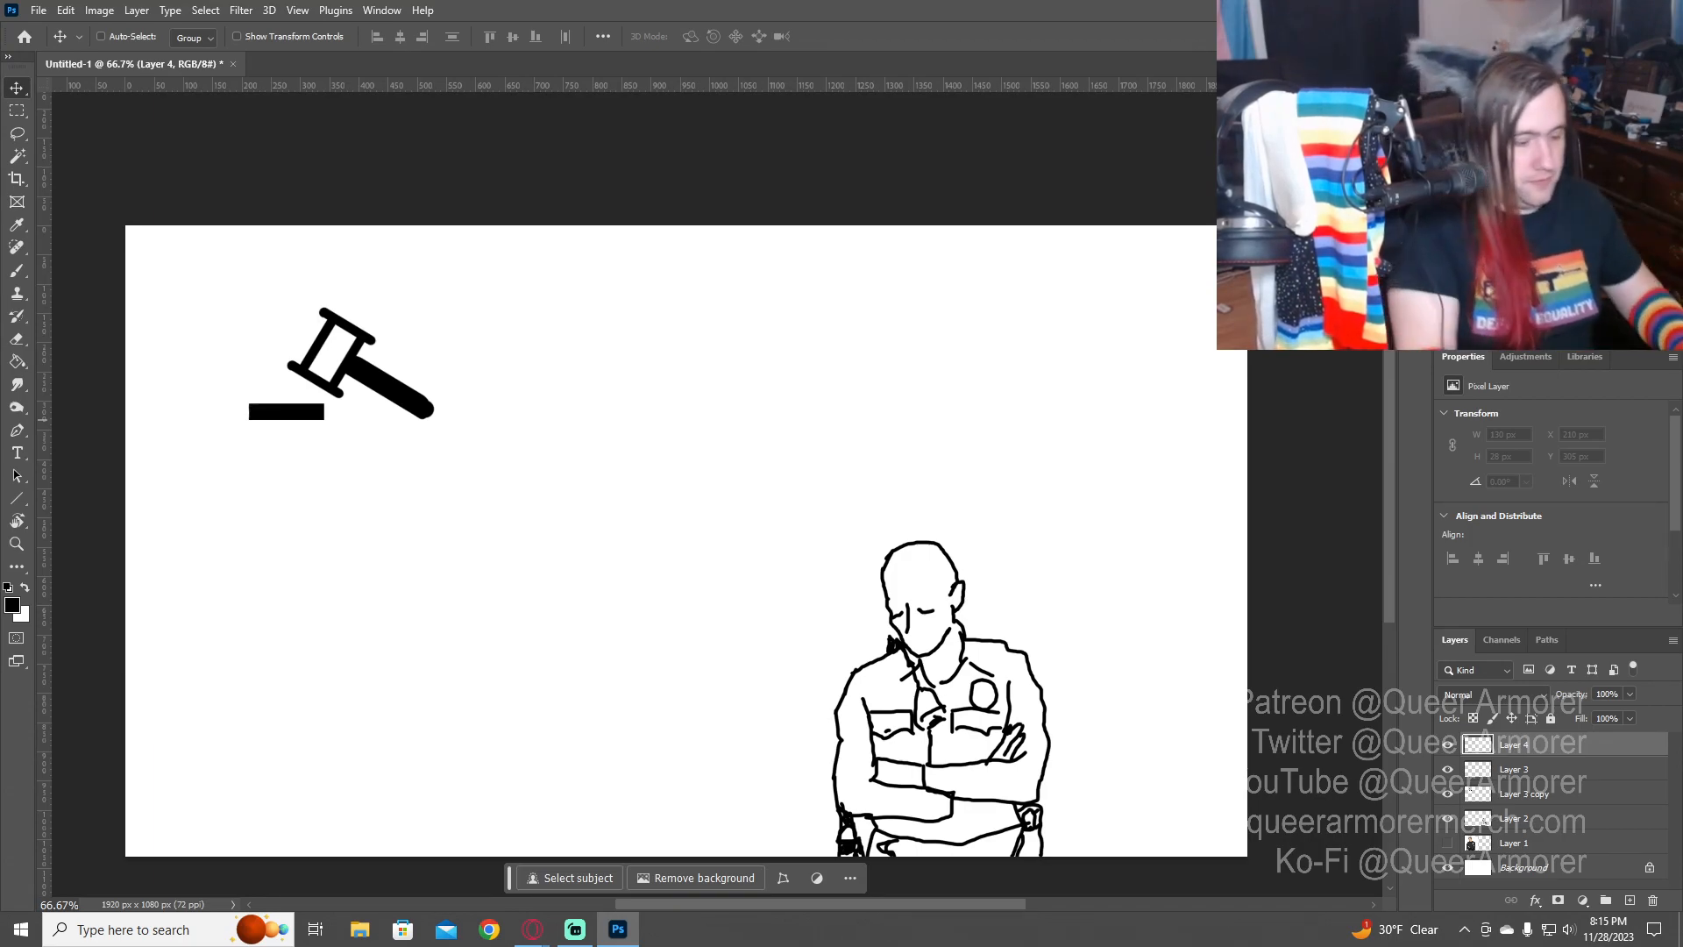
- Paste the copied handcuffs photo into the new layer and scale it down to fit between the gavel and the officer
{"action": "key", "text": "a"}
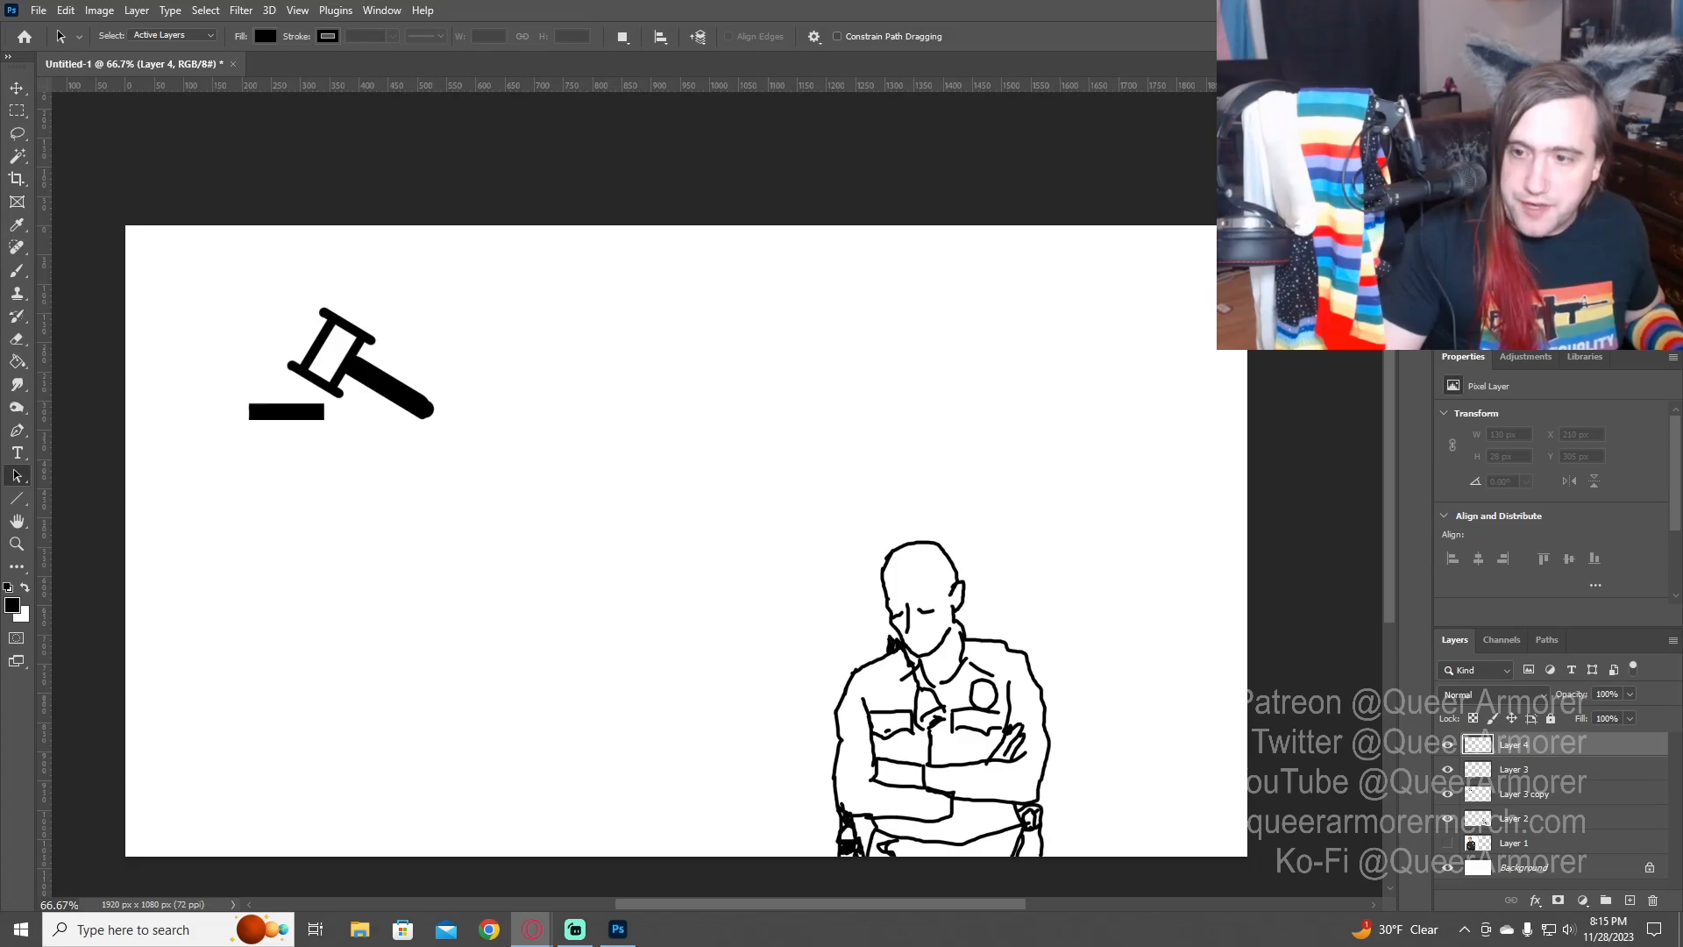
{"action": "key", "text": "ctrl+v"}
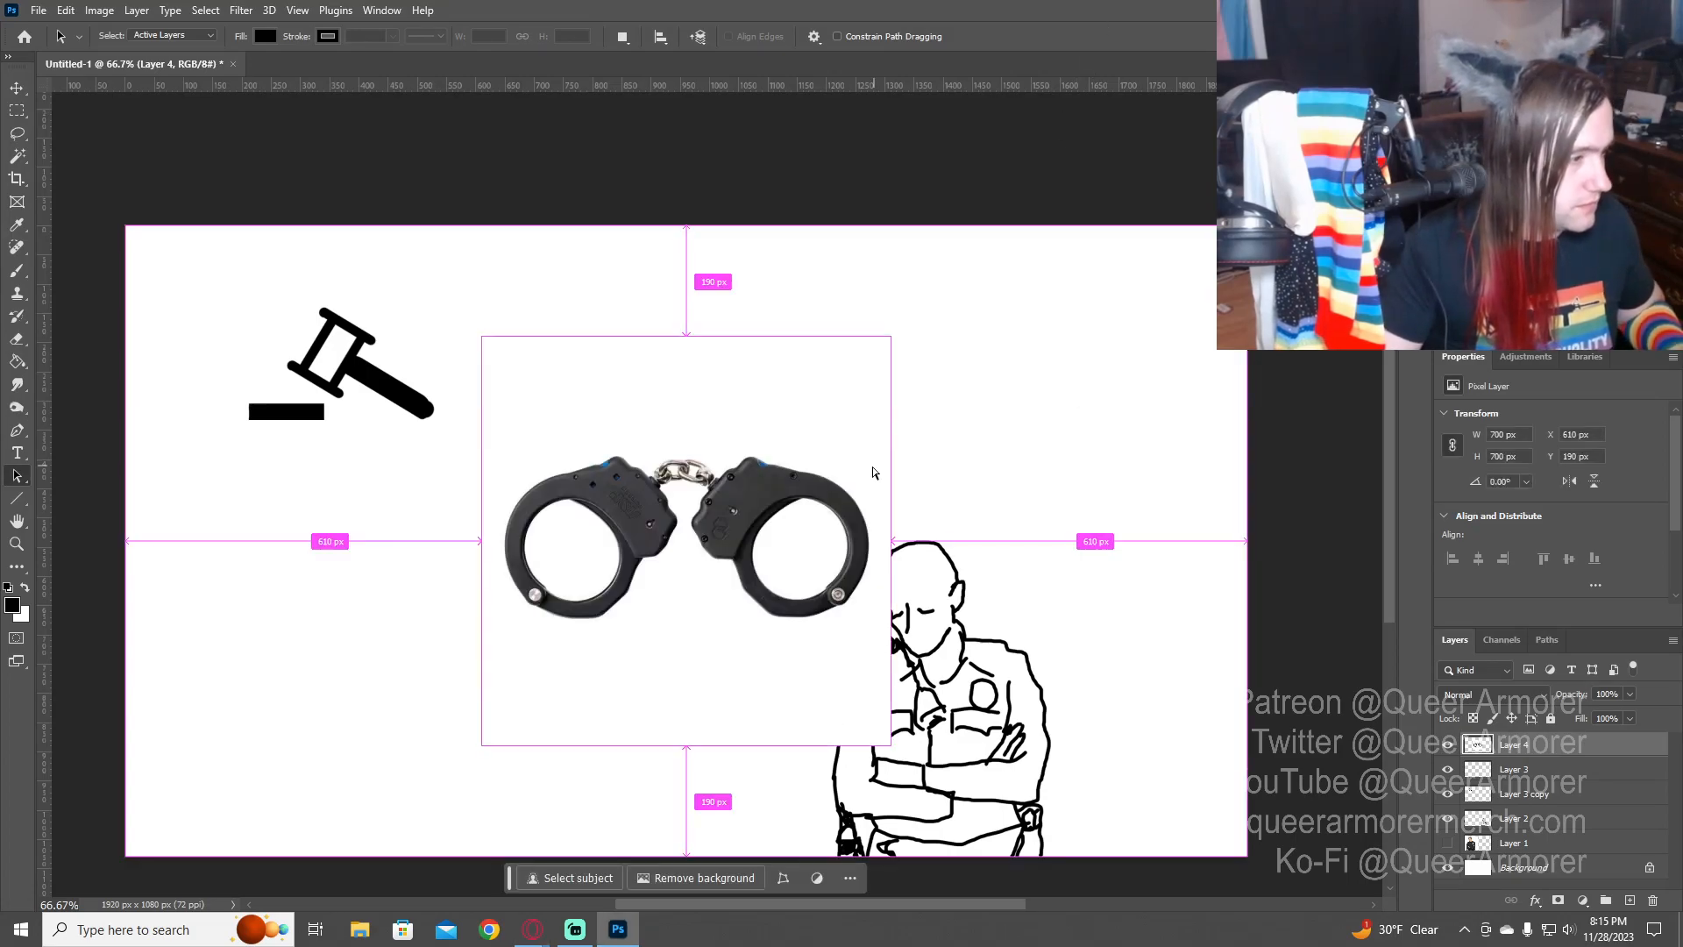
{"action": "key", "text": "ctrl+t"}
{"action": "left_click_drag", "start_coordinate": [888, 336], "coordinate": [747, 479]}
{"action": "key", "text": "Return"}
- Remove the white background around the handcuffs with a Magic Wand selection and move them beside the gavel to X 631 px, Y 139 px
{"action": "key", "text": "w"}
{"action": "left_click", "coordinate": [654, 517]}
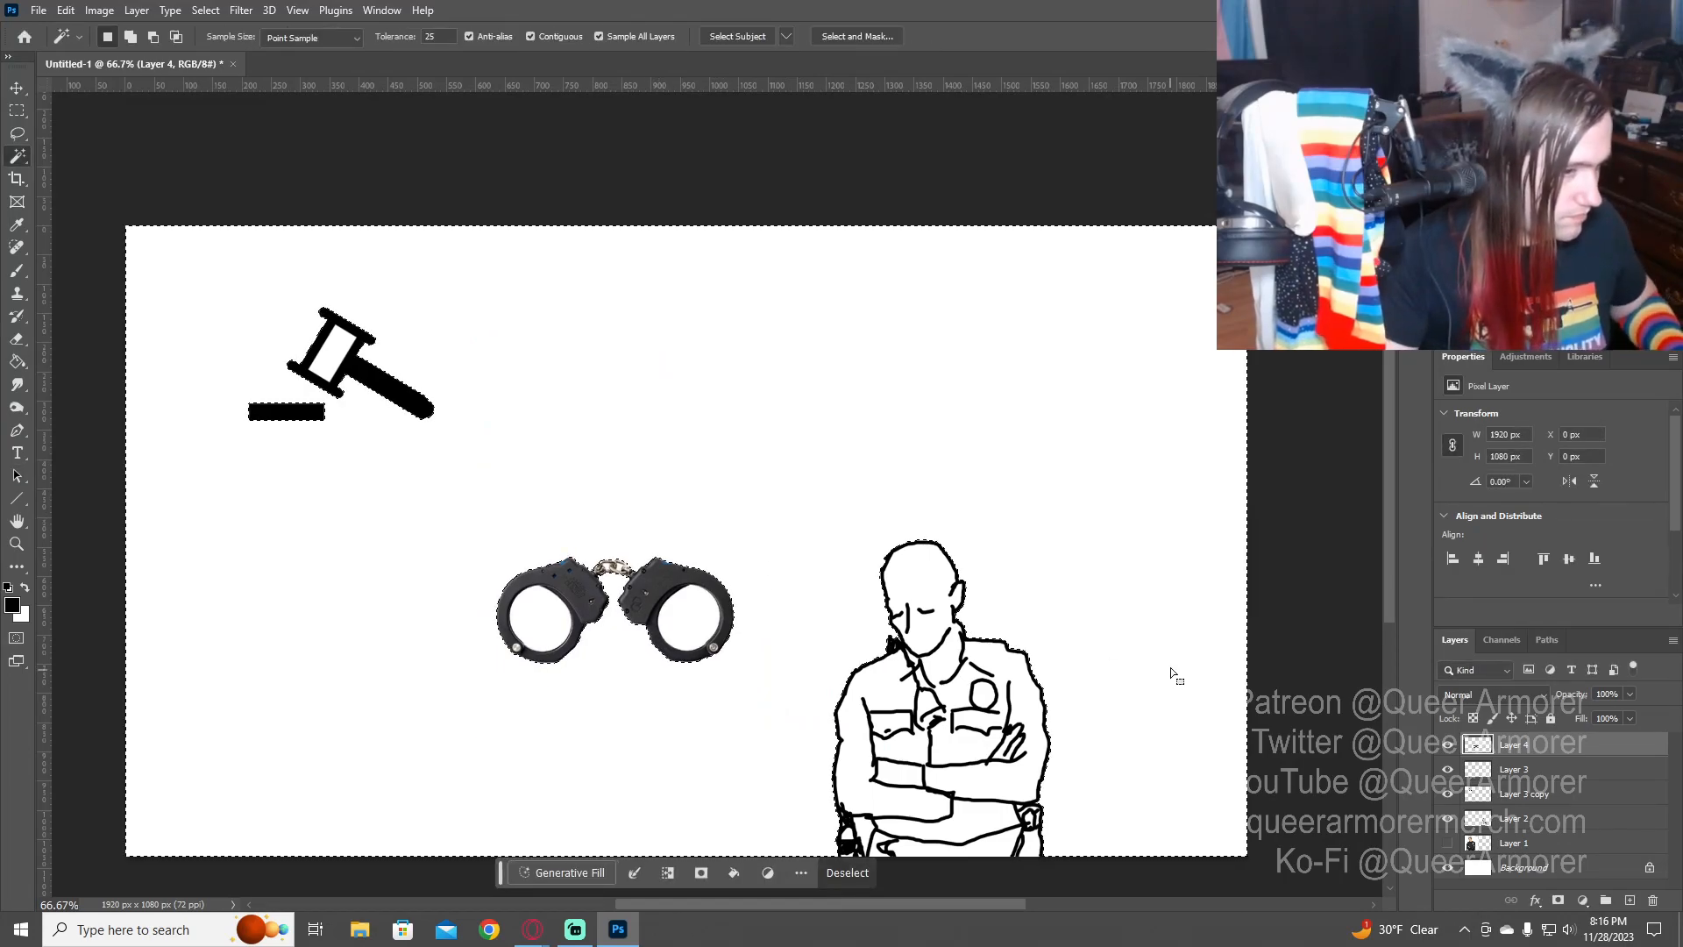
{"action": "key", "text": "ctrl+d"}
{"action": "left_click", "coordinate": [1447, 747]}
{"action": "left_click", "coordinate": [1448, 747]}
{"action": "key", "text": "v"}
{"action": "left_click_drag", "start_coordinate": [714, 608], "coordinate": [707, 363]}
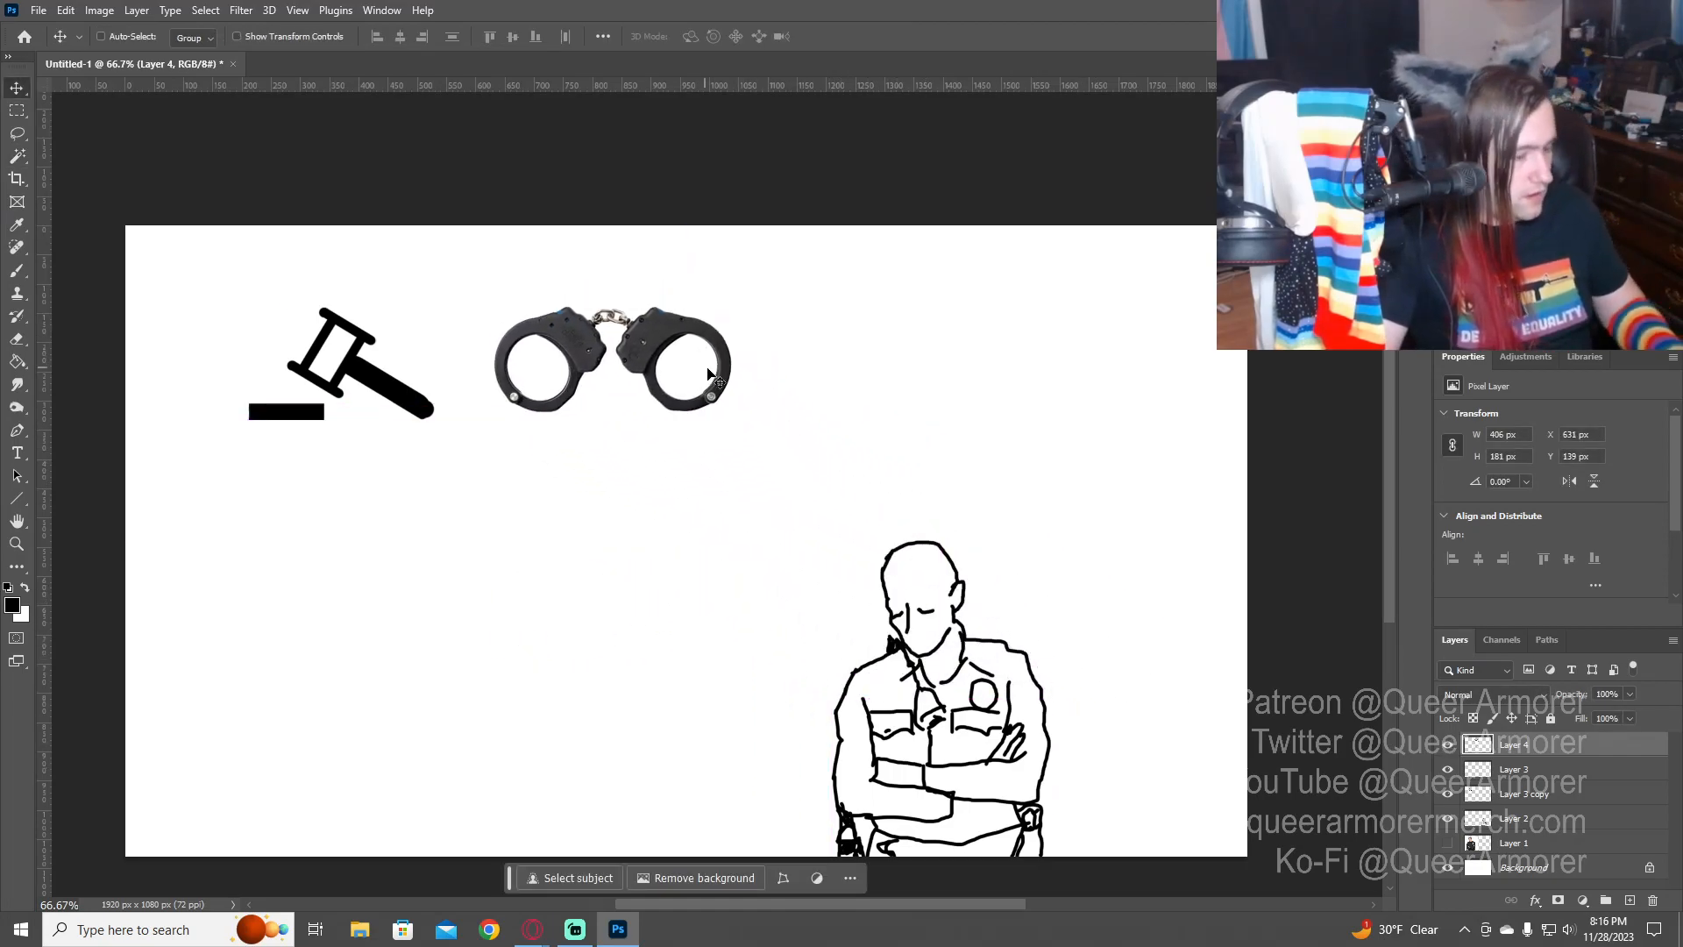
- Turn the handcuffs stark black and white with a steep RGB Curves adjustment, placing the lower point at input 107, output 26
{"action": "key", "text": "ctrl+m"}
{"action": "left_click_drag", "start_coordinate": [1135, 362], "coordinate": [1098, 428]}
{"action": "left_click_drag", "start_coordinate": [1213, 312], "coordinate": [1163, 290]}
{"action": "left_click_drag", "start_coordinate": [1096, 425], "coordinate": [1160, 425]}
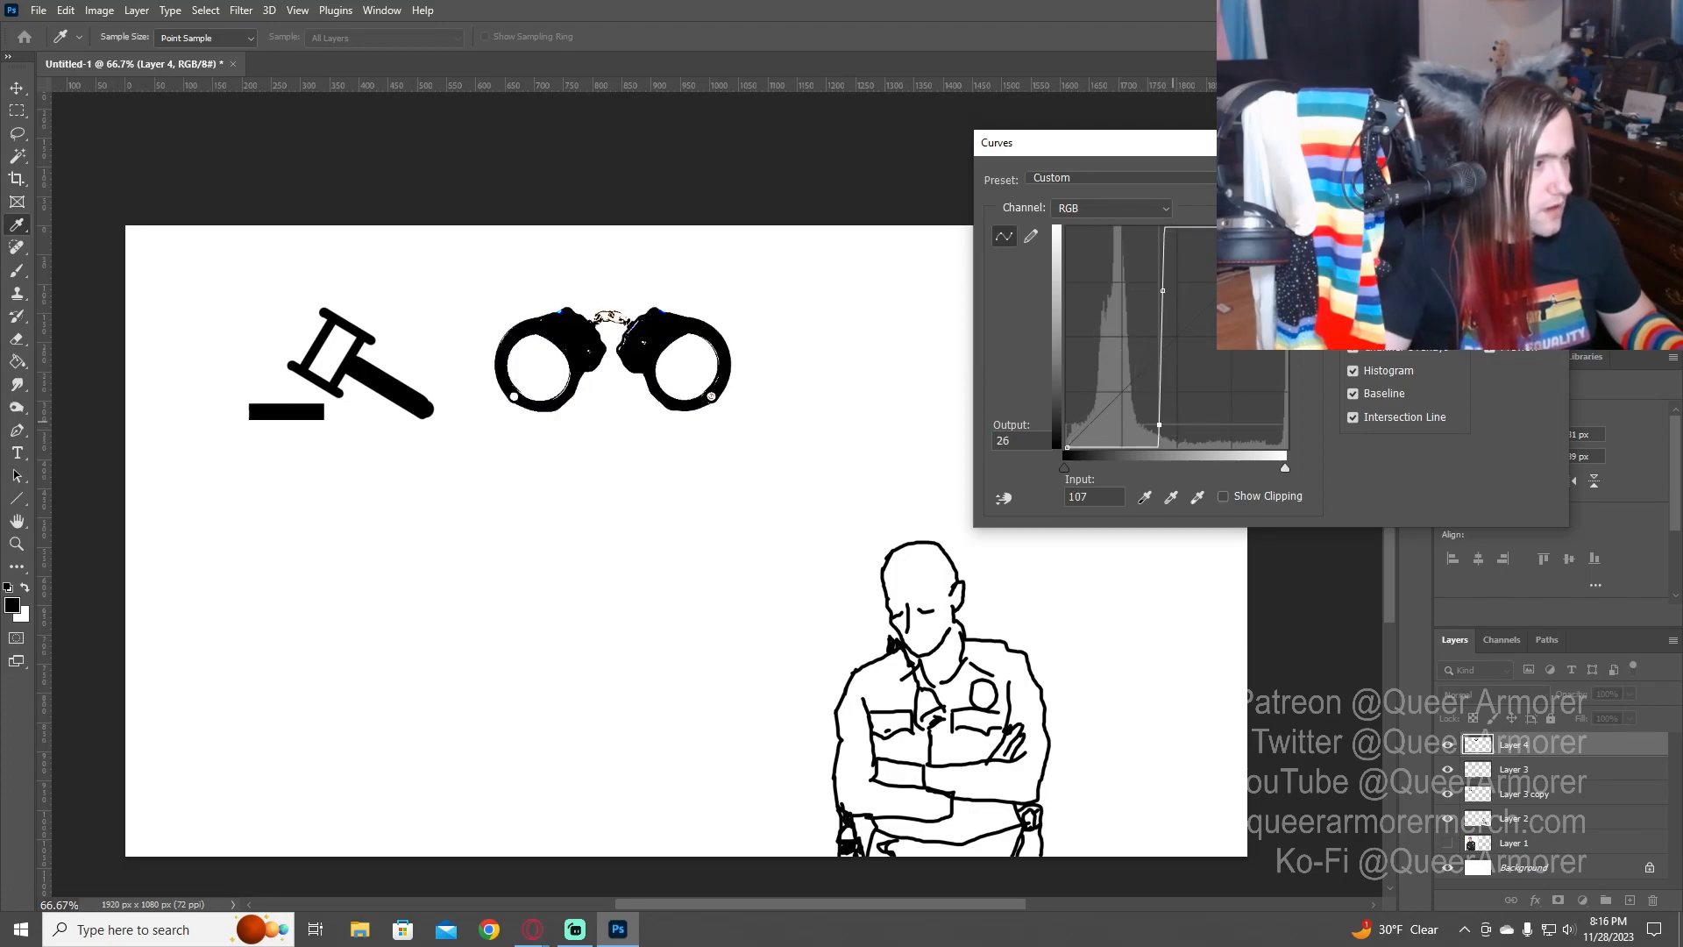
{"action": "key", "text": "Return"}
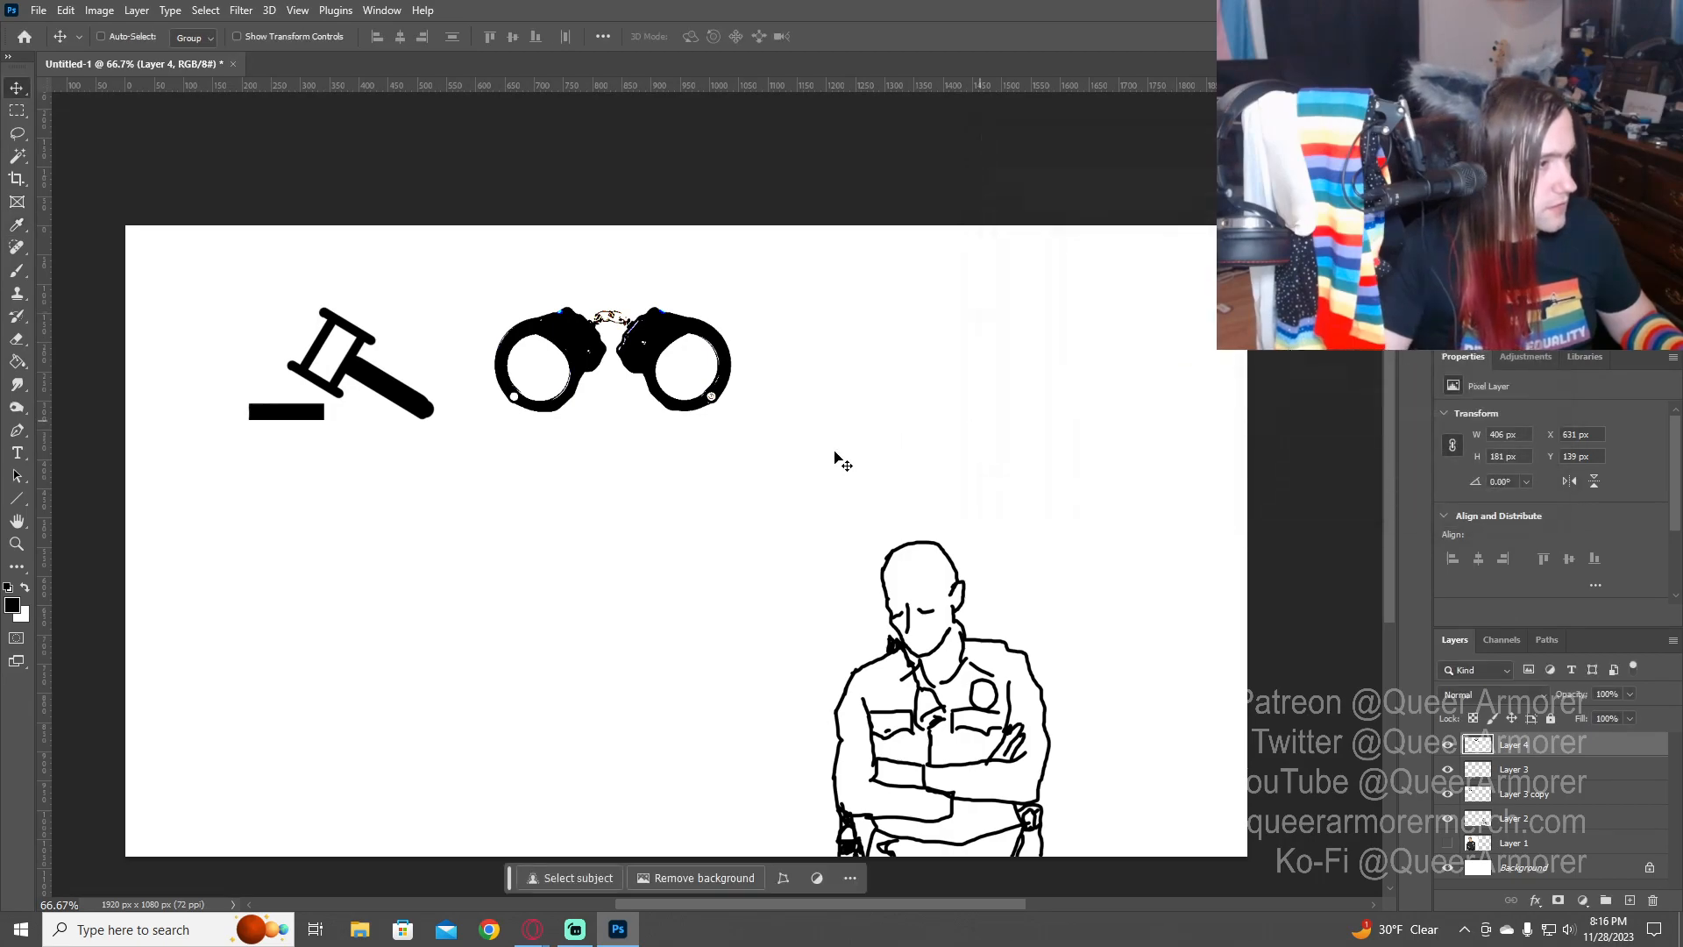
- Paint black over the white and blue flecks on the solid inner bodies of both handcuffs with the 30 px Brush
{"action": "key", "text": "z"}
{"action": "left_click", "coordinate": [669, 383]}
{"action": "left_click", "coordinate": [662, 377]}
{"action": "left_click", "coordinate": [656, 372]}
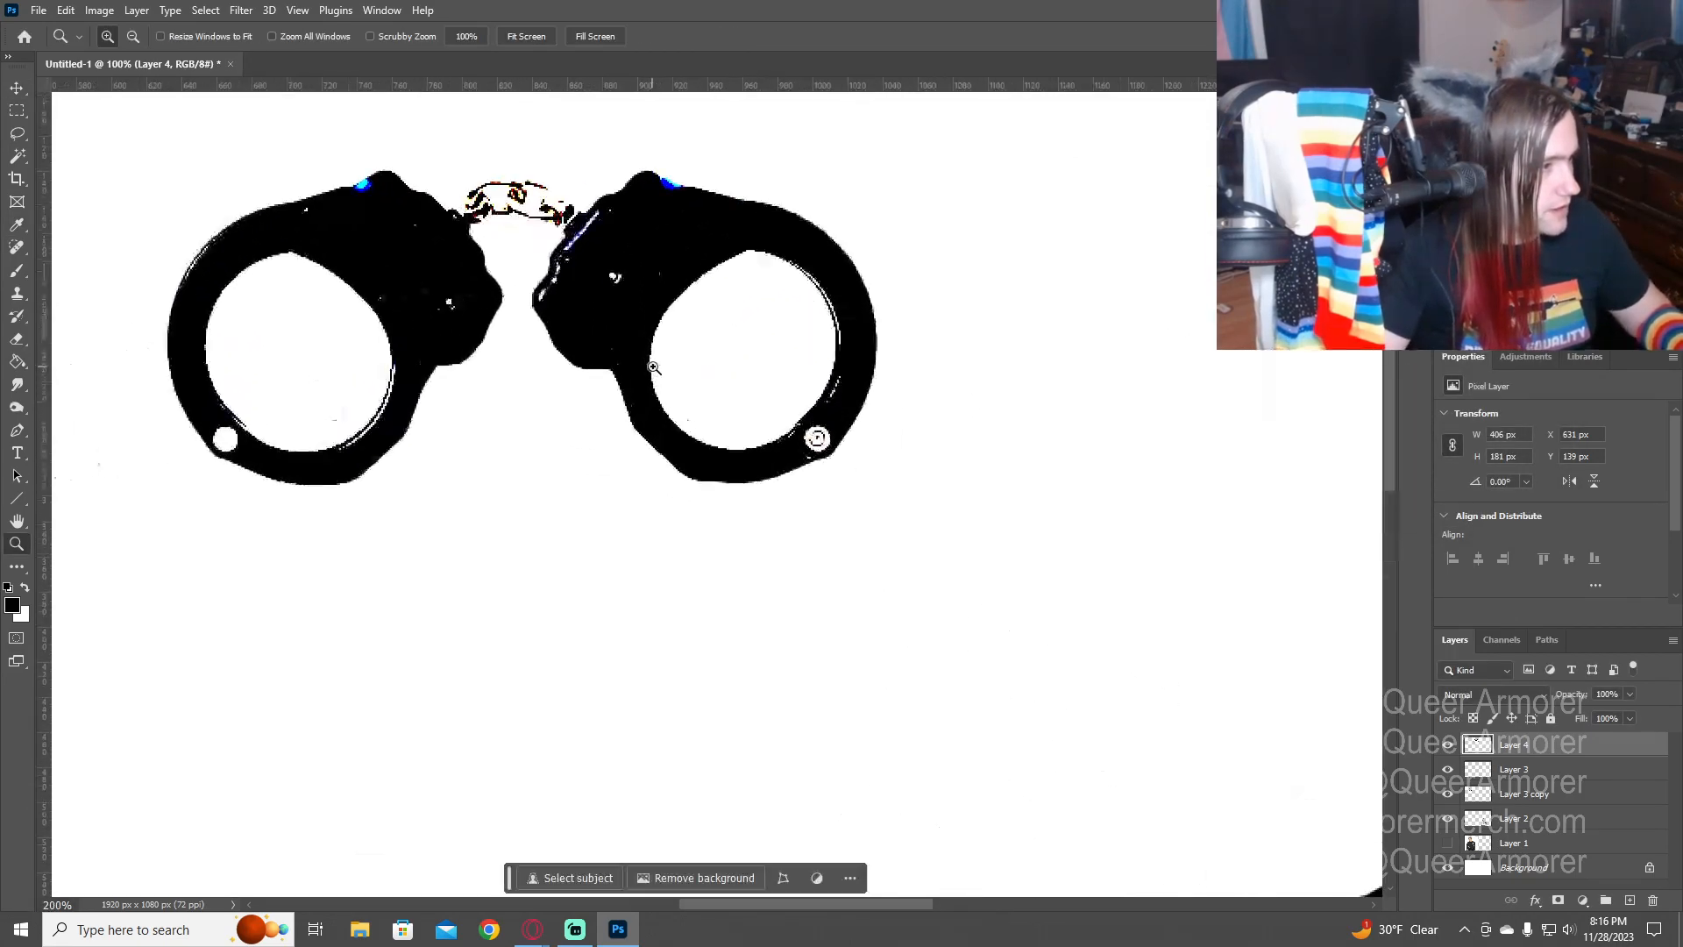
{"action": "left_click", "coordinate": [654, 369]}
{"action": "left_click", "coordinate": [653, 368]}
{"action": "left_click_drag", "start_coordinate": [605, 256], "coordinate": [781, 552]}
{"action": "key", "text": "b"}
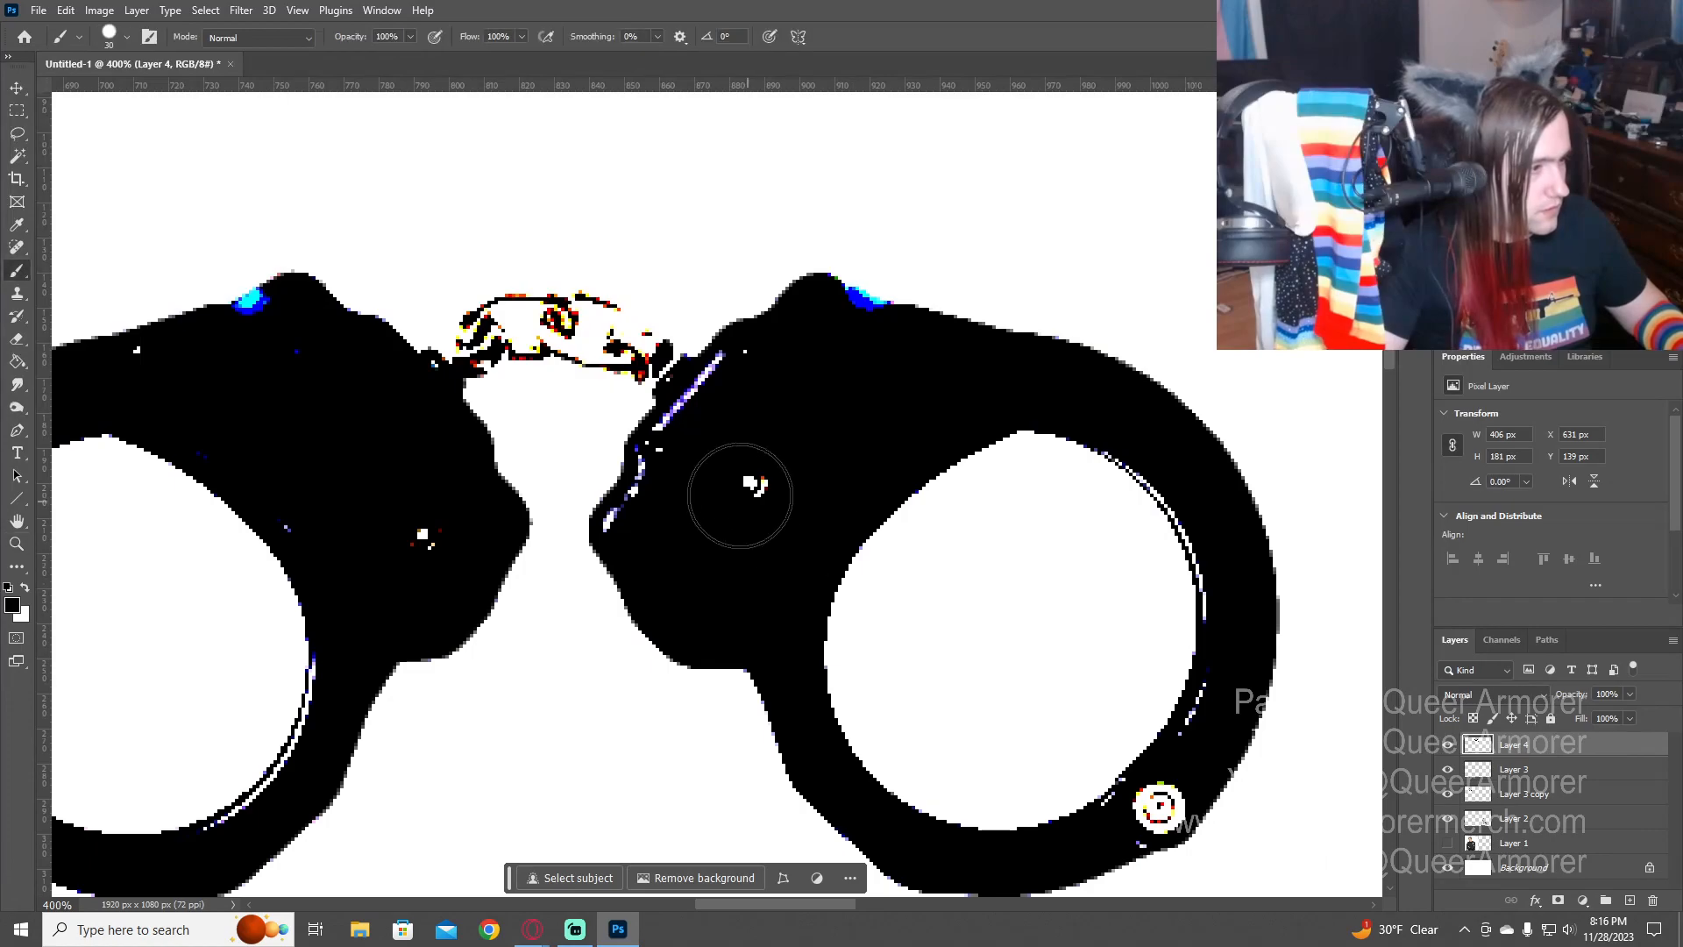
{"action": "mouse_move", "coordinate": [810, 411]}
{"action": "left_mouse_down"}
{"action": "mouse_move", "coordinate": [767, 473]}
{"action": "mouse_move", "coordinate": [761, 383]}
{"action": "mouse_move", "coordinate": [662, 525]}
{"action": "left_mouse_up"}
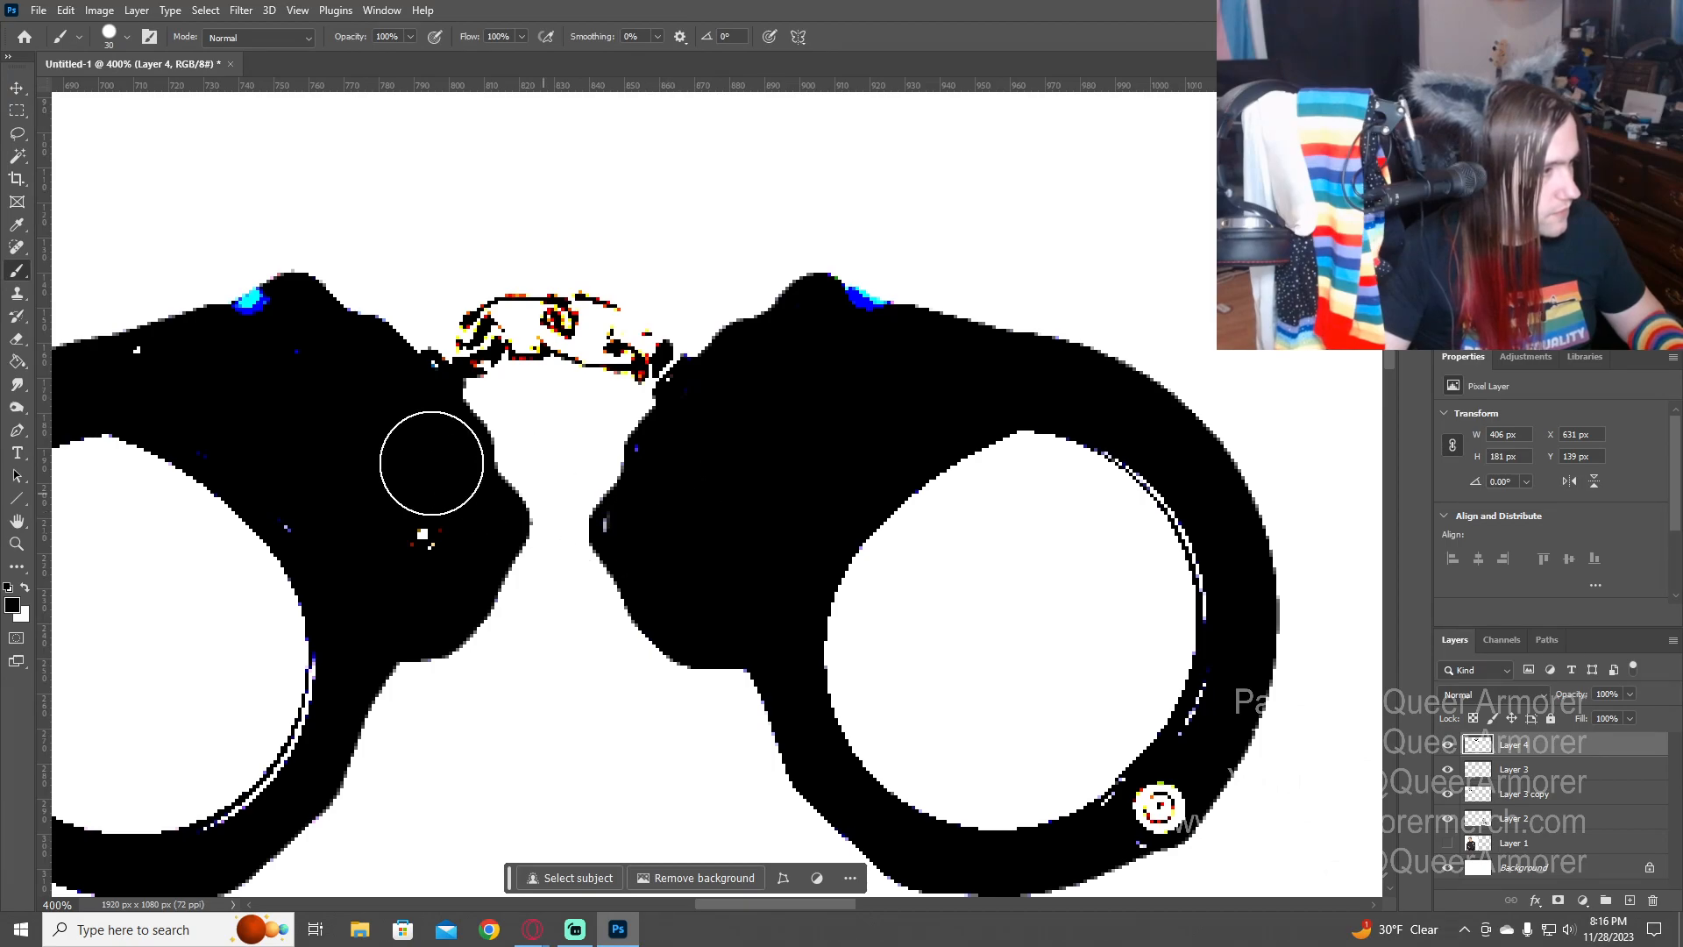
{"action": "left_click_drag", "start_coordinate": [289, 364], "coordinate": [263, 338]}
{"action": "left_click_drag", "start_coordinate": [356, 462], "coordinate": [477, 561]}
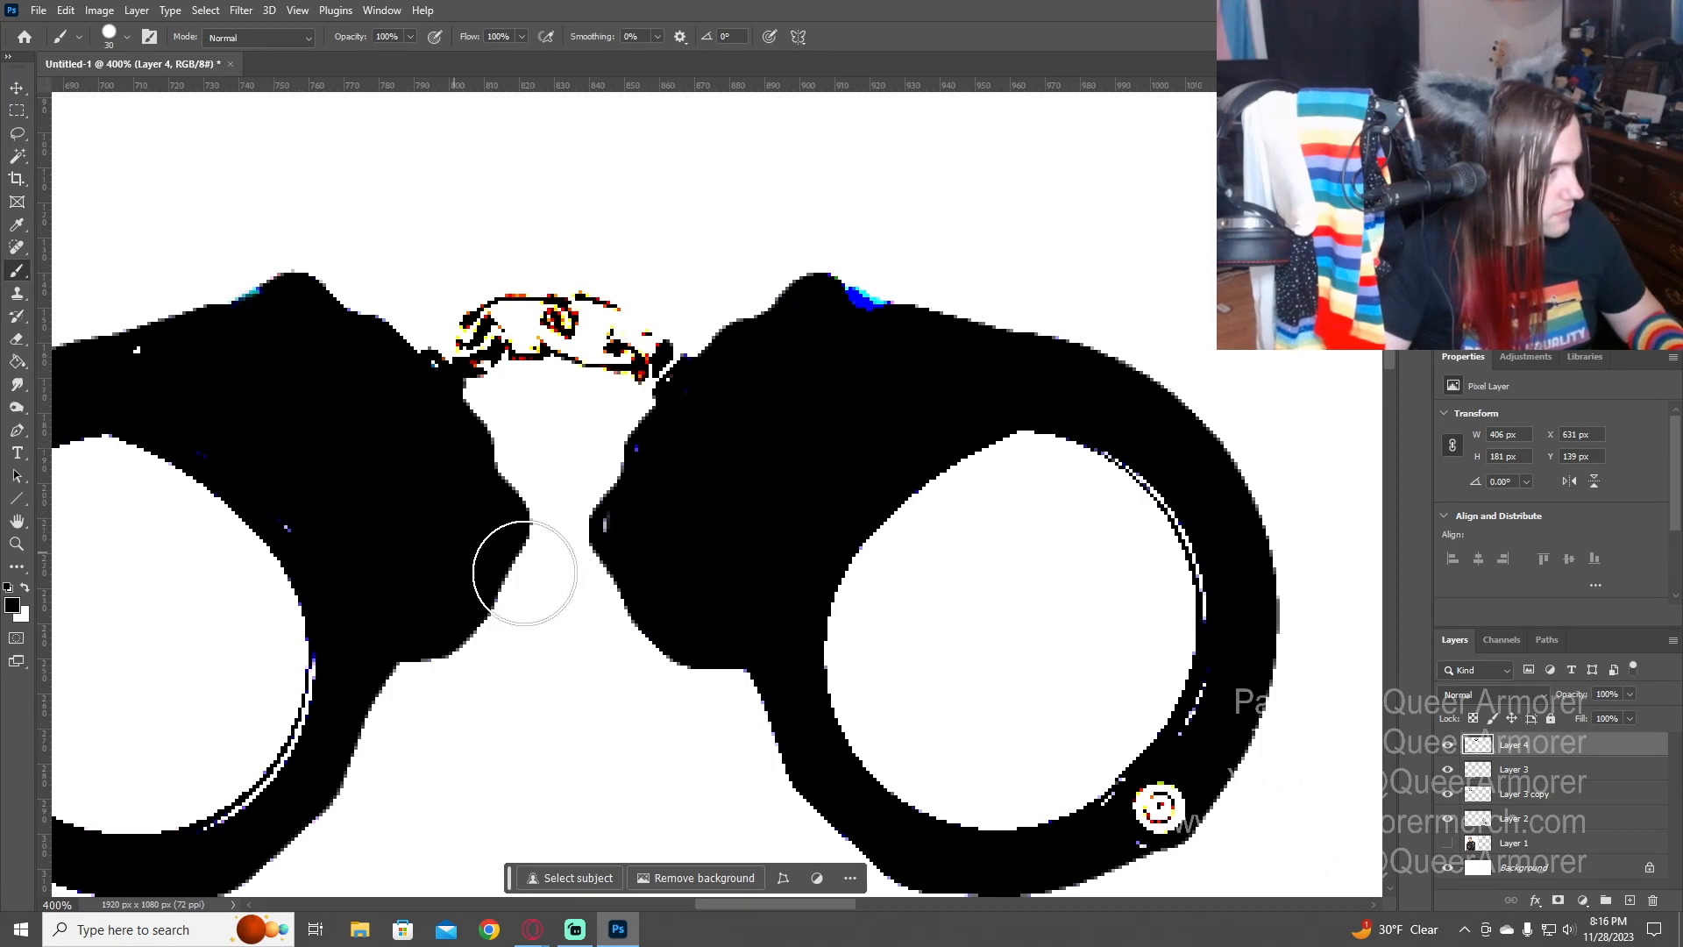
{"action": "left_click_drag", "start_coordinate": [876, 349], "coordinate": [850, 350]}
- Shrink the brush to 2 px and touch up the coloured pixels at the left end of the handcuff chain in black
{"action": "left_click_drag", "start_coordinate": [1214, 742], "coordinate": [1615, 413]}
{"action": "left_click_drag", "start_coordinate": [473, 355], "coordinate": [571, 577]}
{"action": "left_click_drag", "start_coordinate": [462, 462], "coordinate": [425, 562]}
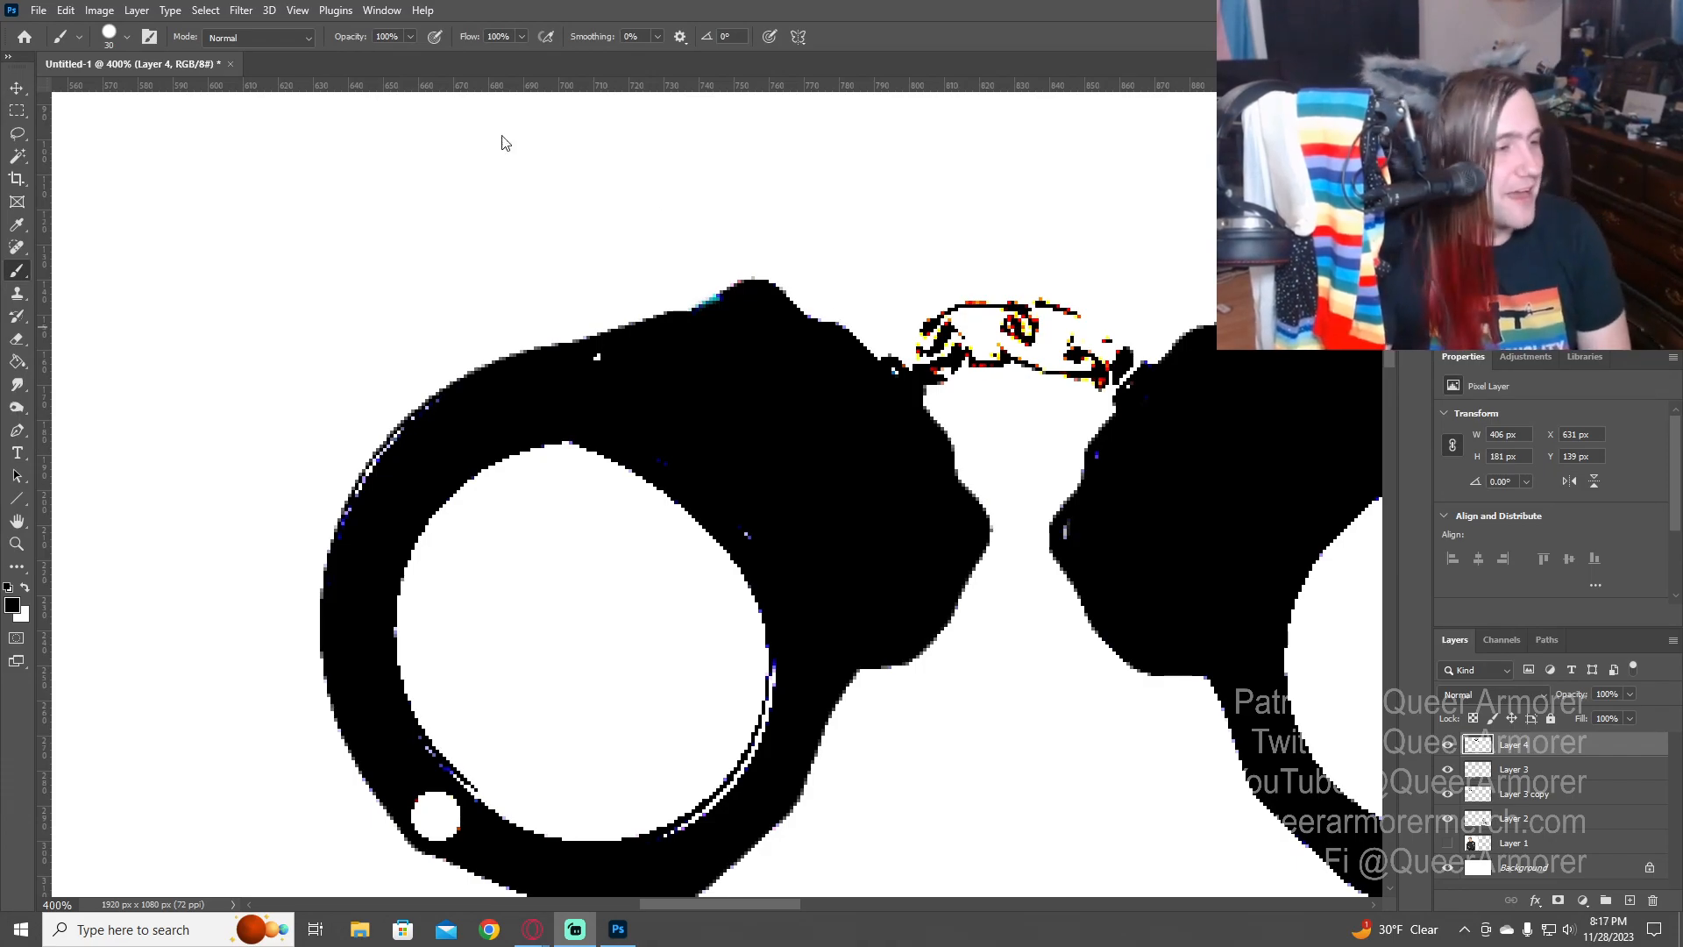
{"action": "left_click_drag", "start_coordinate": [863, 399], "coordinate": [625, 421]}
{"action": "key", "text": "bracketleft"}
{"action": "key", "text": "bracketleft"}
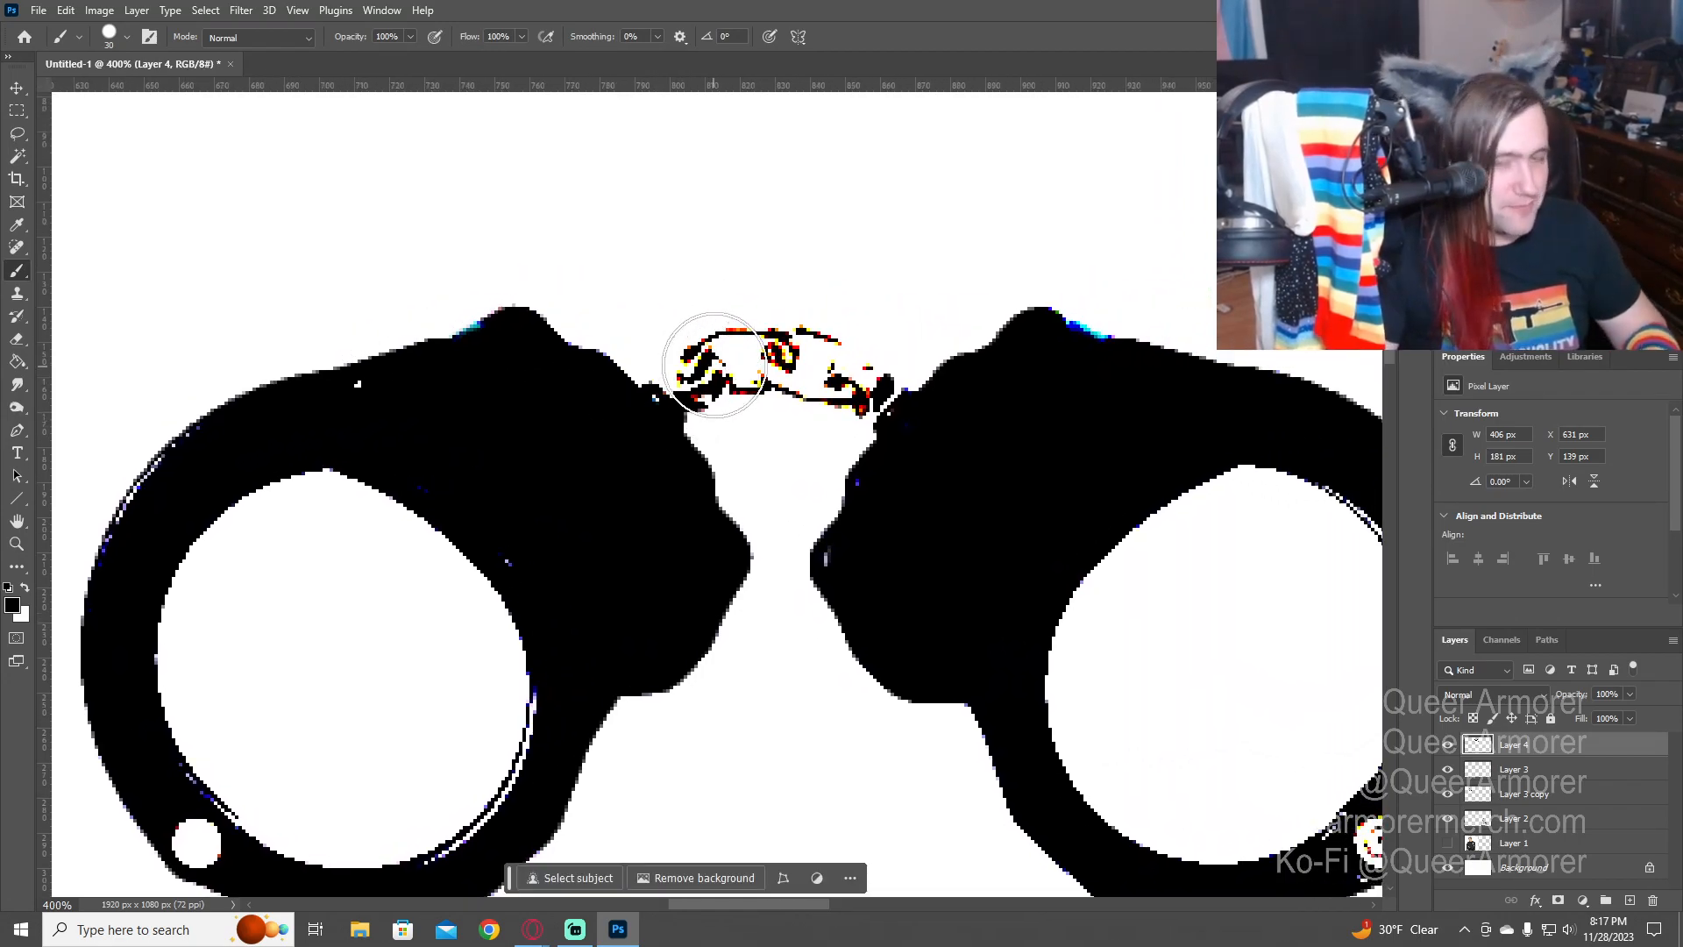
{"action": "key", "text": "bracketleft"}
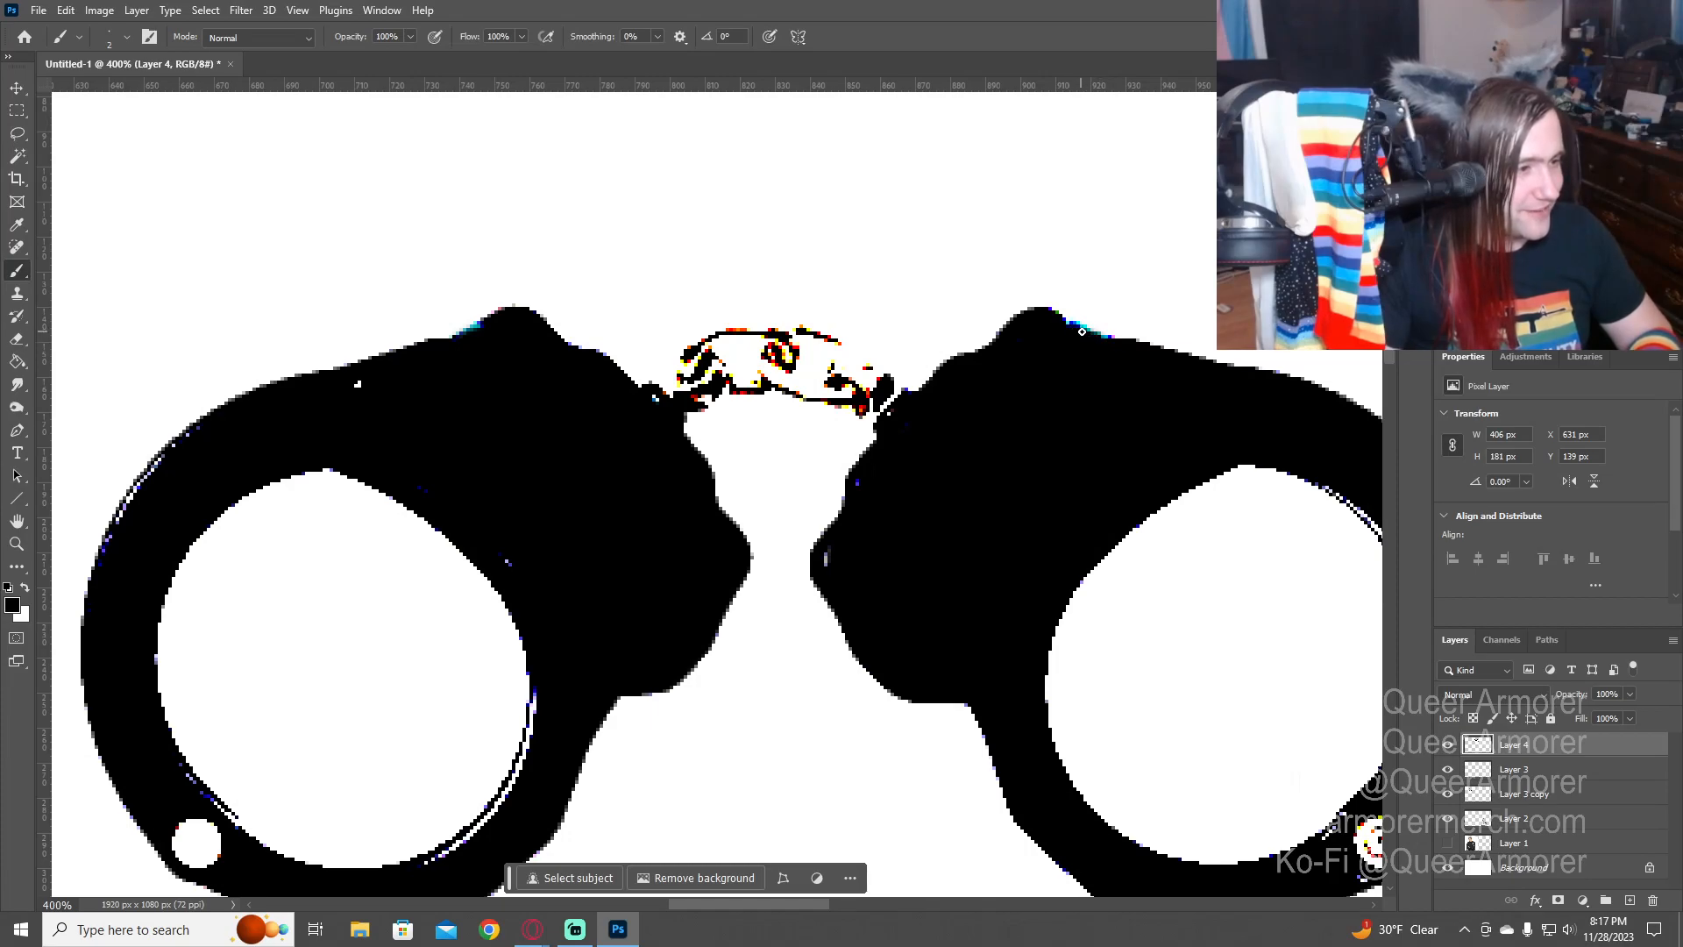
- Paint black over the small flecks around the left cuff's ring and over the coloured pixels at the chain's right end
{"action": "mouse_move", "coordinate": [1109, 513]}
{"action": "left_mouse_down"}
{"action": "mouse_move", "coordinate": [838, 380]}
{"action": "mouse_move", "coordinate": [1117, 588]}
{"action": "mouse_move", "coordinate": [1284, 448]}
{"action": "left_mouse_up"}
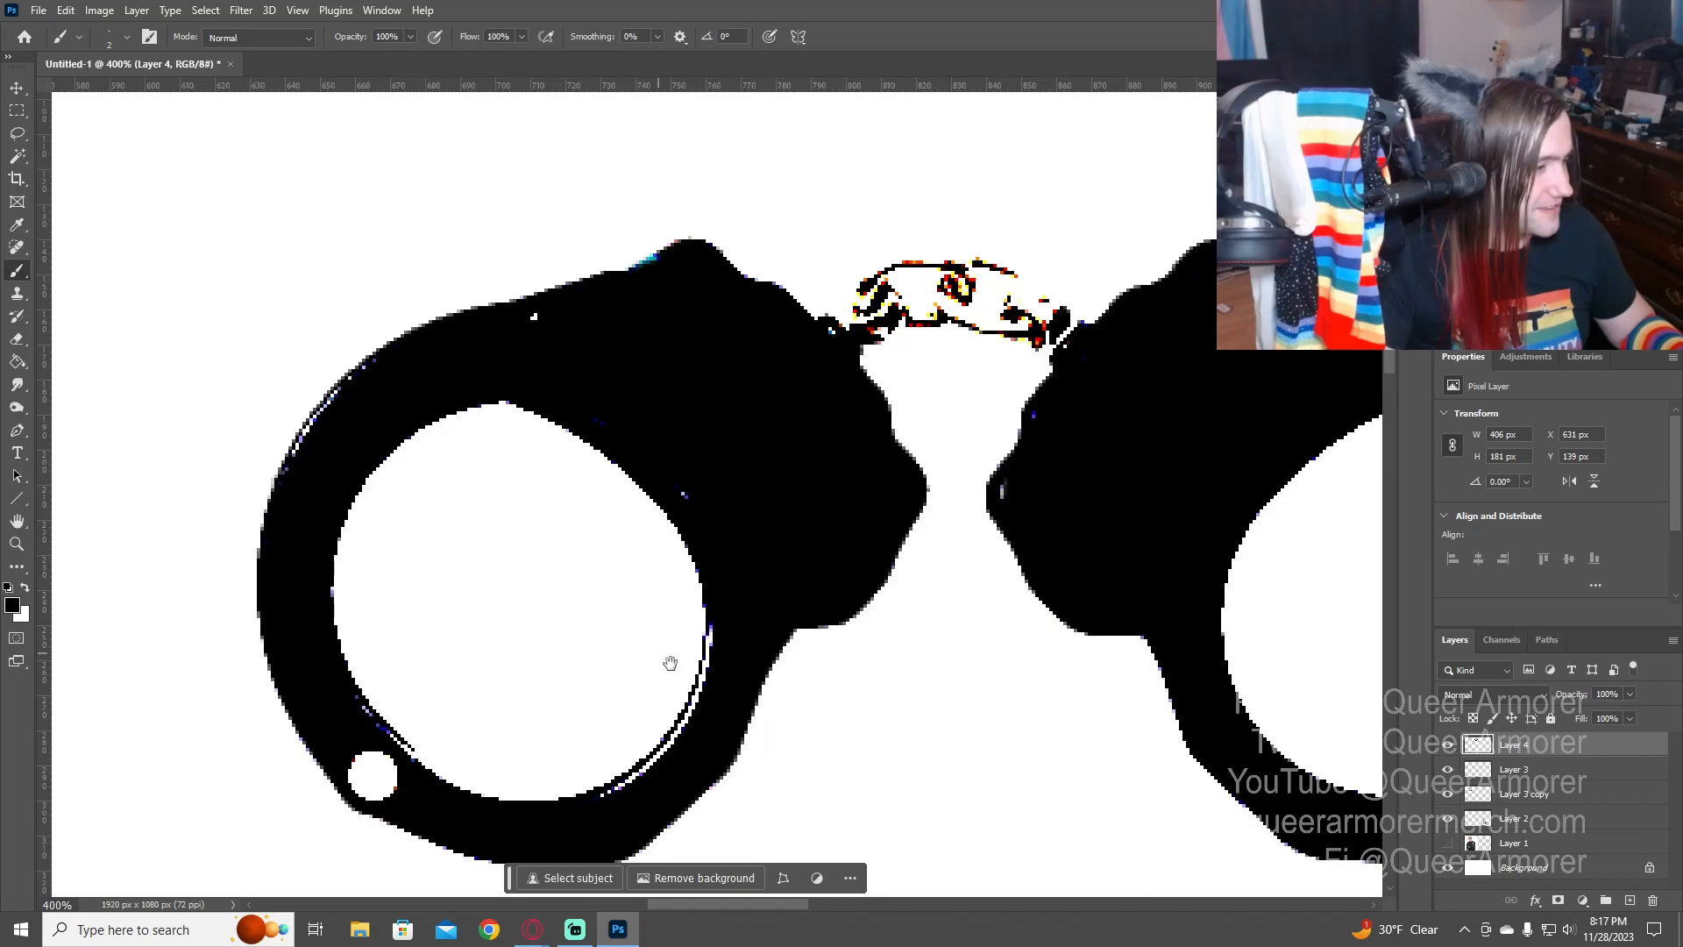
{"action": "left_click_drag", "start_coordinate": [666, 659], "coordinate": [687, 543]}
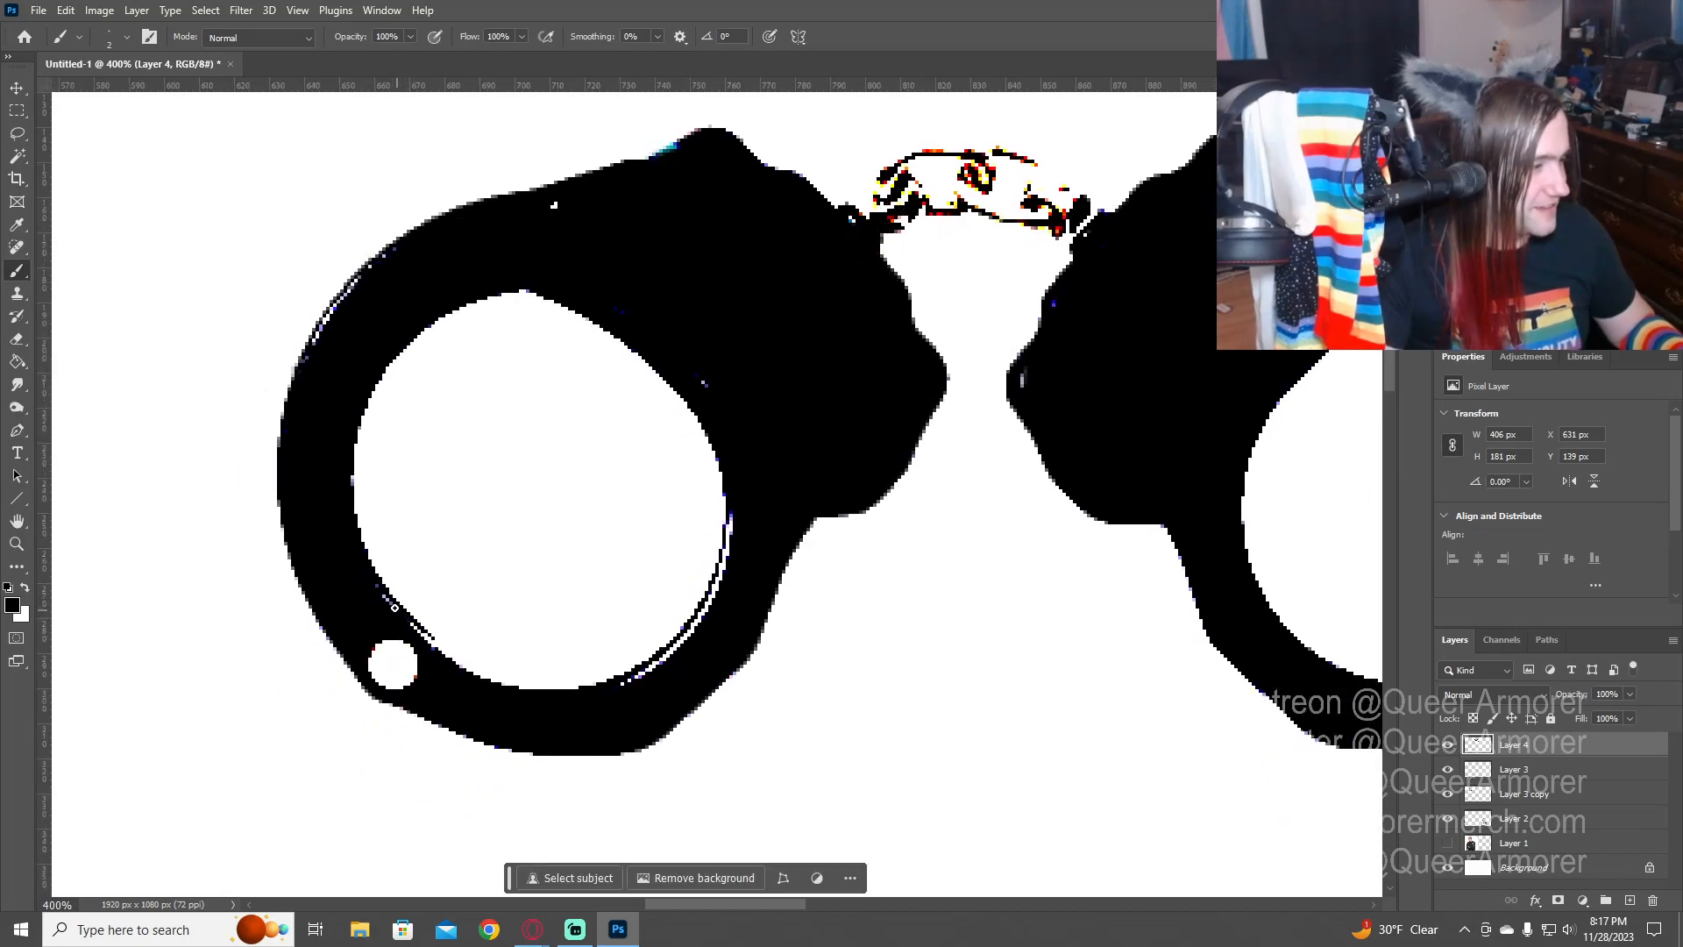
{"action": "left_click_drag", "start_coordinate": [1020, 383], "coordinate": [972, 459]}
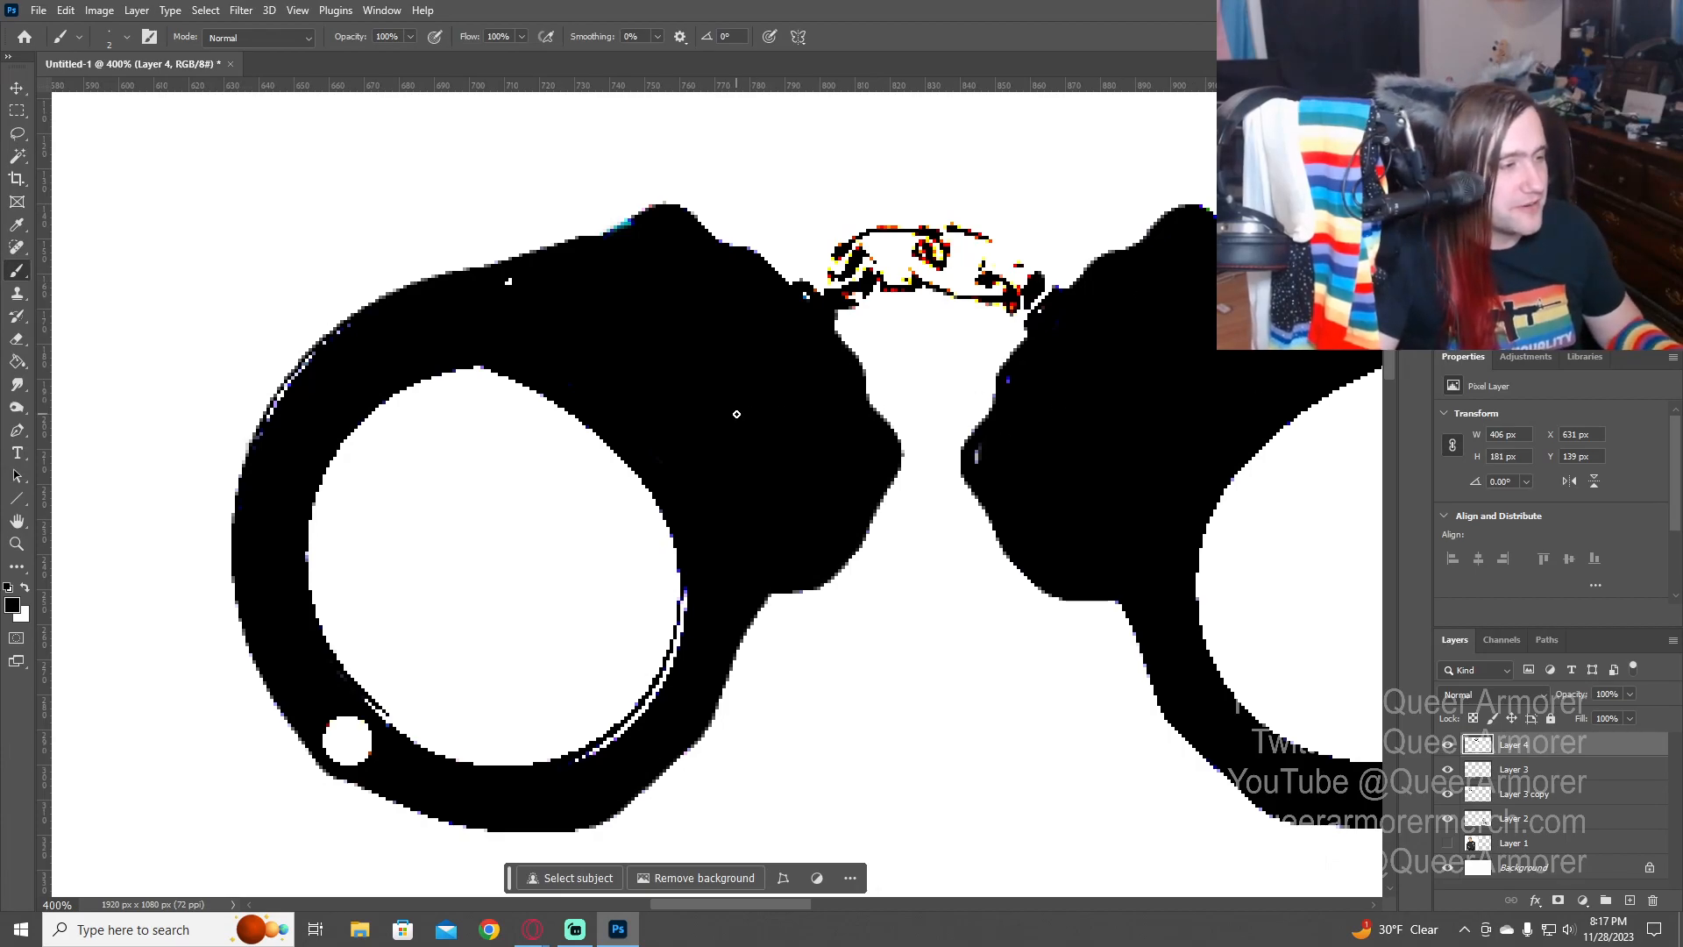
{"action": "left_click_drag", "start_coordinate": [916, 386], "coordinate": [747, 418]}
{"action": "key", "text": "z"}
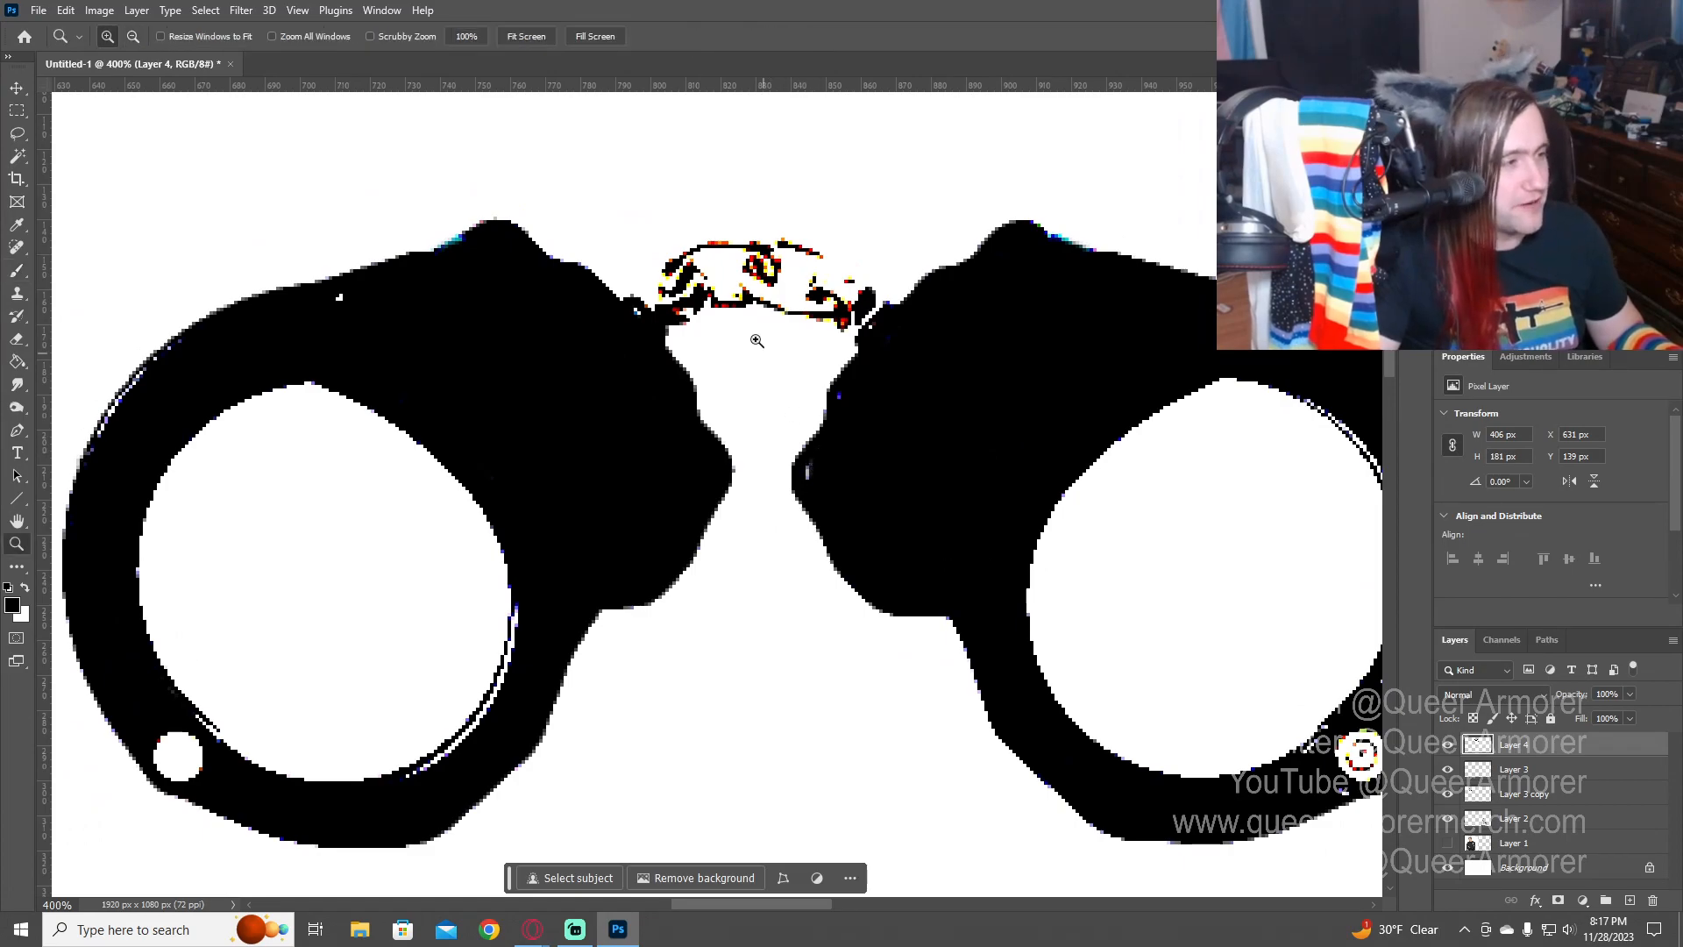
{"action": "key", "text": "b"}
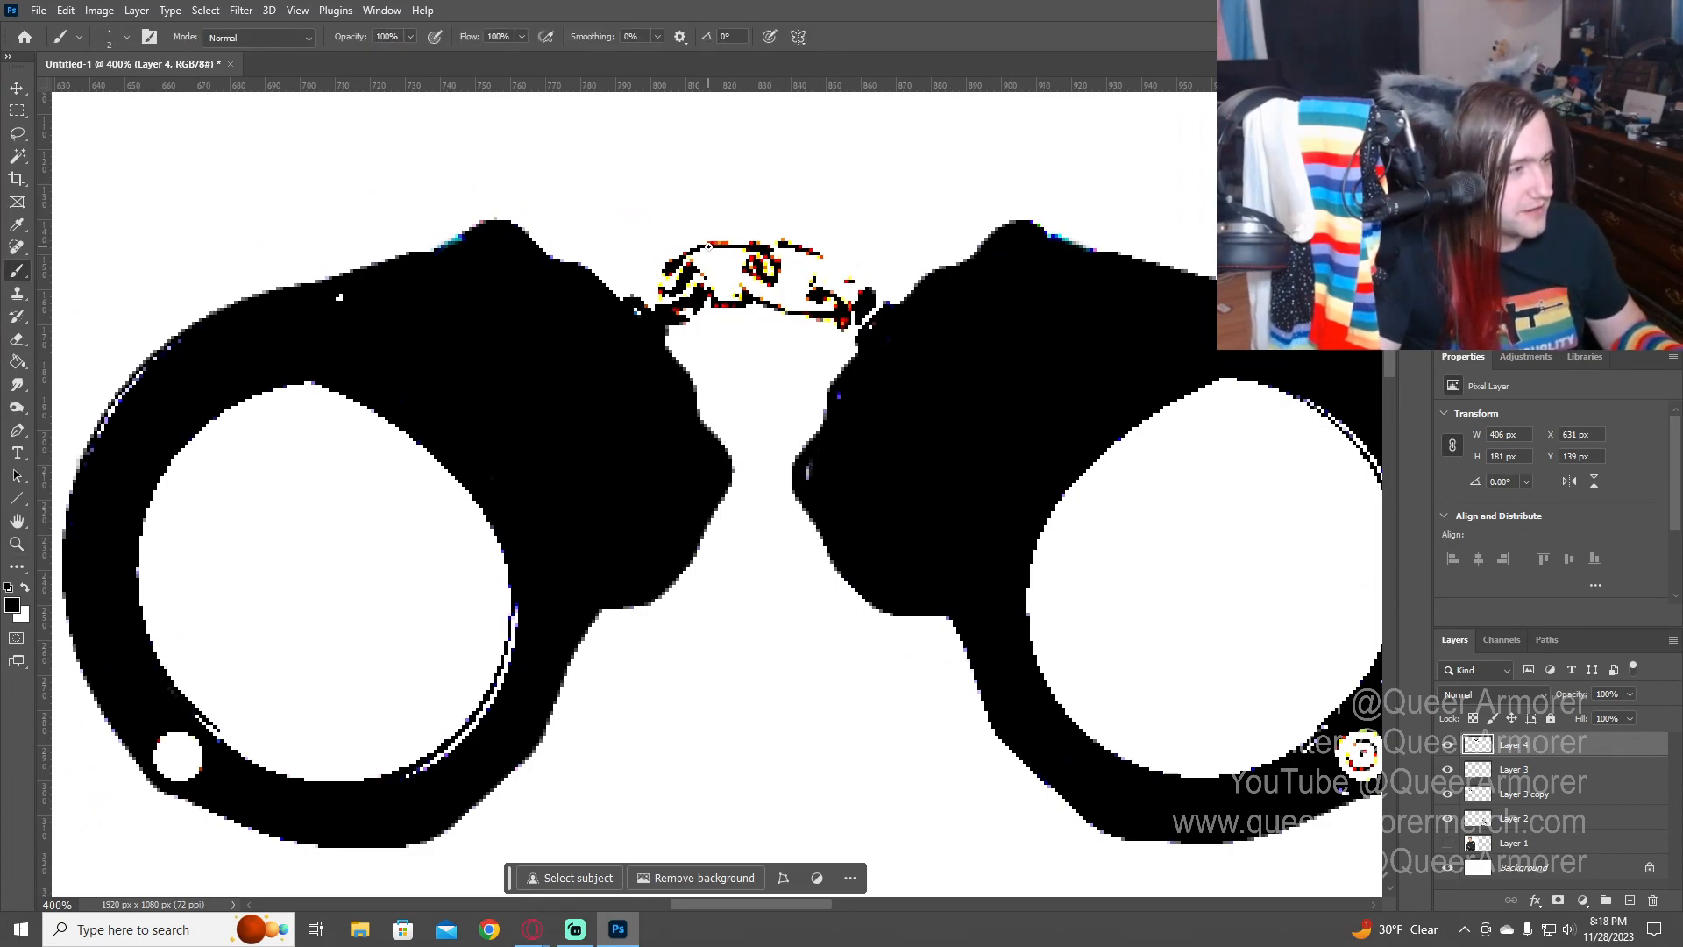
{"action": "left_click_drag", "start_coordinate": [838, 299], "coordinate": [843, 321]}
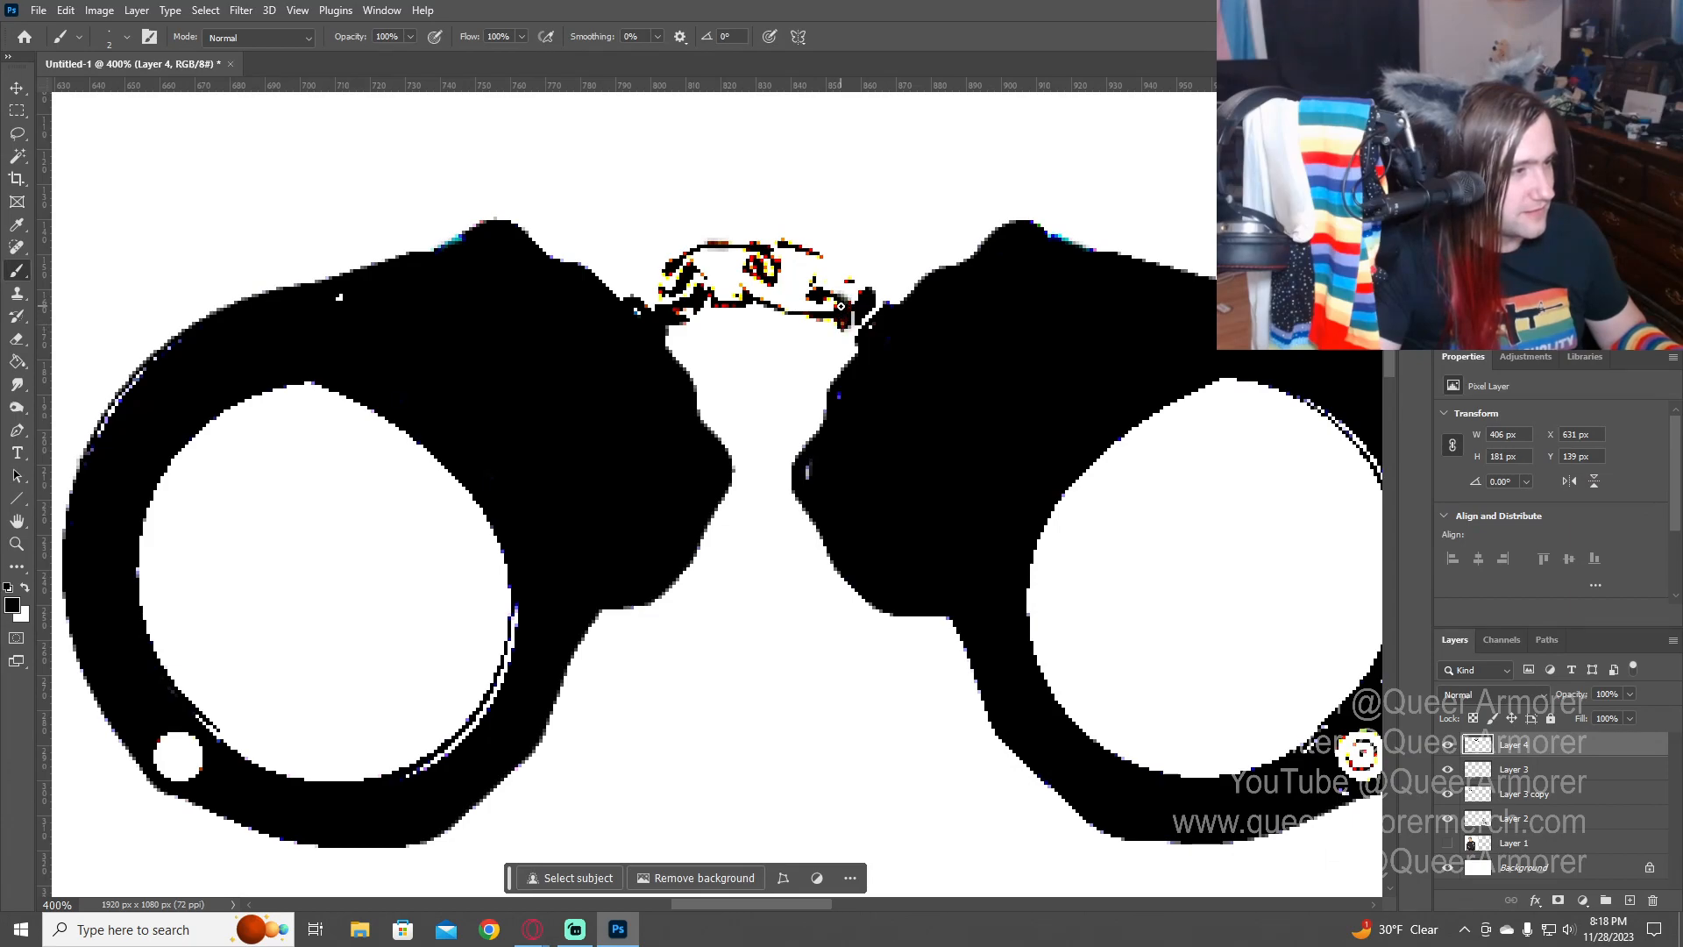
- Enlarge the brush, switch the foreground to white and paint the rivet hole on the right cuff solid white
{"action": "key", "text": "z"}
{"action": "left_click", "coordinate": [811, 430], "text": "alt"}
{"action": "left_click", "coordinate": [811, 432], "text": "alt"}
{"action": "left_click", "coordinate": [811, 431], "text": "alt"}
{"action": "left_click", "coordinate": [811, 433], "text": "alt"}
{"action": "left_click", "coordinate": [811, 433], "text": "alt"}
{"action": "left_click_drag", "start_coordinate": [940, 591], "coordinate": [886, 540]}
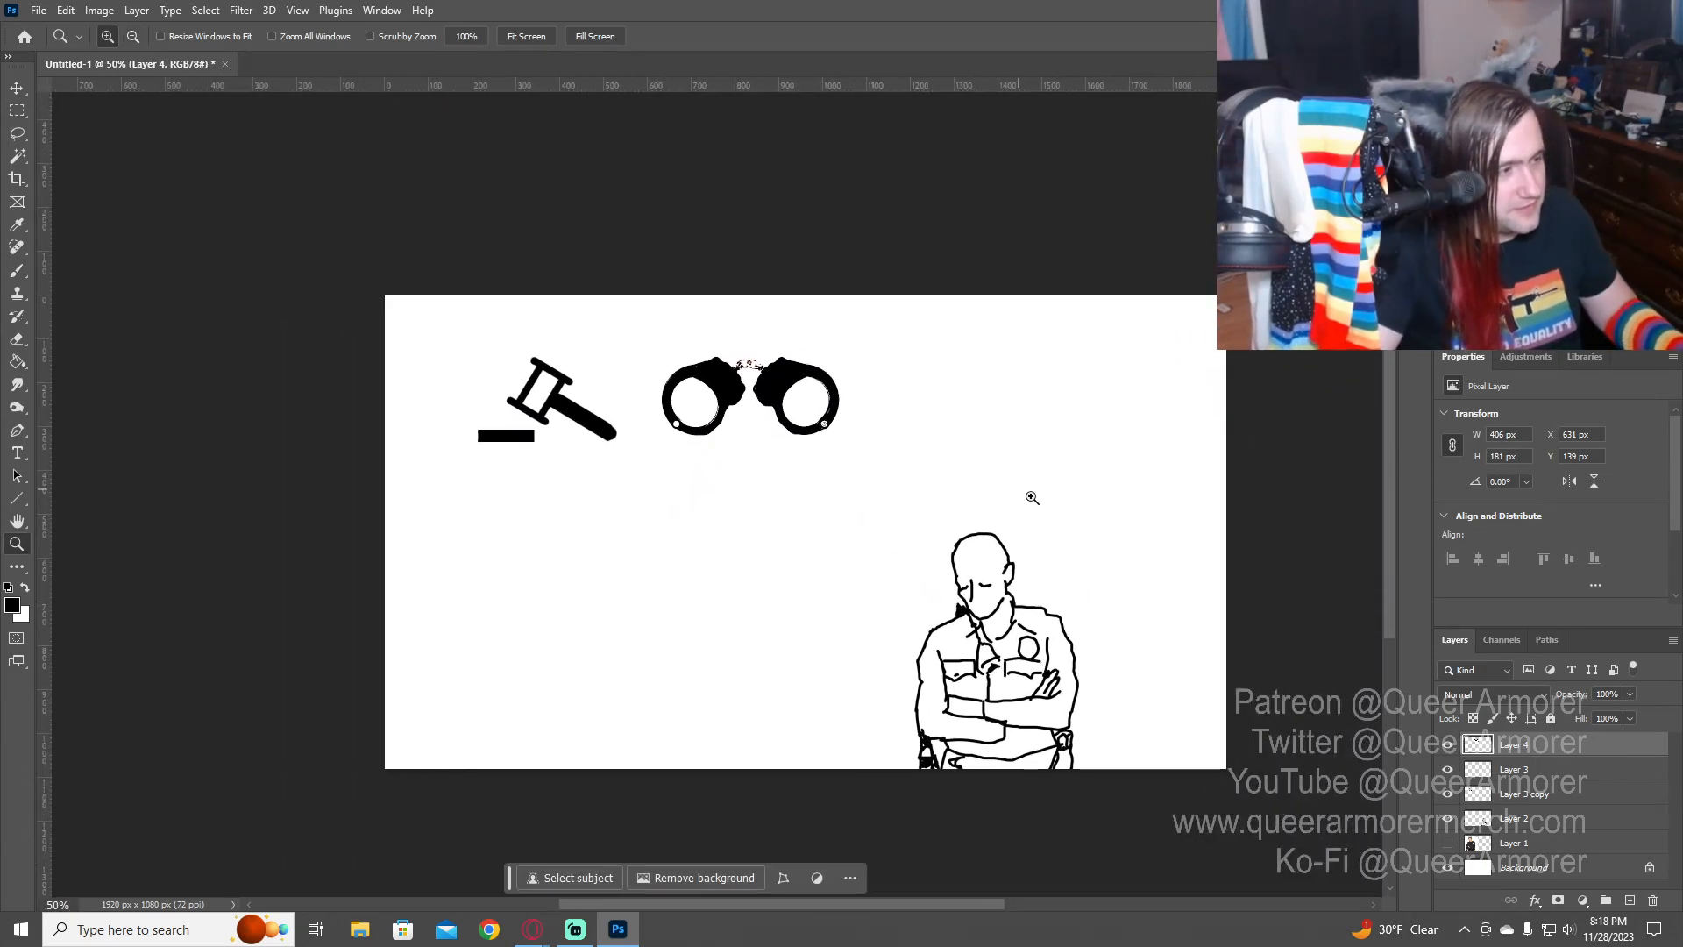
{"action": "left_click", "coordinate": [843, 443]}
{"action": "left_click", "coordinate": [843, 442]}
{"action": "left_click", "coordinate": [844, 442]}
{"action": "left_click", "coordinate": [820, 420]}
{"action": "key", "text": "b"}
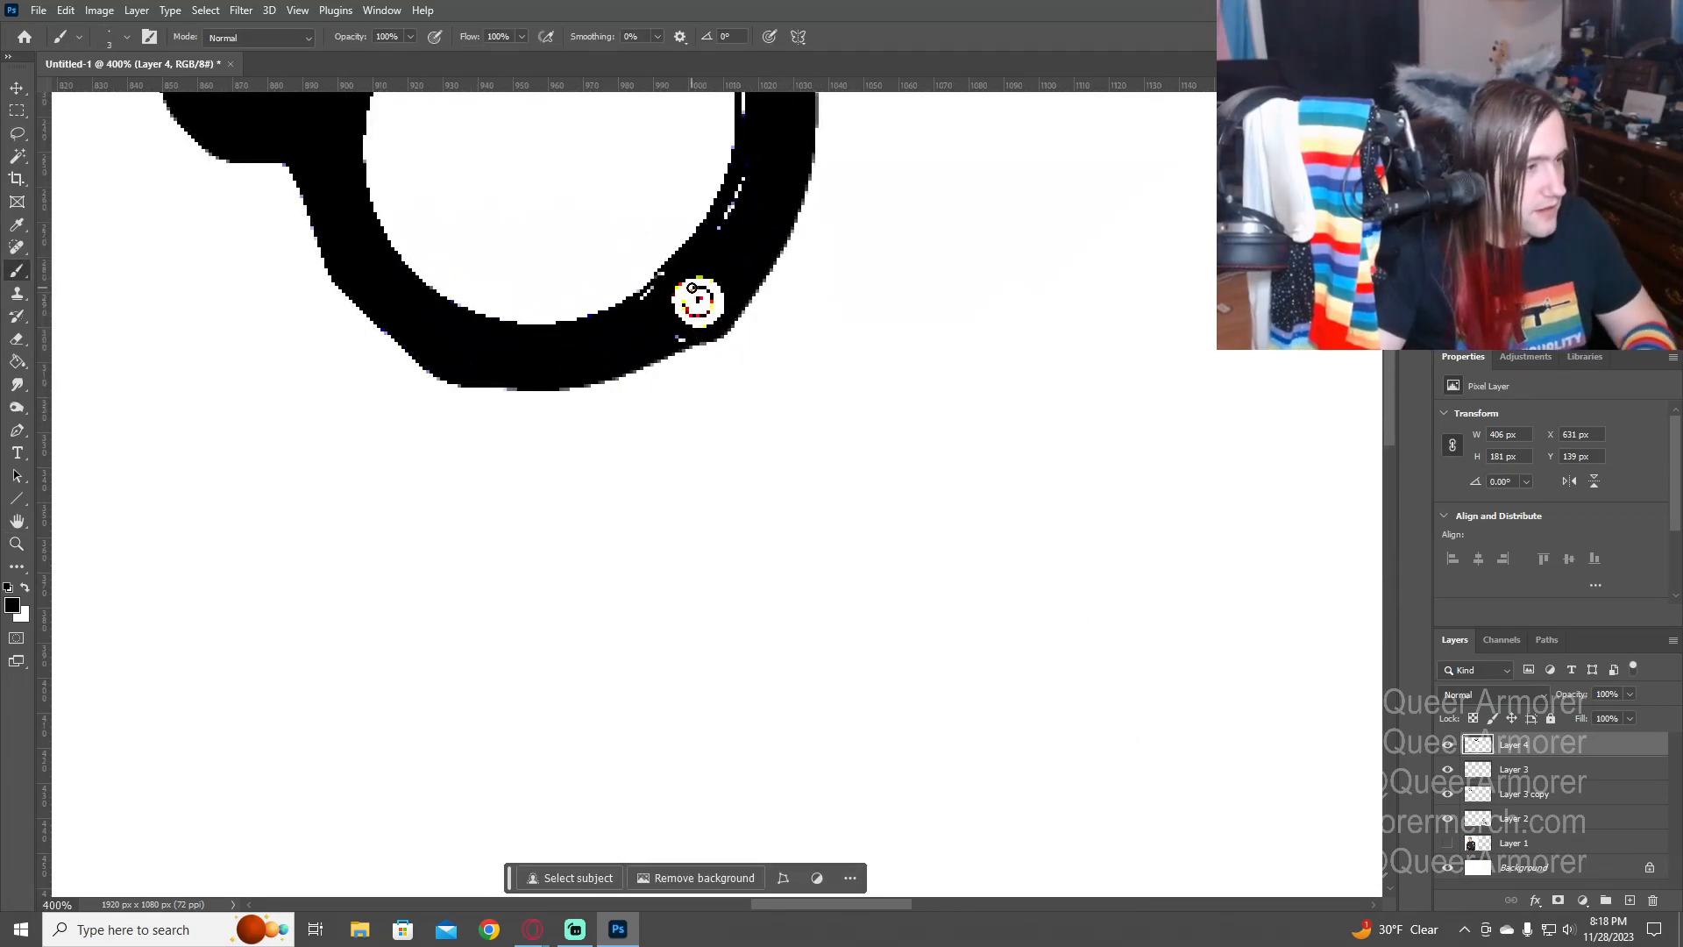
{"action": "key", "text": "bracketright"}
{"action": "key", "text": "bracketright"}
{"action": "key", "text": "bracketright"}
{"action": "key", "text": "bracketright"}
{"action": "key", "text": "x"}
{"action": "mouse_move", "coordinate": [694, 313]}
{"action": "left_mouse_down"}
{"action": "mouse_move", "coordinate": [695, 293]}
{"action": "mouse_move", "coordinate": [693, 308]}
{"action": "left_mouse_up"}
- Switch the foreground back to black and paint out the white streaks along the left cuff's inner edge with a 4 px brush
{"action": "left_click_drag", "start_coordinate": [752, 405], "coordinate": [1096, 533]}
{"action": "left_click_drag", "start_coordinate": [646, 469], "coordinate": [820, 467]}
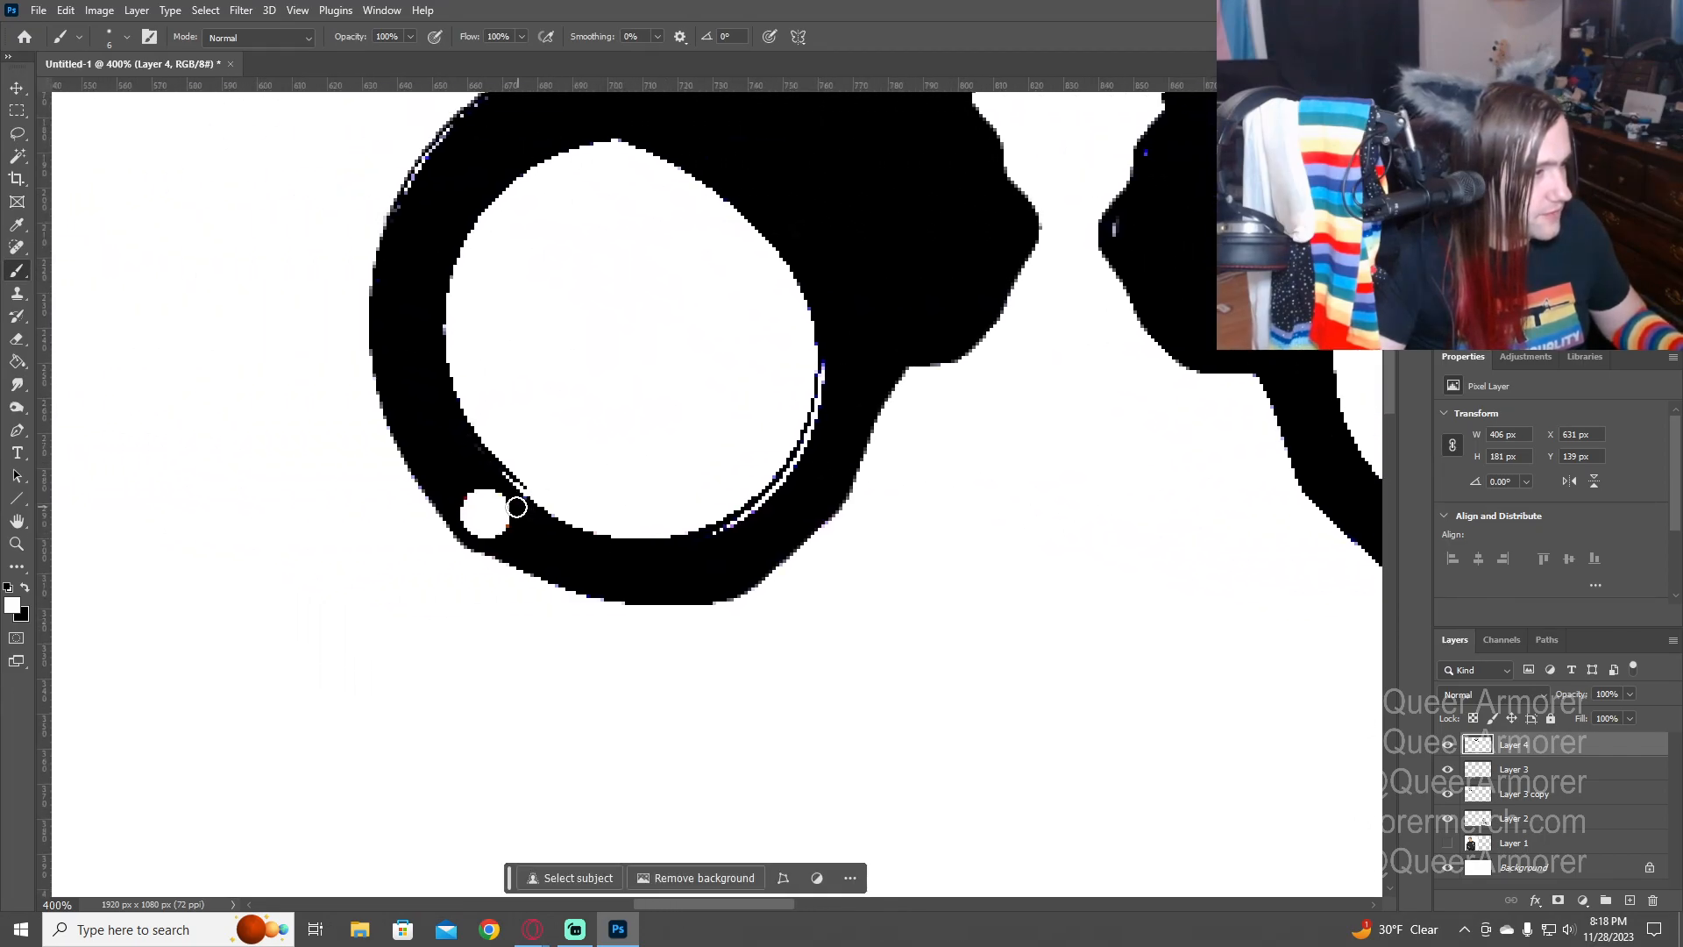
{"action": "key", "text": "x"}
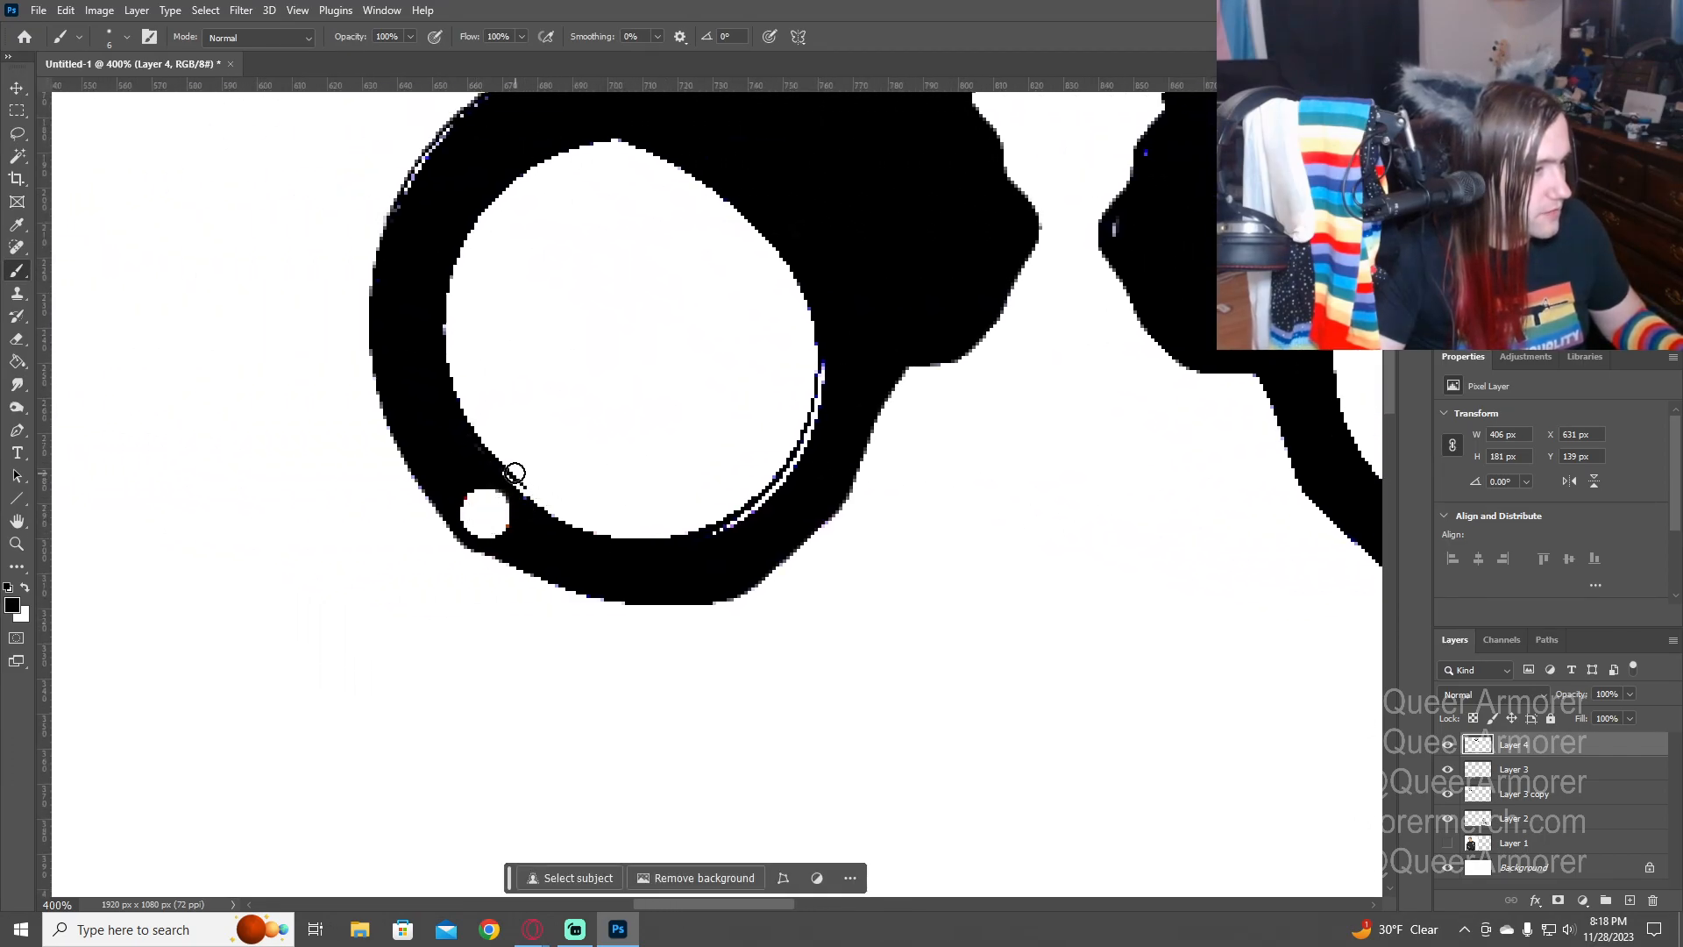
{"action": "key", "text": "bracketleft"}
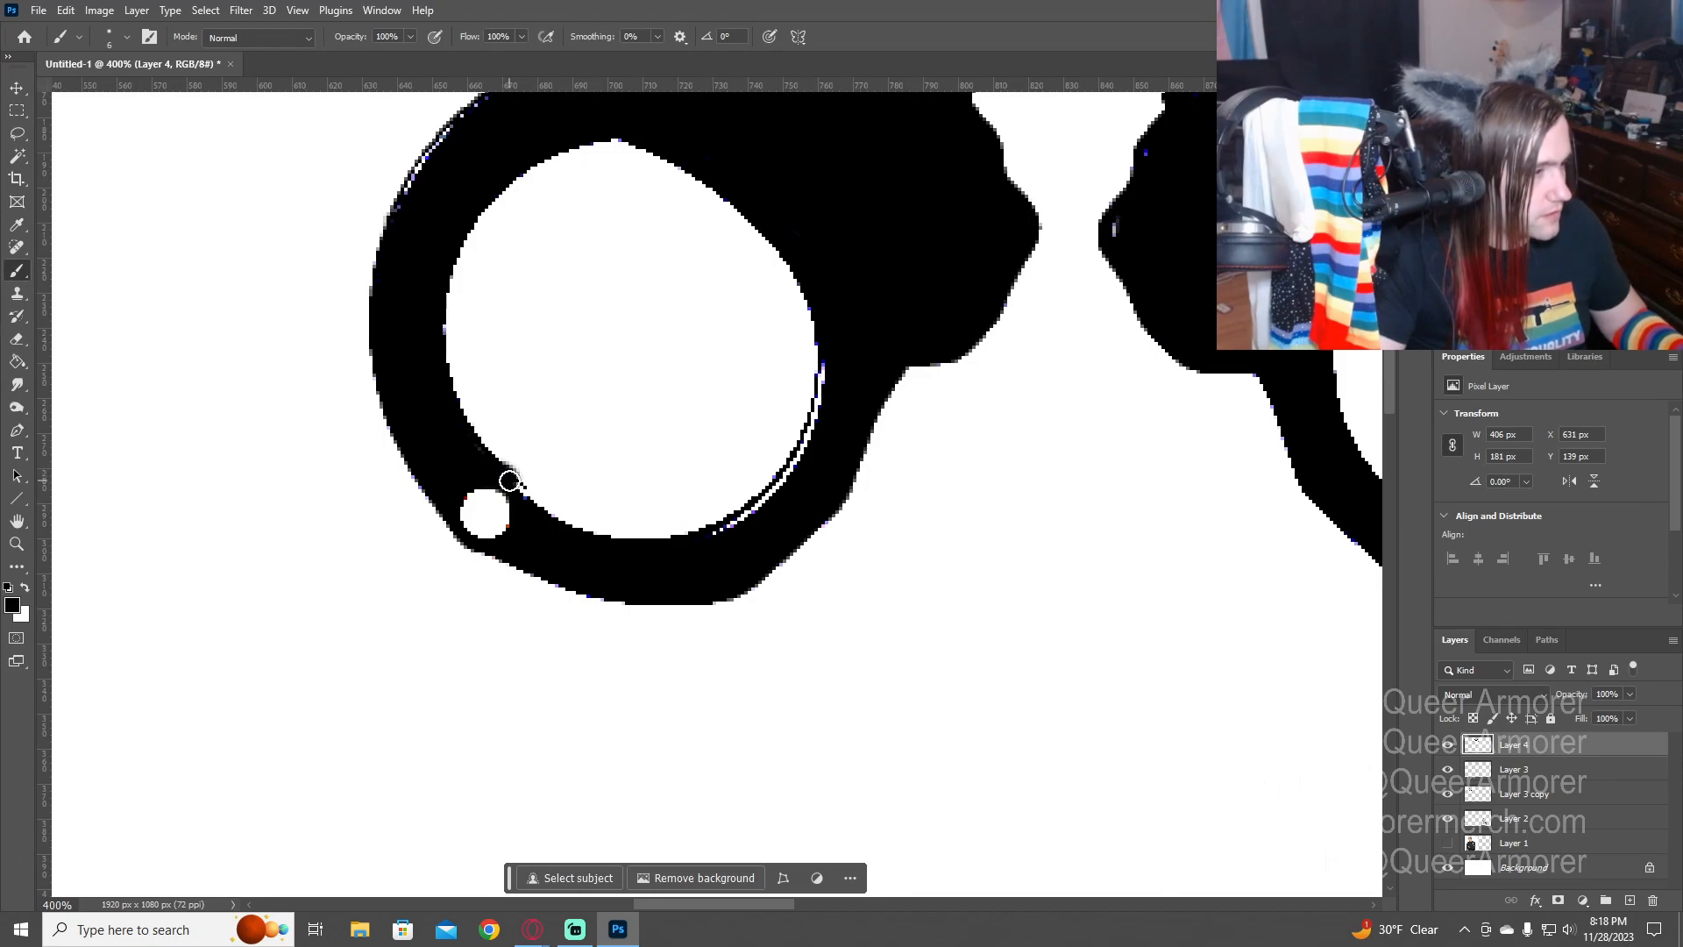
{"action": "right_click", "coordinate": [507, 492]}
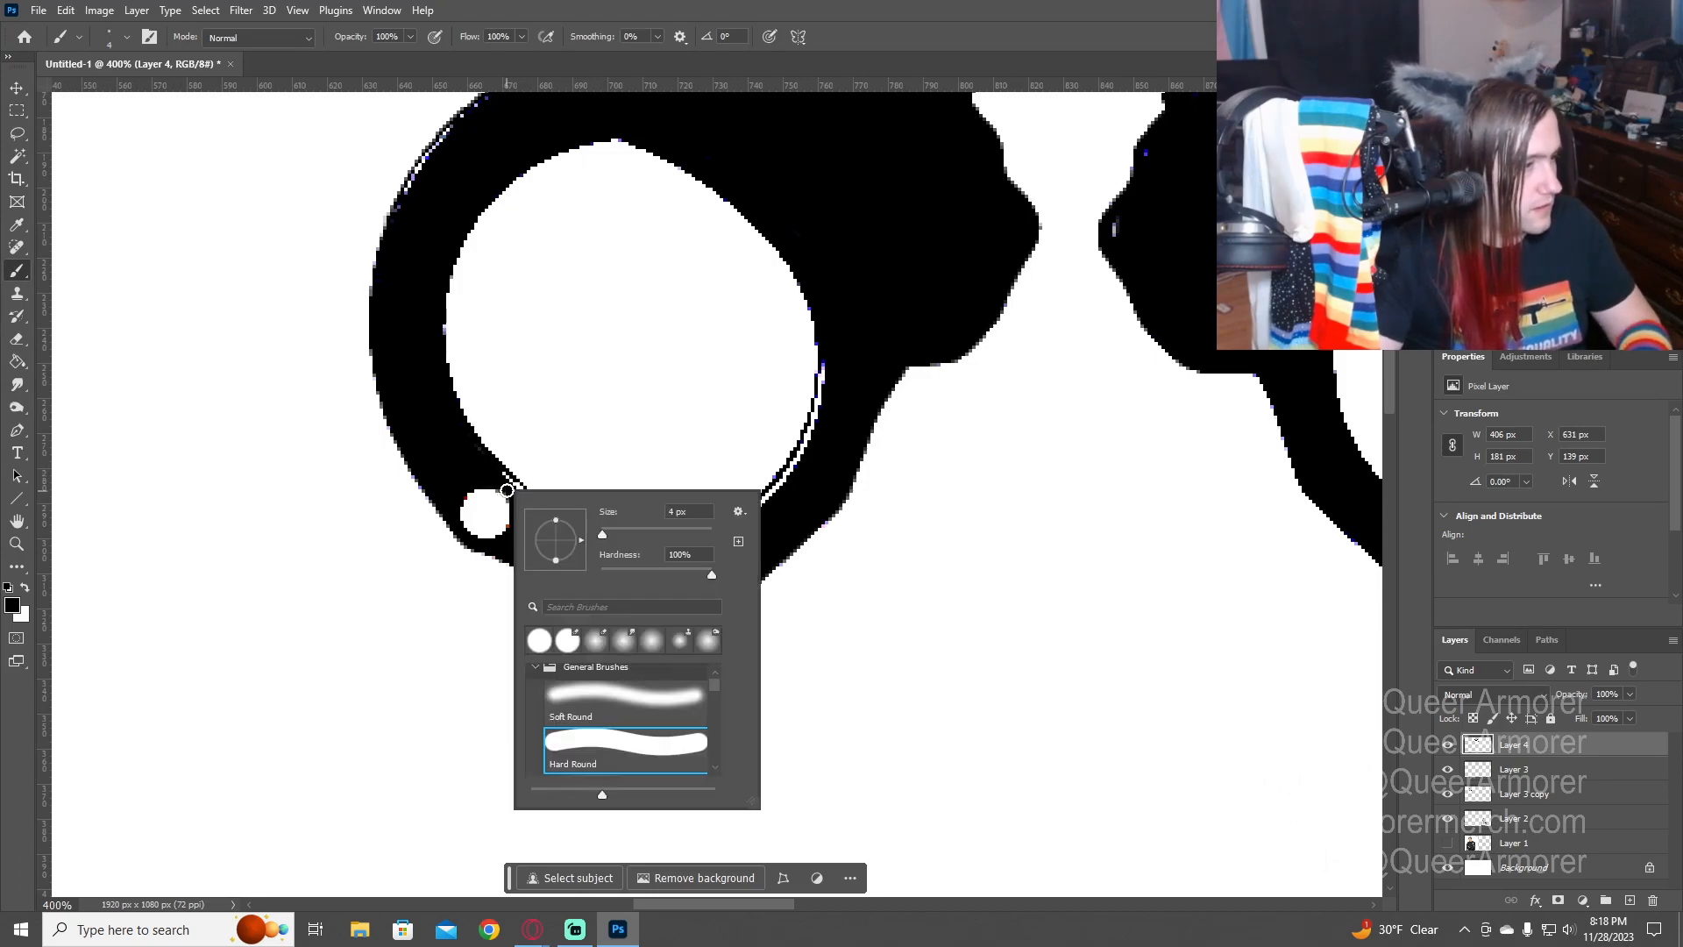
{"action": "left_click", "coordinate": [665, 567]}
{"action": "left_click", "coordinate": [567, 397]}
{"action": "key", "text": "bracketleft"}
{"action": "key", "text": "ctrl+z"}
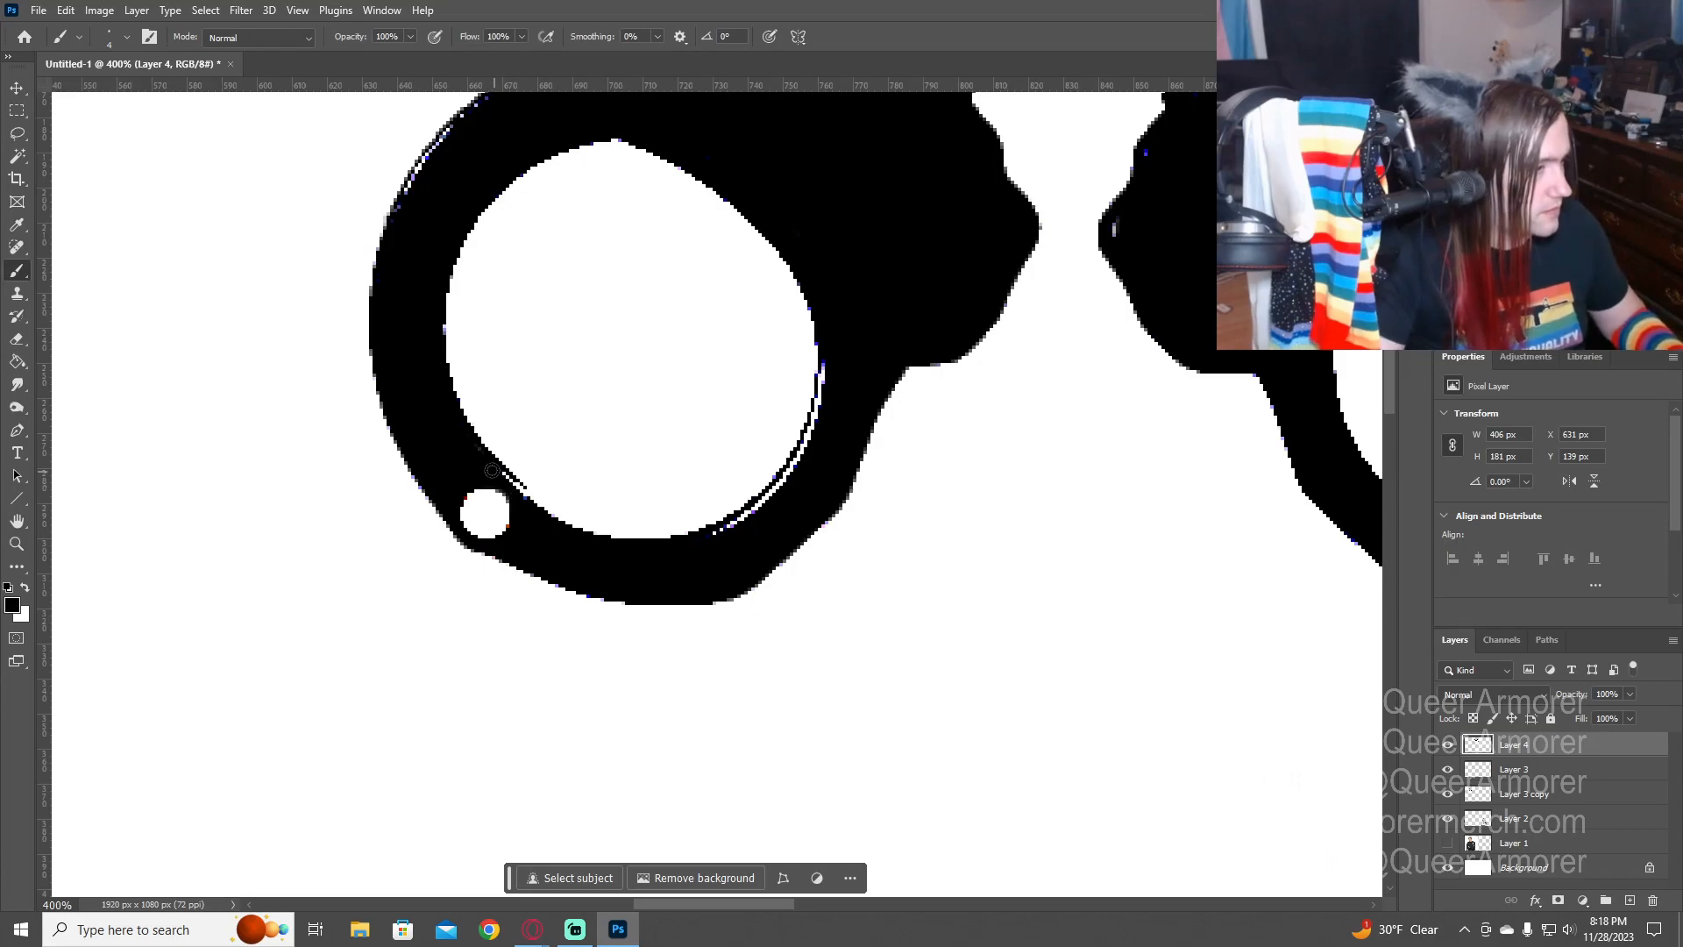
{"action": "mouse_move", "coordinate": [490, 472]}
{"action": "left_mouse_down"}
{"action": "mouse_move", "coordinate": [597, 549]}
{"action": "mouse_move", "coordinate": [716, 561]}
{"action": "mouse_move", "coordinate": [732, 531]}
{"action": "mouse_move", "coordinate": [711, 540]}
{"action": "mouse_move", "coordinate": [804, 459]}
{"action": "mouse_move", "coordinate": [834, 365]}
{"action": "left_mouse_up"}
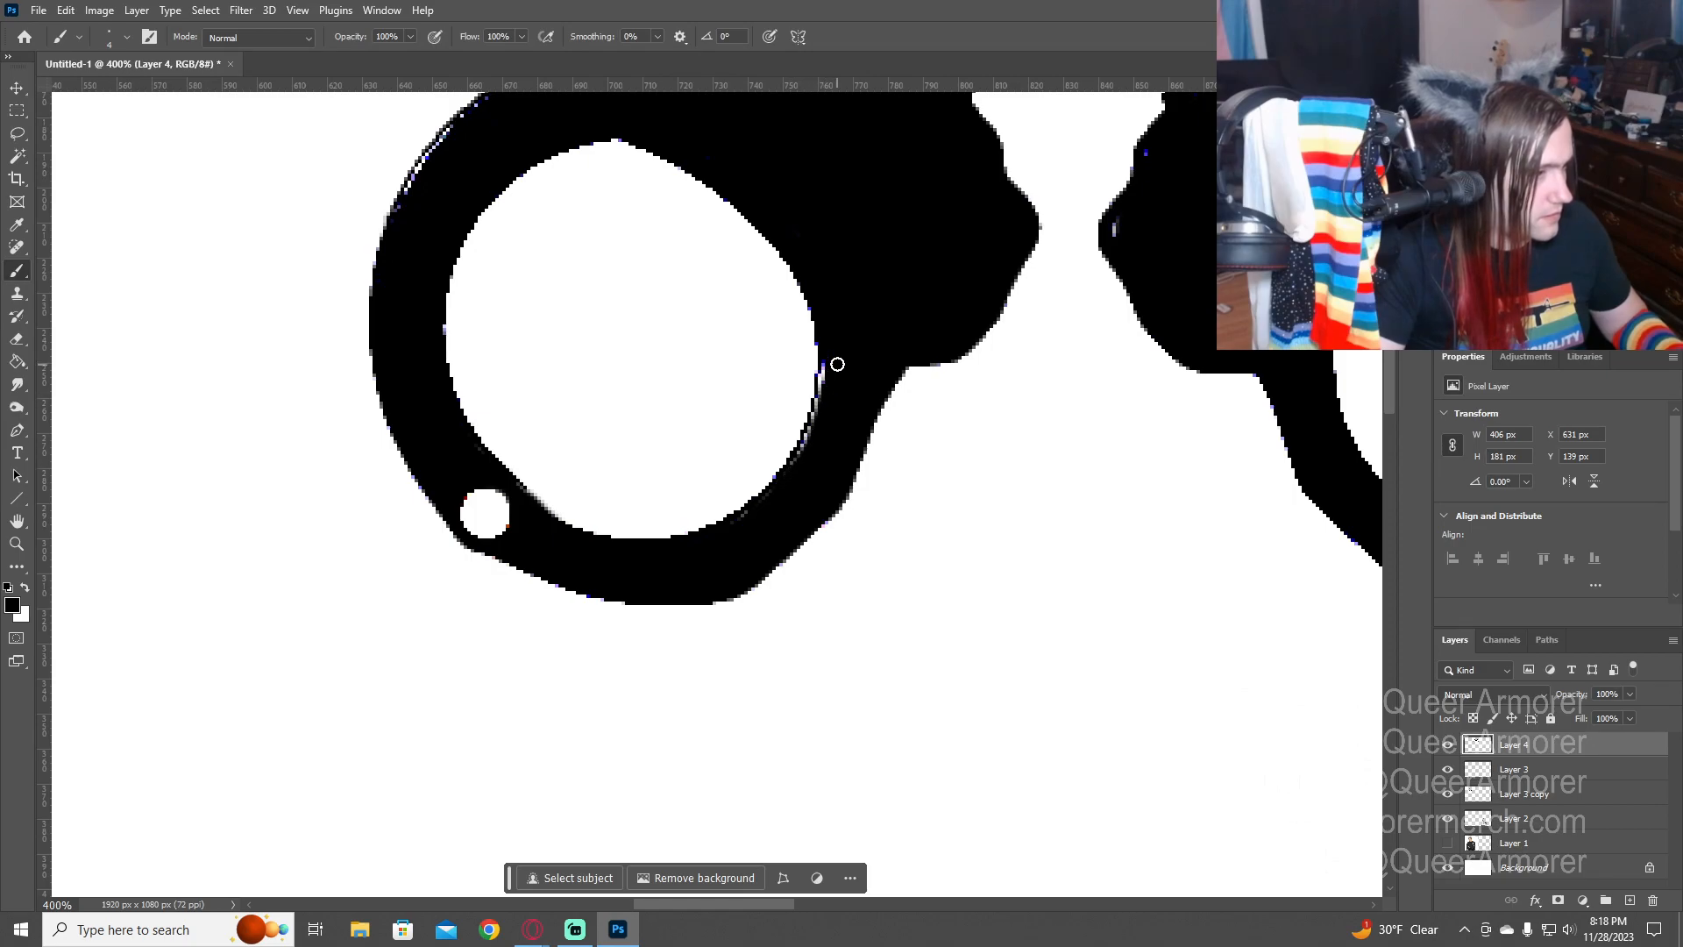
- Paint black over the blue patch on the right cuff's upper edge and the flecks on its inner side
{"action": "mouse_move", "coordinate": [590, 170]}
{"action": "left_mouse_down"}
{"action": "mouse_move", "coordinate": [587, 357]}
{"action": "mouse_move", "coordinate": [267, 318]}
{"action": "left_mouse_up"}
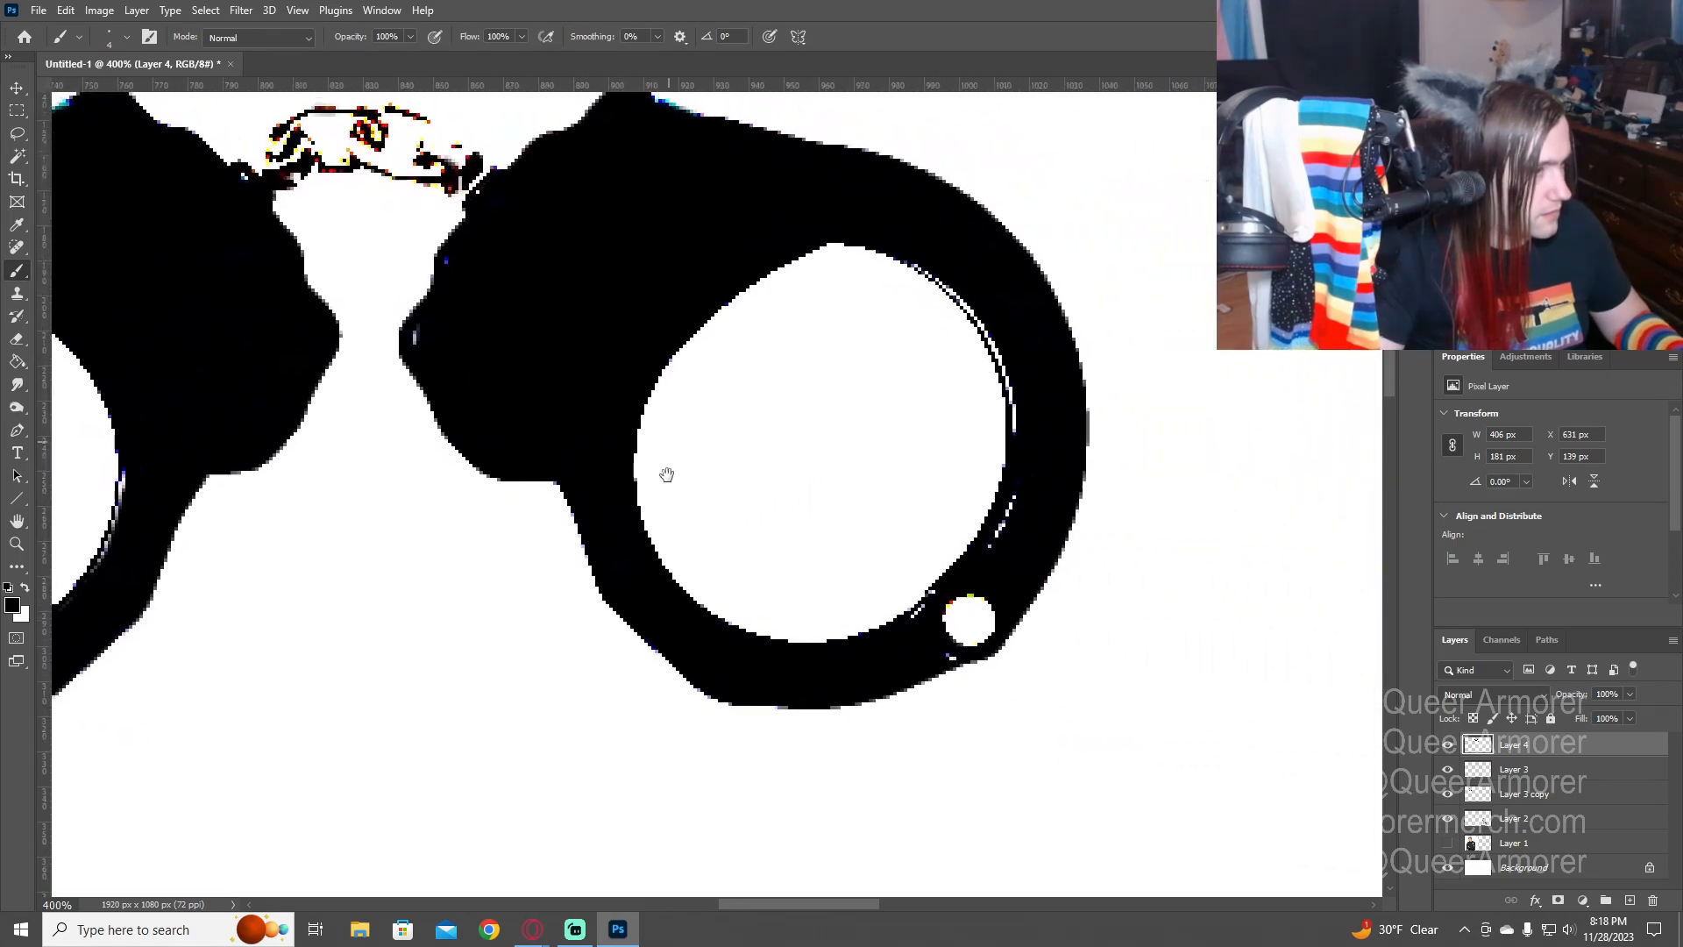
{"action": "left_click_drag", "start_coordinate": [669, 458], "coordinate": [680, 549]}
{"action": "left_click_drag", "start_coordinate": [641, 239], "coordinate": [710, 270]}
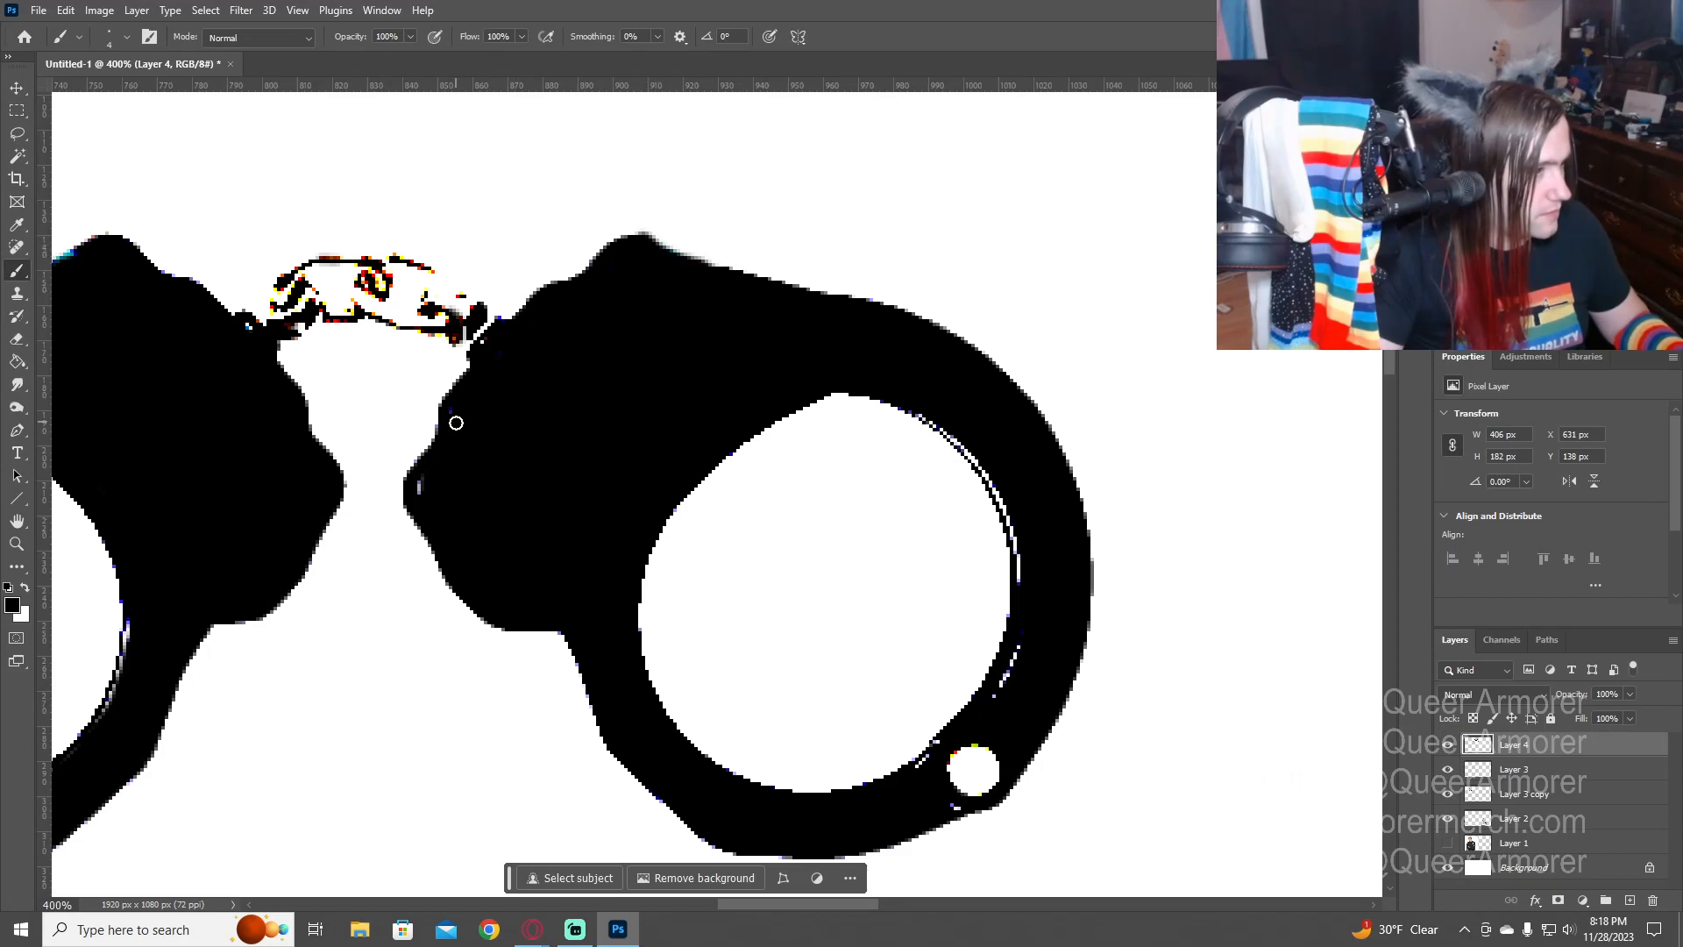
- Examine the whole canvas with the gavel, the touched-up handcuffs and the officer
{"action": "key", "text": "z"}
{"action": "left_click", "coordinate": [541, 593], "text": "alt"}
{"action": "left_click", "coordinate": [541, 594], "text": "alt"}
{"action": "left_click", "coordinate": [541, 594], "text": "alt"}
{"action": "left_click", "coordinate": [541, 593], "text": "alt"}
{"action": "left_click", "coordinate": [541, 593], "text": "alt"}
{"action": "left_click", "coordinate": [541, 593]}
{"action": "left_click_drag", "start_coordinate": [695, 662], "coordinate": [824, 474]}
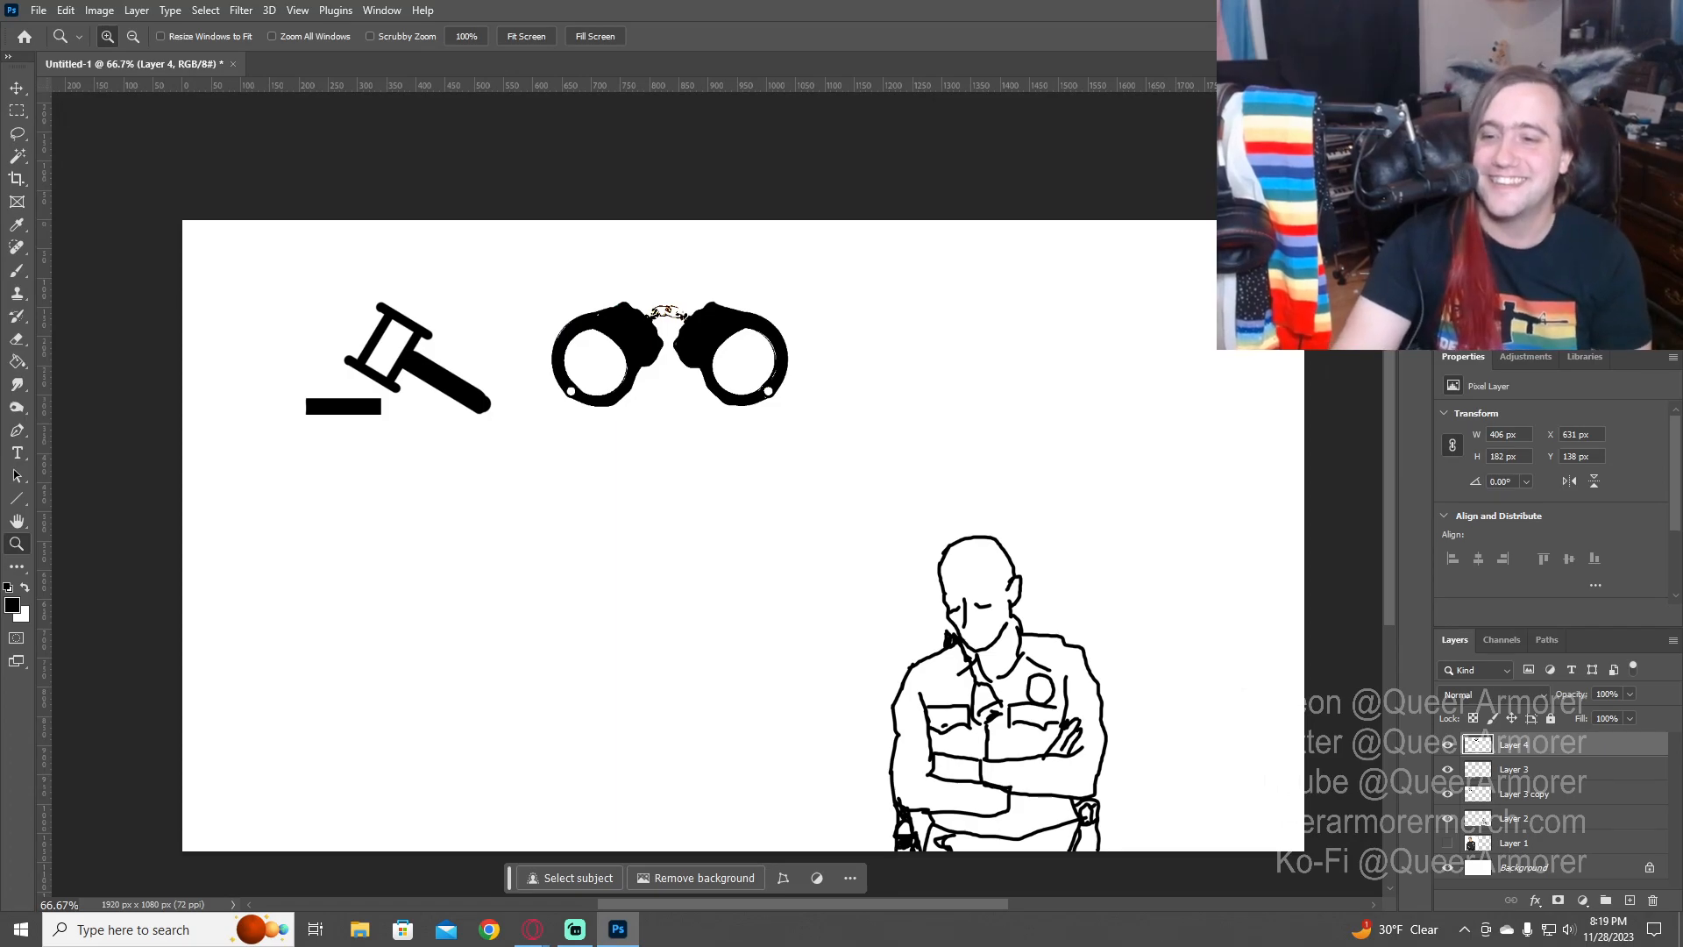
{"action": "key", "text": "alt+Tab"}
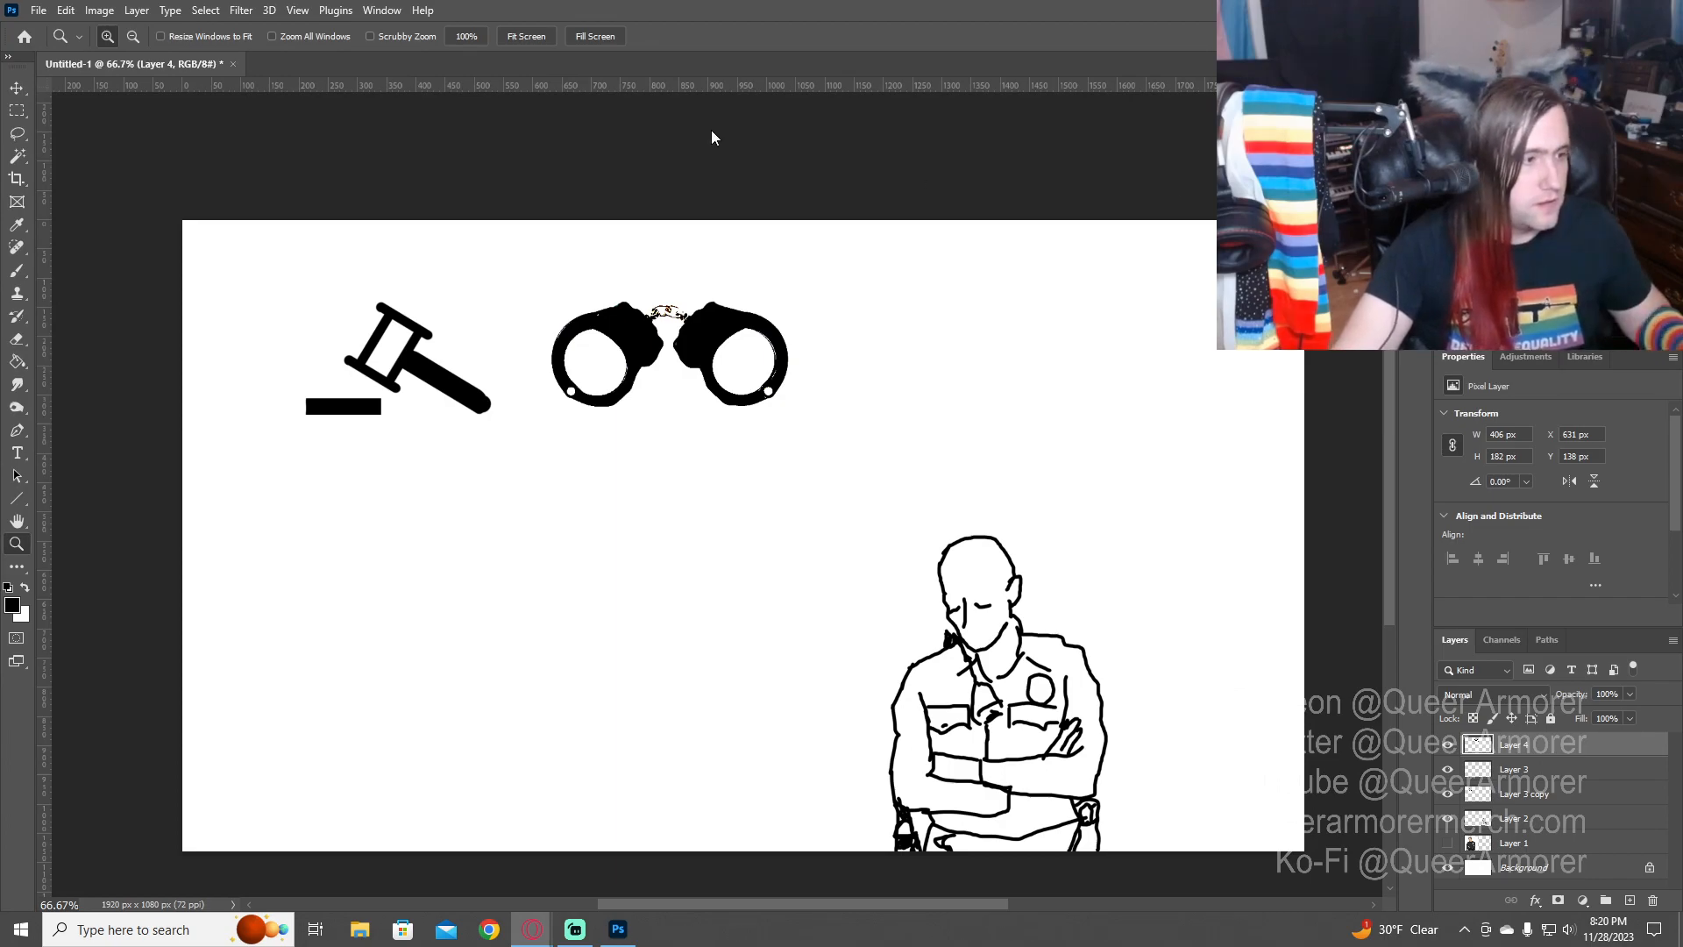
- Check which layer holds the handcuffs and add a new layer named Layer 5 above it
{"action": "left_click", "coordinate": [900, 361]}
{"action": "left_click", "coordinate": [901, 361]}
{"action": "left_click", "coordinate": [901, 362]}
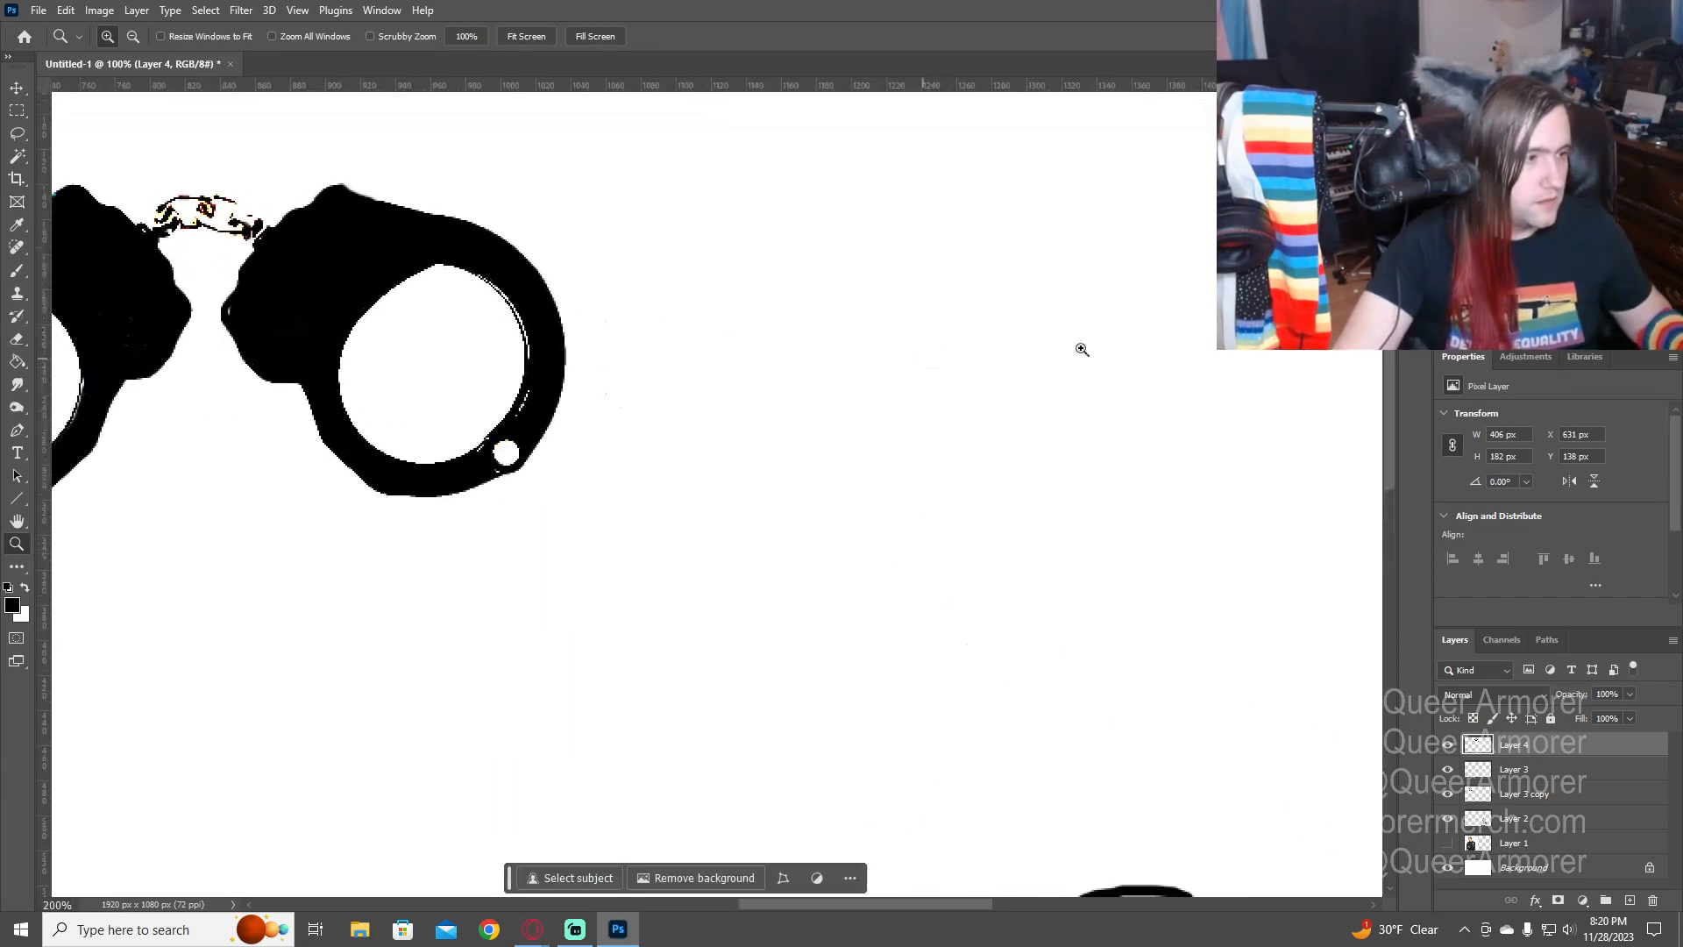
{"action": "left_click_drag", "start_coordinate": [1052, 346], "coordinate": [872, 394]}
{"action": "left_click", "coordinate": [1449, 746]}
{"action": "left_click", "coordinate": [1448, 745]}
{"action": "key", "text": "ctrl+shift+n"}
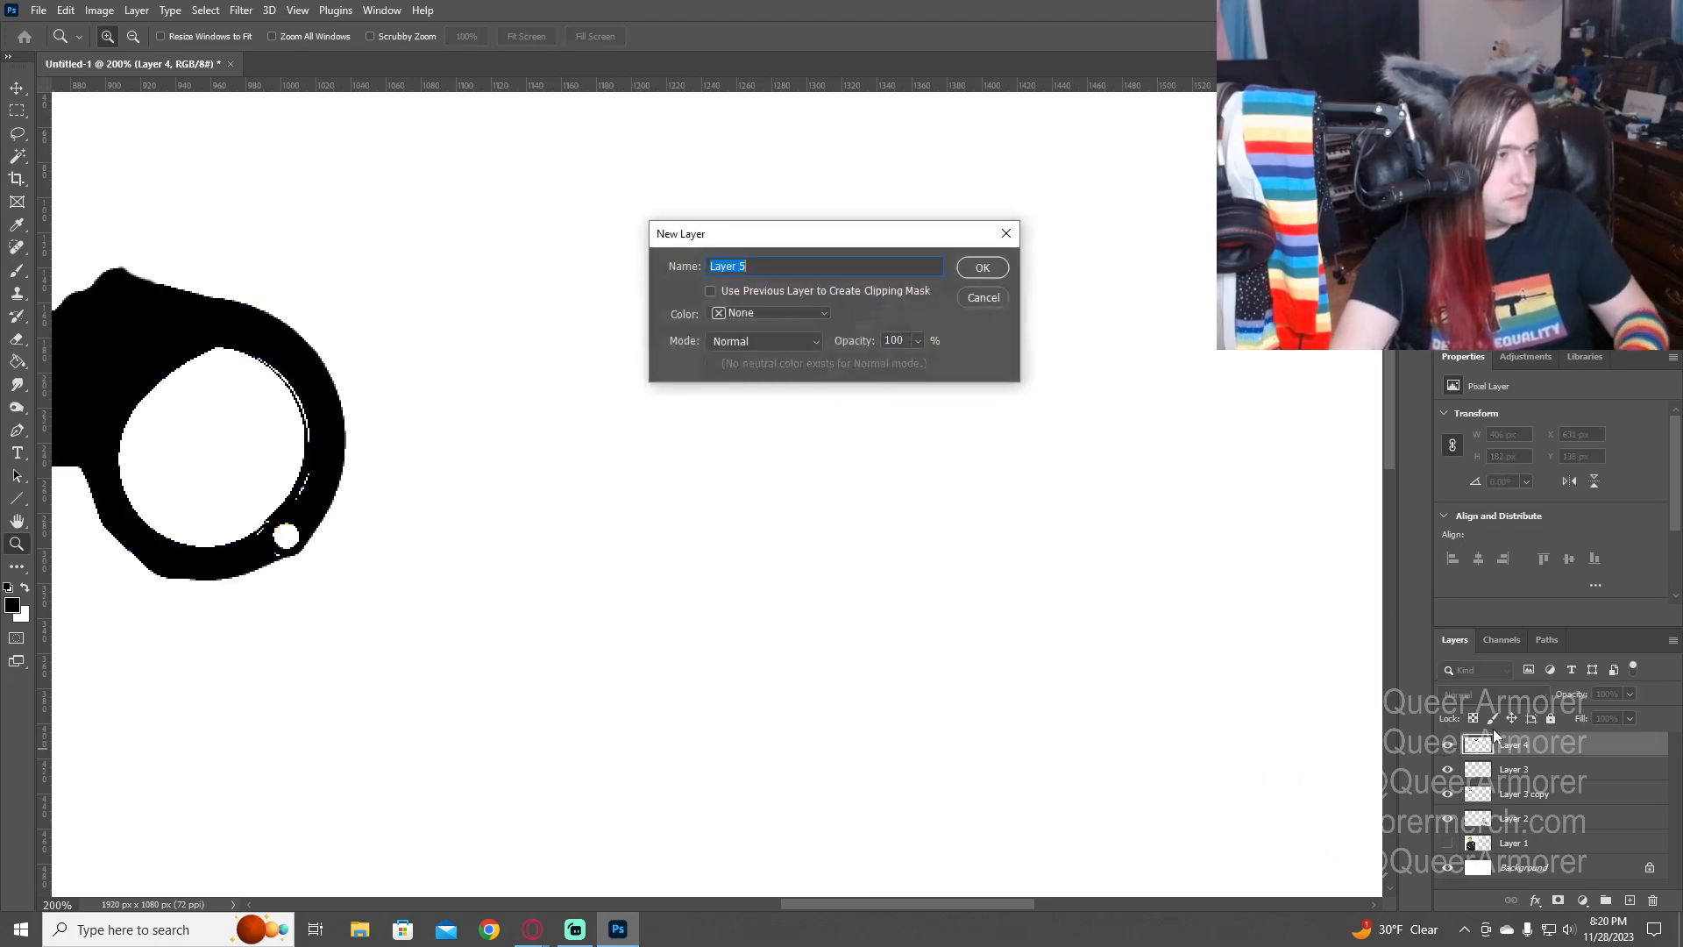
{"action": "key", "text": "Return"}
{"action": "left_click_drag", "start_coordinate": [1099, 356], "coordinate": [988, 390]}
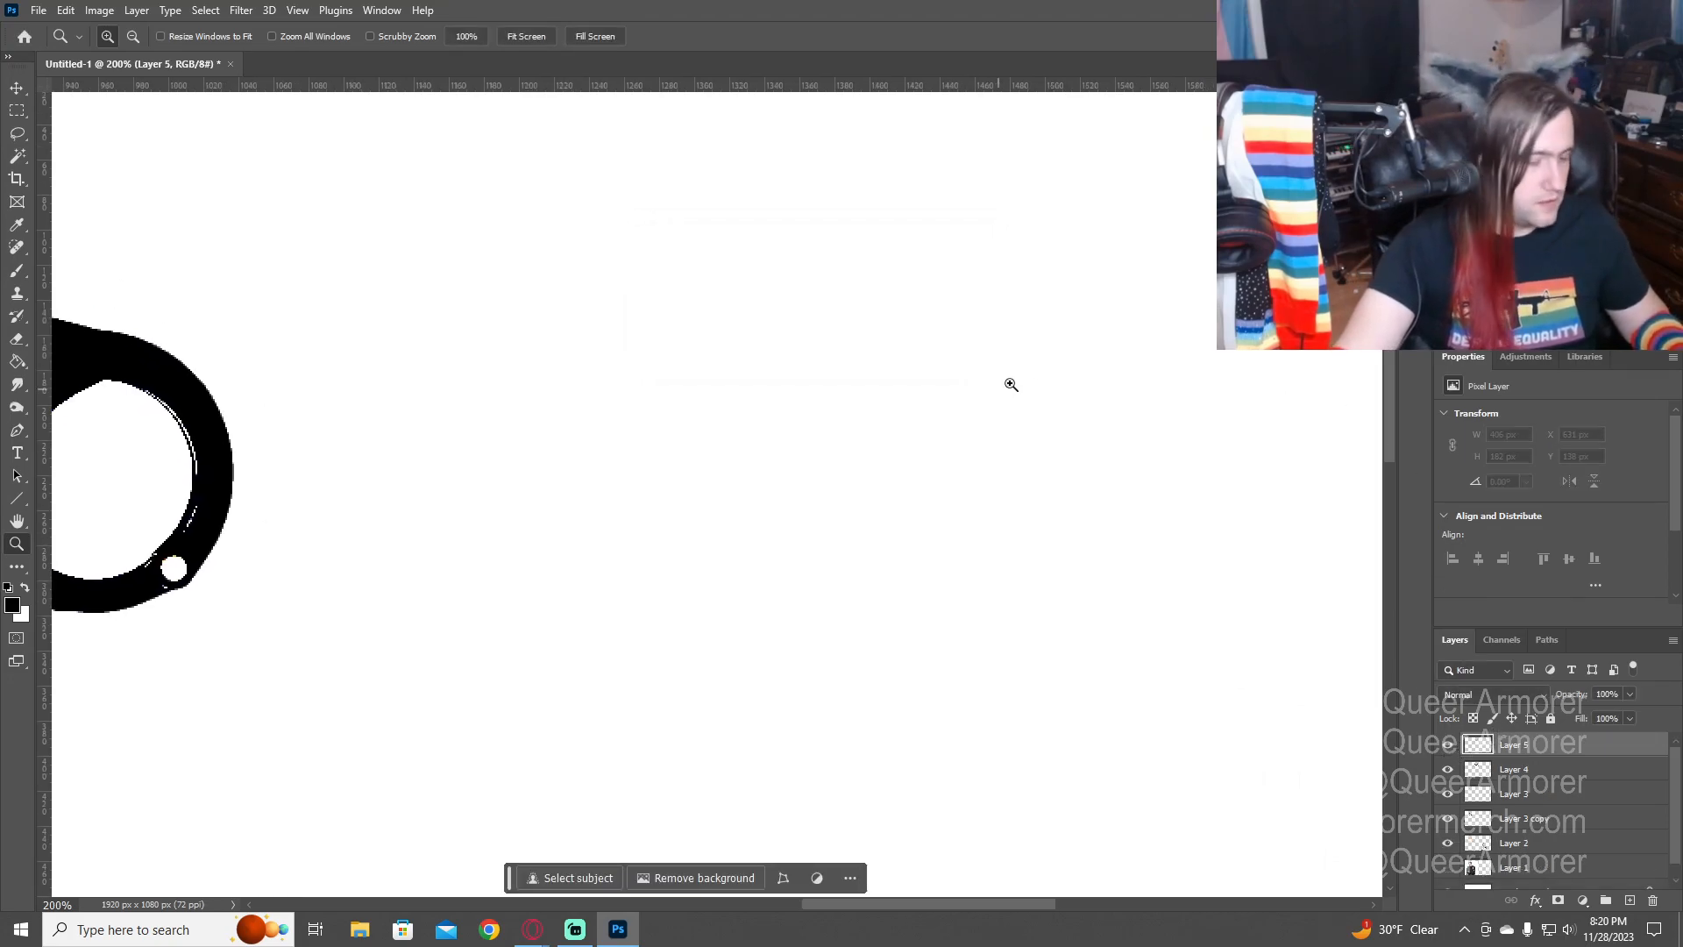
{"action": "key", "text": "b"}
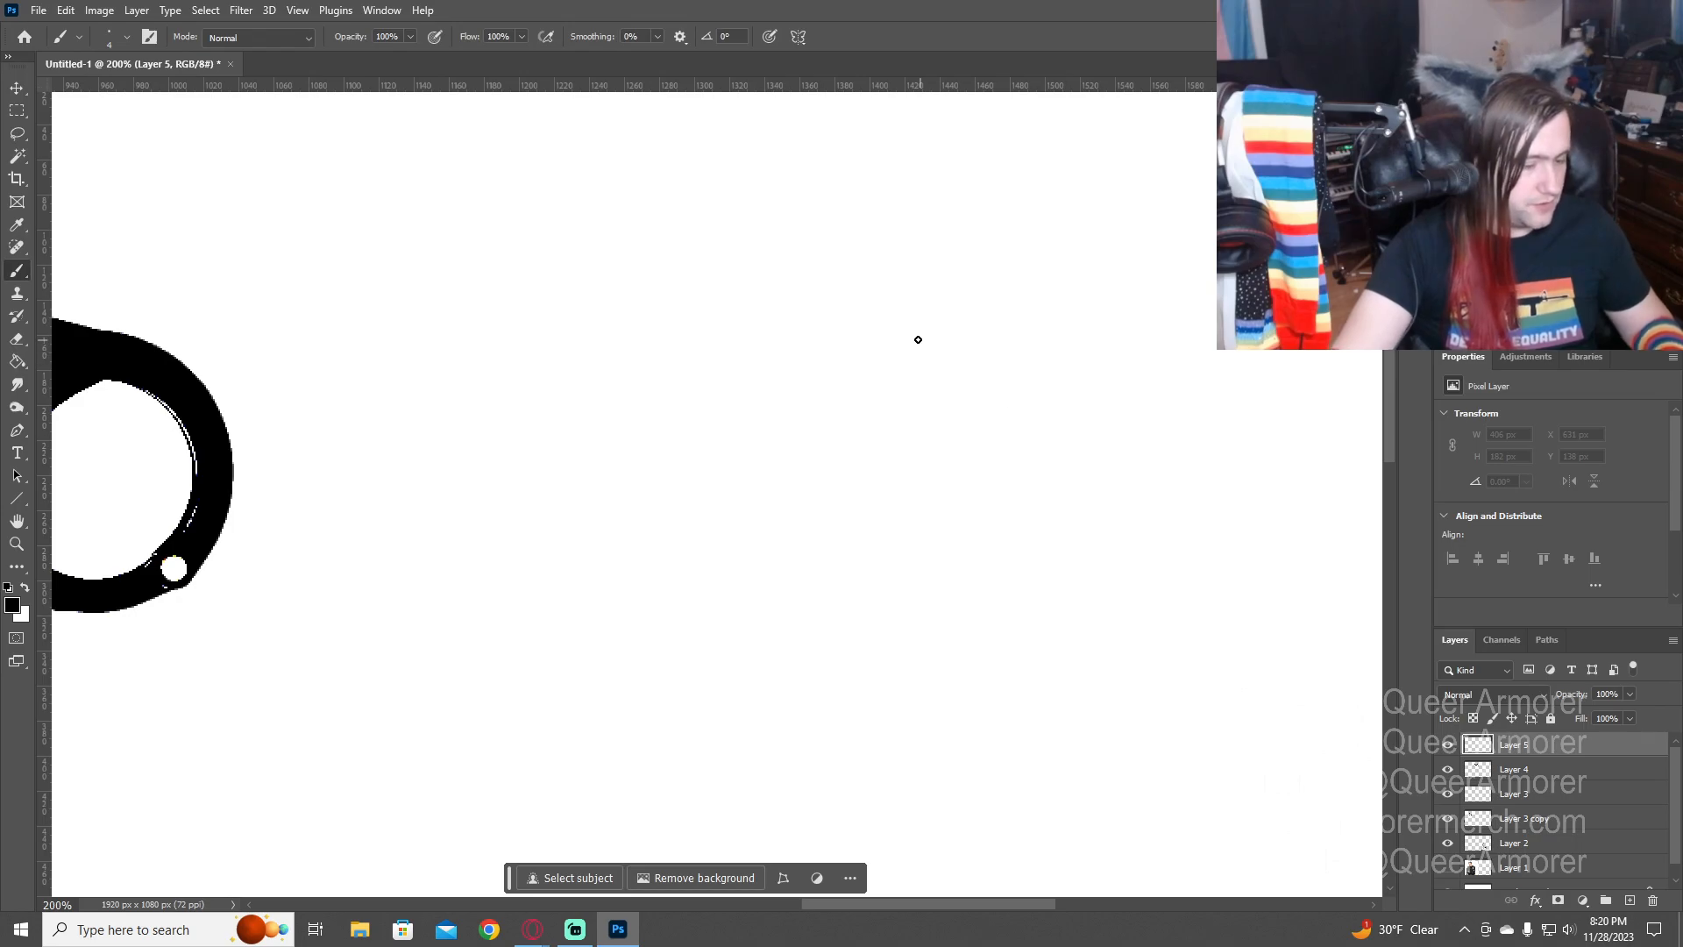
{"action": "key", "text": "bracketright"}
{"action": "key", "text": "bracketright"}
{"action": "mouse_move", "coordinate": [731, 231]}
{"action": "left_mouse_down"}
{"action": "mouse_move", "coordinate": [778, 191]}
{"action": "mouse_move", "coordinate": [1057, 208]}
{"action": "mouse_move", "coordinate": [1196, 352]}
{"action": "mouse_move", "coordinate": [1105, 574]}
{"action": "mouse_move", "coordinate": [835, 537]}
{"action": "mouse_move", "coordinate": [771, 374]}
{"action": "left_mouse_up"}
{"action": "key", "text": "ctrl+z"}
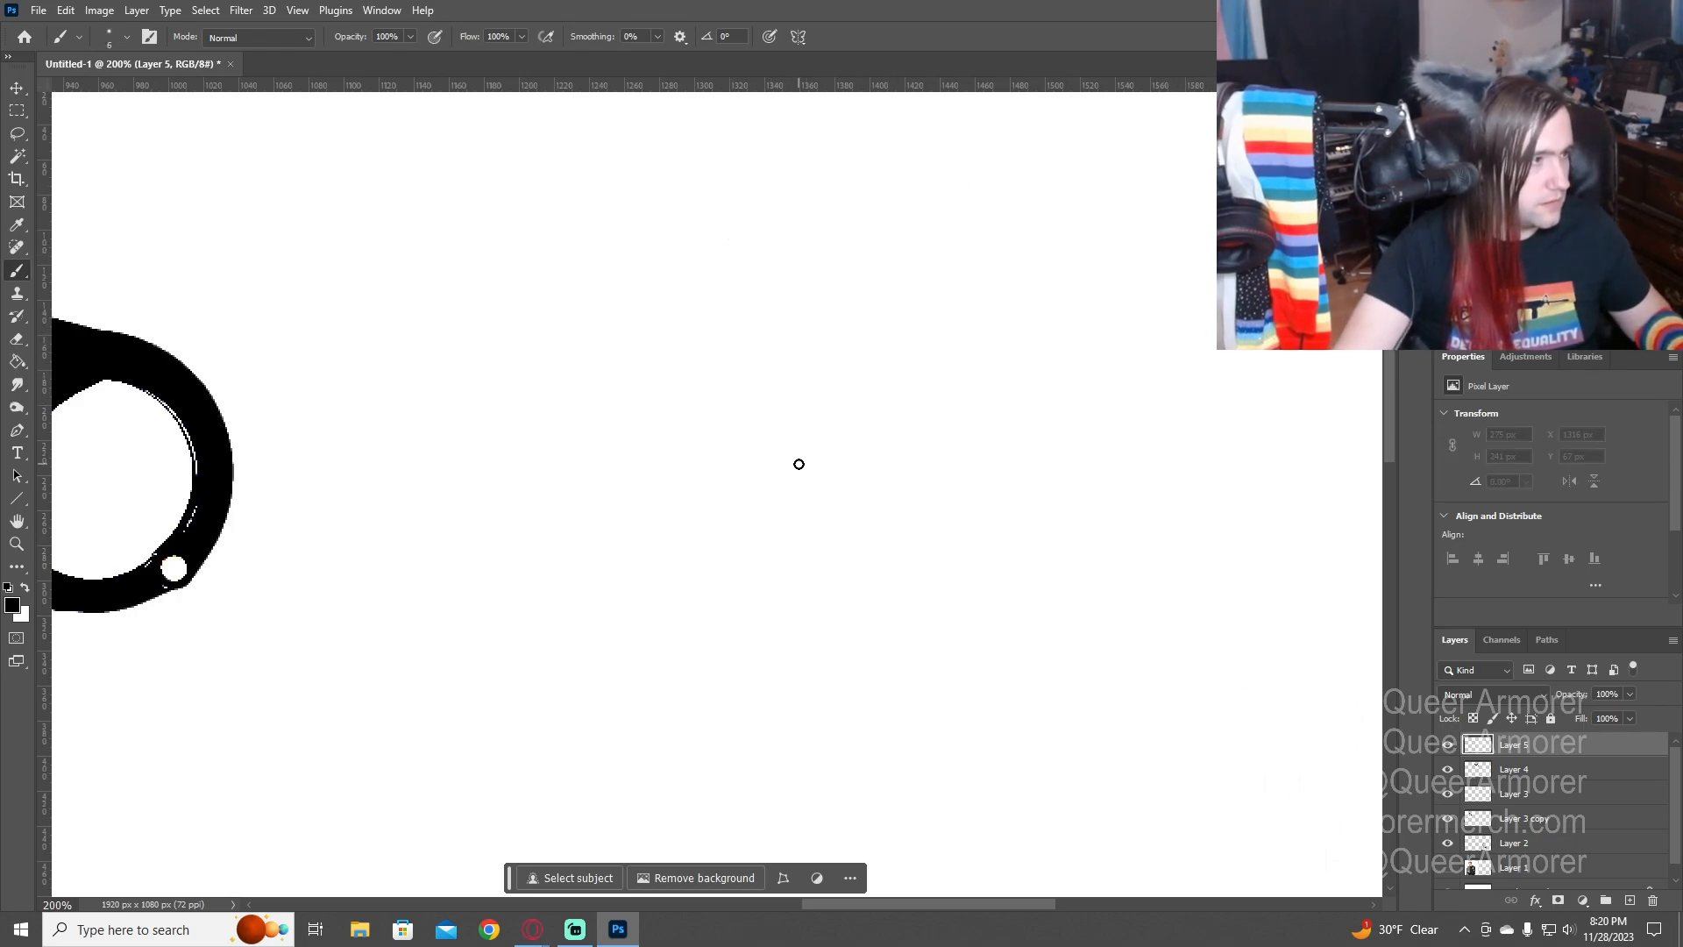
{"action": "left_click", "coordinate": [14, 116]}
{"action": "left_click", "coordinate": [88, 135]}
{"action": "left_click_drag", "start_coordinate": [601, 178], "coordinate": [7, 492]}
{"action": "key", "text": "z"}
{"action": "left_click", "coordinate": [908, 609], "text": "alt"}
{"action": "left_click", "coordinate": [943, 616], "text": "alt"}
{"action": "left_click_drag", "start_coordinate": [1087, 660], "coordinate": [765, 577]}
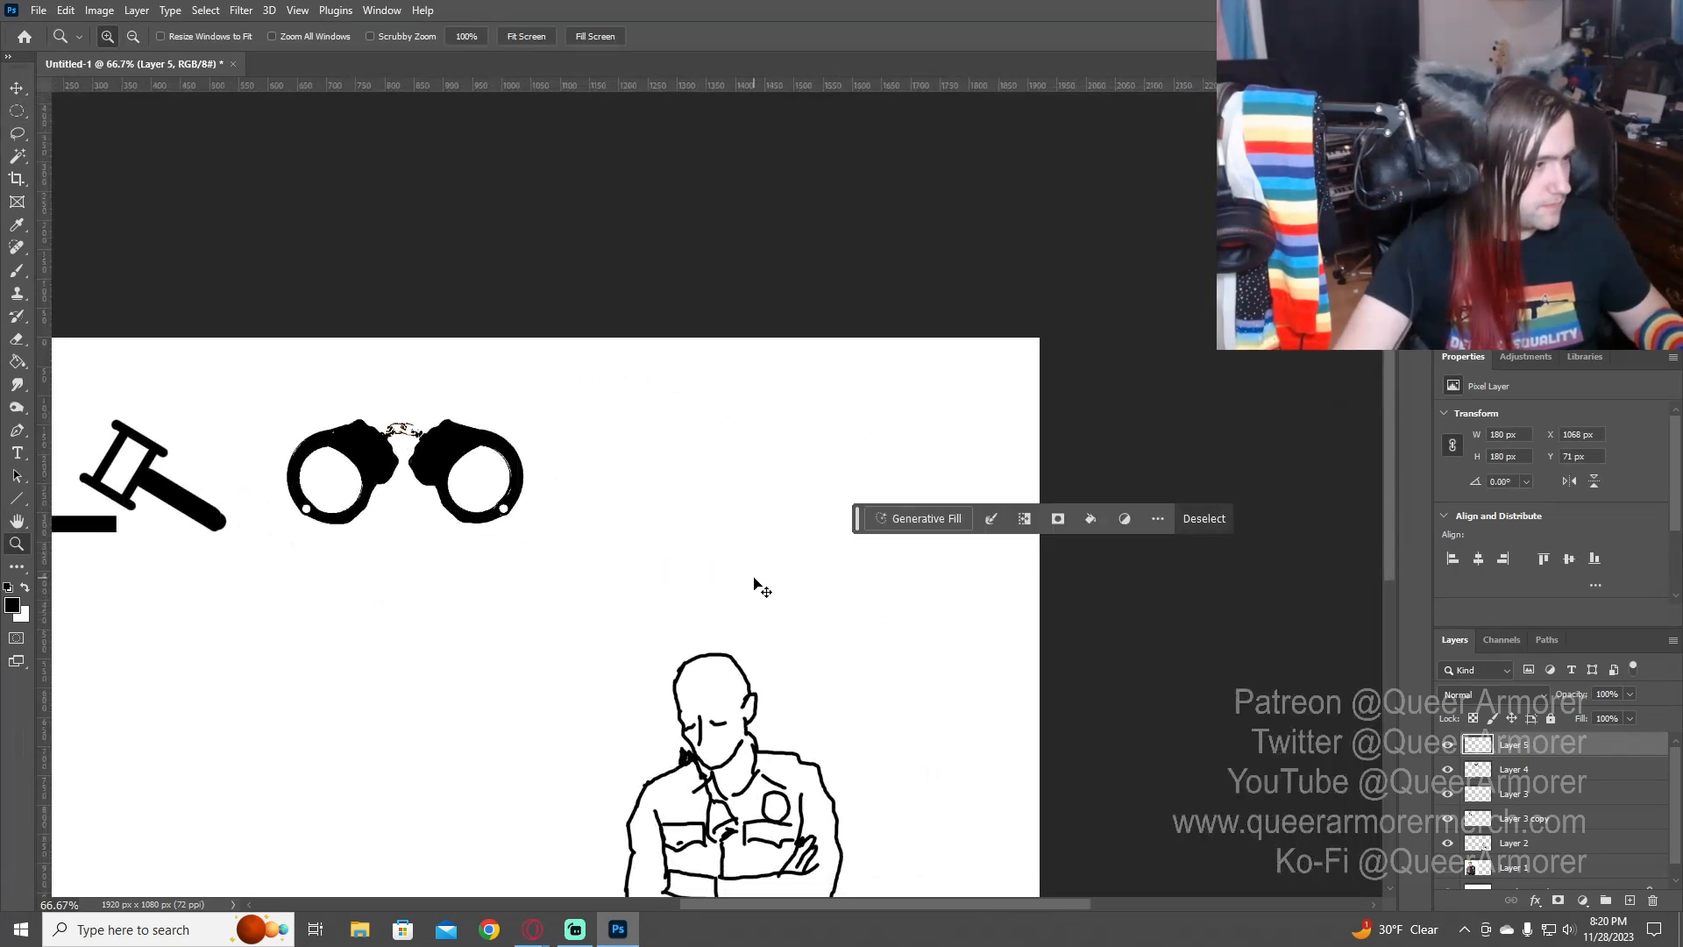
{"action": "key", "text": "ctrl+d"}
- Make a circular Elliptical Marquee selection about 243 px across above the officer, at about X 1209 px, Y 49 px
{"action": "key", "text": "l"}
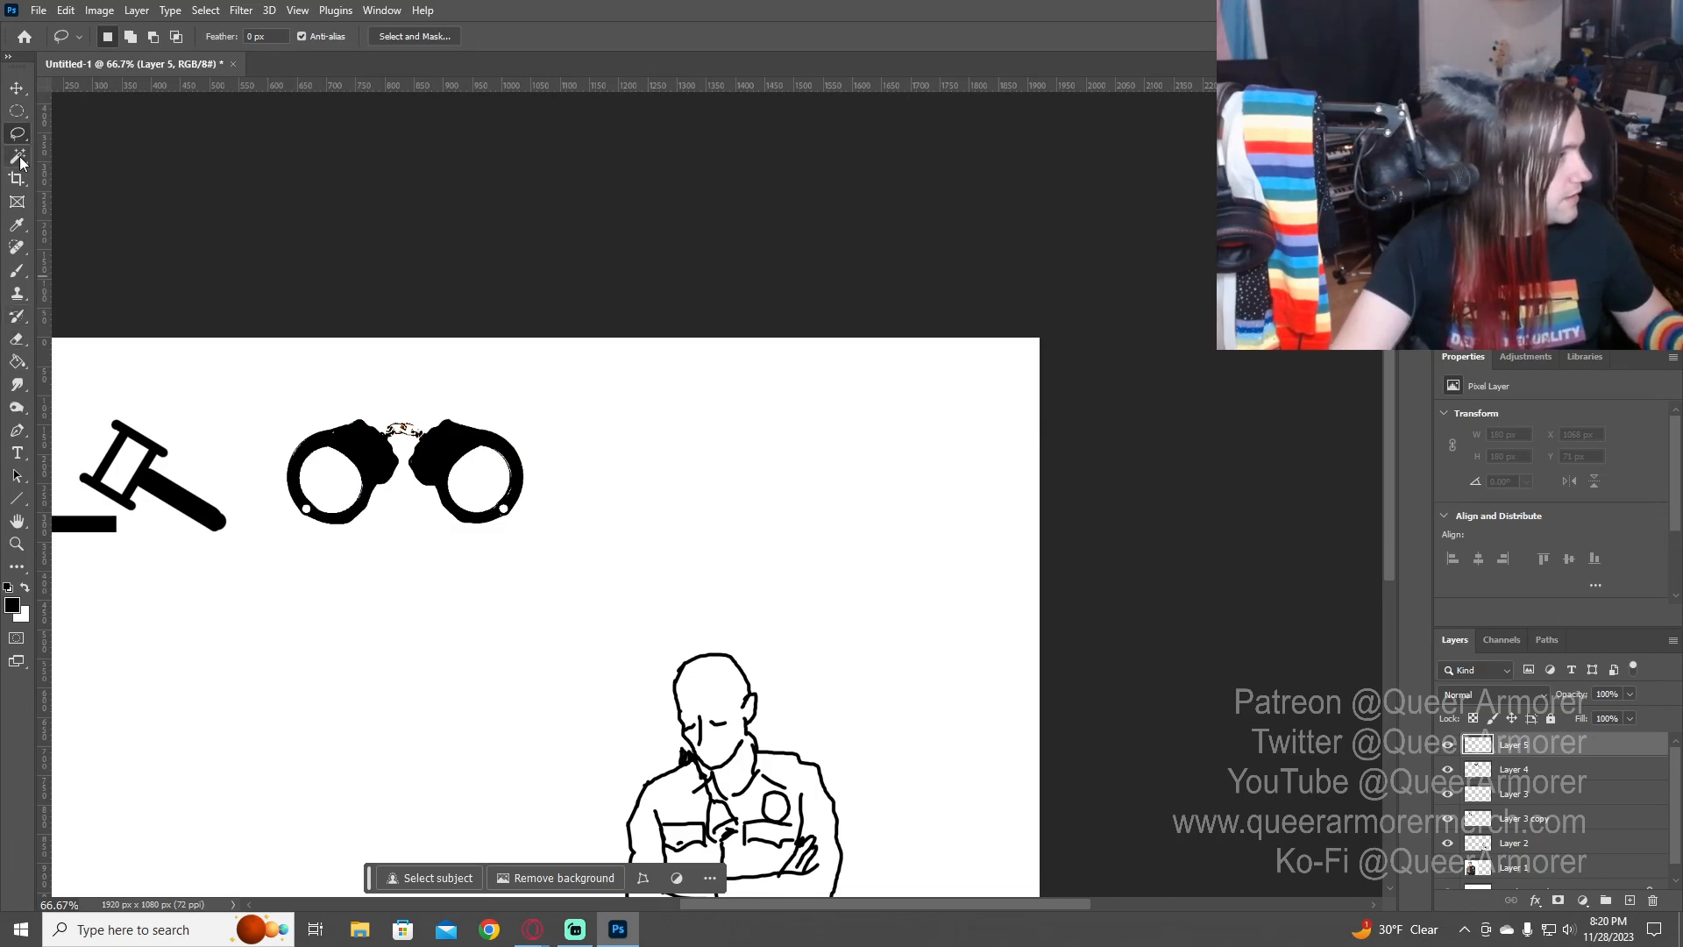
{"action": "right_click", "coordinate": [22, 110]}
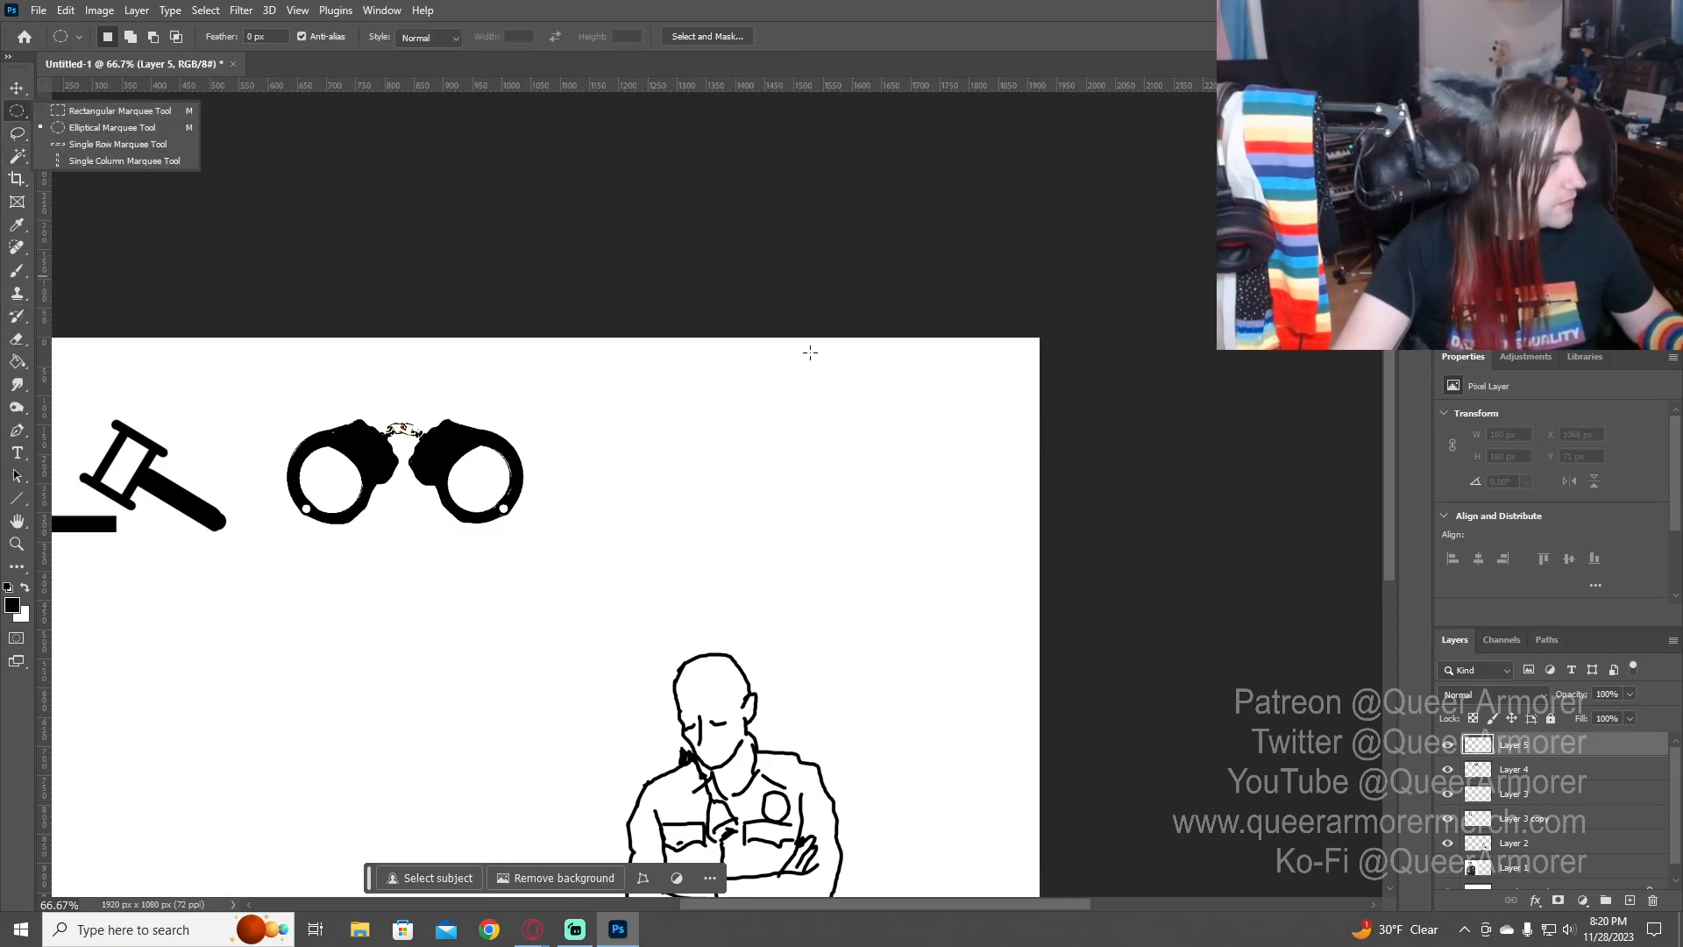
{"action": "left_click", "coordinate": [110, 127]}
{"action": "left_click_drag", "start_coordinate": [625, 366], "coordinate": [815, 508]}
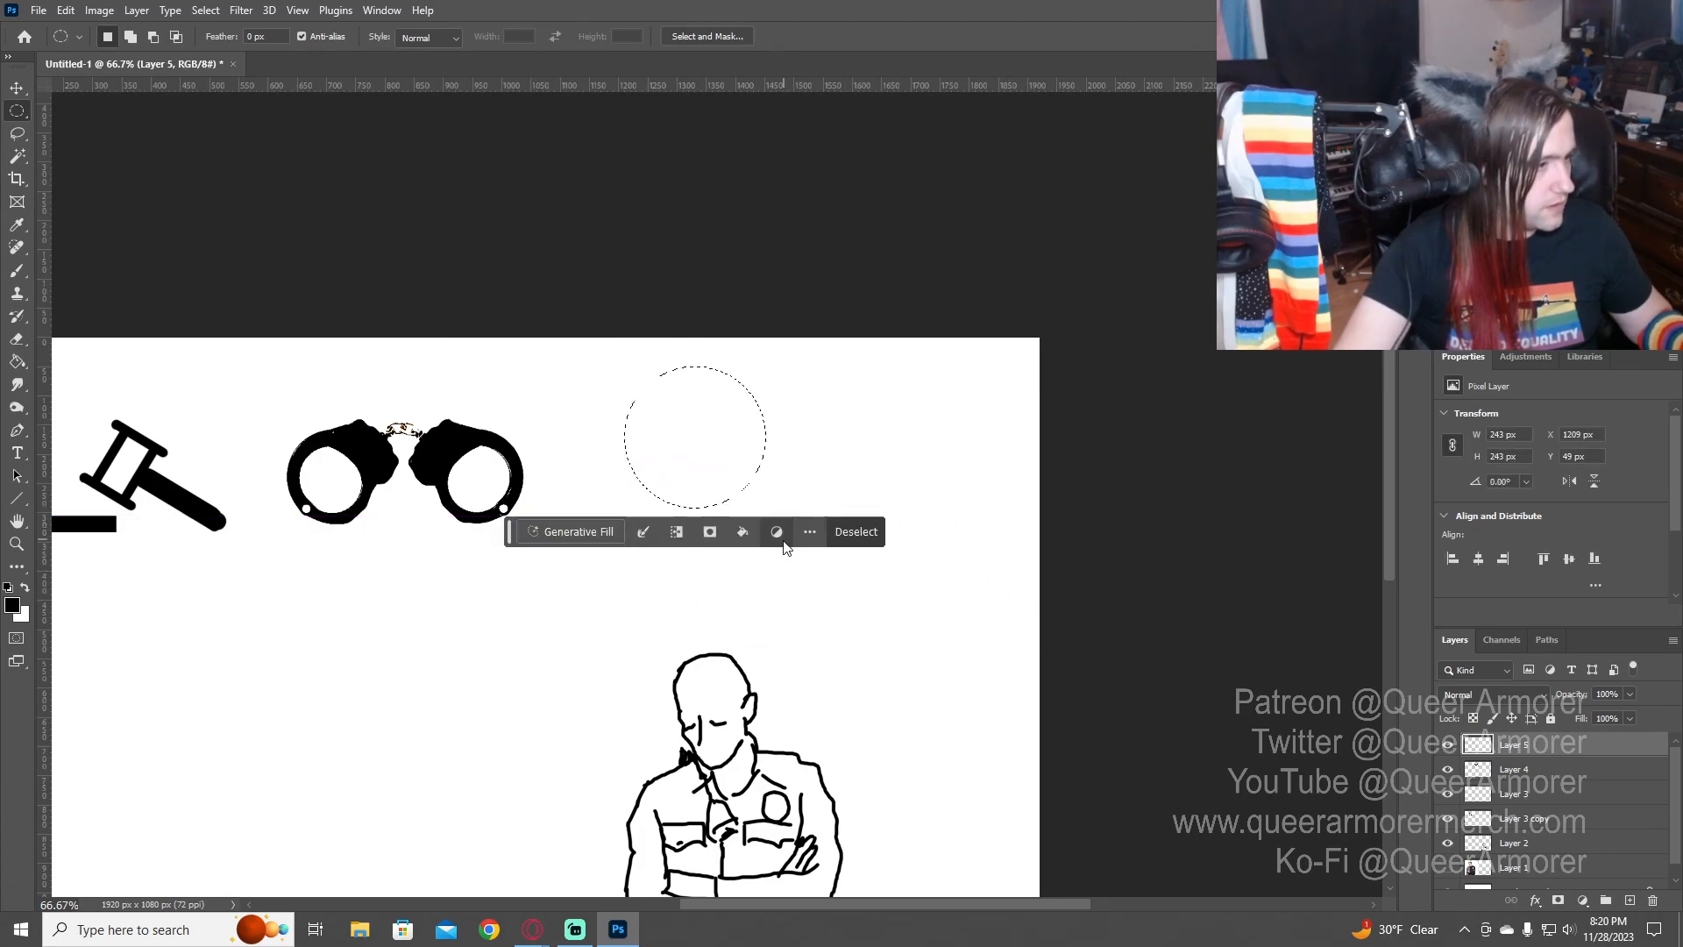
{"action": "scroll", "coordinate": [688, 550], "scroll_direction": "down", "scroll_amount": 1}
{"action": "scroll", "coordinate": [689, 530], "scroll_direction": "down", "scroll_amount": 2}
{"action": "left_click_drag", "start_coordinate": [838, 421], "coordinate": [962, 373]}
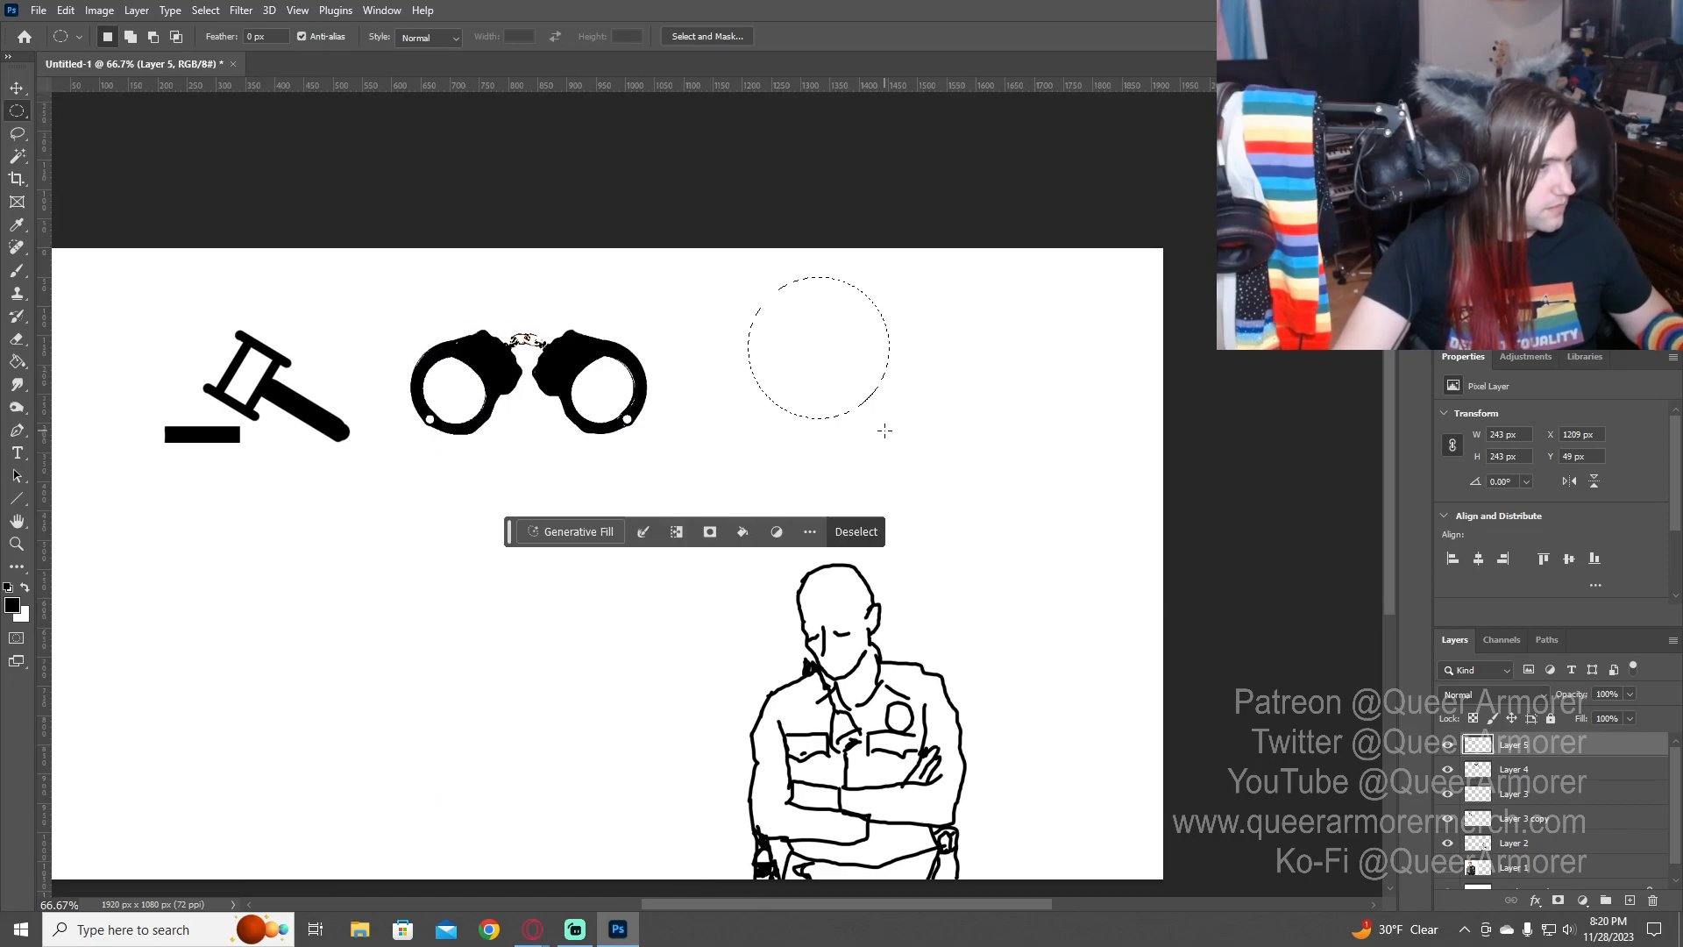
- Fill the circular selection above the officer with black and deselect it
{"action": "key", "text": "g"}
{"action": "left_click", "coordinate": [838, 375]}
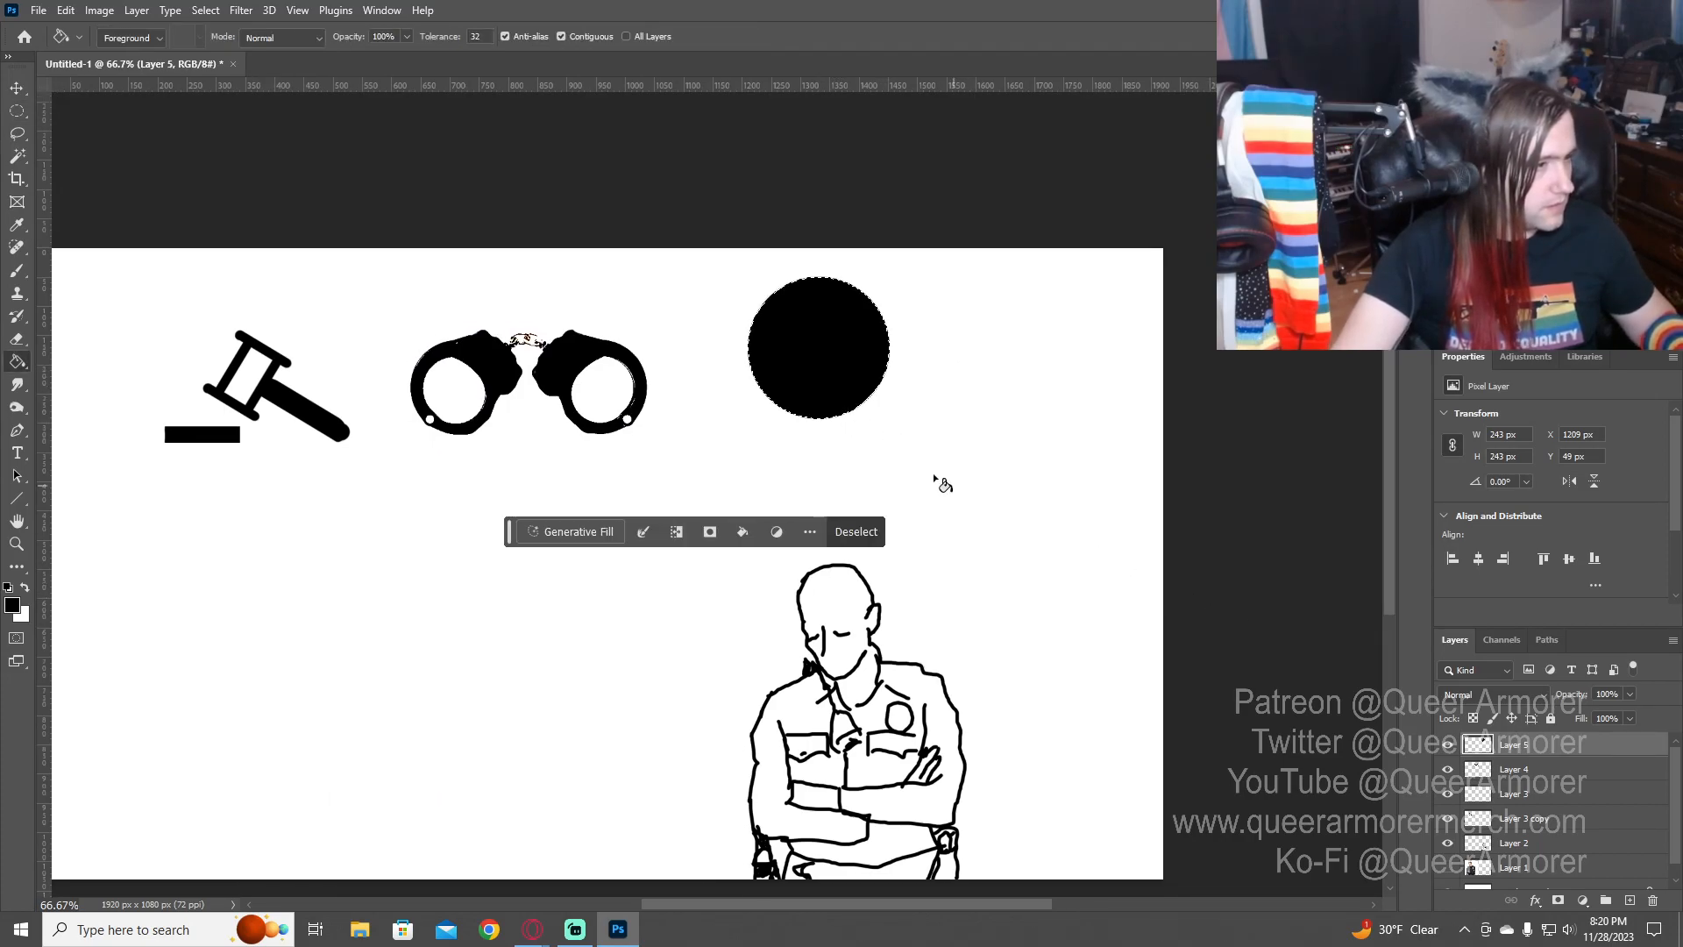
{"action": "key", "text": "ctrl+d"}
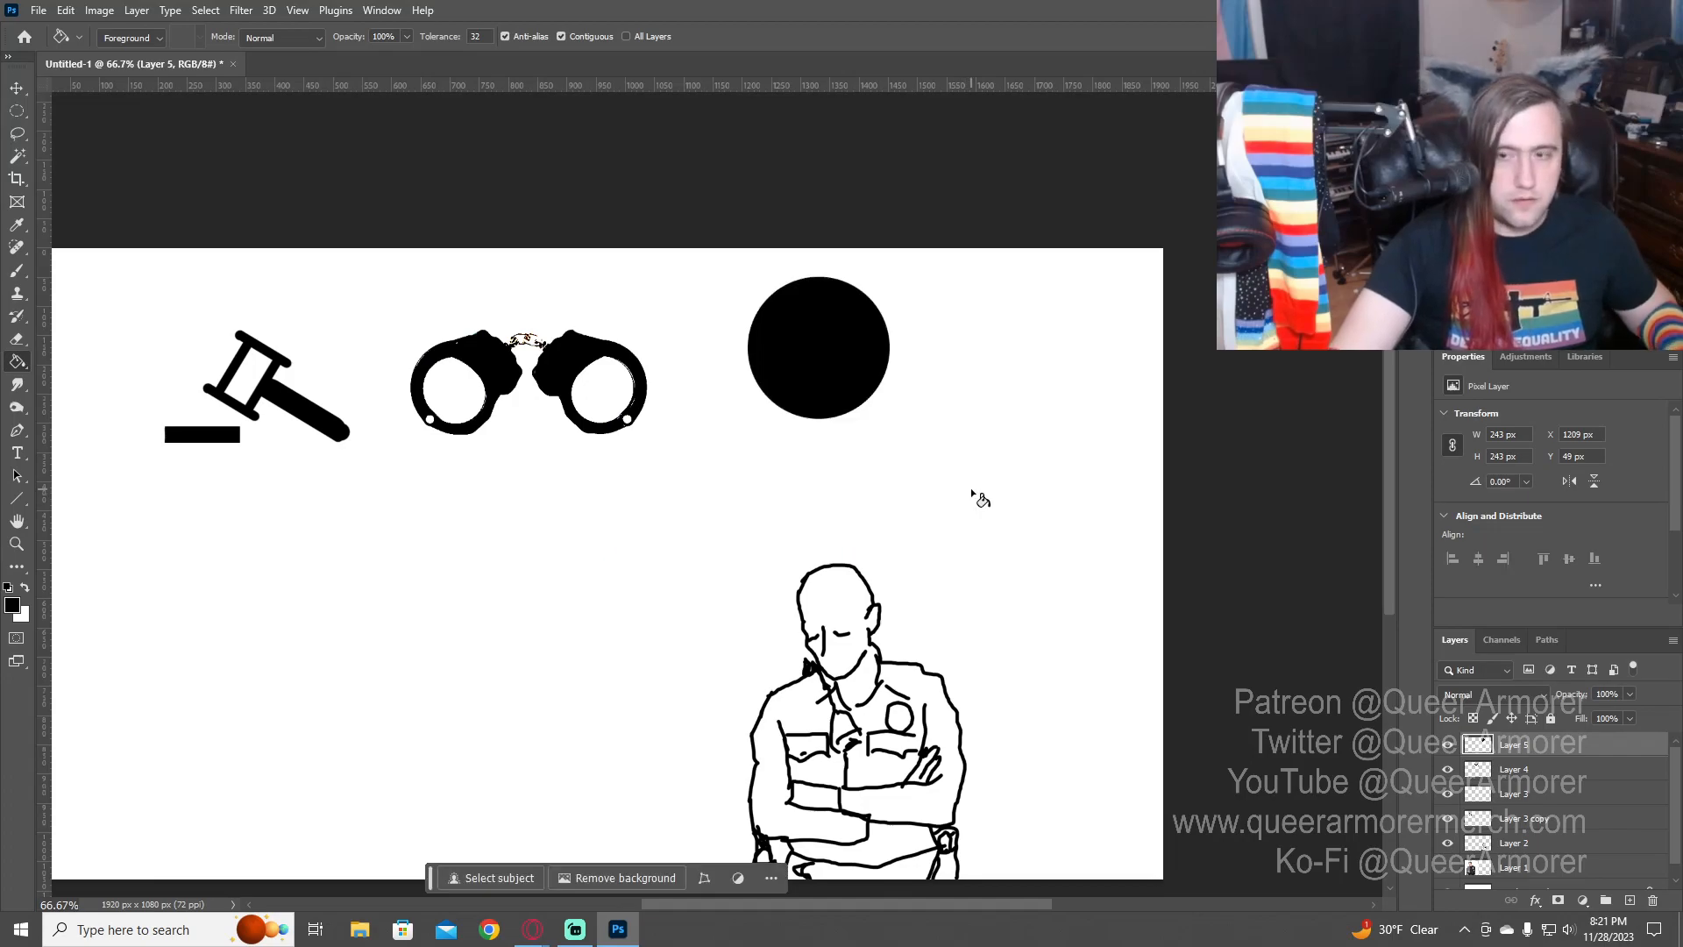
{"action": "key", "text": "l"}
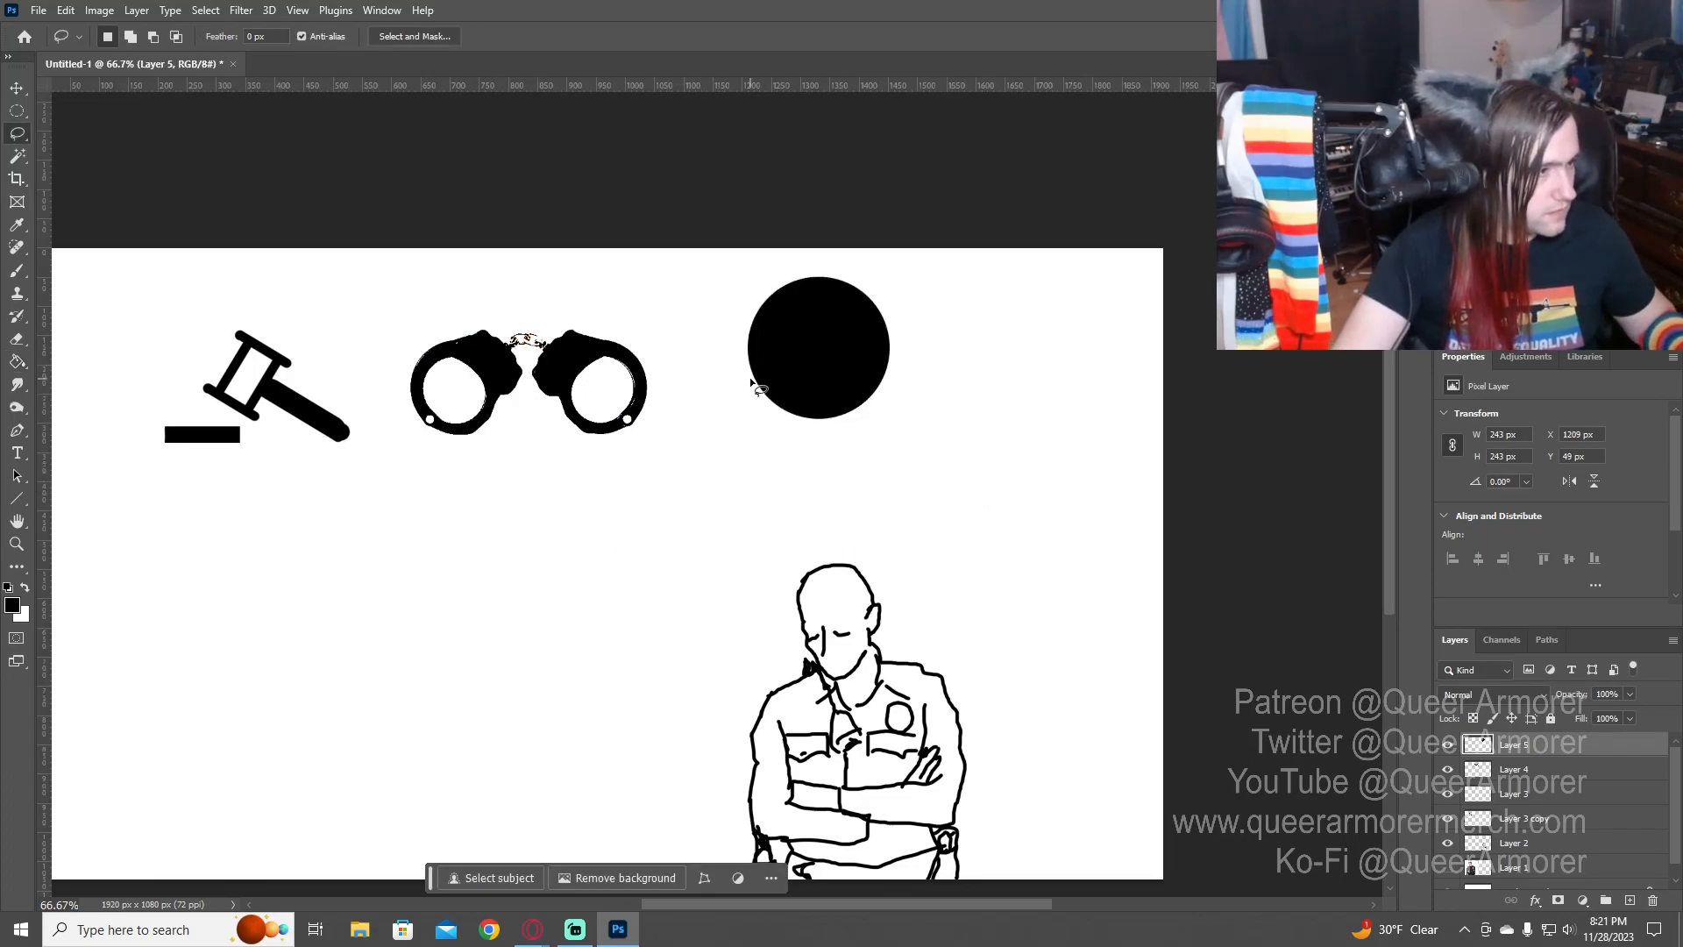
{"action": "left_click_drag", "start_coordinate": [752, 377], "coordinate": [751, 384]}
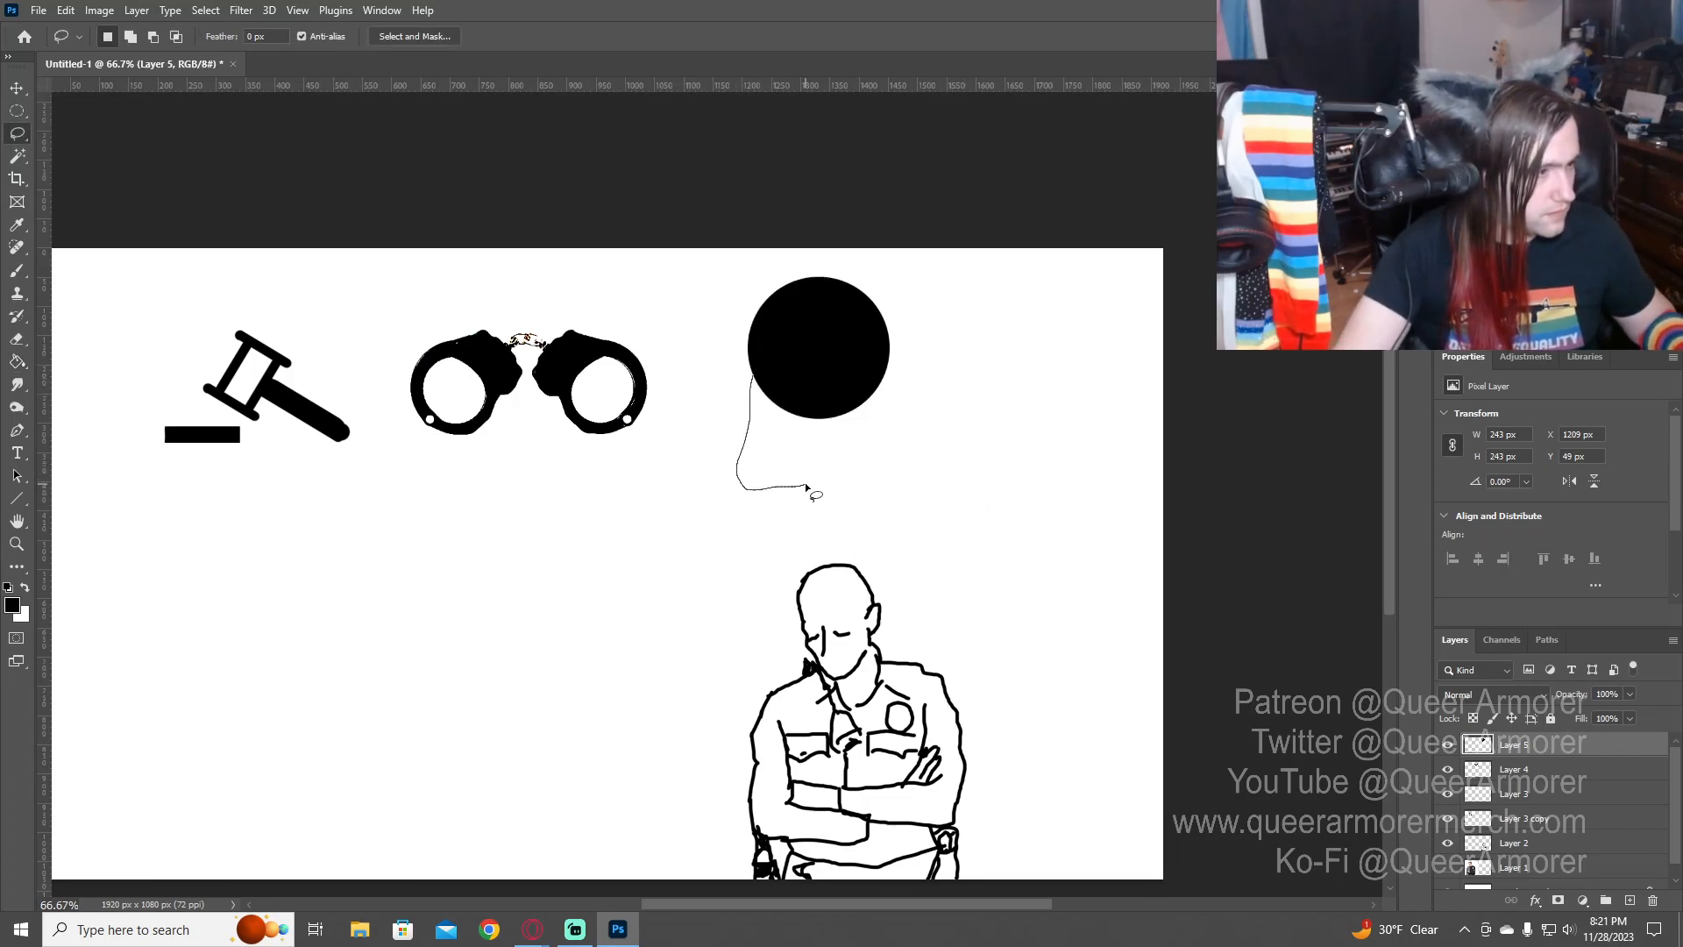
{"action": "key", "text": "Escape"}
{"action": "key", "text": "m"}
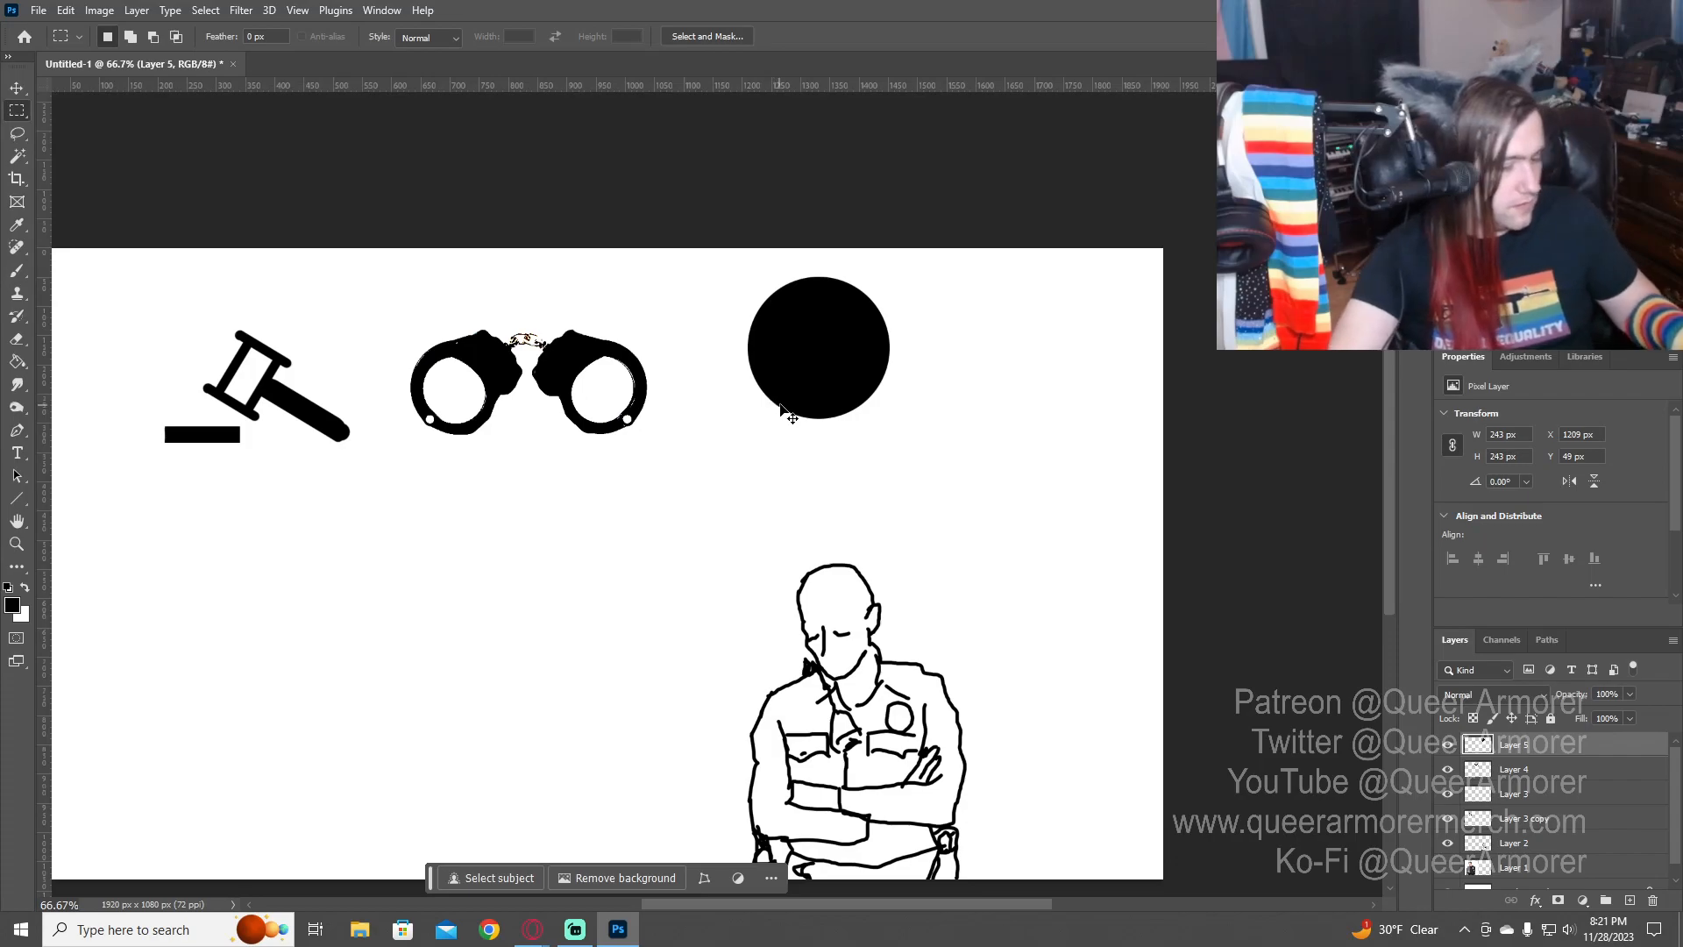
{"action": "key", "text": "ctrl+shift+n"}
{"action": "key", "text": "Return"}
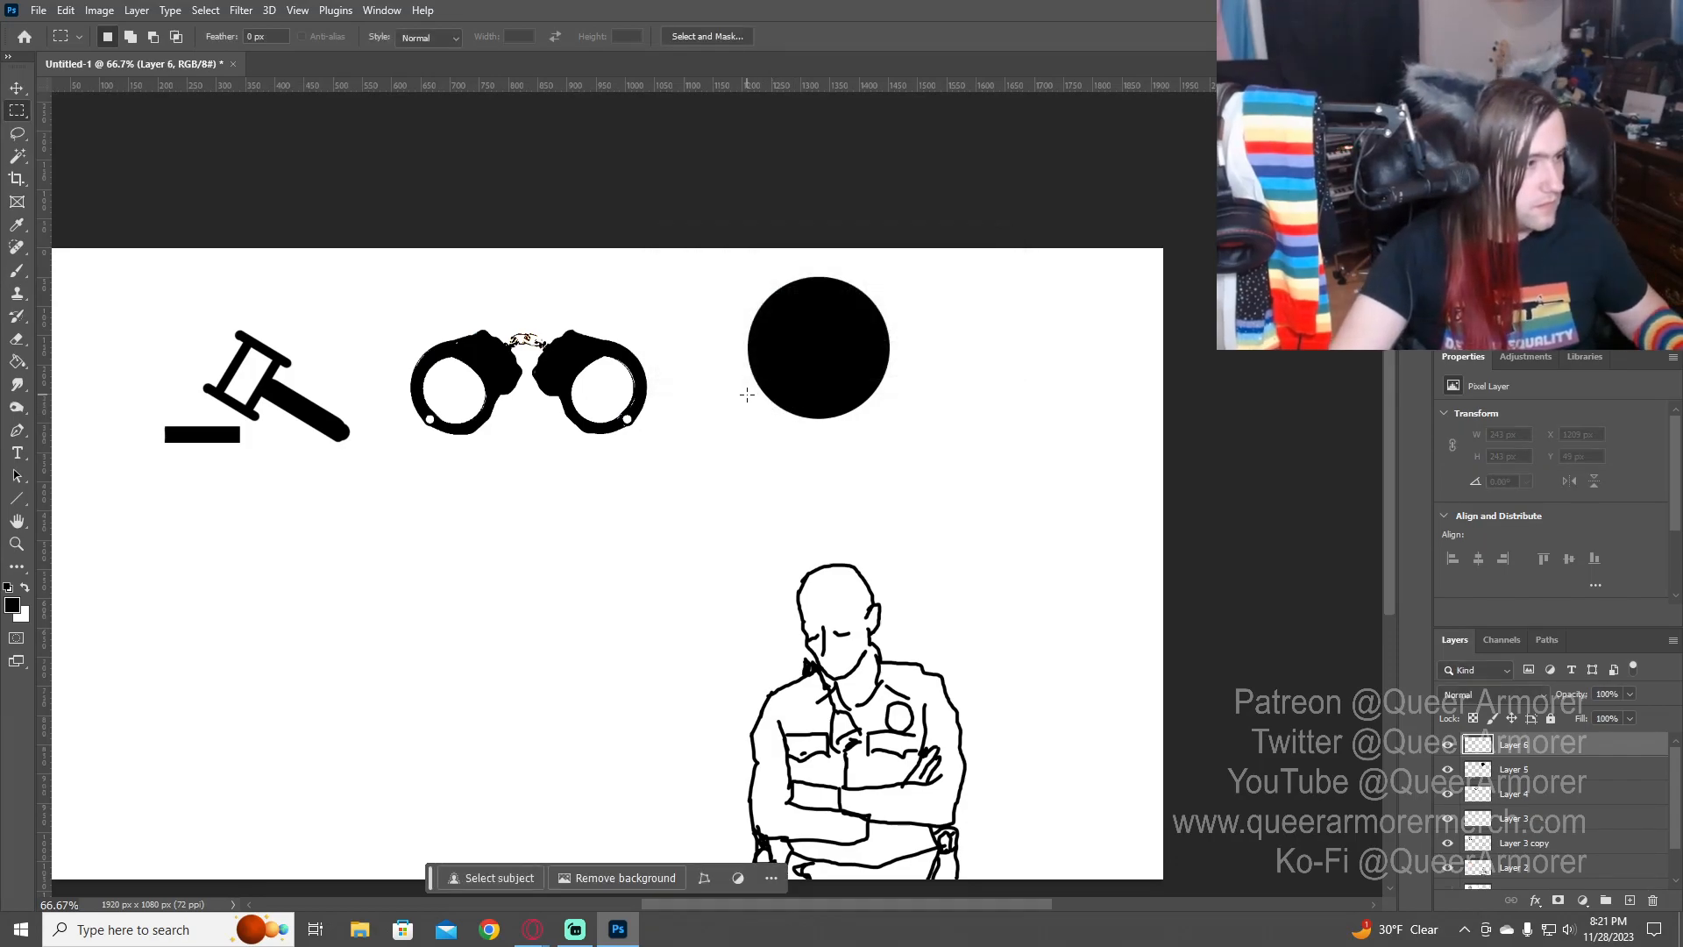
{"action": "left_click_drag", "start_coordinate": [744, 381], "coordinate": [819, 458]}
{"action": "left_click", "coordinate": [849, 466]}
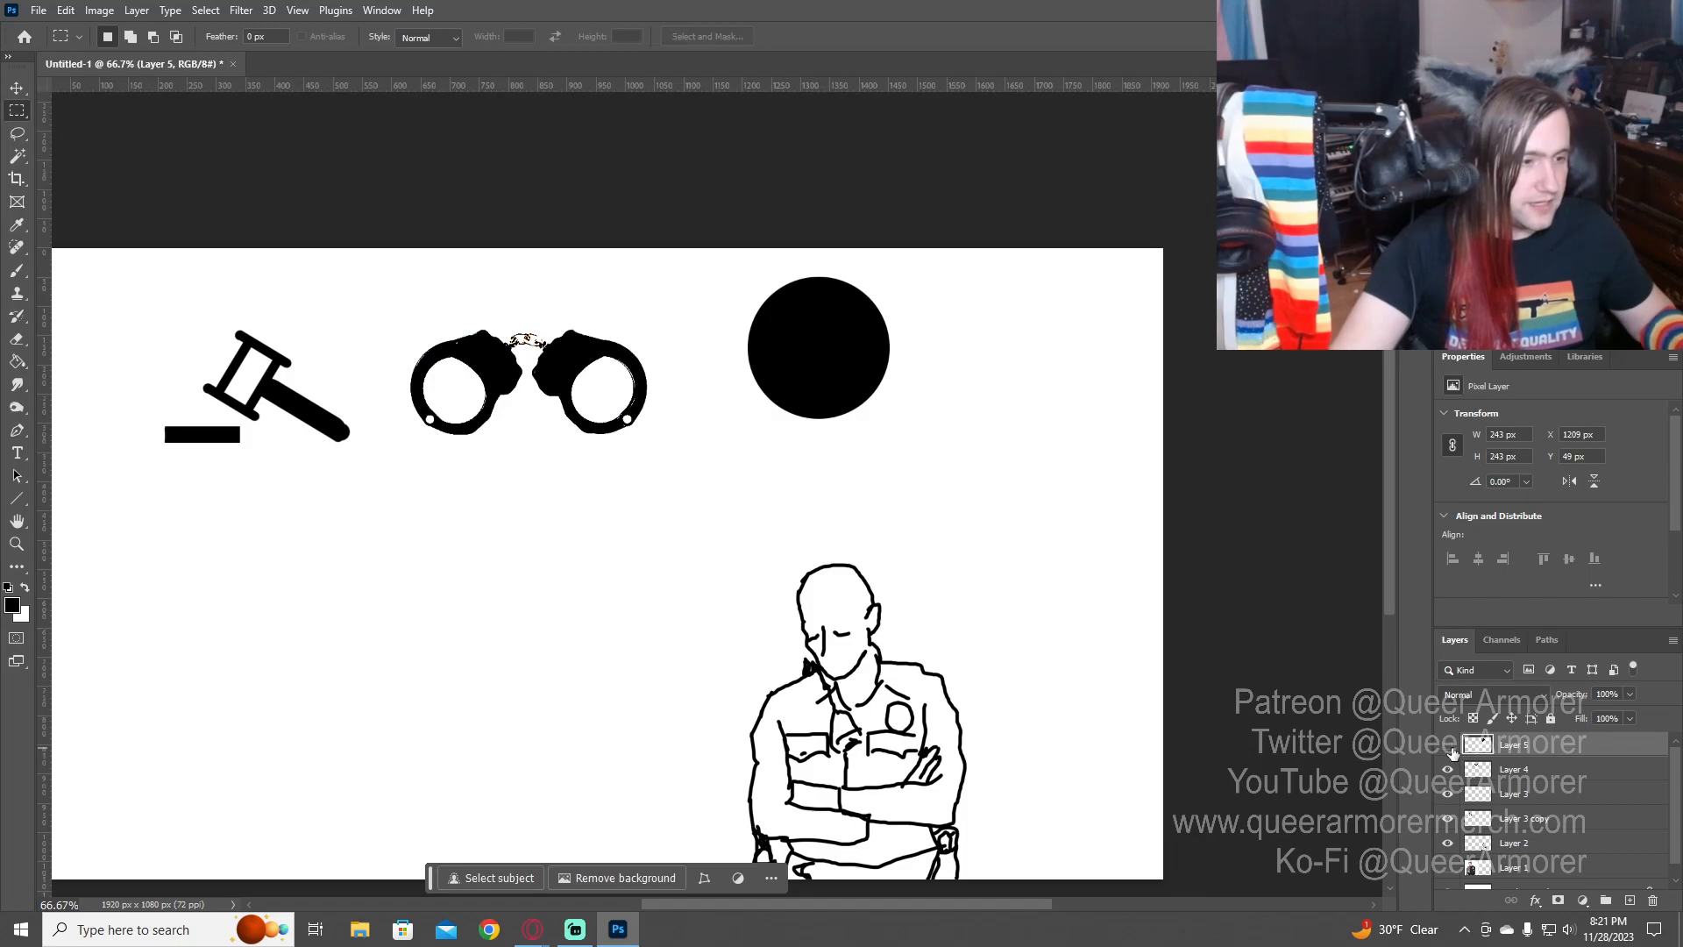
- Delete the layer holding the black circle and add a new empty layer above the handcuffs layer
{"action": "left_click", "coordinate": [1451, 746]}
{"action": "key", "text": "Delete"}
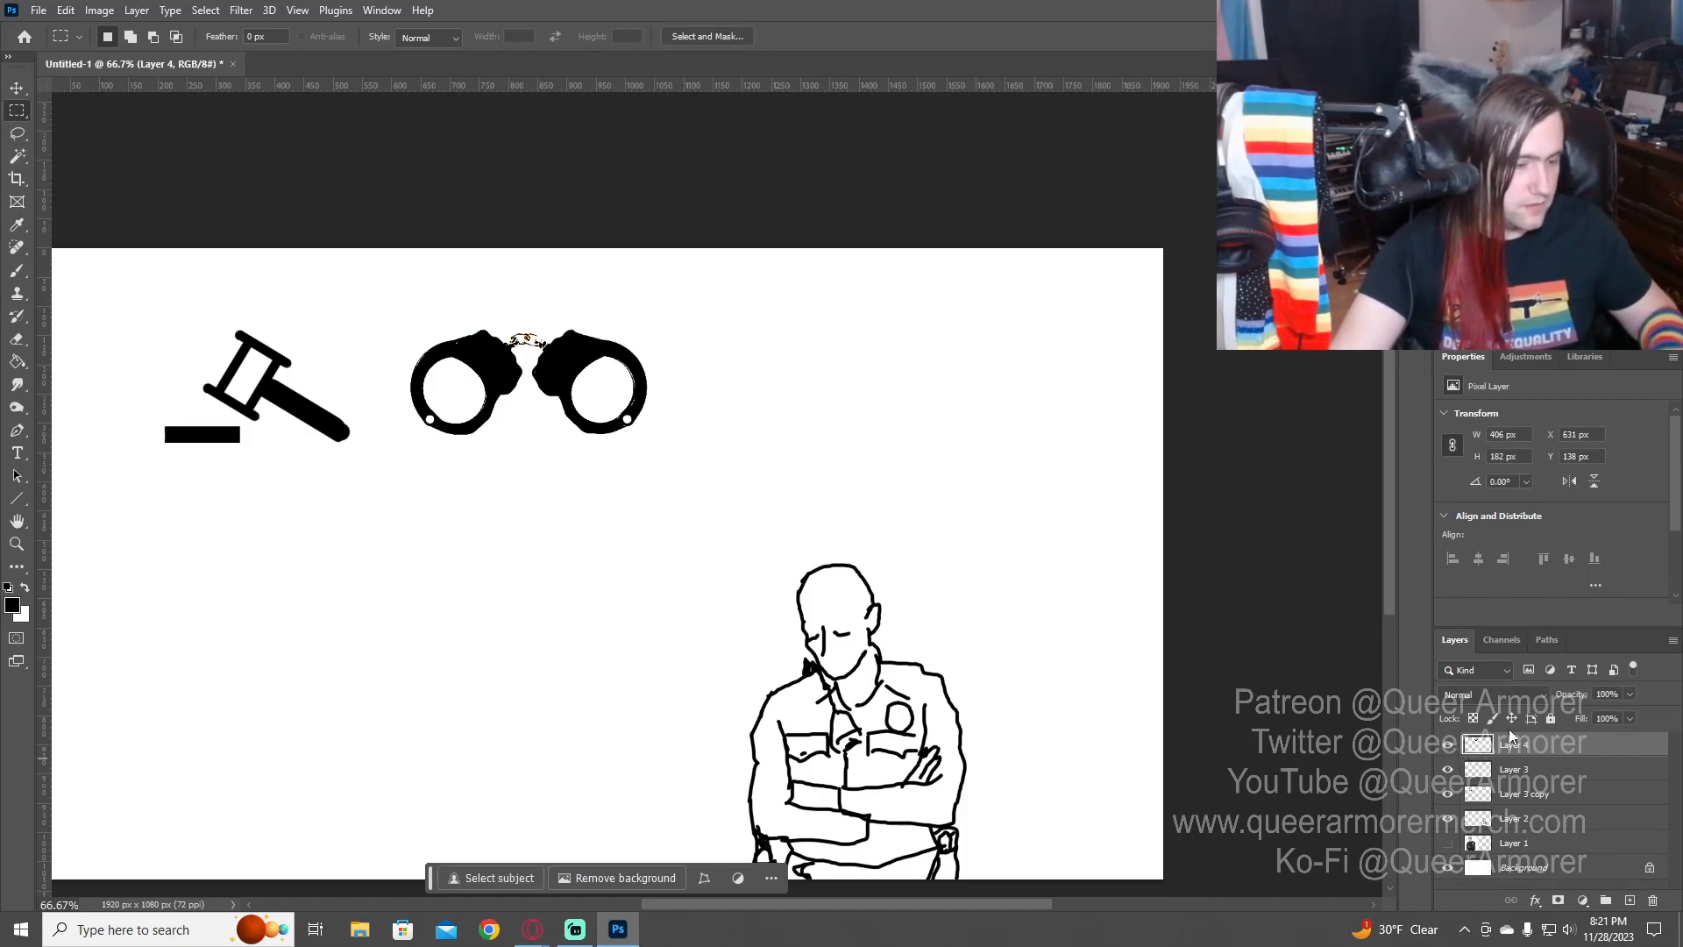
{"action": "key", "text": "ctrl+shift+n"}
{"action": "key", "text": "Return"}
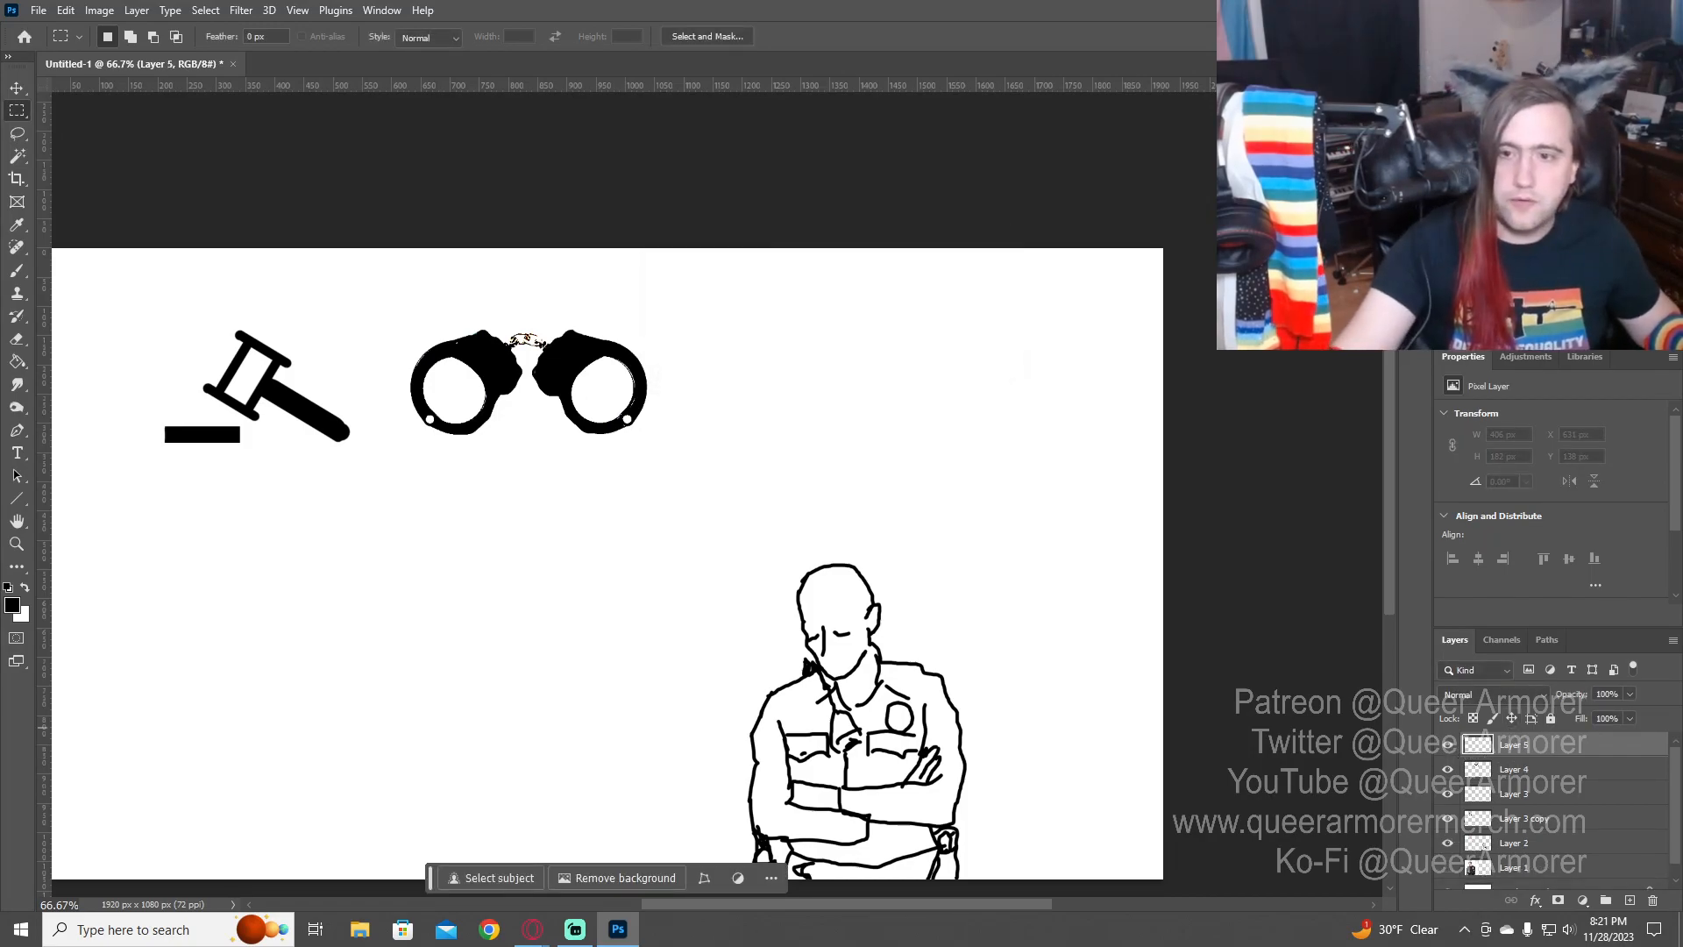
- Add another new layer and paste the copied skull photo onto it
{"action": "key", "text": "alt+Tab"}
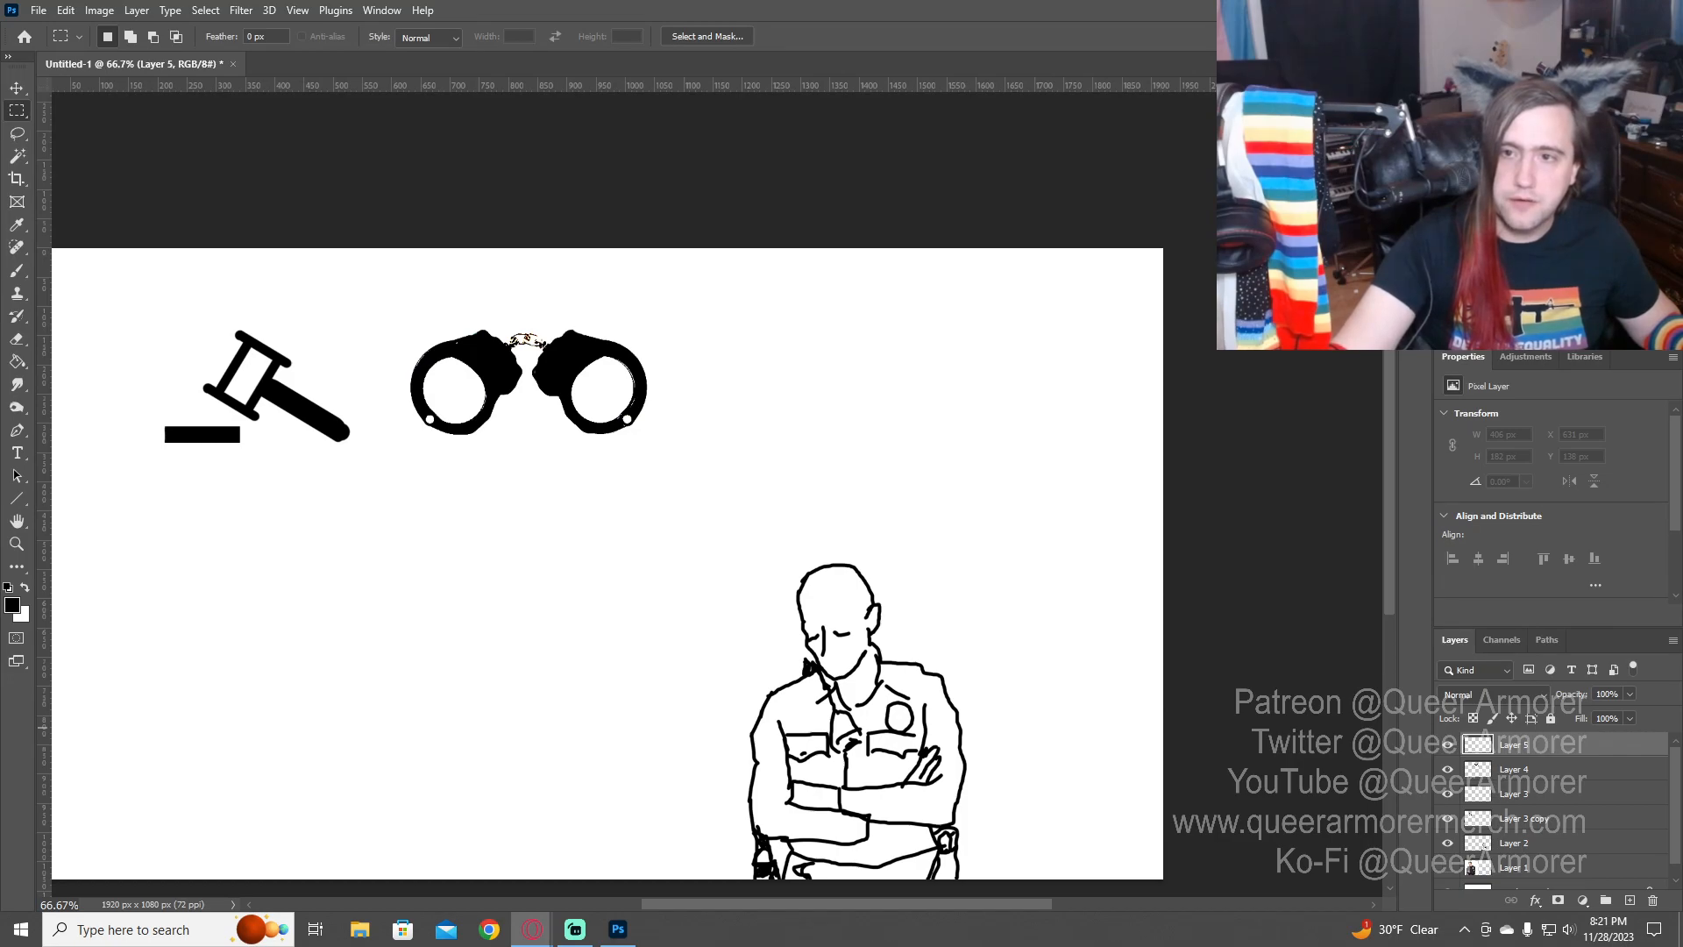
{"action": "left_click", "coordinate": [1518, 741]}
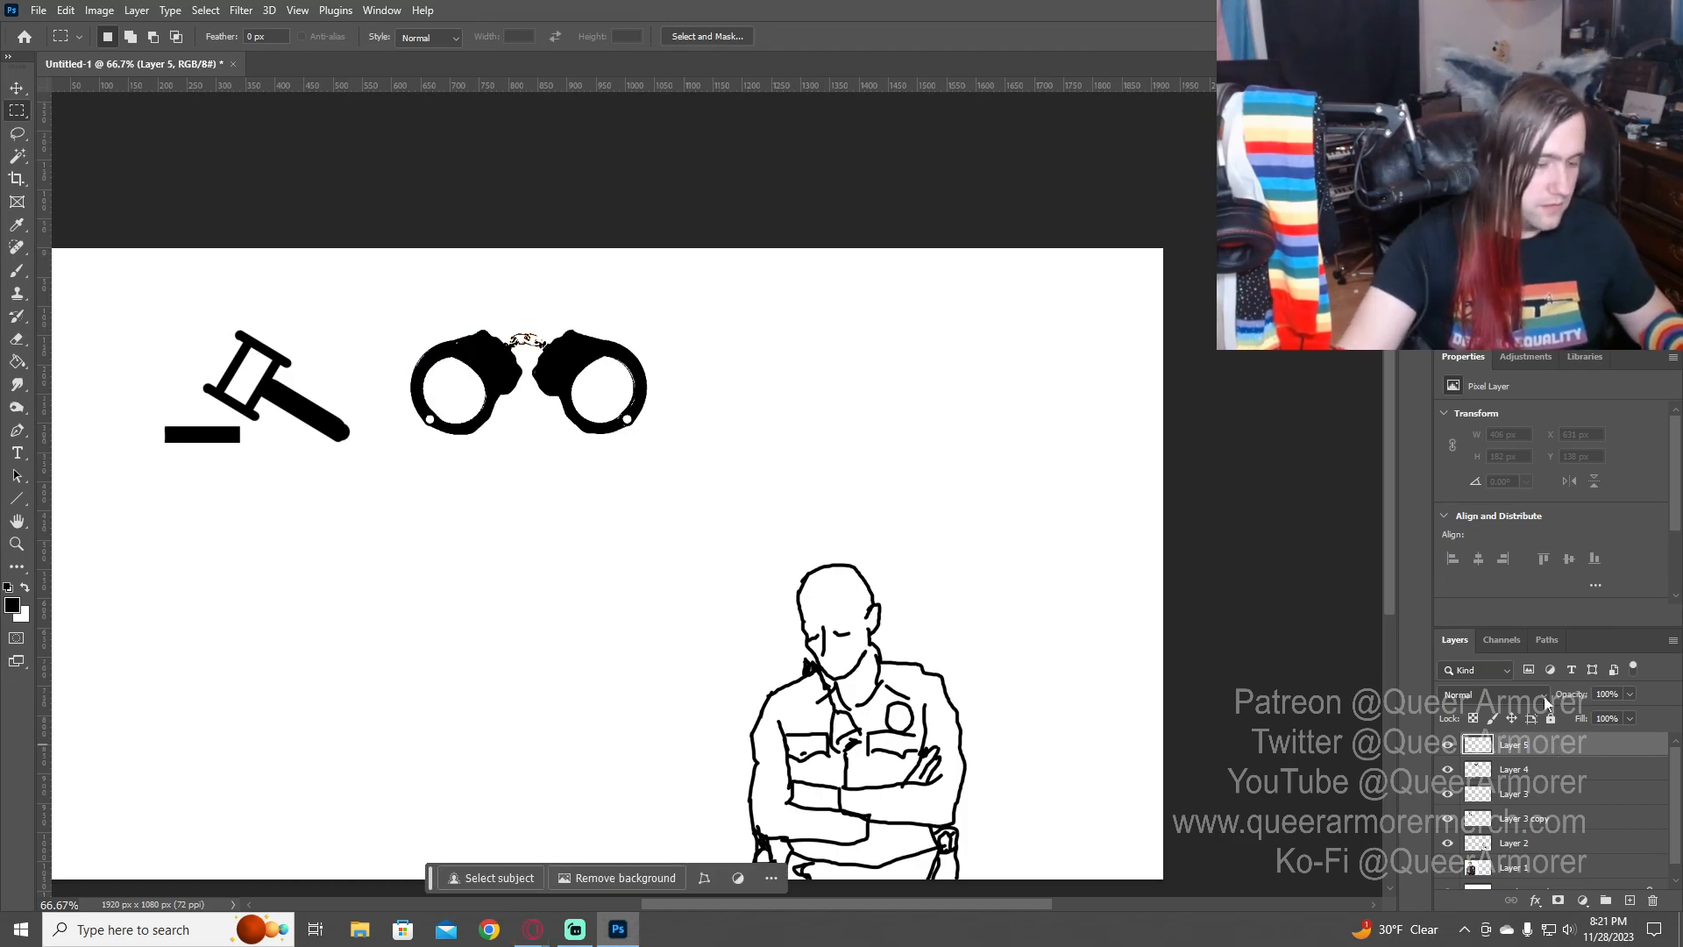
{"action": "key", "text": "ctrl+shift+n"}
{"action": "key", "text": "Return"}
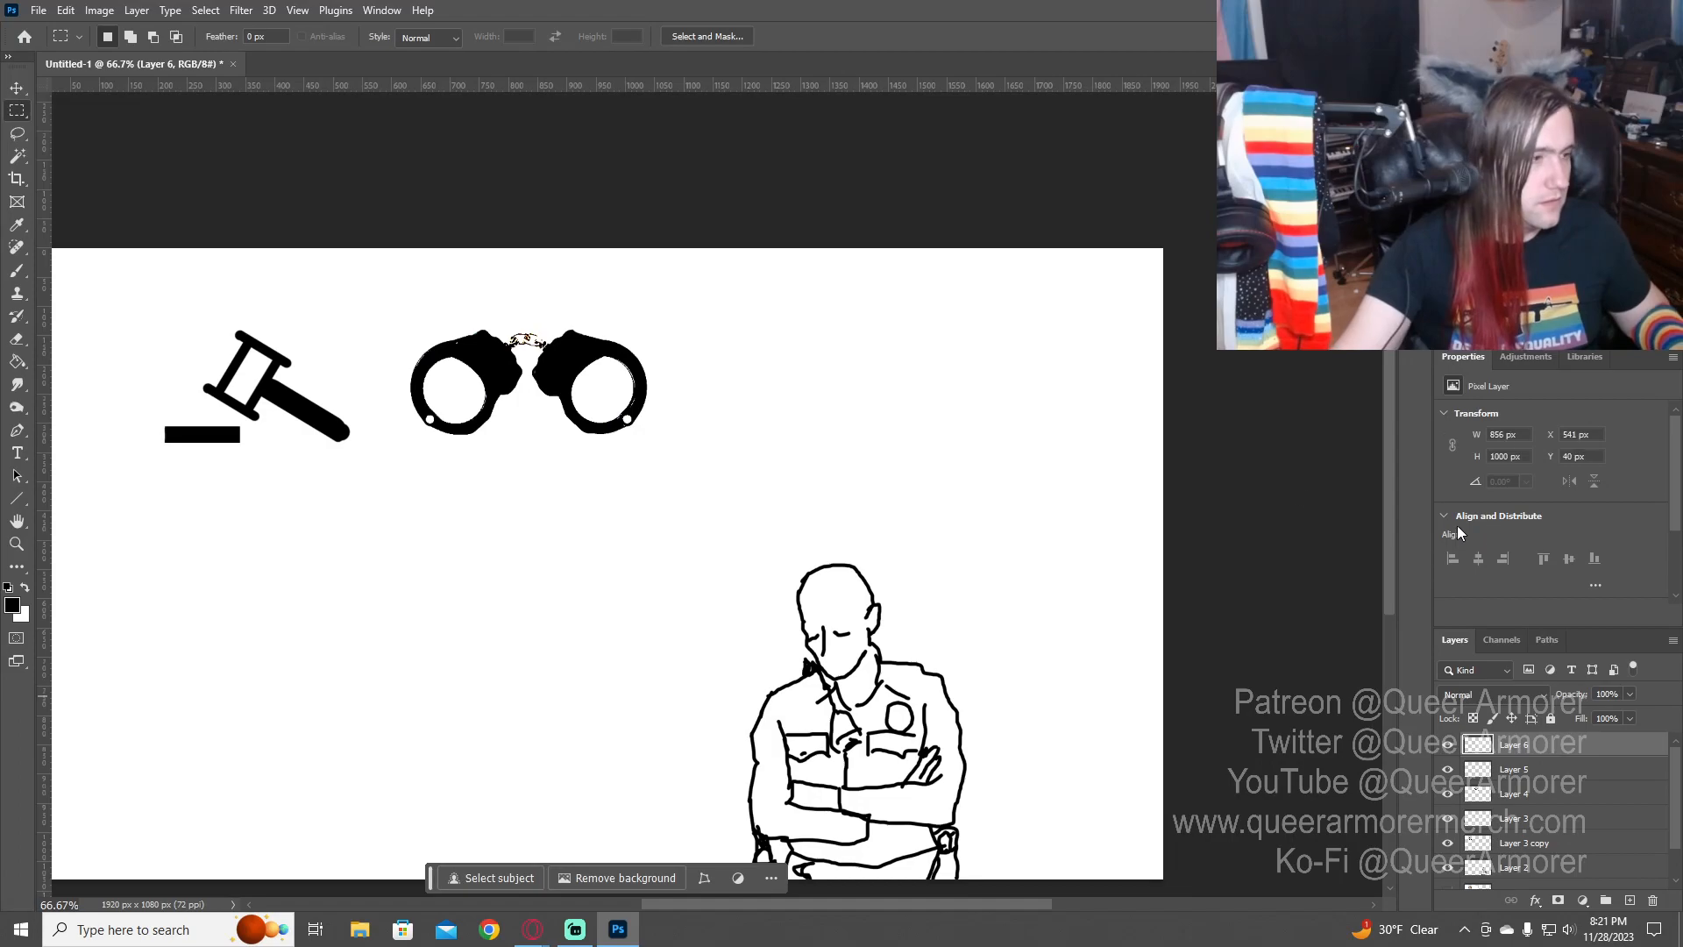
{"action": "key", "text": "ctrl+v"}
{"action": "key", "text": "v"}
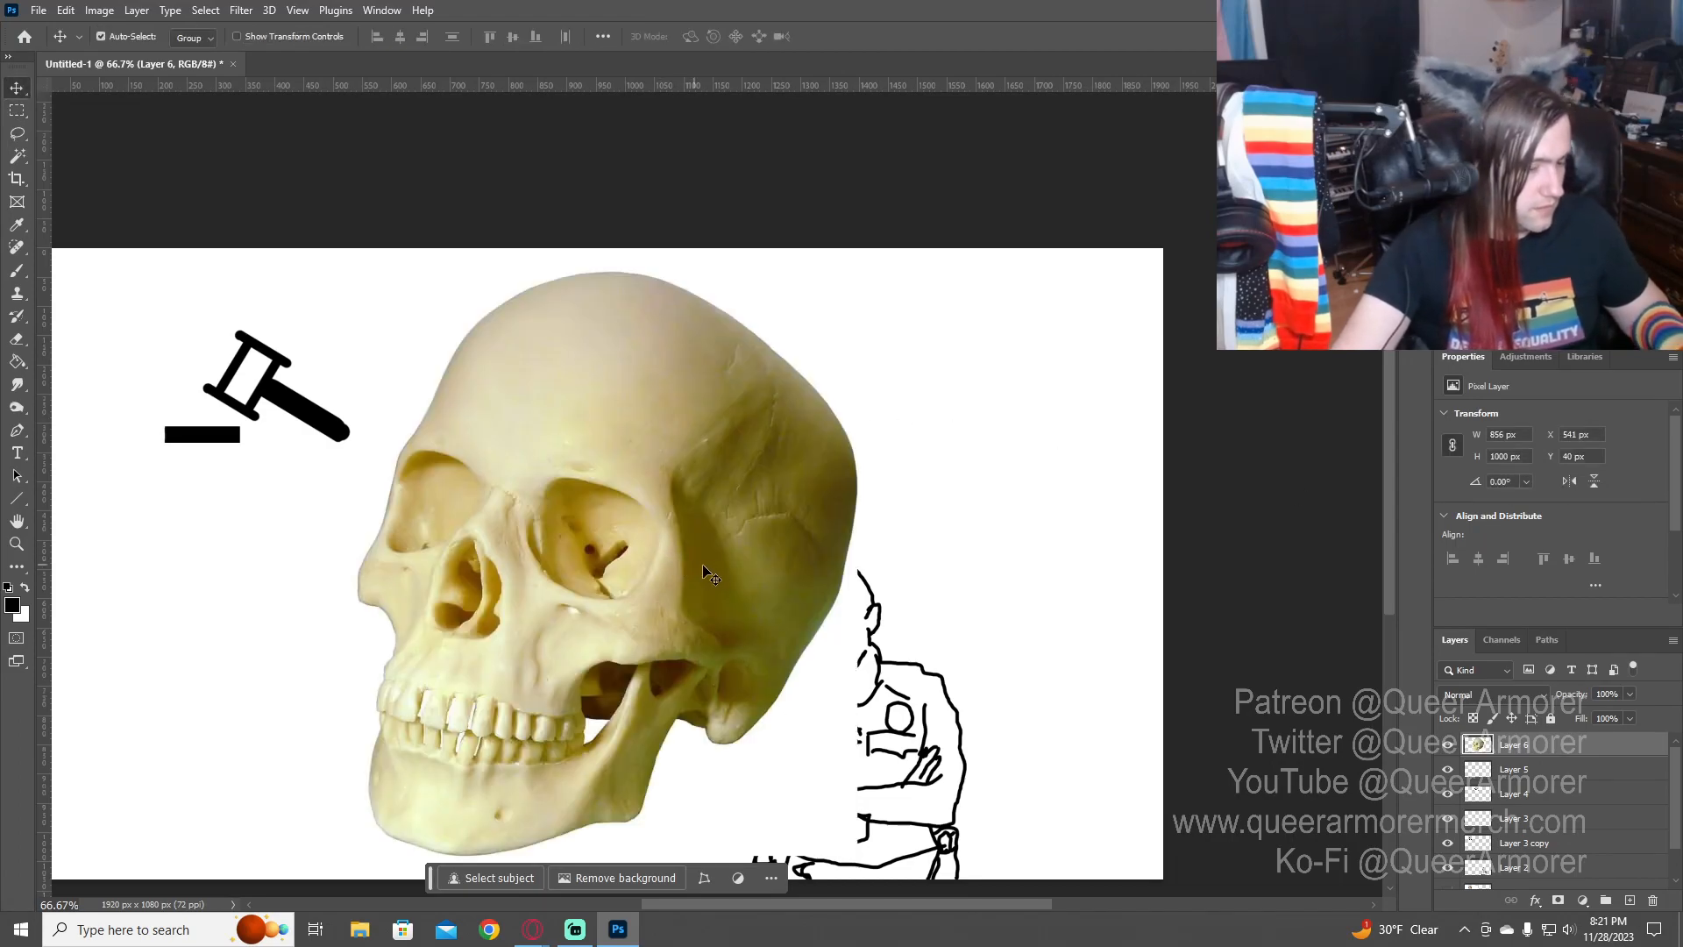
- Scale the skull photo down, place it above the officer, and add a new layer over it for tracing
{"action": "key", "text": "ctrl+t"}
{"action": "left_click_drag", "start_coordinate": [861, 275], "coordinate": [843, 372]}
{"action": "key", "text": "Return"}
{"action": "key", "text": "ctrl+shift+n"}
{"action": "key", "text": "Return"}
- Trace the skull's outline from the crown down the back to the base with the black brush
{"action": "key", "text": "z"}
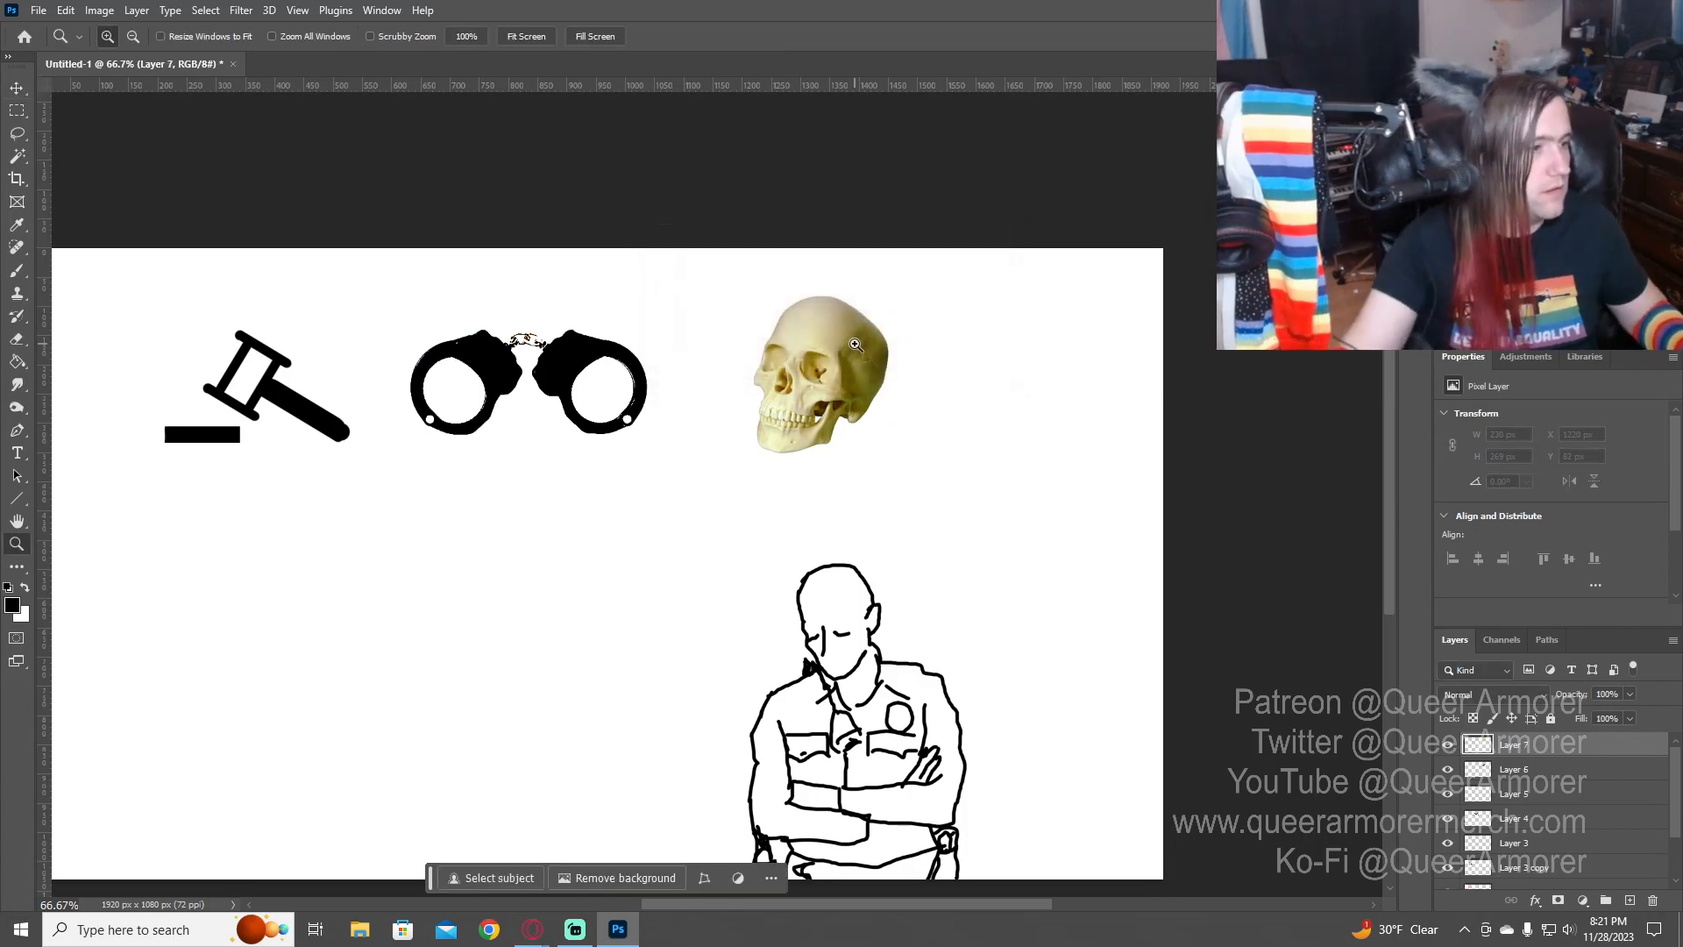
{"action": "left_click", "coordinate": [829, 396]}
{"action": "left_click", "coordinate": [829, 396]}
{"action": "left_click", "coordinate": [828, 396]}
{"action": "left_click", "coordinate": [829, 396]}
{"action": "left_click", "coordinate": [828, 396]}
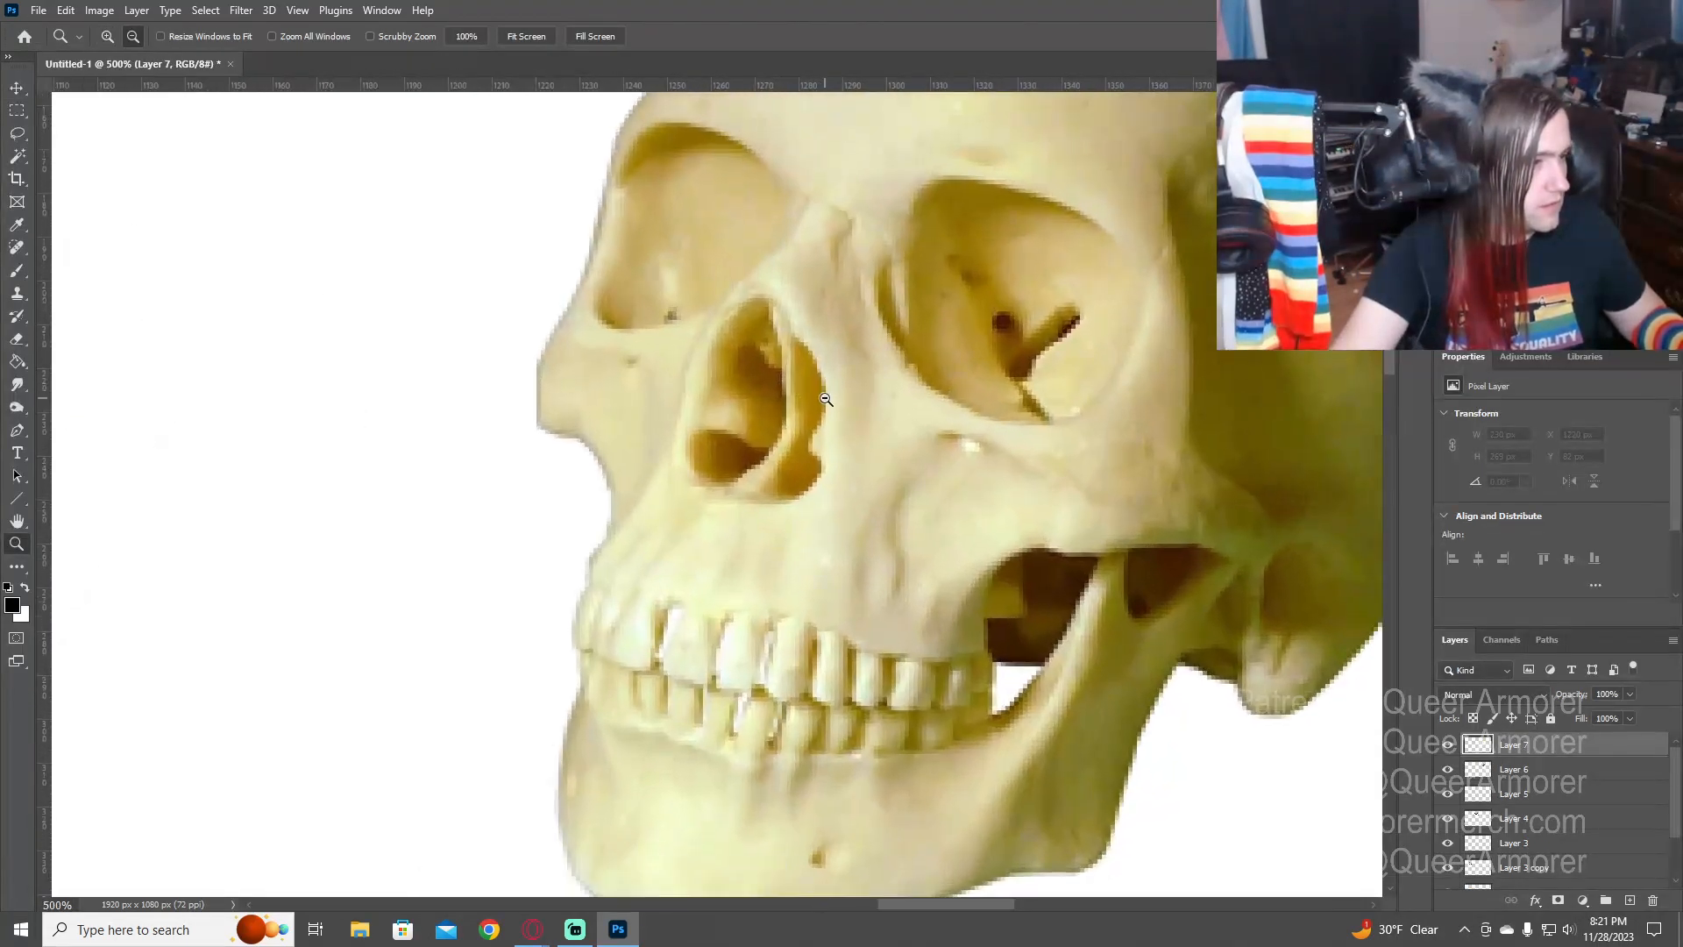
{"action": "left_click", "coordinate": [833, 394], "text": "alt"}
{"action": "left_click", "coordinate": [837, 395], "text": "alt"}
{"action": "left_click", "coordinate": [903, 450], "text": "alt"}
{"action": "left_click", "coordinate": [871, 455], "text": "alt"}
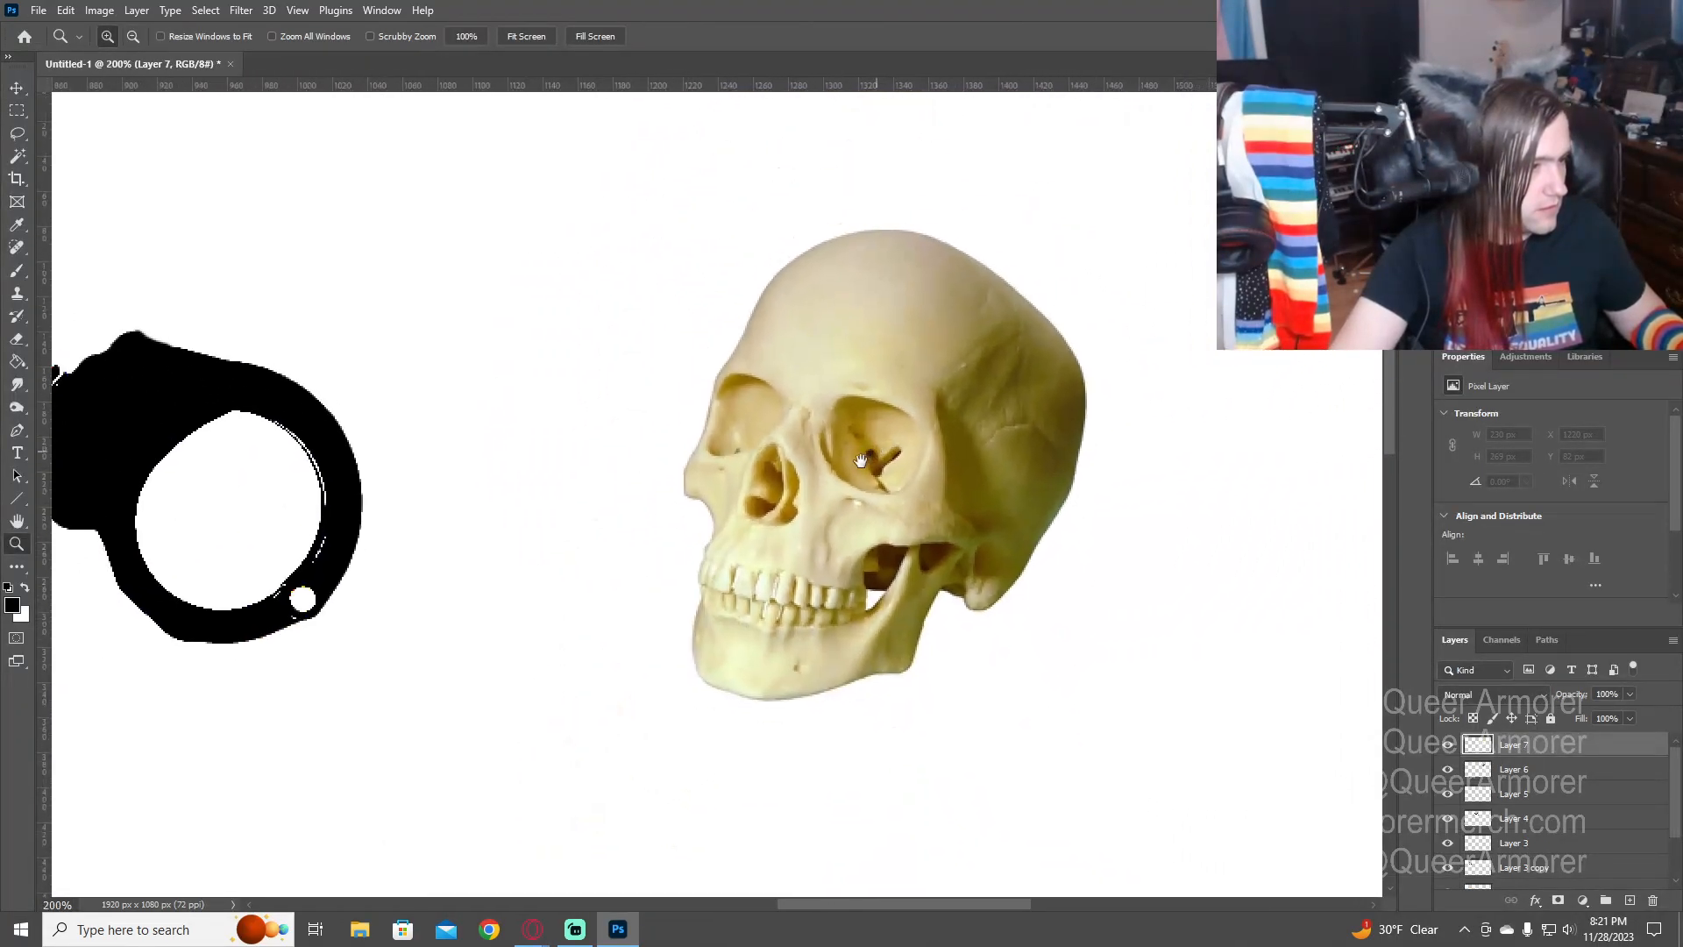
{"action": "key", "text": "b"}
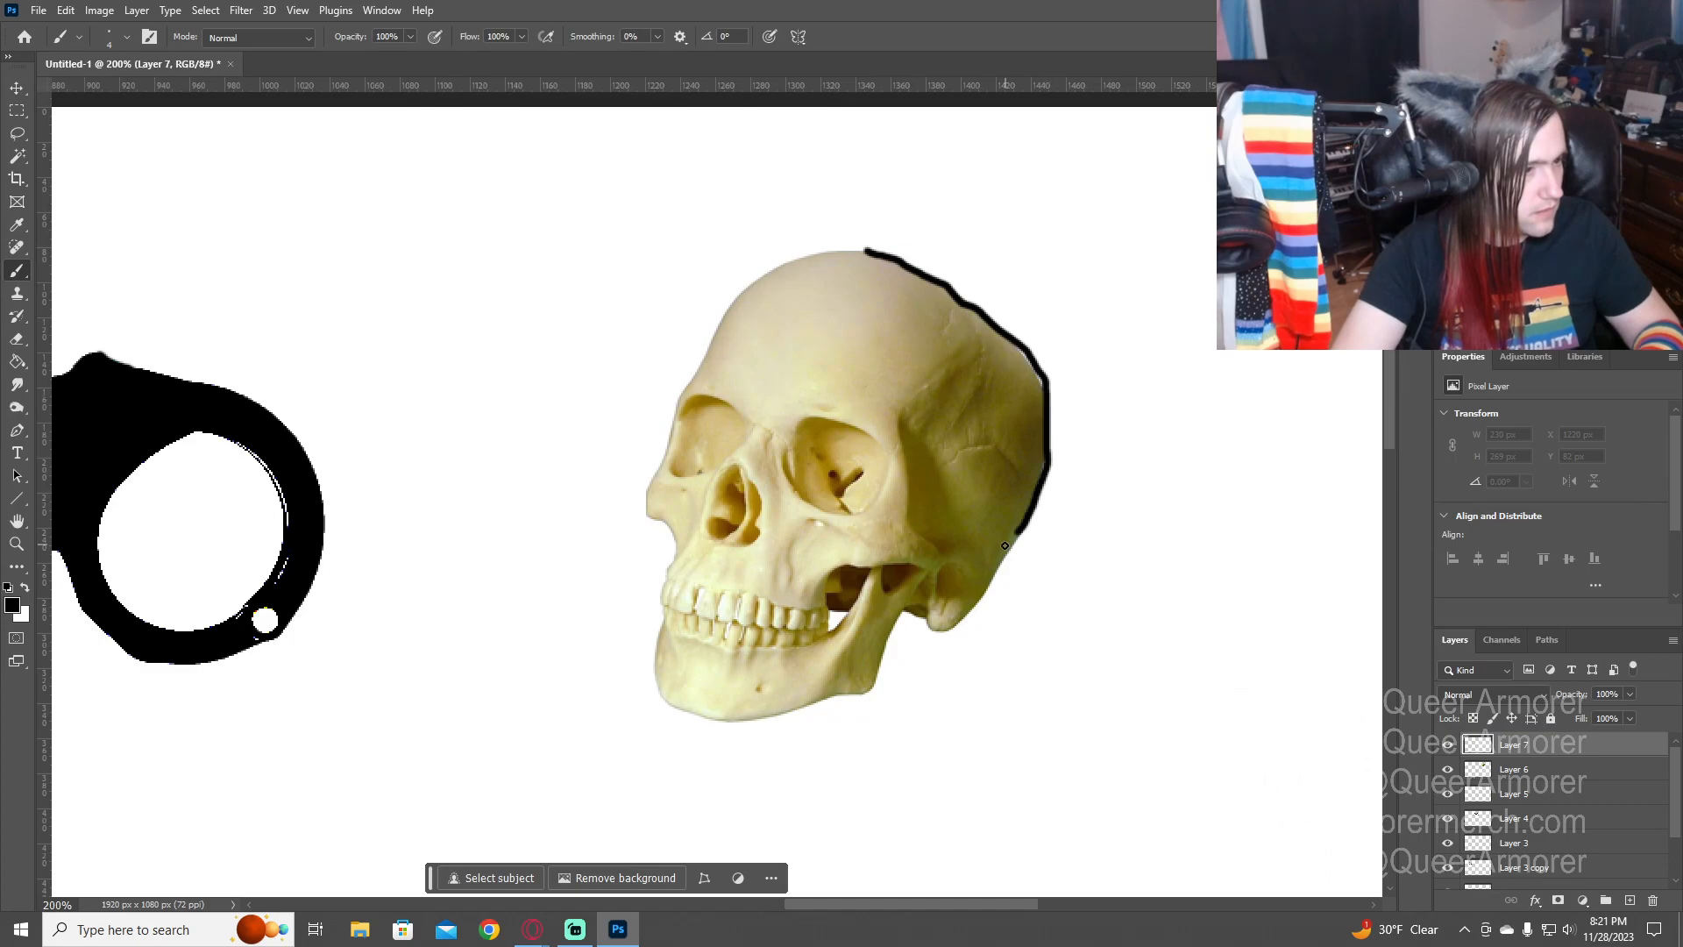
{"action": "key", "text": "ctrl+z"}
{"action": "left_click_drag", "start_coordinate": [902, 276], "coordinate": [973, 328]}
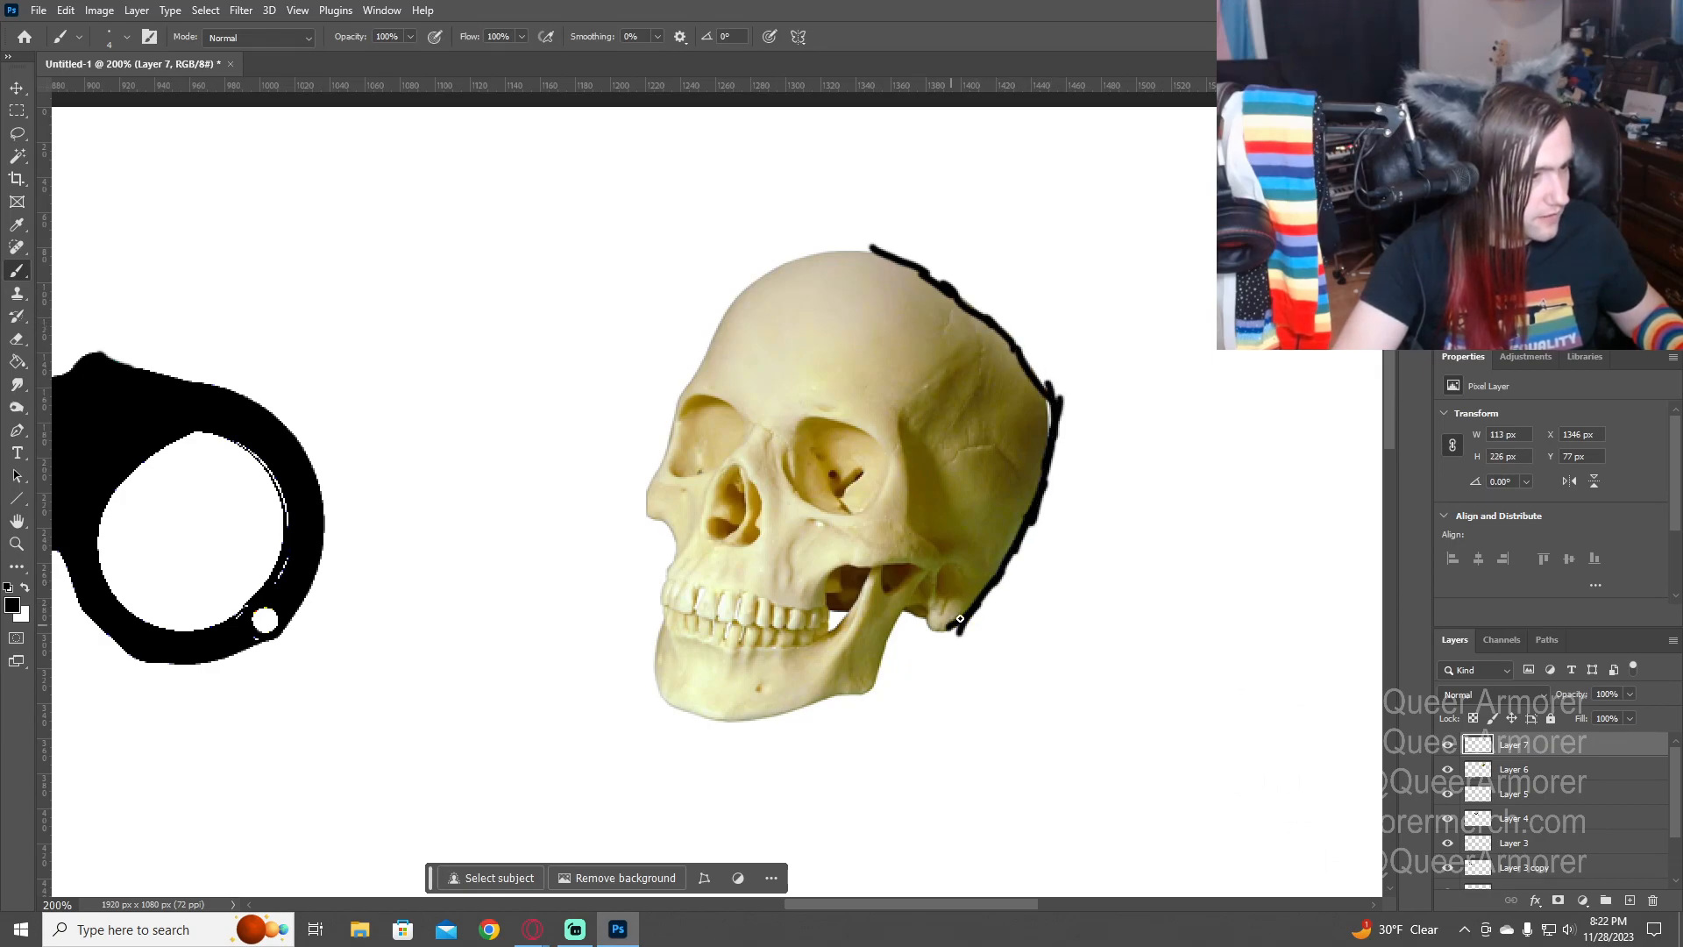
- Trace the skull's base, lower jaw, mouth line and the openings behind the teeth with the black brush
{"action": "key", "text": "z"}
{"action": "left_click", "coordinate": [923, 628]}
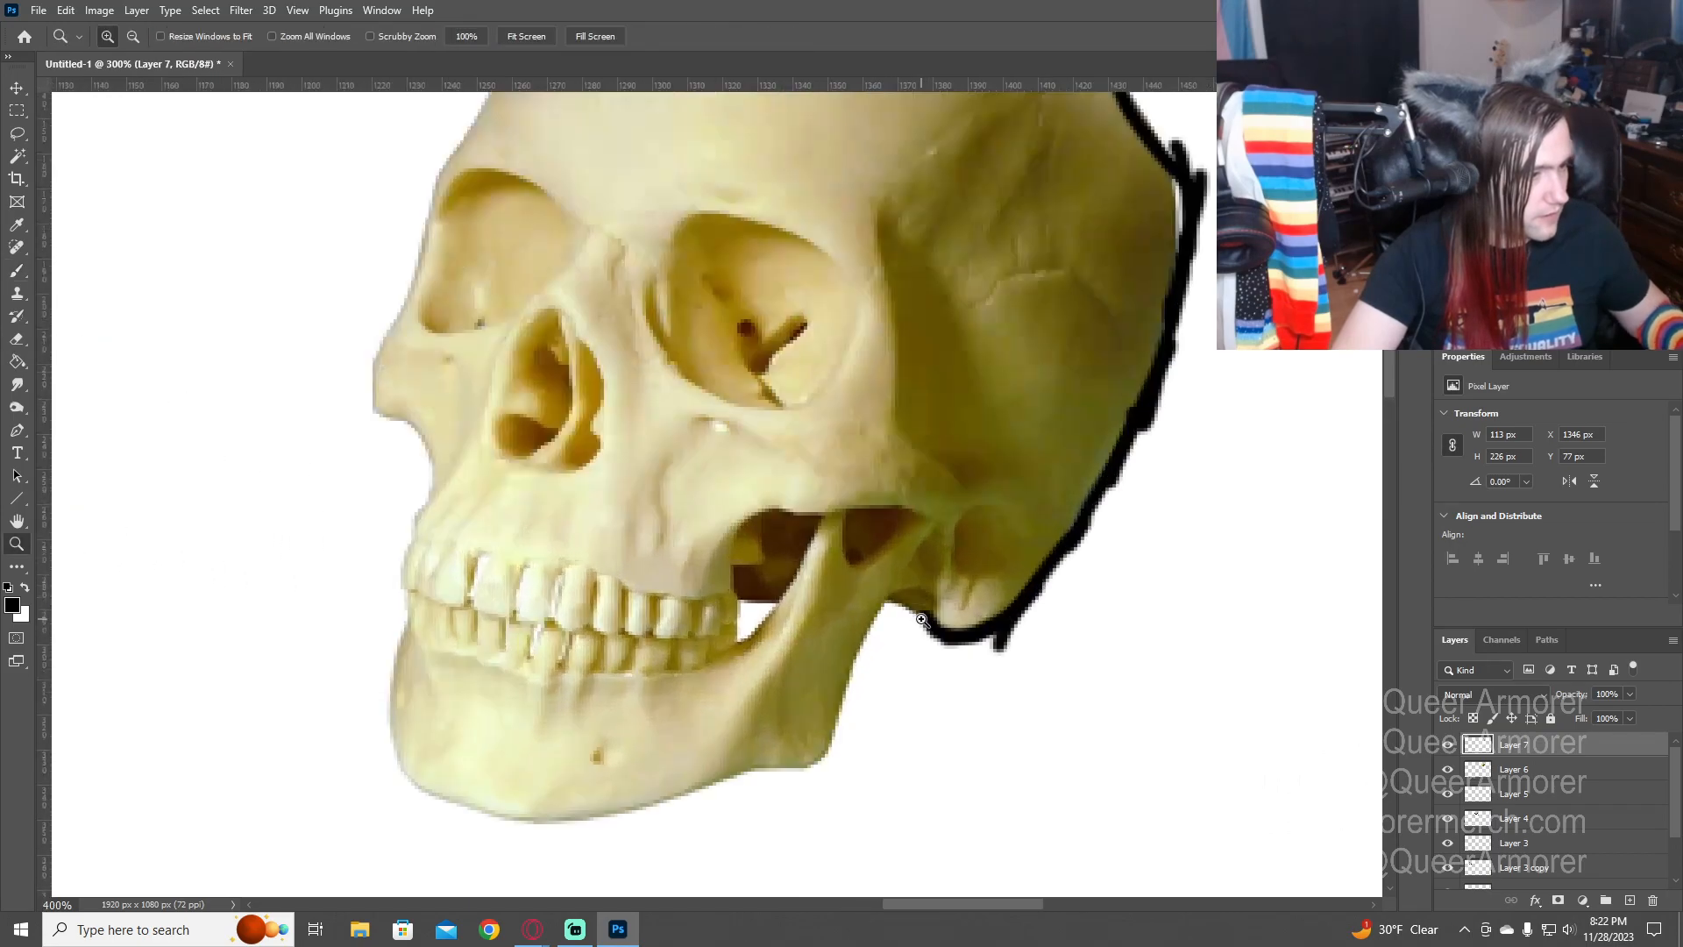
{"action": "mouse_move", "coordinate": [936, 673]}
{"action": "left_mouse_down"}
{"action": "mouse_move", "coordinate": [925, 331]}
{"action": "mouse_move", "coordinate": [892, 332]}
{"action": "mouse_move", "coordinate": [857, 392]}
{"action": "mouse_move", "coordinate": [765, 612]}
{"action": "mouse_move", "coordinate": [614, 653]}
{"action": "left_mouse_up"}
{"action": "key", "text": "b"}
{"action": "mouse_move", "coordinate": [613, 653]}
{"action": "left_mouse_down"}
{"action": "mouse_move", "coordinate": [802, 569]}
{"action": "mouse_move", "coordinate": [1050, 532]}
{"action": "mouse_move", "coordinate": [948, 537]}
{"action": "mouse_move", "coordinate": [828, 583]}
{"action": "mouse_move", "coordinate": [589, 566]}
{"action": "mouse_move", "coordinate": [501, 523]}
{"action": "mouse_move", "coordinate": [450, 445]}
{"action": "mouse_move", "coordinate": [487, 192]}
{"action": "mouse_move", "coordinate": [507, 201]}
{"action": "mouse_move", "coordinate": [497, 269]}
{"action": "mouse_move", "coordinate": [854, 335]}
{"action": "mouse_move", "coordinate": [987, 321]}
{"action": "mouse_move", "coordinate": [1073, 282]}
{"action": "mouse_move", "coordinate": [1160, 217]}
{"action": "mouse_move", "coordinate": [1214, 136]}
{"action": "mouse_move", "coordinate": [1113, 365]}
{"action": "left_mouse_up"}
{"action": "mouse_move", "coordinate": [1029, 429]}
{"action": "left_mouse_down"}
{"action": "mouse_move", "coordinate": [1097, 286]}
{"action": "mouse_move", "coordinate": [1175, 357]}
{"action": "mouse_move", "coordinate": [1214, 342]}
{"action": "left_mouse_up"}
{"action": "mouse_move", "coordinate": [982, 442]}
{"action": "left_mouse_down"}
{"action": "mouse_move", "coordinate": [930, 443]}
{"action": "mouse_move", "coordinate": [936, 502]}
{"action": "mouse_move", "coordinate": [1011, 449]}
{"action": "mouse_move", "coordinate": [963, 448]}
{"action": "left_mouse_up"}
{"action": "left_click_drag", "start_coordinate": [356, 407], "coordinate": [362, 316]}
{"action": "left_click_drag", "start_coordinate": [481, 263], "coordinate": [691, 549]}
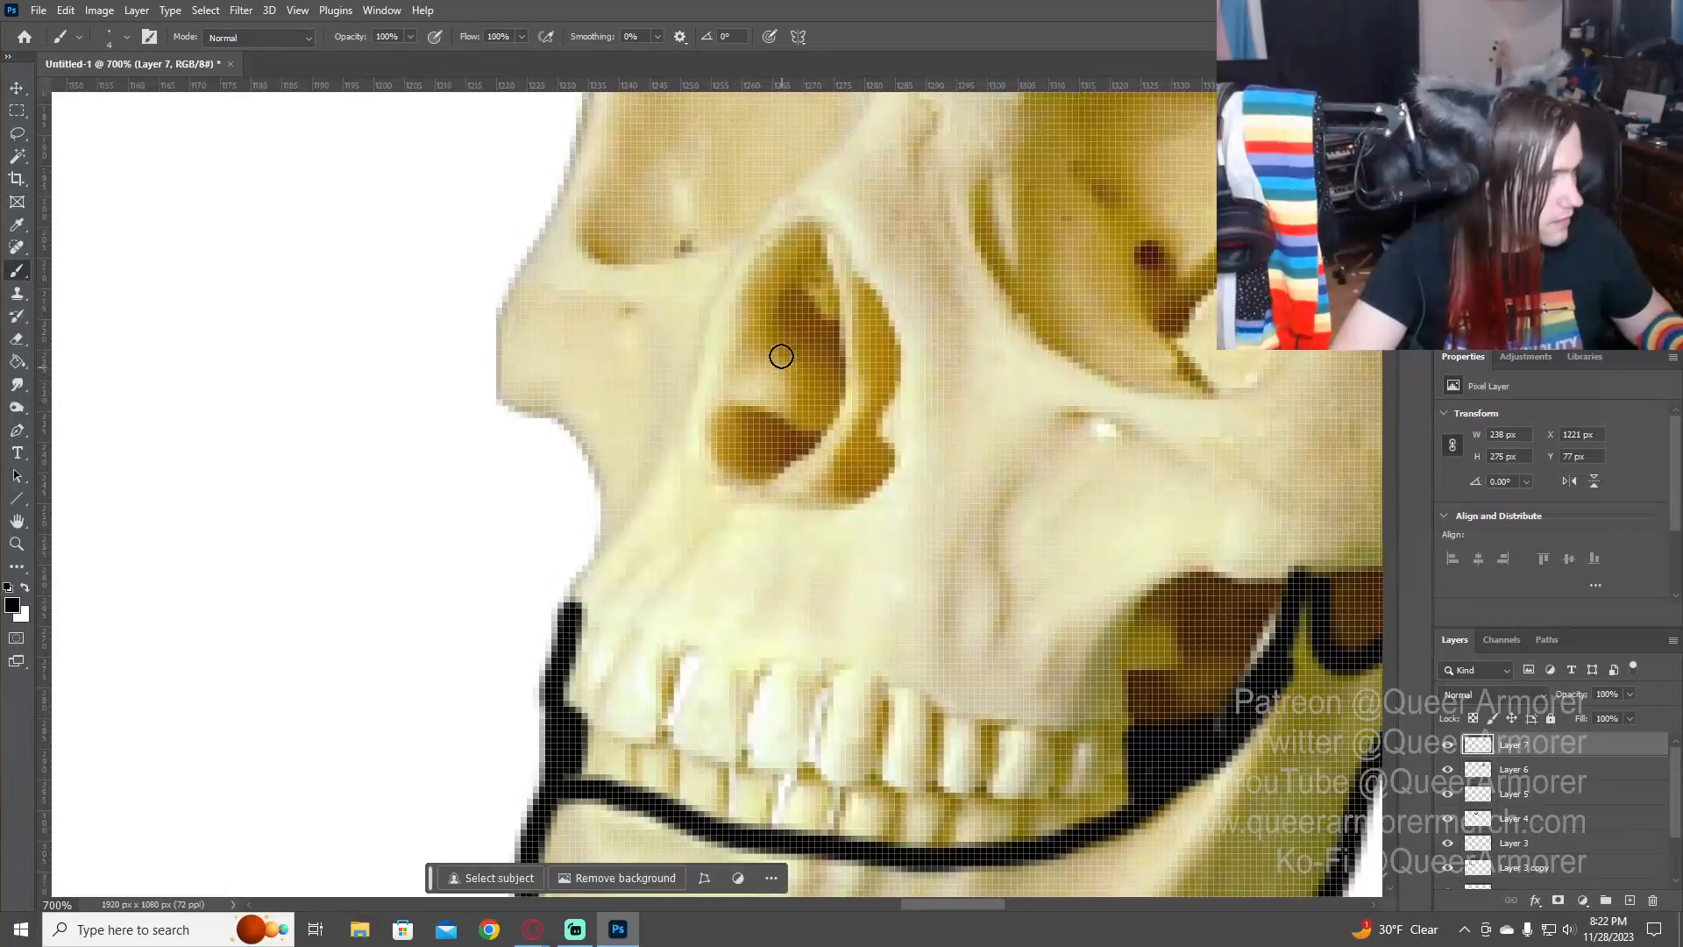
- Outline the skull's nasal opening and fill it with solid black
{"action": "mouse_move", "coordinate": [810, 238]}
{"action": "left_mouse_down"}
{"action": "mouse_move", "coordinate": [732, 422]}
{"action": "mouse_move", "coordinate": [784, 479]}
{"action": "mouse_move", "coordinate": [857, 490]}
{"action": "mouse_move", "coordinate": [883, 479]}
{"action": "mouse_move", "coordinate": [873, 434]}
{"action": "mouse_move", "coordinate": [890, 377]}
{"action": "mouse_move", "coordinate": [814, 235]}
{"action": "left_mouse_up"}
{"action": "key", "text": "g"}
{"action": "left_click", "coordinate": [808, 356]}
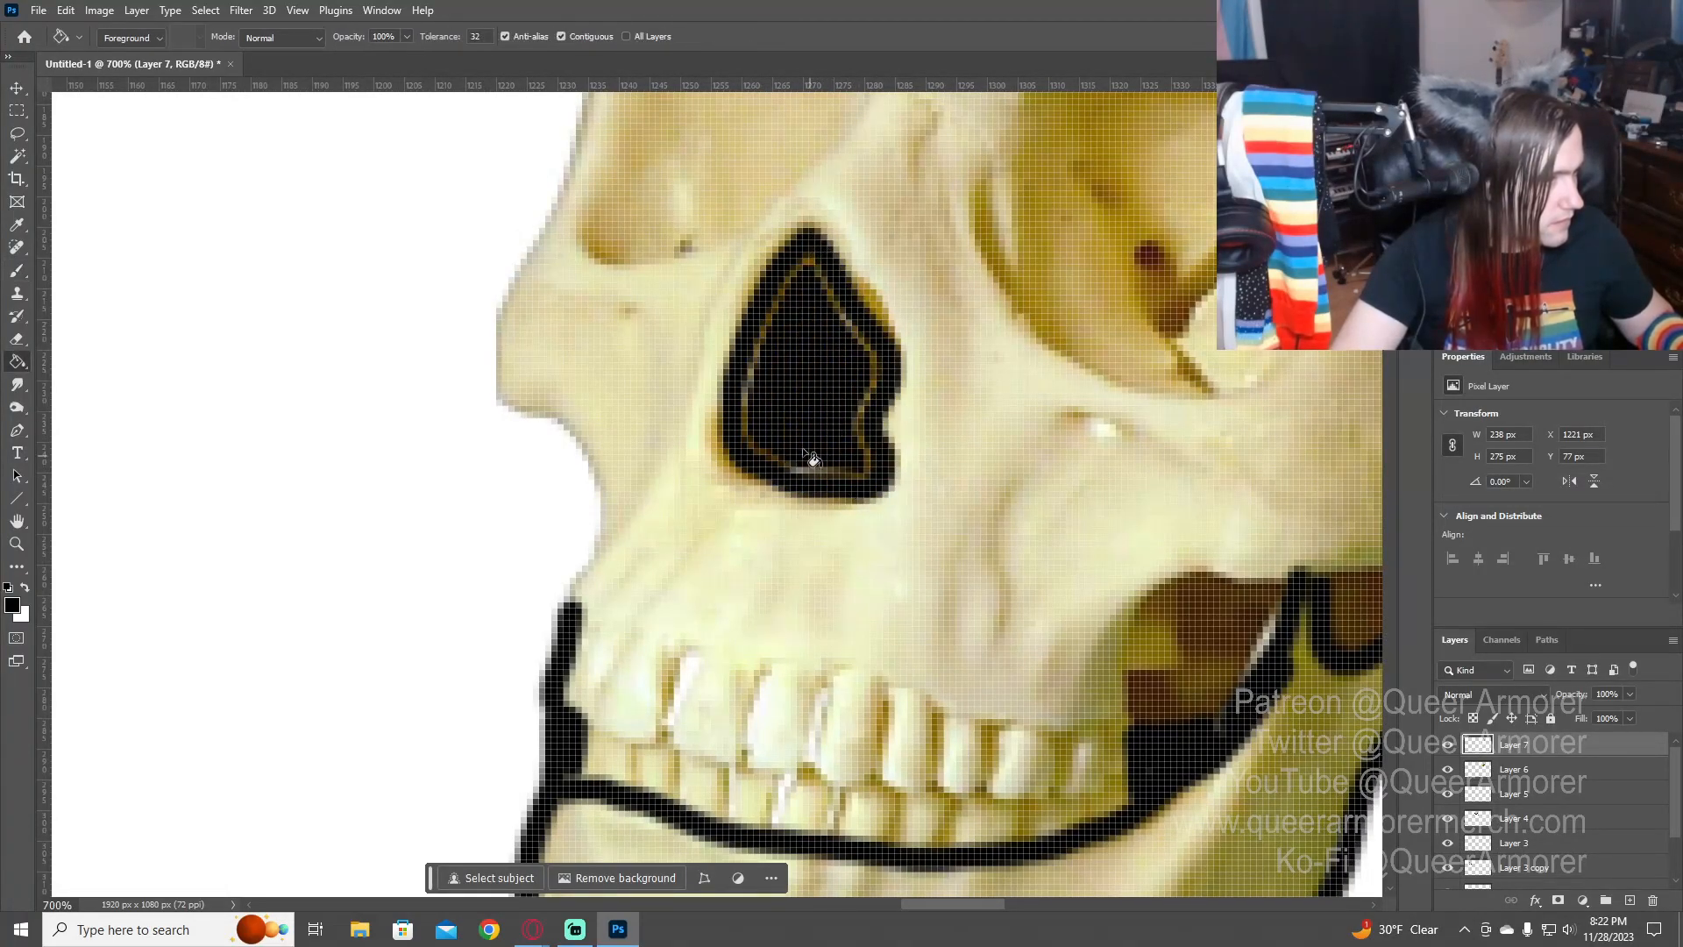
{"action": "left_click", "coordinate": [777, 419]}
- Trace the front profile of the skull from the upper teeth past the cheekbone and up the forehead
{"action": "key", "text": "b"}
{"action": "mouse_move", "coordinate": [572, 603]}
{"action": "left_mouse_down"}
{"action": "mouse_move", "coordinate": [611, 486]}
{"action": "mouse_move", "coordinate": [576, 412]}
{"action": "mouse_move", "coordinate": [517, 400]}
{"action": "mouse_move", "coordinate": [491, 327]}
{"action": "mouse_move", "coordinate": [587, 156]}
{"action": "left_mouse_up"}
{"action": "left_click_drag", "start_coordinate": [688, 221], "coordinate": [683, 822]}
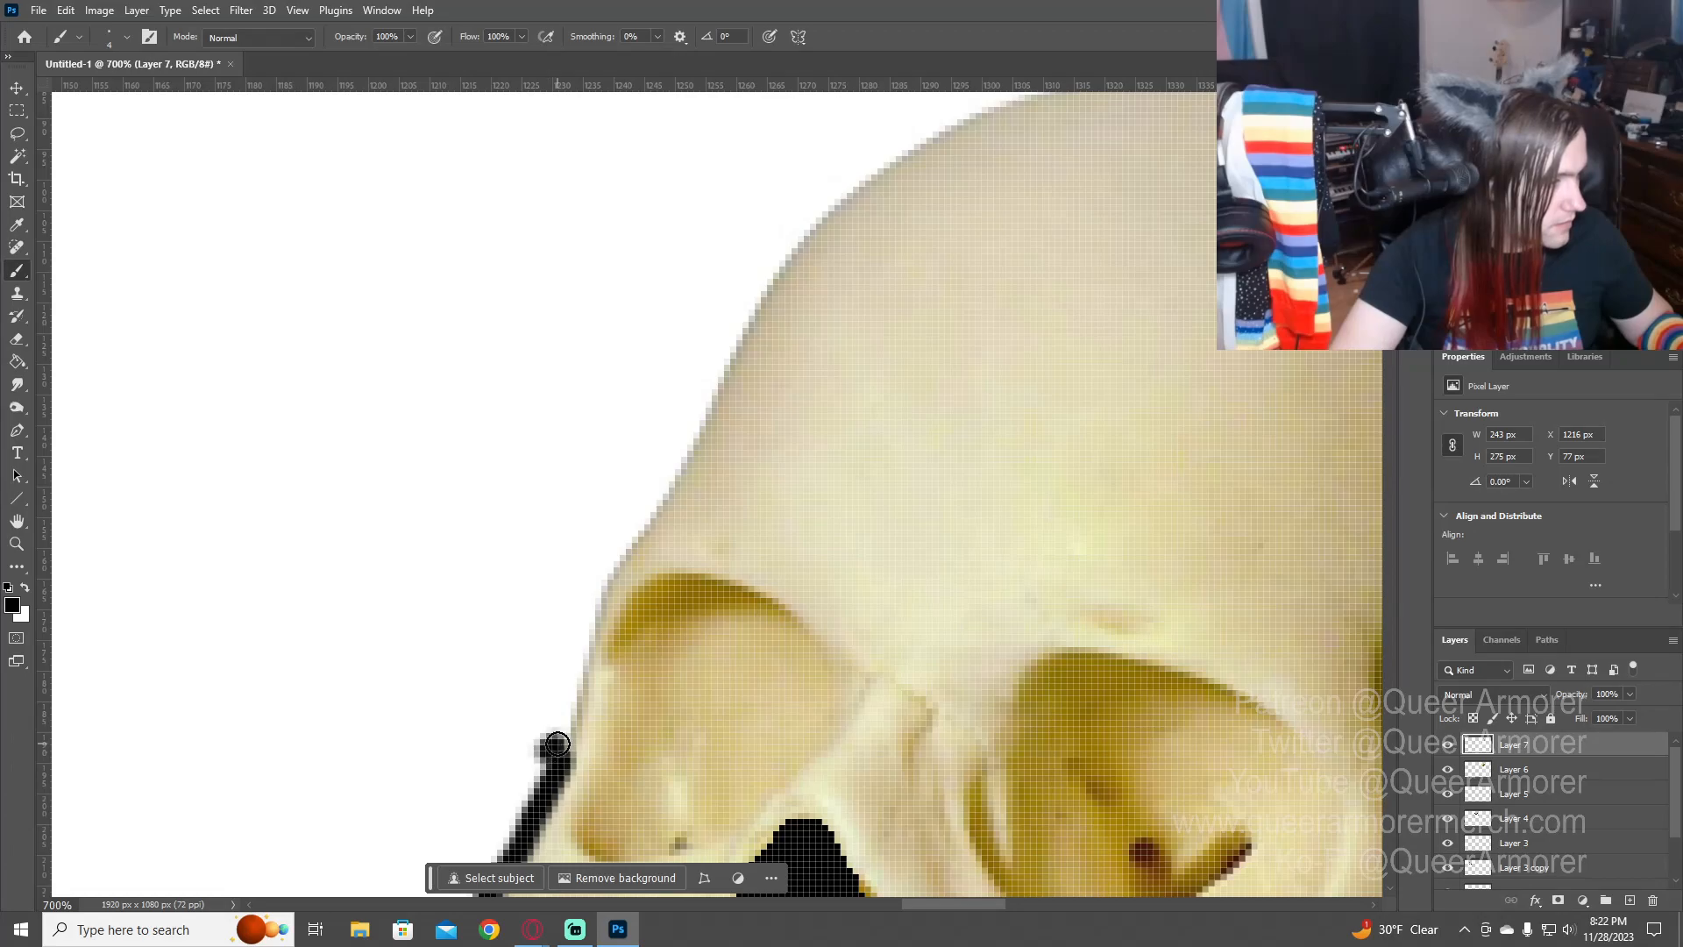
{"action": "mouse_move", "coordinate": [572, 754]}
{"action": "left_mouse_down"}
{"action": "mouse_move", "coordinate": [621, 582]}
{"action": "mouse_move", "coordinate": [769, 274]}
{"action": "mouse_move", "coordinate": [830, 200]}
{"action": "mouse_move", "coordinate": [888, 167]}
{"action": "left_mouse_up"}
- Outline the far eye socket beside the front profile and fill it with solid black
{"action": "left_click_drag", "start_coordinate": [950, 444], "coordinate": [966, 245]}
{"action": "mouse_move", "coordinate": [640, 377]}
{"action": "left_mouse_down"}
{"action": "mouse_move", "coordinate": [733, 369]}
{"action": "mouse_move", "coordinate": [778, 396]}
{"action": "mouse_move", "coordinate": [826, 436]}
{"action": "mouse_move", "coordinate": [844, 481]}
{"action": "mouse_move", "coordinate": [833, 517]}
{"action": "mouse_move", "coordinate": [782, 581]}
{"action": "mouse_move", "coordinate": [695, 639]}
{"action": "mouse_move", "coordinate": [625, 631]}
{"action": "mouse_move", "coordinate": [581, 598]}
{"action": "mouse_move", "coordinate": [574, 549]}
{"action": "left_mouse_up"}
{"action": "key", "text": "g"}
{"action": "left_click", "coordinate": [678, 542]}
{"action": "left_click", "coordinate": [705, 549]}
{"action": "key", "text": "ctrl+z"}
{"action": "key", "text": "b"}
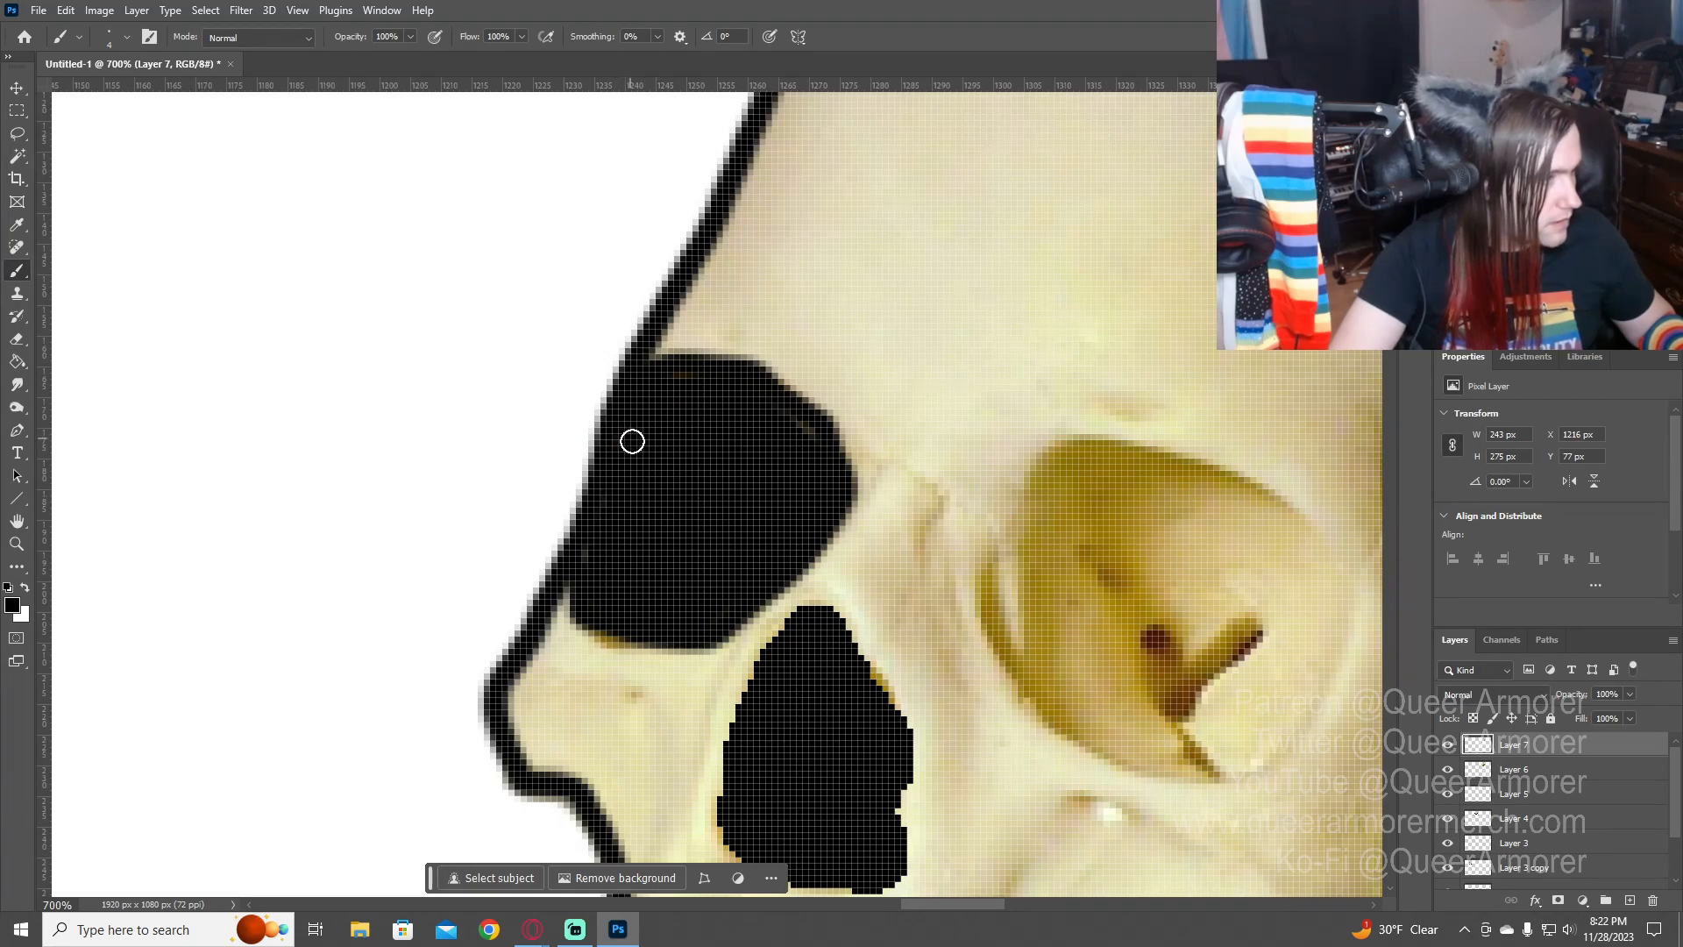
- Outline the larger, near eye socket and fill it with solid black
{"action": "left_click_drag", "start_coordinate": [806, 441], "coordinate": [635, 486]}
{"action": "mouse_move", "coordinate": [650, 400]}
{"action": "left_mouse_down"}
{"action": "mouse_move", "coordinate": [638, 569]}
{"action": "mouse_move", "coordinate": [793, 668]}
{"action": "mouse_move", "coordinate": [883, 657]}
{"action": "mouse_move", "coordinate": [943, 611]}
{"action": "mouse_move", "coordinate": [976, 537]}
{"action": "mouse_move", "coordinate": [989, 442]}
{"action": "mouse_move", "coordinate": [887, 368]}
{"action": "left_mouse_up"}
{"action": "key", "text": "ctrl+z"}
{"action": "mouse_move", "coordinate": [647, 409]}
{"action": "left_mouse_down"}
{"action": "mouse_move", "coordinate": [624, 526]}
{"action": "mouse_move", "coordinate": [680, 611]}
{"action": "mouse_move", "coordinate": [797, 670]}
{"action": "mouse_move", "coordinate": [901, 662]}
{"action": "mouse_move", "coordinate": [969, 581]}
{"action": "mouse_move", "coordinate": [975, 473]}
{"action": "mouse_move", "coordinate": [936, 408]}
{"action": "mouse_move", "coordinate": [838, 359]}
{"action": "mouse_move", "coordinate": [705, 346]}
{"action": "mouse_move", "coordinate": [649, 410]}
{"action": "left_mouse_up"}
{"action": "key", "text": "g"}
{"action": "left_click", "coordinate": [722, 486]}
{"action": "key", "text": "b"}
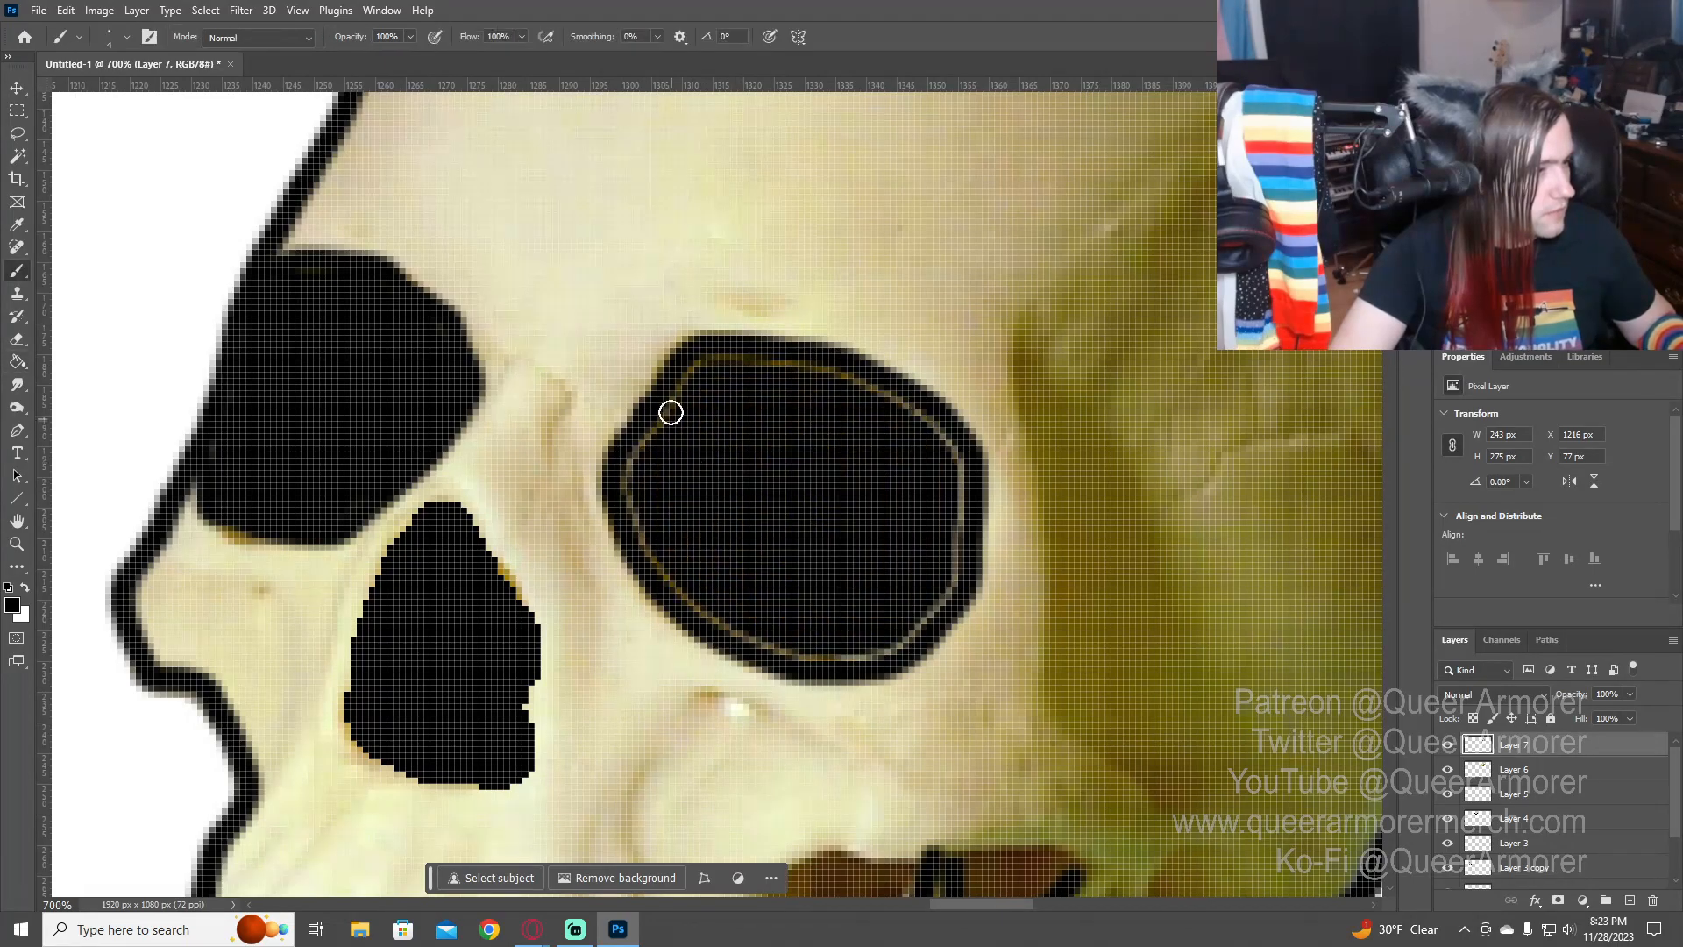
{"action": "key", "text": "g"}
{"action": "left_click", "coordinate": [775, 463]}
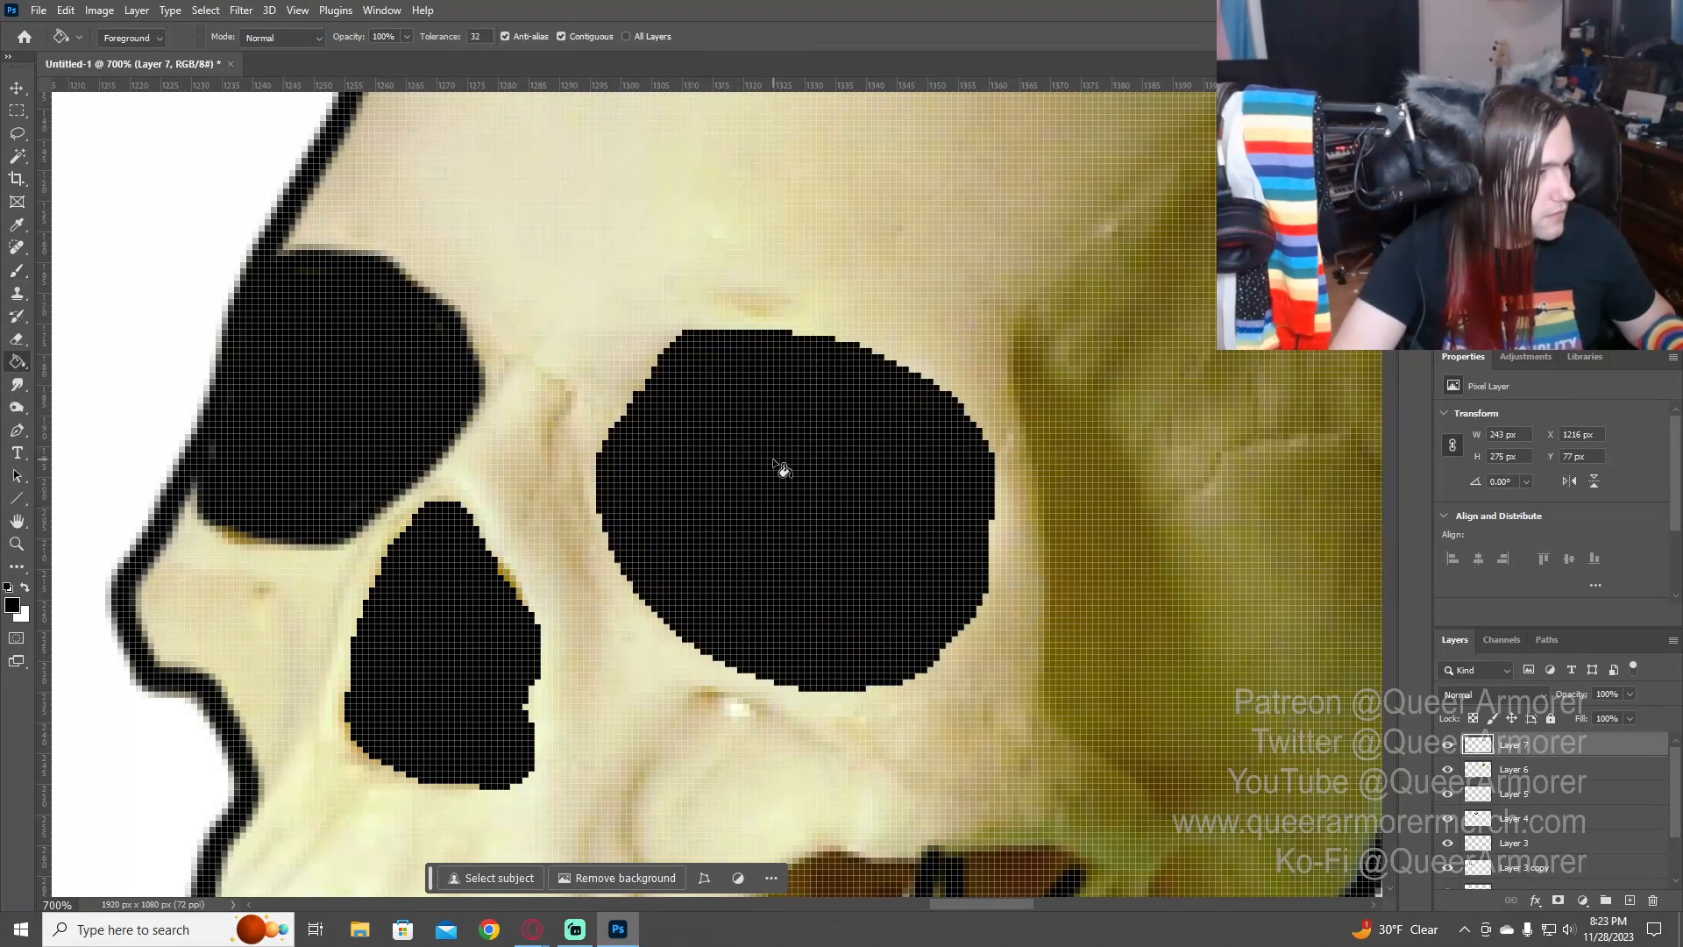
- Erase the rough outline along the crown and back of the skull
{"action": "key", "text": "z"}
{"action": "left_click", "coordinate": [748, 518], "text": "alt"}
{"action": "left_click", "coordinate": [748, 518], "text": "alt"}
{"action": "left_click", "coordinate": [748, 518], "text": "alt"}
{"action": "left_click", "coordinate": [748, 518], "text": "alt"}
{"action": "left_click_drag", "start_coordinate": [782, 616], "coordinate": [778, 546]}
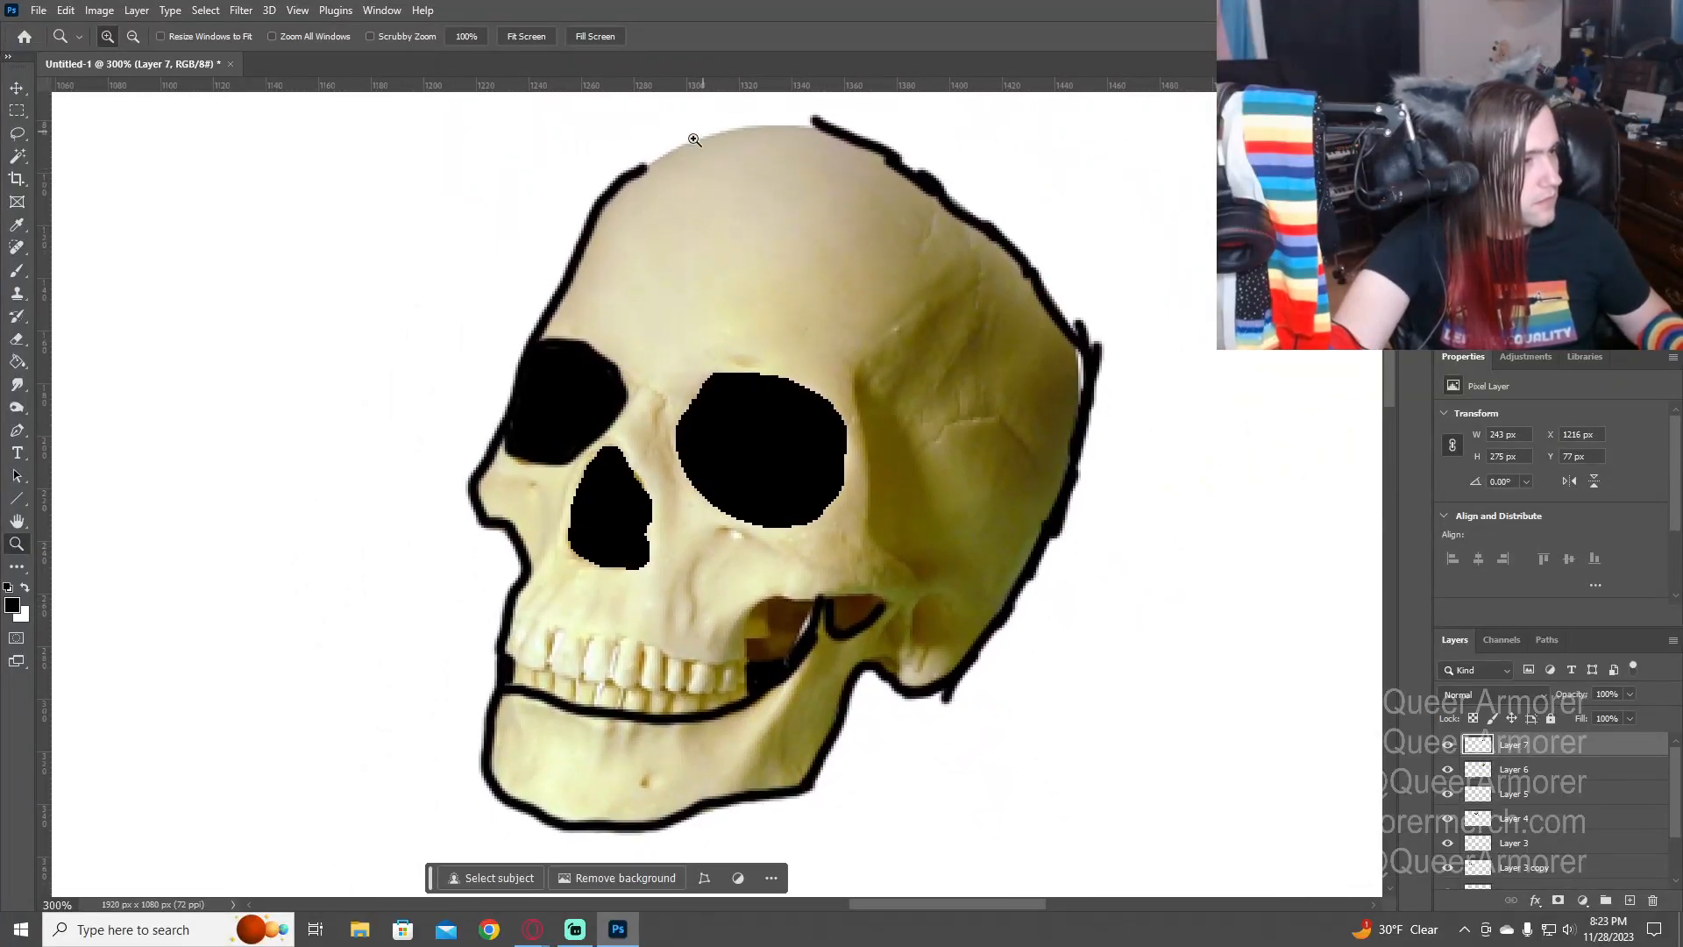
{"action": "left_click_drag", "start_coordinate": [711, 195], "coordinate": [722, 365]}
{"action": "left_click_drag", "start_coordinate": [526, 209], "coordinate": [563, 362]}
{"action": "key", "text": "e"}
{"action": "mouse_move", "coordinate": [891, 356]}
{"action": "left_mouse_down"}
{"action": "mouse_move", "coordinate": [1068, 466]}
{"action": "mouse_move", "coordinate": [1127, 644]}
{"action": "mouse_move", "coordinate": [1087, 768]}
{"action": "mouse_move", "coordinate": [1035, 844]}
{"action": "left_mouse_up"}
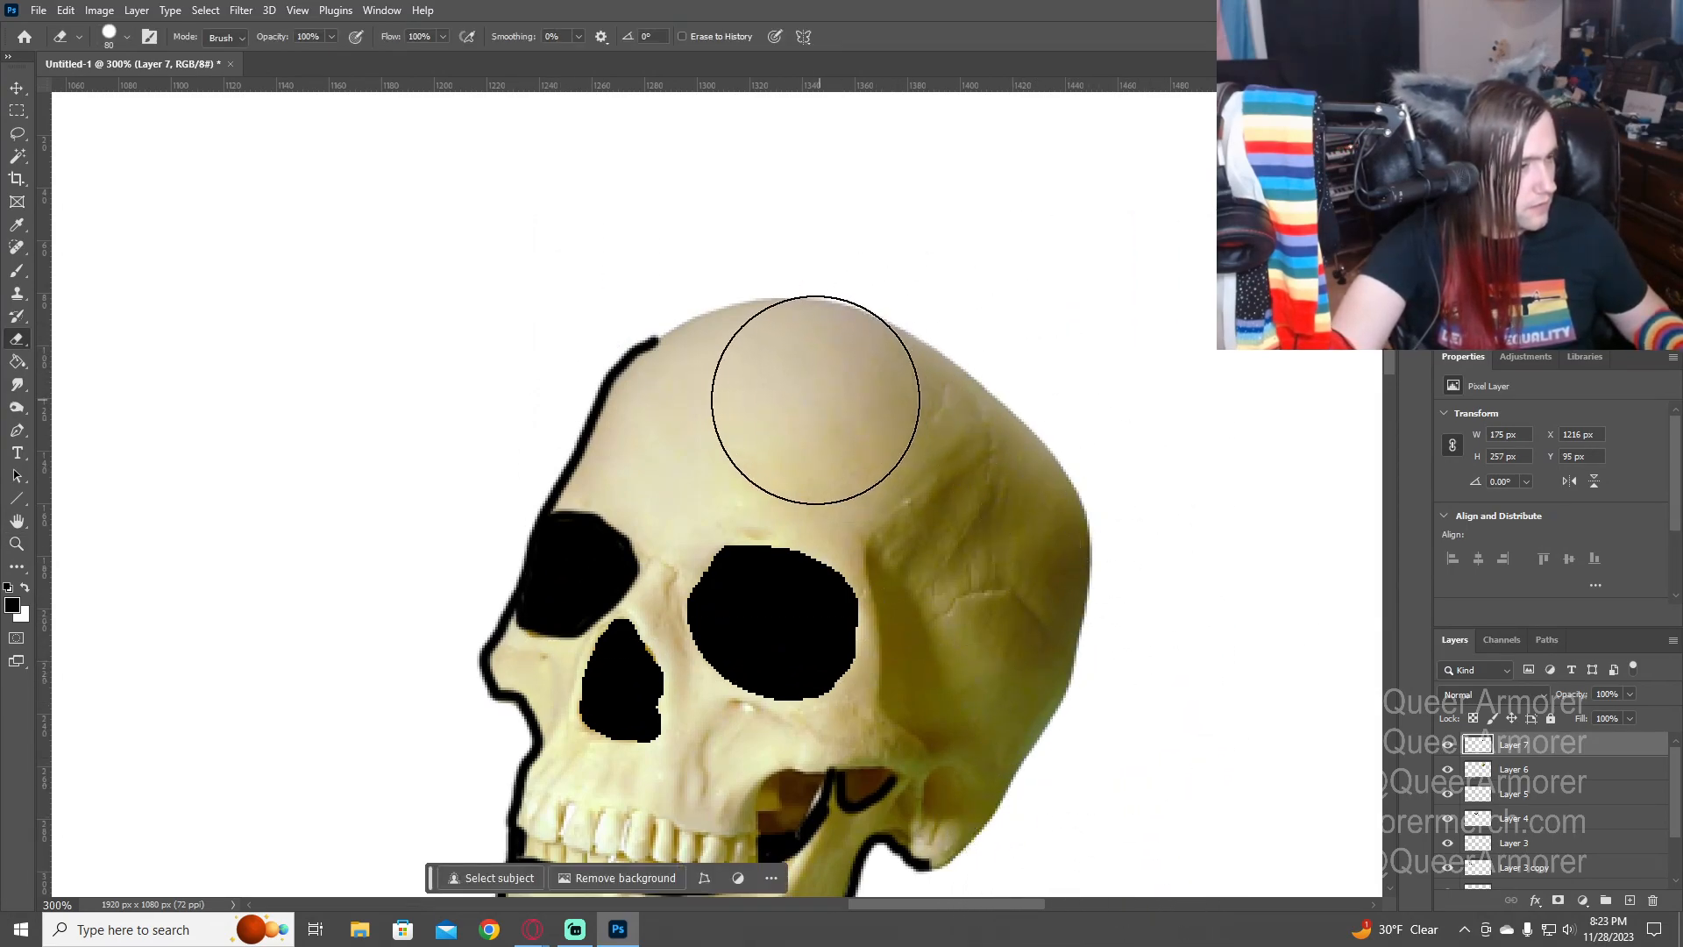
- Retrace the top of the skull from the end of the forehead line over the crown in black
{"action": "key", "text": "z"}
{"action": "left_click_drag", "start_coordinate": [551, 227], "coordinate": [893, 555]}
{"action": "key", "text": "b"}
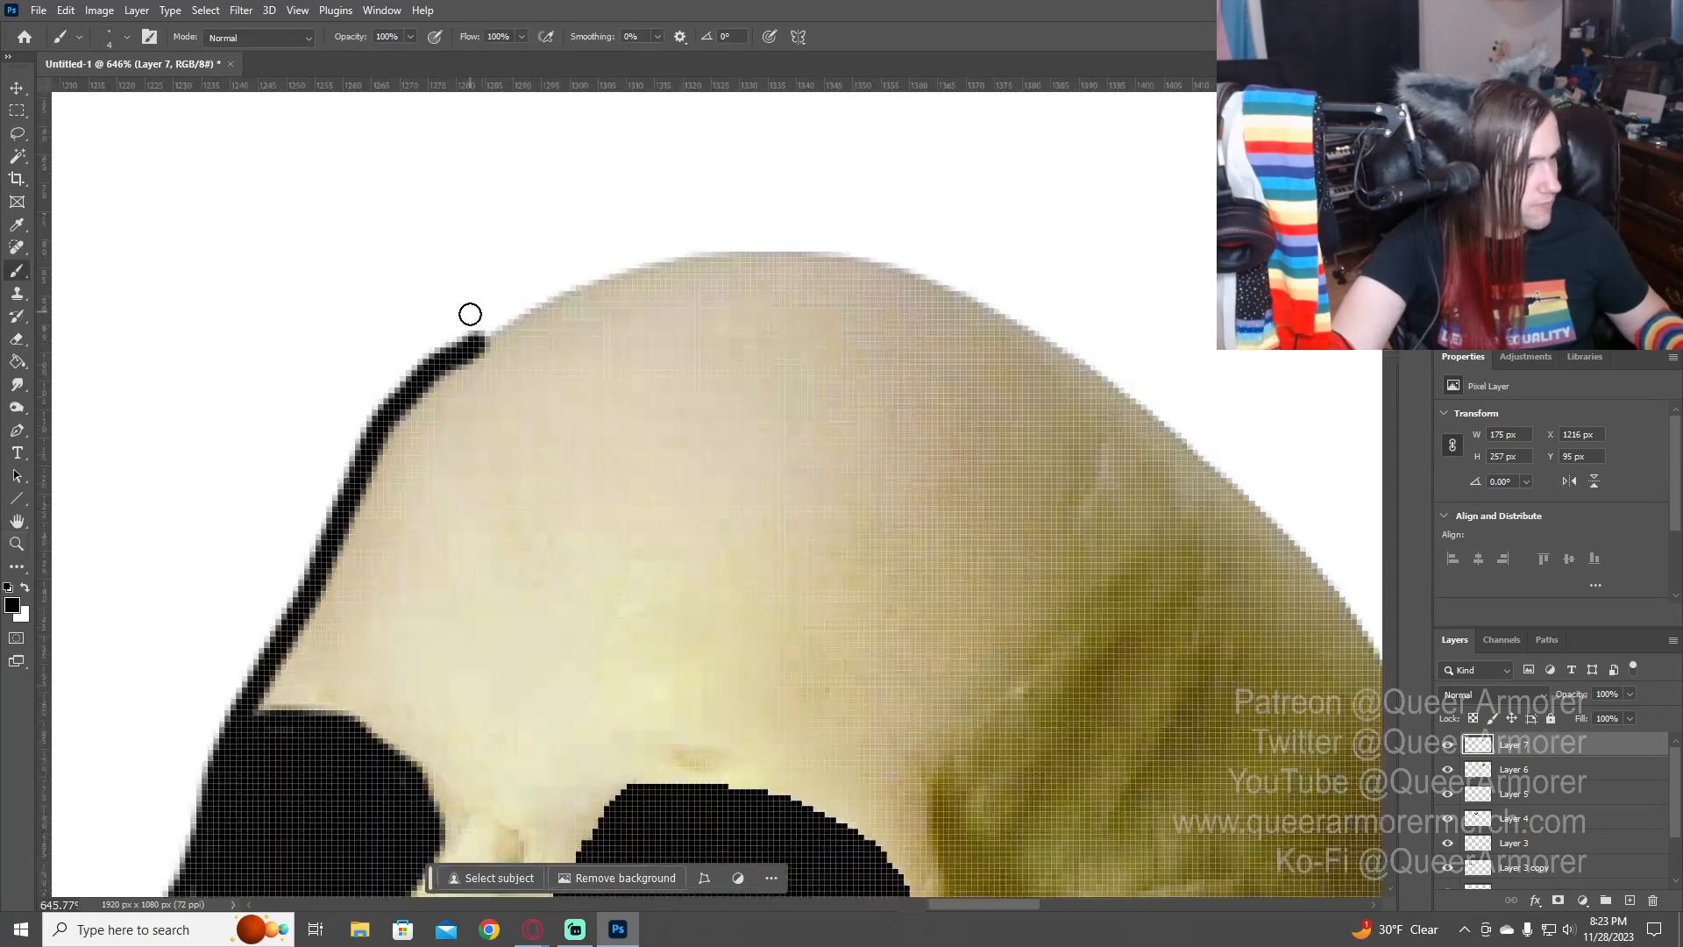
{"action": "mouse_move", "coordinate": [485, 334]}
{"action": "left_mouse_down"}
{"action": "mouse_move", "coordinate": [579, 279]}
{"action": "mouse_move", "coordinate": [776, 250]}
{"action": "mouse_move", "coordinate": [969, 298]}
{"action": "mouse_move", "coordinate": [1176, 405]}
{"action": "mouse_move", "coordinate": [1232, 463]}
{"action": "left_mouse_up"}
{"action": "mouse_move", "coordinate": [1109, 383]}
{"action": "left_mouse_down"}
{"action": "mouse_move", "coordinate": [1297, 537]}
{"action": "mouse_move", "coordinate": [1175, 428]}
{"action": "left_mouse_up"}
{"action": "key", "text": "e"}
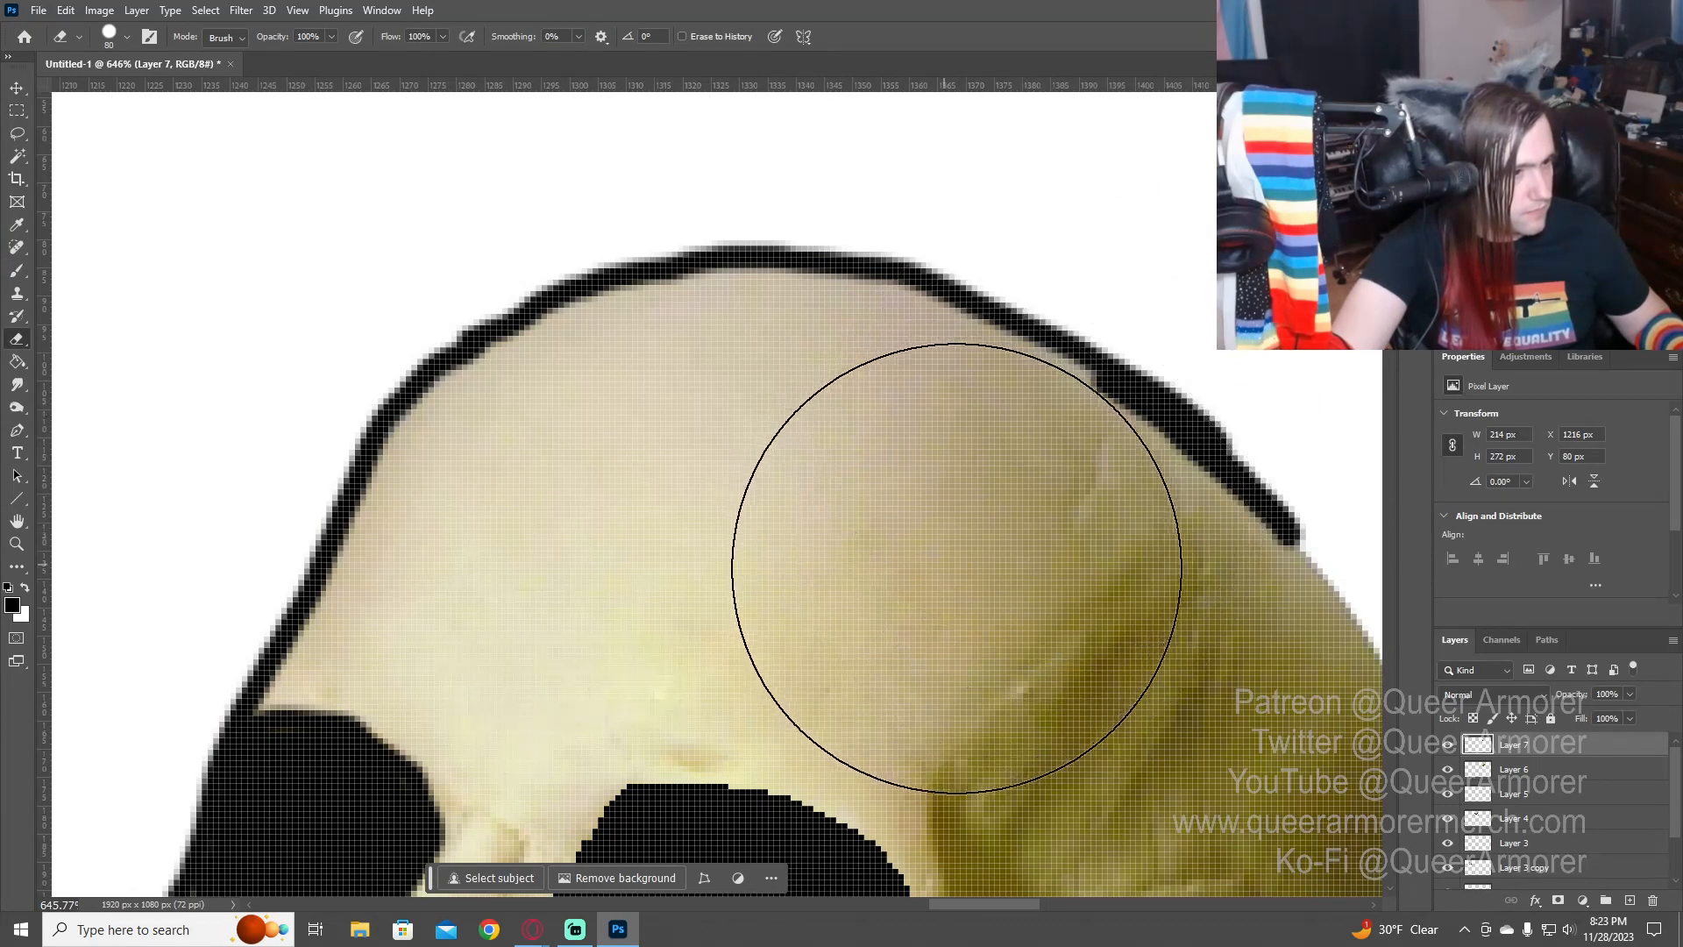
{"action": "left_click_drag", "start_coordinate": [1173, 702], "coordinate": [726, 508]}
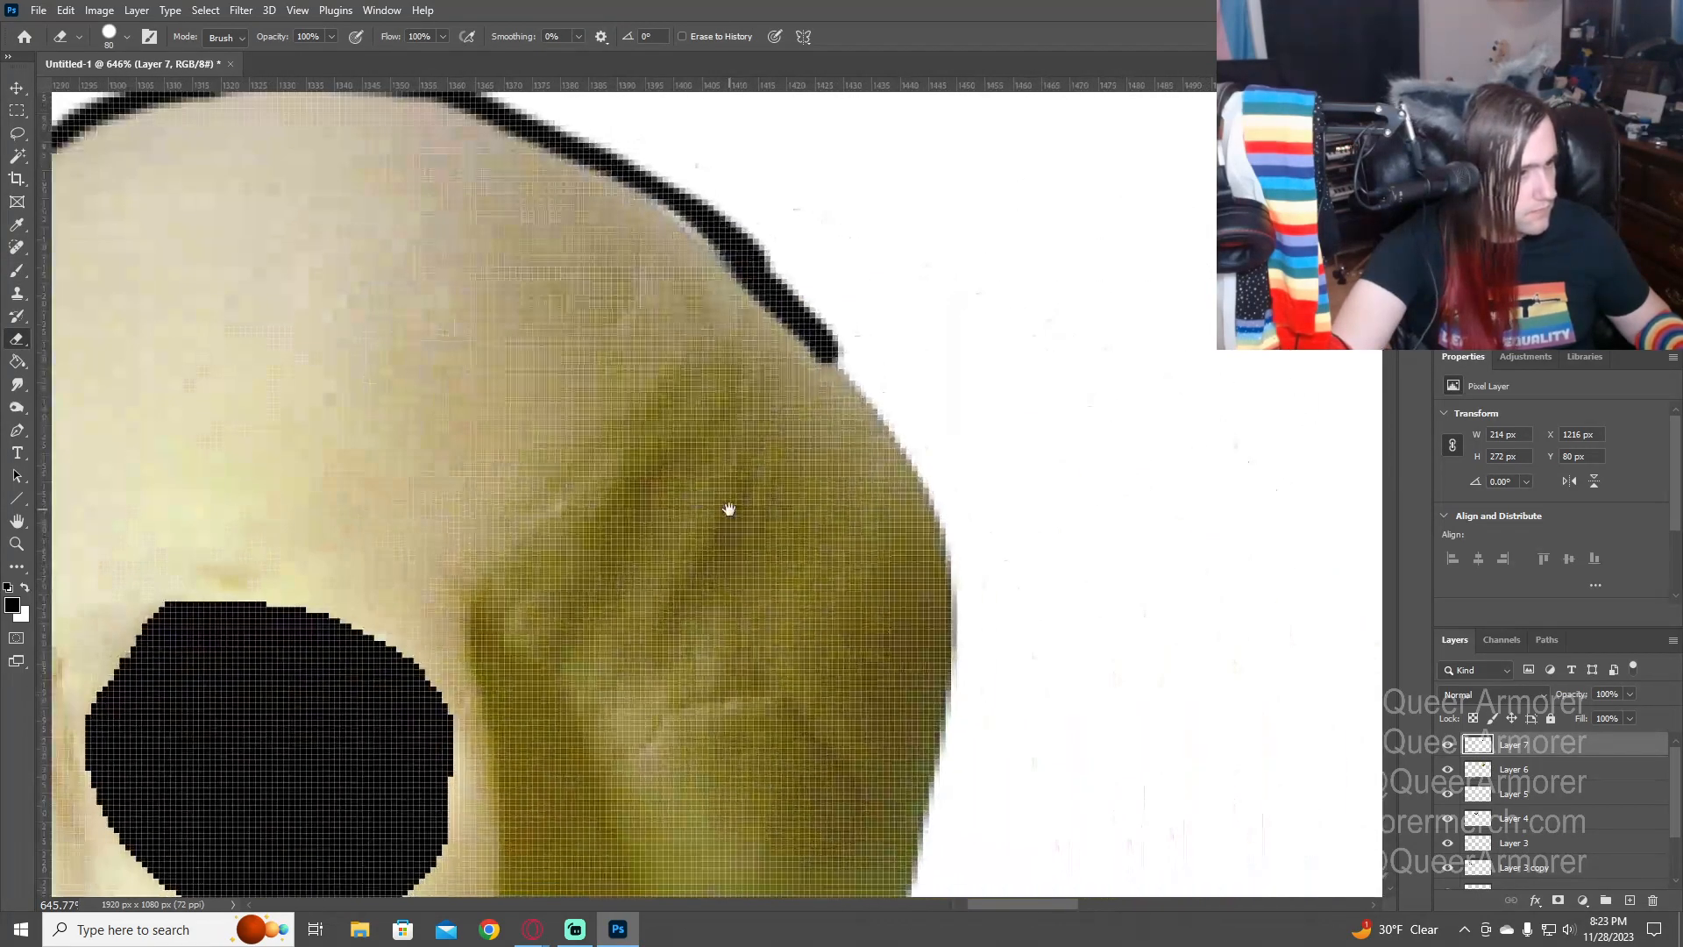
- Continue the outline down the upper back of the skull and trim its uneven outer edge with the Eraser
{"action": "key", "text": "b"}
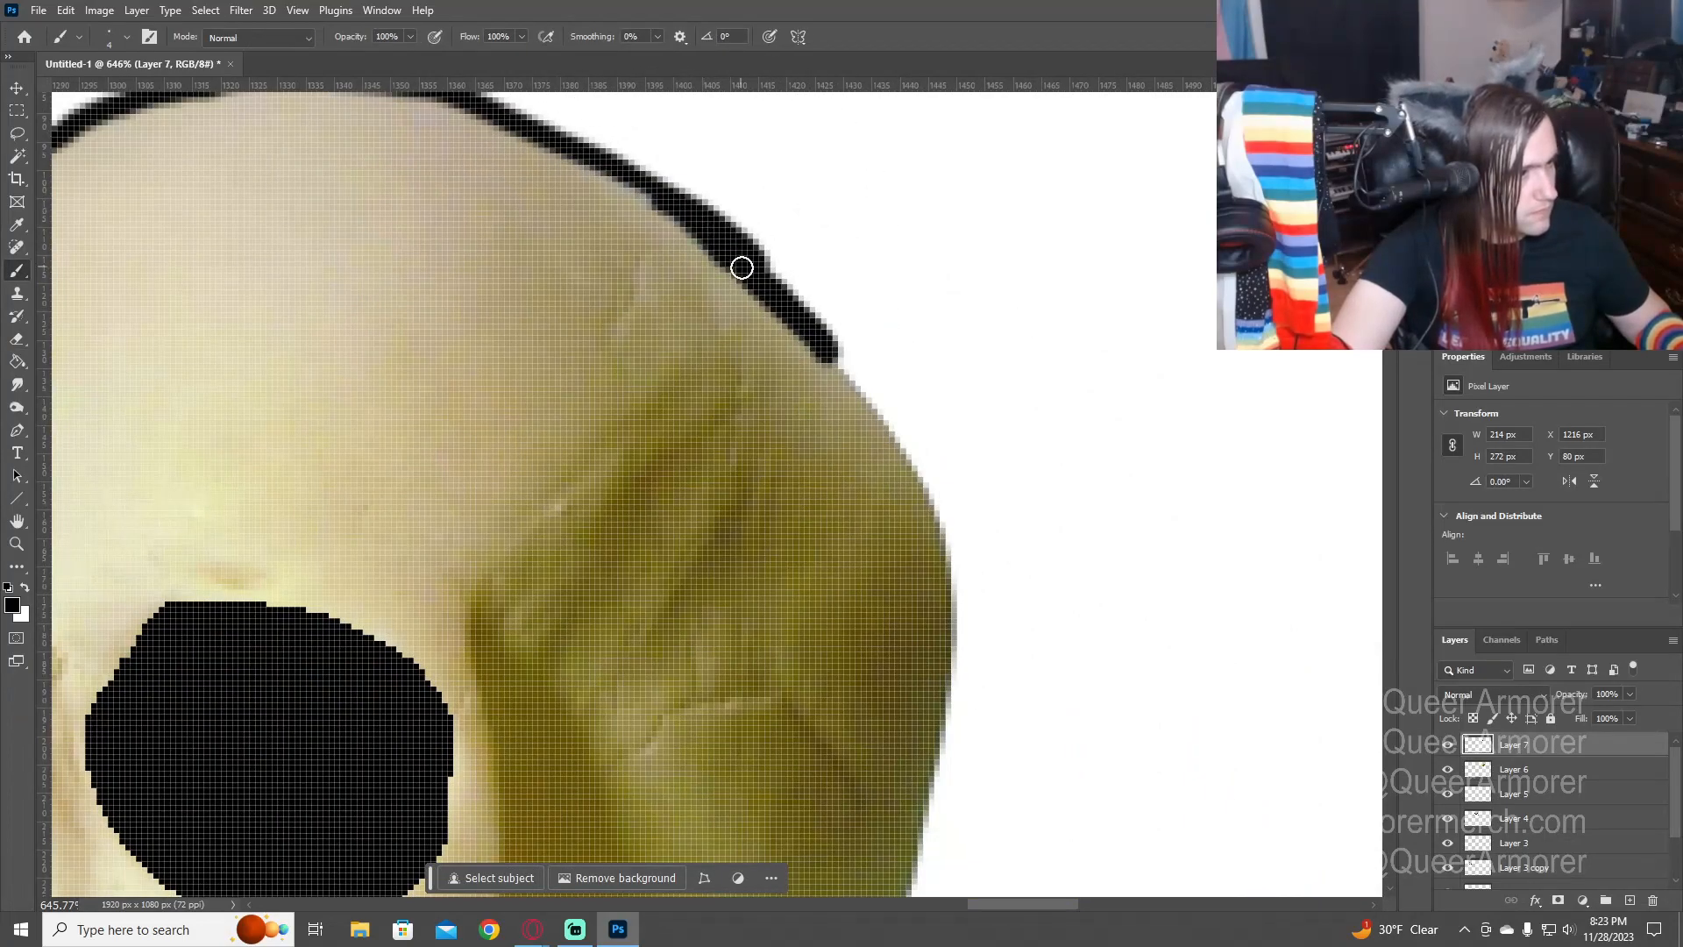
{"action": "mouse_move", "coordinate": [836, 347]}
{"action": "left_mouse_down"}
{"action": "mouse_move", "coordinate": [927, 477]}
{"action": "mouse_move", "coordinate": [961, 689]}
{"action": "left_mouse_up"}
{"action": "key", "text": "e"}
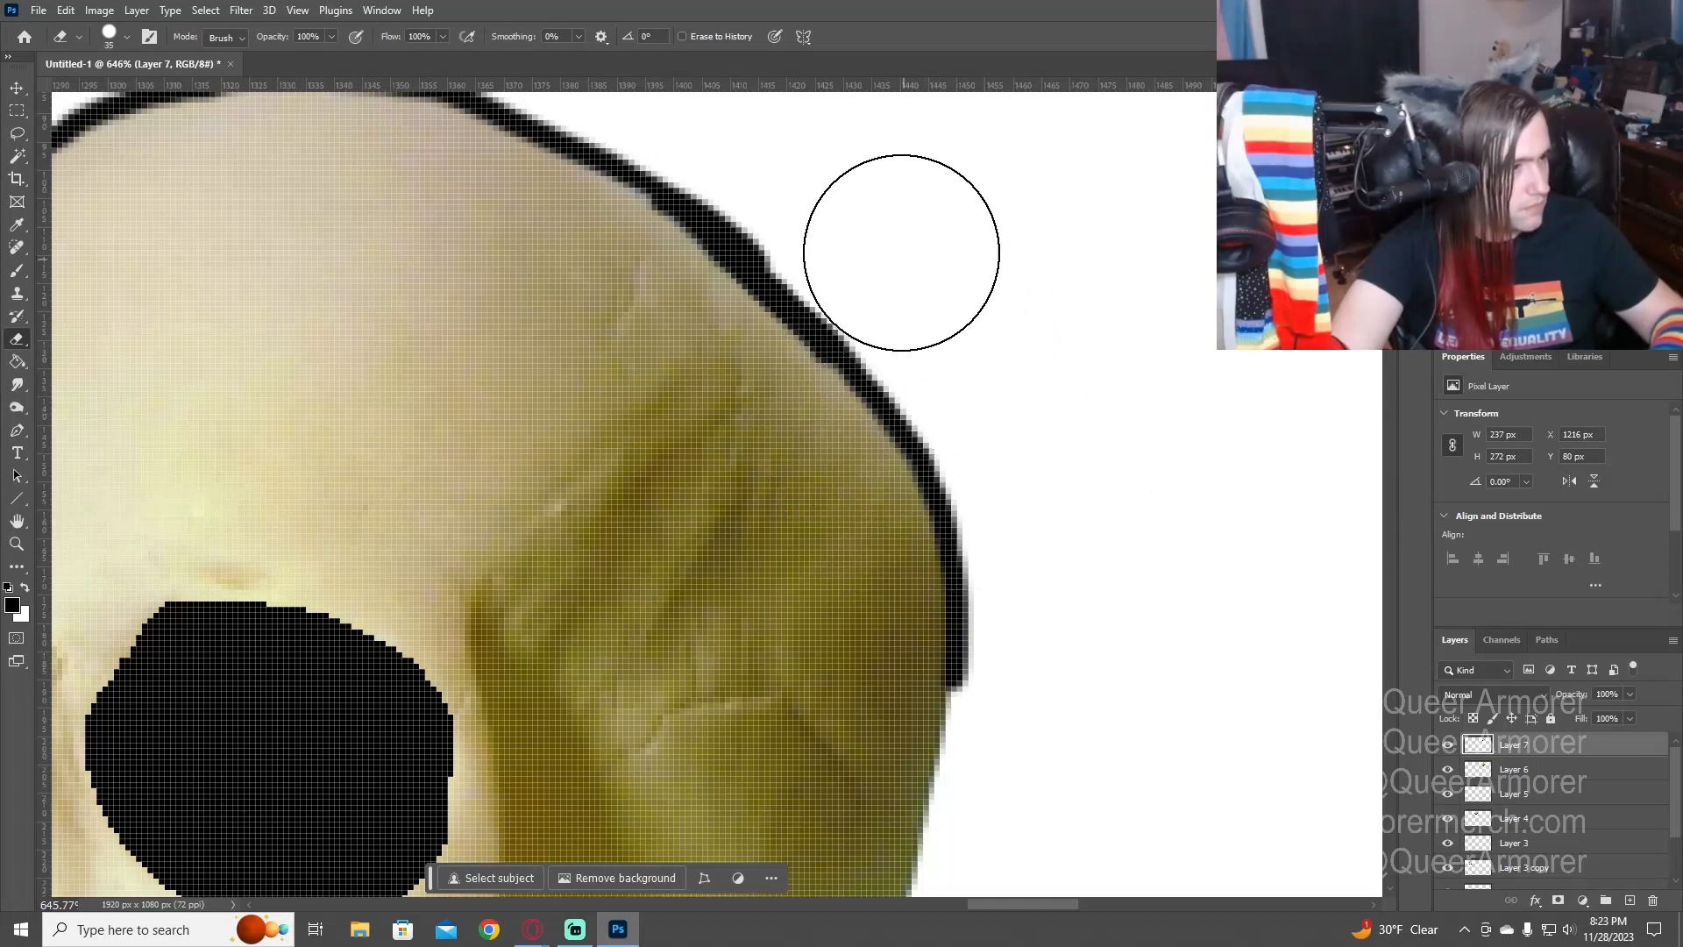
{"action": "mouse_move", "coordinate": [822, 219]}
{"action": "left_mouse_down"}
{"action": "mouse_move", "coordinate": [741, 146]}
{"action": "mouse_move", "coordinate": [833, 232]}
{"action": "left_mouse_up"}
- Trace the lower back of the skull down to the bony bump at its base, joining the existing line
{"action": "scroll", "coordinate": [1175, 420], "scroll_direction": "down", "scroll_amount": 5}
{"action": "key", "text": "b"}
{"action": "mouse_move", "coordinate": [947, 408]}
{"action": "left_mouse_down"}
{"action": "mouse_move", "coordinate": [867, 718]}
{"action": "mouse_move", "coordinate": [837, 750]}
{"action": "mouse_move", "coordinate": [1078, 476]}
{"action": "left_mouse_up"}
{"action": "key", "text": "e"}
{"action": "key", "text": "b"}
{"action": "mouse_move", "coordinate": [1022, 424]}
{"action": "left_mouse_down"}
{"action": "mouse_move", "coordinate": [924, 587]}
{"action": "mouse_move", "coordinate": [752, 752]}
{"action": "left_mouse_up"}
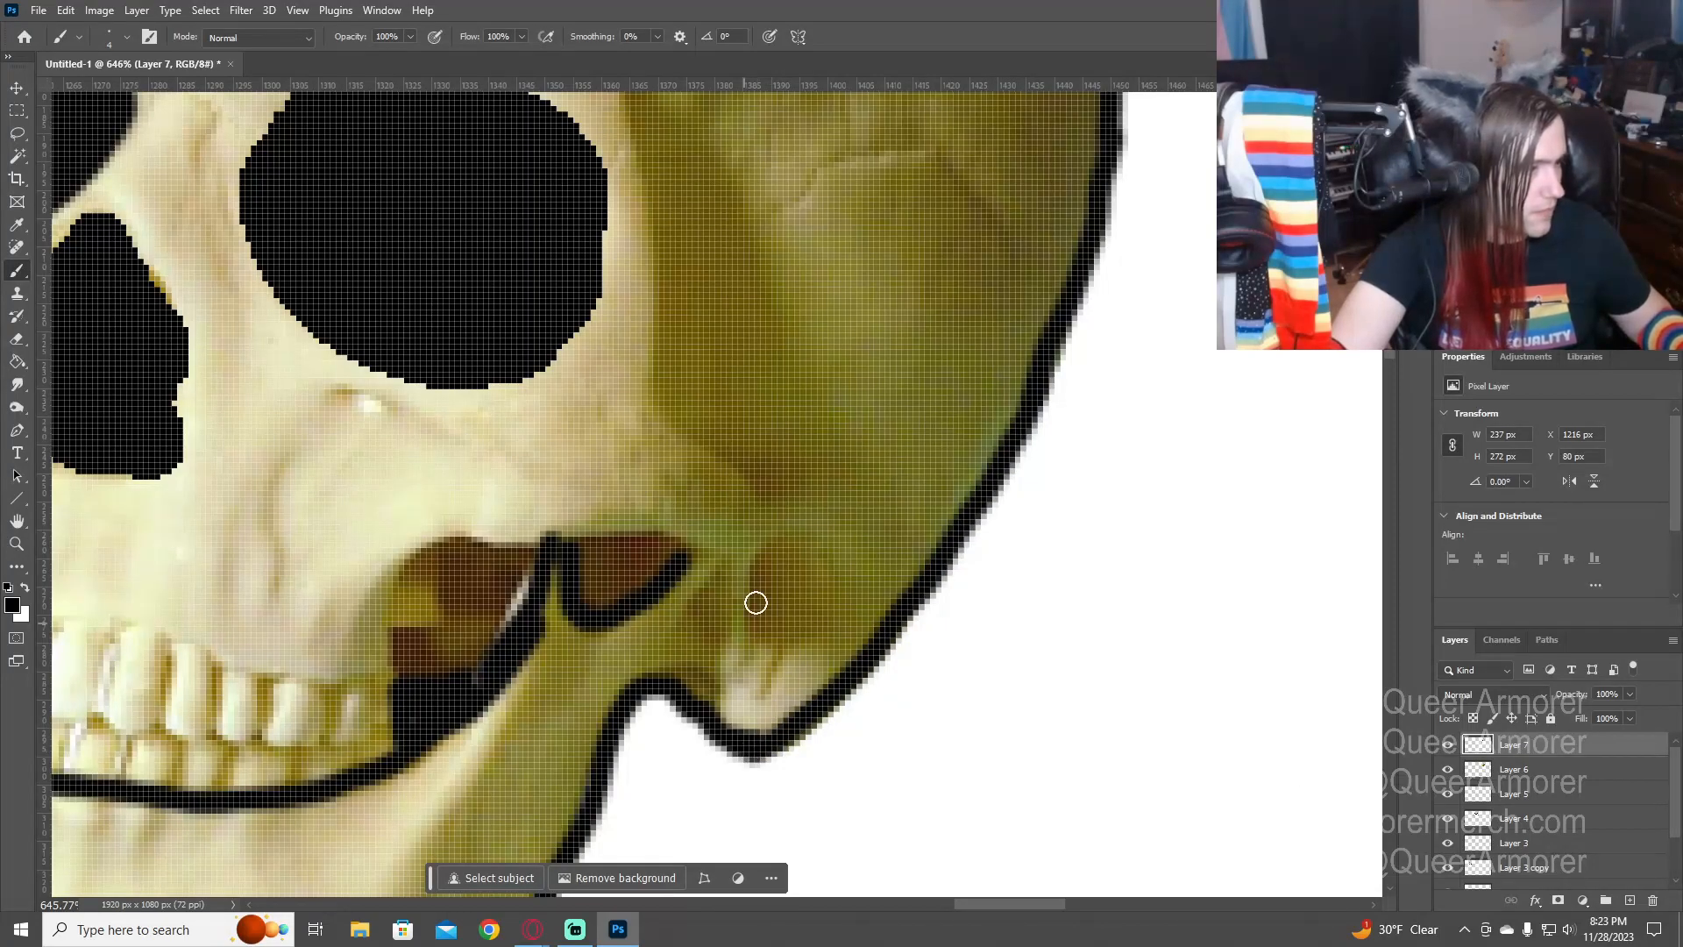
- Draw short black strokes marking the hollow above the base bump, the jaw joint and the cheekbone's rear edge
{"action": "mouse_move", "coordinate": [799, 539]}
{"action": "left_mouse_down"}
{"action": "mouse_move", "coordinate": [757, 561]}
{"action": "mouse_move", "coordinate": [748, 626]}
{"action": "mouse_move", "coordinate": [770, 663]}
{"action": "left_mouse_up"}
{"action": "left_click_drag", "start_coordinate": [720, 568], "coordinate": [699, 623]}
{"action": "mouse_move", "coordinate": [766, 479]}
{"action": "left_mouse_down"}
{"action": "mouse_move", "coordinate": [662, 404]}
{"action": "mouse_move", "coordinate": [752, 450]}
{"action": "mouse_move", "coordinate": [699, 383]}
{"action": "left_mouse_up"}
- Outline the temple hollow behind the eye socket and fill it solid black
{"action": "left_click_drag", "start_coordinate": [789, 350], "coordinate": [816, 506]}
{"action": "mouse_move", "coordinate": [665, 244]}
{"action": "left_mouse_down"}
{"action": "mouse_move", "coordinate": [700, 541]}
{"action": "mouse_move", "coordinate": [680, 253]}
{"action": "mouse_move", "coordinate": [831, 479]}
{"action": "mouse_move", "coordinate": [851, 617]}
{"action": "mouse_move", "coordinate": [824, 631]}
{"action": "mouse_move", "coordinate": [762, 588]}
{"action": "mouse_move", "coordinate": [708, 464]}
{"action": "mouse_move", "coordinate": [711, 529]}
{"action": "left_mouse_up"}
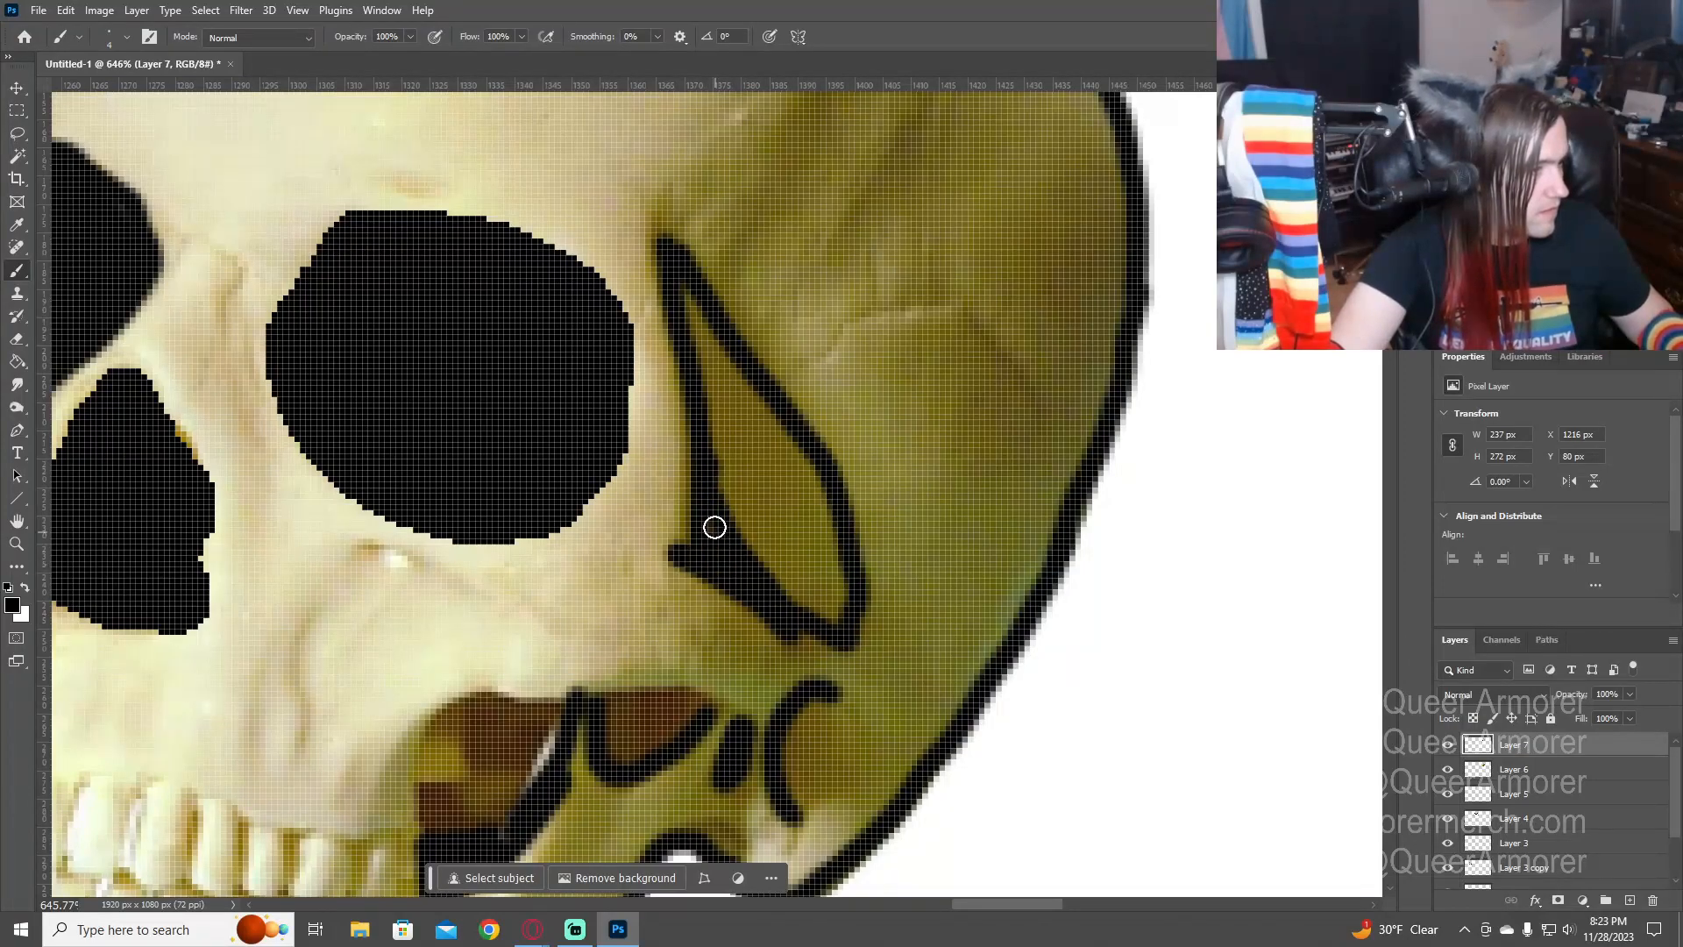
{"action": "mouse_move", "coordinate": [720, 437]}
{"action": "left_mouse_down"}
{"action": "mouse_move", "coordinate": [684, 286]}
{"action": "mouse_move", "coordinate": [844, 531]}
{"action": "left_mouse_up"}
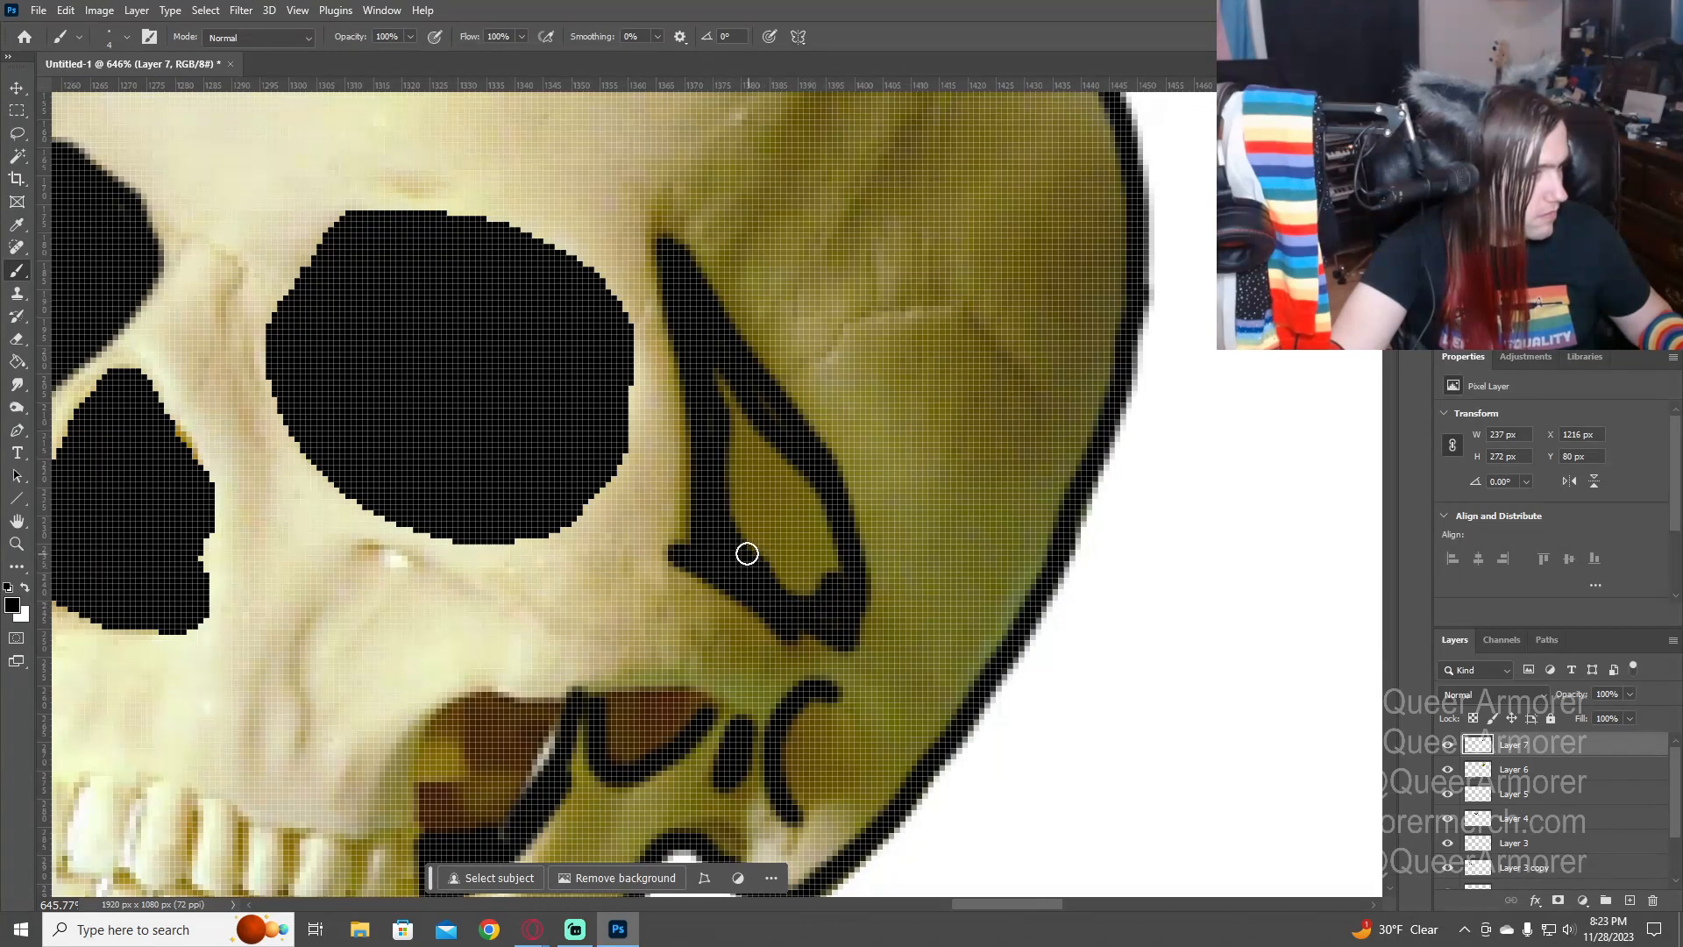
{"action": "mouse_move", "coordinate": [737, 416]}
{"action": "left_mouse_down"}
{"action": "mouse_move", "coordinate": [748, 518]}
{"action": "mouse_move", "coordinate": [769, 471]}
{"action": "mouse_move", "coordinate": [845, 575]}
{"action": "left_mouse_up"}
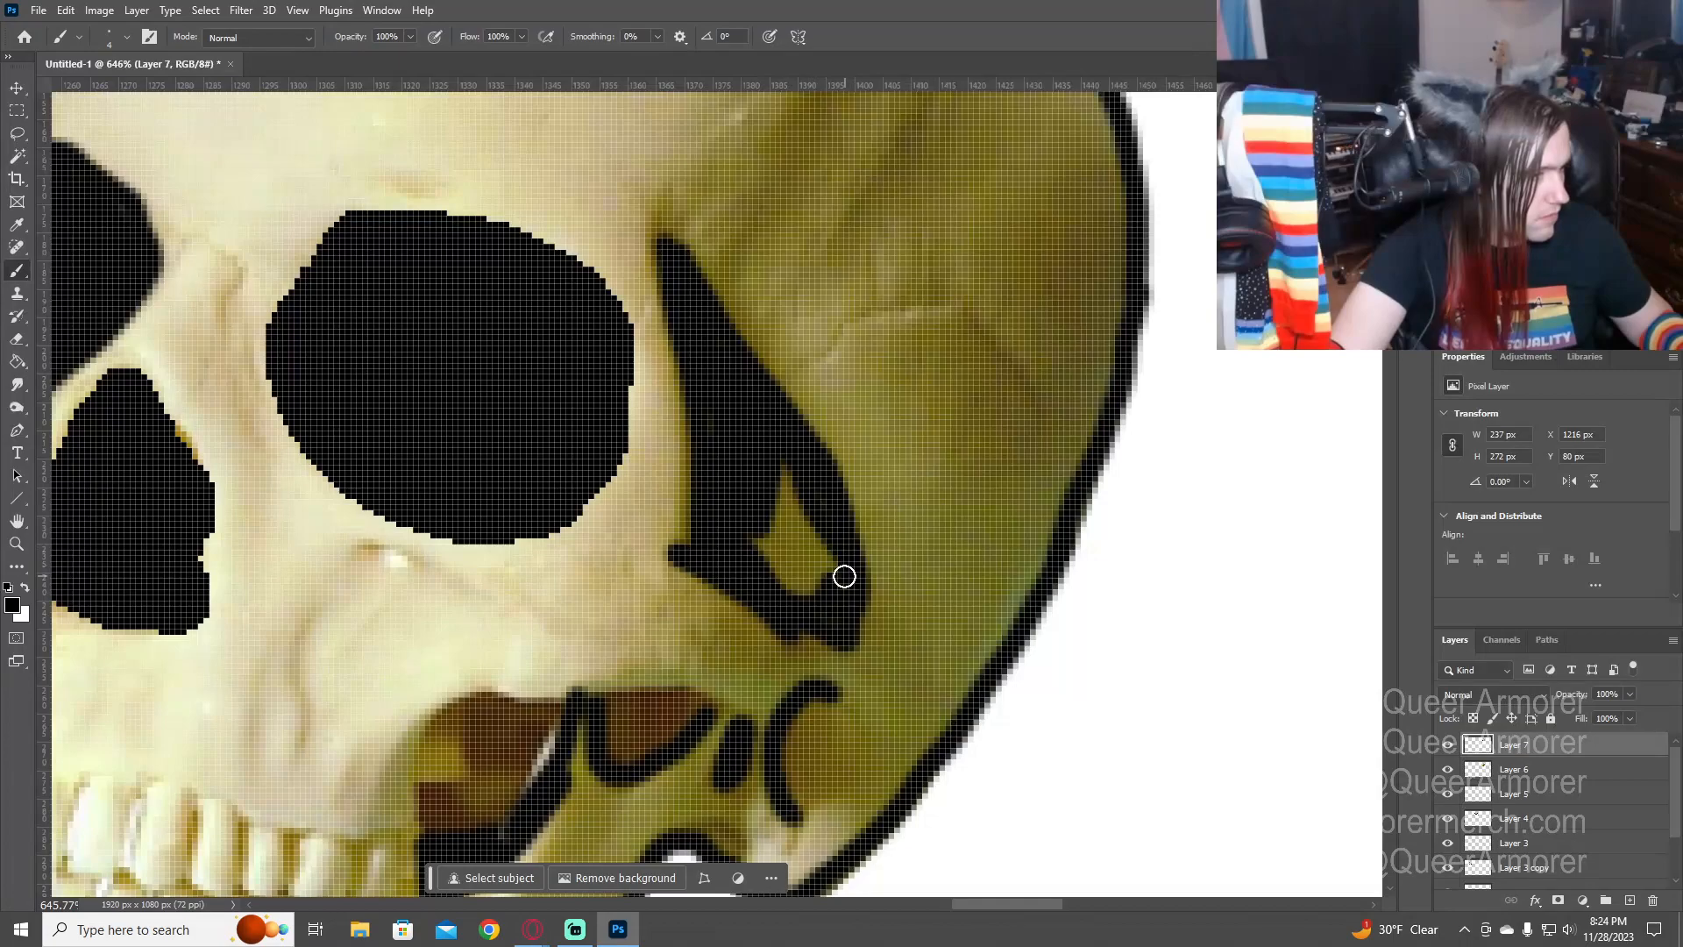
{"action": "mouse_move", "coordinate": [790, 585]}
{"action": "left_mouse_down"}
{"action": "mouse_move", "coordinate": [777, 552]}
{"action": "mouse_move", "coordinate": [807, 515]}
{"action": "left_mouse_up"}
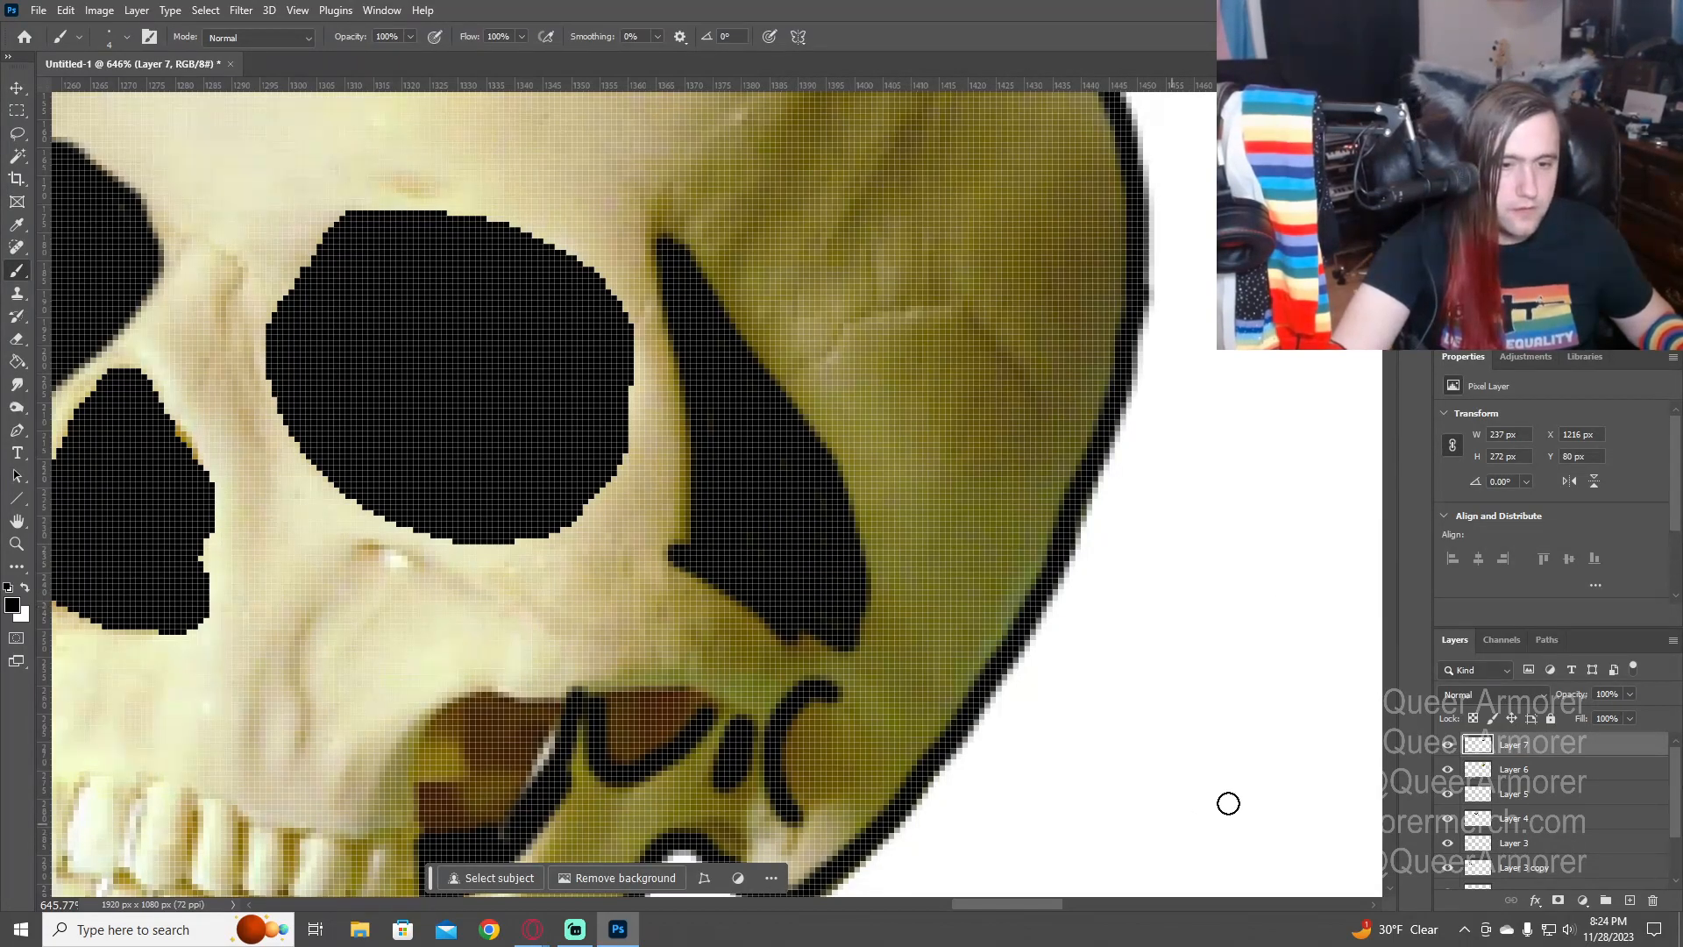
- Fill the hollows beneath the cheekbone and the oval opening near the skull's base with black
{"action": "key", "text": "alt+Tab"}
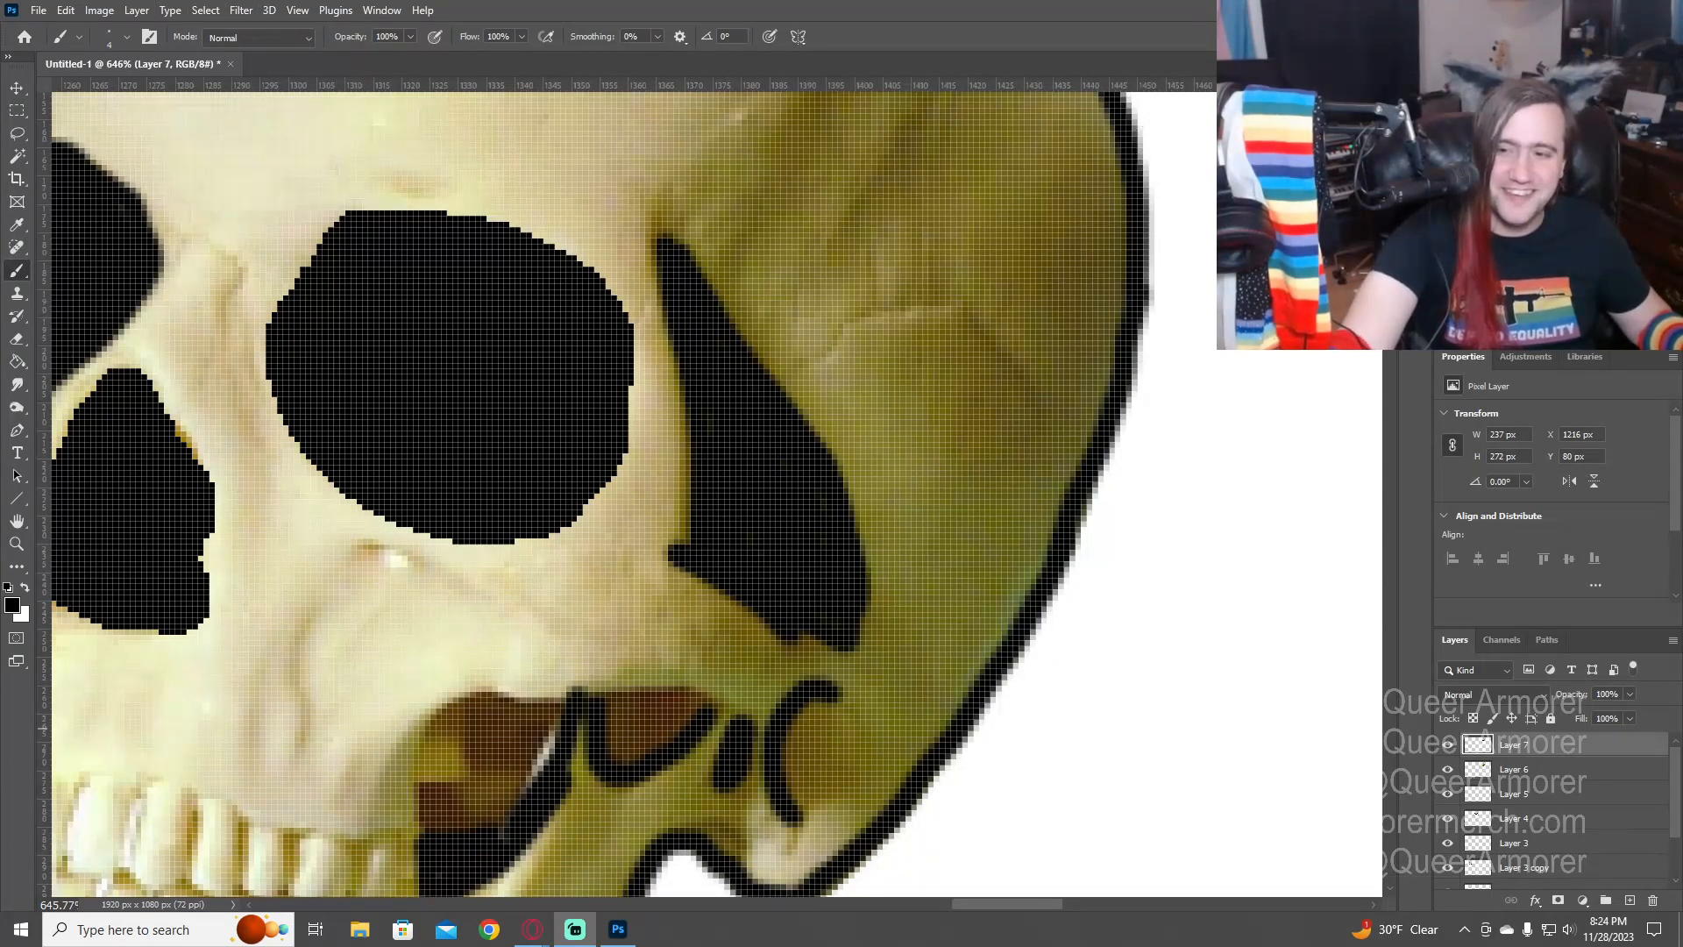
{"action": "scroll", "coordinate": [186, 515], "scroll_direction": "down", "scroll_amount": 3}
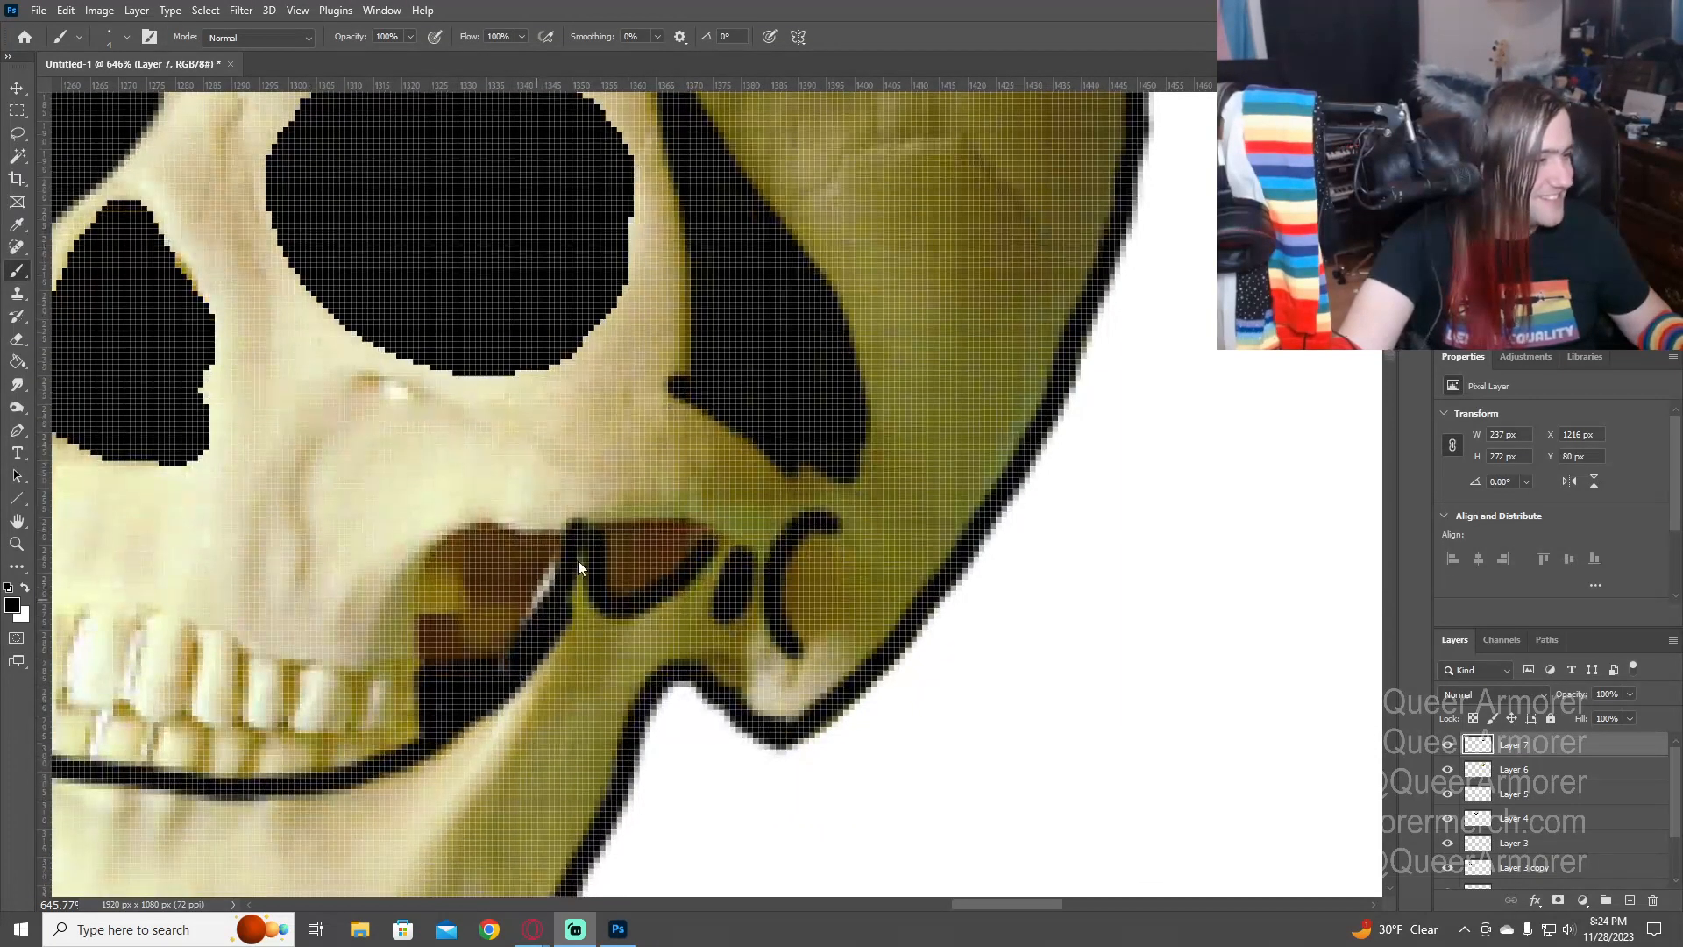
{"action": "left_click", "coordinate": [528, 540]}
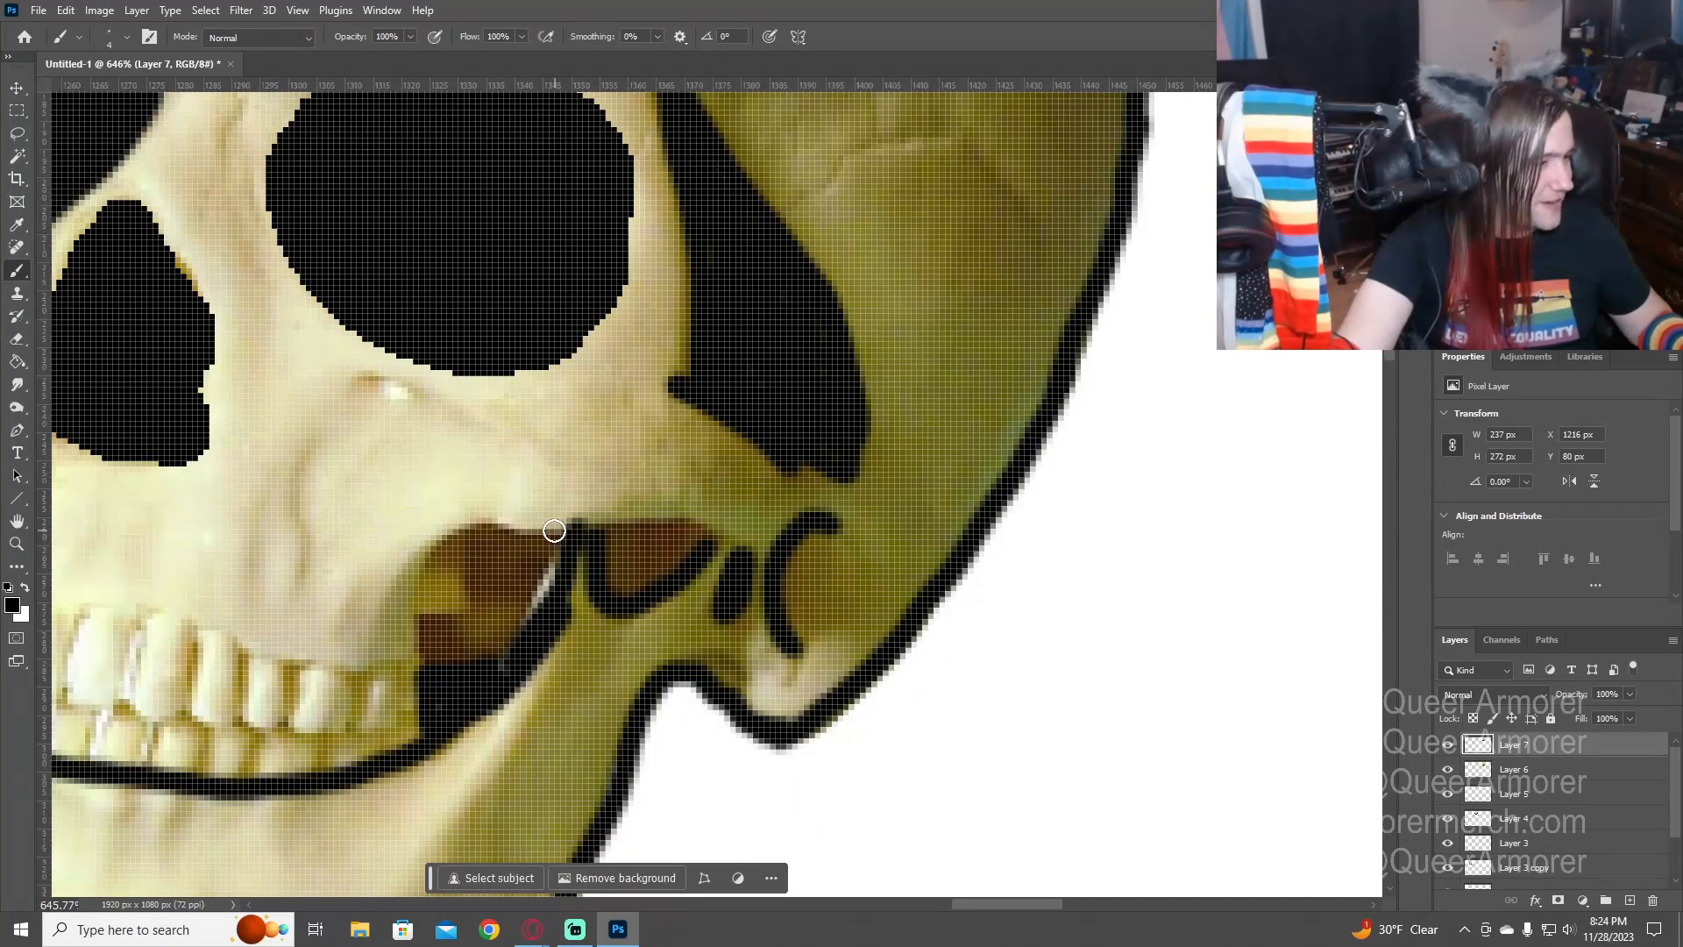
{"action": "mouse_move", "coordinate": [551, 532]}
{"action": "left_mouse_down"}
{"action": "mouse_move", "coordinate": [439, 548]}
{"action": "mouse_move", "coordinate": [415, 671]}
{"action": "mouse_move", "coordinate": [456, 582]}
{"action": "mouse_move", "coordinate": [448, 630]}
{"action": "mouse_move", "coordinate": [441, 565]}
{"action": "mouse_move", "coordinate": [448, 650]}
{"action": "mouse_move", "coordinate": [507, 547]}
{"action": "mouse_move", "coordinate": [510, 583]}
{"action": "mouse_move", "coordinate": [448, 665]}
{"action": "mouse_move", "coordinate": [547, 546]}
{"action": "mouse_move", "coordinate": [495, 631]}
{"action": "mouse_move", "coordinate": [543, 566]}
{"action": "mouse_move", "coordinate": [505, 665]}
{"action": "left_mouse_up"}
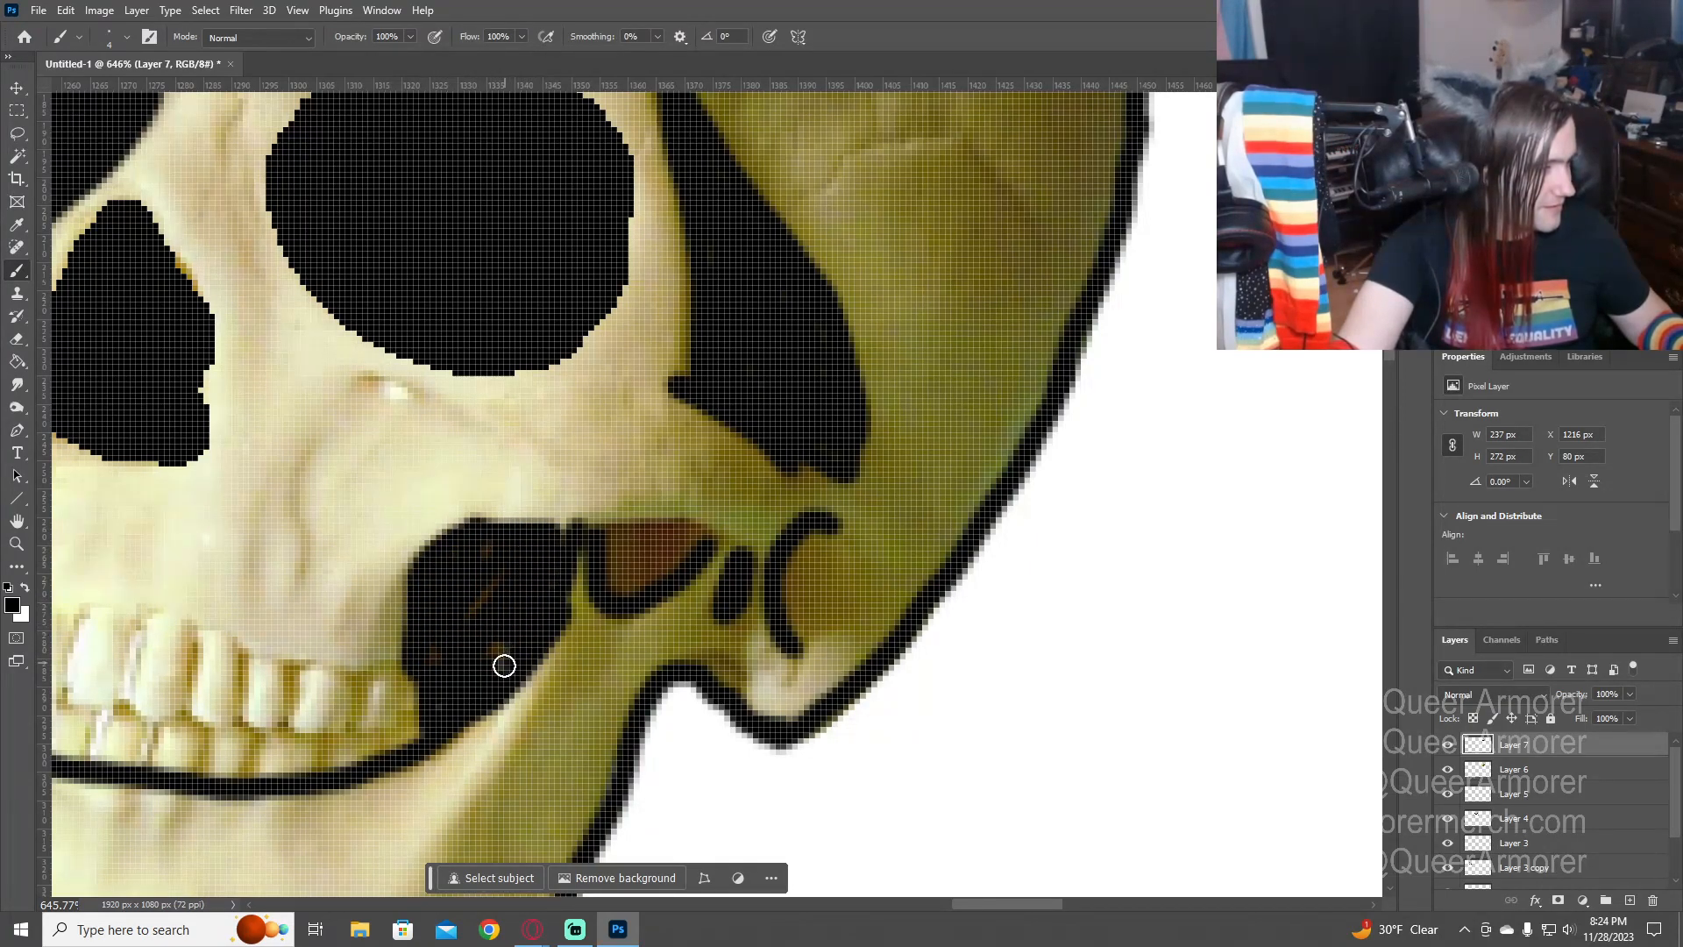
{"action": "mouse_move", "coordinate": [623, 525]}
{"action": "left_mouse_down"}
{"action": "mouse_move", "coordinate": [685, 519]}
{"action": "mouse_move", "coordinate": [707, 539]}
{"action": "mouse_move", "coordinate": [674, 577]}
{"action": "mouse_move", "coordinate": [630, 577]}
{"action": "mouse_move", "coordinate": [632, 596]}
{"action": "mouse_move", "coordinate": [605, 537]}
{"action": "mouse_move", "coordinate": [611, 599]}
{"action": "mouse_move", "coordinate": [680, 545]}
{"action": "left_mouse_up"}
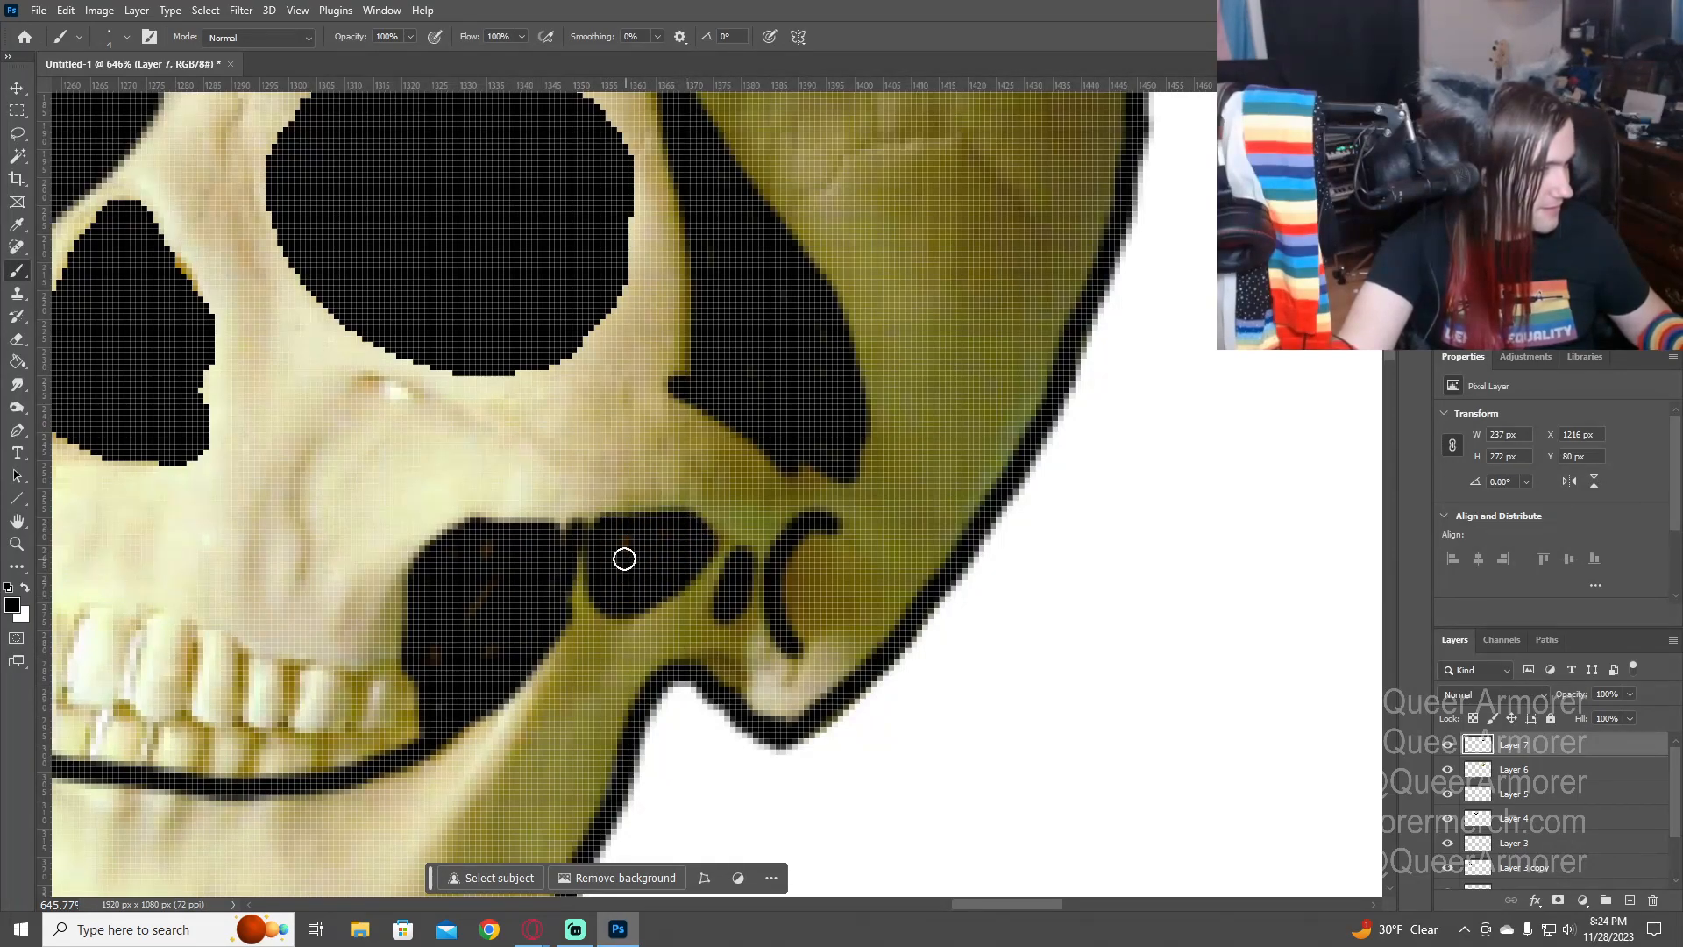
{"action": "mouse_move", "coordinate": [558, 613]}
{"action": "left_mouse_down"}
{"action": "mouse_move", "coordinate": [931, 579]}
{"action": "mouse_move", "coordinate": [863, 588]}
{"action": "left_mouse_up"}
{"action": "mouse_move", "coordinate": [1146, 511]}
{"action": "left_mouse_down"}
{"action": "mouse_move", "coordinate": [1124, 610]}
{"action": "mouse_move", "coordinate": [1110, 545]}
{"action": "mouse_move", "coordinate": [1094, 573]}
{"action": "mouse_move", "coordinate": [1146, 534]}
{"action": "mouse_move", "coordinate": [1123, 537]}
{"action": "mouse_move", "coordinate": [1118, 572]}
{"action": "mouse_move", "coordinate": [1112, 522]}
{"action": "left_mouse_up"}
- Trace the upper and lower teeth in black, outlining the gum line and the gaps between individual teeth
{"action": "mouse_move", "coordinate": [669, 640]}
{"action": "left_mouse_down"}
{"action": "mouse_move", "coordinate": [823, 593]}
{"action": "mouse_move", "coordinate": [820, 636]}
{"action": "mouse_move", "coordinate": [816, 603]}
{"action": "mouse_move", "coordinate": [762, 598]}
{"action": "mouse_move", "coordinate": [752, 654]}
{"action": "mouse_move", "coordinate": [752, 592]}
{"action": "mouse_move", "coordinate": [719, 588]}
{"action": "mouse_move", "coordinate": [707, 647]}
{"action": "left_mouse_up"}
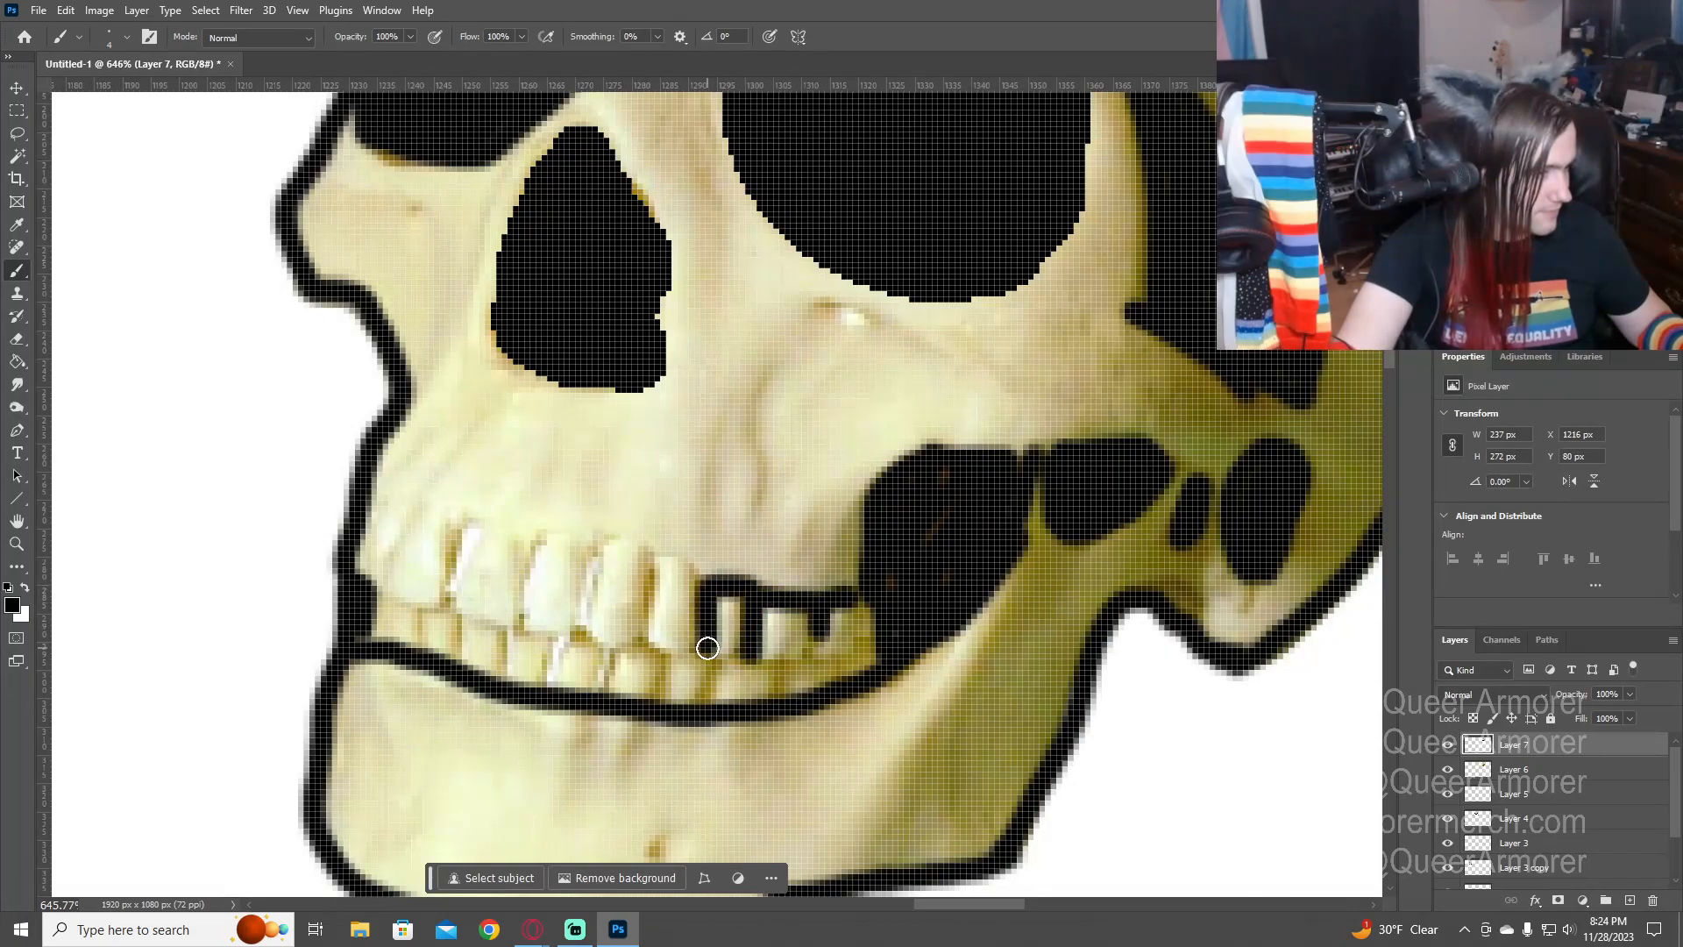
{"action": "mouse_move", "coordinate": [713, 584]}
{"action": "left_mouse_down"}
{"action": "mouse_move", "coordinate": [653, 587]}
{"action": "mouse_move", "coordinate": [650, 640]}
{"action": "mouse_move", "coordinate": [831, 654]}
{"action": "left_mouse_up"}
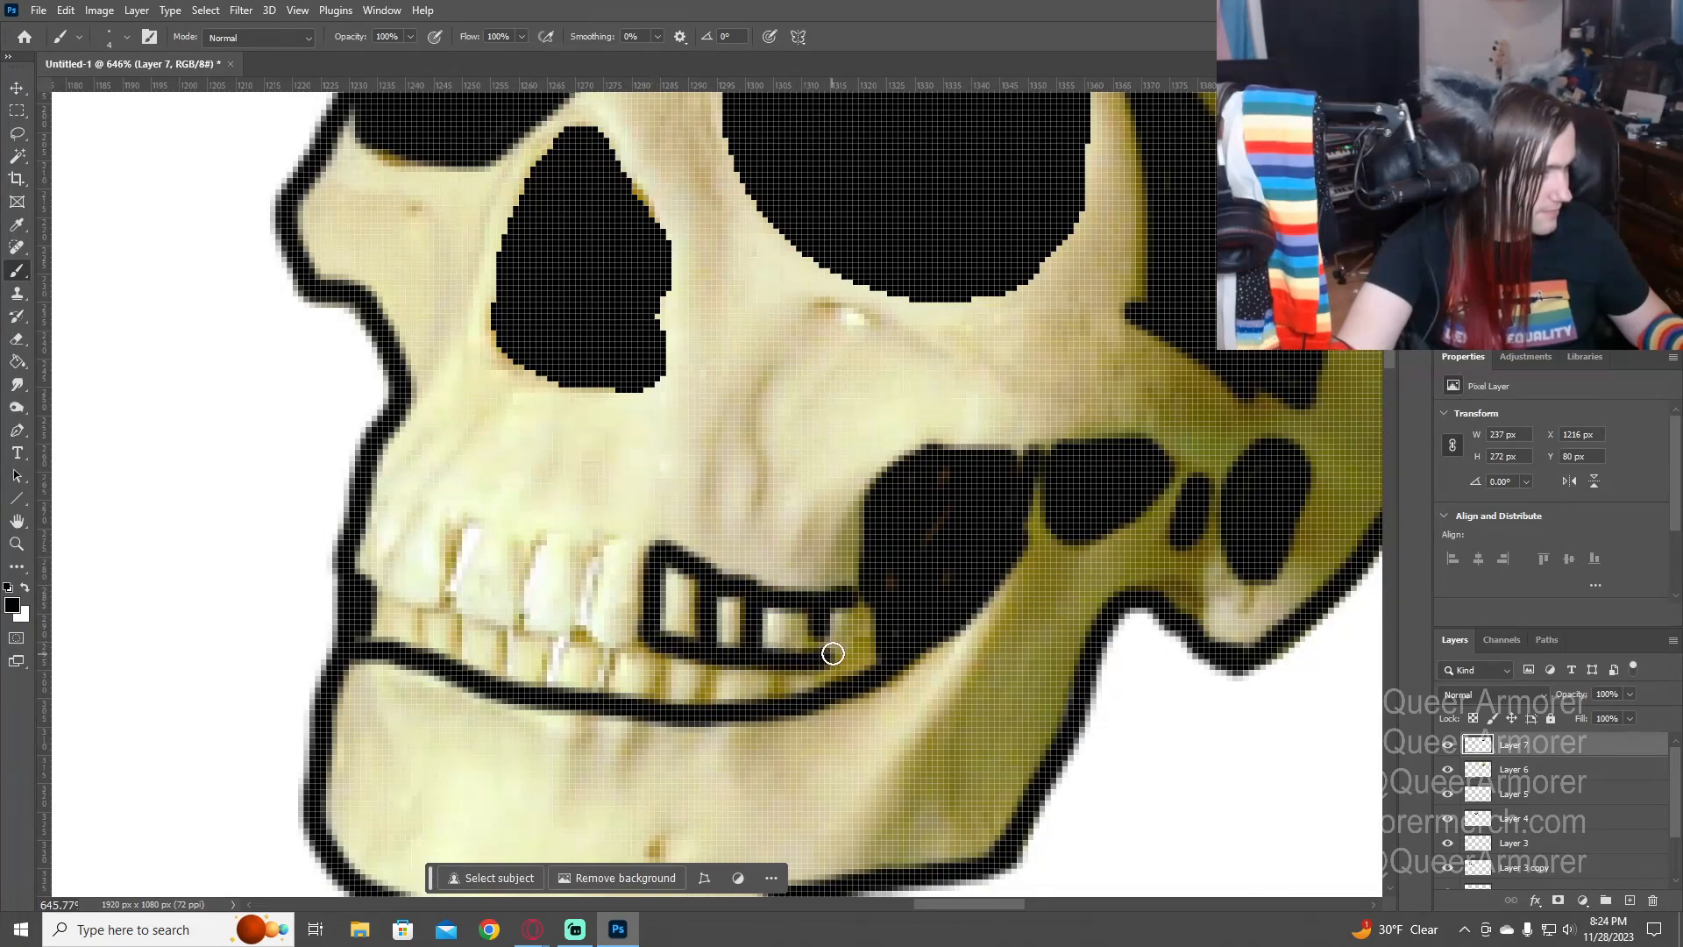
{"action": "mouse_move", "coordinate": [653, 563]}
{"action": "left_mouse_down"}
{"action": "mouse_move", "coordinate": [588, 584]}
{"action": "mouse_move", "coordinate": [577, 619]}
{"action": "mouse_move", "coordinate": [572, 533]}
{"action": "mouse_move", "coordinate": [529, 536]}
{"action": "mouse_move", "coordinate": [528, 618]}
{"action": "mouse_move", "coordinate": [649, 651]}
{"action": "left_mouse_up"}
{"action": "left_click_drag", "start_coordinate": [578, 540], "coordinate": [364, 506]}
{"action": "mouse_move", "coordinate": [382, 578]}
{"action": "left_mouse_down"}
{"action": "mouse_move", "coordinate": [404, 526]}
{"action": "mouse_move", "coordinate": [380, 579]}
{"action": "mouse_move", "coordinate": [445, 602]}
{"action": "mouse_move", "coordinate": [461, 533]}
{"action": "mouse_move", "coordinate": [448, 605]}
{"action": "mouse_move", "coordinate": [538, 634]}
{"action": "left_mouse_up"}
{"action": "mouse_move", "coordinate": [380, 604]}
{"action": "left_mouse_down"}
{"action": "mouse_move", "coordinate": [421, 616]}
{"action": "mouse_move", "coordinate": [428, 651]}
{"action": "mouse_move", "coordinate": [458, 625]}
{"action": "mouse_move", "coordinate": [469, 663]}
{"action": "mouse_move", "coordinate": [498, 646]}
{"action": "mouse_move", "coordinate": [501, 685]}
{"action": "mouse_move", "coordinate": [546, 653]}
{"action": "mouse_move", "coordinate": [549, 688]}
{"action": "mouse_move", "coordinate": [614, 656]}
{"action": "mouse_move", "coordinate": [600, 695]}
{"action": "mouse_move", "coordinate": [724, 707]}
{"action": "left_mouse_up"}
- Hide the skull reference photo on Layer 6, leaving the black skull drawing on the white canvas
{"action": "key", "text": "z"}
{"action": "left_click", "coordinate": [805, 688], "text": "alt"}
{"action": "left_click", "coordinate": [805, 688], "text": "alt"}
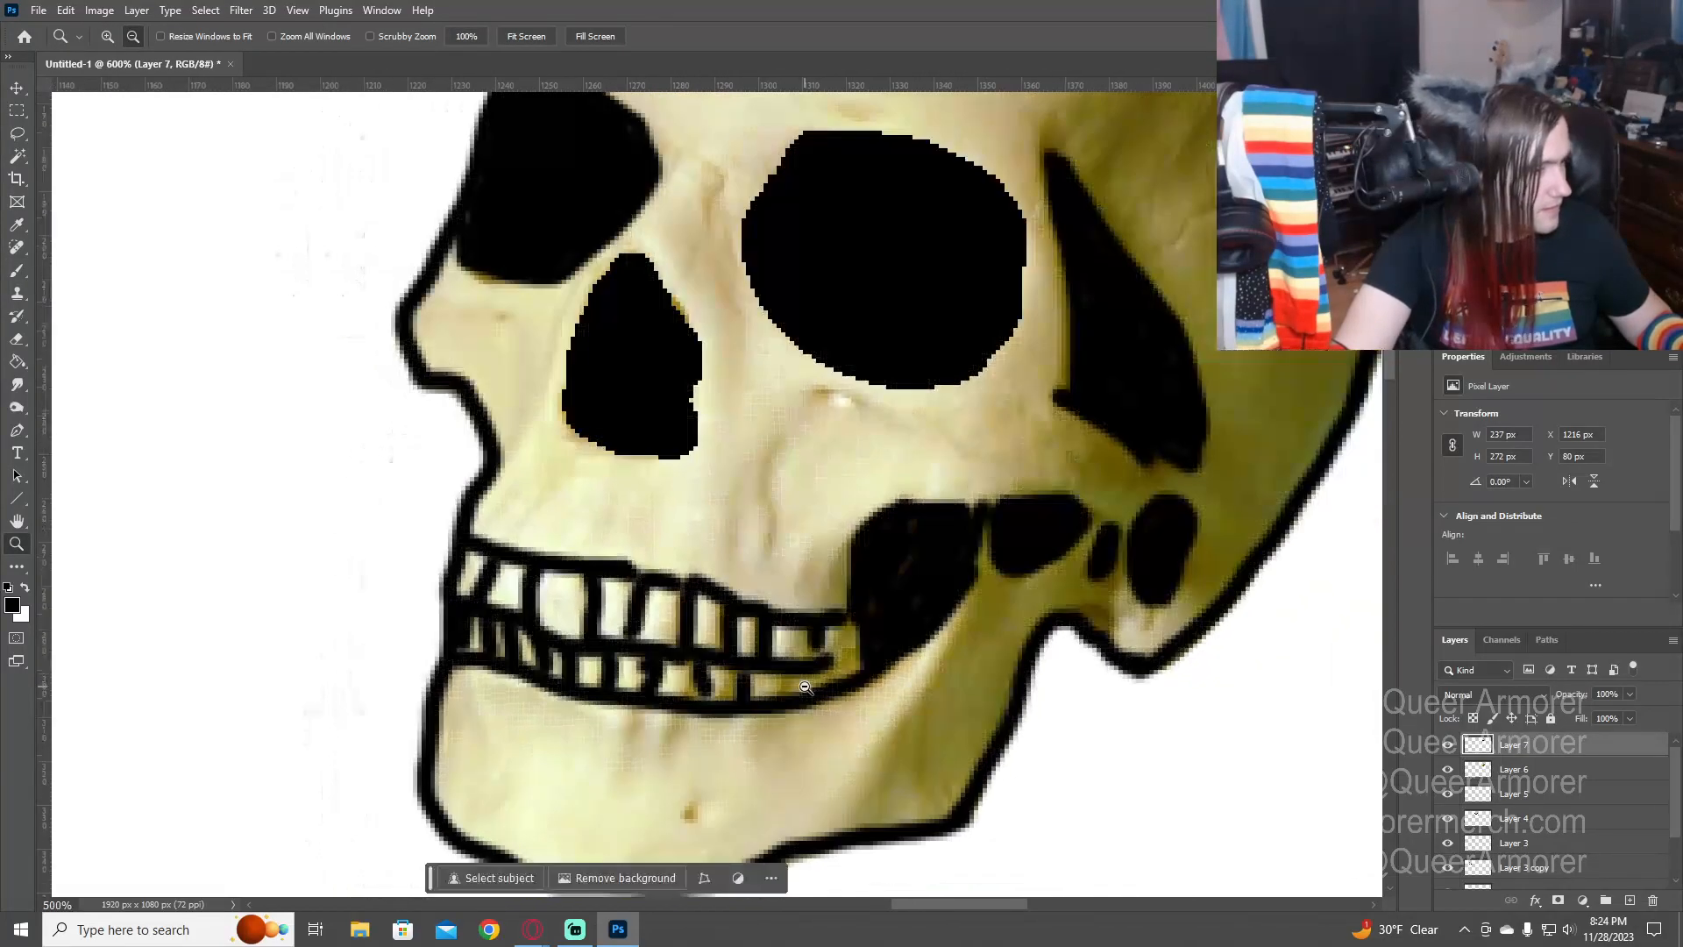
{"action": "left_click", "coordinate": [804, 688], "text": "alt"}
{"action": "left_click", "coordinate": [804, 688], "text": "alt"}
{"action": "left_click", "coordinate": [805, 688], "text": "alt"}
{"action": "left_click", "coordinate": [805, 688], "text": "alt"}
{"action": "left_click", "coordinate": [805, 688], "text": "alt"}
{"action": "left_click", "coordinate": [805, 689], "text": "alt"}
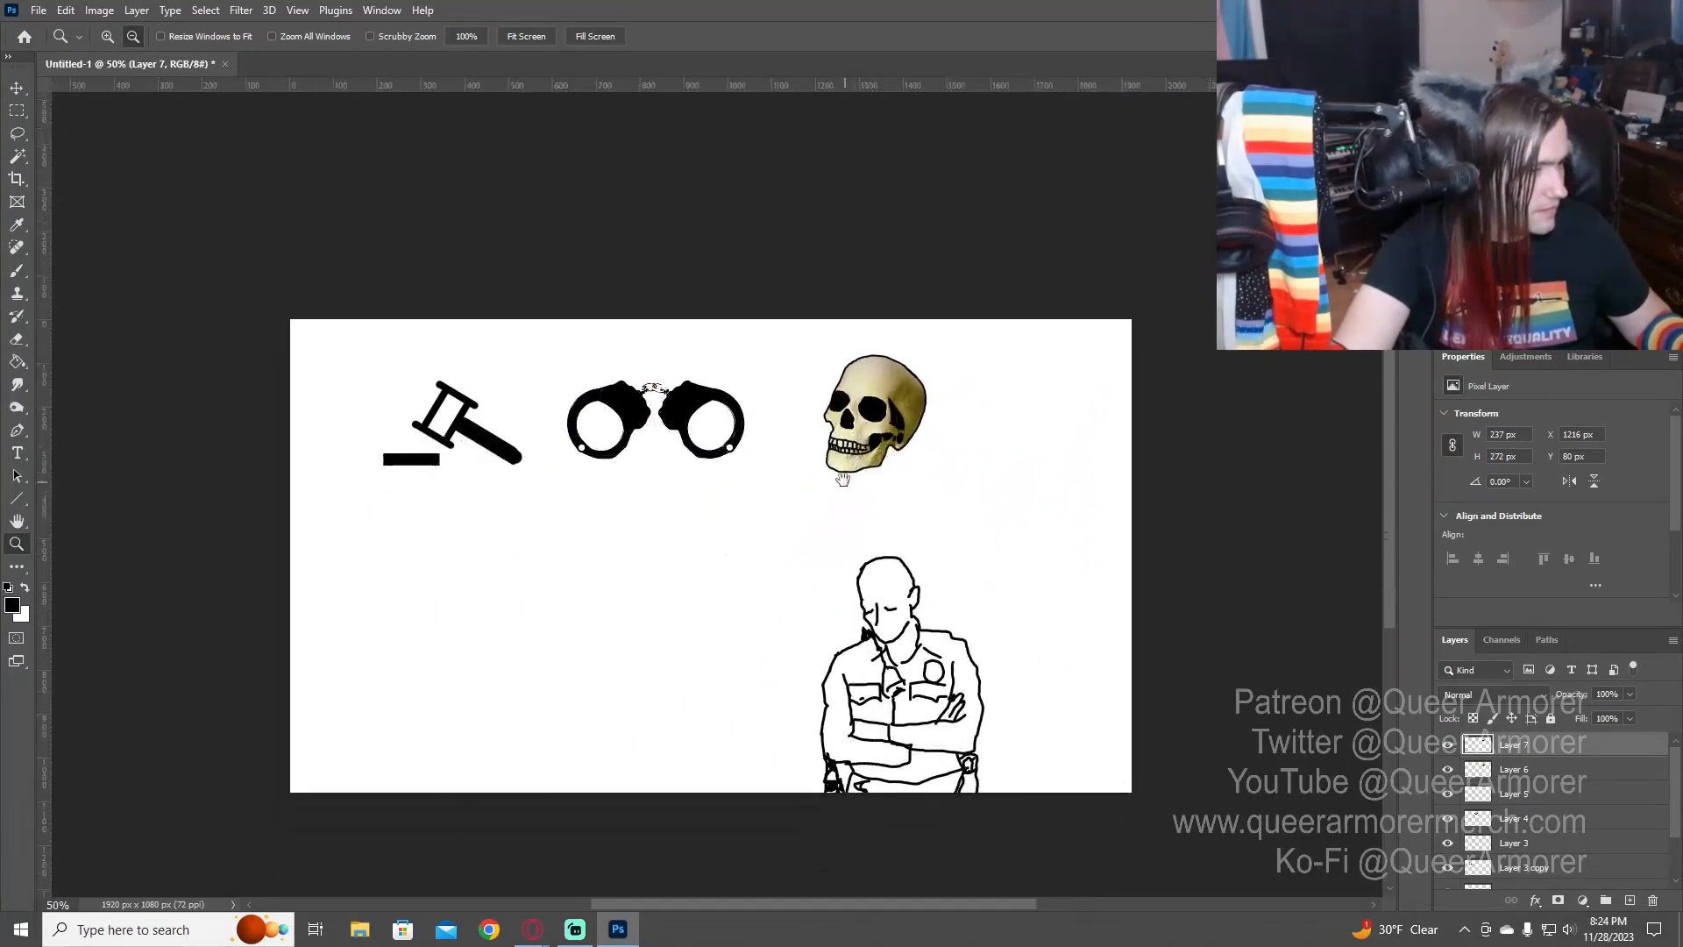
{"action": "left_click", "coordinate": [1448, 770]}
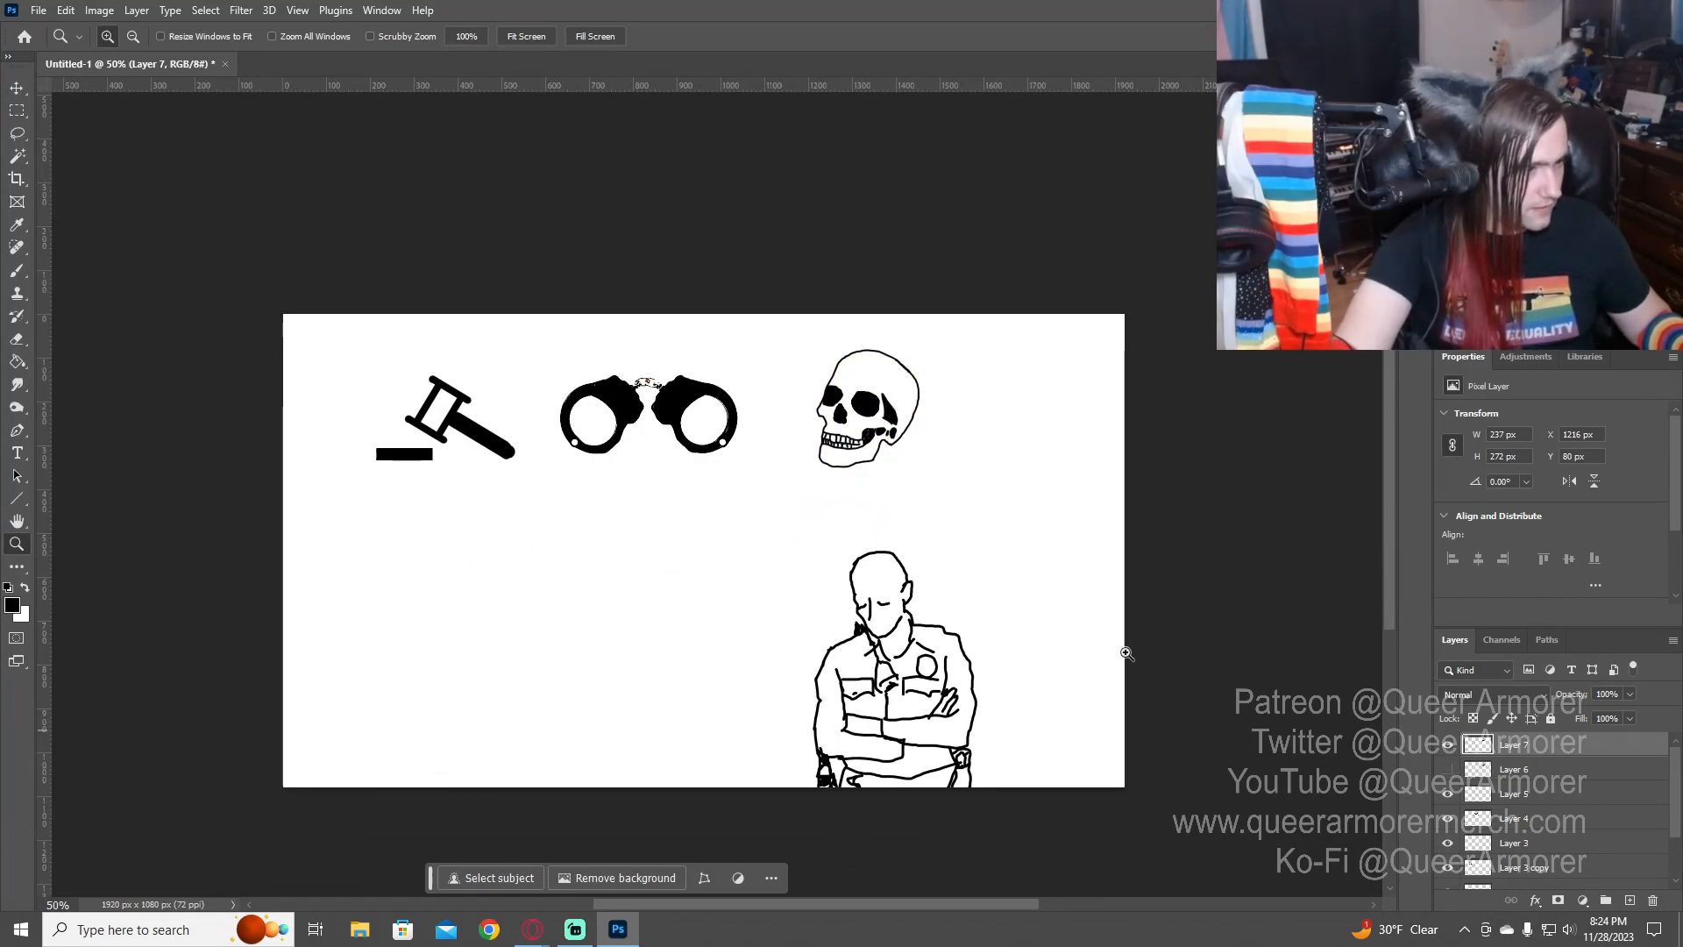
{"action": "left_click_drag", "start_coordinate": [914, 585], "coordinate": [929, 566]}
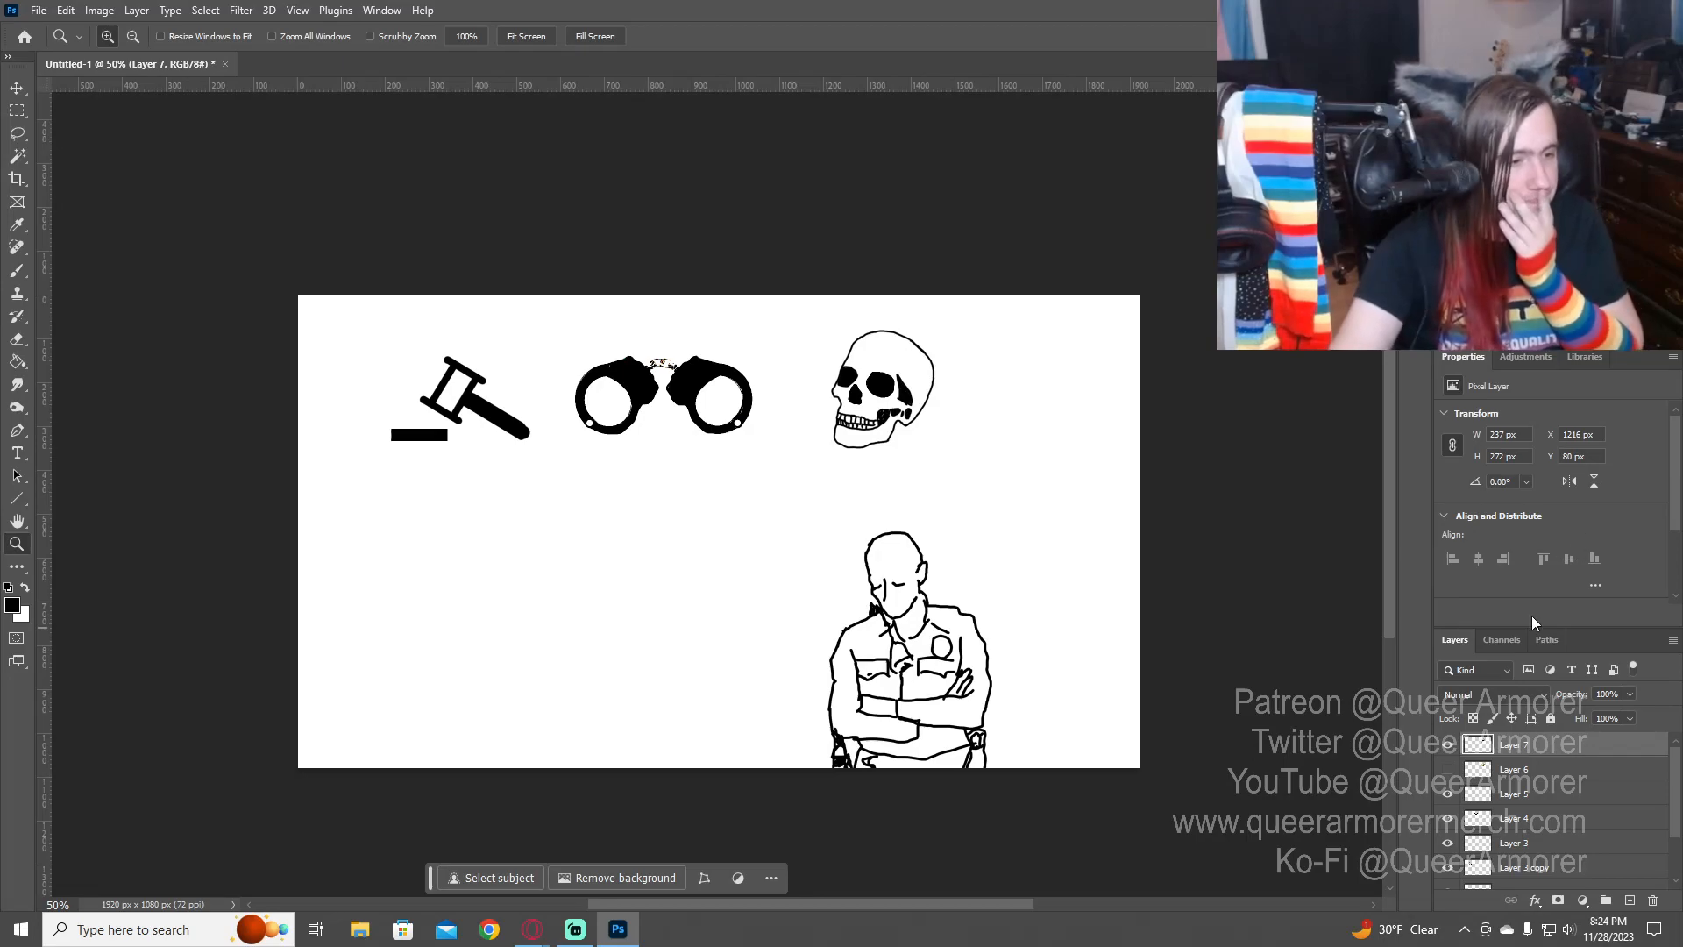
- Scale the skull drawing down to 198 × 228 px with Free Transform and apply the change
{"action": "key", "text": "ctrl+t"}
{"action": "left_click_drag", "start_coordinate": [938, 333], "coordinate": [902, 404]}
{"action": "key", "text": "Return"}
{"action": "key", "text": "z"}
{"action": "key", "text": "v"}
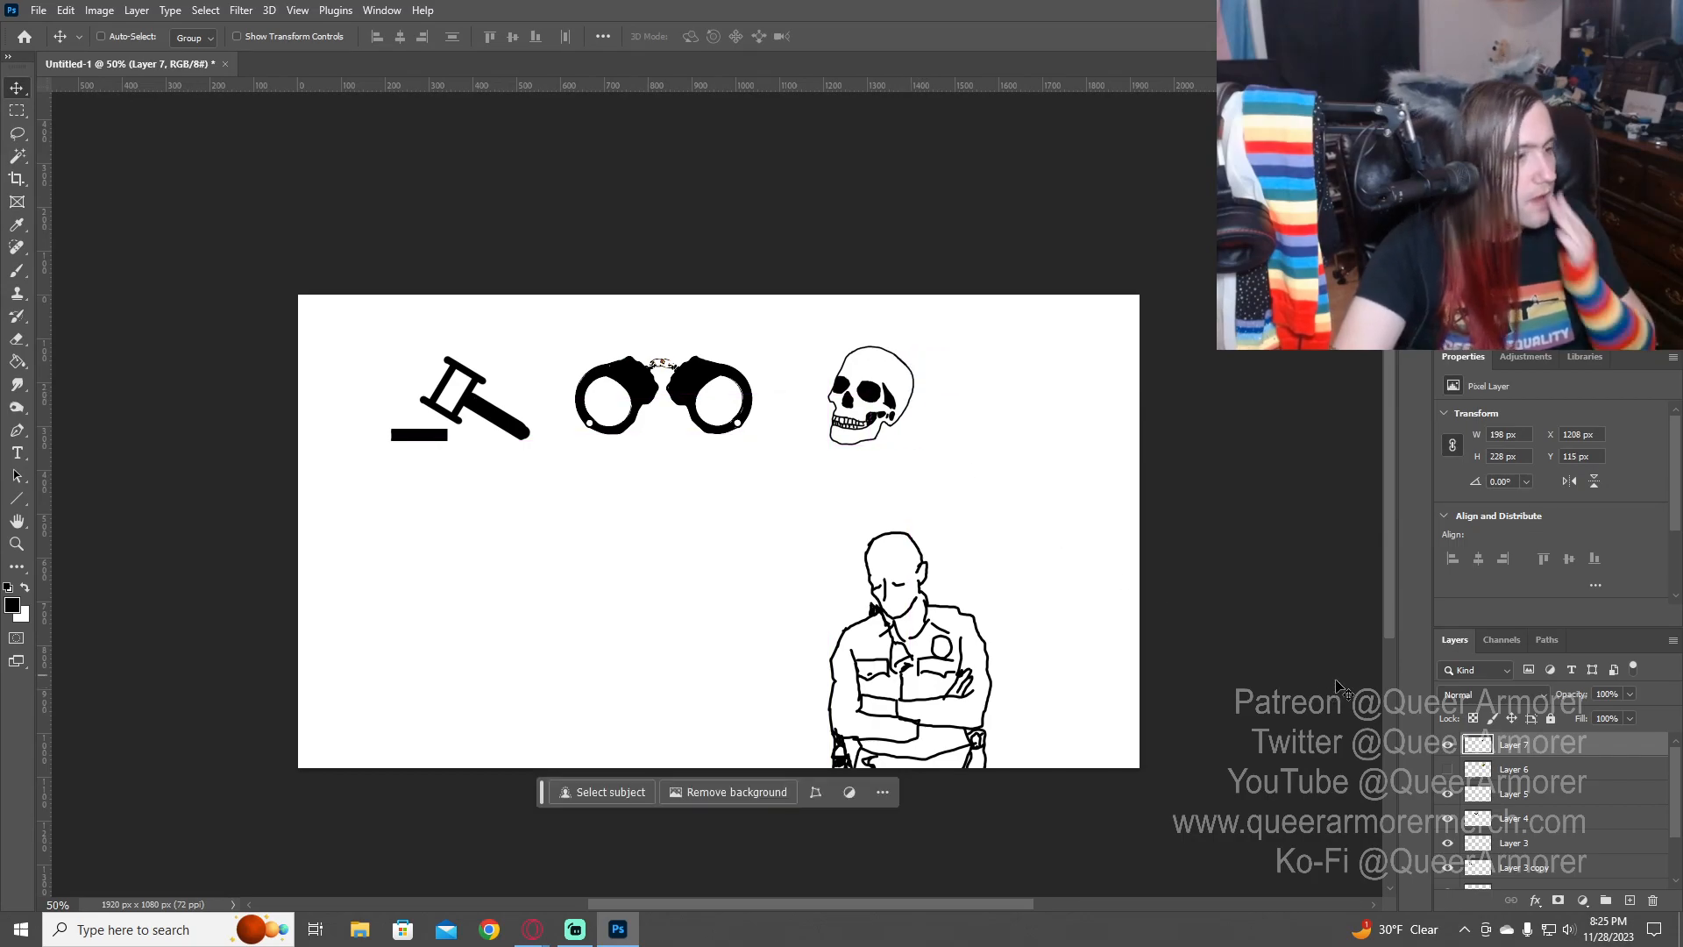
- Hide the white background and the gavel, handcuffs and skull layers so only the officer drawing is shown
{"action": "scroll", "coordinate": [1569, 849], "scroll_direction": "down", "scroll_amount": 2}
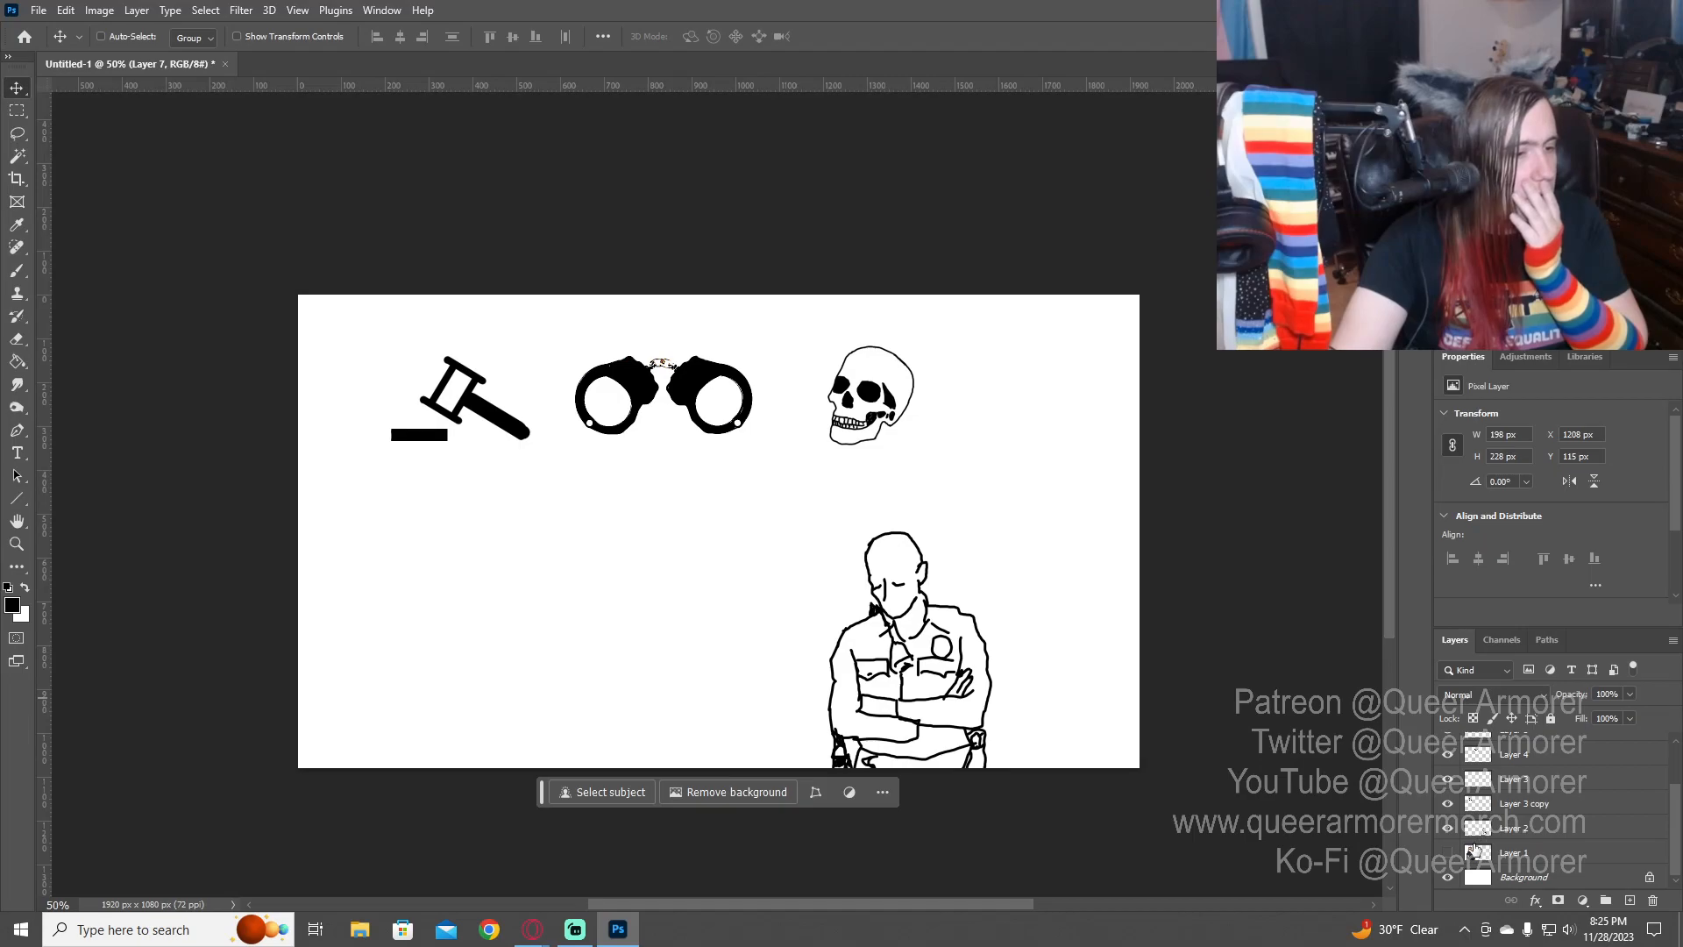
{"action": "left_click", "coordinate": [1449, 877]}
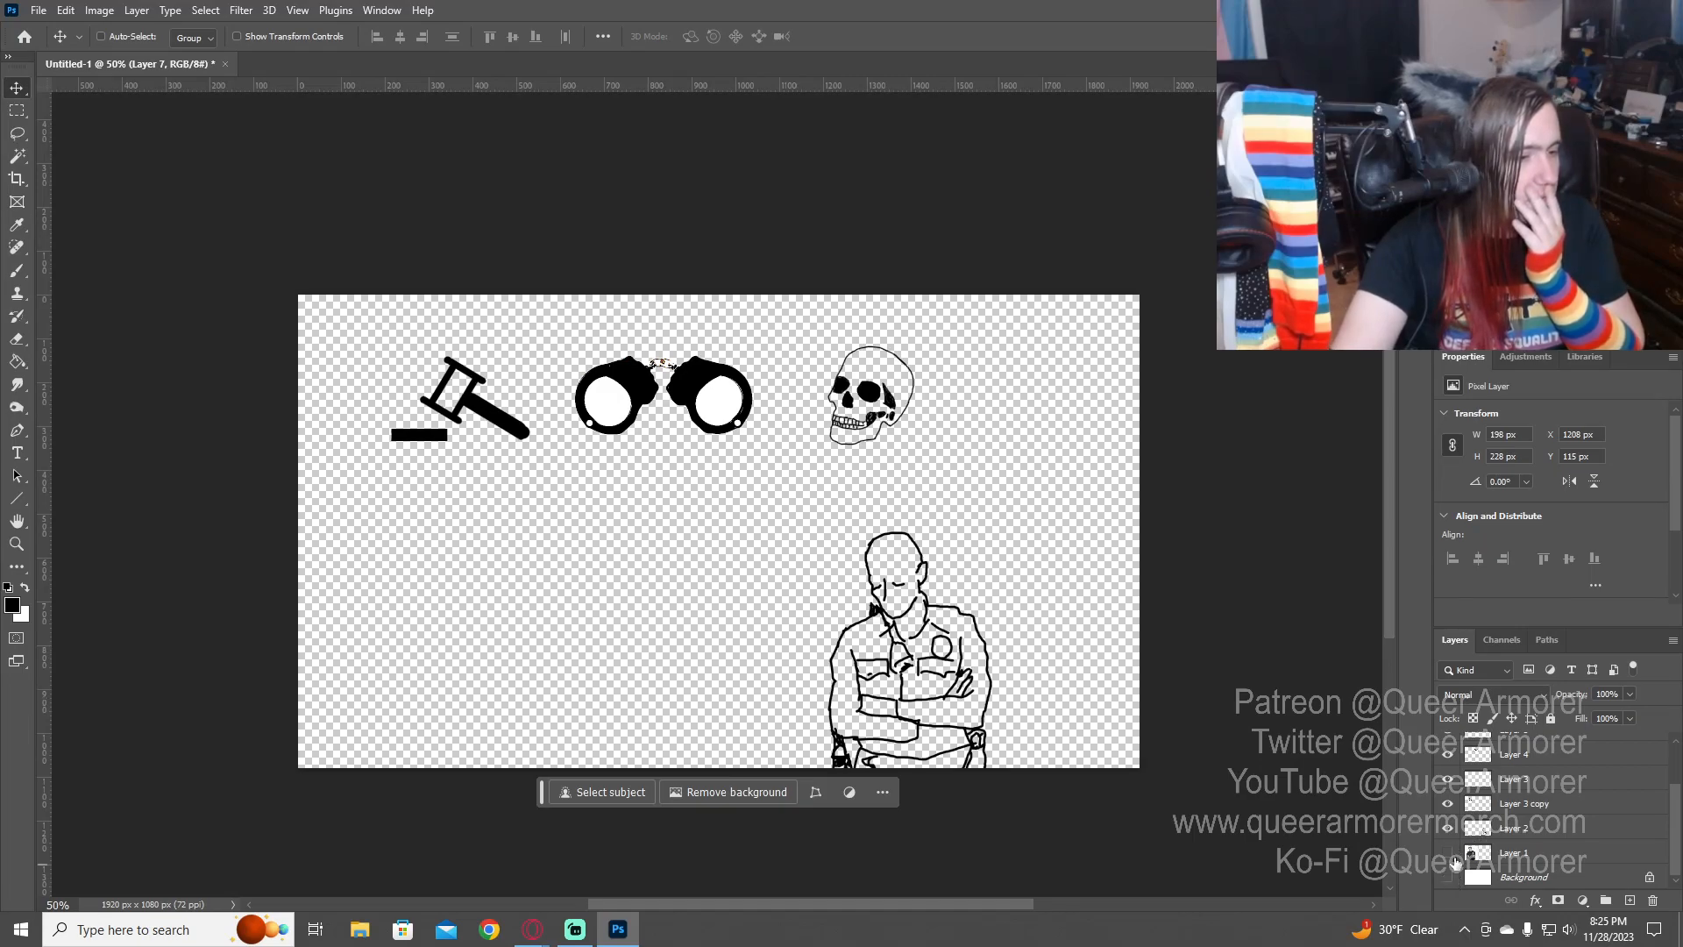
{"action": "scroll", "coordinate": [1477, 857], "scroll_direction": "up", "scroll_amount": 2}
{"action": "left_click_drag", "start_coordinate": [1448, 794], "coordinate": [1448, 753]}
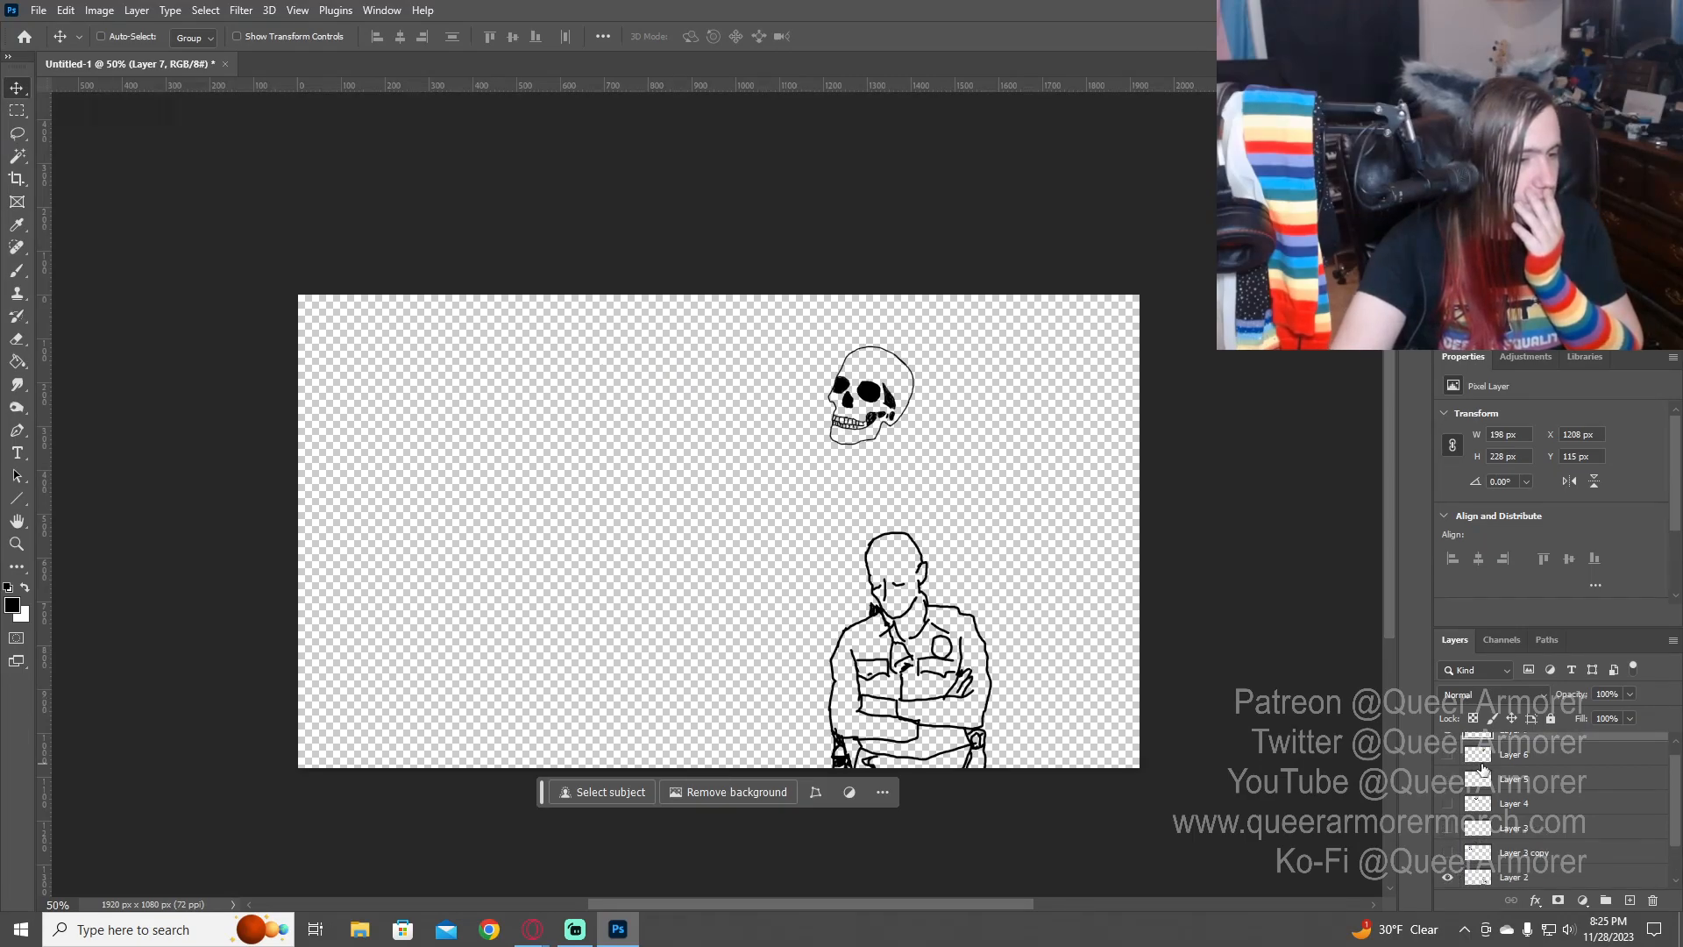
{"action": "scroll", "coordinate": [1480, 770], "scroll_direction": "up", "scroll_amount": 1}
{"action": "left_click", "coordinate": [1451, 751]}
{"action": "scroll", "coordinate": [1482, 767], "scroll_direction": "down", "scroll_amount": 3}
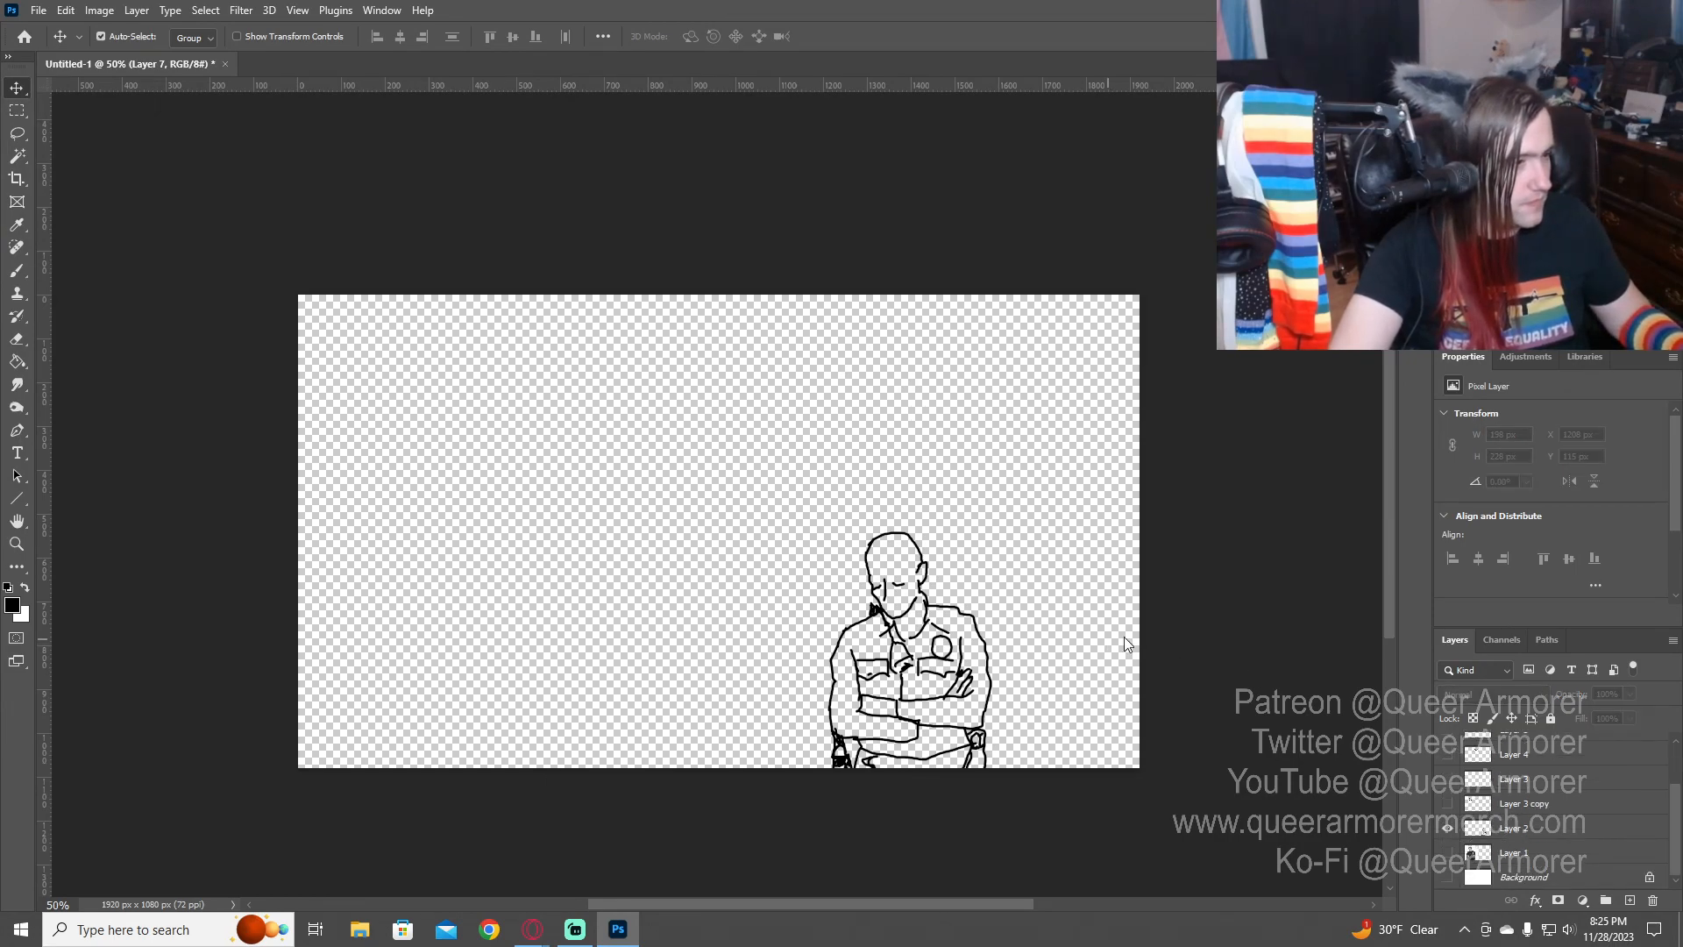
- Start saving the officer image for web as a transparent PNG-24 and create a Desktop folder named GCRacist
{"action": "key", "text": "ctrl+alt+shift+s"}
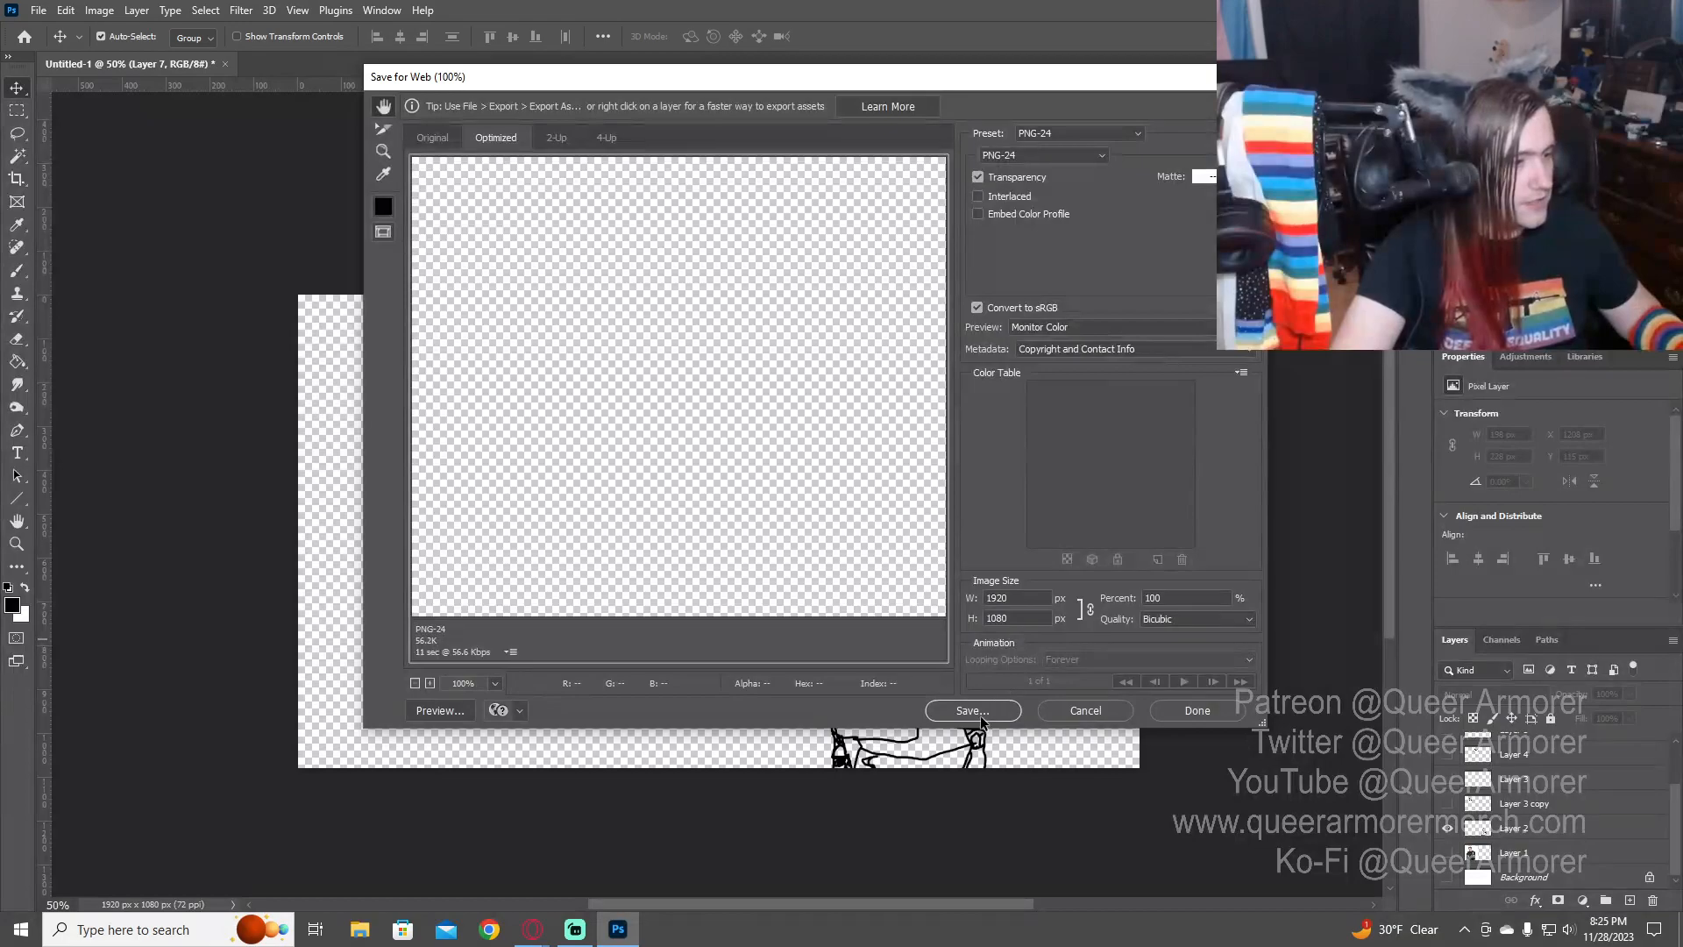
{"action": "left_click", "coordinate": [975, 710]}
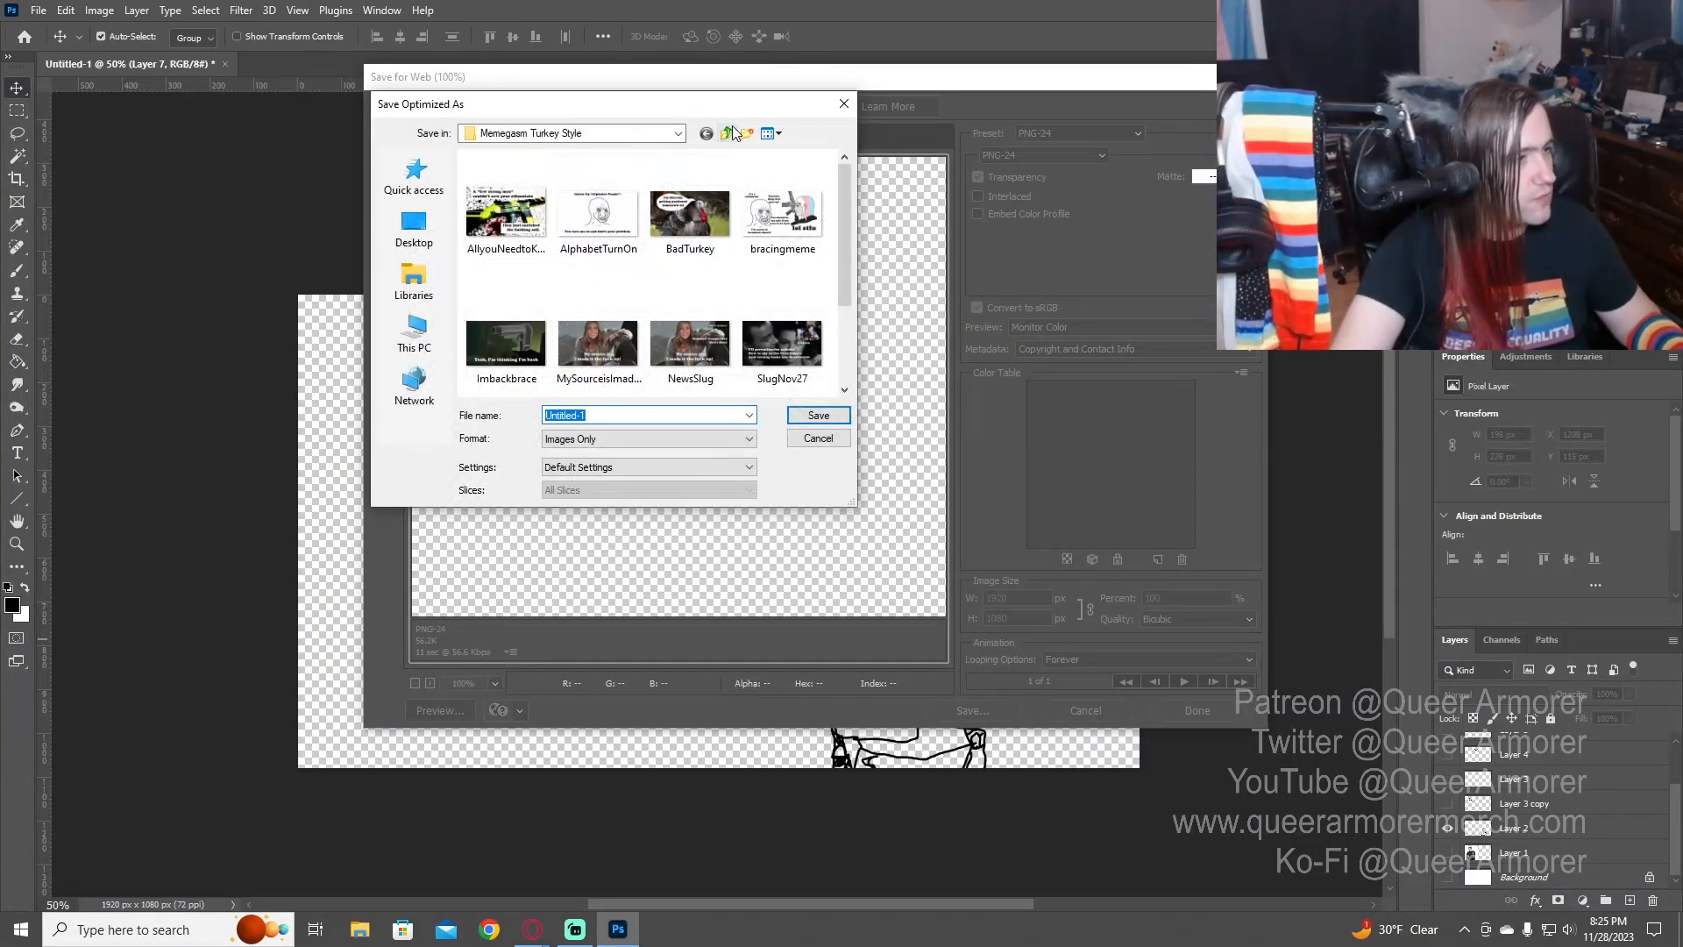
{"action": "left_click", "coordinate": [726, 133]}
{"action": "left_click", "coordinate": [747, 134]}
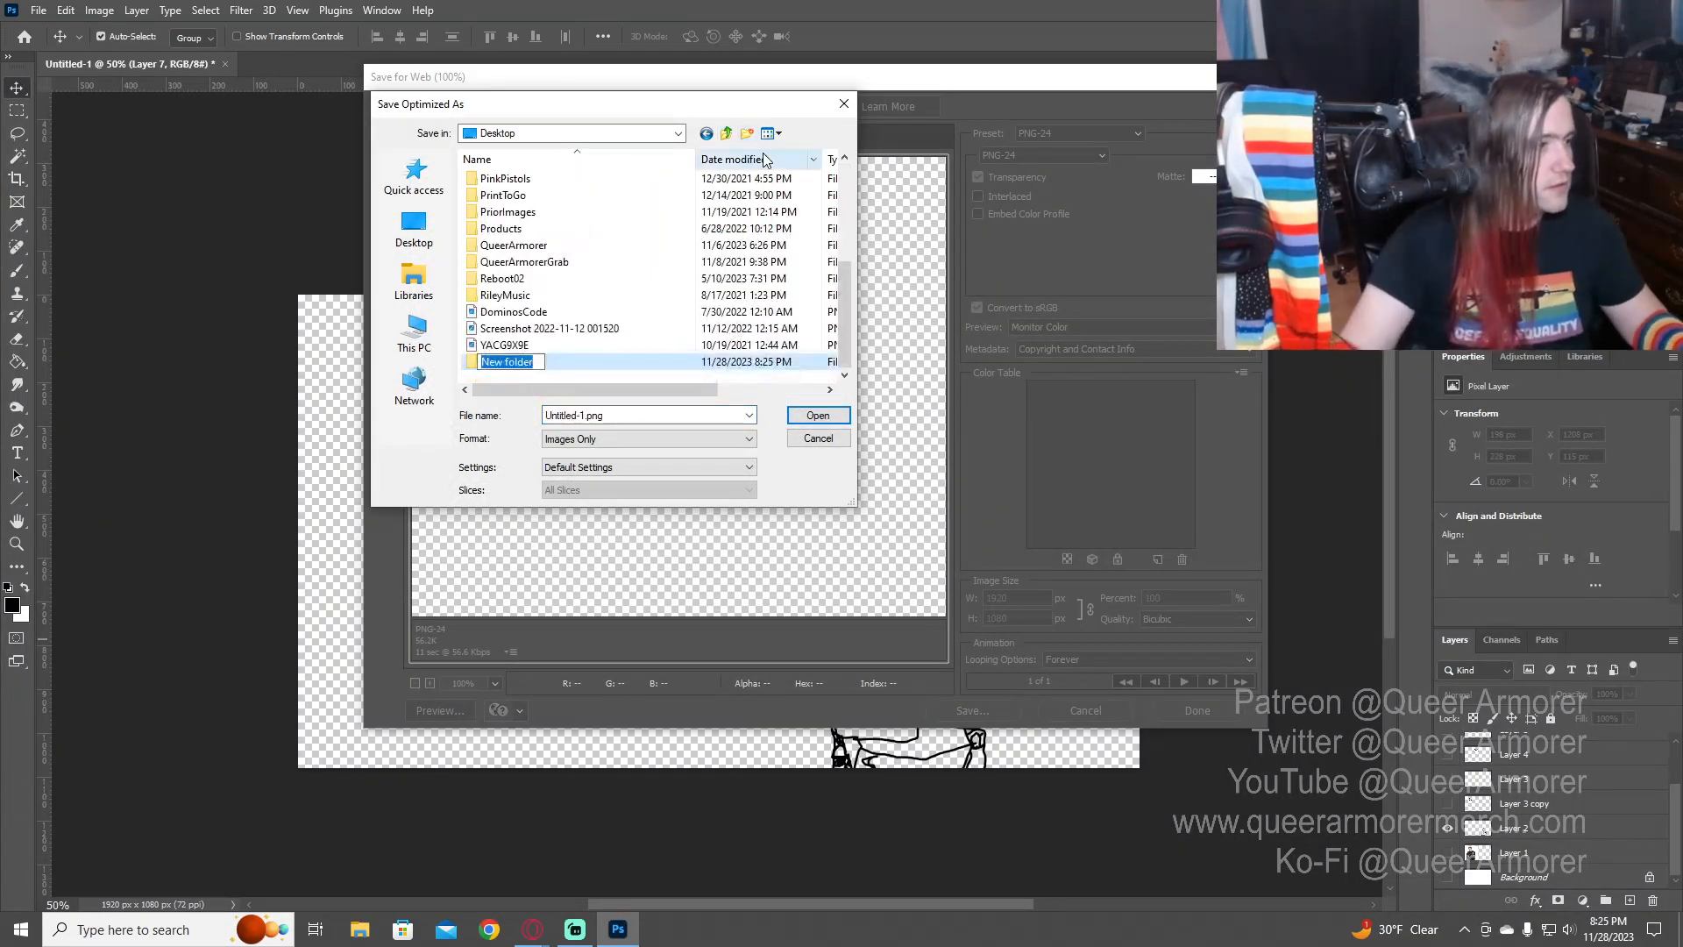
{"action": "type", "text": "GCRacist"}
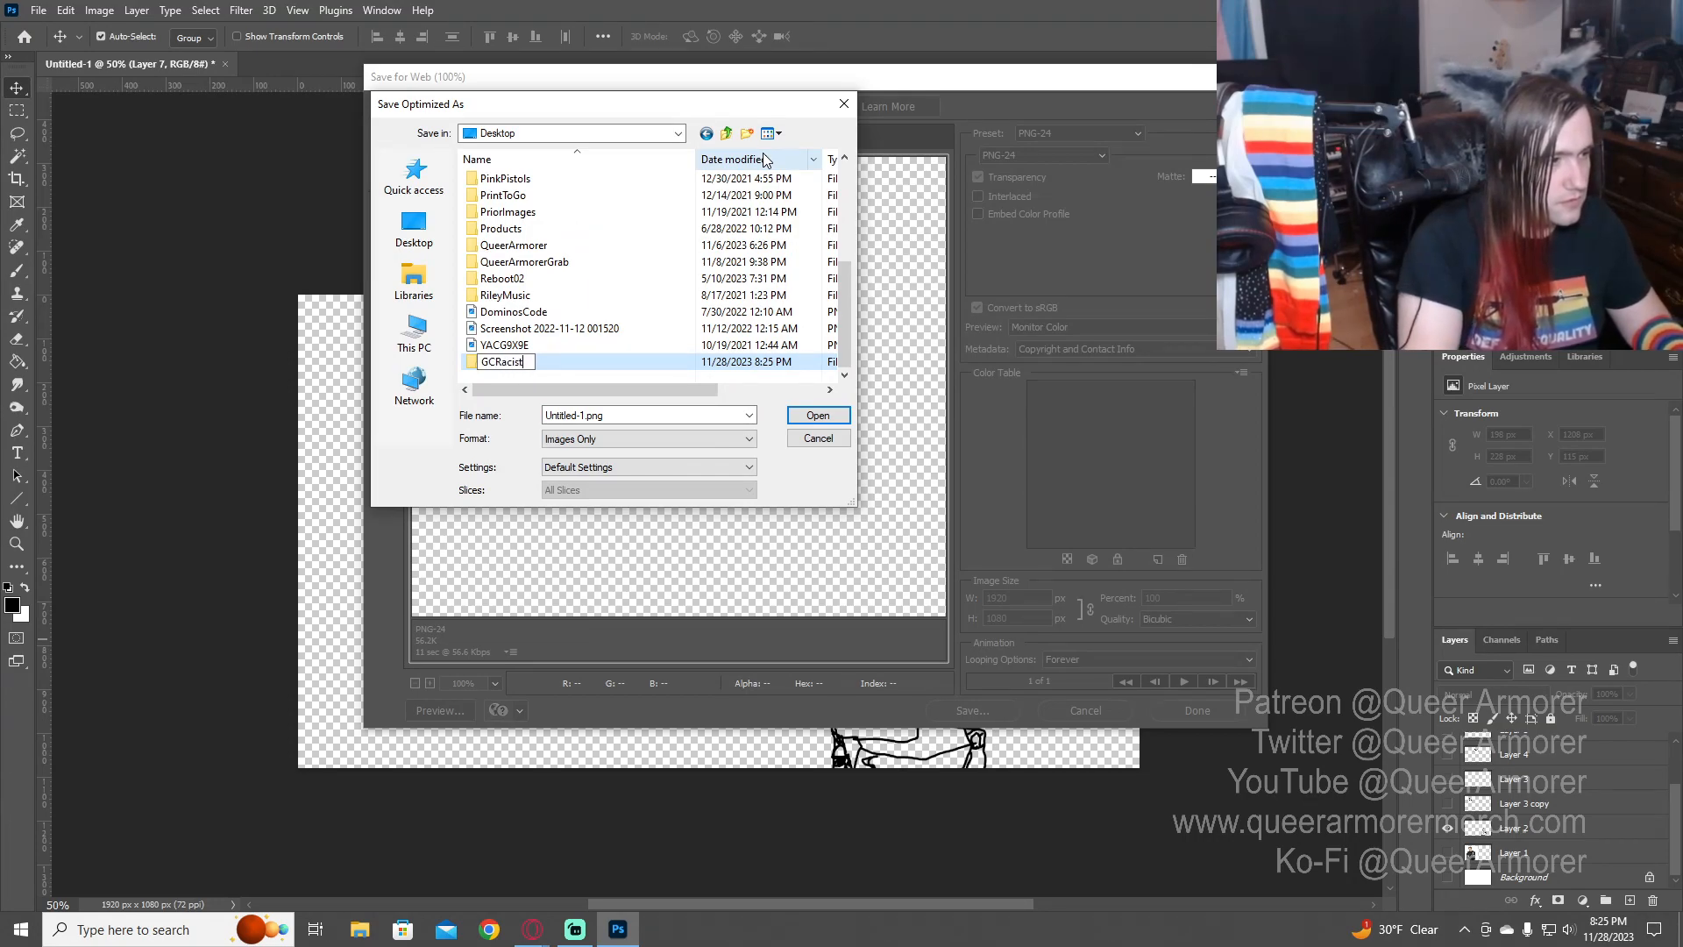
- Change the save location to the QAStreams folder on the BiggieSmalls (D:) drive
{"action": "left_click", "coordinate": [415, 332]}
{"action": "scroll", "coordinate": [535, 232], "scroll_direction": "down", "scroll_amount": 3}
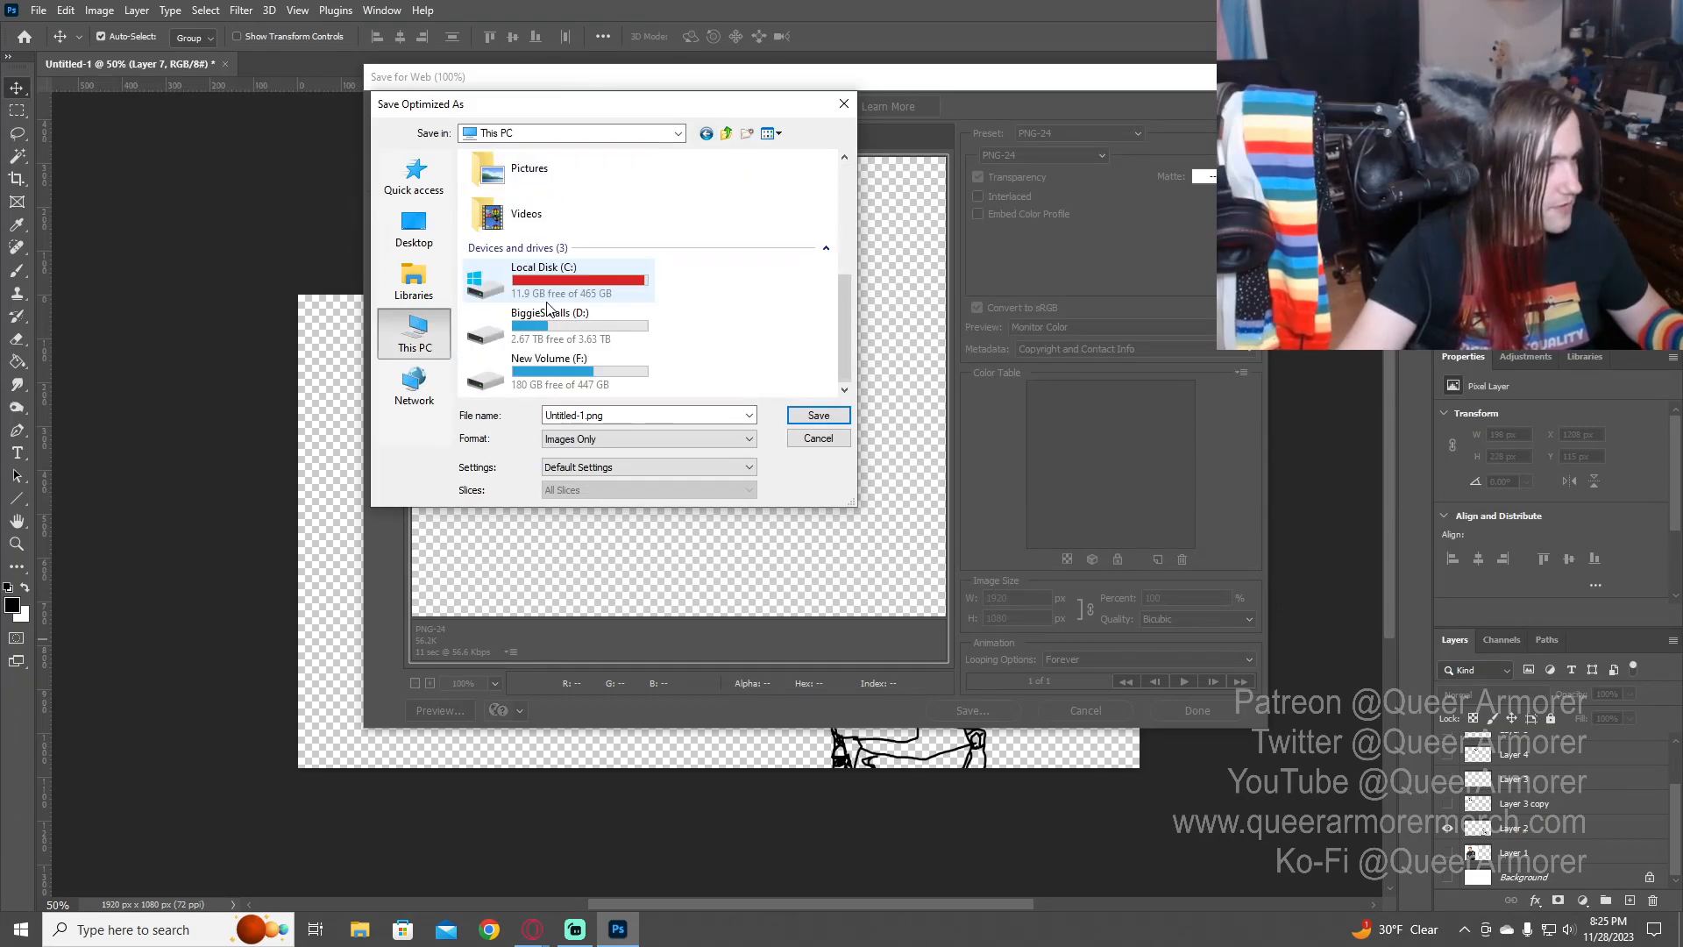
{"action": "double_click", "coordinate": [557, 339]}
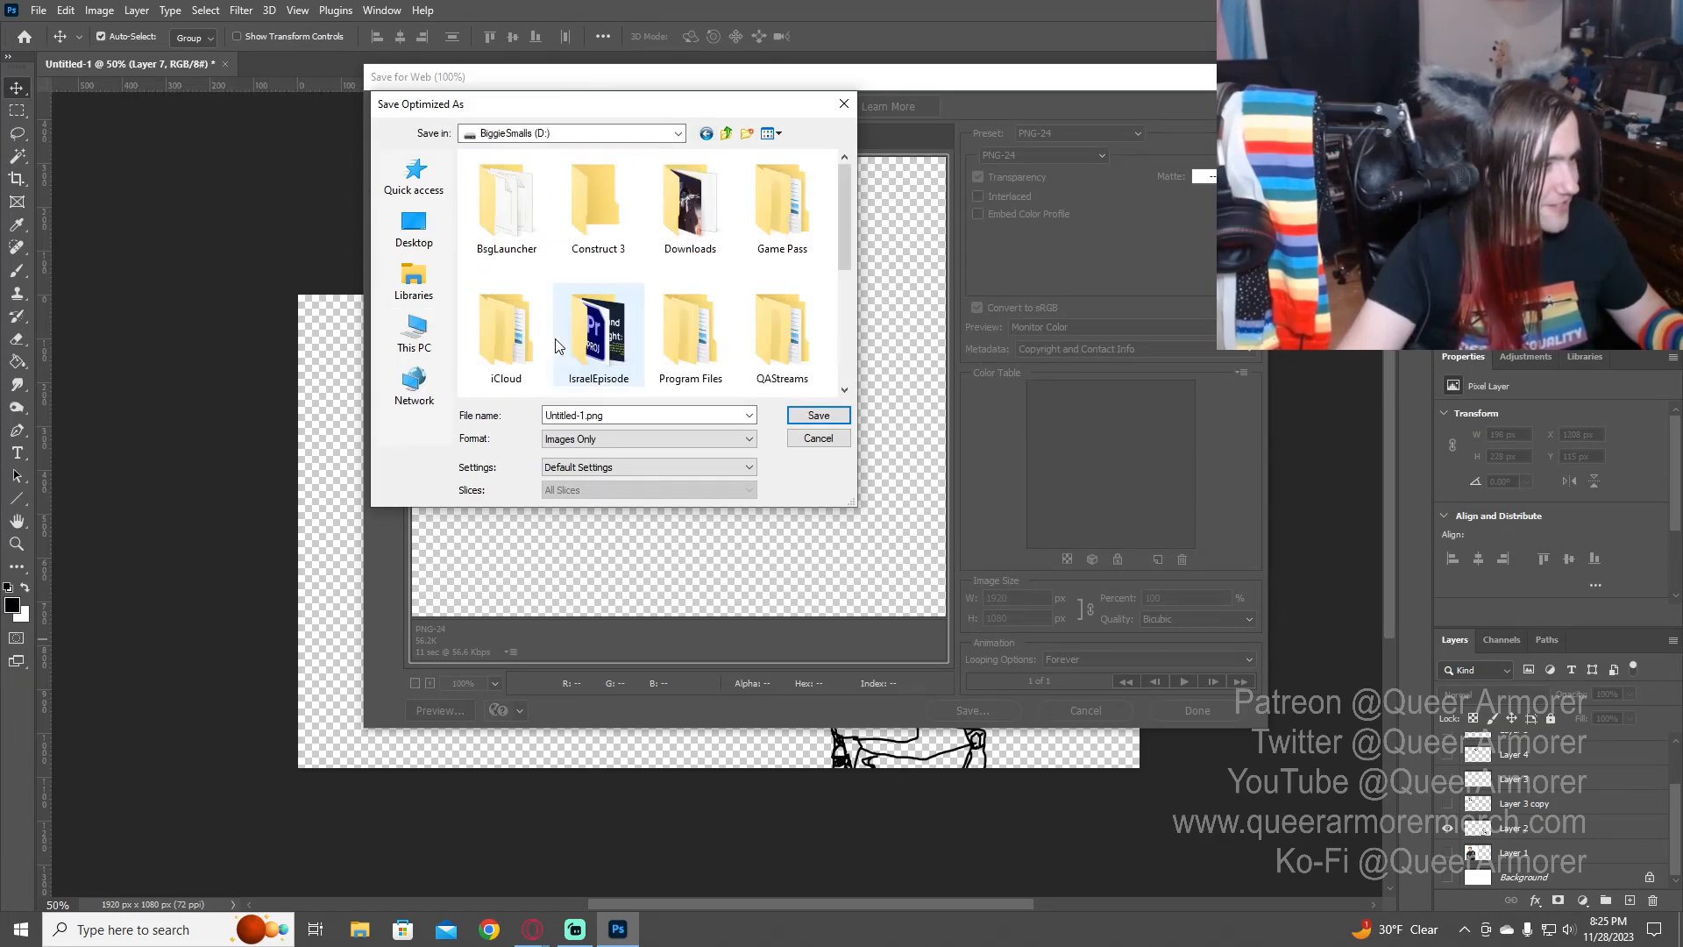
{"action": "scroll", "coordinate": [652, 263], "scroll_direction": "down", "scroll_amount": 2}
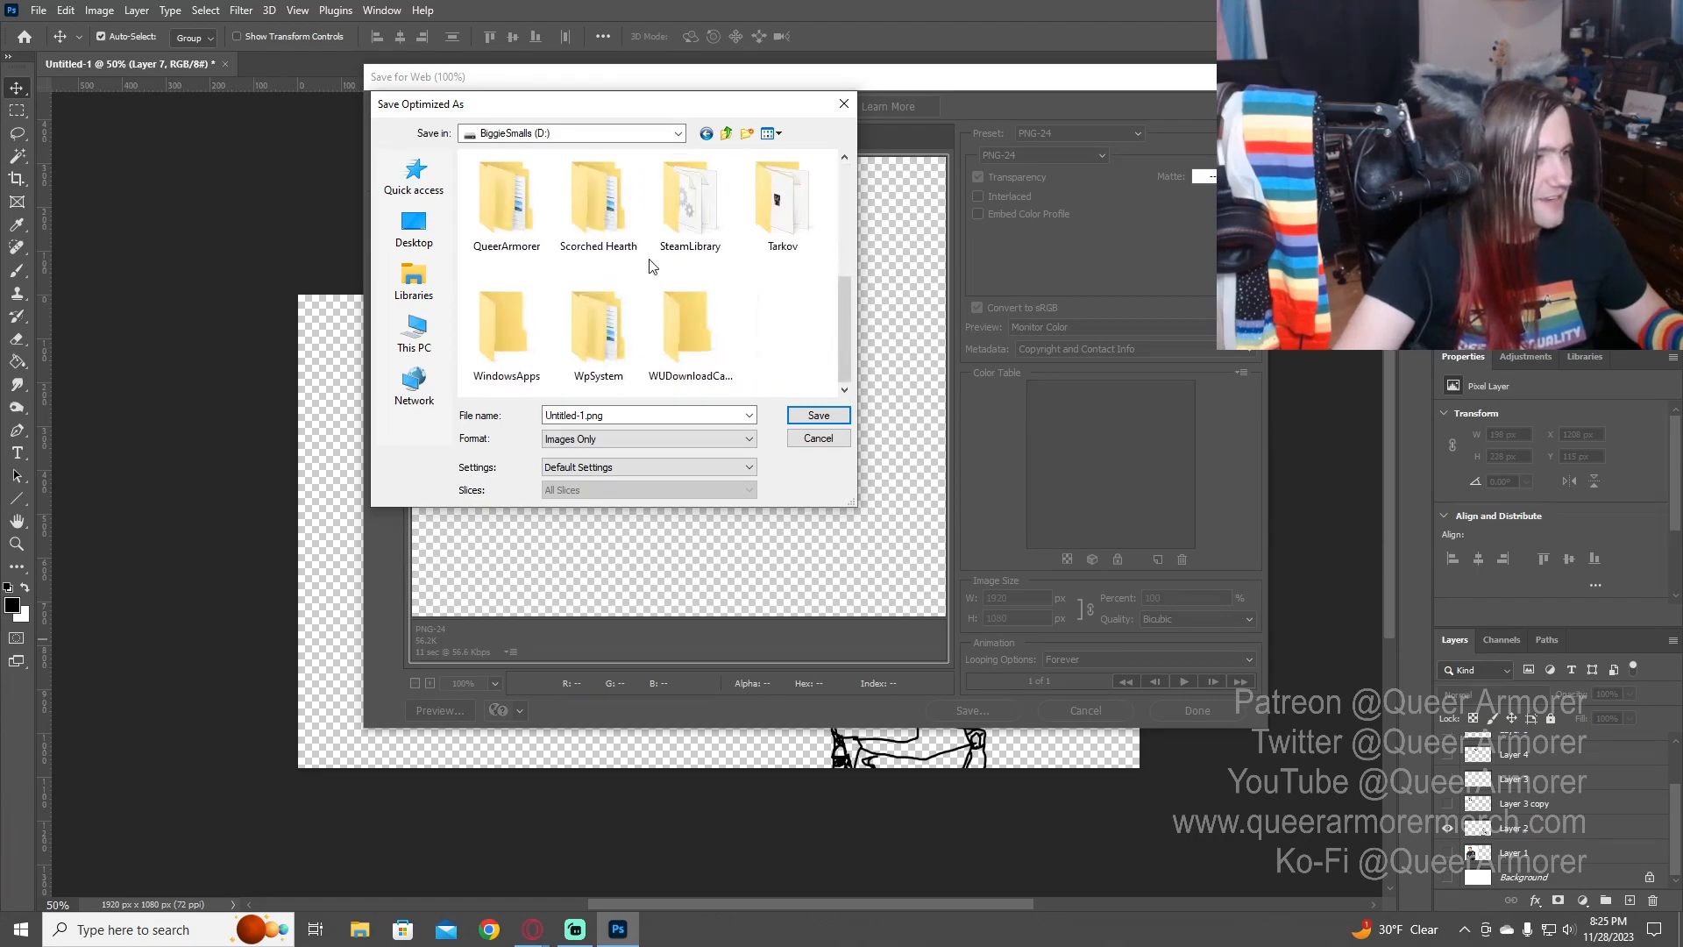
{"action": "scroll", "coordinate": [651, 263], "scroll_direction": "up", "scroll_amount": 1}
{"action": "left_click", "coordinate": [778, 203]}
{"action": "double_click", "coordinate": [780, 210]}
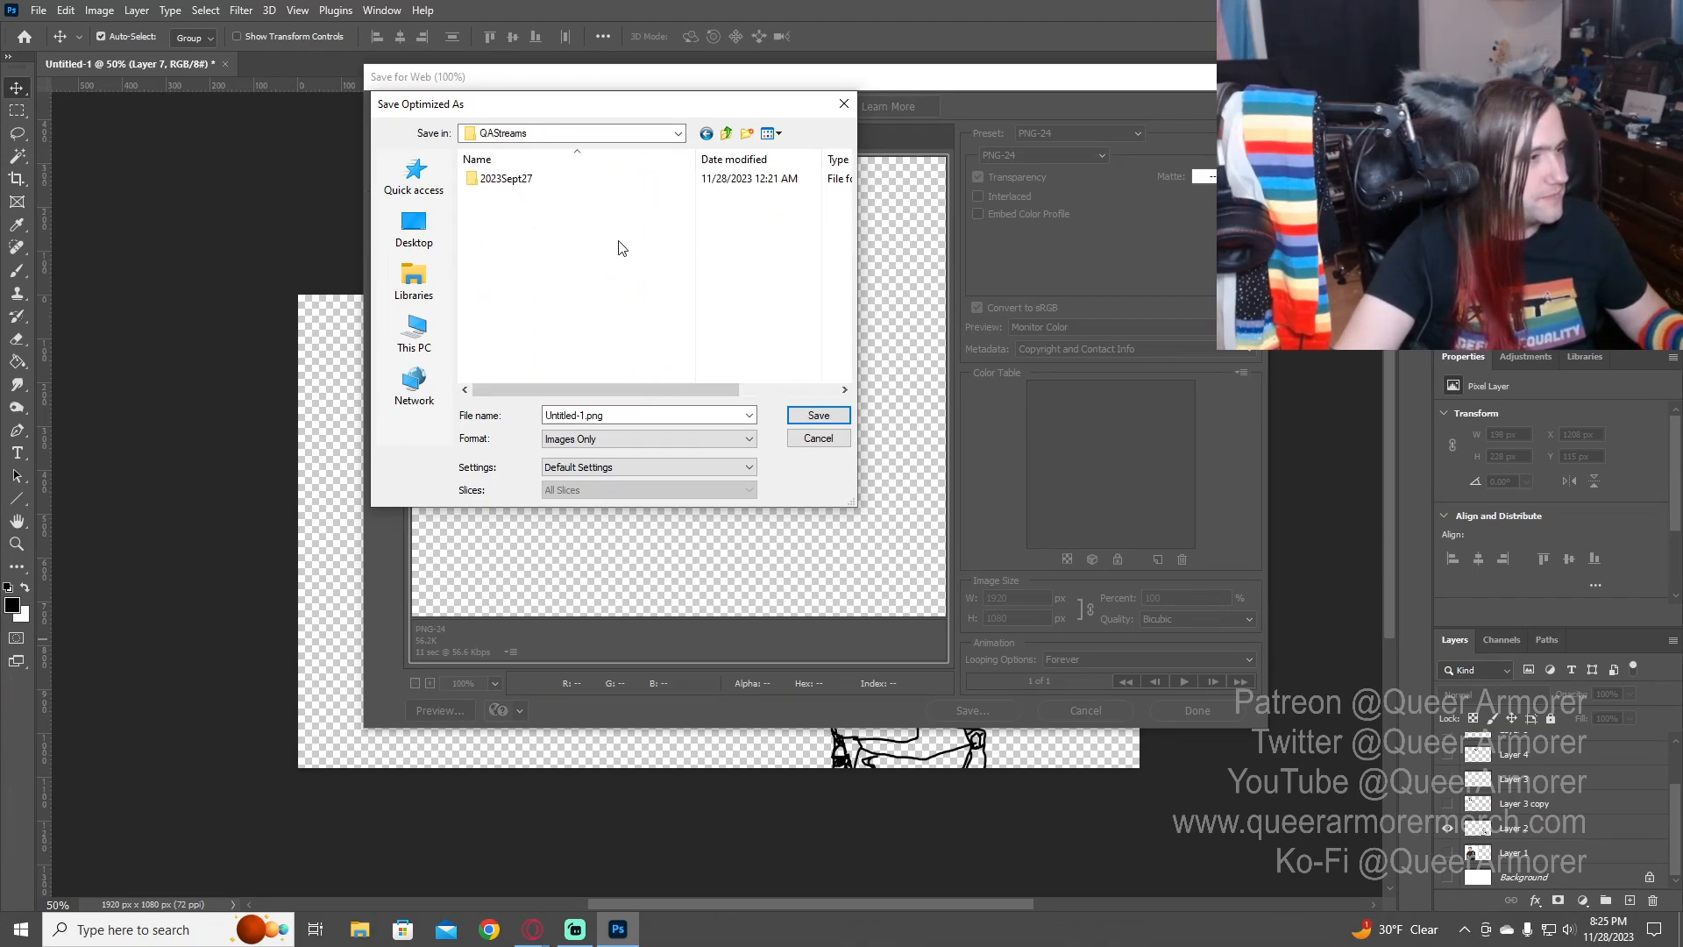
- Create a folder named 2023November28 and save the officer image in it as CopBlank.png
{"action": "right_click", "coordinate": [532, 237]}
{"action": "mouse_move", "coordinate": [605, 448]}
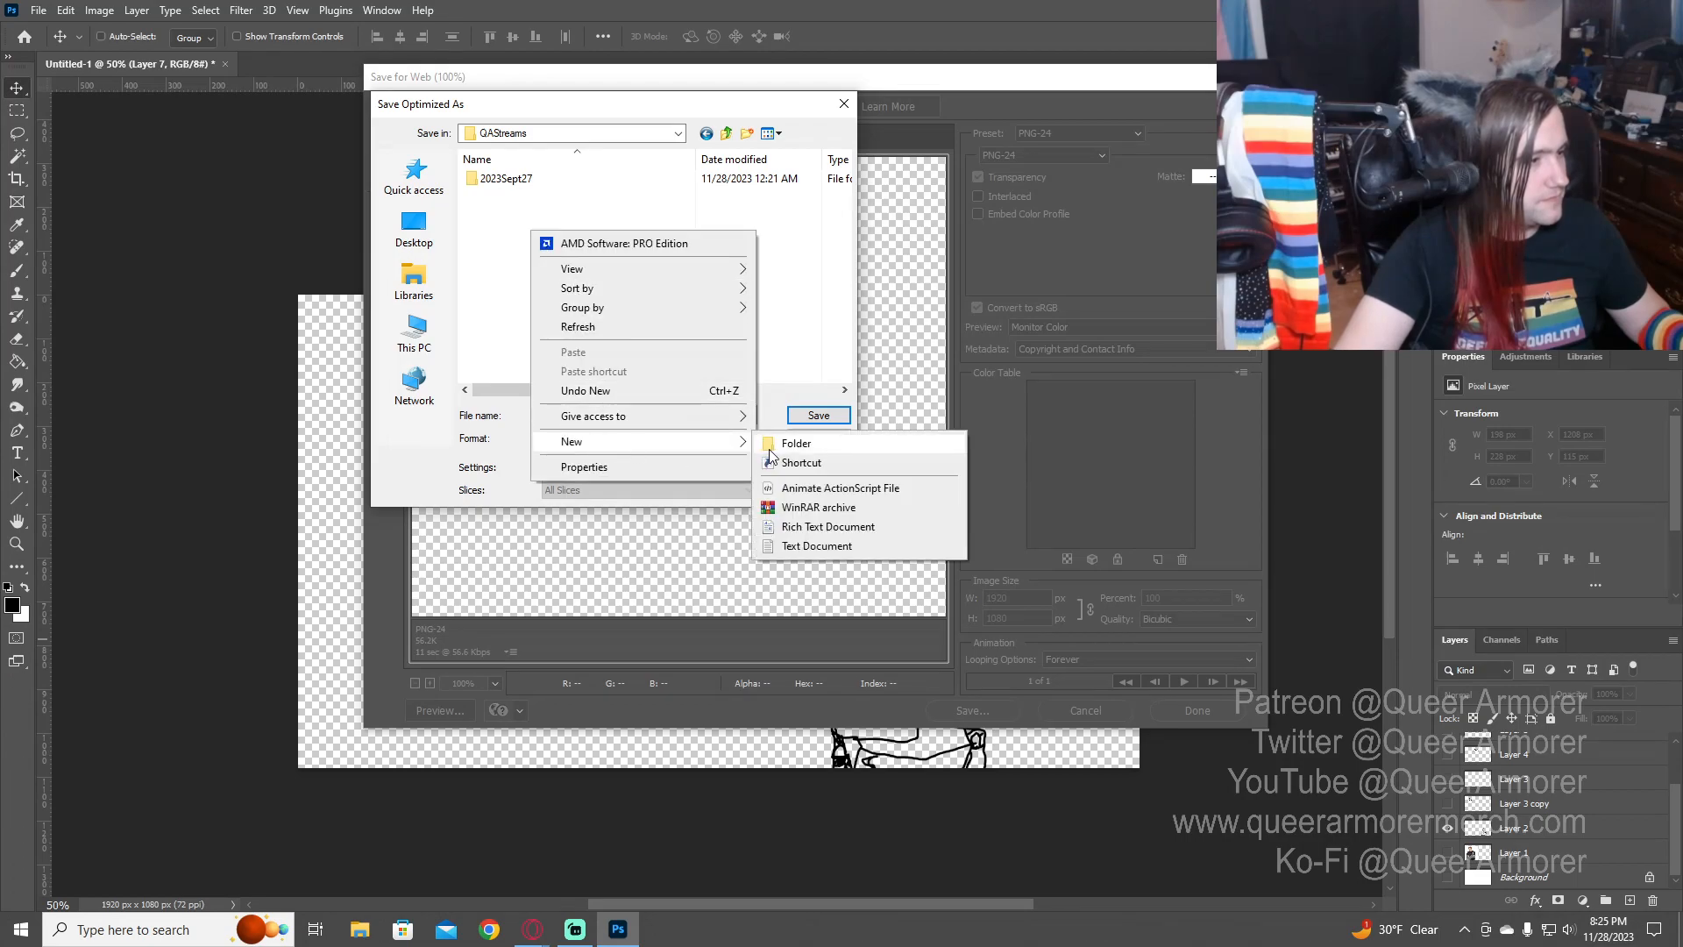
{"action": "left_click", "coordinate": [776, 445]}
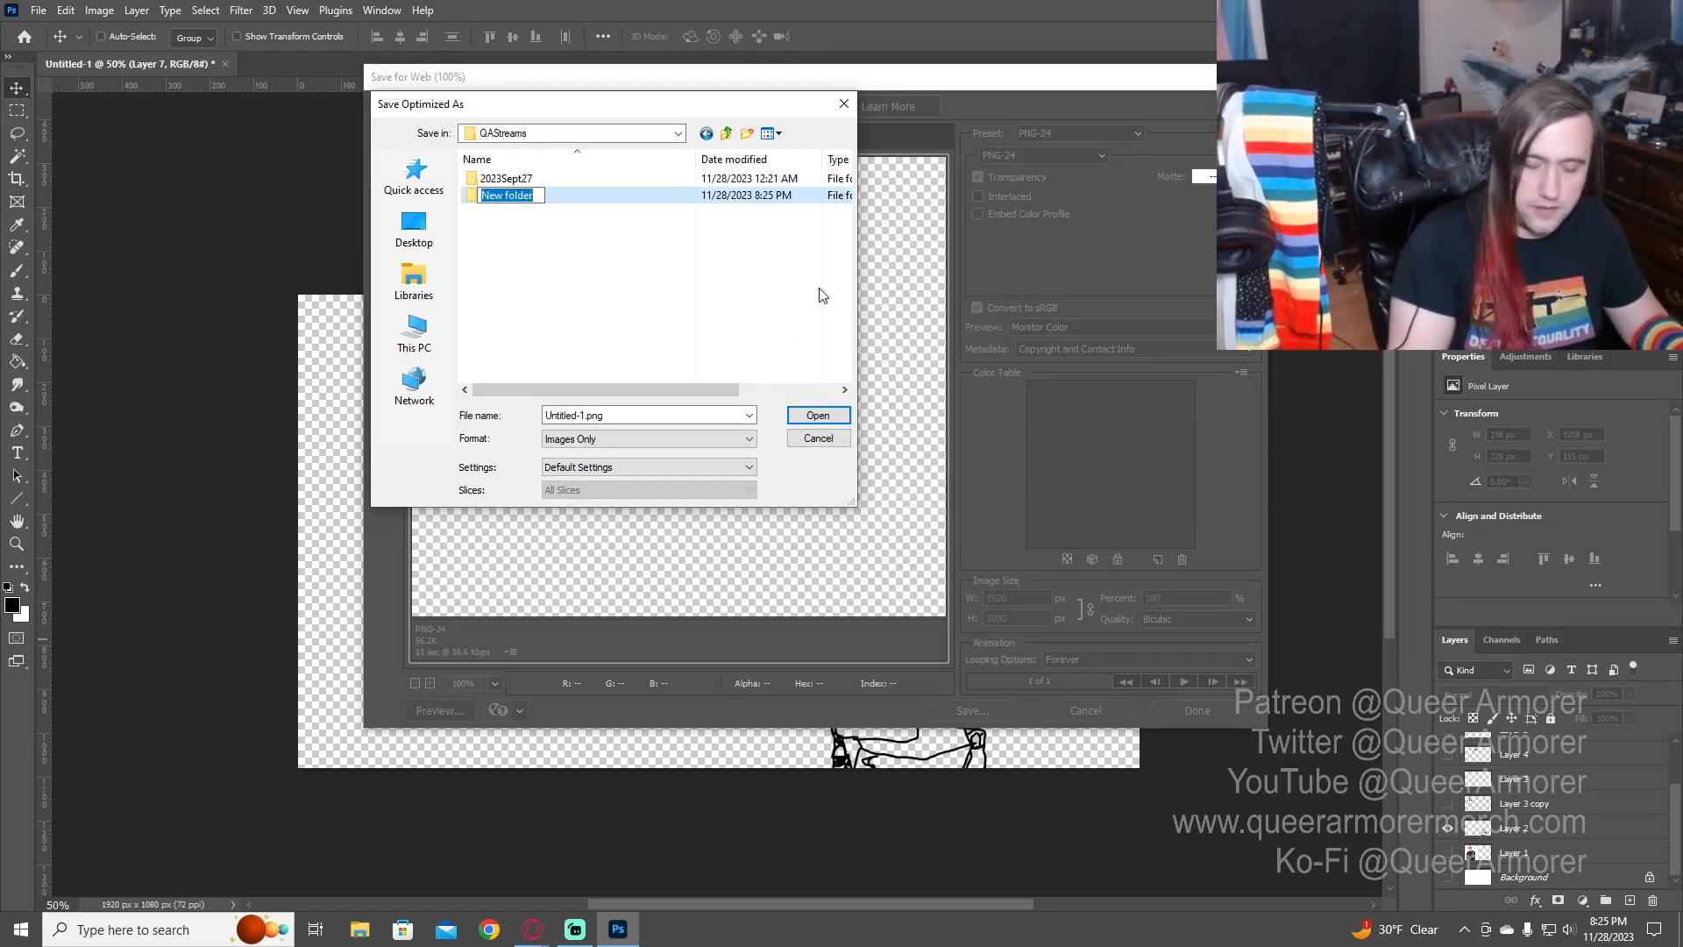
{"action": "type", "text": "Nove"}
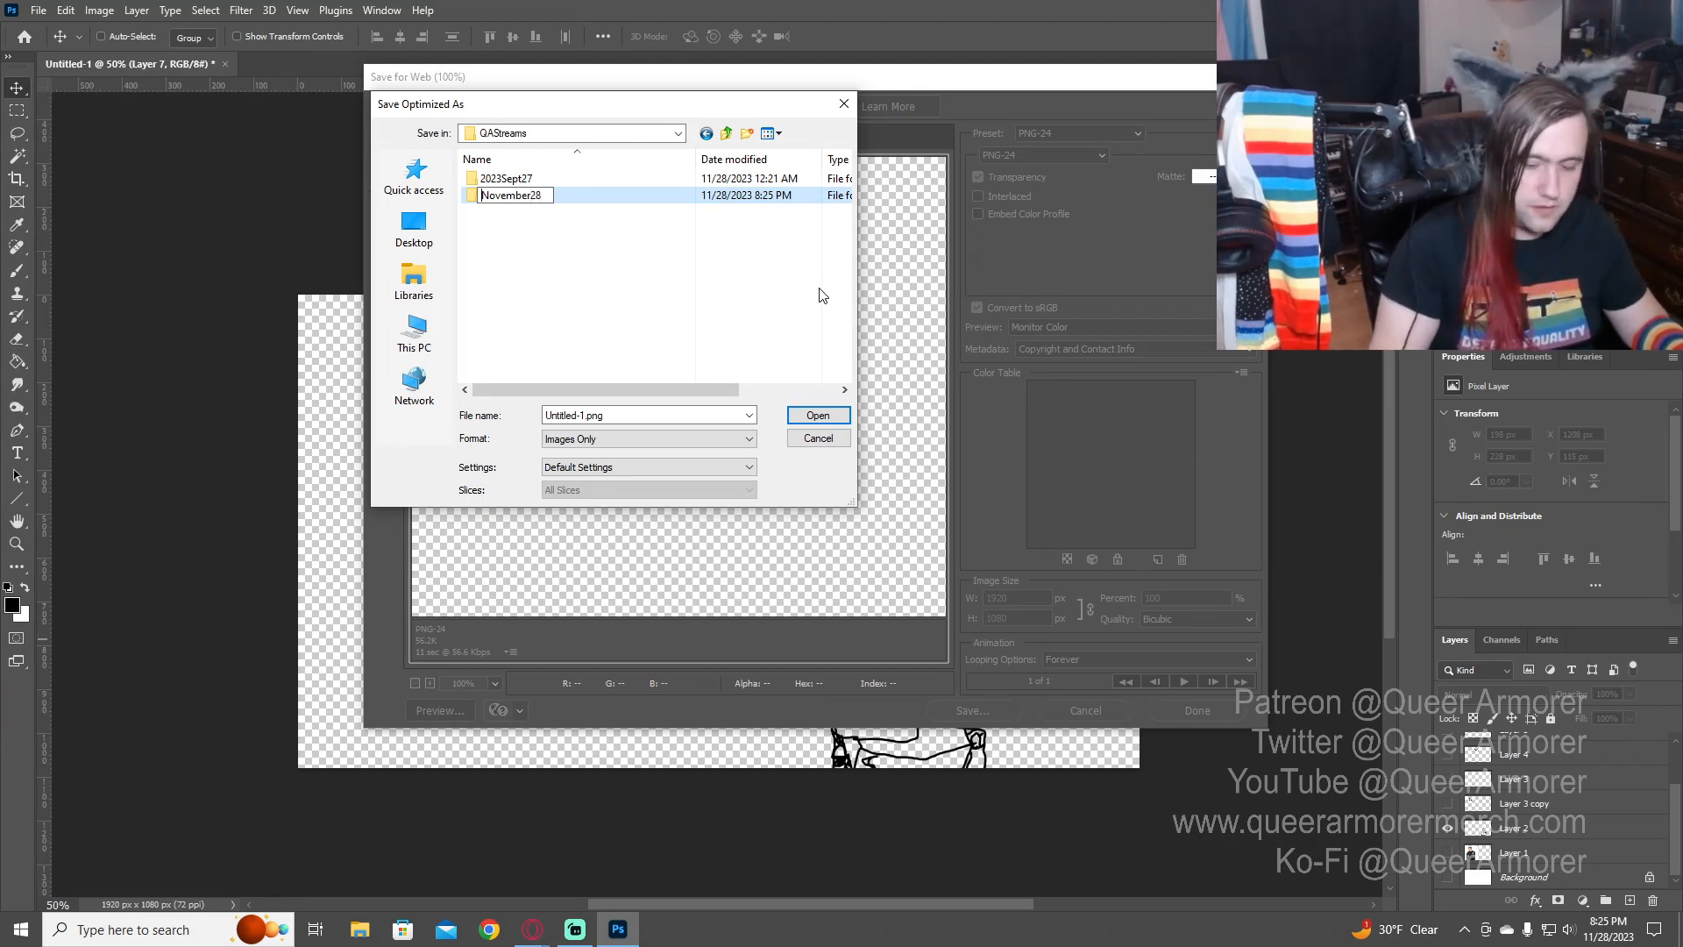
{"action": "type", "text": "mber28"}
{"action": "key", "text": "Return"}
{"action": "key", "text": "Return"}
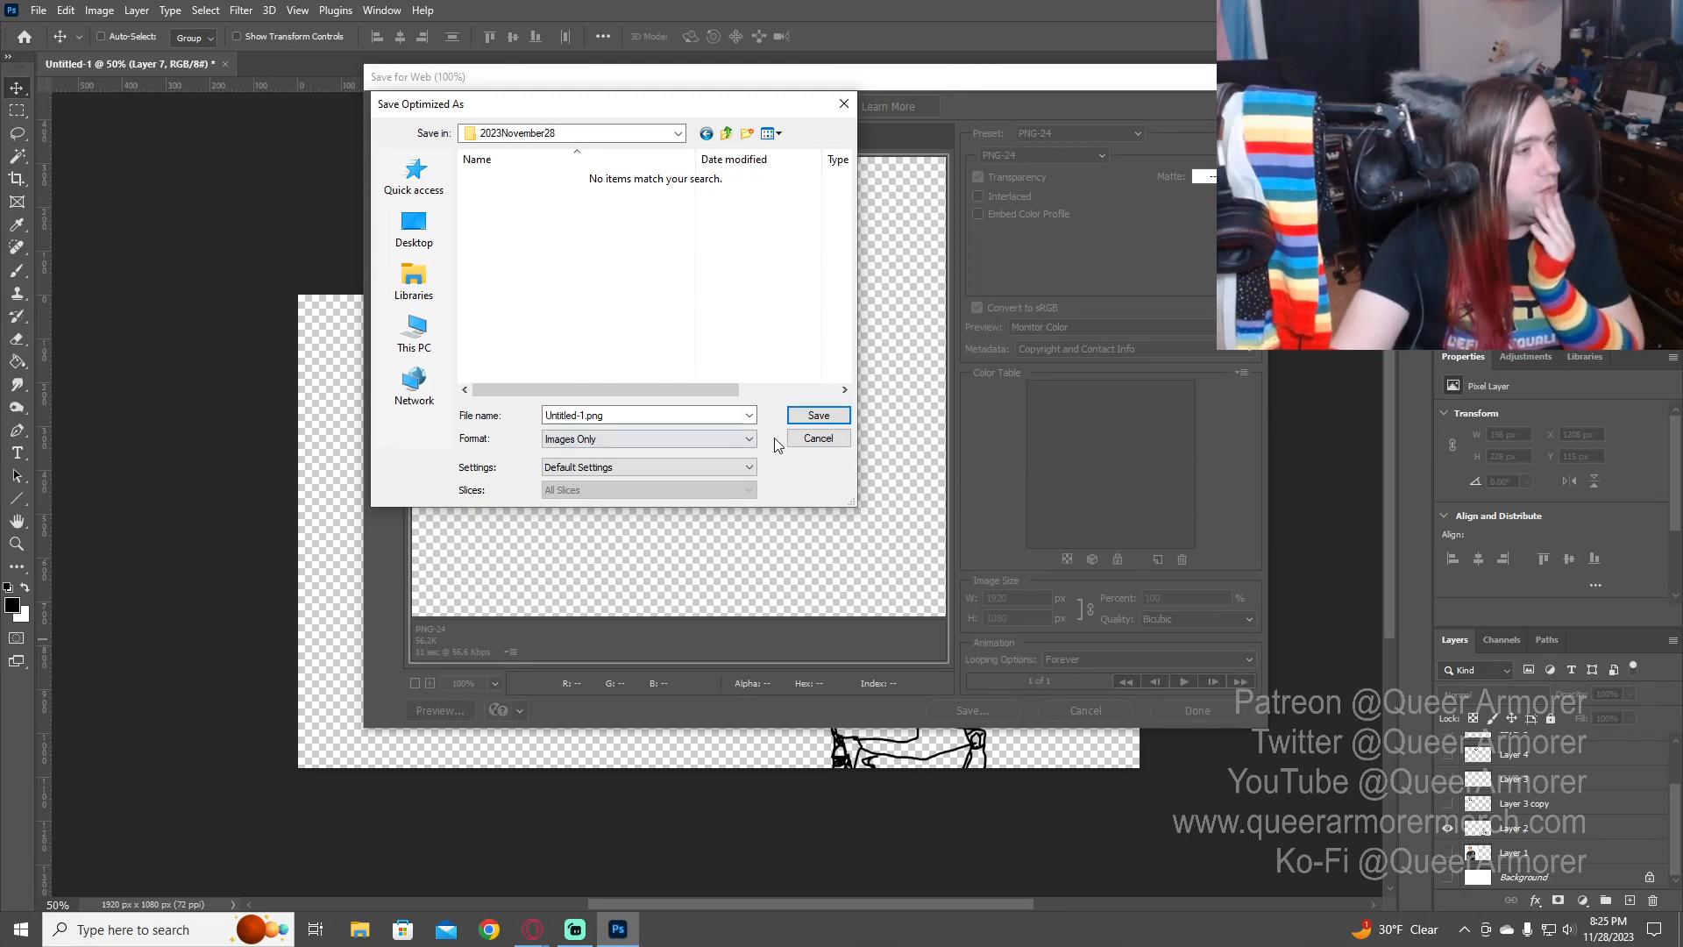
{"action": "left_click", "coordinate": [644, 415]}
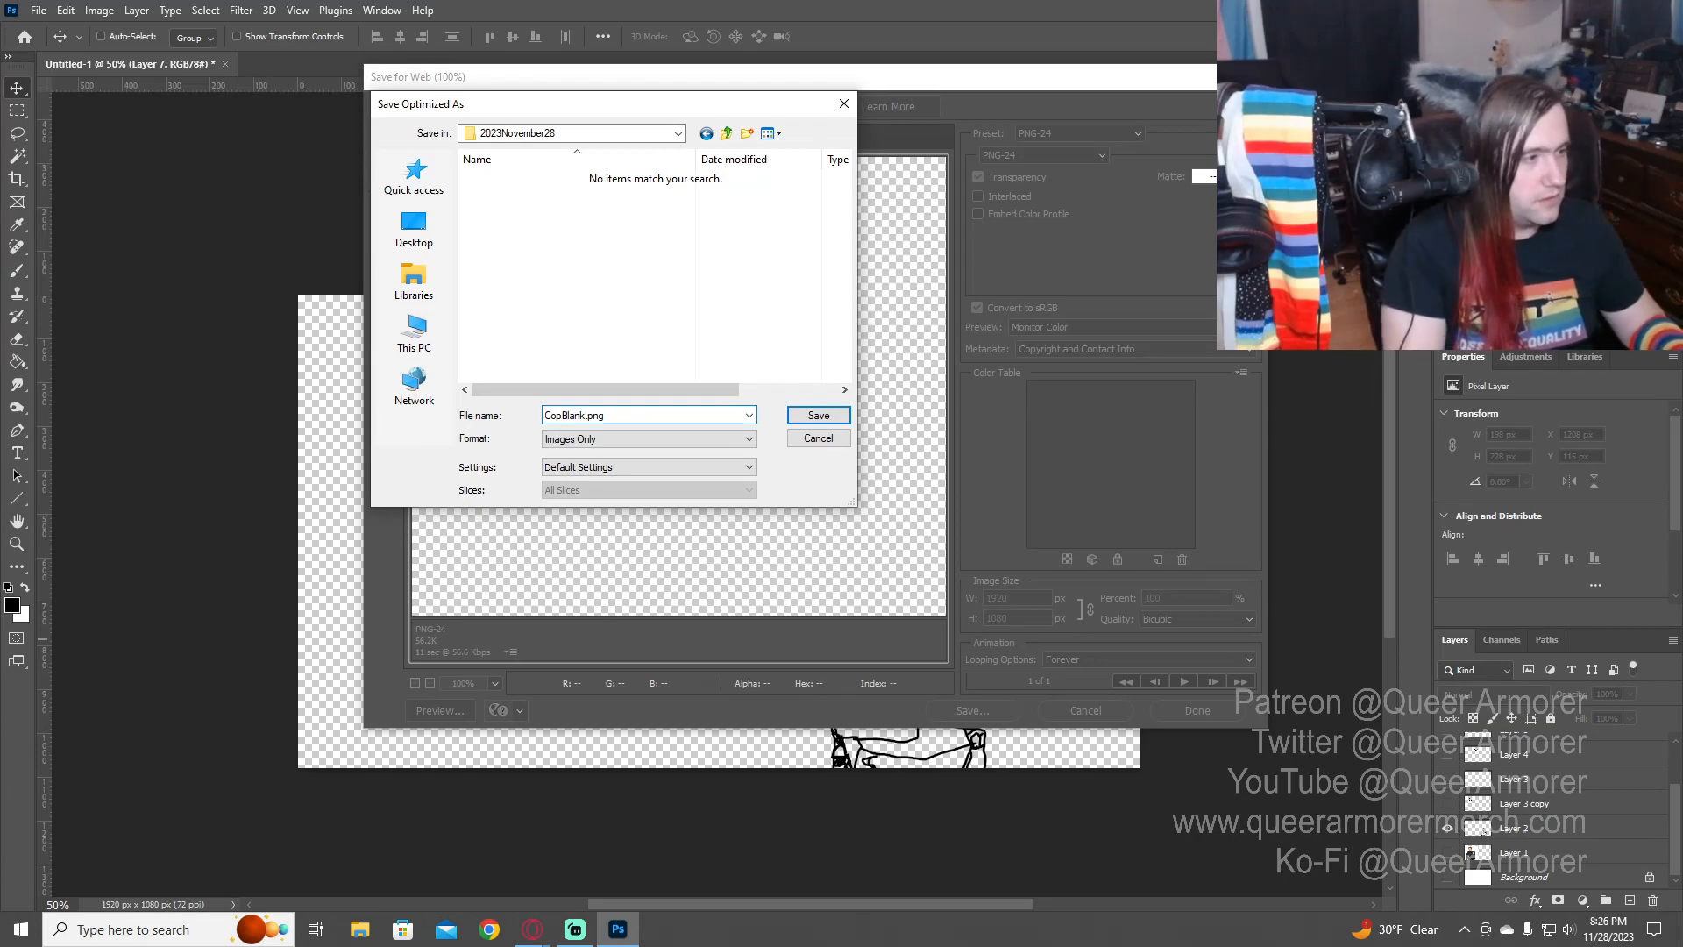
{"action": "key", "text": "Return"}
- Switch to the Prezi presentation in Opera to view its fifth frame, and return to Photoshop
{"action": "key", "text": "alt+Tab"}
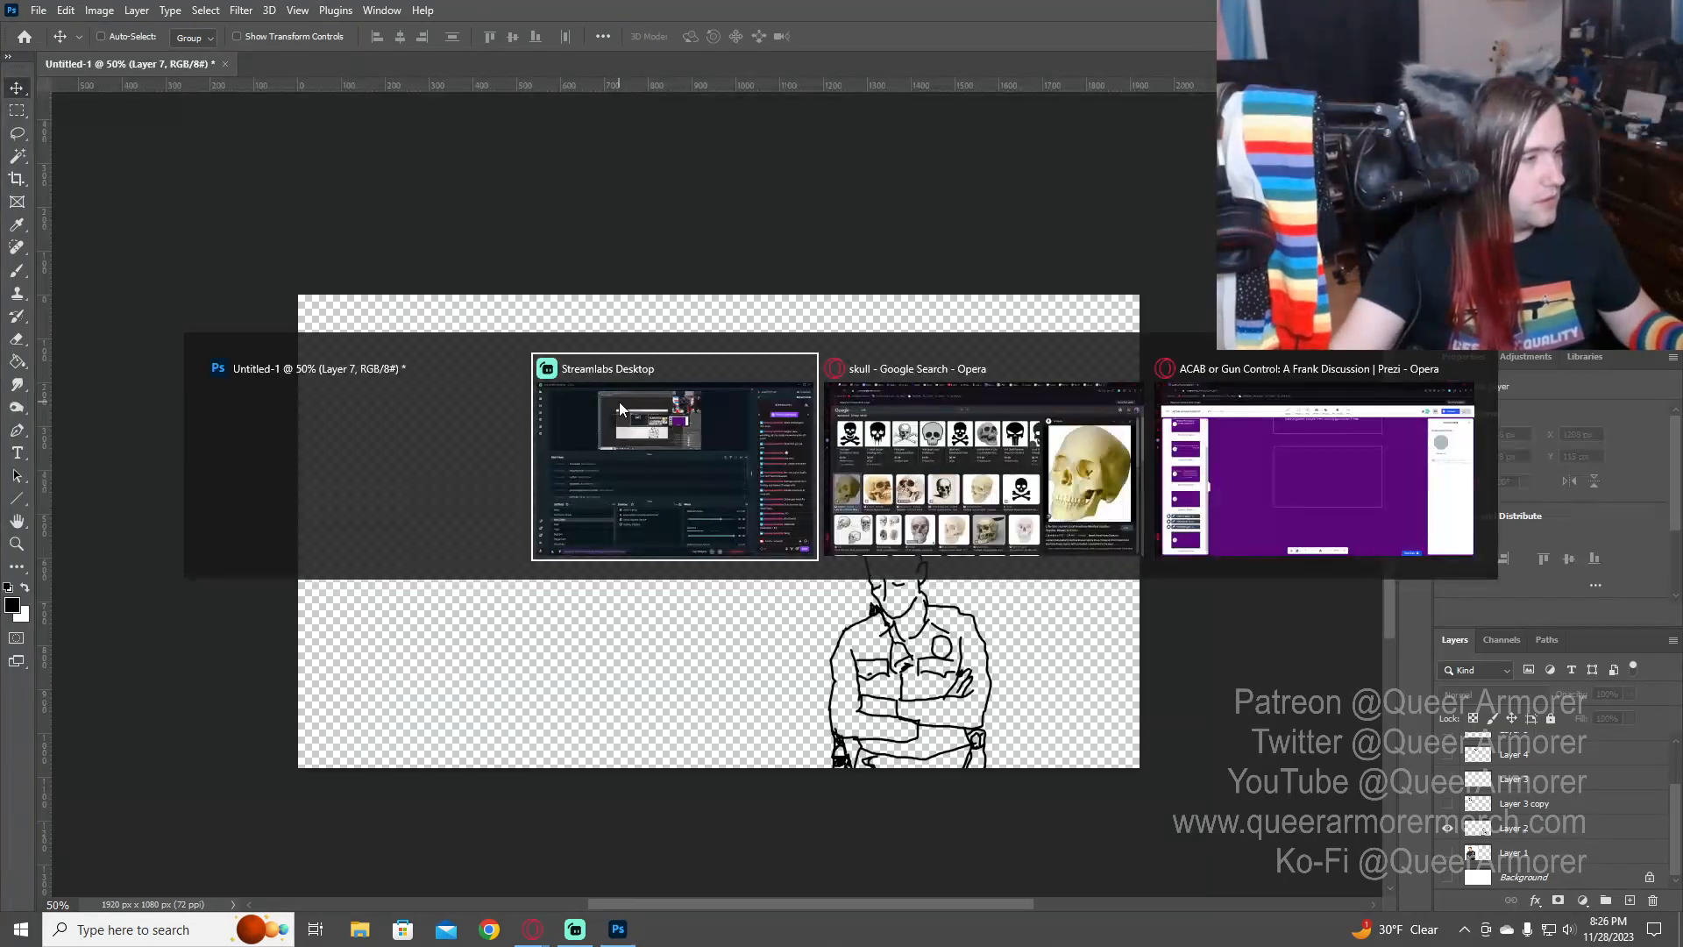
{"action": "left_click", "coordinate": [1214, 432]}
{"action": "key", "text": "alt+Tab"}
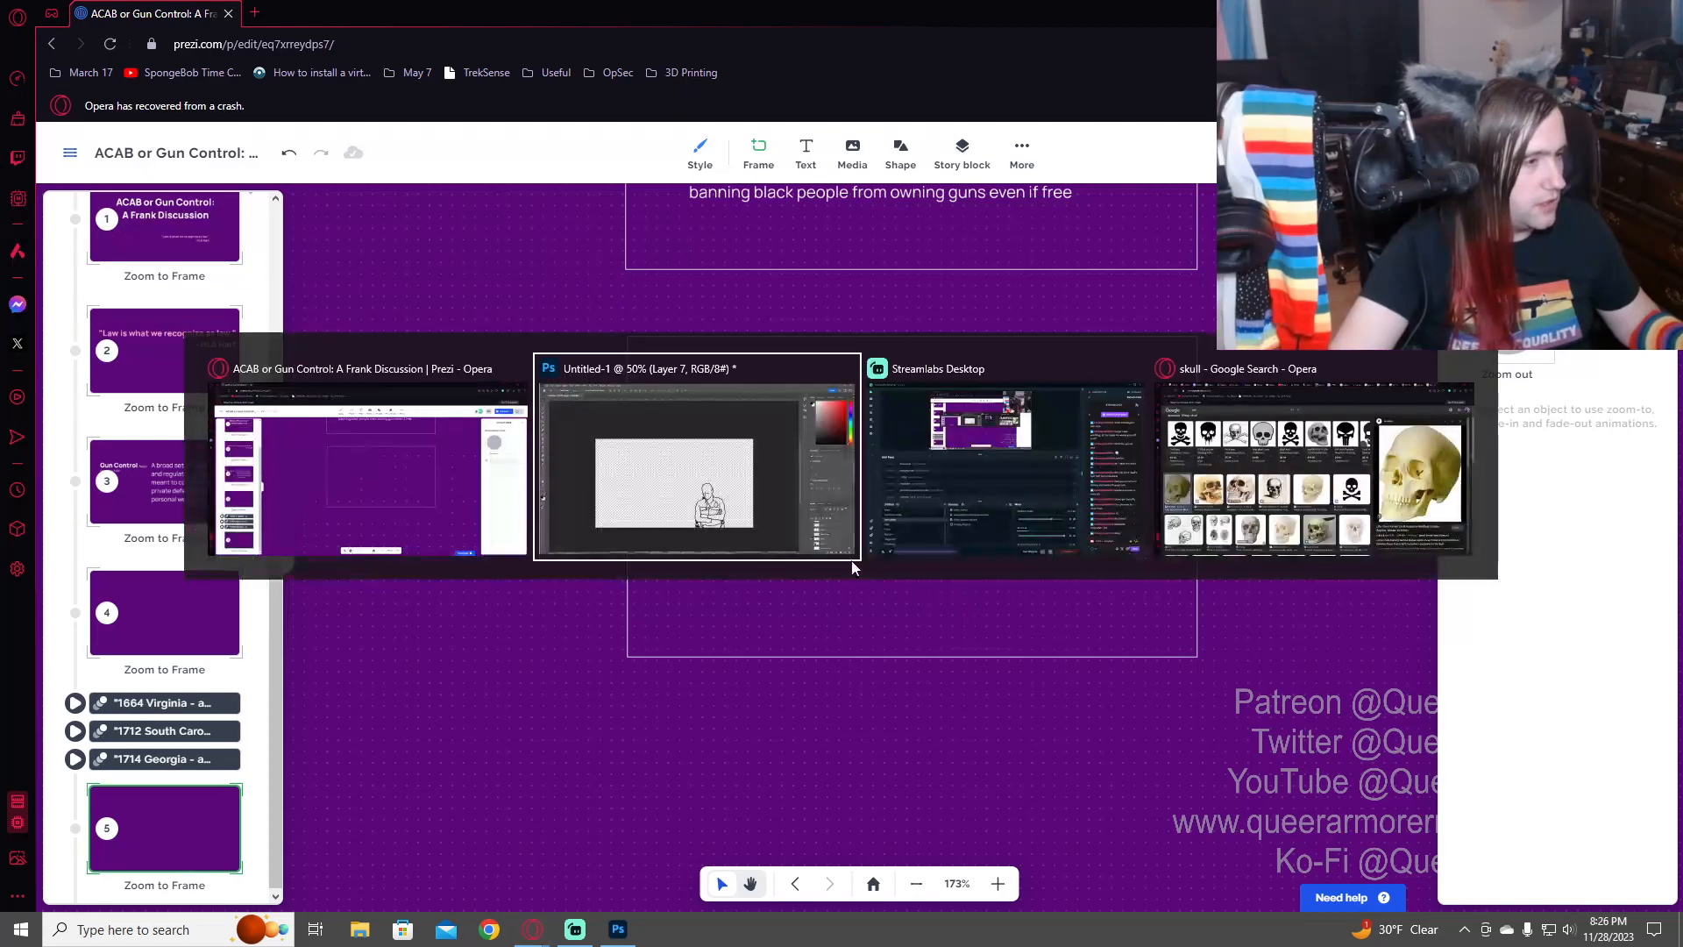
- Switch to the Prezi presentation and import CopBlank from File Explorer's recent files, placing it beside the fifth frame
{"action": "left_click", "coordinate": [433, 523]}
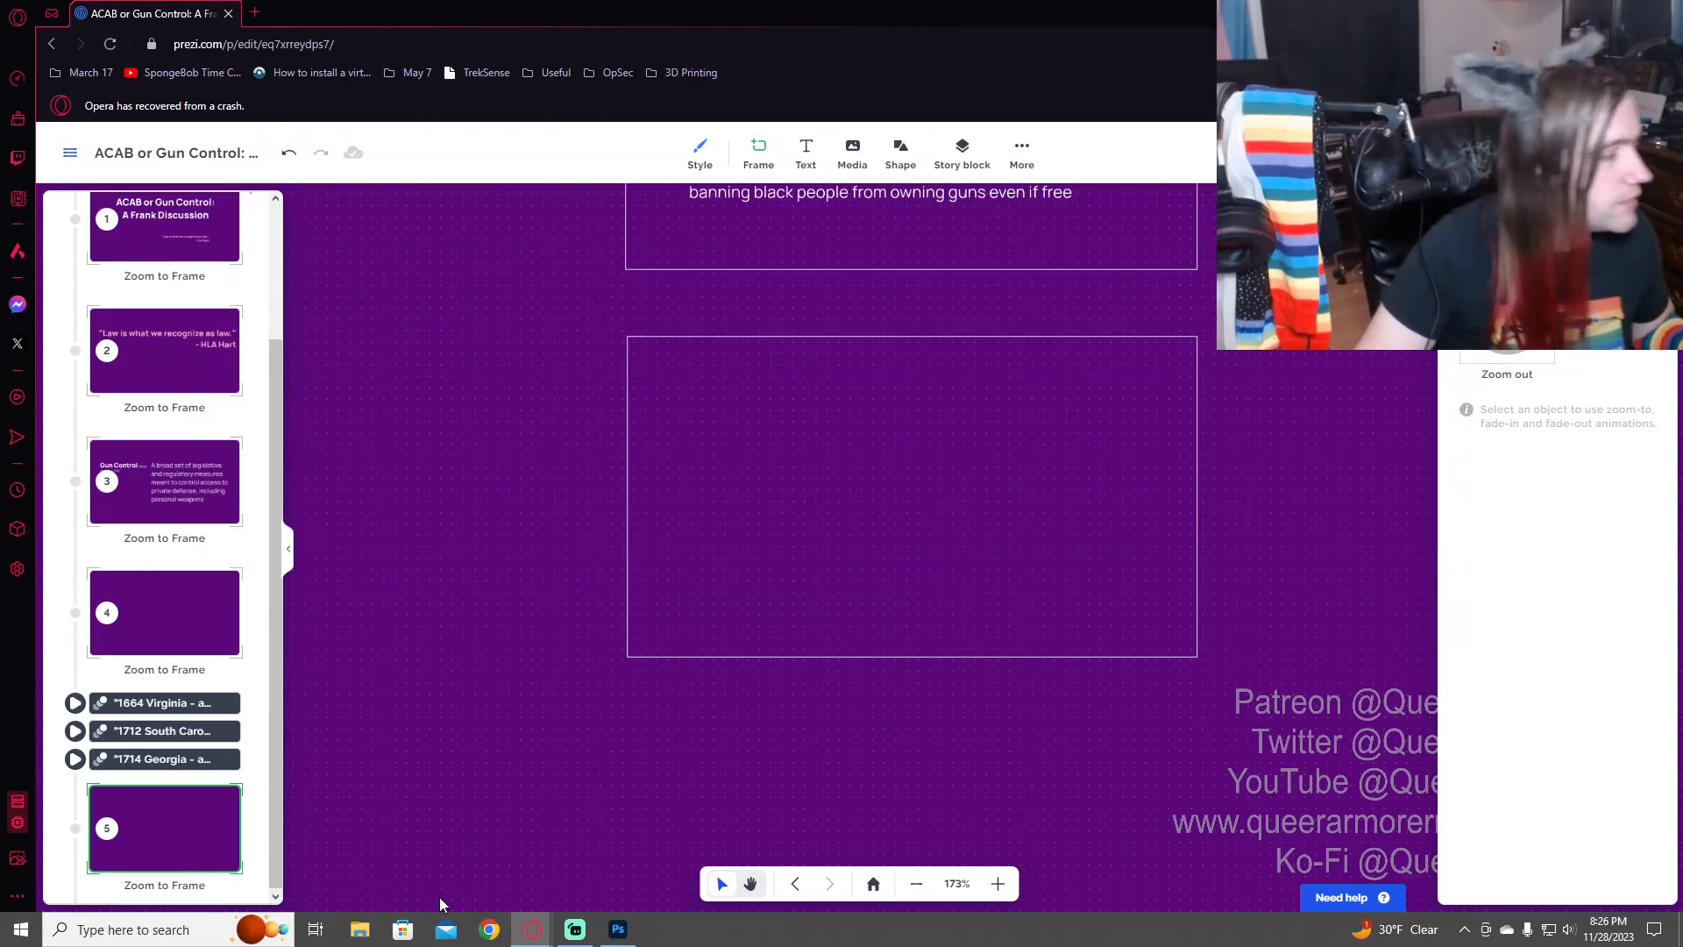
{"action": "left_click", "coordinate": [359, 929]}
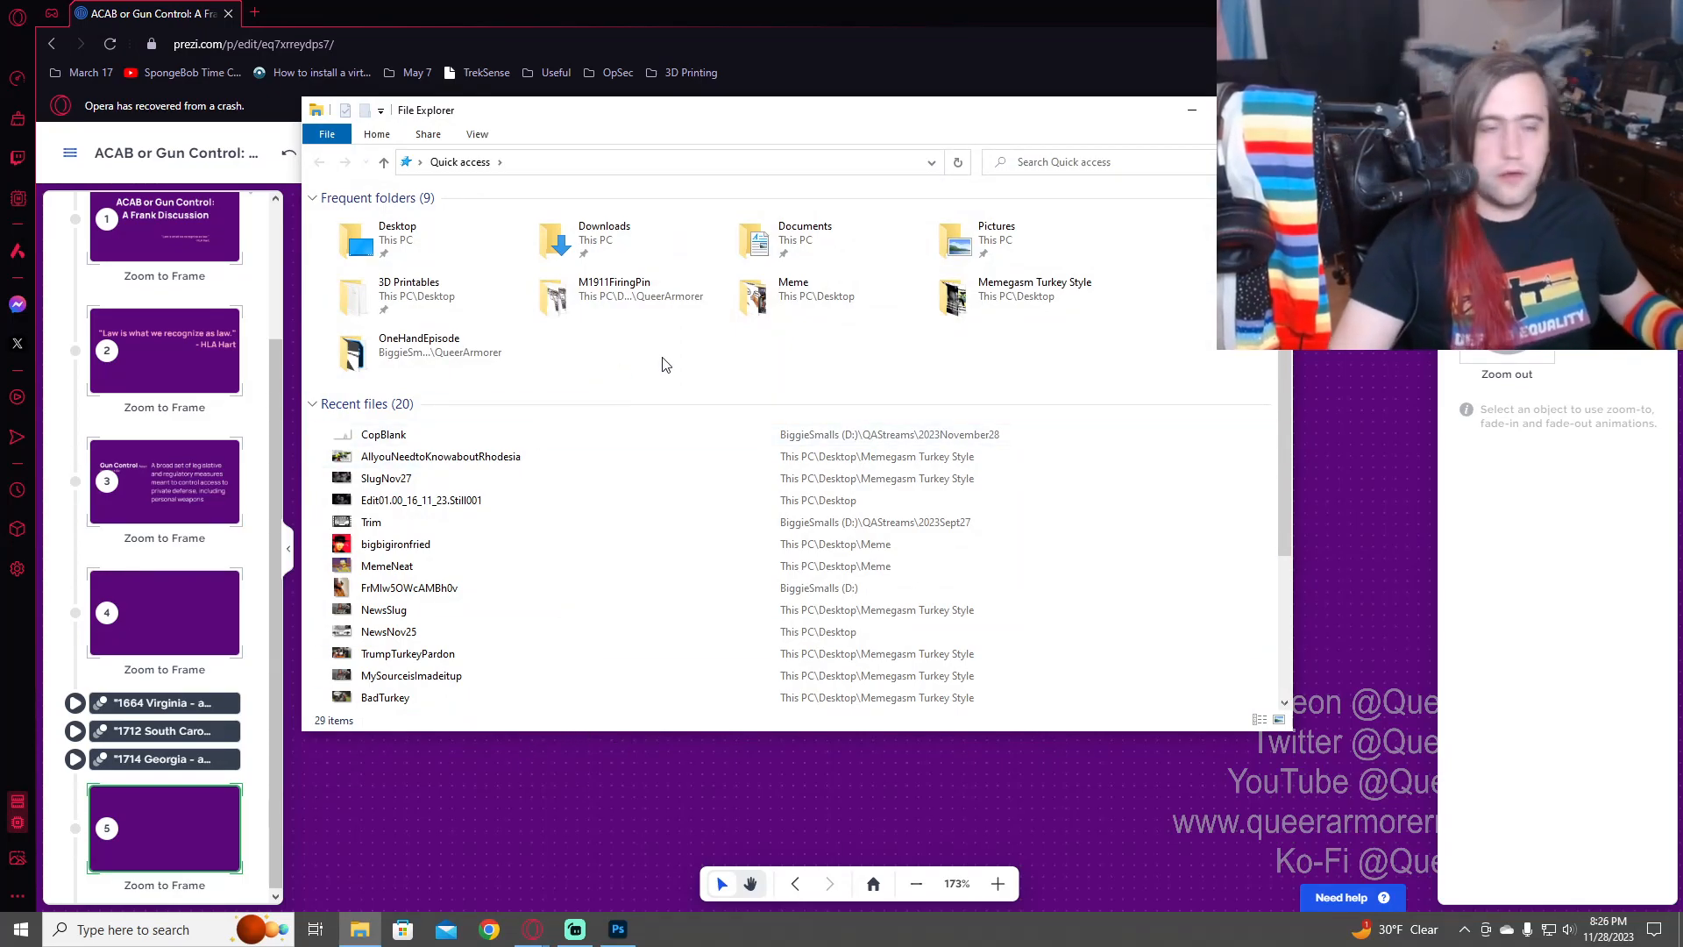
{"action": "left_click", "coordinate": [418, 441]}
{"action": "left_click_drag", "start_coordinate": [421, 448], "coordinate": [1357, 467]}
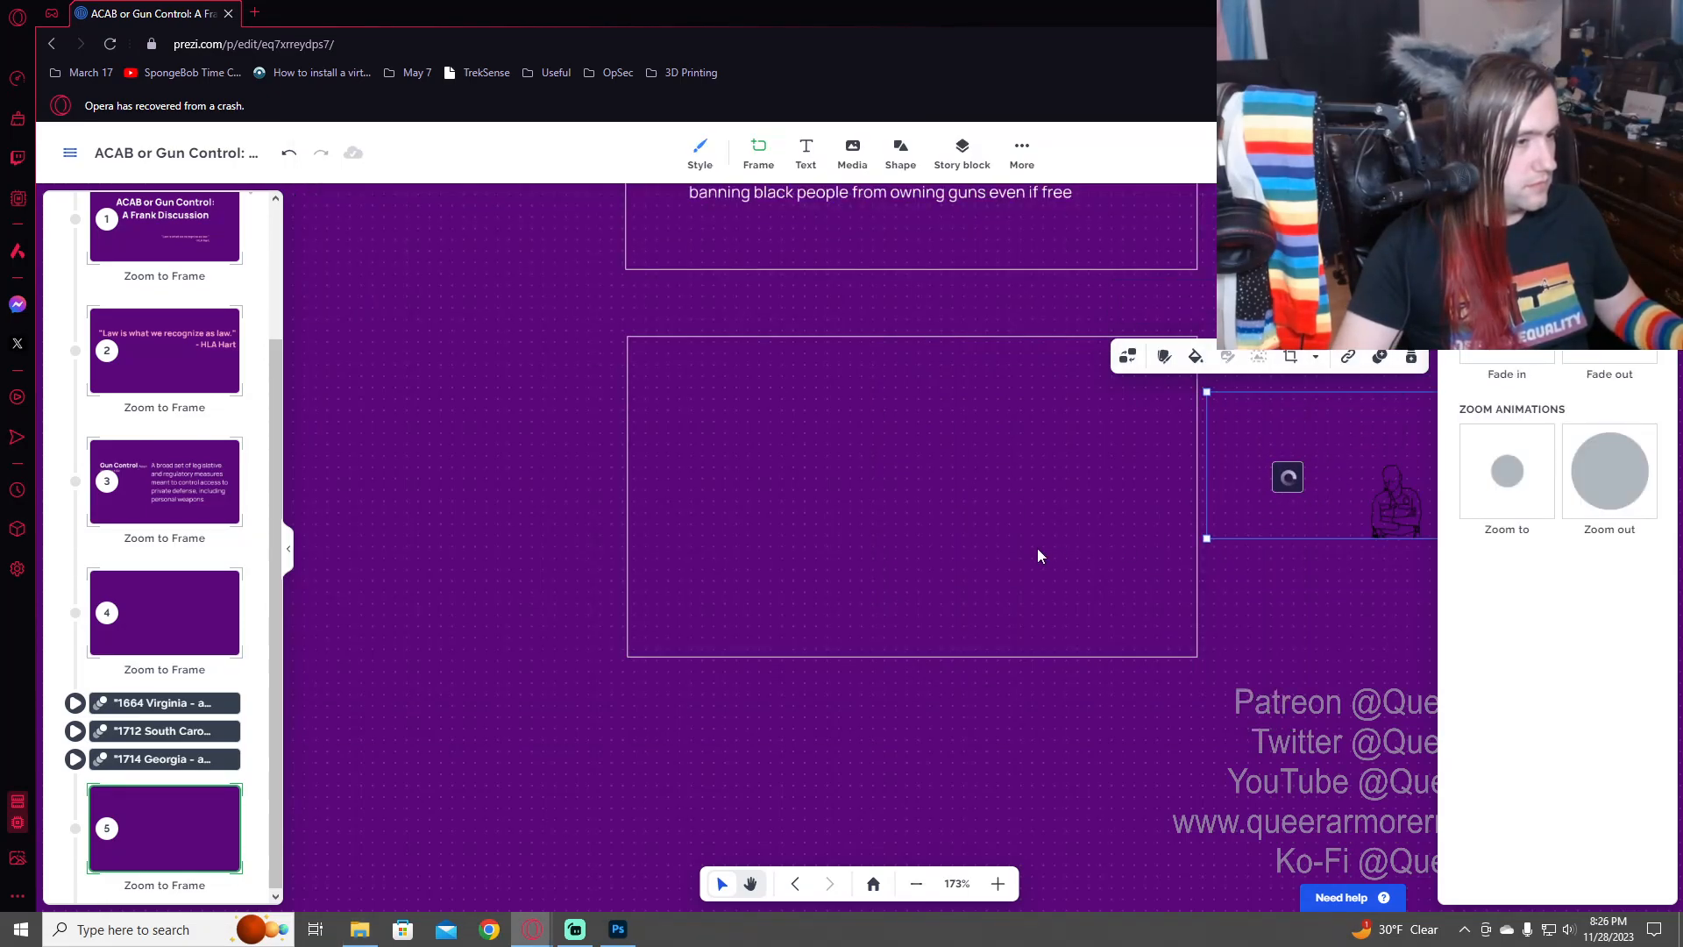
- Try fitting the officer image to the fifth frame at the frame's full size, and undo the placement
{"action": "left_click_drag", "start_coordinate": [1040, 543], "coordinate": [1154, 638]}
{"action": "left_click_drag", "start_coordinate": [935, 511], "coordinate": [571, 443]}
{"action": "left_click", "coordinate": [571, 443]}
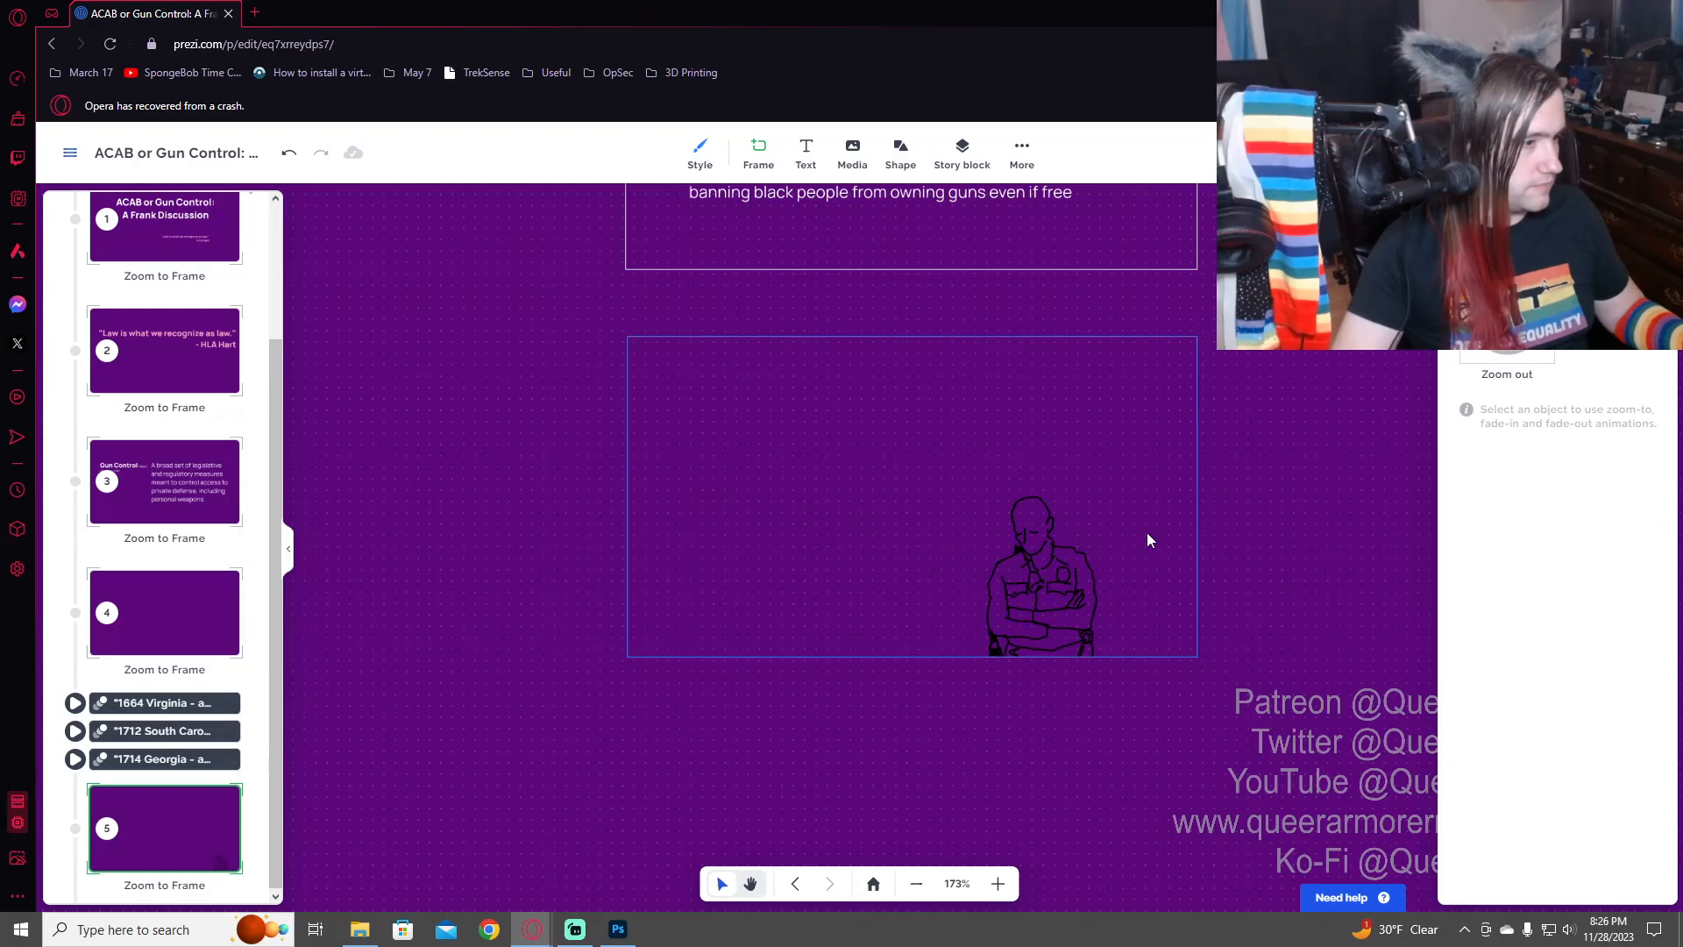
{"action": "left_click_drag", "start_coordinate": [1240, 582], "coordinate": [1109, 586]}
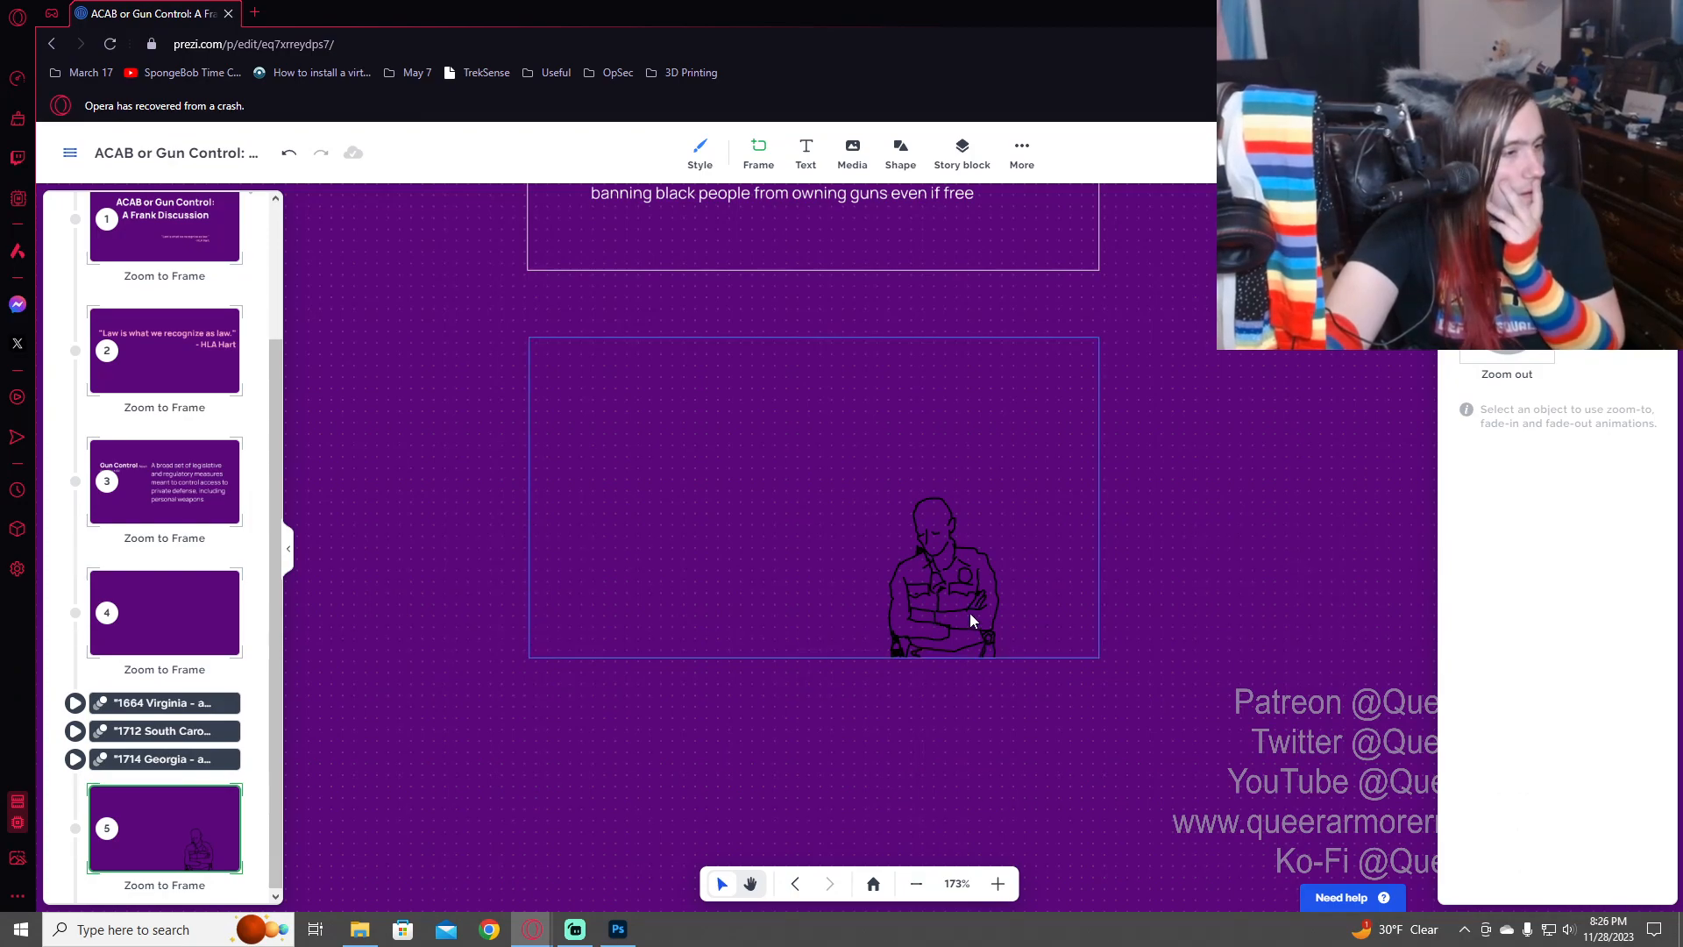
{"action": "scroll", "coordinate": [973, 610], "scroll_direction": "down", "scroll_amount": 5}
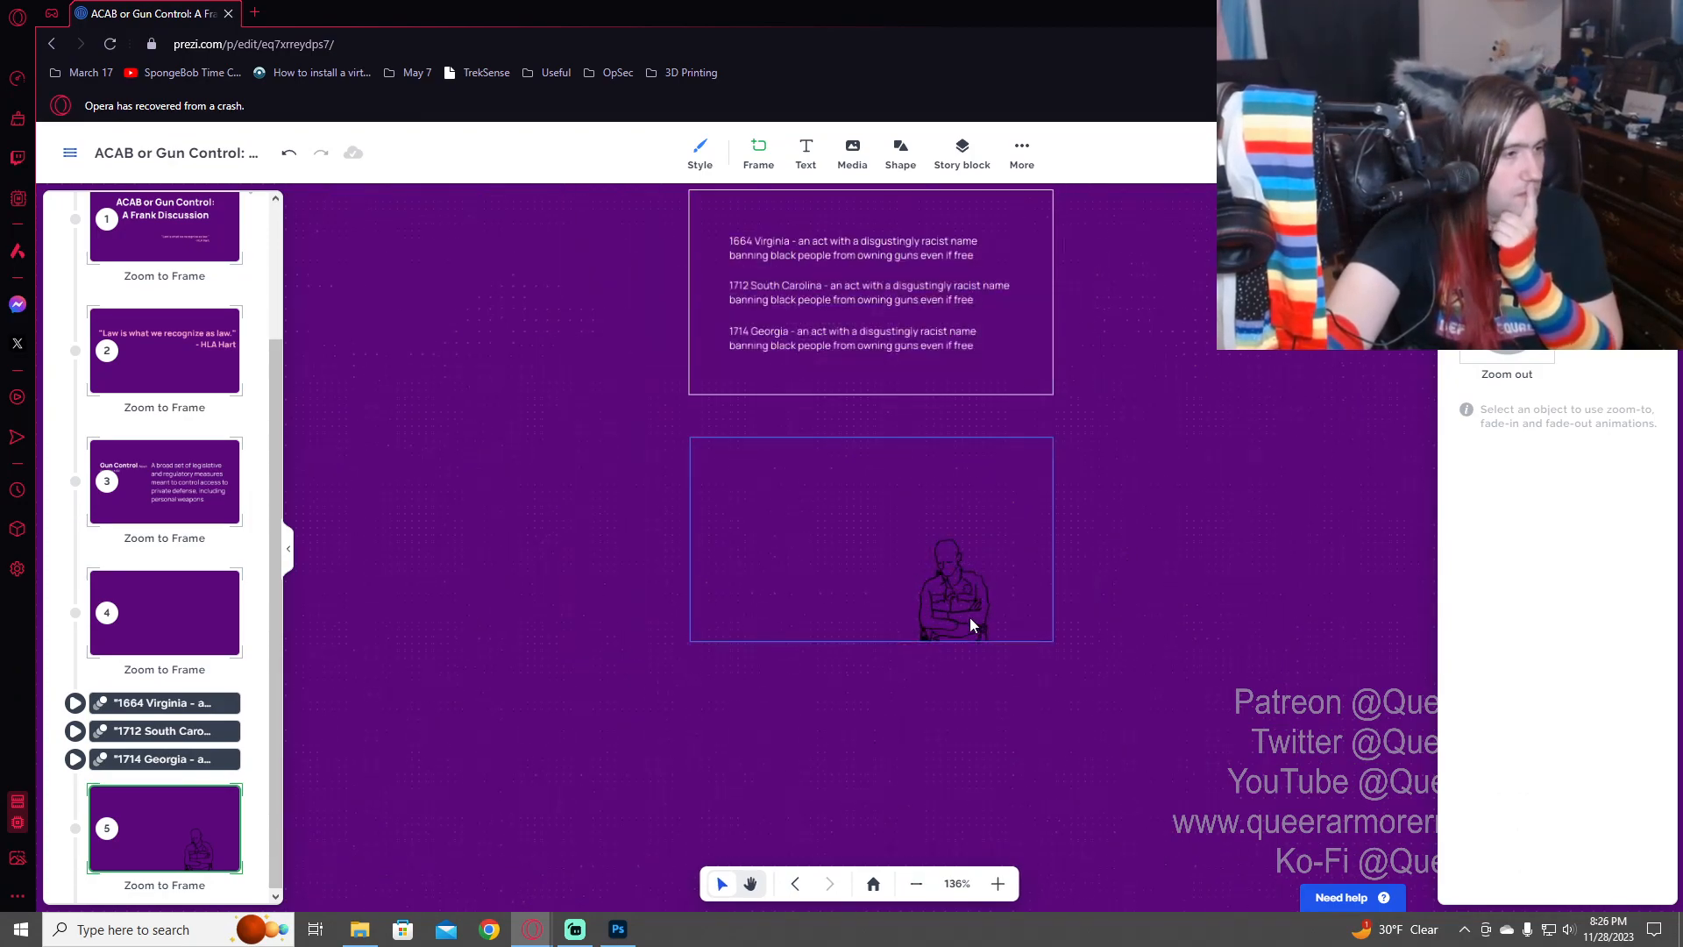
{"action": "scroll", "coordinate": [971, 654], "scroll_direction": "up", "scroll_amount": 3}
{"action": "left_click_drag", "start_coordinate": [913, 478], "coordinate": [947, 517]}
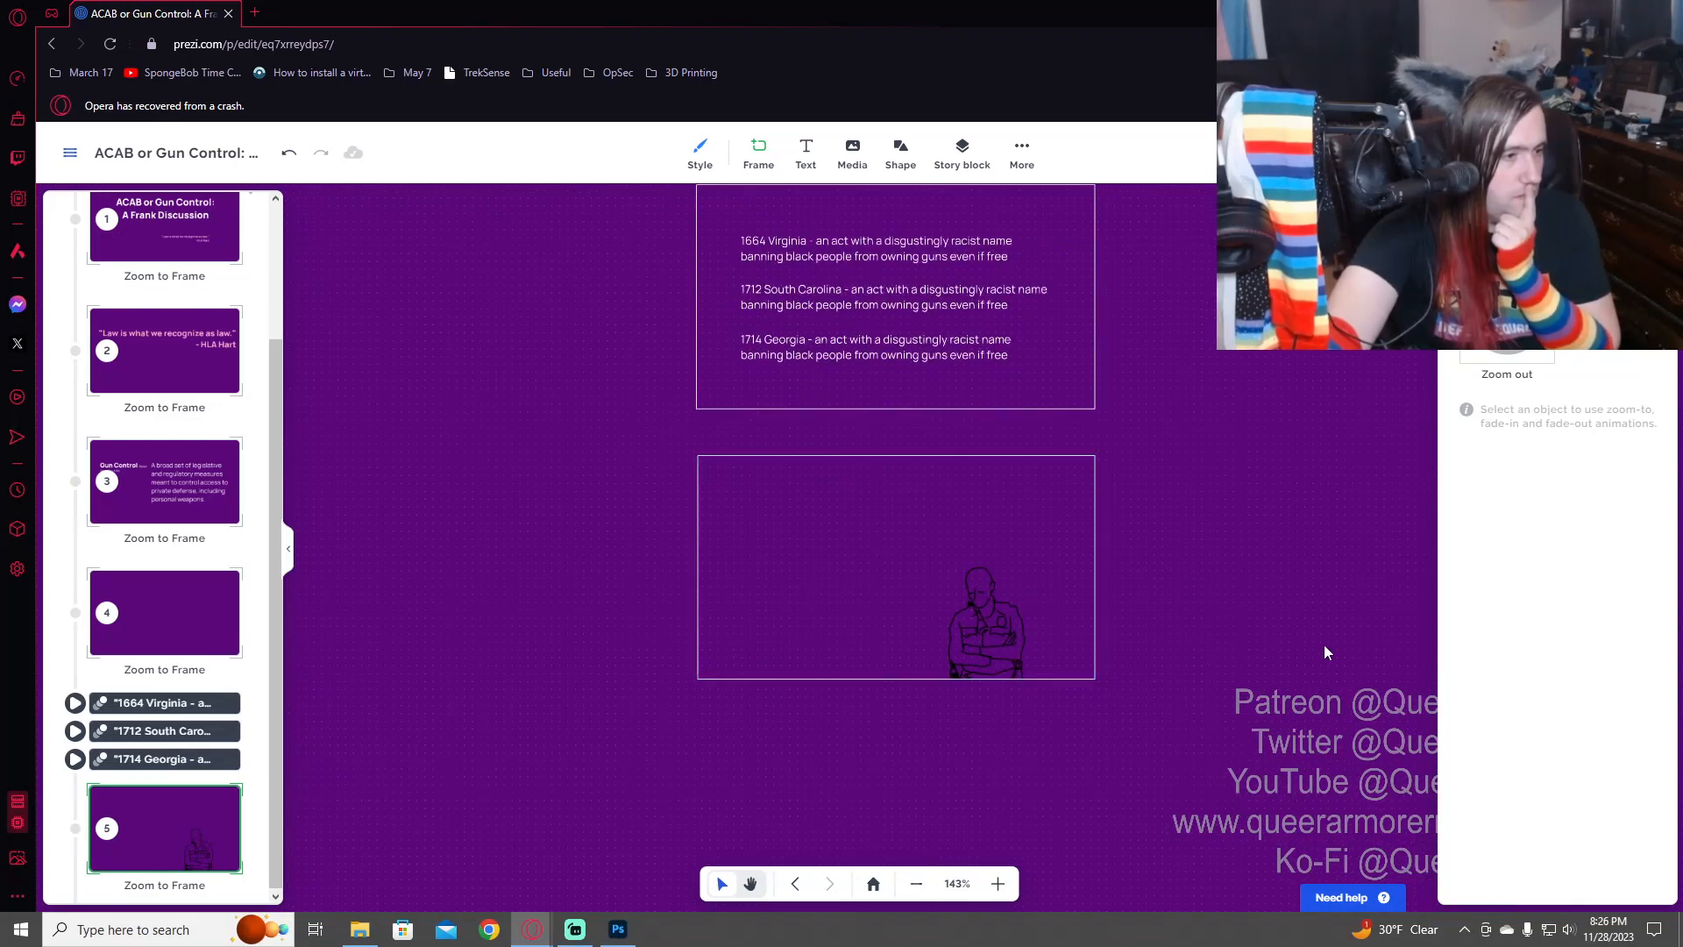
{"action": "scroll", "coordinate": [970, 604], "scroll_direction": "down", "scroll_amount": 5}
{"action": "left_click_drag", "start_coordinate": [984, 612], "coordinate": [1076, 761]}
{"action": "key", "text": "ctrl+z"}
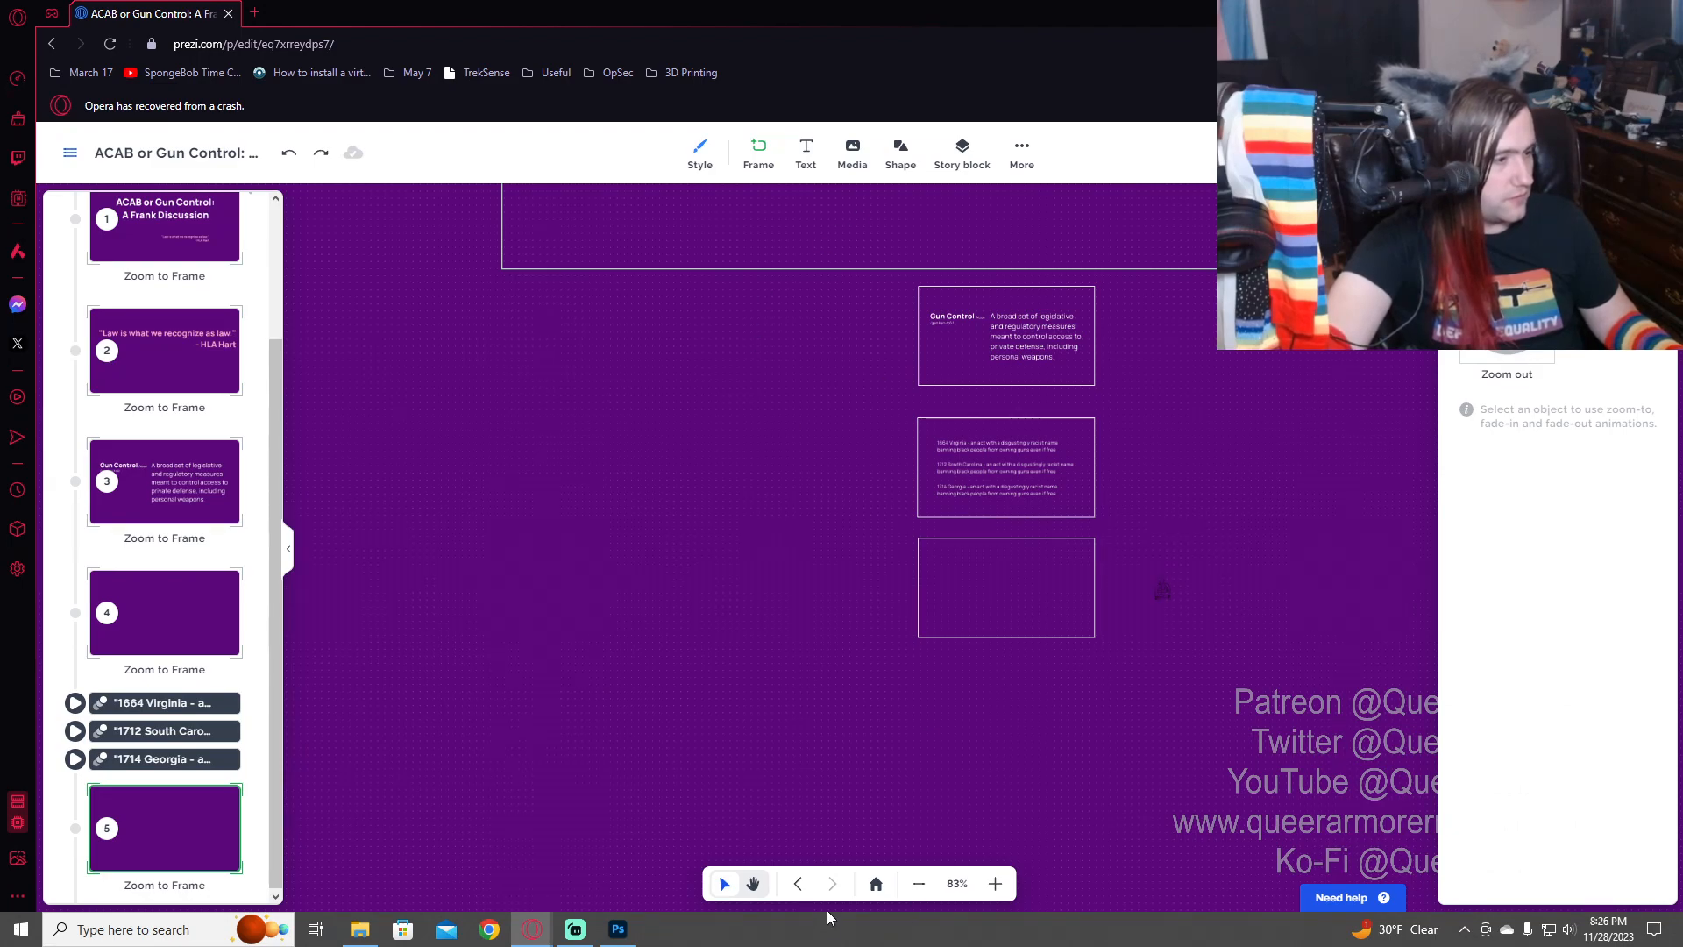
- Draw a sixth frame below the fifth one, aligned with it and matching its width
{"action": "left_click", "coordinate": [1163, 591]}
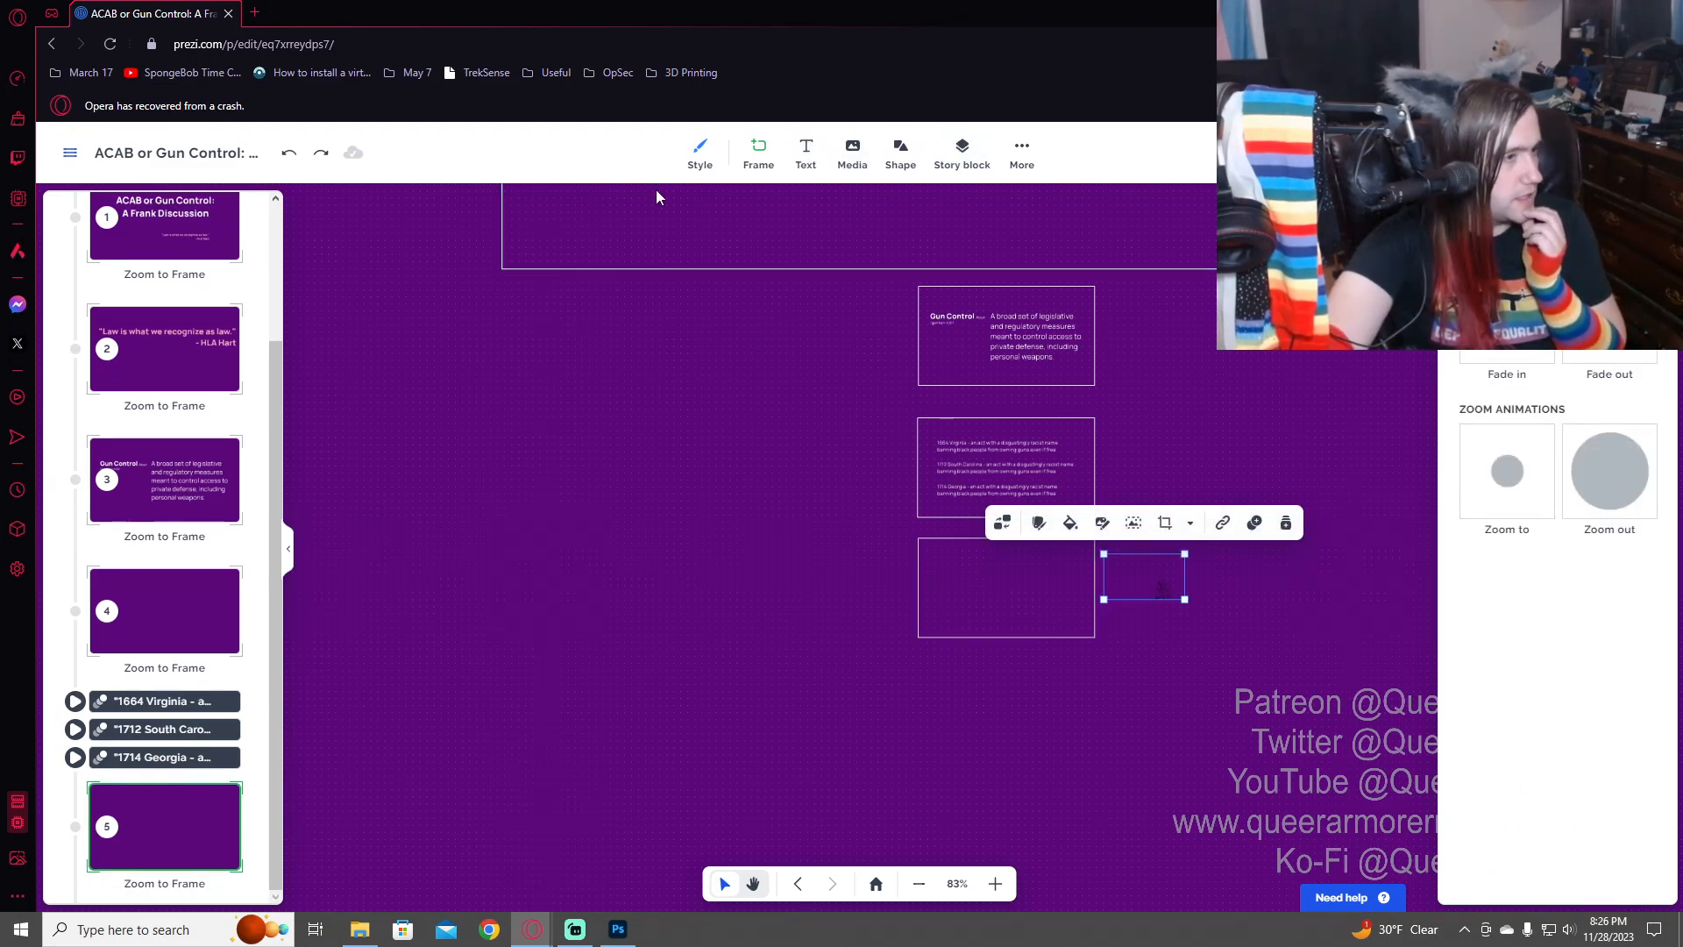
{"action": "left_click", "coordinate": [756, 158]}
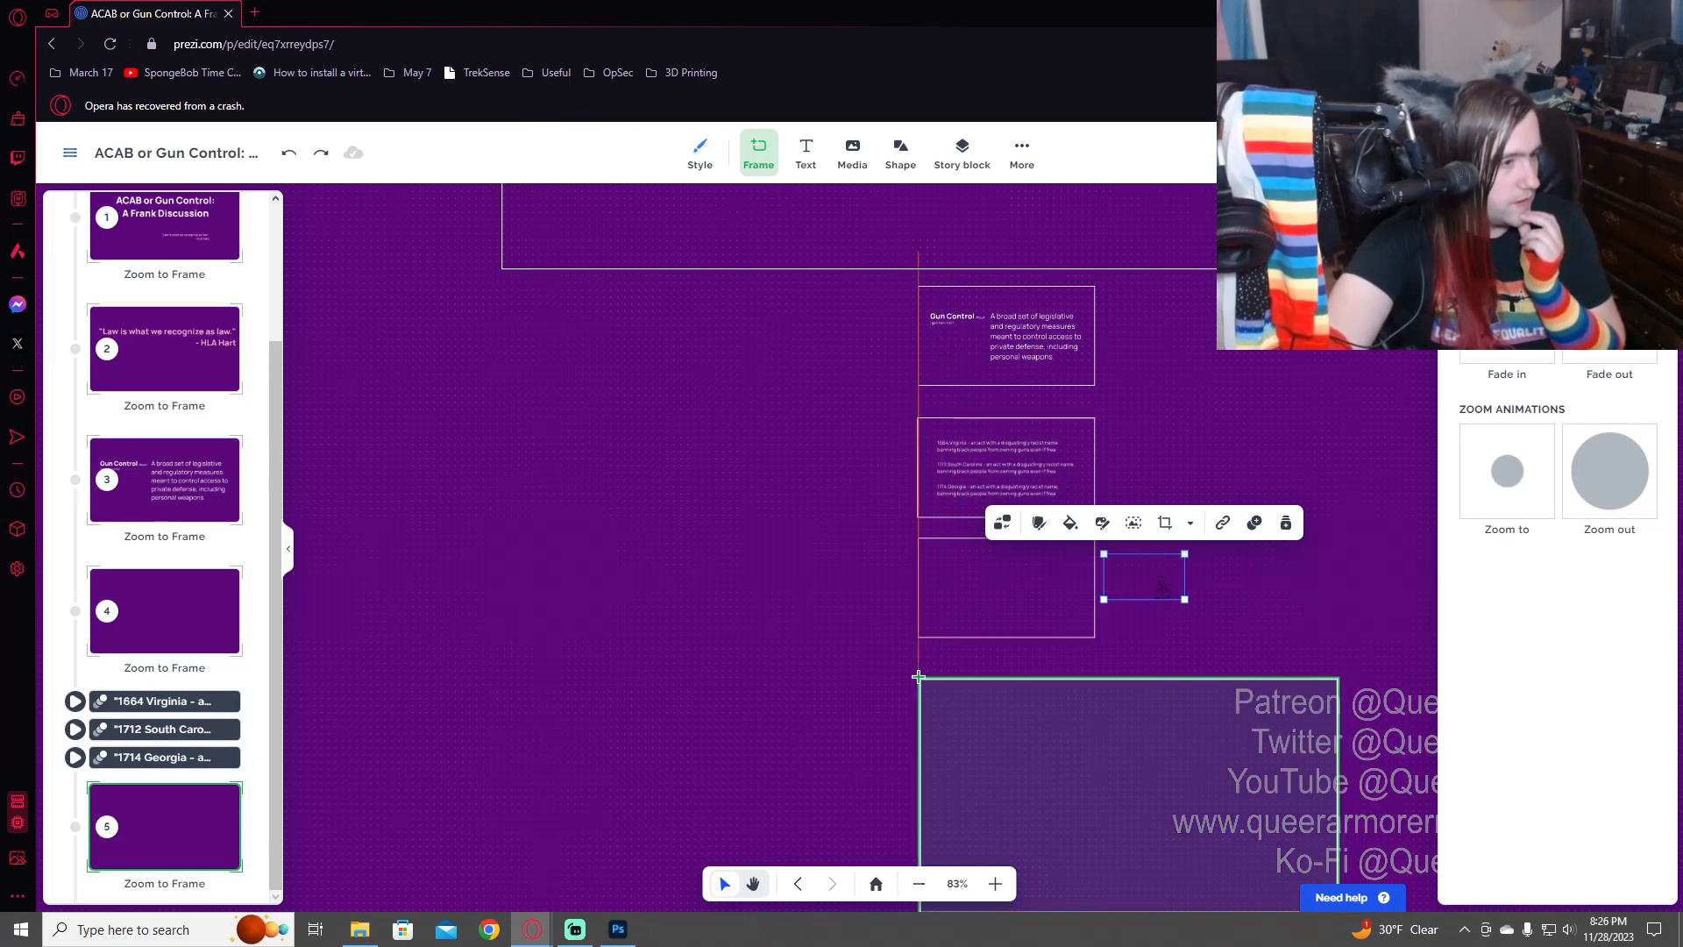
{"action": "mouse_move", "coordinate": [1121, 768]}
{"action": "left_mouse_down"}
{"action": "mouse_move", "coordinate": [1137, 780]}
{"action": "mouse_move", "coordinate": [1116, 778]}
{"action": "left_mouse_up"}
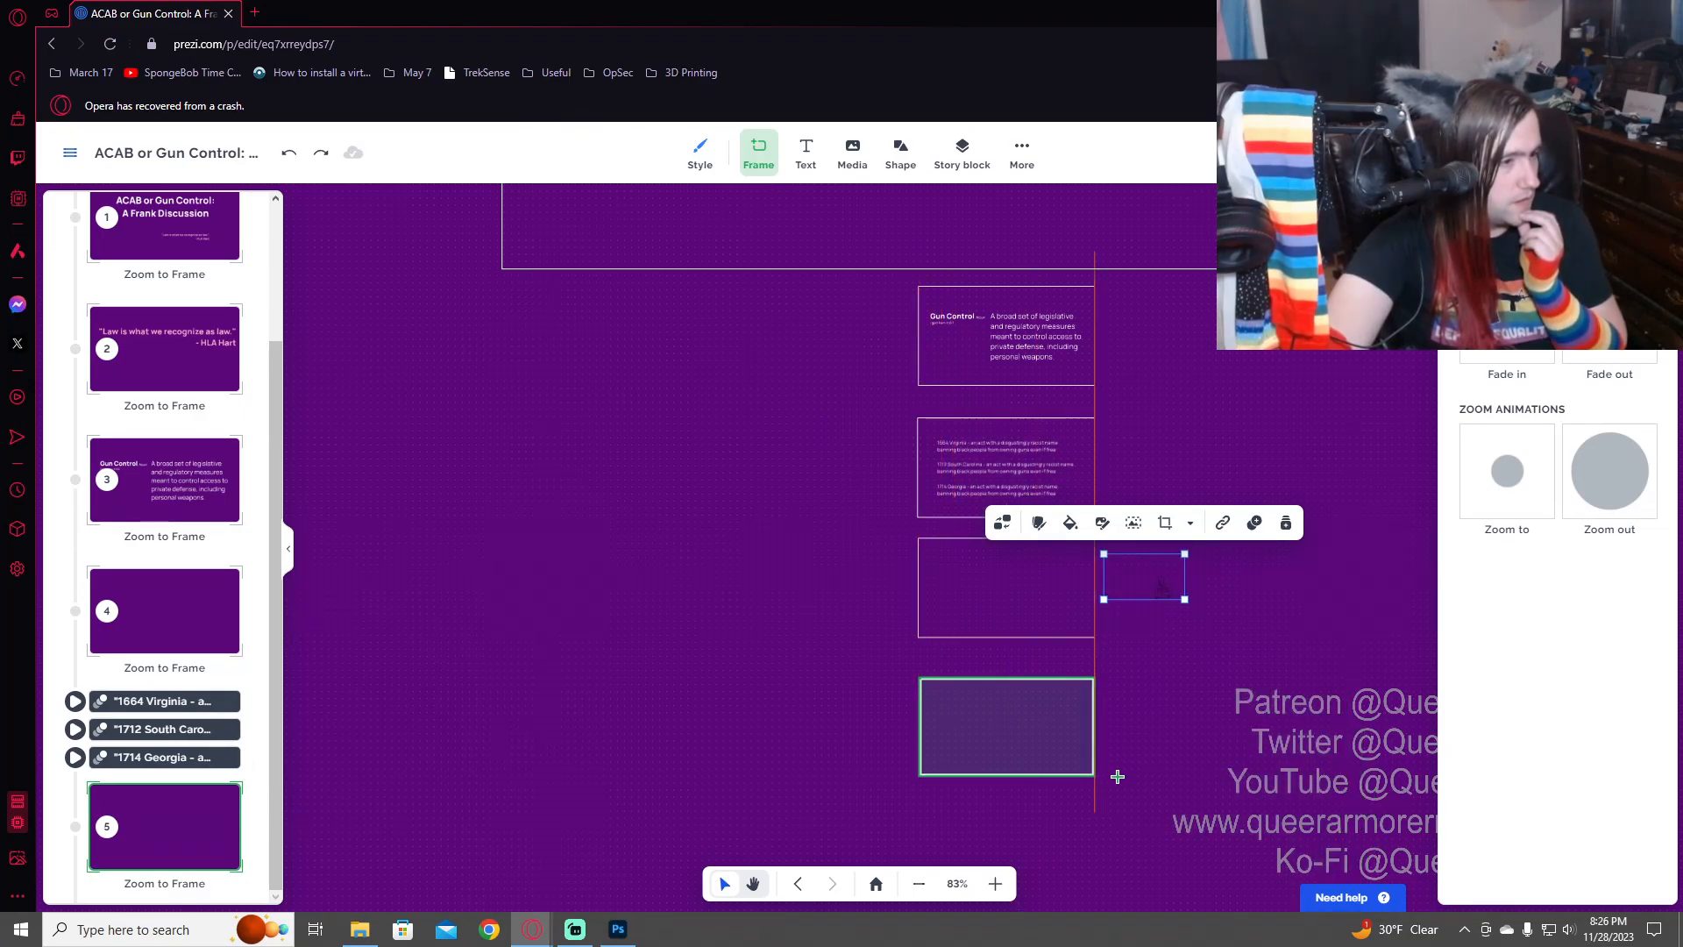
- Move the officer image into the sixth frame and enlarge it to fill the whole frame
{"action": "left_click_drag", "start_coordinate": [1160, 591], "coordinate": [1048, 763]}
{"action": "scroll", "coordinate": [1060, 788], "scroll_direction": "up", "scroll_amount": 5}
{"action": "left_click_drag", "start_coordinate": [1003, 648], "coordinate": [1093, 732]}
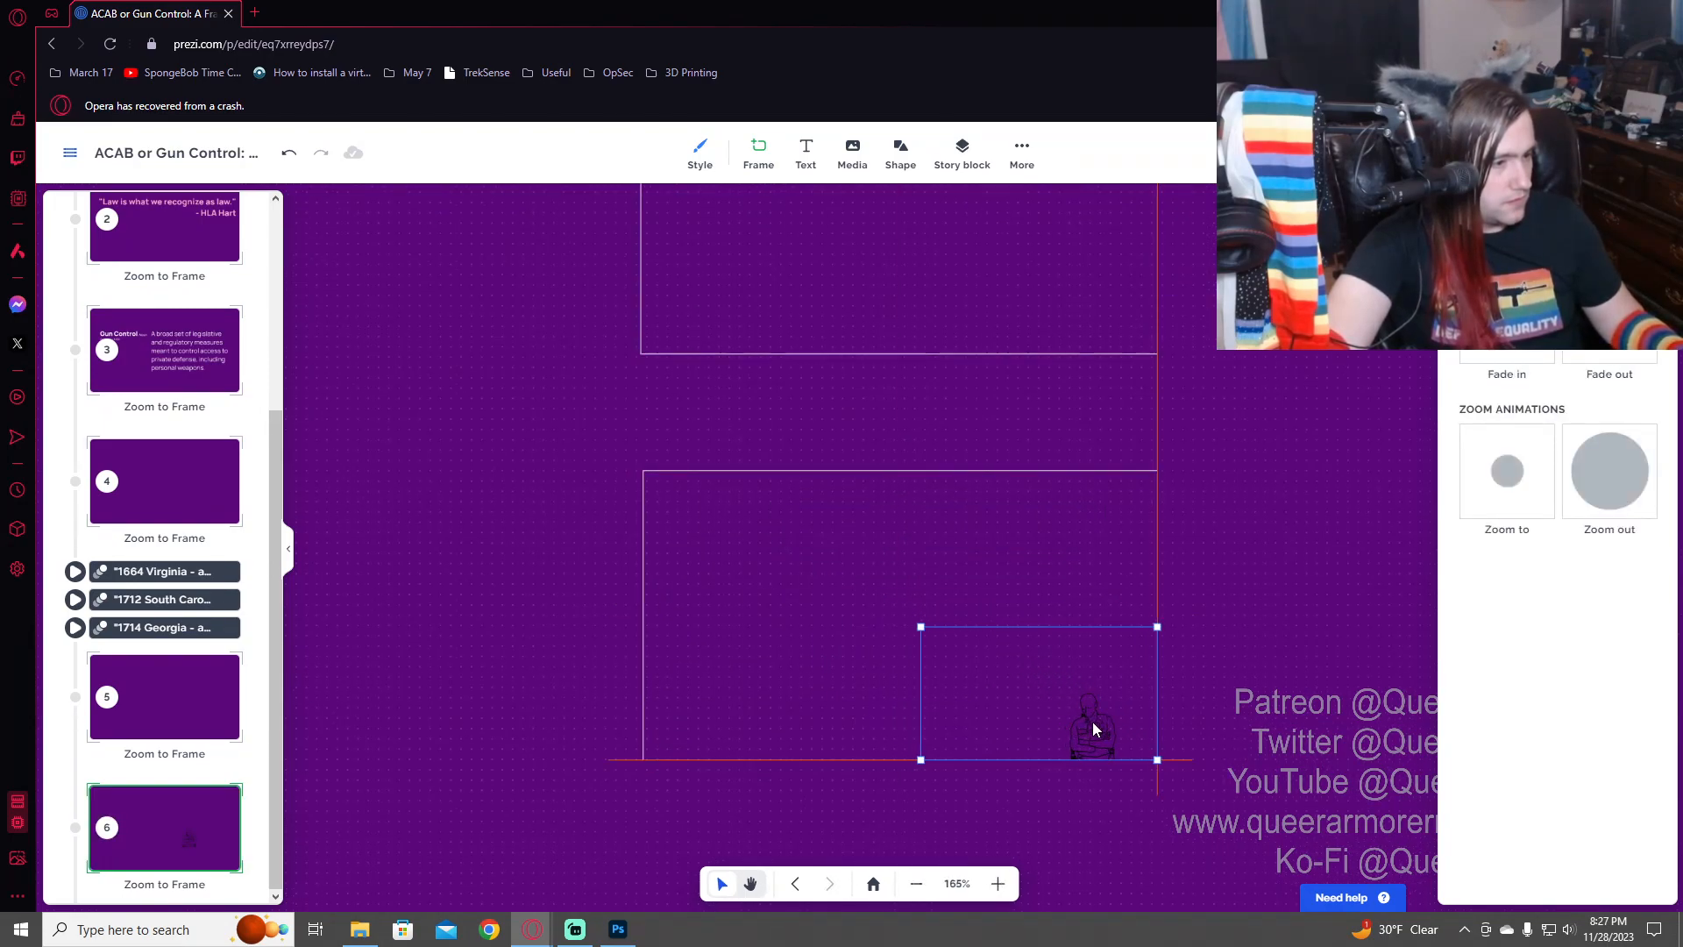
{"action": "left_click_drag", "start_coordinate": [916, 627], "coordinate": [641, 483]}
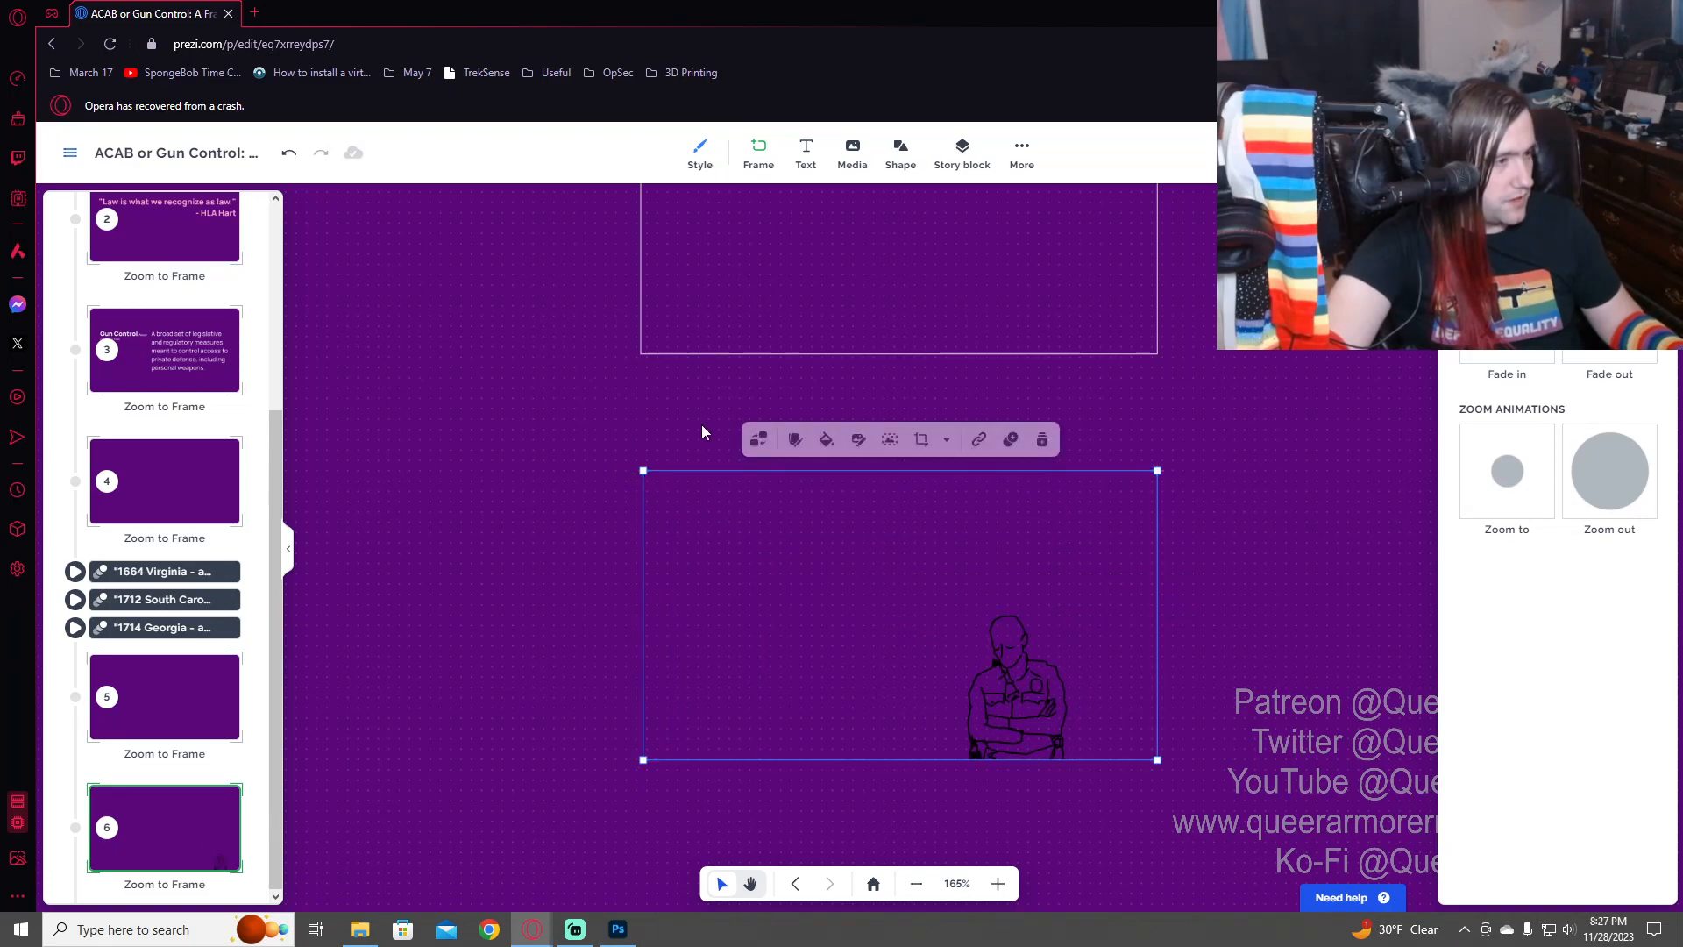
{"action": "left_click", "coordinate": [710, 398]}
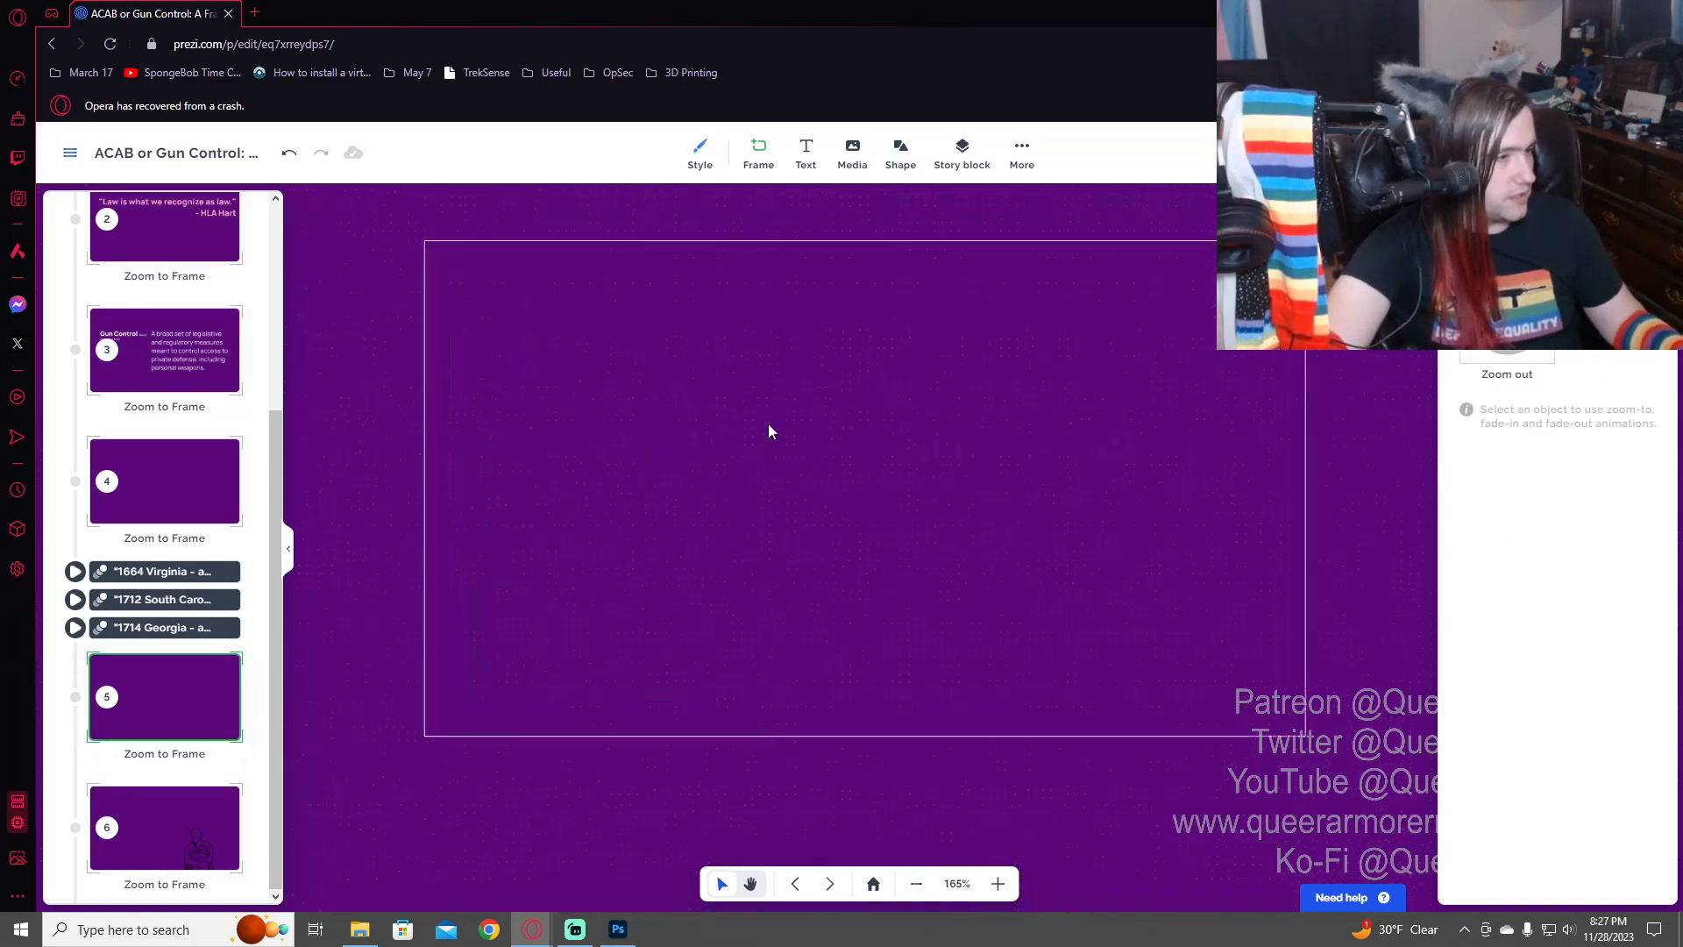
- Add a text box across the middle of the fifth frame reading "What is the law? When does it stop being a law?"
{"action": "left_click", "coordinate": [806, 155]}
{"action": "left_click_drag", "start_coordinate": [906, 443], "coordinate": [640, 552]}
{"action": "left_click_drag", "start_coordinate": [775, 548], "coordinate": [1312, 549]}
{"action": "left_click", "coordinate": [651, 563]}
{"action": "type", "text": "W"}
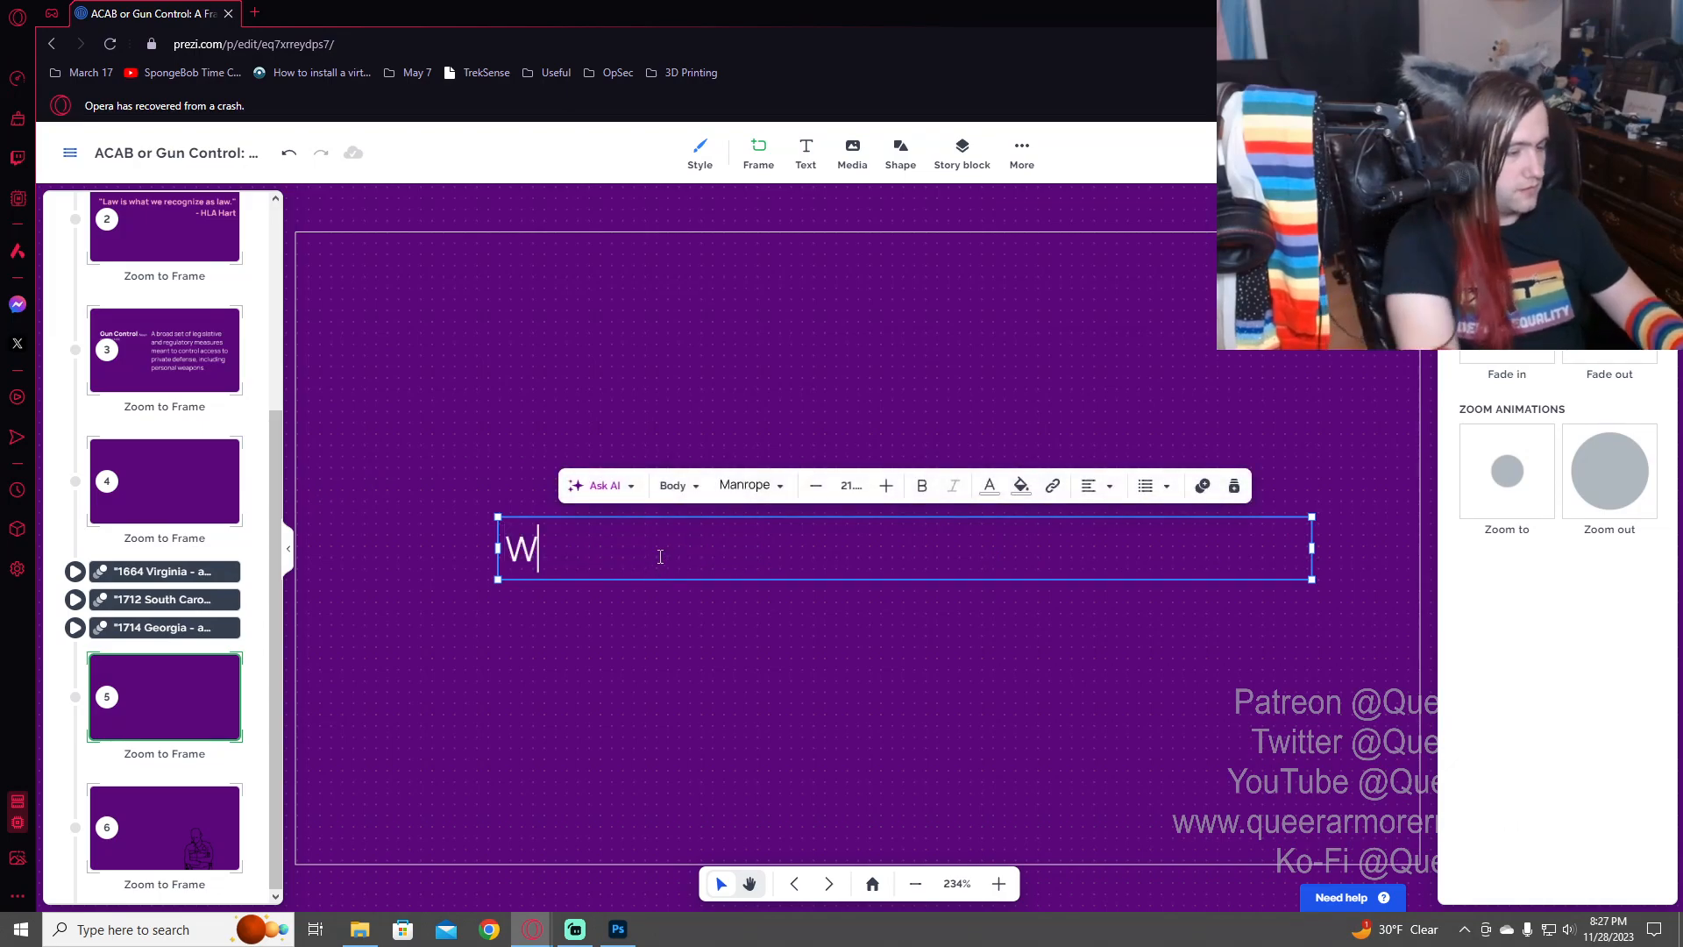
{"action": "type", "text": "hat is the L"}
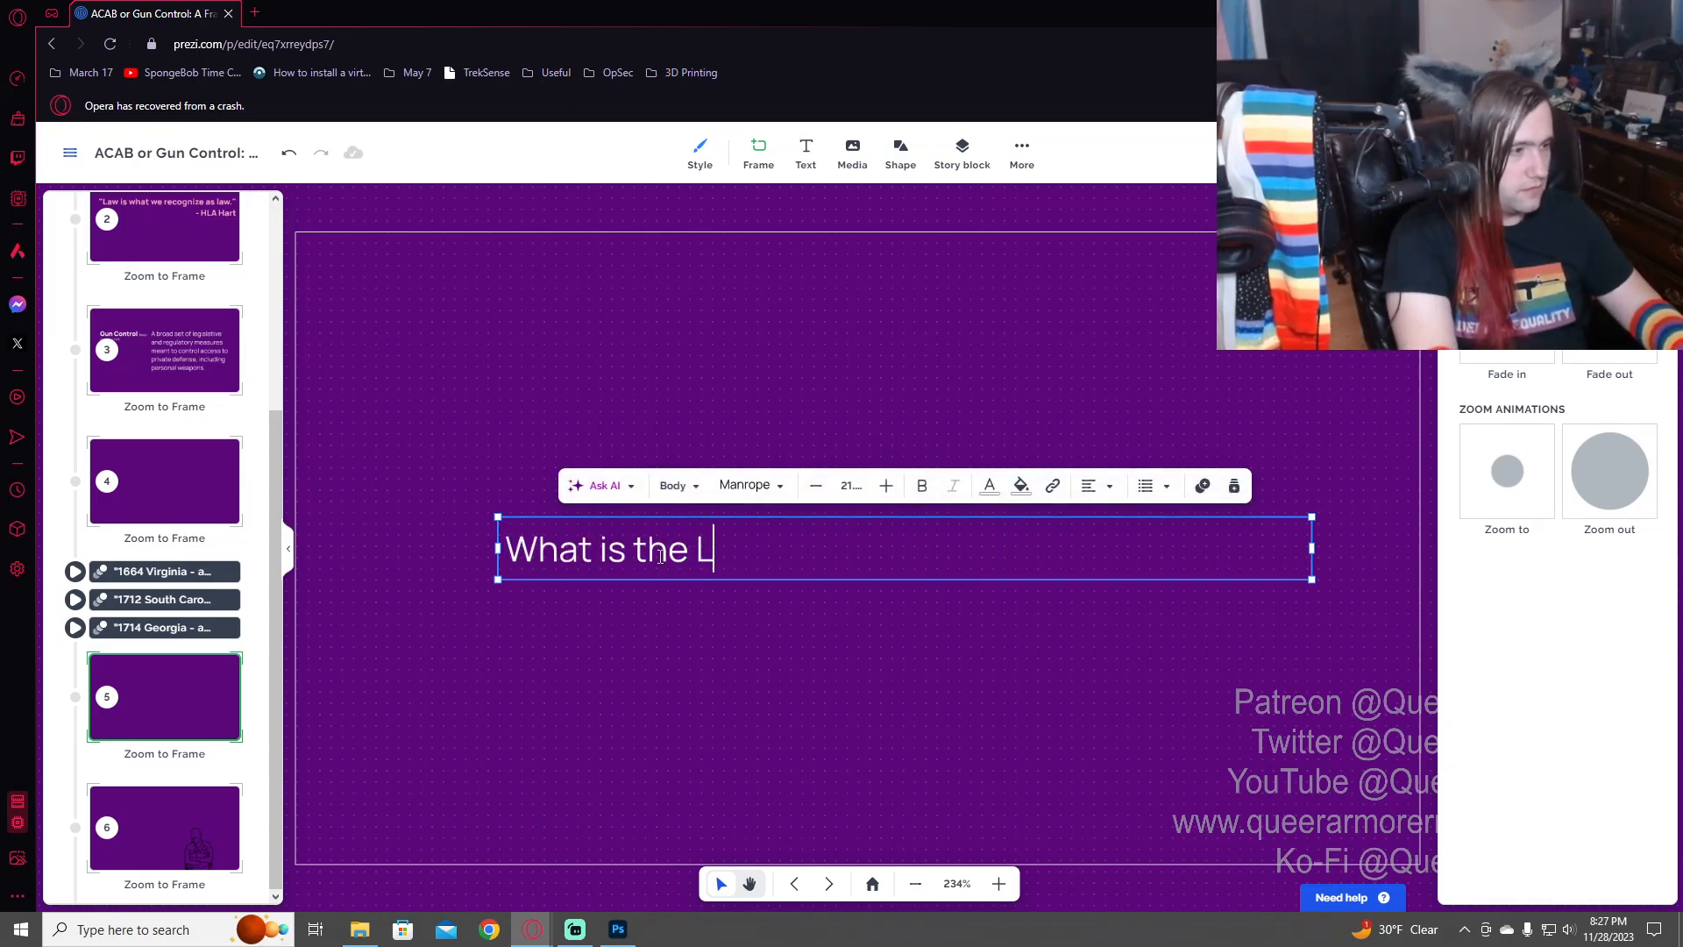
{"action": "type", "text": "awlaw?"}
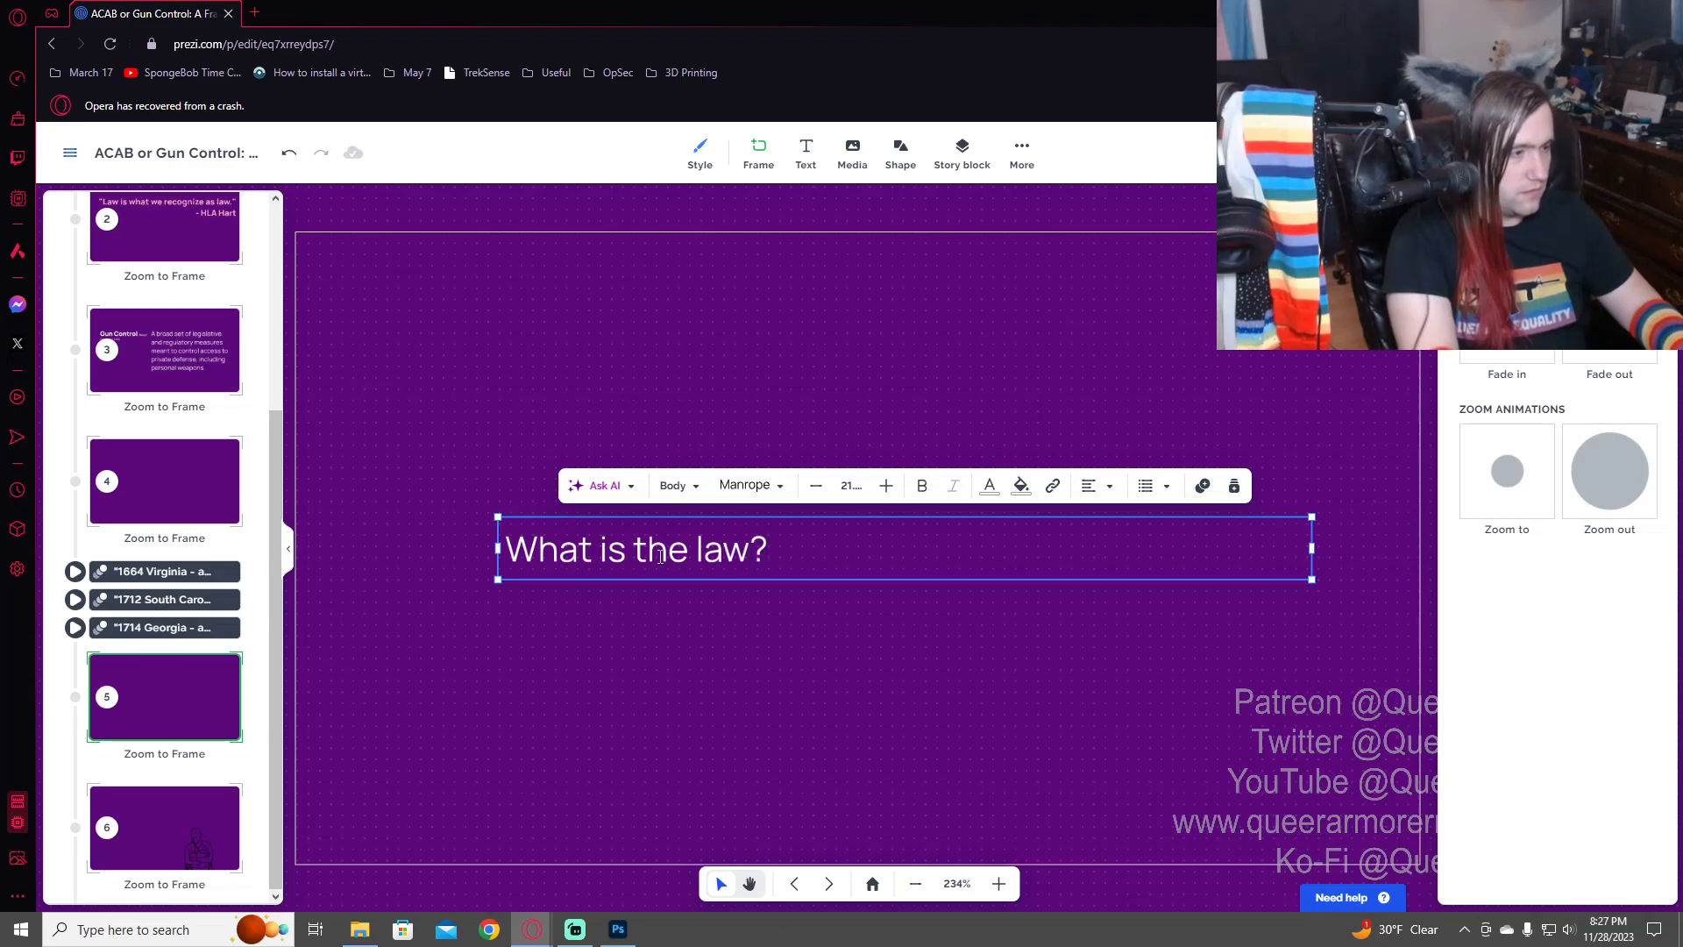
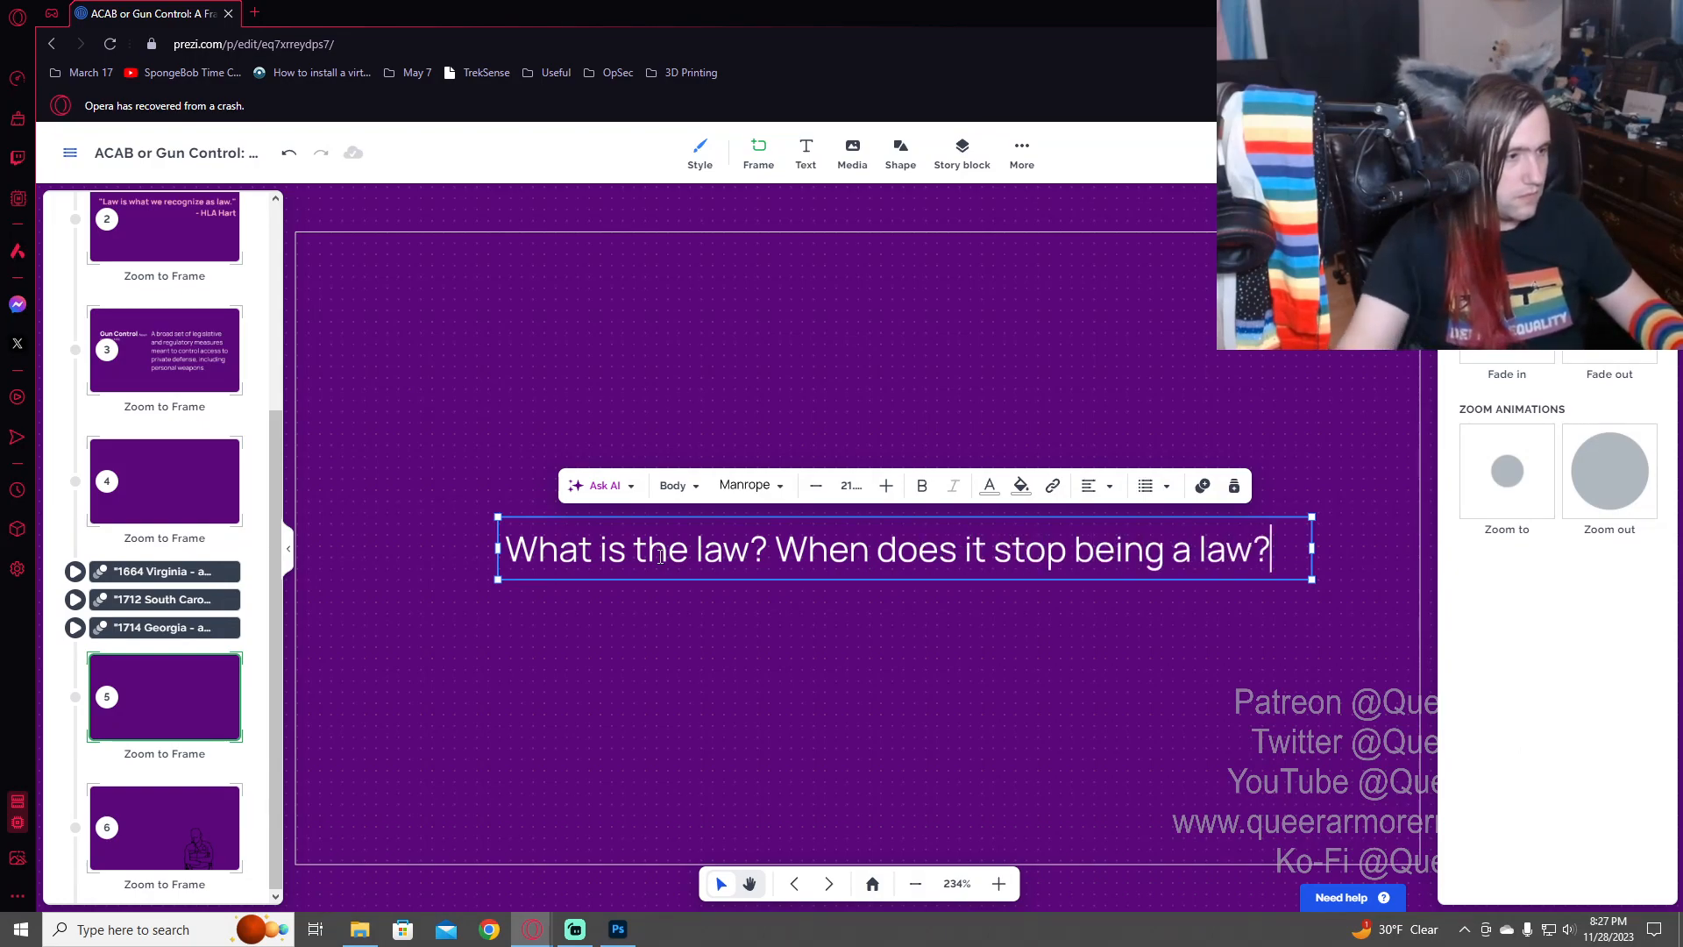
{"action": "left_click", "coordinate": [1069, 389]}
{"action": "scroll", "coordinate": [948, 587], "scroll_direction": "down", "scroll_amount": 3}
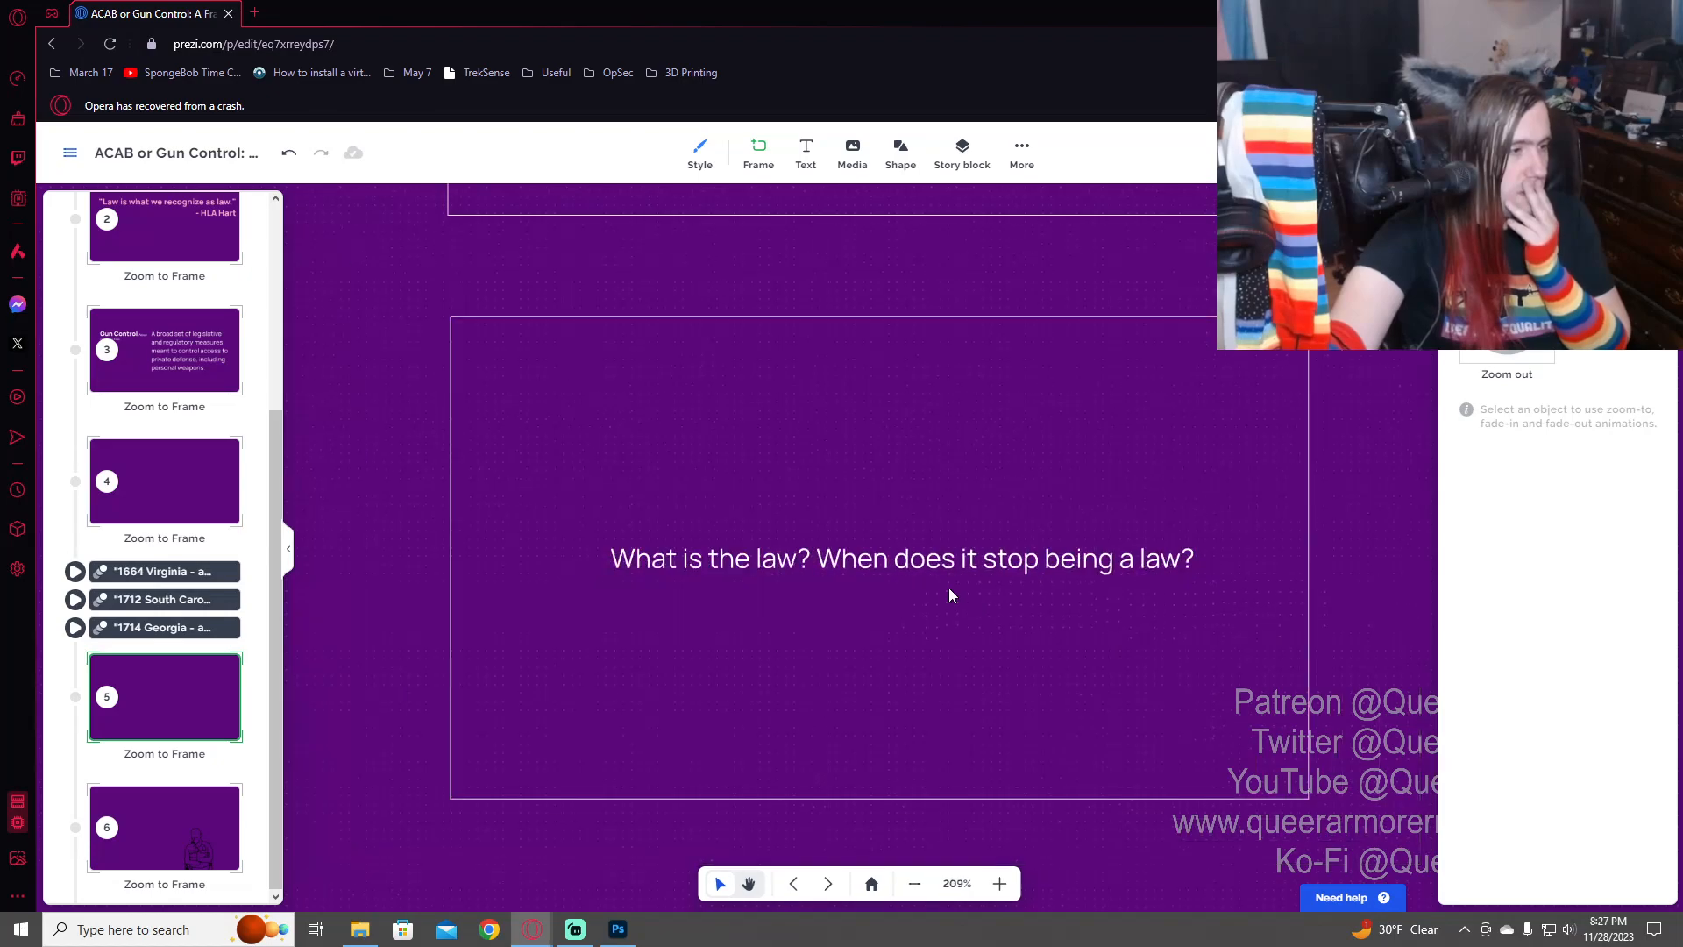
- Shorten the fifth frame's text to "What is the law?" and center-align it
{"action": "left_click", "coordinate": [844, 562]}
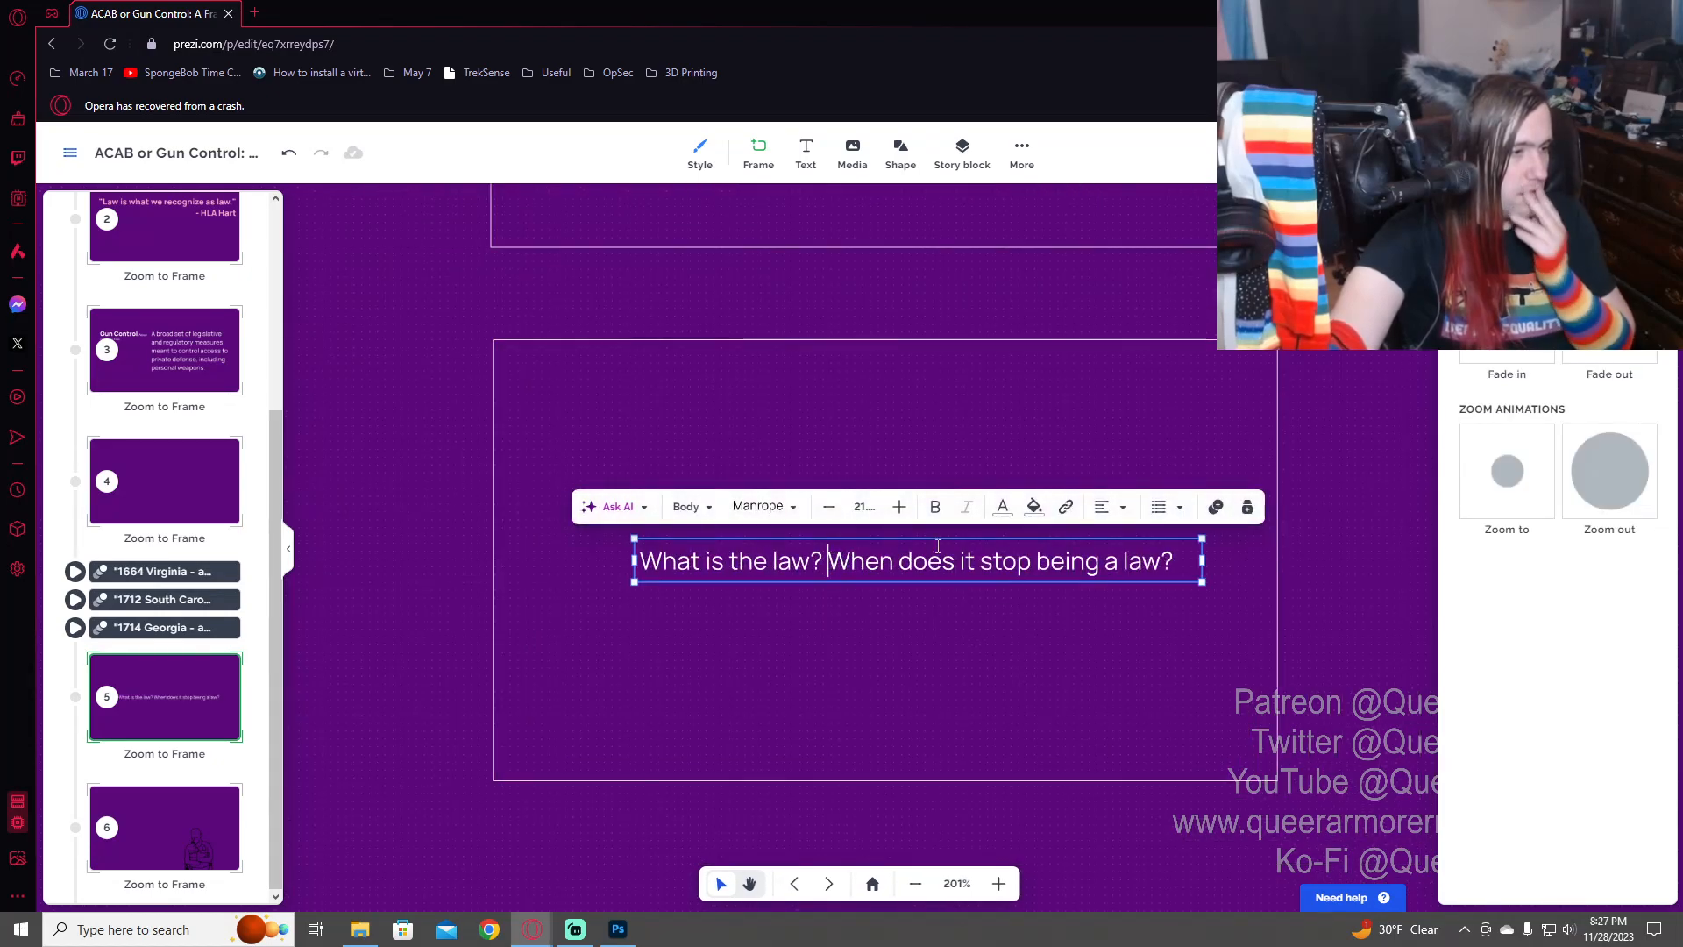
{"action": "key", "text": "shift+End"}
{"action": "key", "text": "BackSpace"}
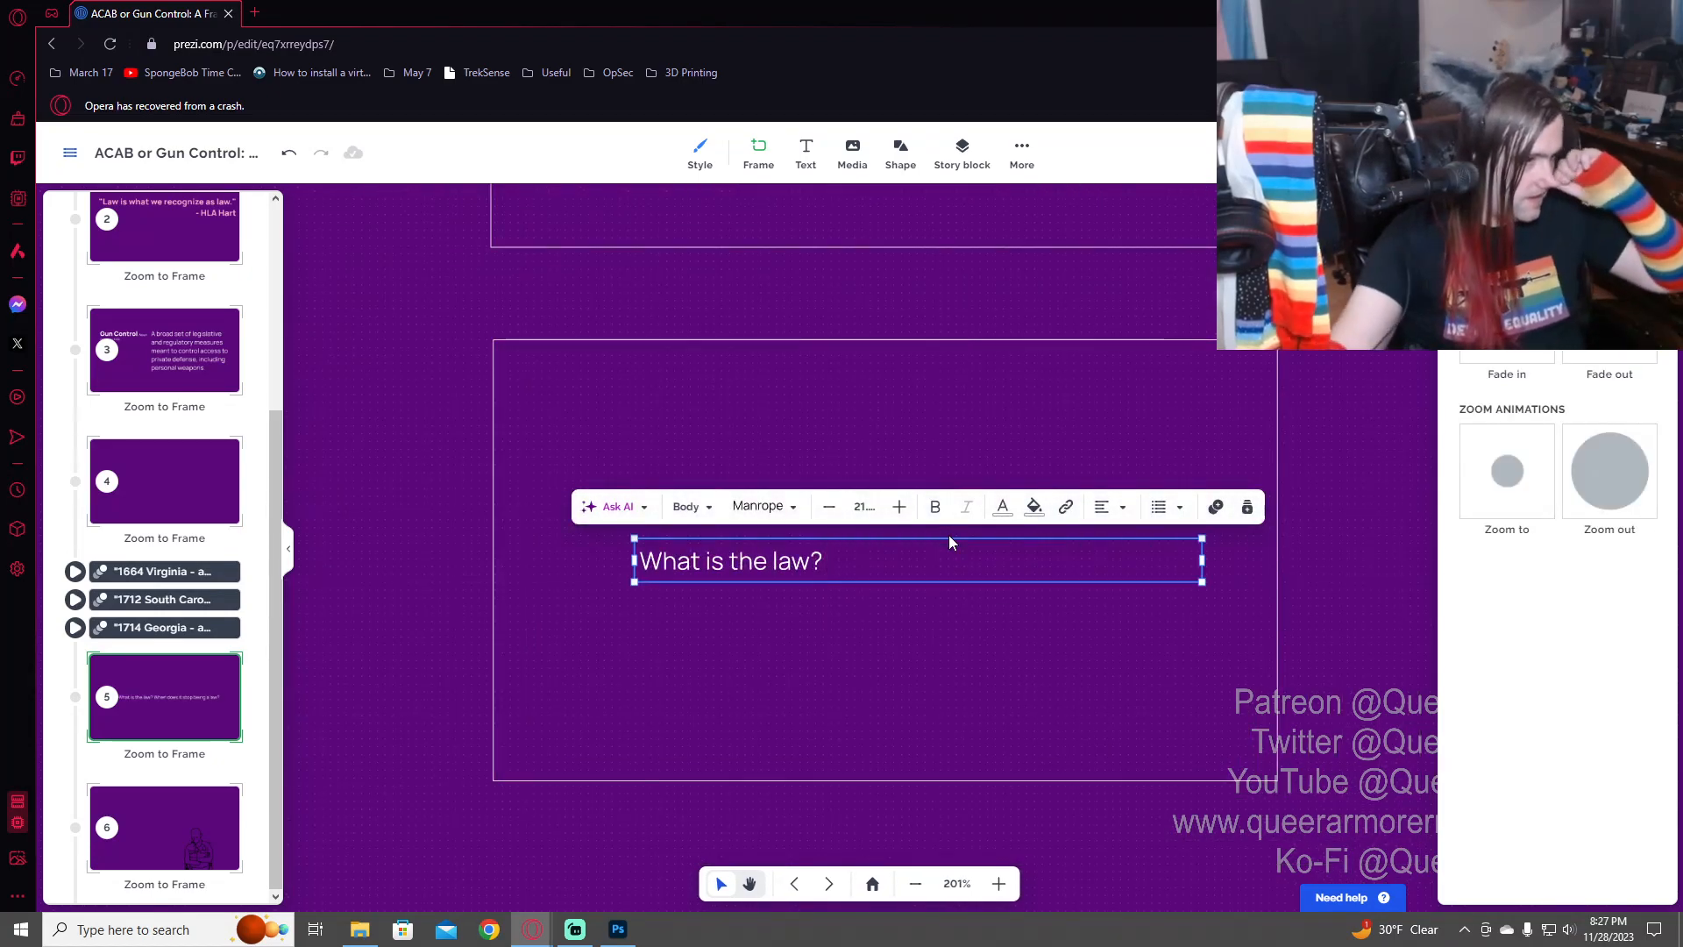
{"action": "key", "text": "shift+Home"}
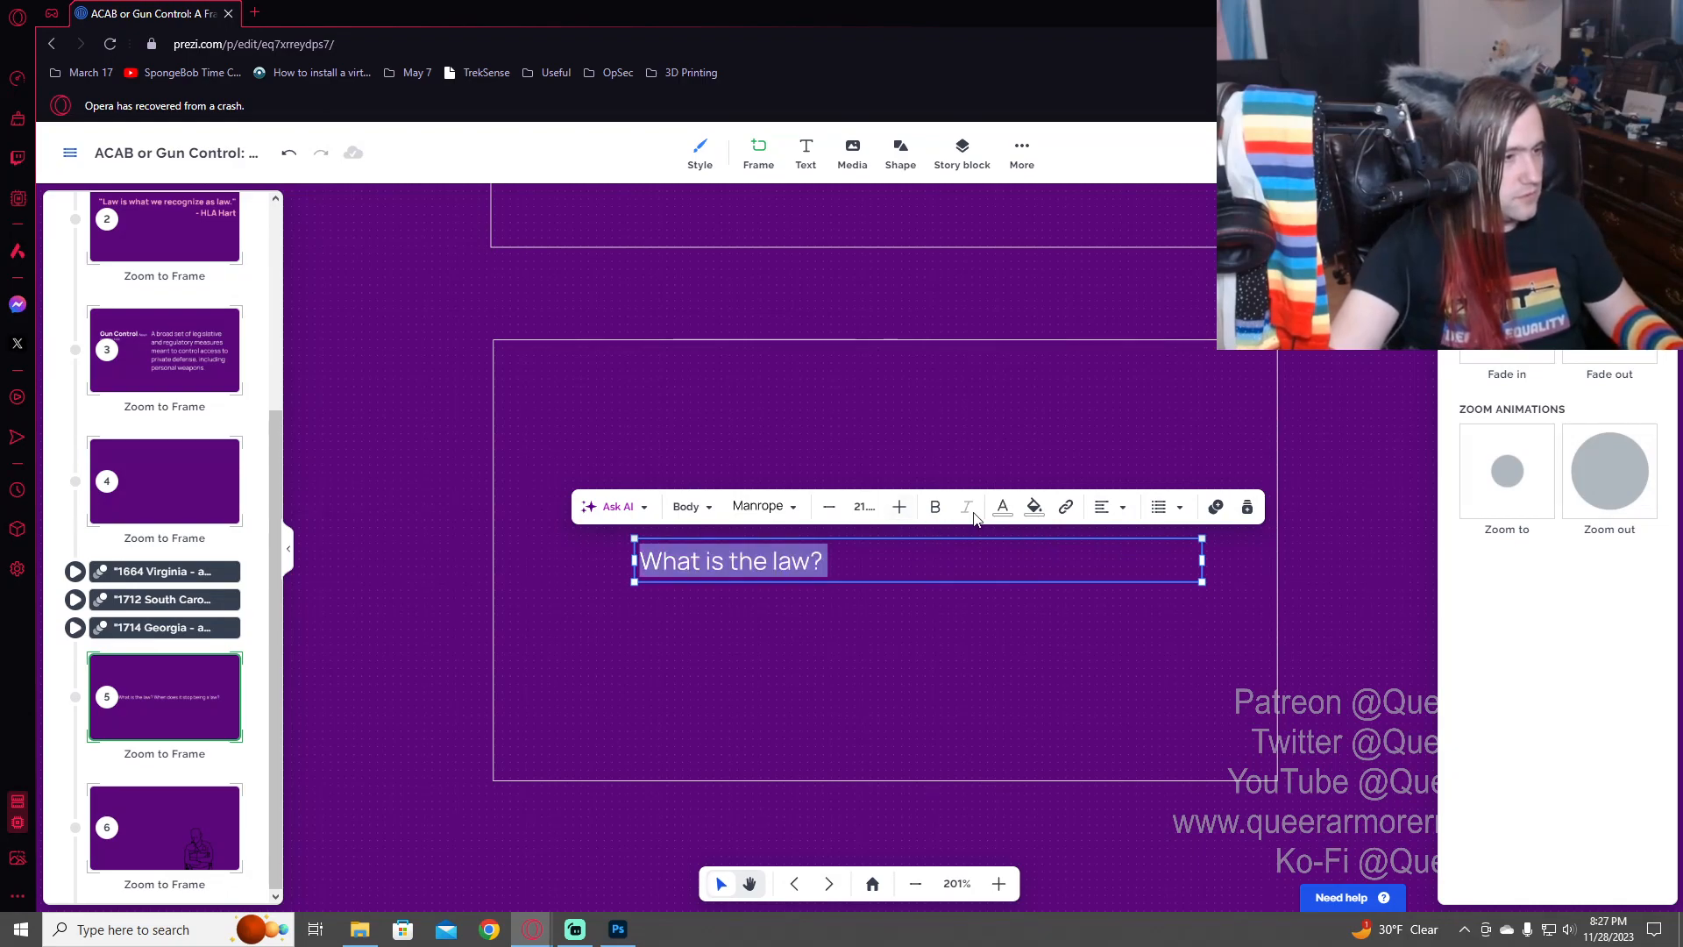
{"action": "left_click", "coordinate": [1141, 477]}
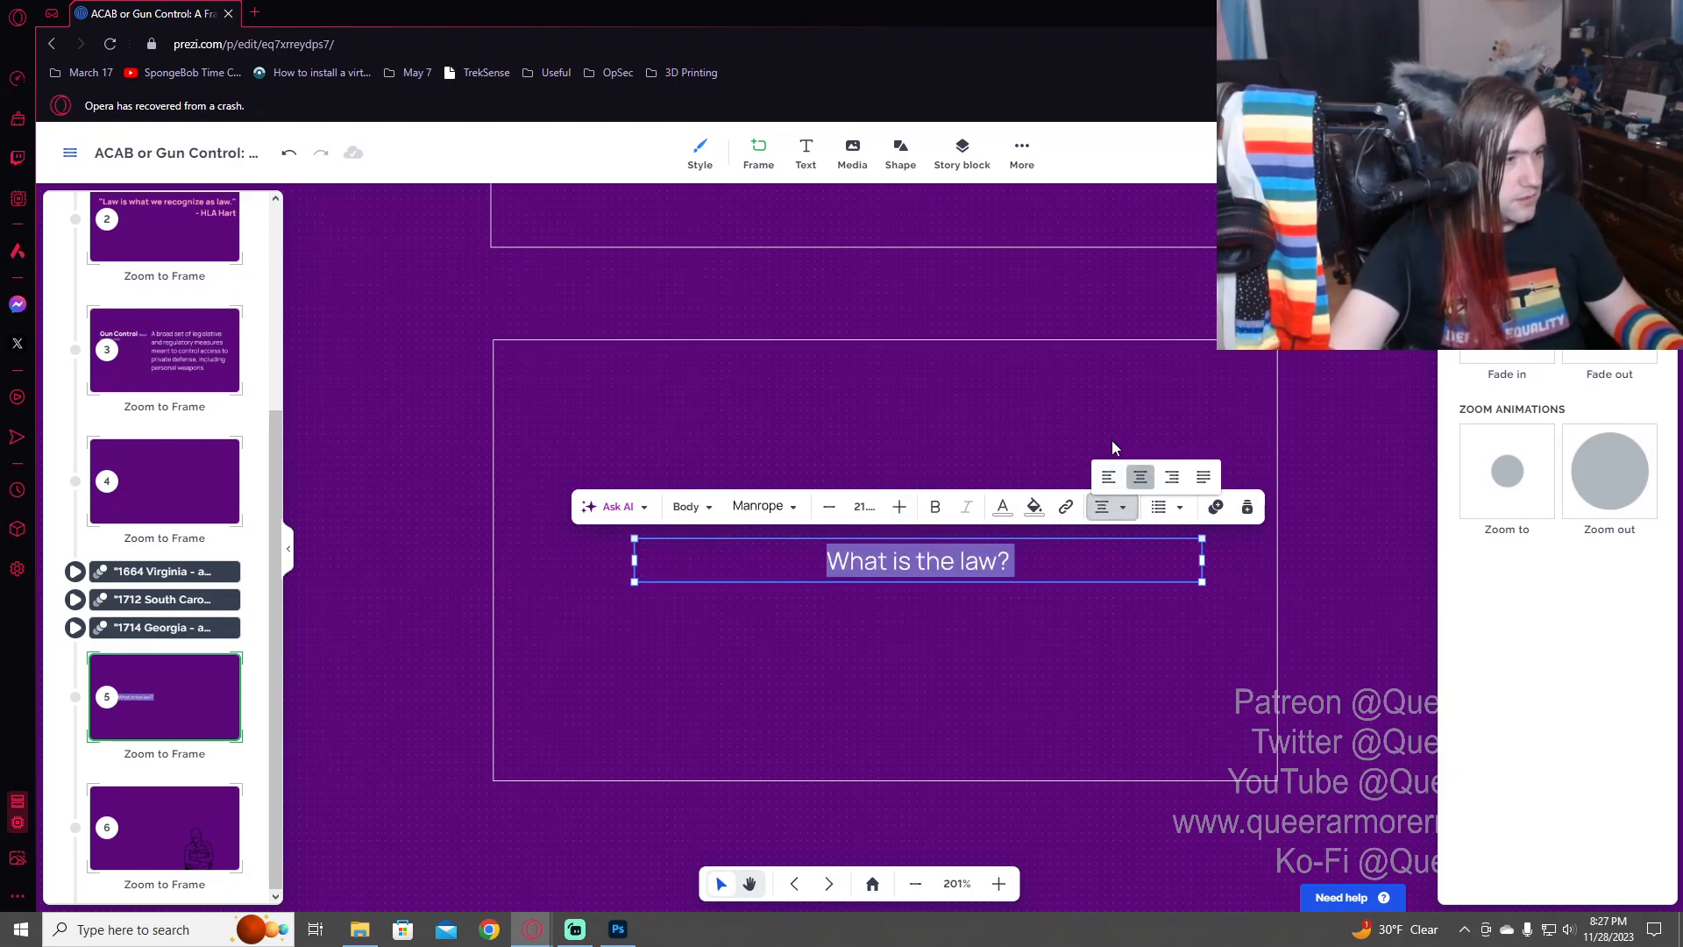
{"action": "left_click", "coordinate": [1068, 697]}
- Widen the "What is the law?" text box on both sides to span the fifth frame, centering the text in it
{"action": "left_click", "coordinate": [886, 560]}
{"action": "left_click_drag", "start_coordinate": [632, 560], "coordinate": [548, 565]}
{"action": "left_click_drag", "start_coordinate": [1201, 571], "coordinate": [1276, 569]}
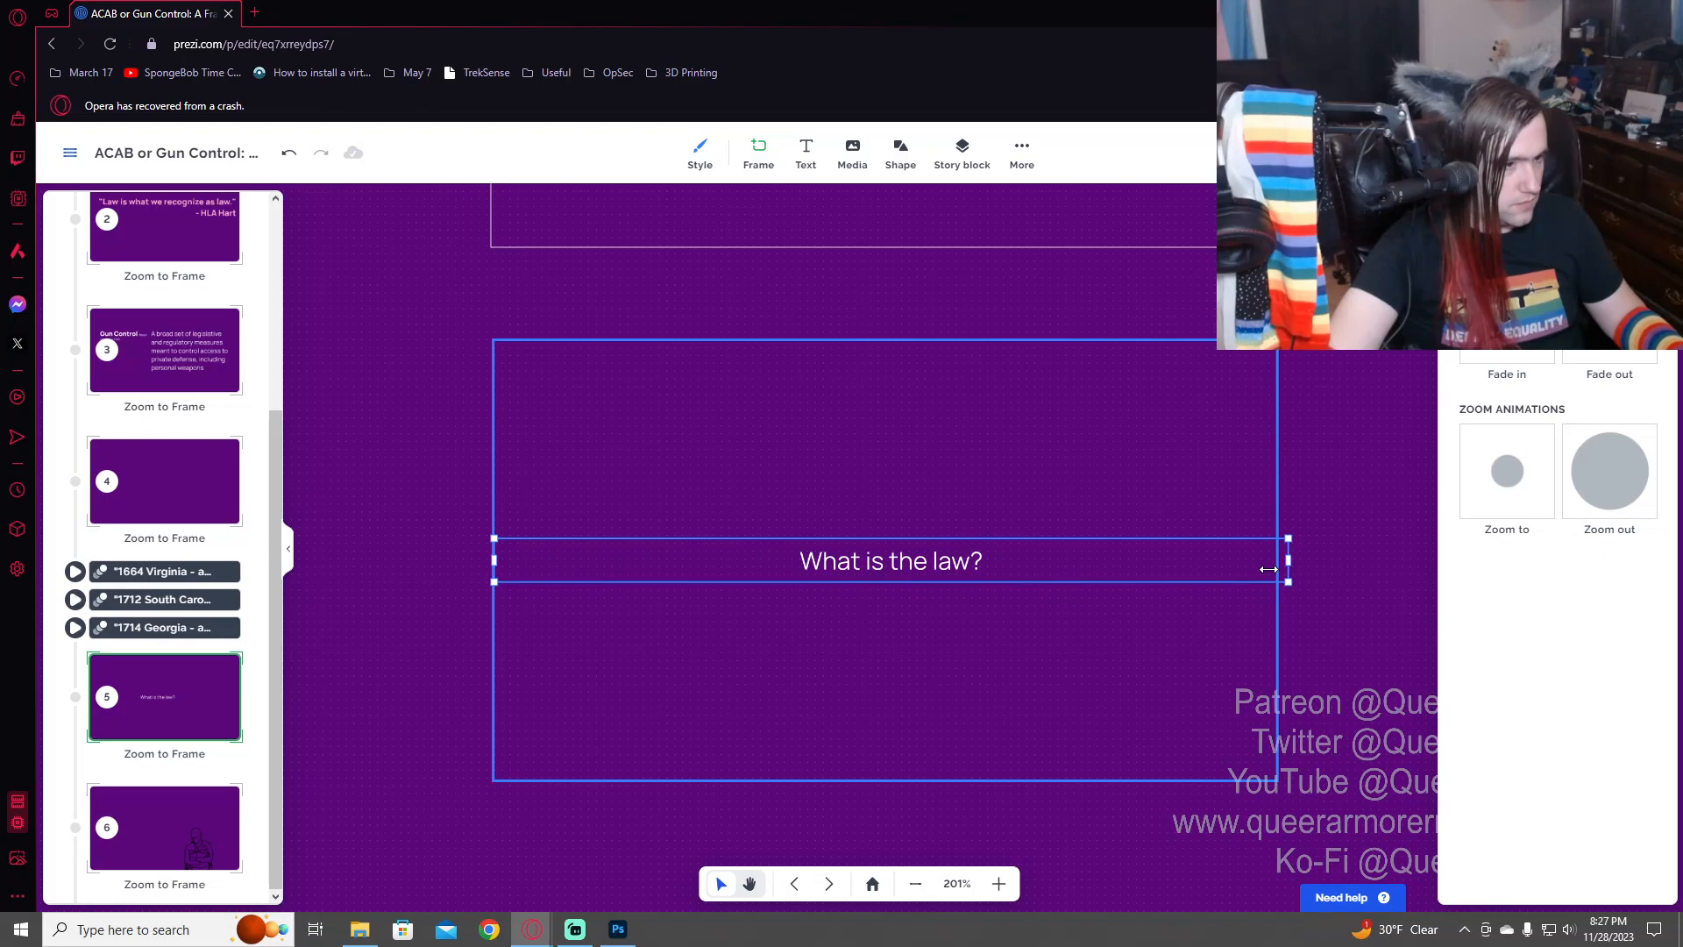
{"action": "left_click", "coordinate": [496, 560]}
{"action": "left_click", "coordinate": [787, 563]}
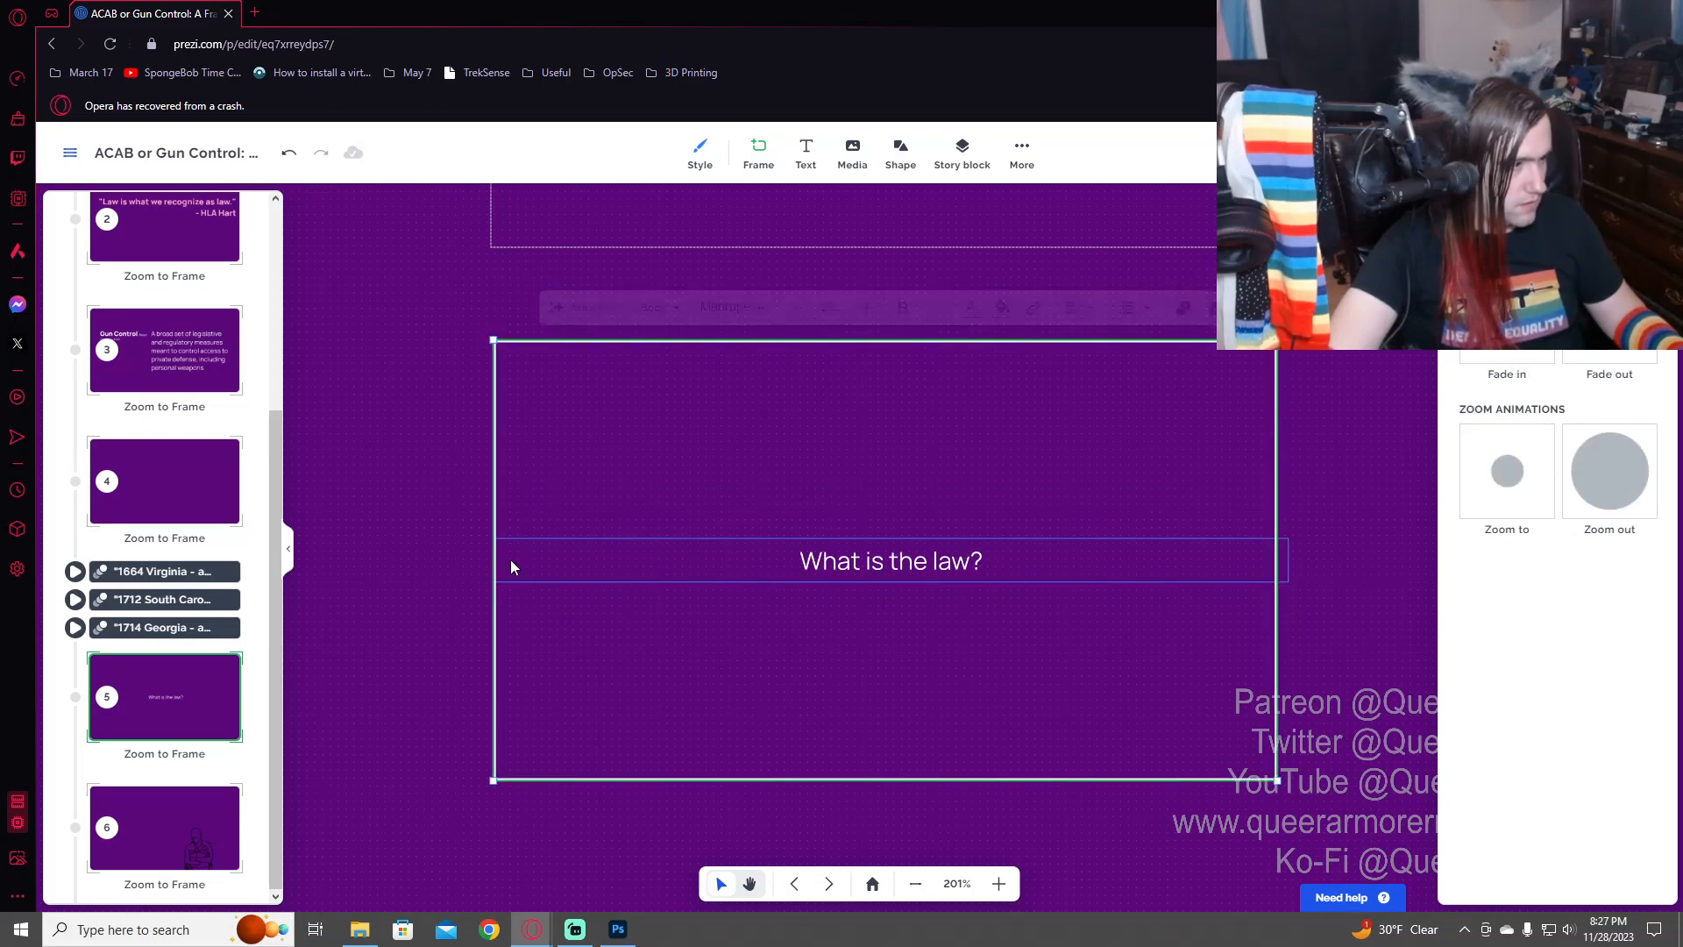
{"action": "left_click_drag", "start_coordinate": [488, 561], "coordinate": [487, 562]}
{"action": "left_click", "coordinate": [465, 666]}
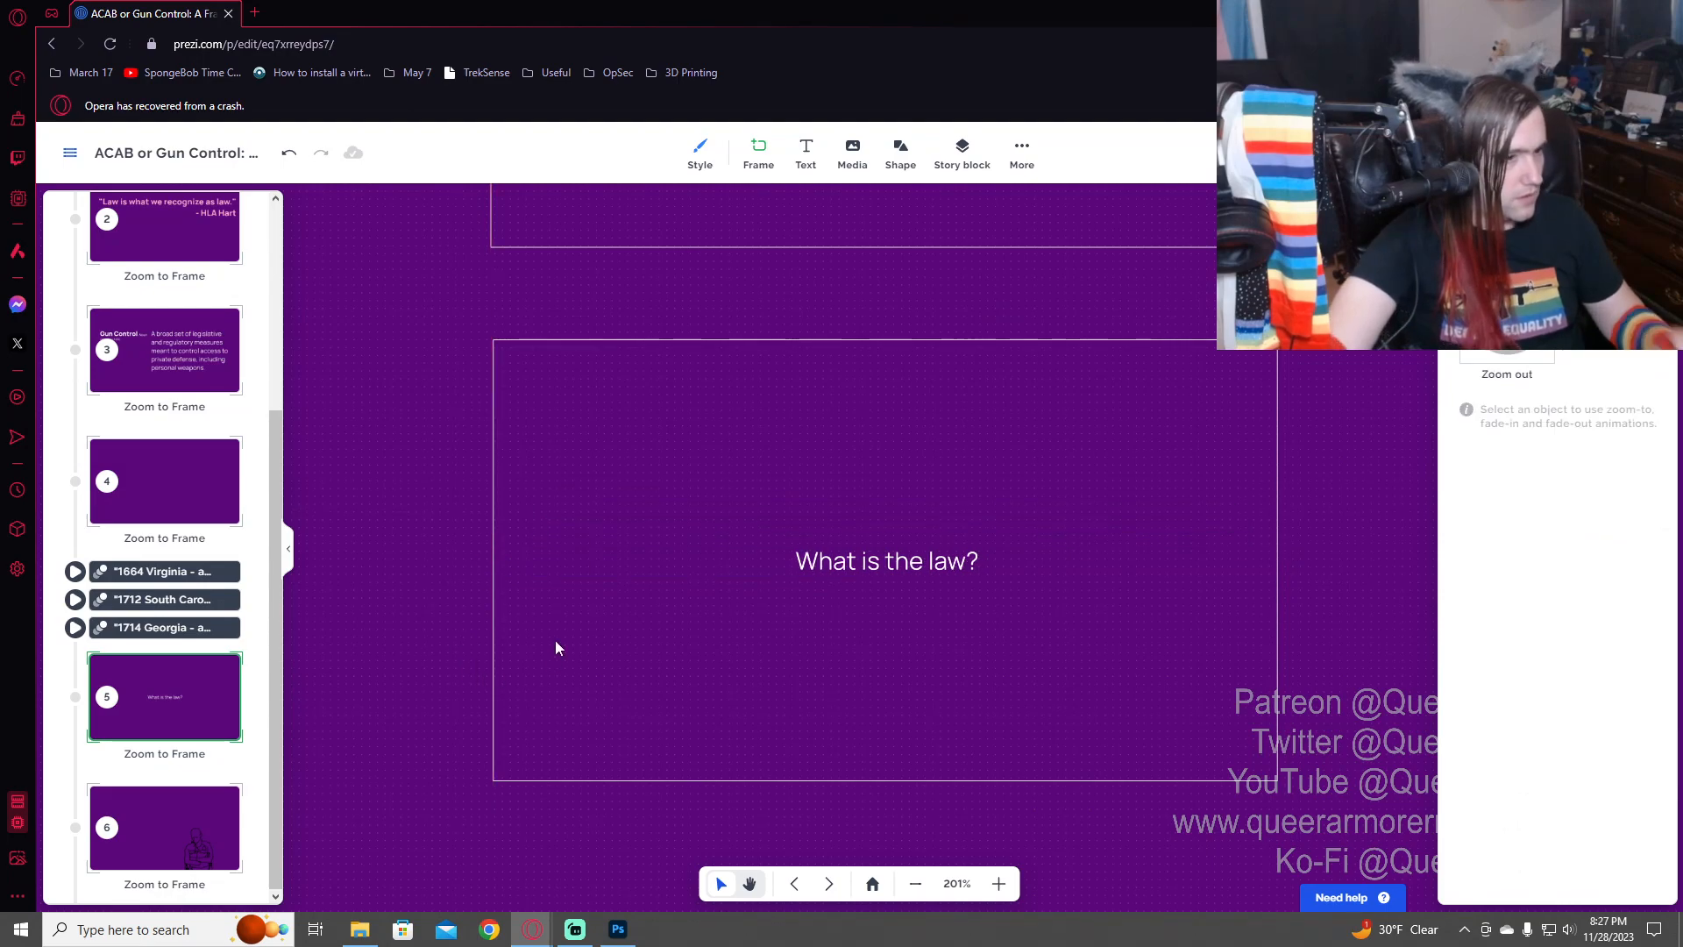
{"action": "left_click", "coordinate": [904, 561]}
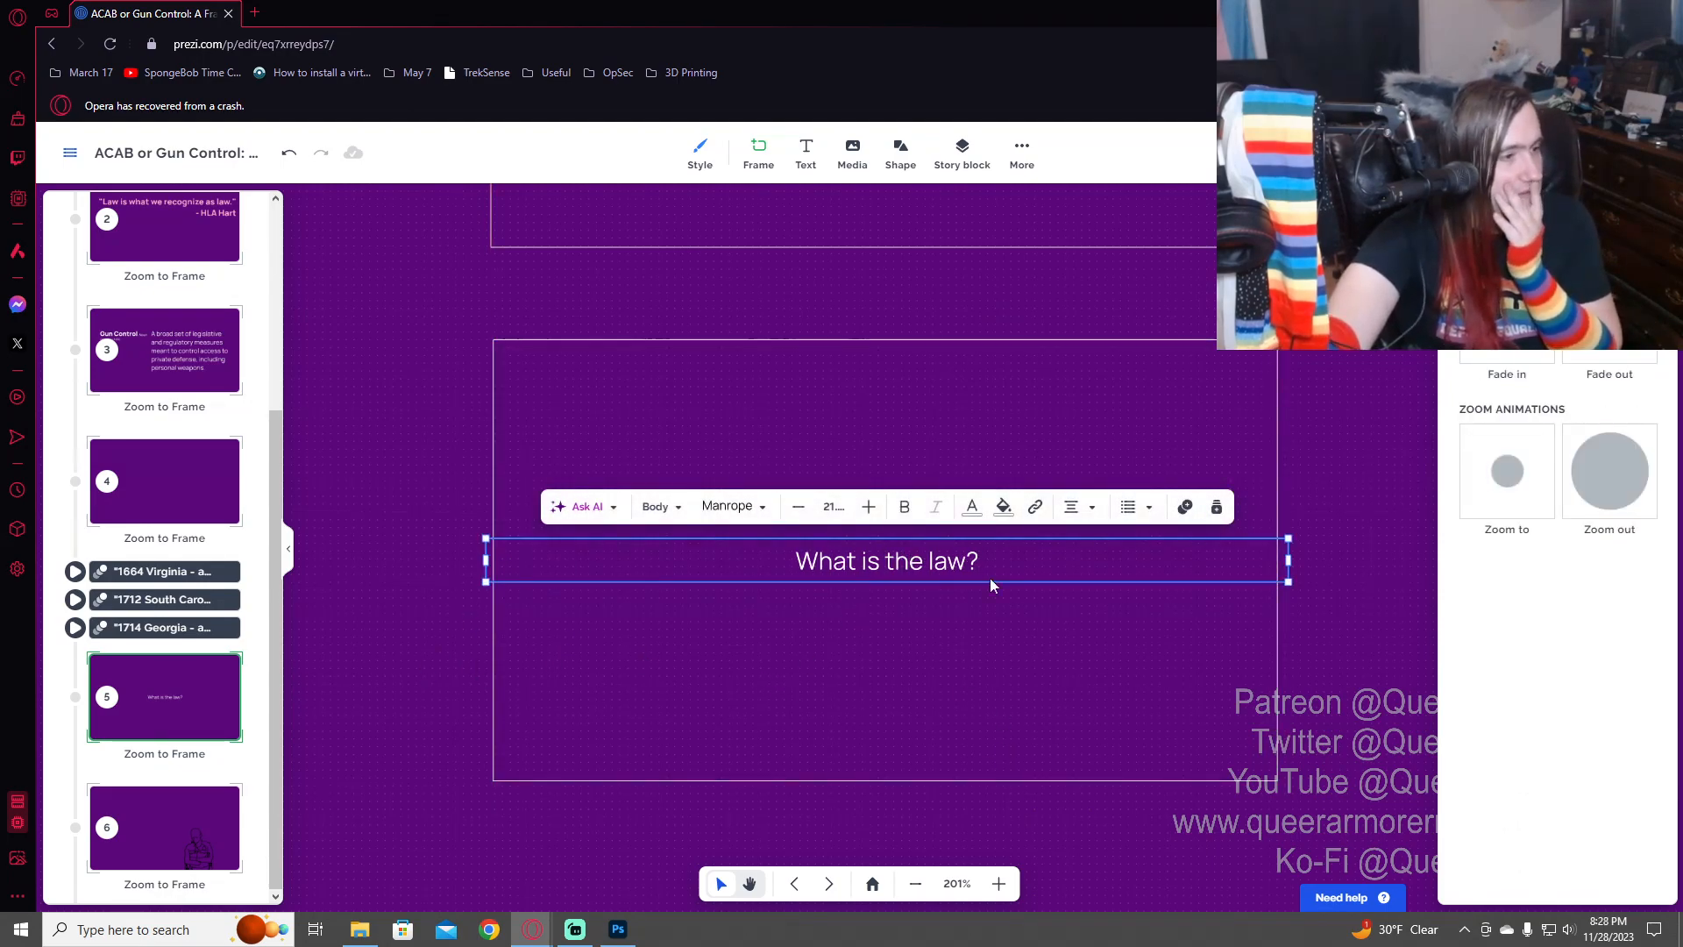
{"action": "left_click", "coordinate": [1397, 645]}
- Review the arrangement and content of the presentation's frames, including the fourth frame's list of colonial gun laws
{"action": "scroll", "coordinate": [764, 556], "scroll_direction": "down", "scroll_amount": 5}
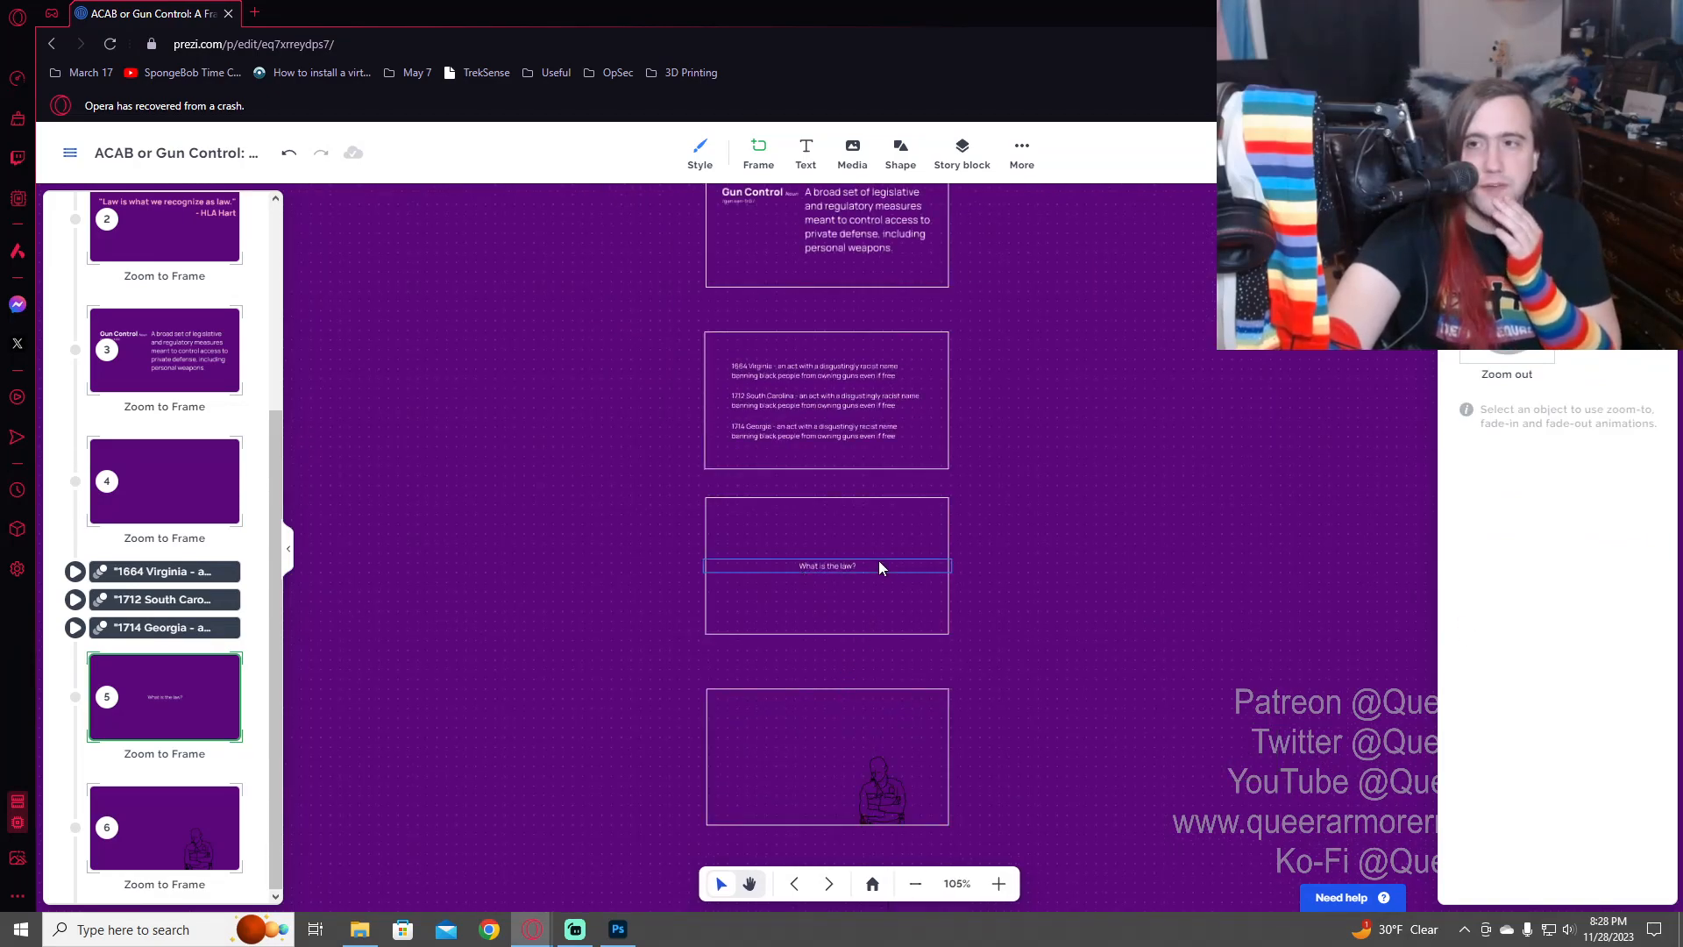
{"action": "scroll", "coordinate": [849, 591], "scroll_direction": "up", "scroll_amount": 3}
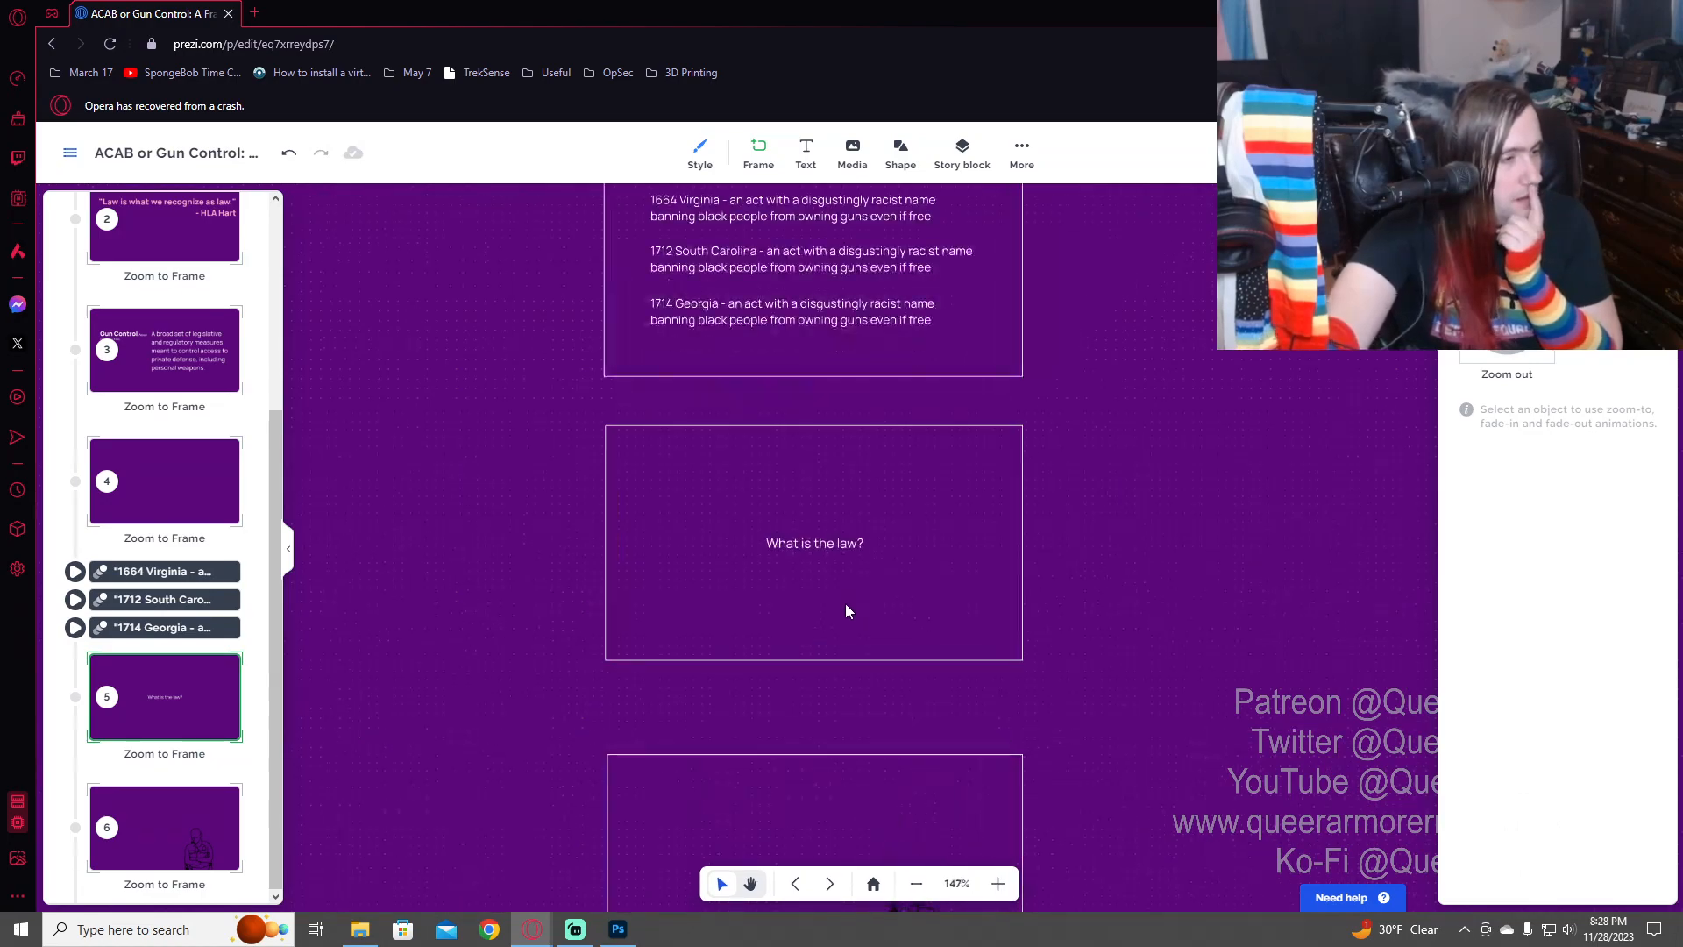
{"action": "scroll", "coordinate": [868, 600], "scroll_direction": "down", "scroll_amount": 4}
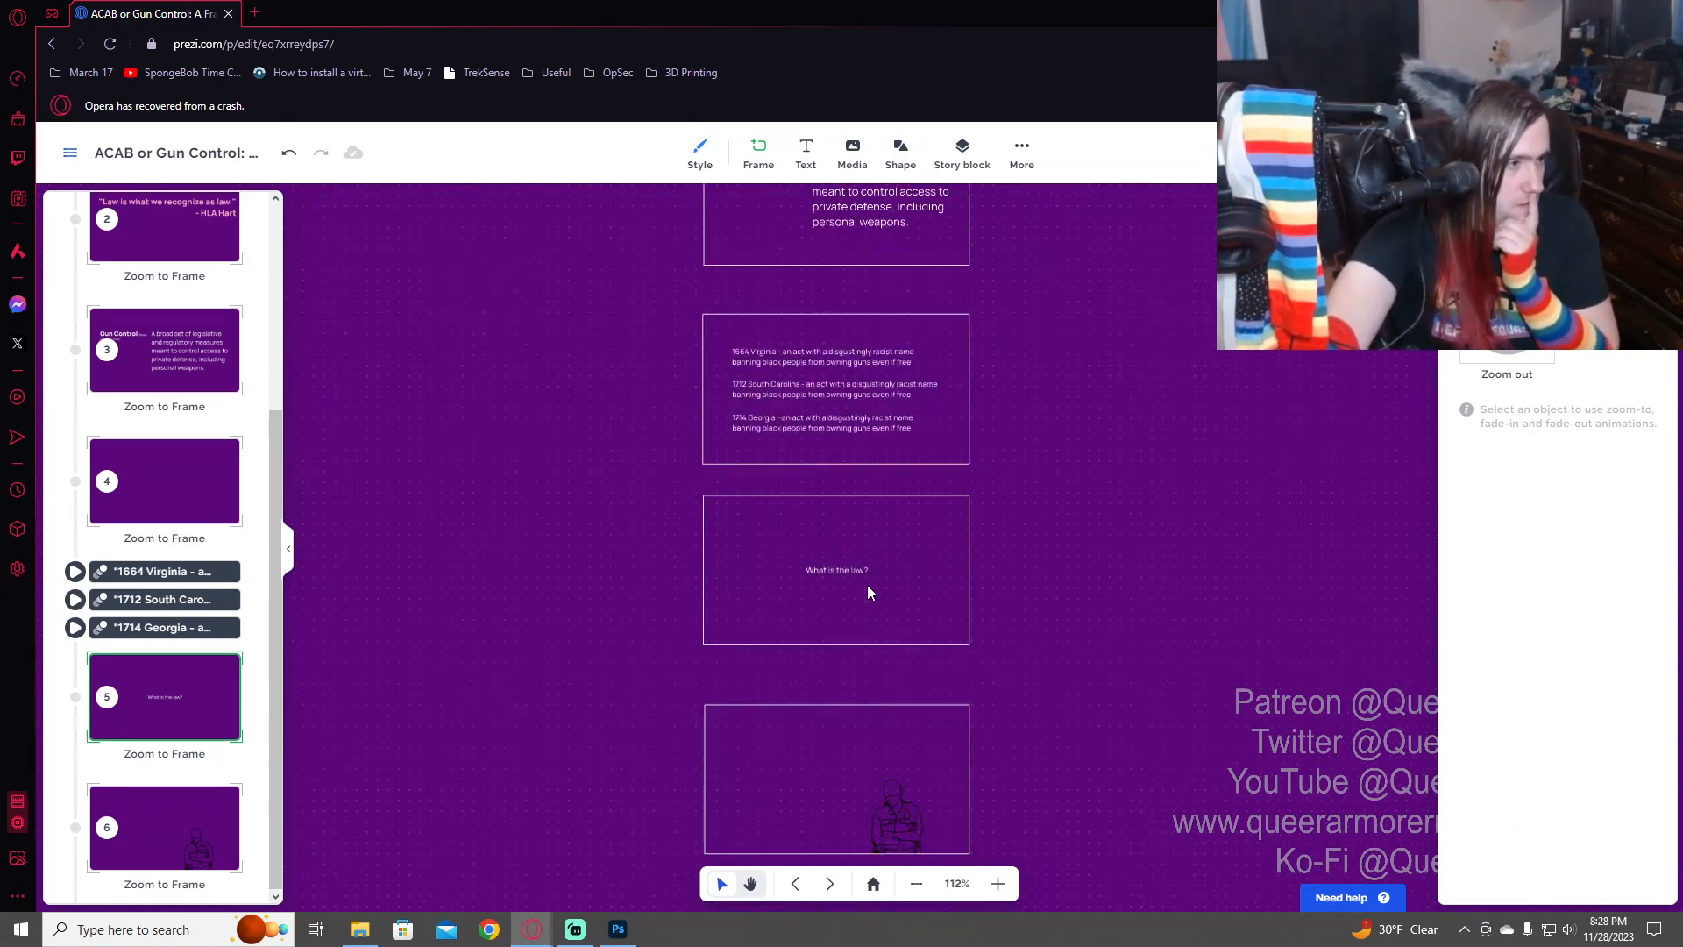
{"action": "scroll", "coordinate": [868, 594], "scroll_direction": "up", "scroll_amount": 3}
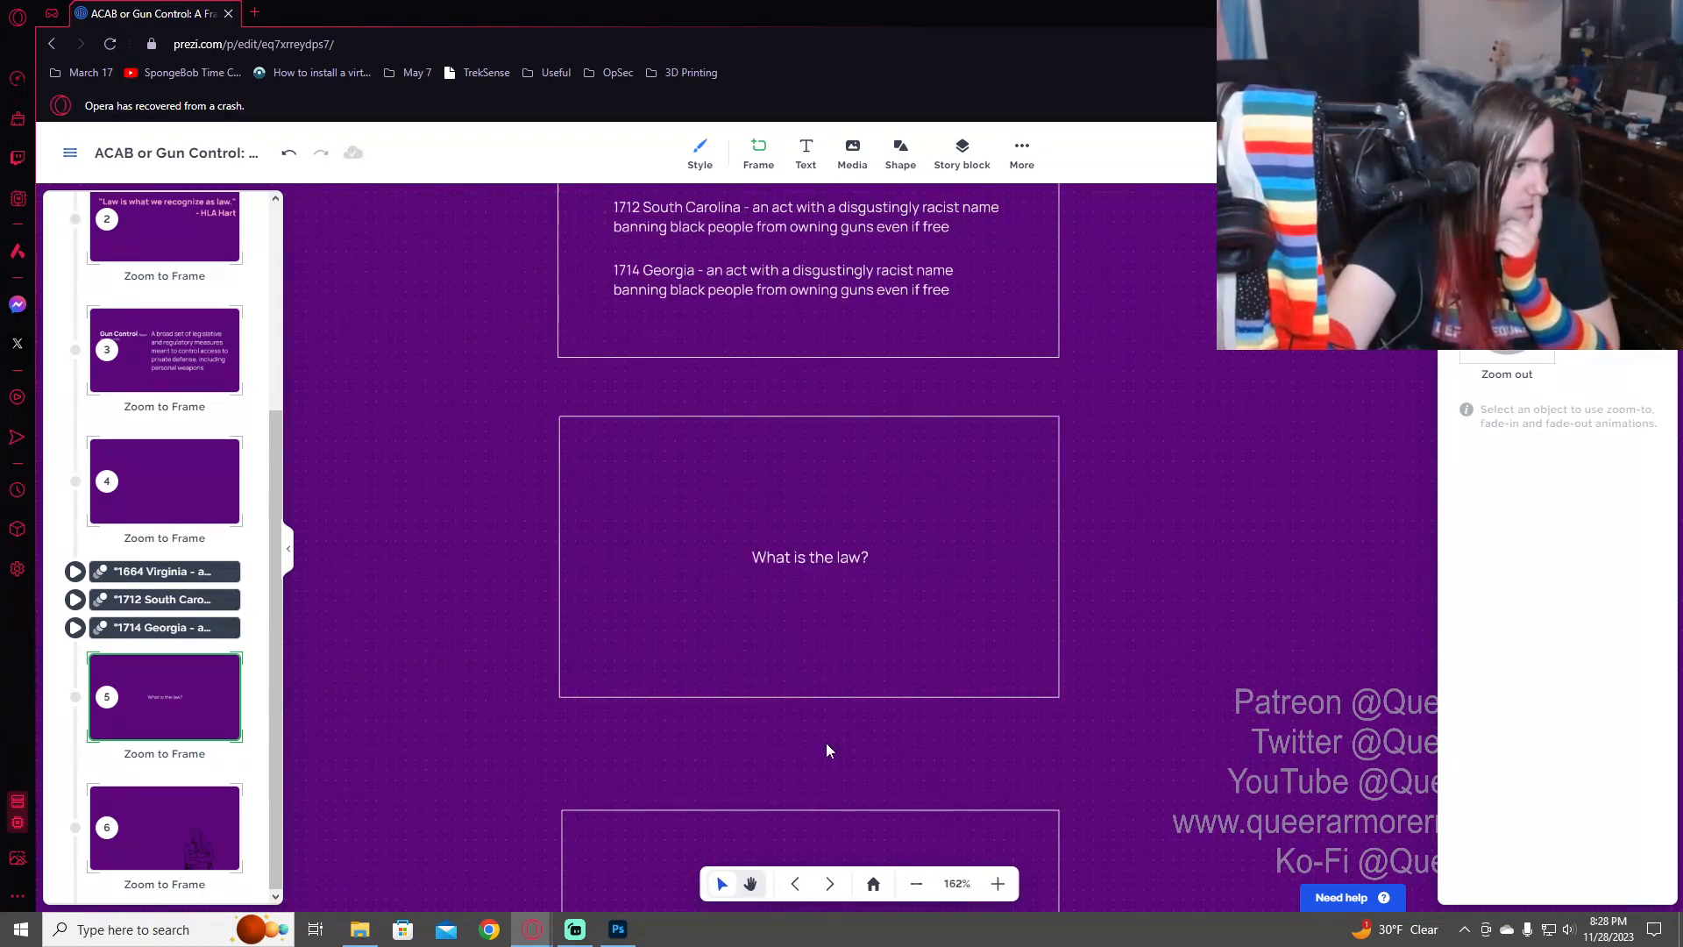
{"action": "left_click_drag", "start_coordinate": [860, 412], "coordinate": [871, 608]}
{"action": "scroll", "coordinate": [871, 609], "scroll_direction": "down", "scroll_amount": 5}
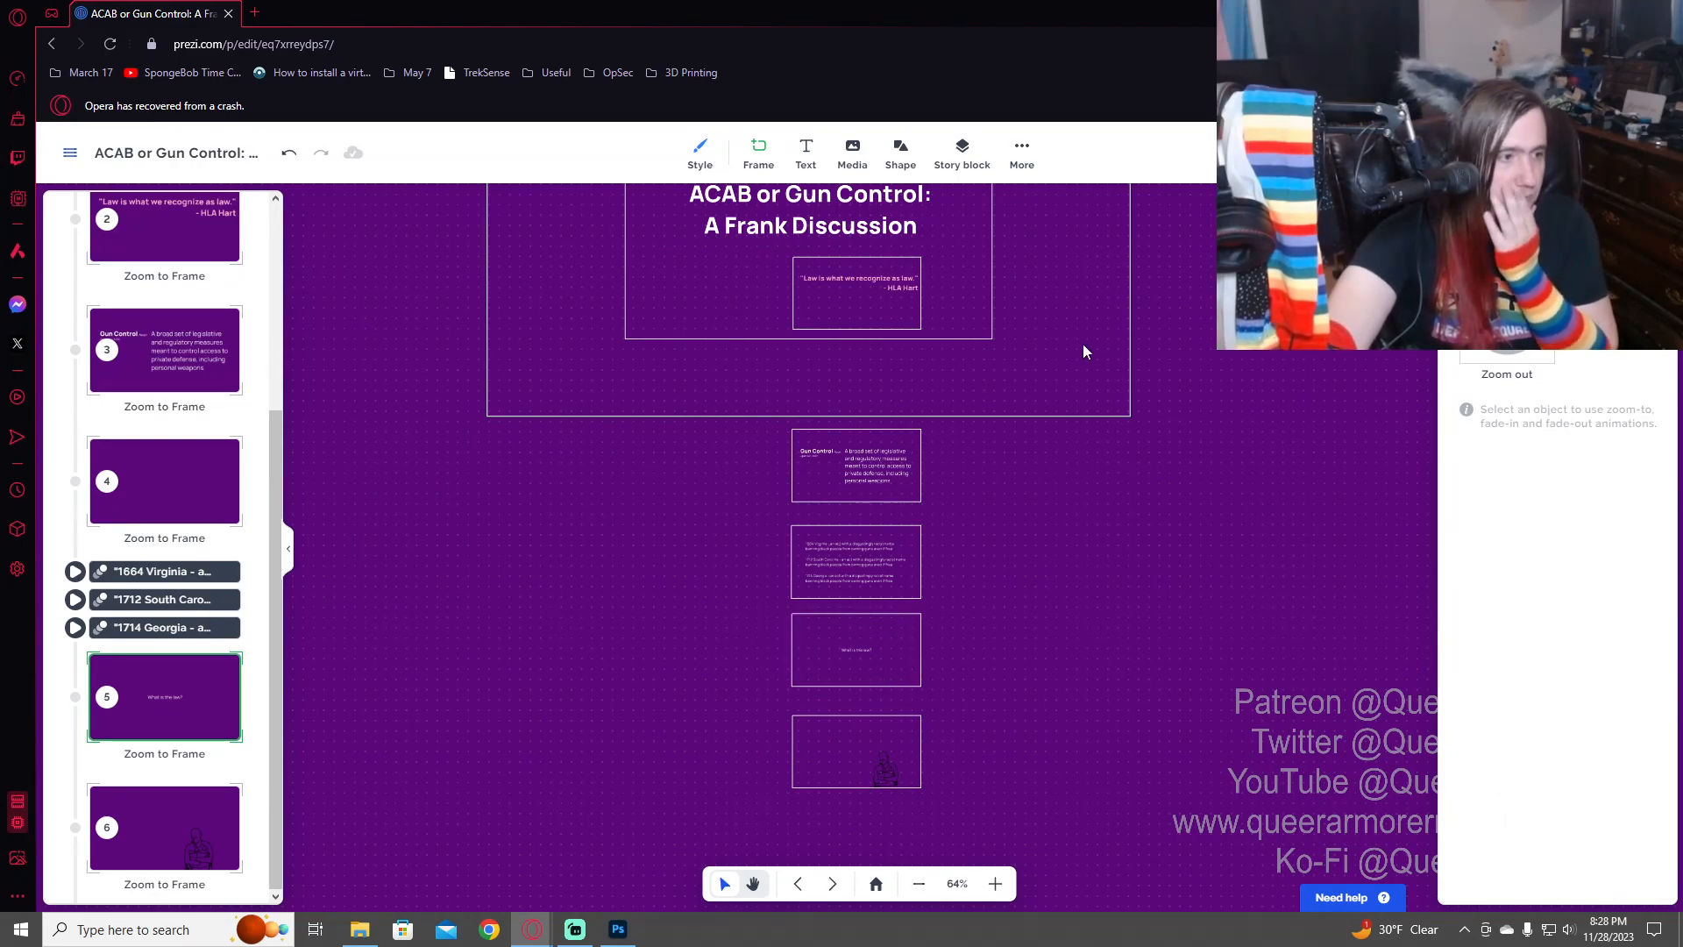
{"action": "left_click_drag", "start_coordinate": [1116, 596], "coordinate": [1101, 314]}
{"action": "scroll", "coordinate": [1013, 325], "scroll_direction": "up", "scroll_amount": 2}
{"action": "scroll", "coordinate": [1013, 330], "scroll_direction": "up", "scroll_amount": 2}
{"action": "left_click_drag", "start_coordinate": [951, 346], "coordinate": [897, 616]}
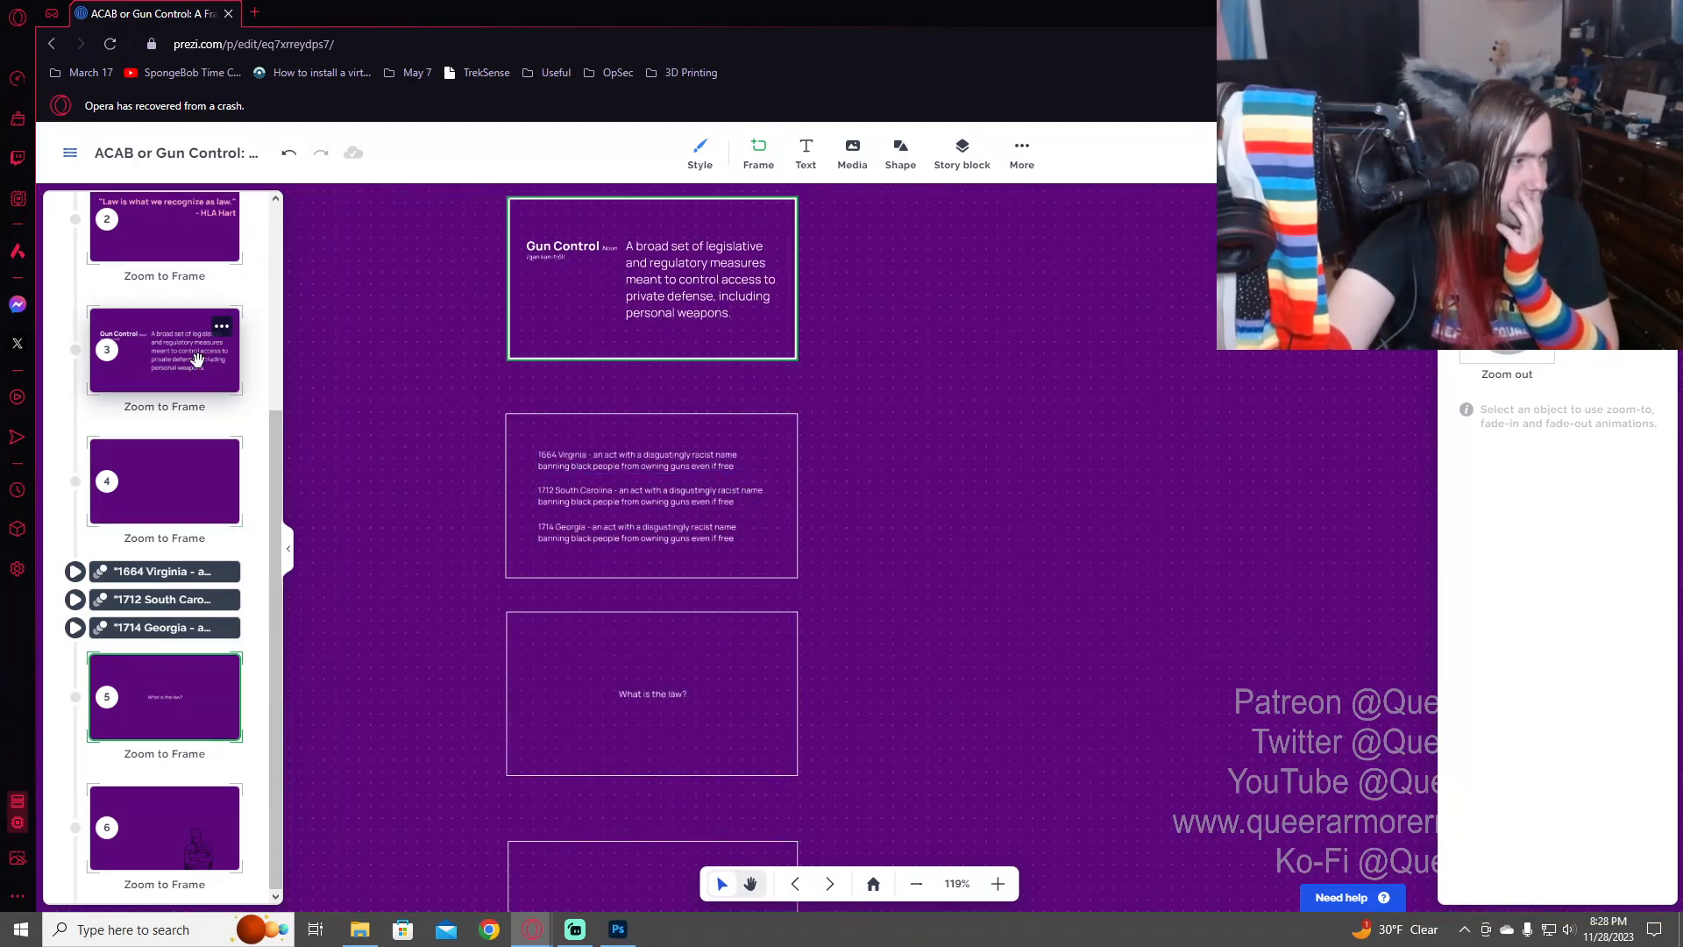
{"action": "left_click", "coordinate": [185, 491]}
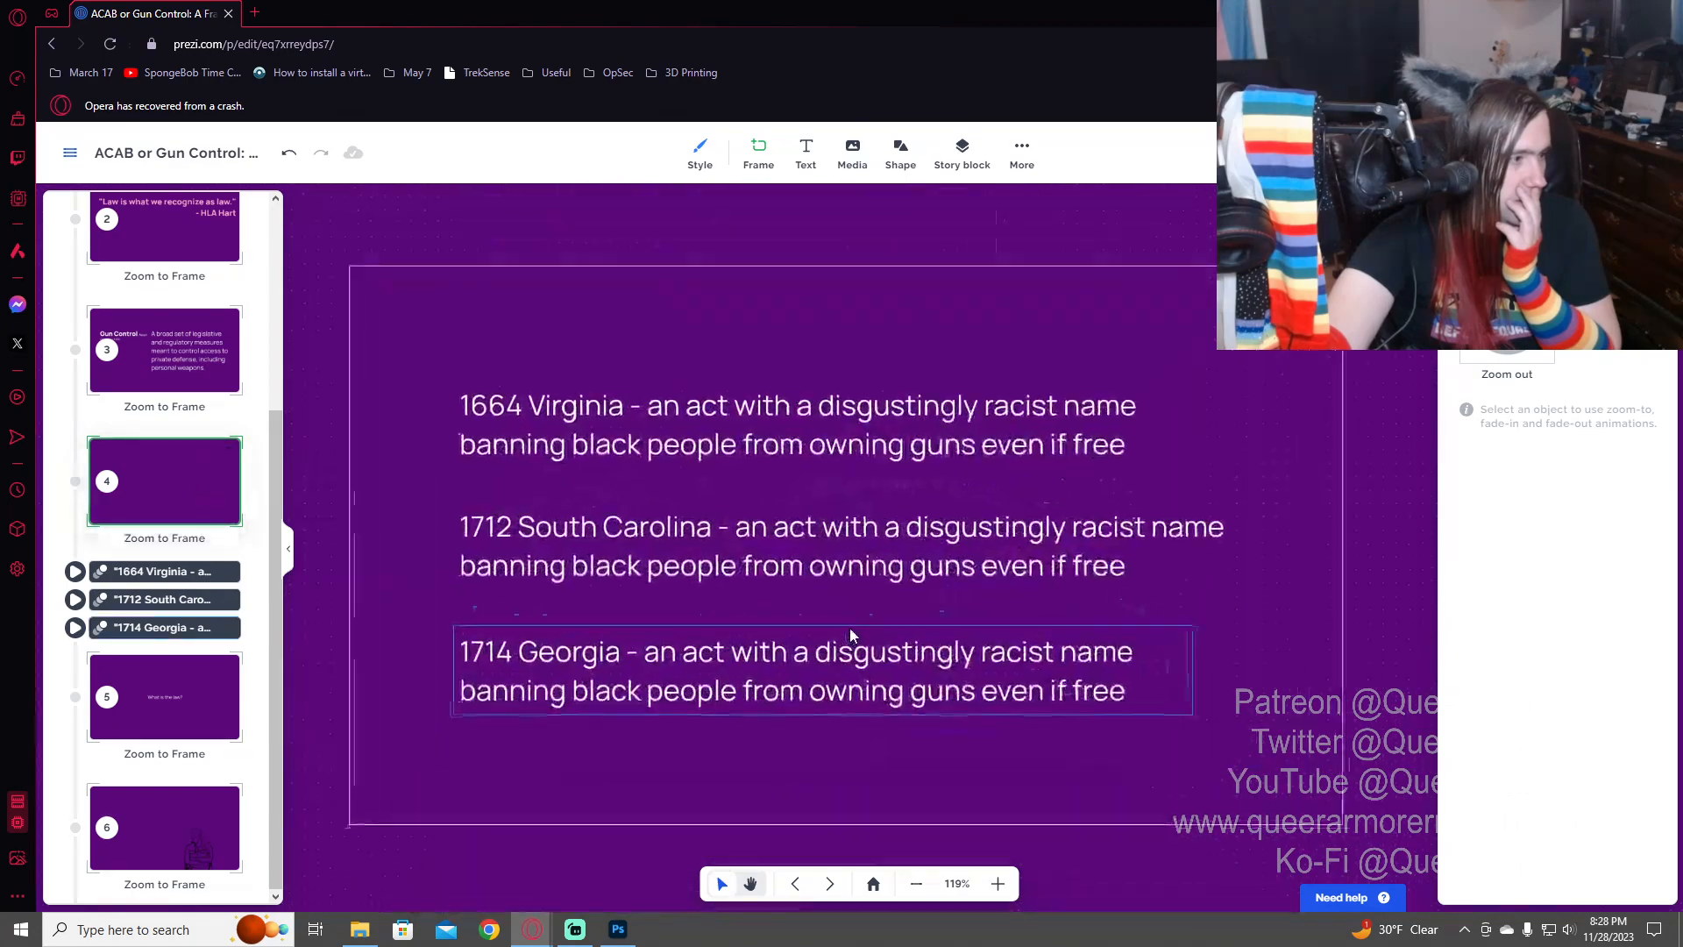
- Start adding a new frame beside the fourth frame
{"action": "scroll", "coordinate": [927, 629], "scroll_direction": "down", "scroll_amount": 5}
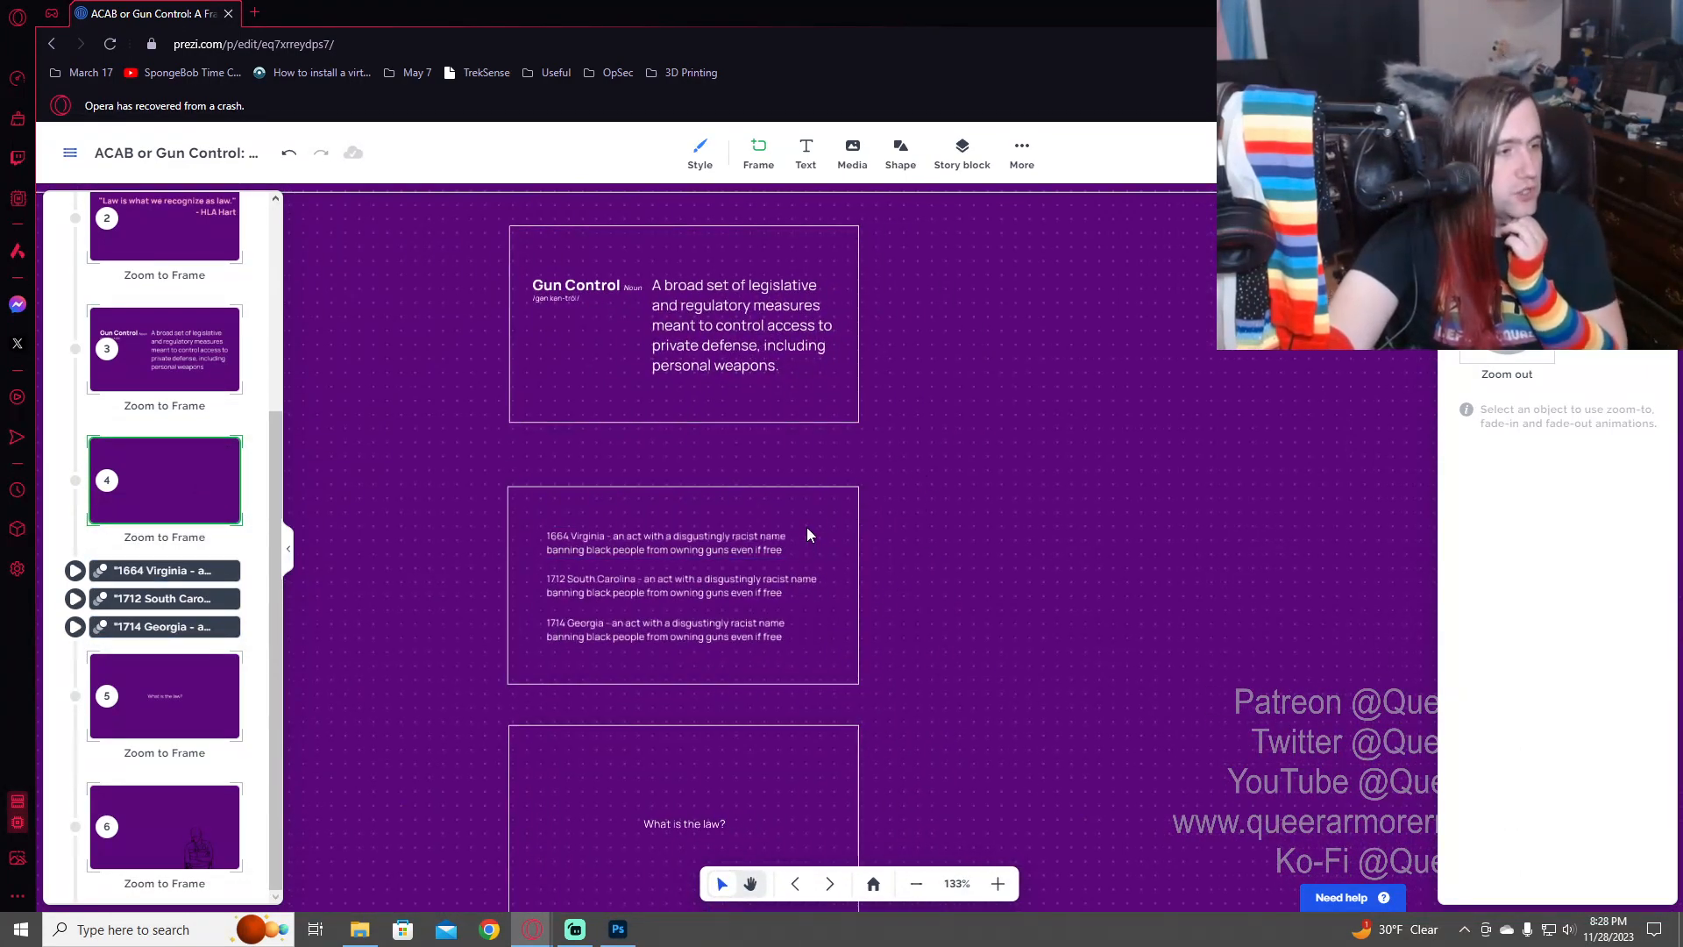
{"action": "scroll", "coordinate": [825, 728], "scroll_direction": "down", "scroll_amount": 3}
{"action": "scroll", "coordinate": [824, 730], "scroll_direction": "down", "scroll_amount": 2}
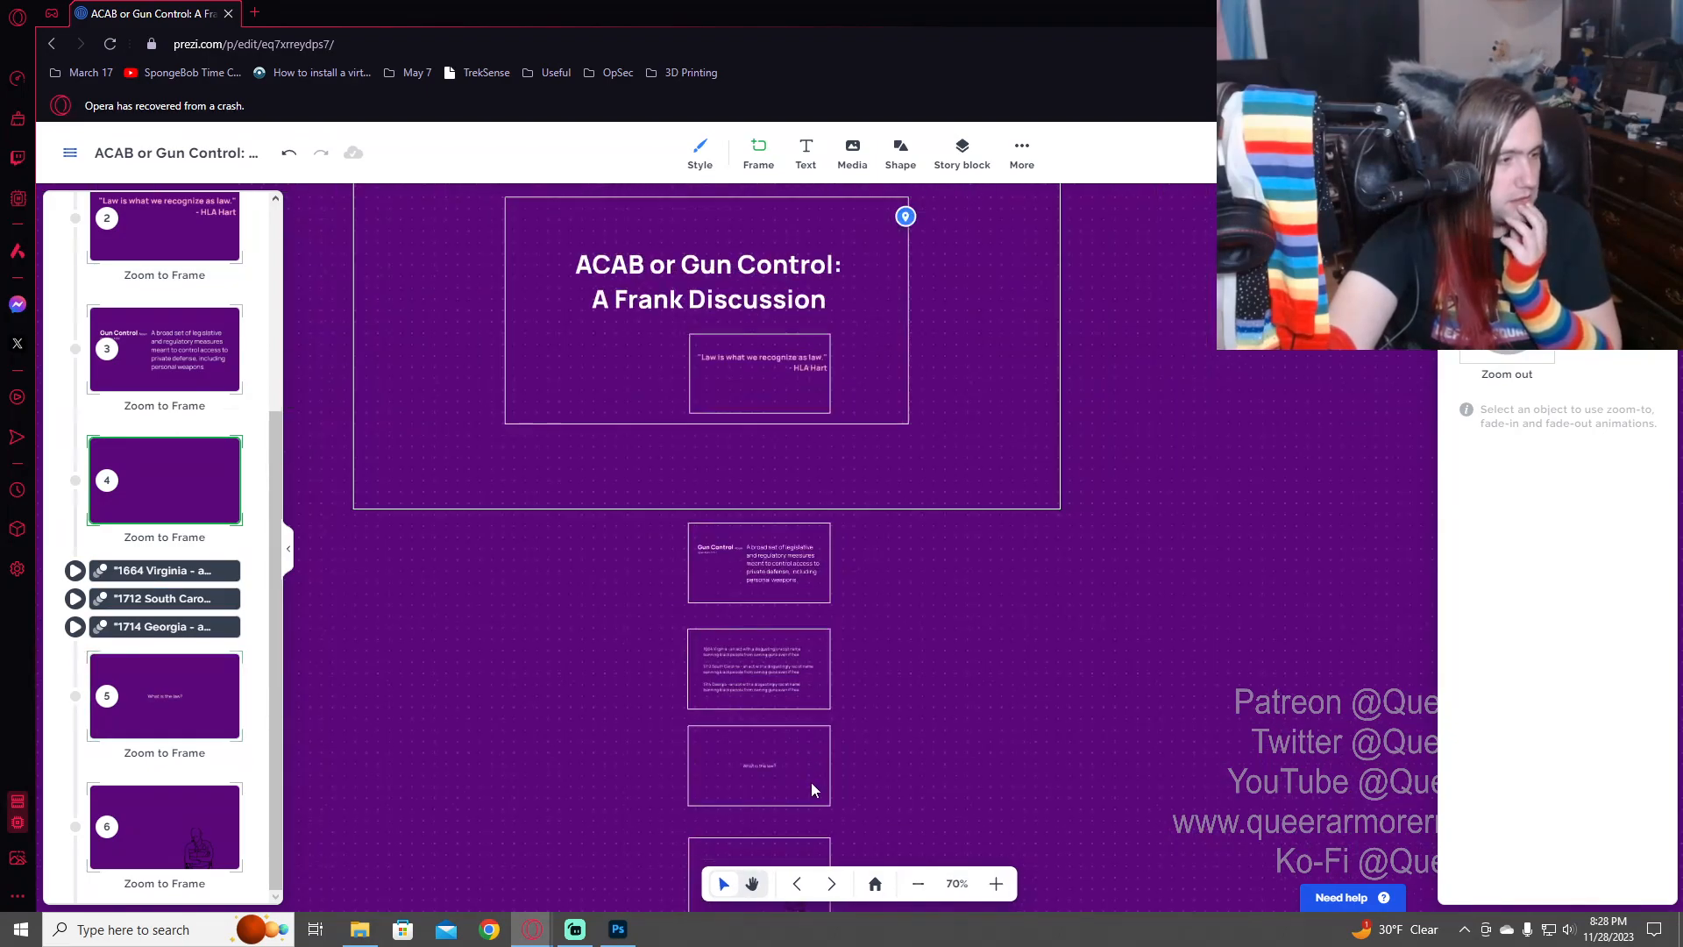
{"action": "left_click_drag", "start_coordinate": [811, 728], "coordinate": [795, 547]}
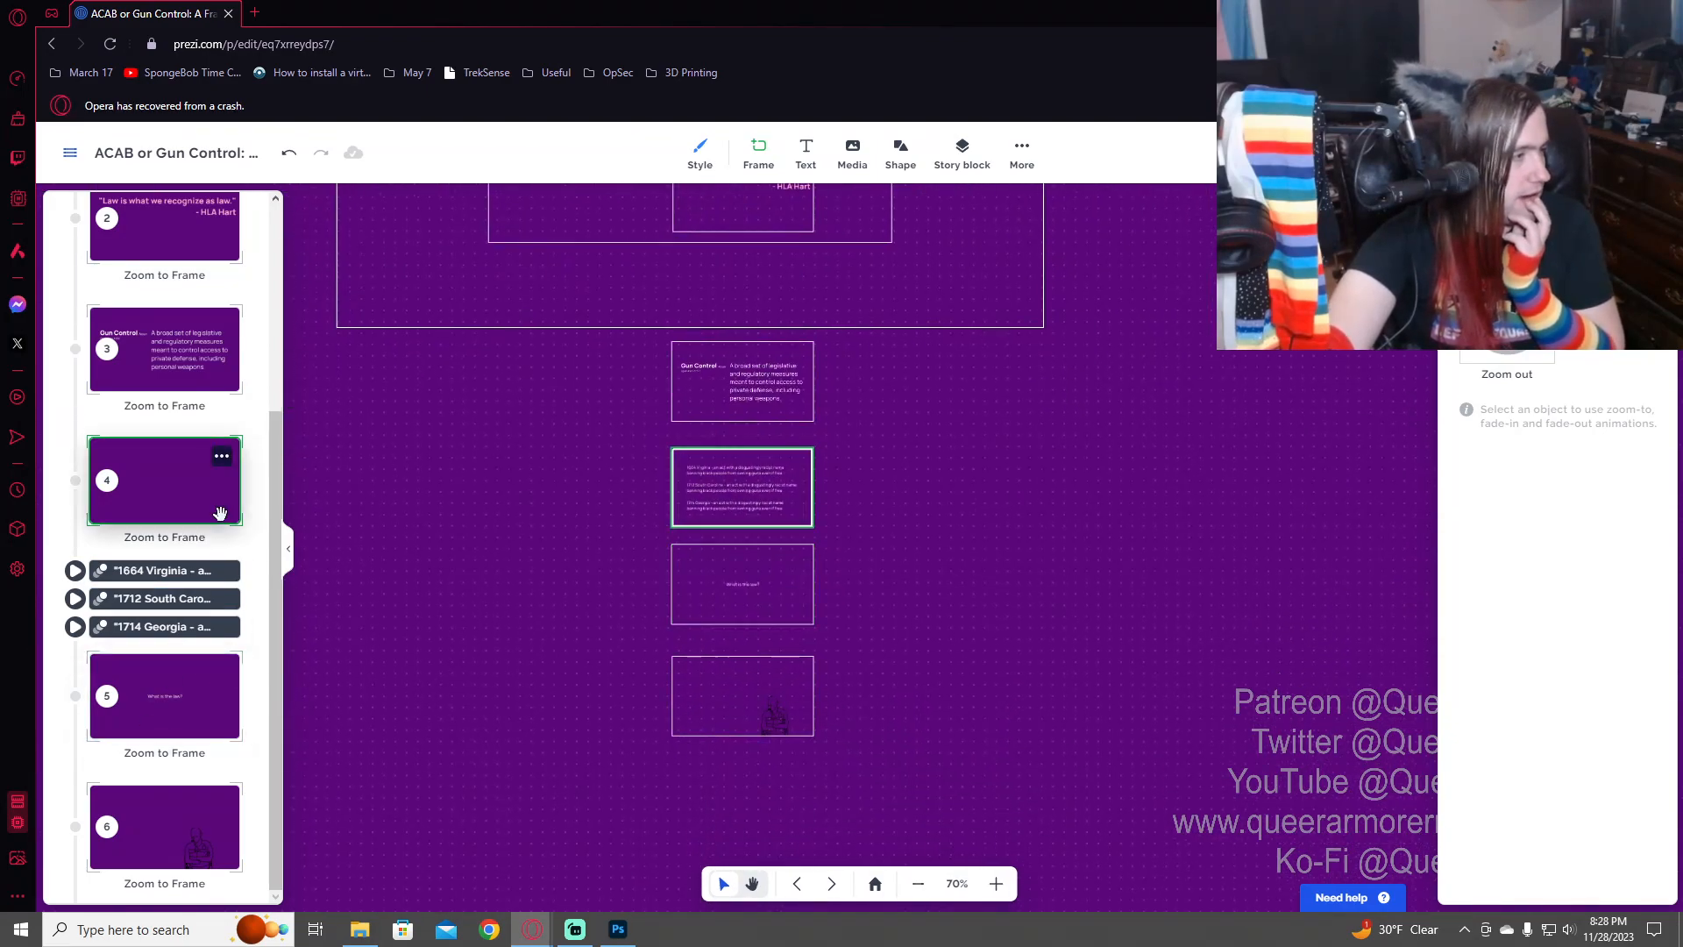
{"action": "left_click", "coordinate": [768, 172]}
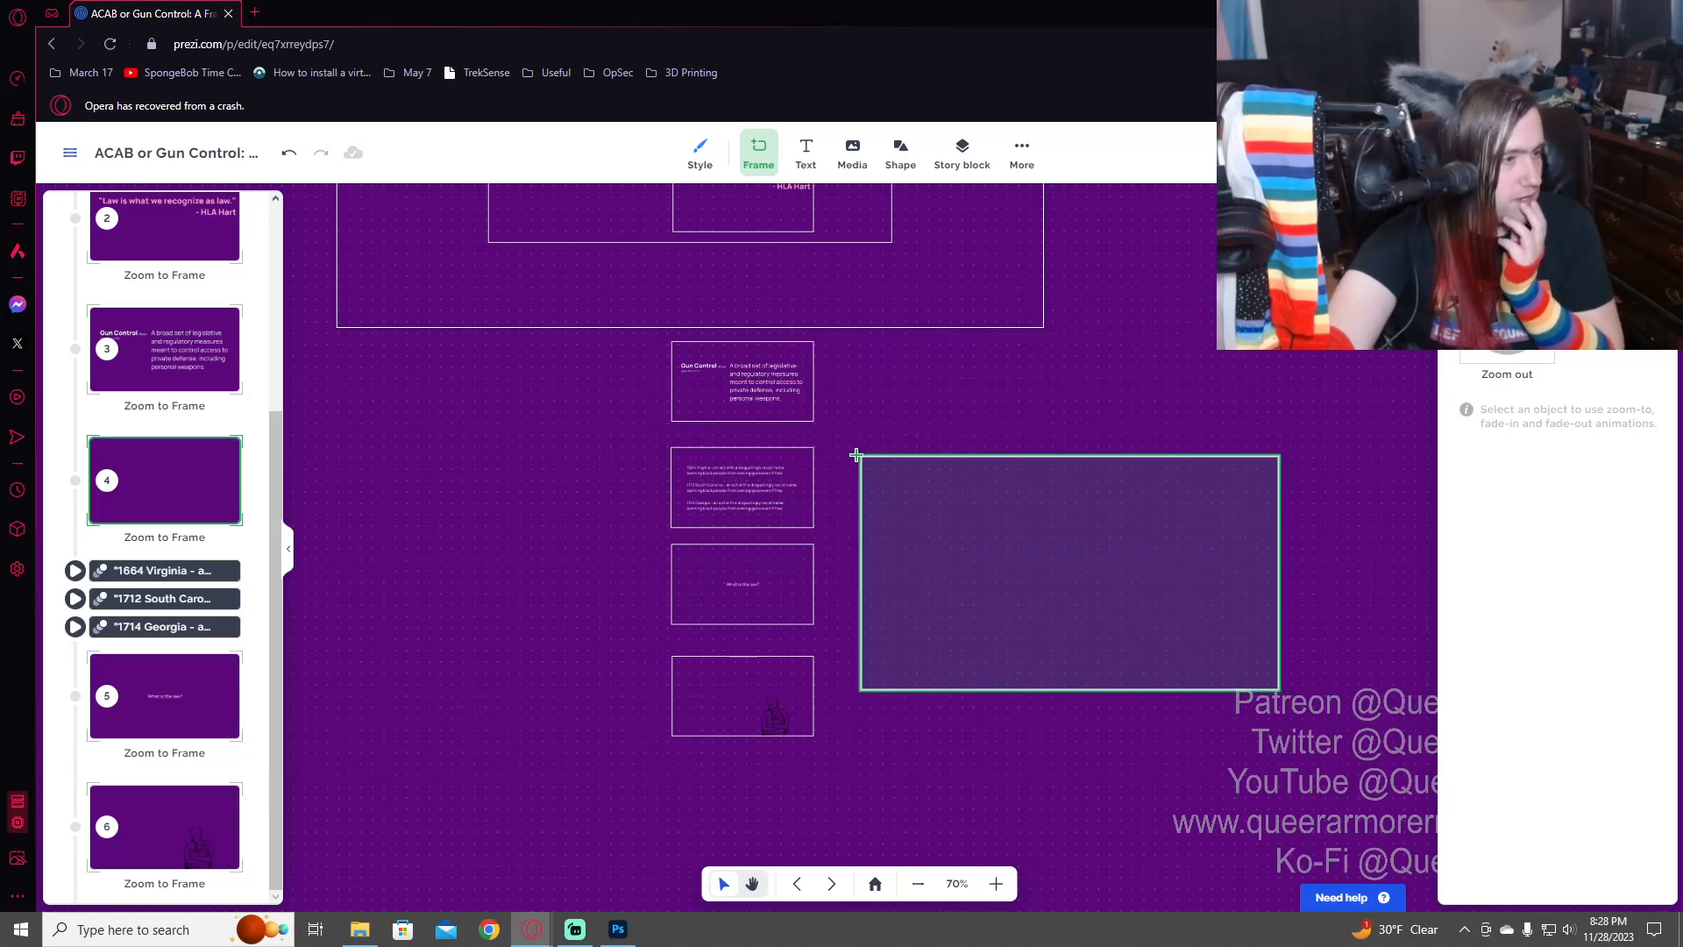
- Place a new frame beside the frame listing the 1664, 1712 and 1714 laws, drawn about the same size
{"action": "mouse_move", "coordinate": [843, 447]}
{"action": "left_mouse_down"}
{"action": "mouse_move", "coordinate": [1024, 561]}
{"action": "mouse_move", "coordinate": [992, 539]}
{"action": "left_mouse_up"}
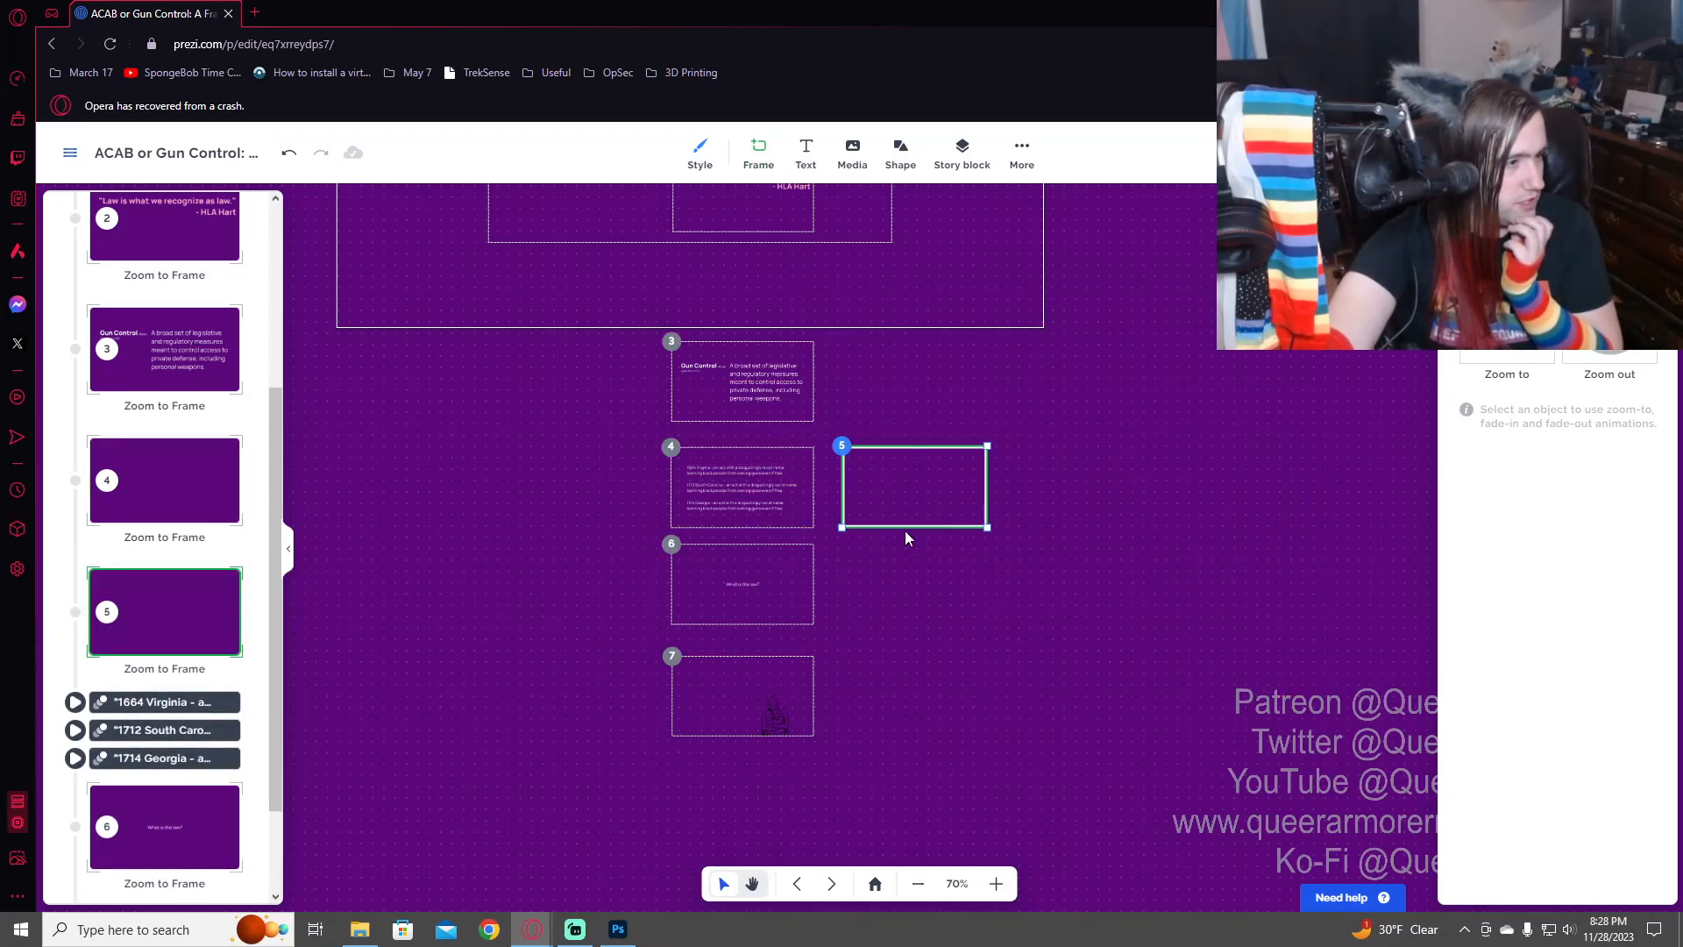
{"action": "scroll", "coordinate": [903, 535], "scroll_direction": "up", "scroll_amount": 3}
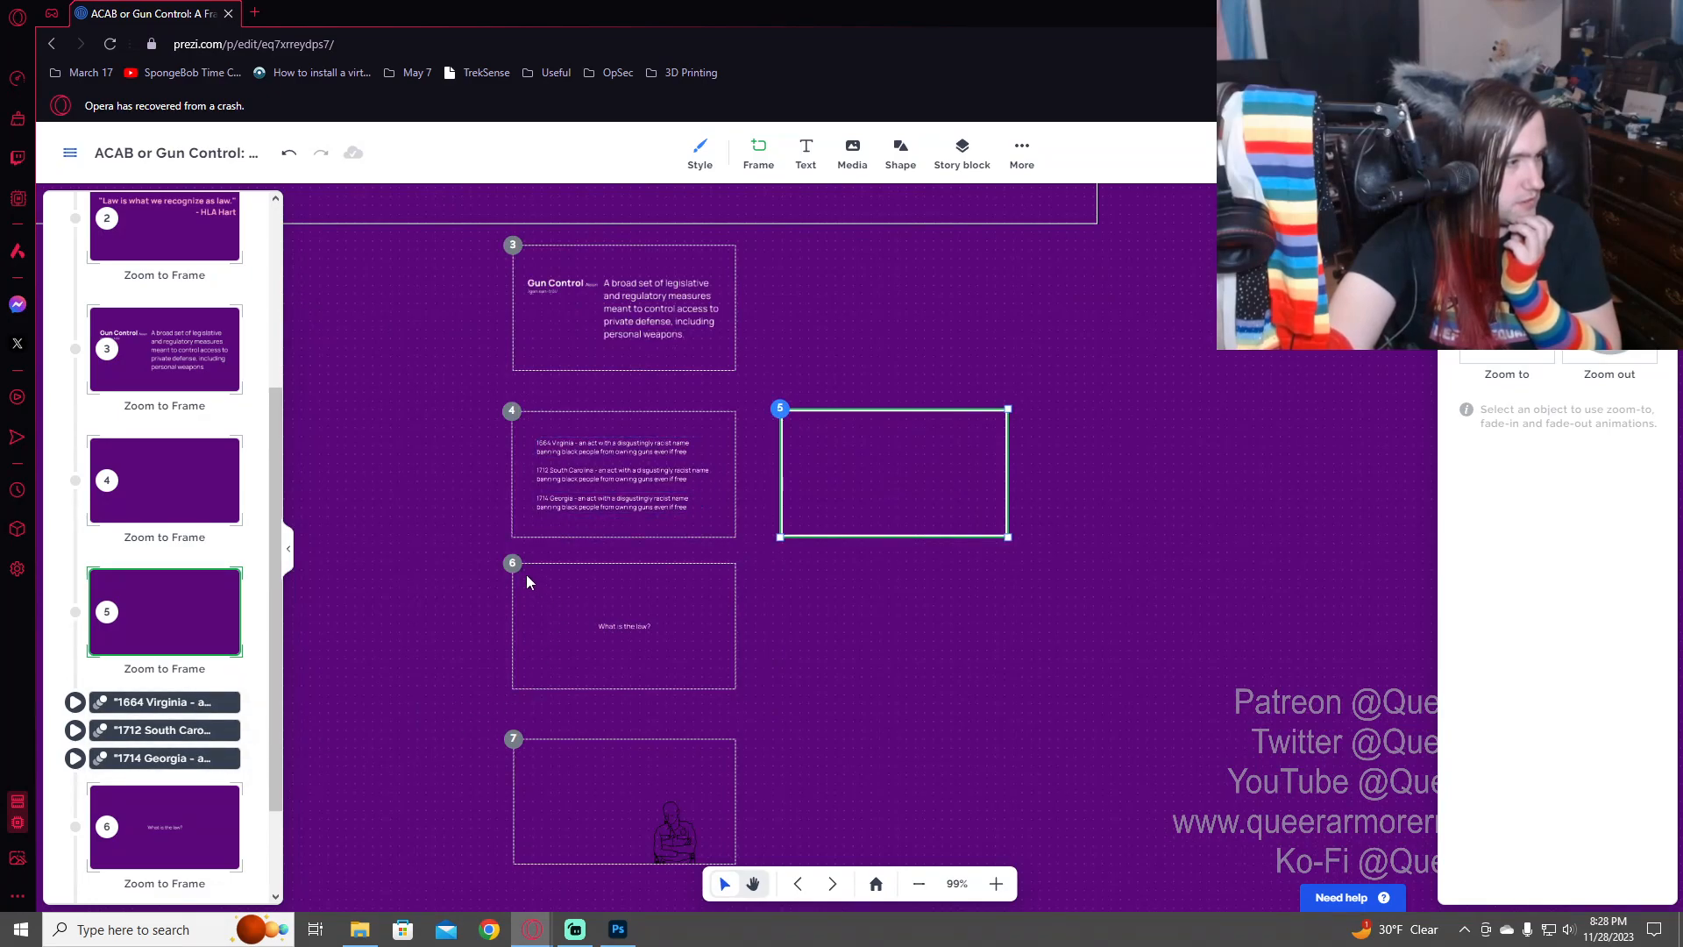
- Move the "What is the law?" frame and the seated-figure frame away from the laws frame, toward the lower right of the canvas
{"action": "left_click_drag", "start_coordinate": [529, 568], "coordinate": [1123, 712]}
{"action": "left_click", "coordinate": [560, 752]}
{"action": "left_click_drag", "start_coordinate": [562, 752], "coordinate": [1189, 876]}
{"action": "left_click_drag", "start_coordinate": [1164, 507], "coordinate": [1201, 699]}
{"action": "scroll", "coordinate": [1042, 682], "scroll_direction": "up", "scroll_amount": 3}
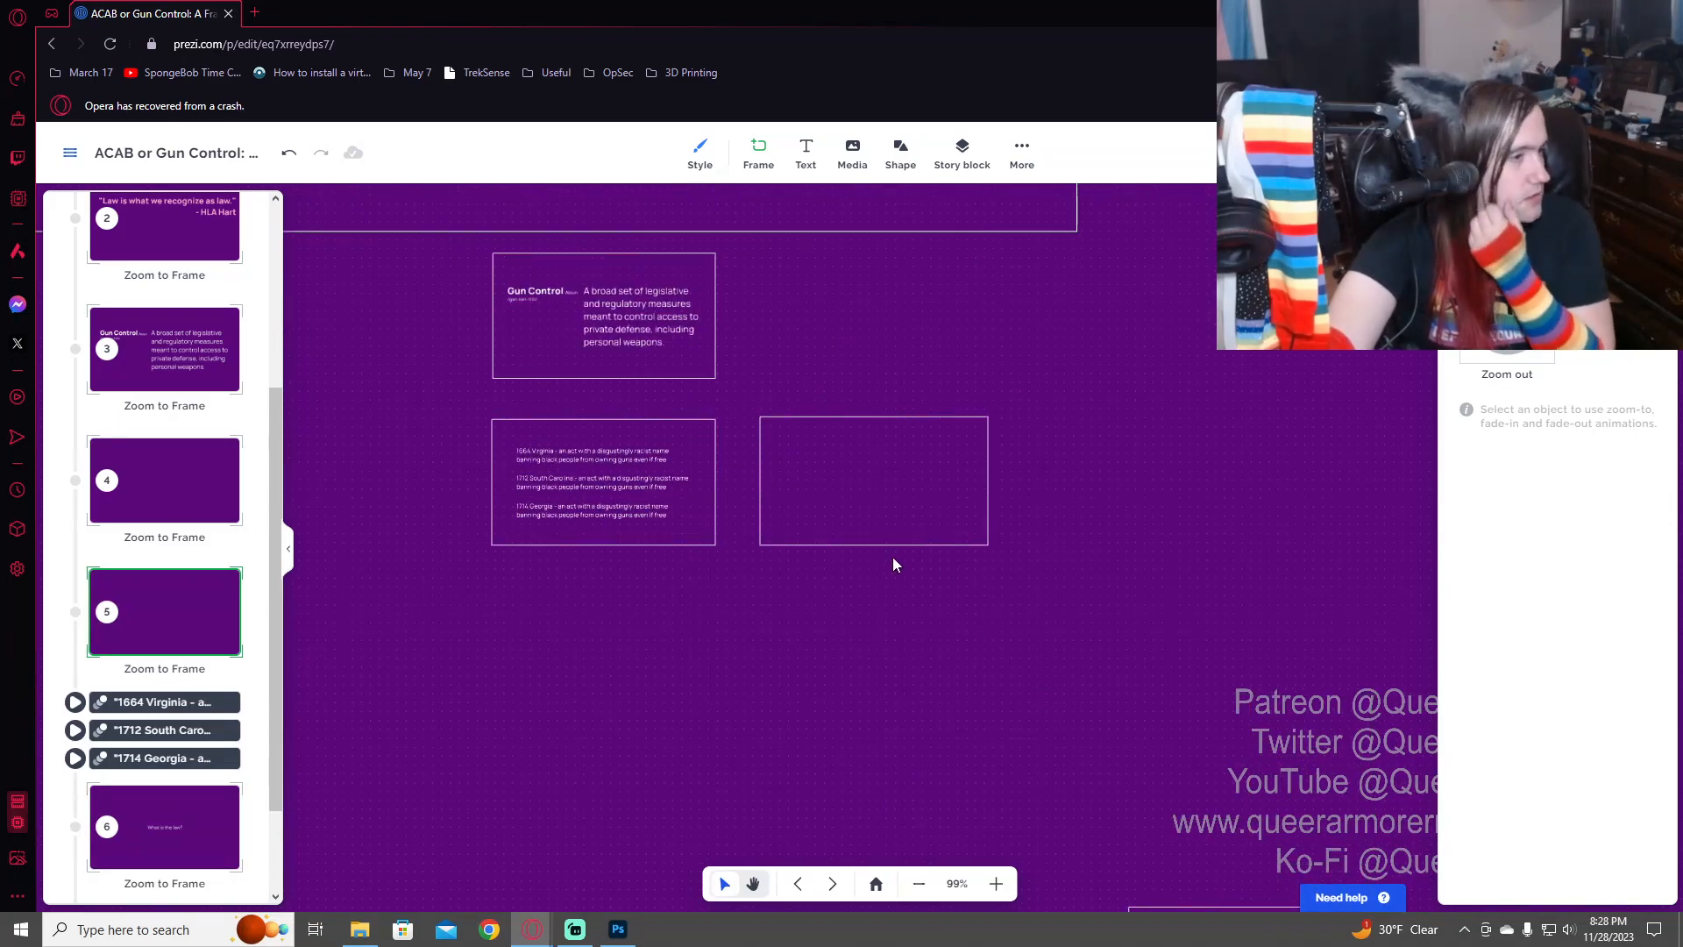
- Move the new empty frame closer to the laws frame and line up their upper edges
{"action": "scroll", "coordinate": [964, 556], "scroll_direction": "up", "scroll_amount": 2}
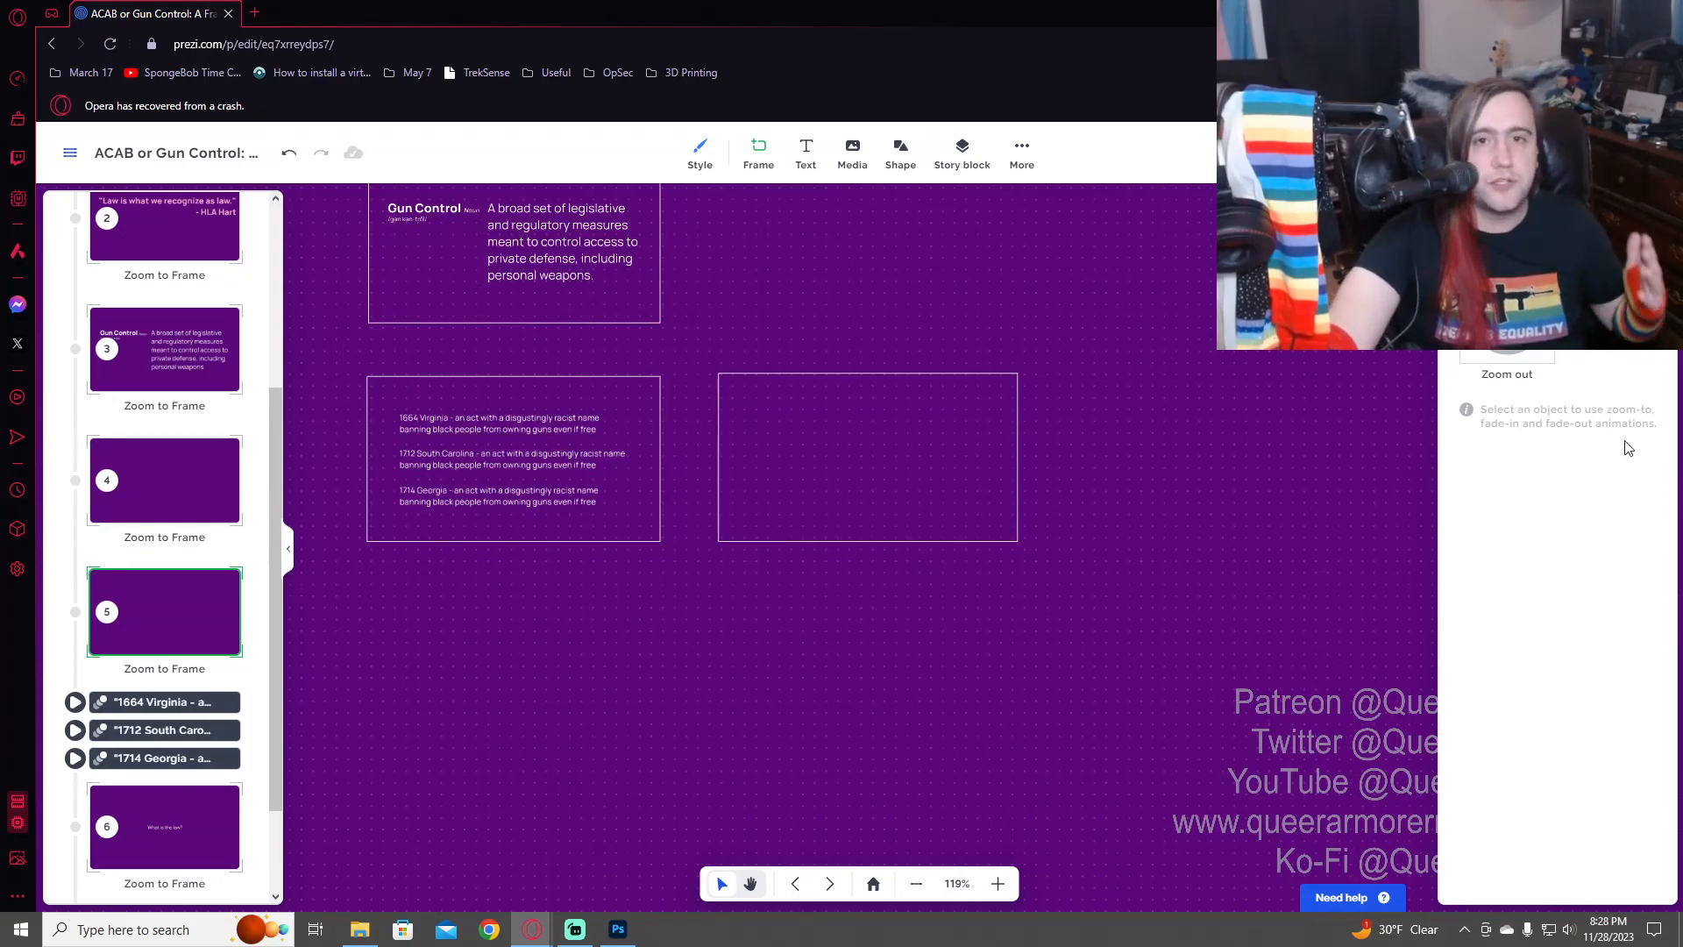
{"action": "left_click_drag", "start_coordinate": [754, 378], "coordinate": [724, 391]}
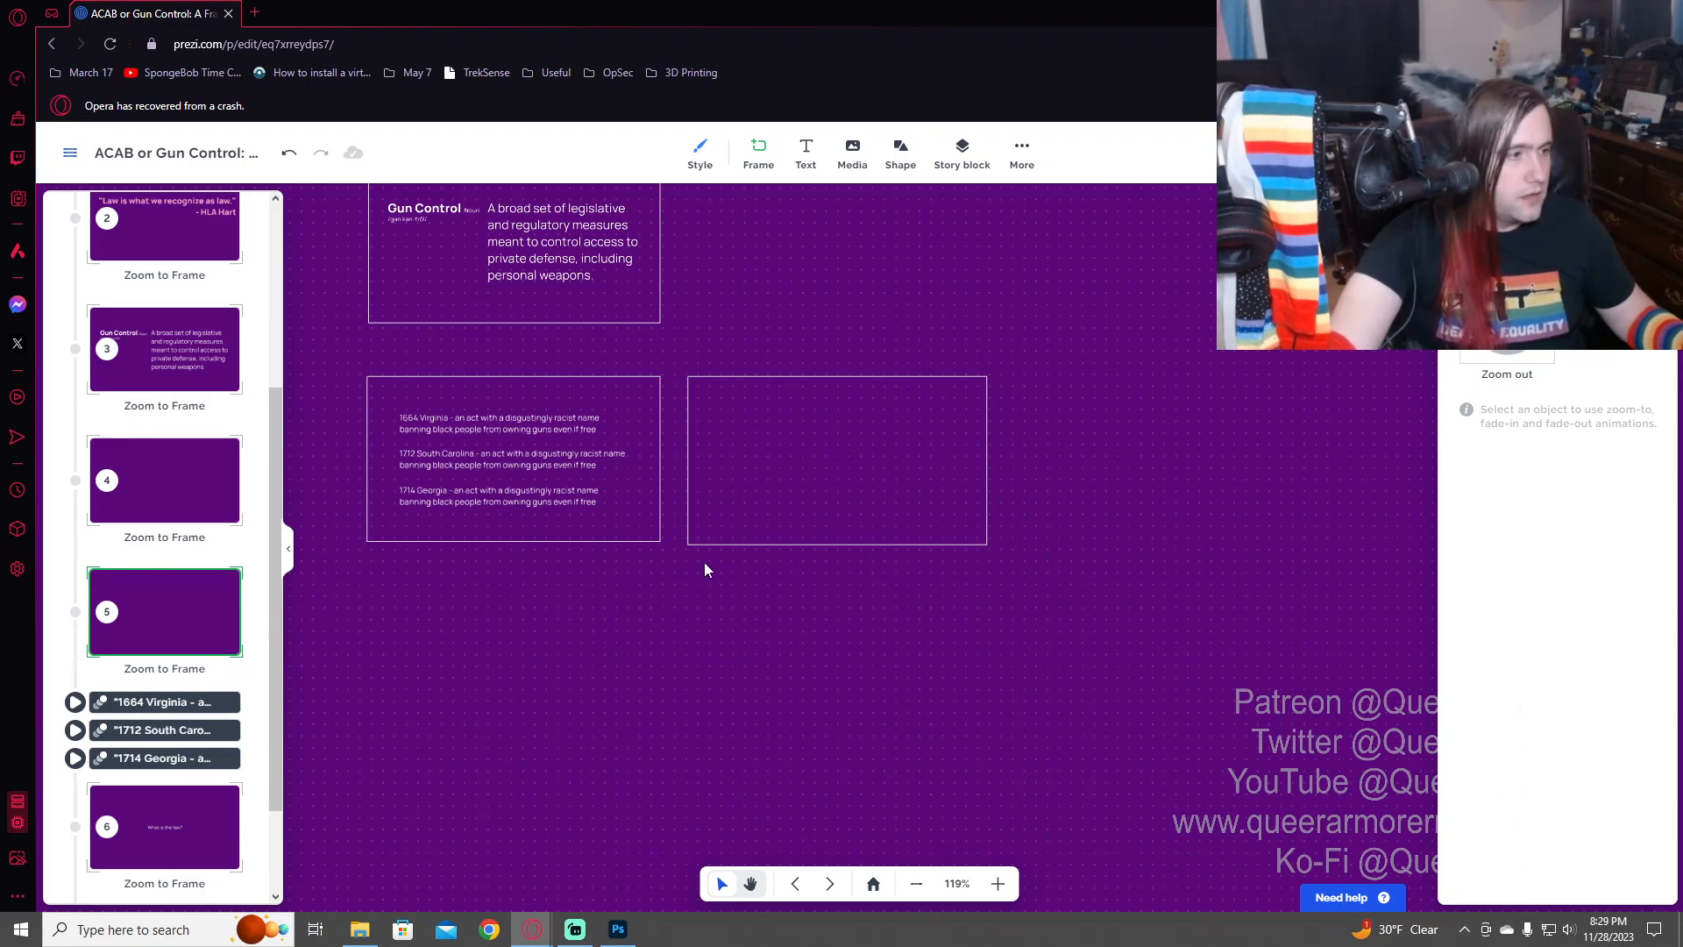
{"action": "scroll", "coordinate": [725, 502], "scroll_direction": "up", "scroll_amount": 3}
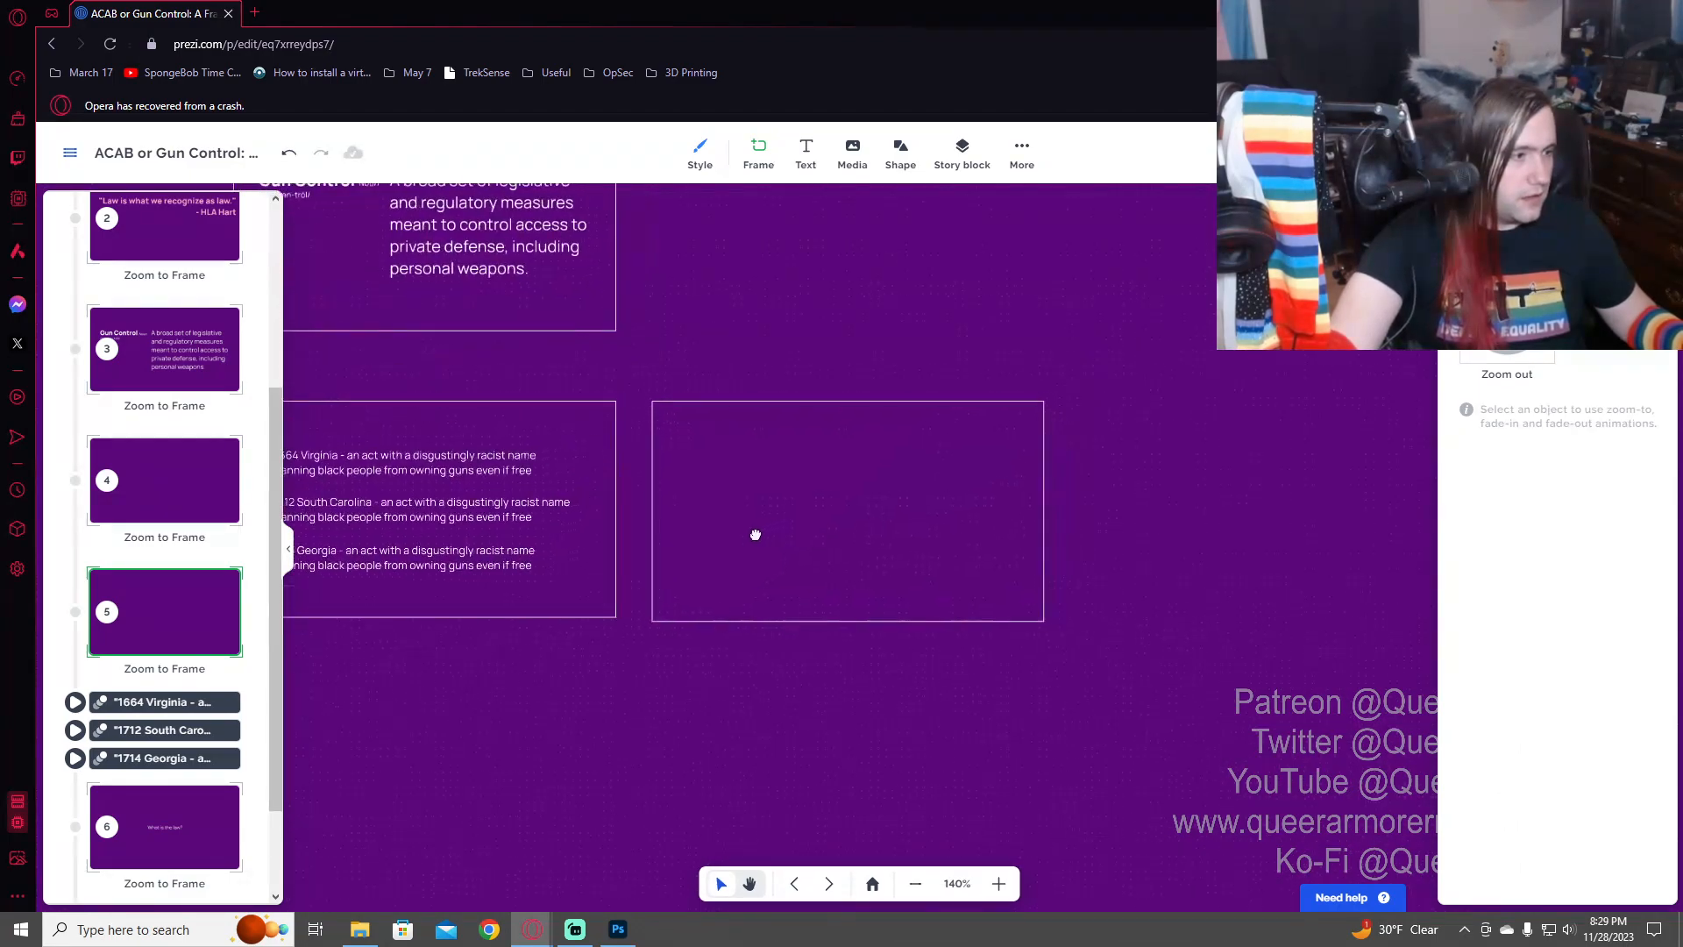
- Add the text "Access during Revolution" in the new frame and widen its box so it fits on one line
{"action": "left_click", "coordinate": [806, 154]}
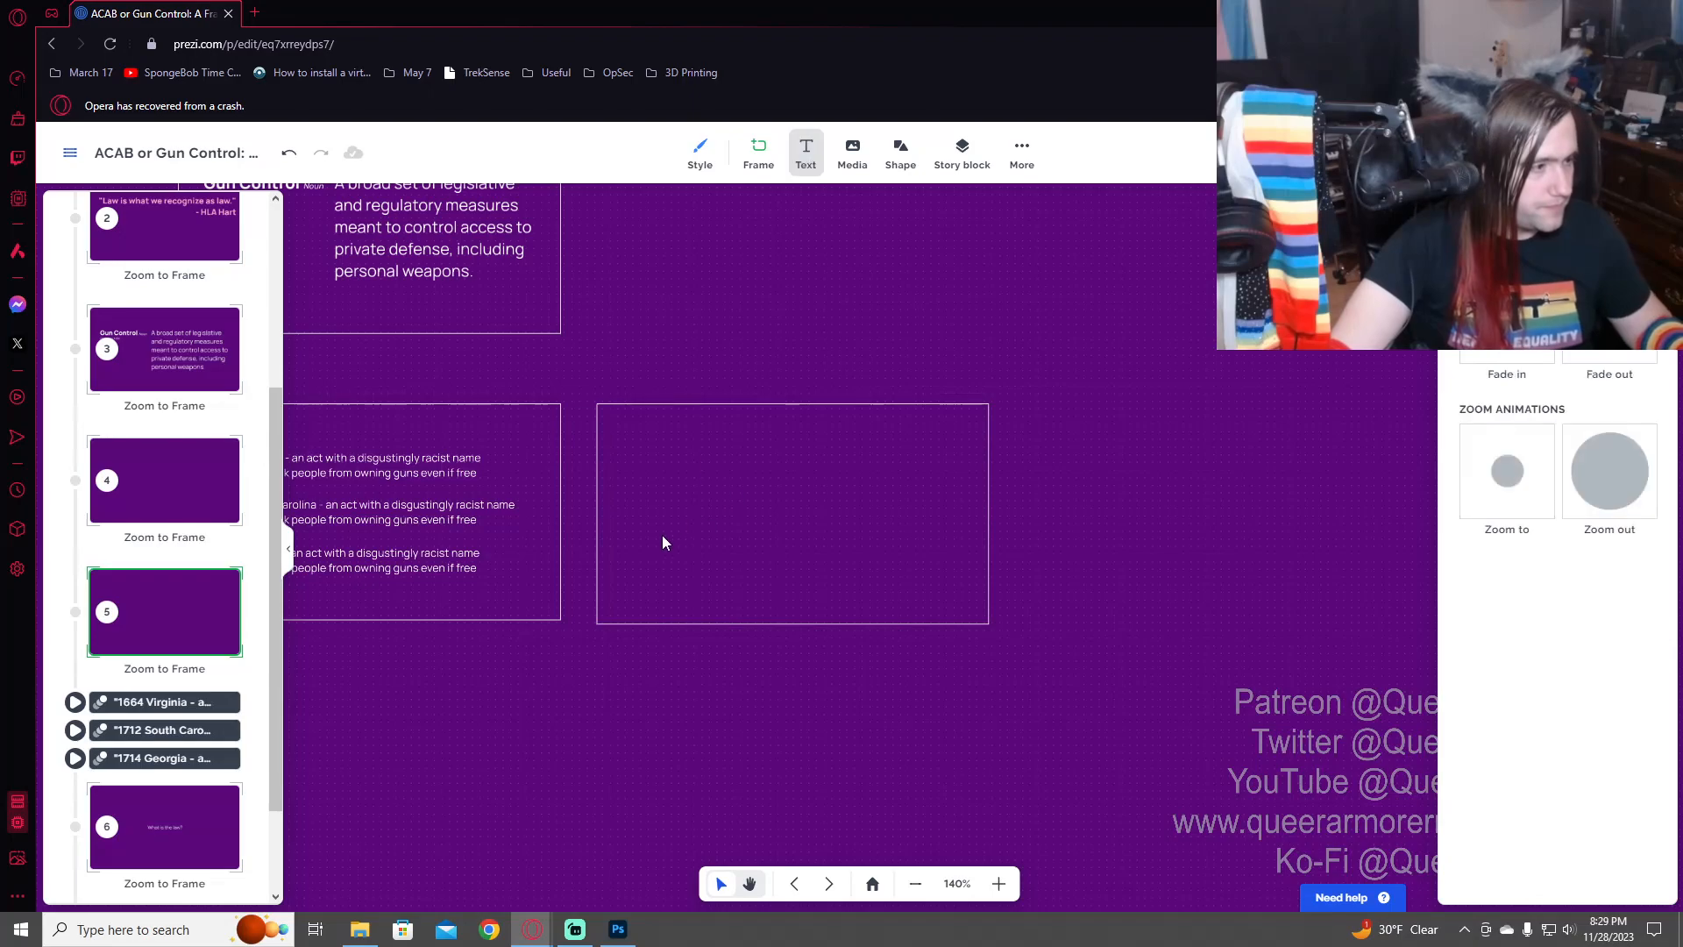
{"action": "left_click_drag", "start_coordinate": [797, 445], "coordinate": [744, 523]}
{"action": "left_click", "coordinate": [822, 483]}
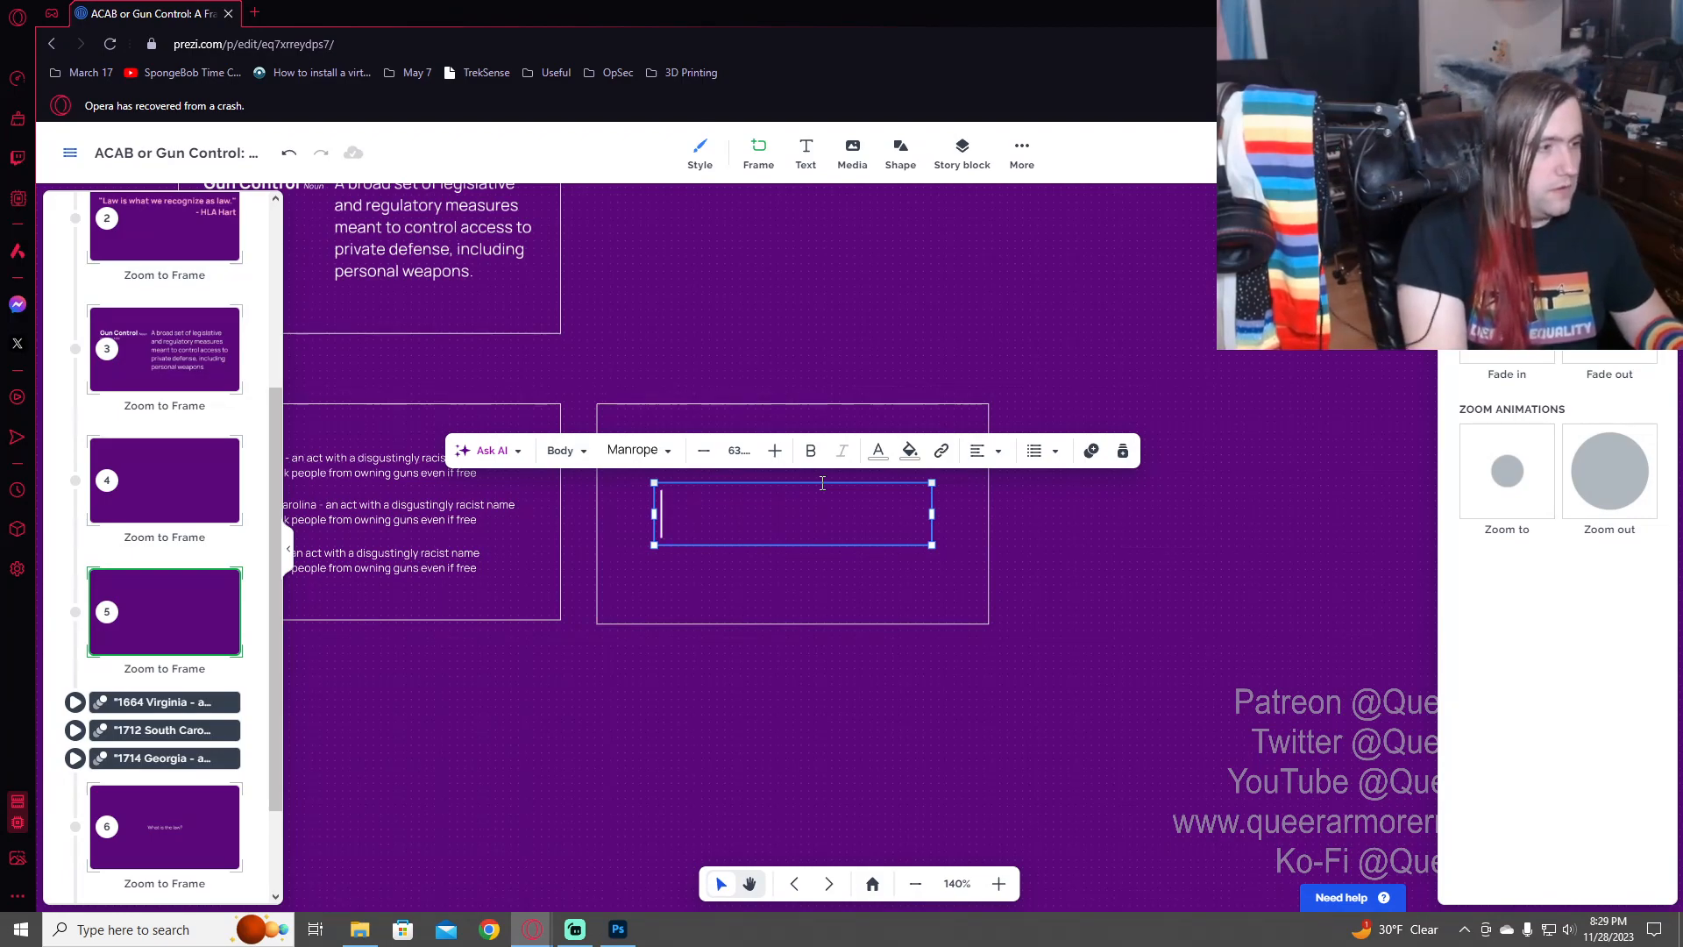
{"action": "type", "text": "Access duri"}
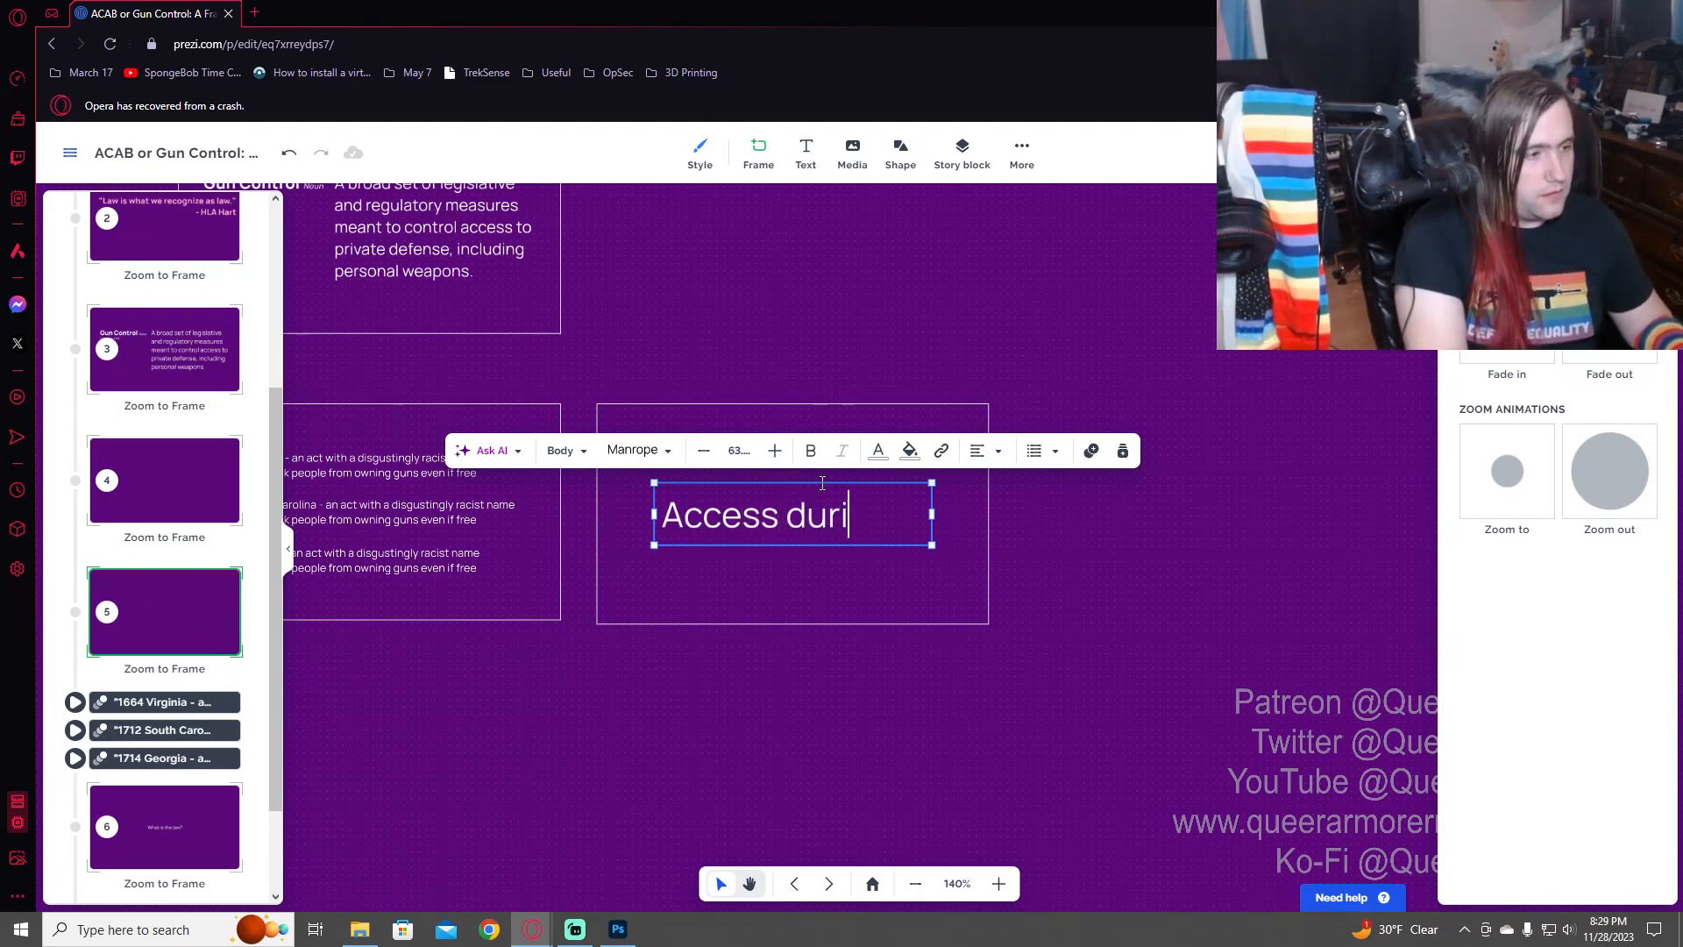
{"action": "type", "text": "ng Revolution"}
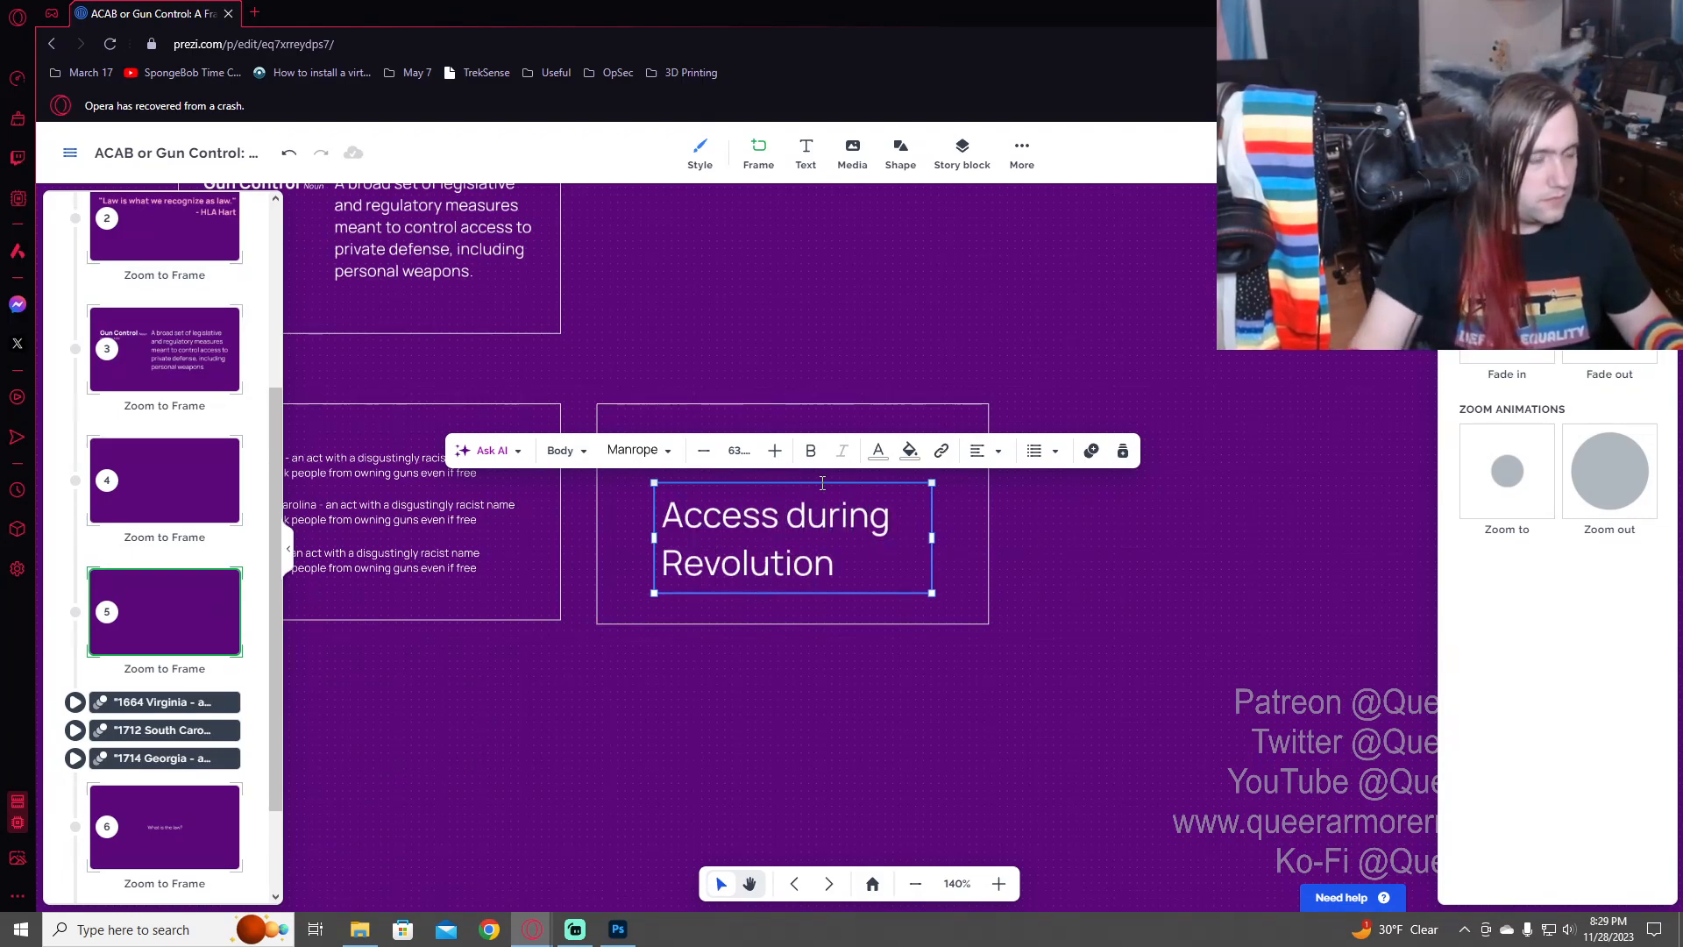
{"action": "left_click_drag", "start_coordinate": [930, 538], "coordinate": [1001, 534]}
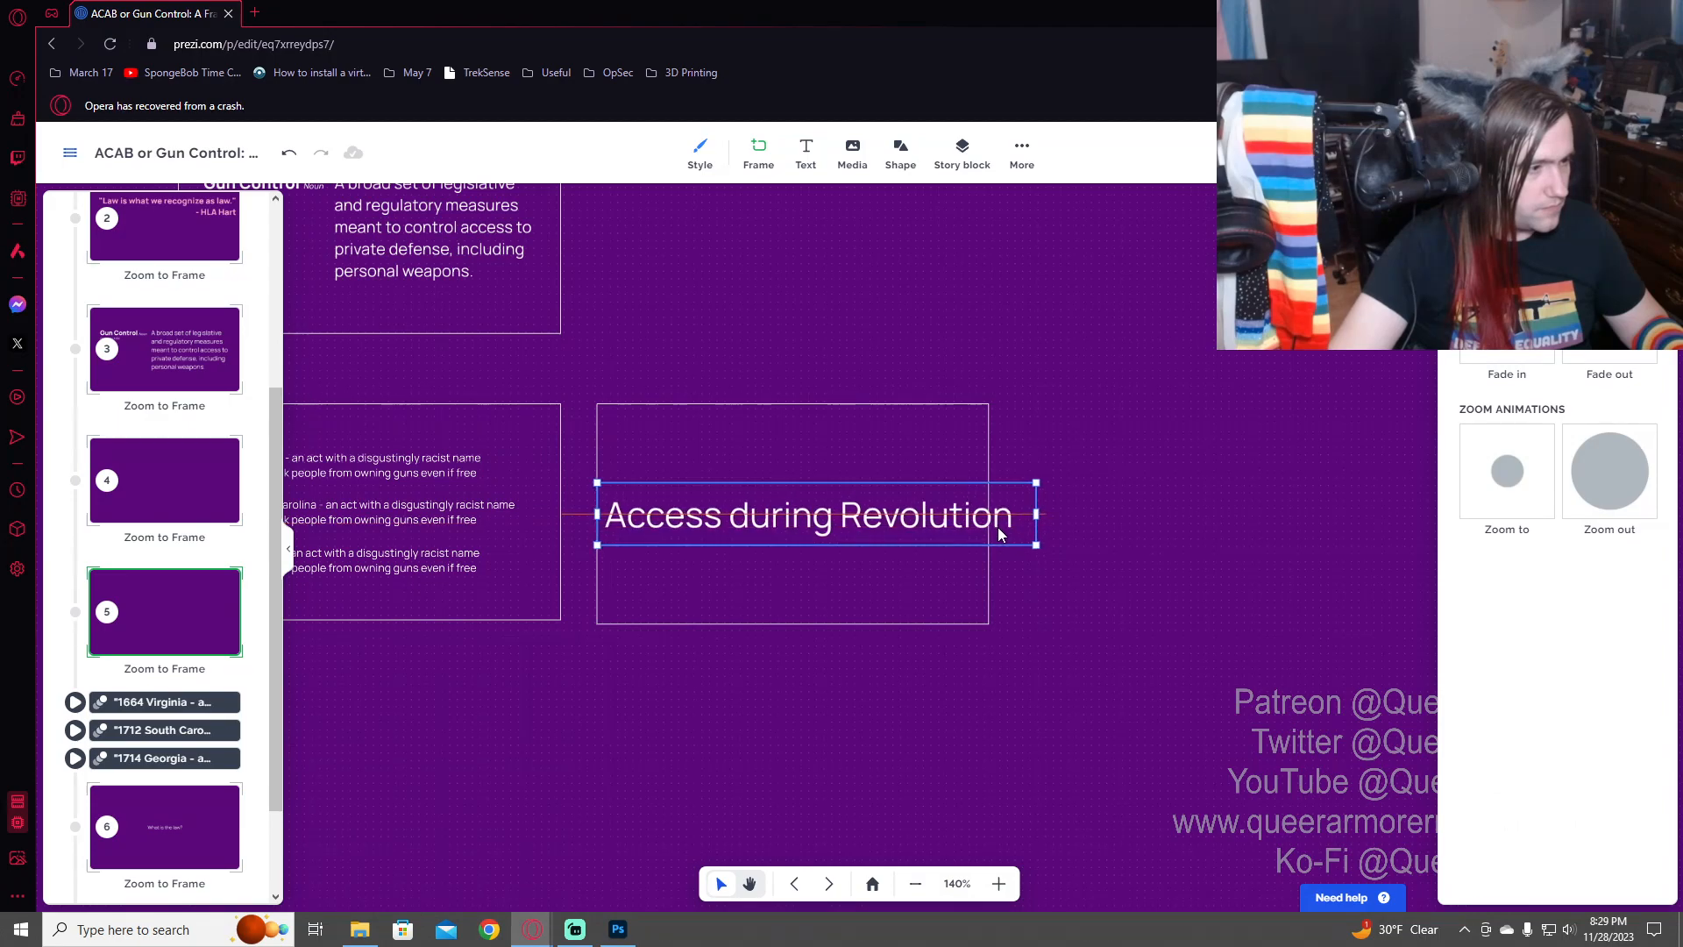
- Reduce the "Access during Revolution" text to font size 46 and narrow its box to fit
{"action": "left_click", "coordinate": [730, 452]}
{"action": "left_click", "coordinate": [731, 453]}
{"action": "left_click", "coordinate": [730, 452]}
{"action": "left_click", "coordinate": [733, 452]}
{"action": "left_click", "coordinate": [730, 452]}
{"action": "left_click", "coordinate": [730, 453]}
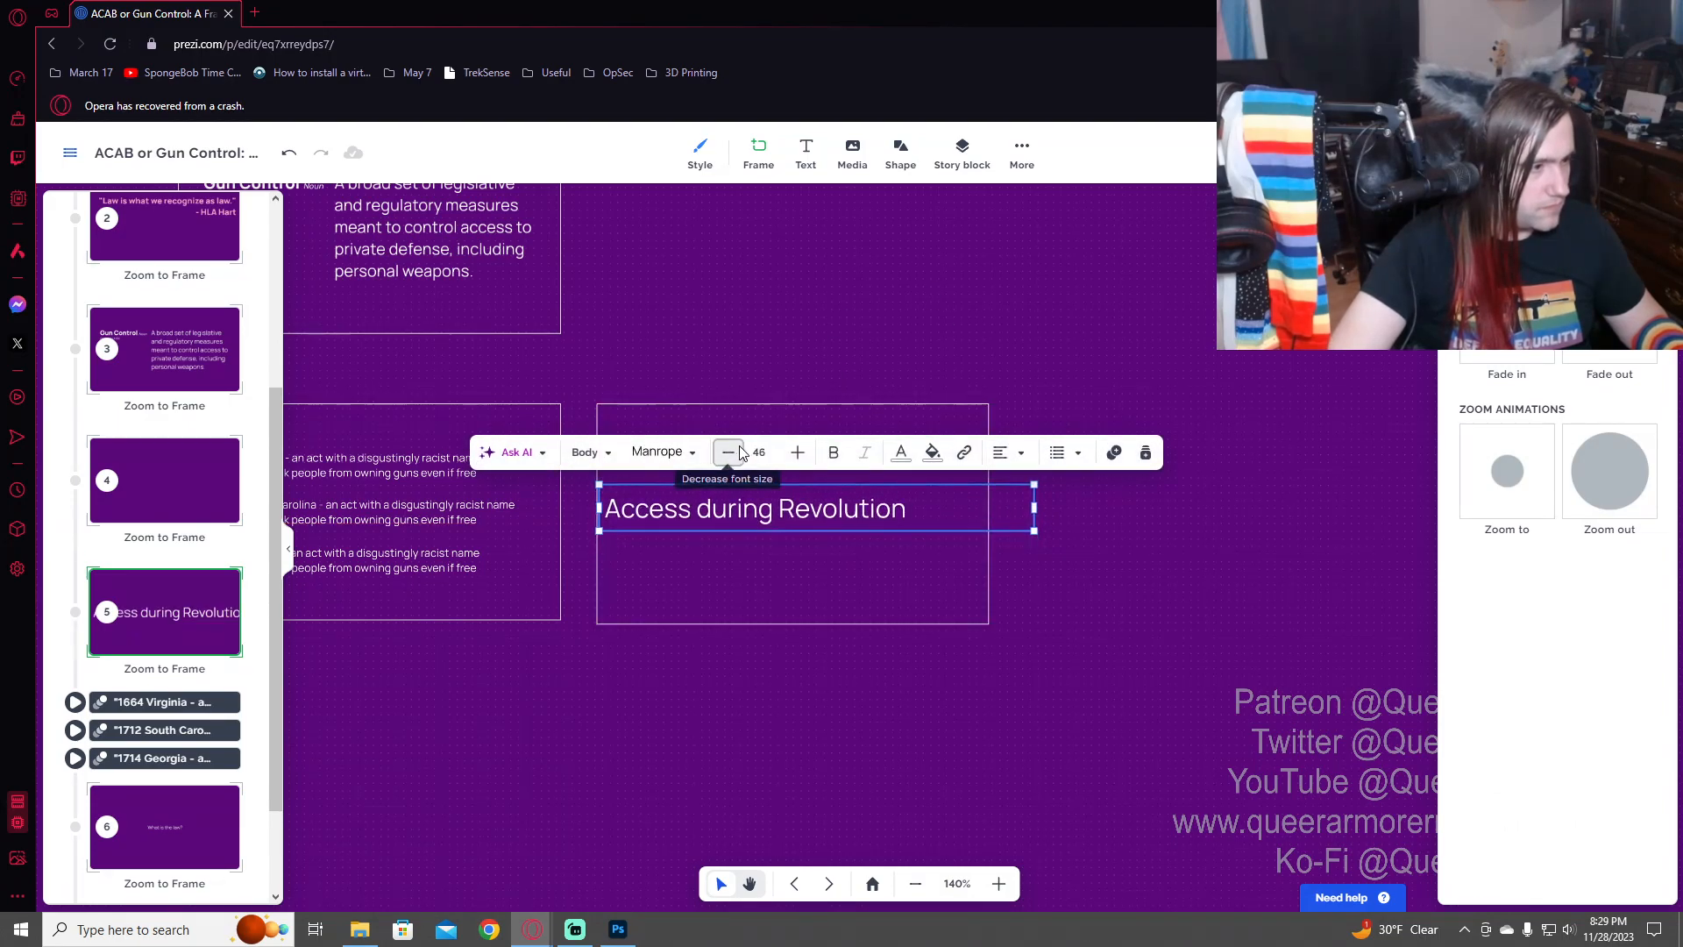
{"action": "left_click", "coordinate": [731, 452]}
{"action": "left_click", "coordinate": [730, 452]}
{"action": "left_click_drag", "start_coordinate": [1040, 511], "coordinate": [866, 570]}
- Duplicate the title lower in the frame, replace the copy's text with 1790 "Militia Standards Reform", and widen it to one line
{"action": "left_click", "coordinate": [891, 528]}
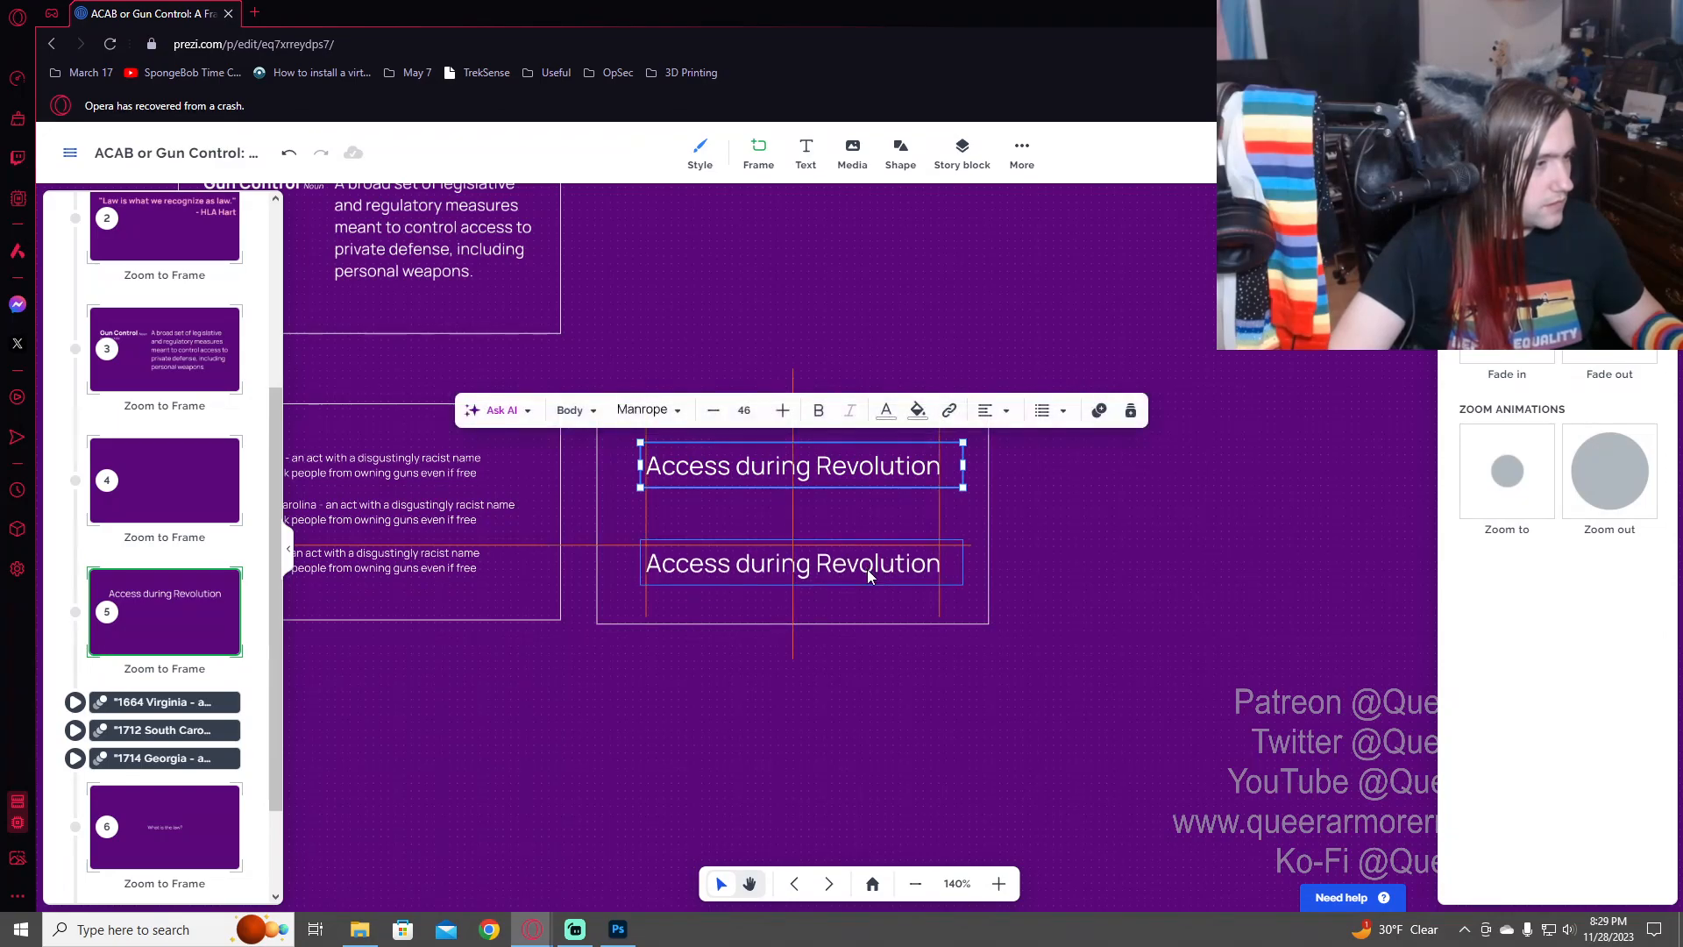
{"action": "left_click", "coordinate": [864, 570]}
{"action": "triple_click", "coordinate": [864, 570]}
{"action": "key", "text": "BackSpace"}
{"action": "type", "text": "1790 \"Mi"}
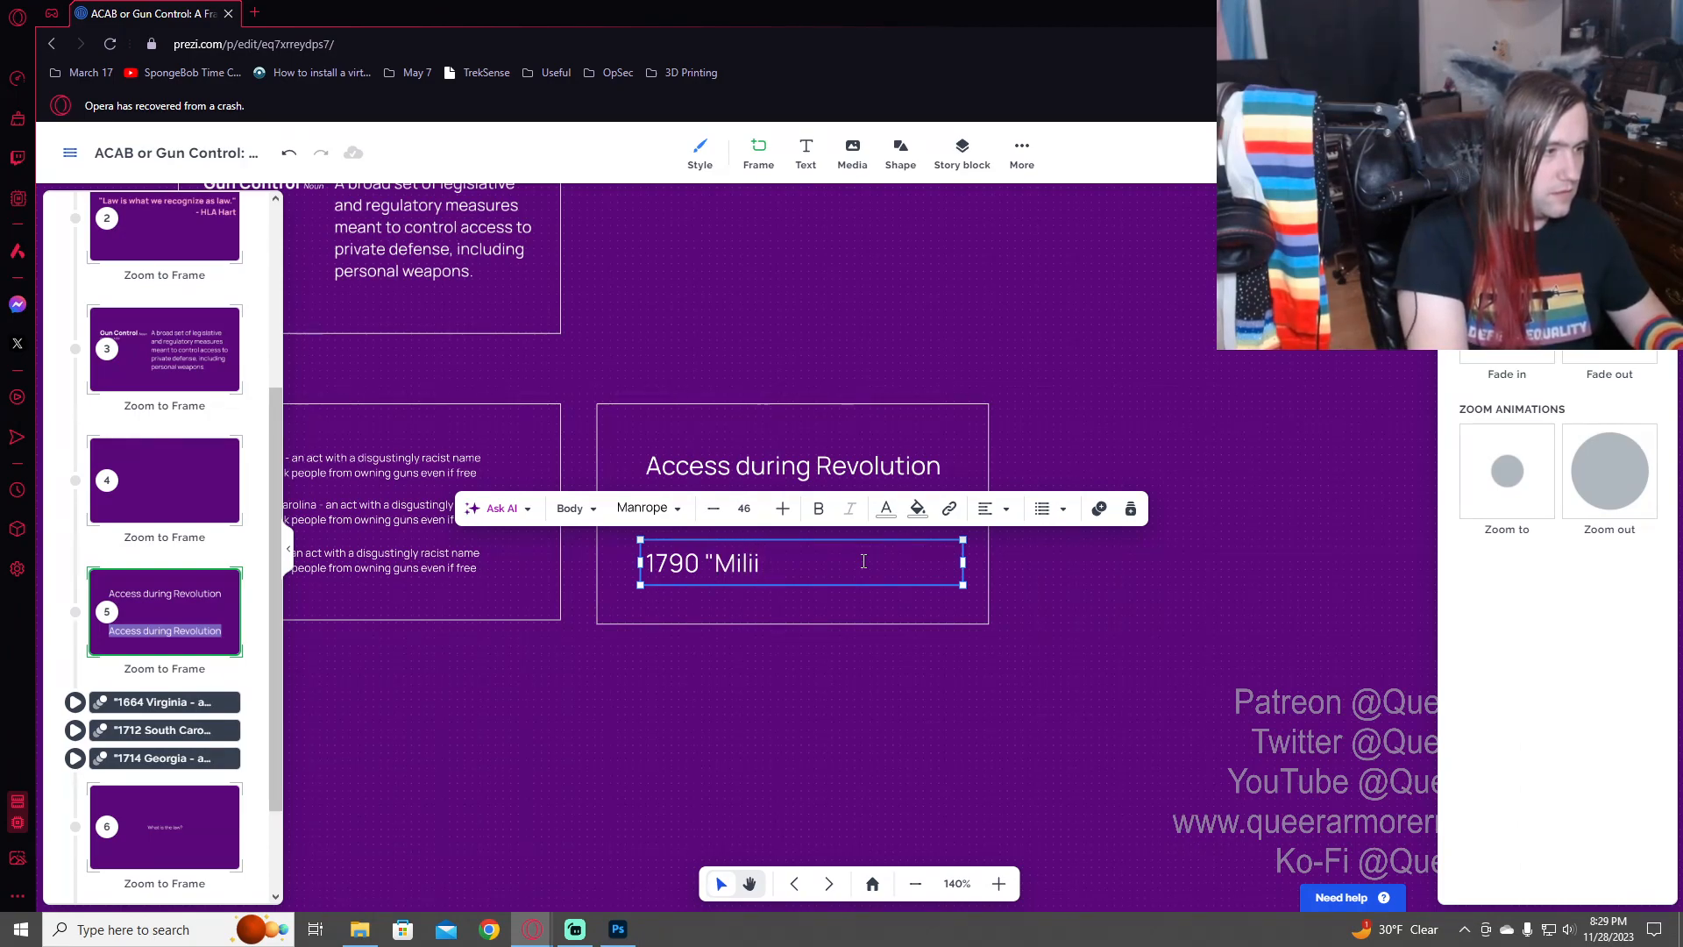
{"action": "type", "text": "litia Standards Reform\""}
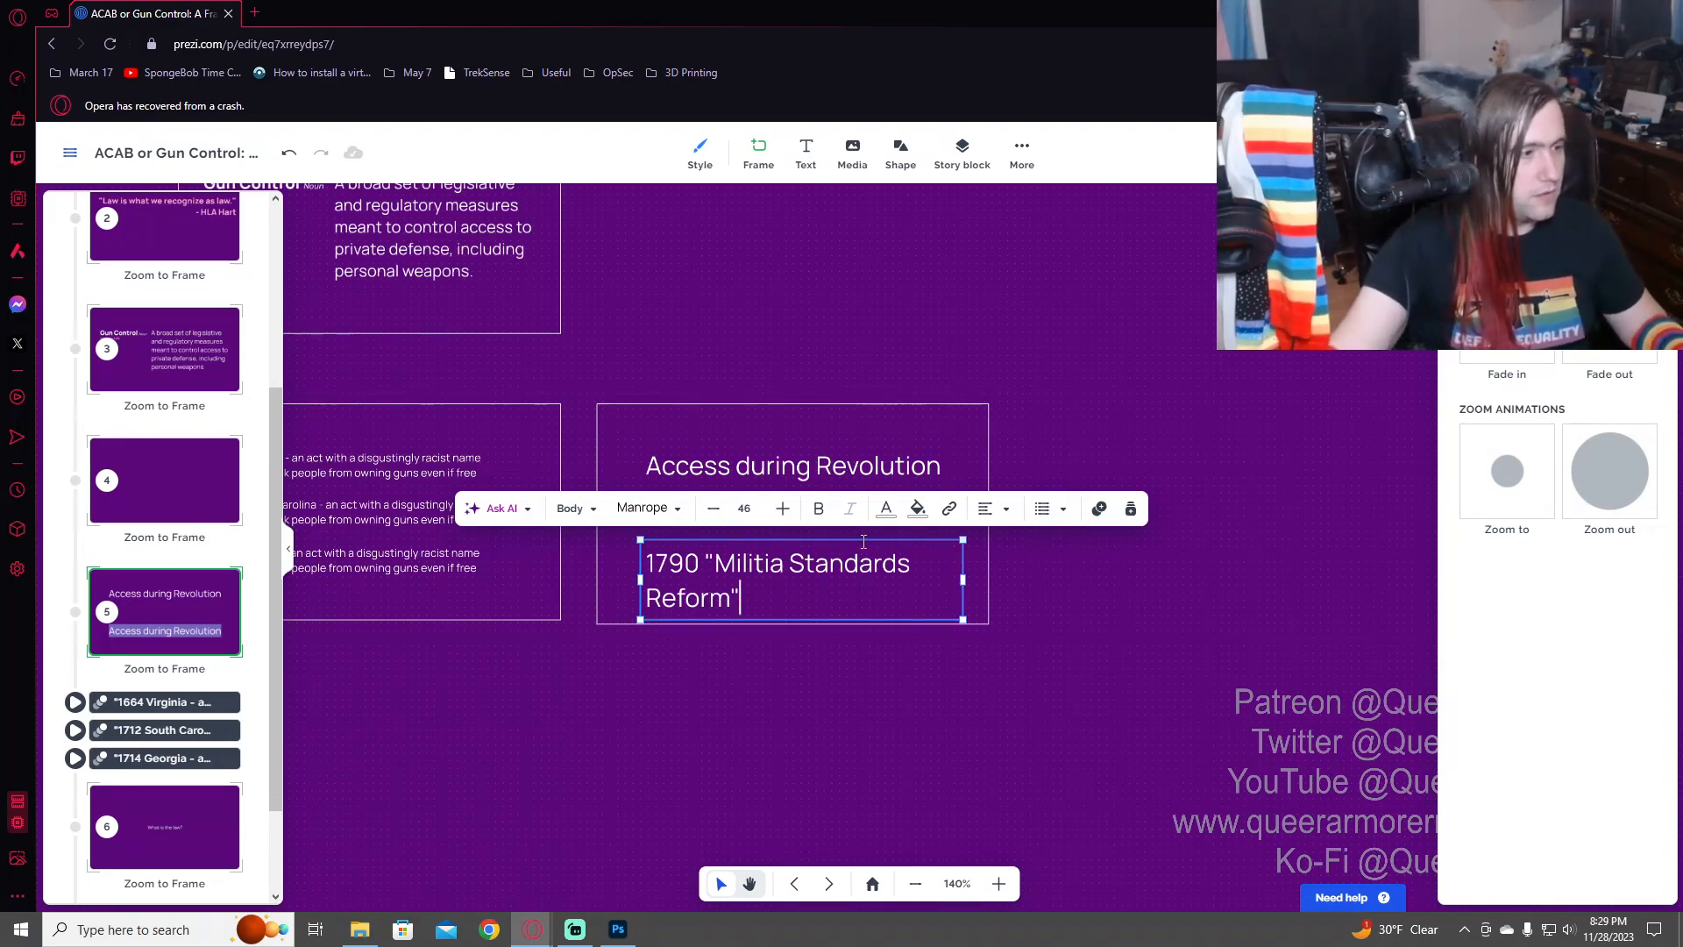
{"action": "left_click_drag", "start_coordinate": [971, 587], "coordinate": [1031, 596]}
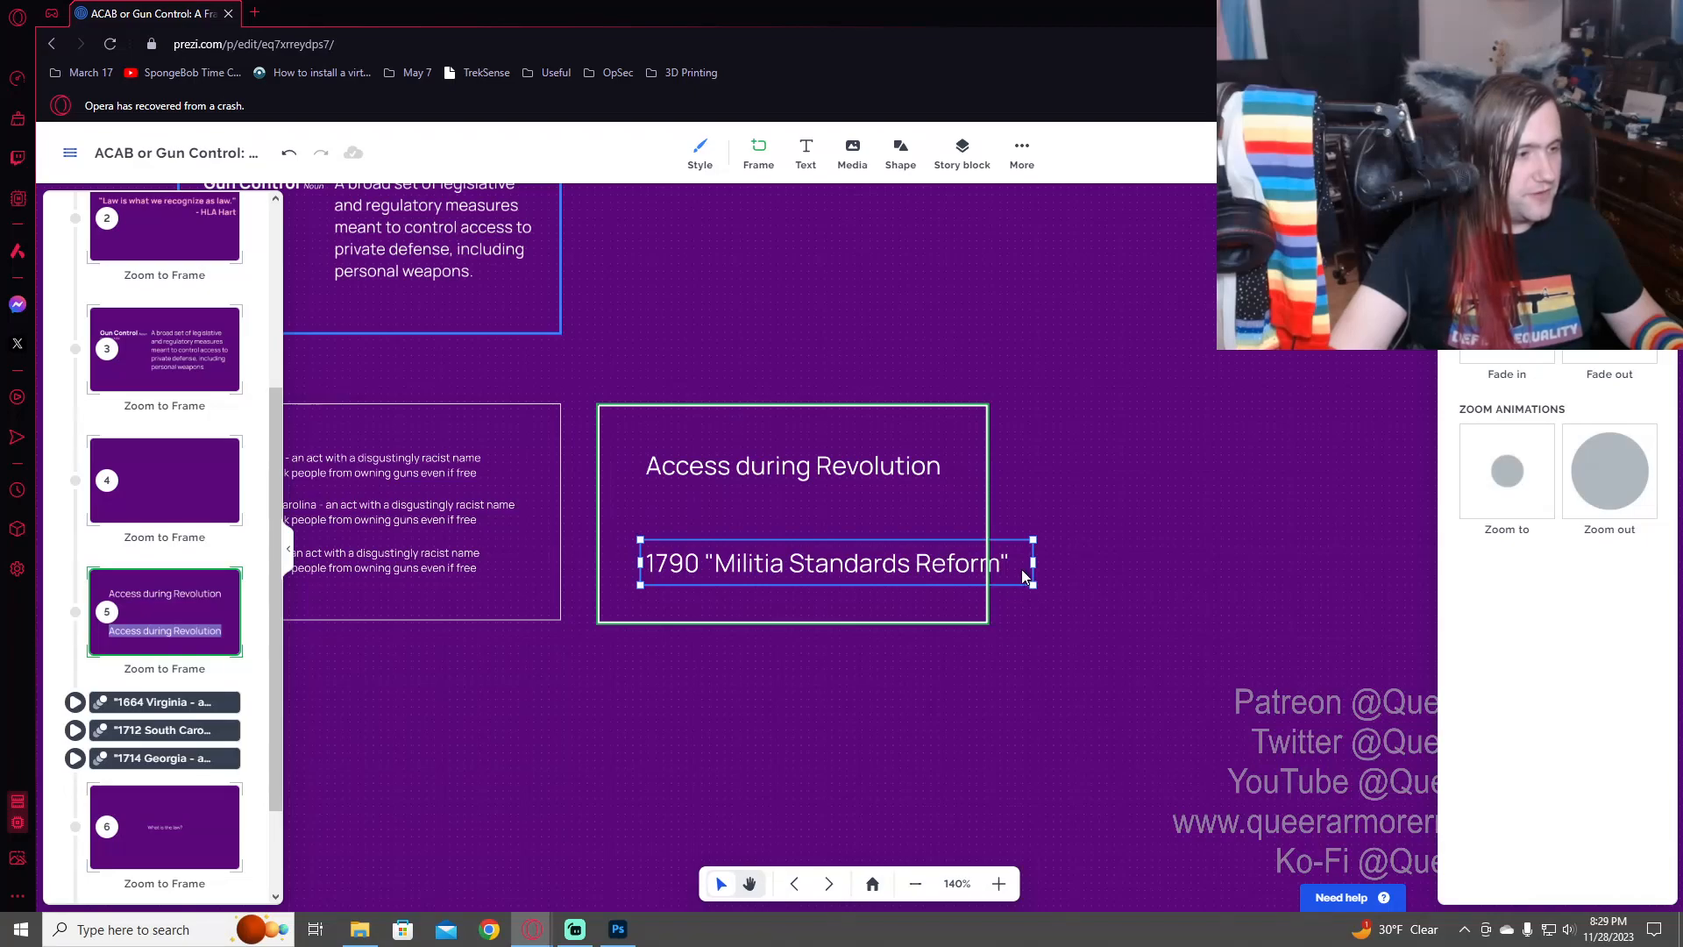
- Widen the title box to match the 1790 line, center-align both texts, and center them together in the frame
{"action": "left_click", "coordinate": [960, 465]}
{"action": "left_click_drag", "start_coordinate": [962, 462], "coordinate": [1028, 473]}
{"action": "left_click", "coordinate": [1011, 568], "text": "shift"}
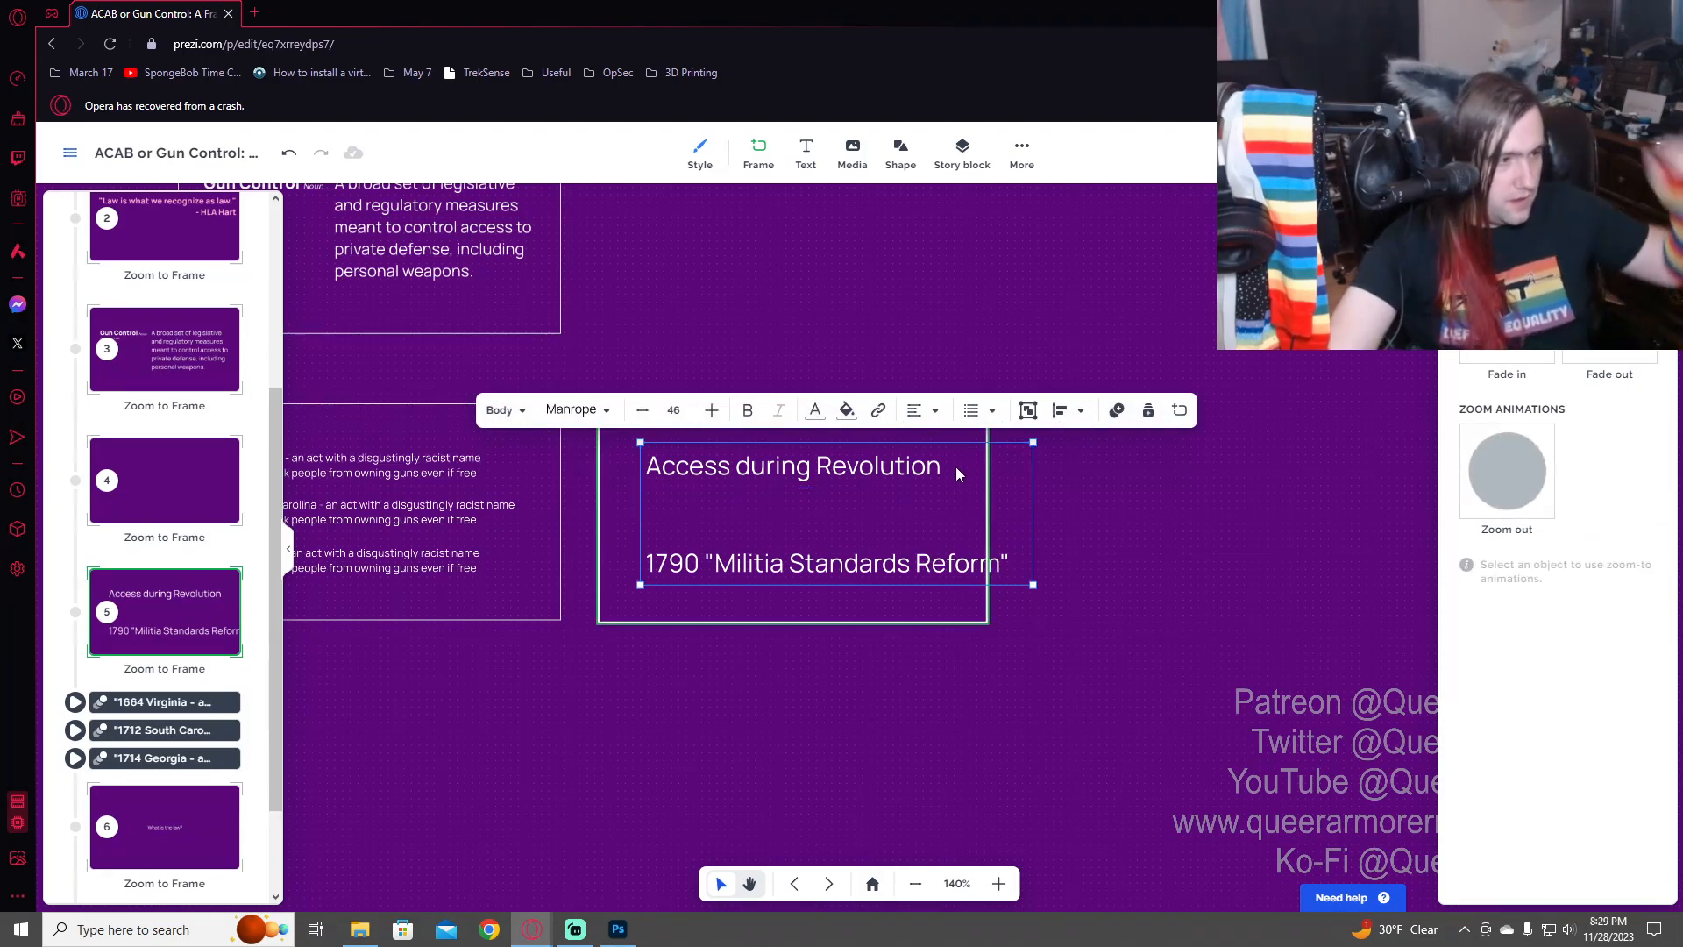
{"action": "left_click", "coordinate": [929, 417]}
{"action": "left_click", "coordinate": [954, 381]}
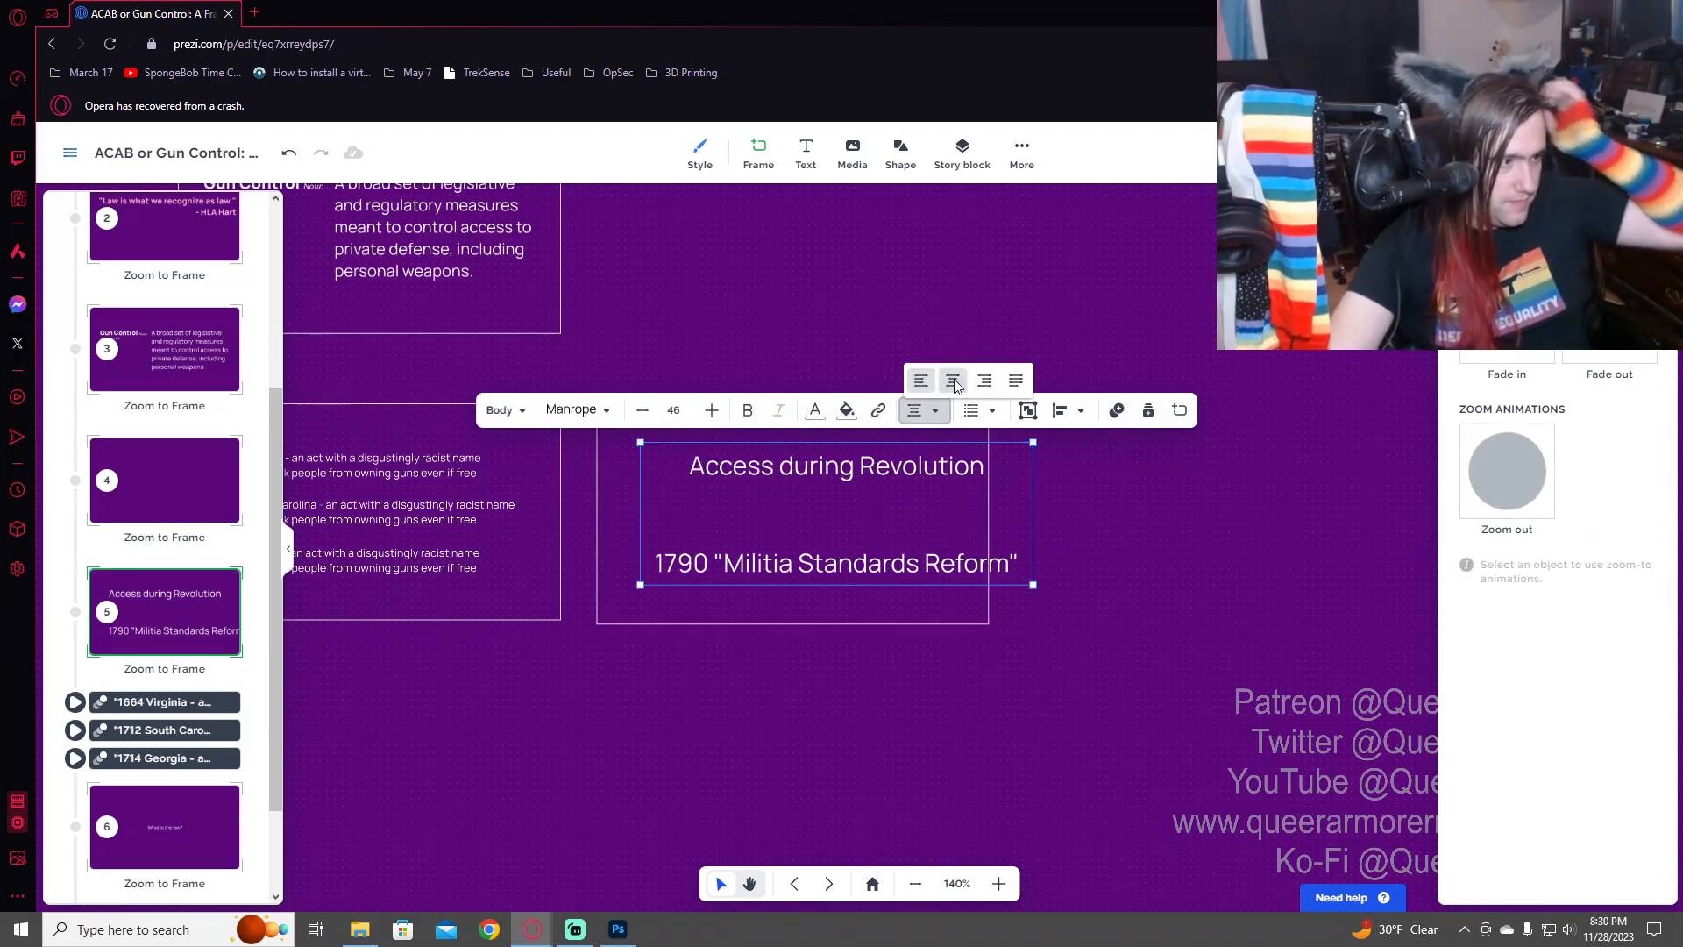
{"action": "left_click_drag", "start_coordinate": [918, 466], "coordinate": [896, 482]}
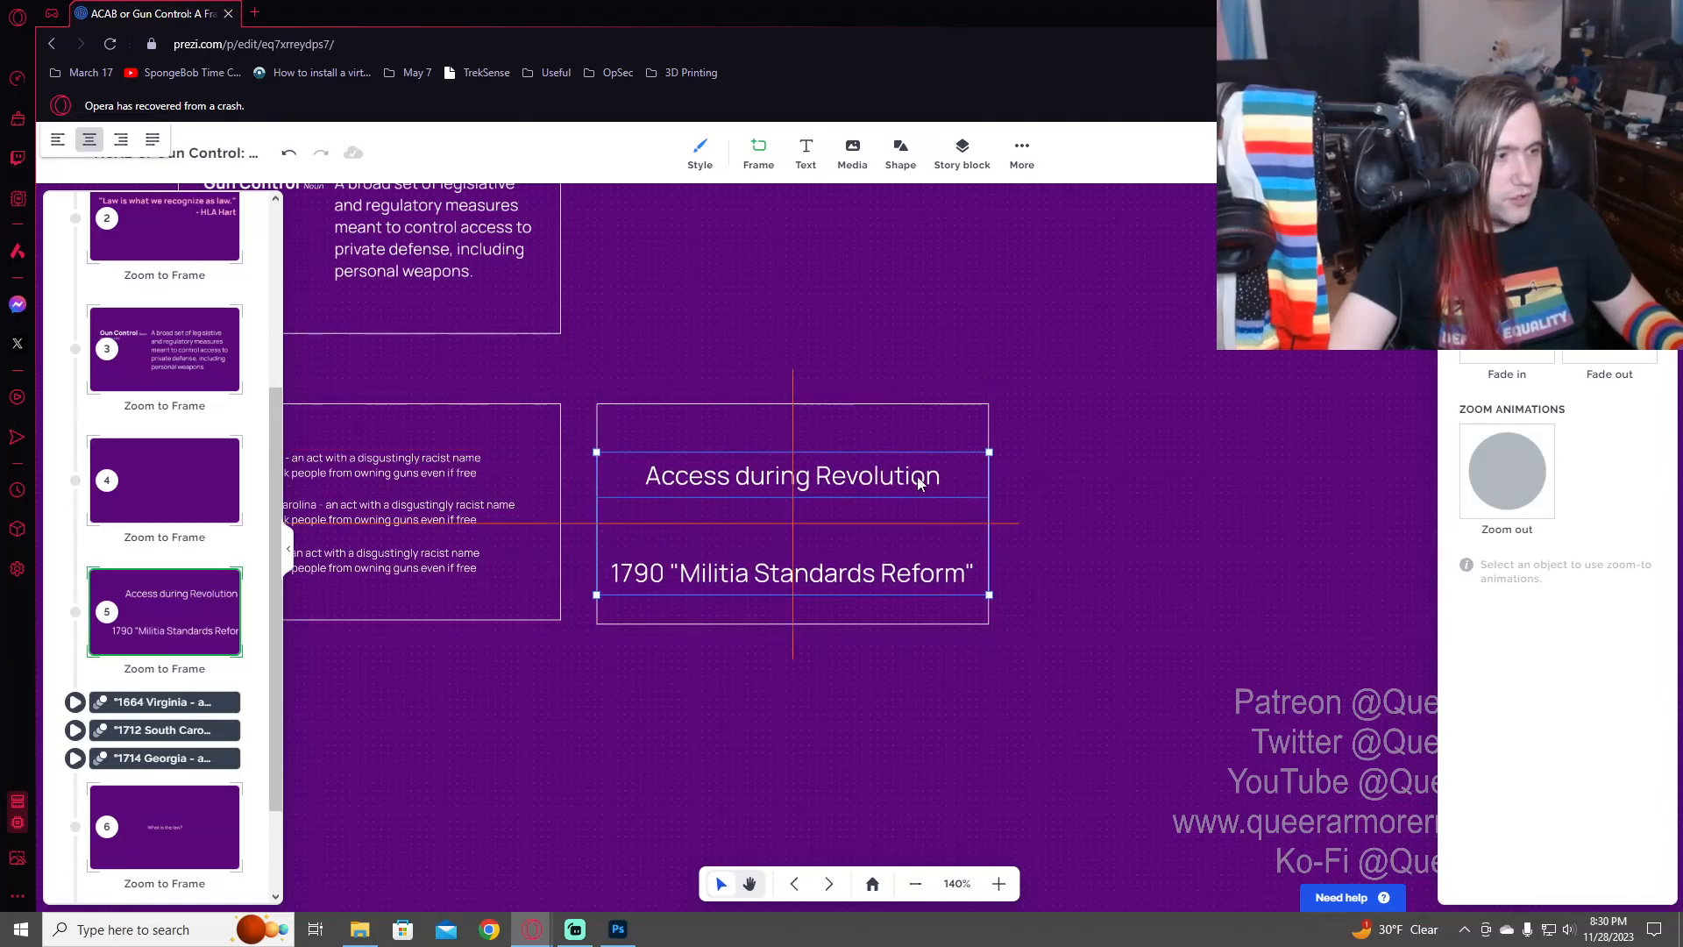
{"action": "left_click", "coordinate": [1259, 671]}
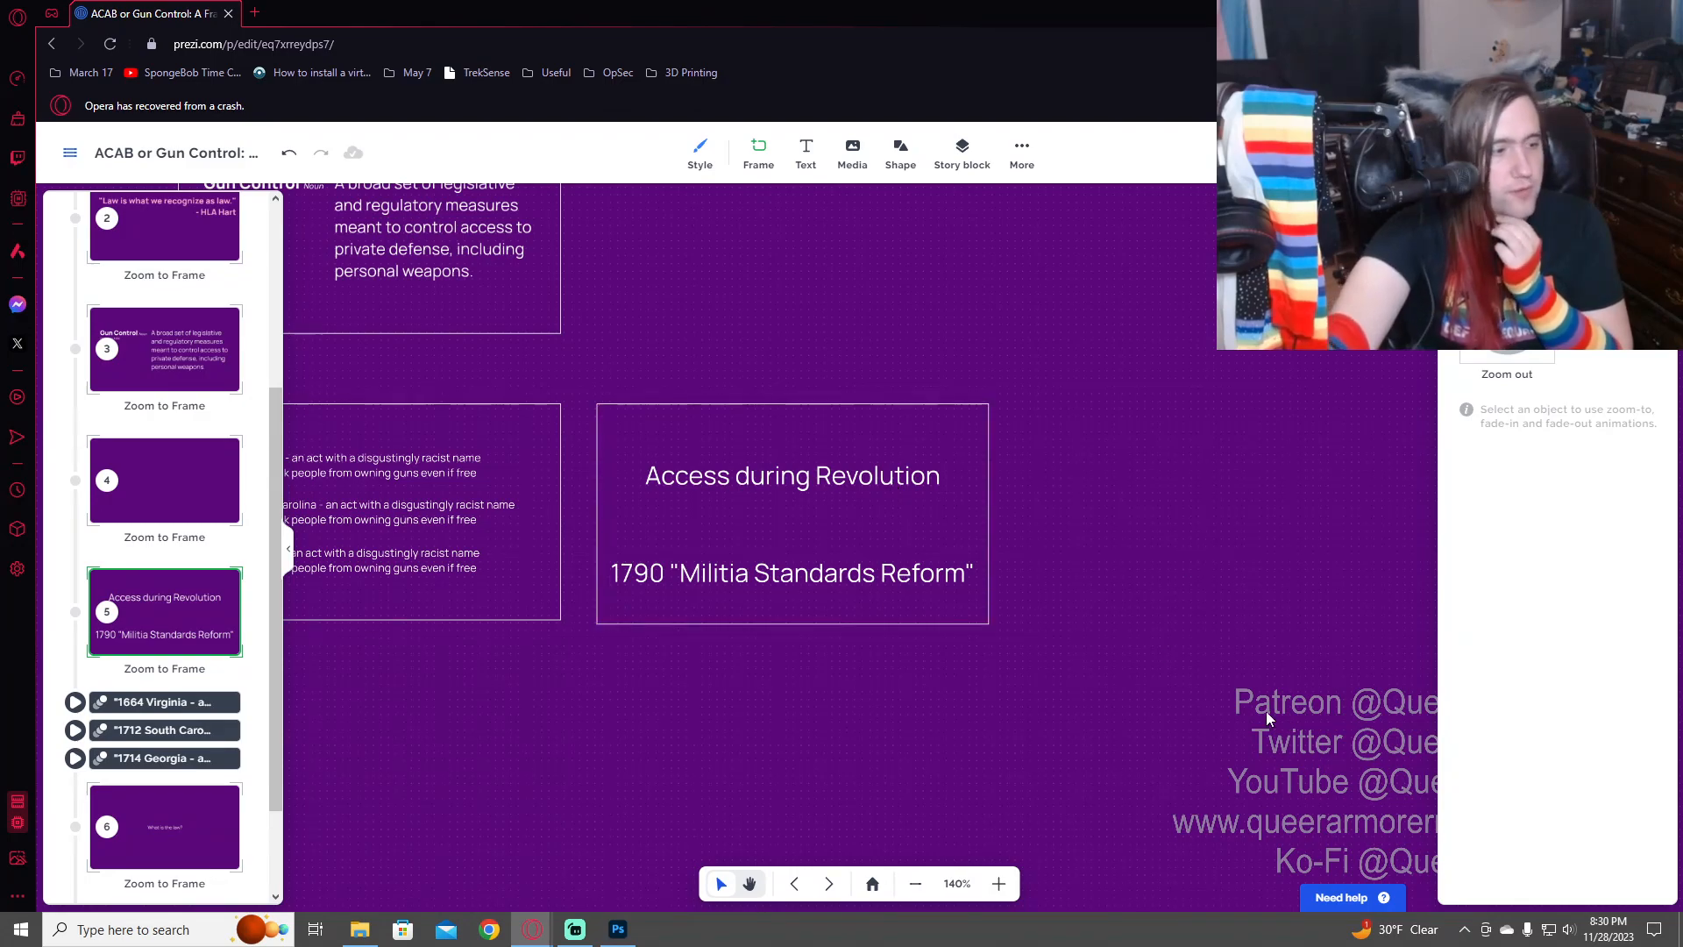
- Shift the title and the 1790 line slightly upward together within the frame
{"action": "left_click", "coordinate": [899, 478]}
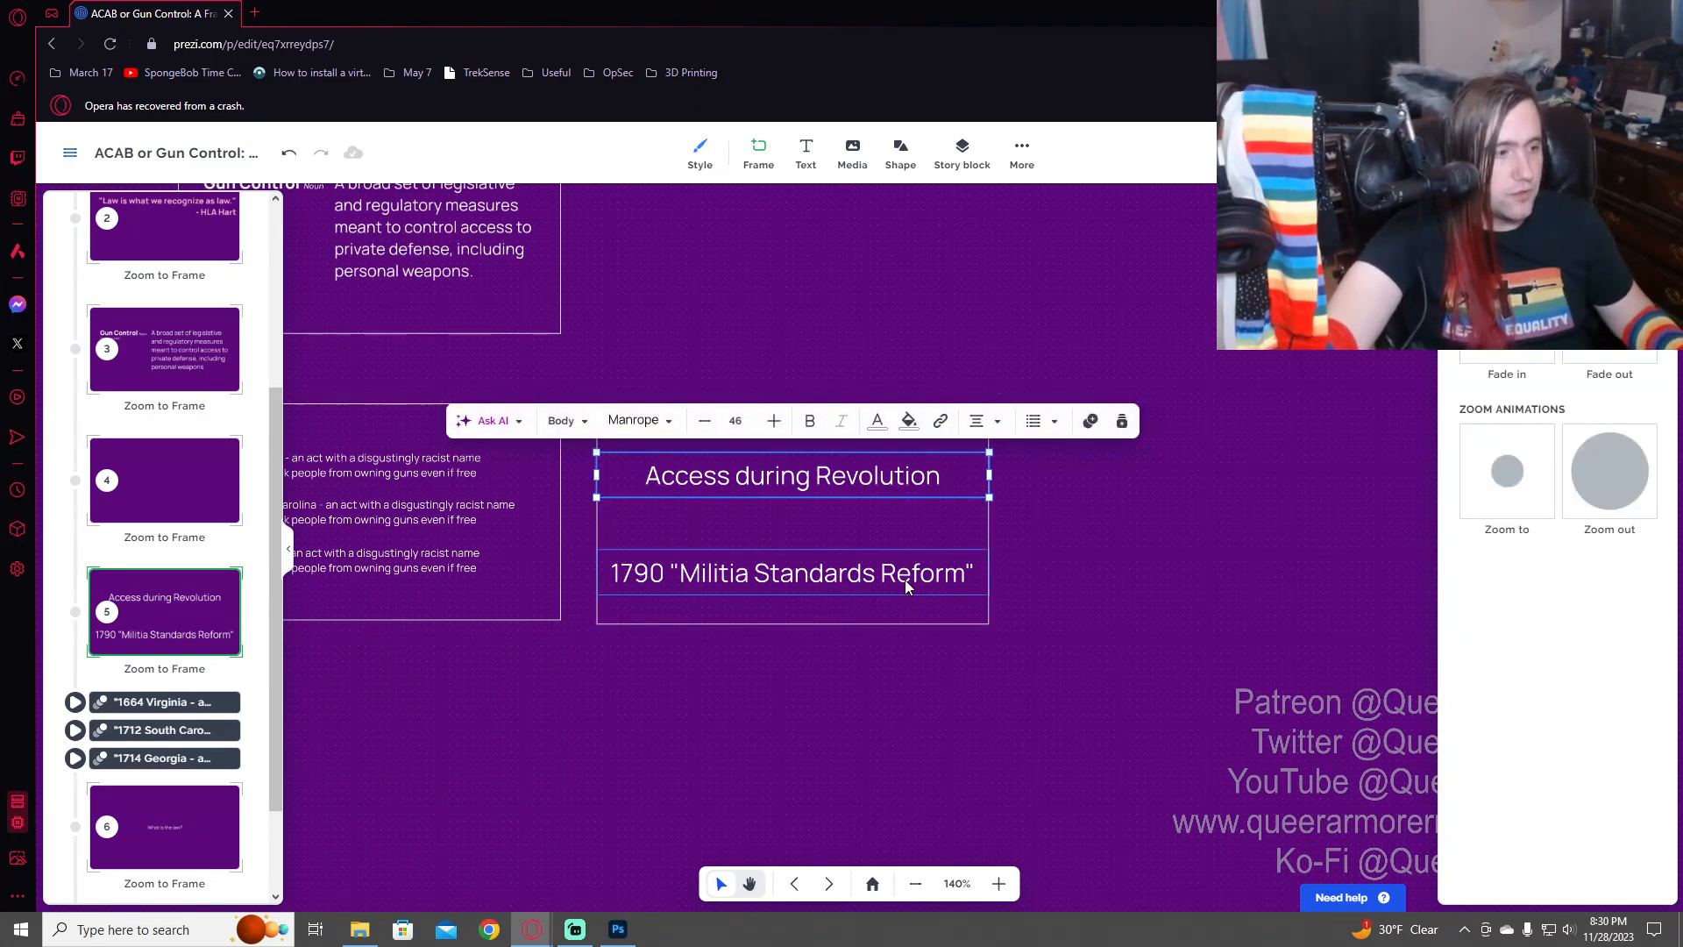
{"action": "left_click", "coordinate": [905, 580], "text": "shift"}
{"action": "left_click_drag", "start_coordinate": [906, 578], "coordinate": [907, 567]}
- Add a fade-in animation to the "Access during Revolution" title
{"action": "left_click", "coordinate": [1114, 586]}
{"action": "left_click_drag", "start_coordinate": [1091, 618], "coordinate": [1387, 620]}
{"action": "left_click", "coordinate": [1201, 482]}
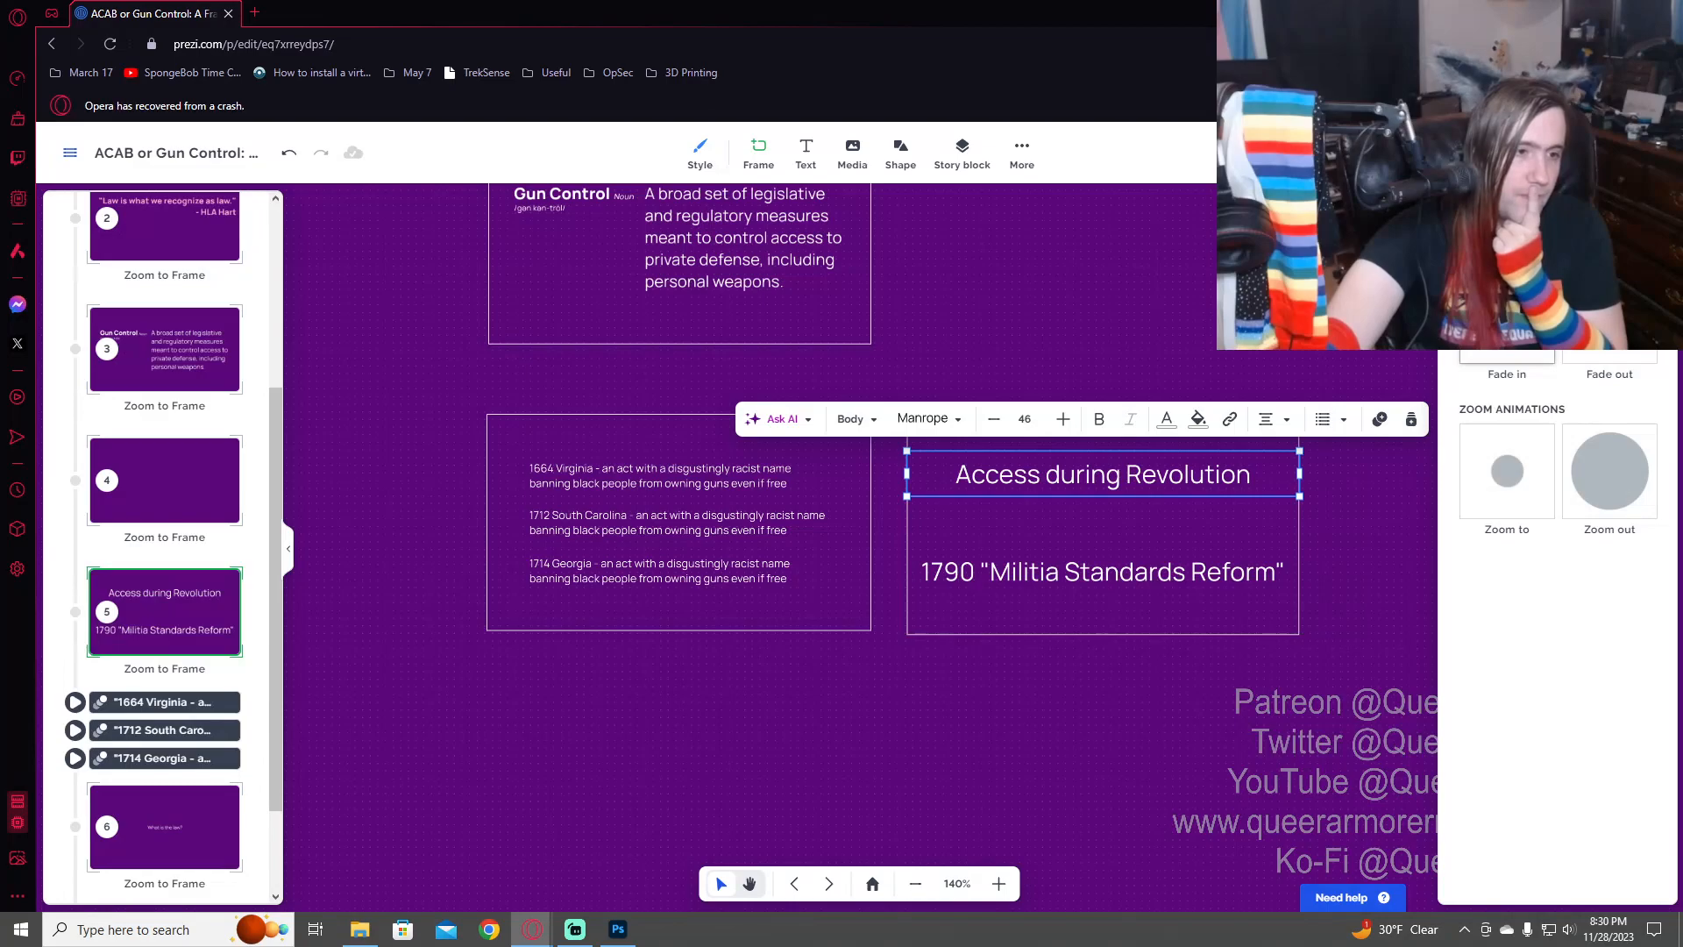
{"action": "left_click", "coordinate": [1507, 317]}
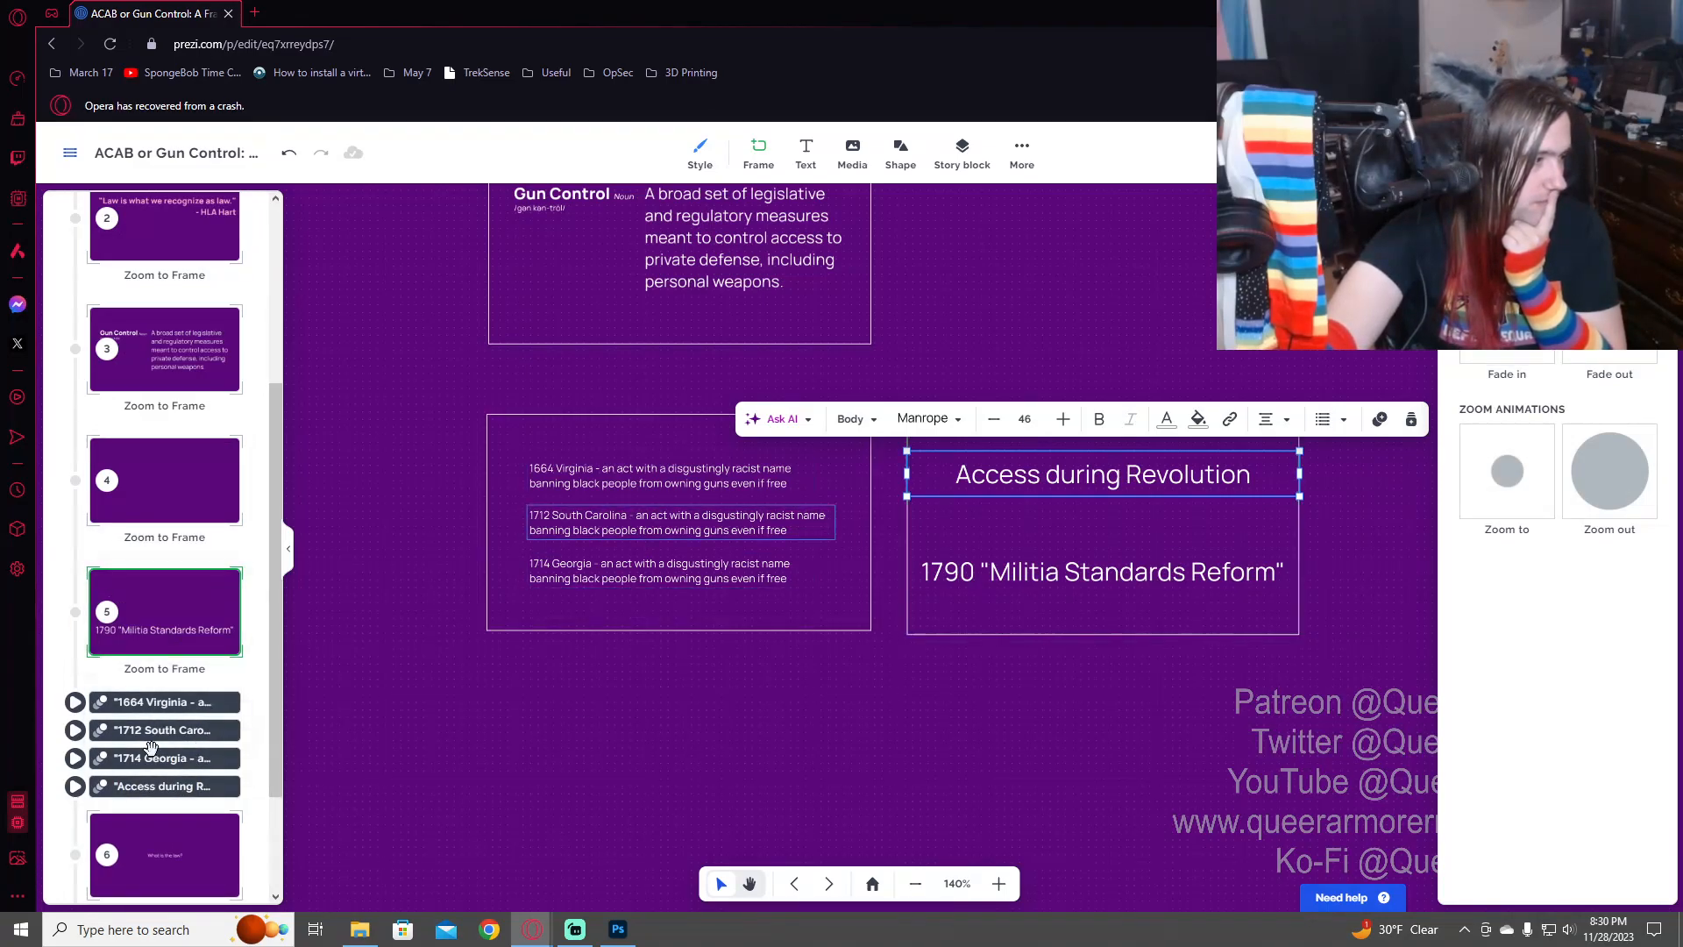
- Reorder the path so the 1664 Virginia, 1712 South Carolina and 1714 Georgia animations follow frame 4 and precede frame 5
{"action": "left_click_drag", "start_coordinate": [166, 706], "coordinate": [197, 599]}
{"action": "left_click_drag", "start_coordinate": [162, 759], "coordinate": [172, 625]}
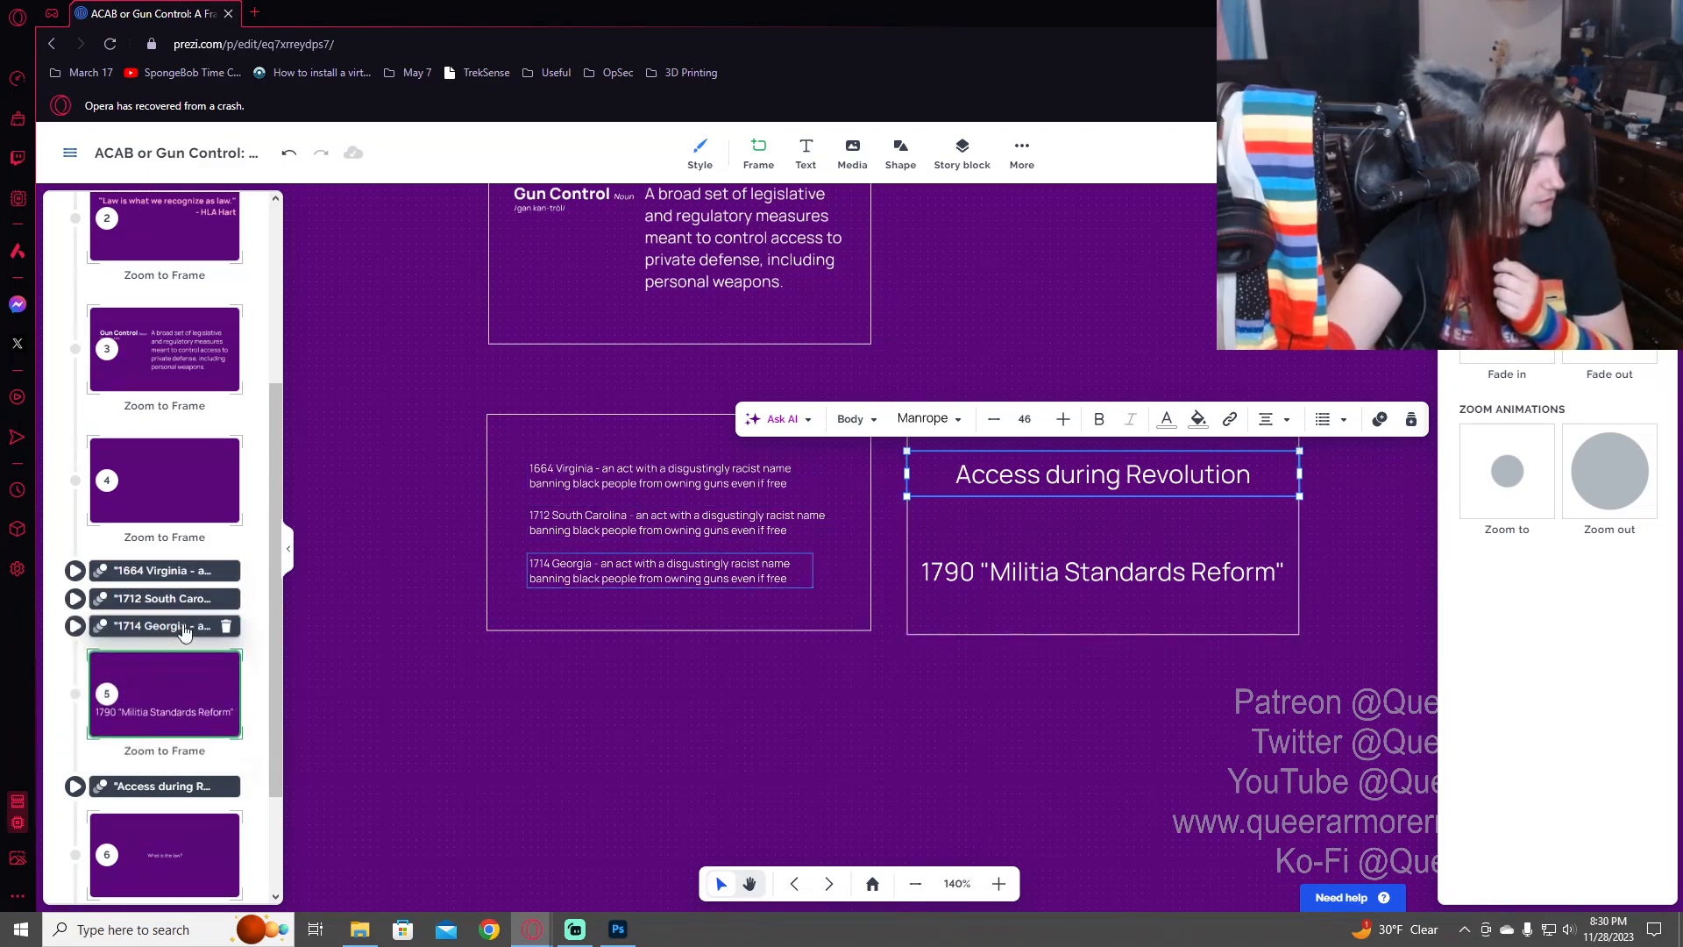
- Add a fade-in animation to the 1790 "Militia Standards Reform" text in frame 5
{"action": "left_click", "coordinate": [180, 728]}
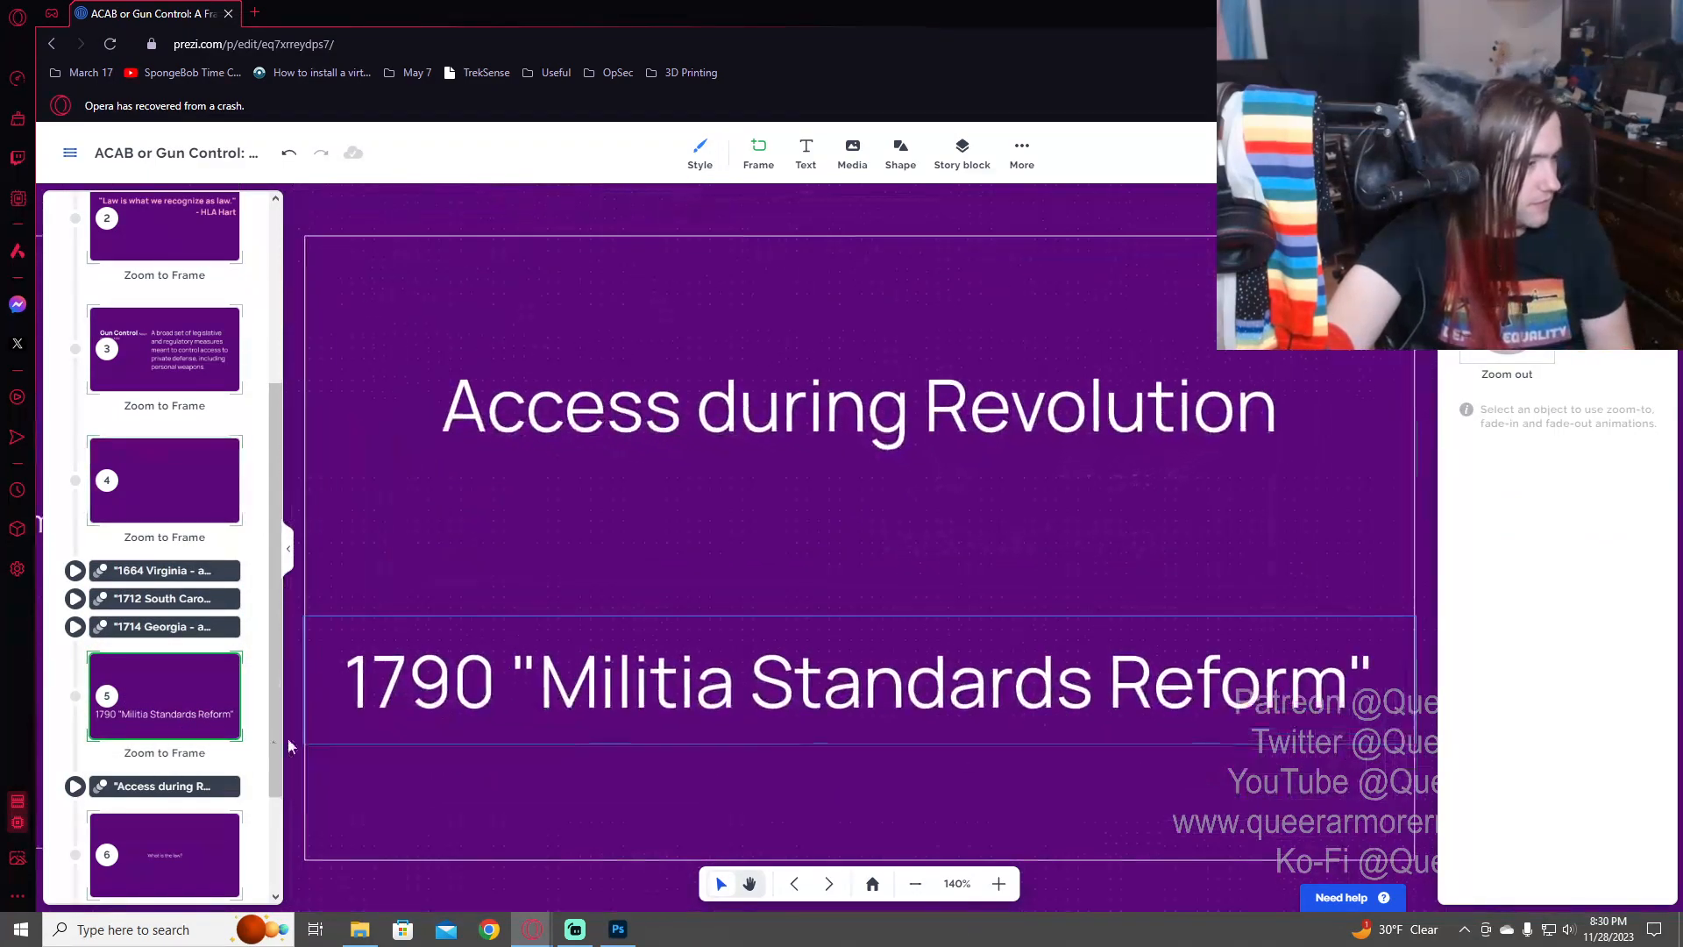
{"action": "scroll", "coordinate": [225, 775], "scroll_direction": "down", "scroll_amount": 2}
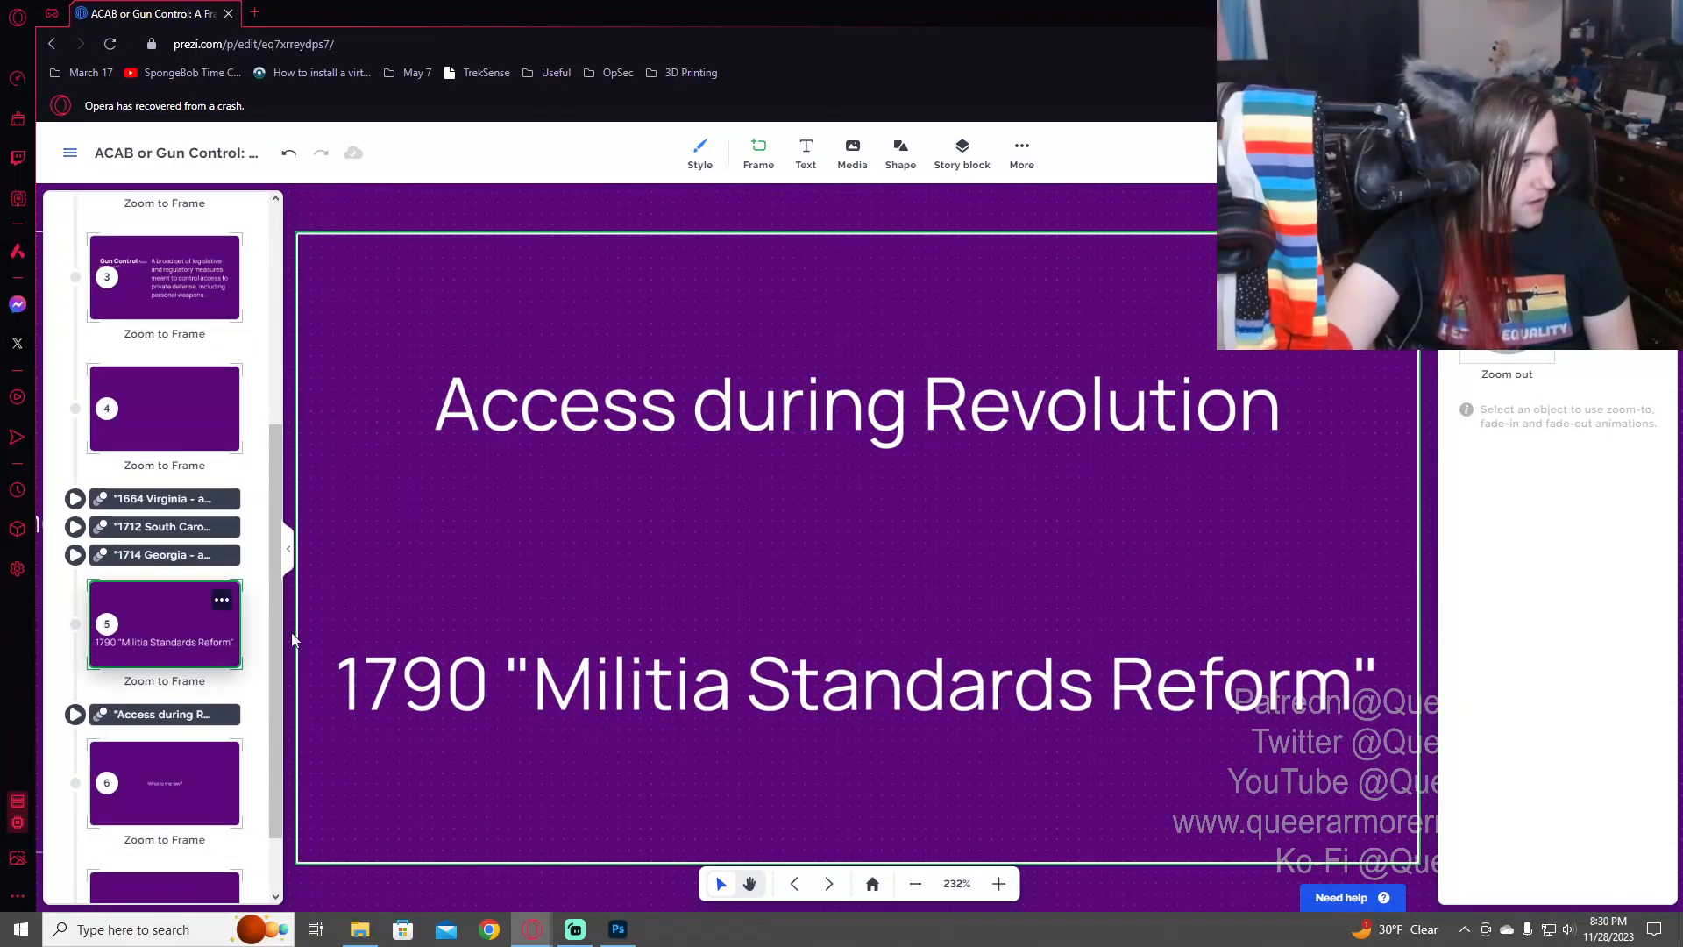
{"action": "left_click", "coordinate": [1037, 699]}
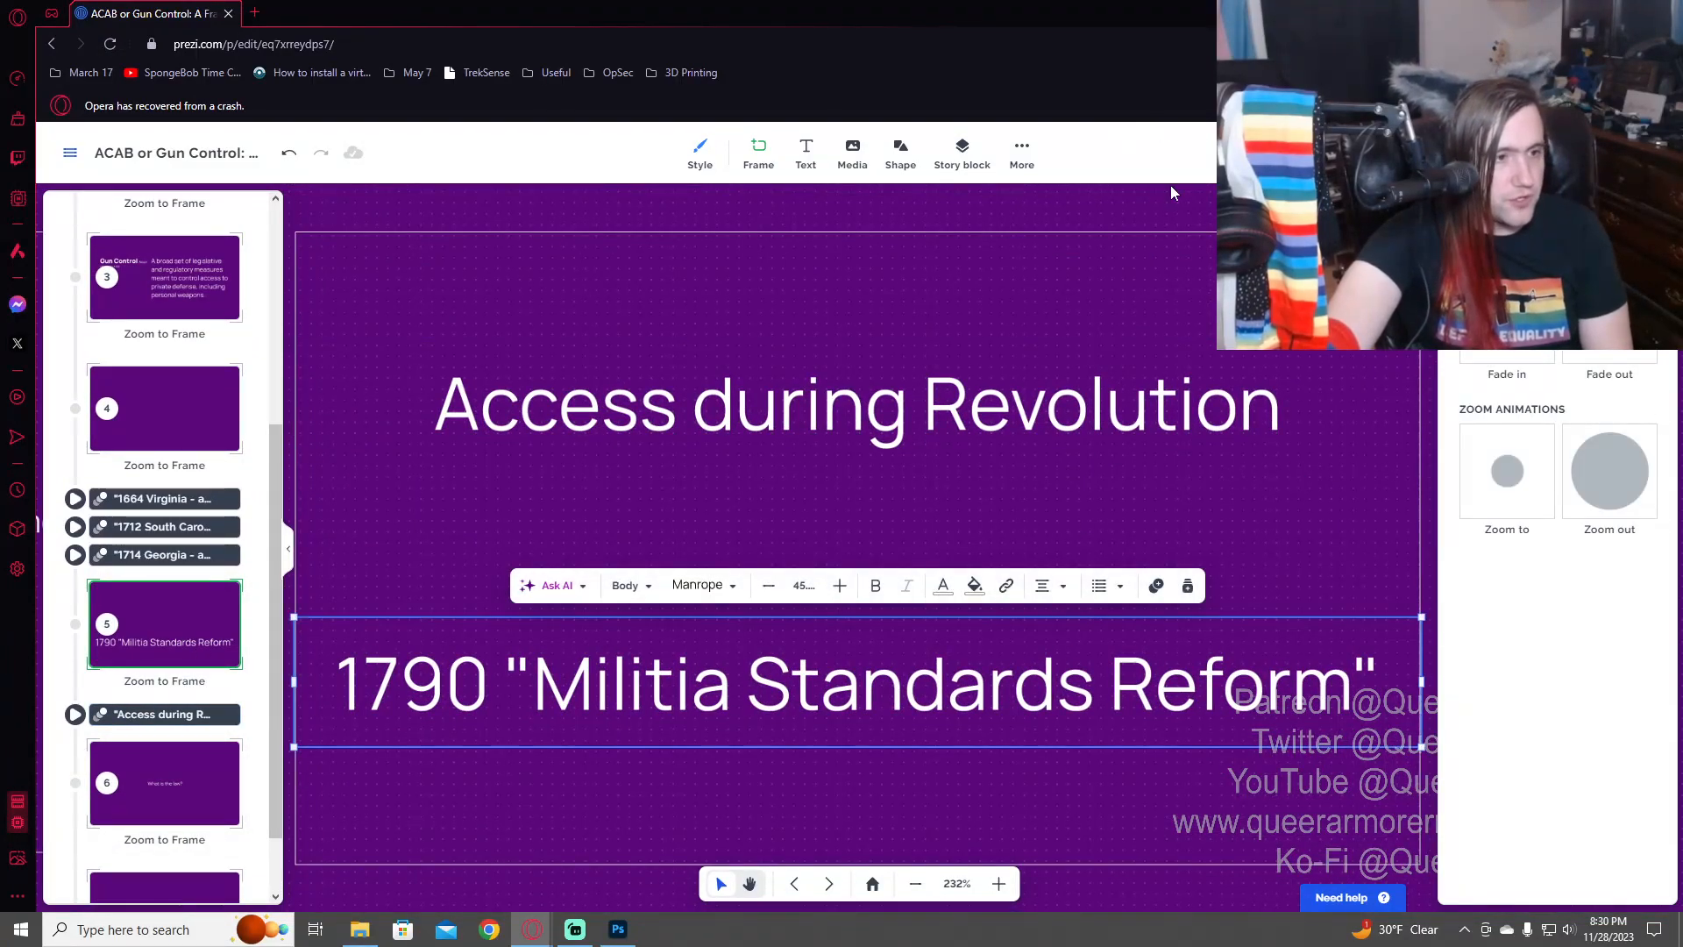
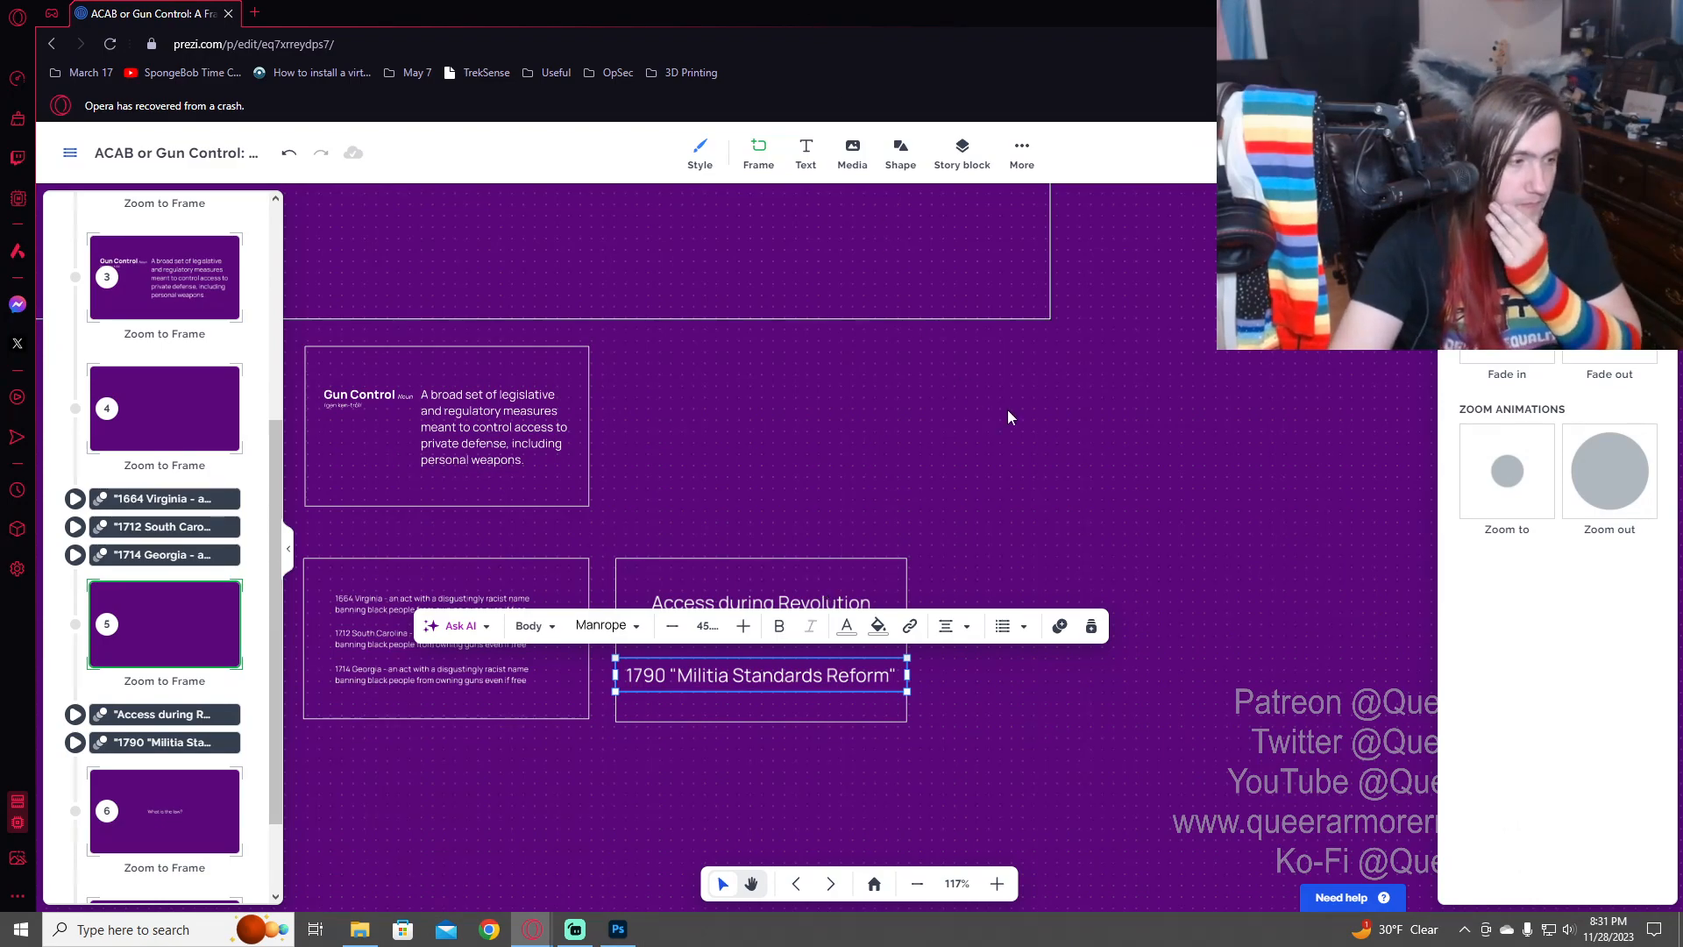
{"action": "left_click", "coordinate": [1003, 497]}
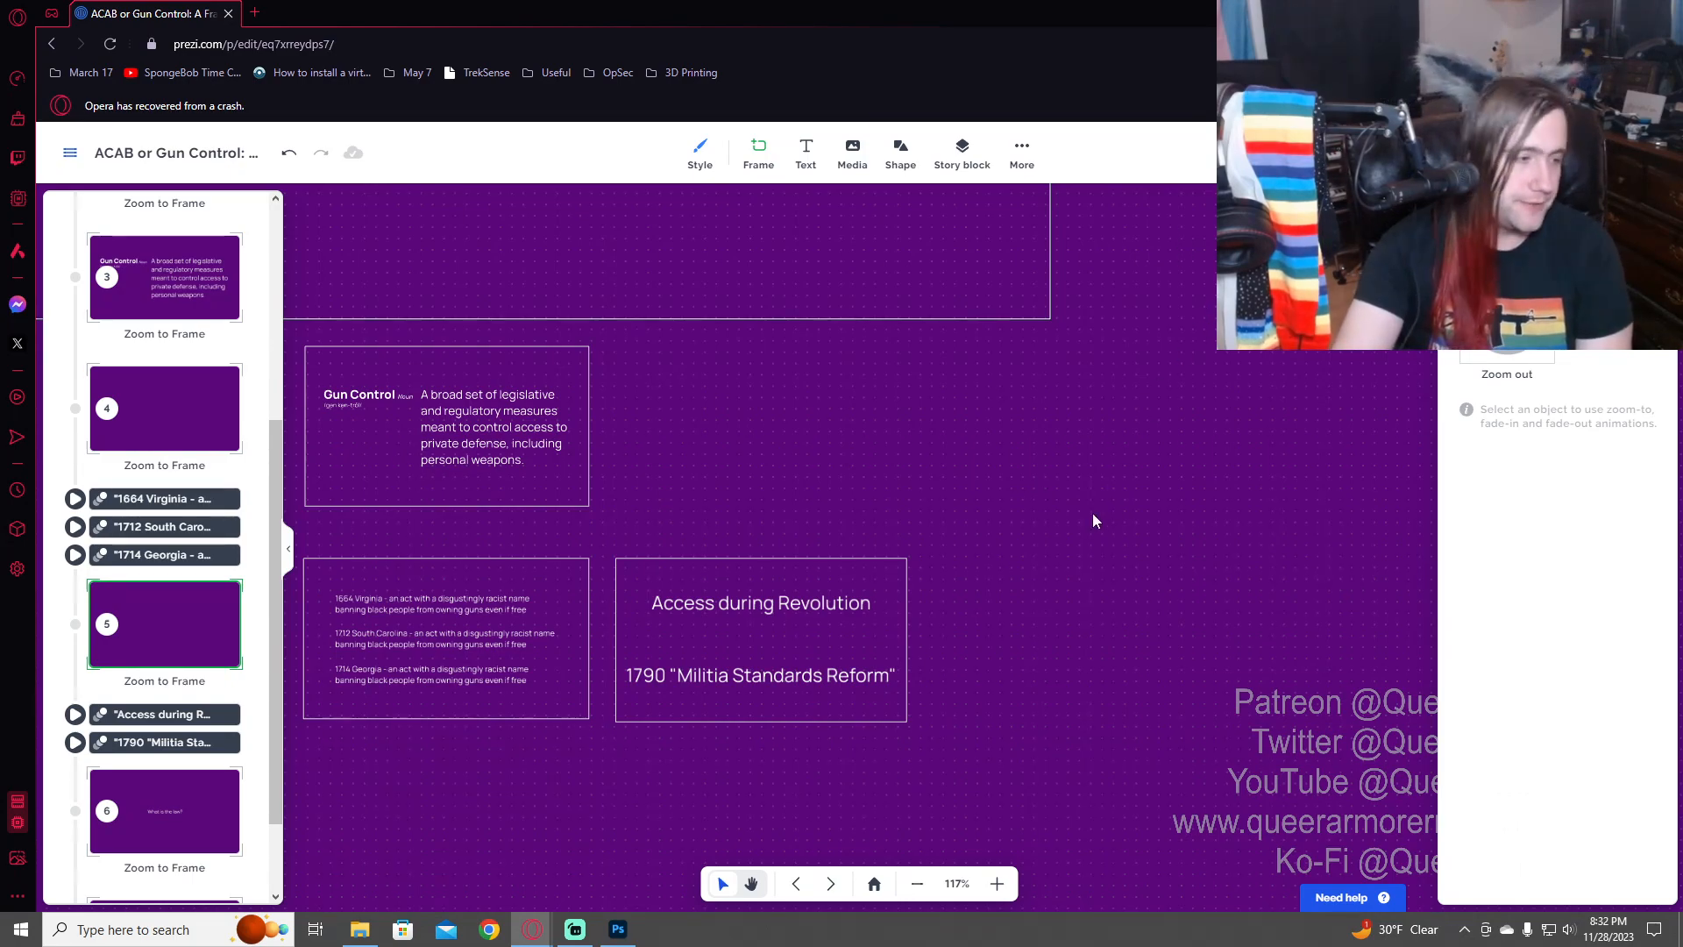
- Draw another empty frame beside the "Access during Revolution" frame, at about the same size and height
{"action": "left_click_drag", "start_coordinate": [1070, 554], "coordinate": [903, 518]}
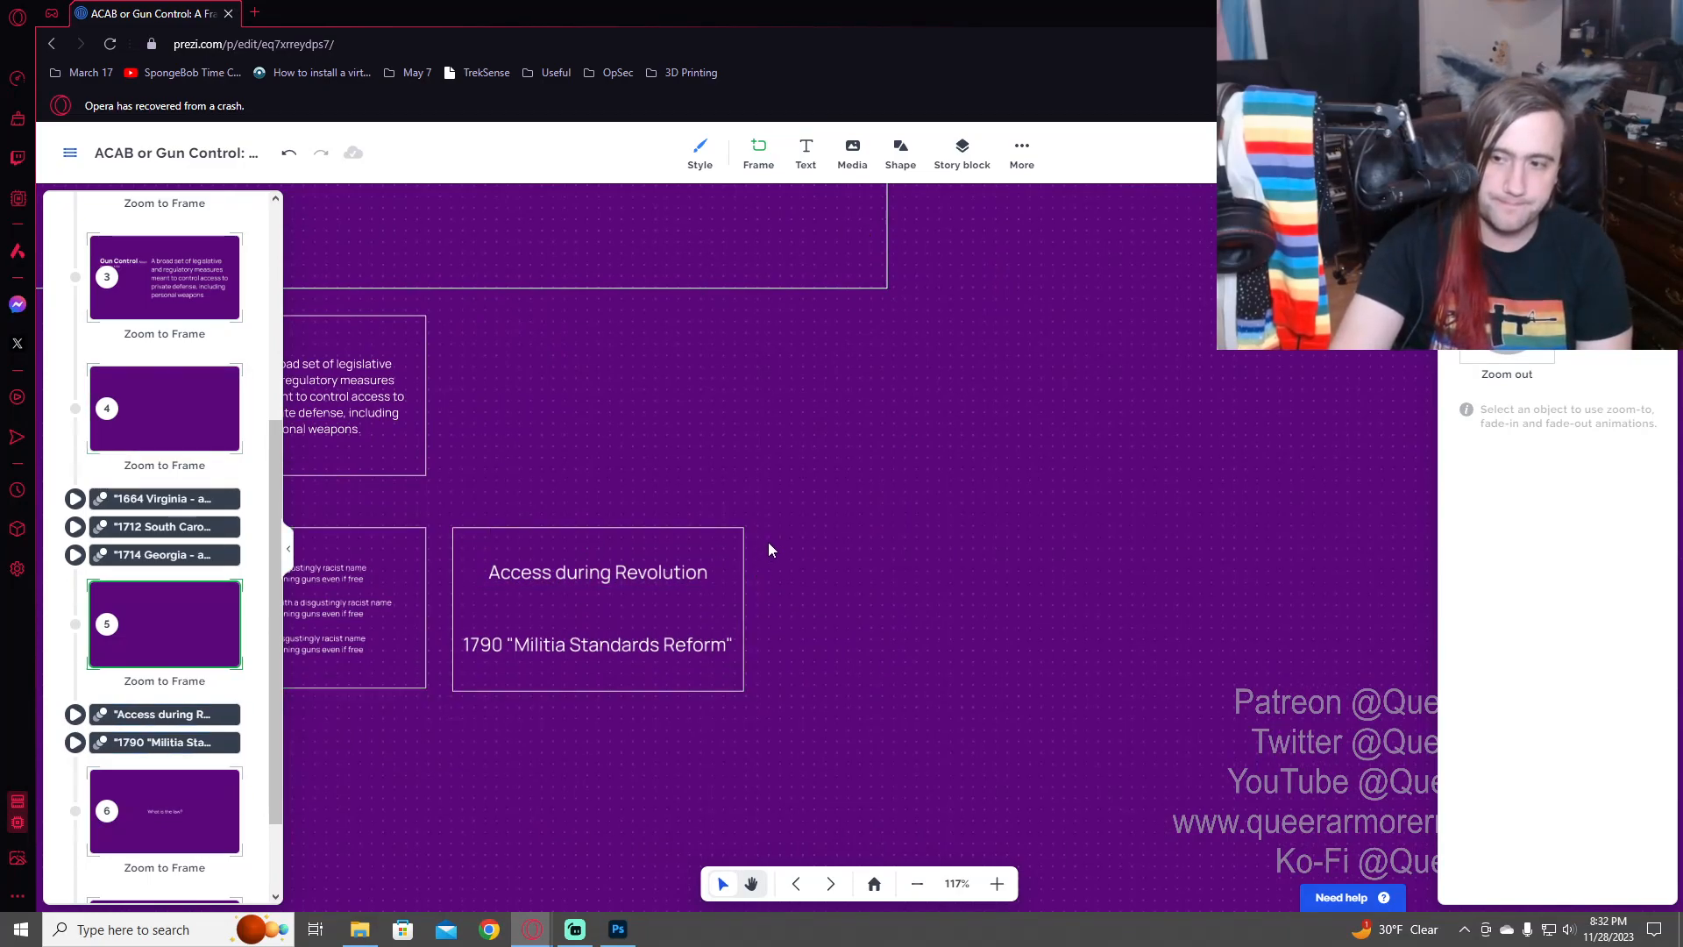
{"action": "left_click", "coordinate": [758, 154]}
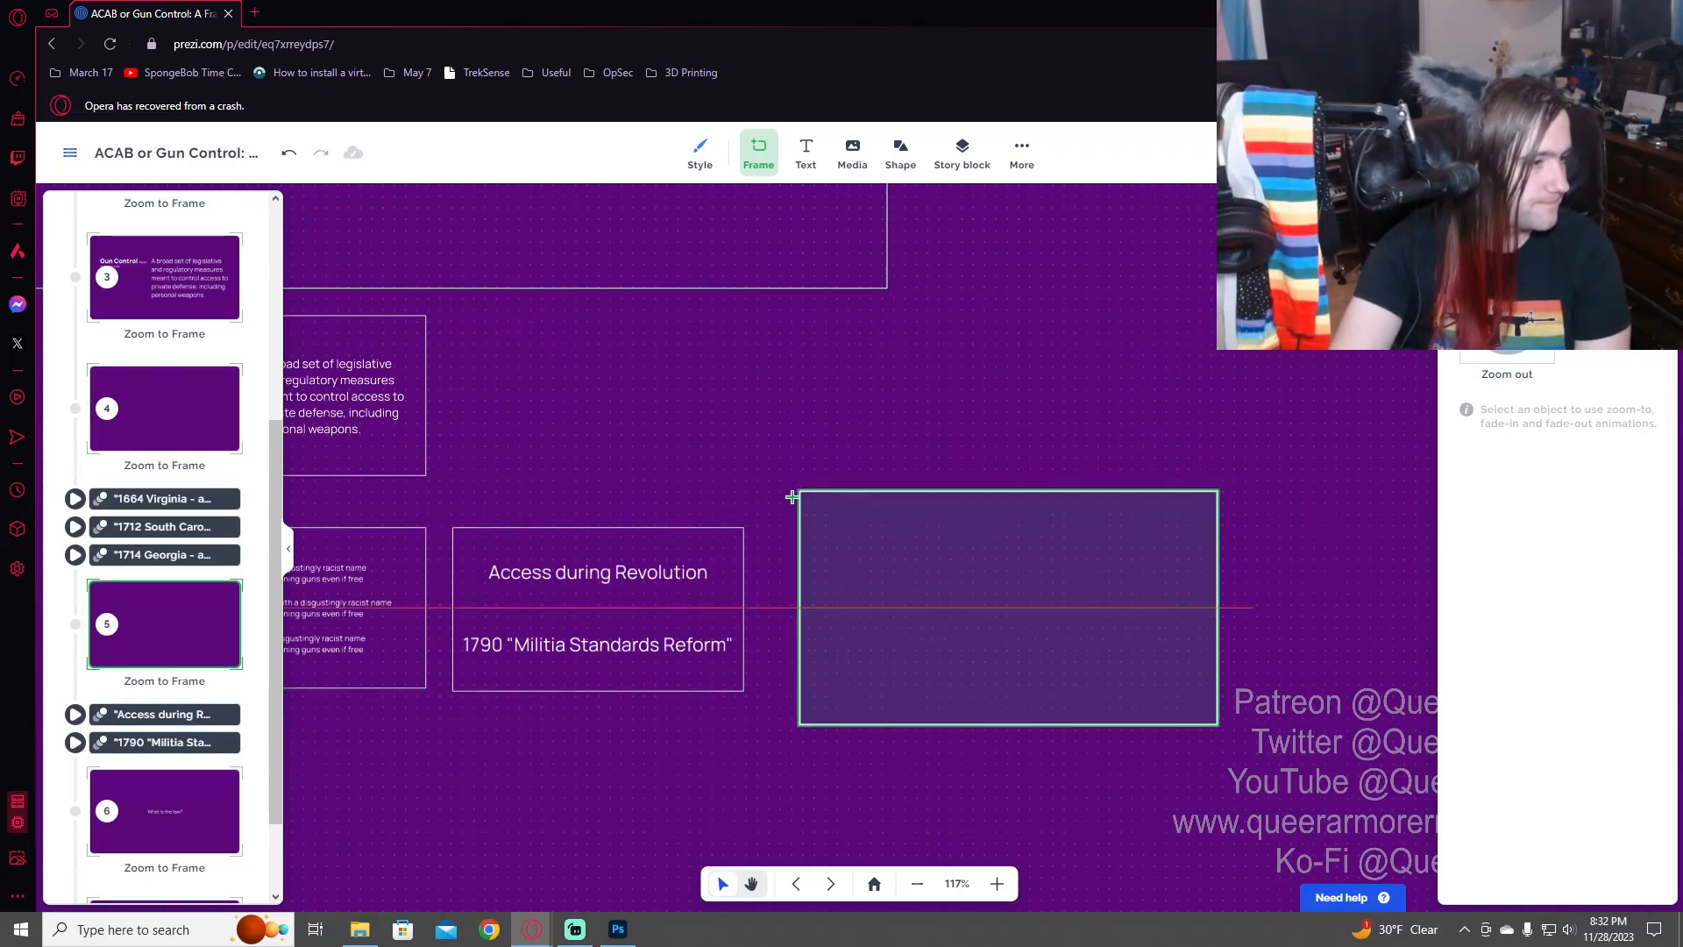
{"action": "left_click_drag", "start_coordinate": [777, 529], "coordinate": [1055, 706]}
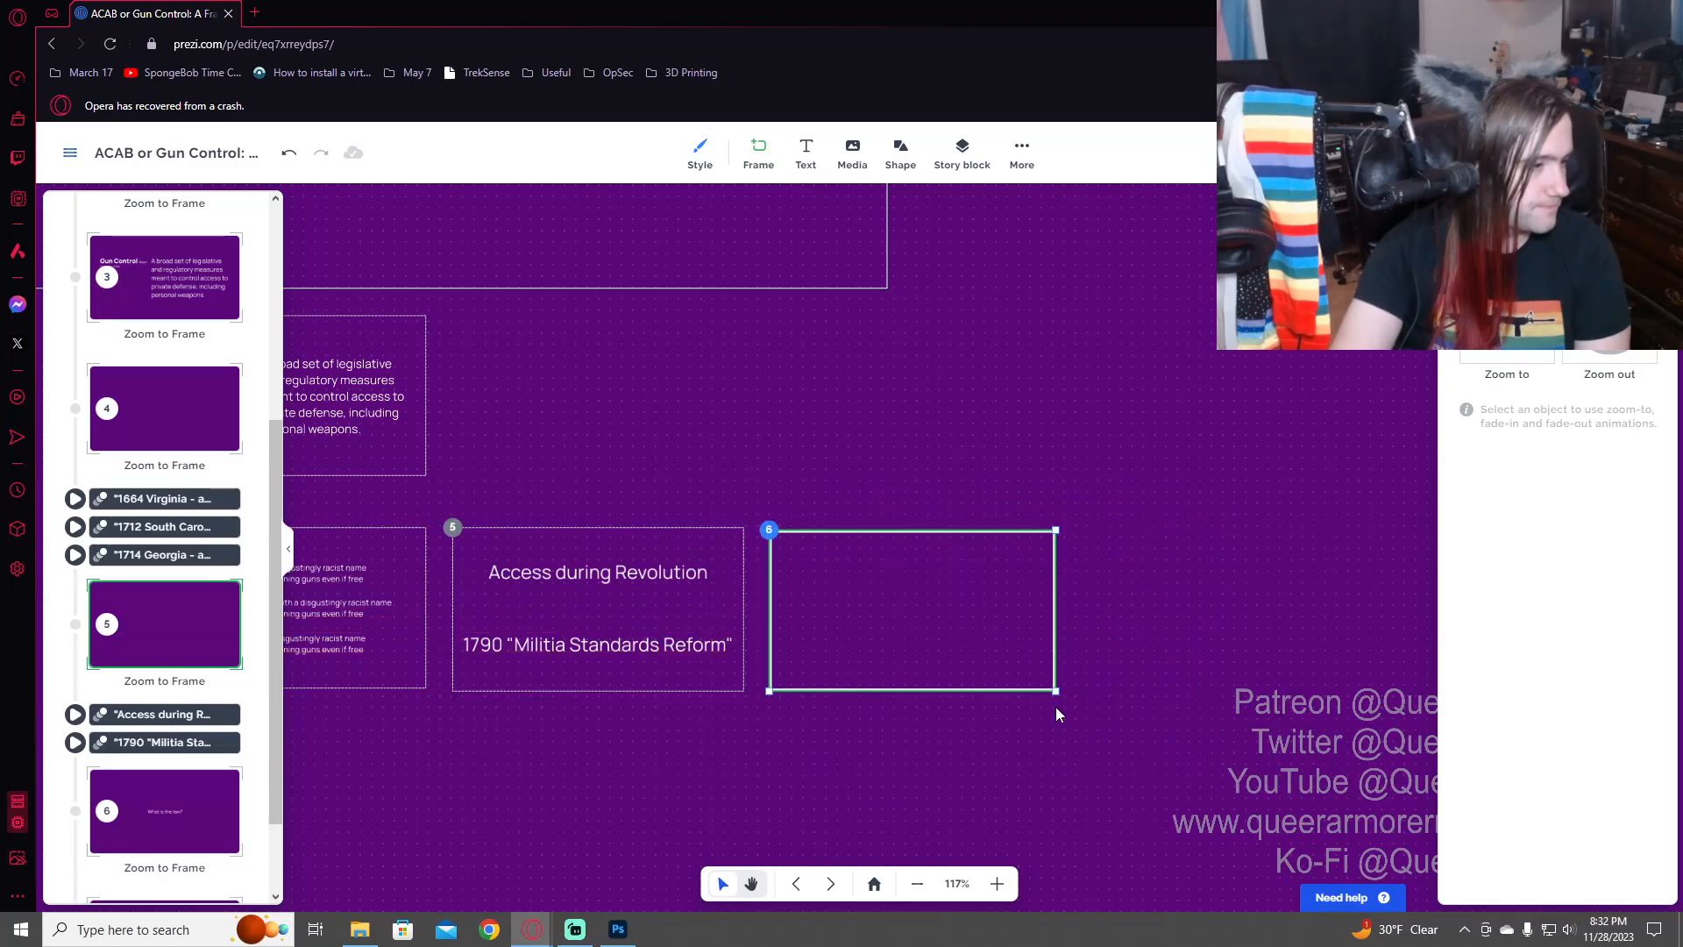
- Move the new frame in the path to follow frame 5's two text animations
{"action": "left_click_drag", "start_coordinate": [214, 752], "coordinate": [219, 833]}
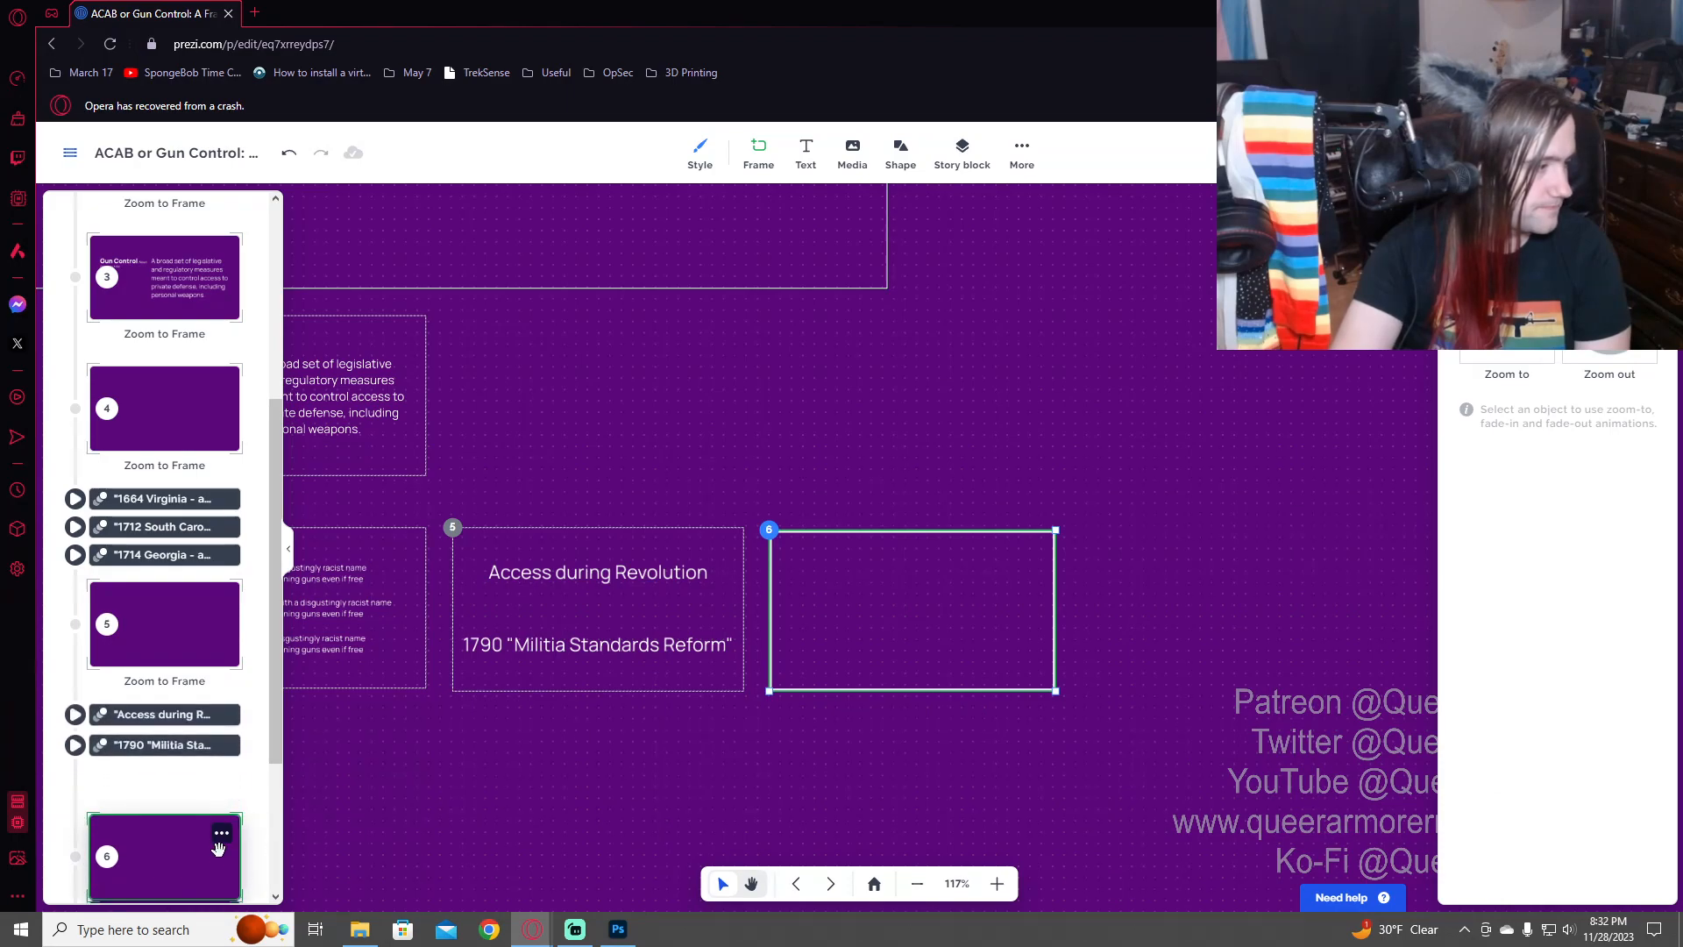
{"action": "scroll", "coordinate": [224, 729], "scroll_direction": "down", "scroll_amount": 3}
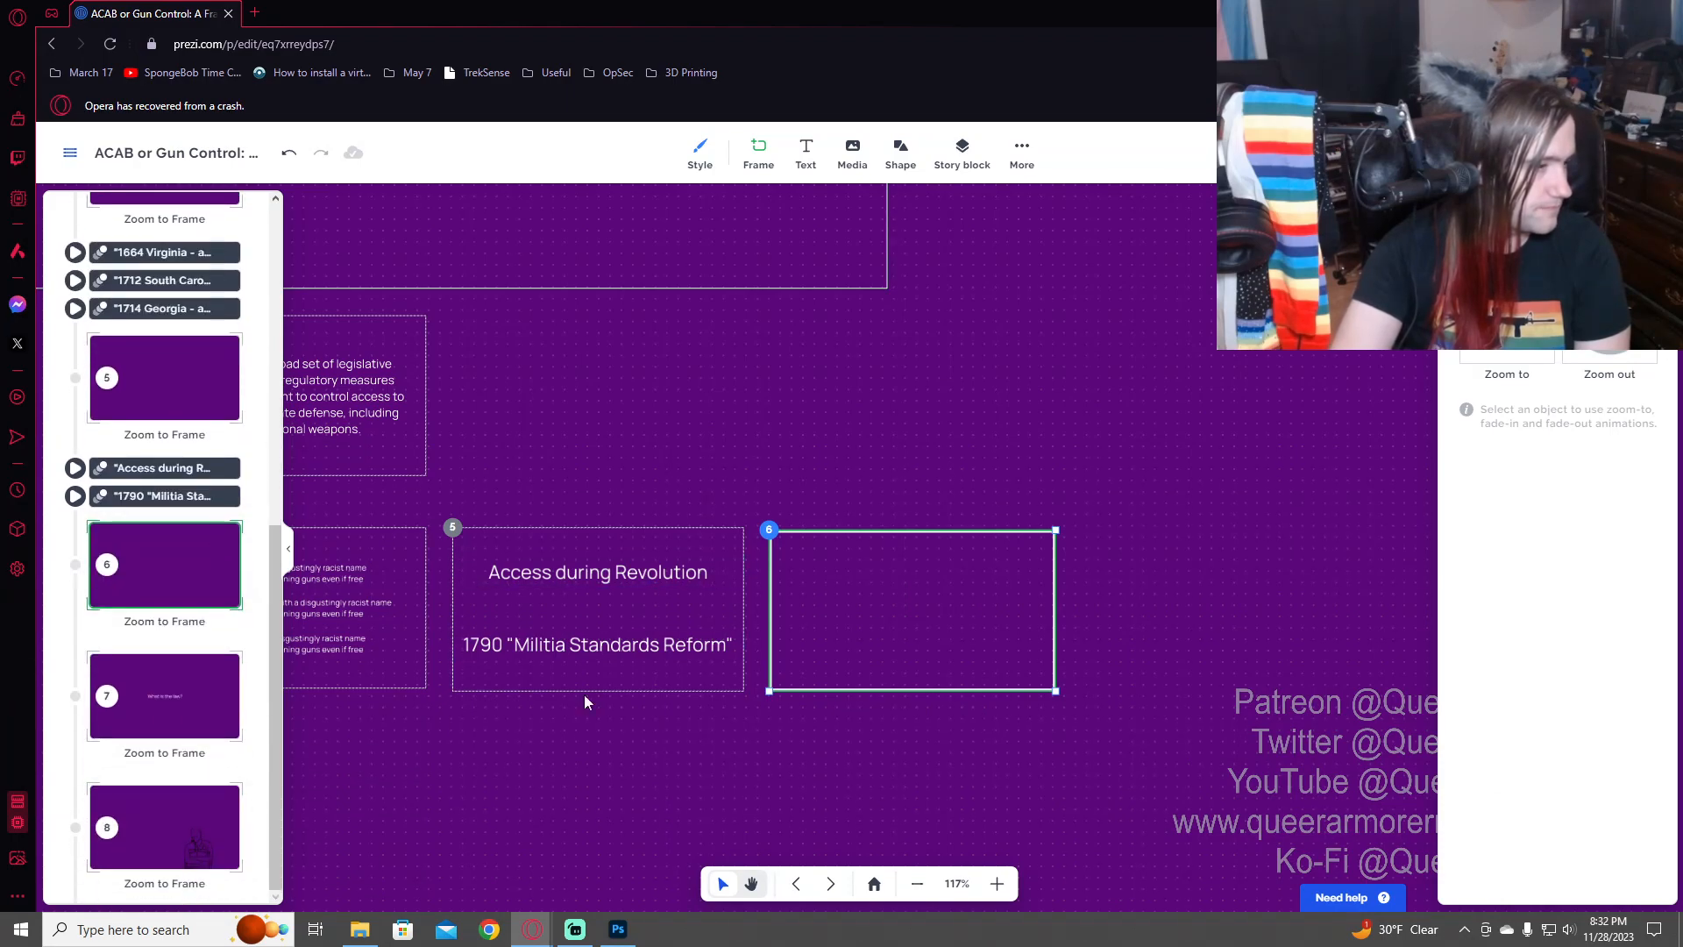
{"action": "scroll", "coordinate": [882, 638], "scroll_direction": "up", "scroll_amount": 3}
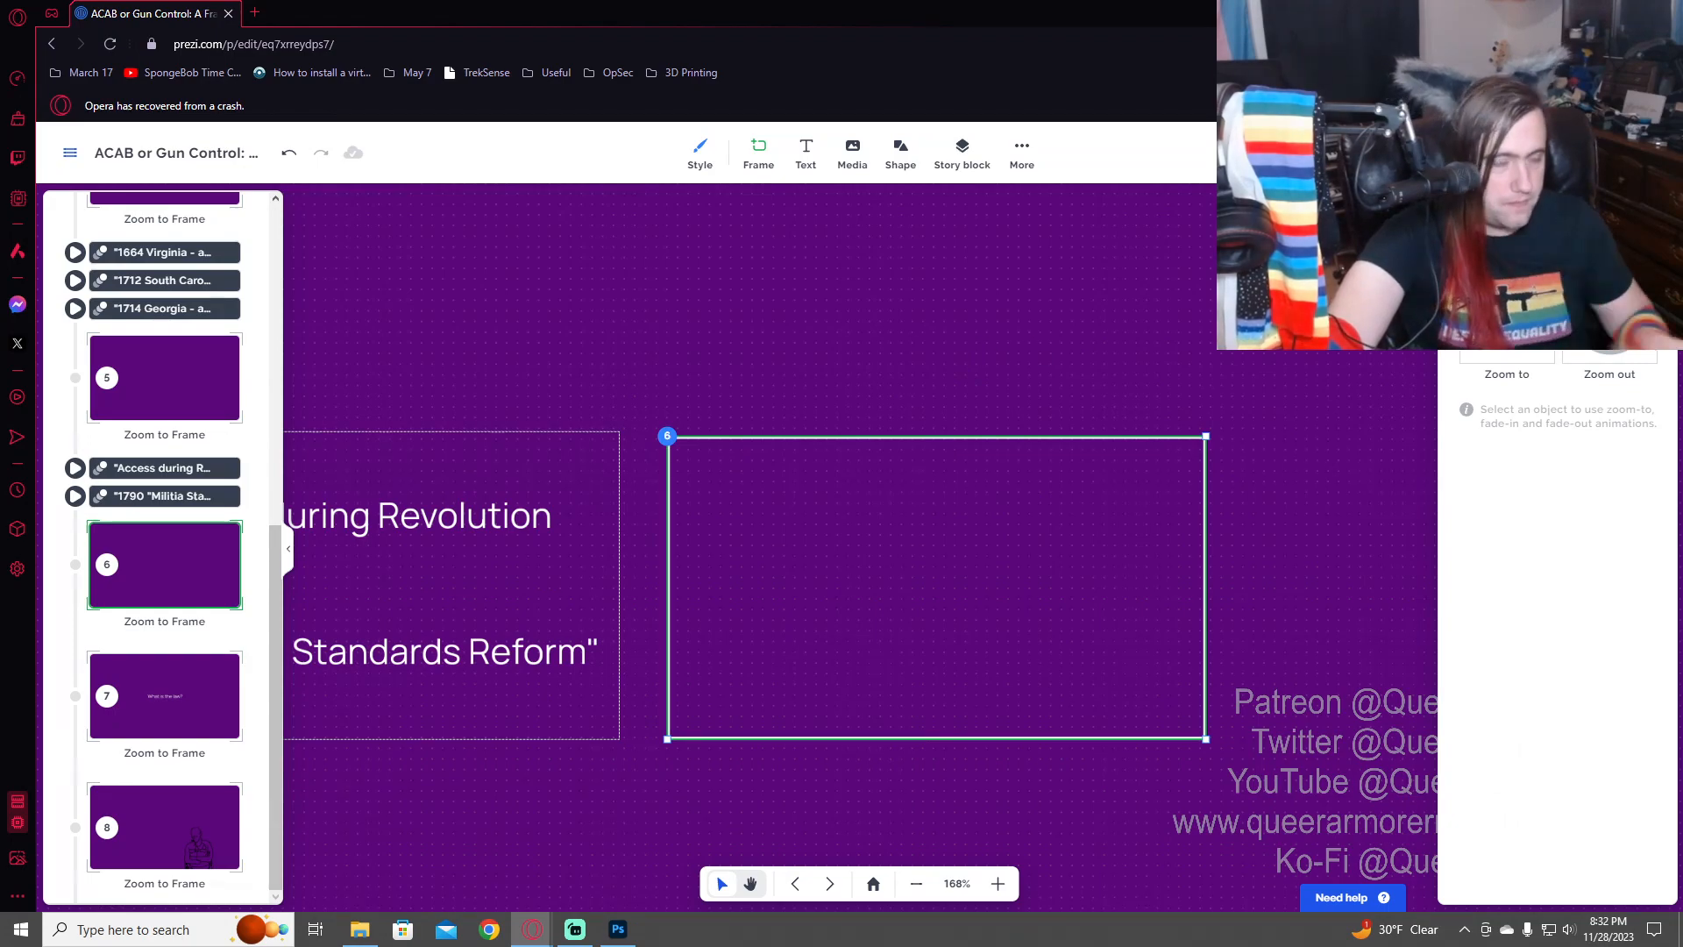
- Switch to Photoshop and create a new 1920 x 1080 px document at 72 ppi
{"action": "key", "text": "alt+Tab"}
{"action": "key", "text": "alt+Tab"}
{"action": "key", "text": "alt+Tab"}
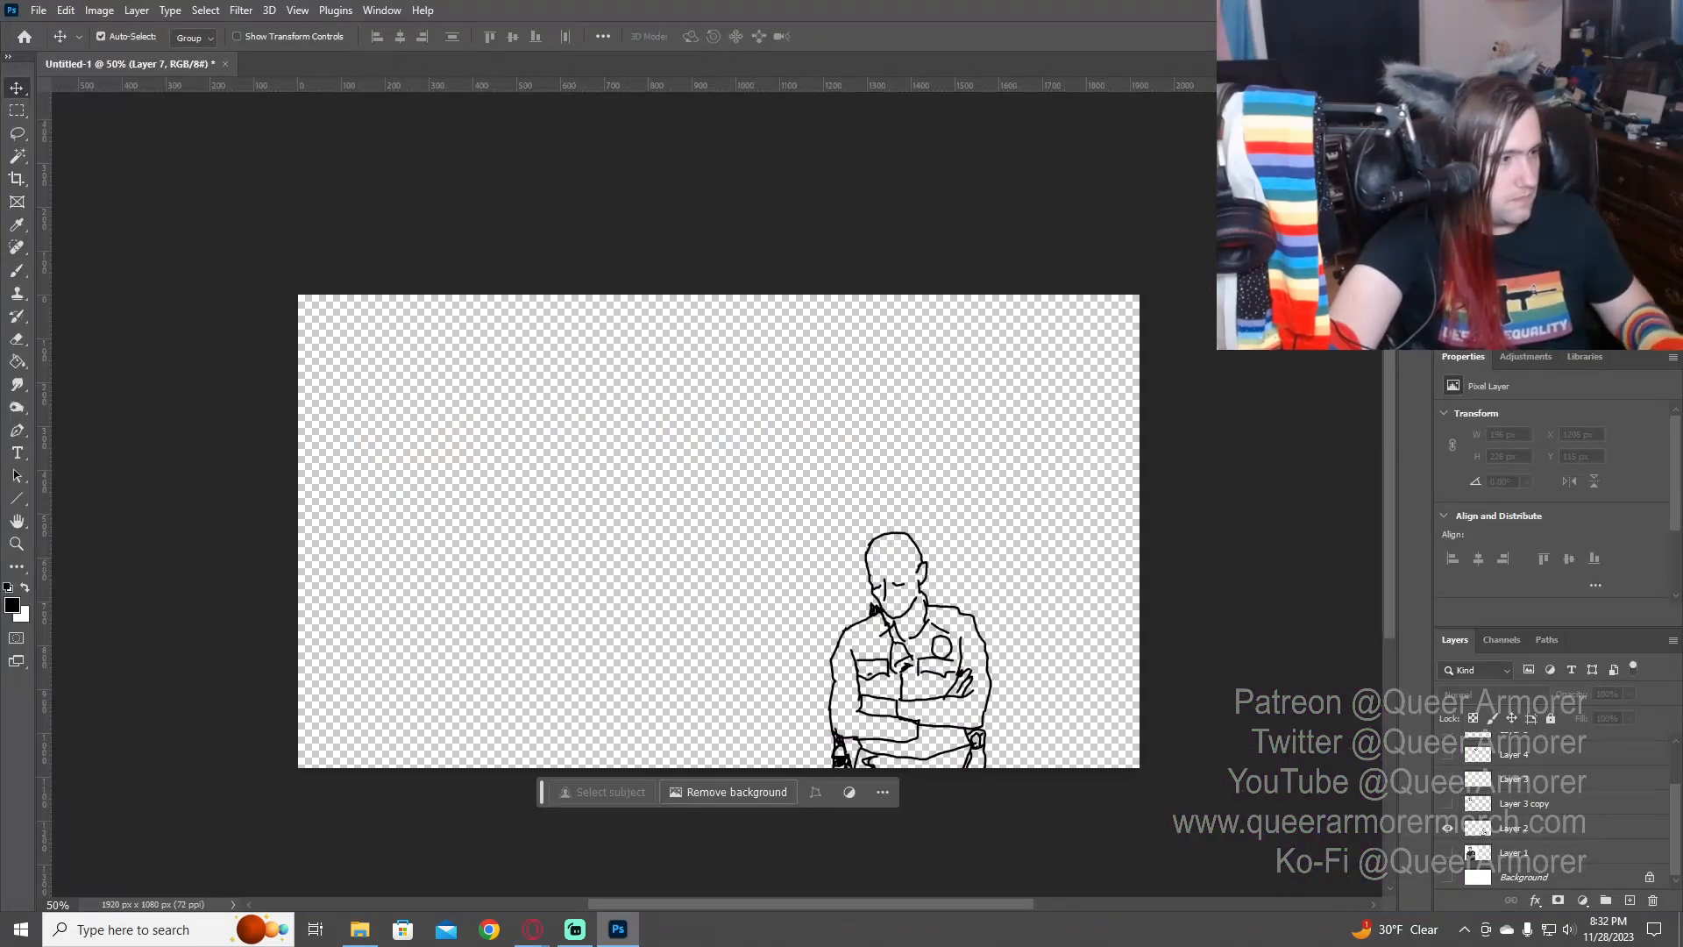
{"action": "key", "text": "ctrl+n"}
{"action": "left_click", "coordinate": [648, 326]}
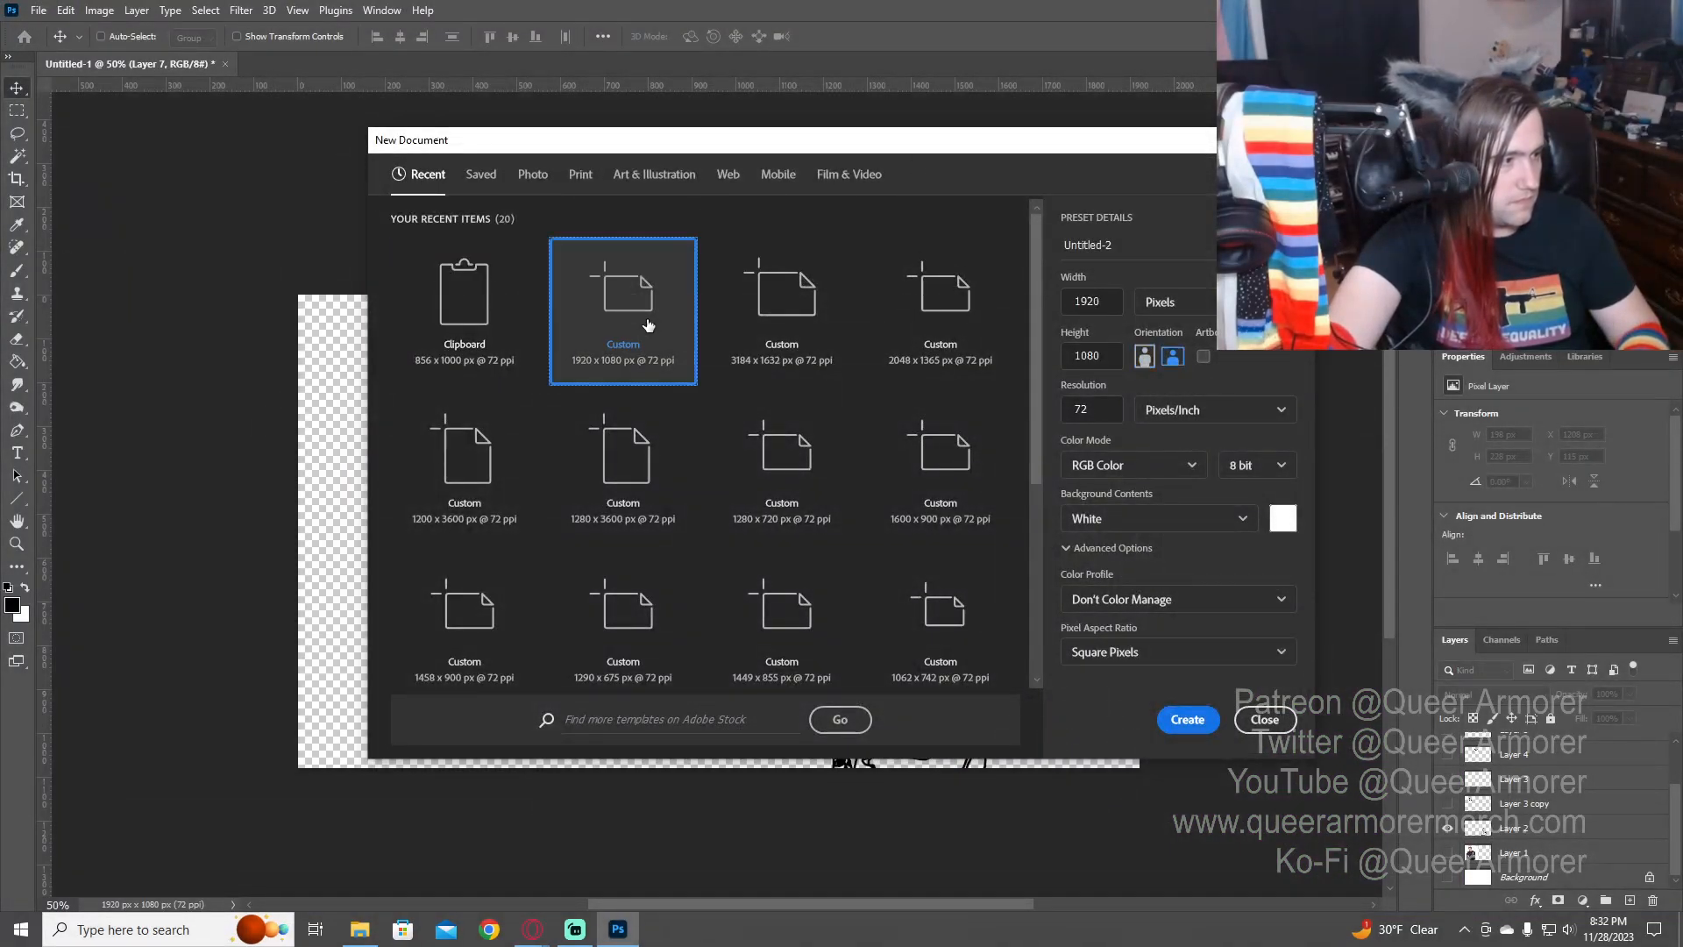
{"action": "double_click", "coordinate": [649, 326]}
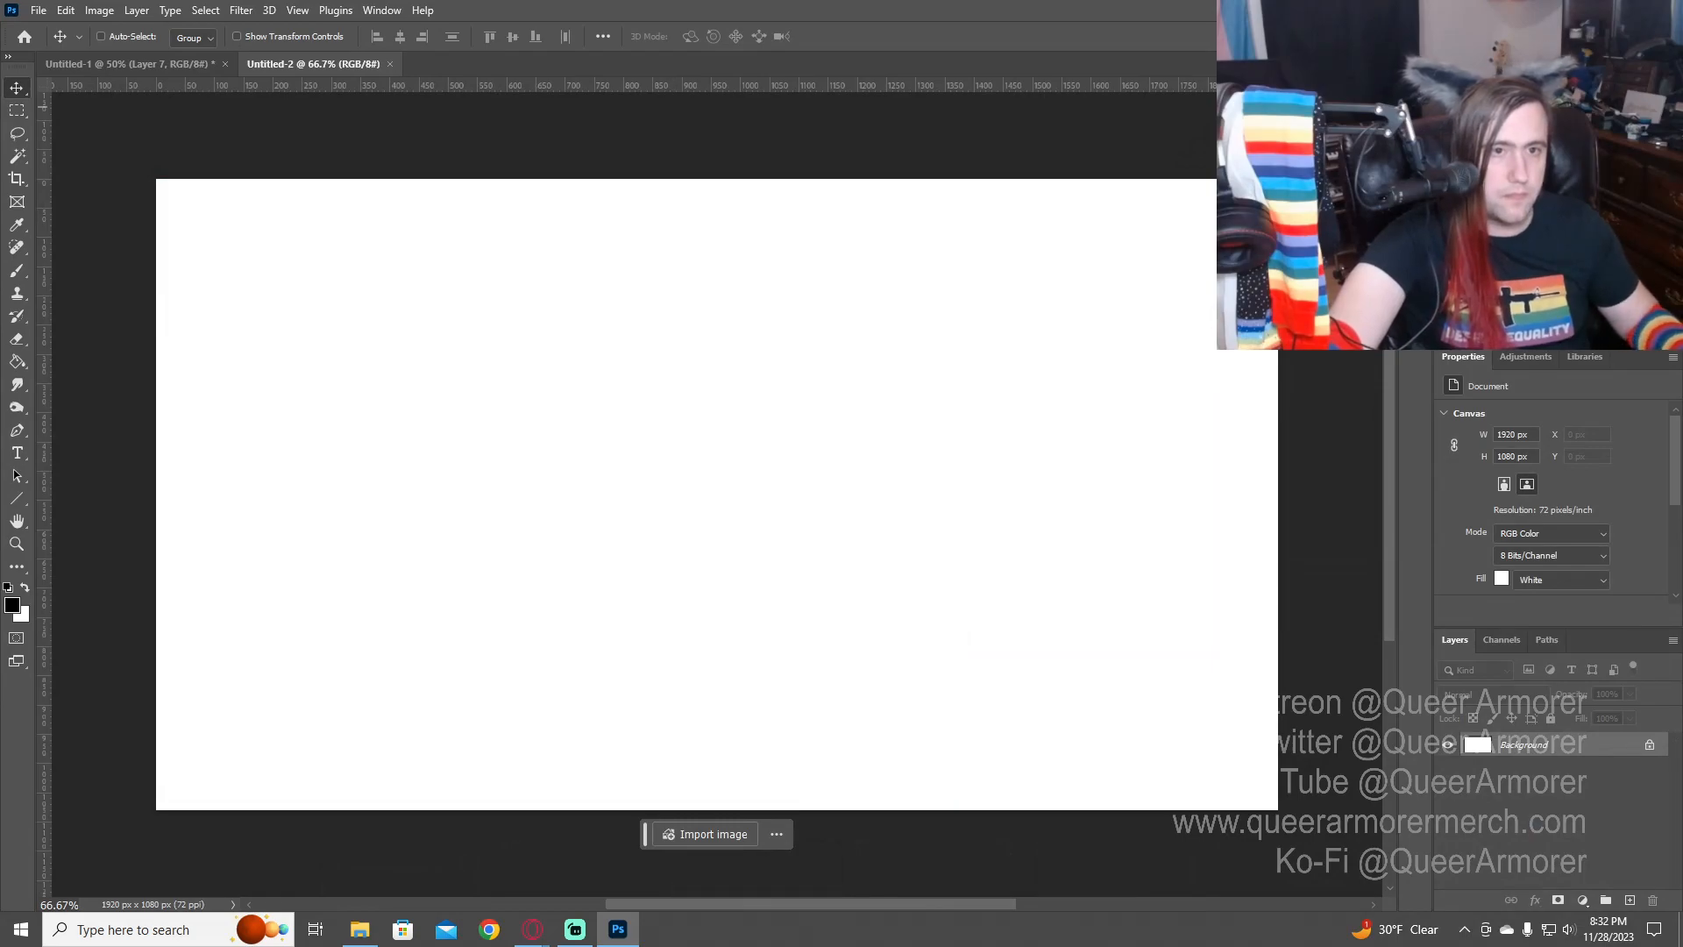
- Select the Brush tool for the blank document and enlarge its tip to 90 px
{"action": "key", "text": "alt+Tab"}
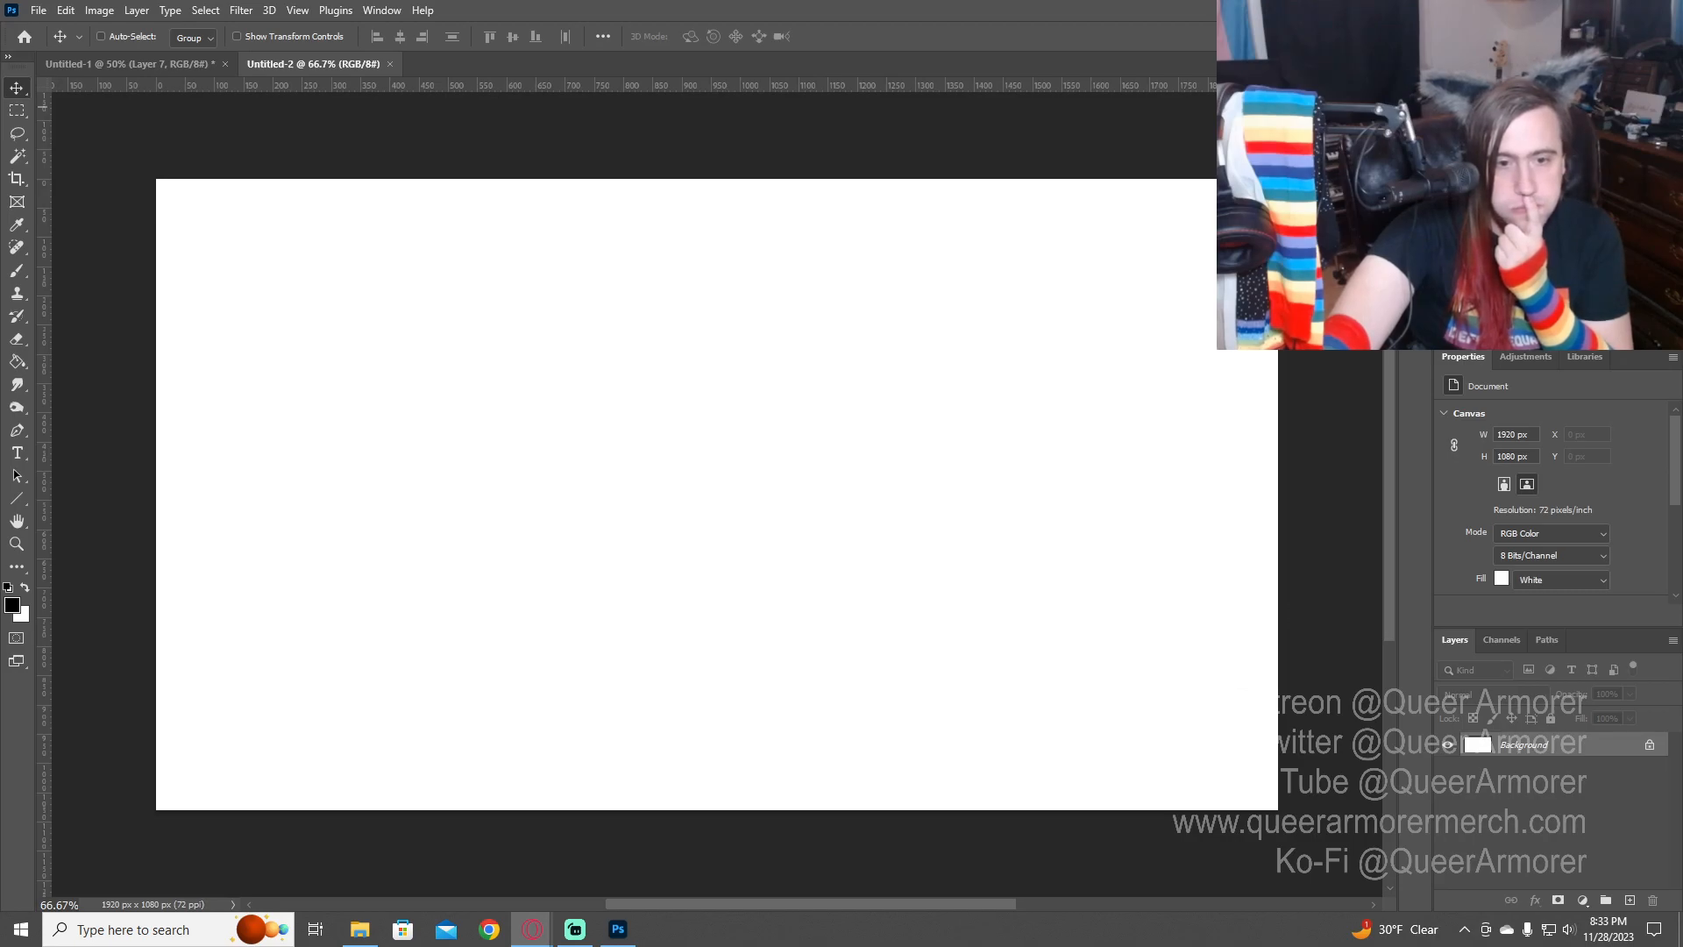
{"action": "left_click", "coordinate": [908, 627]}
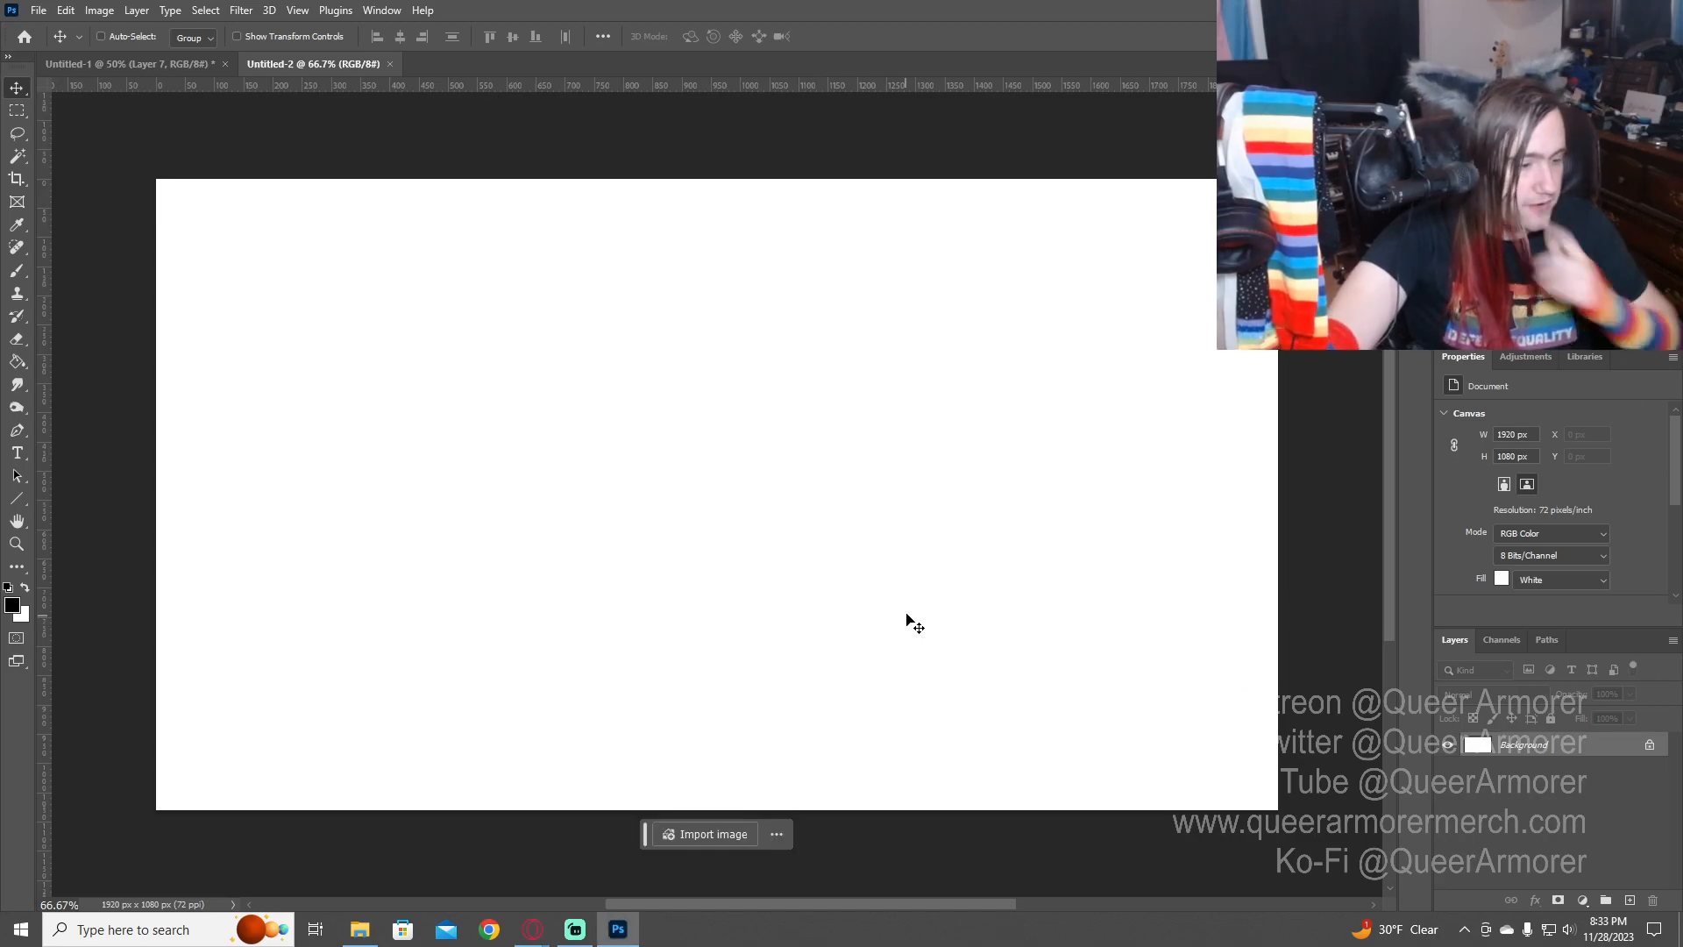
{"action": "key", "text": "b"}
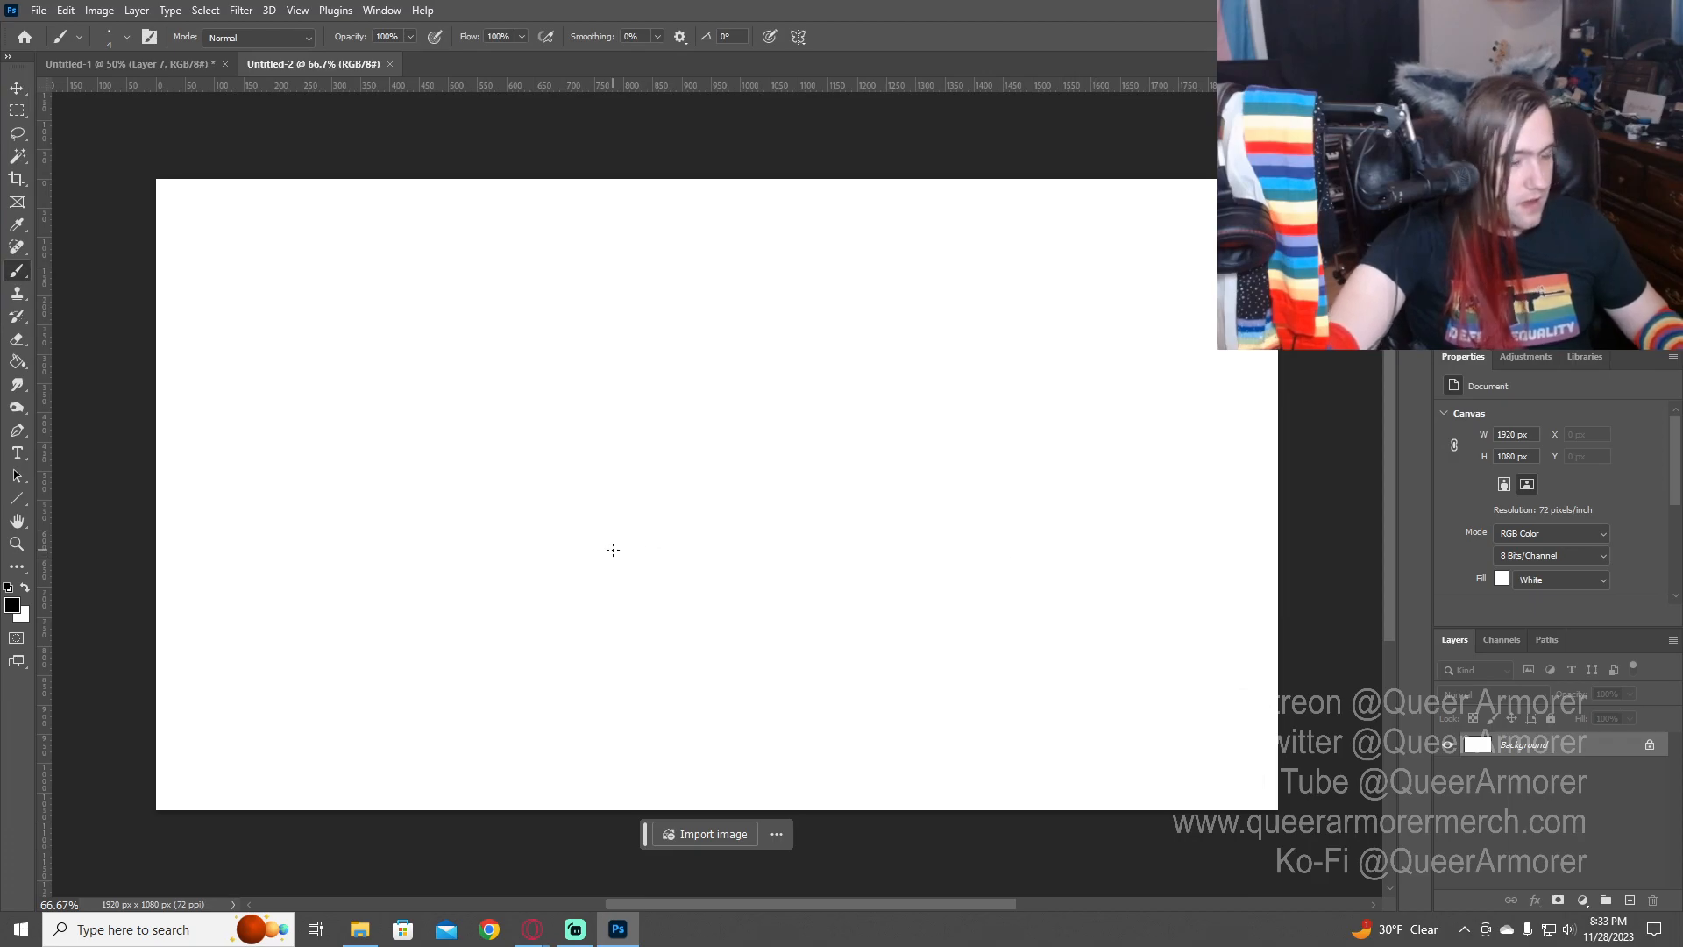
{"action": "key", "text": "bracketright"}
{"action": "key", "text": "bracketright"}
{"action": "key", "text": "bracketright"}
{"action": "key", "text": "bracketright"}
{"action": "key", "text": "bracketright"}
{"action": "key", "text": "bracketright"}
{"action": "key", "text": "bracketright"}
{"action": "key", "text": "bracketright"}
{"action": "key", "text": "bracketright"}
{"action": "key", "text": "bracketright"}
{"action": "key", "text": "bracketright"}
{"action": "key", "text": "bracketright"}
{"action": "key", "text": "bracketright"}
{"action": "key", "text": "bracketright"}
{"action": "key", "text": "bracketright"}
{"action": "key", "text": "bracketright"}
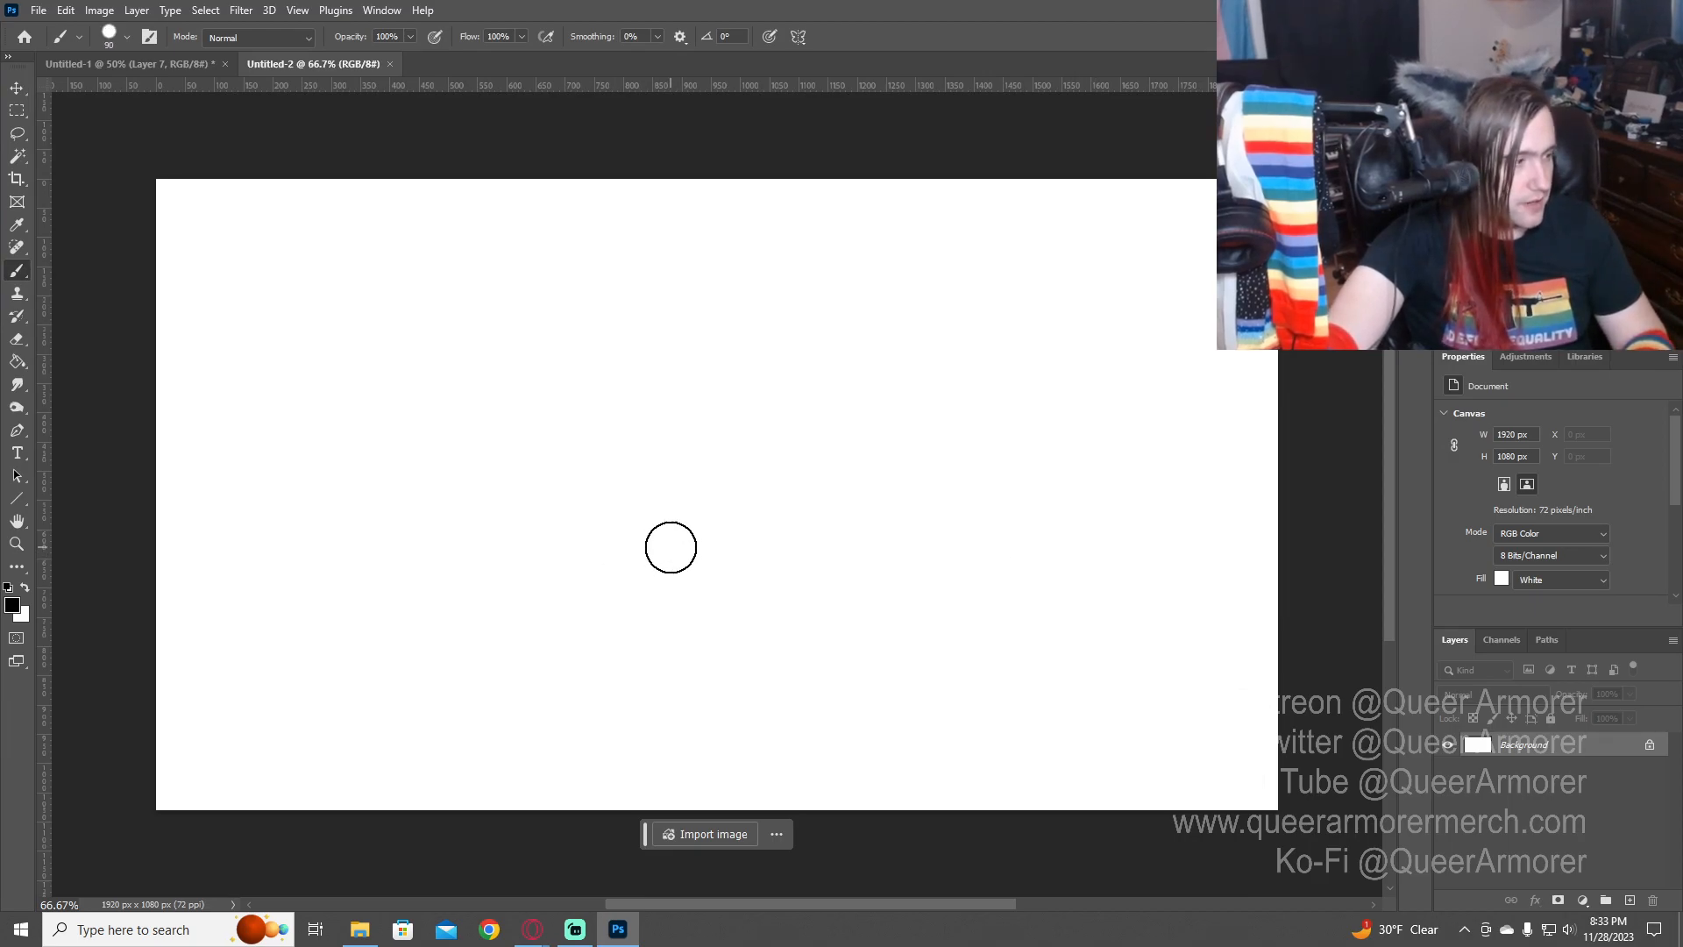
- Set the foreground colour to the green 489e0f
{"action": "left_click", "coordinate": [13, 604]}
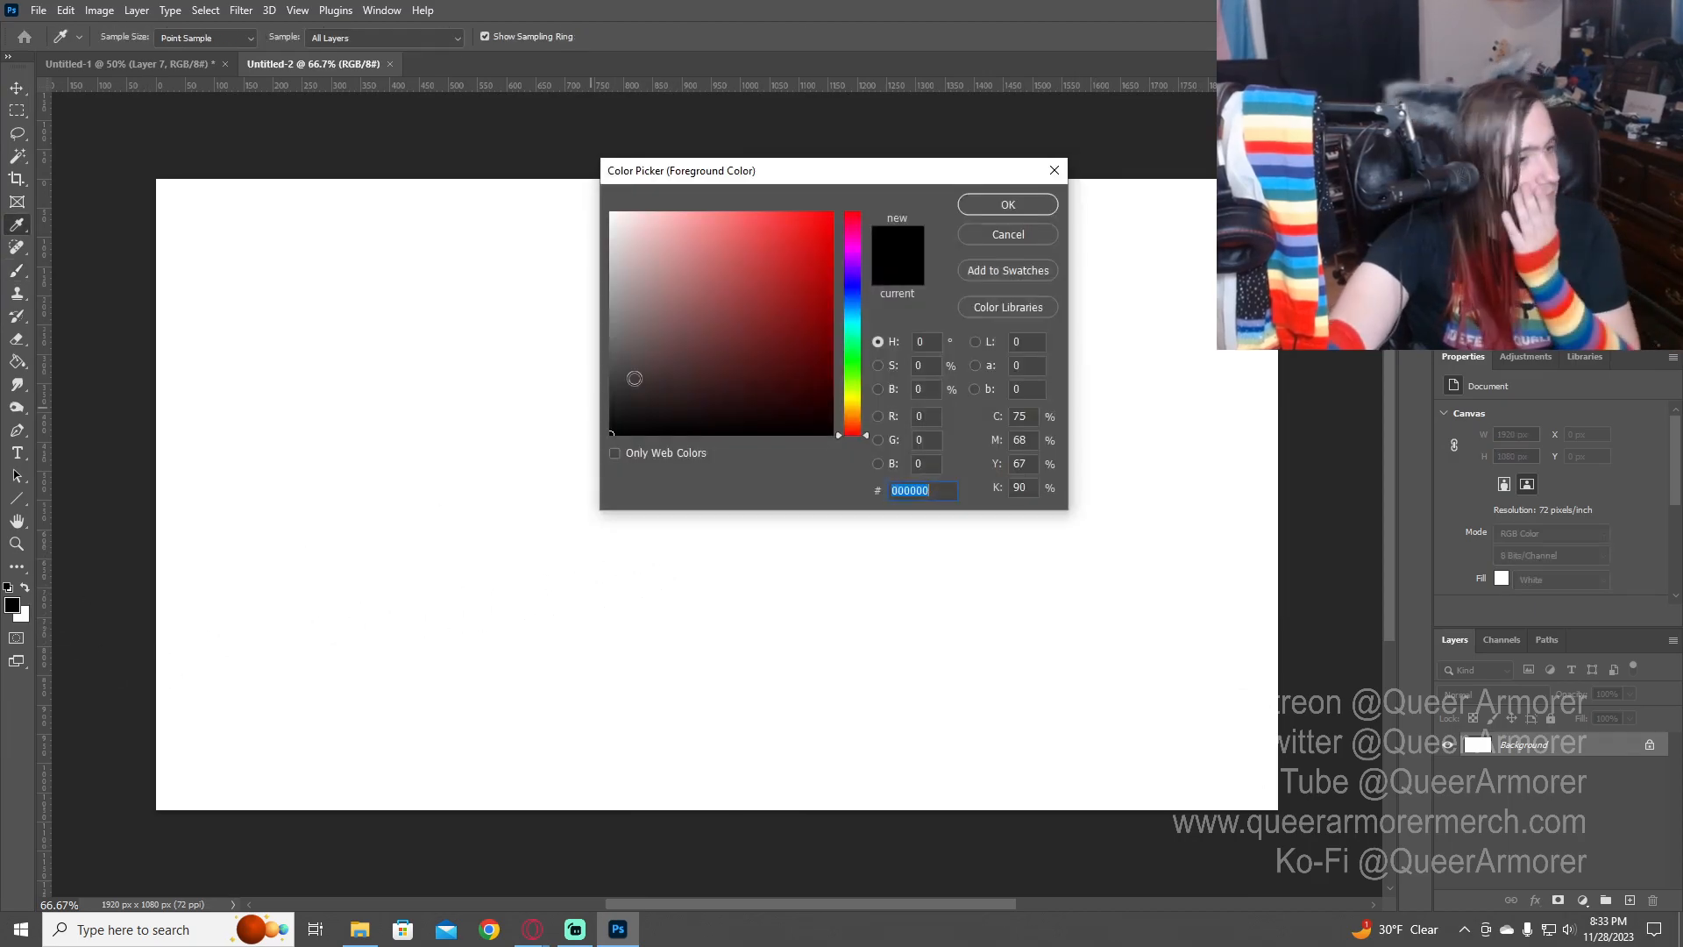
{"action": "left_click", "coordinate": [847, 376]}
{"action": "mouse_move", "coordinate": [810, 287]}
{"action": "left_mouse_down"}
{"action": "mouse_move", "coordinate": [824, 280]}
{"action": "mouse_move", "coordinate": [811, 296]}
{"action": "left_mouse_up"}
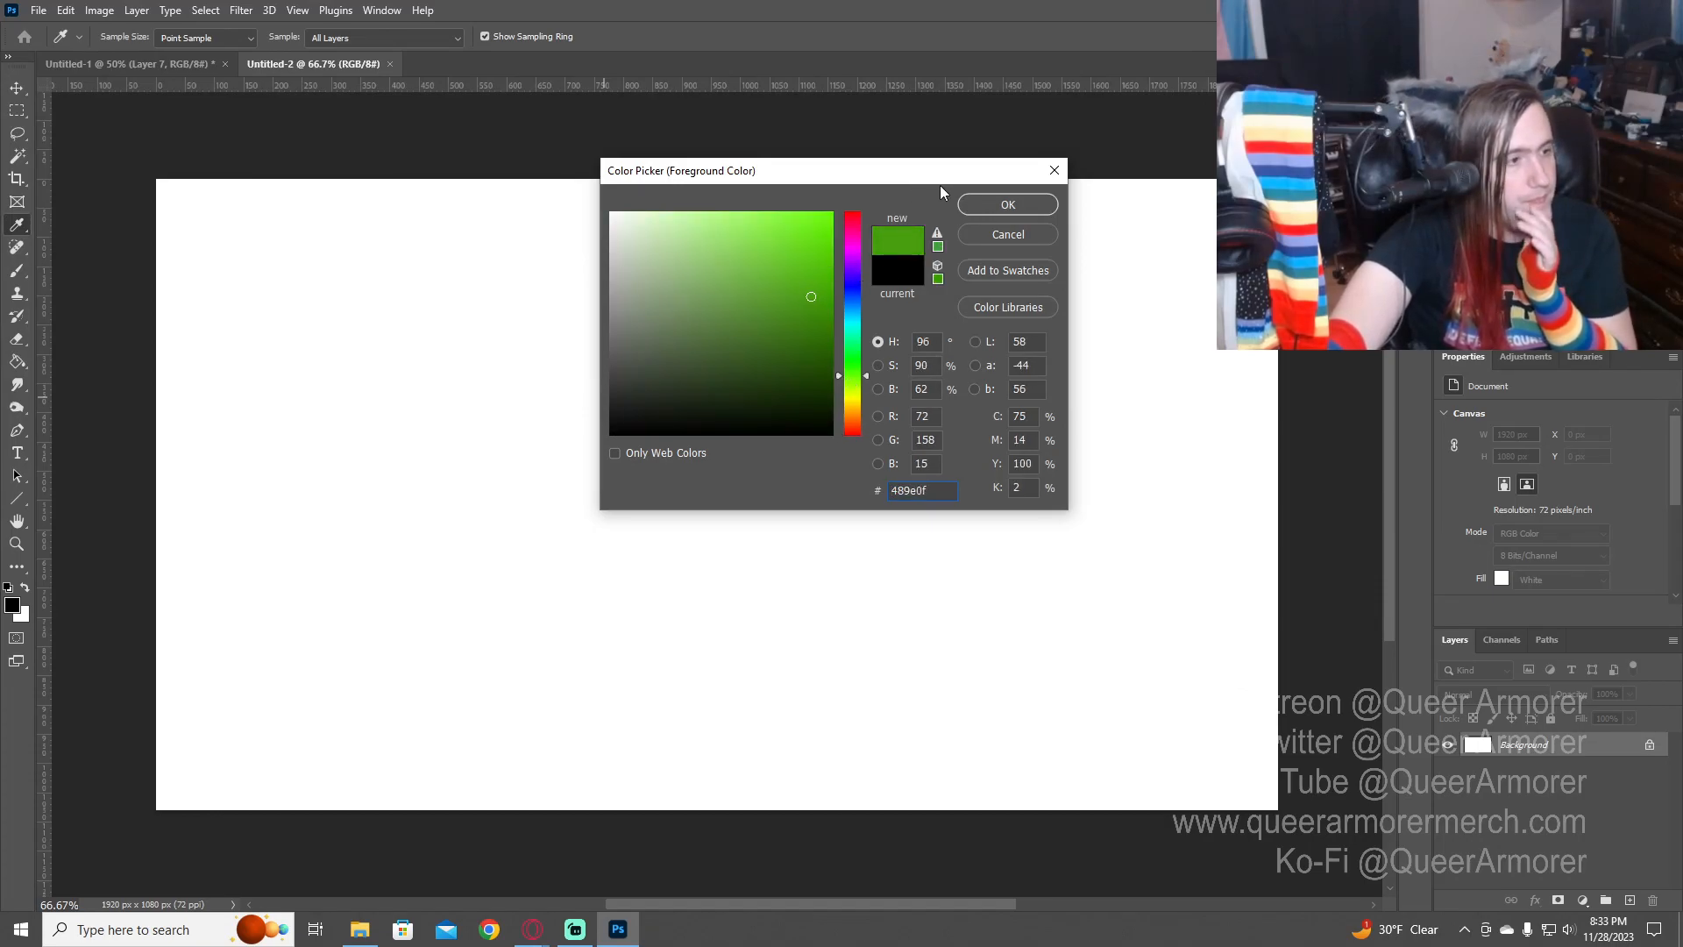
{"action": "left_click", "coordinate": [987, 207]}
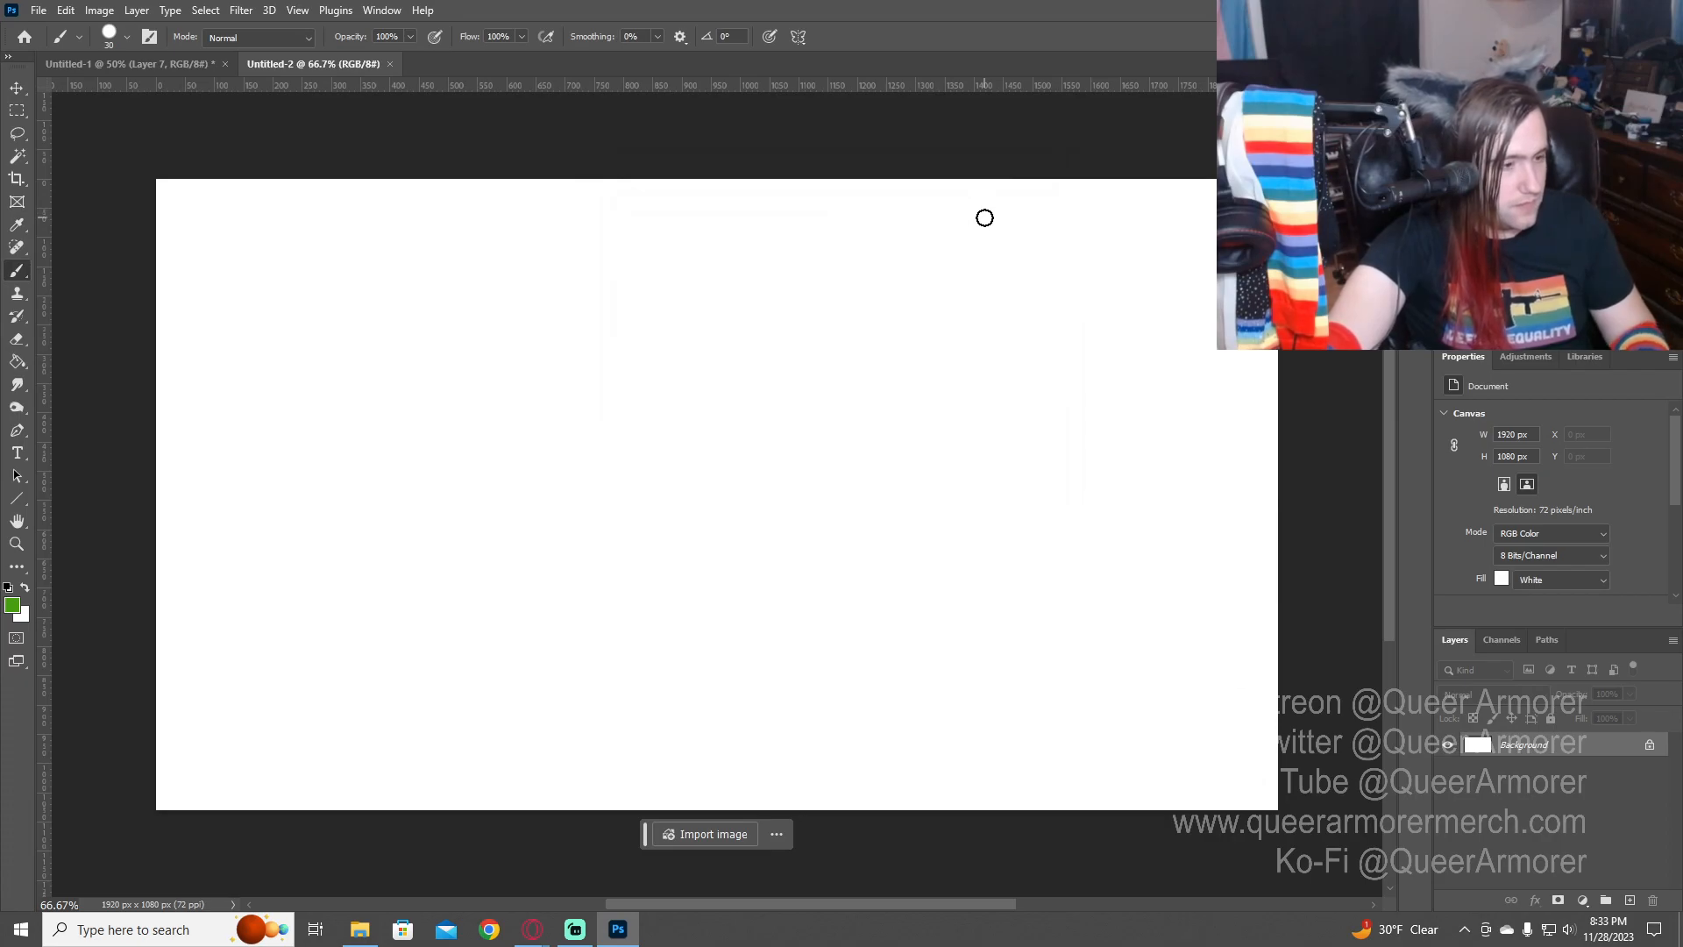
- Add a new layer and draw a gently wavy horizon line across the whole canvas with a 10 px black brush
{"action": "key", "text": "ctrl+shift+n"}
{"action": "key", "text": "Return"}
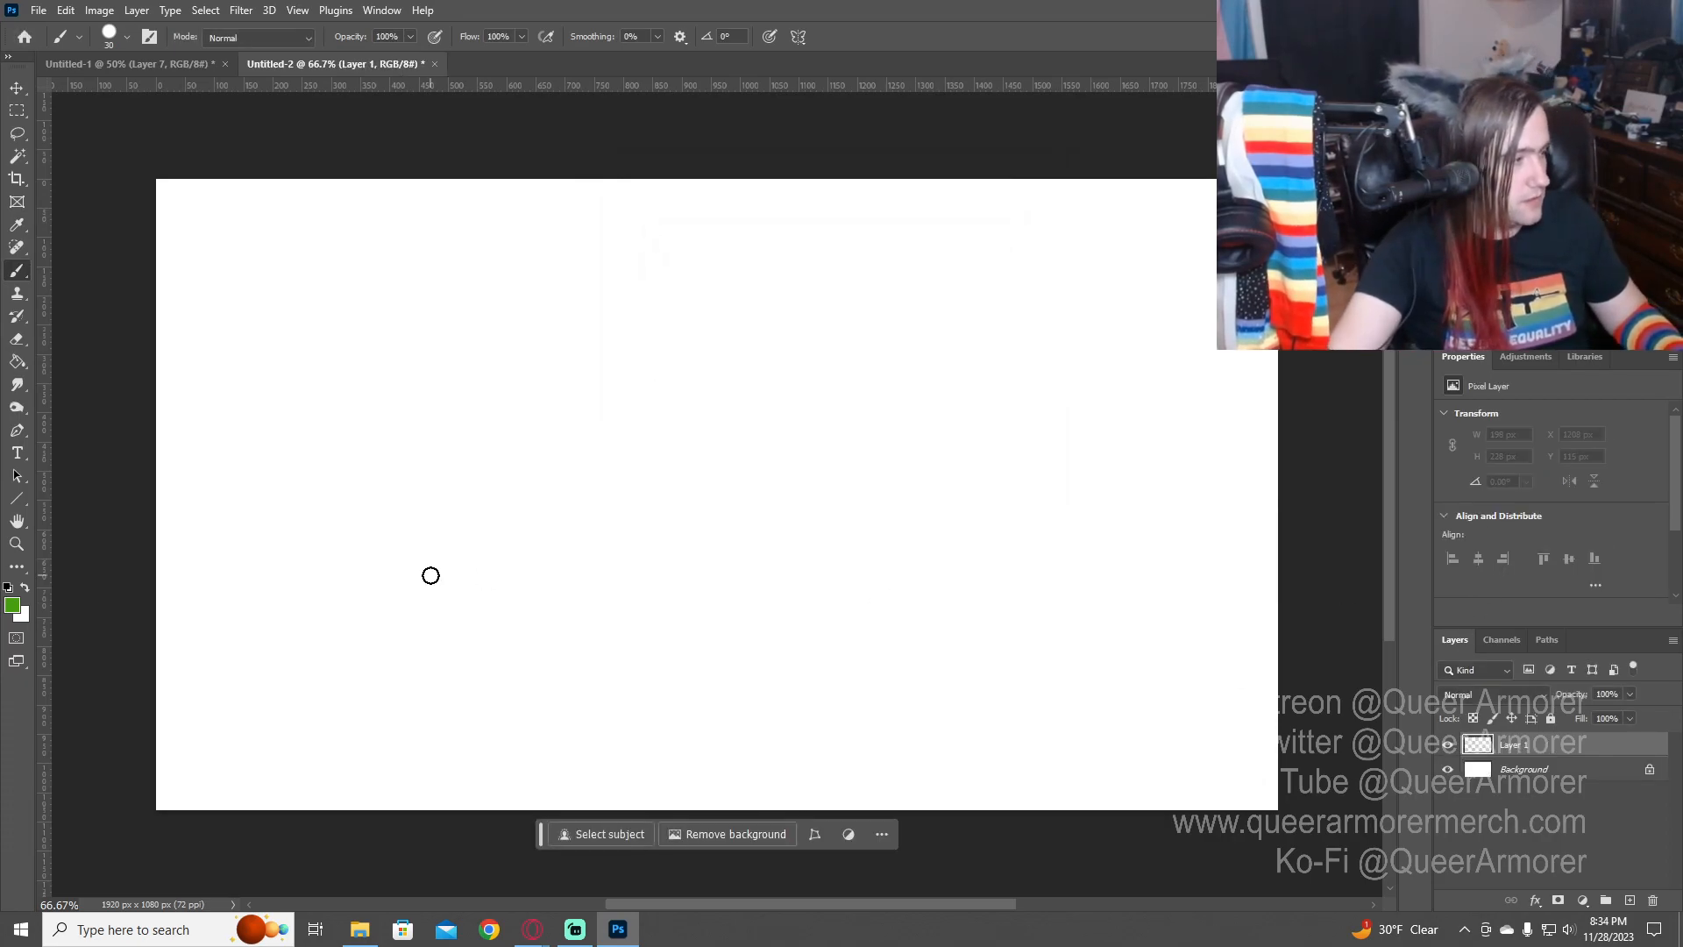
{"action": "key", "text": "d"}
{"action": "key", "text": "bracketleft"}
{"action": "key", "text": "bracketleft"}
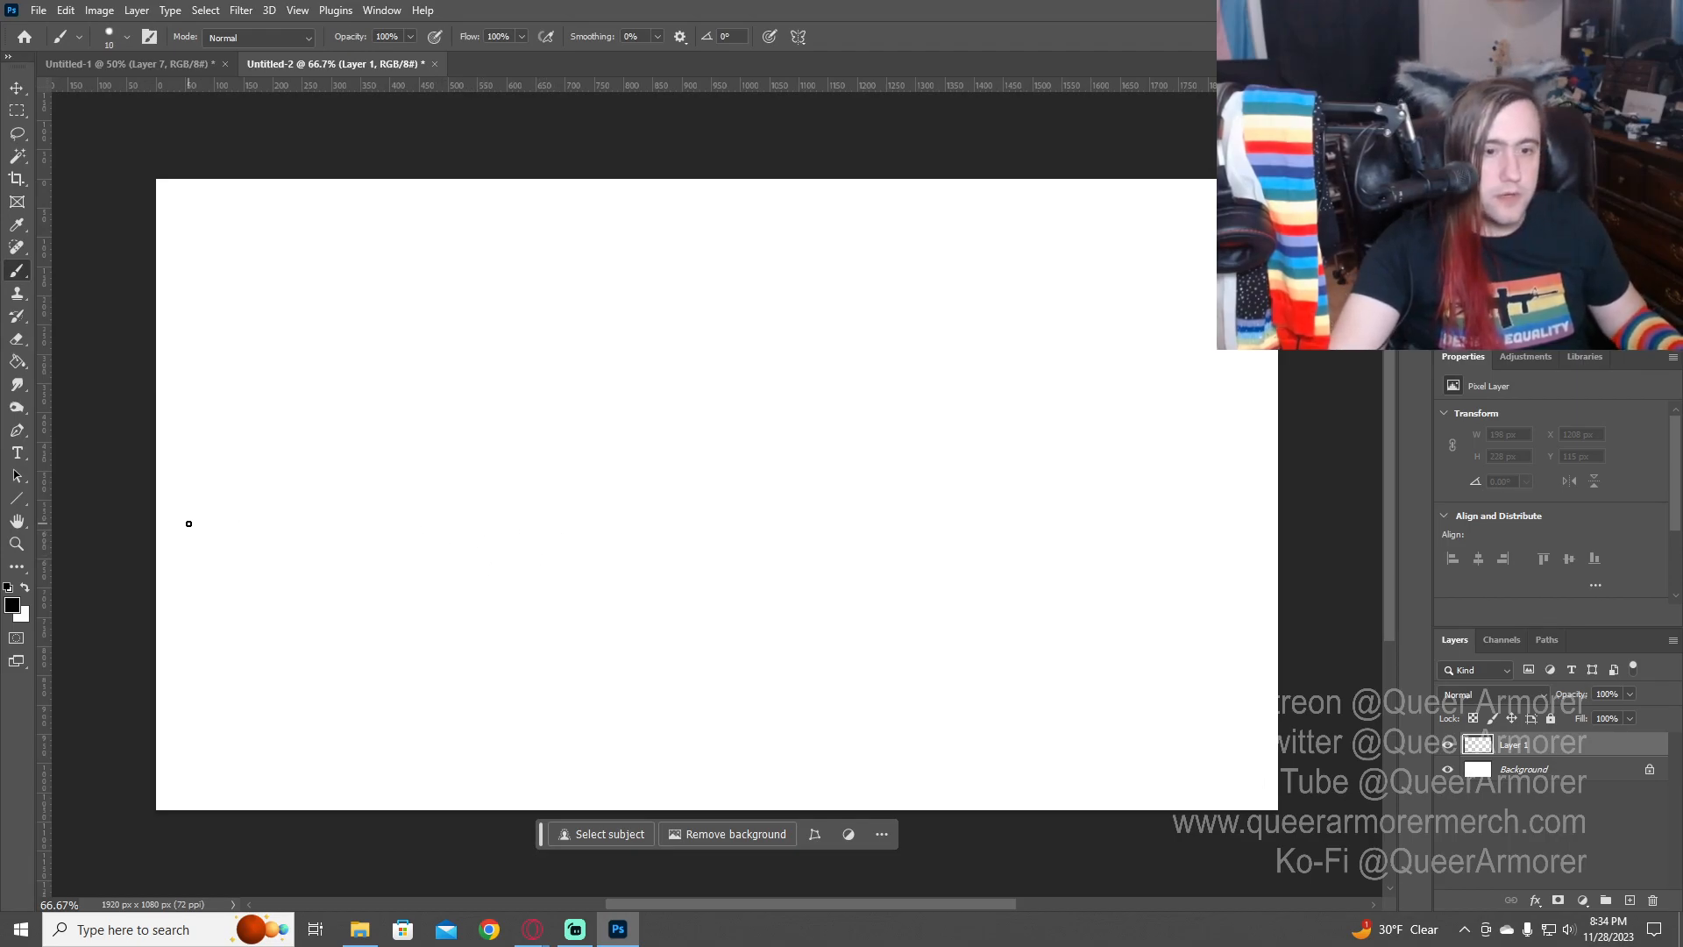
{"action": "left_click_drag", "start_coordinate": [98, 487], "coordinate": [1324, 590]}
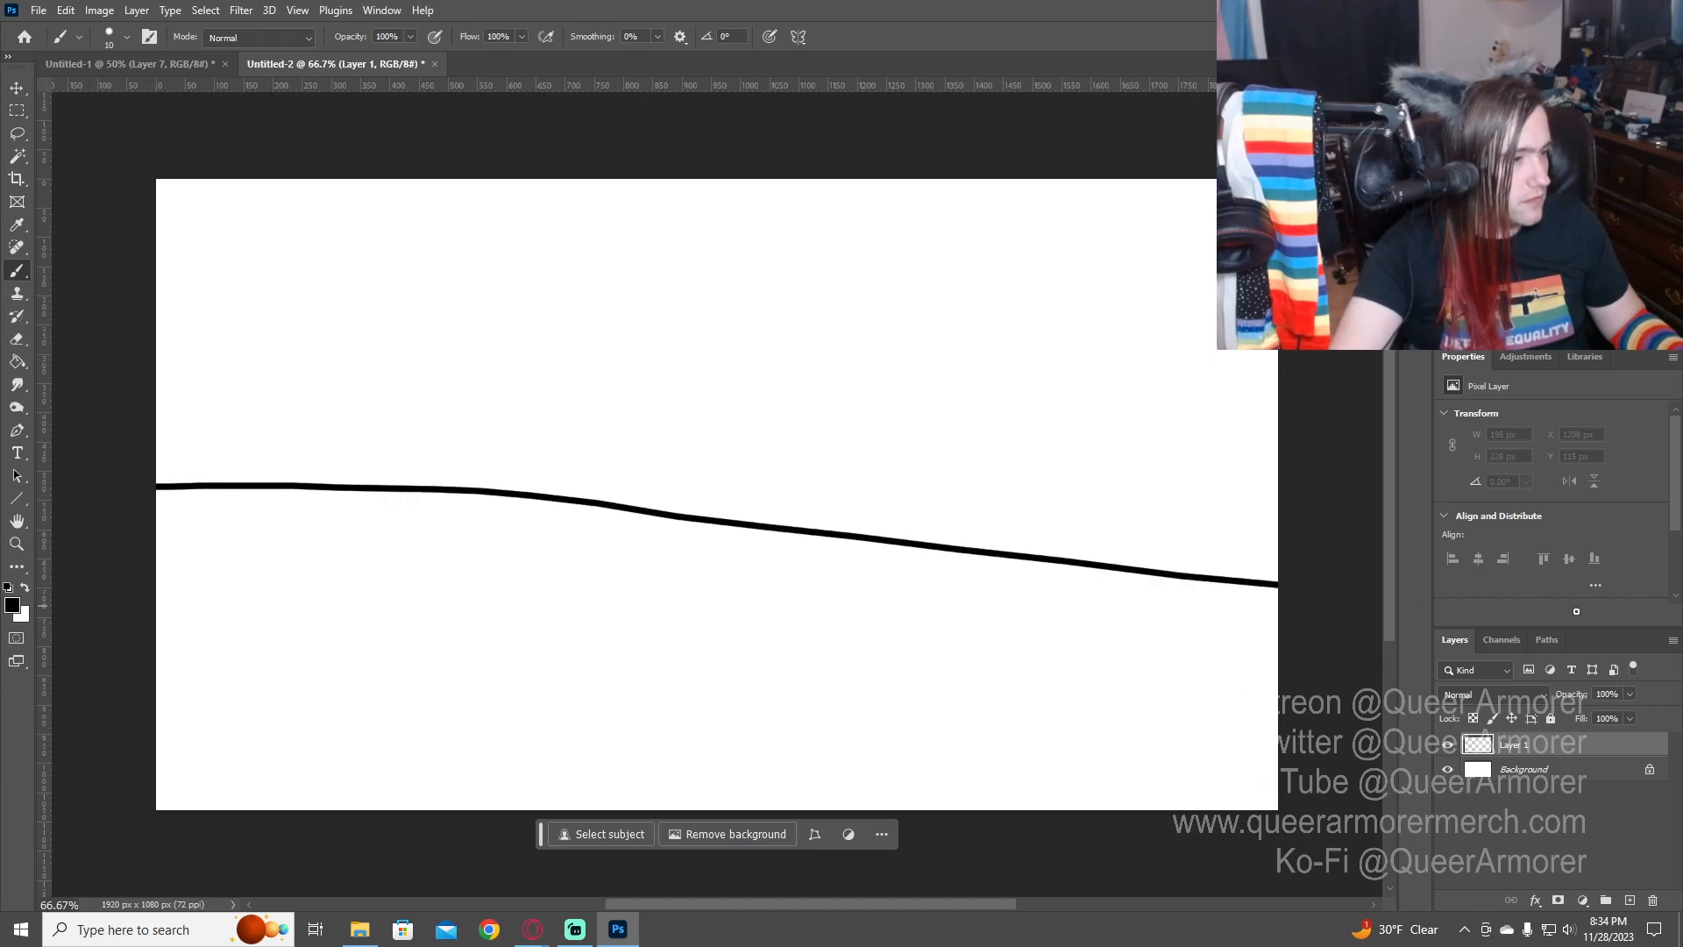
{"action": "key", "text": "ctrl+z"}
{"action": "left_click_drag", "start_coordinate": [120, 471], "coordinate": [1315, 506]}
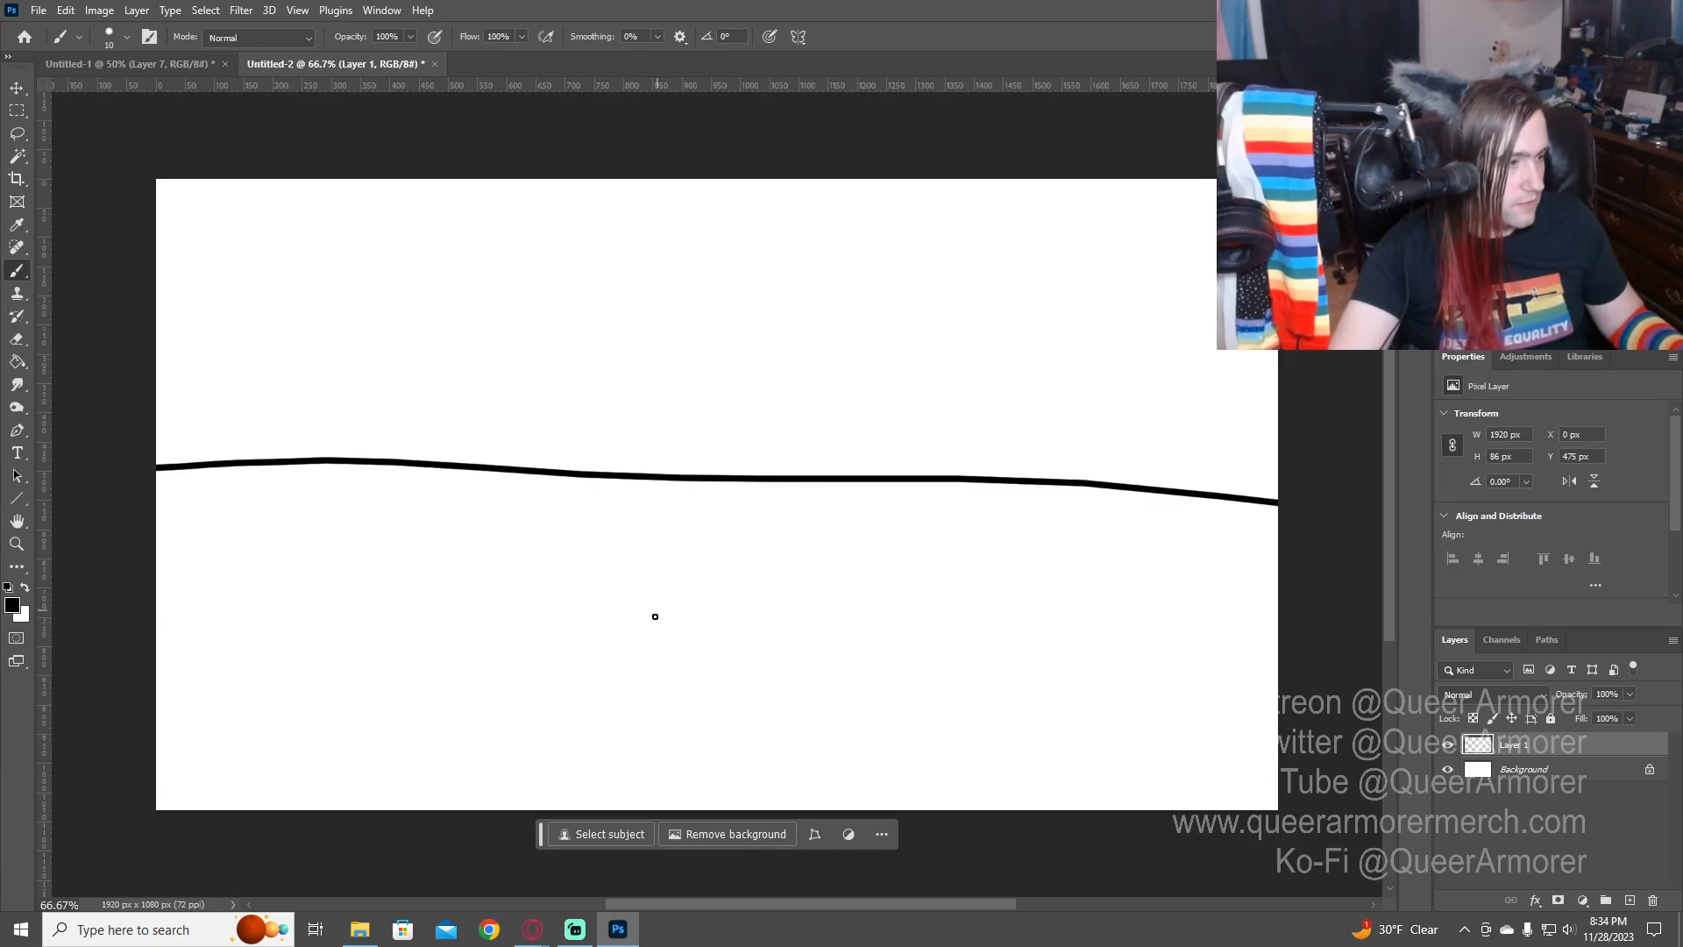
- Try a few short brush strokes on and below the horizon line, and undo them
{"action": "left_click_drag", "start_coordinate": [611, 606], "coordinate": [584, 667]}
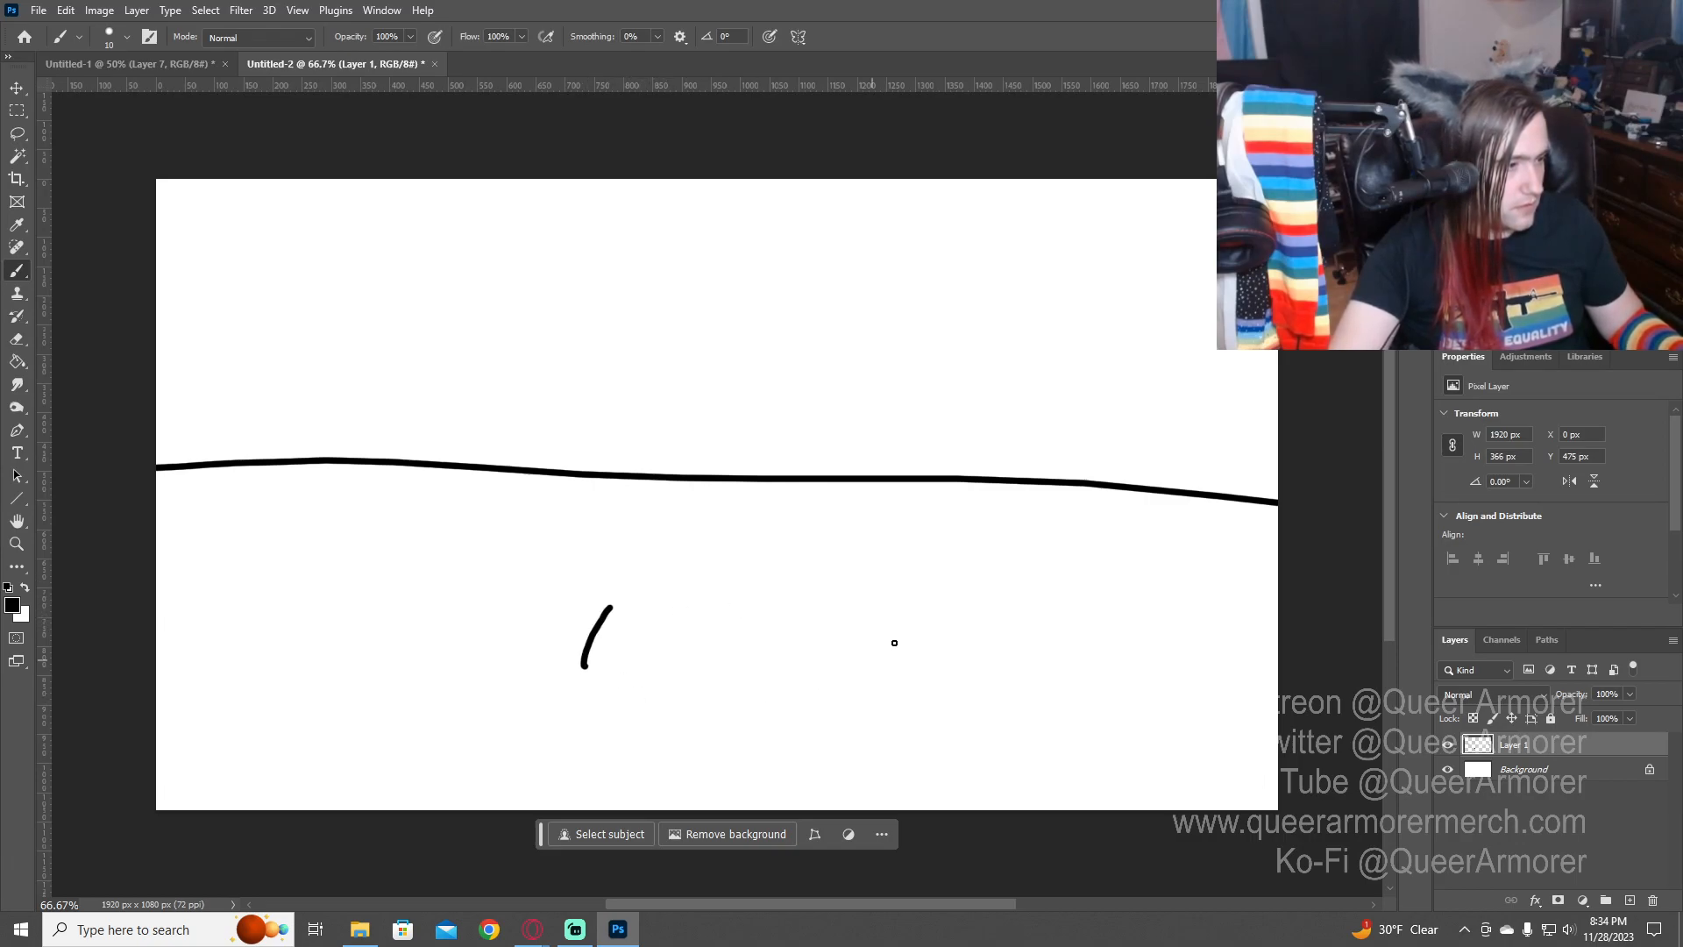
{"action": "left_click_drag", "start_coordinate": [979, 591], "coordinate": [975, 660]}
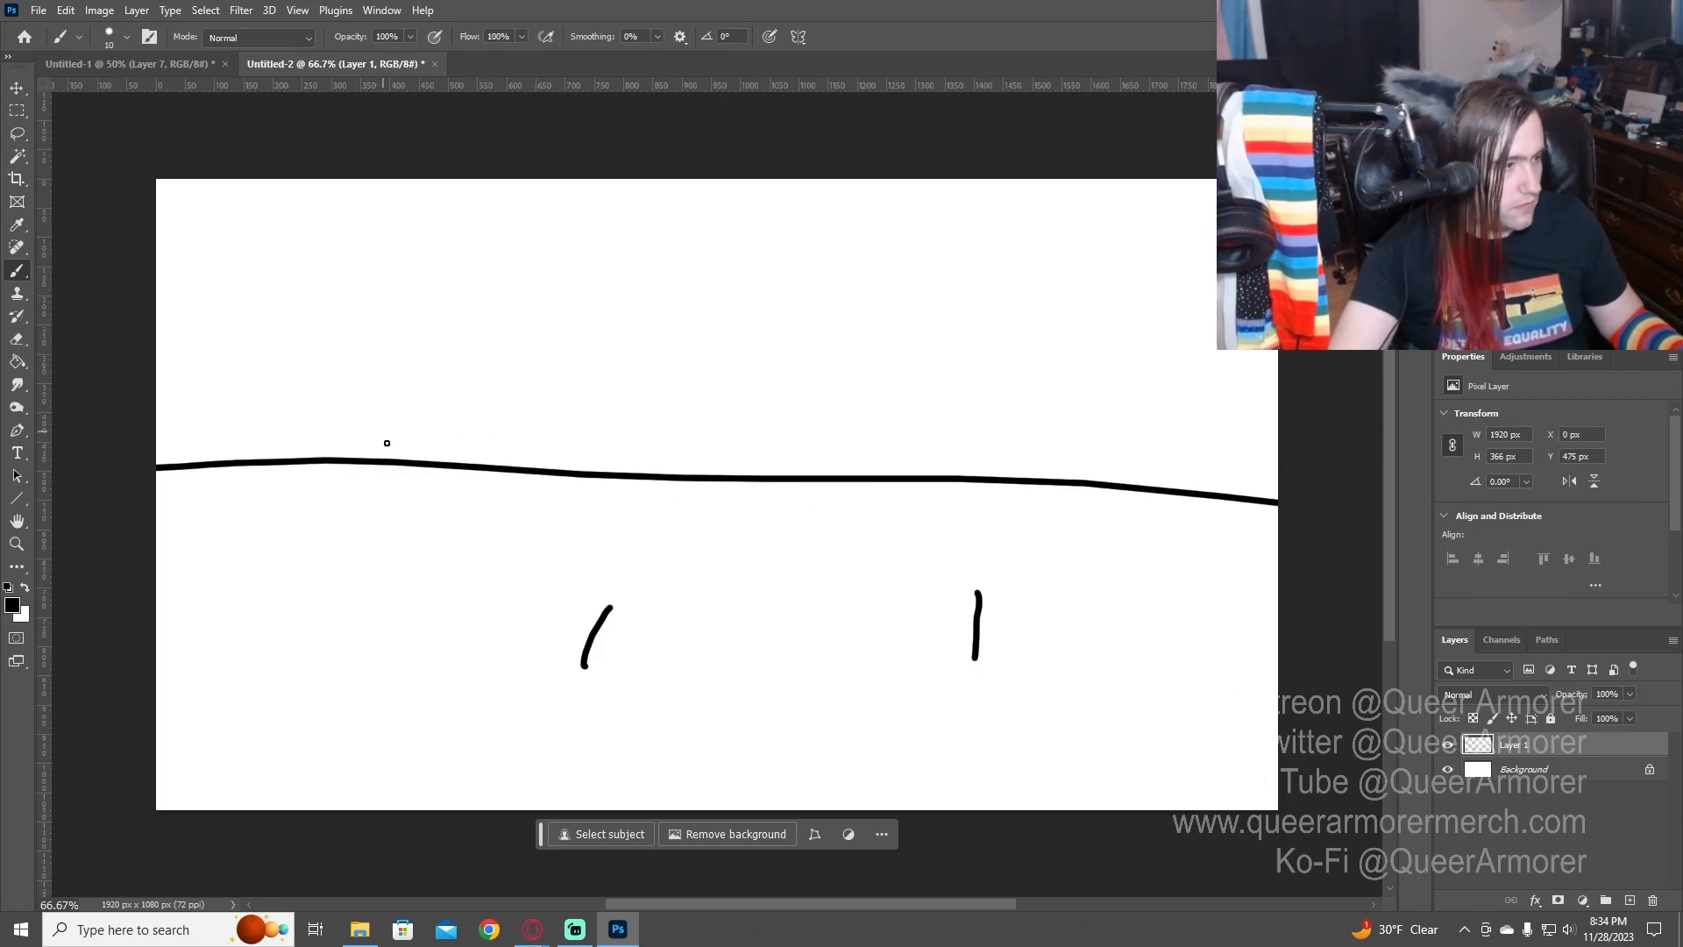
{"action": "left_click_drag", "start_coordinate": [402, 472], "coordinate": [689, 498]}
{"action": "key", "text": "ctrl+z"}
{"action": "key", "text": "ctrl+z"}
{"action": "key", "text": "ctrl+z"}
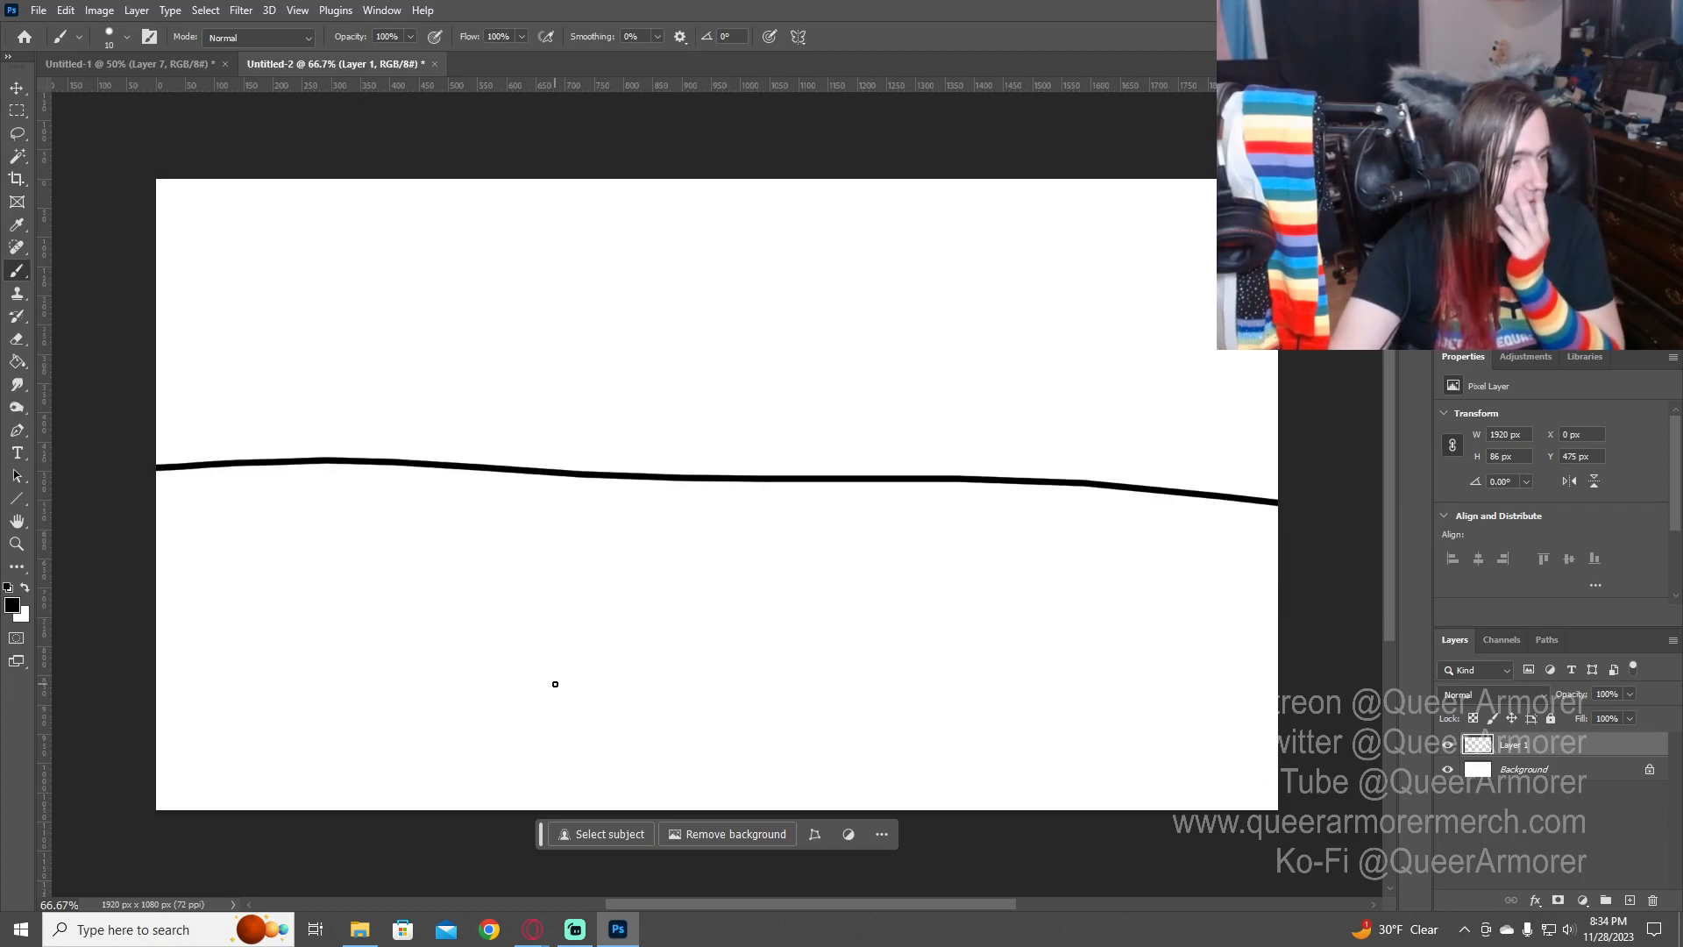
- Draw scattered short straight and wavy black strokes below the horizon line as ground detail
{"action": "left_click_drag", "start_coordinate": [539, 650], "coordinate": [568, 649]}
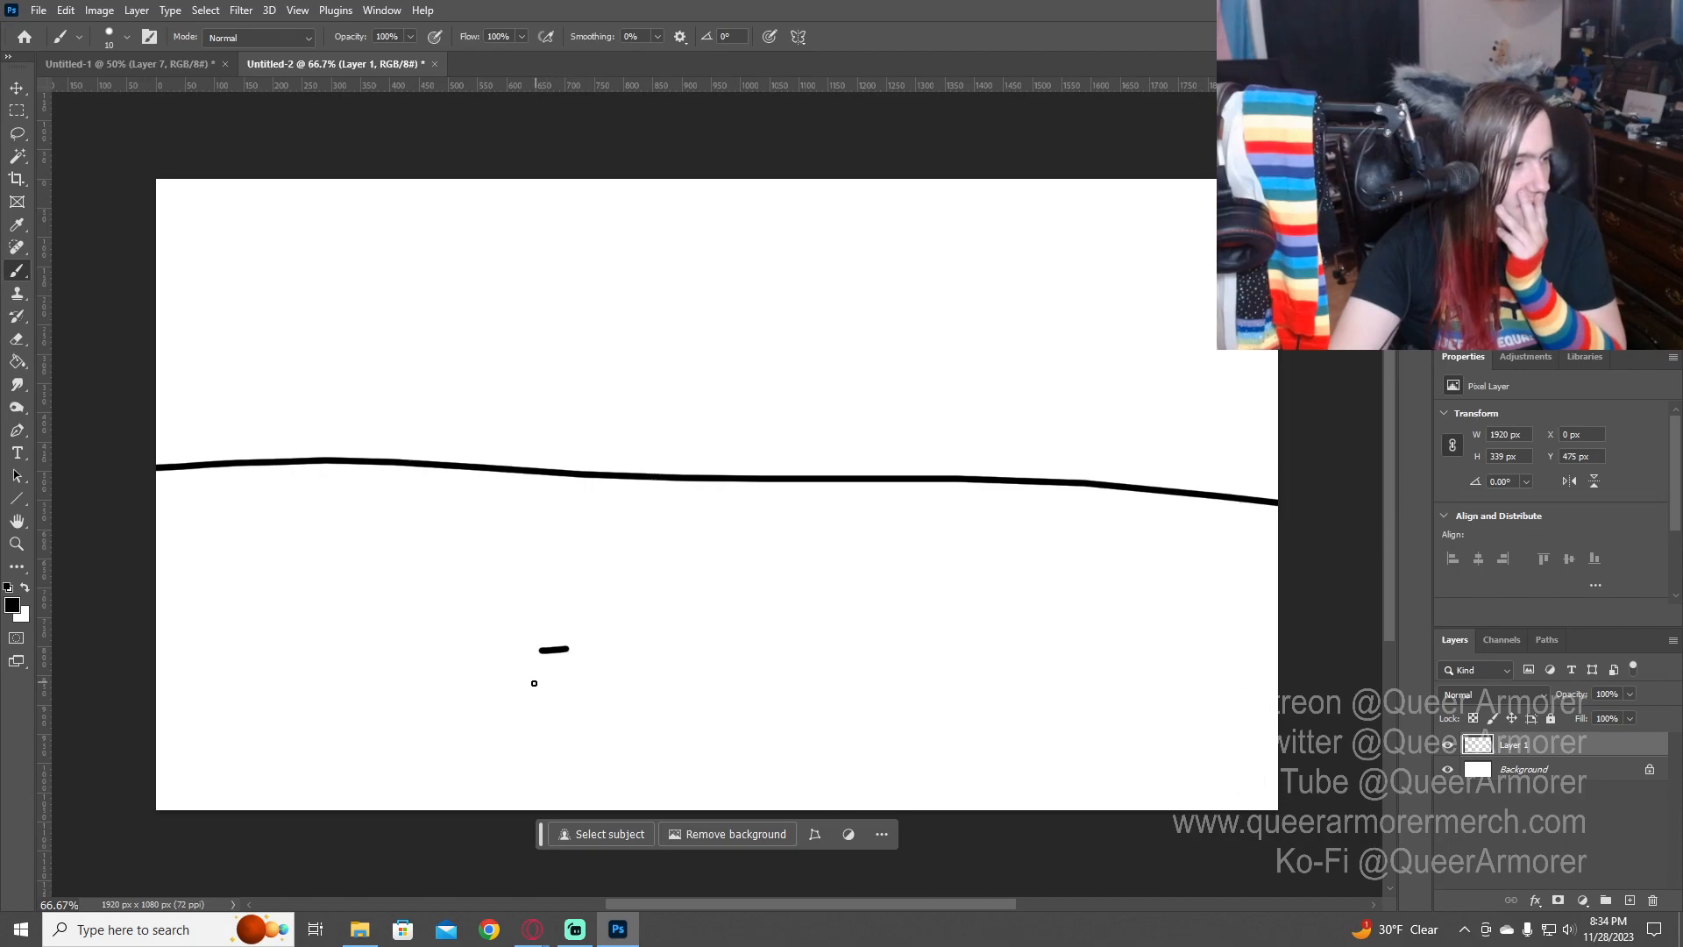
{"action": "left_click_drag", "start_coordinate": [550, 579], "coordinate": [506, 678]}
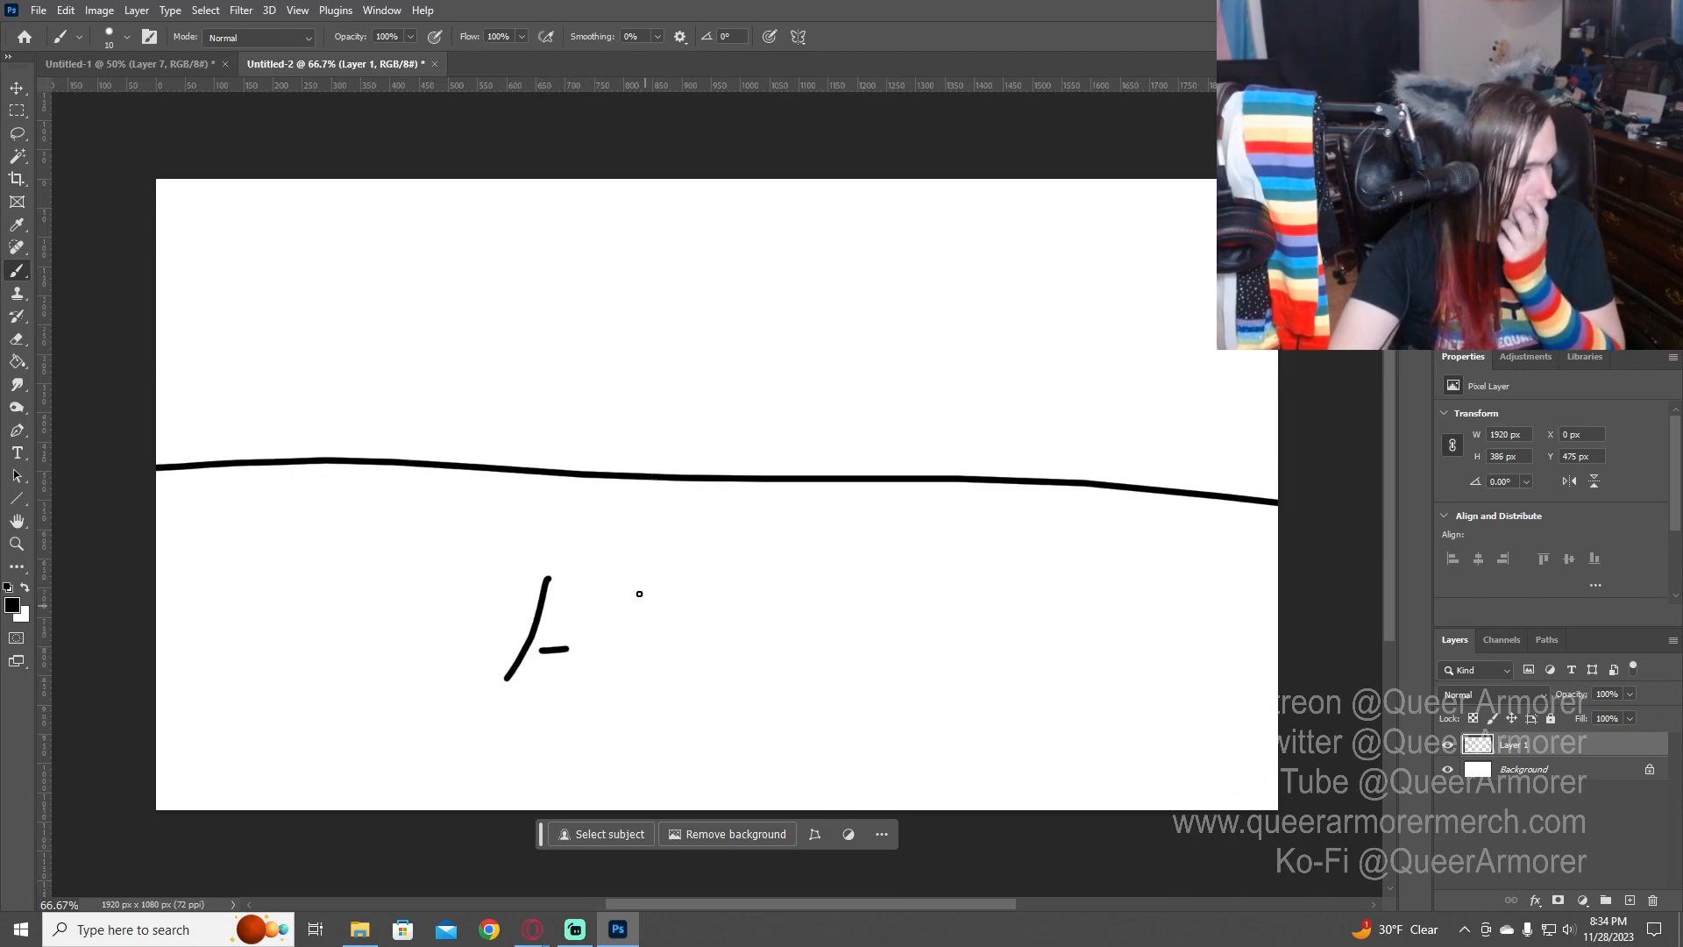
{"action": "left_click_drag", "start_coordinate": [563, 558], "coordinate": [666, 556]}
{"action": "left_click_drag", "start_coordinate": [577, 607], "coordinate": [666, 591]}
{"action": "left_click_drag", "start_coordinate": [1044, 588], "coordinate": [971, 594]}
{"action": "left_click_drag", "start_coordinate": [1044, 644], "coordinate": [920, 656]}
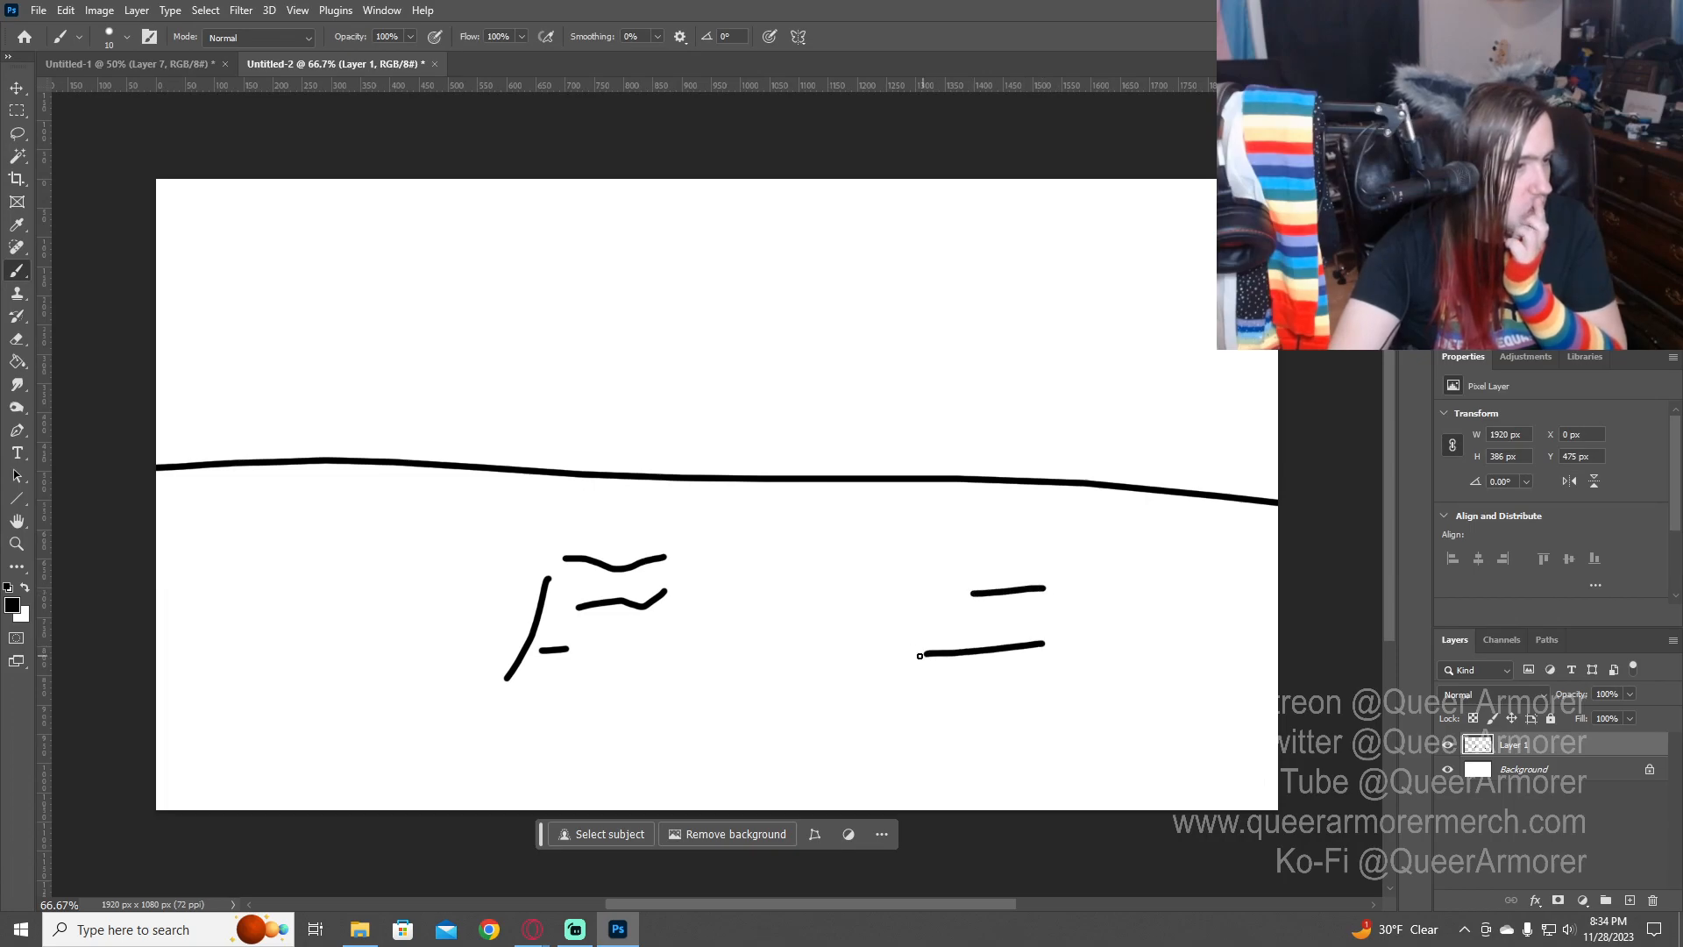
{"action": "left_click_drag", "start_coordinate": [375, 514], "coordinate": [423, 523]}
{"action": "left_click_drag", "start_coordinate": [308, 577], "coordinate": [383, 598]}
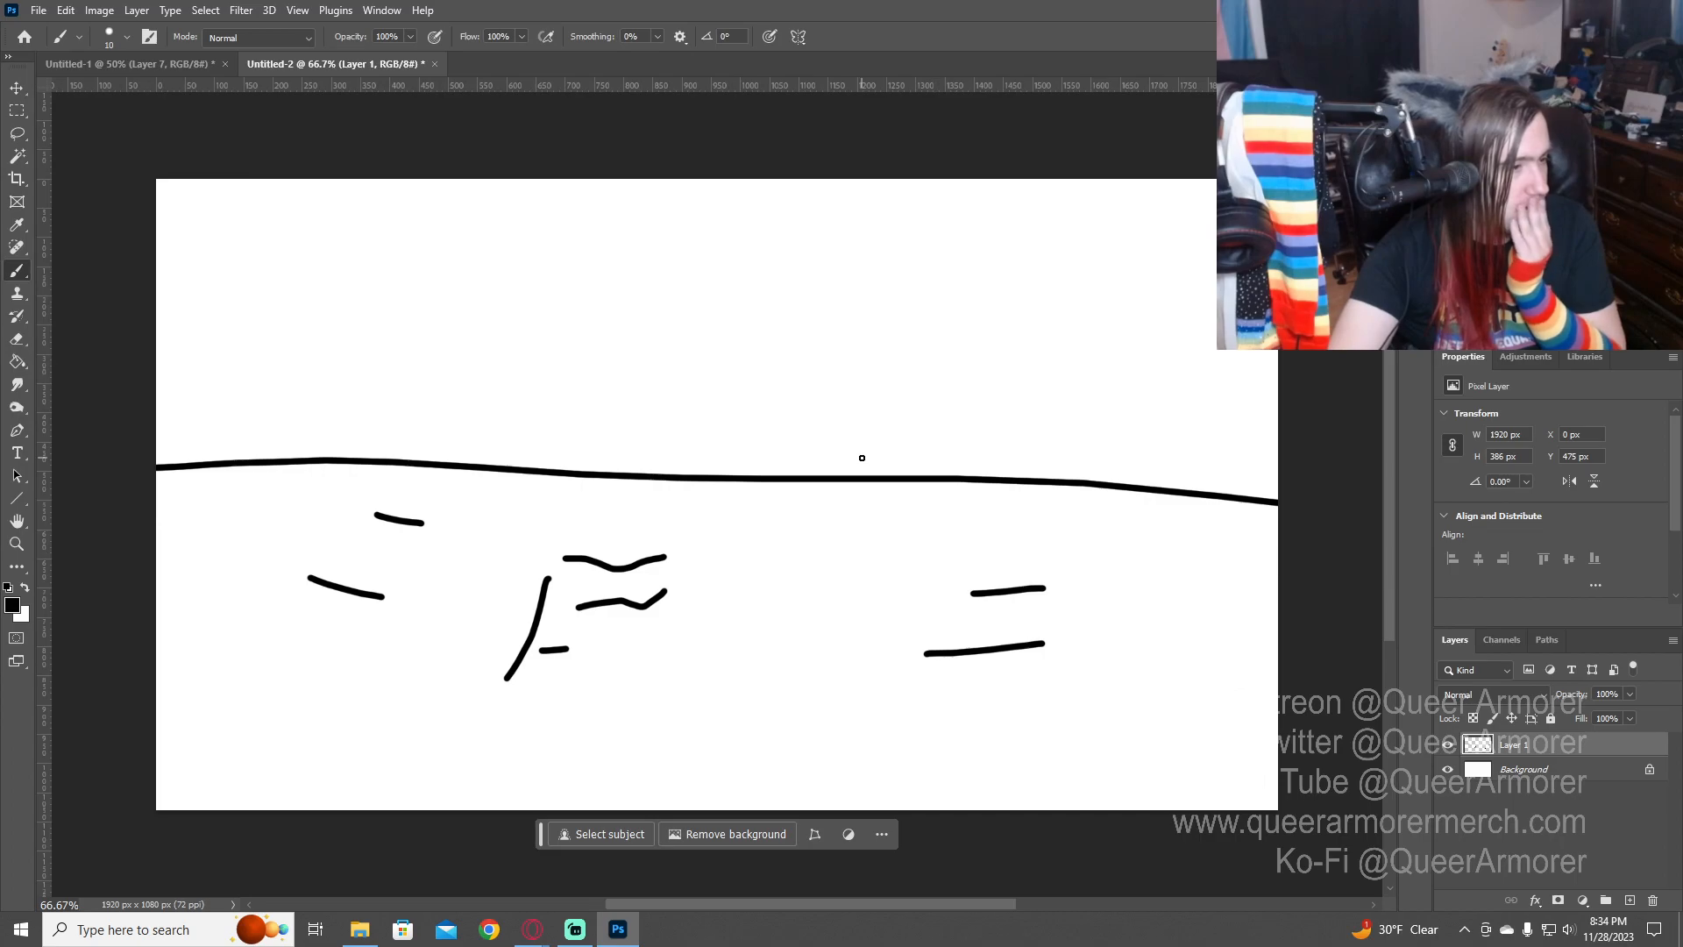
{"action": "left_click_drag", "start_coordinate": [894, 482], "coordinate": [877, 502]}
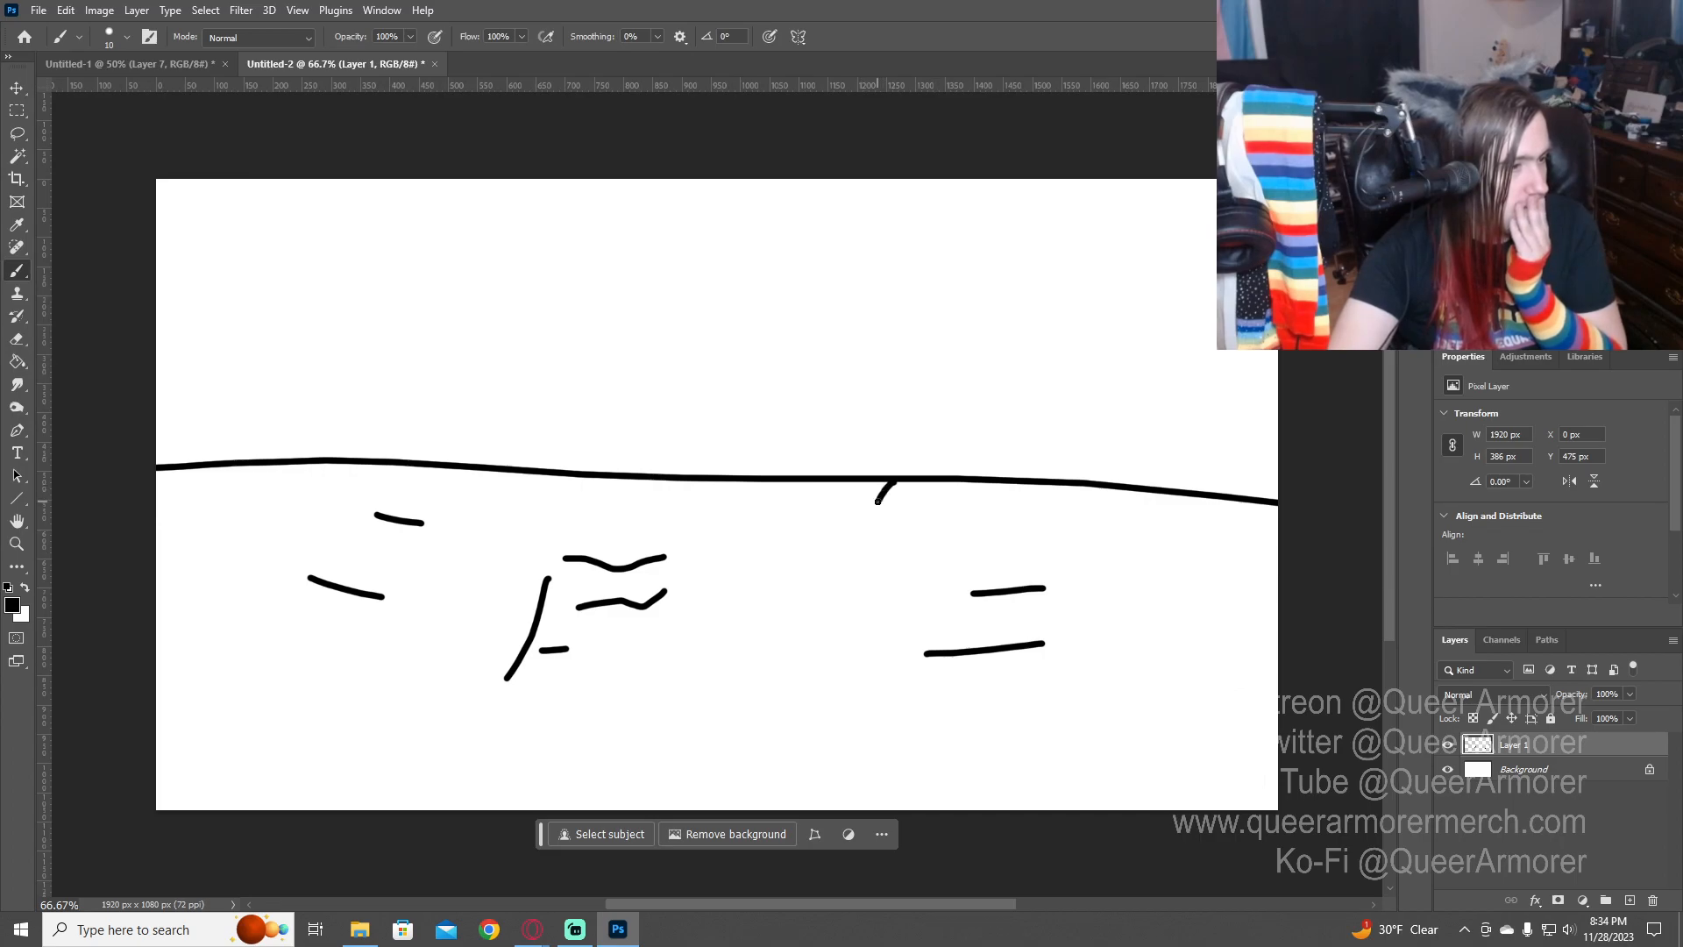
{"action": "key", "text": "ctrl+z"}
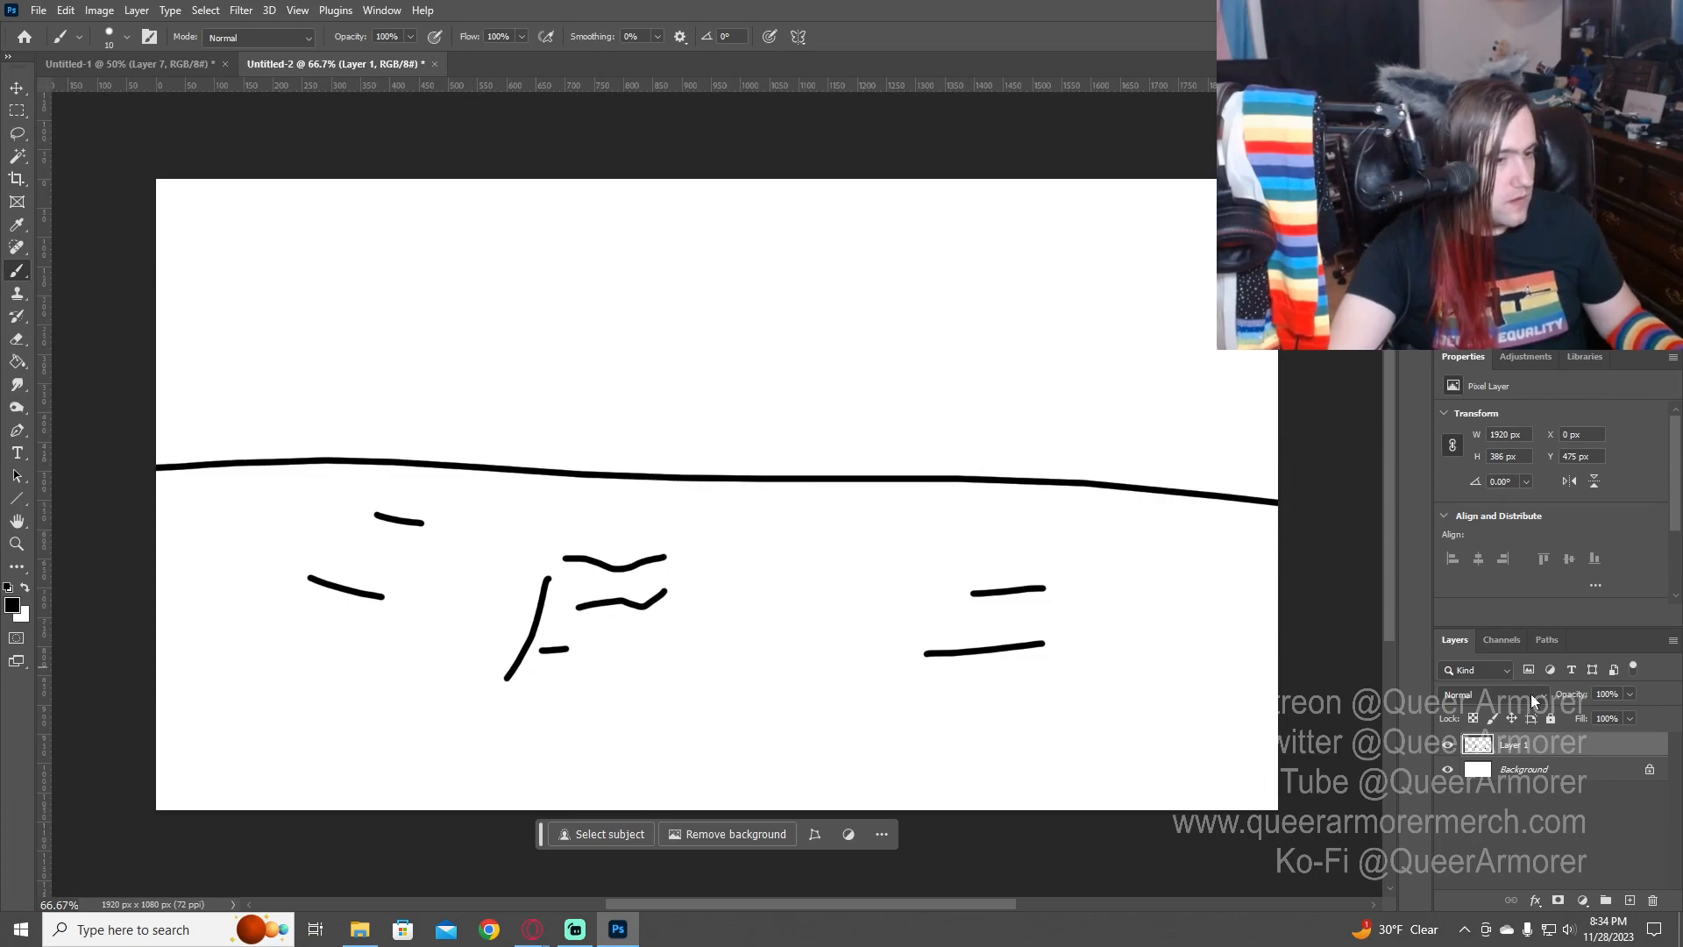
- Add another layer and try to pick a green foreground colour
{"action": "key", "text": "ctrl+shift+n"}
{"action": "key", "text": "Return"}
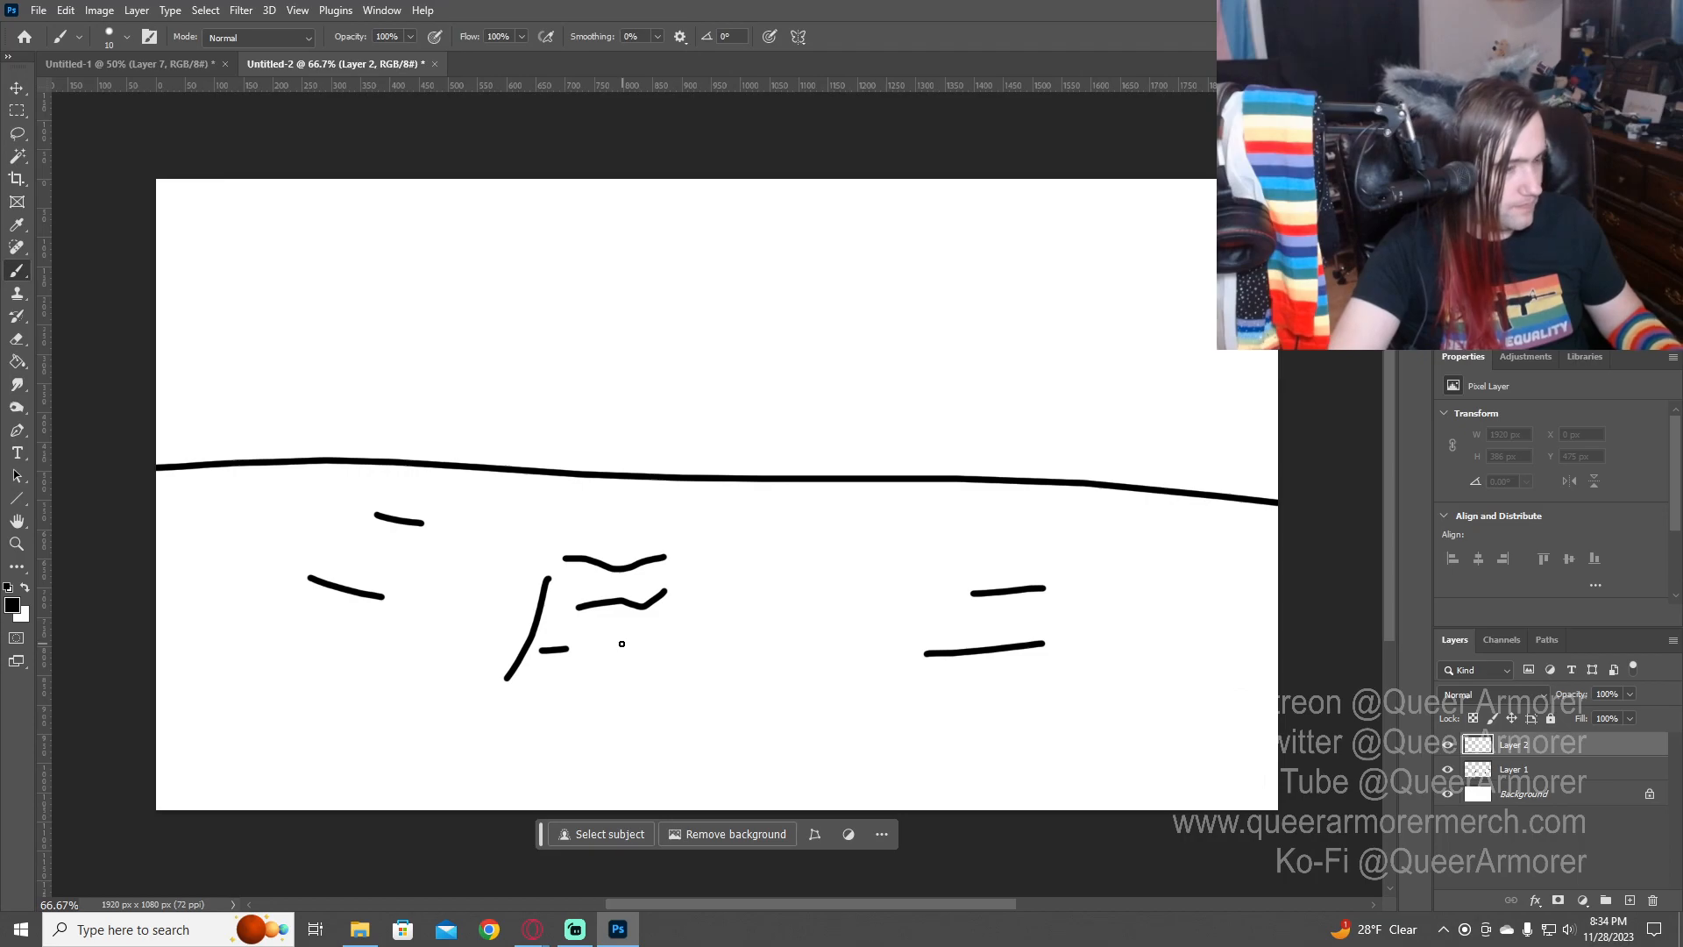
{"action": "left_click", "coordinate": [12, 605]}
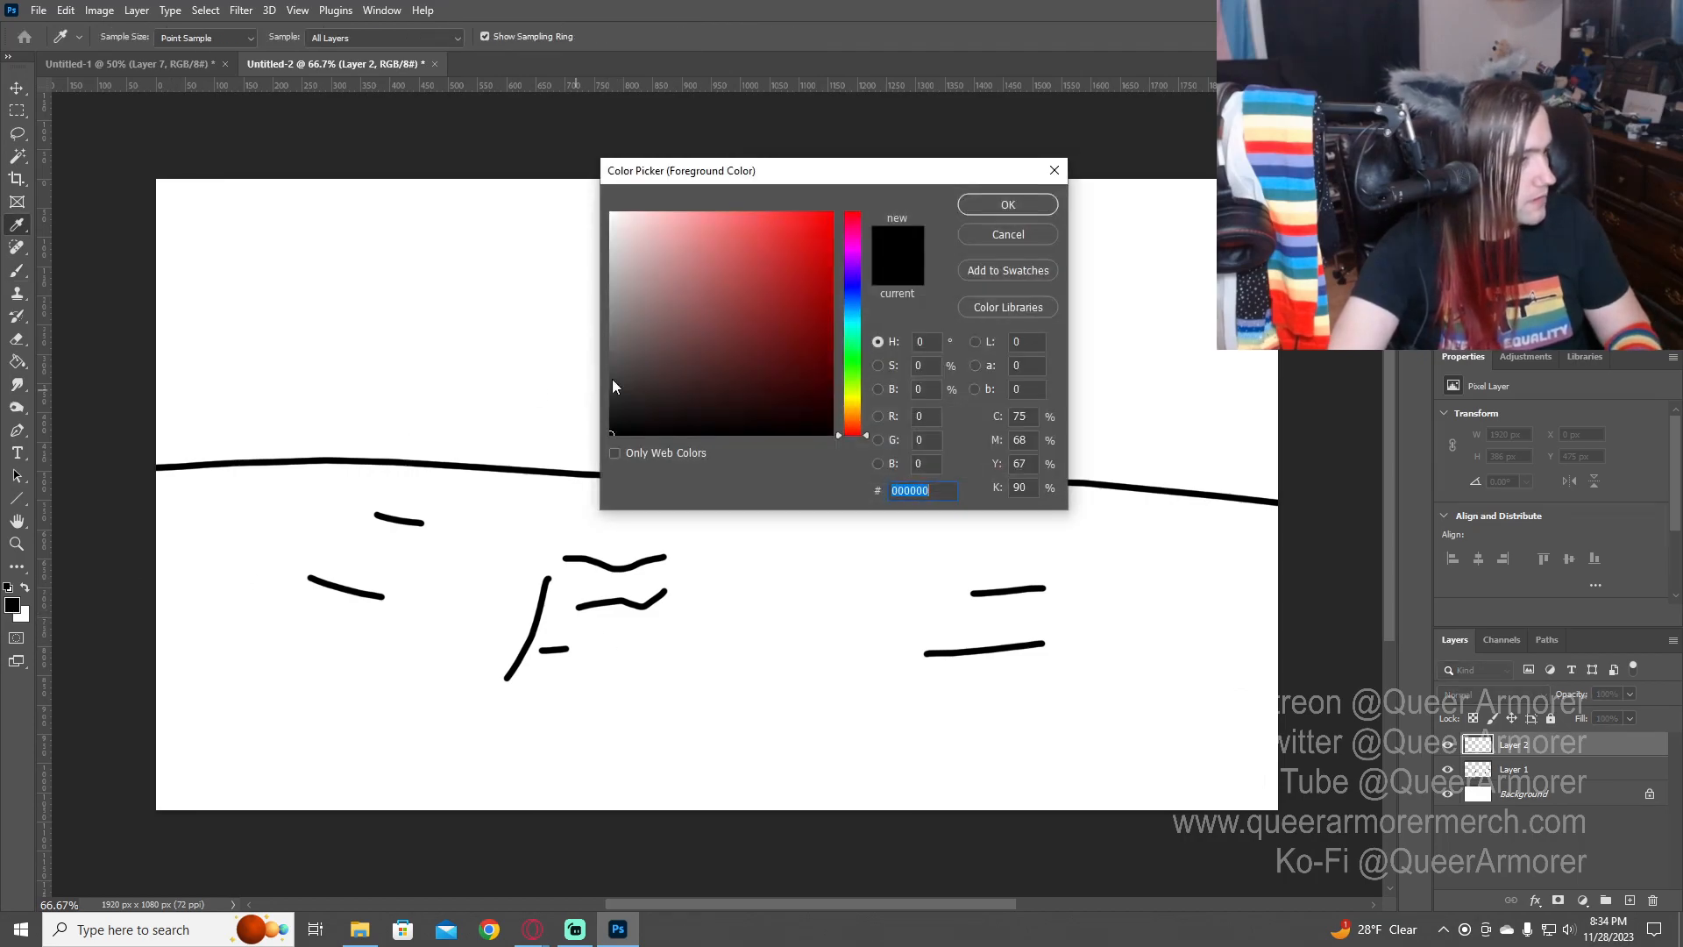
{"action": "left_click", "coordinate": [847, 366]}
{"action": "left_click_drag", "start_coordinate": [846, 367], "coordinate": [849, 371]}
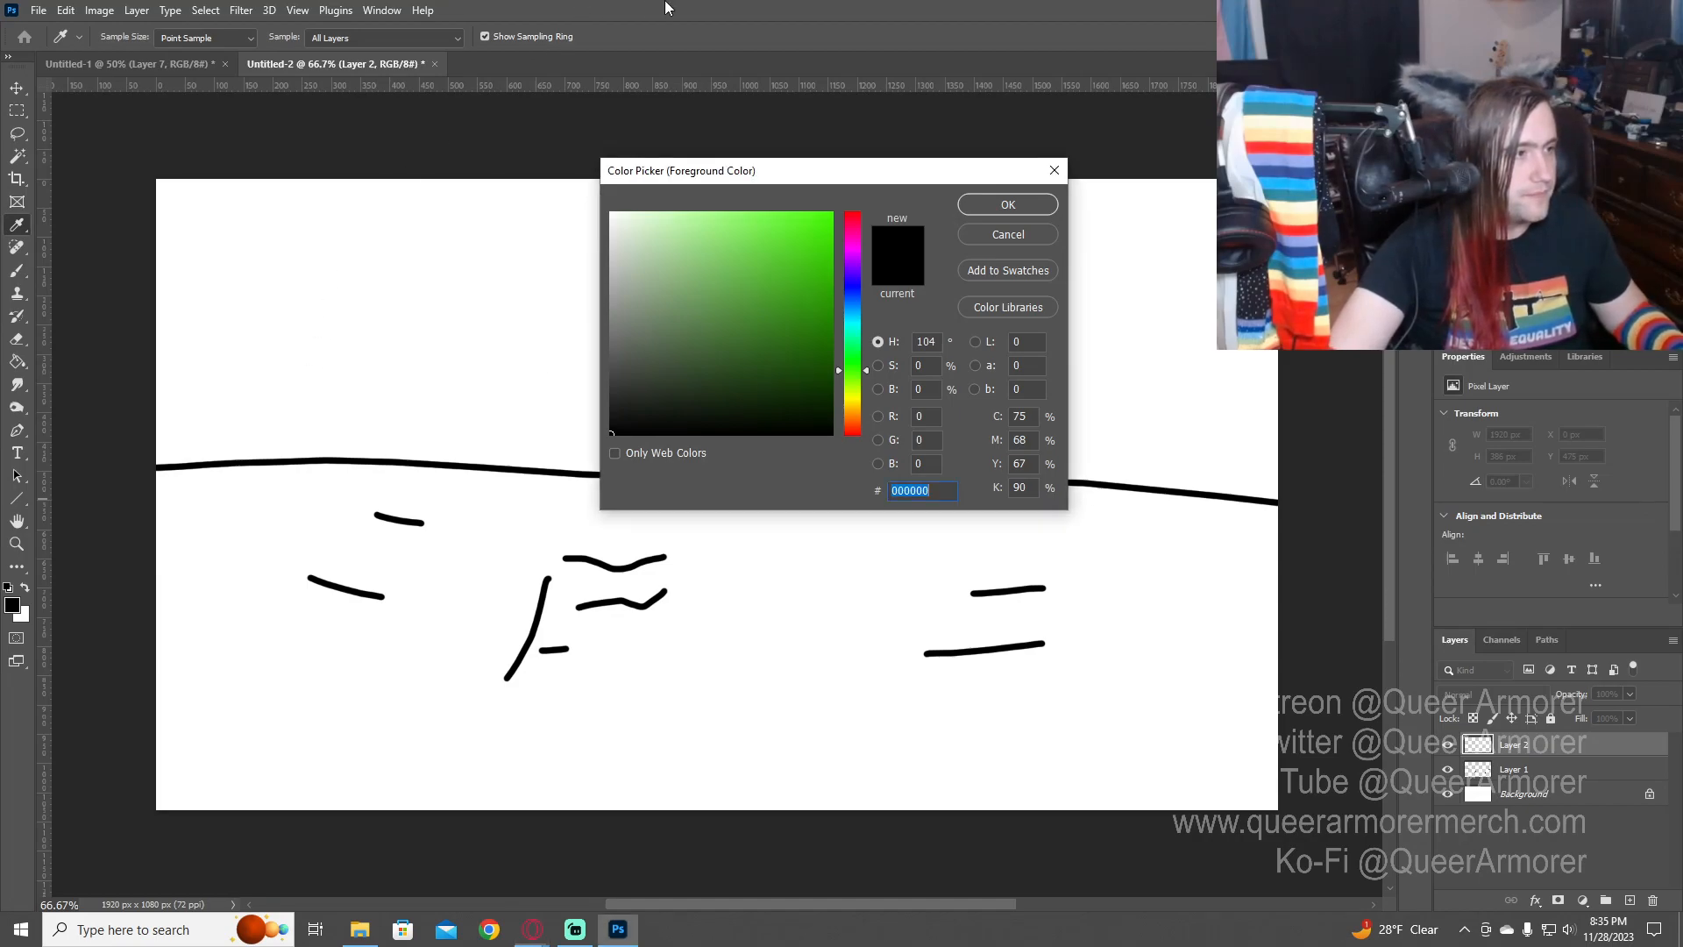
{"action": "key", "text": "BackSpace"}
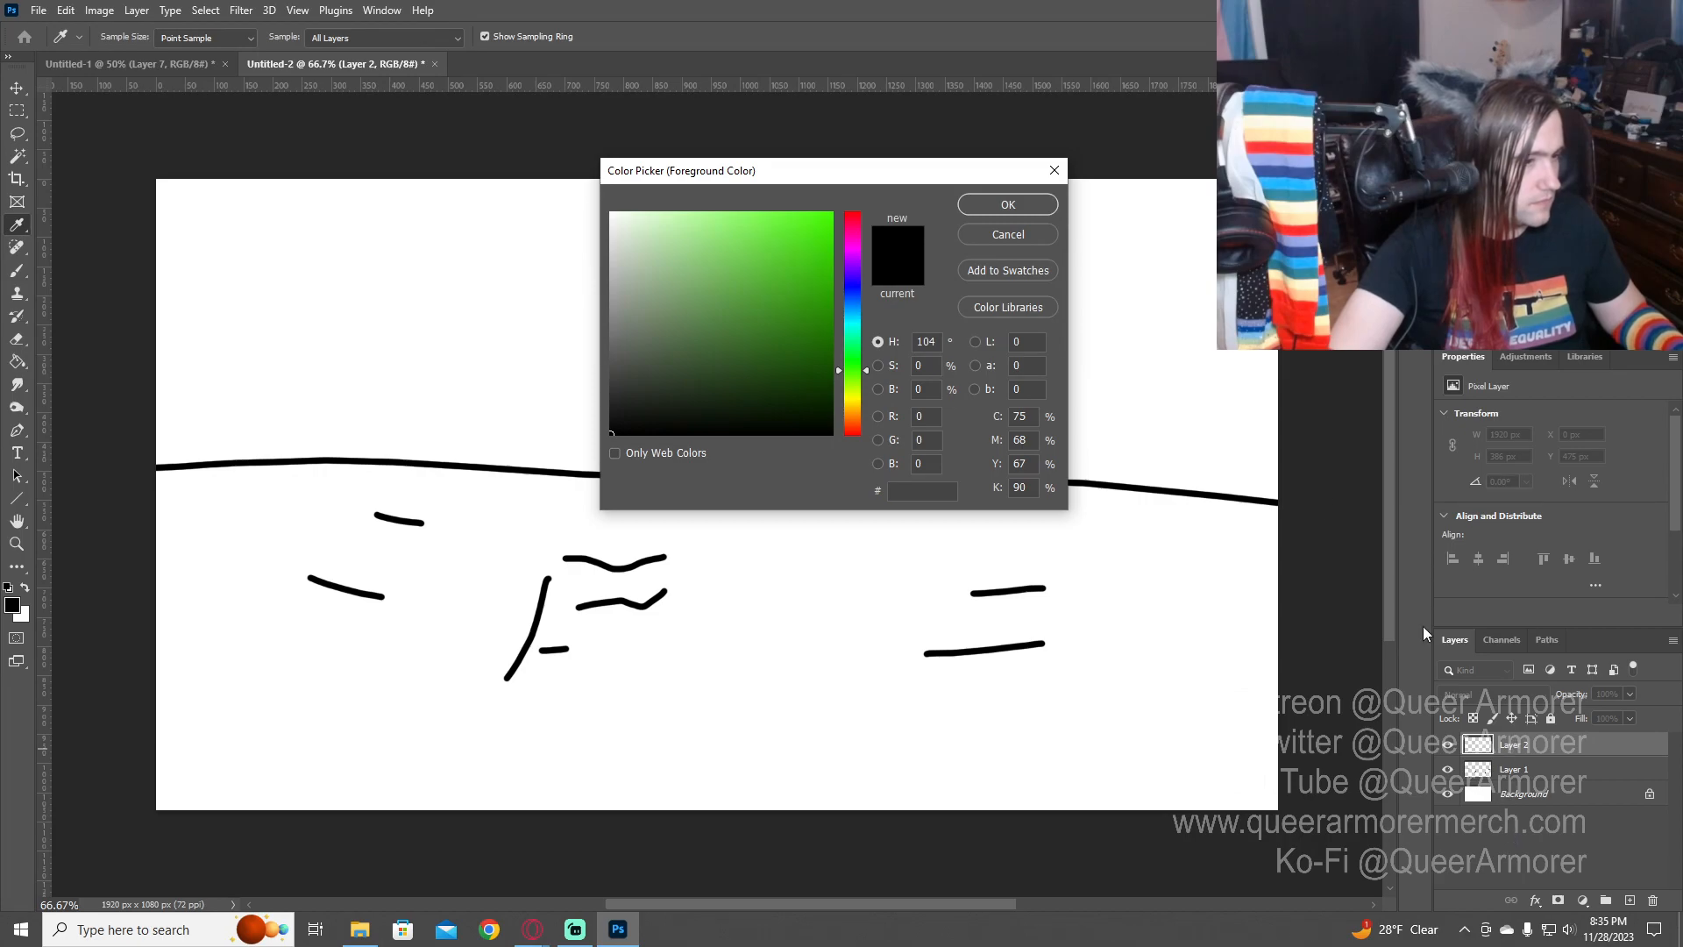
{"action": "left_click", "coordinate": [1013, 240]}
- Try a pasted close-up photo of bright green grass over the sketch, and delete its layer
{"action": "key", "text": "ctrl+v"}
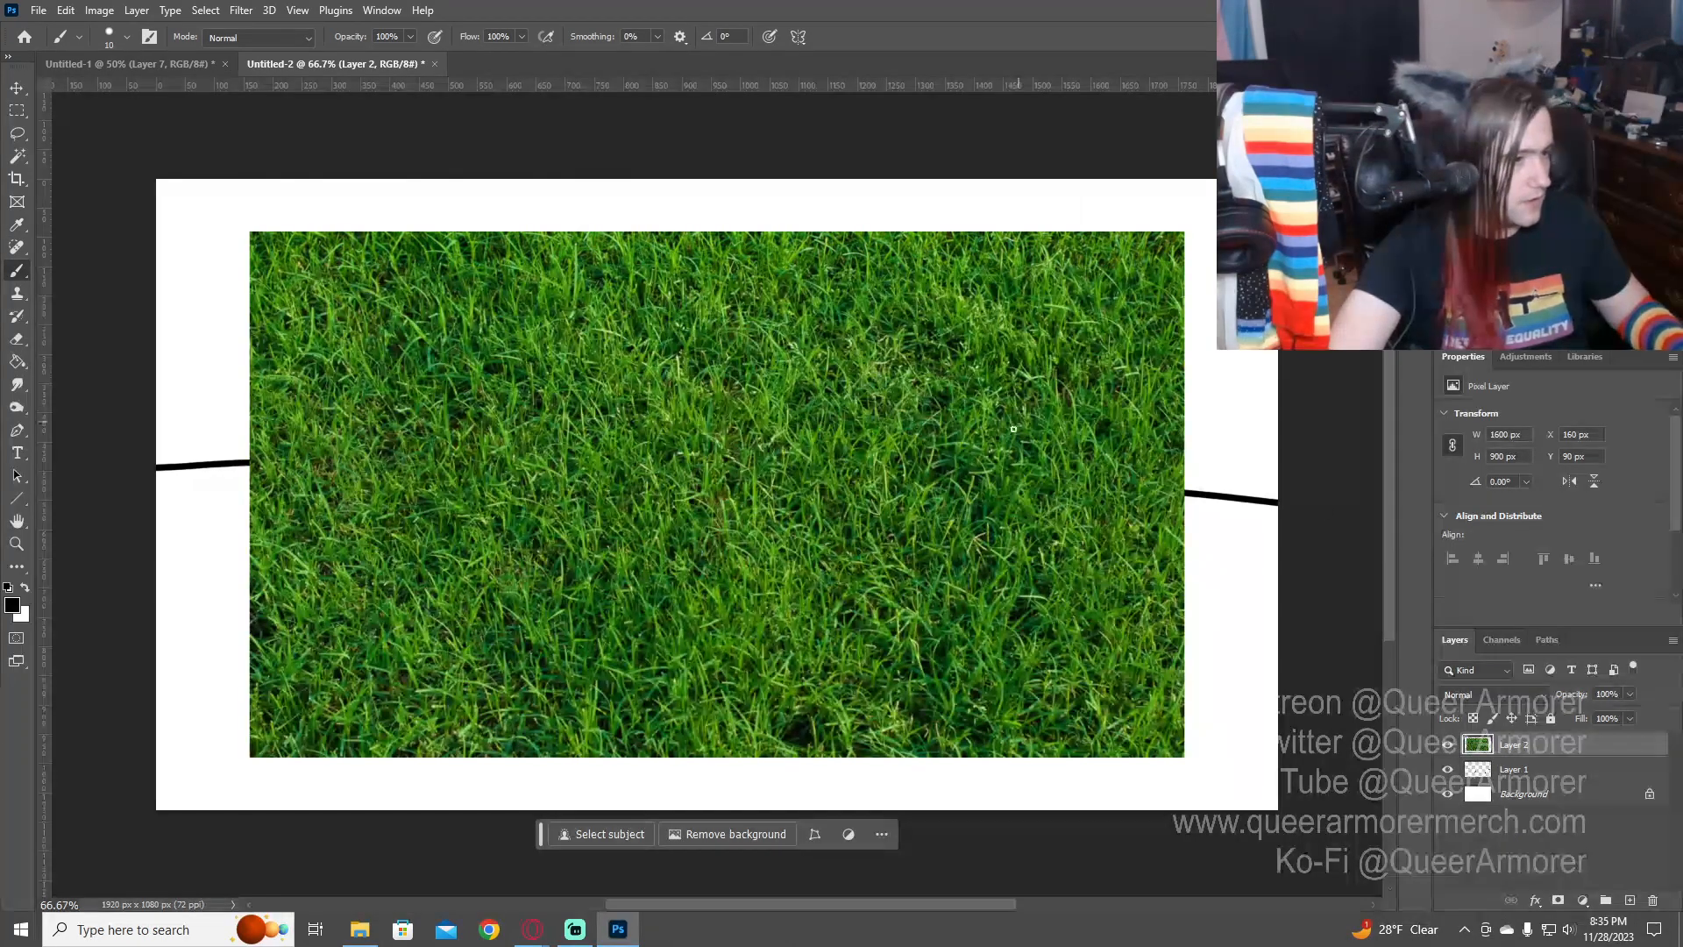
{"action": "key", "text": "ctrl+t"}
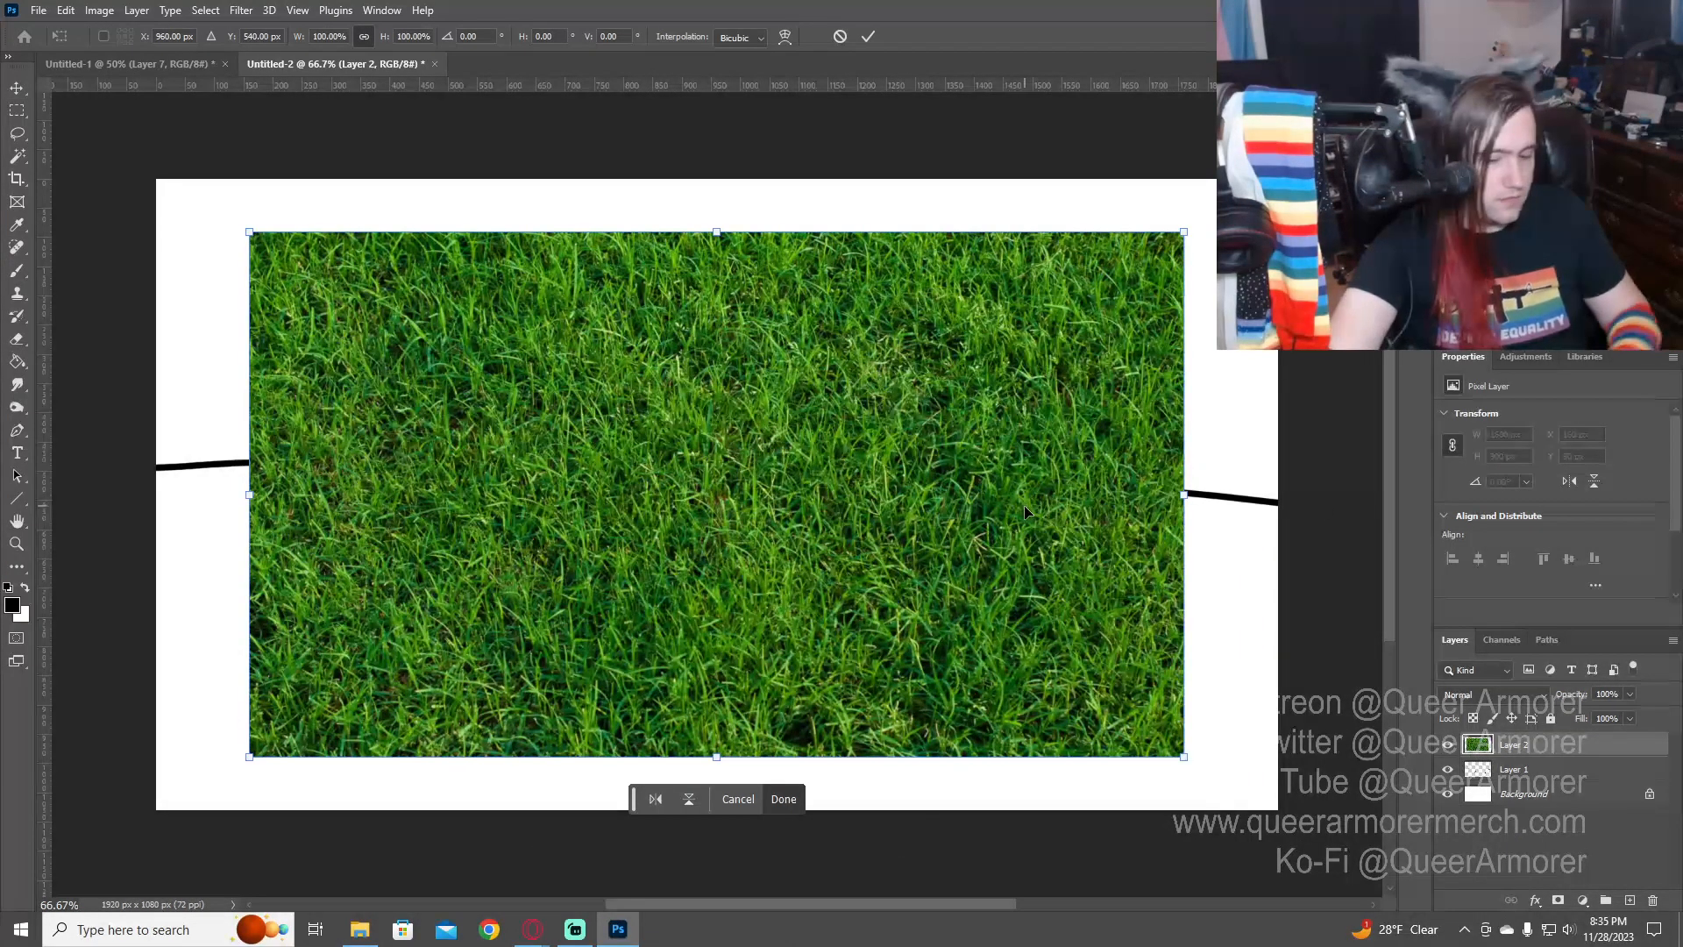
{"action": "key", "text": "Return"}
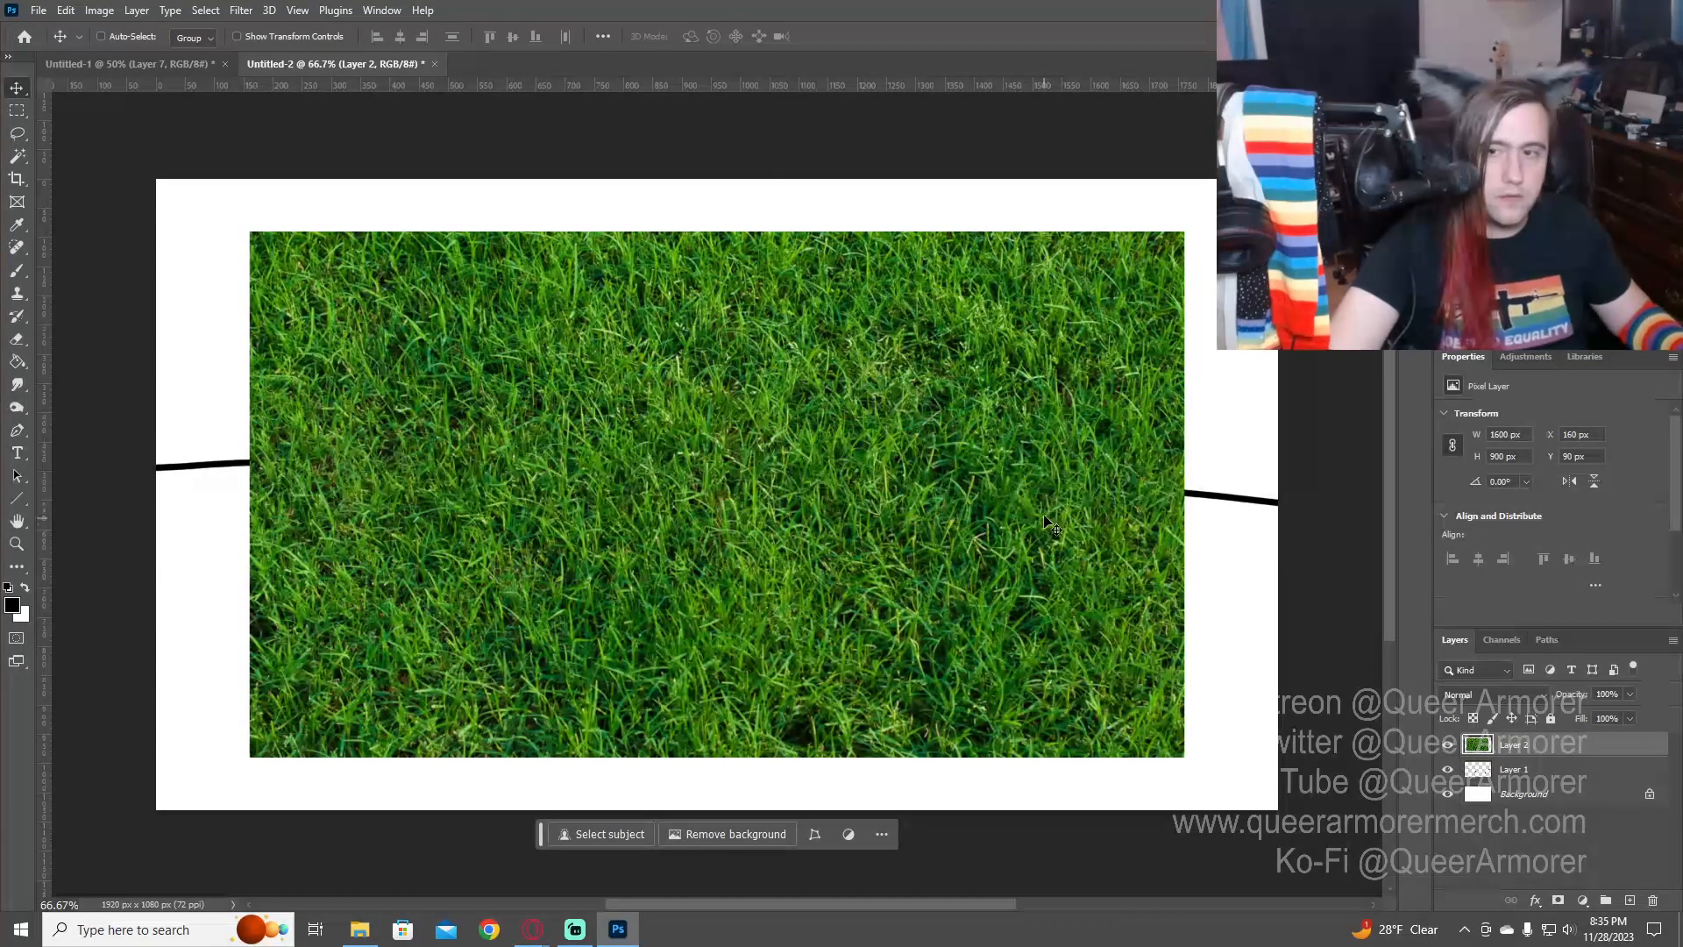
{"action": "key", "text": "Delete"}
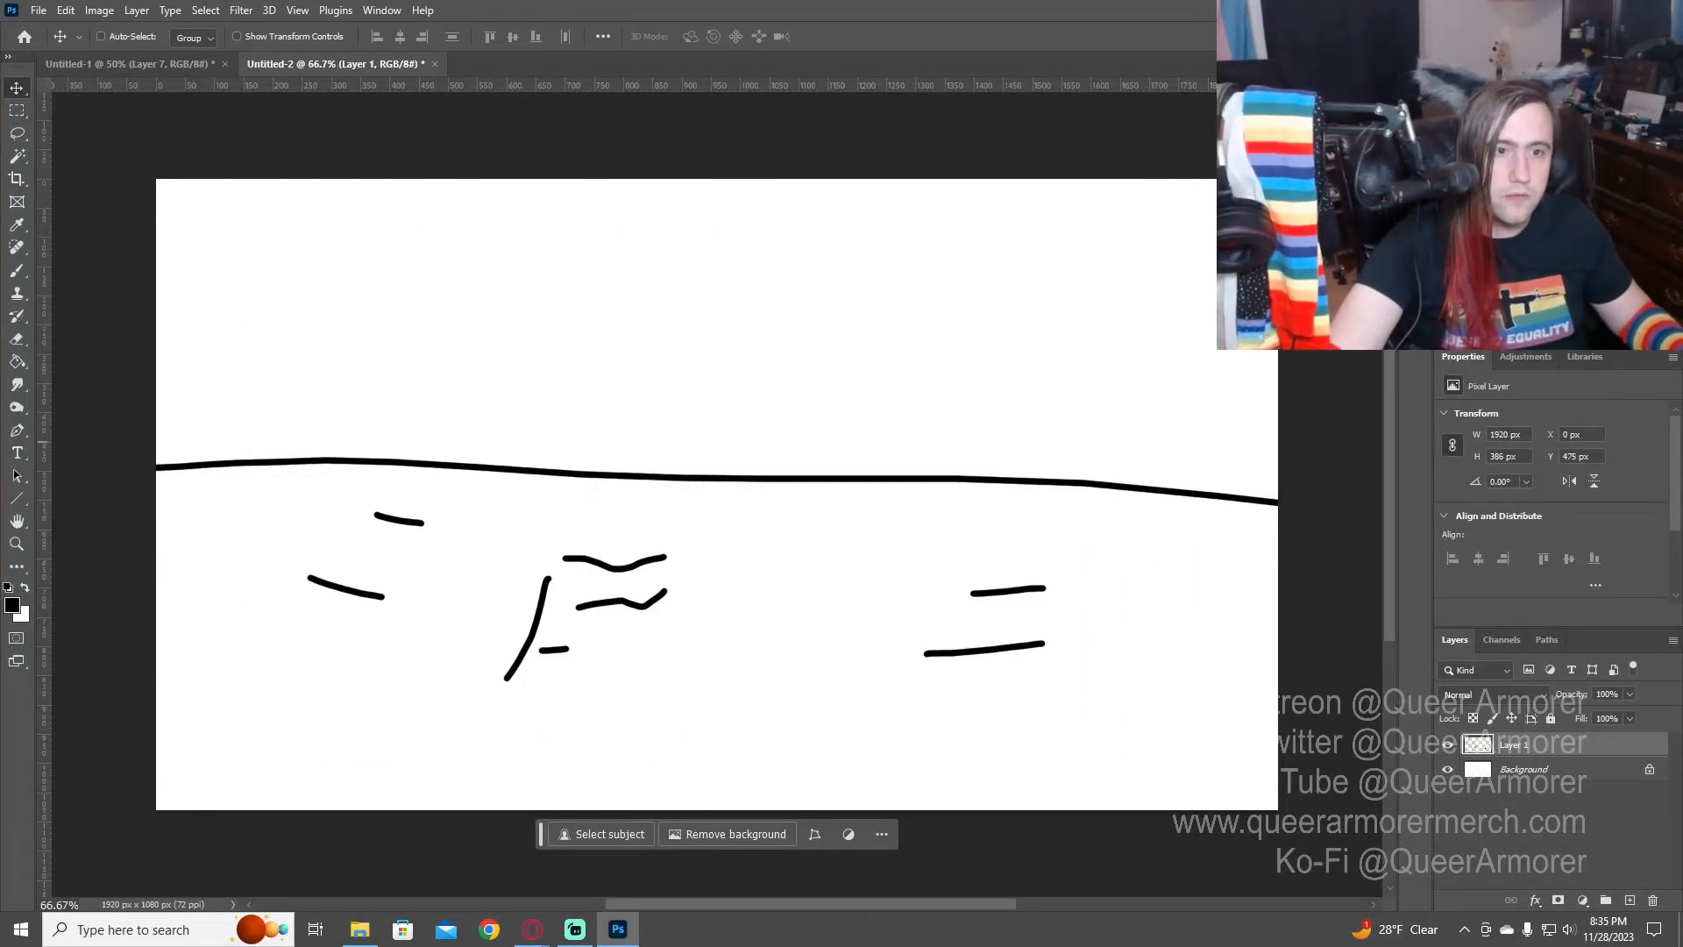
- Paste the copied dark green grass photo onto the sketch and enlarge it to about 2072 × 1380 px to cover the canvas
{"action": "key", "text": "alt+Tab"}
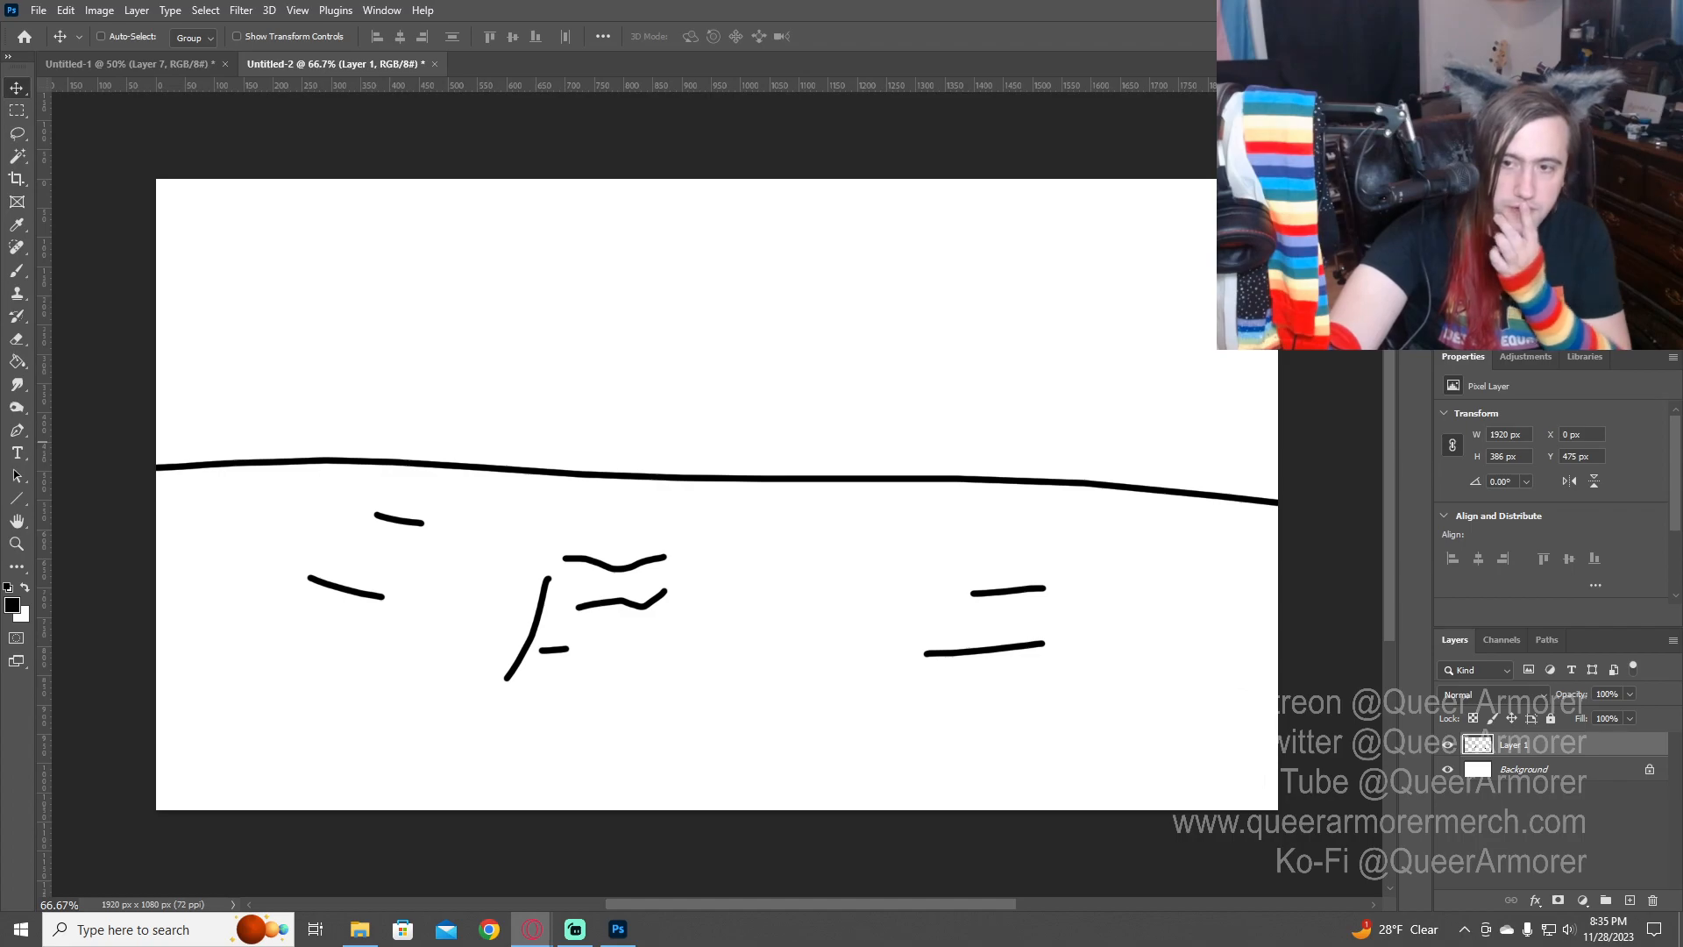
{"action": "left_click", "coordinate": [1013, 123]}
{"action": "key", "text": "ctrl+v"}
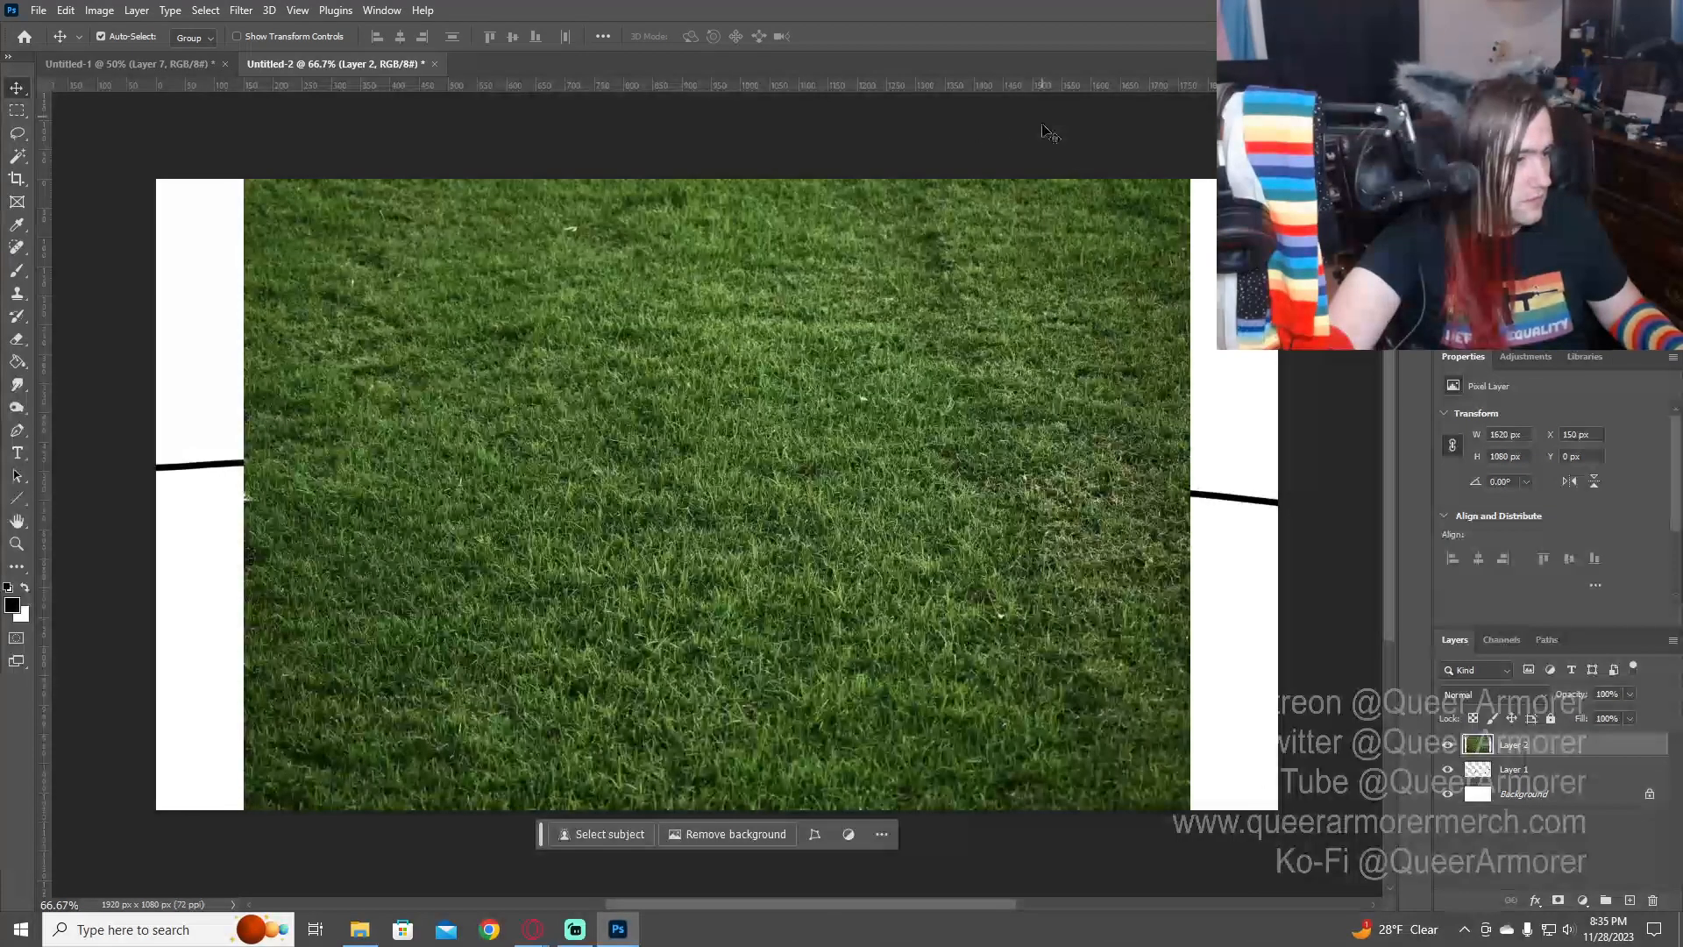
{"action": "key", "text": "ctrl+t"}
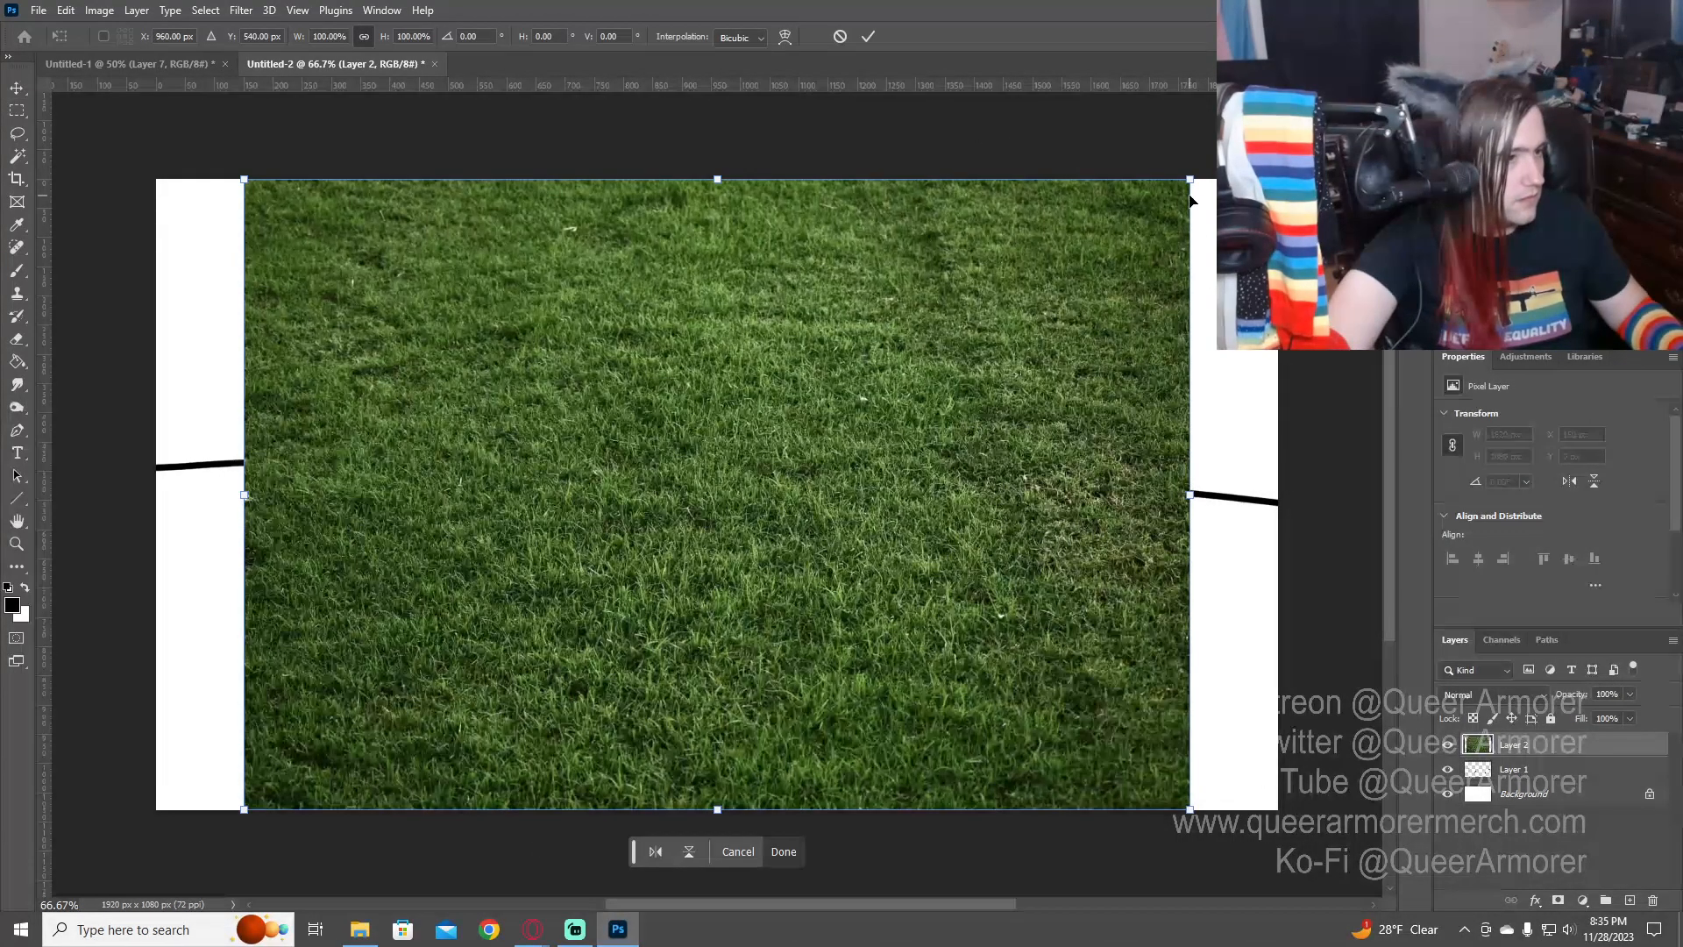
{"action": "left_click_drag", "start_coordinate": [1190, 201], "coordinate": [1300, 127]}
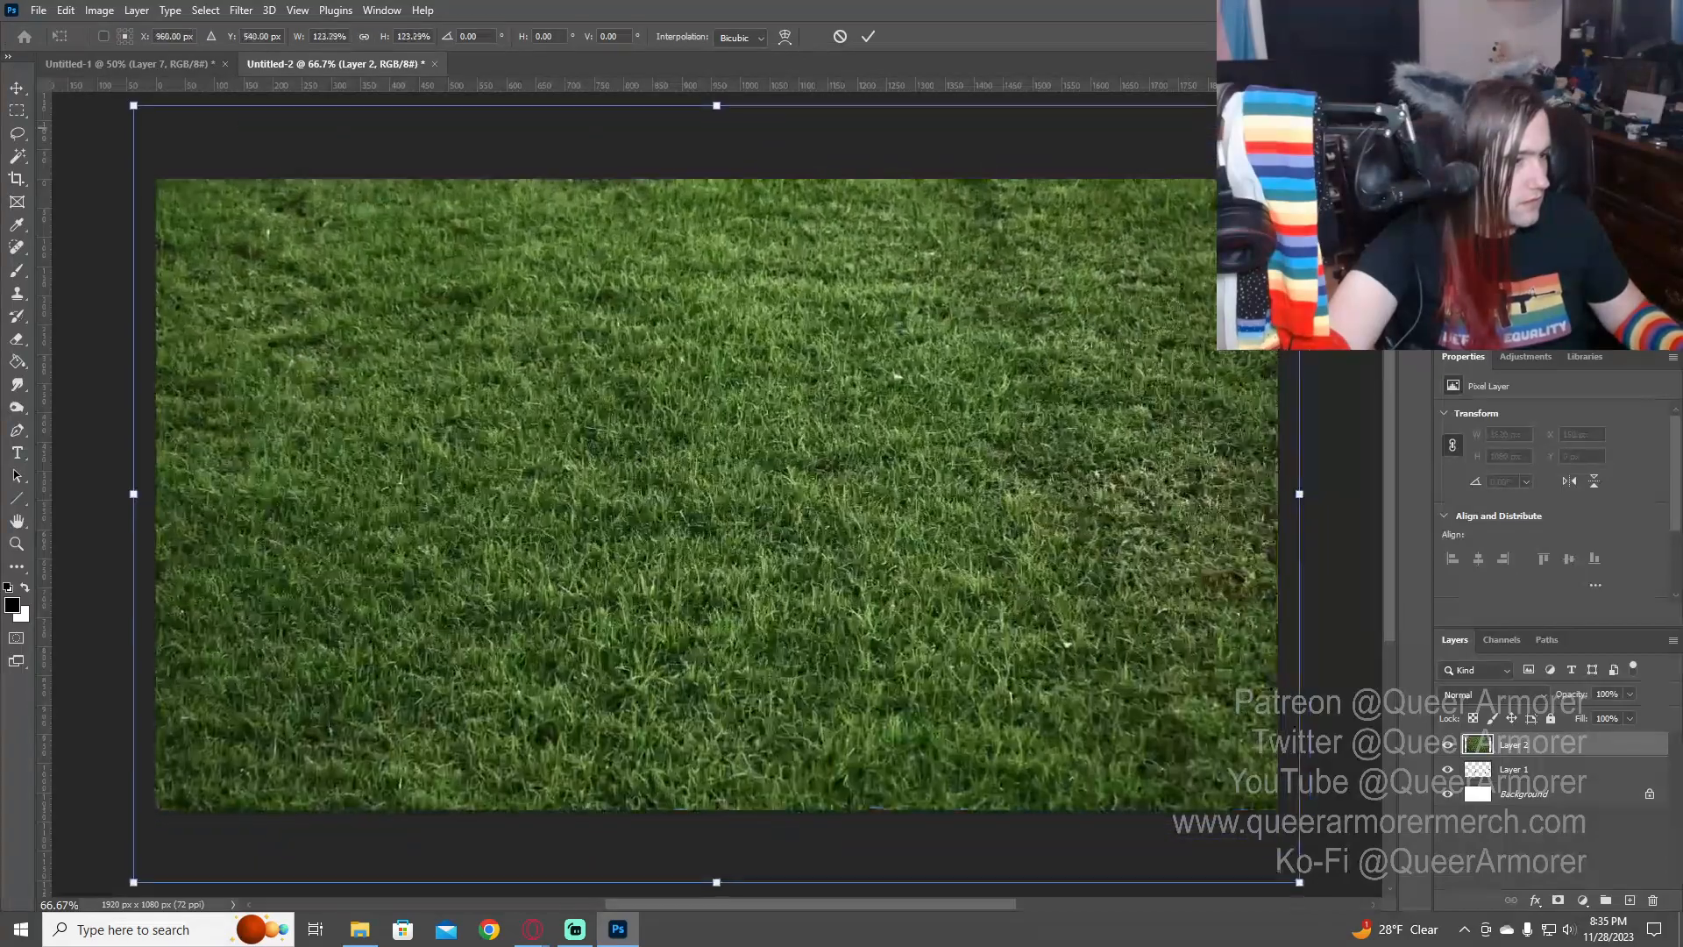
{"action": "key", "text": "Return"}
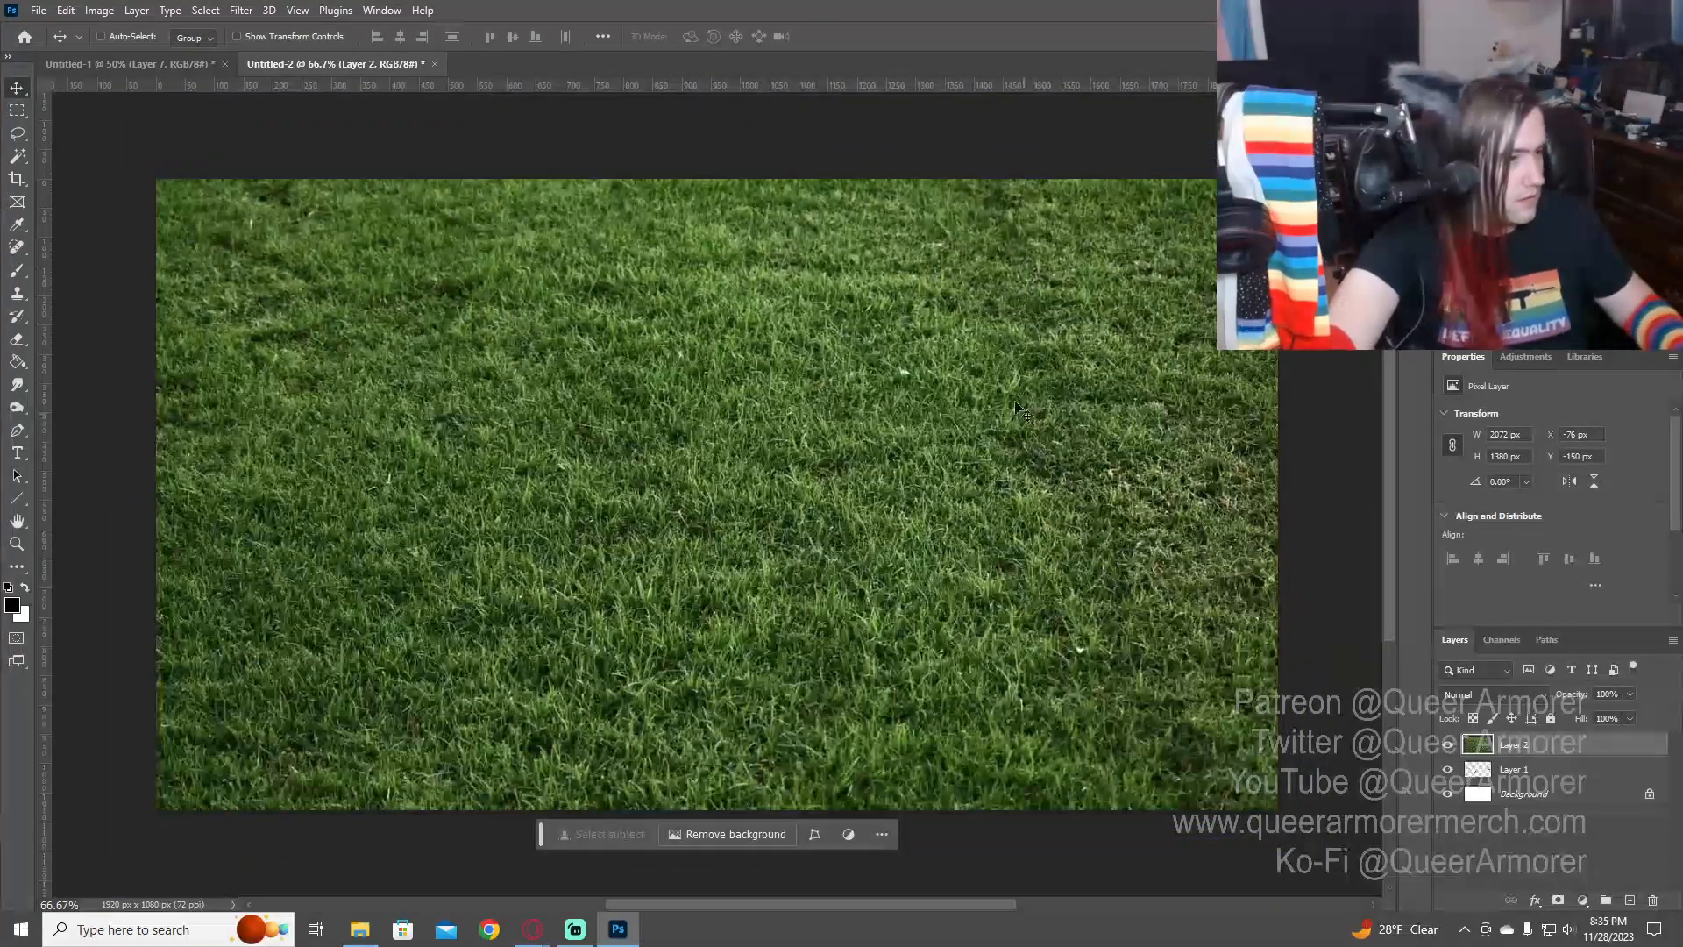
- Move the grass photo down so its upper edge meets the horizon, and place its layer beneath the sketch lines
{"action": "mouse_move", "coordinate": [1017, 409]}
{"action": "left_mouse_down"}
{"action": "mouse_move", "coordinate": [1021, 855]}
{"action": "mouse_move", "coordinate": [1048, 712]}
{"action": "mouse_move", "coordinate": [1022, 849]}
{"action": "mouse_move", "coordinate": [1028, 801]}
{"action": "left_mouse_up"}
{"action": "left_click_drag", "start_coordinate": [1519, 756], "coordinate": [1506, 783]}
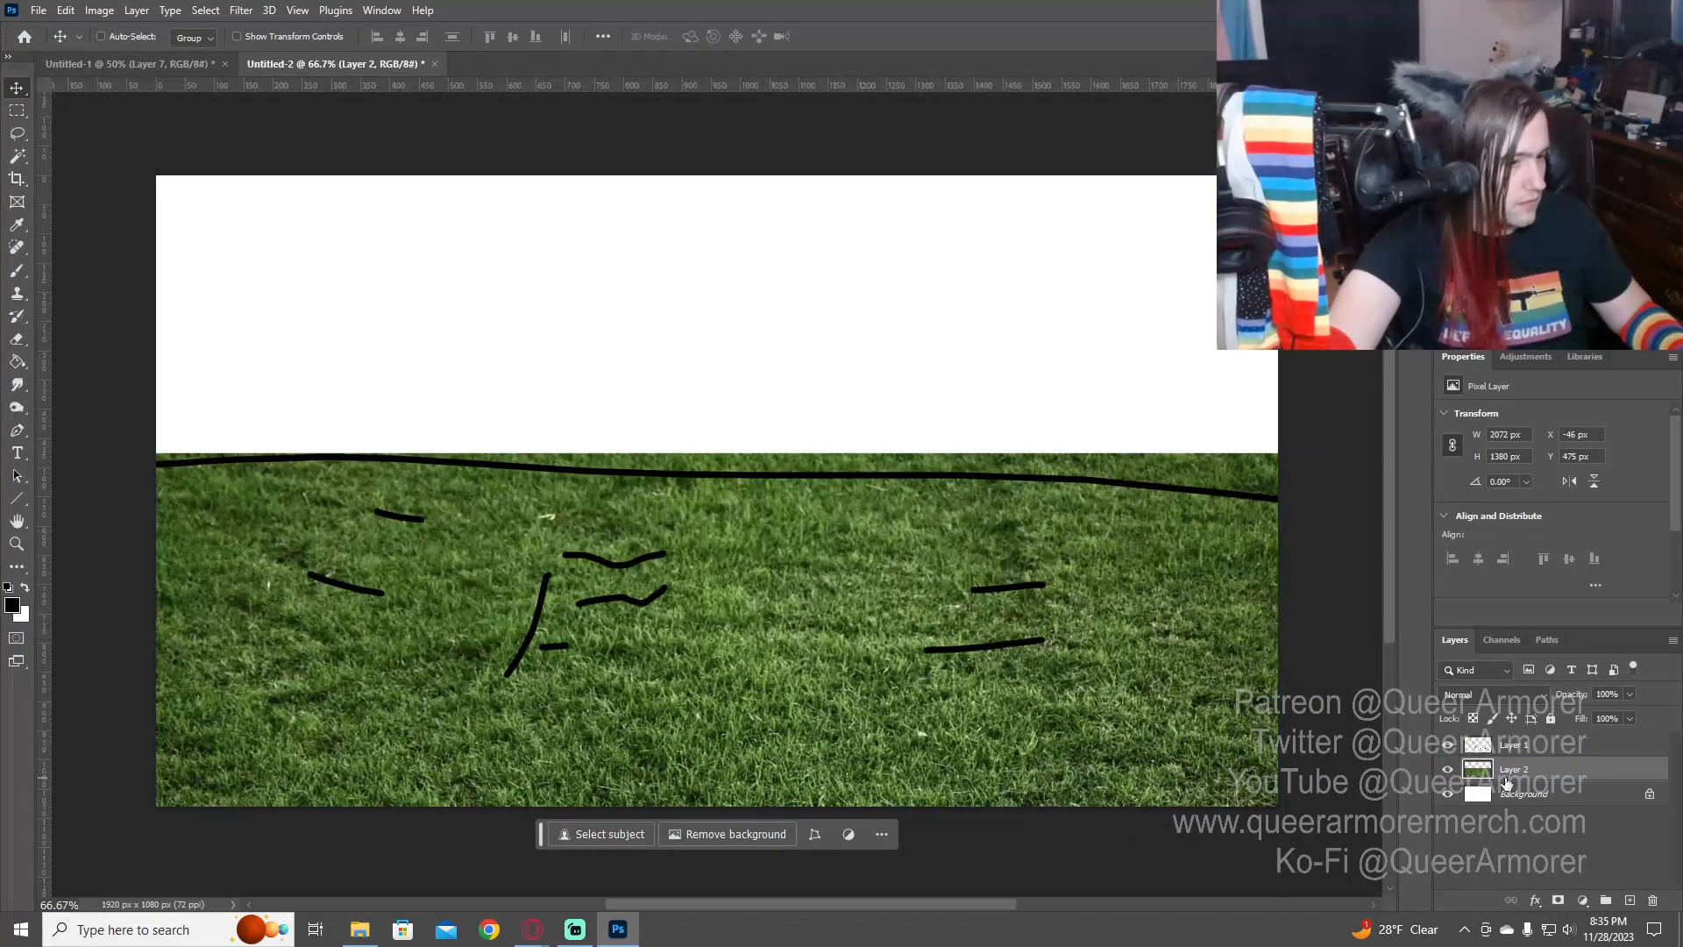
- Erase the grass rising above the horizon line with a hard eraser of about 125 px
{"action": "key", "text": "e"}
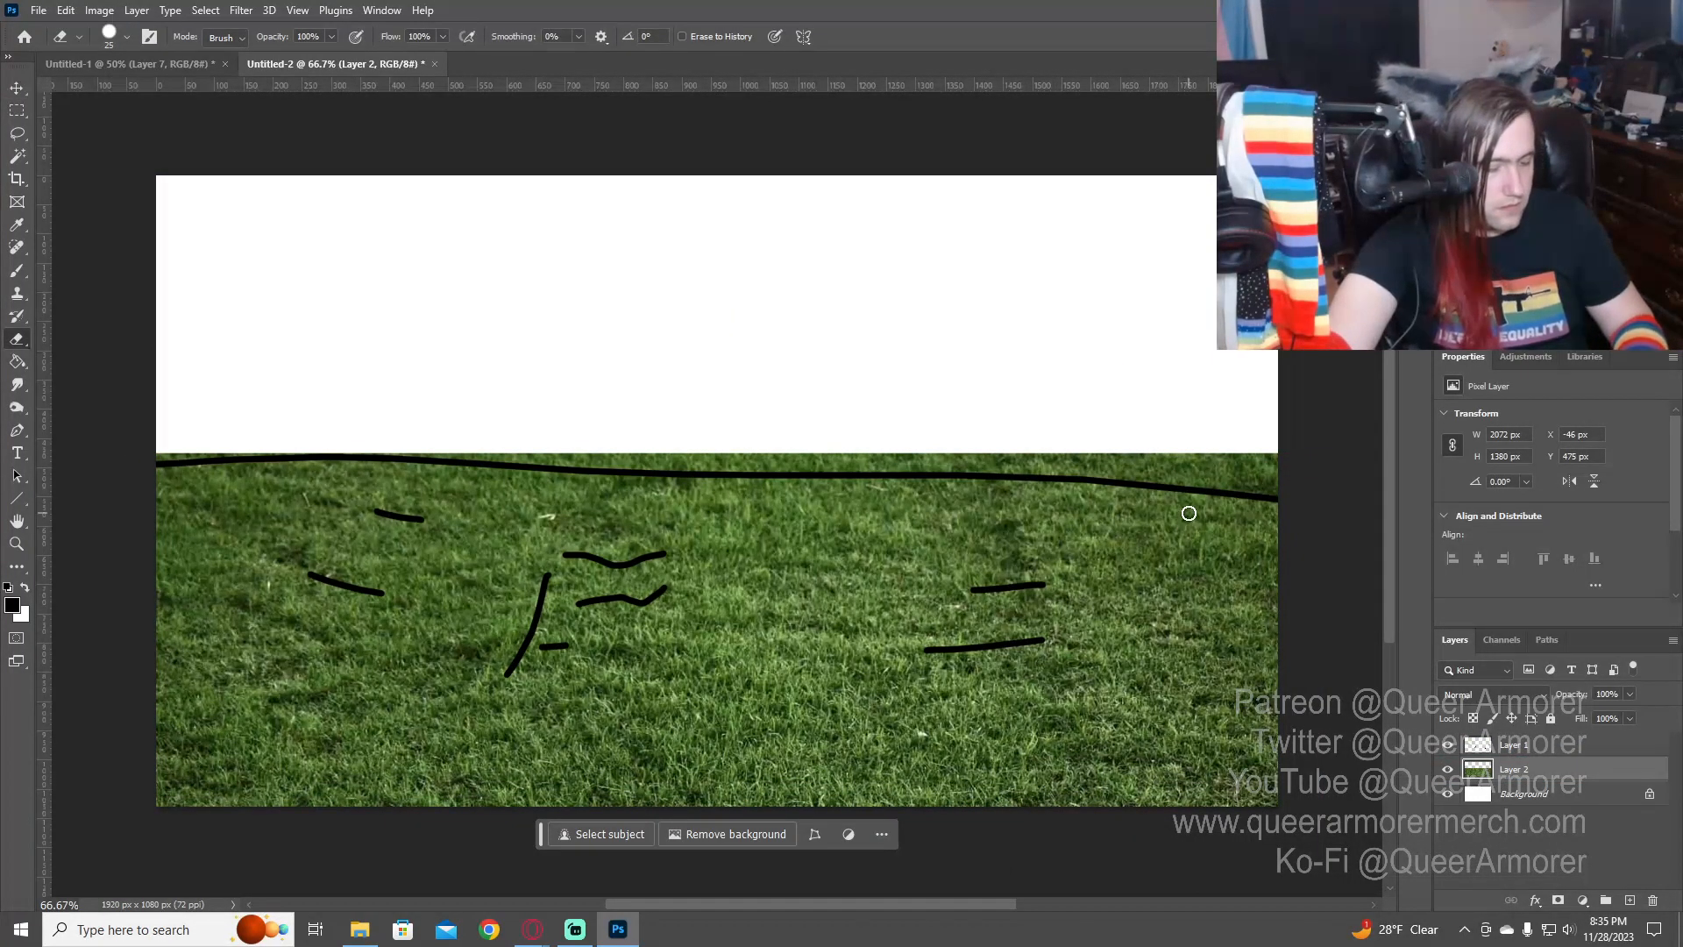
{"action": "key", "text": "bracketright"}
{"action": "key", "text": "bracketright"}
{"action": "key", "text": "bracketright"}
{"action": "key", "text": "bracketright"}
{"action": "key", "text": "bracketright"}
{"action": "key", "text": "bracketright"}
{"action": "key", "text": "bracketright"}
{"action": "key", "text": "bracketright"}
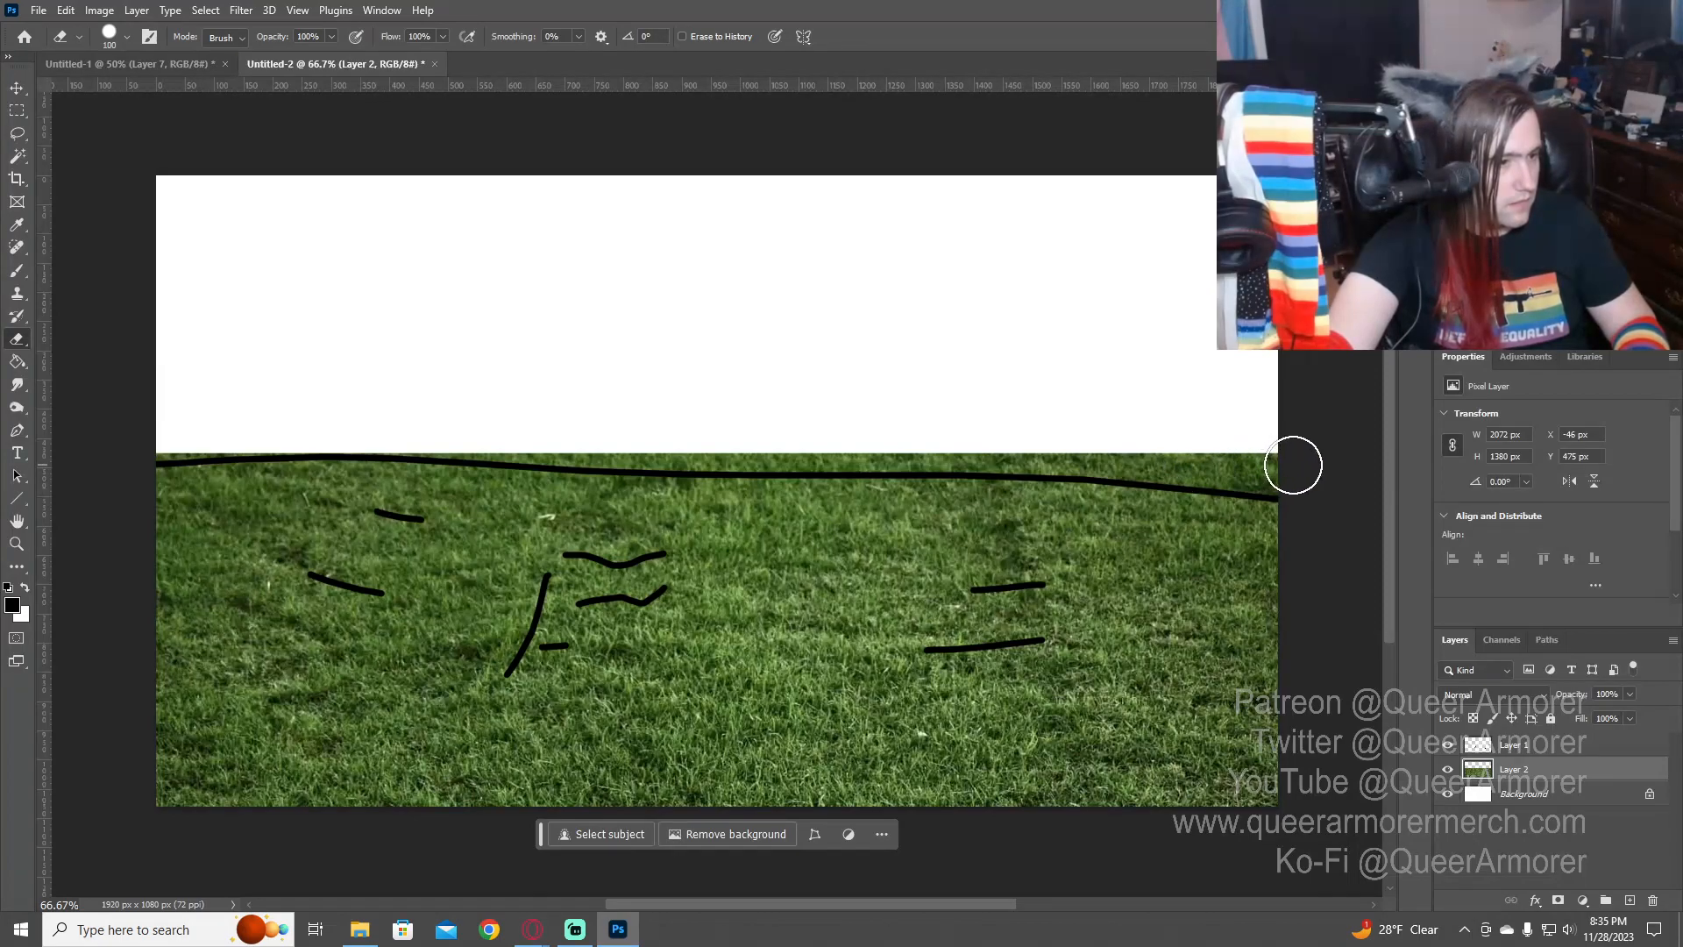
{"action": "mouse_move", "coordinate": [1296, 464]}
{"action": "left_mouse_down"}
{"action": "mouse_move", "coordinate": [1096, 431]}
{"action": "mouse_move", "coordinate": [1224, 449]}
{"action": "mouse_move", "coordinate": [1023, 429]}
{"action": "mouse_move", "coordinate": [974, 434]}
{"action": "mouse_move", "coordinate": [1066, 438]}
{"action": "mouse_move", "coordinate": [482, 442]}
{"action": "mouse_move", "coordinate": [207, 428]}
{"action": "left_mouse_up"}
- Trim the remaining grass along the horizon line with the eraser, undoing strokes that cut in below the line
{"action": "right_click", "coordinate": [918, 317]}
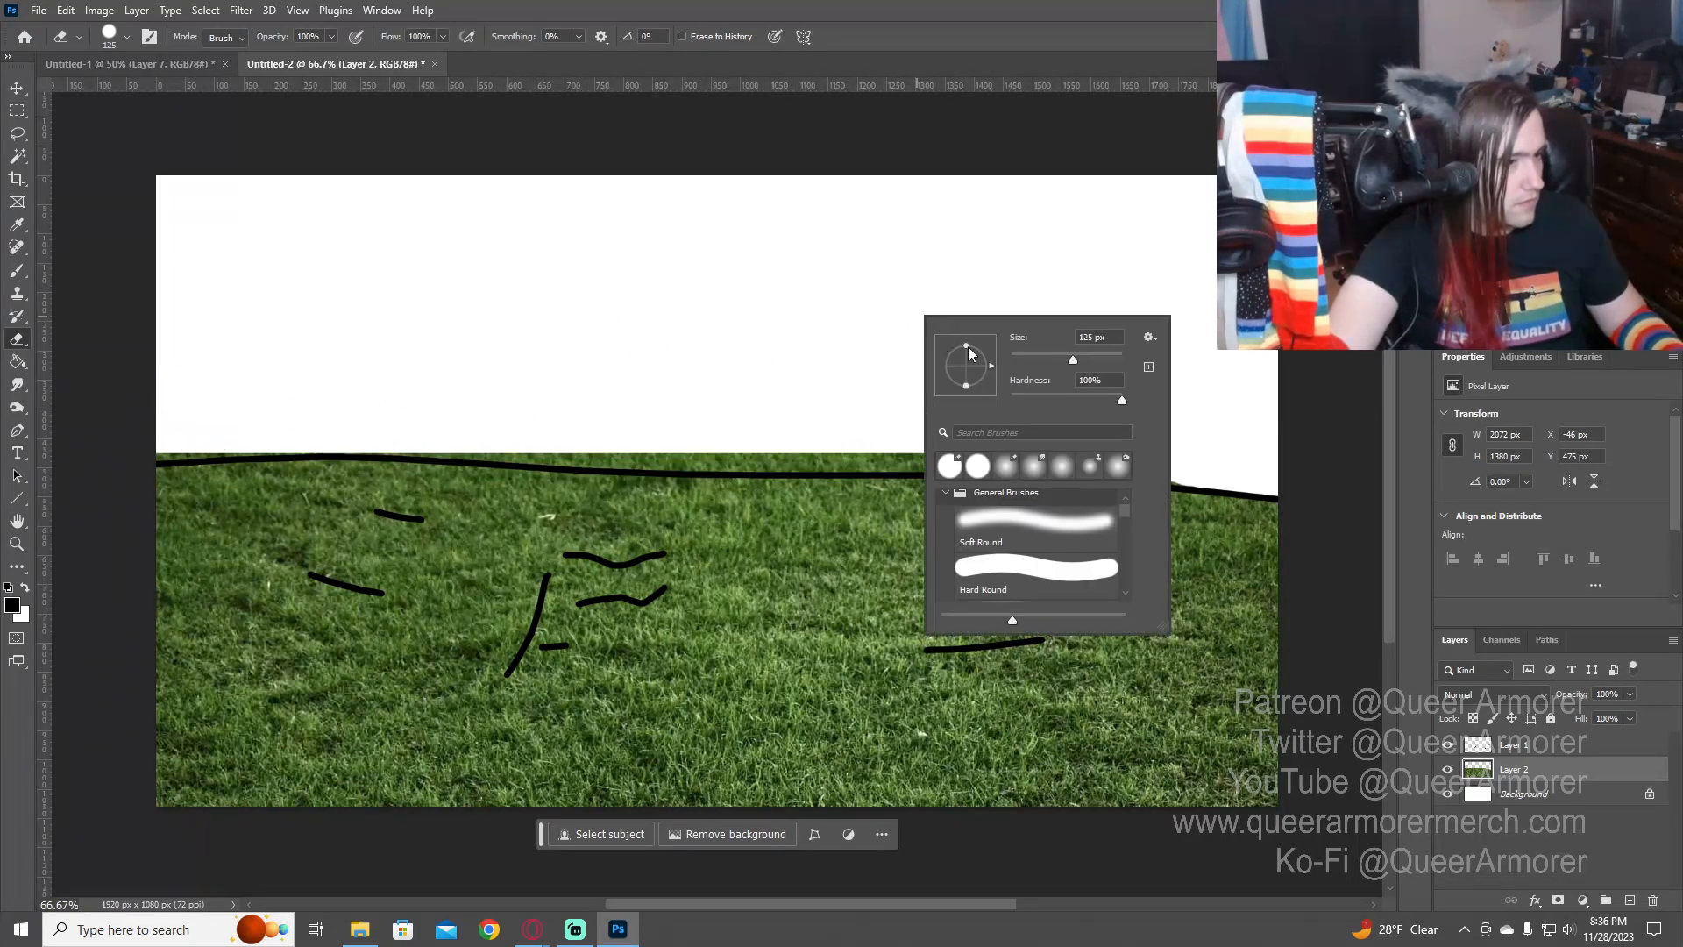
{"action": "mouse_move", "coordinate": [1123, 400]}
{"action": "left_mouse_down"}
{"action": "mouse_move", "coordinate": [1282, 384]}
{"action": "mouse_move", "coordinate": [1284, 410]}
{"action": "mouse_move", "coordinate": [1107, 442]}
{"action": "mouse_move", "coordinate": [1241, 457]}
{"action": "mouse_move", "coordinate": [1068, 438]}
{"action": "mouse_move", "coordinate": [1006, 438]}
{"action": "mouse_move", "coordinate": [1135, 447]}
{"action": "mouse_move", "coordinate": [496, 445]}
{"action": "mouse_move", "coordinate": [202, 410]}
{"action": "left_mouse_up"}
{"action": "left_click", "coordinate": [1267, 361]}
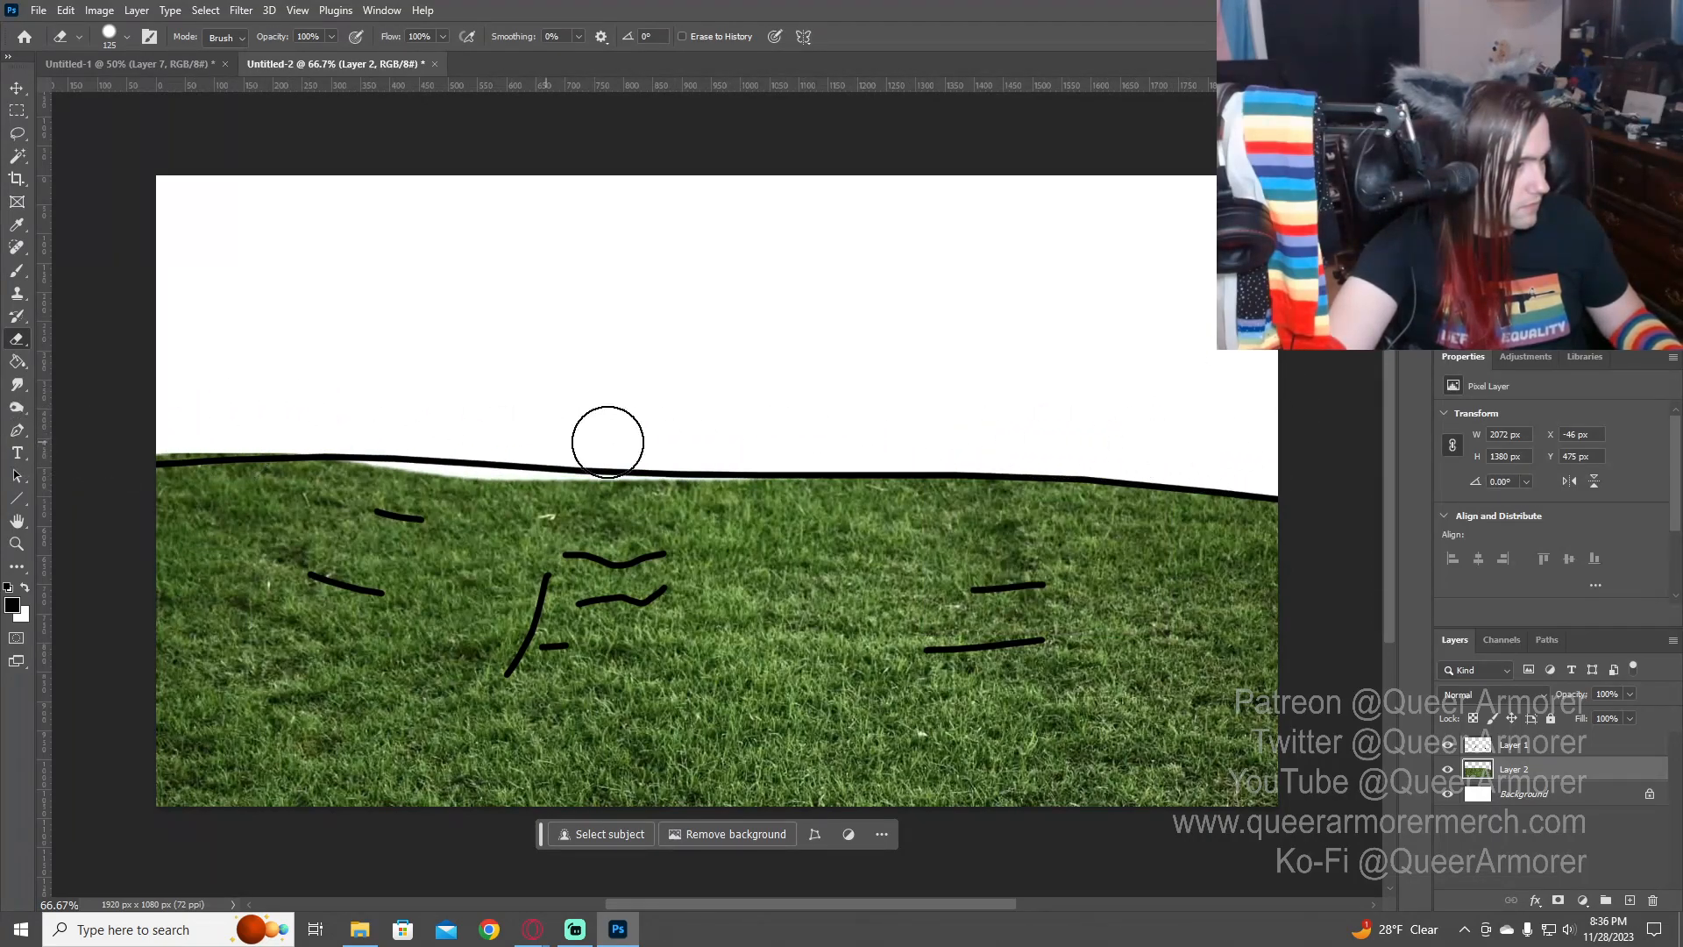
{"action": "key", "text": "ctrl+z"}
{"action": "mouse_move", "coordinate": [1259, 451]}
{"action": "left_mouse_down"}
{"action": "mouse_move", "coordinate": [403, 406]}
{"action": "mouse_move", "coordinate": [412, 421]}
{"action": "mouse_move", "coordinate": [658, 440]}
{"action": "mouse_move", "coordinate": [613, 421]}
{"action": "mouse_move", "coordinate": [418, 418]}
{"action": "mouse_move", "coordinate": [19, 492]}
{"action": "left_mouse_up"}
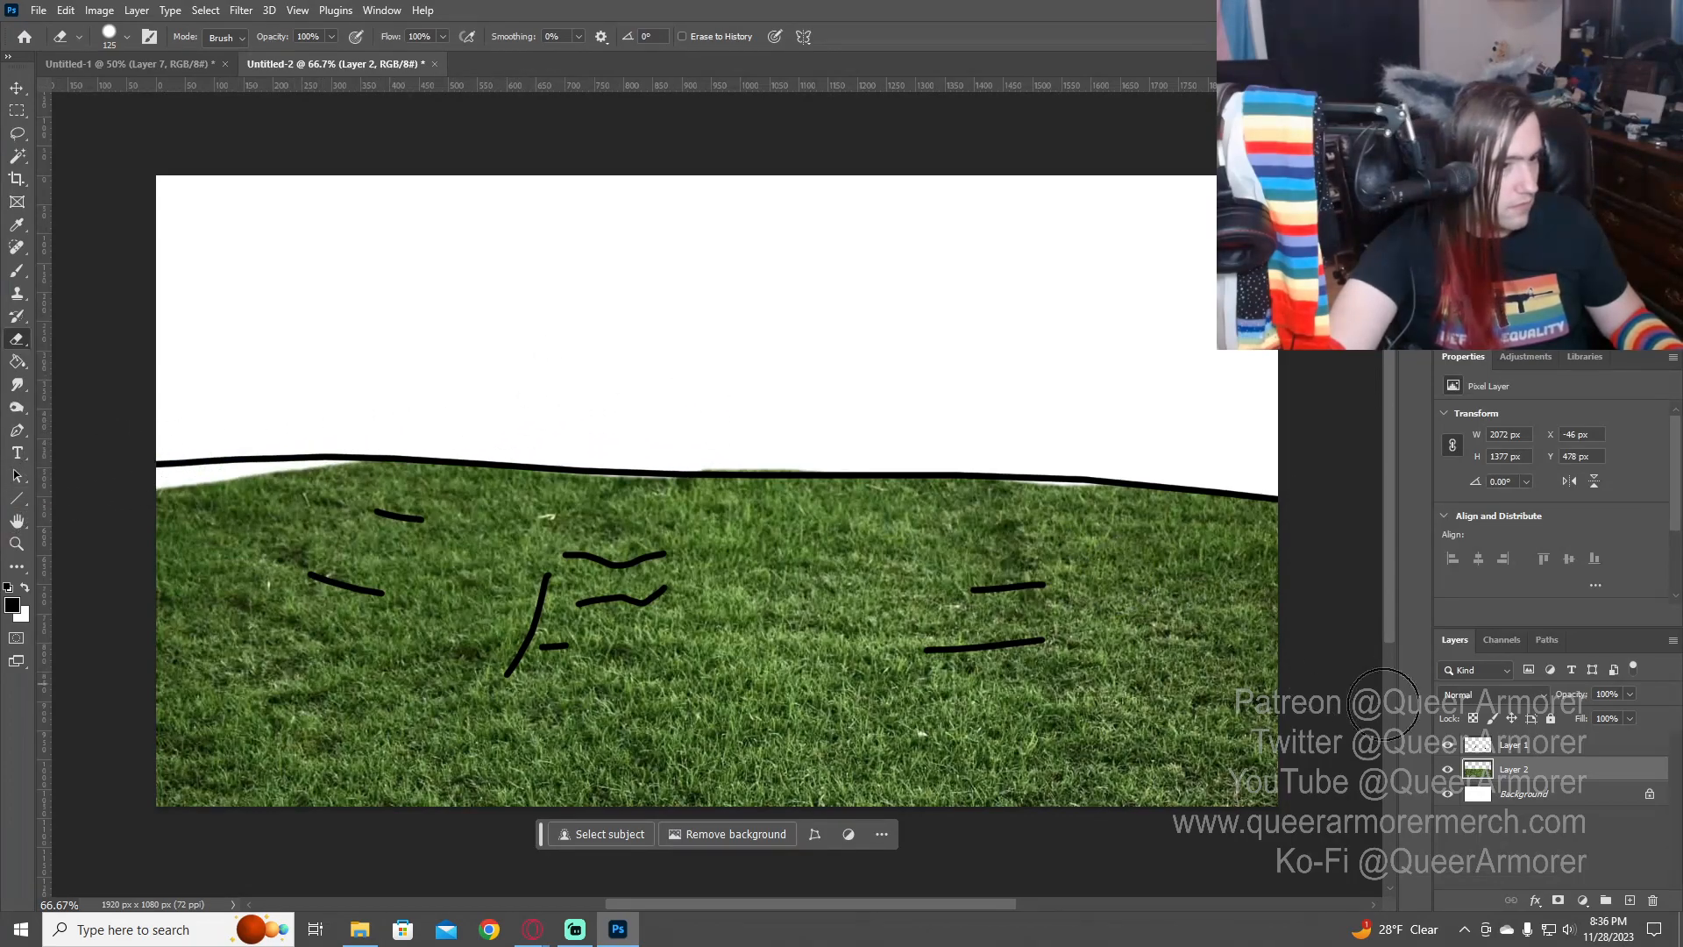
{"action": "key", "text": "ctrl+z"}
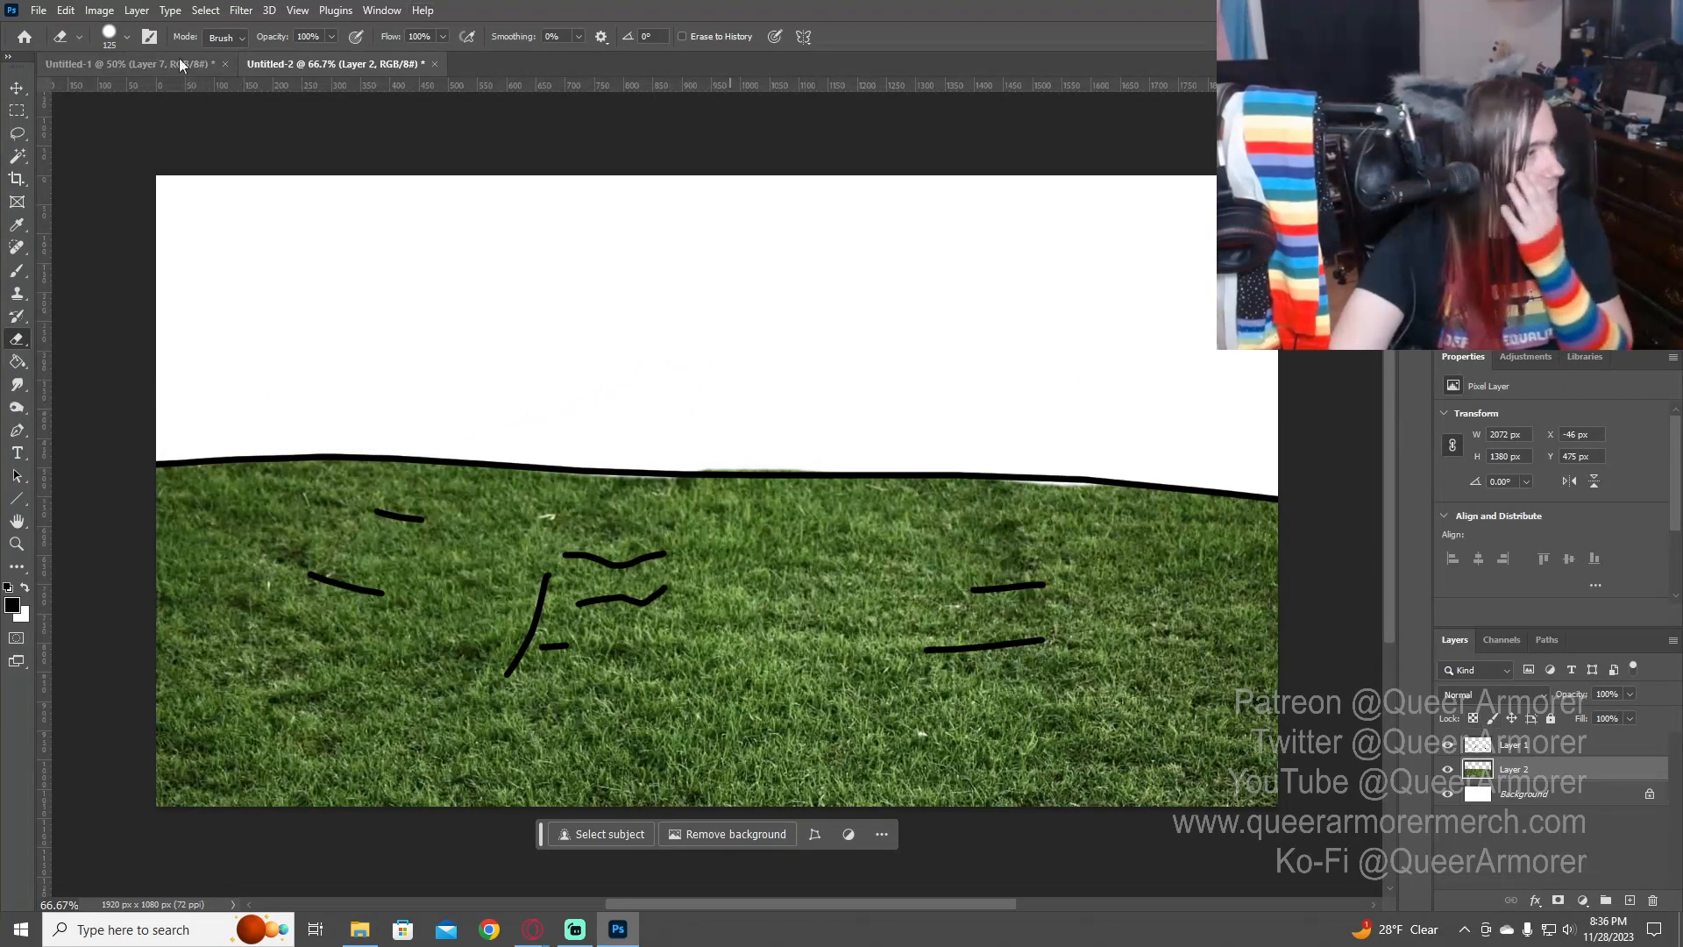
- Apply a Gaussian Blur with a 9.4 pixel radius to the grass layer
{"action": "left_click", "coordinate": [226, 8]}
{"action": "left_click", "coordinate": [241, 10]}
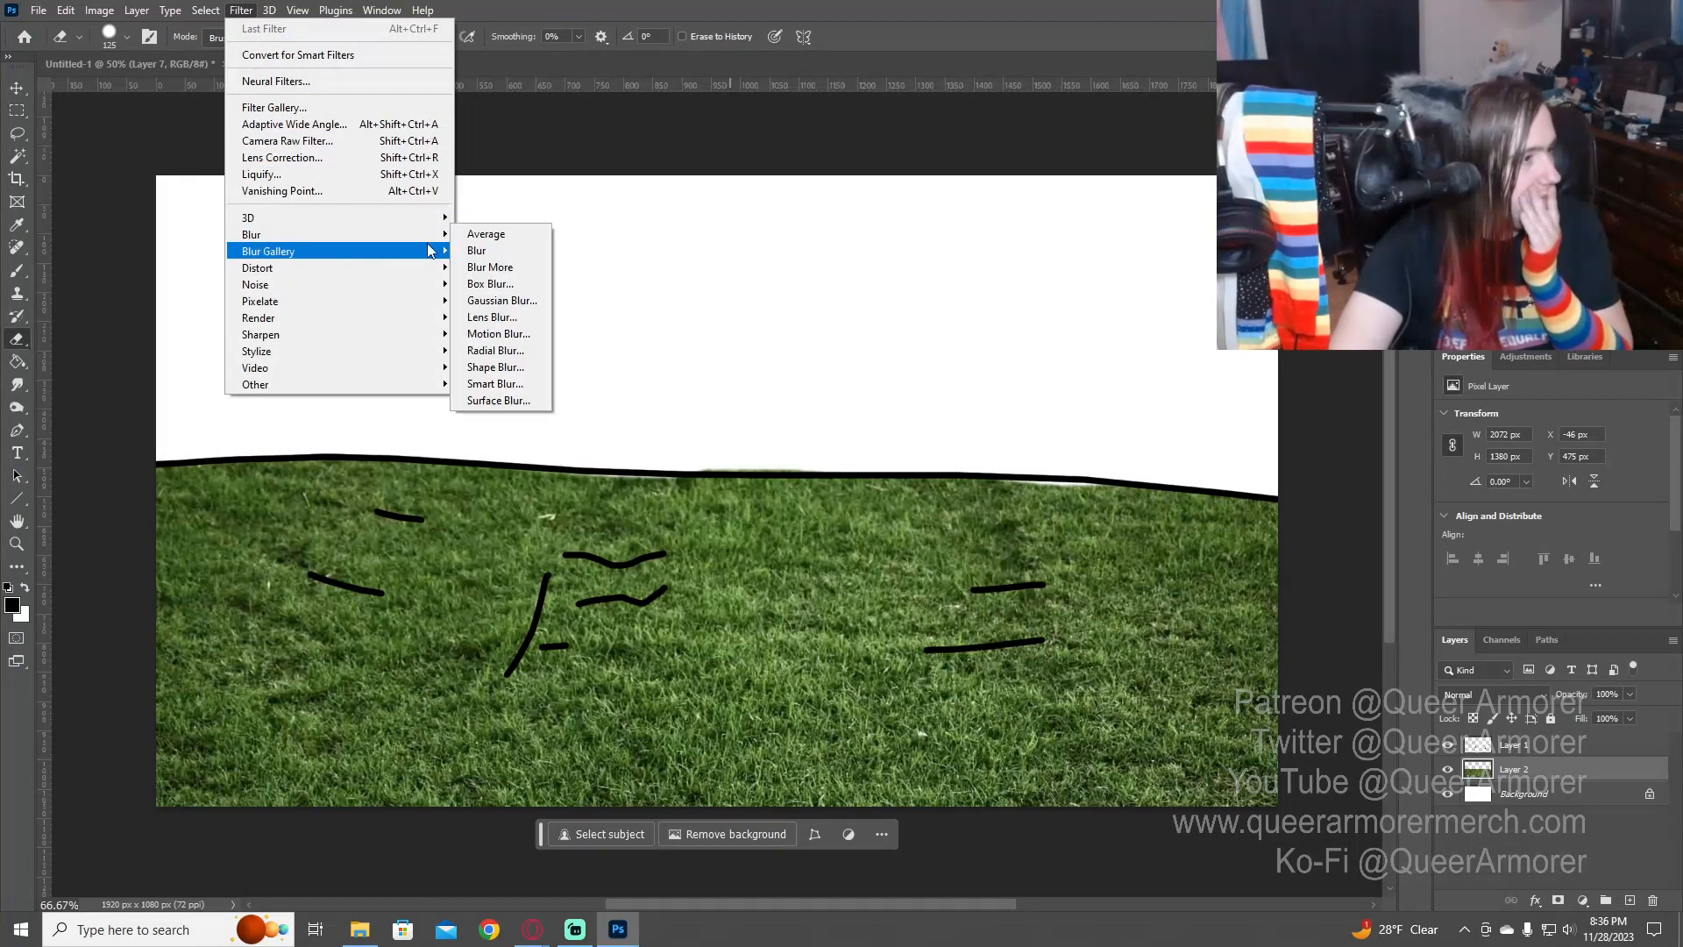
{"action": "left_click", "coordinate": [500, 300]}
{"action": "left_click_drag", "start_coordinate": [960, 428], "coordinate": [983, 423]}
{"action": "left_click", "coordinate": [1138, 188]}
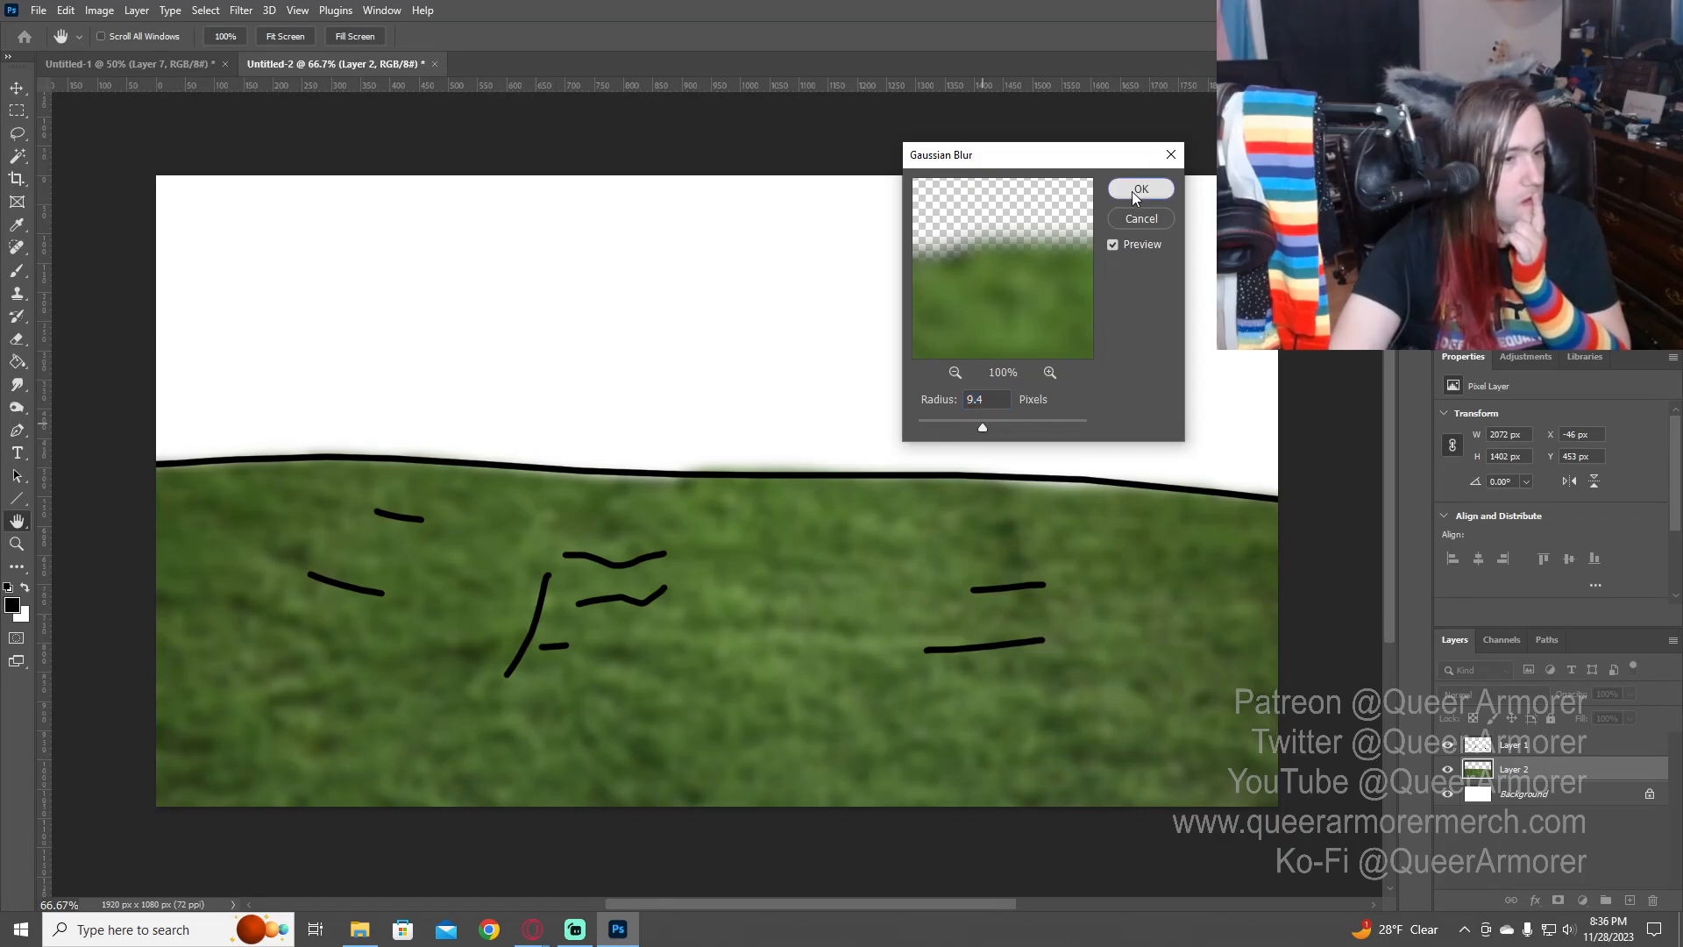
{"action": "key", "text": "e"}
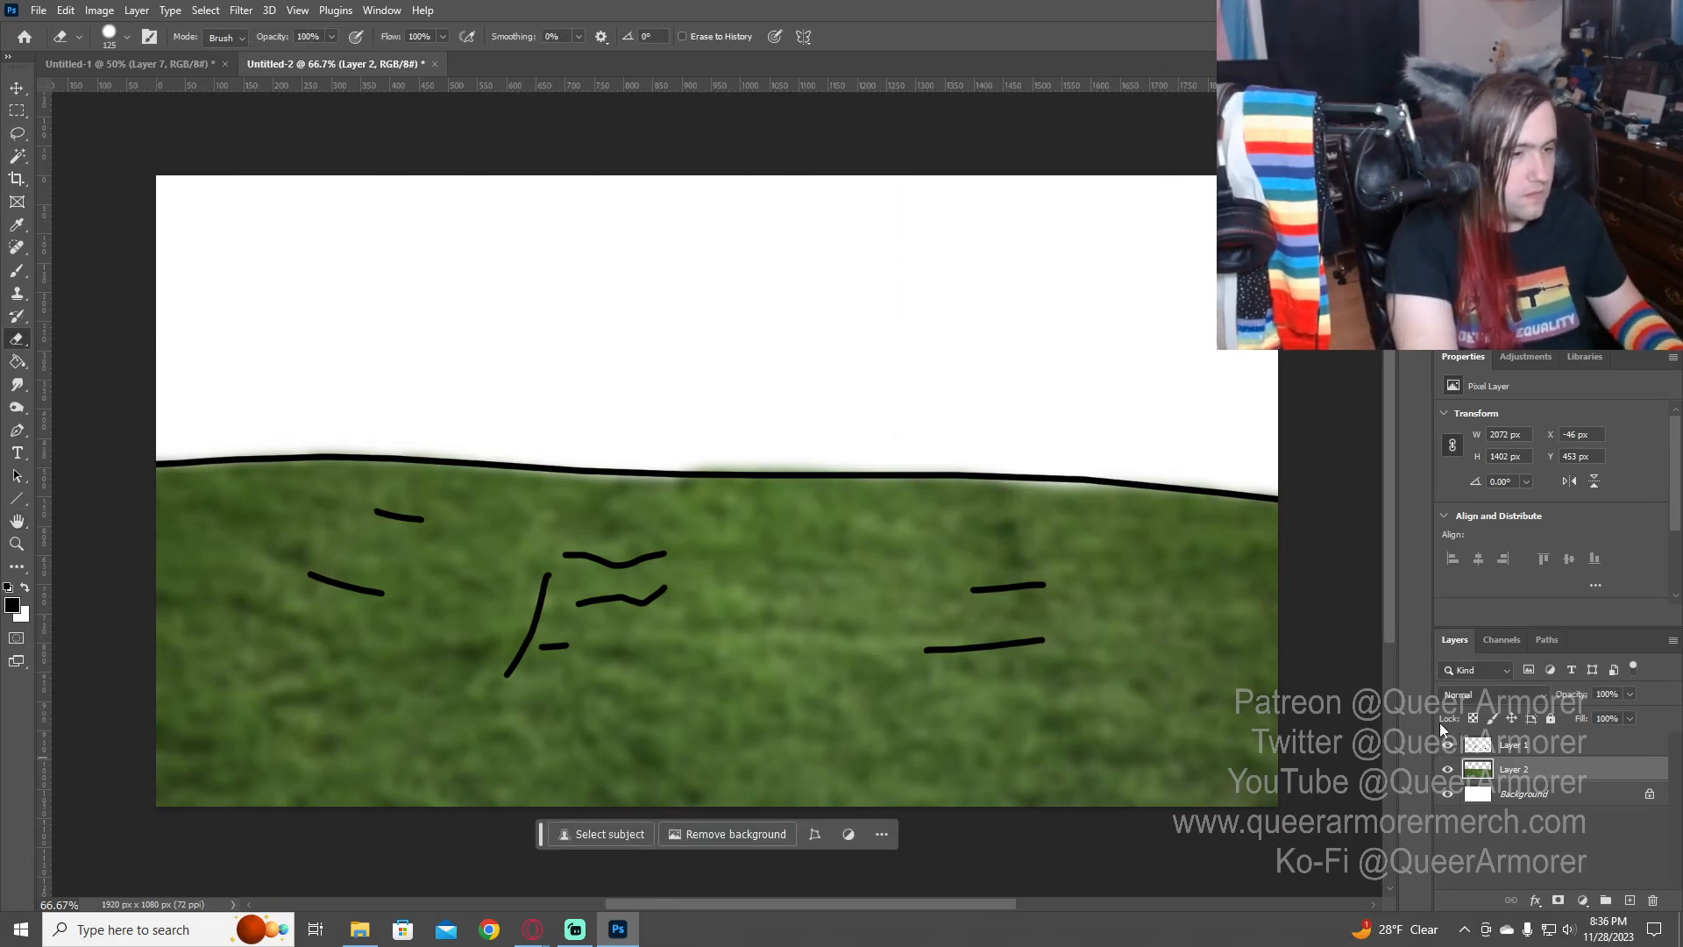
- Add a new layer above the grass and sample a dark green from the grass as the brush colour
{"action": "key", "text": "ctrl+shift+n"}
{"action": "key", "text": "Return"}
{"action": "key", "text": "b"}
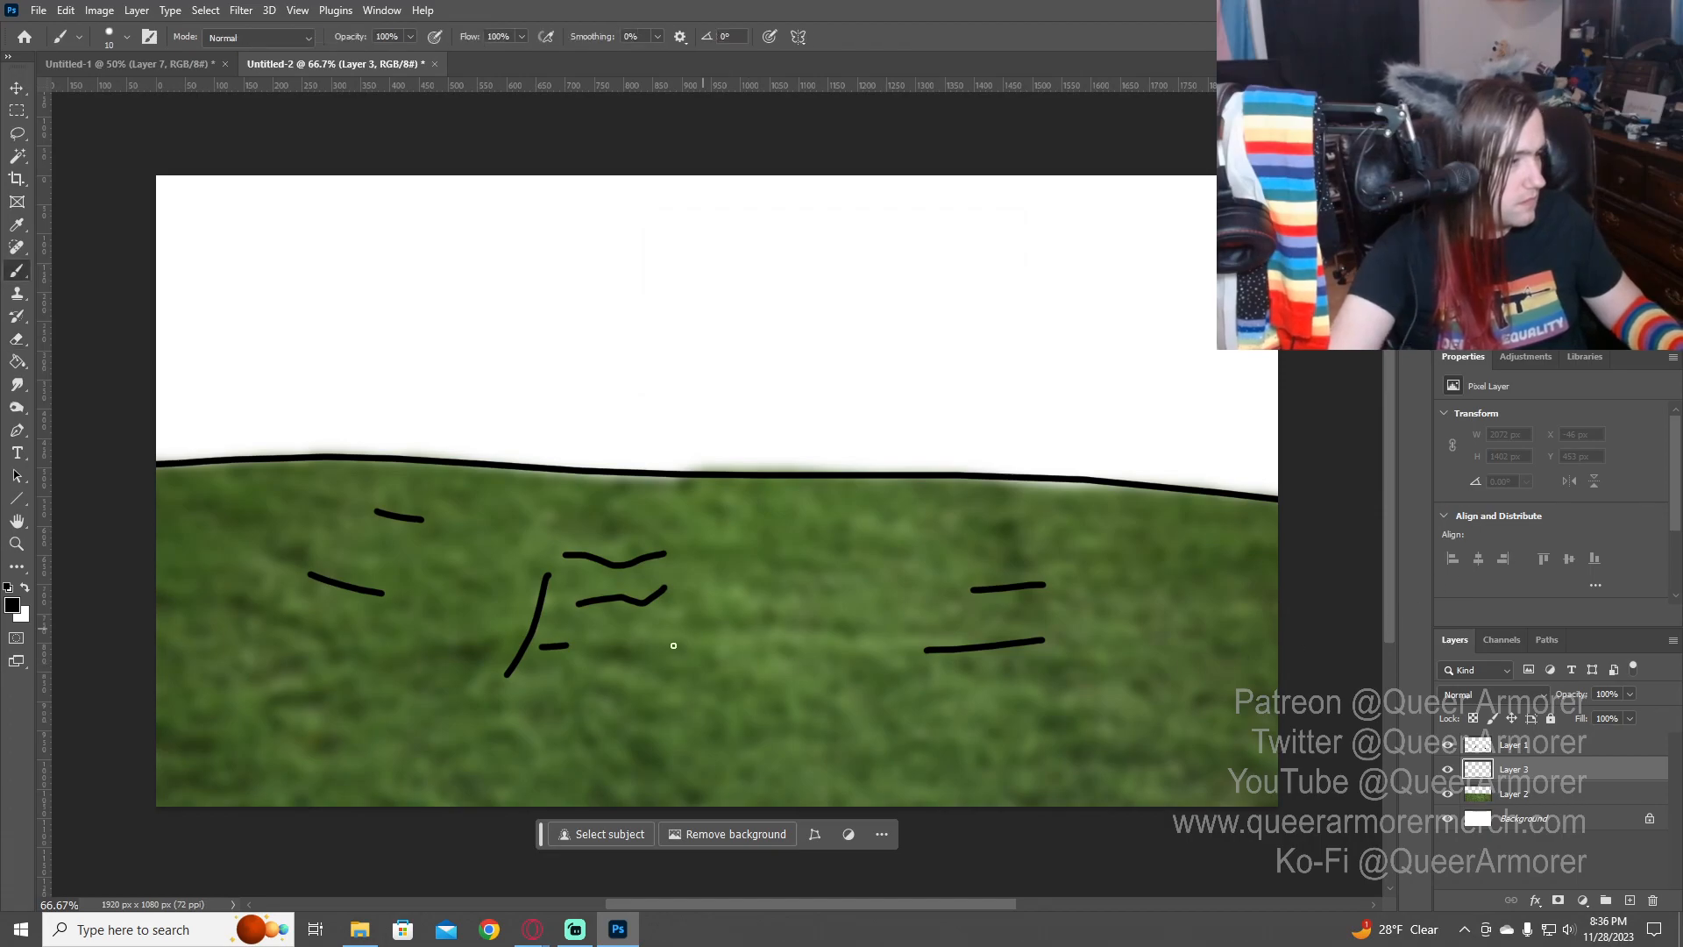
{"action": "left_click", "coordinate": [650, 736], "text": "alt"}
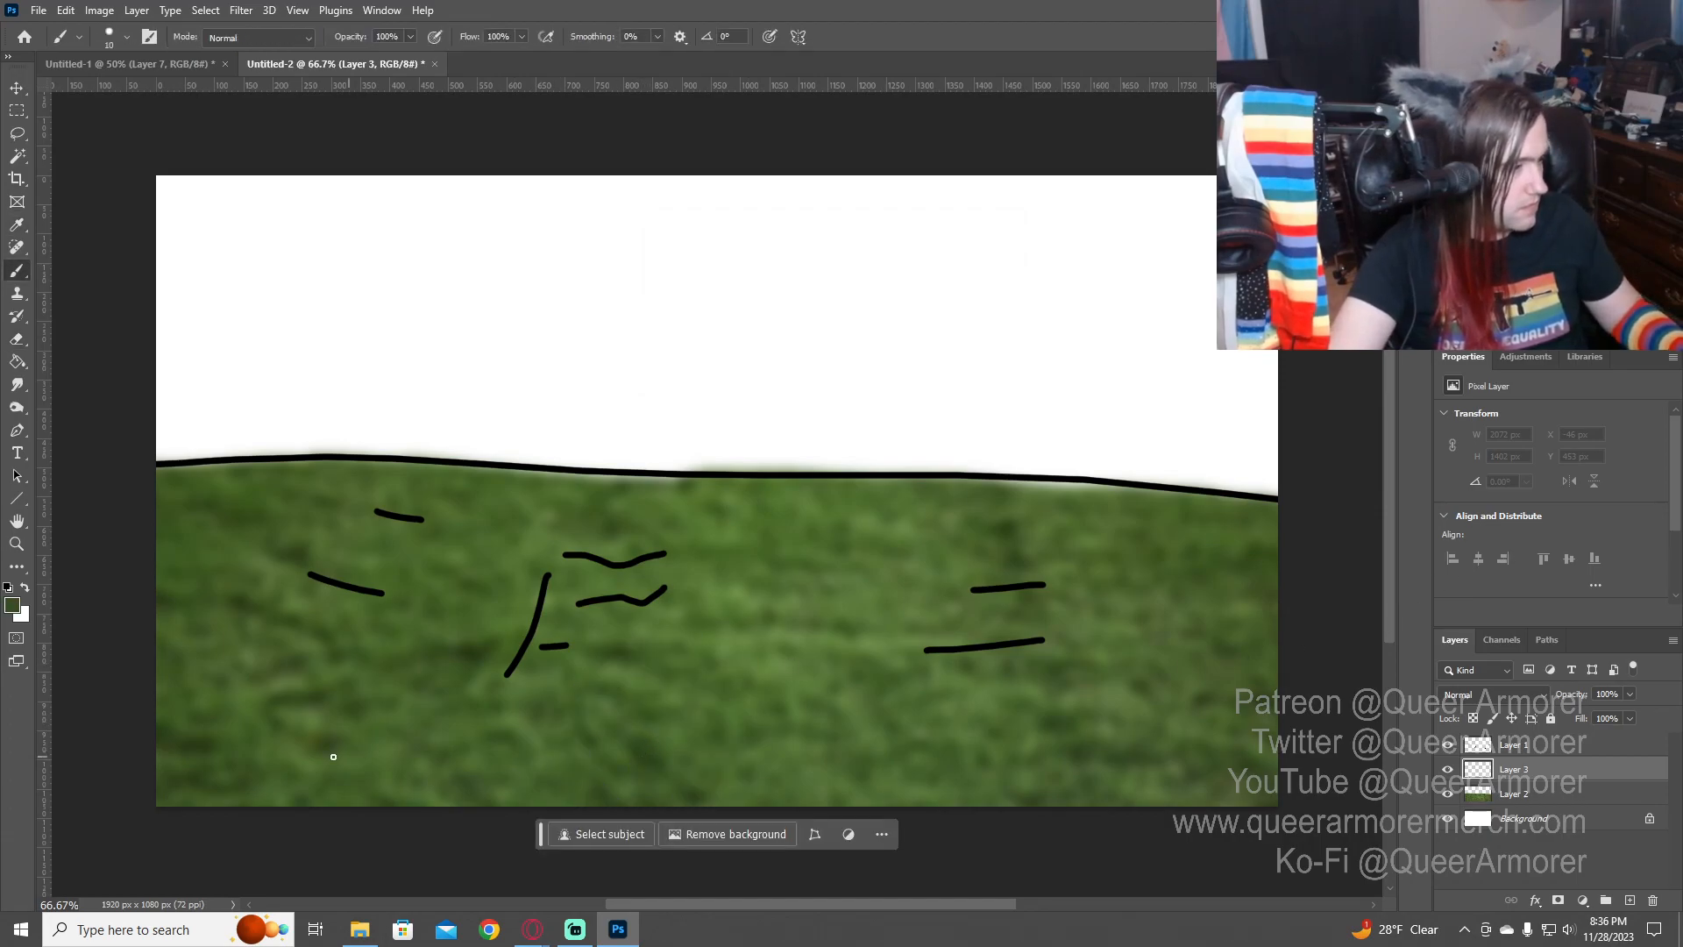
- Try thin dark green grass blade strokes in the lower-left corner of the ground, and undo them
{"action": "left_click_drag", "start_coordinate": [293, 752], "coordinate": [262, 800]}
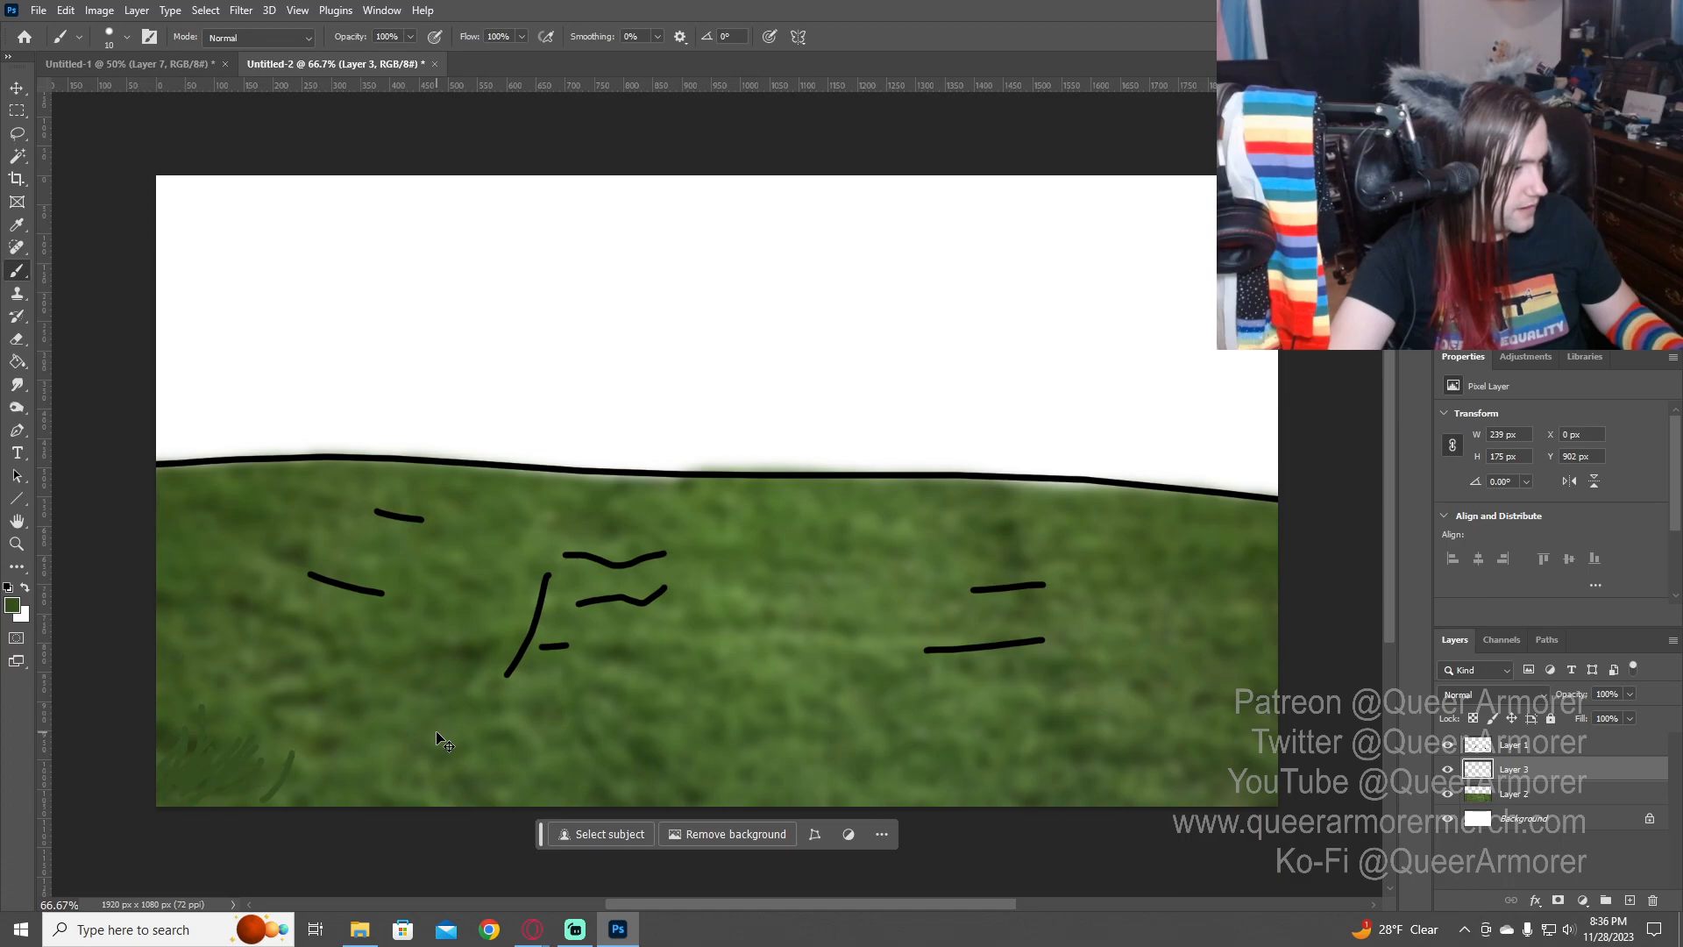
{"action": "key", "text": "ctrl+z"}
{"action": "key", "text": "ctrl+z"}
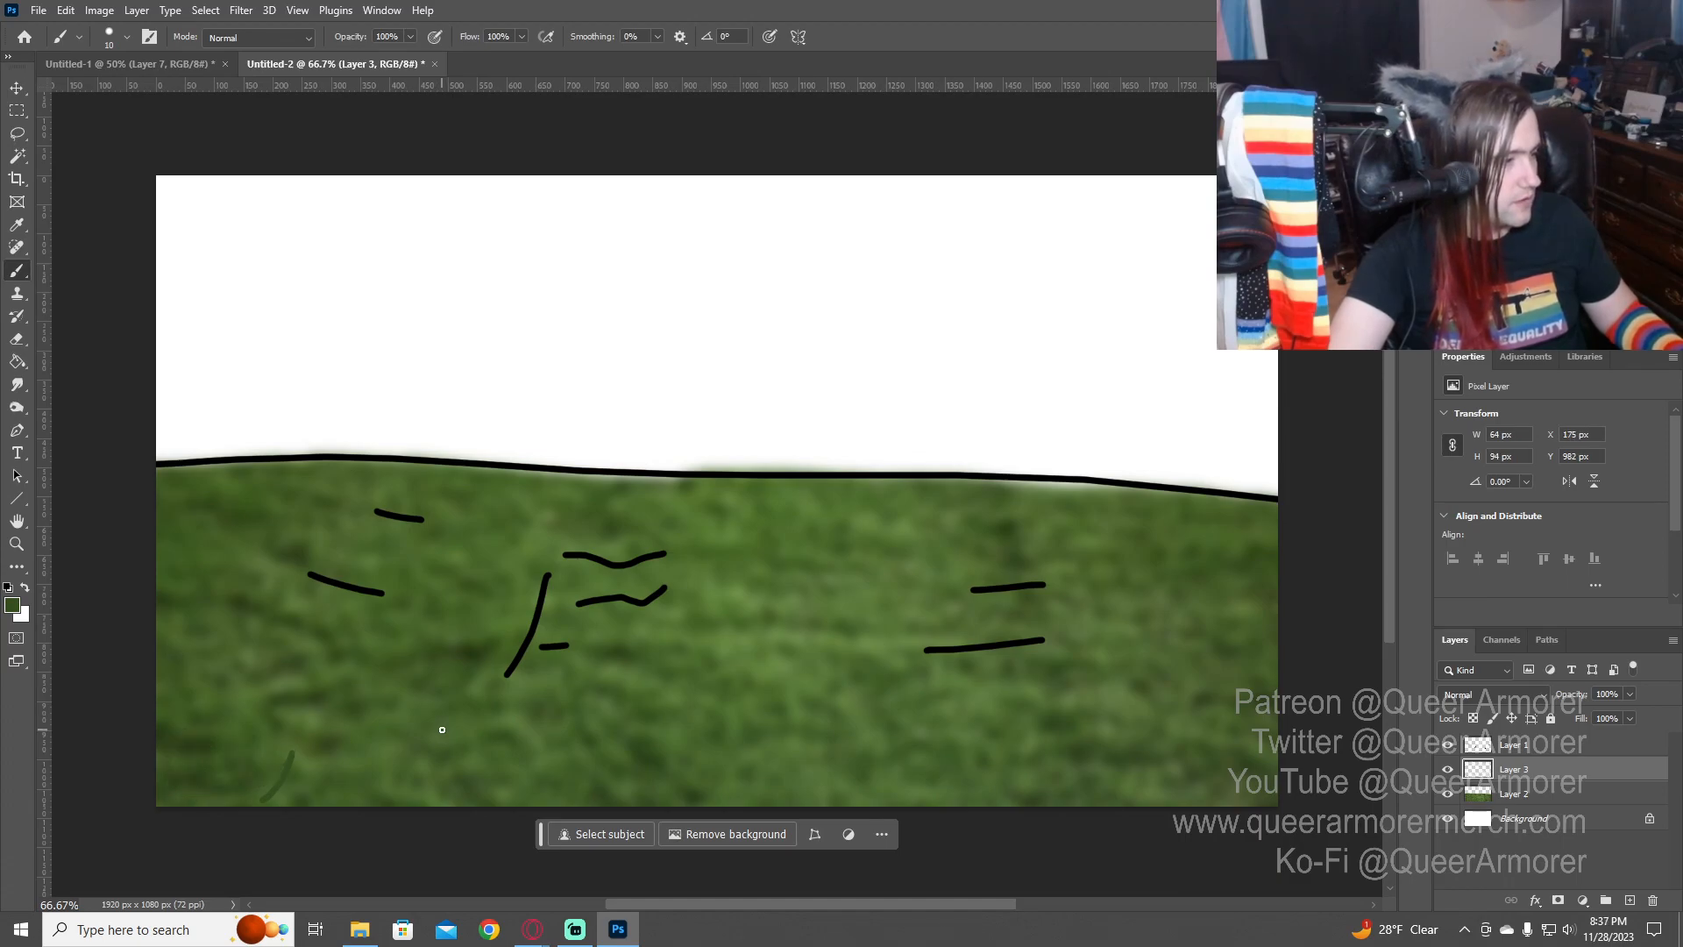
{"action": "key", "text": "ctrl+z"}
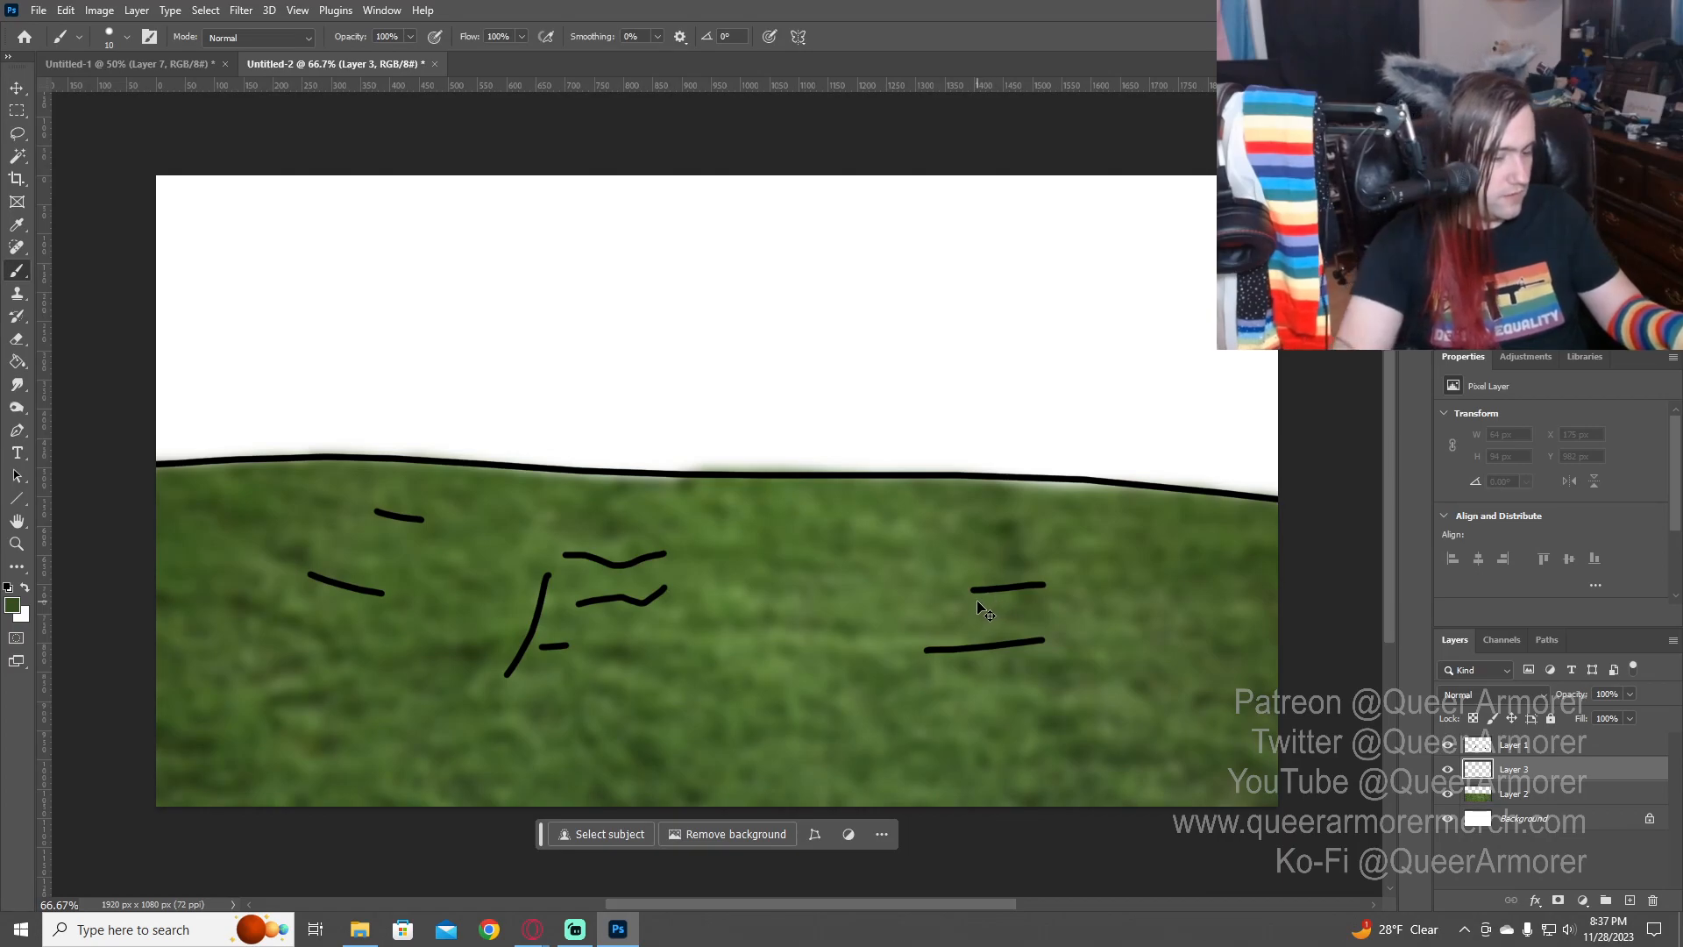
- Add another layer and paint a broad dark green patch over the middle and right of the ground with a 600 px brush
{"action": "key", "text": "ctrl+shift+n"}
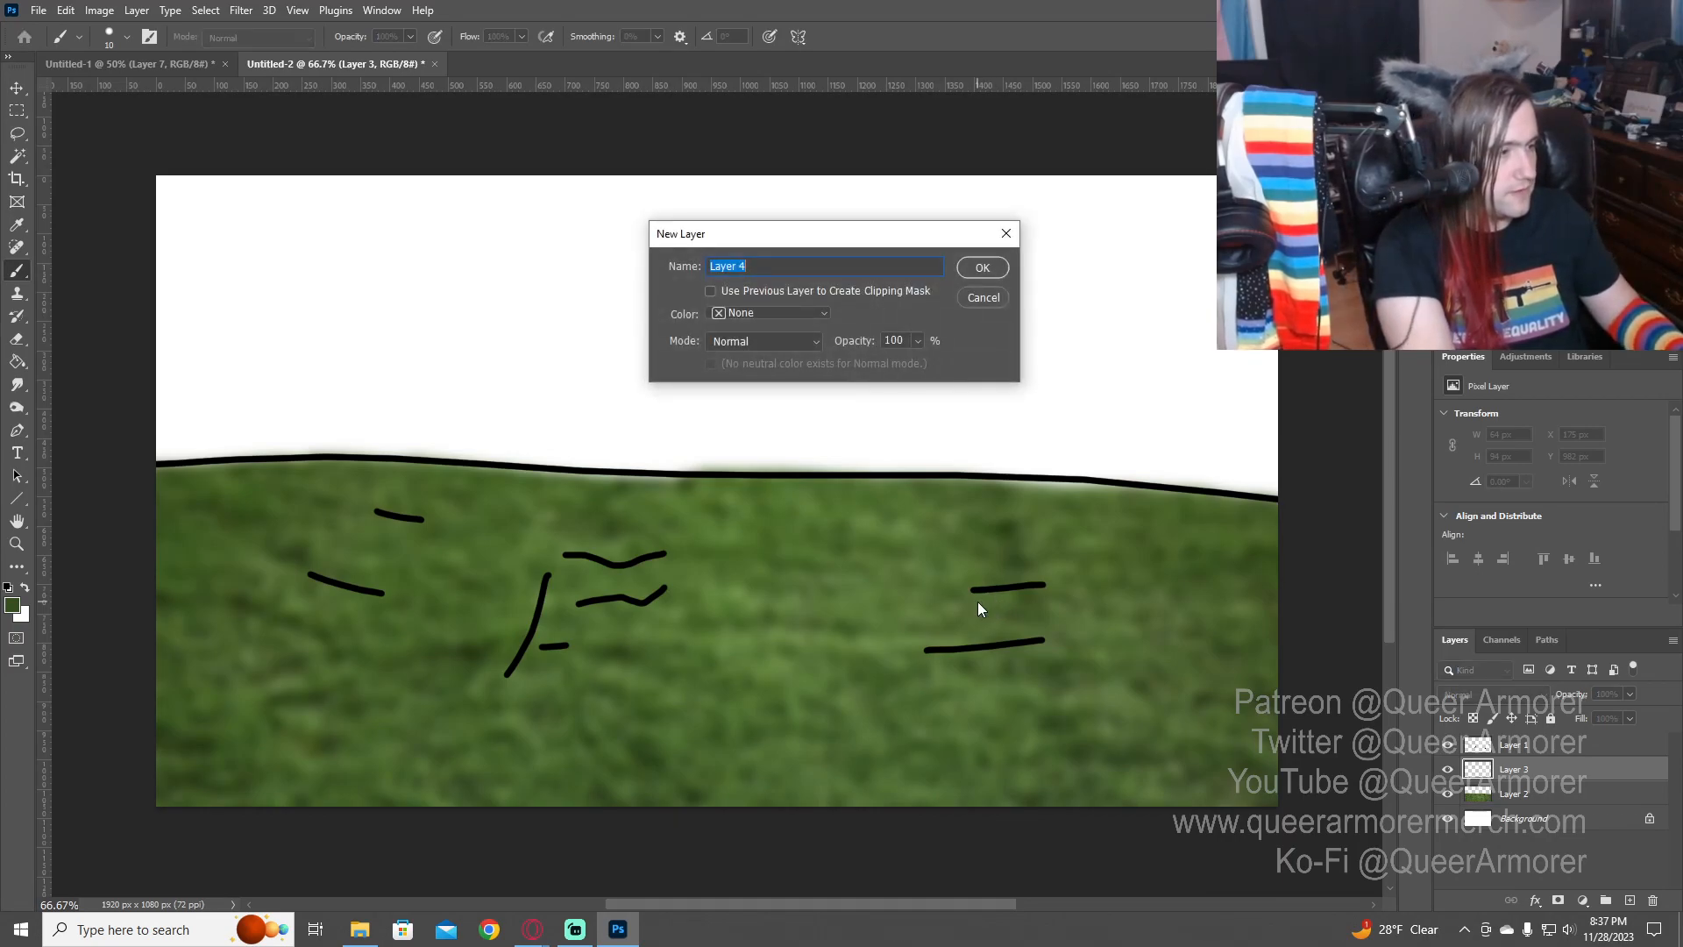
{"action": "key", "text": "Return"}
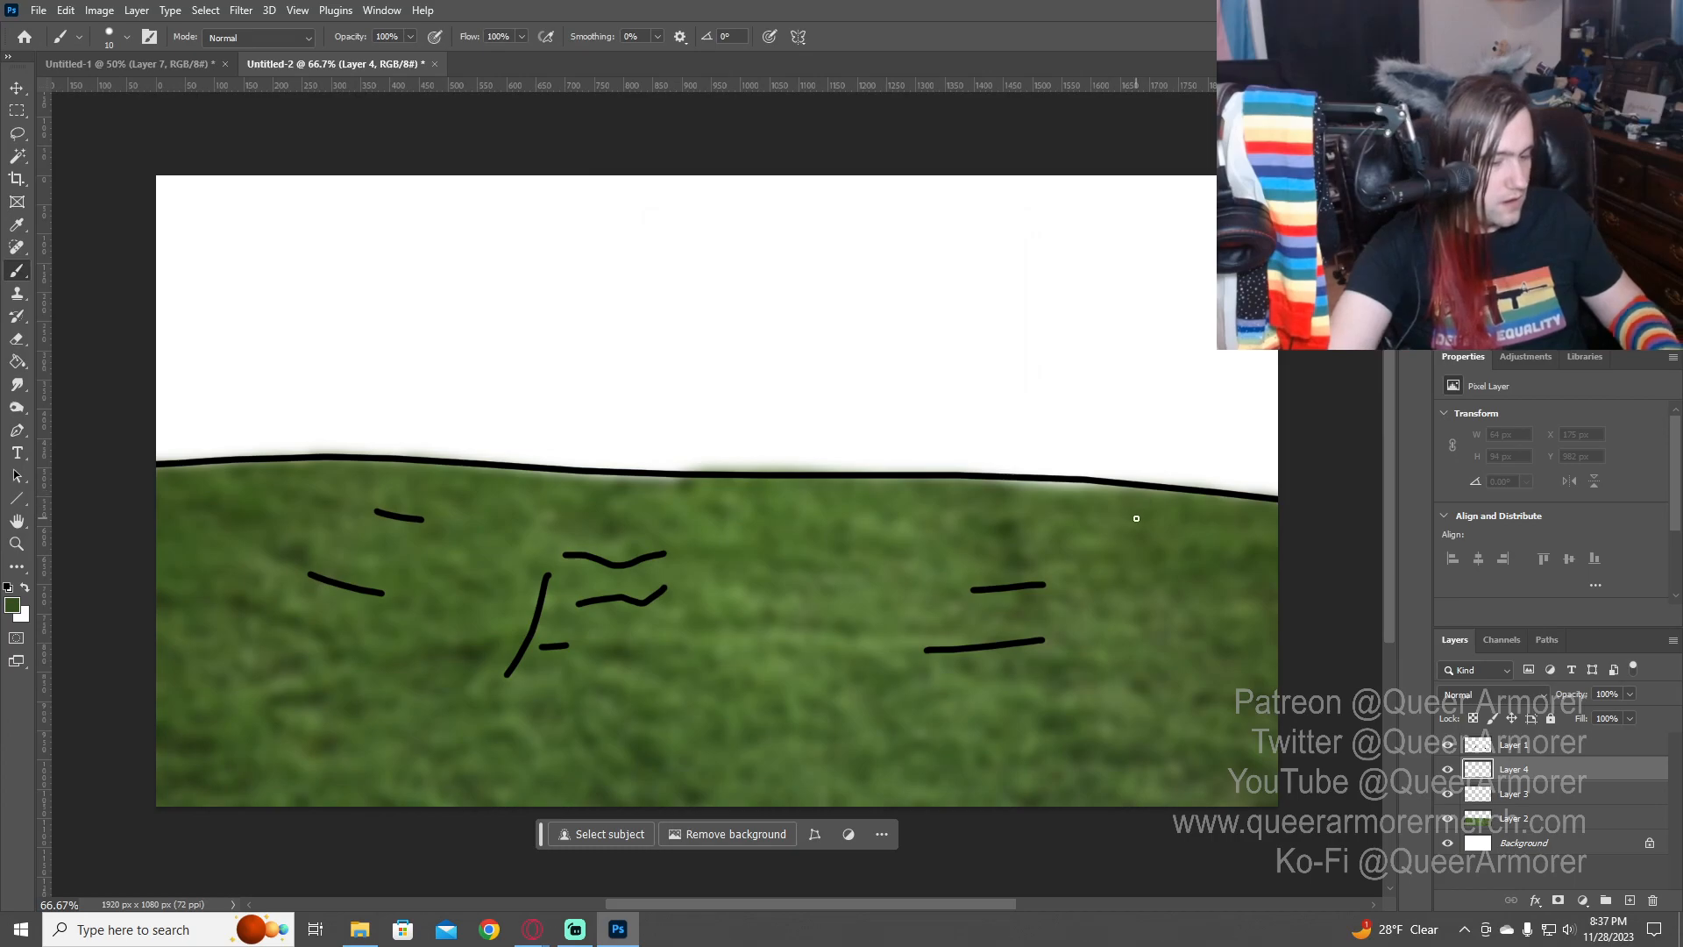
{"action": "key", "text": "bracketright"}
{"action": "key", "text": "bracketright"}
{"action": "key", "text": "bracketright"}
{"action": "key", "text": "bracketright"}
{"action": "key", "text": "bracketright"}
{"action": "key", "text": "bracketright"}
{"action": "key", "text": "bracketright"}
{"action": "key", "text": "bracketright"}
{"action": "key", "text": "bracketright"}
{"action": "key", "text": "bracketright"}
{"action": "key", "text": "bracketright"}
{"action": "key", "text": "bracketright"}
{"action": "key", "text": "bracketright"}
{"action": "key", "text": "bracketright"}
{"action": "key", "text": "bracketright"}
{"action": "key", "text": "bracketright"}
{"action": "key", "text": "bracketright"}
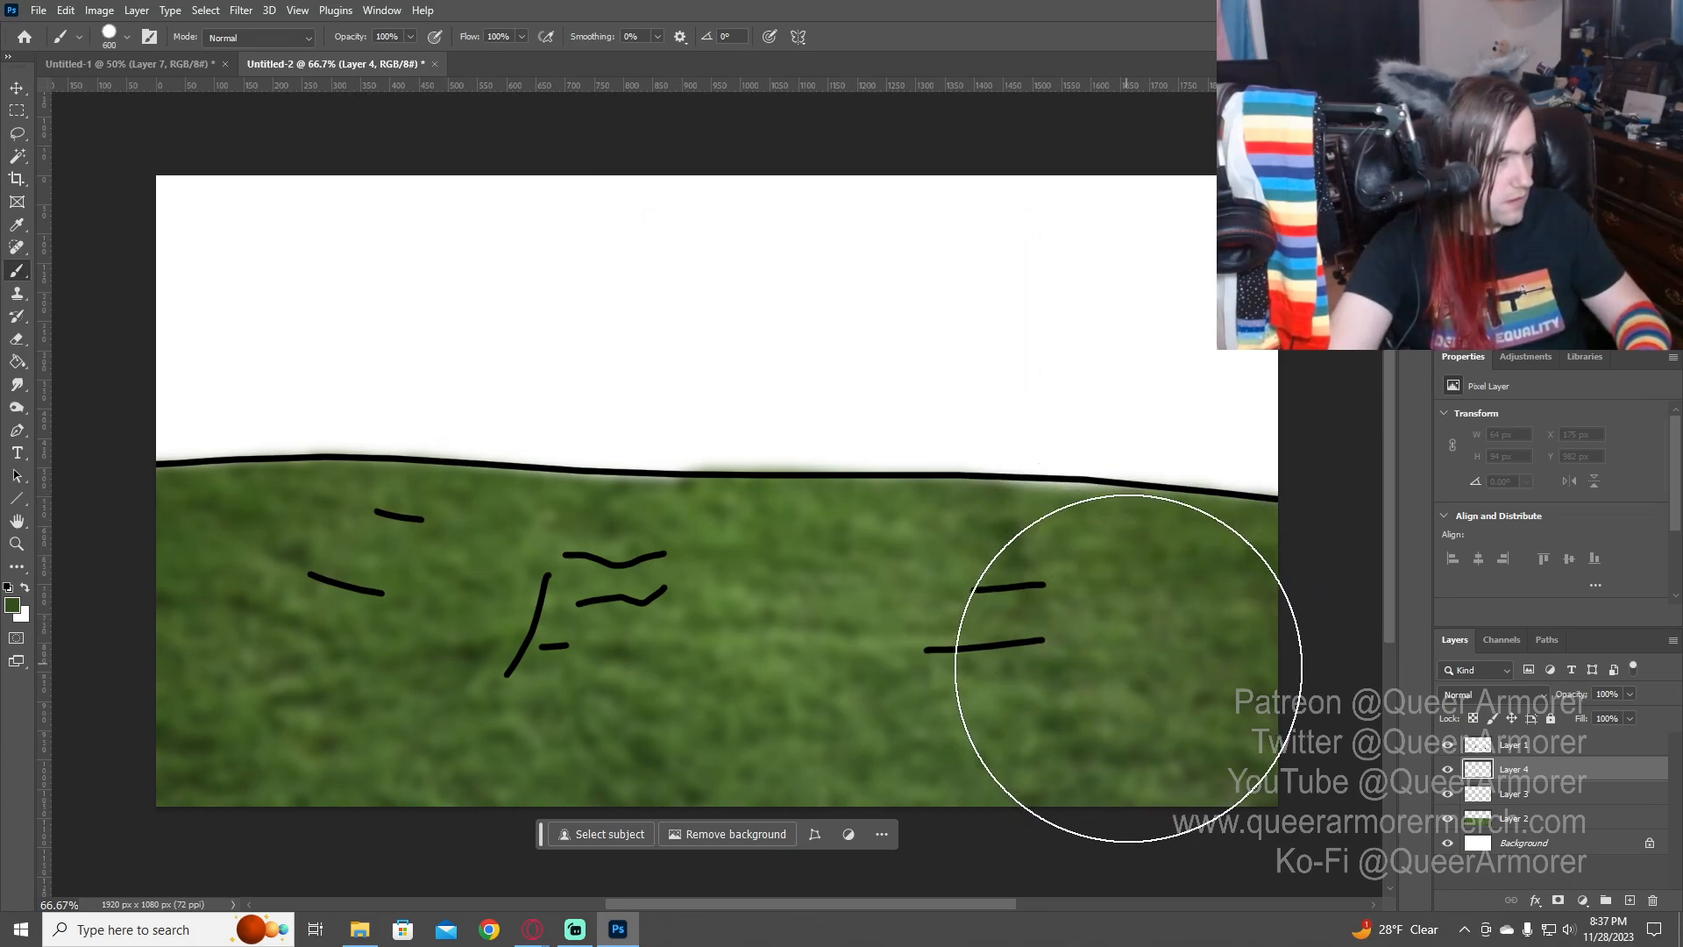
{"action": "mouse_move", "coordinate": [1227, 688]}
{"action": "left_mouse_down"}
{"action": "mouse_move", "coordinate": [740, 672]}
{"action": "mouse_move", "coordinate": [962, 664]}
{"action": "mouse_move", "coordinate": [846, 645]}
{"action": "mouse_move", "coordinate": [1024, 669]}
{"action": "left_mouse_up"}
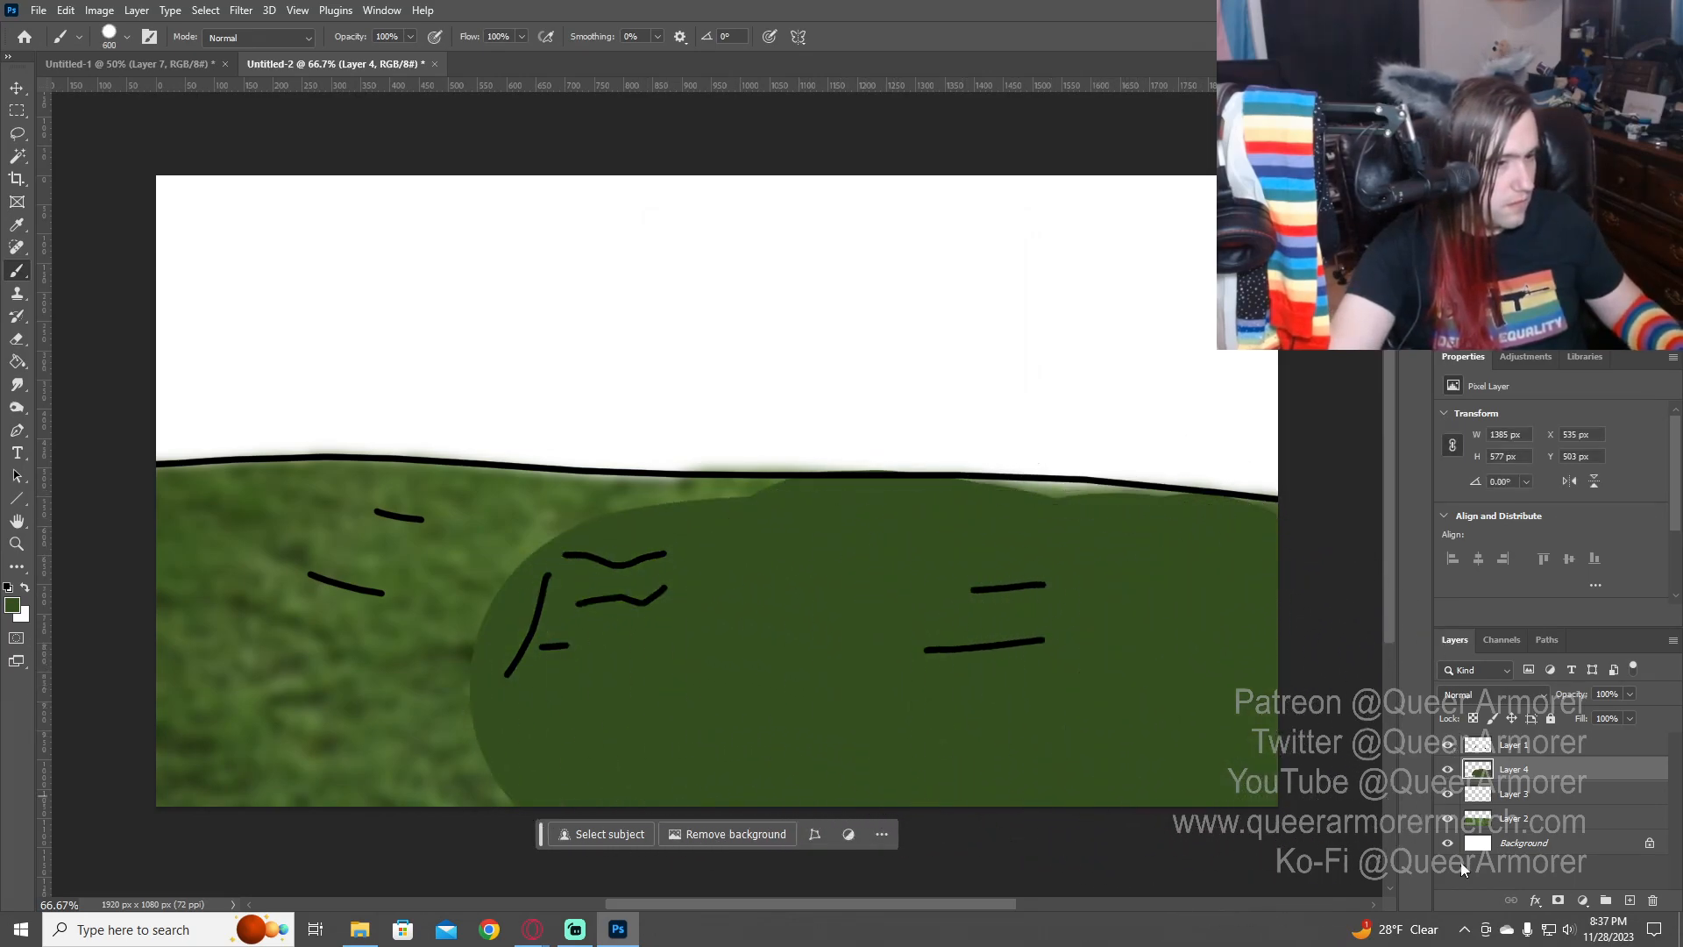
- Set the blend mode of the dark green patch's layer to Overlay
{"action": "left_click", "coordinate": [1495, 695]}
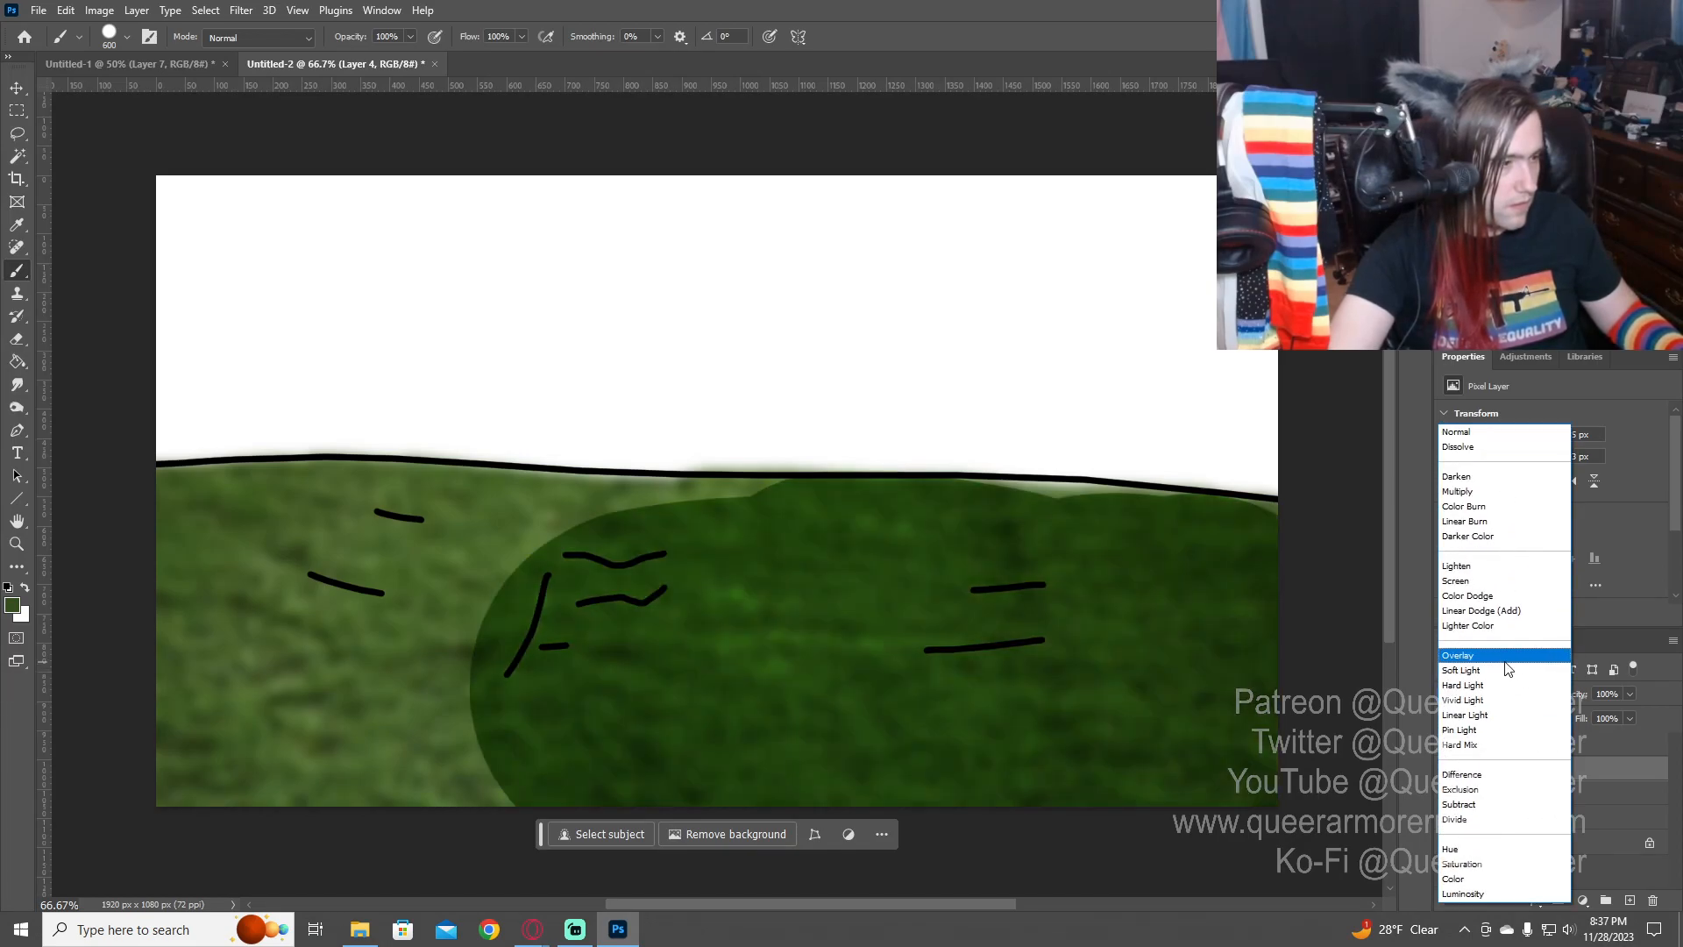
{"action": "left_click", "coordinate": [1505, 661]}
{"action": "right_click", "coordinate": [331, 467]}
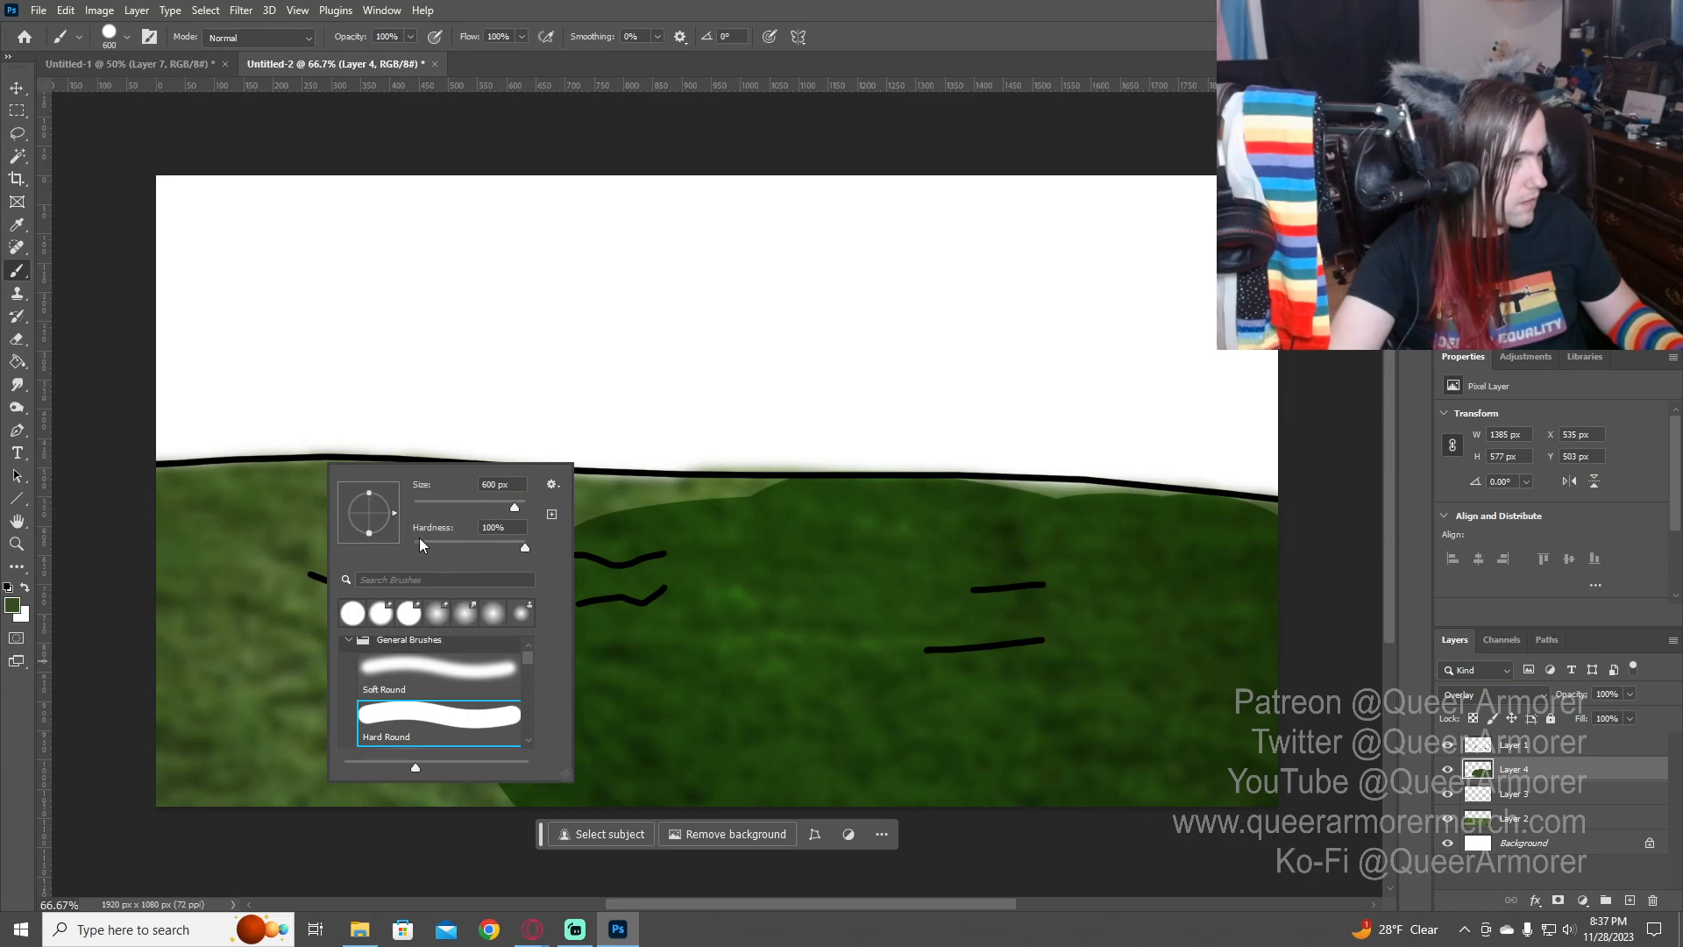
{"action": "mouse_move", "coordinate": [558, 367]}
{"action": "left_mouse_down"}
{"action": "mouse_move", "coordinate": [763, 375]}
{"action": "mouse_move", "coordinate": [621, 401]}
{"action": "mouse_move", "coordinate": [630, 413]}
{"action": "mouse_move", "coordinate": [494, 557]}
{"action": "left_mouse_up"}
{"action": "key", "text": "ctrl+z"}
- Soften the left edge of the dark green patch using an eraser with 0% hardness and a size of about 440 px
{"action": "key", "text": "e"}
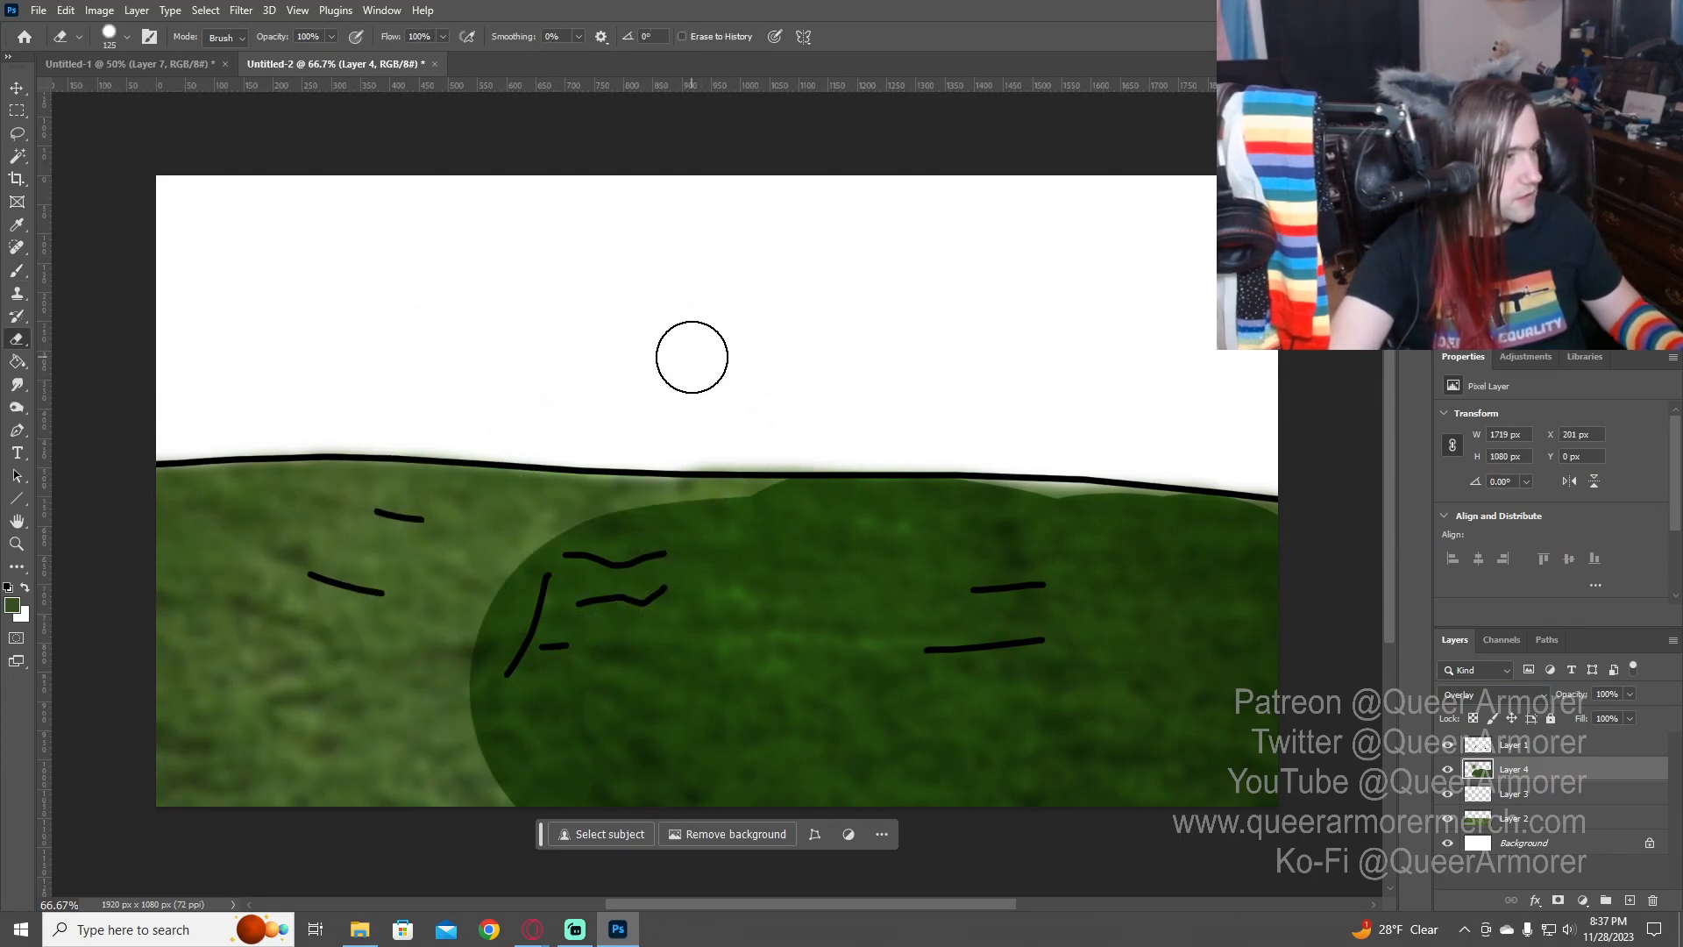
{"action": "right_click", "coordinate": [697, 358]}
{"action": "left_click_drag", "start_coordinate": [883, 441], "coordinate": [717, 442]}
{"action": "left_click", "coordinate": [861, 394]}
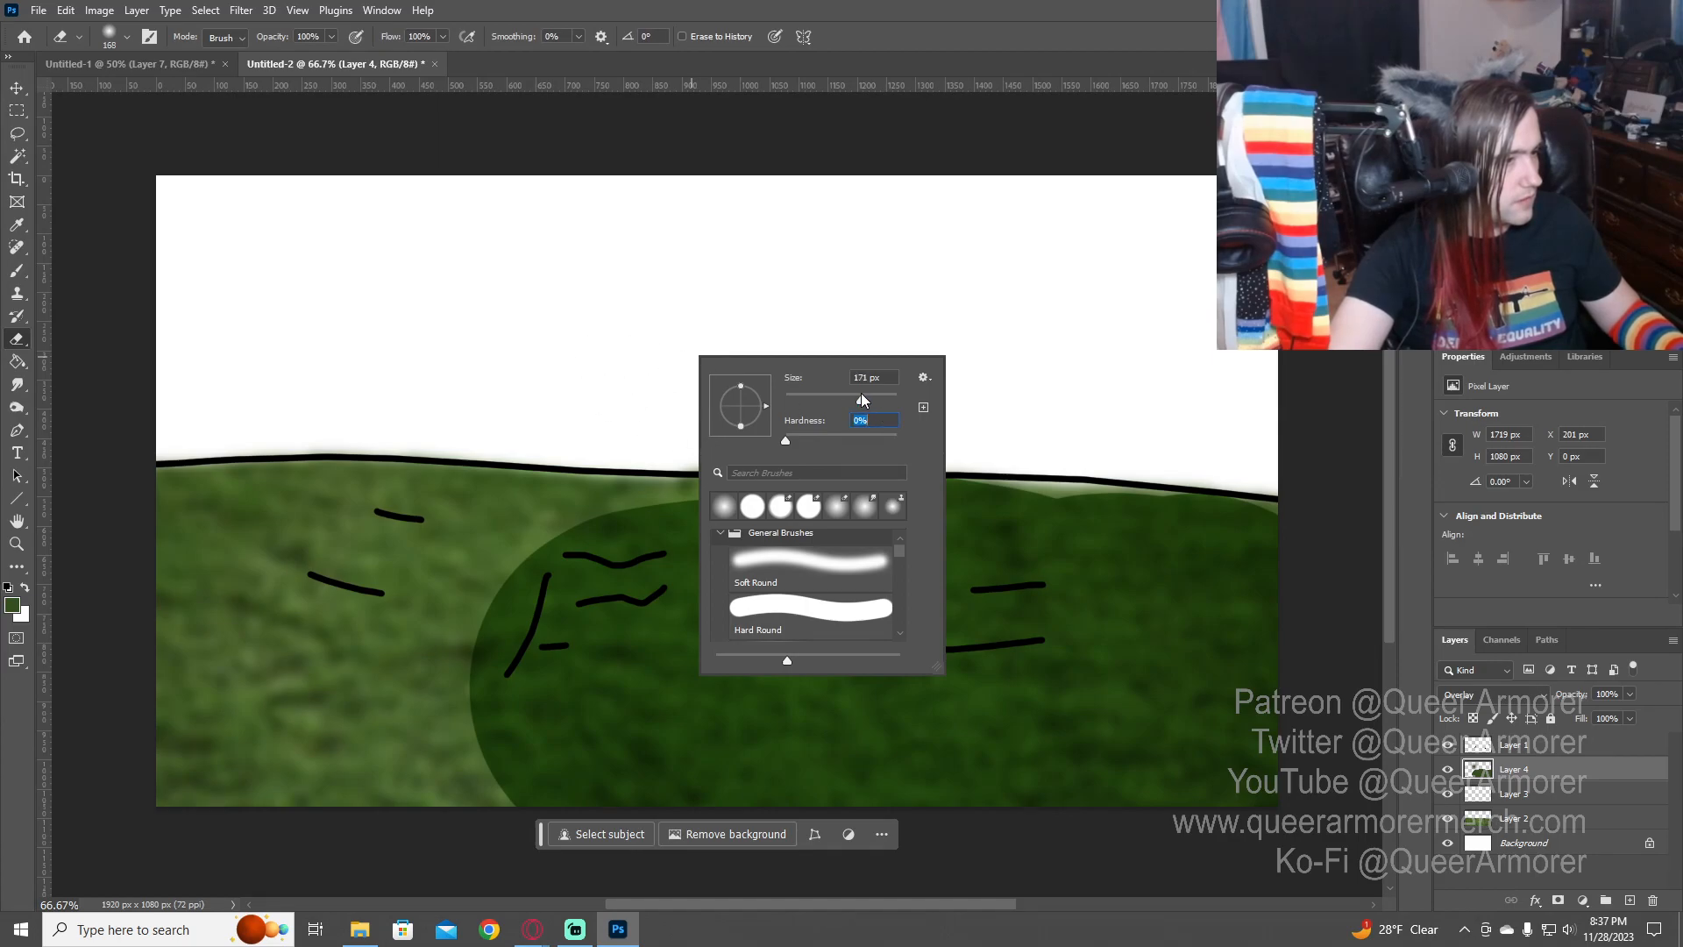
{"action": "left_click", "coordinate": [679, 305]}
{"action": "right_click", "coordinate": [735, 307]}
{"action": "mouse_move", "coordinate": [907, 352]}
{"action": "left_mouse_down"}
{"action": "mouse_move", "coordinate": [949, 351]}
{"action": "mouse_move", "coordinate": [928, 345]}
{"action": "left_mouse_up"}
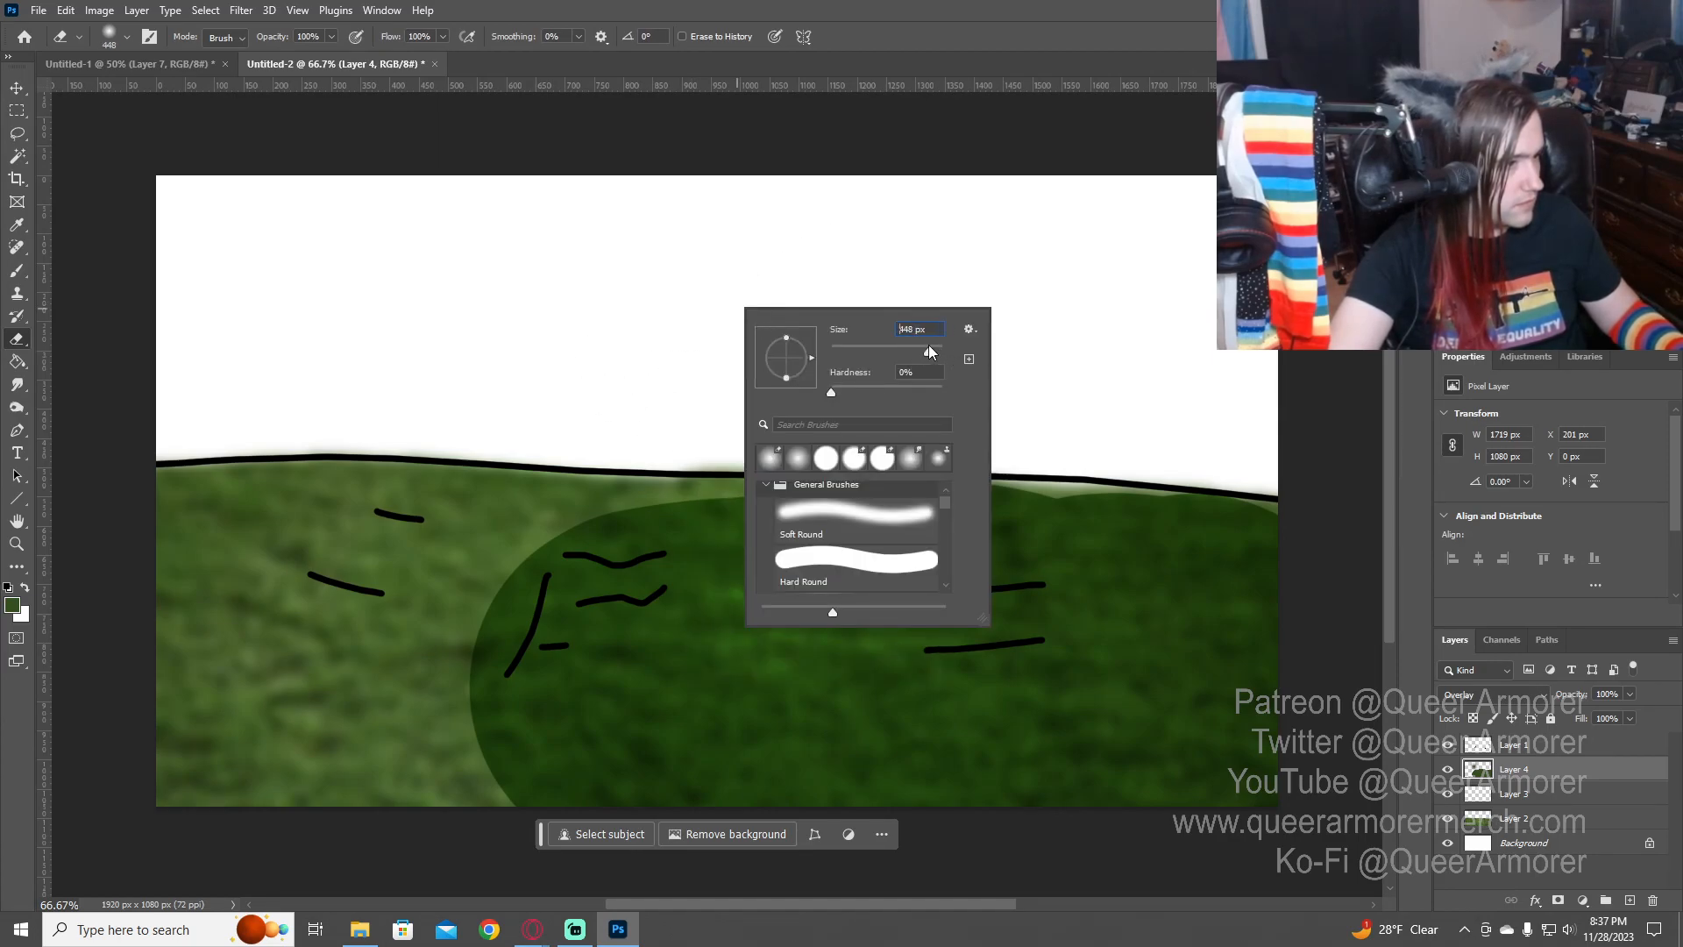
{"action": "left_click", "coordinate": [819, 266]}
{"action": "mouse_move", "coordinate": [671, 364]}
{"action": "left_mouse_down"}
{"action": "mouse_move", "coordinate": [515, 439]}
{"action": "mouse_move", "coordinate": [470, 496]}
{"action": "mouse_move", "coordinate": [345, 564]}
{"action": "mouse_move", "coordinate": [301, 695]}
{"action": "mouse_move", "coordinate": [350, 707]}
{"action": "mouse_move", "coordinate": [418, 811]}
{"action": "mouse_move", "coordinate": [332, 853]}
{"action": "mouse_move", "coordinate": [315, 817]}
{"action": "mouse_move", "coordinate": [391, 812]}
{"action": "mouse_move", "coordinate": [368, 807]}
{"action": "left_mouse_up"}
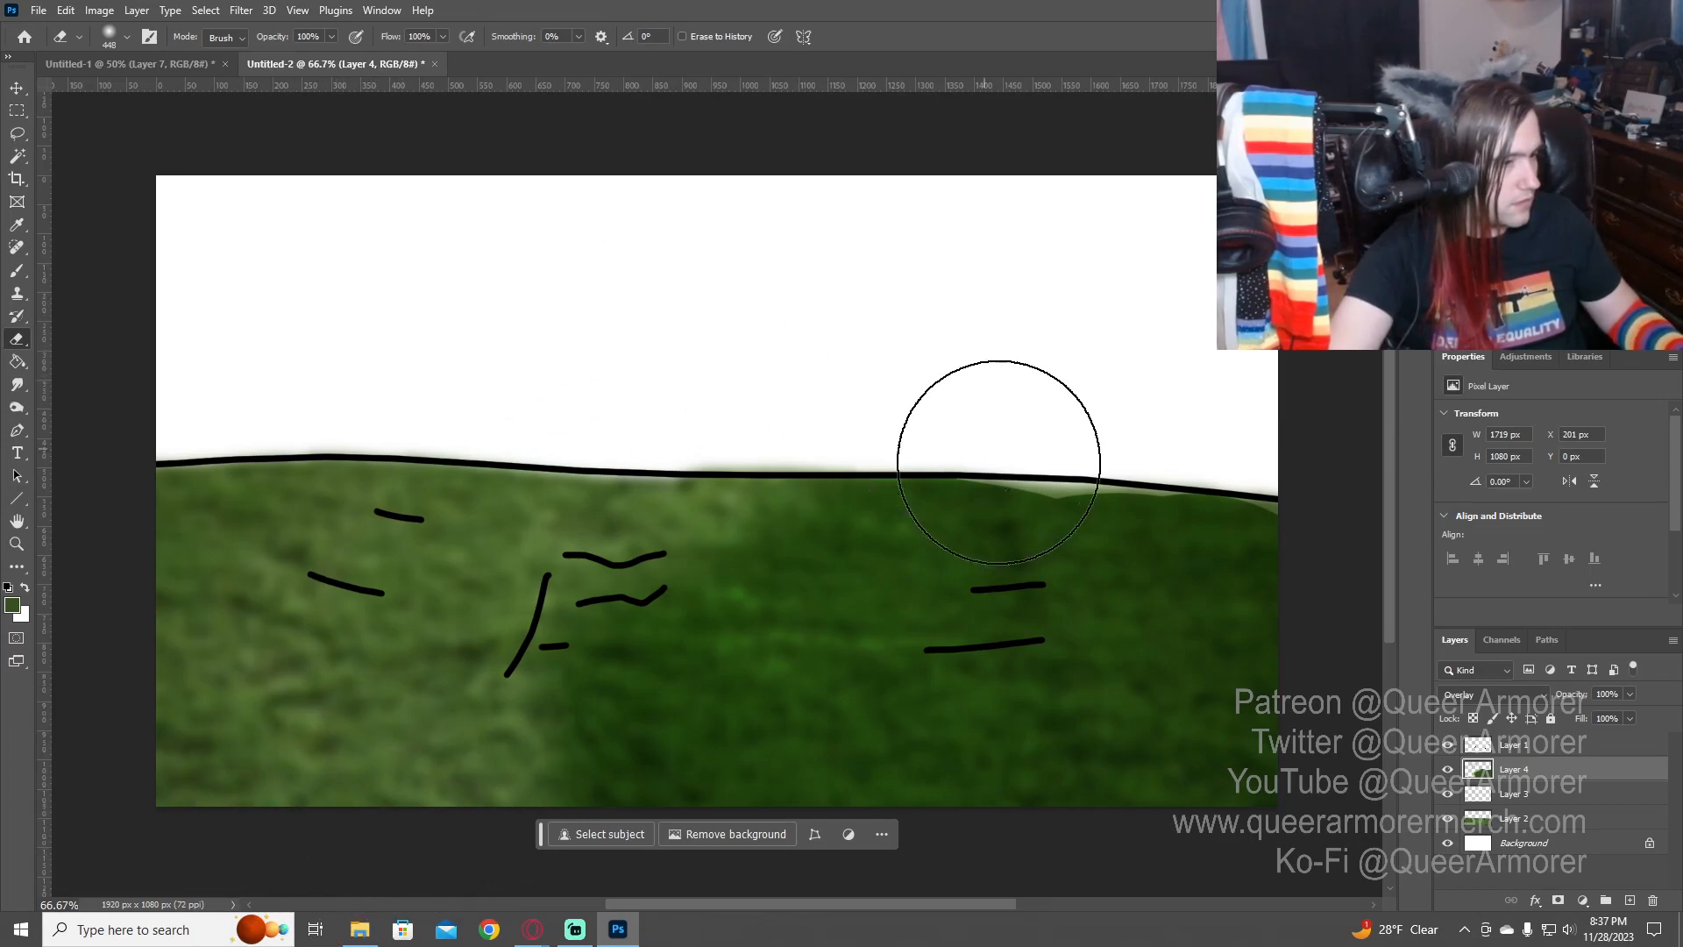
- Reduce the eraser to 175 px and erase a lighter area from the dark patch around the two short lines on the right
{"action": "key", "text": "bracketleft"}
{"action": "key", "text": "bracketleft"}
{"action": "key", "text": "bracketleft"}
{"action": "key", "text": "bracketleft"}
{"action": "key", "text": "bracketleft"}
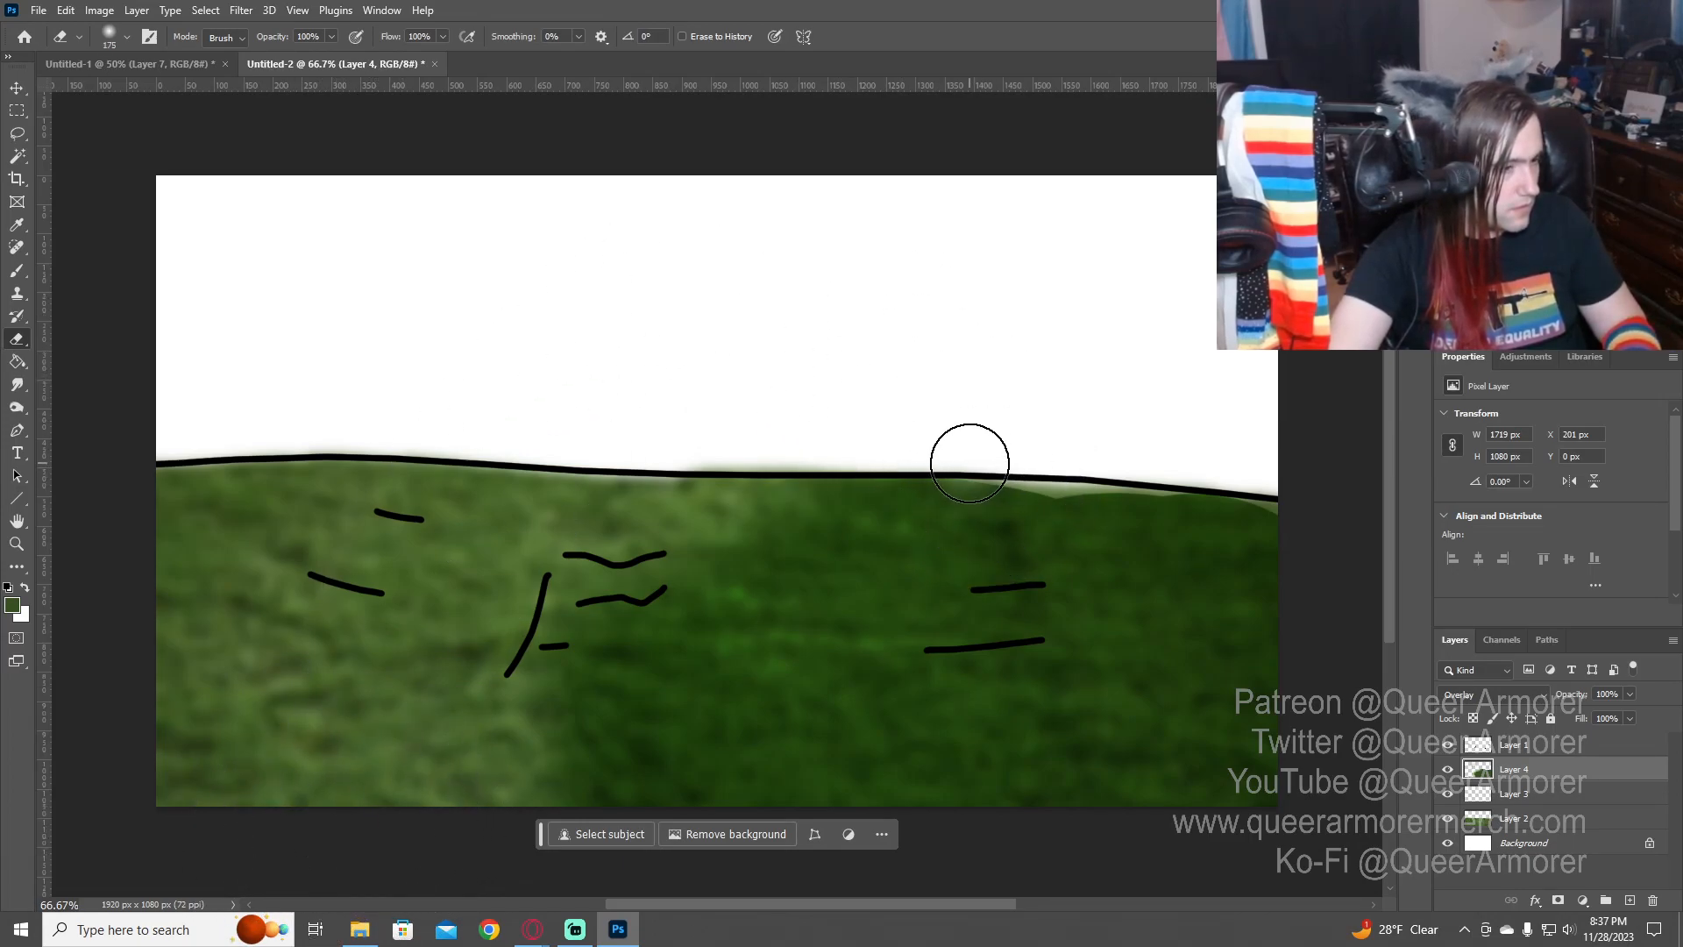
{"action": "mouse_move", "coordinate": [968, 457]}
{"action": "left_mouse_down"}
{"action": "mouse_move", "coordinate": [1046, 526]}
{"action": "mouse_move", "coordinate": [1038, 541]}
{"action": "mouse_move", "coordinate": [1045, 497]}
{"action": "mouse_move", "coordinate": [937, 687]}
{"action": "mouse_move", "coordinate": [1012, 698]}
{"action": "mouse_move", "coordinate": [1068, 526]}
{"action": "mouse_move", "coordinate": [968, 506]}
{"action": "mouse_move", "coordinate": [877, 542]}
{"action": "left_mouse_up"}
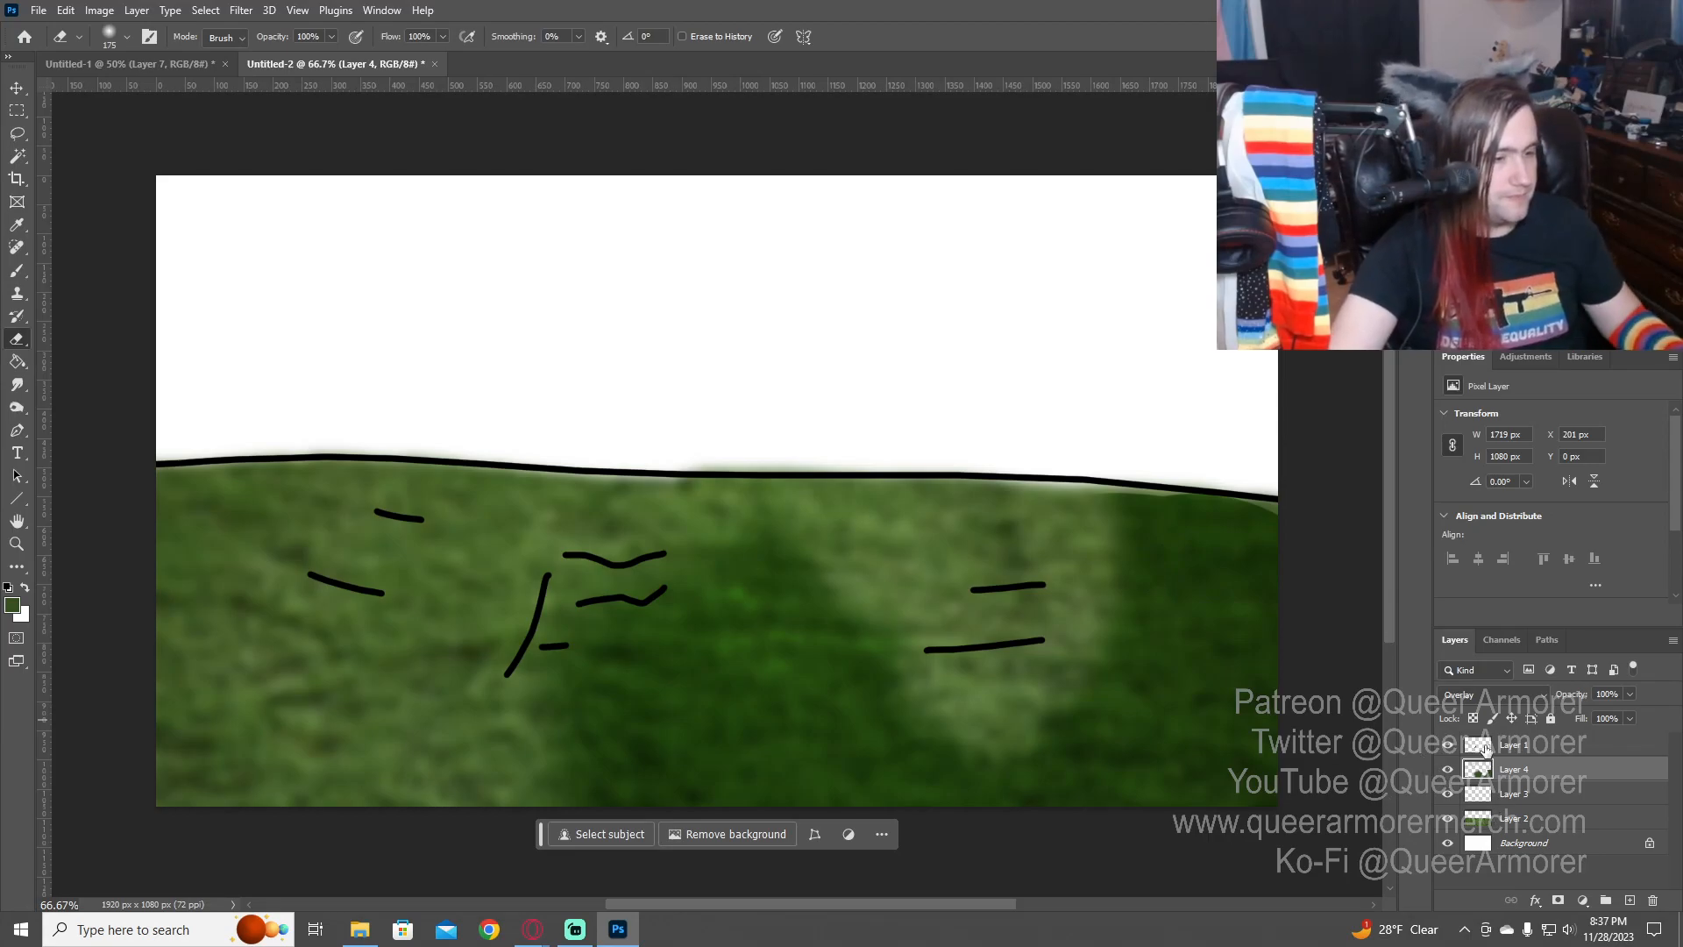
- Add a new layer above the dark green patch's layer, then rename the black sketch-line layer as OUtline and hide it
{"action": "key", "text": "ctrl+shift+n"}
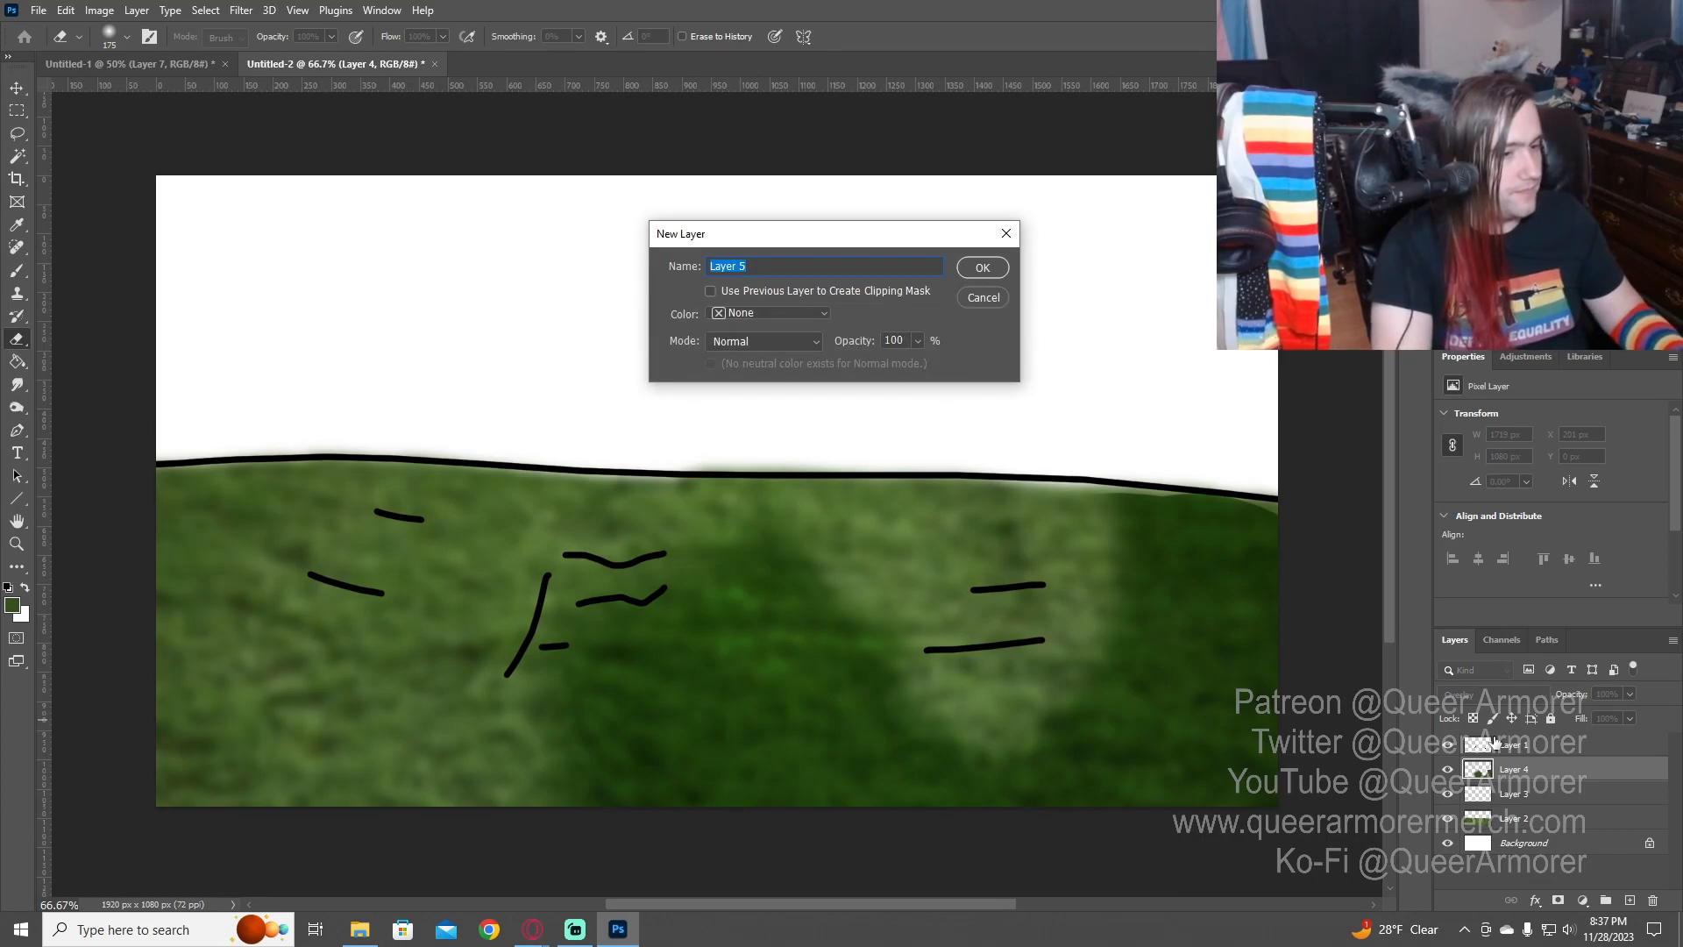
{"action": "key", "text": "Return"}
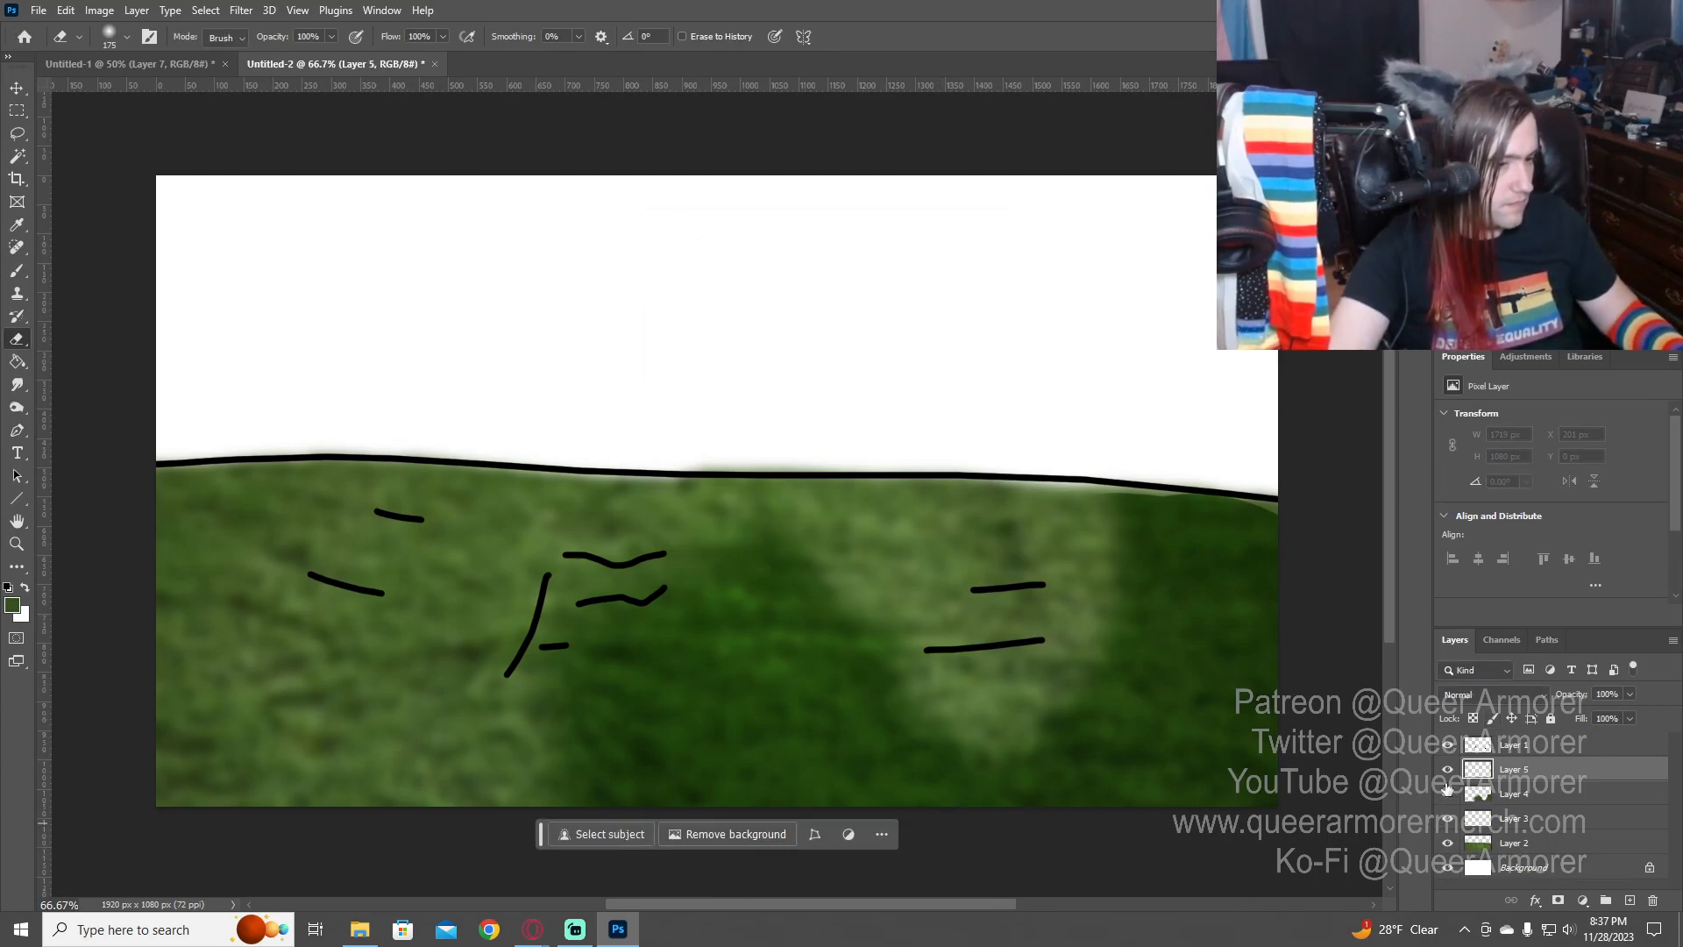
{"action": "left_click", "coordinate": [1521, 749]}
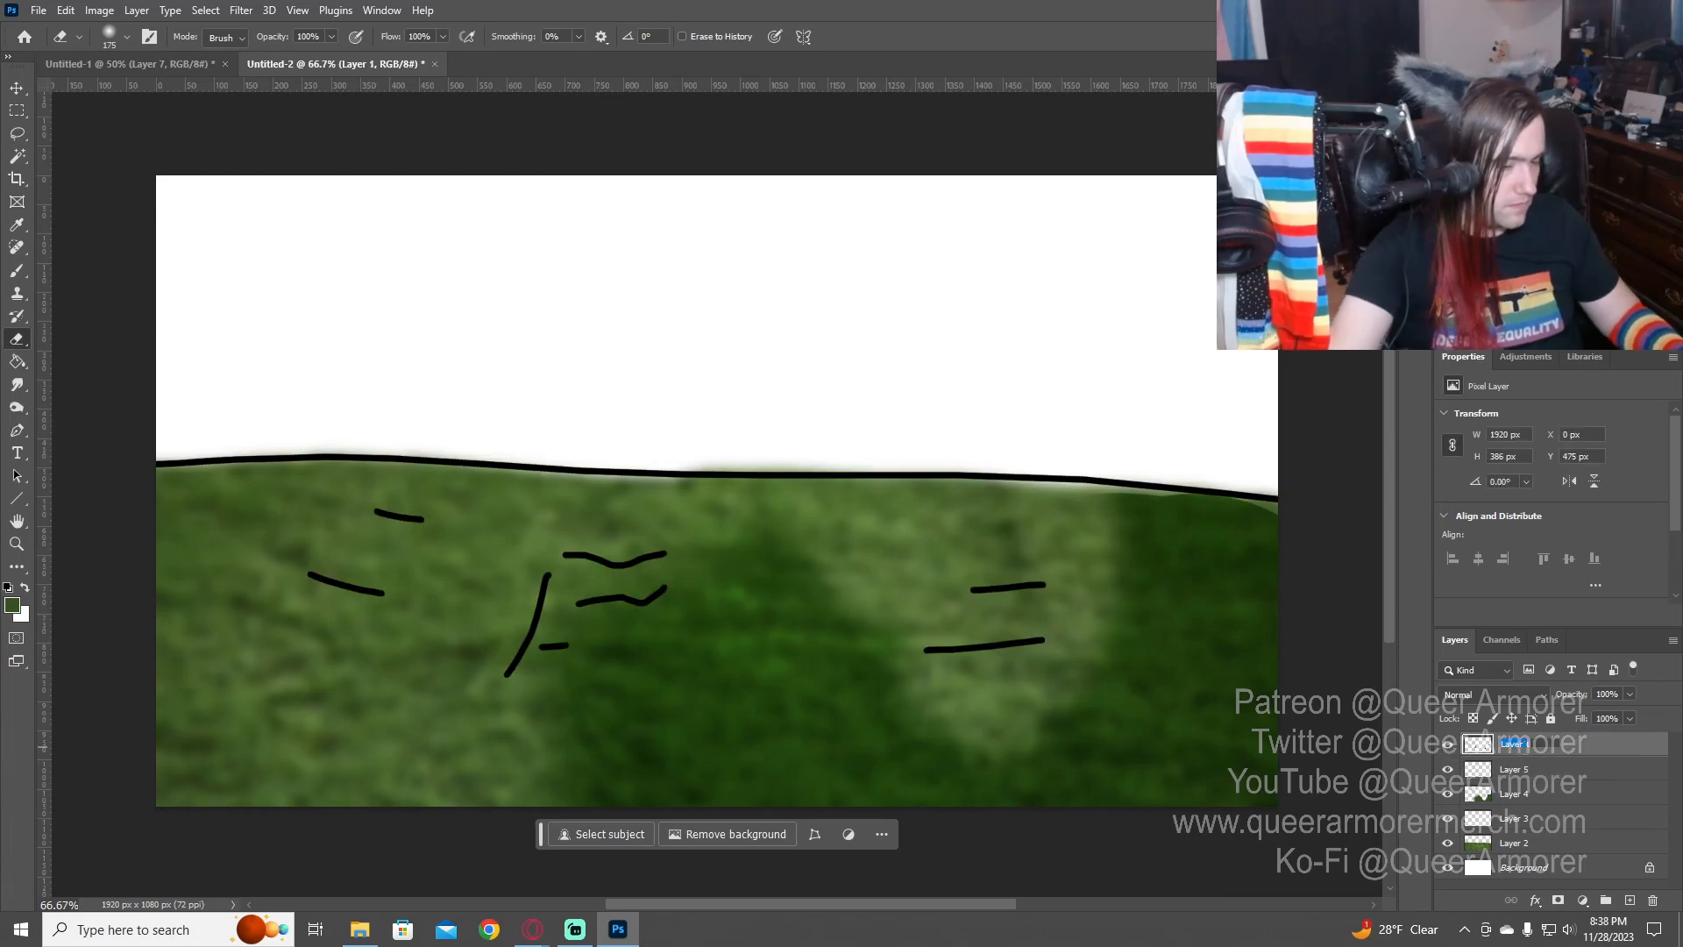
{"action": "left_click", "coordinate": [1448, 745]}
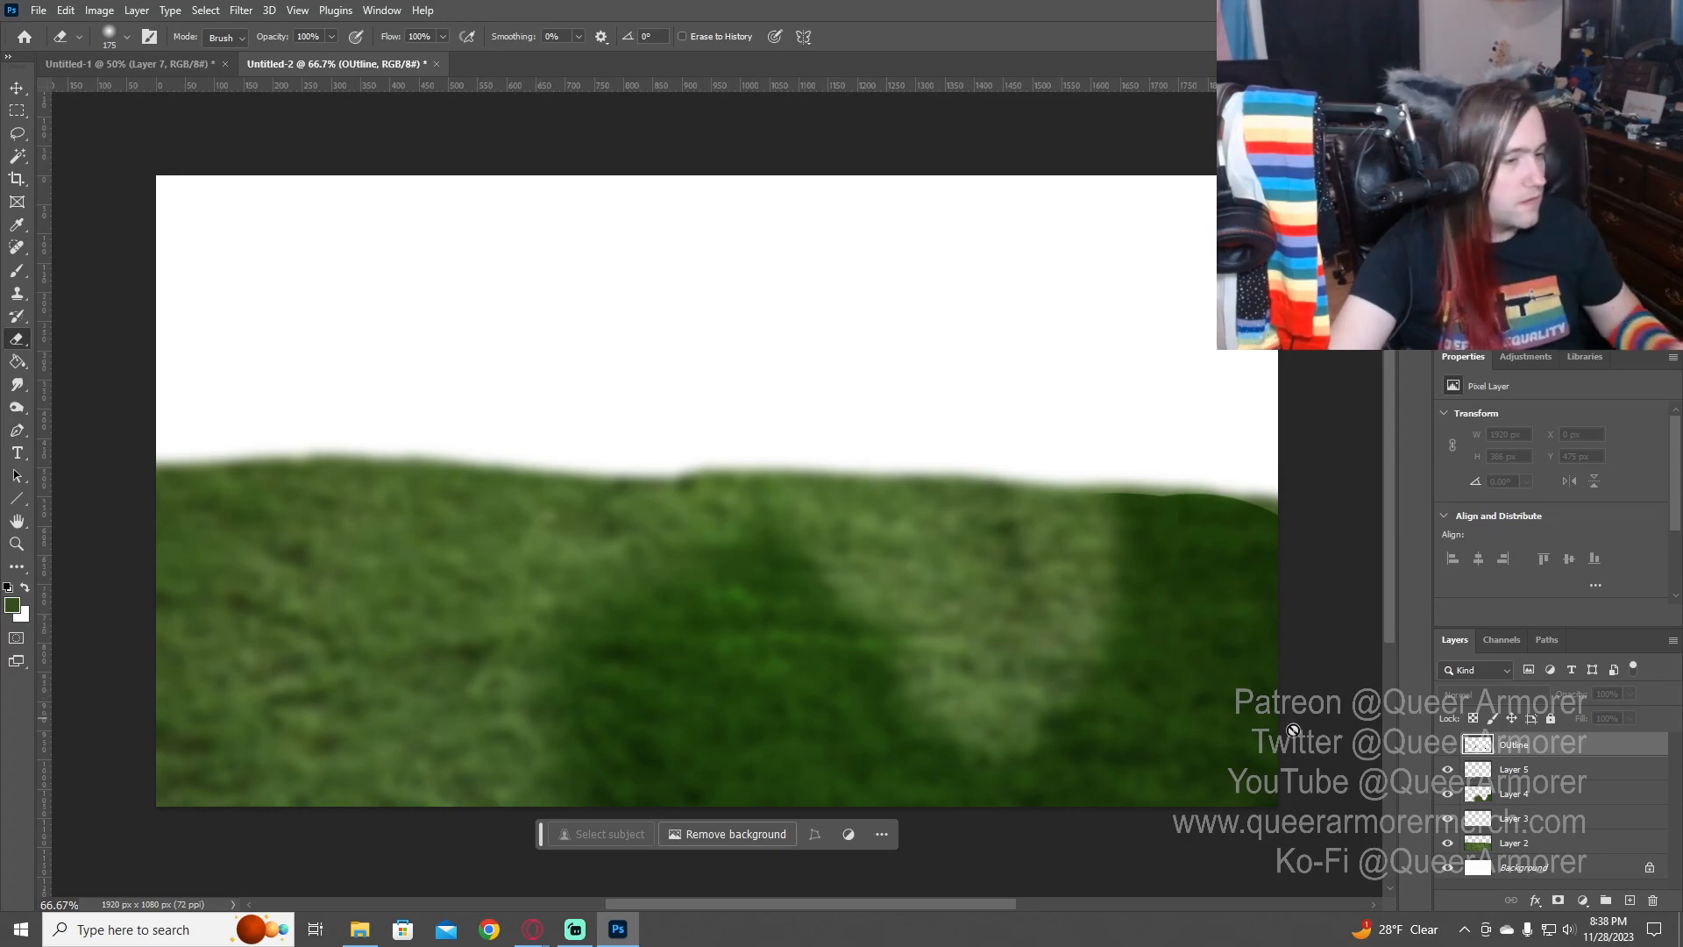
- Select the empty Layer 5 and reduce the brush size to 40 px
{"action": "key", "text": "b"}
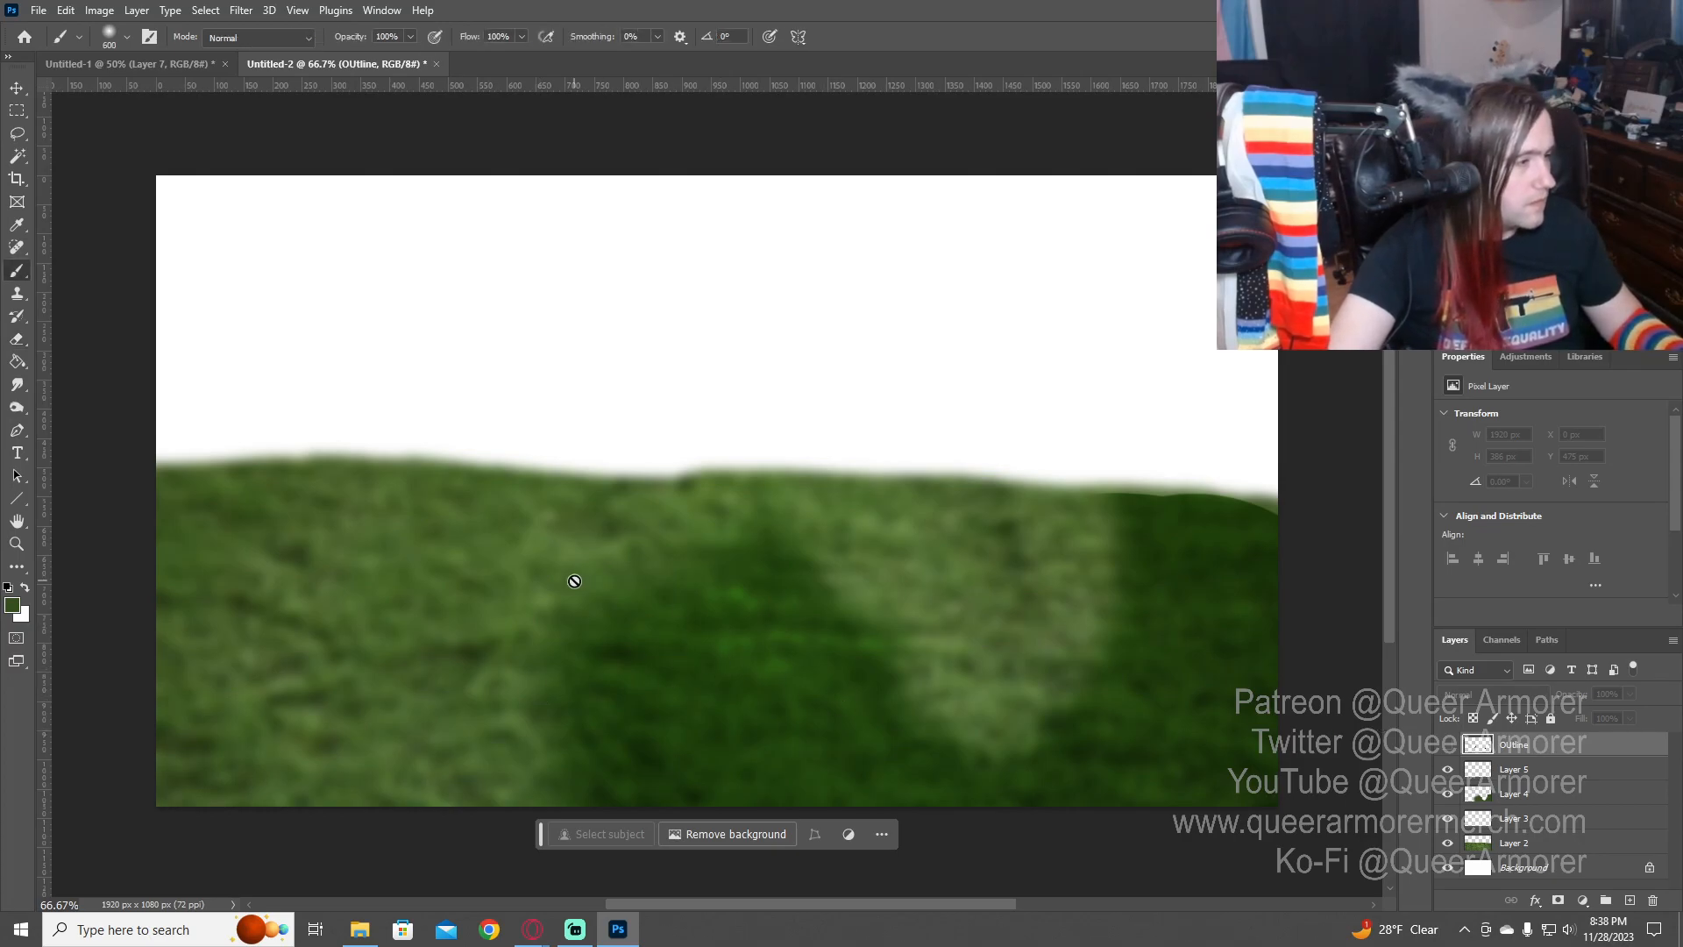
{"action": "left_click", "coordinate": [1495, 769]}
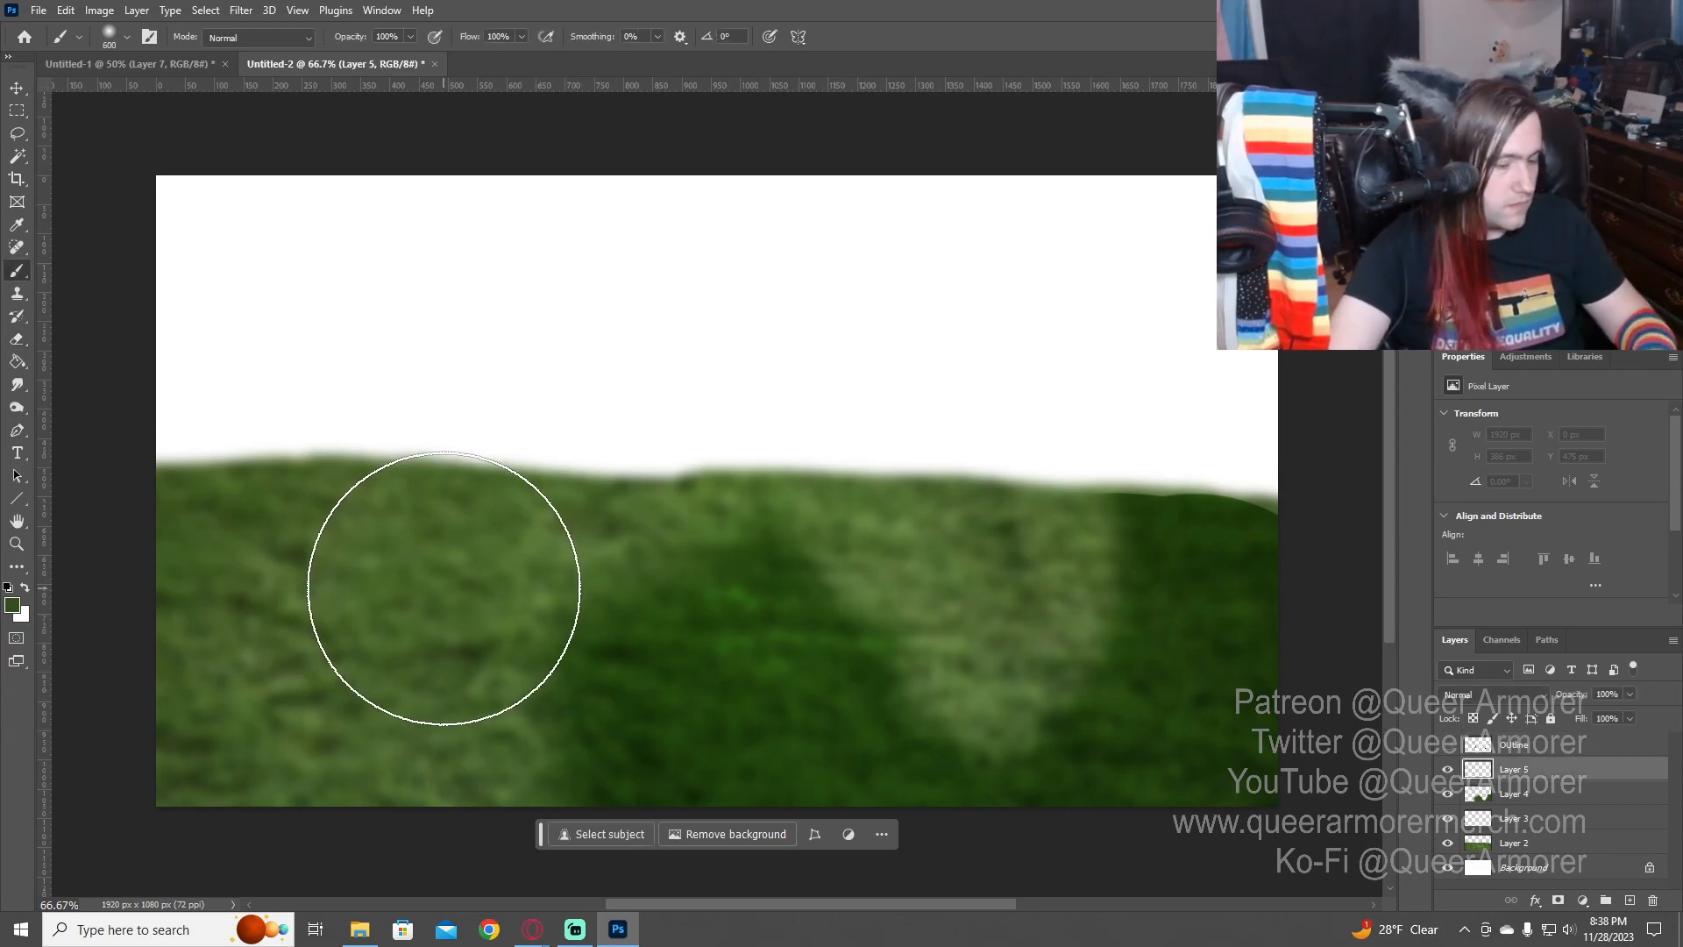
{"action": "key", "text": "bracketleft"}
{"action": "key", "text": "bracketleft"}
{"action": "key", "text": "bracketleft"}
{"action": "key", "text": "bracketleft"}
{"action": "key", "text": "bracketleft"}
{"action": "key", "text": "bracketleft"}
{"action": "key", "text": "bracketleft"}
{"action": "key", "text": "bracketleft"}
{"action": "key", "text": "bracketleft"}
{"action": "key", "text": "bracketleft"}
{"action": "key", "text": "bracketleft"}
{"action": "key", "text": "bracketleft"}
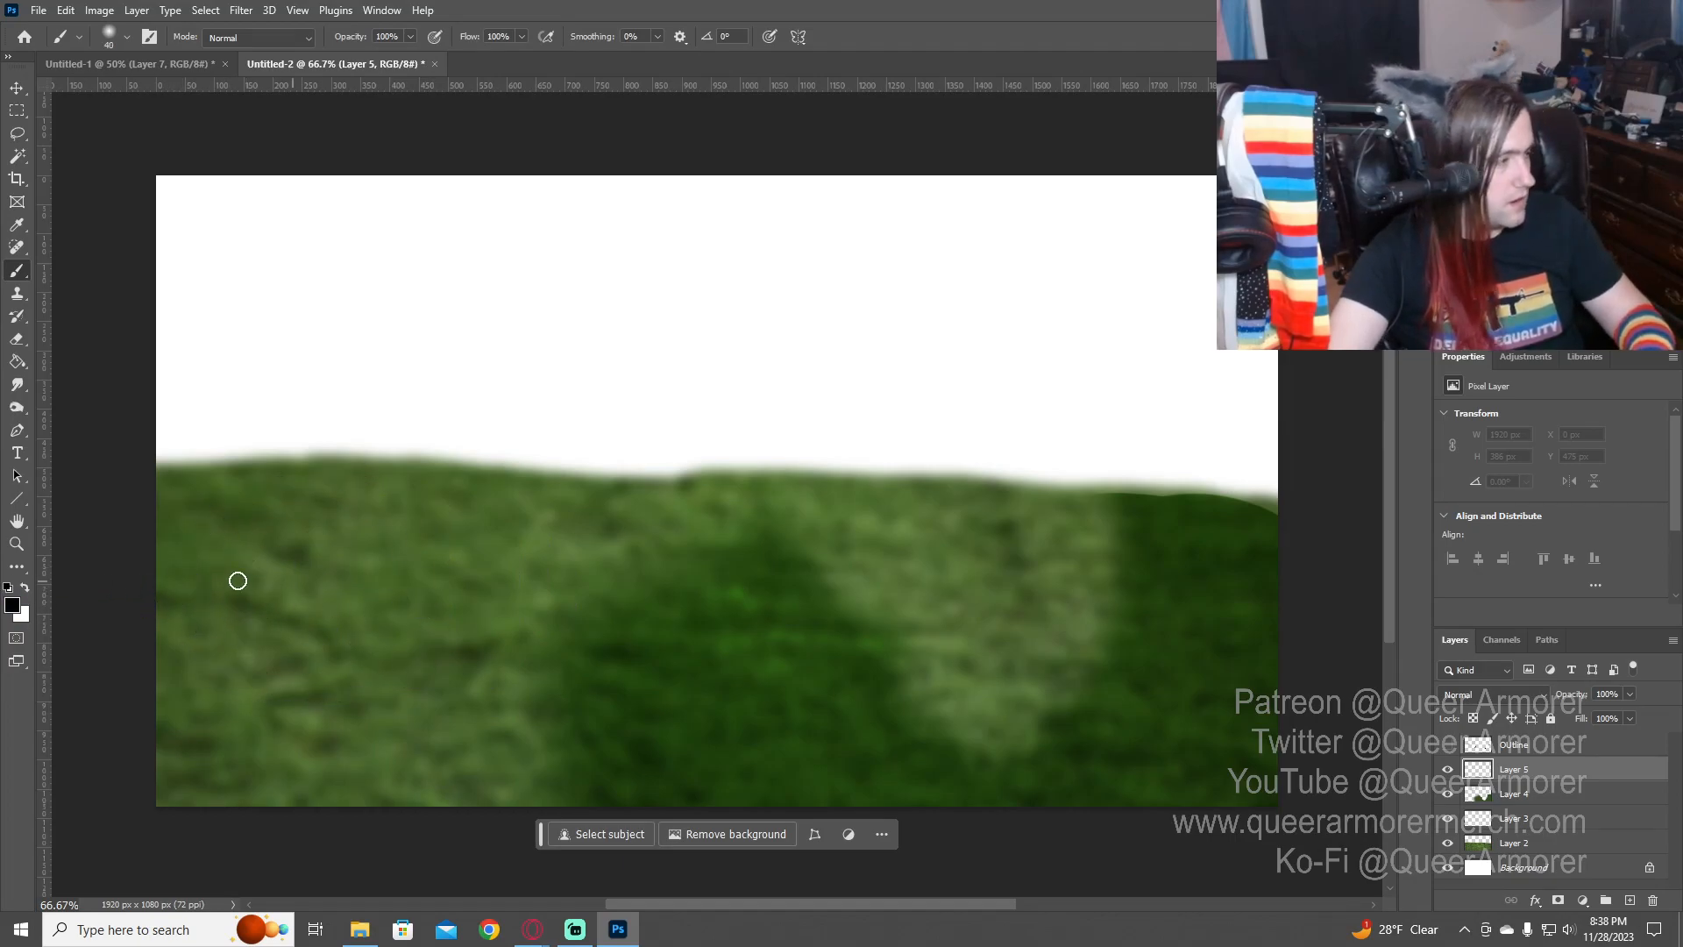
- Set the foreground colour to a dark brown with an orange hue
{"action": "left_click", "coordinate": [12, 614]}
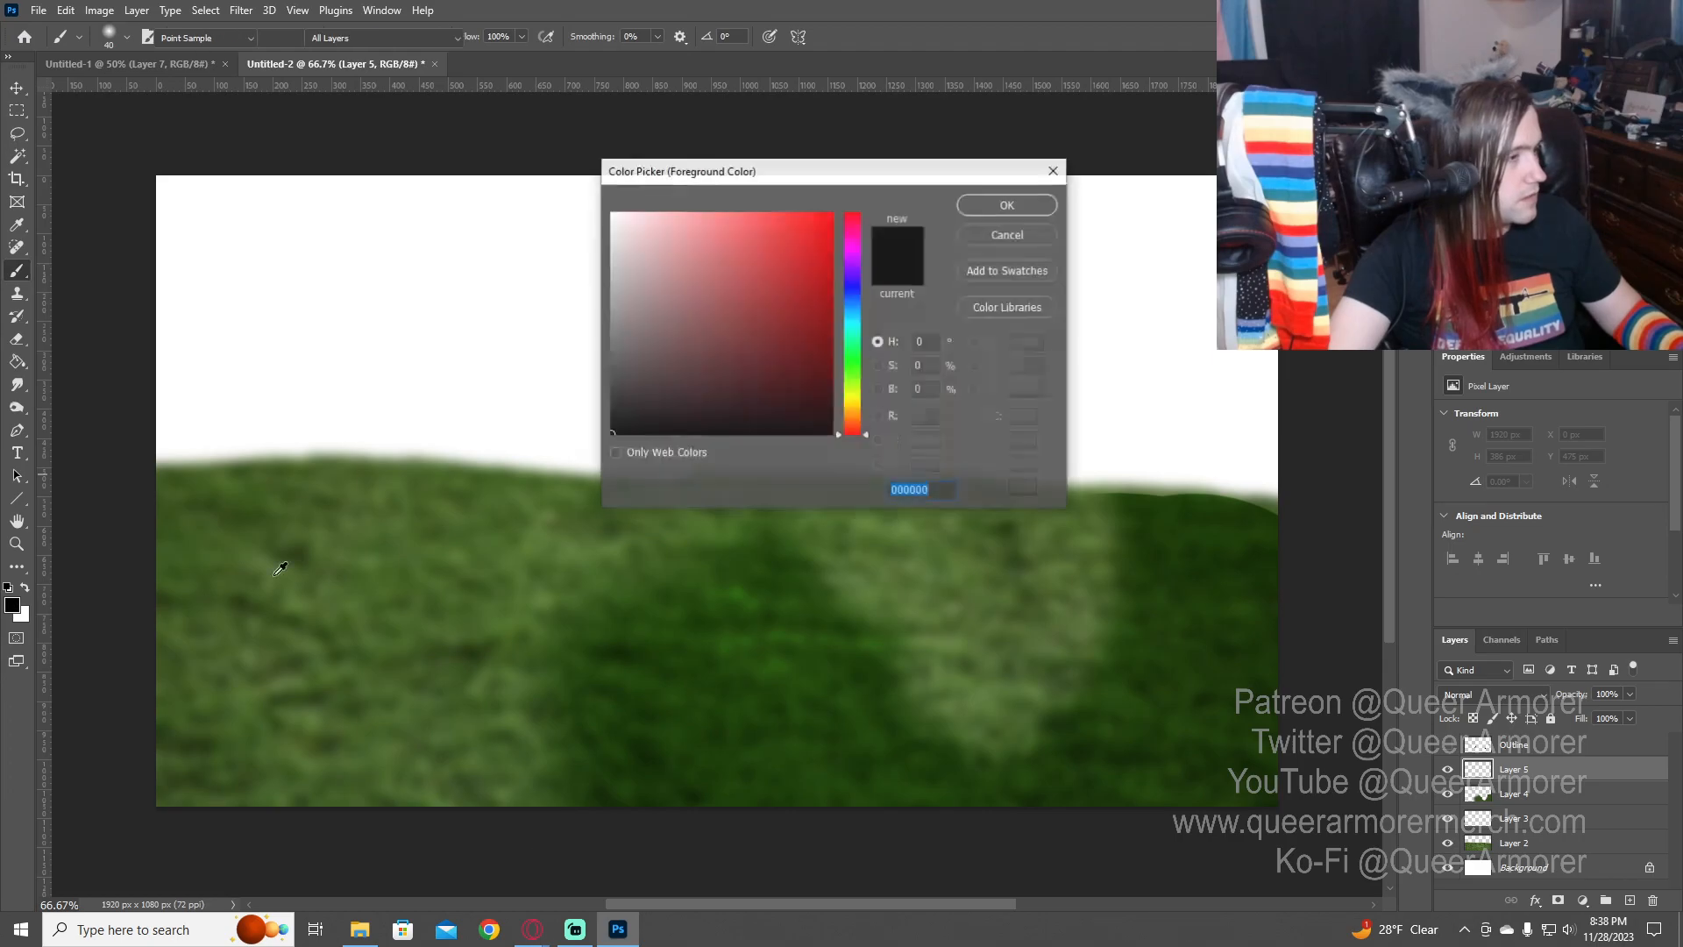
{"action": "left_click", "coordinate": [832, 397]}
{"action": "left_click", "coordinate": [860, 421]}
{"action": "left_click_drag", "start_coordinate": [860, 422], "coordinate": [860, 414]}
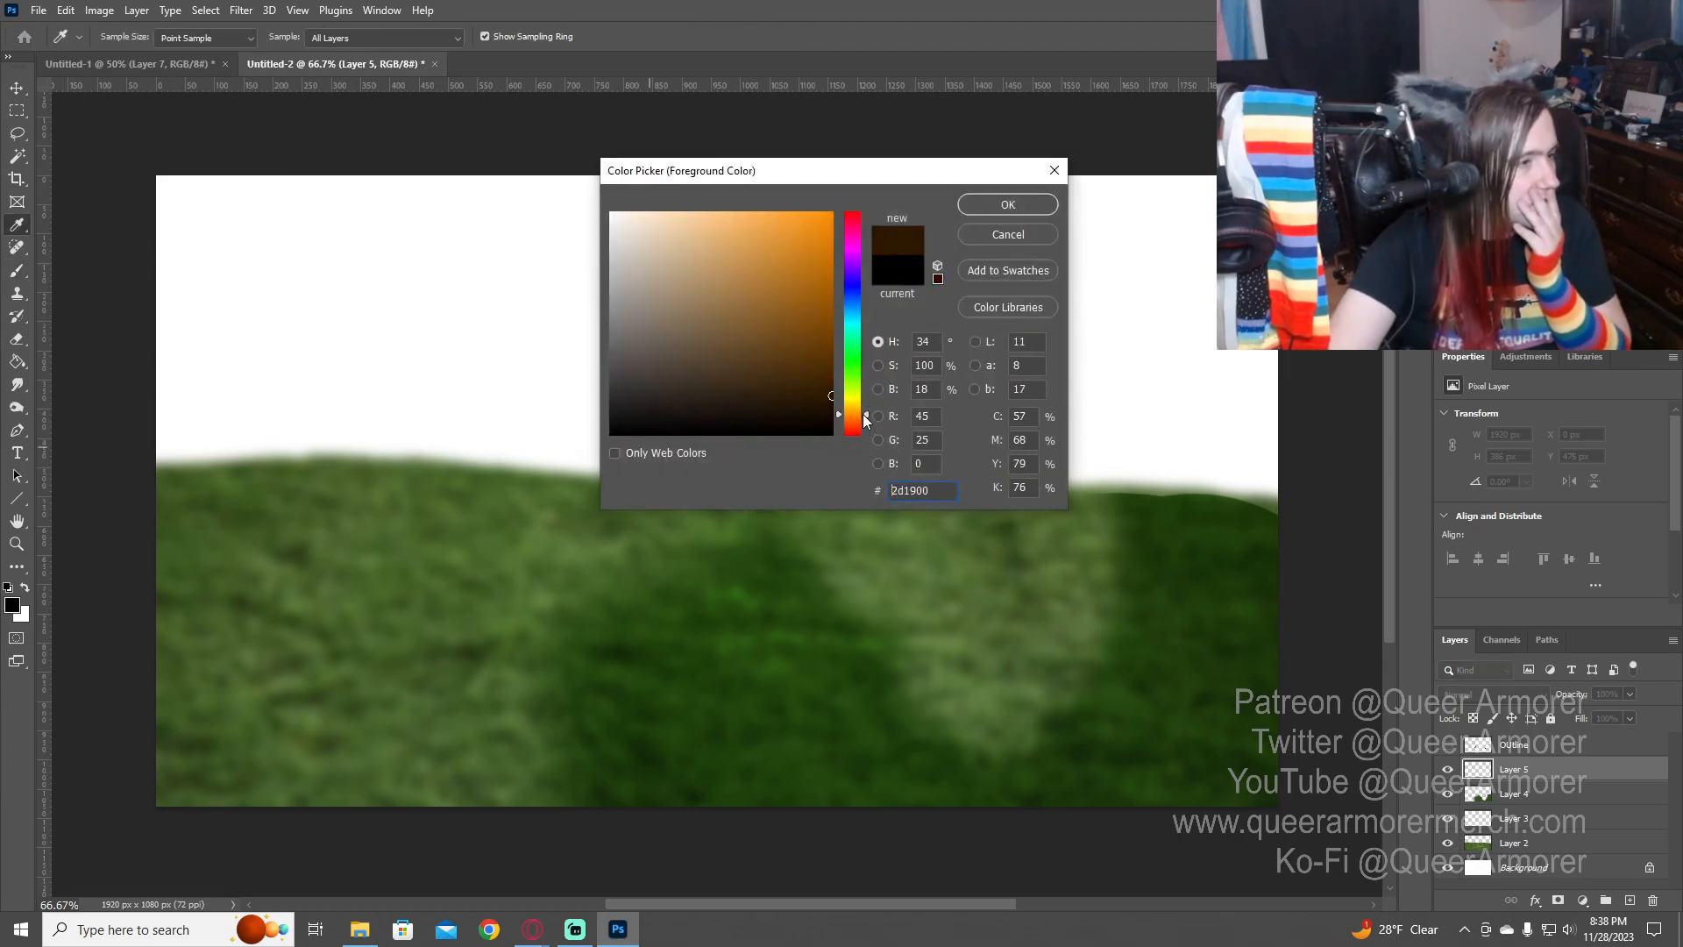
{"action": "left_click", "coordinate": [822, 371]}
{"action": "left_click", "coordinate": [1011, 204]}
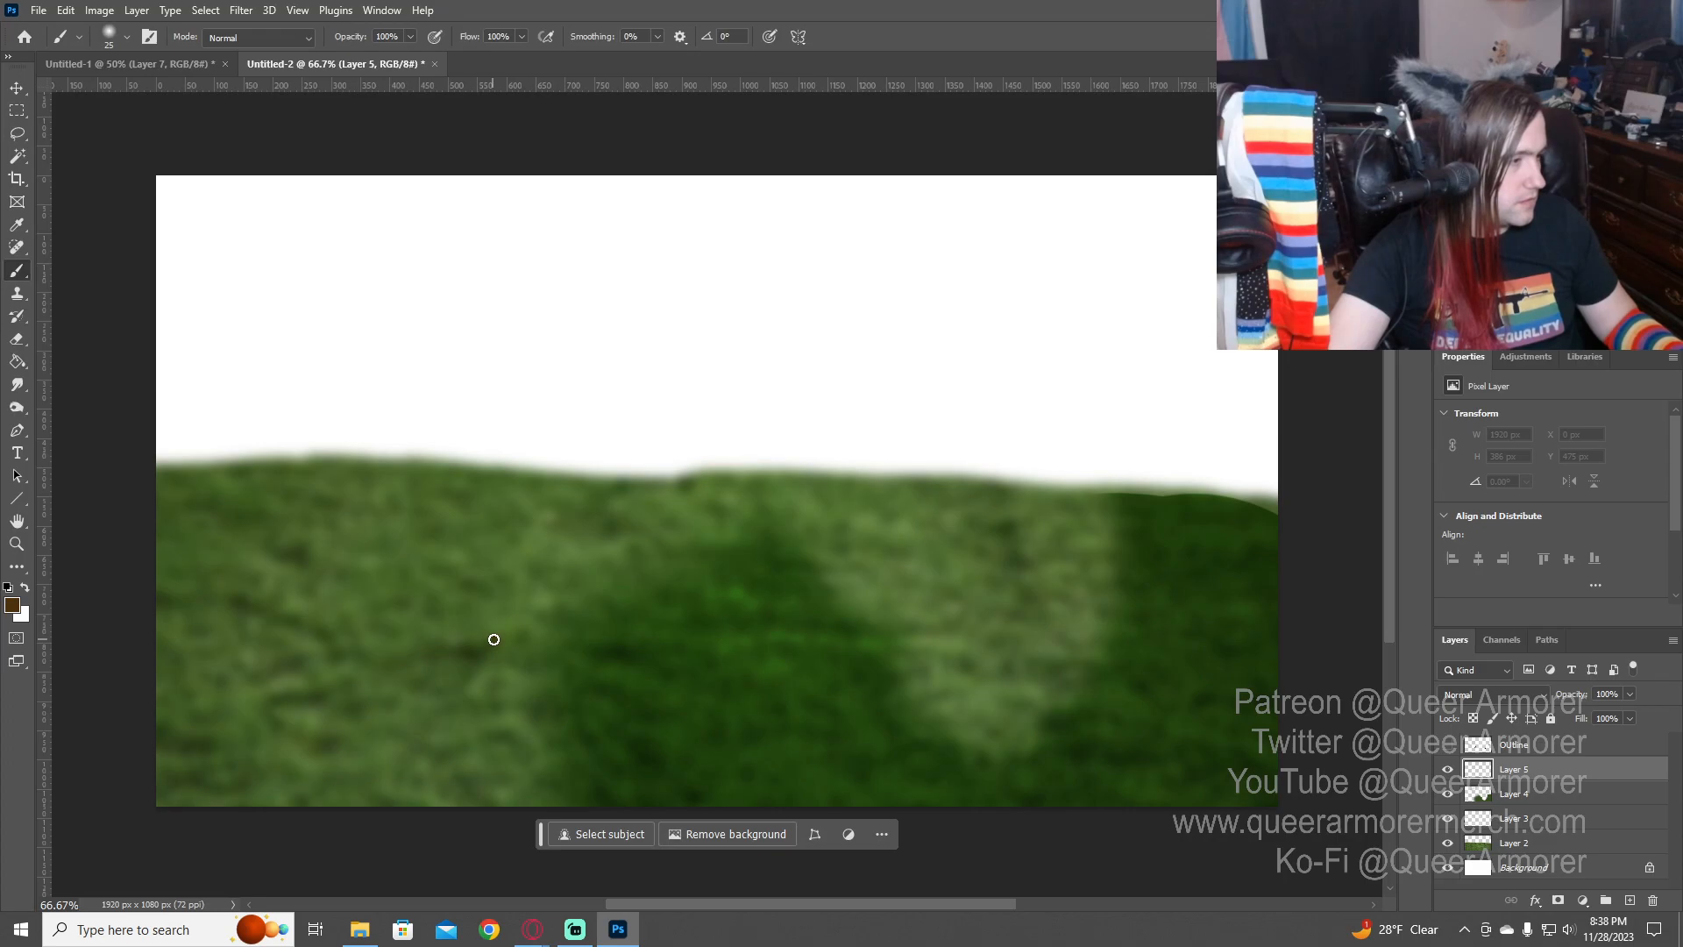
- Paint a thin, straight brown flagpole line about 244 px long on the grass, undoing any unsuitable strokes
{"action": "left_click_drag", "start_coordinate": [494, 639], "coordinate": [534, 571]}
{"action": "key", "text": "ctrl+z"}
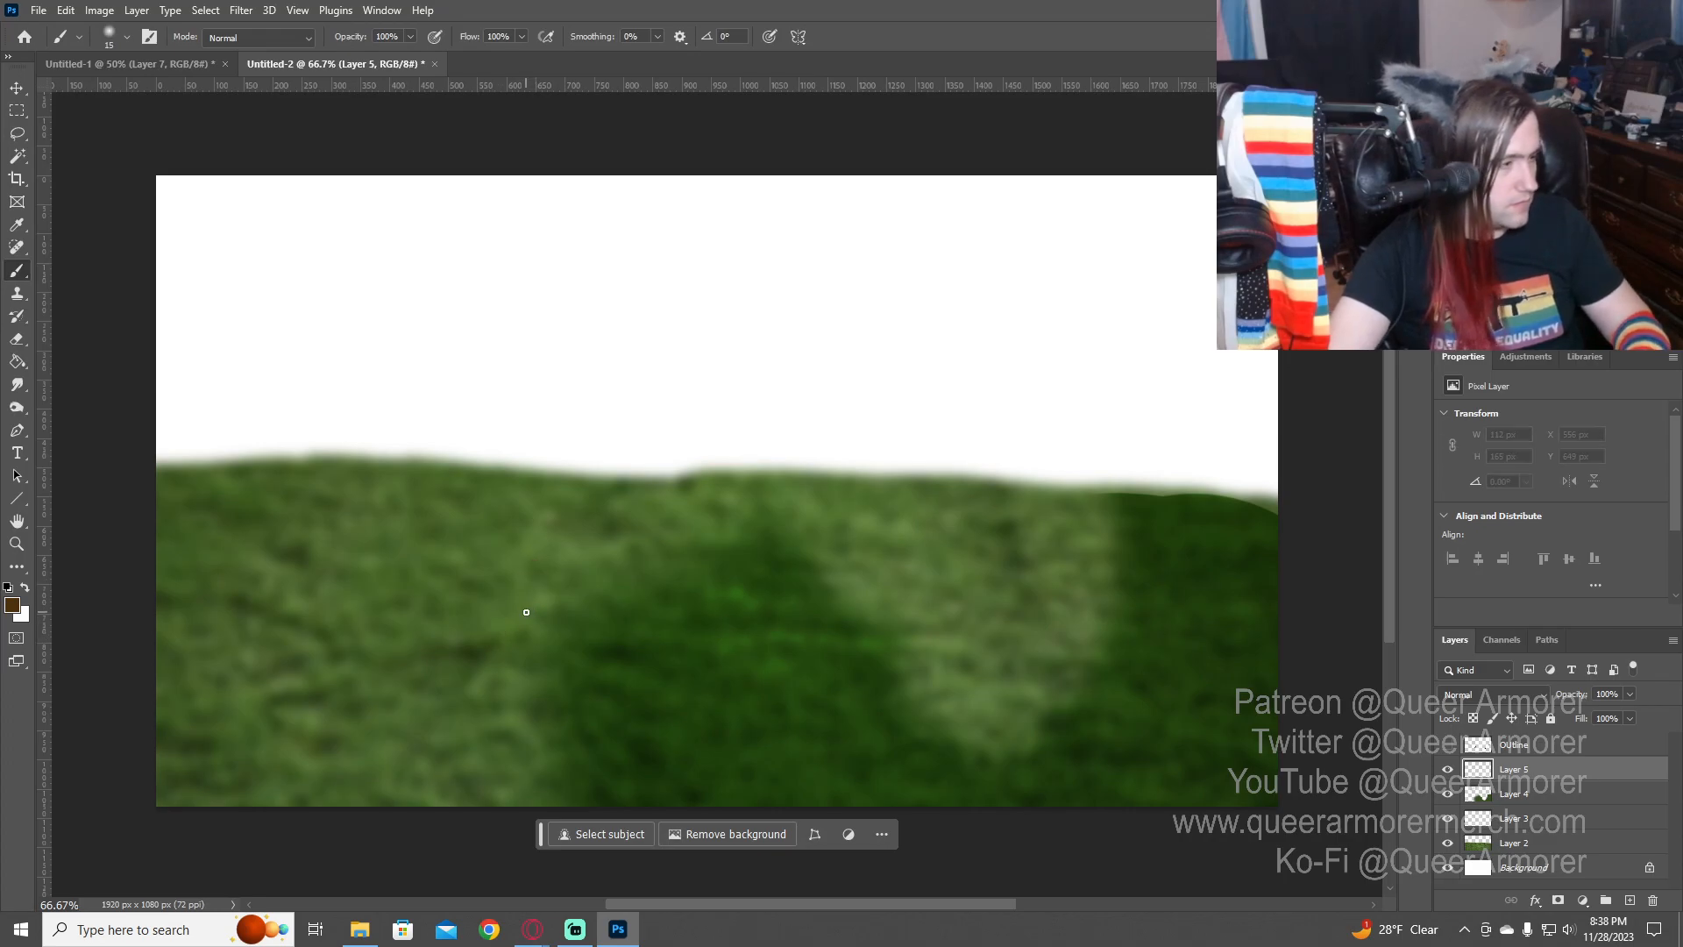
{"action": "mouse_move", "coordinate": [506, 636]}
{"action": "left_mouse_down"}
{"action": "mouse_move", "coordinate": [530, 577]}
{"action": "mouse_move", "coordinate": [506, 618]}
{"action": "left_mouse_up"}
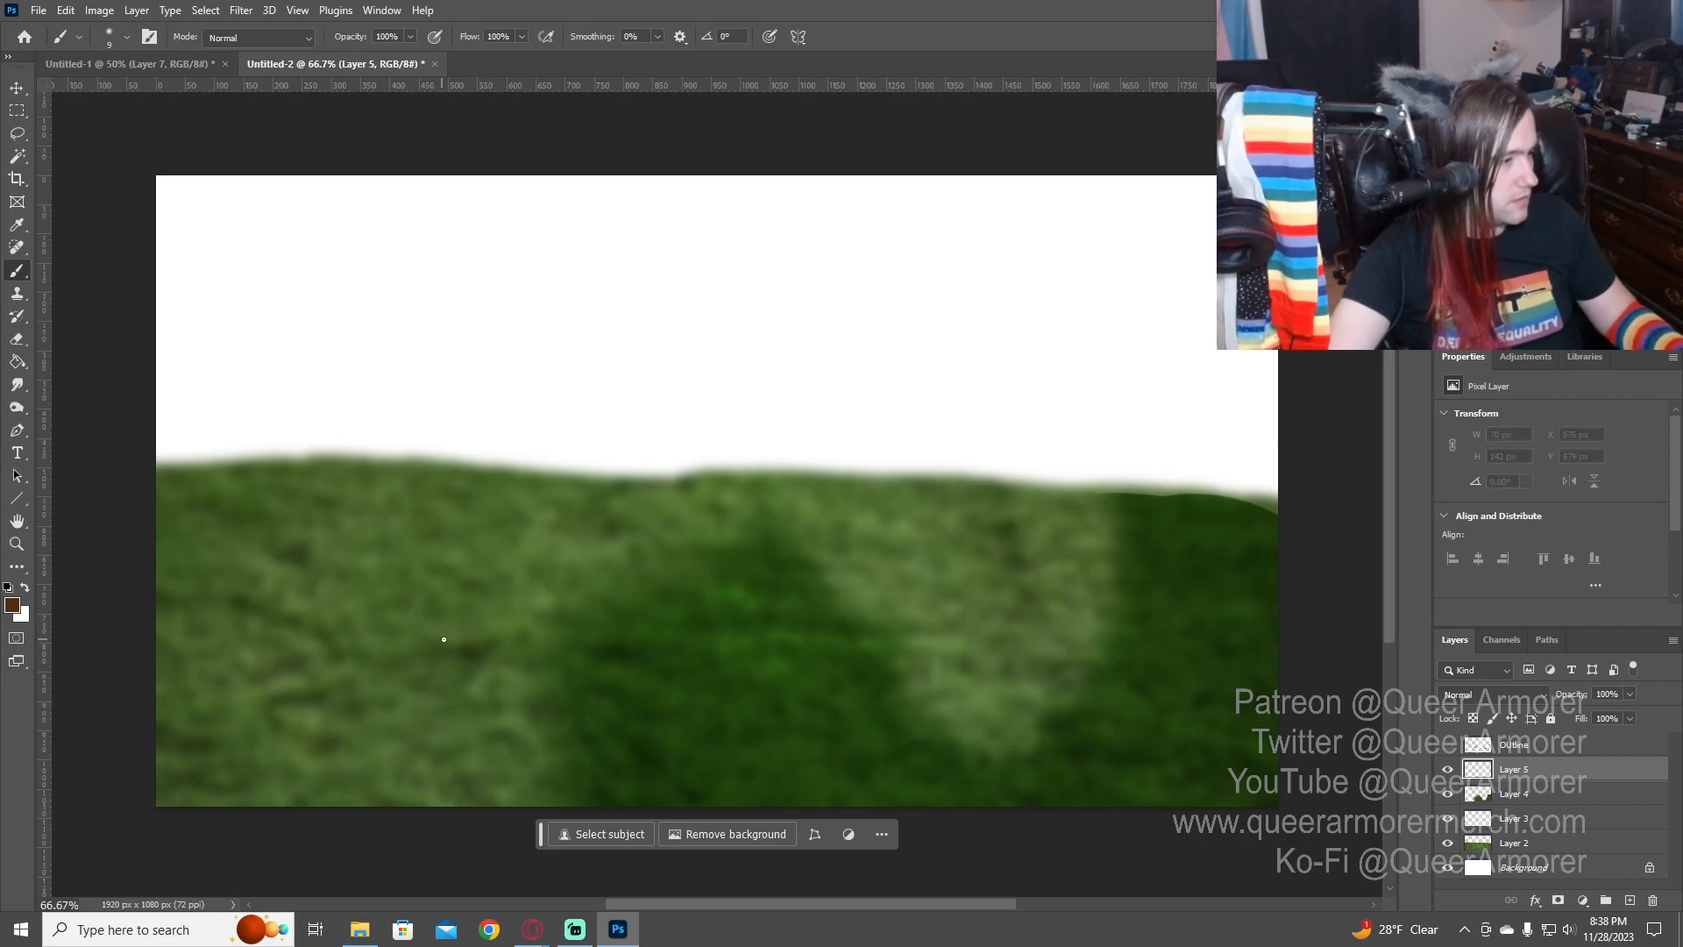
{"action": "mouse_move", "coordinate": [657, 648]}
{"action": "left_mouse_down"}
{"action": "mouse_move", "coordinate": [496, 656]}
{"action": "mouse_move", "coordinate": [605, 669]}
{"action": "mouse_move", "coordinate": [580, 574]}
{"action": "left_mouse_up"}
{"action": "key", "text": "ctrl+z"}
- Rotate the brown line to about -76° and move it up and right to X 621 px, Y 629 px
{"action": "key", "text": "ctrl+t"}
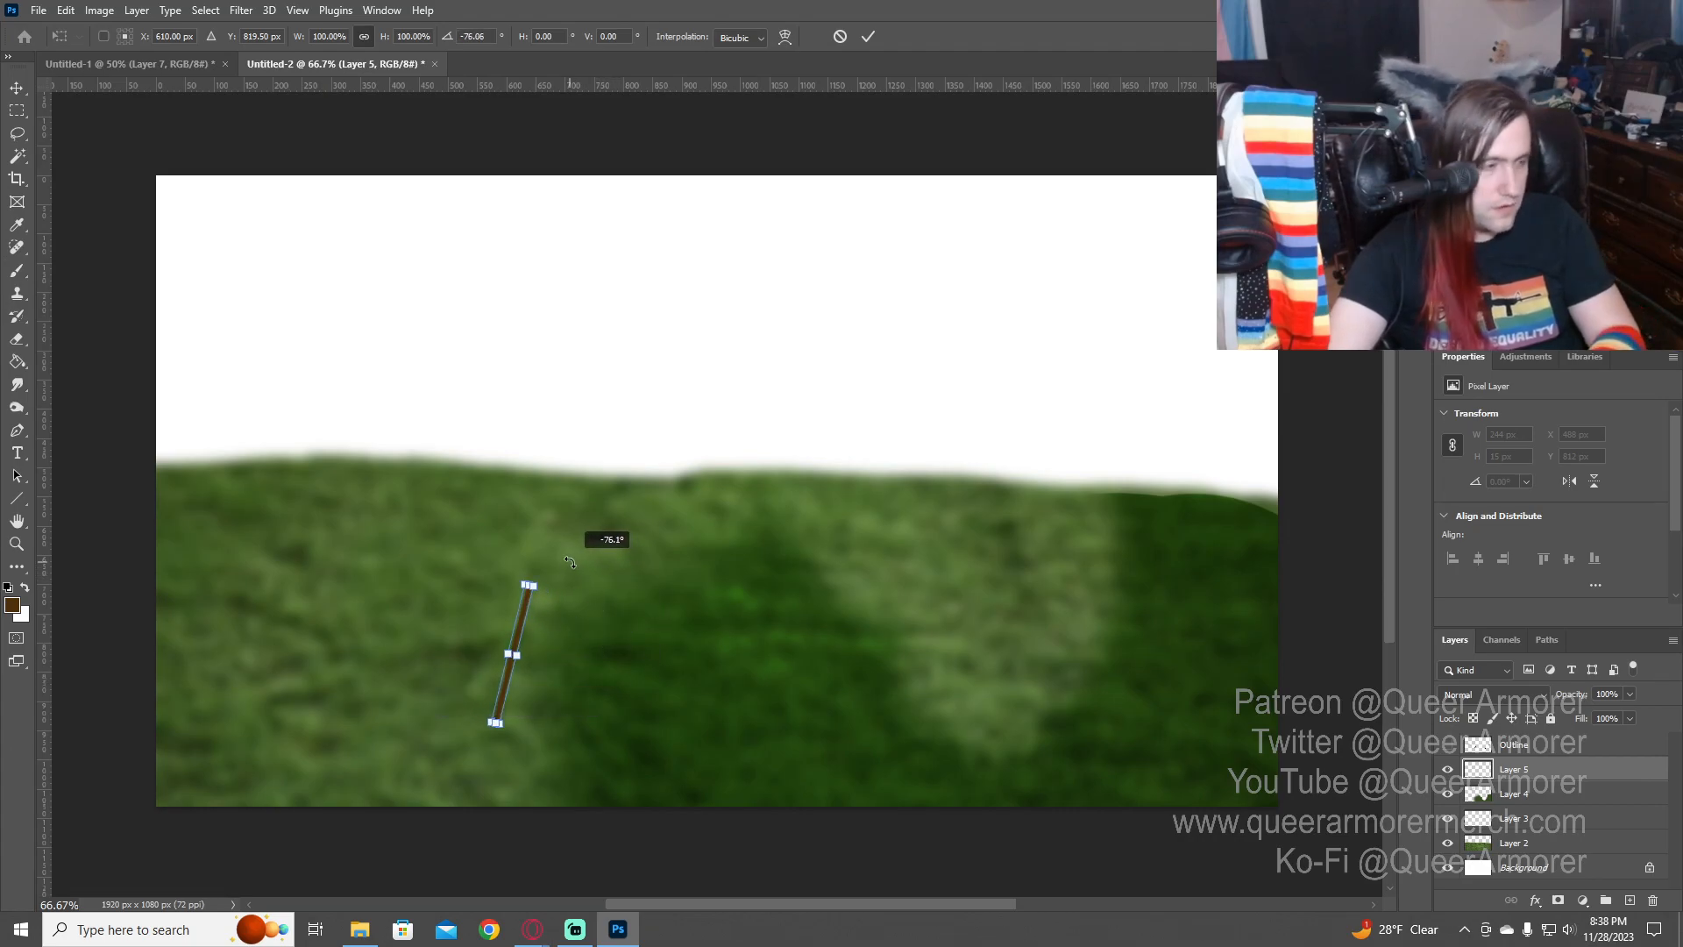
{"action": "key", "text": "Return"}
{"action": "key", "text": "ctrl+z"}
{"action": "key", "text": "v"}
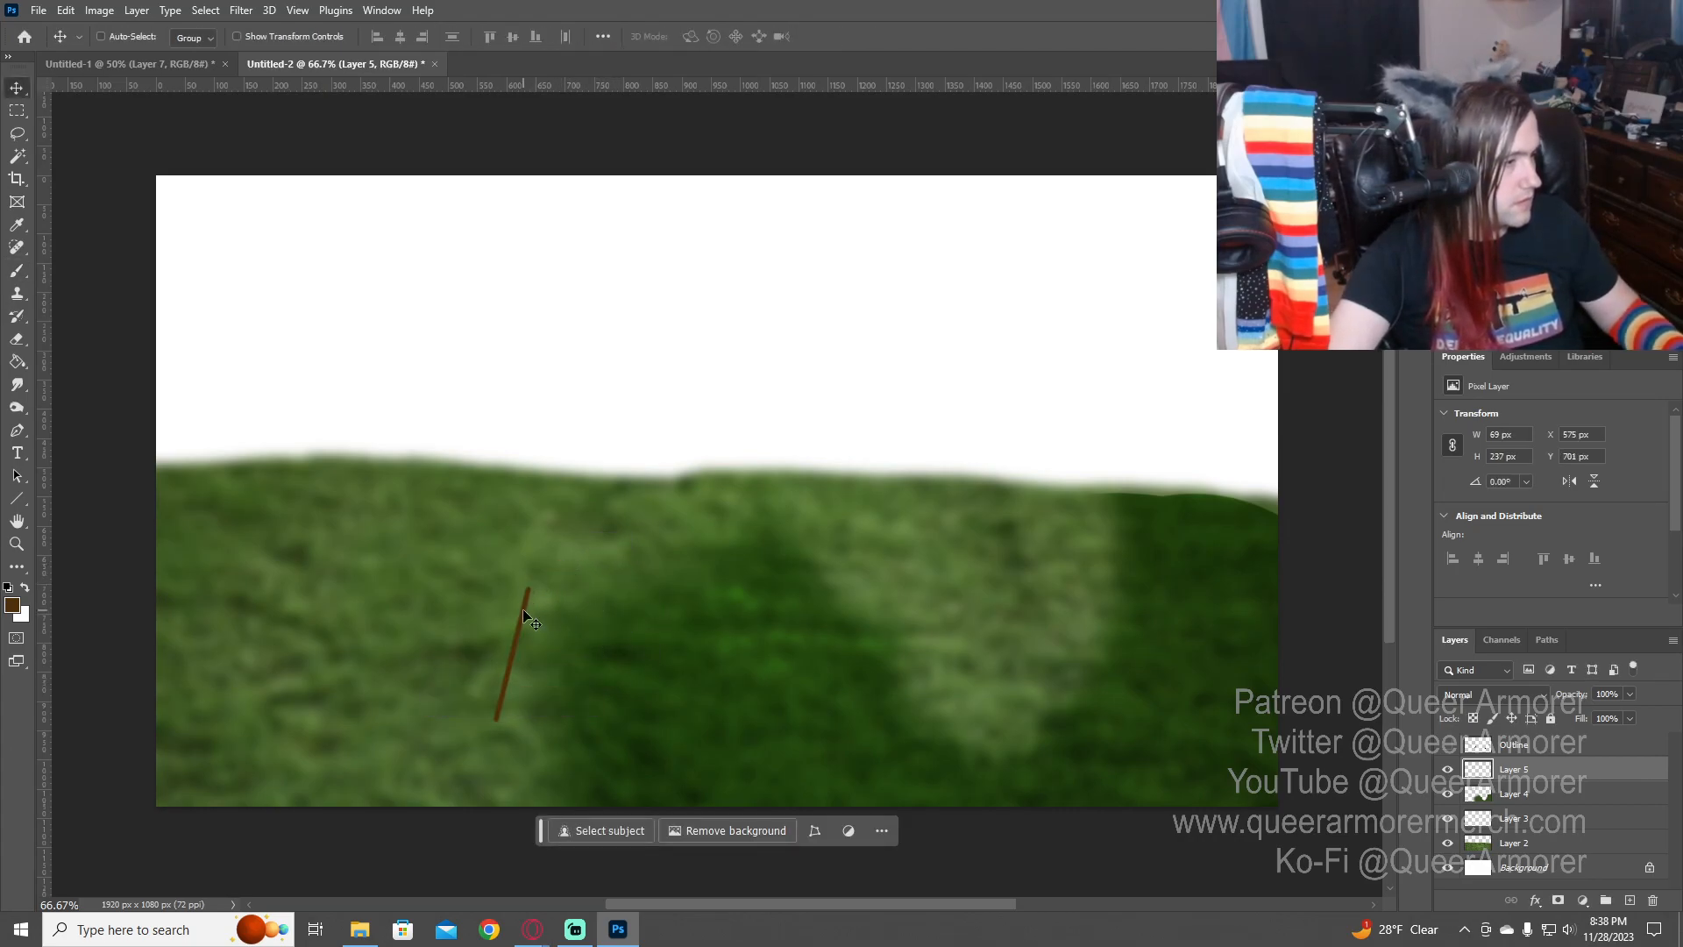
{"action": "left_click_drag", "start_coordinate": [522, 610], "coordinate": [552, 566]}
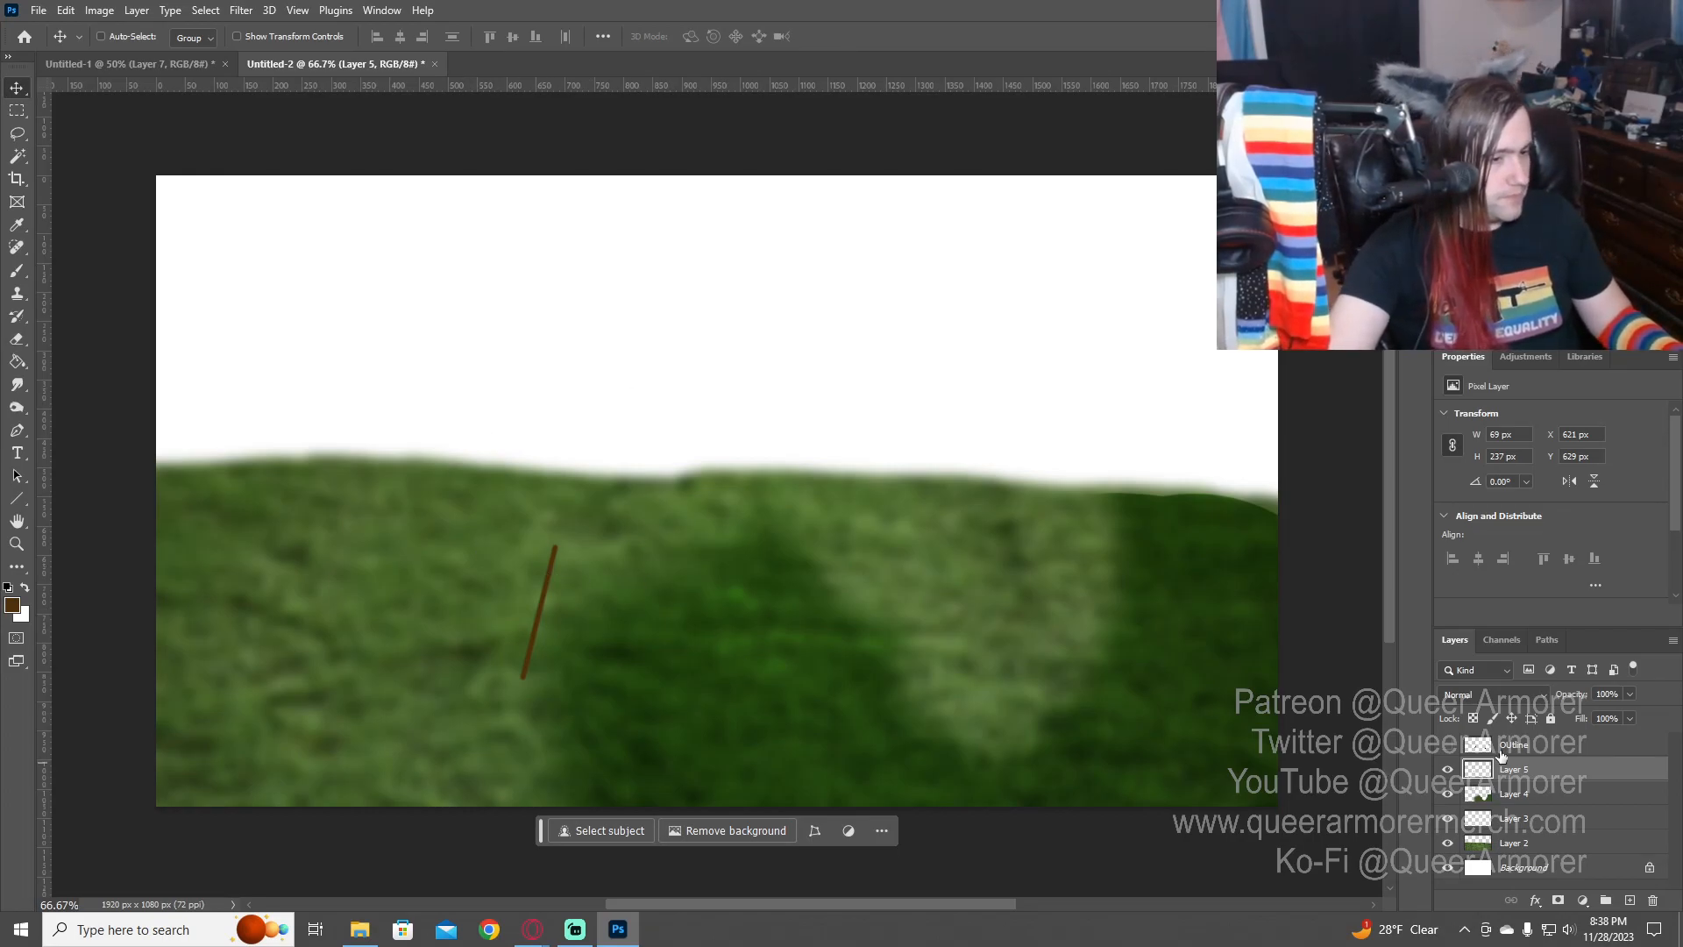
- Add another layer above the flagpole and set up a black brush at 150 px
{"action": "key", "text": "ctrl+shift+n"}
{"action": "key", "text": "Return"}
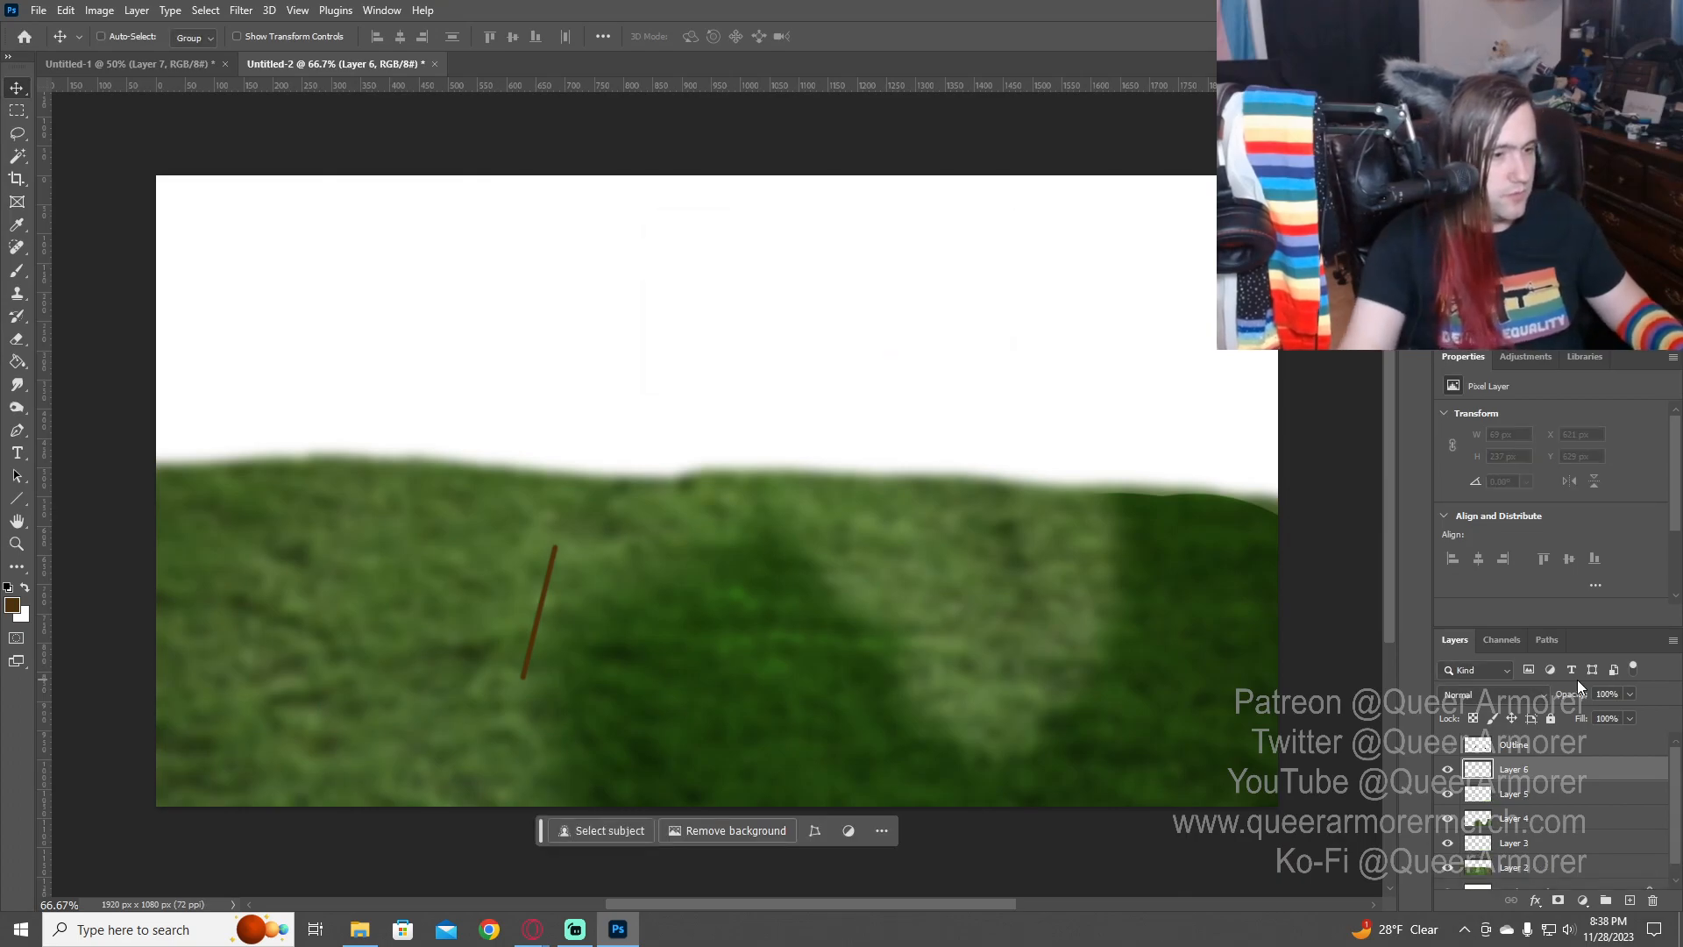
{"action": "key", "text": "b"}
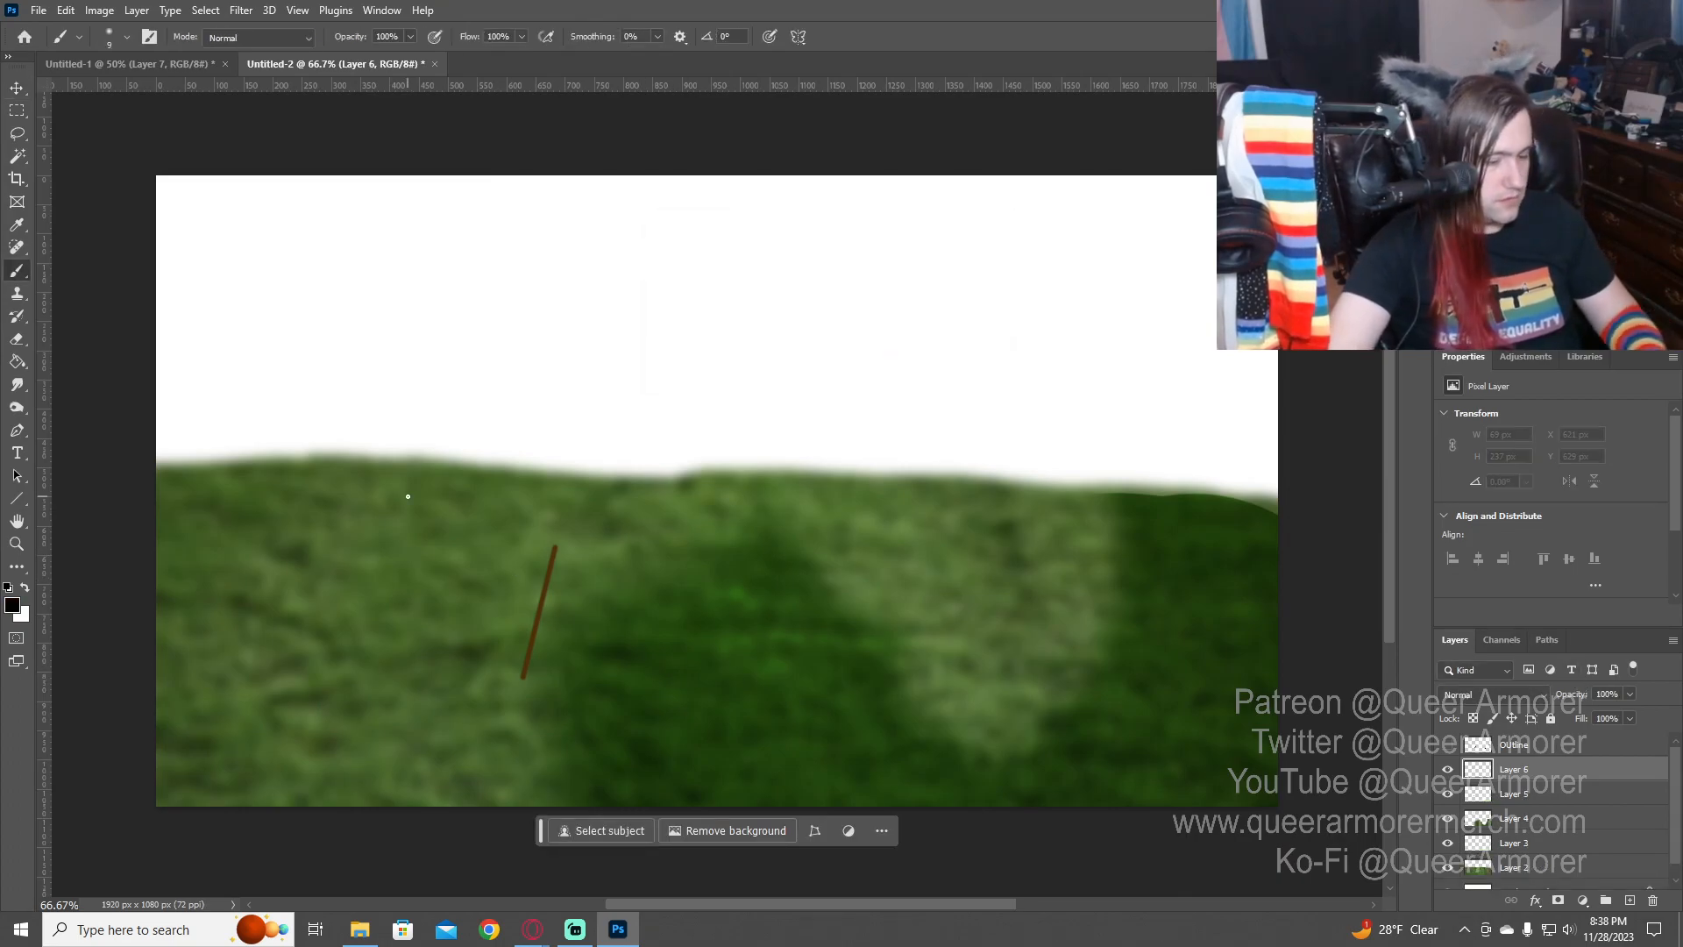
{"action": "key", "text": "bracketright"}
{"action": "key", "text": "bracketright"}
{"action": "key", "text": "bracketright"}
{"action": "key", "text": "bracketright"}
{"action": "key", "text": "bracketright"}
{"action": "key", "text": "bracketright"}
{"action": "key", "text": "bracketright"}
{"action": "key", "text": "bracketright"}
{"action": "key", "text": "bracketright"}
{"action": "key", "text": "bracketright"}
{"action": "key", "text": "bracketright"}
{"action": "key", "text": "bracketright"}
{"action": "key", "text": "bracketright"}
{"action": "key", "text": "bracketright"}
{"action": "key", "text": "bracketright"}
{"action": "key", "text": "bracketleft"}
{"action": "key", "text": "bracketleft"}
{"action": "key", "text": "bracketleft"}
{"action": "key", "text": "bracketleft"}
{"action": "key", "text": "bracketleft"}
{"action": "key", "text": "bracketleft"}
{"action": "key", "text": "bracketleft"}
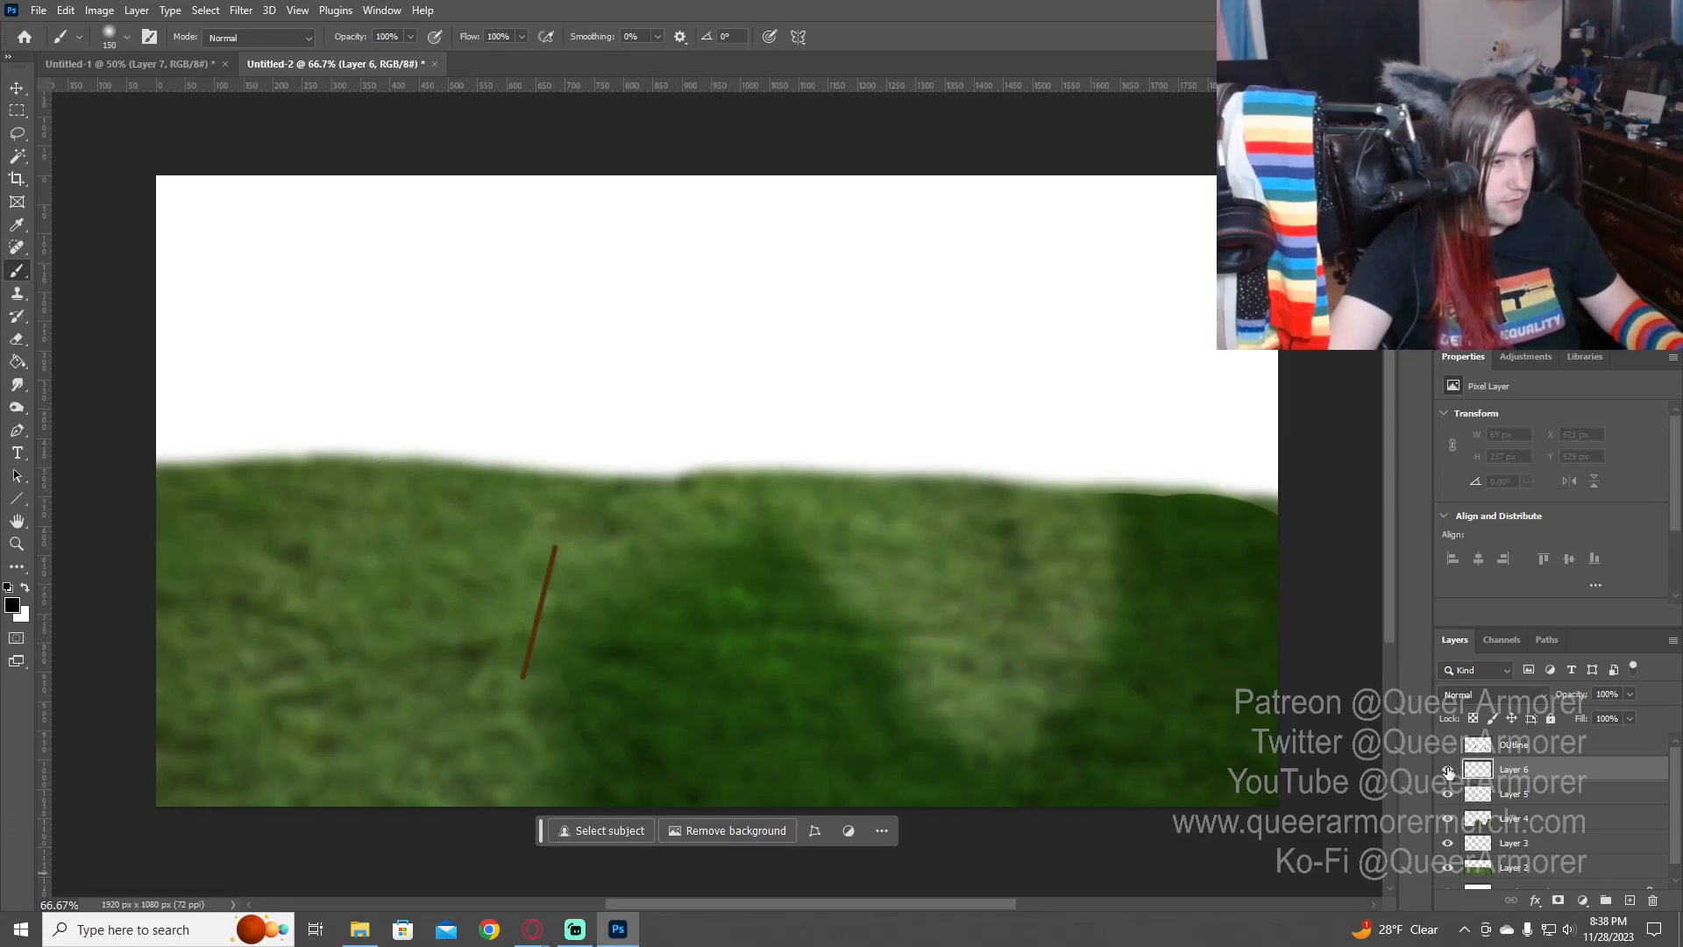
- Rename the brown flagpole's layer as Flag and reduce the brush size to 90 px
{"action": "left_click", "coordinate": [1525, 800]}
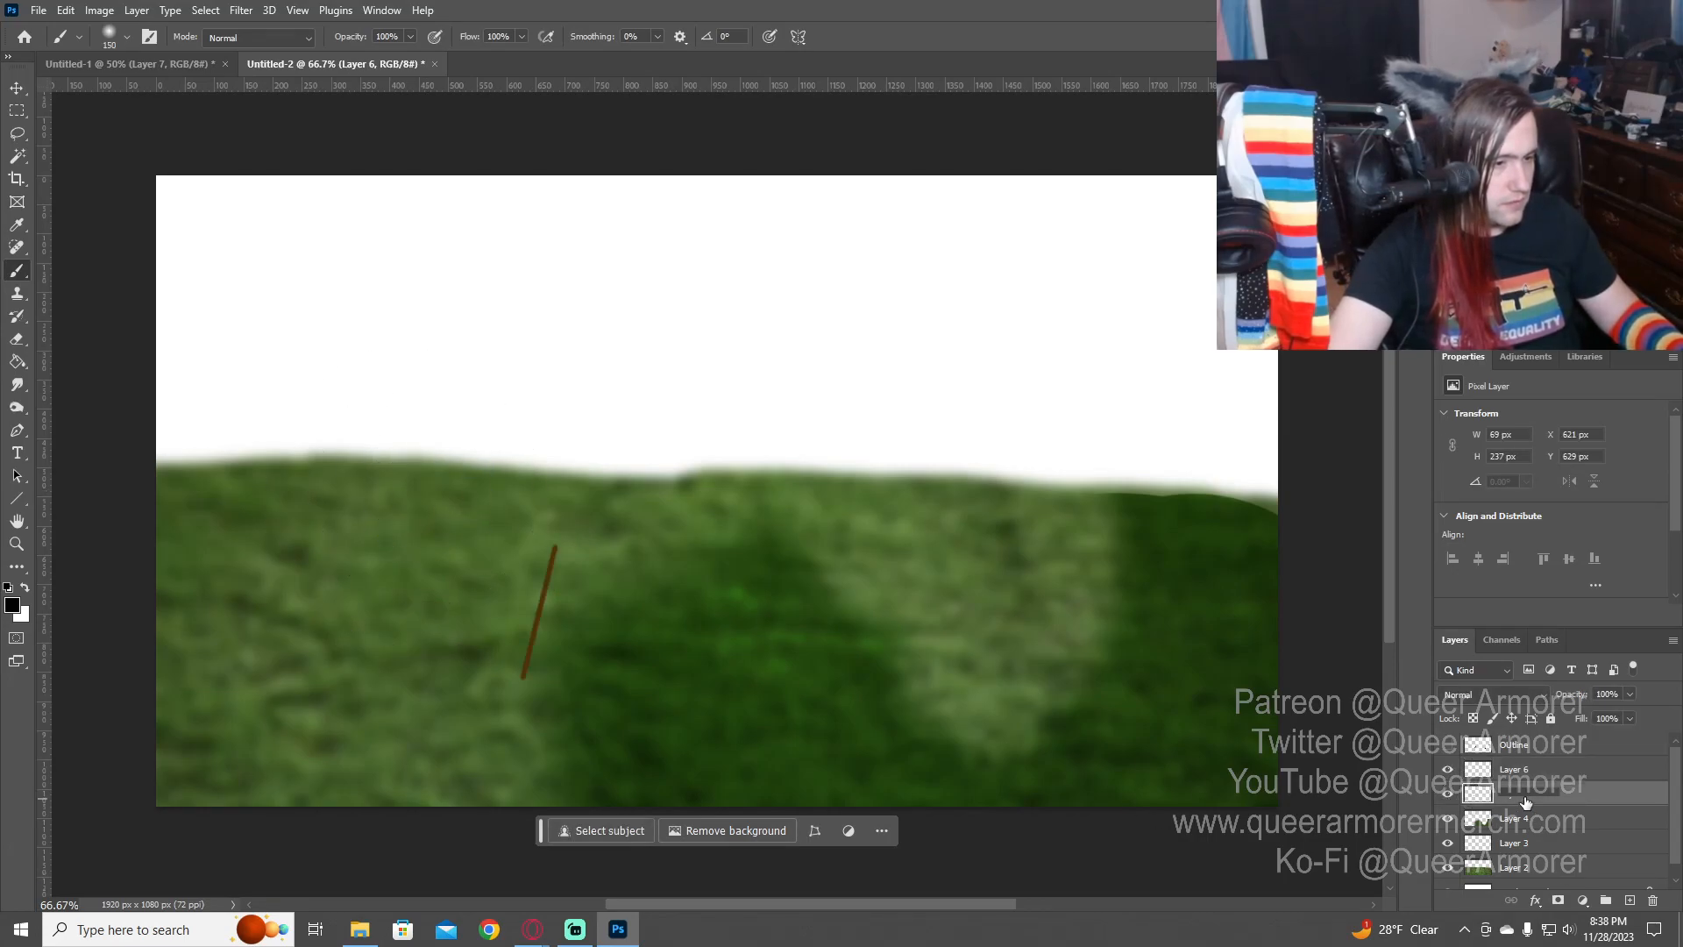
{"action": "type", "text": "Flag"}
{"action": "key", "text": "Return"}
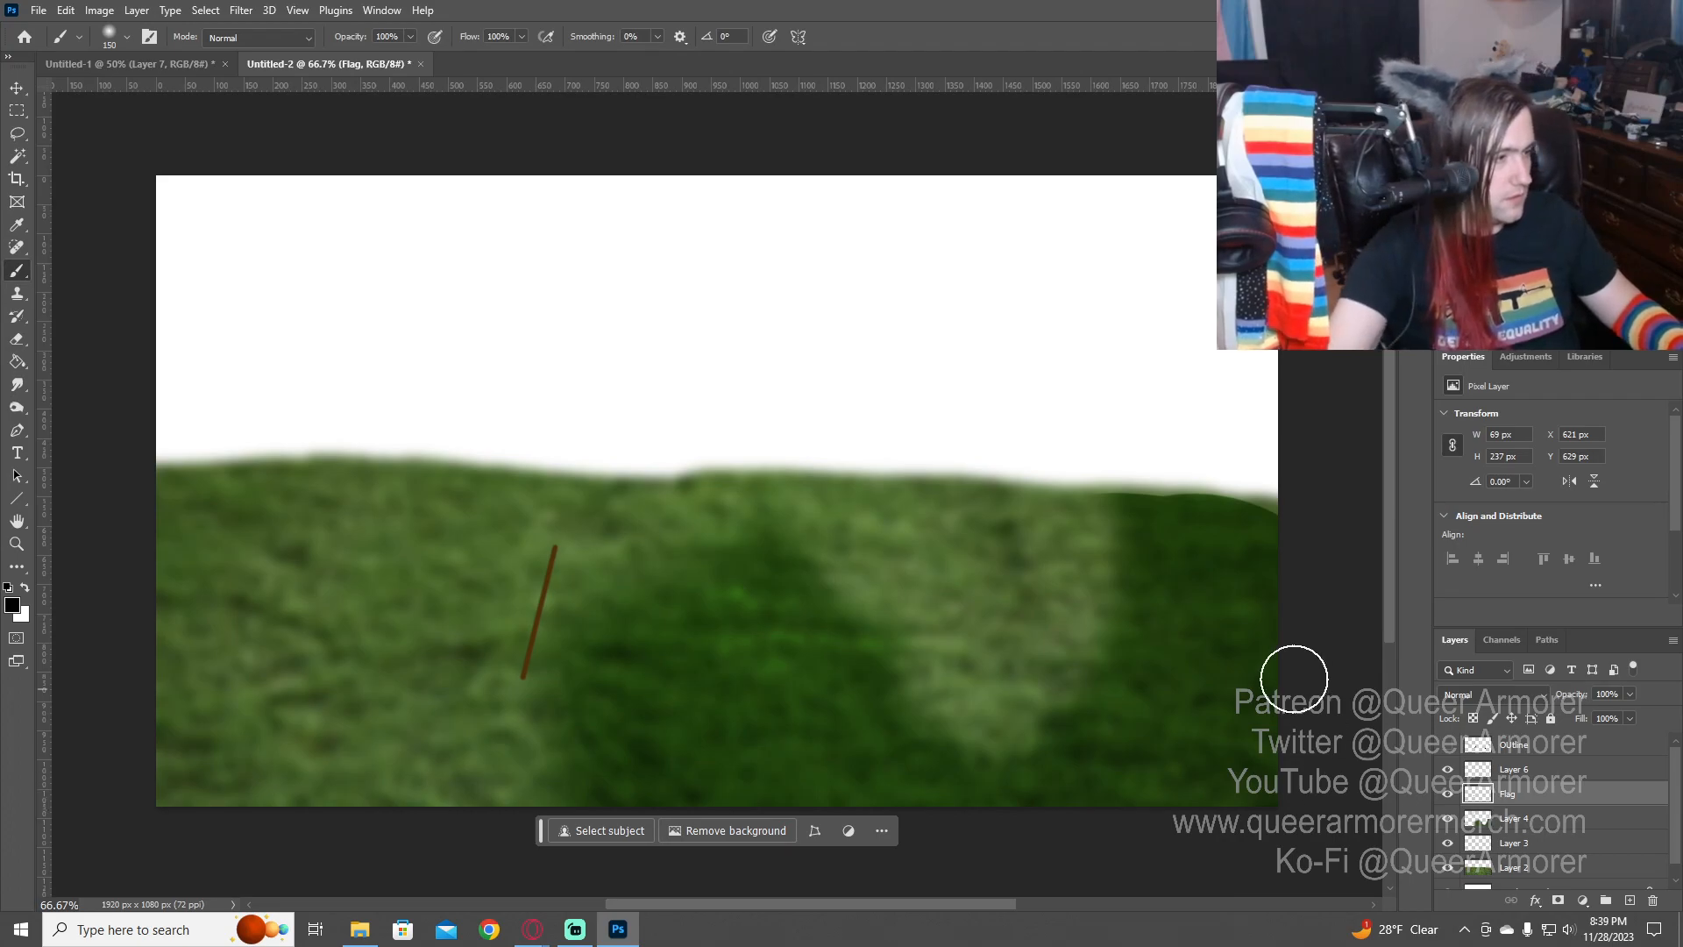
{"action": "key", "text": "bracketleft"}
{"action": "key", "text": "bracketleft"}
{"action": "key", "text": "bracketleft"}
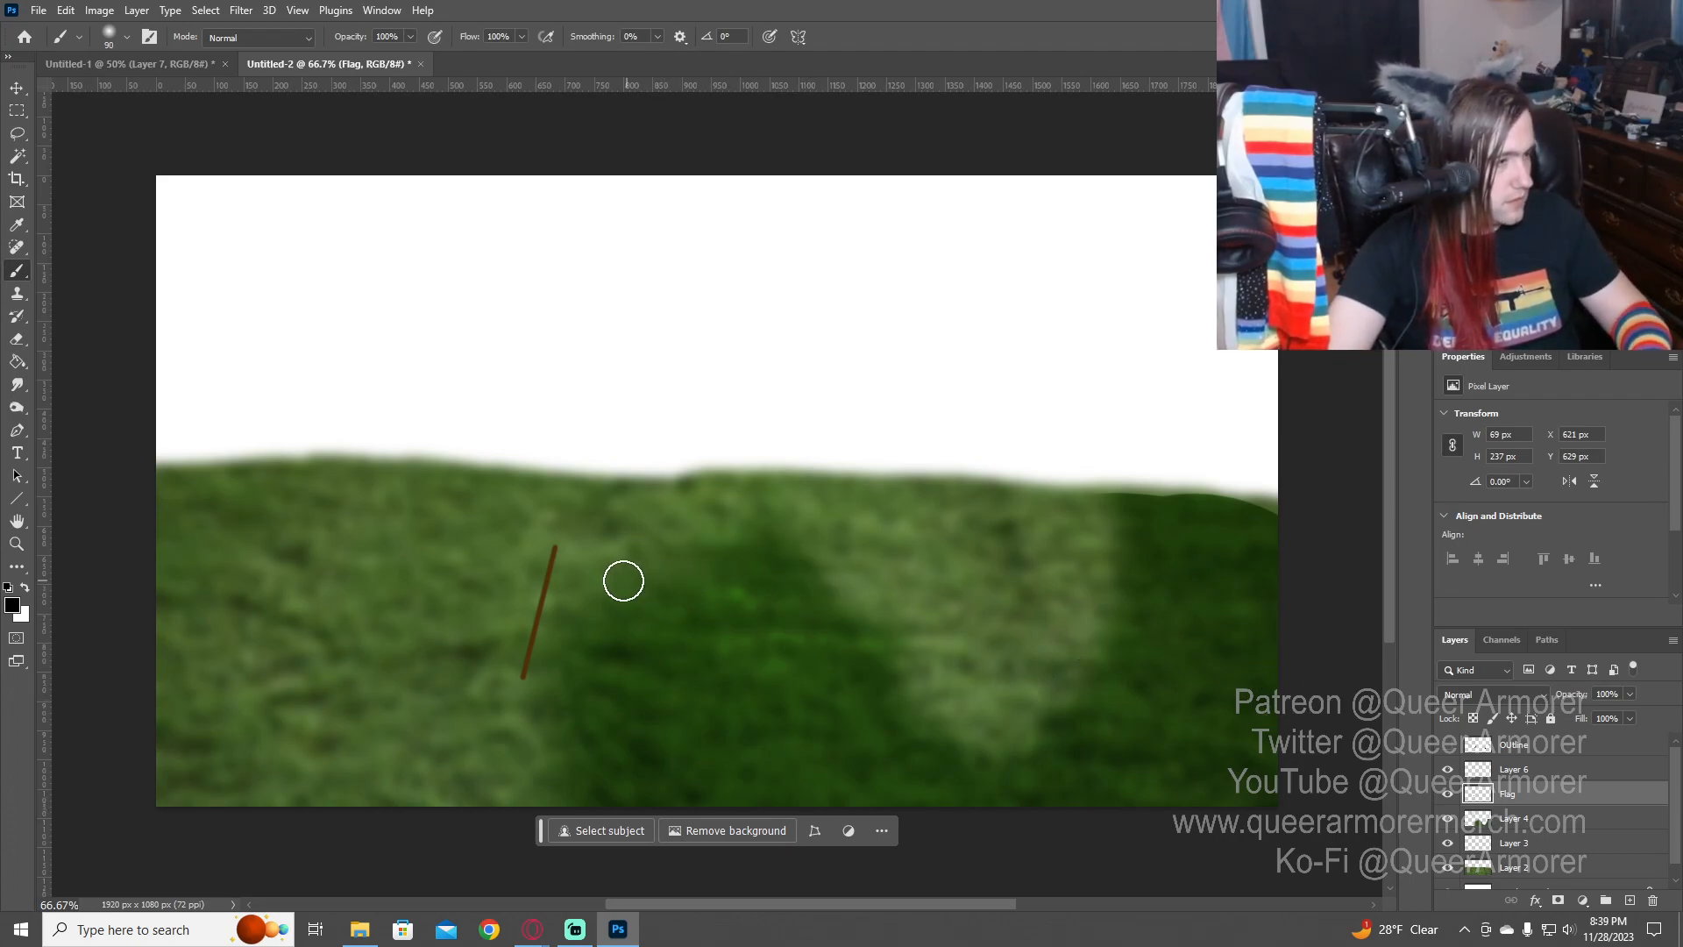
- Add a new layer named Flag2 directly above the dark green patch's layer, beneath the flagpole
{"action": "left_click", "coordinate": [1512, 818]}
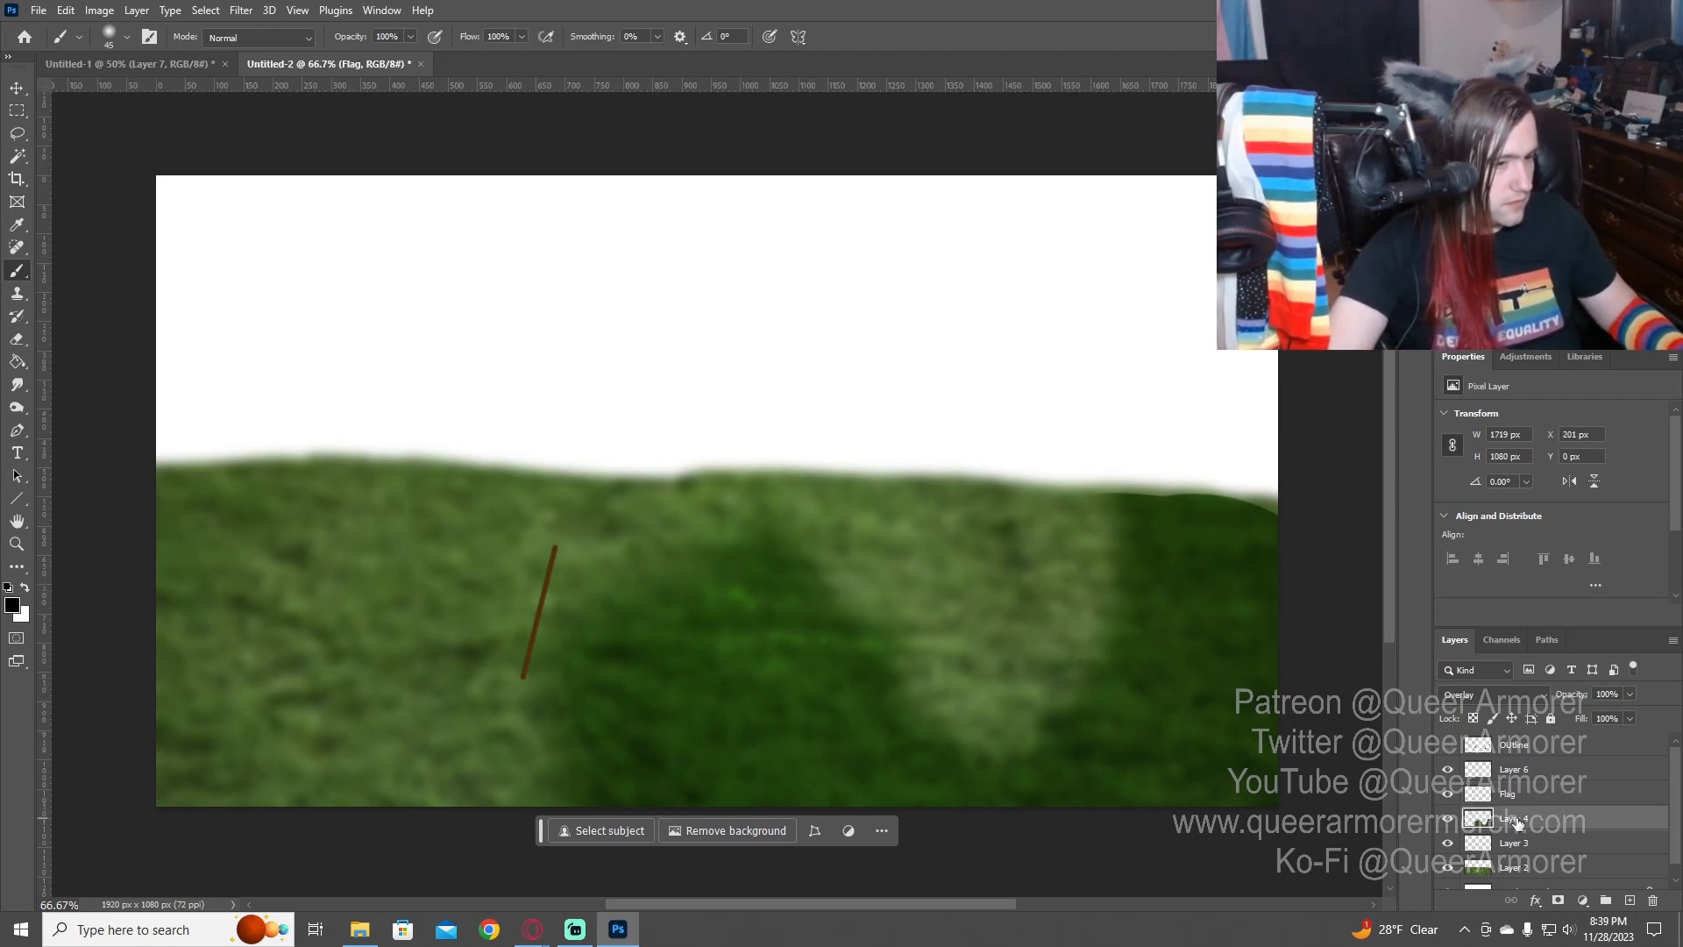
{"action": "key", "text": "ctrl+shift+n"}
{"action": "type", "text": "Flag"}
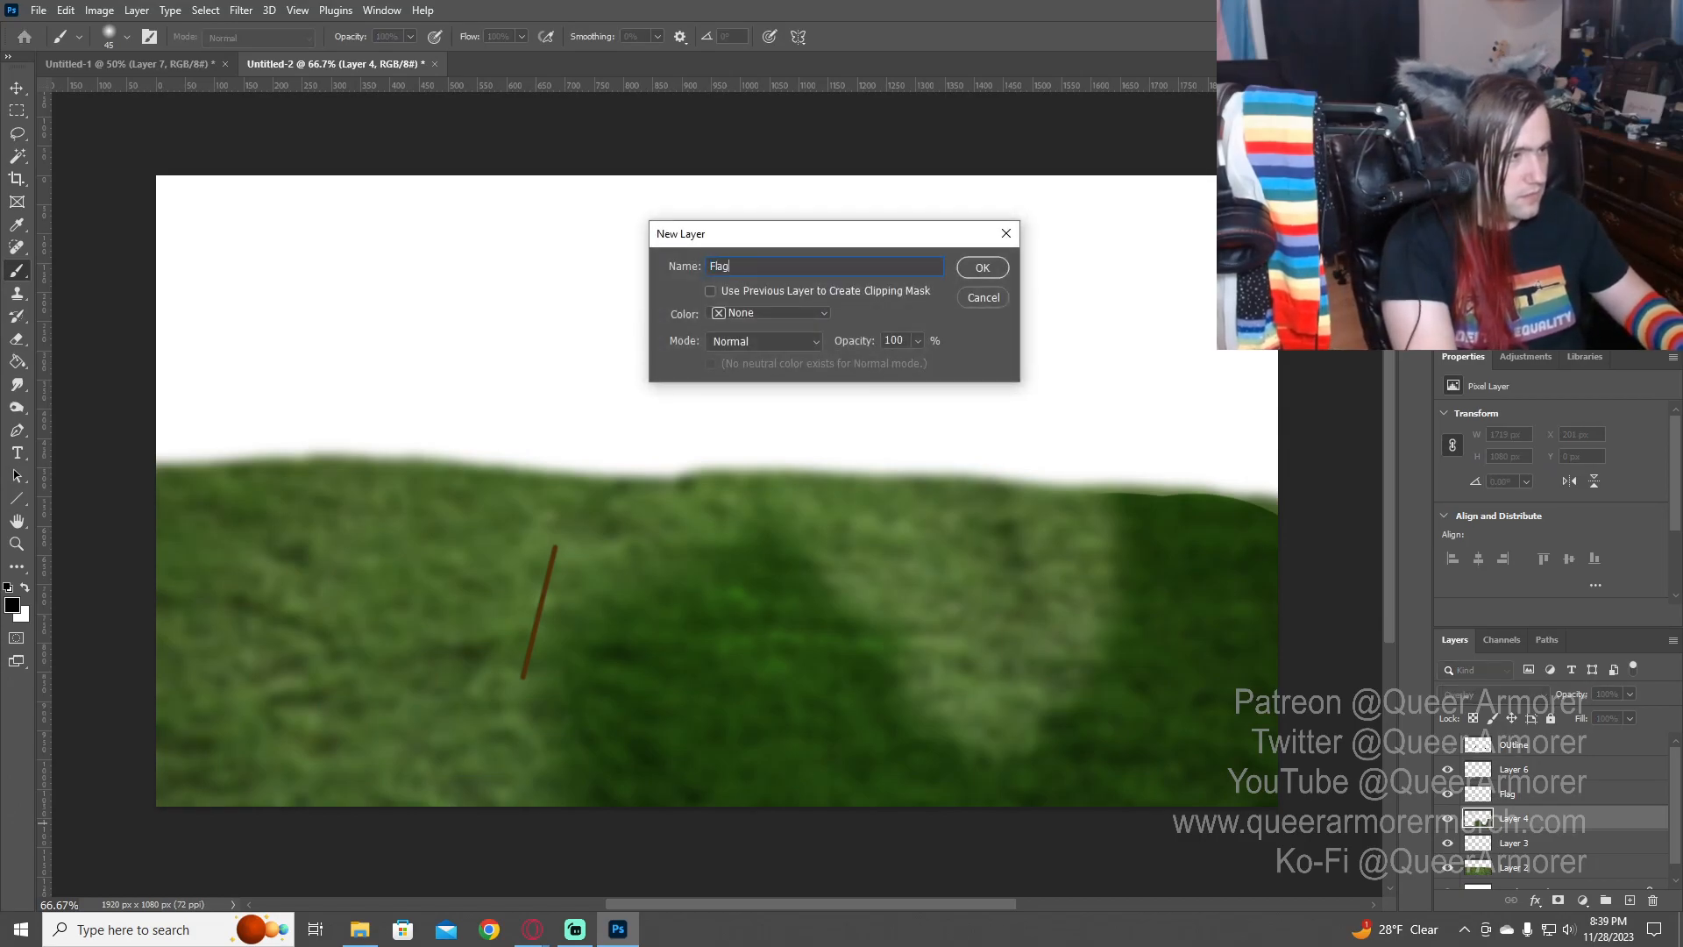
{"action": "type", "text": "2"}
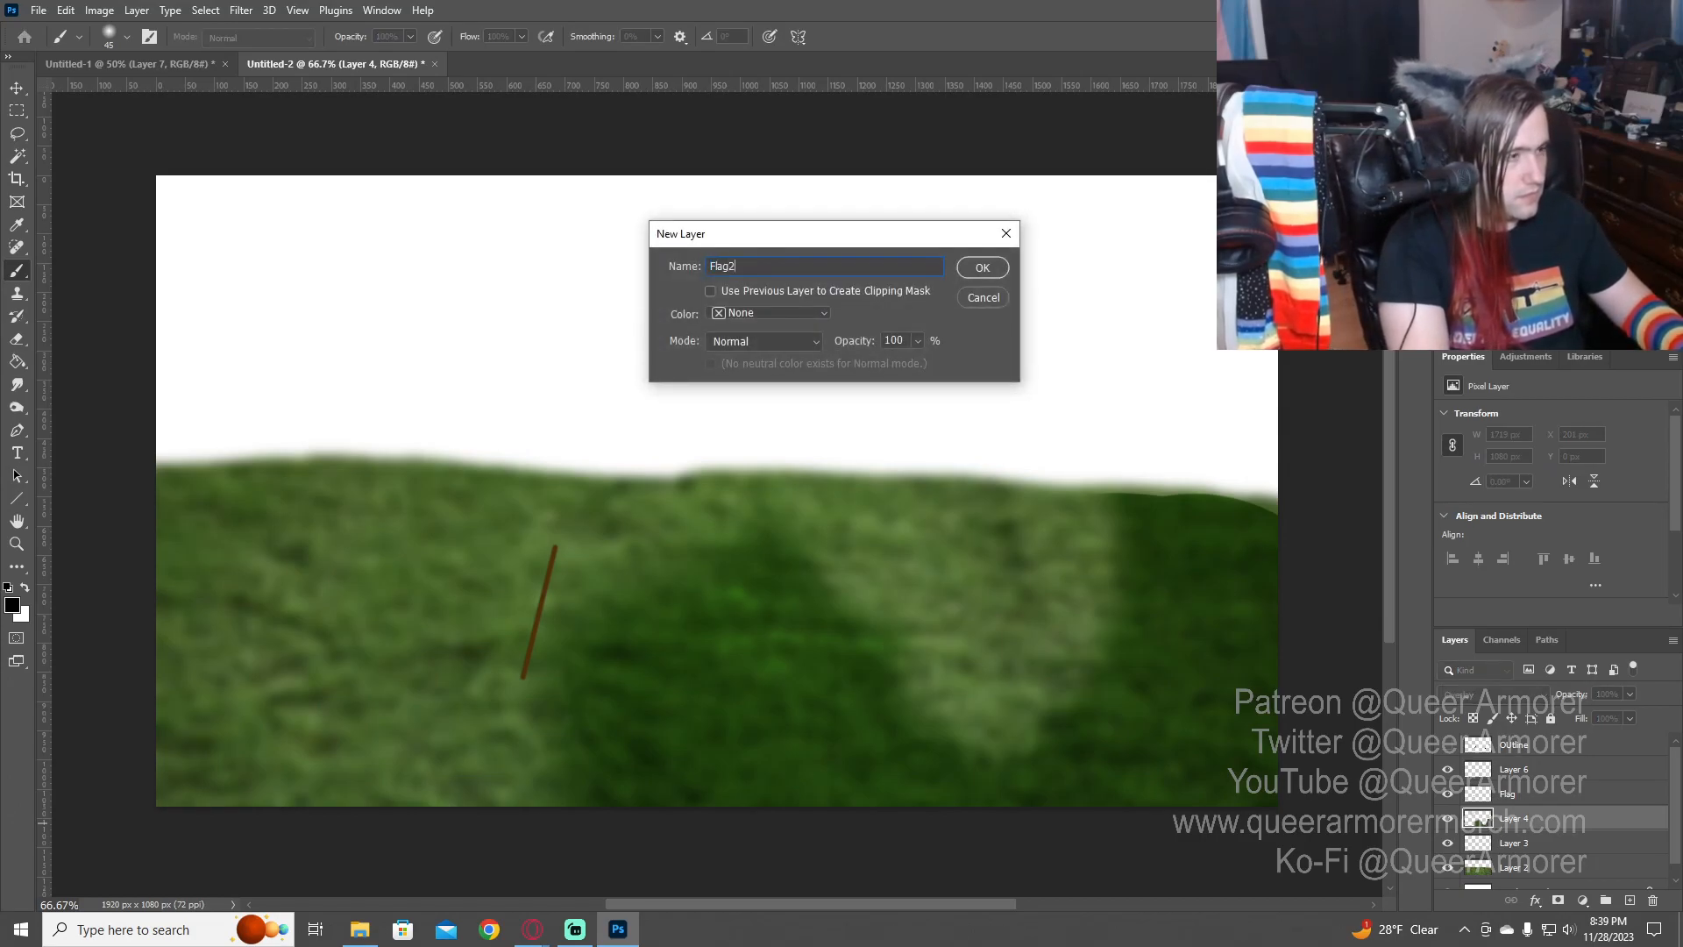
{"action": "key", "text": "Return"}
- Paint the flag's wavy upper edge in white with a 10 px brush, starting at the top of the flagpole
{"action": "key", "text": "z"}
{"action": "left_click", "coordinate": [618, 611]}
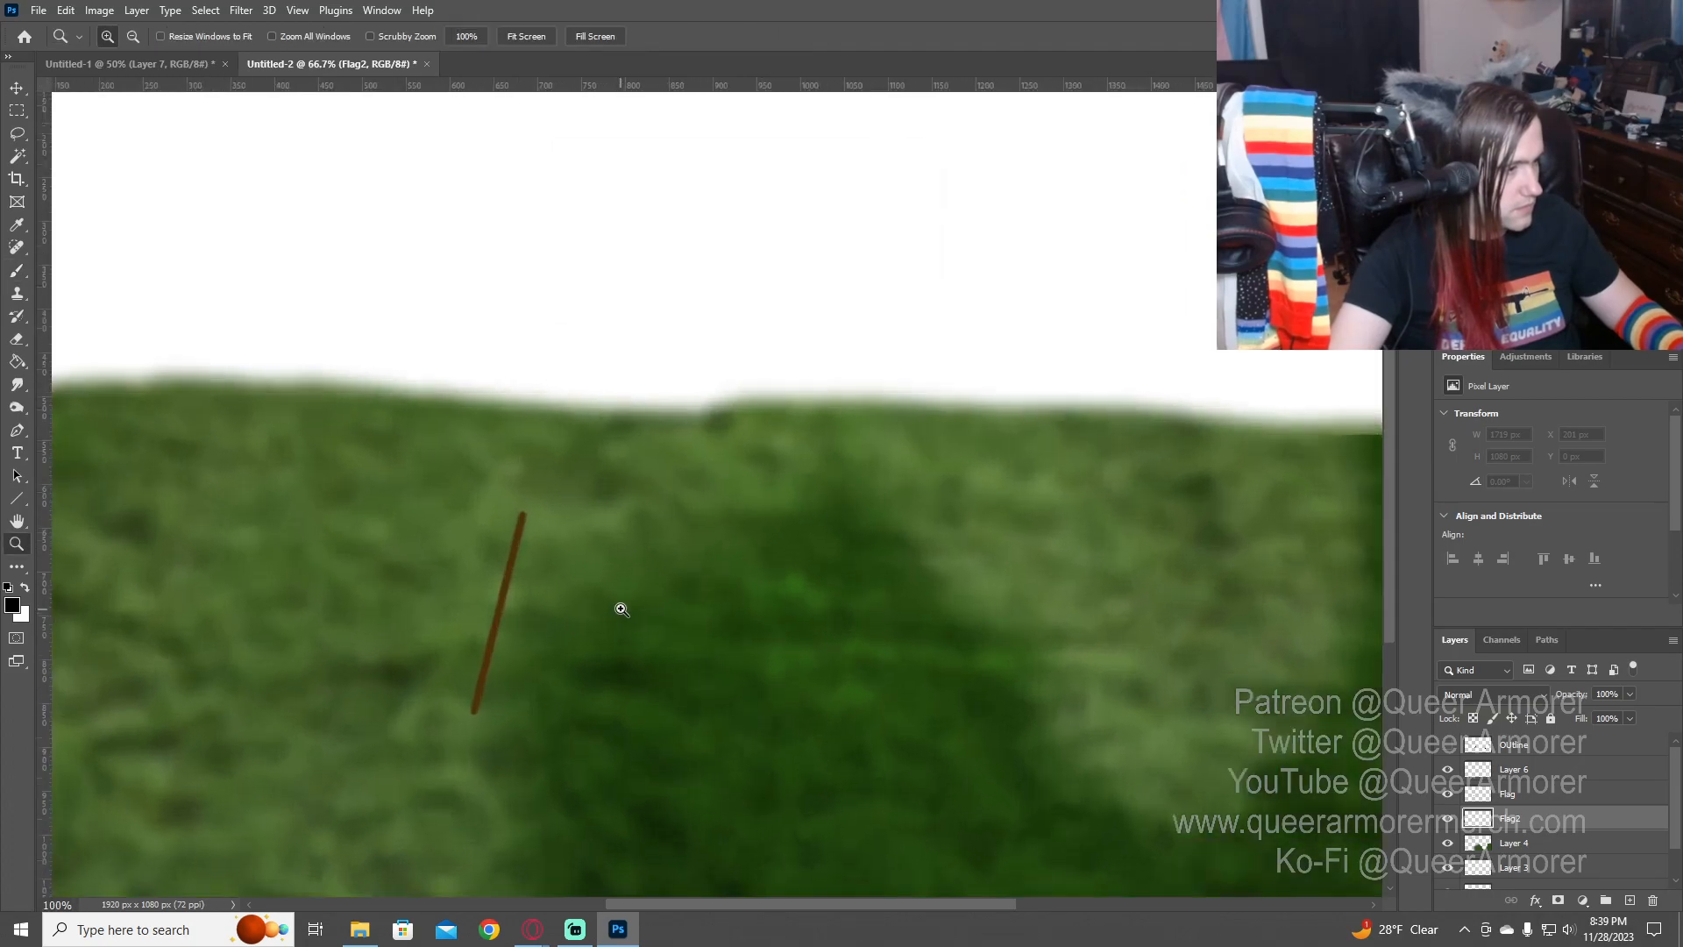
{"action": "left_click", "coordinate": [619, 612]}
{"action": "left_click", "coordinate": [609, 619]}
{"action": "left_click", "coordinate": [594, 628]}
{"action": "left_click_drag", "start_coordinate": [593, 628], "coordinate": [587, 507]}
{"action": "left_click", "coordinate": [586, 513], "text": "alt"}
{"action": "left_click", "coordinate": [585, 514]}
{"action": "left_click", "coordinate": [586, 514], "text": "alt"}
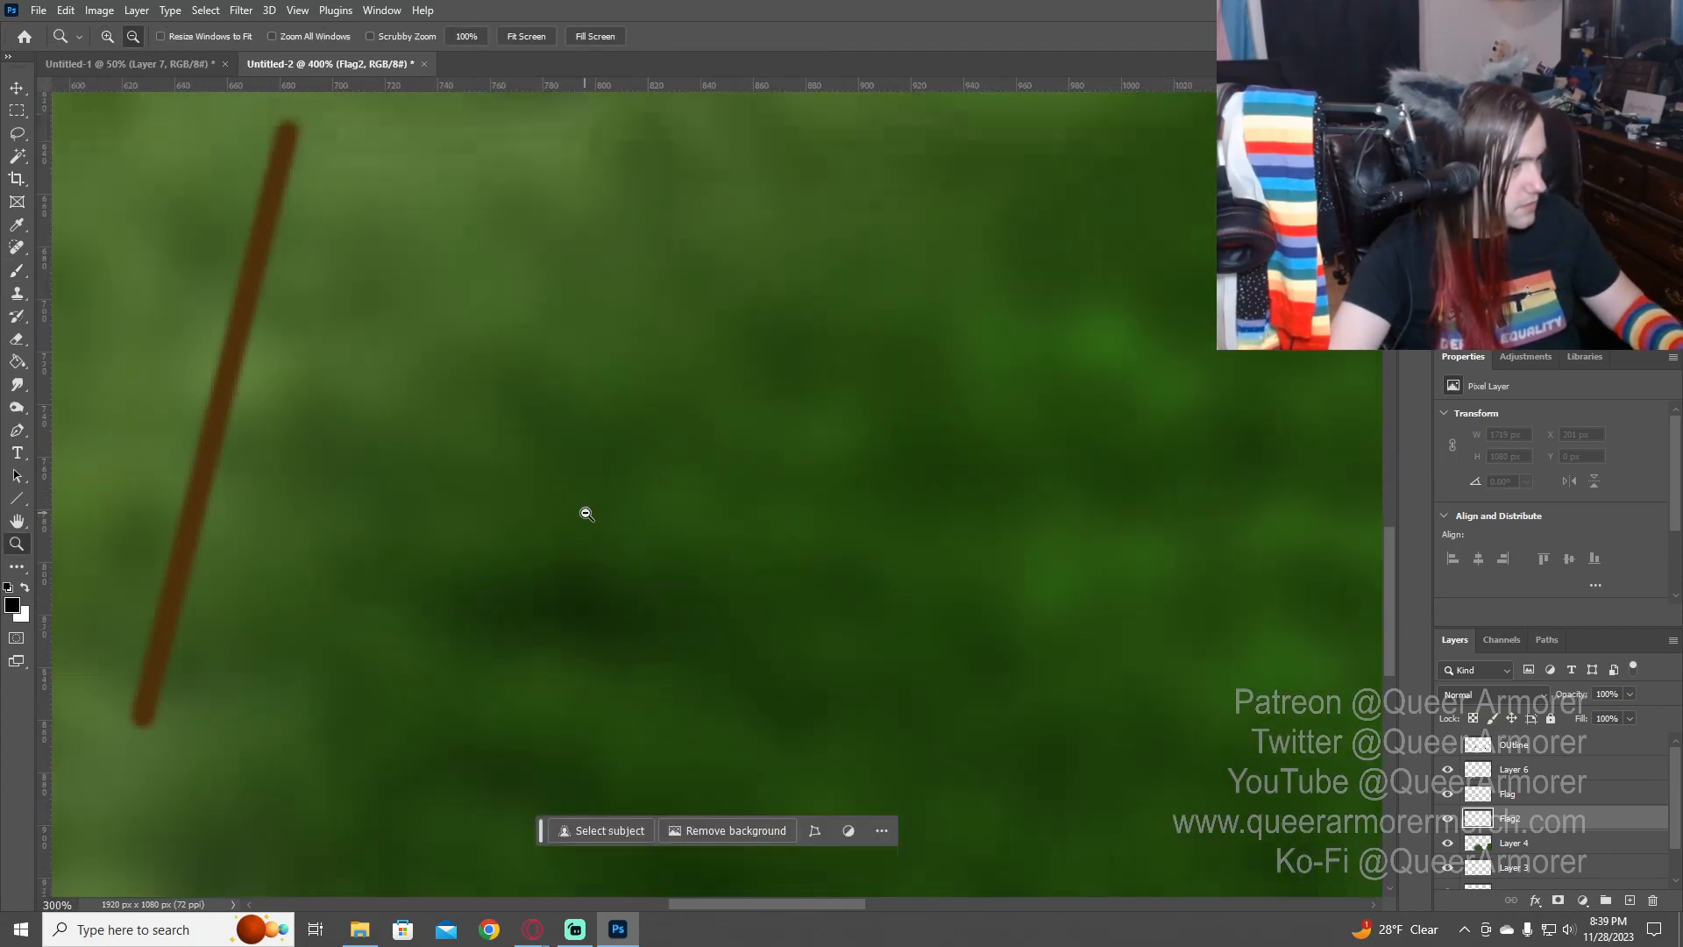
{"action": "left_click", "coordinate": [586, 514], "text": "alt"}
{"action": "left_click", "coordinate": [587, 513], "text": "alt"}
{"action": "left_click", "coordinate": [586, 510], "text": "alt"}
{"action": "left_click", "coordinate": [583, 503]}
{"action": "left_click", "coordinate": [583, 501]}
{"action": "left_click", "coordinate": [583, 500]}
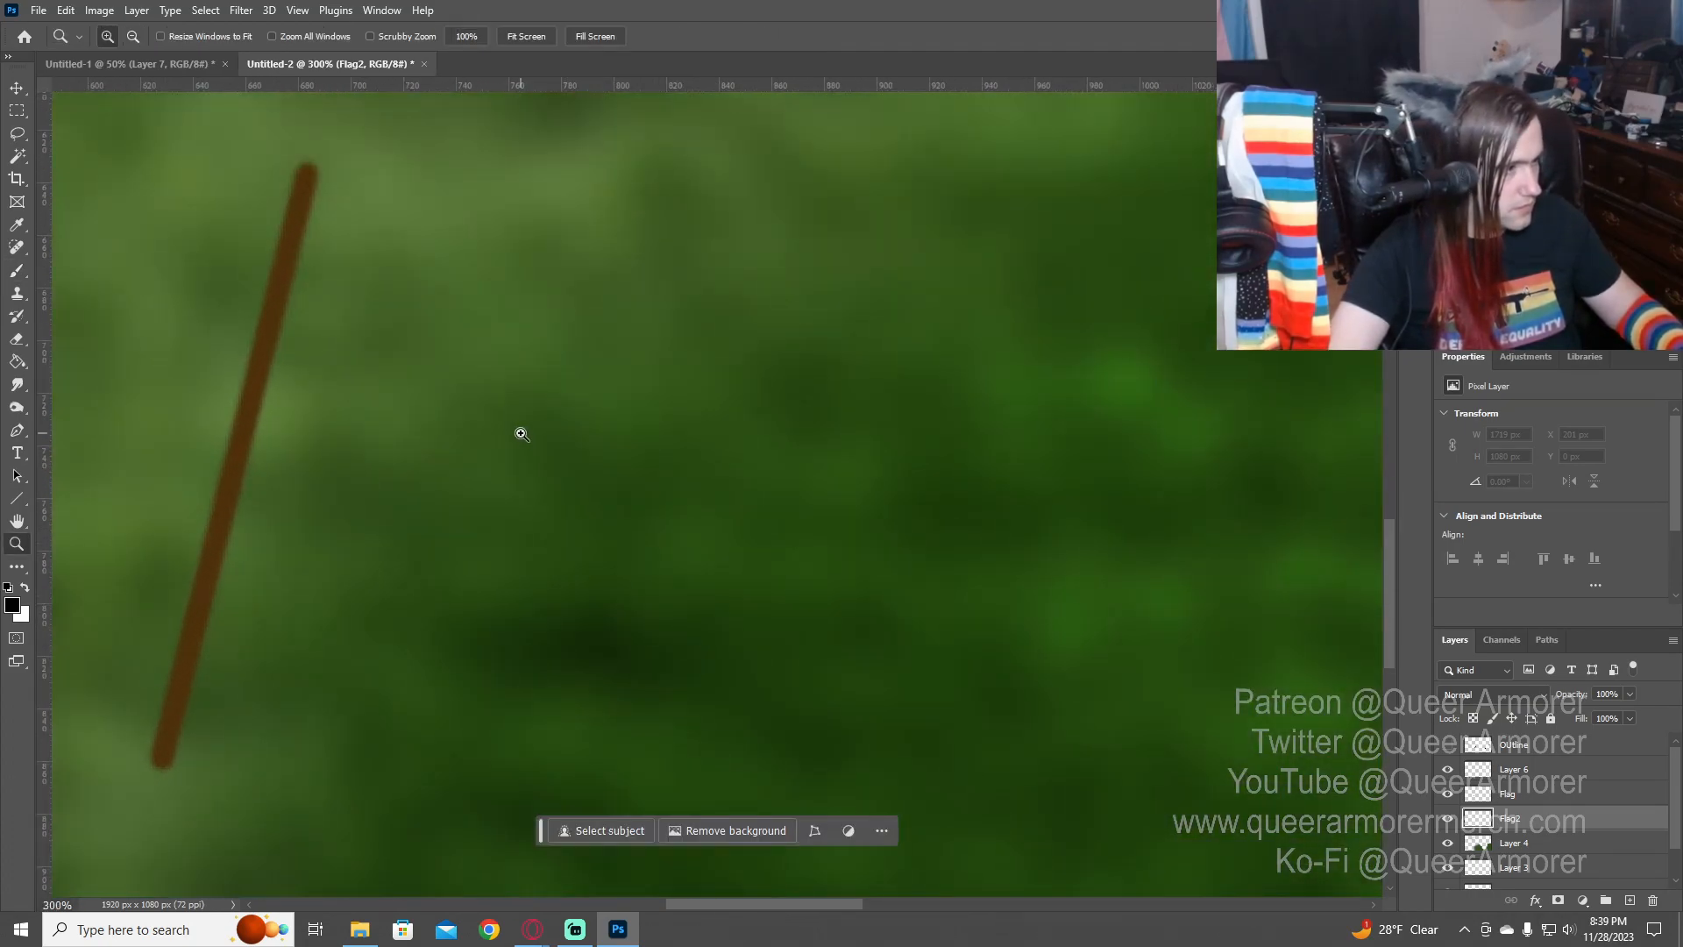
{"action": "key", "text": "b"}
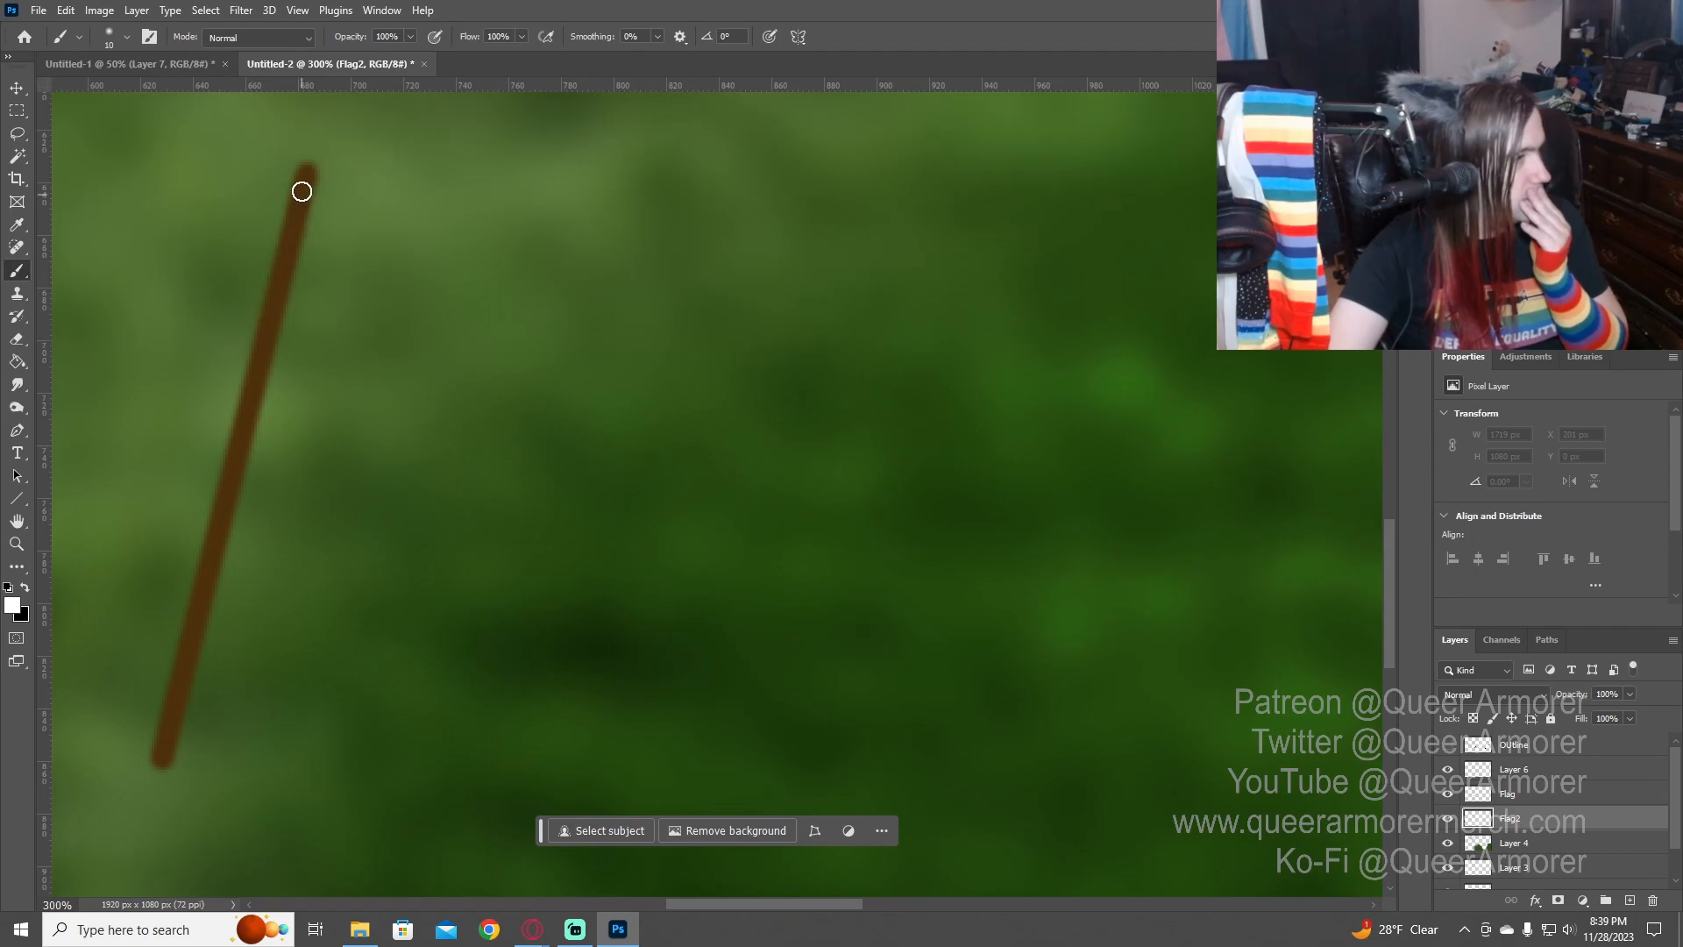
{"action": "mouse_move", "coordinate": [302, 191]}
{"action": "left_mouse_down"}
{"action": "mouse_move", "coordinate": [344, 172]}
{"action": "mouse_move", "coordinate": [427, 190]}
{"action": "mouse_move", "coordinate": [599, 305]}
{"action": "mouse_move", "coordinate": [822, 301]}
{"action": "mouse_move", "coordinate": [875, 263]}
{"action": "mouse_move", "coordinate": [850, 589]}
{"action": "mouse_move", "coordinate": [708, 545]}
{"action": "mouse_move", "coordinate": [561, 584]}
{"action": "mouse_move", "coordinate": [400, 544]}
{"action": "mouse_move", "coordinate": [256, 455]}
{"action": "left_mouse_up"}
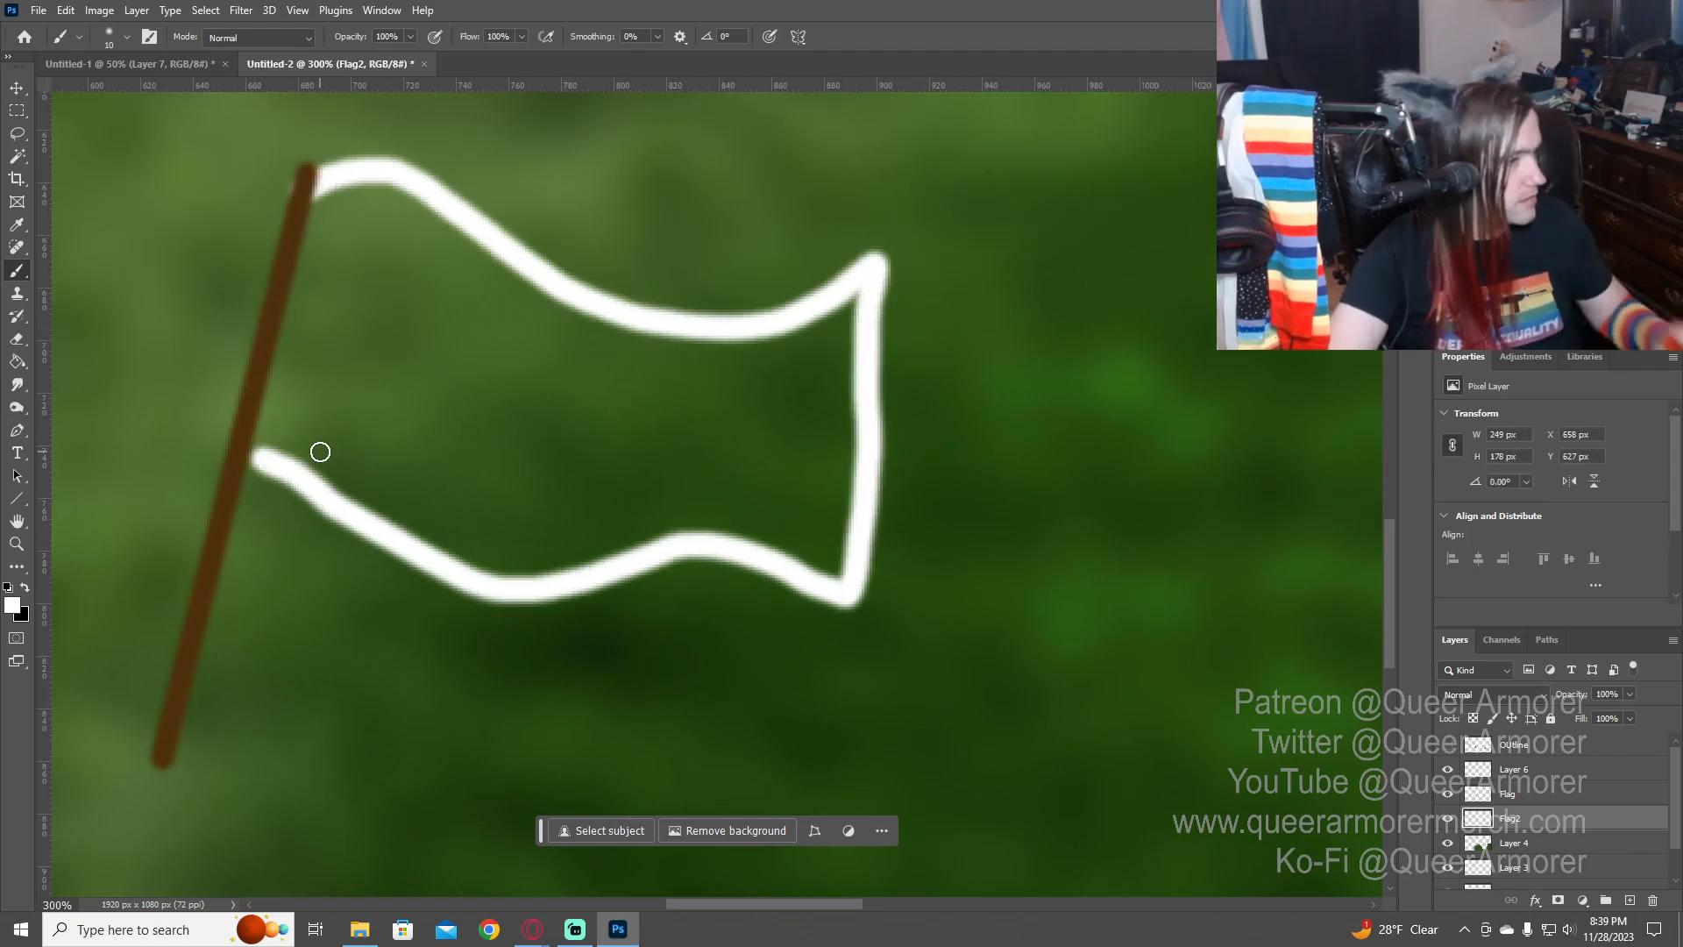
{"action": "key", "text": "ctrl+z"}
{"action": "mouse_move", "coordinate": [297, 207]}
{"action": "left_mouse_down"}
{"action": "mouse_move", "coordinate": [339, 173]}
{"action": "mouse_move", "coordinate": [561, 309]}
{"action": "mouse_move", "coordinate": [868, 324]}
{"action": "mouse_move", "coordinate": [933, 243]}
{"action": "left_mouse_up"}
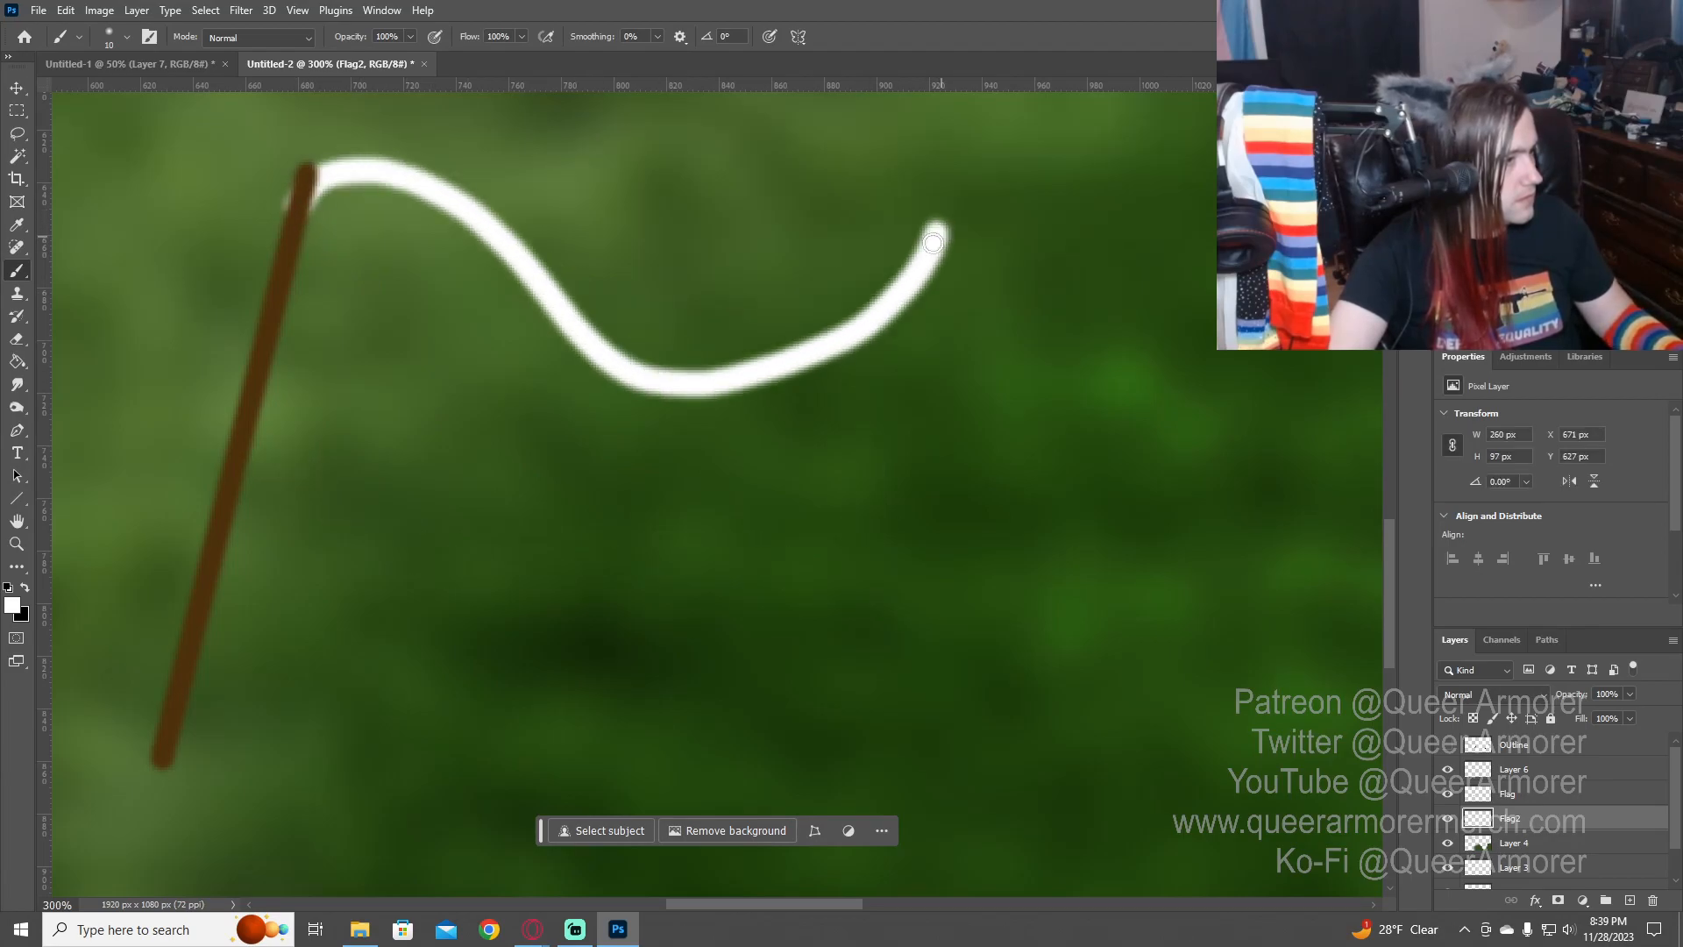
- Paint the flag's wavy white lower edge from the middle of the pole, join it to the upper edge's tip, and thicken its curve
{"action": "mouse_move", "coordinate": [241, 493]}
{"action": "left_mouse_down"}
{"action": "mouse_move", "coordinate": [416, 500]}
{"action": "mouse_move", "coordinate": [641, 615]}
{"action": "mouse_move", "coordinate": [882, 517]}
{"action": "mouse_move", "coordinate": [925, 462]}
{"action": "left_mouse_up"}
{"action": "key", "text": "ctrl+z"}
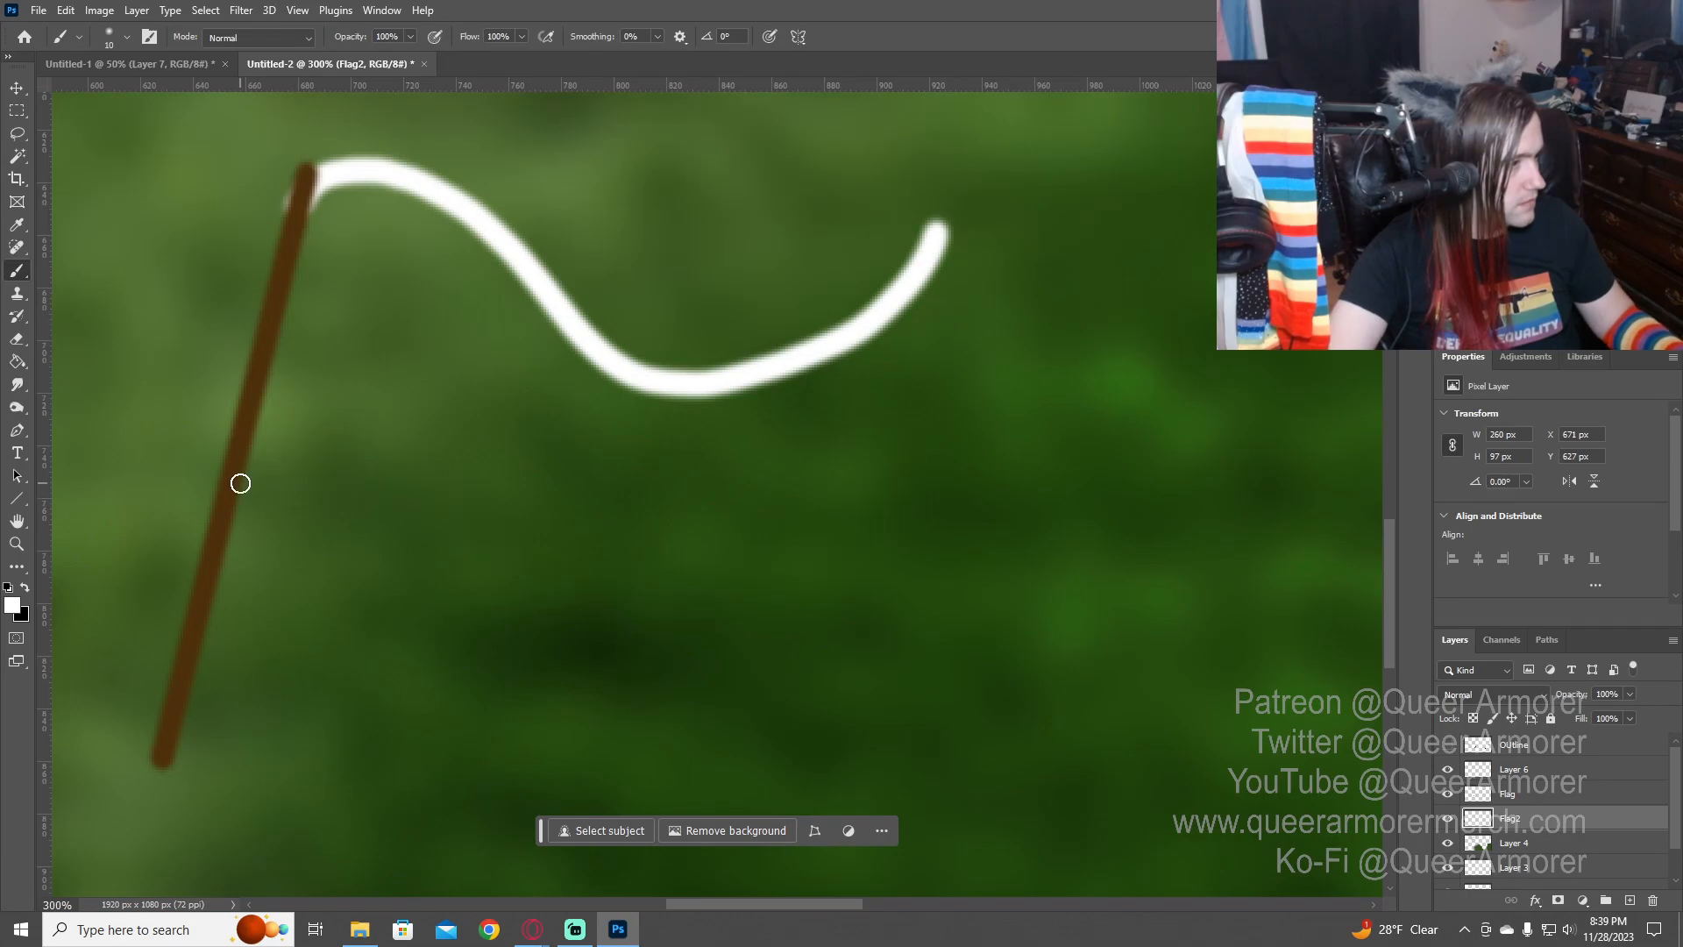
{"action": "mouse_move", "coordinate": [237, 481]}
{"action": "left_mouse_down"}
{"action": "mouse_move", "coordinate": [555, 505]}
{"action": "mouse_move", "coordinate": [776, 478]}
{"action": "mouse_move", "coordinate": [877, 393]}
{"action": "mouse_move", "coordinate": [932, 308]}
{"action": "mouse_move", "coordinate": [929, 338]}
{"action": "mouse_move", "coordinate": [942, 241]}
{"action": "left_mouse_up"}
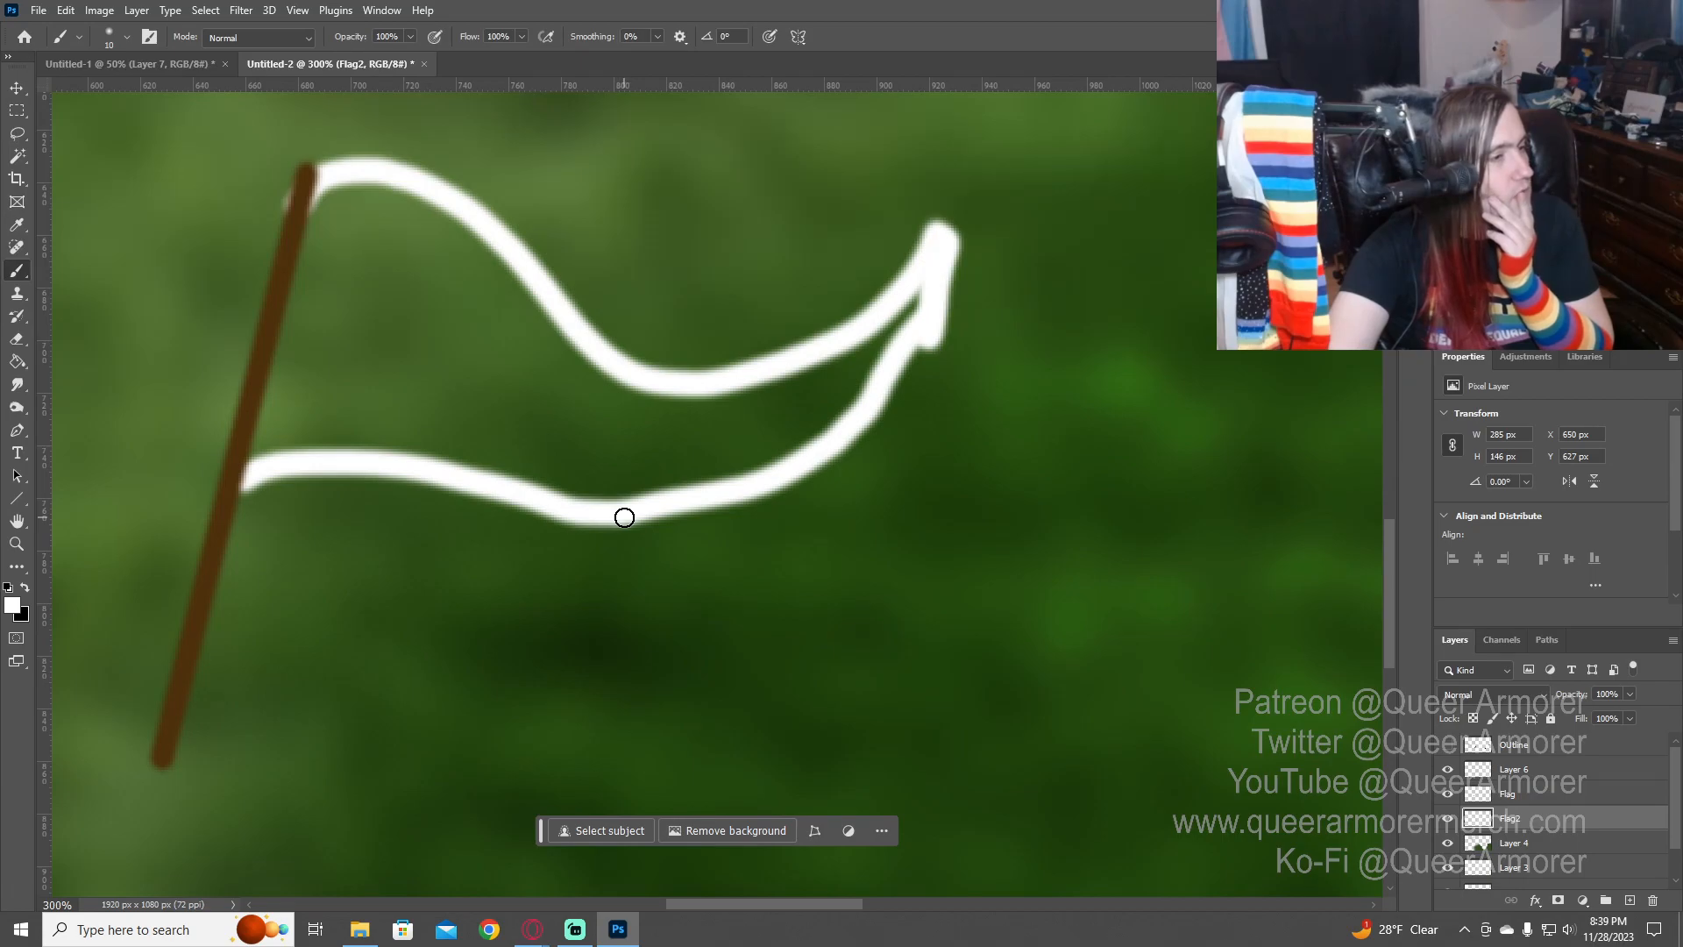
{"action": "mouse_move", "coordinate": [624, 518]}
{"action": "left_mouse_down"}
{"action": "mouse_move", "coordinate": [814, 452]}
{"action": "mouse_move", "coordinate": [880, 383]}
{"action": "left_mouse_up"}
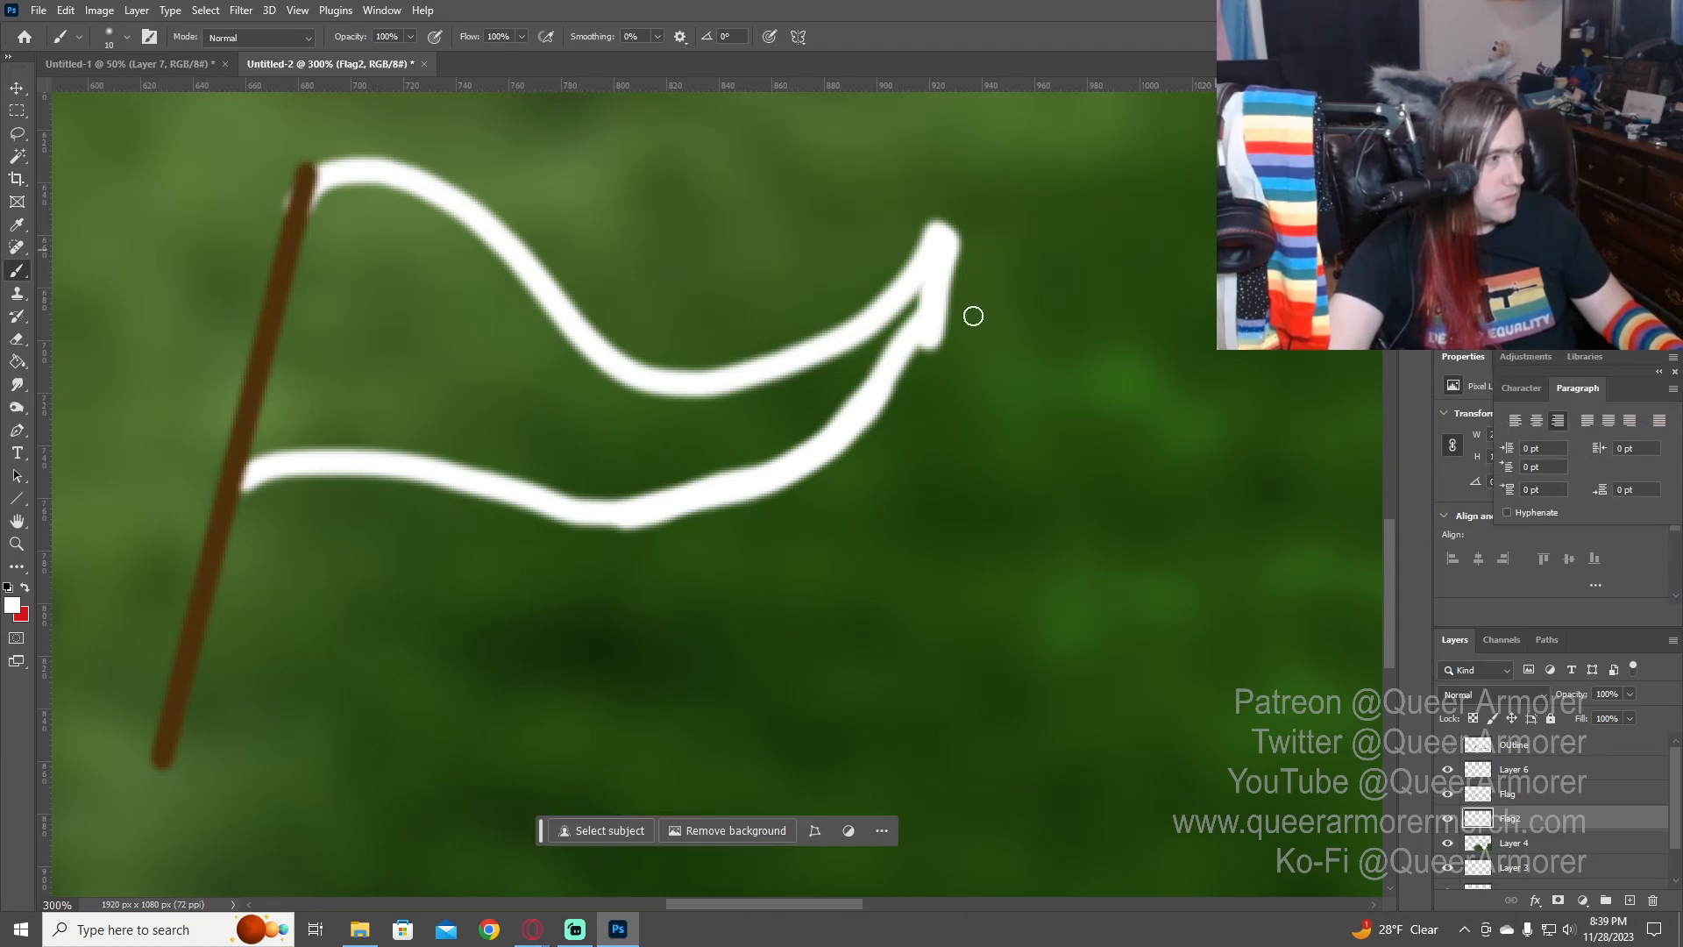
- Swap the foreground and background colours and sample a dark green from the grass just below the flag
{"action": "key", "text": "x"}
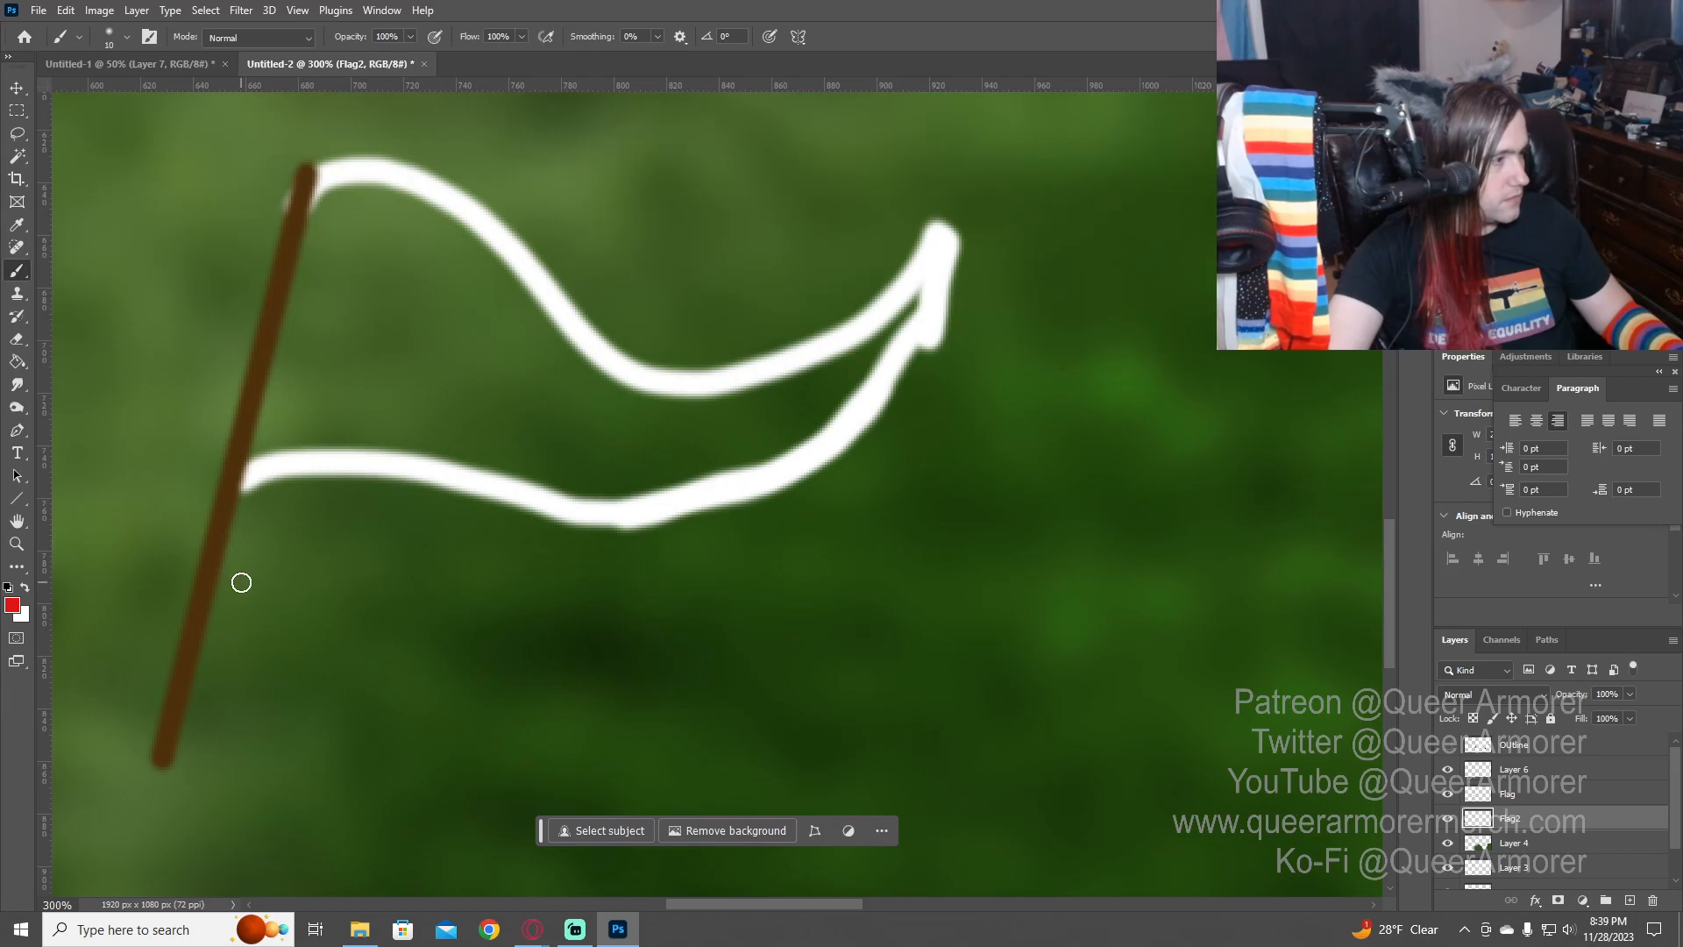
{"action": "key", "text": "i"}
{"action": "left_click", "coordinate": [424, 575]}
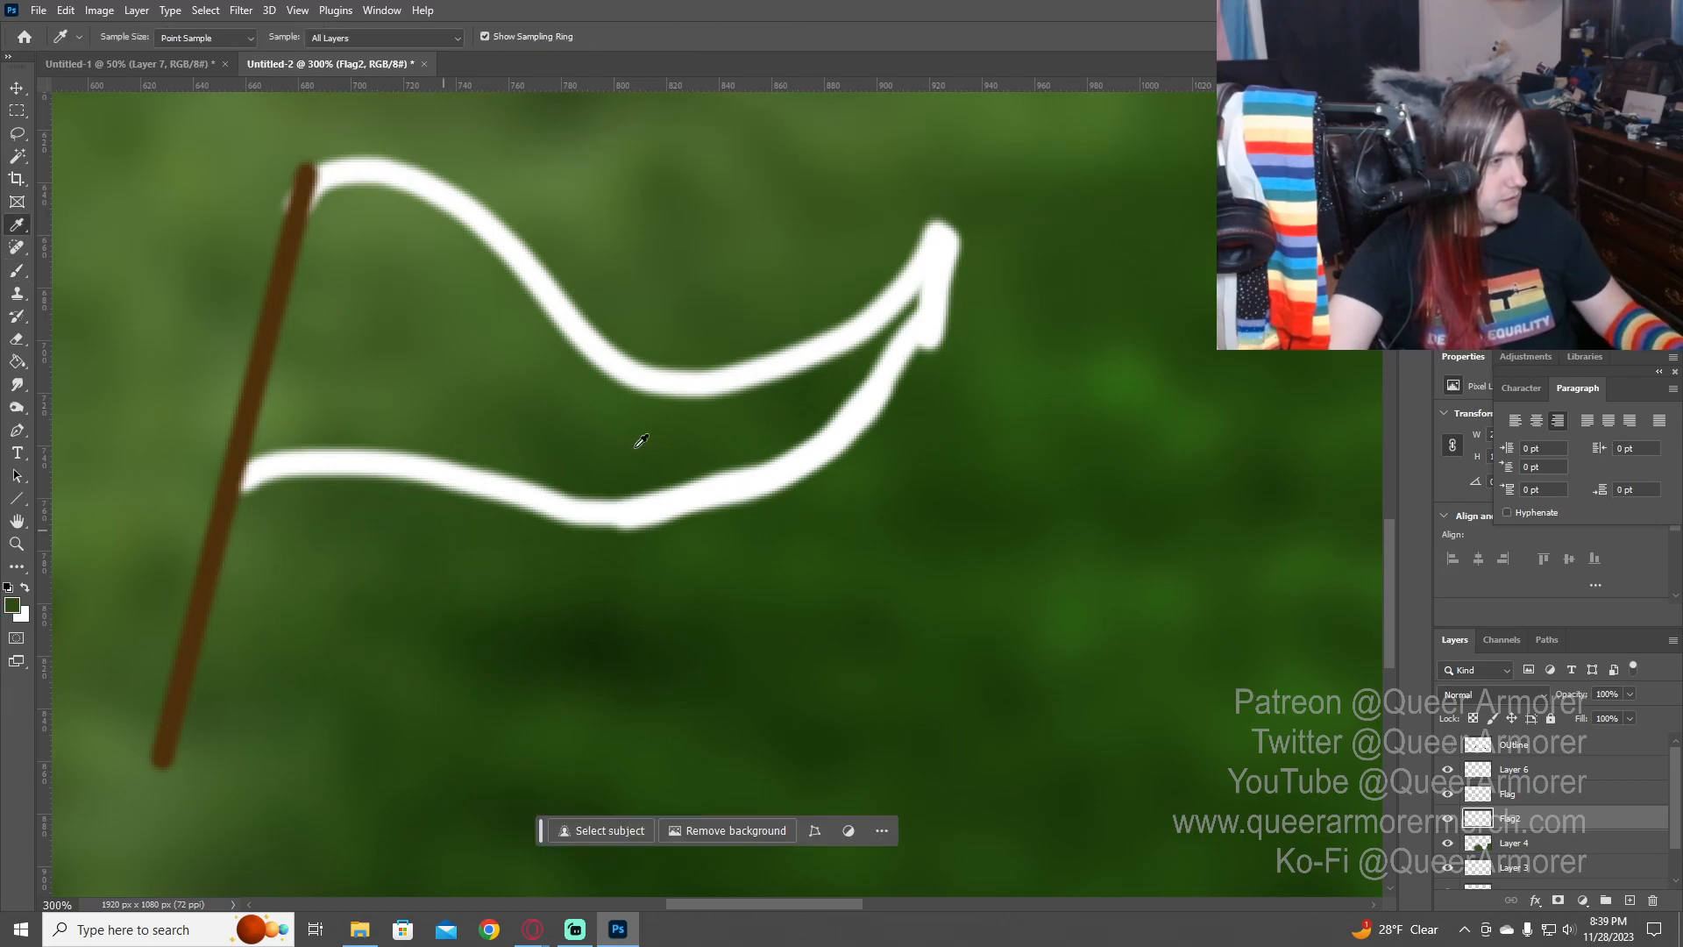
- Set the foreground colour to dark red #530e18
{"action": "left_click", "coordinate": [14, 611]}
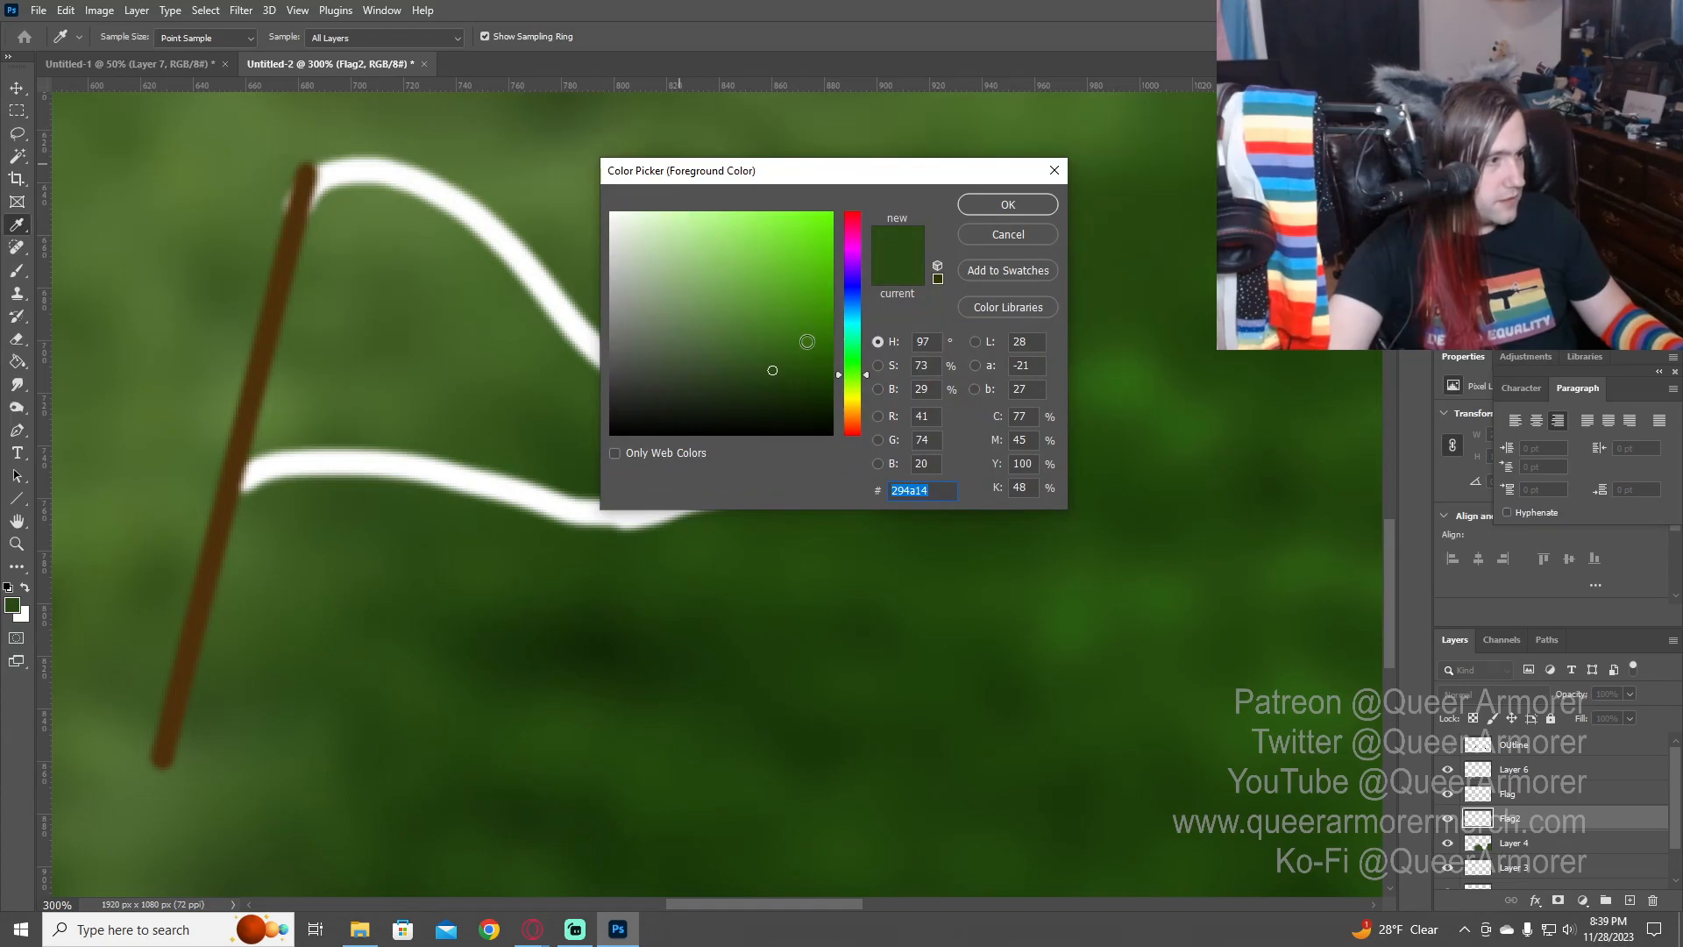
{"action": "left_click_drag", "start_coordinate": [865, 277], "coordinate": [858, 223]}
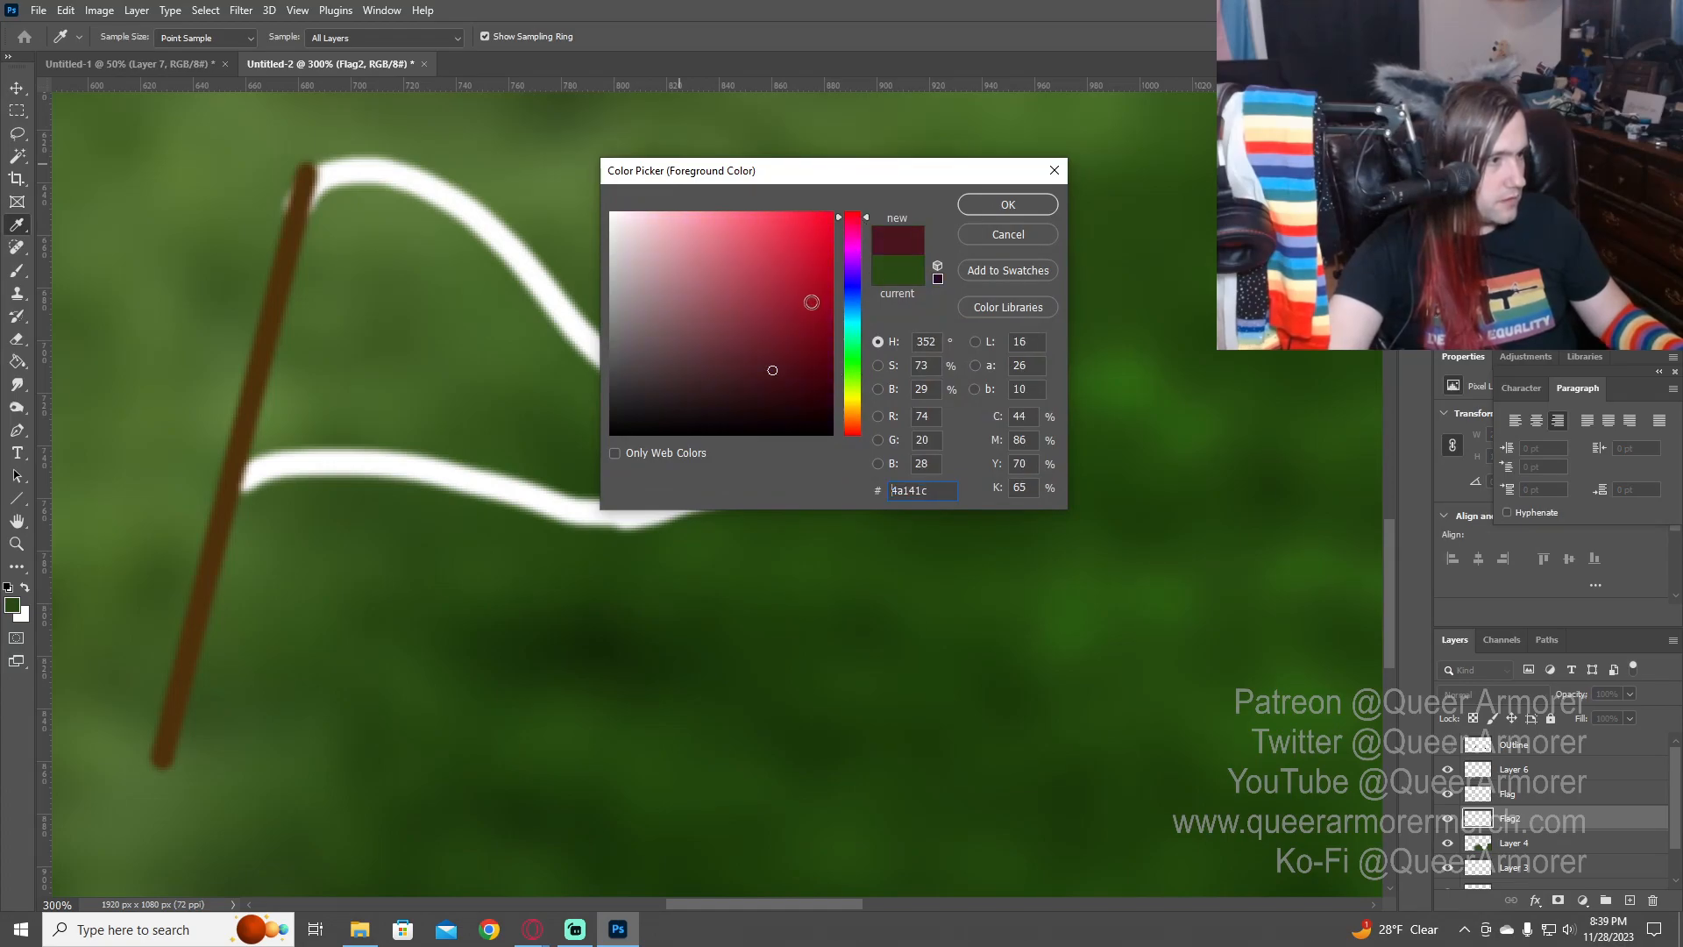
{"action": "left_click", "coordinate": [796, 350]}
{"action": "left_click", "coordinate": [973, 204]}
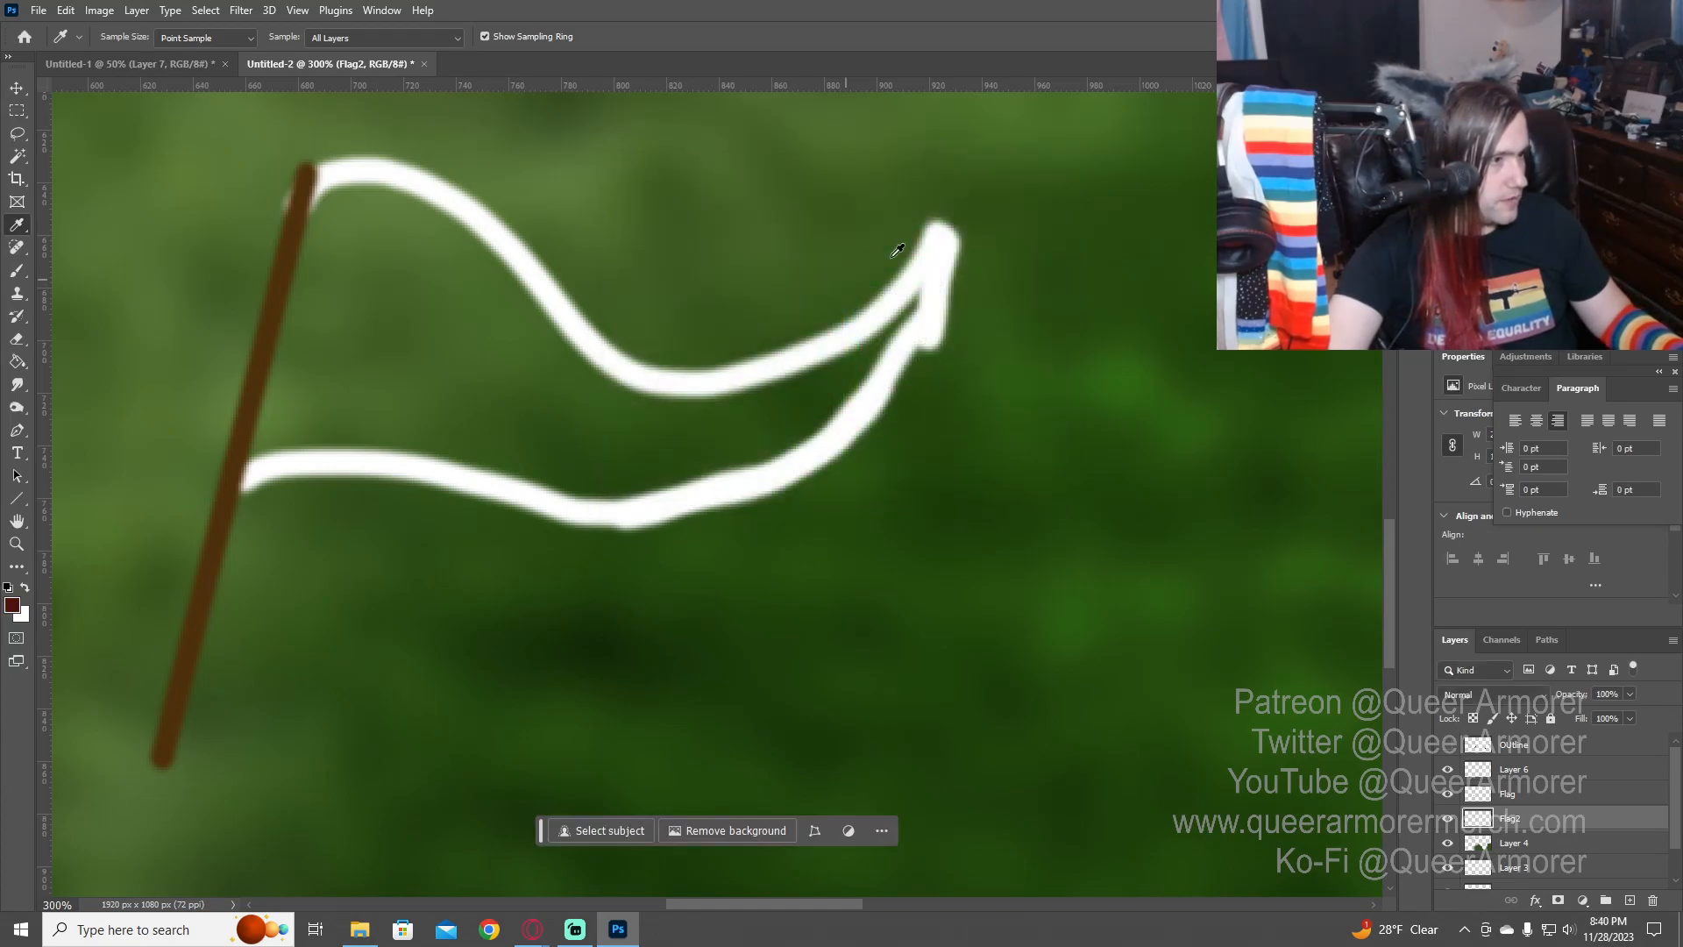
- Enlarge the brush slightly and try a dark red stroke along the flag's white lower edge
{"action": "key", "text": "b"}
{"action": "key", "text": "]"}
{"action": "key", "text": "]"}
{"action": "key", "text": "]"}
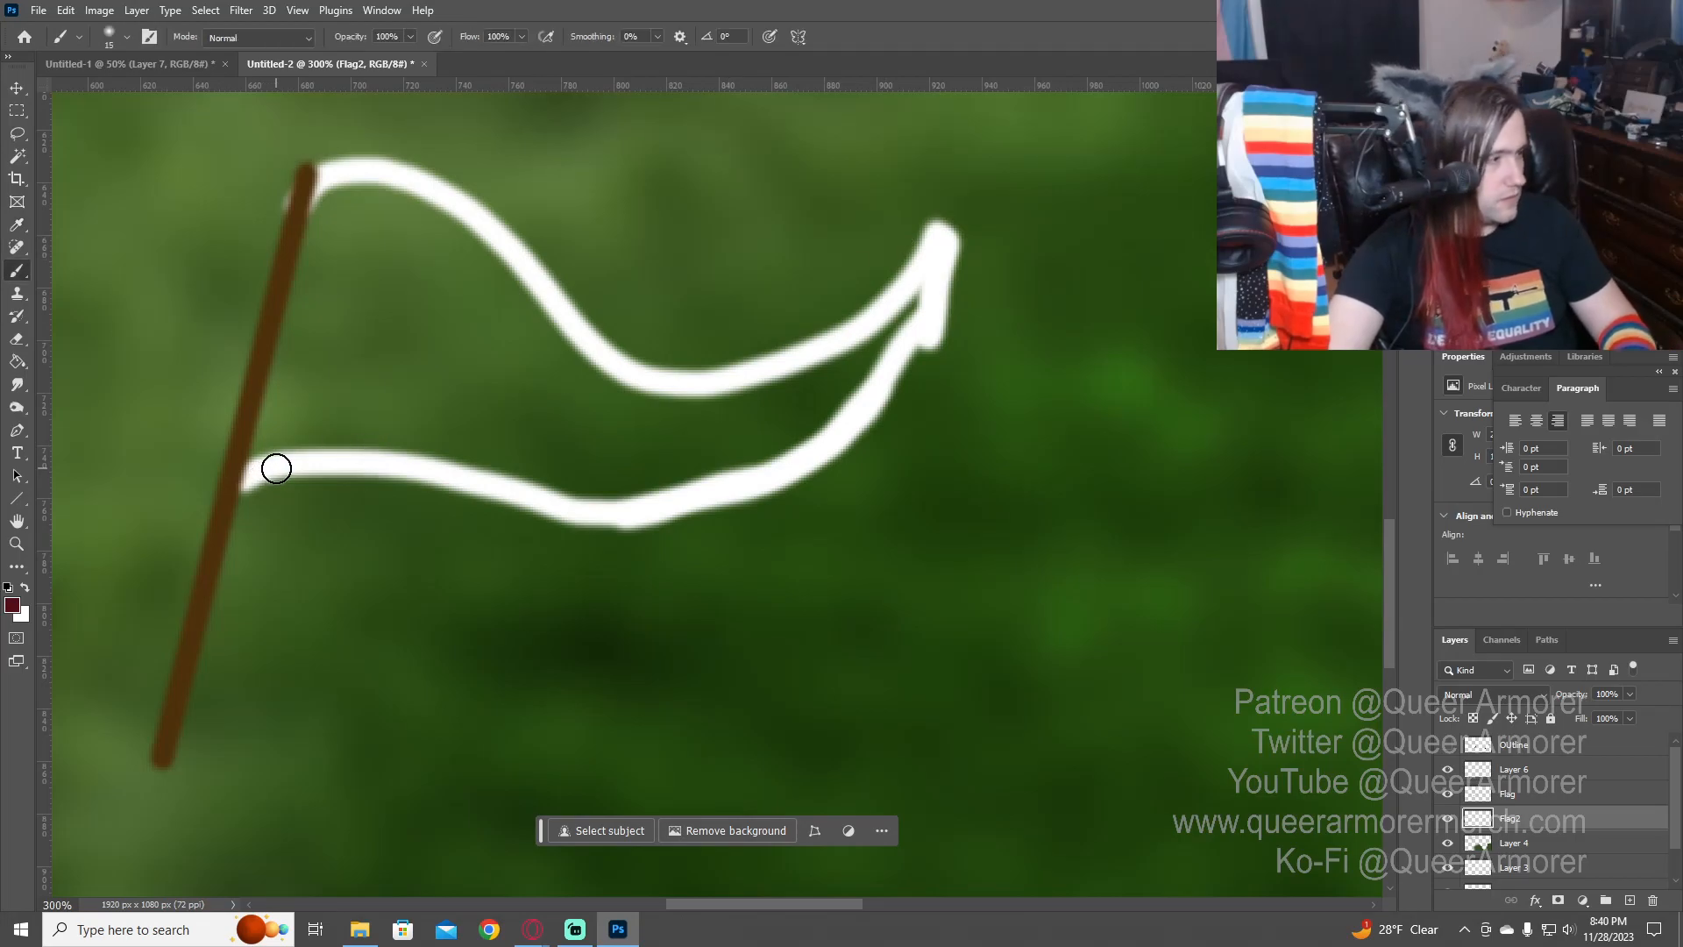
{"action": "key", "text": "["}
{"action": "key", "text": "["}
{"action": "mouse_move", "coordinate": [258, 475]}
{"action": "left_mouse_down"}
{"action": "mouse_move", "coordinate": [340, 451]}
{"action": "mouse_move", "coordinate": [659, 507]}
{"action": "left_mouse_up"}
{"action": "key", "text": "ctrl+z"}
- Set the foreground colour to a brighter red, #962737
{"action": "left_click", "coordinate": [13, 605]}
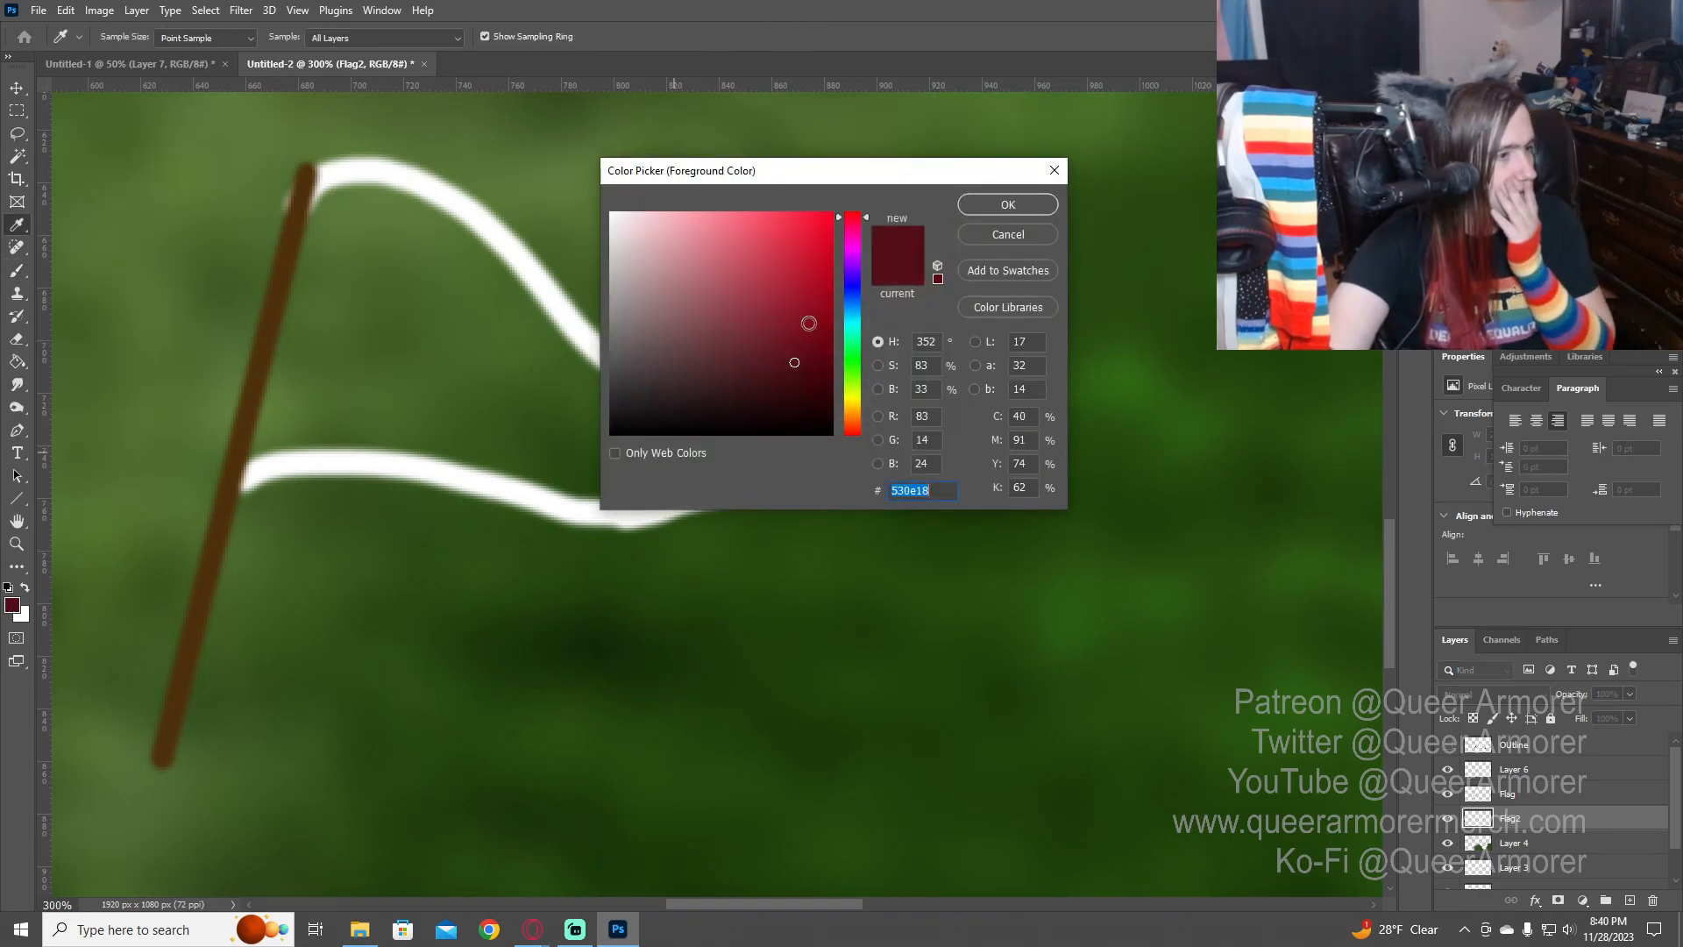
{"action": "mouse_move", "coordinate": [813, 286]}
{"action": "left_mouse_down"}
{"action": "mouse_move", "coordinate": [816, 271]}
{"action": "mouse_move", "coordinate": [776, 305]}
{"action": "left_mouse_up"}
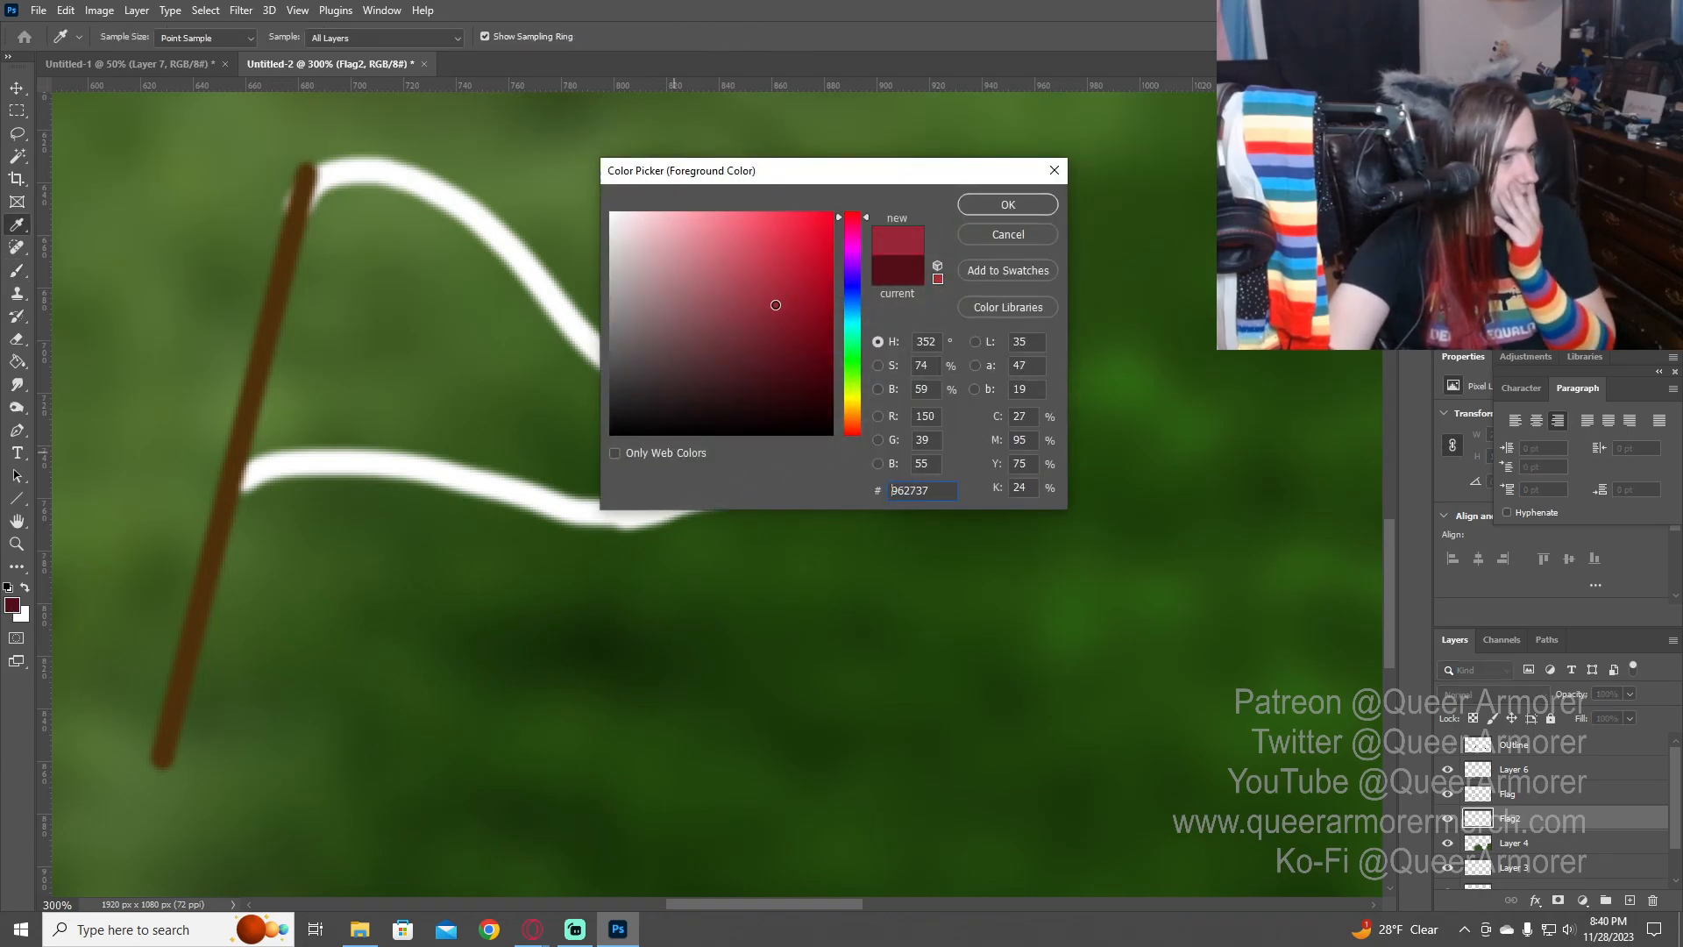
{"action": "left_click", "coordinate": [997, 208]}
- Paint a red stripe over the flag's wavy white lower edge from the pole to the tip, undoing unsatisfactory strokes
{"action": "mouse_move", "coordinate": [248, 479]}
{"action": "left_mouse_down"}
{"action": "mouse_move", "coordinate": [376, 451]}
{"action": "mouse_move", "coordinate": [596, 492]}
{"action": "mouse_move", "coordinate": [714, 485]}
{"action": "mouse_move", "coordinate": [649, 504]}
{"action": "left_mouse_up"}
{"action": "key", "text": "ctrl+z"}
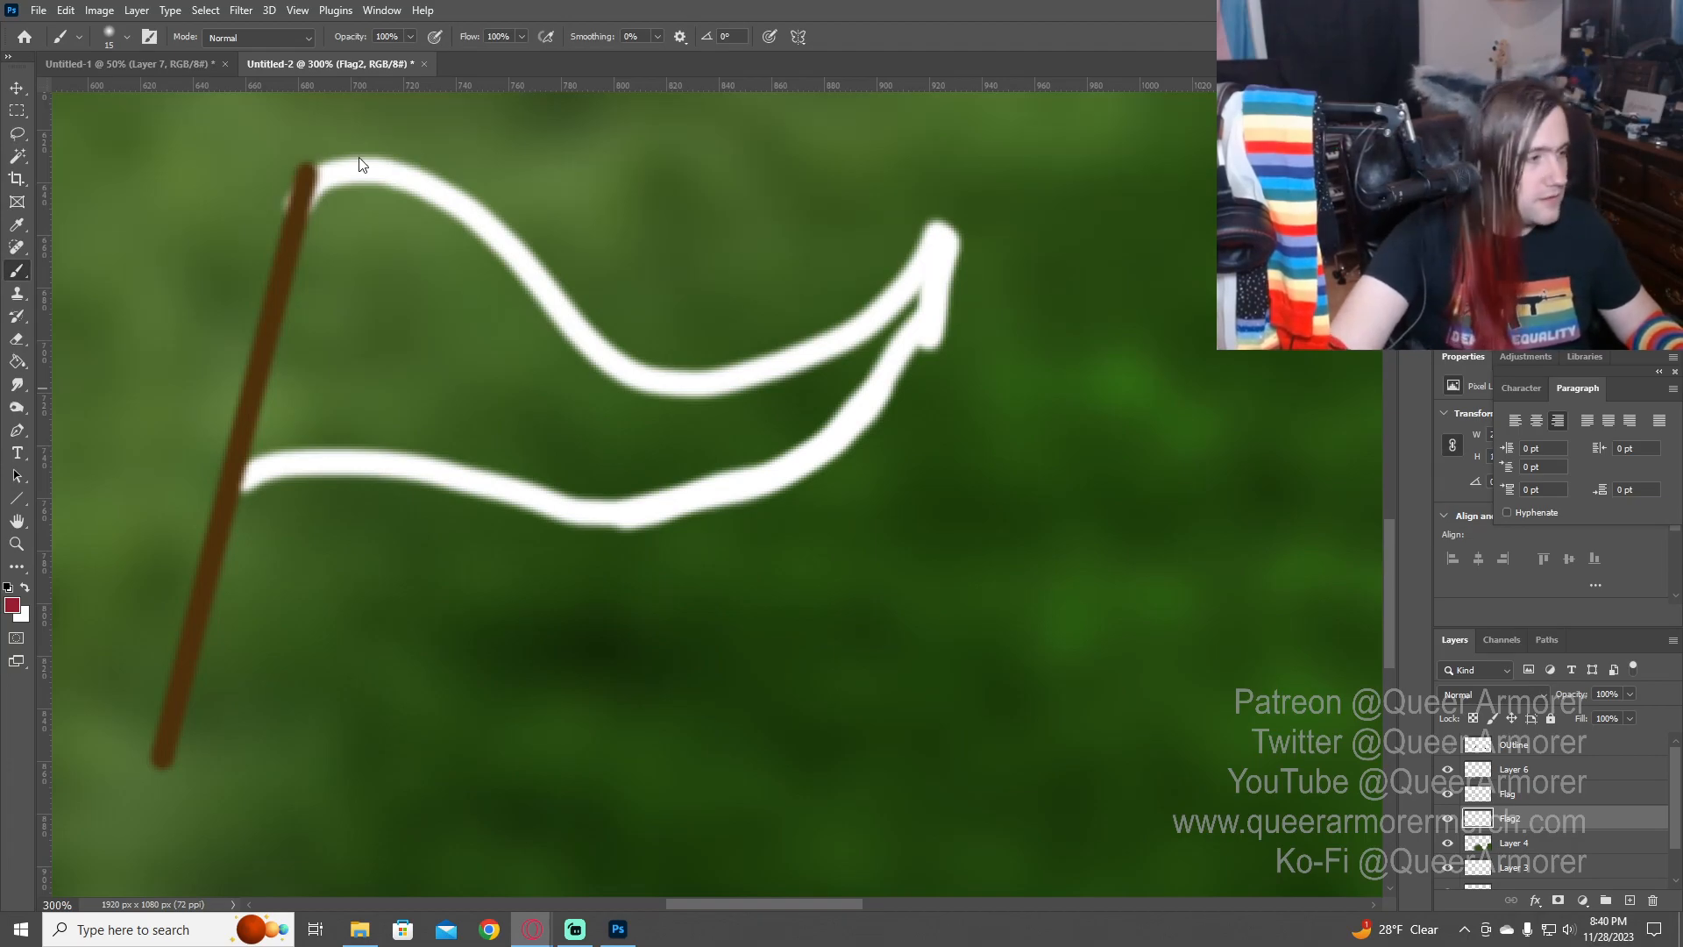
{"action": "left_click", "coordinate": [249, 441]}
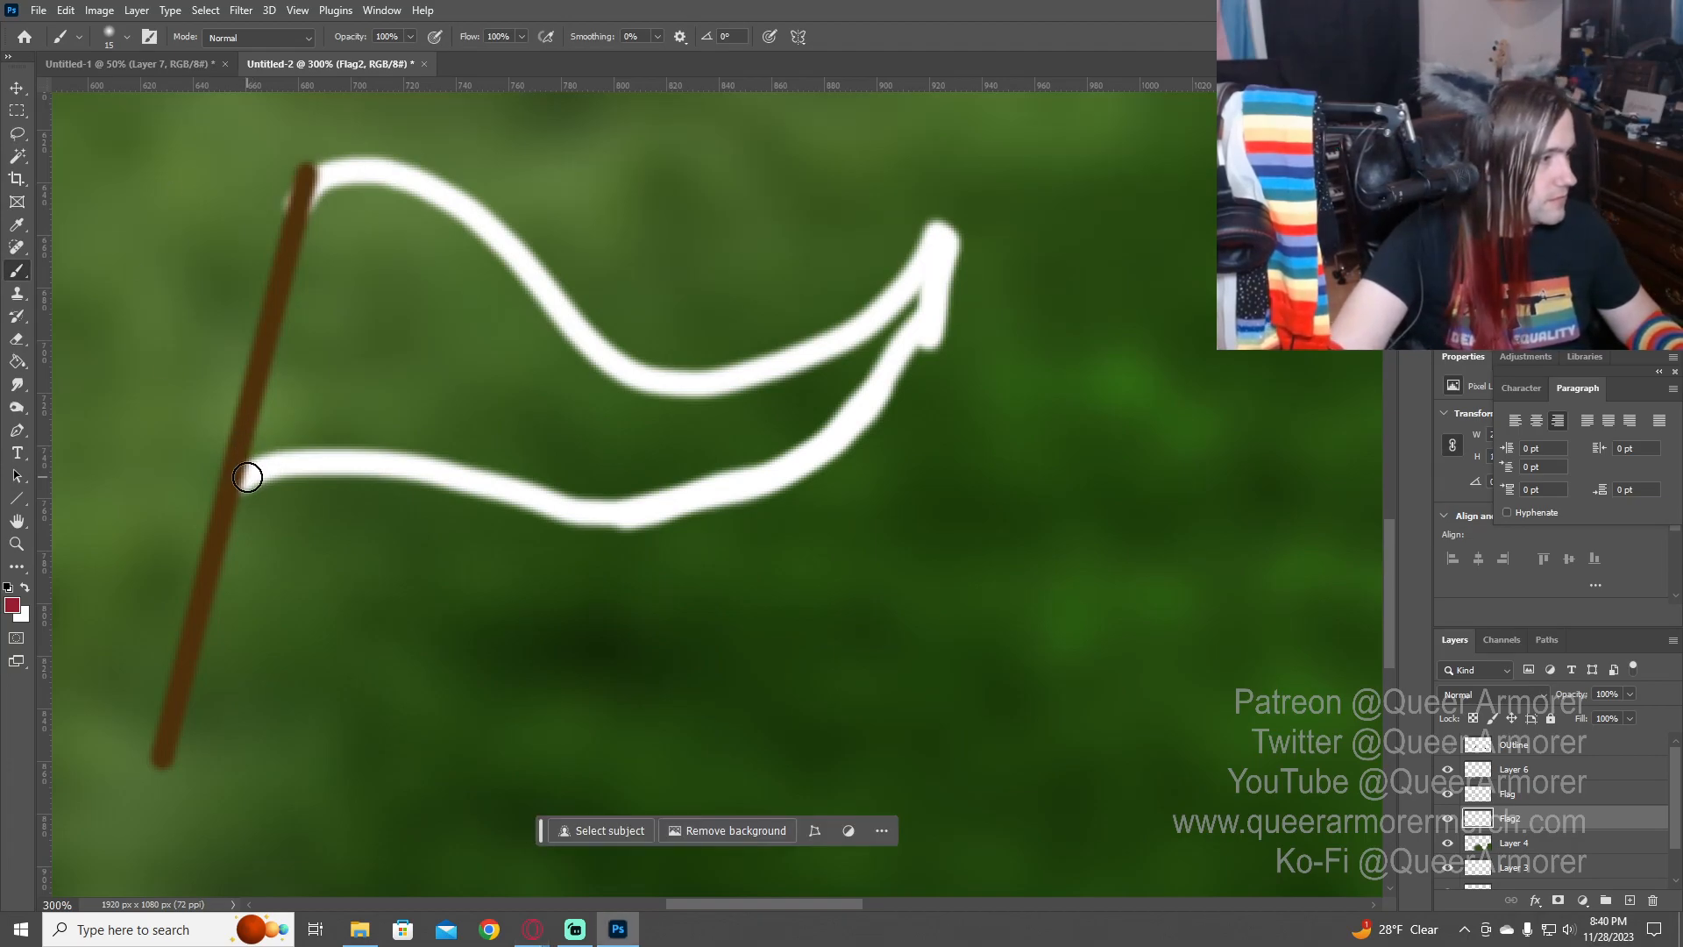
{"action": "left_click_drag", "start_coordinate": [247, 477], "coordinate": [267, 463]}
{"action": "key", "text": "ctrl+z"}
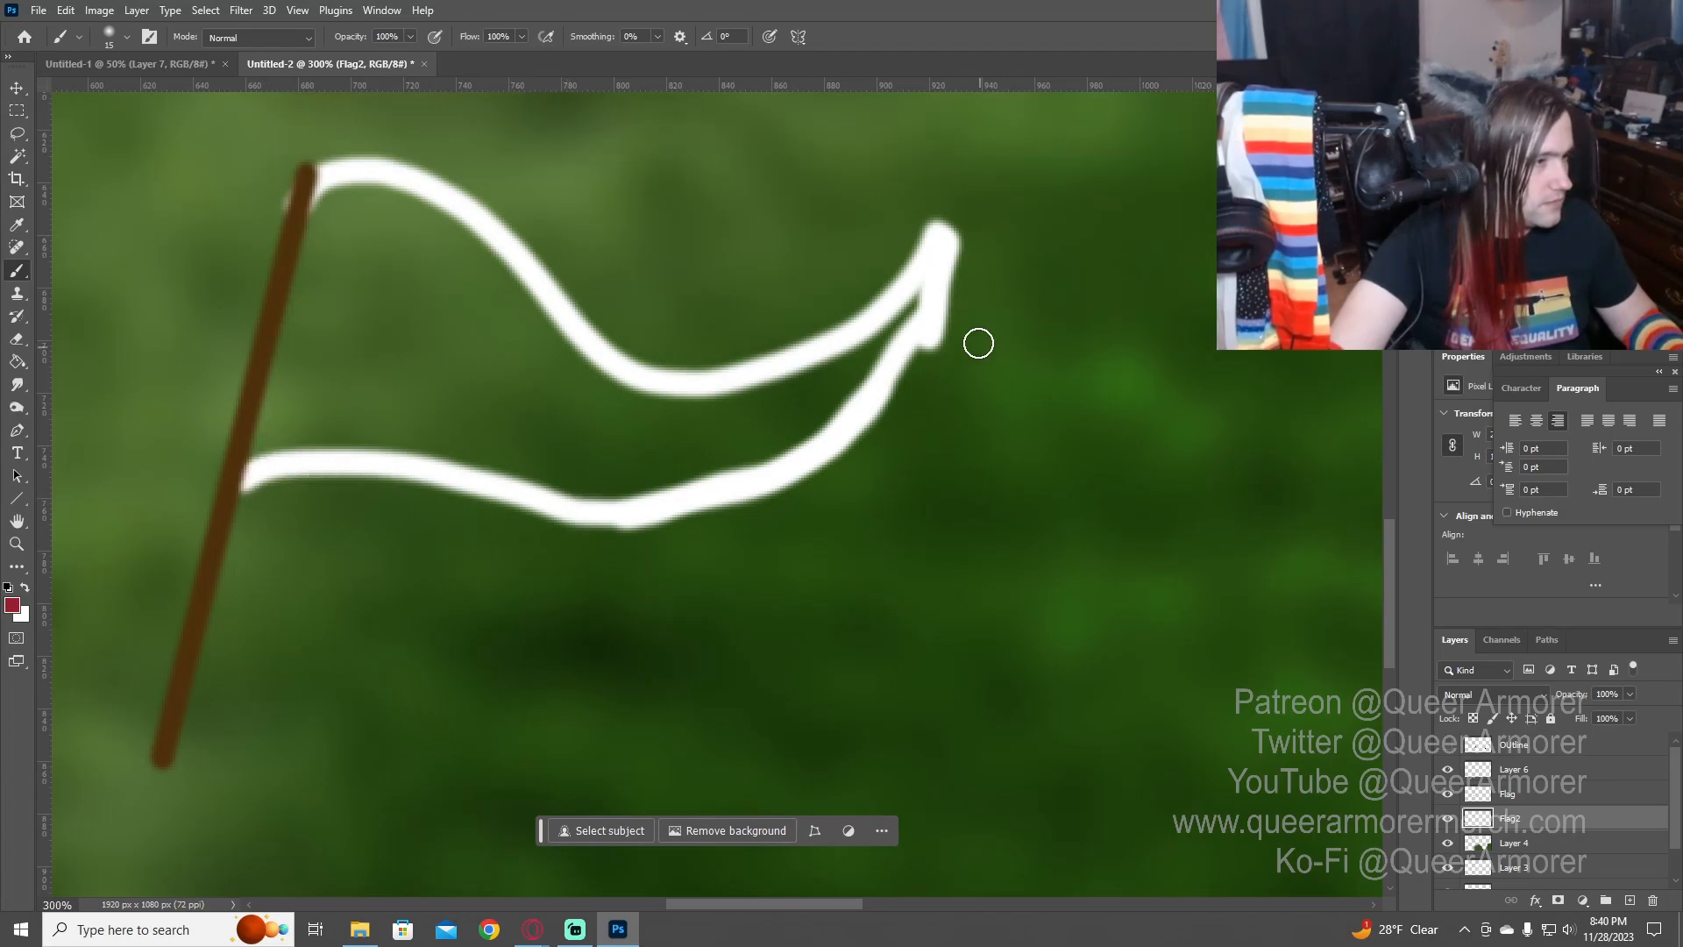
{"action": "mouse_move", "coordinate": [248, 481]}
{"action": "left_mouse_down"}
{"action": "mouse_move", "coordinate": [586, 507]}
{"action": "mouse_move", "coordinate": [701, 502]}
{"action": "mouse_move", "coordinate": [784, 470]}
{"action": "mouse_move", "coordinate": [952, 314]}
{"action": "left_mouse_up"}
{"action": "key", "text": "ctrl+z"}
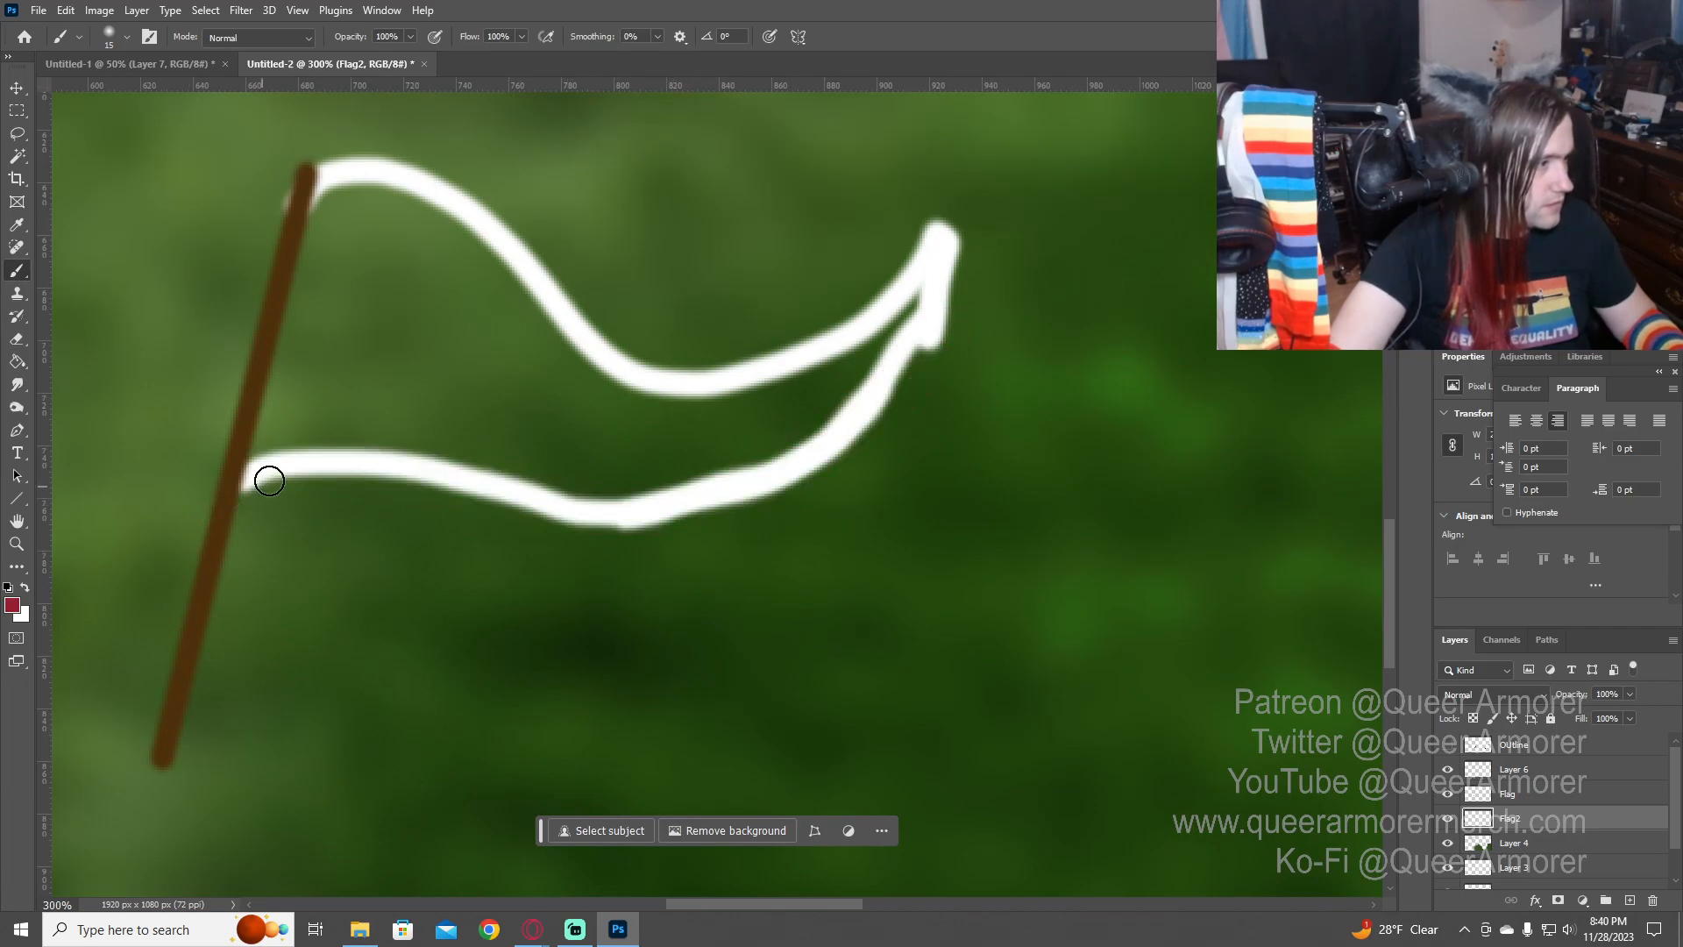
{"action": "mouse_move", "coordinate": [217, 515]}
{"action": "left_mouse_down"}
{"action": "mouse_move", "coordinate": [406, 463]}
{"action": "mouse_move", "coordinate": [607, 504]}
{"action": "mouse_move", "coordinate": [726, 486]}
{"action": "mouse_move", "coordinate": [821, 432]}
{"action": "mouse_move", "coordinate": [931, 319]}
{"action": "left_mouse_up"}
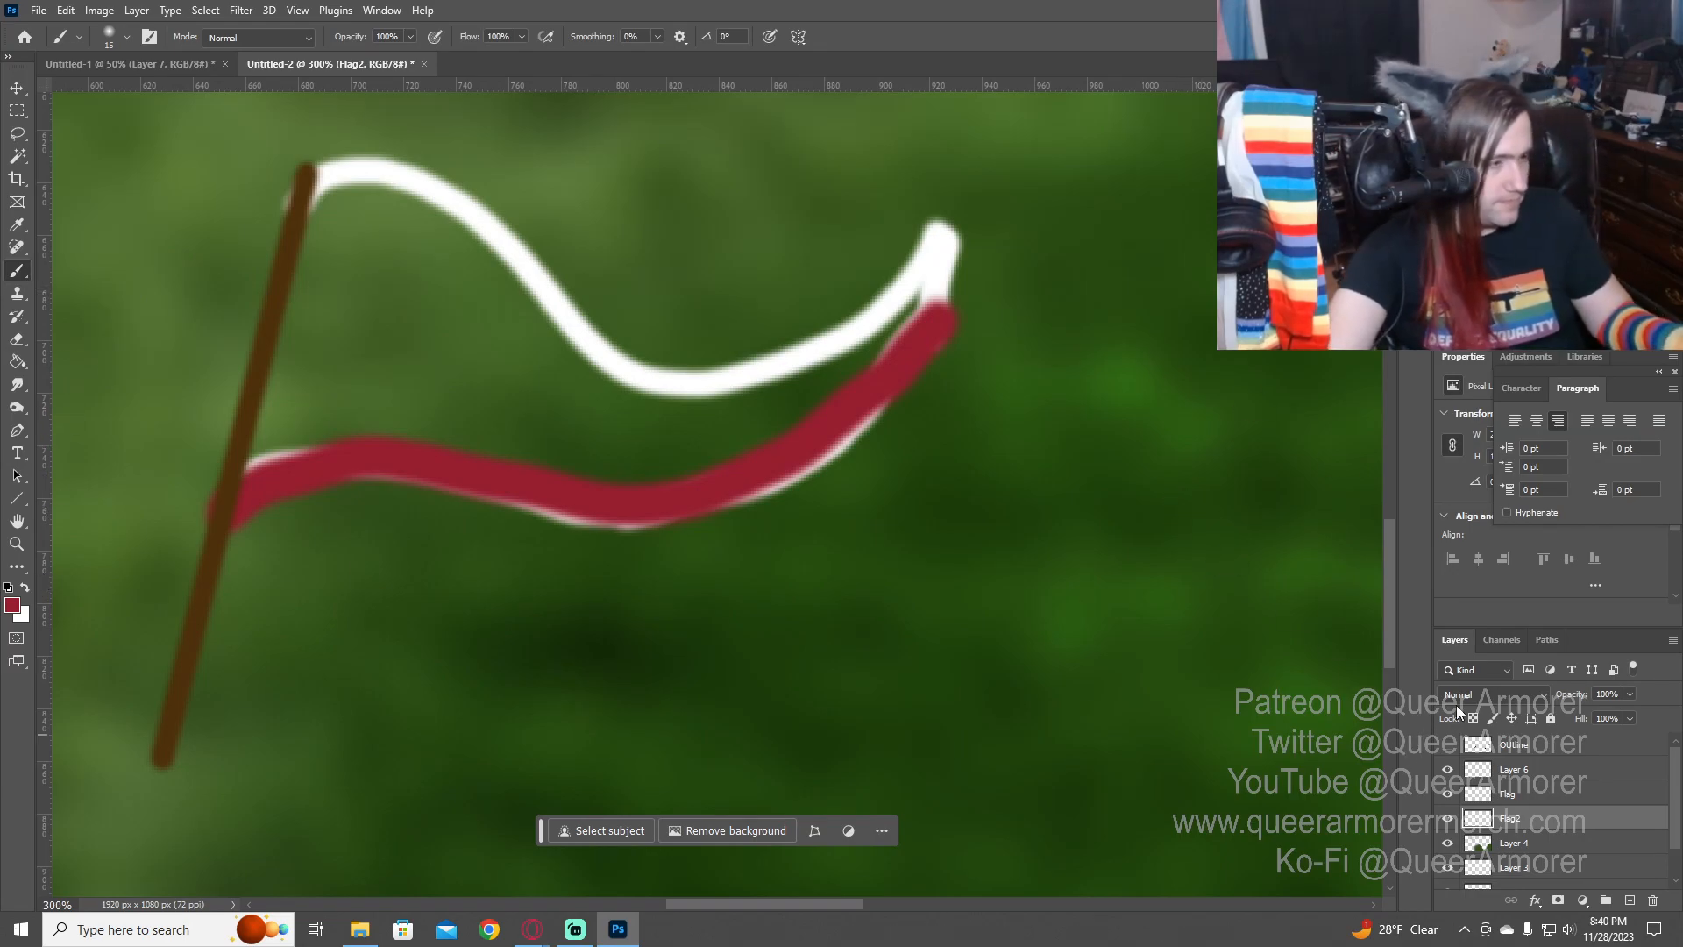
- Add a new layer above Flag2 and paint a red and a blue colour swatch on the grass below the flag's tip
{"action": "key", "text": "ctrl+shift+n"}
{"action": "key", "text": "Return"}
{"action": "left_click_drag", "start_coordinate": [1206, 586], "coordinate": [1197, 613]}
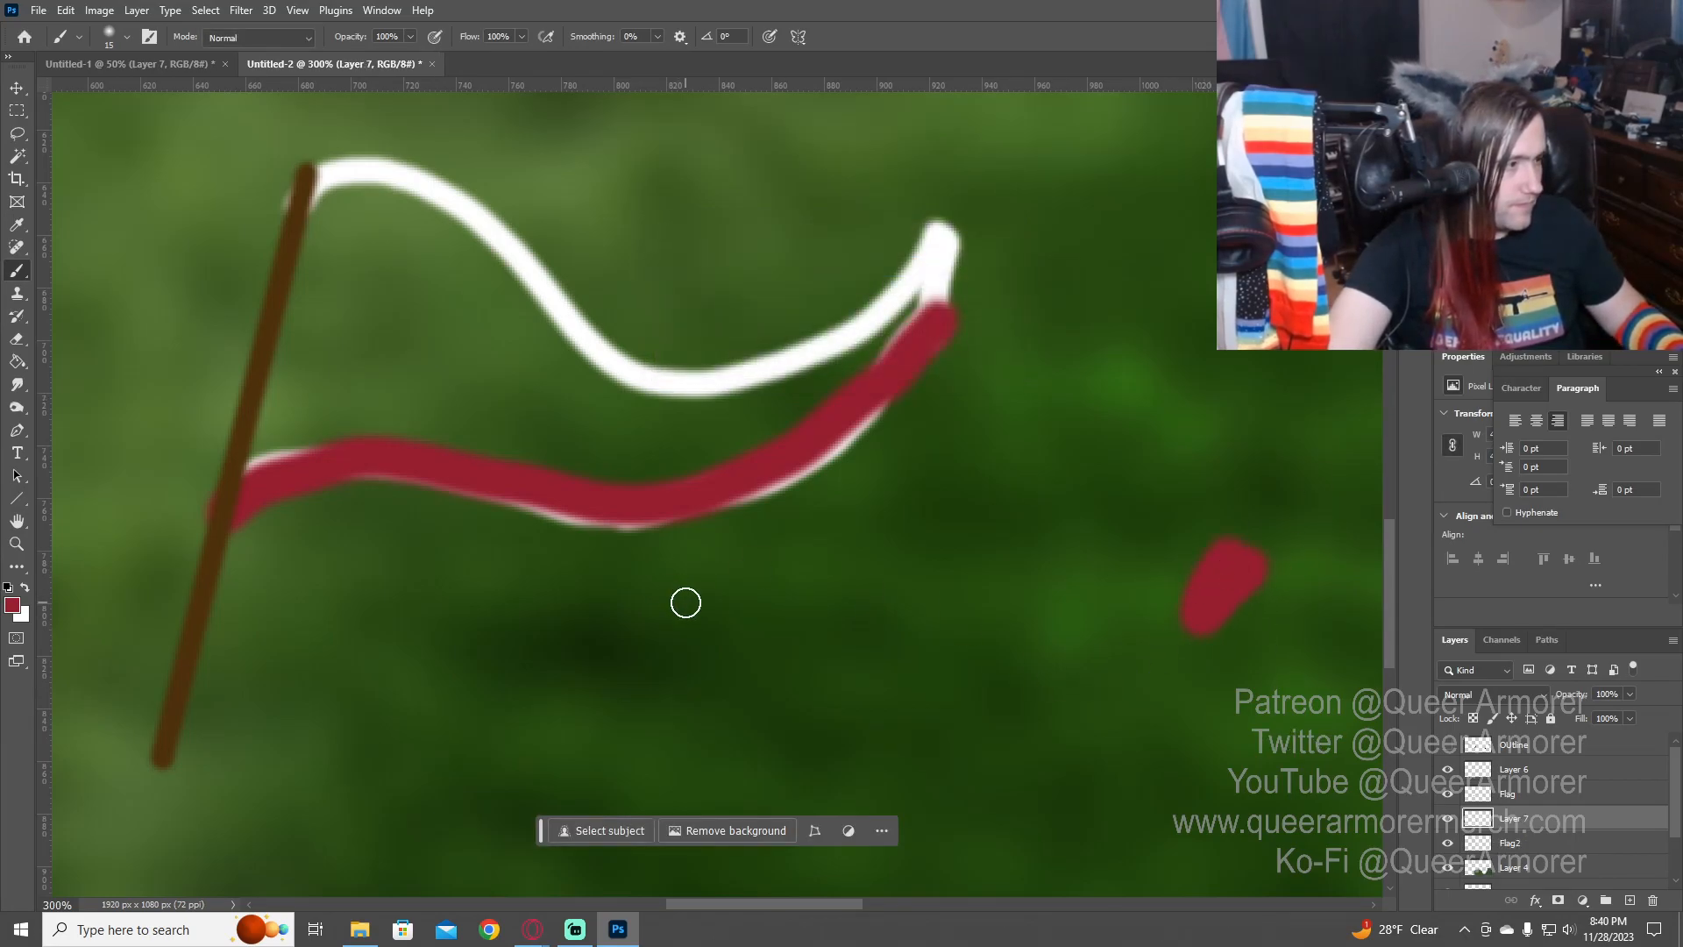
{"action": "left_click_drag", "start_coordinate": [1137, 722], "coordinate": [1150, 673]}
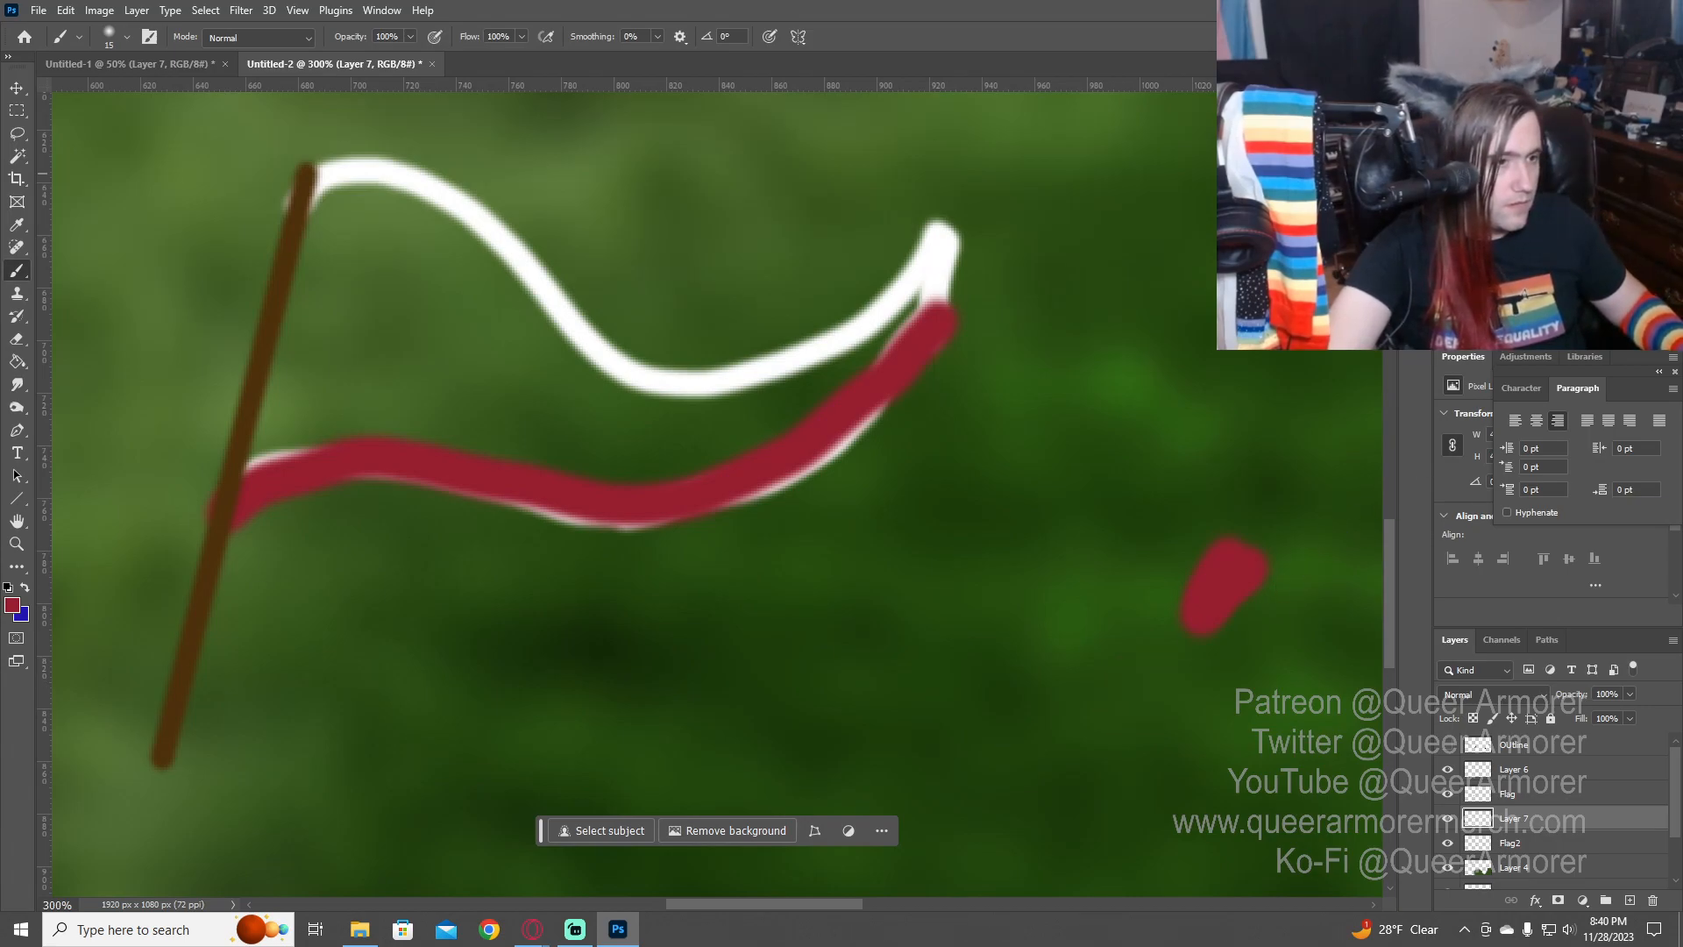
{"action": "key", "text": "x"}
{"action": "left_click_drag", "start_coordinate": [1096, 715], "coordinate": [1138, 684]}
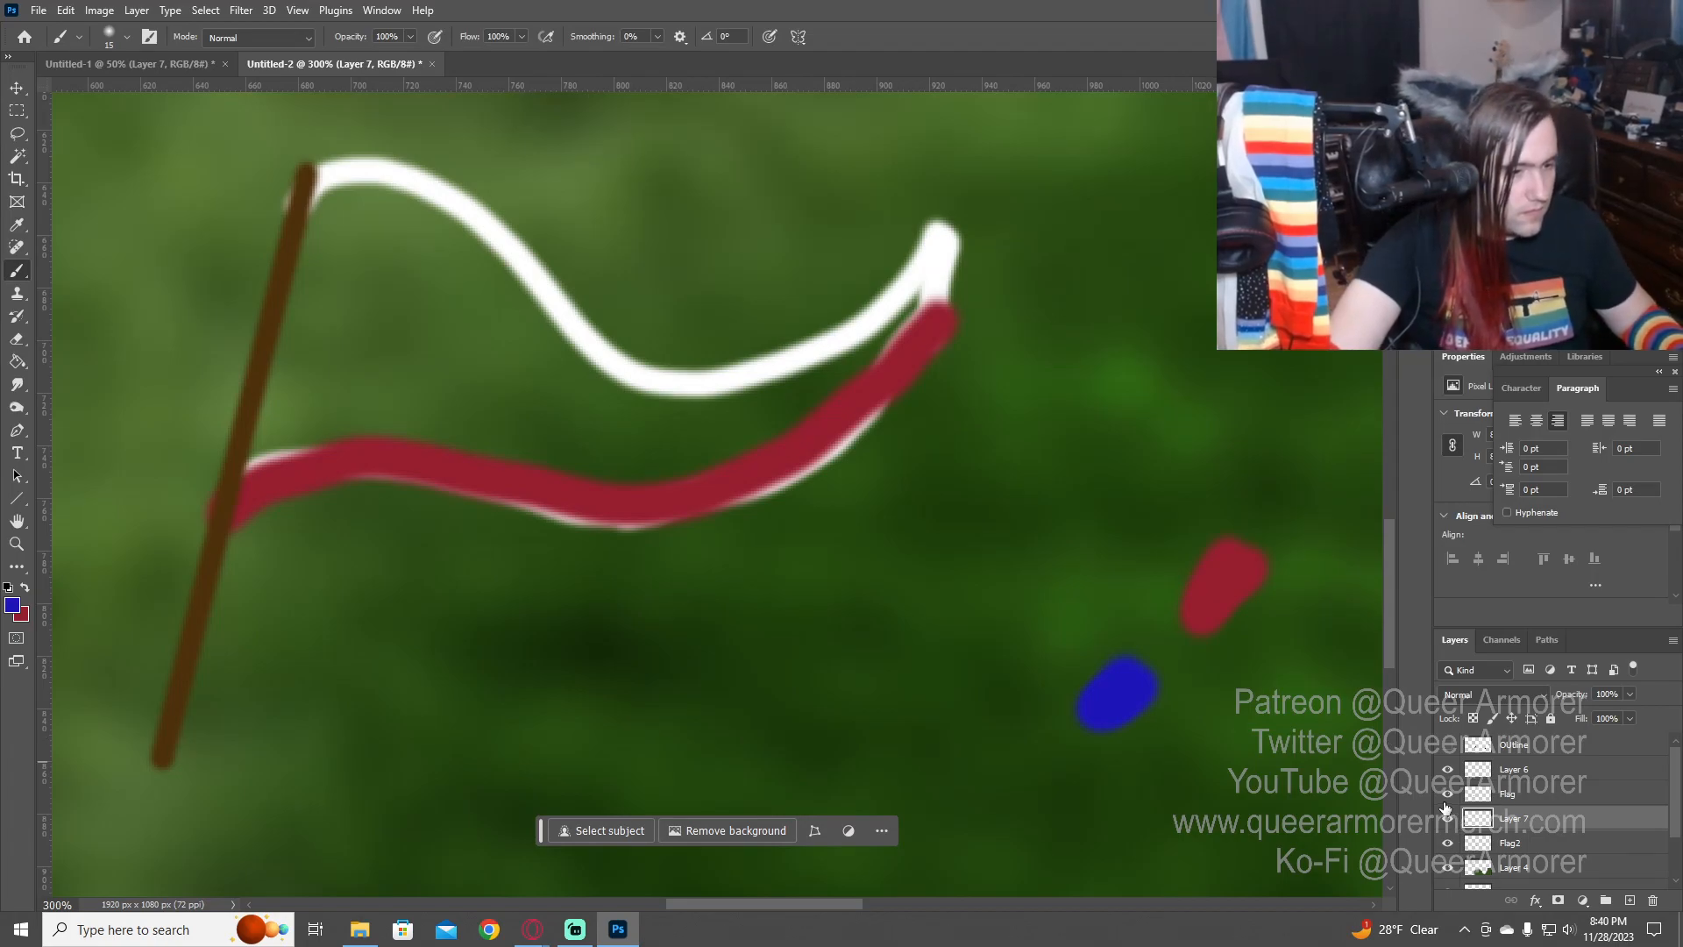
- Paint the flag's blue canton on the Flag2 layer, filling the area beside the top of the pole
{"action": "left_click", "coordinate": [1475, 845]}
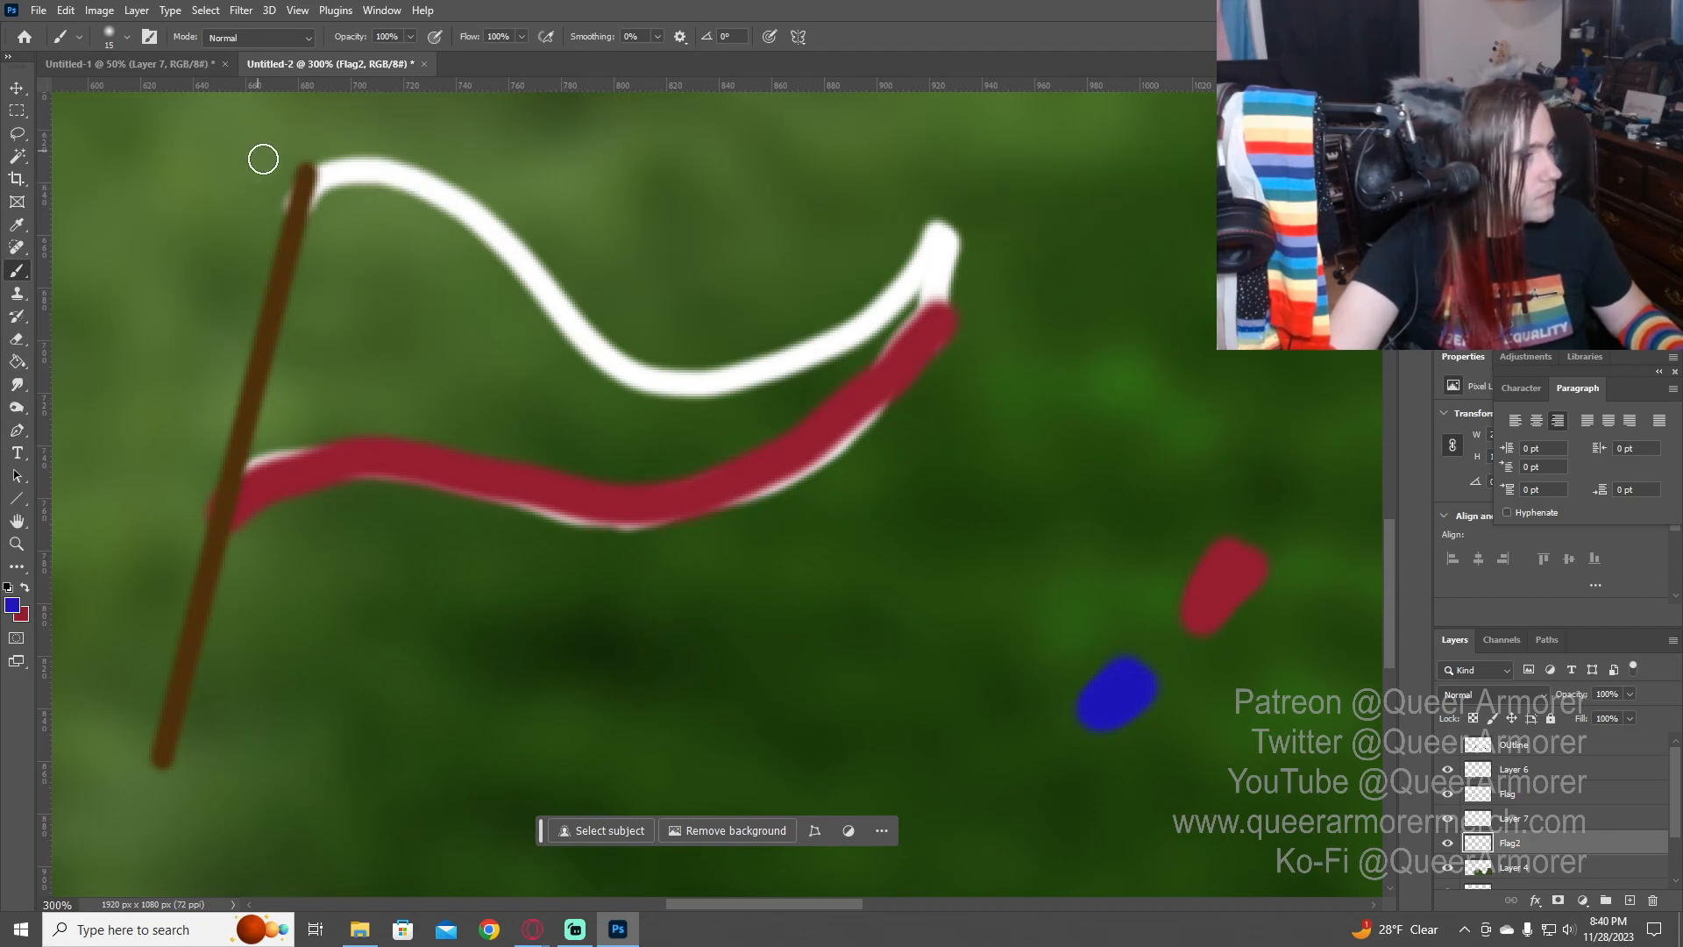
{"action": "mouse_move", "coordinate": [263, 158]}
{"action": "left_mouse_down"}
{"action": "mouse_move", "coordinate": [377, 176]}
{"action": "mouse_move", "coordinate": [469, 226]}
{"action": "mouse_move", "coordinate": [500, 263]}
{"action": "mouse_move", "coordinate": [489, 353]}
{"action": "mouse_move", "coordinate": [470, 324]}
{"action": "mouse_move", "coordinate": [350, 300]}
{"action": "mouse_move", "coordinate": [292, 336]}
{"action": "mouse_move", "coordinate": [323, 218]}
{"action": "mouse_move", "coordinate": [440, 236]}
{"action": "mouse_move", "coordinate": [466, 281]}
{"action": "mouse_move", "coordinate": [368, 255]}
{"action": "mouse_move", "coordinate": [437, 282]}
{"action": "left_mouse_up"}
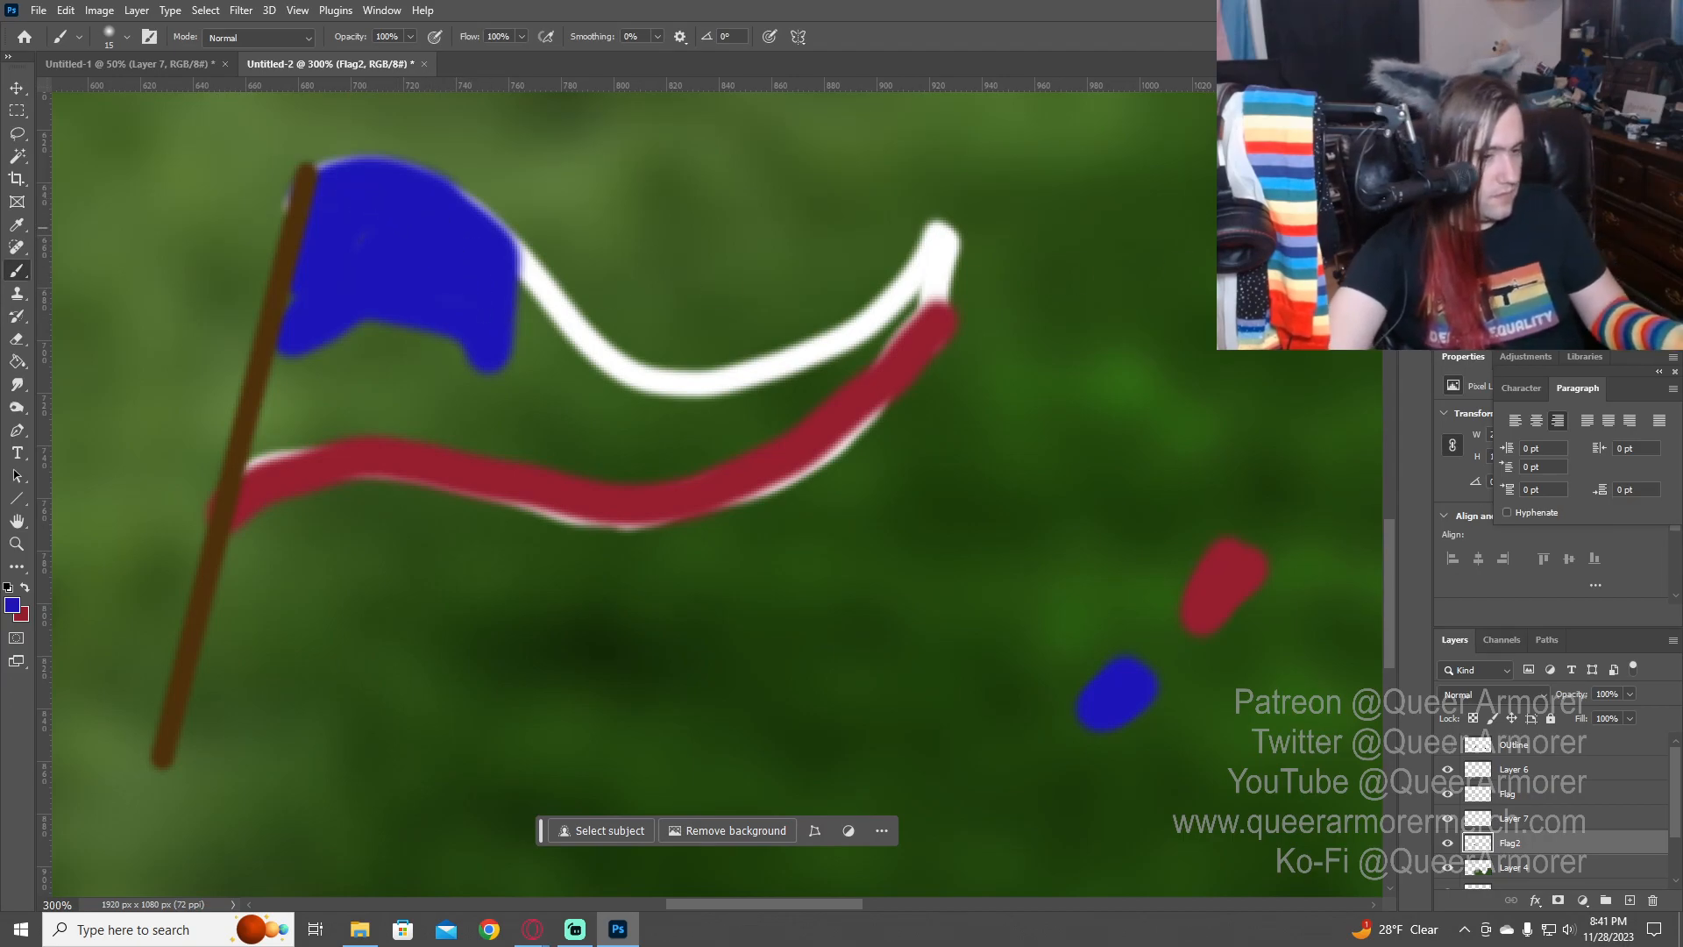
- Add a new layer named flagshadow directly above Flag2
{"action": "key", "text": "ctrl+shift+n"}
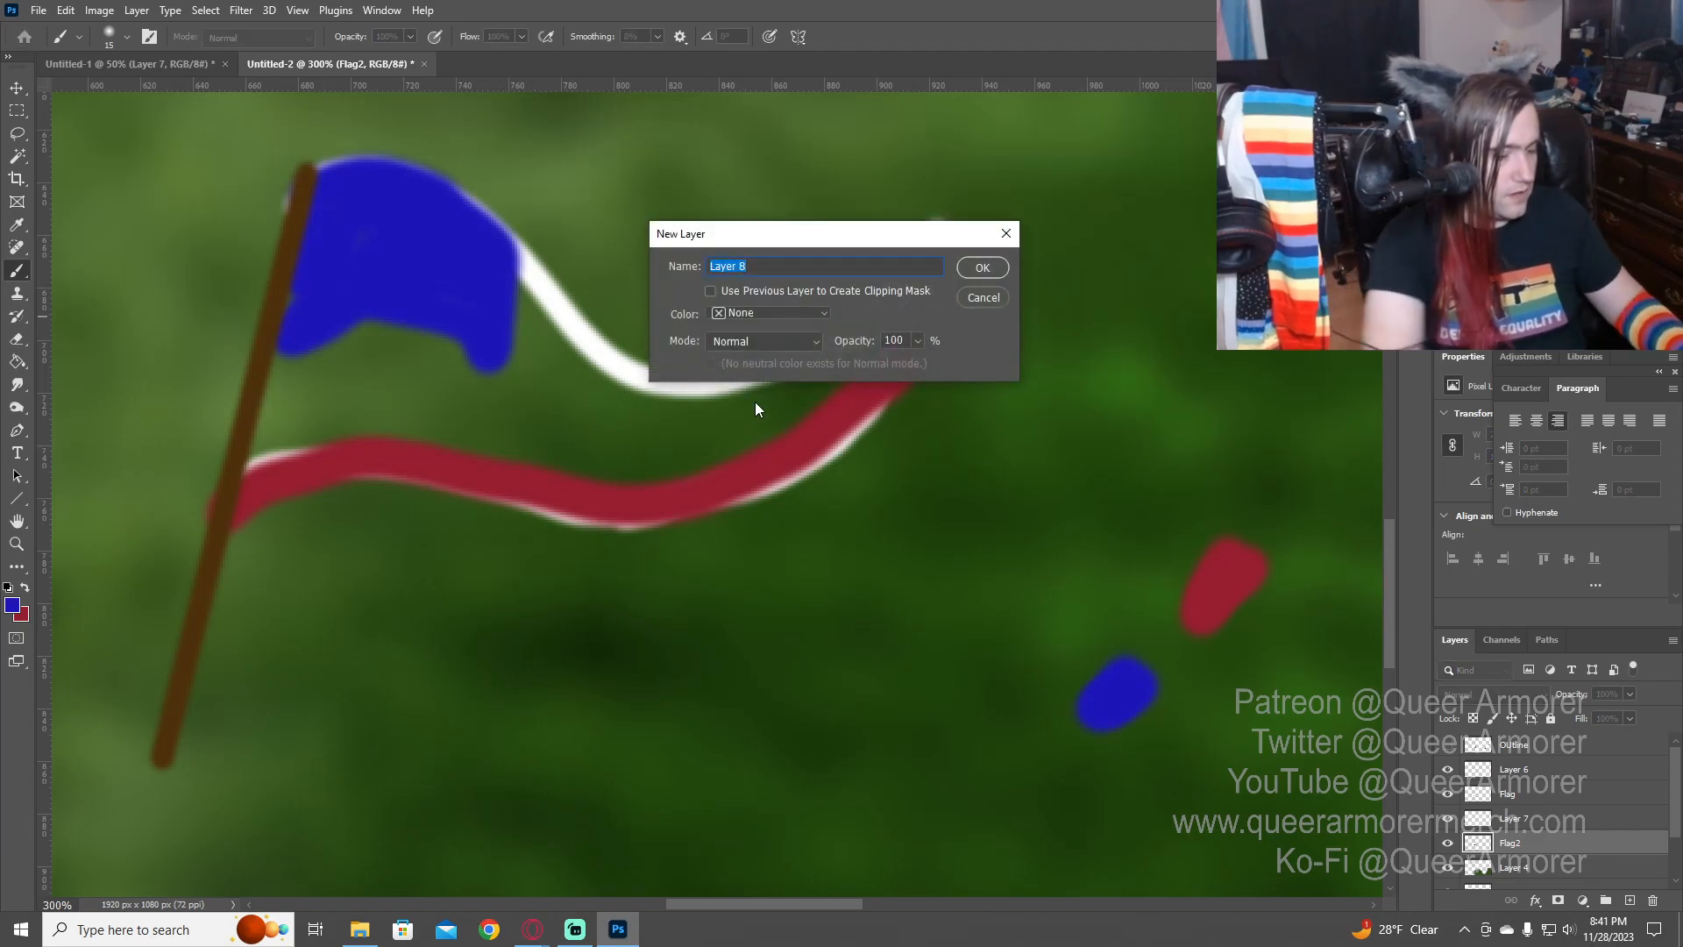
{"action": "type", "text": "flagshadow"}
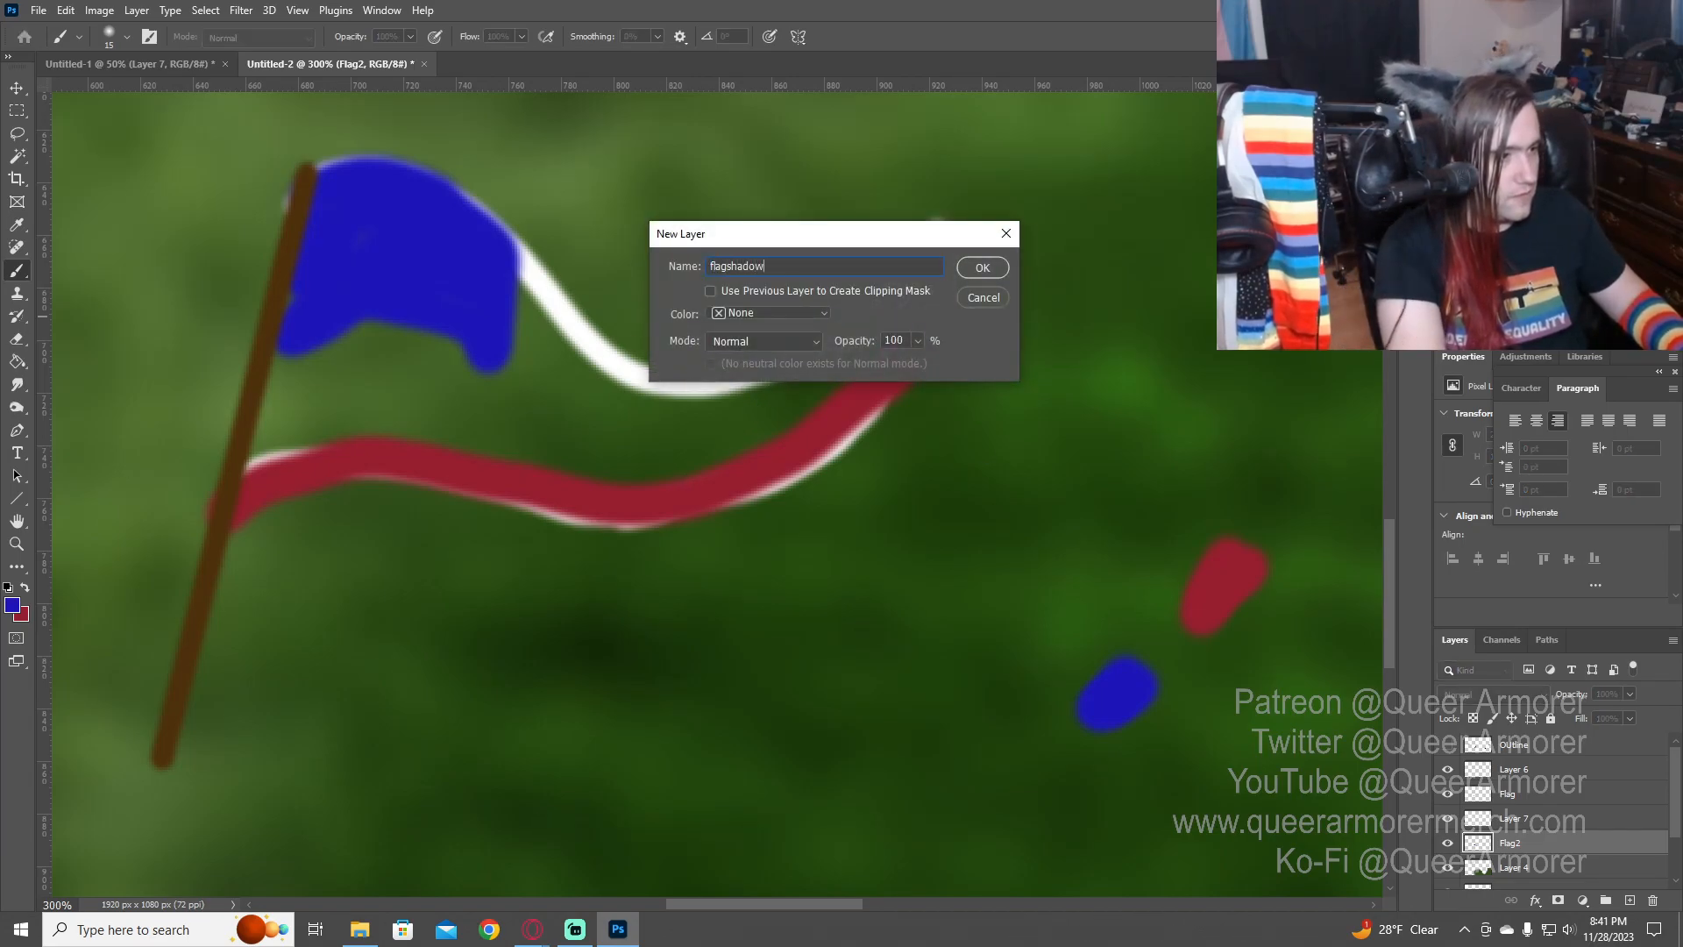
{"action": "key", "text": "Return"}
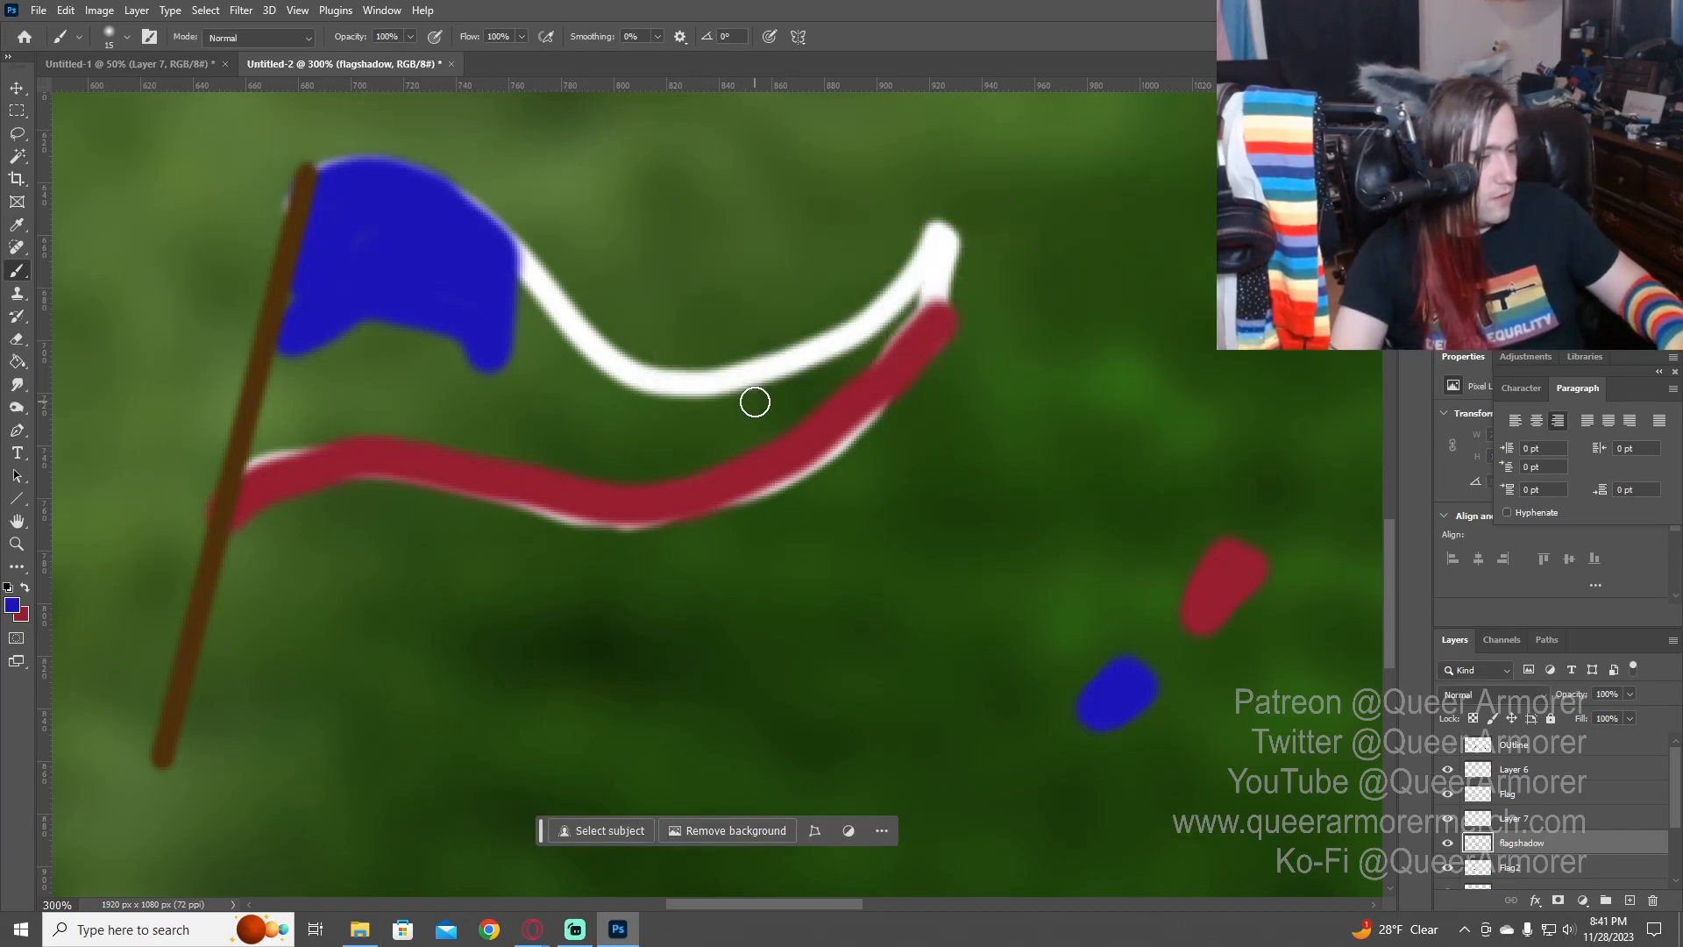
- Fill the flagshadow layer with grey and set its blend mode to Overlay
{"action": "key", "text": "shift+F5"}
{"action": "left_click", "coordinate": [949, 235]}
{"action": "key", "text": "b"}
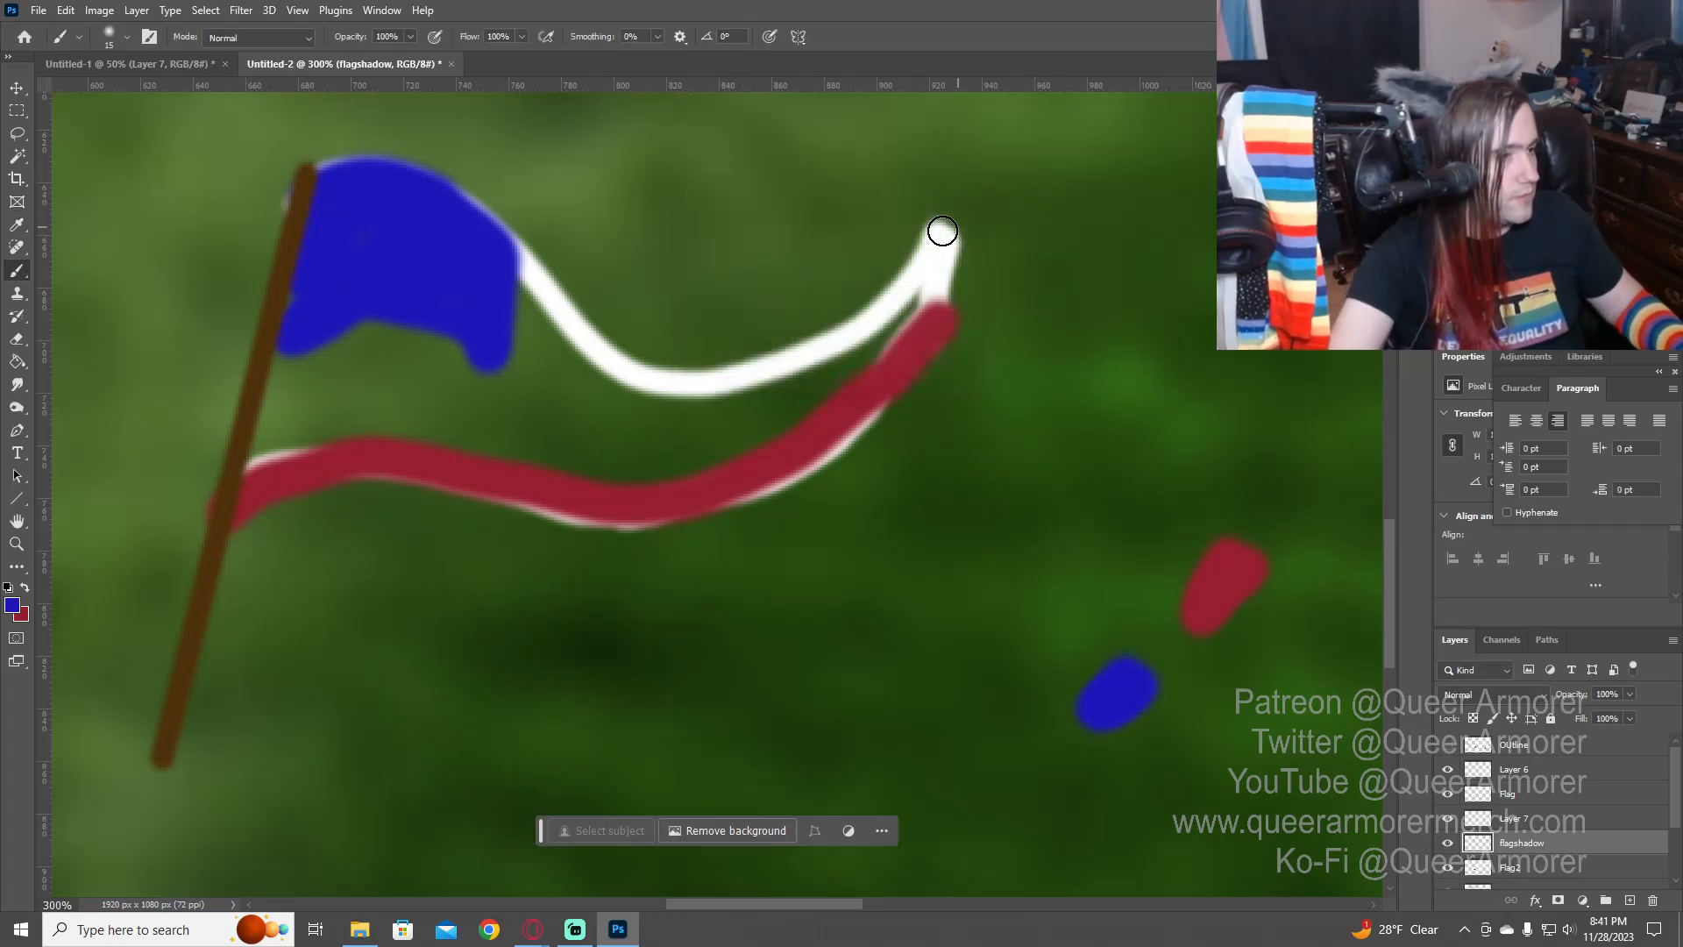
{"action": "left_click", "coordinate": [1499, 694]}
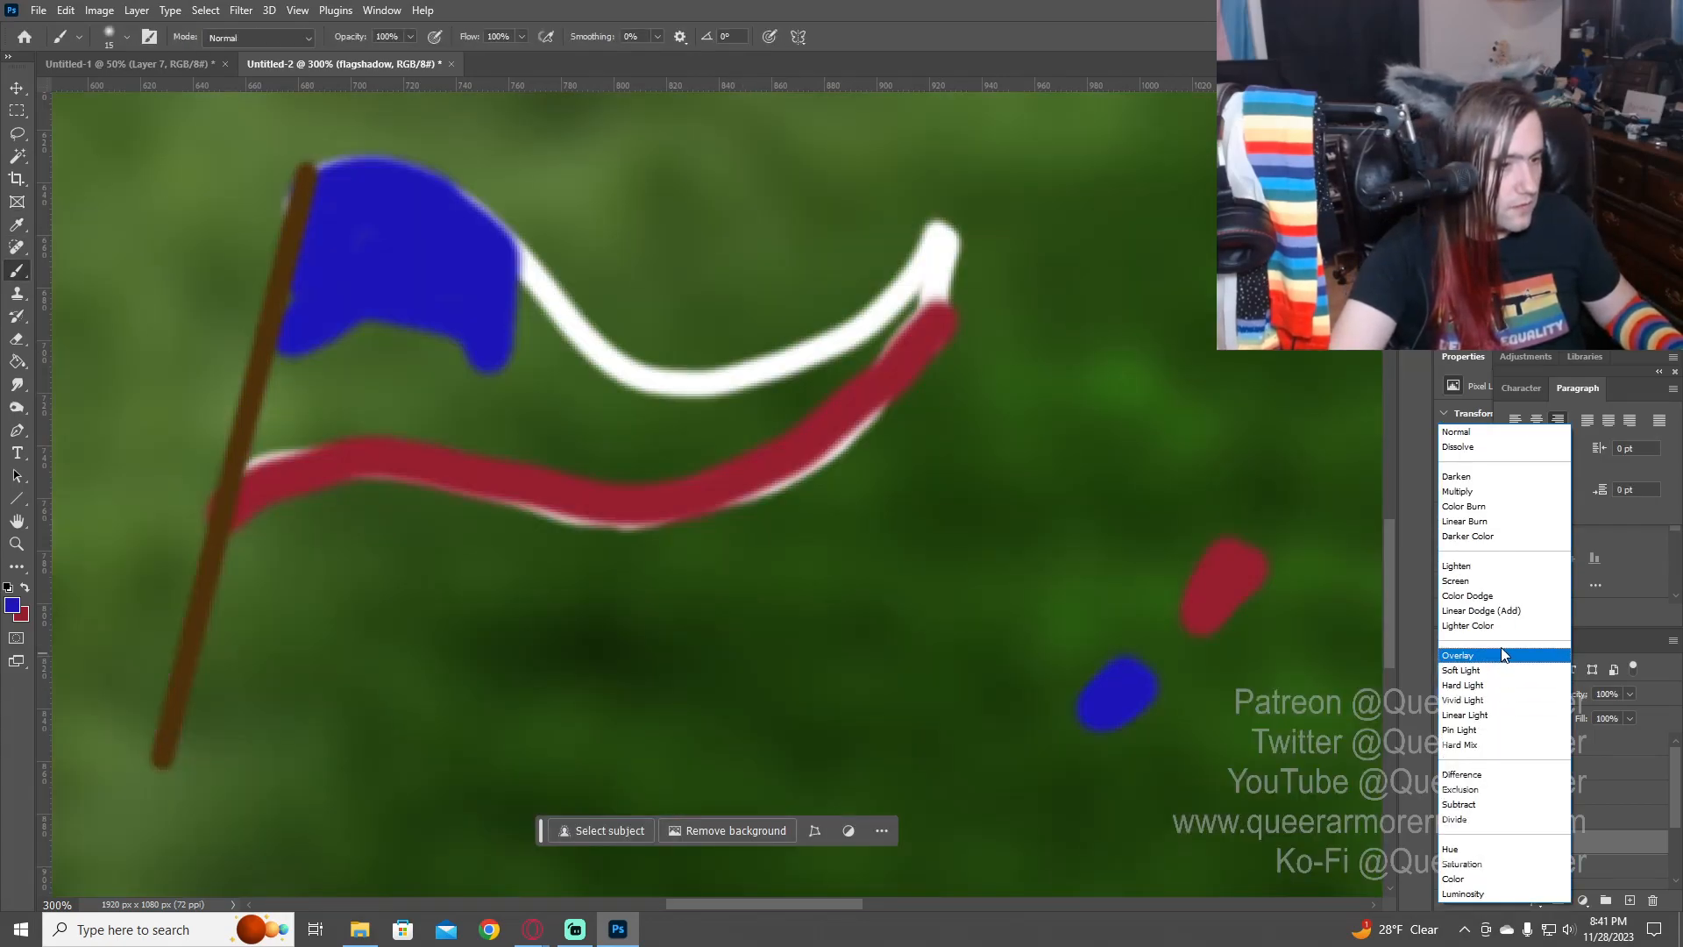
{"action": "left_click", "coordinate": [1502, 649]}
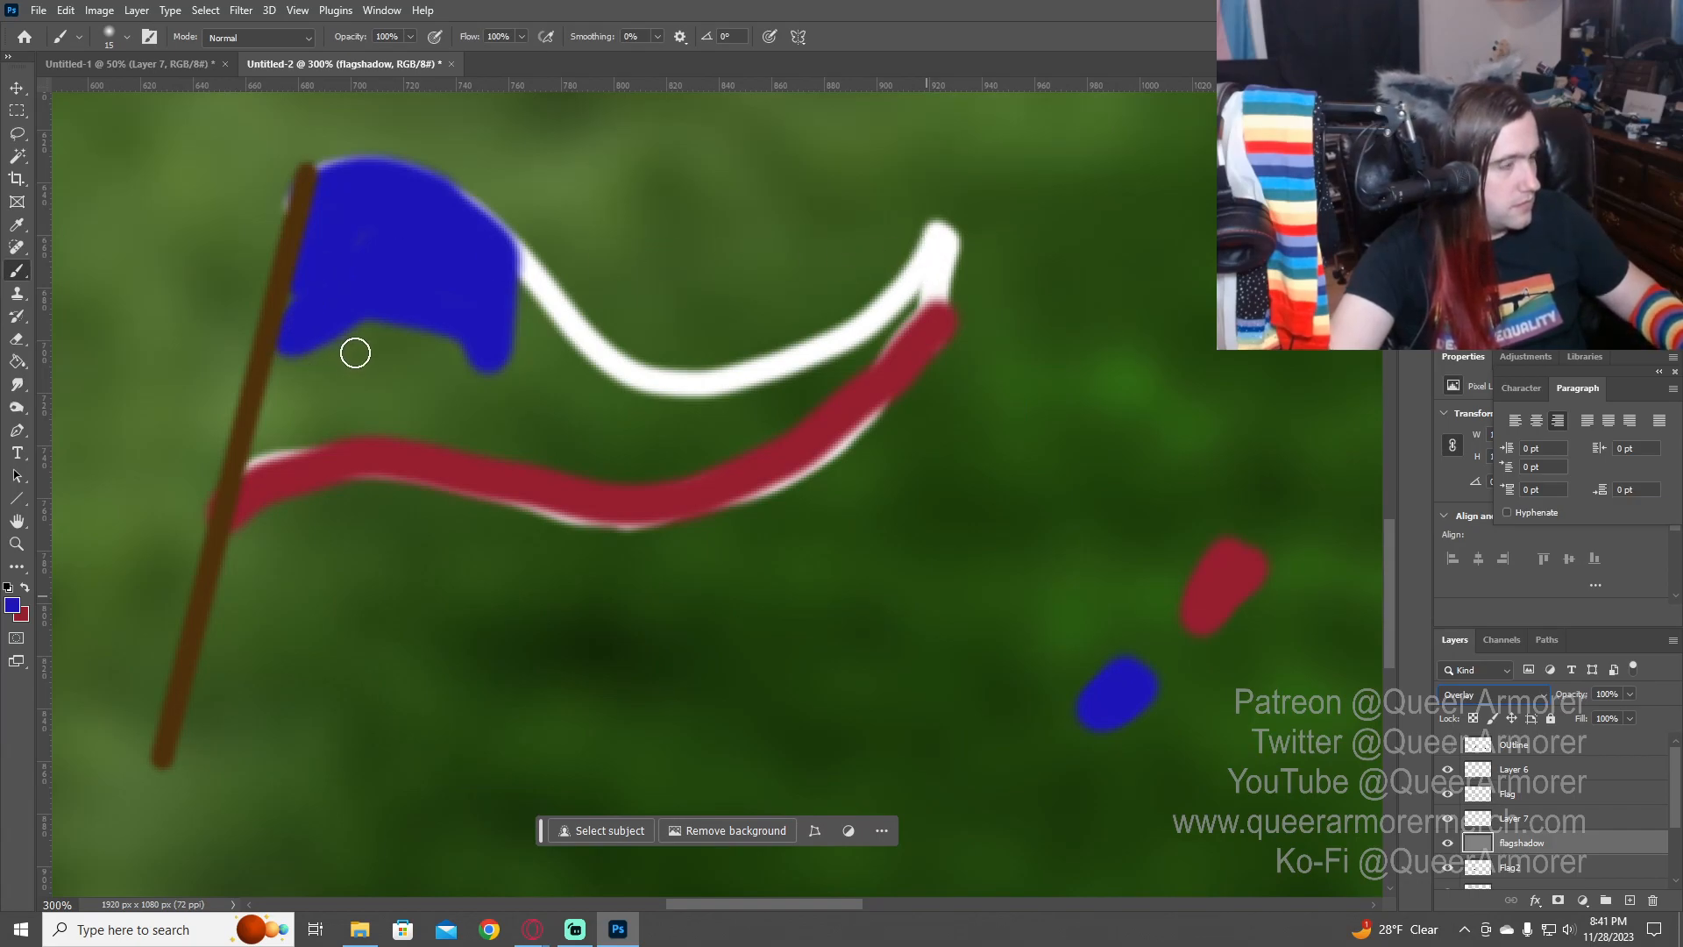
{"action": "left_click_drag", "start_coordinate": [795, 331], "coordinate": [977, 425]}
{"action": "key", "text": "ctrl+z"}
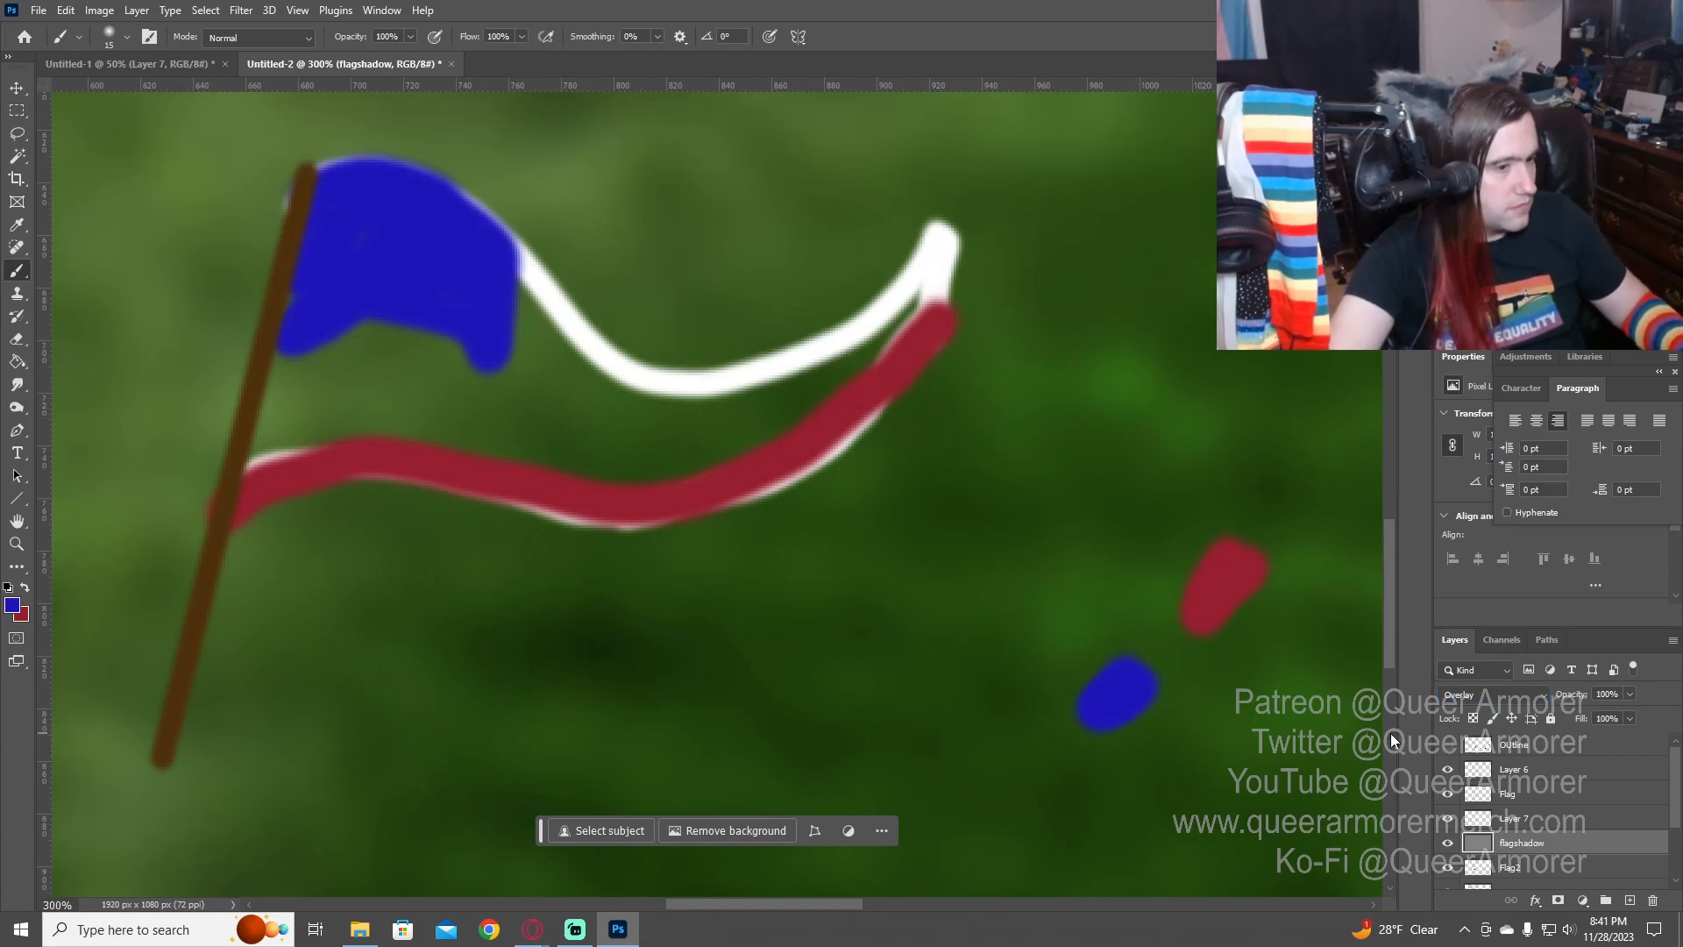
- Select the layer holding the colour swatches and sample white from the flag's tip
{"action": "left_click", "coordinate": [1460, 825]}
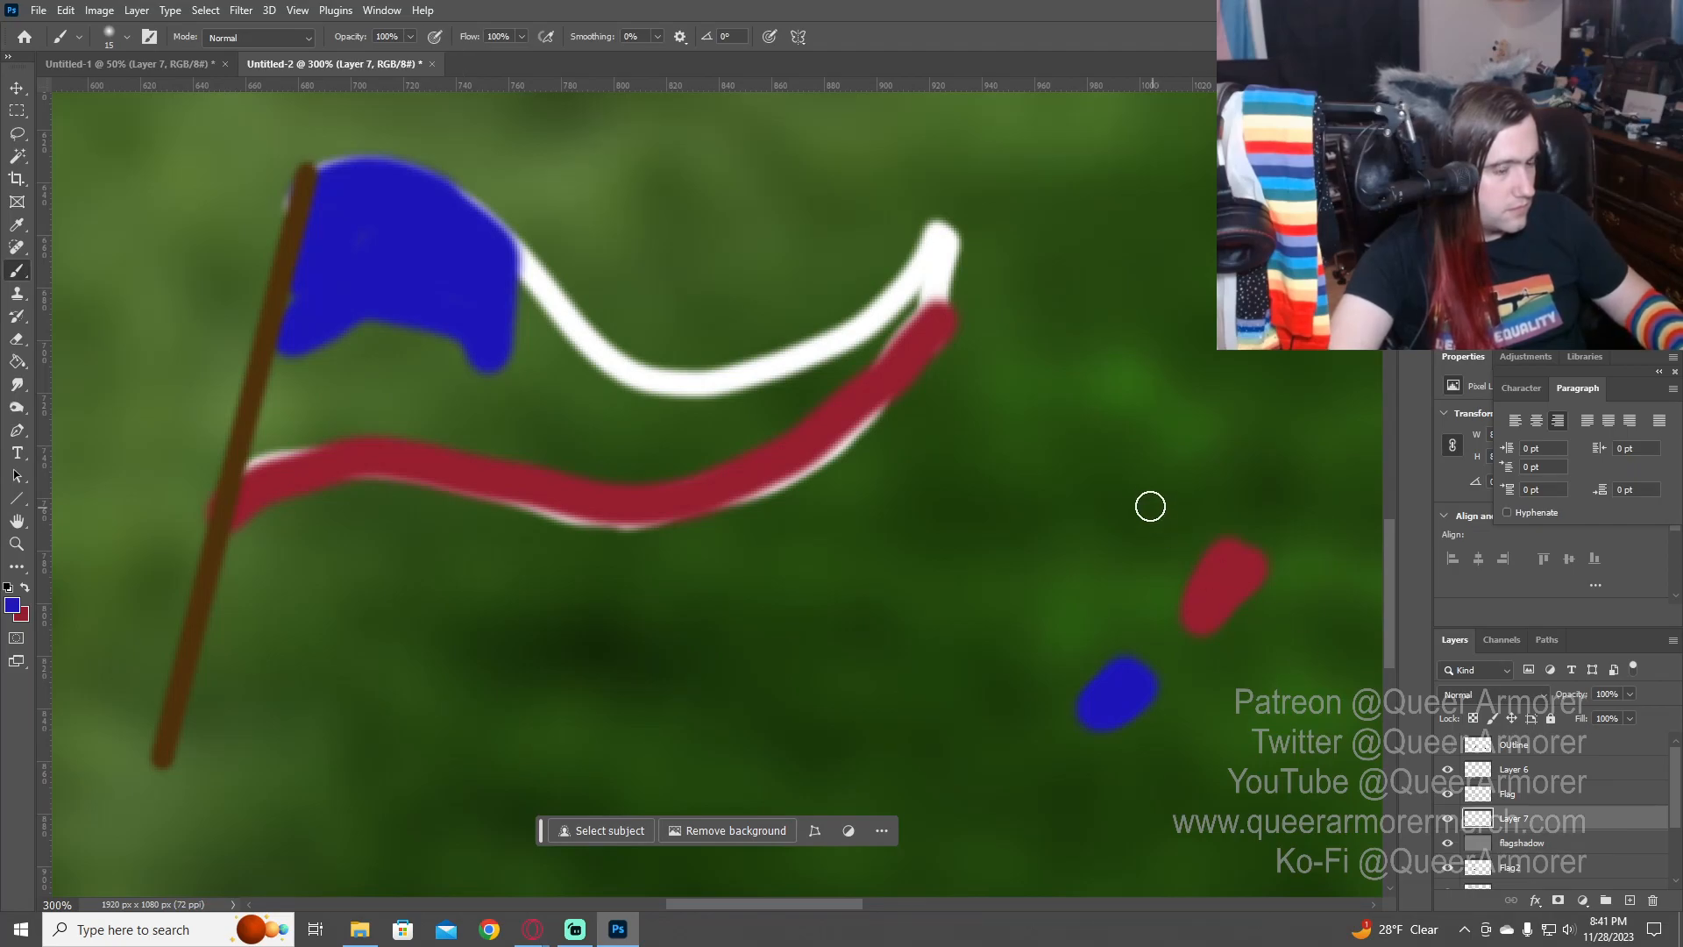
{"action": "key", "text": "i"}
{"action": "left_click", "coordinate": [951, 267]}
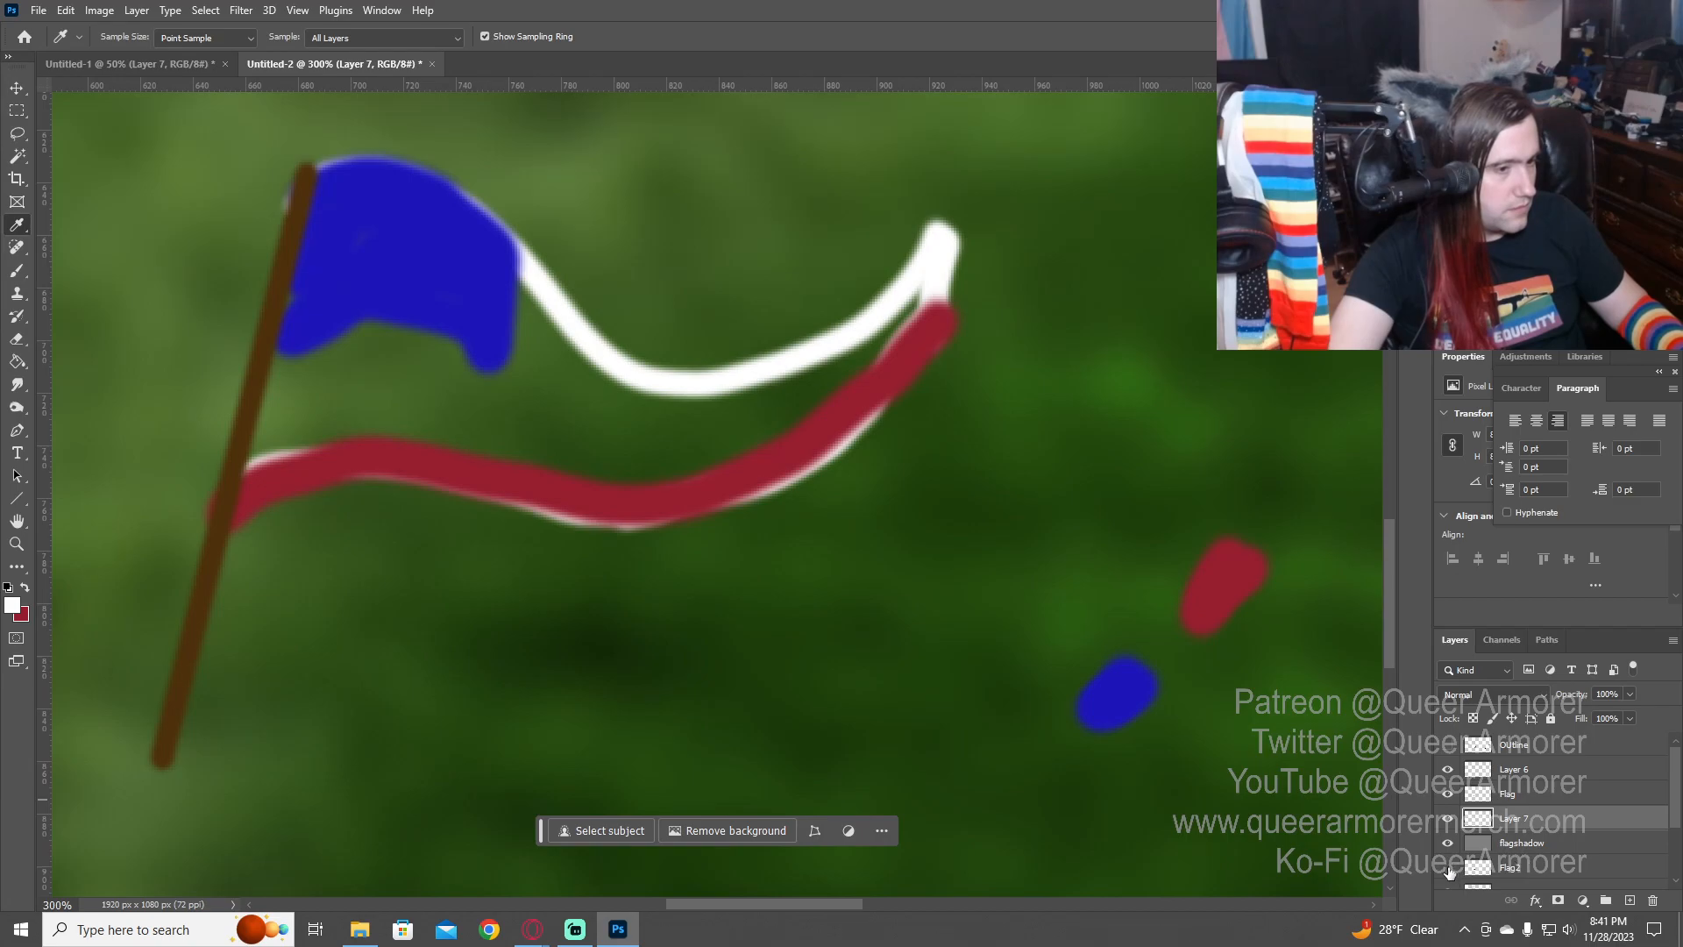
{"action": "left_click", "coordinate": [1448, 868]}
{"action": "left_click", "coordinate": [1448, 868]}
{"action": "key", "text": "b"}
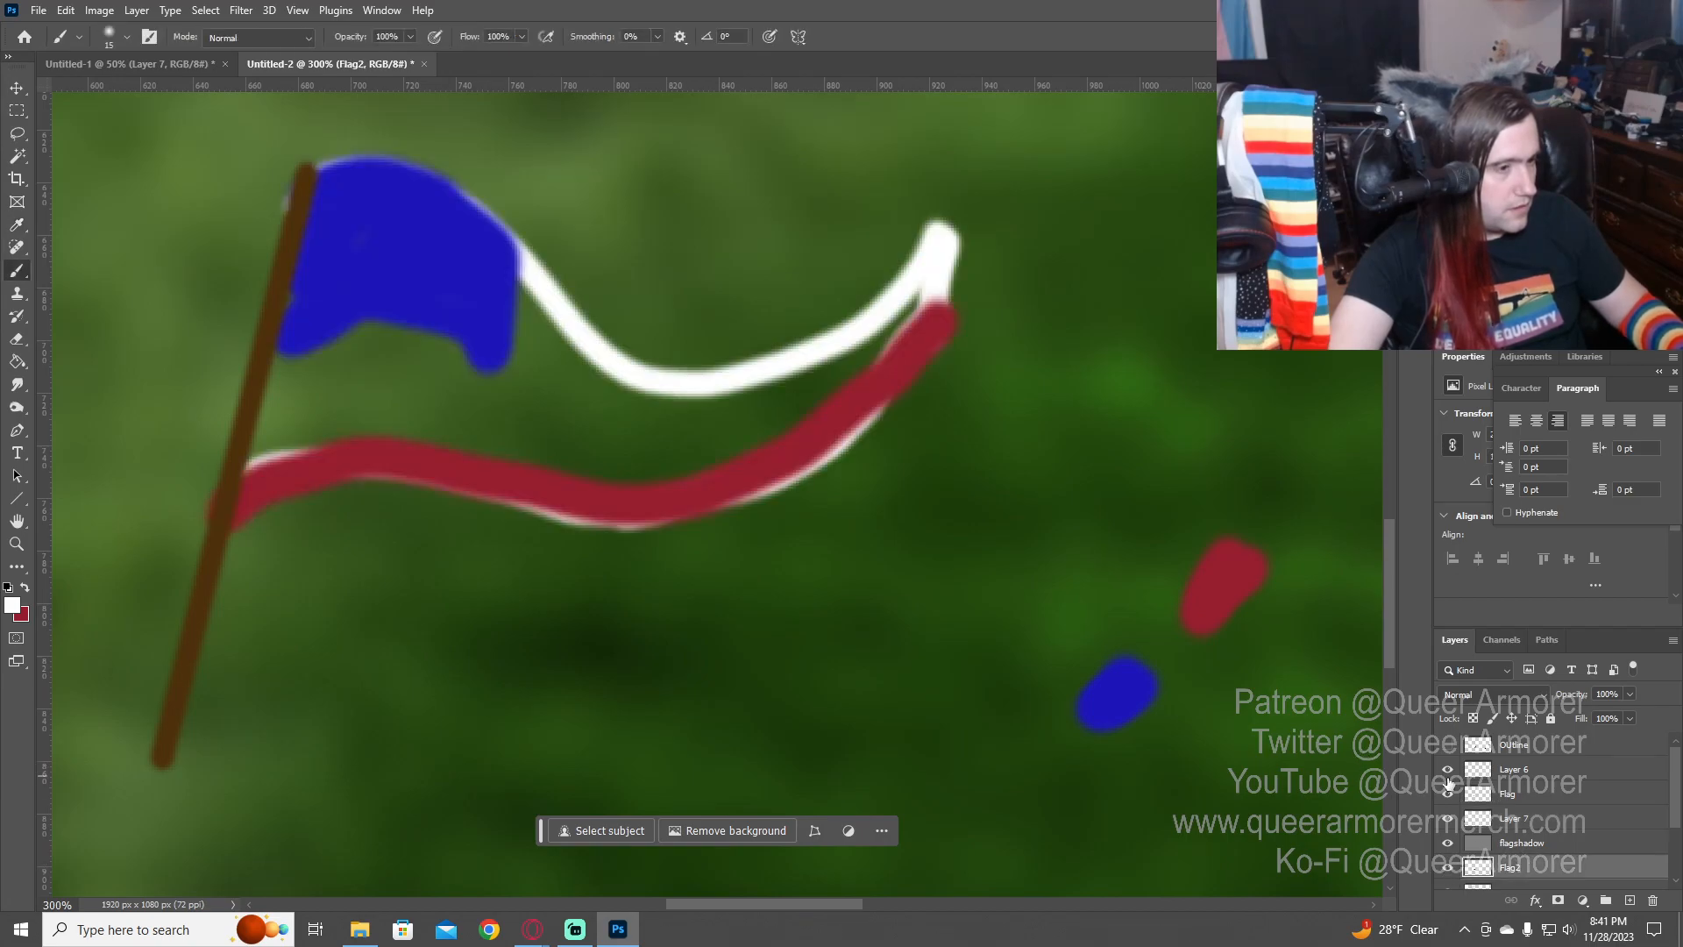
{"action": "left_click", "coordinate": [1447, 816]}
{"action": "left_click", "coordinate": [1447, 816]}
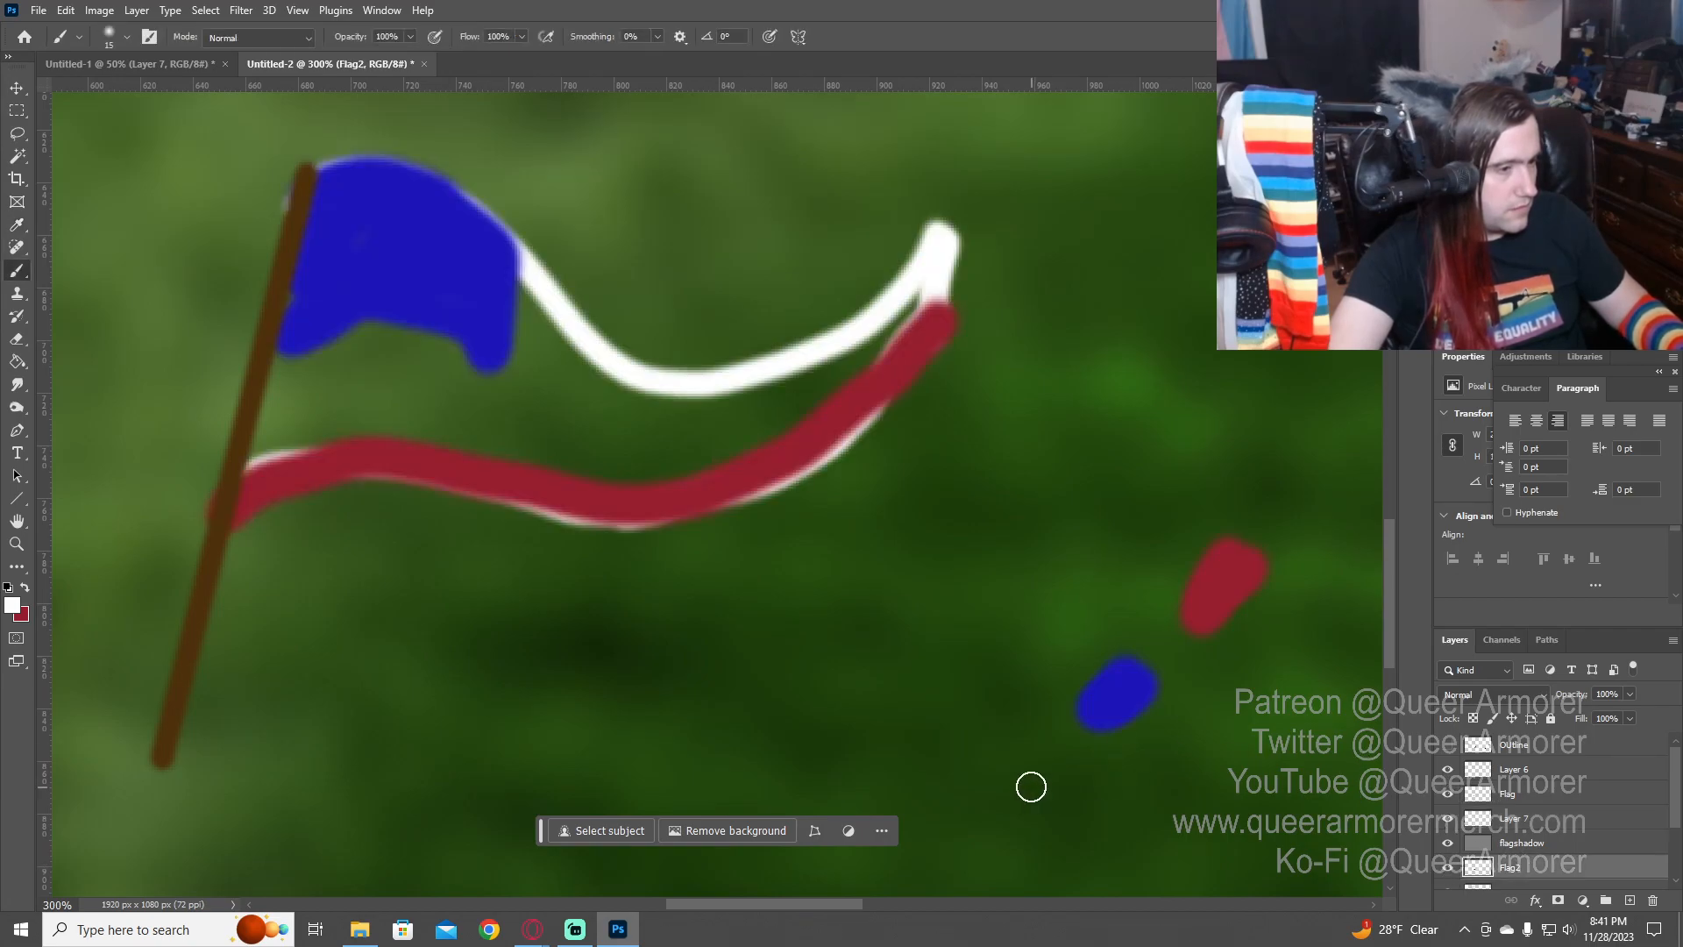
{"action": "left_click_drag", "start_coordinate": [1031, 786], "coordinate": [1015, 796]}
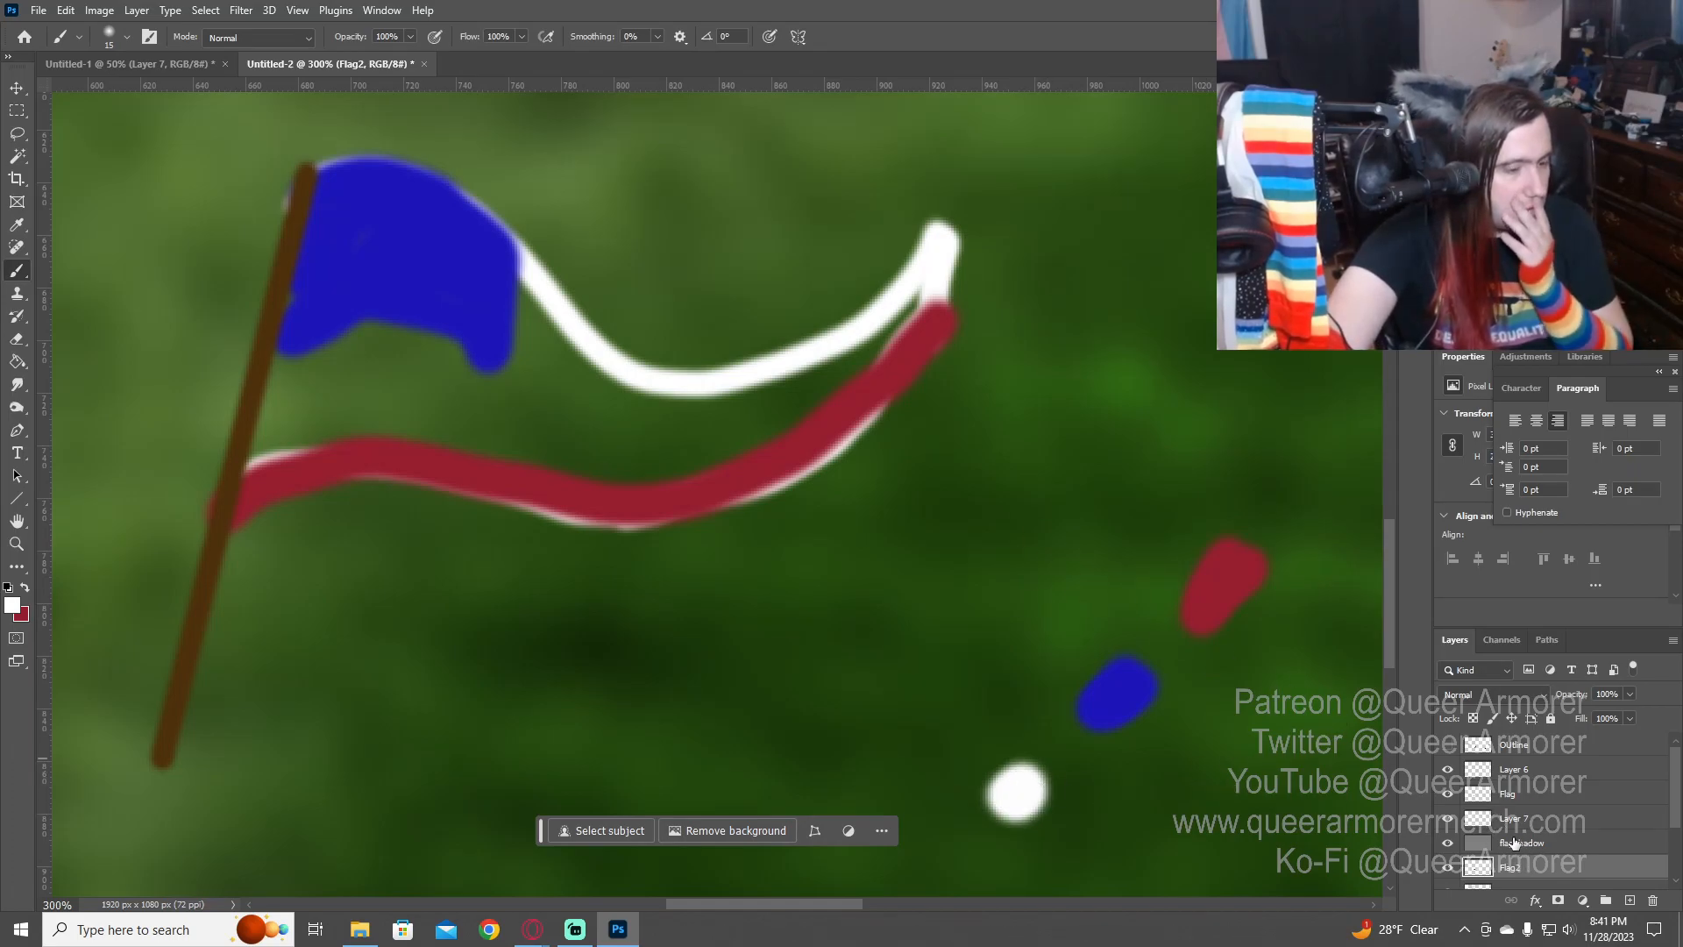
{"action": "left_click", "coordinate": [1448, 868]}
{"action": "left_click", "coordinate": [1447, 868]}
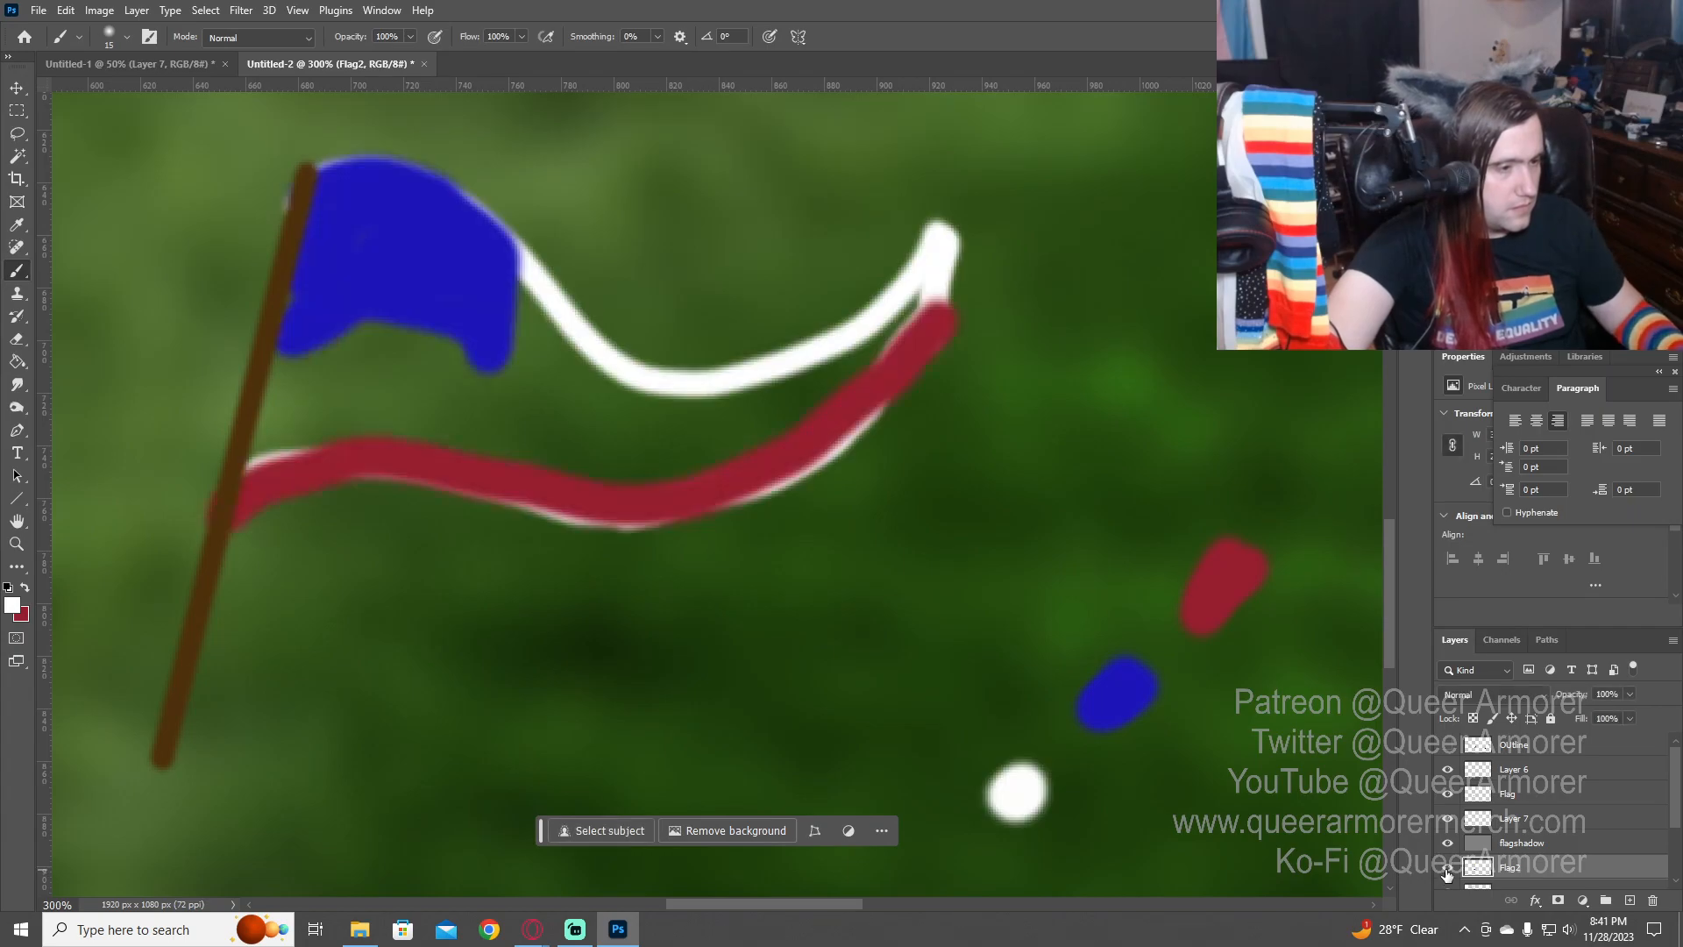
{"action": "left_click", "coordinate": [1447, 868]}
{"action": "left_click", "coordinate": [1447, 868]}
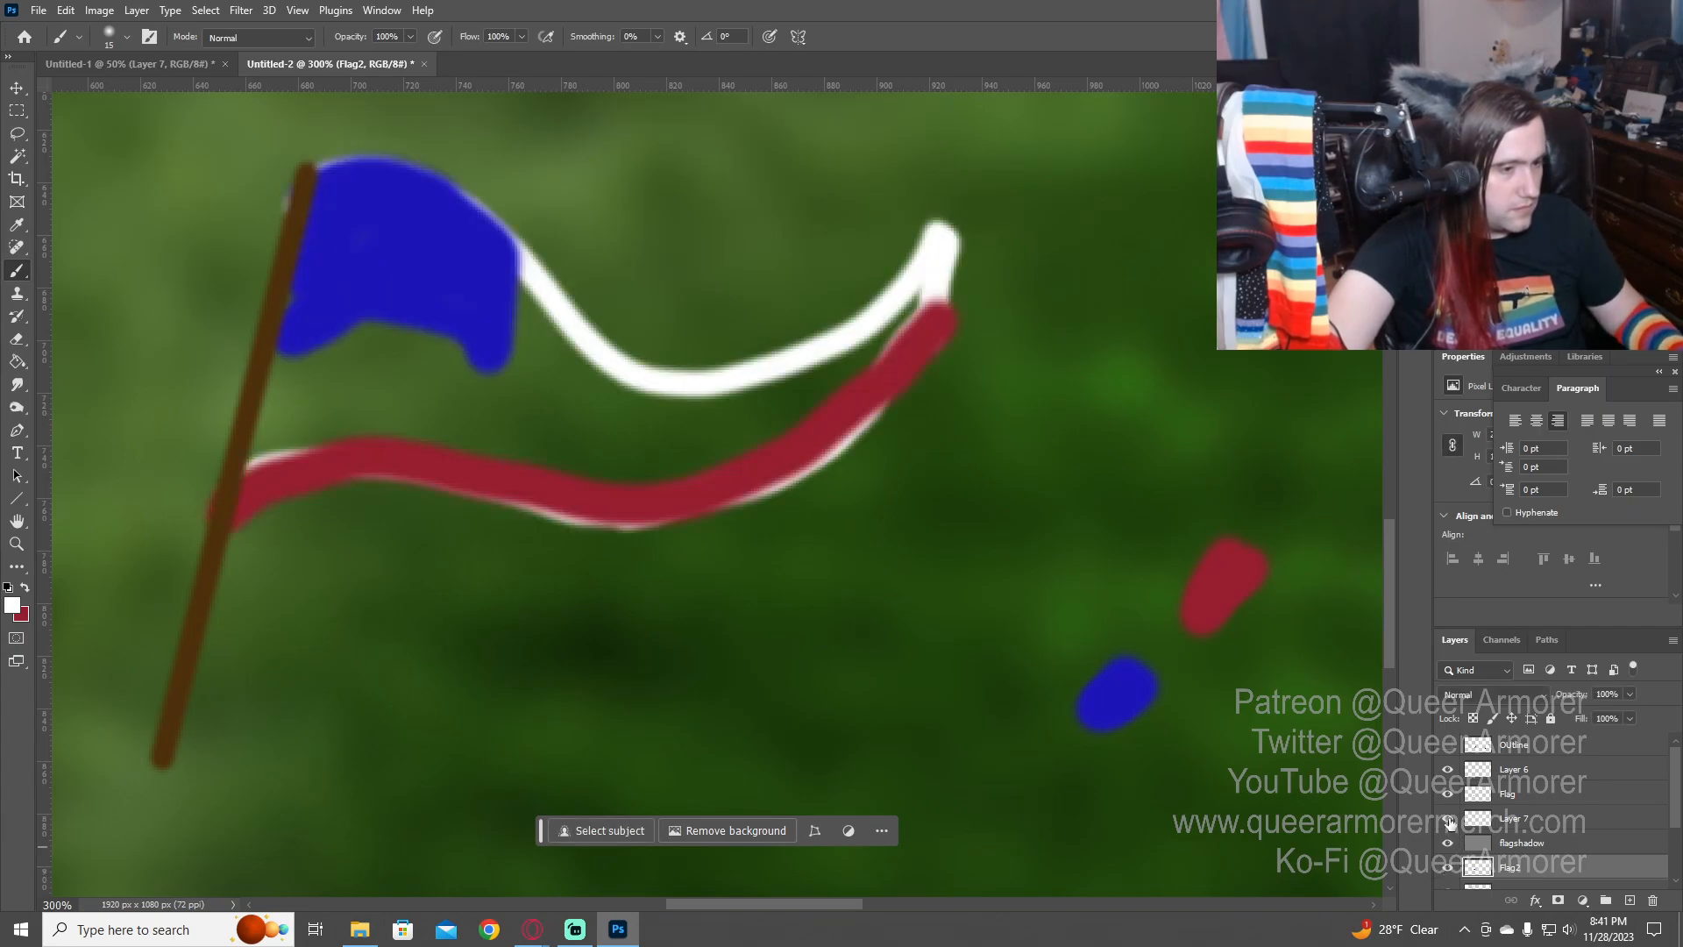
- Paint a white swatch below the blue one on the swatch layer, and check the layer by toggling its visibility
{"action": "left_click", "coordinate": [1484, 820]}
{"action": "key", "text": "v"}
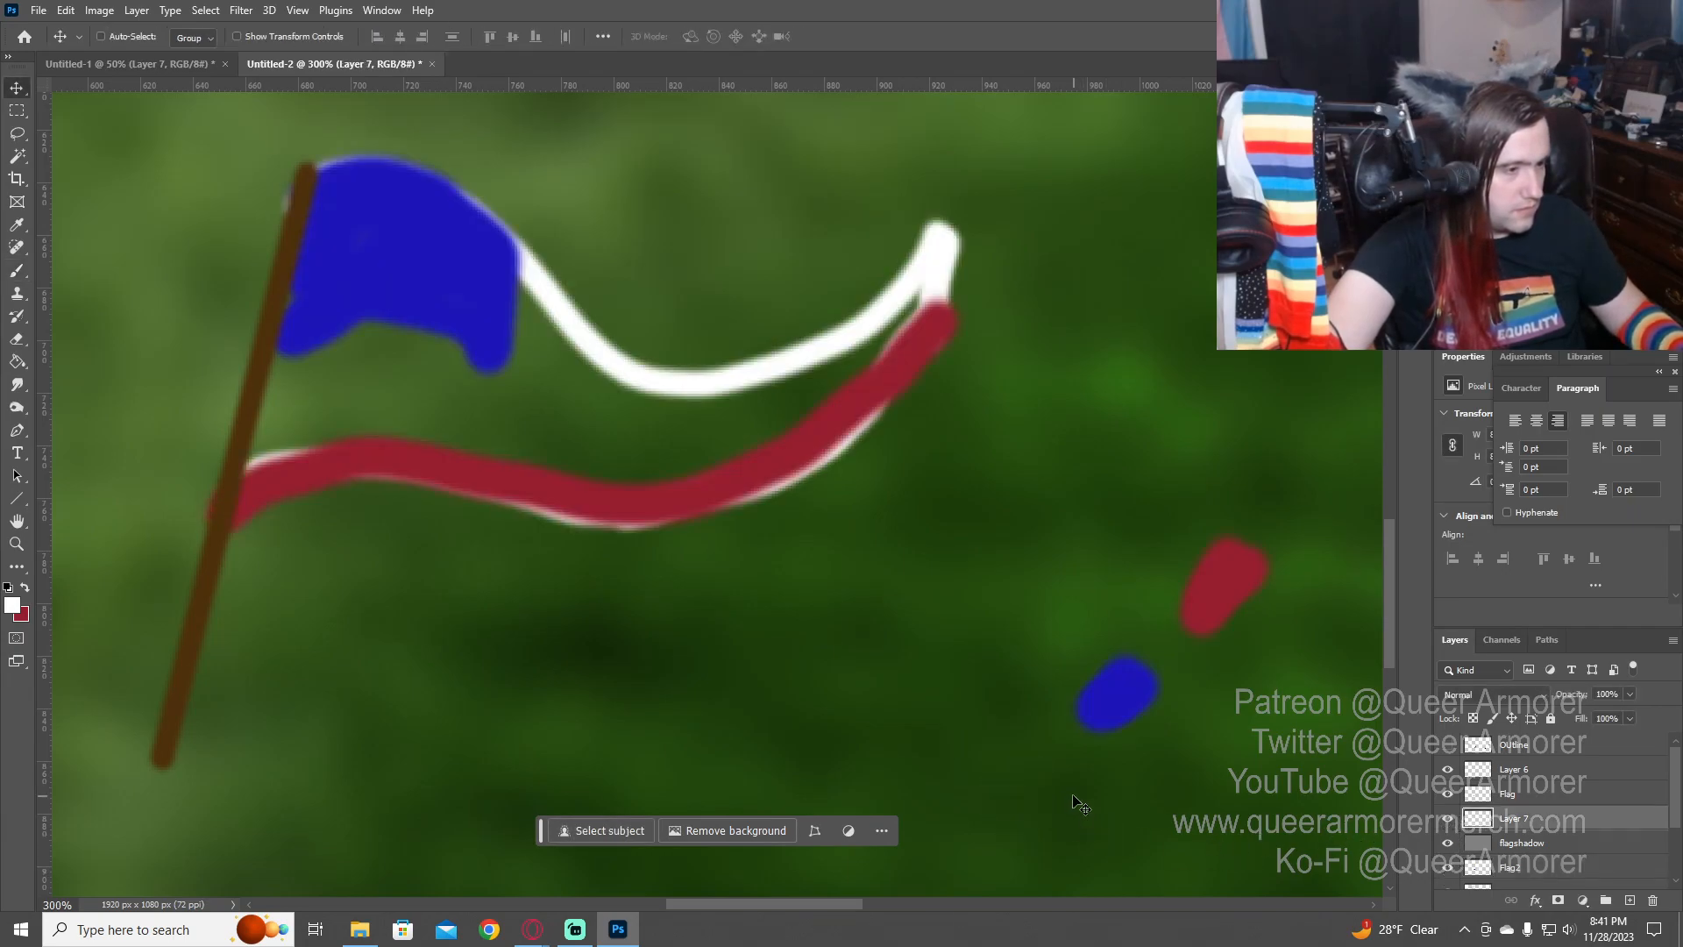
{"action": "key", "text": "b"}
{"action": "left_click_drag", "start_coordinate": [1013, 783], "coordinate": [1030, 794]}
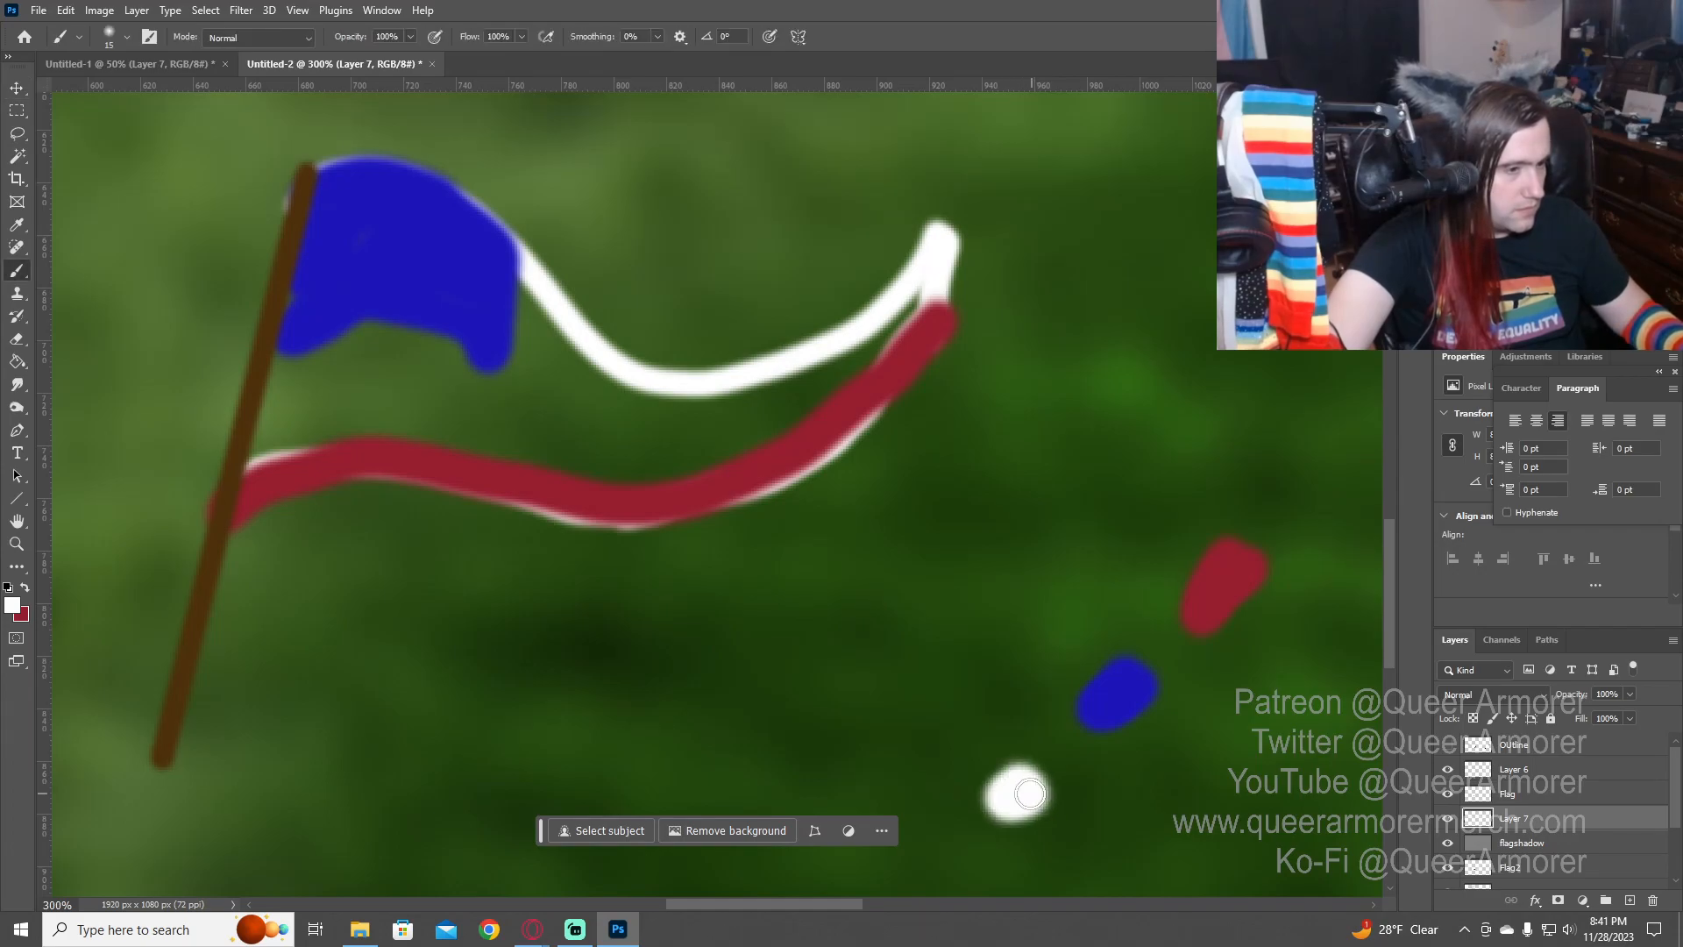
{"action": "left_click", "coordinate": [1448, 818]}
{"action": "left_click", "coordinate": [1449, 818]}
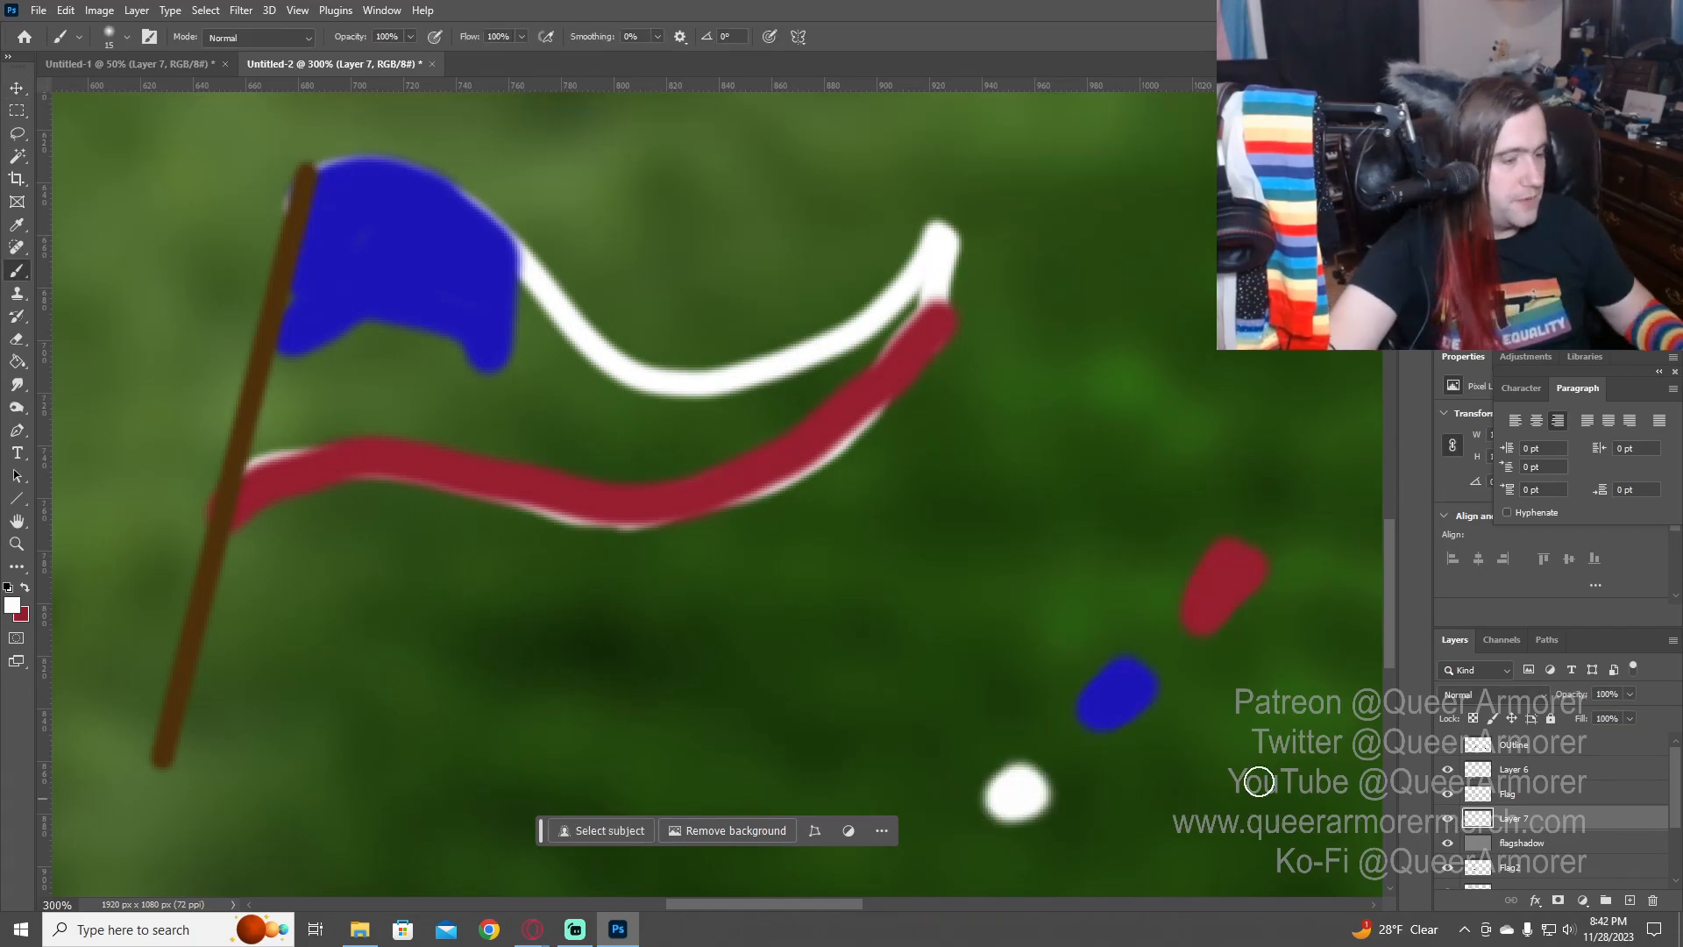
- Sample the white swatch as the foreground colour and return to the Brush tool
{"action": "key", "text": "i"}
{"action": "left_click", "coordinate": [1022, 800]}
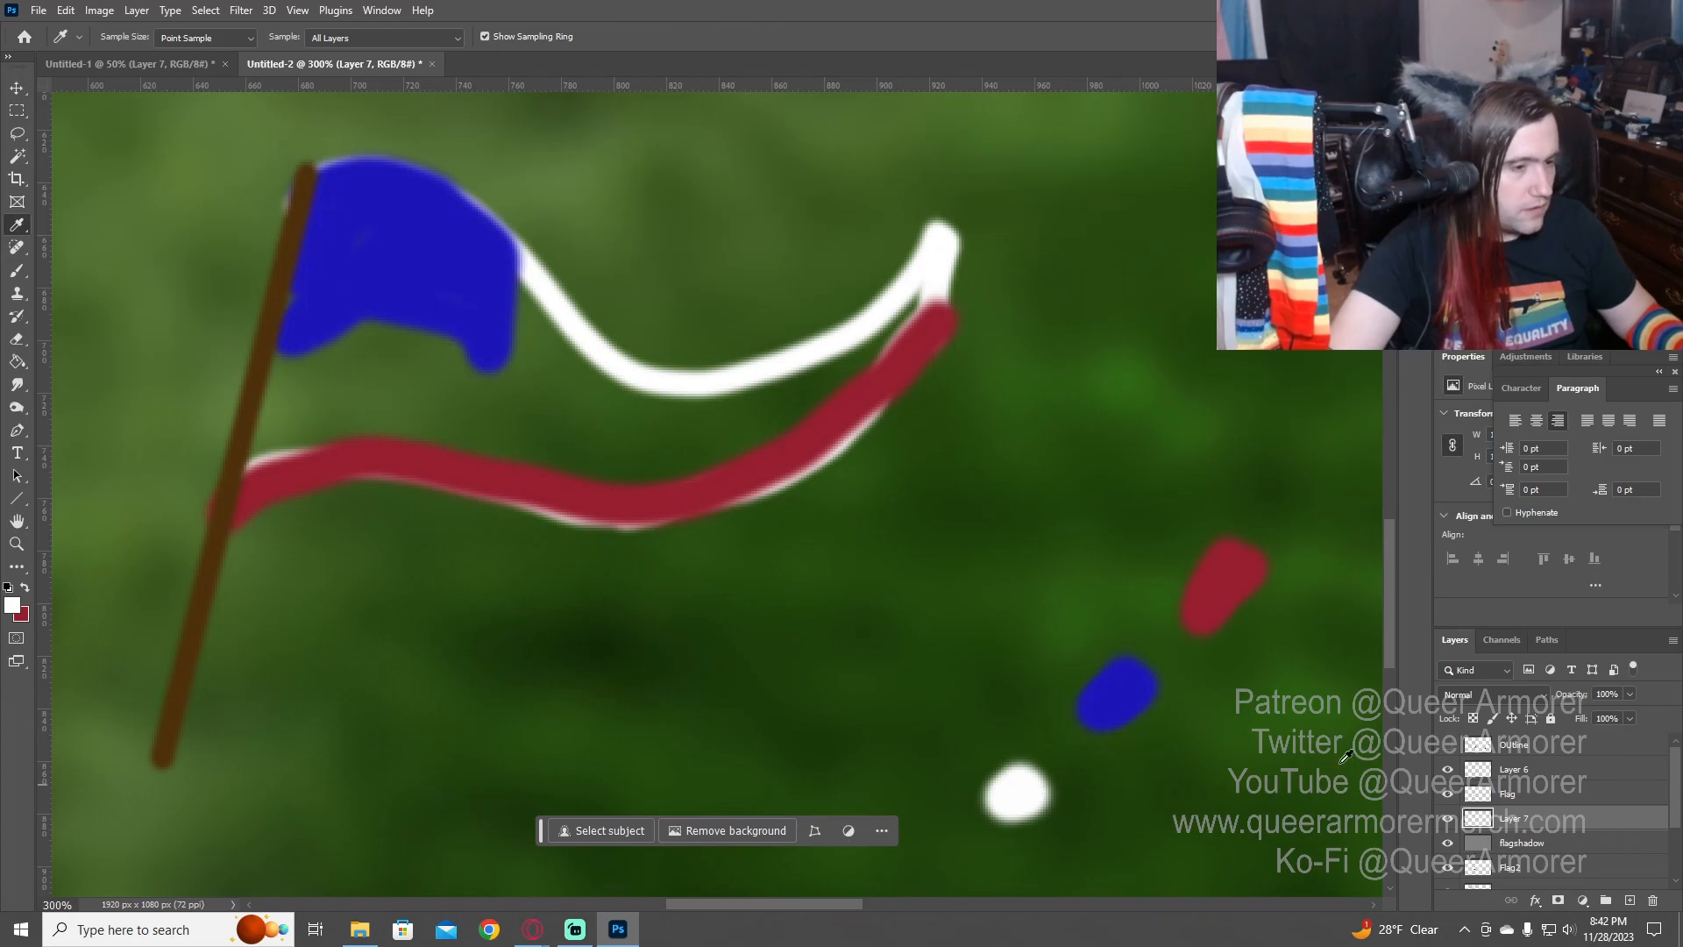
{"action": "key", "text": "b"}
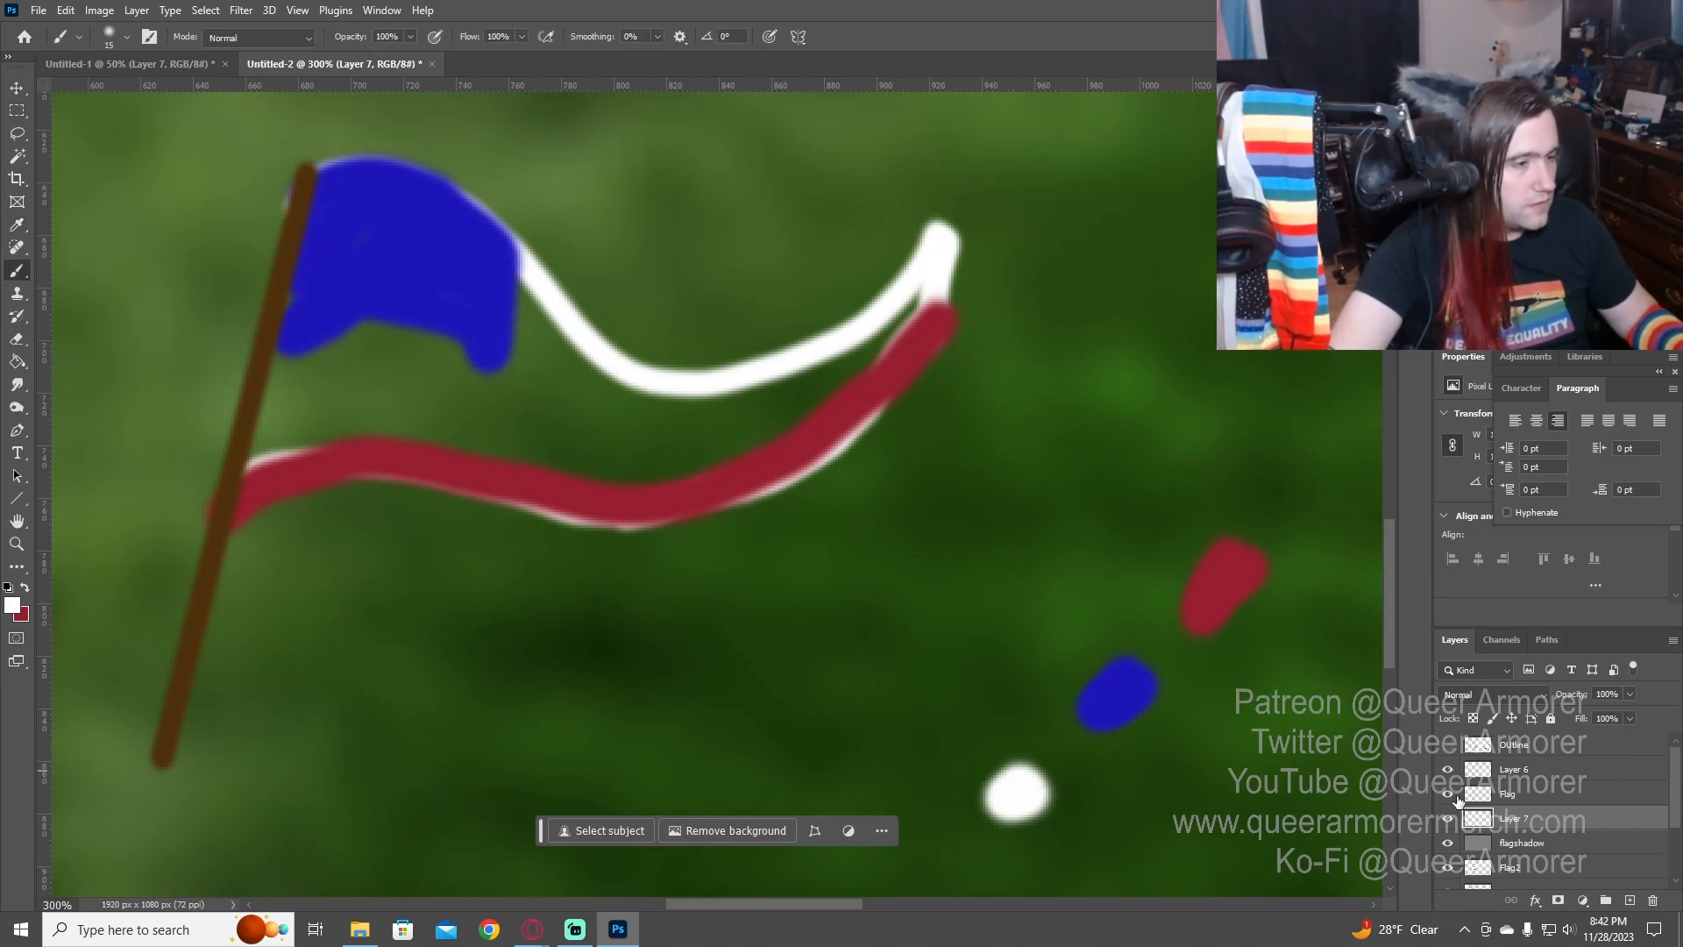
- Paint alternating red and white wavy stripes across the flag between its blue canton, top edge and lower red stripe on the Flag2 layer
{"action": "left_click", "coordinate": [1472, 871]}
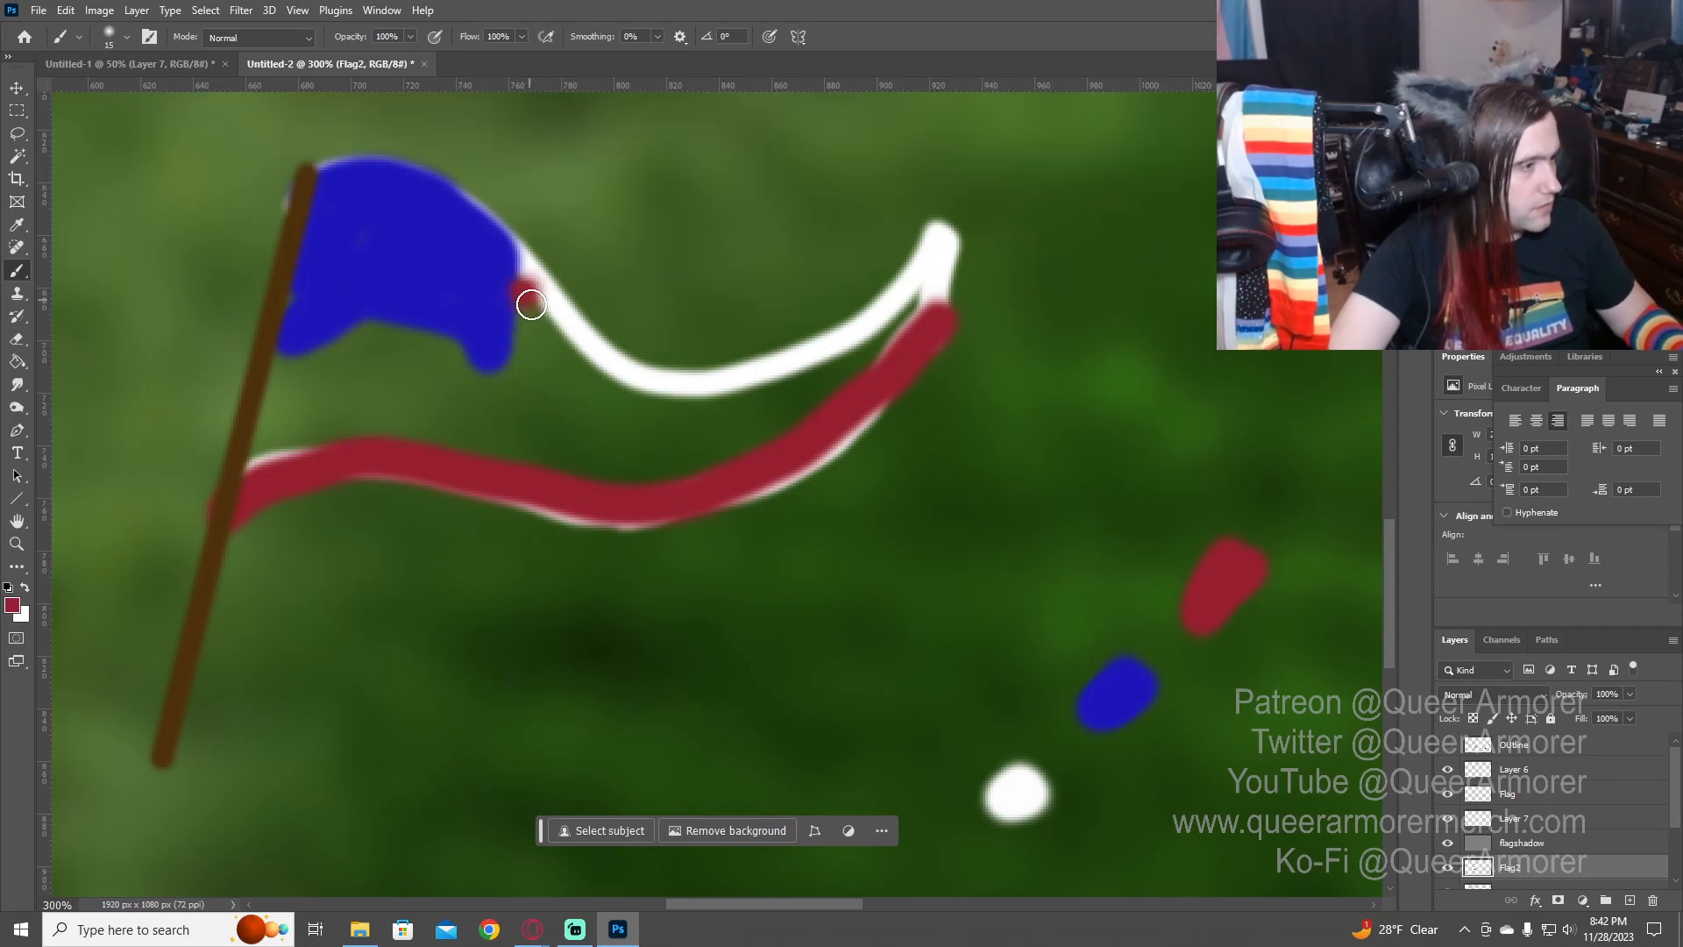
{"action": "mouse_move", "coordinate": [531, 304]}
{"action": "left_mouse_down"}
{"action": "mouse_move", "coordinate": [553, 346]}
{"action": "mouse_move", "coordinate": [647, 398]}
{"action": "mouse_move", "coordinate": [784, 388]}
{"action": "mouse_move", "coordinate": [921, 309]}
{"action": "mouse_move", "coordinate": [790, 402]}
{"action": "mouse_move", "coordinate": [717, 425]}
{"action": "mouse_move", "coordinate": [521, 373]}
{"action": "left_mouse_up"}
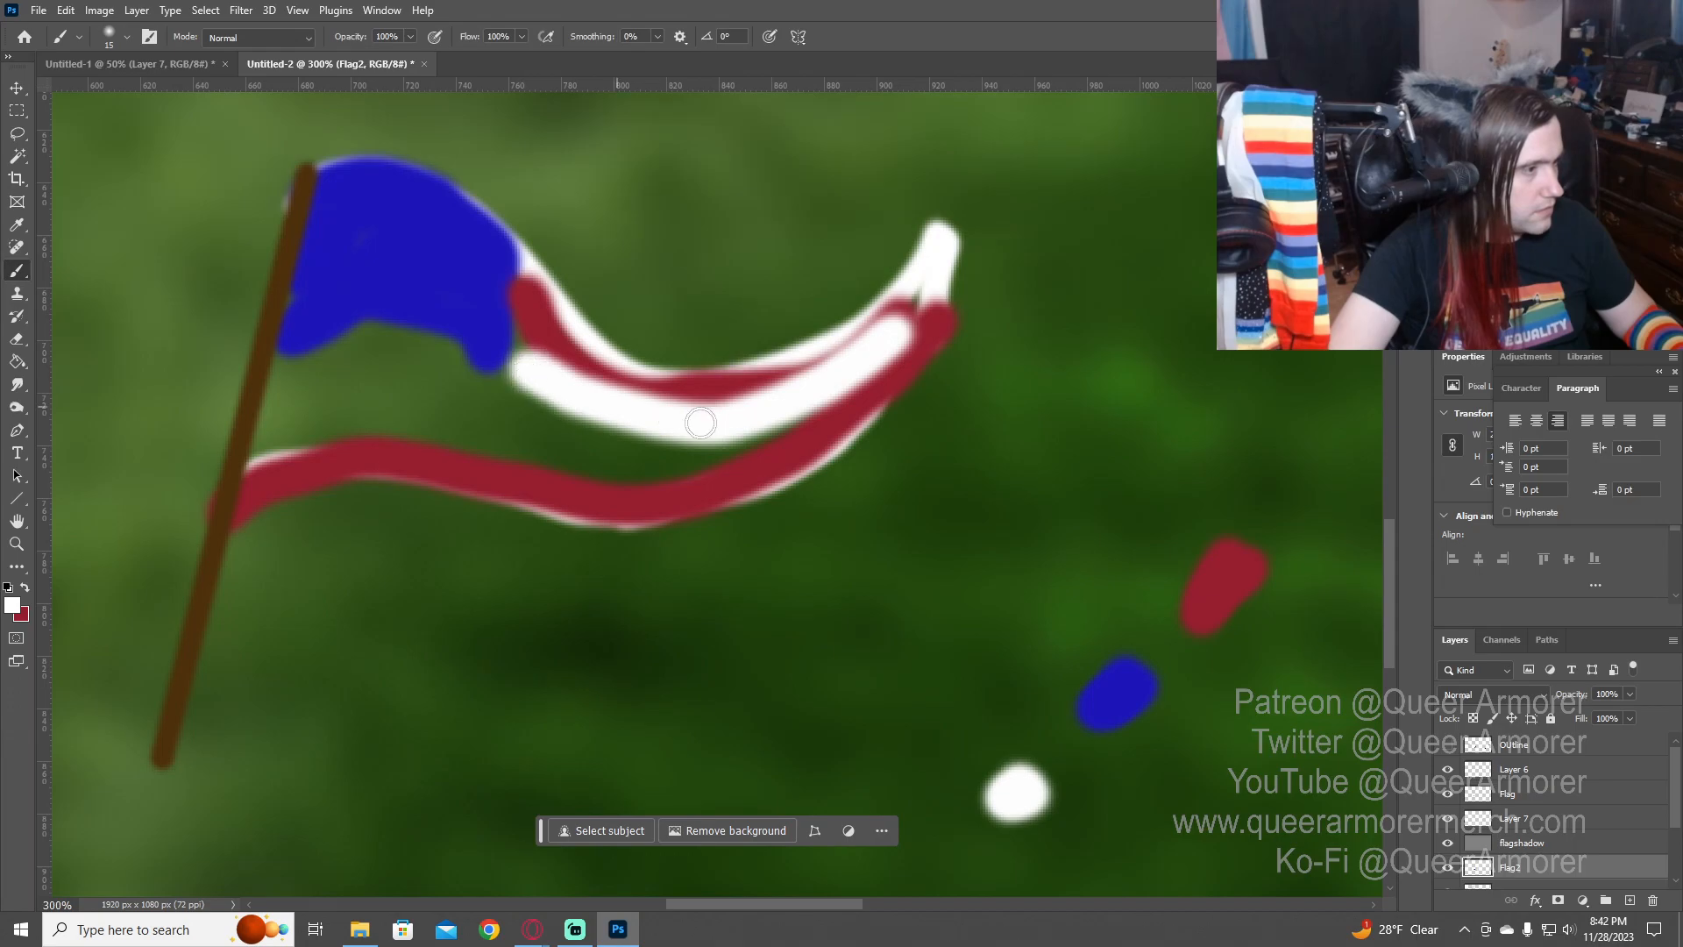
{"action": "mouse_move", "coordinate": [860, 383]}
{"action": "left_mouse_down"}
{"action": "mouse_move", "coordinate": [681, 436]}
{"action": "mouse_move", "coordinate": [566, 423]}
{"action": "mouse_move", "coordinate": [426, 364]}
{"action": "mouse_move", "coordinate": [276, 383]}
{"action": "left_mouse_up"}
{"action": "left_click_drag", "start_coordinate": [449, 348], "coordinate": [697, 427]}
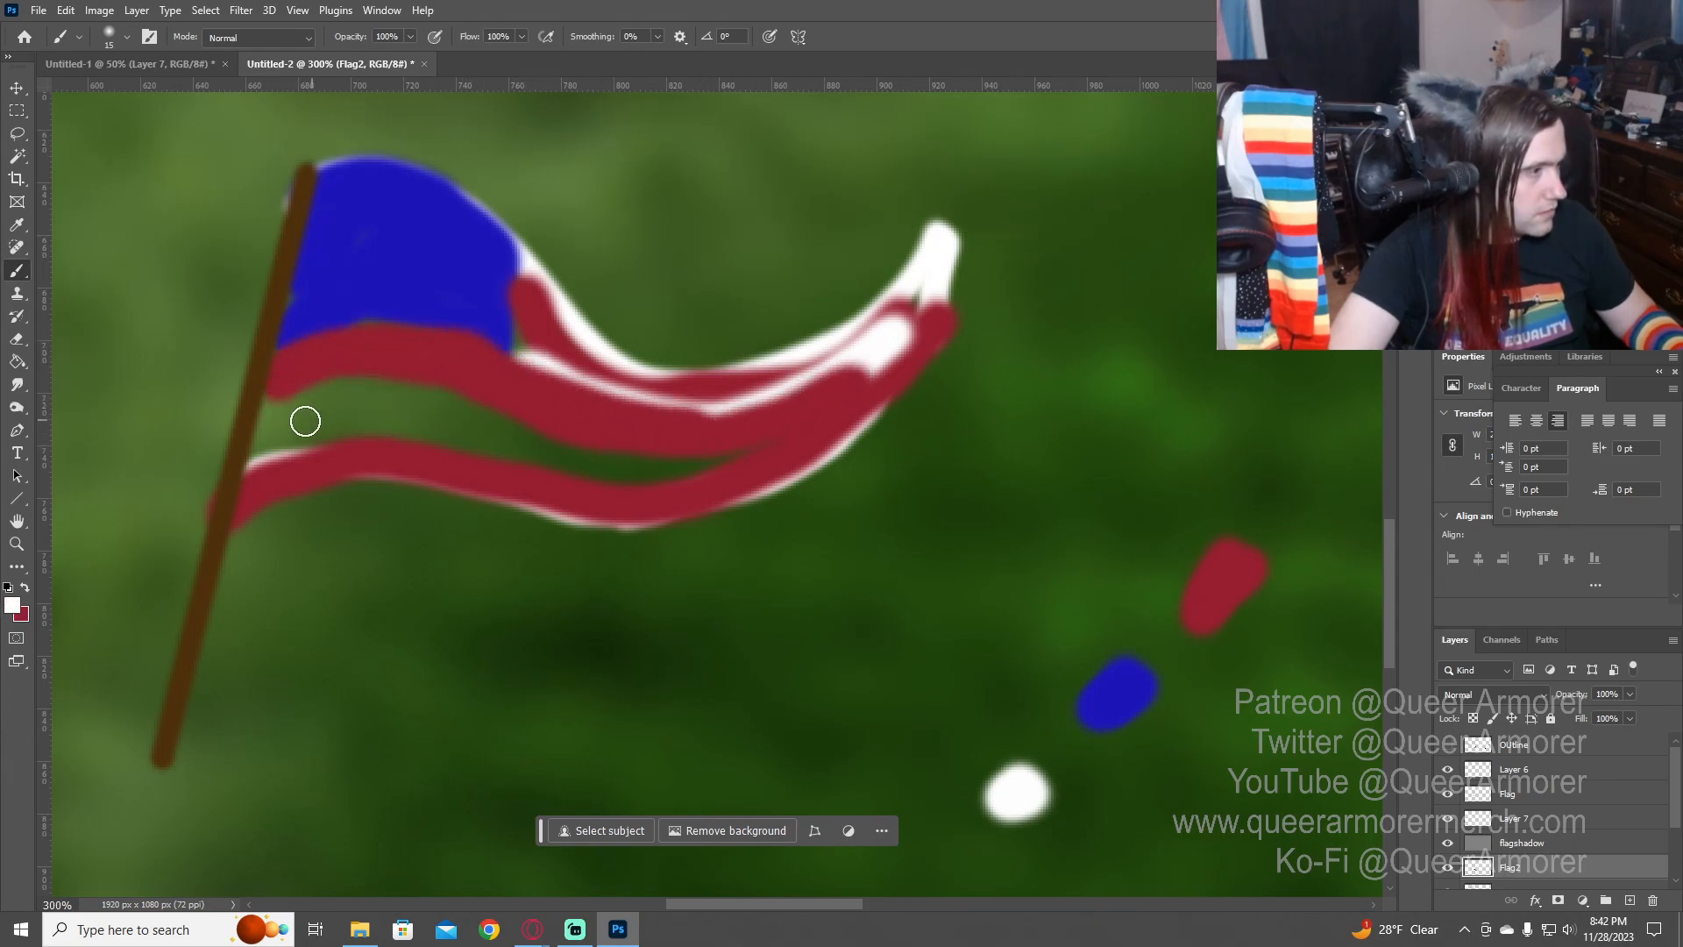
{"action": "mouse_move", "coordinate": [306, 422]}
{"action": "left_mouse_down"}
{"action": "mouse_move", "coordinate": [431, 393]}
{"action": "mouse_move", "coordinate": [632, 440]}
{"action": "mouse_move", "coordinate": [748, 443]}
{"action": "mouse_move", "coordinate": [846, 399]}
{"action": "left_mouse_up"}
{"action": "key", "text": "x"}
{"action": "mouse_move", "coordinate": [307, 435]}
{"action": "left_mouse_down"}
{"action": "mouse_move", "coordinate": [400, 424]}
{"action": "mouse_move", "coordinate": [718, 456]}
{"action": "mouse_move", "coordinate": [864, 417]}
{"action": "mouse_move", "coordinate": [608, 479]}
{"action": "mouse_move", "coordinate": [303, 437]}
{"action": "mouse_move", "coordinate": [253, 461]}
{"action": "mouse_move", "coordinate": [618, 481]}
{"action": "mouse_move", "coordinate": [875, 404]}
{"action": "left_mouse_up"}
{"action": "key", "text": "x"}
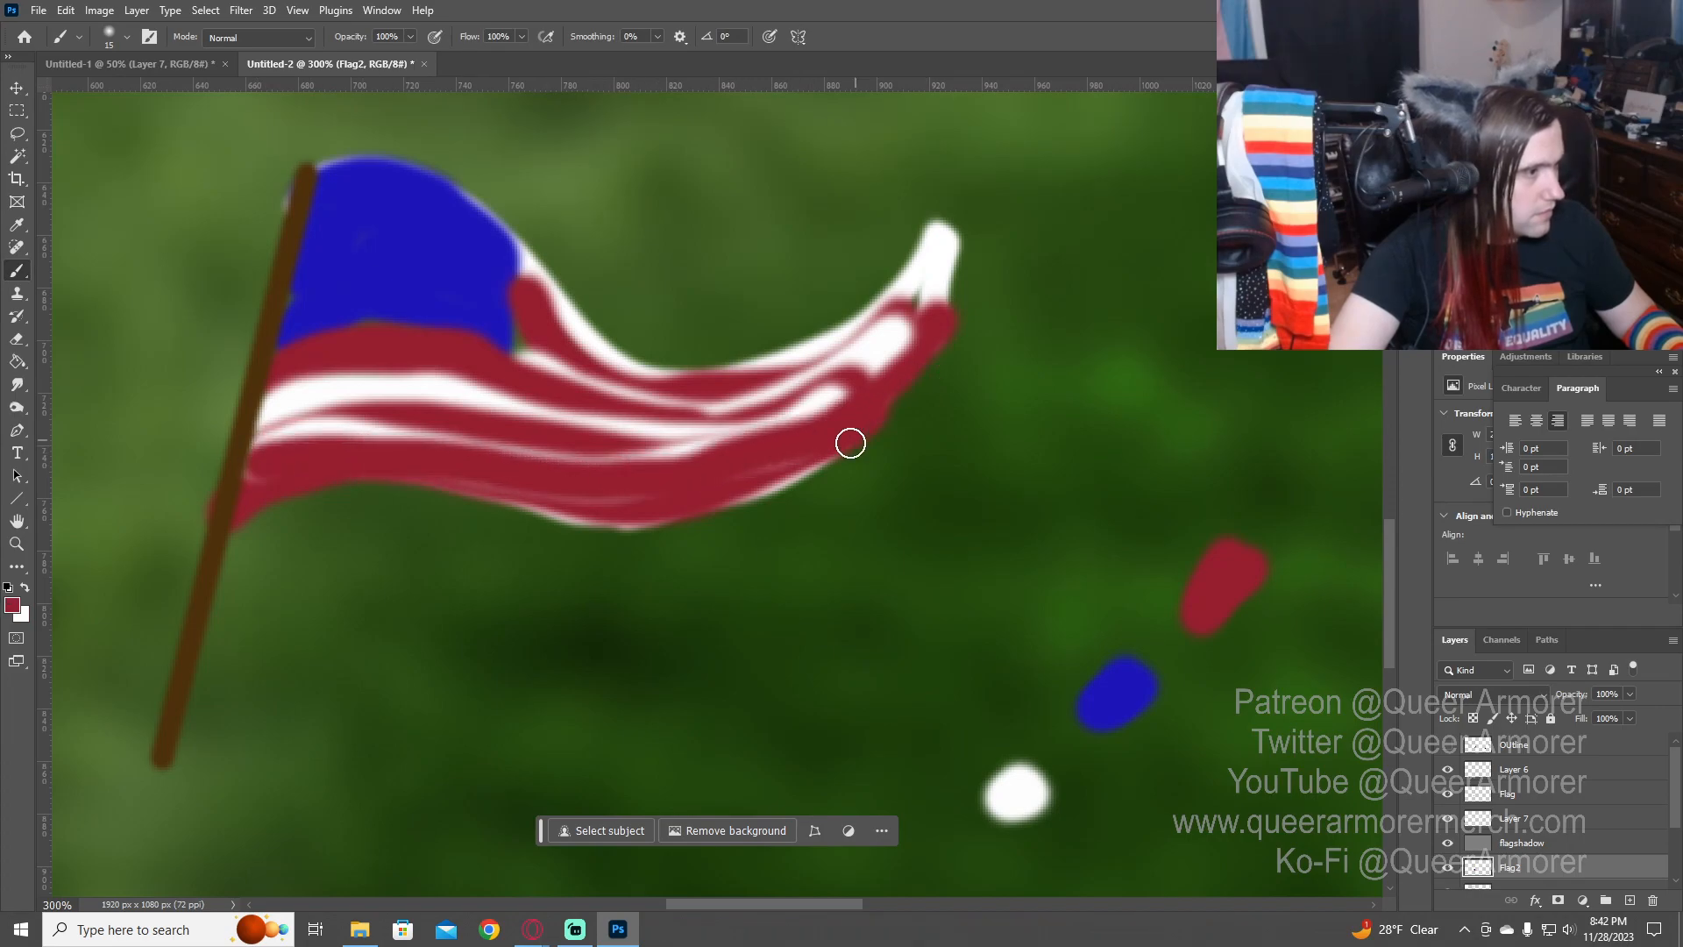
- Delete the layer holding the red, blue and white colour swatches
{"action": "key", "text": "z"}
{"action": "left_click", "coordinate": [826, 564], "text": "alt"}
{"action": "left_click", "coordinate": [828, 565], "text": "alt"}
{"action": "left_click", "coordinate": [837, 570], "text": "alt"}
{"action": "left_click", "coordinate": [838, 570], "text": "alt"}
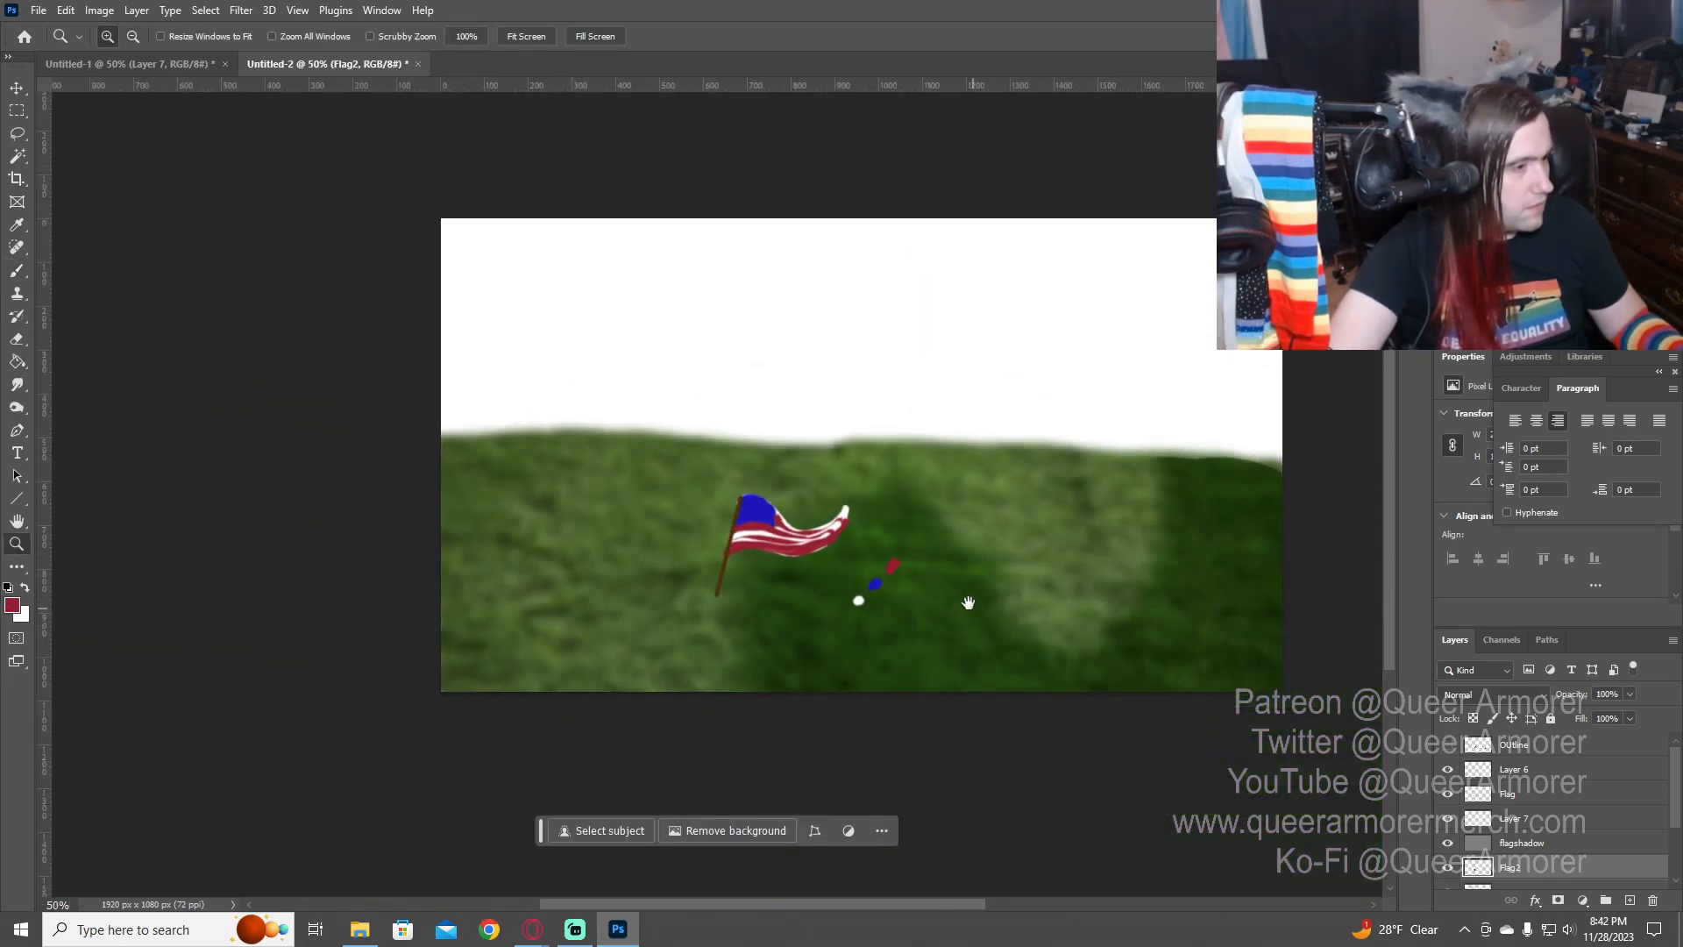
{"action": "left_click_drag", "start_coordinate": [965, 602], "coordinate": [784, 597]}
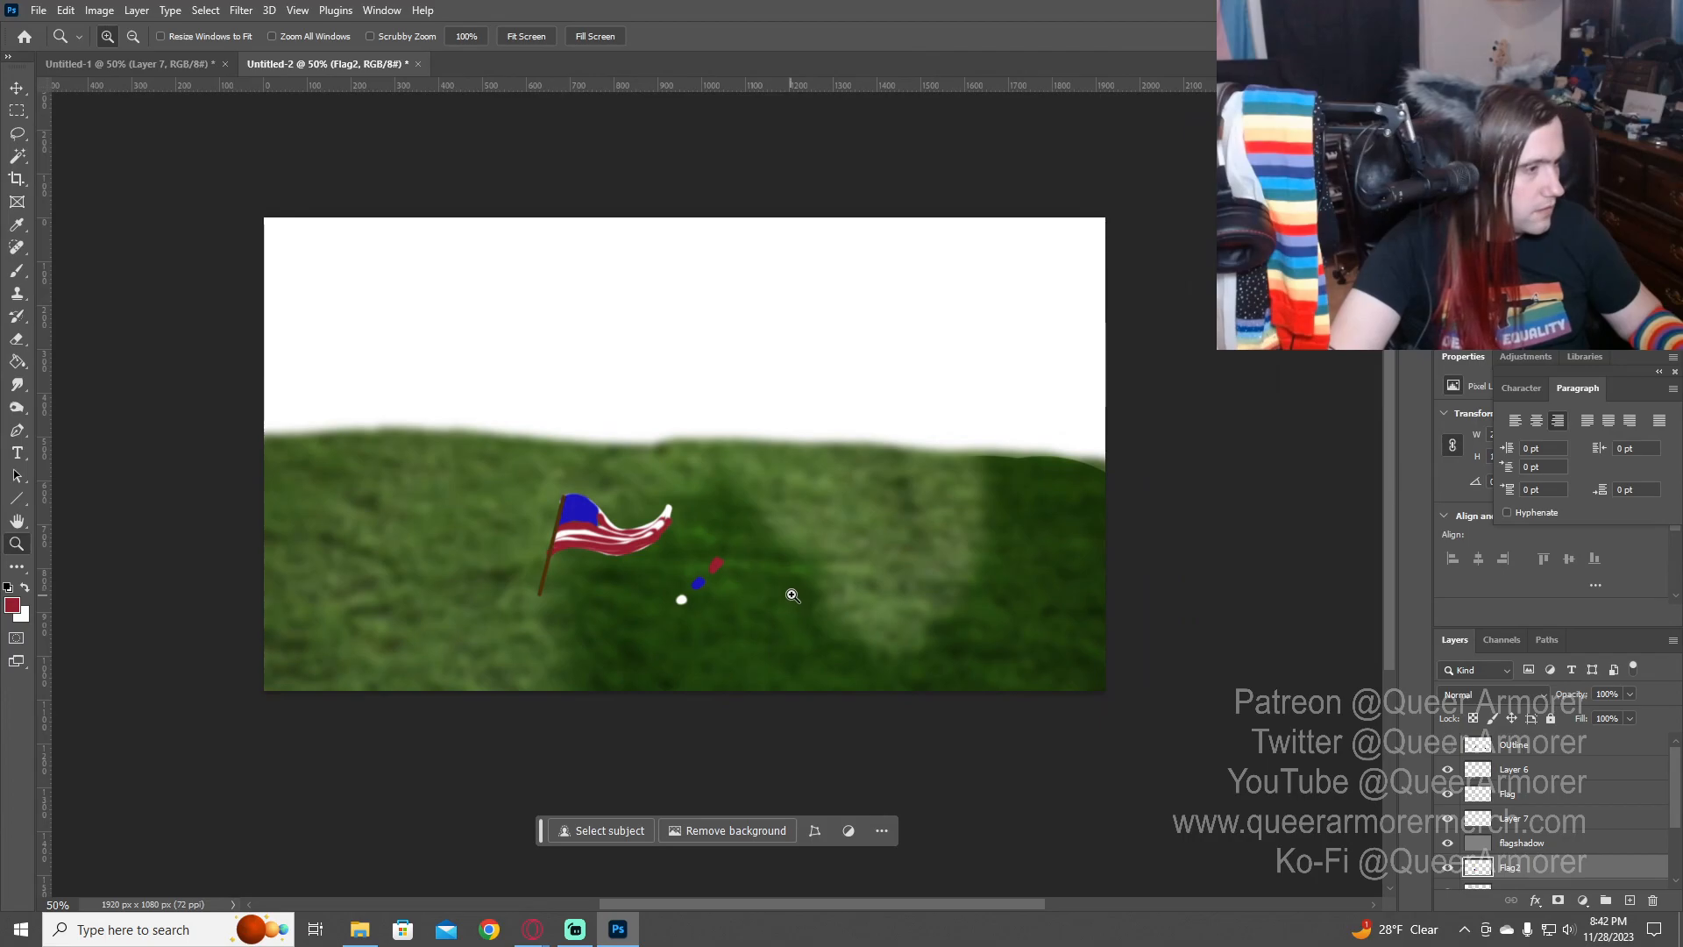
{"action": "left_click", "coordinate": [618, 570]}
{"action": "left_click", "coordinate": [619, 569]}
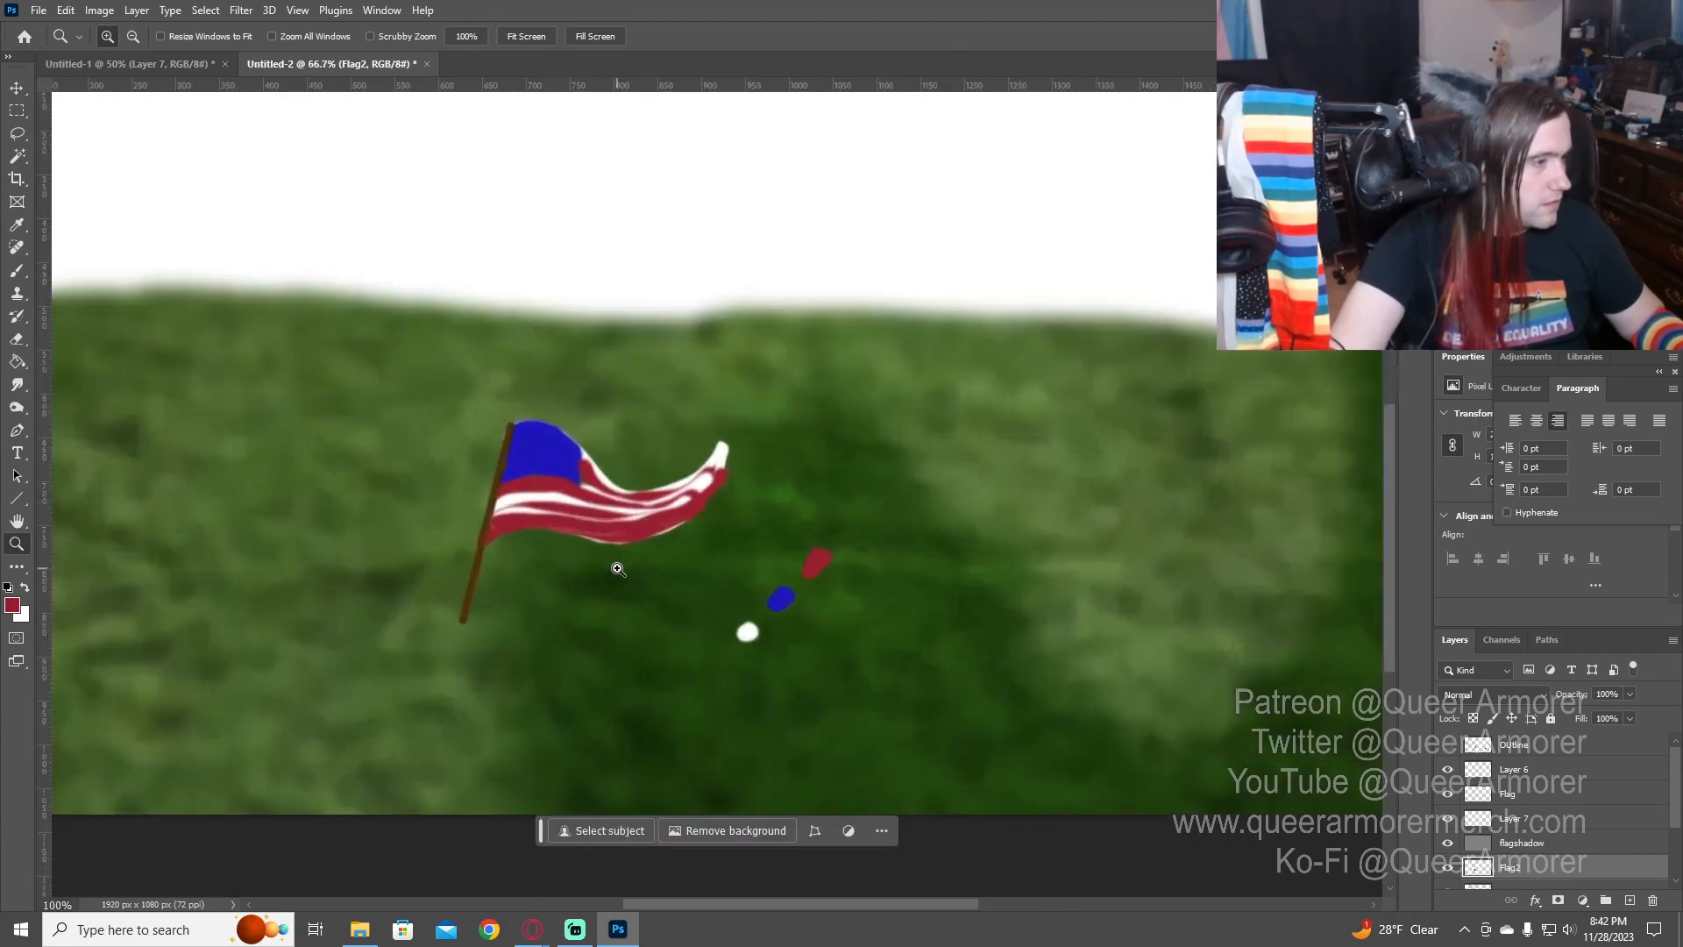
{"action": "left_click", "coordinate": [1476, 816]}
{"action": "key", "text": "Delete"}
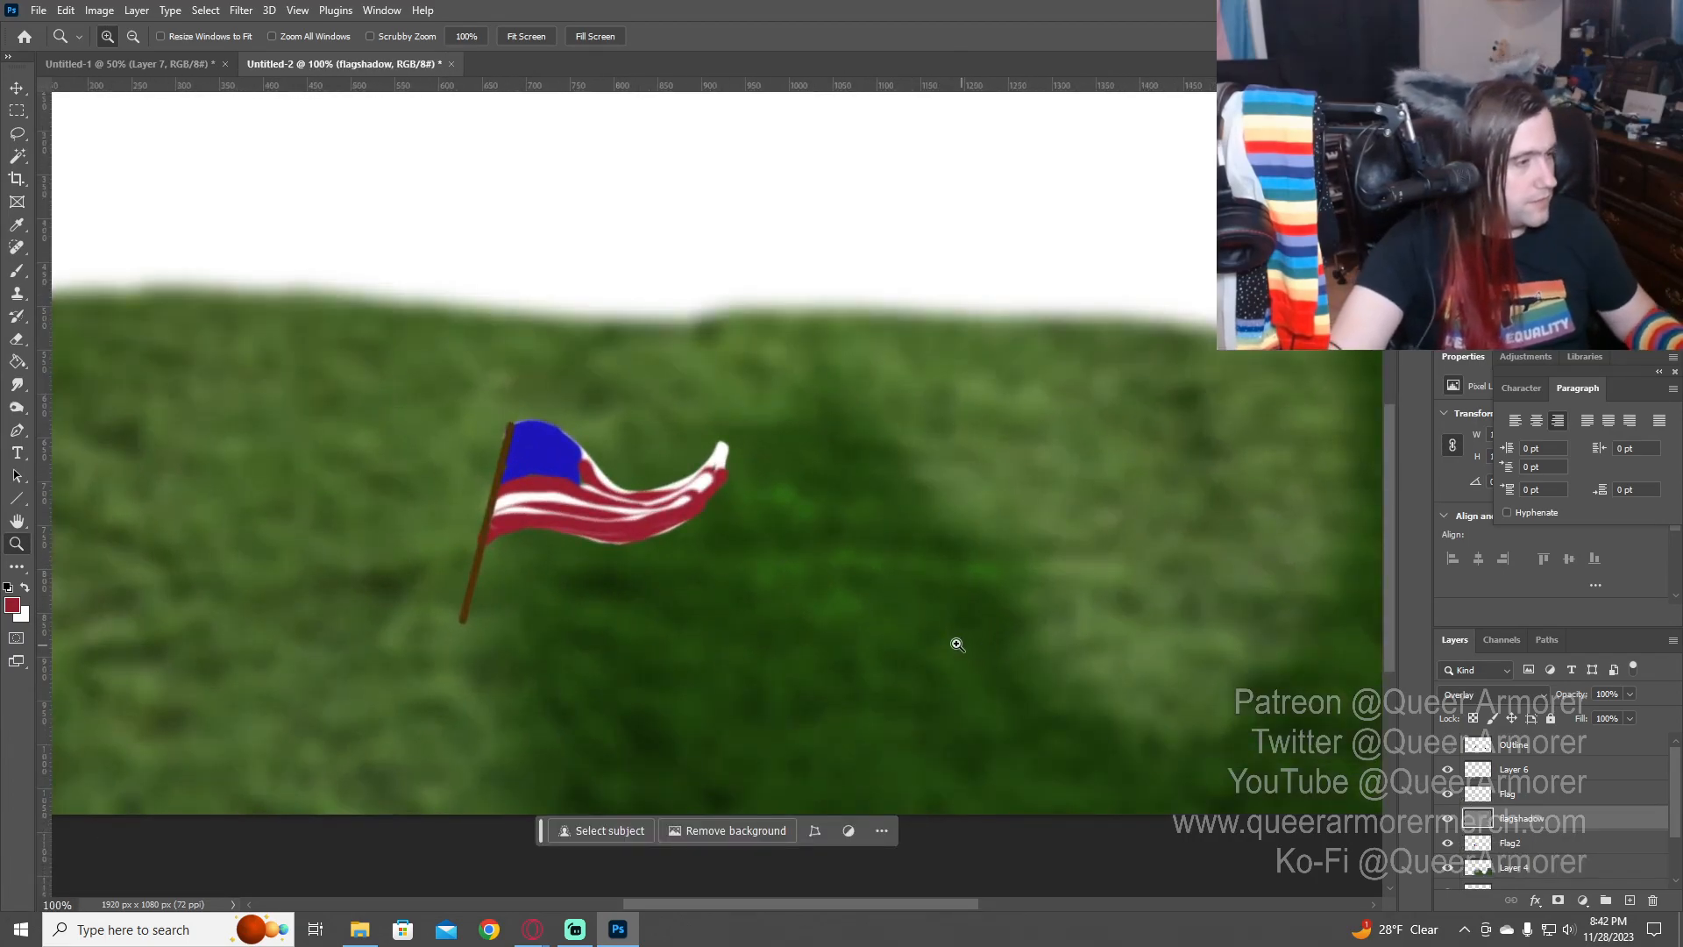
- Burn shadows into the flag's blue canton and the folds of its stripes on the flagshadow layer
{"action": "left_click_drag", "start_coordinate": [894, 656], "coordinate": [1105, 705]}
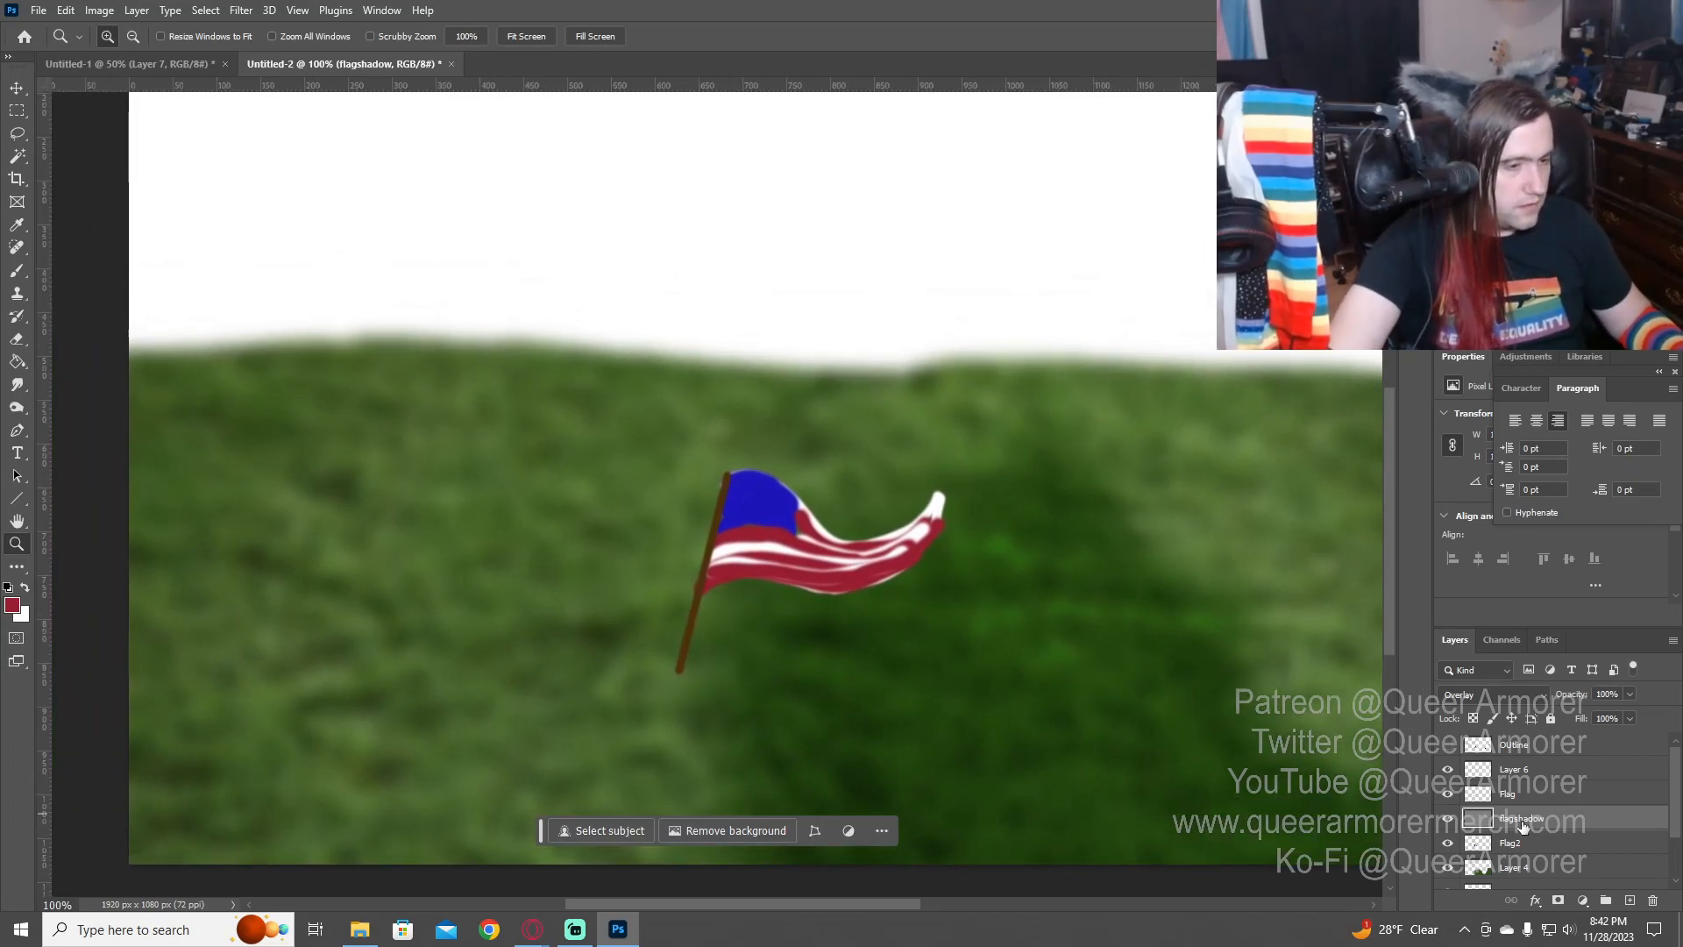
{"action": "left_click", "coordinate": [1511, 843]}
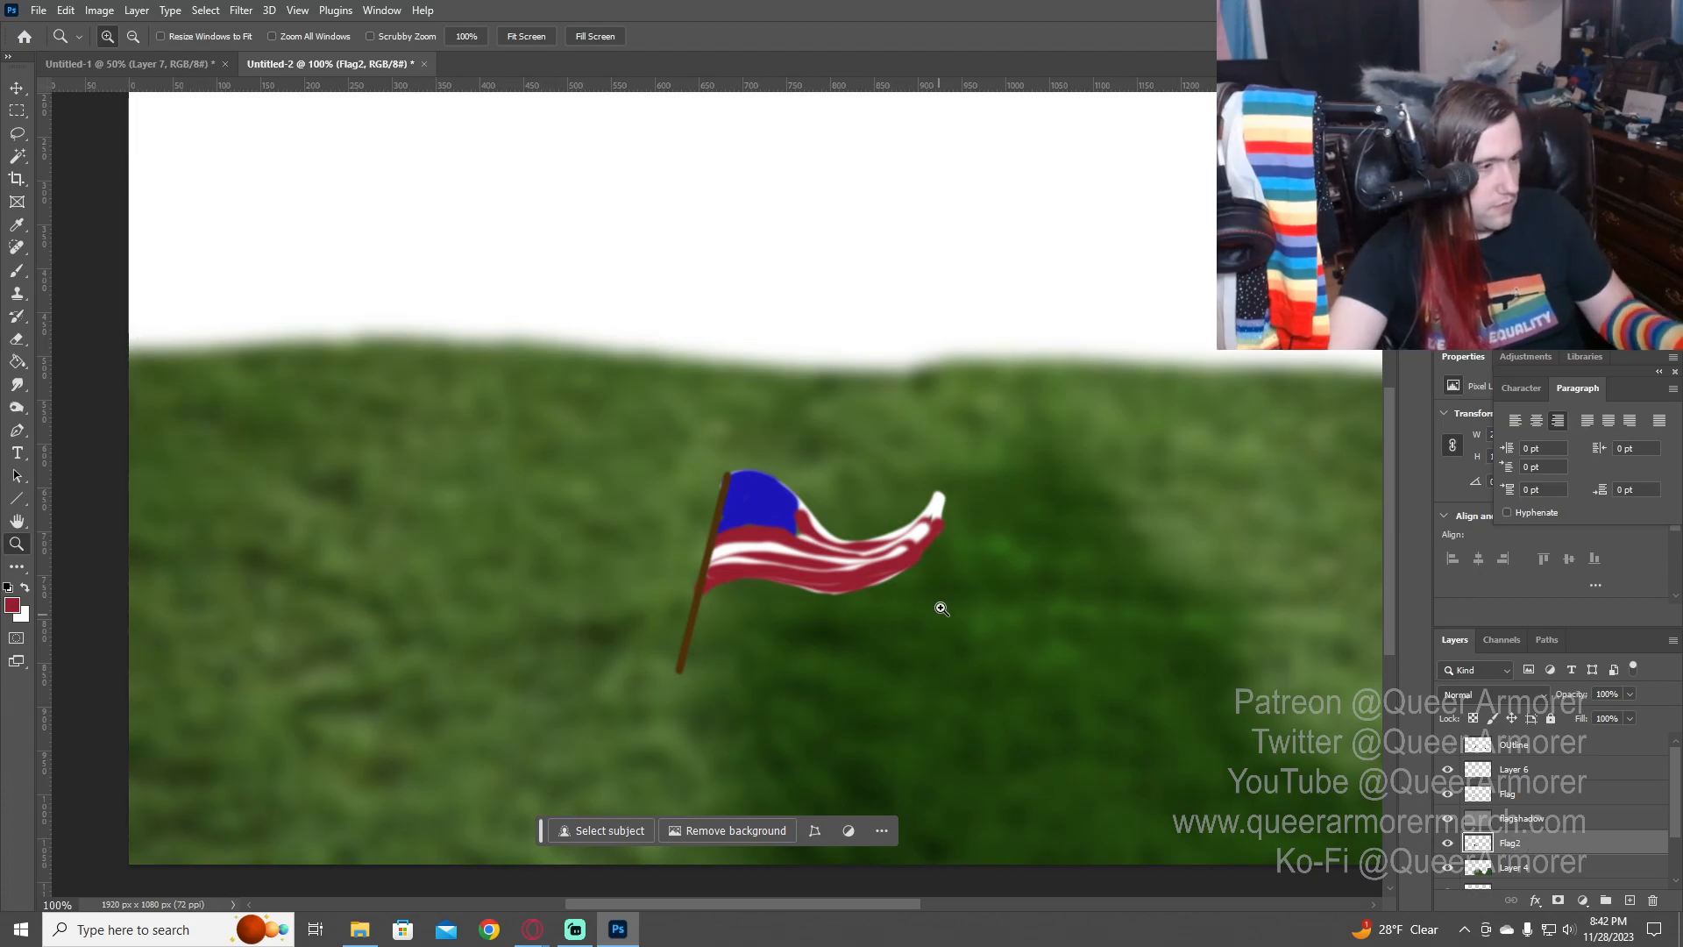
{"action": "left_click", "coordinate": [884, 568]}
{"action": "left_click", "coordinate": [1512, 820]}
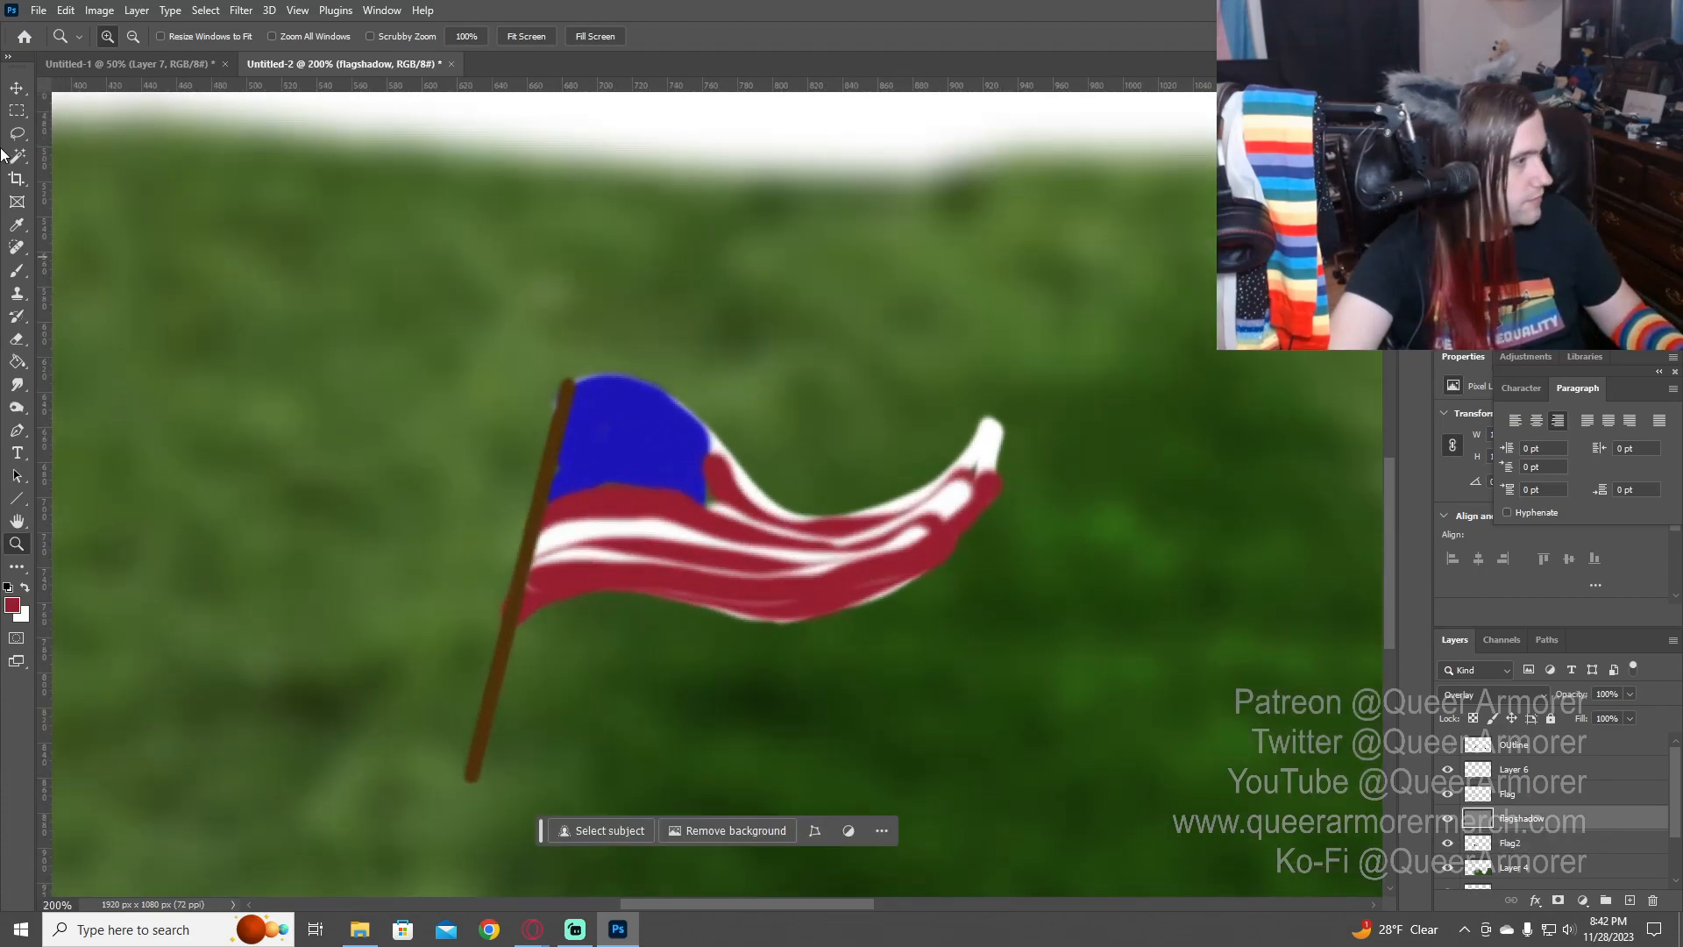
{"action": "left_click", "coordinate": [18, 383]}
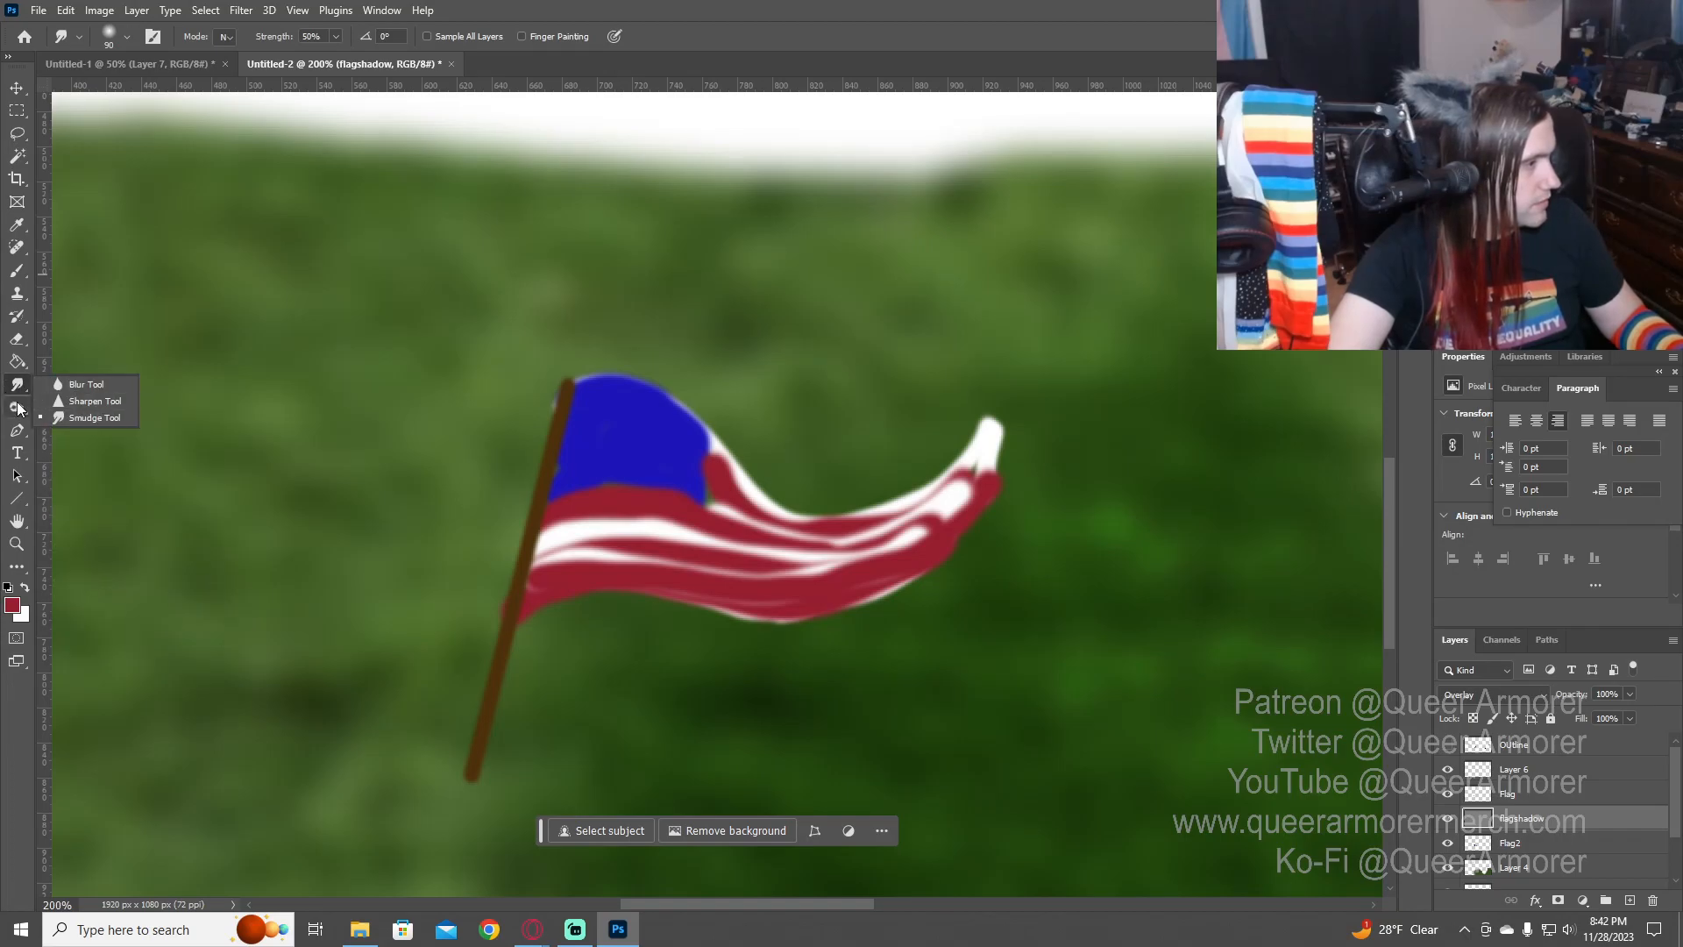
{"action": "left_click", "coordinate": [18, 408]}
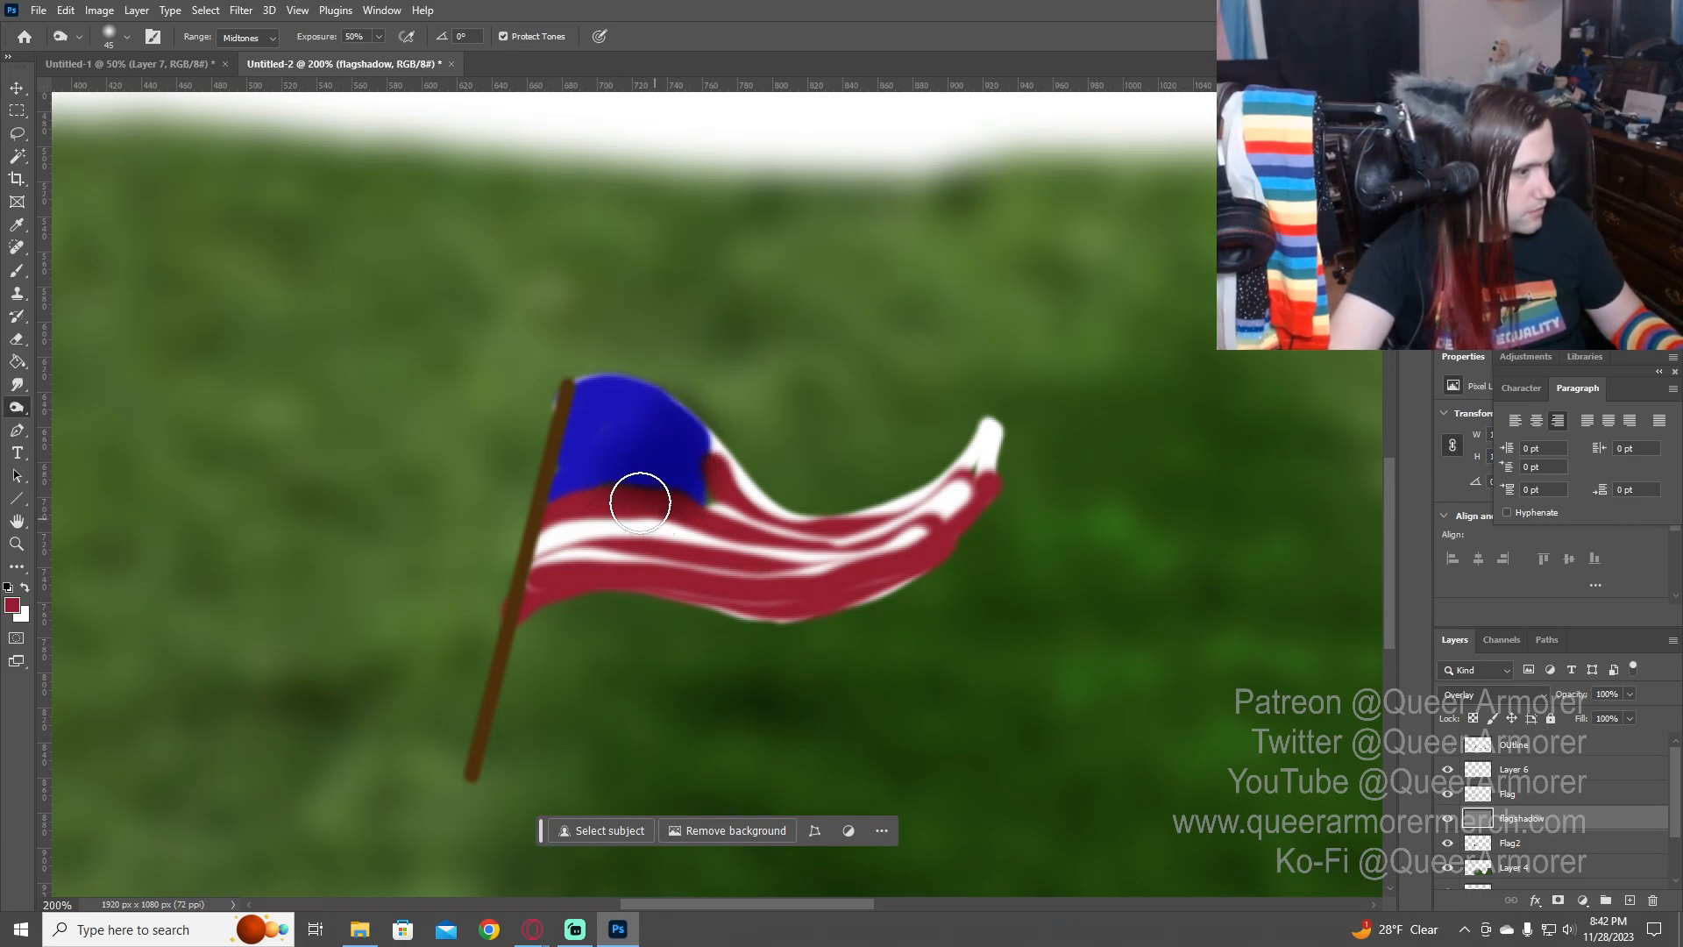
{"action": "mouse_move", "coordinate": [640, 503]}
{"action": "left_mouse_down"}
{"action": "mouse_move", "coordinate": [646, 464]}
{"action": "mouse_move", "coordinate": [598, 464]}
{"action": "left_mouse_up"}
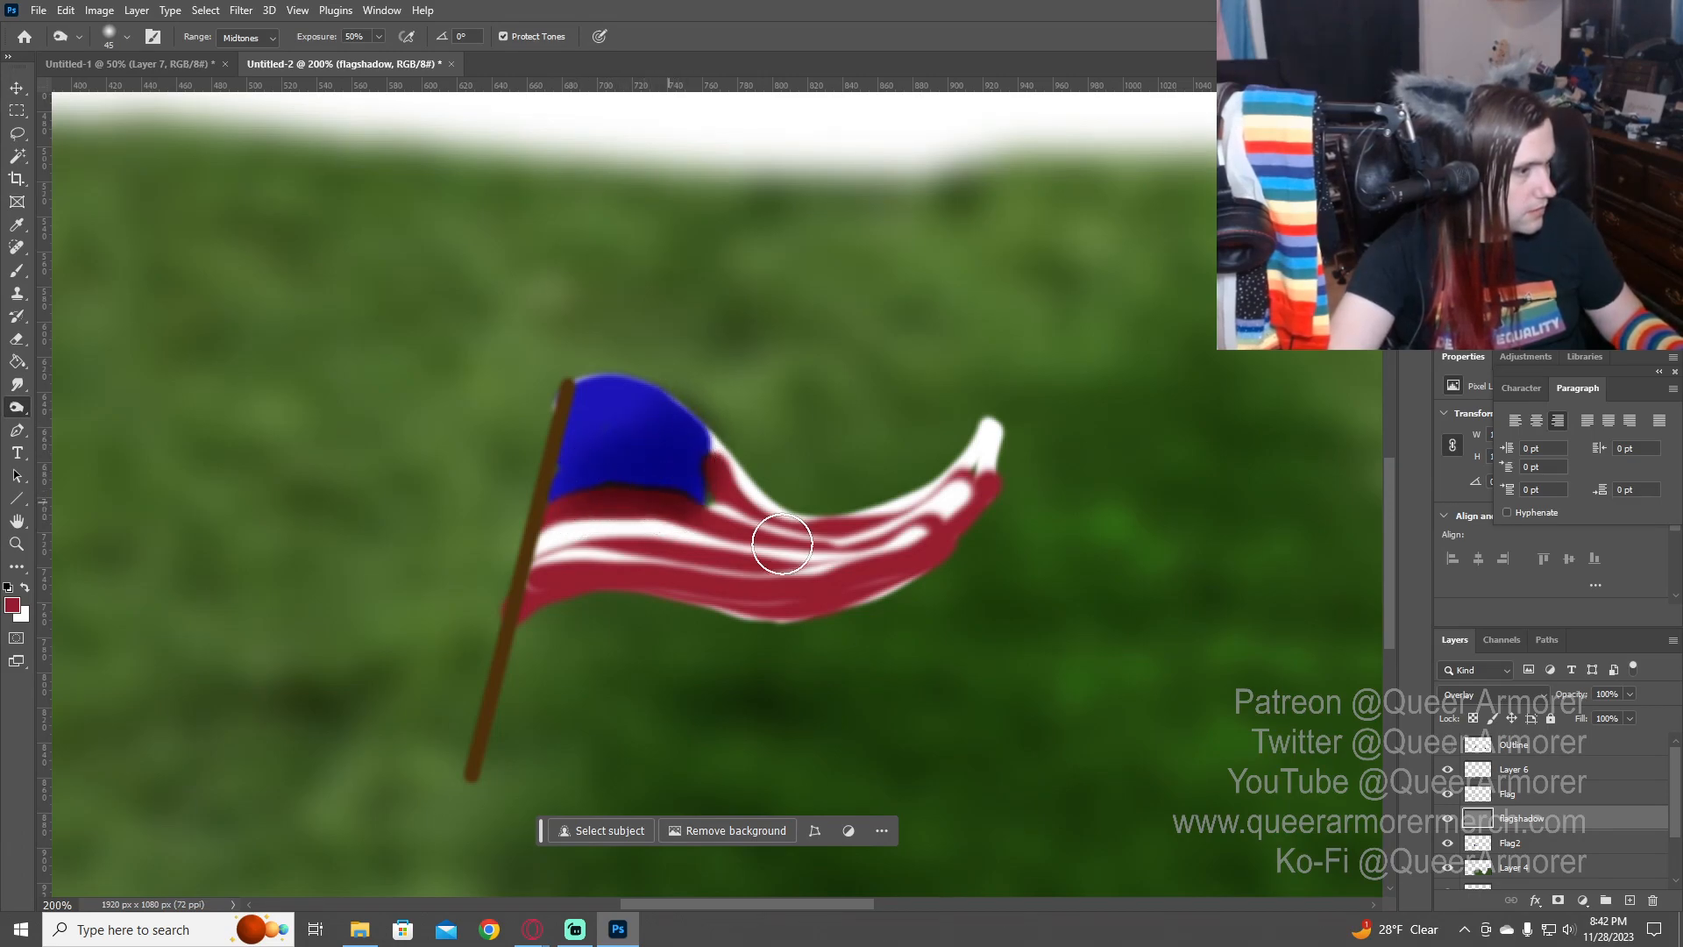
{"action": "mouse_move", "coordinate": [783, 544]}
{"action": "left_mouse_down"}
{"action": "mouse_move", "coordinate": [832, 549]}
{"action": "mouse_move", "coordinate": [824, 570]}
{"action": "mouse_move", "coordinate": [826, 545]}
{"action": "mouse_move", "coordinate": [795, 544]}
{"action": "mouse_move", "coordinate": [705, 572]}
{"action": "left_mouse_up"}
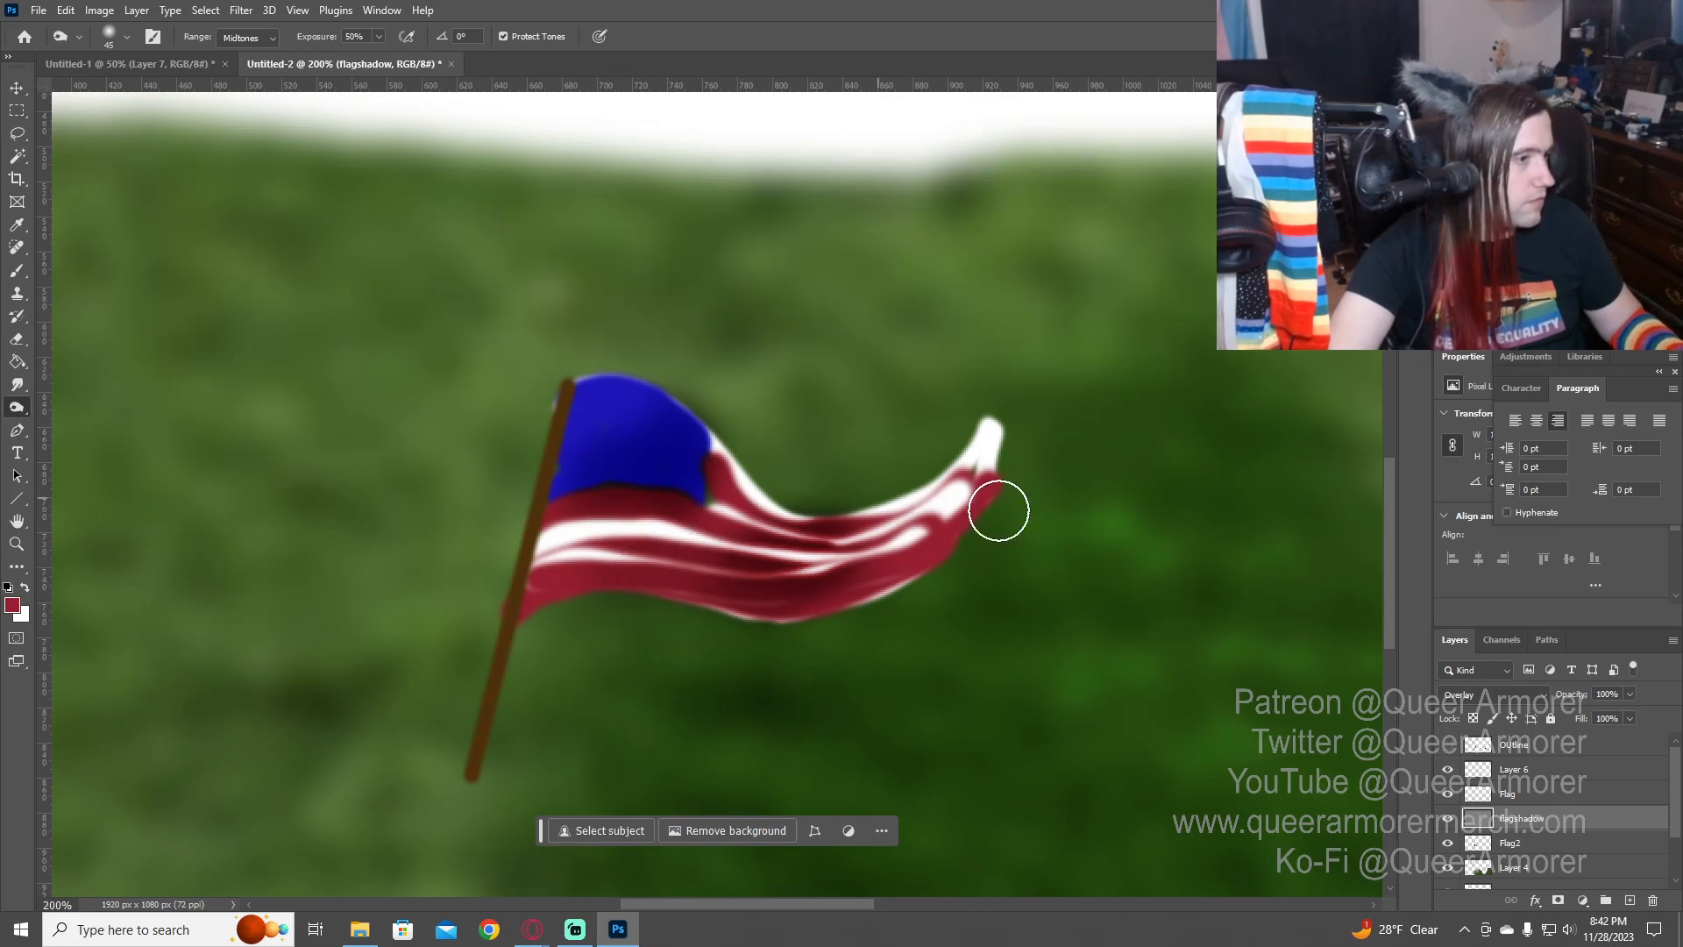
- Create a new layer above the OUtline layer
{"action": "key", "text": "z"}
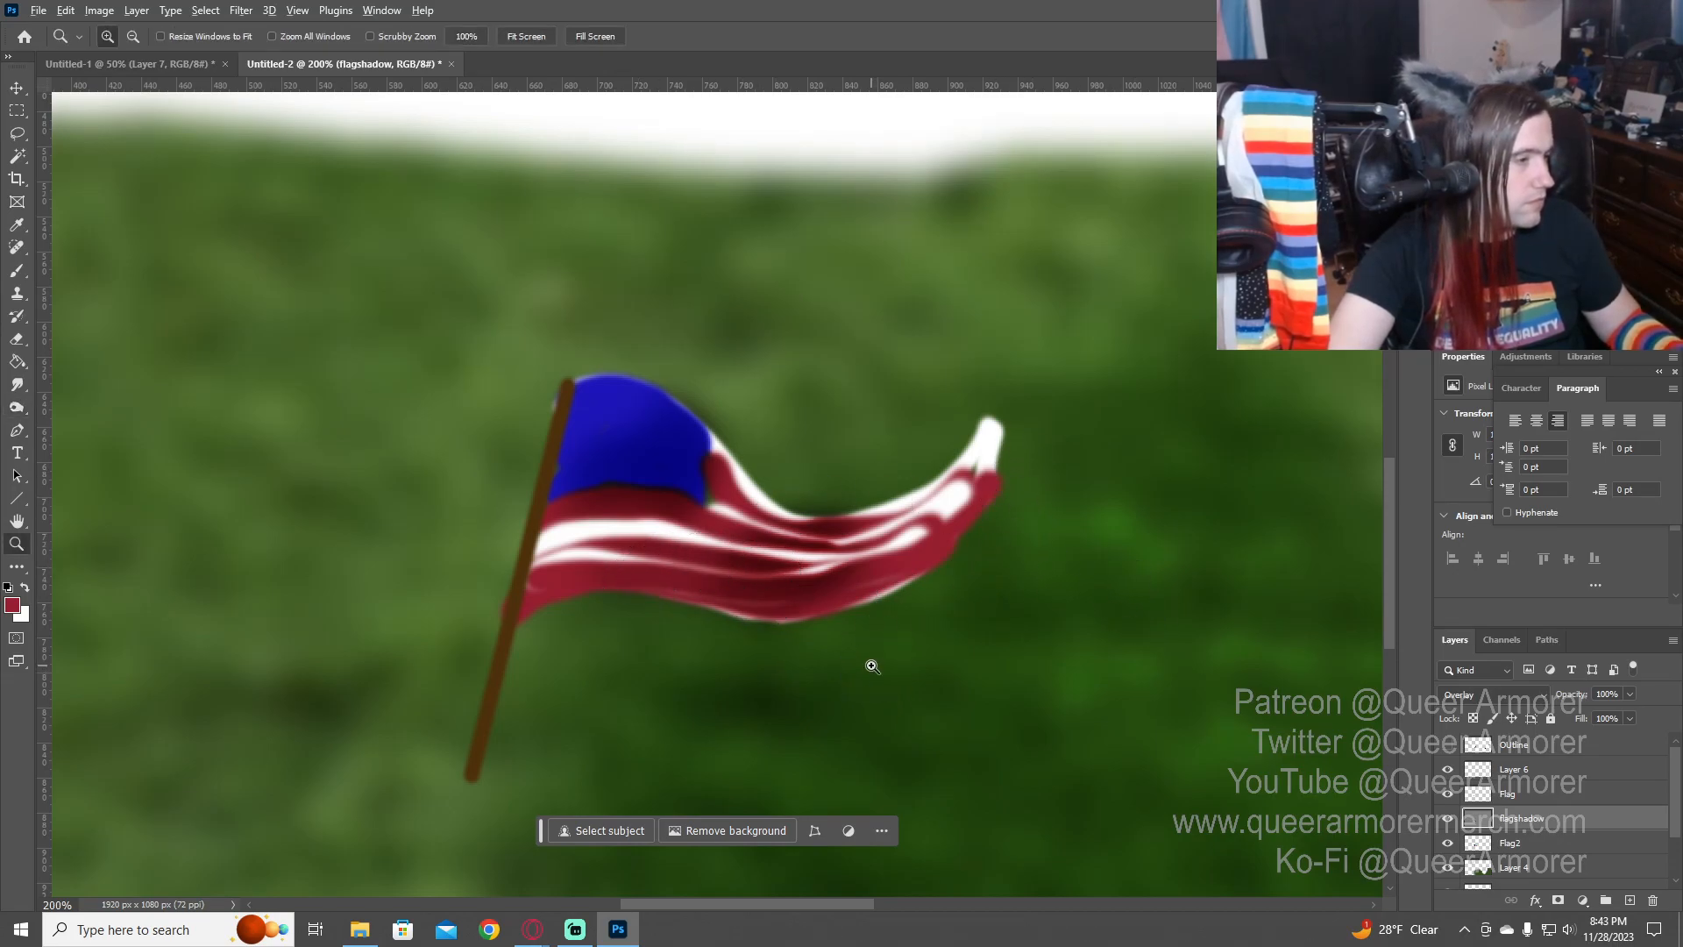
{"action": "left_click", "coordinate": [871, 667], "text": "alt"}
{"action": "left_click", "coordinate": [871, 666], "text": "alt"}
{"action": "left_click", "coordinate": [871, 667], "text": "alt"}
{"action": "left_click_drag", "start_coordinate": [1060, 663], "coordinate": [911, 673]}
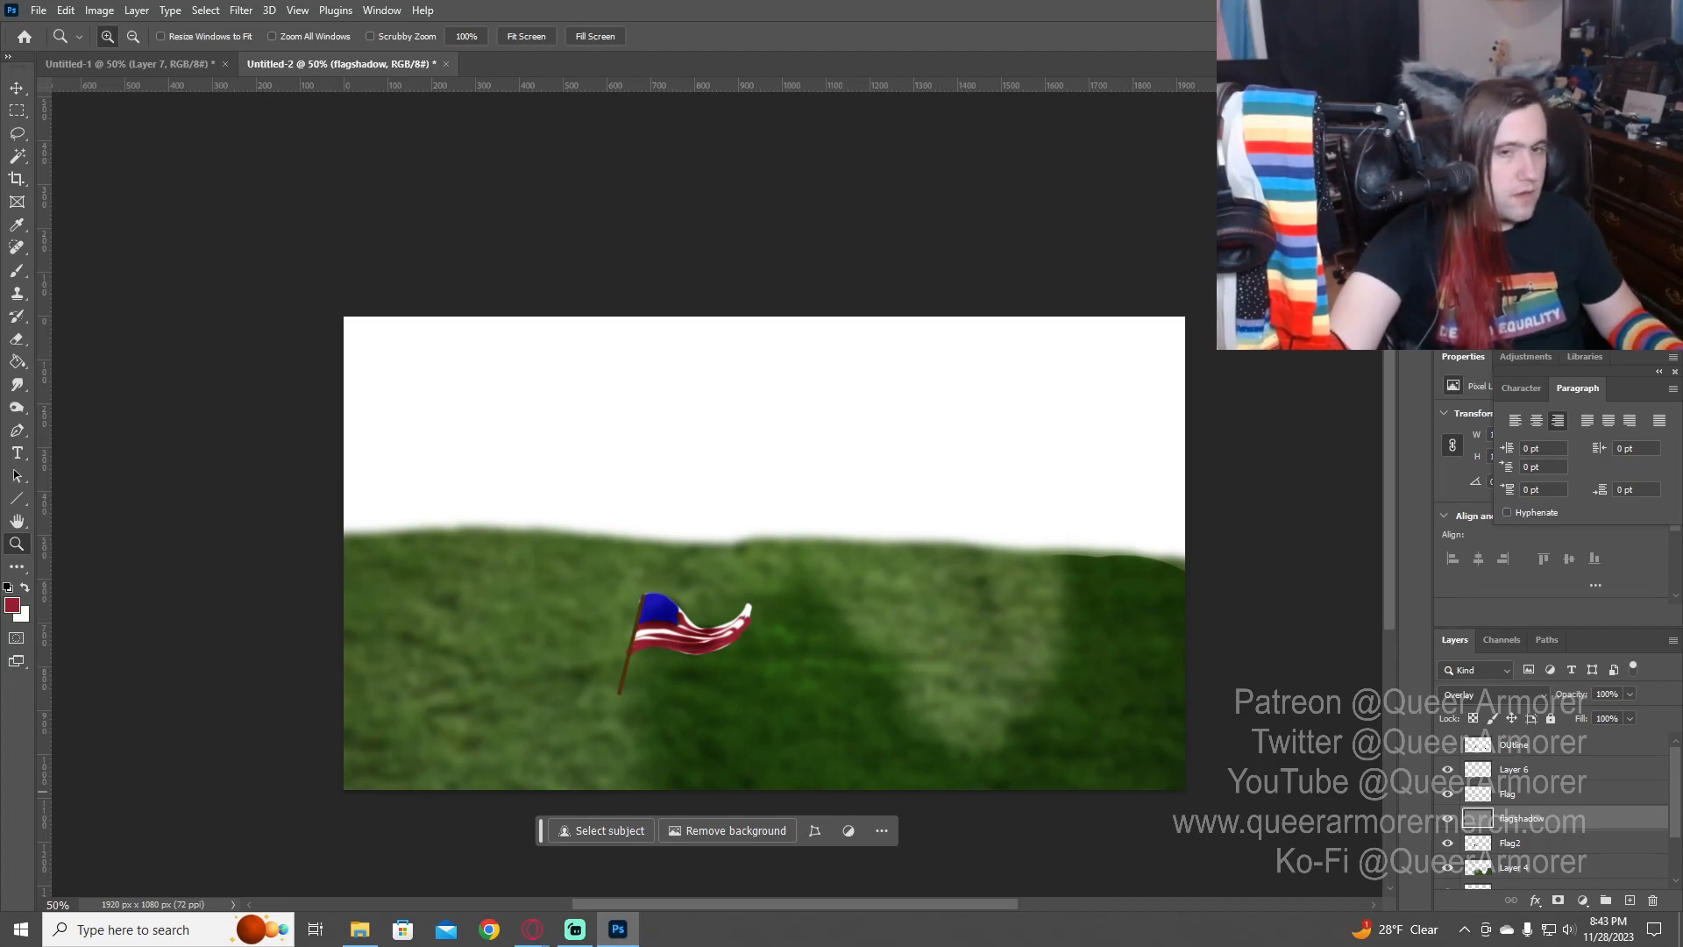
{"action": "left_click", "coordinate": [1513, 745]}
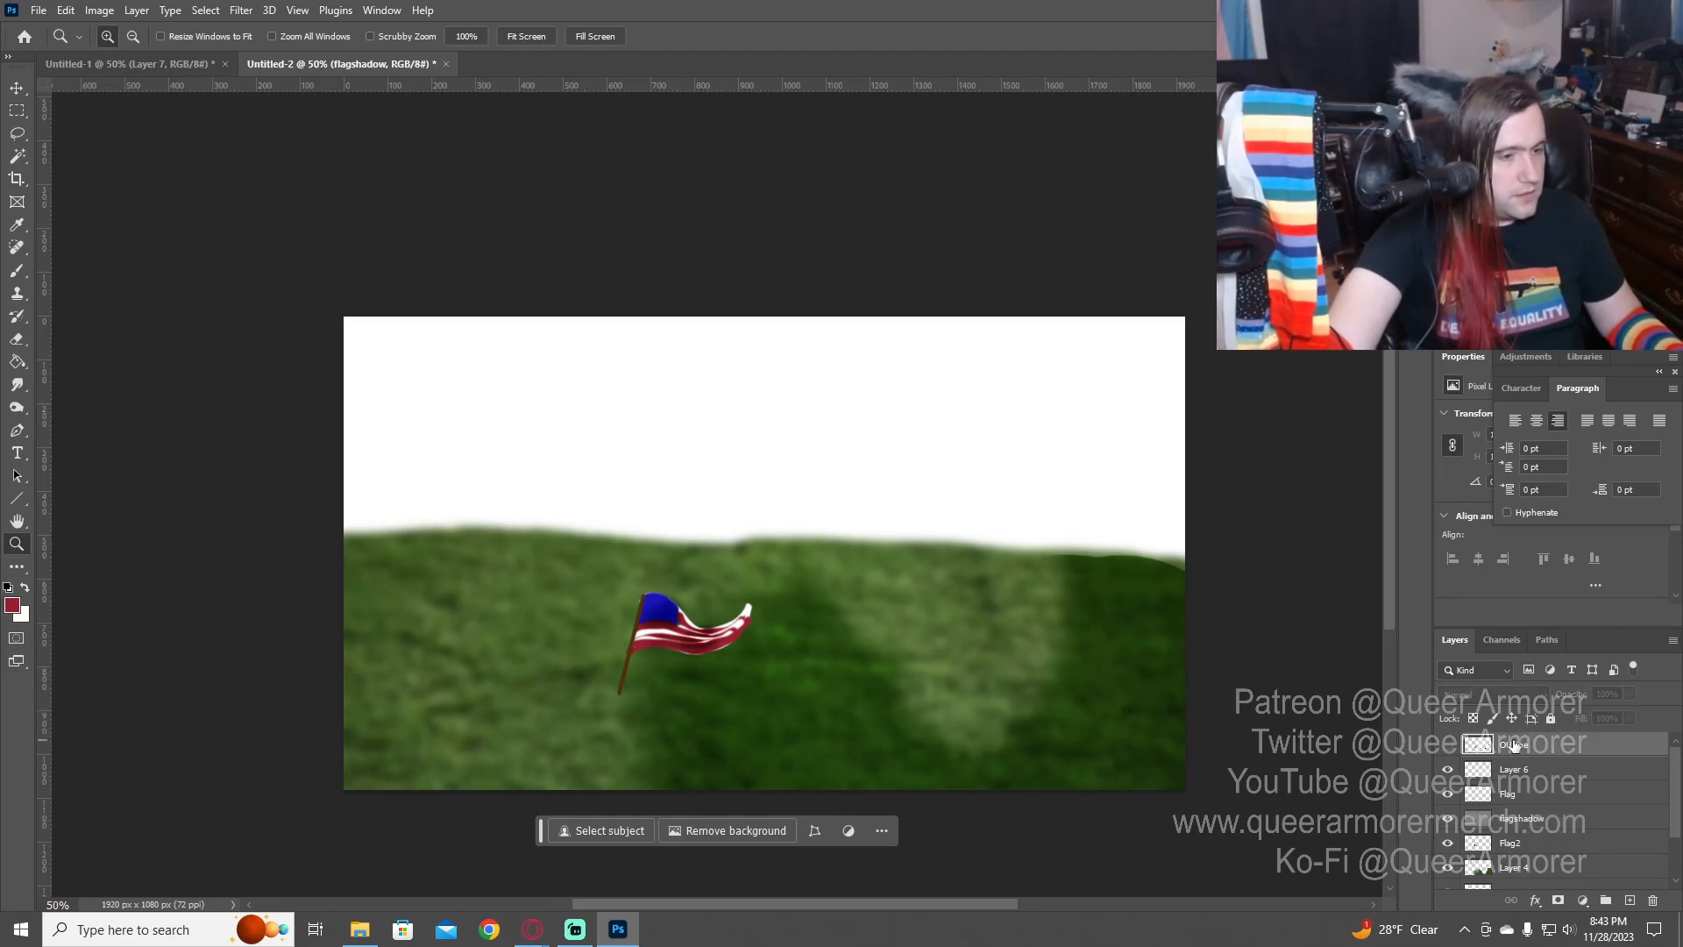
{"action": "key", "text": "ctrl+shift+n"}
{"action": "key", "text": "Return"}
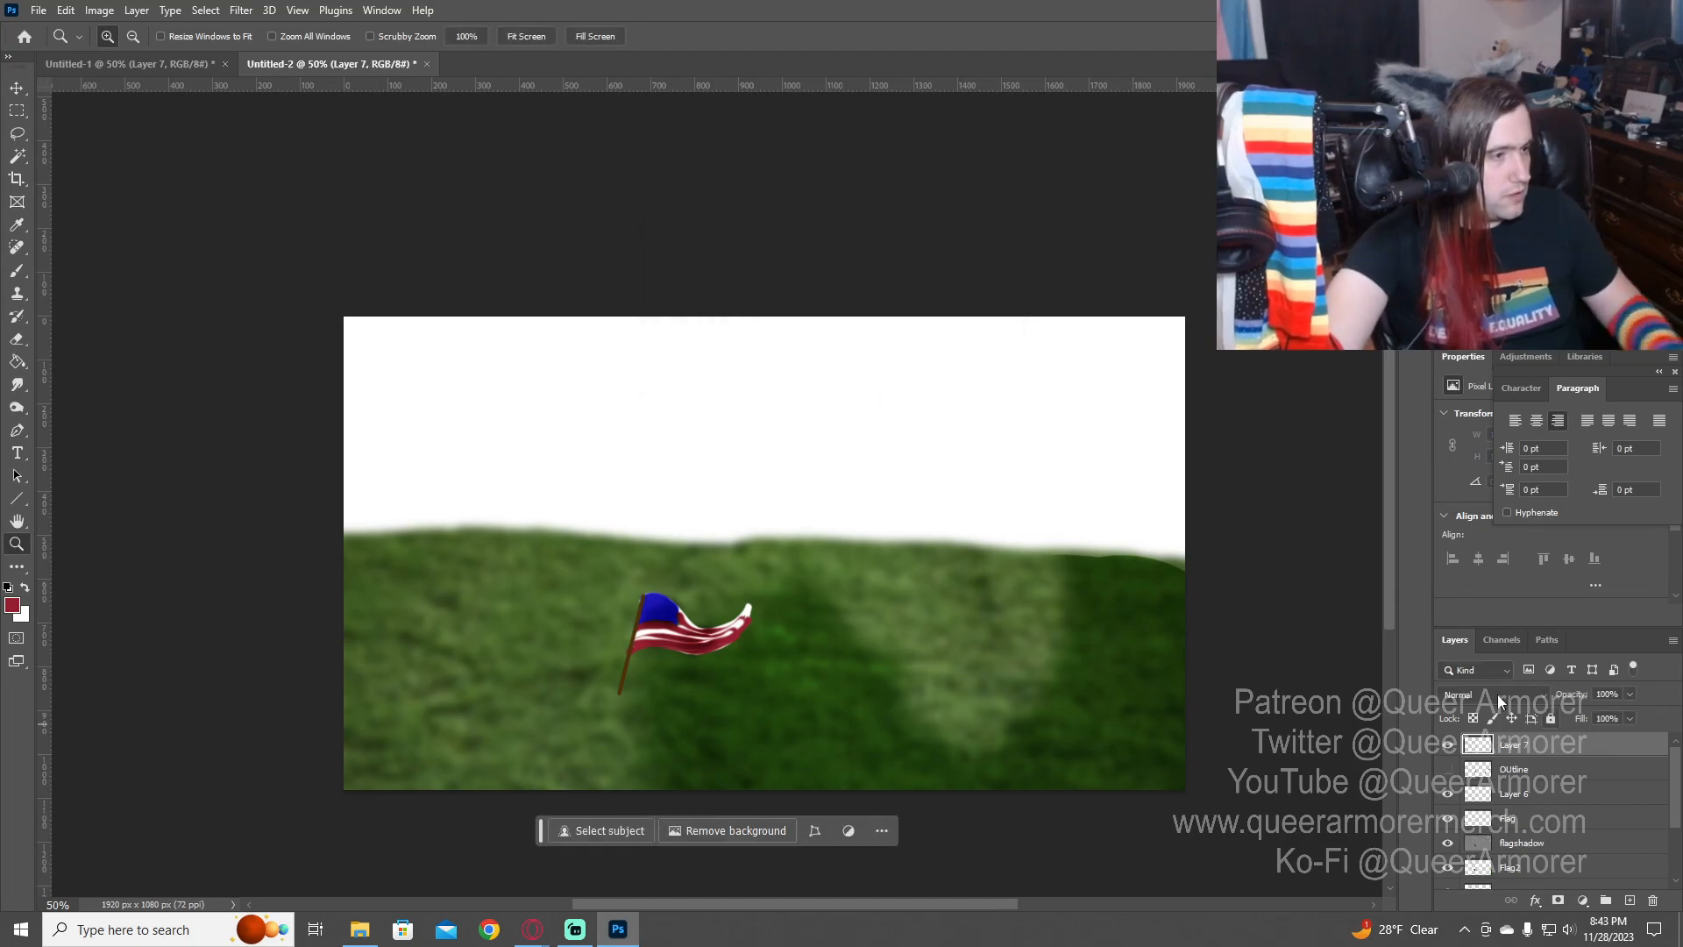
- Paint about ten twisting, crossing black vertical lines over the whole picture on the new layer with a 60 px brush
{"action": "key", "text": "b"}
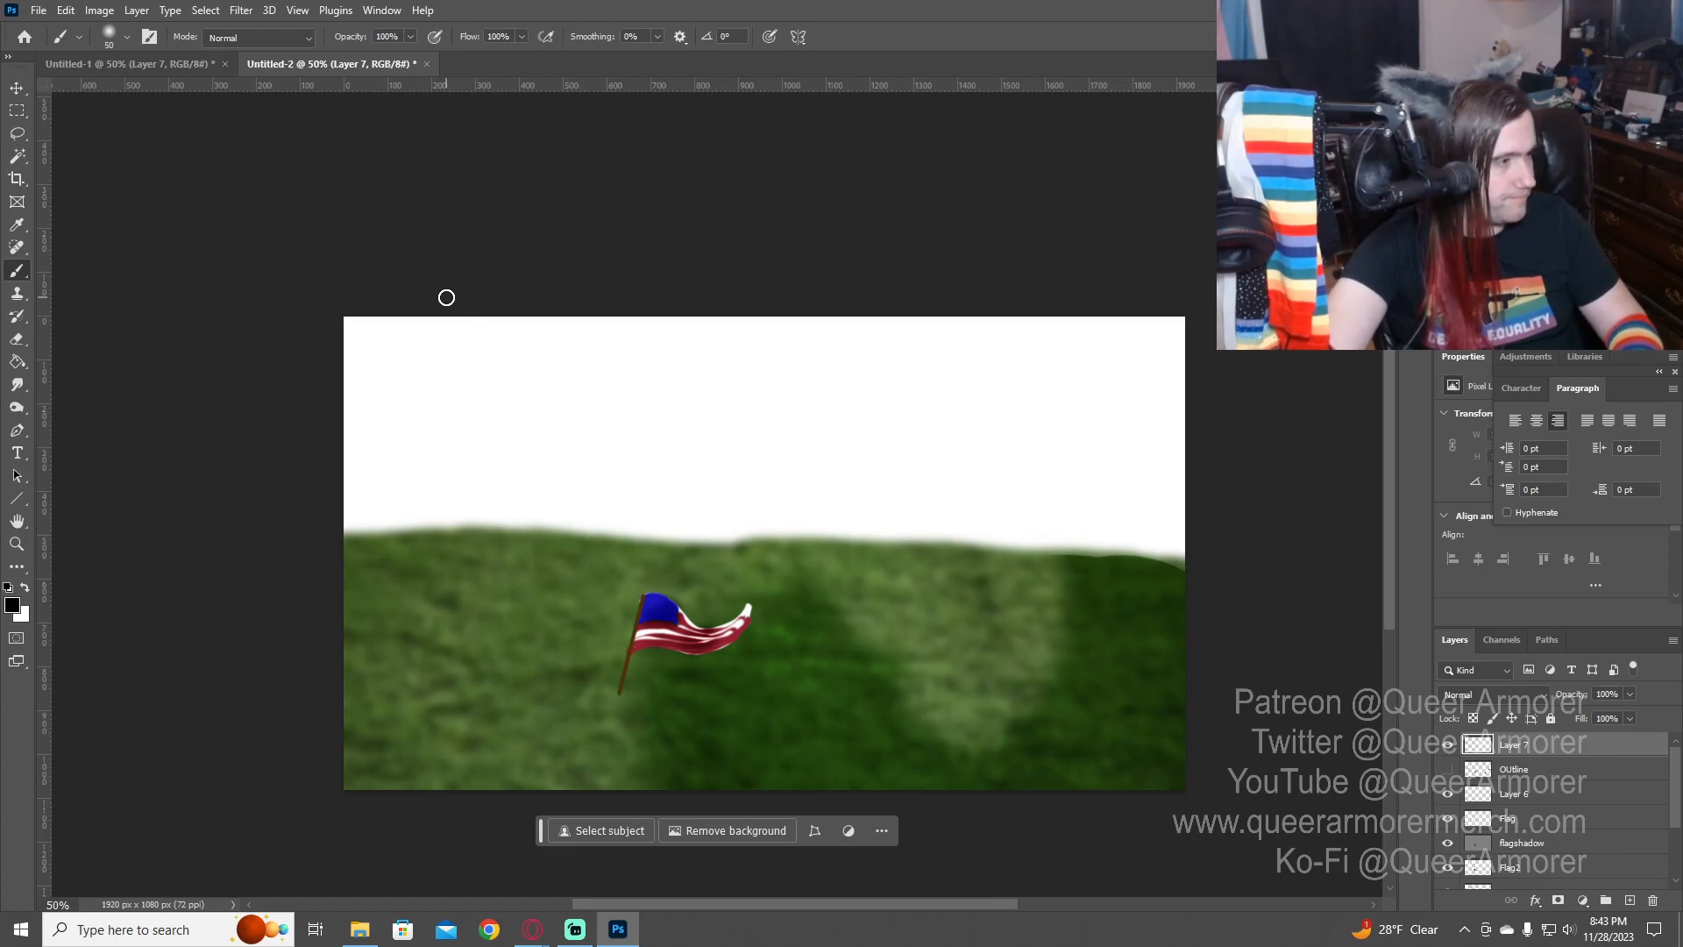
{"action": "mouse_move", "coordinate": [414, 287]}
{"action": "left_mouse_down"}
{"action": "mouse_move", "coordinate": [507, 695]}
{"action": "mouse_move", "coordinate": [552, 798]}
{"action": "left_mouse_up"}
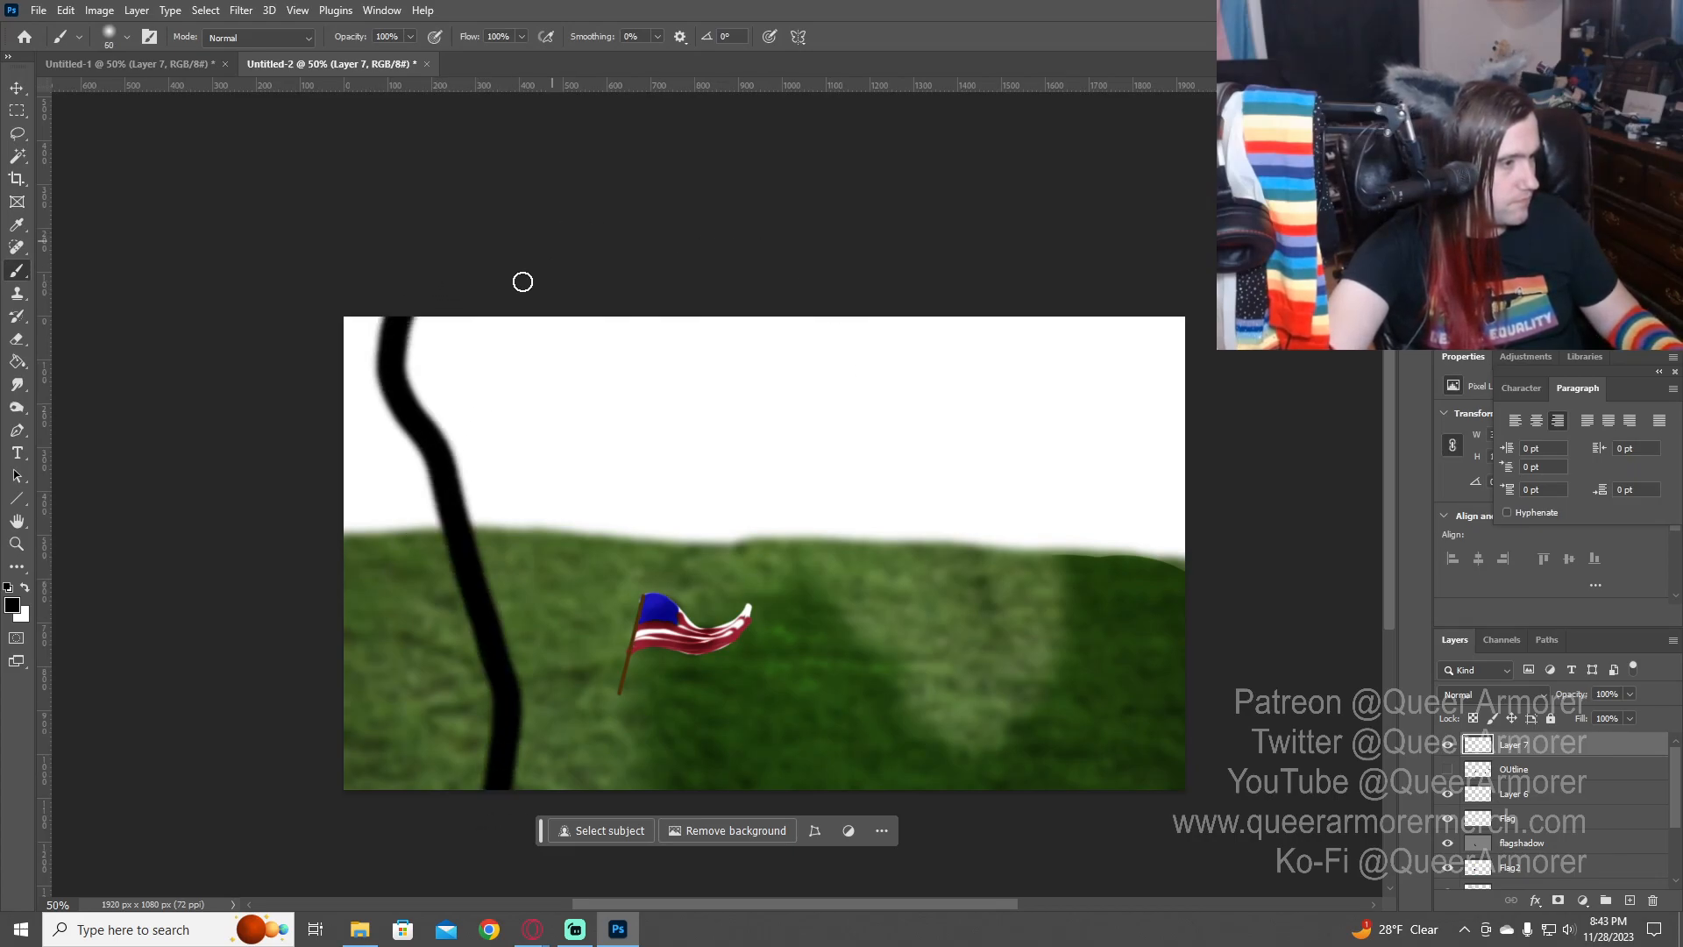
{"action": "mouse_move", "coordinate": [522, 281]}
{"action": "left_mouse_down"}
{"action": "mouse_move", "coordinate": [608, 598]}
{"action": "mouse_move", "coordinate": [721, 868]}
{"action": "left_mouse_up"}
{"action": "left_click_drag", "start_coordinate": [684, 307], "coordinate": [749, 743]}
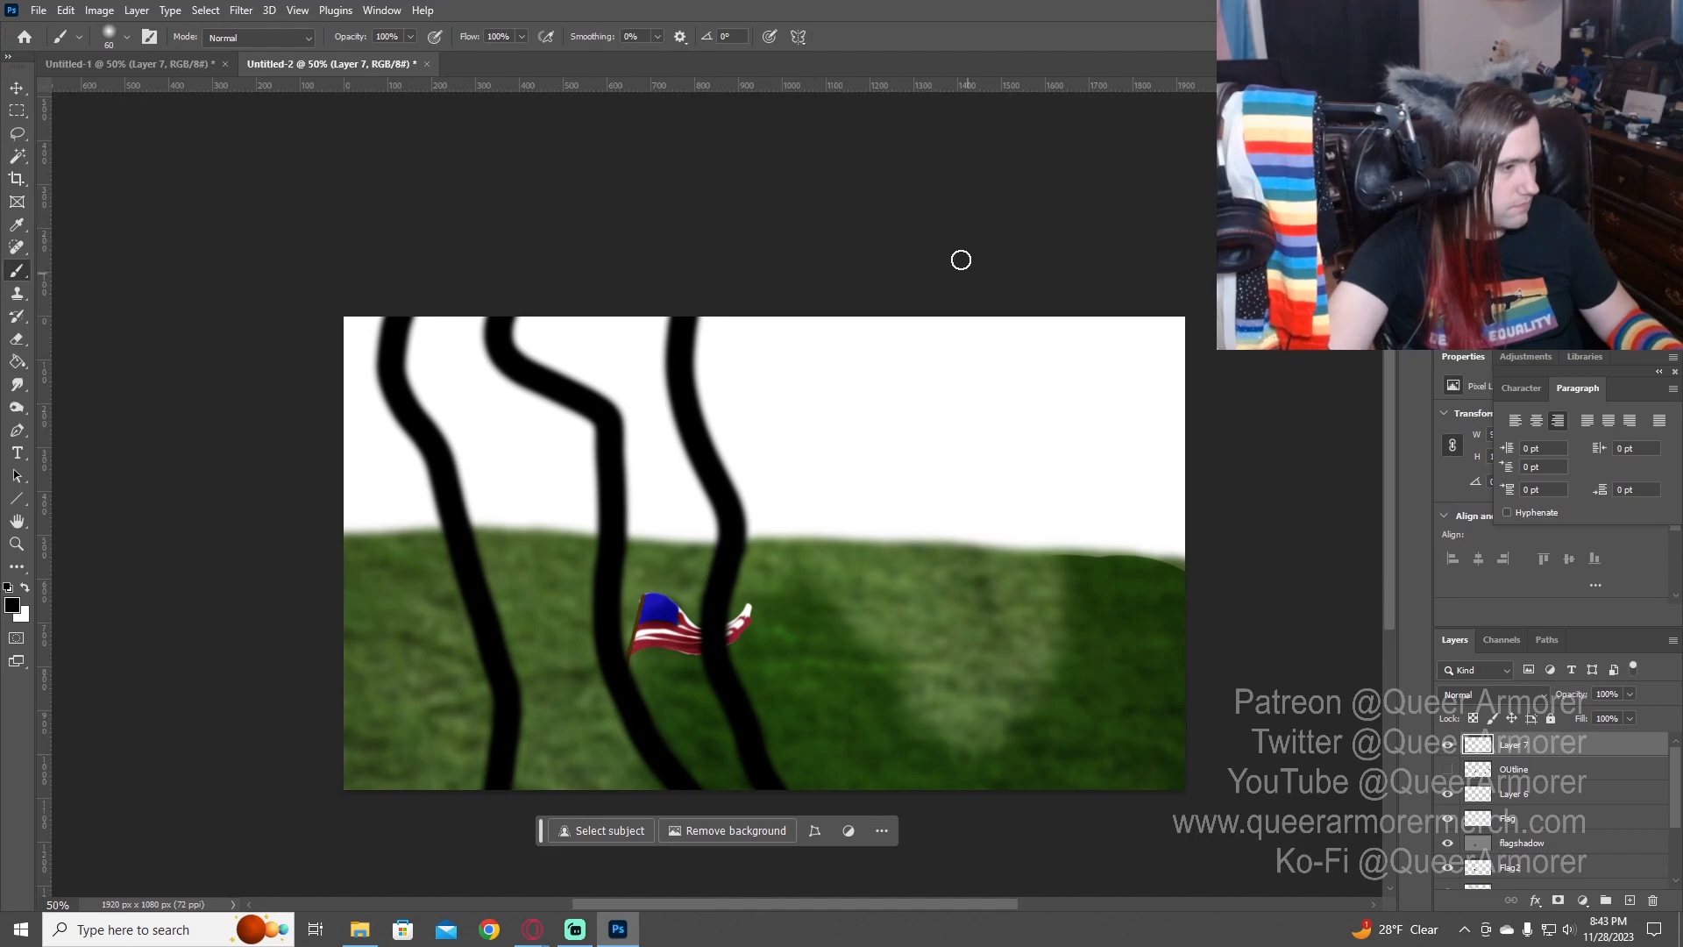
{"action": "left_click_drag", "start_coordinate": [785, 298], "coordinate": [936, 792]}
{"action": "mouse_move", "coordinate": [855, 302]}
{"action": "left_mouse_down"}
{"action": "mouse_move", "coordinate": [1063, 676]}
{"action": "mouse_move", "coordinate": [1085, 803]}
{"action": "left_mouse_up"}
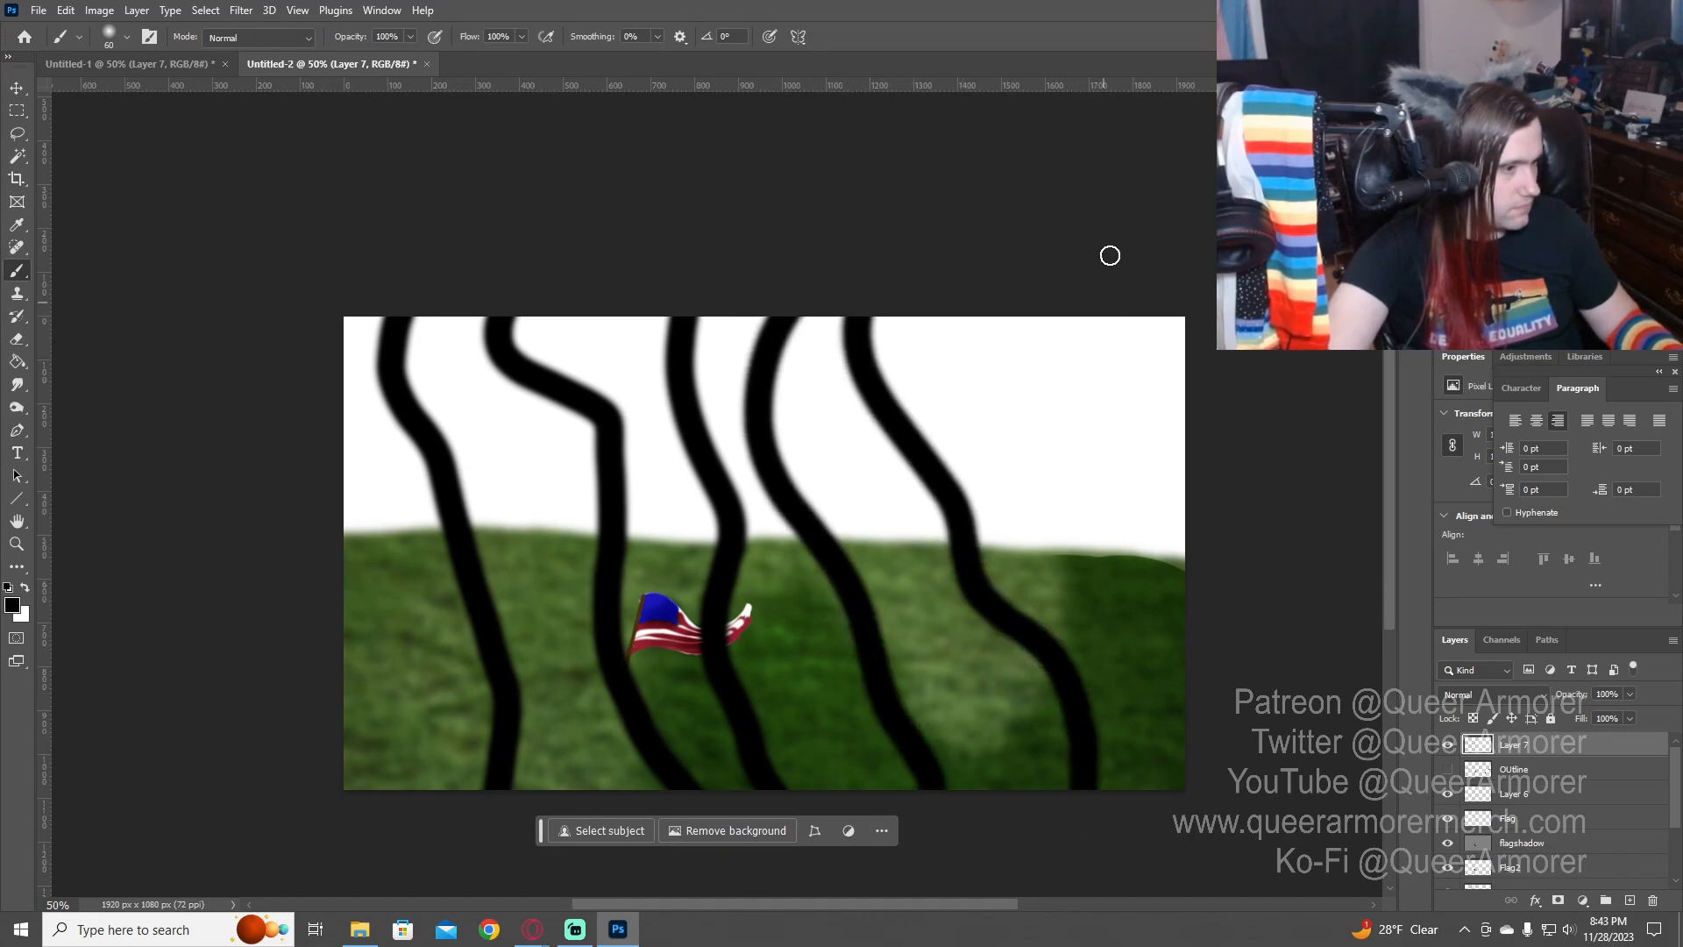
{"action": "left_click_drag", "start_coordinate": [1056, 307], "coordinate": [1161, 721]}
{"action": "left_click_drag", "start_coordinate": [455, 298], "coordinate": [363, 784]}
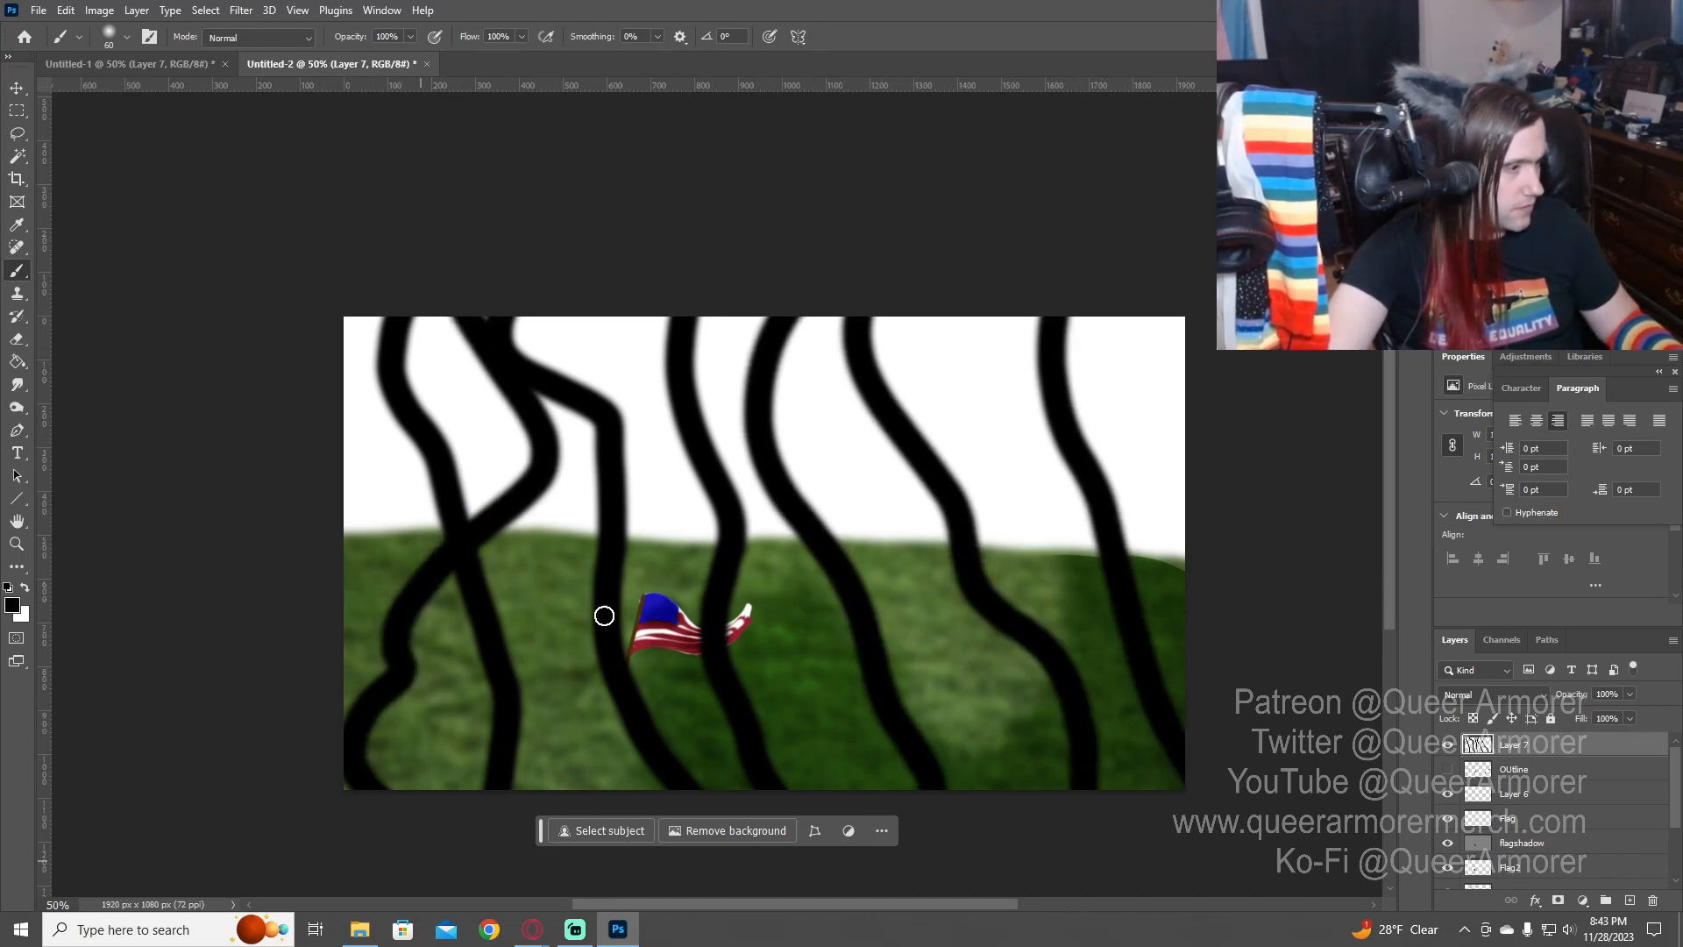
{"action": "mouse_move", "coordinate": [679, 294]}
{"action": "left_mouse_down"}
{"action": "mouse_move", "coordinate": [478, 513]}
{"action": "mouse_move", "coordinate": [727, 789]}
{"action": "left_mouse_up"}
{"action": "mouse_move", "coordinate": [698, 361]}
{"action": "left_mouse_down"}
{"action": "mouse_move", "coordinate": [877, 640]}
{"action": "mouse_move", "coordinate": [833, 789]}
{"action": "left_mouse_up"}
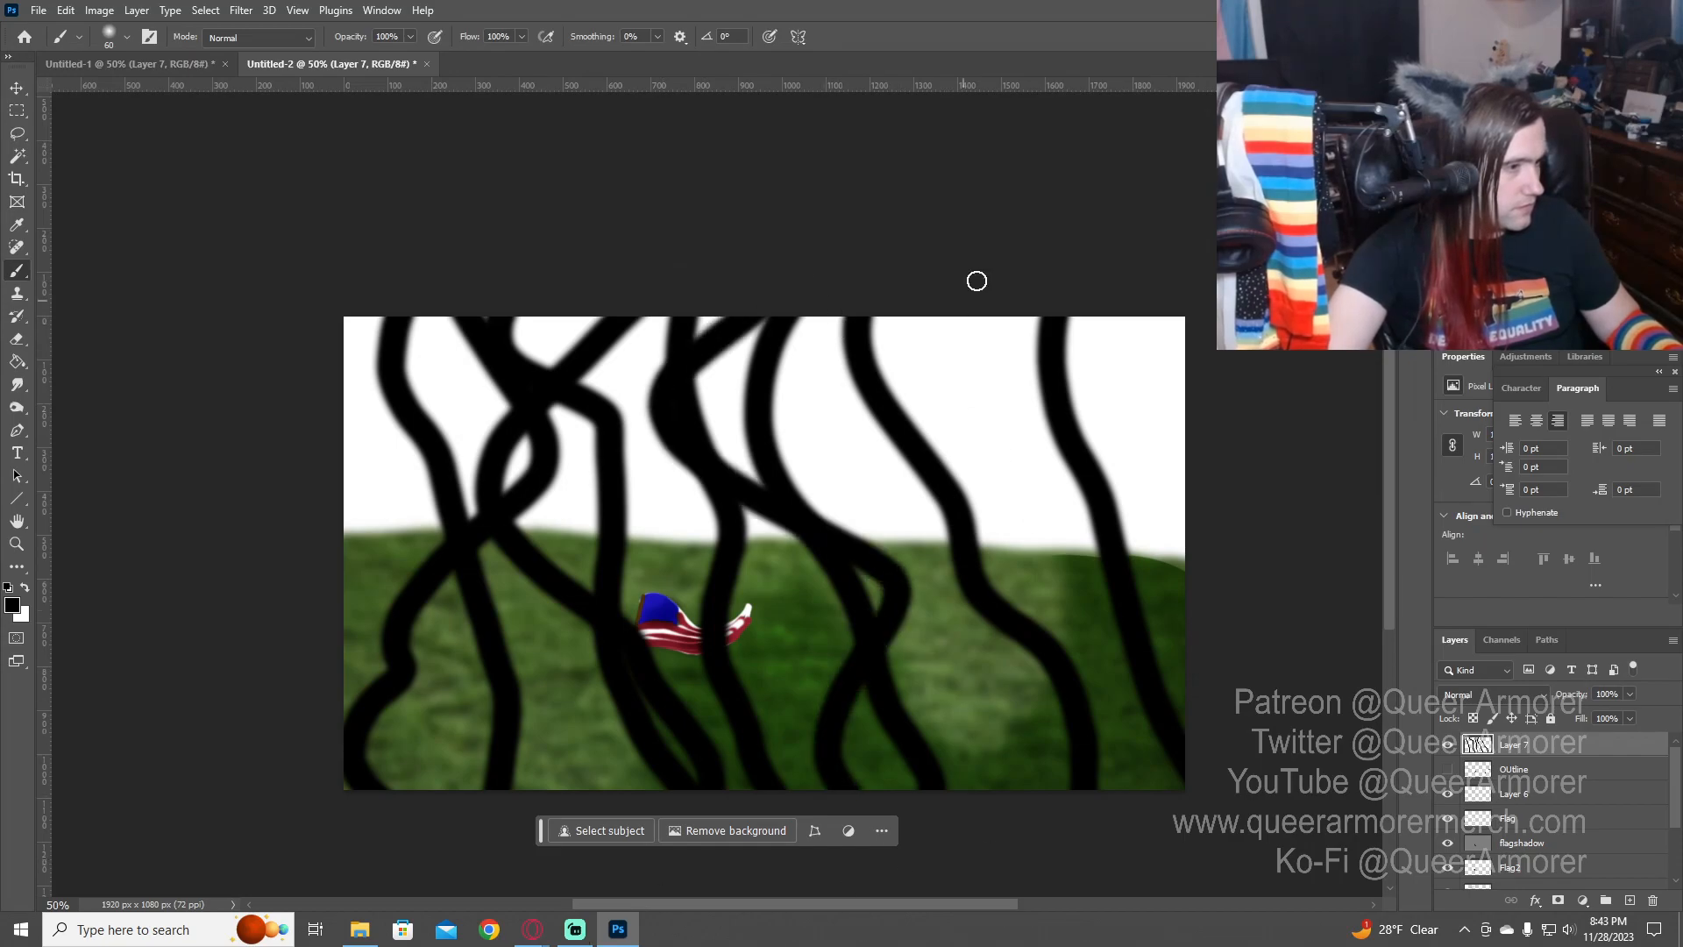
{"action": "left_click_drag", "start_coordinate": [956, 298], "coordinate": [1047, 745]}
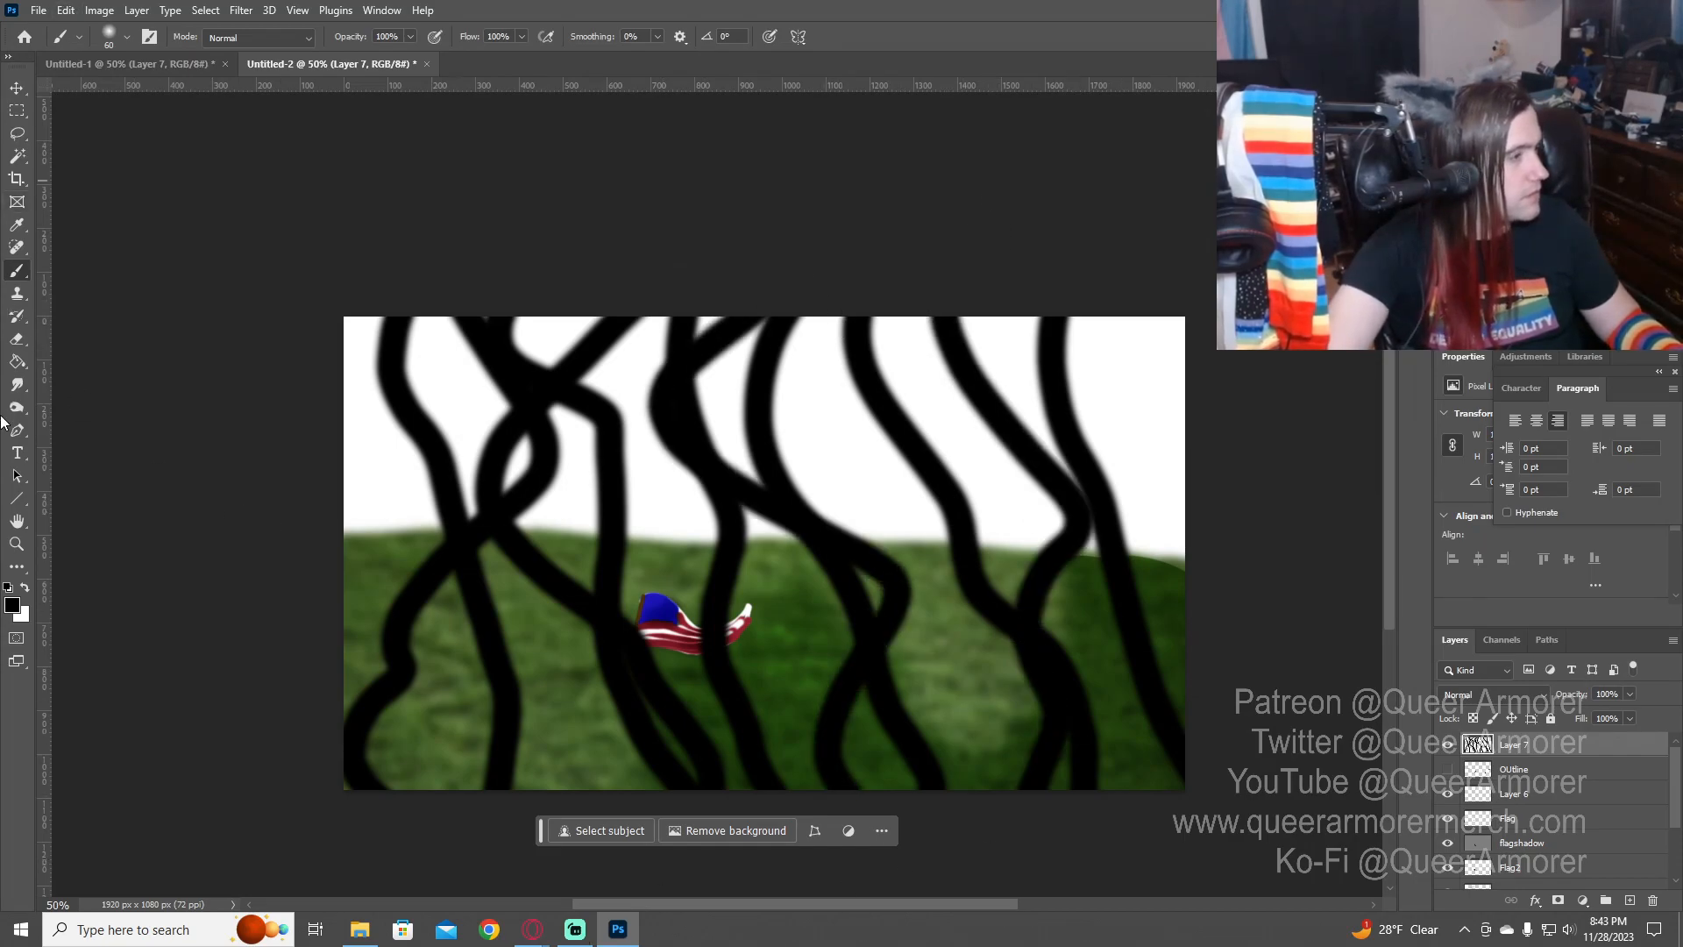
- Sharpen the upper parts of the black lines with a 300 px Sharpen brush to give them a grainy texture
{"action": "left_click", "coordinate": [17, 387]}
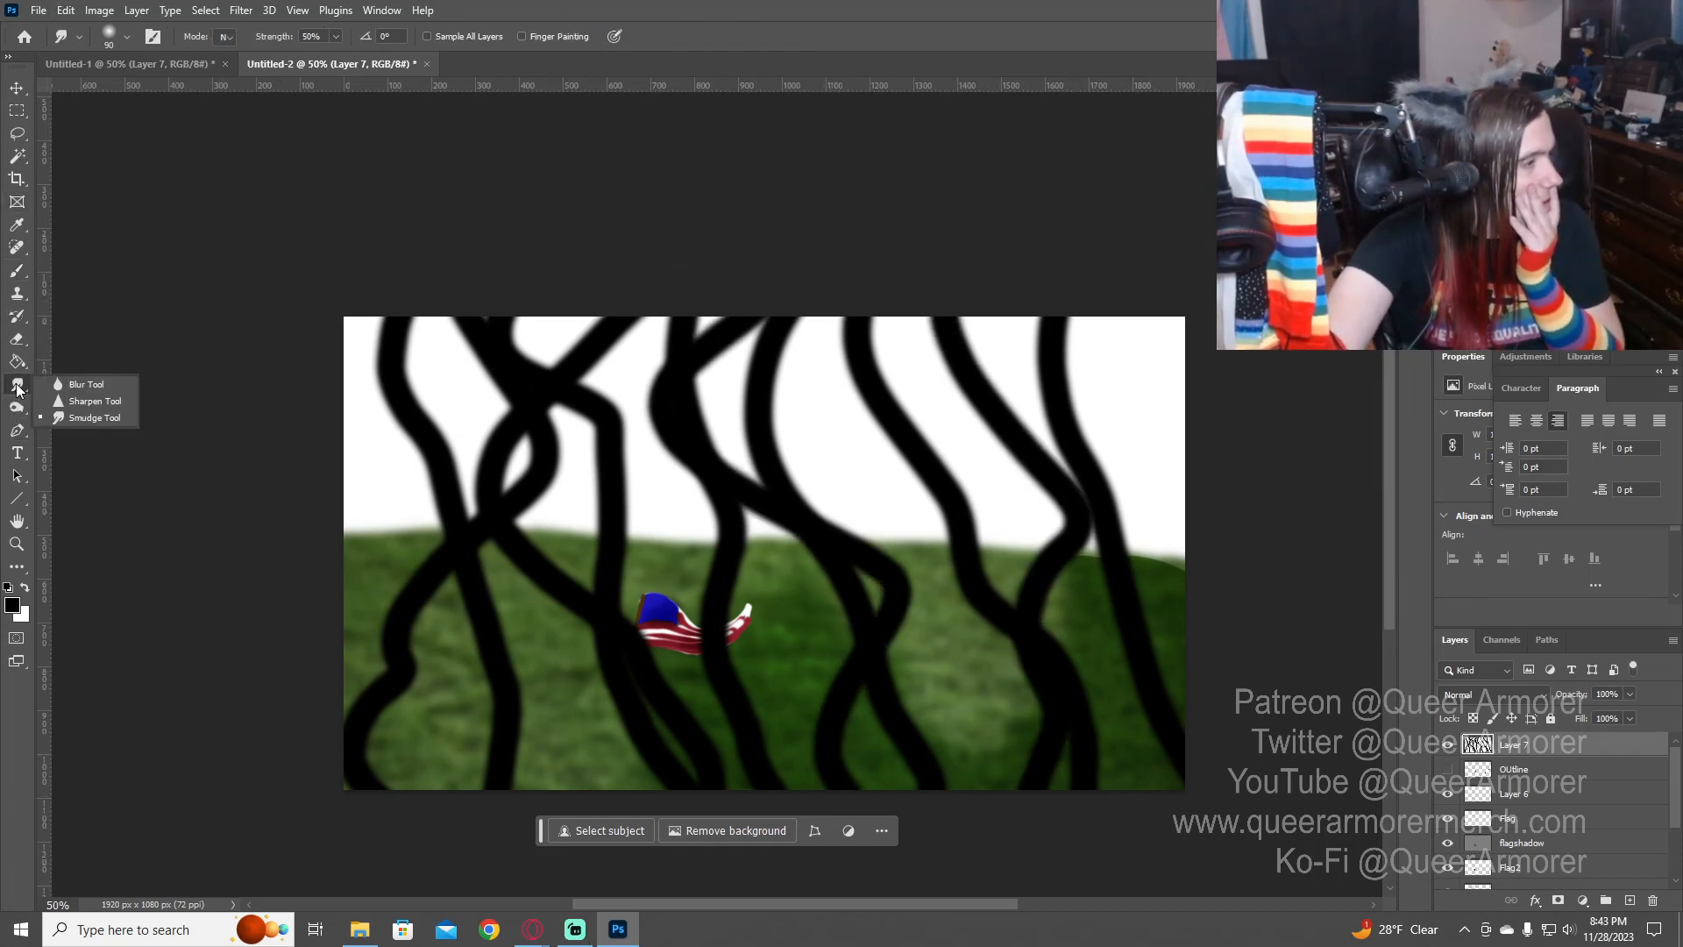
{"action": "left_click", "coordinate": [83, 401]}
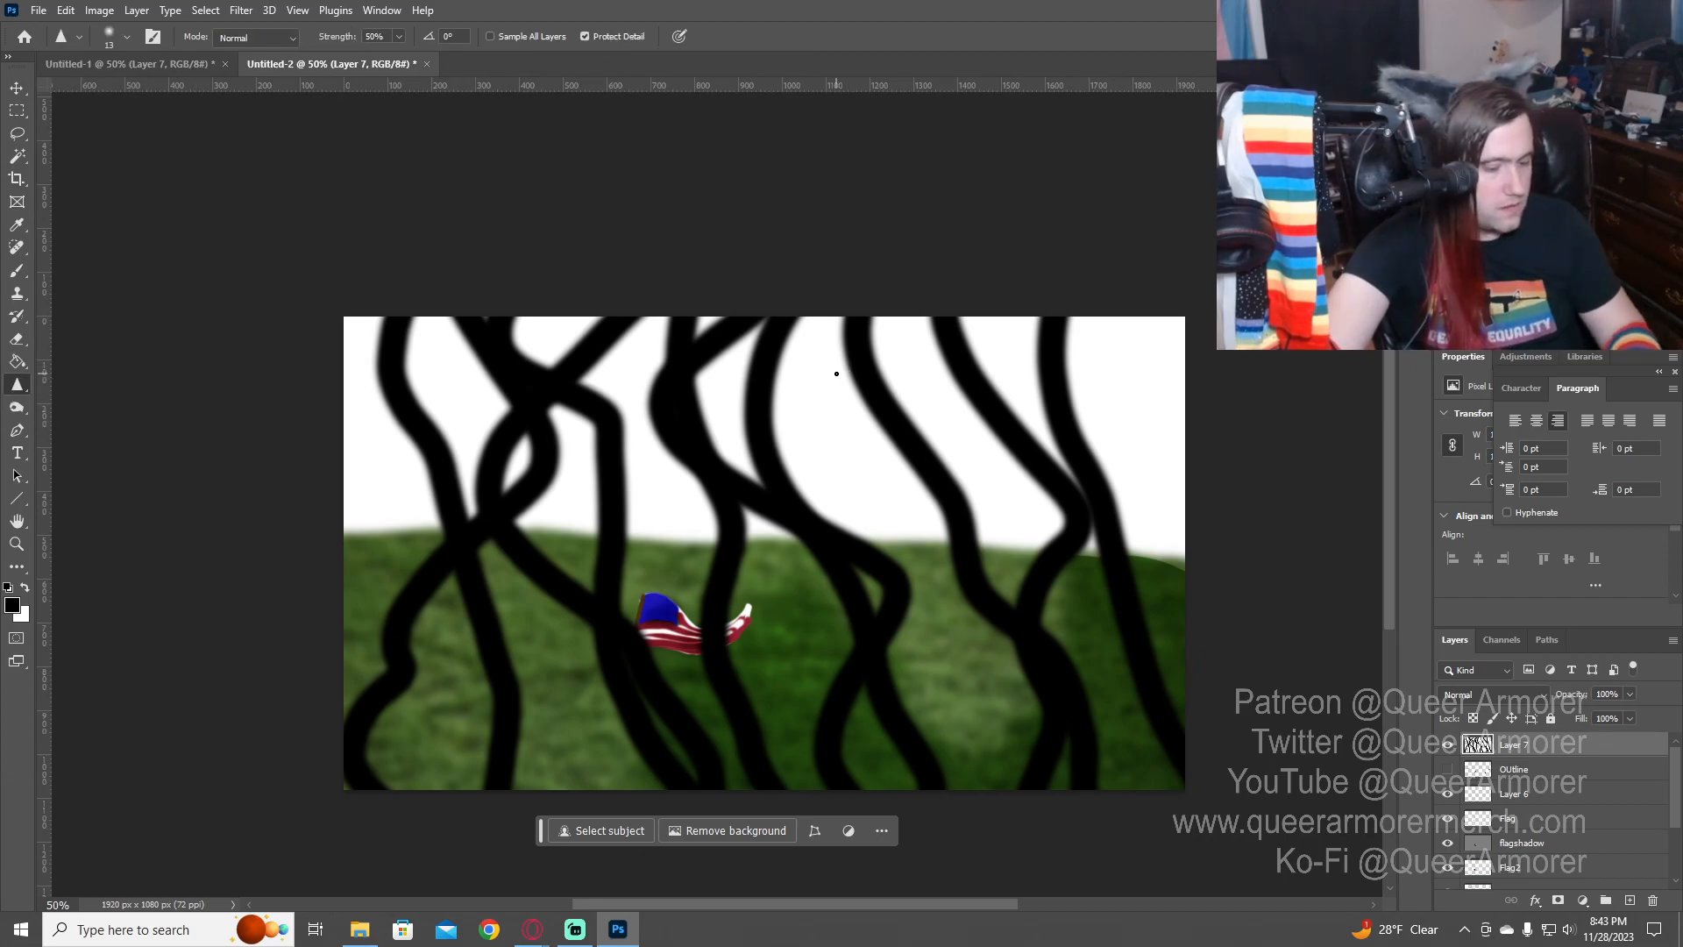
{"action": "key", "text": "bracketright"}
{"action": "key", "text": "bracketright"}
{"action": "key", "text": "bracketright"}
{"action": "key", "text": "bracketright"}
{"action": "key", "text": "bracketright"}
{"action": "key", "text": "bracketright"}
{"action": "key", "text": "bracketright"}
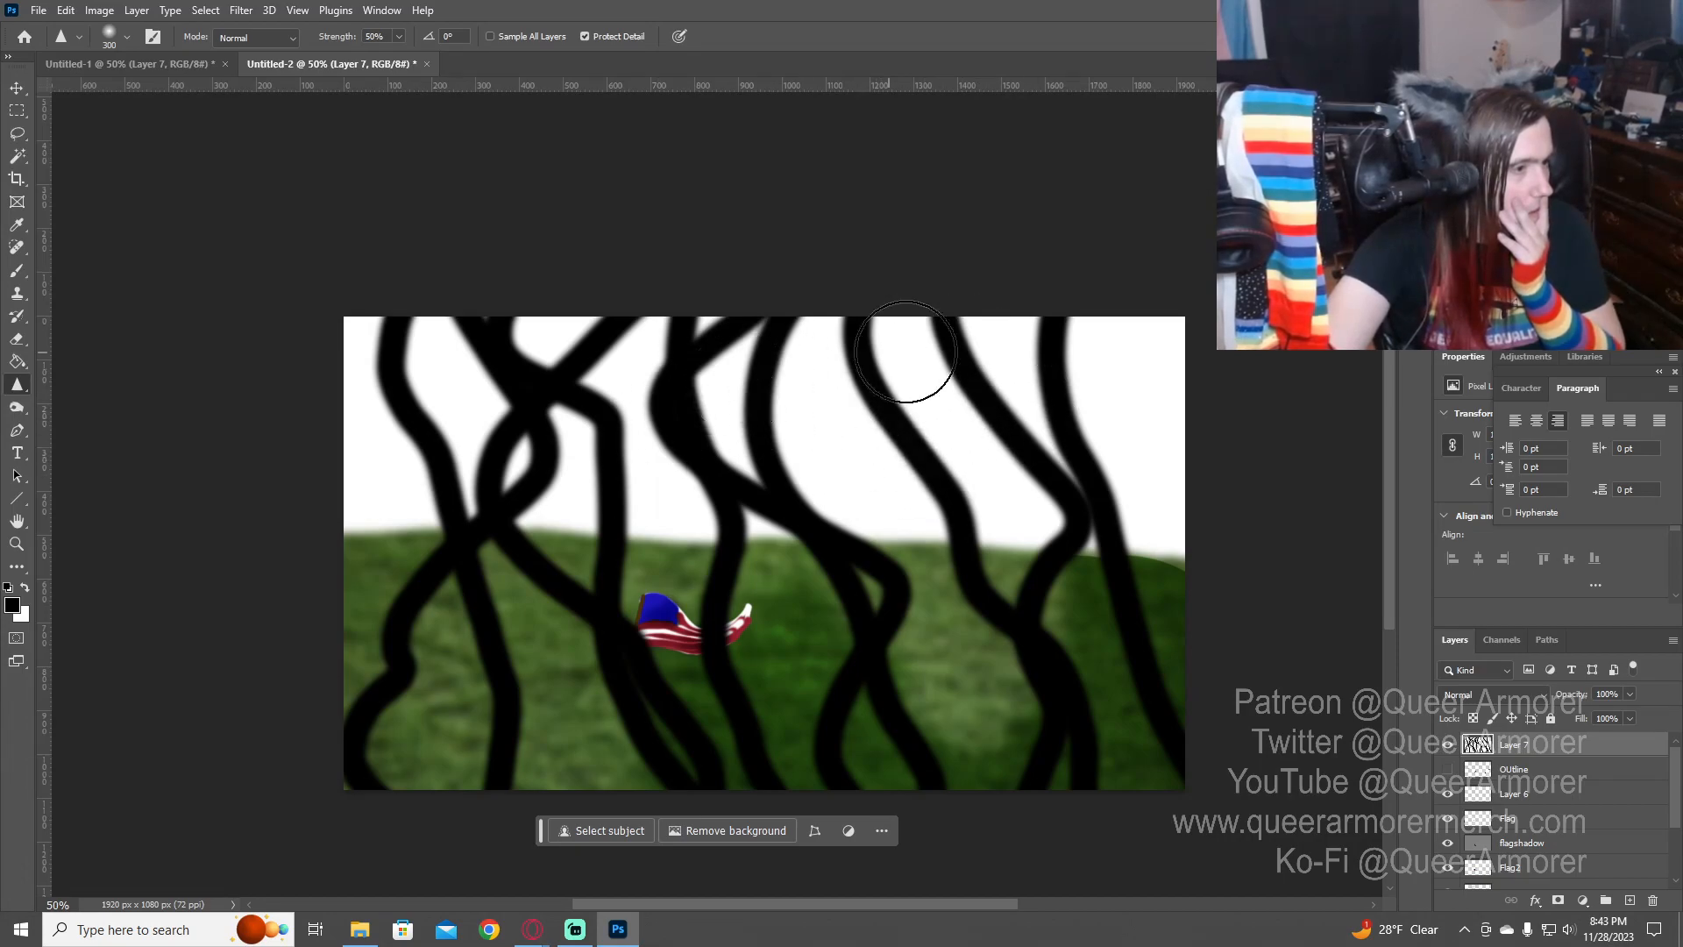
{"action": "mouse_move", "coordinate": [640, 428]}
{"action": "left_mouse_down"}
{"action": "mouse_move", "coordinate": [809, 427]}
{"action": "mouse_move", "coordinate": [484, 439]}
{"action": "mouse_move", "coordinate": [562, 421]}
{"action": "mouse_move", "coordinate": [778, 422]}
{"action": "mouse_move", "coordinate": [748, 404]}
{"action": "mouse_move", "coordinate": [768, 416]}
{"action": "mouse_move", "coordinate": [743, 440]}
{"action": "mouse_move", "coordinate": [976, 391]}
{"action": "left_mouse_up"}
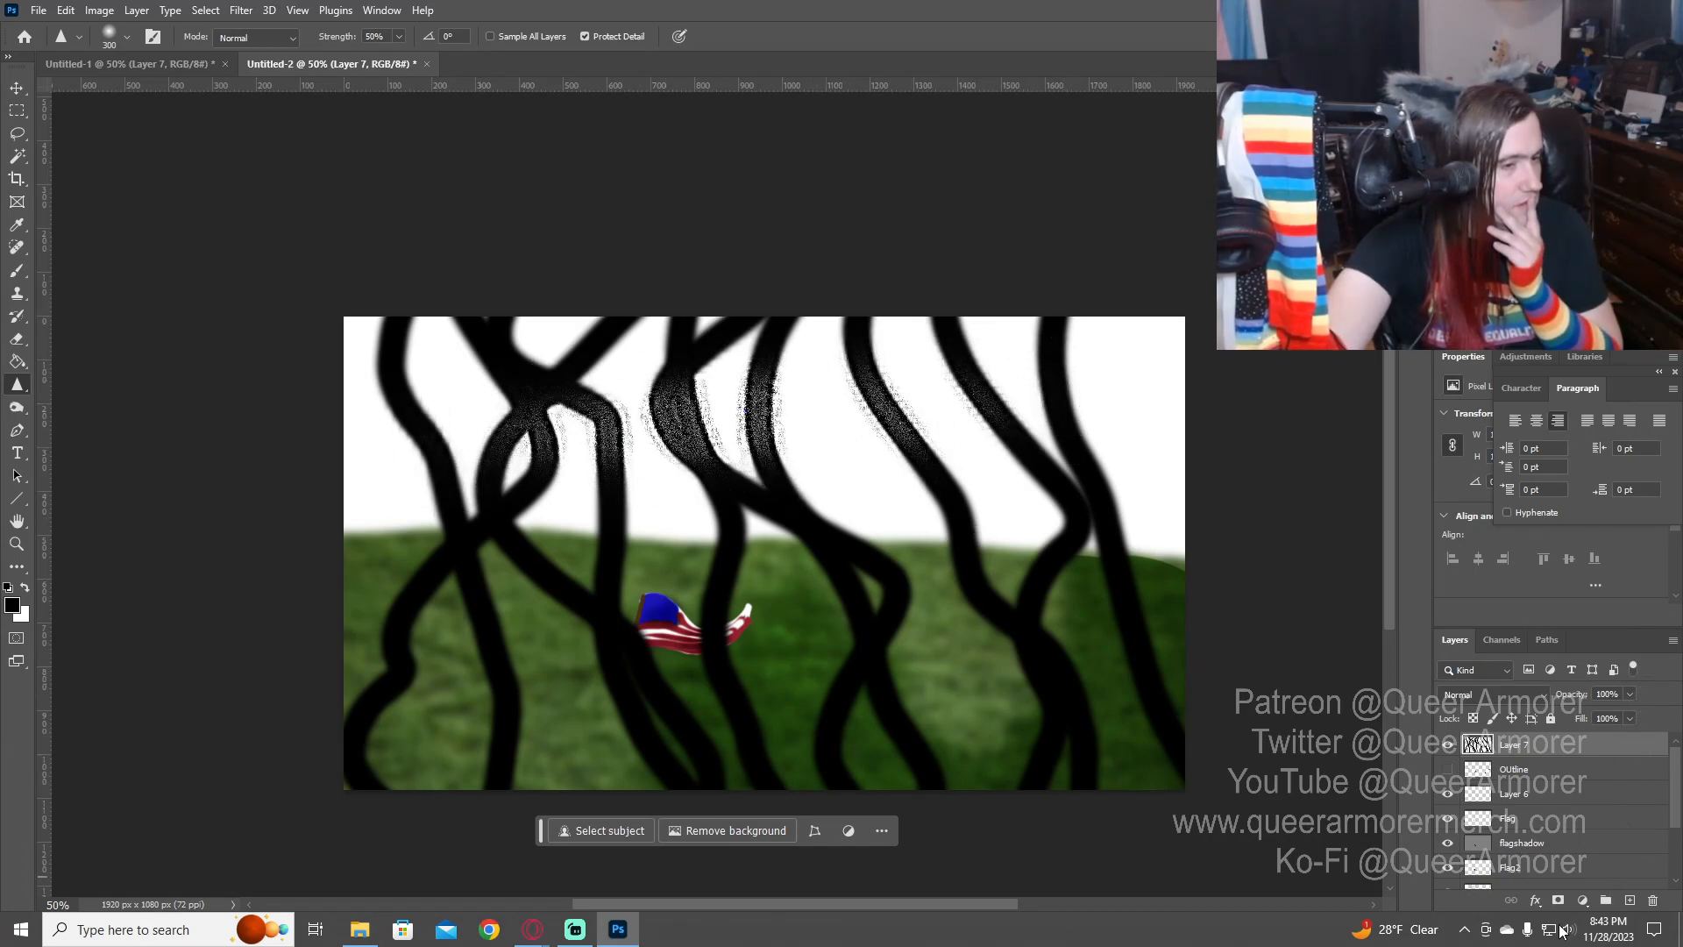
- Check the black-line layer by toggling its visibility, and undo the most recent changes
{"action": "scroll", "coordinate": [664, 635], "scroll_direction": "up", "scroll_amount": 2}
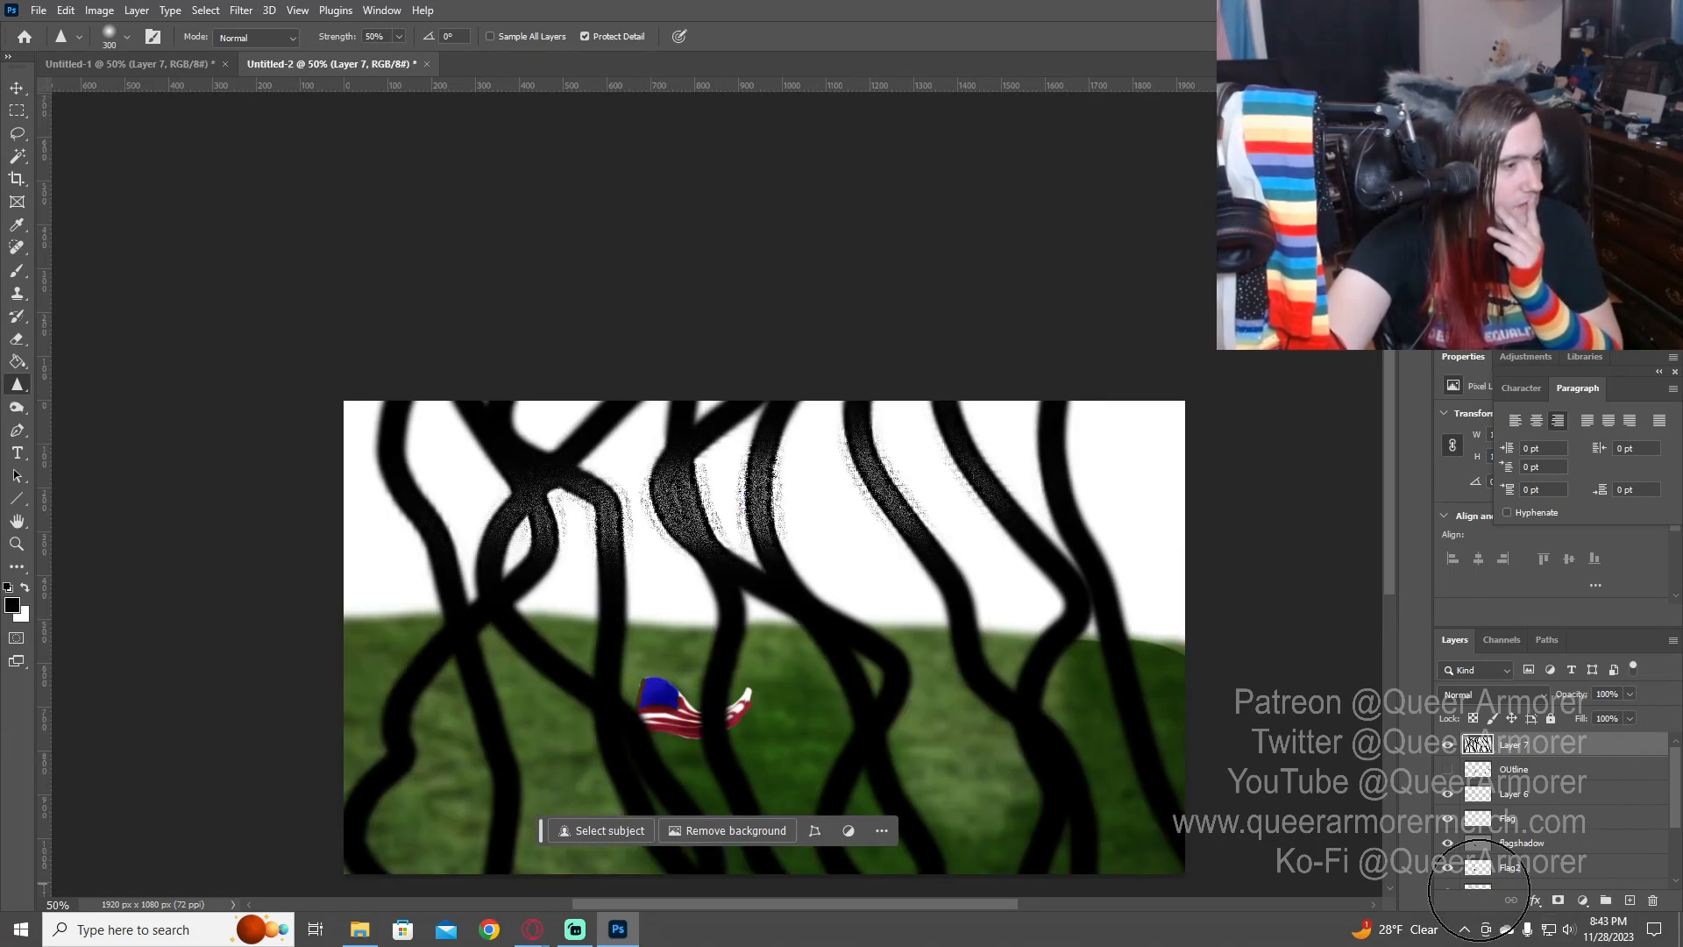
{"action": "scroll", "coordinate": [833, 623], "scroll_direction": "down", "scroll_amount": 1}
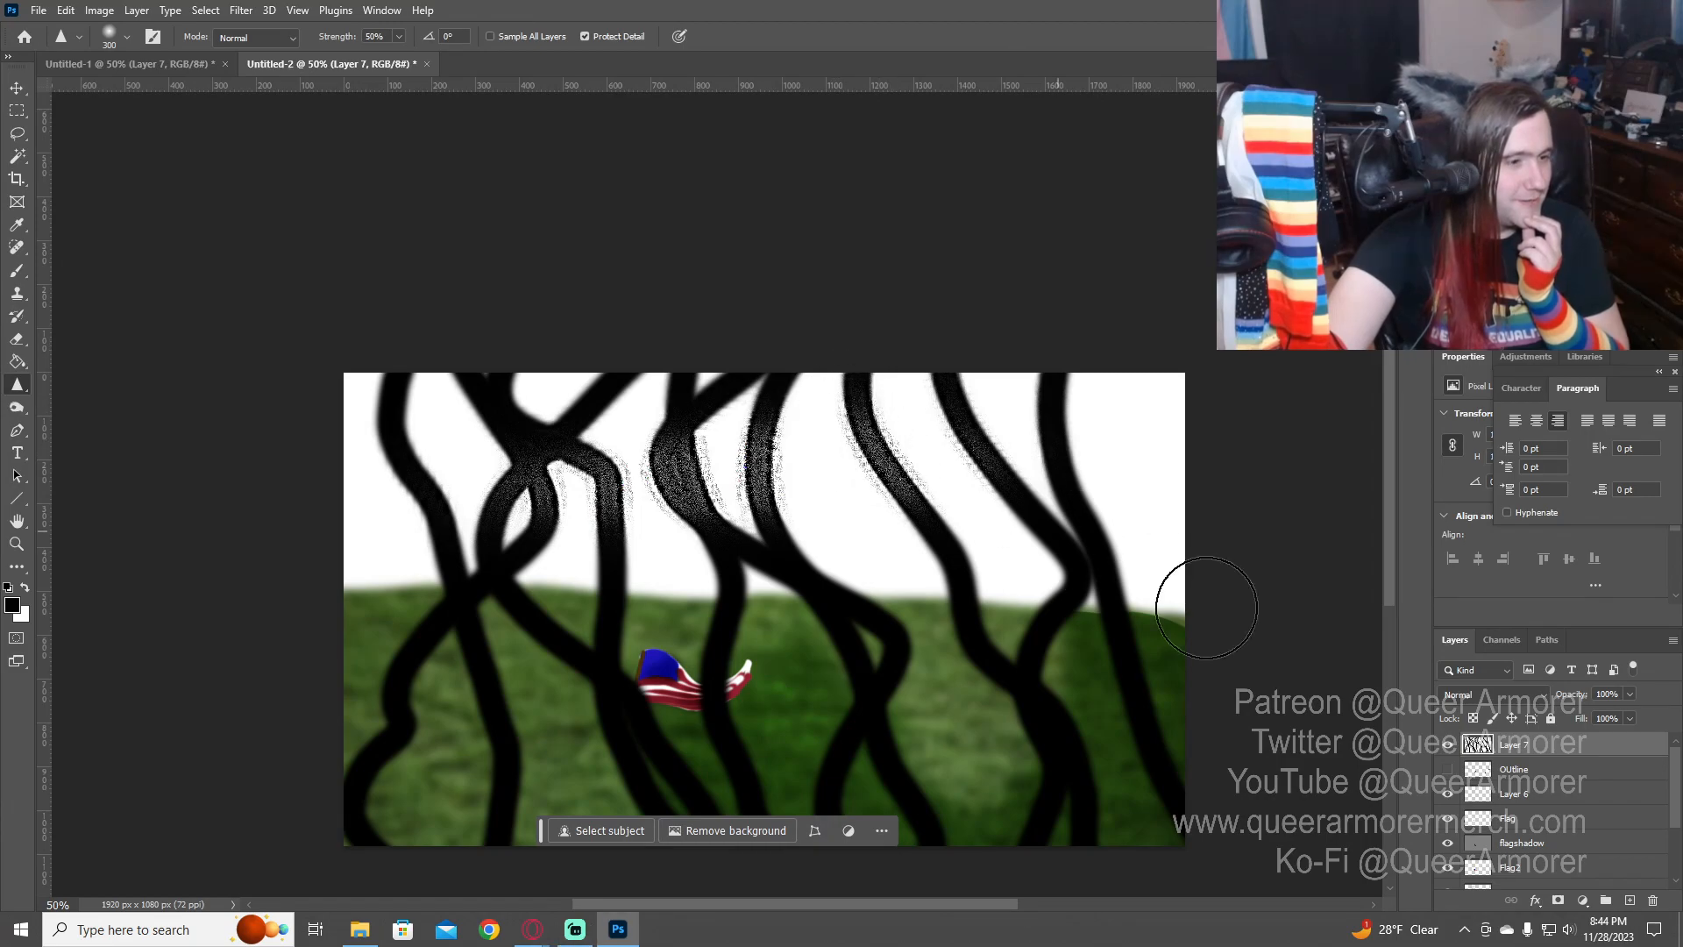
{"action": "left_click", "coordinate": [1460, 745]}
{"action": "left_click", "coordinate": [1460, 746]}
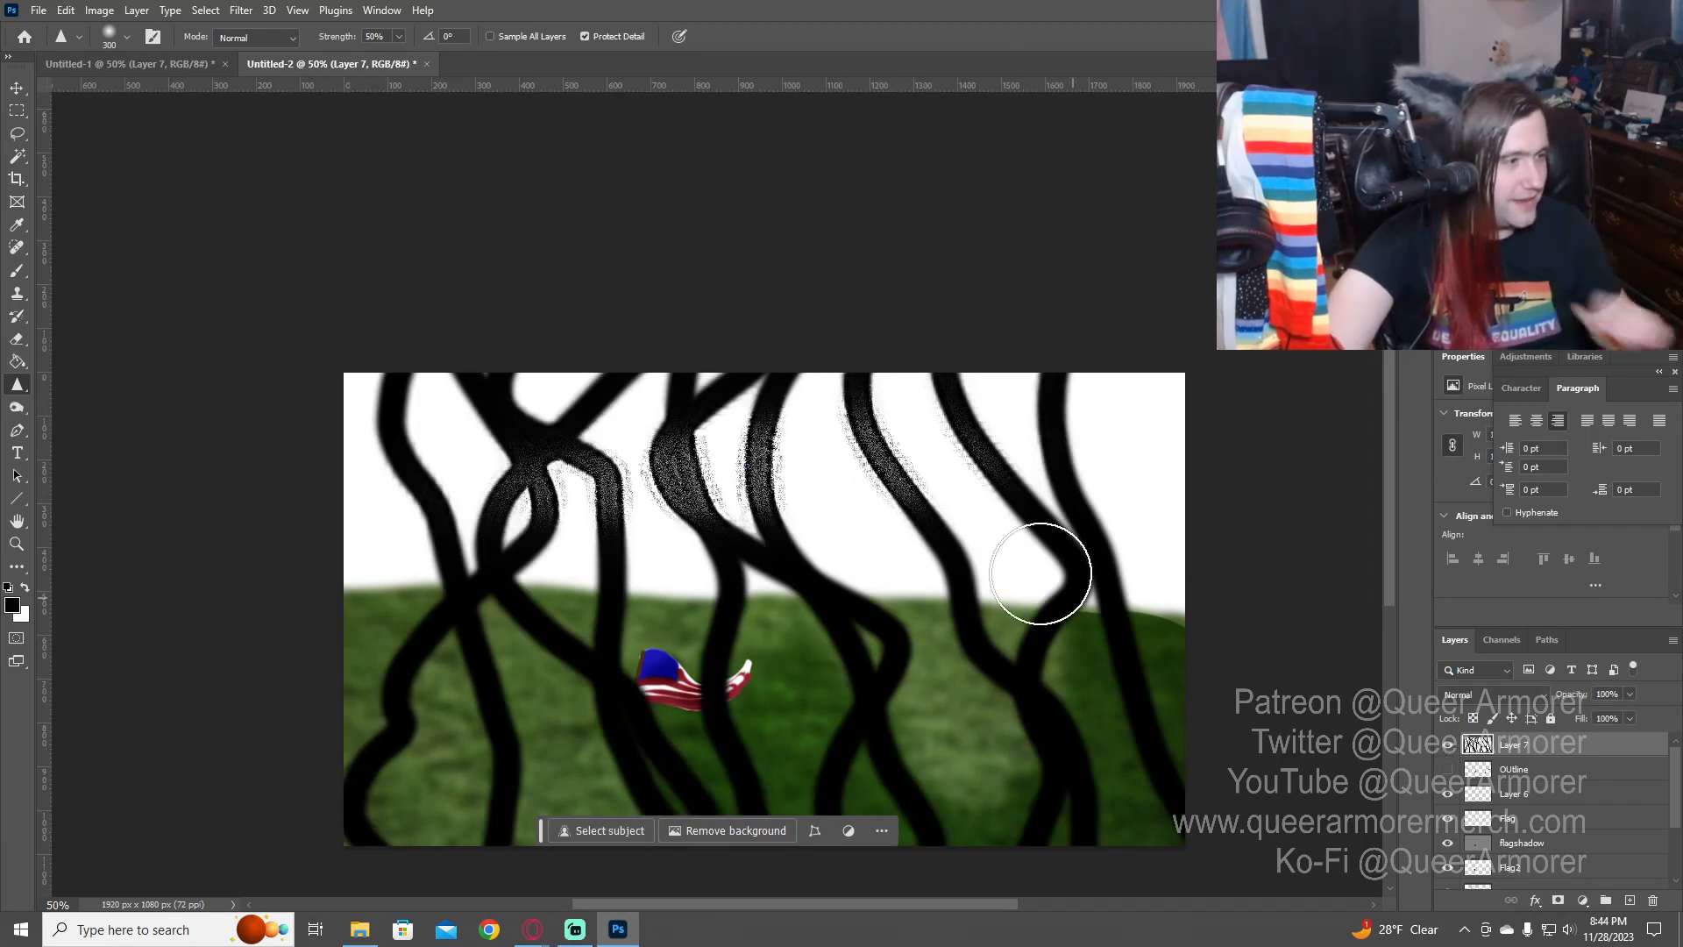
{"action": "key", "text": "ctrl+z"}
{"action": "key", "text": "ctrl+z"}
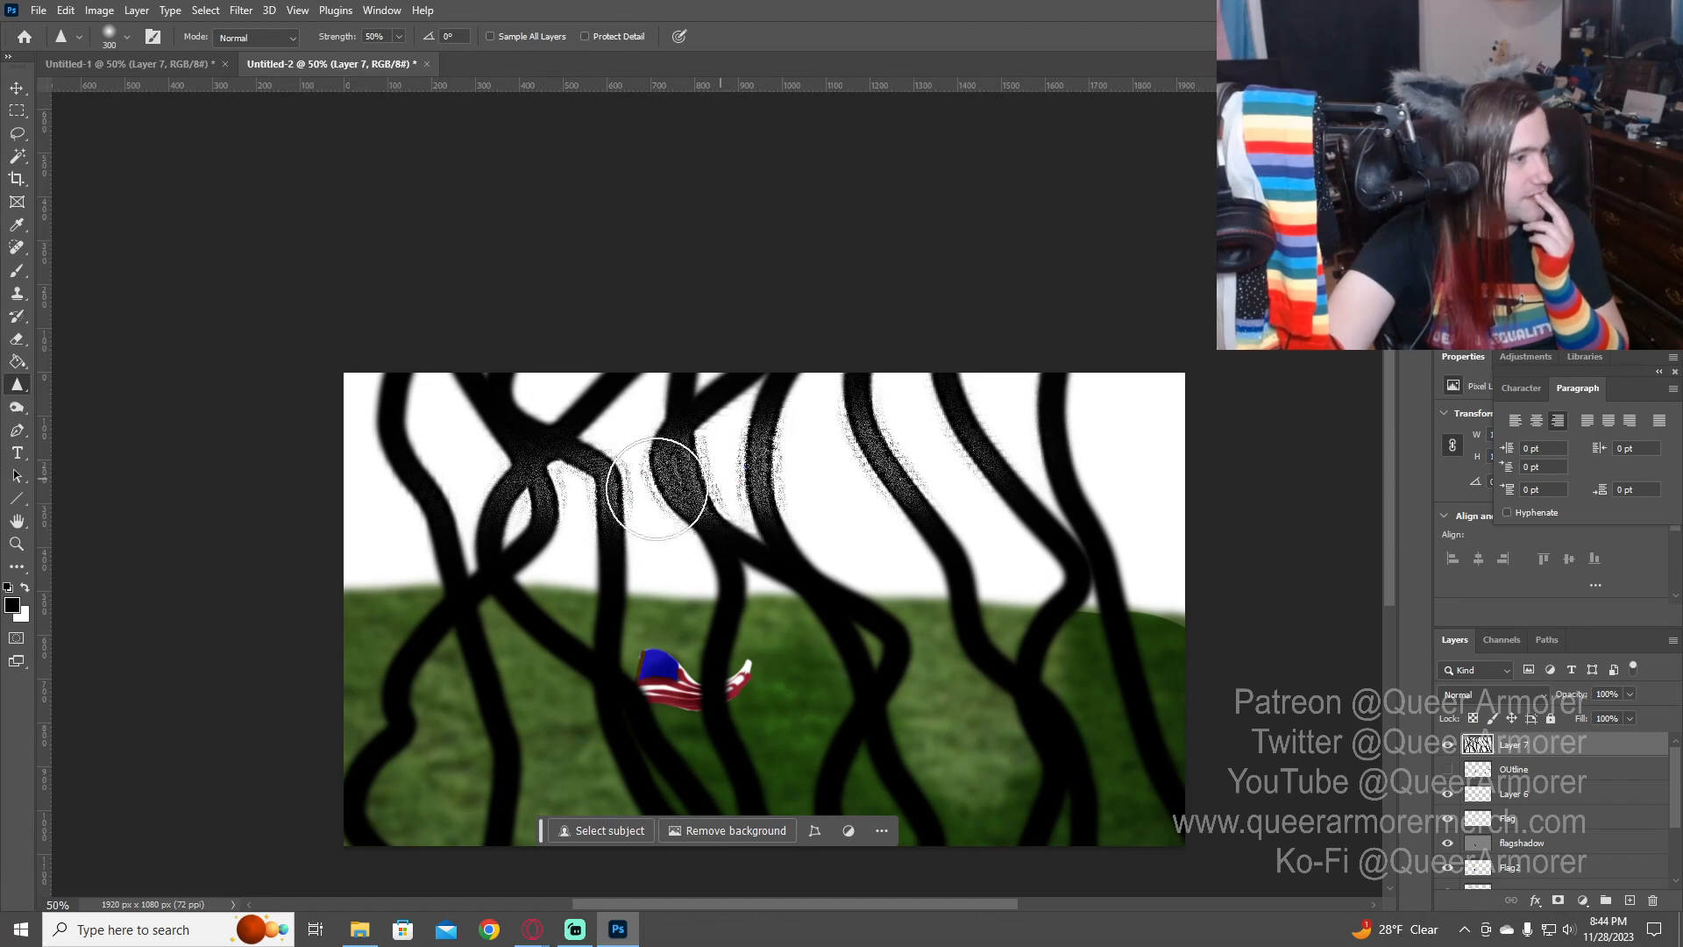
- Smudge the black lines into side-to-side zigzags across the whole picture with a 90 px Smudge tool at 50% strength
{"action": "right_click", "coordinate": [17, 388]}
{"action": "left_click", "coordinate": [16, 407]}
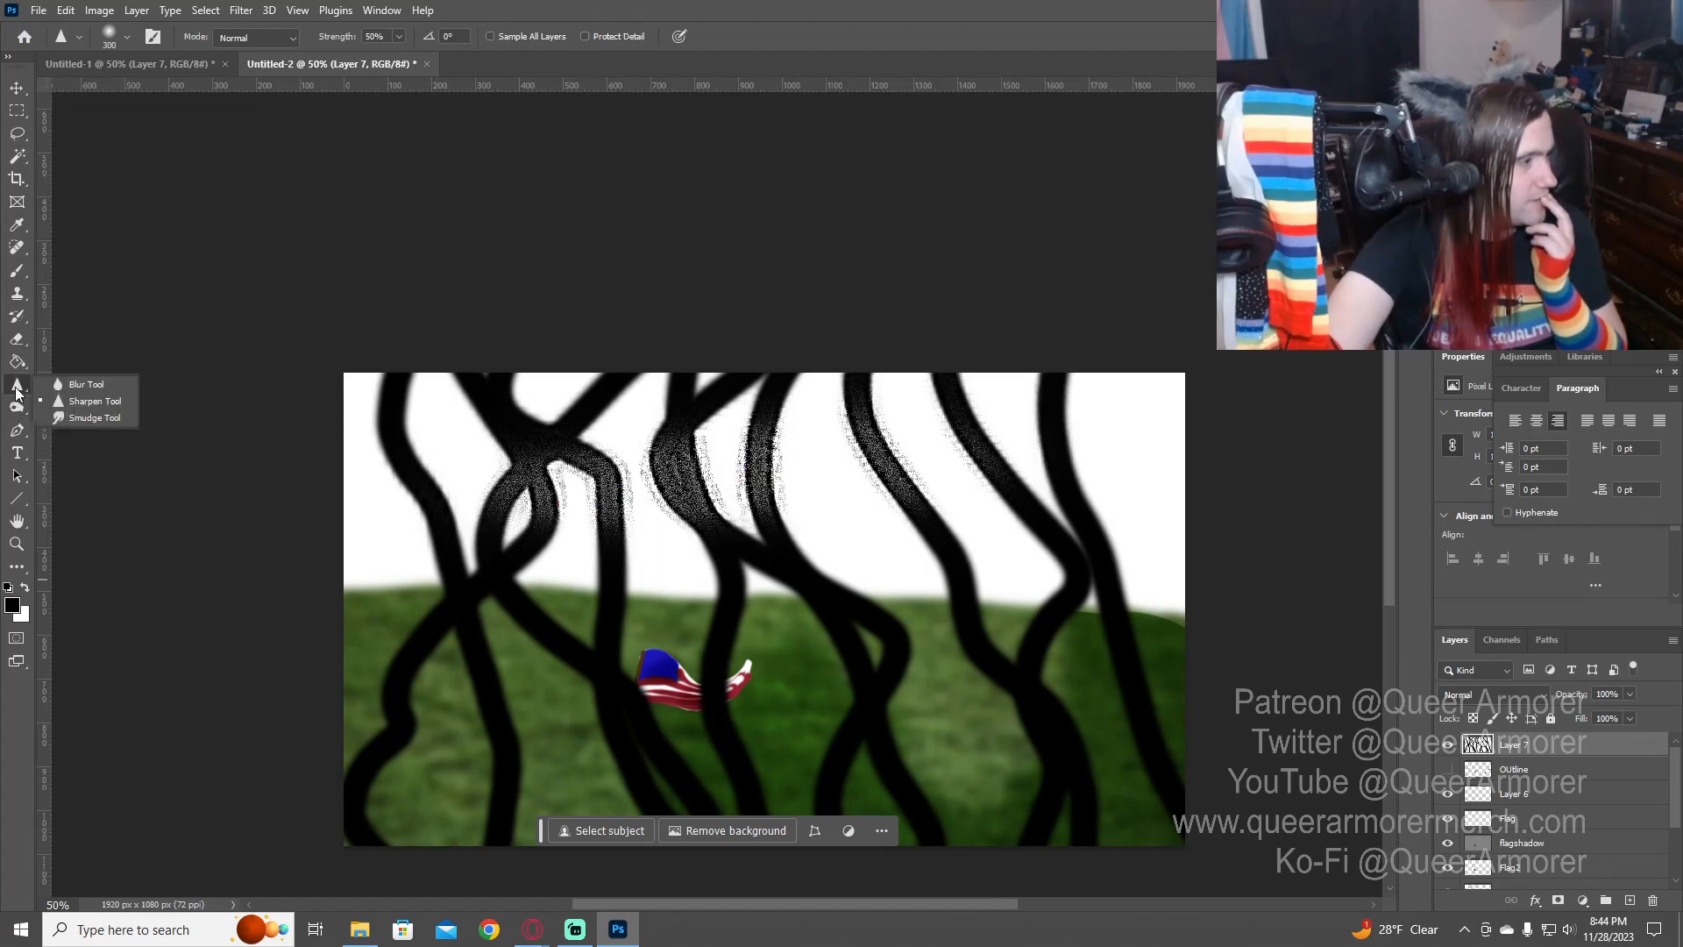
{"action": "right_click", "coordinate": [17, 386]}
{"action": "left_click", "coordinate": [69, 416]}
{"action": "mouse_move", "coordinate": [397, 454]}
{"action": "left_mouse_down"}
{"action": "mouse_move", "coordinate": [669, 443]}
{"action": "mouse_move", "coordinate": [444, 518]}
{"action": "mouse_move", "coordinate": [789, 481]}
{"action": "mouse_move", "coordinate": [684, 477]}
{"action": "mouse_move", "coordinate": [676, 488]}
{"action": "mouse_move", "coordinate": [1157, 444]}
{"action": "mouse_move", "coordinate": [274, 583]}
{"action": "mouse_move", "coordinate": [830, 620]}
{"action": "mouse_move", "coordinate": [406, 635]}
{"action": "mouse_move", "coordinate": [1029, 630]}
{"action": "mouse_move", "coordinate": [345, 695]}
{"action": "mouse_move", "coordinate": [740, 789]}
{"action": "mouse_move", "coordinate": [1202, 771]}
{"action": "mouse_move", "coordinate": [4, 721]}
{"action": "mouse_move", "coordinate": [725, 733]}
{"action": "mouse_move", "coordinate": [991, 718]}
{"action": "mouse_move", "coordinate": [1161, 804]}
{"action": "mouse_move", "coordinate": [652, 721]}
{"action": "mouse_move", "coordinate": [526, 763]}
{"action": "mouse_move", "coordinate": [239, 680]}
{"action": "mouse_move", "coordinate": [177, 684]}
{"action": "mouse_move", "coordinate": [3, 617]}
{"action": "left_mouse_up"}
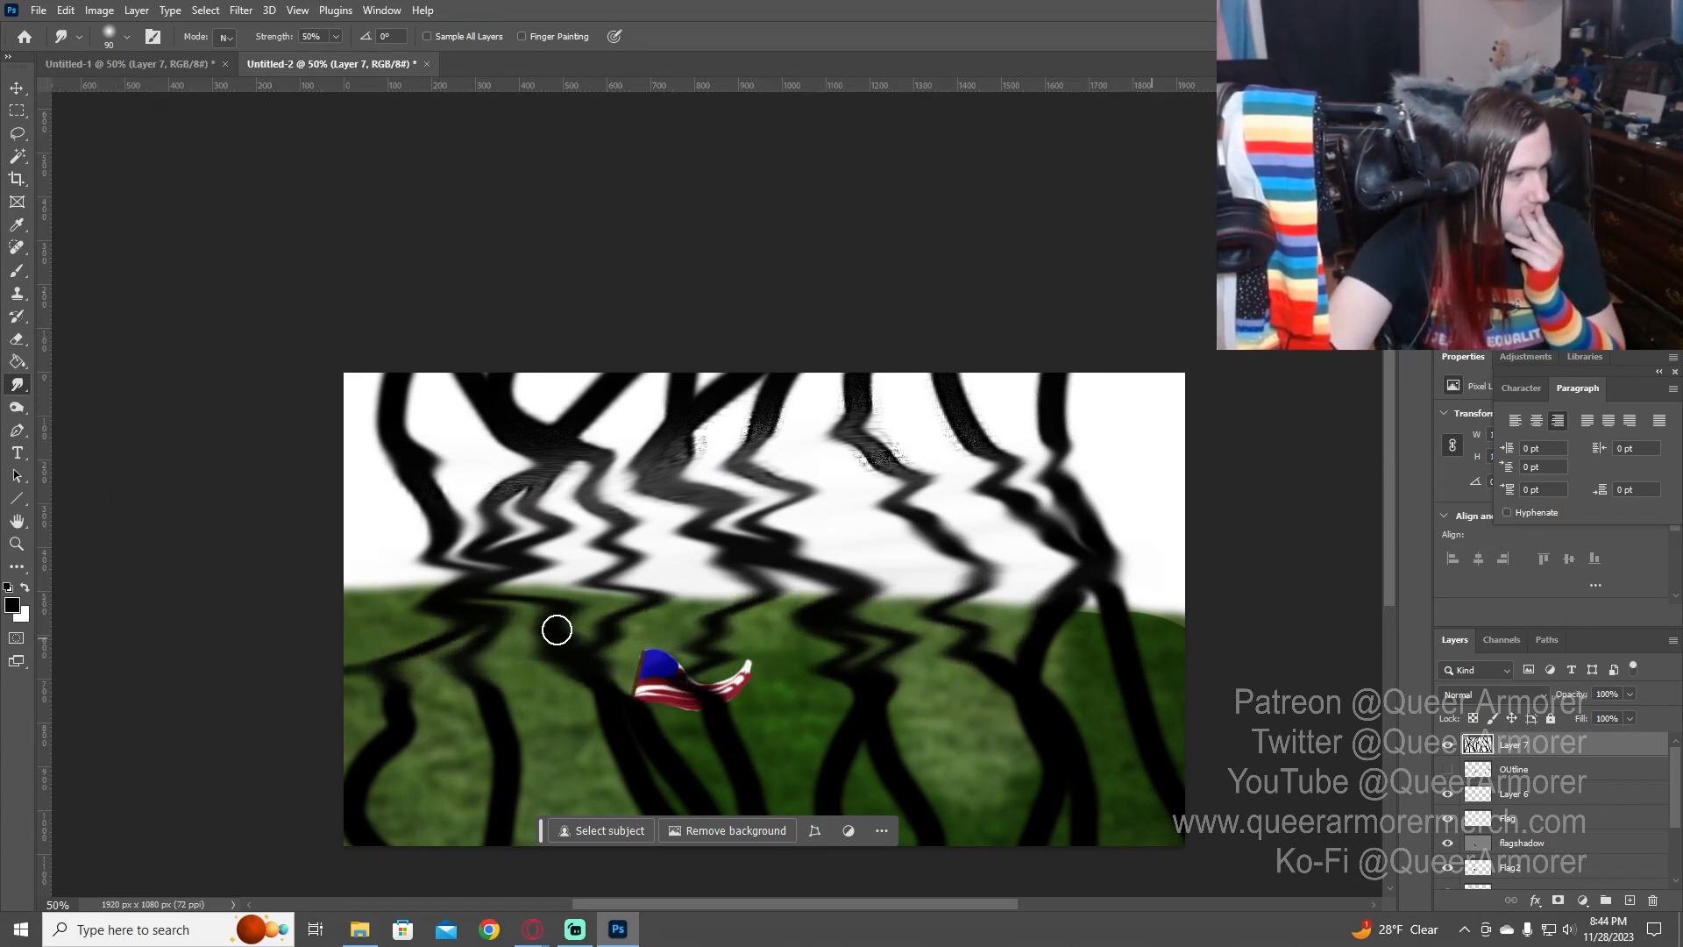
{"action": "mouse_move", "coordinate": [1171, 785]}
{"action": "left_mouse_down"}
{"action": "mouse_move", "coordinate": [327, 688]}
{"action": "mouse_move", "coordinate": [335, 763]}
{"action": "mouse_move", "coordinate": [1017, 858]}
{"action": "mouse_move", "coordinate": [1031, 845]}
{"action": "mouse_move", "coordinate": [438, 739]}
{"action": "mouse_move", "coordinate": [529, 767]}
{"action": "mouse_move", "coordinate": [594, 749]}
{"action": "mouse_move", "coordinate": [608, 718]}
{"action": "mouse_move", "coordinate": [1262, 878]}
{"action": "mouse_move", "coordinate": [801, 761]}
{"action": "mouse_move", "coordinate": [311, 696]}
{"action": "mouse_move", "coordinate": [880, 656]}
{"action": "mouse_move", "coordinate": [783, 619]}
{"action": "mouse_move", "coordinate": [415, 627]}
{"action": "mouse_move", "coordinate": [357, 509]}
{"action": "mouse_move", "coordinate": [489, 566]}
{"action": "mouse_move", "coordinate": [980, 559]}
{"action": "mouse_move", "coordinate": [852, 508]}
{"action": "mouse_move", "coordinate": [454, 459]}
{"action": "mouse_move", "coordinate": [600, 439]}
{"action": "mouse_move", "coordinate": [940, 439]}
{"action": "mouse_move", "coordinate": [622, 420]}
{"action": "mouse_move", "coordinate": [497, 388]}
{"action": "mouse_move", "coordinate": [718, 359]}
{"action": "mouse_move", "coordinate": [1036, 437]}
{"action": "mouse_move", "coordinate": [719, 392]}
{"action": "mouse_move", "coordinate": [671, 429]}
{"action": "mouse_move", "coordinate": [1040, 510]}
{"action": "mouse_move", "coordinate": [650, 480]}
{"action": "mouse_move", "coordinate": [543, 577]}
{"action": "mouse_move", "coordinate": [786, 663]}
{"action": "mouse_move", "coordinate": [980, 700]}
{"action": "mouse_move", "coordinate": [771, 745]}
{"action": "mouse_move", "coordinate": [477, 665]}
{"action": "mouse_move", "coordinate": [943, 675]}
{"action": "mouse_move", "coordinate": [1171, 746]}
{"action": "mouse_move", "coordinate": [1094, 790]}
{"action": "mouse_move", "coordinate": [753, 805]}
{"action": "mouse_move", "coordinate": [378, 741]}
{"action": "mouse_move", "coordinate": [855, 848]}
{"action": "mouse_move", "coordinate": [755, 745]}
{"action": "mouse_move", "coordinate": [469, 631]}
{"action": "mouse_move", "coordinate": [543, 610]}
{"action": "mouse_move", "coordinate": [925, 596]}
{"action": "mouse_move", "coordinate": [372, 450]}
{"action": "mouse_move", "coordinate": [929, 475]}
{"action": "mouse_move", "coordinate": [844, 432]}
{"action": "mouse_move", "coordinate": [1120, 427]}
{"action": "mouse_move", "coordinate": [994, 391]}
{"action": "mouse_move", "coordinate": [452, 394]}
{"action": "mouse_move", "coordinate": [1133, 438]}
{"action": "mouse_move", "coordinate": [797, 608]}
{"action": "mouse_move", "coordinate": [893, 664]}
{"action": "mouse_move", "coordinate": [793, 740]}
{"action": "mouse_move", "coordinate": [470, 733]}
{"action": "mouse_move", "coordinate": [641, 783]}
{"action": "left_mouse_up"}
{"action": "mouse_move", "coordinate": [1029, 812]}
{"action": "left_mouse_down"}
{"action": "mouse_move", "coordinate": [666, 779]}
{"action": "mouse_move", "coordinate": [499, 726]}
{"action": "mouse_move", "coordinate": [688, 781]}
{"action": "mouse_move", "coordinate": [1071, 800]}
{"action": "left_mouse_up"}
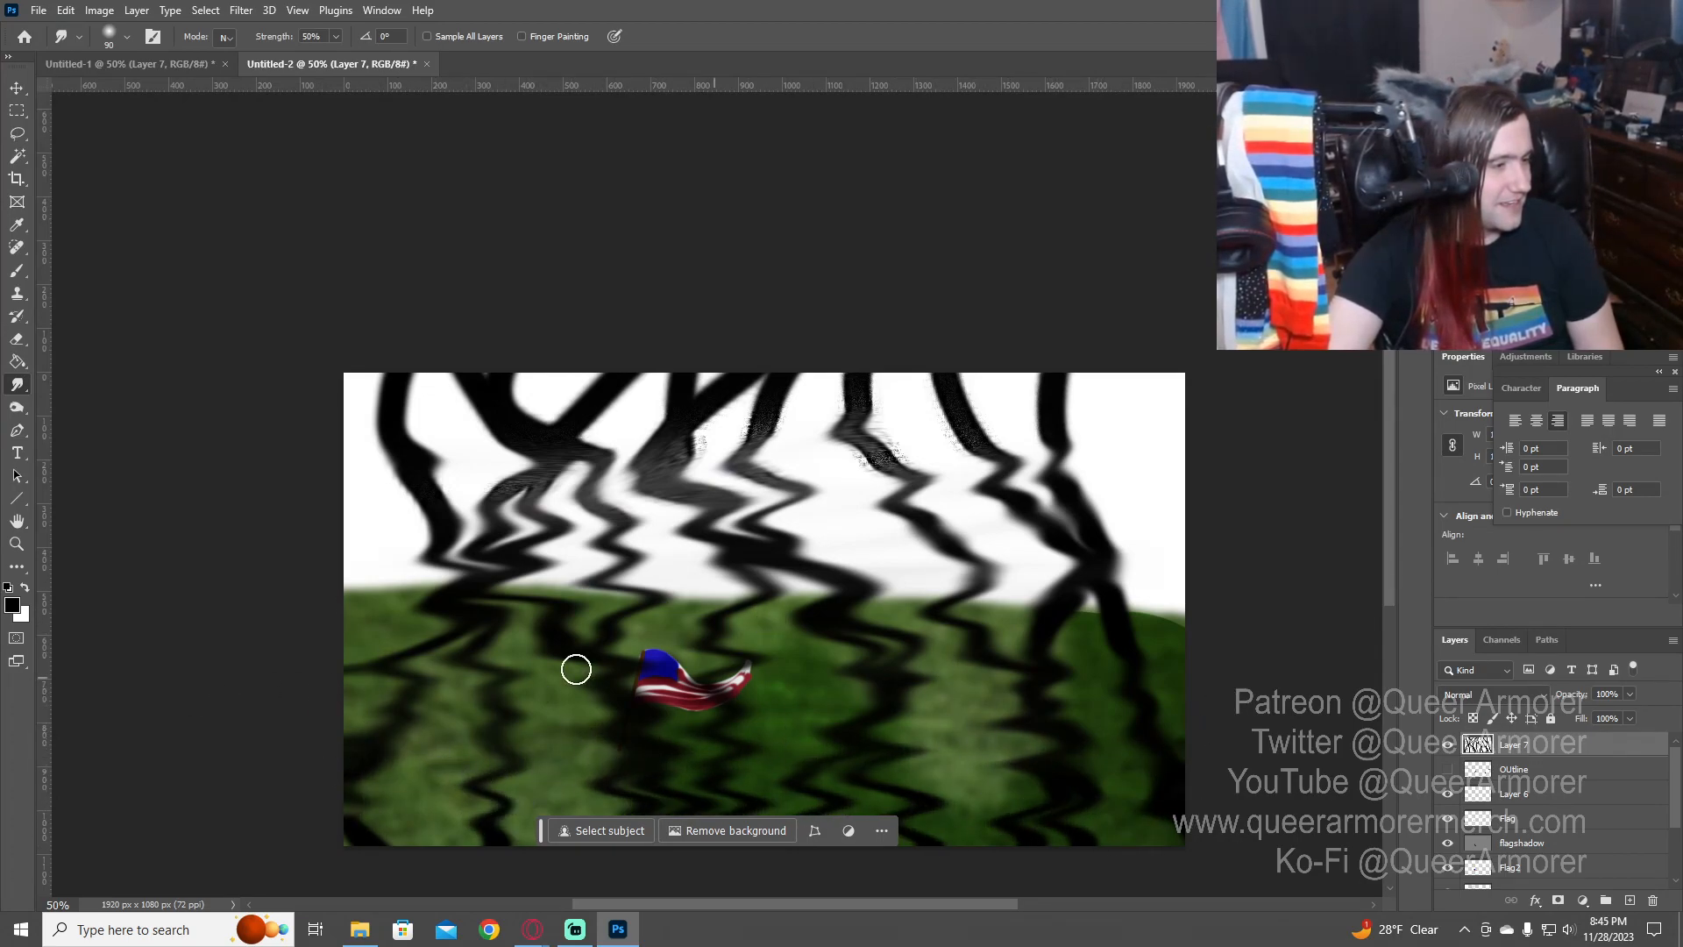
{"action": "mouse_move", "coordinate": [576, 669]}
{"action": "left_mouse_down"}
{"action": "mouse_move", "coordinate": [996, 658]}
{"action": "mouse_move", "coordinate": [507, 628]}
{"action": "mouse_move", "coordinate": [1254, 607]}
{"action": "mouse_move", "coordinate": [666, 568]}
{"action": "mouse_move", "coordinate": [1071, 523]}
{"action": "mouse_move", "coordinate": [648, 501]}
{"action": "left_mouse_up"}
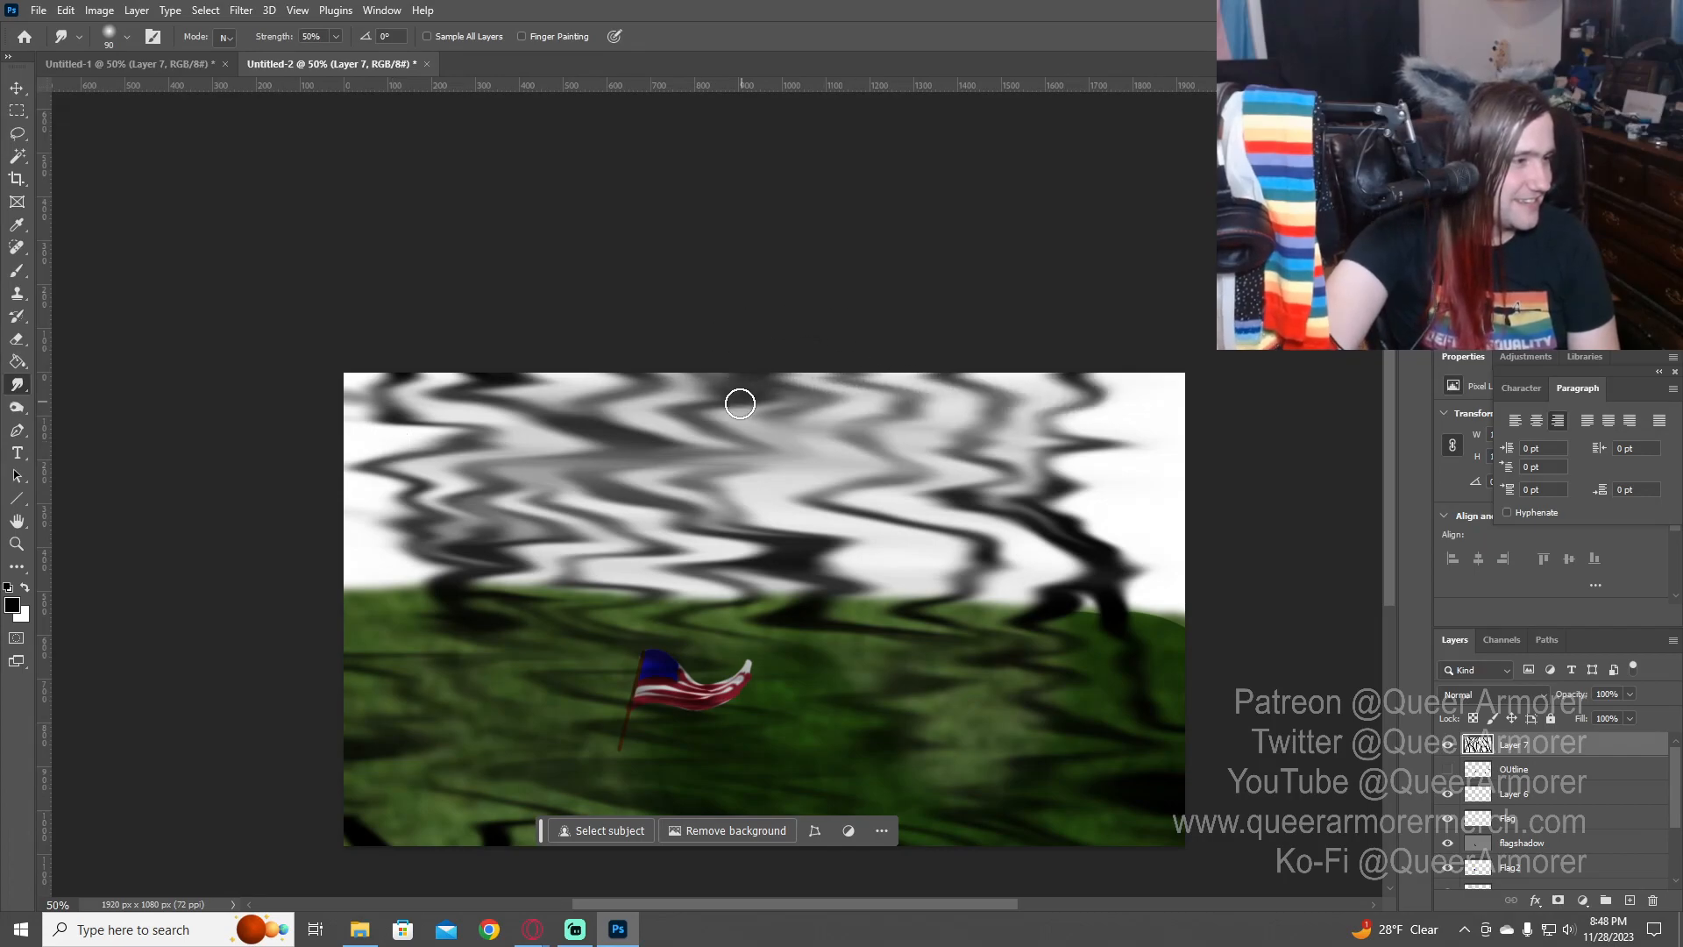
- Smudge the streaks in the sky further sideways, from the picture's upper edge down to the horizon
{"action": "mouse_move", "coordinate": [767, 449]}
{"action": "left_mouse_down"}
{"action": "mouse_move", "coordinate": [935, 395]}
{"action": "mouse_move", "coordinate": [438, 388]}
{"action": "mouse_move", "coordinate": [1132, 436]}
{"action": "mouse_move", "coordinate": [688, 400]}
{"action": "left_mouse_up"}
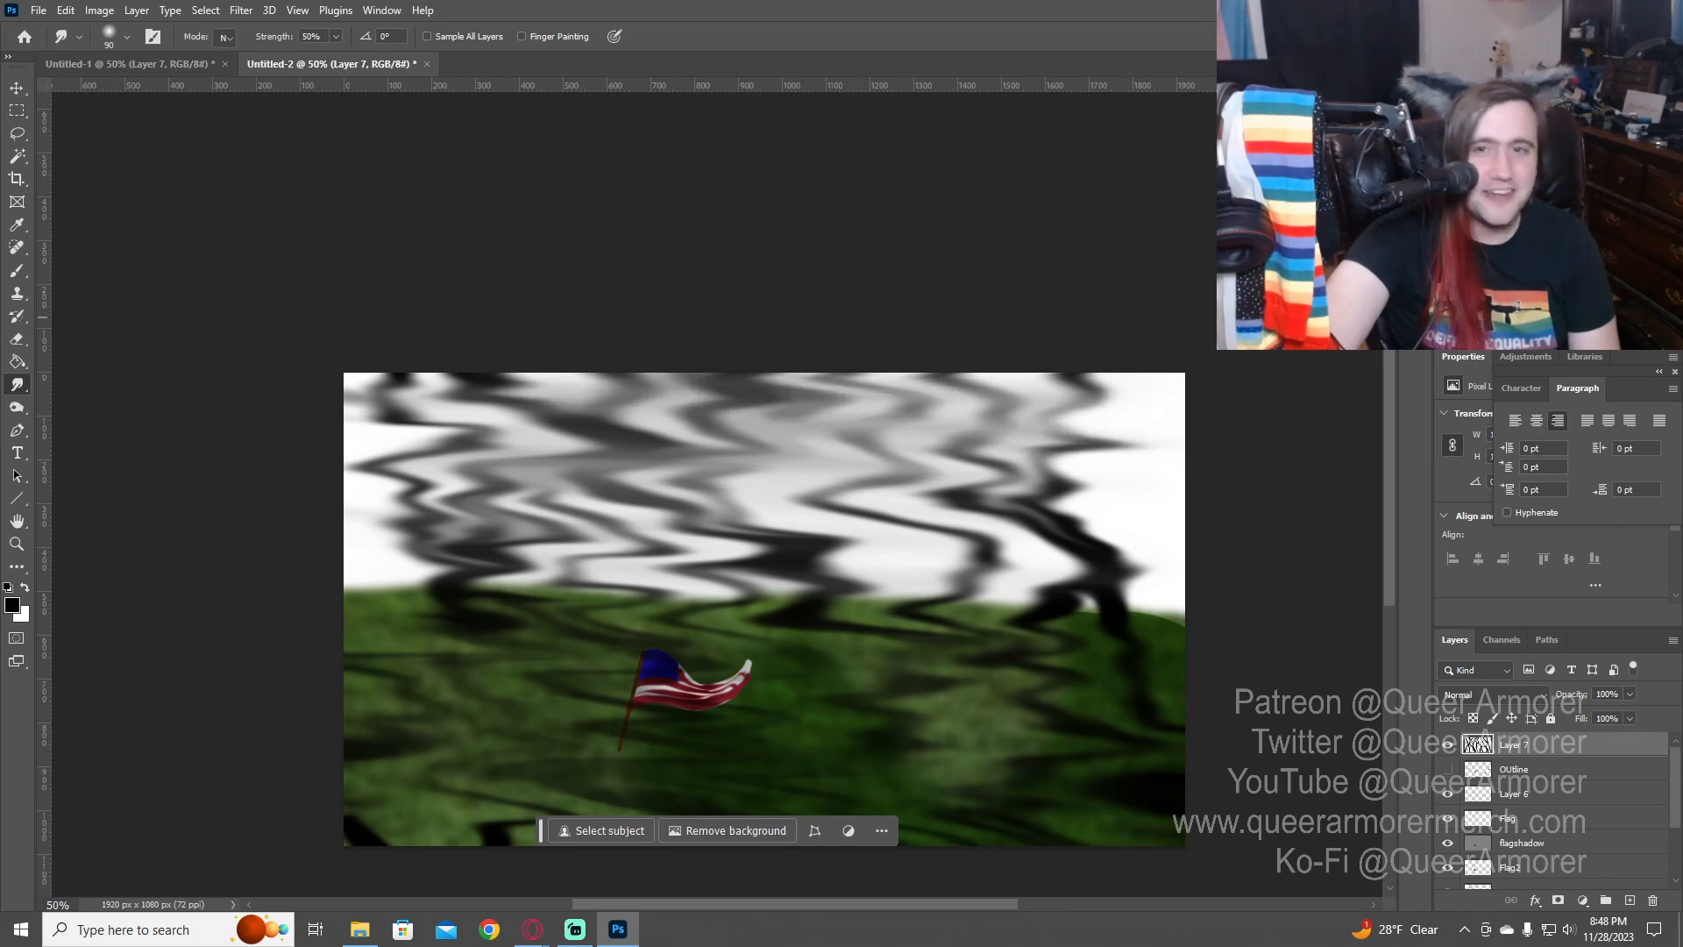
{"action": "mouse_move", "coordinate": [960, 377]}
{"action": "left_mouse_down"}
{"action": "mouse_move", "coordinate": [596, 377]}
{"action": "mouse_move", "coordinate": [965, 410]}
{"action": "mouse_move", "coordinate": [749, 414]}
{"action": "mouse_move", "coordinate": [1136, 429]}
{"action": "mouse_move", "coordinate": [934, 377]}
{"action": "mouse_move", "coordinate": [1140, 438]}
{"action": "mouse_move", "coordinate": [868, 464]}
{"action": "mouse_move", "coordinate": [1017, 498]}
{"action": "mouse_move", "coordinate": [583, 428]}
{"action": "mouse_move", "coordinate": [835, 477]}
{"action": "mouse_move", "coordinate": [456, 522]}
{"action": "mouse_move", "coordinate": [860, 597]}
{"action": "mouse_move", "coordinate": [929, 574]}
{"action": "mouse_move", "coordinate": [499, 530]}
{"action": "left_mouse_up"}
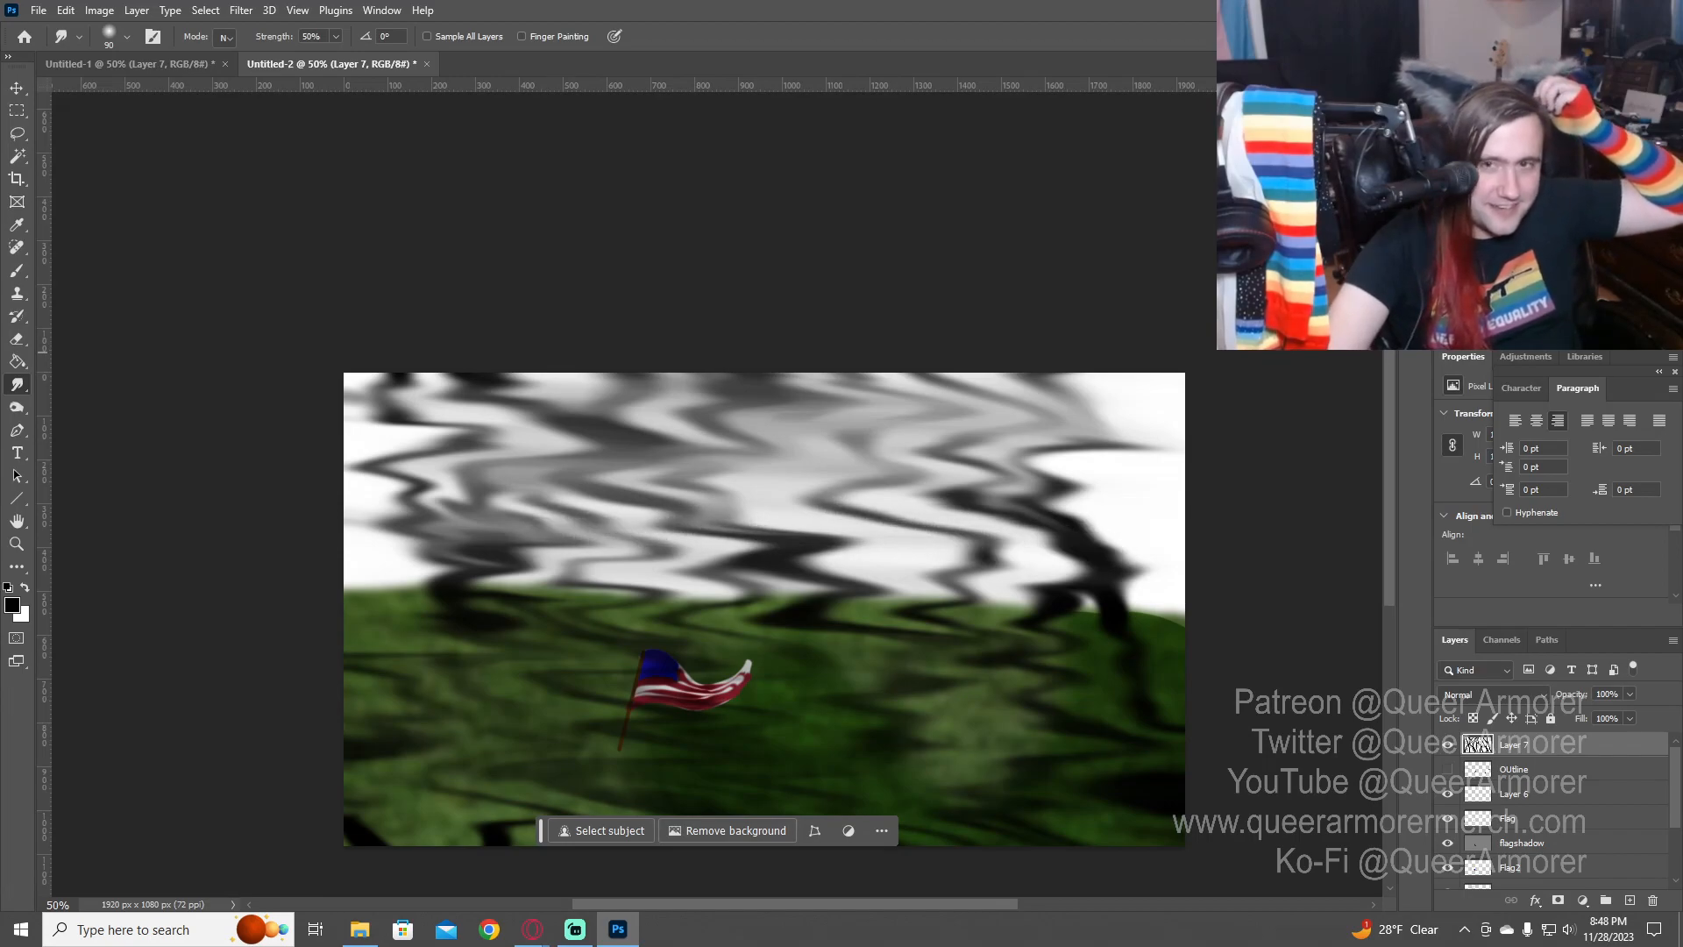
{"action": "mouse_move", "coordinate": [855, 562]}
{"action": "left_mouse_down"}
{"action": "mouse_move", "coordinate": [1074, 579]}
{"action": "mouse_move", "coordinate": [855, 521]}
{"action": "mouse_move", "coordinate": [1139, 557]}
{"action": "mouse_move", "coordinate": [851, 585]}
{"action": "mouse_move", "coordinate": [1131, 610]}
{"action": "mouse_move", "coordinate": [794, 624]}
{"action": "mouse_move", "coordinate": [1113, 582]}
{"action": "mouse_move", "coordinate": [587, 583]}
{"action": "mouse_move", "coordinate": [412, 609]}
{"action": "mouse_move", "coordinate": [912, 618]}
{"action": "mouse_move", "coordinate": [552, 644]}
{"action": "left_mouse_up"}
{"action": "left_click_drag", "start_coordinate": [377, 655], "coordinate": [530, 674]}
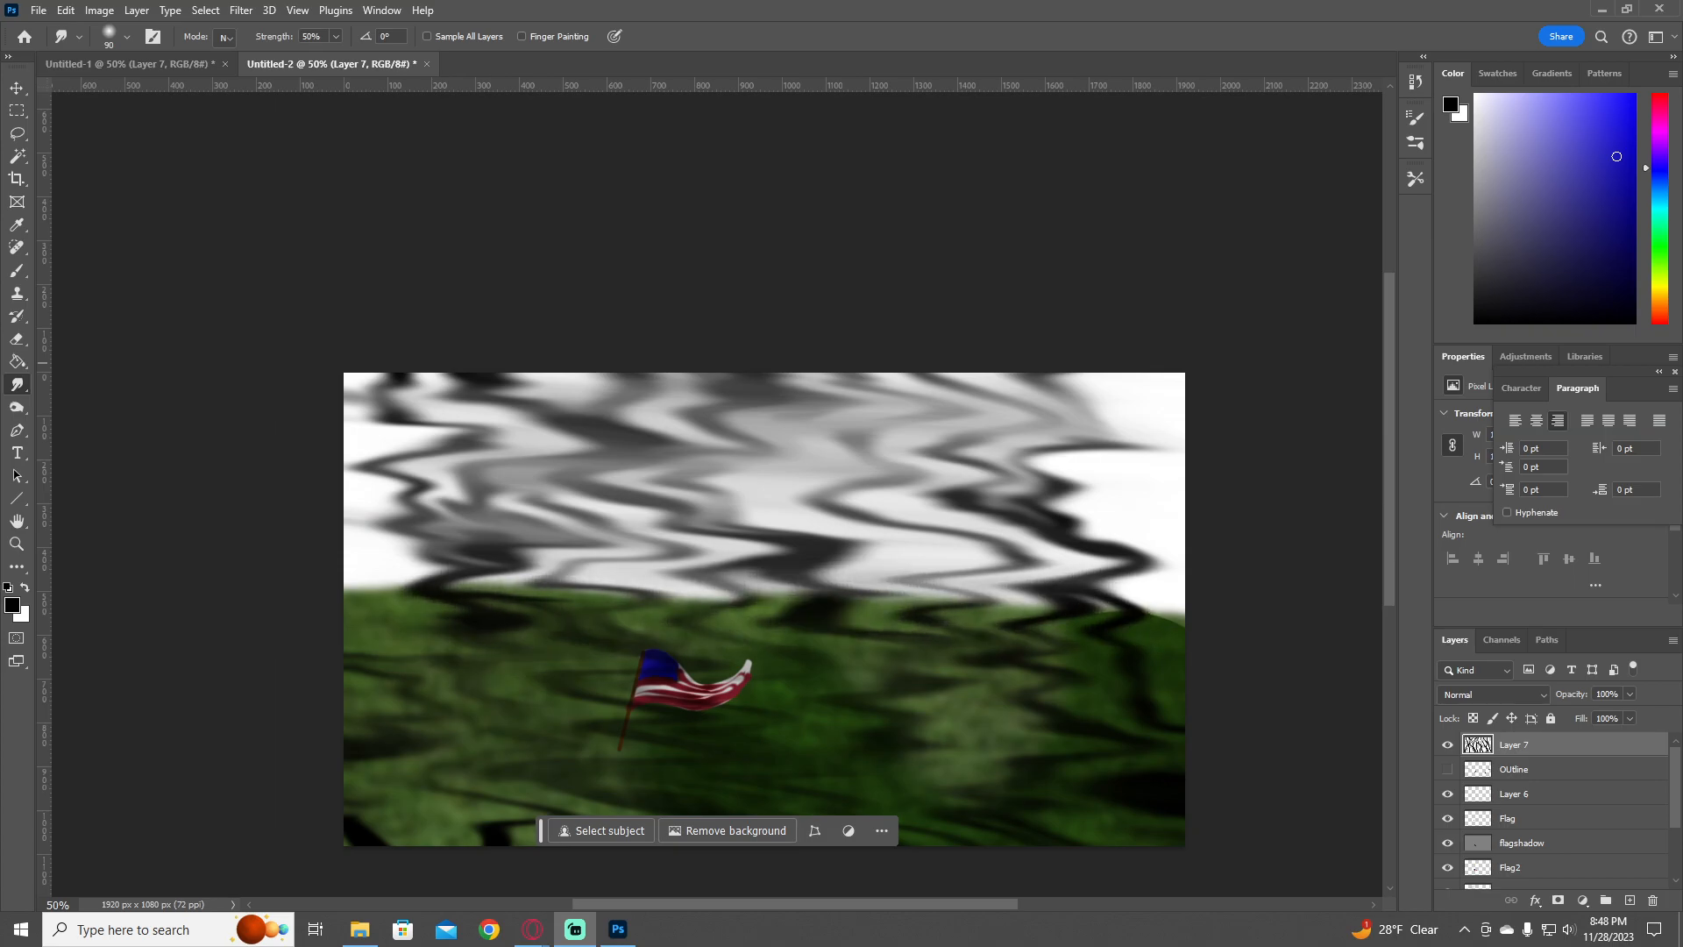
- Smear the dark streaks over the grass and along the horizon into softer horizontal bands
{"action": "mouse_move", "coordinate": [842, 682]}
{"action": "left_mouse_down"}
{"action": "mouse_move", "coordinate": [1079, 695]}
{"action": "mouse_move", "coordinate": [502, 698]}
{"action": "left_mouse_up"}
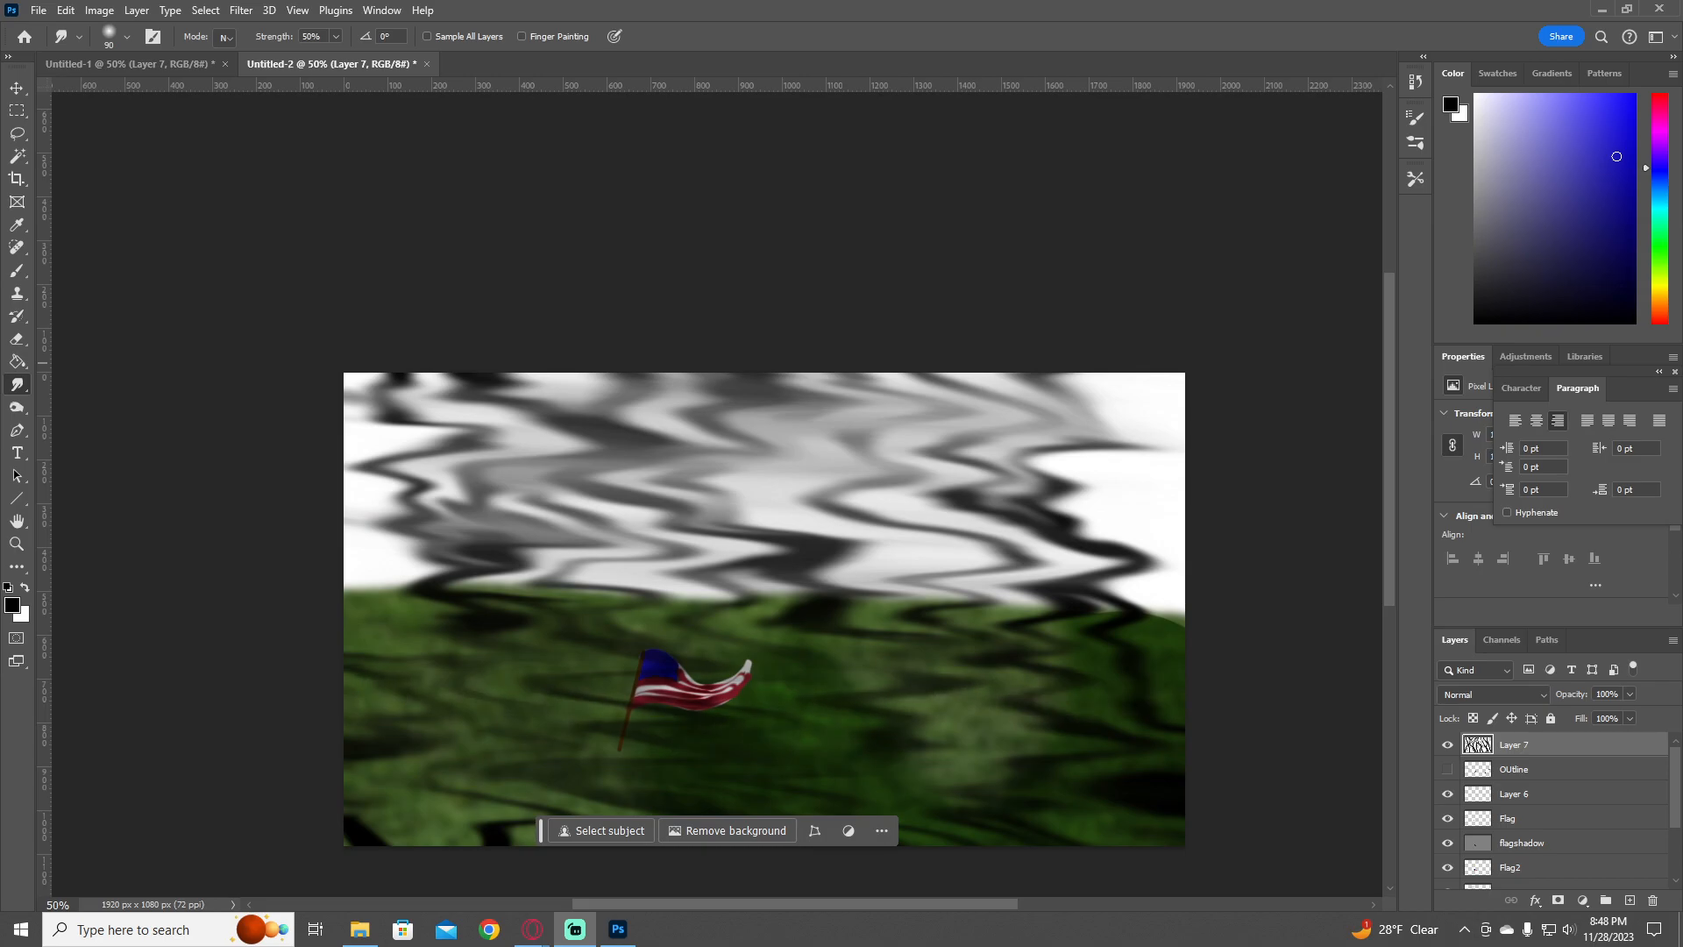
{"action": "mouse_move", "coordinate": [912, 741]}
{"action": "left_mouse_down"}
{"action": "mouse_move", "coordinate": [1035, 756]}
{"action": "mouse_move", "coordinate": [438, 686]}
{"action": "mouse_move", "coordinate": [1043, 732]}
{"action": "left_mouse_up"}
{"action": "left_click_drag", "start_coordinate": [439, 735], "coordinate": [355, 739]}
{"action": "left_click_drag", "start_coordinate": [355, 738], "coordinate": [448, 754]}
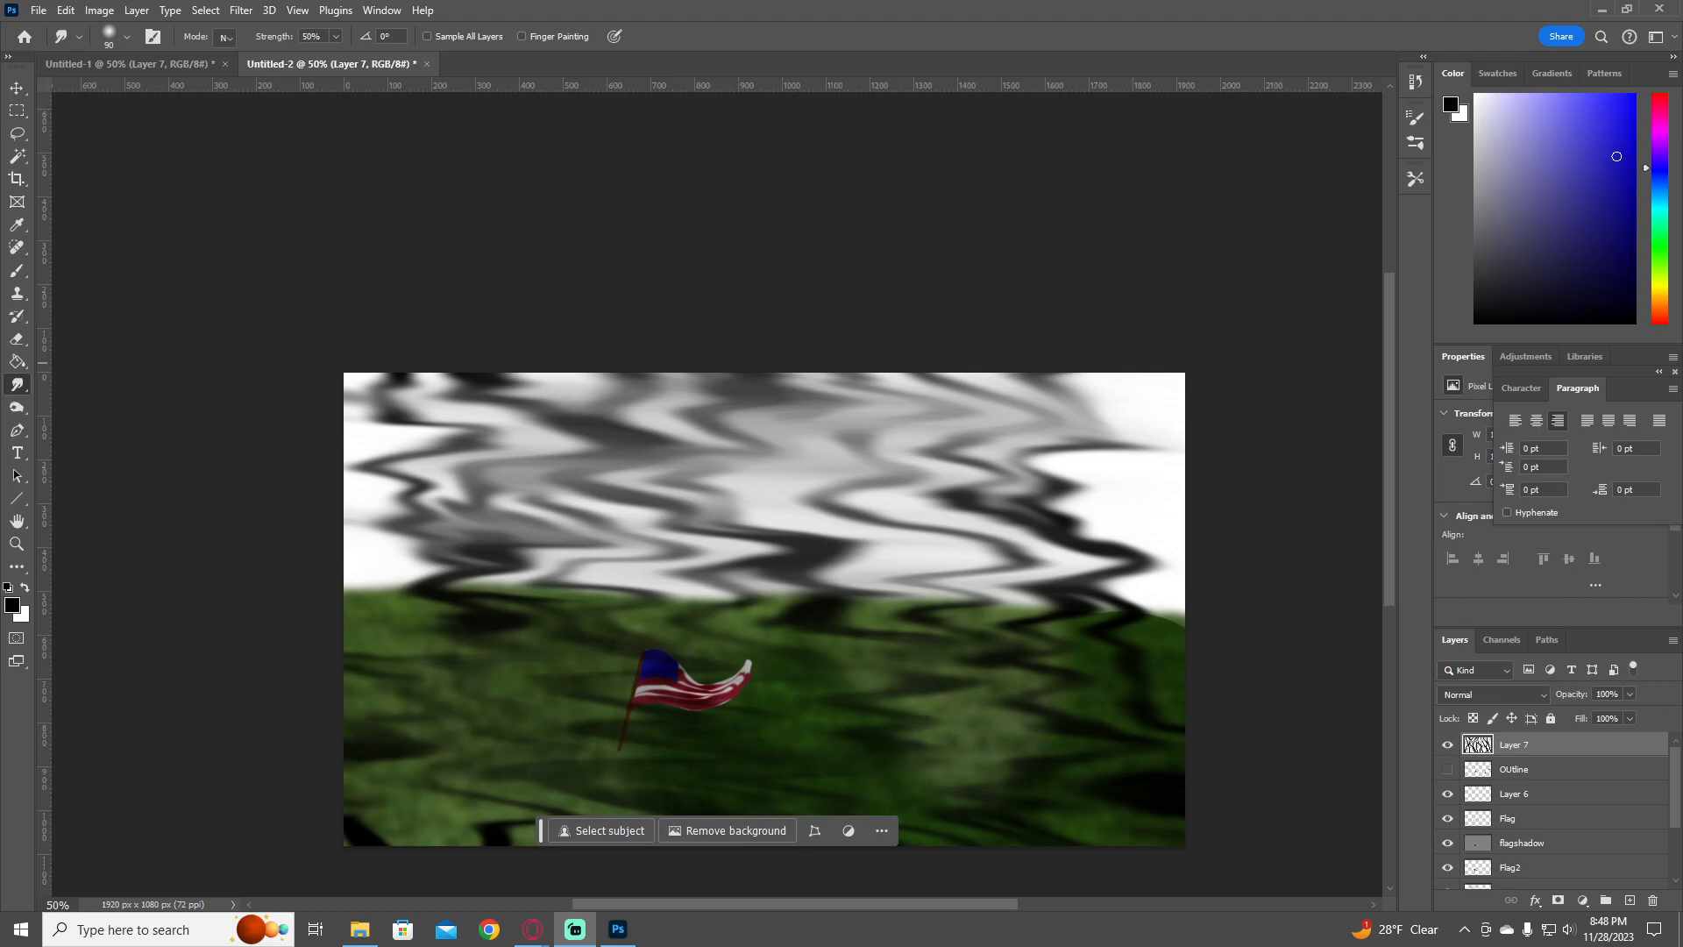
{"action": "left_click_drag", "start_coordinate": [820, 799], "coordinate": [1048, 808]}
{"action": "left_click_drag", "start_coordinate": [829, 806], "coordinate": [1036, 816]}
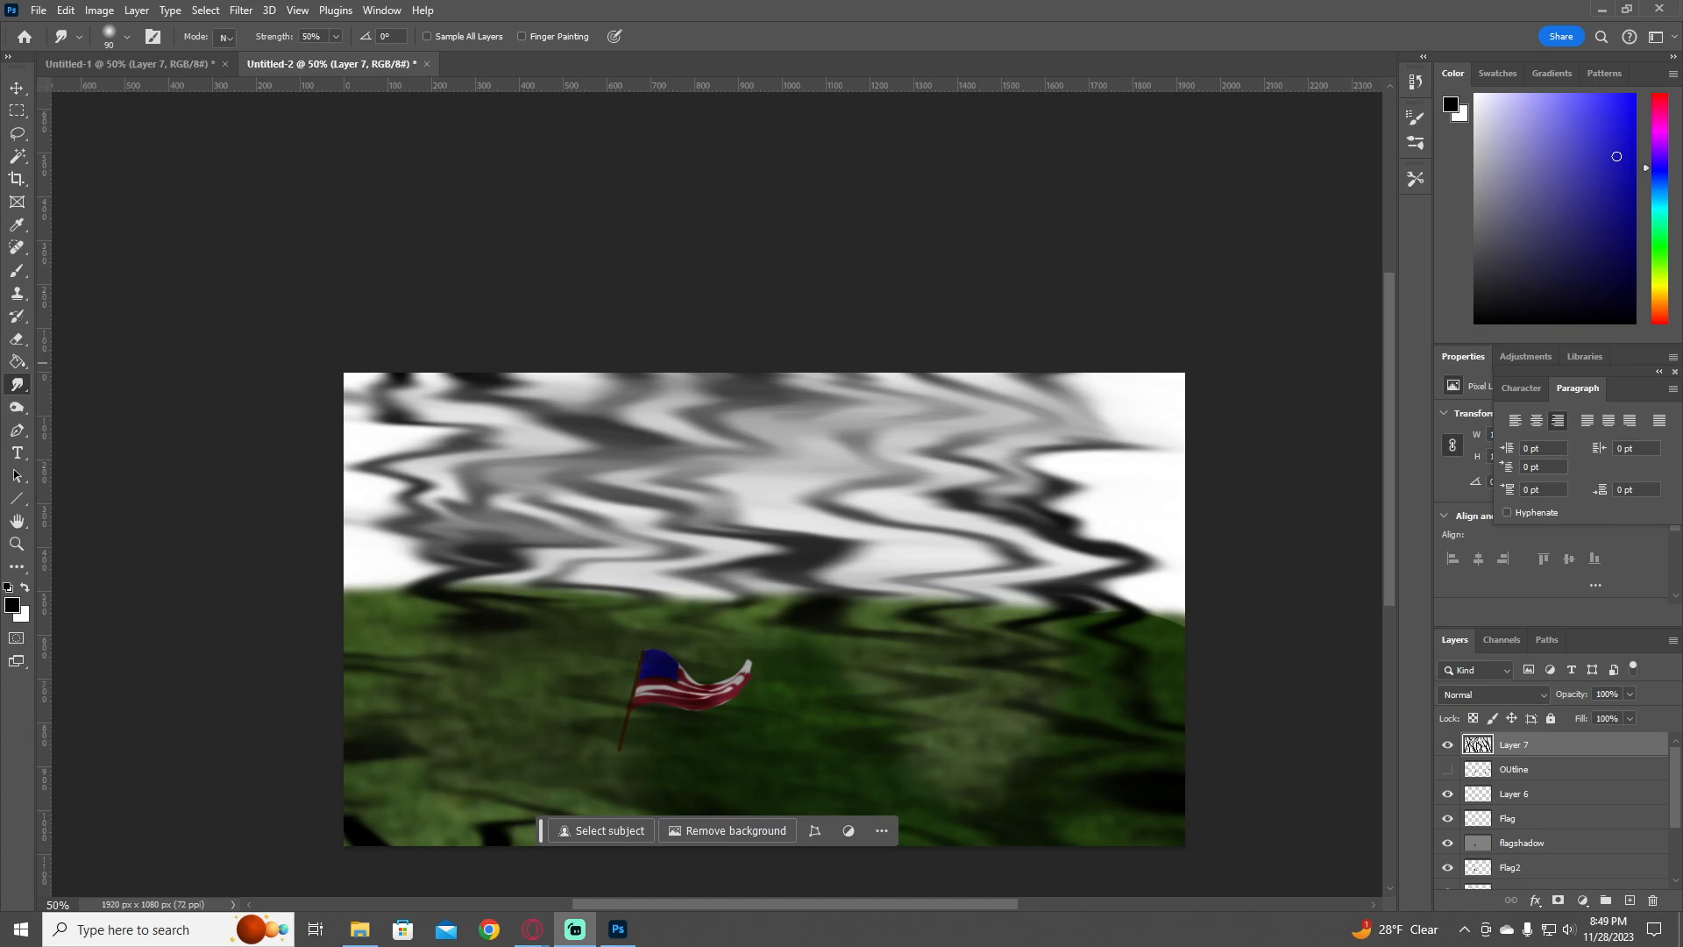
{"action": "mouse_move", "coordinate": [530, 619]}
{"action": "left_mouse_down"}
{"action": "mouse_move", "coordinate": [767, 617]}
{"action": "mouse_move", "coordinate": [414, 616]}
{"action": "mouse_move", "coordinate": [846, 600]}
{"action": "mouse_move", "coordinate": [823, 590]}
{"action": "mouse_move", "coordinate": [1150, 598]}
{"action": "mouse_move", "coordinate": [437, 551]}
{"action": "mouse_move", "coordinate": [843, 554]}
{"action": "mouse_move", "coordinate": [811, 569]}
{"action": "mouse_move", "coordinate": [392, 535]}
{"action": "mouse_move", "coordinate": [1146, 585]}
{"action": "mouse_move", "coordinate": [448, 520]}
{"action": "mouse_move", "coordinate": [886, 543]}
{"action": "mouse_move", "coordinate": [398, 548]}
{"action": "mouse_move", "coordinate": [1113, 588]}
{"action": "left_mouse_up"}
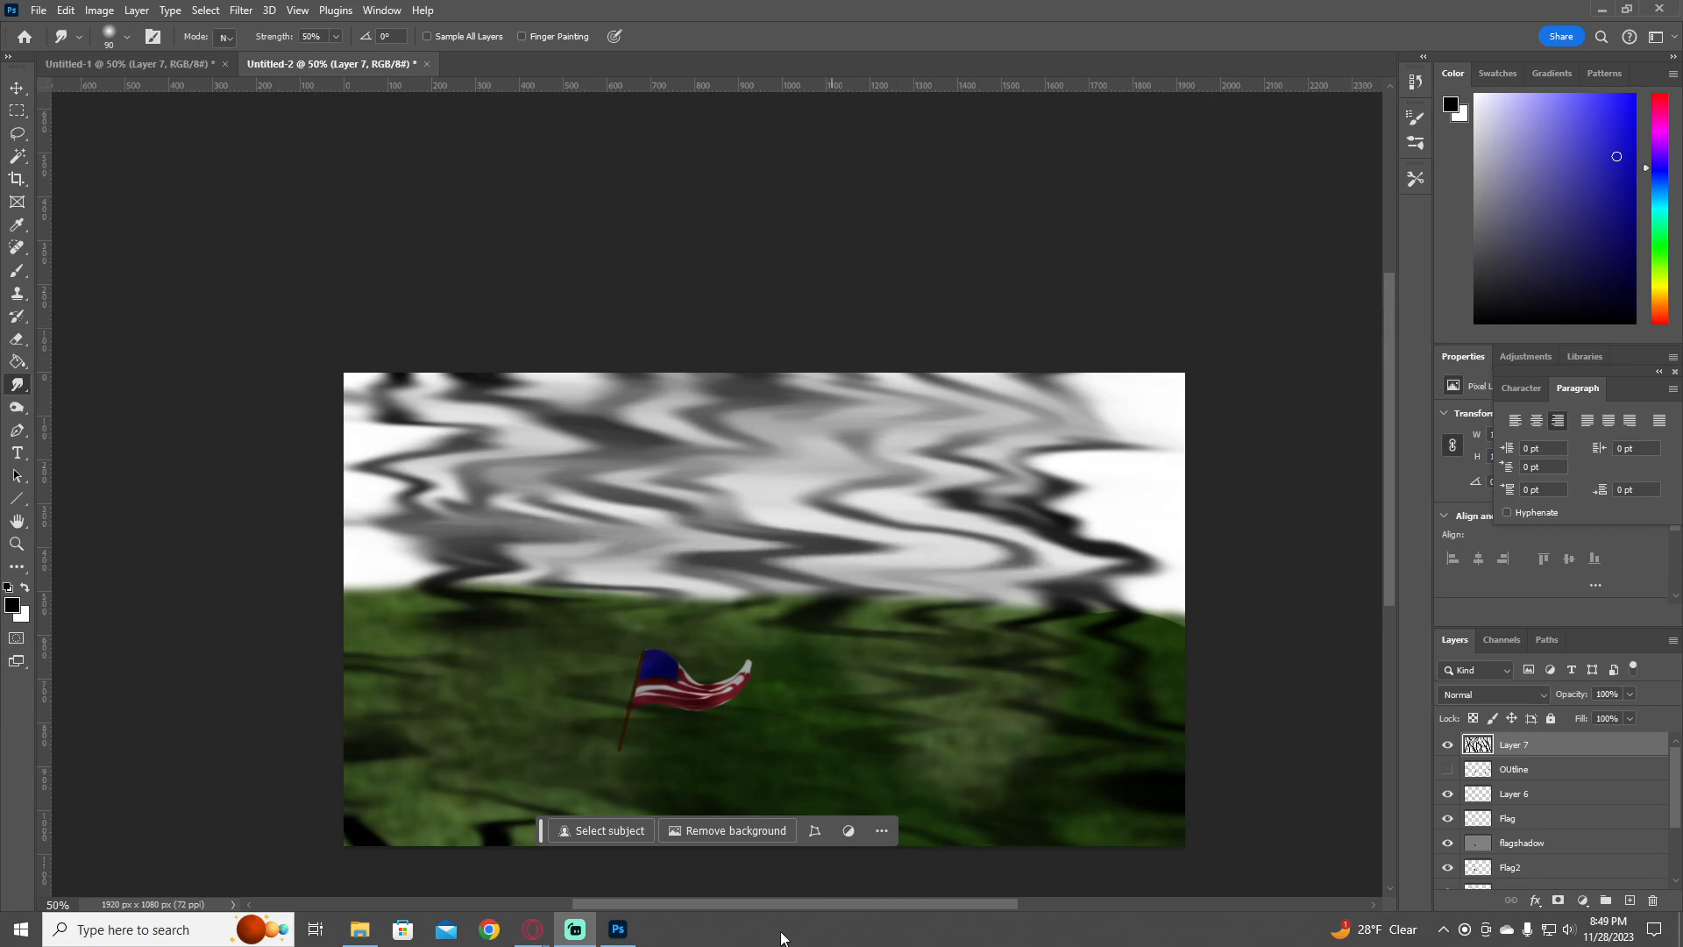
- Toggle Layer 7's visibility to compare the picture, and smudge its streaks along the horizon and near the right edge into swirls
{"action": "key", "text": "v"}
{"action": "scroll", "coordinate": [1282, 783], "scroll_direction": "up", "scroll_amount": 5}
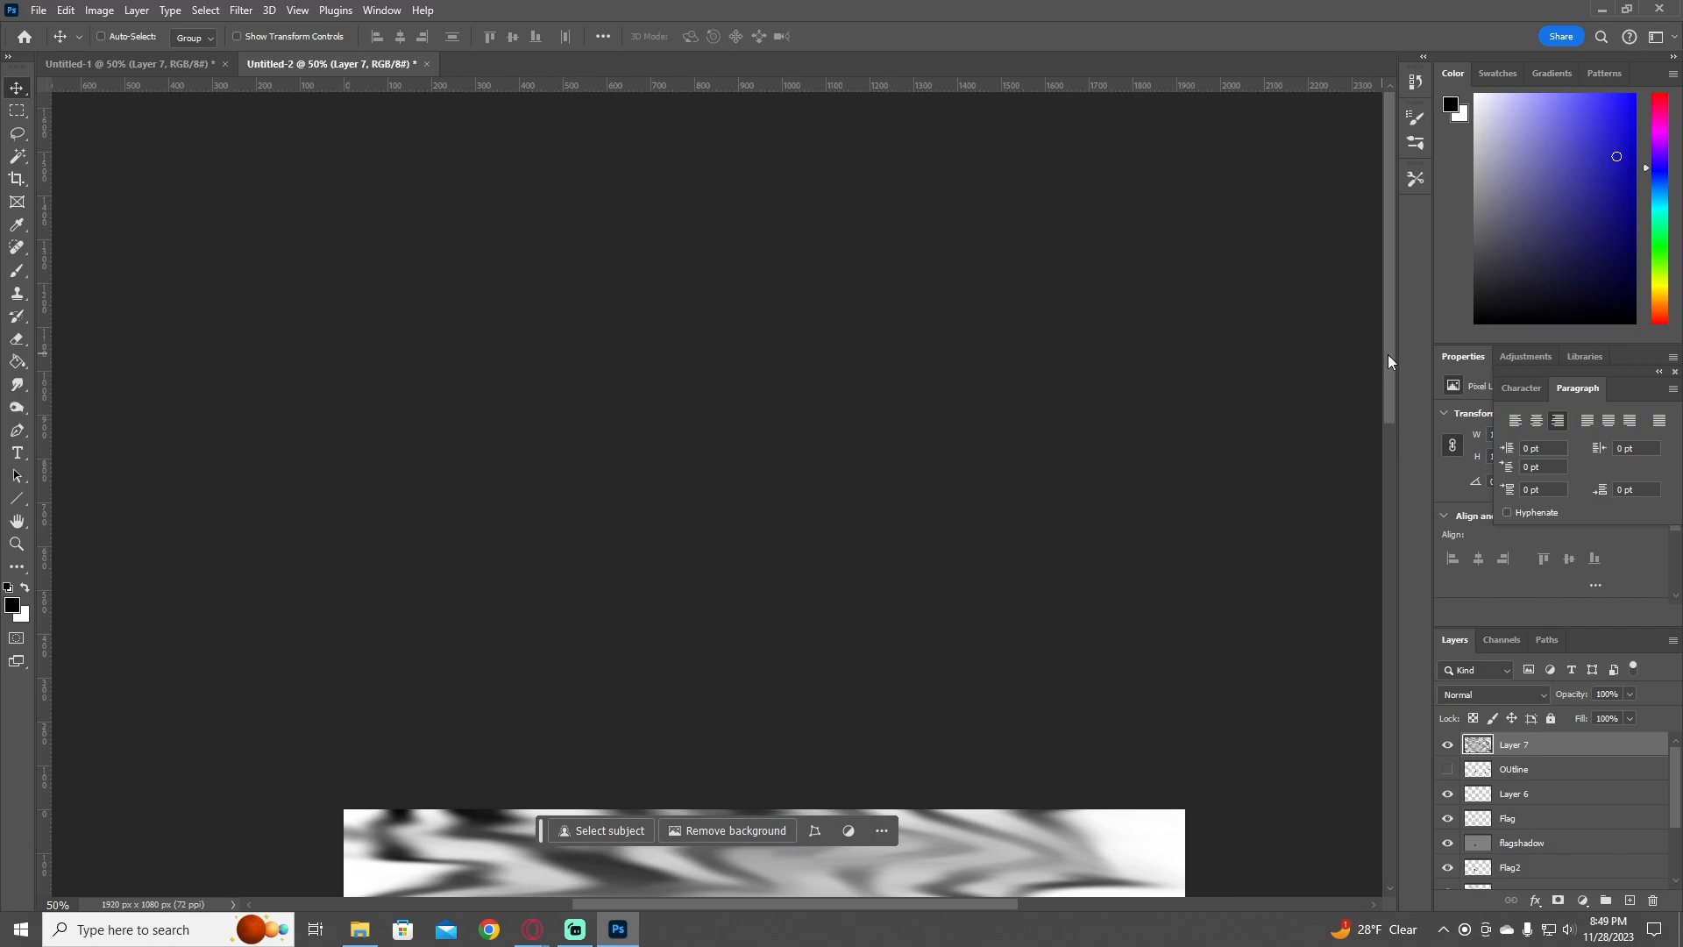
{"action": "left_click_drag", "start_coordinate": [1388, 361], "coordinate": [1372, 576]}
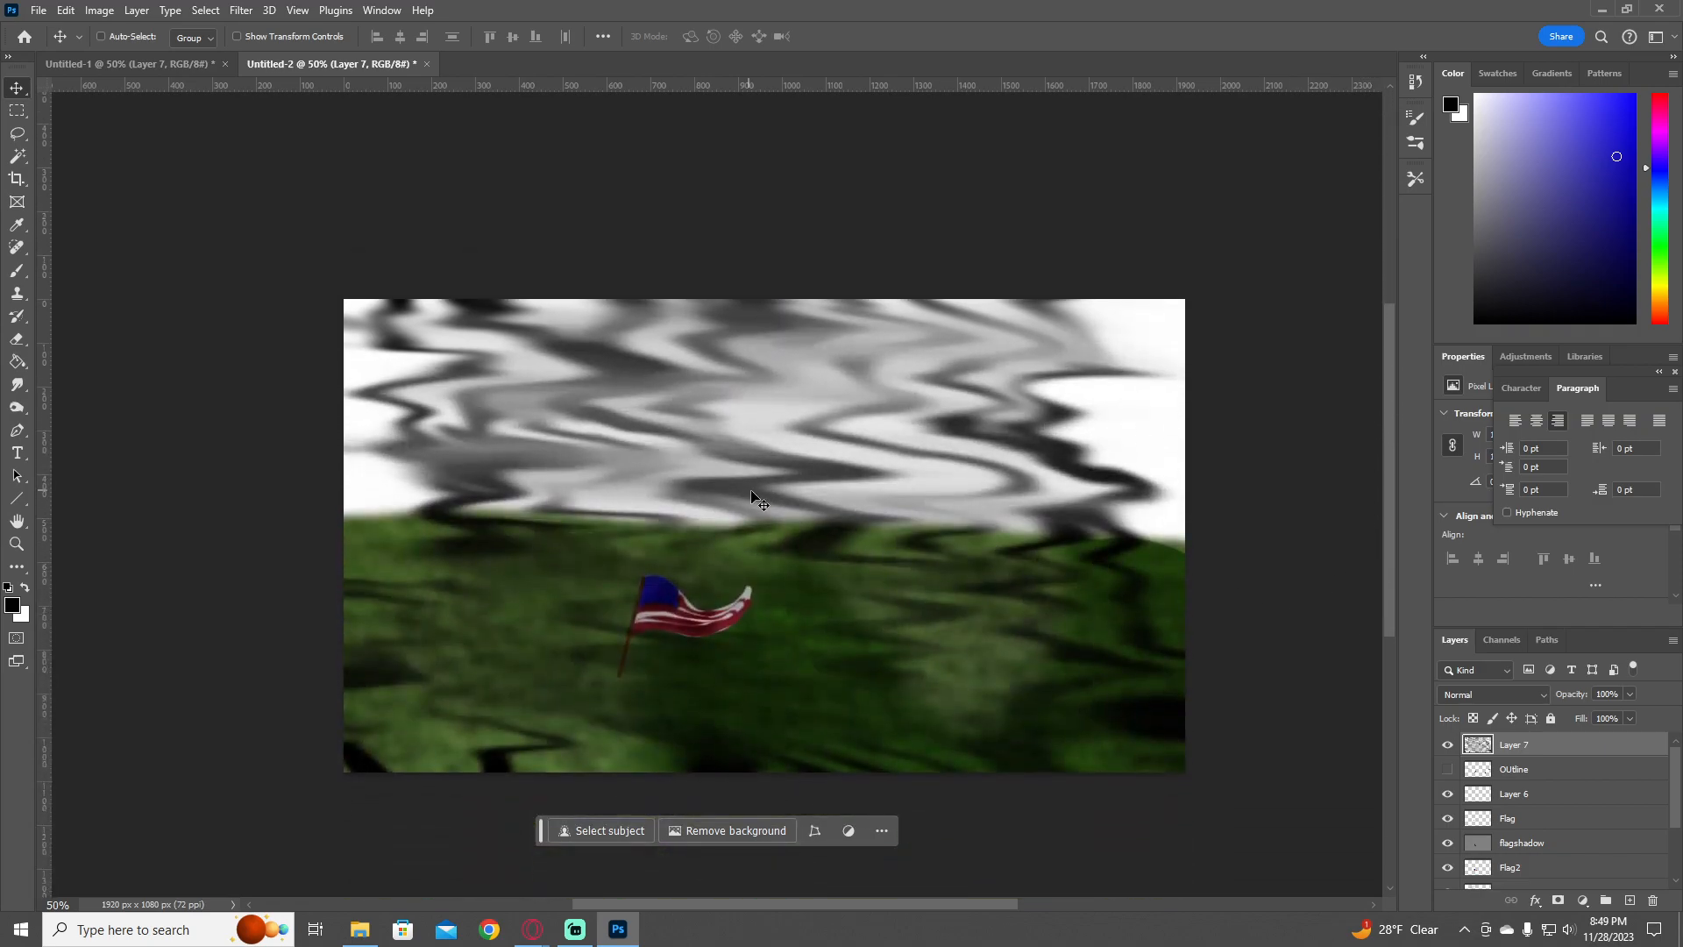
{"action": "left_click", "coordinate": [1445, 745]}
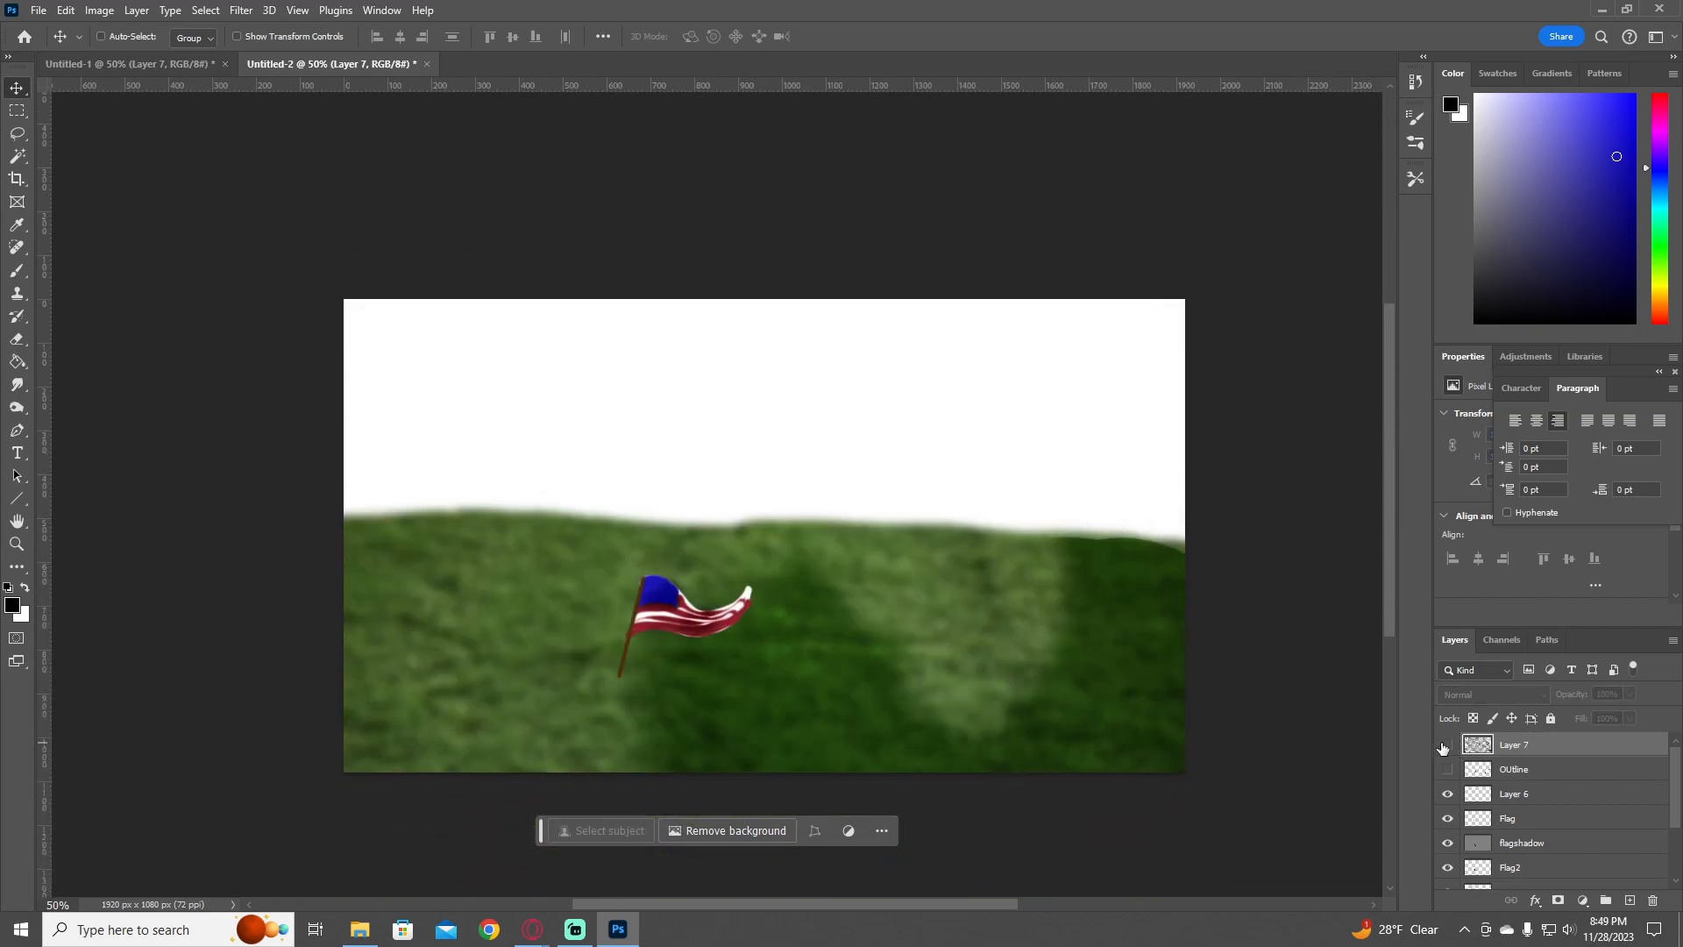
{"action": "left_click", "coordinate": [1445, 746]}
{"action": "left_click", "coordinate": [17, 386]}
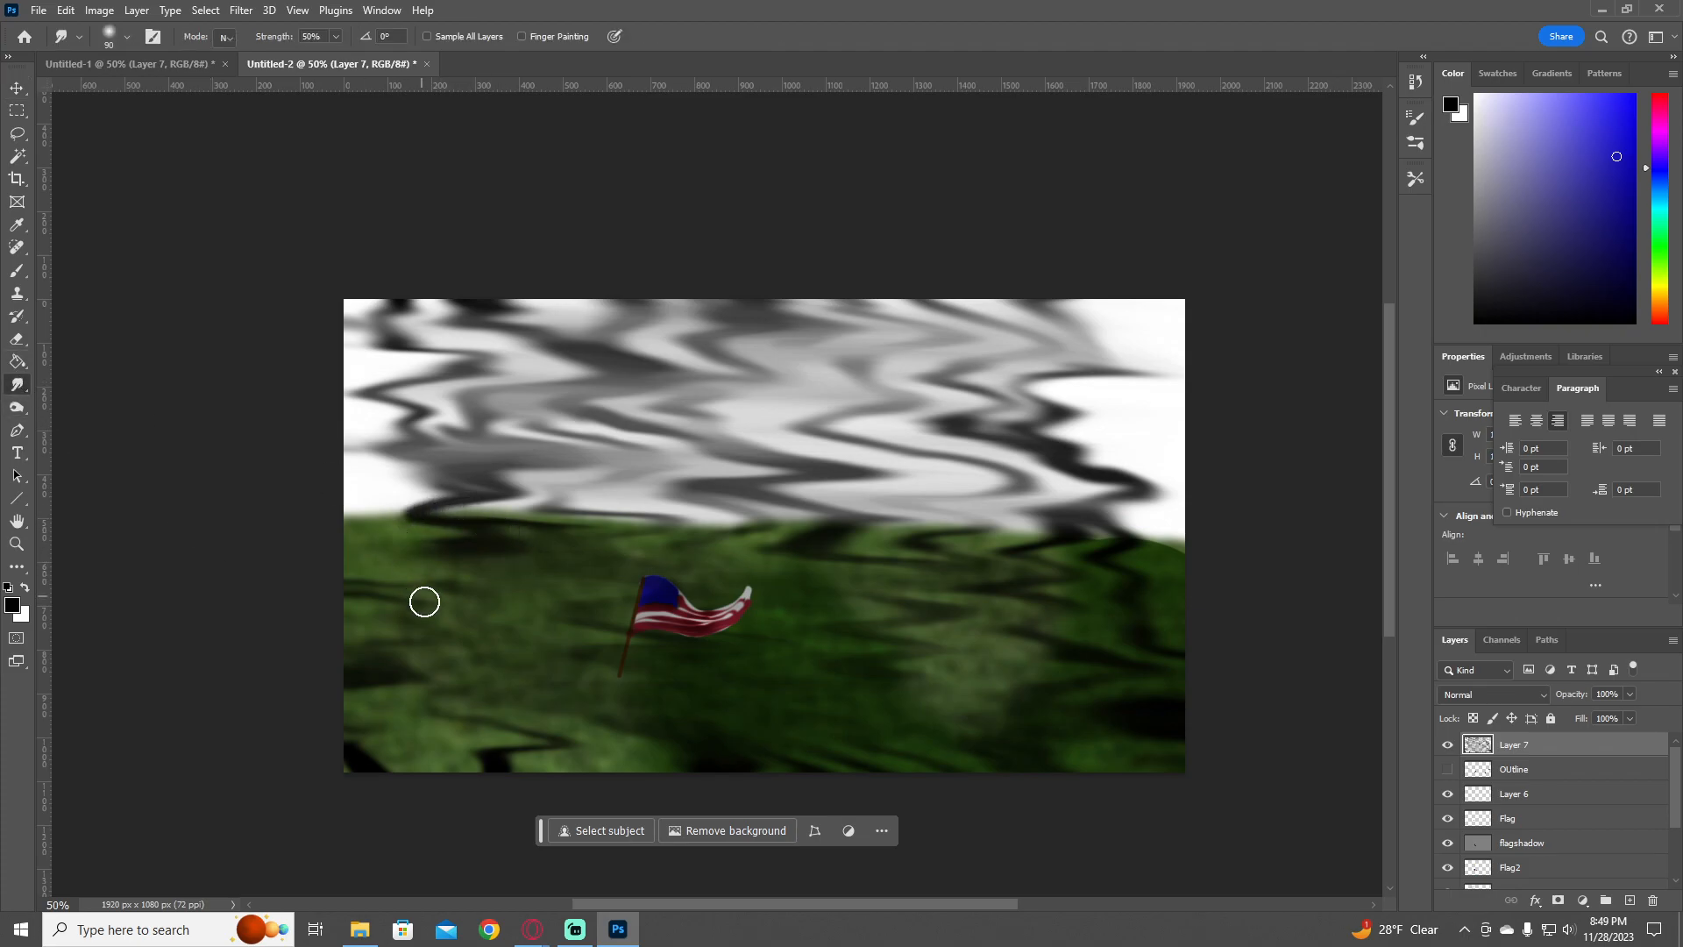
{"action": "mouse_move", "coordinate": [409, 526]}
{"action": "left_mouse_down"}
{"action": "mouse_move", "coordinate": [368, 510]}
{"action": "mouse_move", "coordinate": [389, 492]}
{"action": "mouse_move", "coordinate": [493, 550]}
{"action": "mouse_move", "coordinate": [414, 471]}
{"action": "mouse_move", "coordinate": [413, 519]}
{"action": "mouse_move", "coordinate": [396, 510]}
{"action": "mouse_move", "coordinate": [470, 539]}
{"action": "mouse_move", "coordinate": [541, 521]}
{"action": "mouse_move", "coordinate": [550, 490]}
{"action": "mouse_move", "coordinate": [519, 521]}
{"action": "mouse_move", "coordinate": [381, 502]}
{"action": "left_mouse_up"}
{"action": "mouse_move", "coordinate": [799, 549]}
{"action": "left_mouse_down"}
{"action": "mouse_move", "coordinate": [943, 549]}
{"action": "mouse_move", "coordinate": [823, 529]}
{"action": "mouse_move", "coordinate": [949, 556]}
{"action": "mouse_move", "coordinate": [978, 592]}
{"action": "mouse_move", "coordinate": [1136, 564]}
{"action": "mouse_move", "coordinate": [929, 521]}
{"action": "mouse_move", "coordinate": [1087, 741]}
{"action": "mouse_move", "coordinate": [1156, 735]}
{"action": "mouse_move", "coordinate": [1024, 625]}
{"action": "mouse_move", "coordinate": [1022, 652]}
{"action": "mouse_move", "coordinate": [1022, 732]}
{"action": "mouse_move", "coordinate": [1102, 609]}
{"action": "mouse_move", "coordinate": [1219, 514]}
{"action": "mouse_move", "coordinate": [1105, 465]}
{"action": "mouse_move", "coordinate": [1053, 497]}
{"action": "mouse_move", "coordinate": [1193, 432]}
{"action": "mouse_move", "coordinate": [1164, 481]}
{"action": "mouse_move", "coordinate": [1086, 521]}
{"action": "mouse_move", "coordinate": [1172, 355]}
{"action": "mouse_move", "coordinate": [1046, 473]}
{"action": "mouse_move", "coordinate": [977, 466]}
{"action": "mouse_move", "coordinate": [1238, 327]}
{"action": "mouse_move", "coordinate": [1050, 423]}
{"action": "mouse_move", "coordinate": [922, 440]}
{"action": "mouse_move", "coordinate": [1304, 380]}
{"action": "mouse_move", "coordinate": [889, 421]}
{"action": "mouse_move", "coordinate": [1308, 308]}
{"action": "left_mouse_up"}
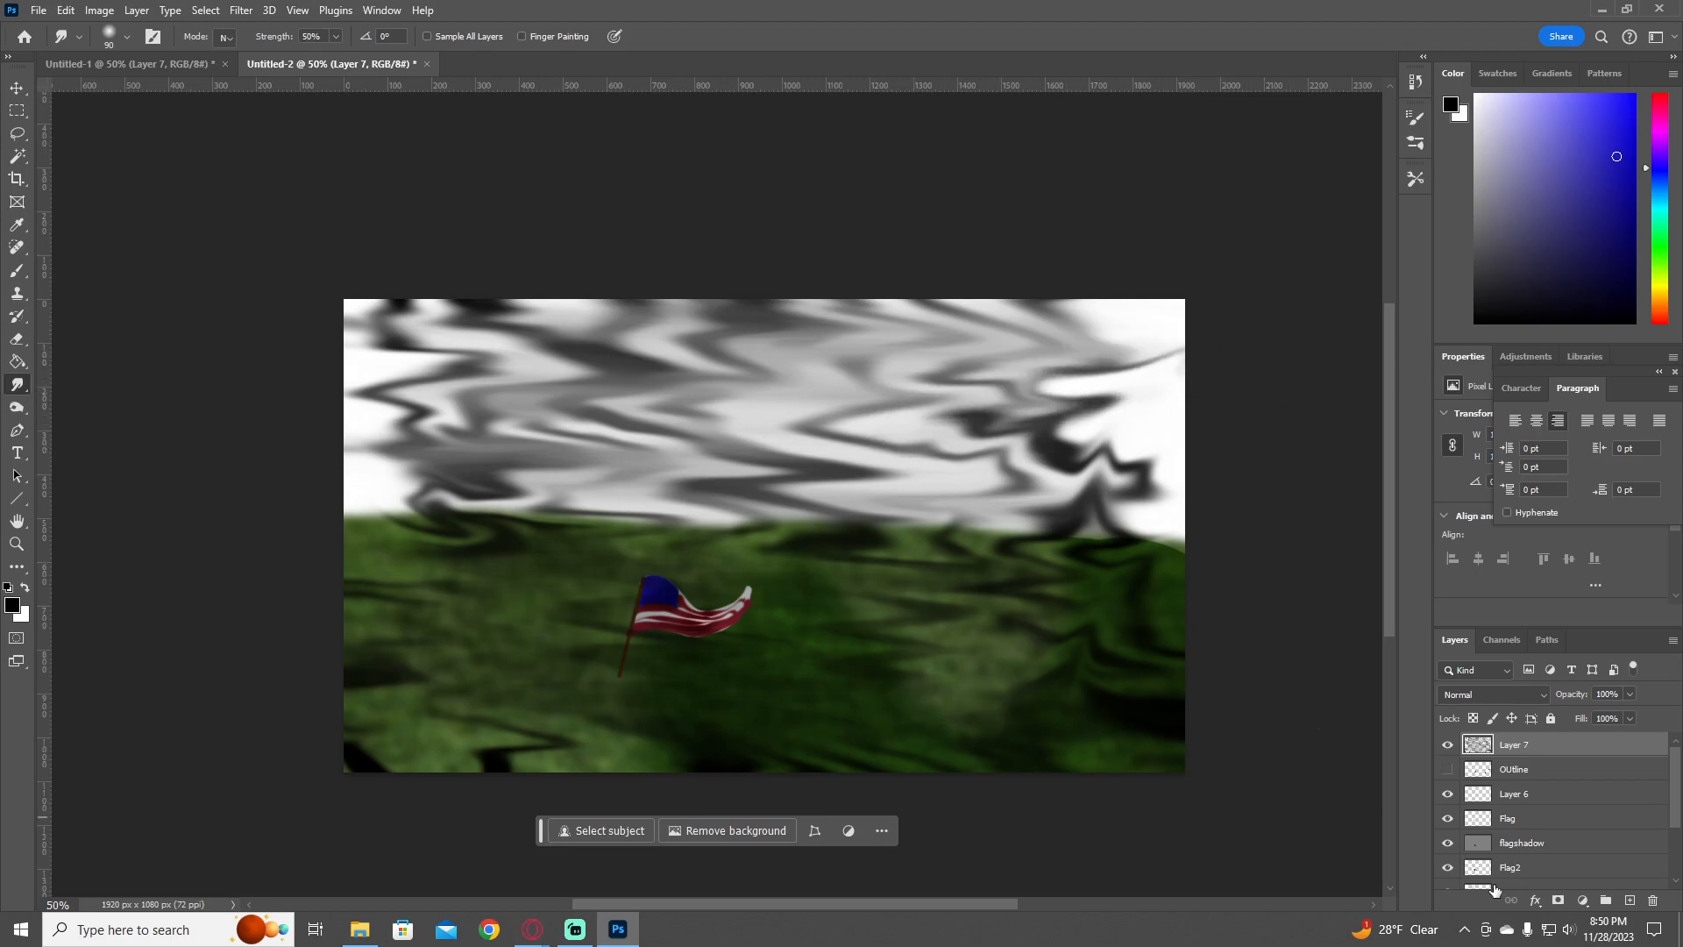
- Create a new layer directly above the Background layer and switch to the Gradient tool
{"action": "scroll", "coordinate": [1511, 824], "scroll_direction": "down", "scroll_amount": 3}
{"action": "left_click", "coordinate": [1523, 855]}
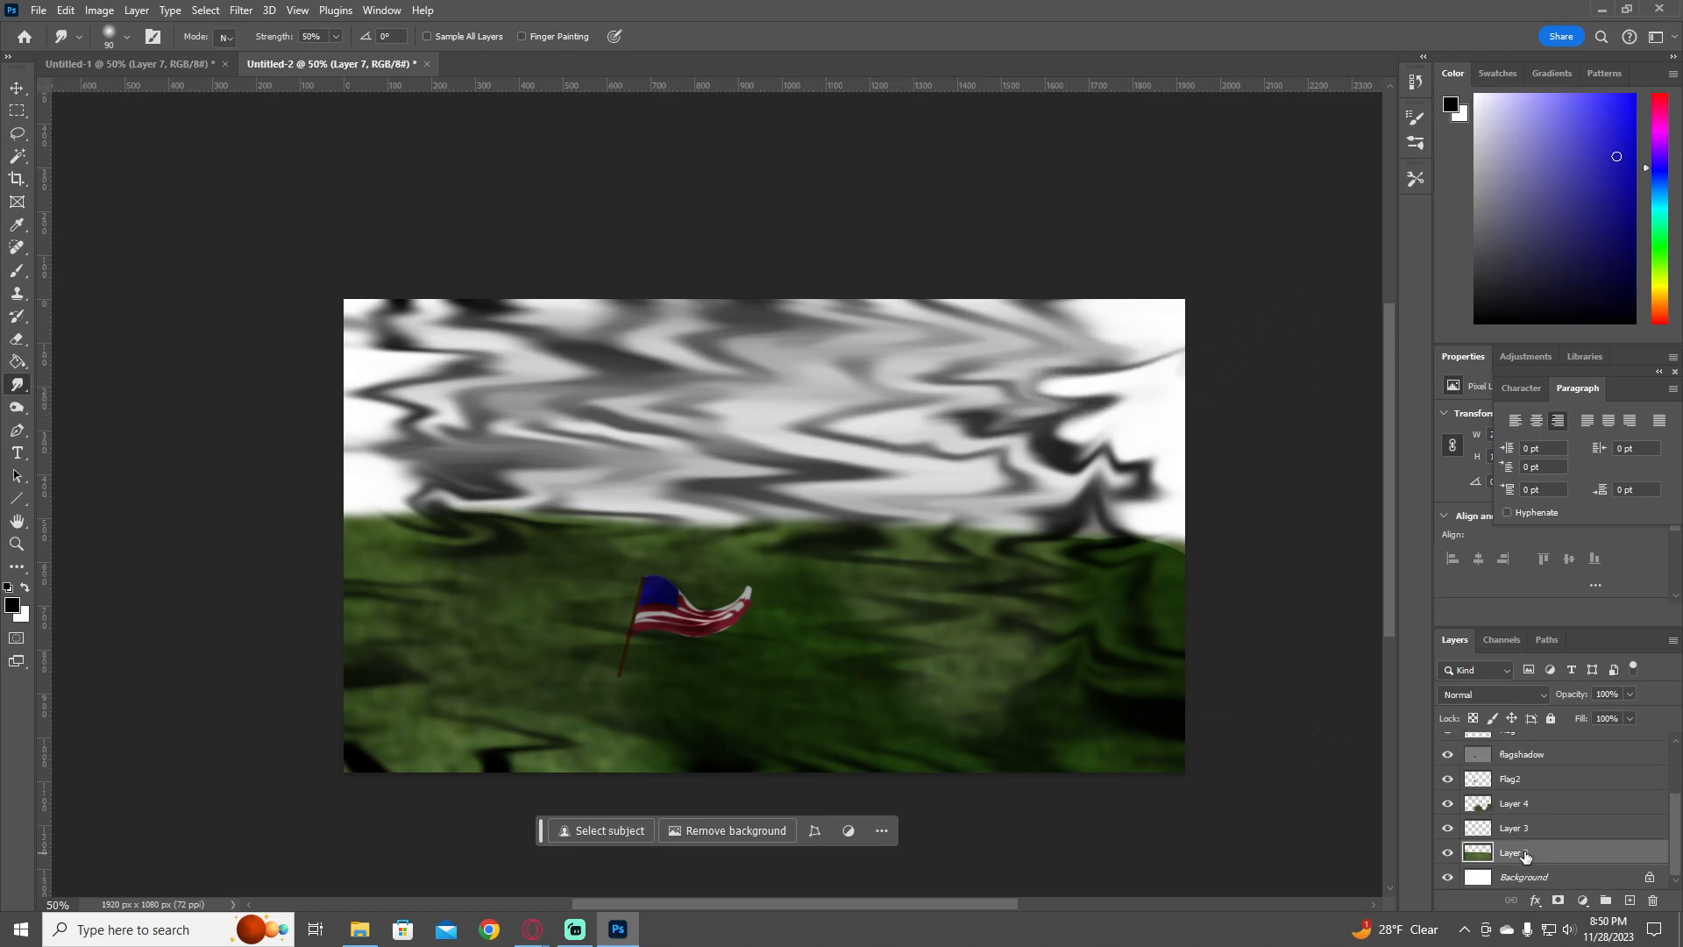
{"action": "left_click", "coordinate": [1535, 899]}
{"action": "left_click", "coordinate": [1516, 885]}
{"action": "left_click", "coordinate": [1518, 879]}
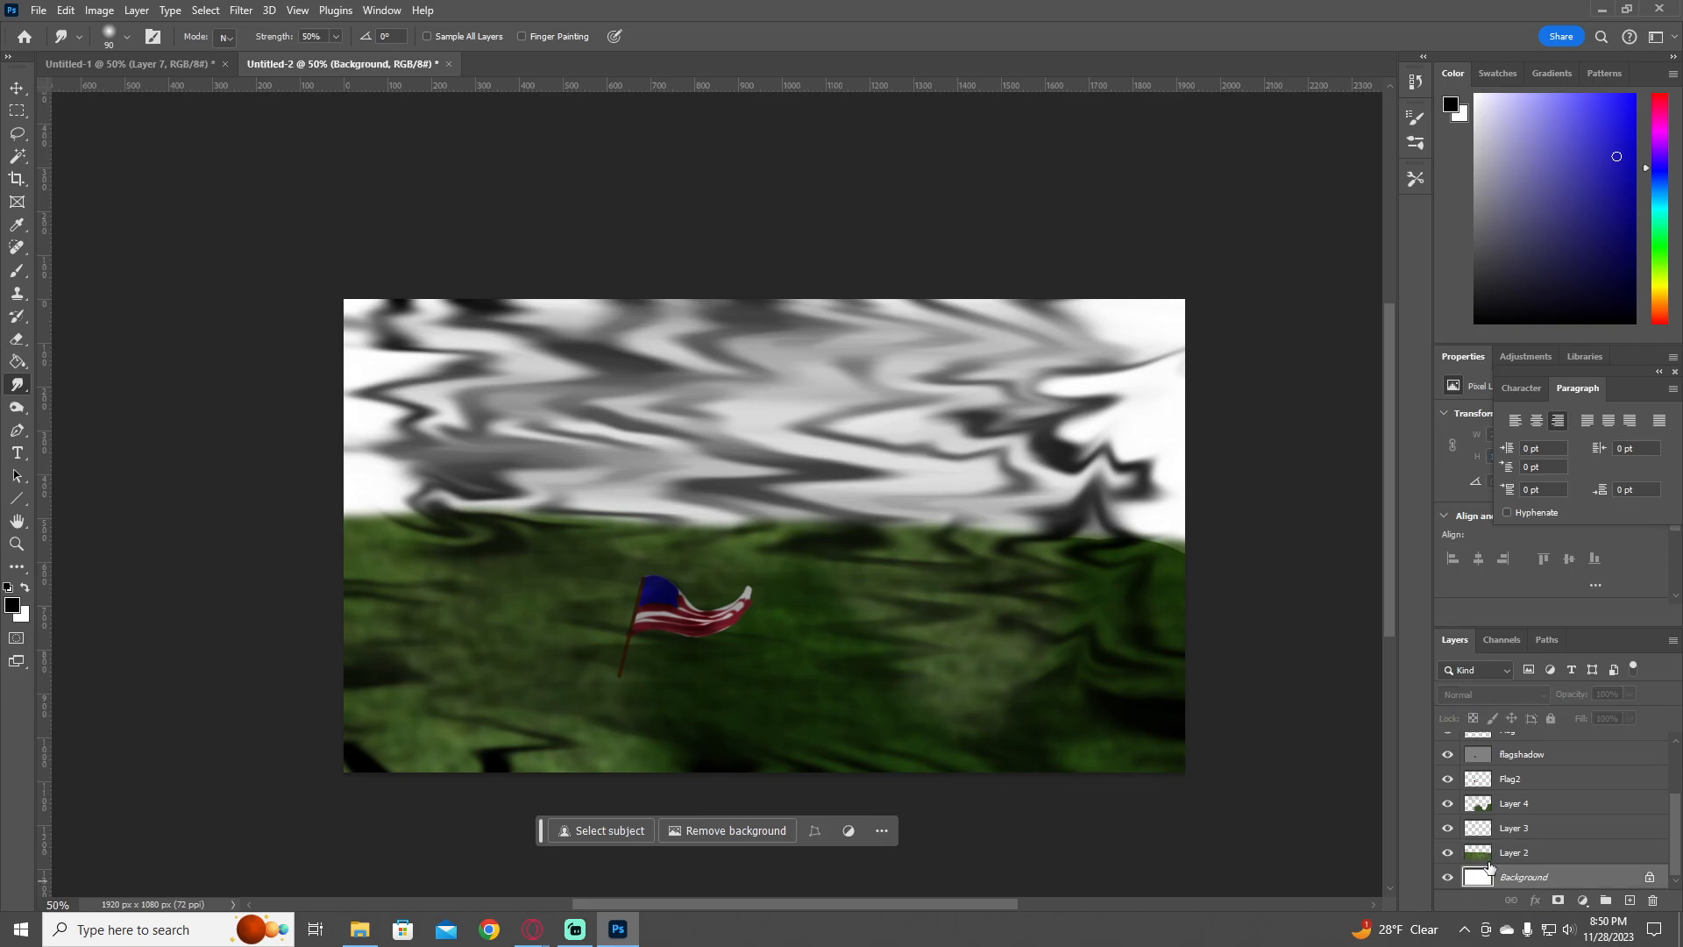
{"action": "double_click", "coordinate": [1489, 868]}
{"action": "key", "text": "Return"}
{"action": "key", "text": "g"}
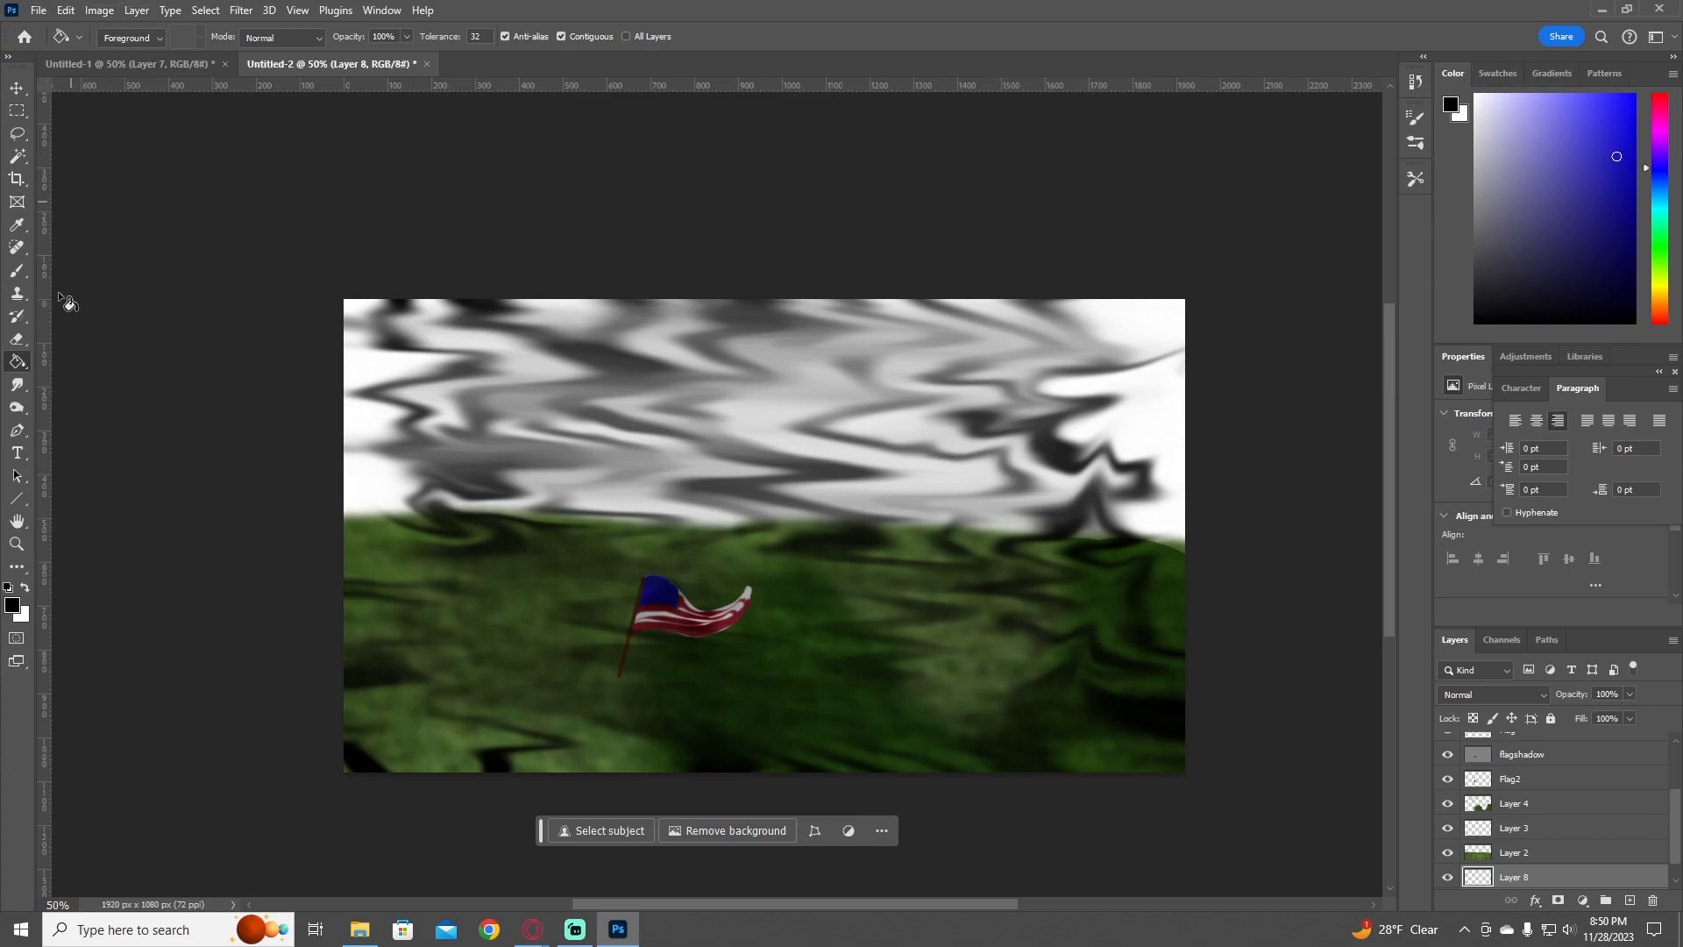
{"action": "right_click", "coordinate": [24, 361]}
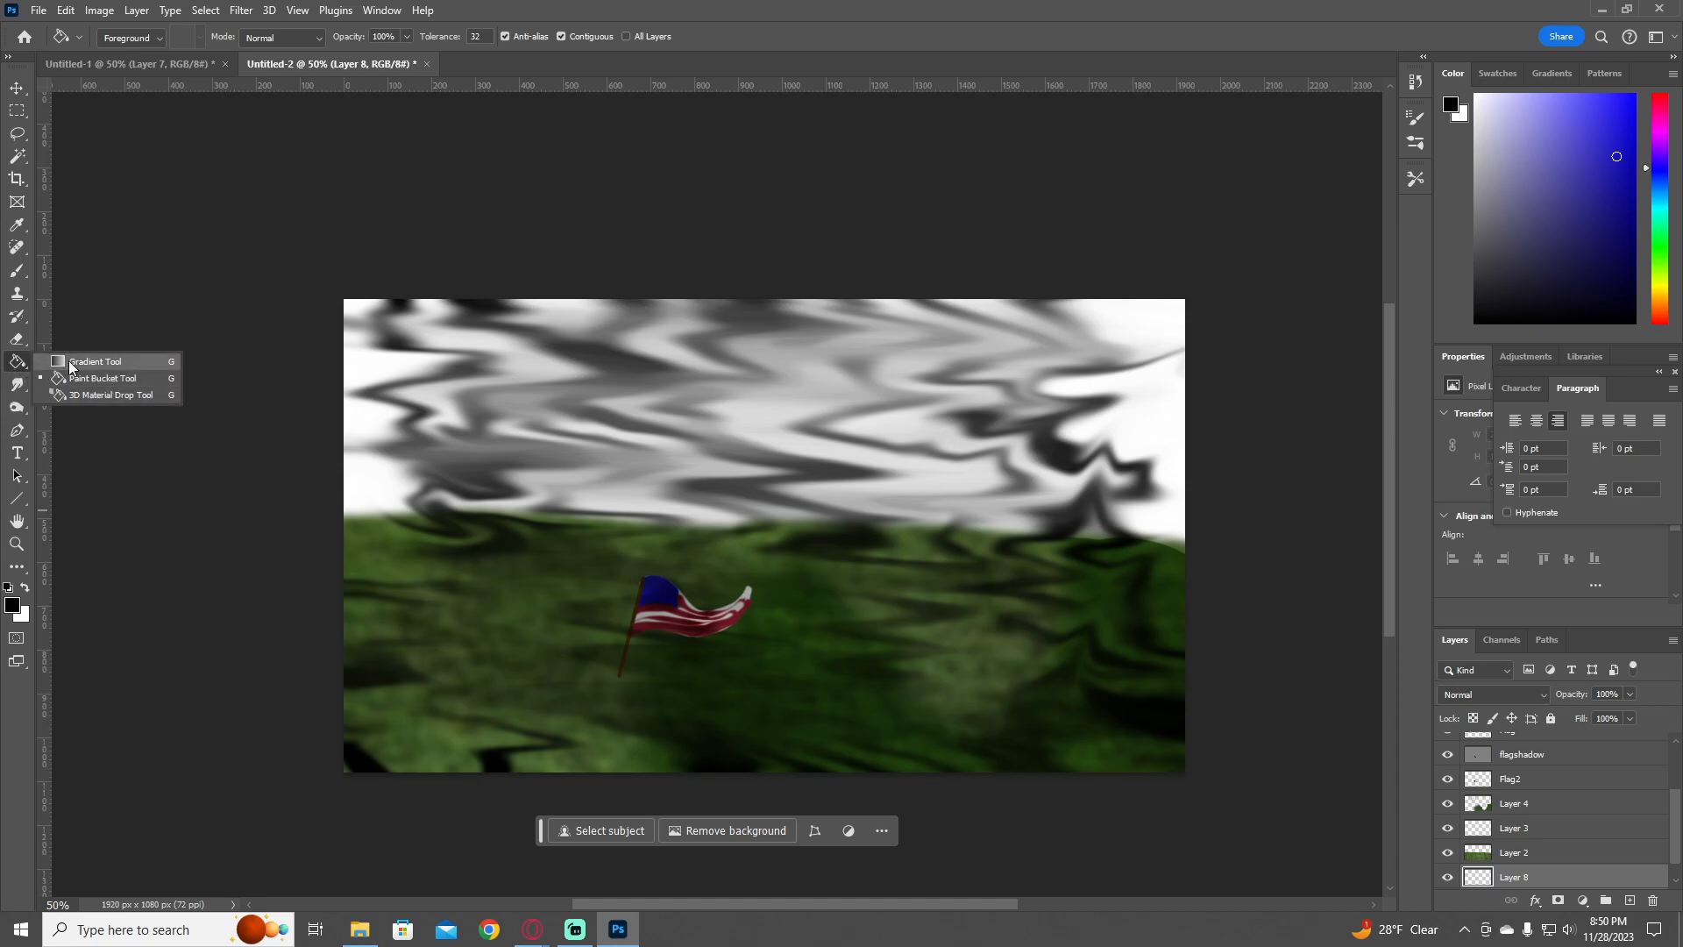
{"action": "left_click", "coordinate": [95, 361]}
- Try a linear pale-pink-to-blue gradient from the Blues presets, running left to right across the sky on the new layer
{"action": "left_click", "coordinate": [275, 38]}
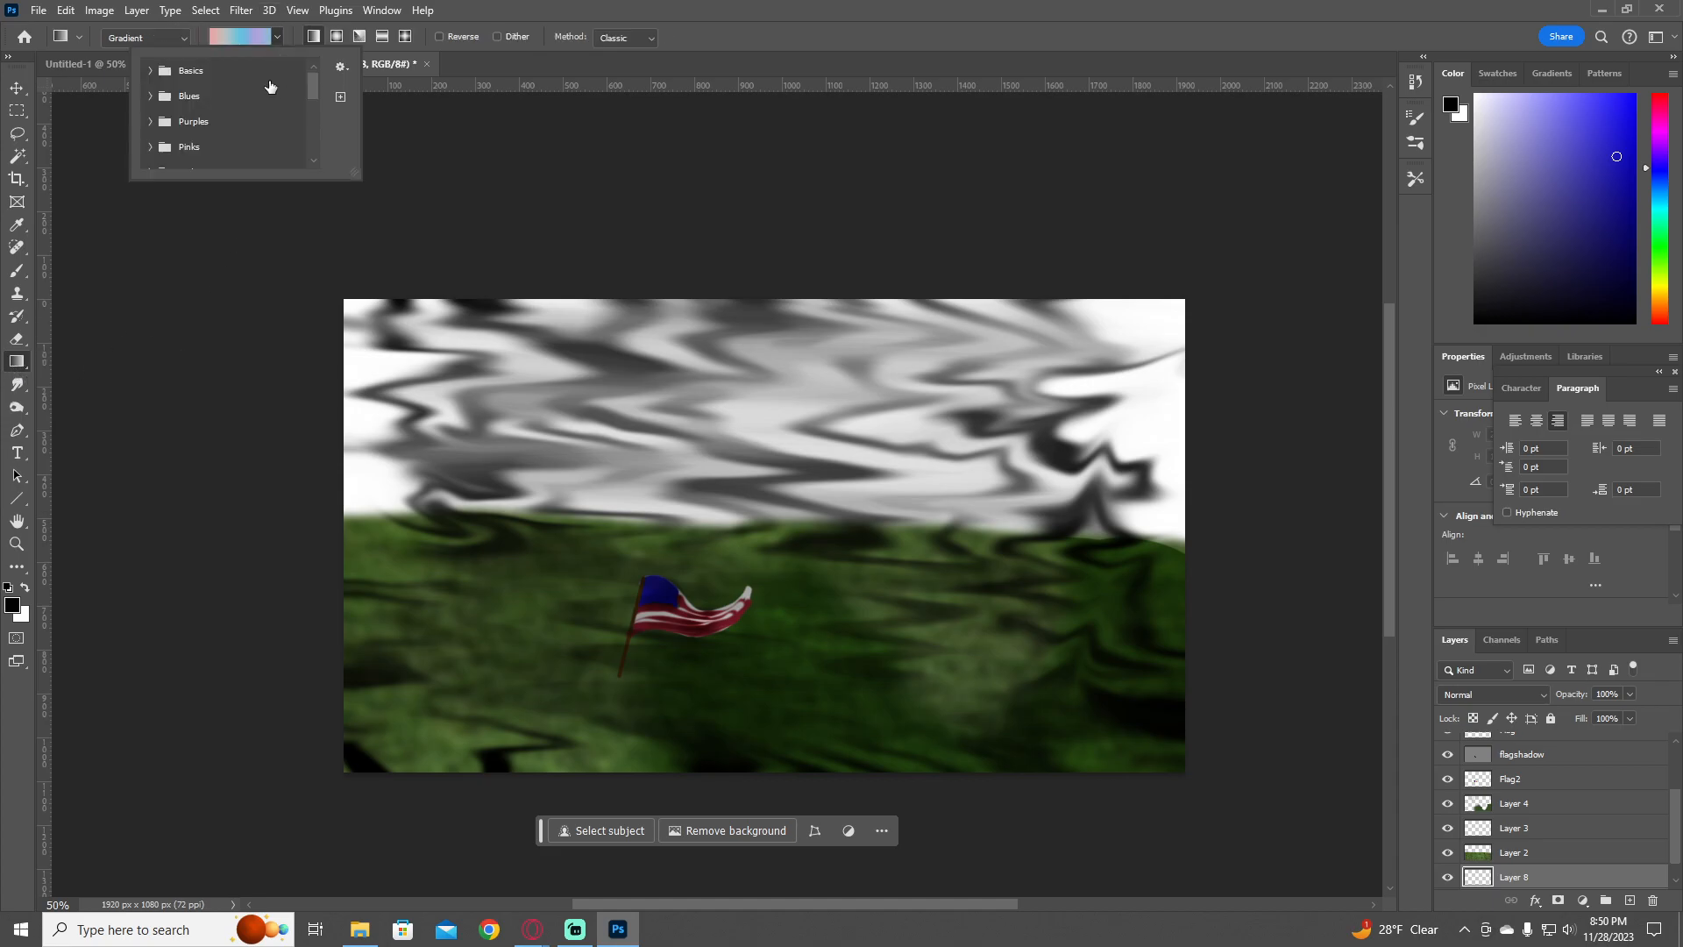
{"action": "left_click", "coordinate": [150, 97]}
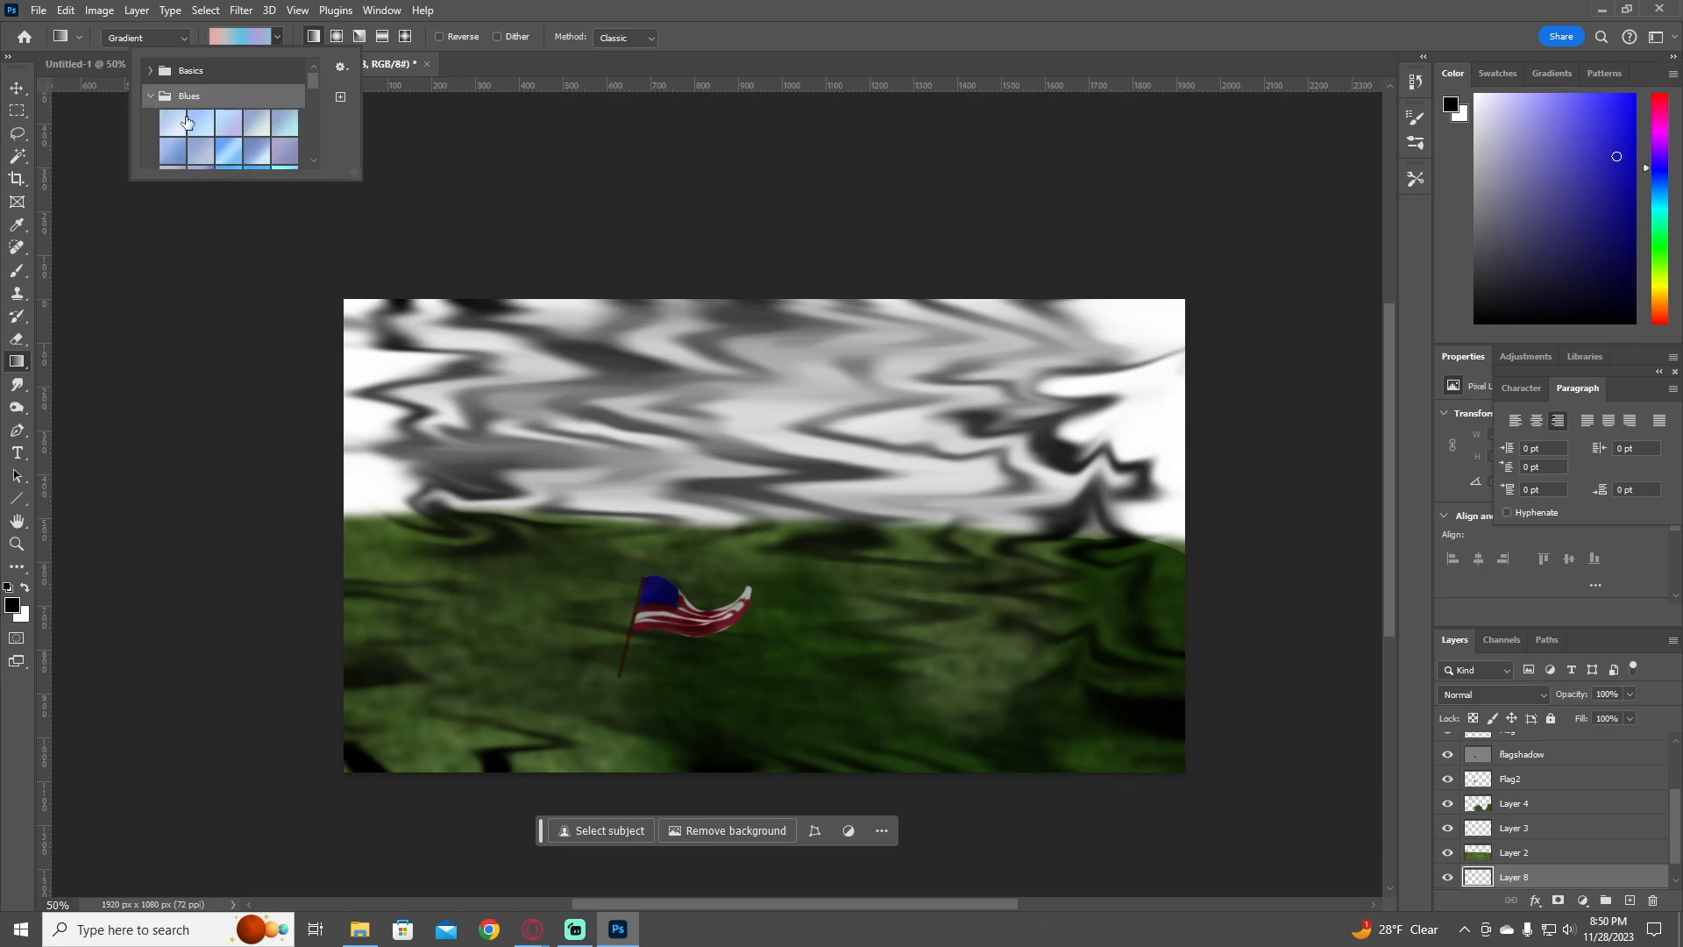
{"action": "scroll", "coordinate": [219, 121], "scroll_direction": "down", "scroll_amount": 5}
{"action": "left_click", "coordinate": [181, 88]}
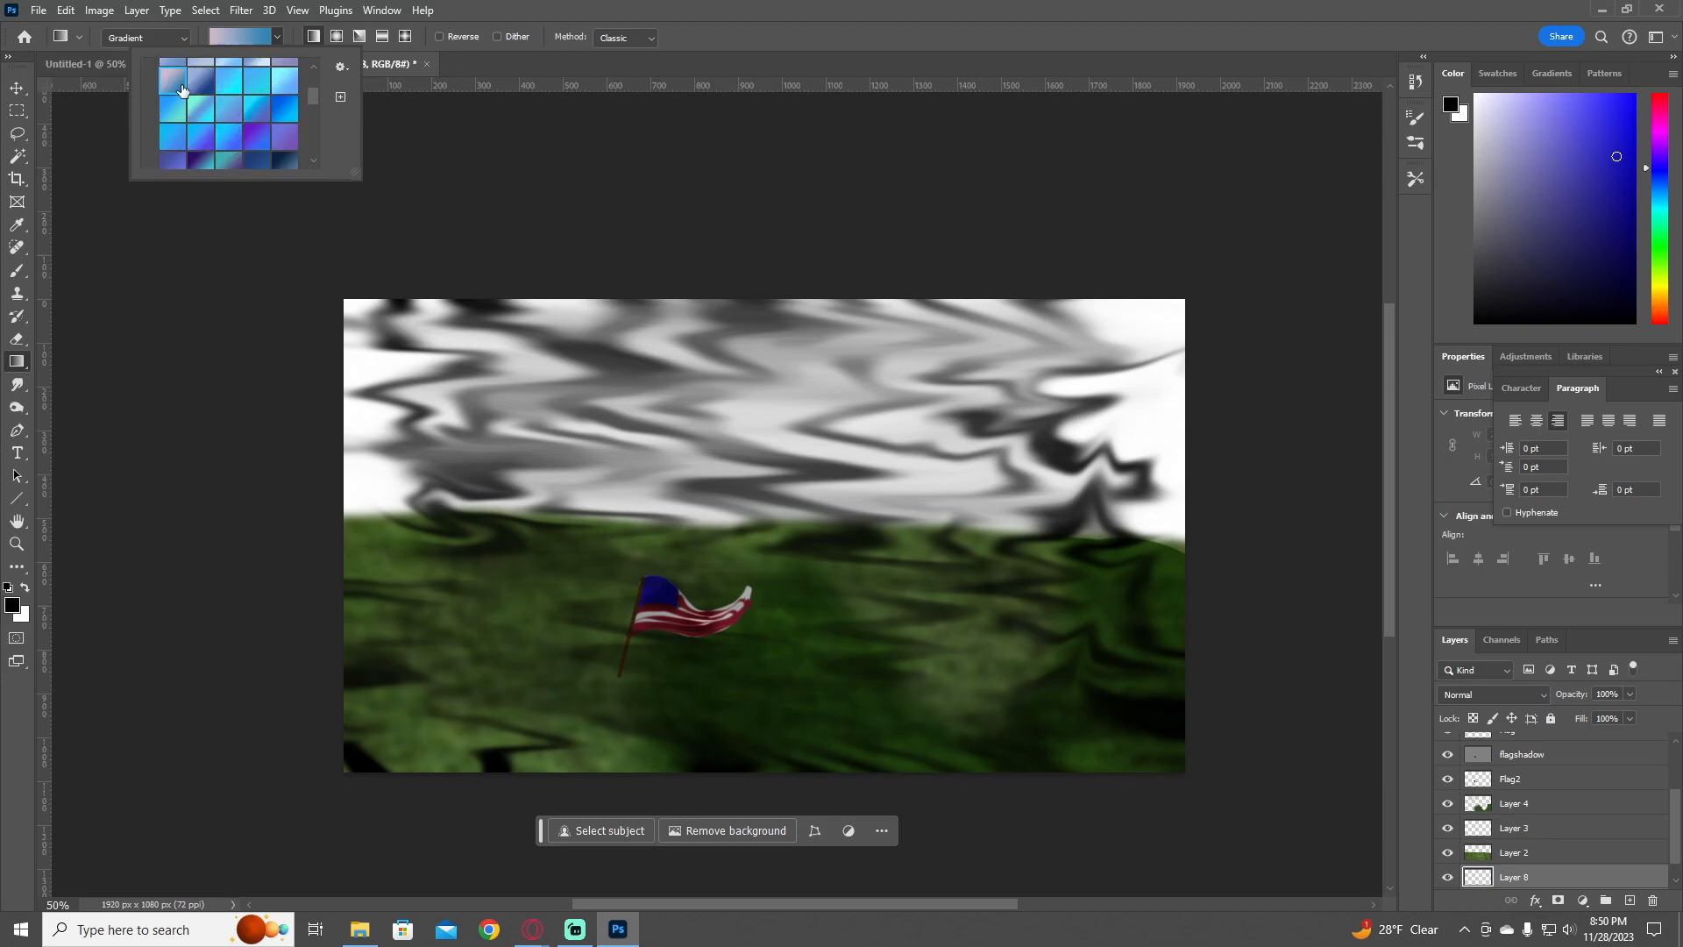
{"action": "left_click", "coordinate": [277, 37]}
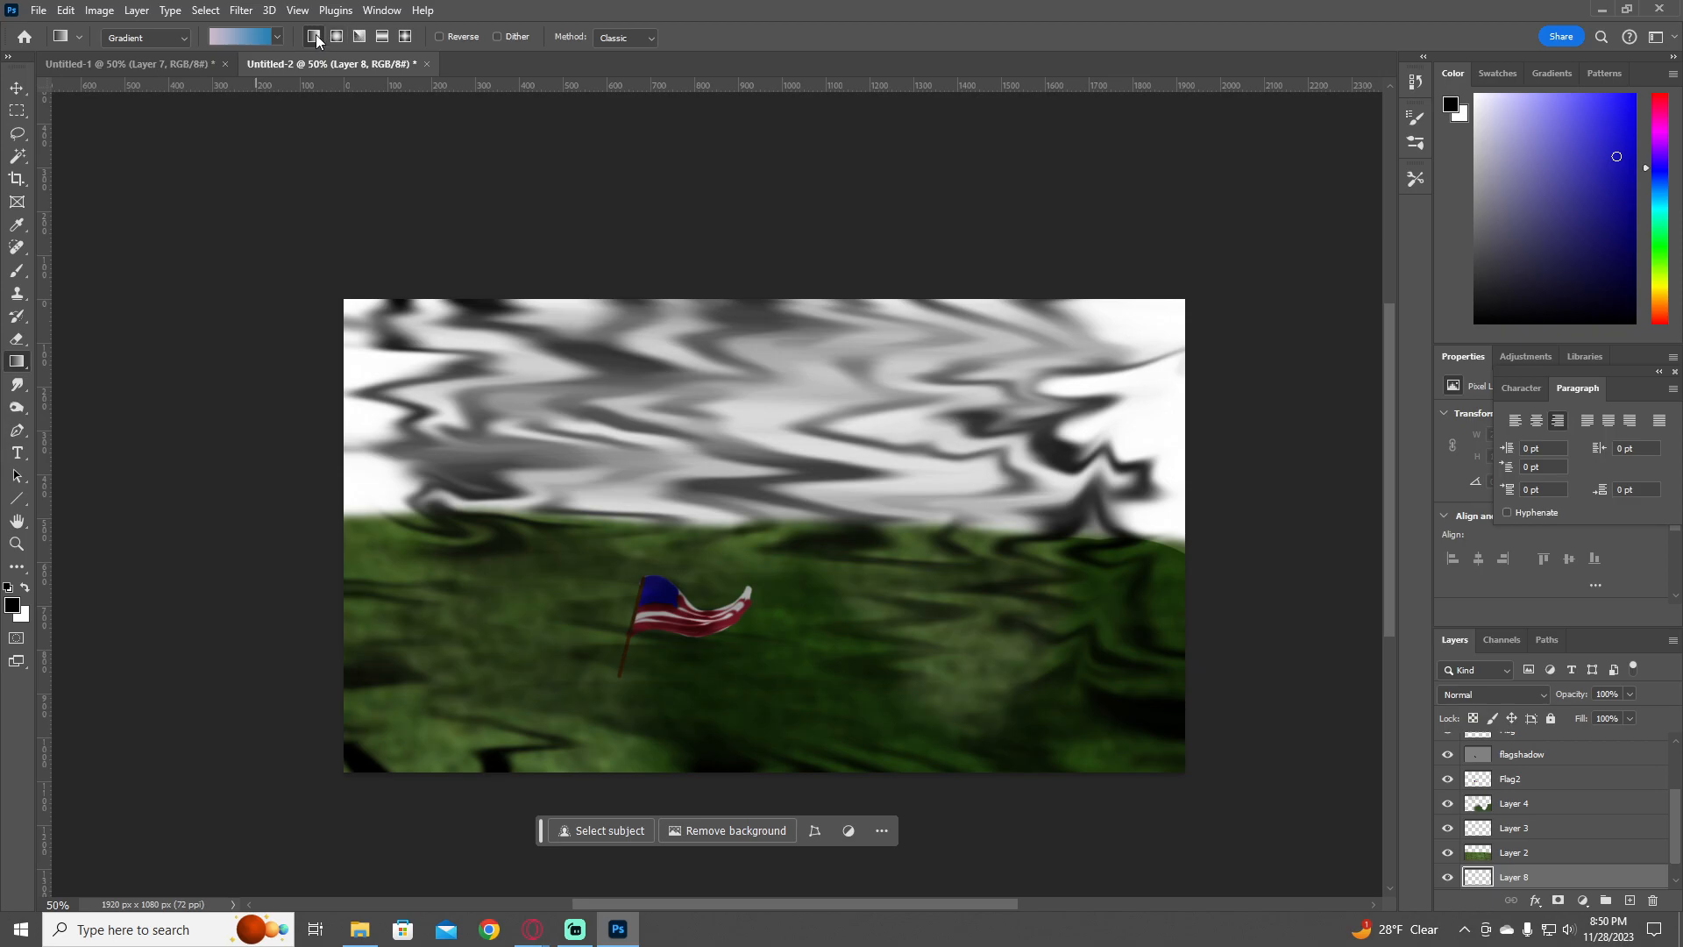
{"action": "left_click_drag", "start_coordinate": [321, 526], "coordinate": [1329, 481]}
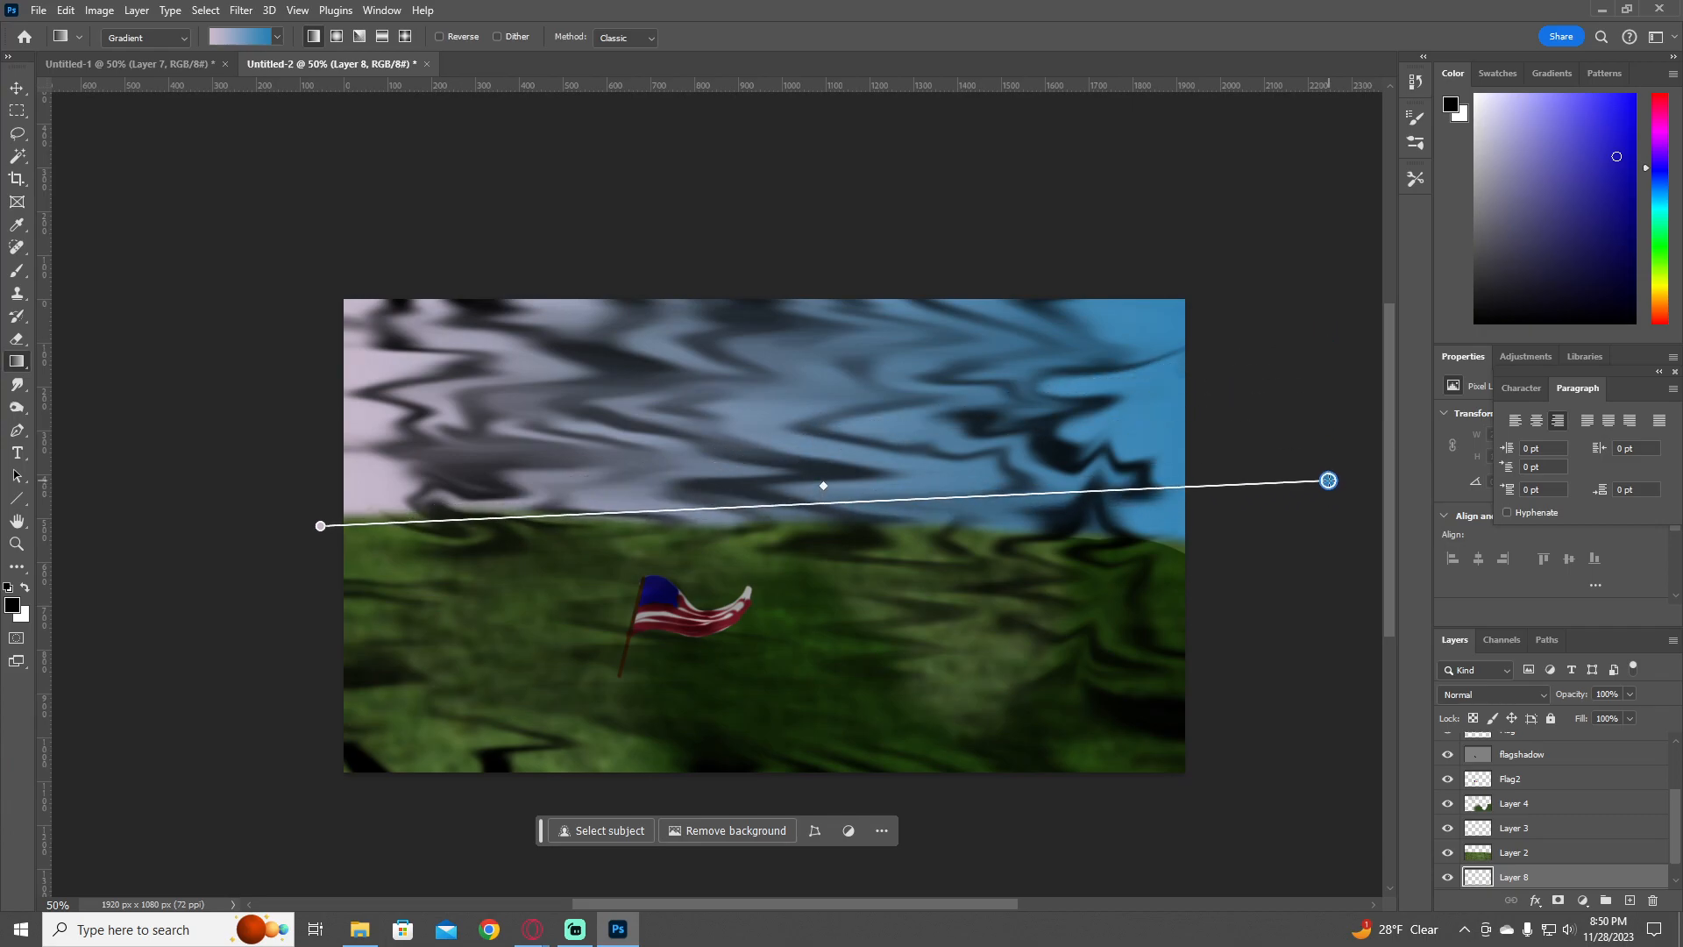
- Fill the sky behind the grass with the orange-pink-blue gradient from the Purples presets, running from the upper-left corner past the right edge
{"action": "left_click", "coordinate": [278, 36]}
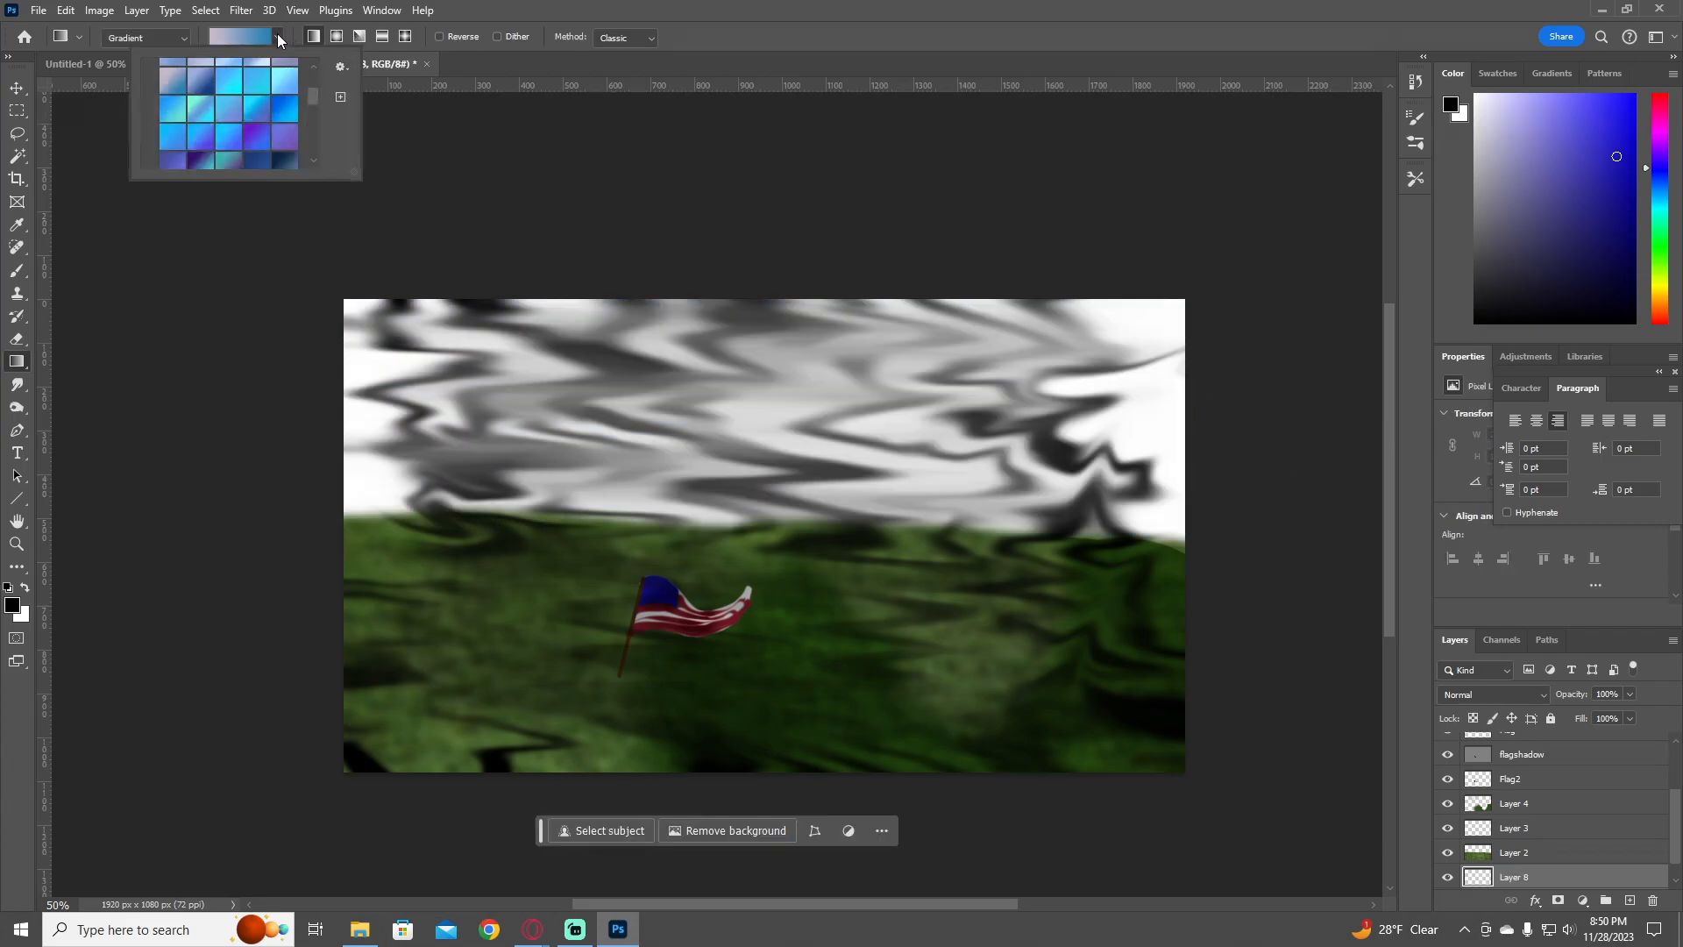
{"action": "scroll", "coordinate": [270, 107], "scroll_direction": "down", "scroll_amount": 5}
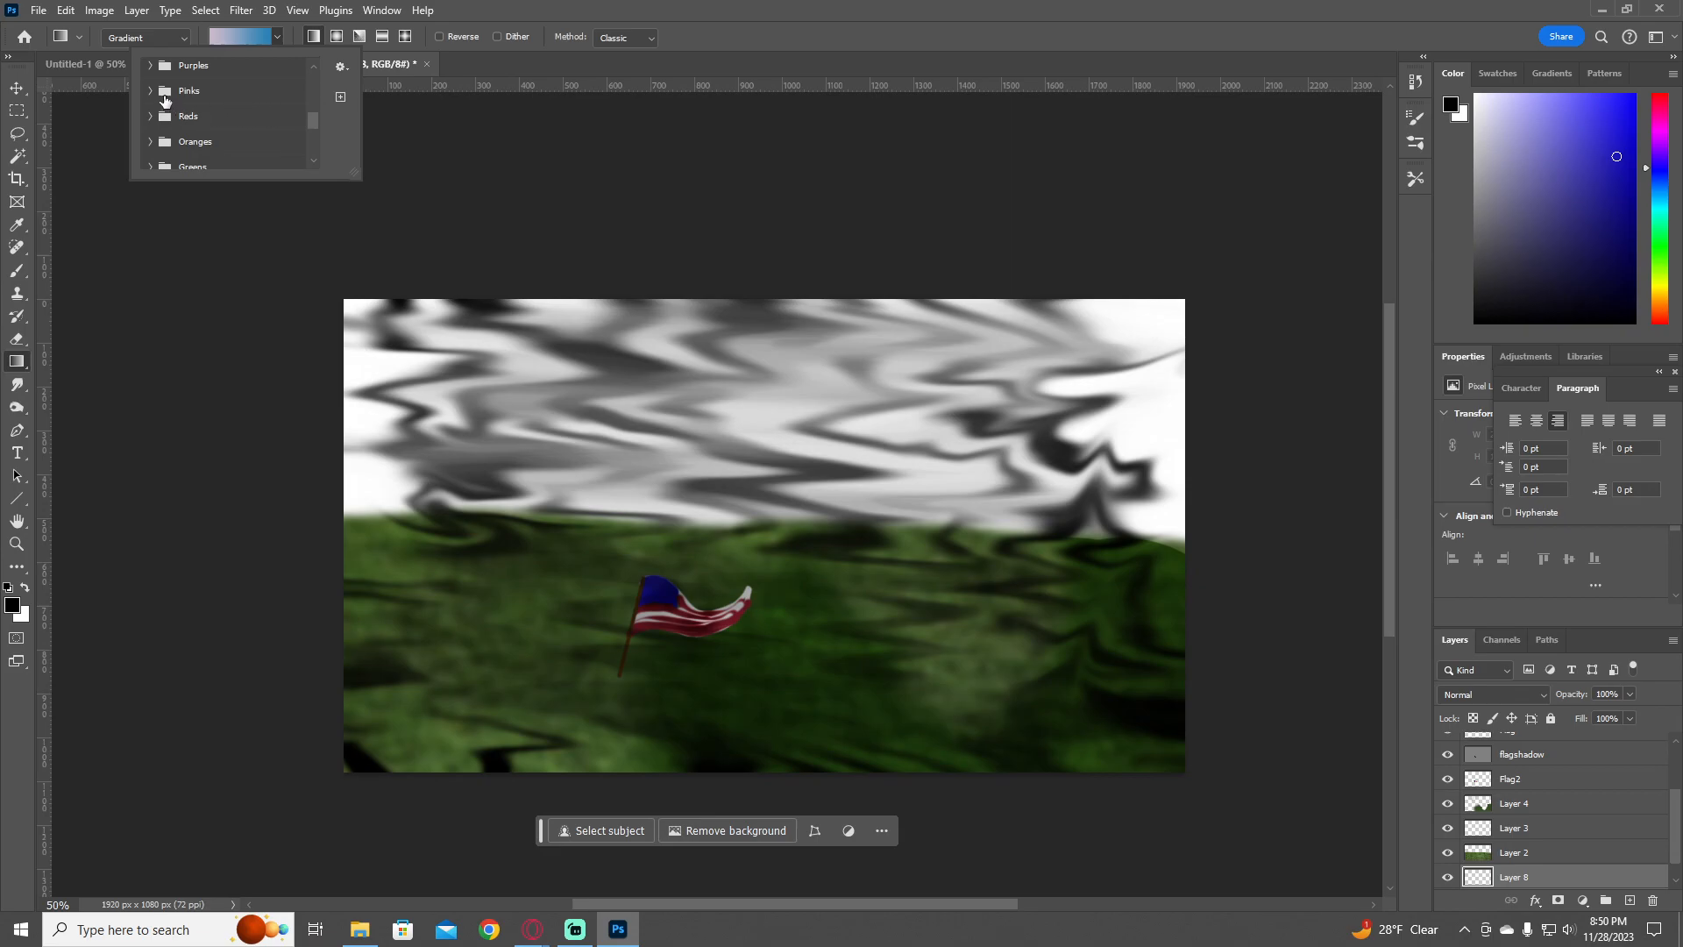
{"action": "scroll", "coordinate": [165, 100], "scroll_direction": "up", "scroll_amount": 1}
{"action": "left_click", "coordinate": [152, 95]}
{"action": "scroll", "coordinate": [225, 127], "scroll_direction": "down", "scroll_amount": 4}
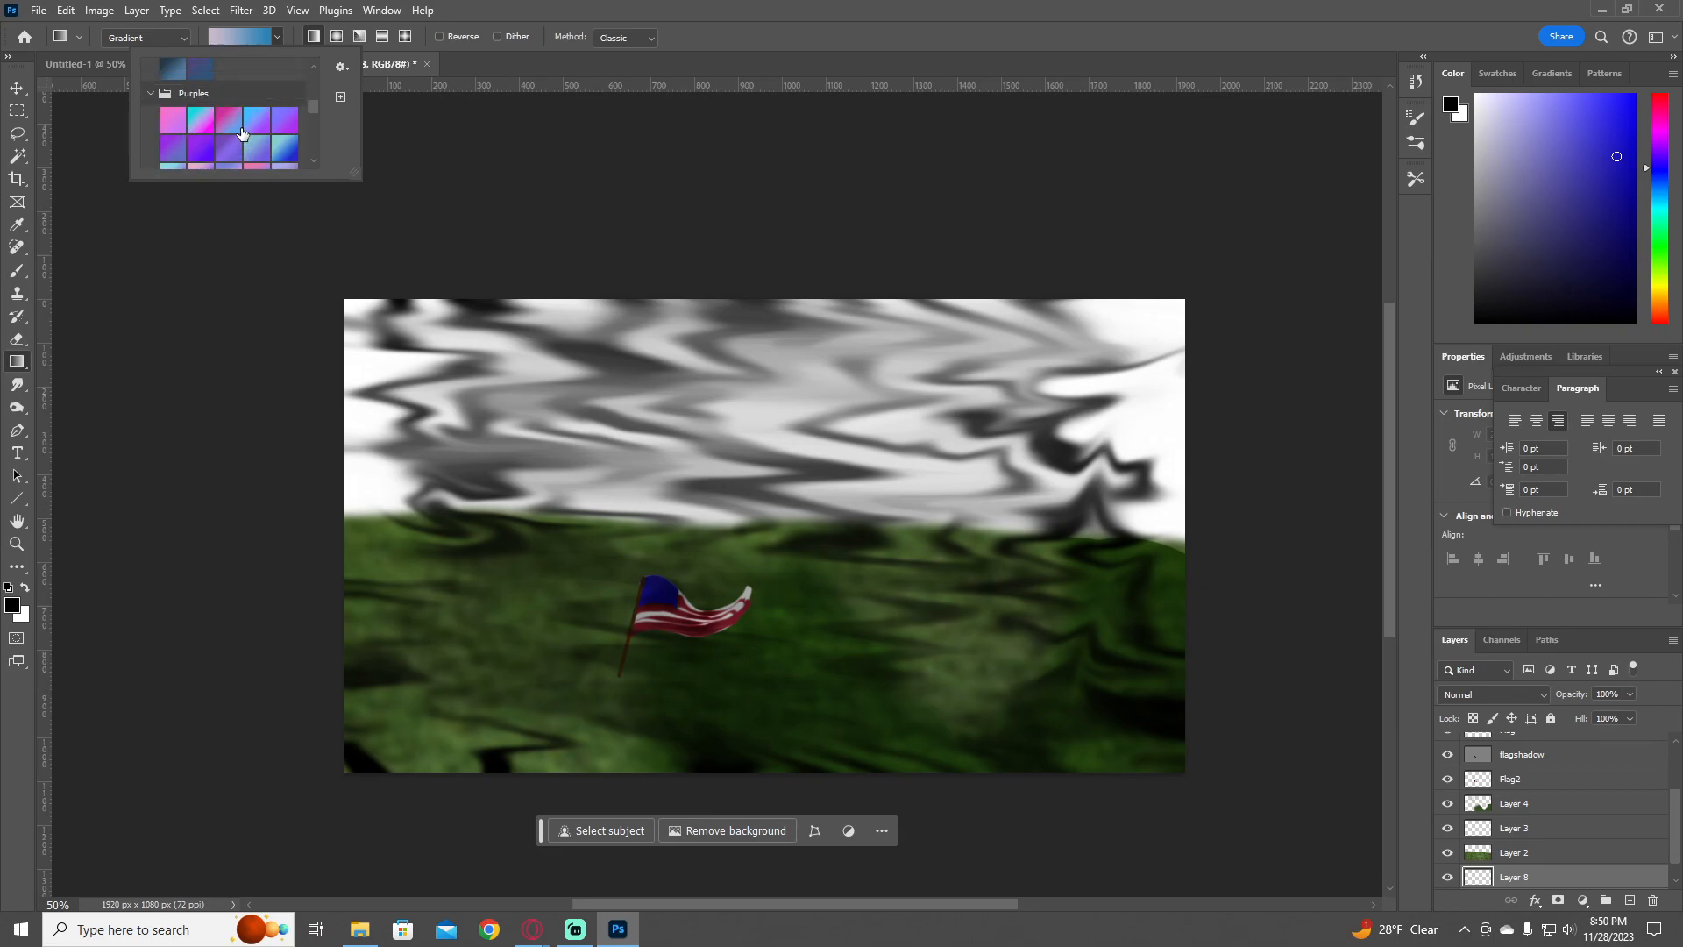
{"action": "left_click", "coordinate": [201, 130]}
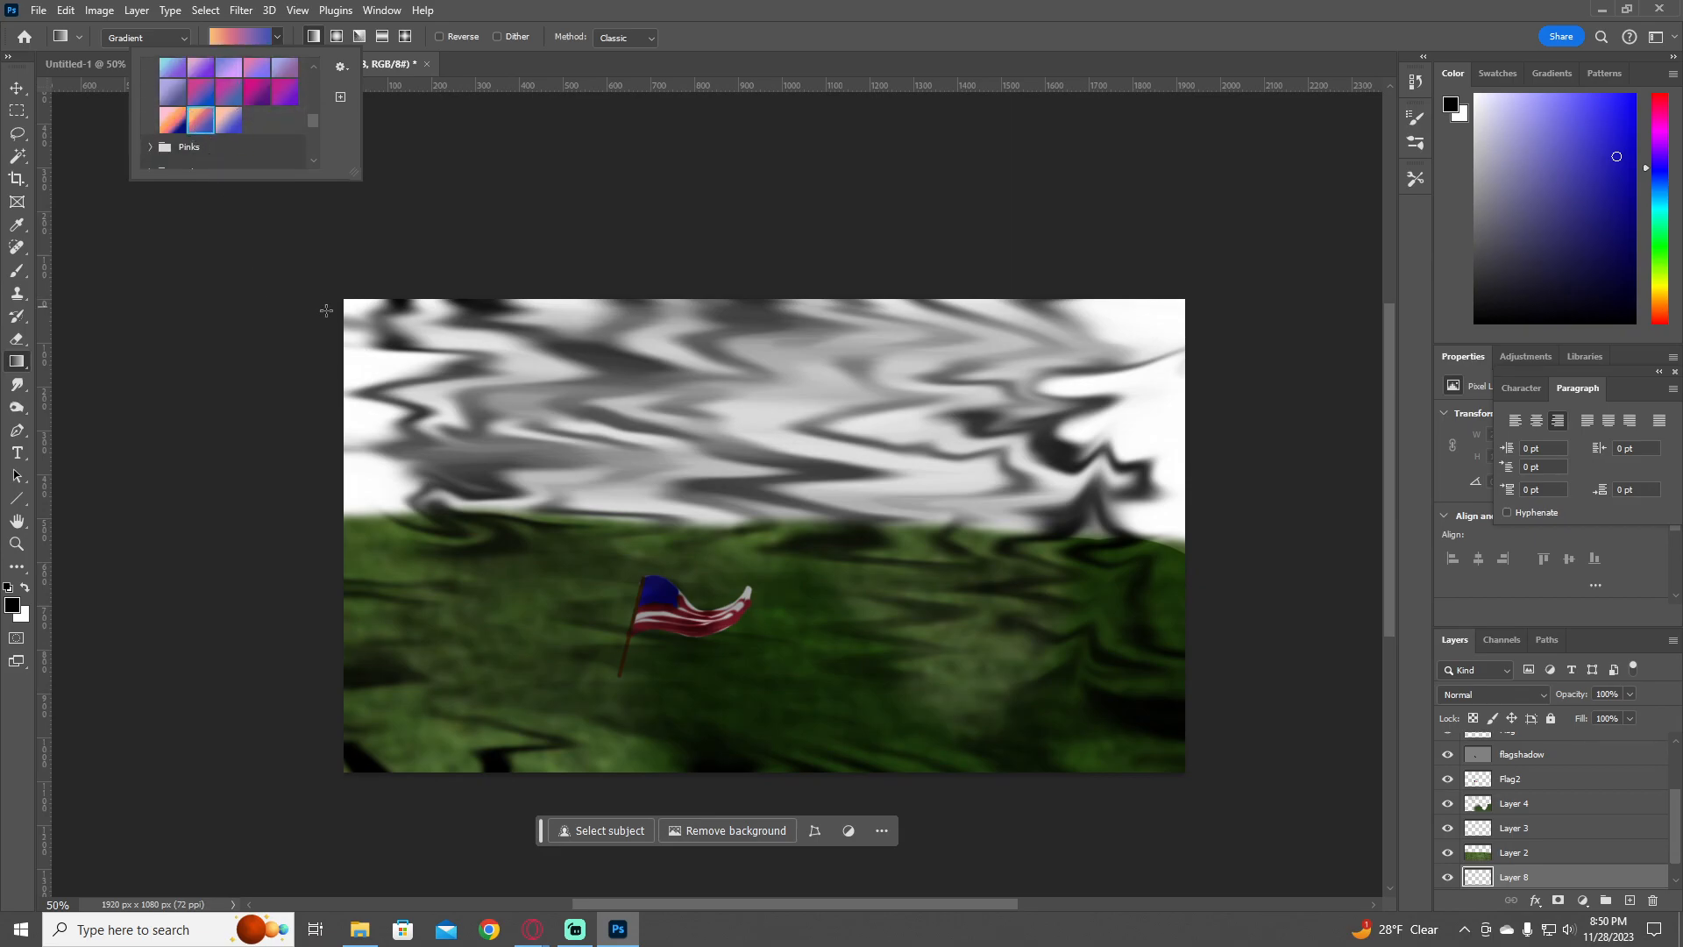
{"action": "left_click_drag", "start_coordinate": [329, 291], "coordinate": [1232, 526]}
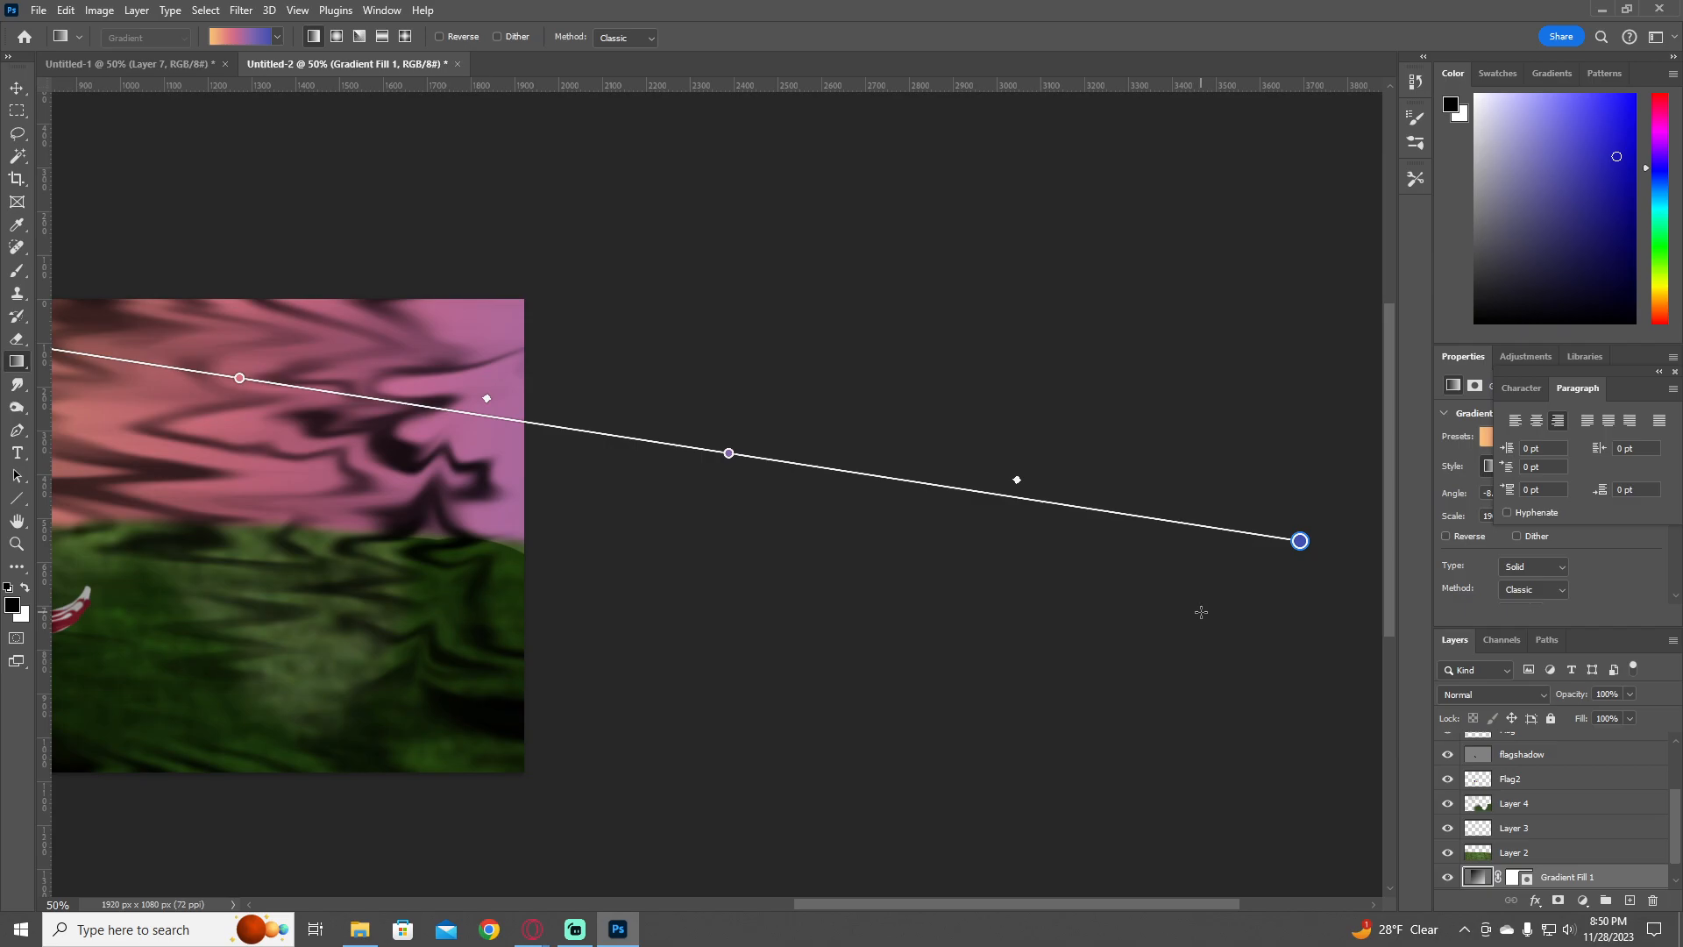
- Shift the gradient's pink colour stop further right so the orange tones cover more of the sky
{"action": "left_click_drag", "start_coordinate": [1161, 908], "coordinate": [944, 877]}
{"action": "scroll", "coordinate": [1067, 478], "scroll_direction": "down", "scroll_amount": 1}
{"action": "scroll", "coordinate": [1049, 468], "scroll_direction": "up", "scroll_amount": 2}
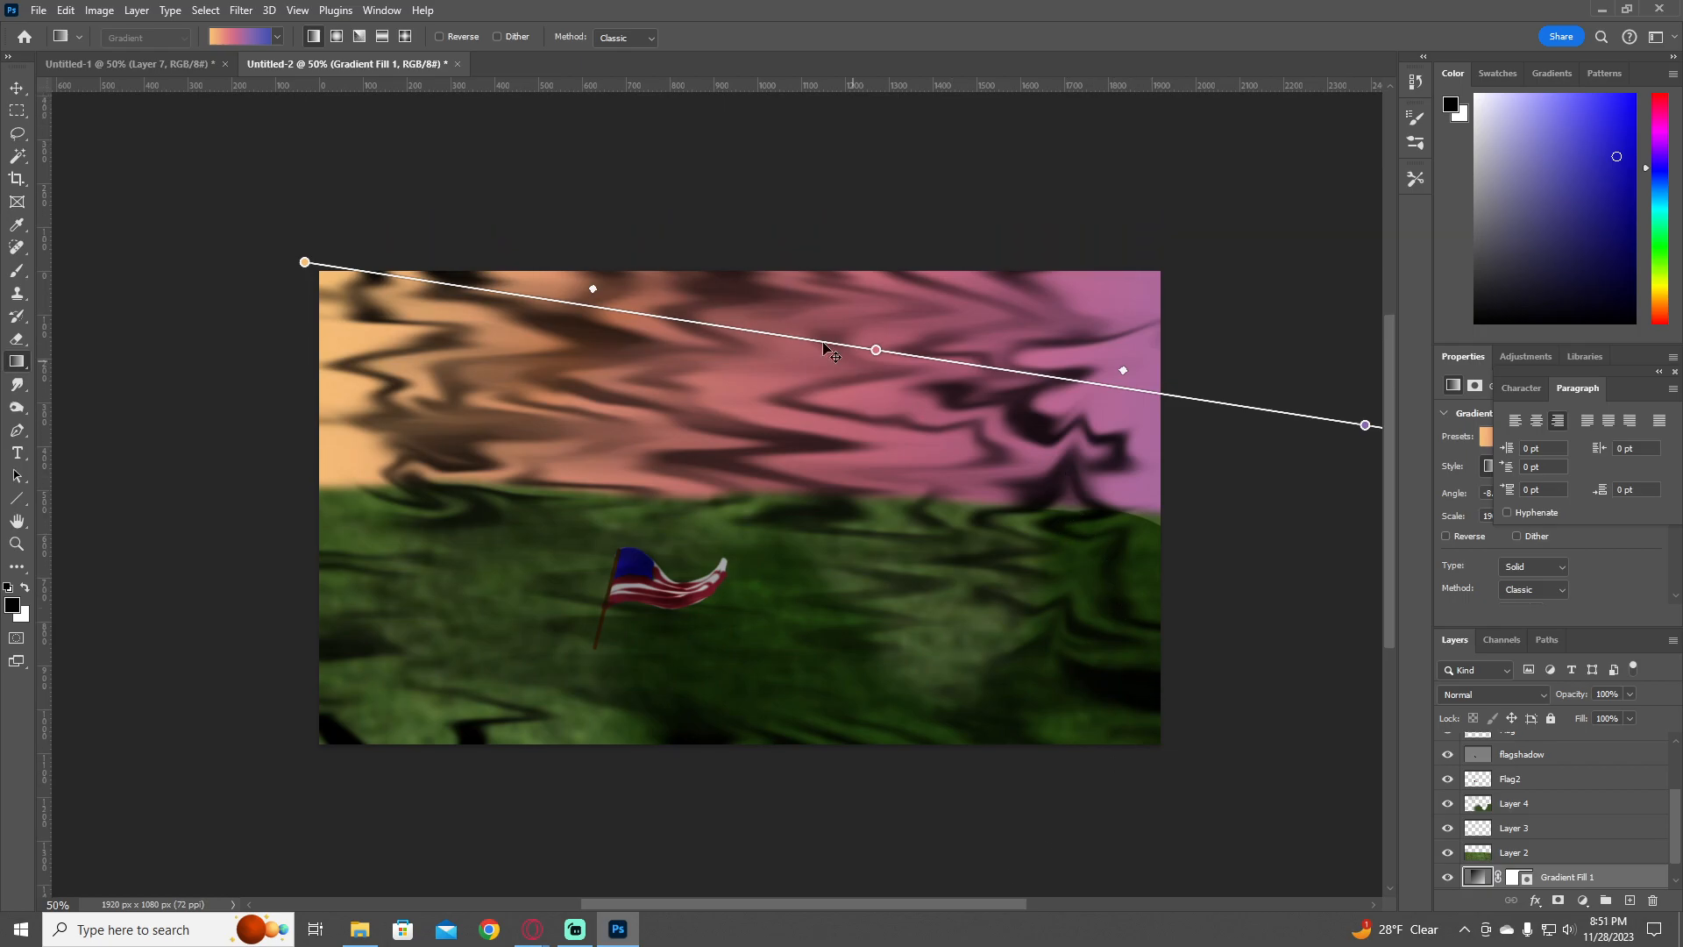
{"action": "left_click_drag", "start_coordinate": [882, 353], "coordinate": [1048, 383]}
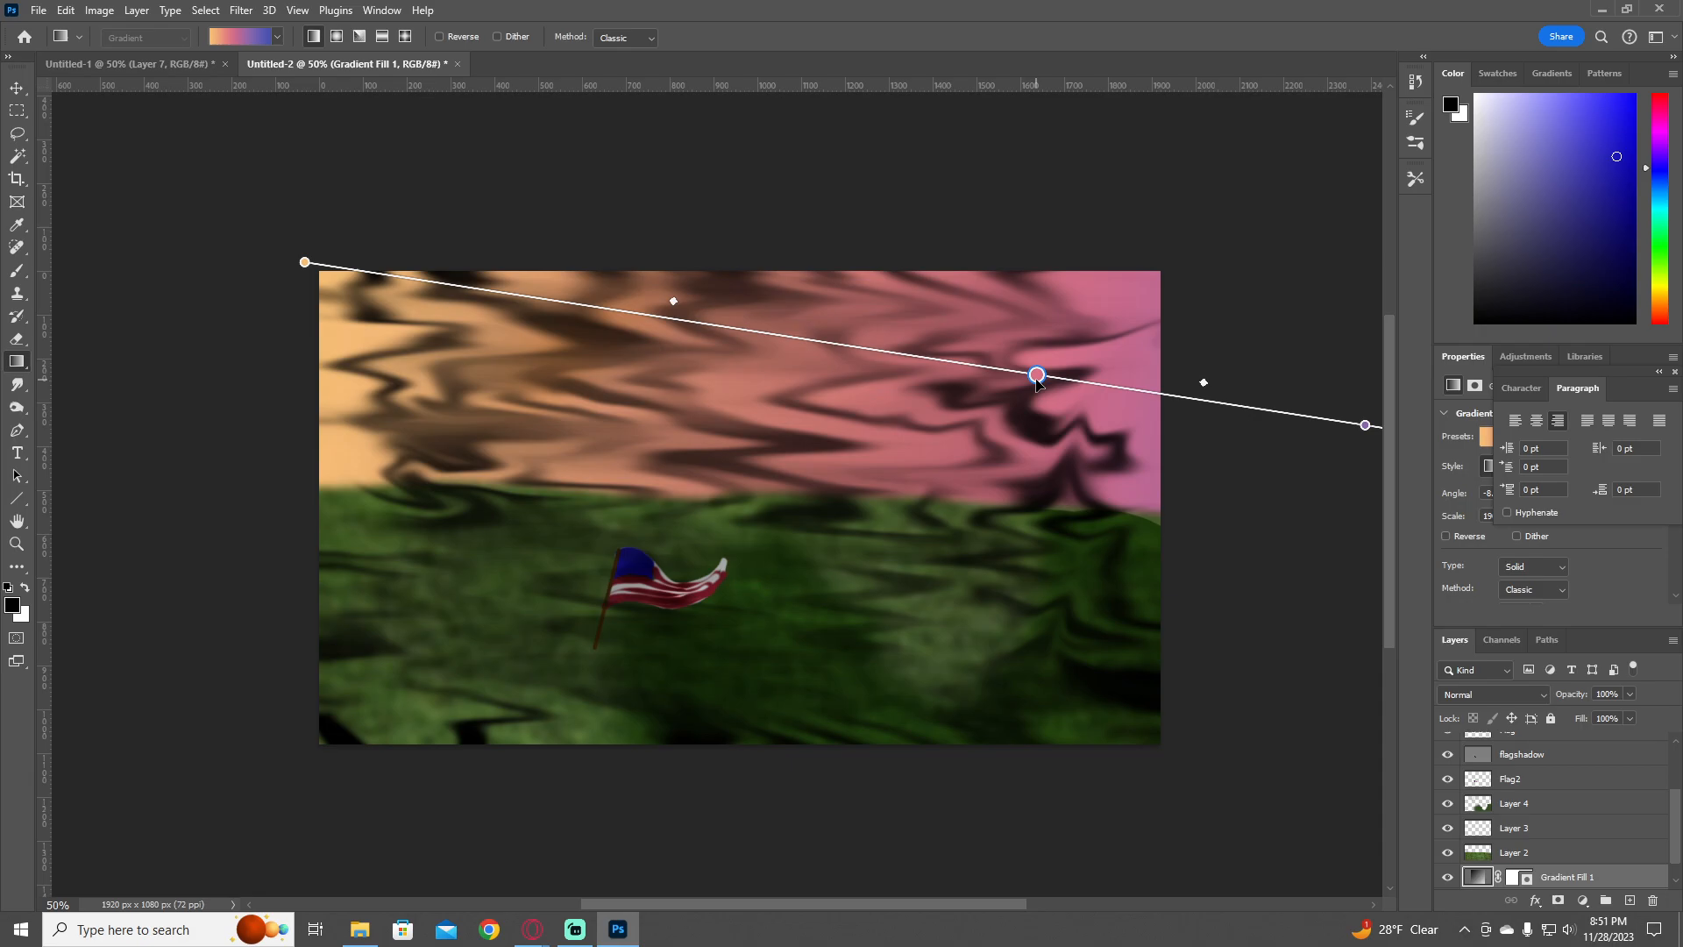
- Create a new layer directly above the Gradient Fill 1 layer and switch to the 3D Material Drop tool
{"action": "scroll", "coordinate": [1519, 856], "scroll_direction": "down", "scroll_amount": 1}
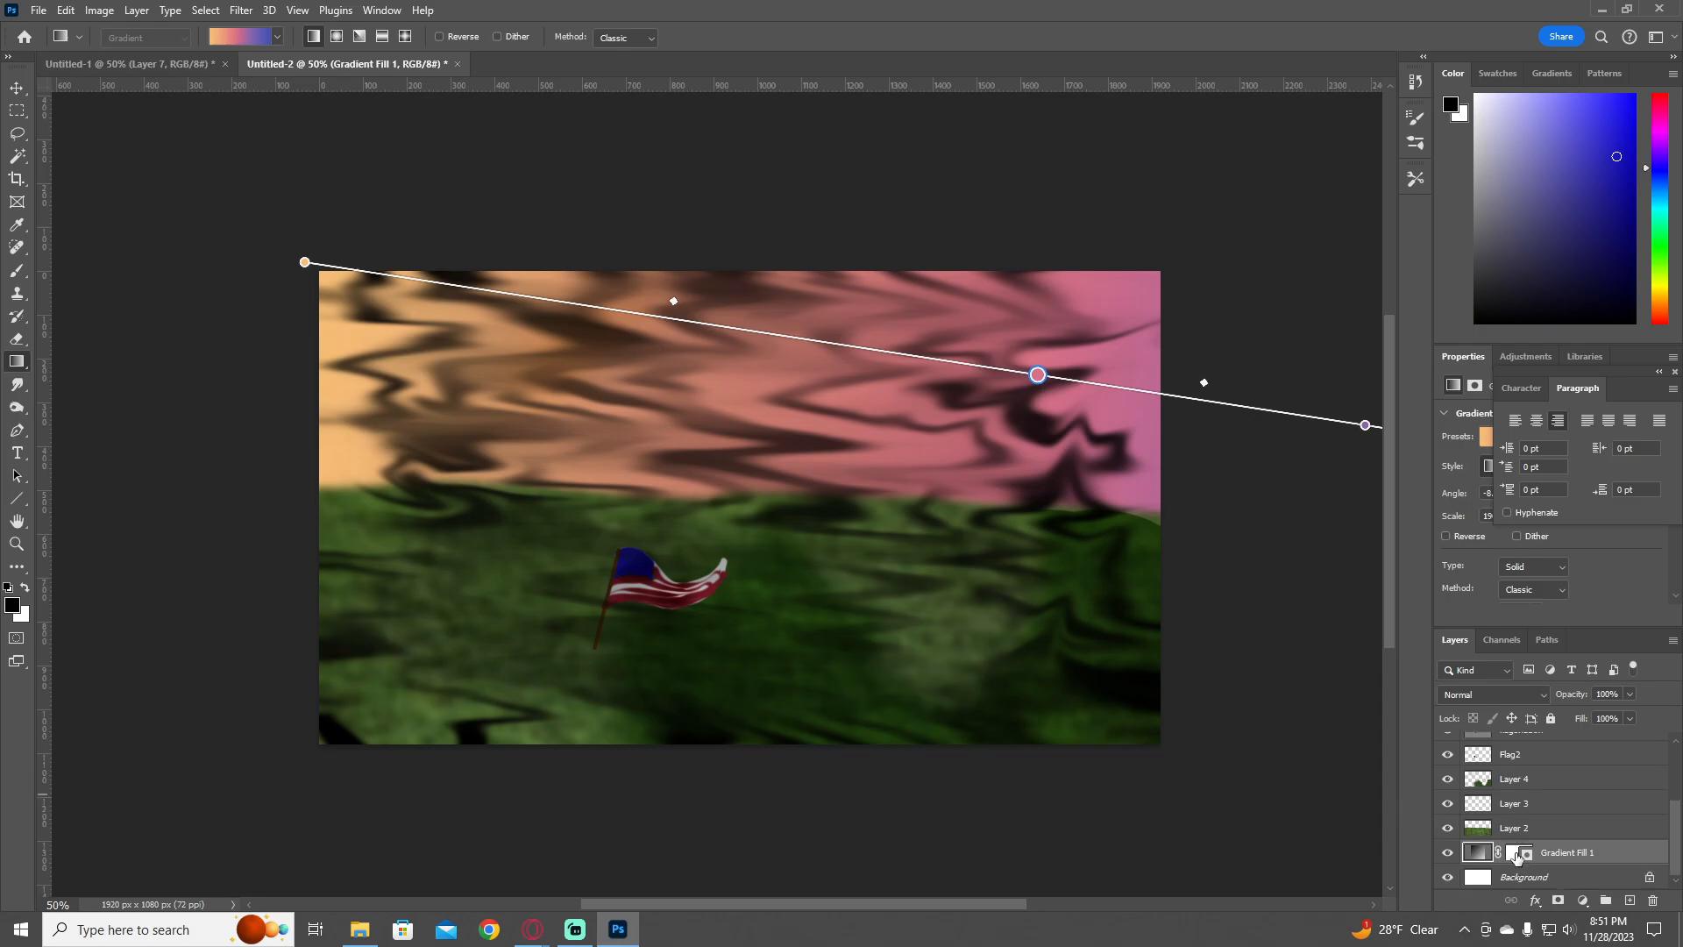
{"action": "key", "text": "ctrl+shift+n"}
{"action": "key", "text": "Return"}
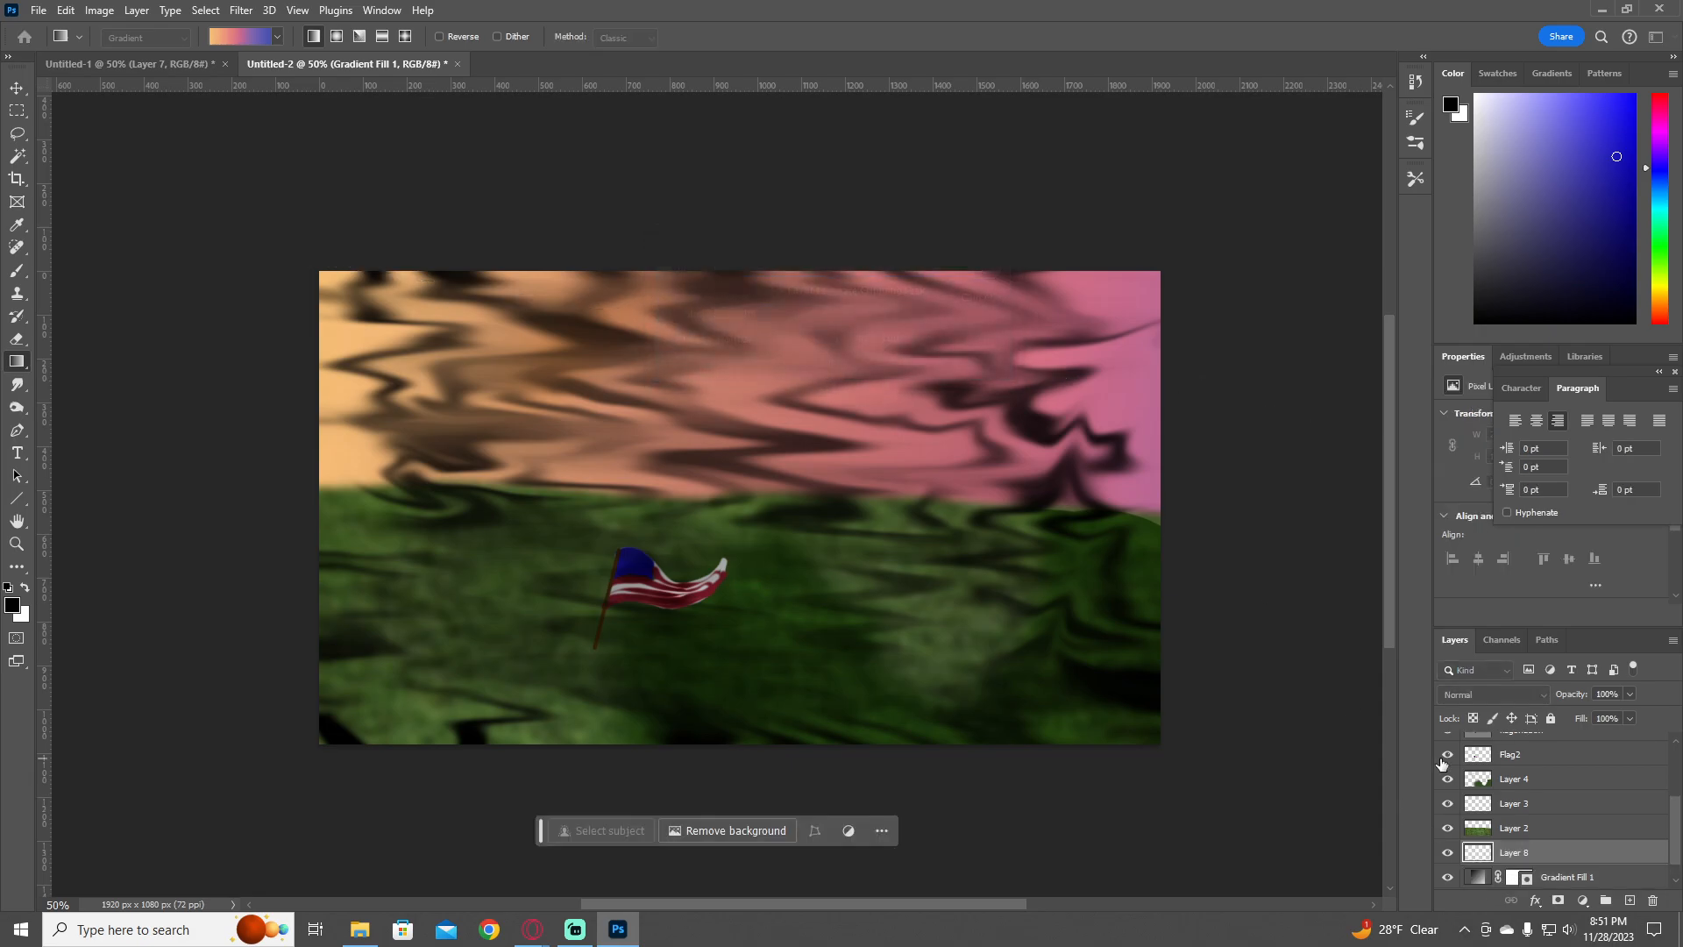
{"action": "key", "text": "shift+g"}
{"action": "key", "text": "shift+g"}
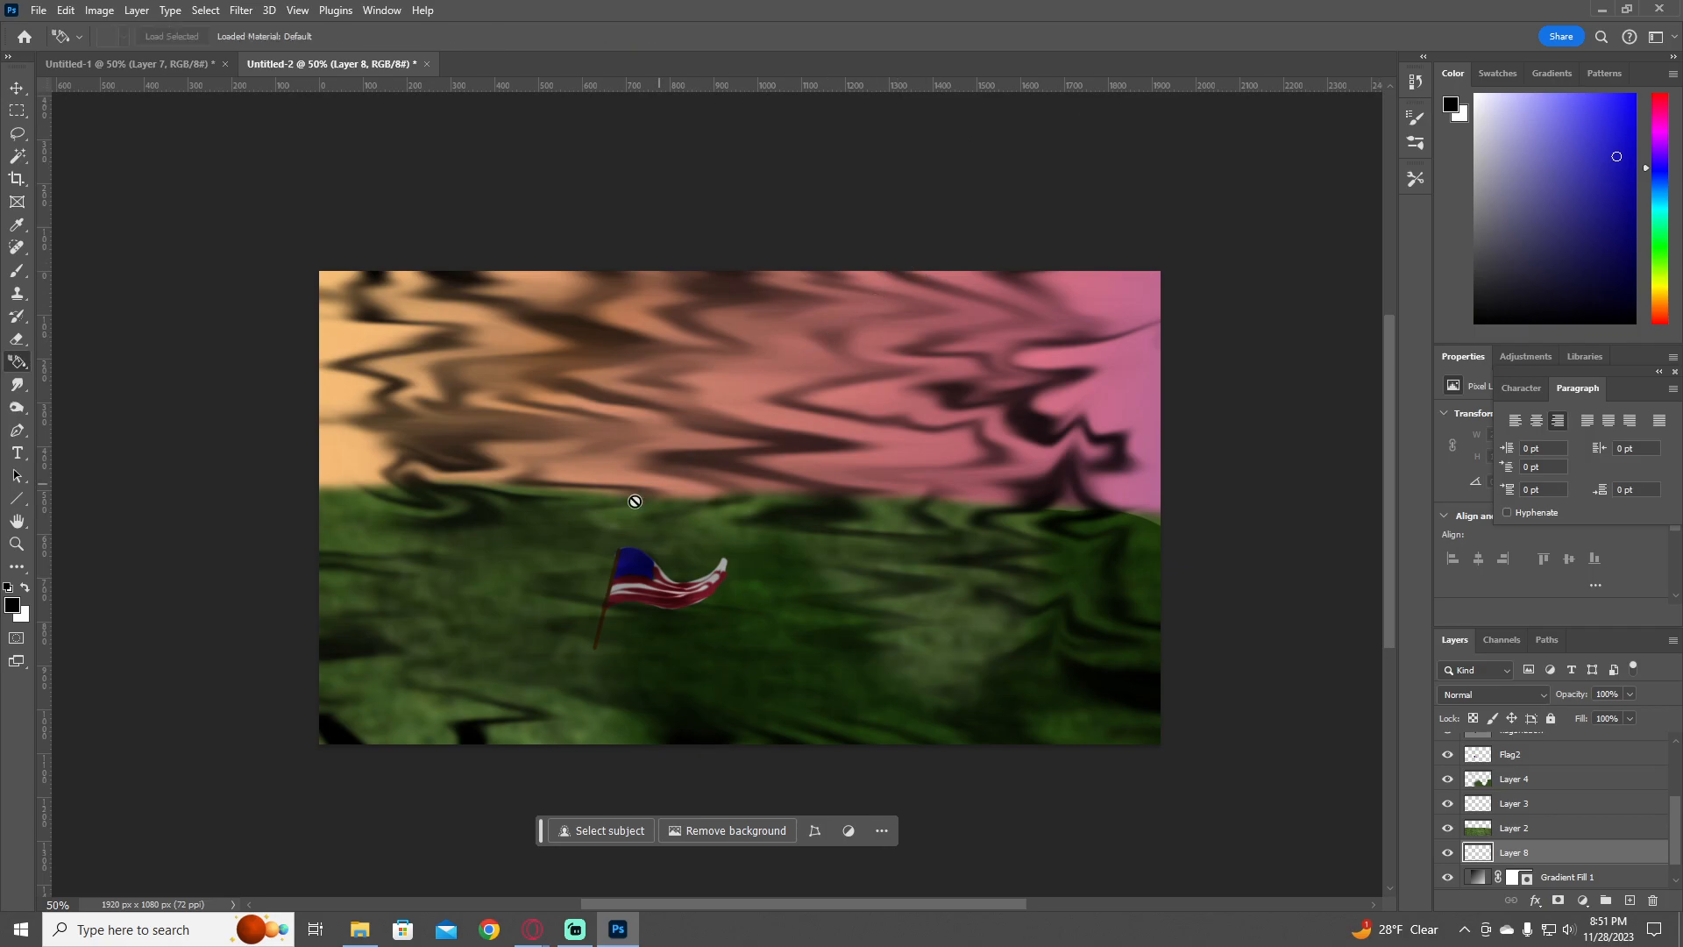
- Fill Layer 8 with solid dark blue using the Paint Bucket
{"action": "left_click", "coordinate": [1557, 172]}
{"action": "key", "text": "shift+g"}
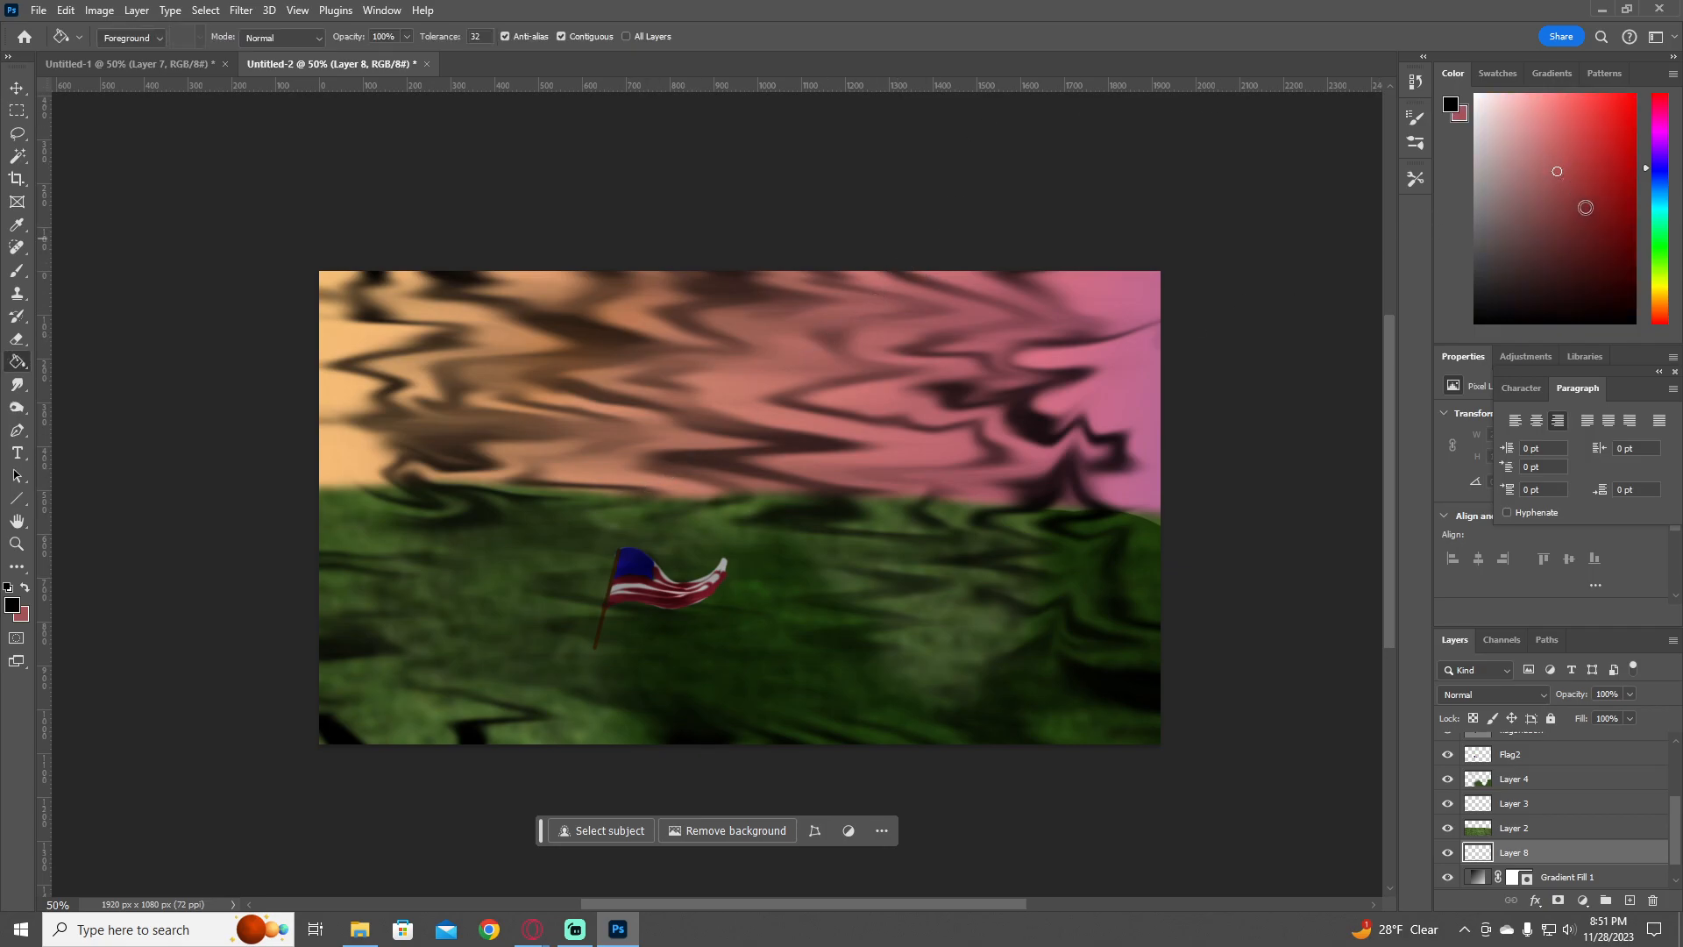
{"action": "left_click", "coordinate": [1666, 175]}
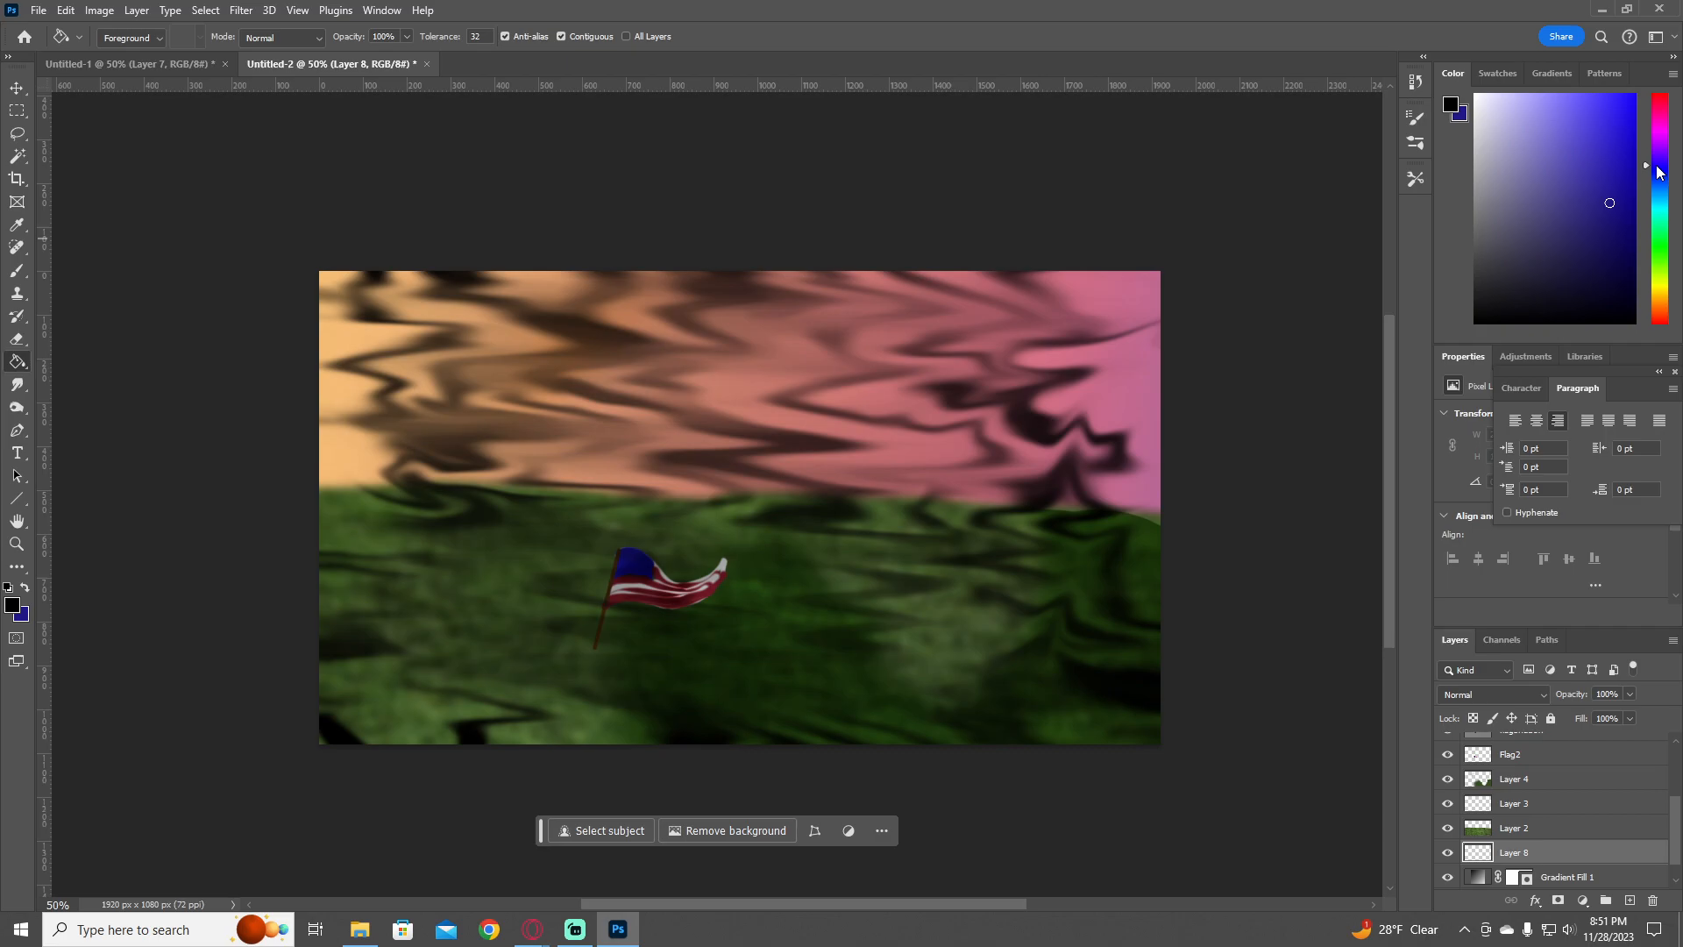
{"action": "key", "text": "x"}
{"action": "left_click", "coordinate": [707, 460]}
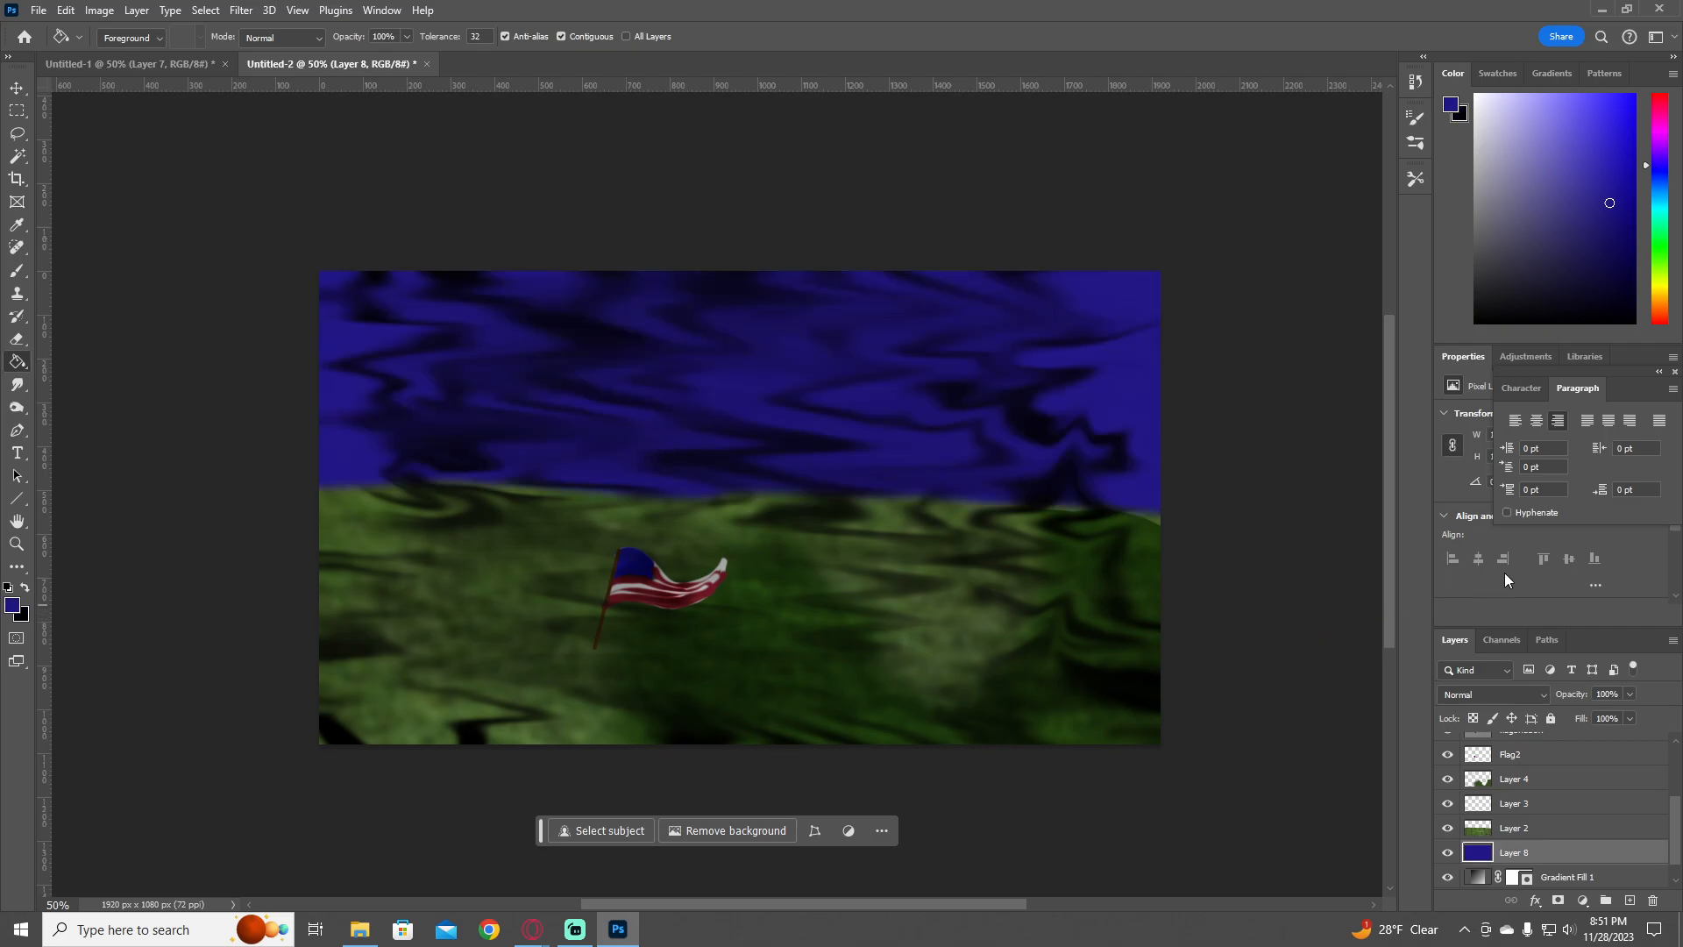
- Set Layer 8's blend mode to Screen and its opacity to 63%
{"action": "left_click", "coordinate": [1518, 692]}
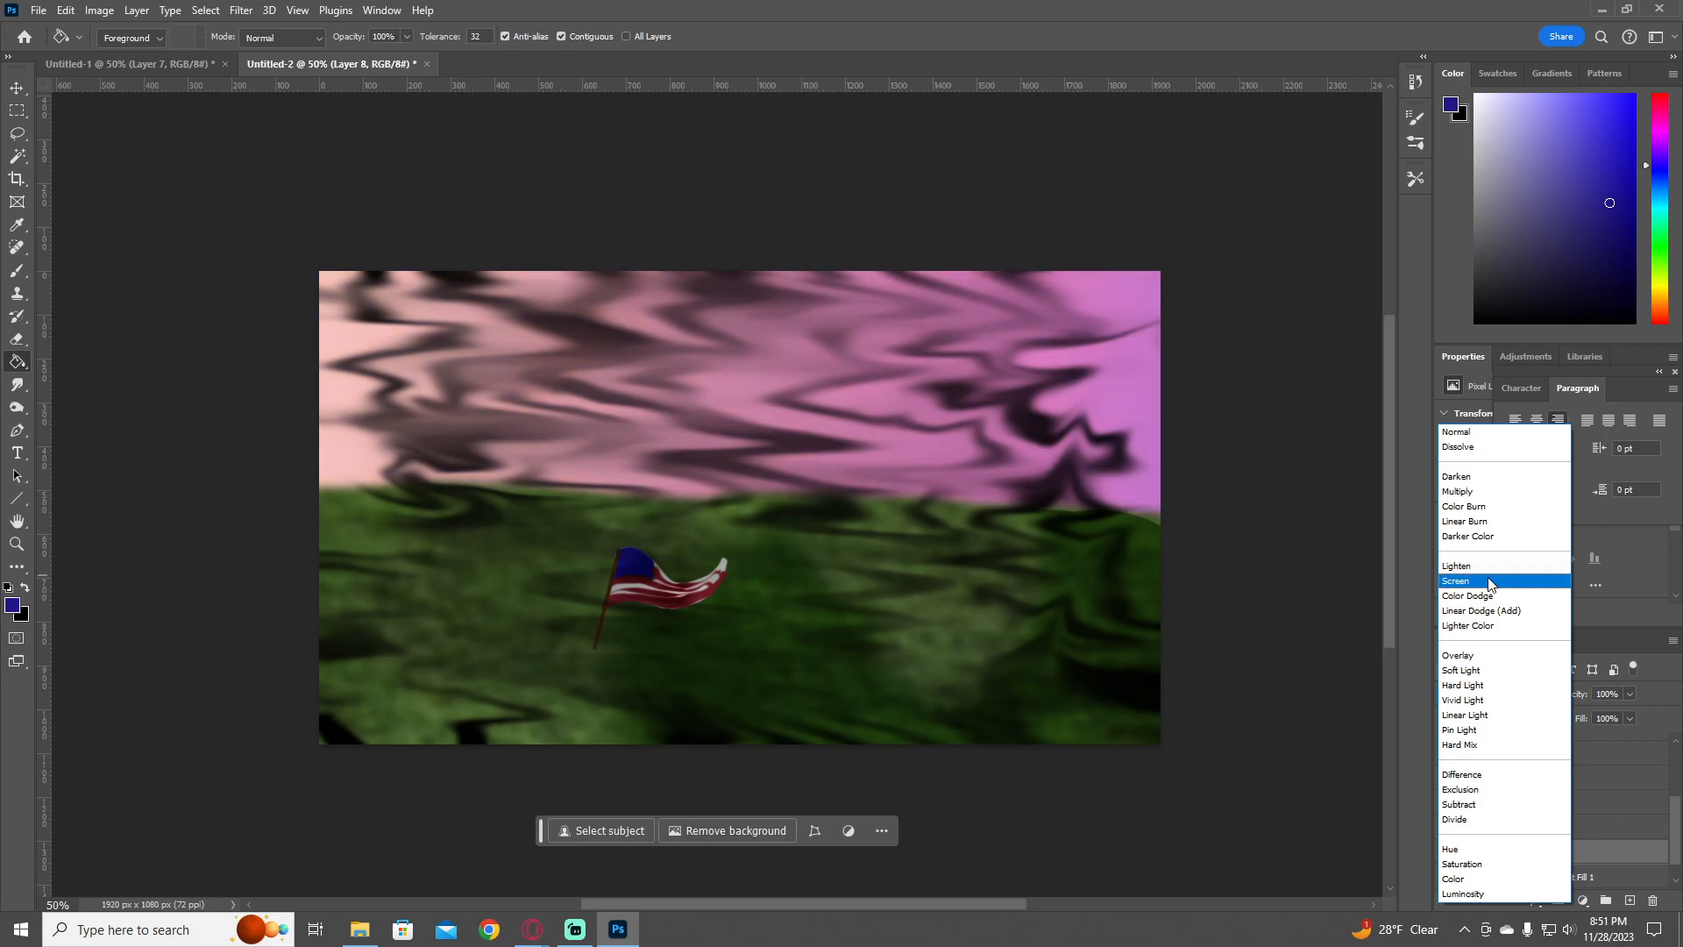
{"action": "left_click", "coordinate": [1489, 583]}
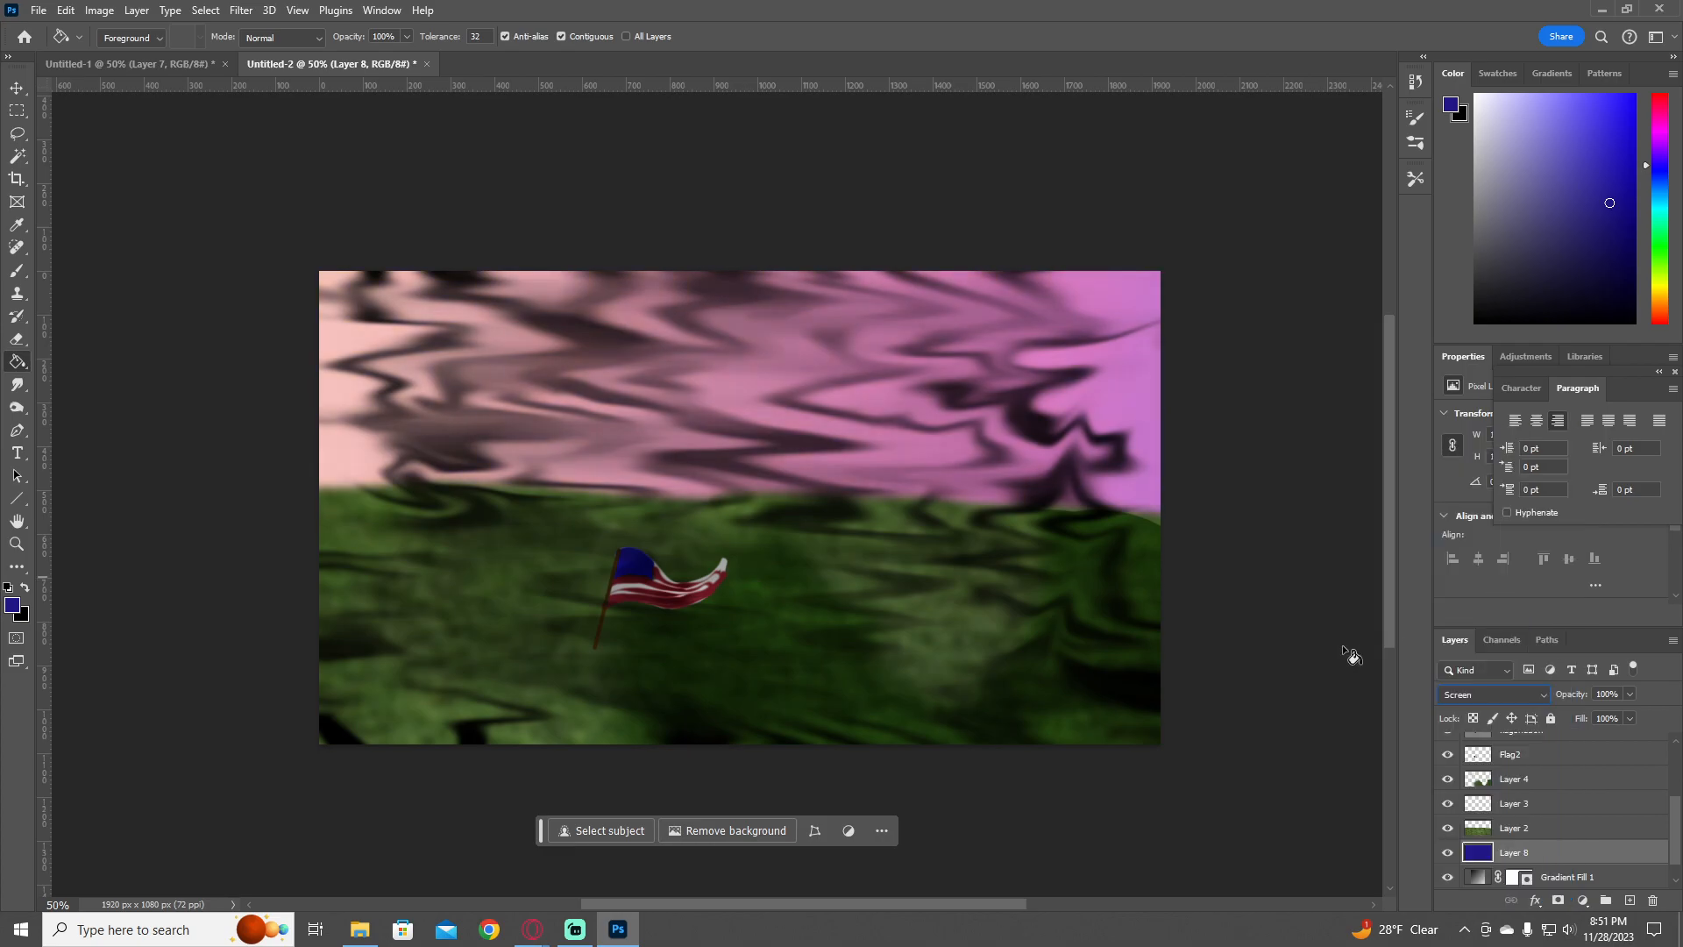
{"action": "left_click", "coordinate": [1629, 693]}
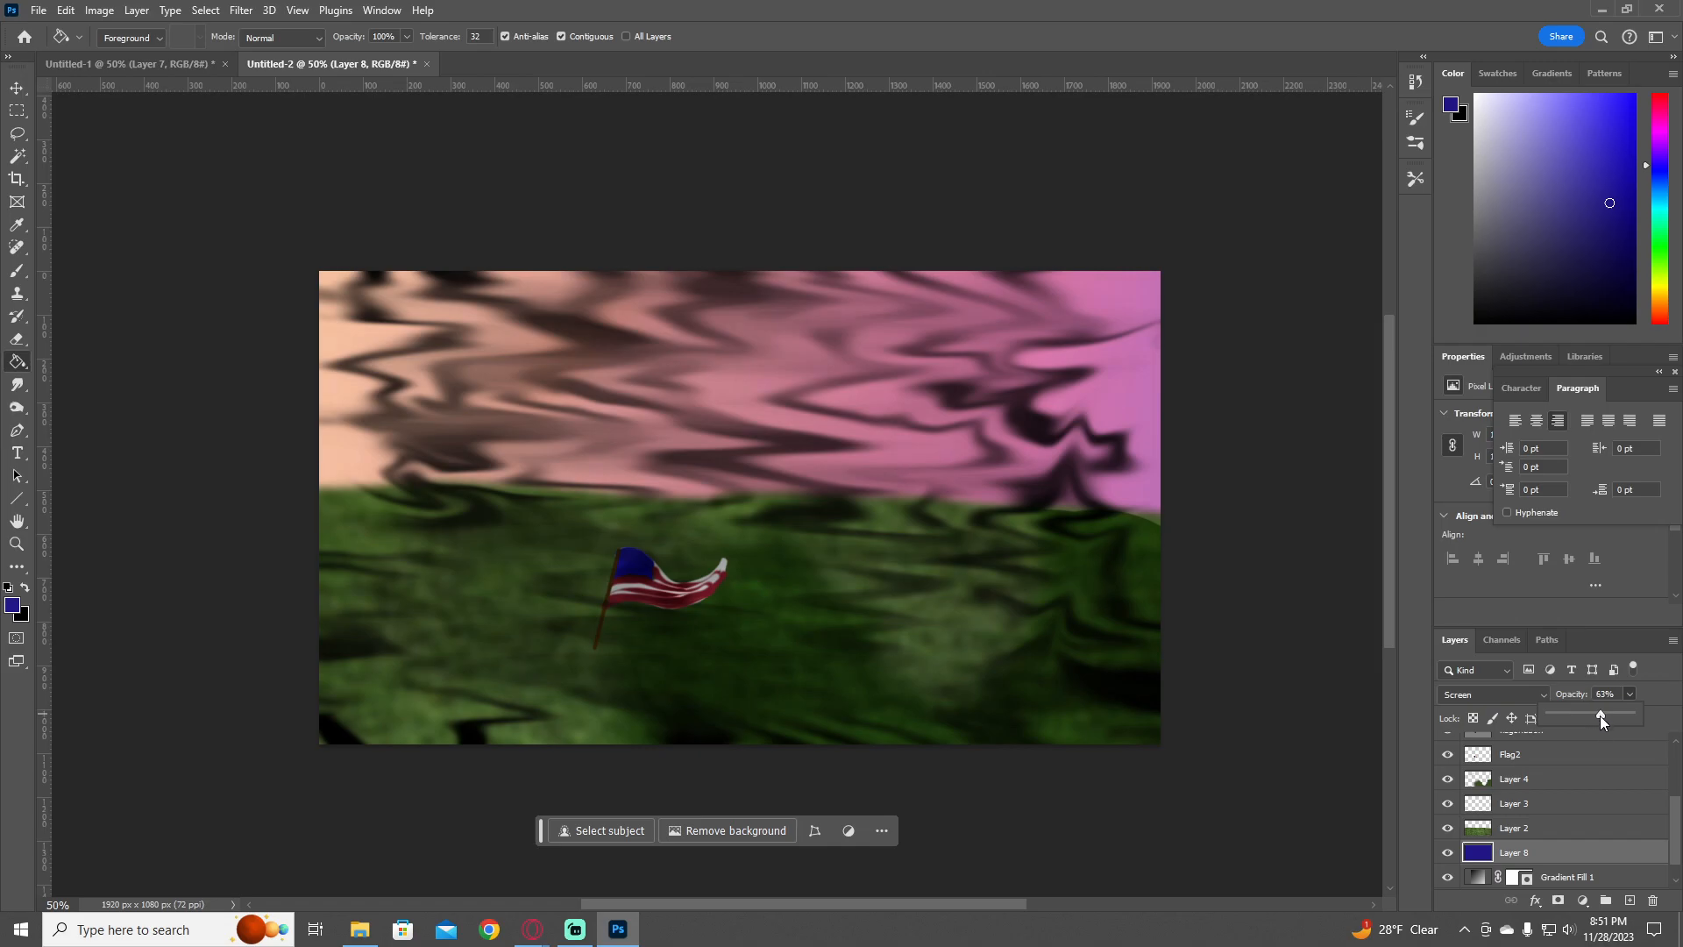
- Erase broad soft patches of Layer 8 across the sky with a 175 px eraser, and compare with the layer hidden
{"action": "key", "text": "e"}
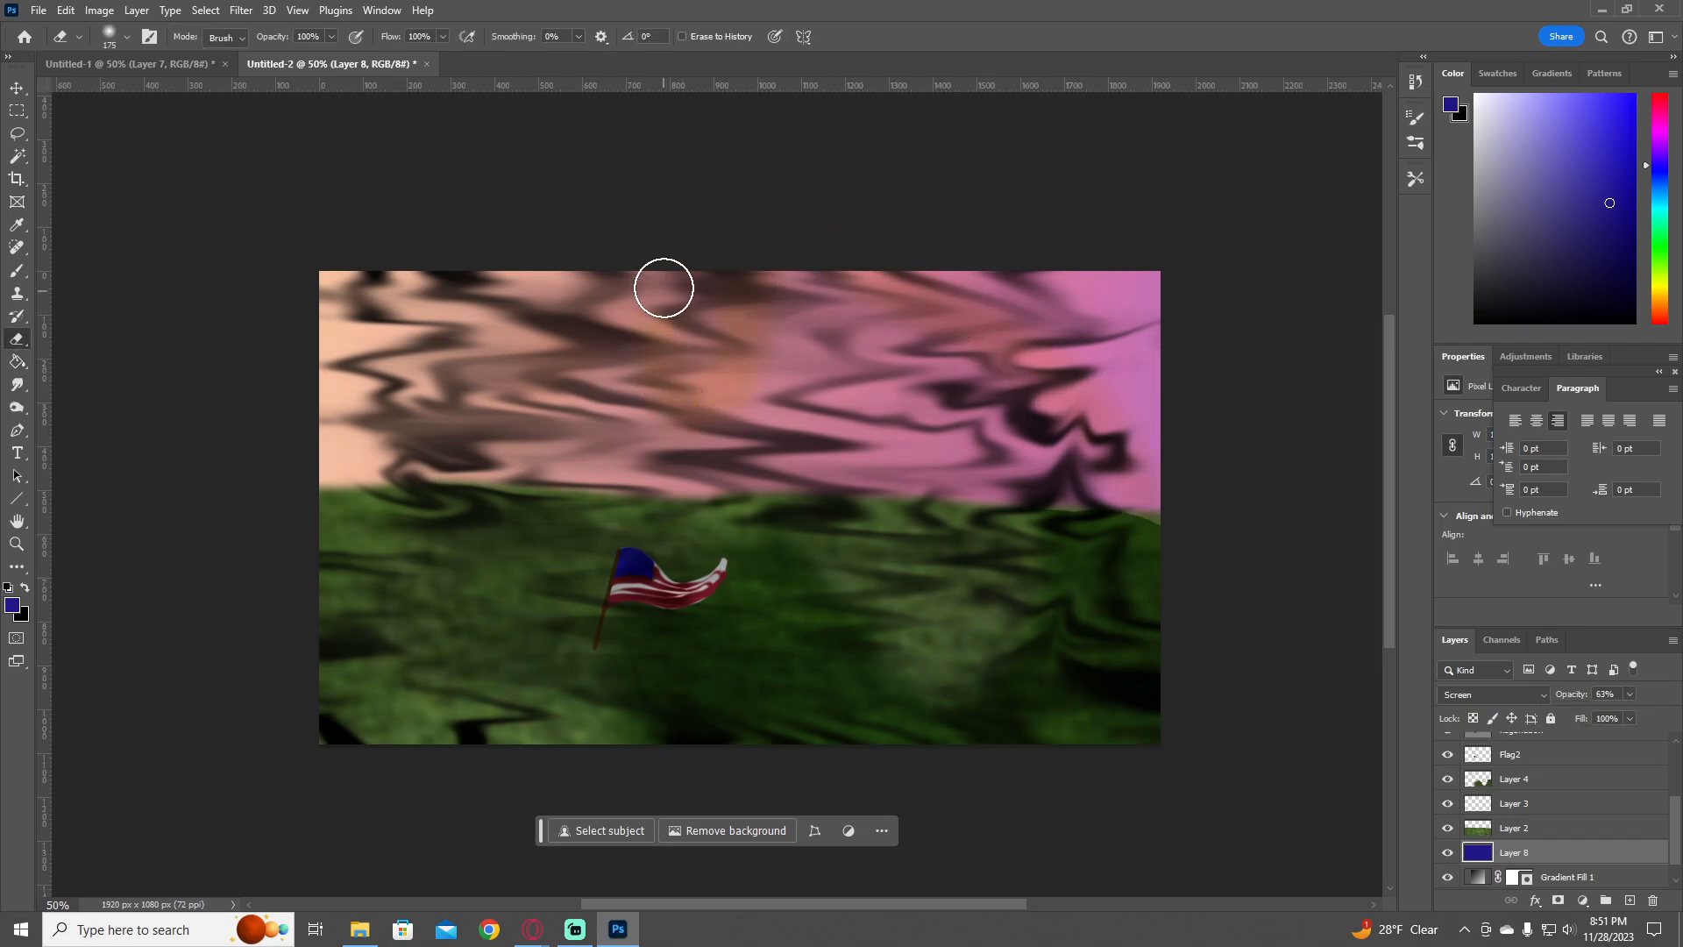
{"action": "left_click_drag", "start_coordinate": [663, 288], "coordinate": [285, 515]}
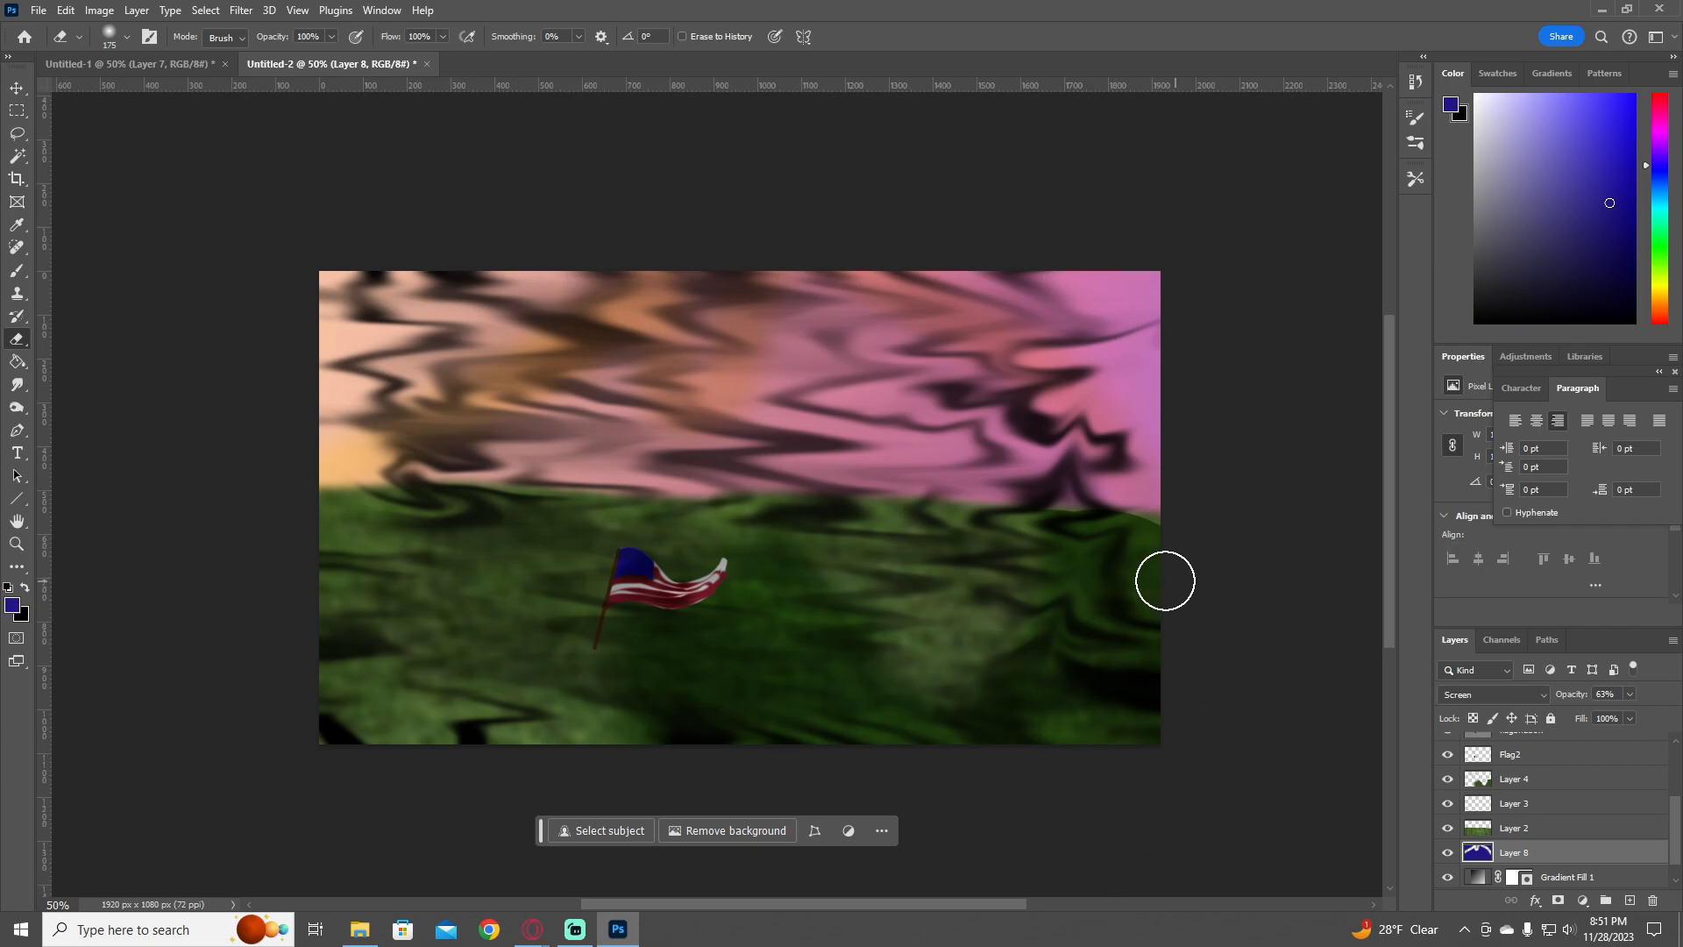
{"action": "left_click", "coordinate": [1547, 695]}
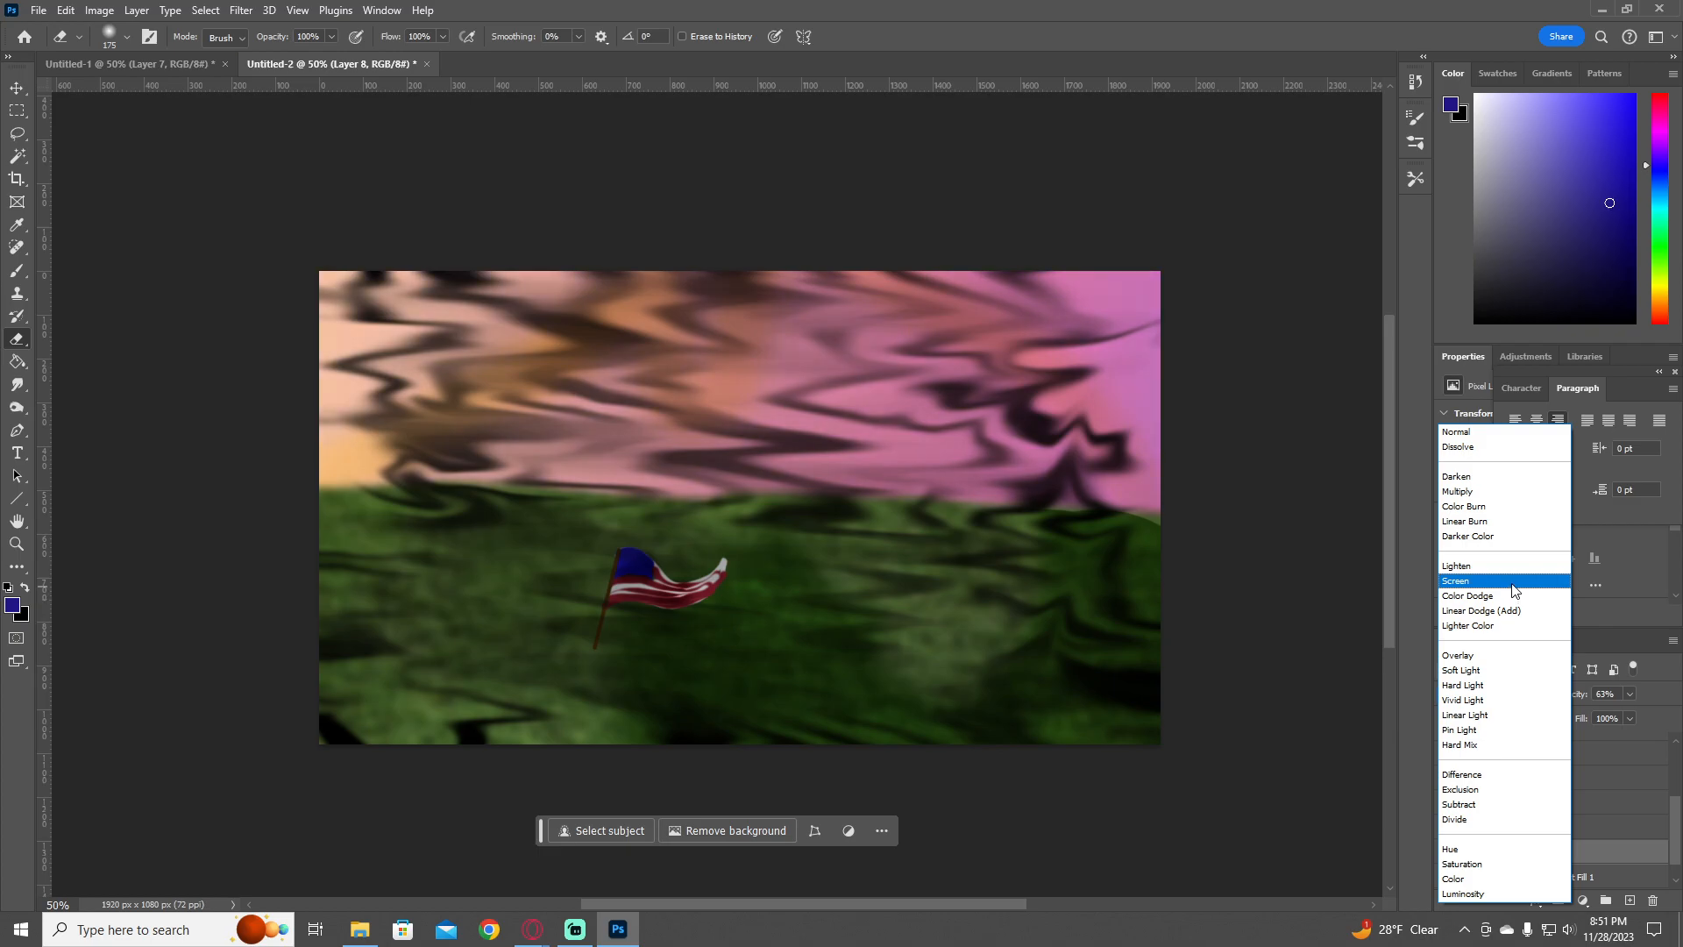
{"action": "left_click", "coordinate": [1512, 585]}
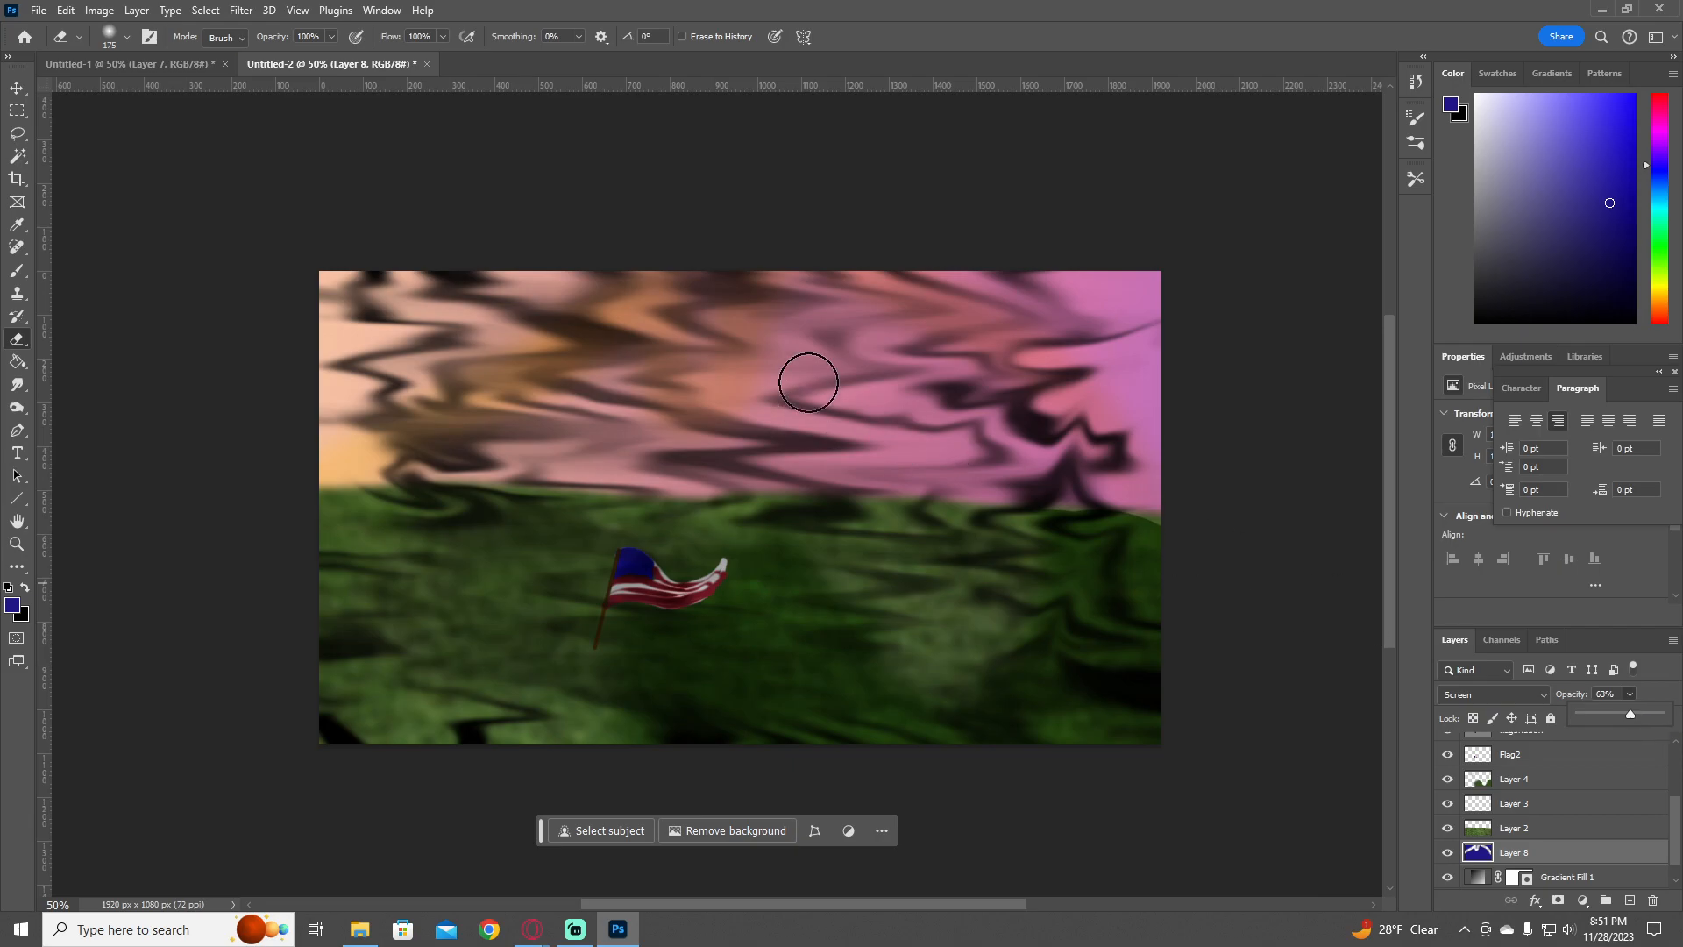
{"action": "mouse_move", "coordinate": [636, 366]}
{"action": "left_mouse_down"}
{"action": "mouse_move", "coordinate": [628, 395]}
{"action": "mouse_move", "coordinate": [820, 561]}
{"action": "mouse_move", "coordinate": [894, 419]}
{"action": "mouse_move", "coordinate": [1068, 520]}
{"action": "left_mouse_up"}
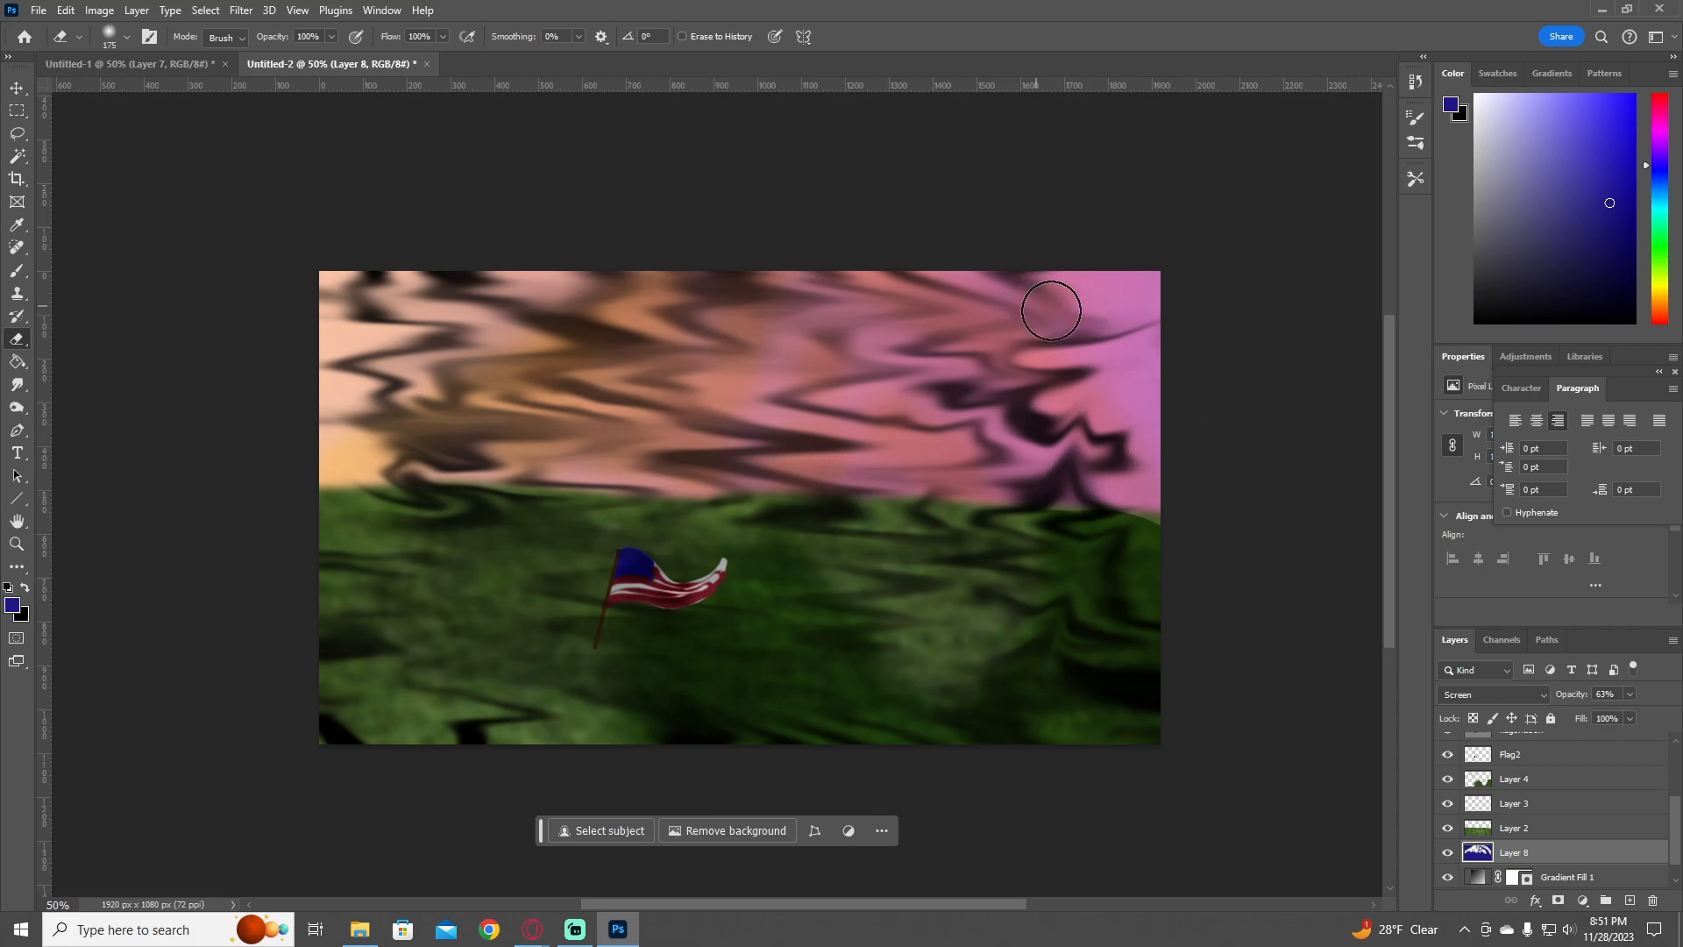
{"action": "left_click_drag", "start_coordinate": [1051, 311], "coordinate": [1123, 377]}
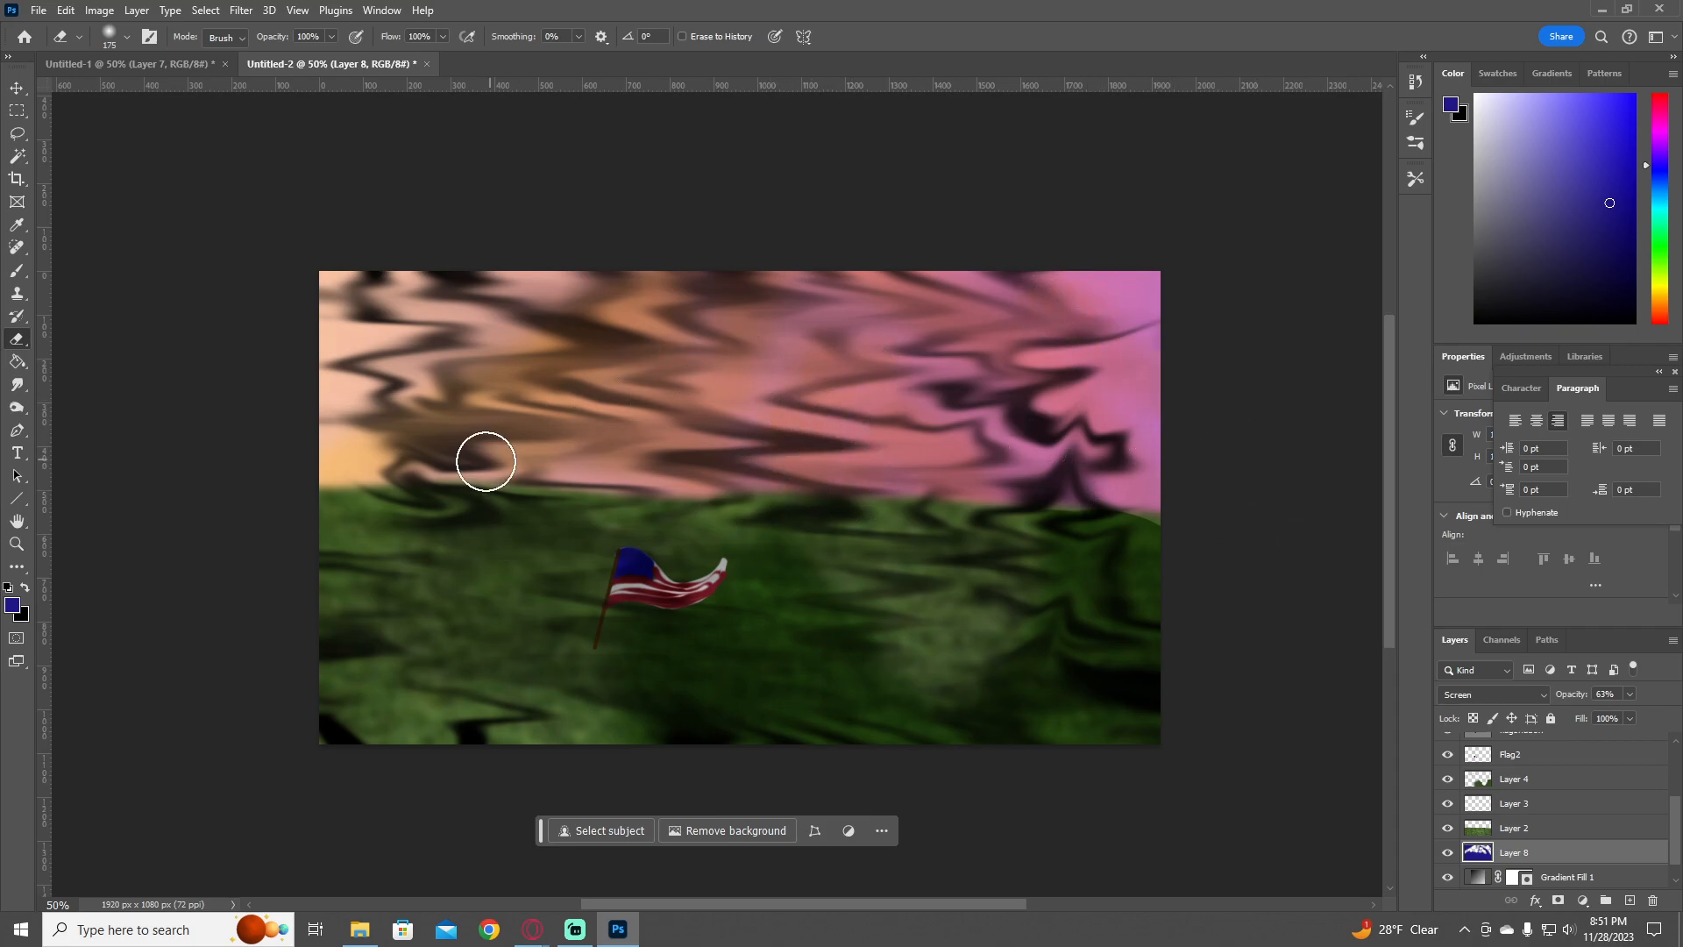
{"action": "left_click", "coordinate": [1449, 853]}
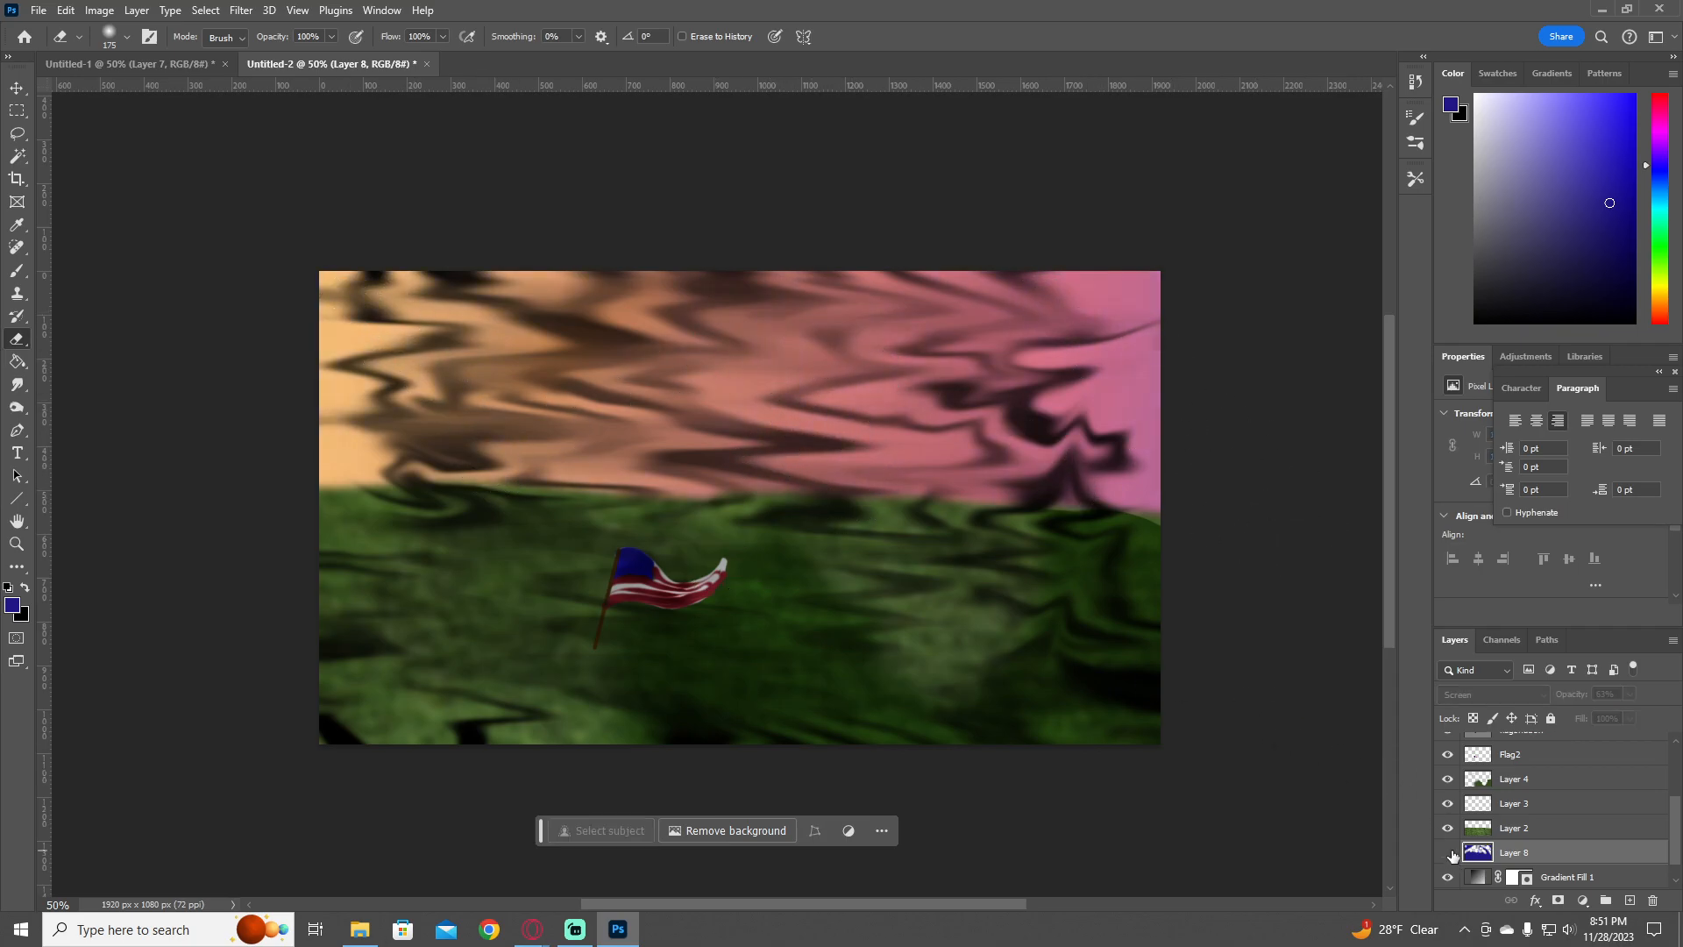
{"action": "left_click", "coordinate": [1448, 853]}
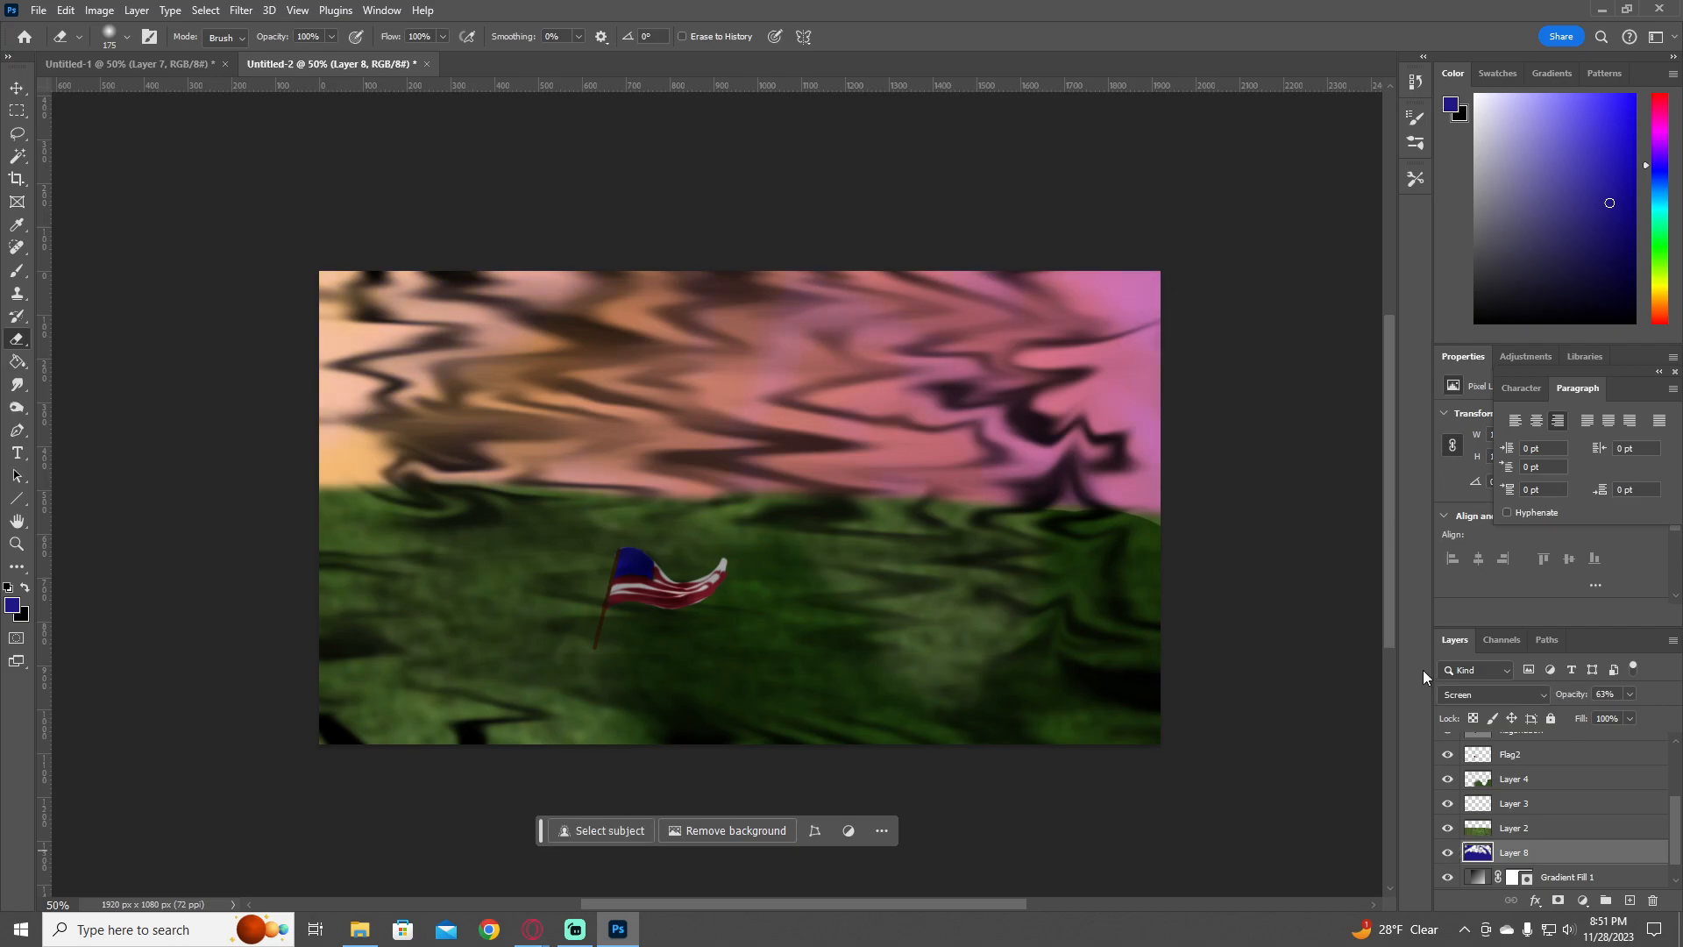
- Lower the opacity of Layer 7, the dark smudged streaks, to 68%
{"action": "scroll", "coordinate": [1508, 754], "scroll_direction": "up", "scroll_amount": 3}
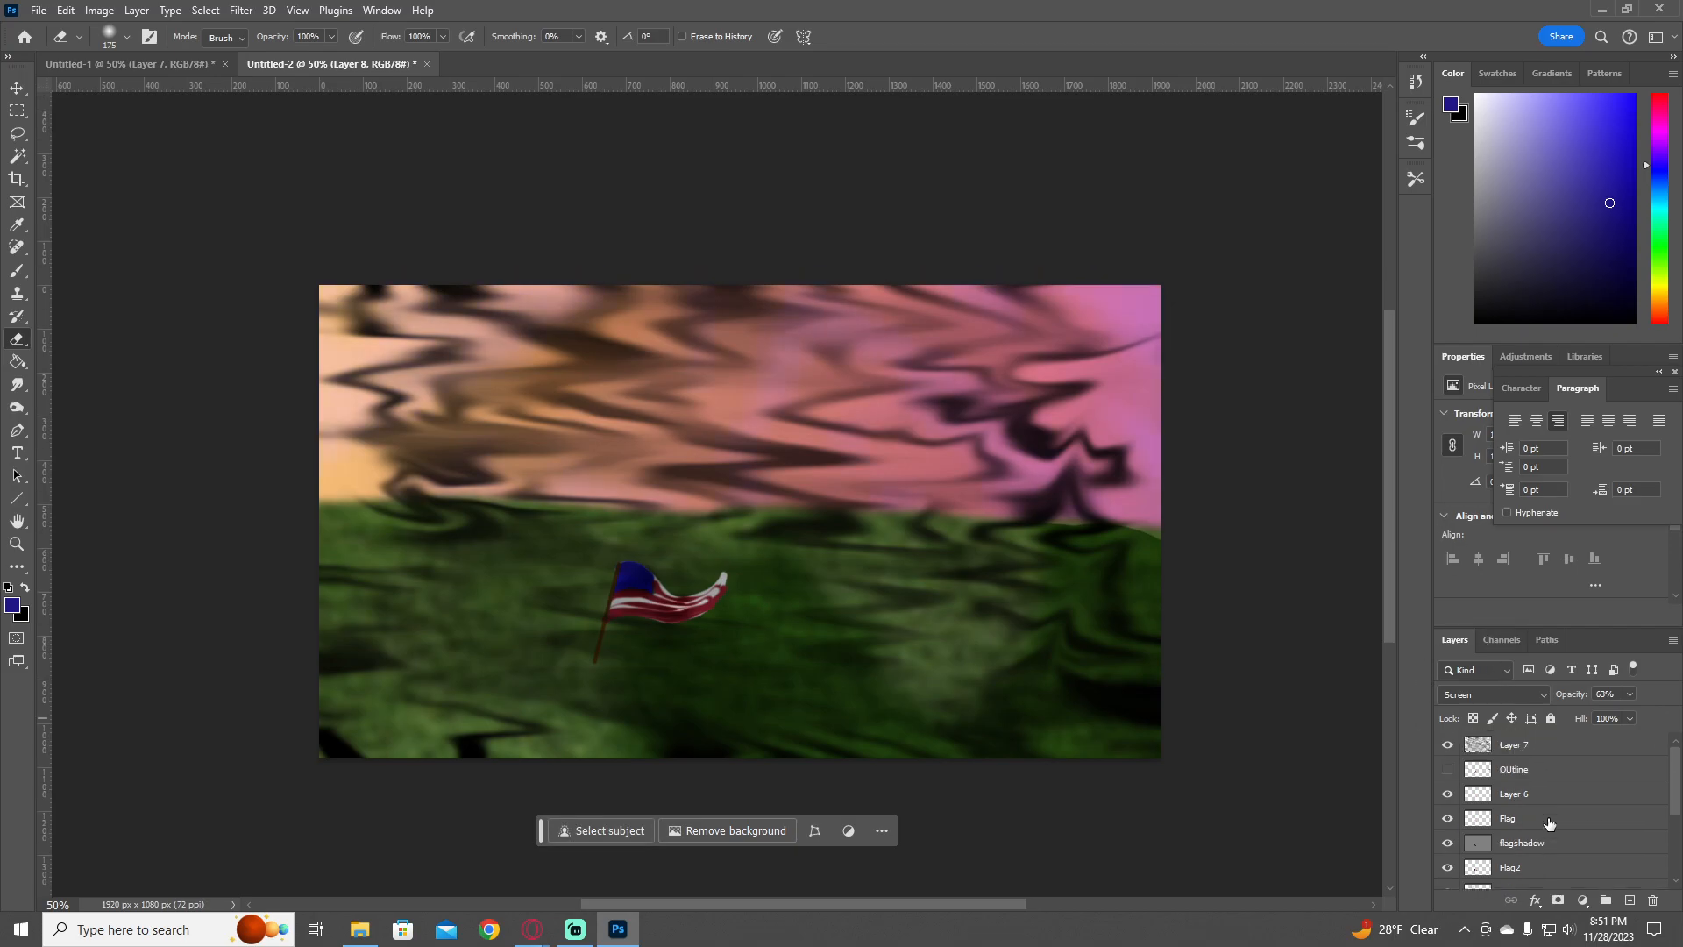
{"action": "left_click", "coordinate": [1494, 747]}
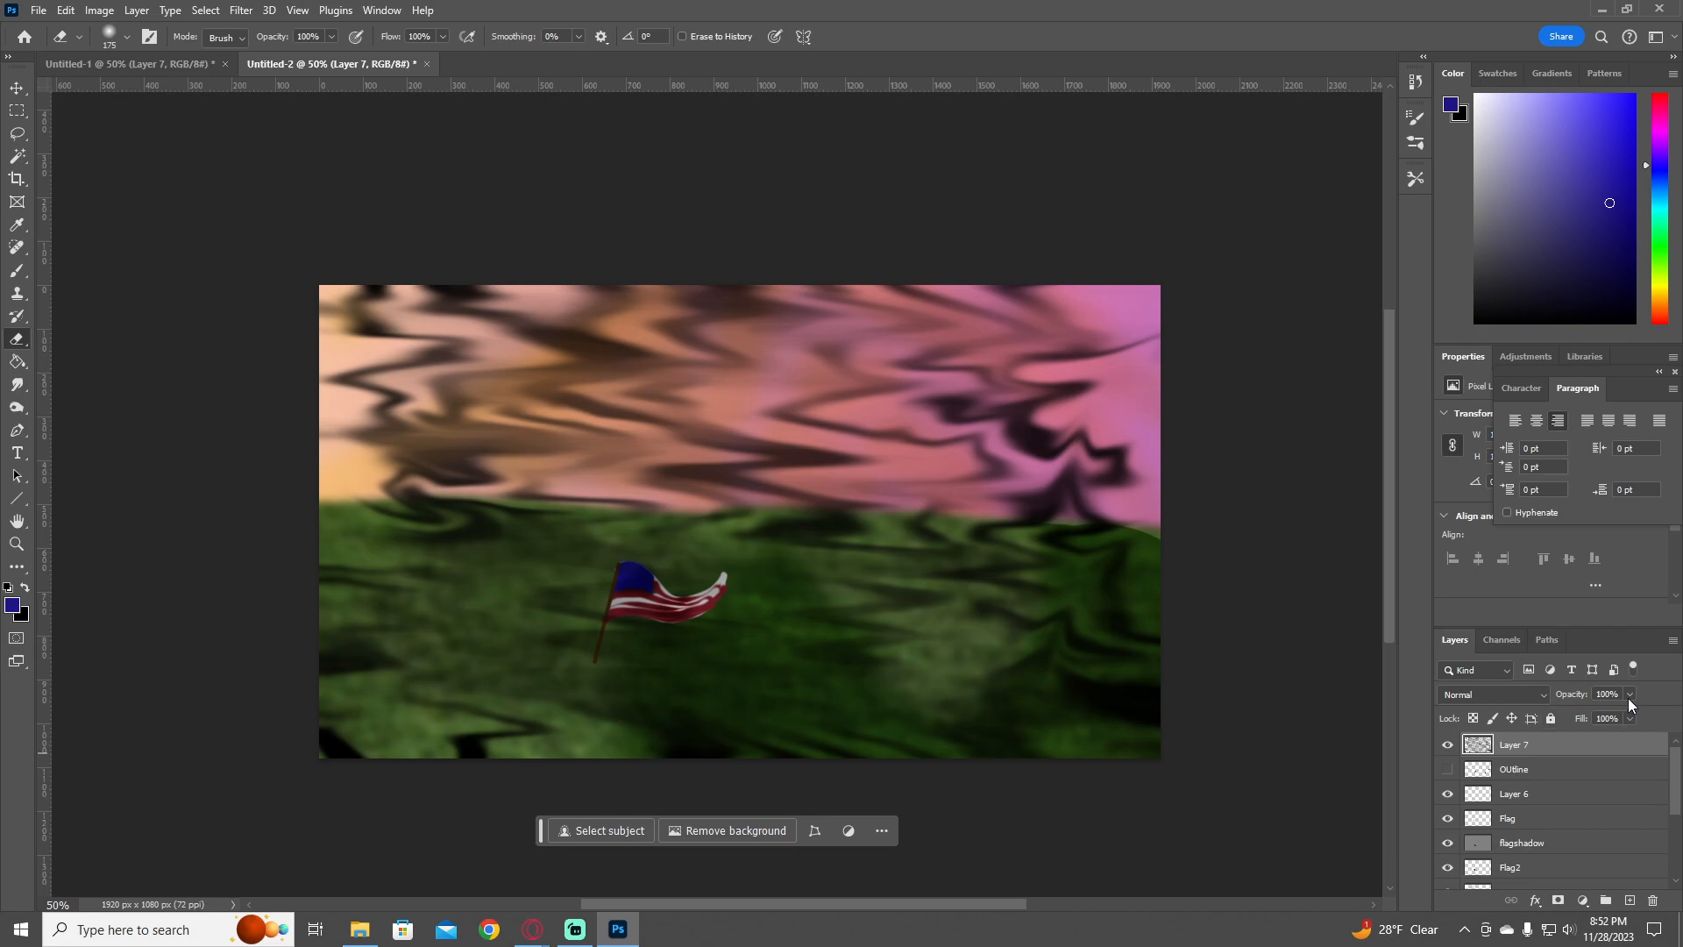
{"action": "left_click", "coordinate": [1630, 694]}
{"action": "left_click_drag", "start_coordinate": [1604, 714], "coordinate": [1601, 714]}
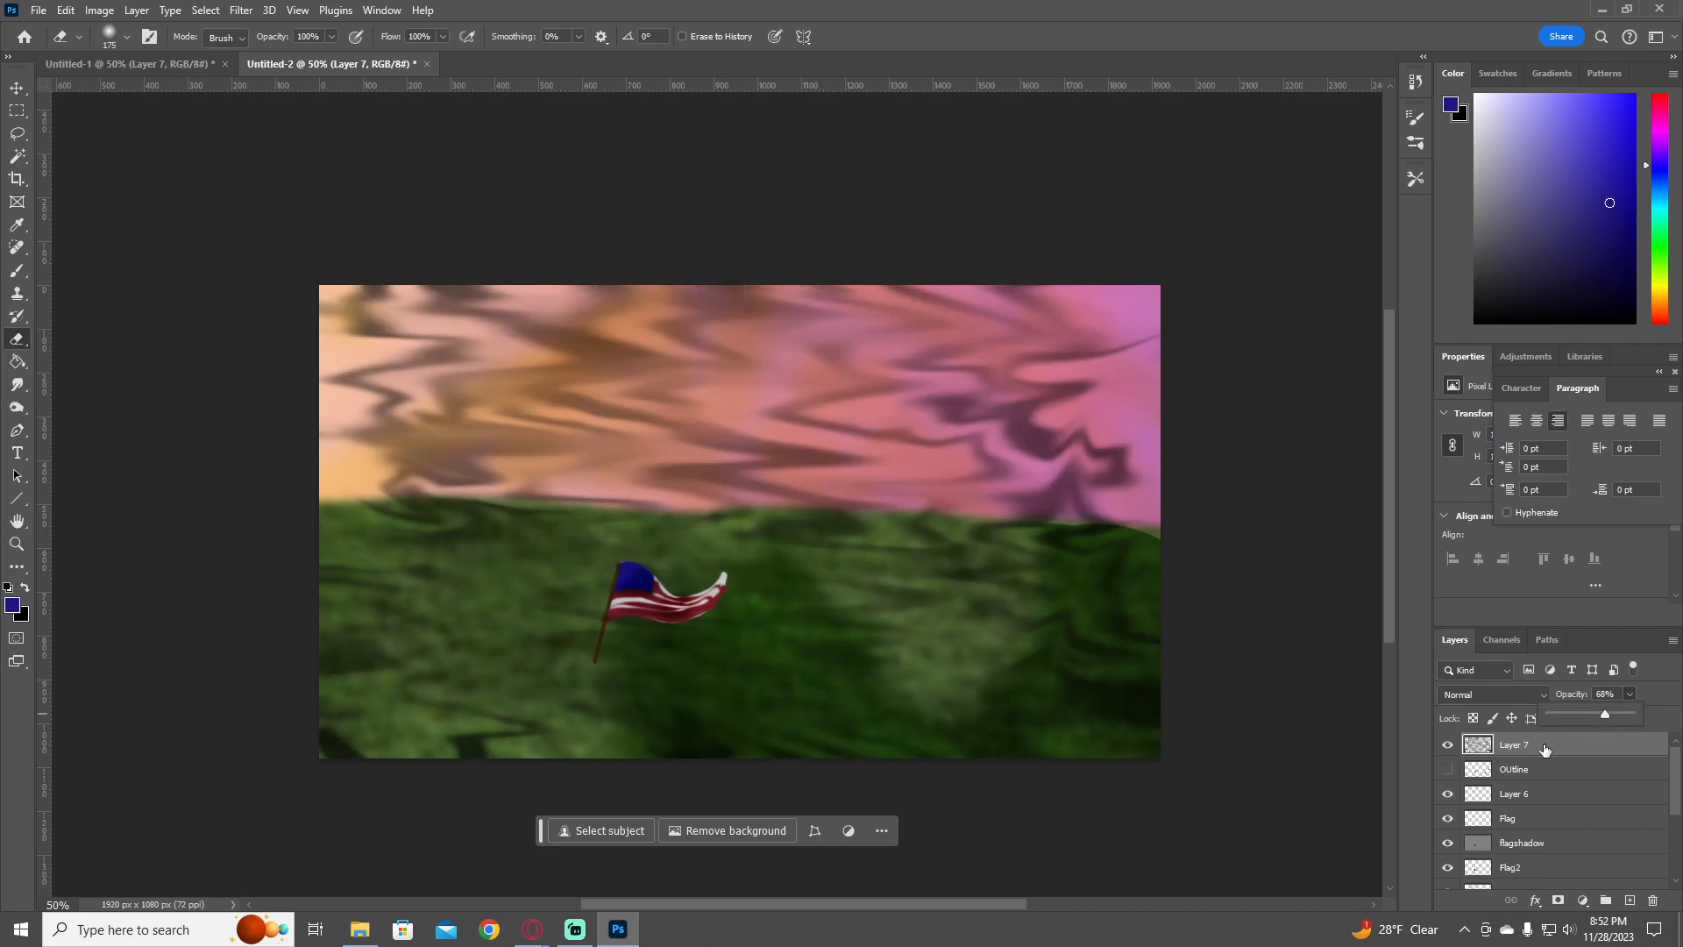
- Create a new layer directly above Gradient Fill 1 and ready the Brush tool at 35 px
{"action": "scroll", "coordinate": [1510, 847], "scroll_direction": "down", "scroll_amount": 5}
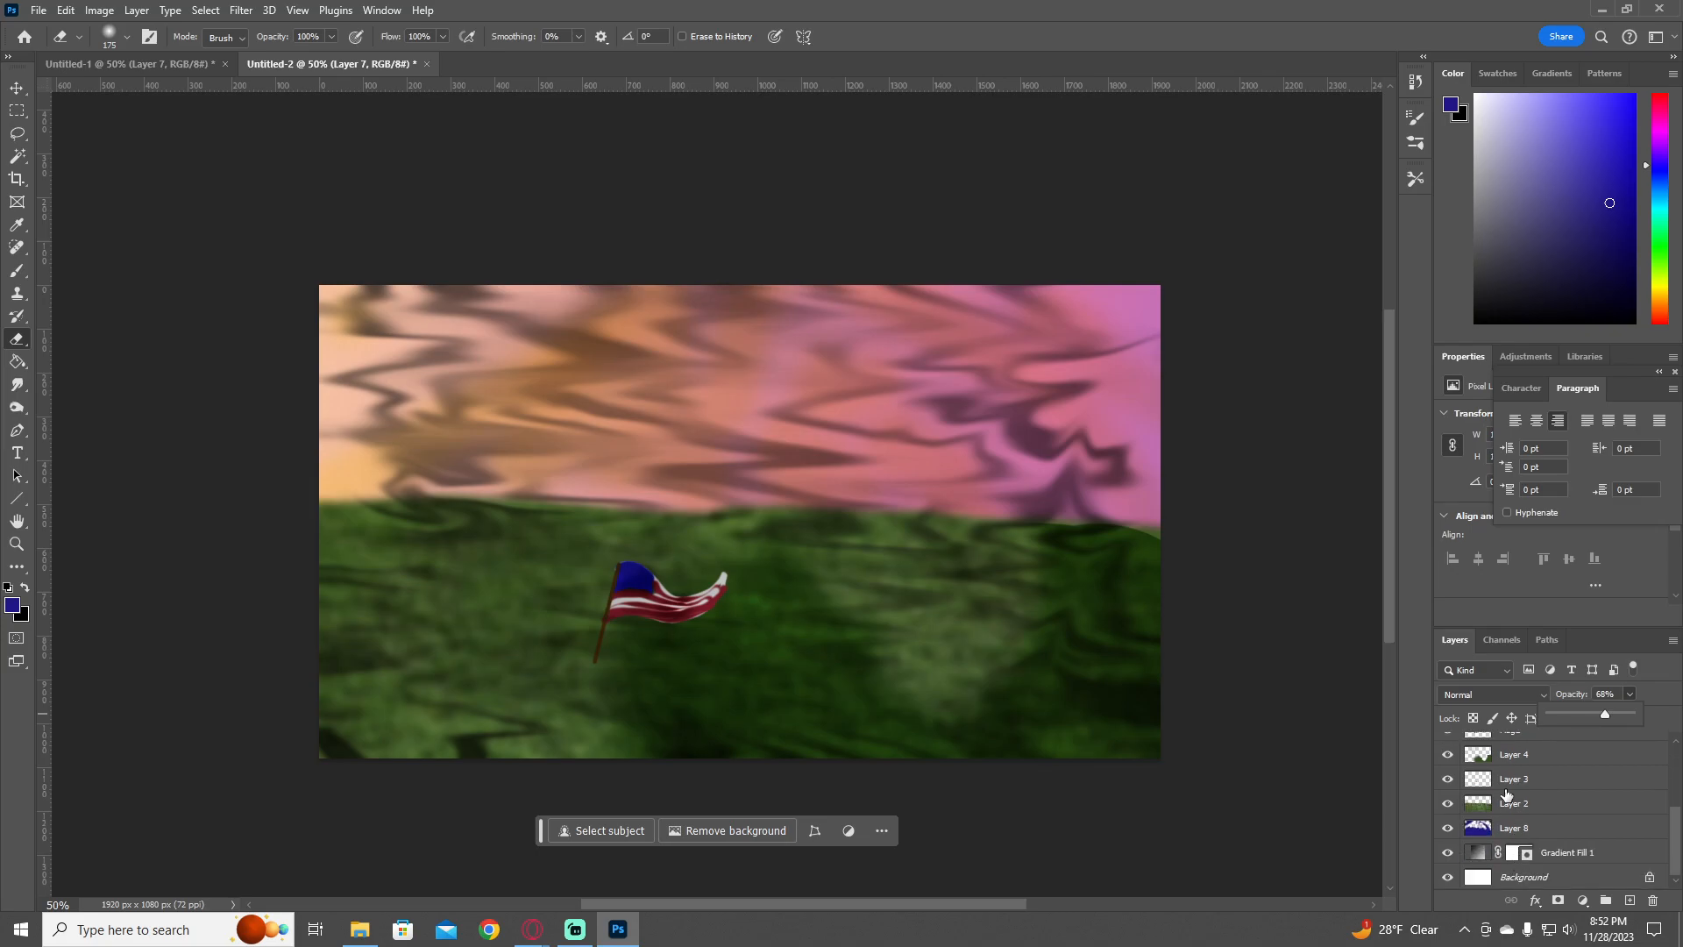
{"action": "left_click", "coordinate": [1604, 891]}
{"action": "left_click", "coordinate": [1578, 852]}
{"action": "key", "text": "ctrl+shift+n"}
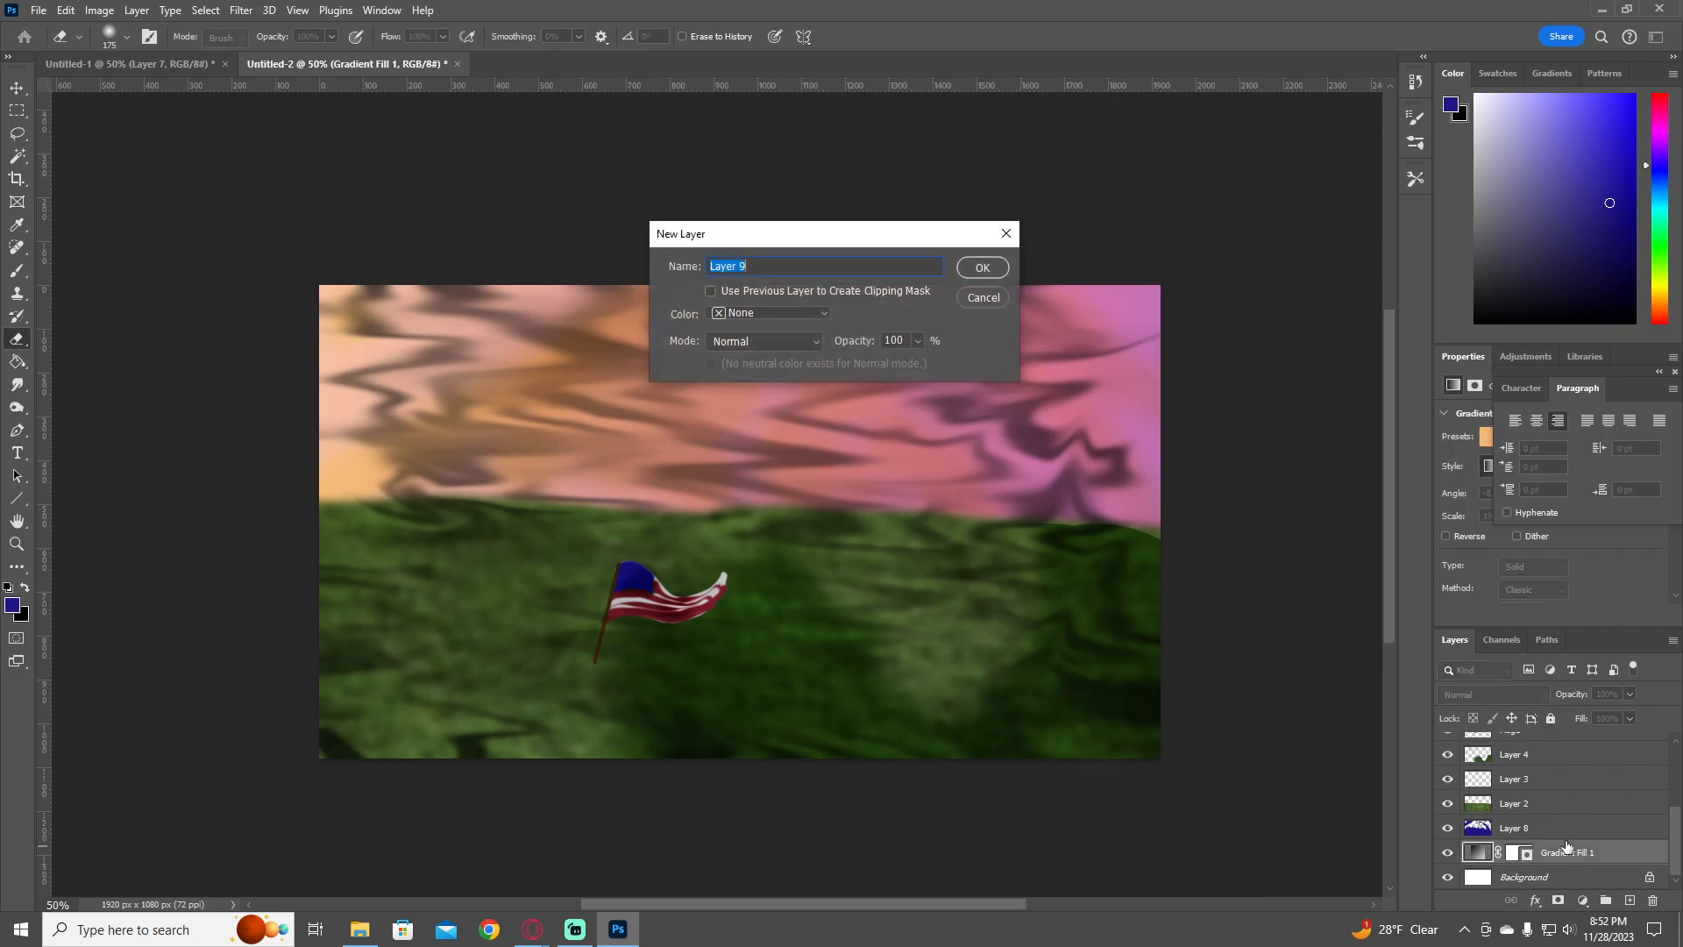
{"action": "key", "text": "Return"}
{"action": "key", "text": "b"}
{"action": "key", "text": "bracketleft"}
{"action": "key", "text": "bracketleft"}
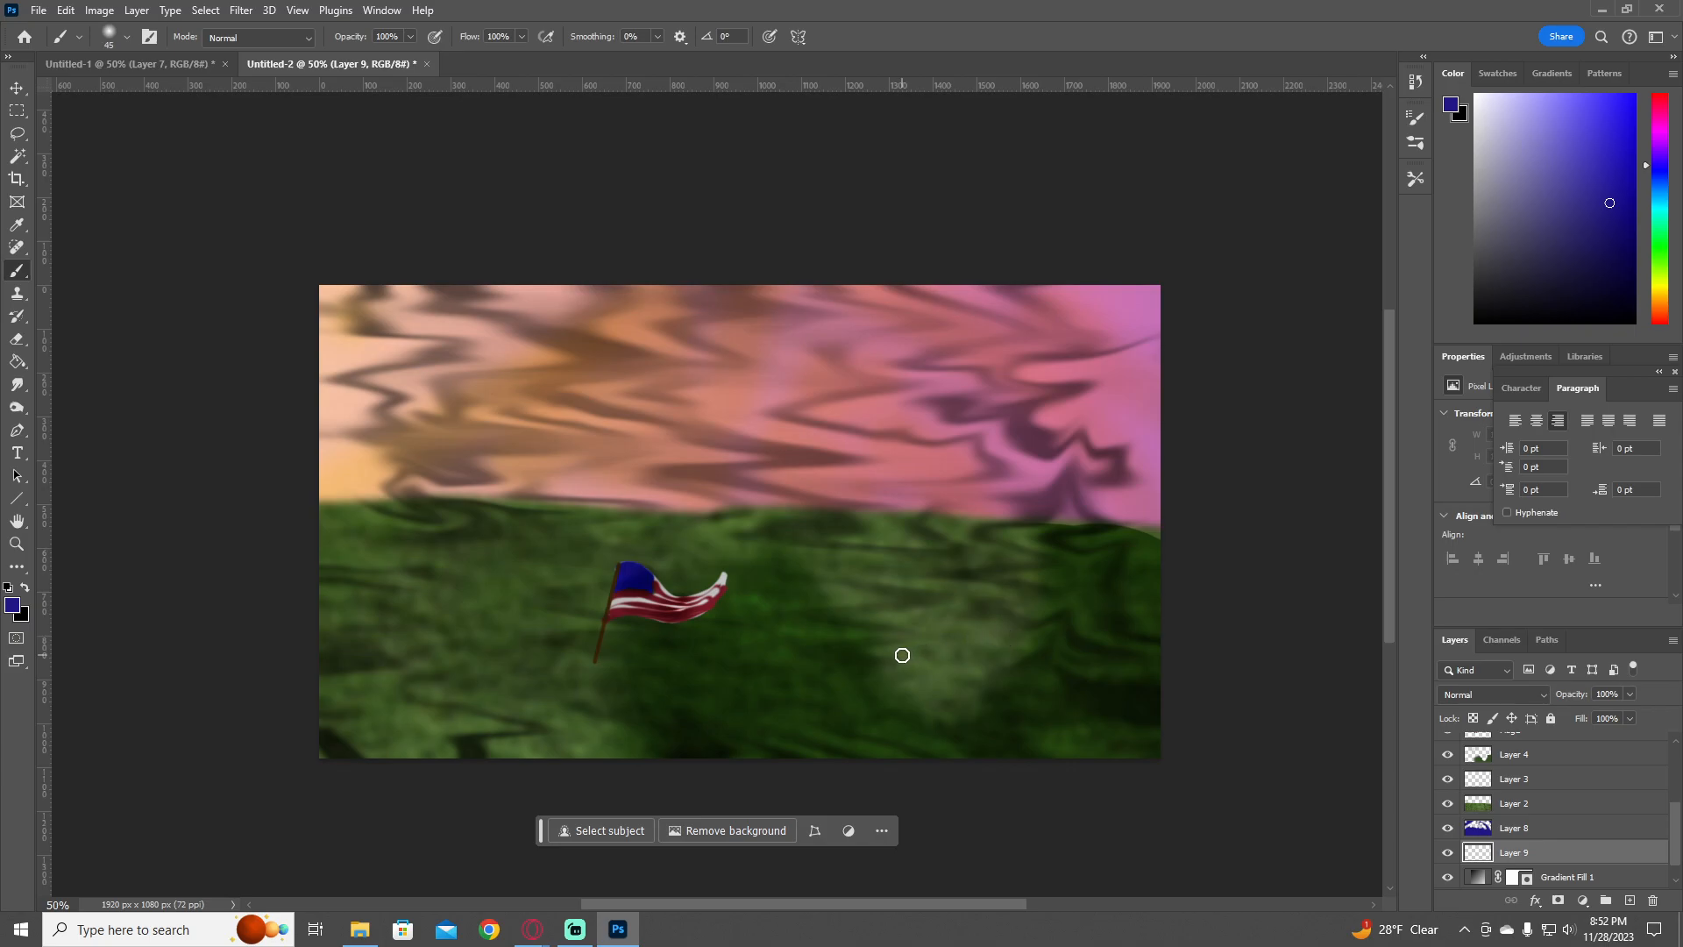
{"action": "key", "text": "bracketleft"}
{"action": "key", "text": "bracketleft"}
{"action": "left_click", "coordinate": [533, 929]}
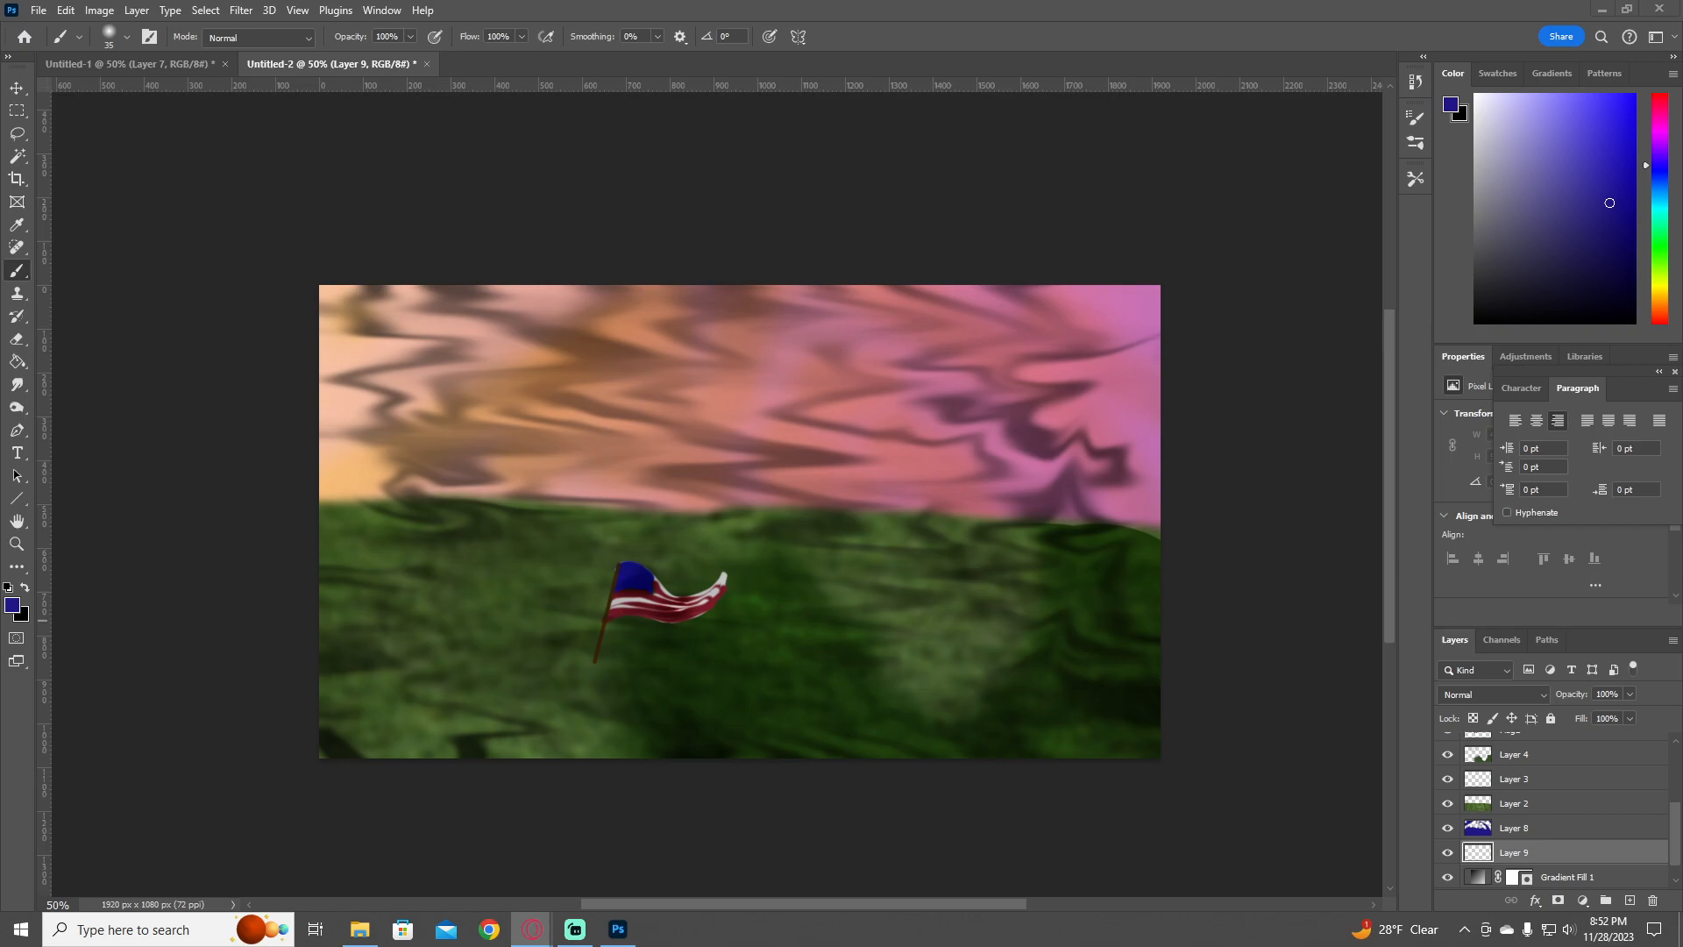
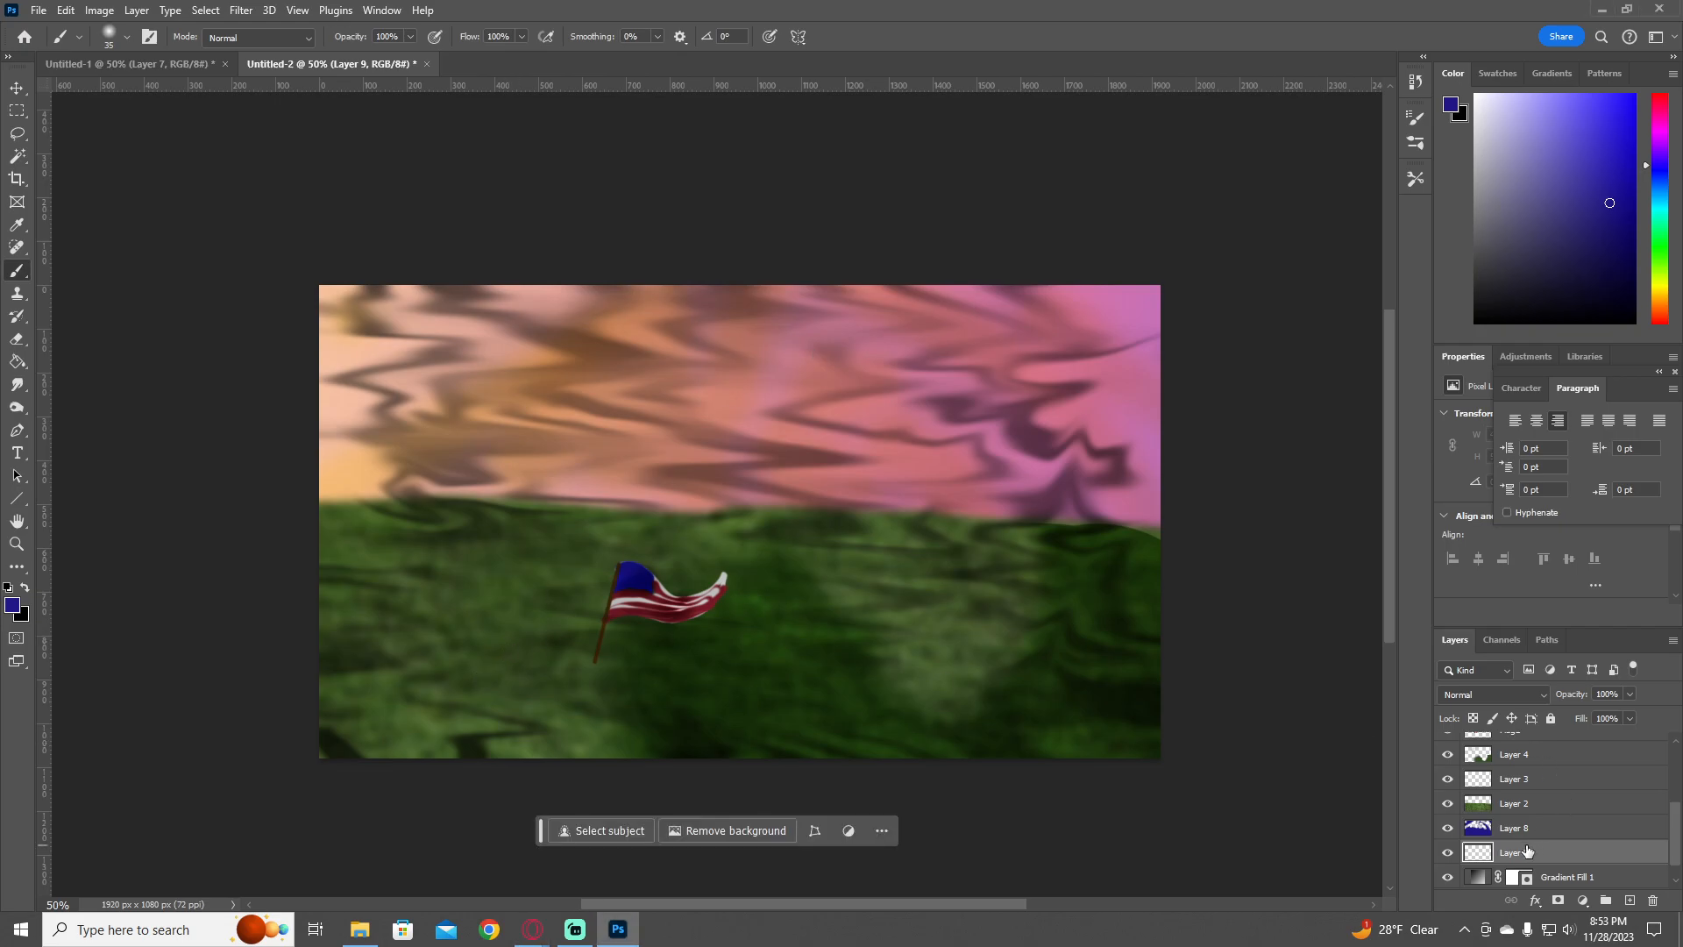
- Identify the Flag2 layer by toggling its visibility and reduce its opacity to 61%
{"action": "key", "text": "z"}
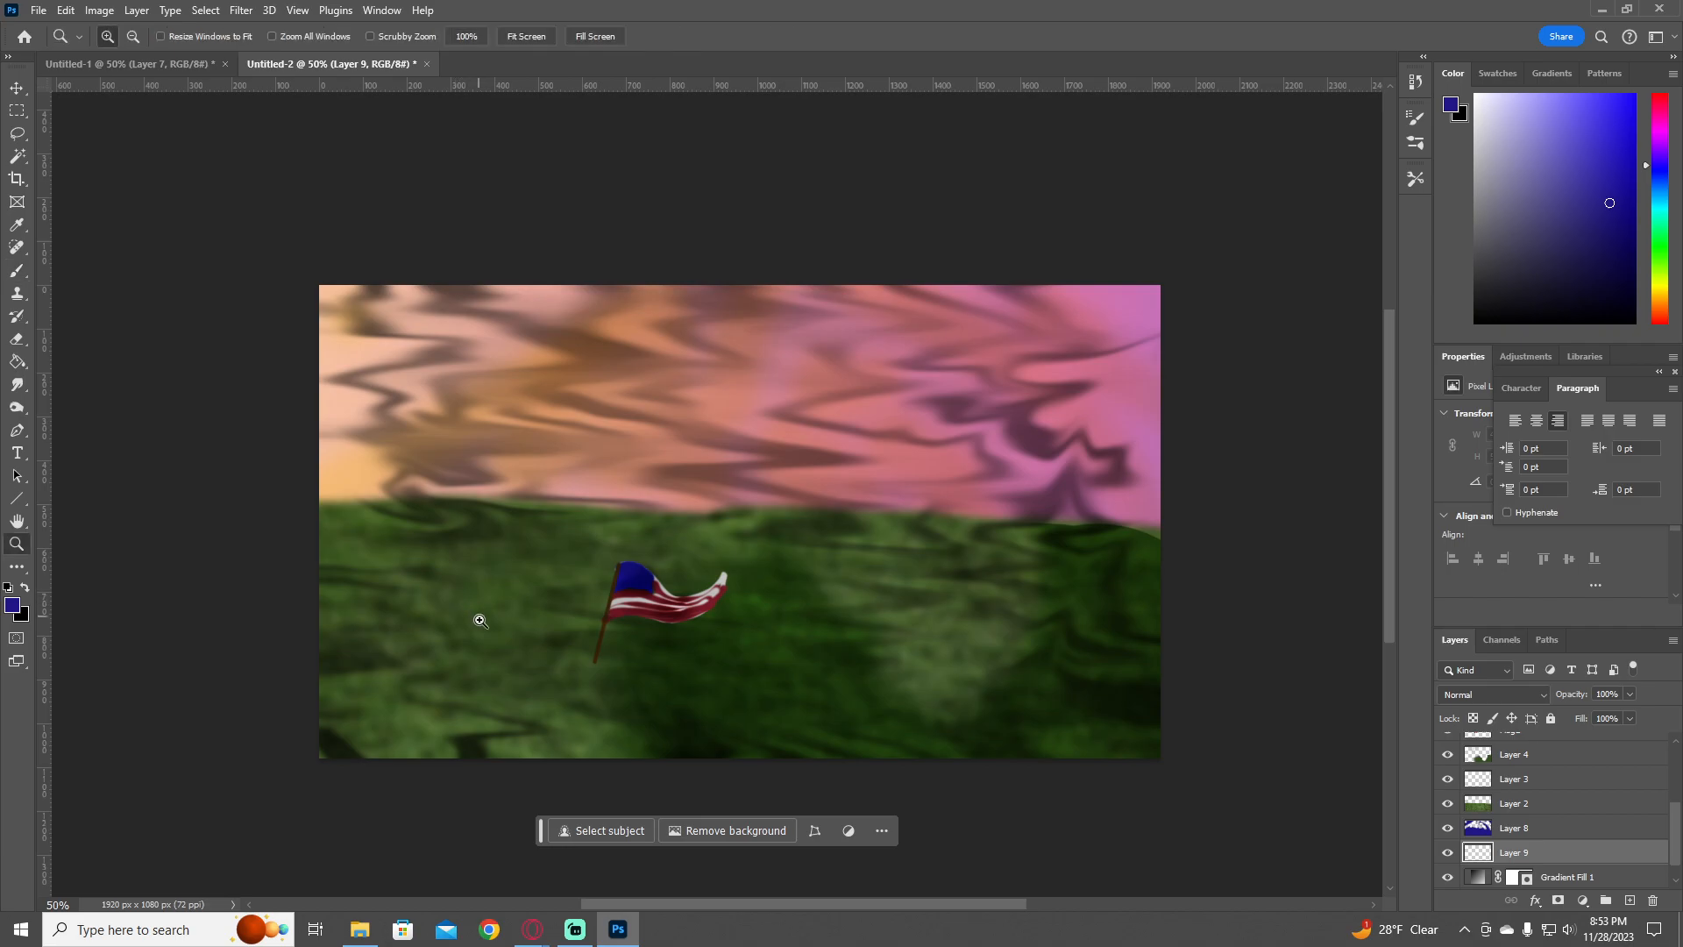
{"action": "left_click", "coordinate": [480, 620]}
{"action": "left_click", "coordinate": [483, 621]}
{"action": "key", "text": "b"}
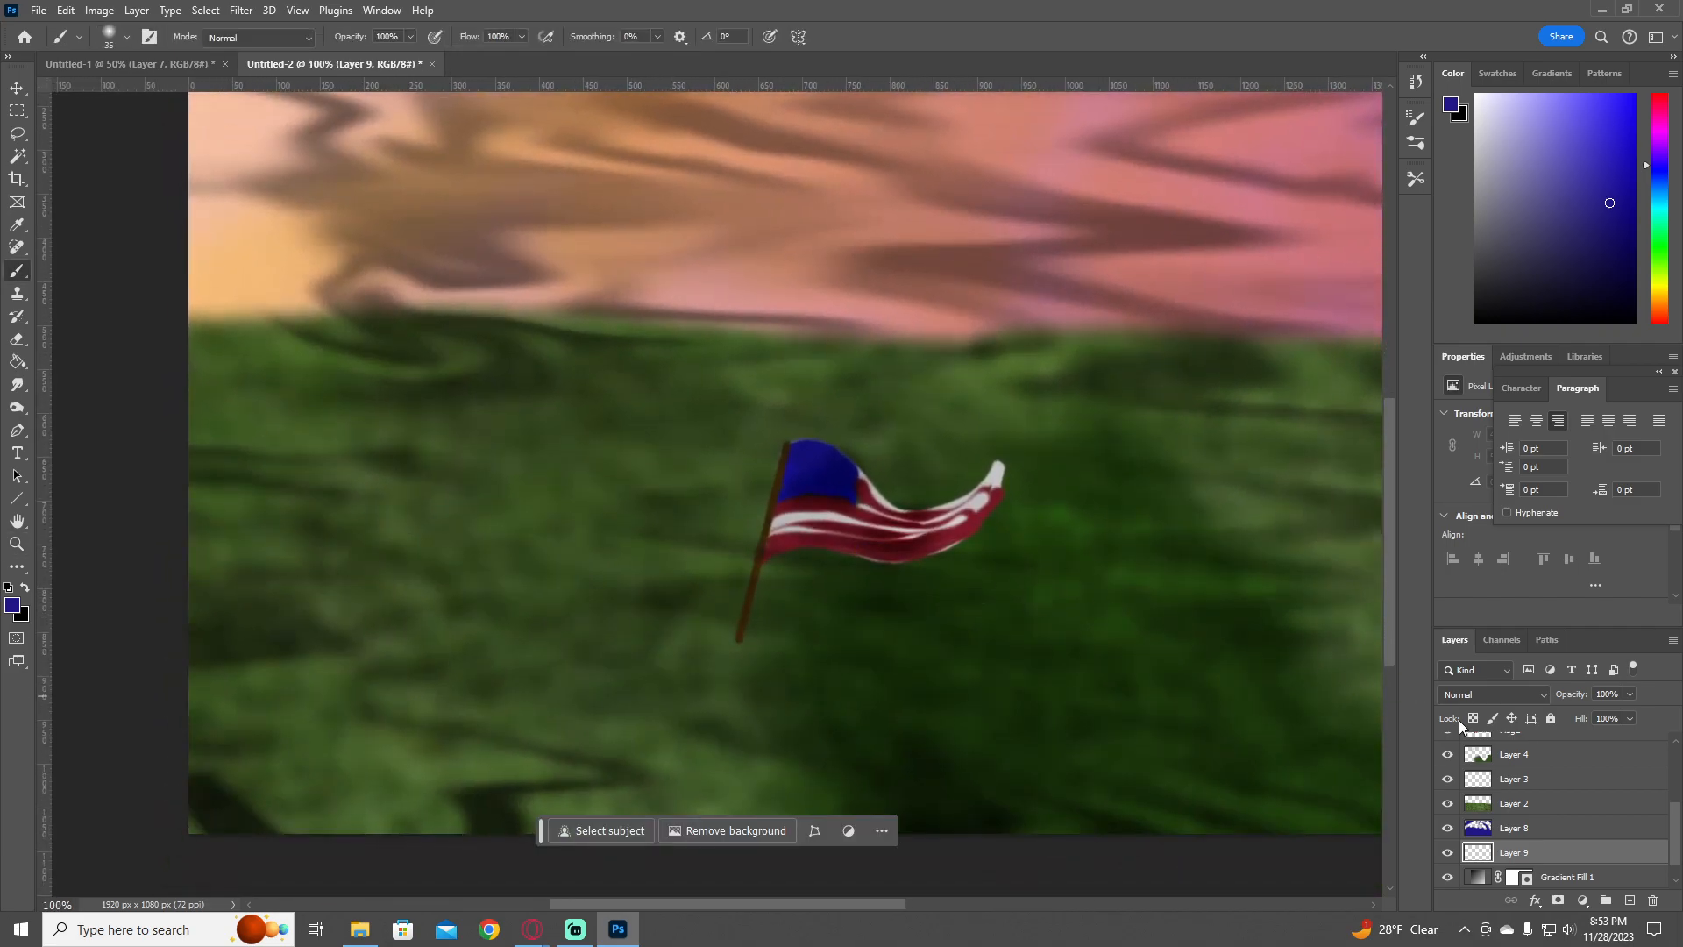
{"action": "scroll", "coordinate": [1525, 831], "scroll_direction": "down", "scroll_amount": 1}
{"action": "scroll", "coordinate": [1525, 831], "scroll_direction": "up", "scroll_amount": 3}
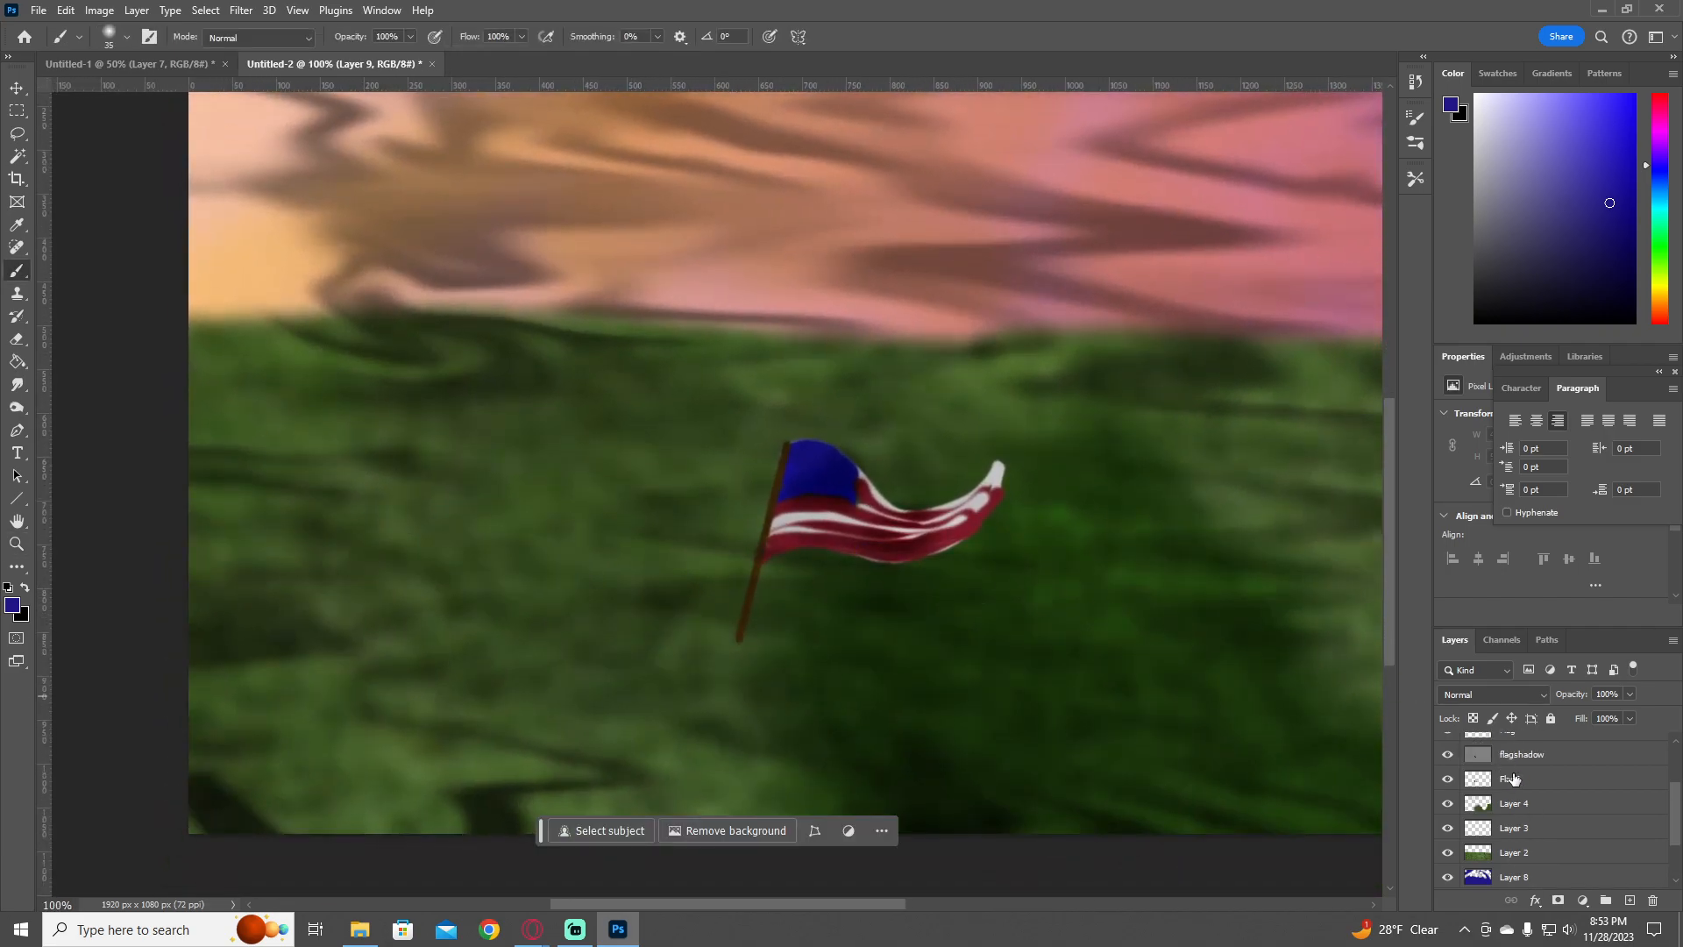
{"action": "left_click", "coordinate": [1515, 779]}
{"action": "left_click", "coordinate": [1447, 780]}
{"action": "left_click", "coordinate": [1447, 779]}
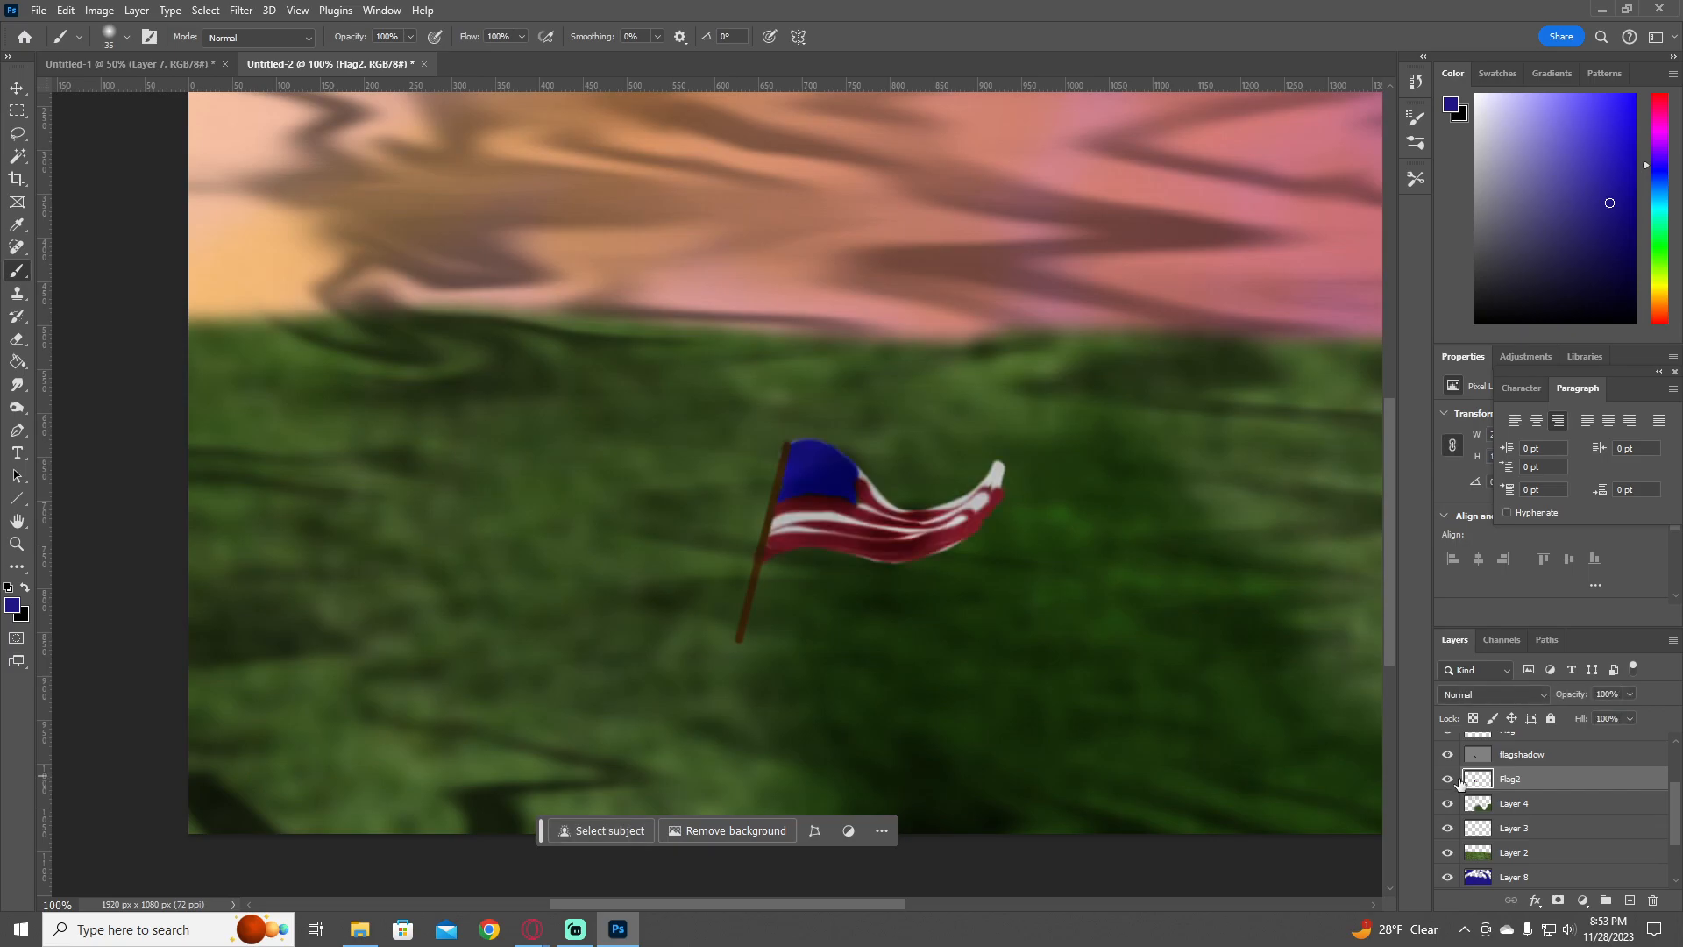
{"action": "left_click", "coordinate": [1630, 695]}
{"action": "left_click_drag", "start_coordinate": [1609, 709], "coordinate": [1602, 710]}
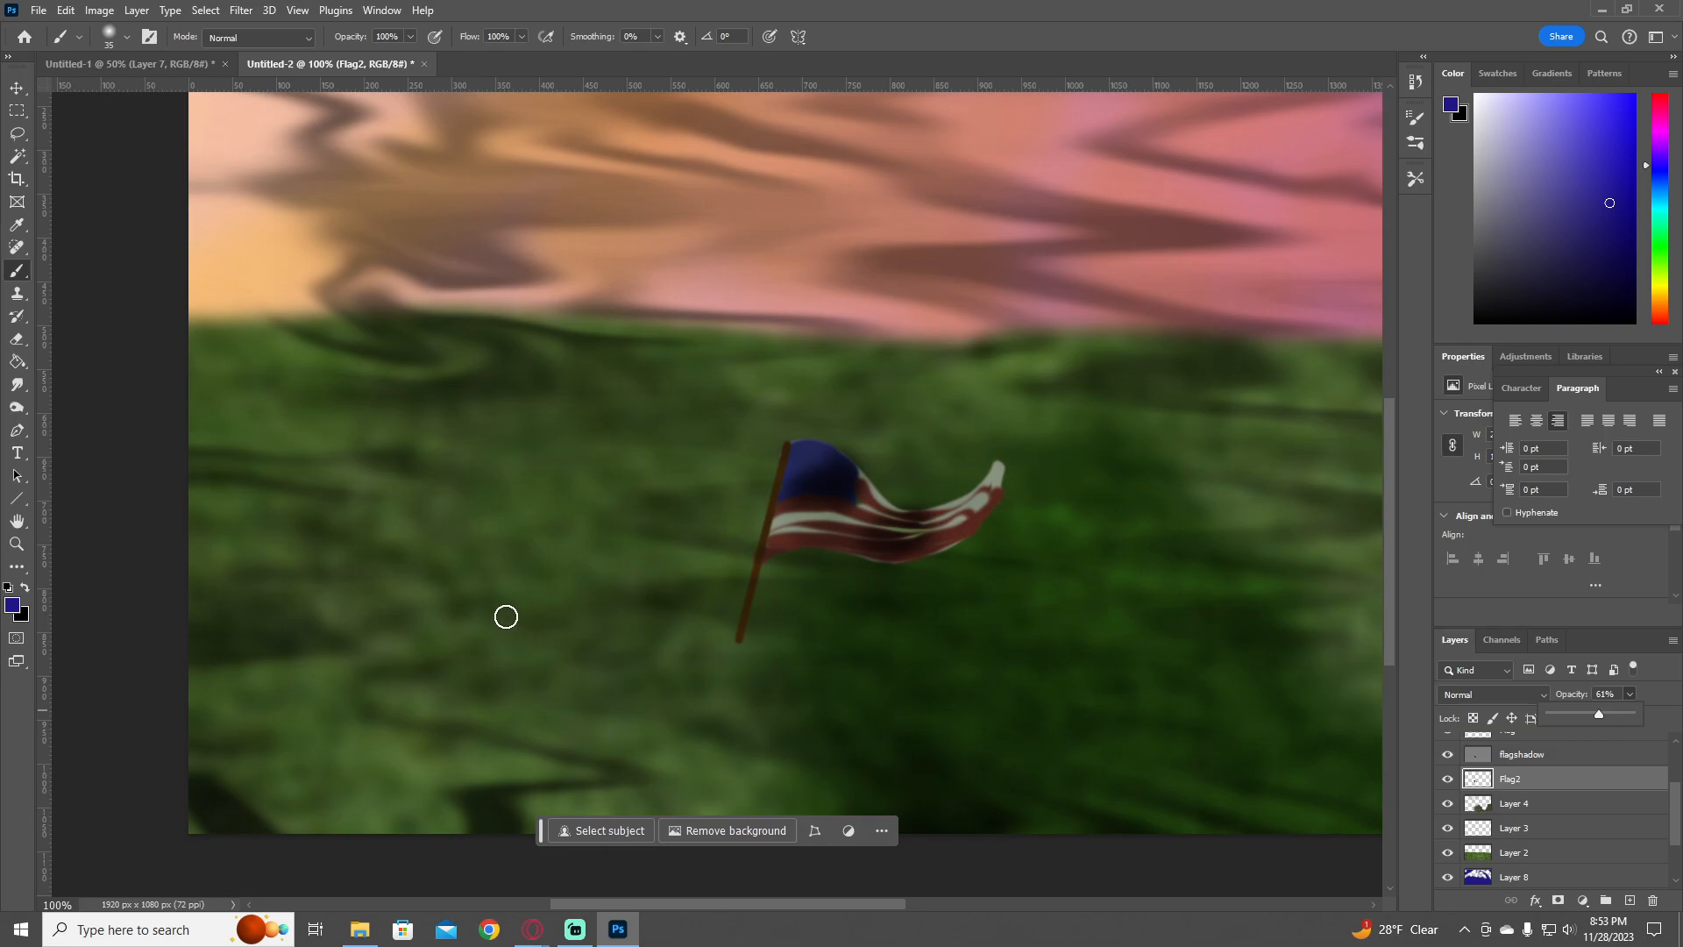
- Sample the flagpole's dark brown as the foreground colour and create a new layer directly above Flag2 with a smaller brush ready
{"action": "left_click", "coordinate": [488, 592]}
{"action": "key", "text": "bracketleft"}
{"action": "key", "text": "bracketleft"}
{"action": "left_click", "coordinate": [8, 586]}
{"action": "key", "text": "i"}
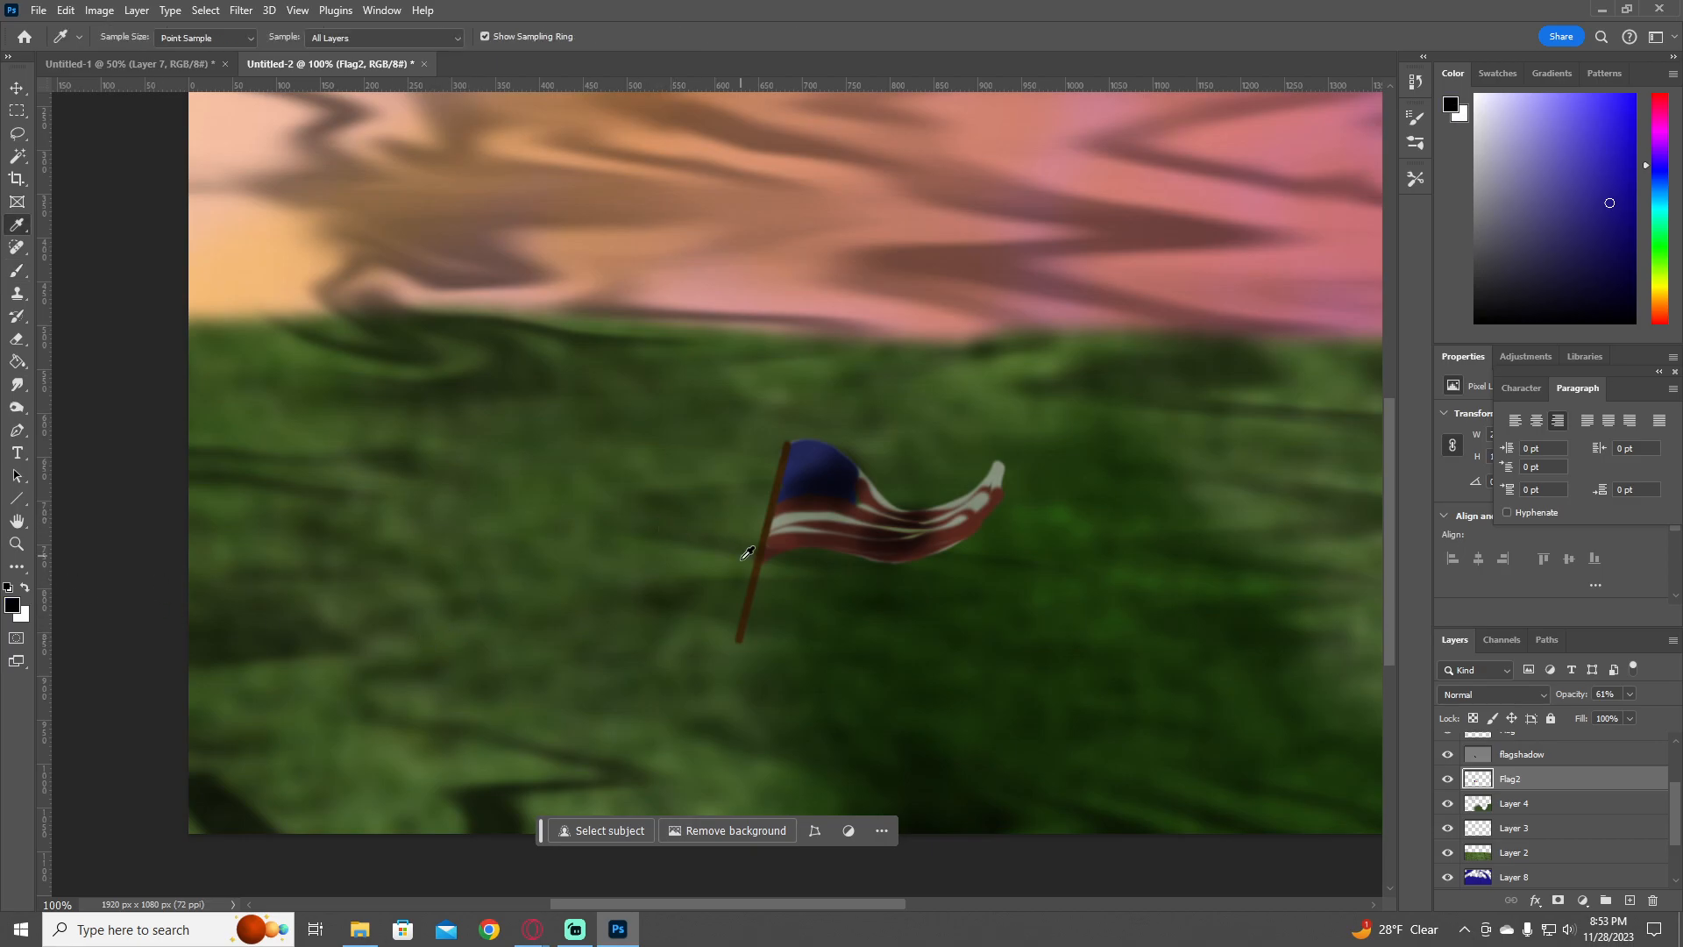
{"action": "left_click", "coordinate": [759, 580]}
{"action": "key", "text": "ctrl+shift+n"}
{"action": "key", "text": "Return"}
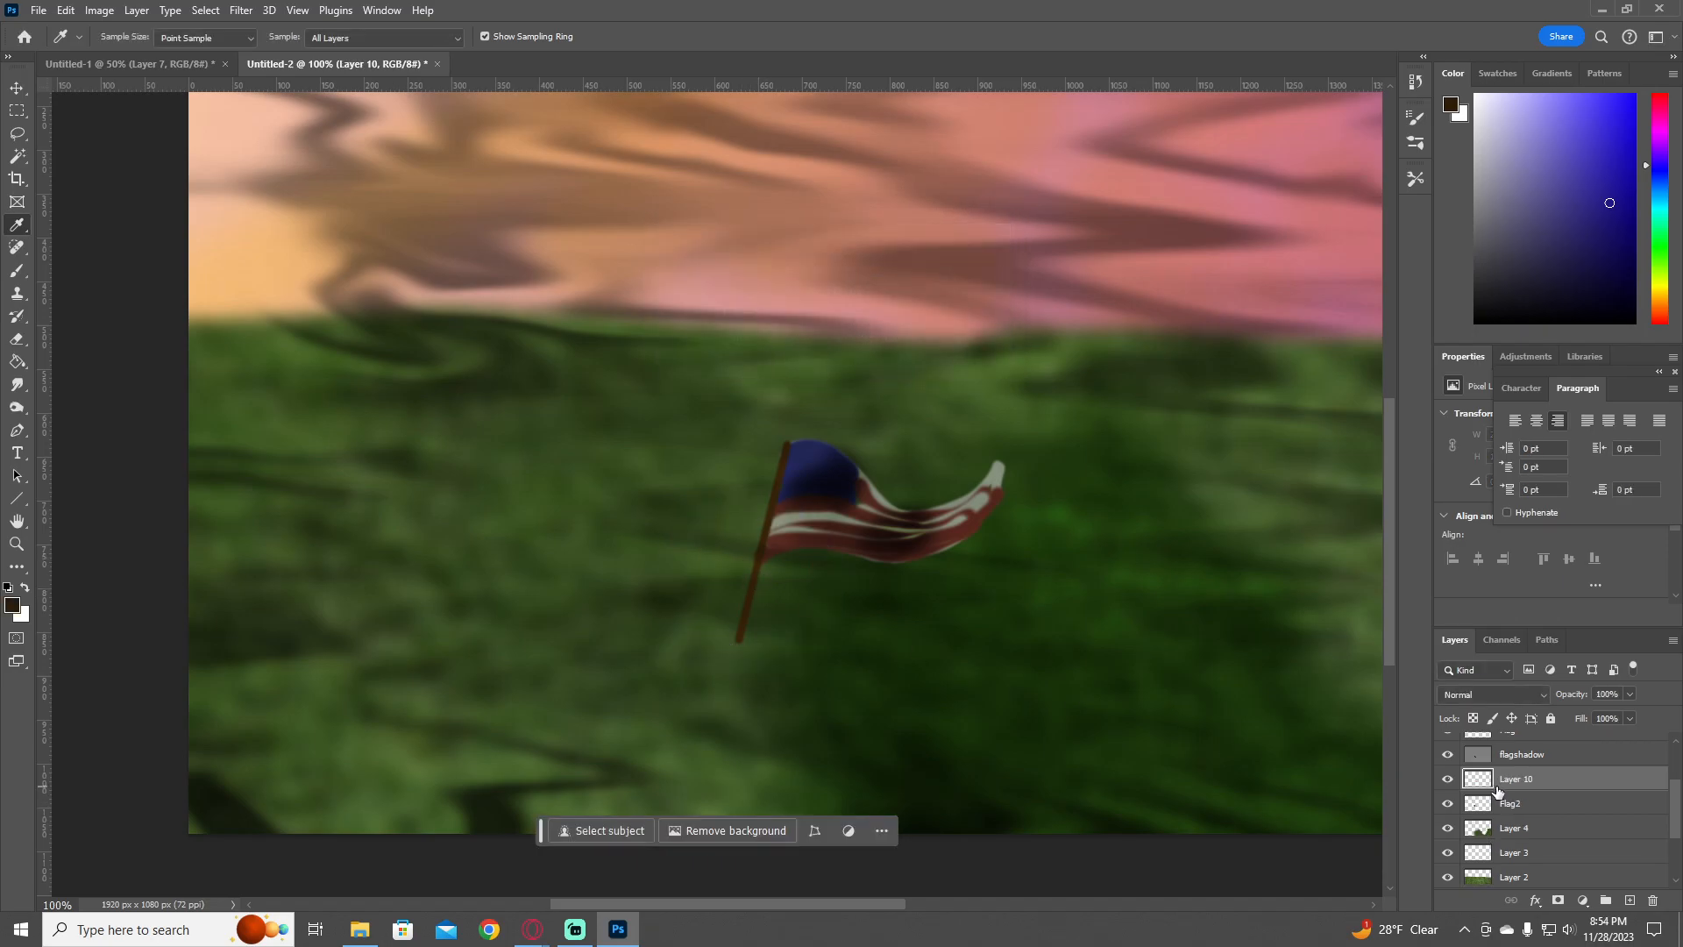
{"action": "key", "text": "b"}
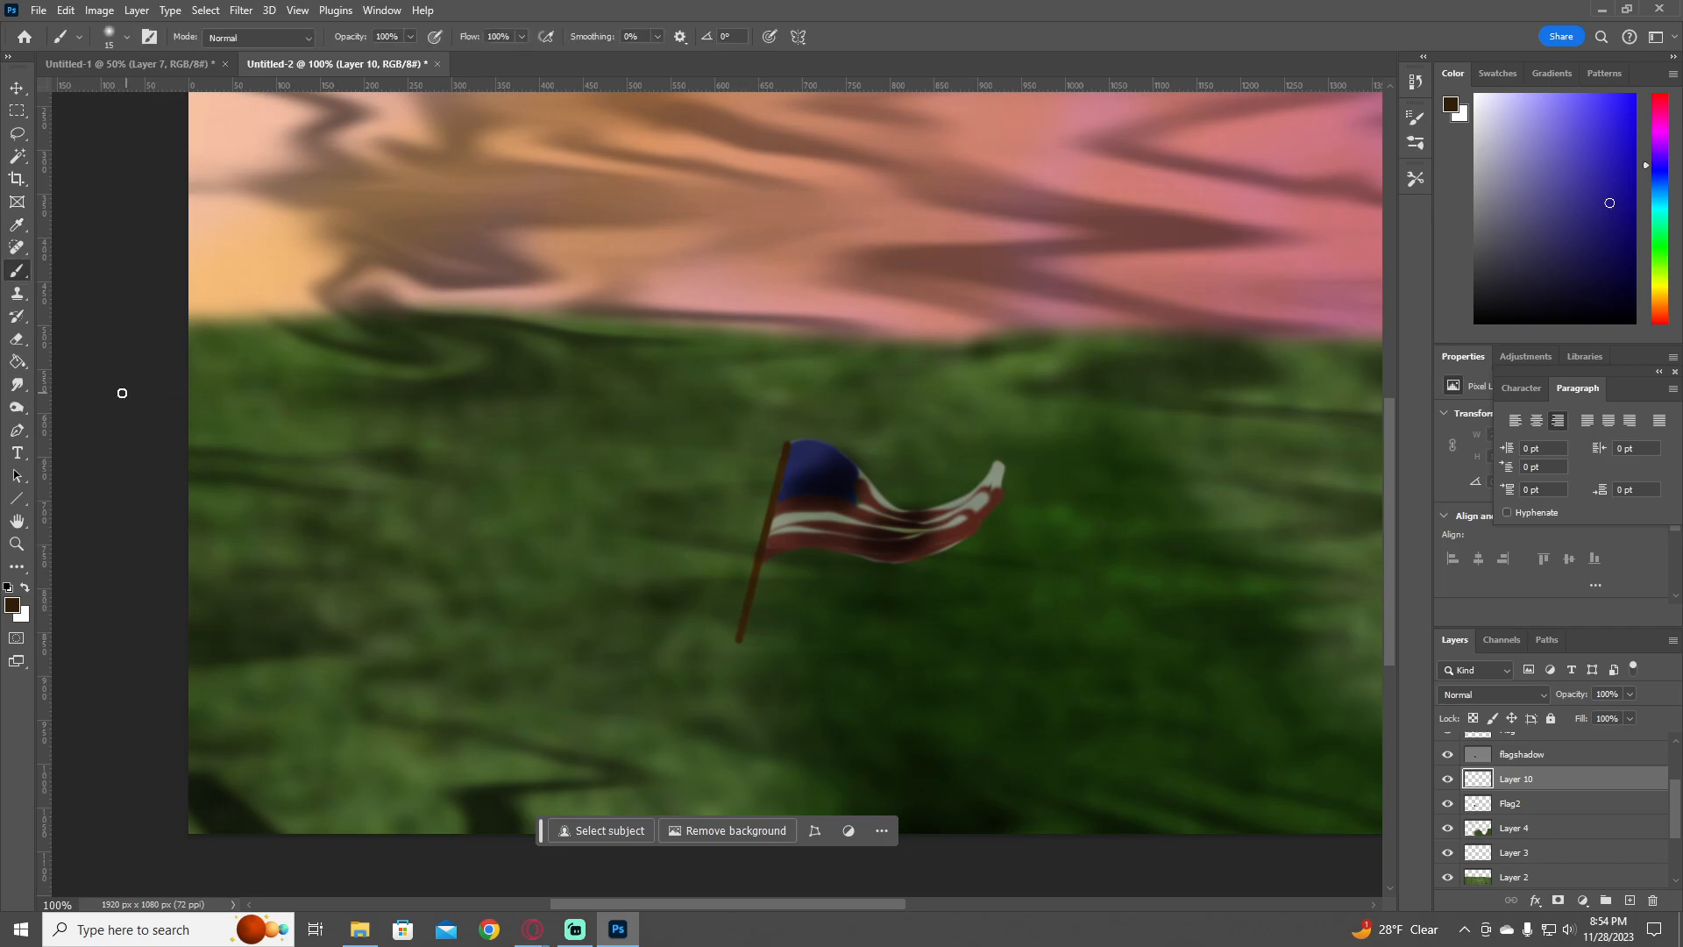
- Lasso a freehand area on the grass from the canvas's left edge to the flagpole and down to the bottom edge
{"action": "mouse_move", "coordinate": [896, 691]}
{"action": "left_mouse_down"}
{"action": "mouse_move", "coordinate": [710, 631]}
{"action": "mouse_move", "coordinate": [233, 722]}
{"action": "mouse_move", "coordinate": [871, 549]}
{"action": "mouse_move", "coordinate": [1091, 537]}
{"action": "mouse_move", "coordinate": [1085, 556]}
{"action": "left_mouse_up"}
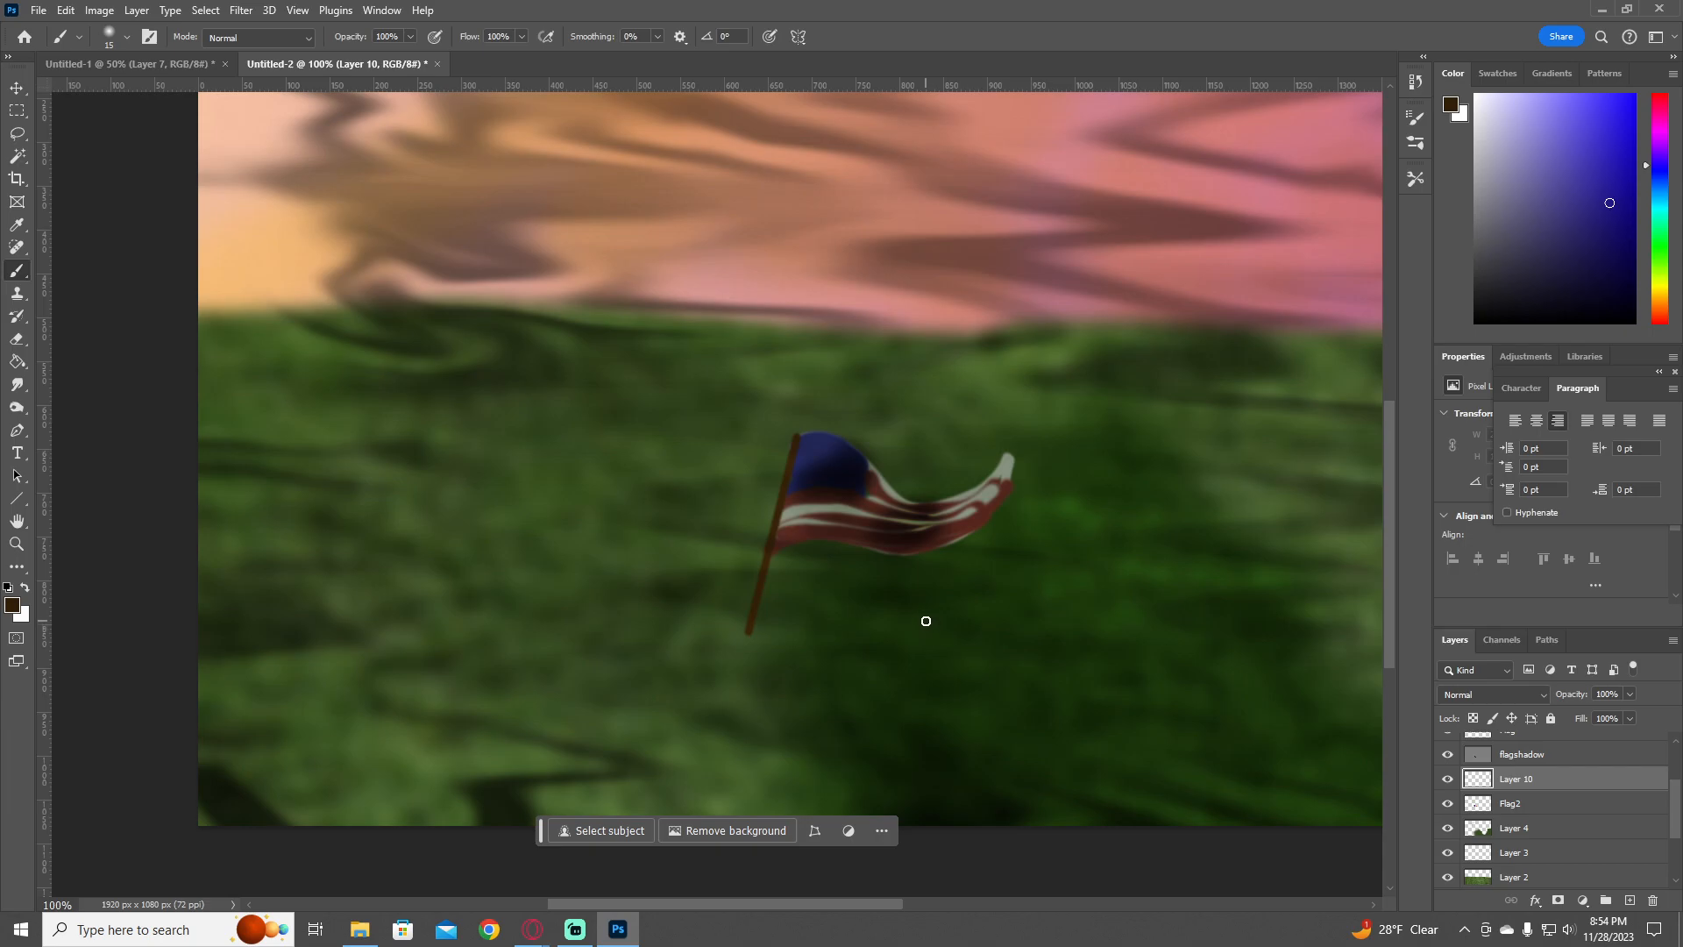
{"action": "key", "text": "l"}
{"action": "mouse_move", "coordinate": [200, 431]}
{"action": "left_mouse_down"}
{"action": "mouse_move", "coordinate": [624, 484]}
{"action": "mouse_move", "coordinate": [769, 594]}
{"action": "mouse_move", "coordinate": [725, 749]}
{"action": "mouse_move", "coordinate": [553, 824]}
{"action": "mouse_move", "coordinate": [271, 787]}
{"action": "mouse_move", "coordinate": [98, 801]}
{"action": "left_mouse_up"}
{"action": "left_click_drag", "start_coordinate": [157, 431], "coordinate": [538, 549]}
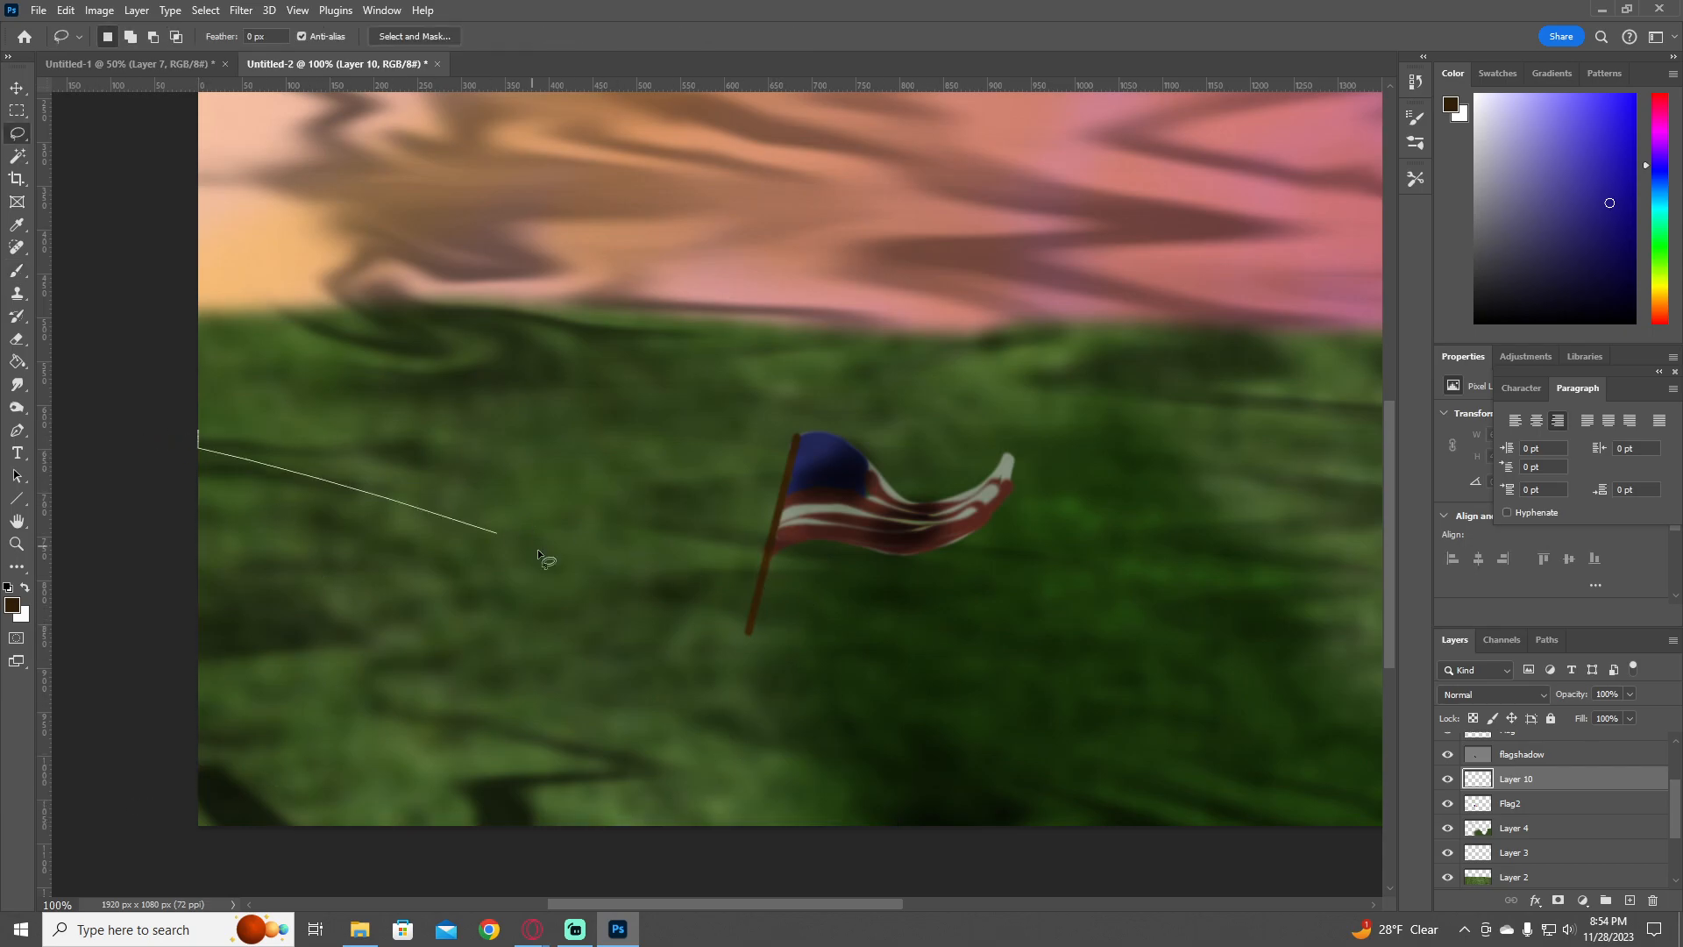
{"action": "mouse_move", "coordinate": [751, 604]}
{"action": "left_mouse_down"}
{"action": "mouse_move", "coordinate": [695, 822]}
{"action": "mouse_move", "coordinate": [667, 833]}
{"action": "left_mouse_up"}
{"action": "mouse_move", "coordinate": [160, 377]}
{"action": "left_mouse_down"}
{"action": "mouse_move", "coordinate": [397, 401]}
{"action": "mouse_move", "coordinate": [564, 387]}
{"action": "left_mouse_up"}
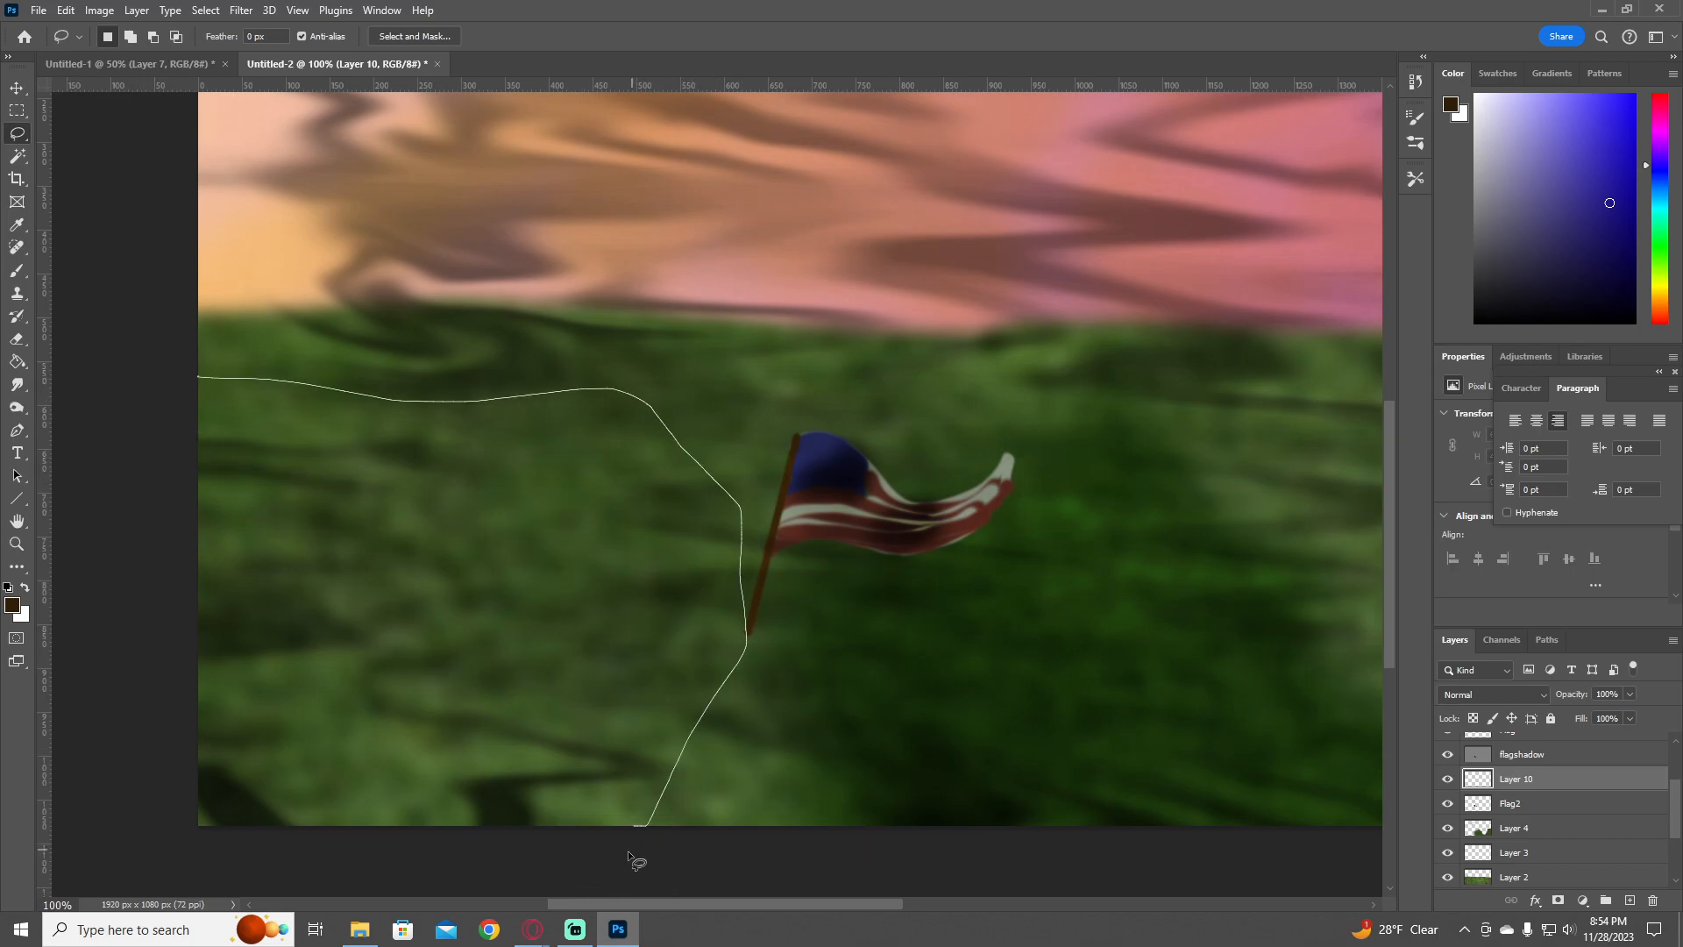
{"action": "left_click_drag", "start_coordinate": [628, 851], "coordinate": [627, 852]}
- Make dark blue the foreground colour, with the sampled brown as the background colour
{"action": "left_click", "coordinate": [1623, 150]}
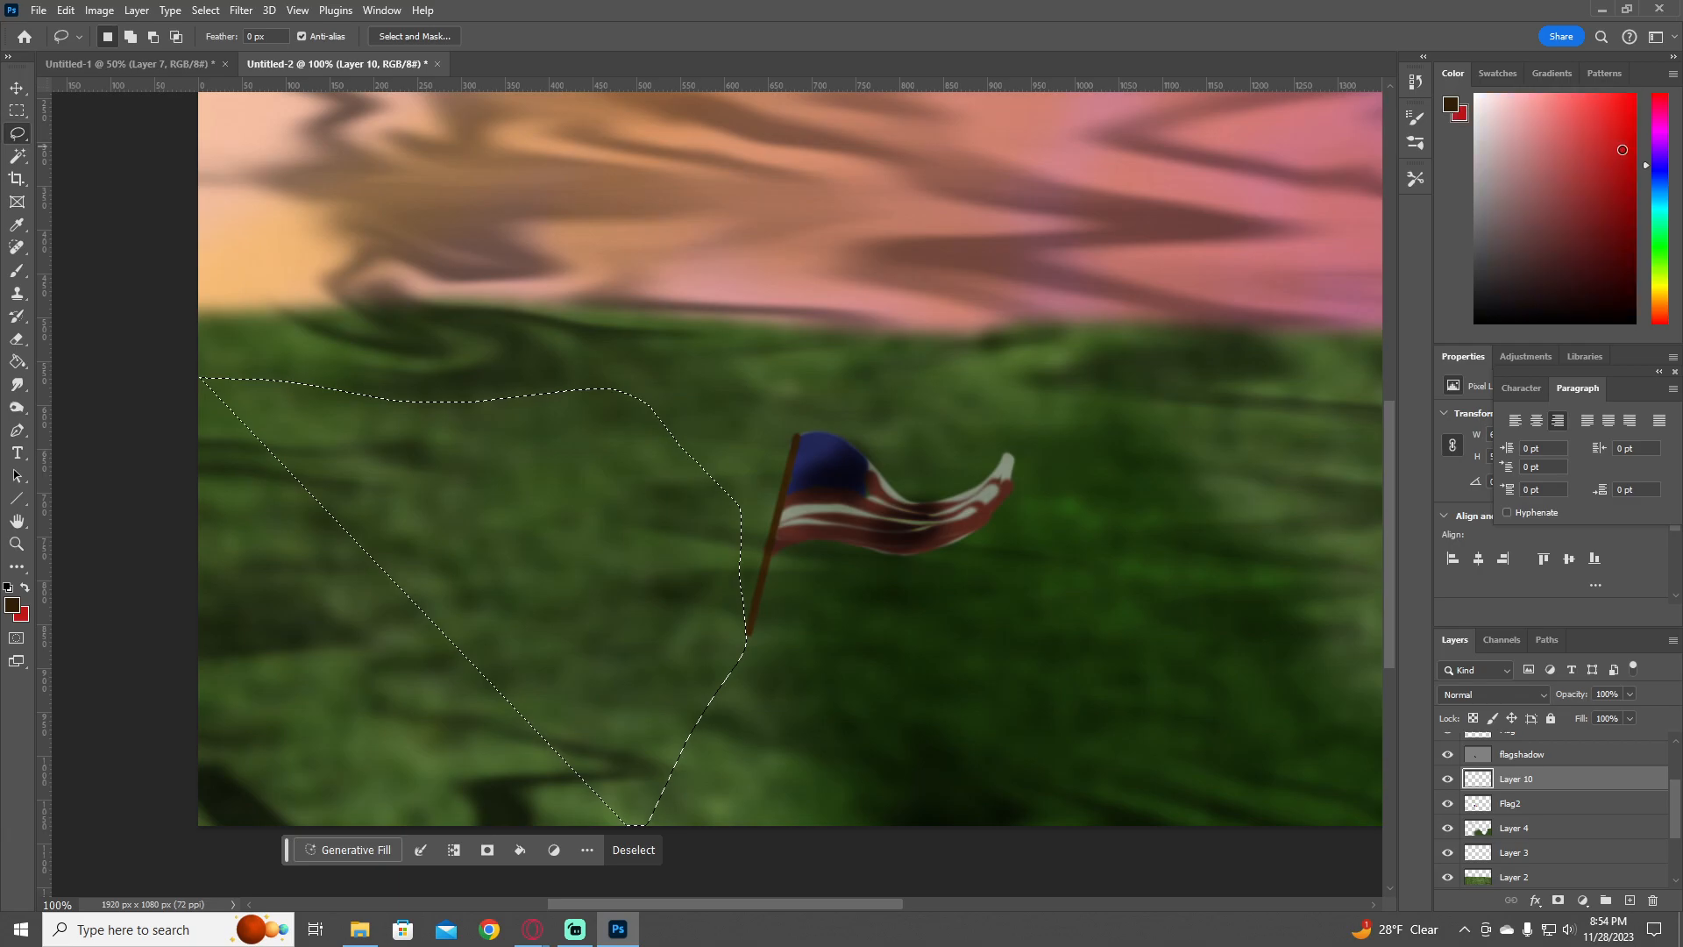
{"action": "left_click_drag", "start_coordinate": [1623, 150], "coordinate": [1628, 227]}
{"action": "left_click", "coordinate": [1661, 170]}
{"action": "key", "text": "x"}
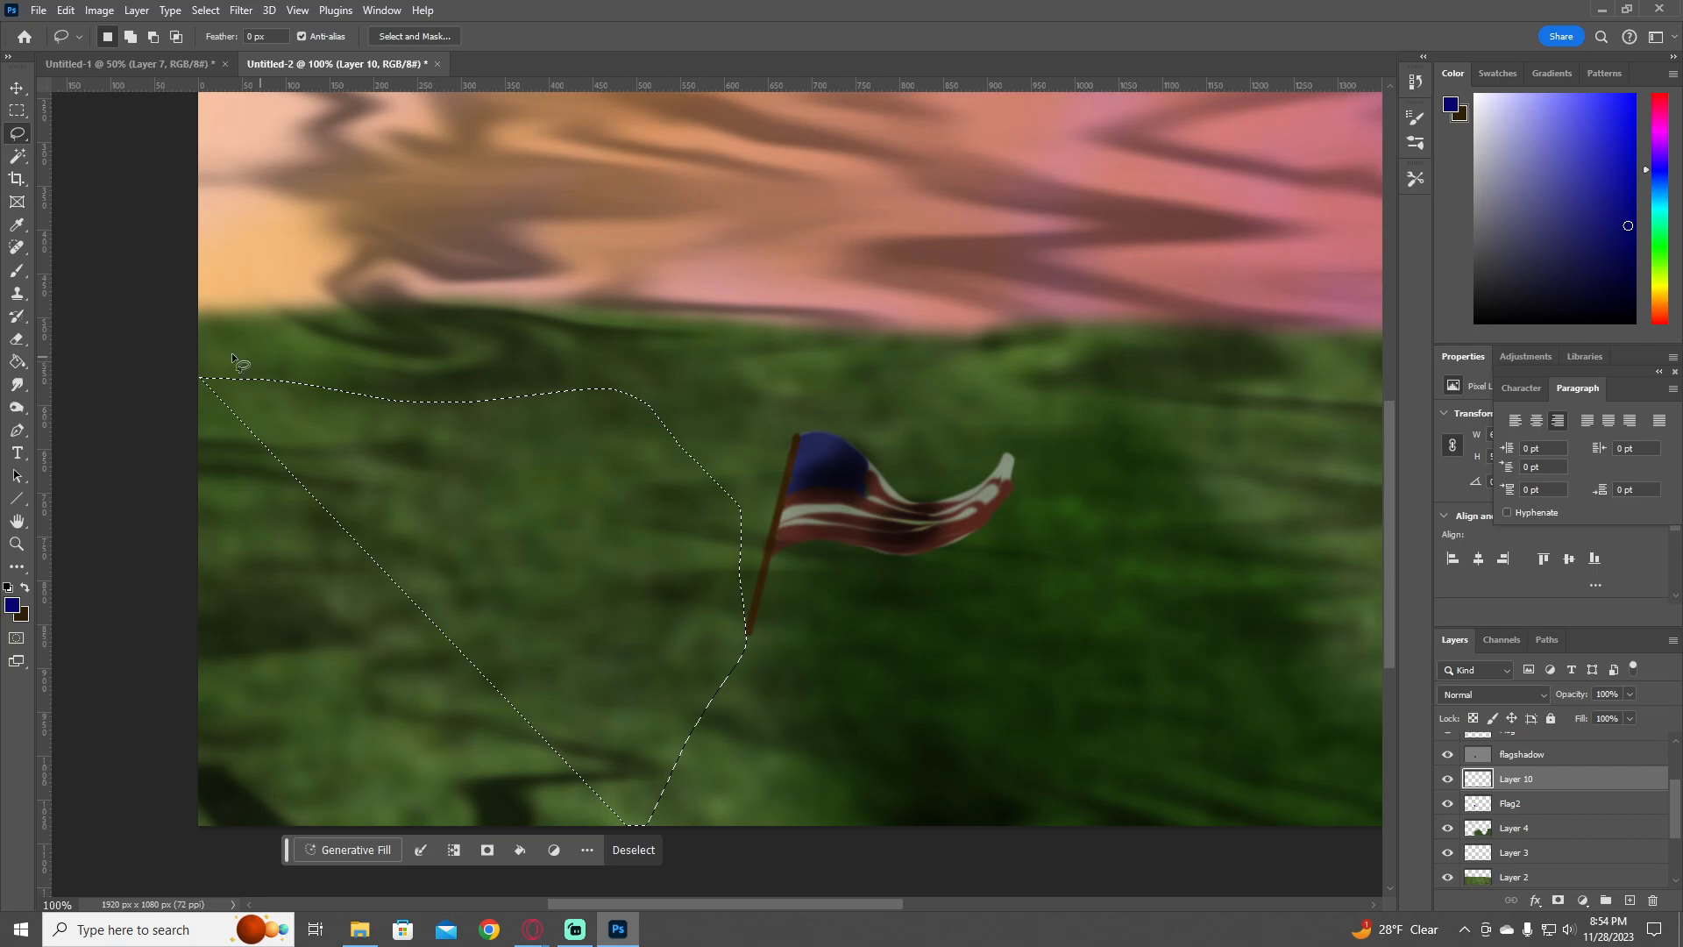
- Lasso the grass again from the canvas's left edge to short of the flagpole and down to the bottom edge, with the Gradient tool ready
{"action": "mouse_move", "coordinate": [200, 351]}
{"action": "left_mouse_down"}
{"action": "mouse_move", "coordinate": [141, 348]}
{"action": "mouse_move", "coordinate": [598, 397]}
{"action": "mouse_move", "coordinate": [704, 509]}
{"action": "mouse_move", "coordinate": [676, 801]}
{"action": "mouse_move", "coordinate": [515, 873]}
{"action": "mouse_move", "coordinate": [132, 857]}
{"action": "left_mouse_up"}
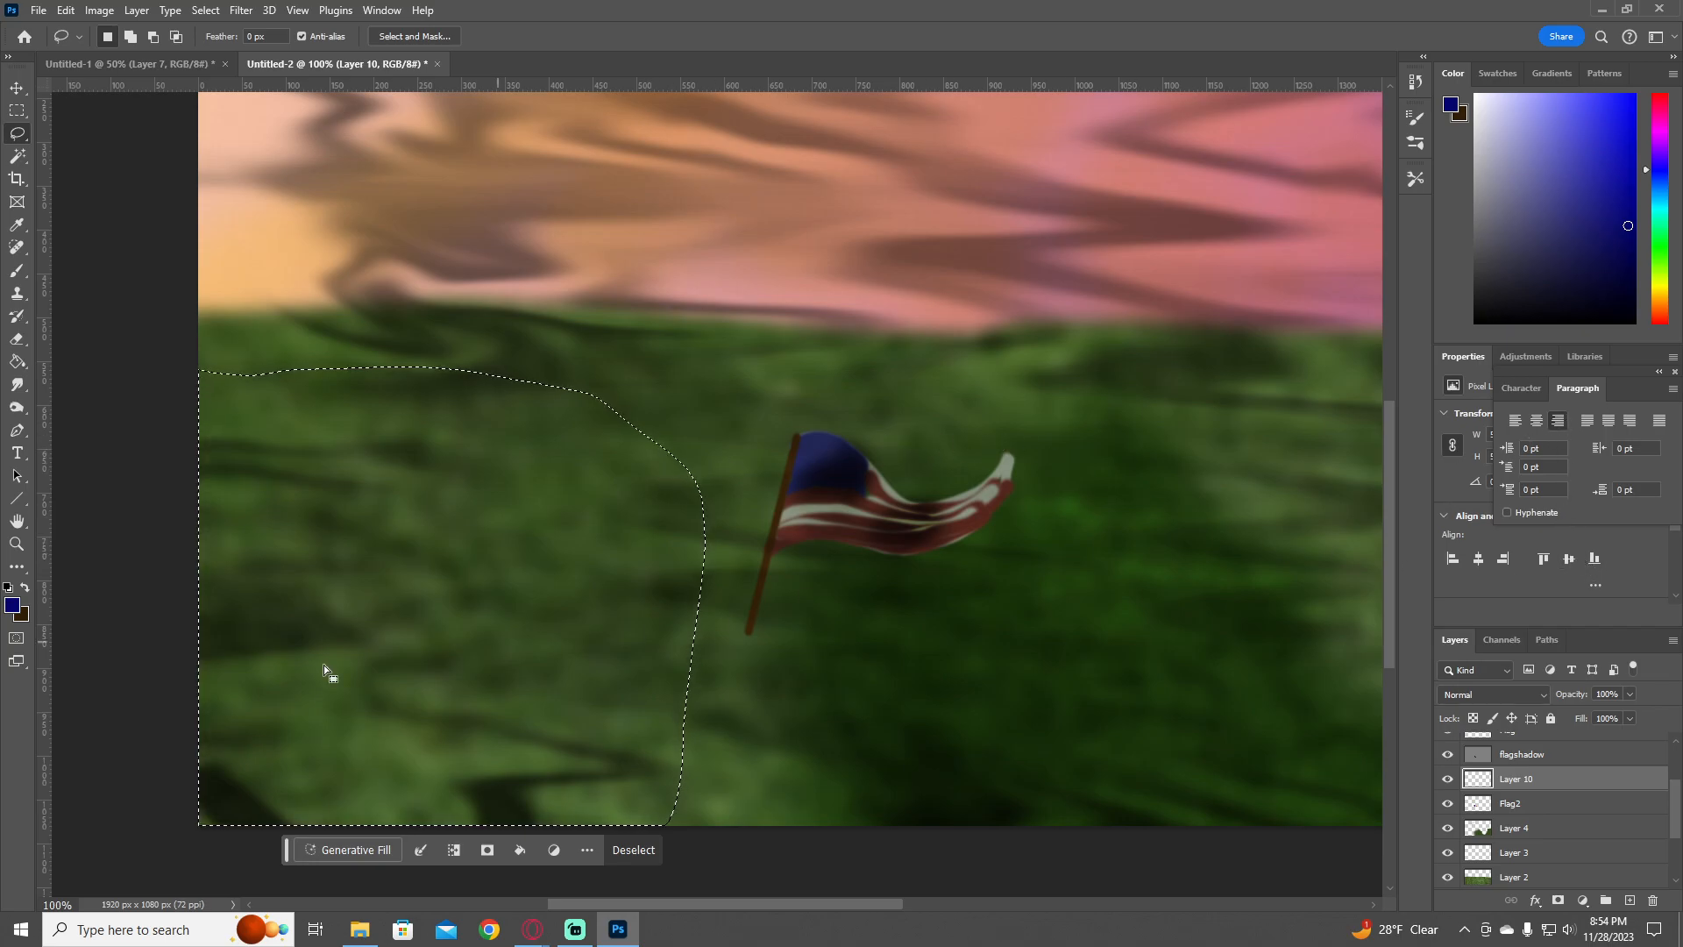
{"action": "key", "text": "h"}
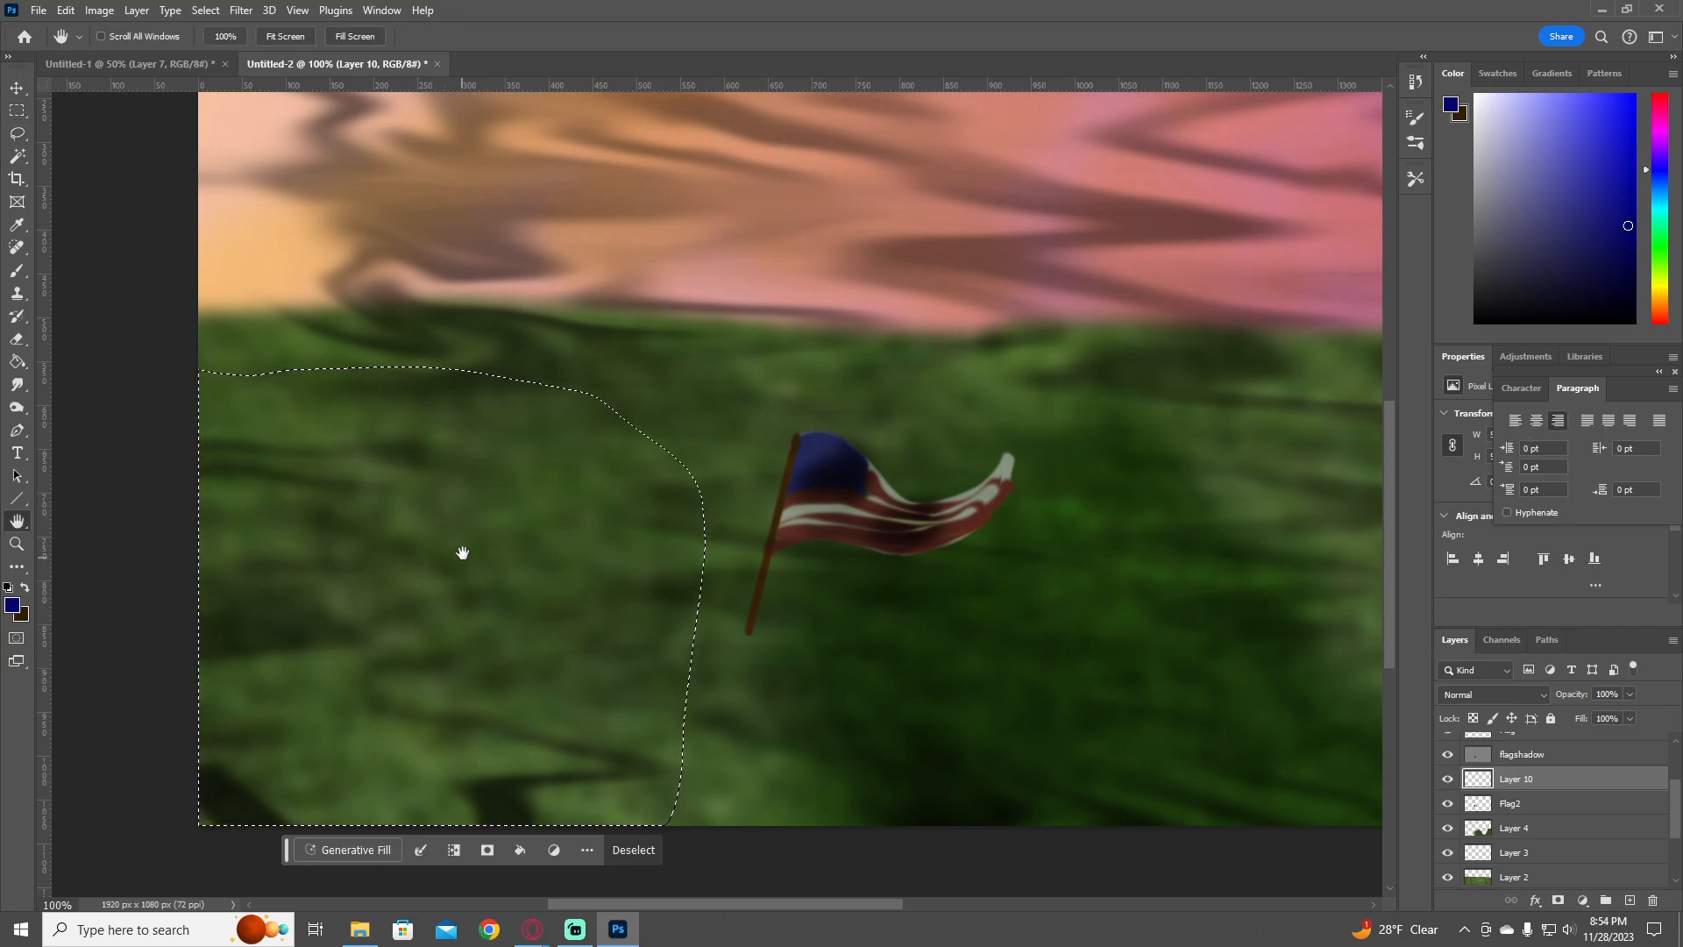
{"action": "key", "text": "g"}
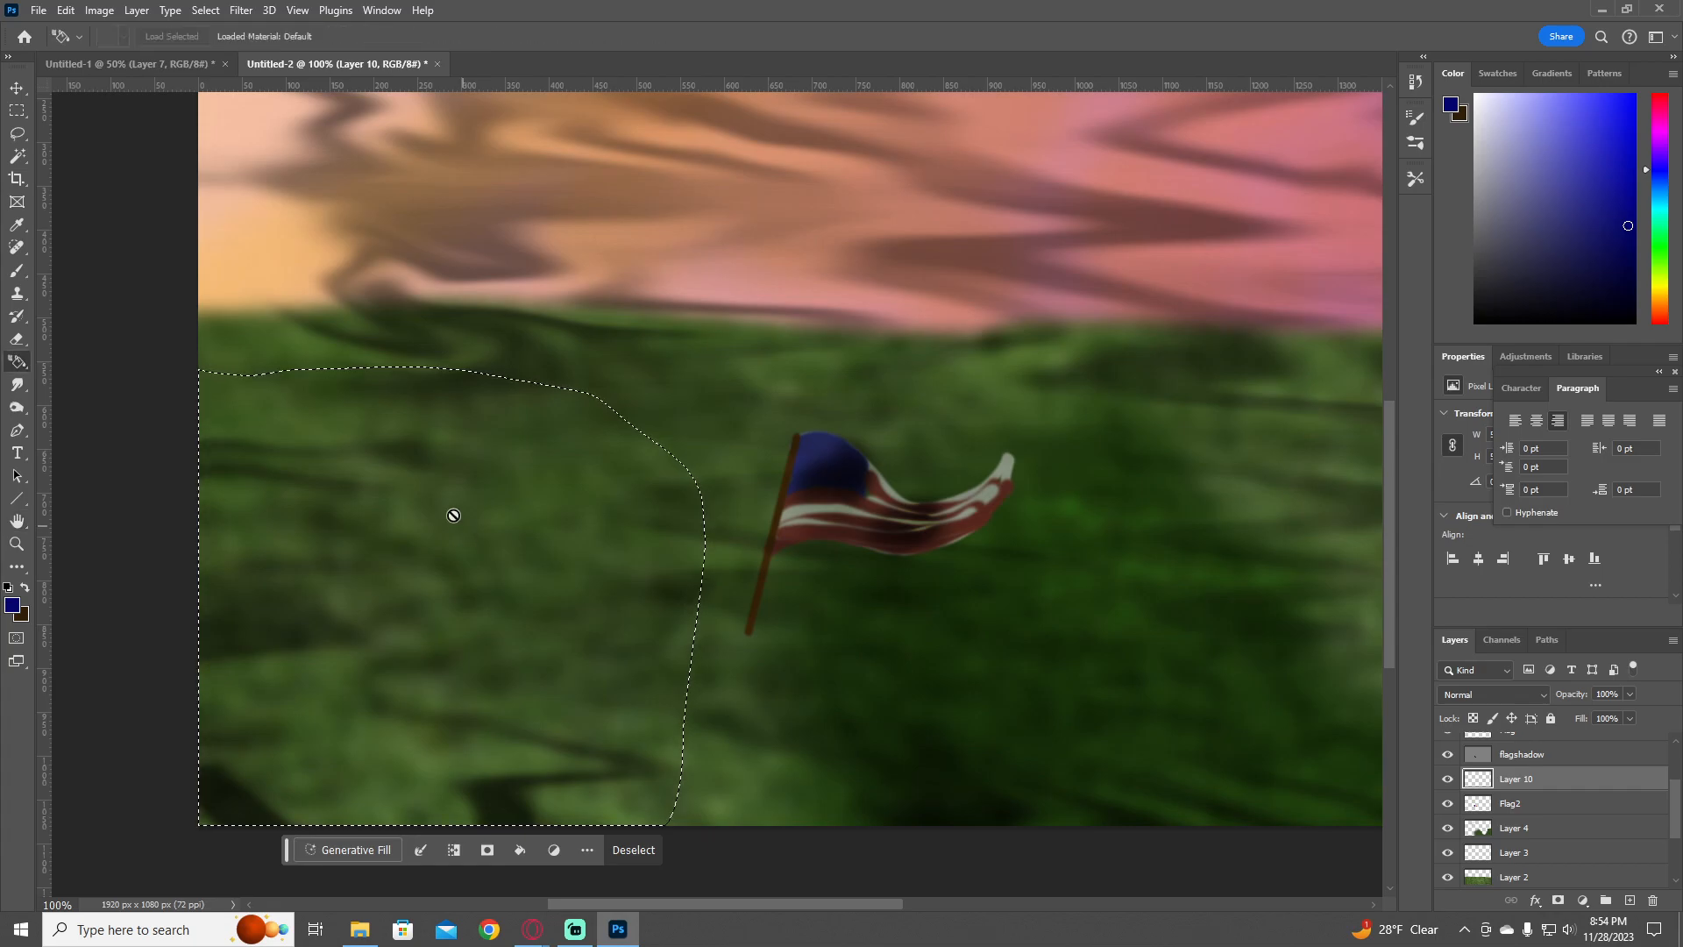
{"action": "key", "text": "shift+g"}
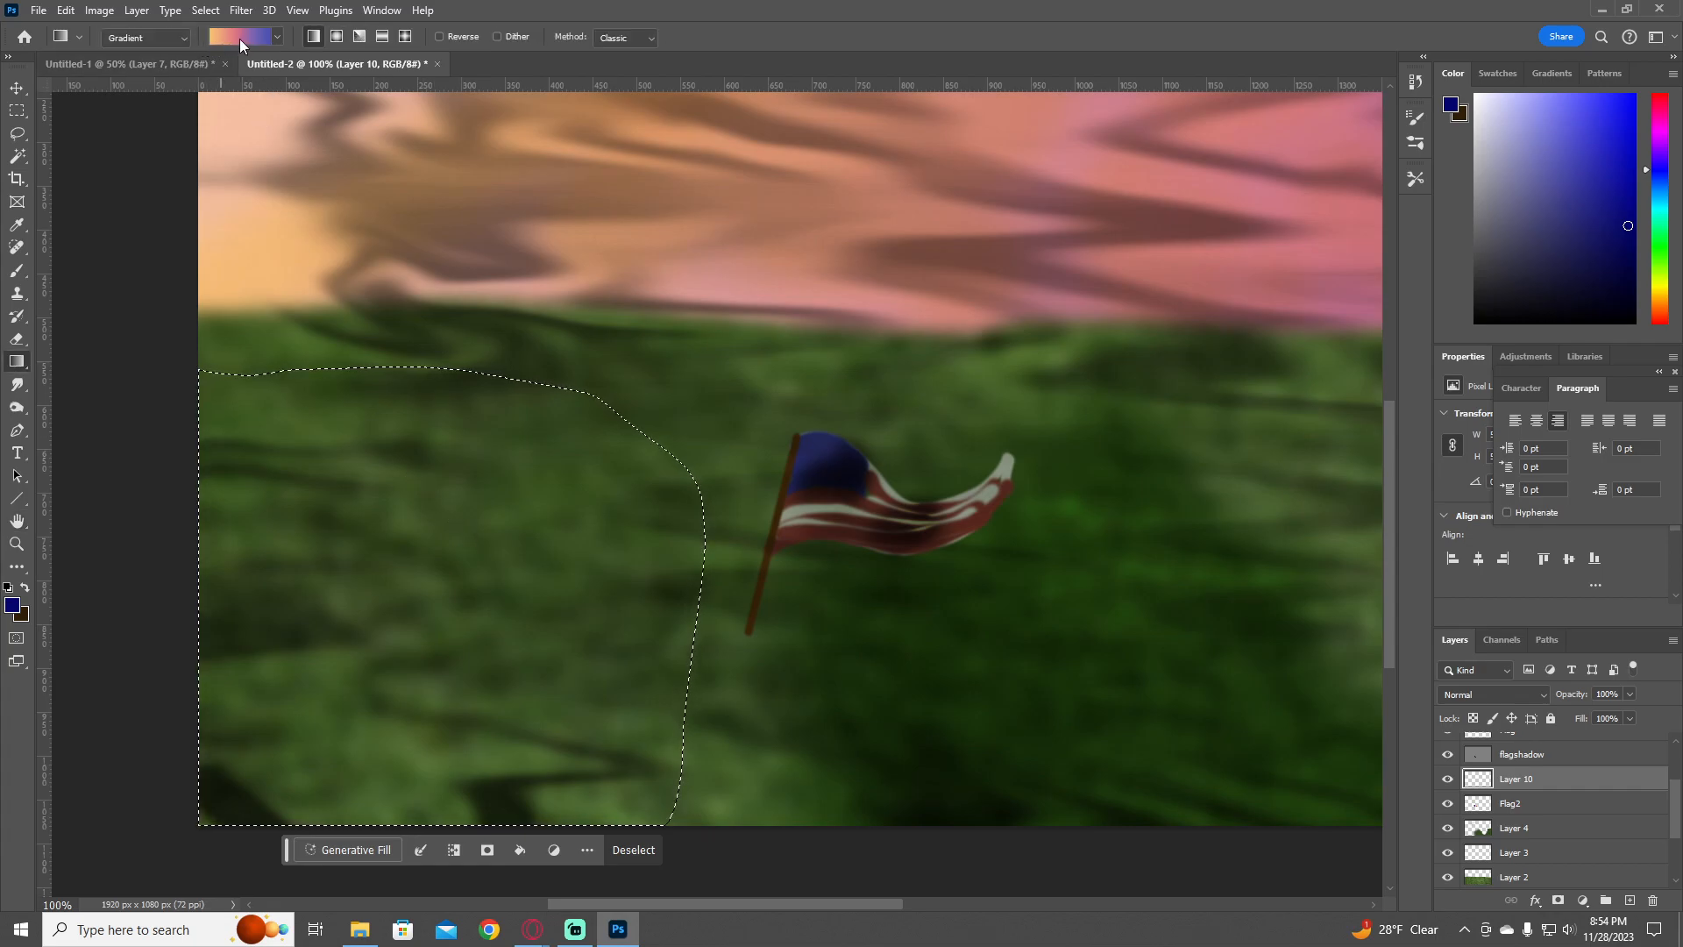
- Browse the available gradient presets and their preset options for a suitable water colour
{"action": "left_click", "coordinate": [260, 37]}
{"action": "scroll", "coordinate": [257, 95], "scroll_direction": "up", "scroll_amount": 10}
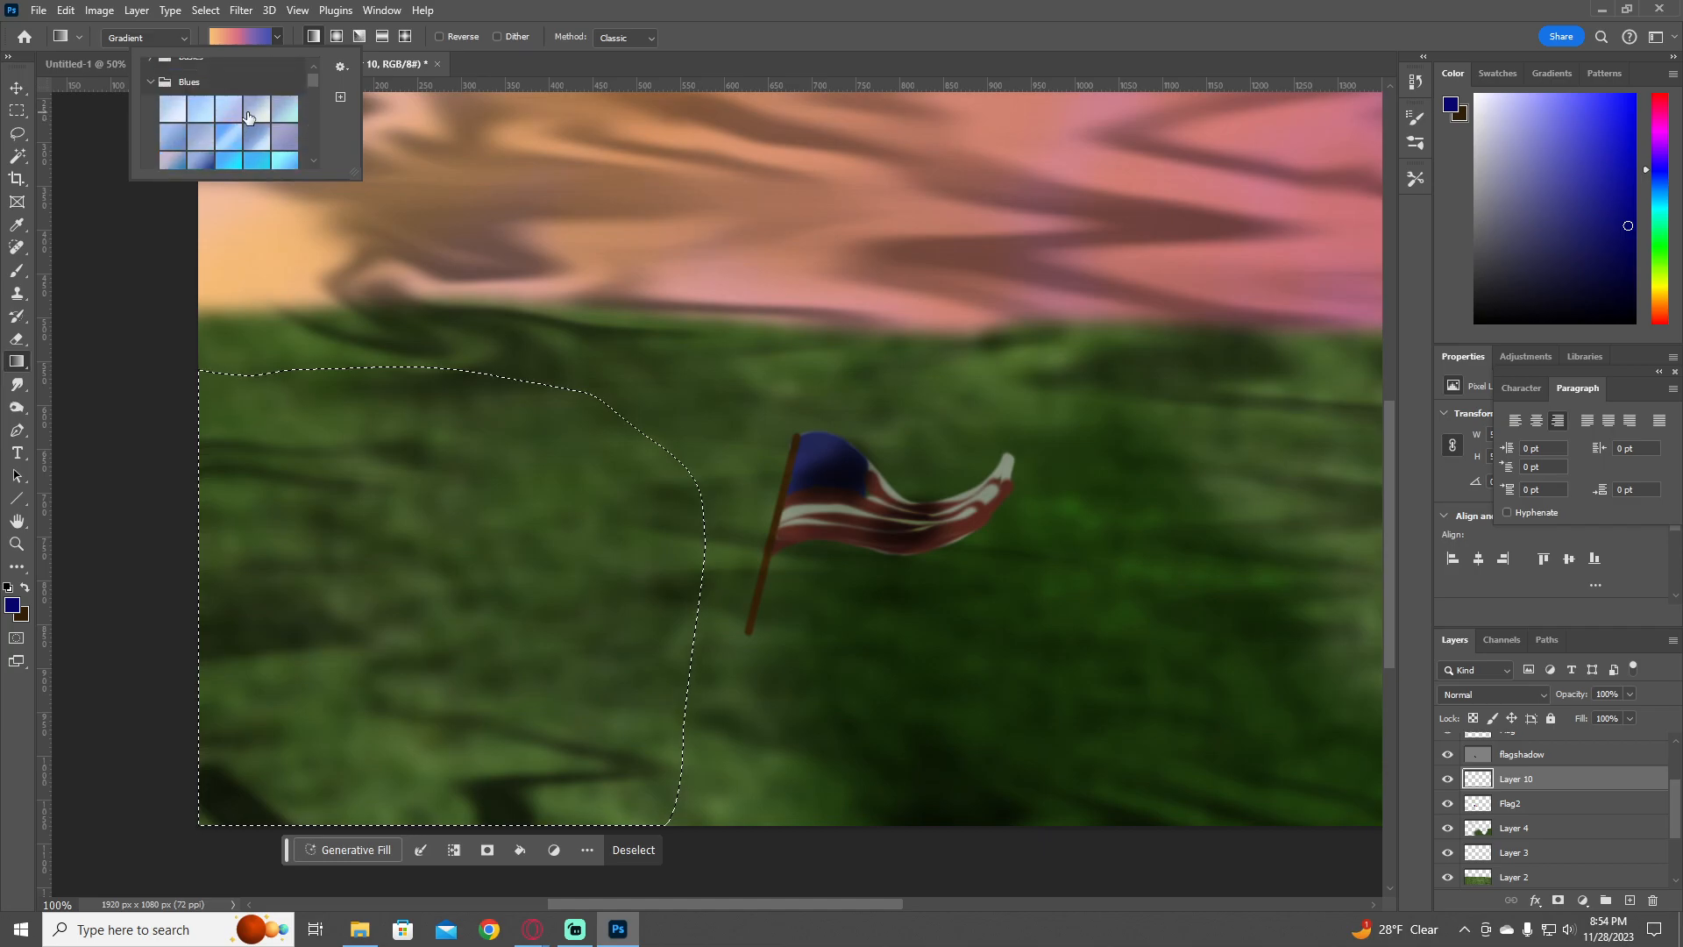
{"action": "left_click", "coordinate": [279, 38]}
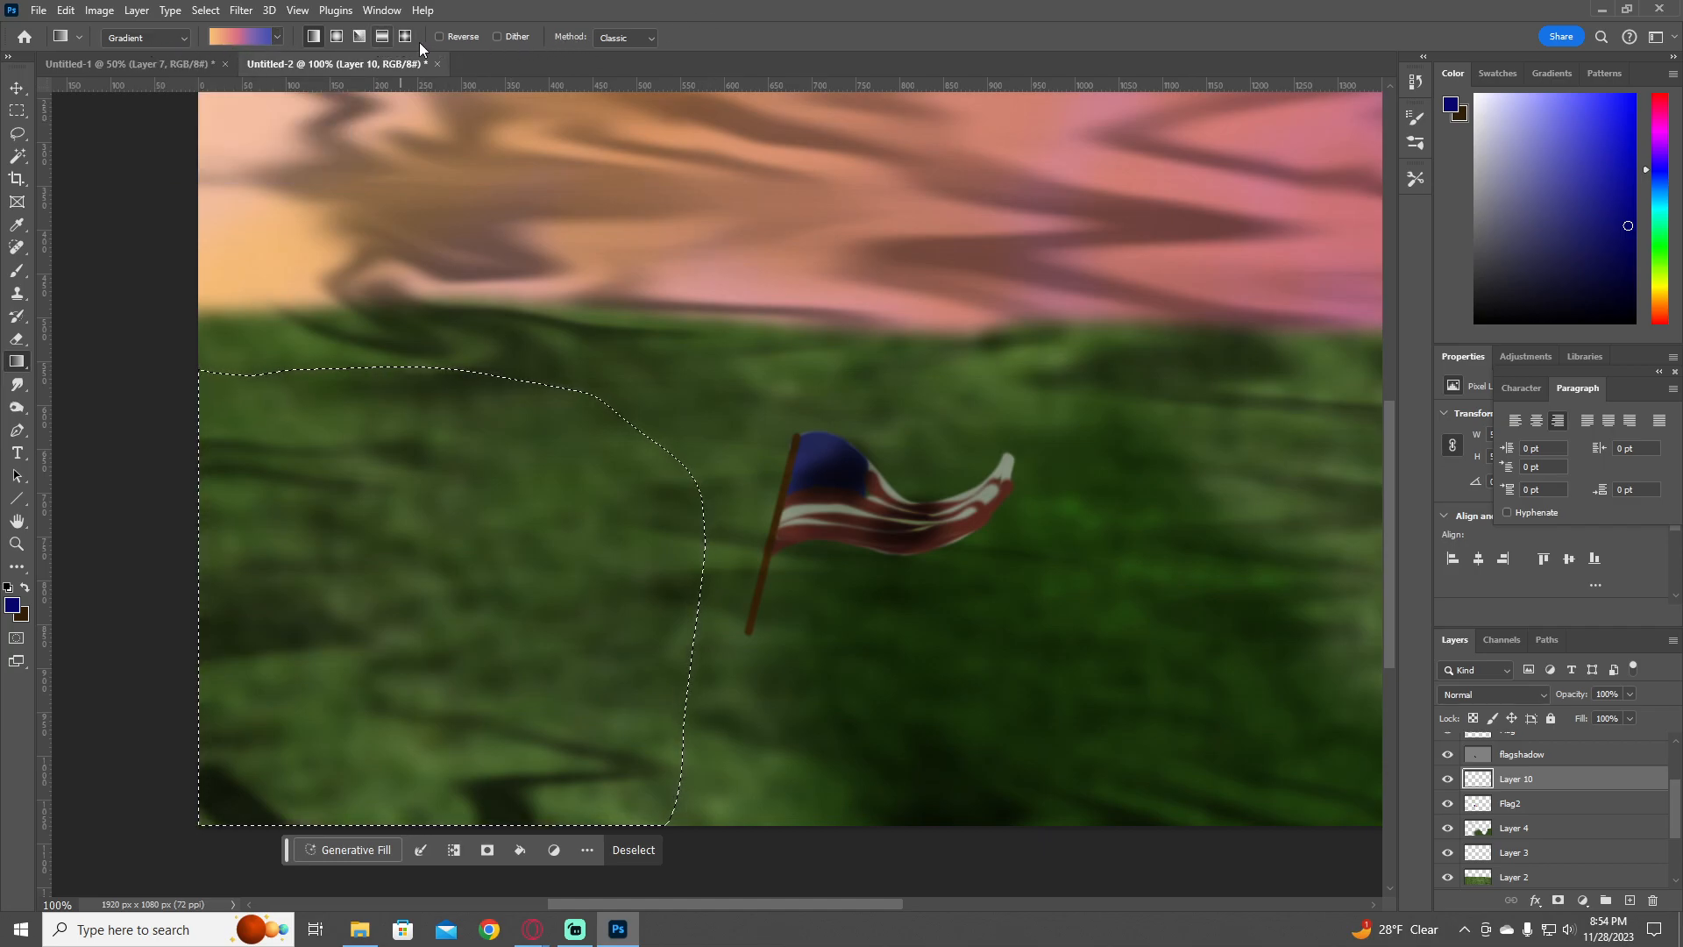
{"action": "left_click", "coordinate": [647, 43]}
{"action": "left_click", "coordinate": [276, 38]}
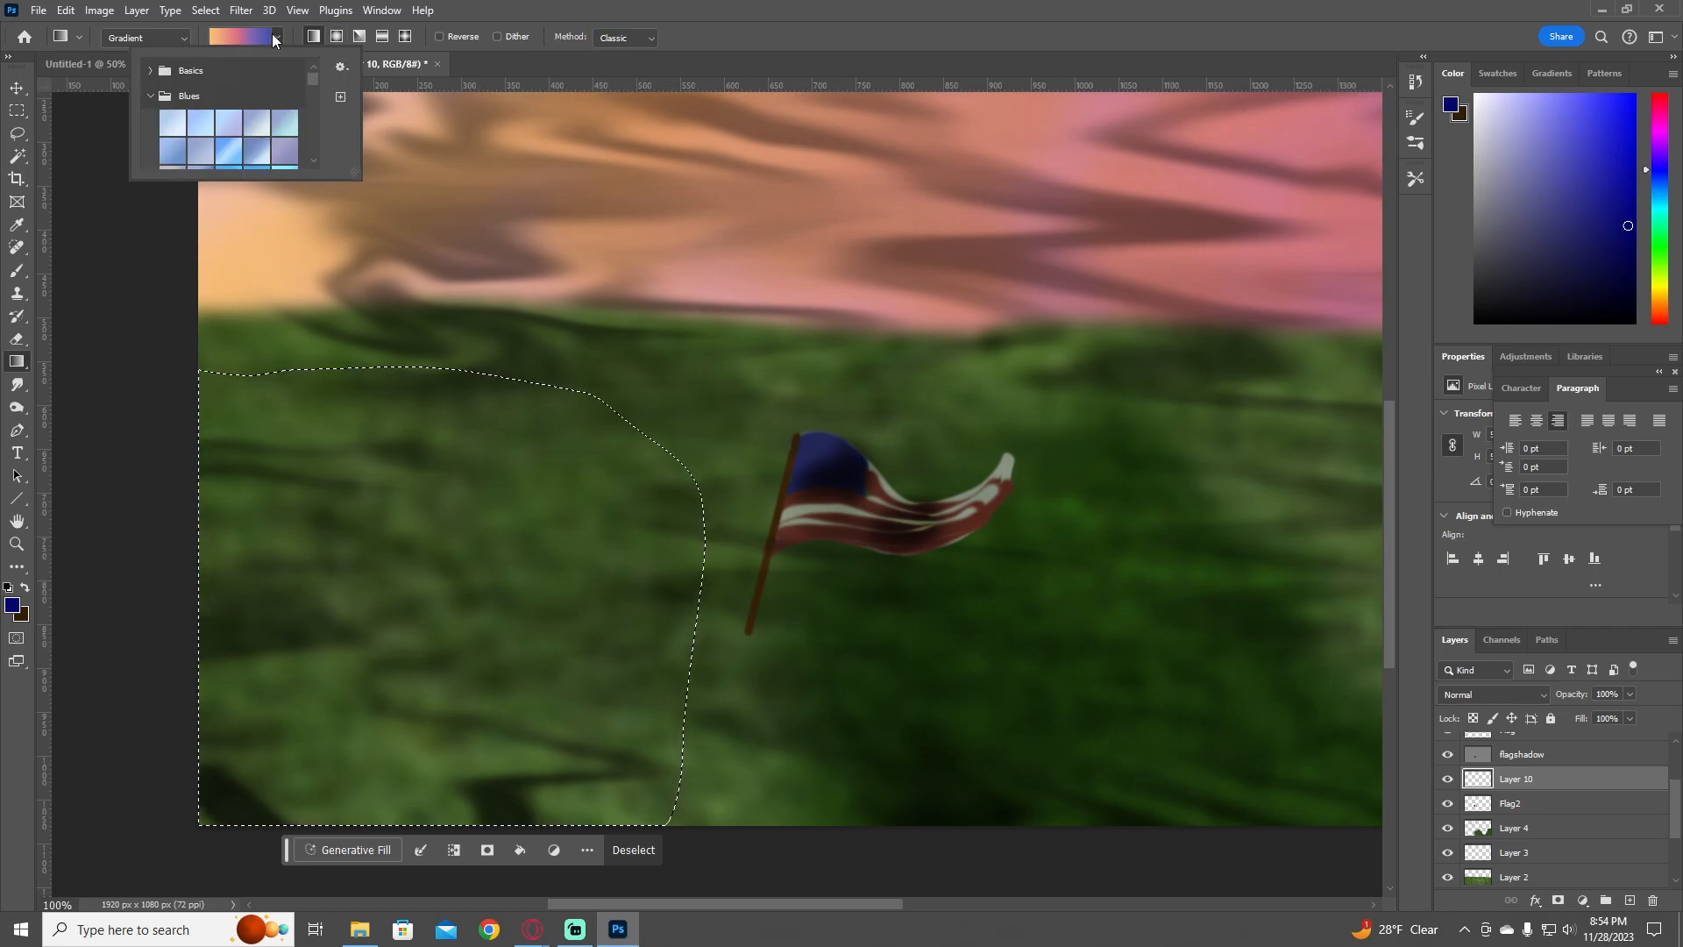
{"action": "left_click", "coordinate": [341, 67]}
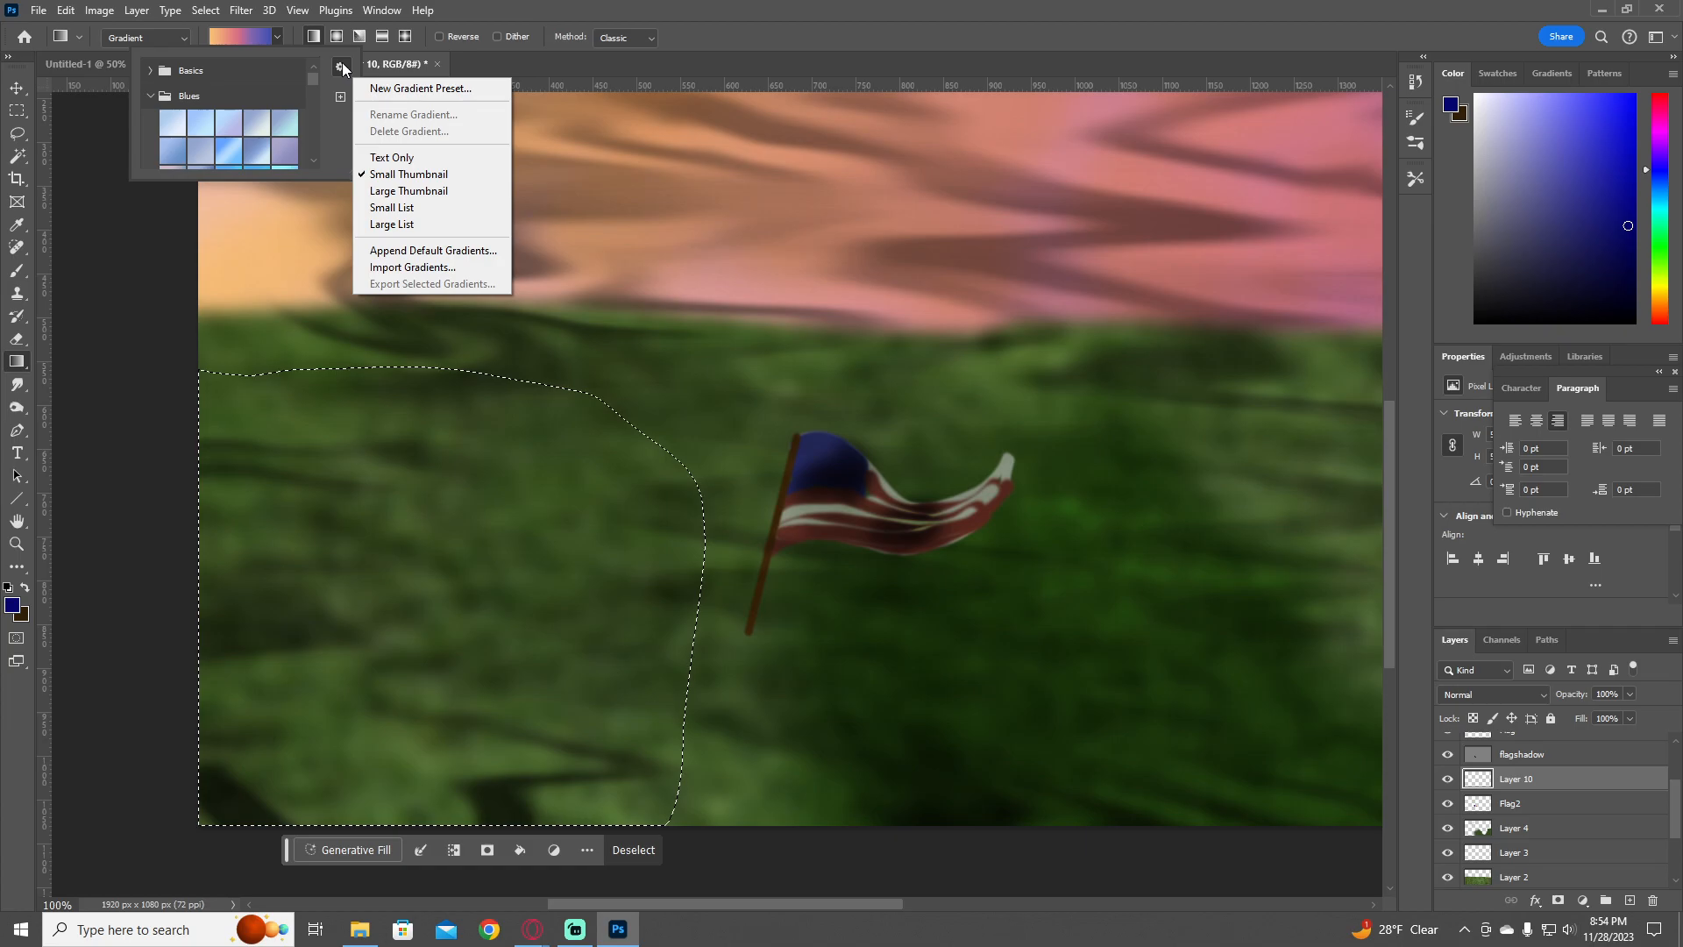
{"action": "left_click", "coordinate": [342, 63]}
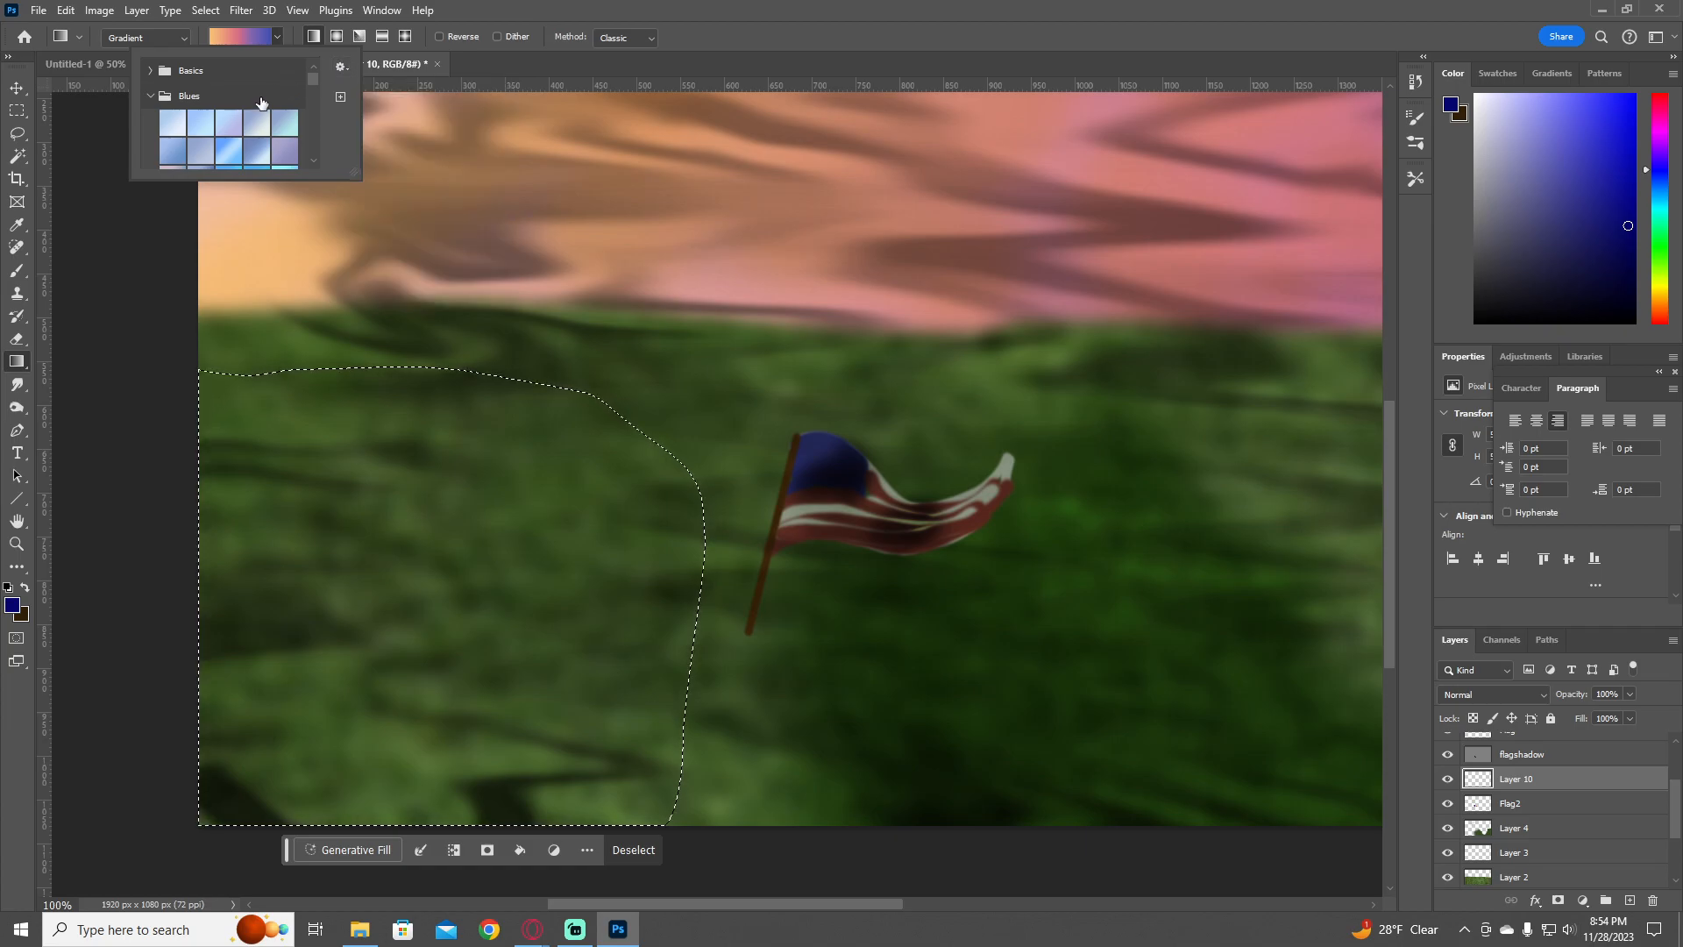
{"action": "left_click", "coordinate": [146, 96]}
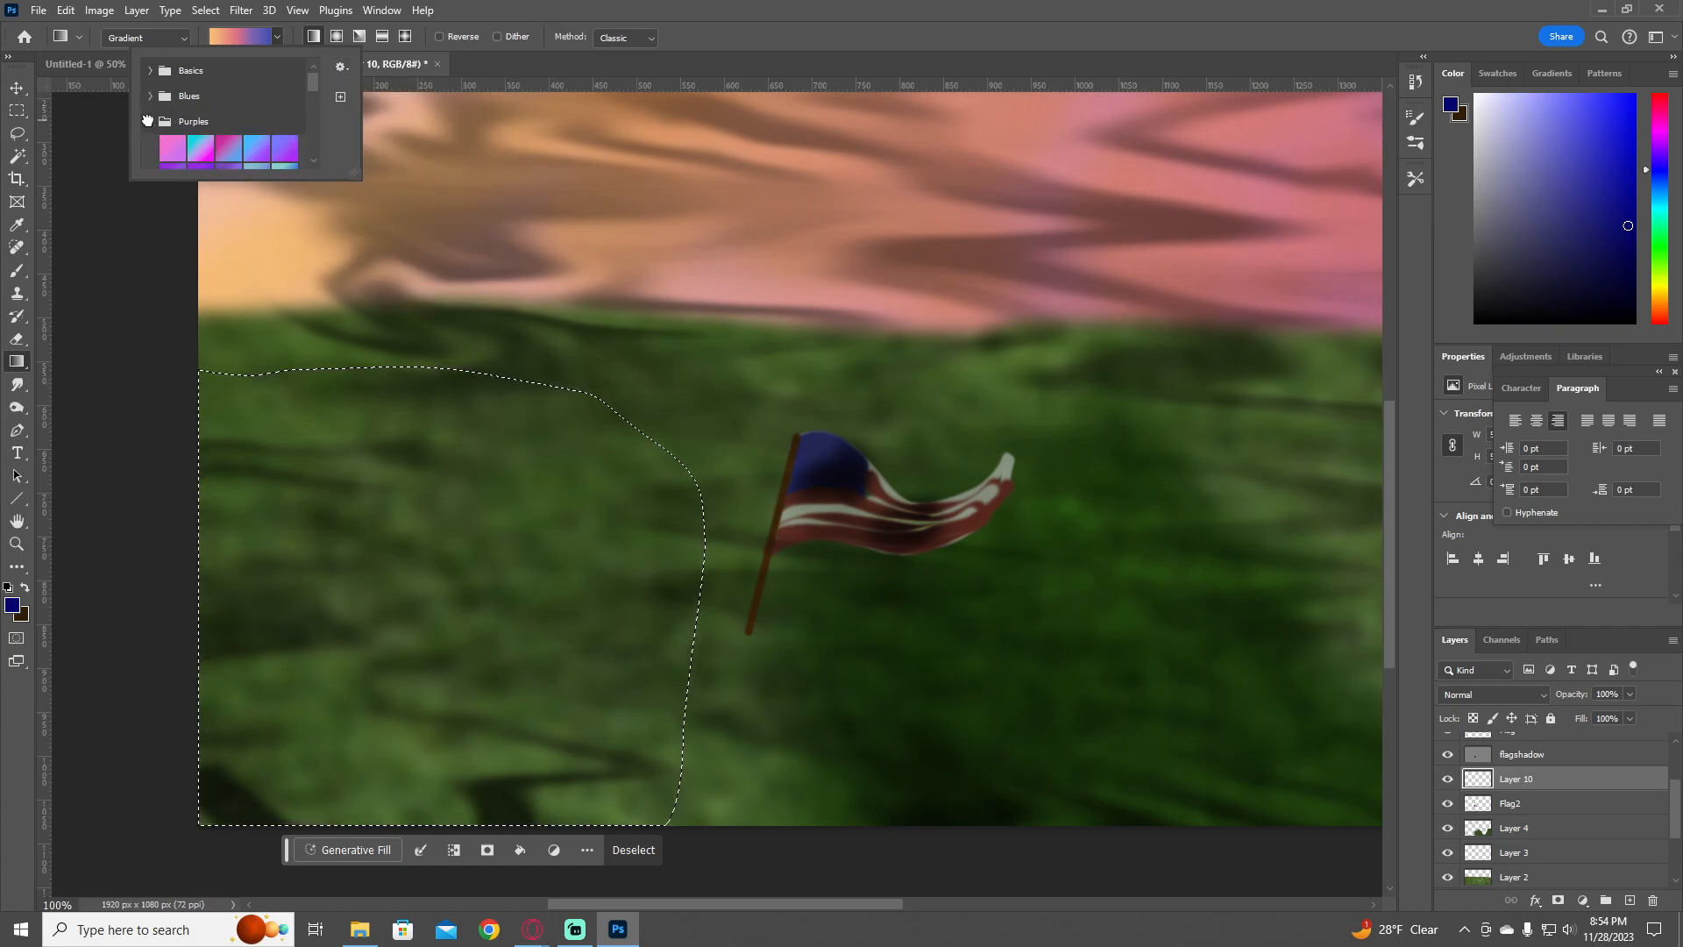
{"action": "scroll", "coordinate": [176, 117], "scroll_direction": "down", "scroll_amount": 5}
{"action": "scroll", "coordinate": [176, 121], "scroll_direction": "down", "scroll_amount": 1}
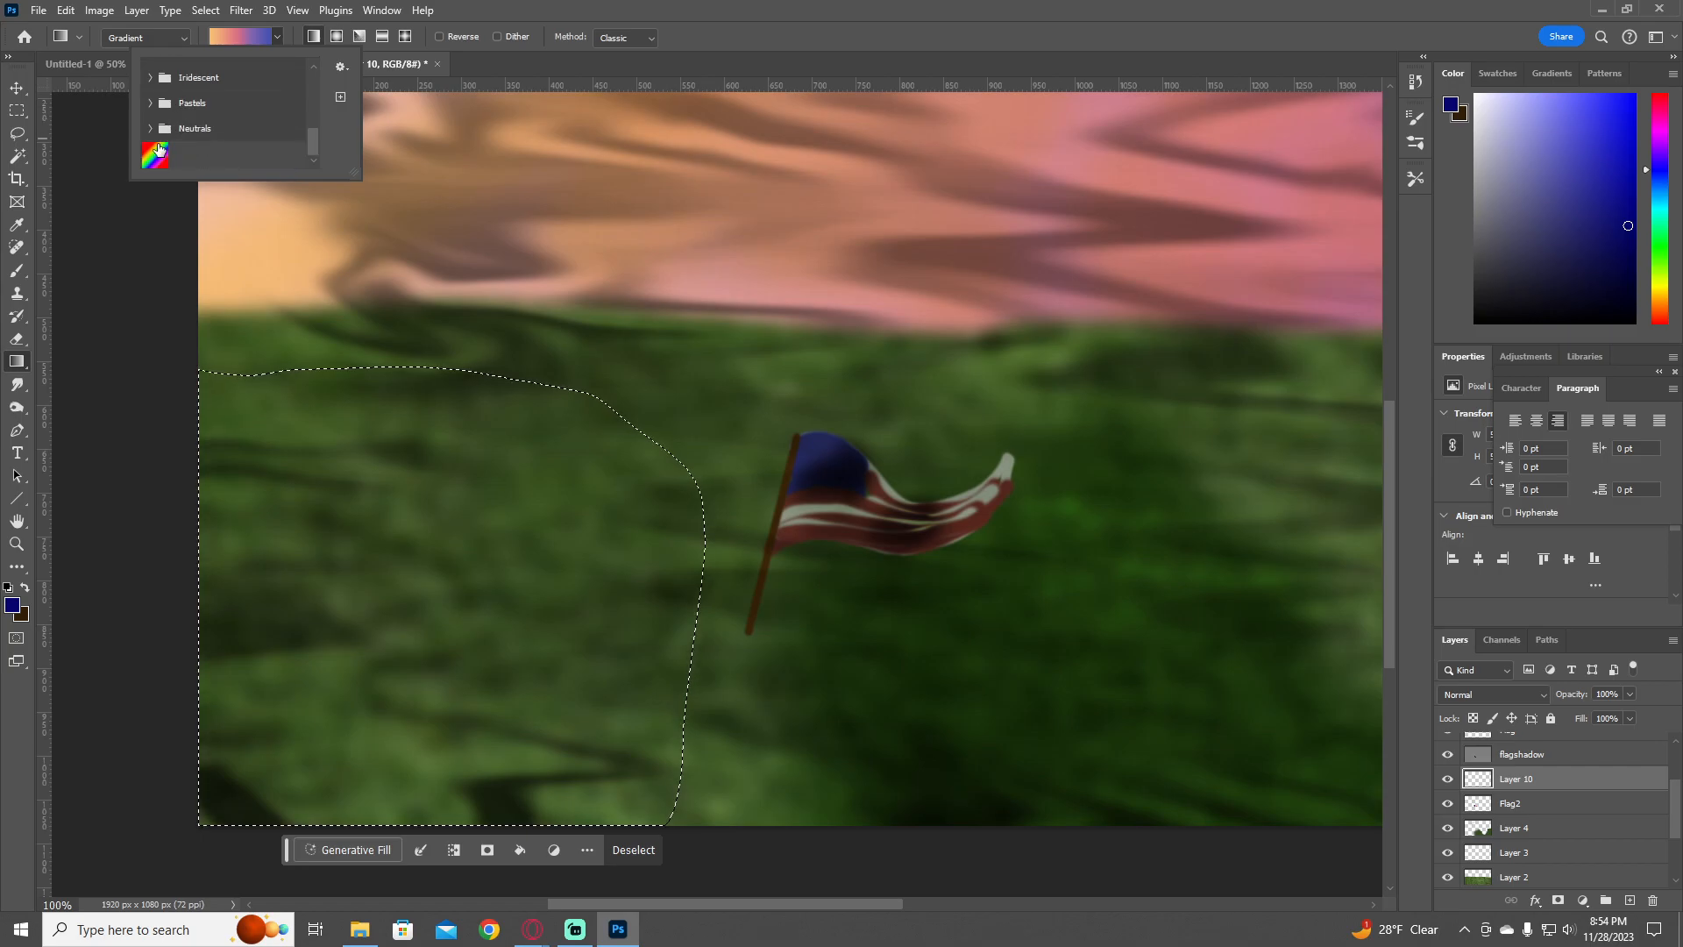
- Try filling the selection with the orange-to-blue preset as a Classic gradient, and undo the fill
{"action": "left_click", "coordinate": [145, 38]}
{"action": "left_click", "coordinate": [145, 38]}
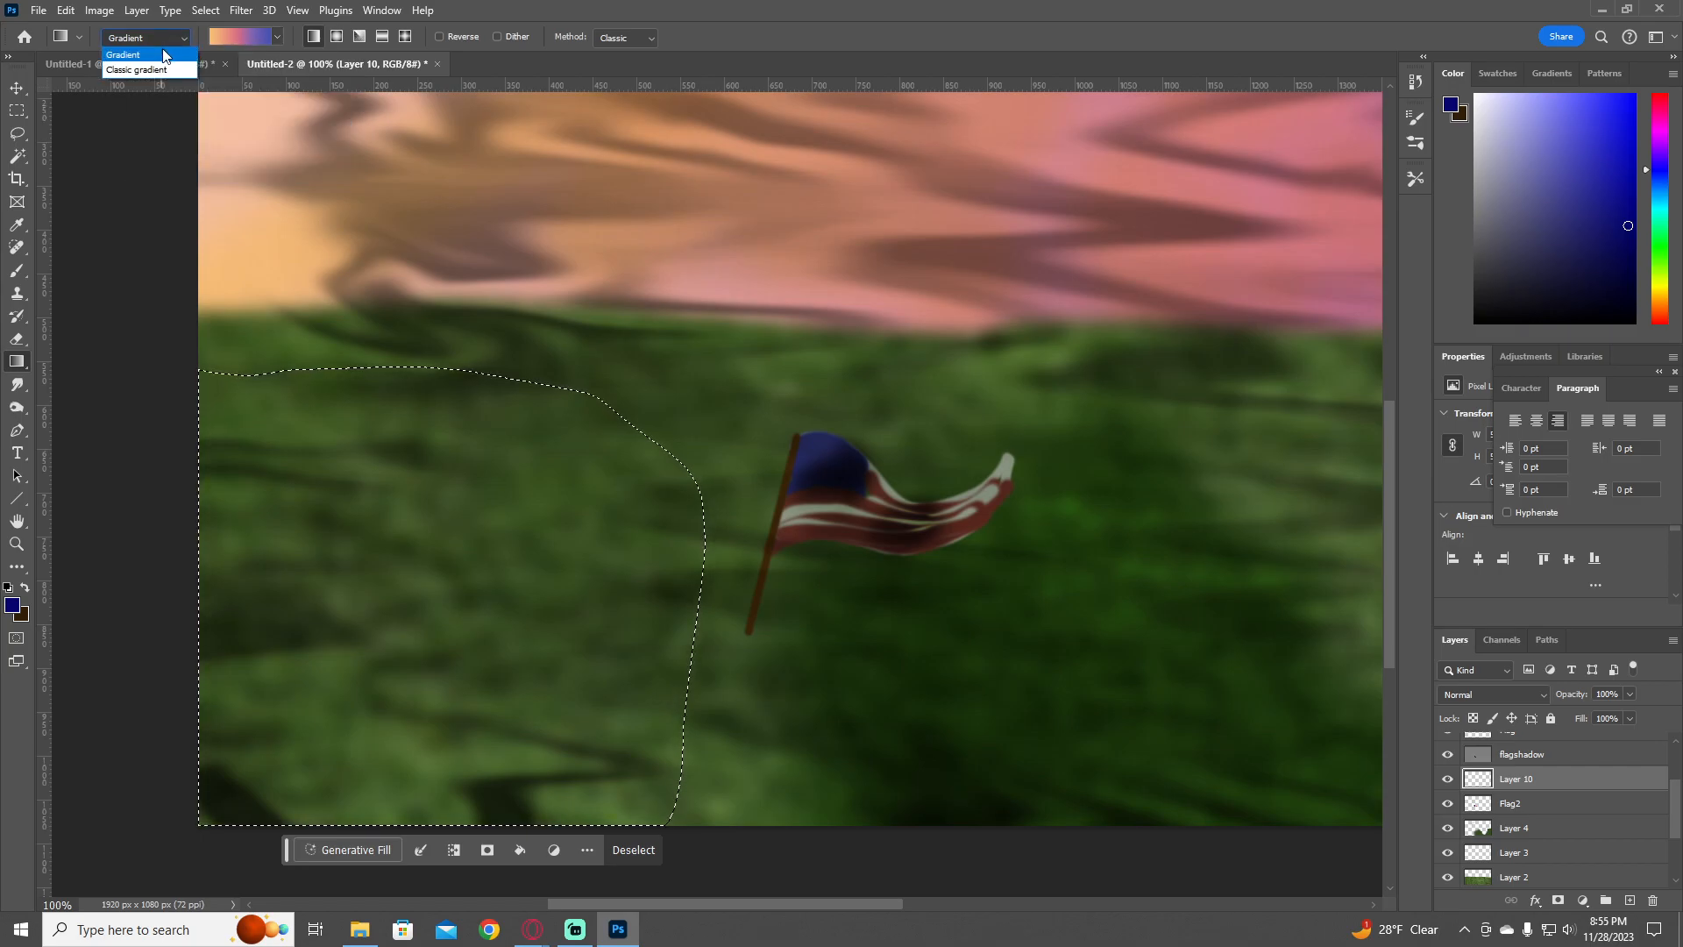
{"action": "left_click", "coordinate": [159, 63]}
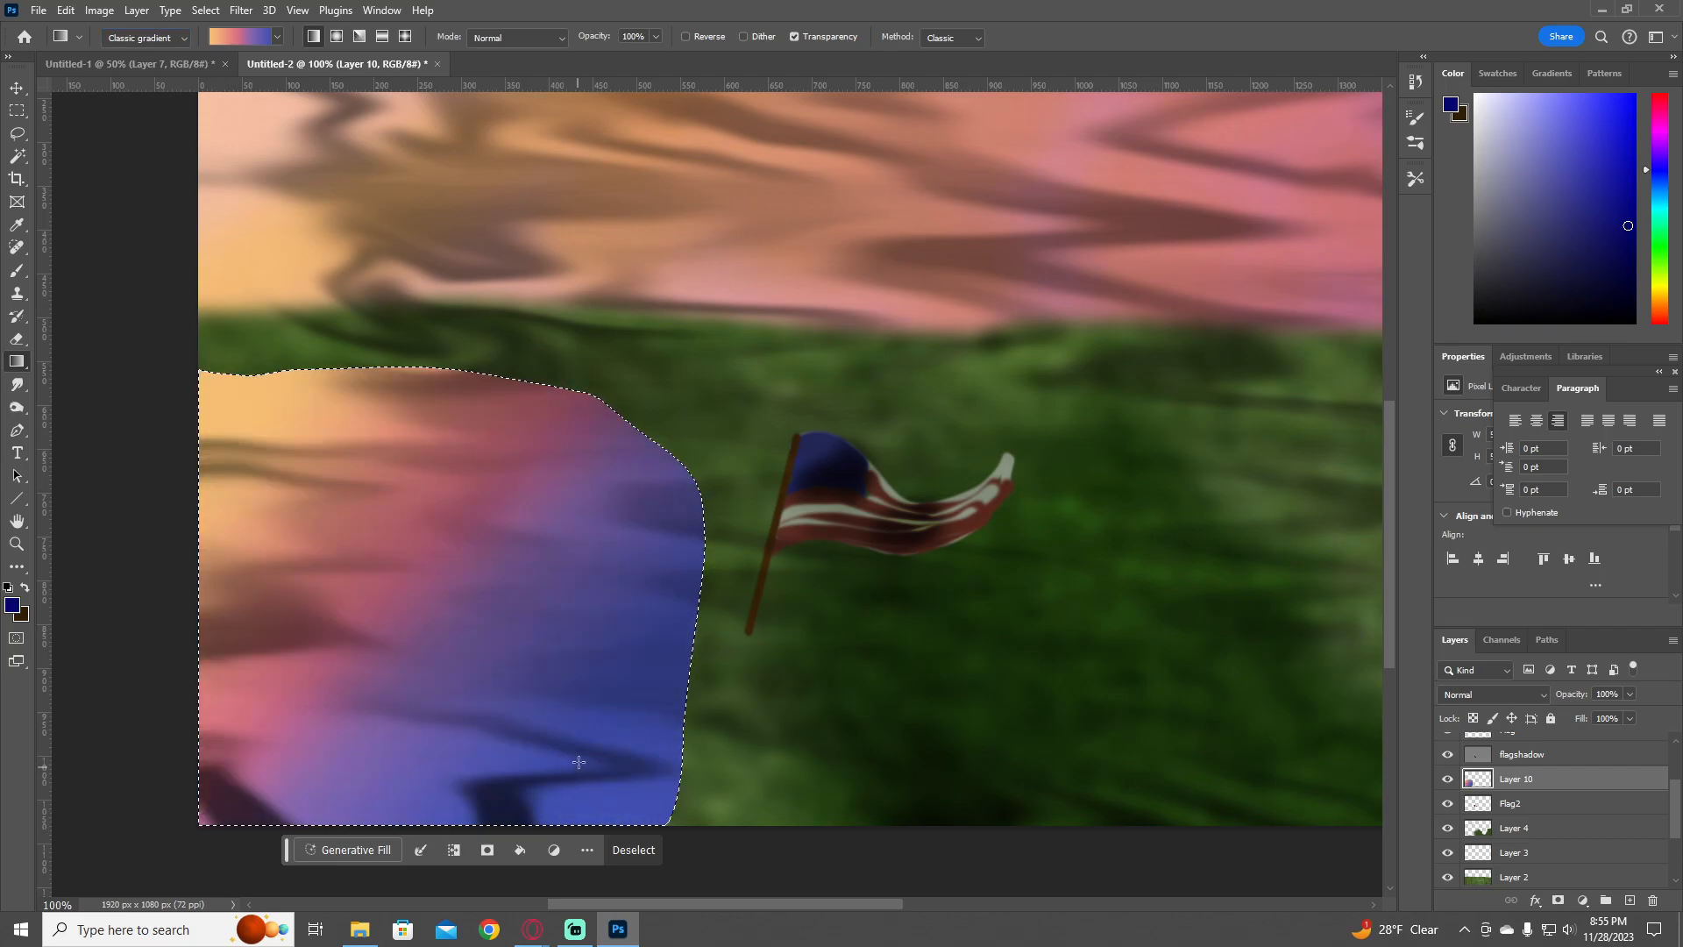
{"action": "left_click", "coordinate": [182, 39]}
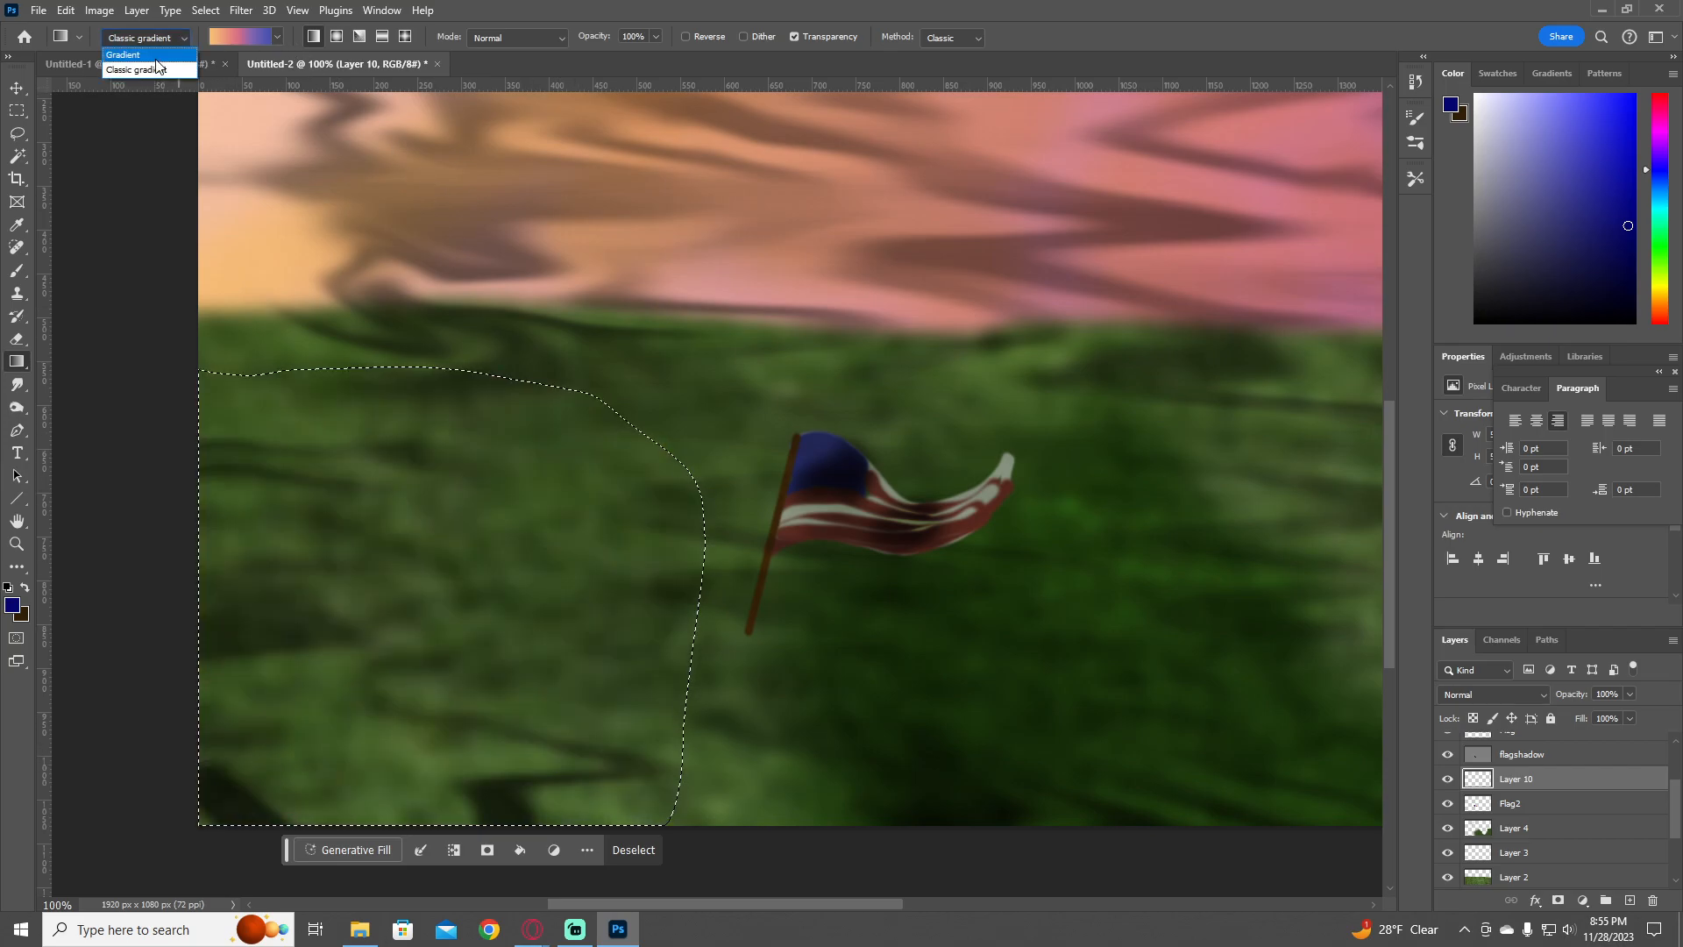
{"action": "left_click", "coordinate": [155, 56]}
{"action": "left_click", "coordinate": [121, 39]}
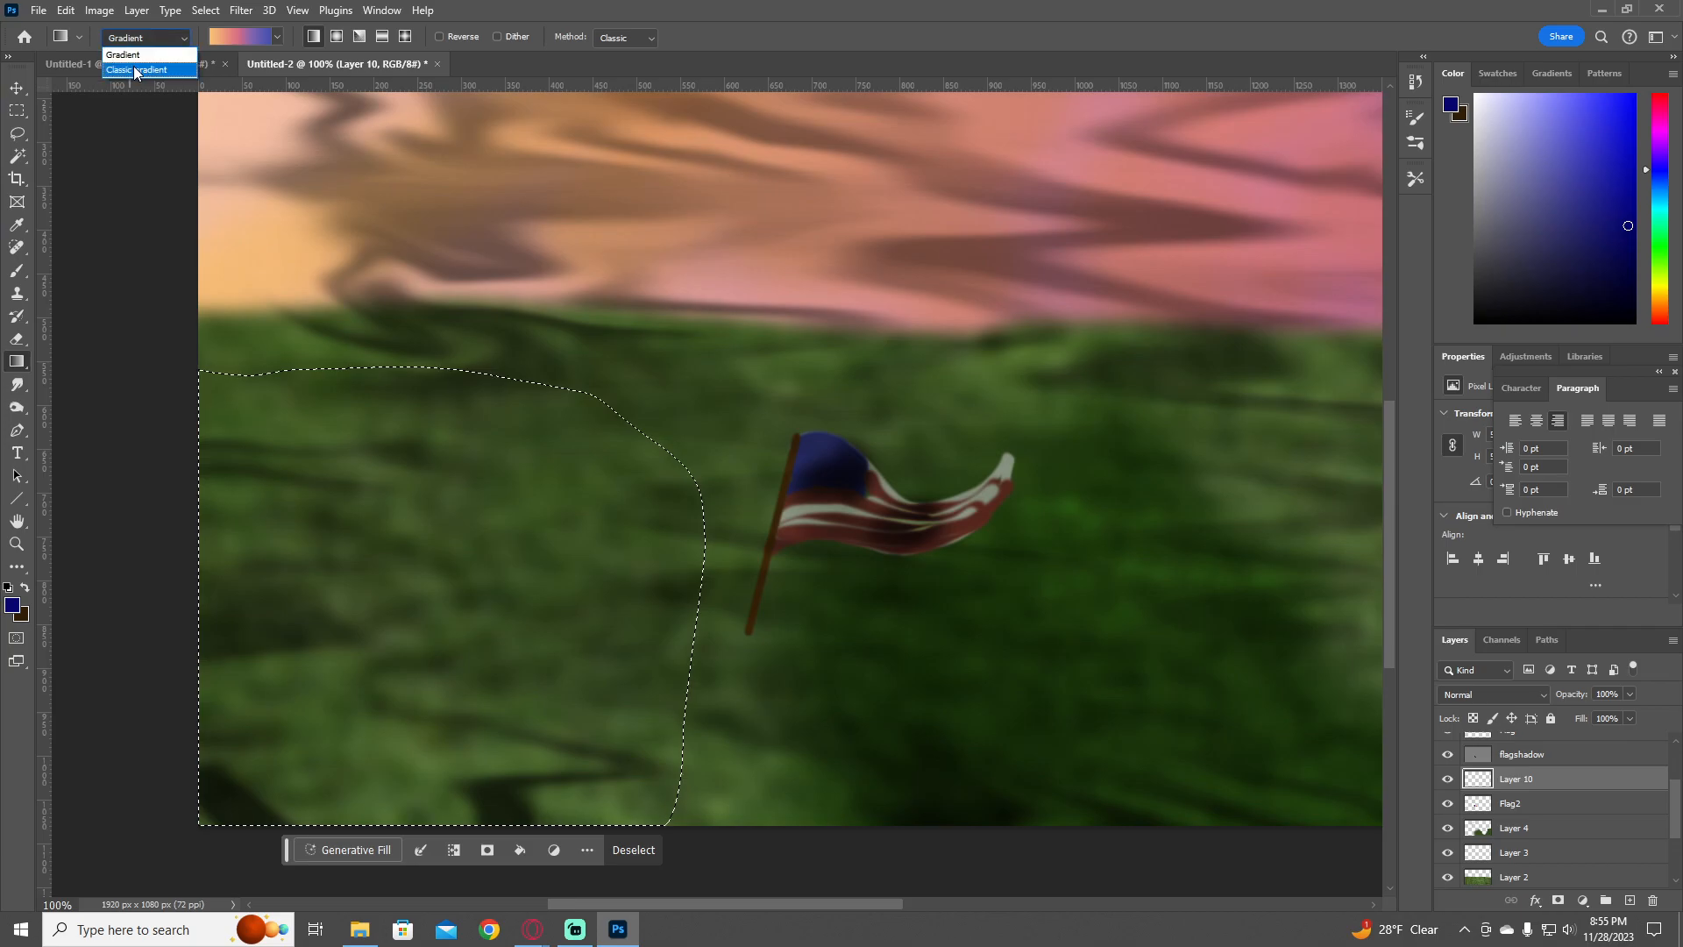
{"action": "left_click", "coordinate": [133, 66]}
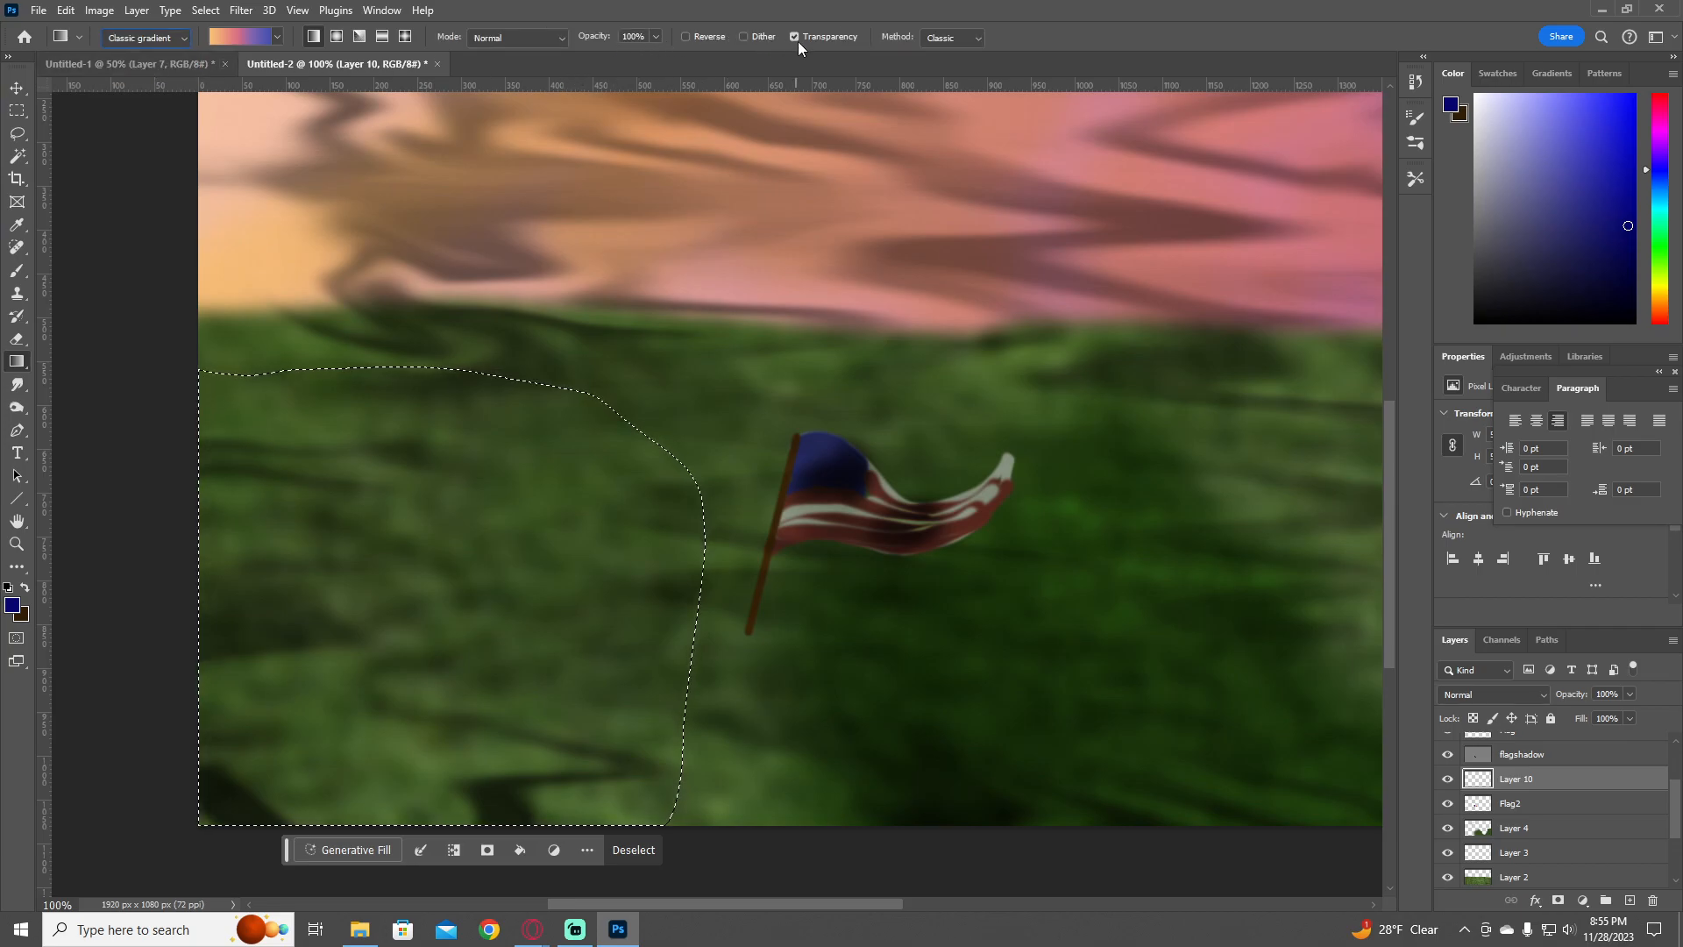
{"action": "left_click", "coordinate": [956, 69]}
{"action": "left_click", "coordinate": [241, 38]}
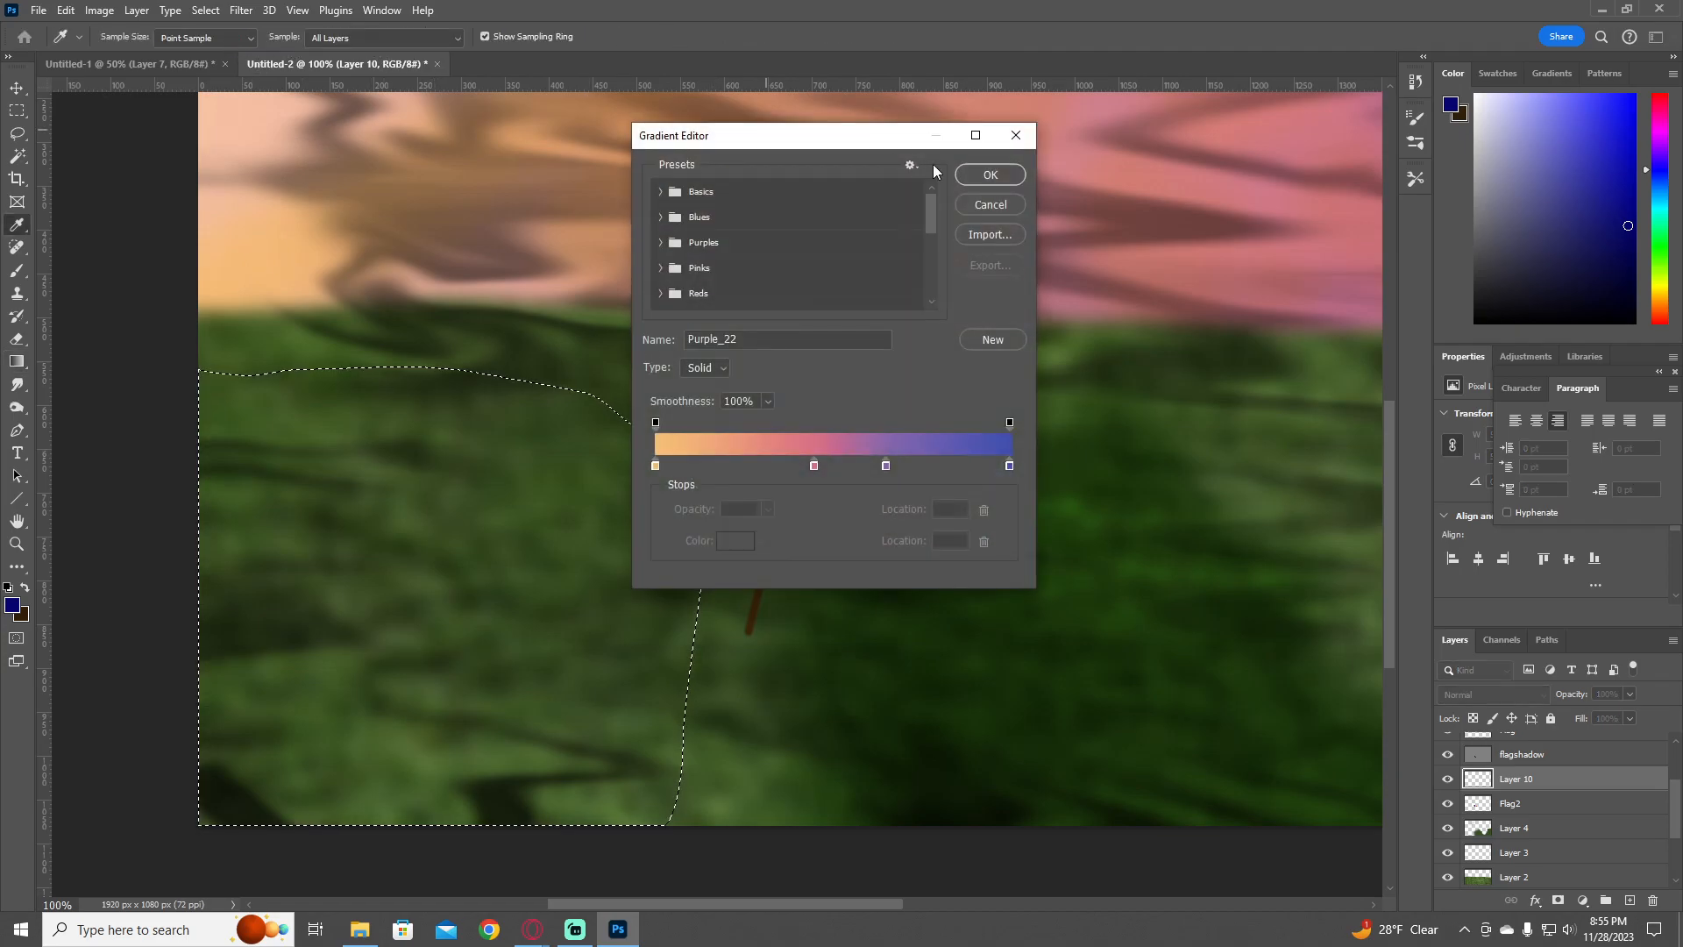
{"action": "left_click", "coordinate": [989, 205]}
{"action": "left_click", "coordinate": [277, 37]}
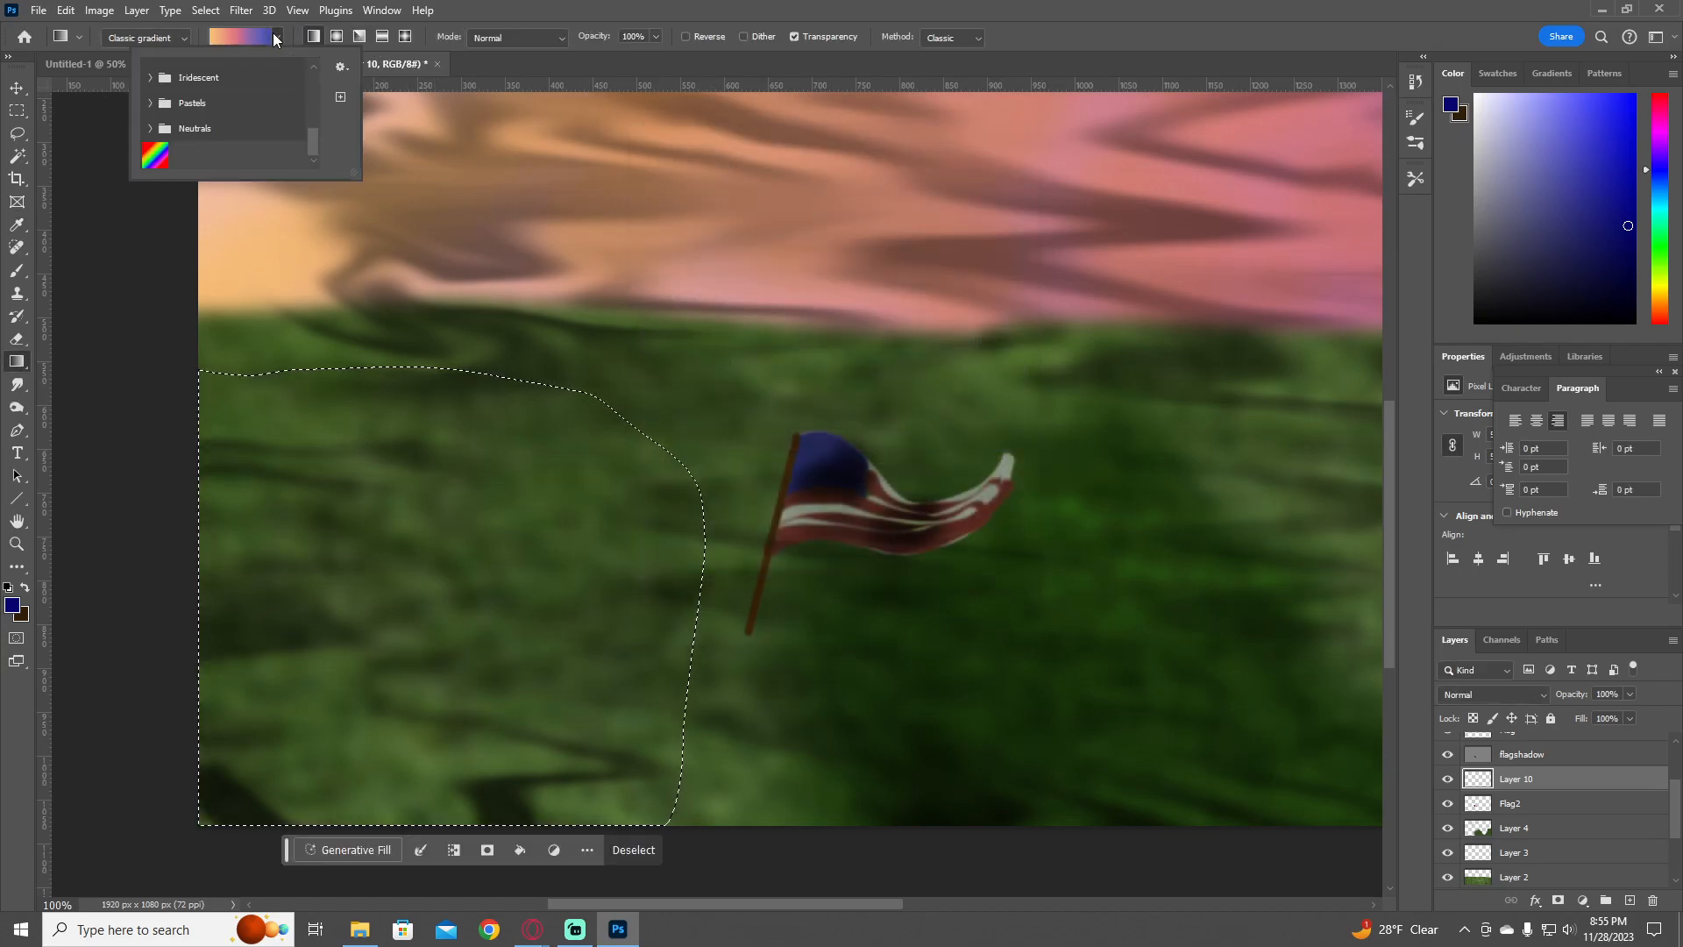
{"action": "scroll", "coordinate": [289, 92], "scroll_direction": "up", "scroll_amount": 3}
{"action": "scroll", "coordinate": [263, 83], "scroll_direction": "down", "scroll_amount": 5}
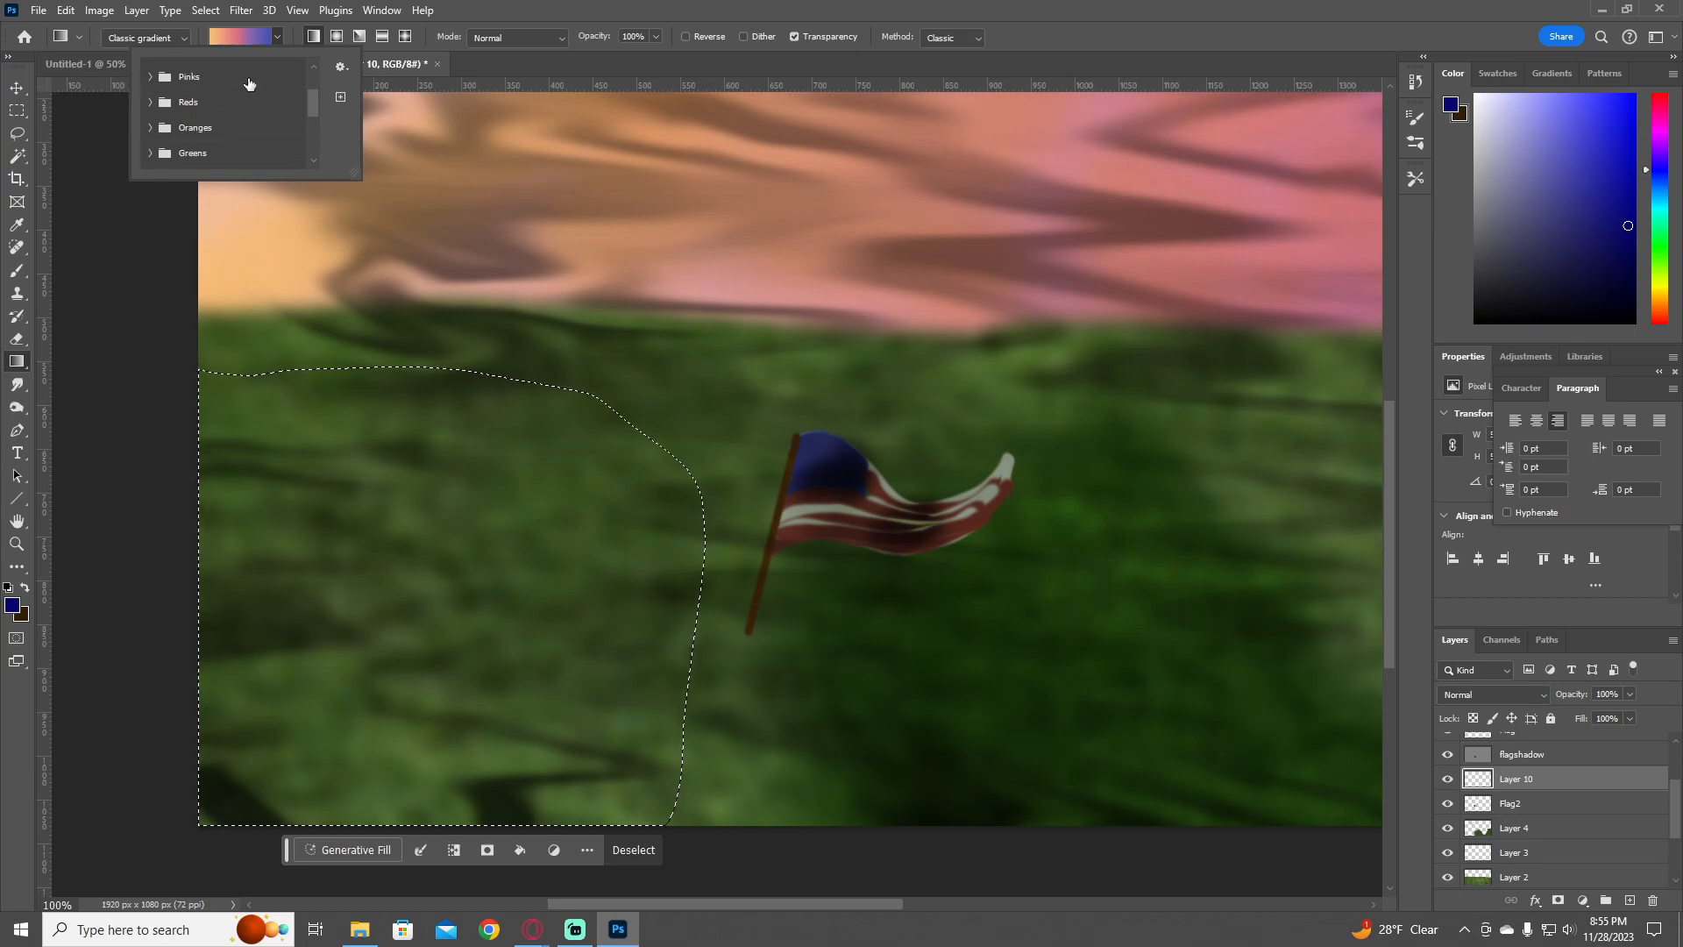
{"action": "left_click", "coordinate": [277, 35]}
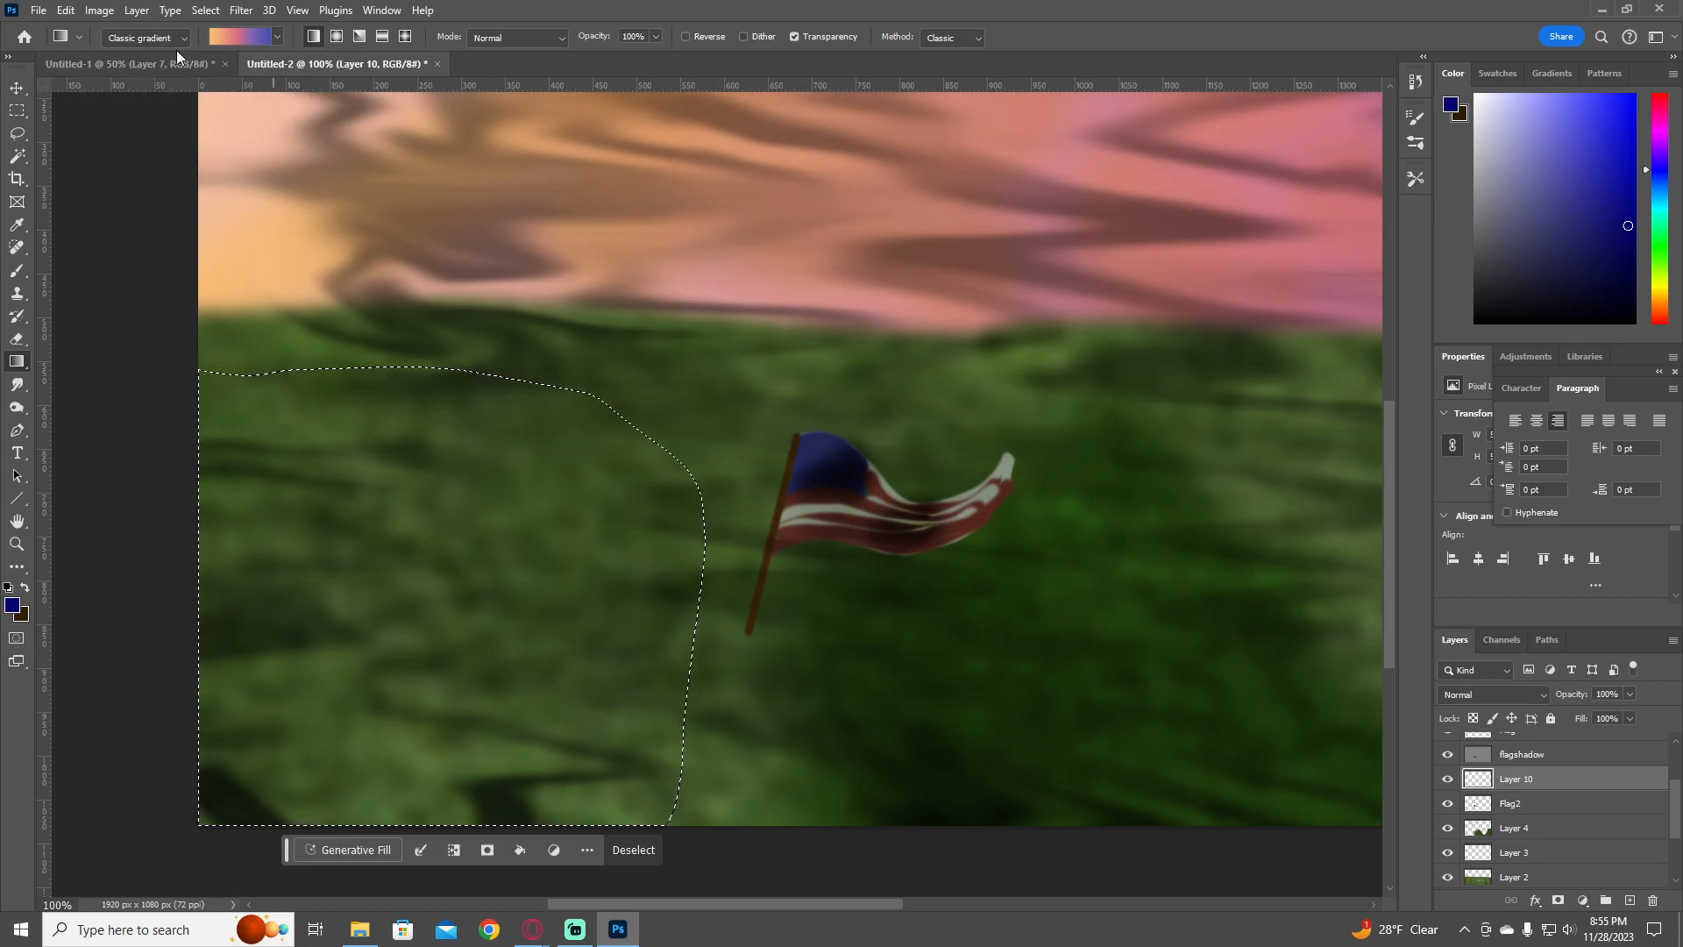
{"action": "left_click", "coordinate": [80, 37]}
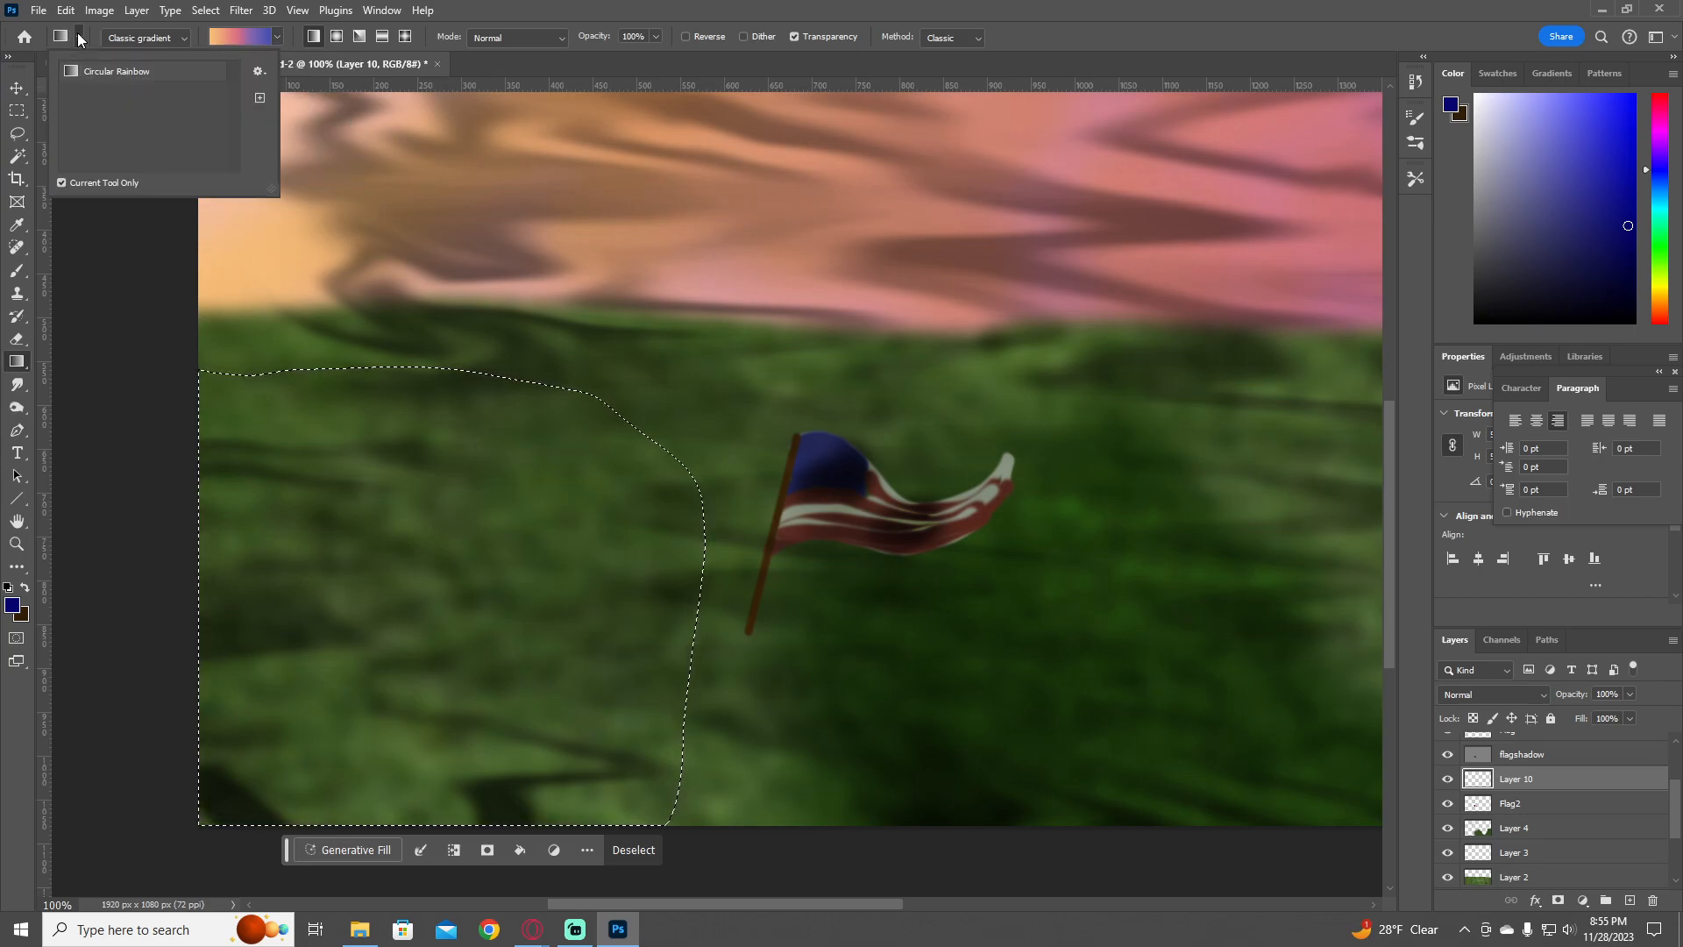
{"action": "left_click", "coordinate": [80, 38]}
{"action": "left_click", "coordinate": [123, 40]}
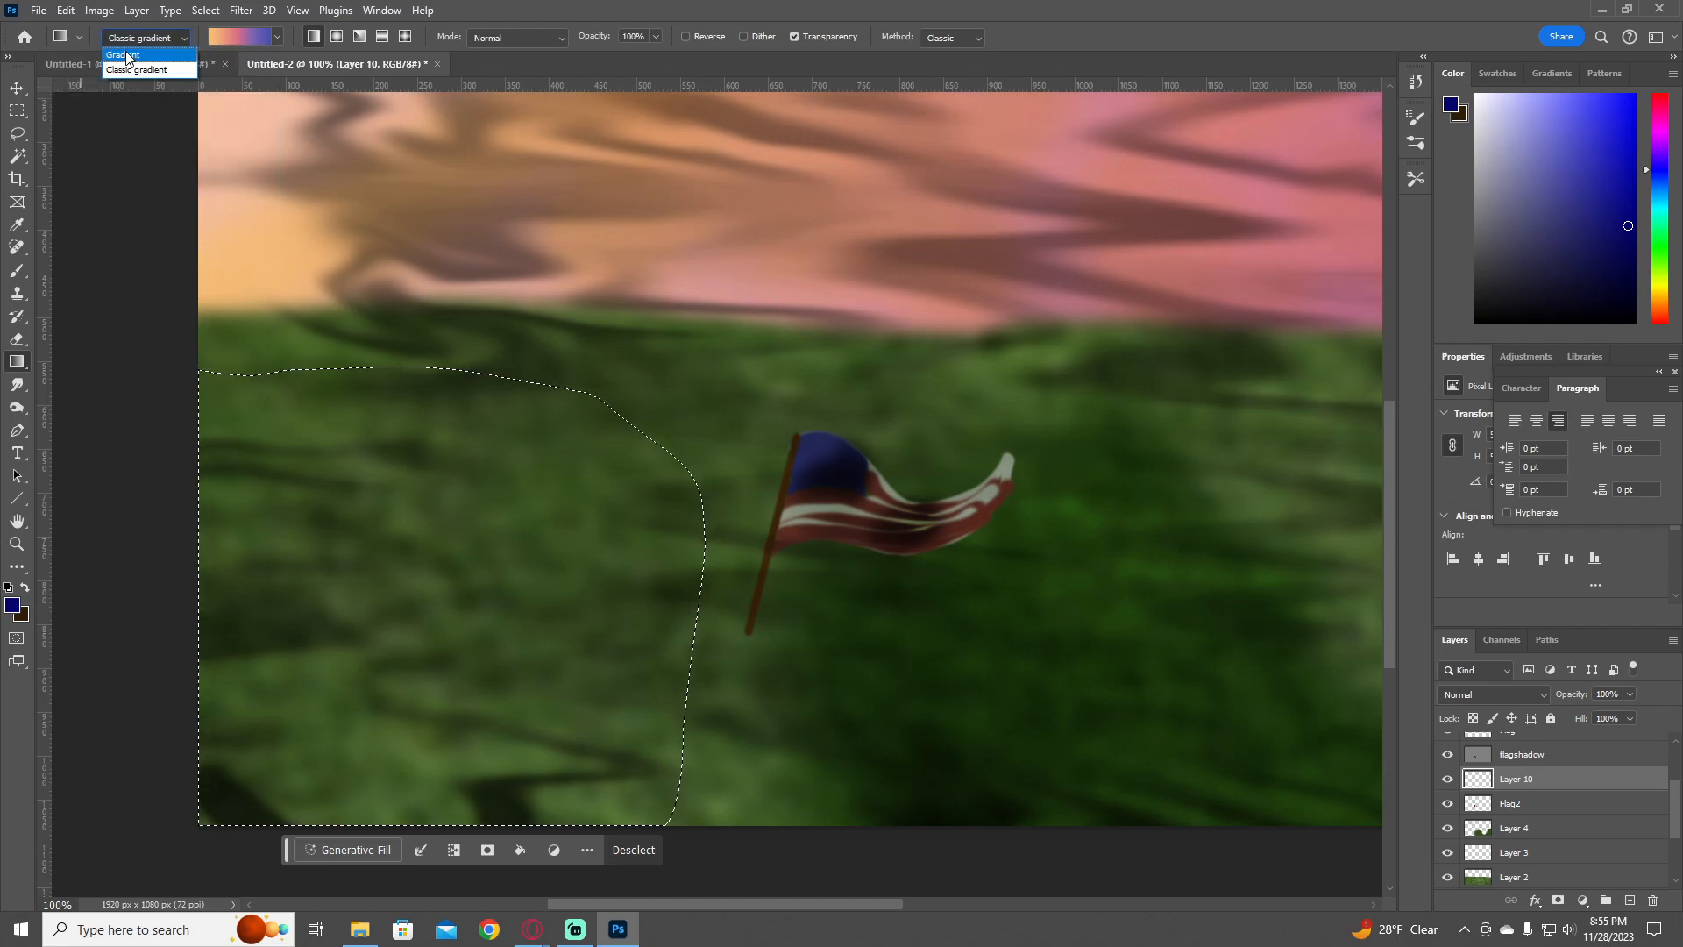
{"action": "left_click", "coordinate": [127, 58]}
{"action": "left_click", "coordinate": [608, 39]}
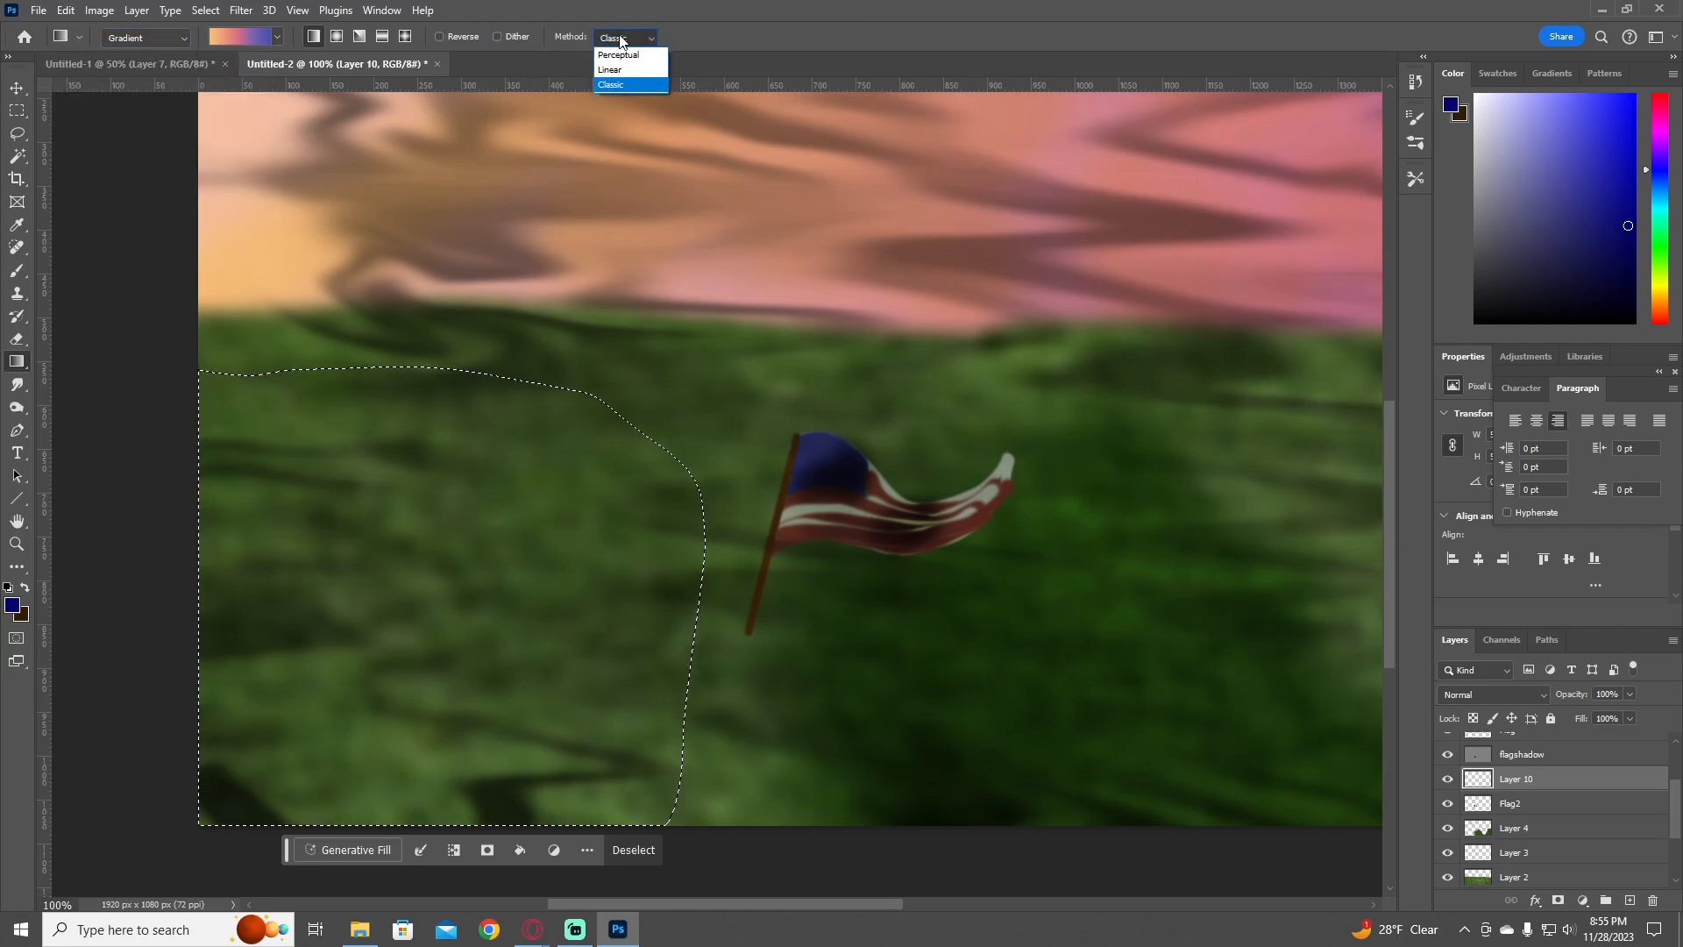
{"action": "left_click", "coordinate": [624, 41]}
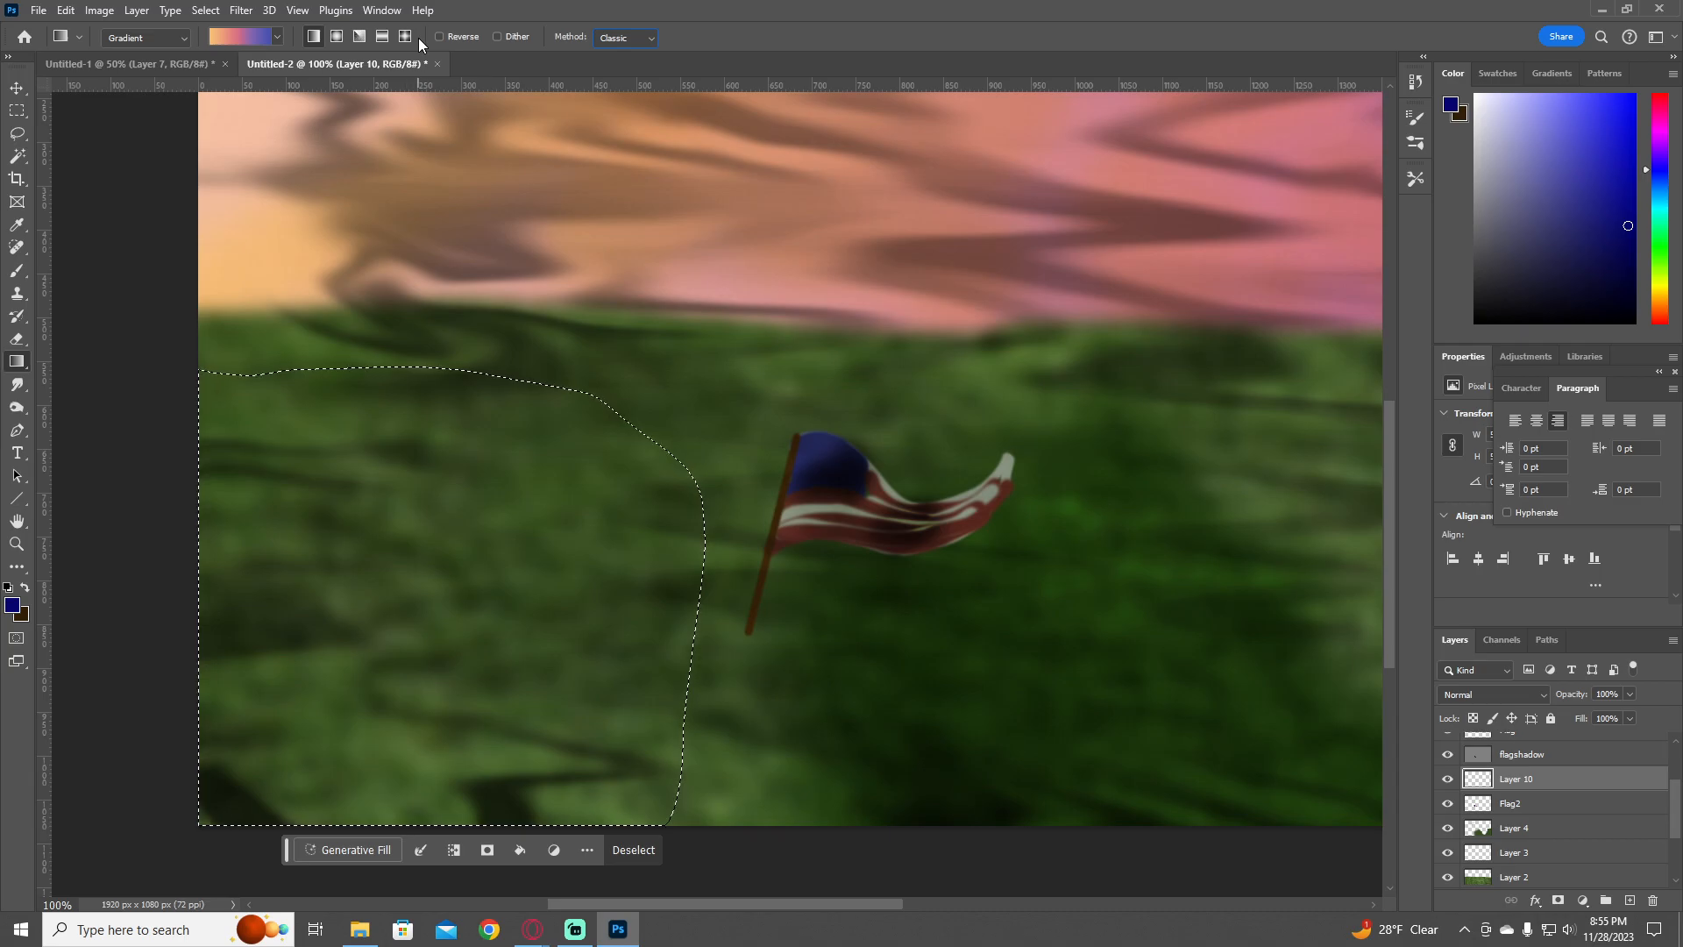
- Choose a light-to-dark blue gradient preset from the Blues group
{"action": "left_click", "coordinate": [266, 44]}
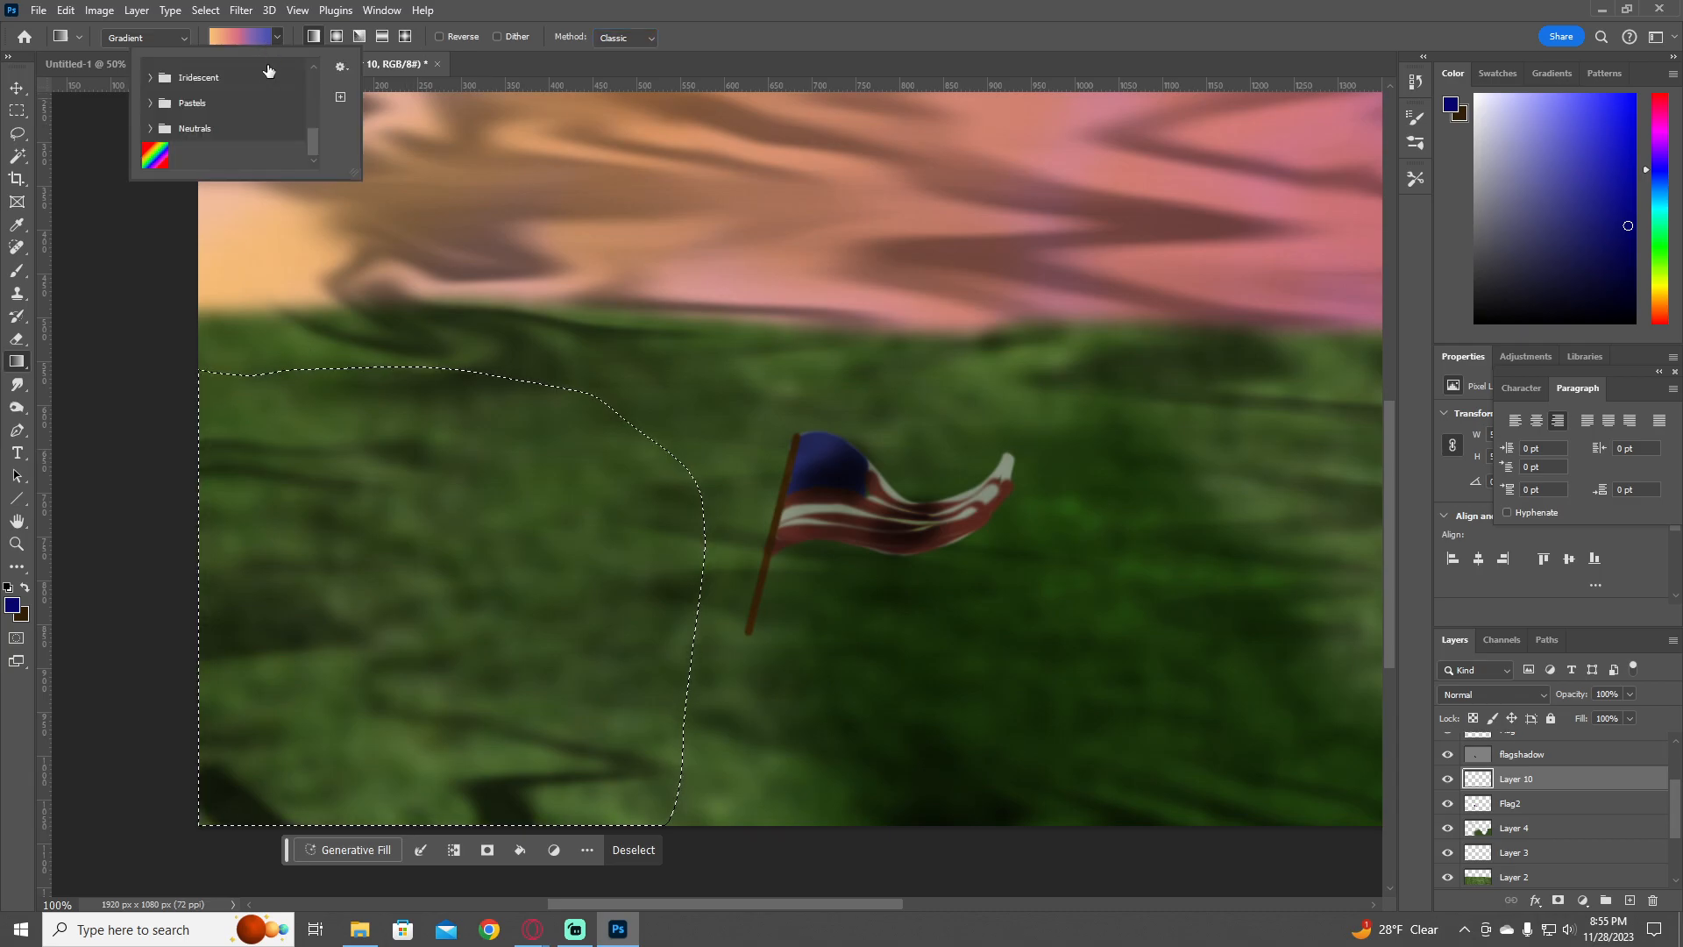
{"action": "scroll", "coordinate": [159, 106], "scroll_direction": "down", "scroll_amount": 1}
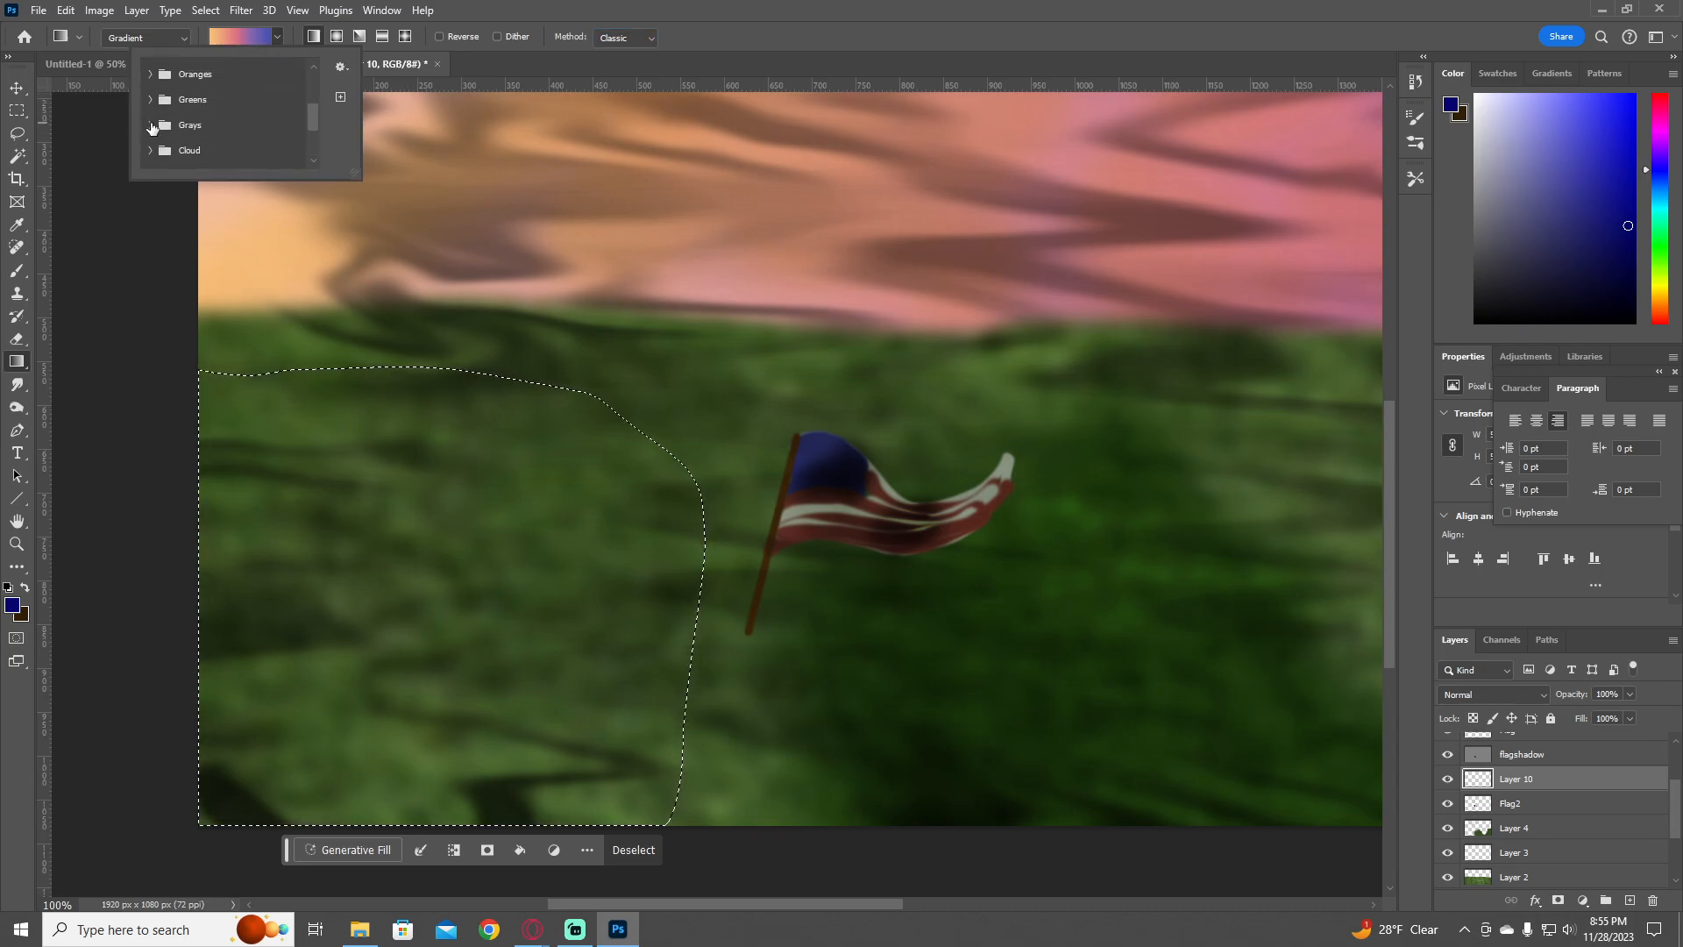
{"action": "left_click", "coordinate": [150, 124]}
{"action": "scroll", "coordinate": [195, 136], "scroll_direction": "down", "scroll_amount": 3}
{"action": "scroll", "coordinate": [207, 138], "scroll_direction": "up", "scroll_amount": 2}
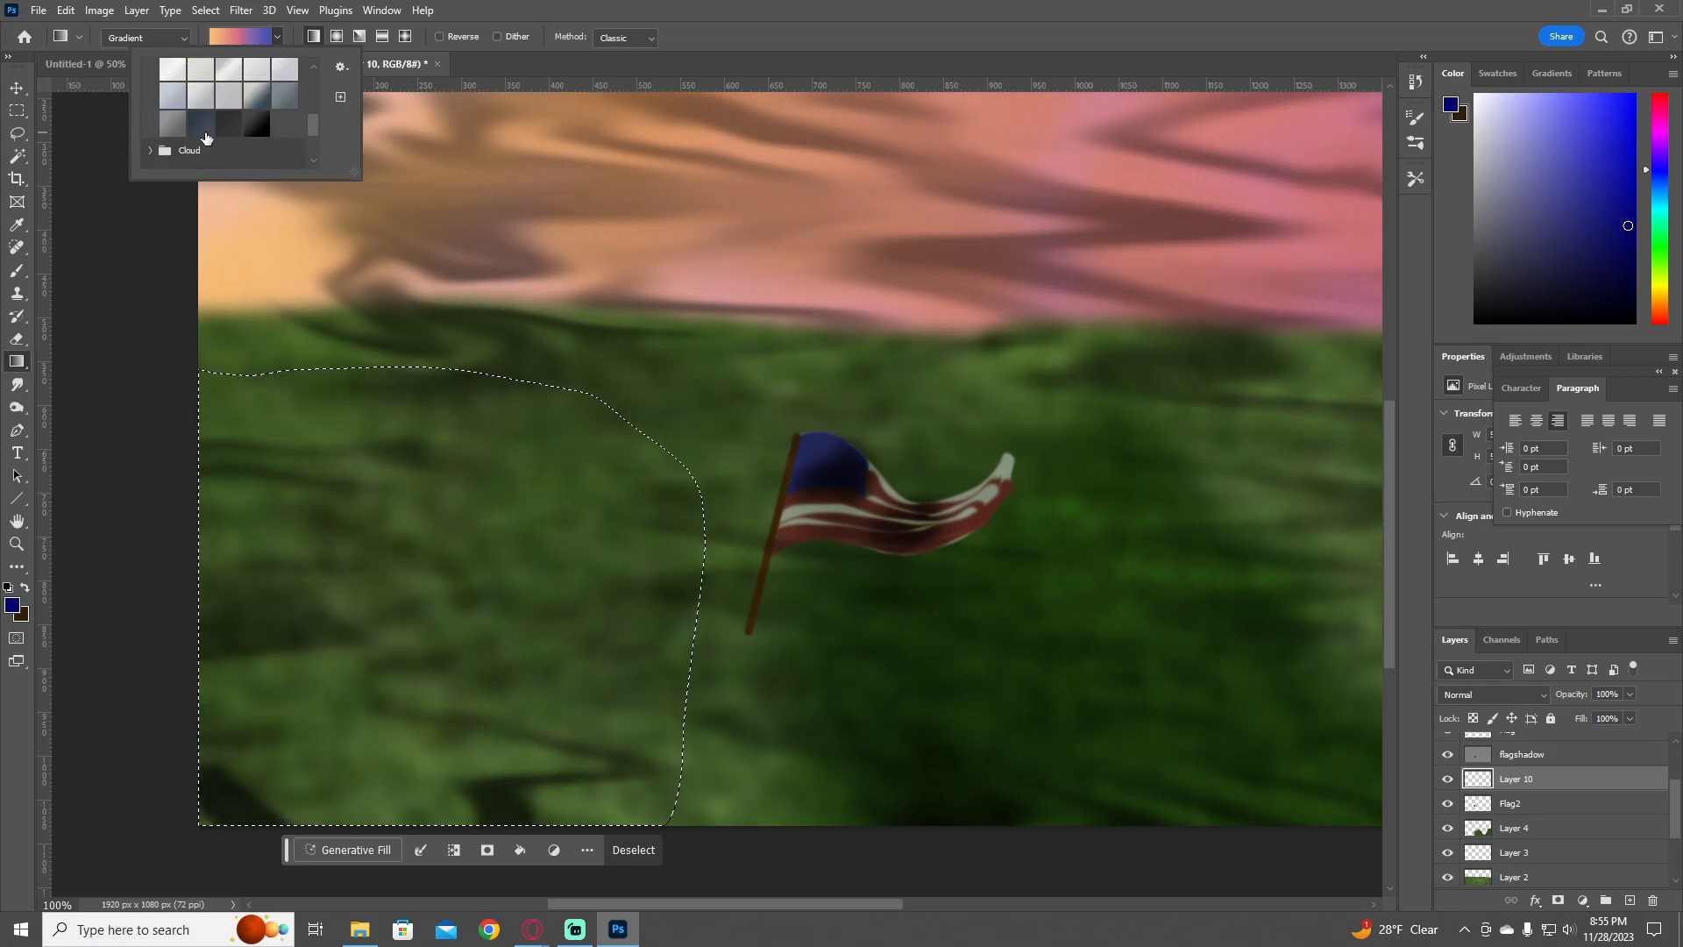
{"action": "scroll", "coordinate": [193, 127], "scroll_direction": "up", "scroll_amount": 1}
{"action": "left_click", "coordinate": [189, 117]}
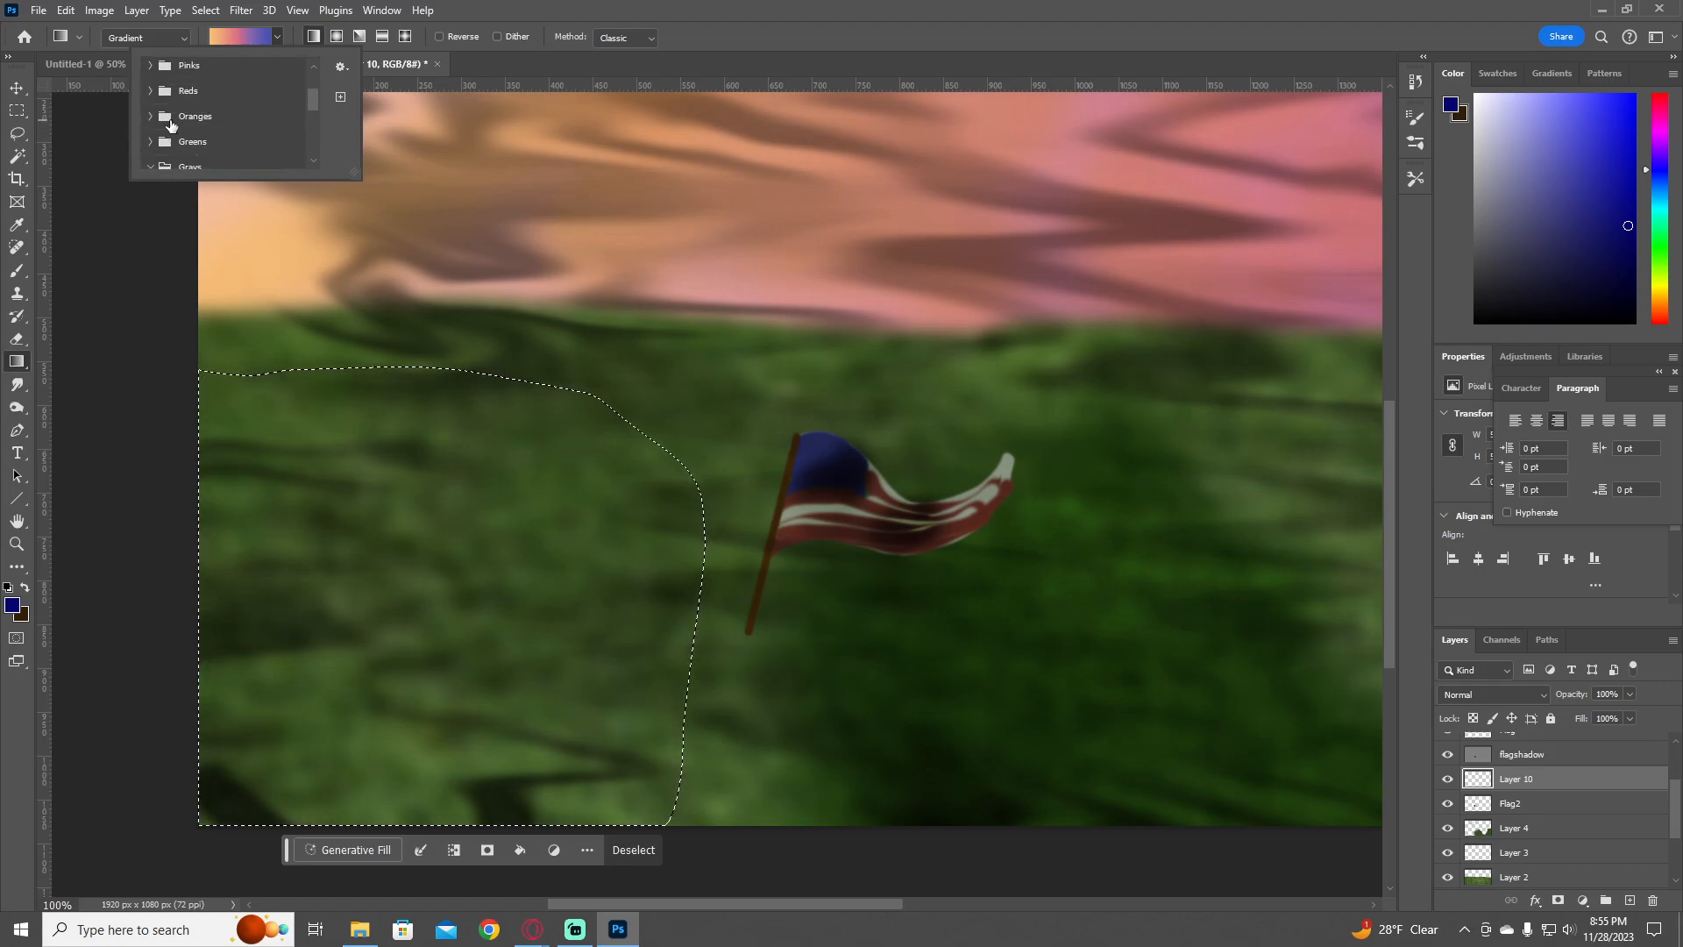
{"action": "scroll", "coordinate": [162, 109], "scroll_direction": "up", "scroll_amount": 3}
{"action": "left_click", "coordinate": [151, 85]}
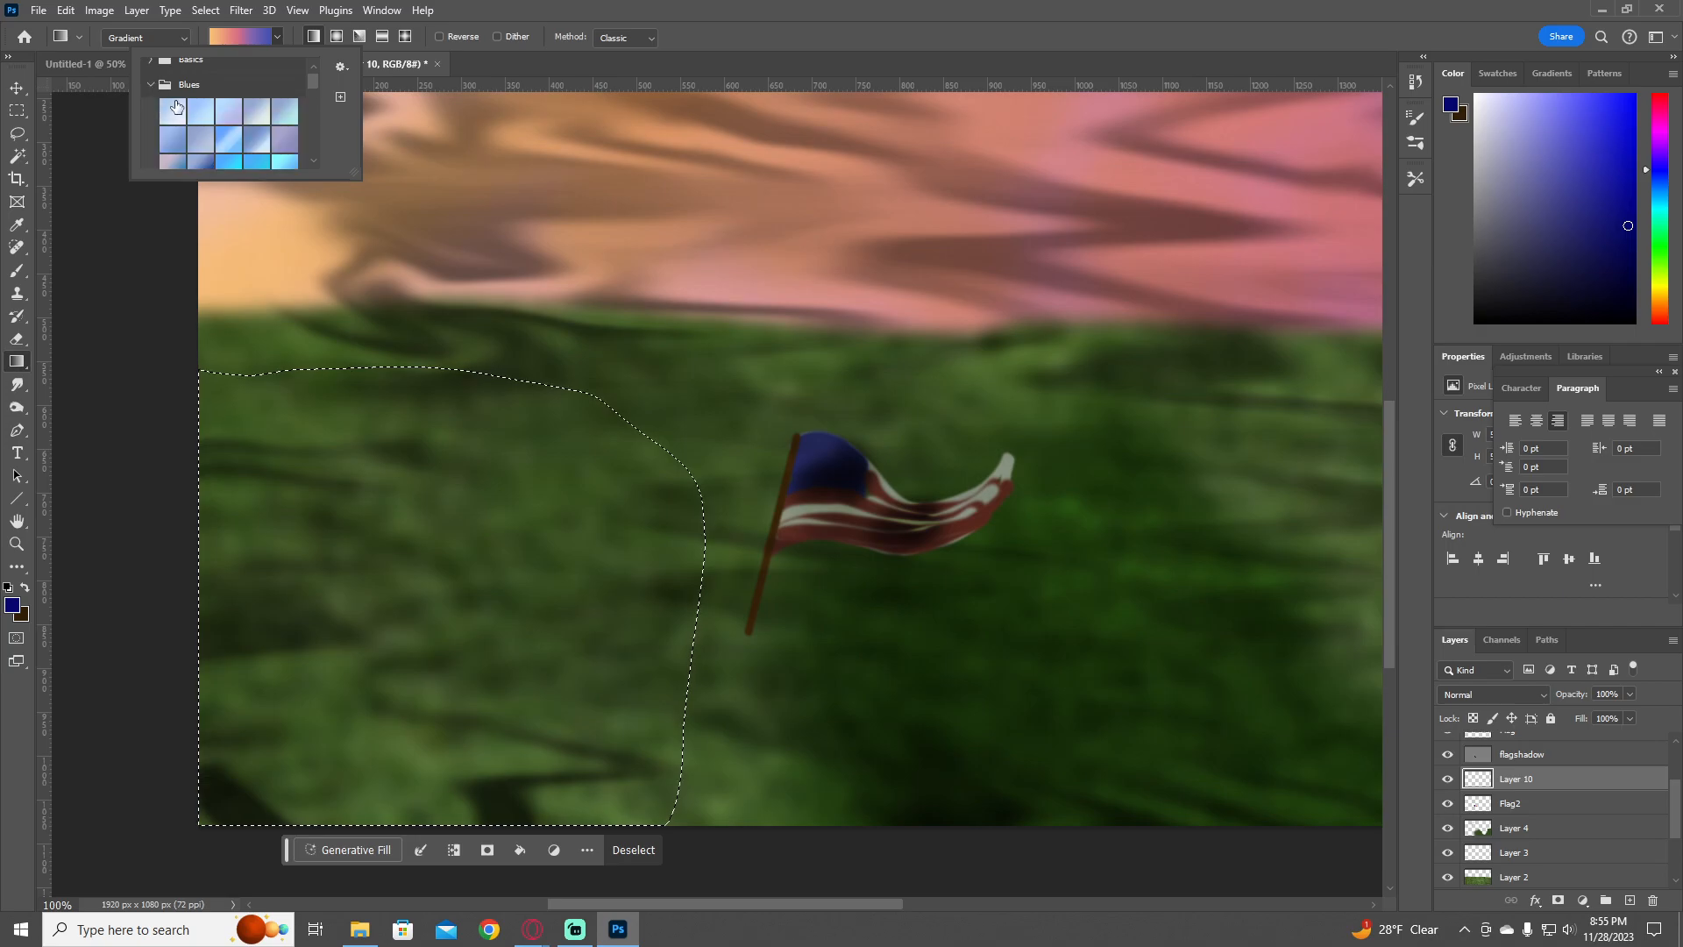
{"action": "scroll", "coordinate": [209, 123], "scroll_direction": "down", "scroll_amount": 3}
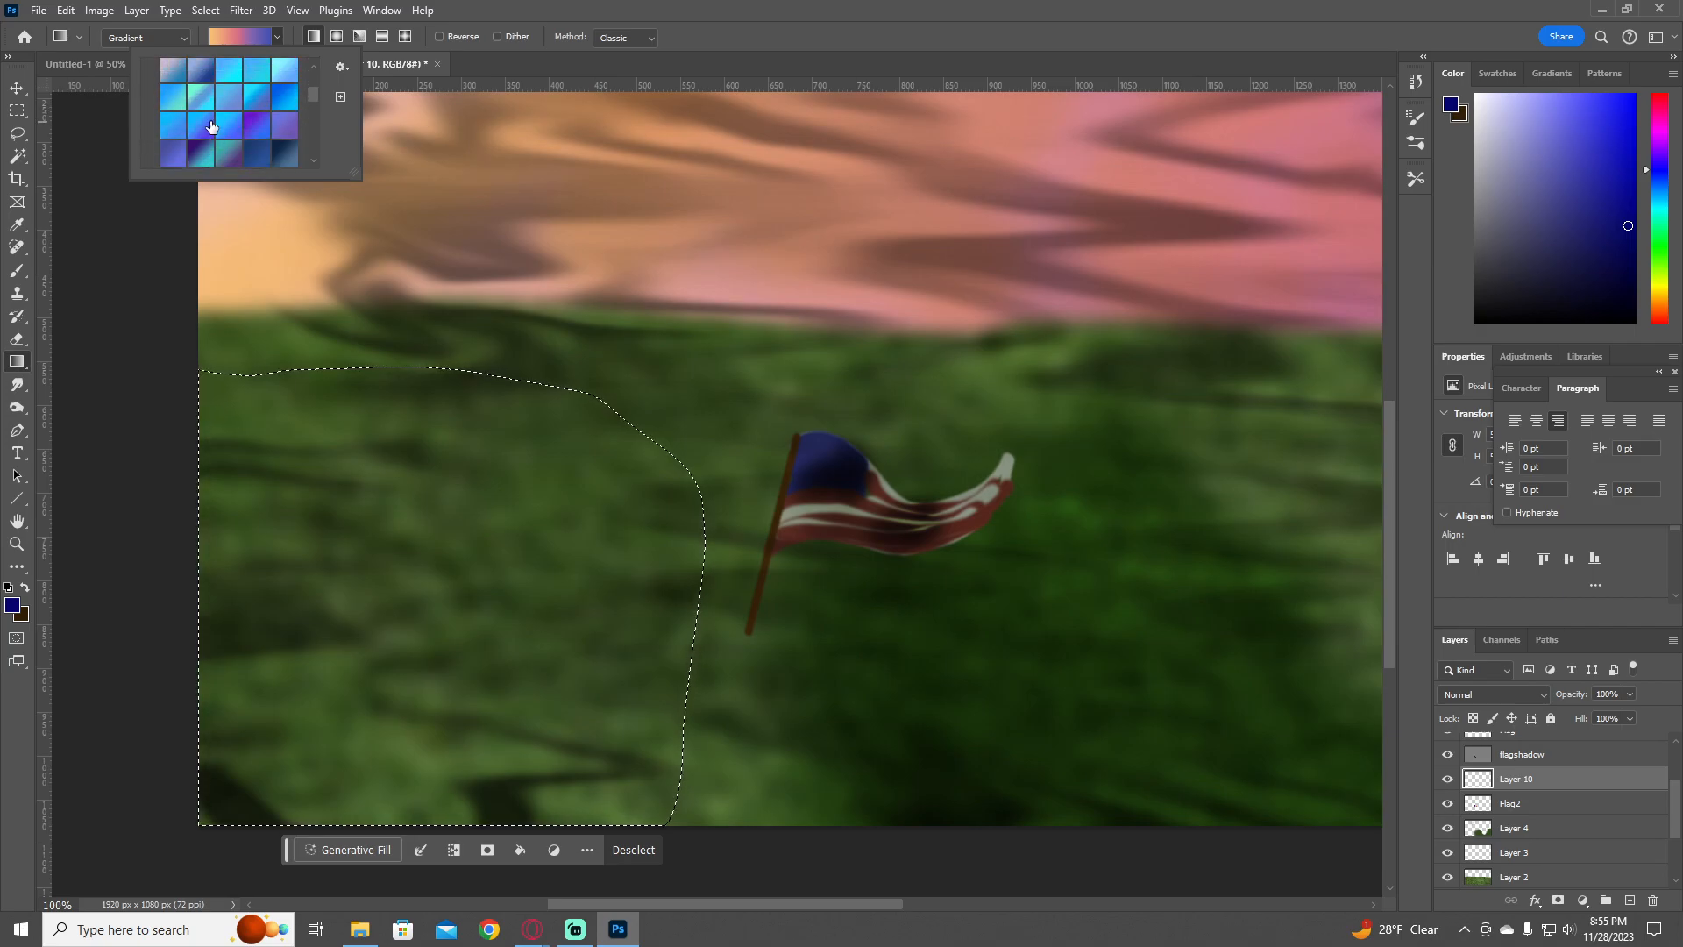
{"action": "left_click", "coordinate": [200, 71]}
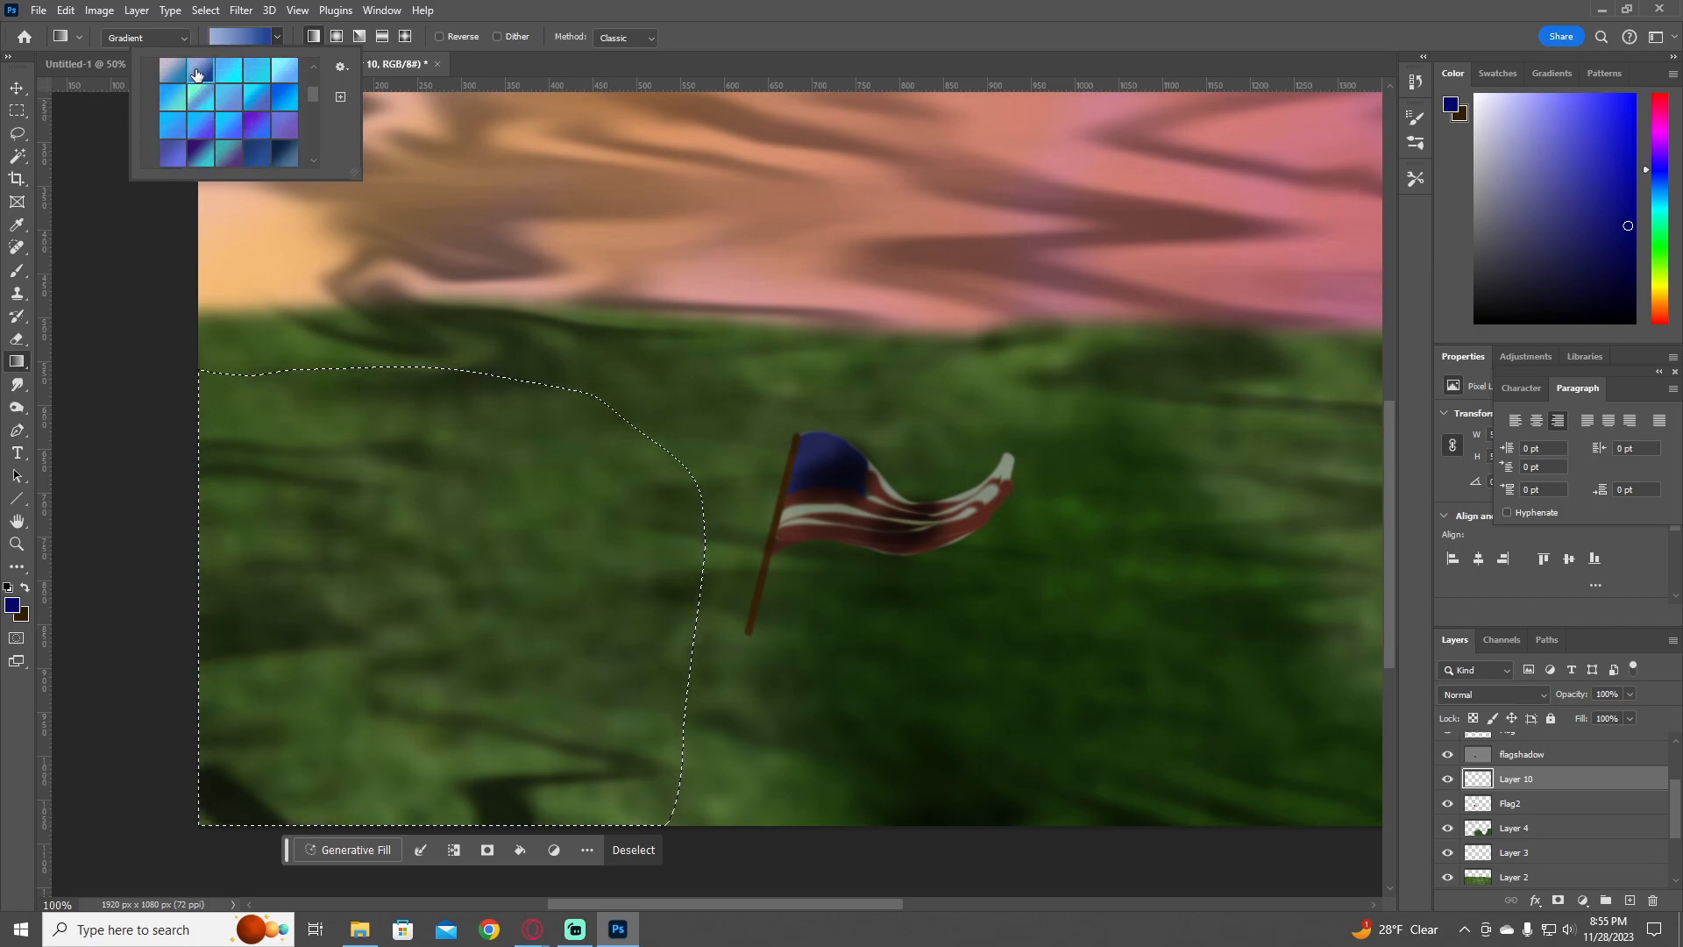
- Fill the selection with a radial blue gradient, running from its lower-left interior out to its upper-right edge
{"action": "left_click", "coordinate": [337, 36]}
{"action": "left_click_drag", "start_coordinate": [280, 669], "coordinate": [698, 478]}
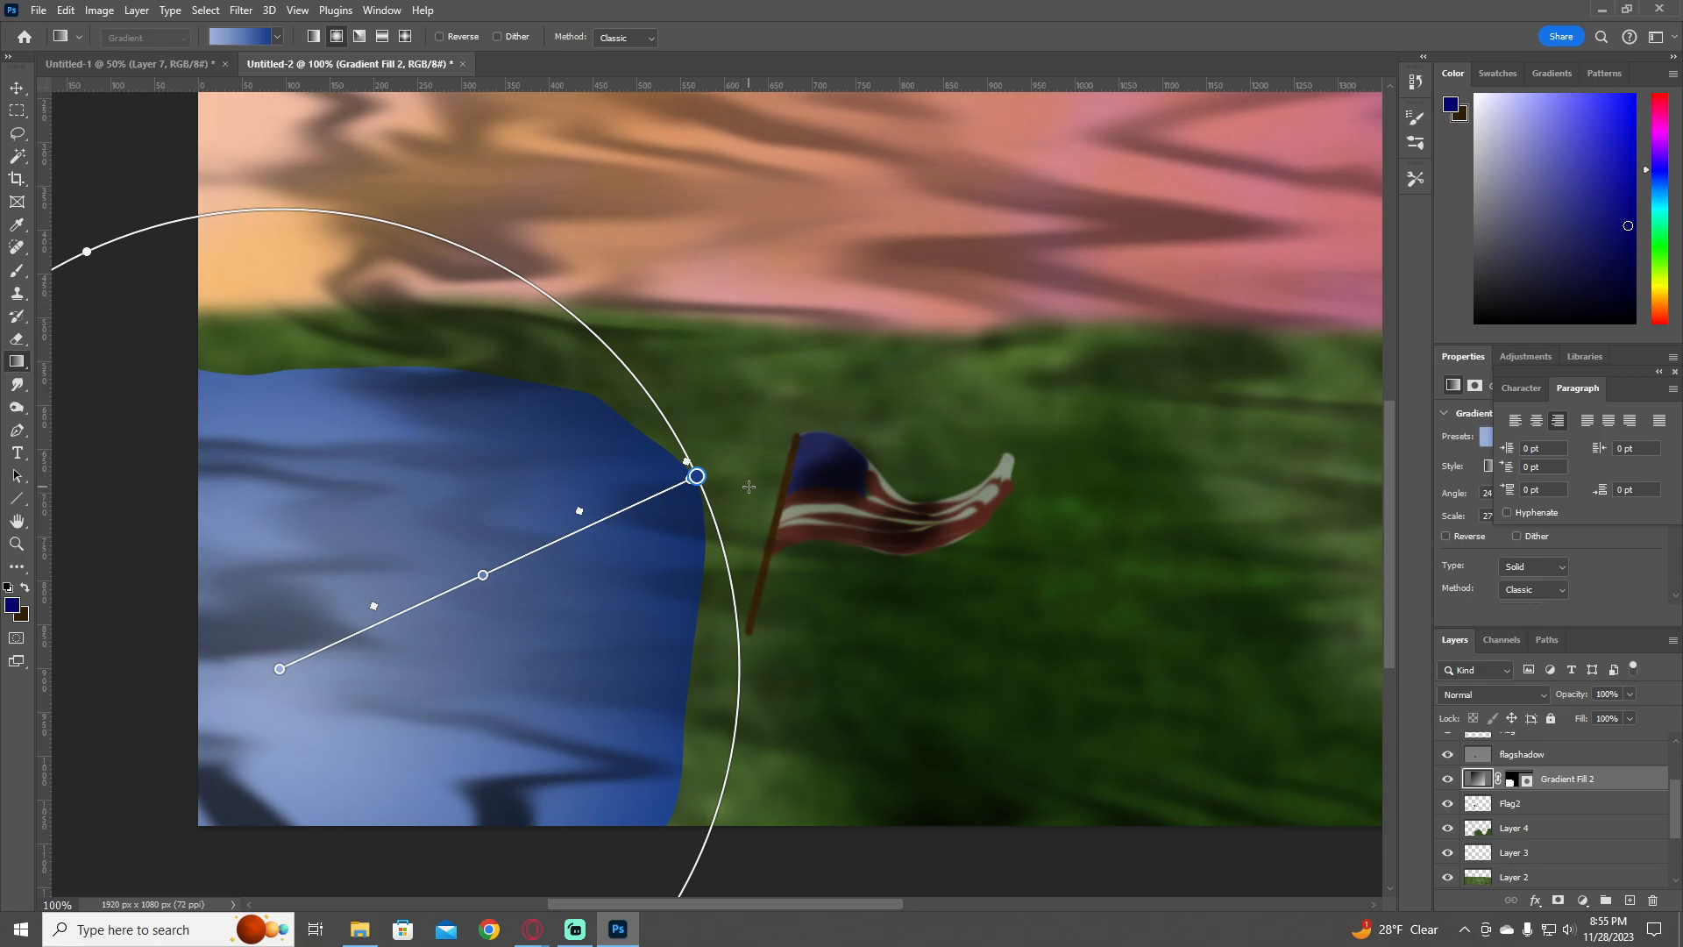
{"action": "key", "text": "v"}
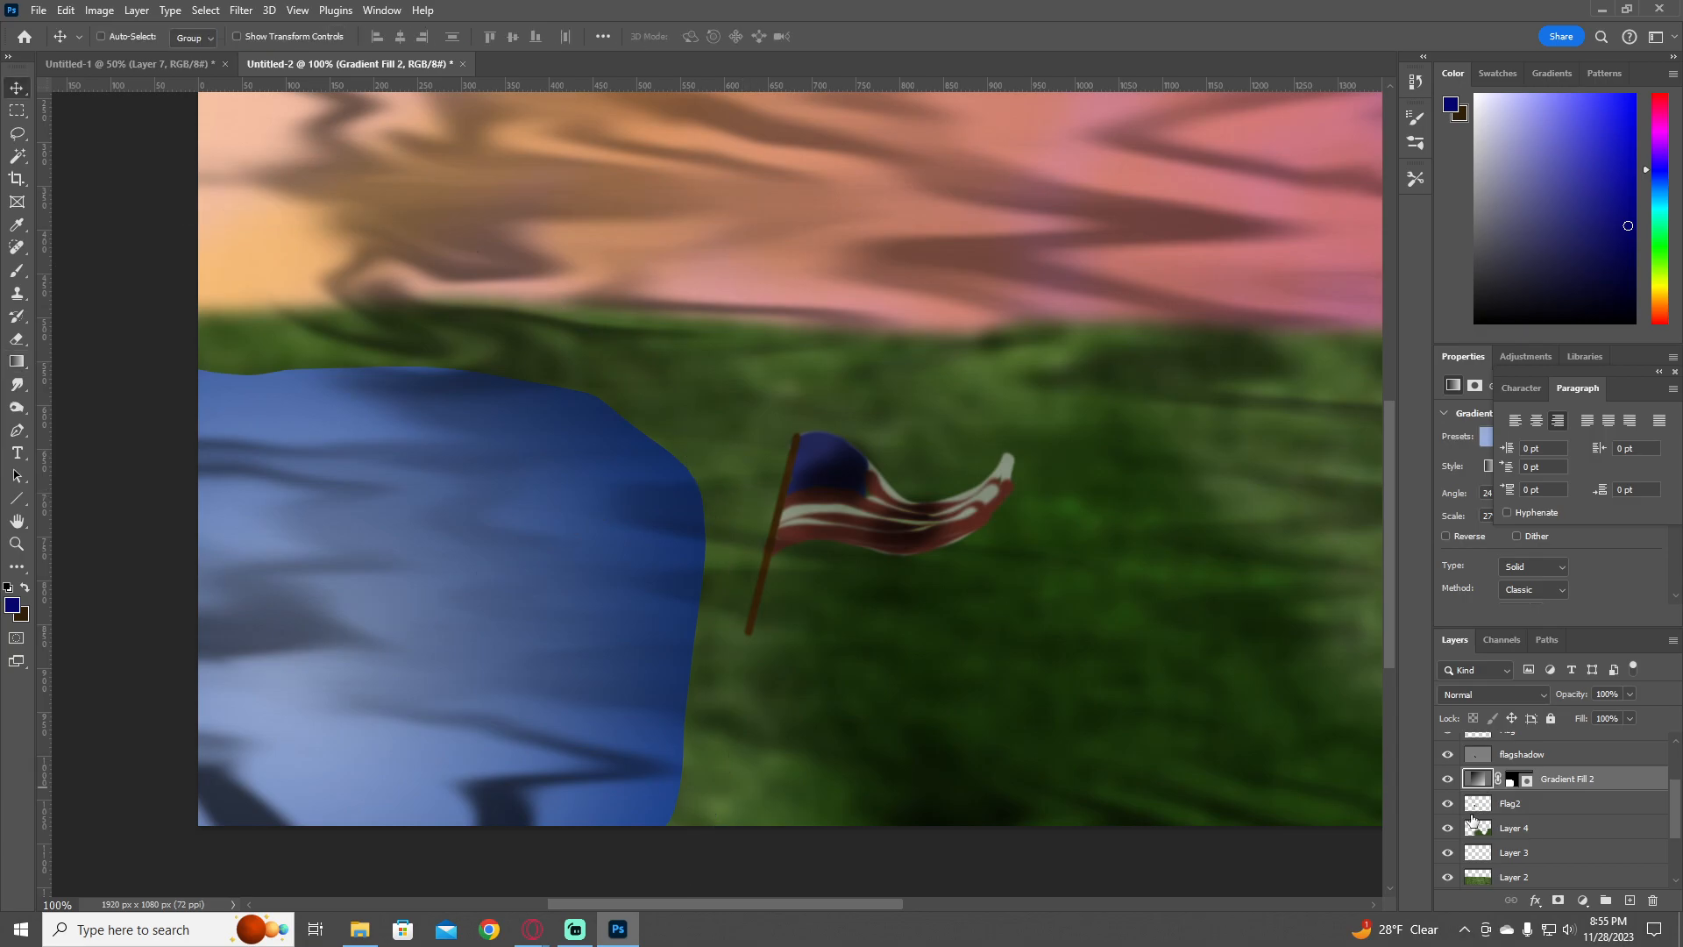
- Stretch the blue water gradient layer wider so its edge extends past the flagpole onto the grass
{"action": "key", "text": "z"}
{"action": "left_click", "coordinate": [752, 651], "text": "alt"}
{"action": "left_click", "coordinate": [806, 639], "text": "alt"}
{"action": "left_click", "coordinate": [846, 625], "text": "alt"}
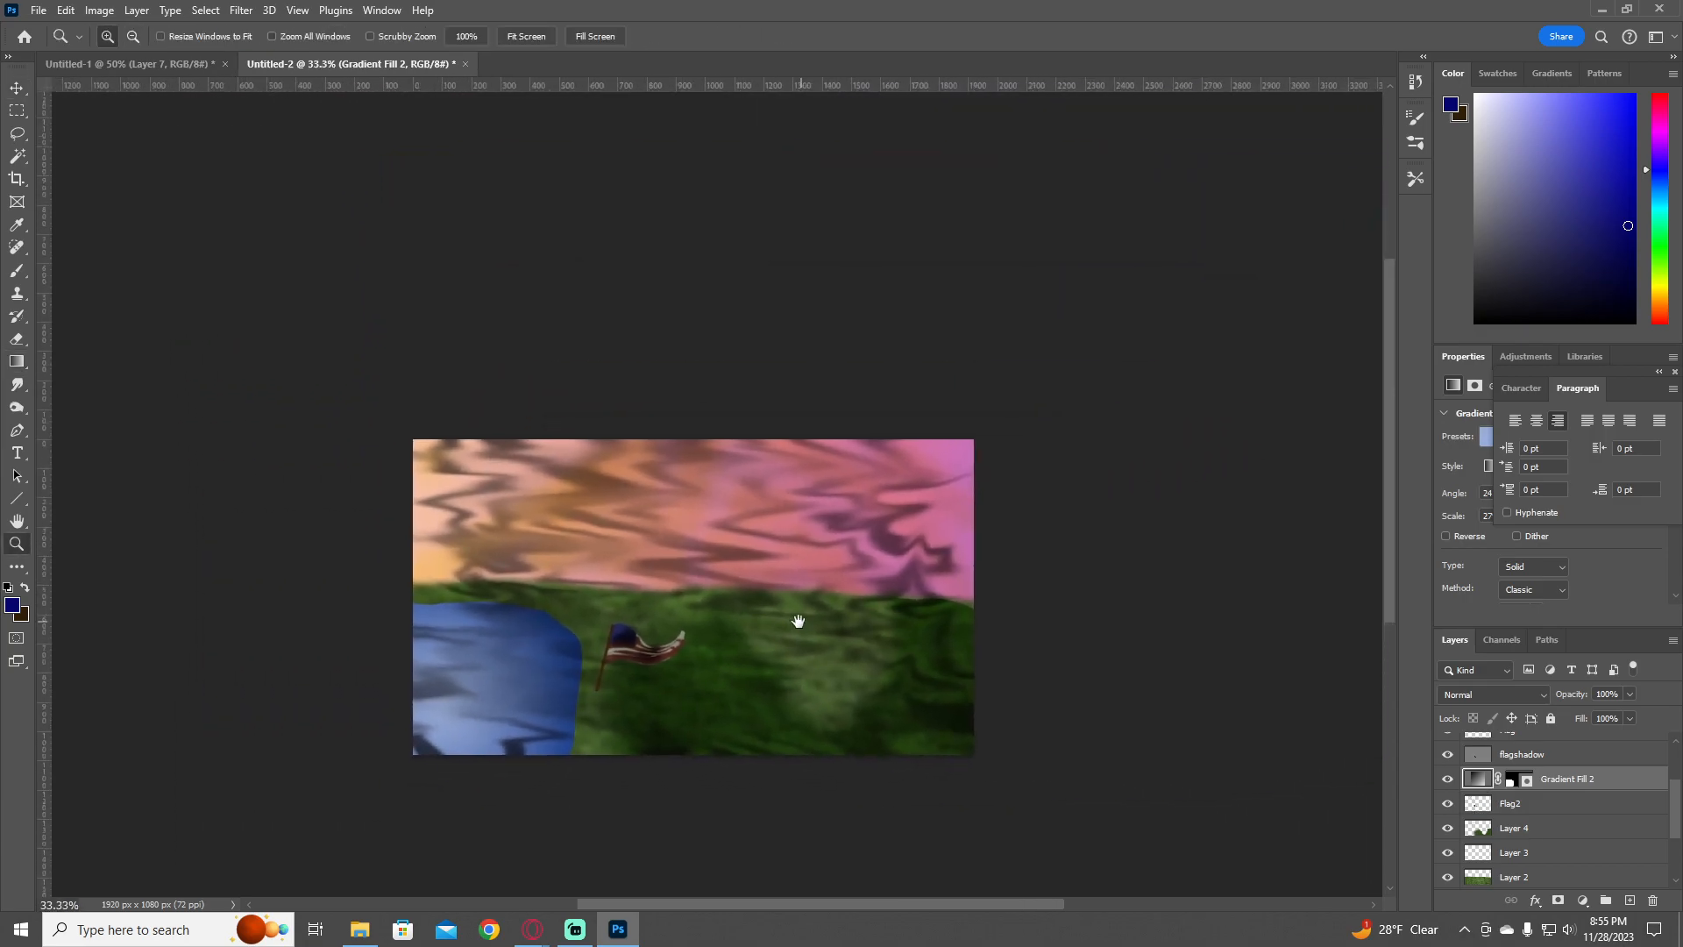
{"action": "left_click", "coordinate": [584, 697]}
{"action": "left_click", "coordinate": [582, 695]}
{"action": "key", "text": "b"}
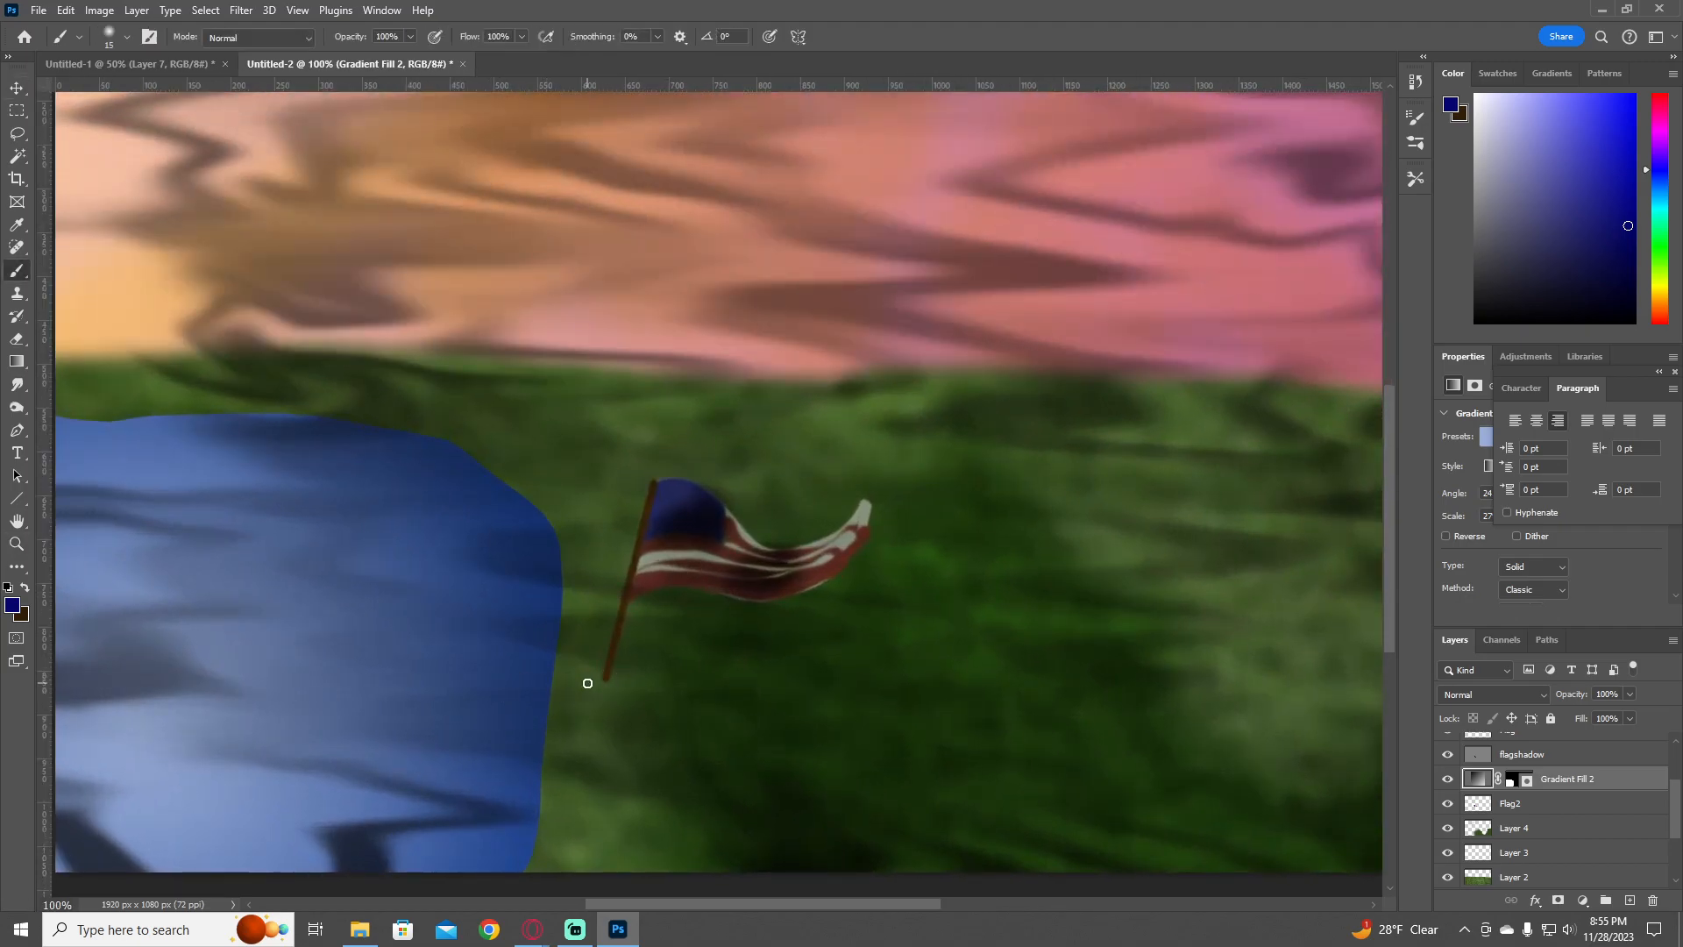
{"action": "key", "text": "ctrl+t"}
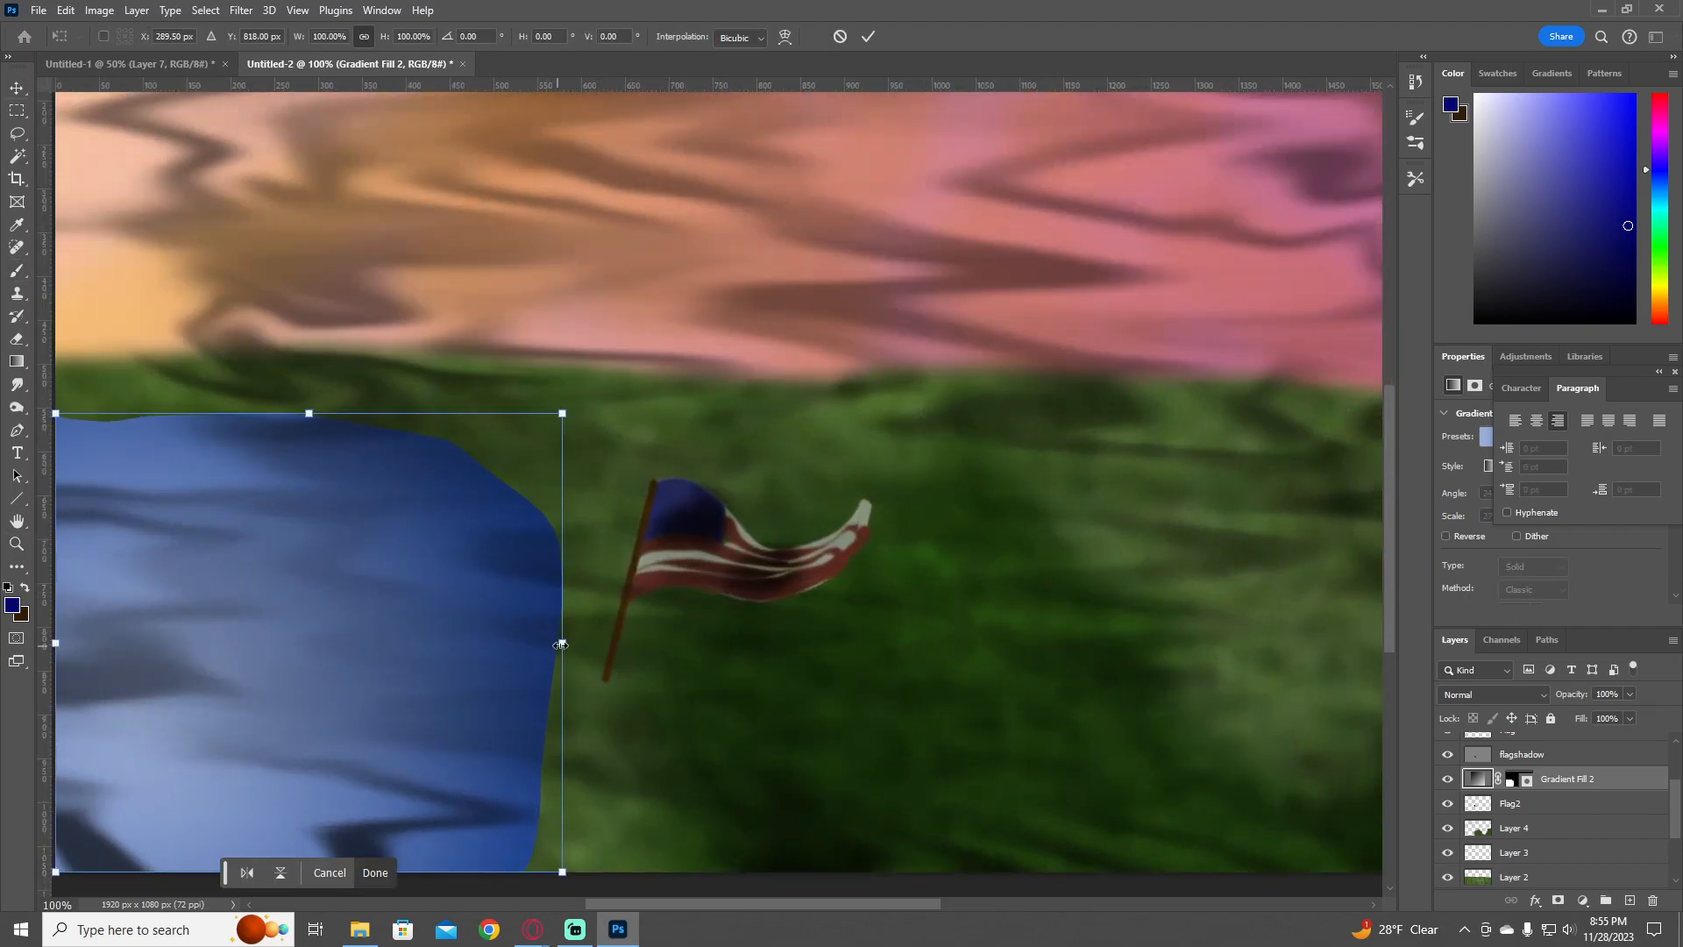
{"action": "left_click_drag", "start_coordinate": [562, 644], "coordinate": [678, 650]}
{"action": "key", "text": "Return"}
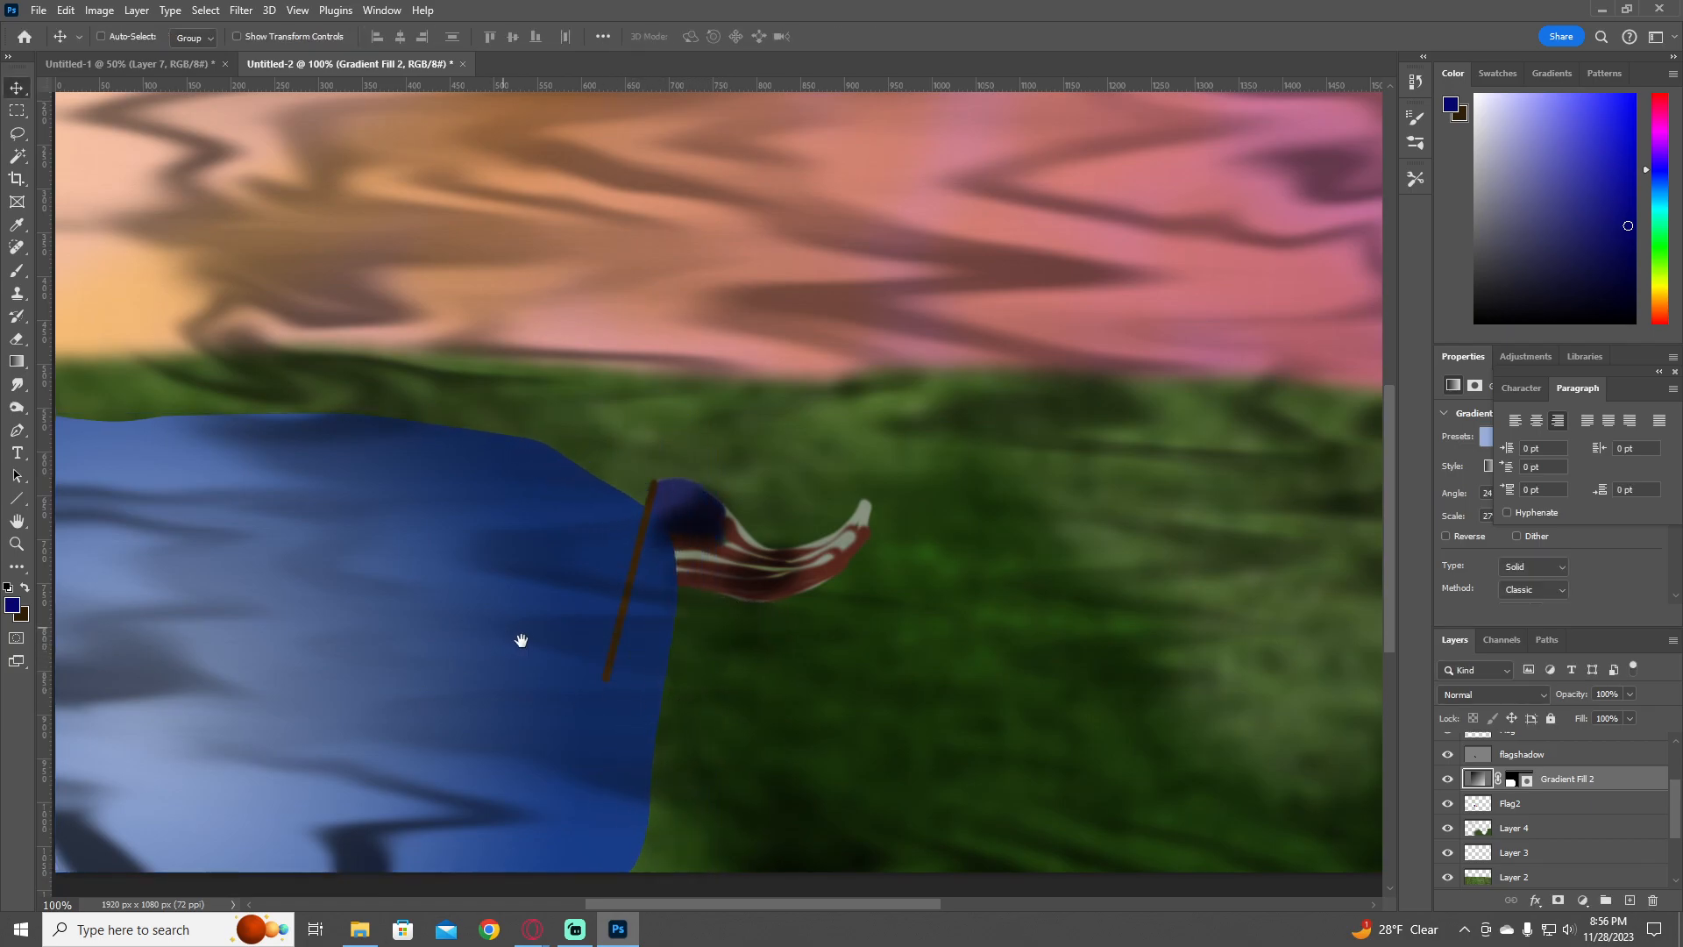
- Paste the copied rifle picture as a new layer and move that layer above Layer 7
{"action": "left_click_drag", "start_coordinate": [518, 639], "coordinate": [865, 547]}
{"action": "key", "text": "b"}
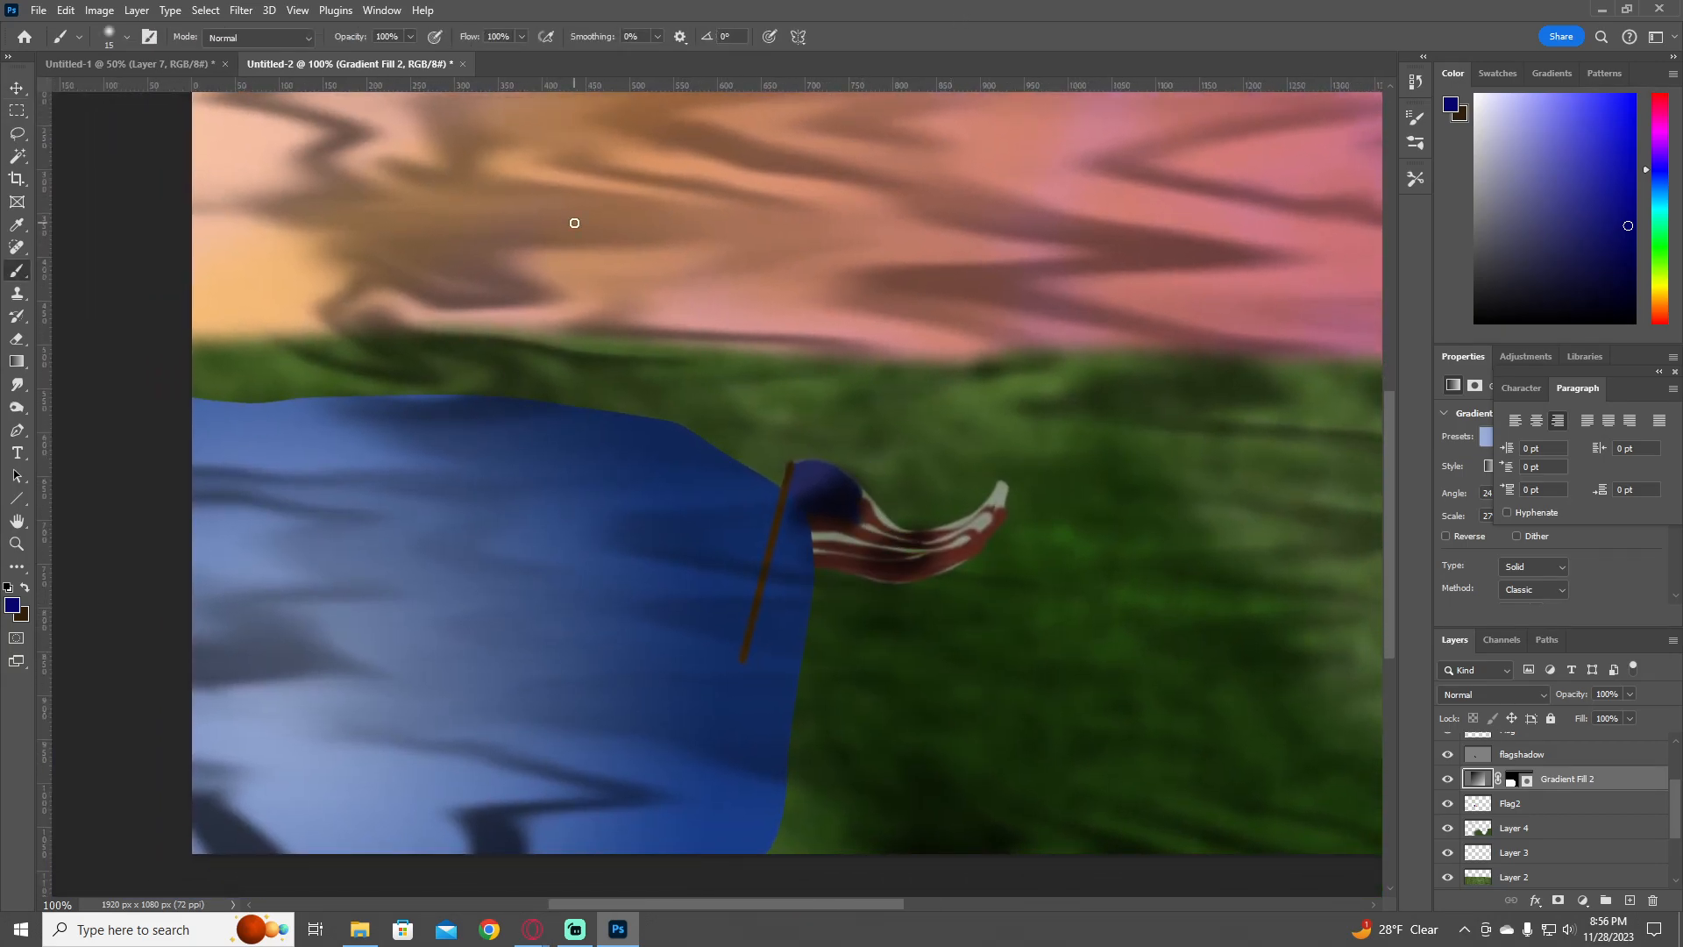
{"action": "key", "text": "alt+Tab"}
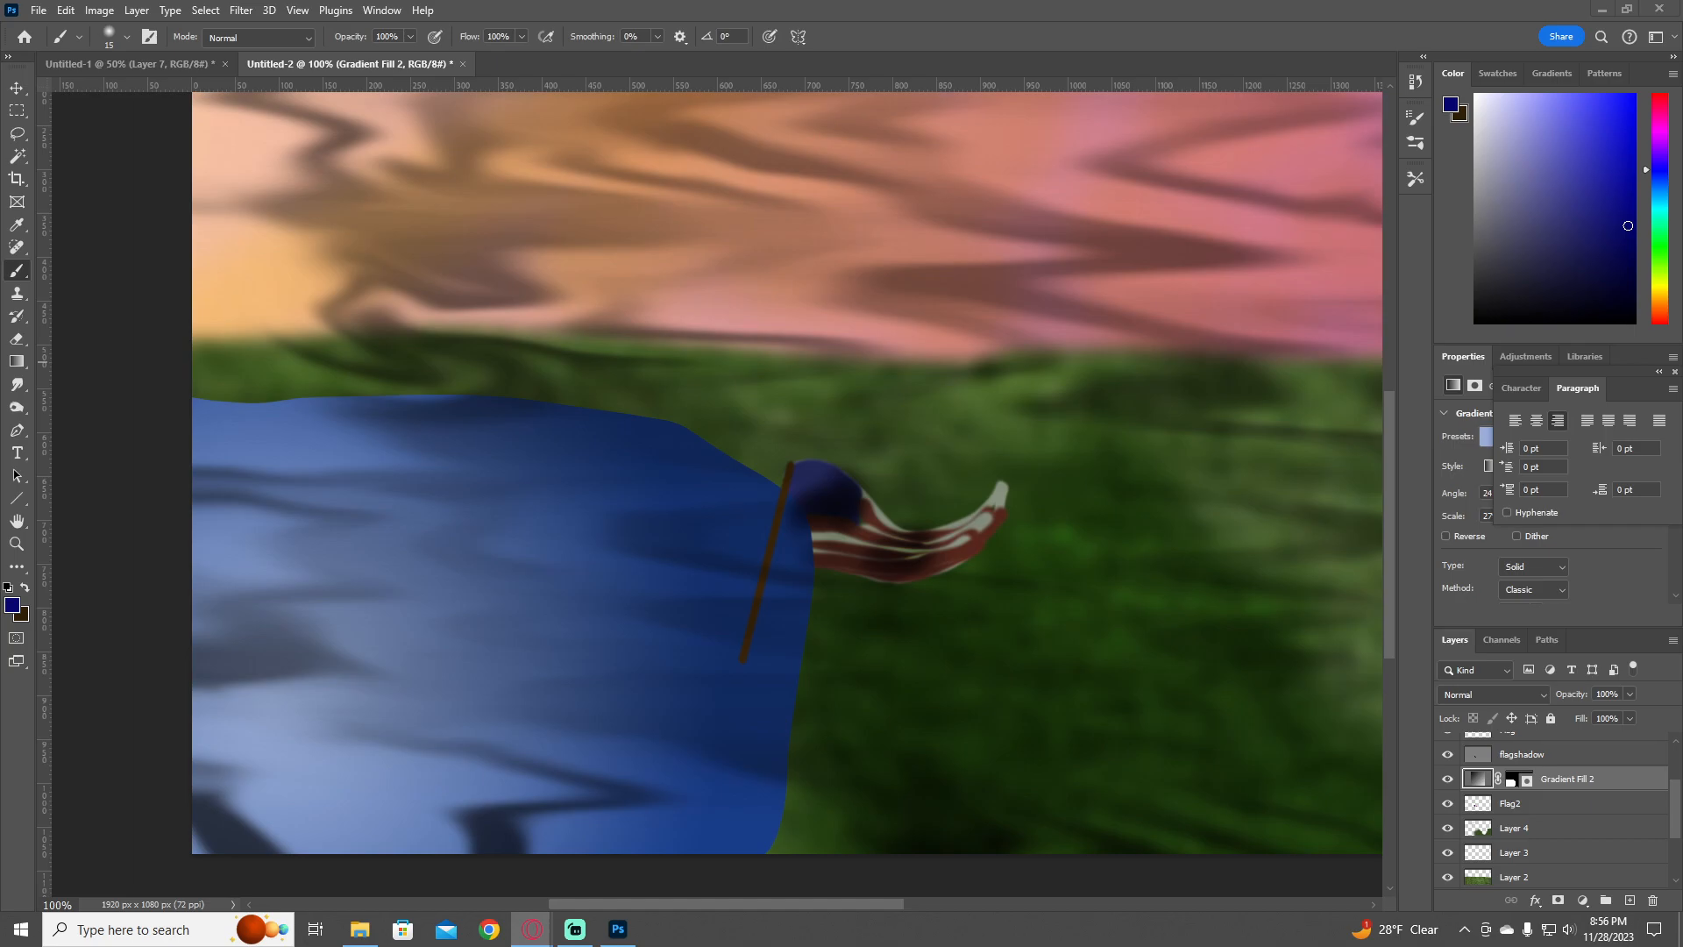
{"action": "key", "text": "alt+Tab"}
{"action": "key", "text": "ctrl+v"}
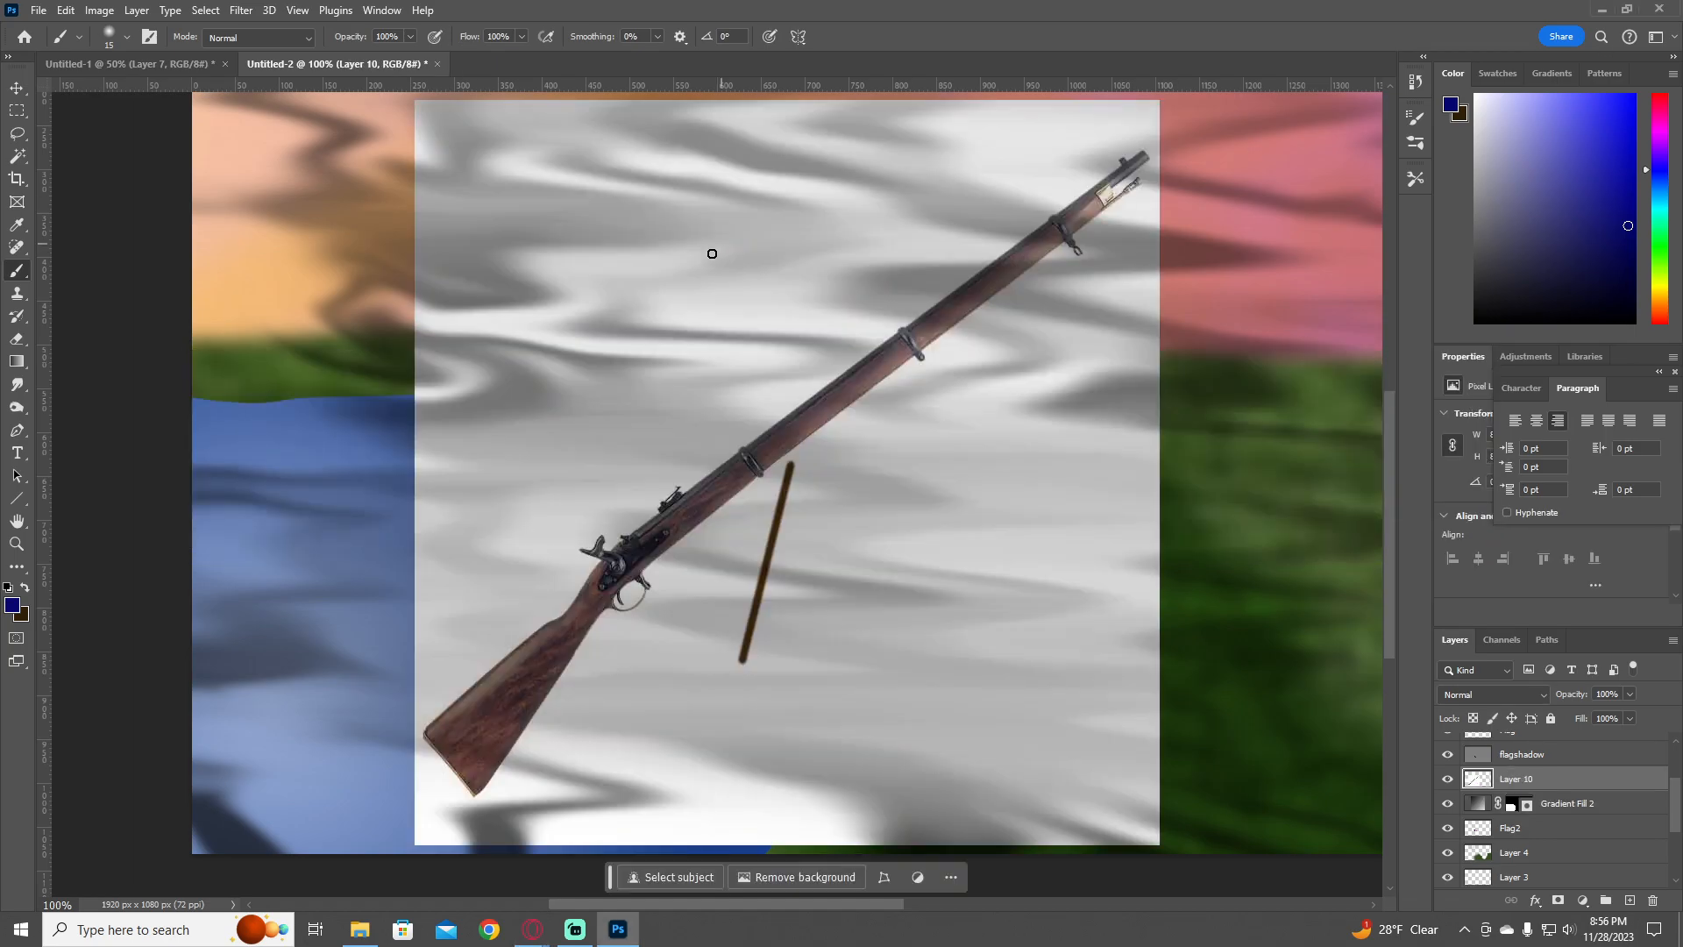
{"action": "key", "text": "w"}
{"action": "key", "text": "z"}
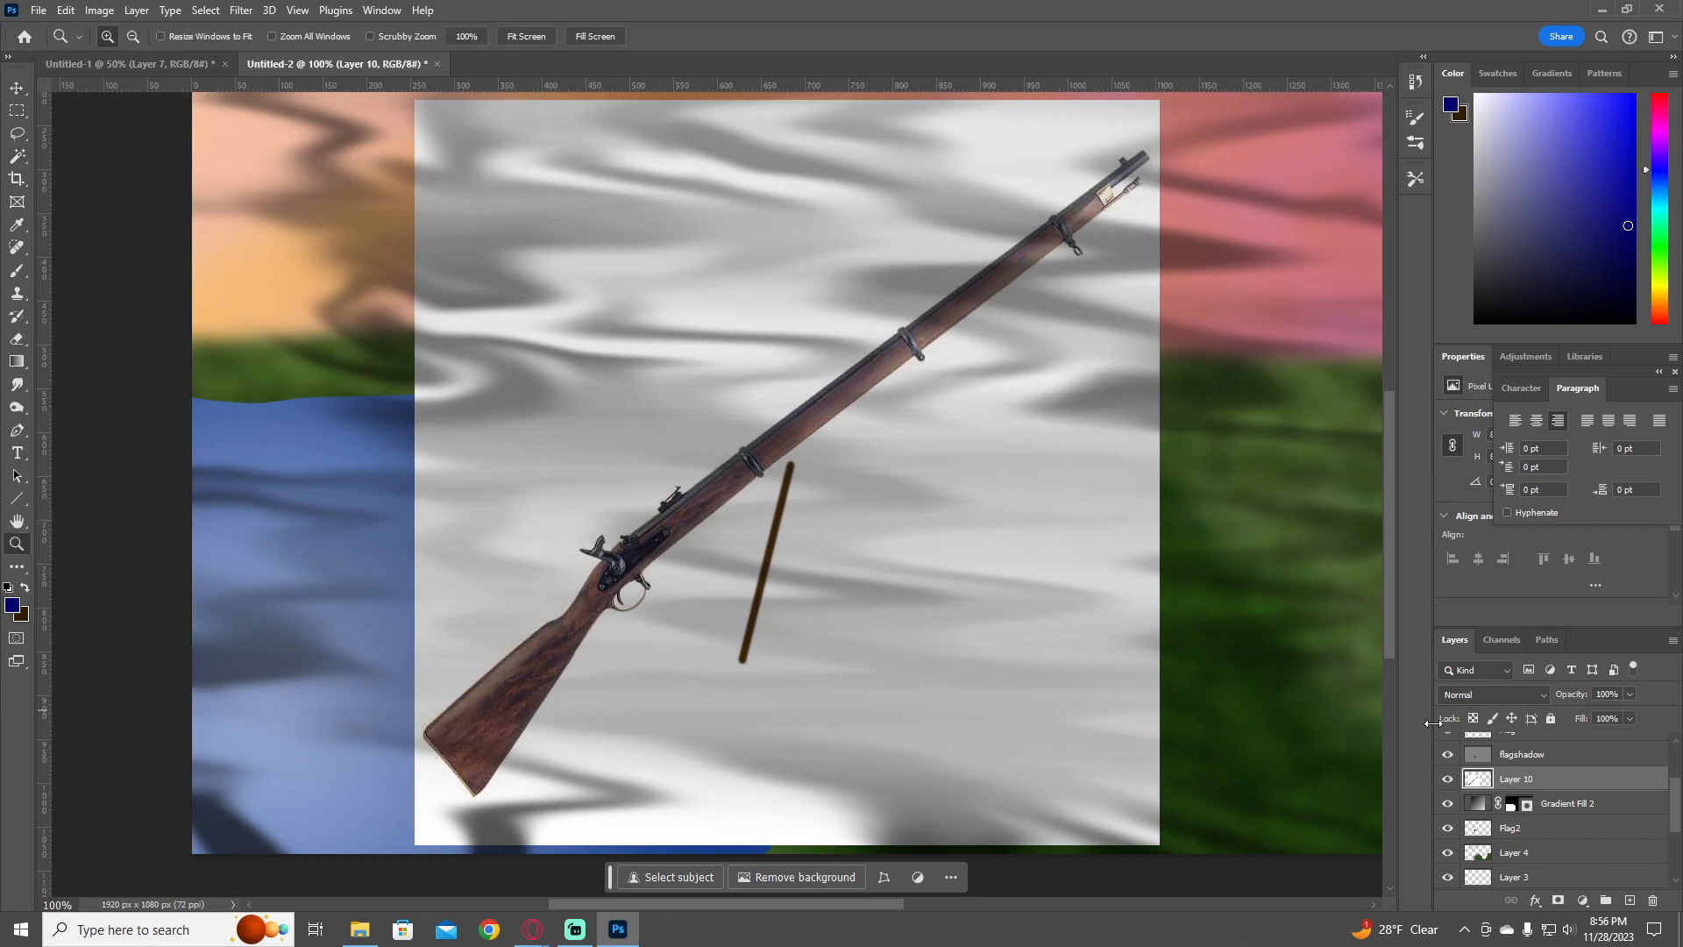
{"action": "left_click_drag", "start_coordinate": [1520, 794], "coordinate": [1530, 731]}
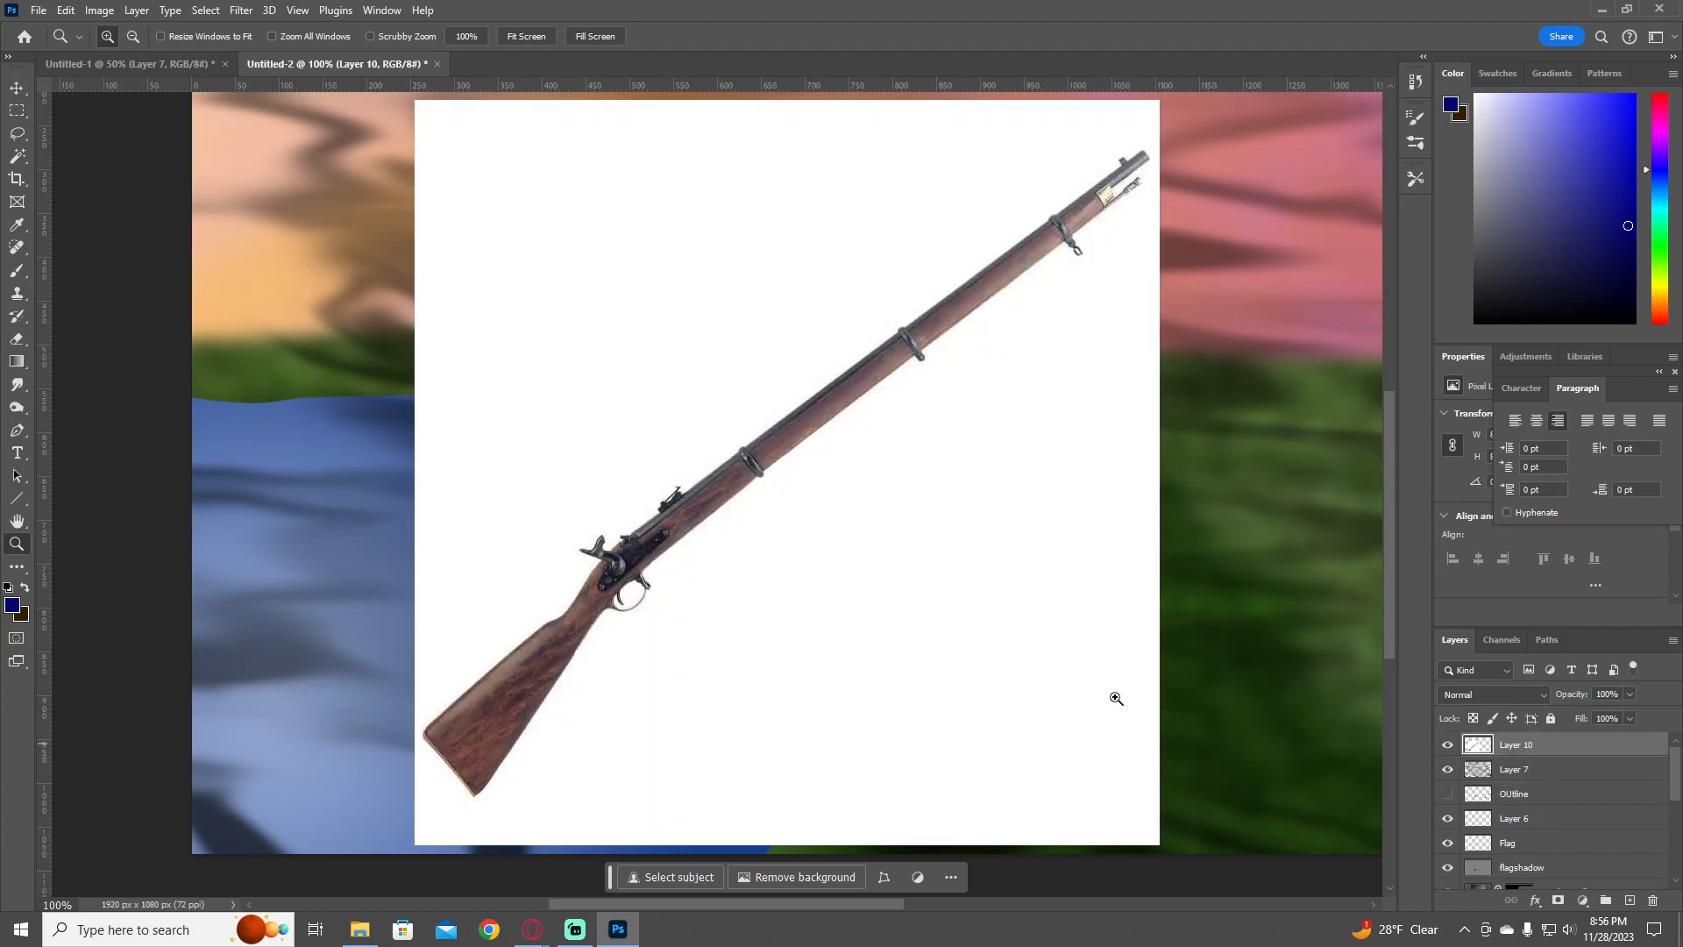
- Remove the rifle picture's white background, including the area inside the trigger guard, using the Magic Wand
{"action": "key", "text": "w"}
{"action": "left_click", "coordinate": [928, 646]}
{"action": "left_click", "coordinate": [627, 600], "text": "shift"}
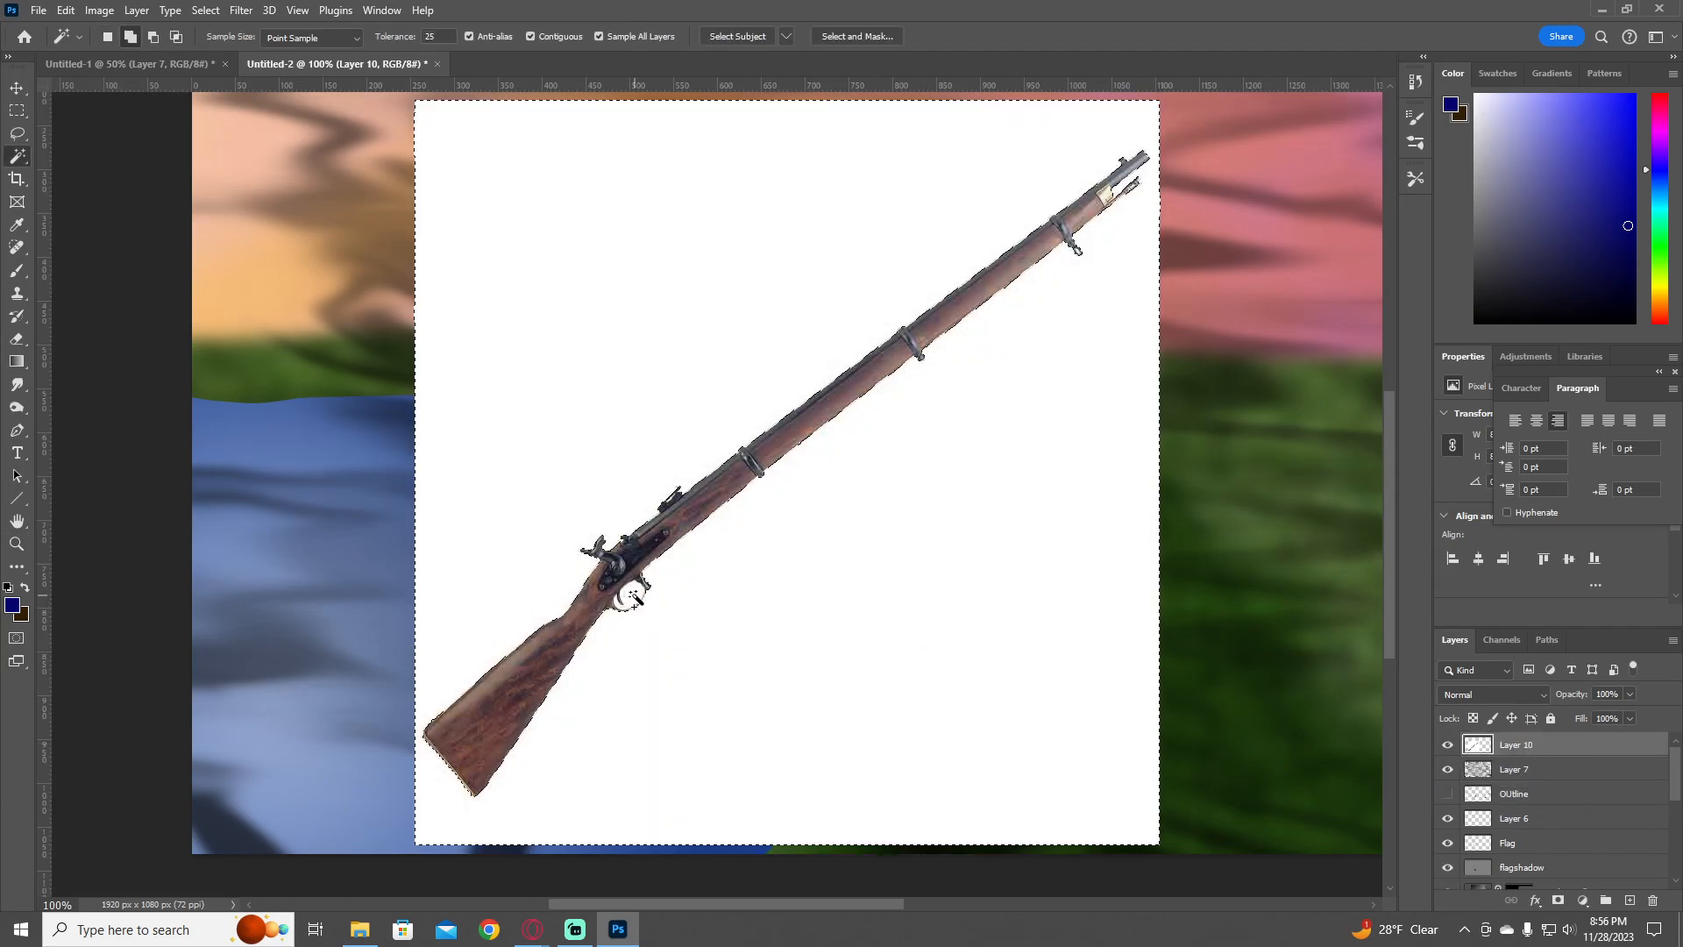
{"action": "key", "text": "Delete"}
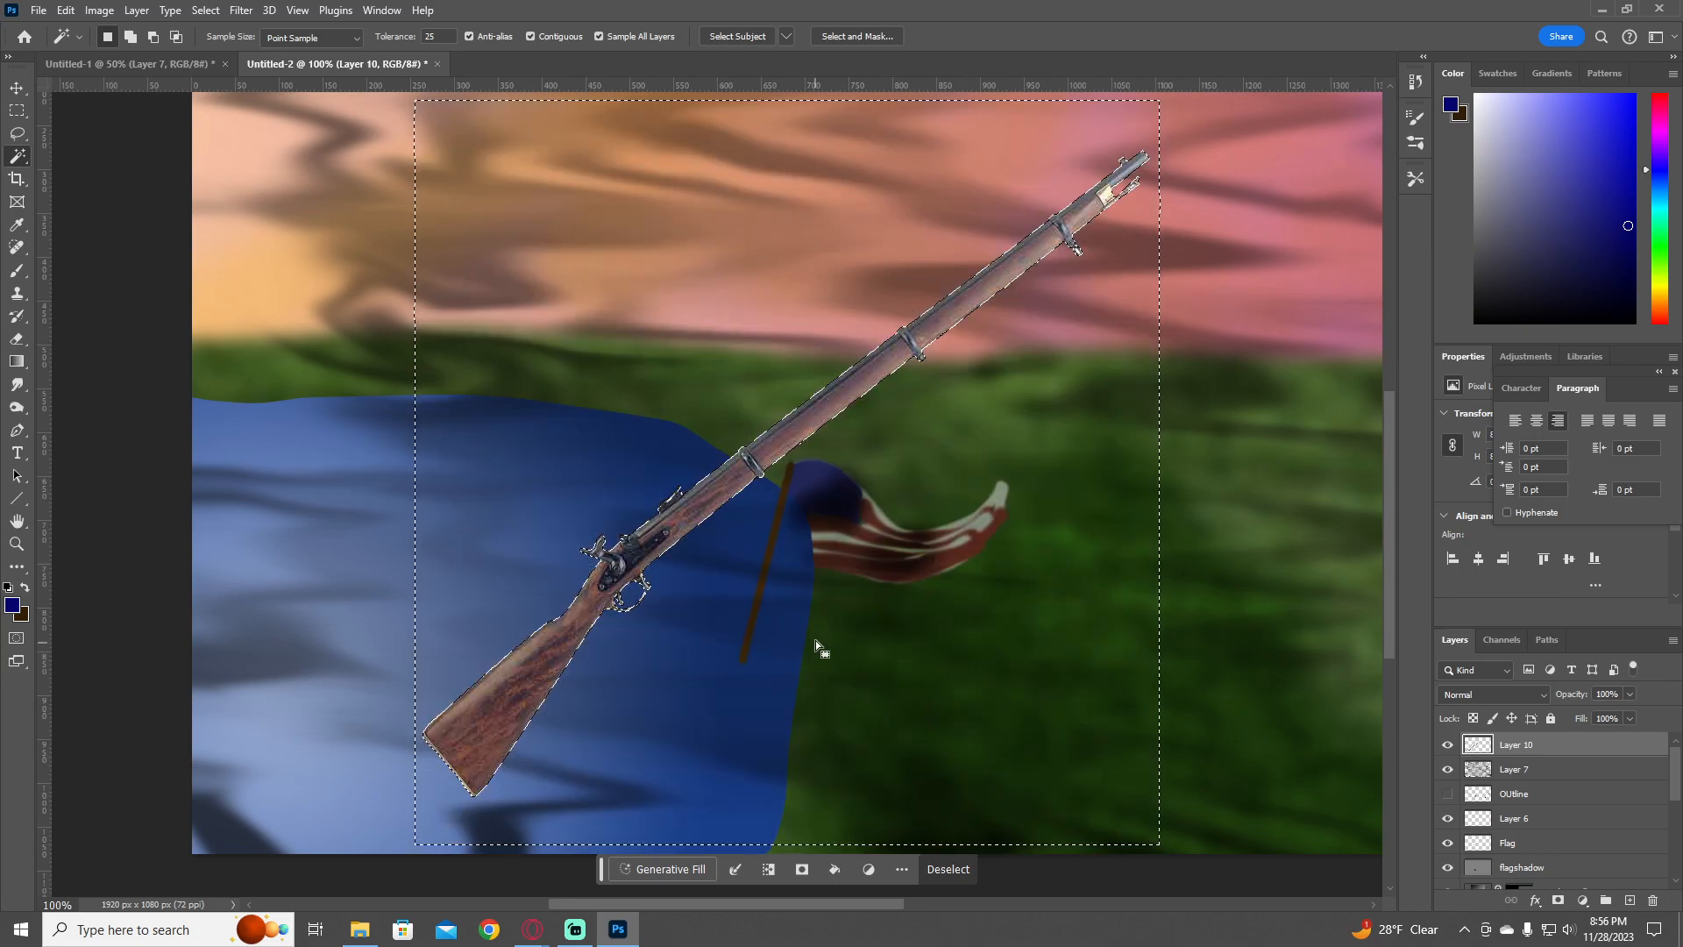
{"action": "key", "text": "ctrl+d"}
- Rotate the rifle by about 35.7° to lie nearly horizontal and scale it to about 61%
{"action": "key", "text": "ctrl+t"}
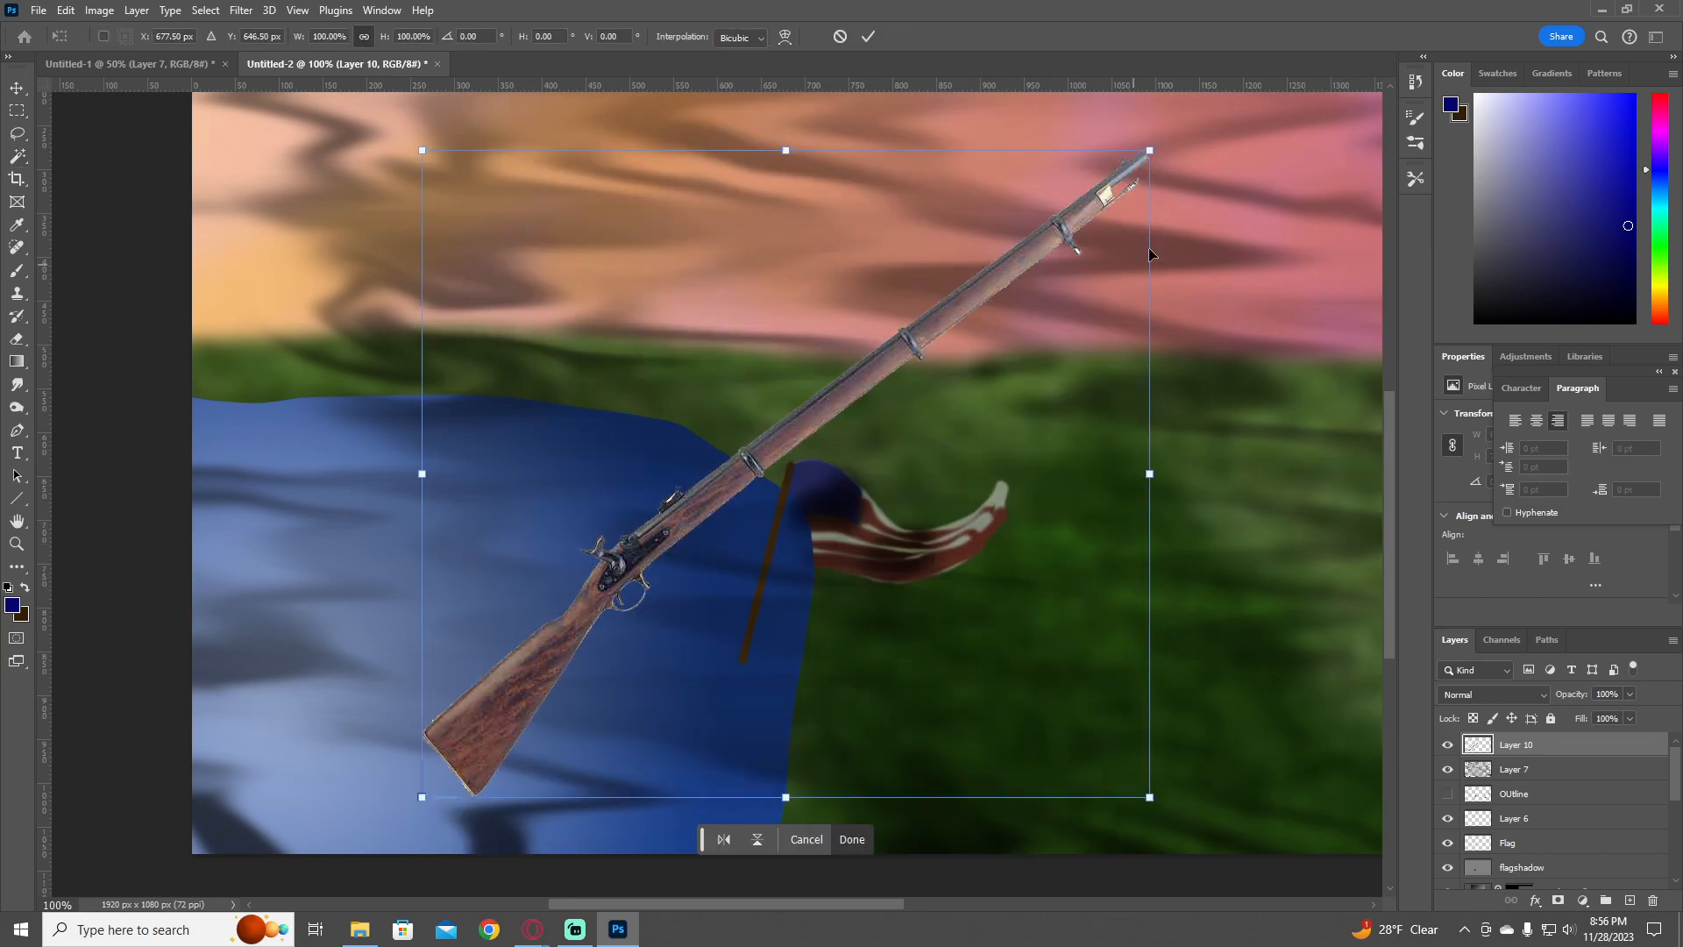
{"action": "left_click_drag", "start_coordinate": [1164, 151], "coordinate": [651, 599]}
{"action": "left_click_drag", "start_coordinate": [623, 540], "coordinate": [752, 606]}
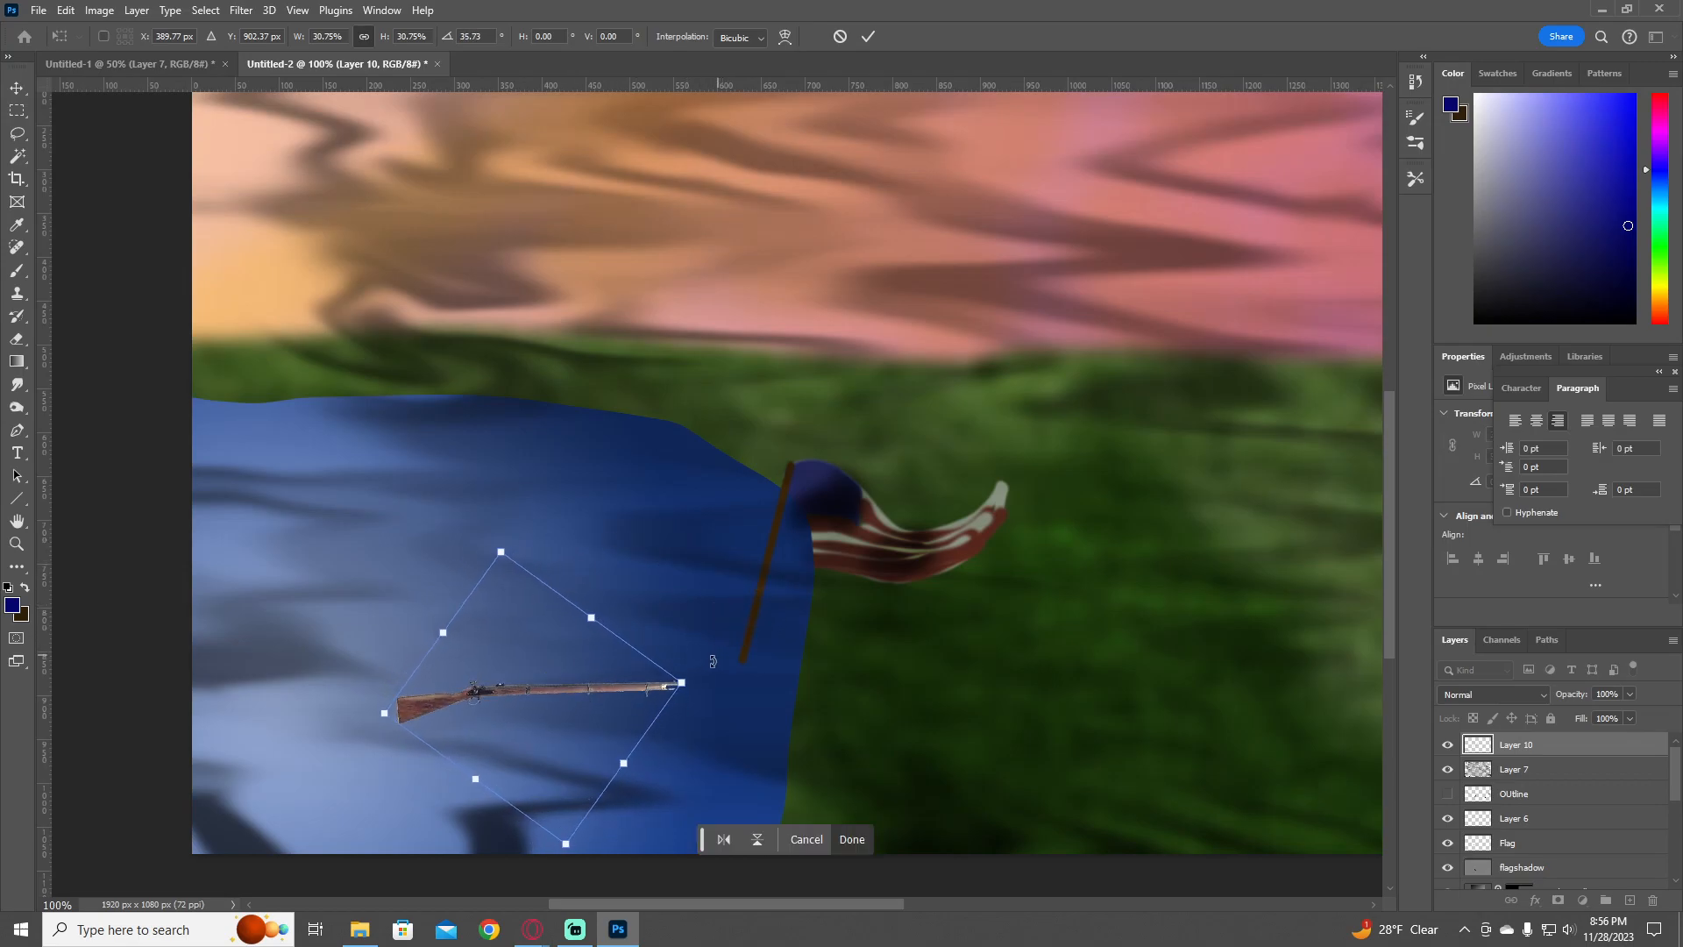
{"action": "left_click_drag", "start_coordinate": [711, 680], "coordinate": [991, 644]}
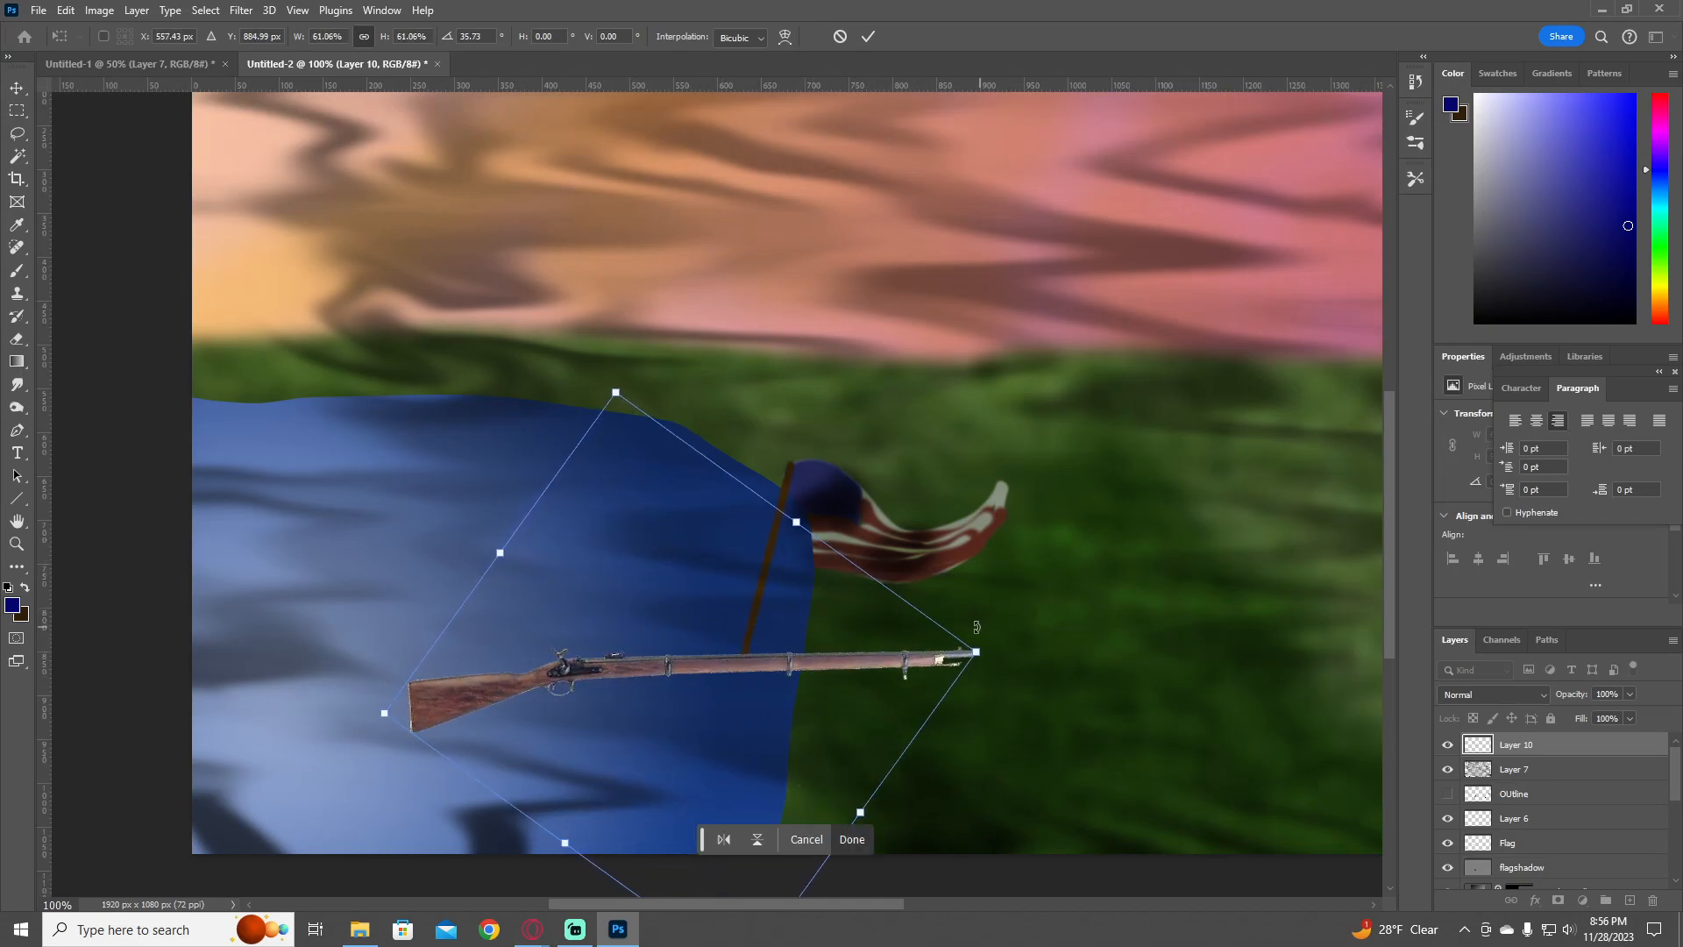
{"action": "key", "text": "Return"}
{"action": "key", "text": "w"}
{"action": "left_click", "coordinate": [676, 669]}
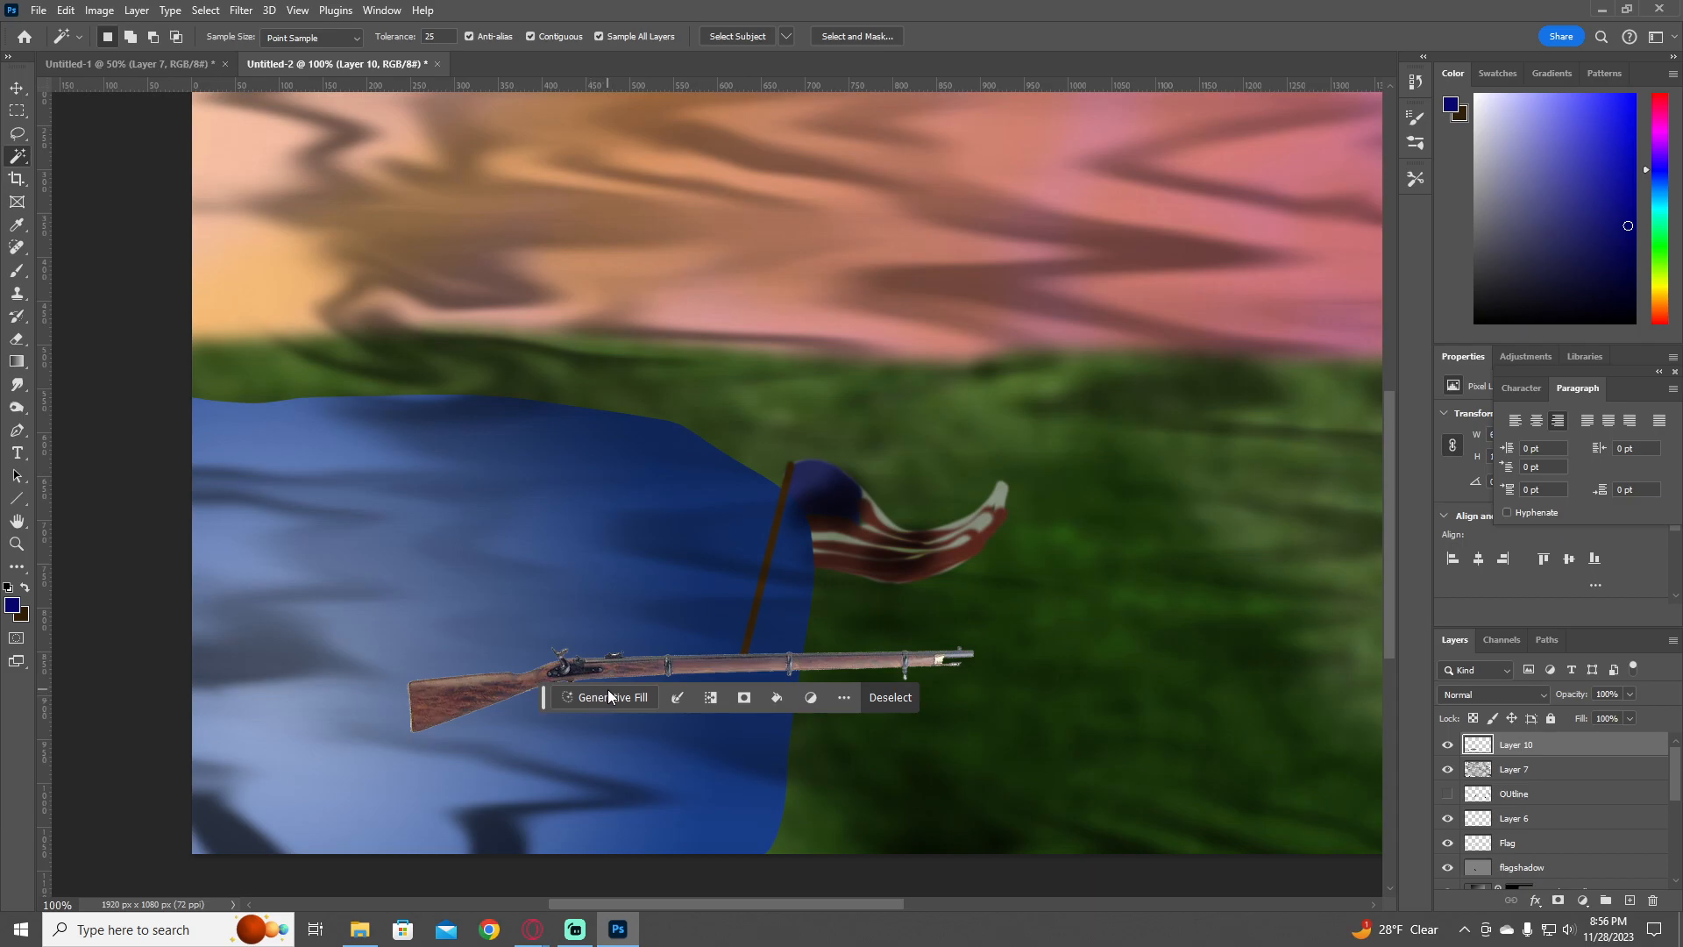
{"action": "key", "text": "ctrl+d"}
- Shrink the rifle further and place it across the top of the flagpole, with its stock over the water
{"action": "key", "text": "v"}
{"action": "left_click_drag", "start_coordinate": [771, 661], "coordinate": [570, 627]}
{"action": "scroll", "coordinate": [1487, 783], "scroll_direction": "down", "scroll_amount": 5}
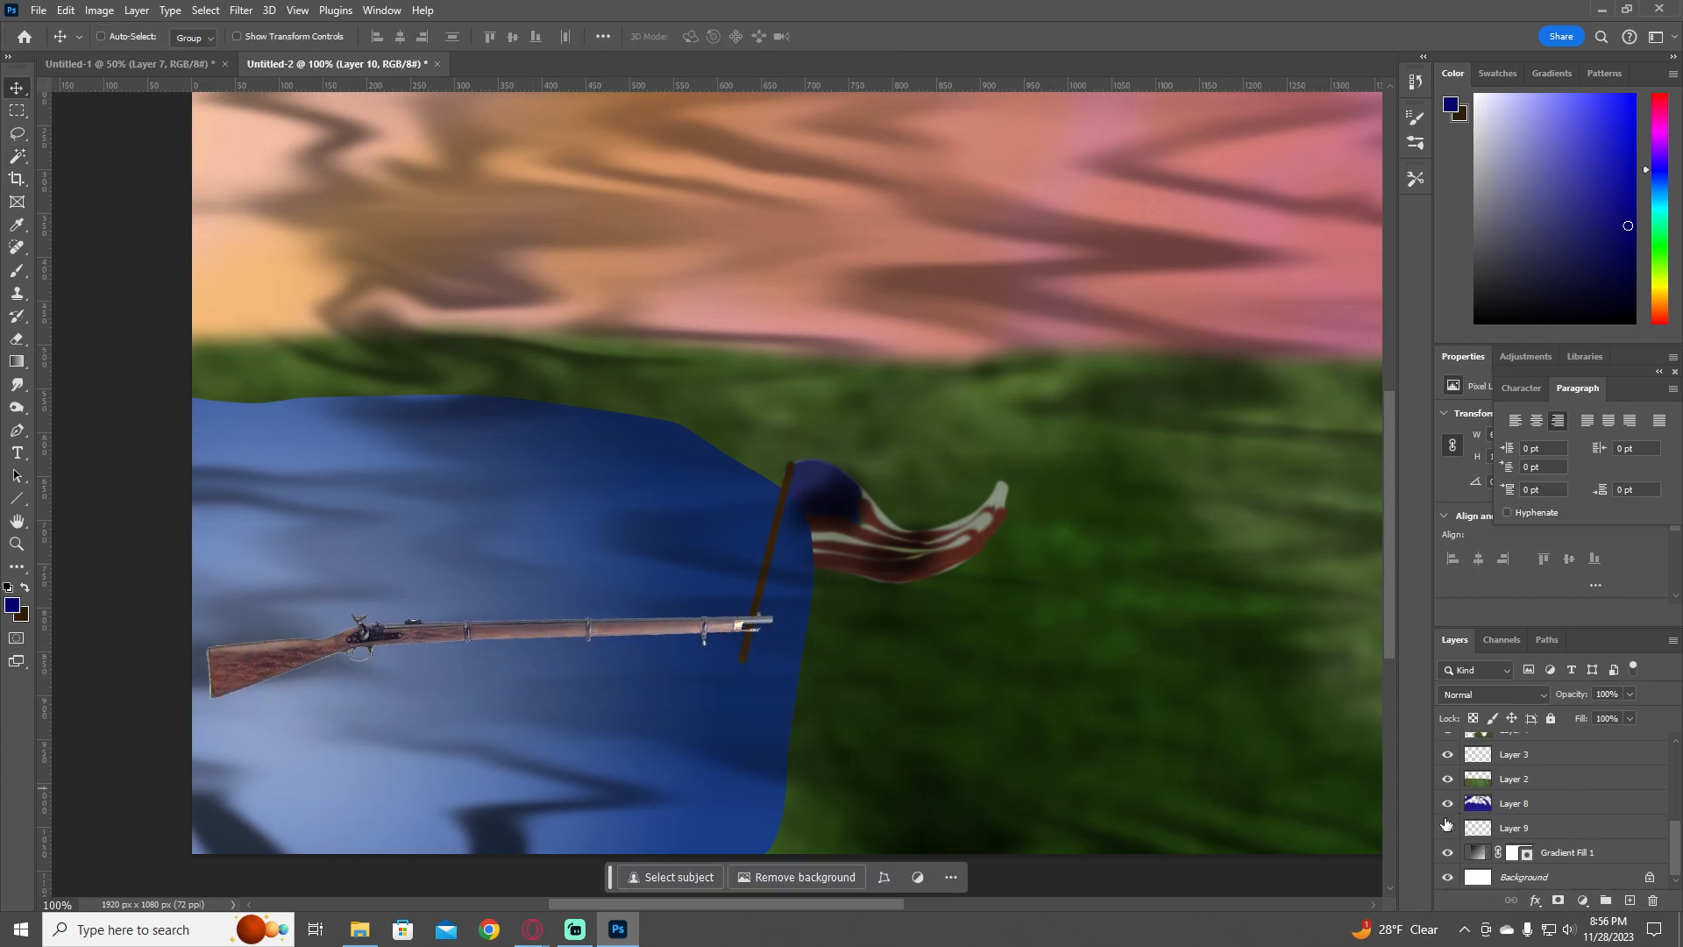
{"action": "key", "text": "ctrl+t"}
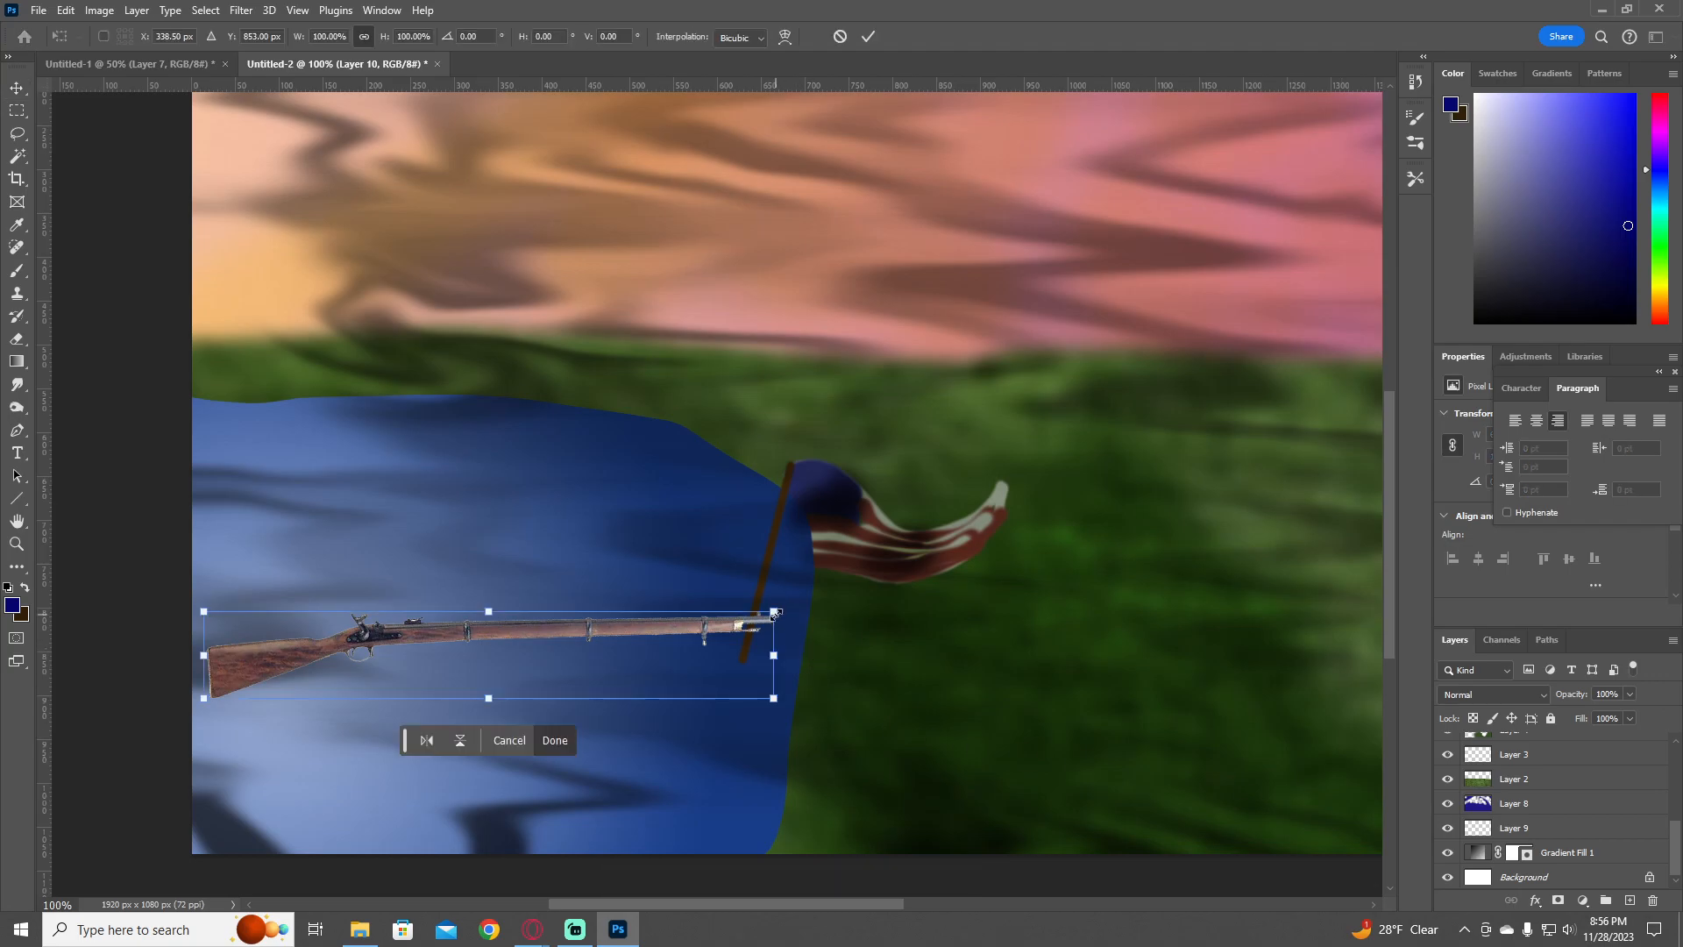
{"action": "left_click_drag", "start_coordinate": [774, 613], "coordinate": [916, 484]}
{"action": "key", "text": "Return"}
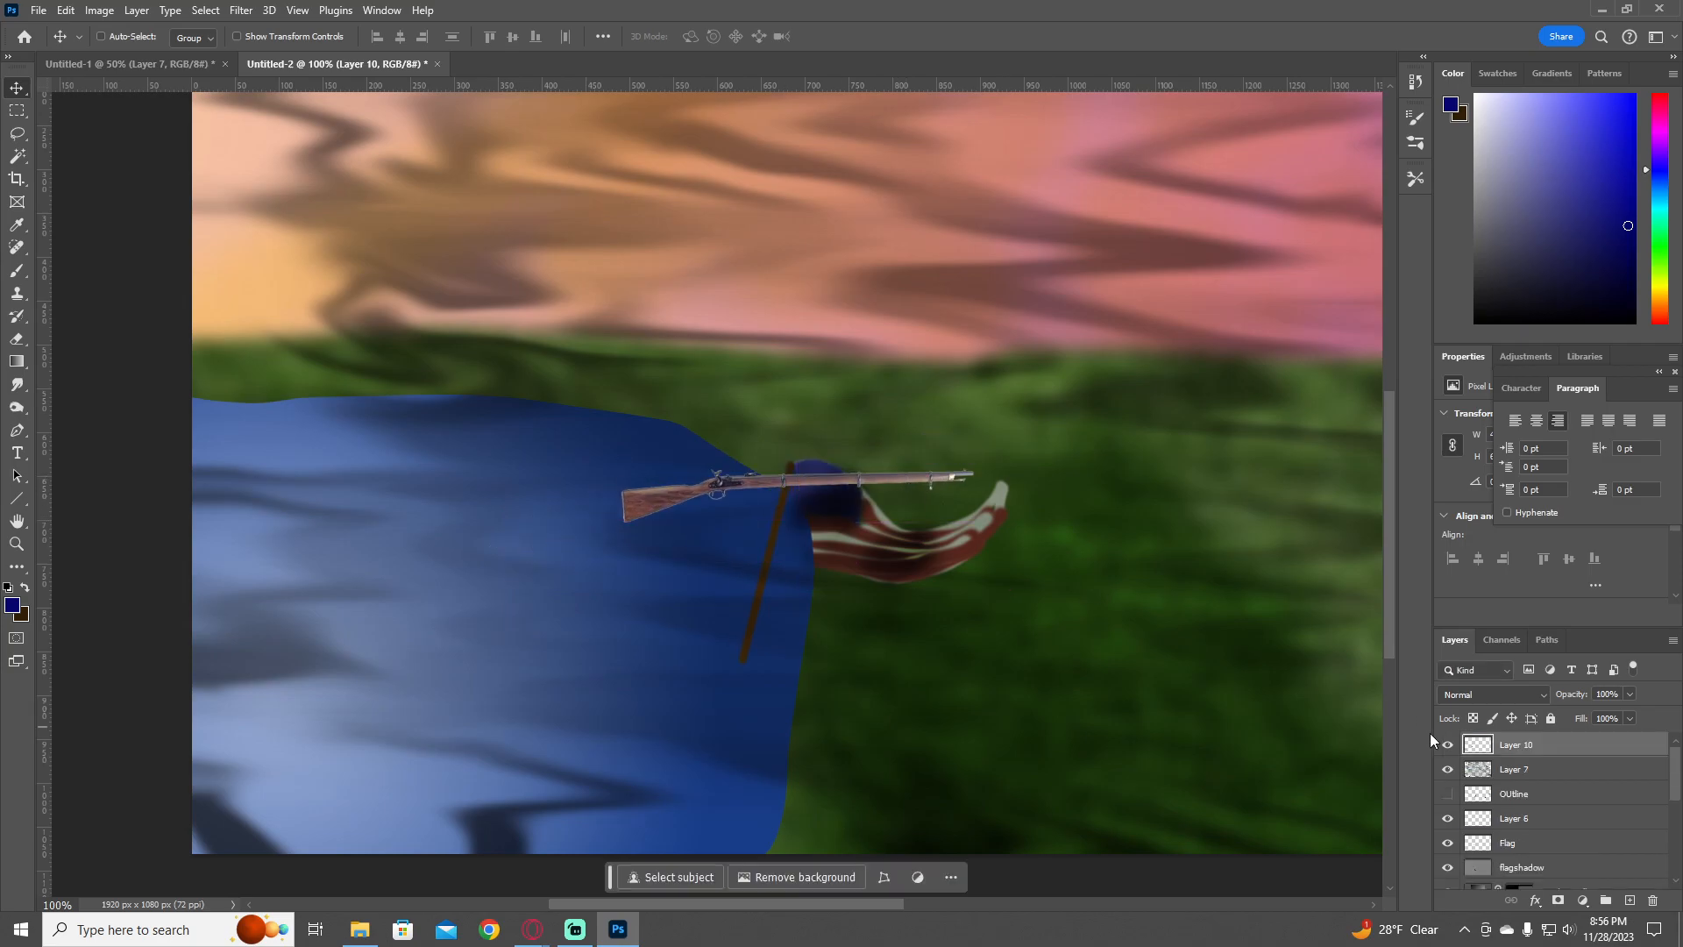
- Examine what Layer 9 and Layer 8 contribute to the sky by switching their visibility off and on
{"action": "scroll", "coordinate": [1490, 807], "scroll_direction": "down", "scroll_amount": 5}
{"action": "left_click", "coordinate": [1490, 803]}
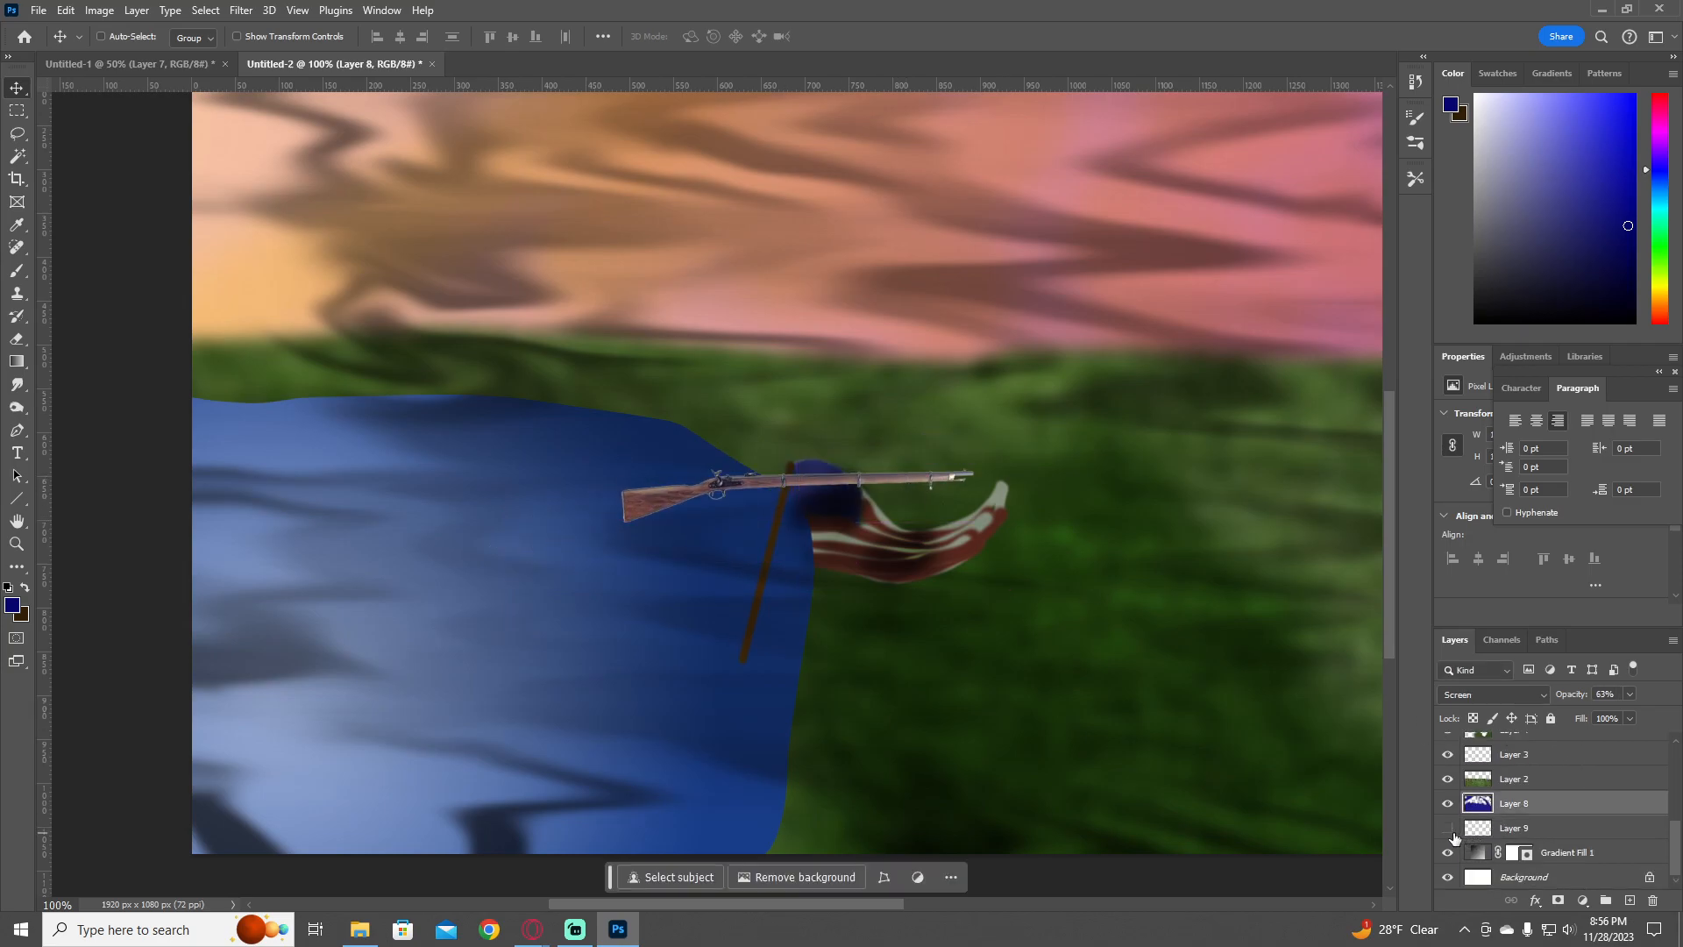
{"action": "left_click", "coordinate": [1451, 834]}
{"action": "key", "text": "z"}
{"action": "left_click", "coordinate": [1110, 688], "text": "alt"}
{"action": "left_click", "coordinate": [1110, 688], "text": "alt"}
{"action": "left_click_drag", "start_coordinate": [1120, 680], "coordinate": [857, 687]}
{"action": "left_click", "coordinate": [1447, 804]}
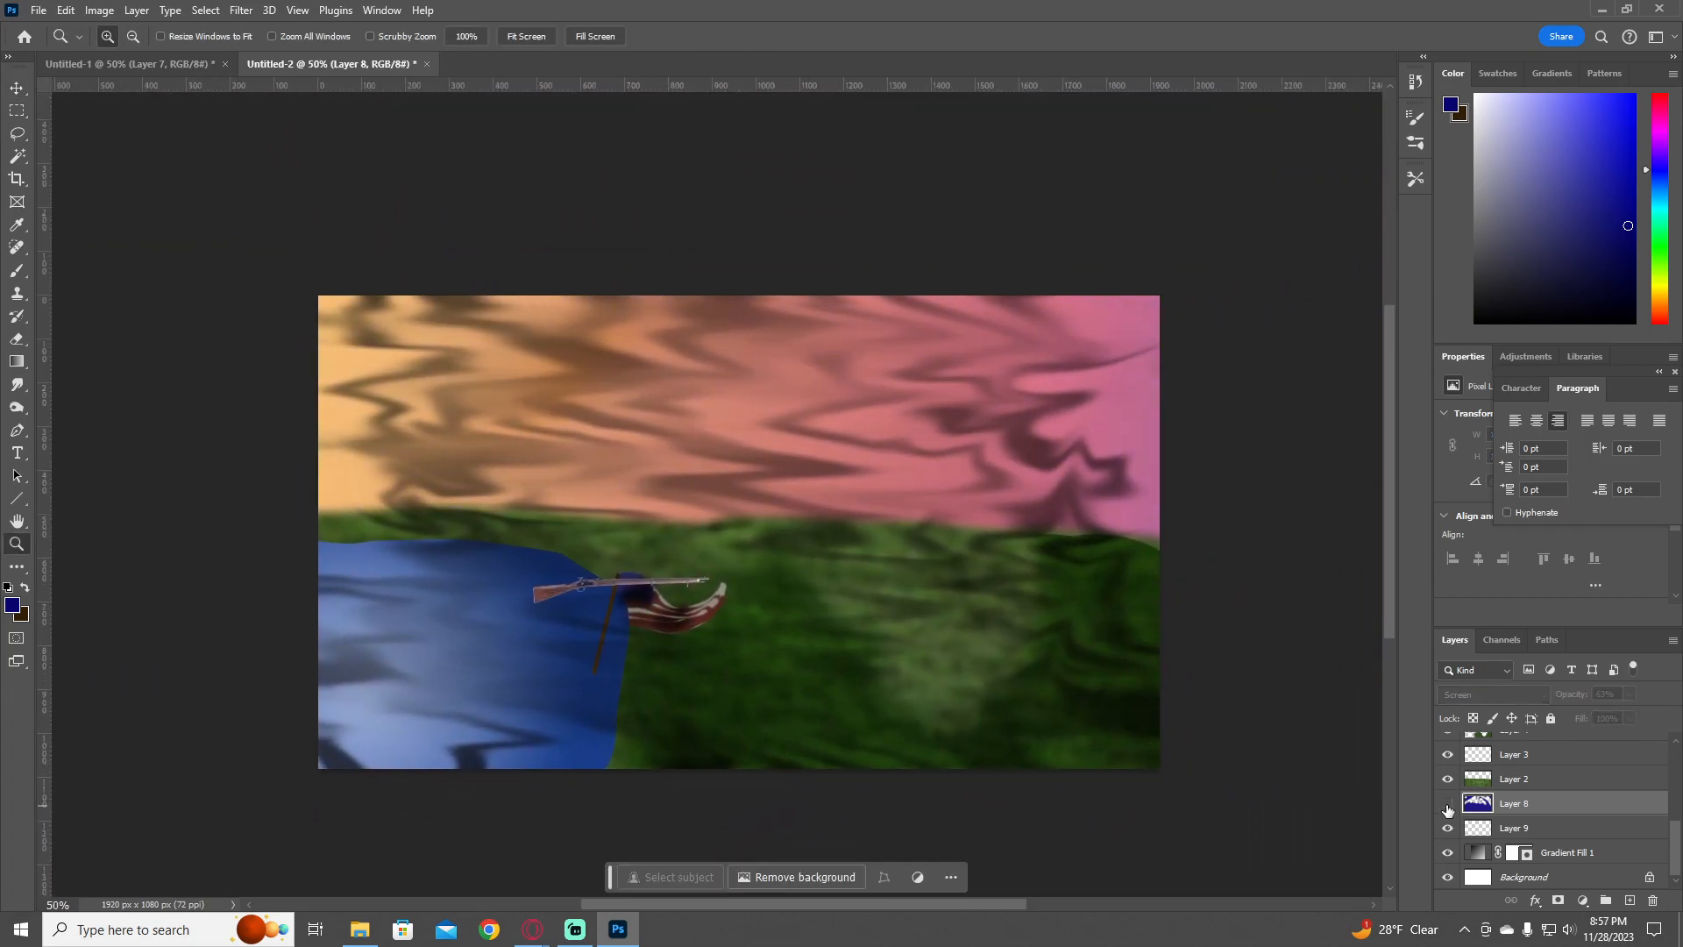
{"action": "left_click", "coordinate": [1447, 804]}
{"action": "scroll", "coordinate": [1480, 825], "scroll_direction": "up", "scroll_amount": 3}
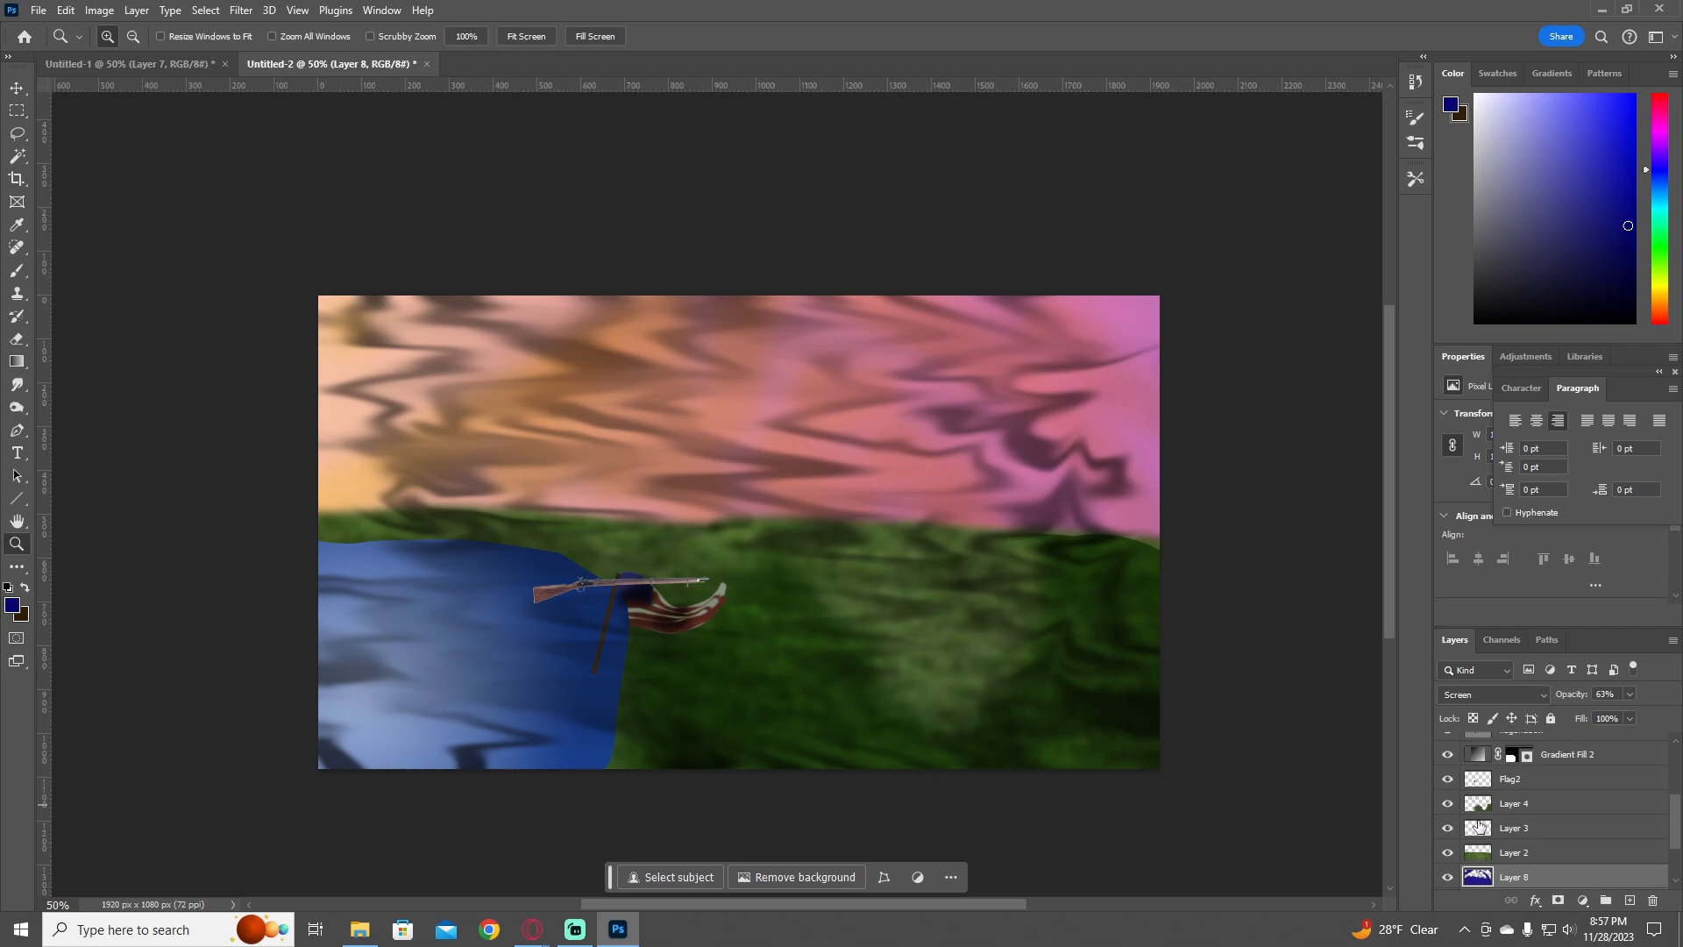
{"action": "scroll", "coordinate": [1479, 825], "scroll_direction": "up", "scroll_amount": 2}
- Check the contents of Layer 4, Layer 8, Layer 2 and Gradient Fill 2 by switching their visibility off and on
{"action": "left_click", "coordinate": [1489, 824]}
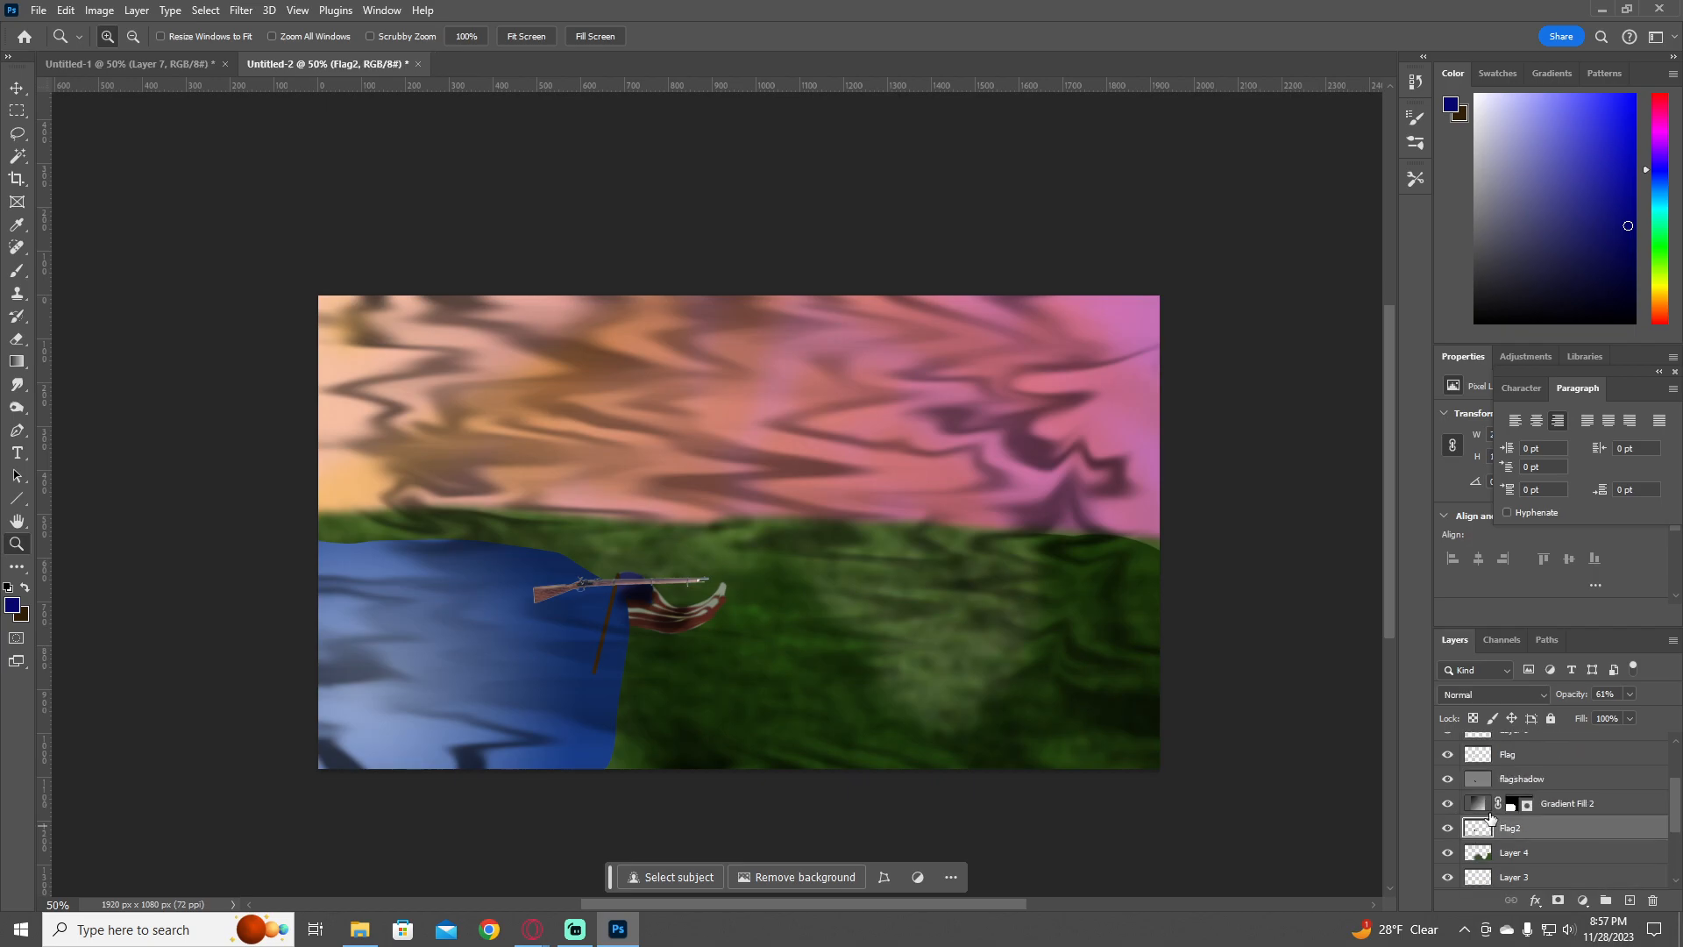
{"action": "left_click", "coordinate": [1449, 855]}
{"action": "left_click", "coordinate": [1449, 854]}
{"action": "scroll", "coordinate": [1449, 854], "scroll_direction": "down", "scroll_amount": 2}
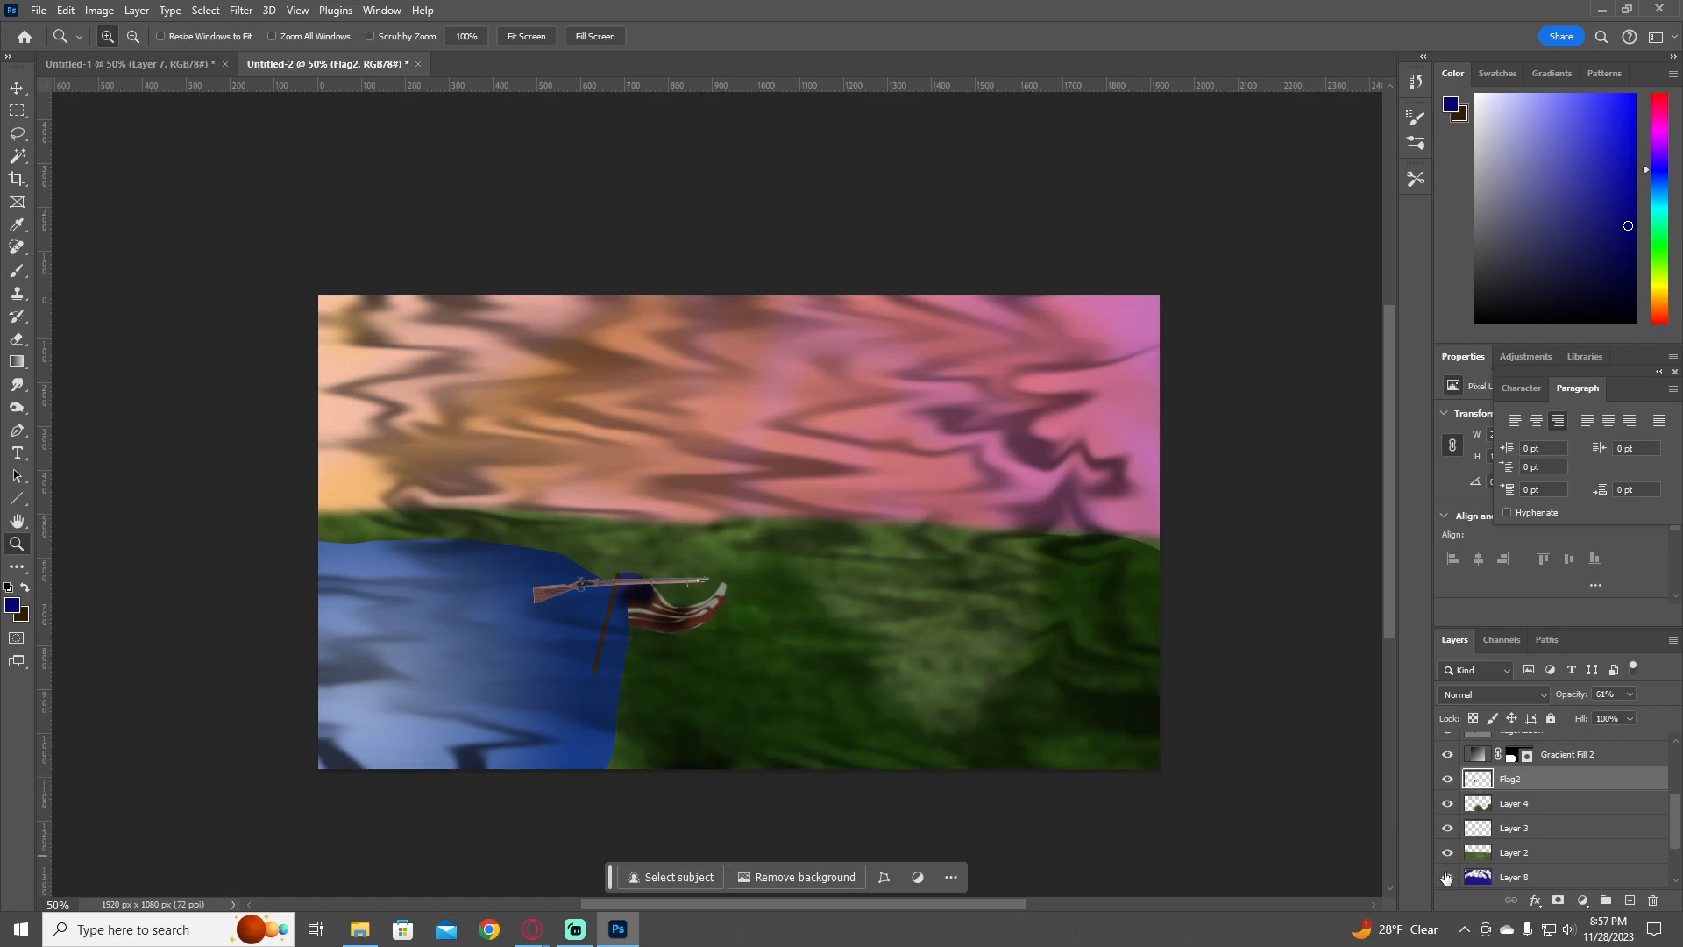
{"action": "scroll", "coordinate": [1449, 868], "scroll_direction": "up", "scroll_amount": 3}
{"action": "scroll", "coordinate": [1452, 848], "scroll_direction": "down", "scroll_amount": 3}
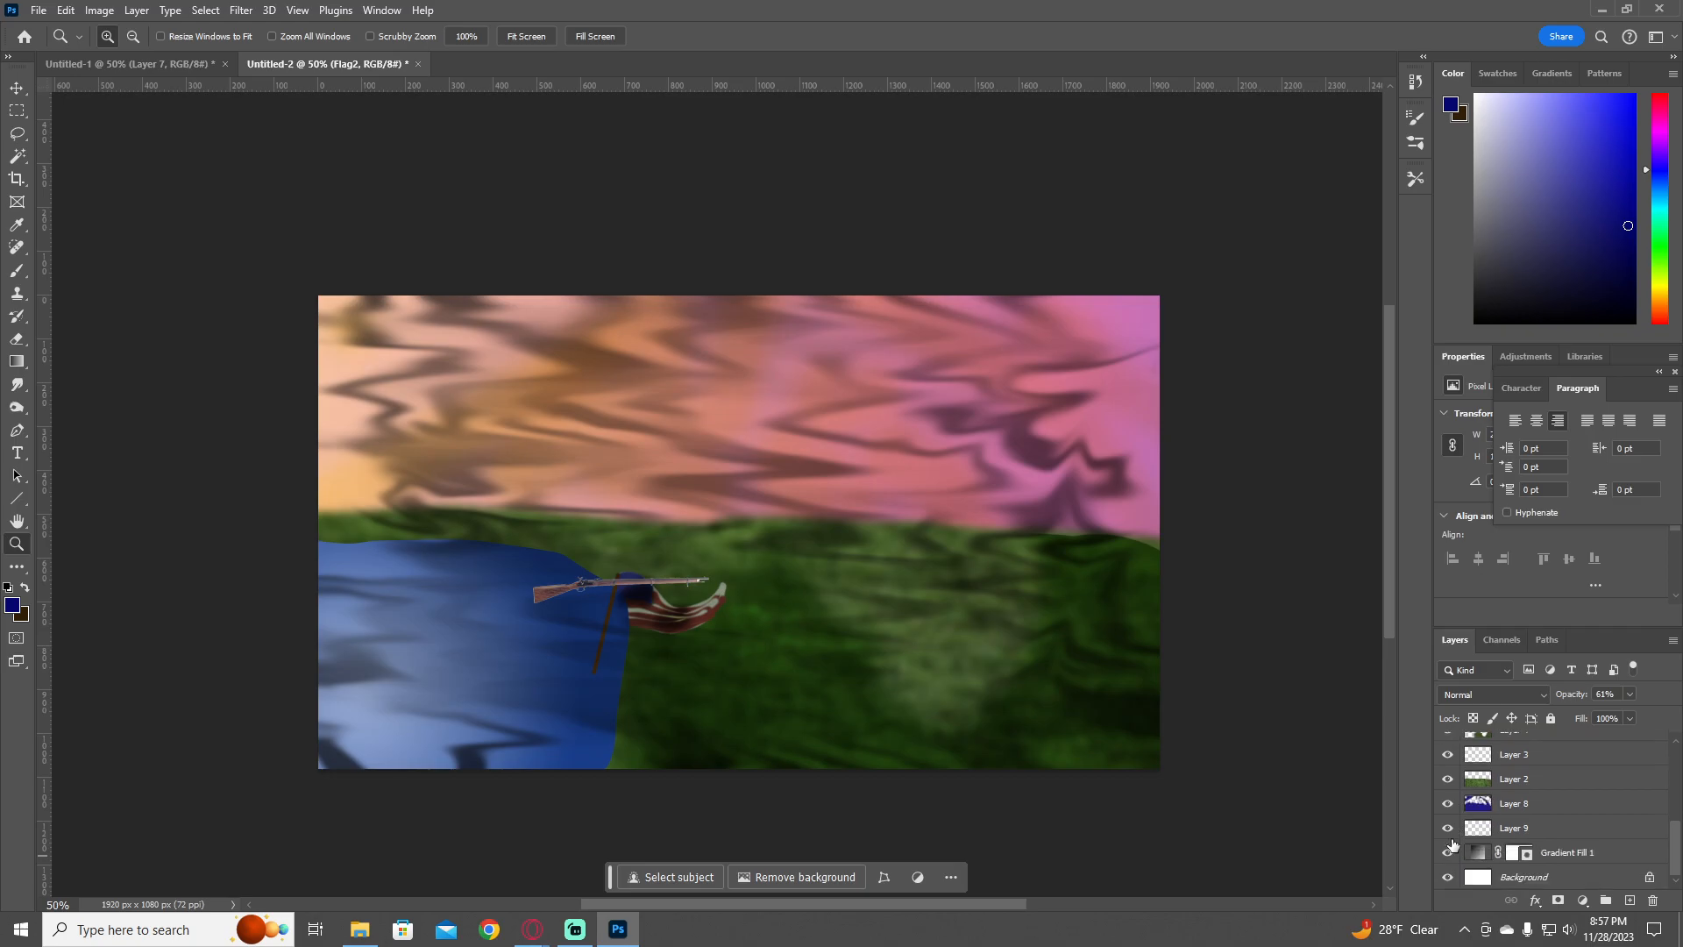
{"action": "left_click", "coordinate": [1448, 804]}
{"action": "left_click", "coordinate": [1449, 804]}
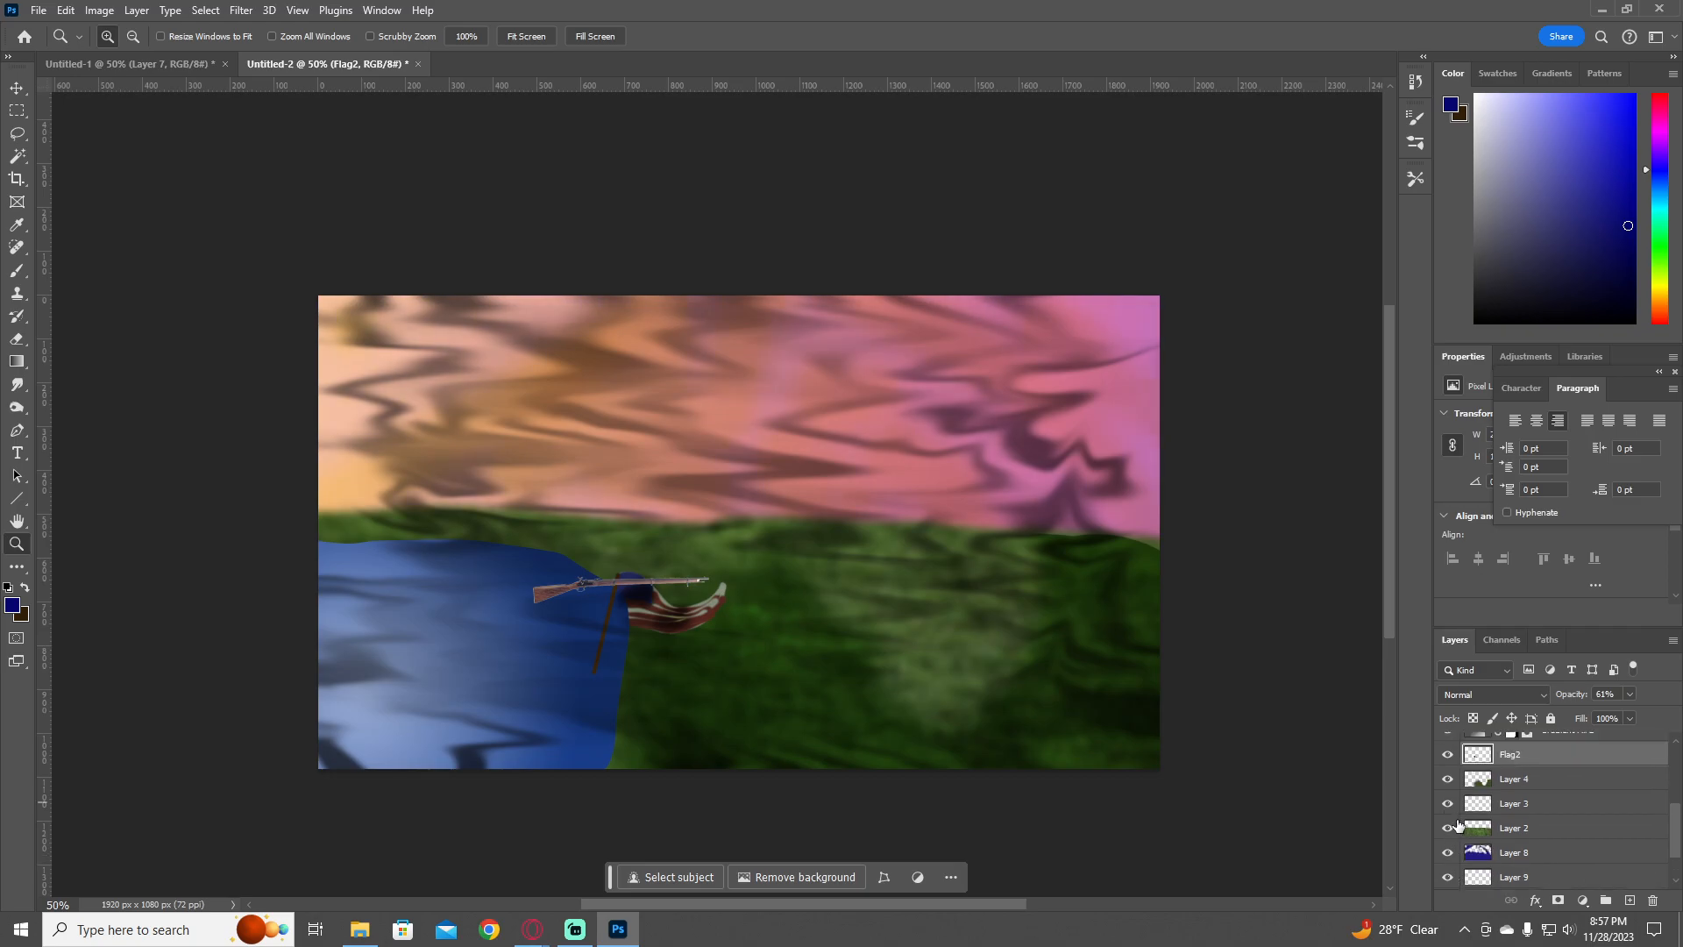
{"action": "left_click", "coordinate": [1448, 828]}
{"action": "left_click", "coordinate": [1448, 827]}
{"action": "scroll", "coordinate": [1456, 798], "scroll_direction": "up", "scroll_amount": 3}
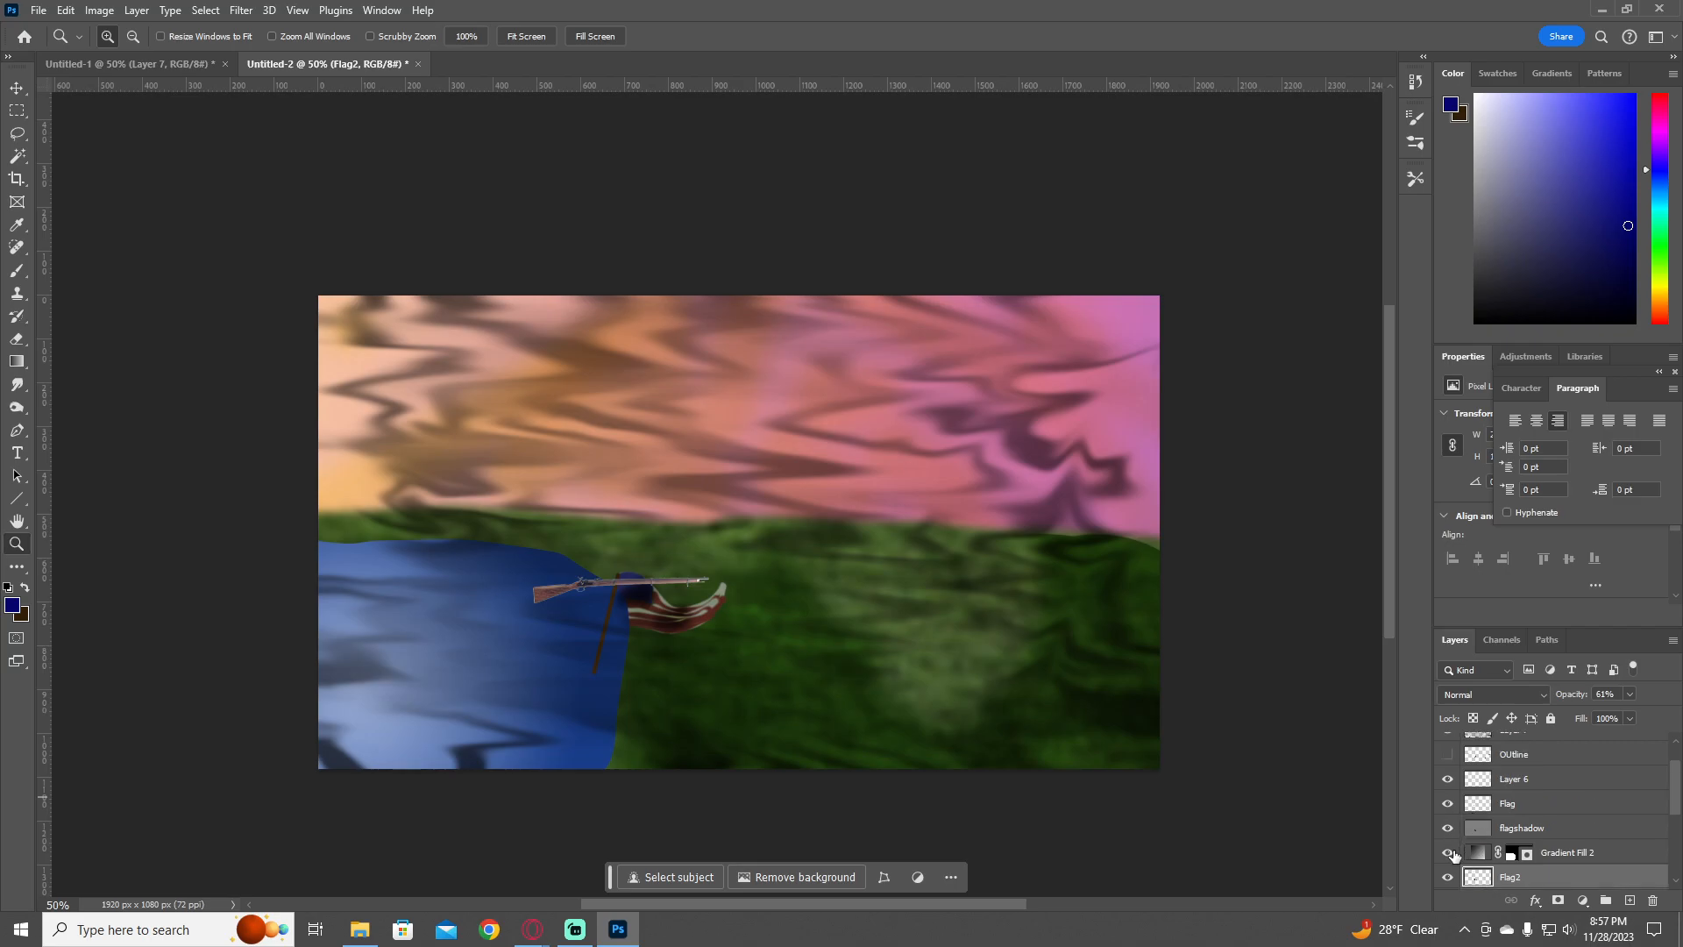
{"action": "left_click", "coordinate": [1448, 852]}
{"action": "left_click", "coordinate": [1449, 852]}
- Narrow the Gradient Fill 2 water layer so its edge ends near the base of the flagpole
{"action": "left_click", "coordinate": [1470, 856]}
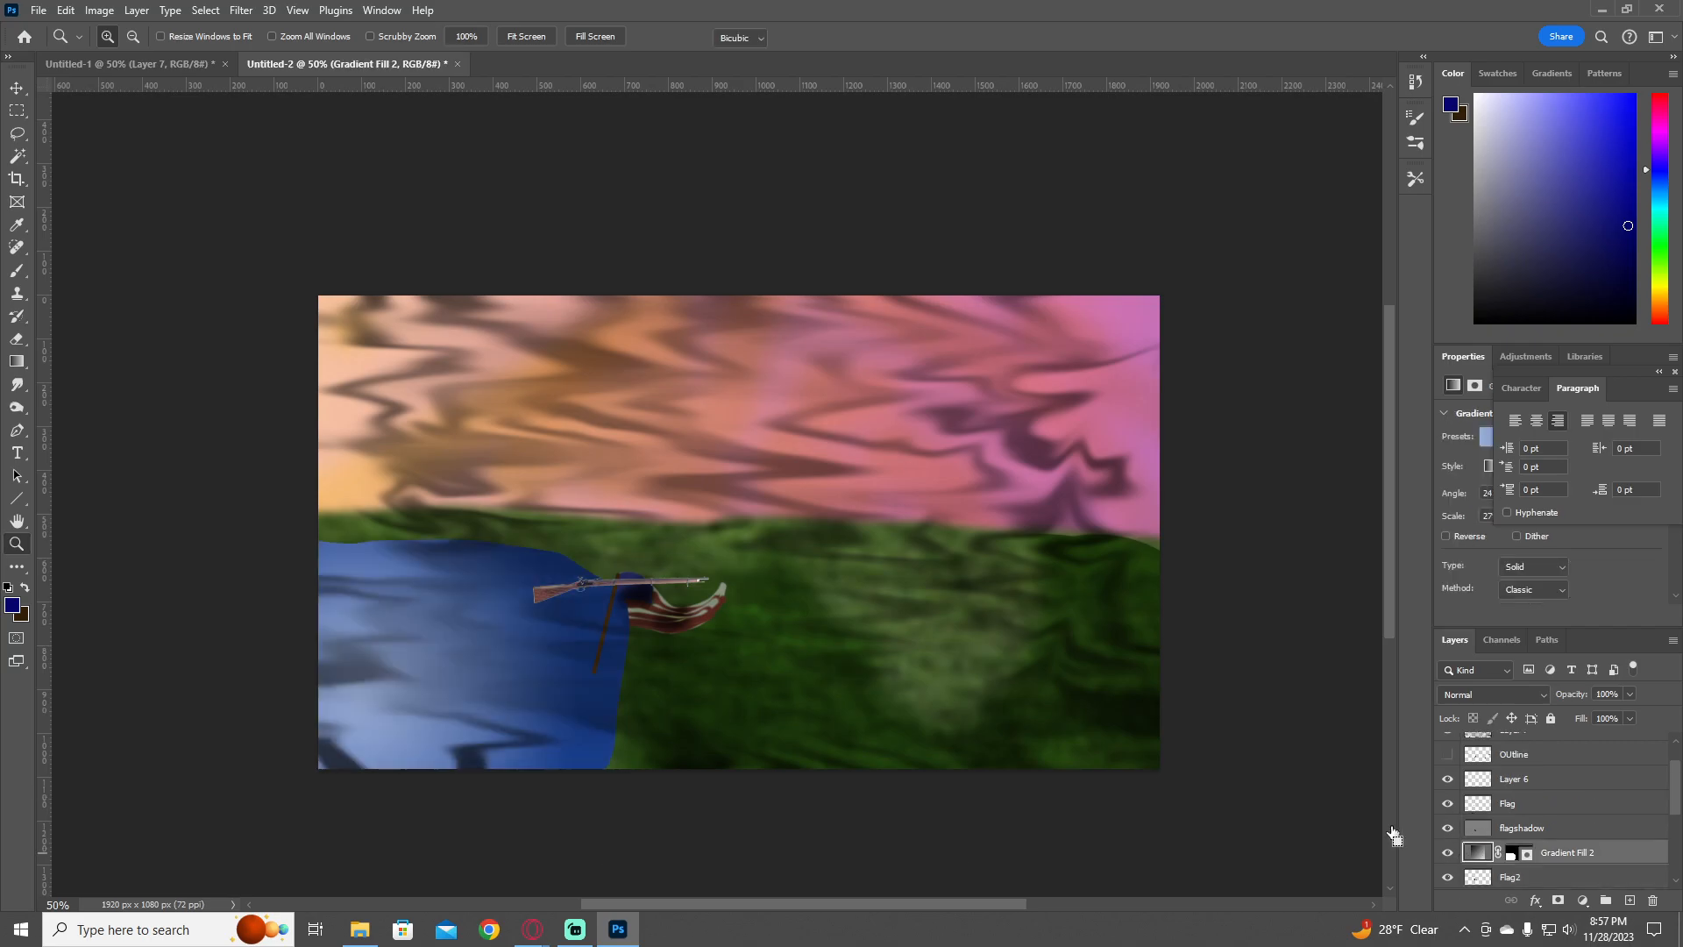
{"action": "key", "text": "ctrl+t"}
{"action": "mouse_move", "coordinate": [628, 654]}
{"action": "left_mouse_down"}
{"action": "mouse_move", "coordinate": [597, 674]}
{"action": "mouse_move", "coordinate": [613, 674]}
{"action": "left_mouse_up"}
{"action": "key", "text": "Return"}
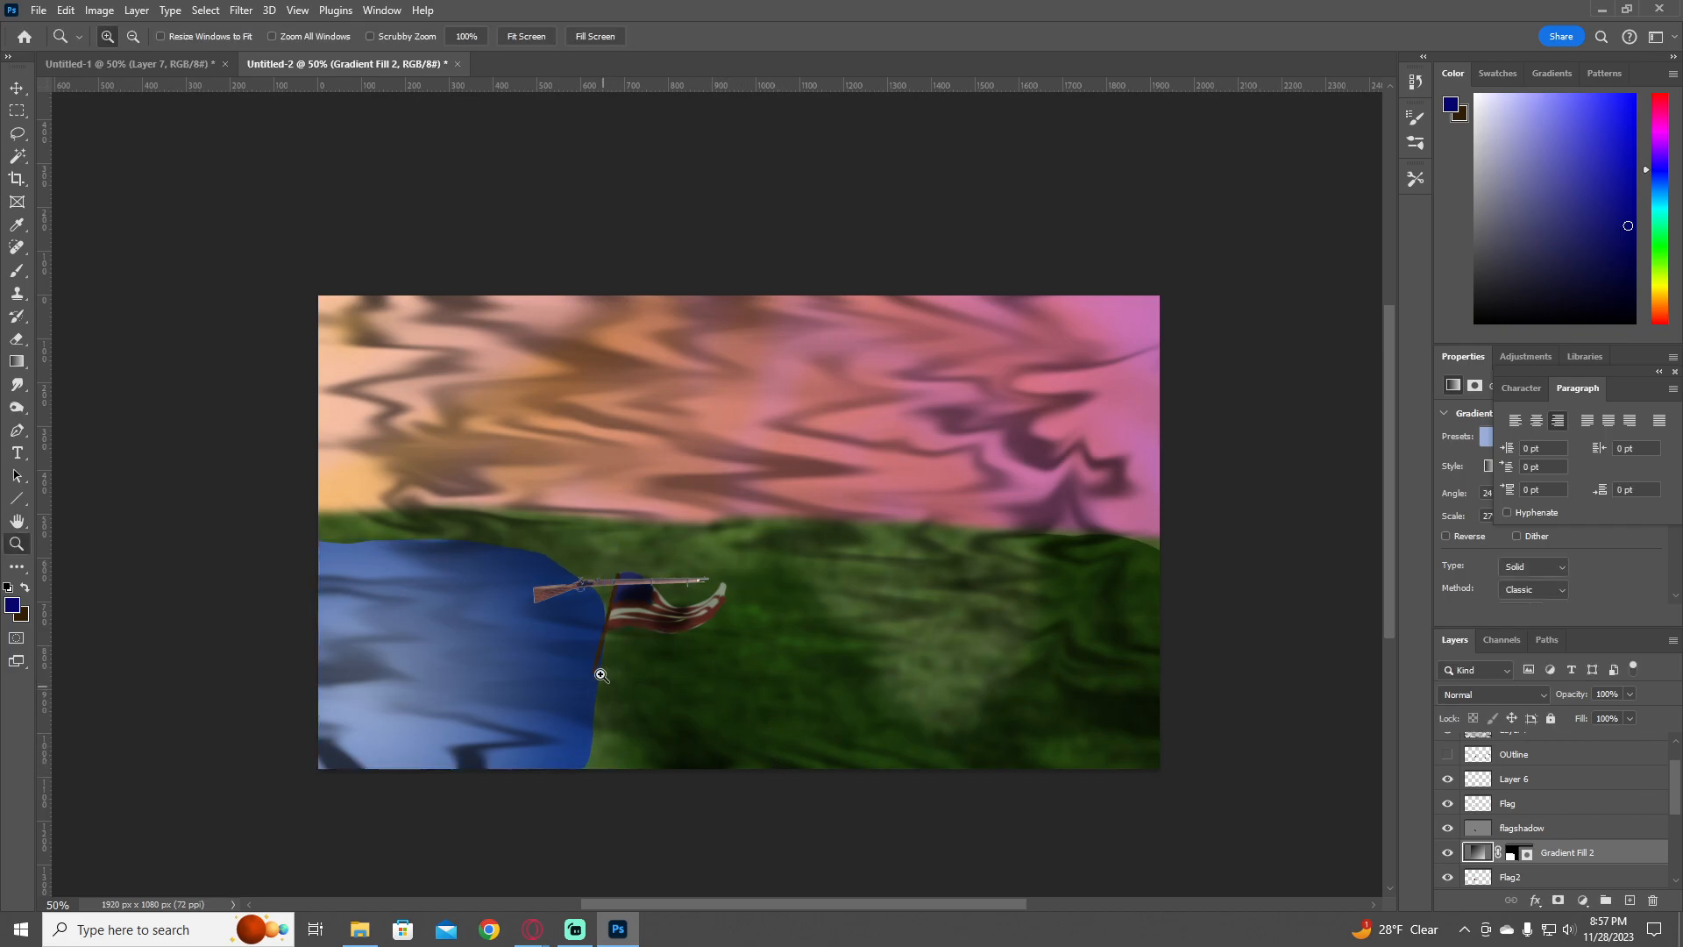
- Create a new layer above Layer 6 and sample the brown of the rifle's stock as the brush colour
{"action": "scroll", "coordinate": [1537, 853], "scroll_direction": "up", "scroll_amount": 1}
{"action": "left_click", "coordinate": [1527, 804]}
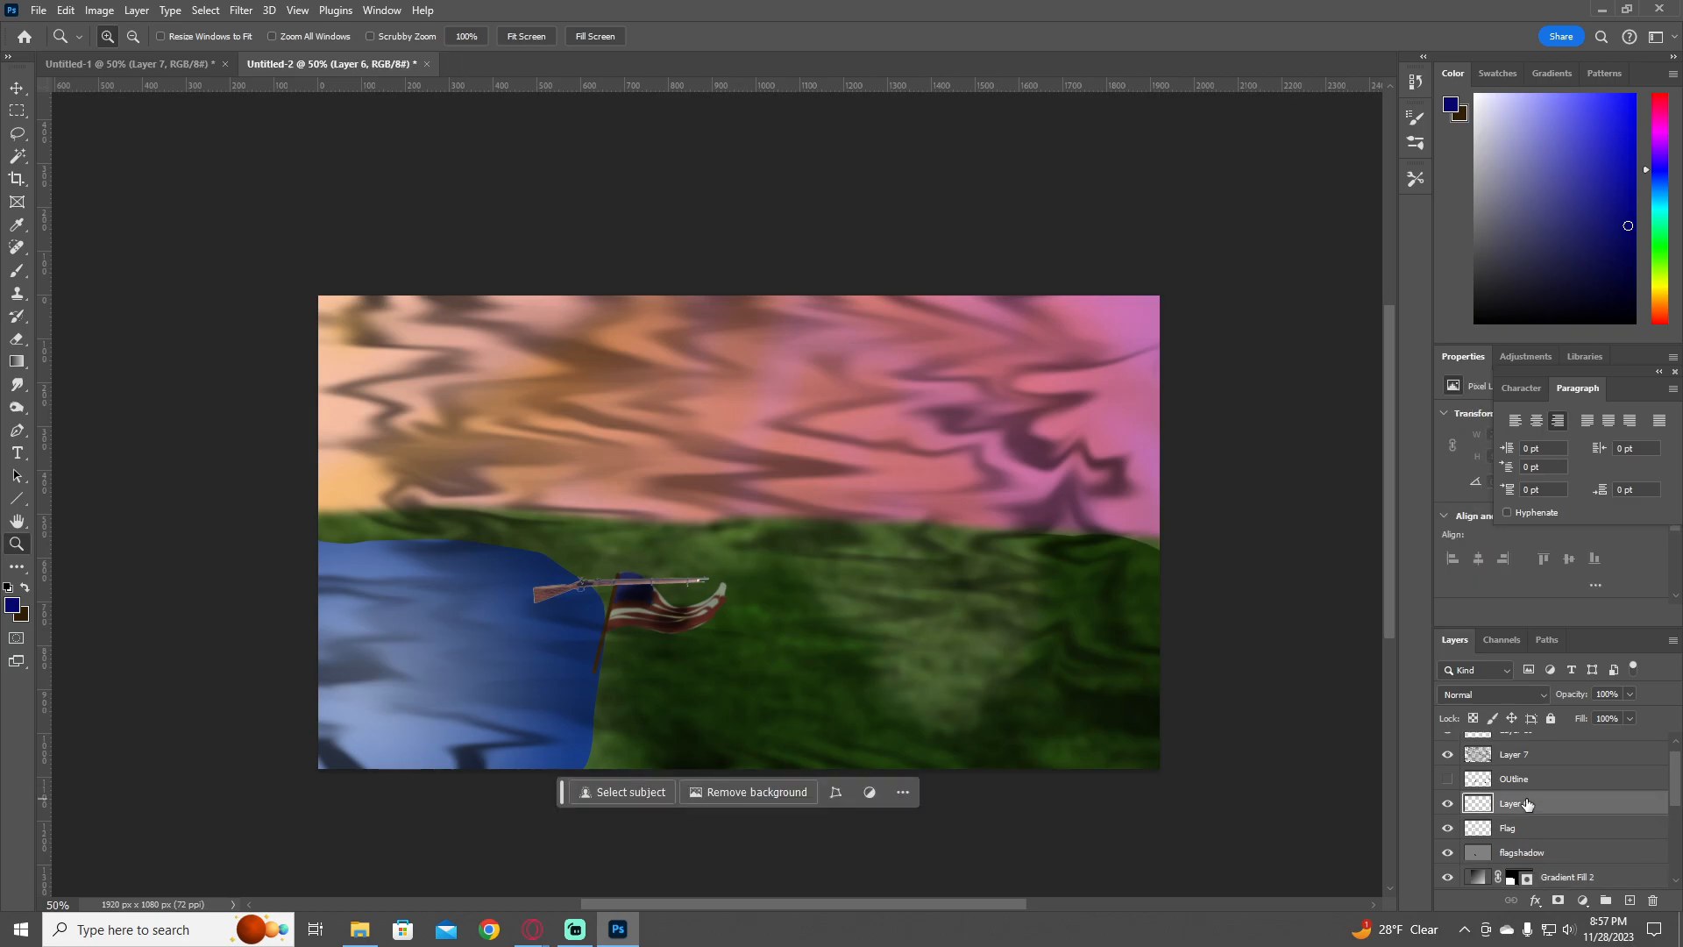
{"action": "key", "text": "ctrl+shift+n"}
{"action": "key", "text": "Return"}
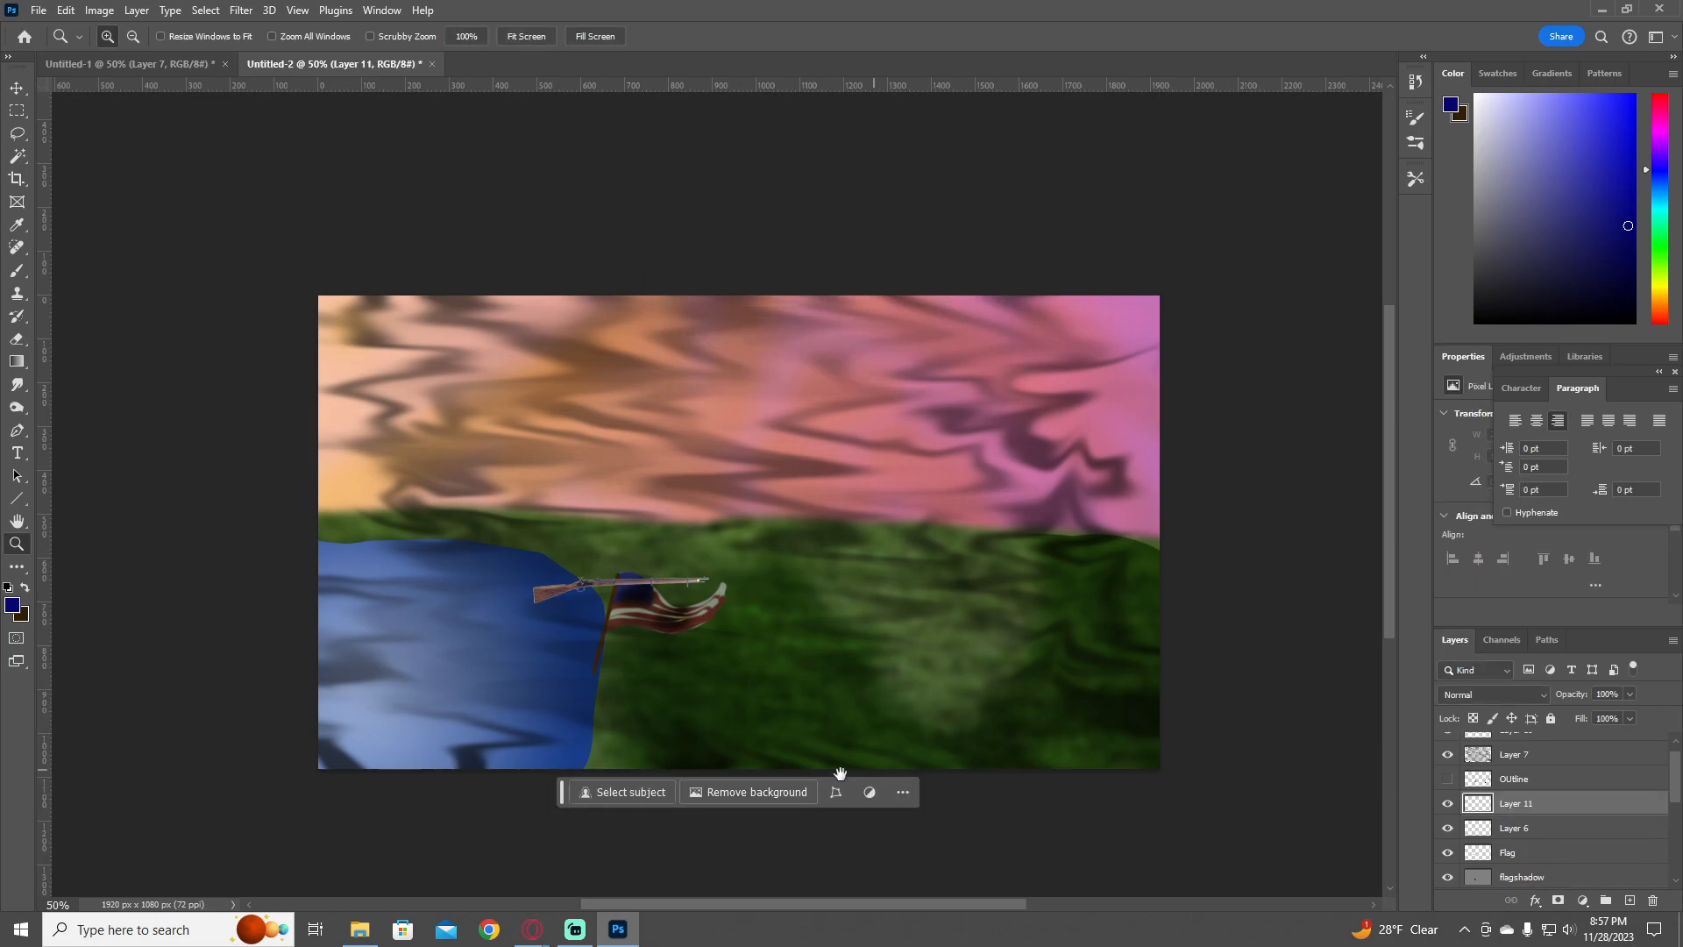
{"action": "left_click_drag", "start_coordinate": [840, 774], "coordinate": [1126, 664]}
{"action": "left_click", "coordinate": [824, 587]}
{"action": "left_click", "coordinate": [834, 582]}
{"action": "left_click", "coordinate": [836, 582]}
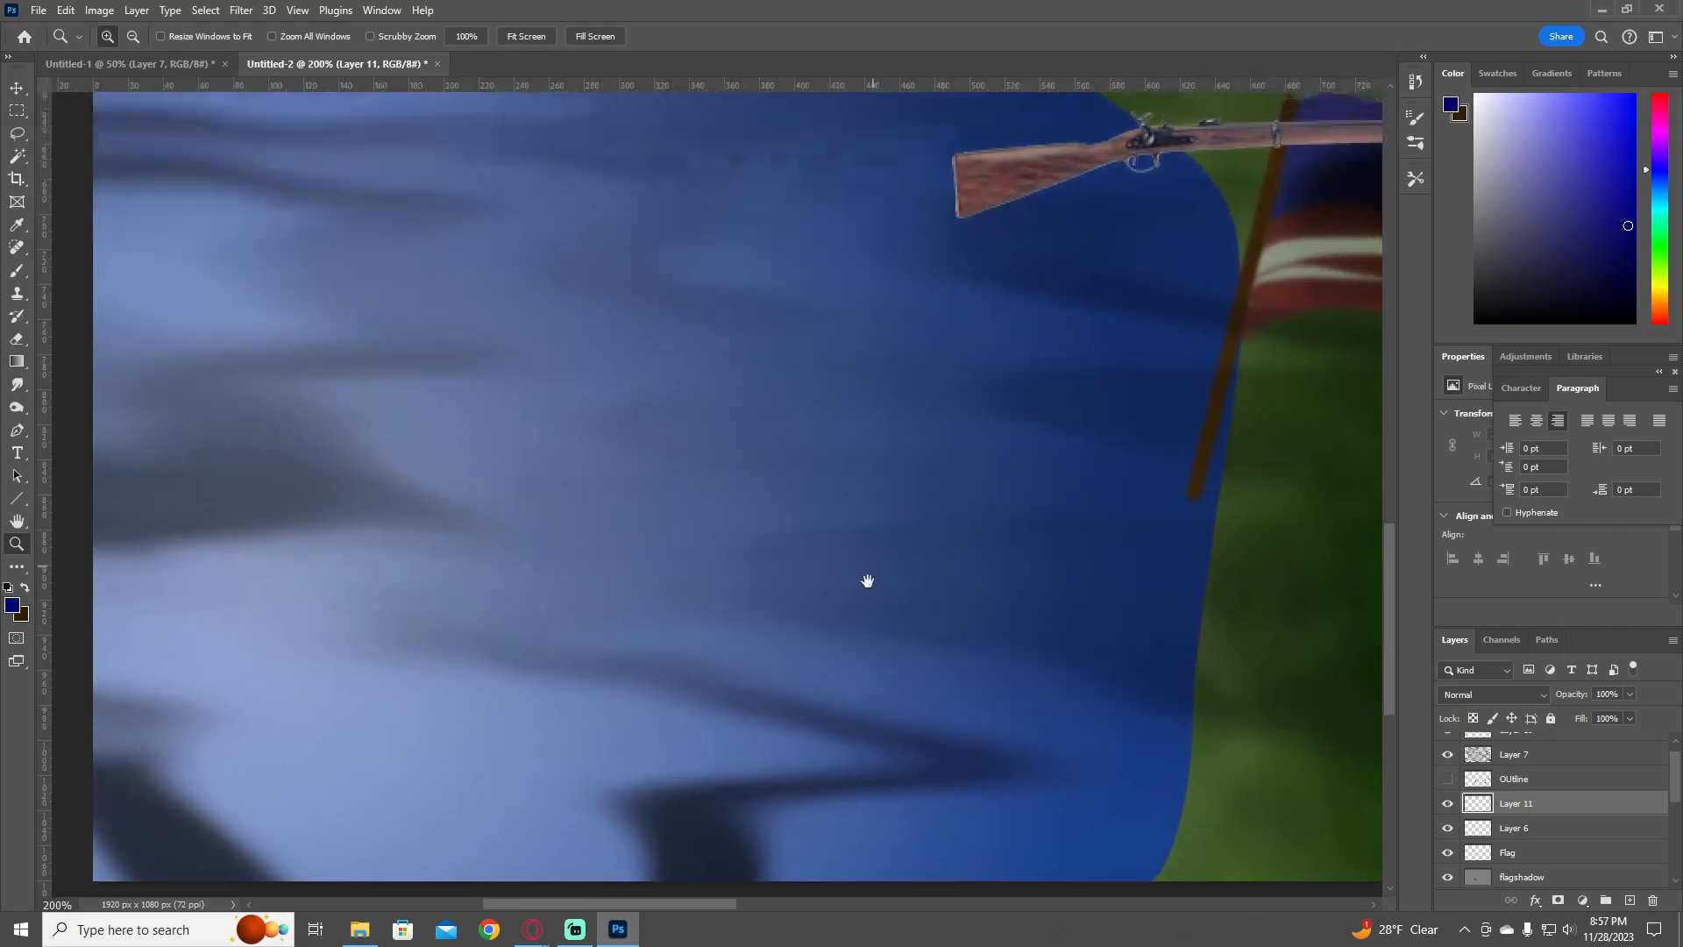
{"action": "left_click_drag", "start_coordinate": [868, 582], "coordinate": [819, 646]}
{"action": "left_click", "coordinate": [834, 594], "text": "alt"}
{"action": "key", "text": "b"}
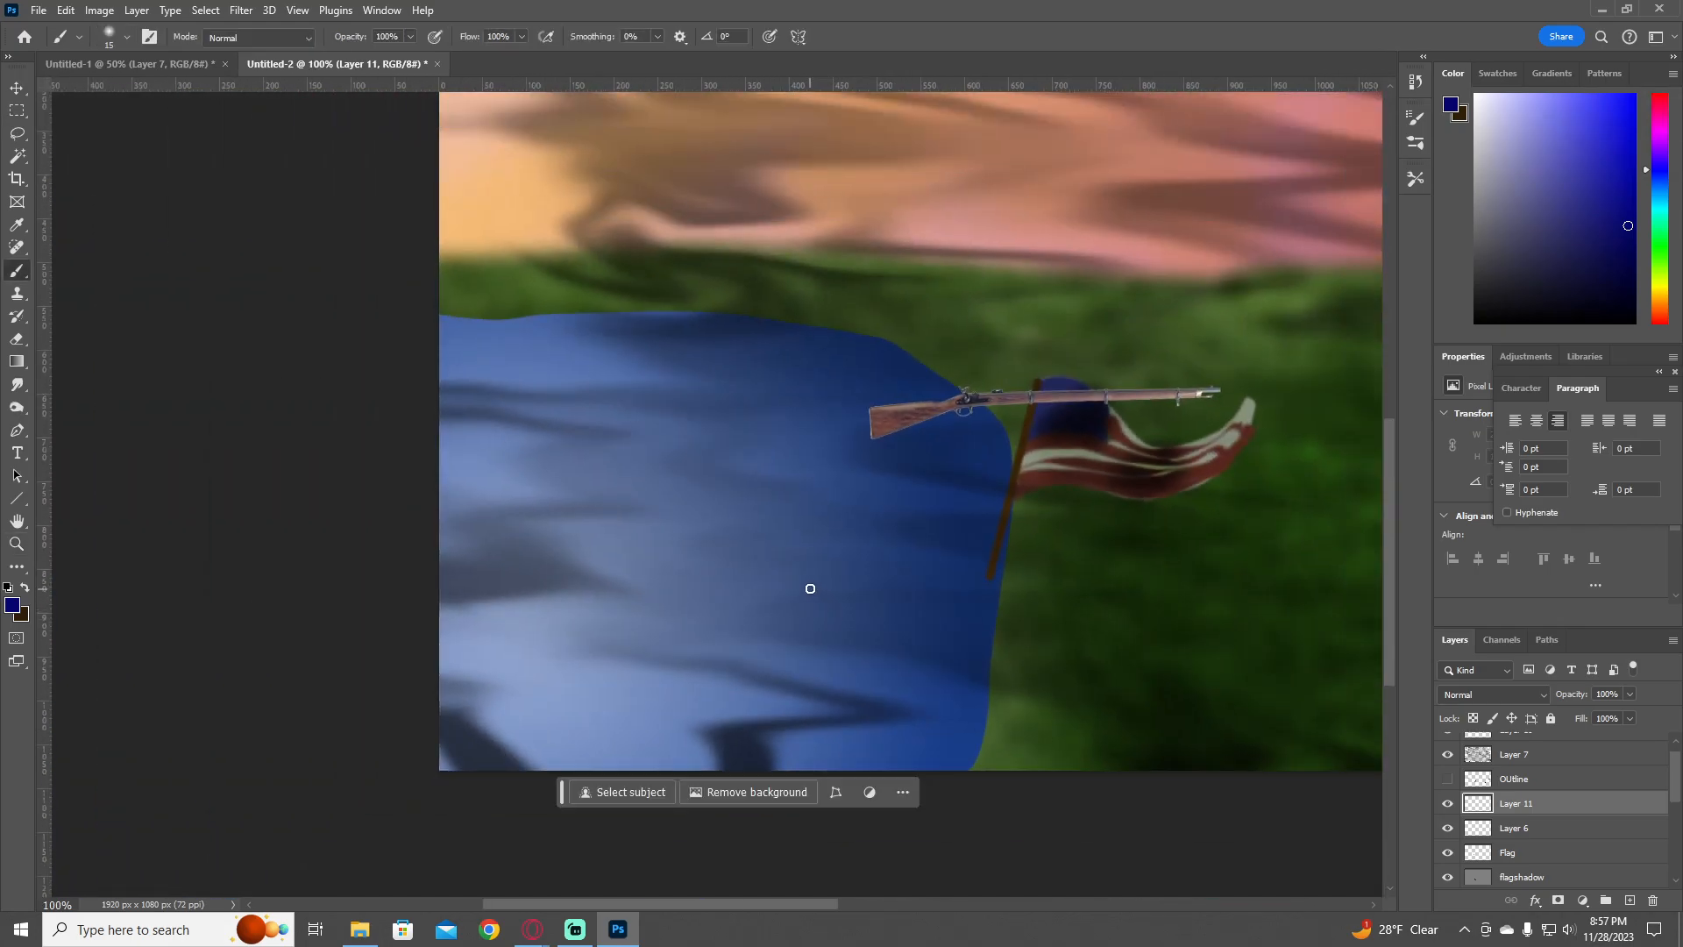
{"action": "left_click", "coordinate": [884, 420], "text": "alt"}
- Paint a brown rifle outline with an 8 px brush across the lower water, its barrel reaching onto the grass
{"action": "left_click_drag", "start_coordinate": [638, 629], "coordinate": [653, 664]}
{"action": "key", "text": "ctrl+z"}
{"action": "mouse_move", "coordinate": [644, 656]}
{"action": "left_mouse_down"}
{"action": "mouse_move", "coordinate": [648, 691]}
{"action": "mouse_move", "coordinate": [772, 647]}
{"action": "left_mouse_up"}
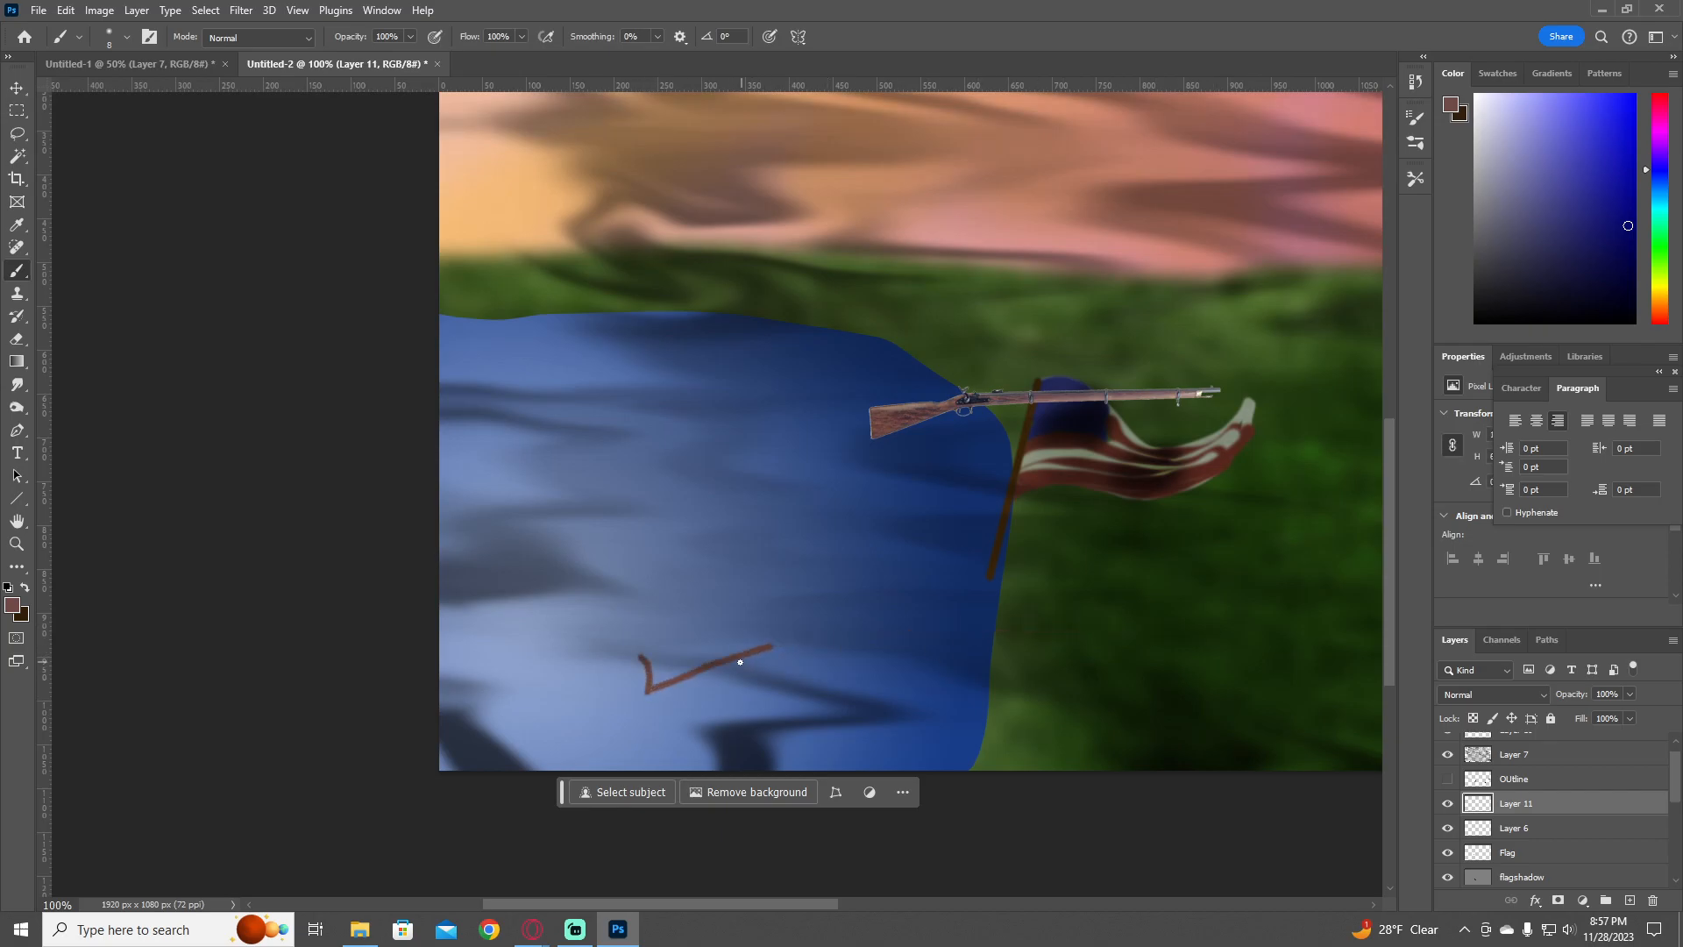
{"action": "key", "text": "ctrl+z"}
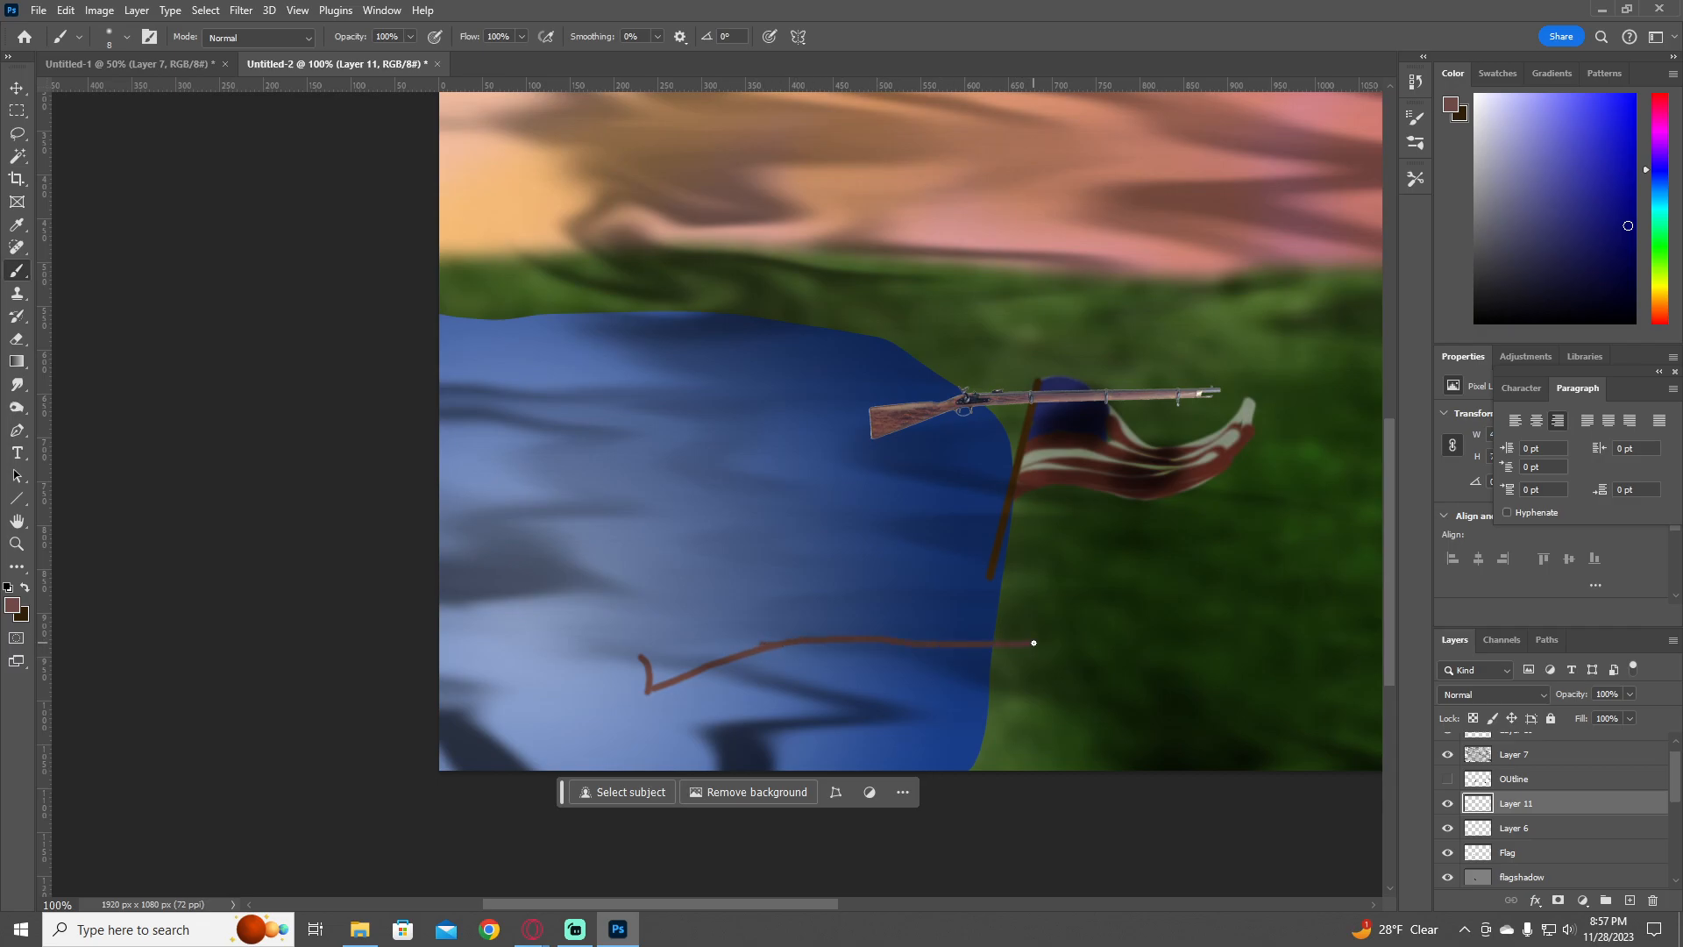
{"action": "left_click_drag", "start_coordinate": [973, 632], "coordinate": [671, 632]}
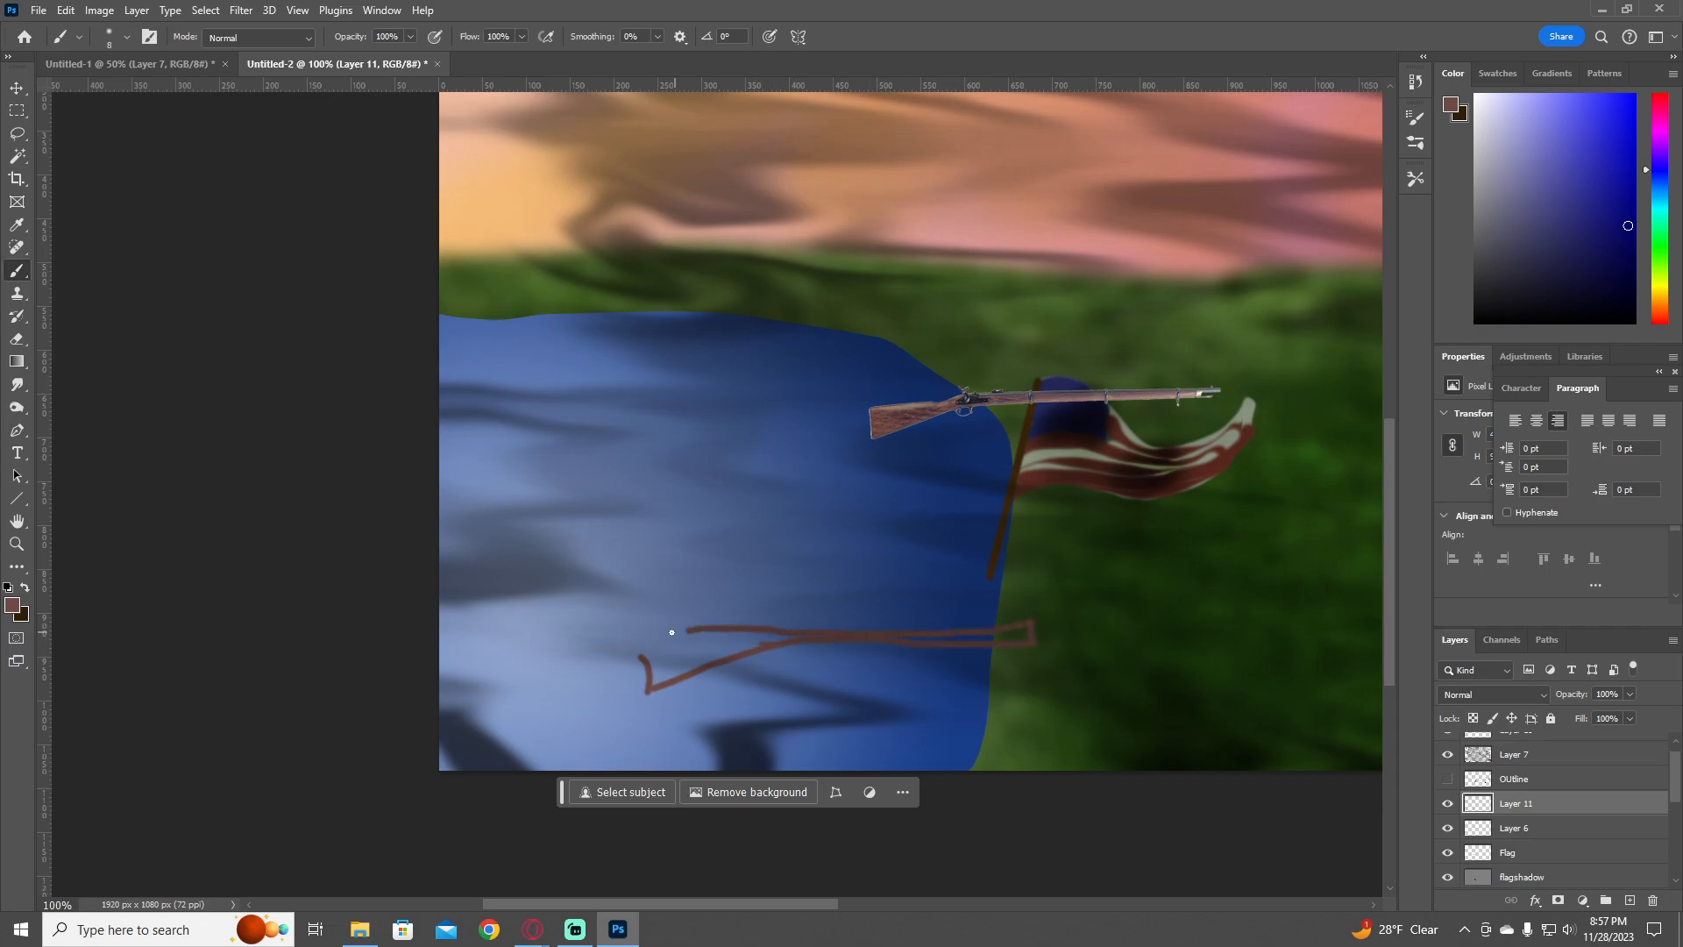
{"action": "key", "text": "ctrl+z"}
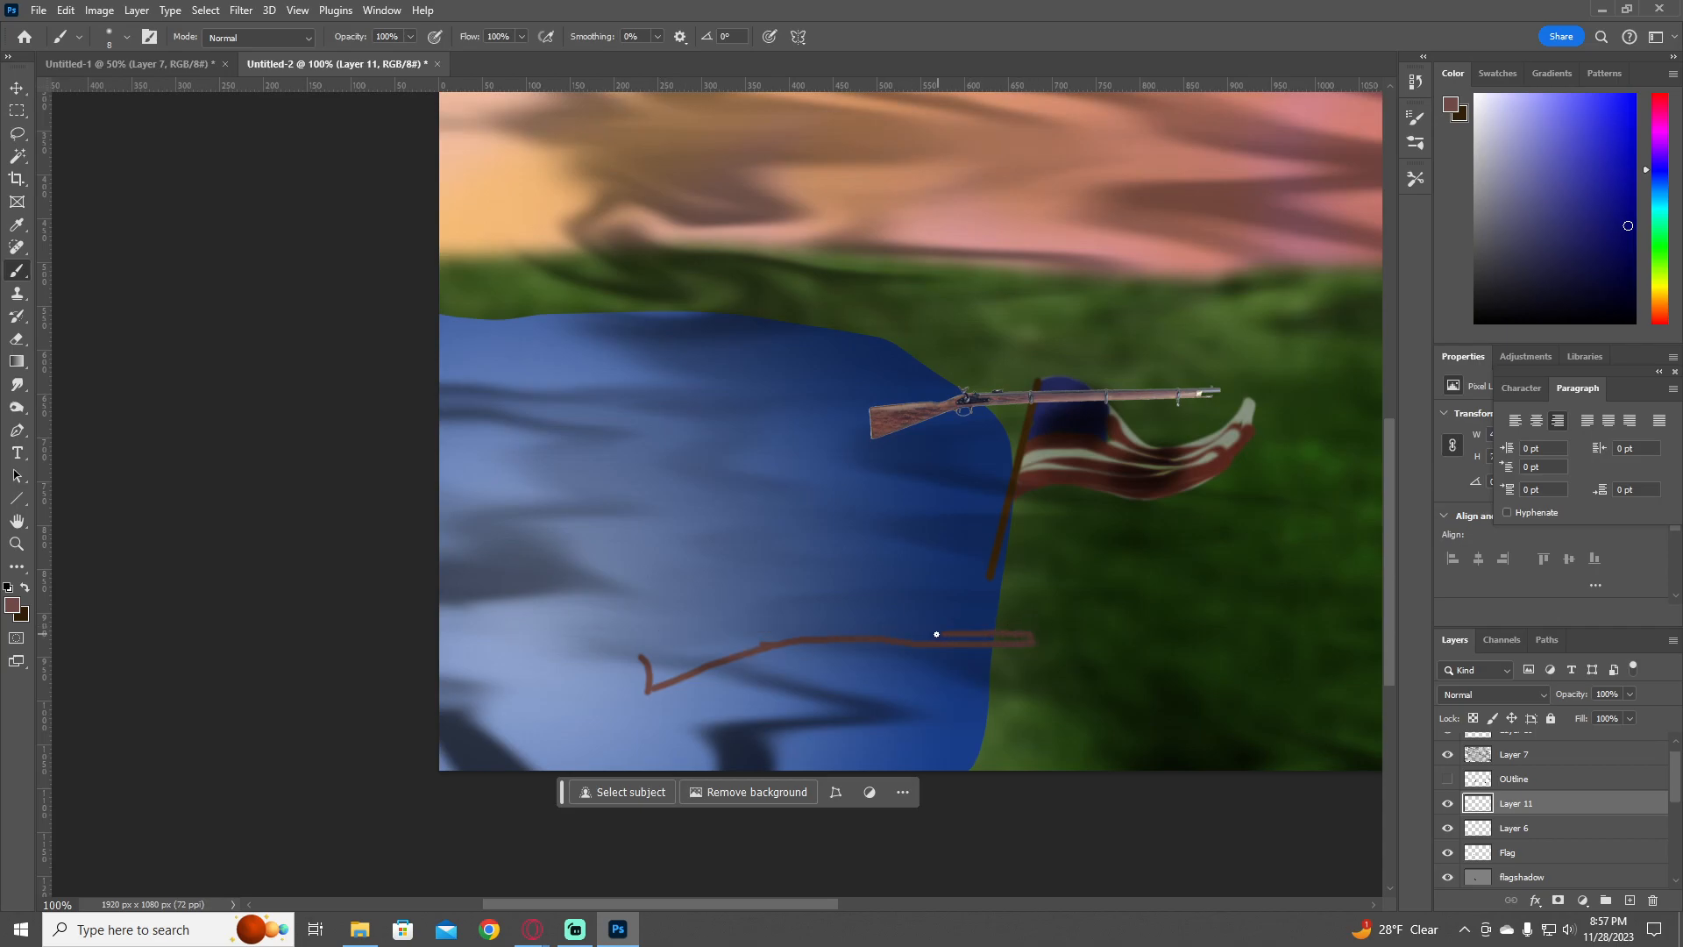
{"action": "left_click_drag", "start_coordinate": [836, 633], "coordinate": [744, 631]}
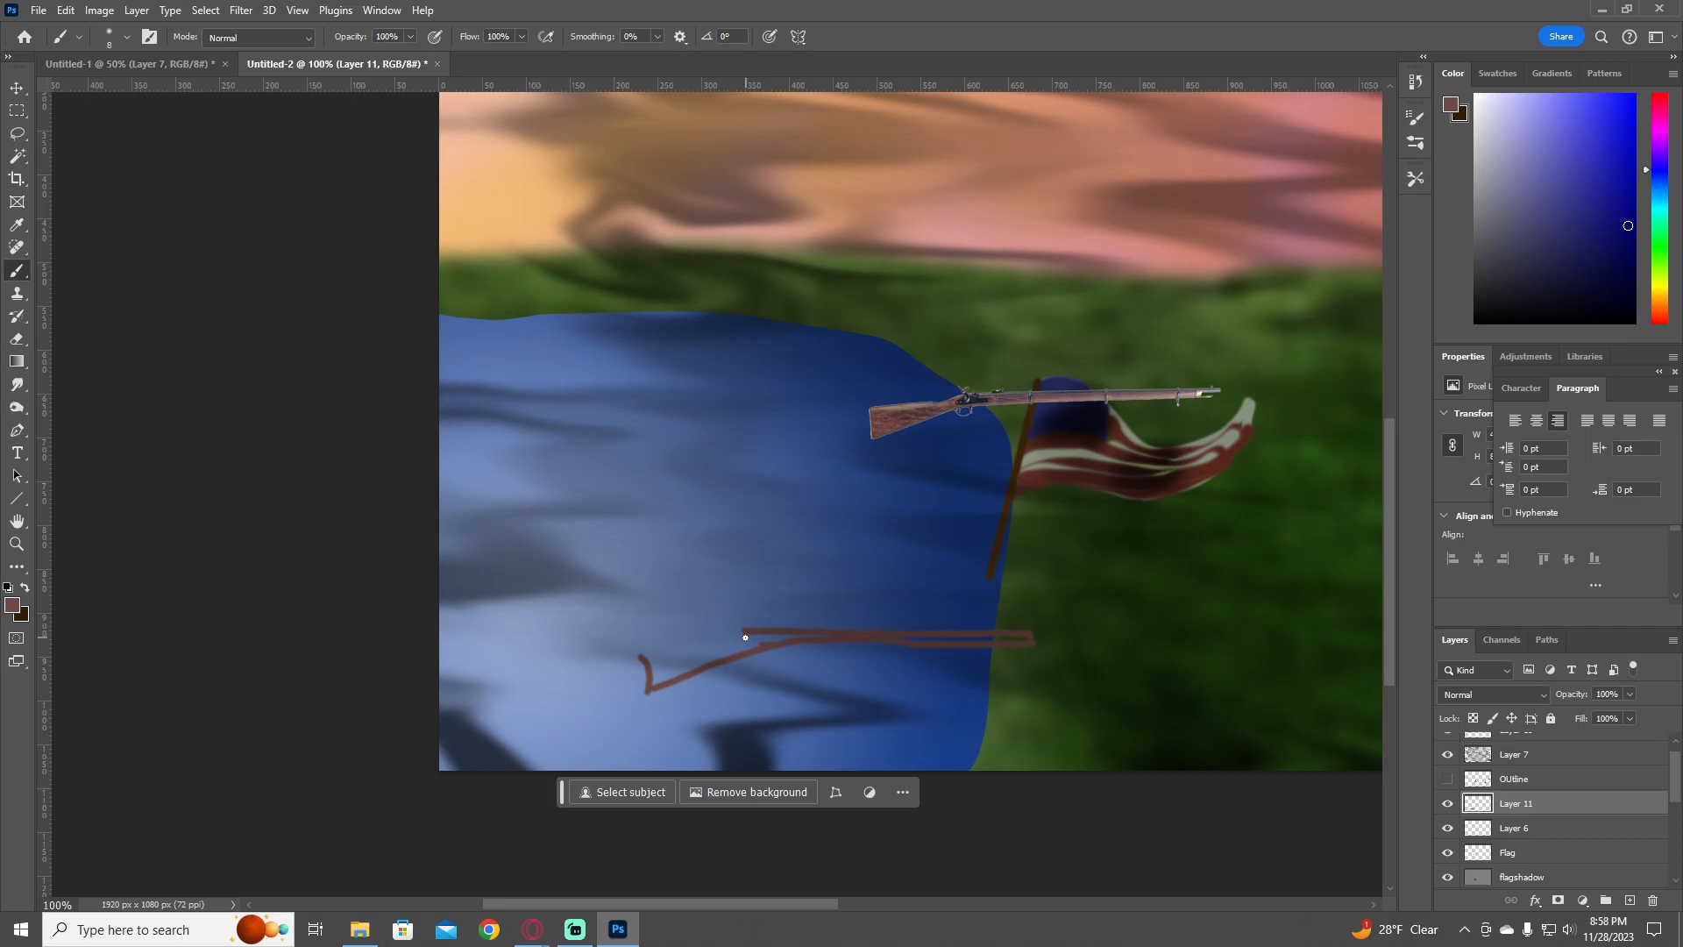
{"action": "left_click_drag", "start_coordinate": [712, 654], "coordinate": [663, 658]}
- Set the Eraser to a 72 px brush with 100% hardness
{"action": "key", "text": "e"}
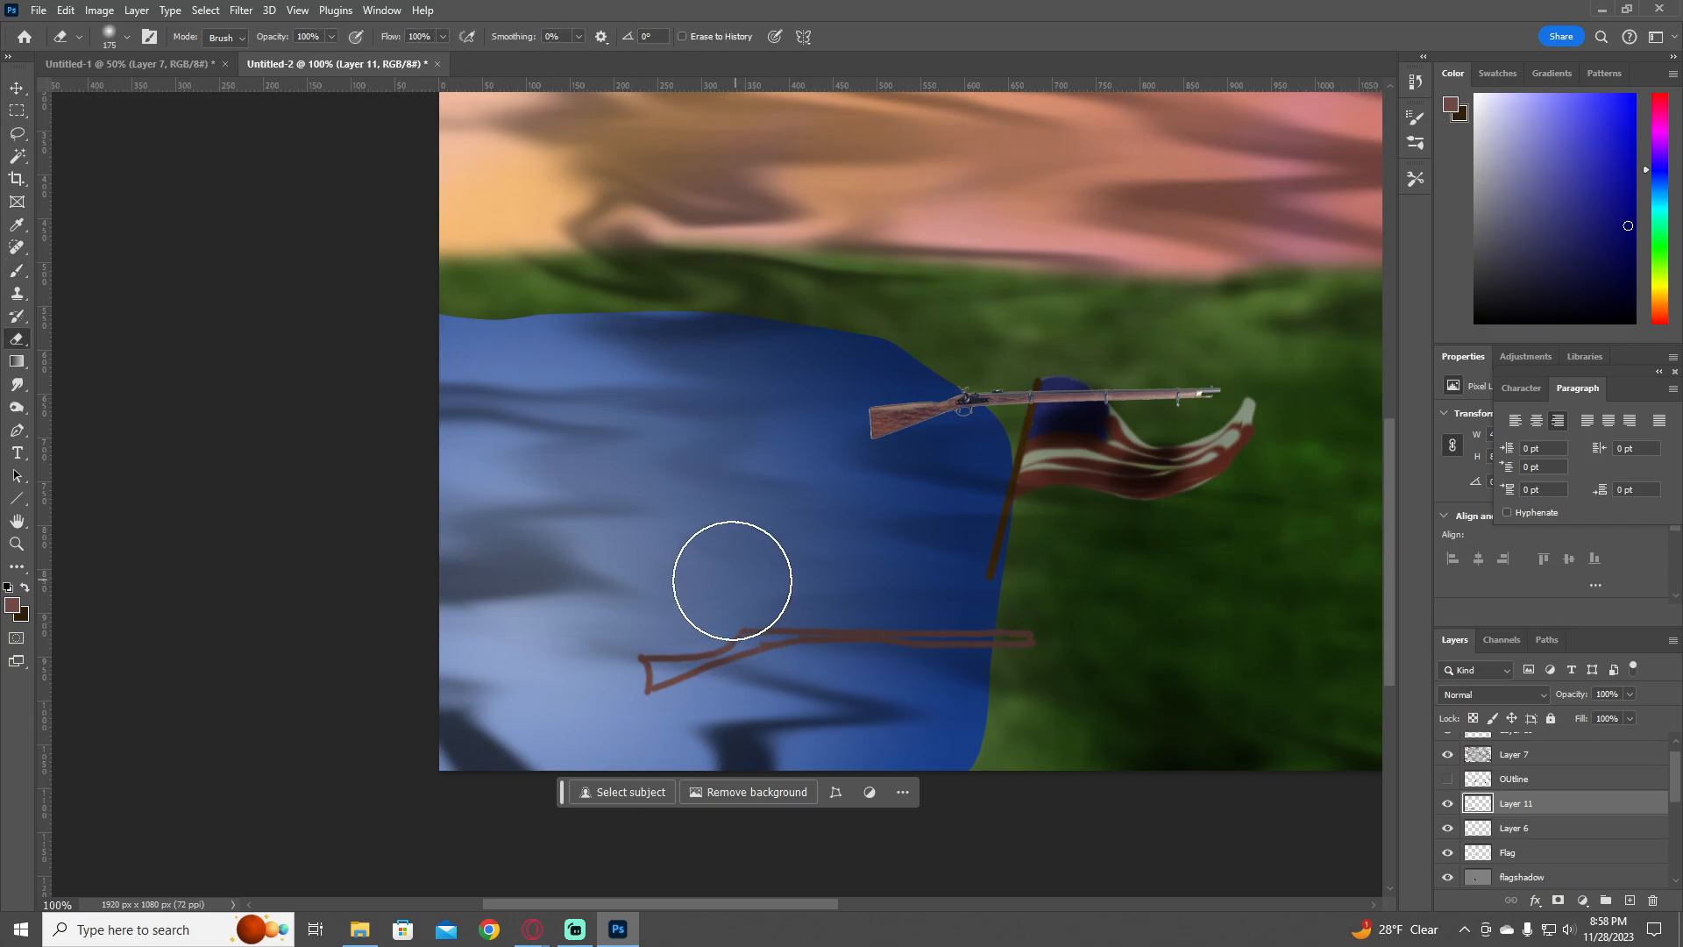
{"action": "right_click", "coordinate": [722, 584]}
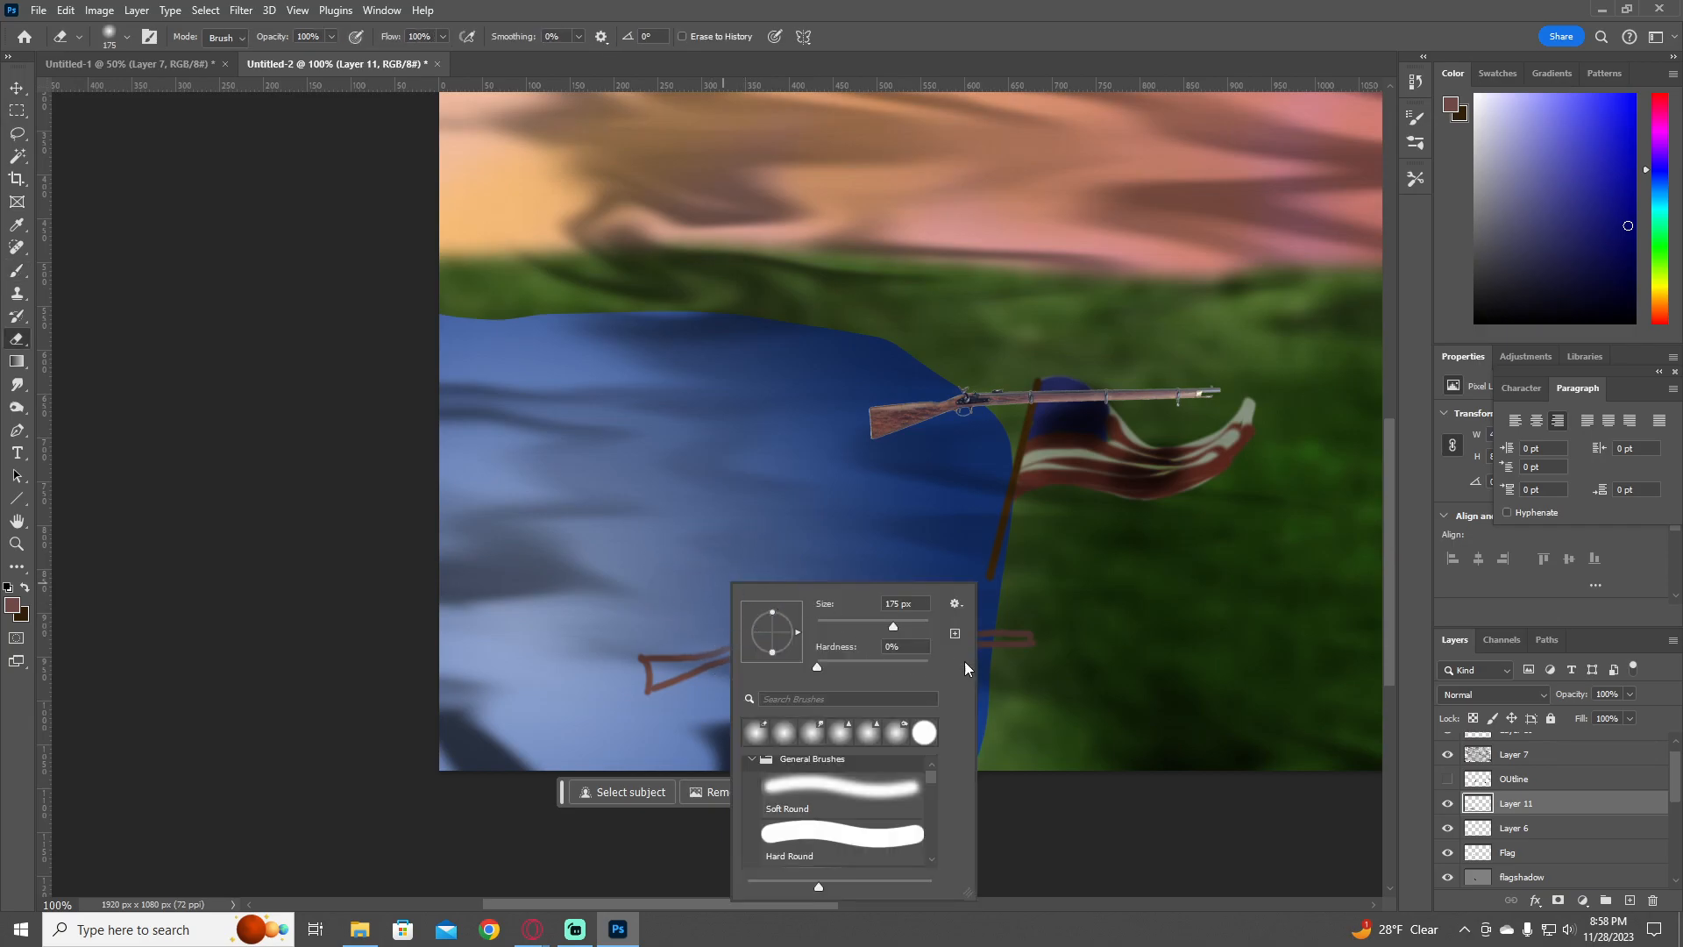
{"action": "mouse_move", "coordinate": [901, 663]}
{"action": "left_mouse_down"}
{"action": "mouse_move", "coordinate": [946, 665]}
{"action": "mouse_move", "coordinate": [857, 626]}
{"action": "left_mouse_up"}
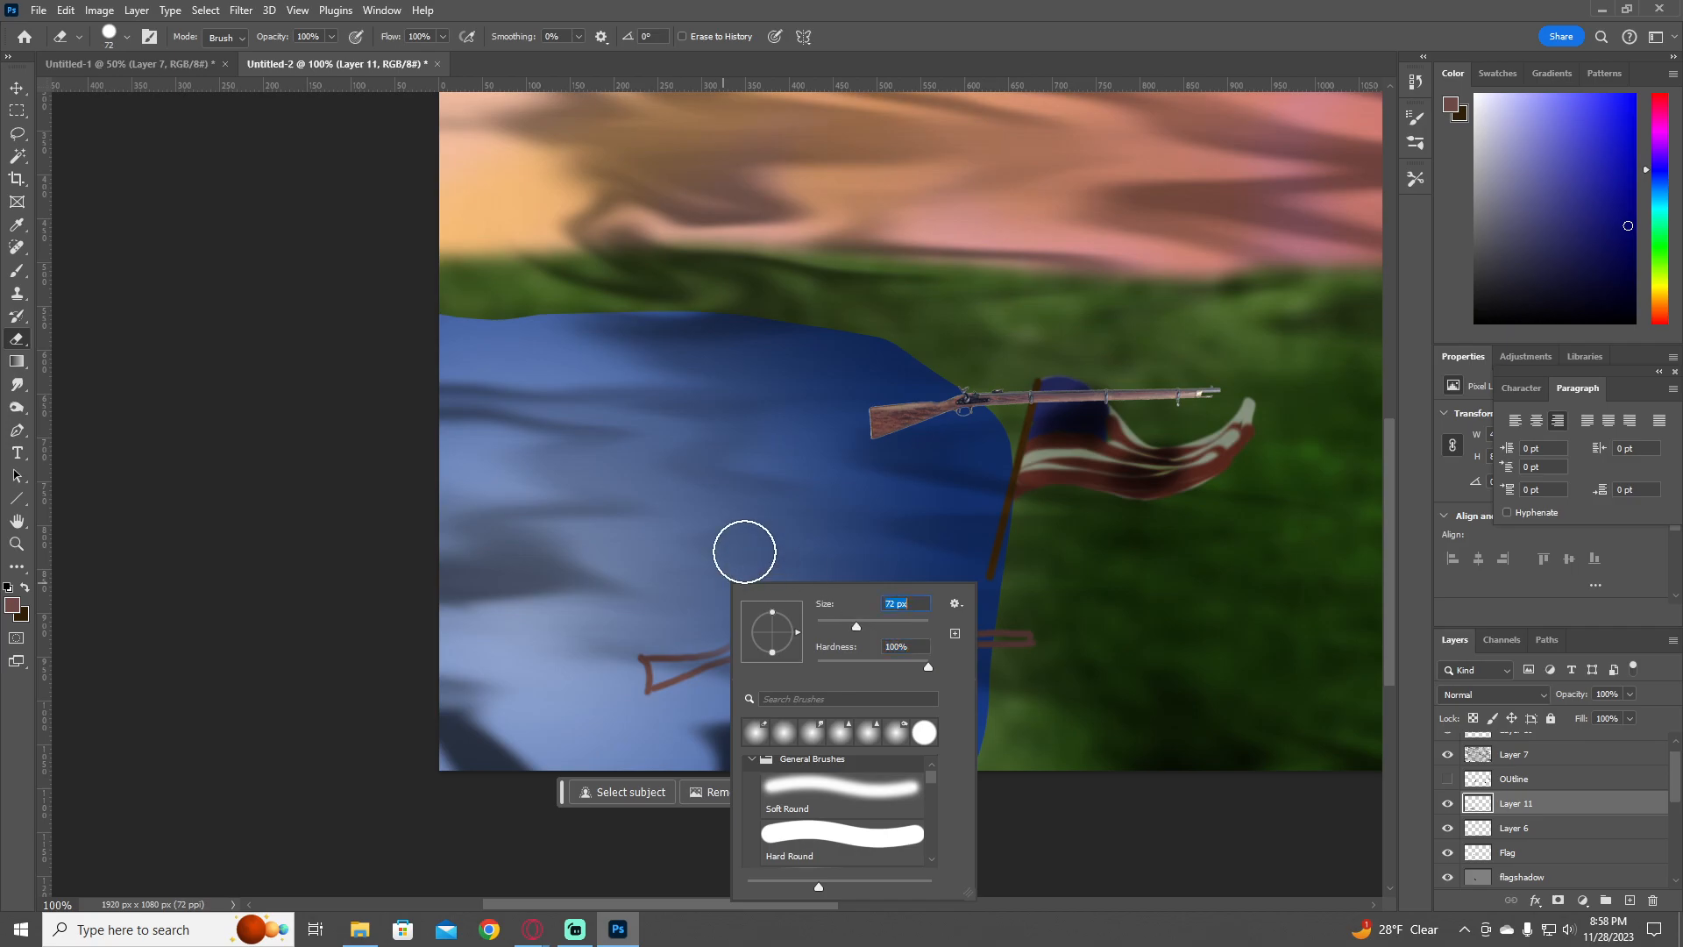
- Undo the last stroke of the rifle outline on Layer 11 and redraw the upper edge of the stock in brown
{"action": "left_click", "coordinate": [691, 531]}
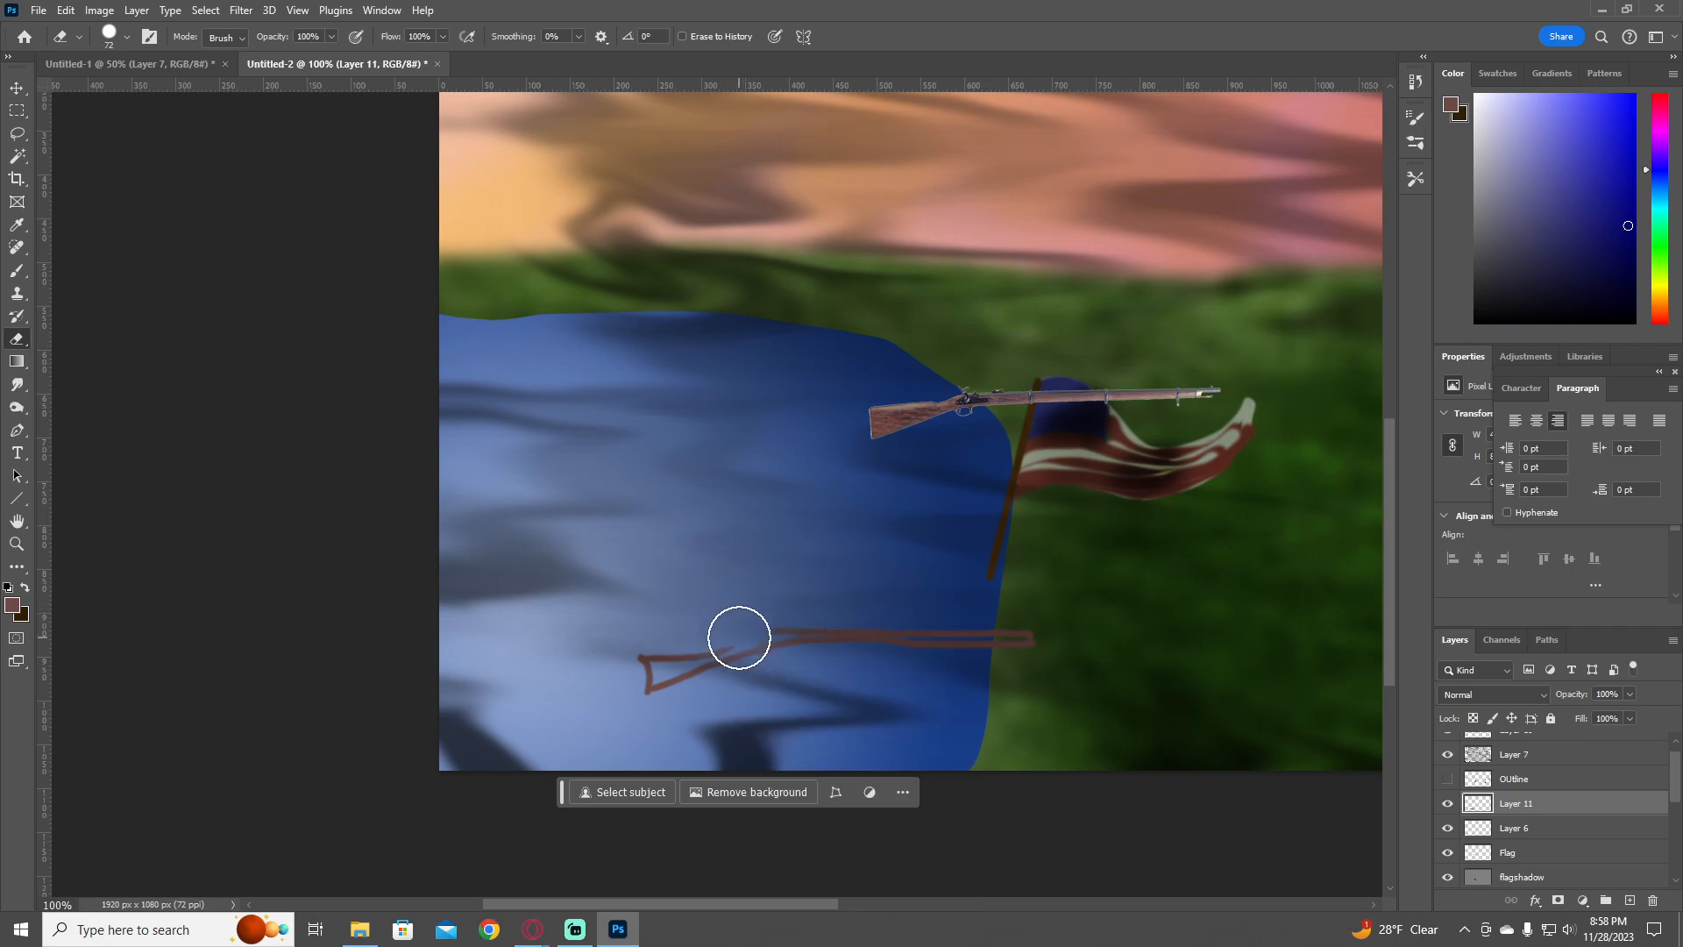
{"action": "key", "text": "b"}
{"action": "key", "text": "ctrl+z"}
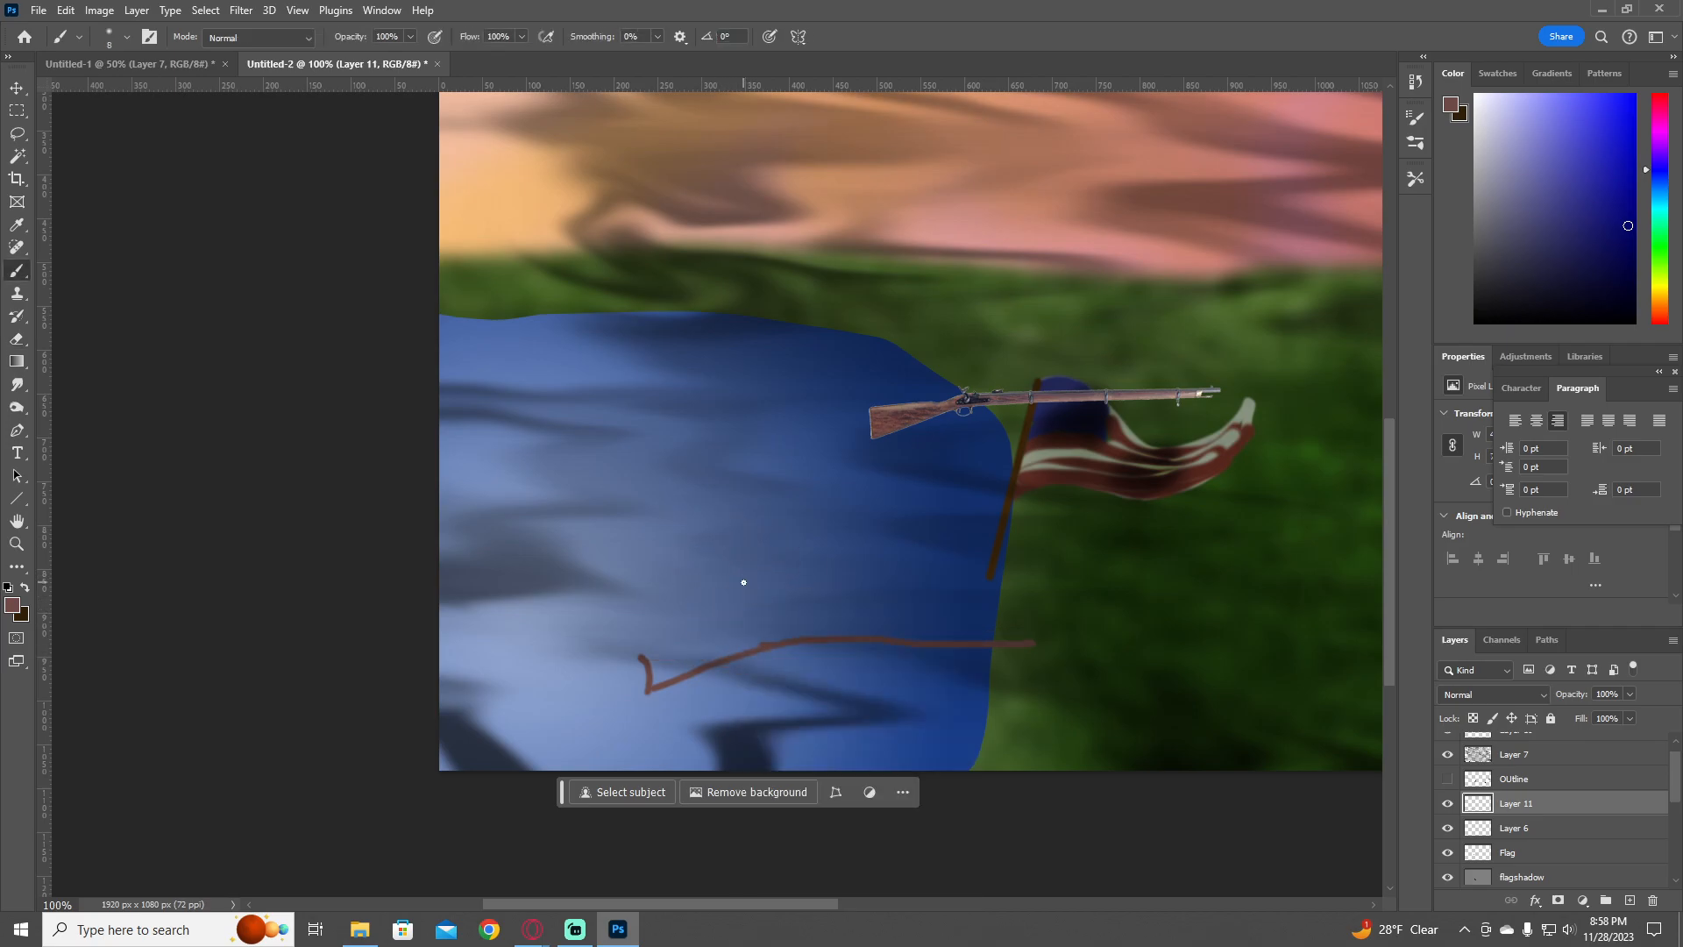
{"action": "key", "text": "ctrl+shift+z"}
{"action": "key", "text": "v"}
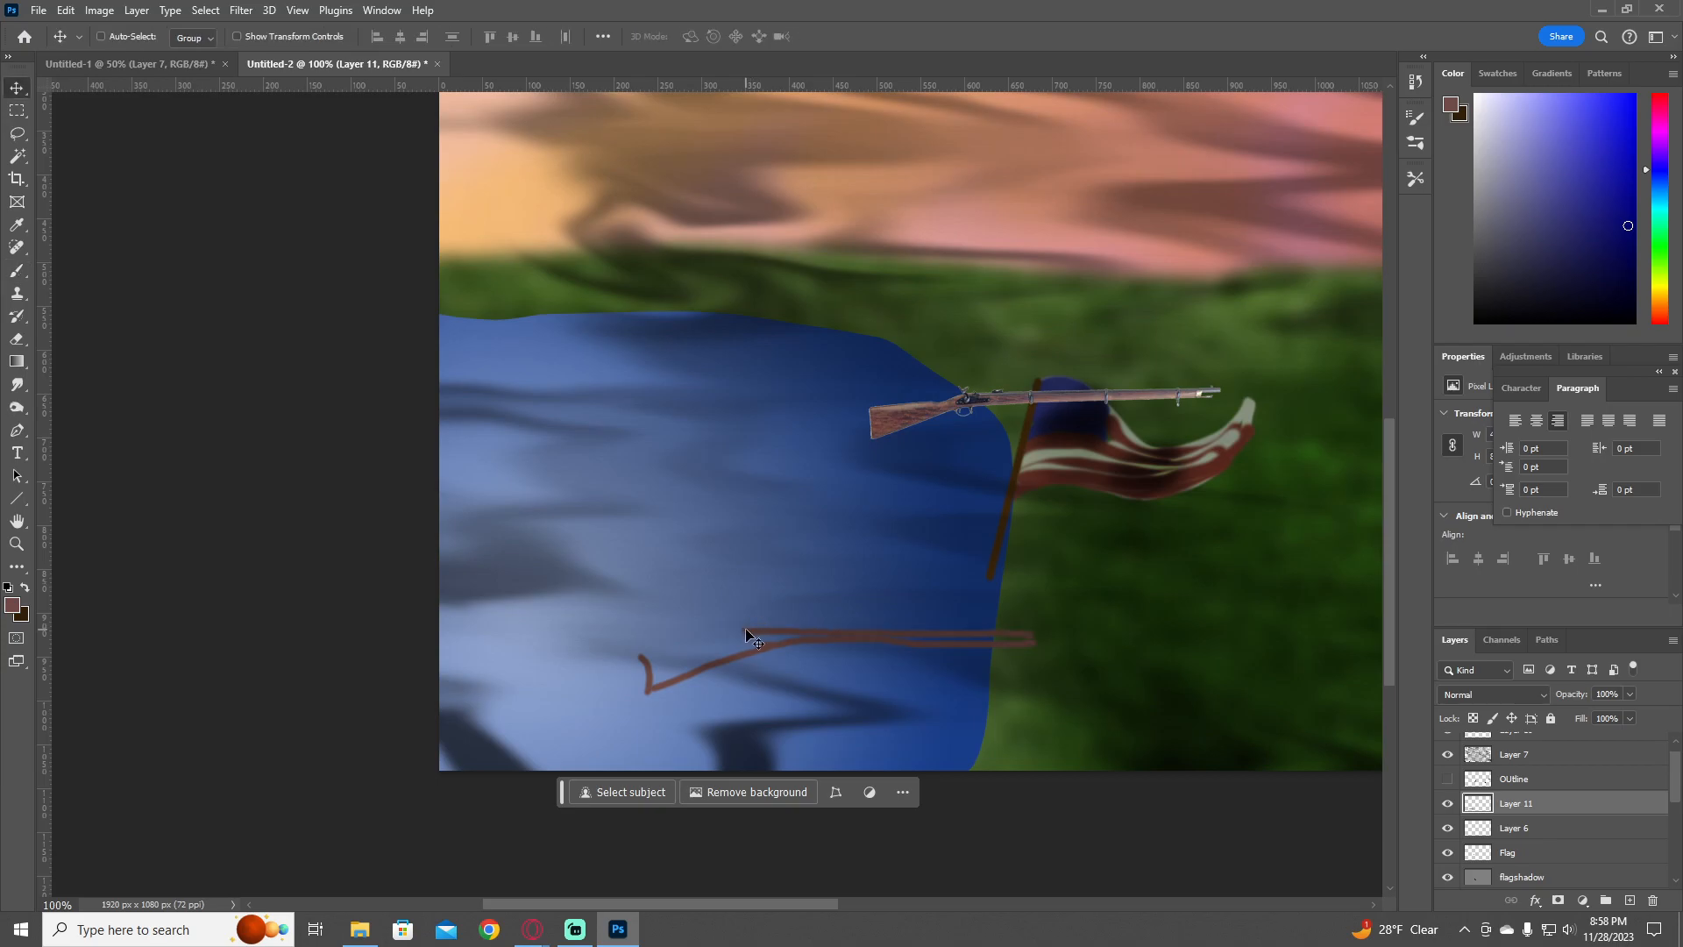
{"action": "key", "text": "b"}
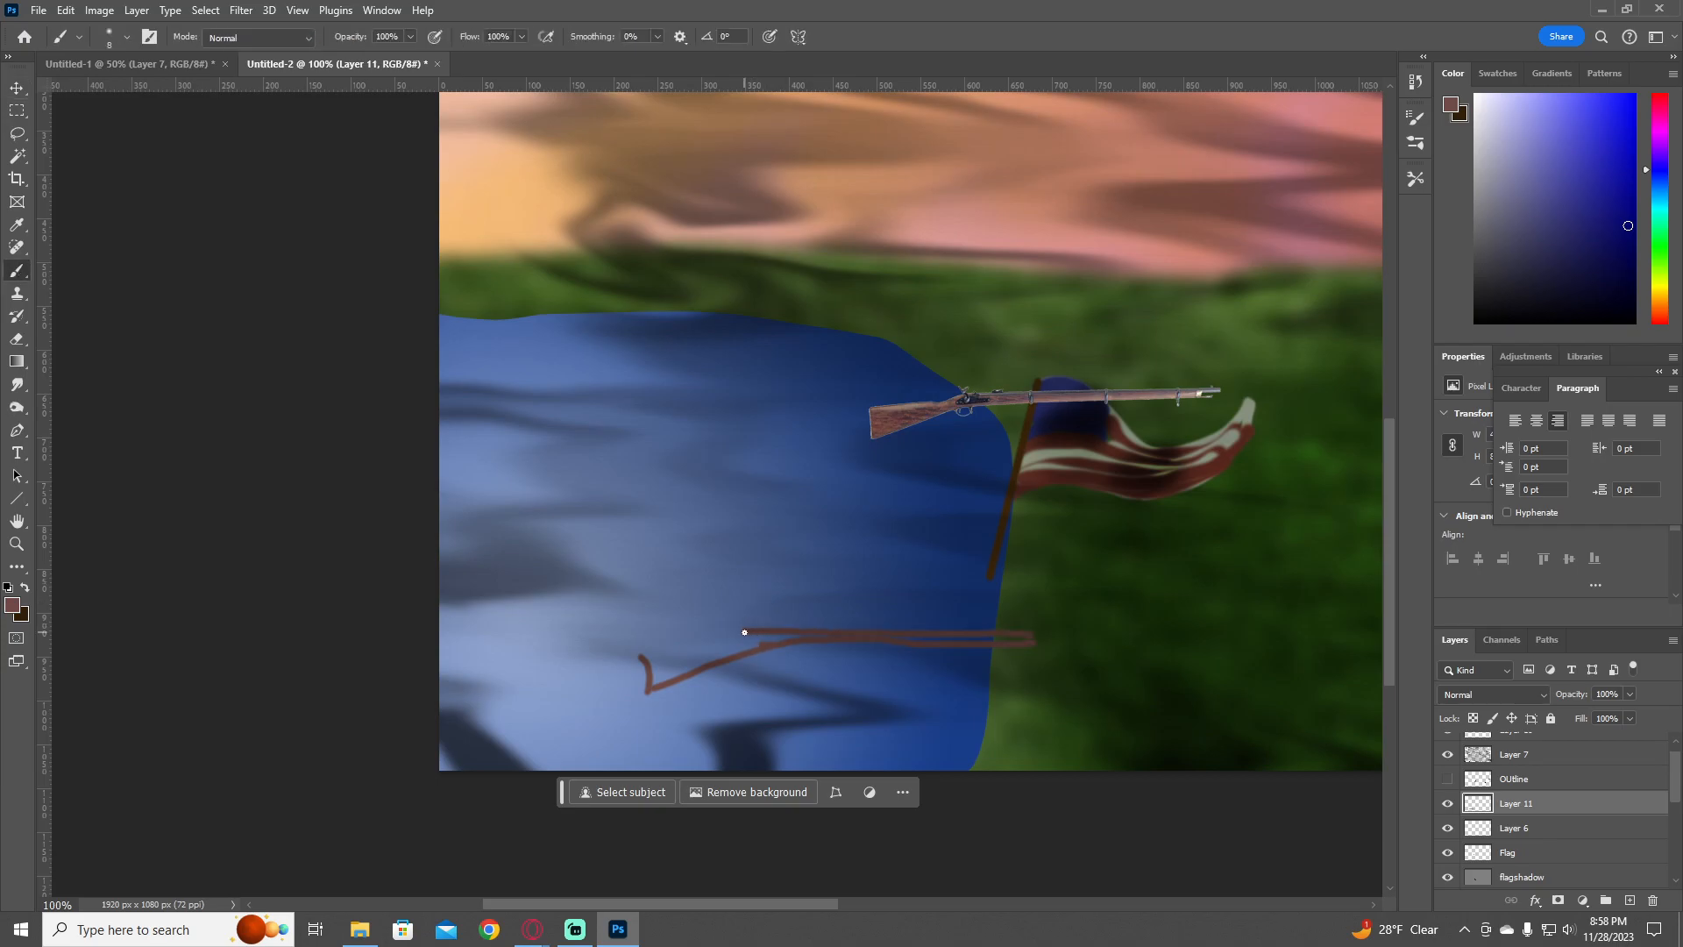
{"action": "left_click_drag", "start_coordinate": [717, 646], "coordinate": [659, 656]}
- Fill the inside of the rifle outline with brown using the Paint Bucket and brush over the areas it misses
{"action": "key", "text": "g"}
{"action": "key", "text": "h"}
{"action": "key", "text": "g"}
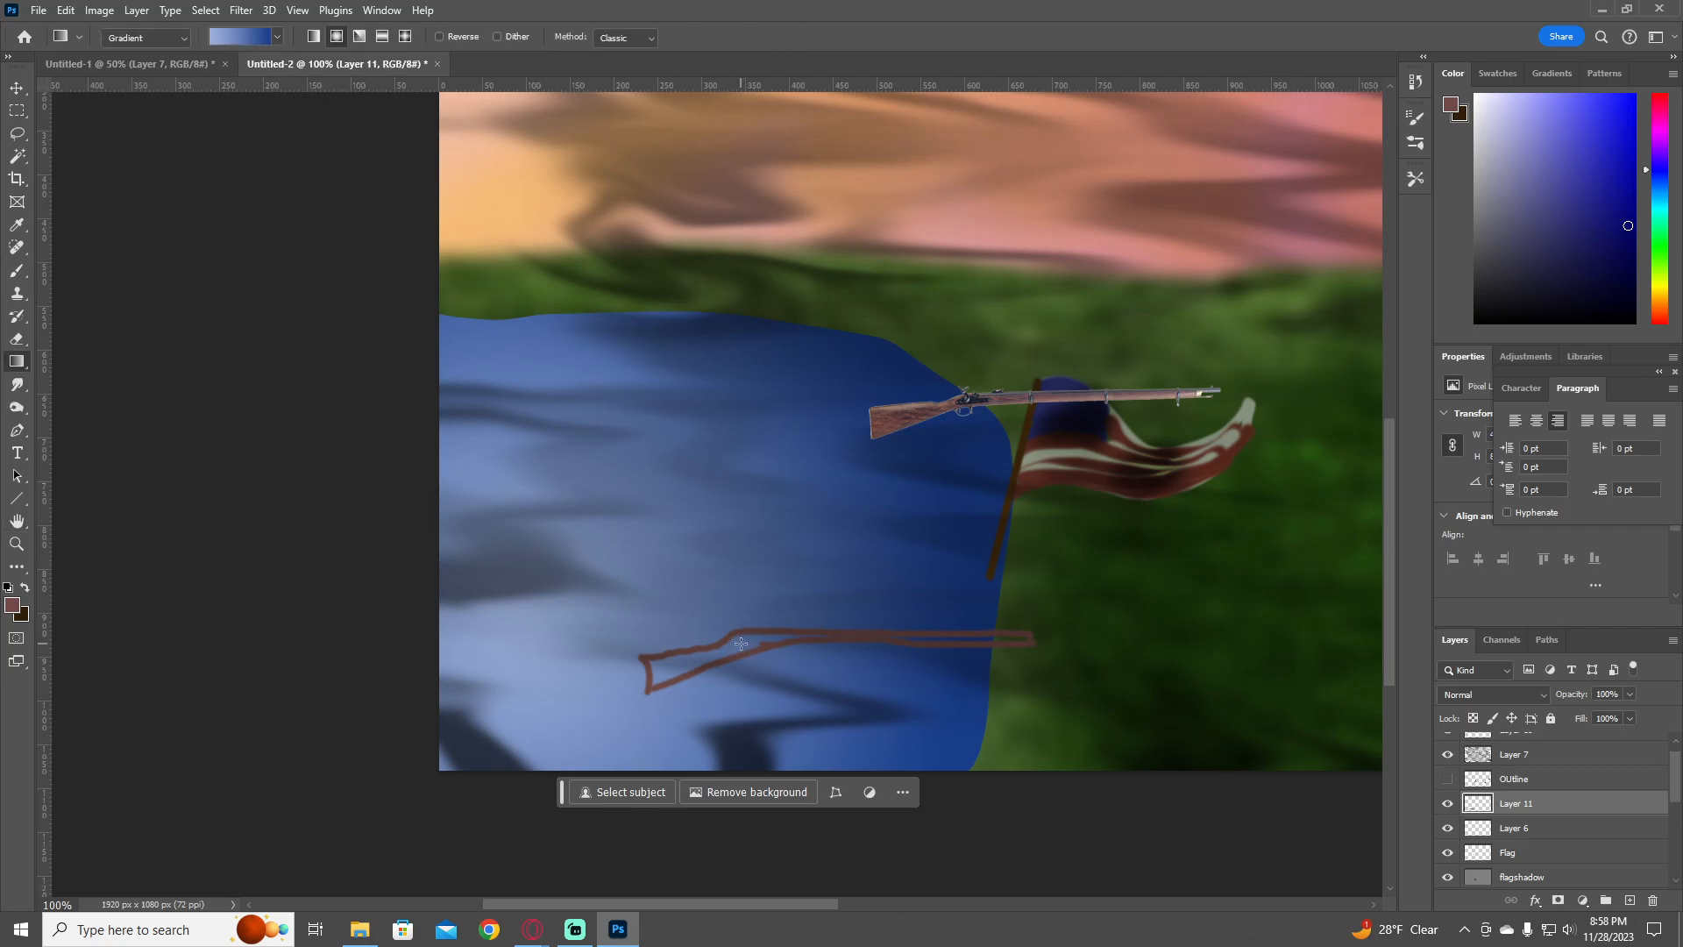
{"action": "key", "text": "shift+g"}
{"action": "left_click", "coordinate": [742, 647]}
{"action": "key", "text": "b"}
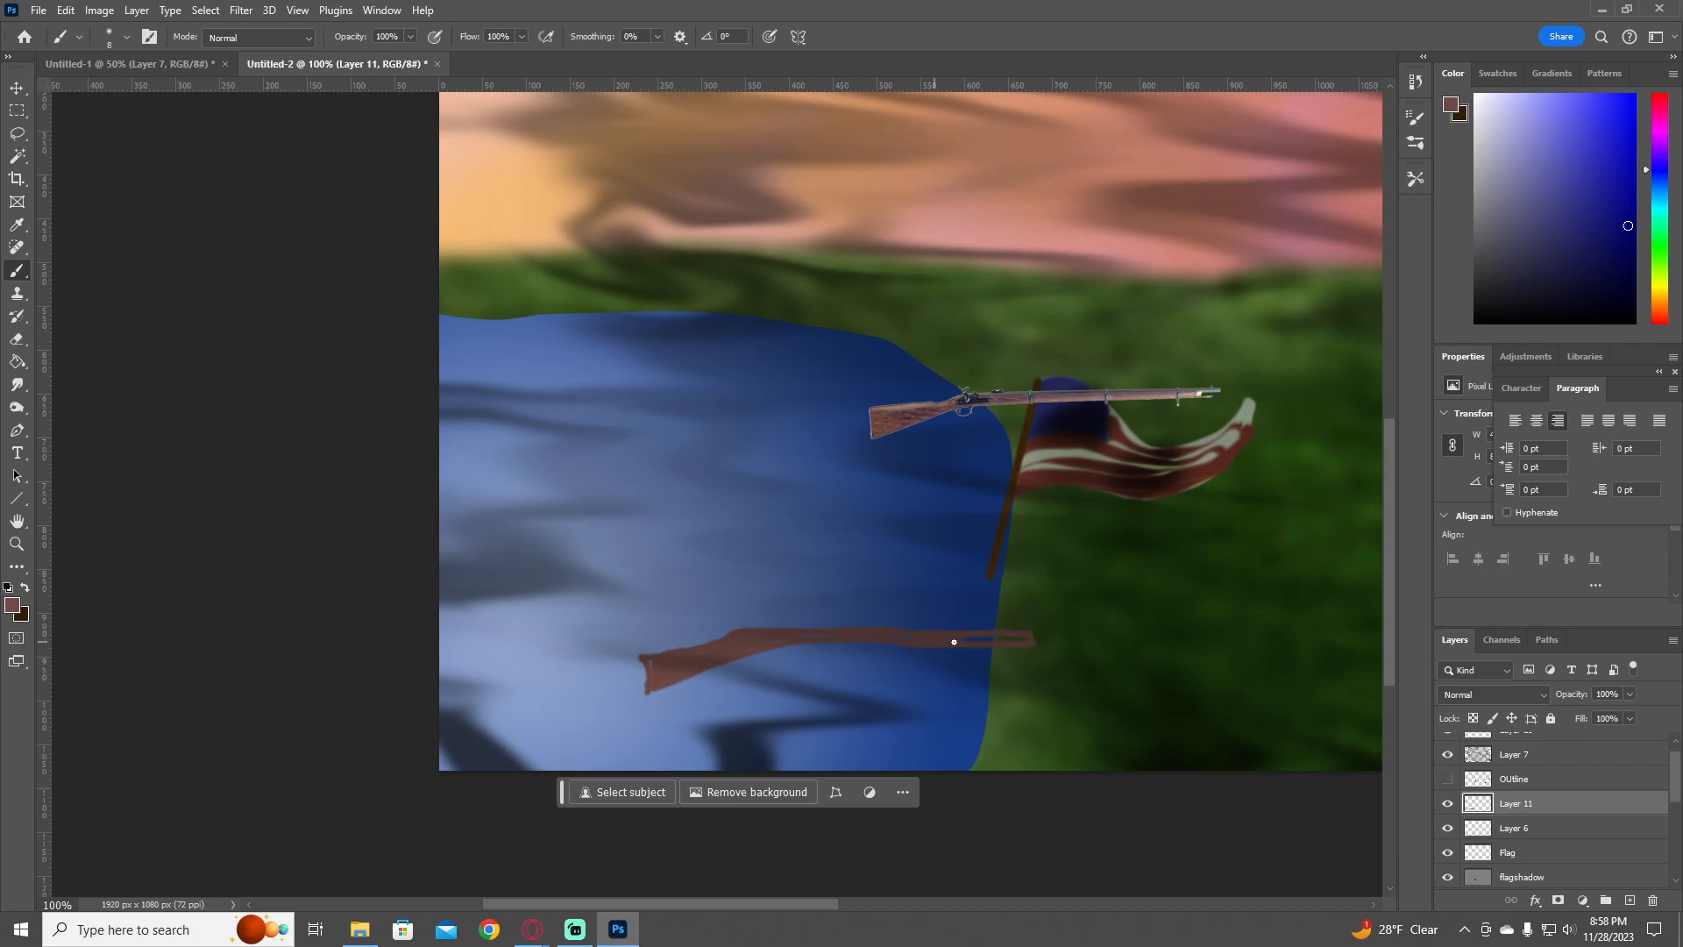
- Try to fill the remaining gap near the muzzle end of the barrel with the Paint Bucket
{"action": "key", "text": "g"}
{"action": "left_click", "coordinate": [990, 641]}
{"action": "key", "text": "b"}
{"action": "key", "text": "ctrl+z"}
{"action": "key", "text": "g"}
{"action": "left_click", "coordinate": [981, 638]}
{"action": "key", "text": "ctrl+z"}
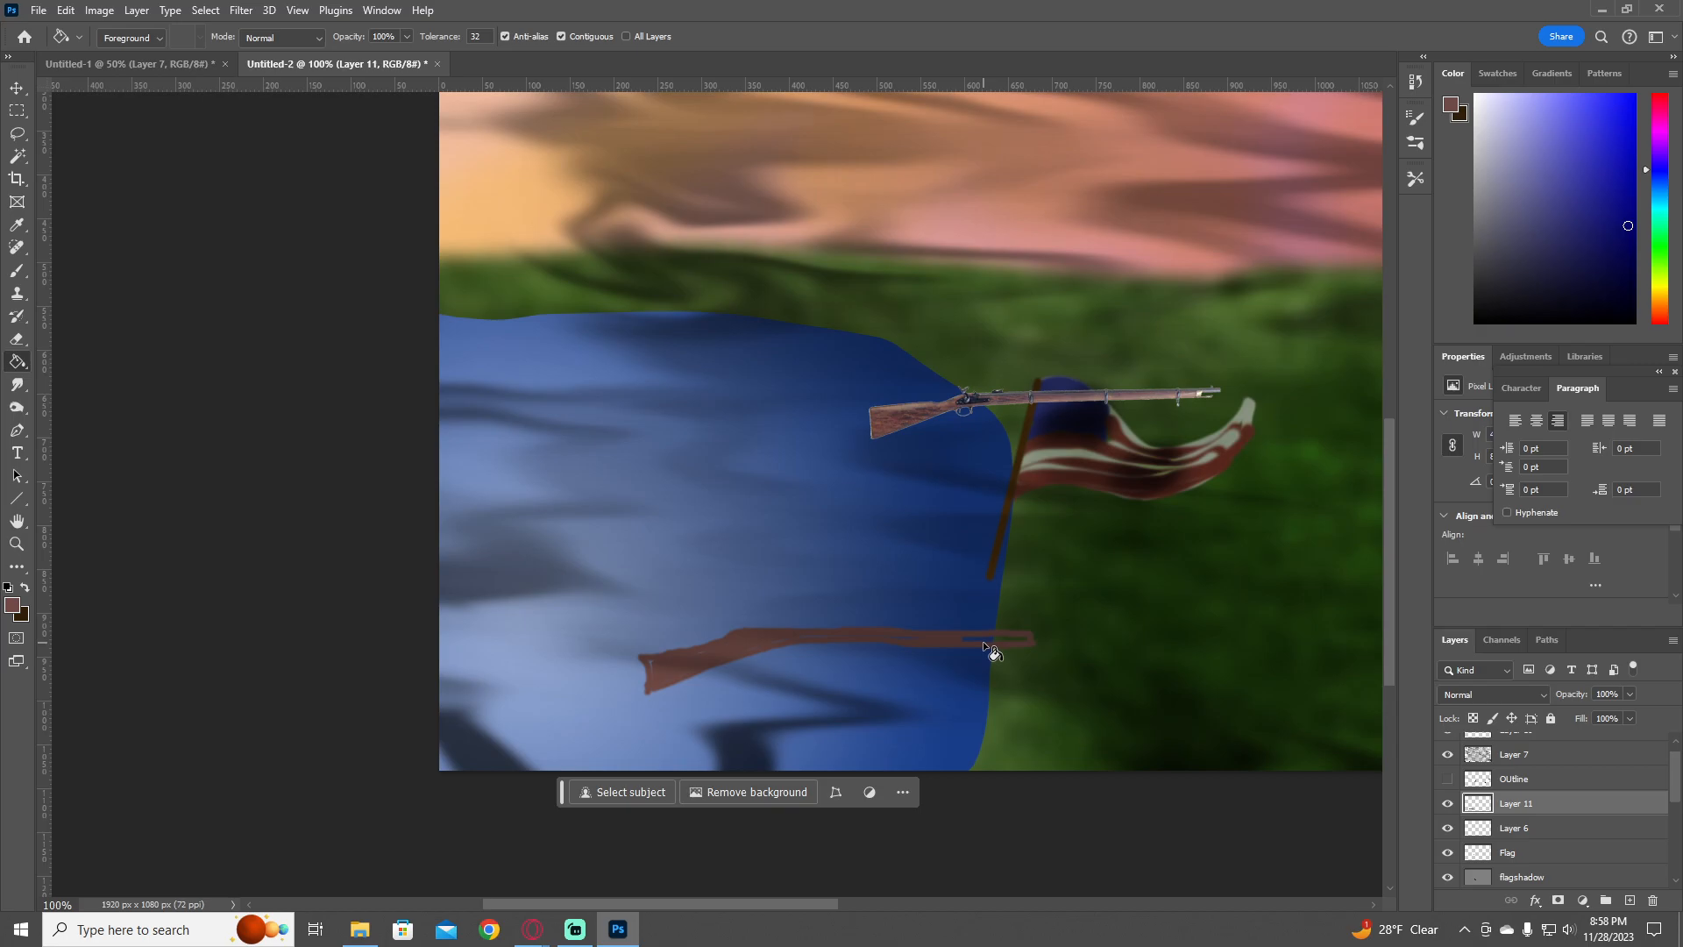
{"action": "left_click", "coordinate": [984, 646]}
{"action": "key", "text": "ctrl+z"}
{"action": "key", "text": "z"}
{"action": "left_click", "coordinate": [987, 644]}
{"action": "left_click", "coordinate": [987, 644]}
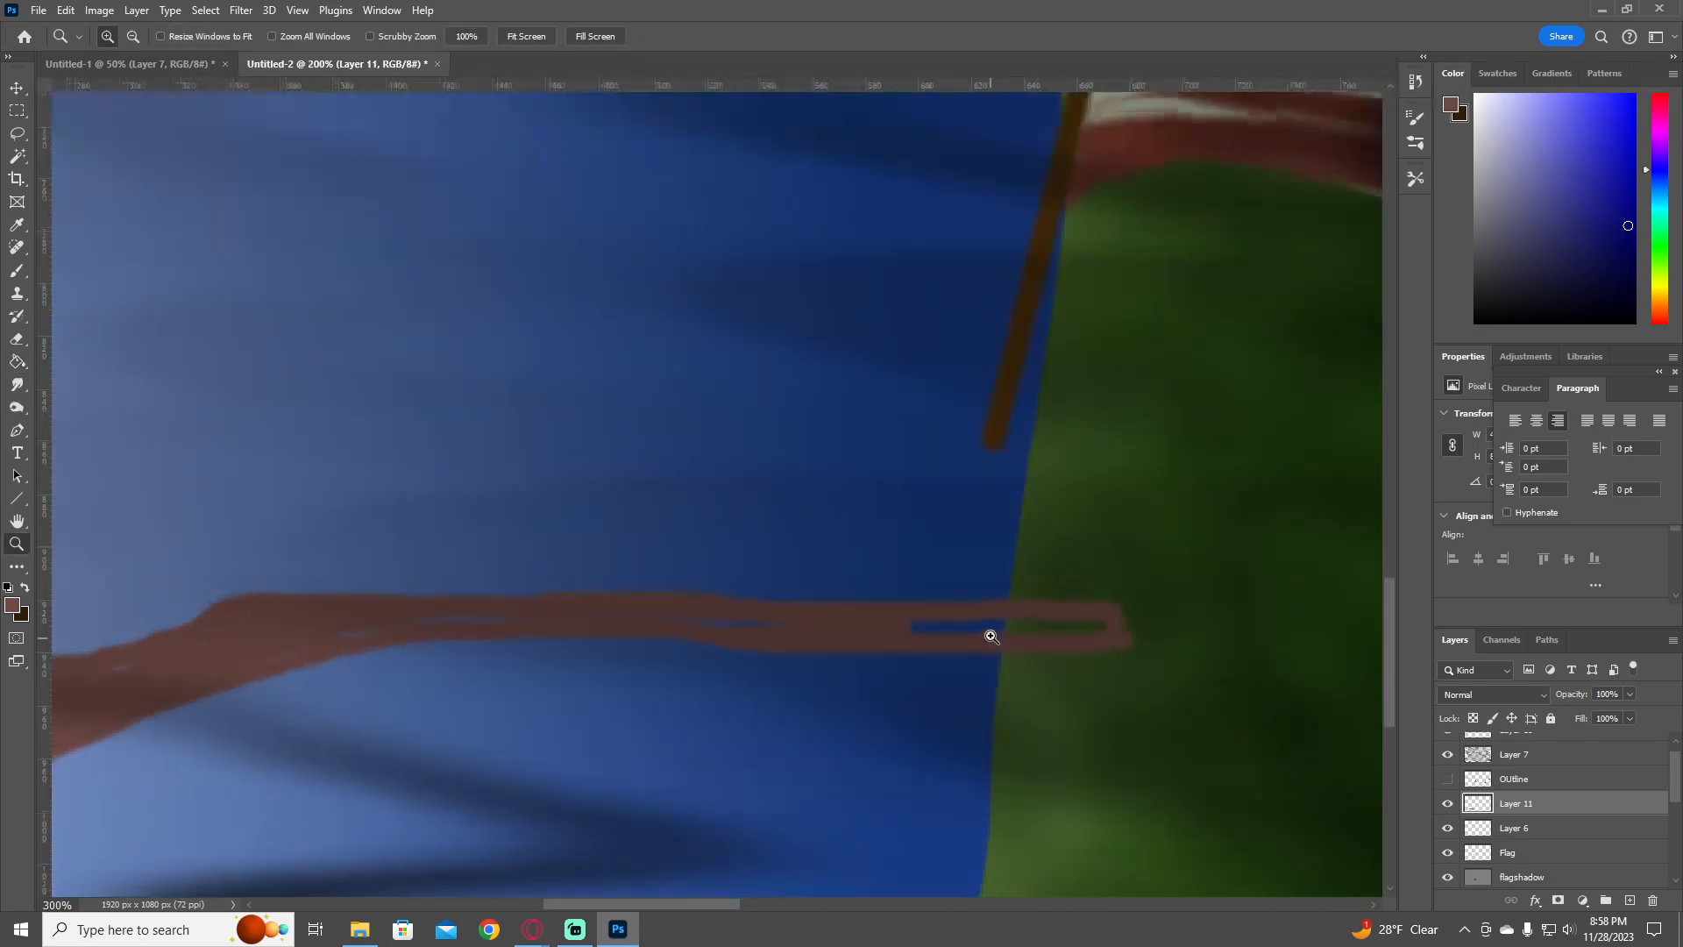
{"action": "left_click", "coordinate": [991, 636]}
{"action": "key", "text": "g"}
{"action": "left_click", "coordinate": [975, 621]}
{"action": "key", "text": "ctrl+z"}
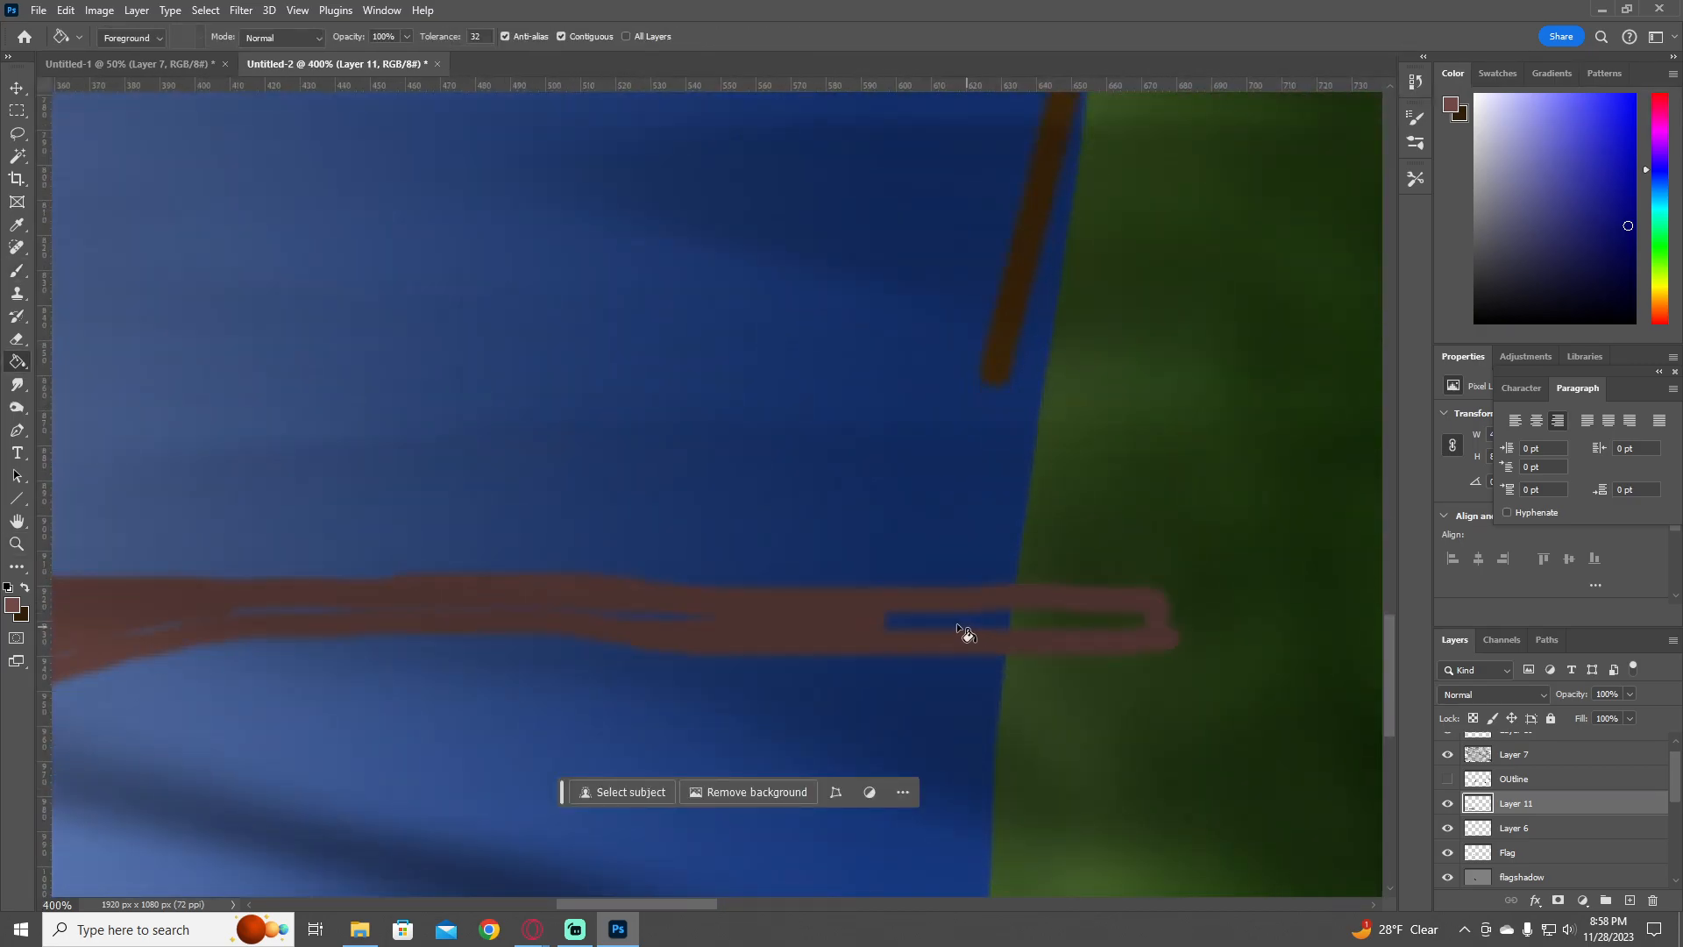
- Paint over the gap near the muzzle and the thin streaks along the barrel in brown with the Brush
{"action": "key", "text": "b"}
{"action": "mouse_move", "coordinate": [913, 620]}
{"action": "left_mouse_down"}
{"action": "mouse_move", "coordinate": [871, 622]}
{"action": "mouse_move", "coordinate": [1142, 620]}
{"action": "left_mouse_up"}
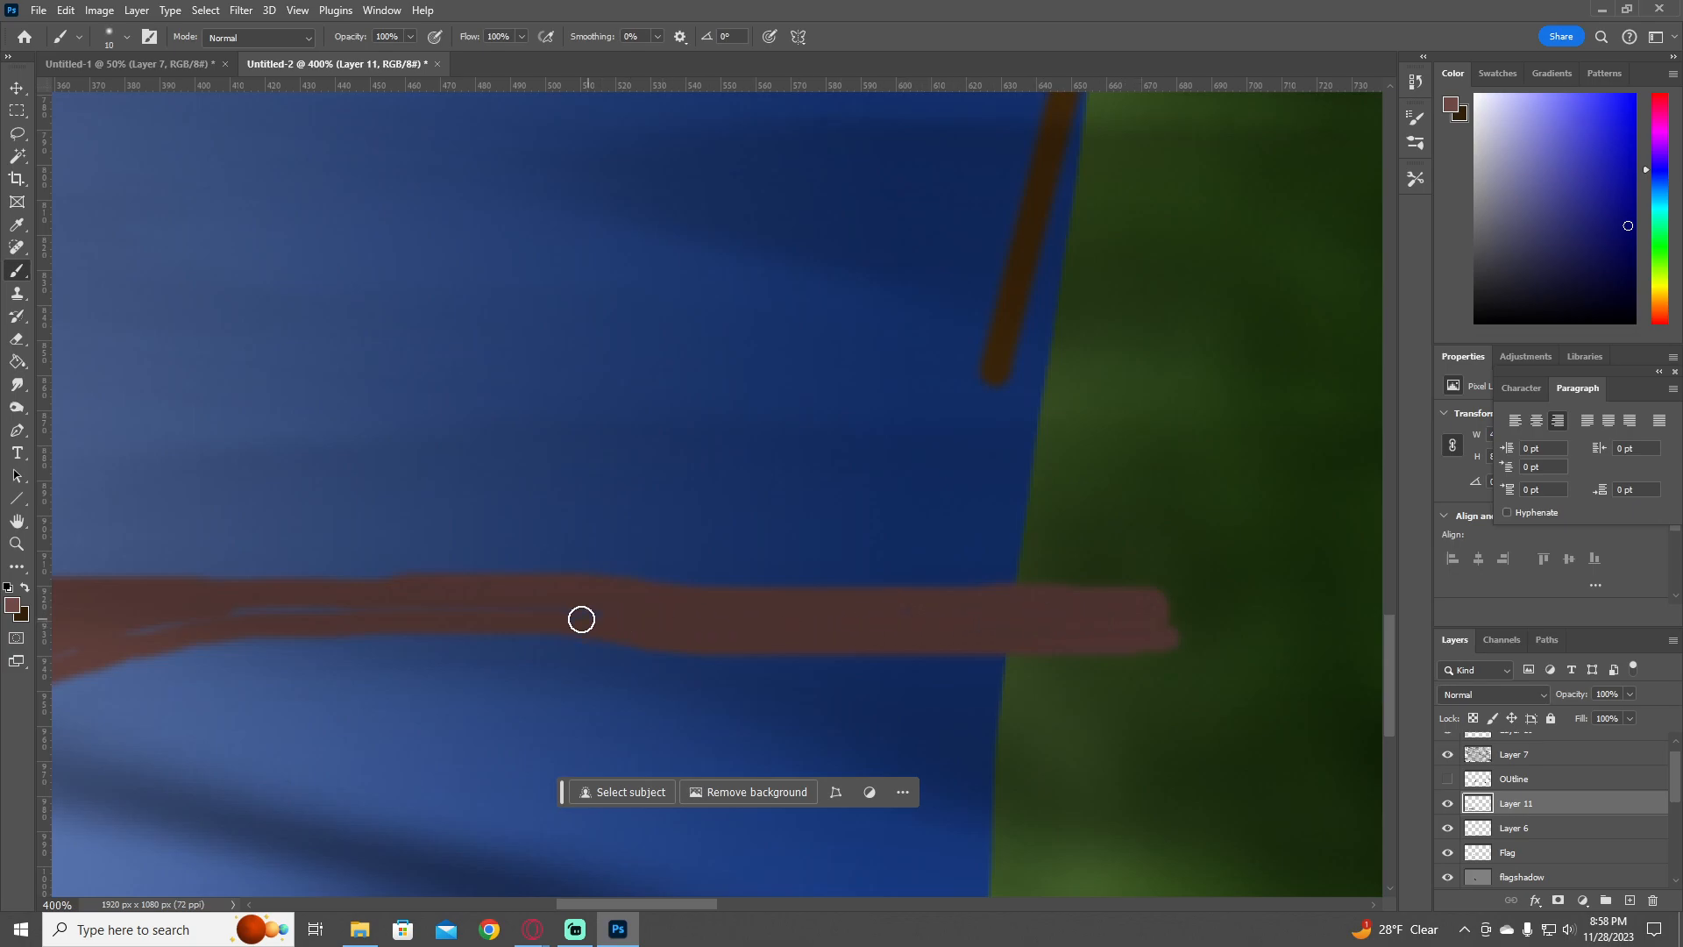
{"action": "left_click_drag", "start_coordinate": [432, 594], "coordinate": [944, 583]}
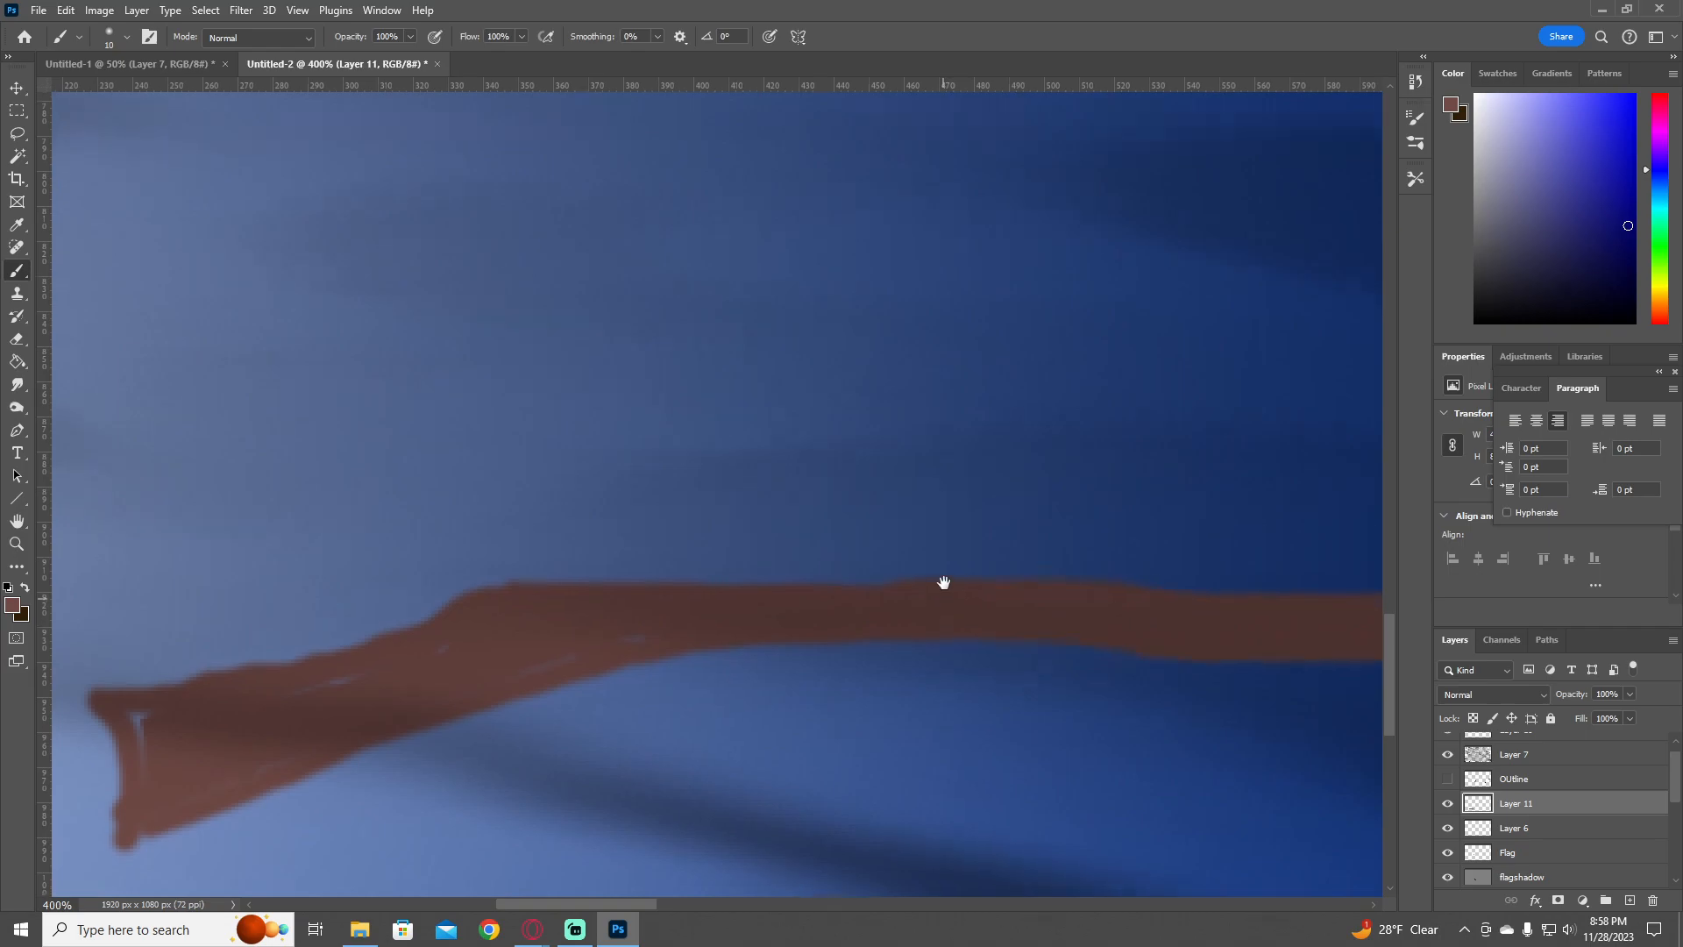
- Straighten the upper and lower edges of the rifle barrel with the Eraser
{"action": "key", "text": "e"}
{"action": "left_click_drag", "start_coordinate": [860, 512], "coordinate": [694, 554]}
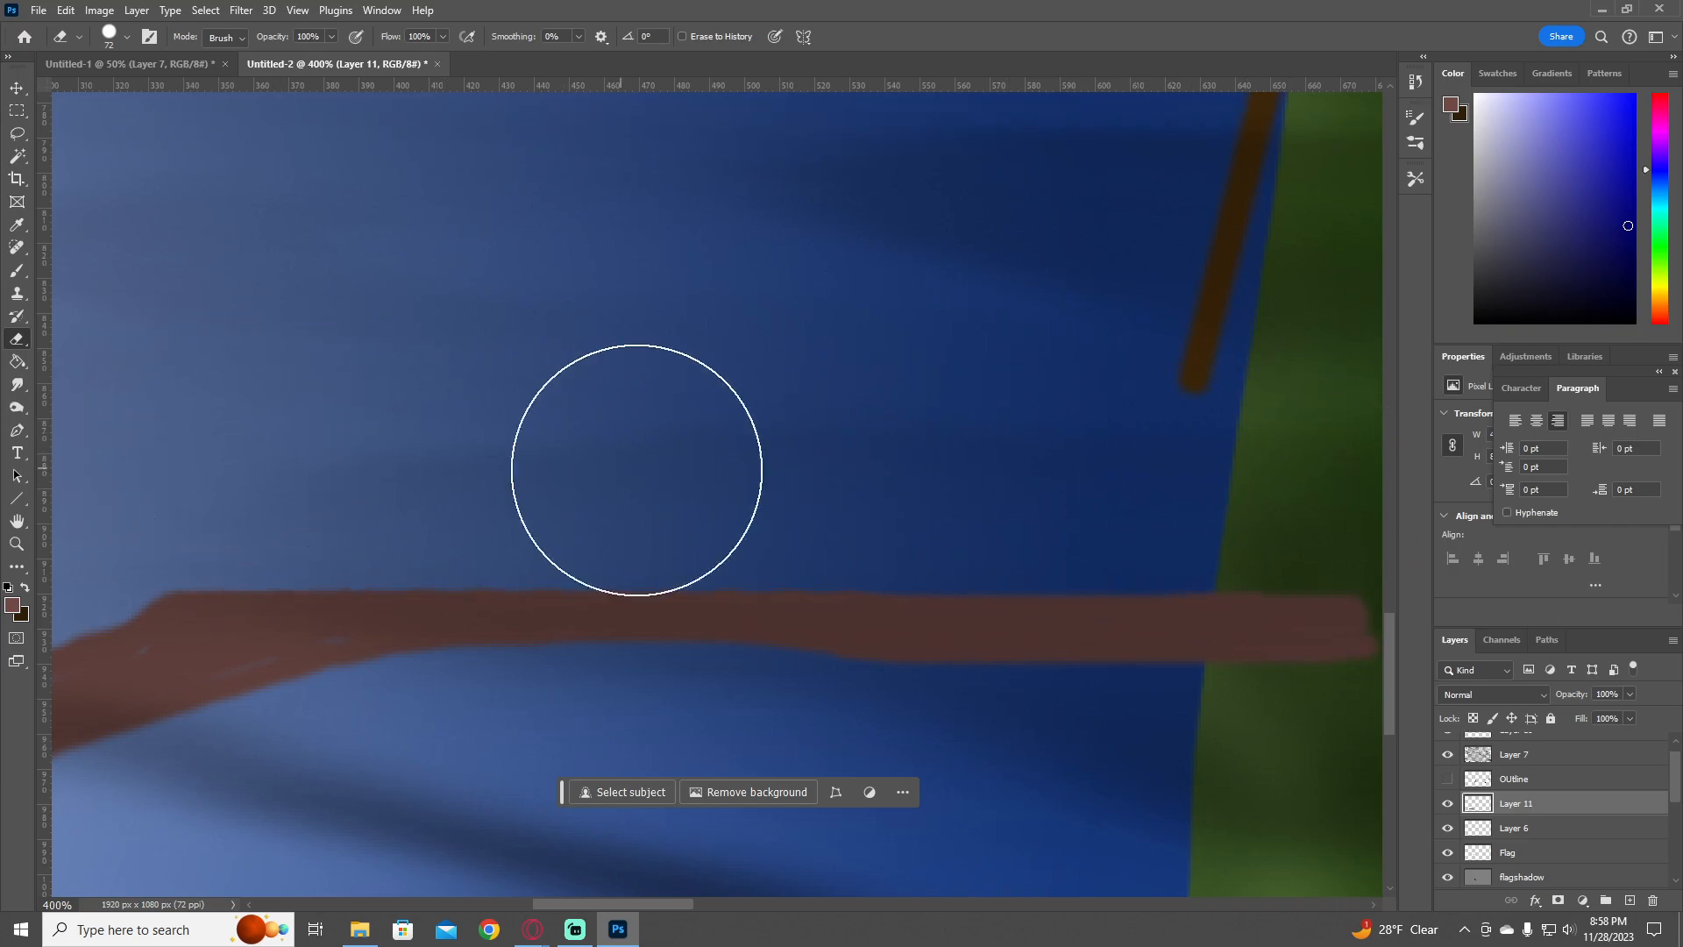
{"action": "key", "text": "z"}
{"action": "left_click", "coordinate": [882, 717], "text": "alt"}
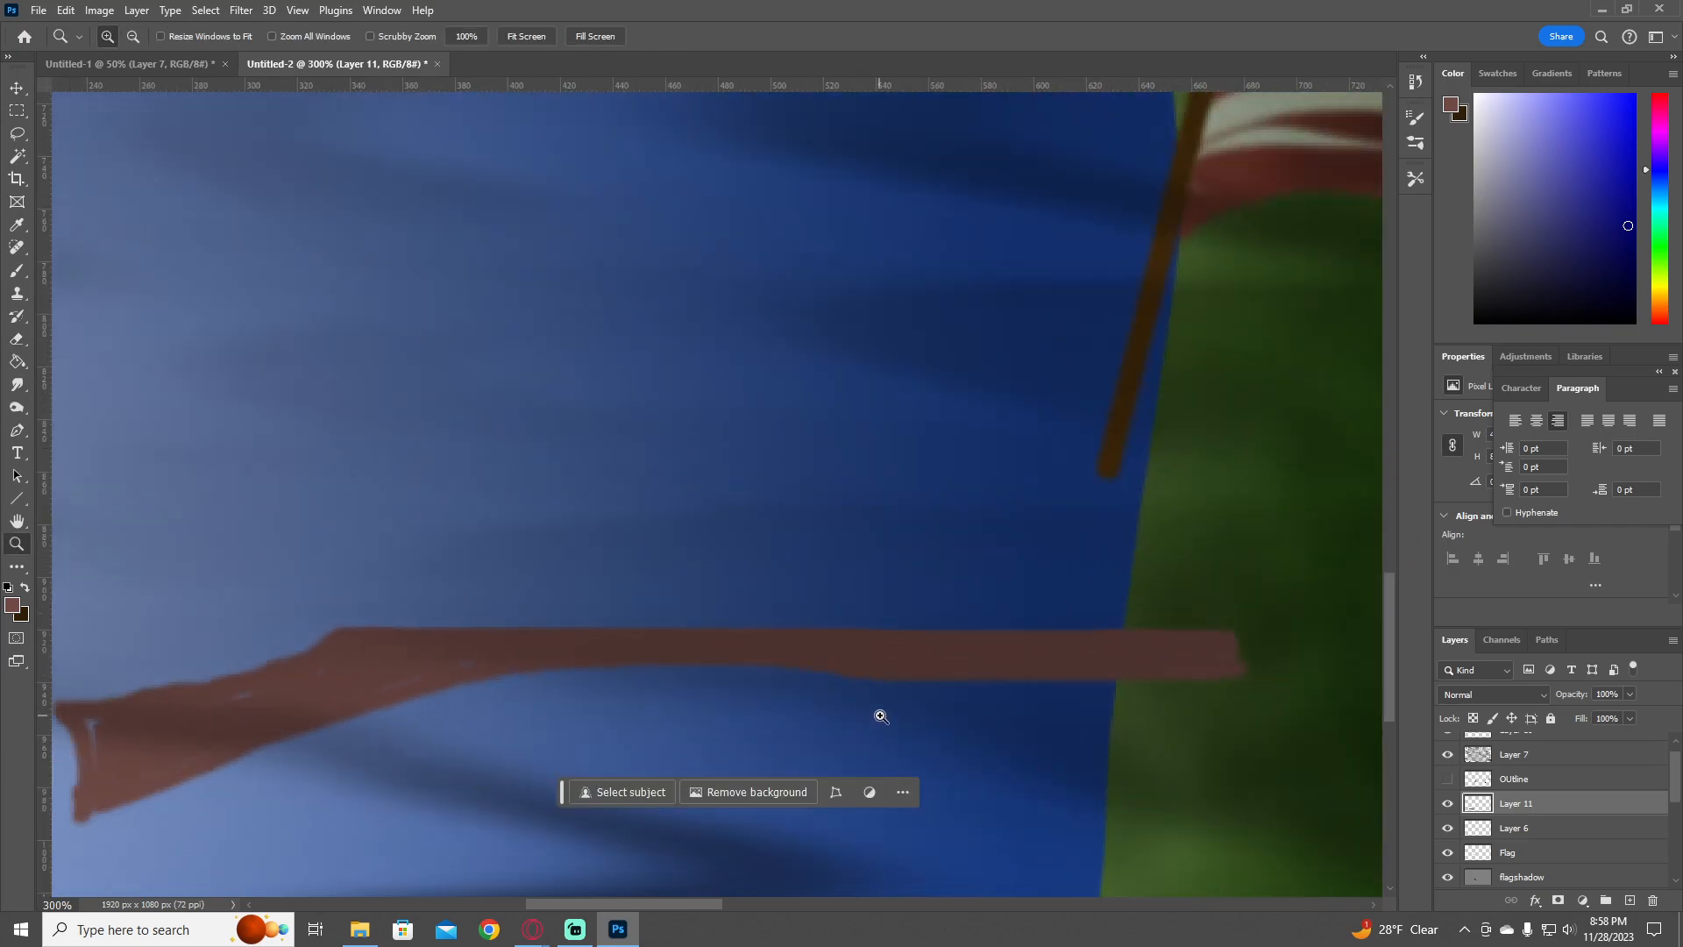
{"action": "mouse_move", "coordinate": [881, 716]}
{"action": "left_mouse_down"}
{"action": "mouse_move", "coordinate": [950, 544]}
{"action": "mouse_move", "coordinate": [797, 597]}
{"action": "left_mouse_up"}
{"action": "key", "text": "e"}
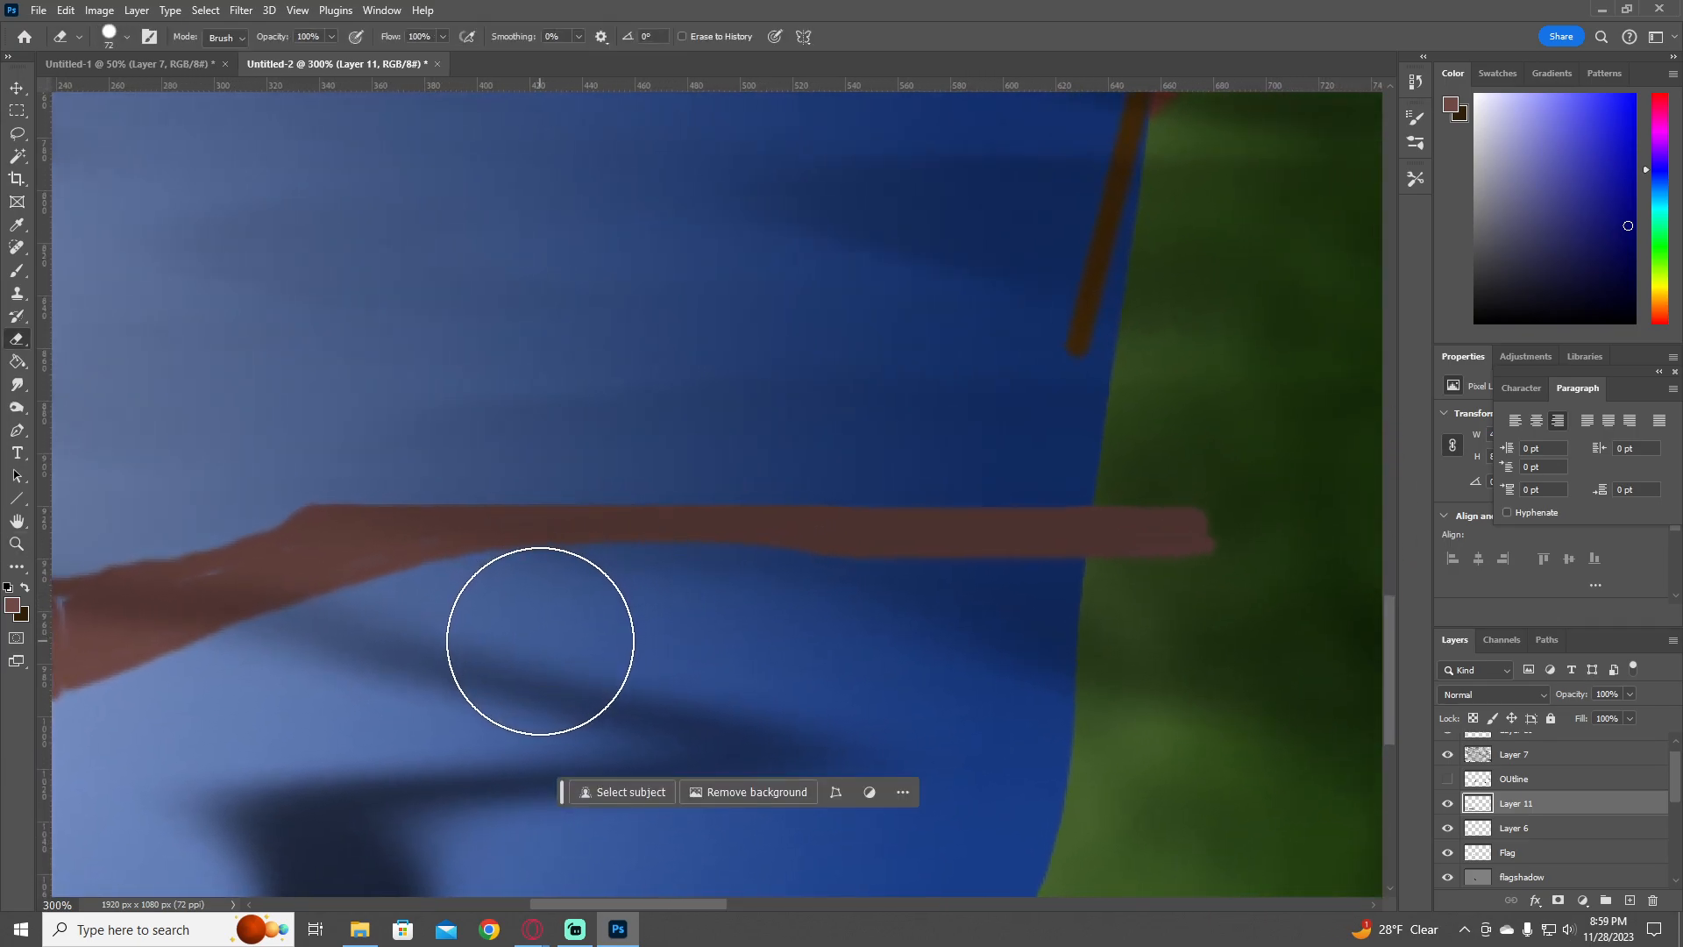
{"action": "left_click_drag", "start_coordinate": [540, 641], "coordinate": [1289, 658]}
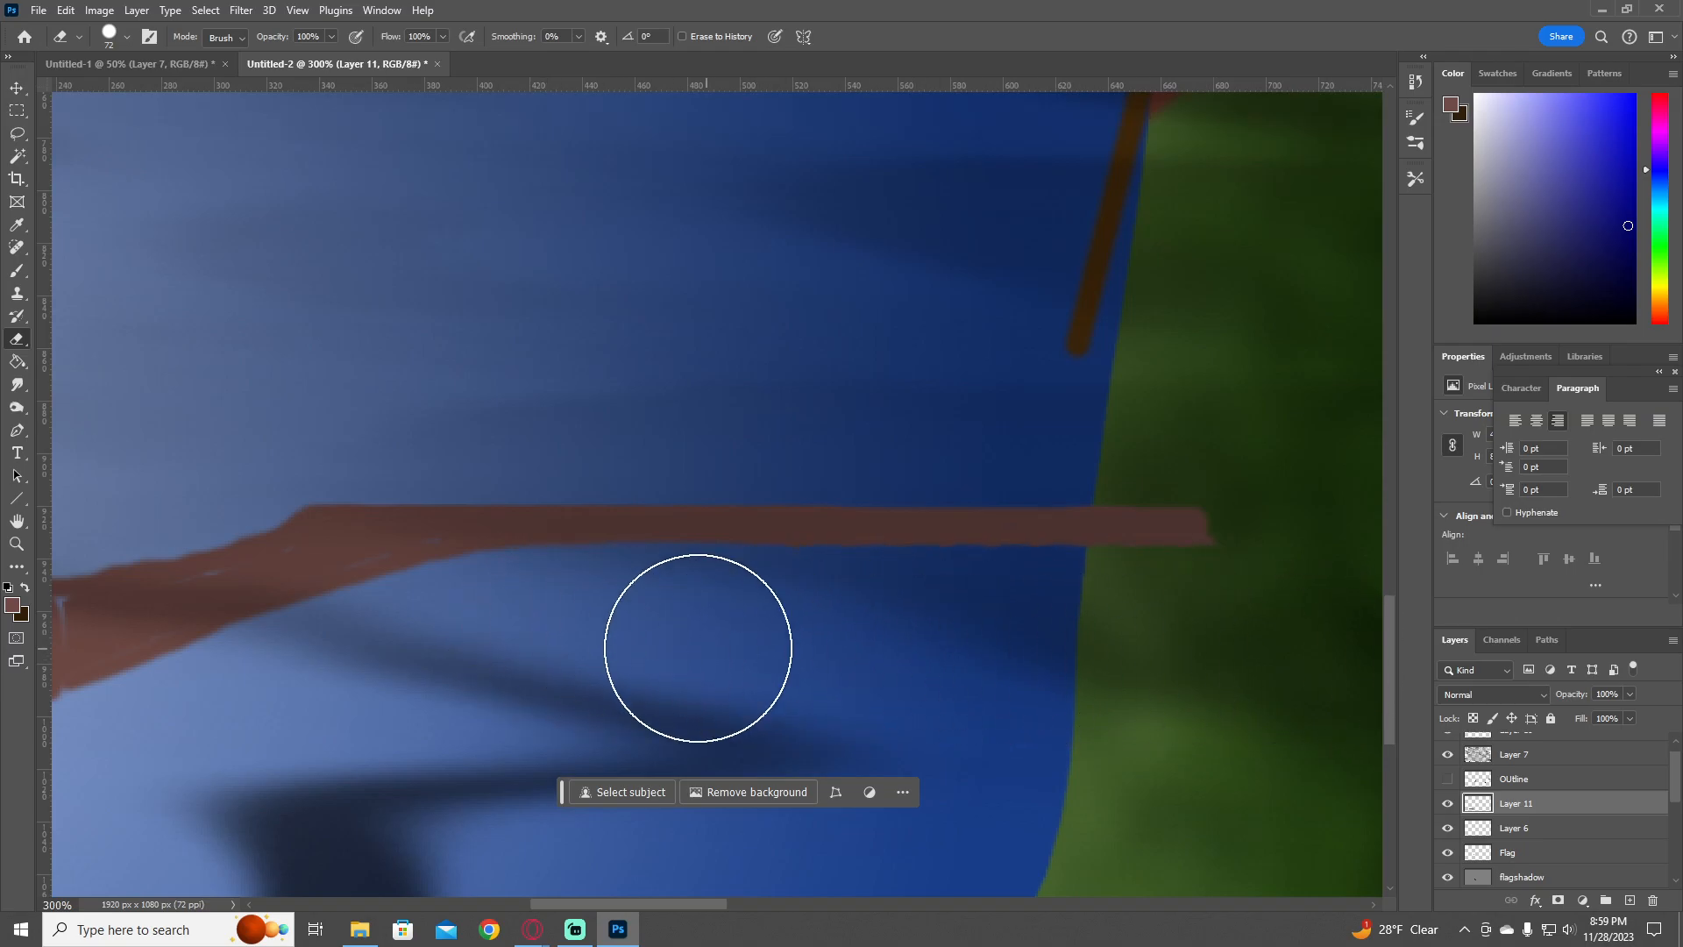
- Paint over the remaining gaps inside the rifle stock in brown
{"action": "left_click_drag", "start_coordinate": [726, 639], "coordinate": [1182, 604]}
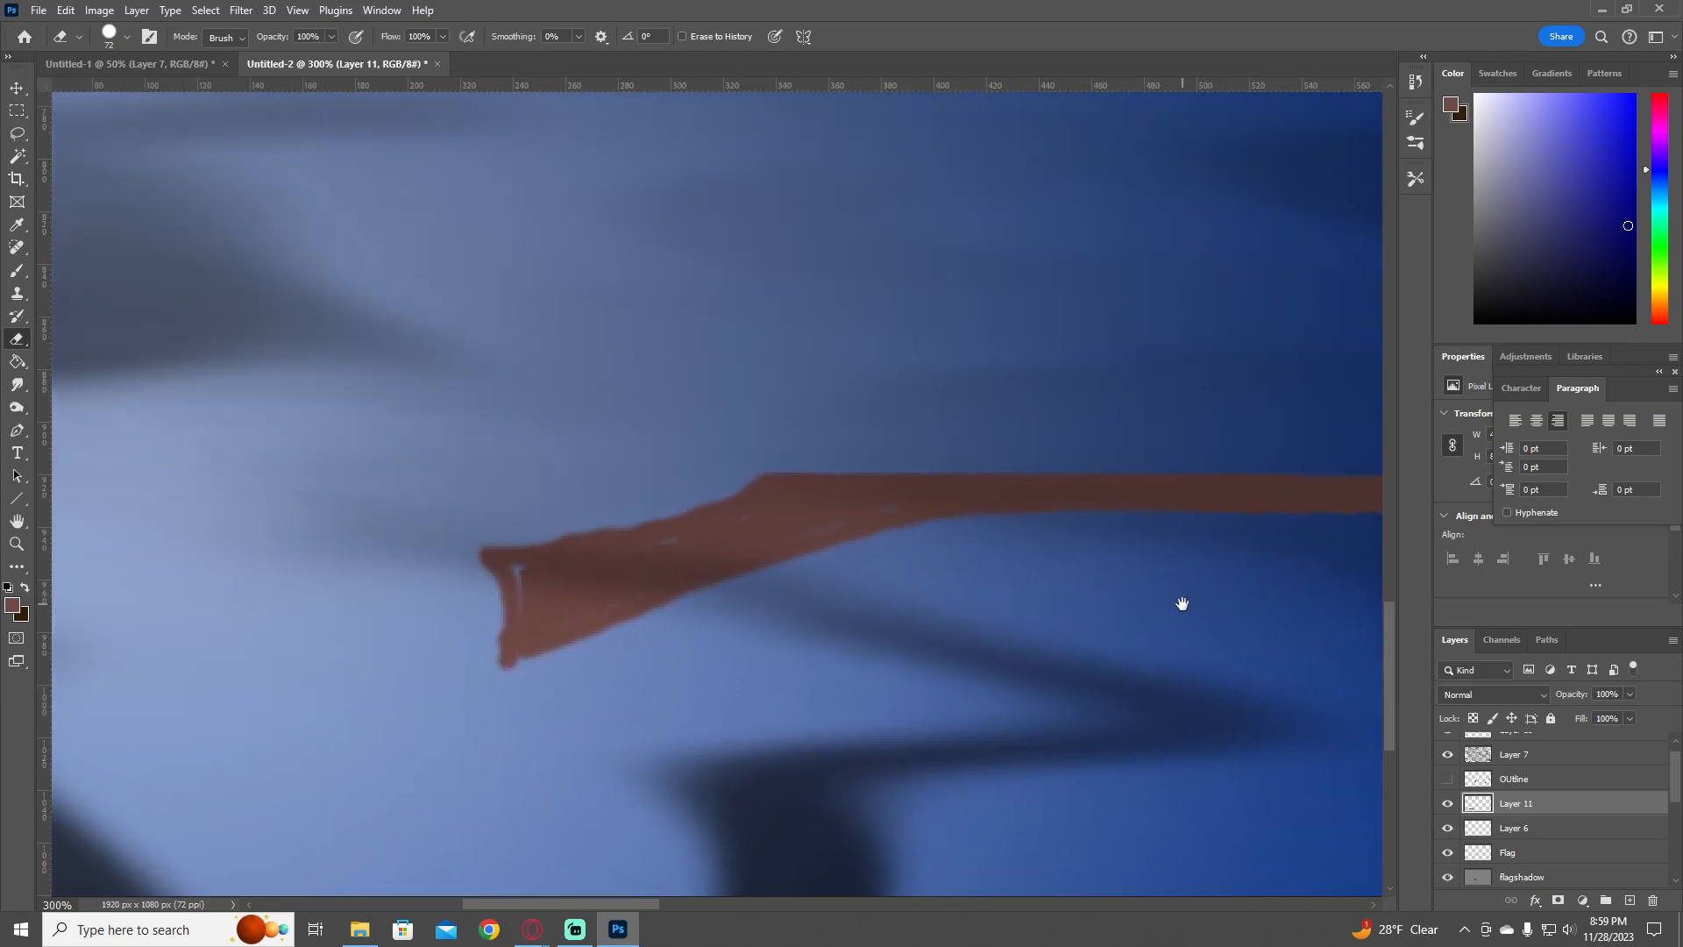
{"action": "key", "text": "b"}
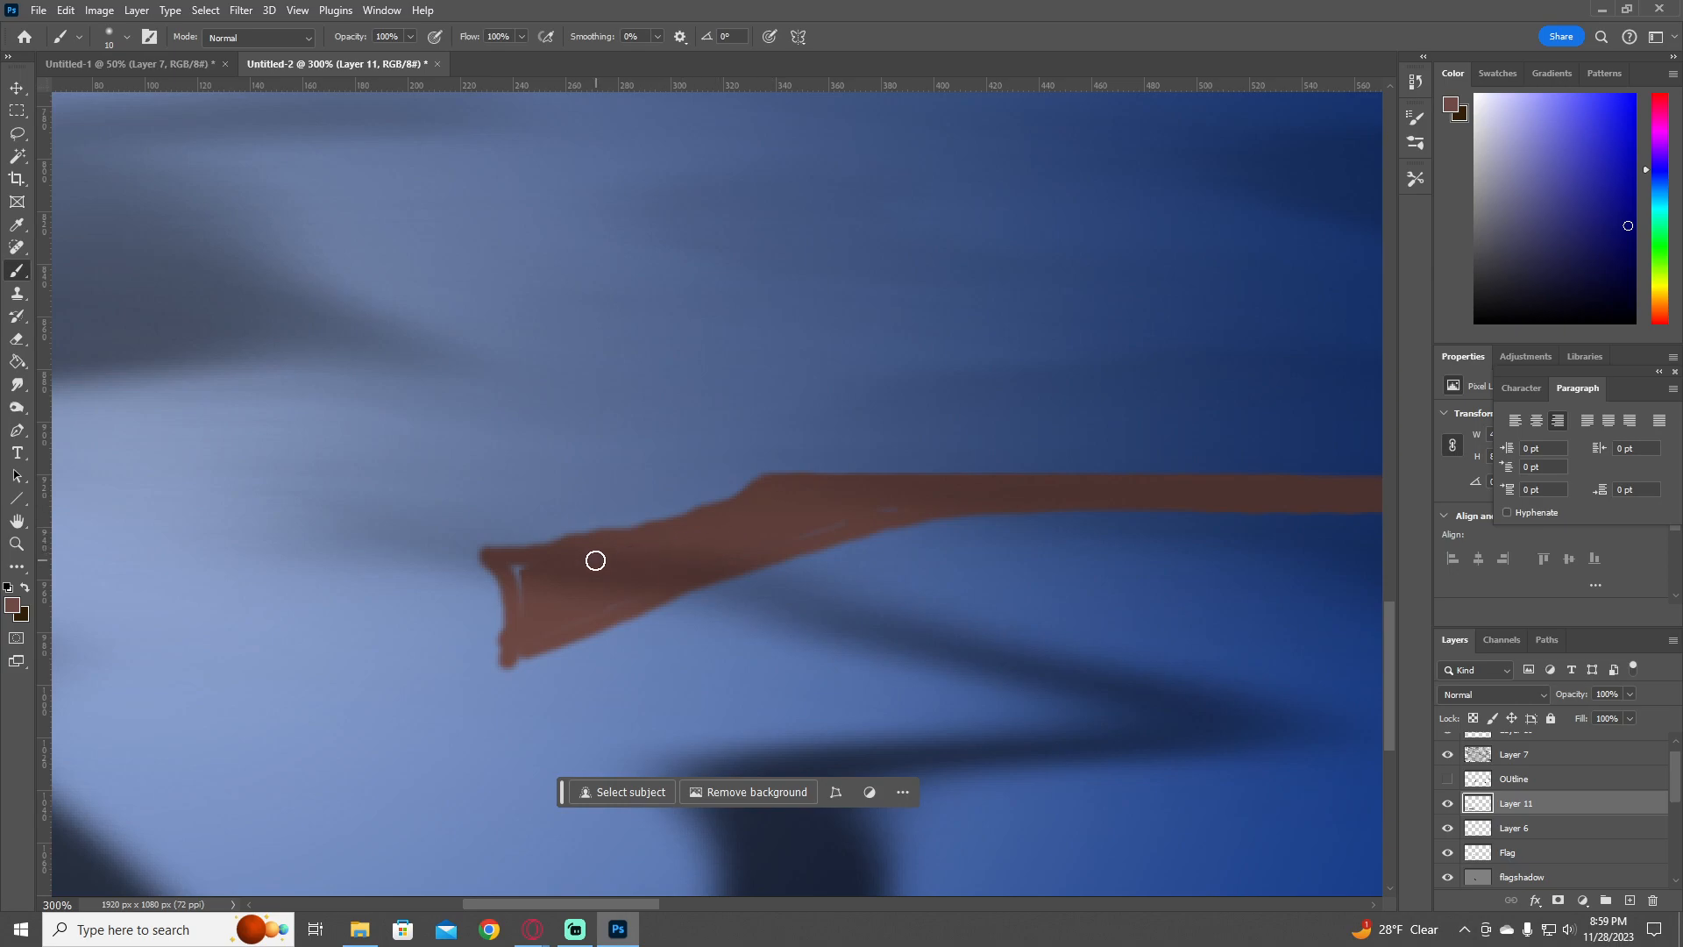
{"action": "mouse_move", "coordinate": [503, 568]}
{"action": "left_mouse_down"}
{"action": "mouse_move", "coordinate": [519, 620]}
{"action": "mouse_move", "coordinate": [567, 624]}
{"action": "mouse_move", "coordinate": [936, 504]}
{"action": "mouse_move", "coordinate": [927, 544]}
{"action": "left_mouse_up"}
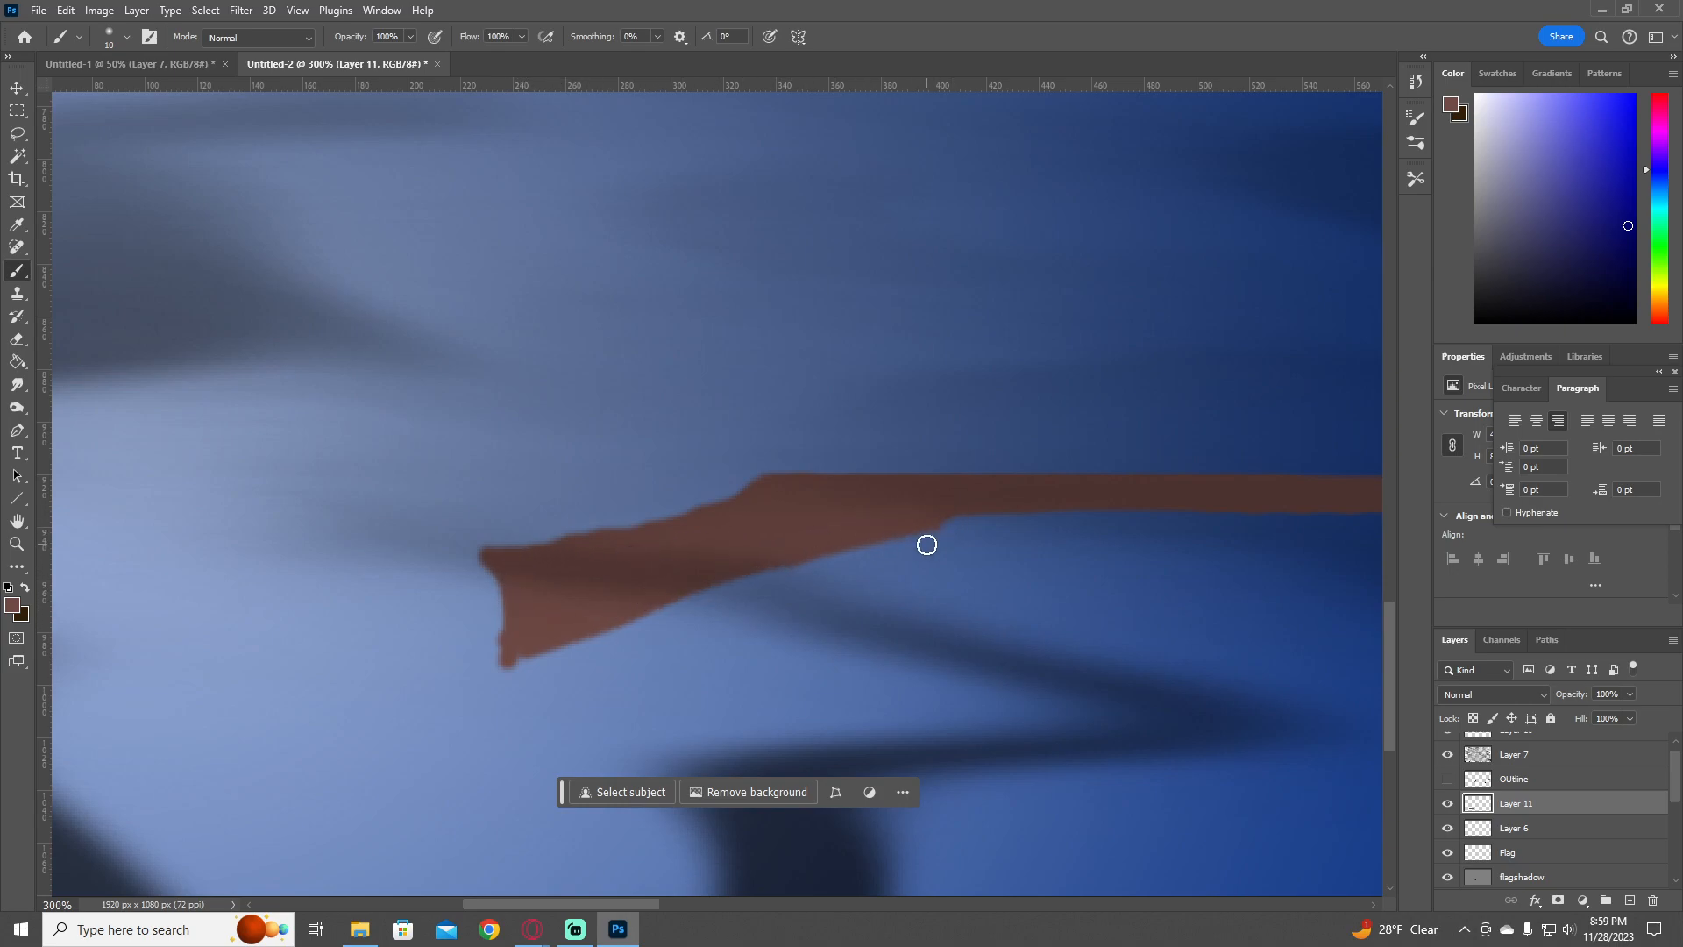
- Brush a subtle patch of shading onto the rifle stock in a slightly different brown
{"action": "key", "text": "z"}
{"action": "left_click", "coordinate": [1014, 544], "text": "alt"}
{"action": "left_click", "coordinate": [1014, 545], "text": "alt"}
{"action": "left_click", "coordinate": [1014, 545], "text": "alt"}
{"action": "left_click_drag", "start_coordinate": [1094, 531], "coordinate": [930, 579]}
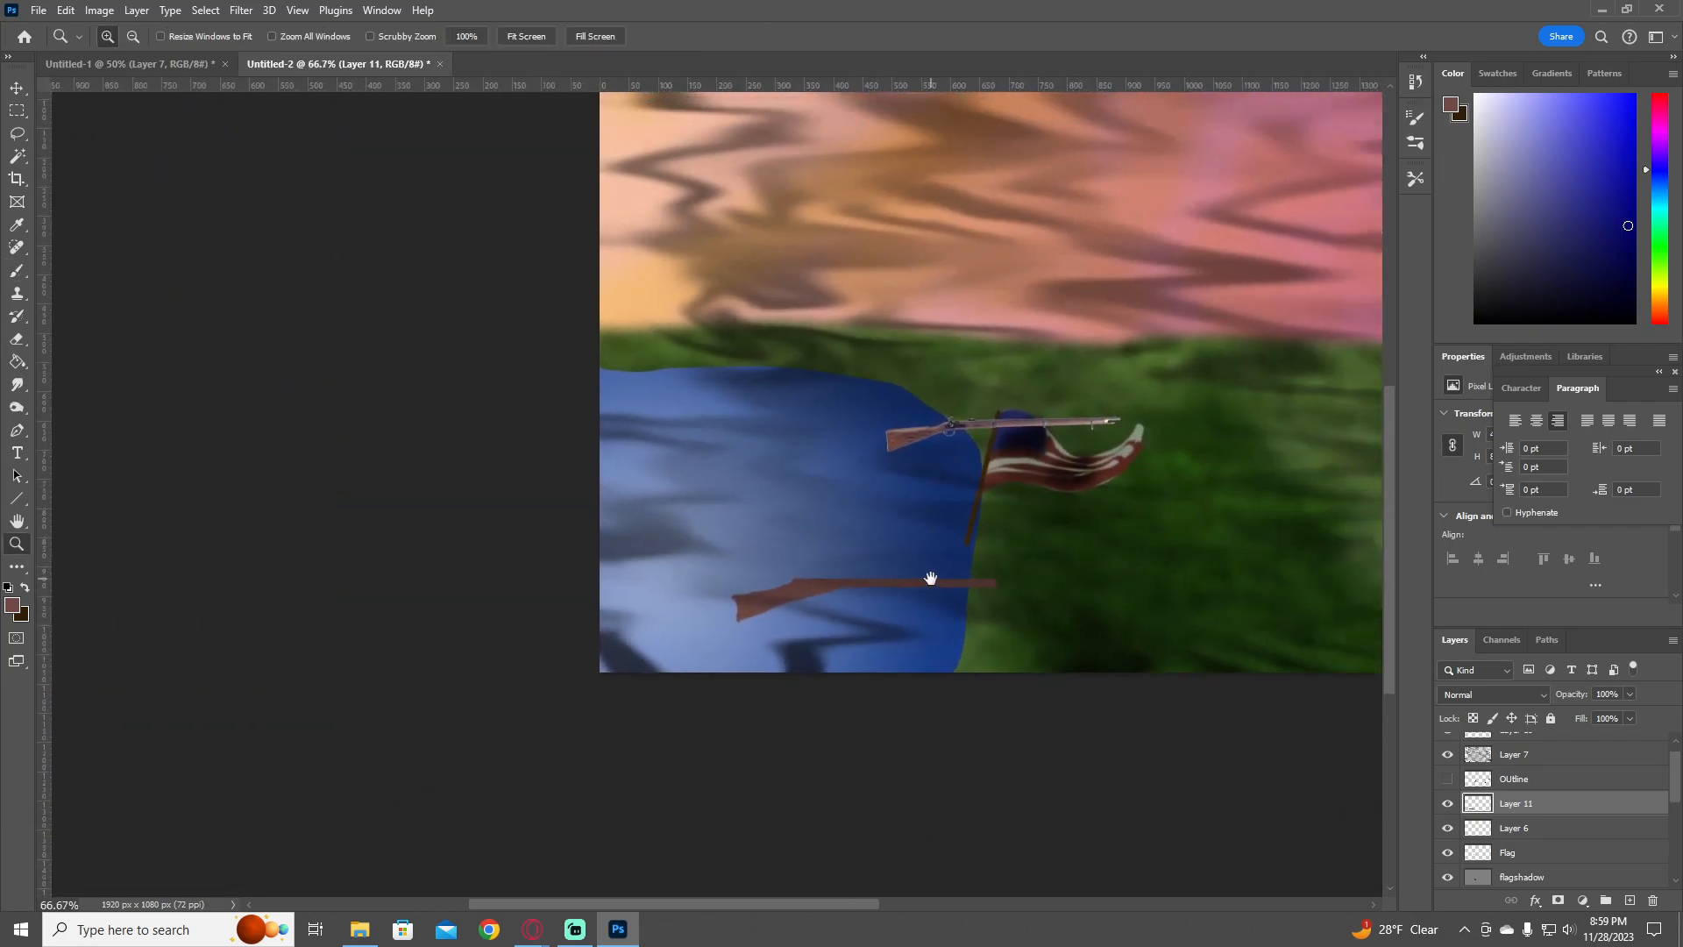
{"action": "left_click", "coordinate": [827, 623]}
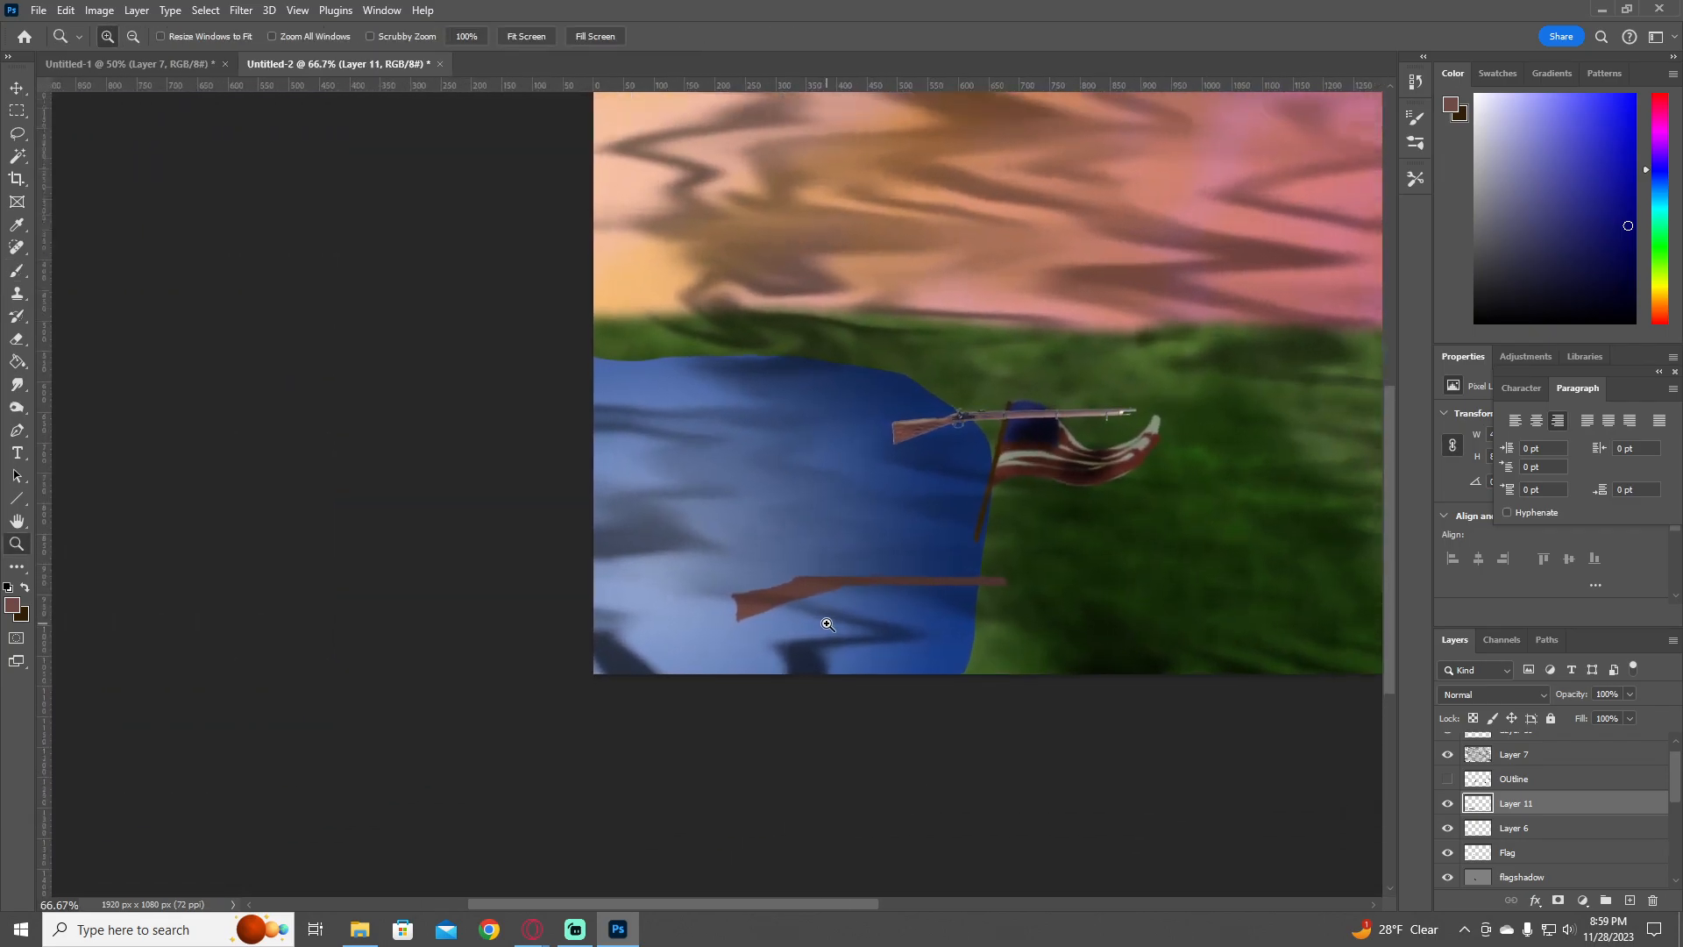
{"action": "left_click", "coordinate": [827, 624]}
{"action": "left_click", "coordinate": [992, 411], "text": "alt"}
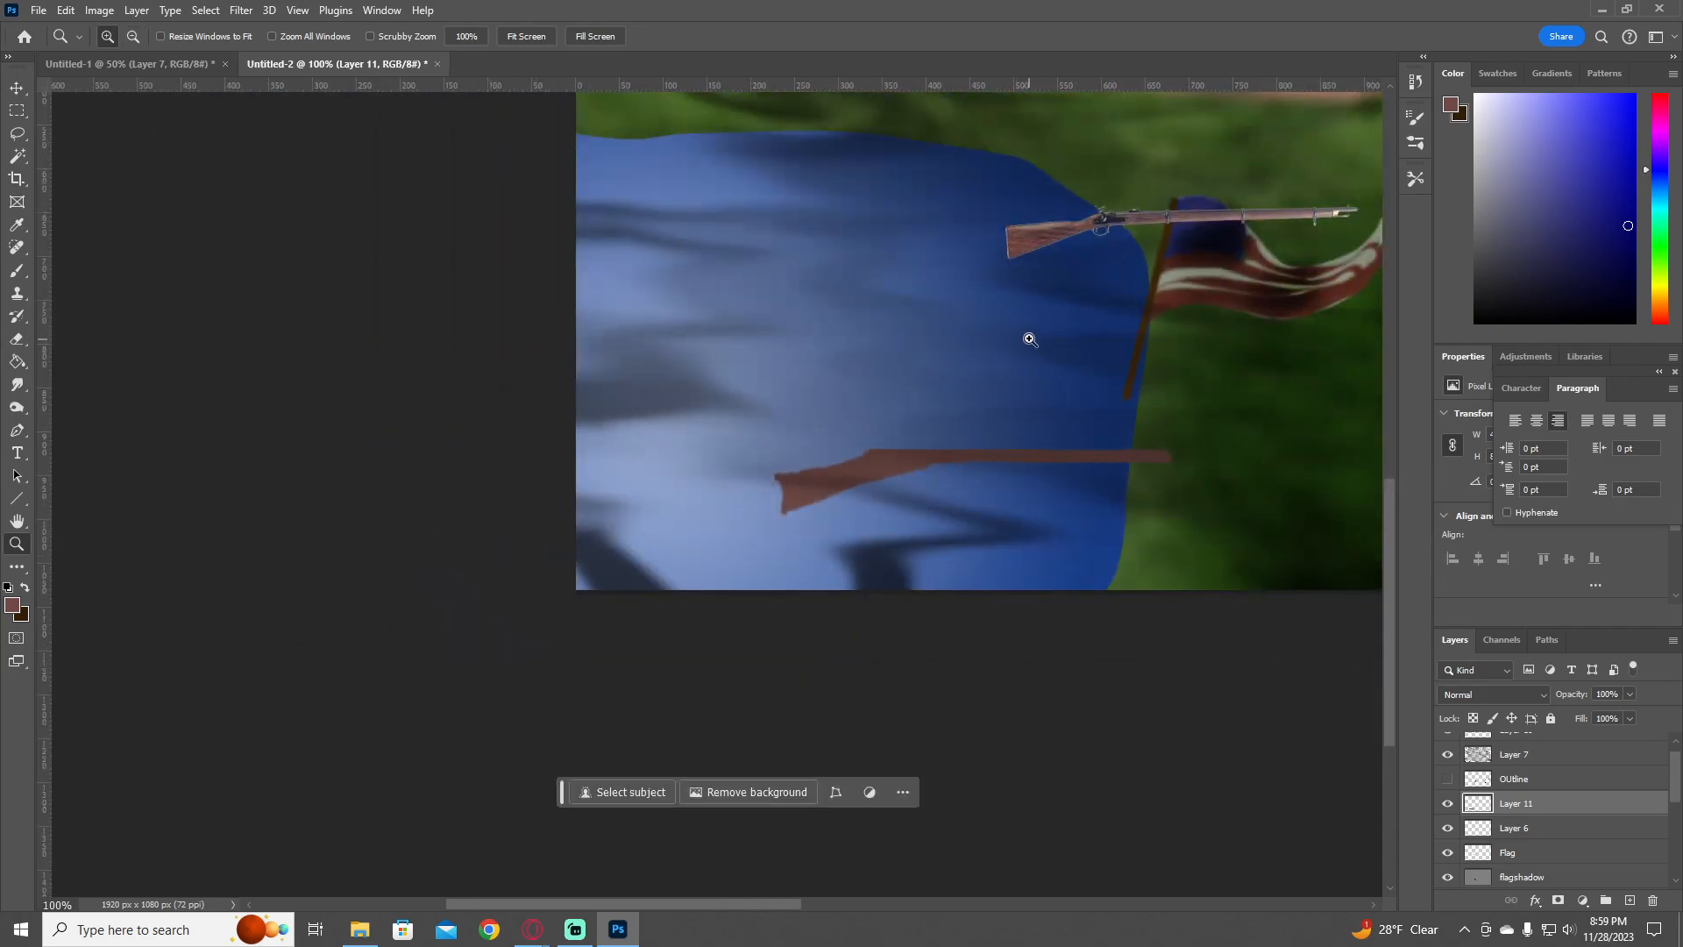
{"action": "key", "text": "b"}
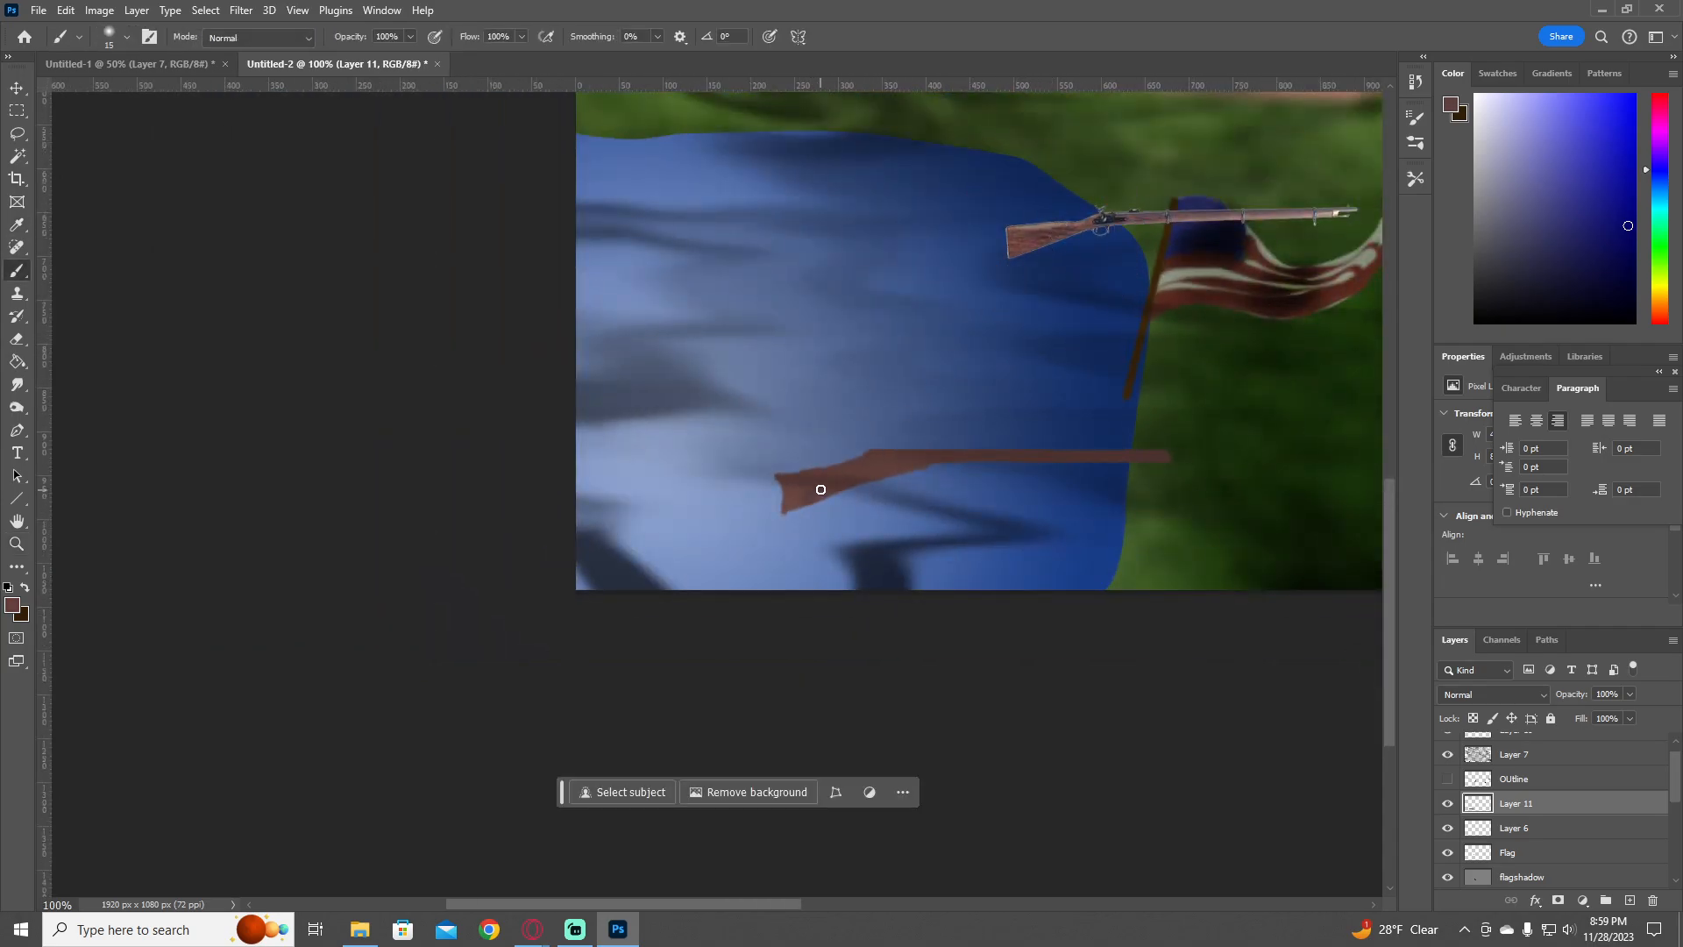
{"action": "left_click_drag", "start_coordinate": [820, 489], "coordinate": [878, 478]}
- Sample the dark metal colour from the reference rifle's lock and paint a dark oval lock on the painted rifle
{"action": "key", "text": "z"}
{"action": "left_click", "coordinate": [913, 477]}
{"action": "left_click_drag", "start_coordinate": [978, 404], "coordinate": [862, 605]}
{"action": "key", "text": "i"}
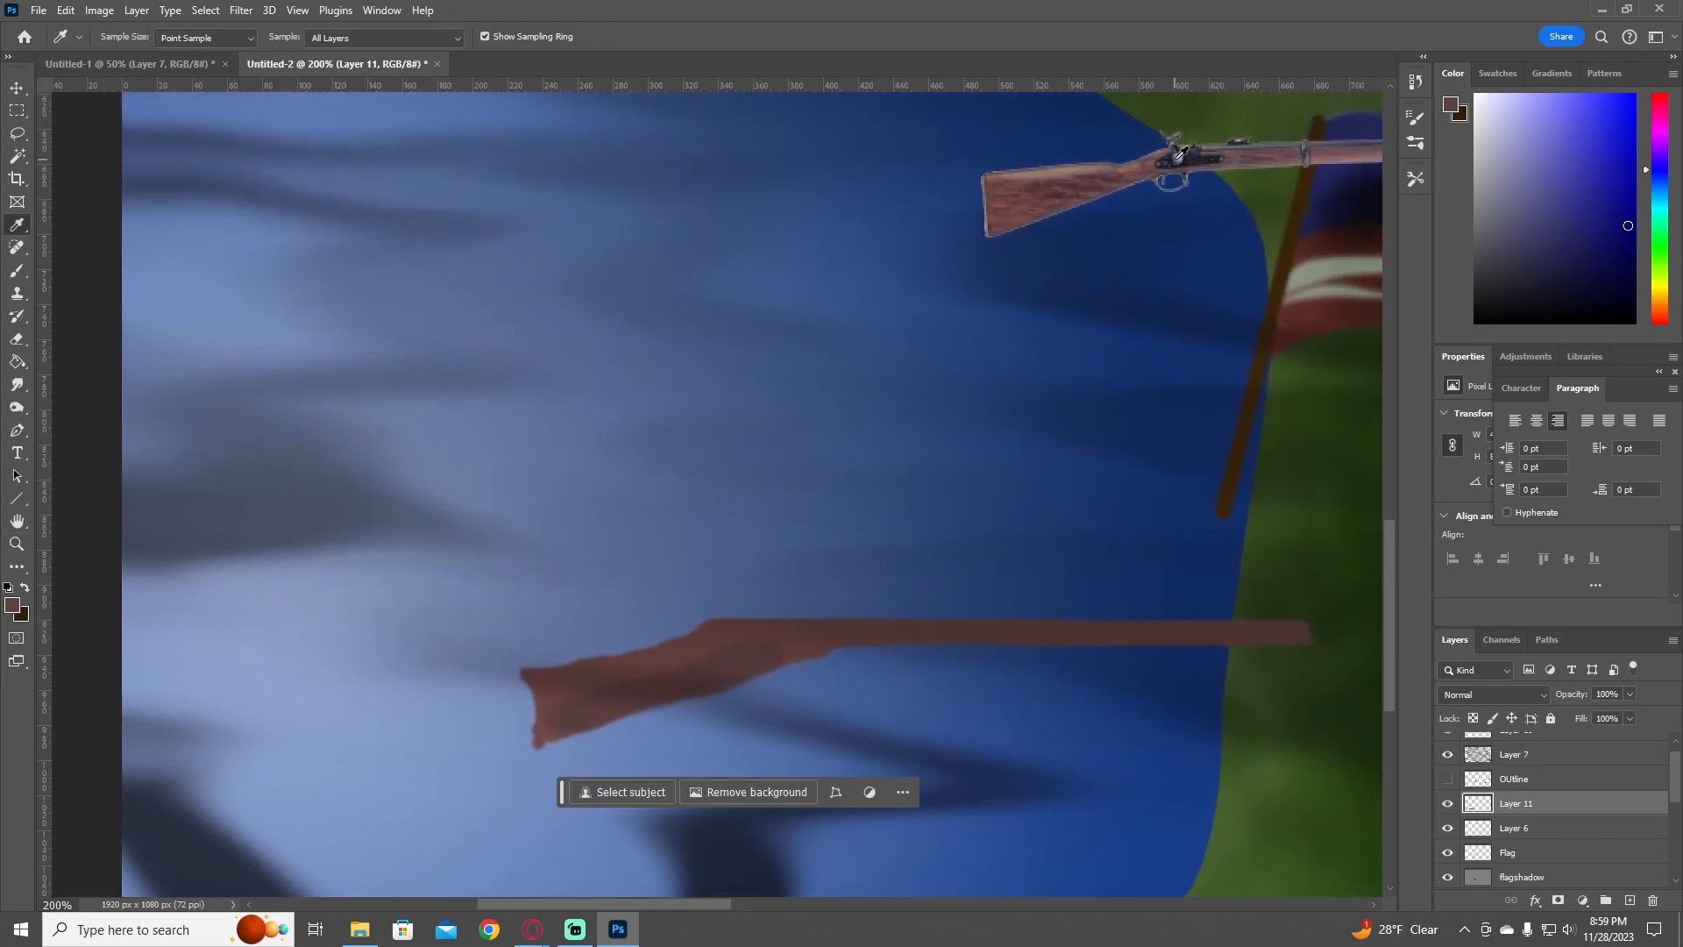
{"action": "left_click", "coordinate": [1171, 159]}
{"action": "key", "text": "b"}
{"action": "left_click_drag", "start_coordinate": [702, 635], "coordinate": [779, 635]}
- Paint the dark metal barrel along the rifle's upper edge with a smaller brush and add small dark bands across the forestock
{"action": "mouse_move", "coordinate": [1056, 620]}
{"action": "left_mouse_down"}
{"action": "mouse_move", "coordinate": [707, 655]}
{"action": "mouse_move", "coordinate": [585, 646]}
{"action": "left_mouse_up"}
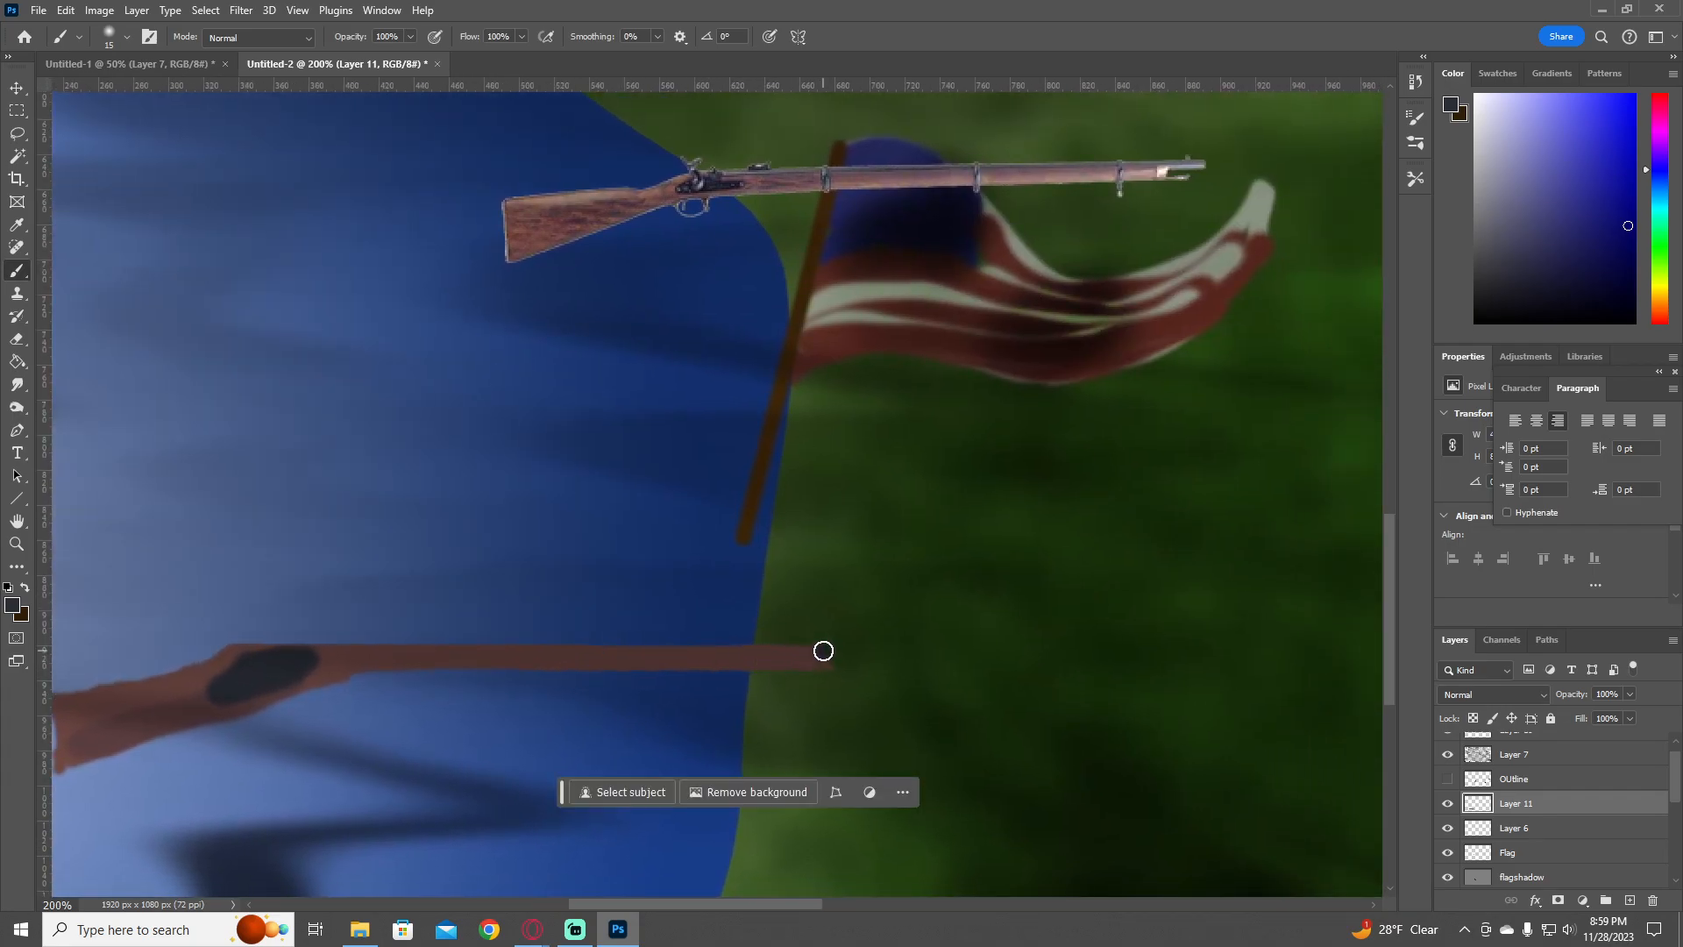
{"action": "key", "text": "bracketleft"}
{"action": "key", "text": "bracketleft"}
{"action": "left_click_drag", "start_coordinate": [823, 651], "coordinate": [317, 648]}
{"action": "key", "text": "ctrl+z"}
{"action": "left_click_drag", "start_coordinate": [809, 650], "coordinate": [285, 657]}
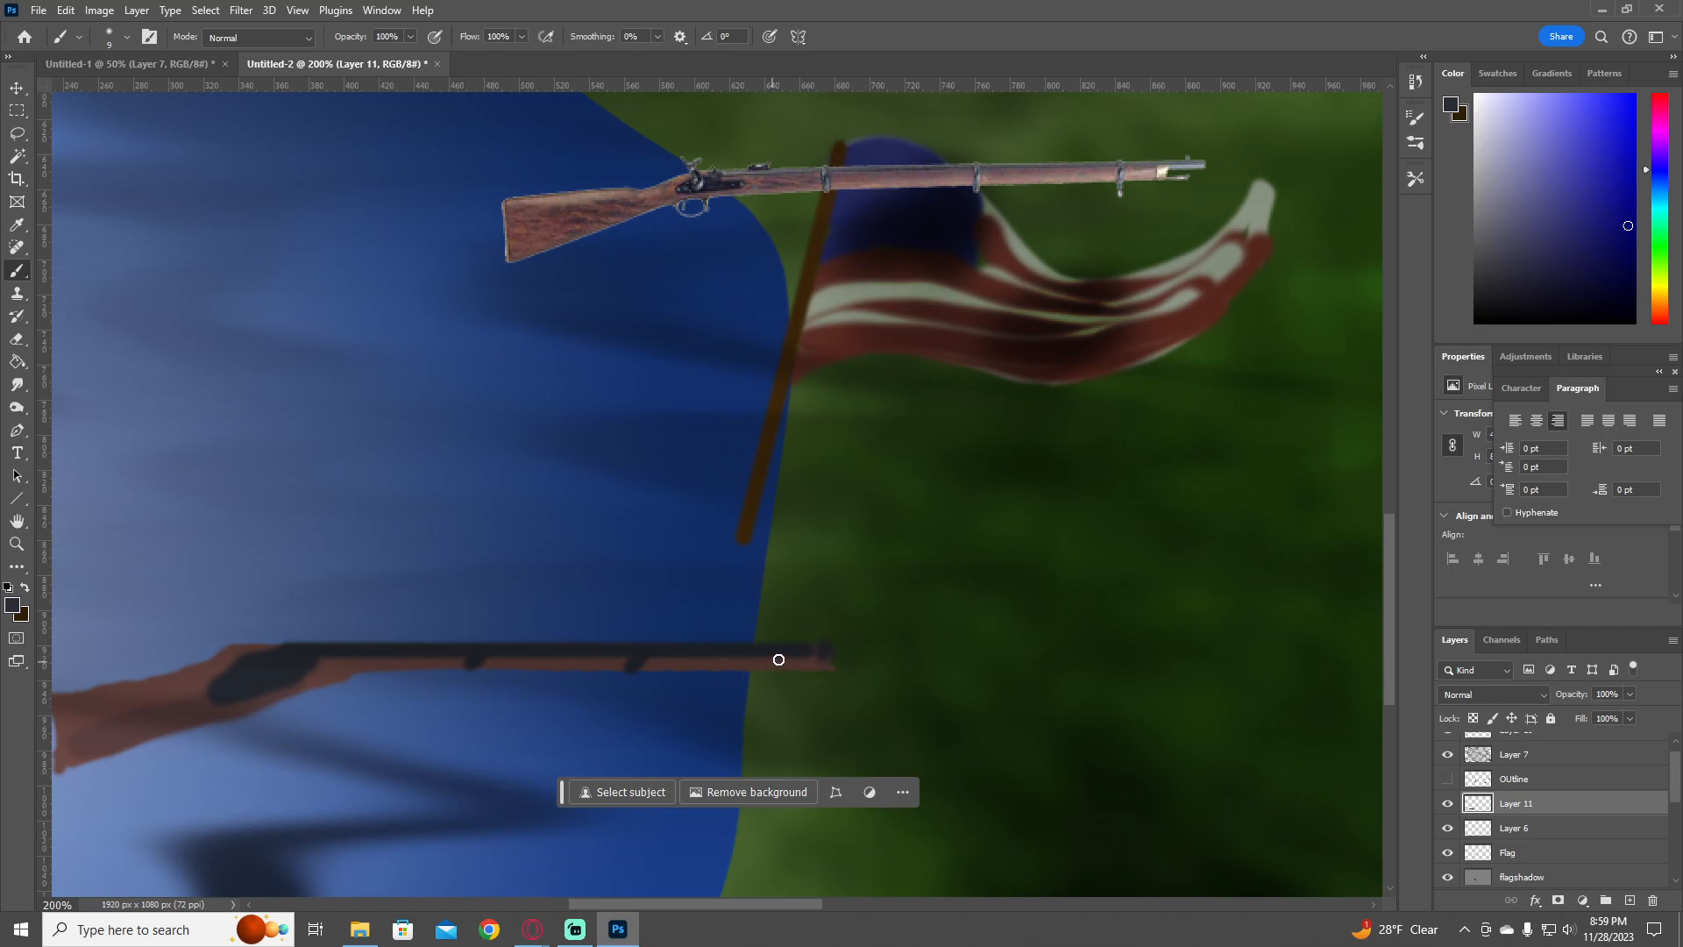
{"action": "mouse_move", "coordinate": [778, 659]}
{"action": "left_mouse_down"}
{"action": "mouse_move", "coordinate": [766, 669]}
{"action": "mouse_move", "coordinate": [850, 706]}
{"action": "left_mouse_up"}
- Hide the reference rifle on Layer 10
{"action": "key", "text": "z"}
{"action": "left_click", "coordinate": [738, 694], "text": "alt"}
{"action": "left_click", "coordinate": [738, 694], "text": "alt"}
{"action": "scroll", "coordinate": [1488, 785], "scroll_direction": "up", "scroll_amount": 1}
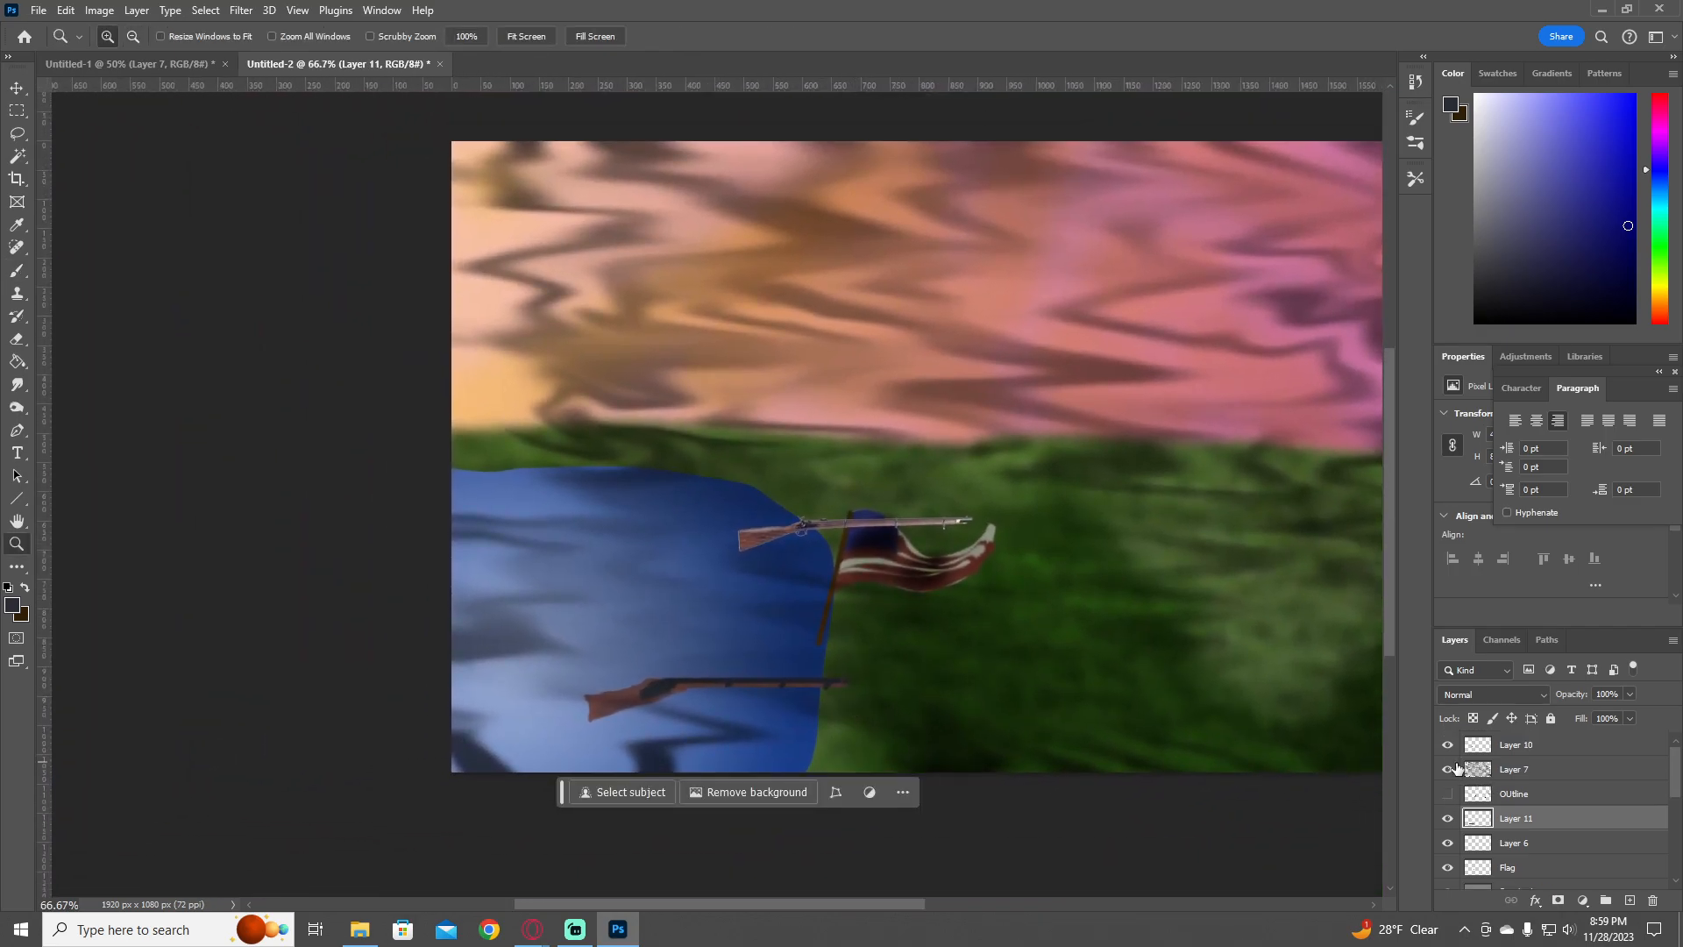
{"action": "left_click", "coordinate": [1448, 744]}
- Reposition the painted rifle on Layer 11 and duplicate it, placing the copy higher on the blue shape
{"action": "key", "text": "v"}
{"action": "mouse_move", "coordinate": [744, 694]}
{"action": "left_mouse_down"}
{"action": "mouse_move", "coordinate": [839, 694]}
{"action": "mouse_move", "coordinate": [736, 603]}
{"action": "mouse_move", "coordinate": [659, 600]}
{"action": "mouse_move", "coordinate": [744, 601]}
{"action": "left_mouse_up"}
{"action": "key", "text": "e"}
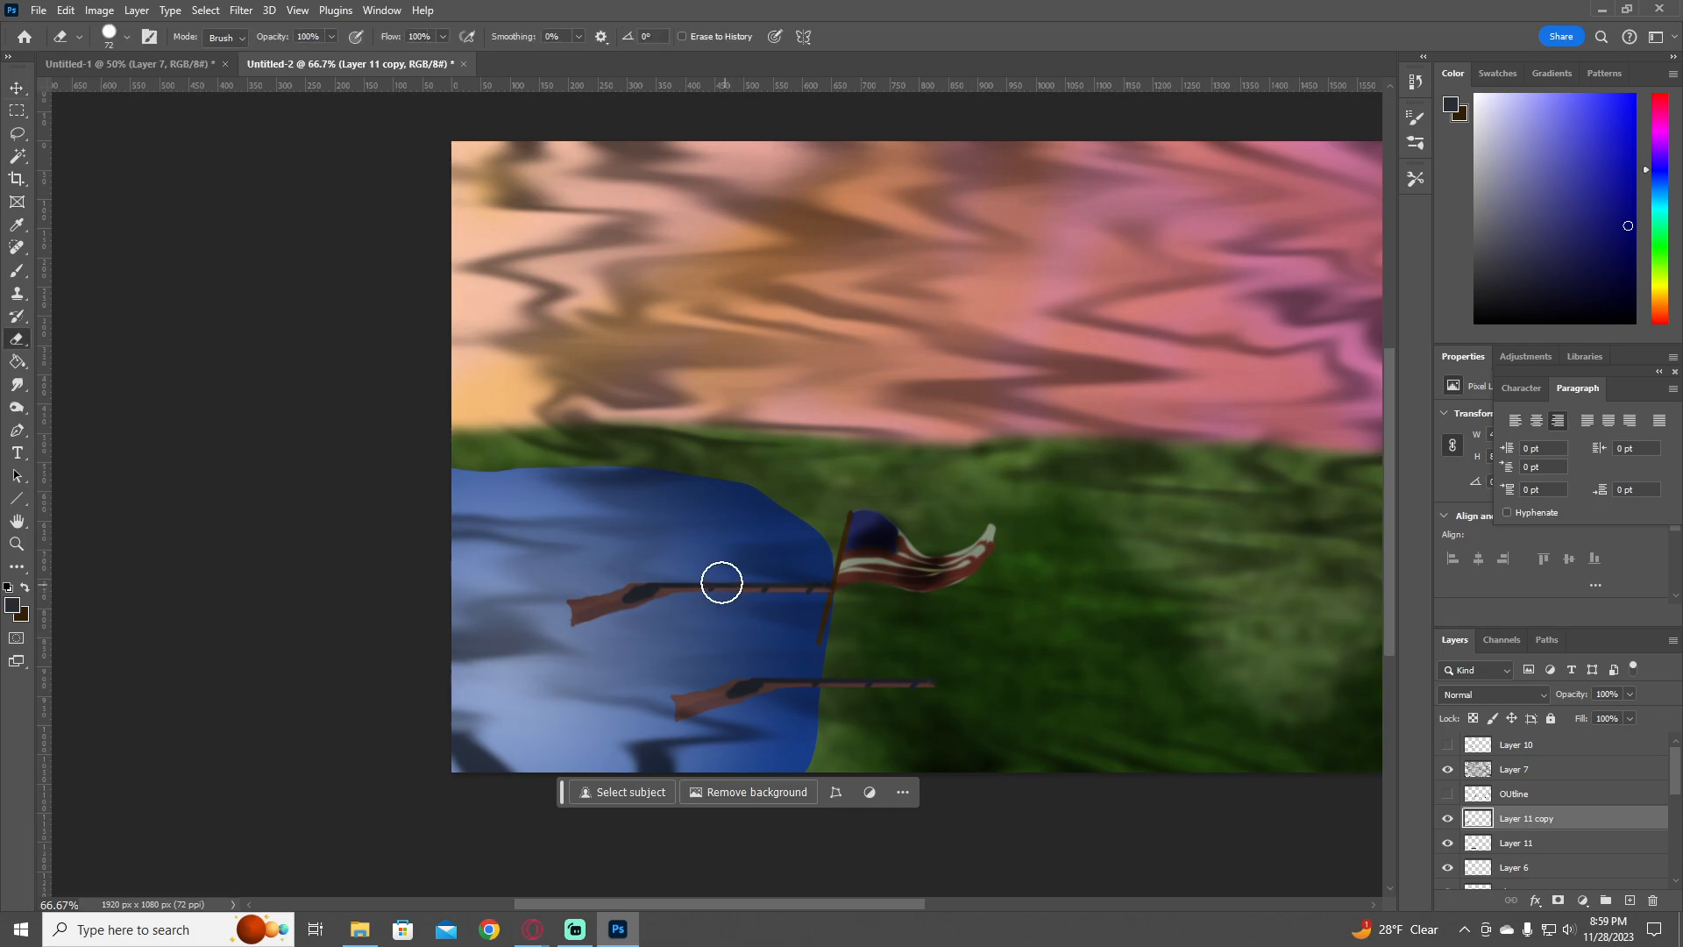
{"action": "key", "text": "v"}
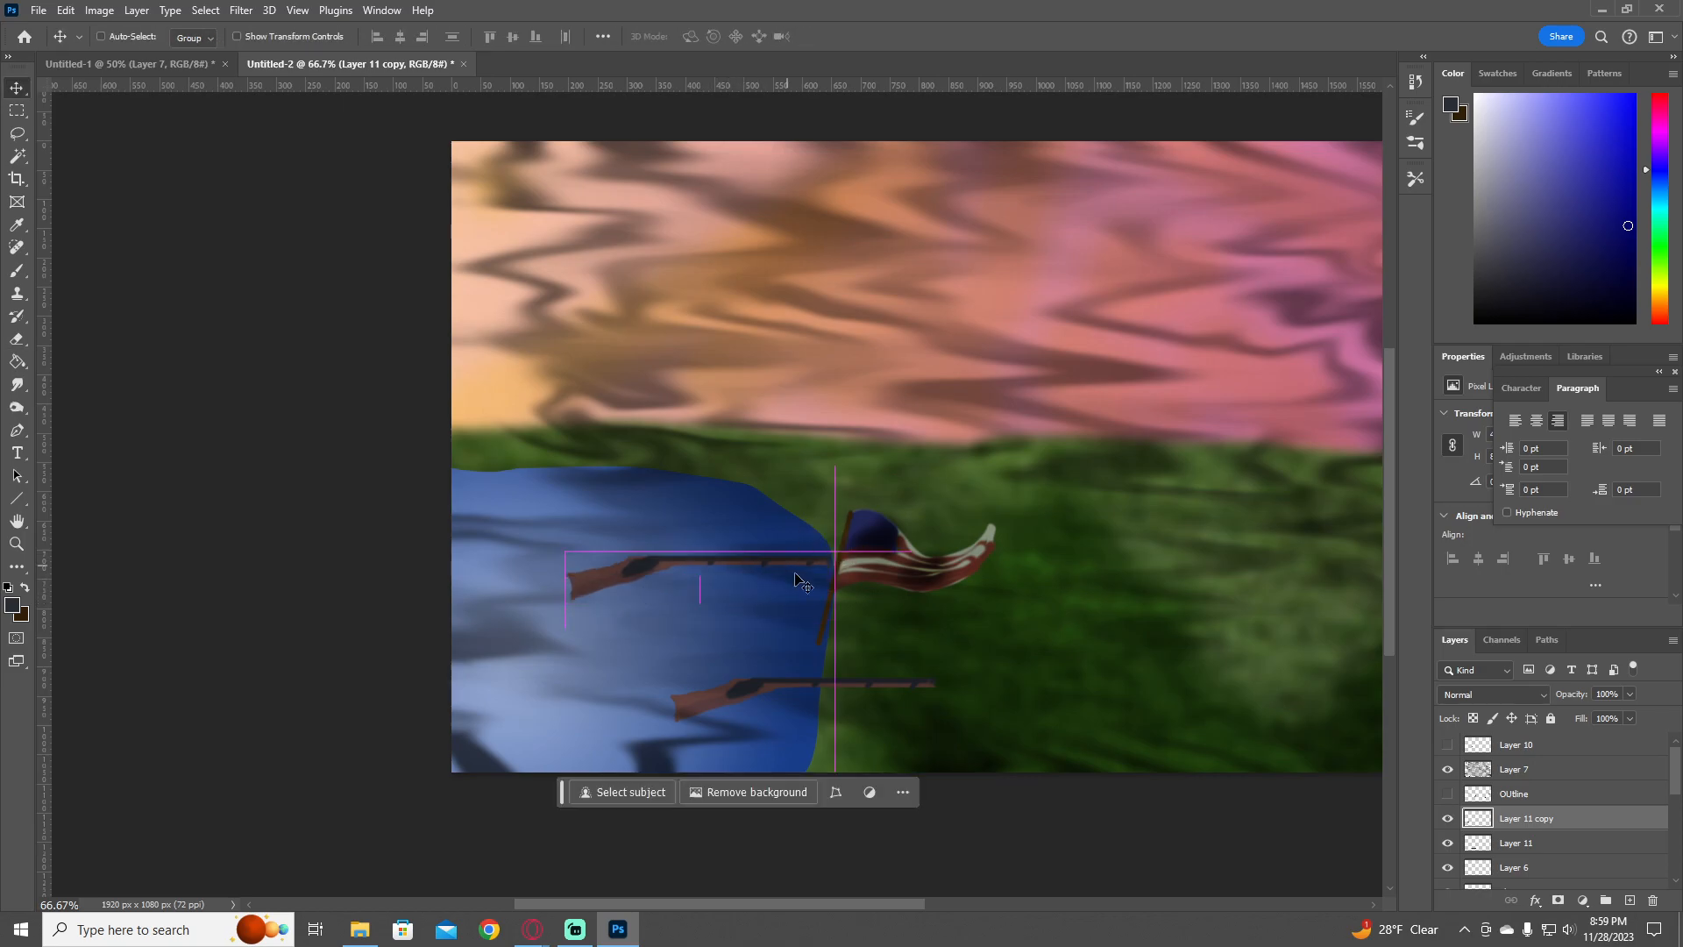
- Rotate the rifle copy by about -10.71° and move it so the barrel crosses the top of the flagpole
{"action": "key", "text": "ctrl+t"}
{"action": "left_click_drag", "start_coordinate": [846, 610], "coordinate": [852, 581]}
{"action": "left_click_drag", "start_coordinate": [749, 558], "coordinate": [819, 539]}
{"action": "key", "text": "Return"}
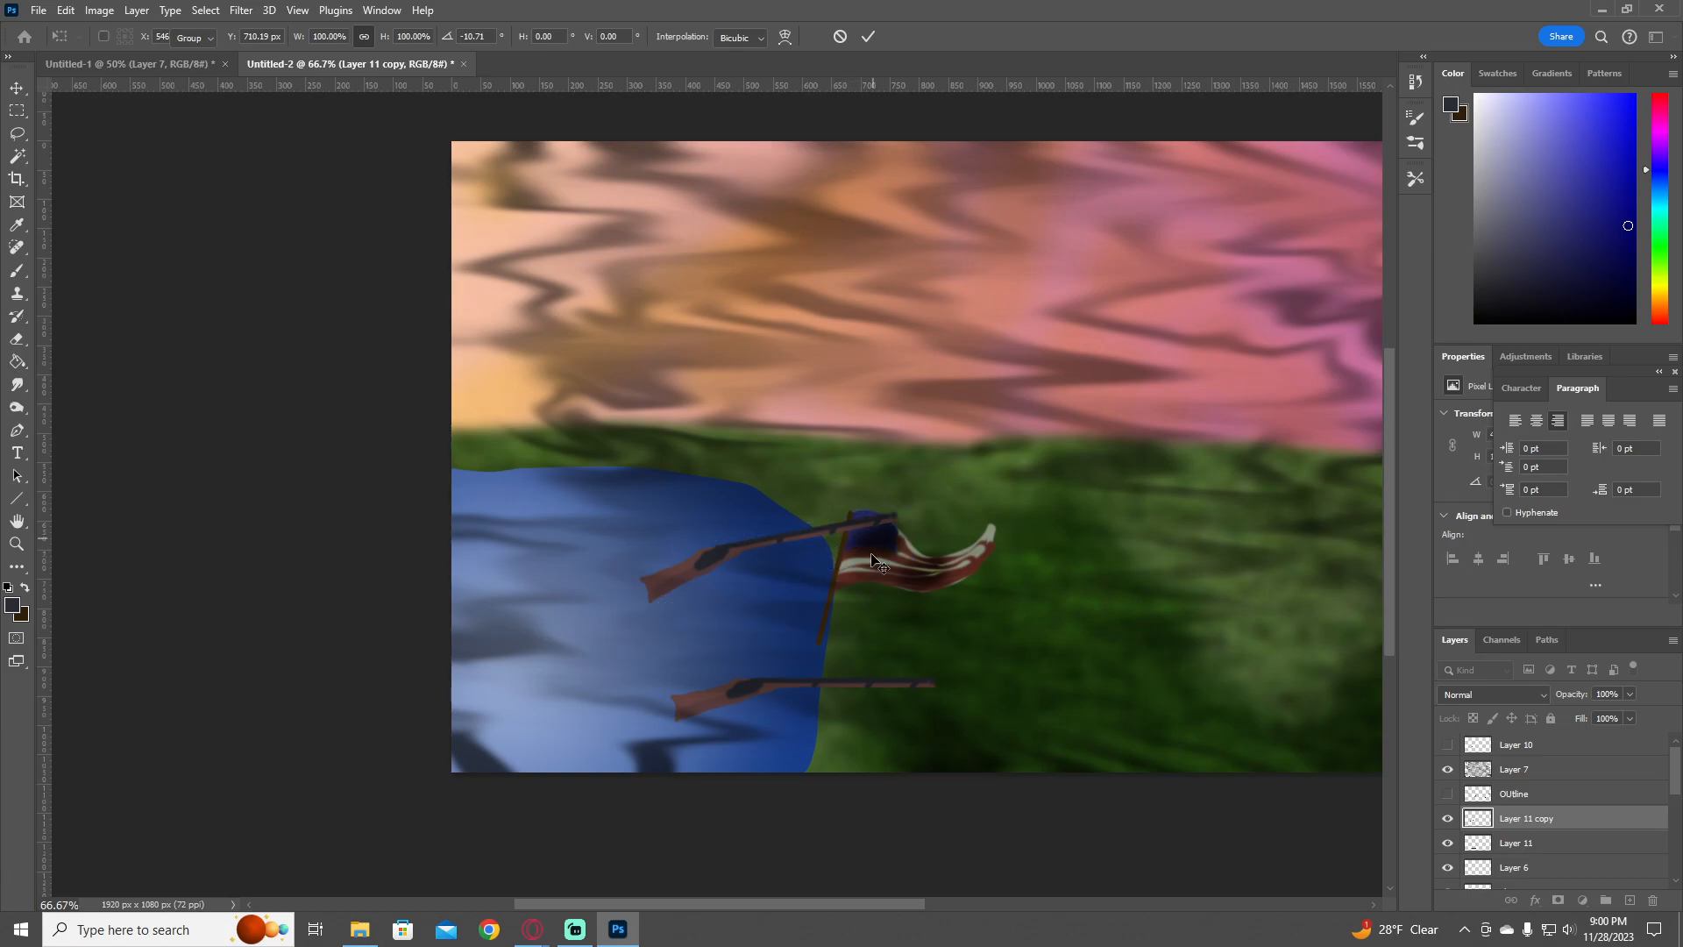
- Erase the rifle copy's barrel over the flag and most of its stock and lock, reducing the eraser to 50 px
{"action": "key", "text": "e"}
{"action": "mouse_move", "coordinate": [855, 529]}
{"action": "left_mouse_down"}
{"action": "mouse_move", "coordinate": [934, 521]}
{"action": "mouse_move", "coordinate": [878, 536]}
{"action": "left_mouse_up"}
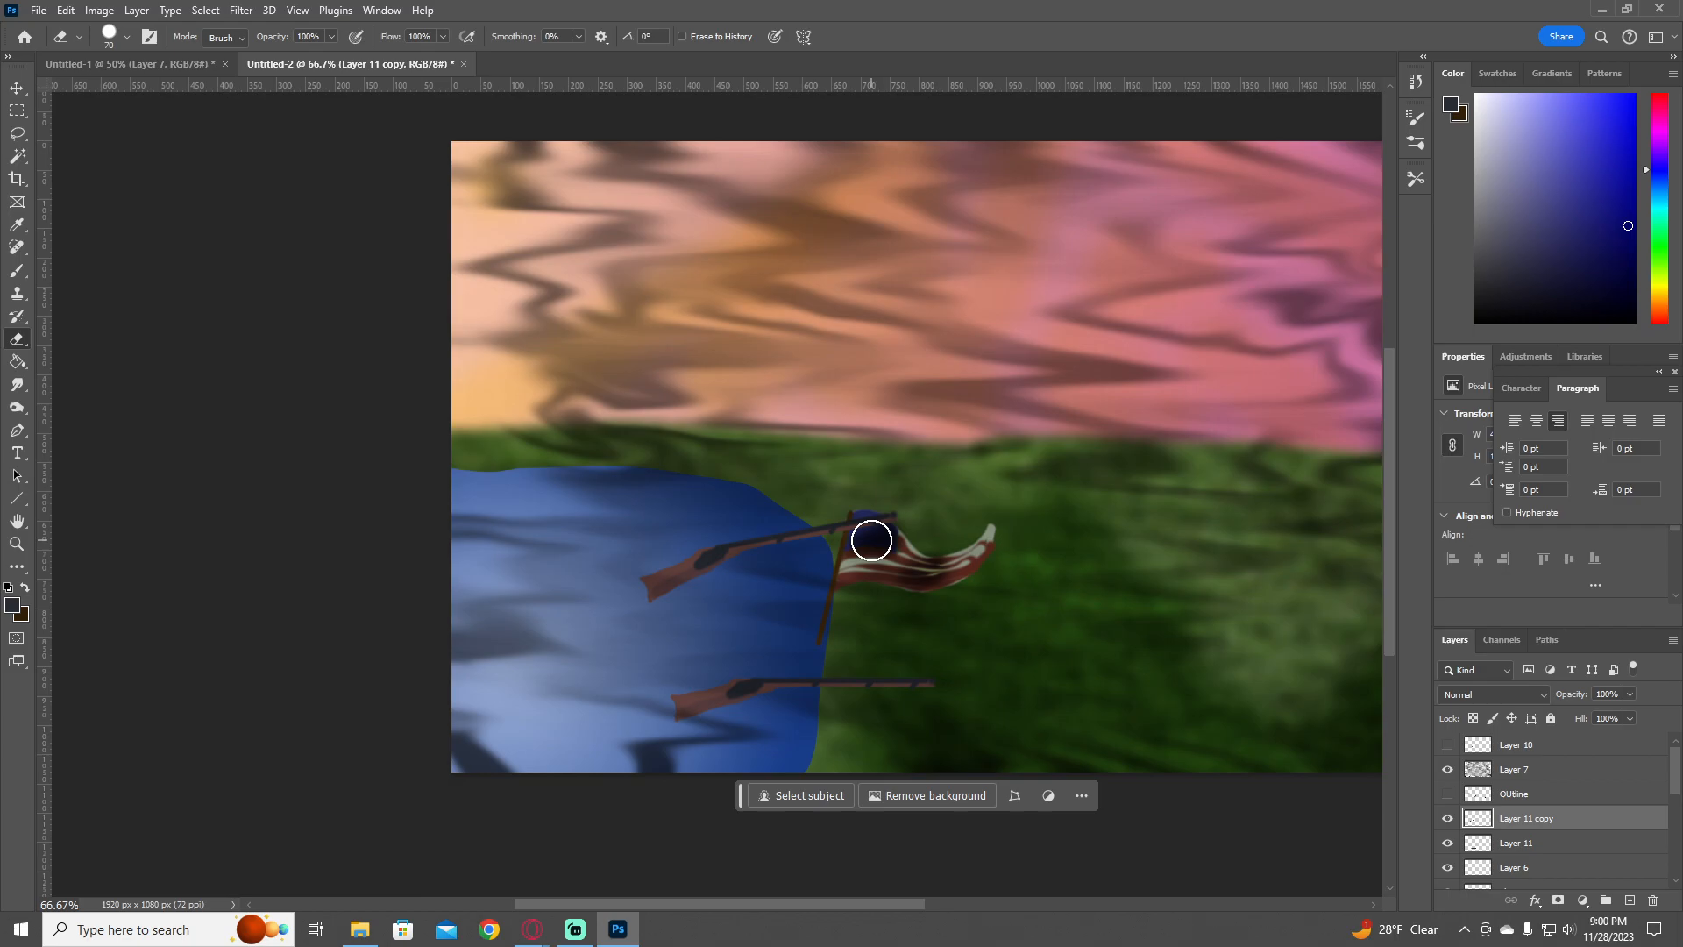
{"action": "key", "text": "bracketleft"}
{"action": "key", "text": "bracketleft"}
{"action": "key", "text": "bracketleft"}
{"action": "mouse_move", "coordinate": [725, 593]}
{"action": "left_mouse_down"}
{"action": "mouse_move", "coordinate": [698, 547]}
{"action": "mouse_move", "coordinate": [713, 570]}
{"action": "mouse_move", "coordinate": [684, 564]}
{"action": "mouse_move", "coordinate": [728, 579]}
{"action": "mouse_move", "coordinate": [670, 572]}
{"action": "mouse_move", "coordinate": [689, 630]}
{"action": "left_mouse_up"}
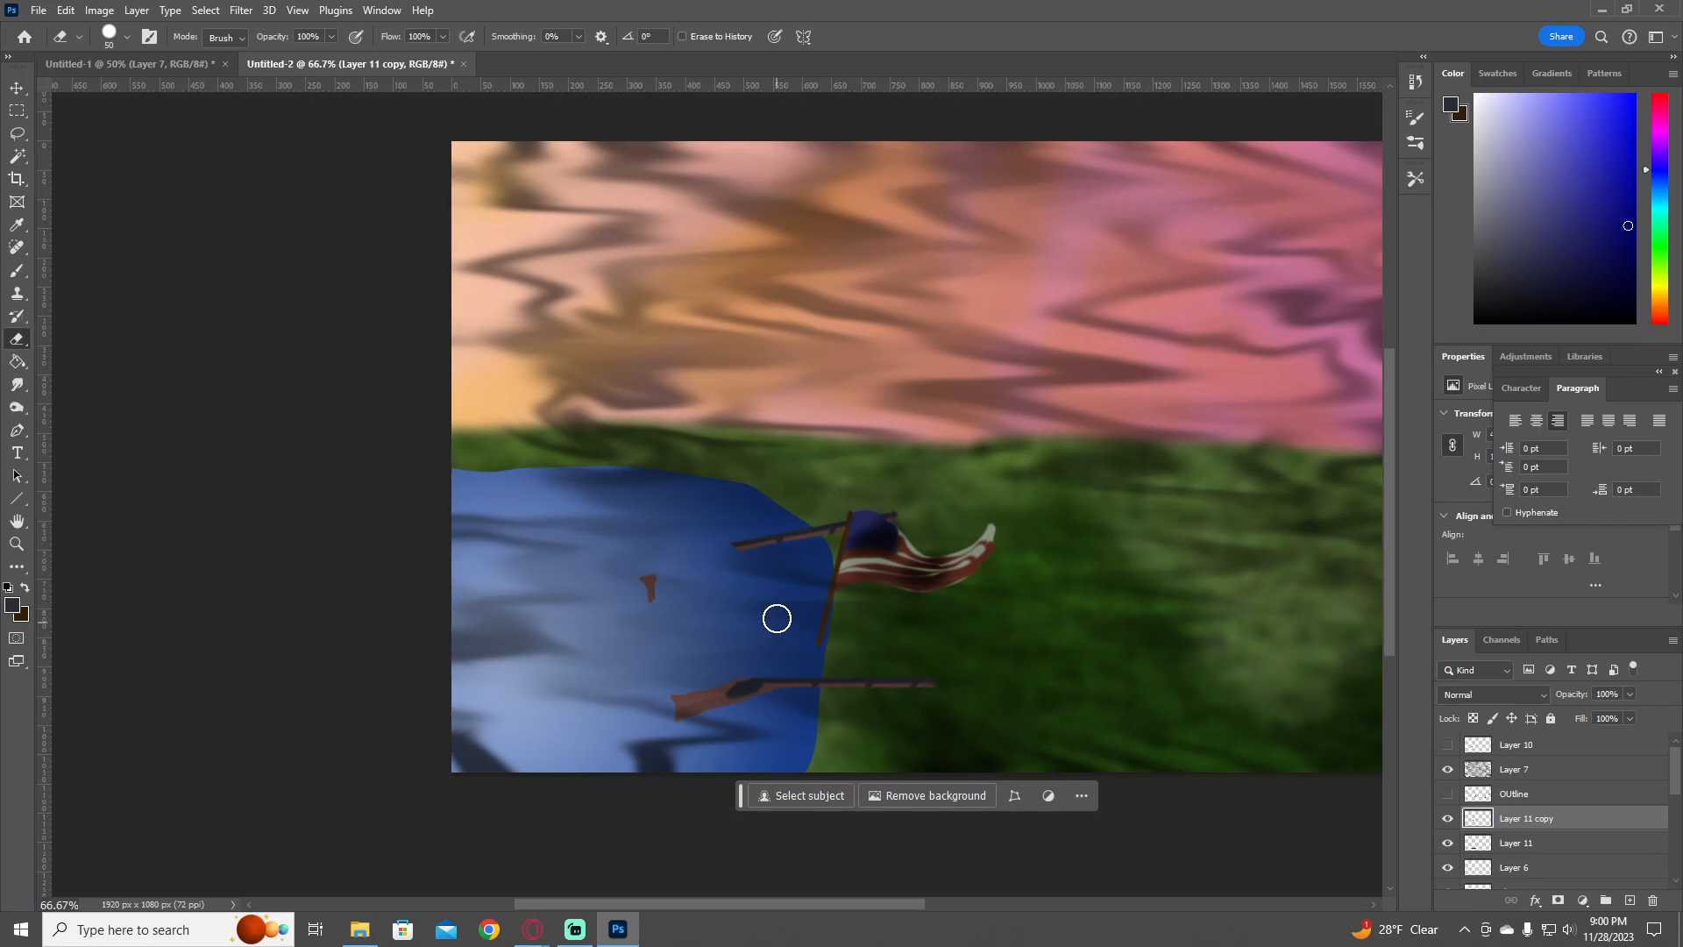
{"action": "key", "text": "b"}
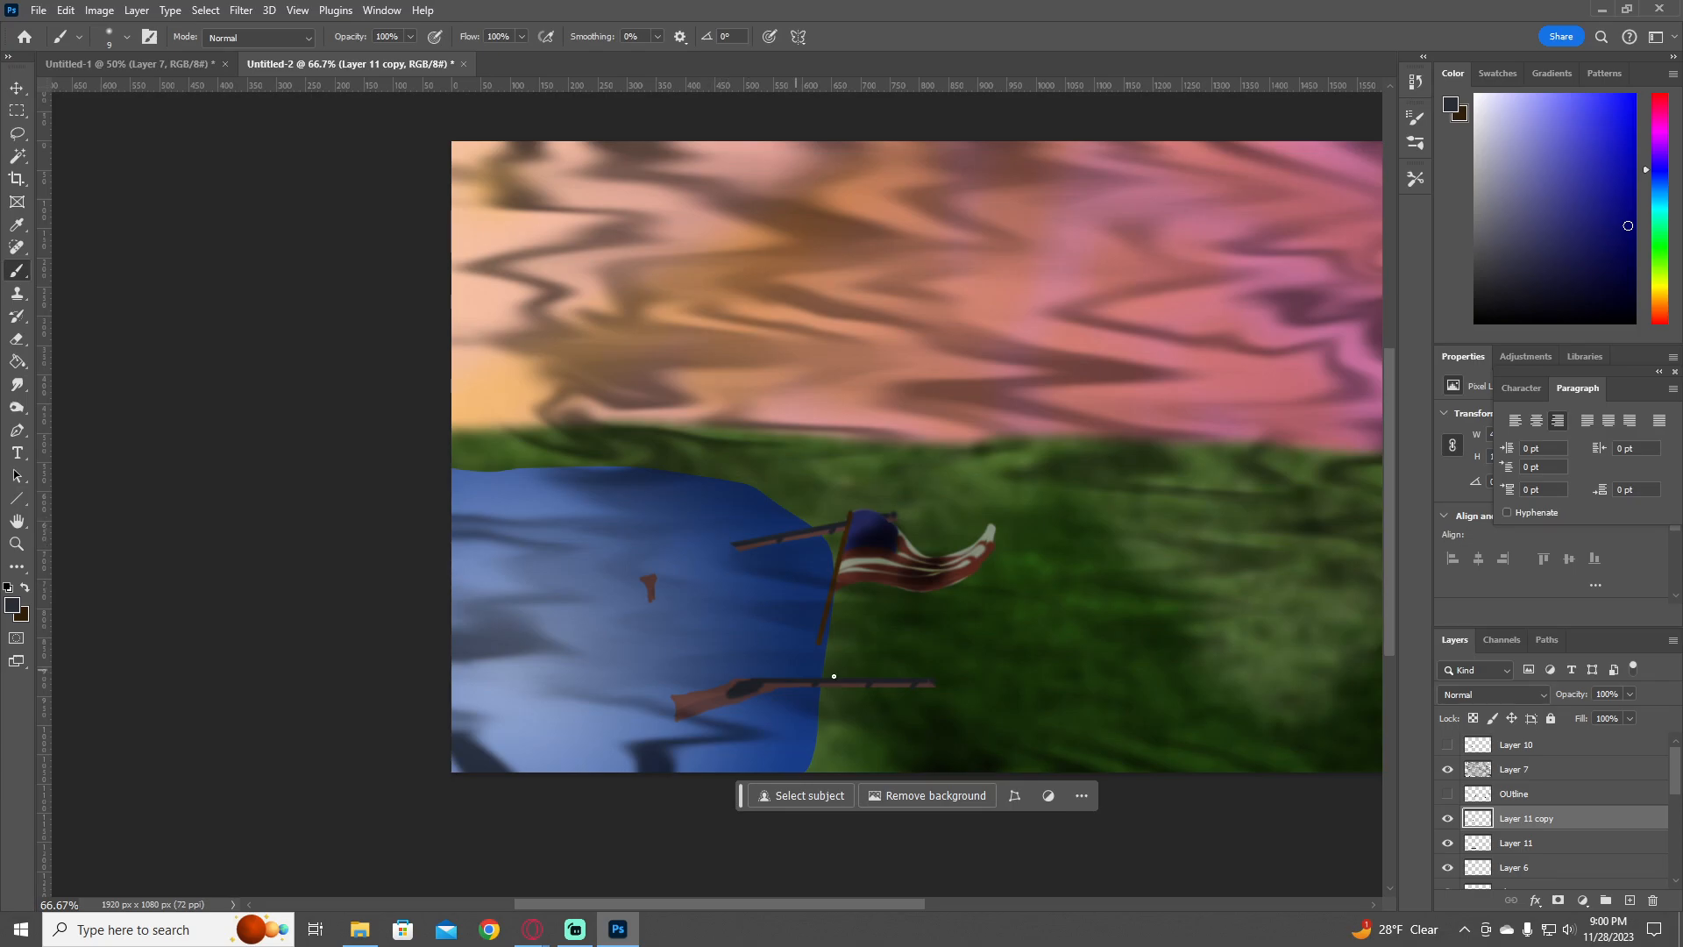
{"action": "key", "text": "z"}
{"action": "left_click", "coordinate": [799, 630], "text": "alt"}
{"action": "left_click_drag", "start_coordinate": [981, 583], "coordinate": [829, 600]}
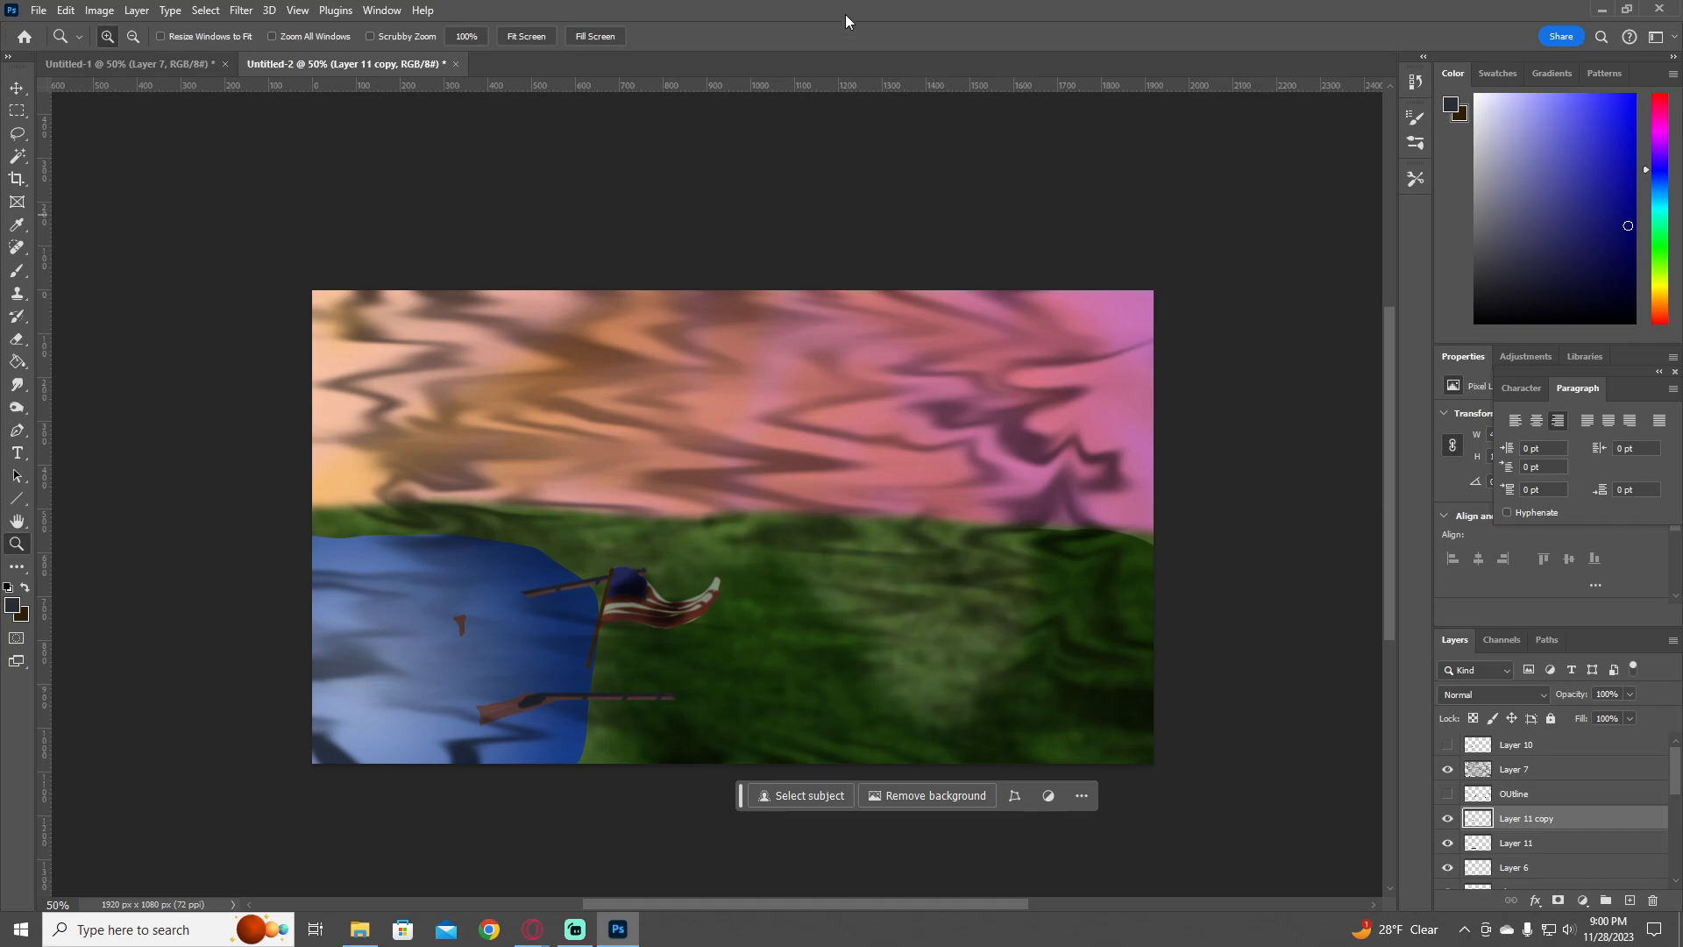
- Close the Untitled-2 document without saving its changes, cancelling the save to Creative Cloud
{"action": "left_click", "coordinate": [456, 64]}
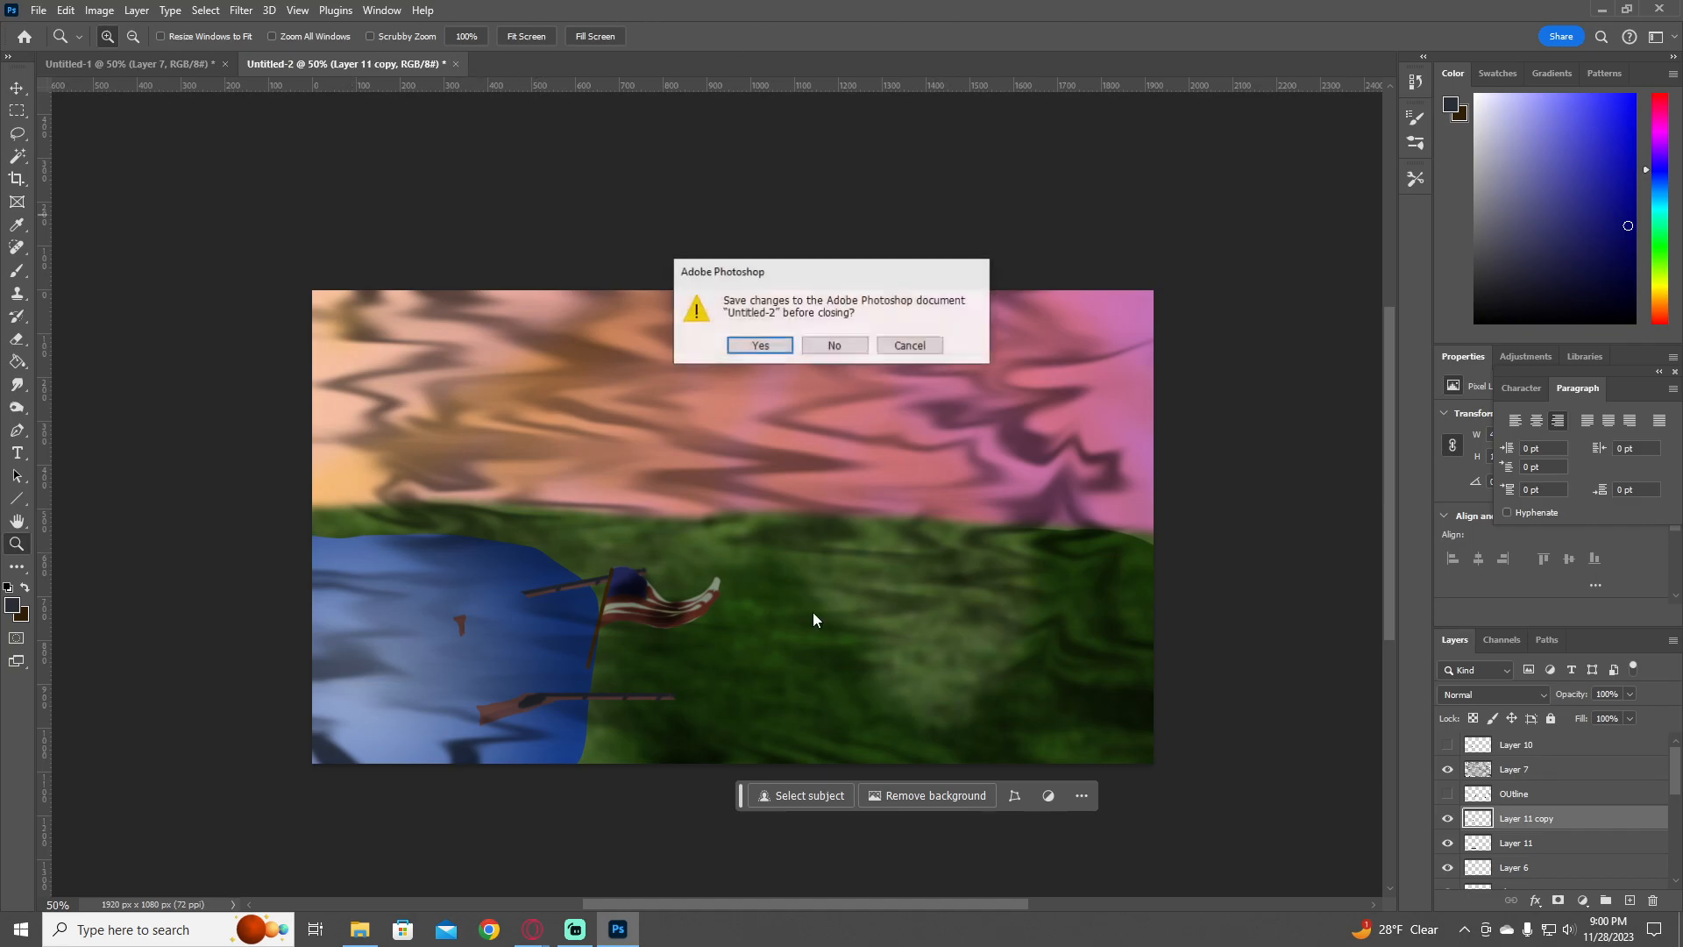
{"action": "left_click", "coordinate": [780, 350]}
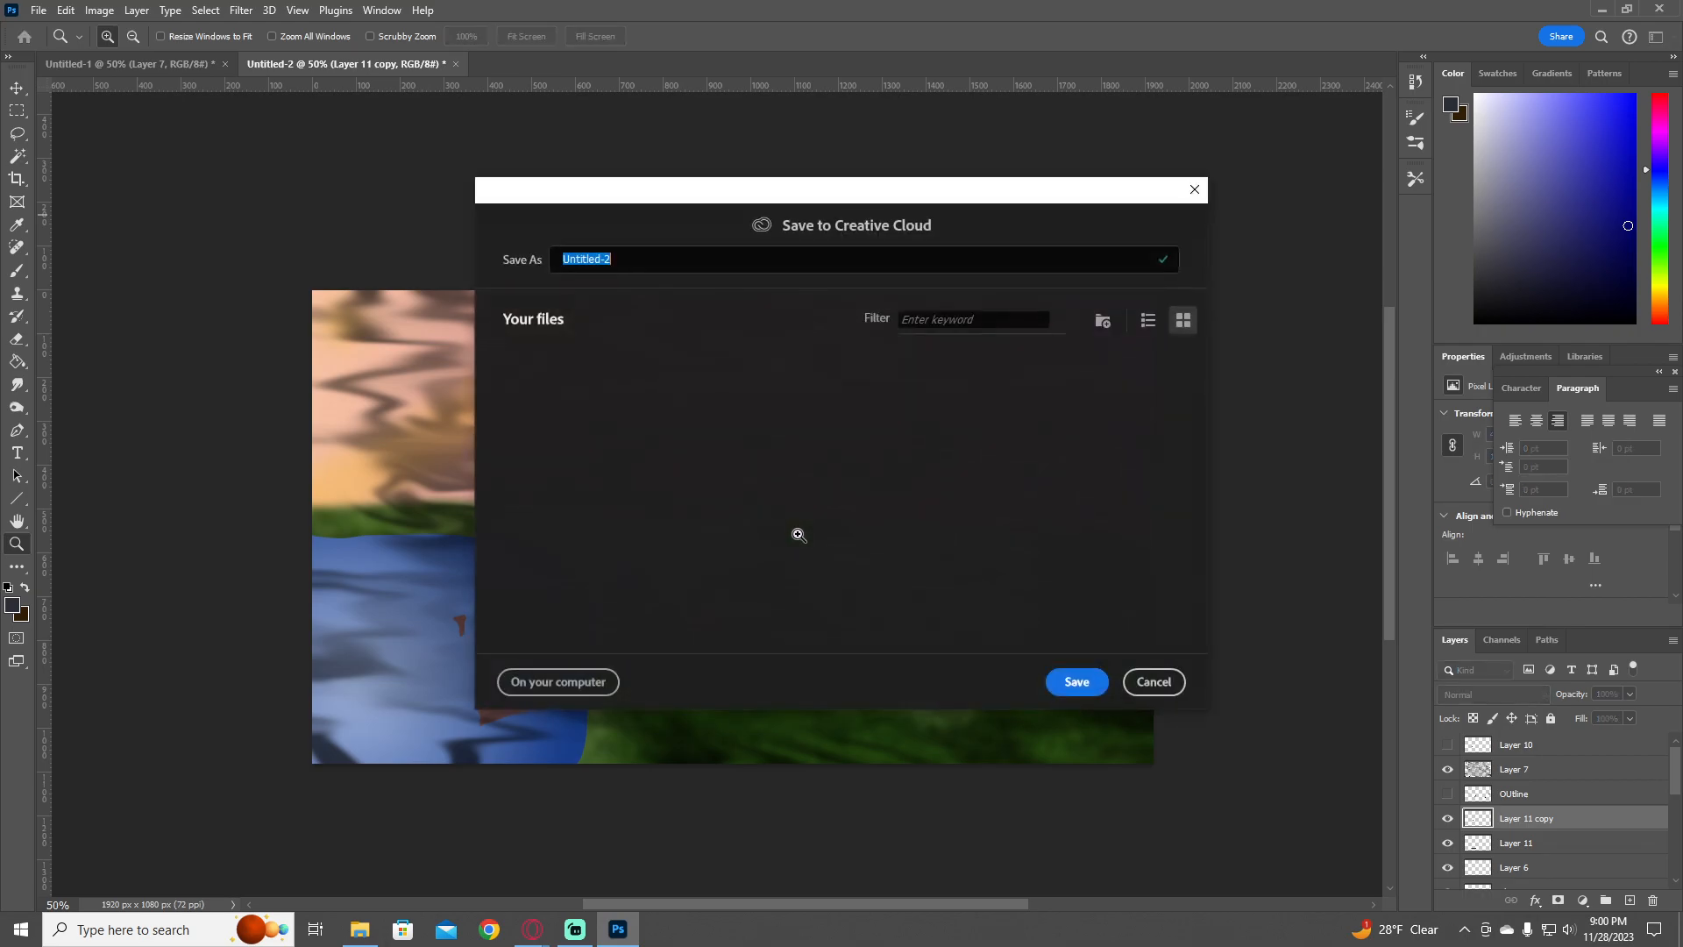
{"action": "left_click", "coordinate": [1162, 681]}
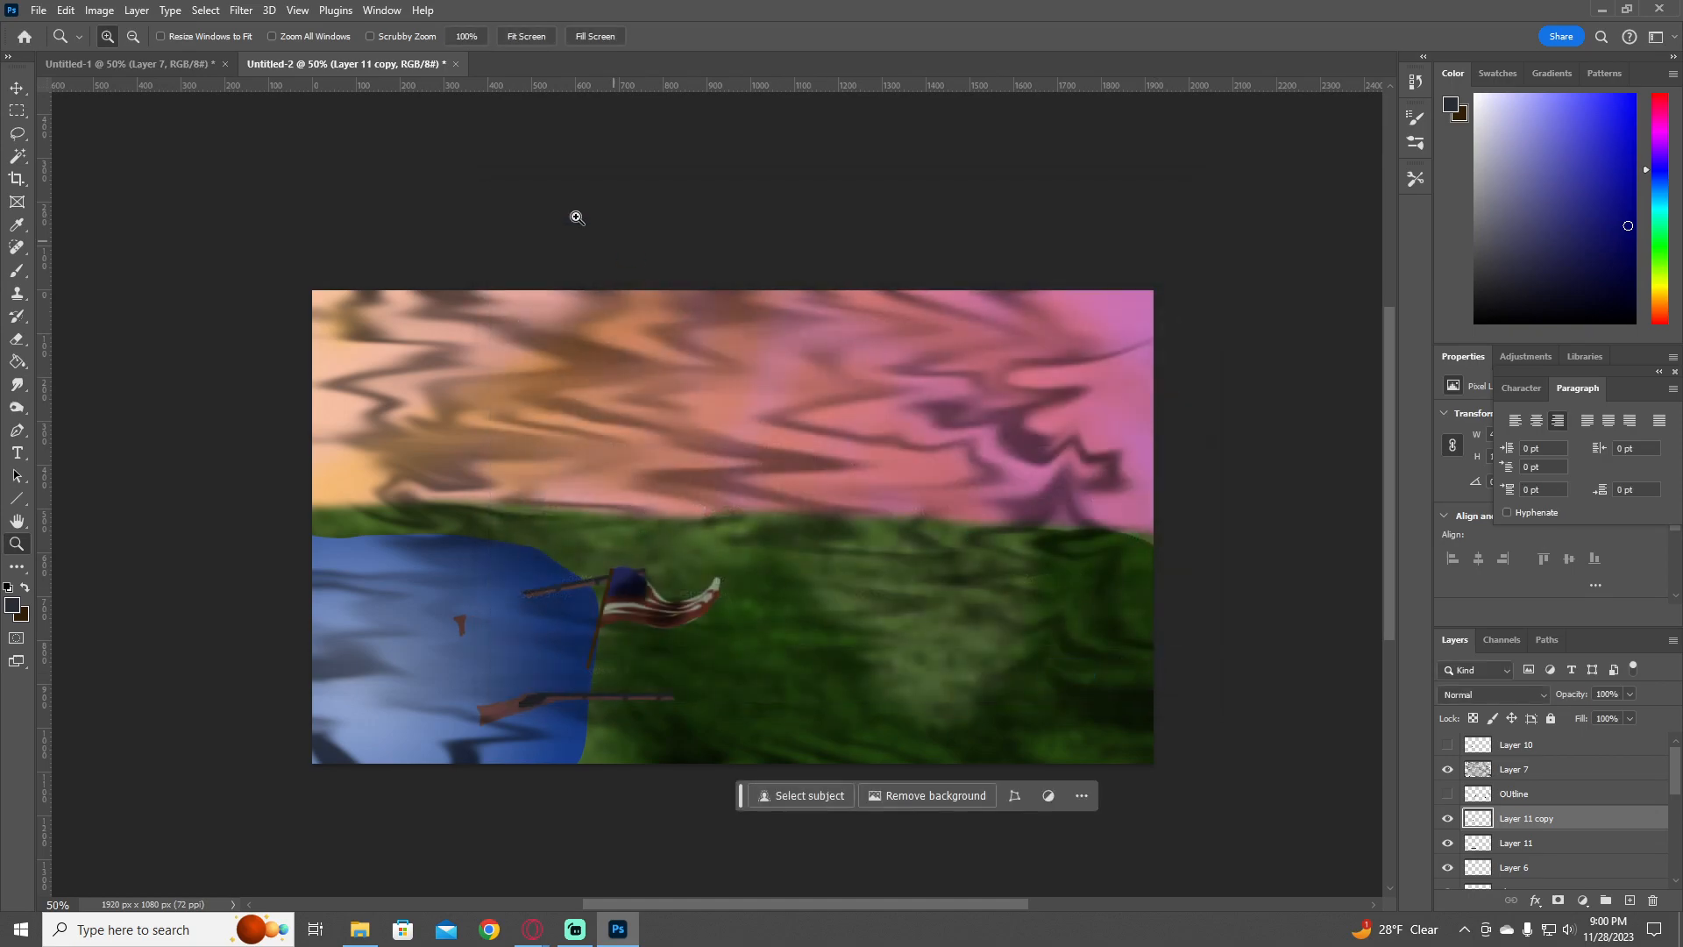
{"action": "left_click", "coordinate": [456, 64]}
{"action": "left_click", "coordinate": [835, 346]}
- Switch to the Opera window with the "ACAB or Gun Control" presentation in Prezi
{"action": "key", "text": "alt+Tab"}
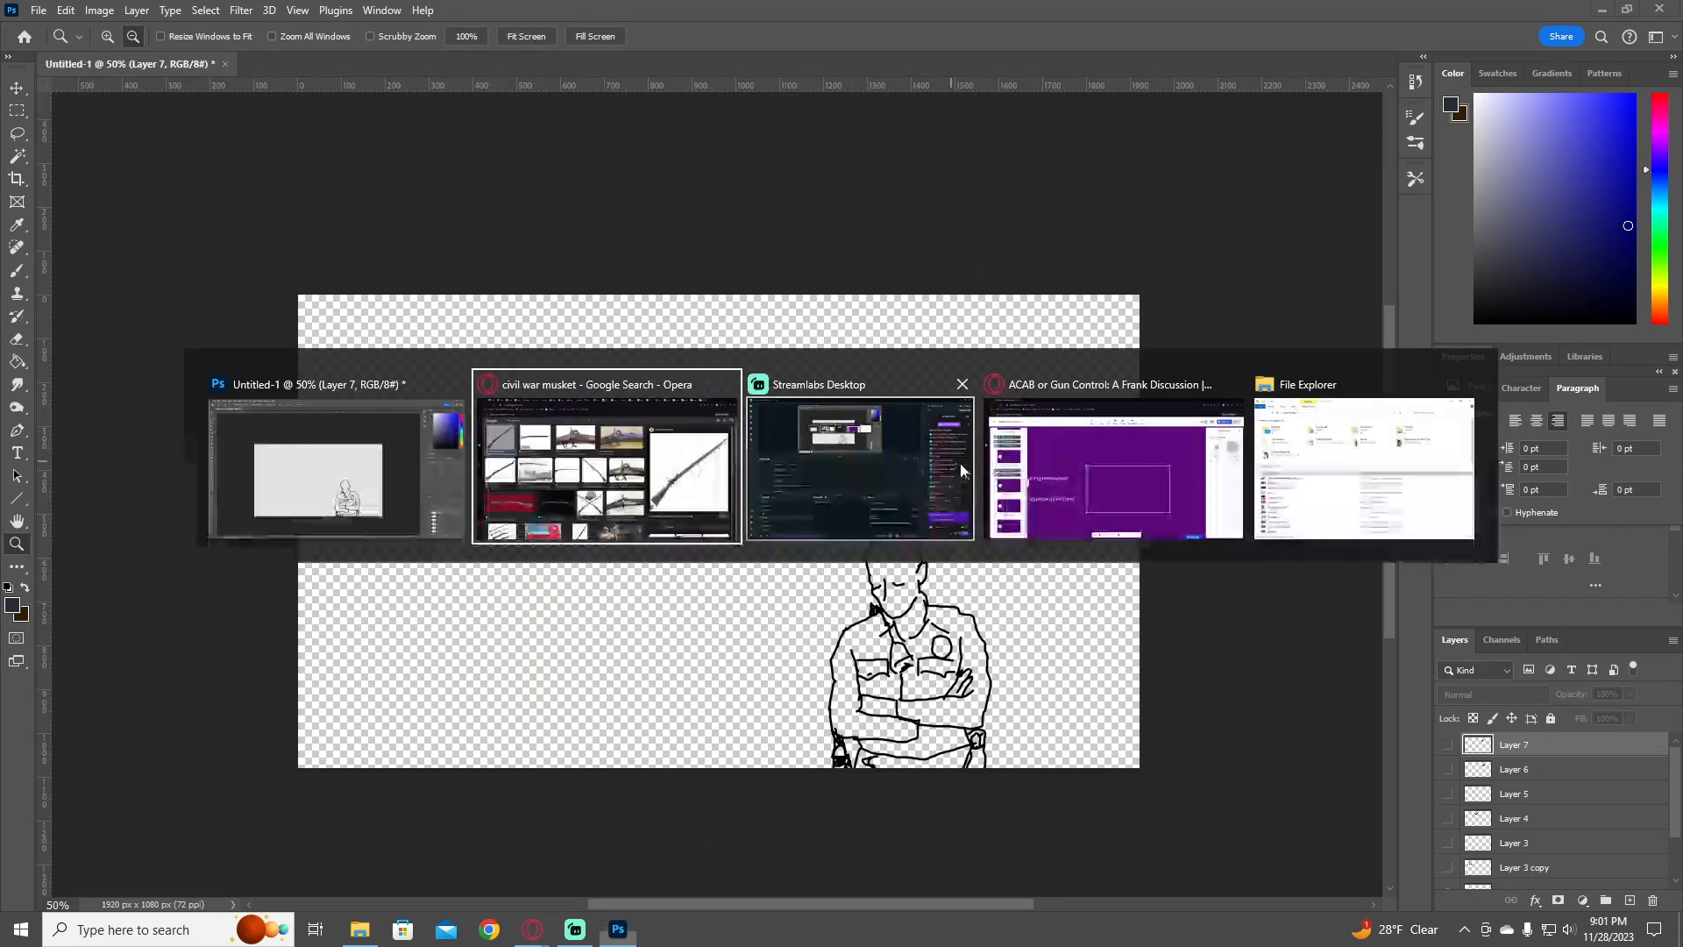
{"action": "key", "text": "alt+Tab"}
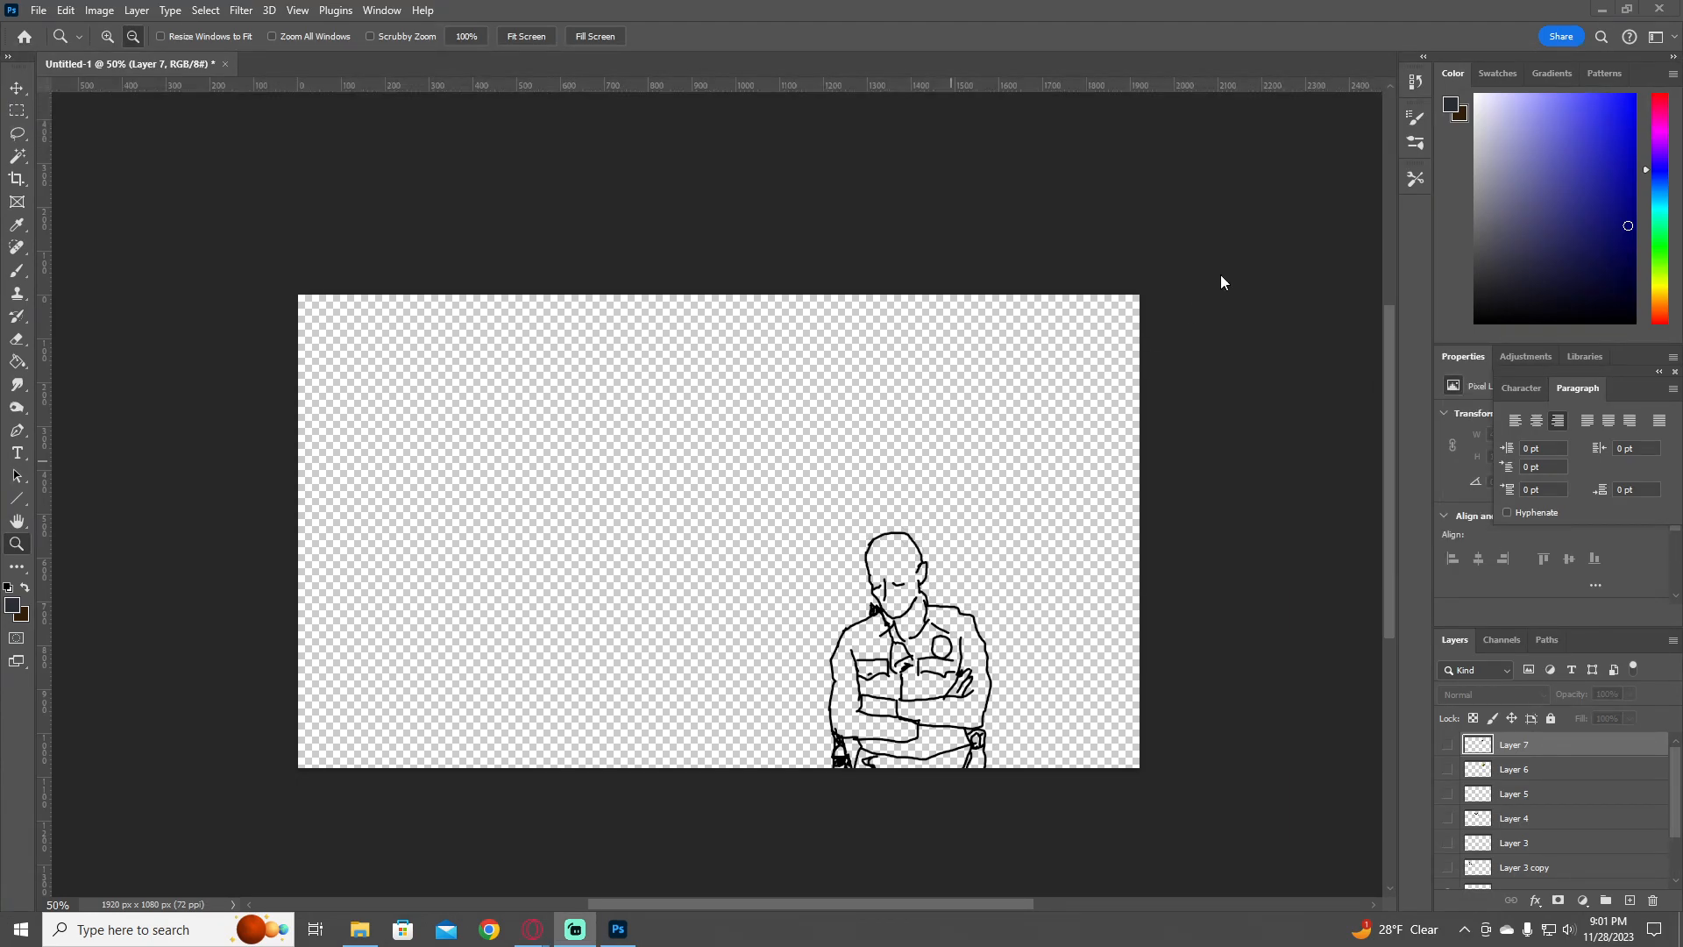
{"action": "key", "text": "alt+Tab"}
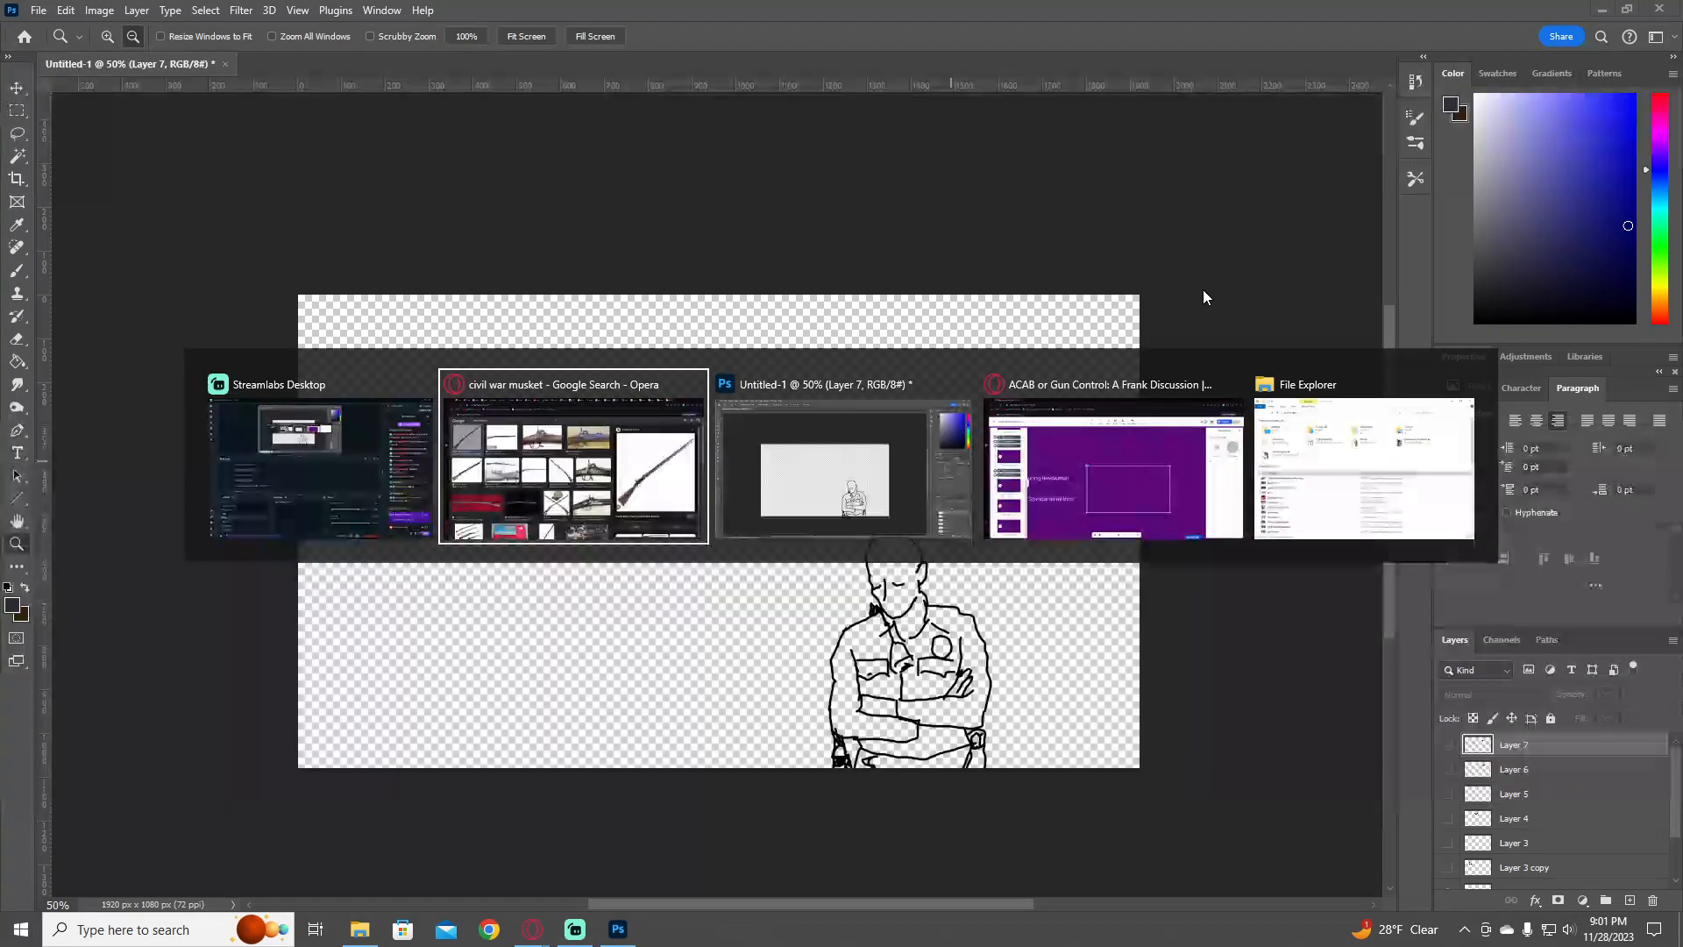
{"action": "key", "text": "alt+Tab"}
{"action": "key", "text": "alt+Tab"}
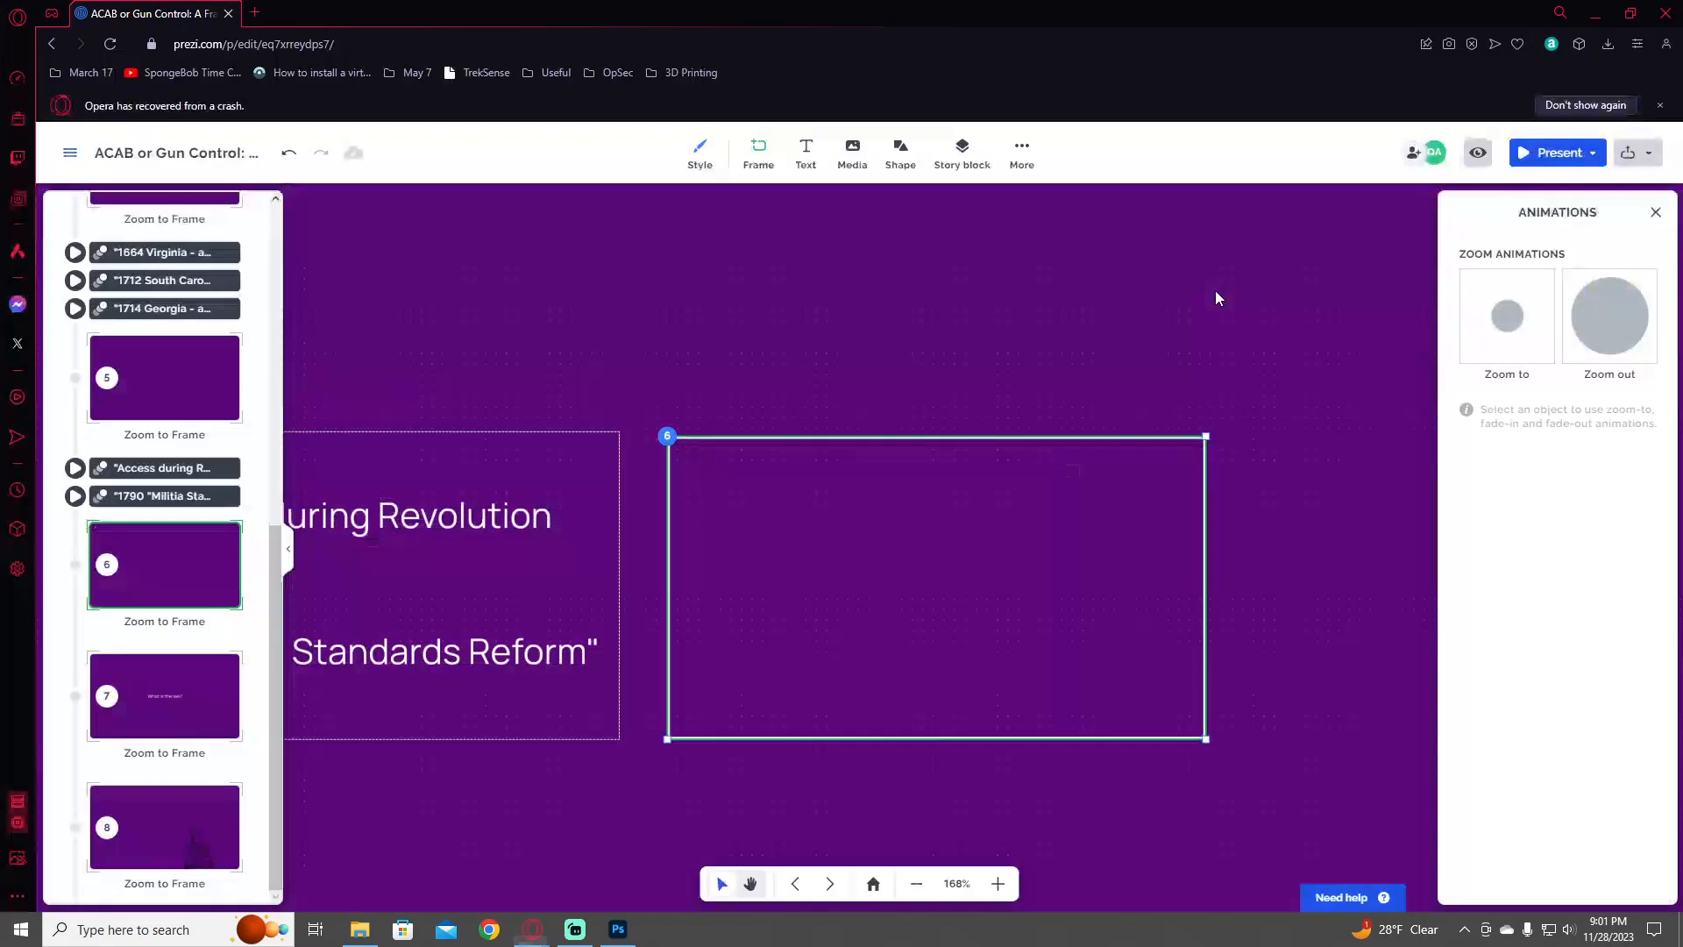
- Add a text box reading "Civil War" inside the empty frame 6
{"action": "left_click_drag", "start_coordinate": [759, 550], "coordinate": [640, 583]}
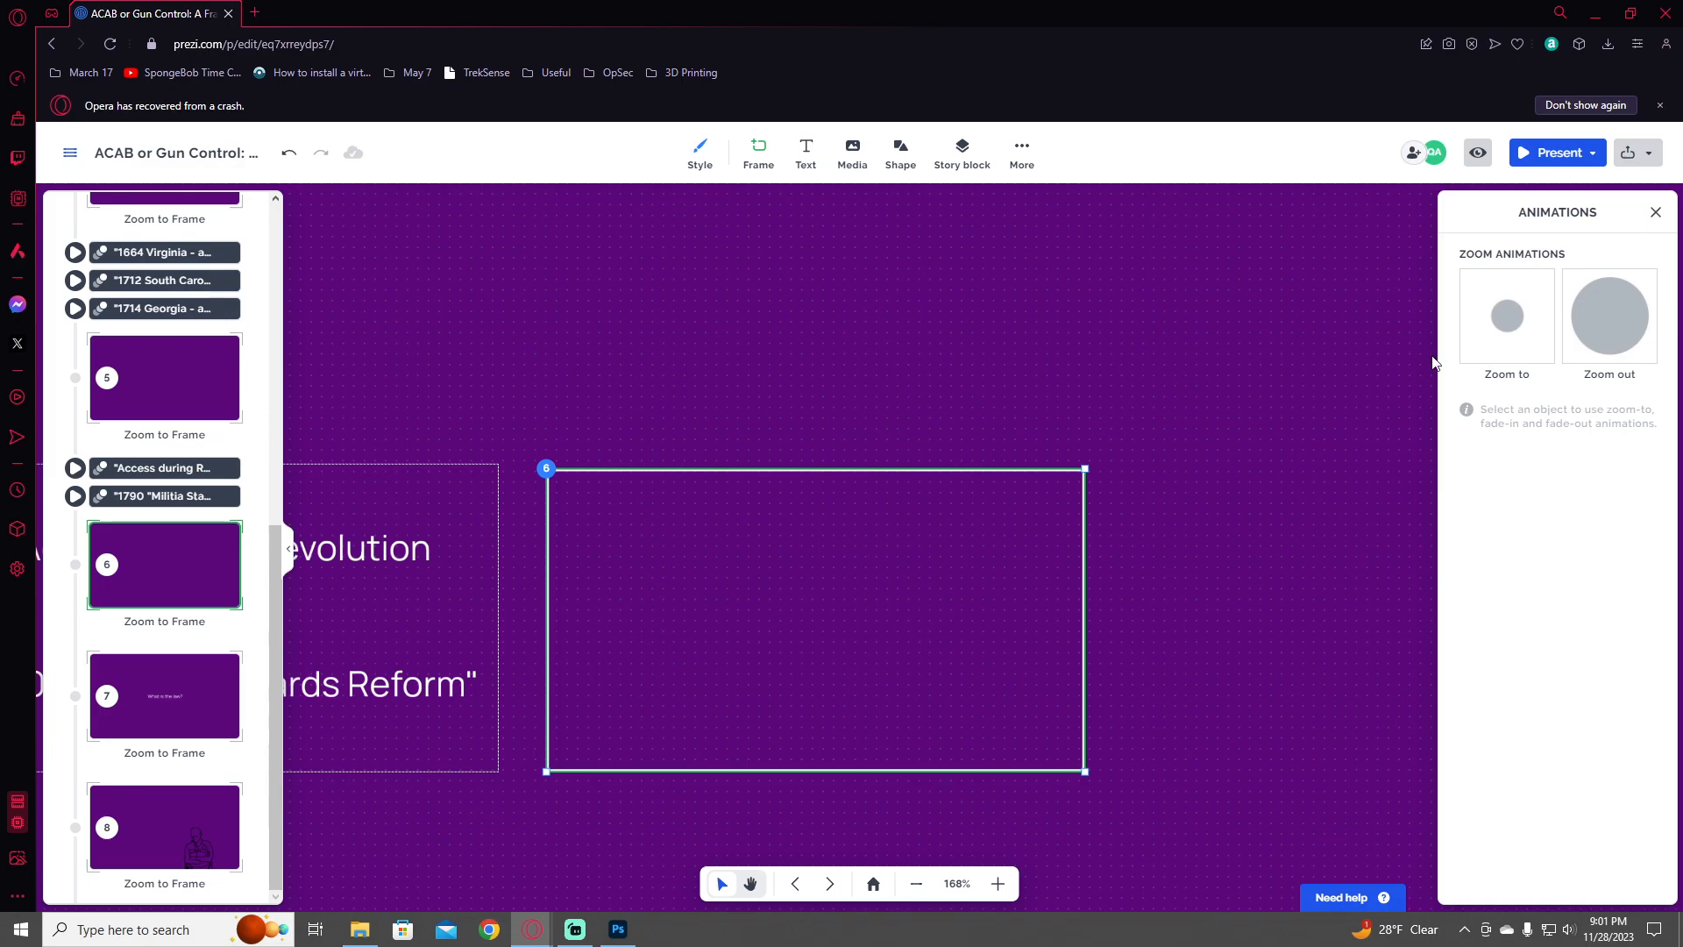
{"action": "left_click", "coordinate": [1104, 438]}
{"action": "left_click_drag", "start_coordinate": [977, 451], "coordinate": [924, 459]}
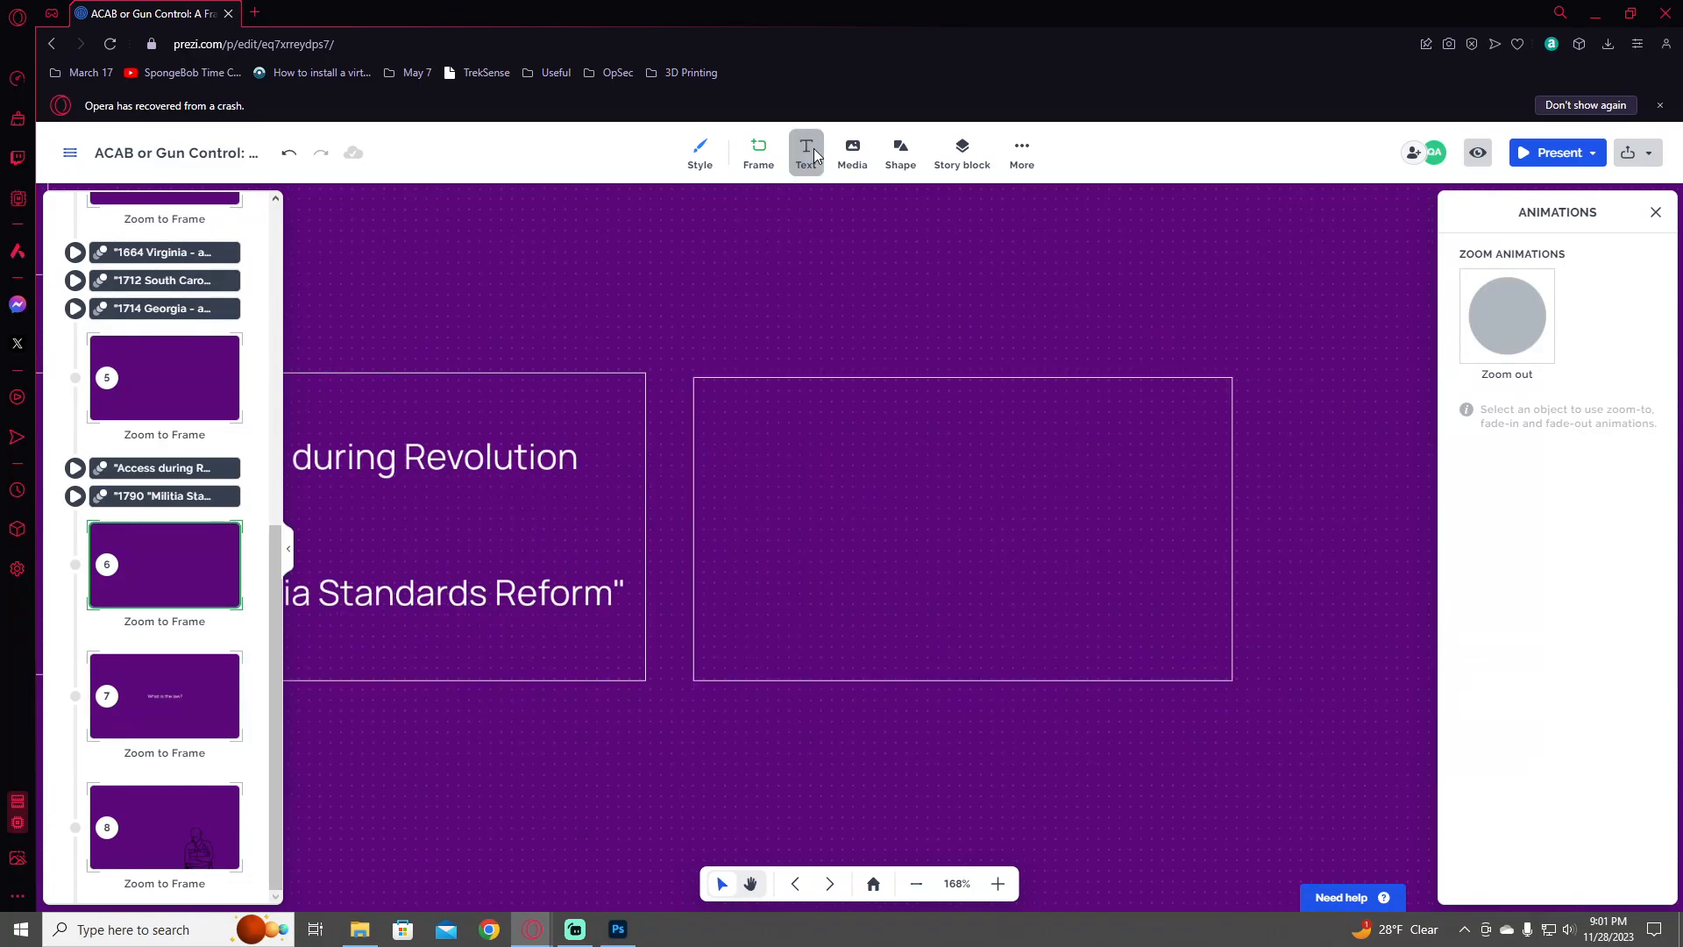
{"action": "left_click", "coordinate": [871, 592]}
{"action": "left_click_drag", "start_coordinate": [850, 445], "coordinate": [1004, 538]}
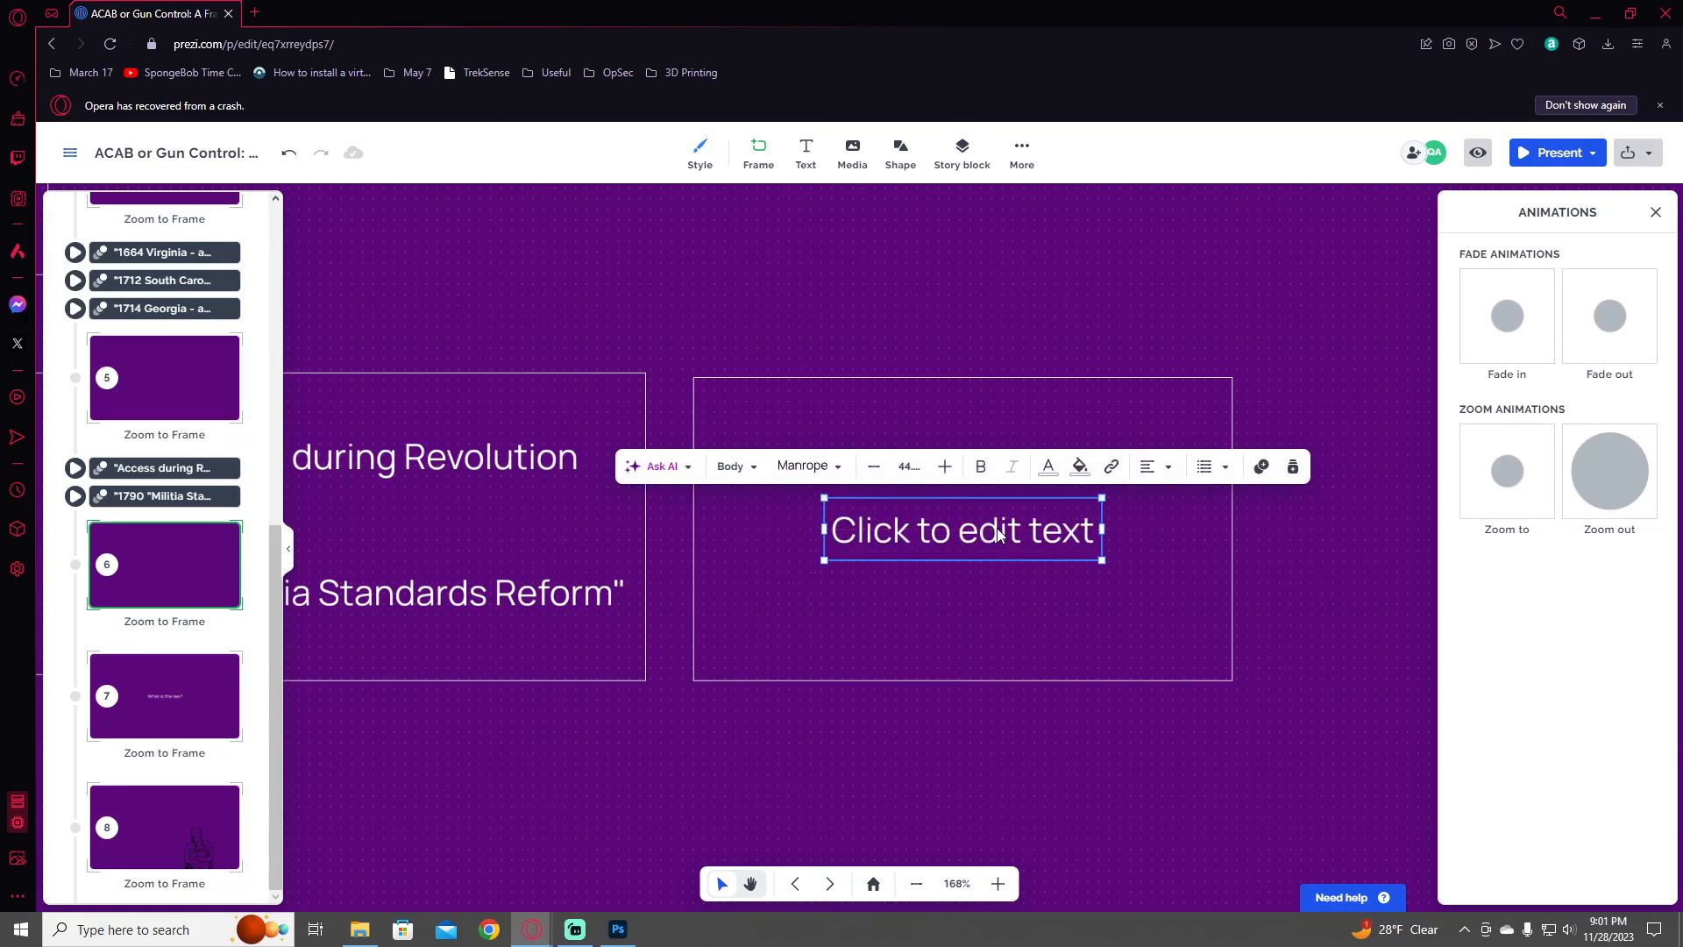
{"action": "left_click", "coordinate": [1000, 532]}
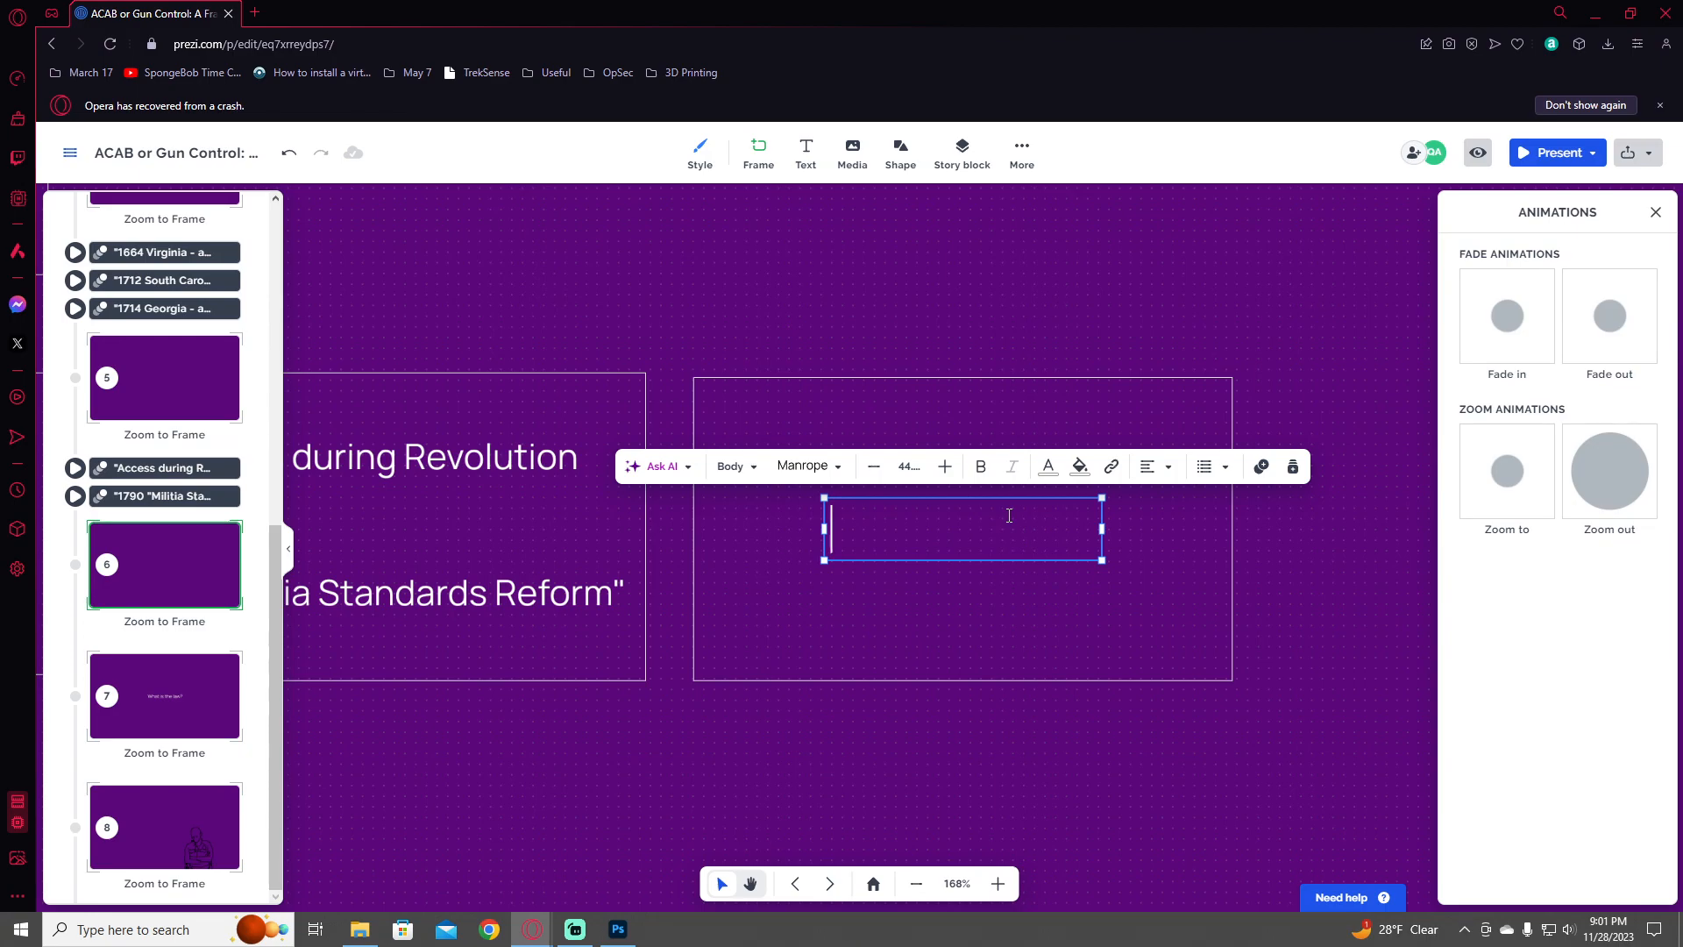
{"action": "type", "text": "Civil War"}
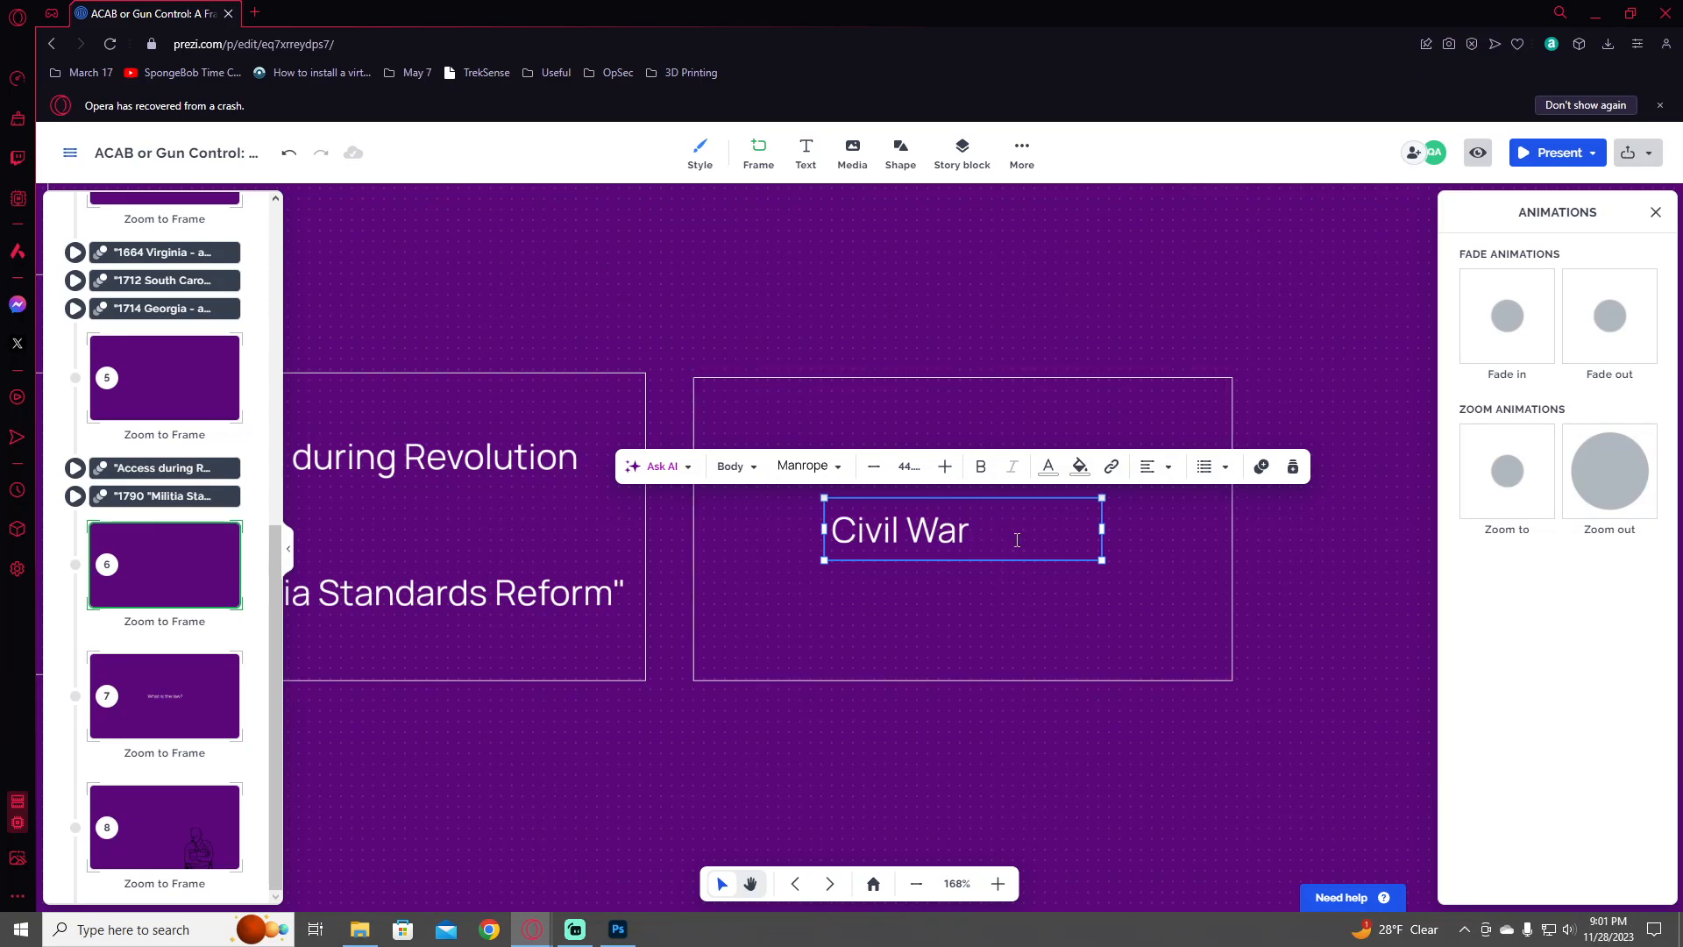
- Resize the "Civil War" text box to fit its text and center it in the frame
{"action": "left_click_drag", "start_coordinate": [1103, 529], "coordinate": [1158, 526]}
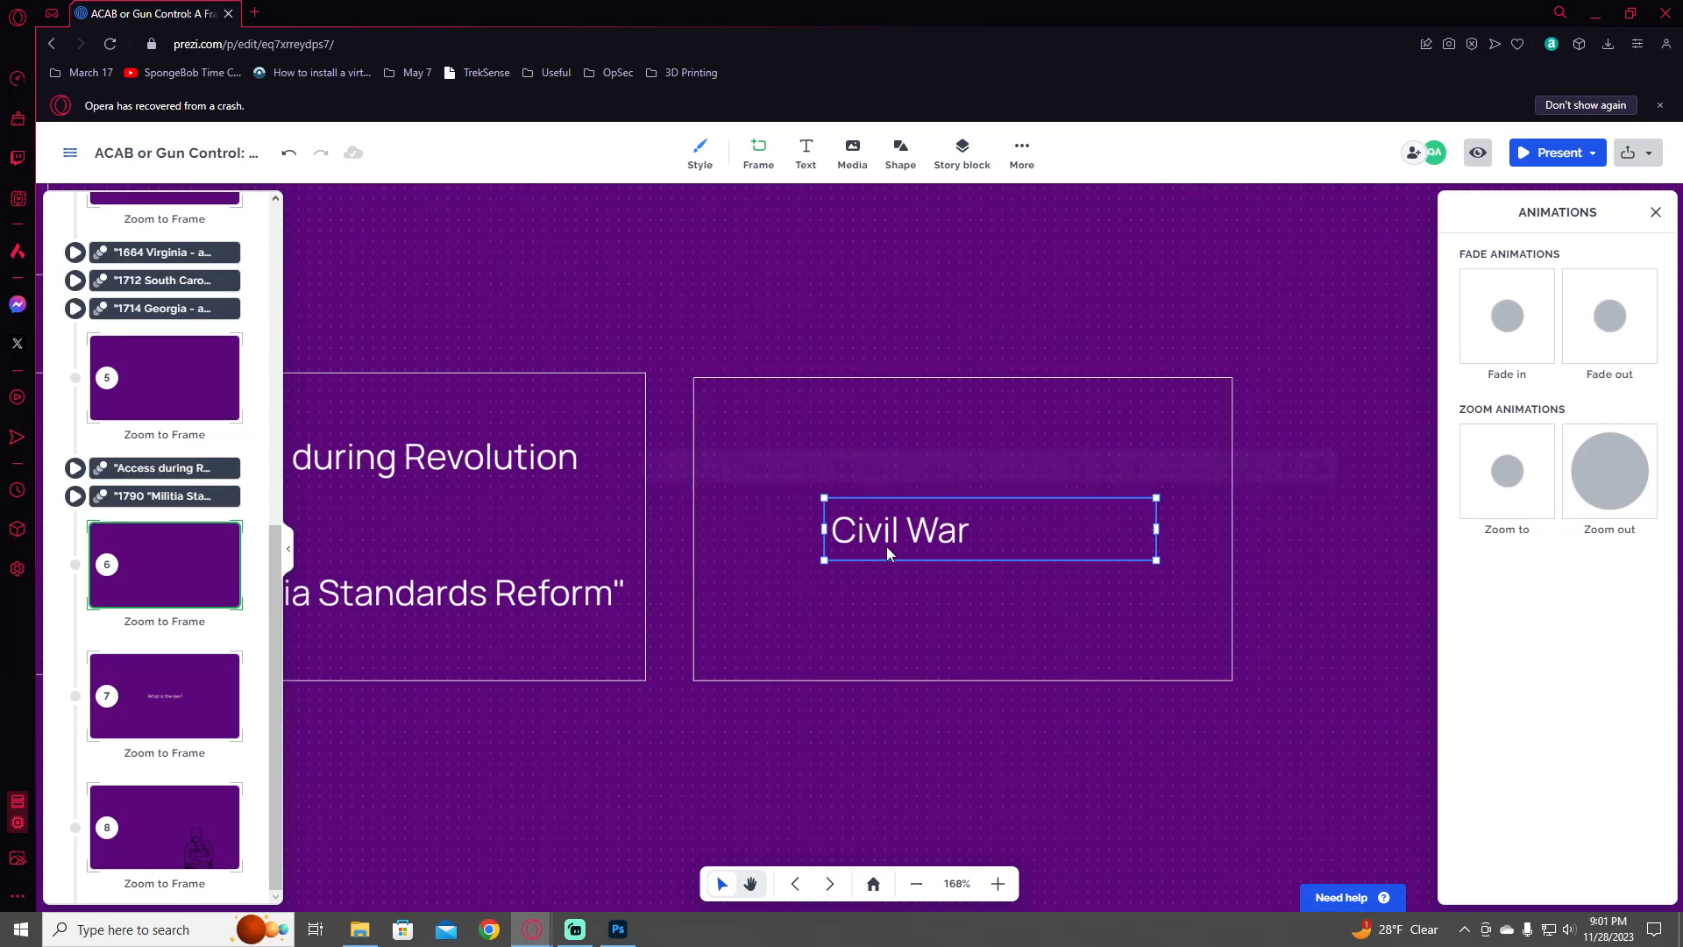
{"action": "left_click_drag", "start_coordinate": [824, 529], "coordinate": [795, 531]}
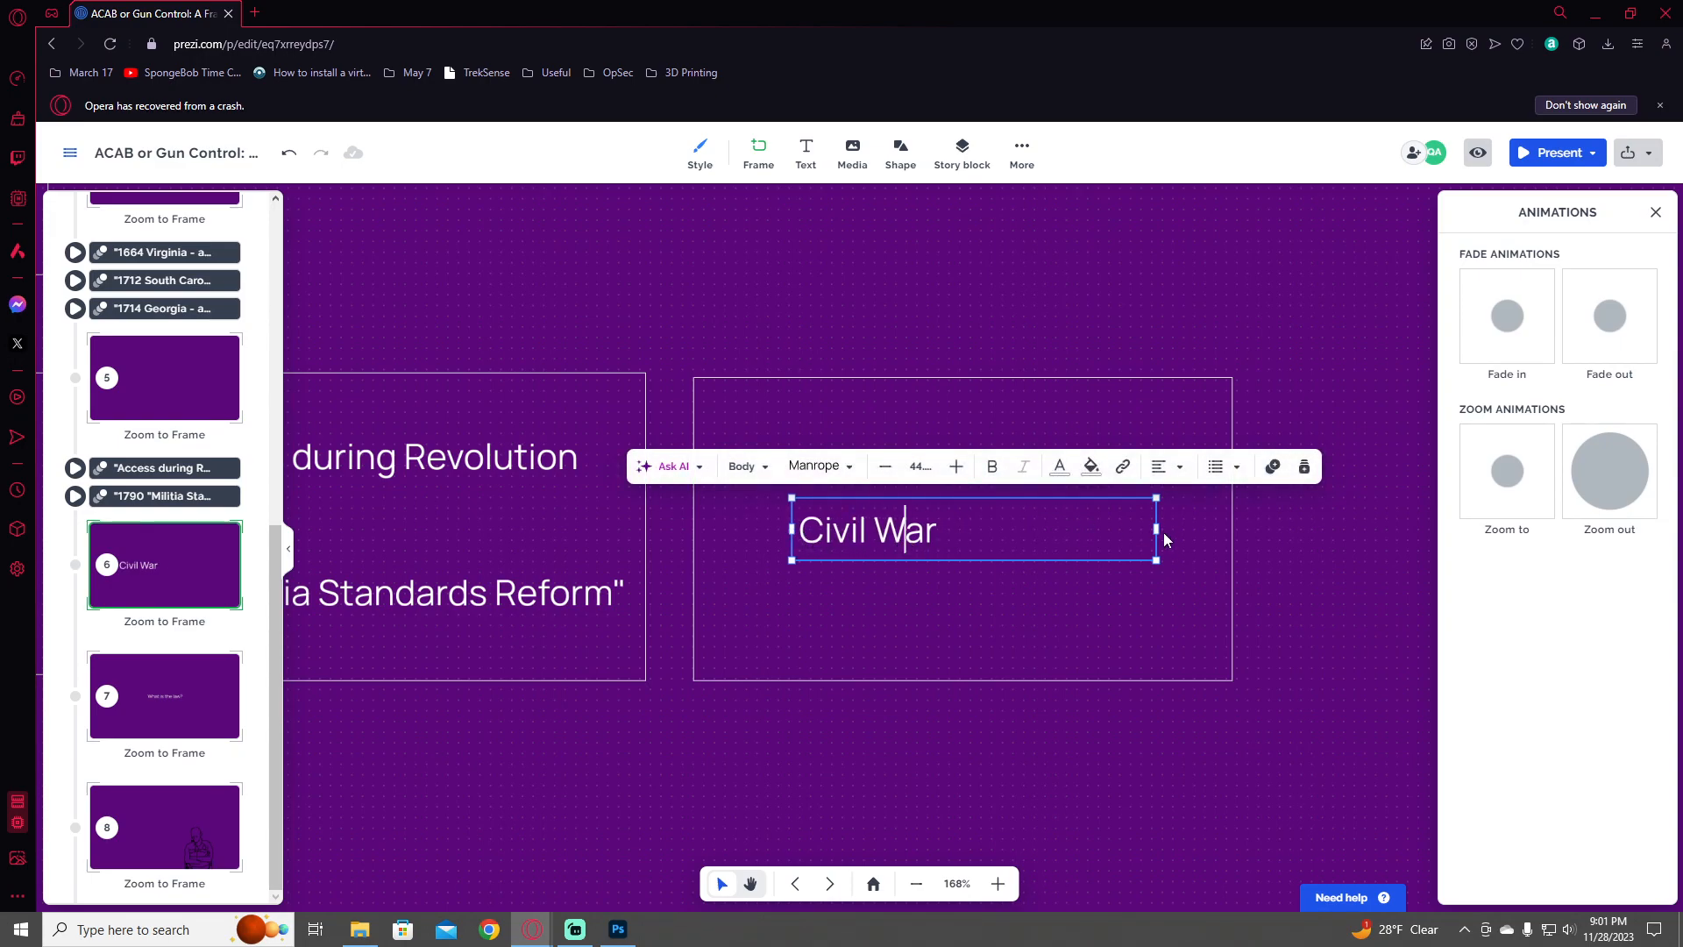
{"action": "left_click_drag", "start_coordinate": [1157, 530], "coordinate": [668, 593]}
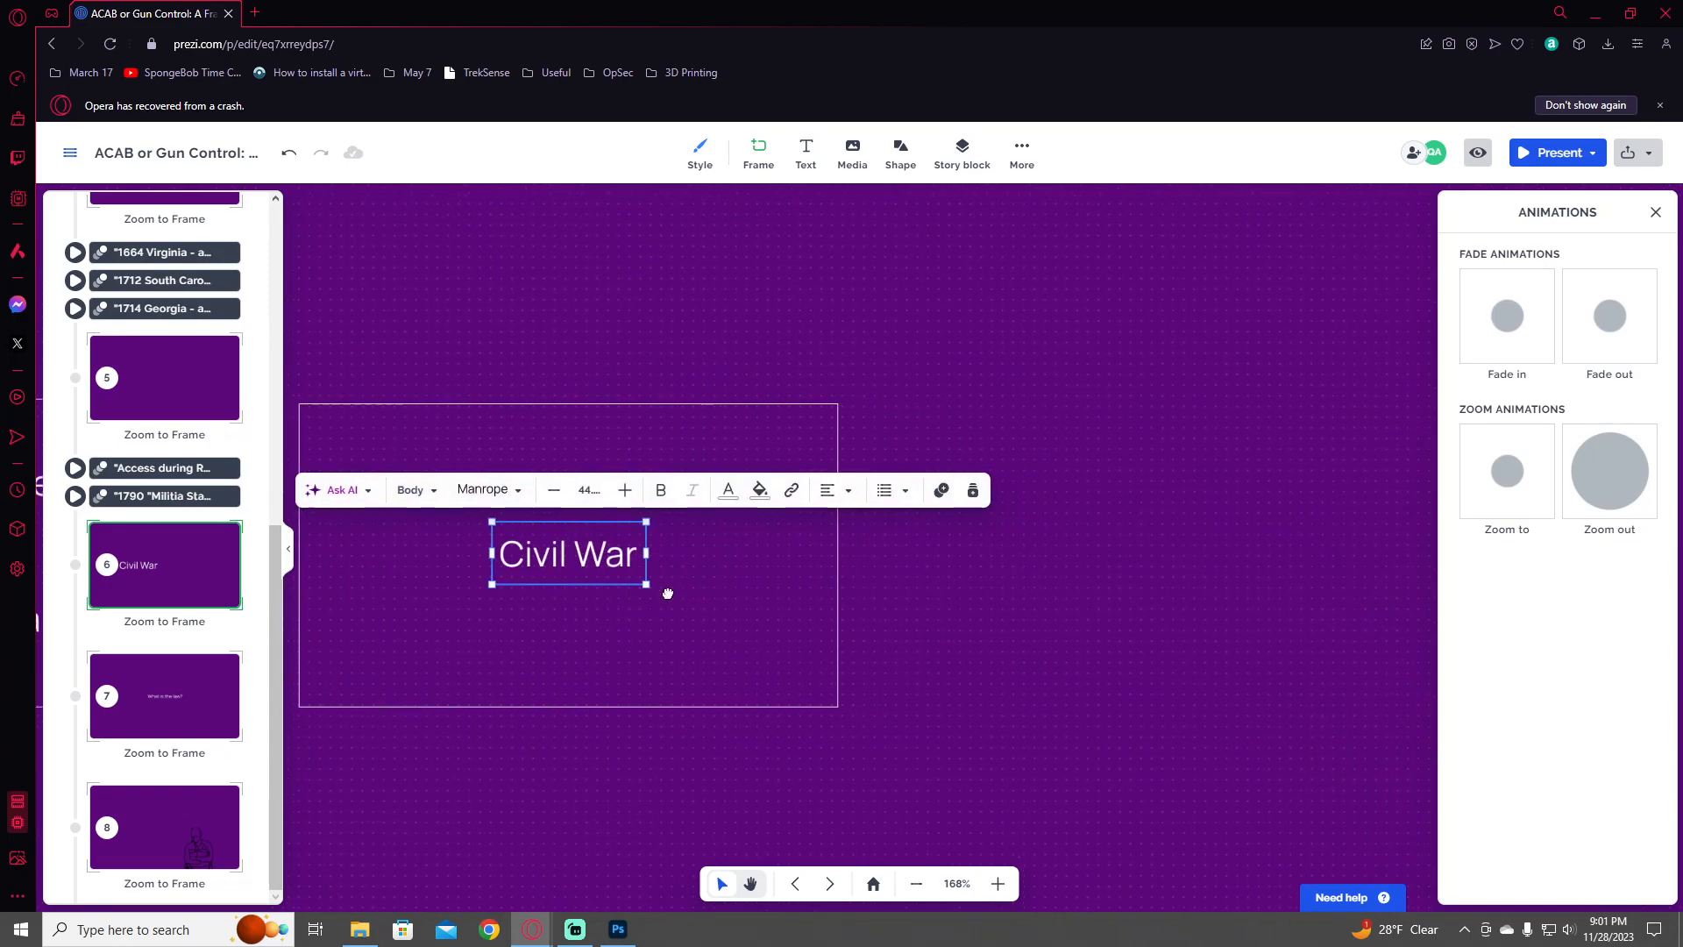
- Draw a new frame beside the "Civil War" frame at a similar size and place it directly after that frame in the path
{"action": "left_click", "coordinate": [758, 153]}
{"action": "left_click_drag", "start_coordinate": [881, 406], "coordinate": [1346, 708]}
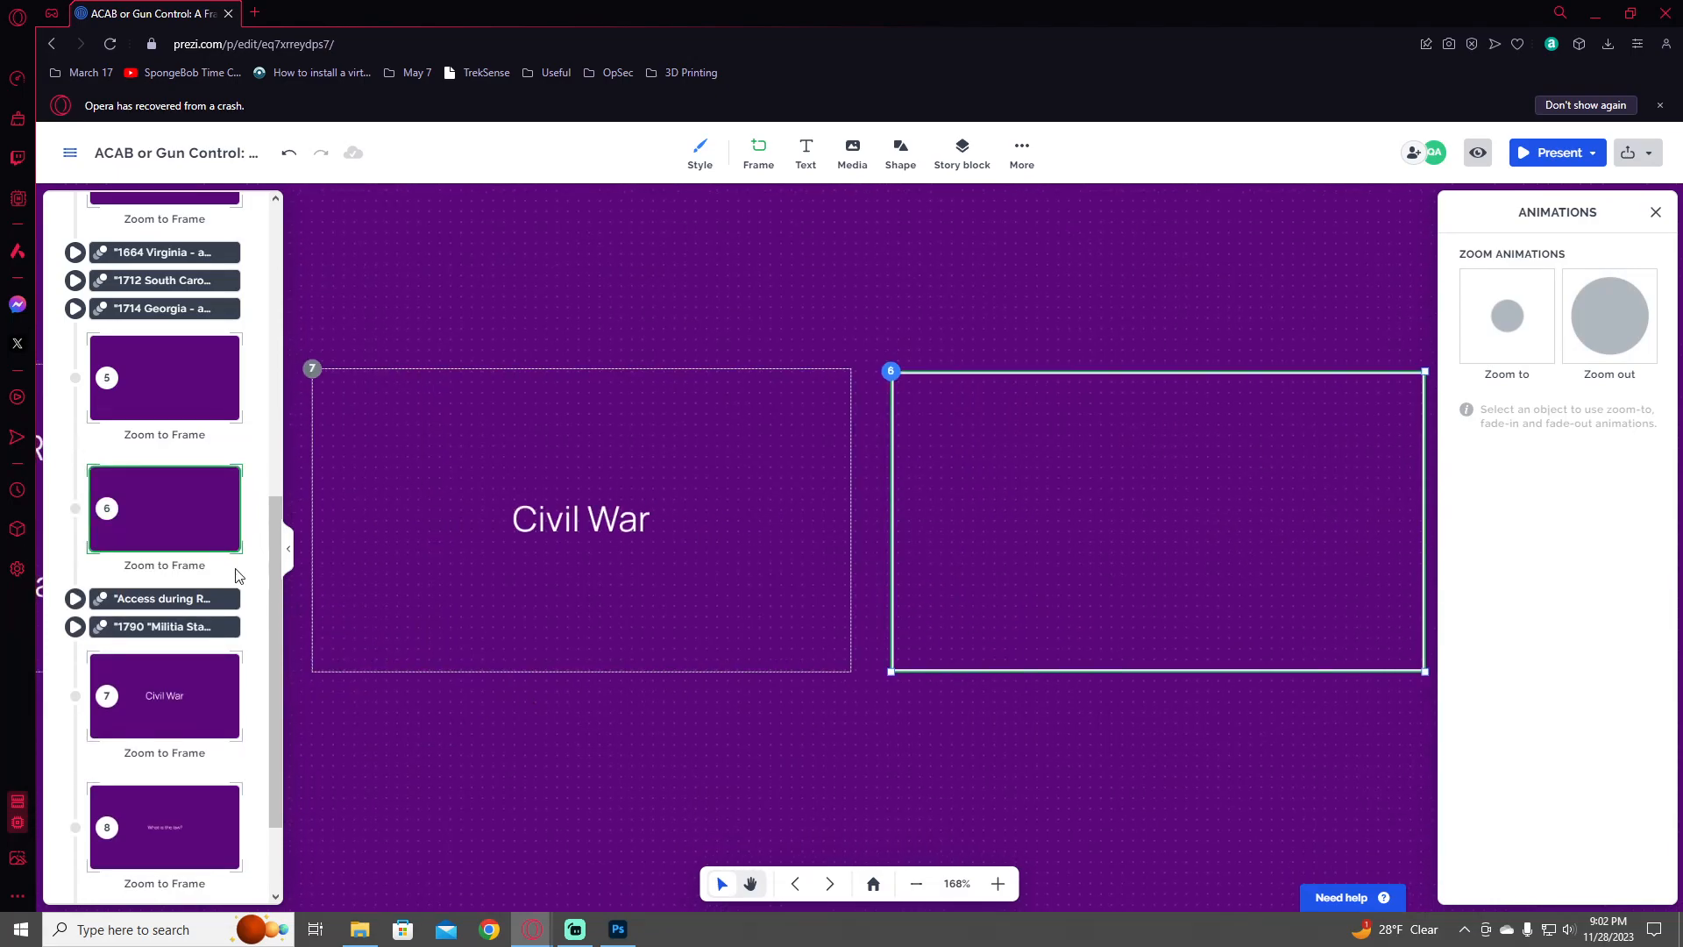
{"action": "left_click_drag", "start_coordinate": [219, 540], "coordinate": [199, 737]}
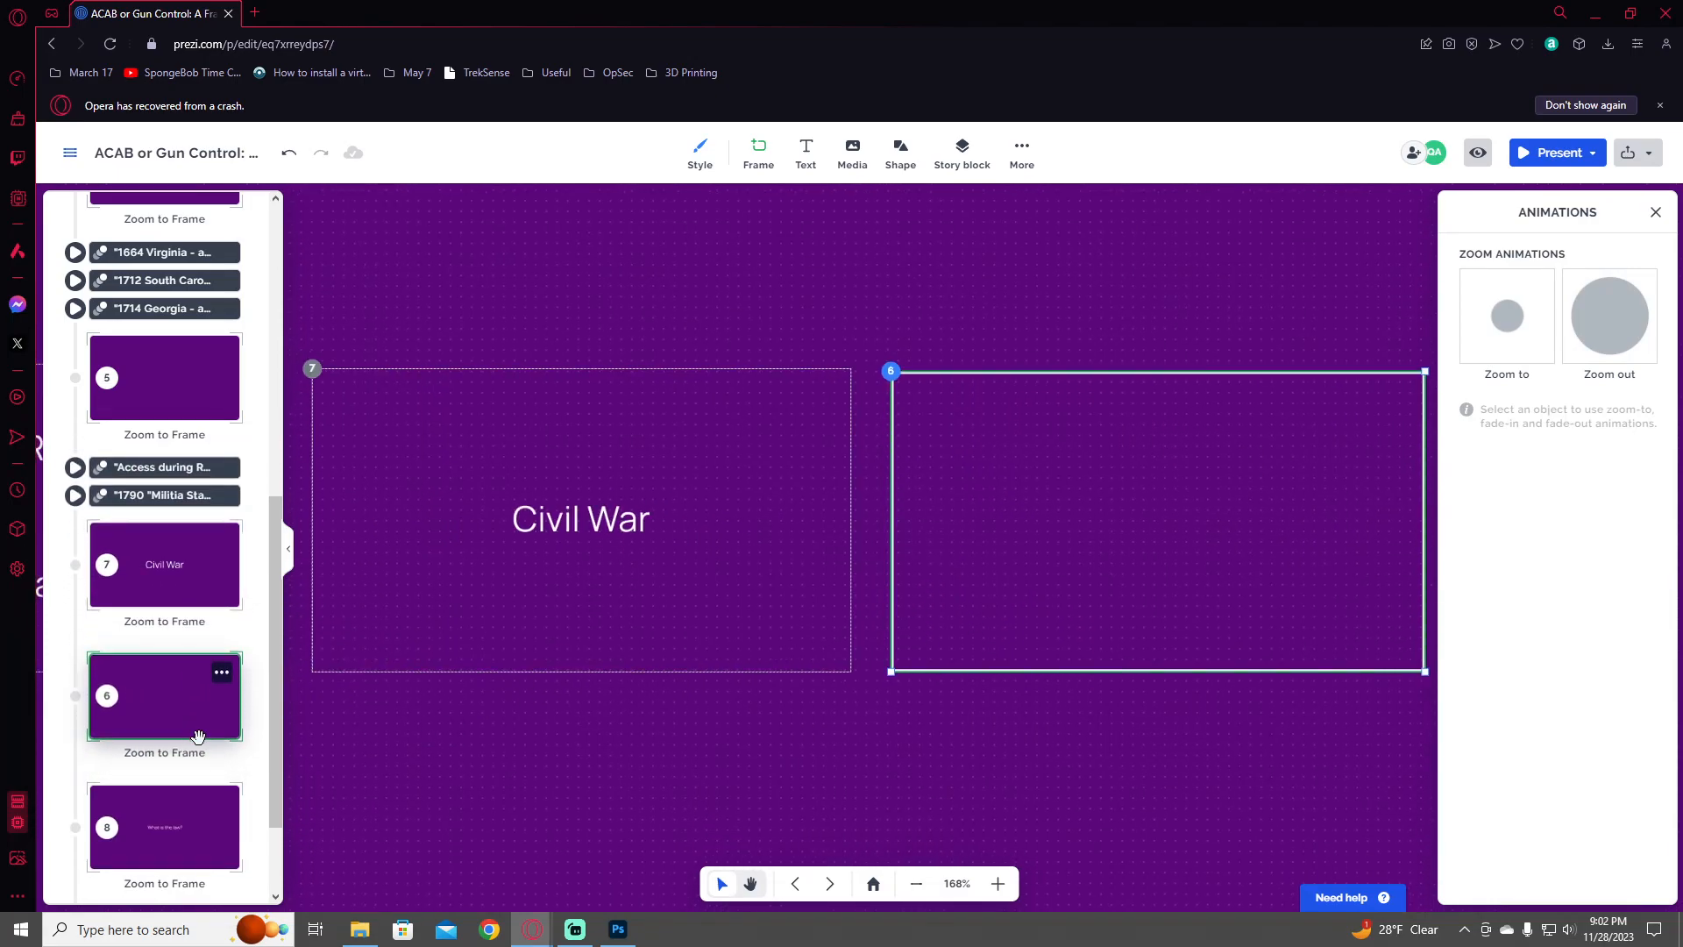
{"action": "left_click_drag", "start_coordinate": [1108, 578], "coordinate": [860, 602]}
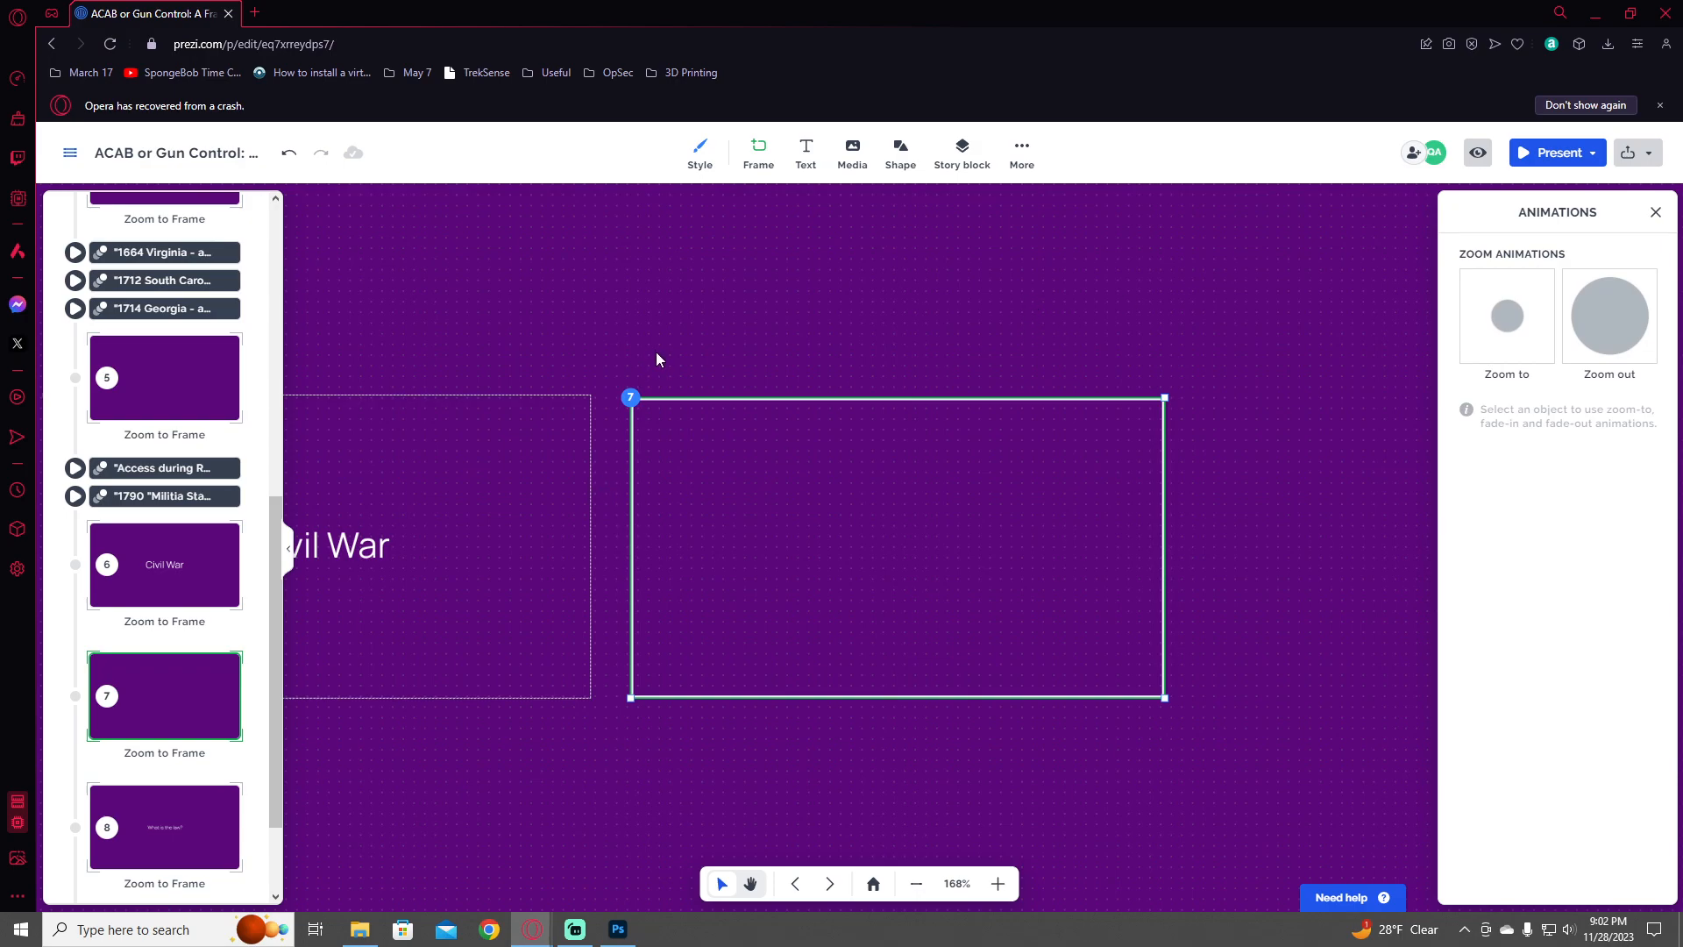
- Place a text box in the upper part of the new empty frame and open it for editing
{"action": "left_click_drag", "start_coordinate": [656, 350], "coordinate": [739, 330]}
{"action": "left_click", "coordinate": [806, 154]}
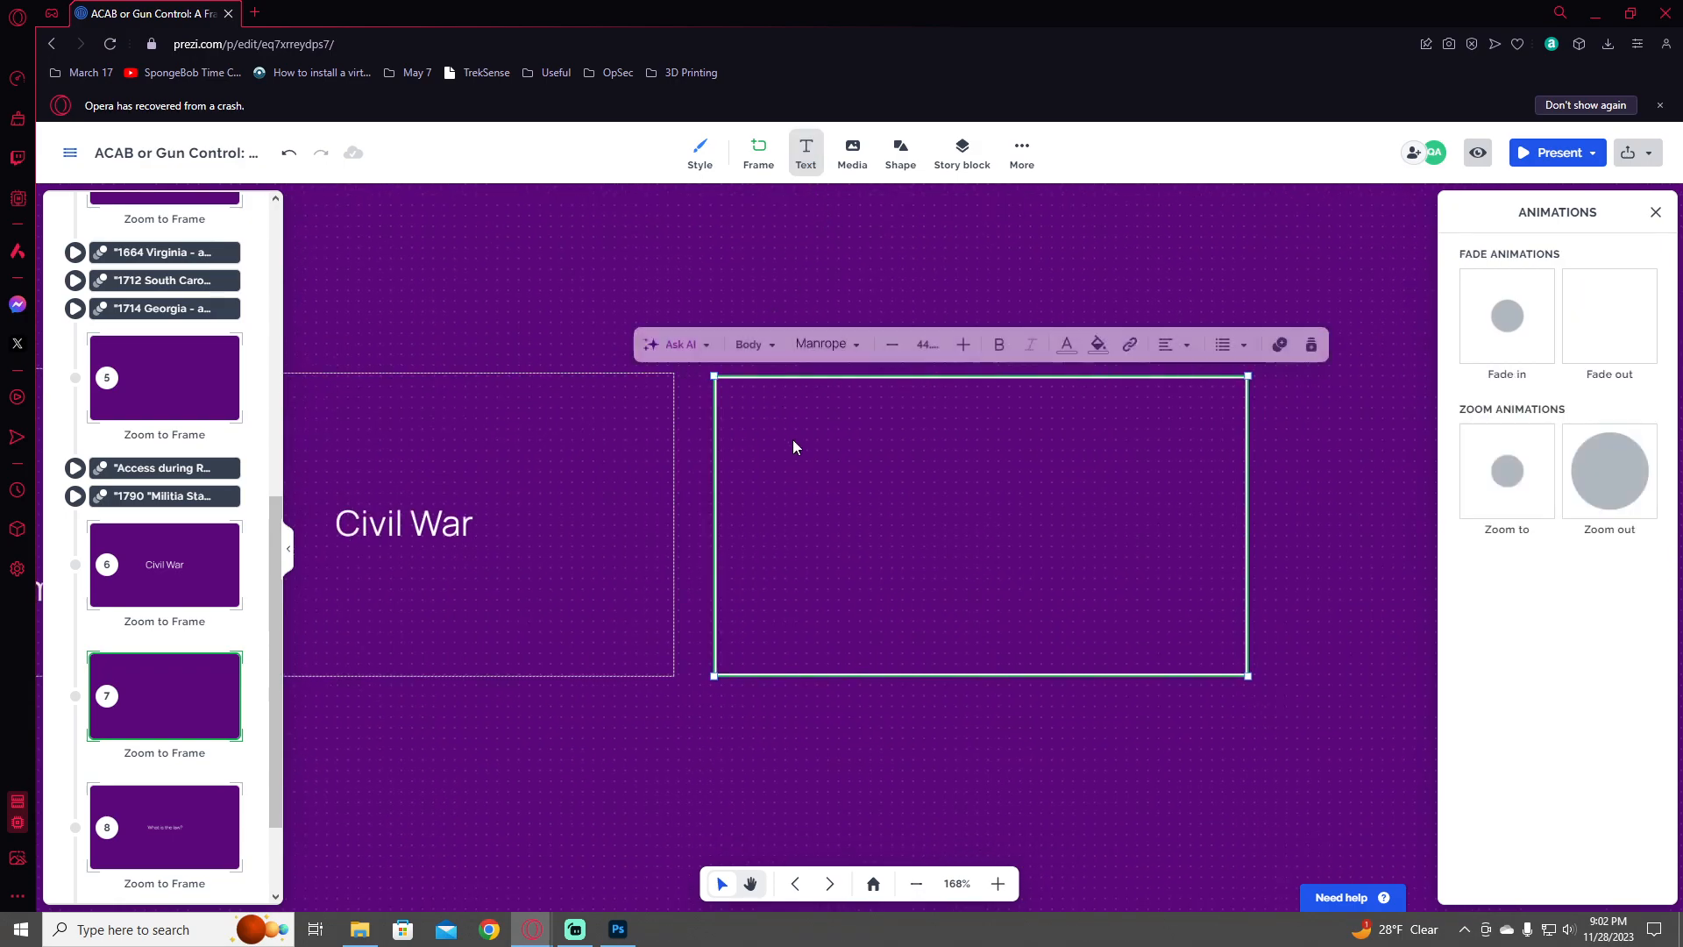
{"action": "left_click_drag", "start_coordinate": [923, 491], "coordinate": [947, 461]}
{"action": "left_click", "coordinate": [948, 461]}
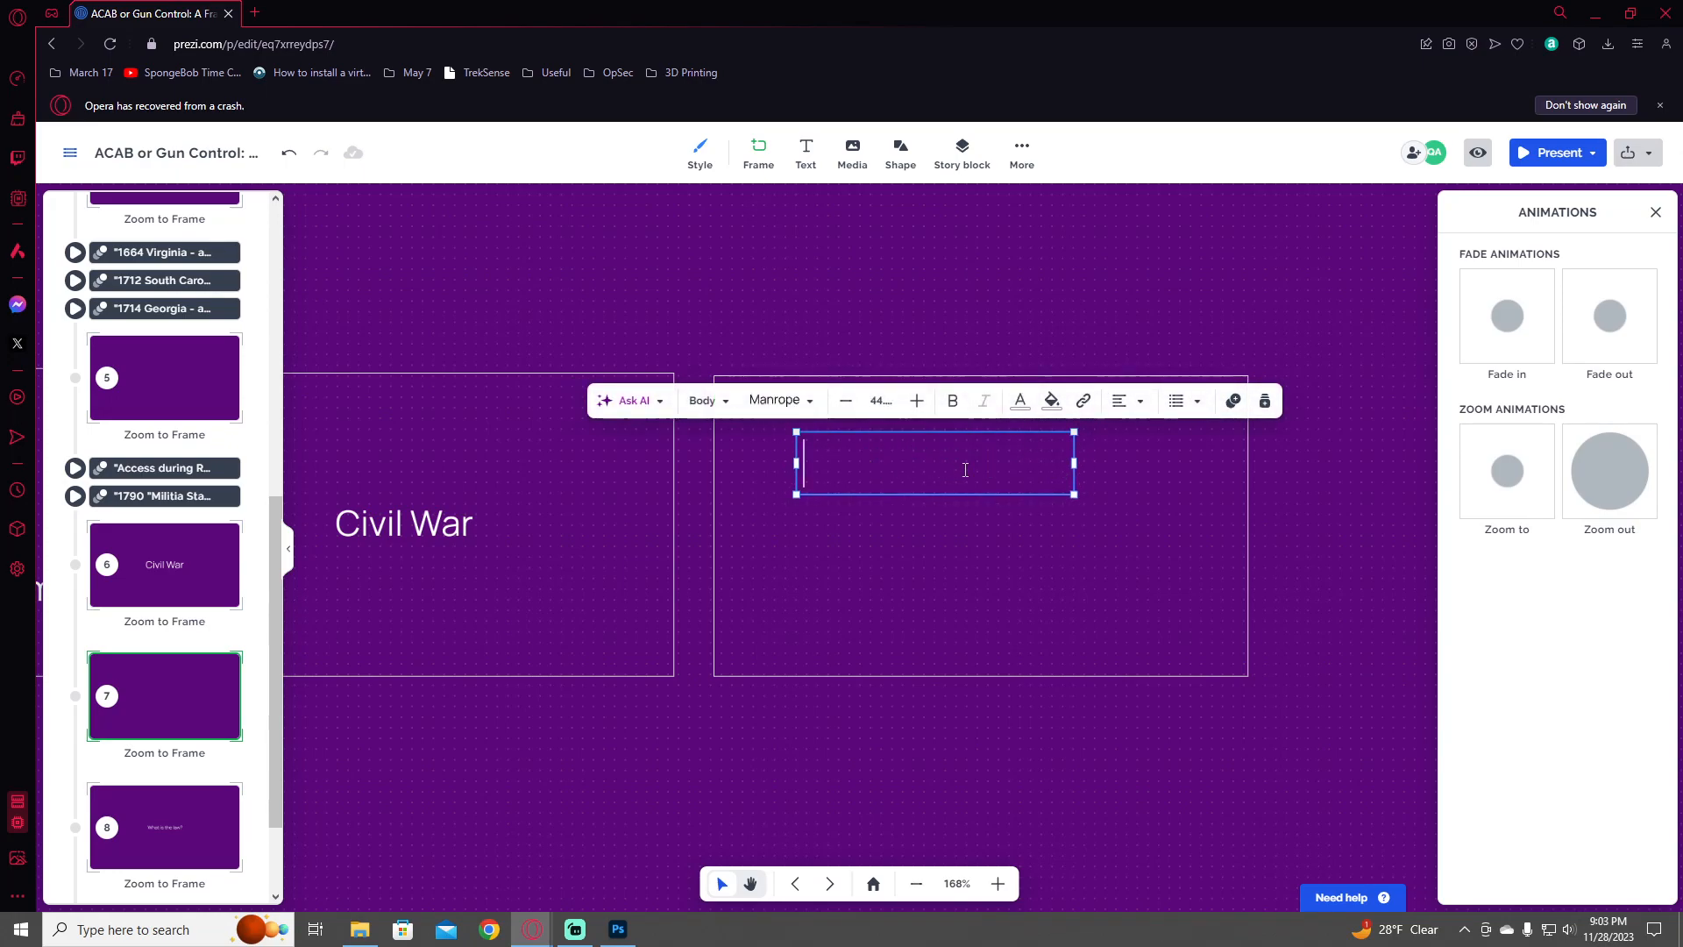
{"action": "type", "text": "\"Police i"}
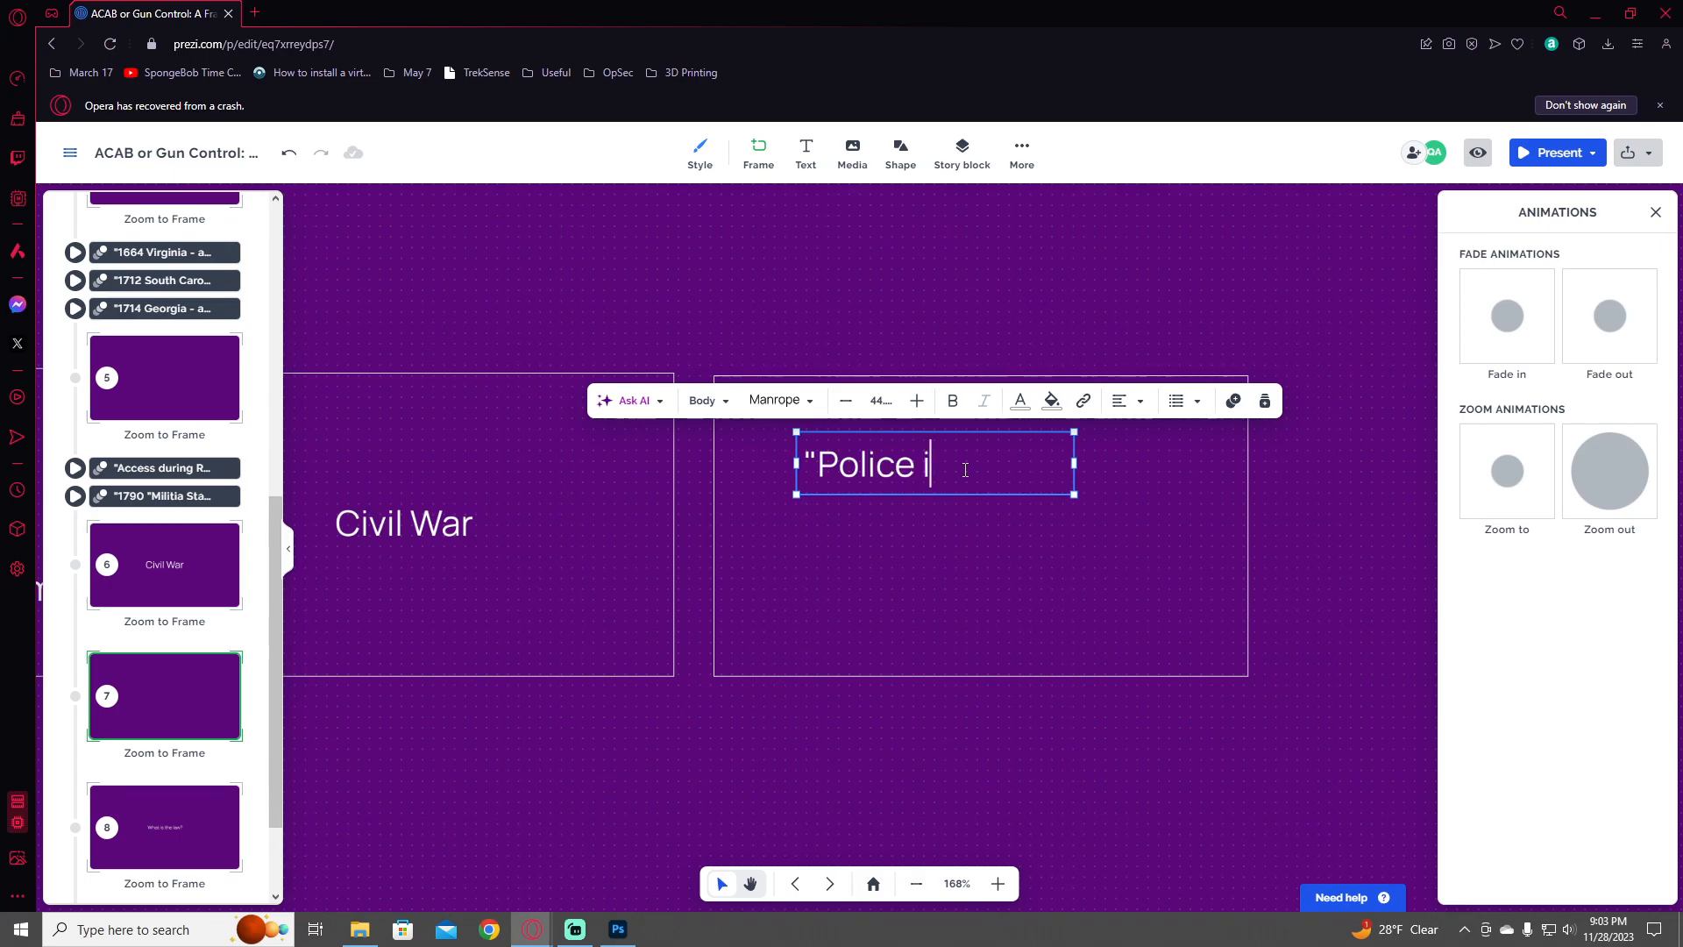
{"action": "key", "text": "BackSpace"}
{"action": "key", "text": "BackSpace"}
{"action": "key", "text": "BackSpace"}
{"action": "key", "text": "BackSpace"}
{"action": "key", "text": "BackSpace"}
{"action": "key", "text": "BackSpace"}
{"action": "key", "text": "BackSpace"}
{"action": "key", "text": "BackSpace"}
- Enter "Good policing" in quotation marks as the new frame's text and widen its text box
{"action": "type", "text": "\""}
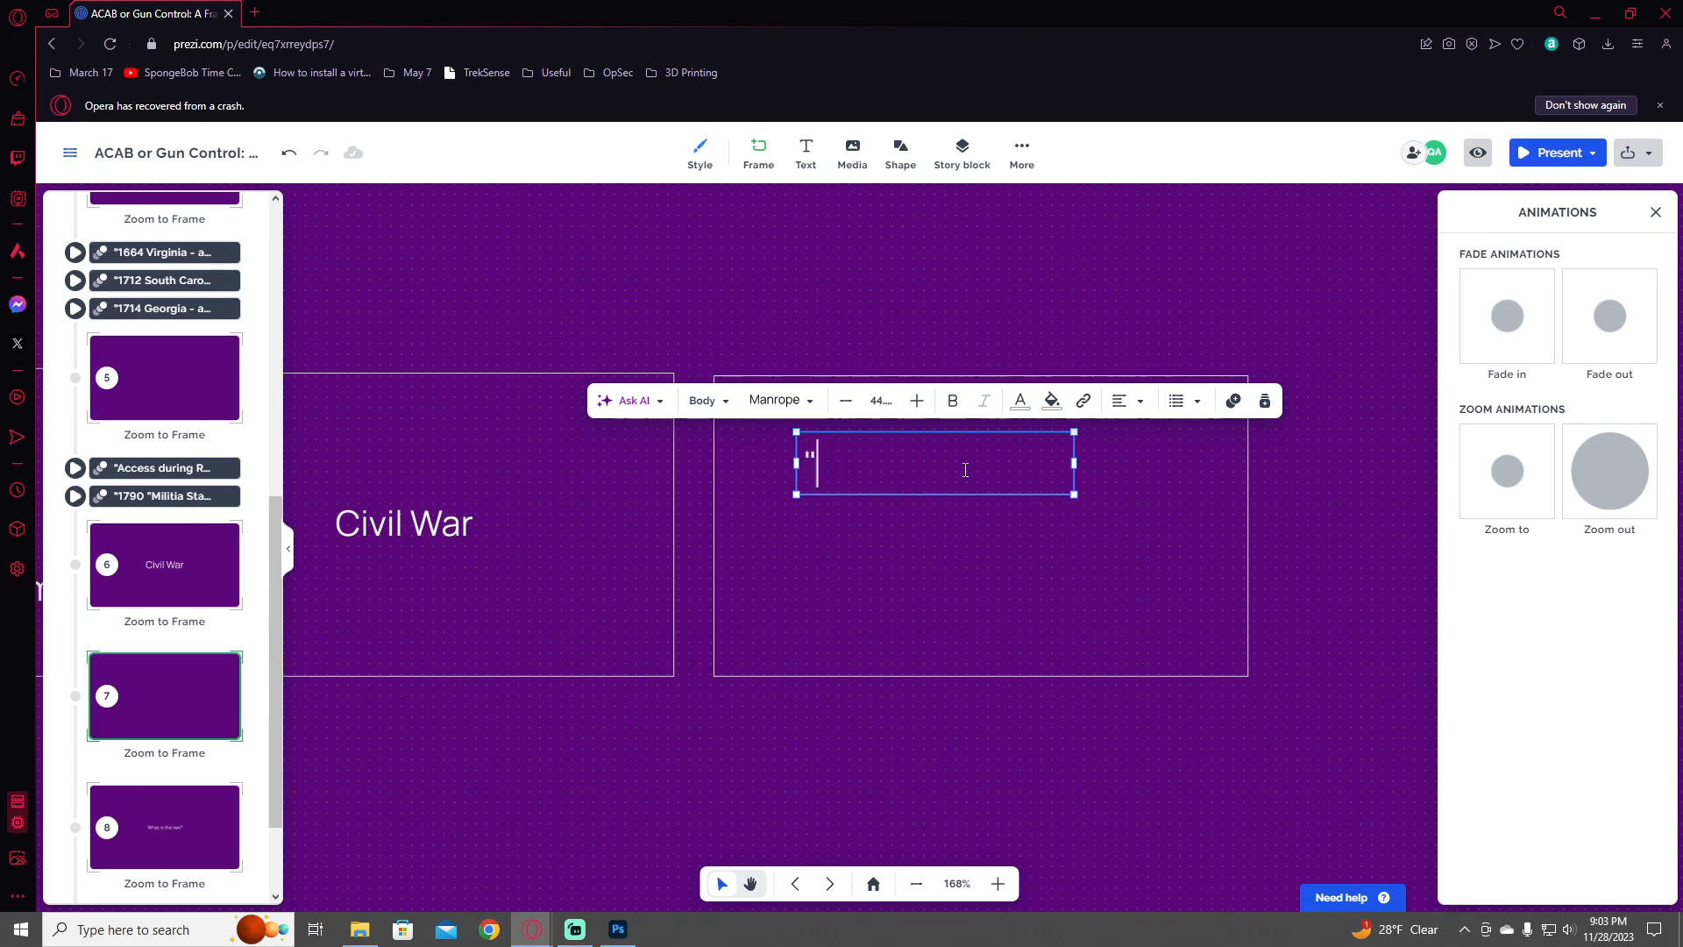
{"action": "type", "text": "Good policing\""}
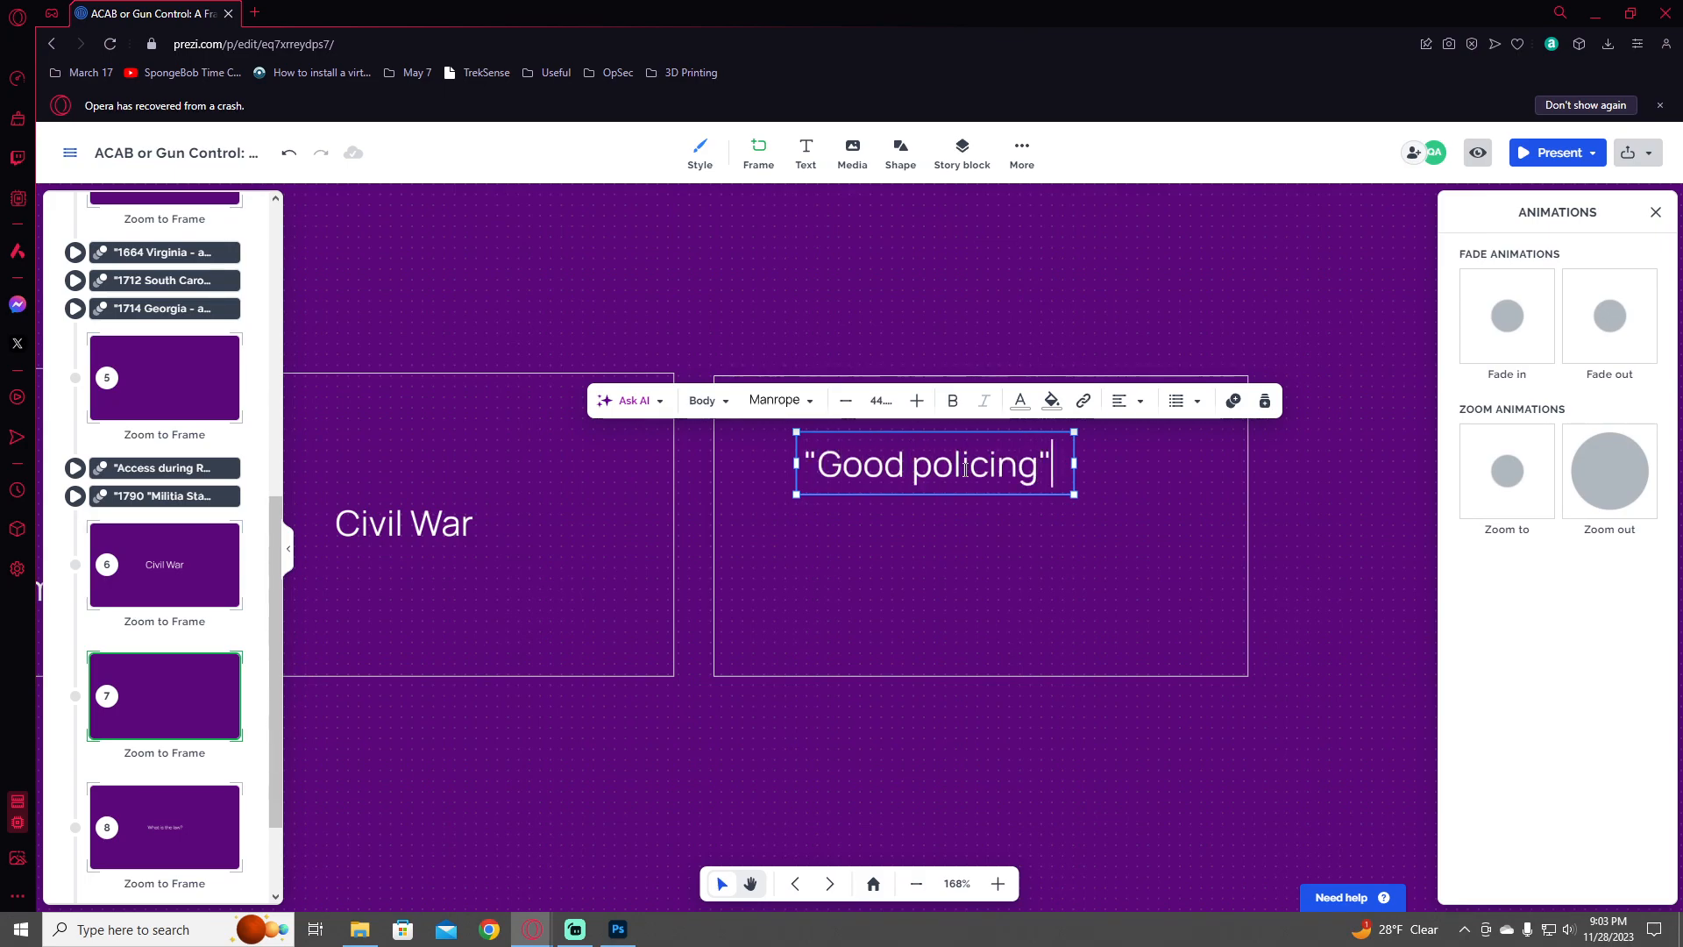
{"action": "left_click", "coordinate": [1080, 265]}
{"action": "left_click", "coordinate": [1043, 459]}
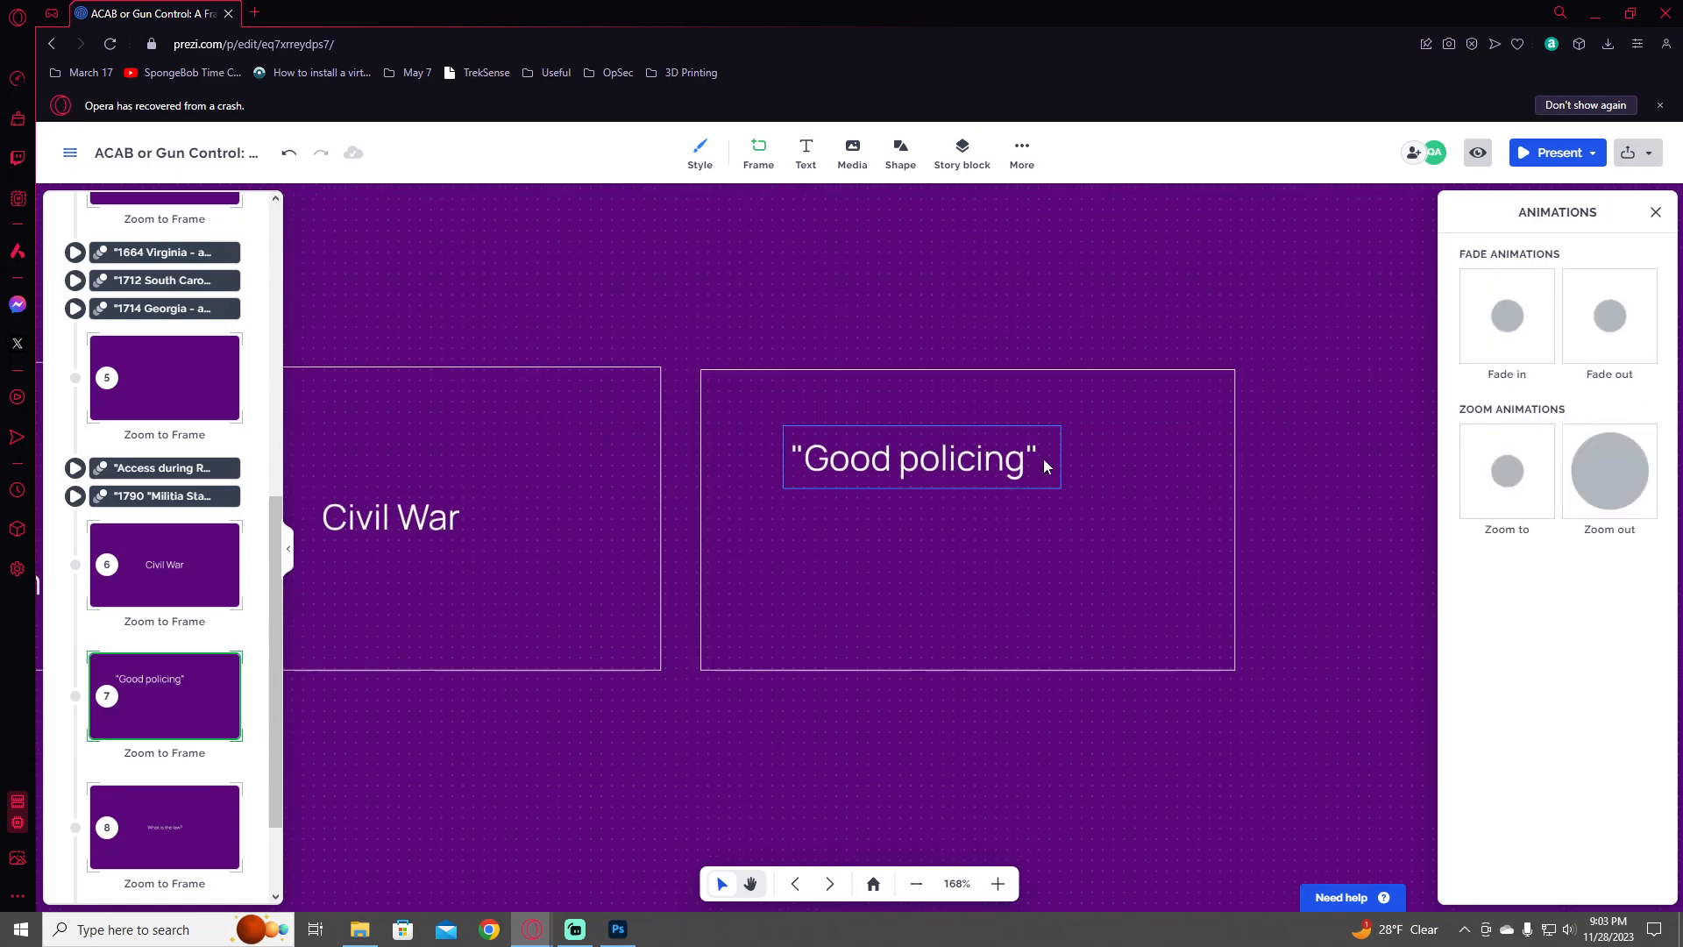
{"action": "mouse_move", "coordinate": [1064, 461]}
{"action": "left_mouse_down"}
{"action": "mouse_move", "coordinate": [1170, 463]}
{"action": "mouse_move", "coordinate": [1009, 460]}
{"action": "mouse_move", "coordinate": [1054, 476]}
{"action": "left_mouse_up"}
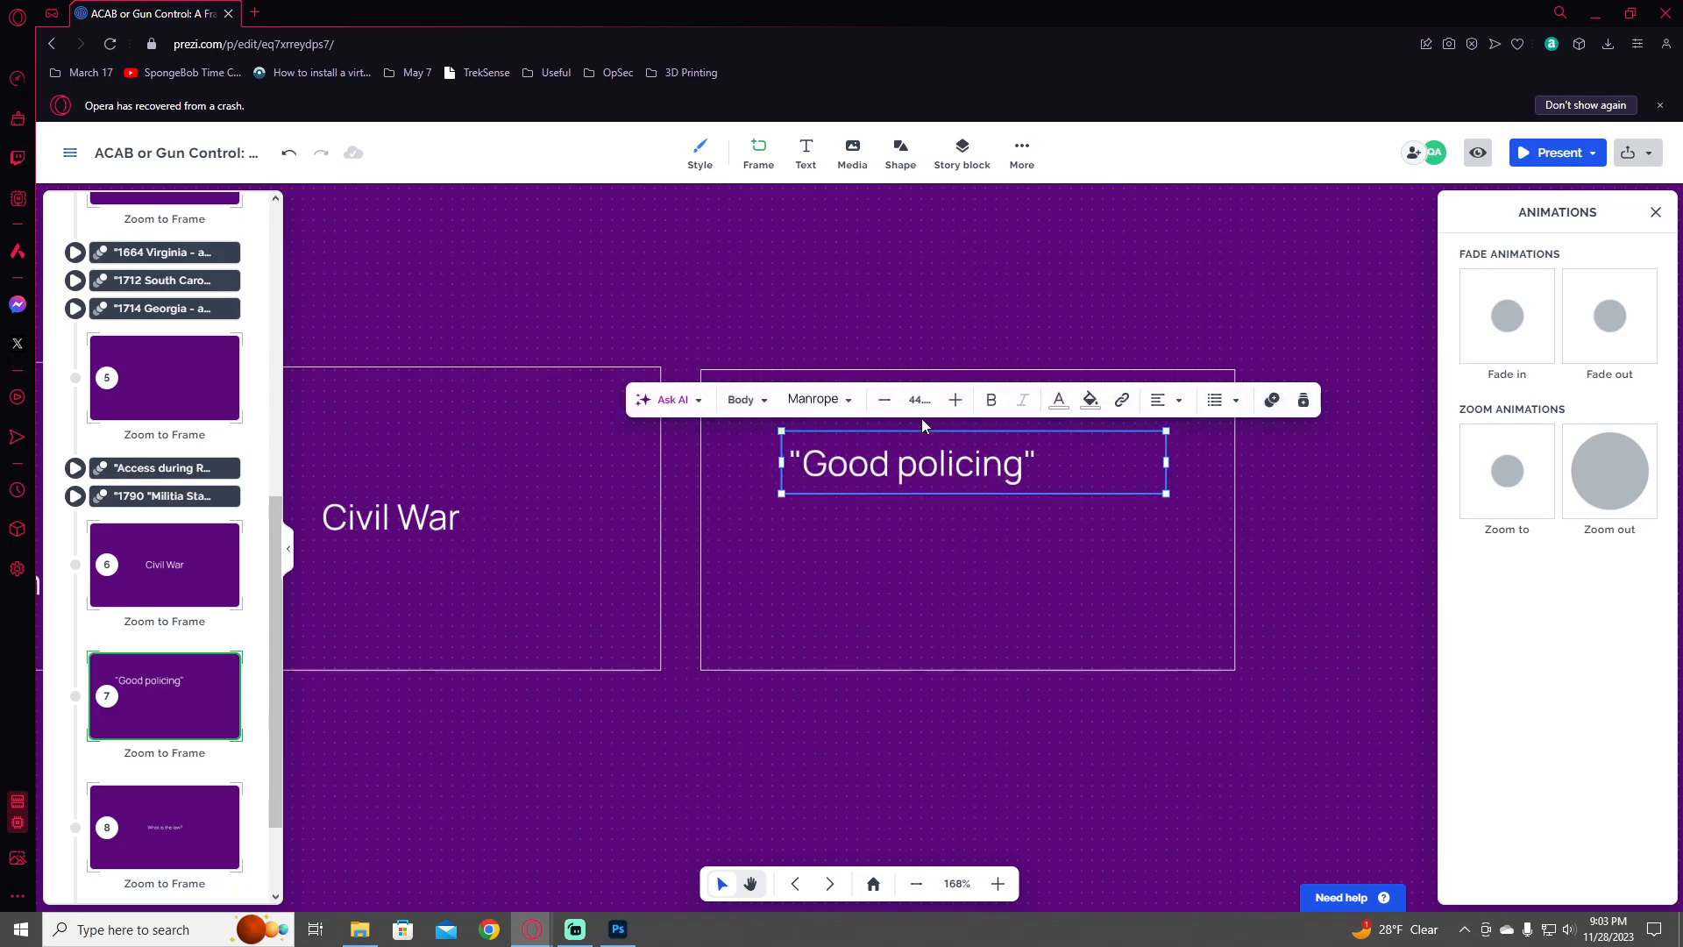
- Reduce the font size of the "Good policing" text to 33
{"action": "left_click", "coordinate": [887, 407]}
{"action": "left_click", "coordinate": [889, 407]}
{"action": "left_click", "coordinate": [889, 407]}
{"action": "left_click", "coordinate": [889, 406]}
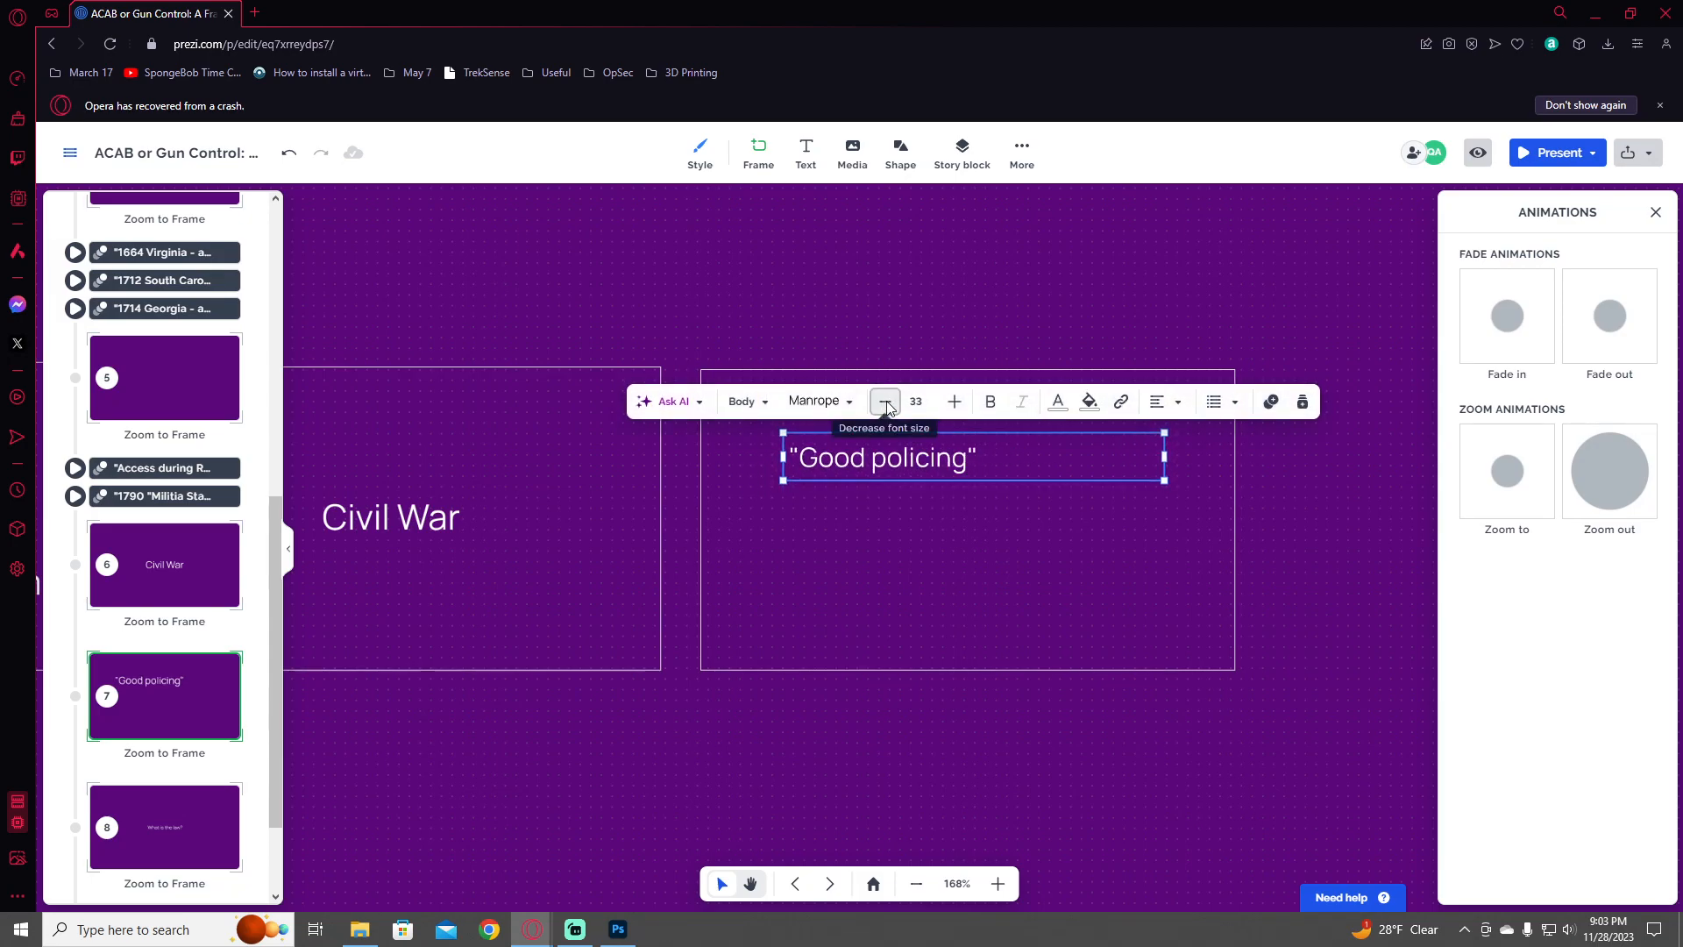
{"action": "left_click", "coordinate": [890, 407]}
{"action": "mouse_move", "coordinate": [914, 454]}
{"action": "left_mouse_down"}
{"action": "mouse_move", "coordinate": [899, 446]}
{"action": "mouse_move", "coordinate": [914, 453]}
{"action": "left_mouse_up"}
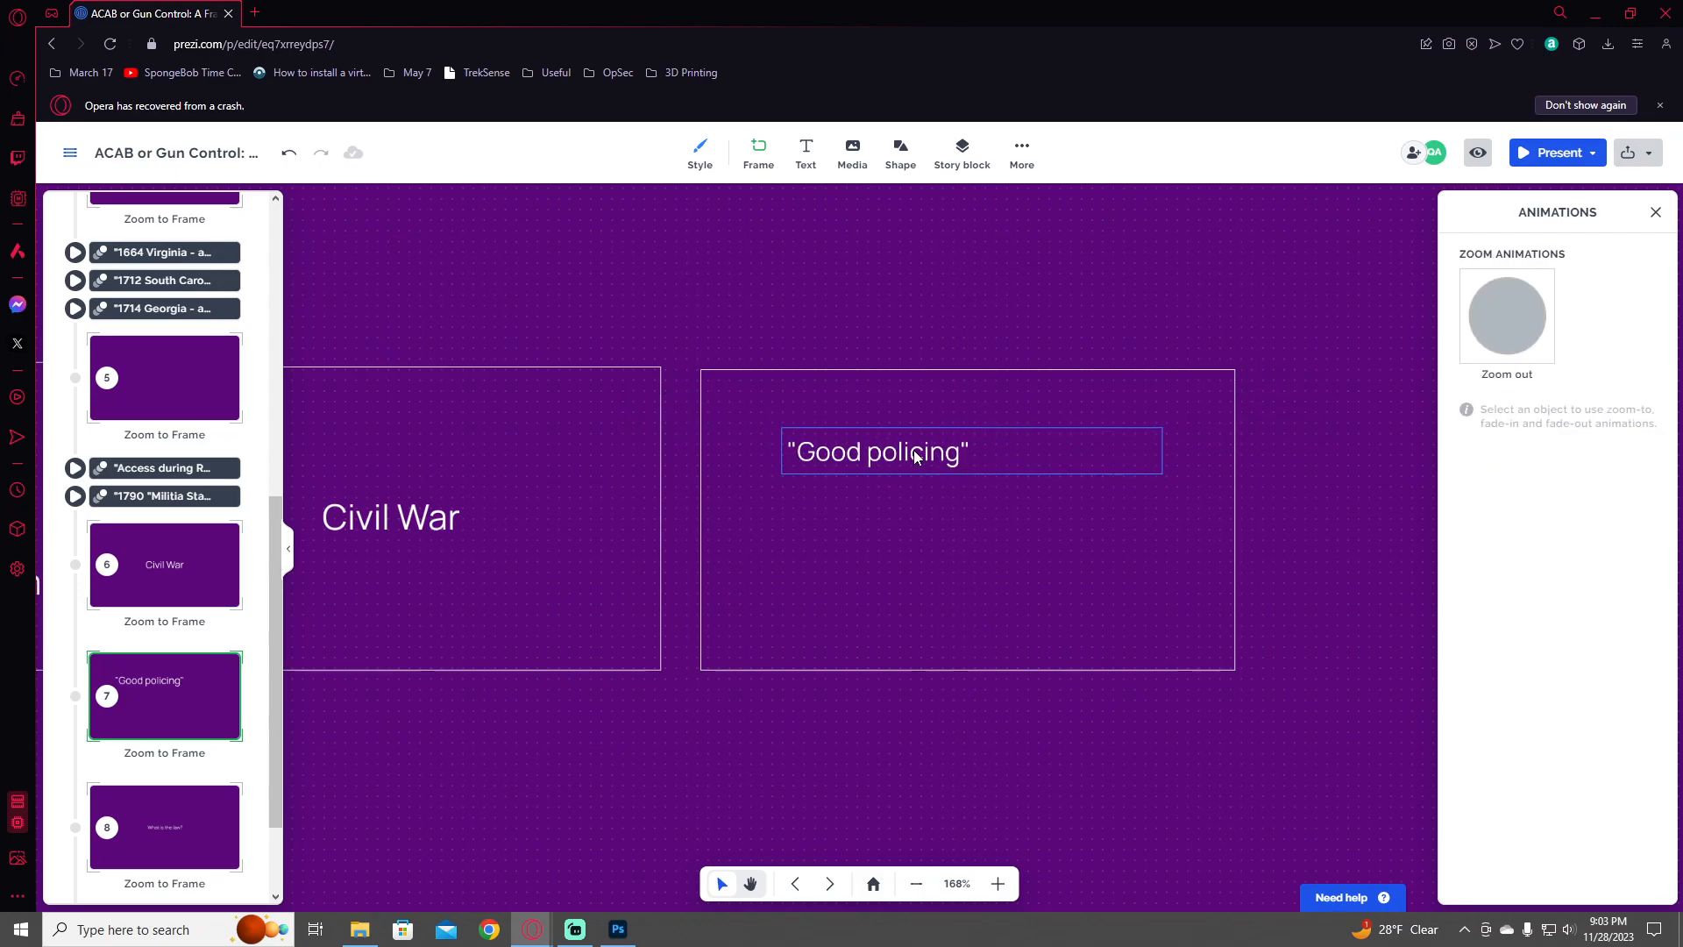
{"action": "key", "text": "ctrl+v"}
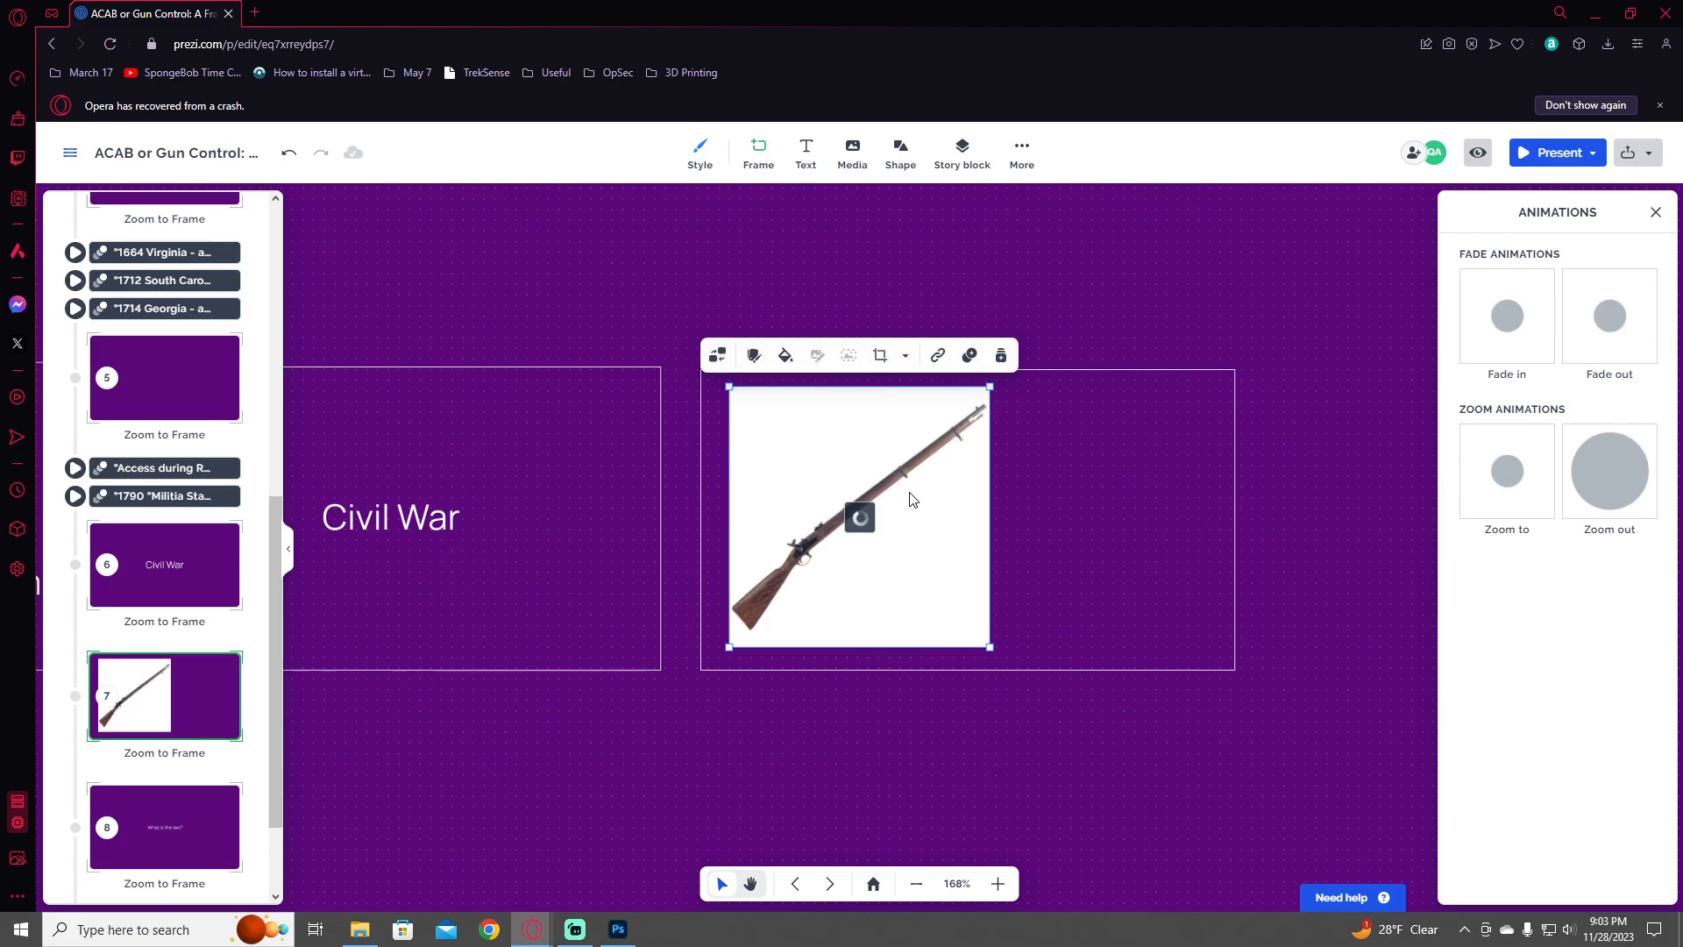
{"action": "key", "text": "ctrl+z"}
- Duplicate the "Good policing" text box, place the copy directly below it and clear the copy's text
{"action": "left_click", "coordinate": [903, 462]}
{"action": "left_click_drag", "start_coordinate": [904, 460], "coordinate": [895, 529]}
{"action": "left_click", "coordinate": [894, 529]}
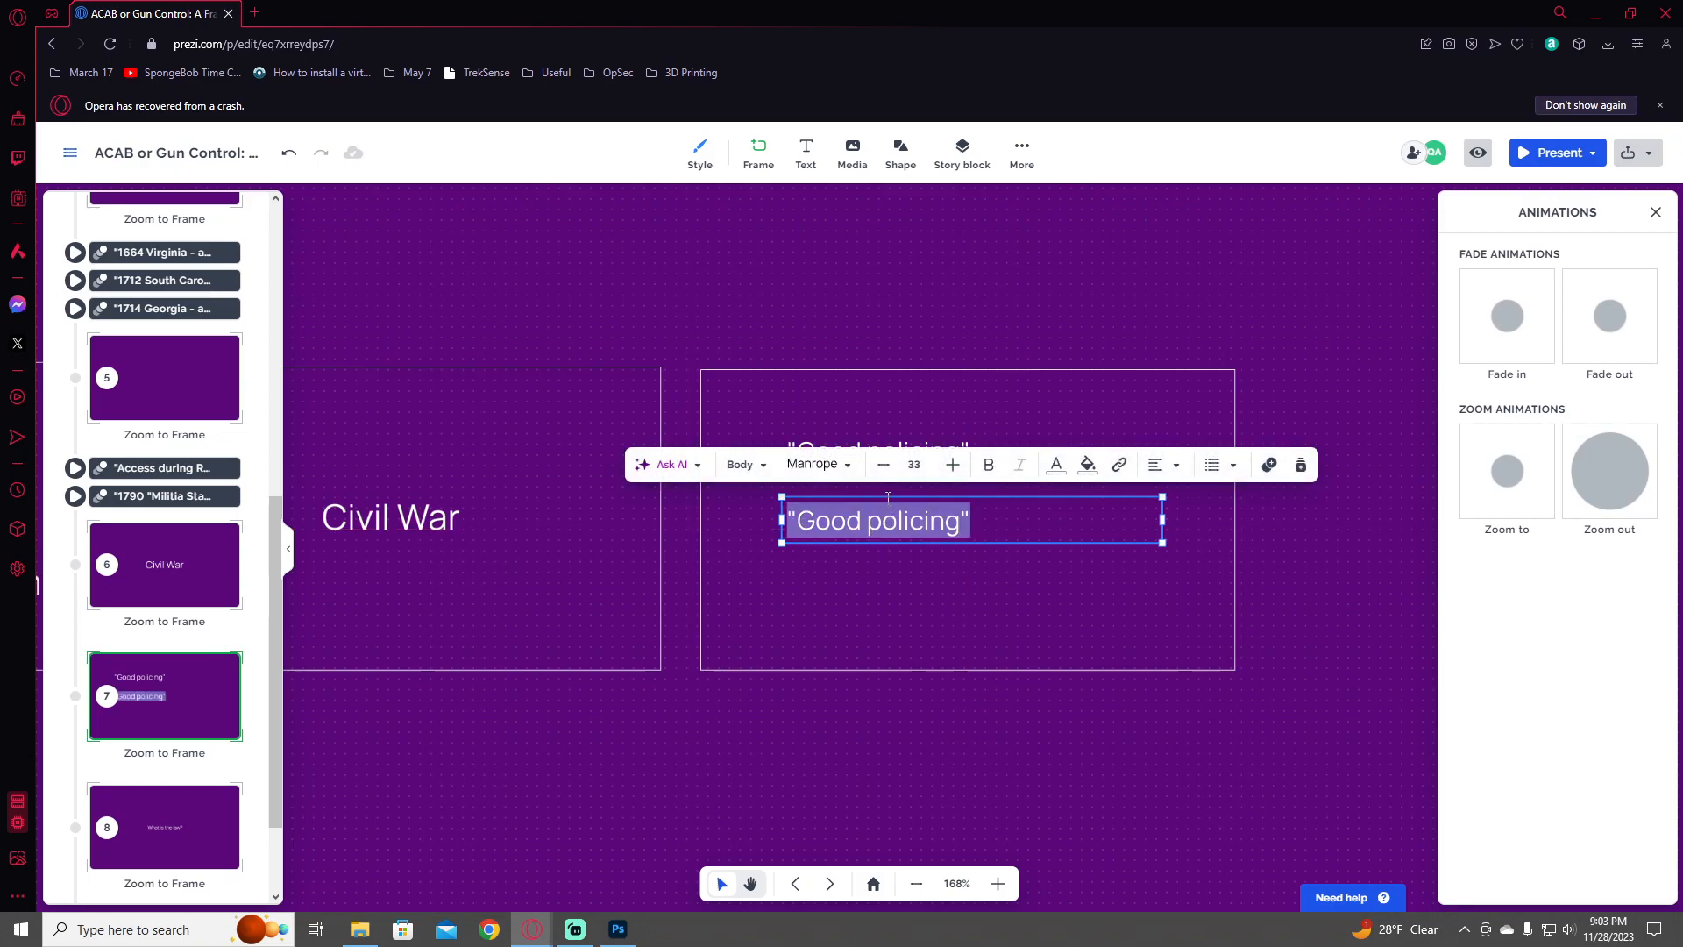
{"action": "key", "text": "BackSpace"}
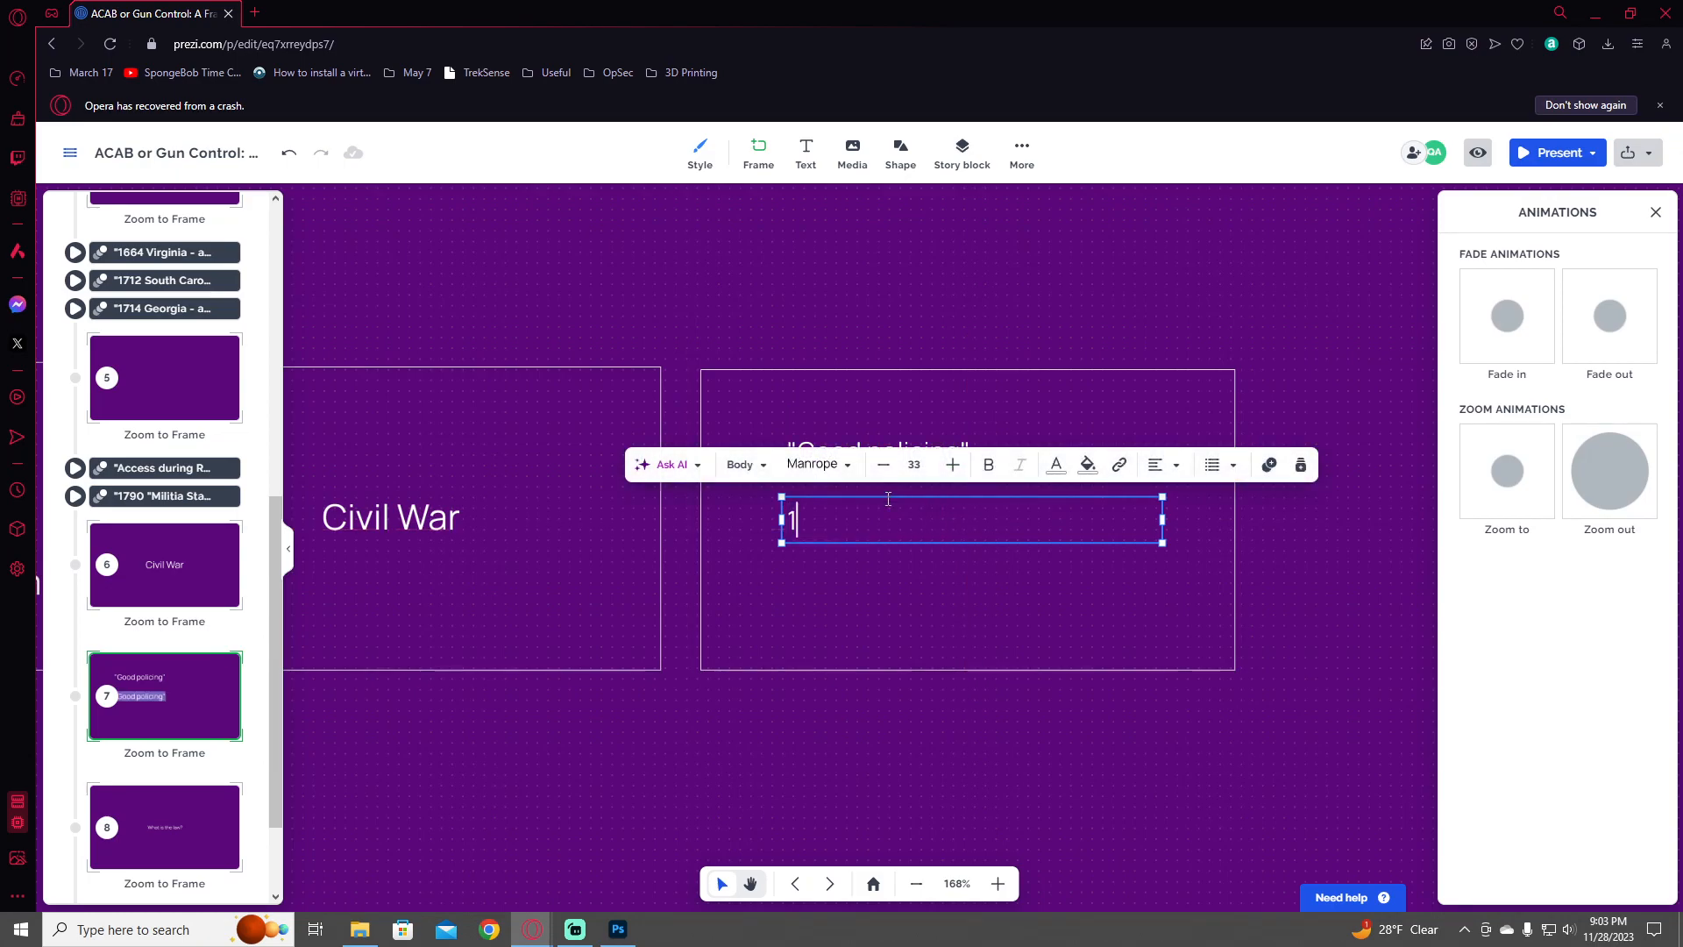
- Enter "1866 - Civil War Ends, Permits Start" in the duplicated text box, correcting the year from a first entry of 1870
{"action": "type", "text": "1870 -"}
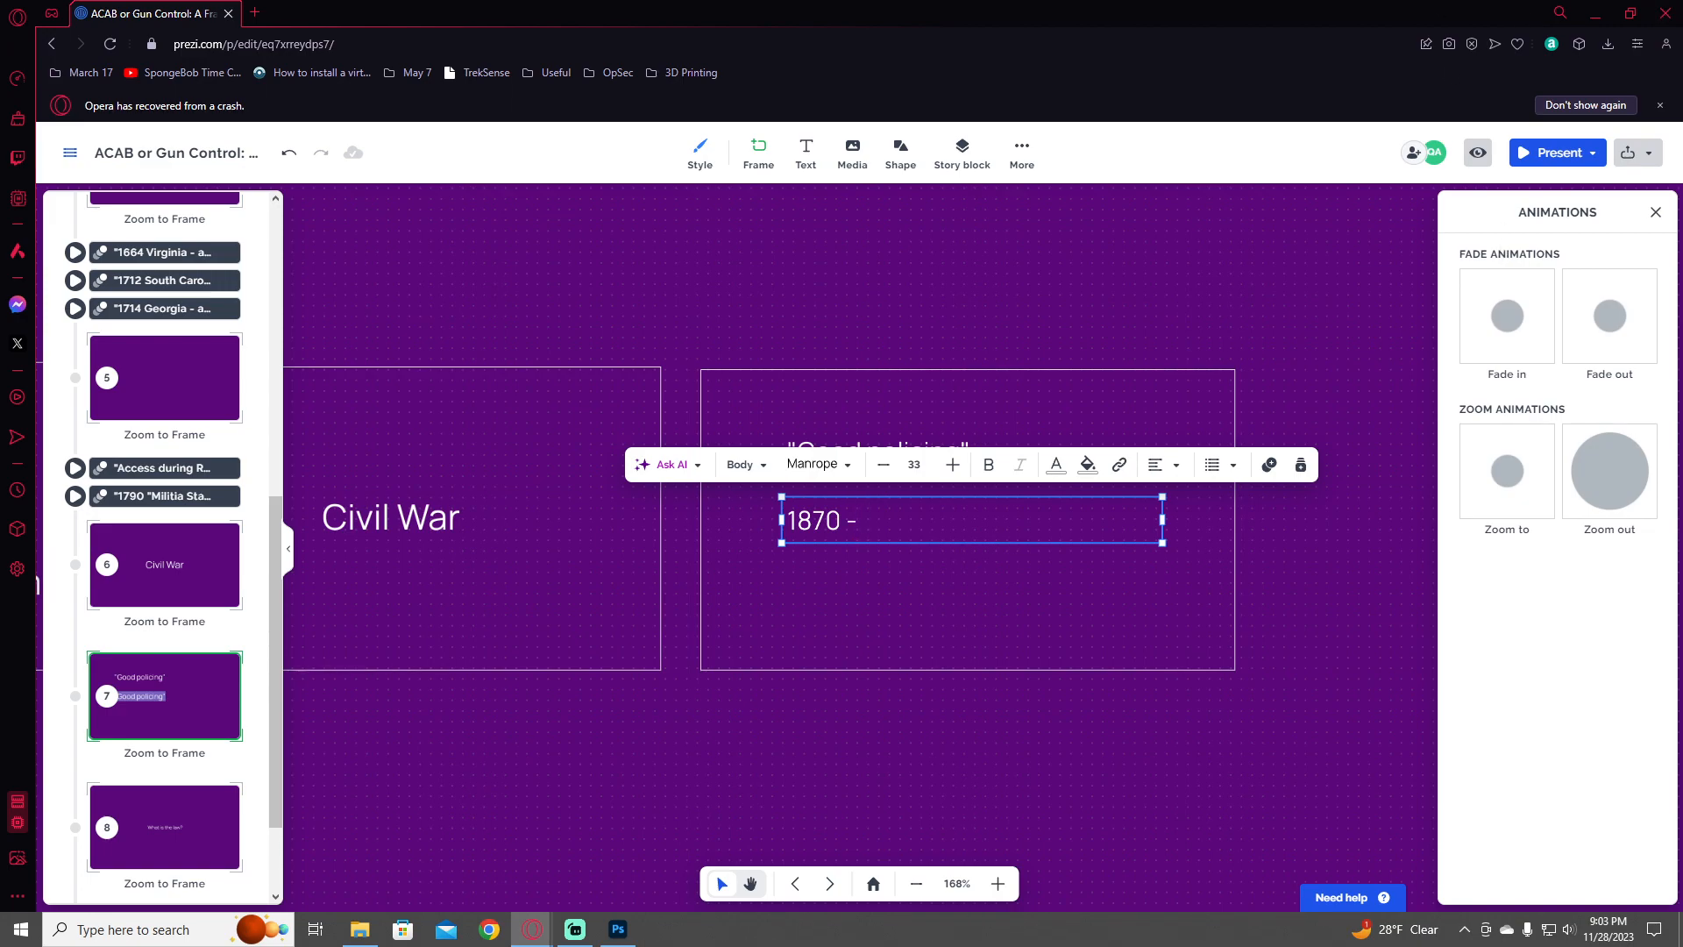
{"action": "left_click", "coordinate": [828, 520]}
{"action": "key", "text": "BackSpace"}
{"action": "key", "text": "Delete"}
{"action": "type", "text": "66"}
{"action": "key", "text": "End"}
{"action": "type", "text": "Civil W"}
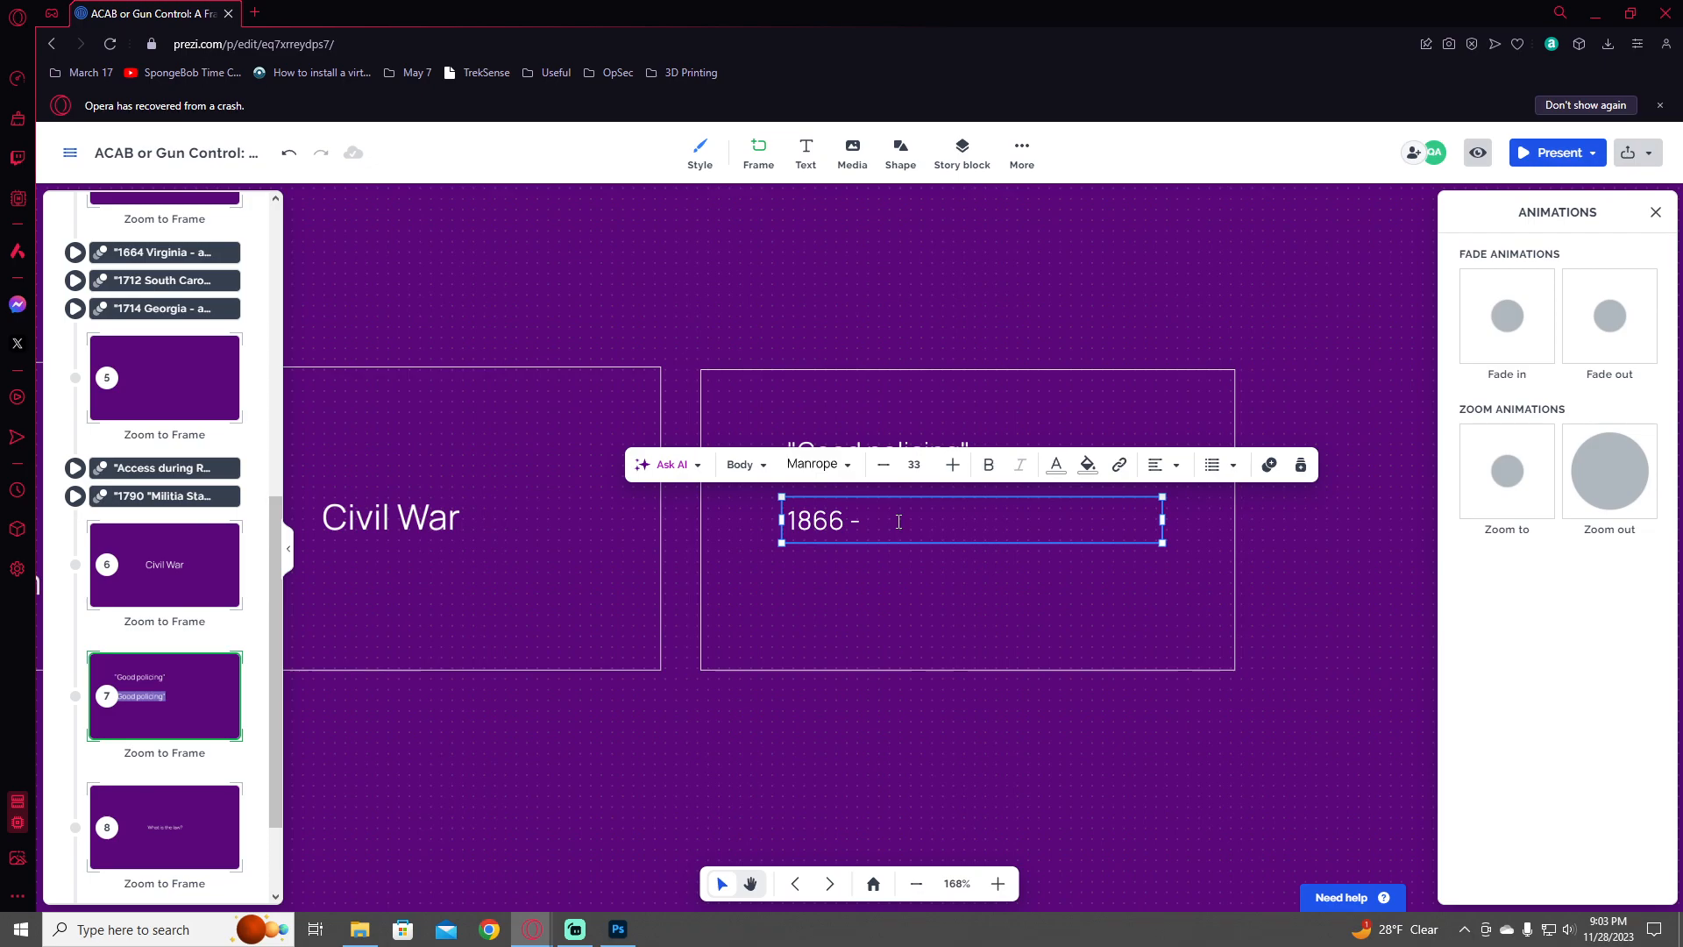
{"action": "type", "text": "ar Ends, "}
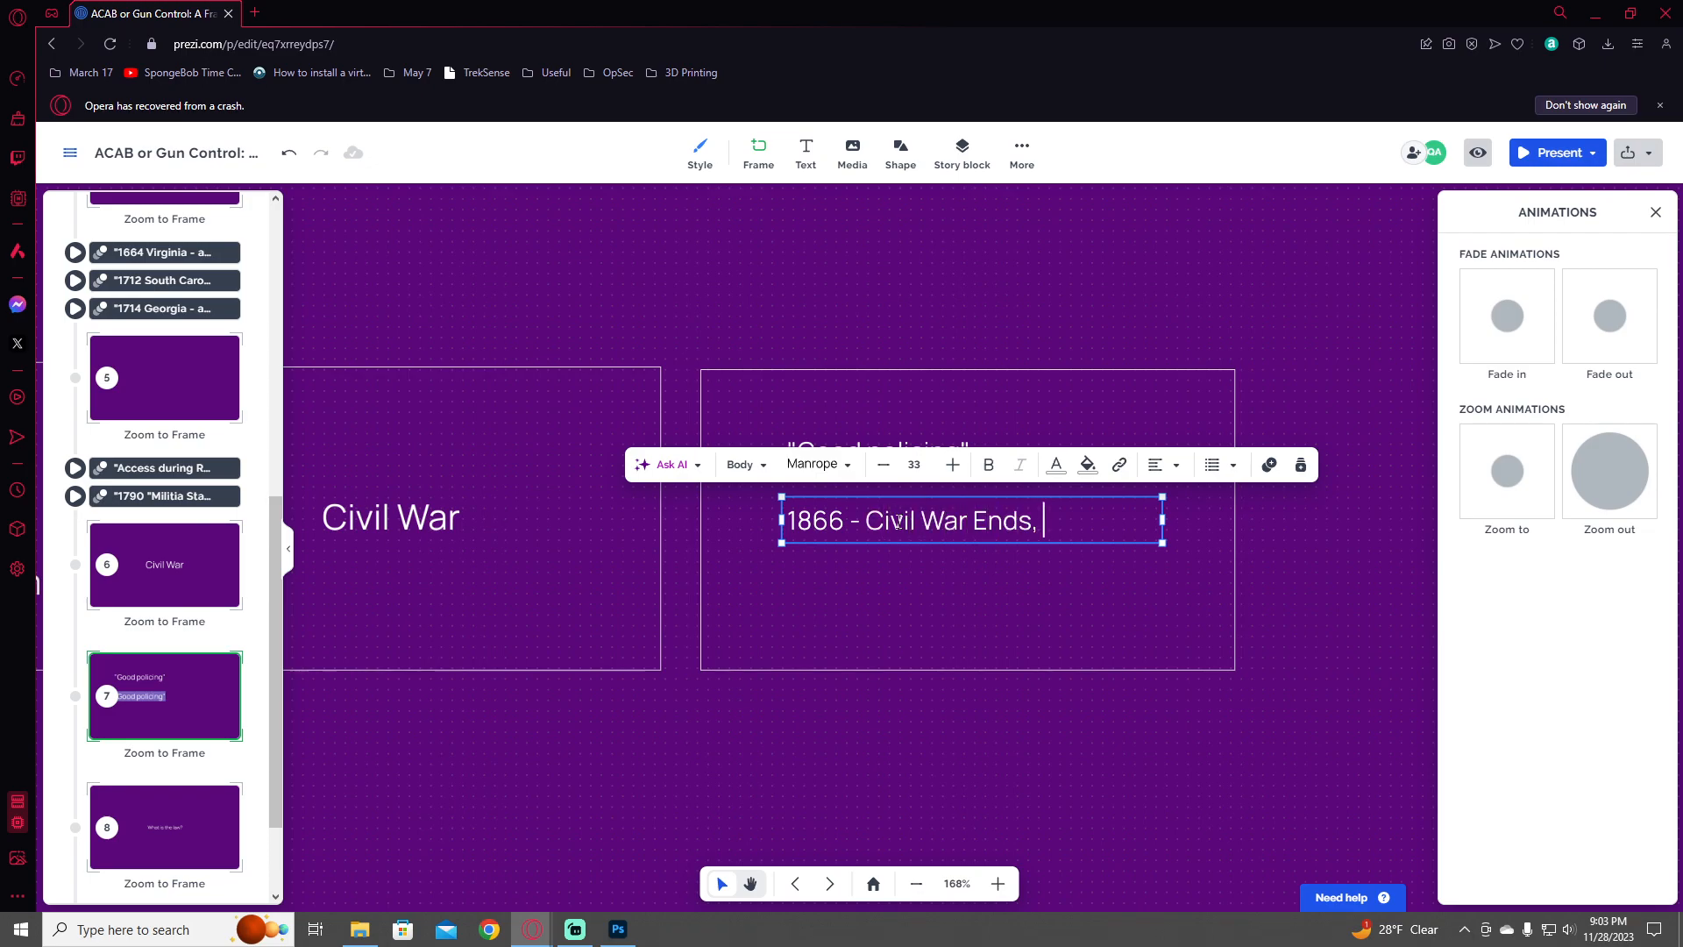
{"action": "type", "text": "Permits Start"}
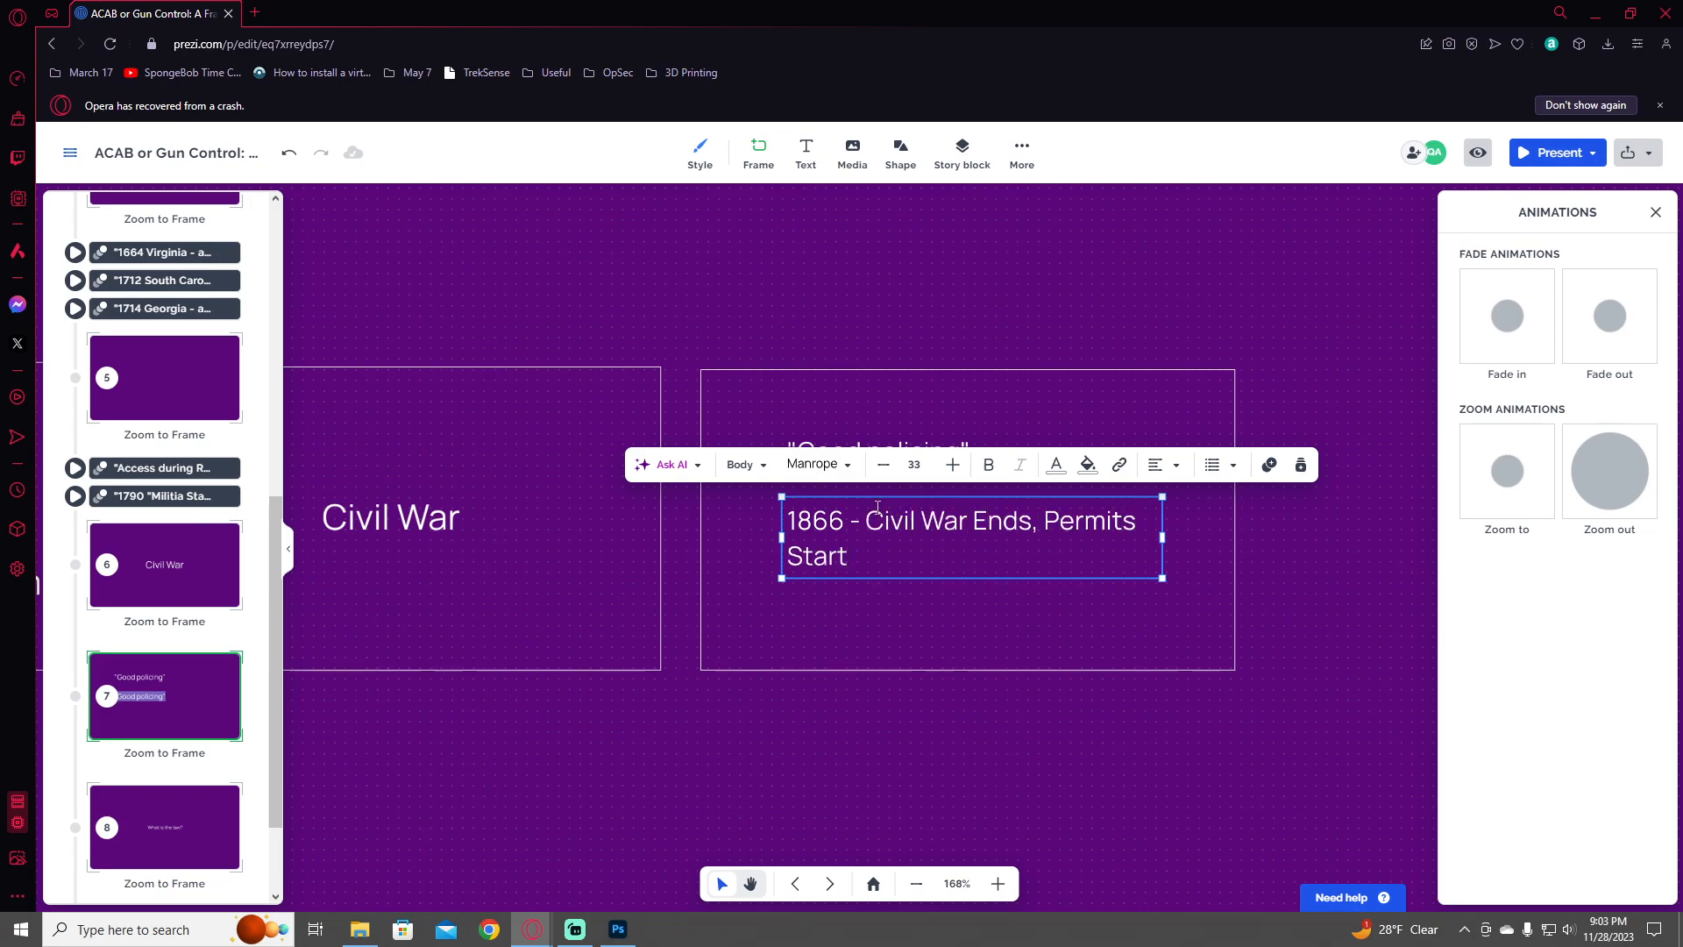
- Try to append "IMMEDIATELY" to the 1866 note and indent its second line
{"action": "left_click", "coordinate": [1041, 523]}
{"action": "key", "text": "ctrl+End"}
{"action": "type", "text": "IMMEDIATELY*"}
{"action": "key", "text": "BackSpace"}
{"action": "key", "text": "ctrl+Left"}
{"action": "key", "text": "ctrl+Left"}
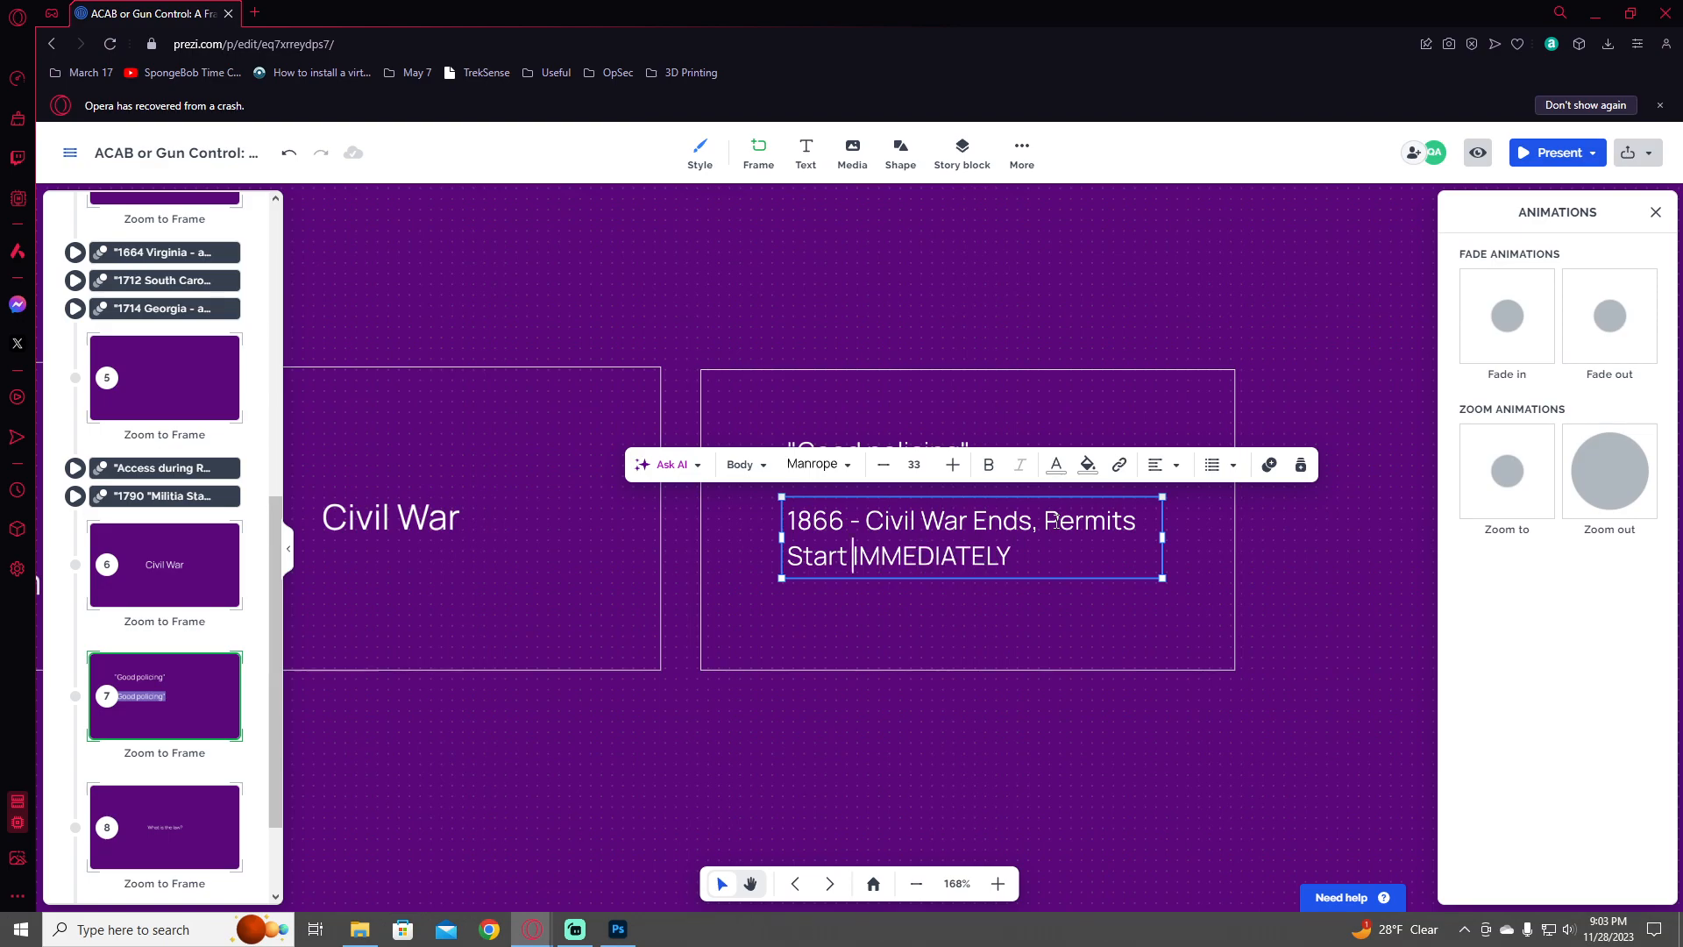
{"action": "key", "text": "Tab"}
{"action": "key", "text": "ctrl+z"}
- Delete the second line of the 1866 note so its text ends at "Permits"
{"action": "key", "text": "Right"}
{"action": "key", "text": "Right"}
{"action": "key", "text": "Right"}
{"action": "key", "text": "Home"}
{"action": "key", "text": "shift+End"}
{"action": "key", "text": "BackSpace"}
{"action": "key", "text": "BackSpace"}
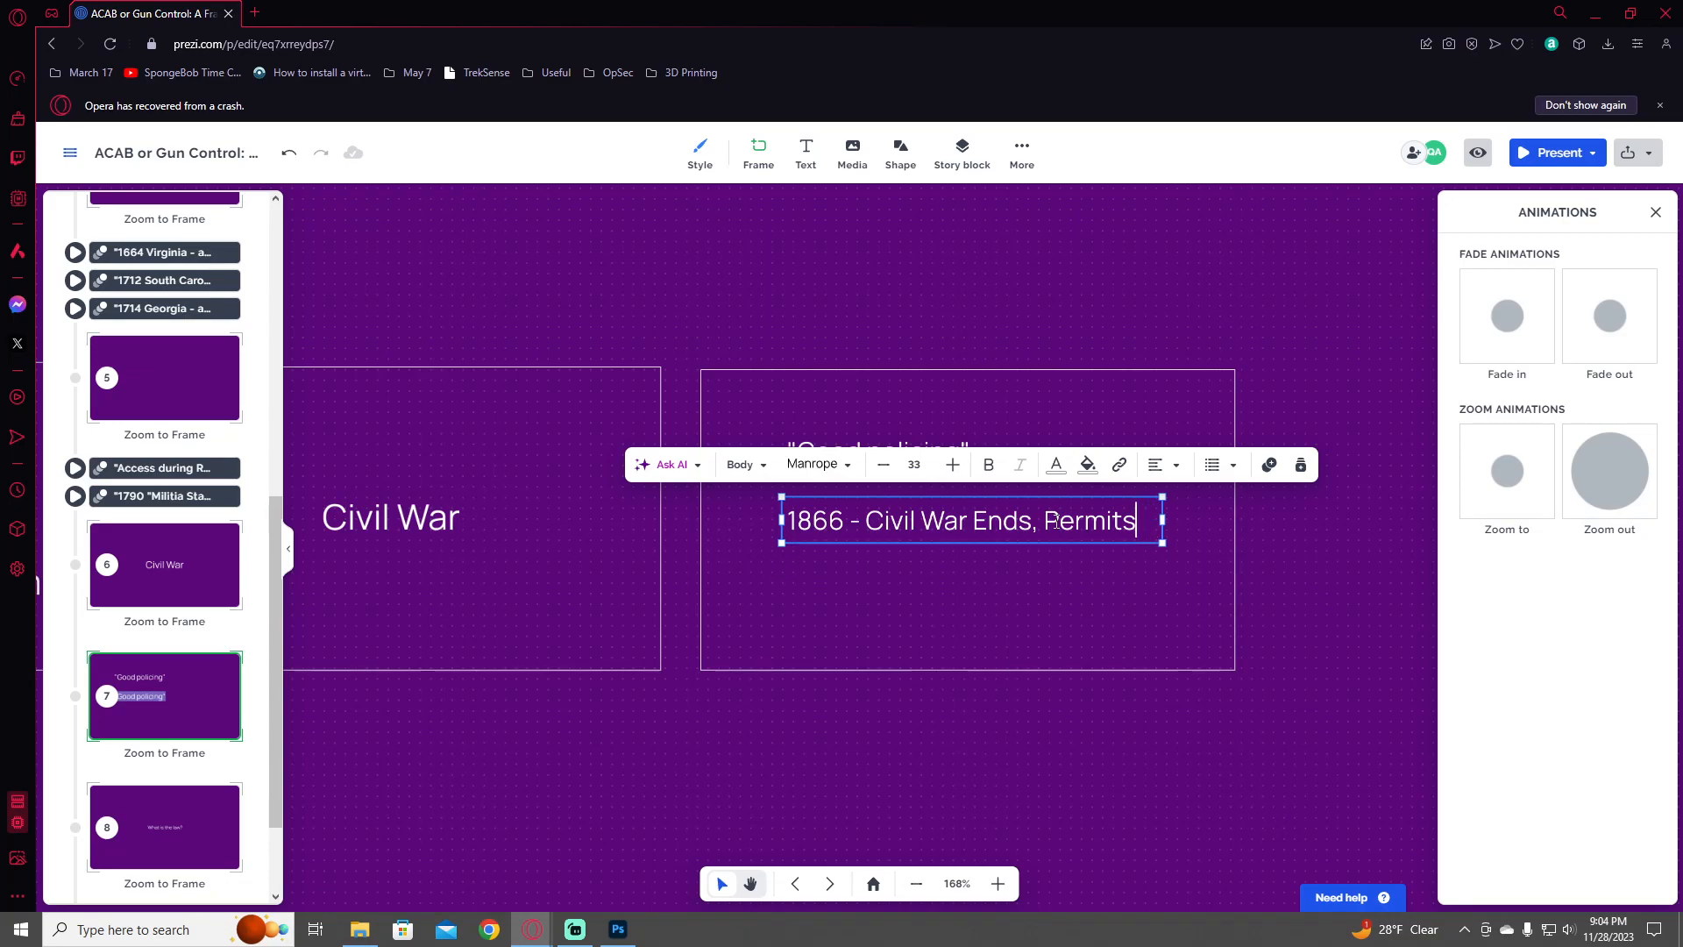
{"action": "left_click", "coordinate": [1227, 521]}
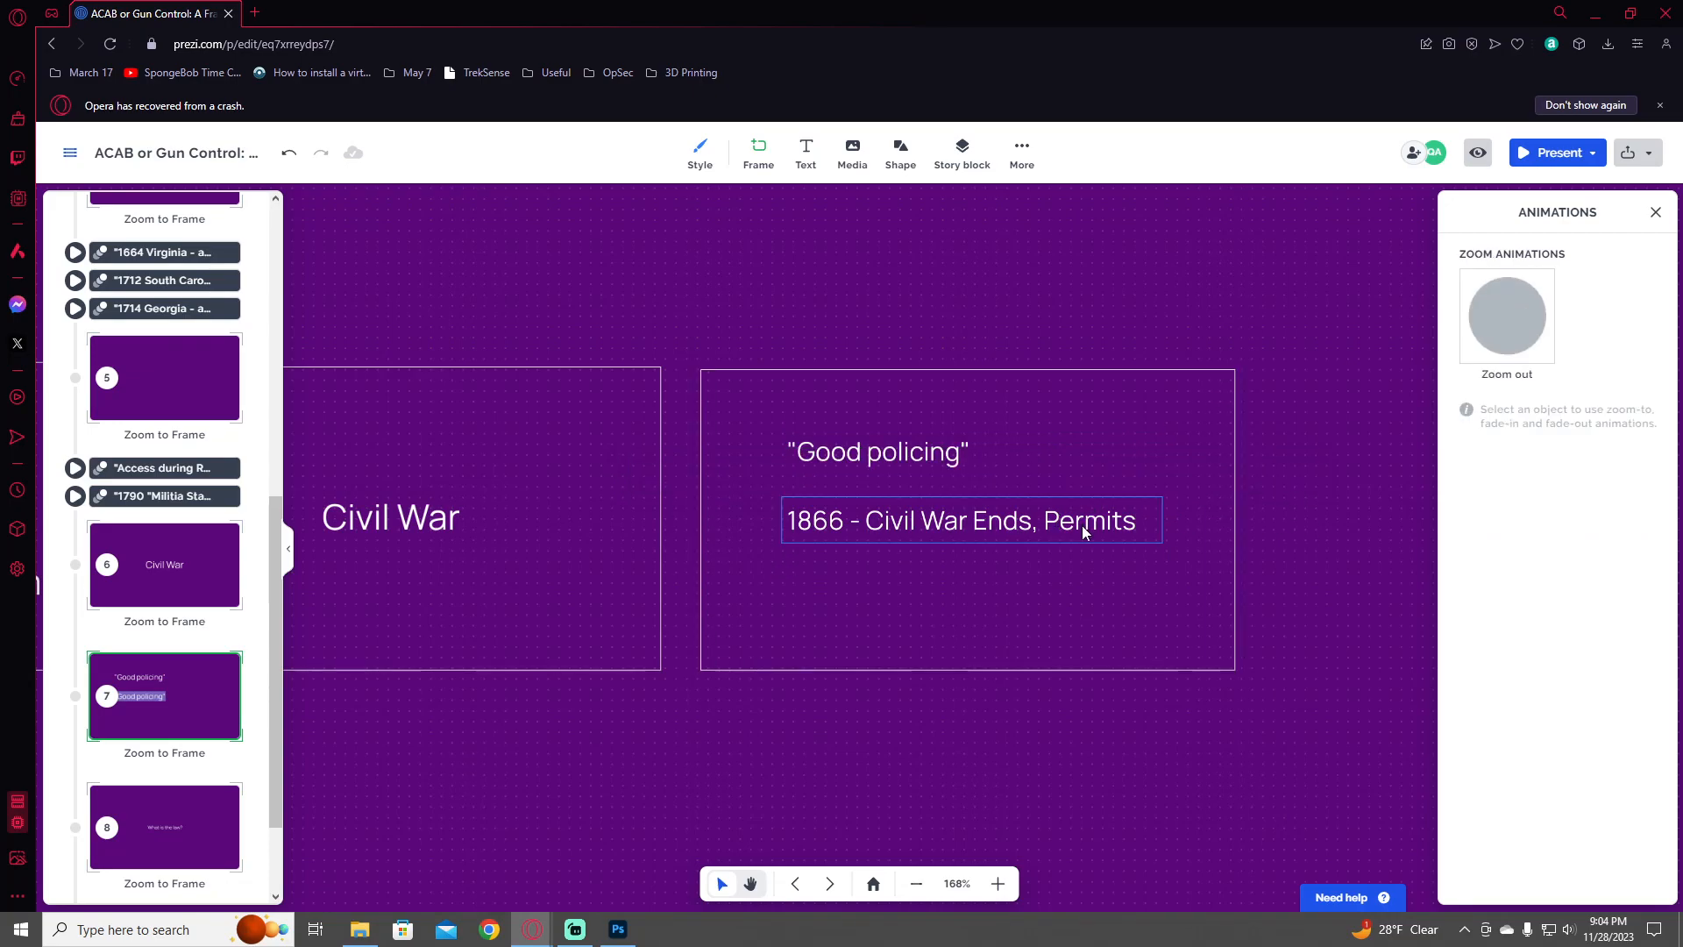
- Duplicate the 1866 note just beneath itself and replace the copy's text with "start immediately."
{"action": "left_click", "coordinate": [1056, 526]}
{"action": "left_click_drag", "start_coordinate": [1055, 527], "coordinate": [1127, 558]}
{"action": "left_click", "coordinate": [1056, 561]}
{"action": "key", "text": "ctrl+a"}
{"action": "type", "text": "start "}
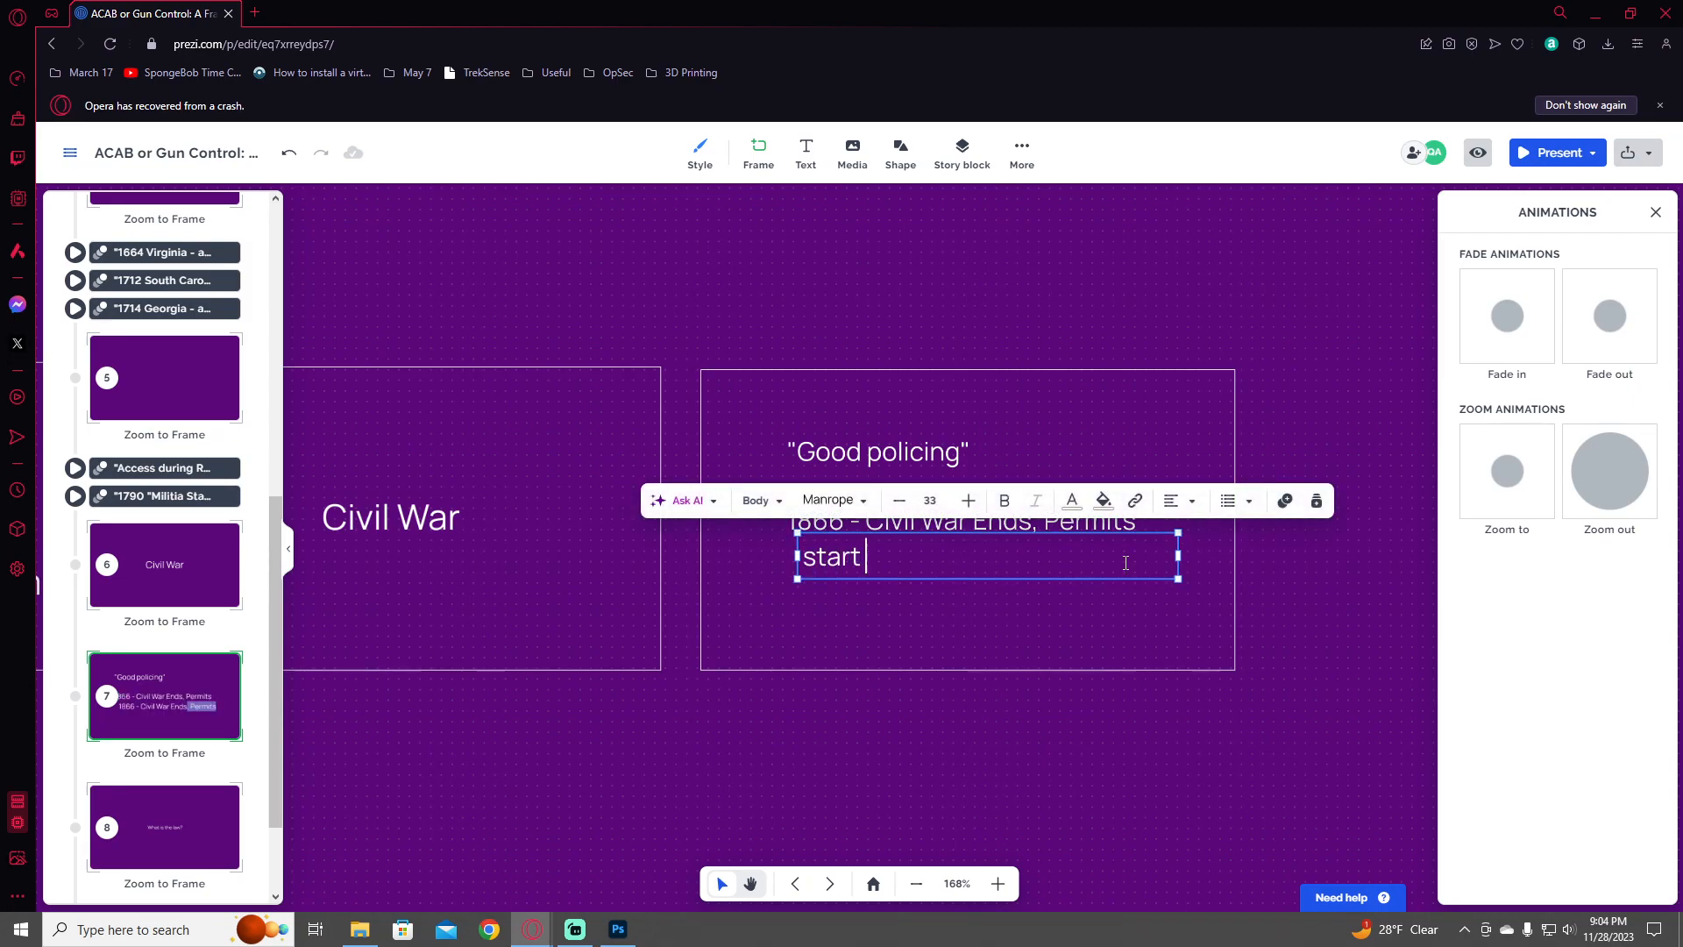
{"action": "type", "text": "immediately."}
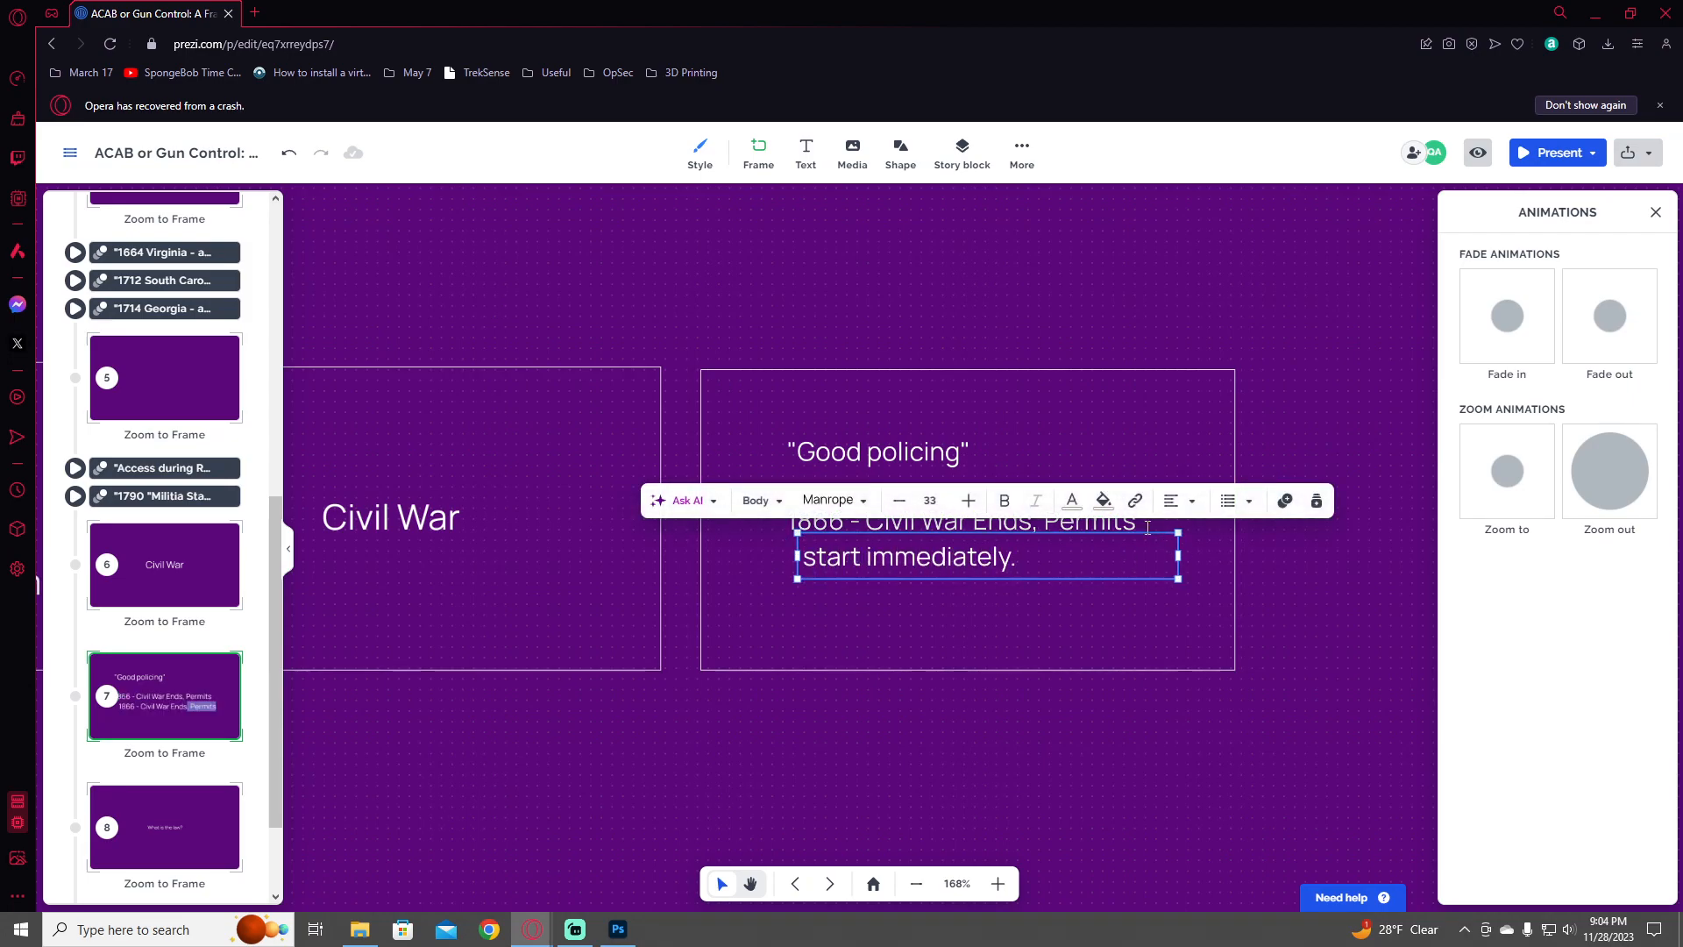
- Shift the "start immediately." text box rightward so it sits indented under "Civil War Ends"
{"action": "left_click", "coordinate": [1285, 566]}
{"action": "left_click_drag", "start_coordinate": [986, 563], "coordinate": [1044, 556]}
{"action": "left_click", "coordinate": [1310, 568]}
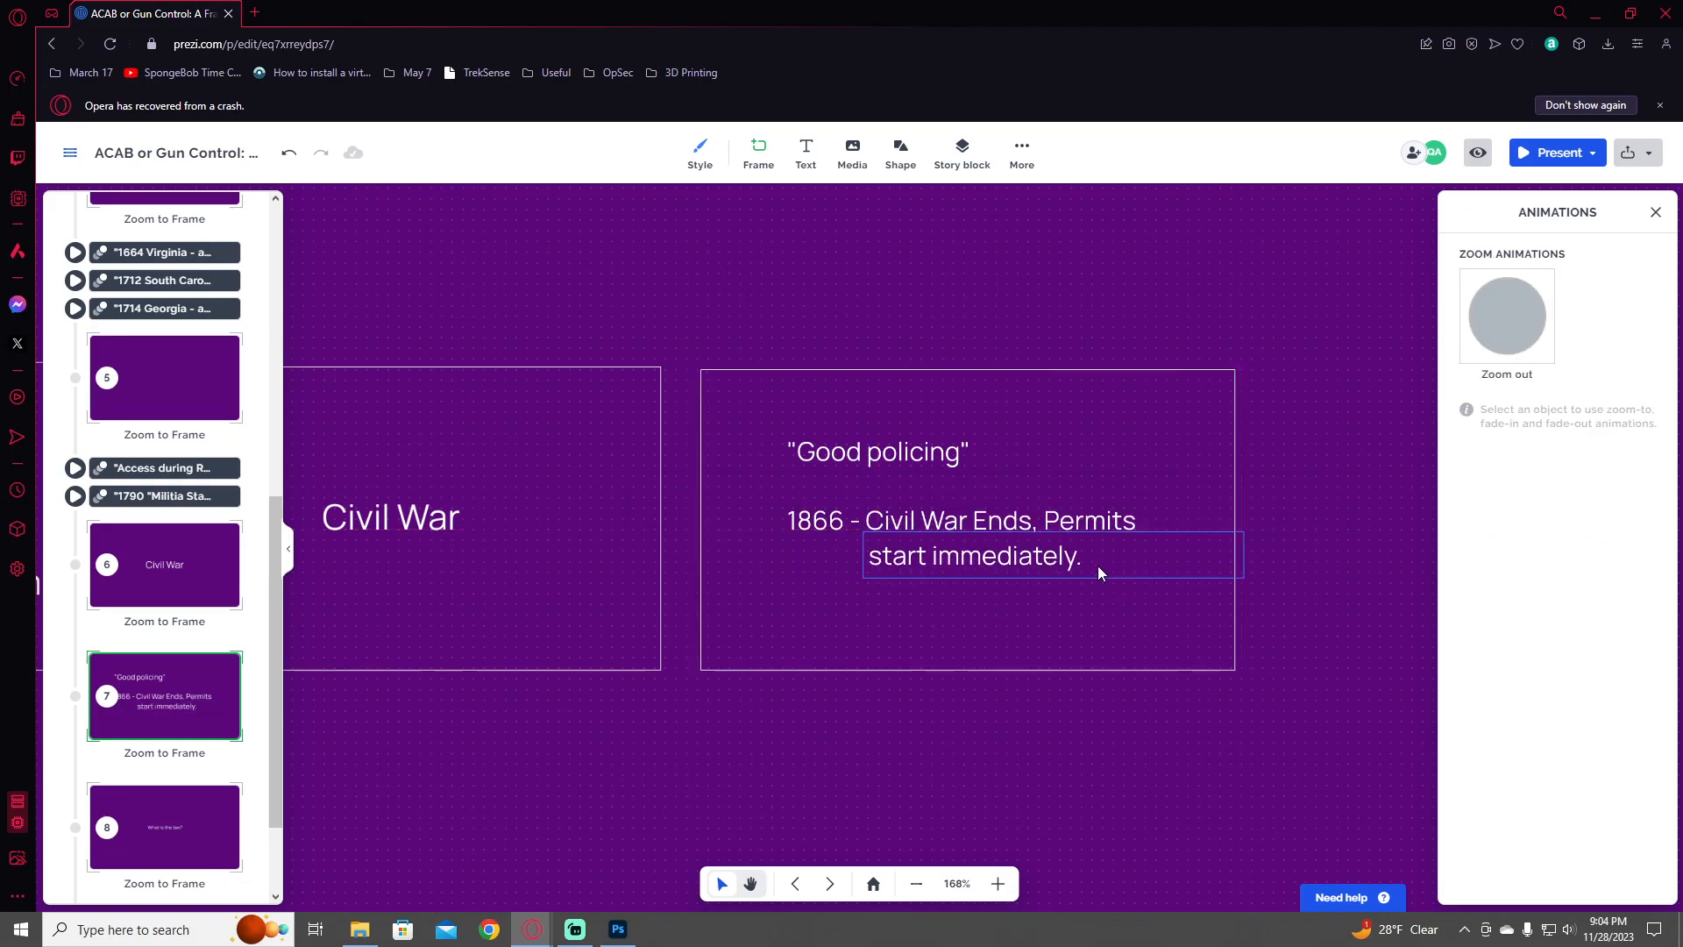
- Duplicate the "1866 - Civil War Ends, Permits" text box and align the copy below "start immediately."
{"action": "left_click", "coordinate": [1002, 521]}
{"action": "left_click_drag", "start_coordinate": [985, 519], "coordinate": [991, 605]}
{"action": "left_click_drag", "start_coordinate": [989, 603], "coordinate": [972, 602]}
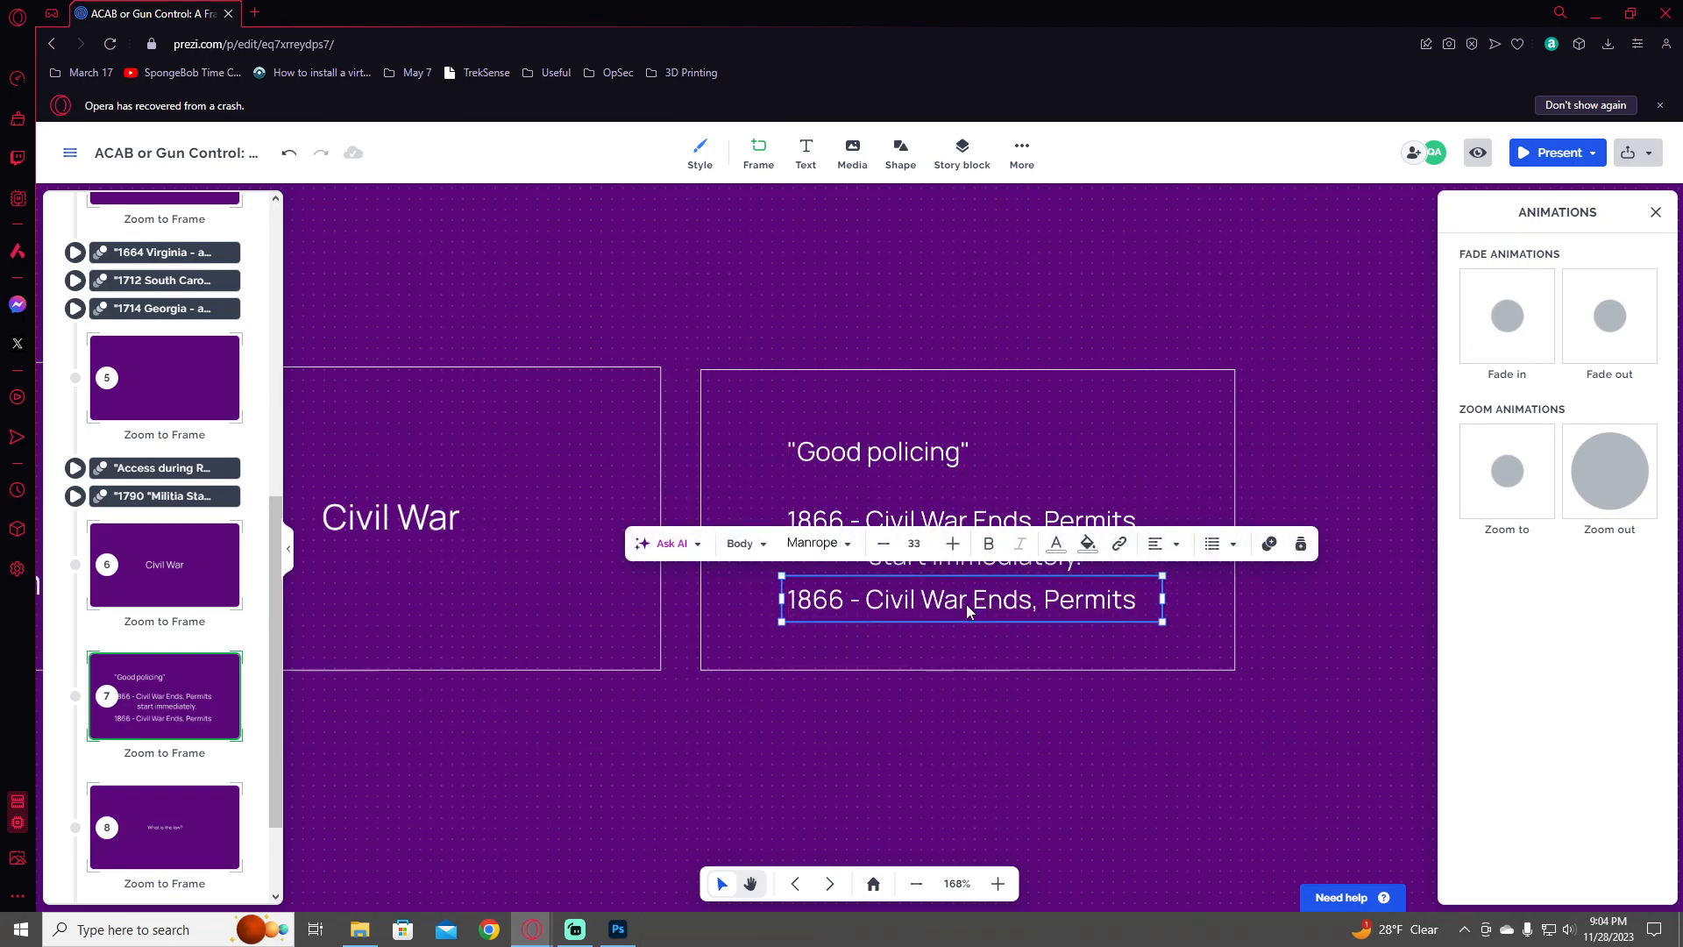
{"action": "left_click_drag", "start_coordinate": [966, 604], "coordinate": [965, 603]}
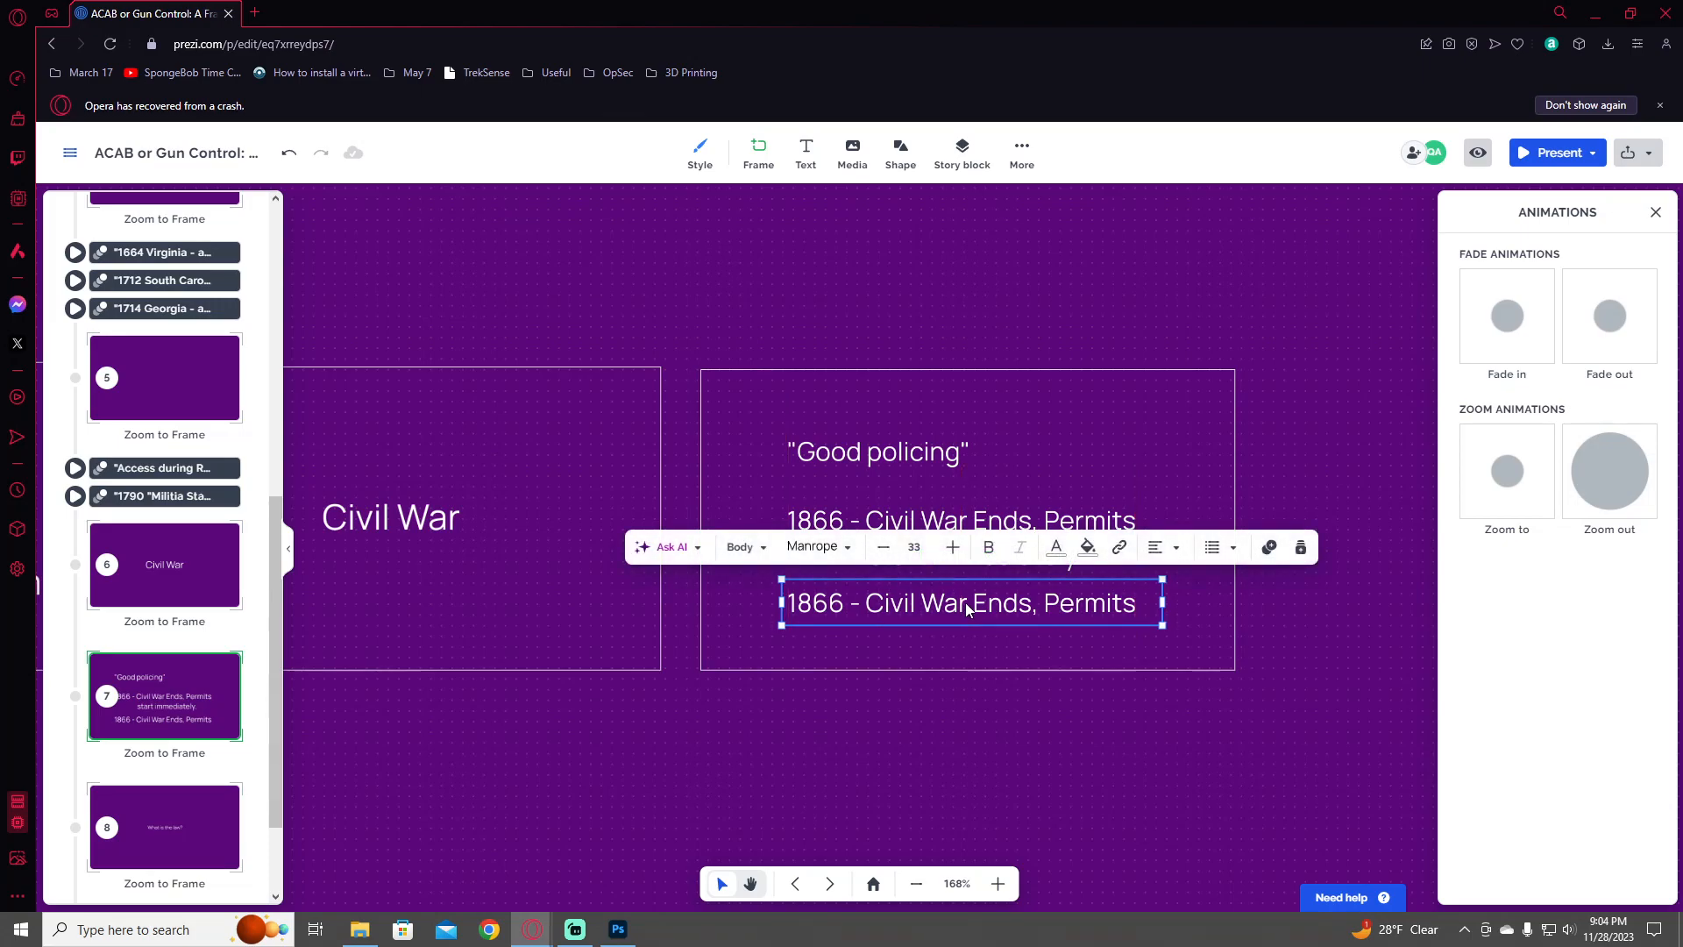
- Replace the lowest copy's text with "Preventing criminals, not about race." in quotation marks
{"action": "triple_click", "coordinate": [953, 607]}
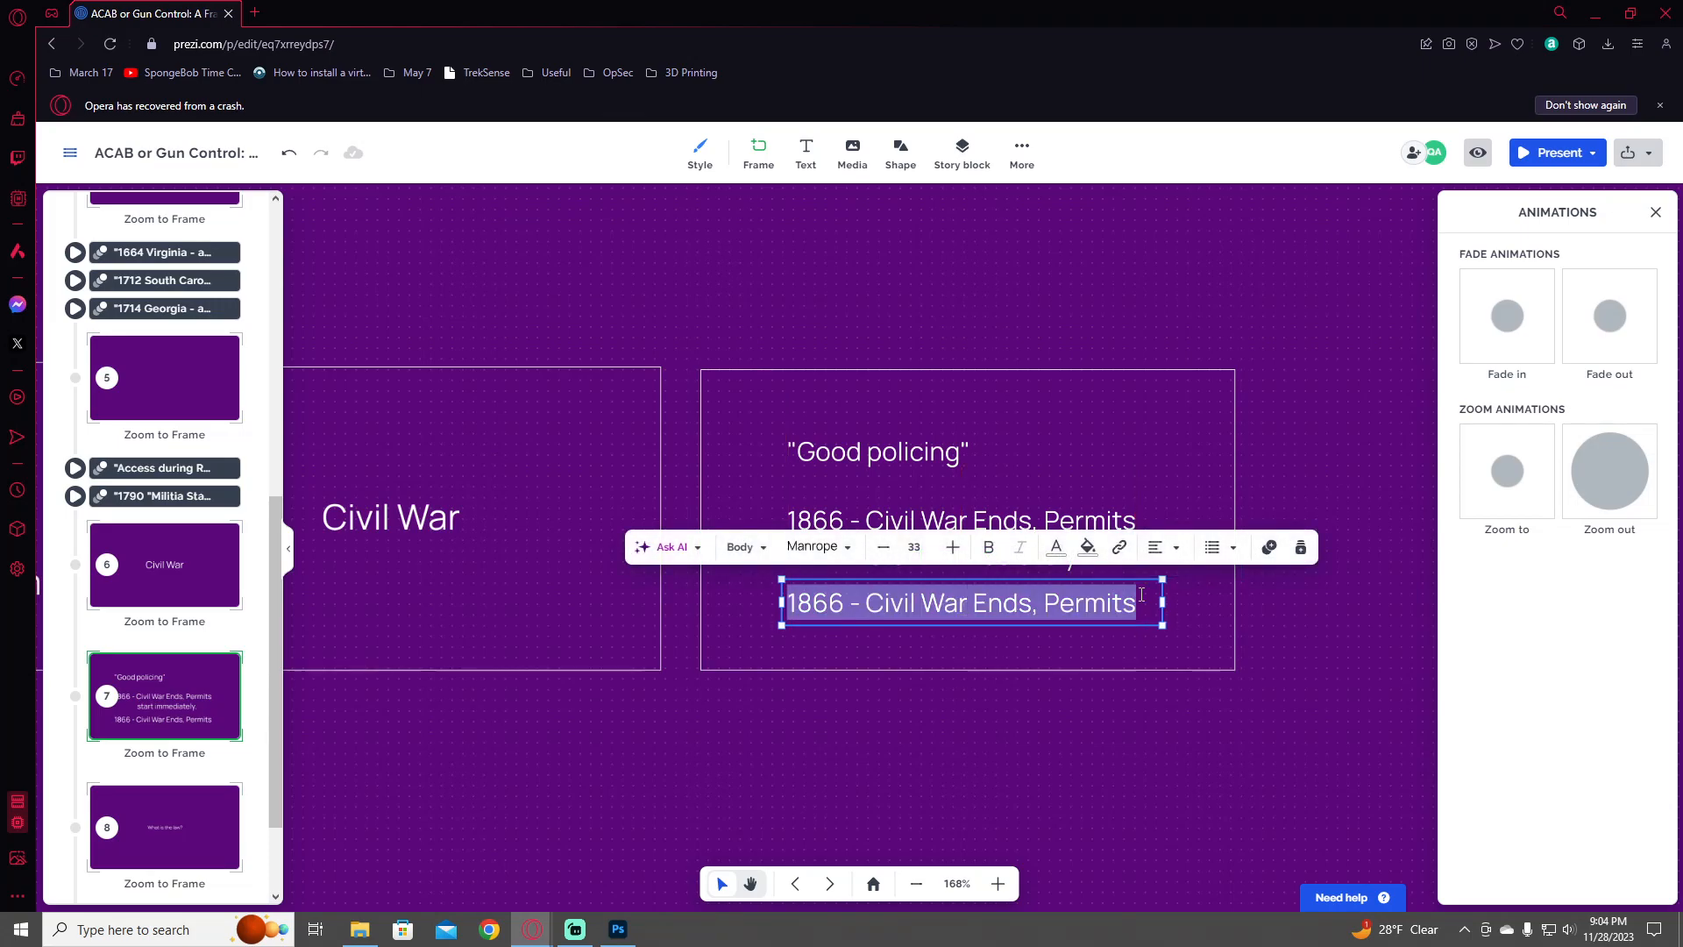
{"action": "type", "text": "\"Po"}
{"action": "key", "text": "BackSpace"}
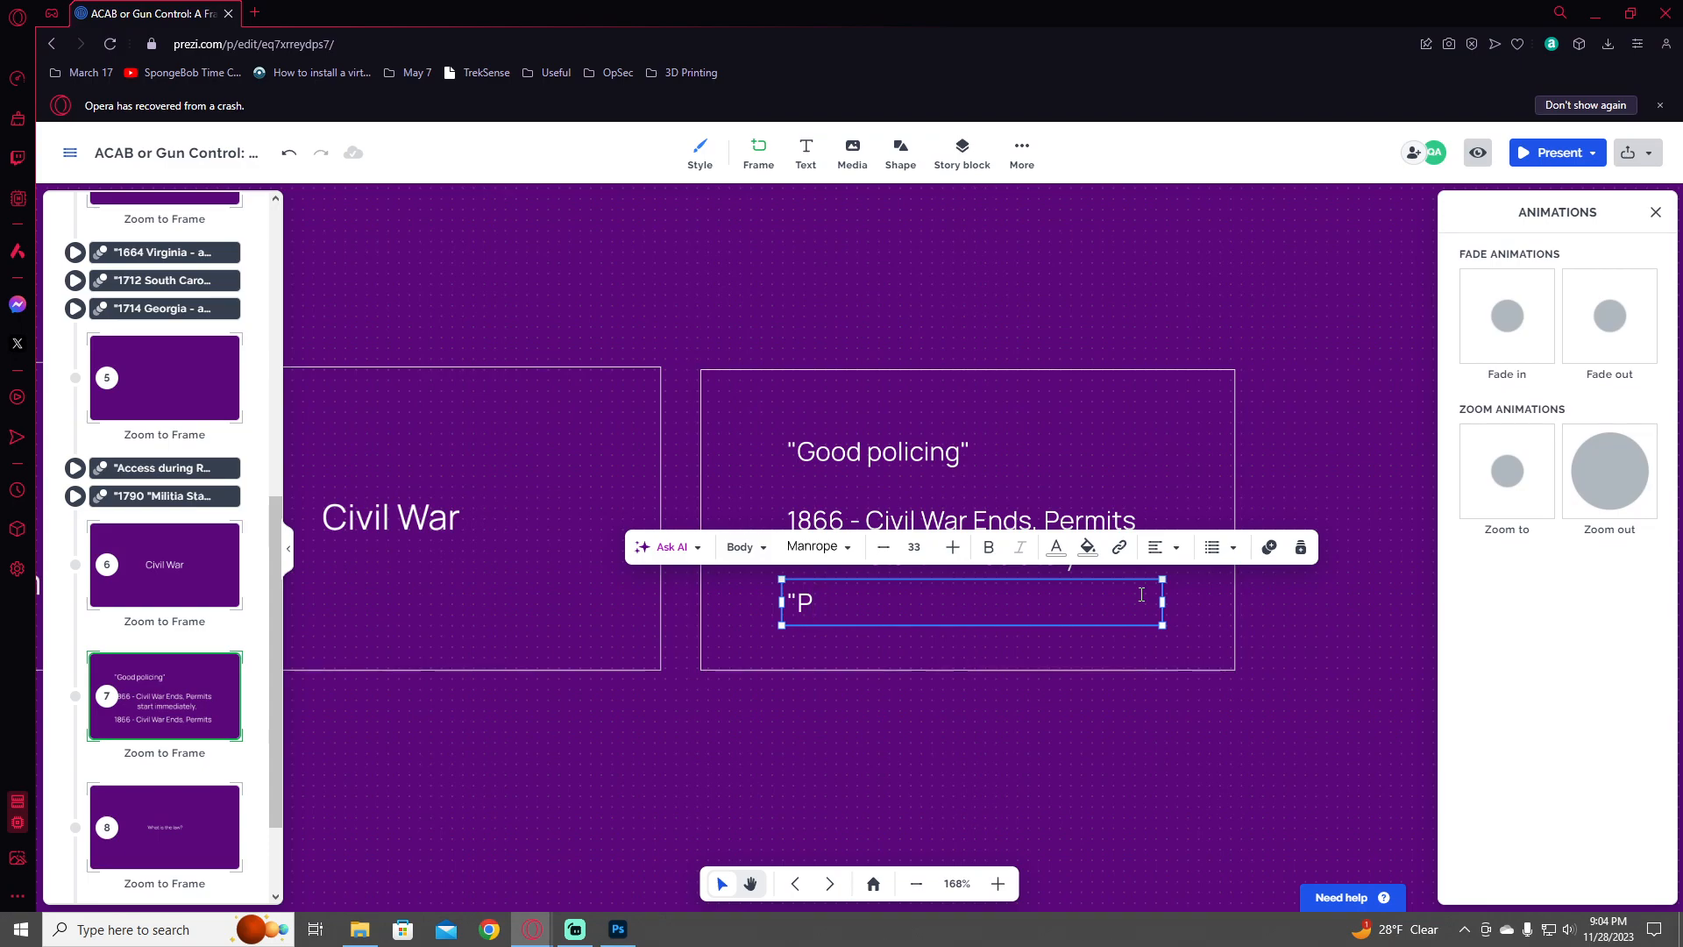
{"action": "type", "text": "revent"}
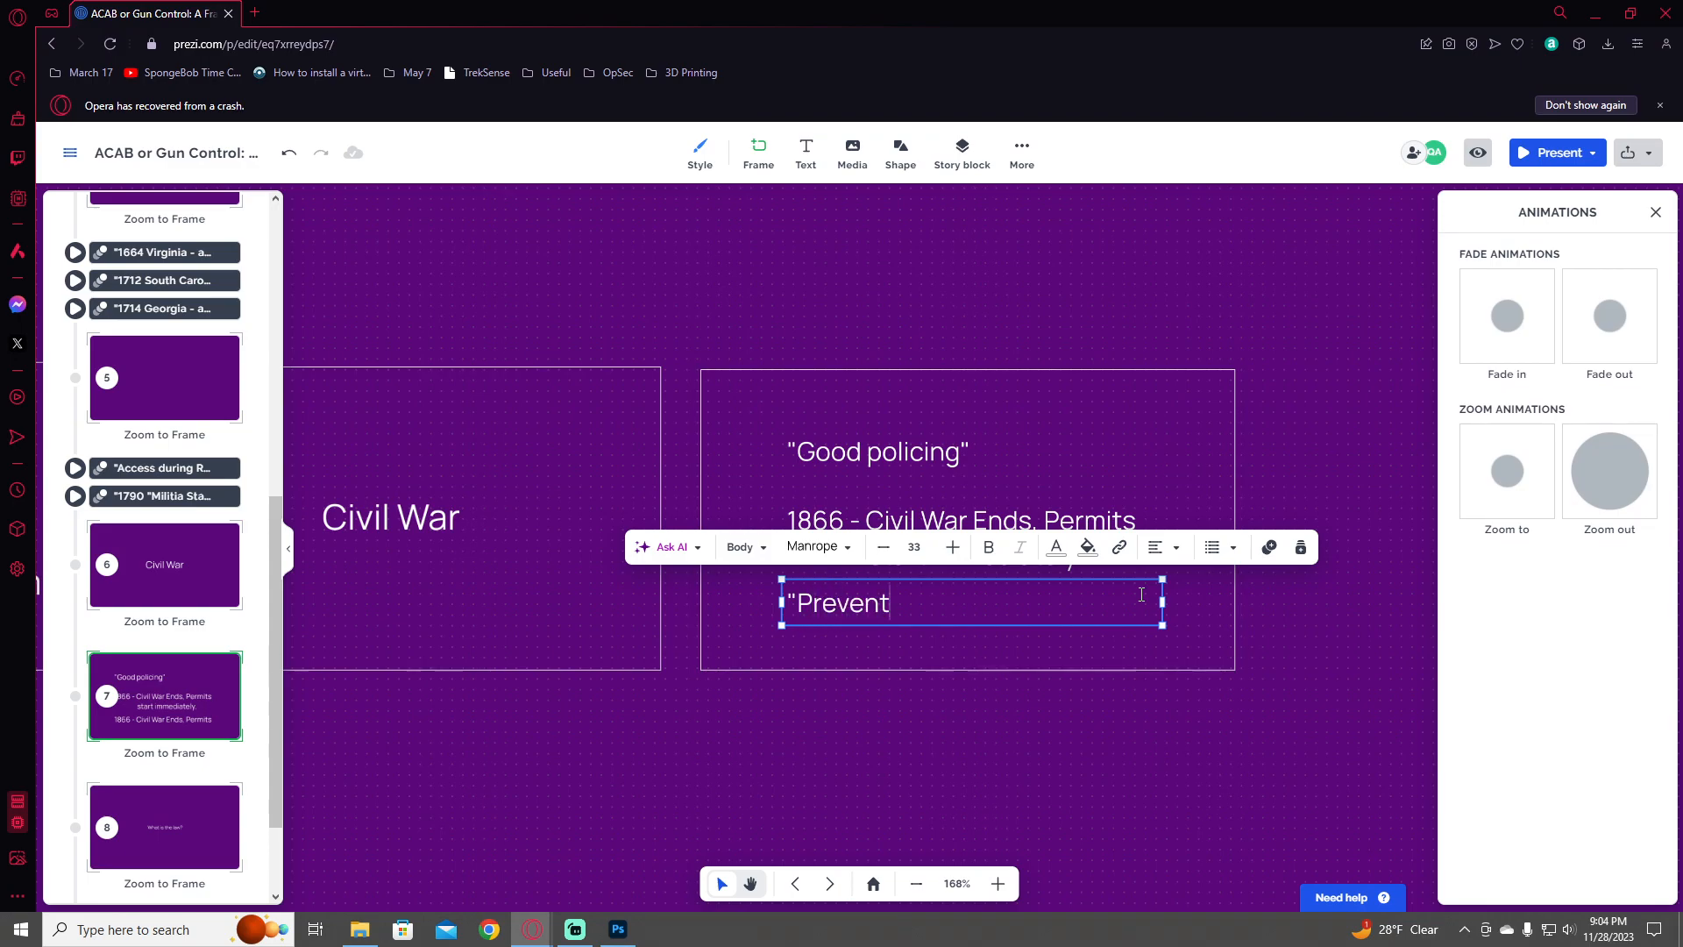
{"action": "type", "text": "ing criminals"}
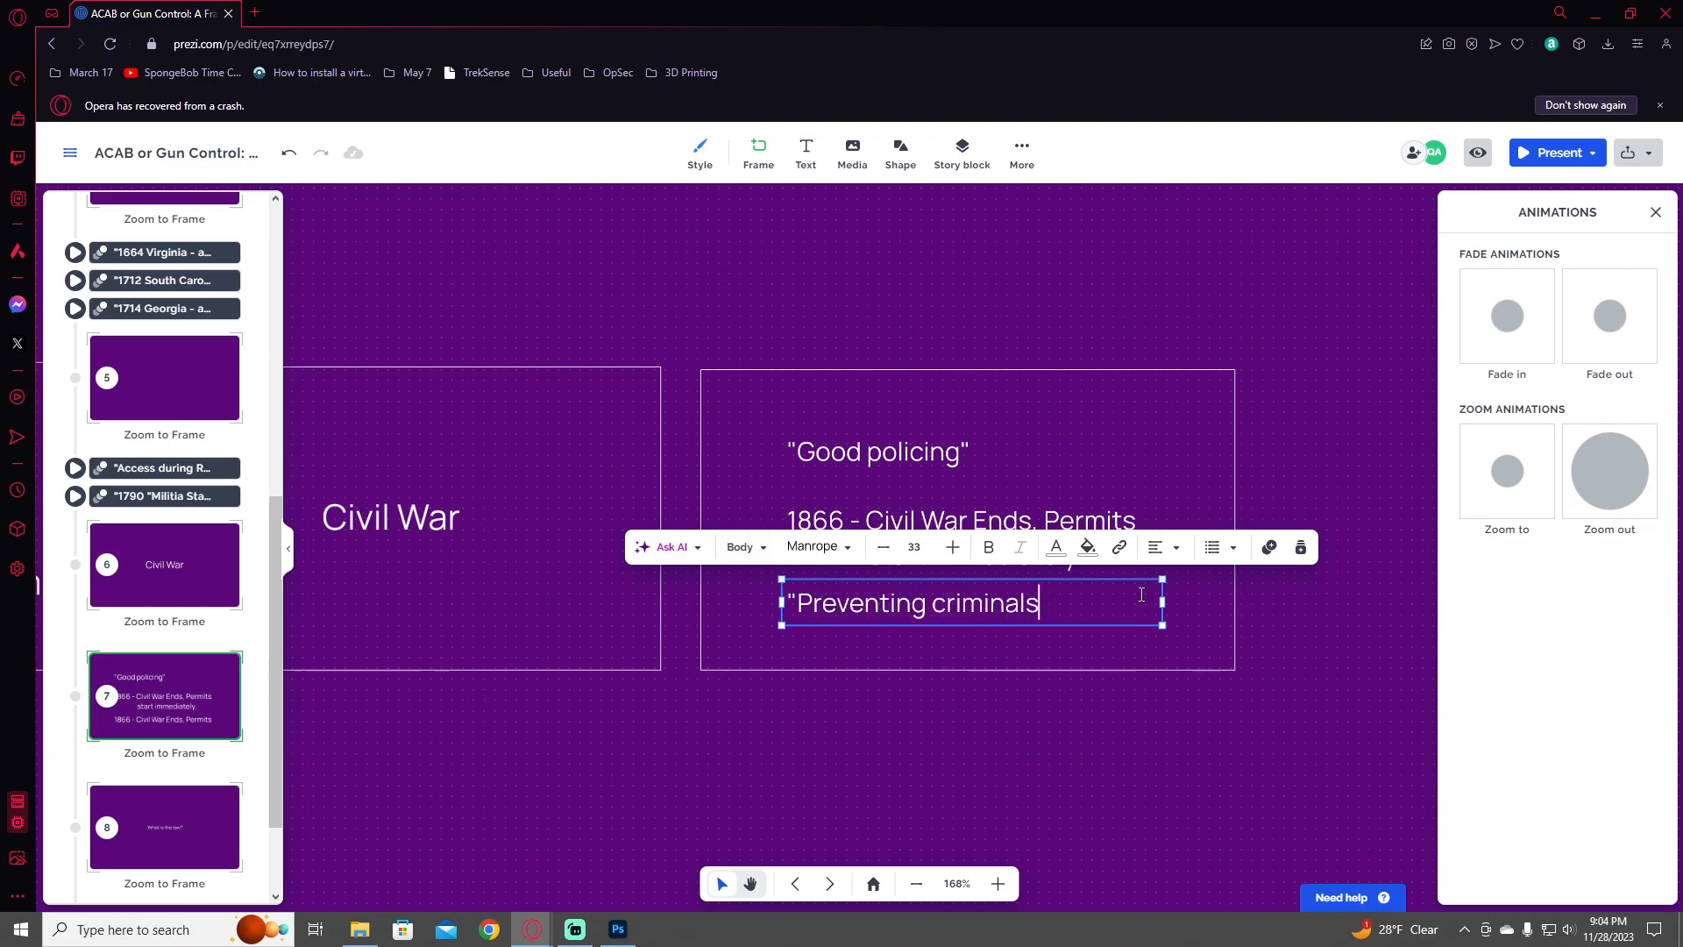
{"action": "type", "text": ", not about ra"}
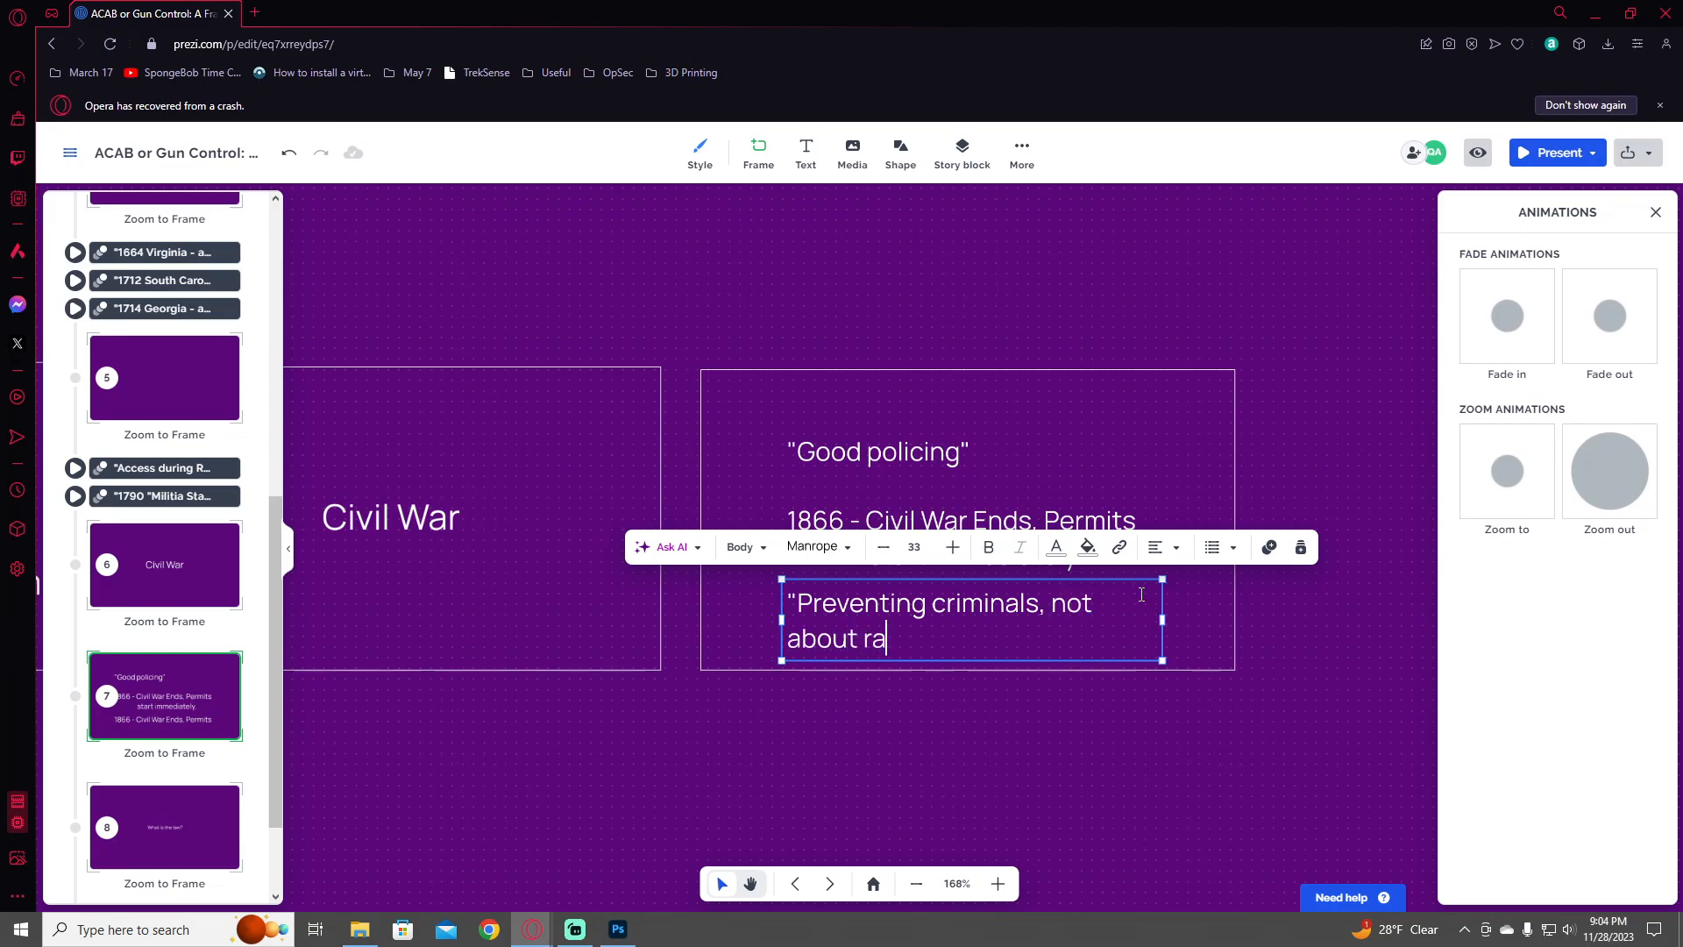
{"action": "type", "text": "ce.\""}
- Select all the text boxes in the "Good policing" frame and move them up together to centre them vertically
{"action": "left_click", "coordinate": [1270, 445]}
{"action": "left_click_drag", "start_coordinate": [757, 401], "coordinate": [1017, 592]}
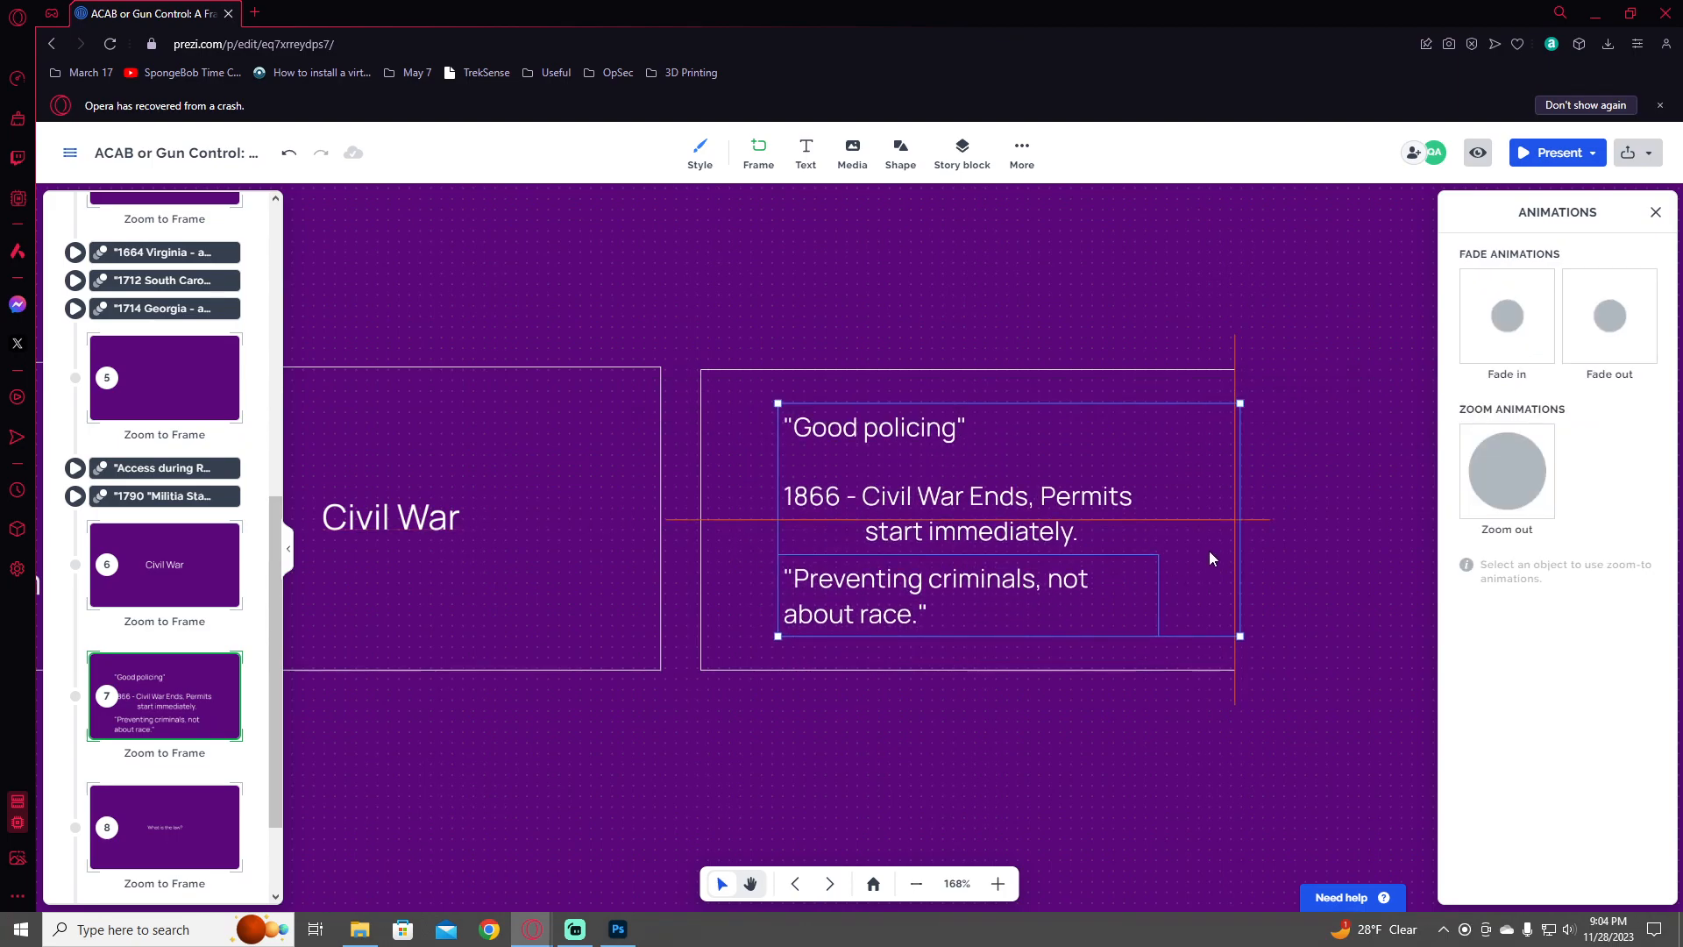
{"action": "left_click", "coordinate": [1308, 516]}
{"action": "scroll", "coordinate": [748, 549], "scroll_direction": "down", "scroll_amount": 6}
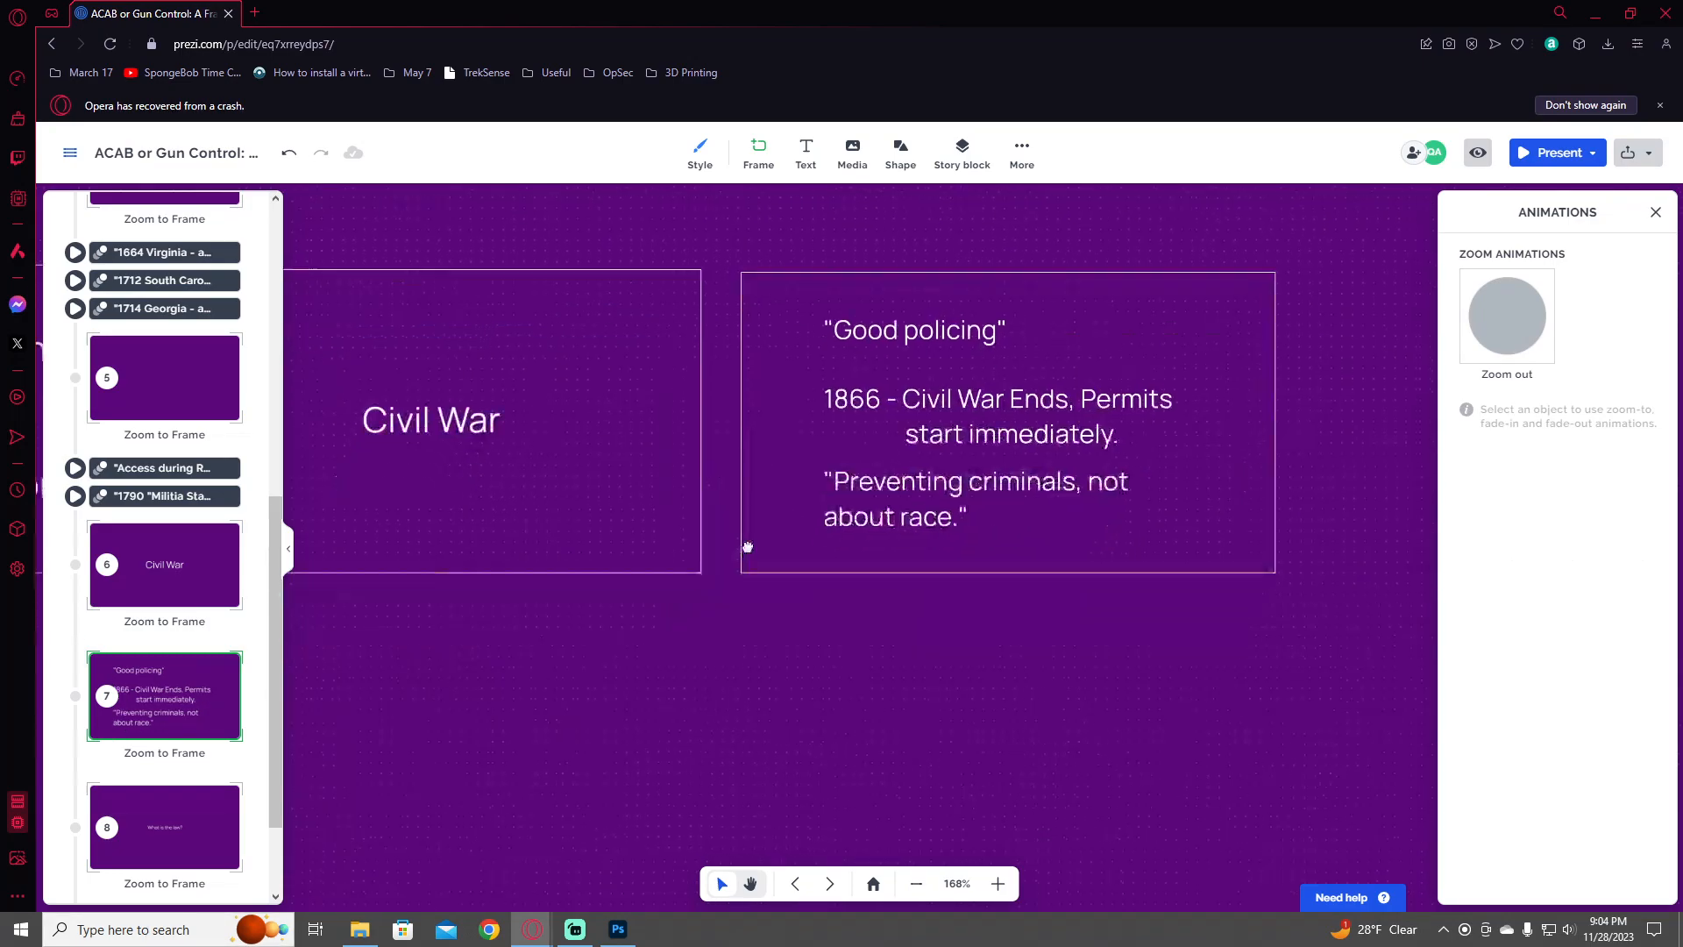
{"action": "scroll", "coordinate": [820, 605], "scroll_direction": "down", "scroll_amount": 2}
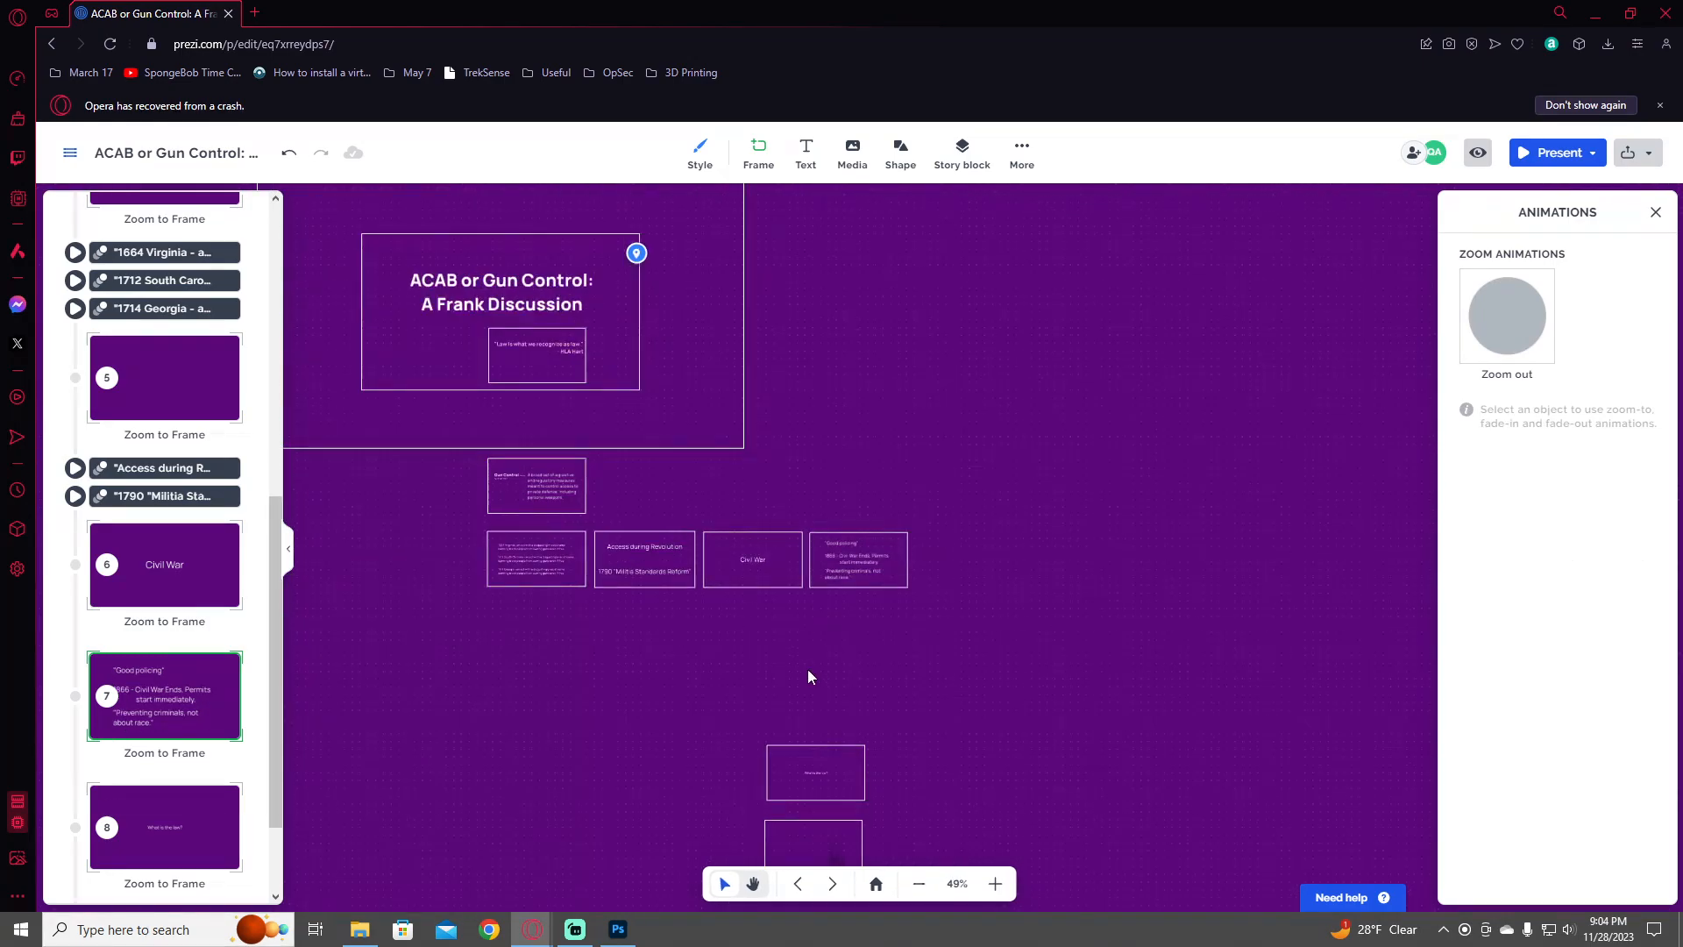
{"action": "left_click_drag", "start_coordinate": [839, 704], "coordinate": [909, 729]}
{"action": "scroll", "coordinate": [906, 688], "scroll_direction": "up", "scroll_amount": 4}
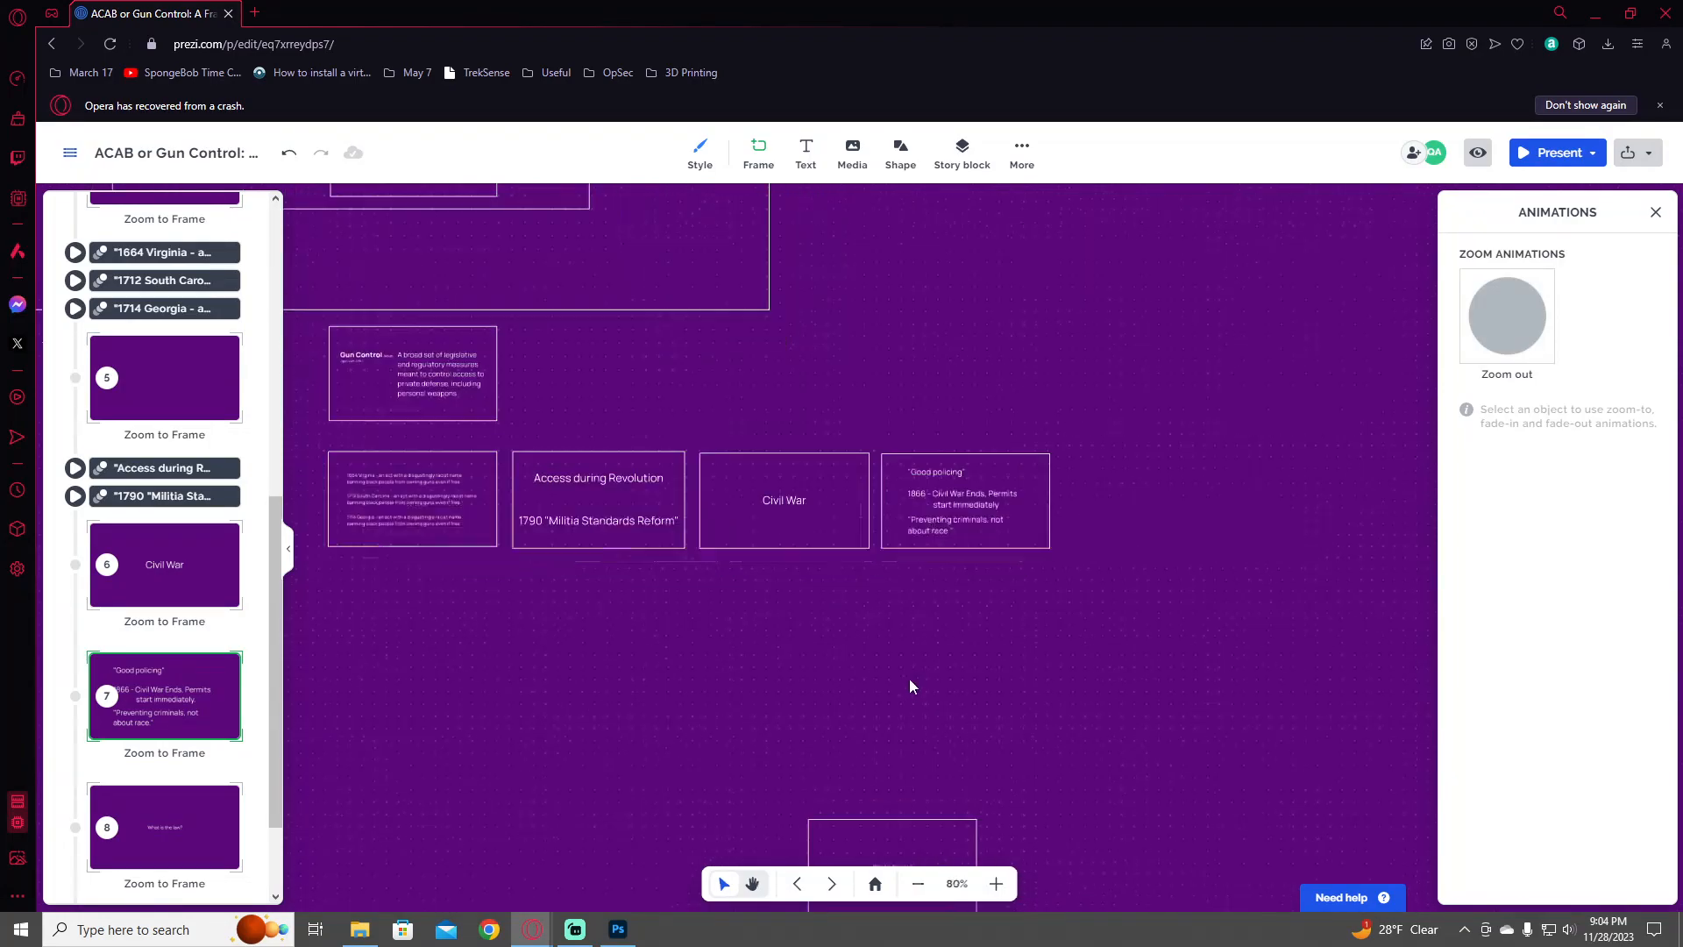
{"action": "left_click_drag", "start_coordinate": [939, 517], "coordinate": [891, 721]}
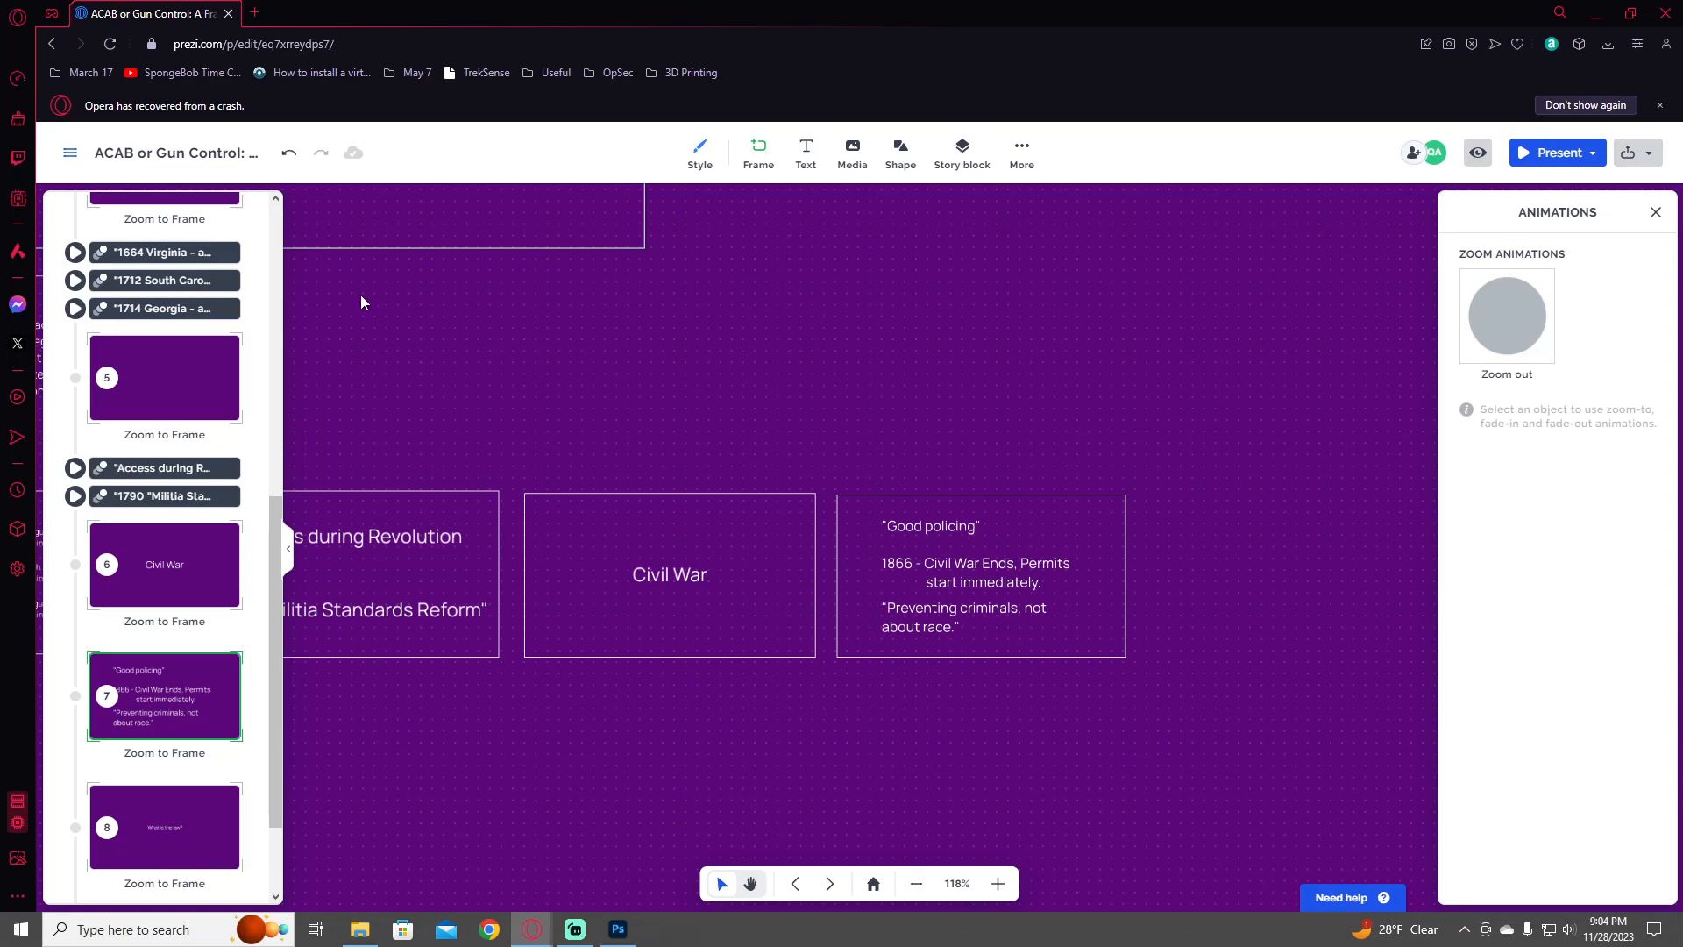
{"action": "mouse_move", "coordinate": [959, 665]}
{"action": "left_mouse_down"}
{"action": "mouse_move", "coordinate": [988, 424]}
{"action": "mouse_move", "coordinate": [976, 680]}
{"action": "left_mouse_up"}
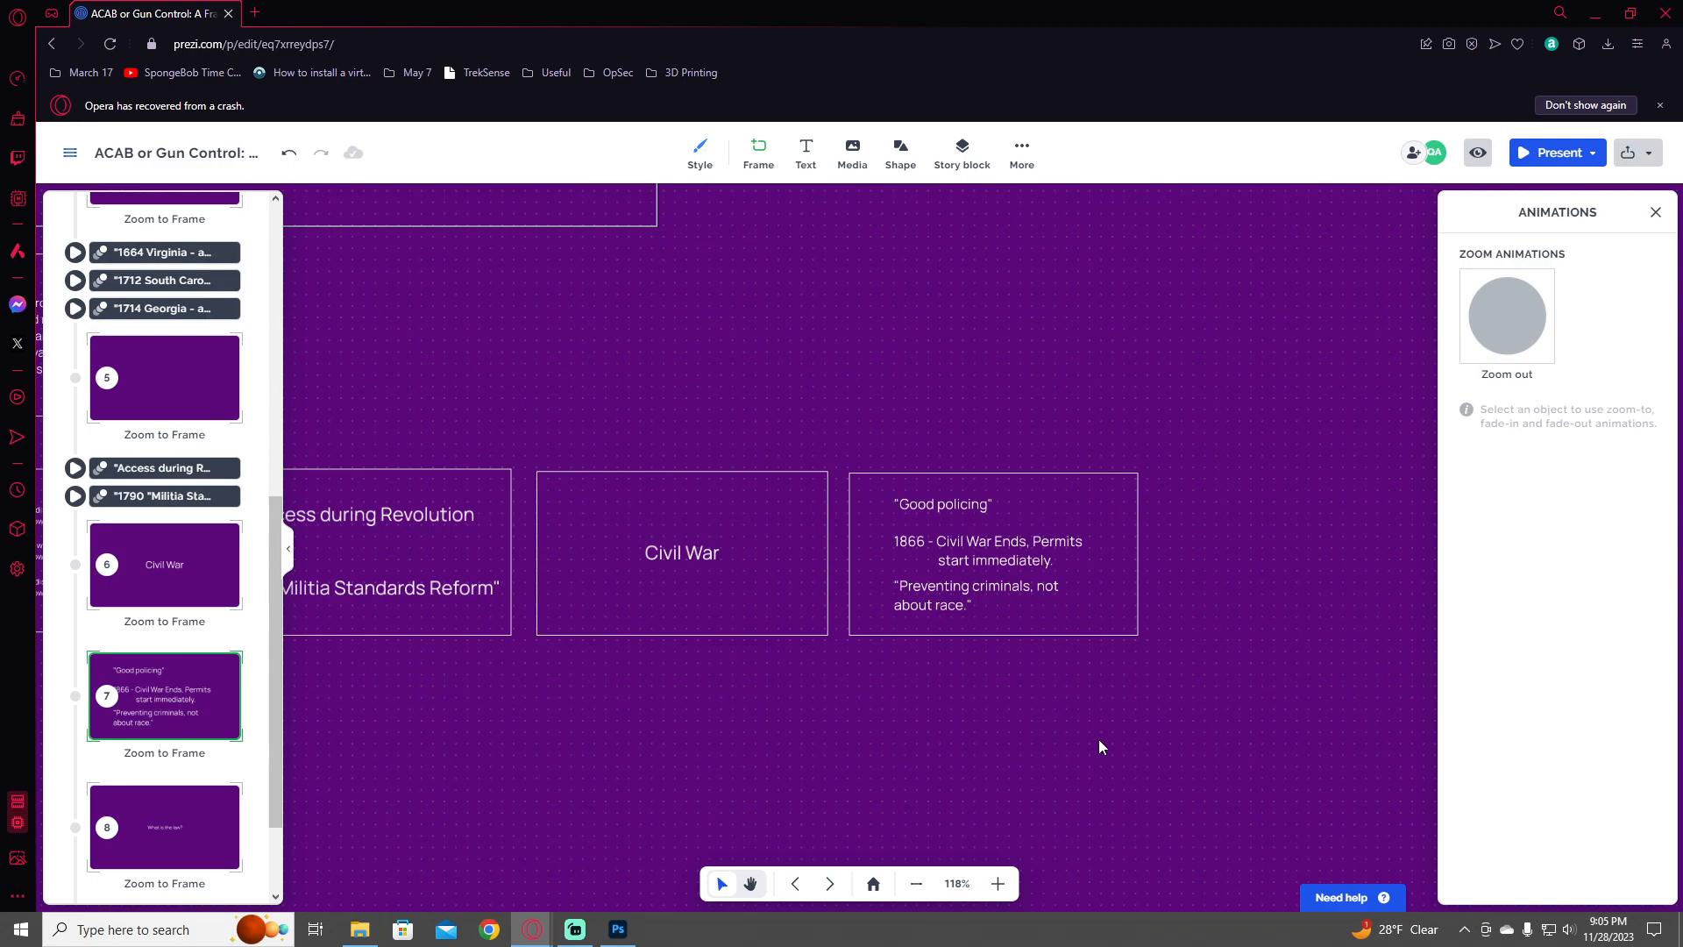
{"action": "left_click_drag", "start_coordinate": [1096, 755], "coordinate": [1047, 728]}
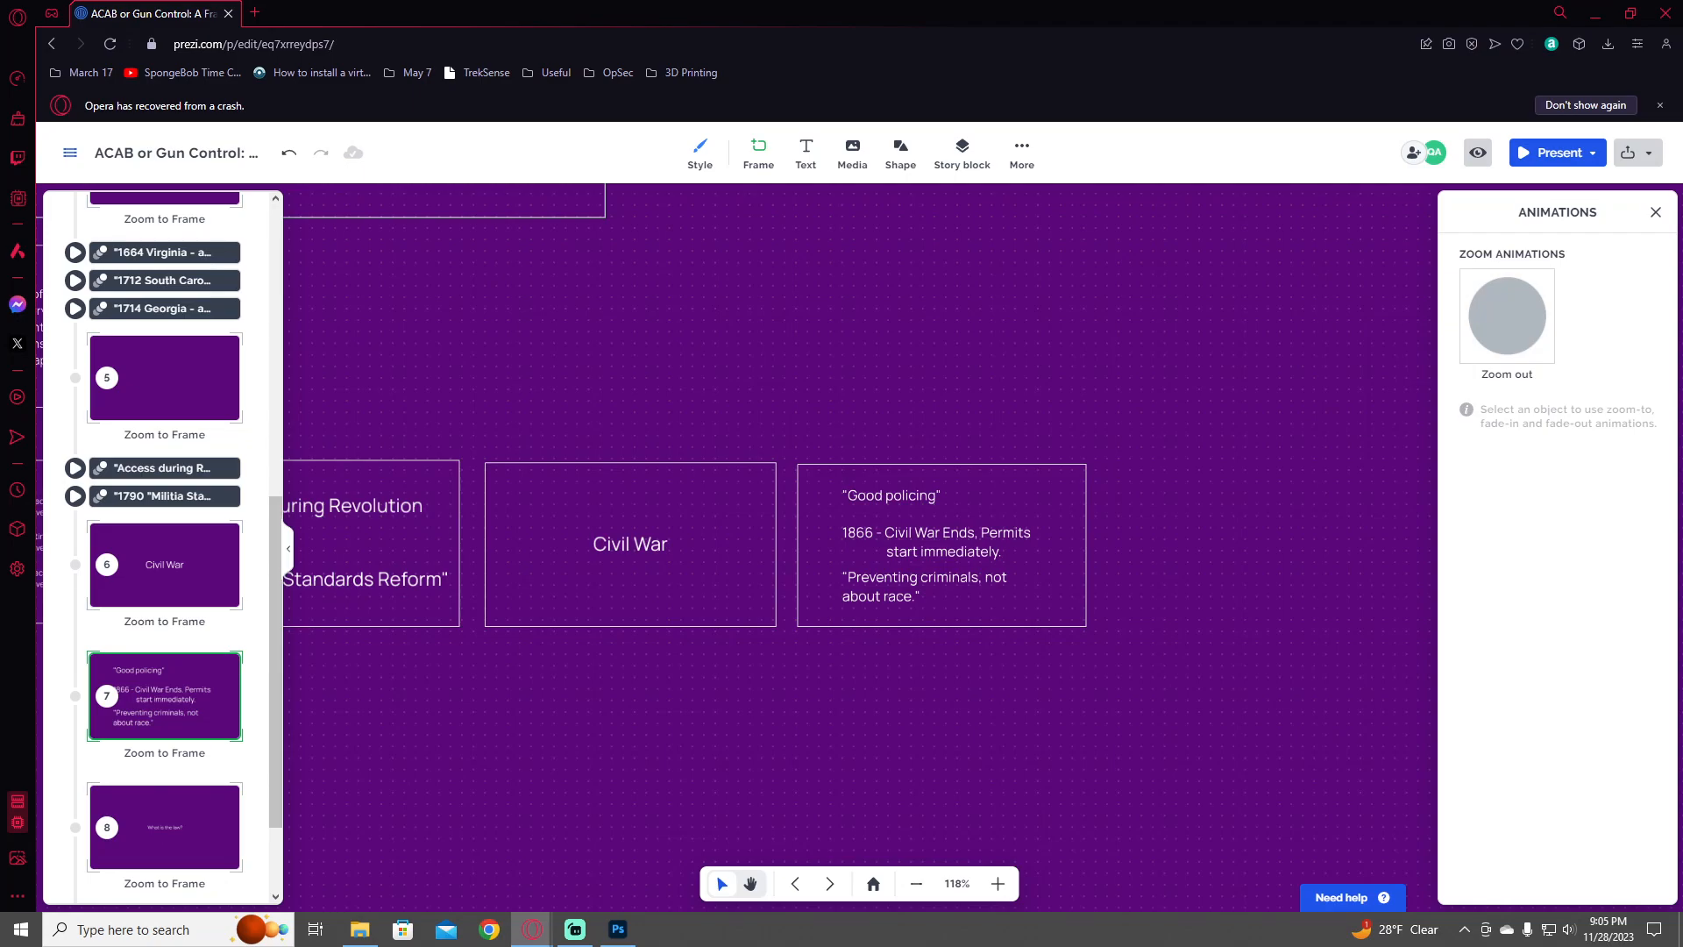
{"action": "key", "text": "alt+Tab"}
{"action": "key", "text": "alt+Tab"}
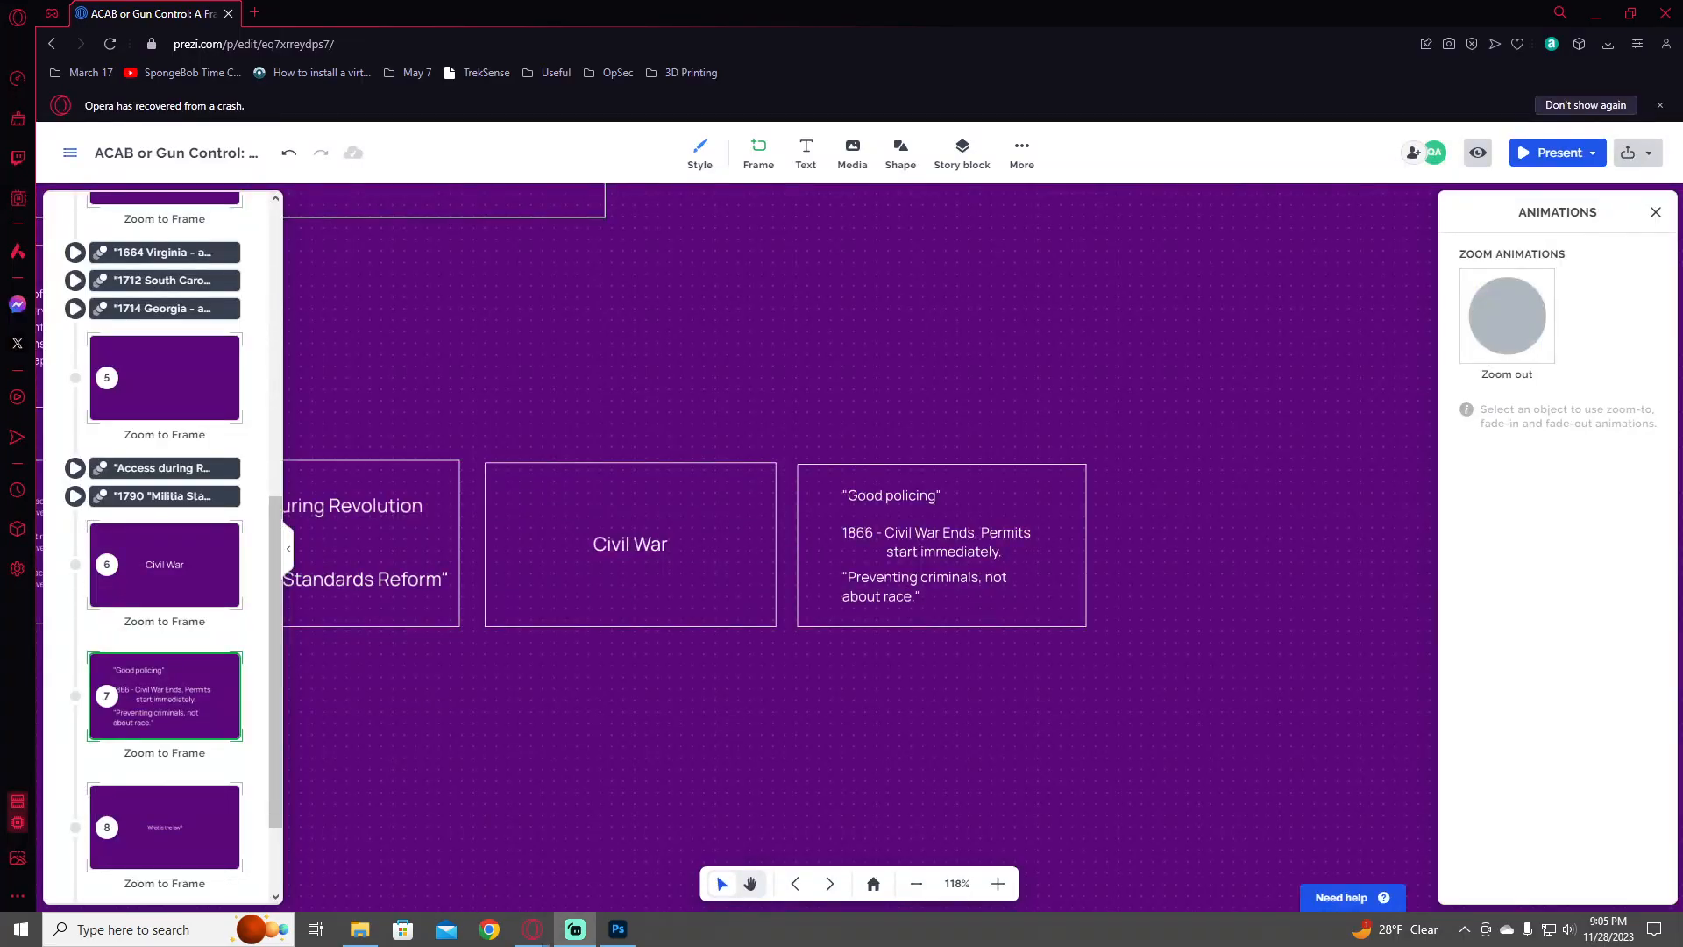
{"action": "left_click", "coordinate": [956, 668]}
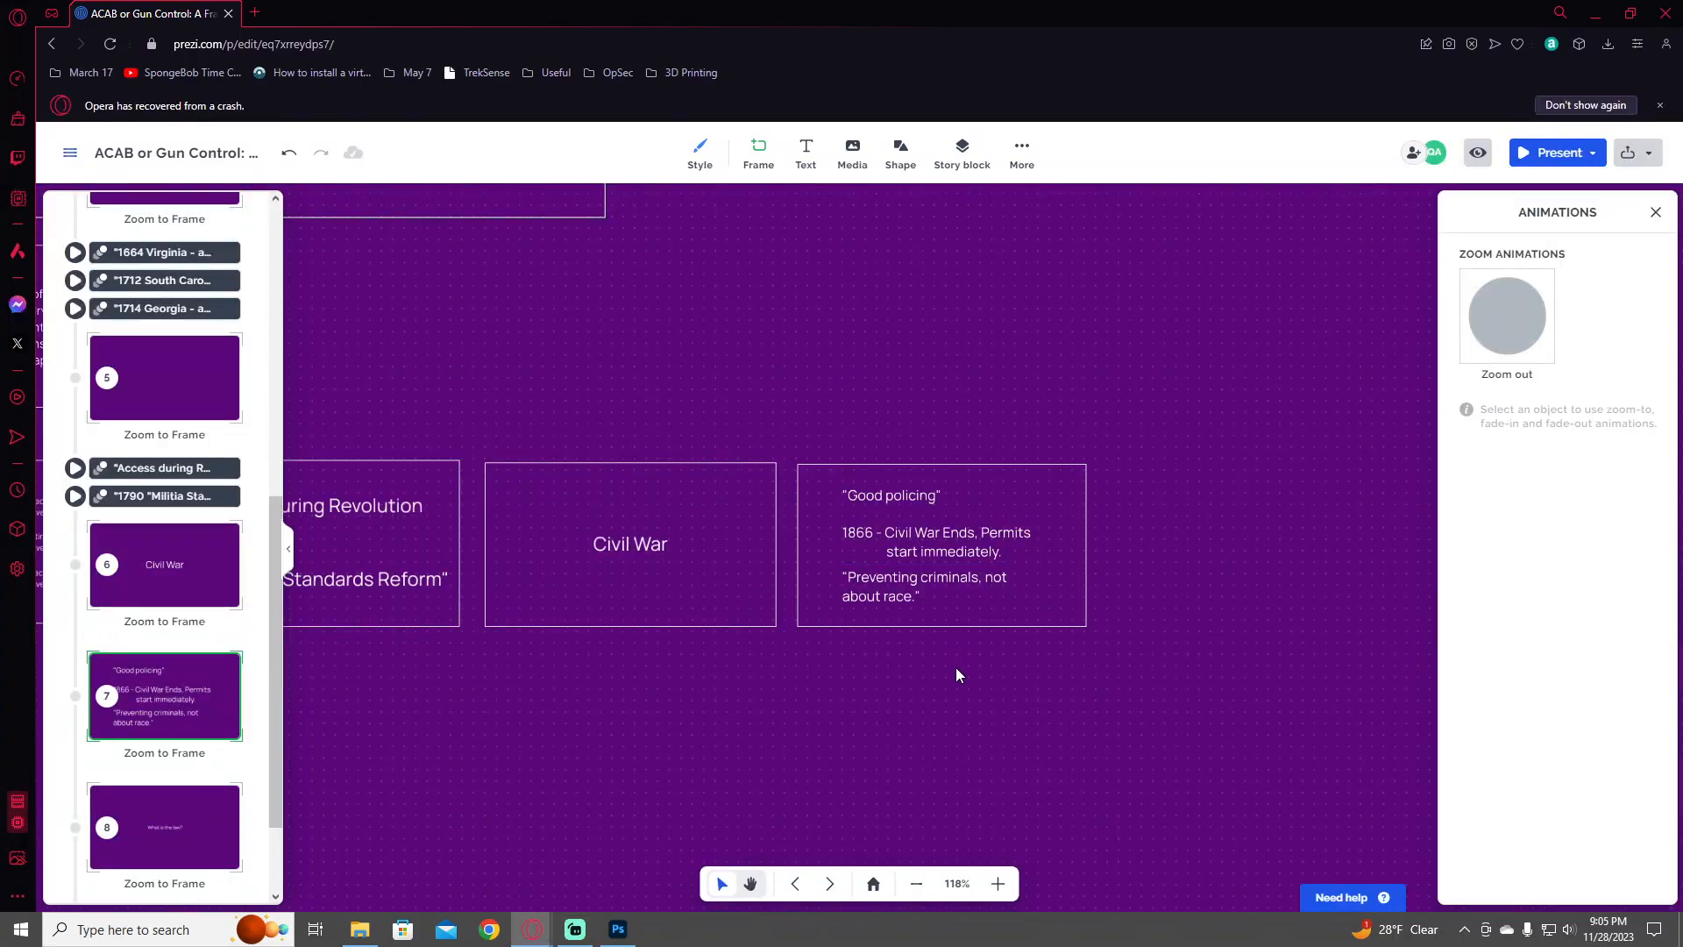
{"action": "left_click_drag", "start_coordinate": [992, 645], "coordinate": [891, 657]}
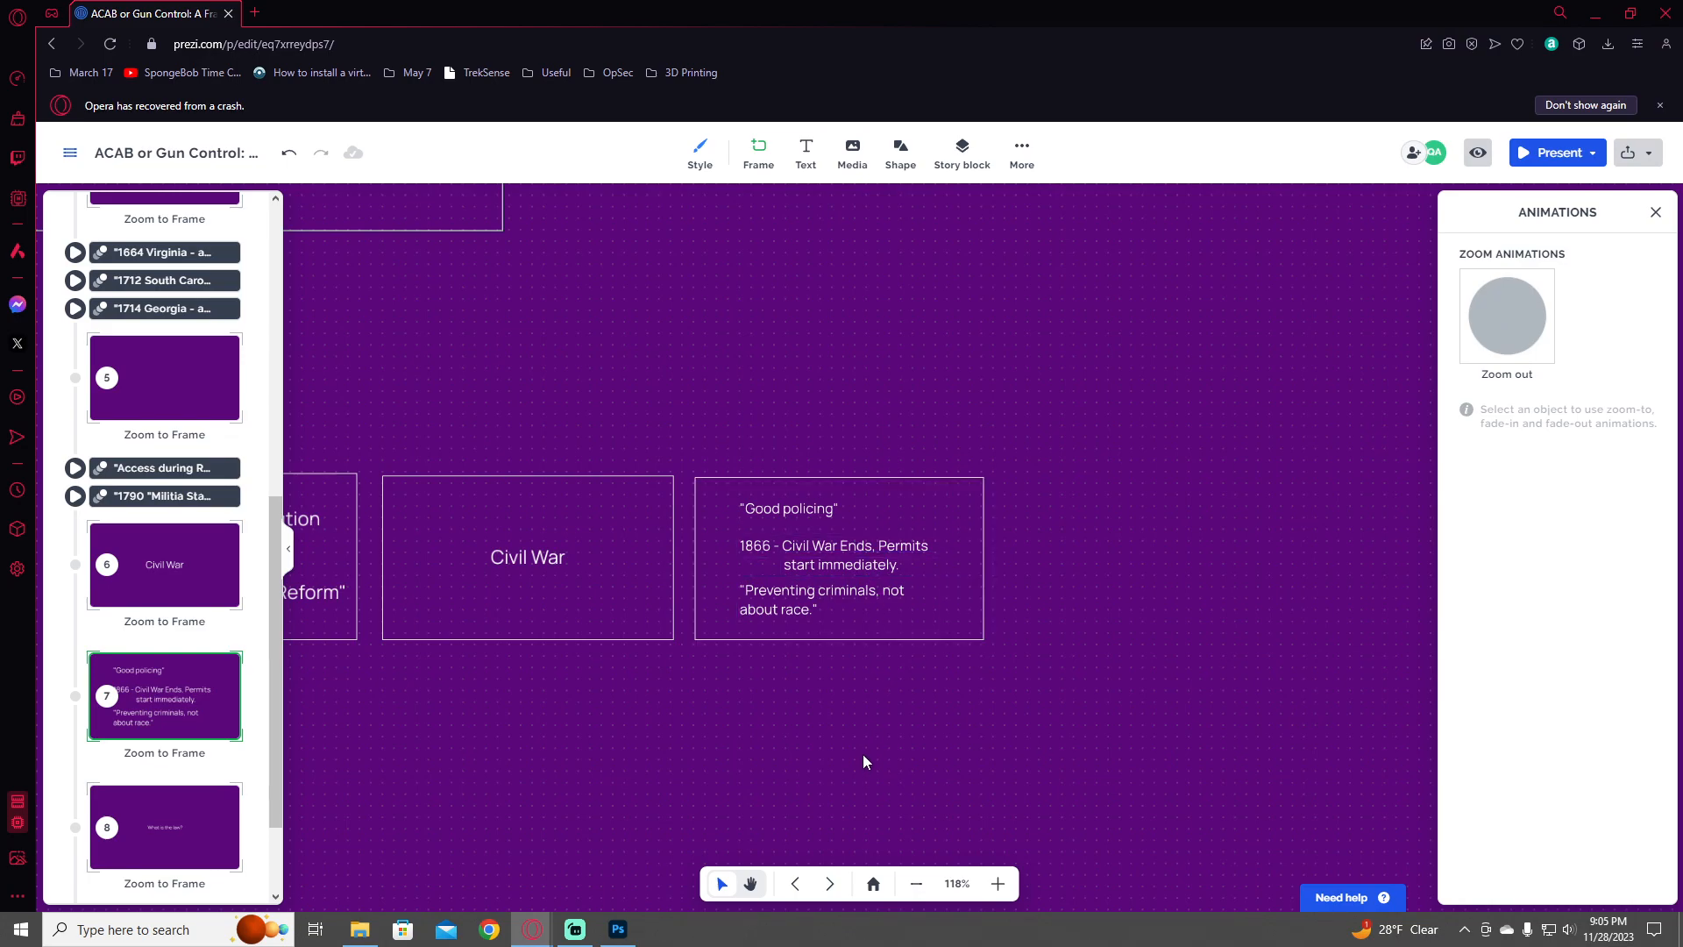
- Move the "What is the law?" frame directly beneath the "Good policing" frame
{"action": "left_click_drag", "start_coordinate": [862, 754], "coordinate": [913, 507]}
{"action": "scroll", "coordinate": [913, 507], "scroll_direction": "down", "scroll_amount": 2}
{"action": "scroll", "coordinate": [913, 507], "scroll_direction": "down", "scroll_amount": 3}
{"action": "scroll", "coordinate": [970, 656], "scroll_direction": "up", "scroll_amount": 5}
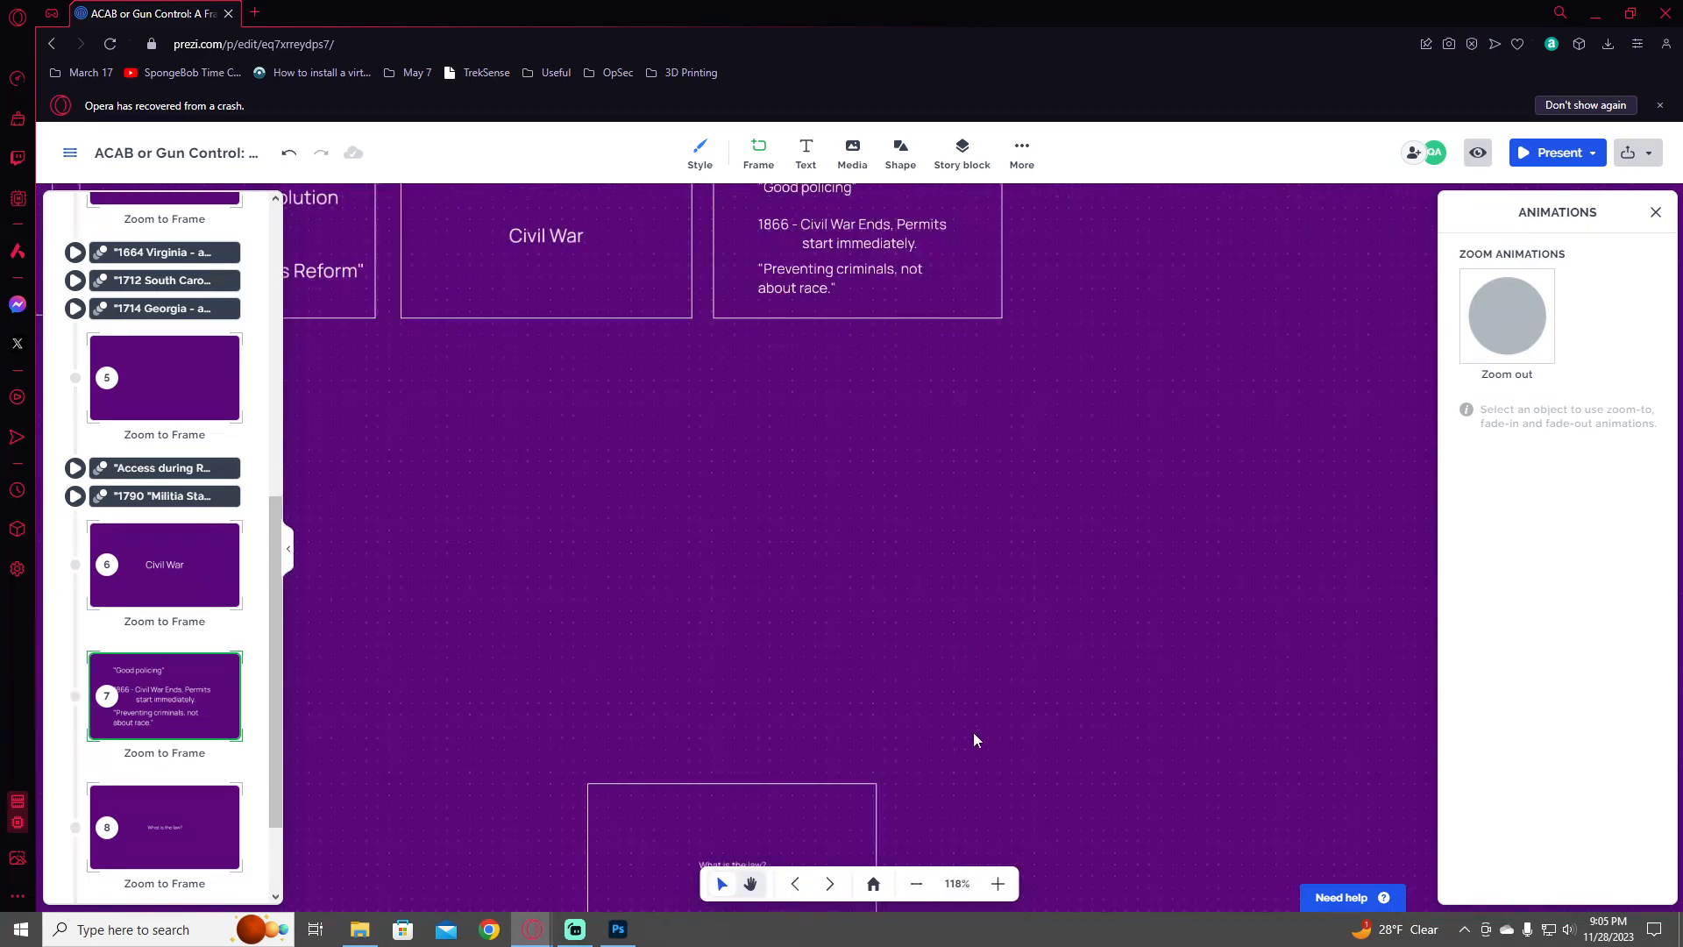
{"action": "left_click_drag", "start_coordinate": [973, 733], "coordinate": [1039, 401]}
{"action": "left_click_drag", "start_coordinate": [1061, 616], "coordinate": [1085, 825]}
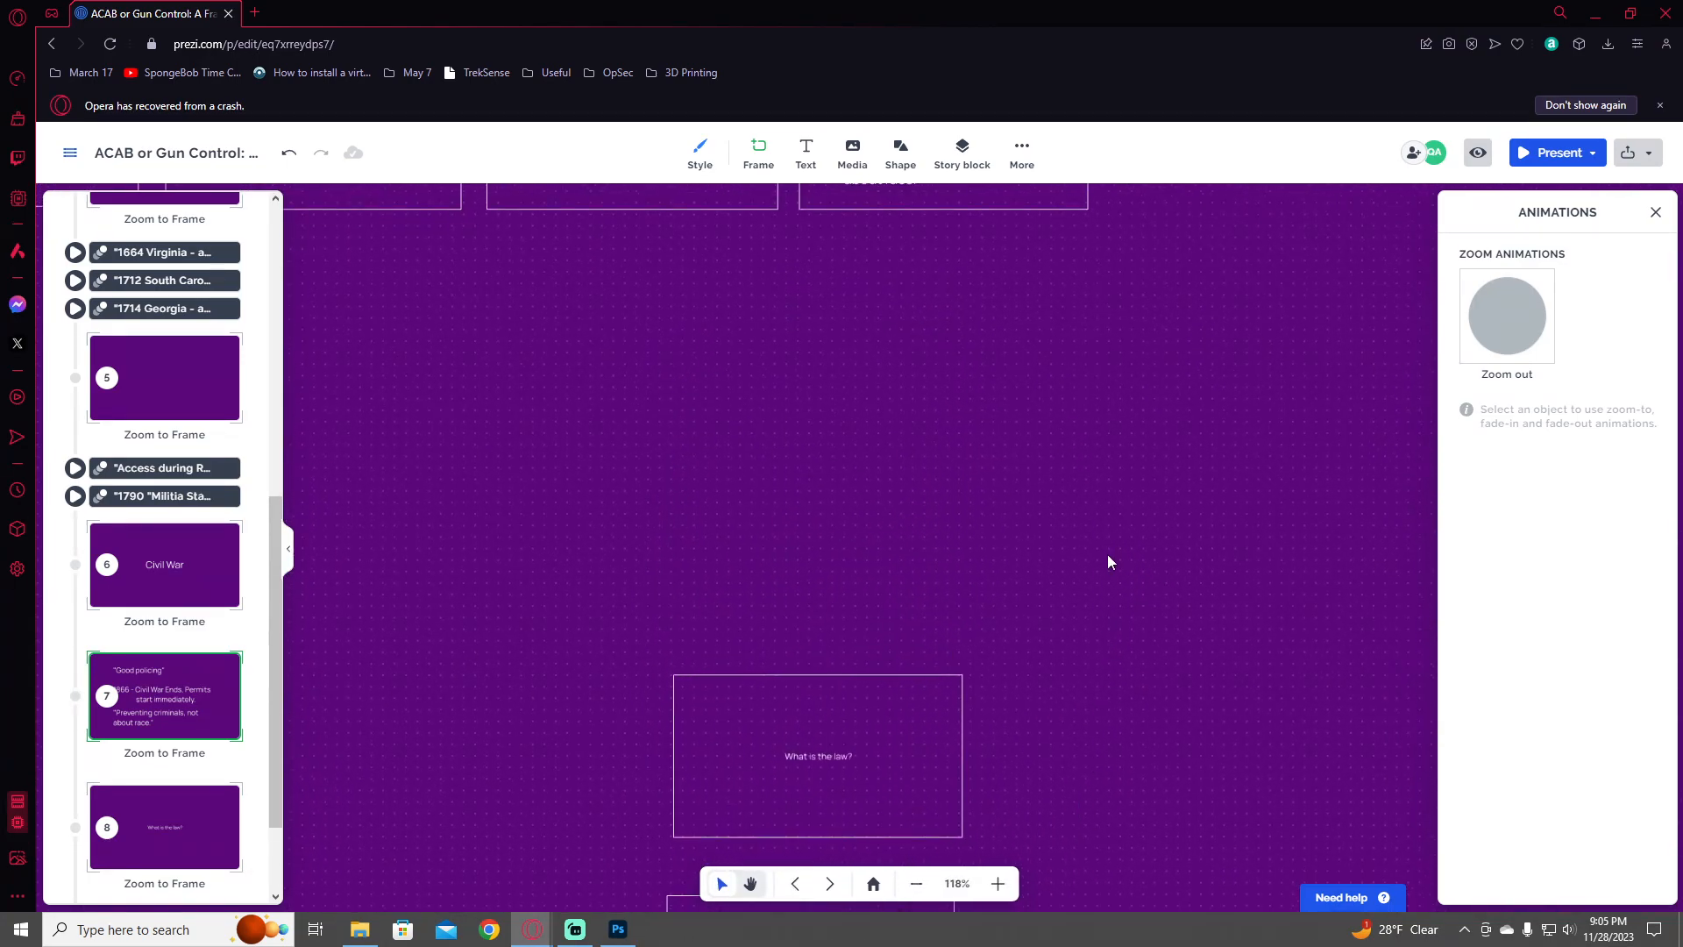
{"action": "left_click_drag", "start_coordinate": [1107, 528], "coordinate": [1099, 749]}
{"action": "left_click_drag", "start_coordinate": [1087, 649], "coordinate": [1090, 549]}
{"action": "scroll", "coordinate": [1113, 625], "scroll_direction": "down", "scroll_amount": 3}
{"action": "left_click_drag", "start_coordinate": [1154, 738], "coordinate": [1081, 677]}
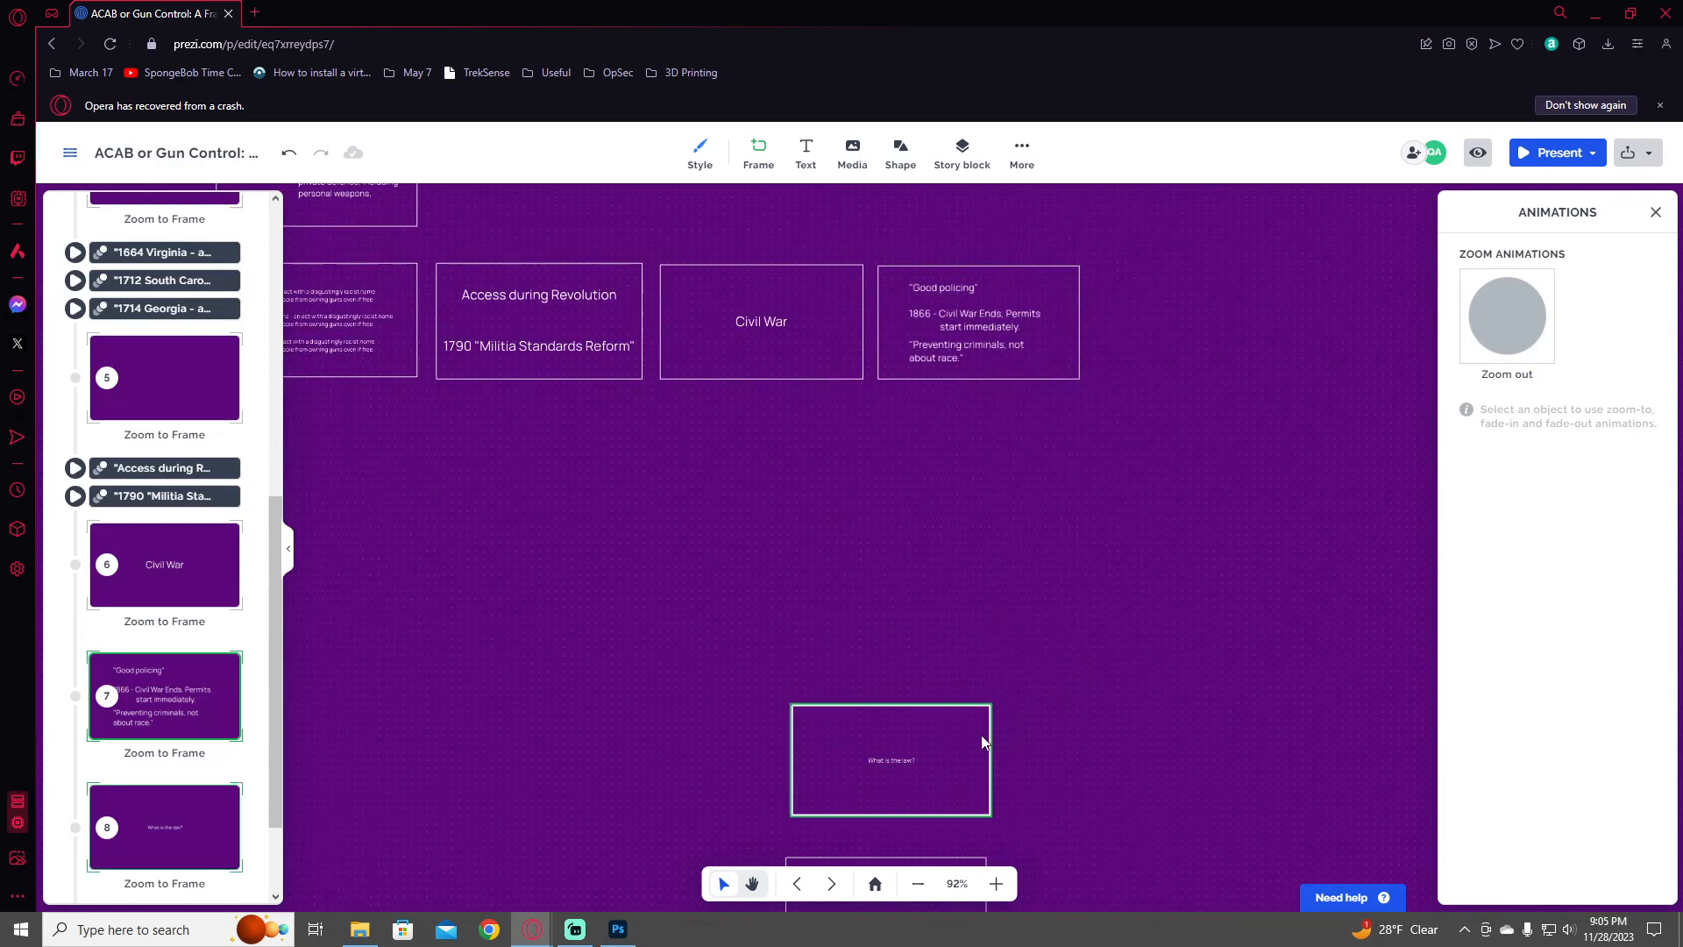
{"action": "left_click_drag", "start_coordinate": [968, 747], "coordinate": [1077, 446]}
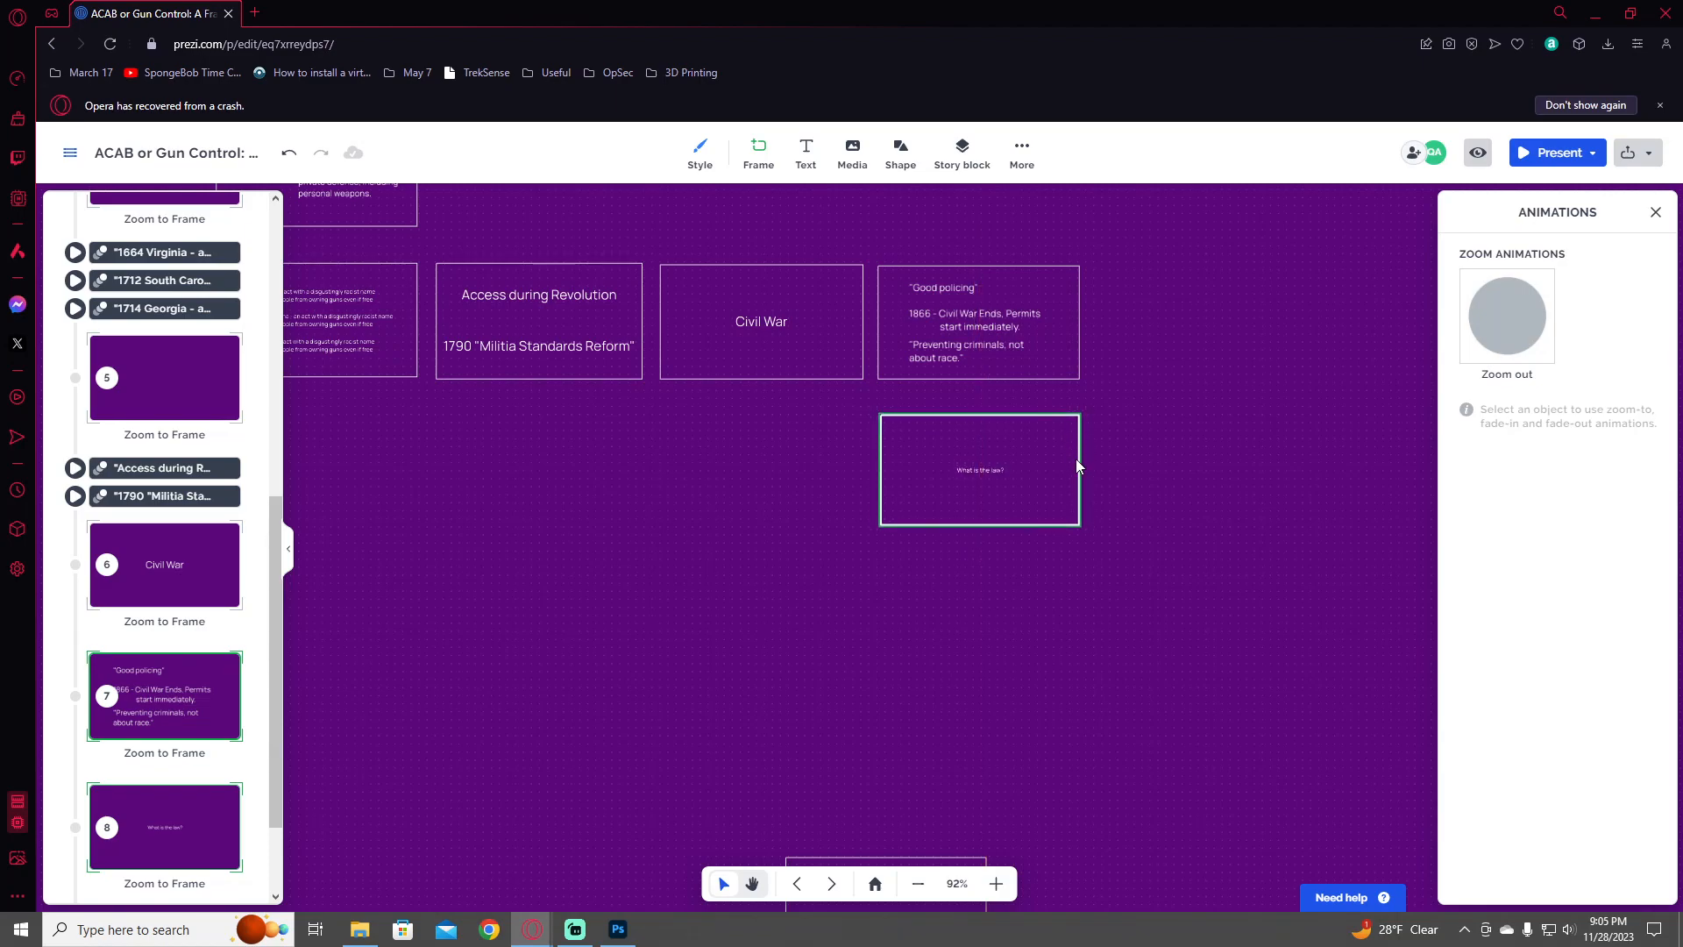
{"action": "left_click", "coordinate": [226, 686]}
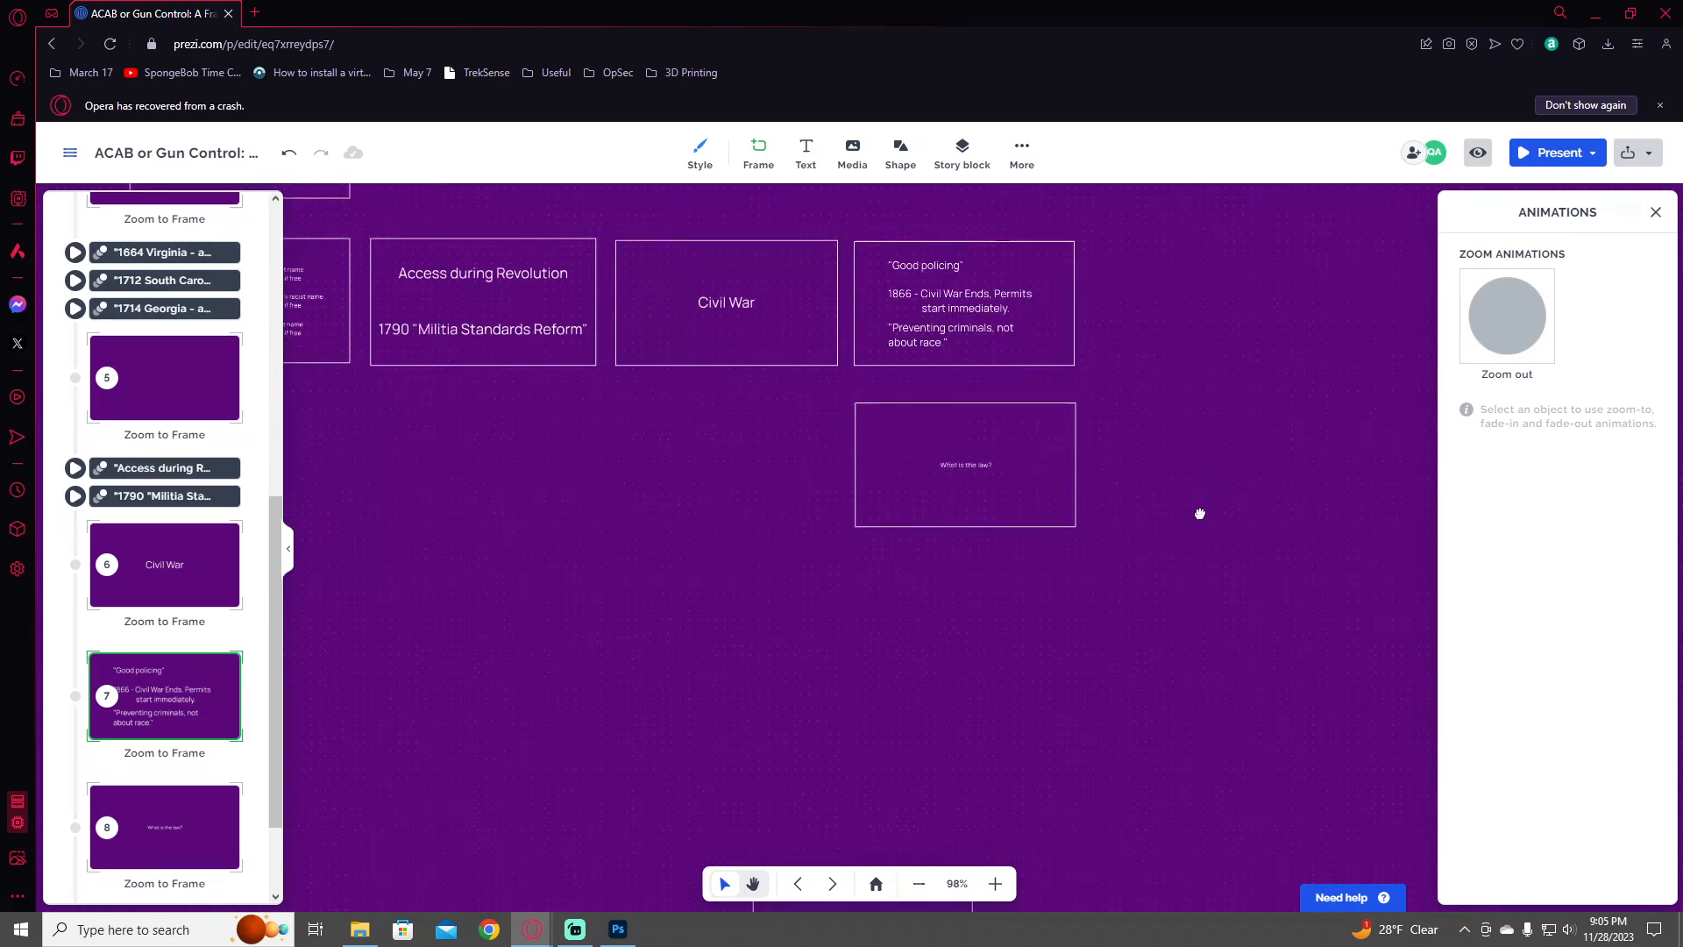
- Move the picture of the line-drawn figure up and to the right, diagonally below the "What is the law?" frame
{"action": "left_click_drag", "start_coordinate": [1037, 535], "coordinate": [1058, 527]}
{"action": "left_click_drag", "start_coordinate": [1191, 626], "coordinate": [1095, 311]}
{"action": "left_click", "coordinate": [843, 736]}
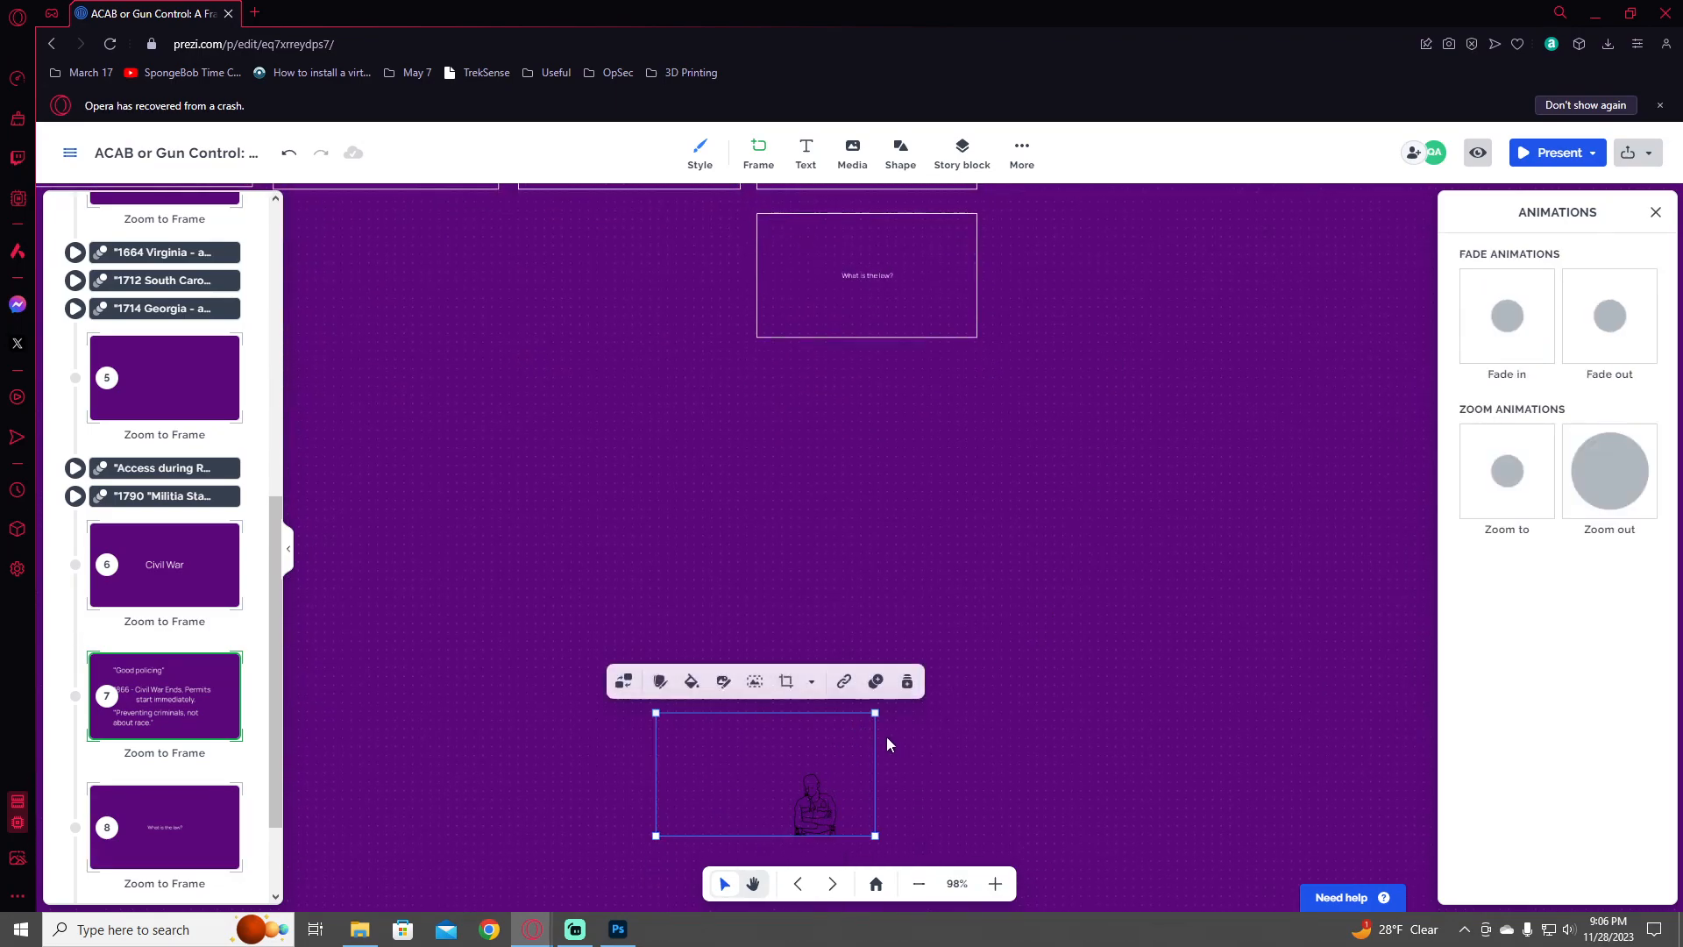
{"action": "mouse_move", "coordinate": [874, 728]}
{"action": "left_mouse_down"}
{"action": "mouse_move", "coordinate": [999, 495]}
{"action": "mouse_move", "coordinate": [950, 418]}
{"action": "mouse_move", "coordinate": [966, 392]}
{"action": "mouse_move", "coordinate": [956, 691]}
{"action": "mouse_move", "coordinate": [1273, 538]}
{"action": "left_mouse_up"}
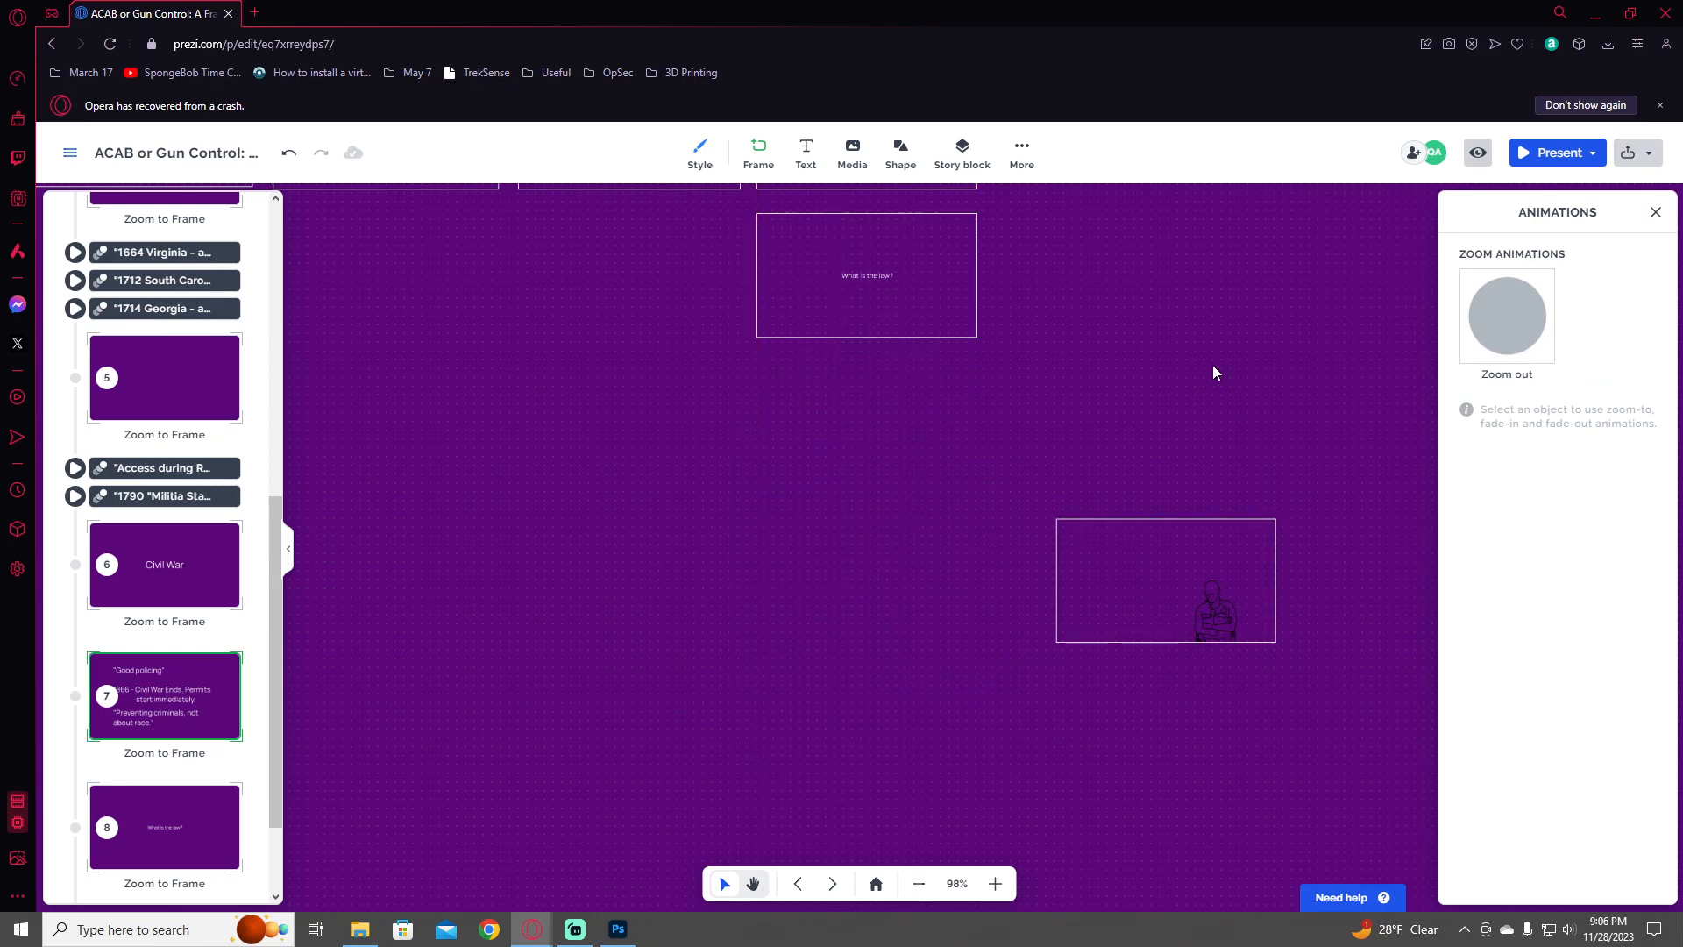
- Move the "What is the law?" frame farther down, leaving open space under the "Good policing" frame
{"action": "left_click_drag", "start_coordinate": [1213, 365], "coordinate": [1027, 574]}
{"action": "scroll", "coordinate": [998, 534], "scroll_direction": "down", "scroll_amount": 1}
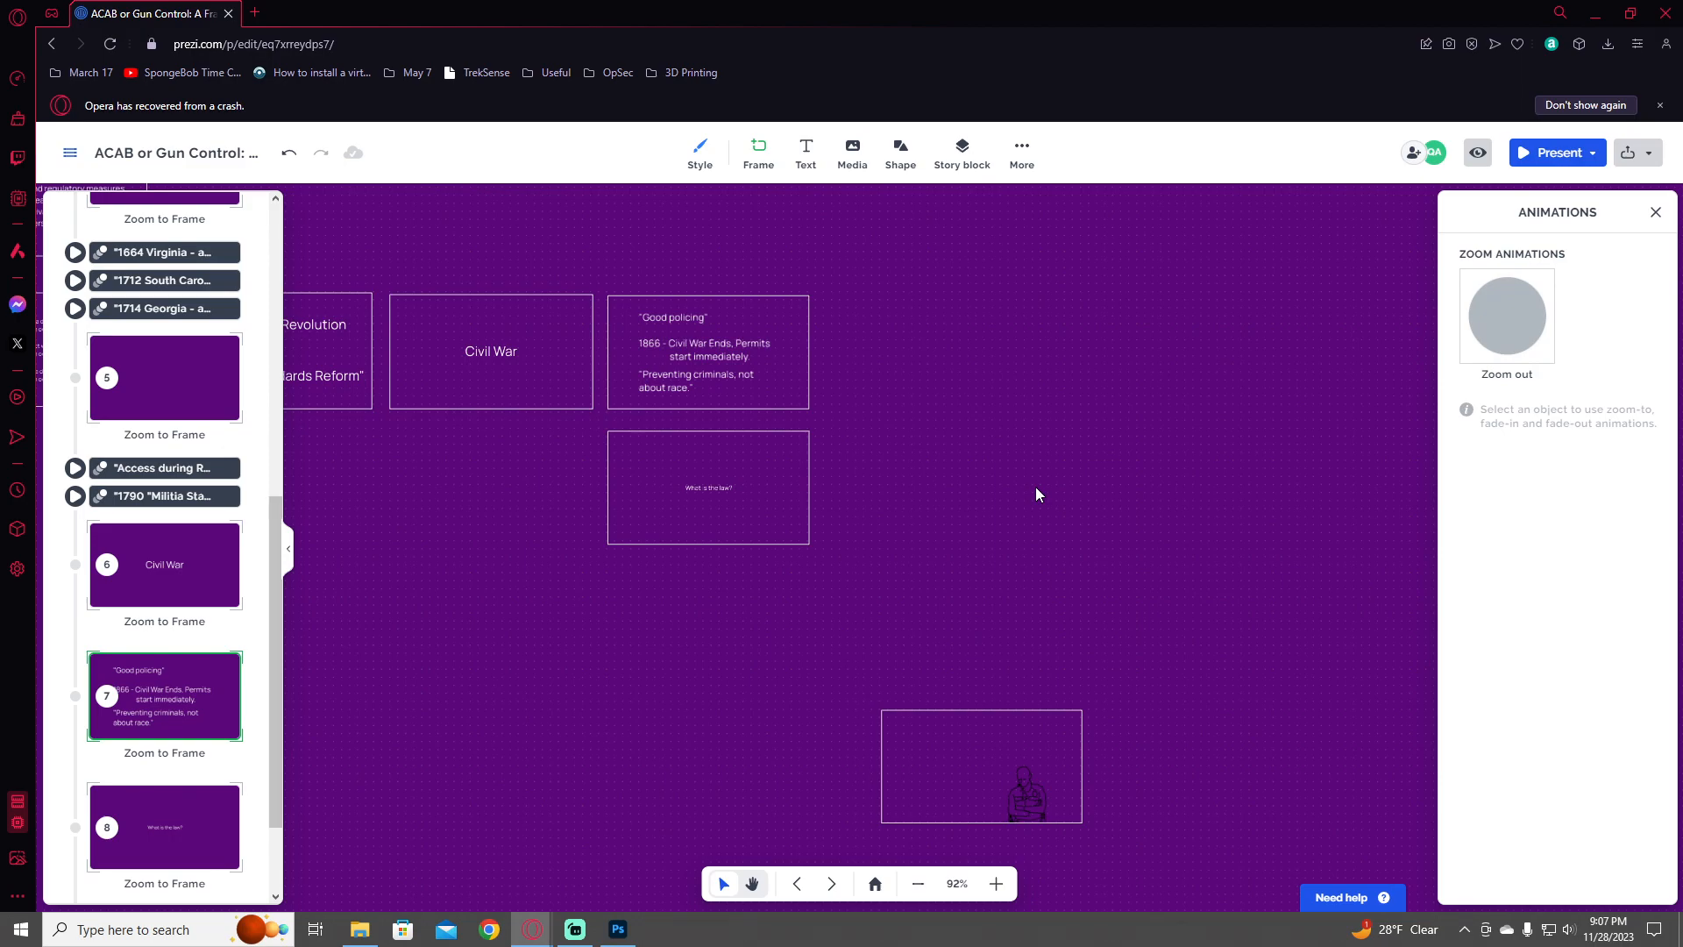
{"action": "left_click_drag", "start_coordinate": [958, 507], "coordinate": [881, 504]}
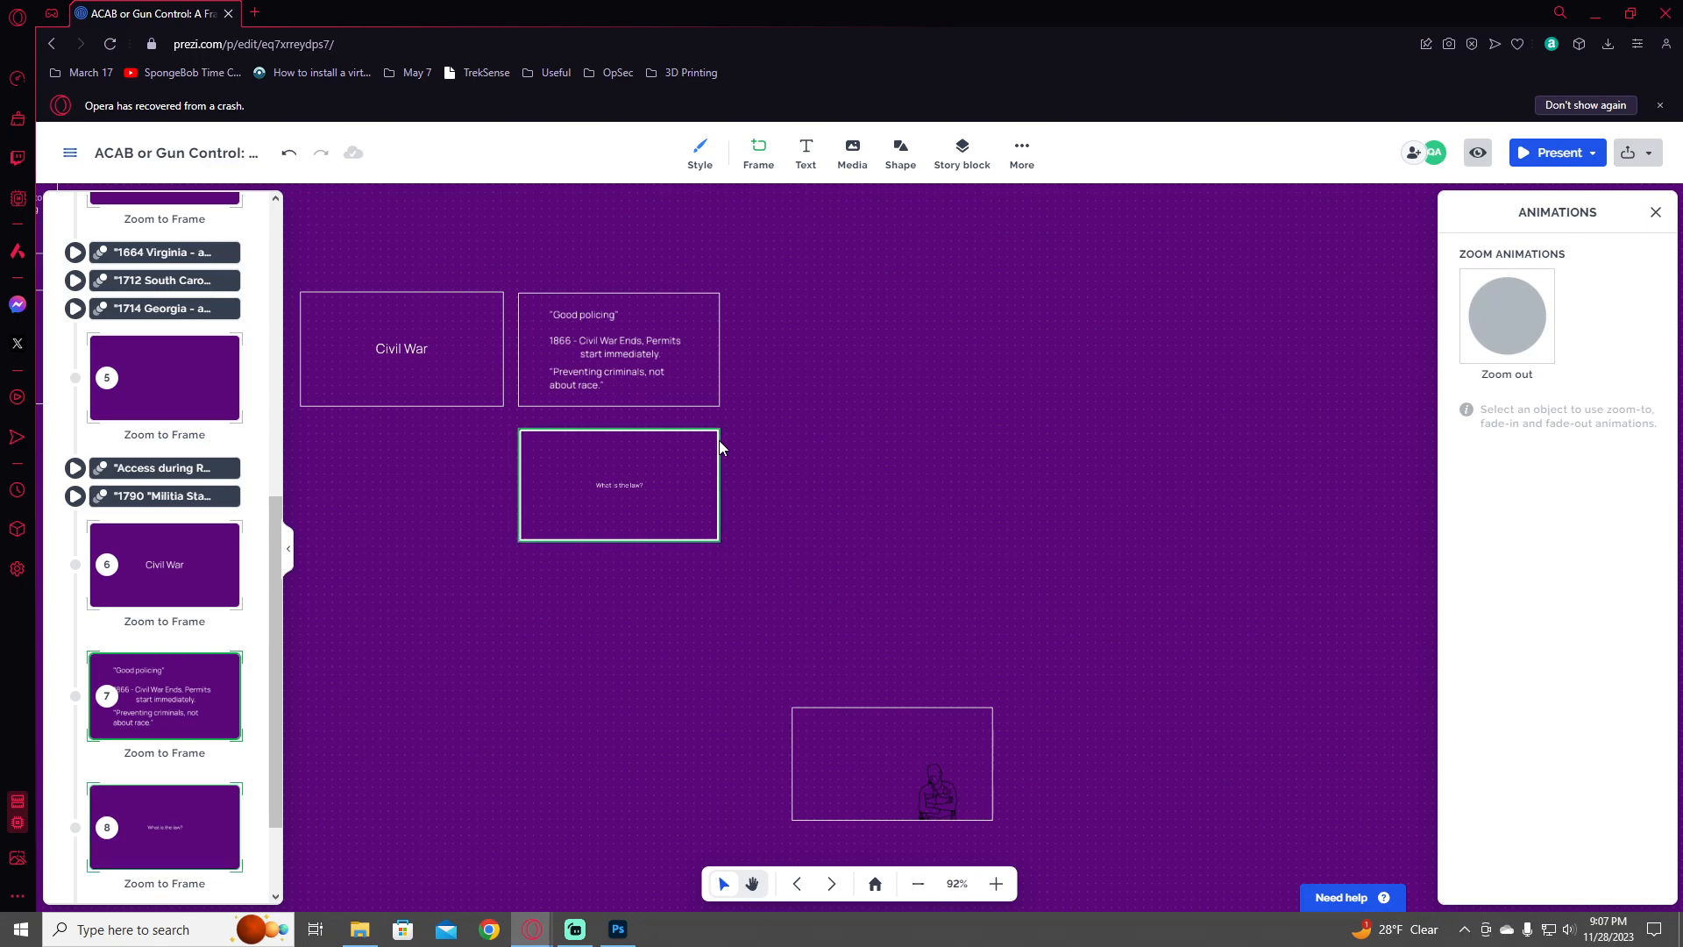
{"action": "left_click_drag", "start_coordinate": [718, 441], "coordinate": [666, 659]}
{"action": "left_click_drag", "start_coordinate": [688, 556], "coordinate": [812, 640]}
{"action": "scroll", "coordinate": [812, 640], "scroll_direction": "down", "scroll_amount": 3}
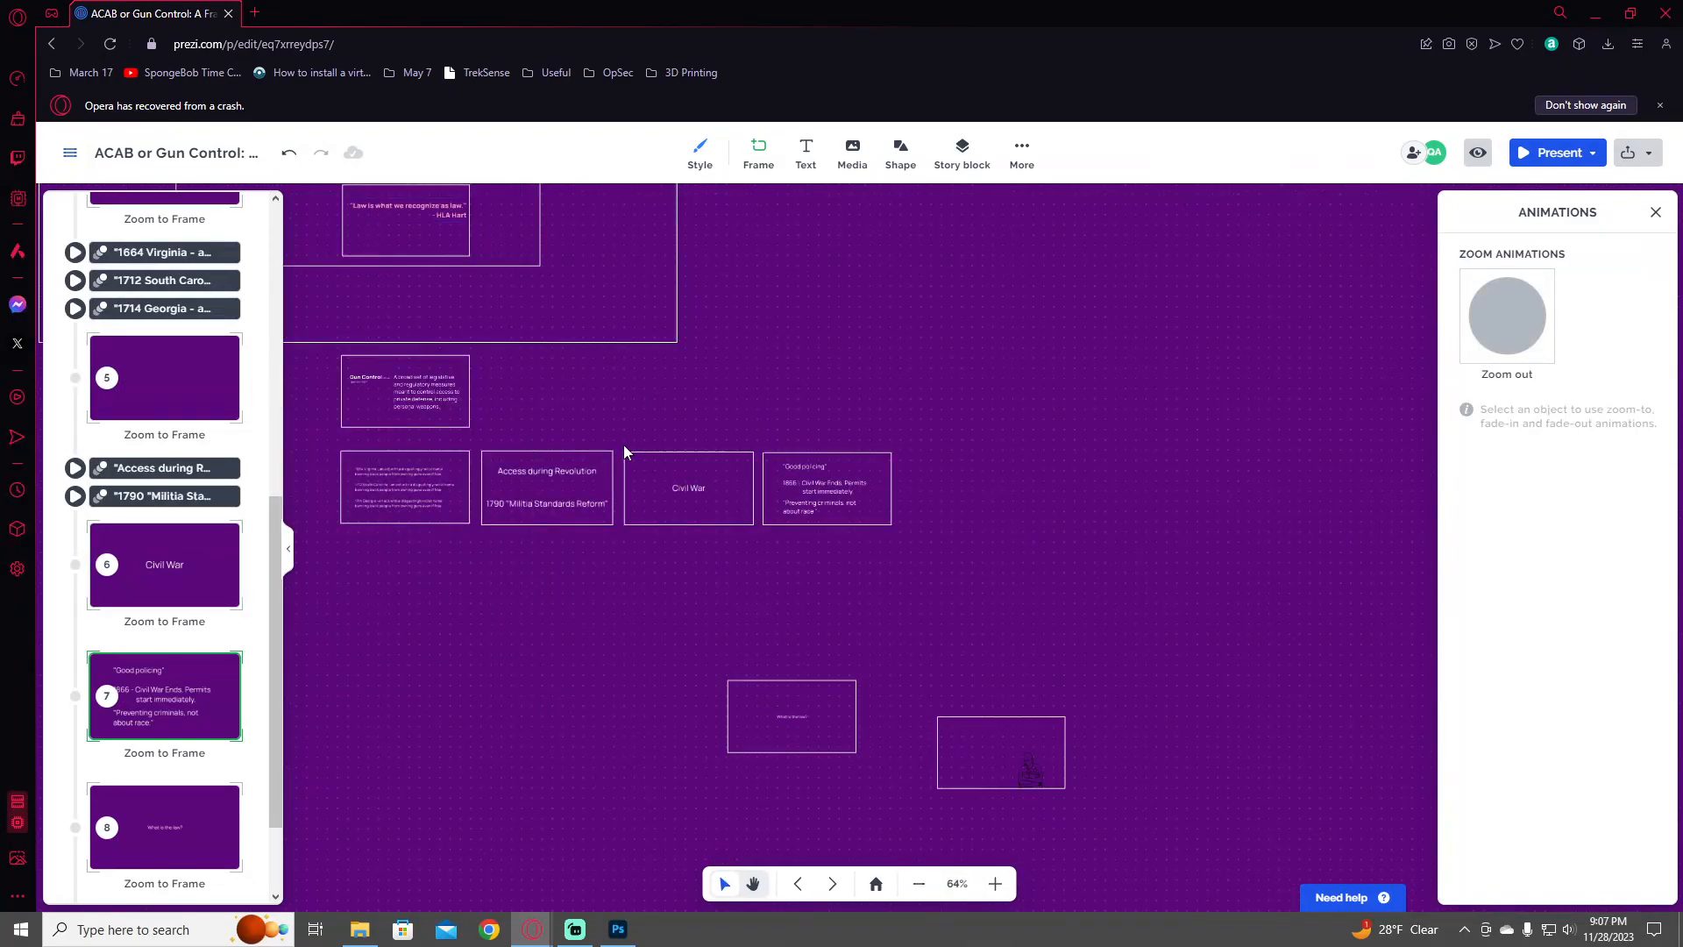
{"action": "left_click_drag", "start_coordinate": [623, 451], "coordinate": [560, 432]}
{"action": "scroll", "coordinate": [740, 482], "scroll_direction": "up", "scroll_amount": 3}
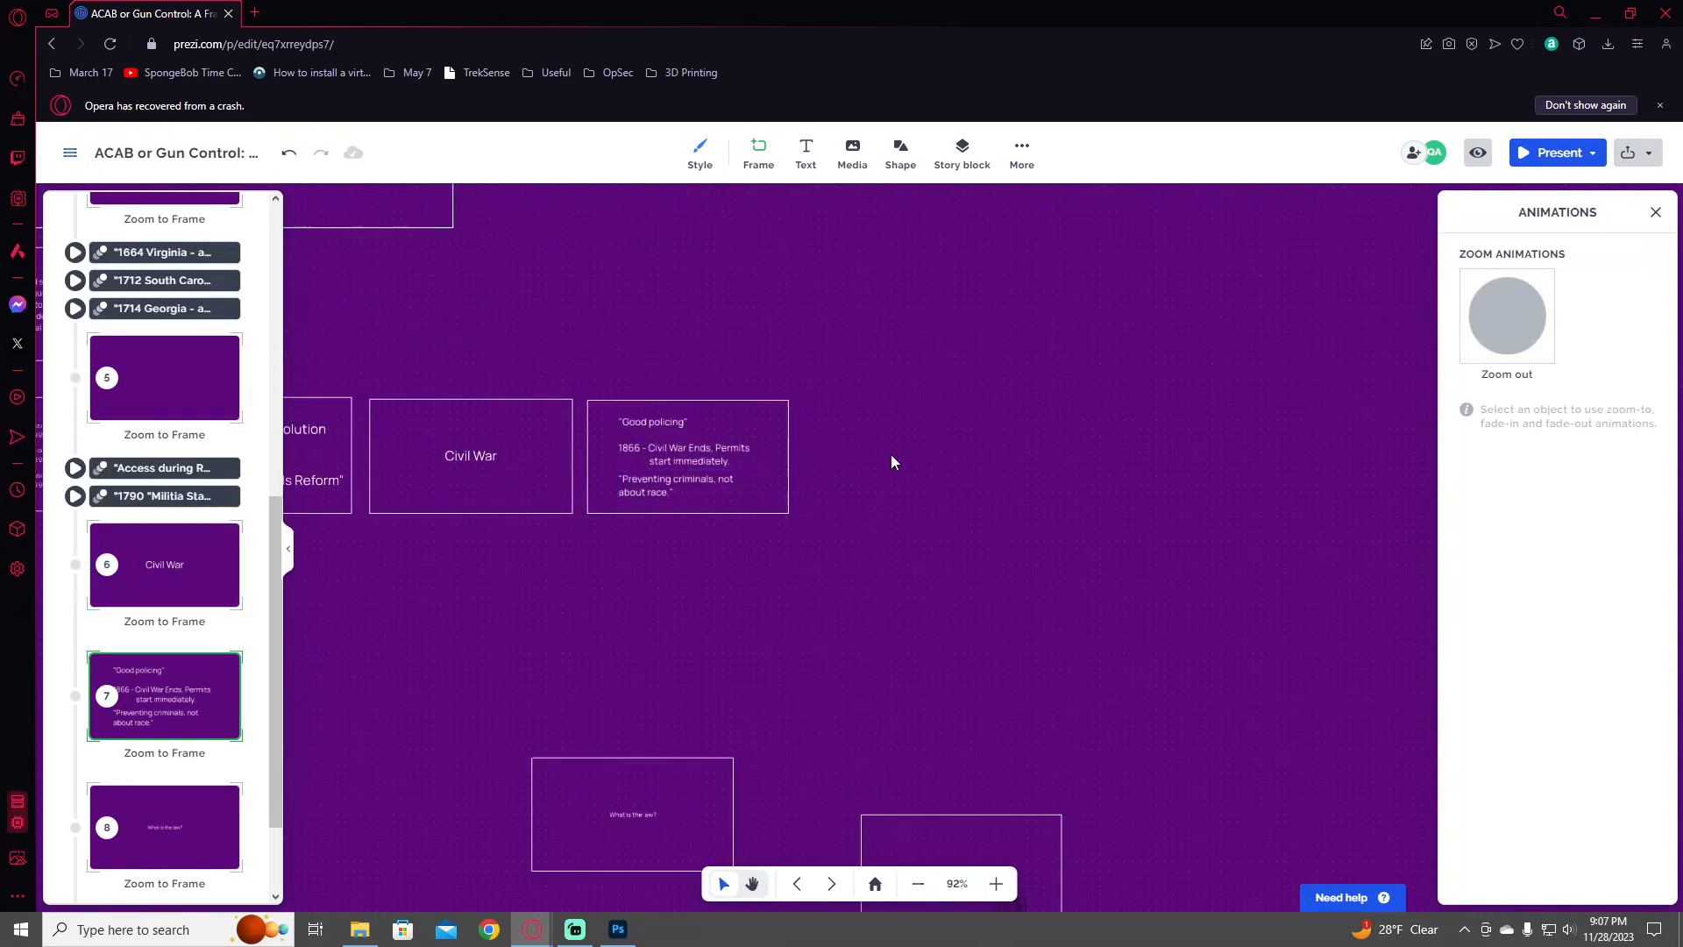
{"action": "left_click_drag", "start_coordinate": [819, 511], "coordinate": [815, 517]}
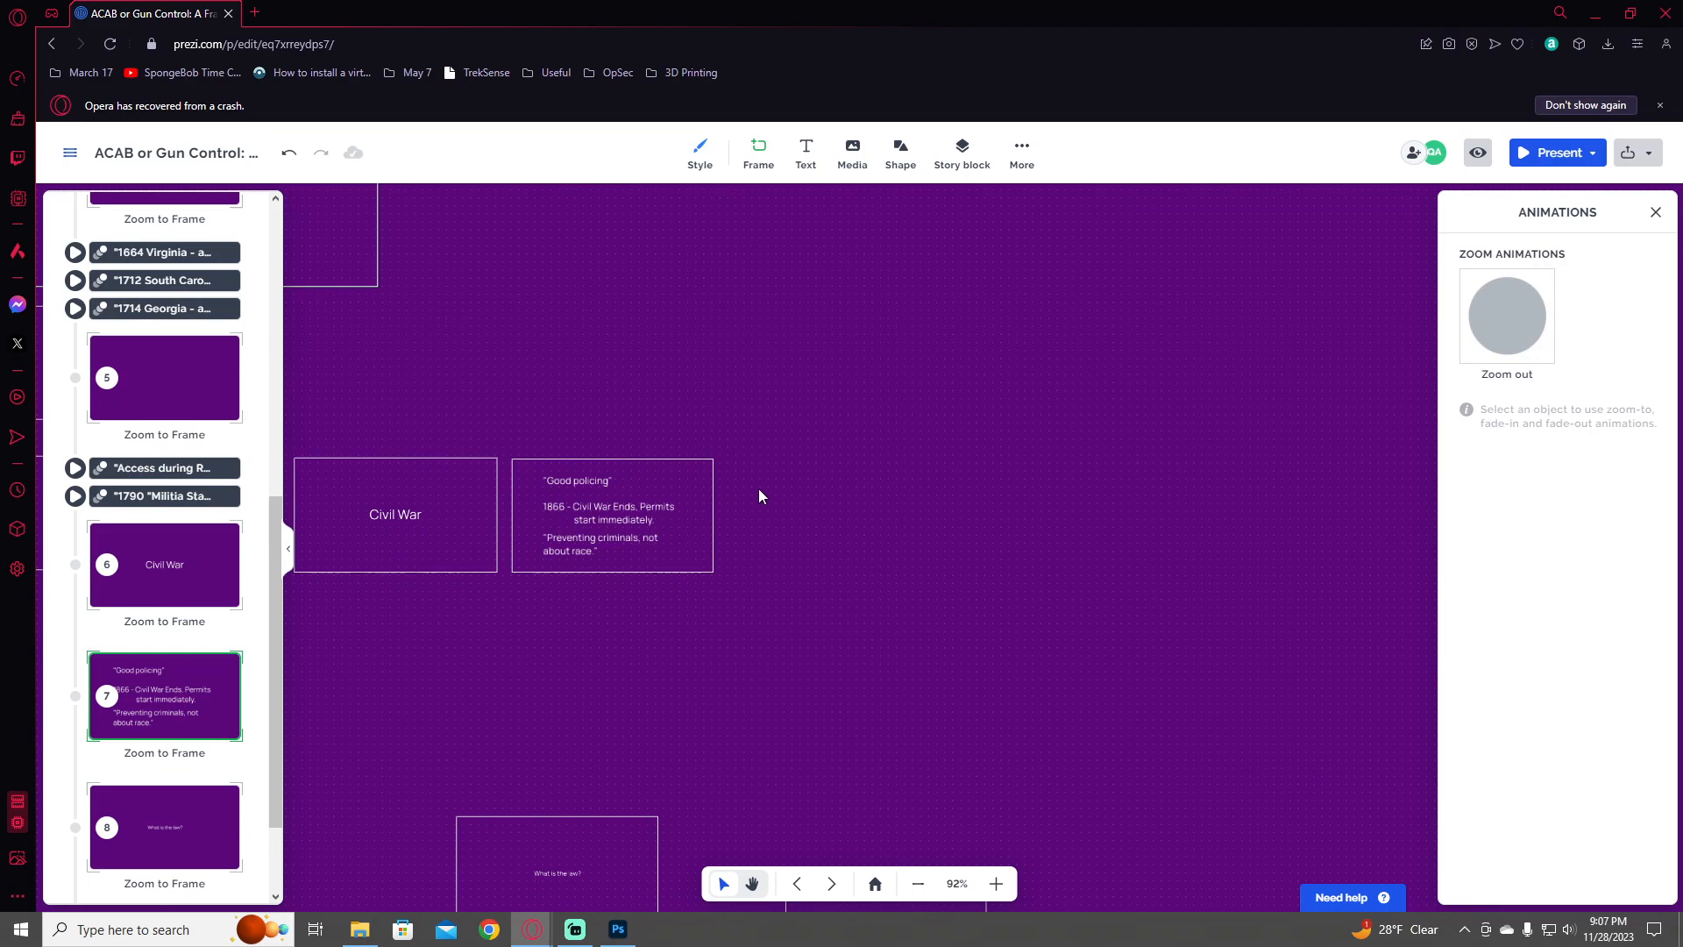
- Add an empty frame beside the "Good policing" frame at matching size and place it directly after that frame in the presentation order
{"action": "left_click", "coordinate": [758, 154]}
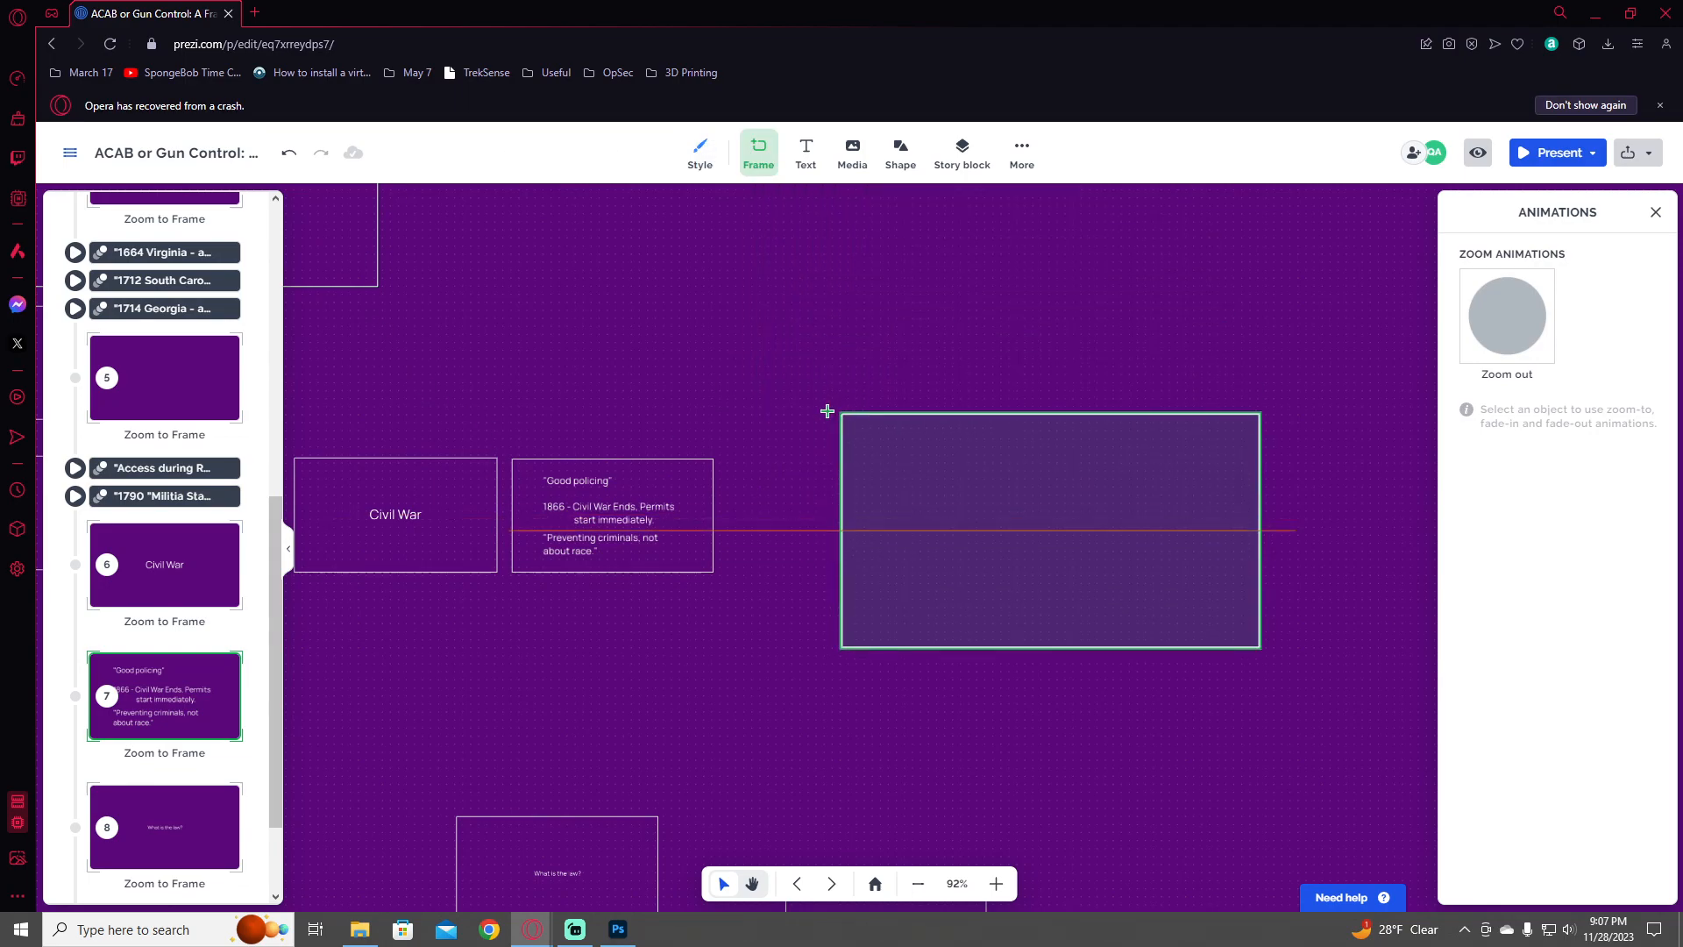
{"action": "left_click_drag", "start_coordinate": [734, 459], "coordinate": [938, 582]}
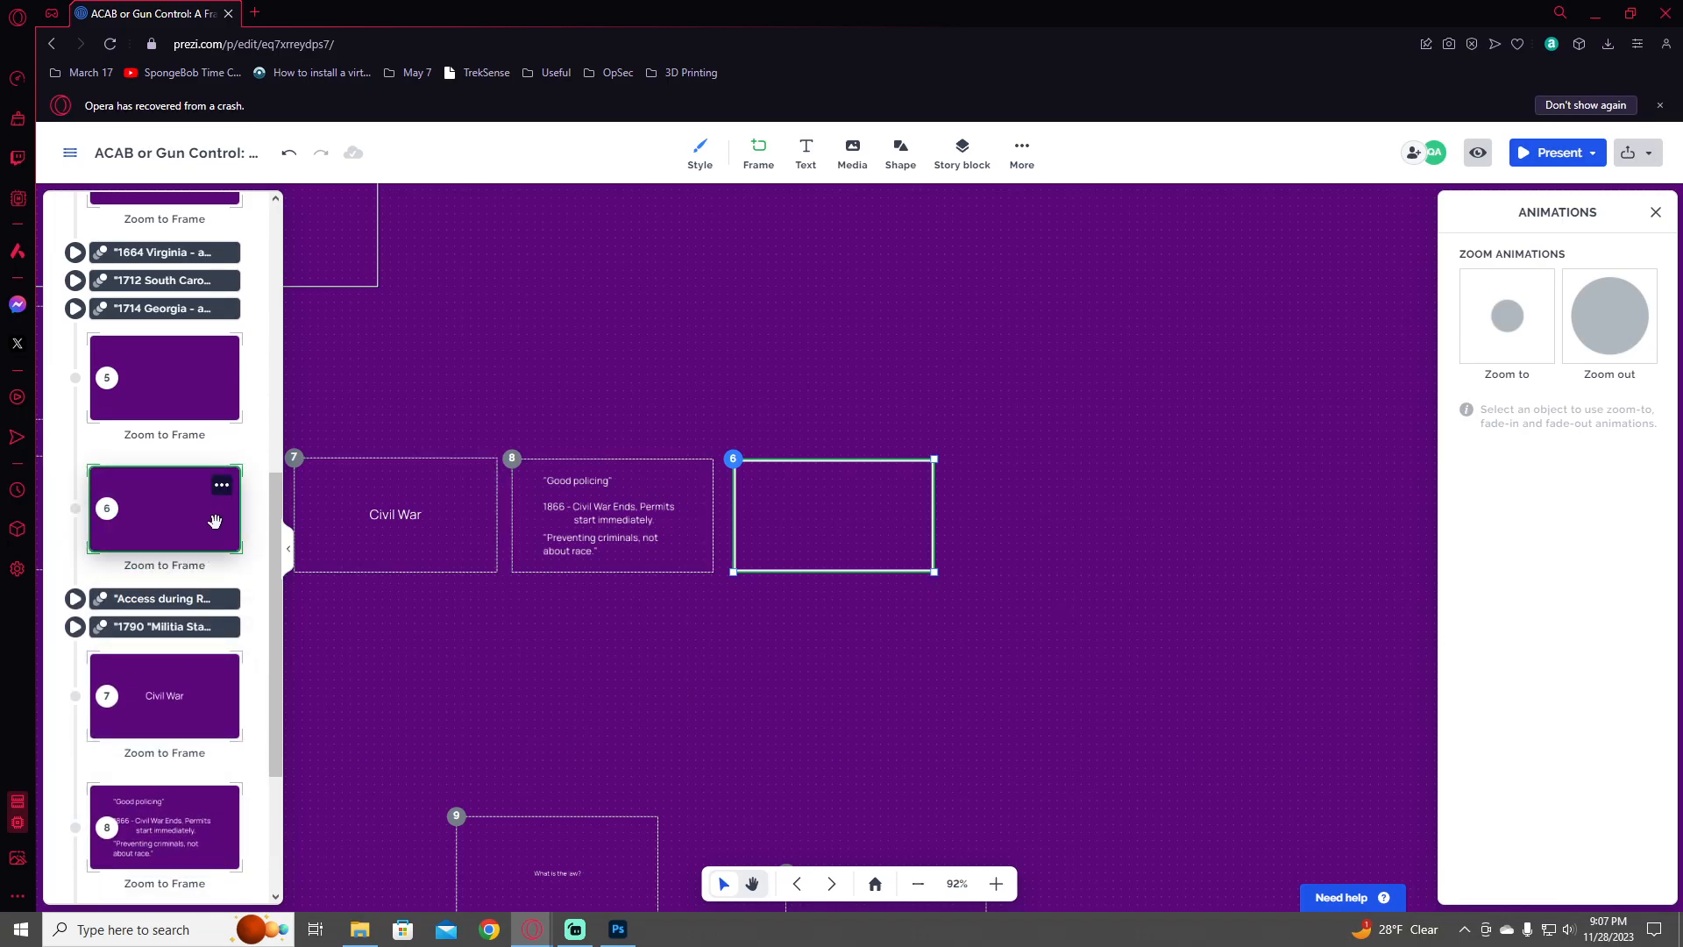
{"action": "left_click_drag", "start_coordinate": [219, 521], "coordinate": [230, 767]}
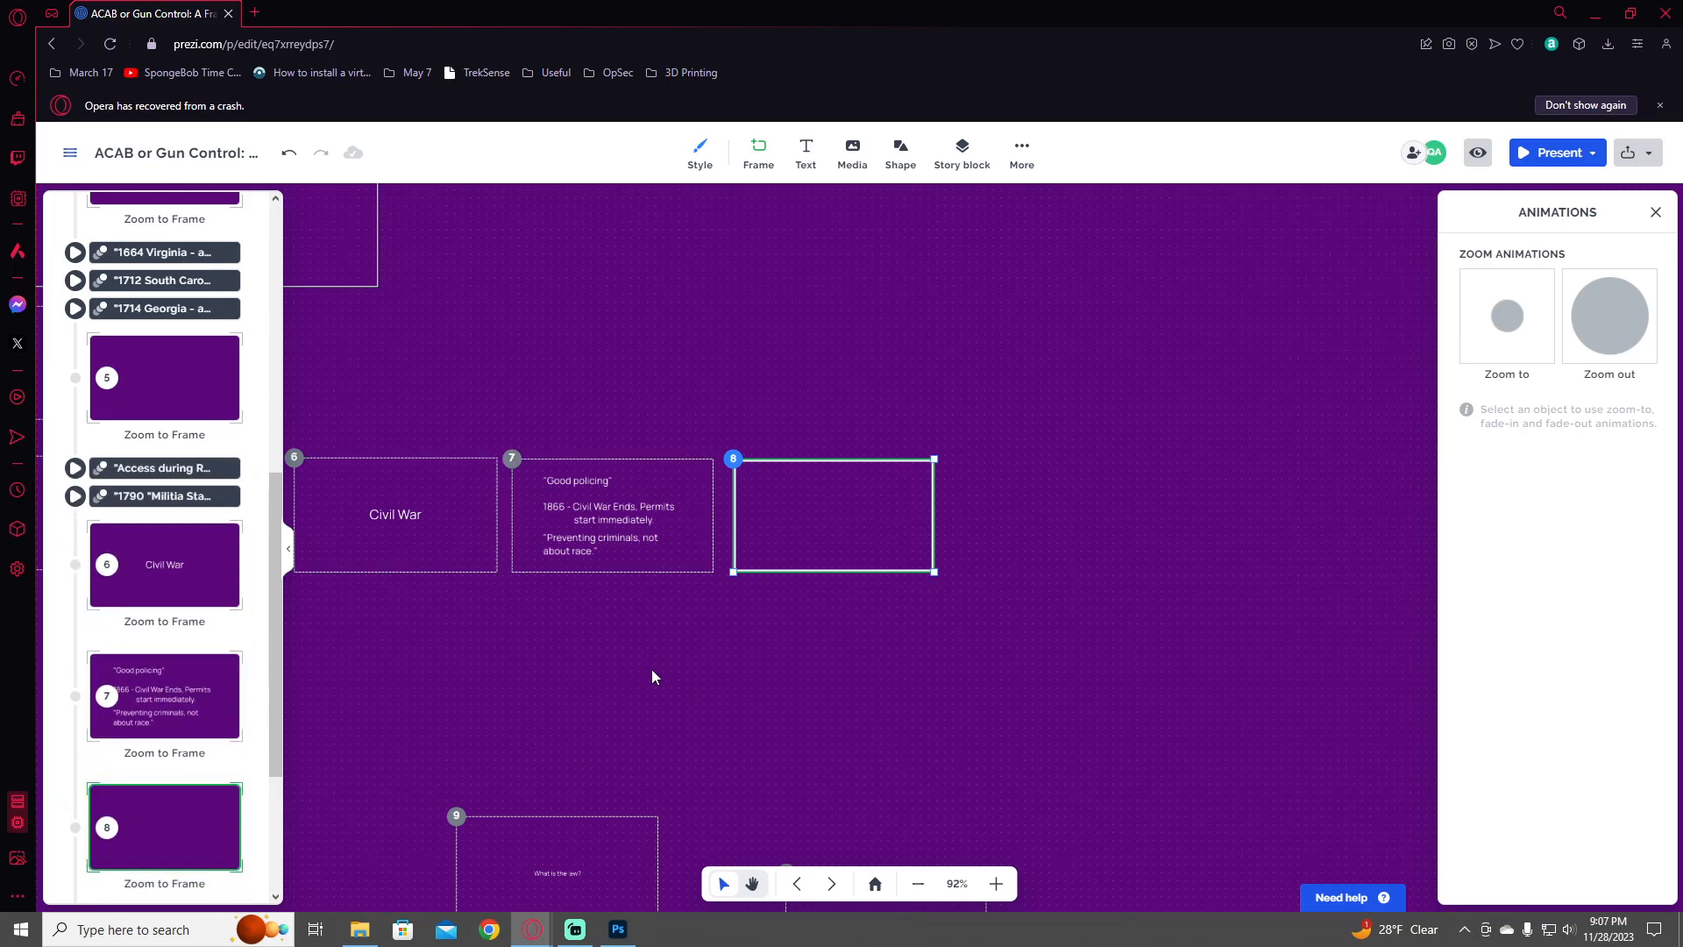
- Add fade-in animations to the "Good policing", "1866 - Civil War Ends, Permits" and "Preventing criminals, not about race." text boxes
{"action": "left_click", "coordinate": [710, 559]}
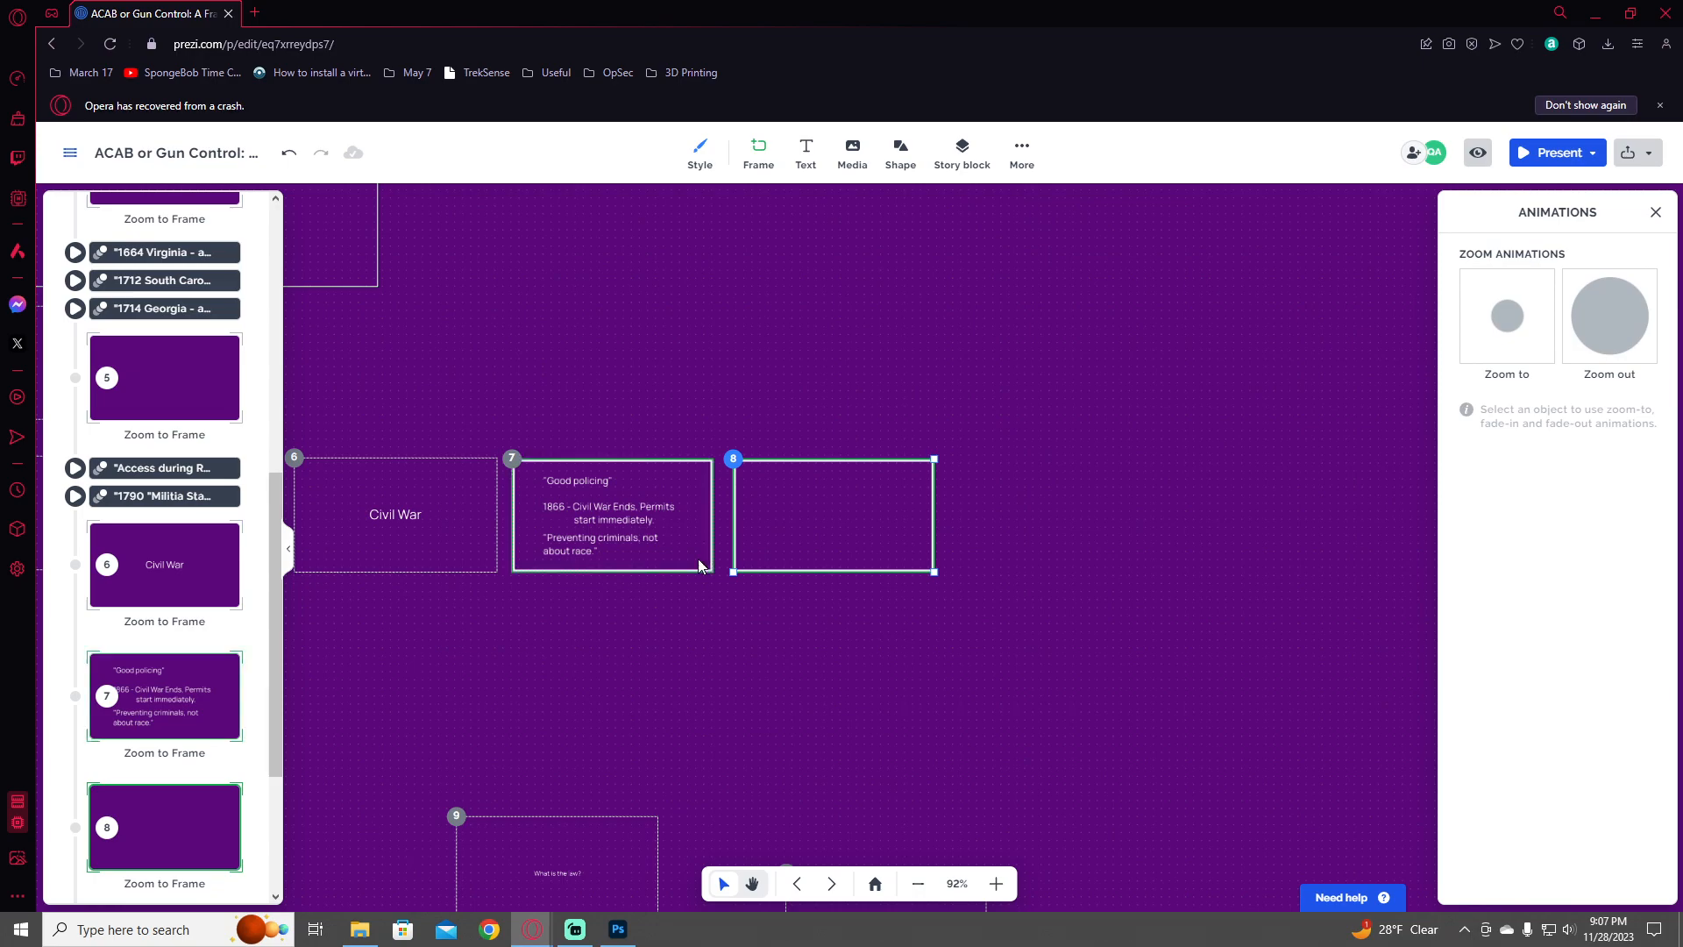
{"action": "left_click", "coordinate": [706, 549]}
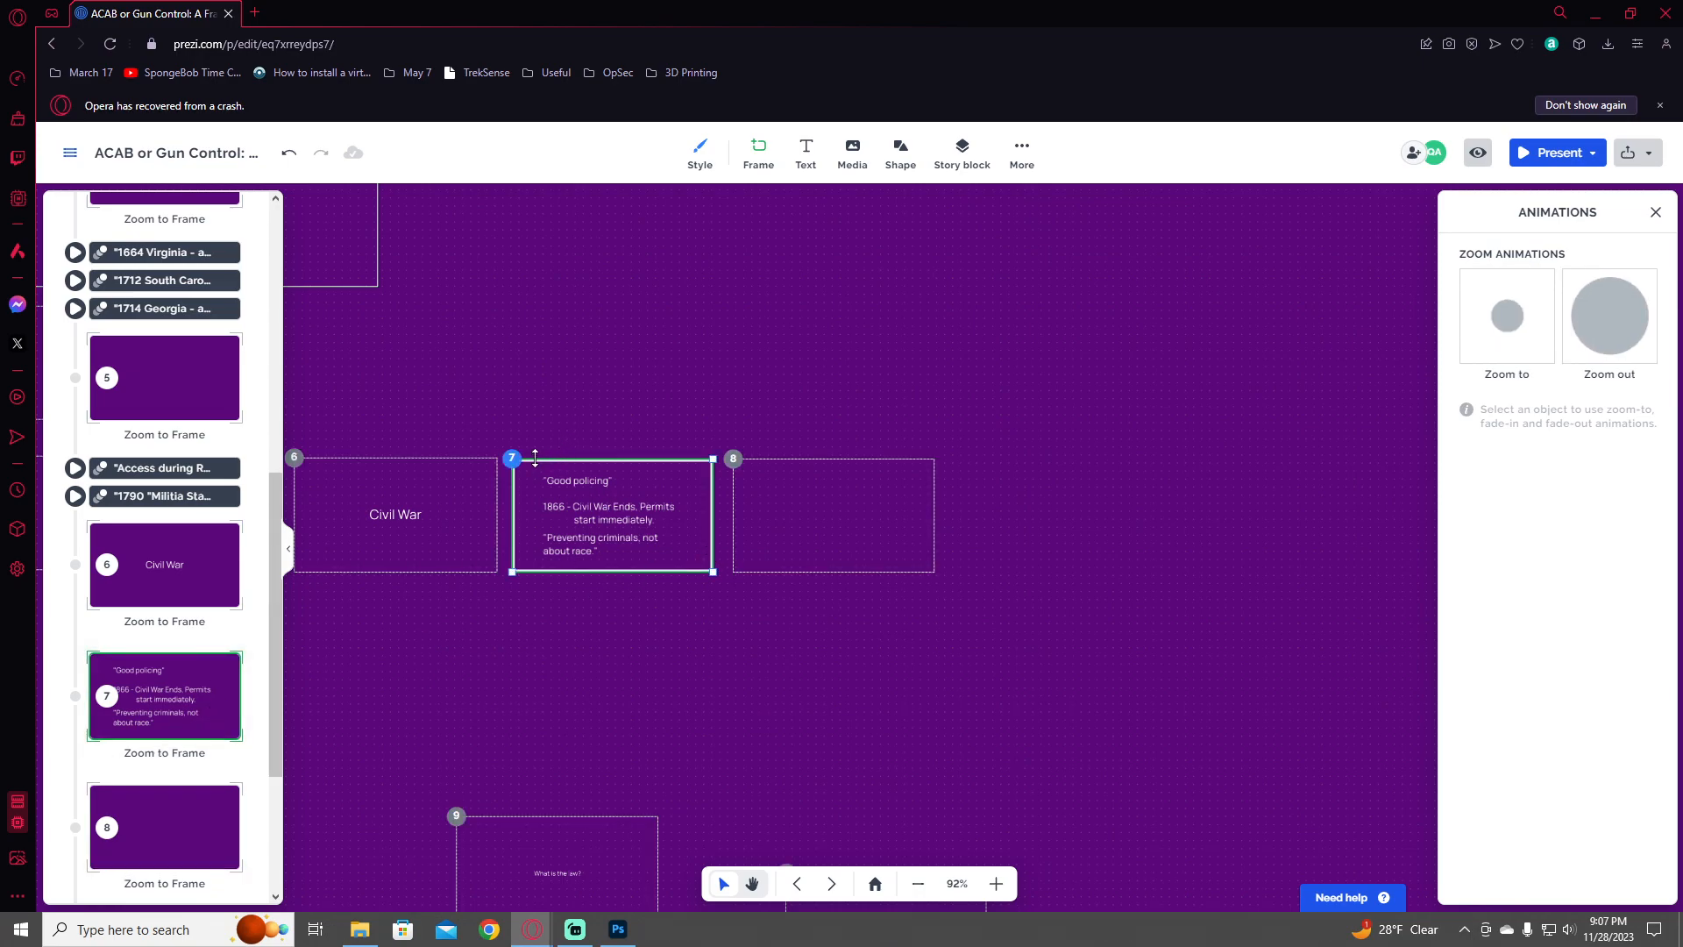
{"action": "left_click", "coordinate": [186, 712]}
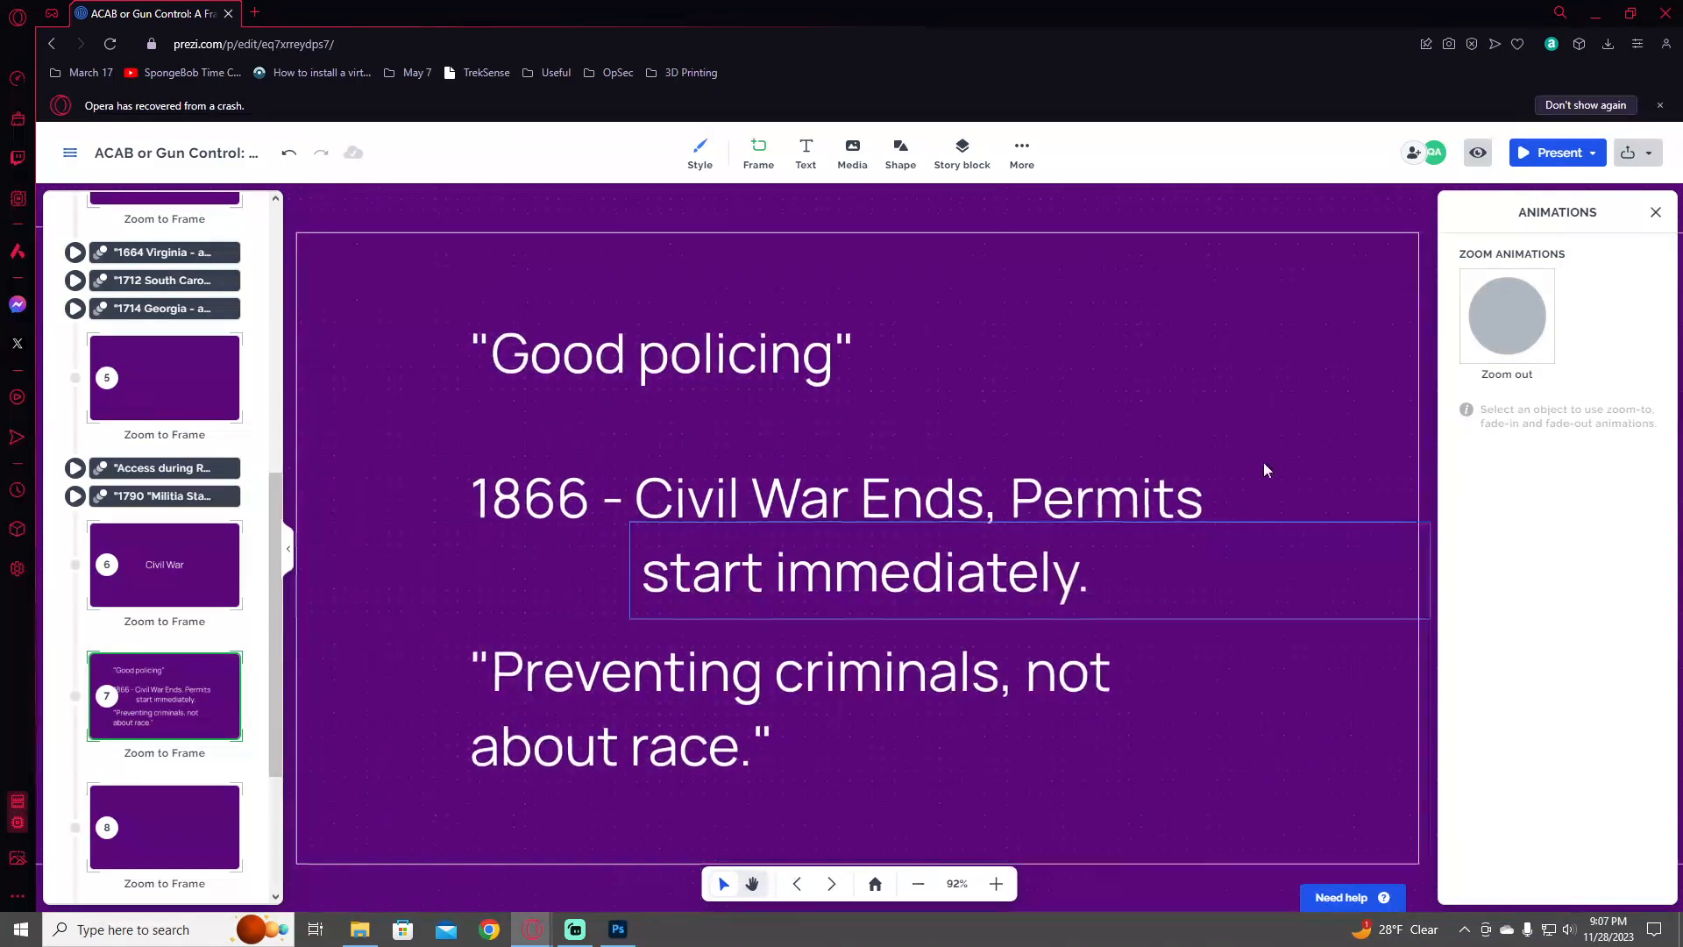
{"action": "left_click", "coordinate": [934, 363]}
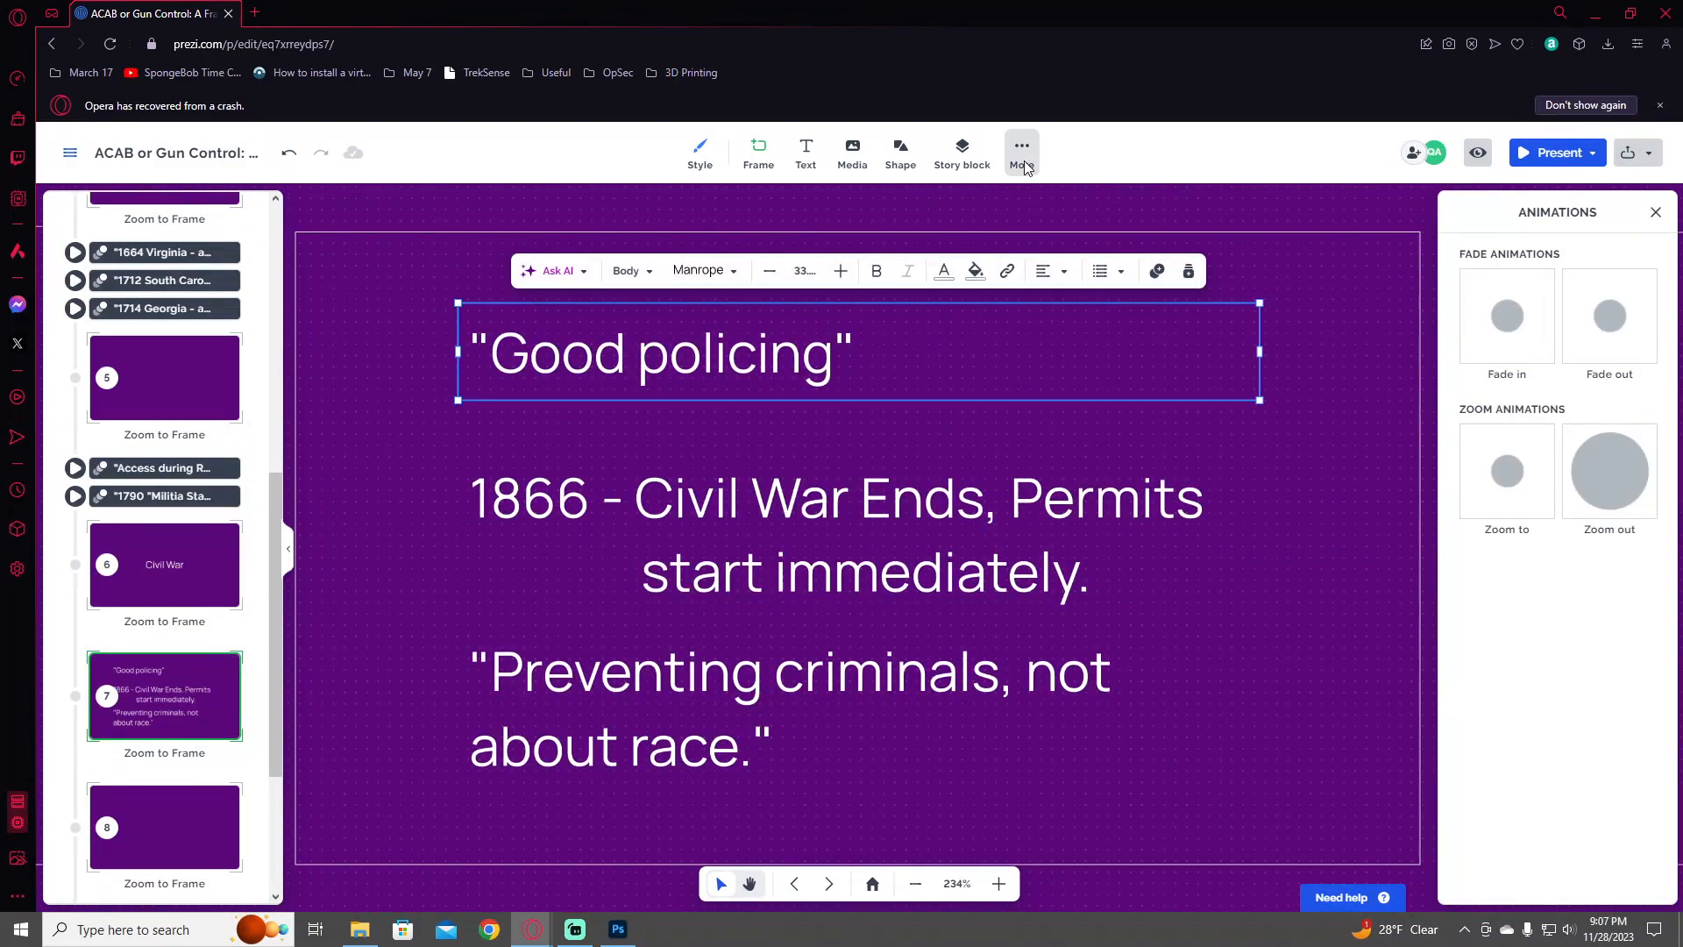
{"action": "left_click", "coordinate": [1491, 319]}
{"action": "left_click", "coordinate": [1066, 508]}
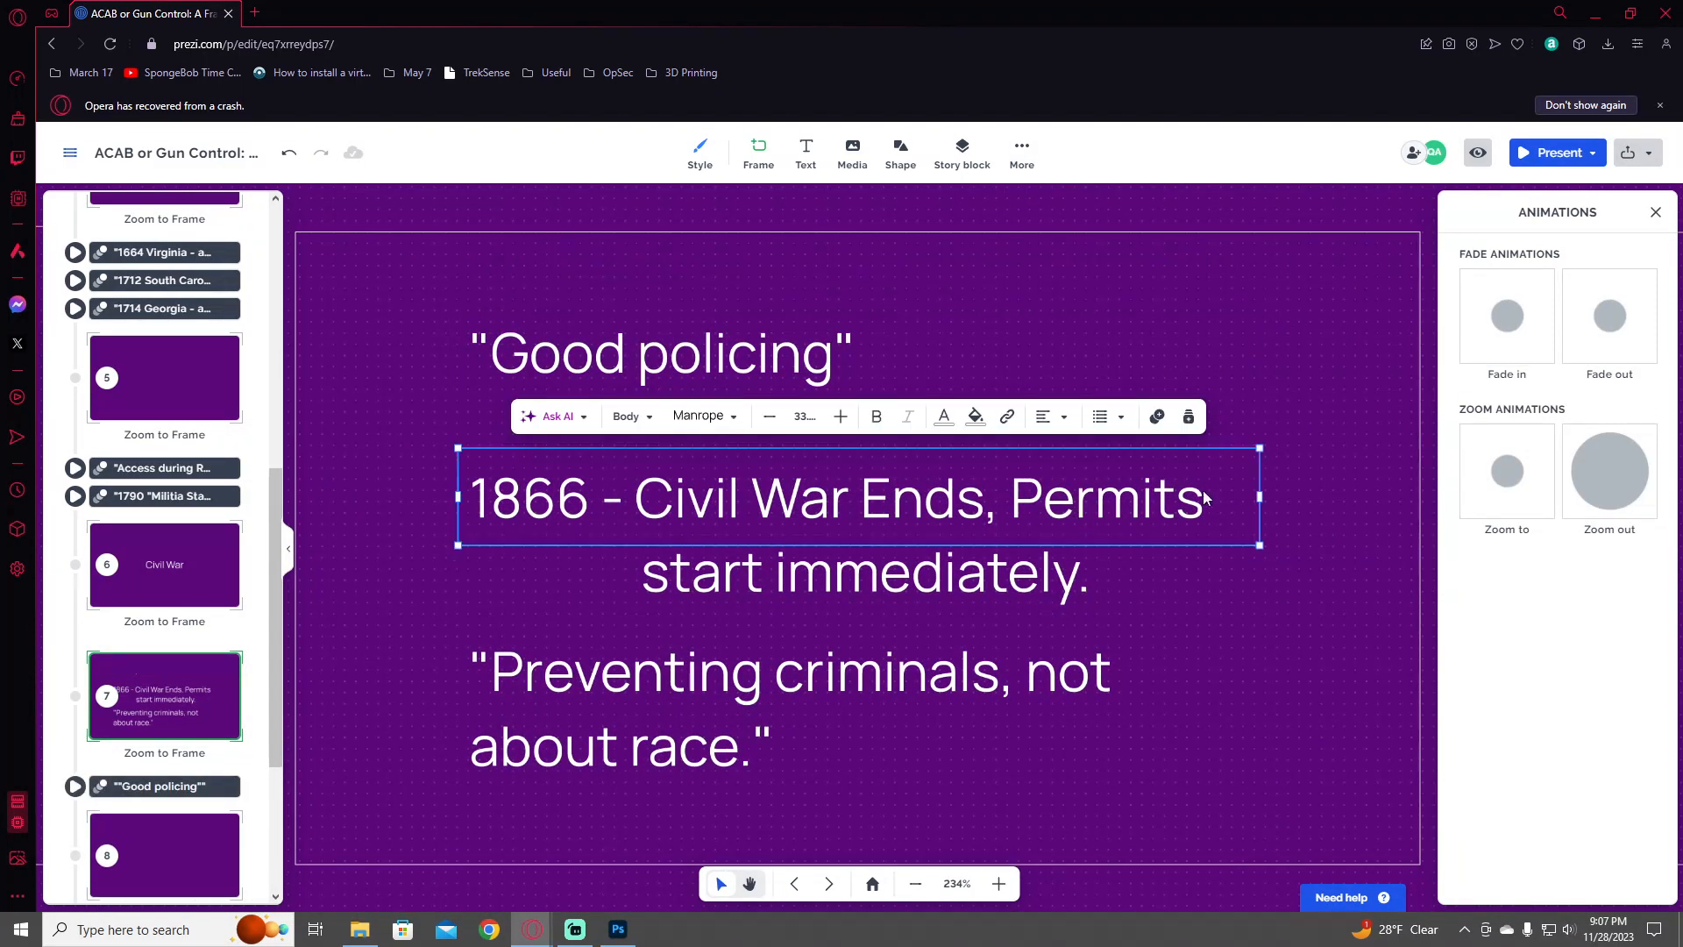
{"action": "left_click", "coordinate": [1533, 338]}
{"action": "left_click", "coordinate": [932, 666]}
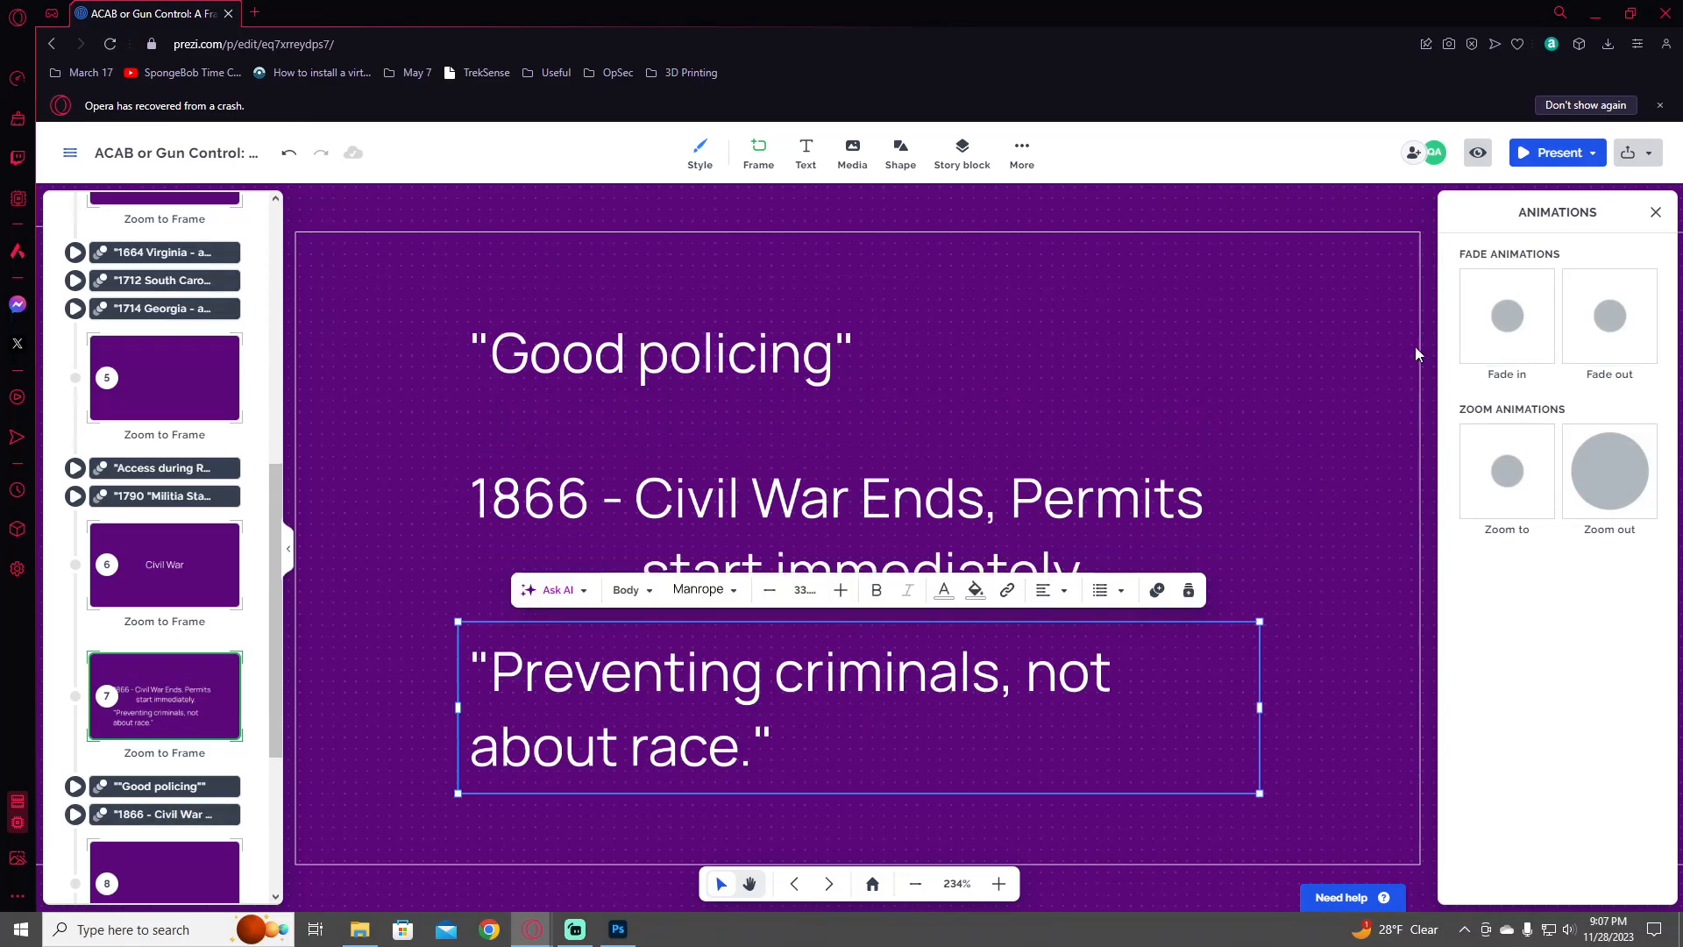
{"action": "left_click", "coordinate": [1508, 317]}
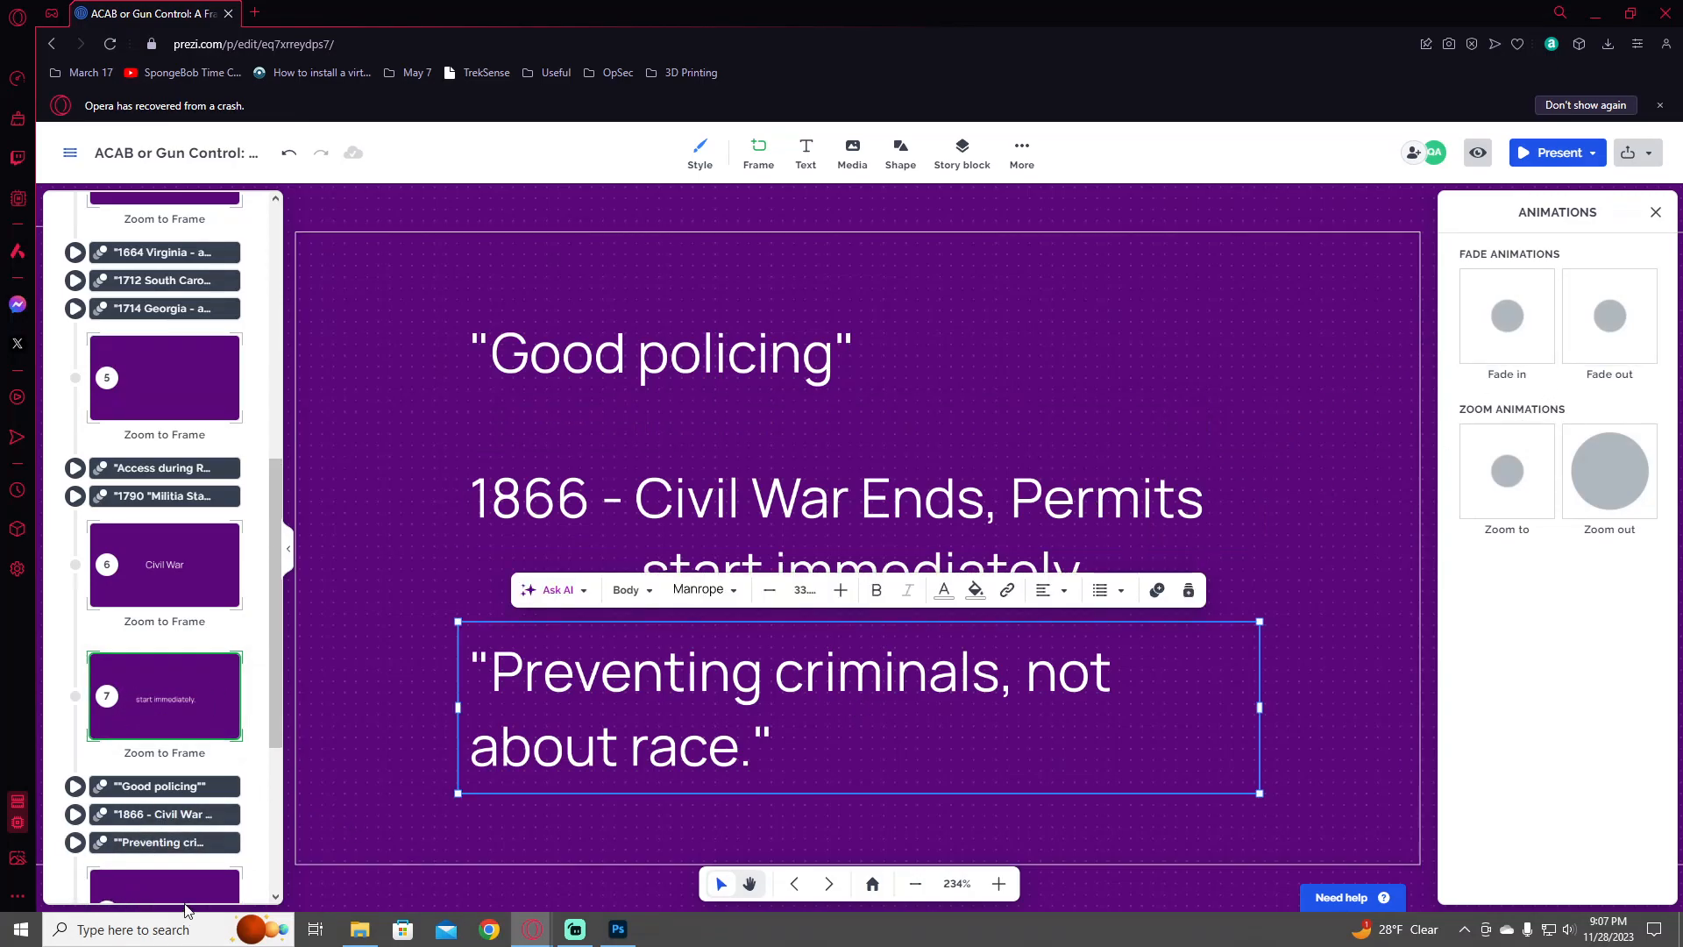
- Review the row of history frames, from the colonial-era acts through to the empty frame after "Good policing"
{"action": "scroll", "coordinate": [763, 700], "scroll_direction": "down", "scroll_amount": 3}
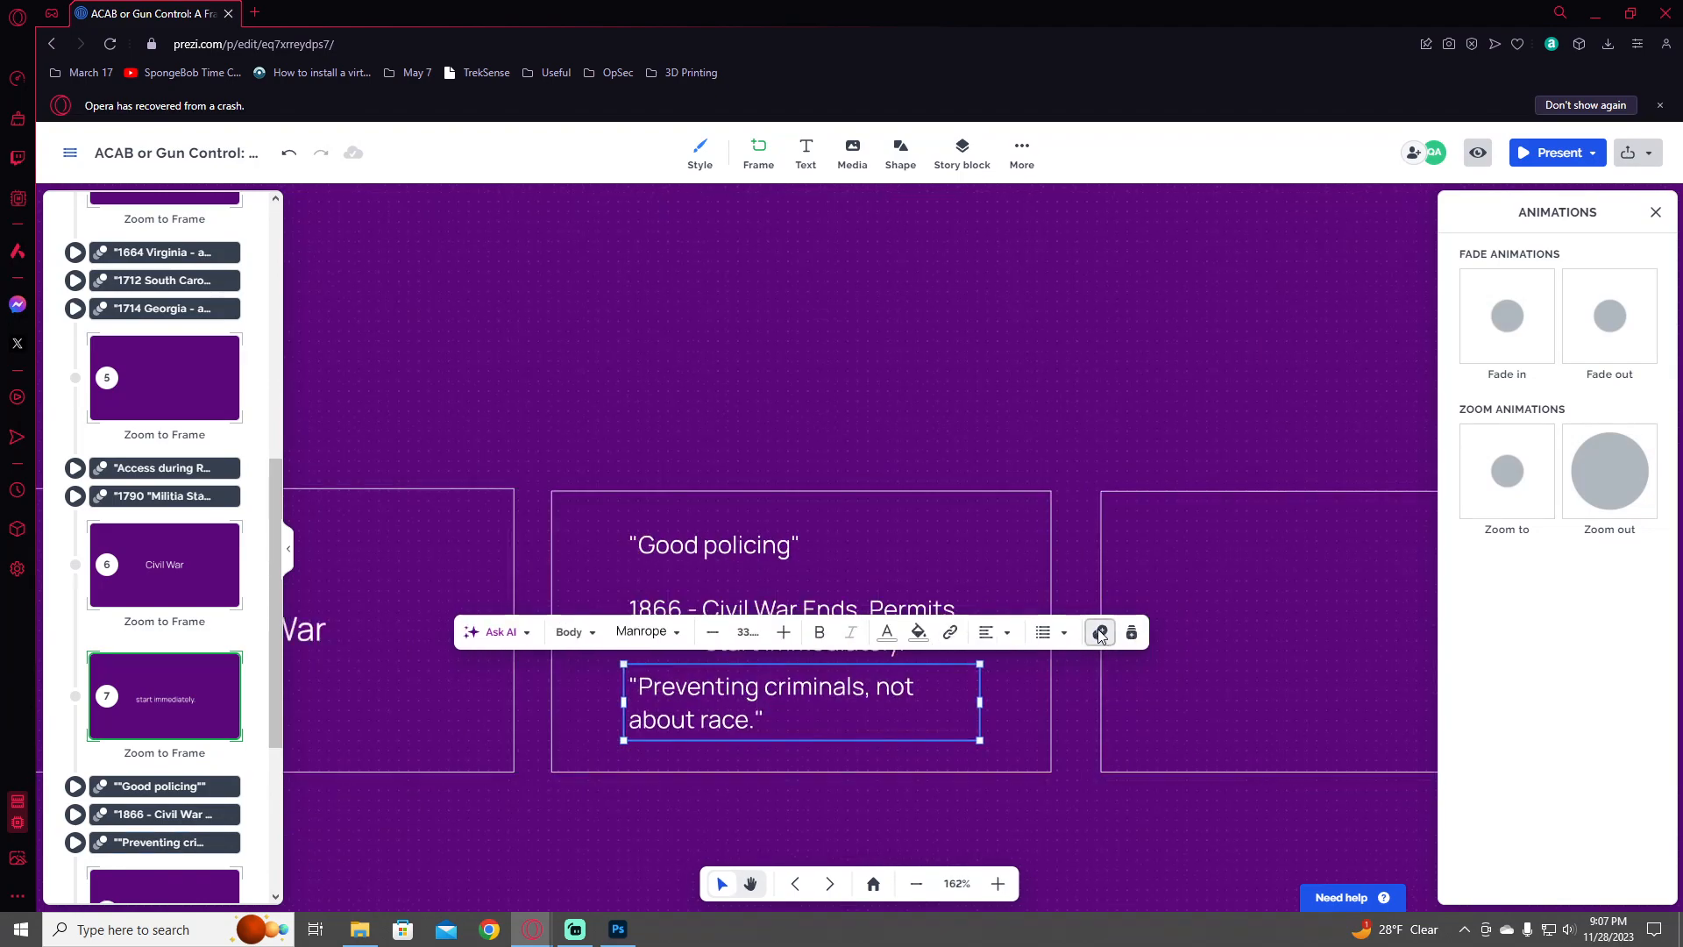
{"action": "left_click_drag", "start_coordinate": [1096, 404], "coordinate": [765, 341]}
{"action": "left_click", "coordinate": [880, 403]}
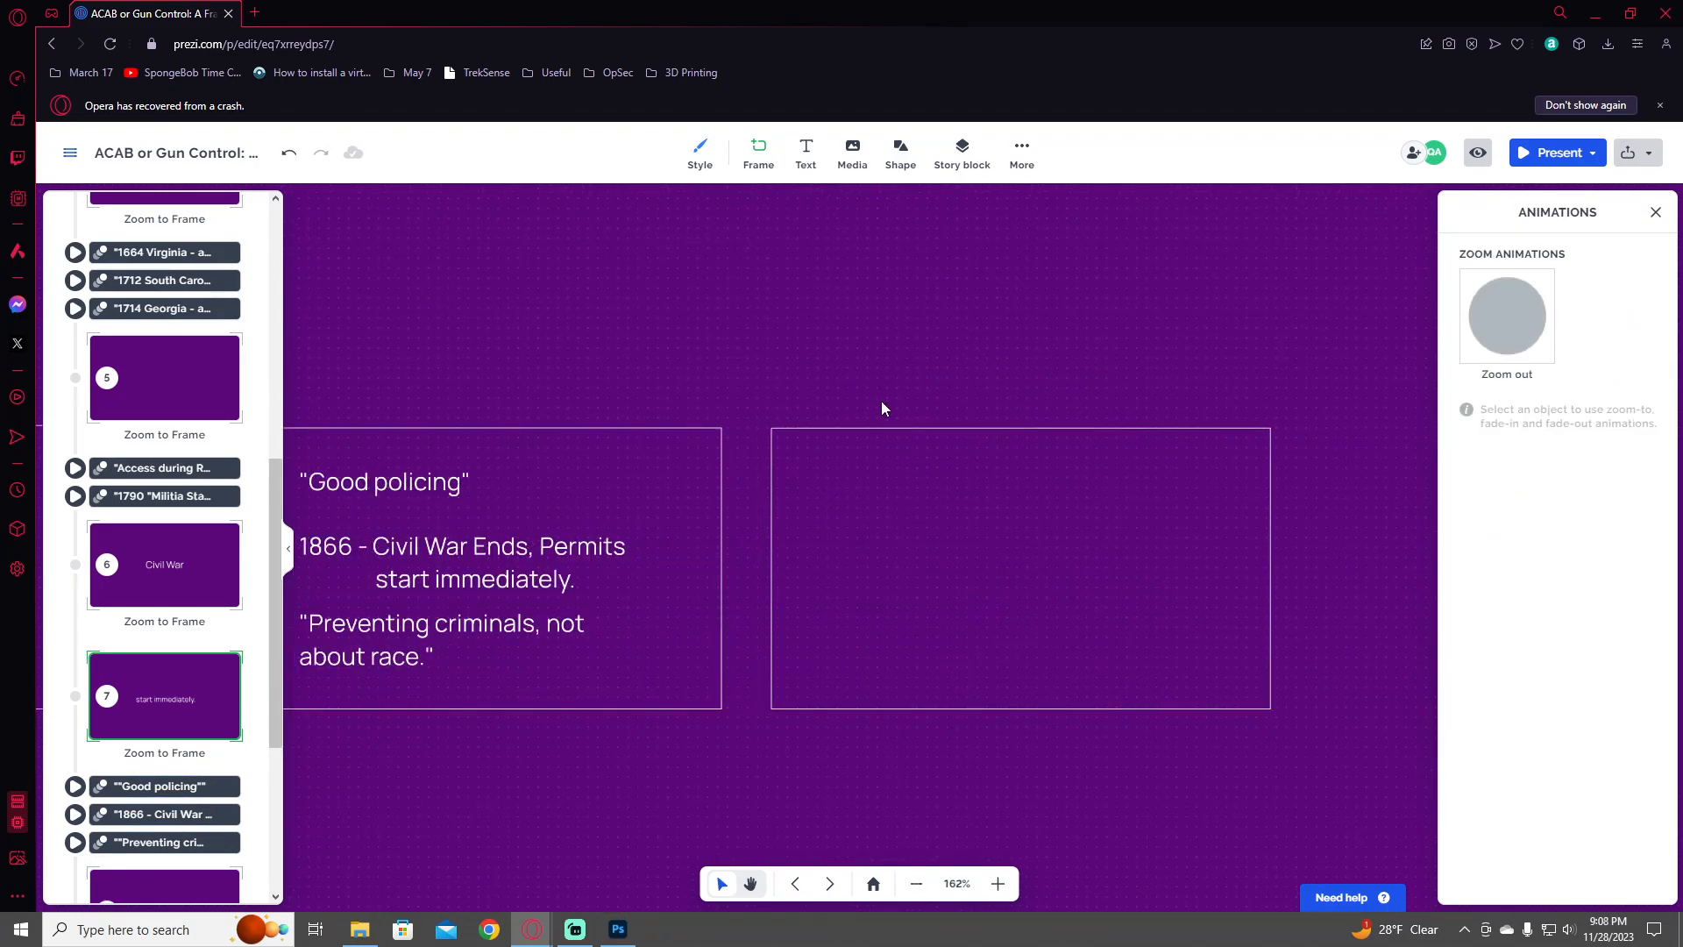
{"action": "scroll", "coordinate": [167, 693], "scroll_direction": "down", "scroll_amount": 4}
{"action": "left_click", "coordinate": [194, 583]}
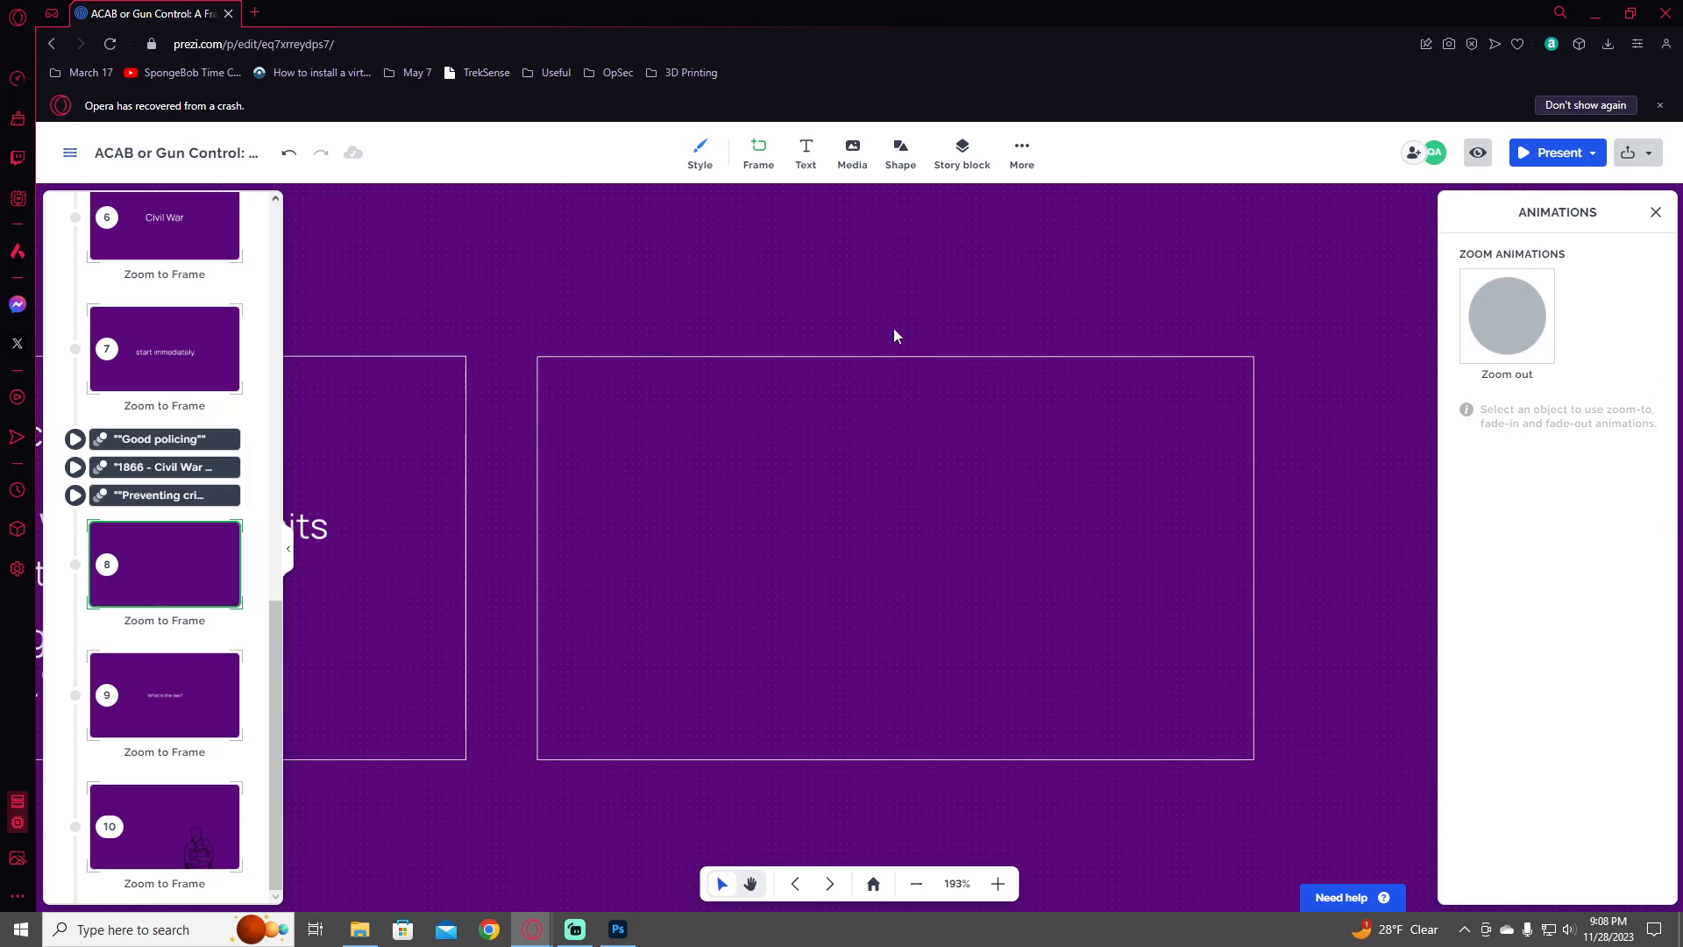
{"action": "left_click_drag", "start_coordinate": [729, 466], "coordinate": [1250, 504]}
{"action": "left_click_drag", "start_coordinate": [673, 491], "coordinate": [1252, 430]}
{"action": "scroll", "coordinate": [886, 445], "scroll_direction": "down", "scroll_amount": 5}
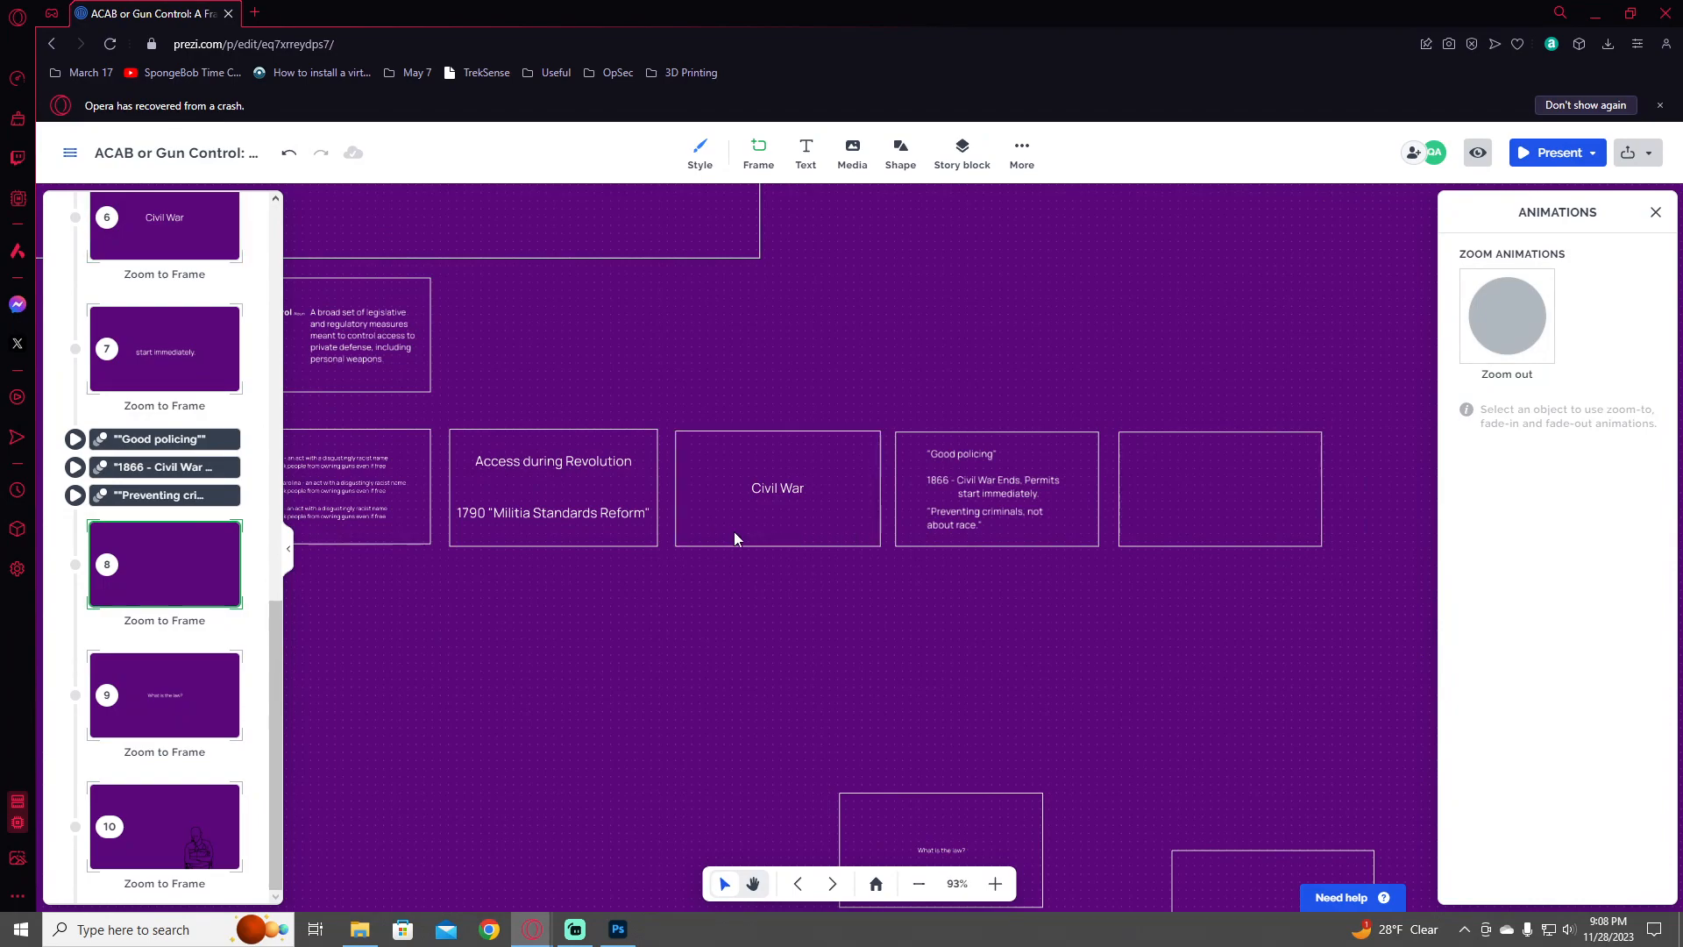
{"action": "left_click_drag", "start_coordinate": [735, 533], "coordinate": [971, 543]}
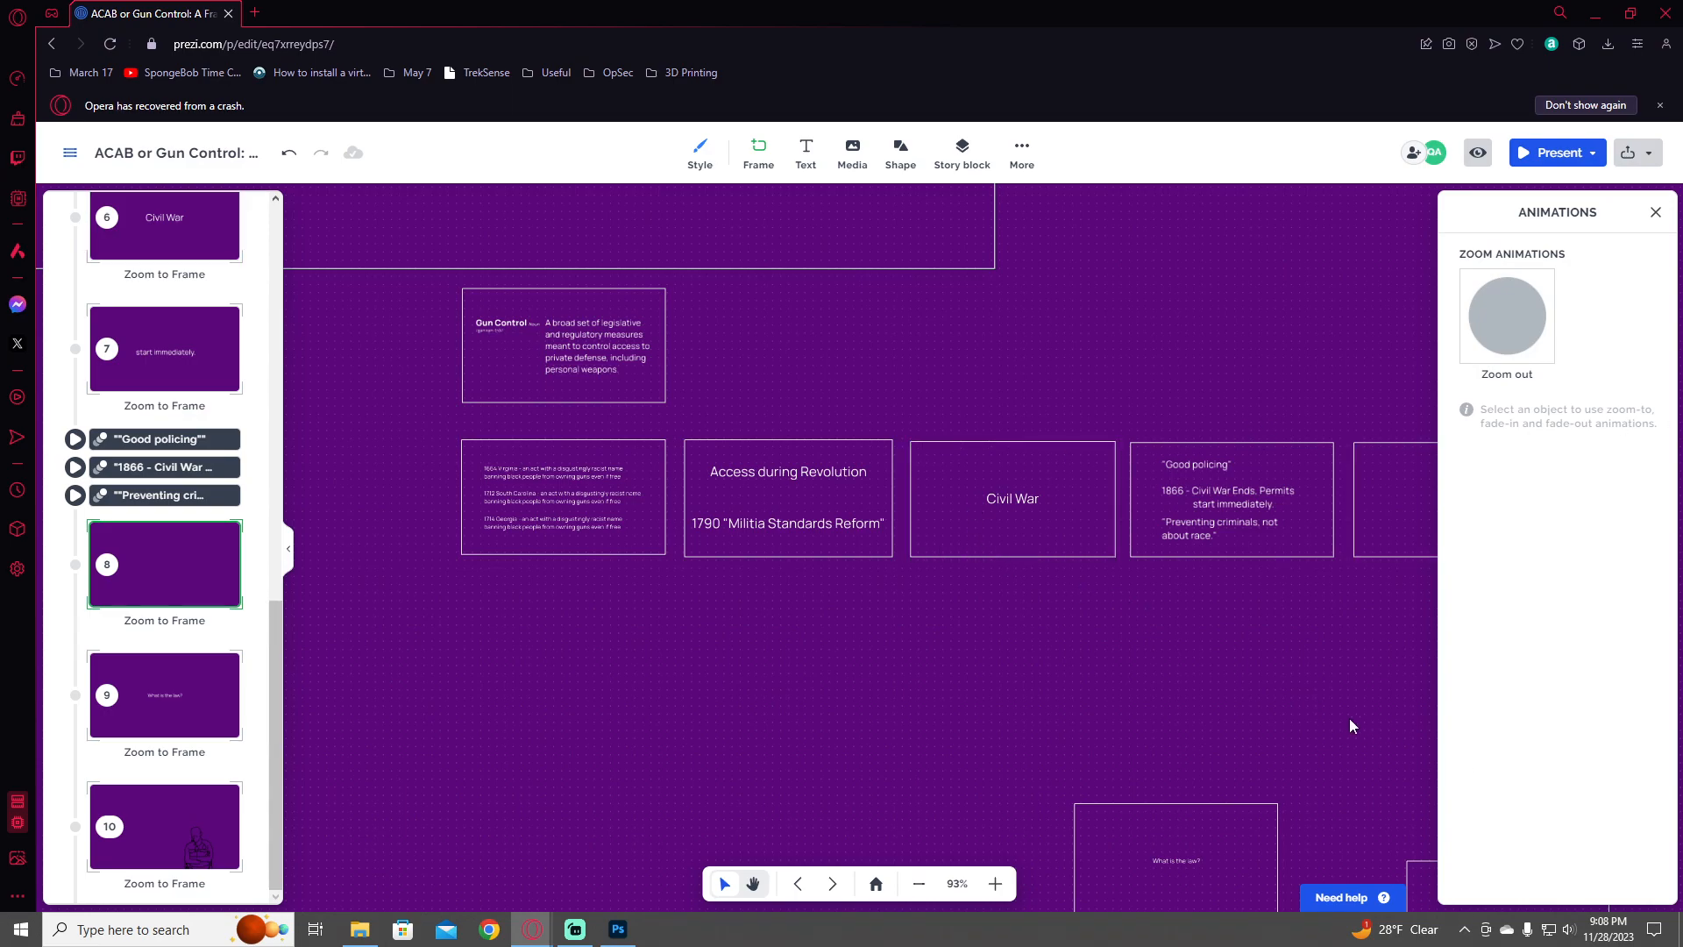
{"action": "left_click_drag", "start_coordinate": [1302, 691], "coordinate": [1156, 677]}
{"action": "scroll", "coordinate": [771, 598], "scroll_direction": "up", "scroll_amount": 3}
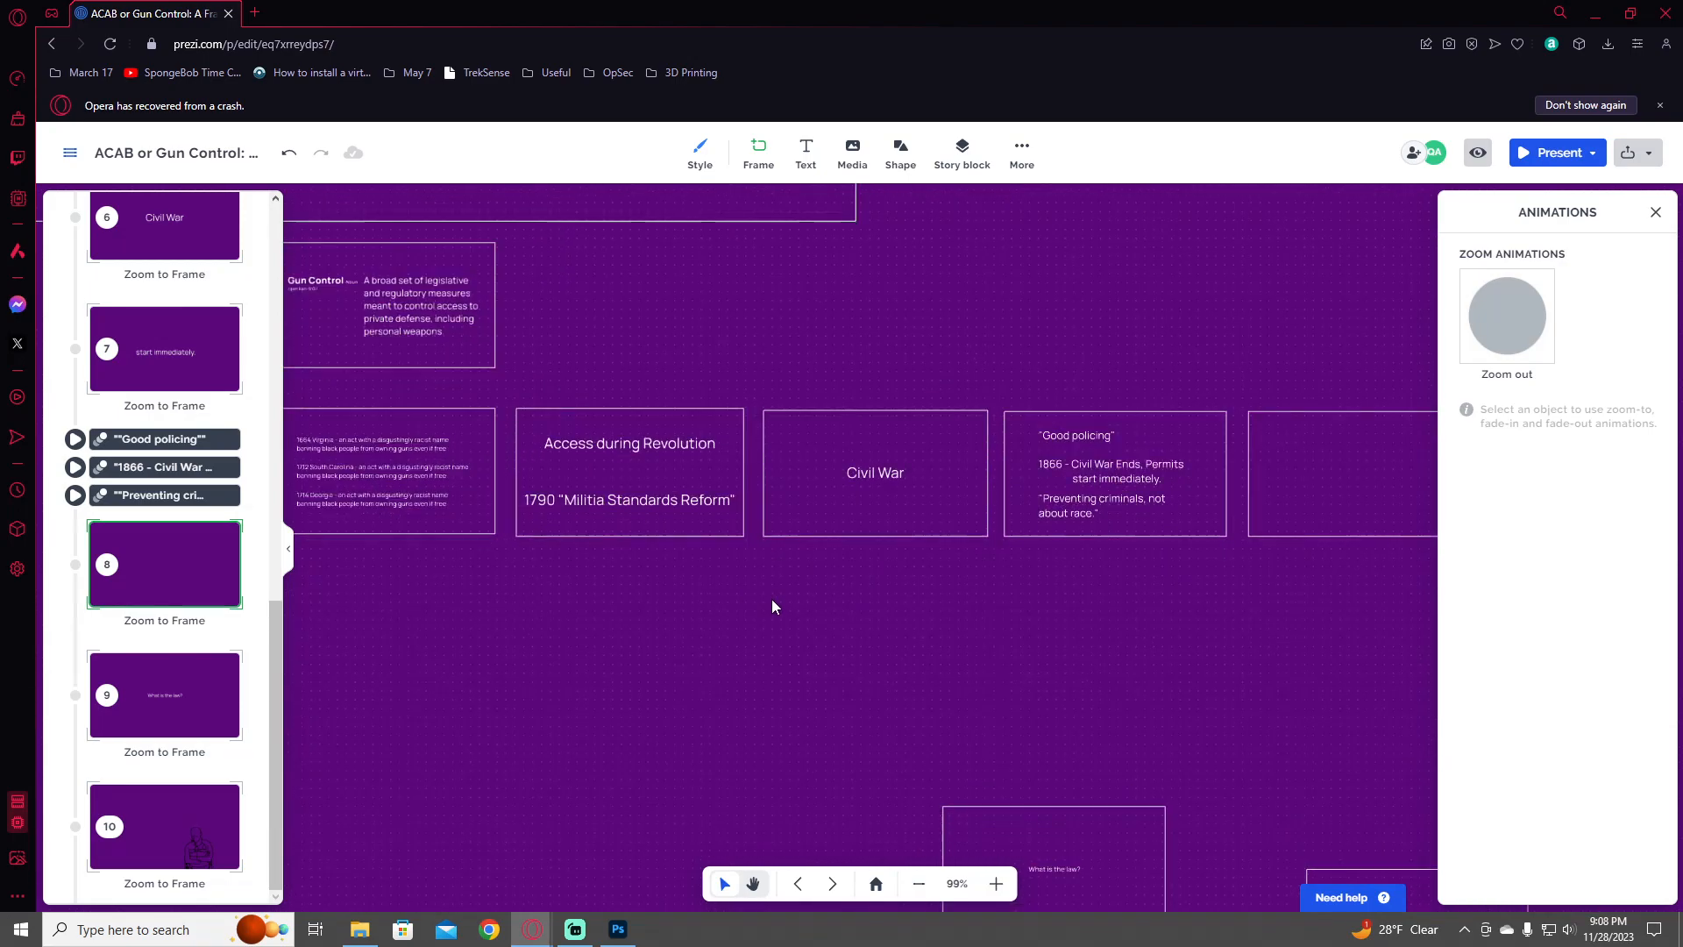
{"action": "scroll", "coordinate": [751, 579], "scroll_direction": "down", "scroll_amount": 3}
{"action": "left_click", "coordinate": [717, 530]}
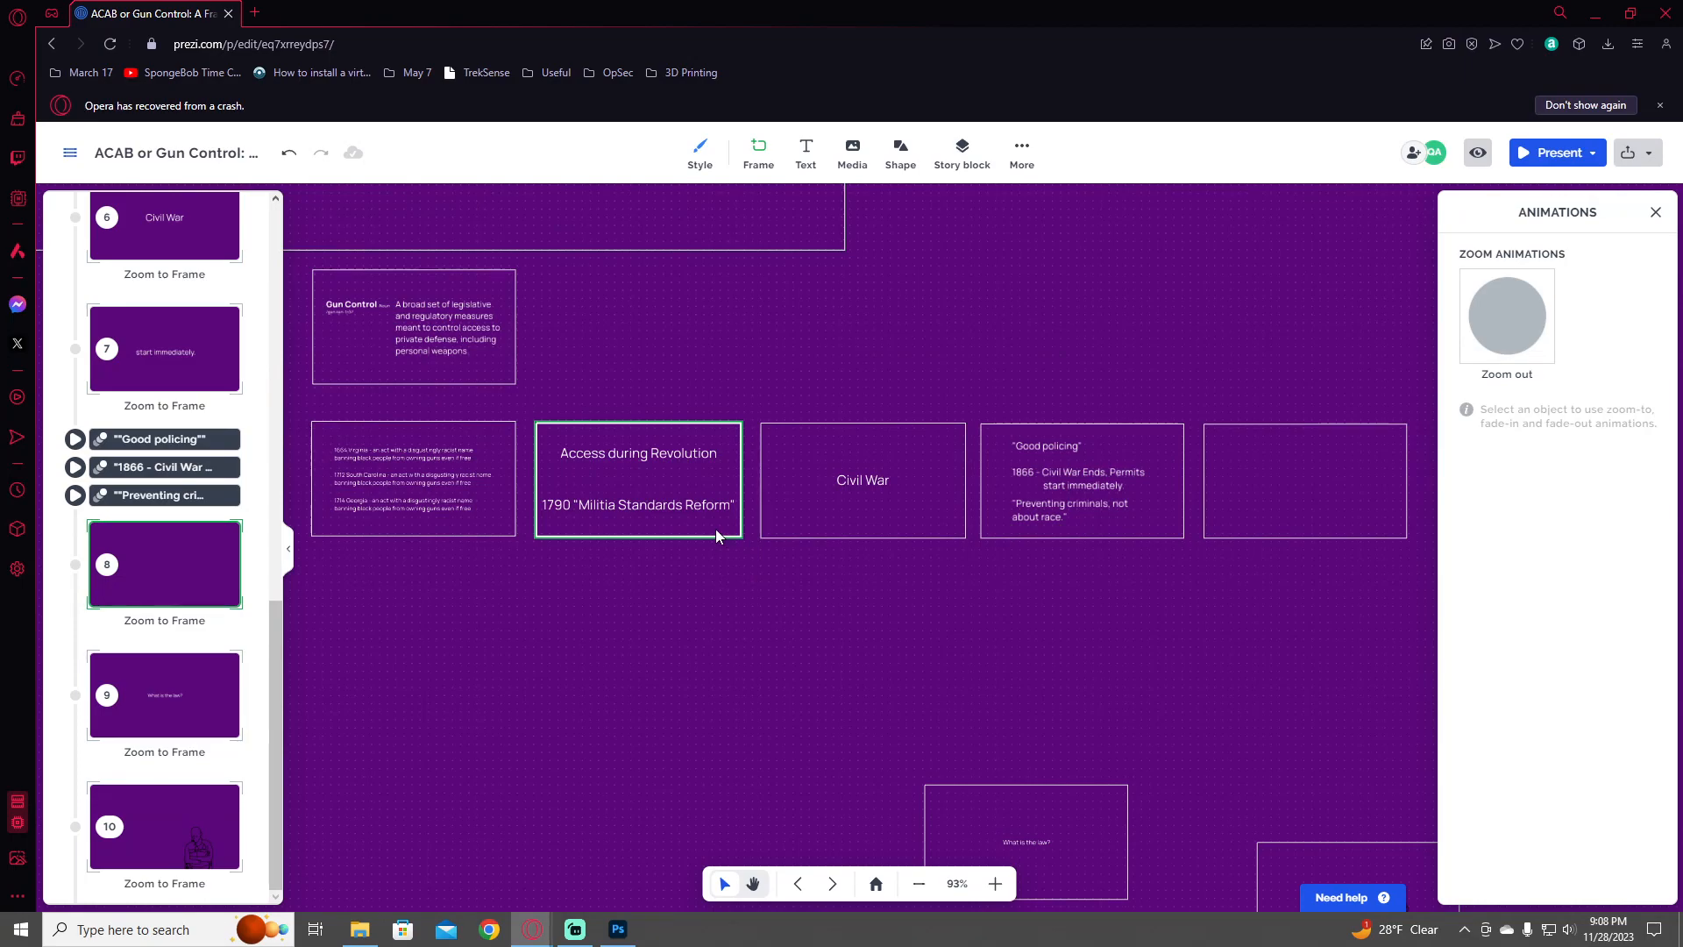
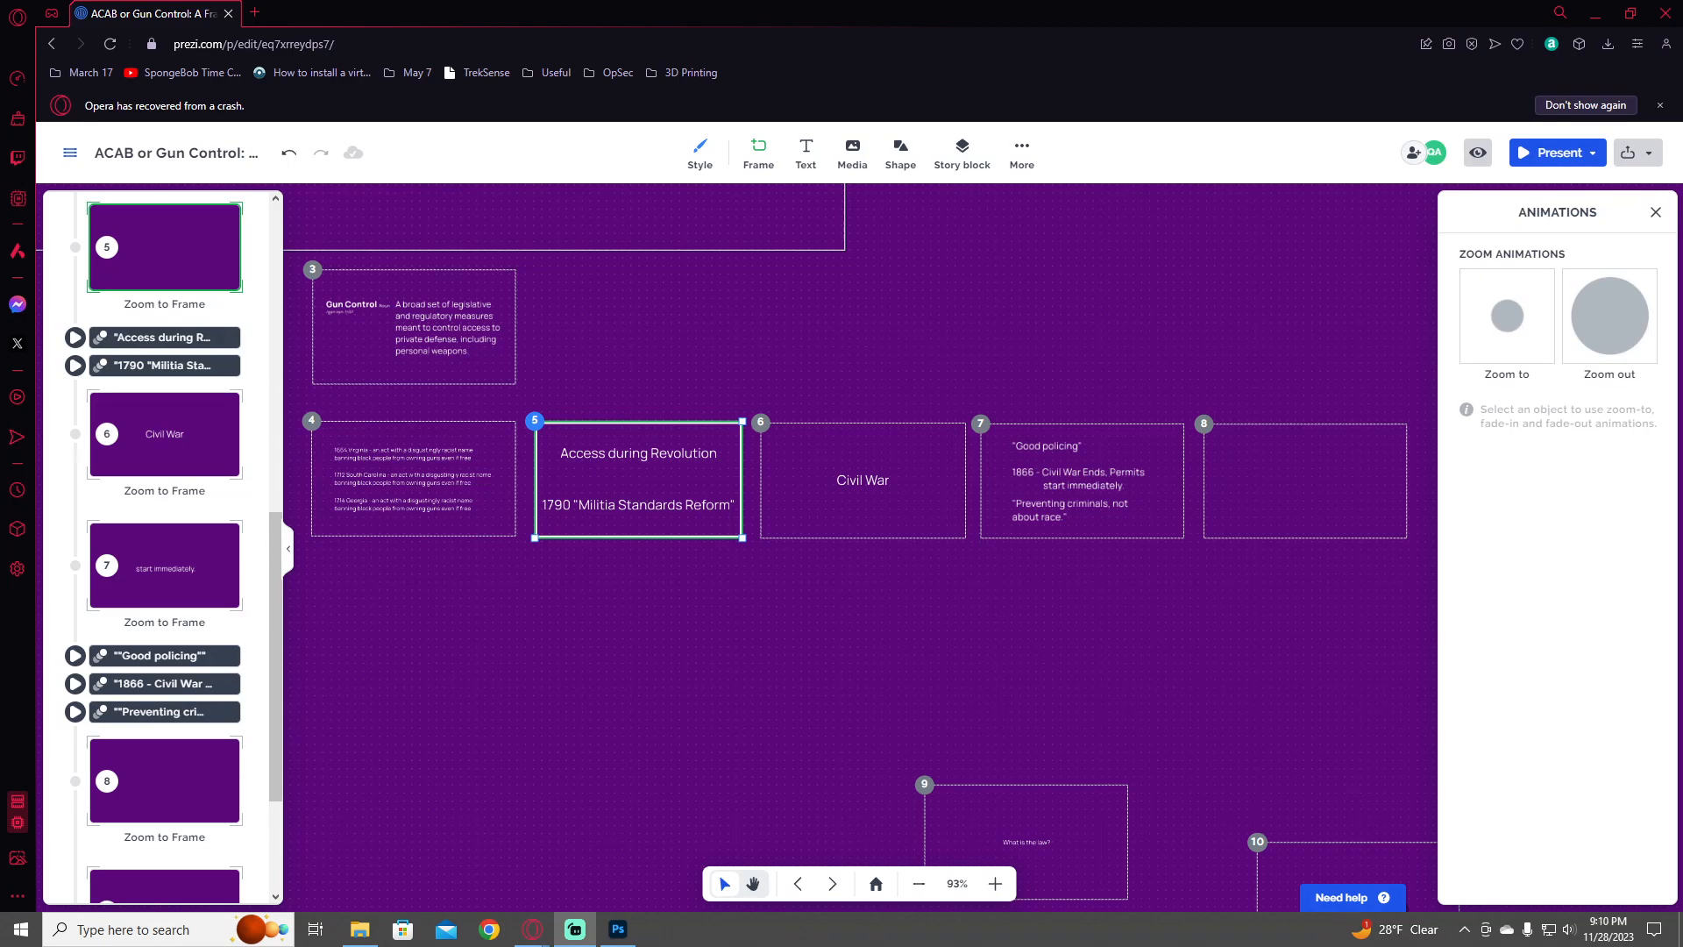
- Move the "What is the law?" frame into the history row, just before the 1664 Virginia frame
{"action": "left_click_drag", "start_coordinate": [891, 650], "coordinate": [1164, 631]}
{"action": "left_click", "coordinate": [1308, 733]}
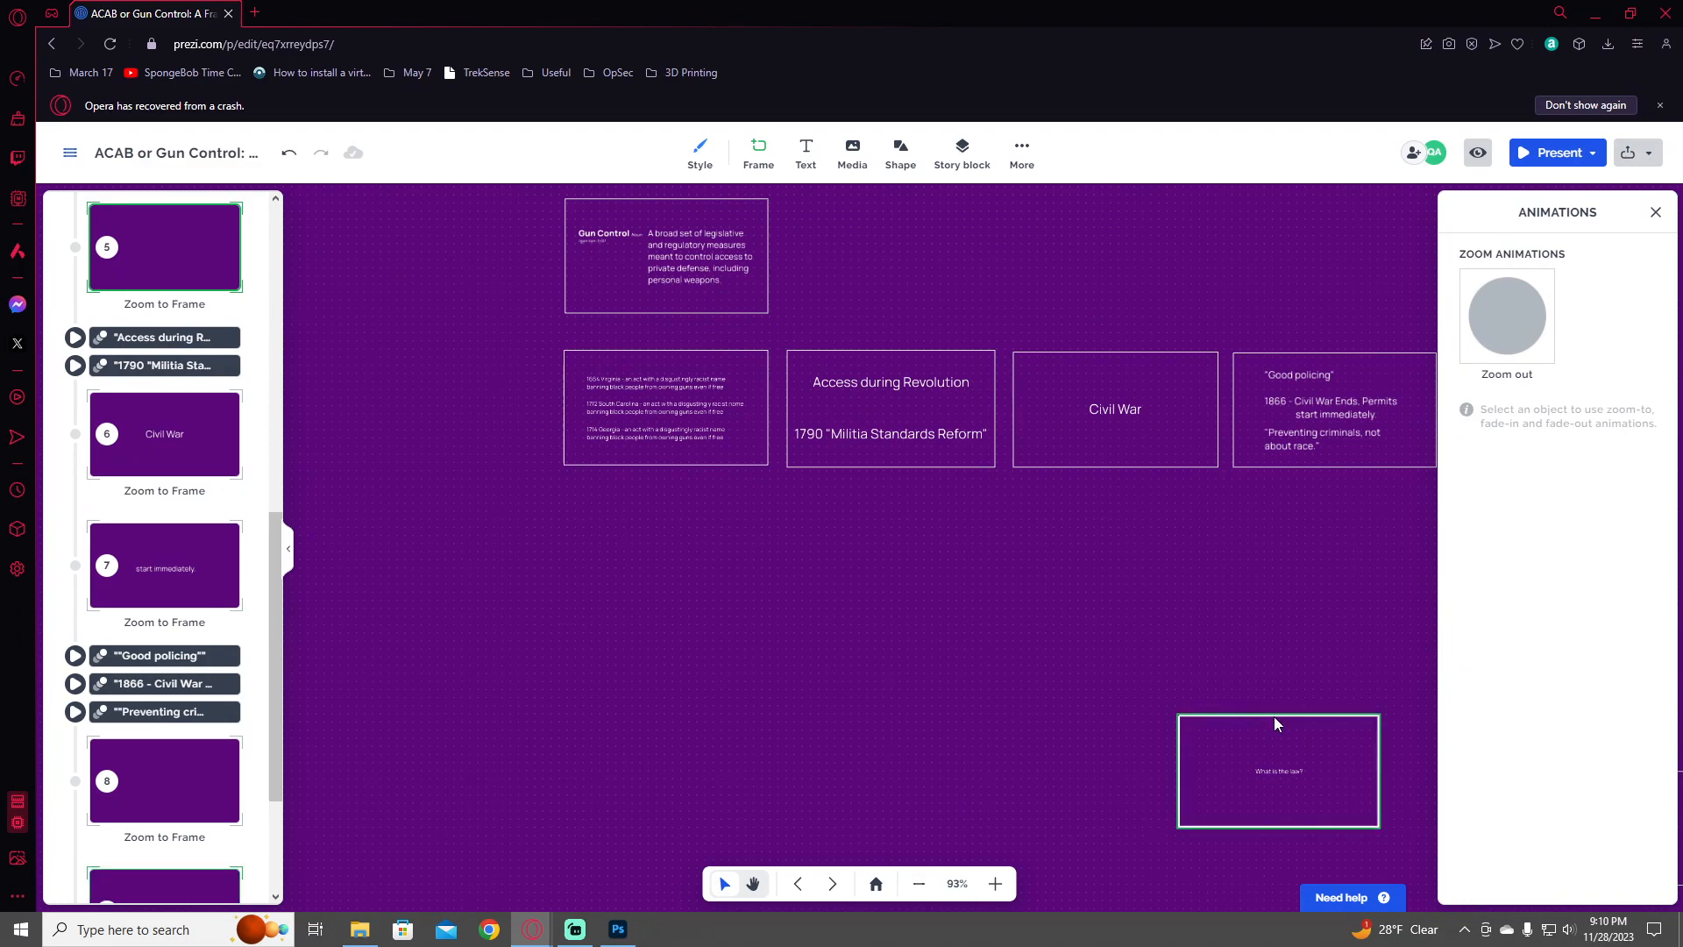
{"action": "left_click_drag", "start_coordinate": [1275, 717], "coordinate": [432, 351]}
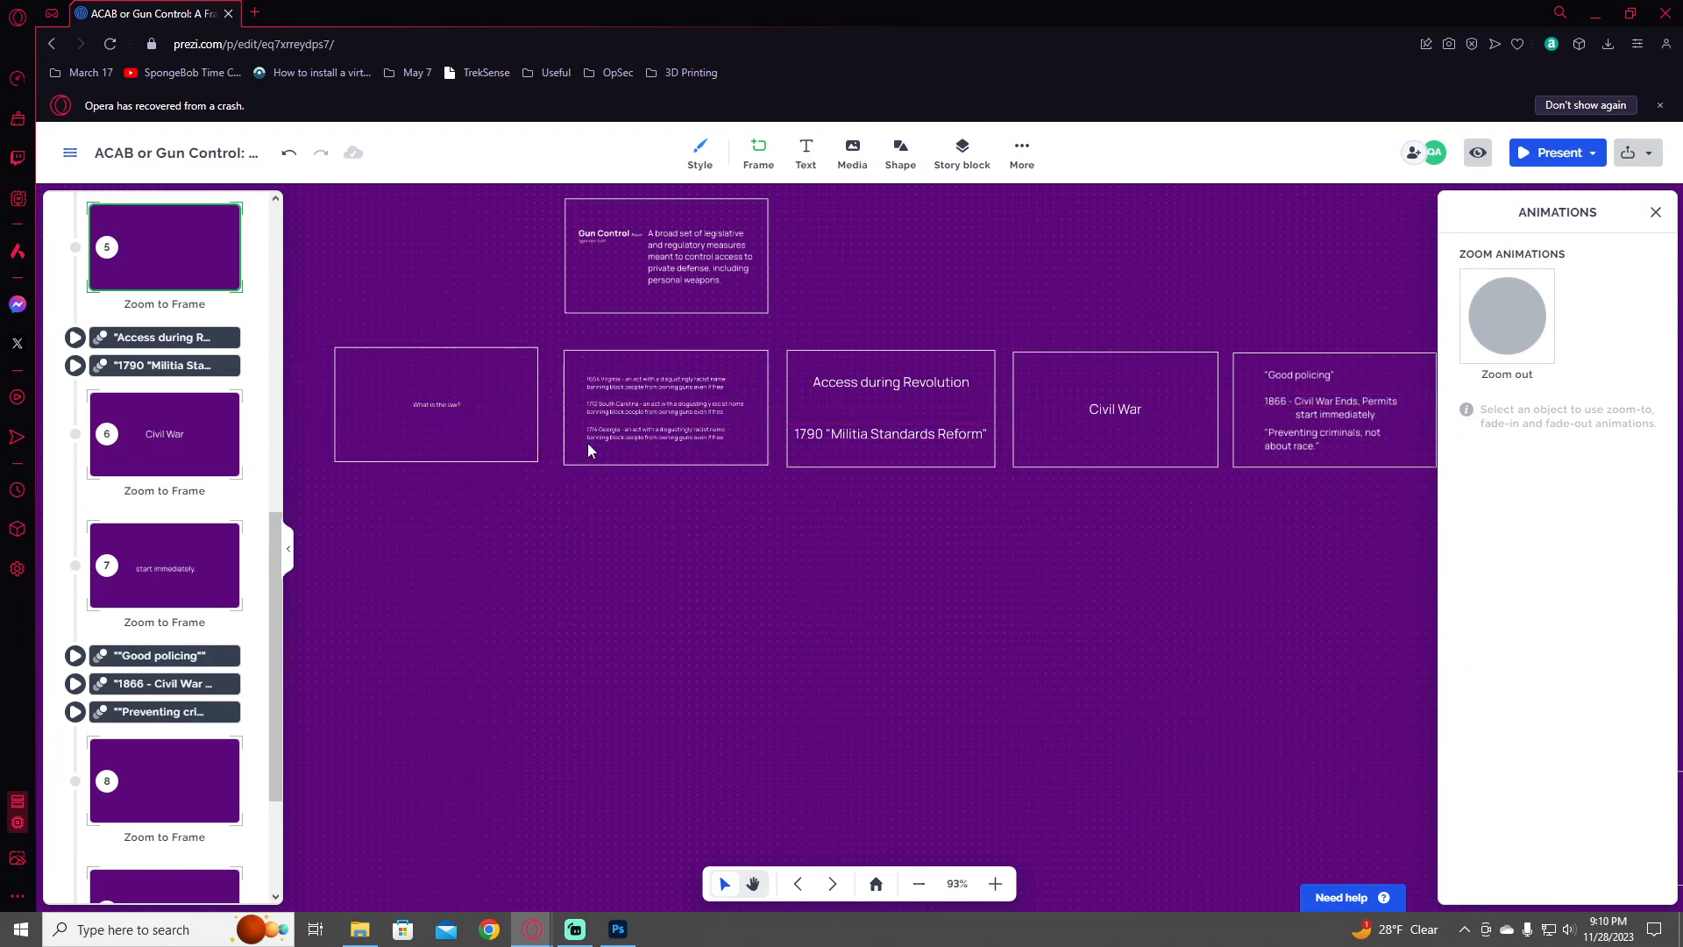
- Reorder the presentation path so the "What is the law?" frame comes fourth, directly after the Gun Control definition
{"action": "scroll", "coordinate": [265, 663], "scroll_direction": "down", "scroll_amount": 3}
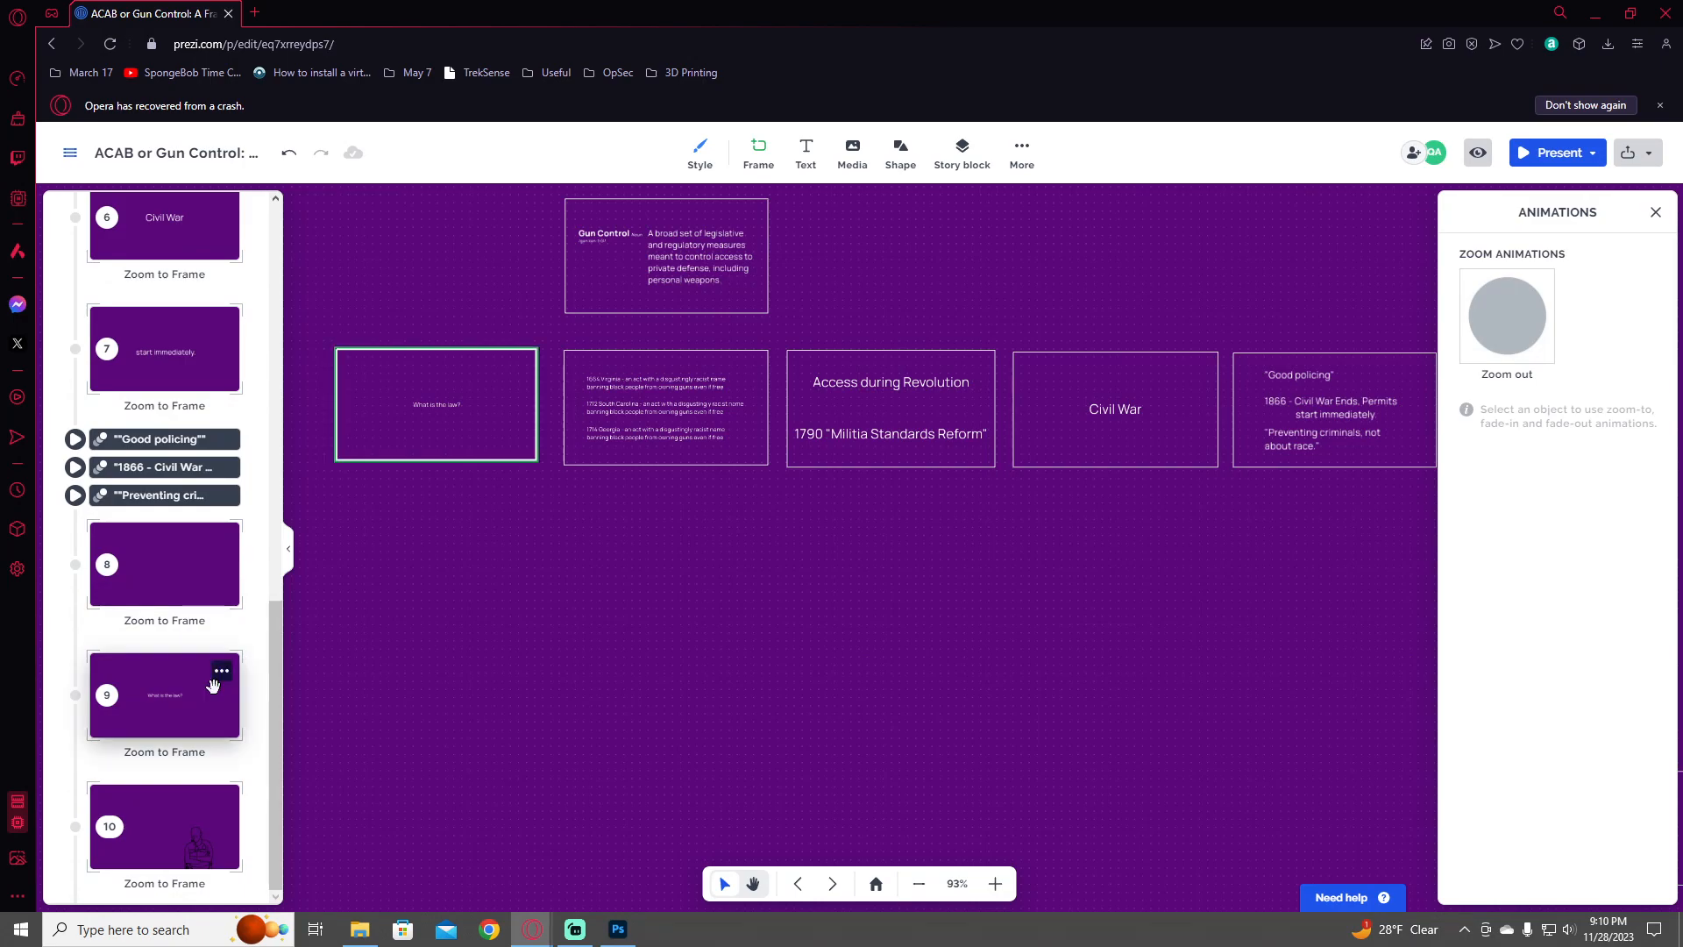
{"action": "left_click", "coordinate": [188, 680]}
{"action": "scroll", "coordinate": [808, 564], "scroll_direction": "down", "scroll_amount": 5}
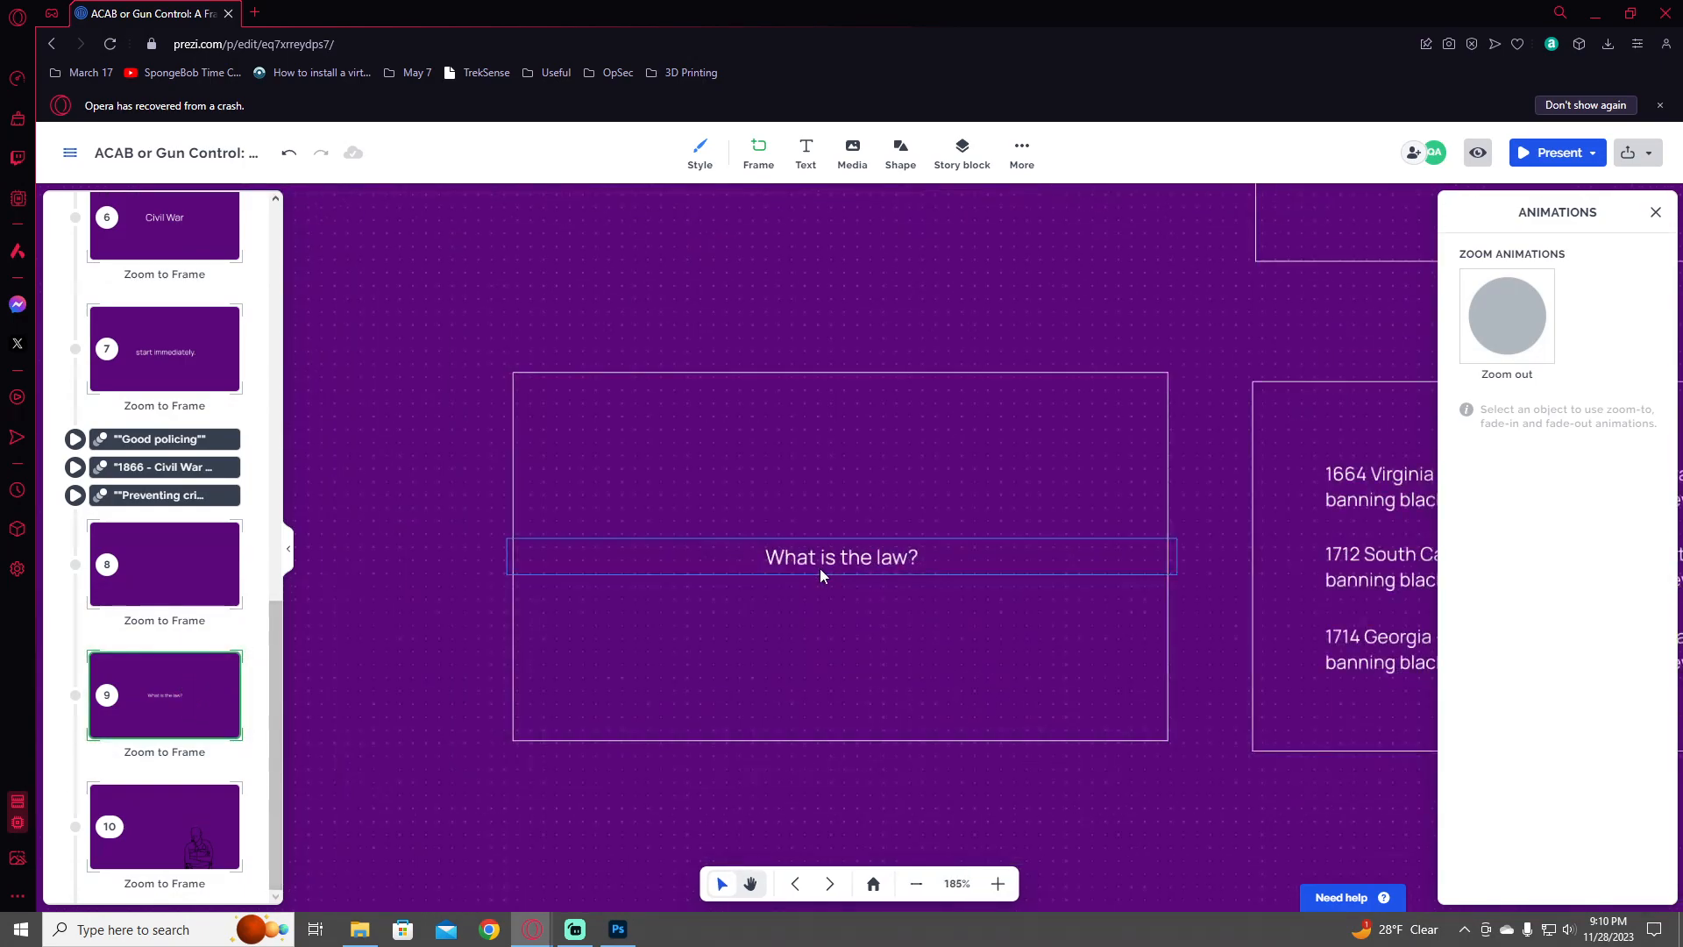
{"action": "left_click_drag", "start_coordinate": [183, 656], "coordinate": [222, 331]}
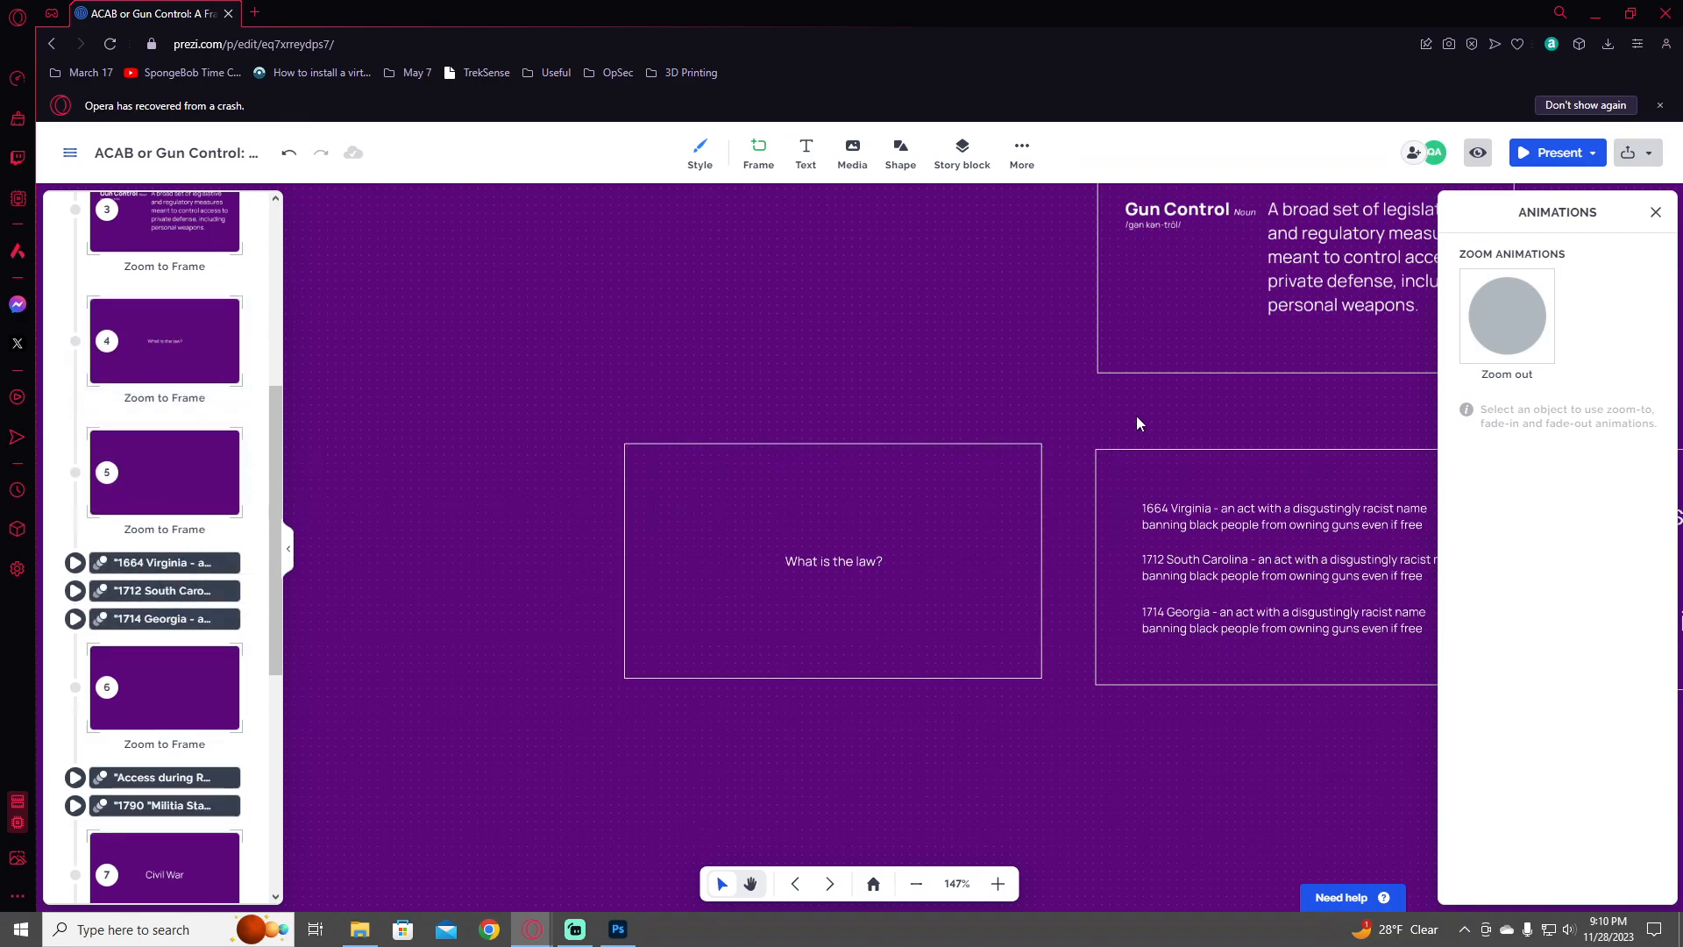
- Nudge the "What is the law?" frame down slightly to align it with the neighbouring 1664 Virginia frame
{"action": "left_click_drag", "start_coordinate": [843, 347], "coordinate": [693, 391]}
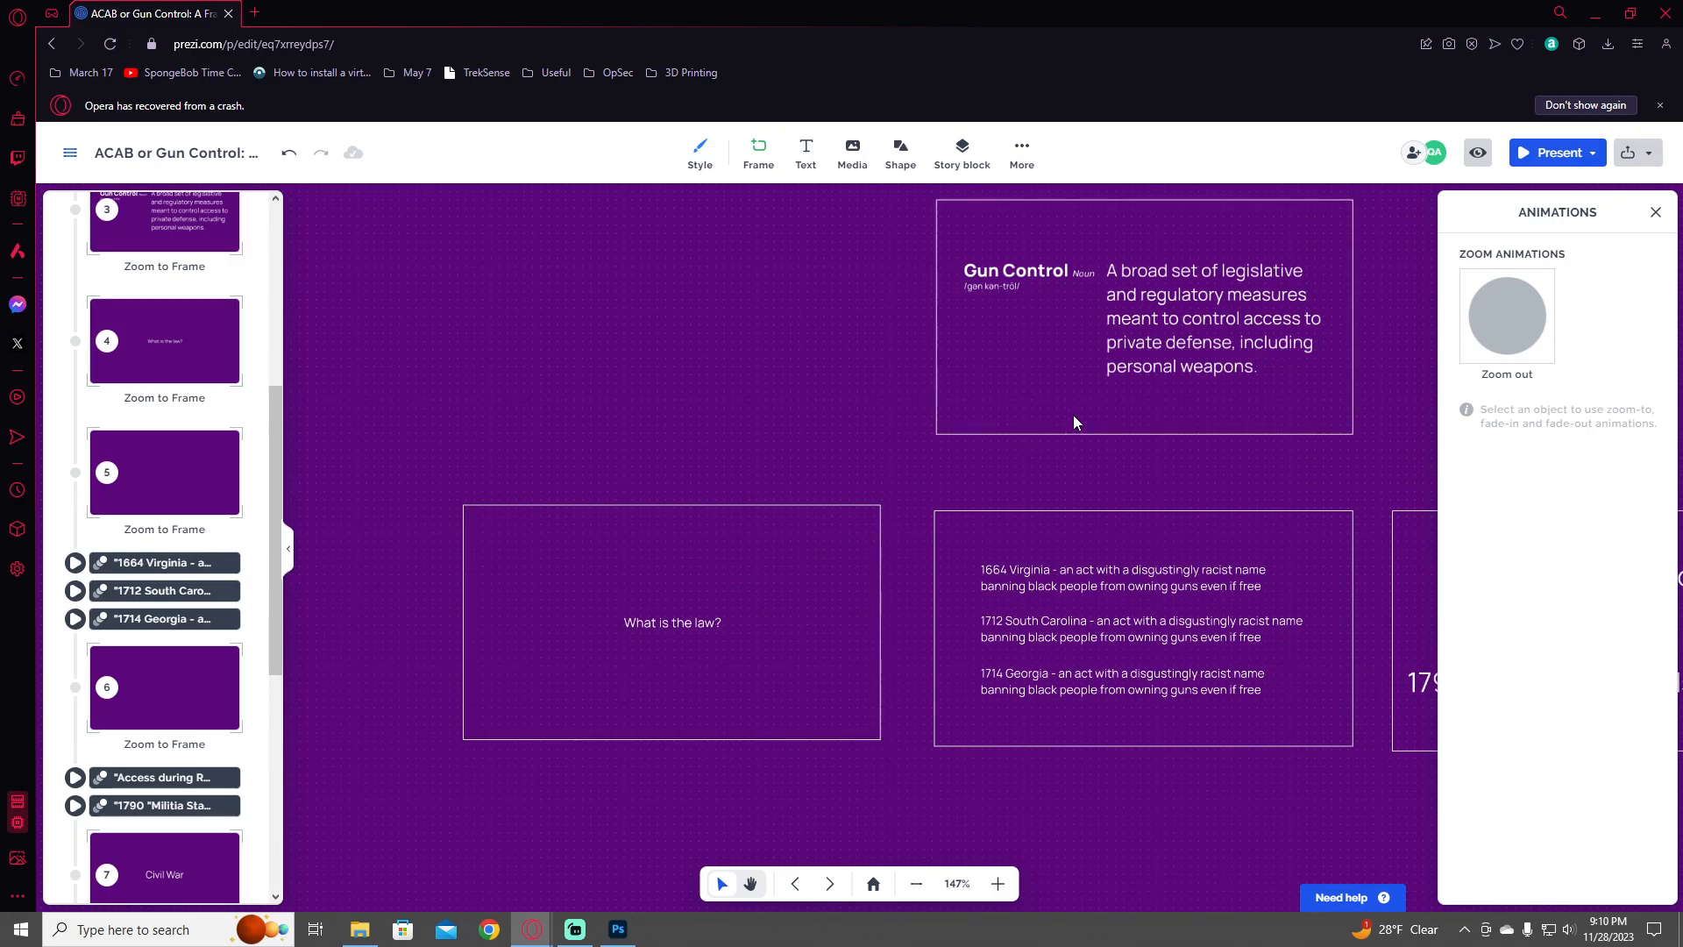
{"action": "scroll", "coordinate": [1073, 415], "scroll_direction": "down", "scroll_amount": 2}
{"action": "scroll", "coordinate": [1049, 496], "scroll_direction": "up", "scroll_amount": 2}
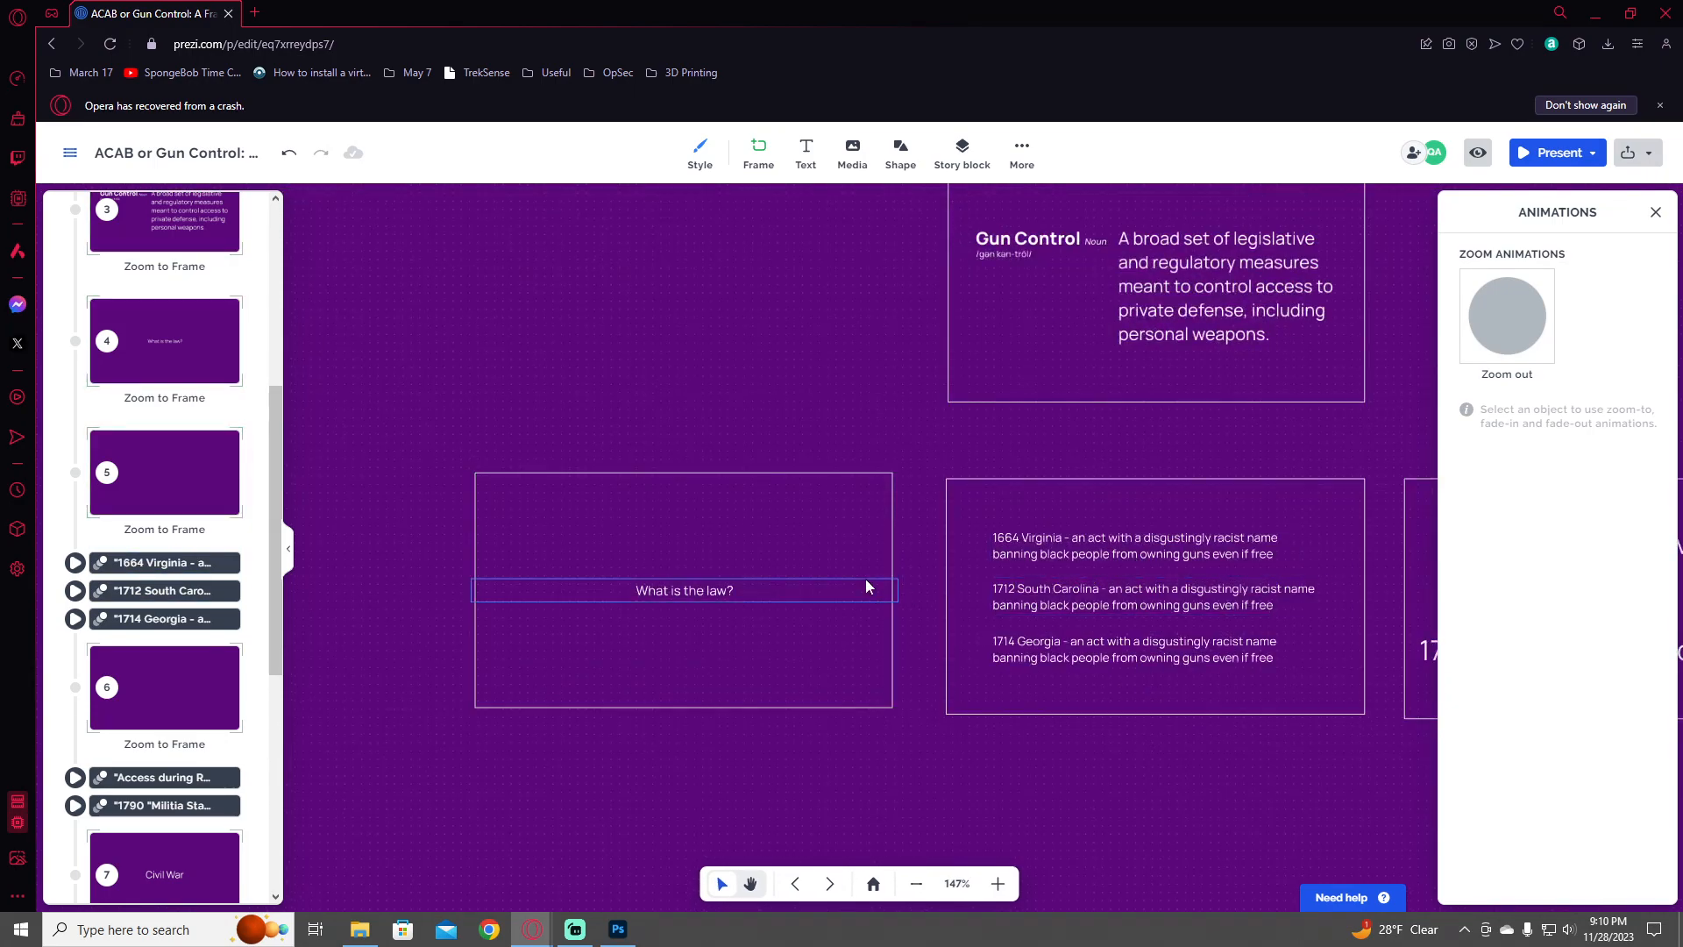
{"action": "left_click_drag", "start_coordinate": [870, 475], "coordinate": [873, 488]}
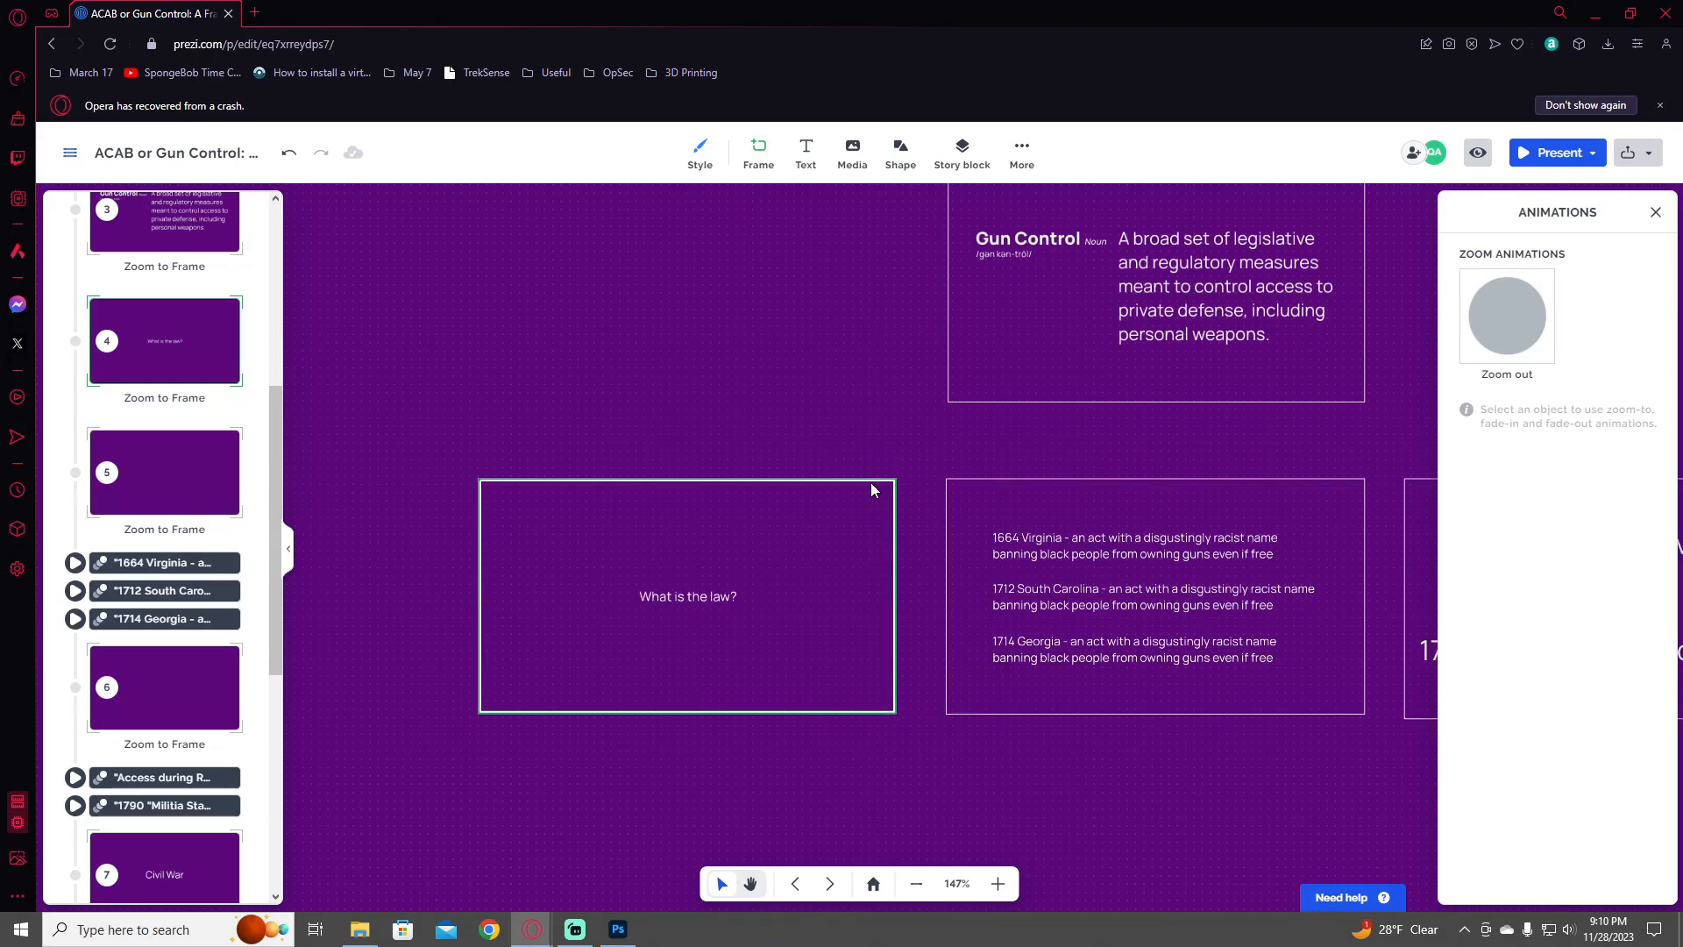
- Examine the frames from "What is the law?" to the empty frame after "Good policing", along with their order in the path
{"action": "scroll", "coordinate": [1159, 751], "scroll_direction": "down", "scroll_amount": 1}
{"action": "scroll", "coordinate": [1159, 751], "scroll_direction": "right", "scroll_amount": 7}
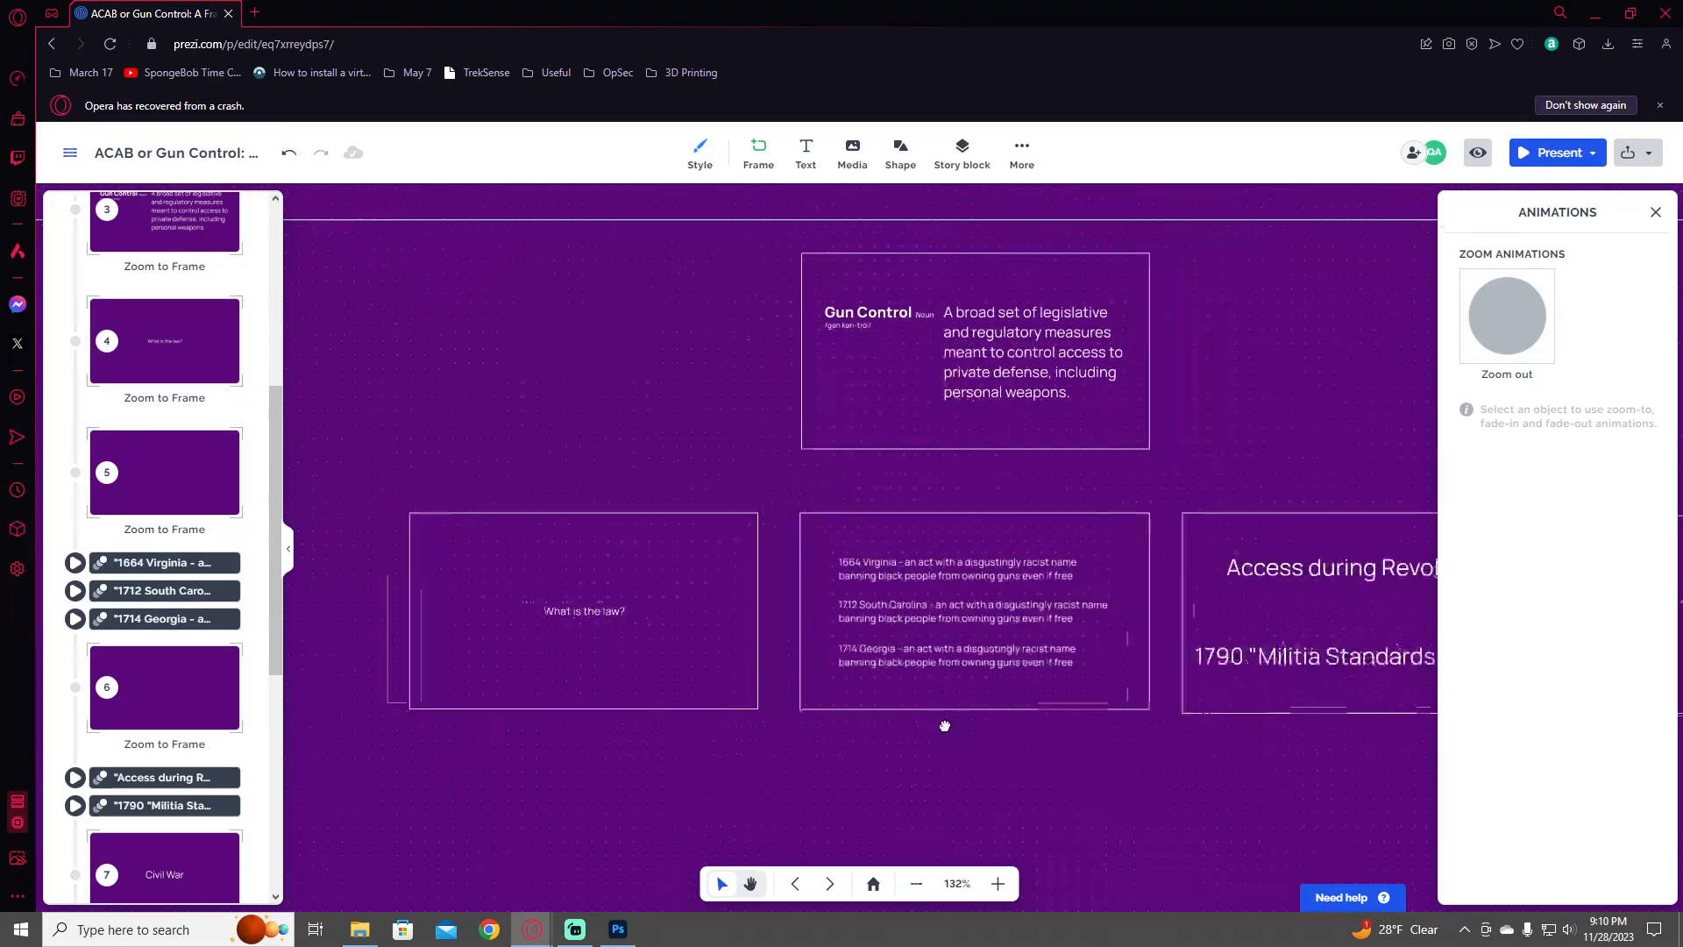
{"action": "scroll", "coordinate": [1017, 668], "scroll_direction": "right", "scroll_amount": 6}
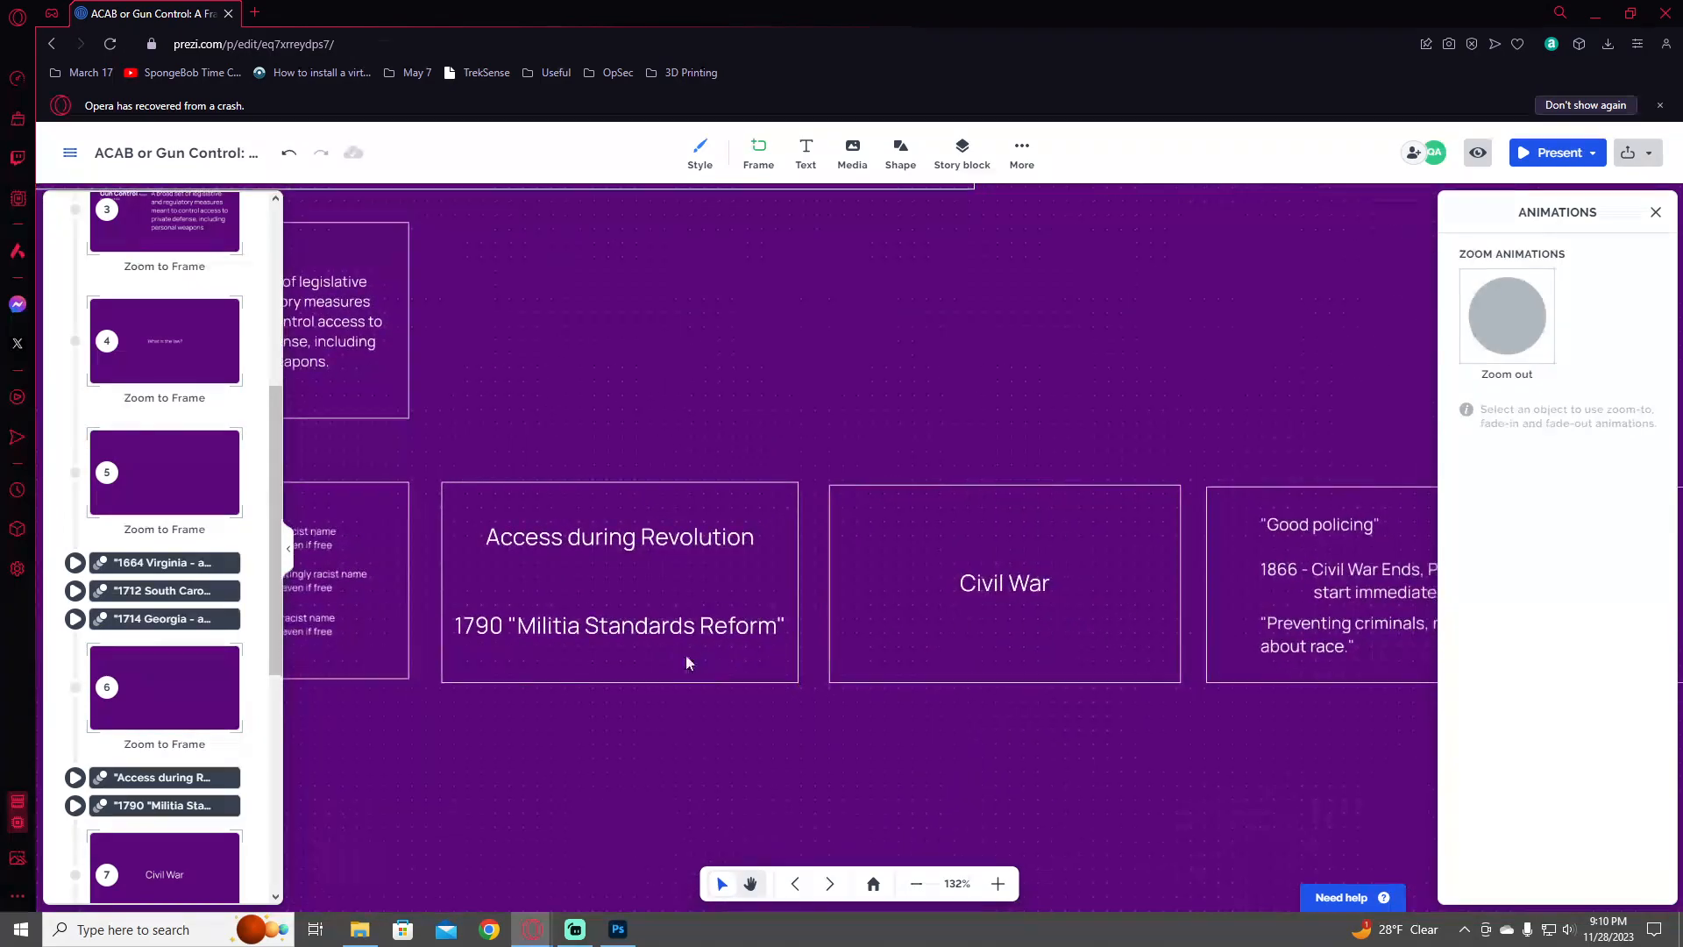
{"action": "scroll", "coordinate": [983, 644], "scroll_direction": "down", "scroll_amount": 2}
{"action": "scroll", "coordinate": [653, 628], "scroll_direction": "right", "scroll_amount": 4}
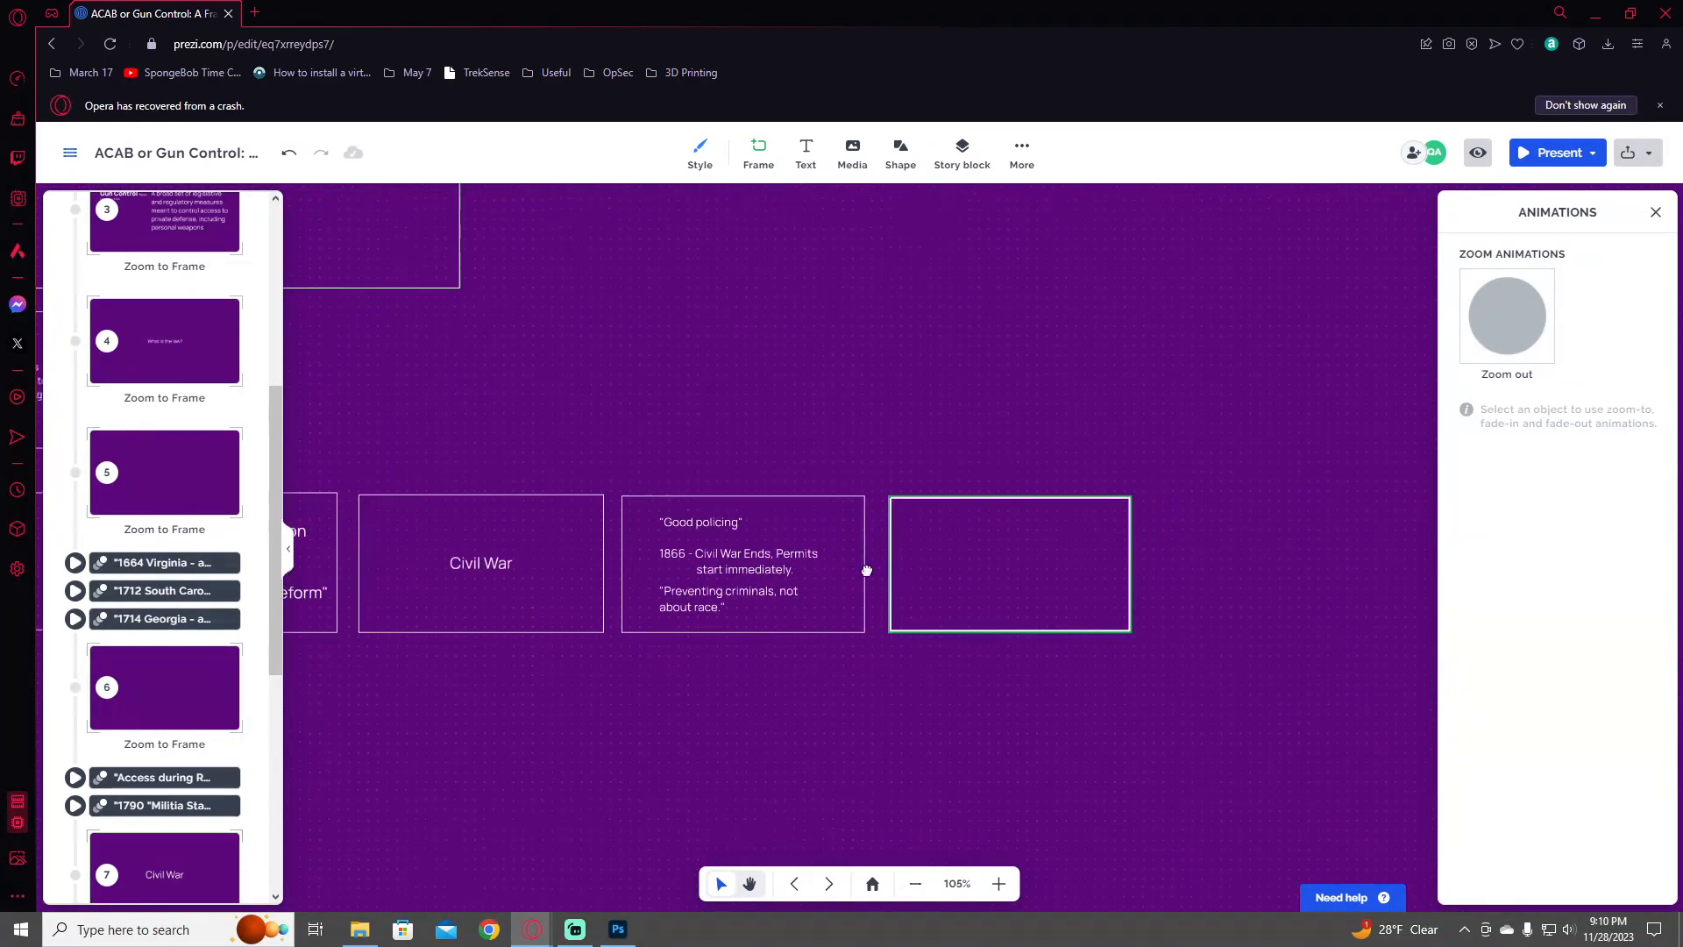
{"action": "scroll", "coordinate": [194, 597], "scroll_direction": "down", "scroll_amount": 5}
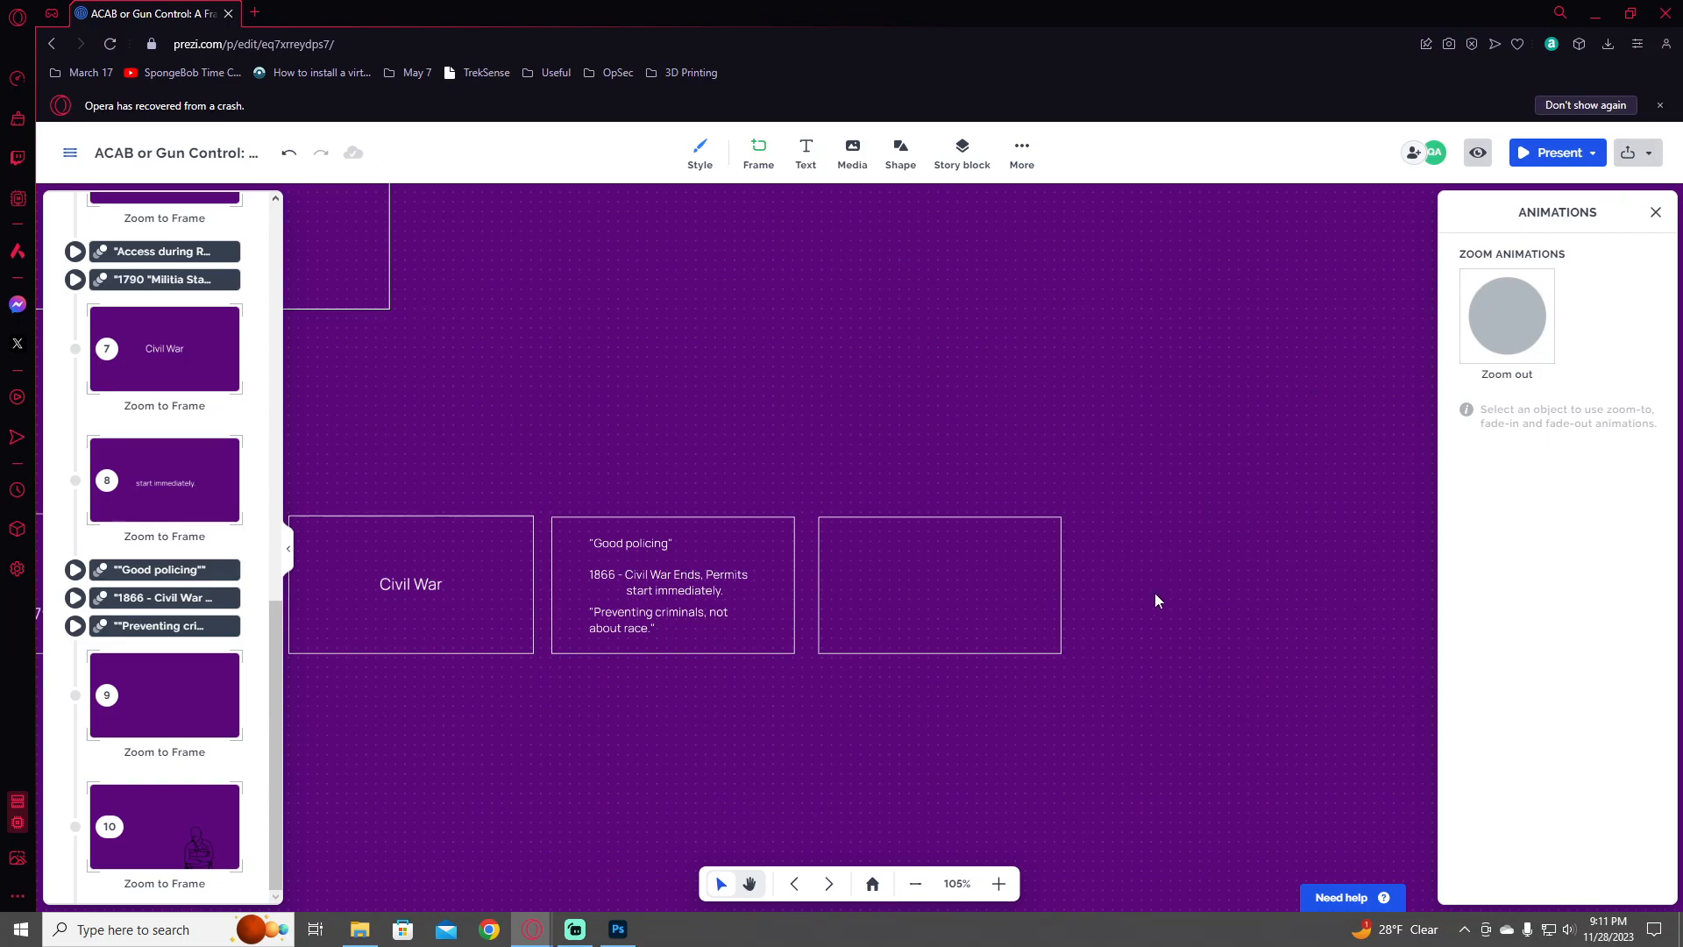
{"action": "scroll", "coordinate": [960, 618], "scroll_direction": "up", "scroll_amount": 3}
{"action": "left_click_drag", "start_coordinate": [996, 563], "coordinate": [861, 549]}
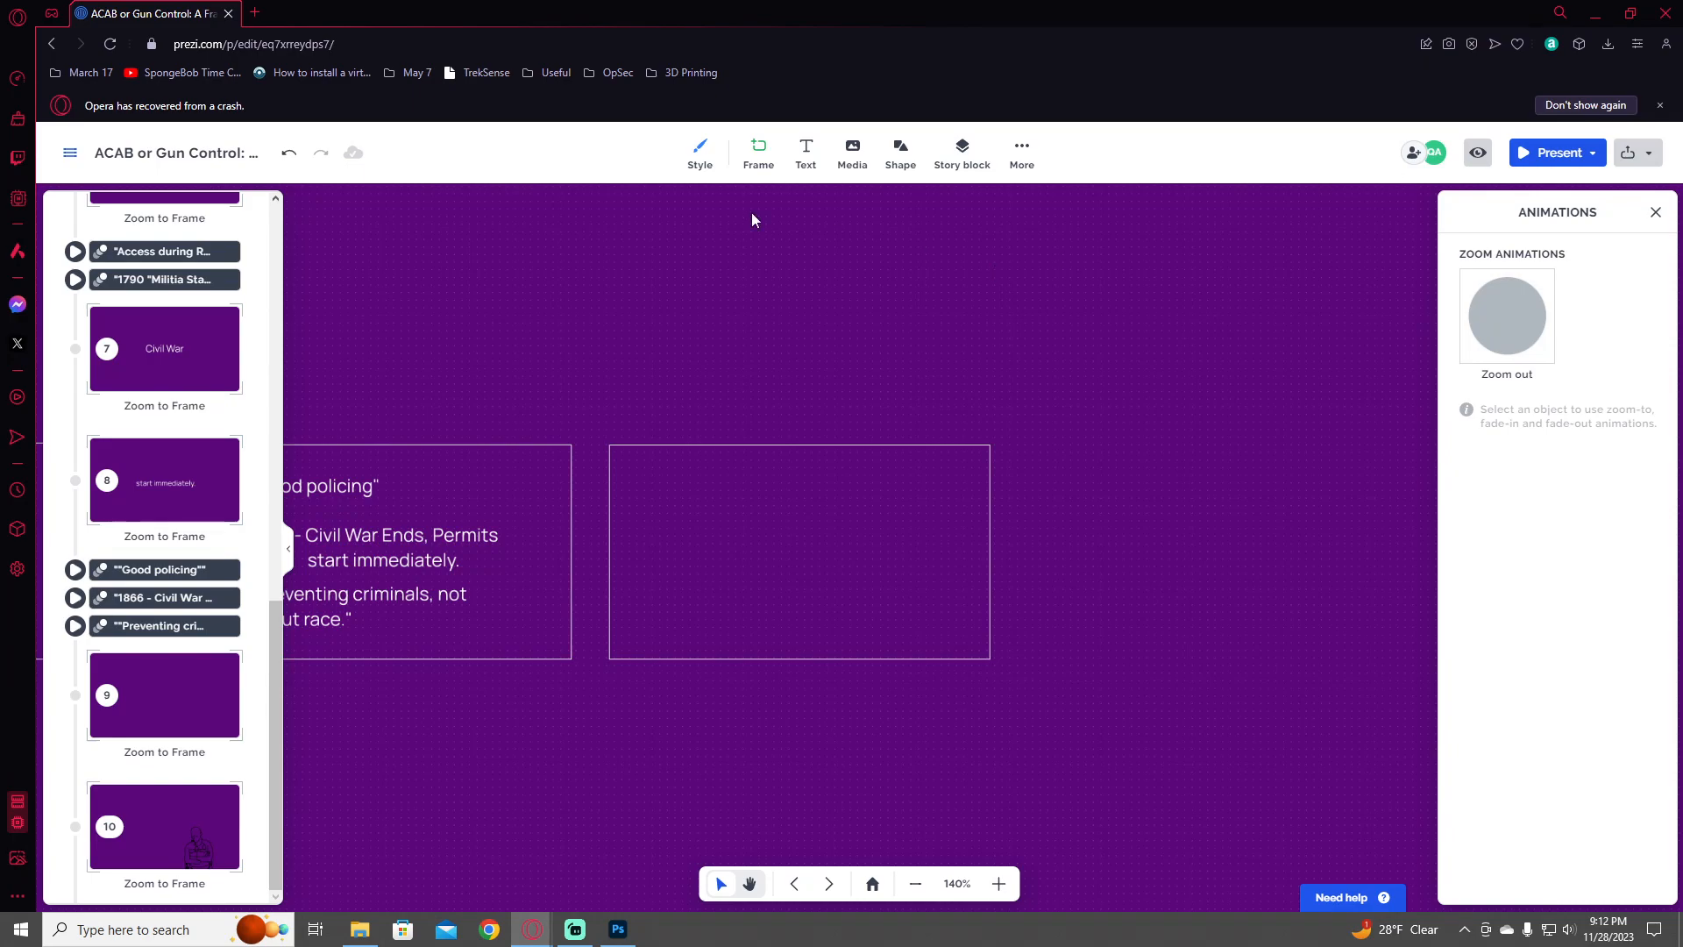
- Add the centred text "Time Passes On" to the empty frame after the "Good policing" frame
{"action": "left_click_drag", "start_coordinate": [462, 356], "coordinate": [1026, 371]}
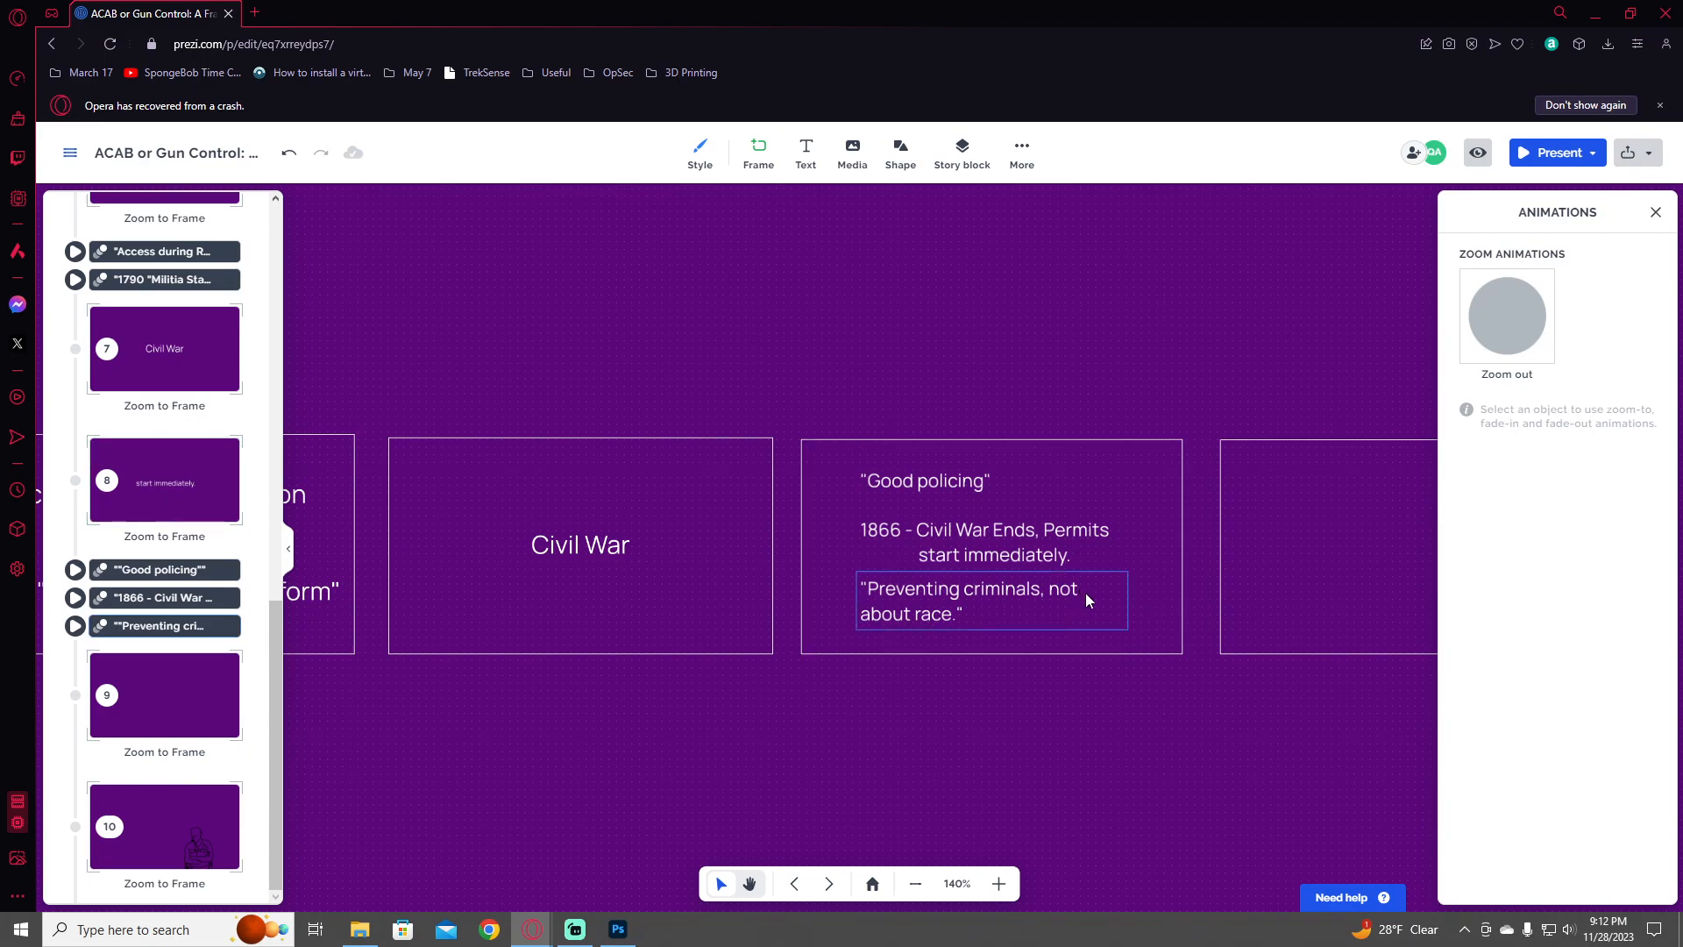
{"action": "left_click_drag", "start_coordinate": [1082, 593], "coordinate": [529, 579]}
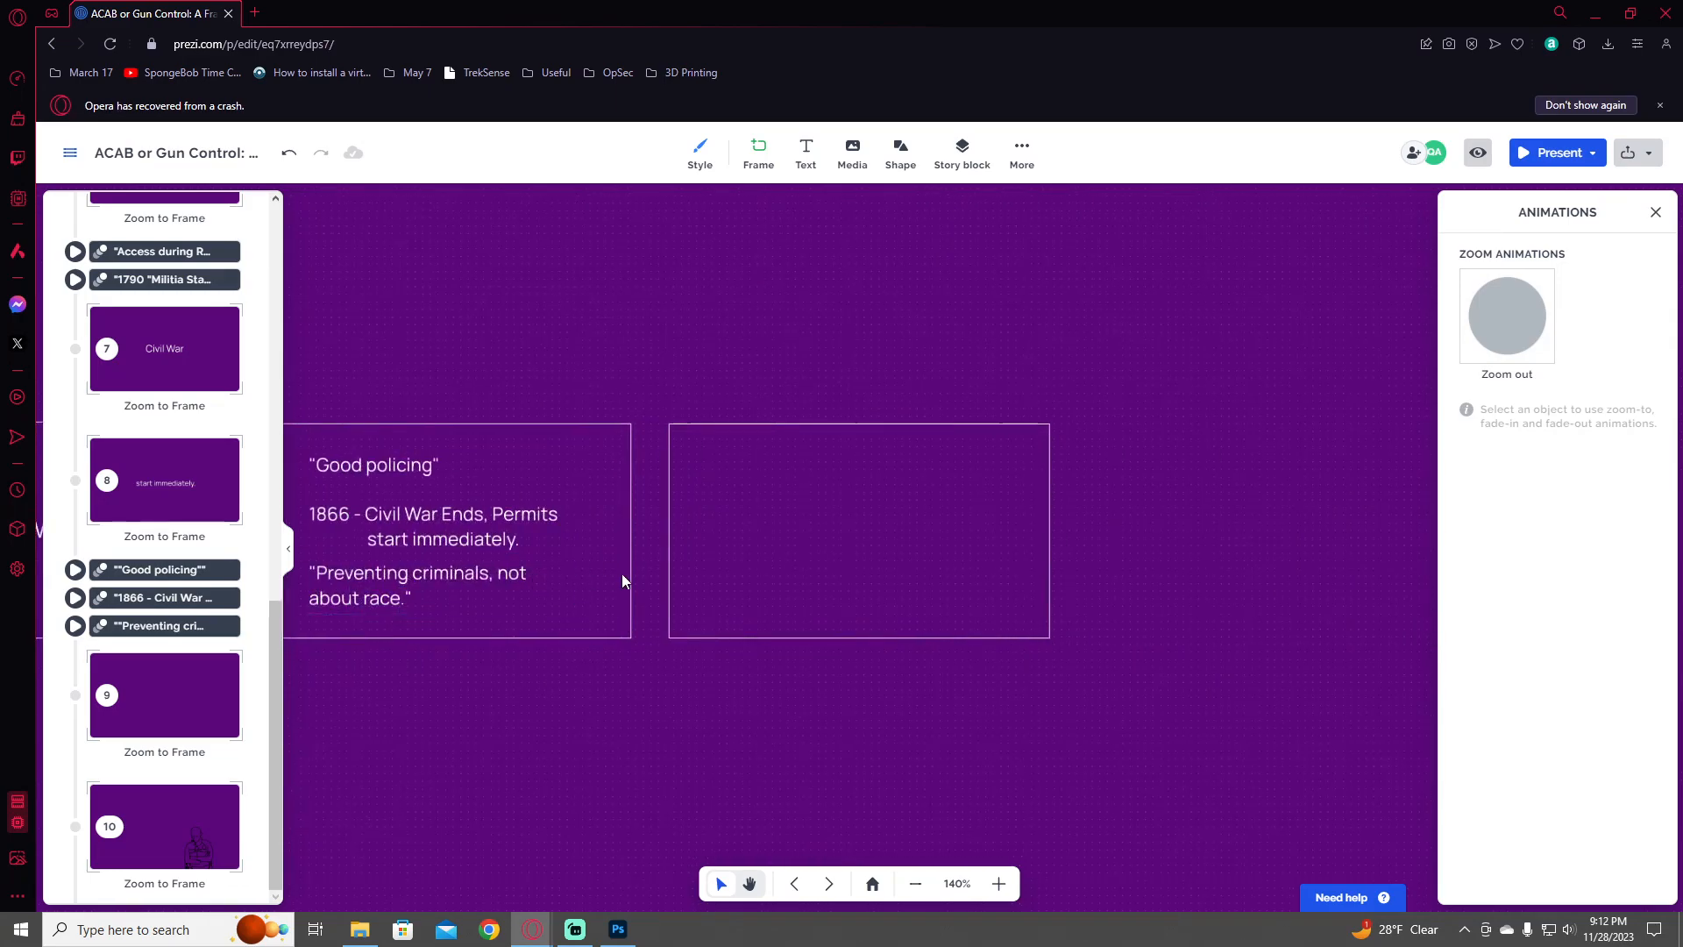
{"action": "left_click", "coordinate": [811, 167]}
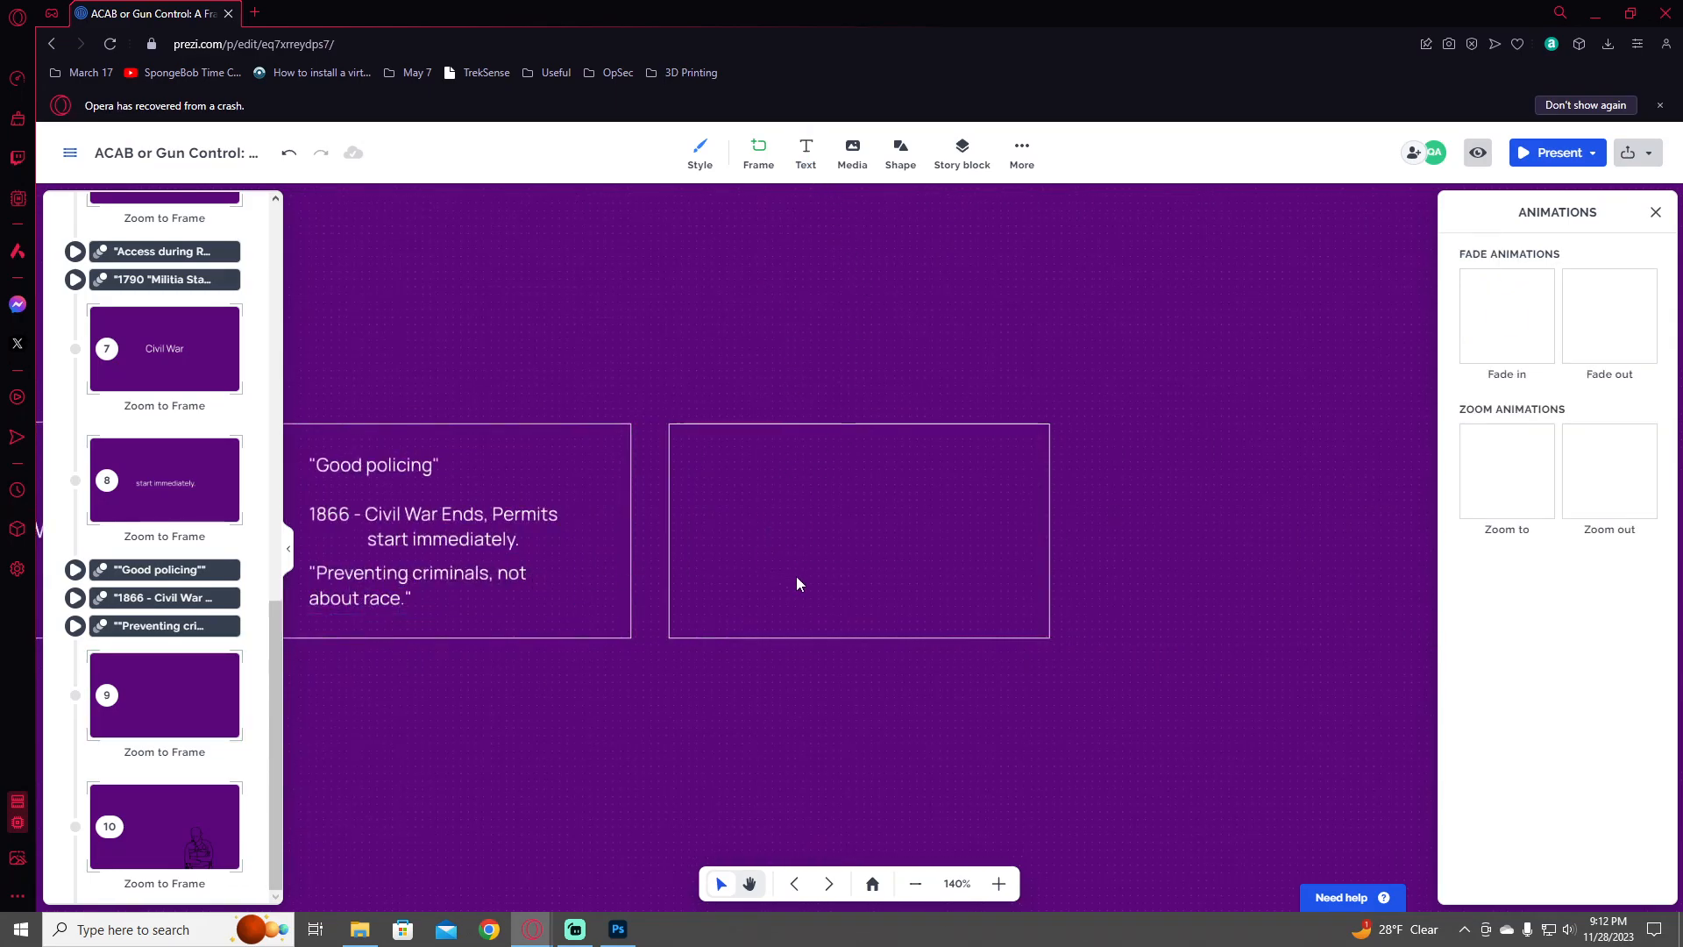
{"action": "left_click_drag", "start_coordinate": [812, 546], "coordinate": [894, 532]}
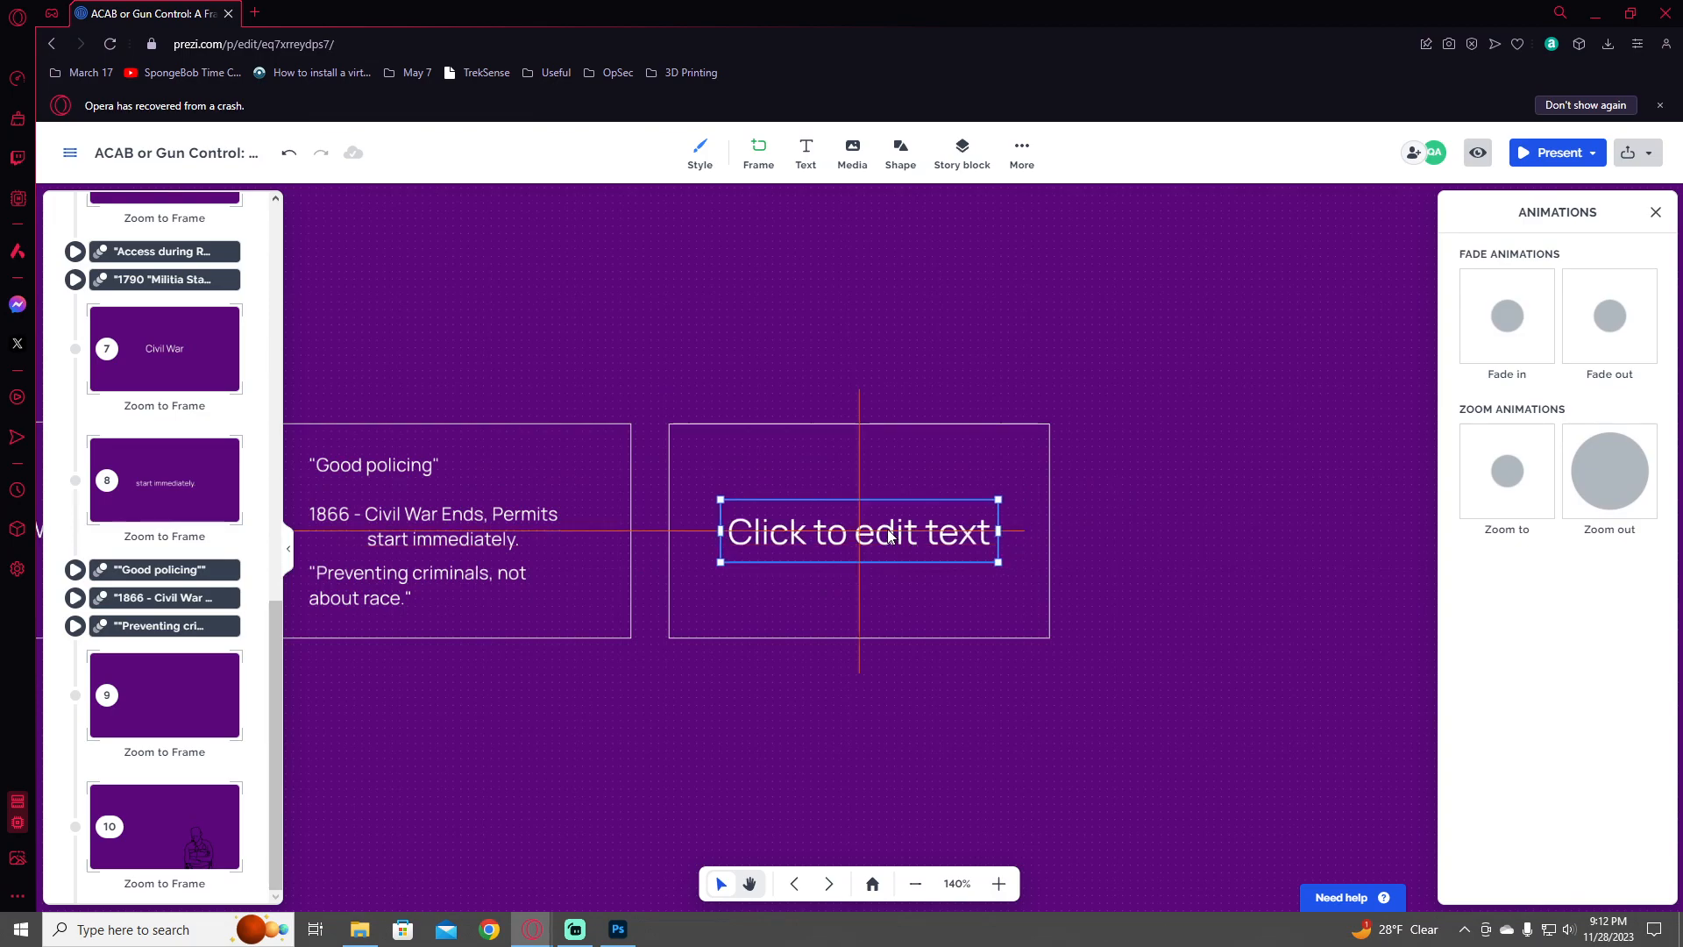
{"action": "left_click", "coordinate": [893, 536]}
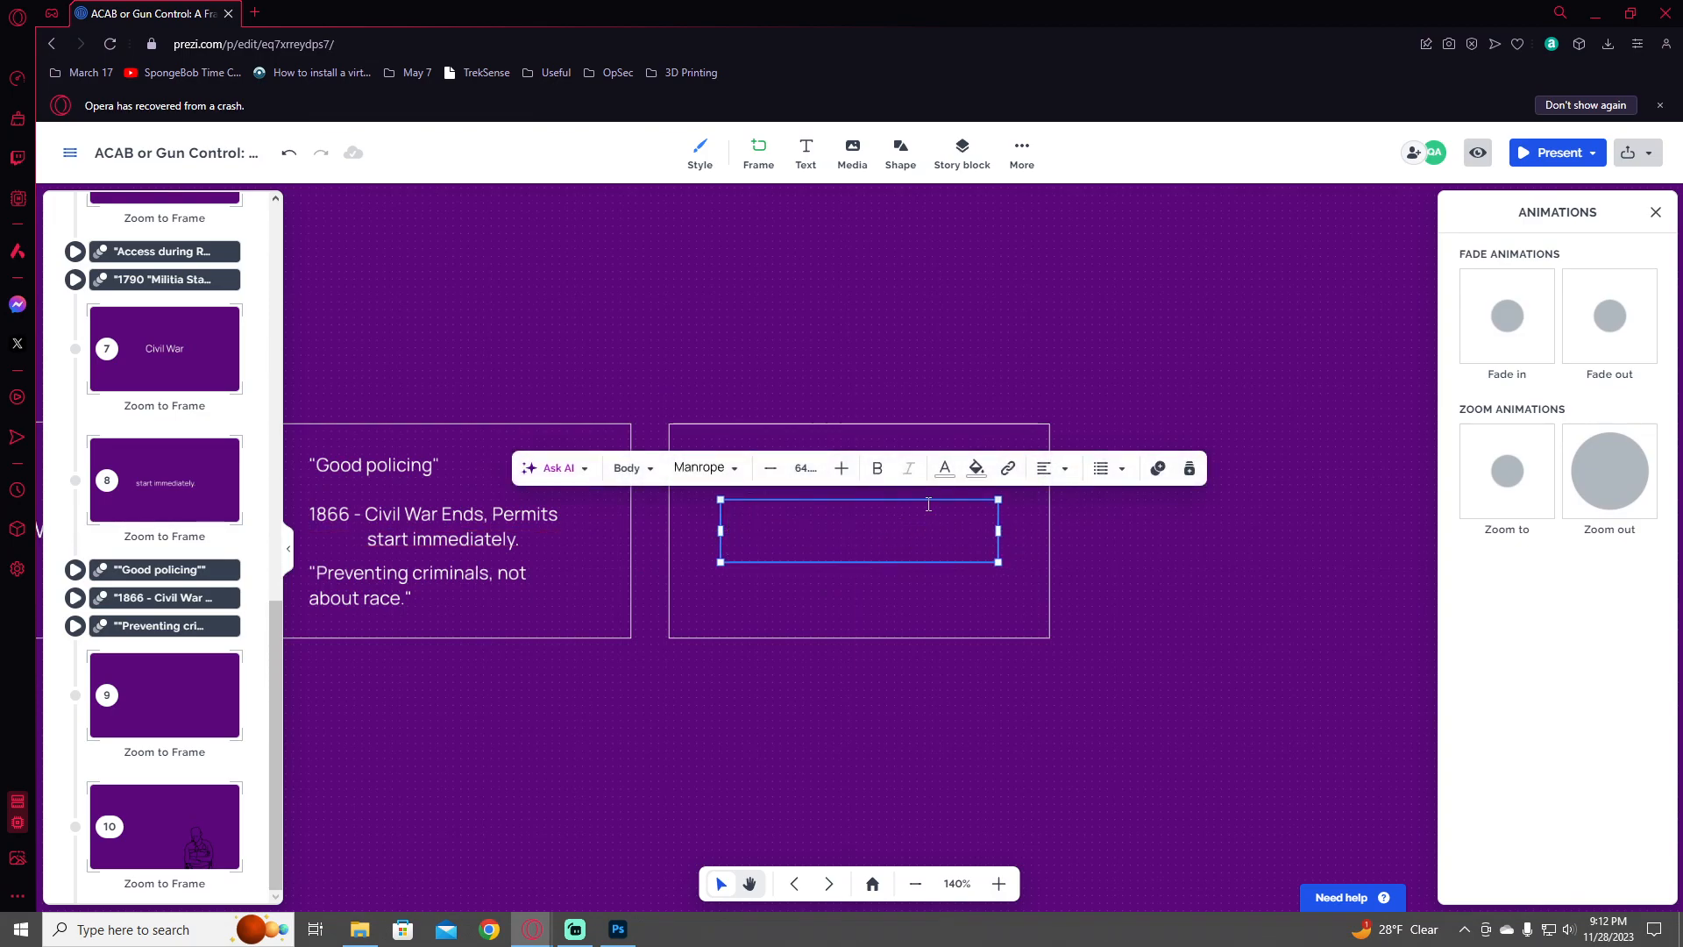
{"action": "type", "text": "Time Passes"}
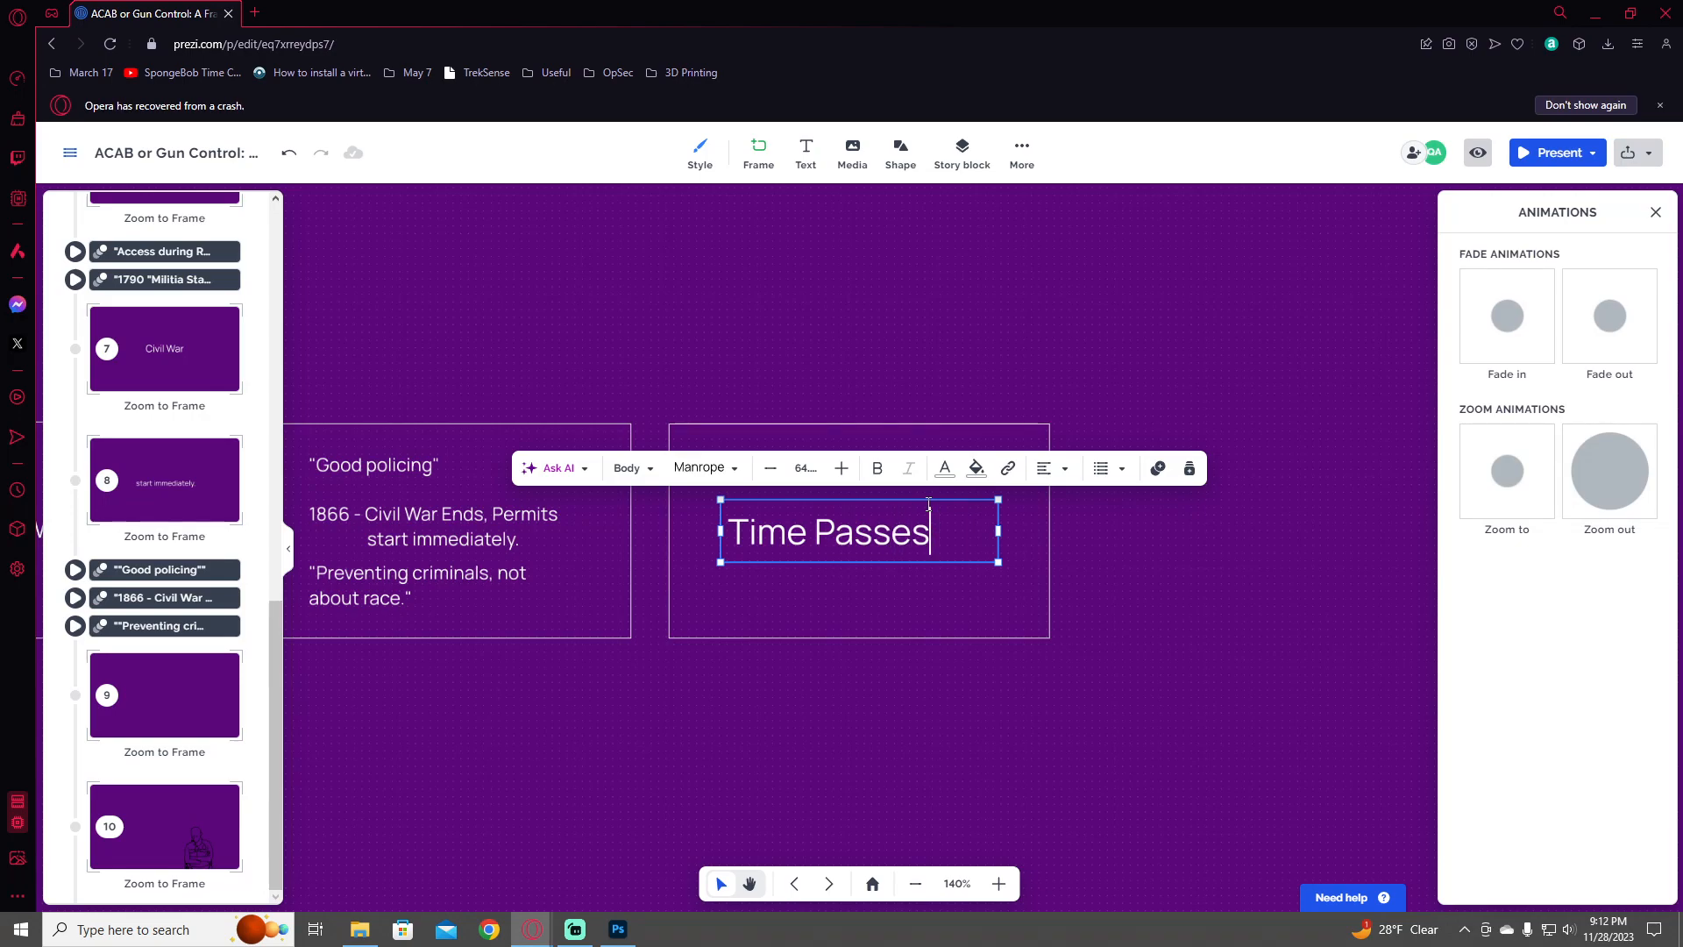
{"action": "type", "text": " oN"}
{"action": "key", "text": "BackSpace"}
{"action": "key", "text": "BackSpace"}
{"action": "type", "text": "On"}
{"action": "left_click", "coordinate": [1159, 317]}
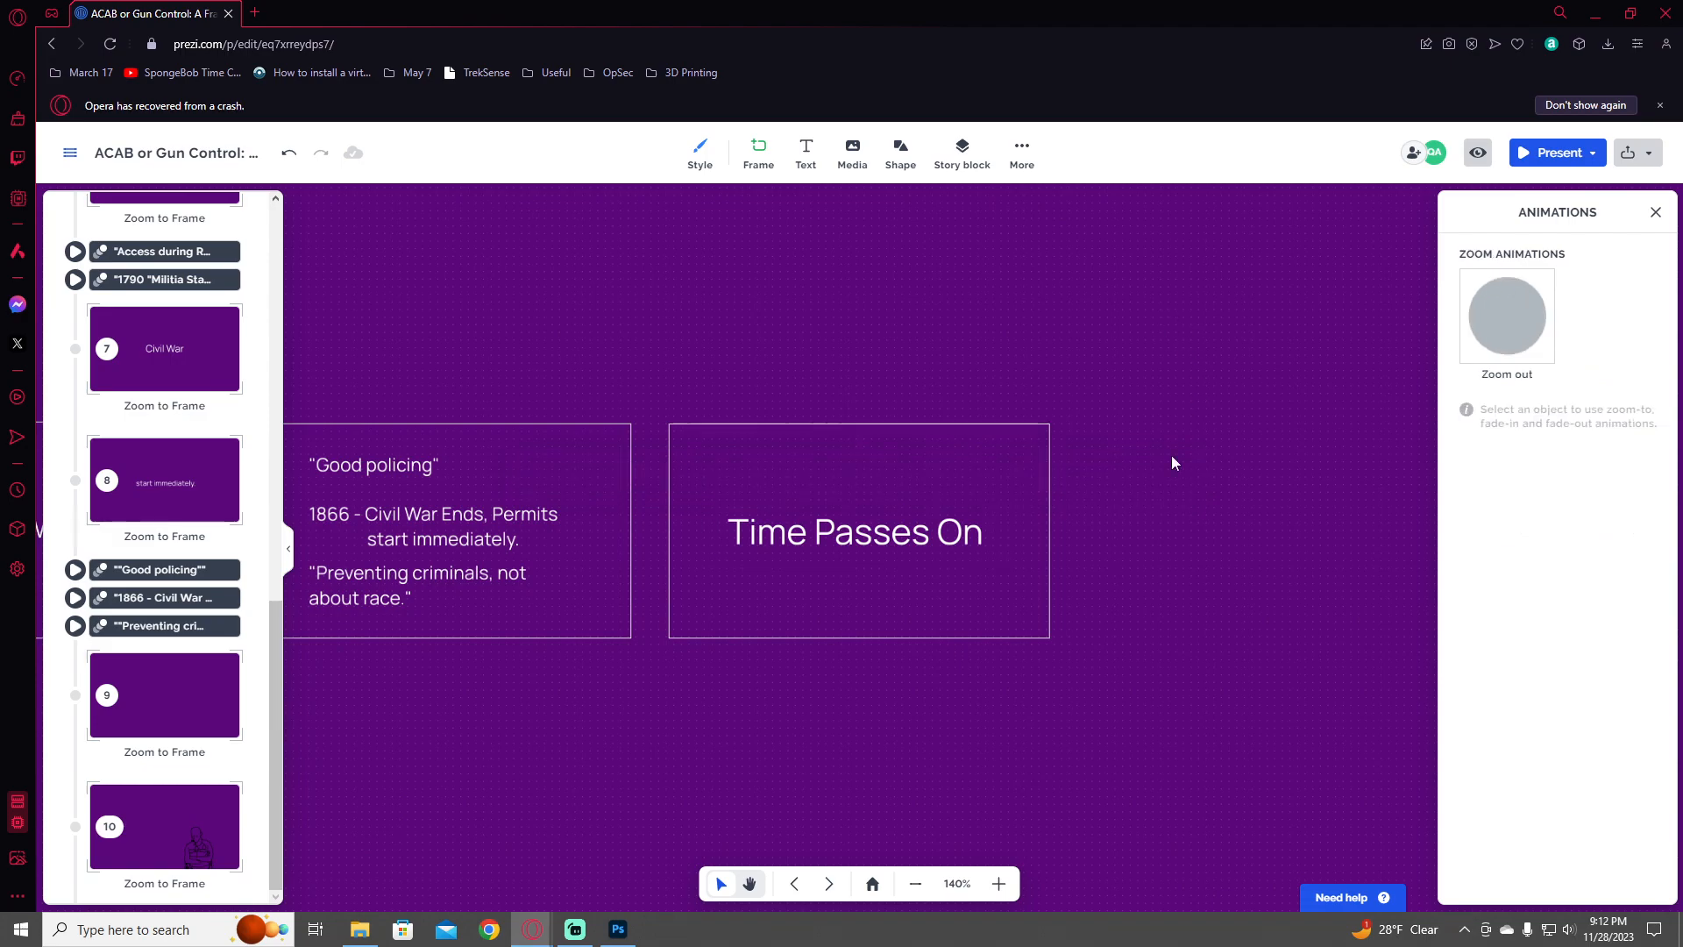
- Paste the National Firearms Act hearings image and place it over the text in the "Time Passes On" frame
{"action": "left_click_drag", "start_coordinate": [930, 710], "coordinate": [696, 678]}
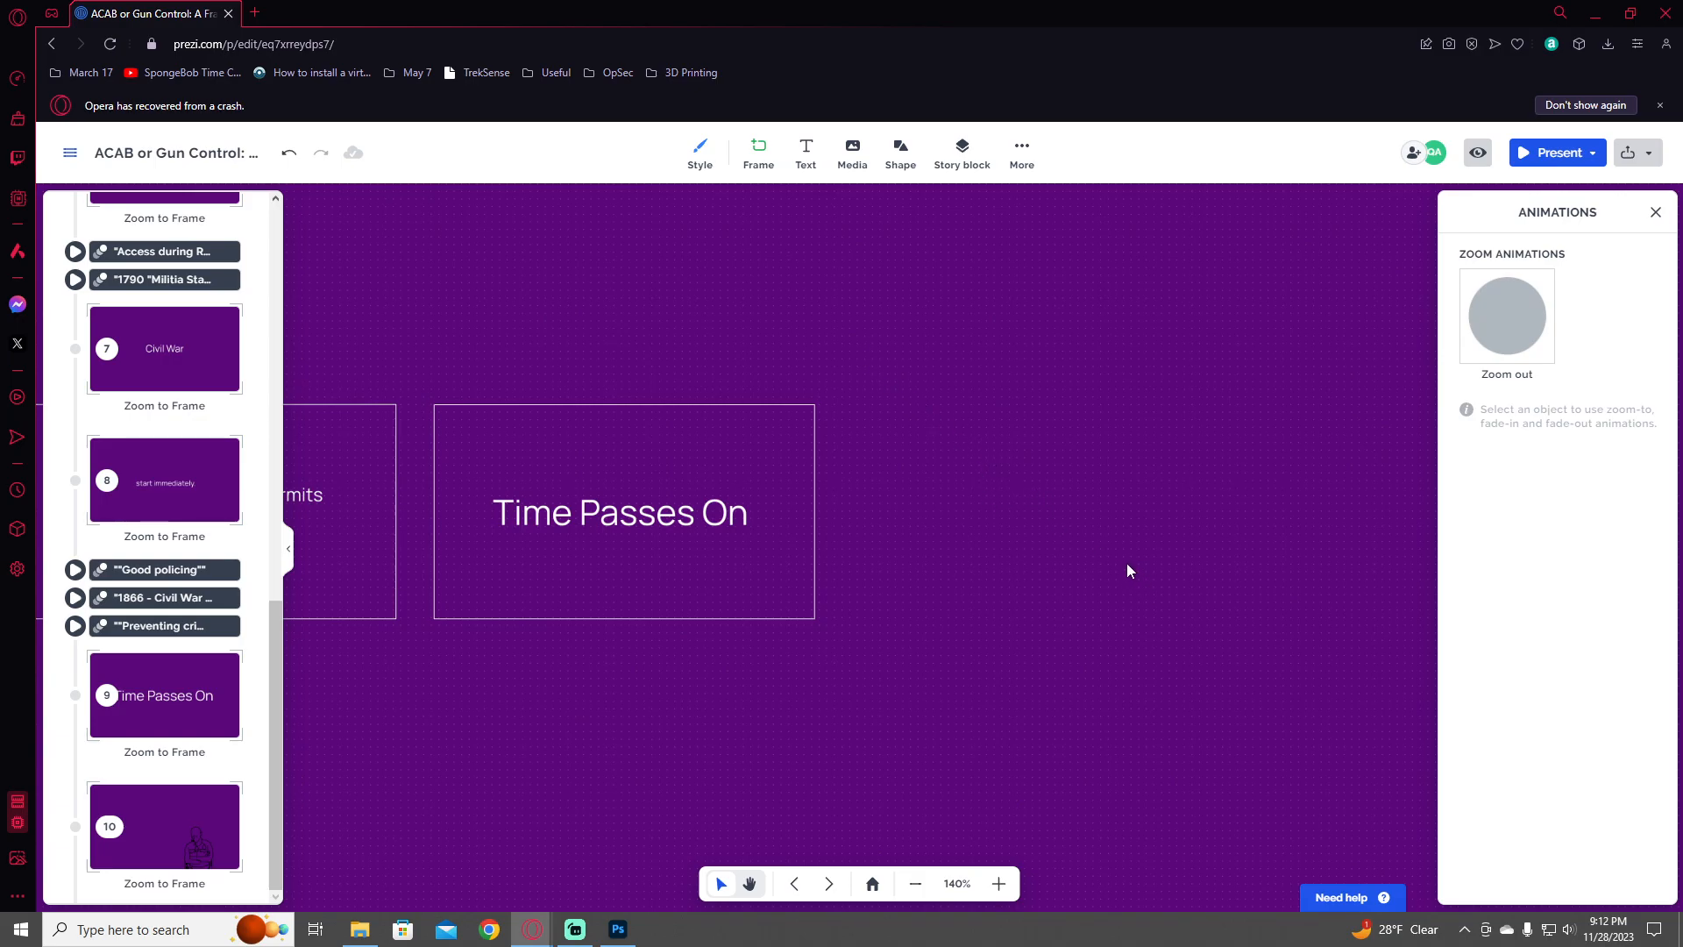
{"action": "left_click", "coordinate": [618, 522]}
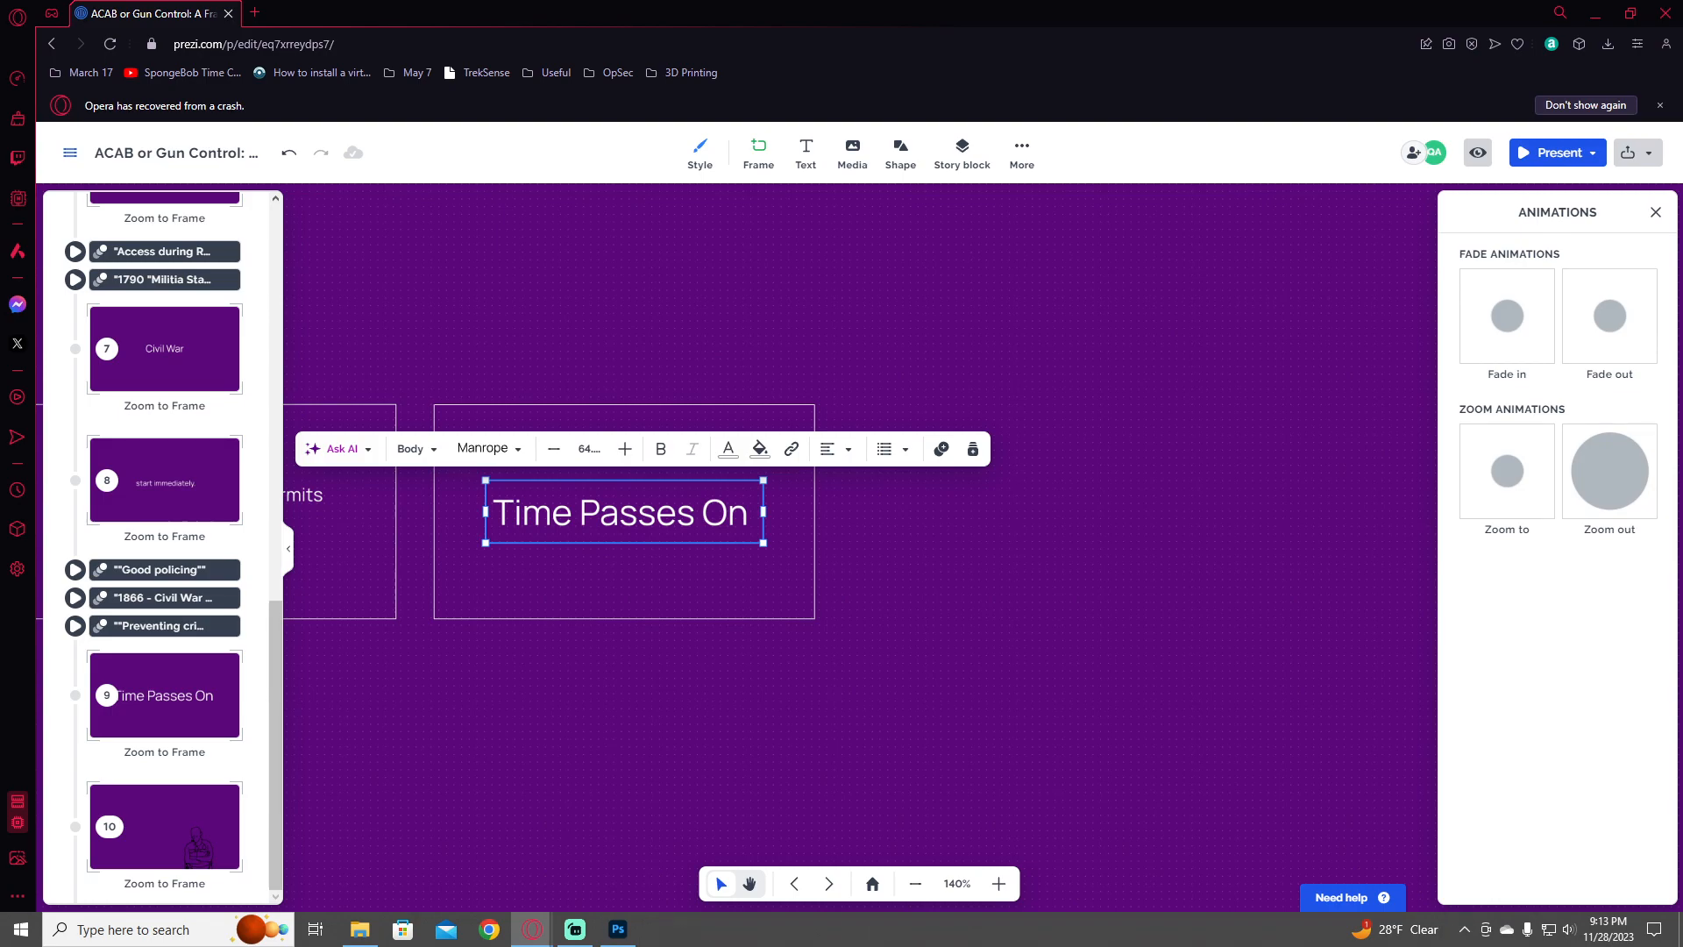
{"action": "left_click", "coordinate": [881, 554]}
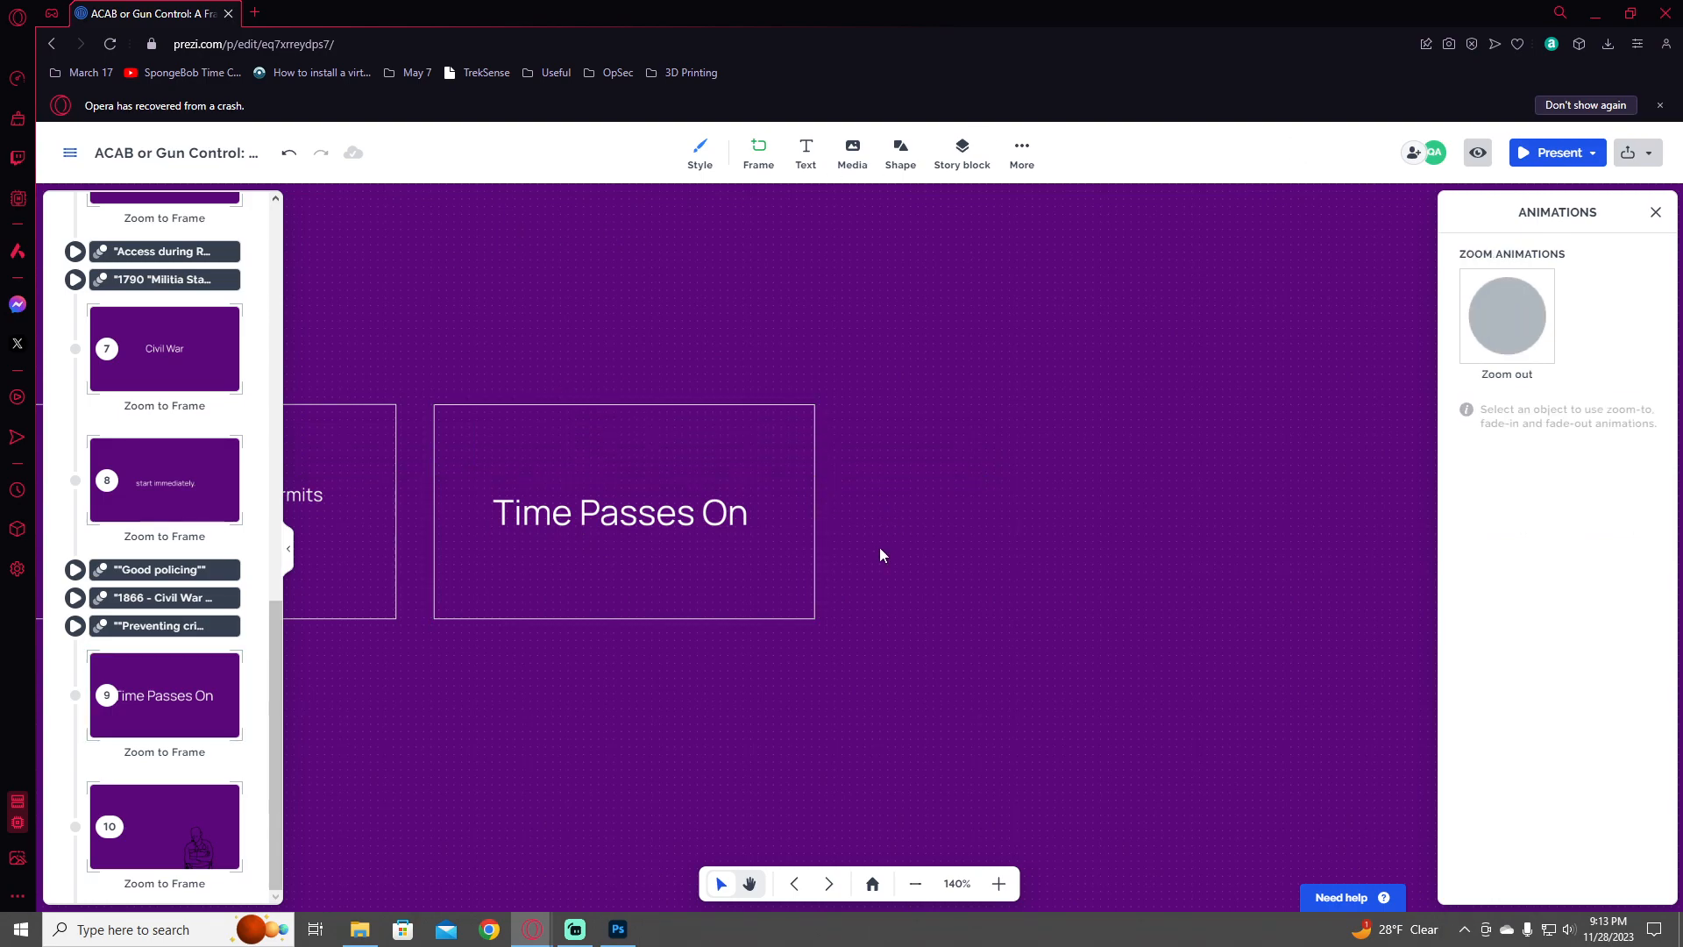
{"action": "key", "text": "ctrl+v"}
{"action": "left_click_drag", "start_coordinate": [952, 578], "coordinate": [720, 568]}
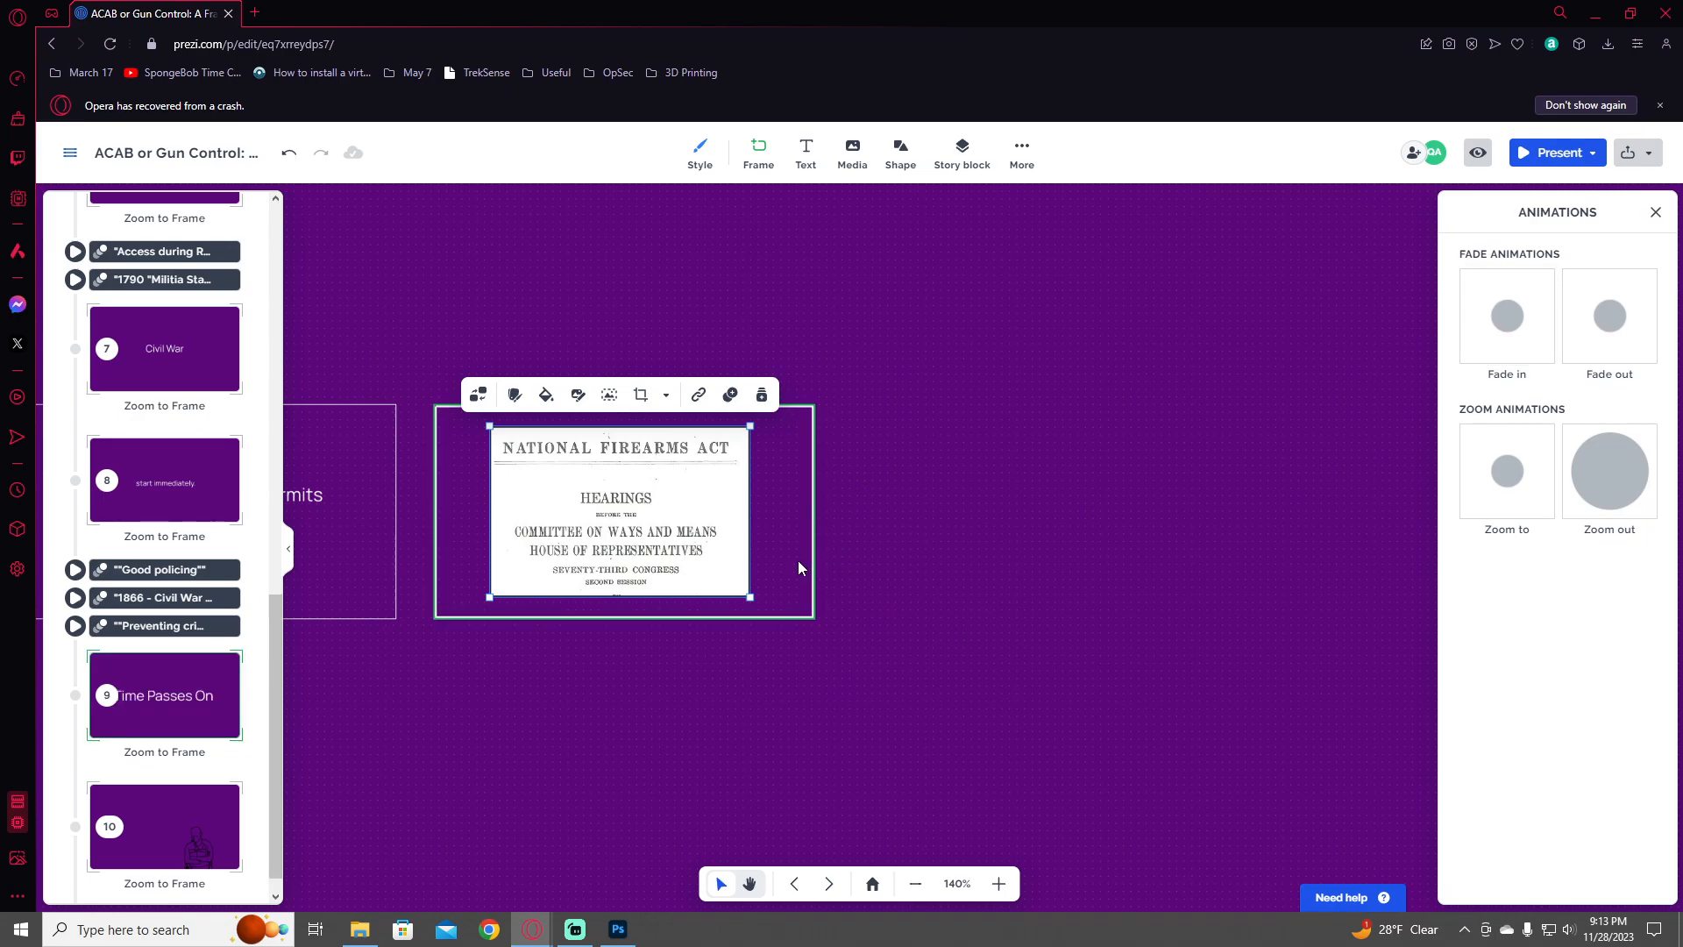
- Examine the National Firearms Act image up close and how it sits in its frame and beside the neighbouring frames
{"action": "left_click_drag", "start_coordinate": [586, 742], "coordinate": [701, 742]}
{"action": "scroll", "coordinate": [730, 698], "scroll_direction": "down", "scroll_amount": 1}
{"action": "scroll", "coordinate": [730, 698], "scroll_direction": "down", "scroll_amount": 5}
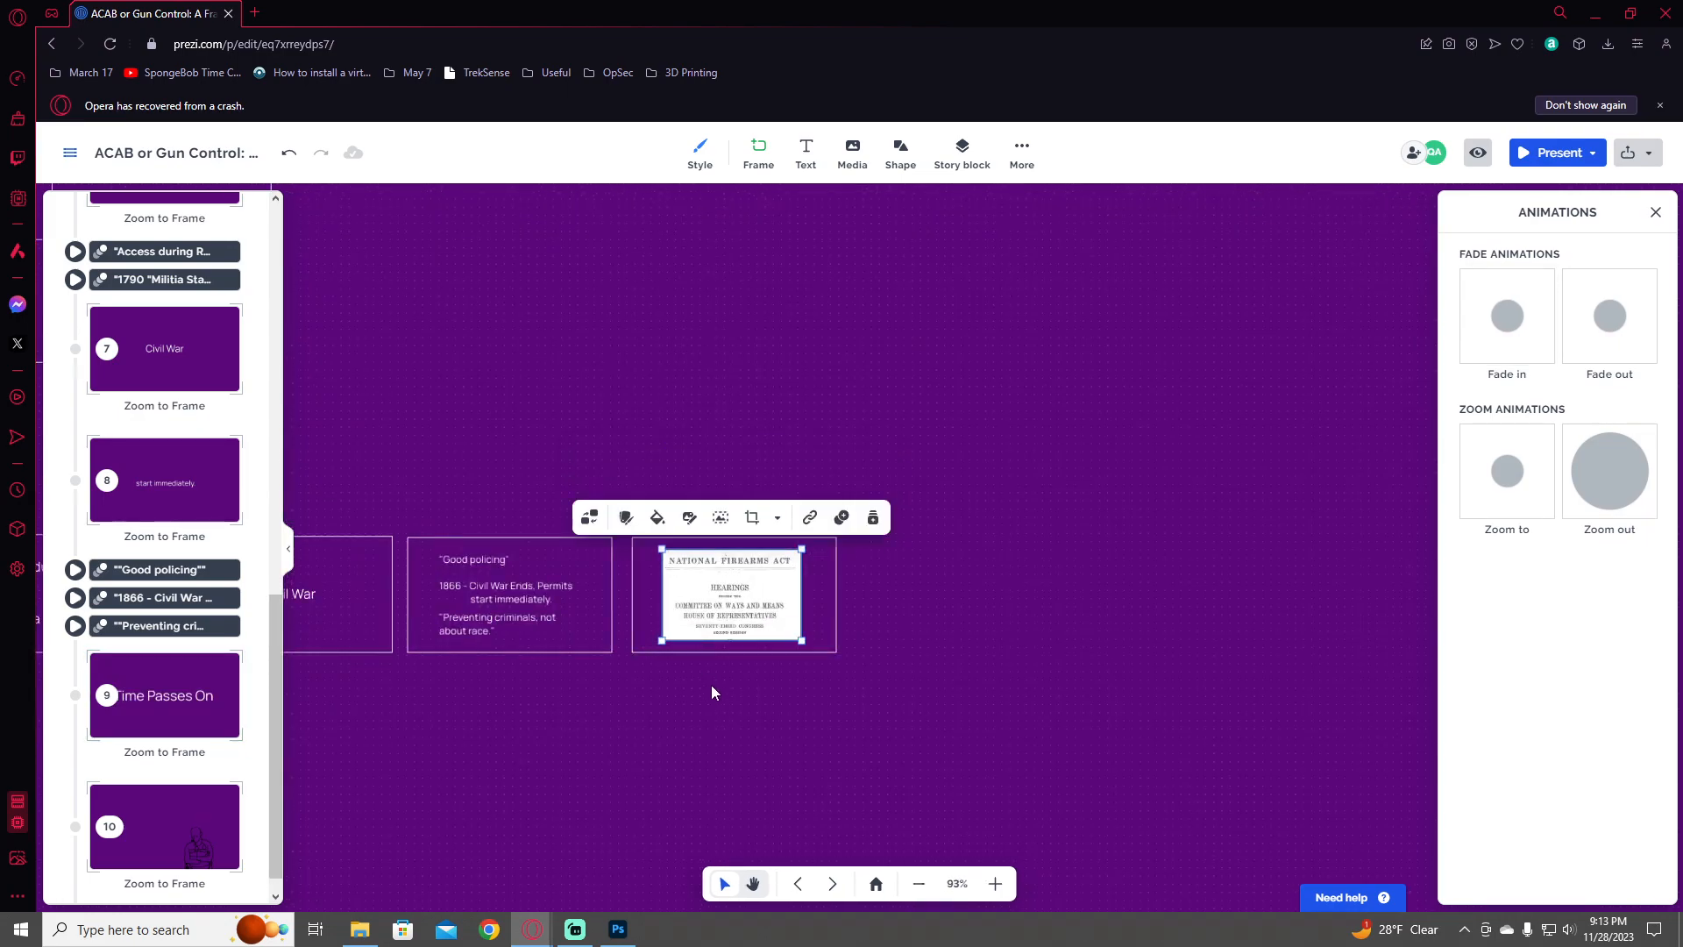
{"action": "left_click_drag", "start_coordinate": [549, 507], "coordinate": [1074, 673]}
{"action": "left_click_drag", "start_coordinate": [845, 597], "coordinate": [586, 467]}
{"action": "scroll", "coordinate": [1115, 749], "scroll_direction": "up", "scroll_amount": 4}
{"action": "scroll", "coordinate": [1101, 729], "scroll_direction": "up", "scroll_amount": 2}
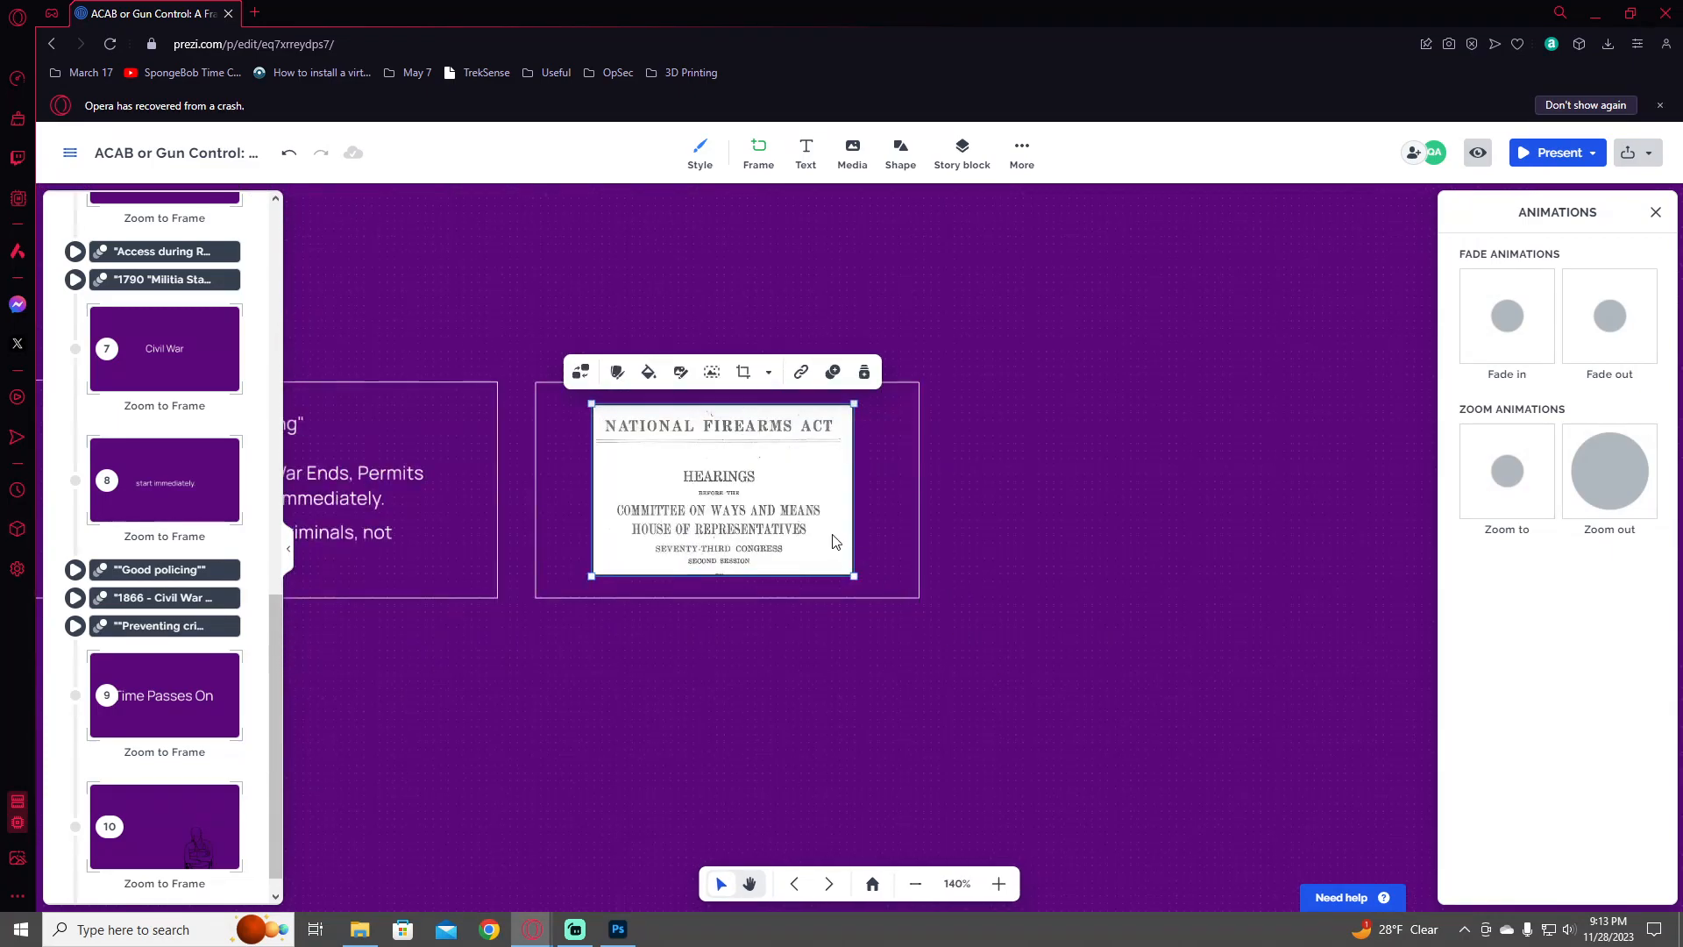
{"action": "left_click_drag", "start_coordinate": [831, 534], "coordinate": [973, 649]}
{"action": "scroll", "coordinate": [973, 657], "scroll_direction": "up", "scroll_amount": 2}
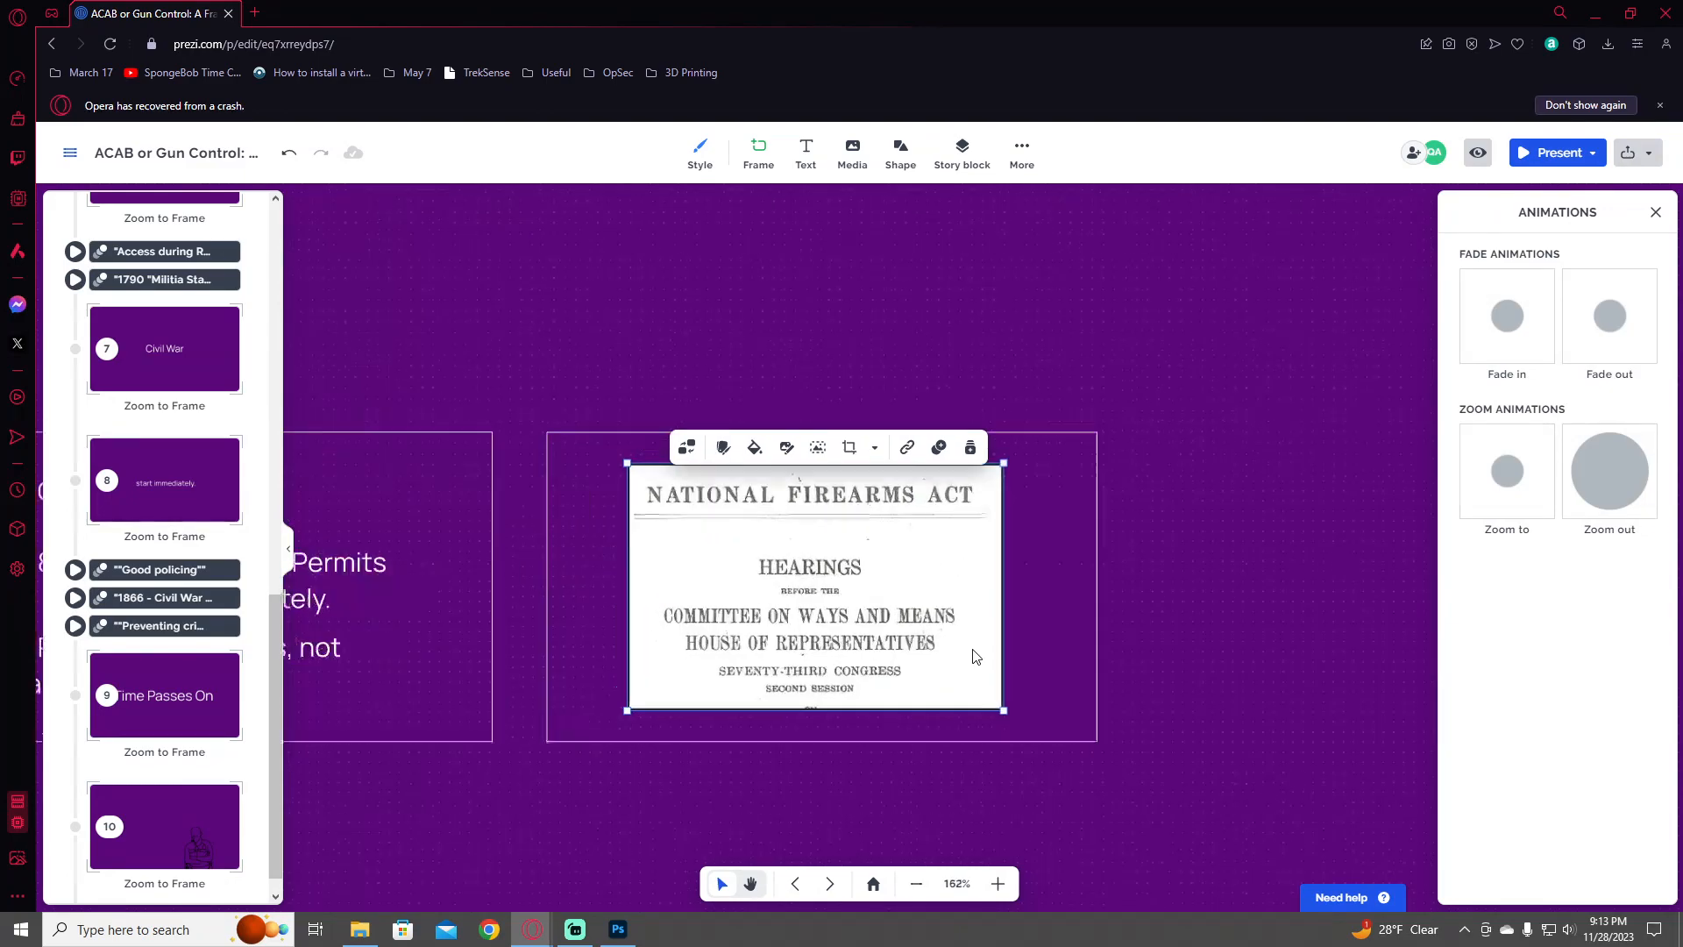
{"action": "scroll", "coordinate": [973, 658], "scroll_direction": "down", "scroll_amount": 2}
{"action": "left_click_drag", "start_coordinate": [701, 602], "coordinate": [656, 600]}
{"action": "scroll", "coordinate": [879, 641], "scroll_direction": "up", "scroll_amount": 1}
{"action": "scroll", "coordinate": [881, 646], "scroll_direction": "up", "scroll_amount": 4}
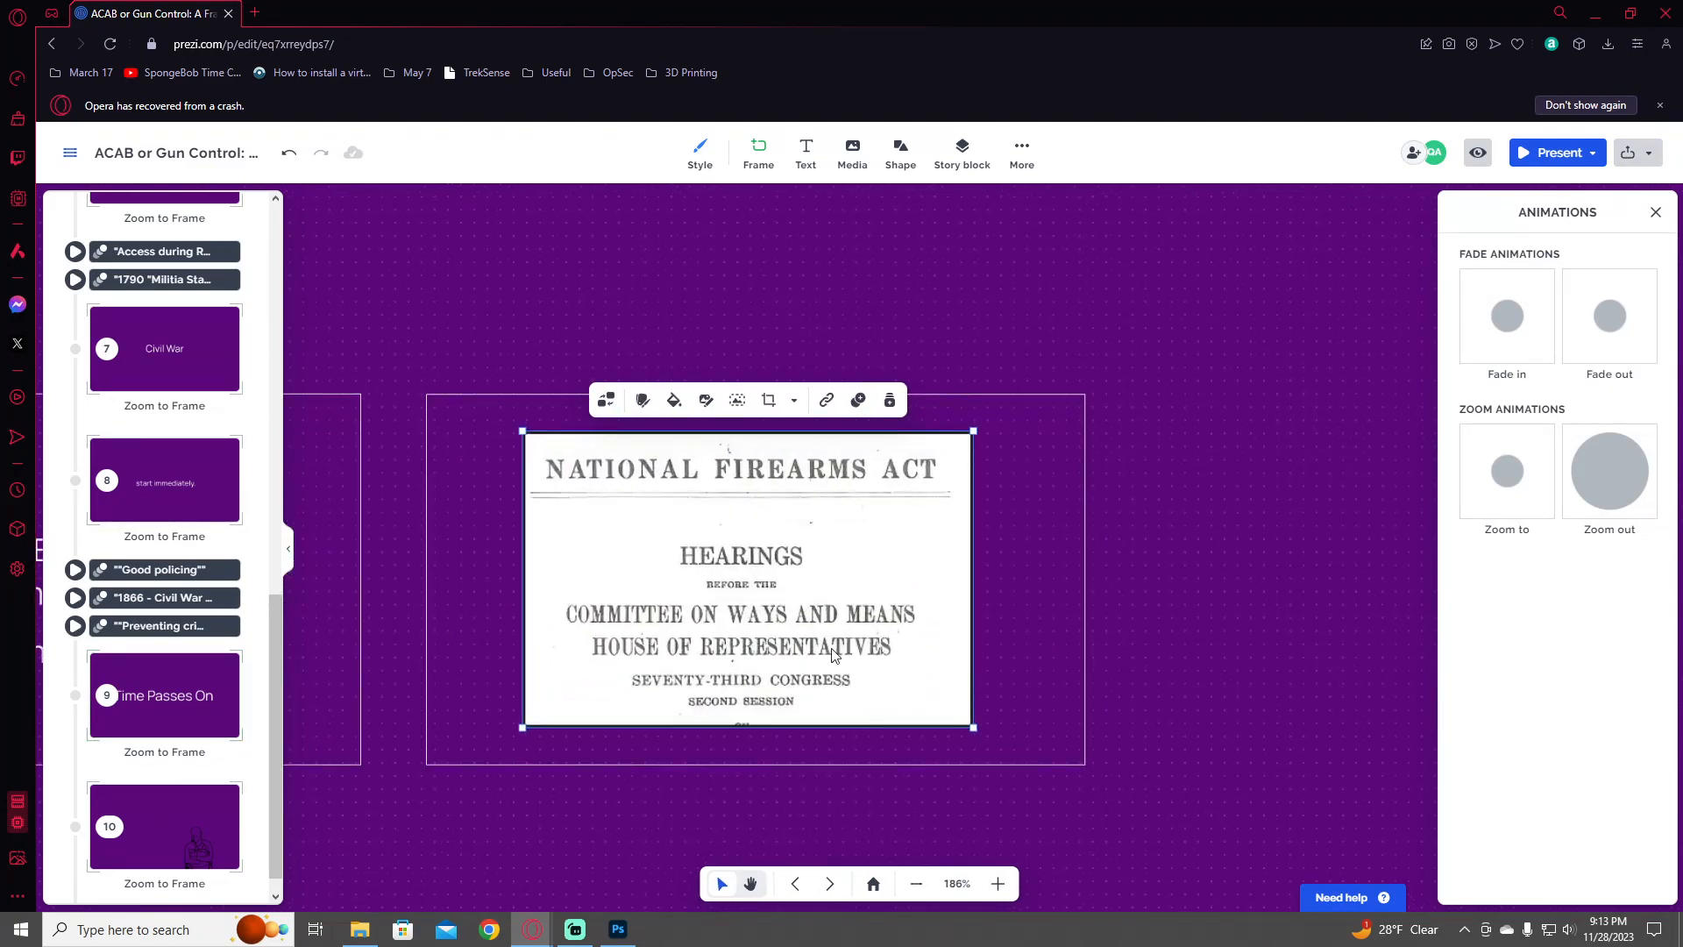
{"action": "scroll", "coordinate": [789, 653], "scroll_direction": "down", "scroll_amount": 2}
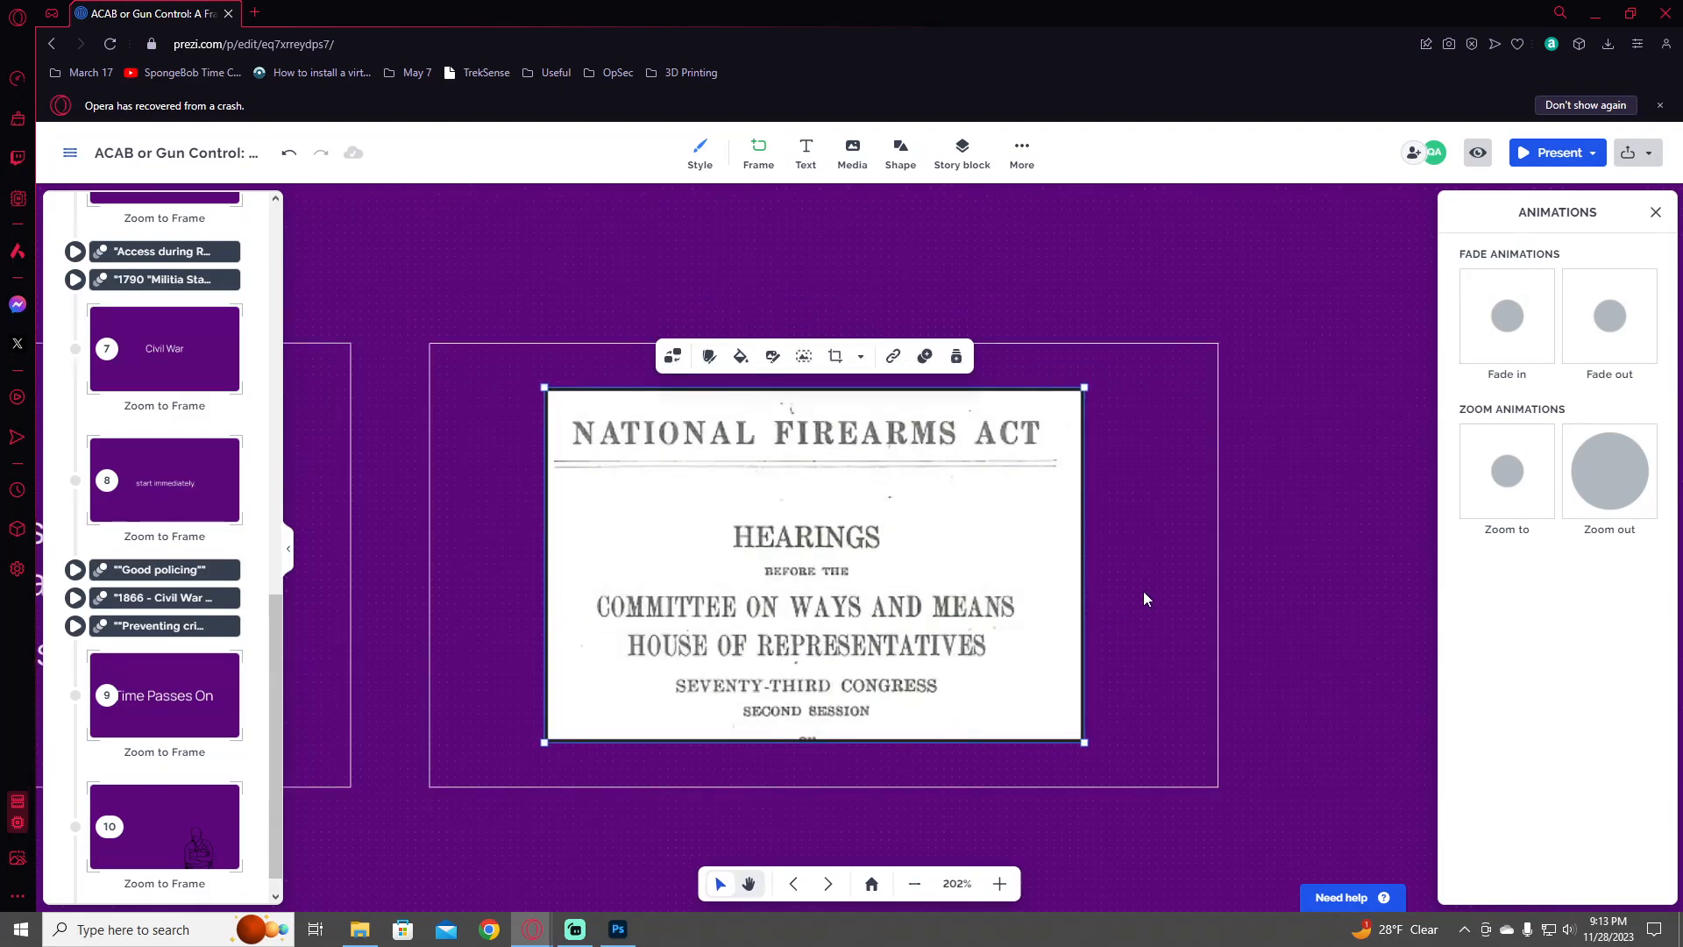
- Reorder the path so the image's animation comes directly after the "Time Passes On" frame
{"action": "left_click", "coordinate": [1292, 566]}
{"action": "scroll", "coordinate": [1277, 568], "scroll_direction": "down", "scroll_amount": 8}
{"action": "left_click_drag", "start_coordinate": [1271, 617], "coordinate": [633, 635]}
{"action": "scroll", "coordinate": [243, 671], "scroll_direction": "down", "scroll_amount": 2}
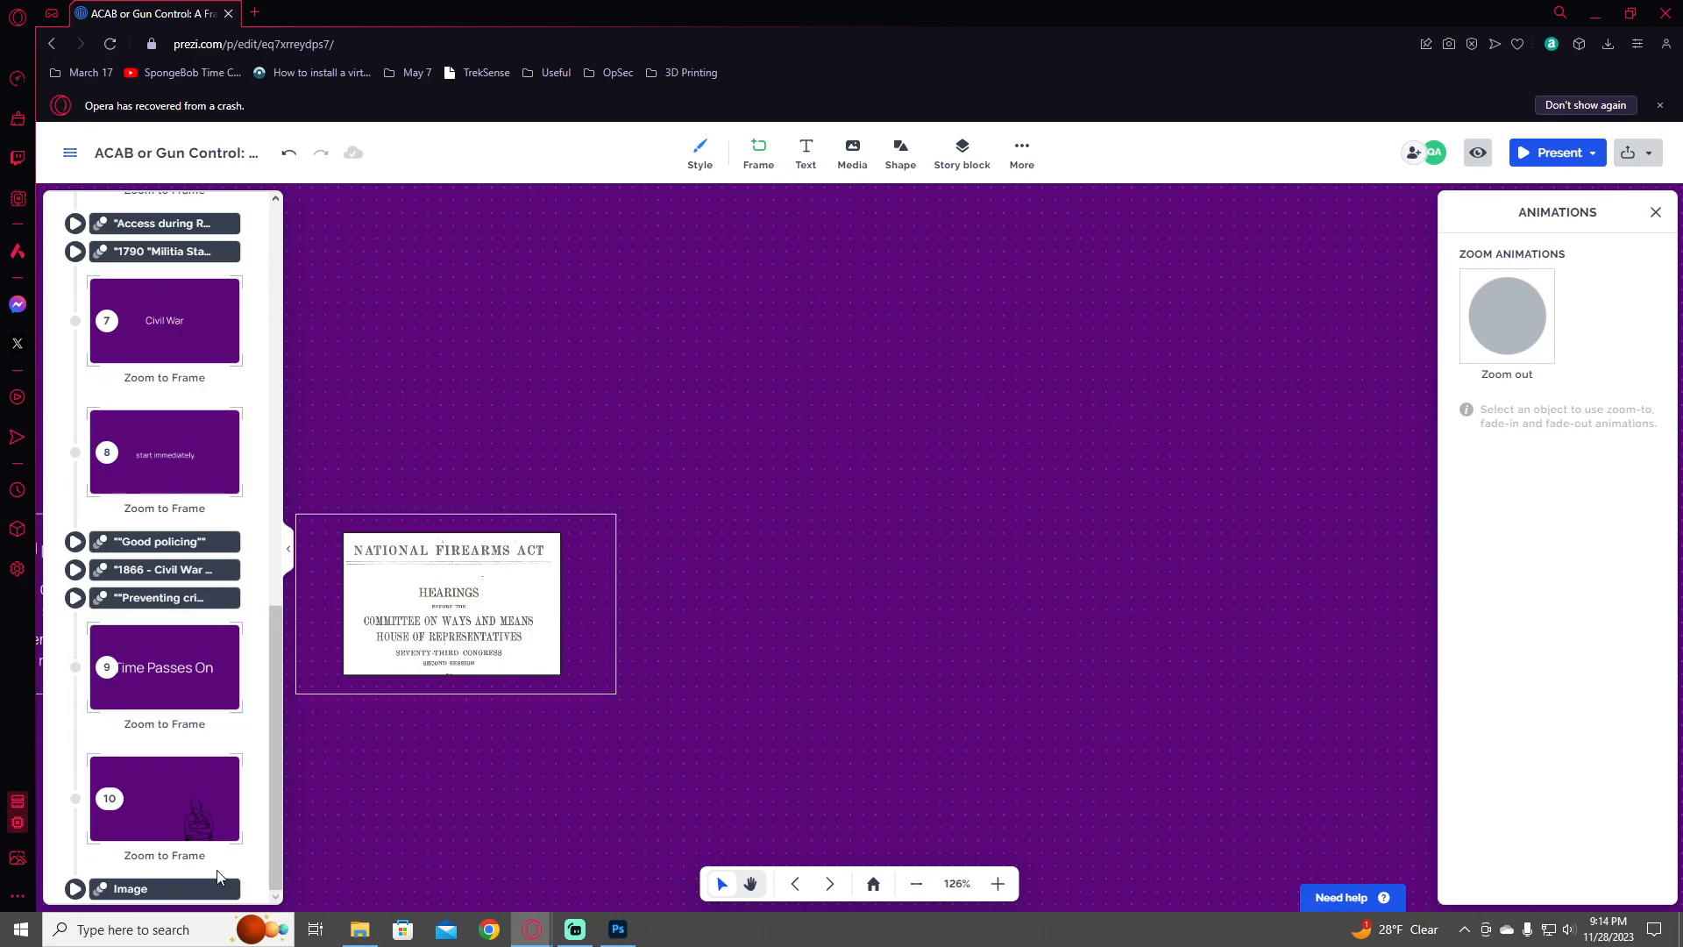
{"action": "left_click_drag", "start_coordinate": [189, 881], "coordinate": [167, 759]}
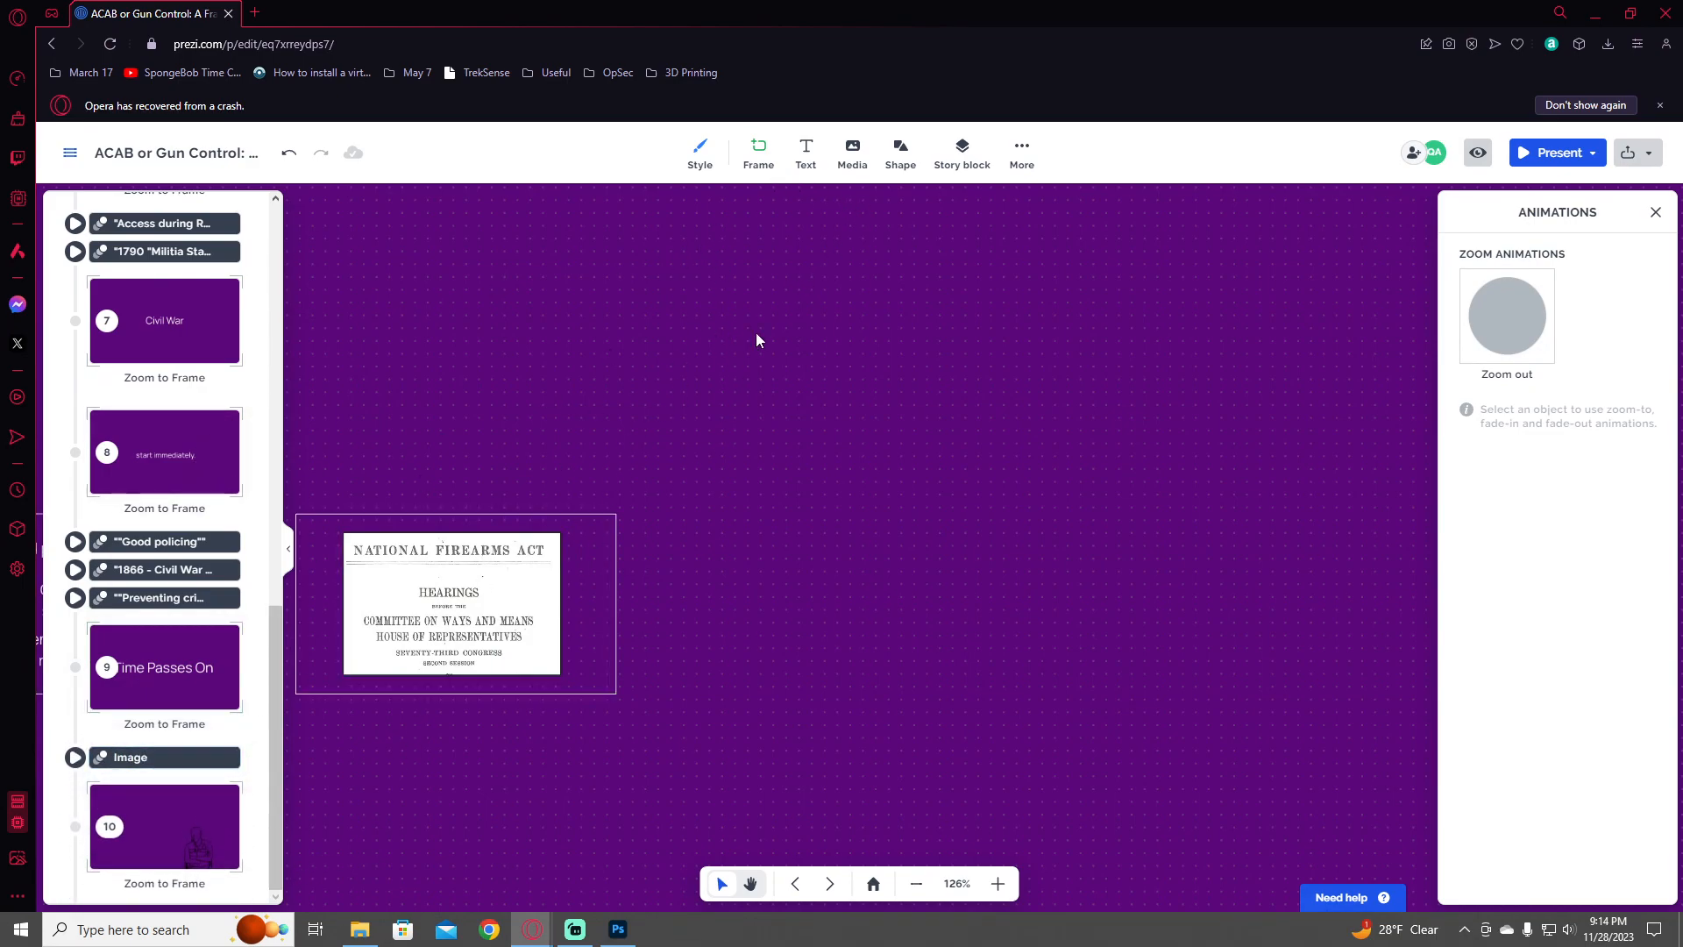
- Draw an empty frame beside the National Firearms Act frame and order it directly after the image animation in the path
{"action": "left_click", "coordinate": [770, 163]}
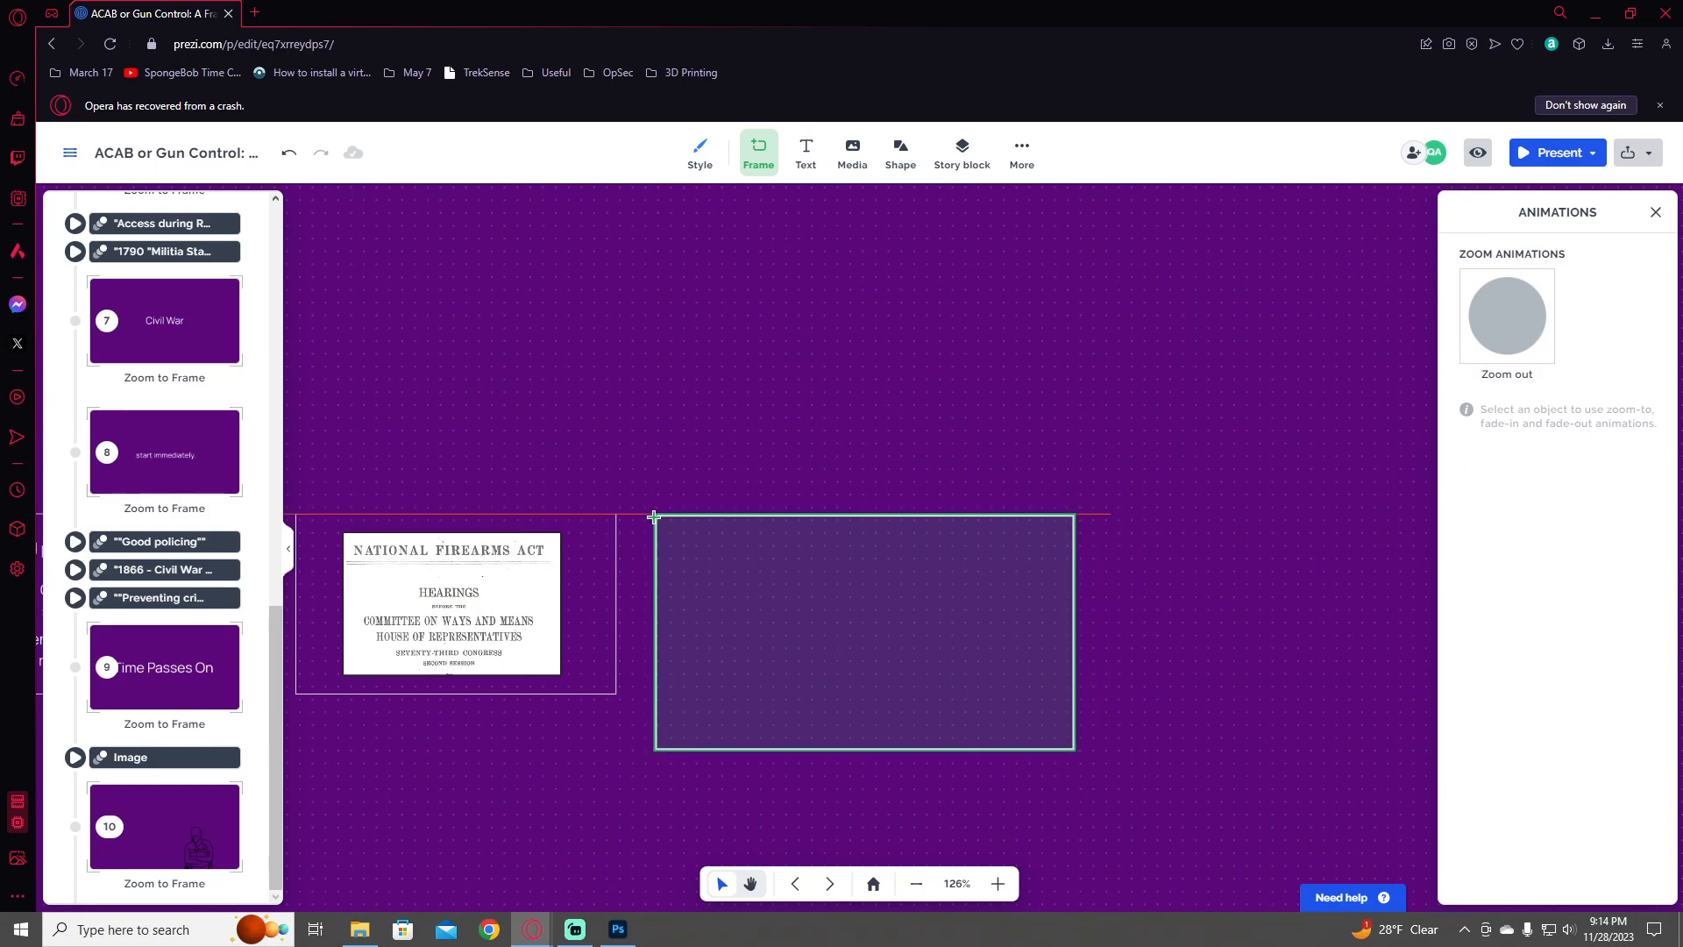
{"action": "mouse_move", "coordinate": [656, 519]}
{"action": "left_mouse_down"}
{"action": "mouse_move", "coordinate": [985, 703]}
{"action": "mouse_move", "coordinate": [968, 694]}
{"action": "left_mouse_up"}
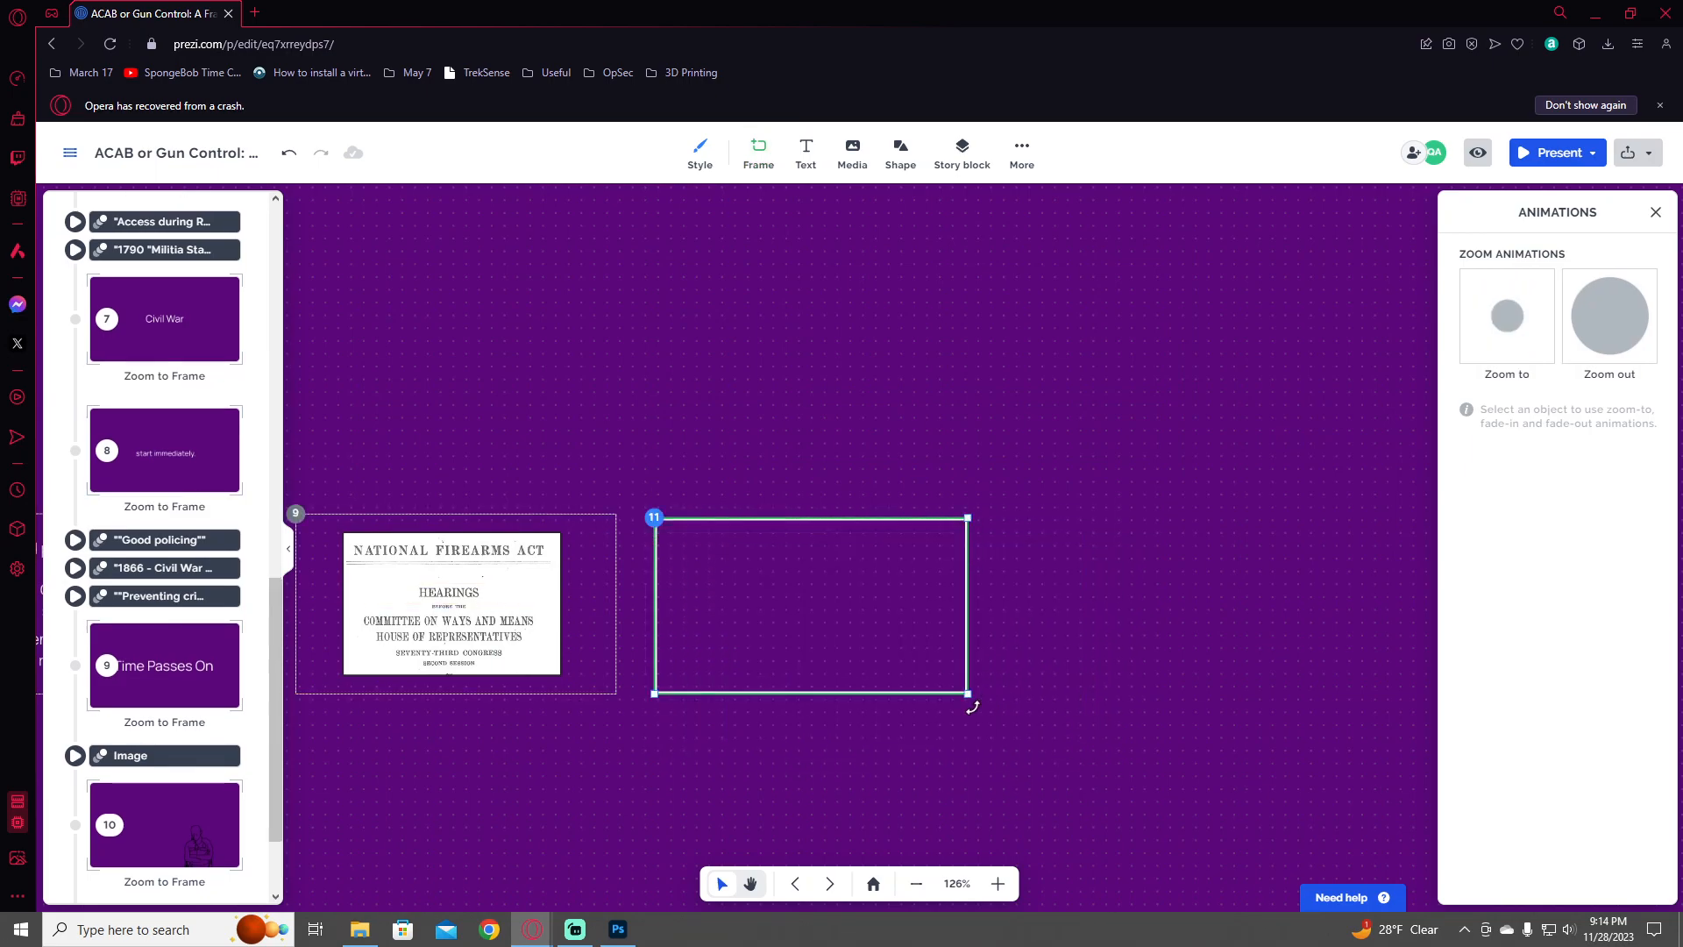
{"action": "left_click_drag", "start_coordinate": [219, 829], "coordinate": [211, 693]}
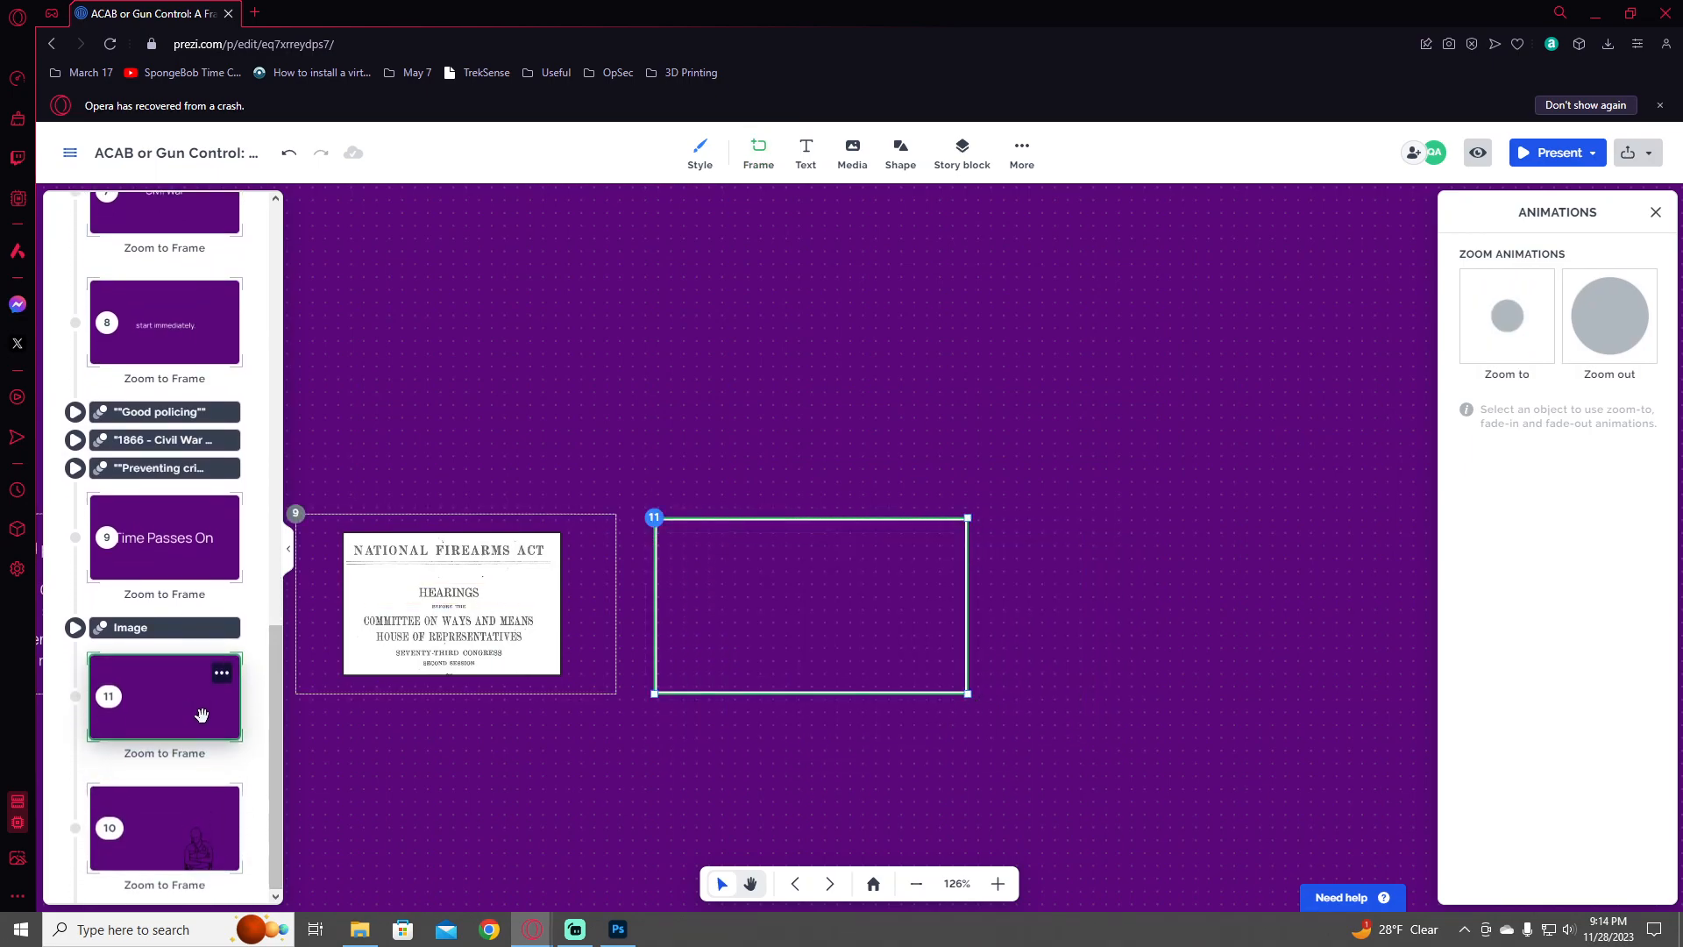
- Add the text "An attempted law that died and got resurrected" near the upper edge of the new frame
{"action": "scroll", "coordinate": [718, 593], "scroll_direction": "up", "scroll_amount": 3}
{"action": "scroll", "coordinate": [758, 624], "scroll_direction": "up", "scroll_amount": 2}
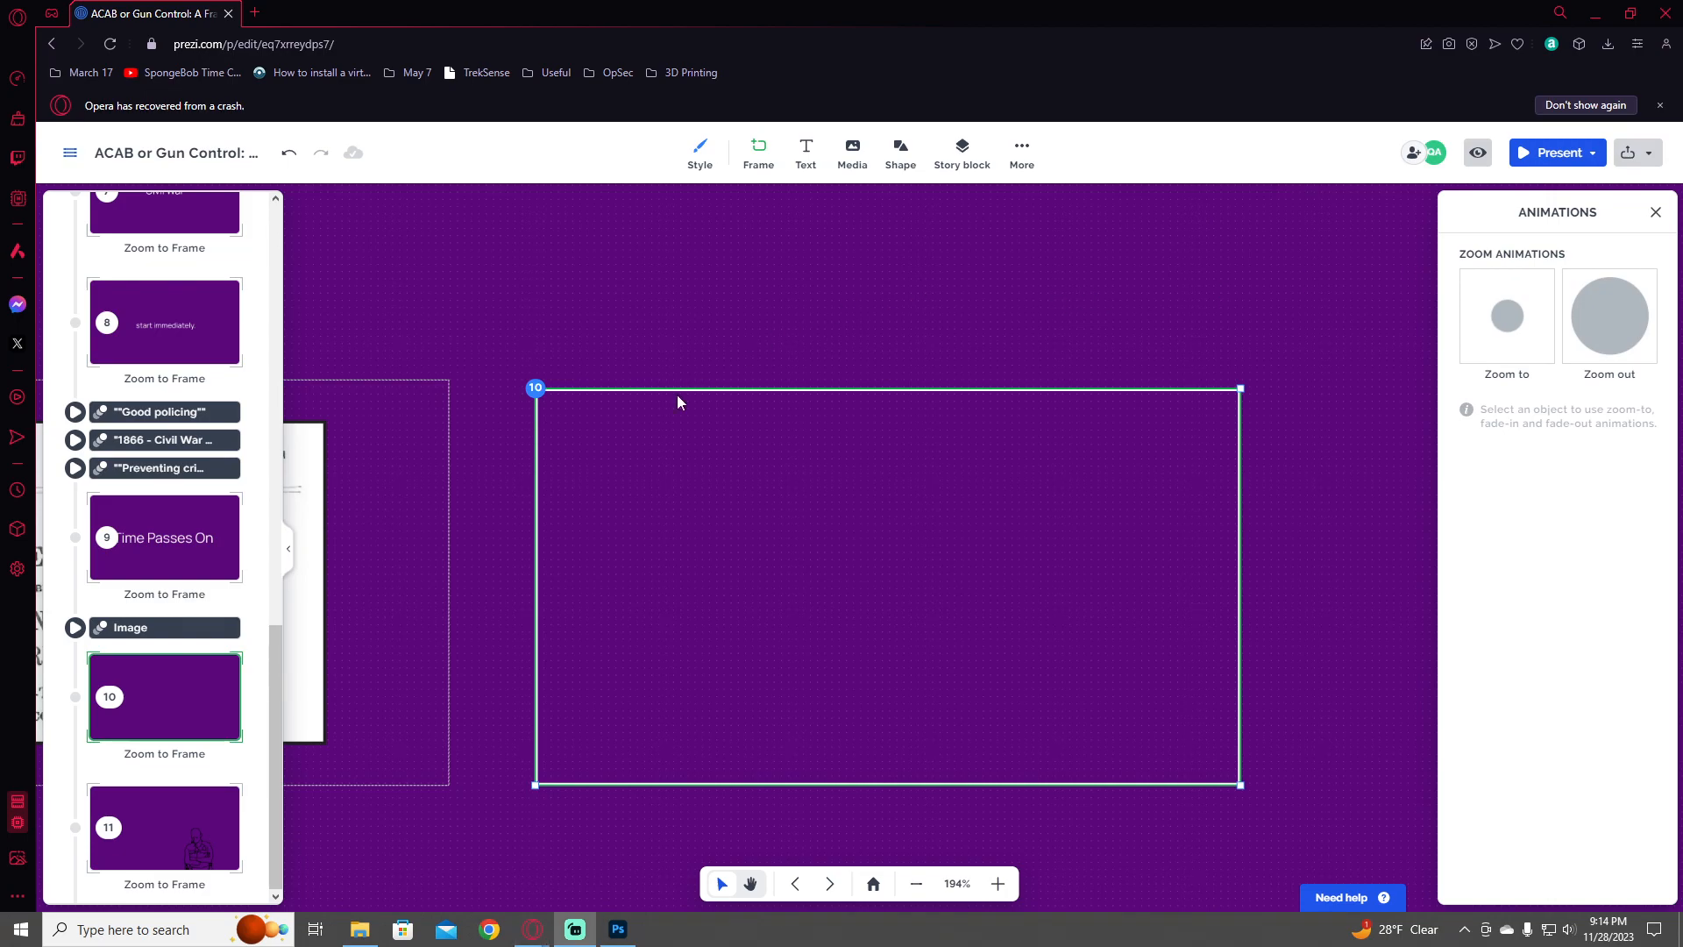
{"action": "left_click_drag", "start_coordinate": [714, 467], "coordinate": [714, 462]}
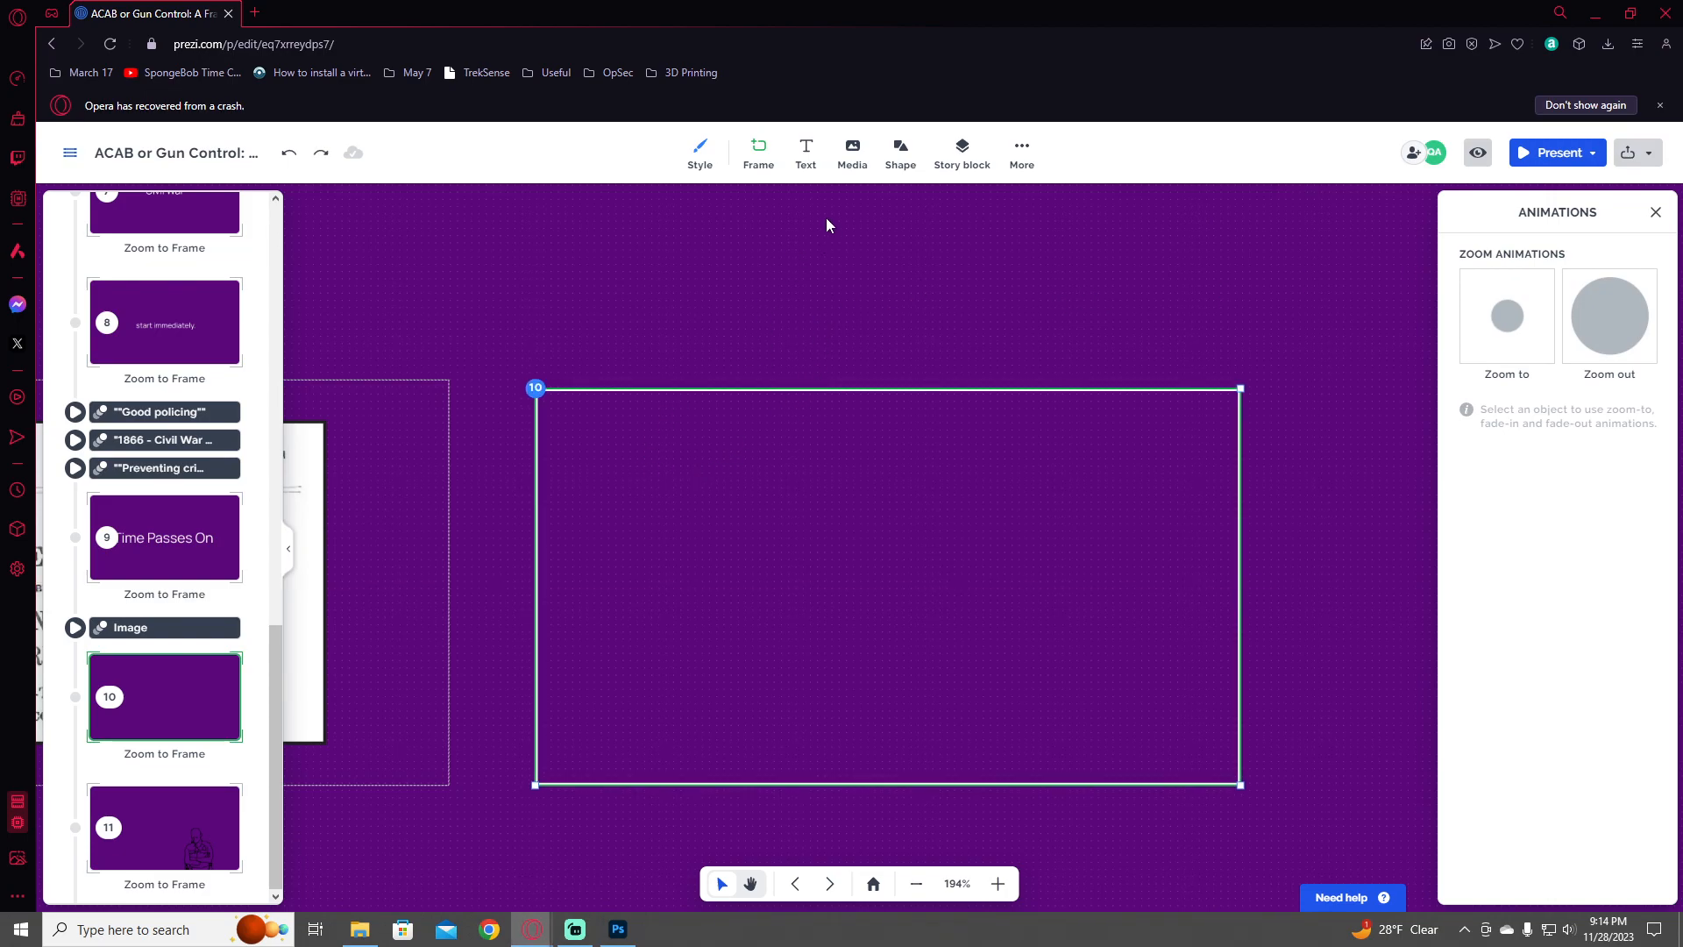
{"action": "left_click", "coordinate": [805, 153]}
{"action": "left_click_drag", "start_coordinate": [815, 464], "coordinate": [883, 465]}
{"action": "left_click", "coordinate": [883, 465]}
{"action": "type", "text": "An attempt"}
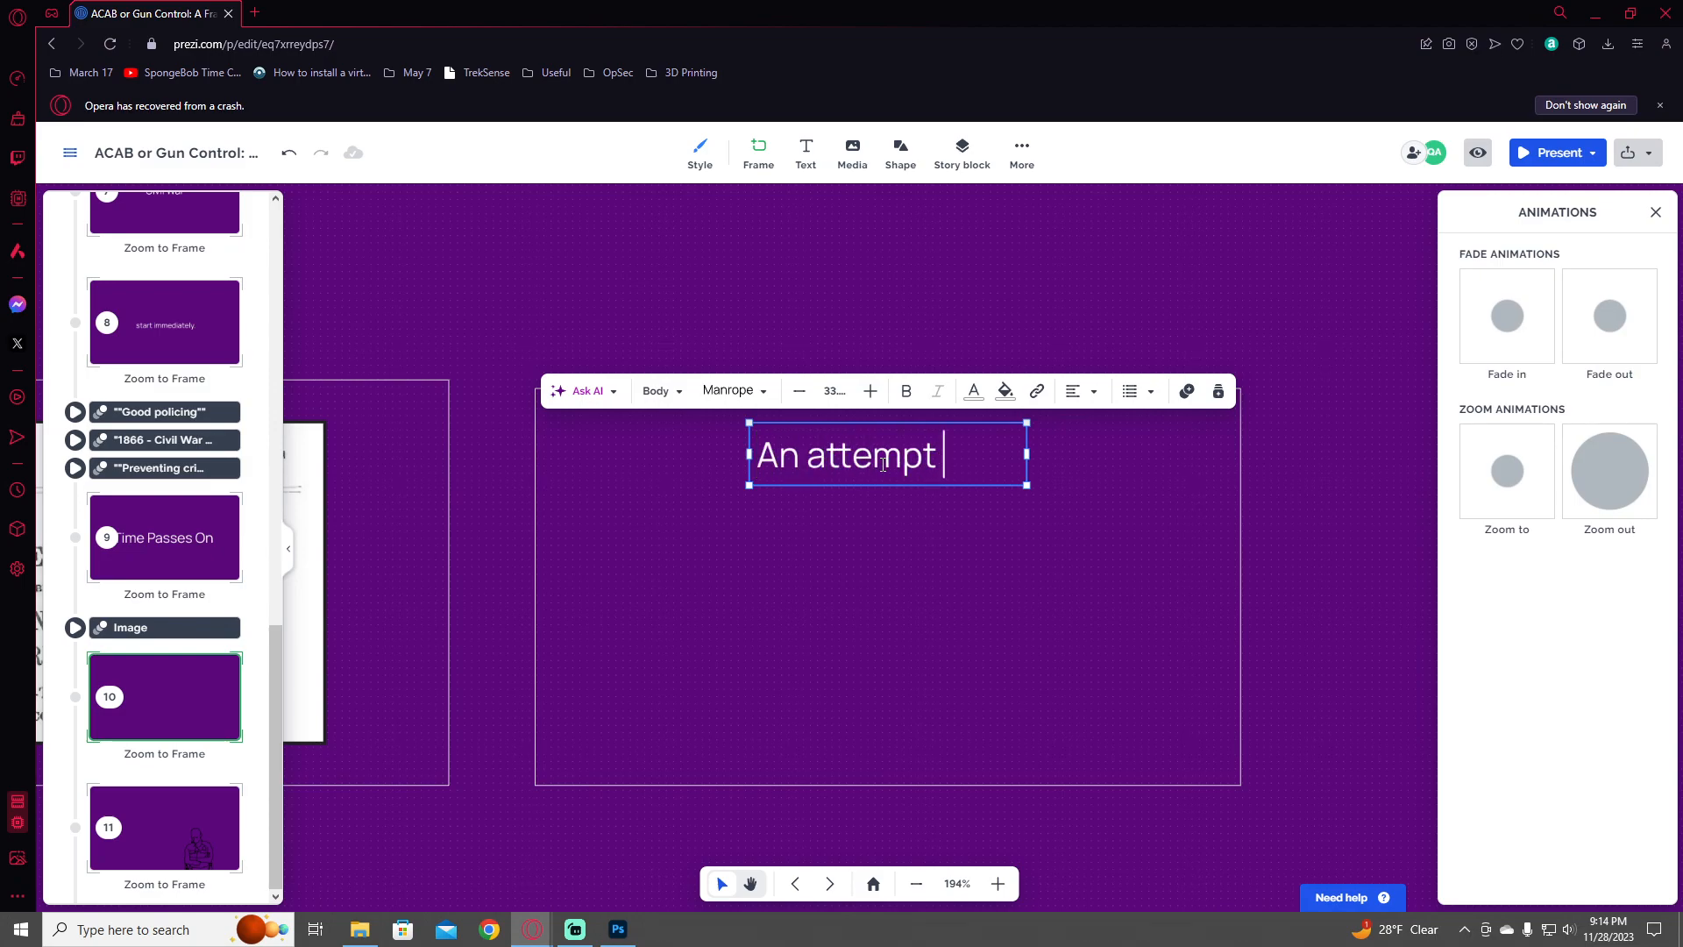
{"action": "type", "text": "ed law that d"}
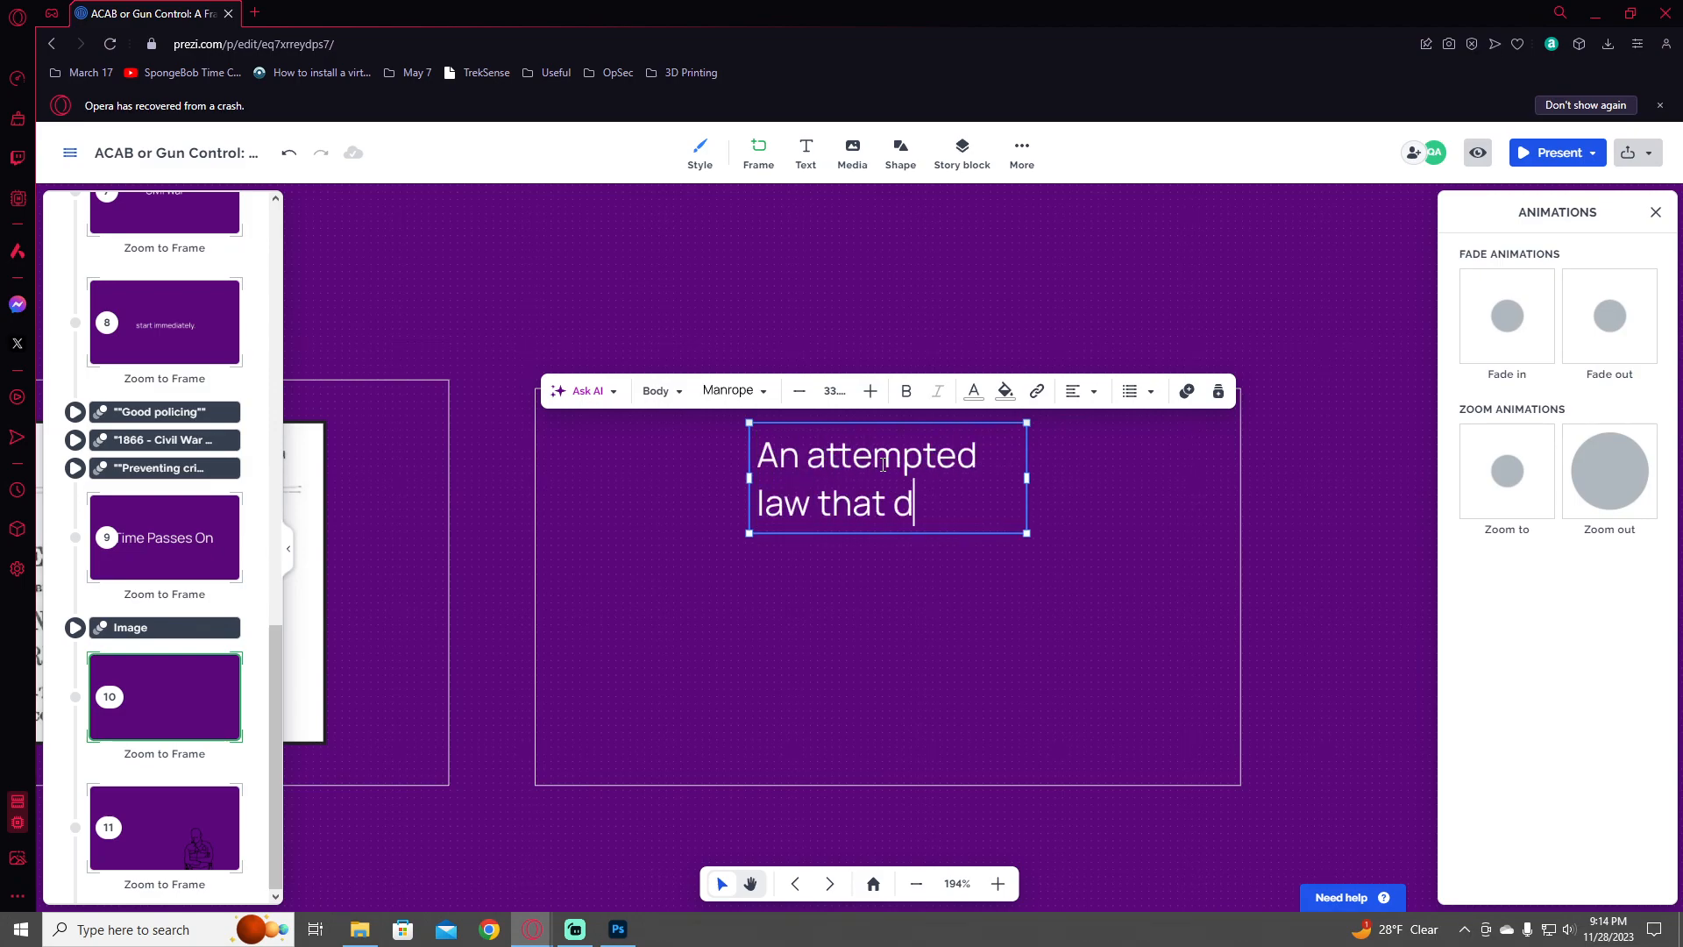
{"action": "type", "text": "ied and got resurrected"}
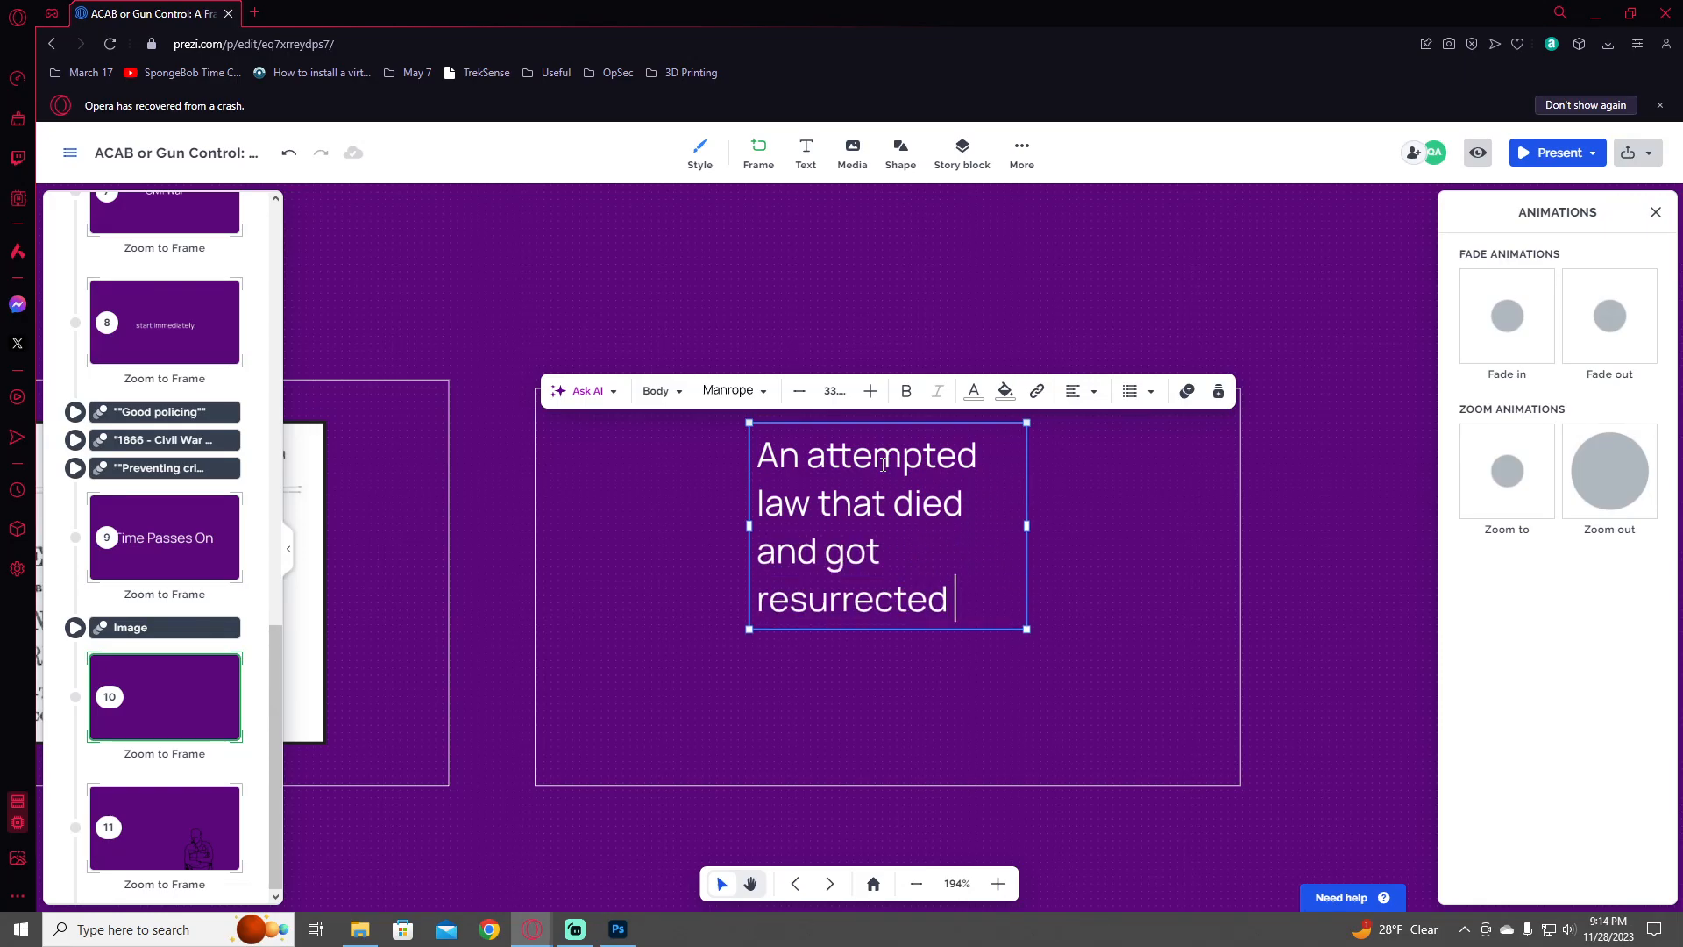
{"action": "key", "text": "BackSpace"}
- Widen the new frame's text box on both sides so it spans most of the frame's width
{"action": "left_click_drag", "start_coordinate": [751, 535], "coordinate": [590, 535]}
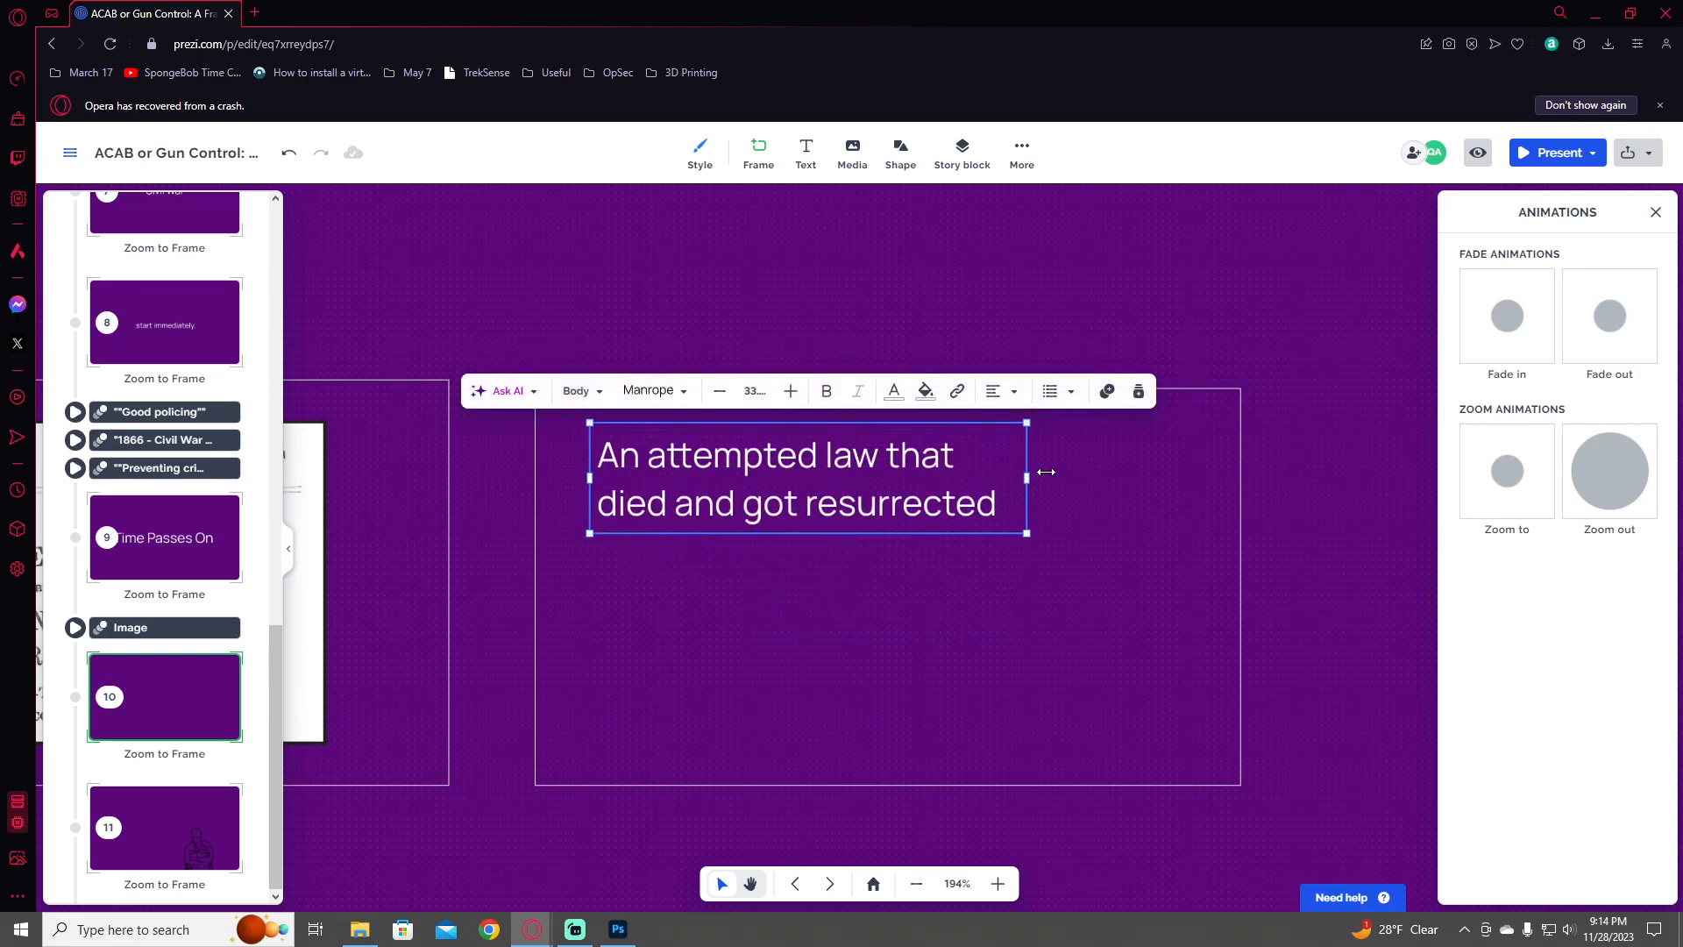
{"action": "left_click_drag", "start_coordinate": [1046, 477], "coordinate": [1084, 479]}
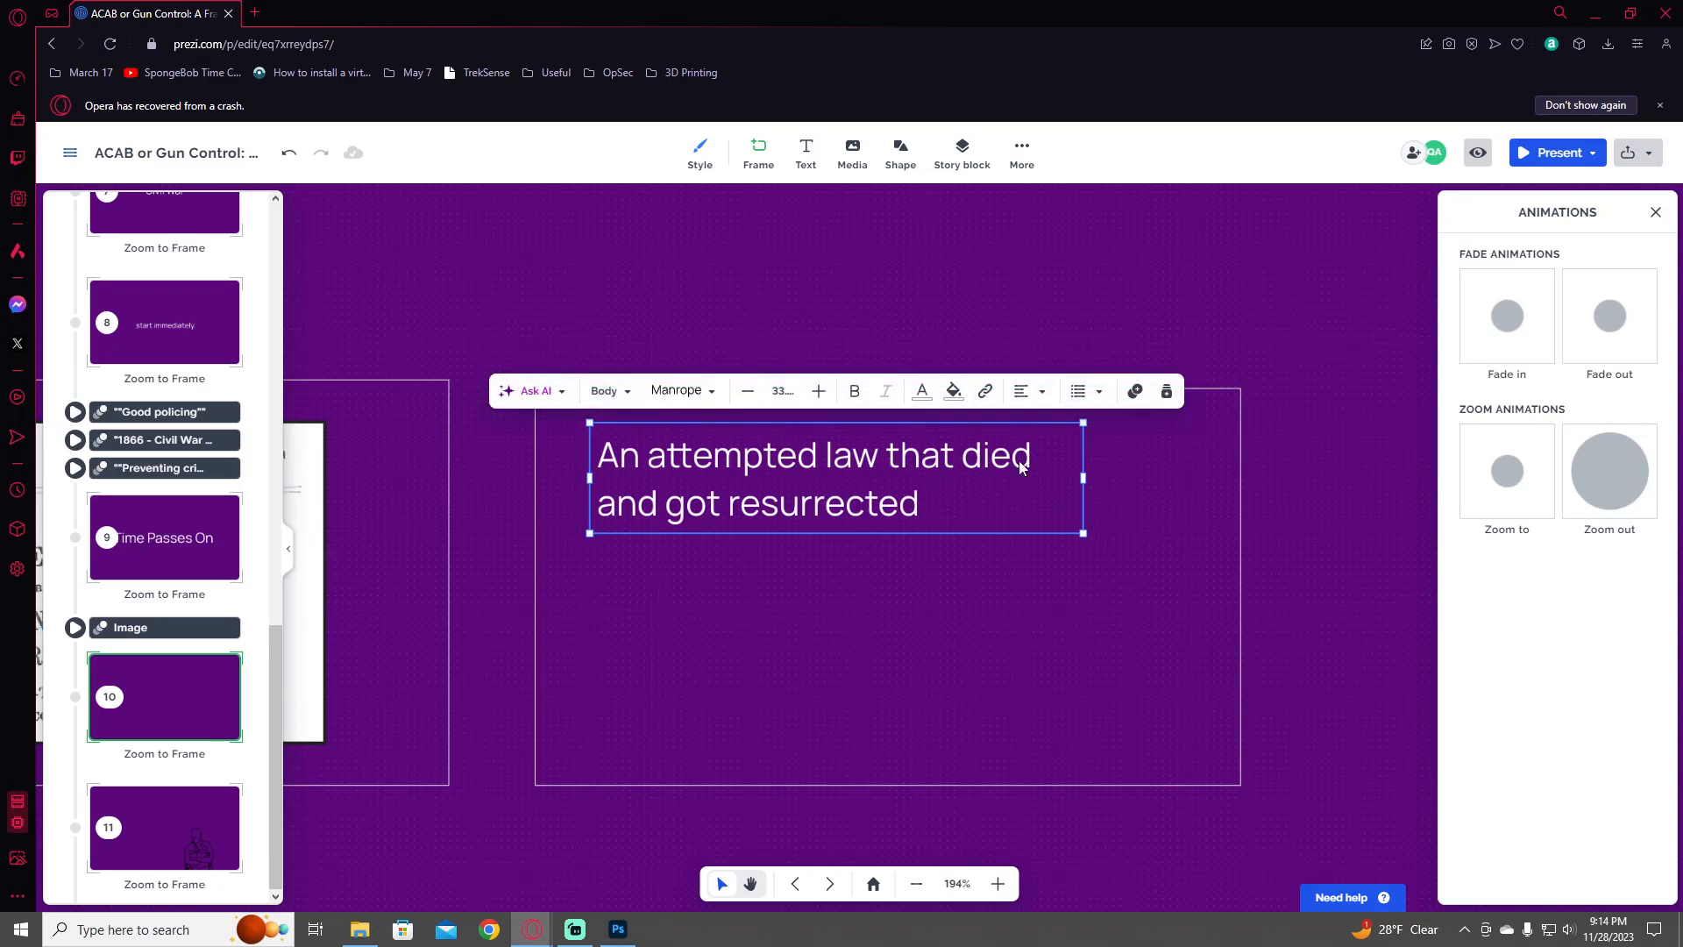
{"action": "left_click_drag", "start_coordinate": [1084, 477], "coordinate": [1198, 463]}
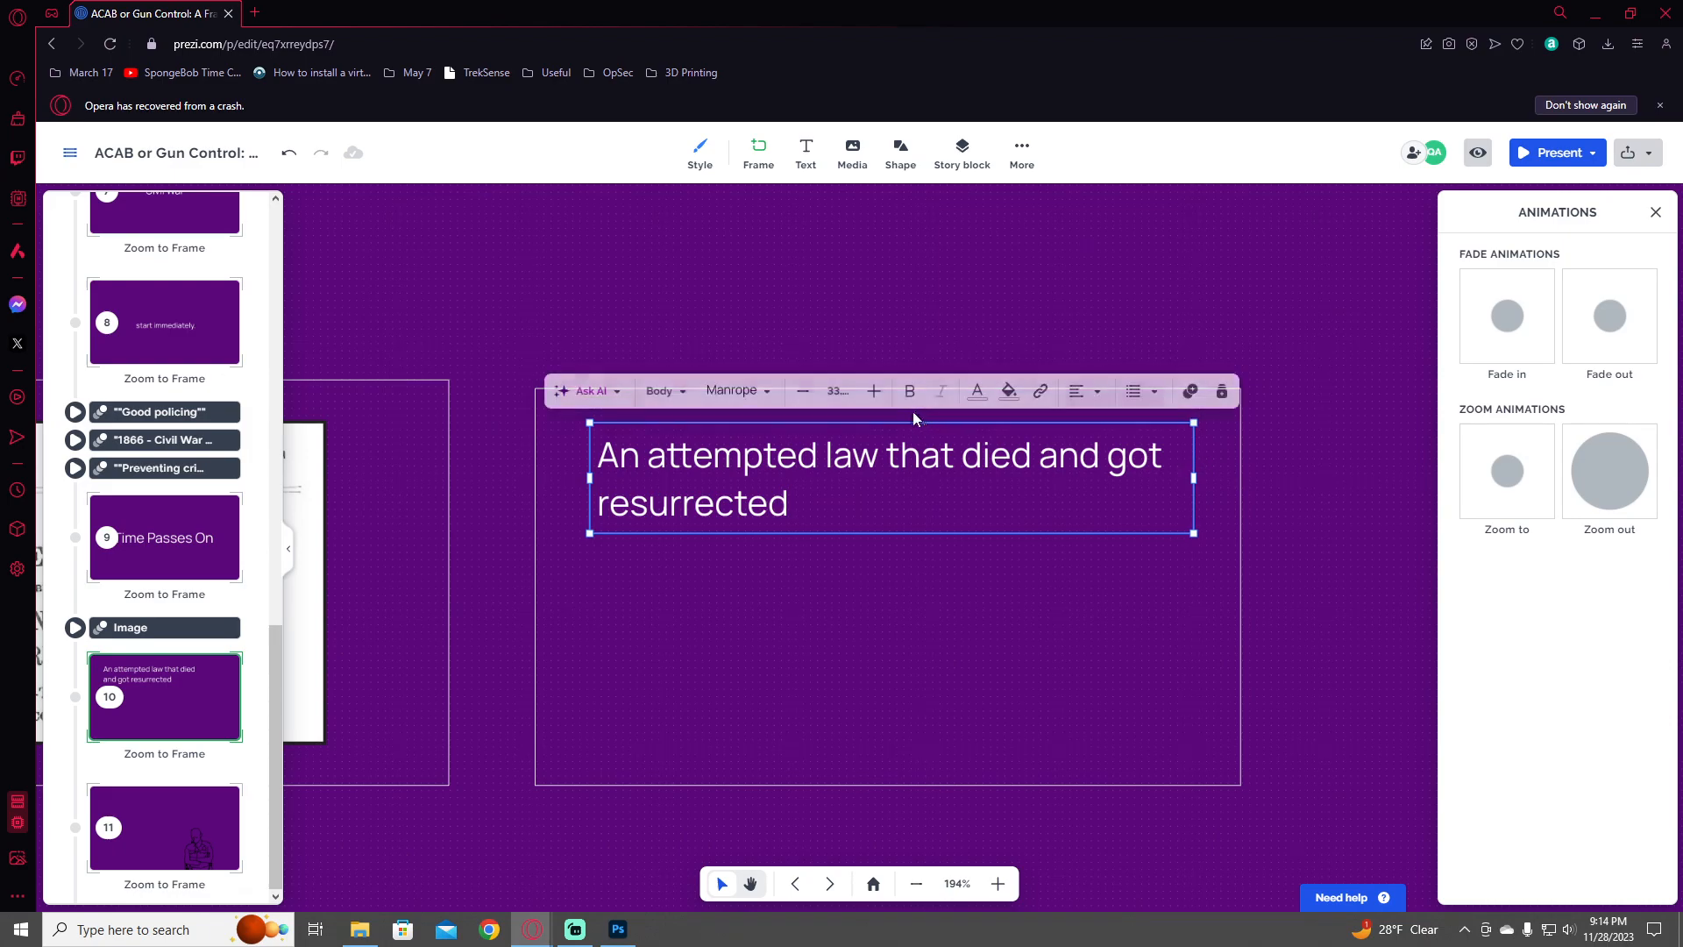
- Reduce the text's font size to 21 and move the text box slightly down within the frame
{"action": "left_click", "coordinate": [805, 393]}
{"action": "left_click", "coordinate": [805, 393]}
{"action": "left_click", "coordinate": [805, 393]}
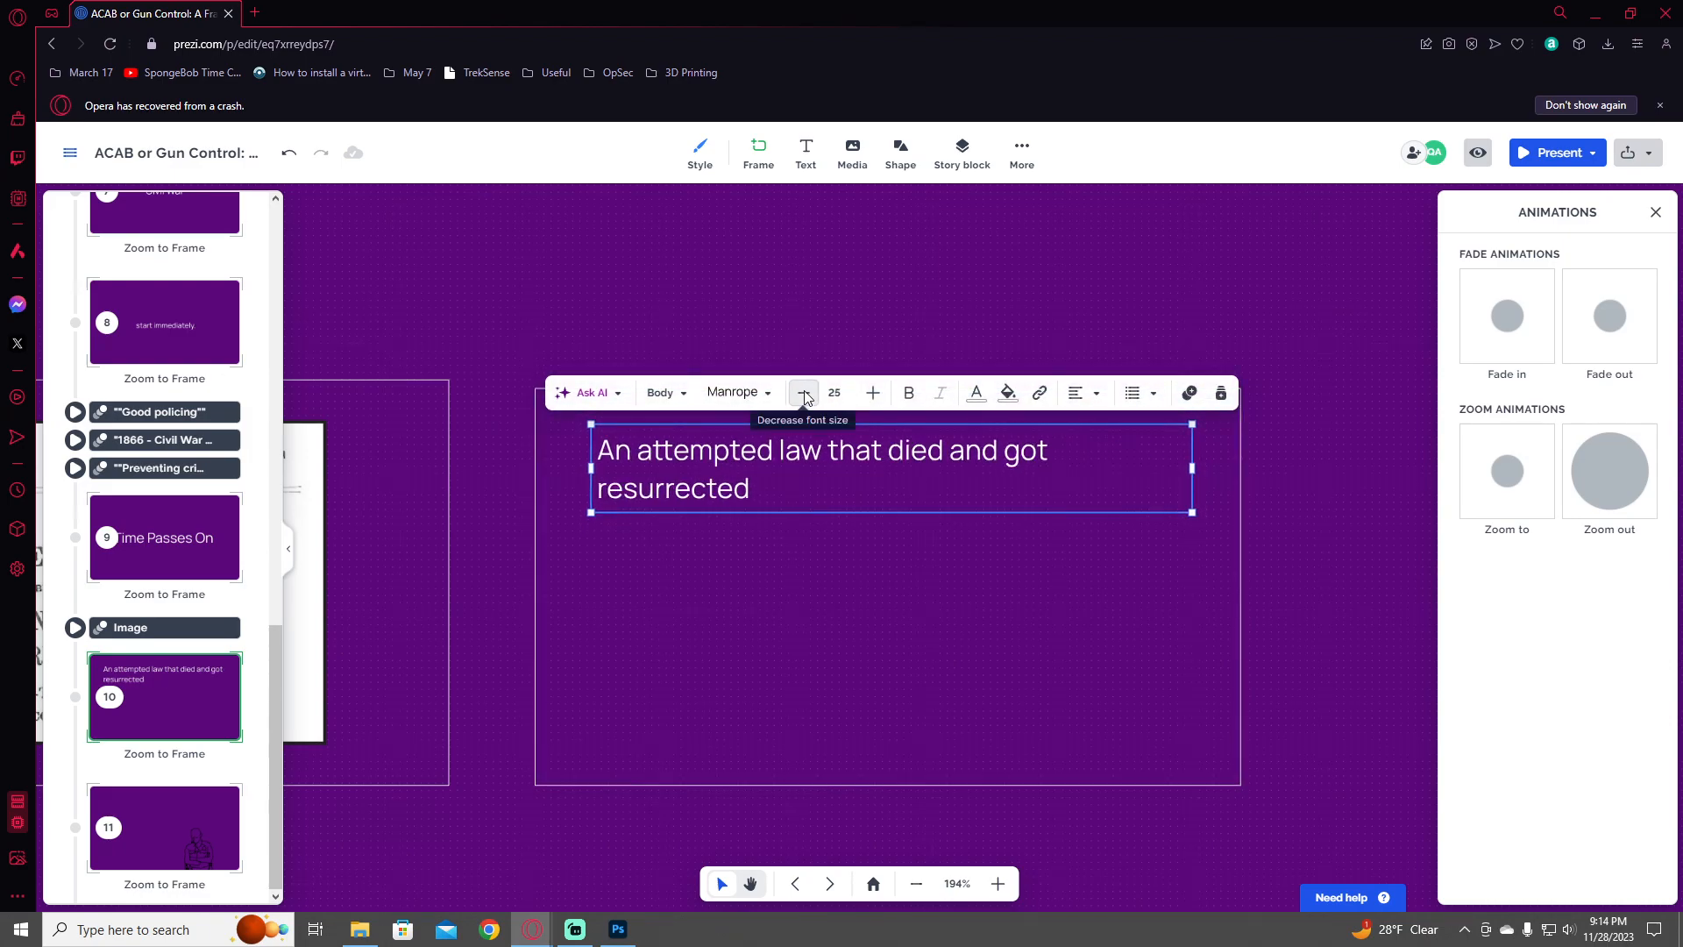
{"action": "left_click", "coordinate": [805, 393]}
{"action": "left_click", "coordinate": [805, 392]}
{"action": "left_click_drag", "start_coordinate": [772, 456], "coordinate": [775, 507]}
- Replace the frame's text with "Attempted to ban pistols and the open carry of most weapons"
{"action": "double_click", "coordinate": [775, 506]}
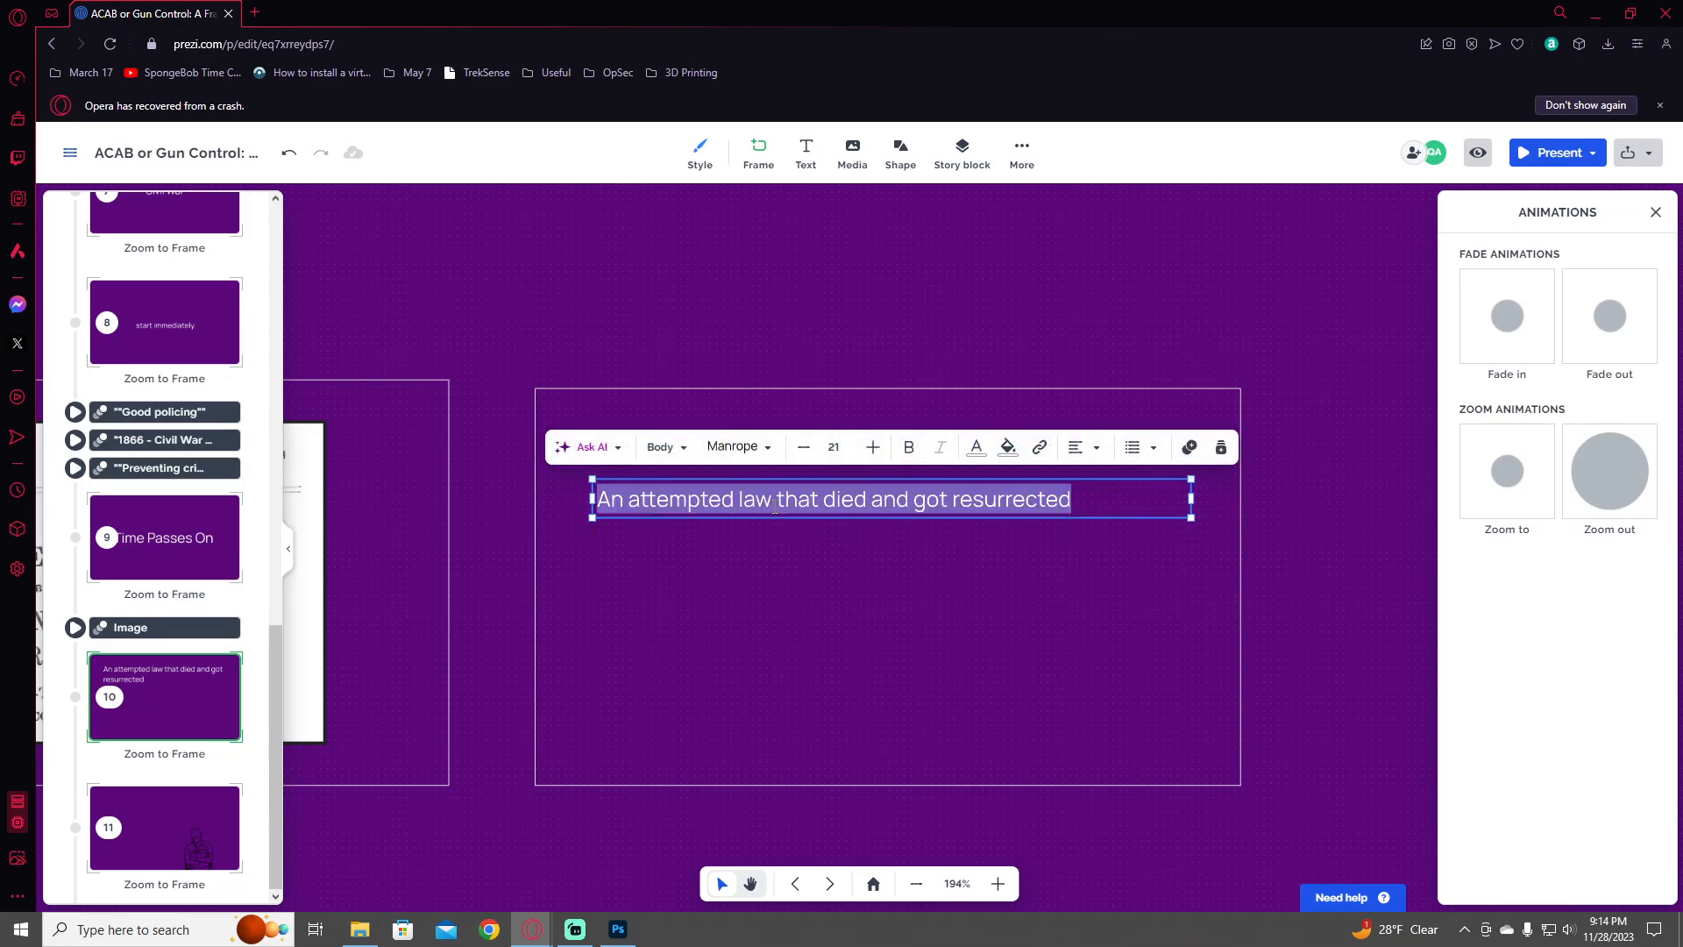
{"action": "type", "text": "A"}
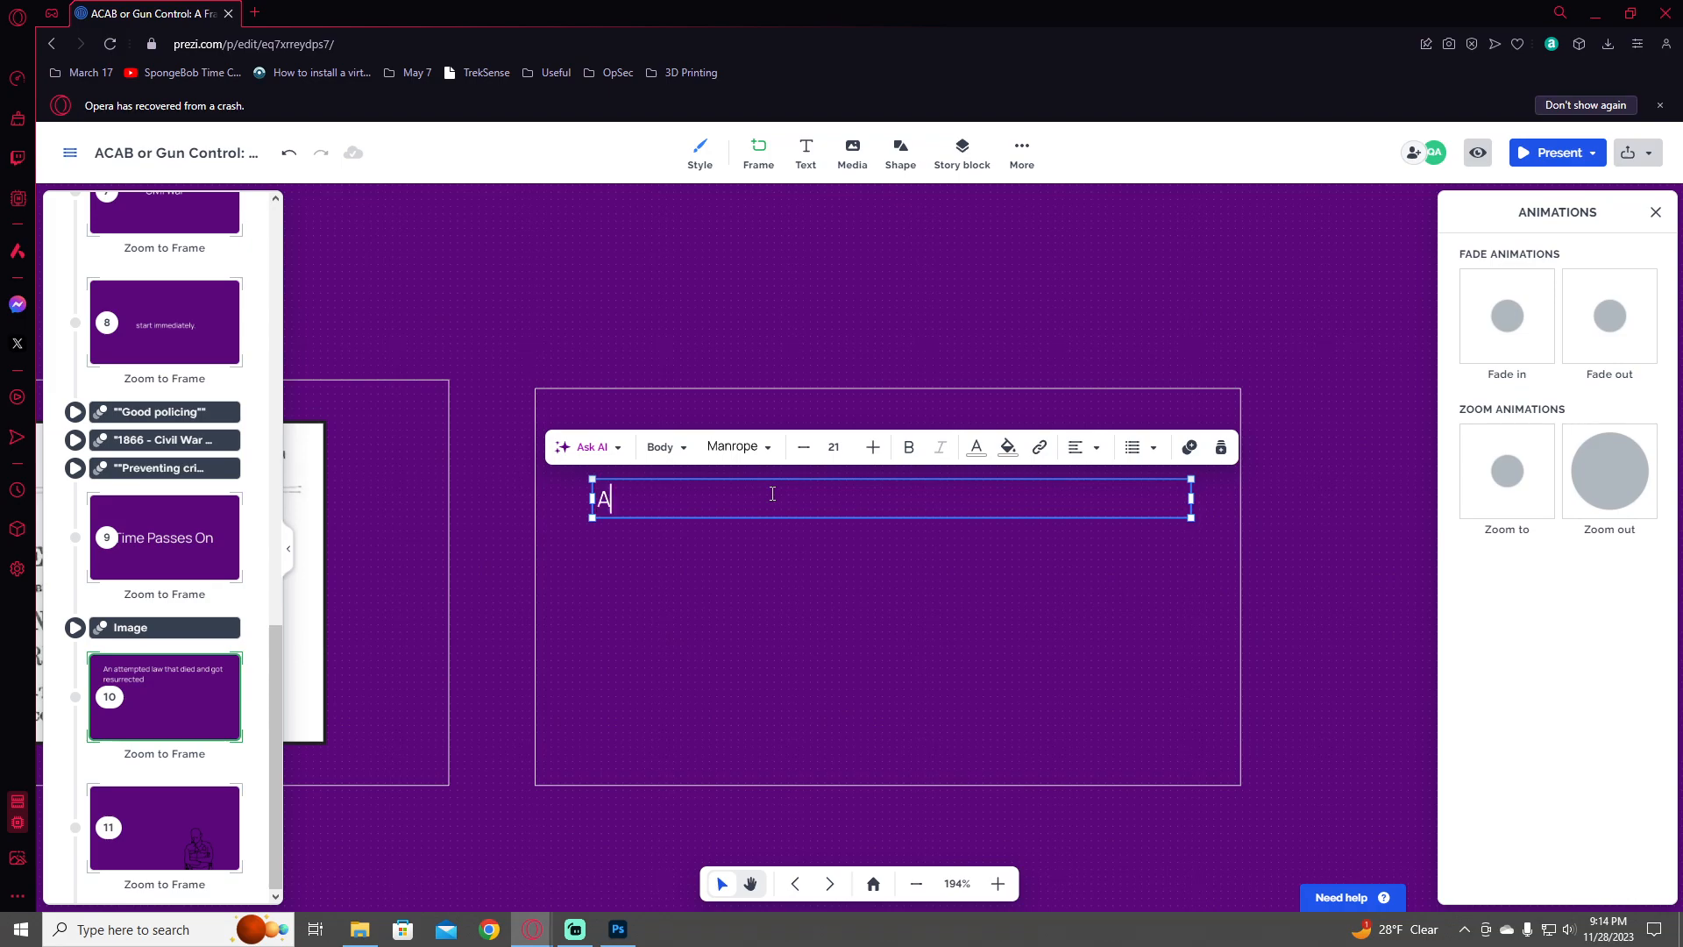
{"action": "type", "text": "ttempted to ban pistols and"}
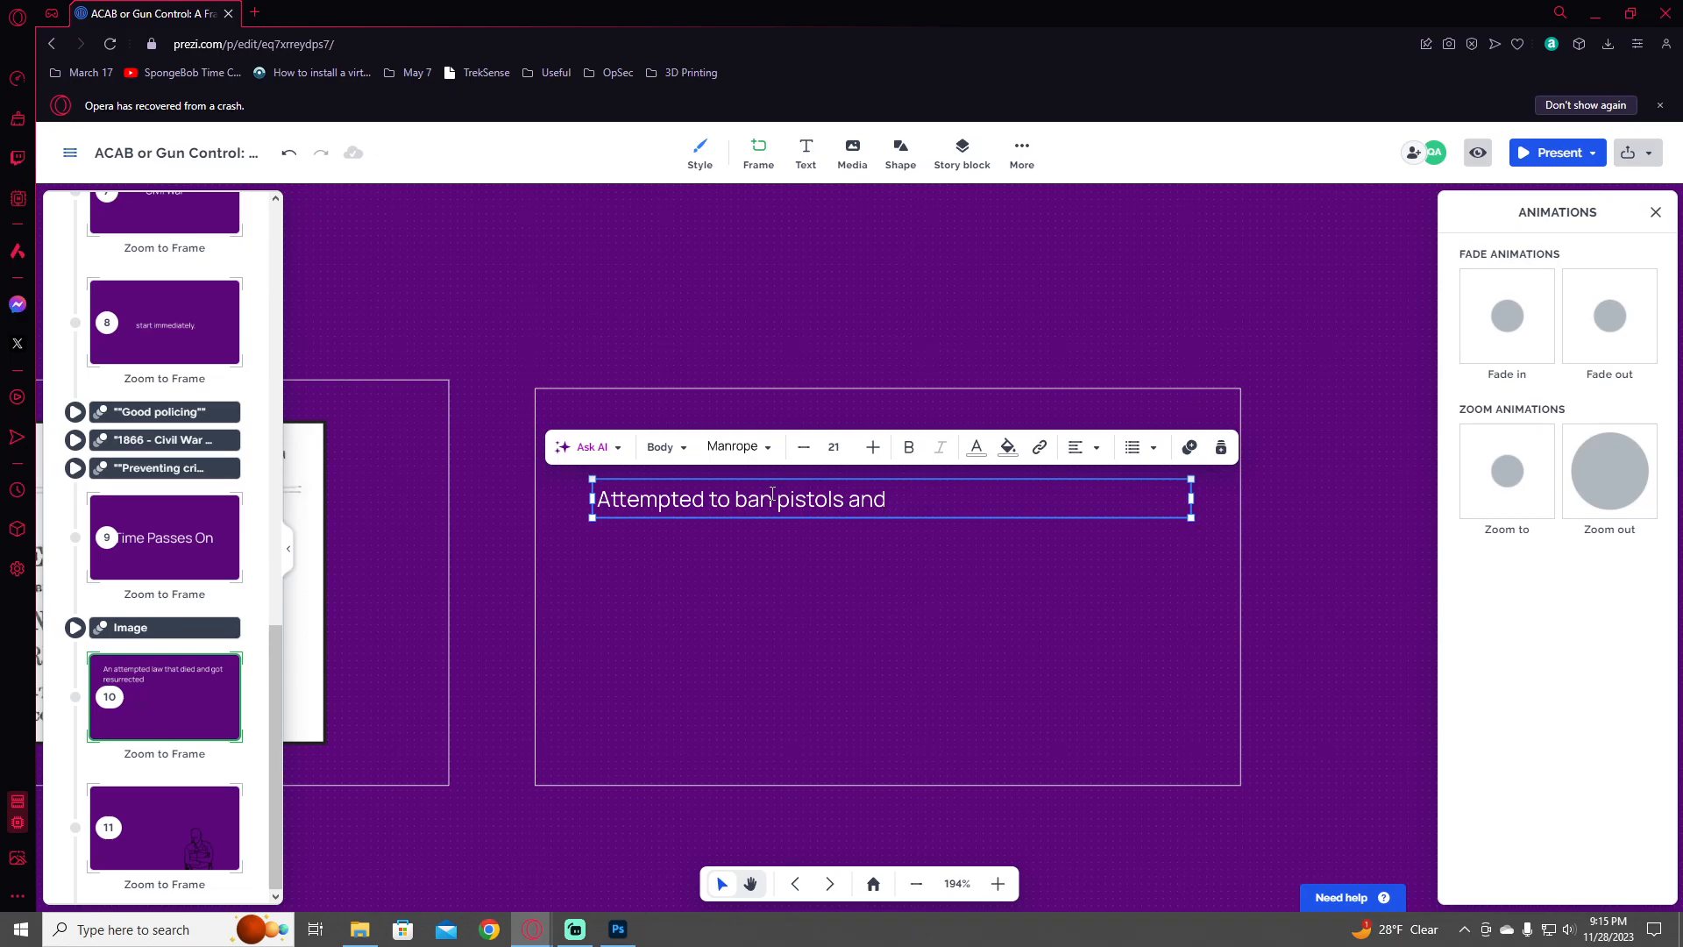
{"action": "type", "text": "the open carry of"}
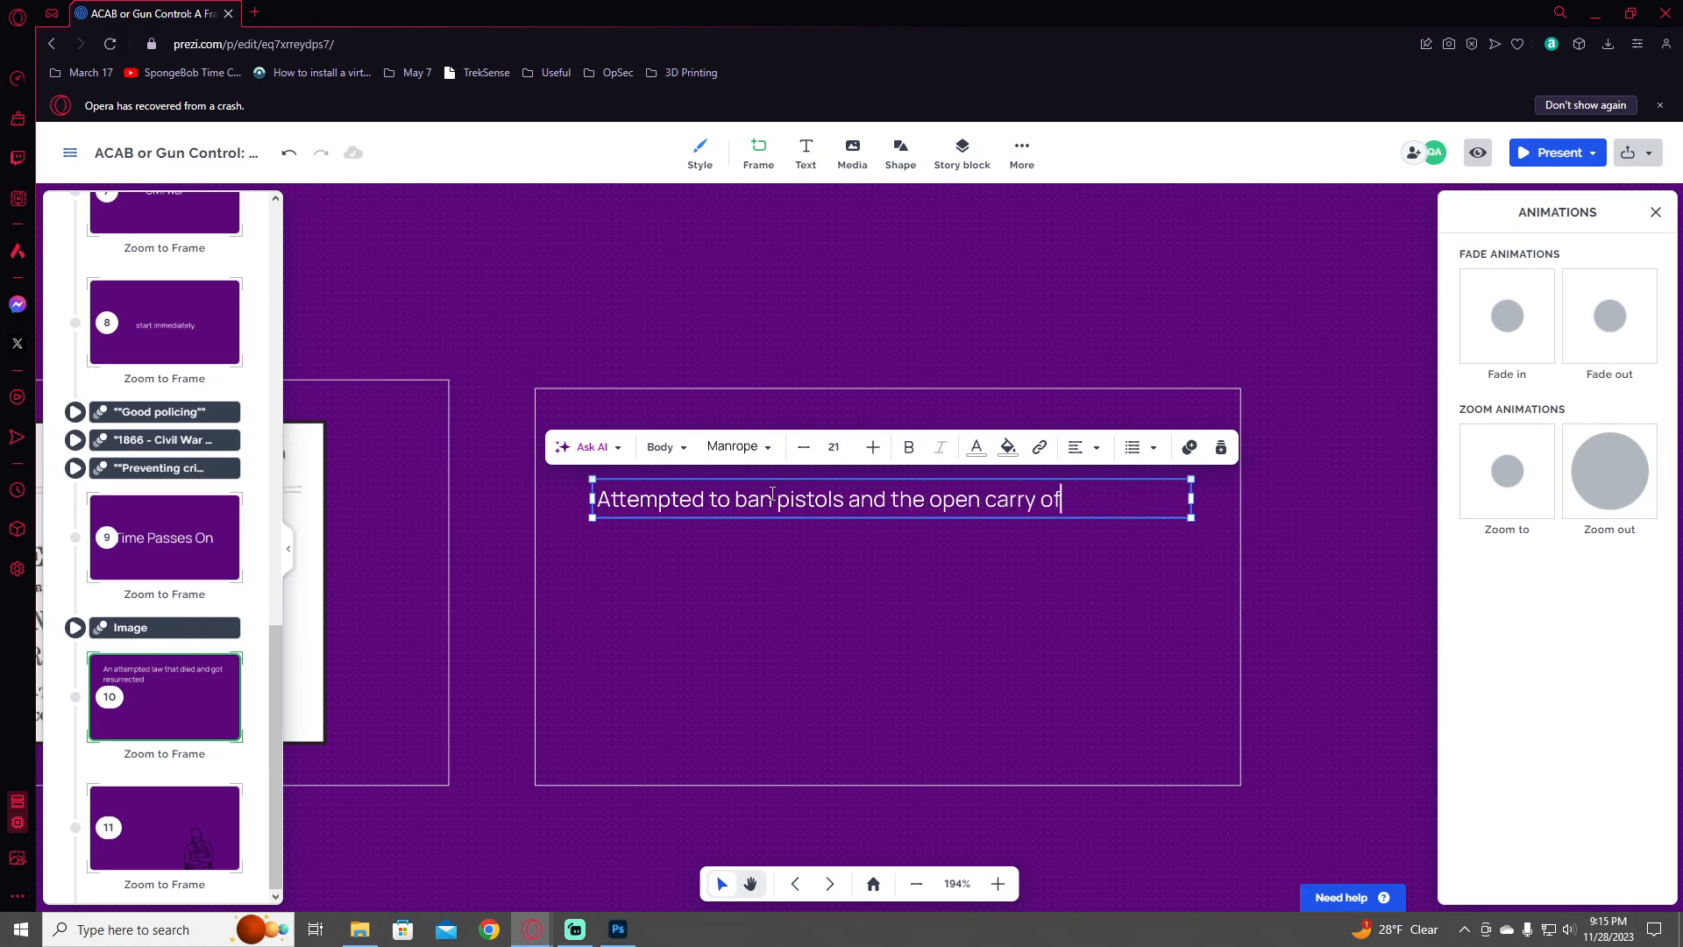
{"action": "type", "text": " most weapons"}
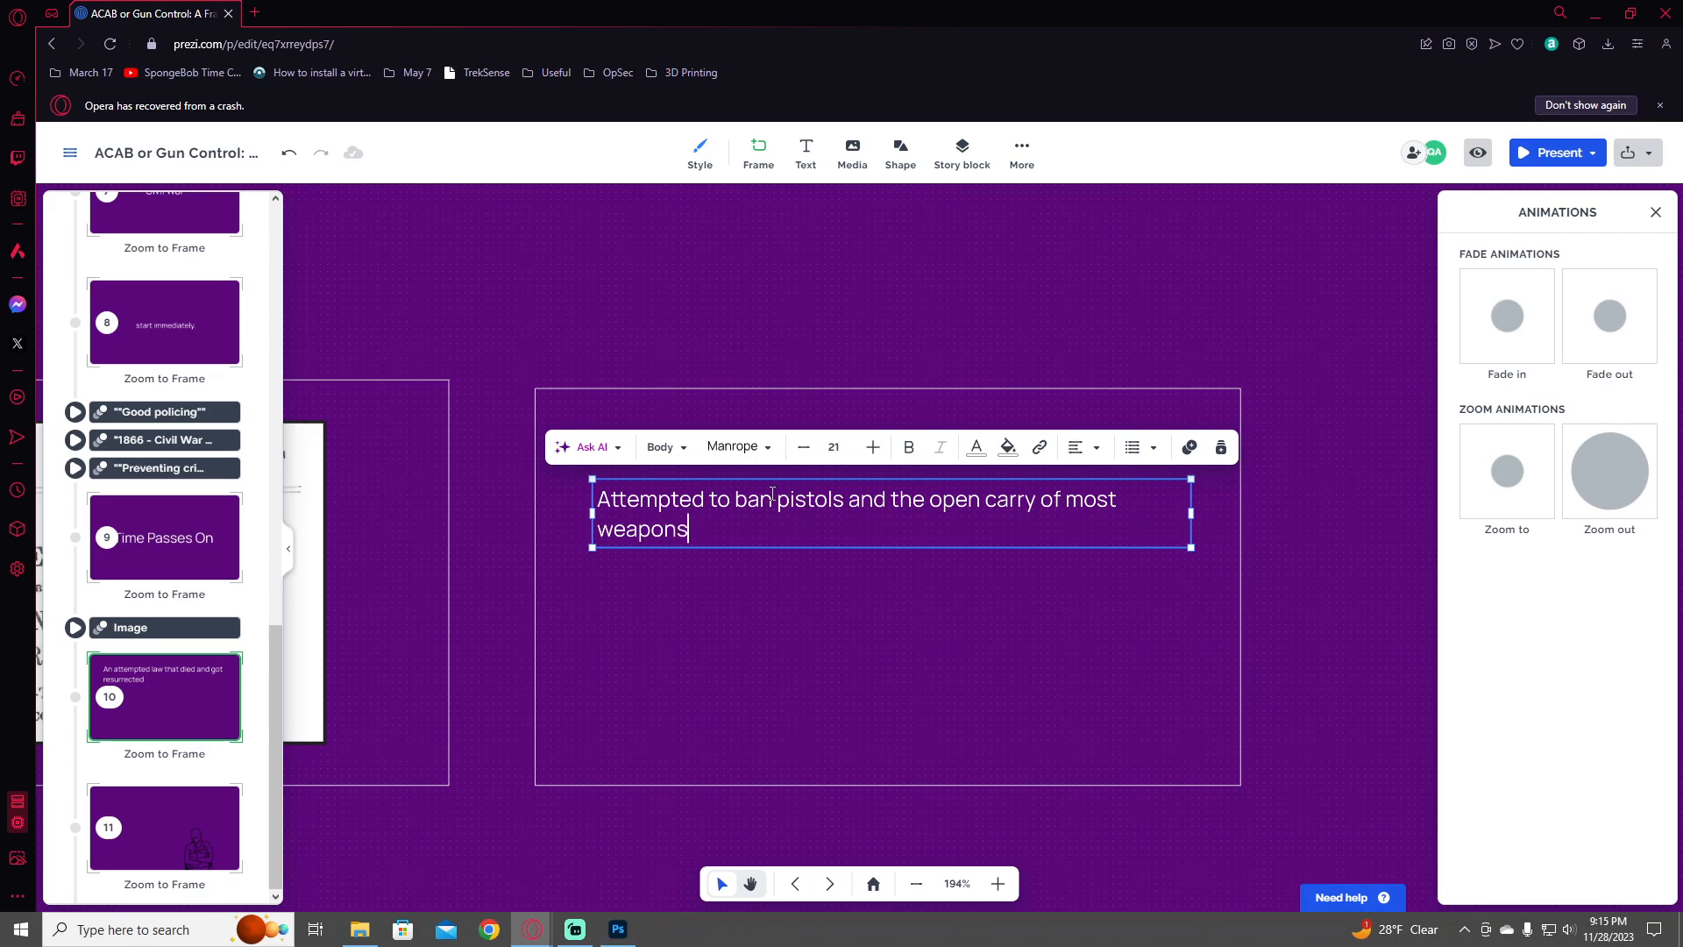
- Extend the second text box's sentence with "for non-military and police"
{"action": "type", "text": " if"}
{"action": "type", "text": "or non-military"}
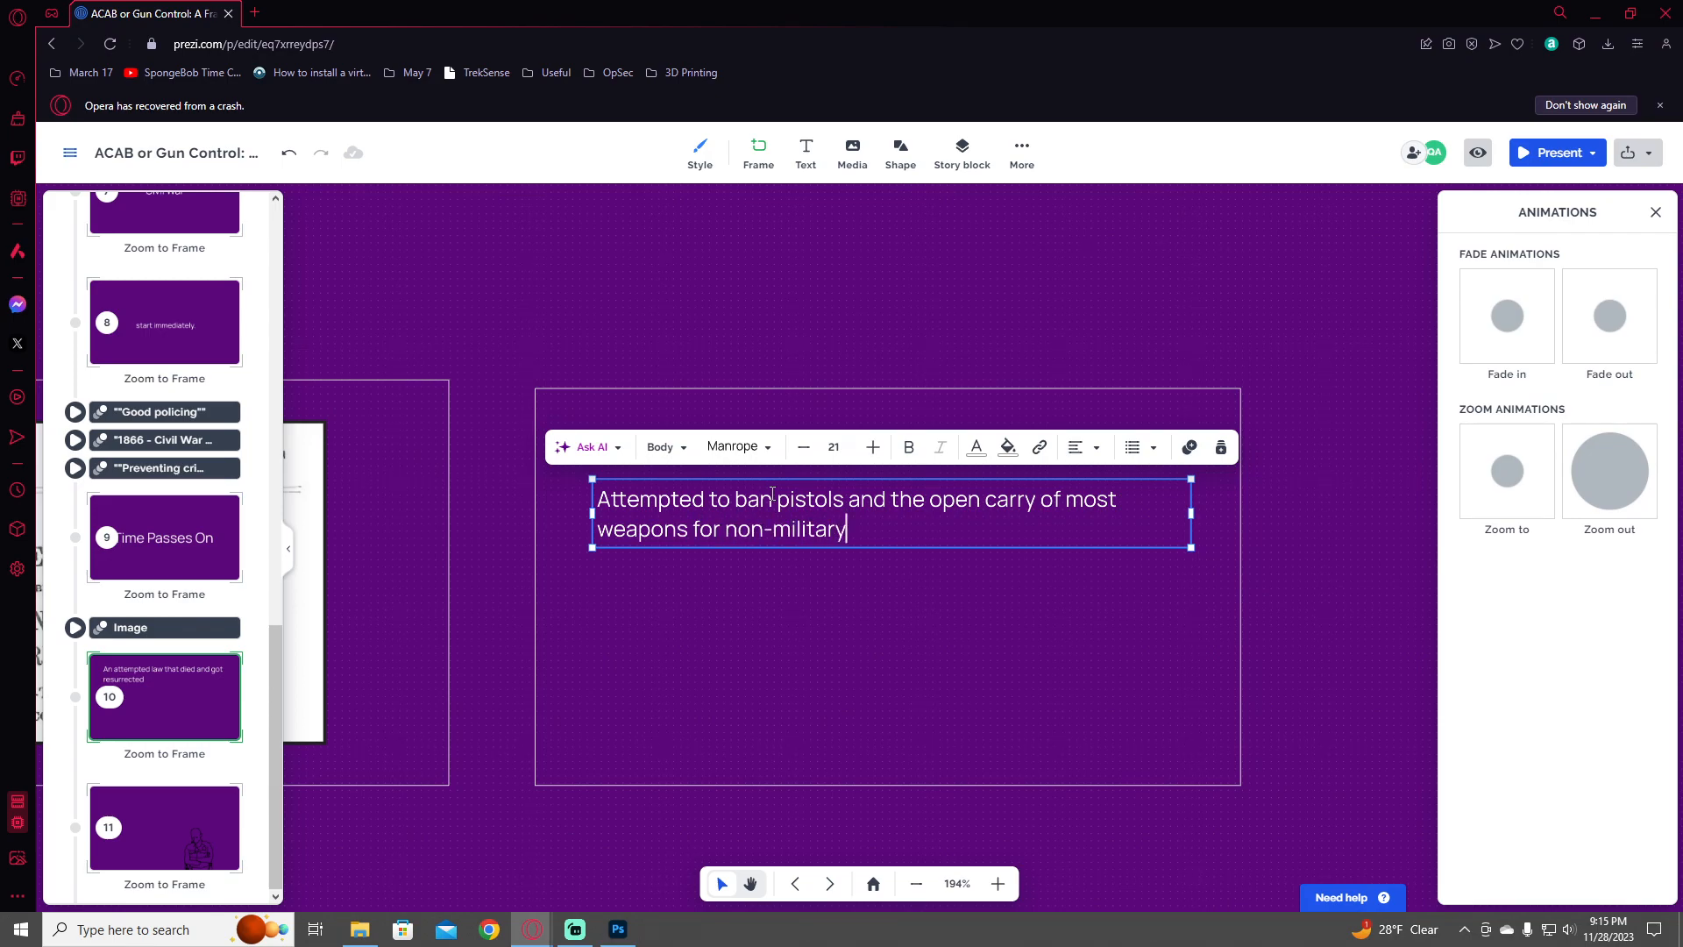
{"action": "type", "text": "a nd p"}
{"action": "key", "text": "BackSpace"}
{"action": "key", "text": "BackSpace"}
{"action": "key", "text": "BackSpace"}
{"action": "key", "text": "BackSpace"}
{"action": "key", "text": "BackSpace"}
{"action": "key", "text": "BackSpace"}
{"action": "type", "text": "and police"}
{"action": "left_click", "coordinate": [1255, 458]}
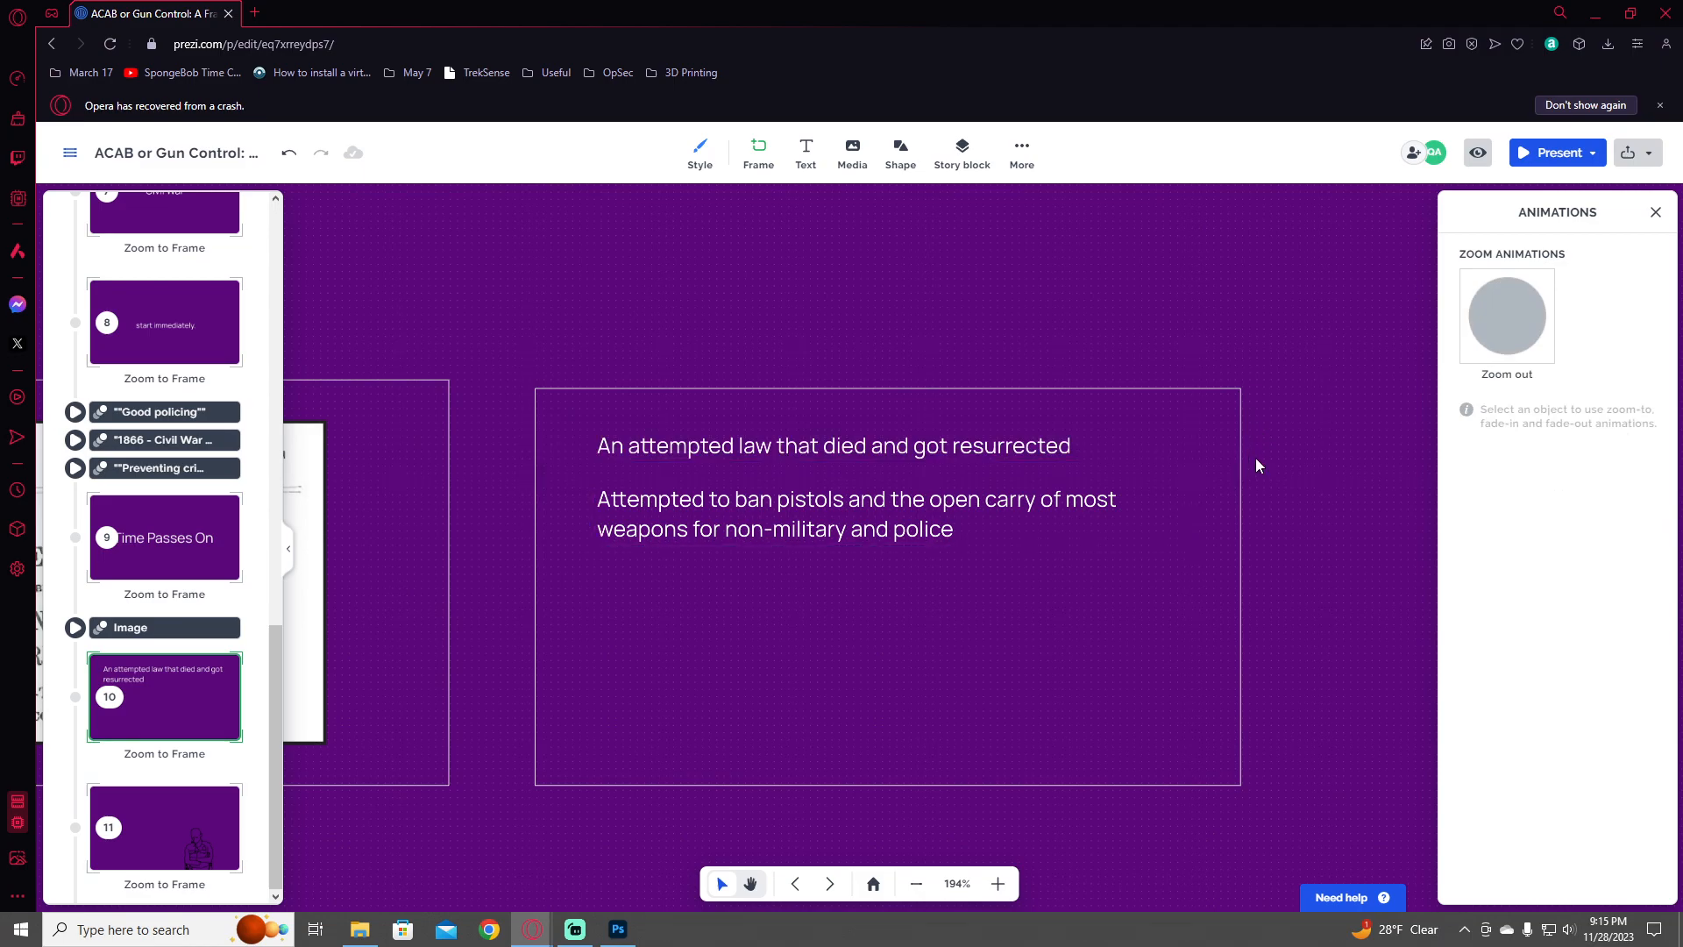
- Duplicate the "Attempted to ban pistols" text box and place the copy directly below it
{"action": "left_click", "coordinate": [770, 535]}
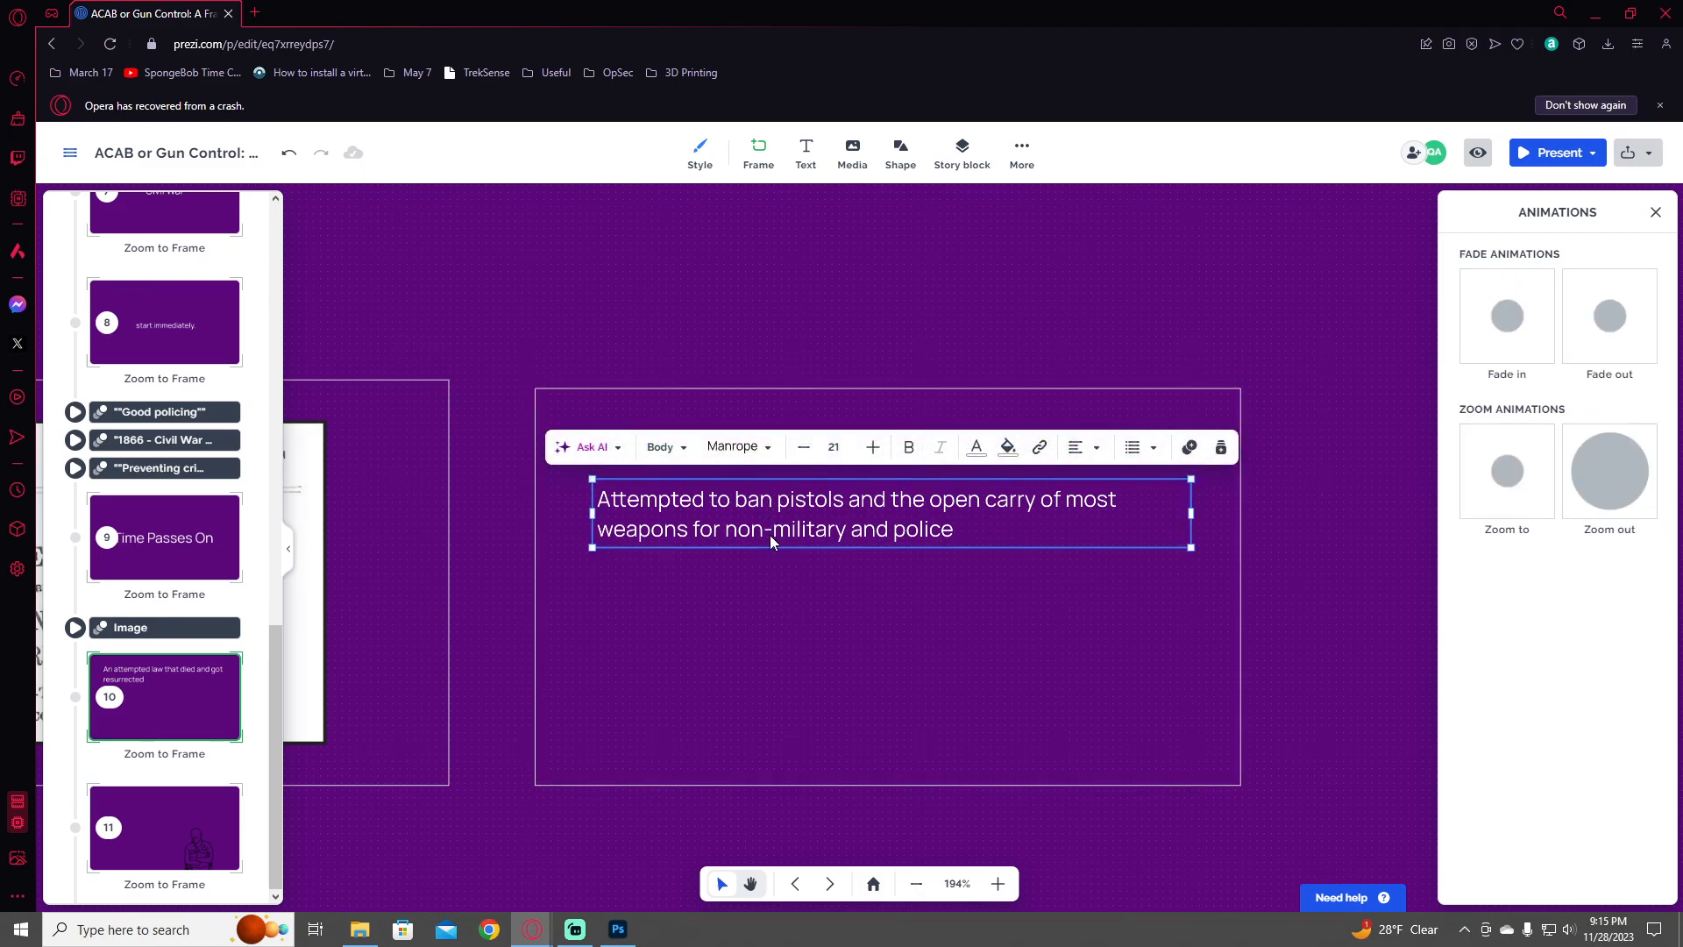
{"action": "key", "text": "ctrl+d"}
{"action": "left_click_drag", "start_coordinate": [780, 545], "coordinate": [774, 619]}
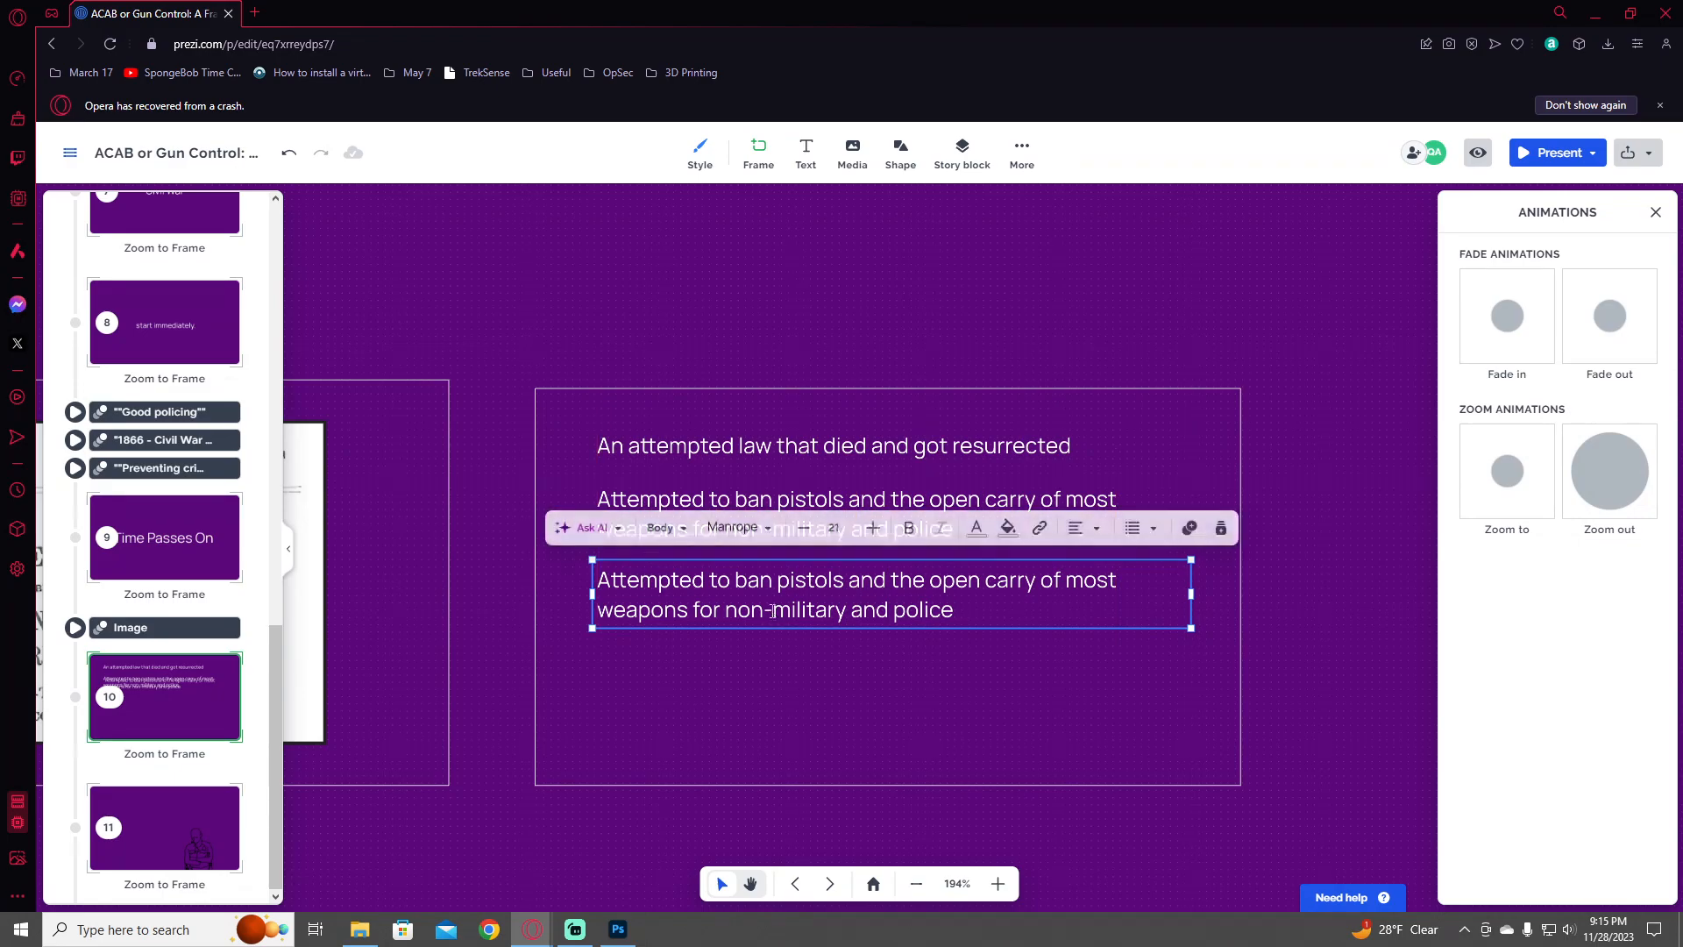
- Replace the copied text with "That ban was gutted and thought to be killed but the pieces"
{"action": "double_click", "coordinate": [774, 619]}
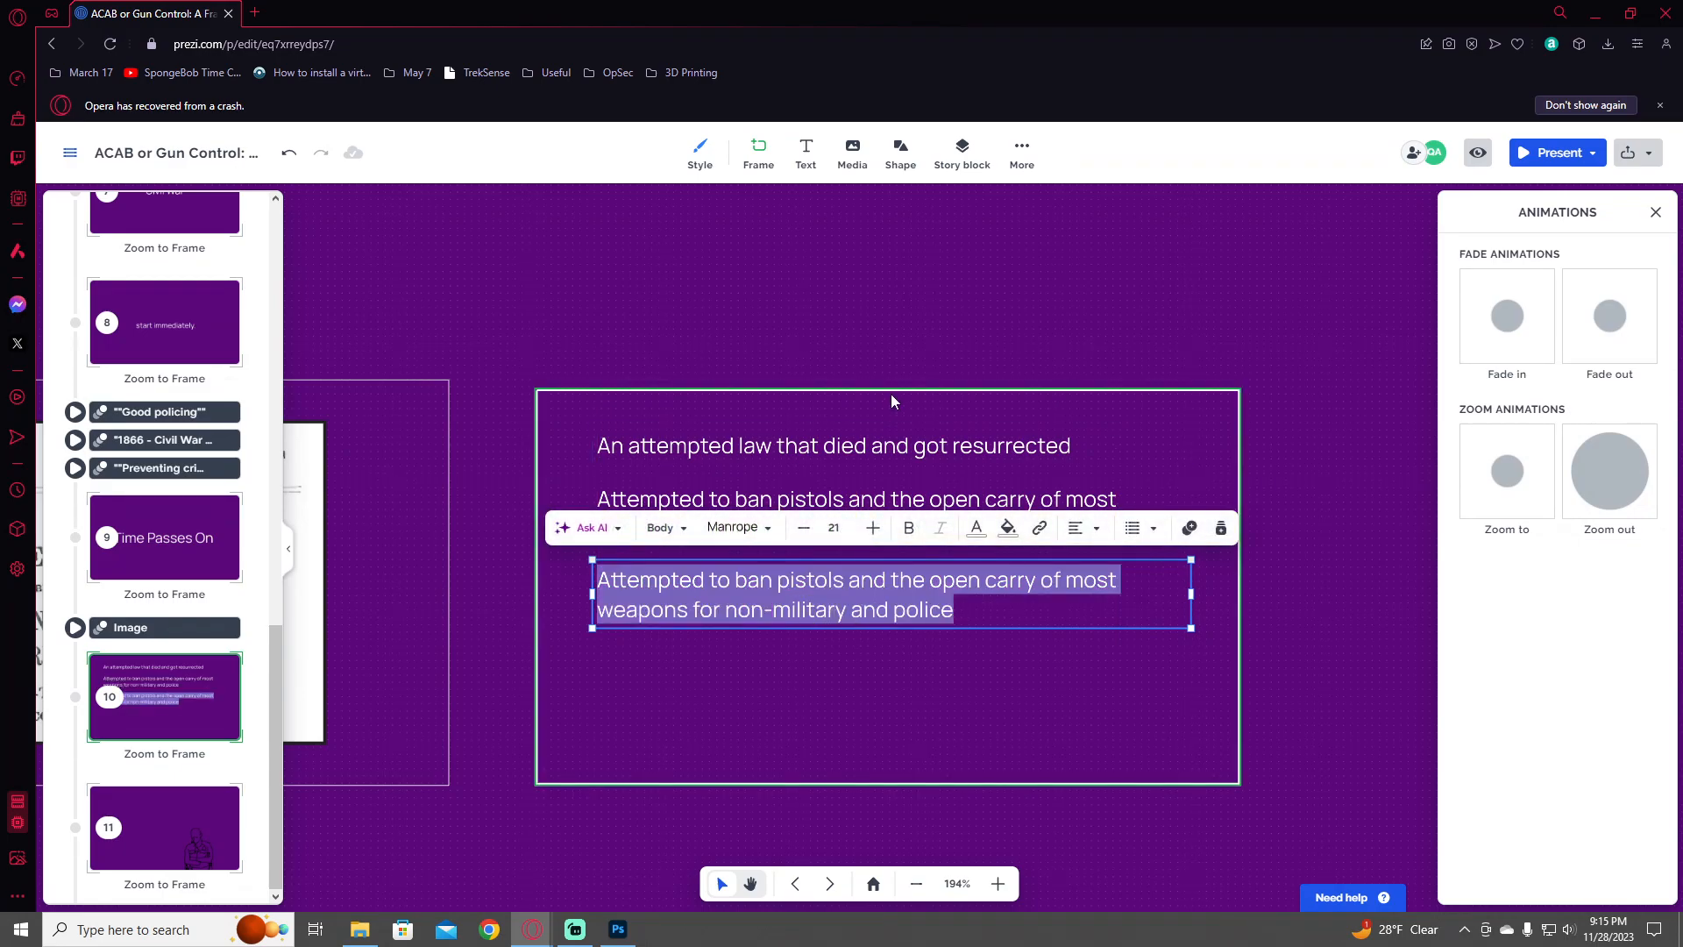
{"action": "type", "text": "T"}
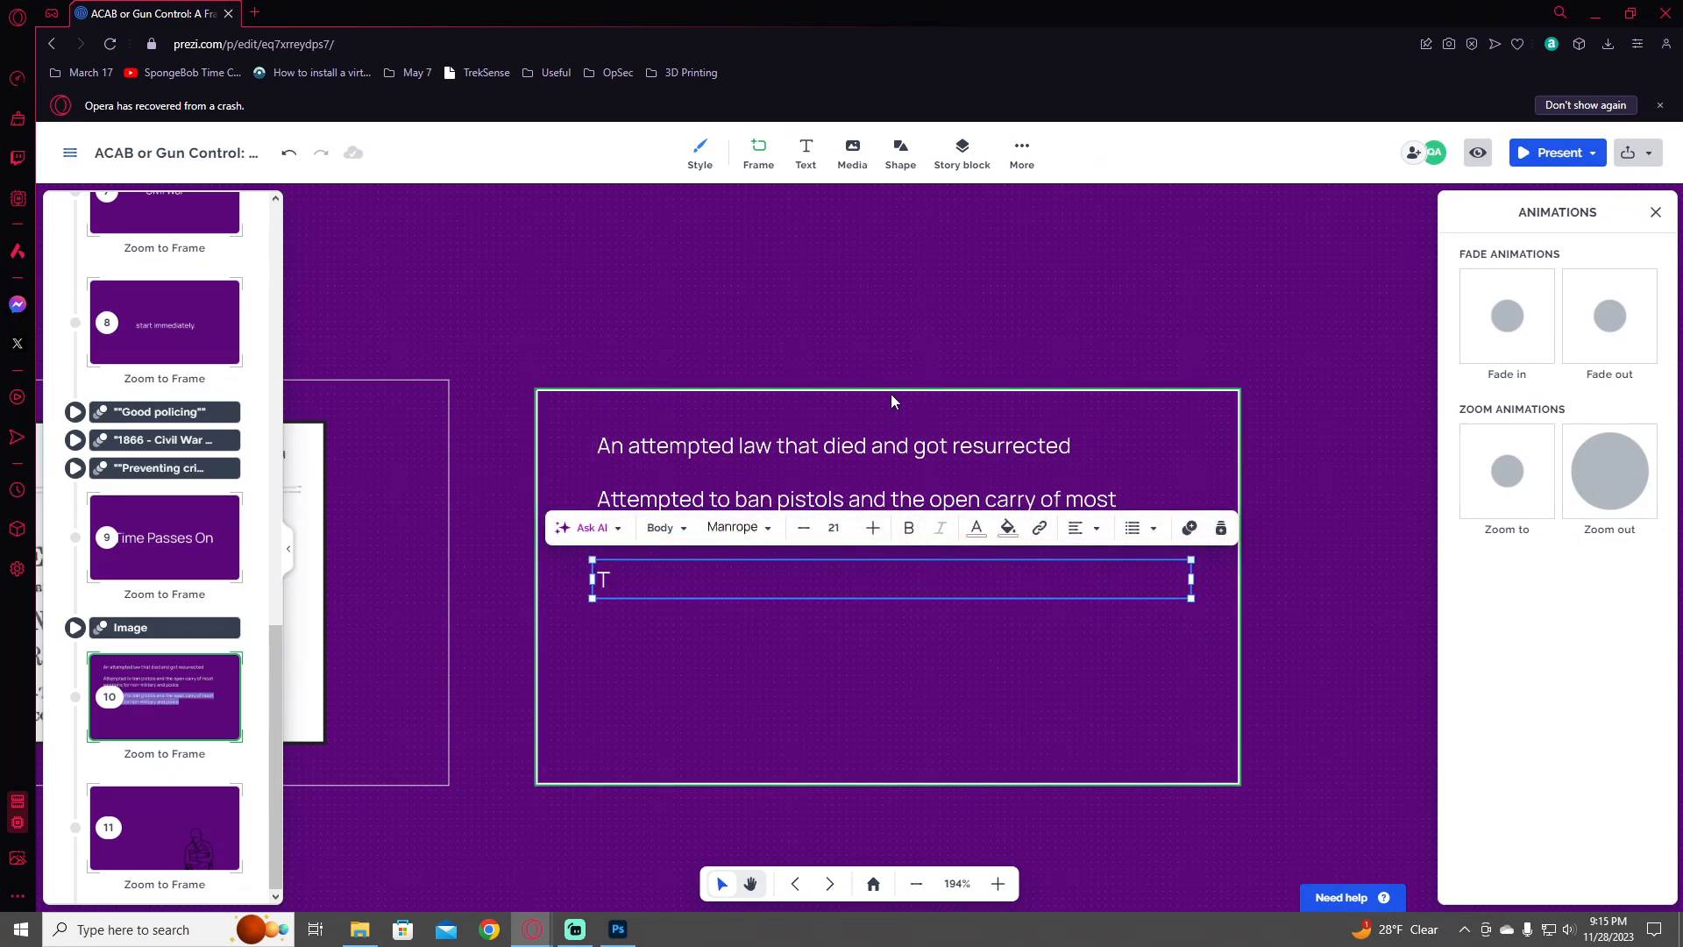
{"action": "type", "text": "hat ban failed but l"}
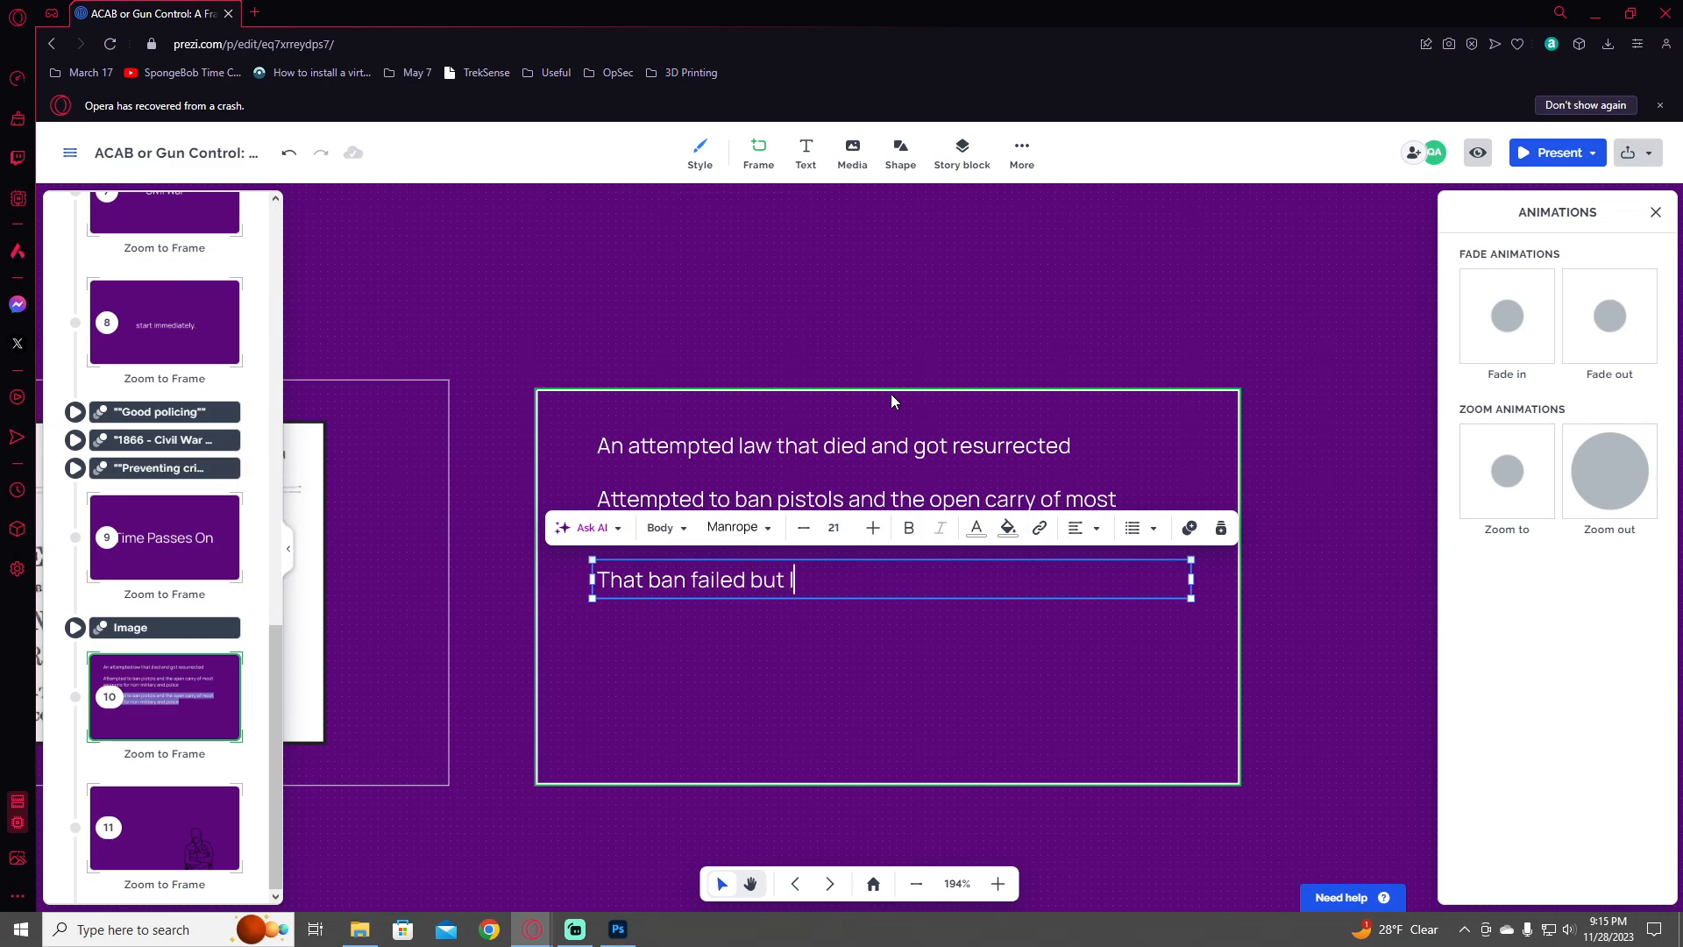
{"action": "type", "text": "egislation was"}
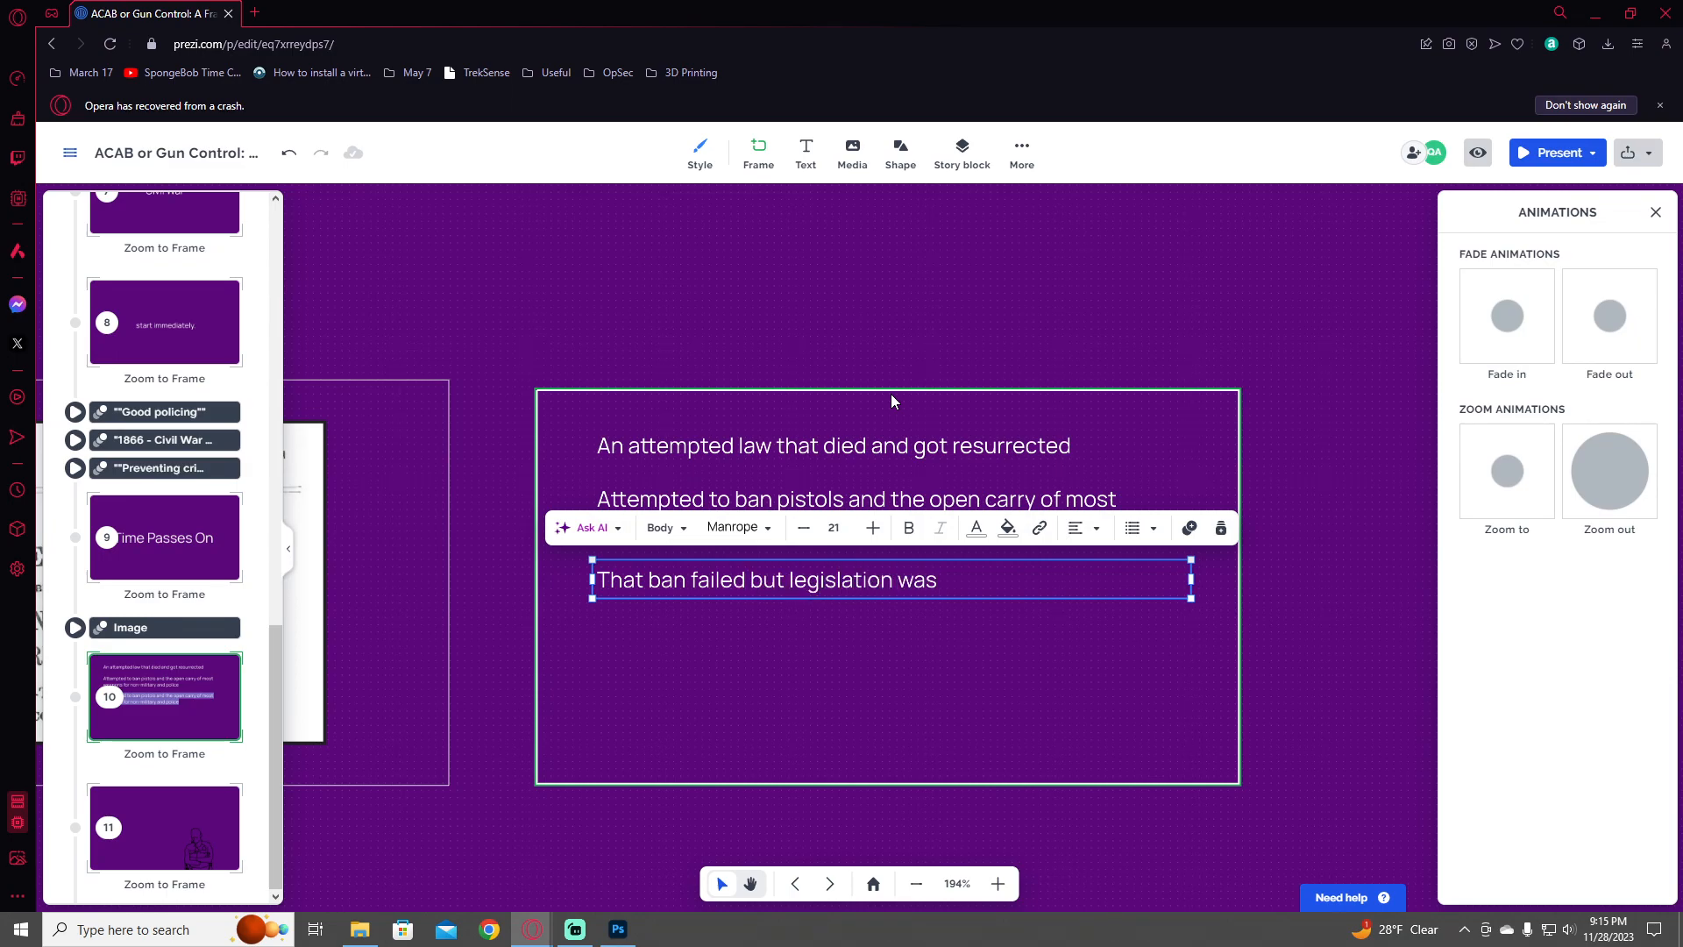
{"action": "key", "text": "ctrl+shift+Left"}
{"action": "key", "text": "ctrl+shift+Left"}
{"action": "key", "text": "ctrl+shift+Left"}
{"action": "type", "text": "b"}
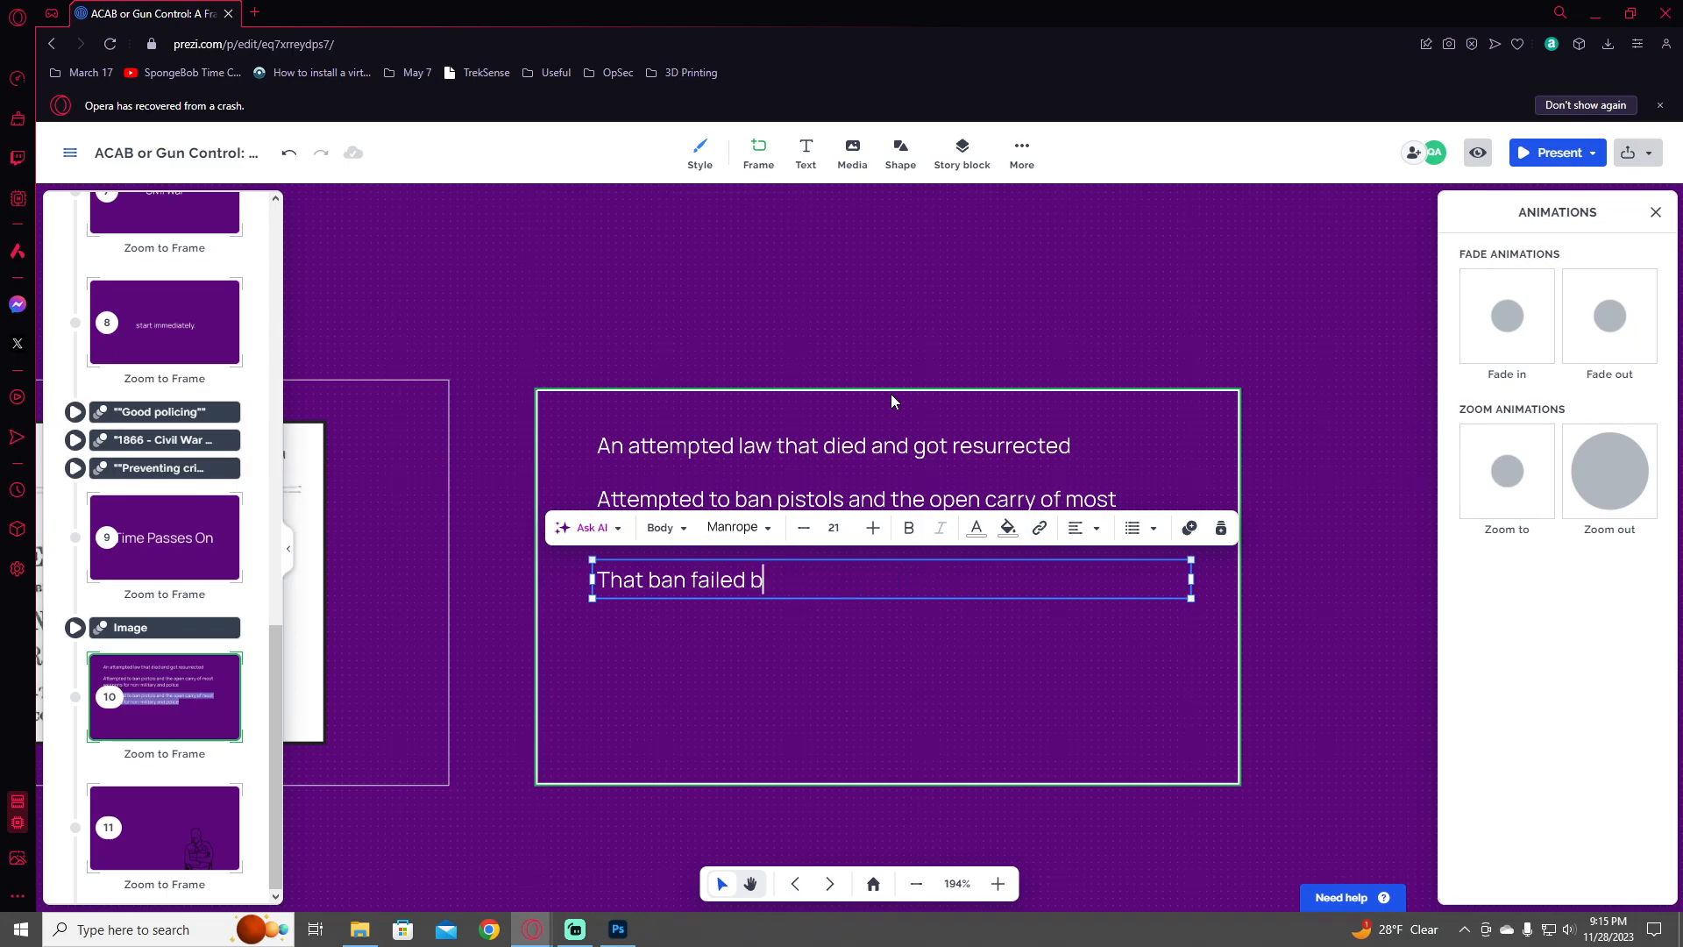
{"action": "type", "text": "ut pieces"}
{"action": "key", "text": "ctrl+shift+Left"}
{"action": "key", "text": "ctrl+shift+Left"}
{"action": "key", "text": "ctrl+shift+Left"}
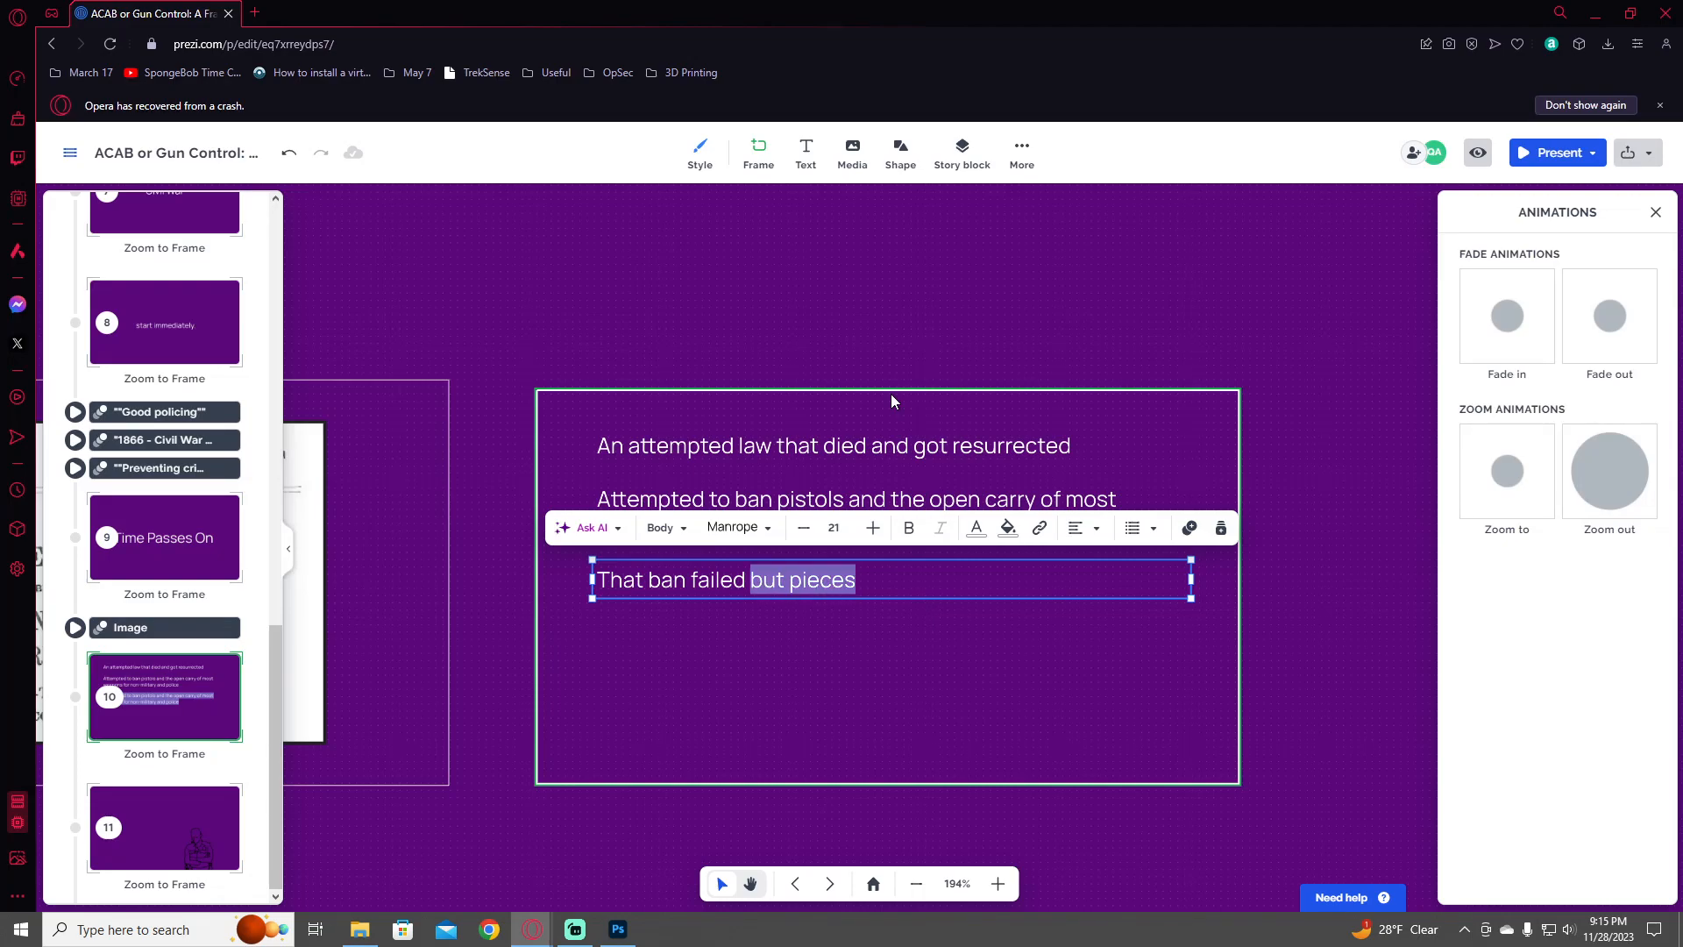
{"action": "type", "text": "was gutted an"}
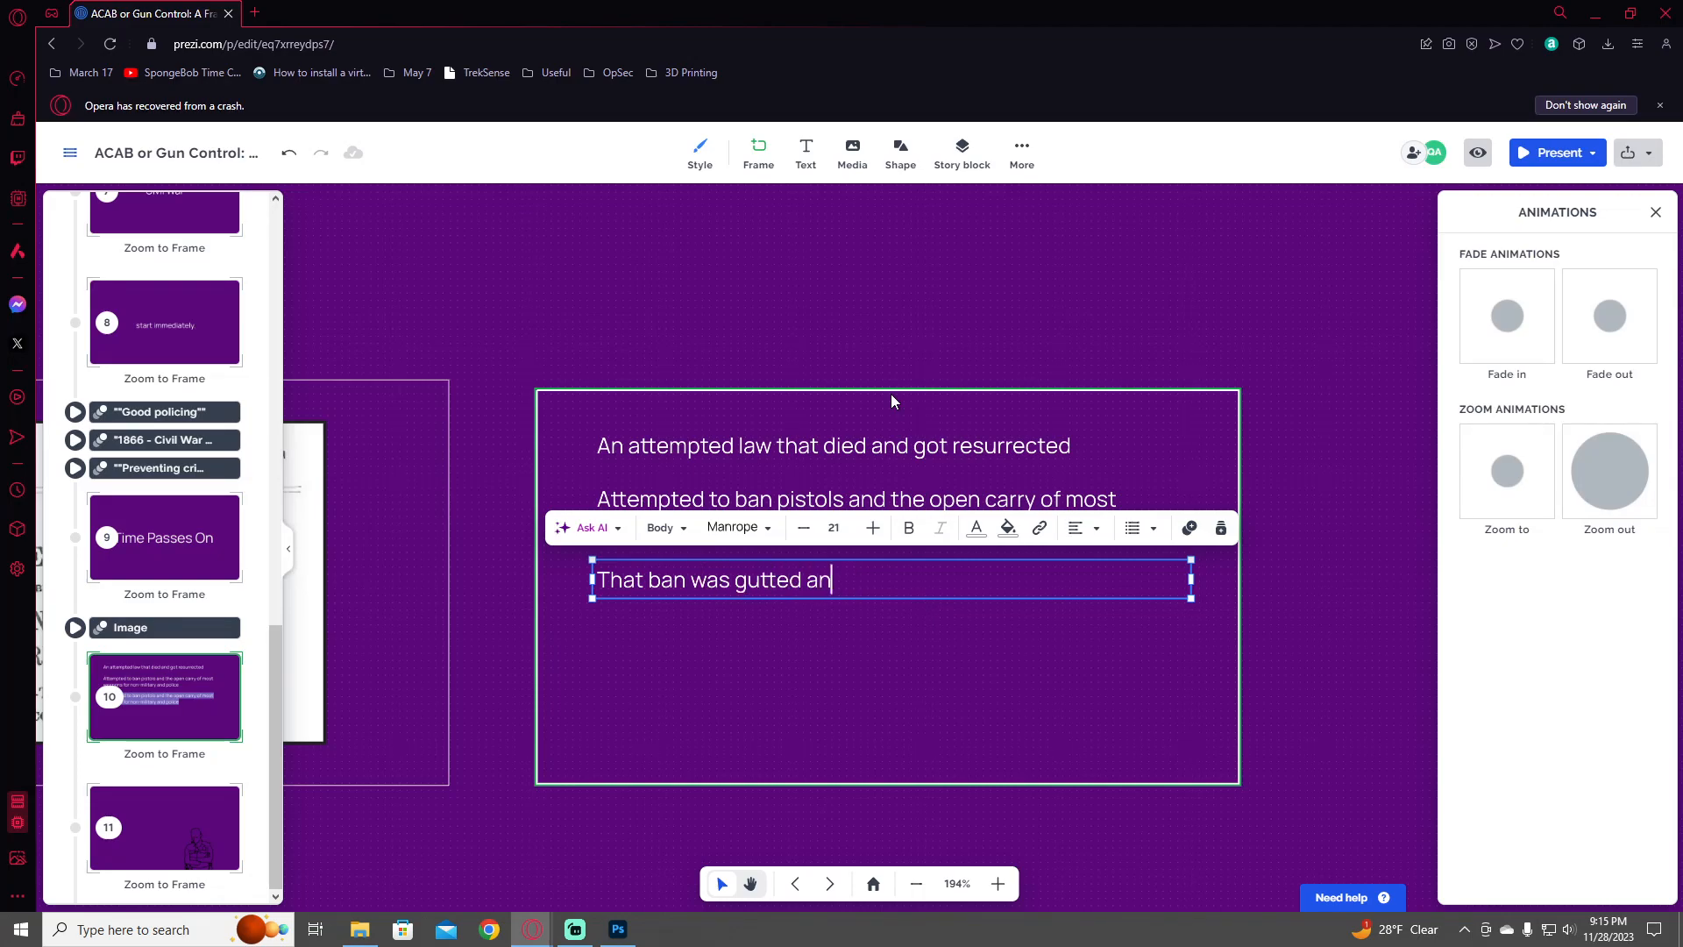
{"action": "type", "text": "d thought to be kill"}
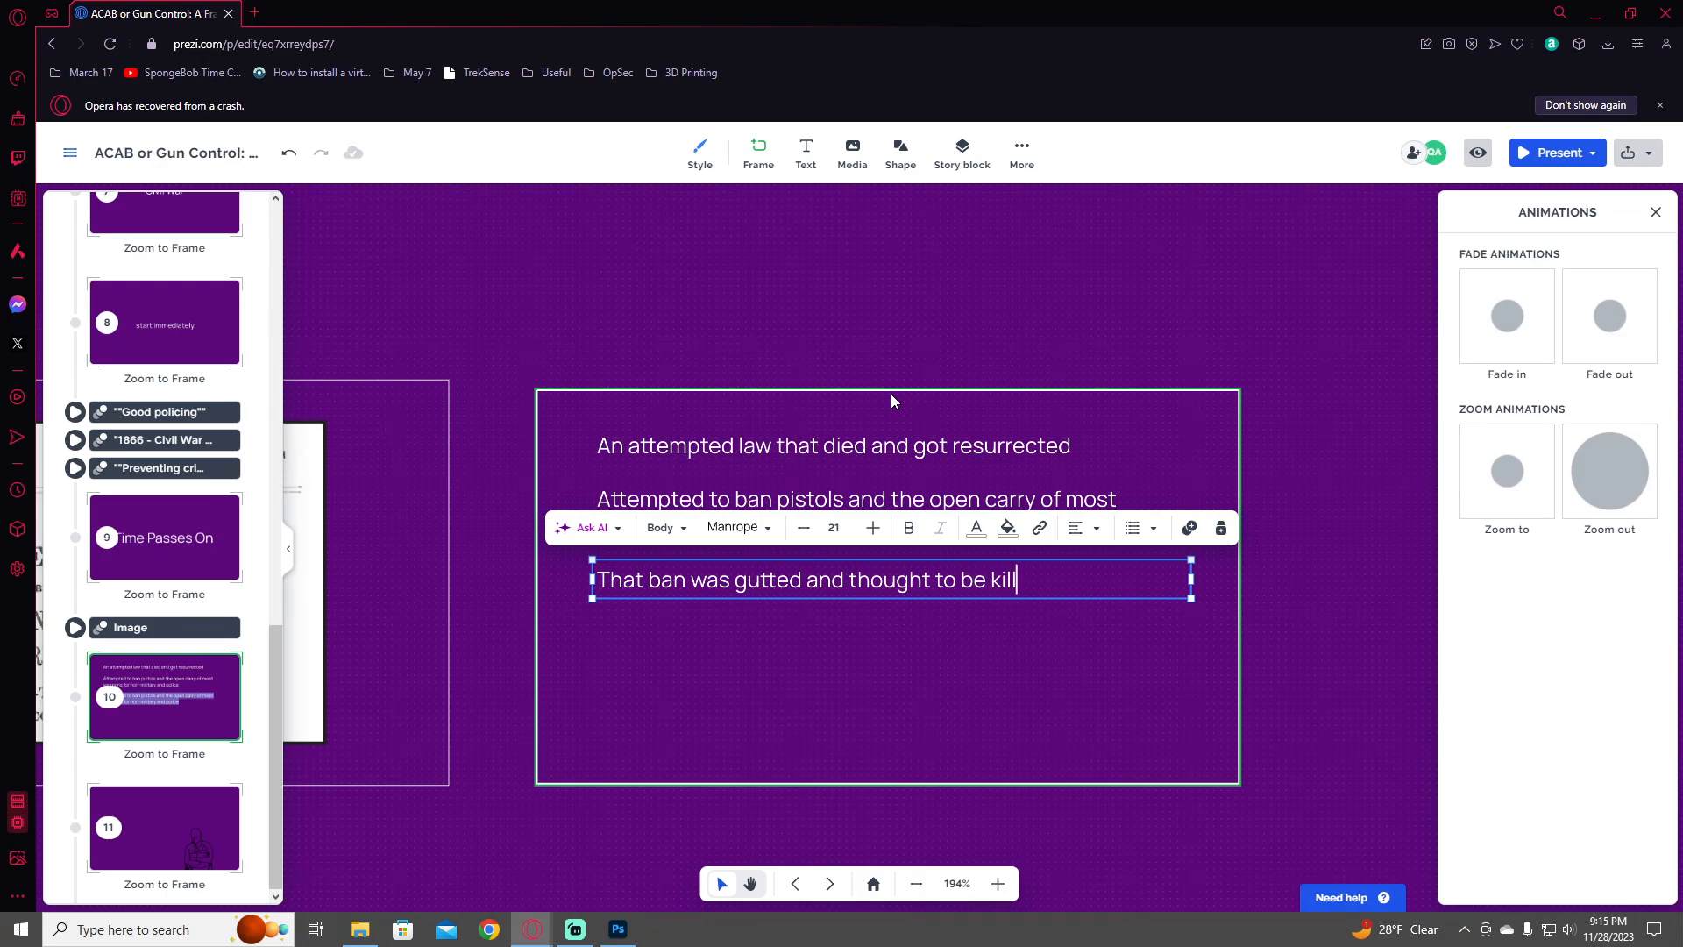
{"action": "type", "text": "ed but the pieces"}
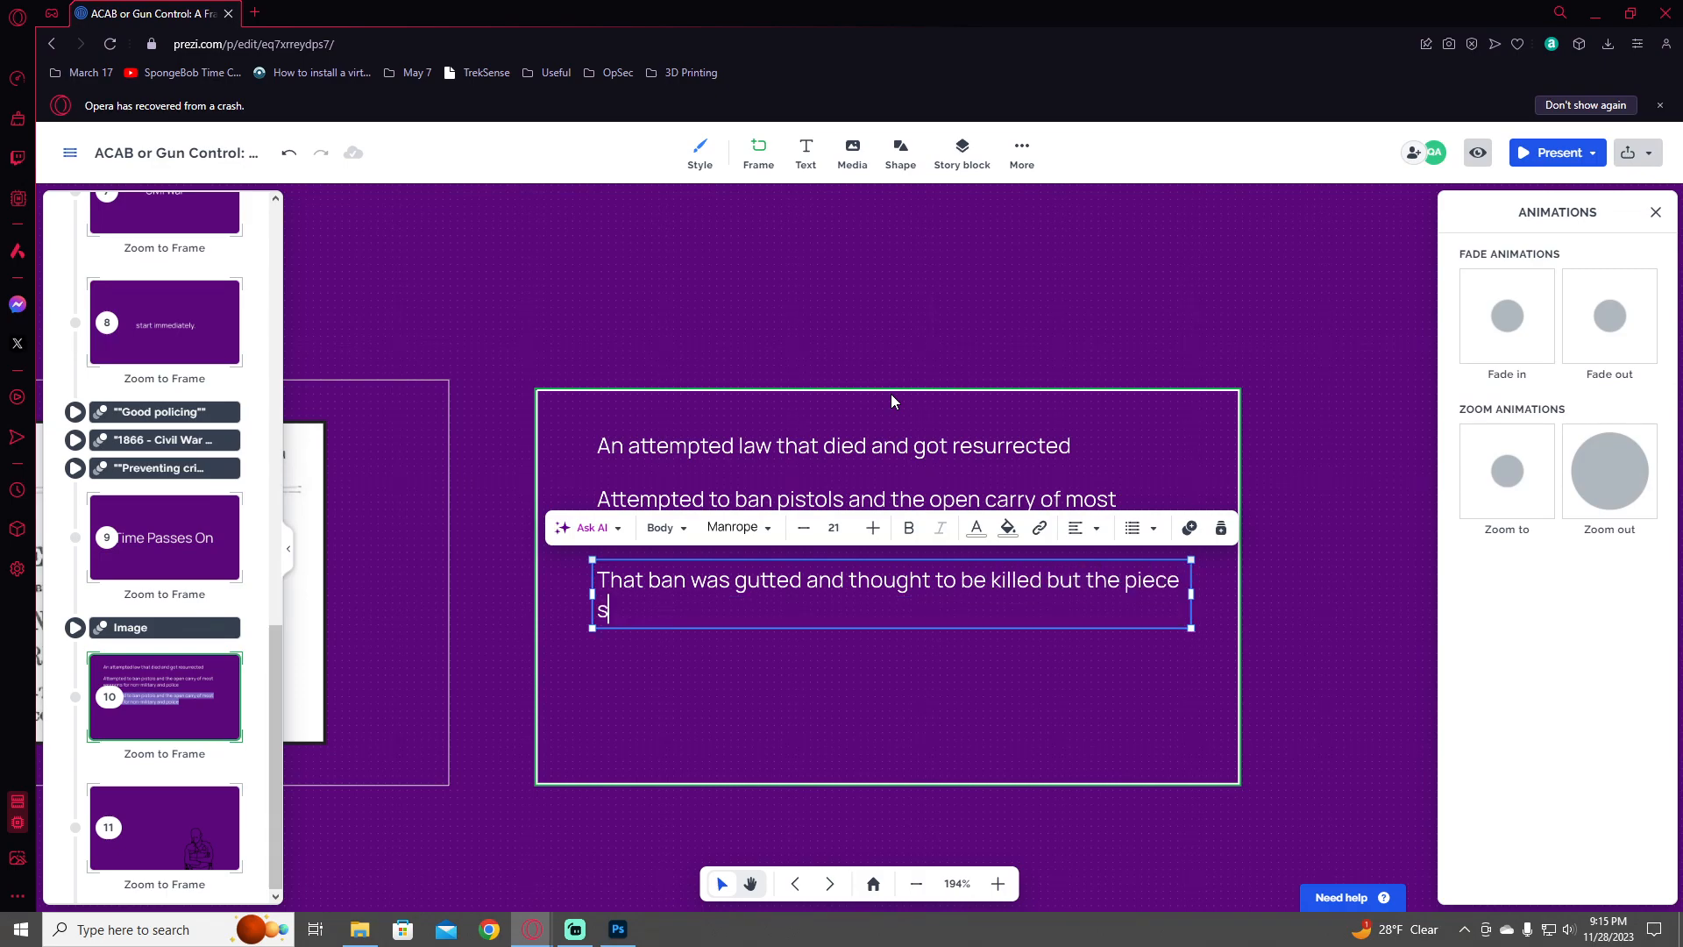
- Complete the third text box's sentence with "left over regulated "workarounds" that became bans on weapons based on size and feature set."
{"action": "type", "text": " left over re"}
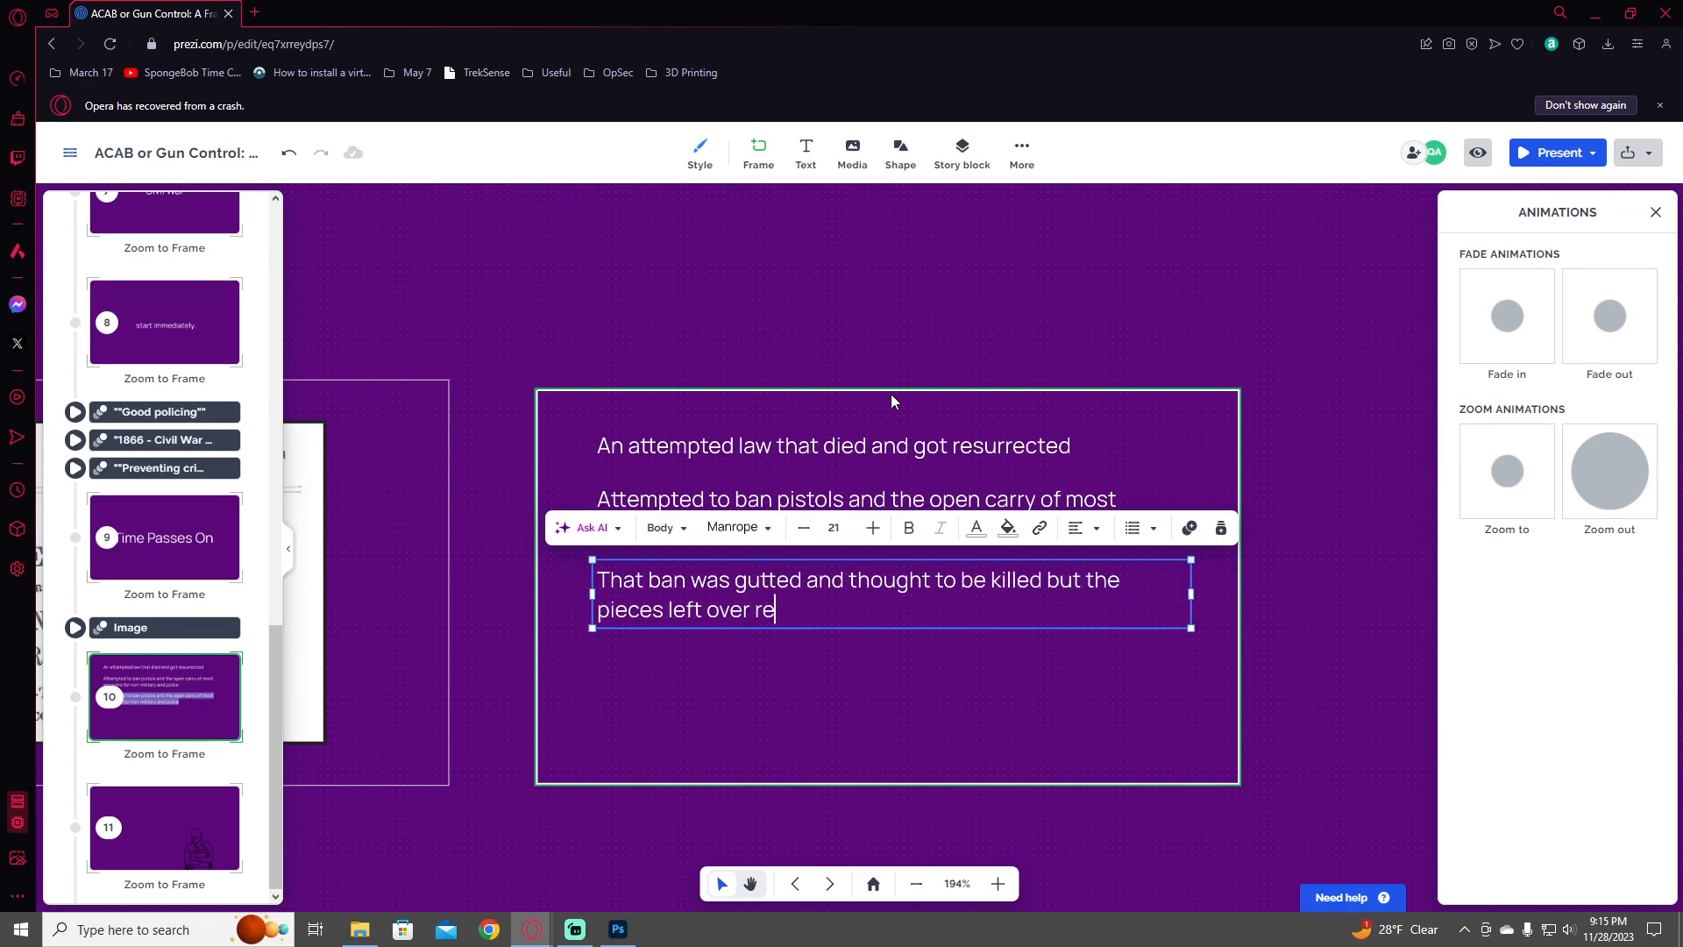
{"action": "type", "text": "gulated \"workarounds\" that c"}
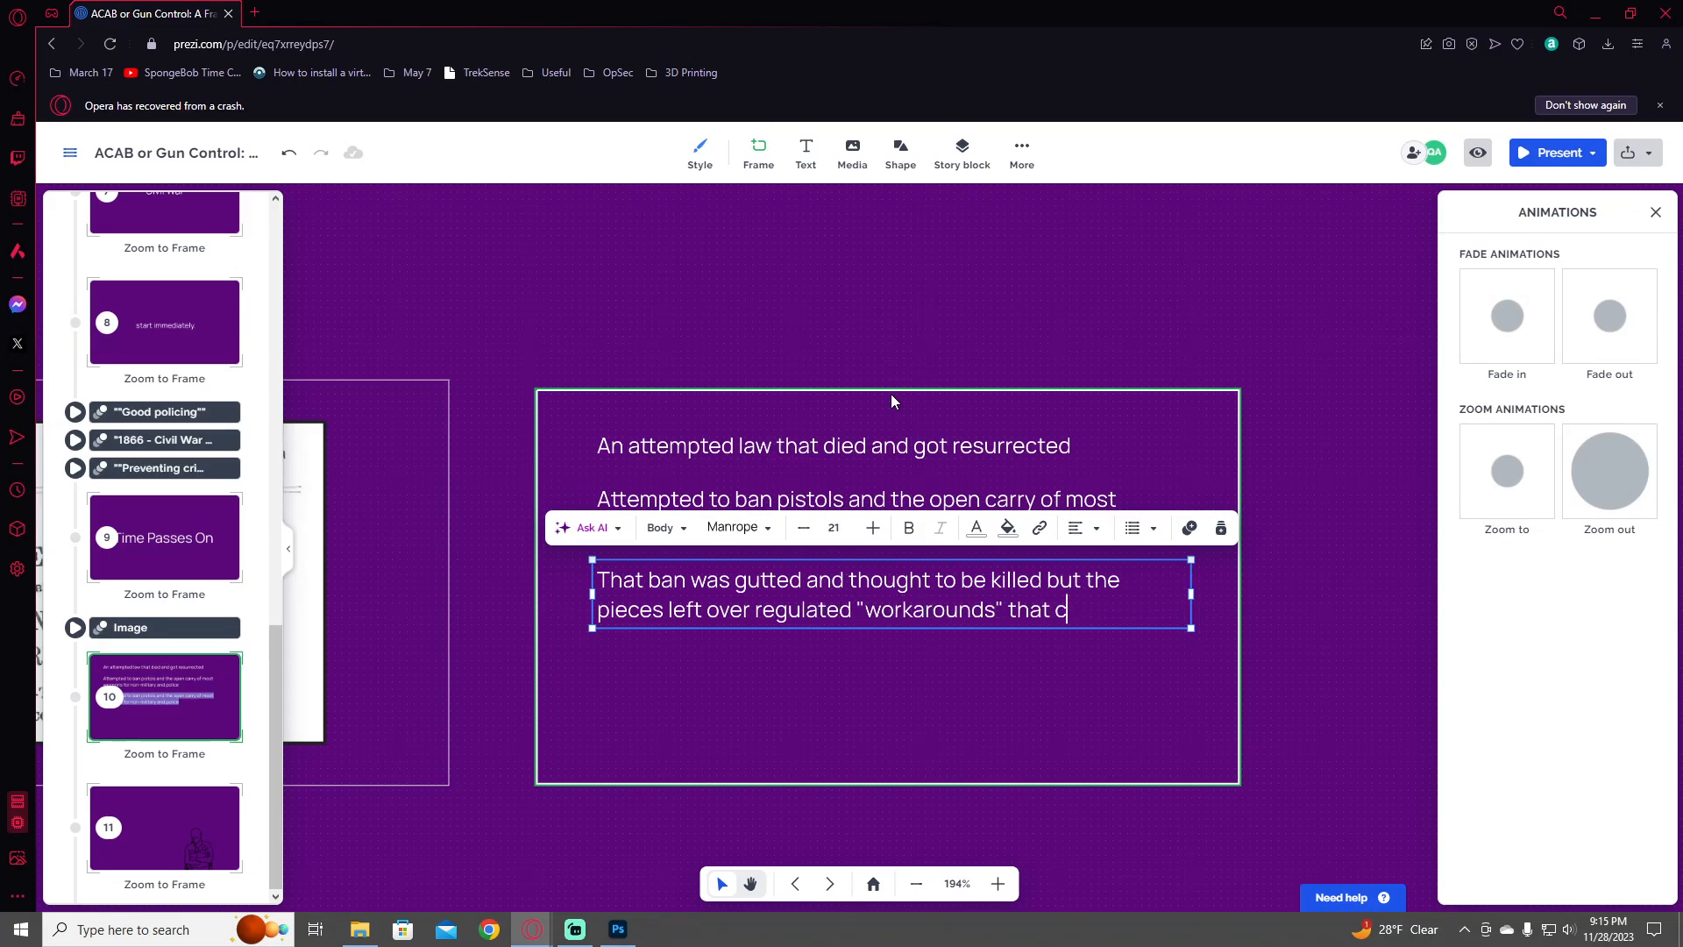
{"action": "key", "text": "BackSpace"}
{"action": "type", "text": "became bans"}
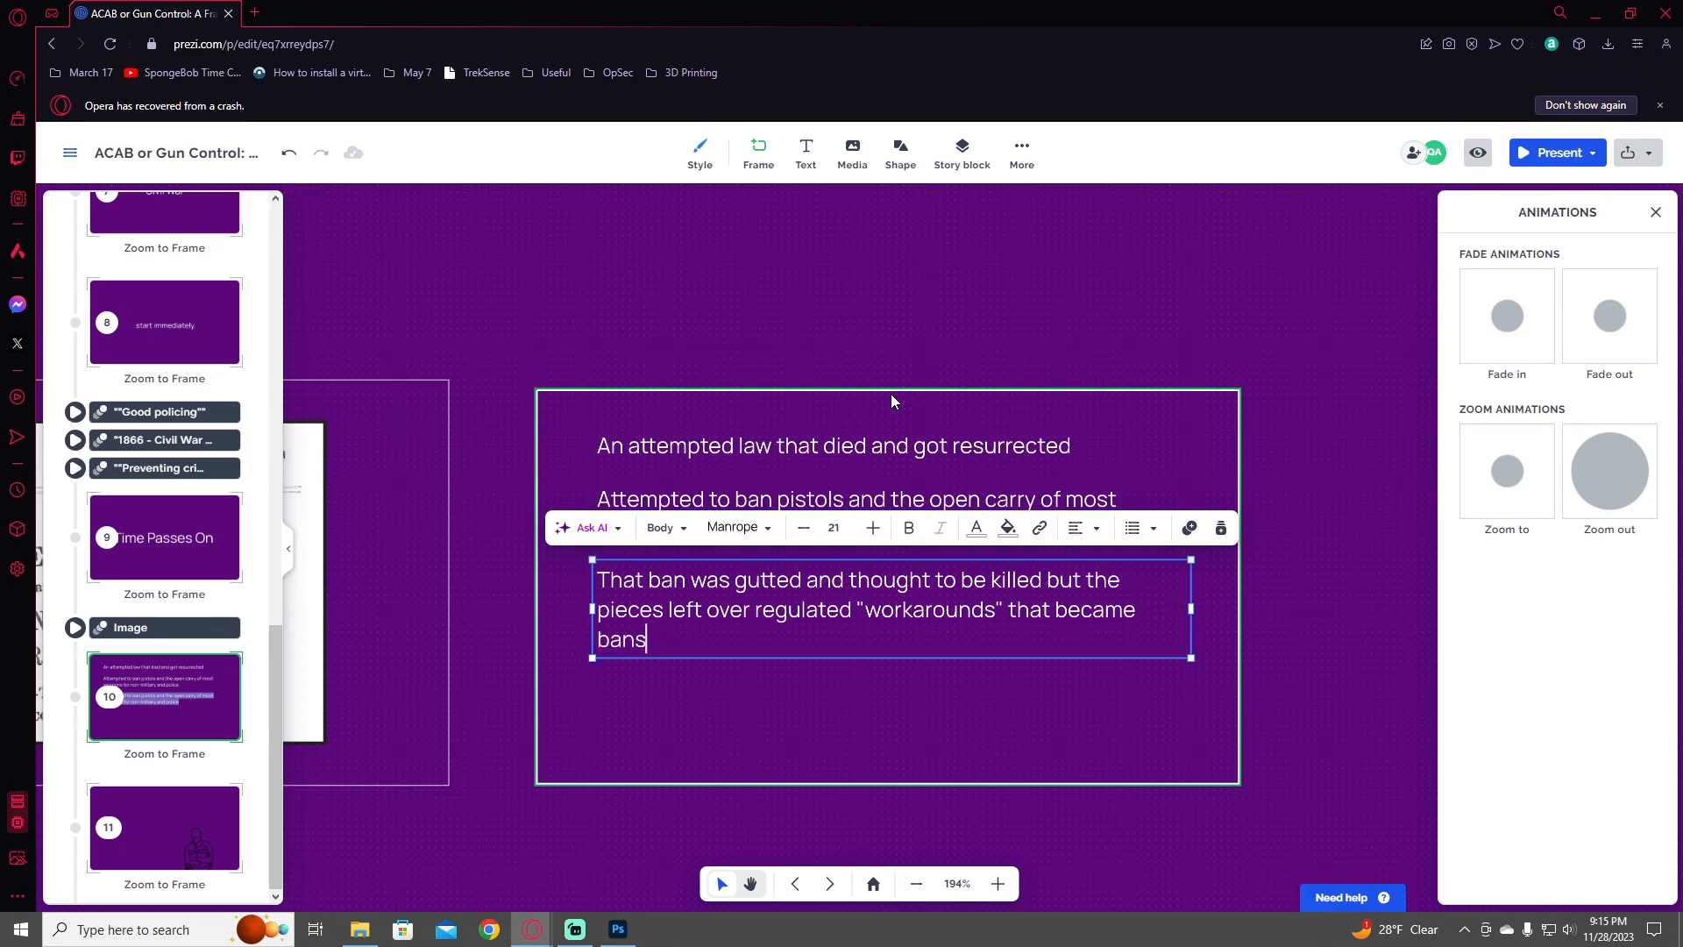
{"action": "type", "text": " on weapons ba"}
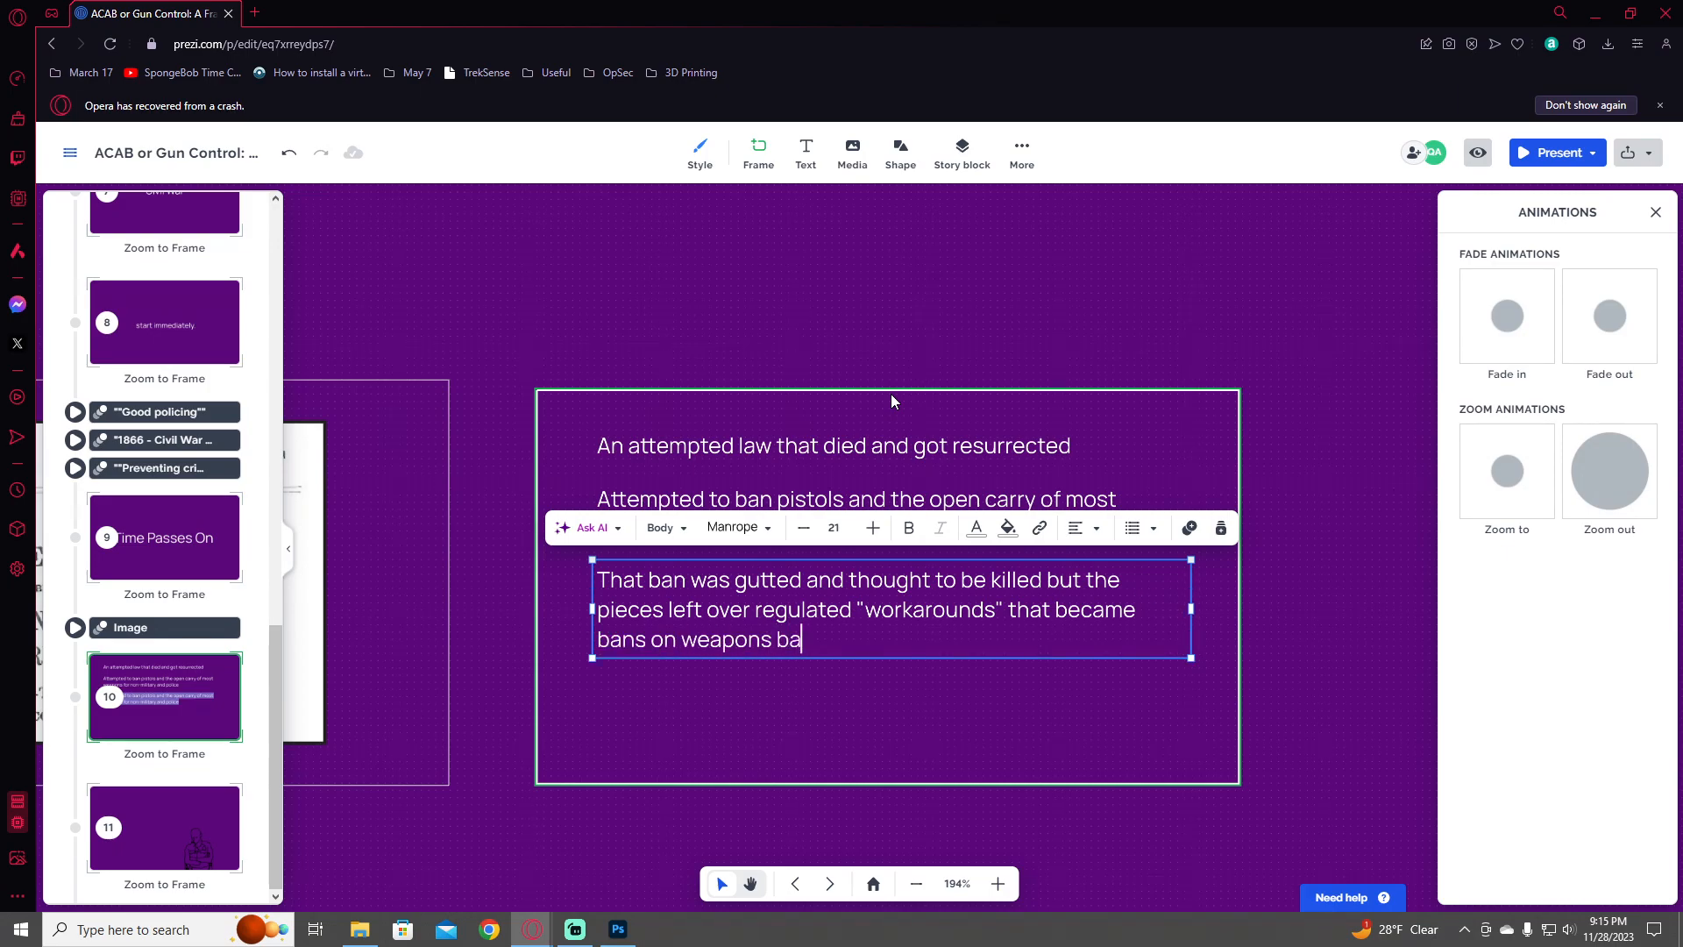
{"action": "type", "text": "sed on size and feat"}
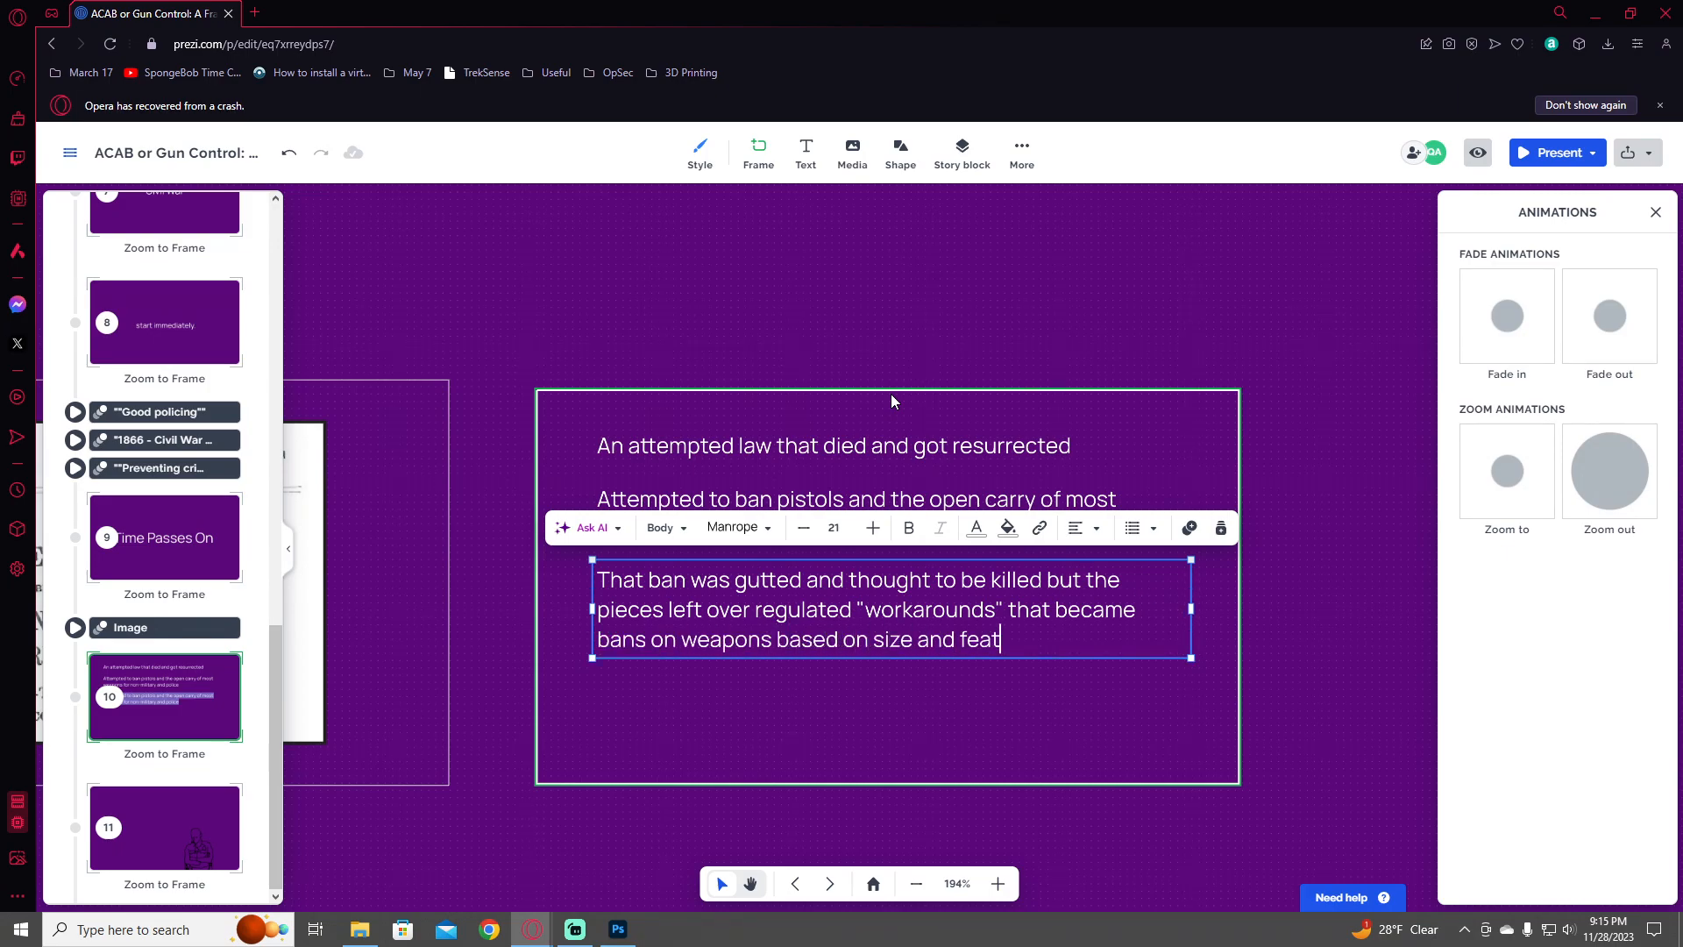
{"action": "type", "text": "ure set."}
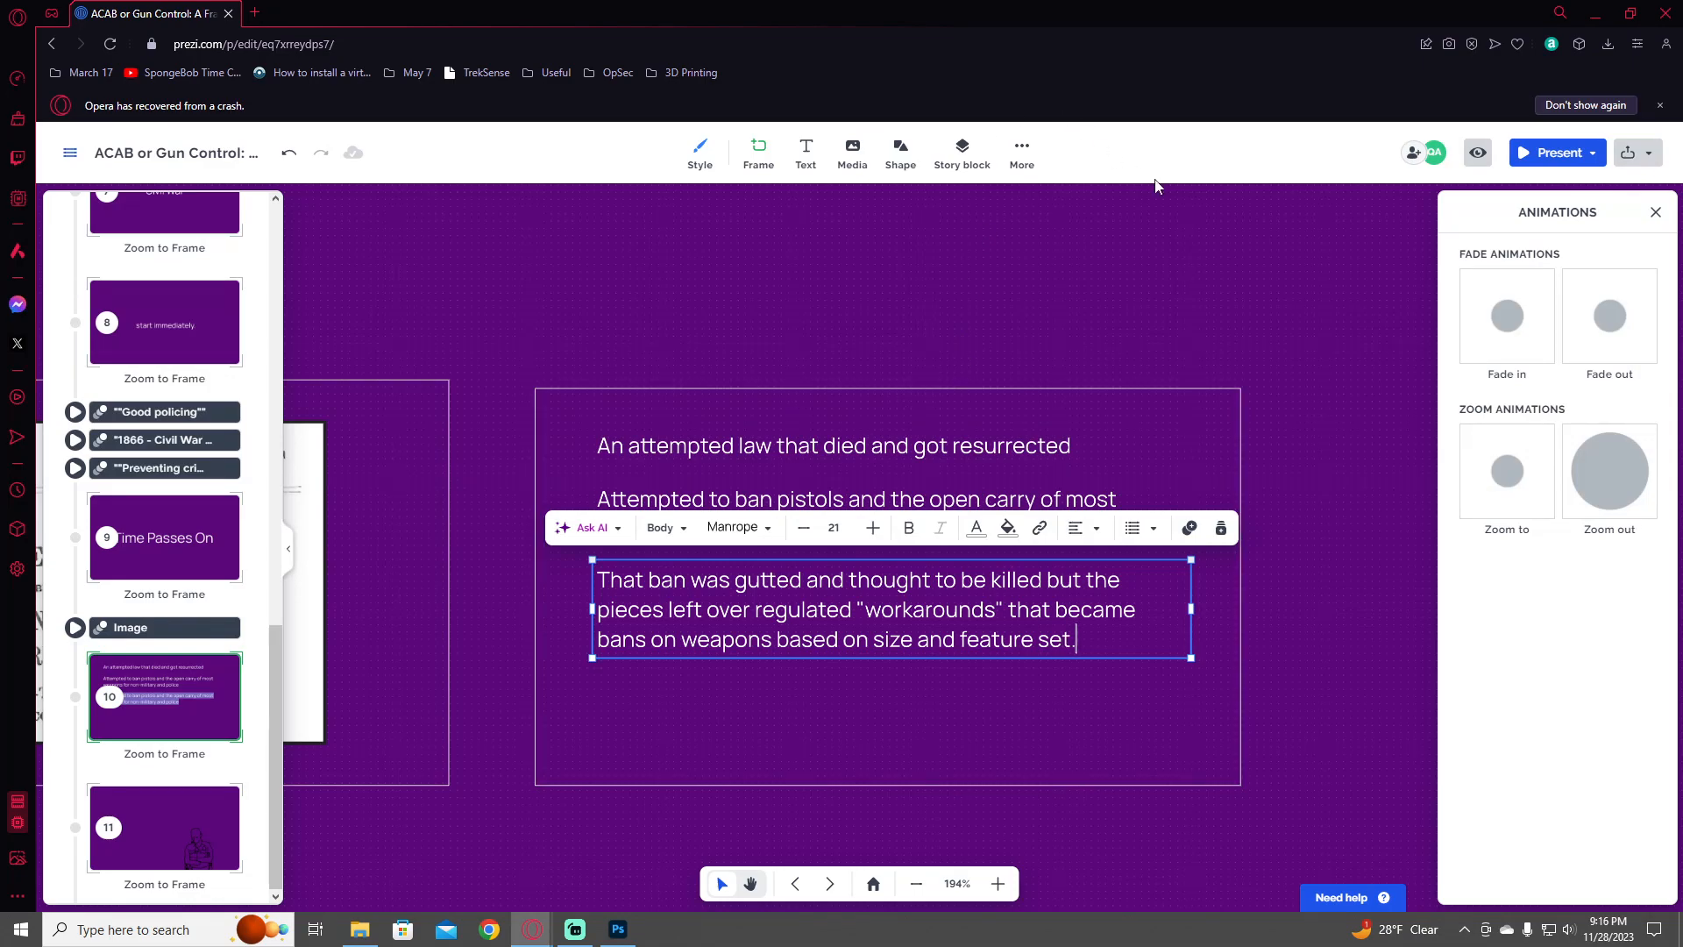
{"action": "left_click", "coordinate": [1259, 349]}
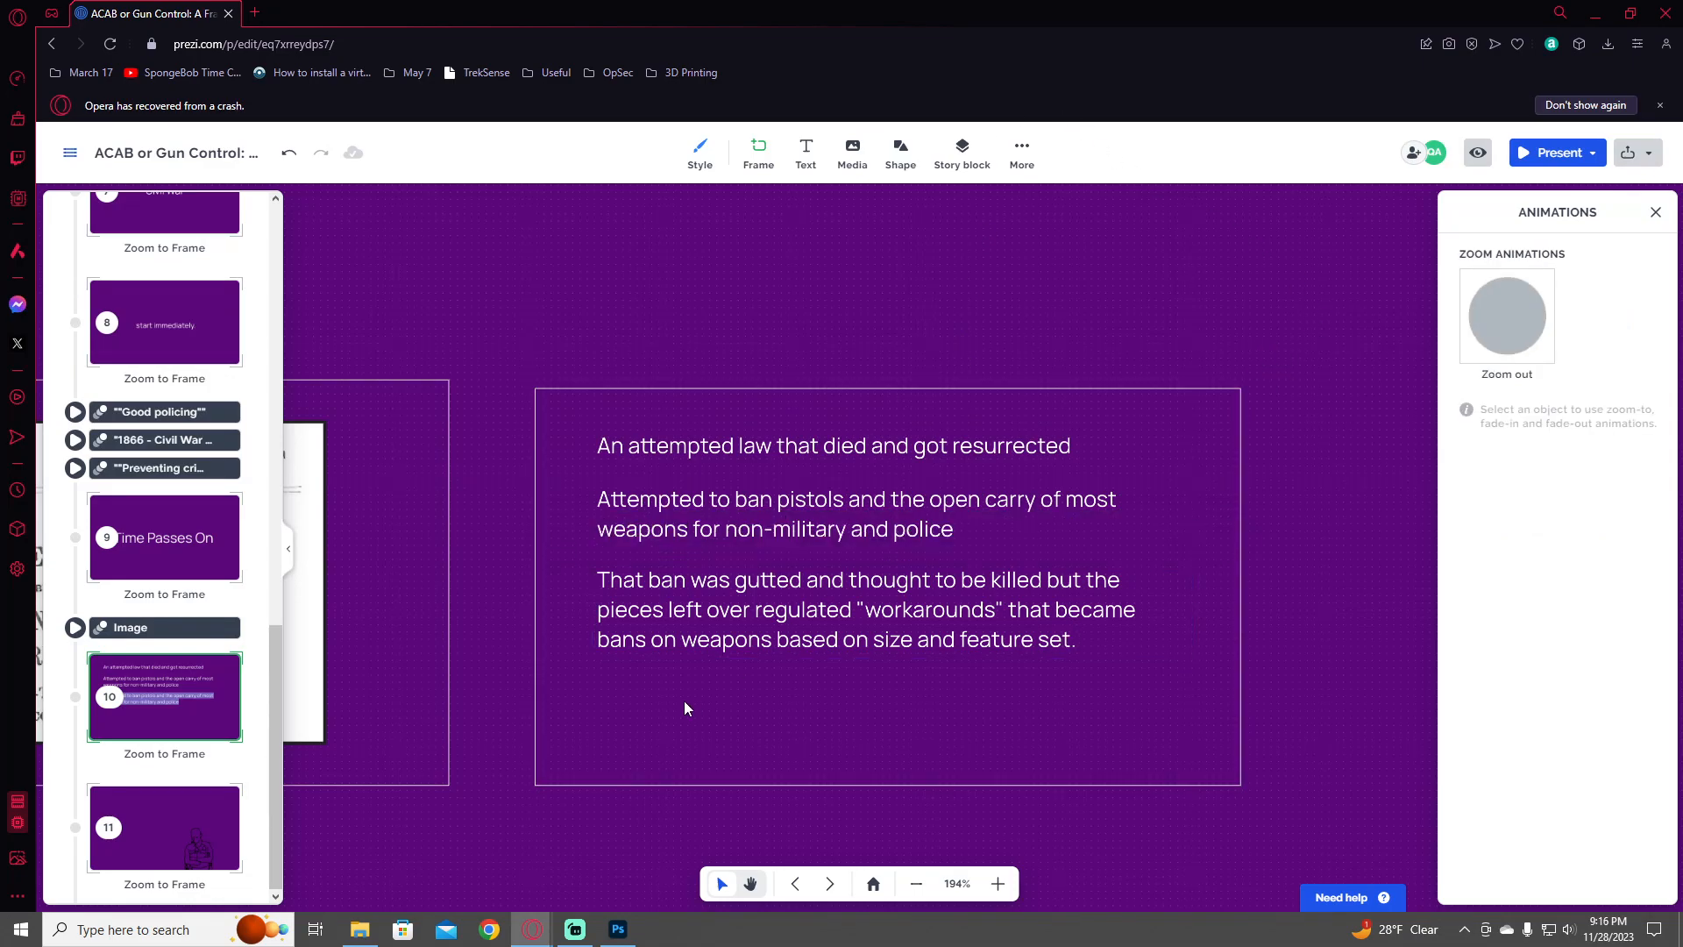
- Move the three text boxes together down so they sit vertically centred in the frame
{"action": "left_click", "coordinate": [751, 604]}
{"action": "left_click", "coordinate": [770, 516], "text": "shift"}
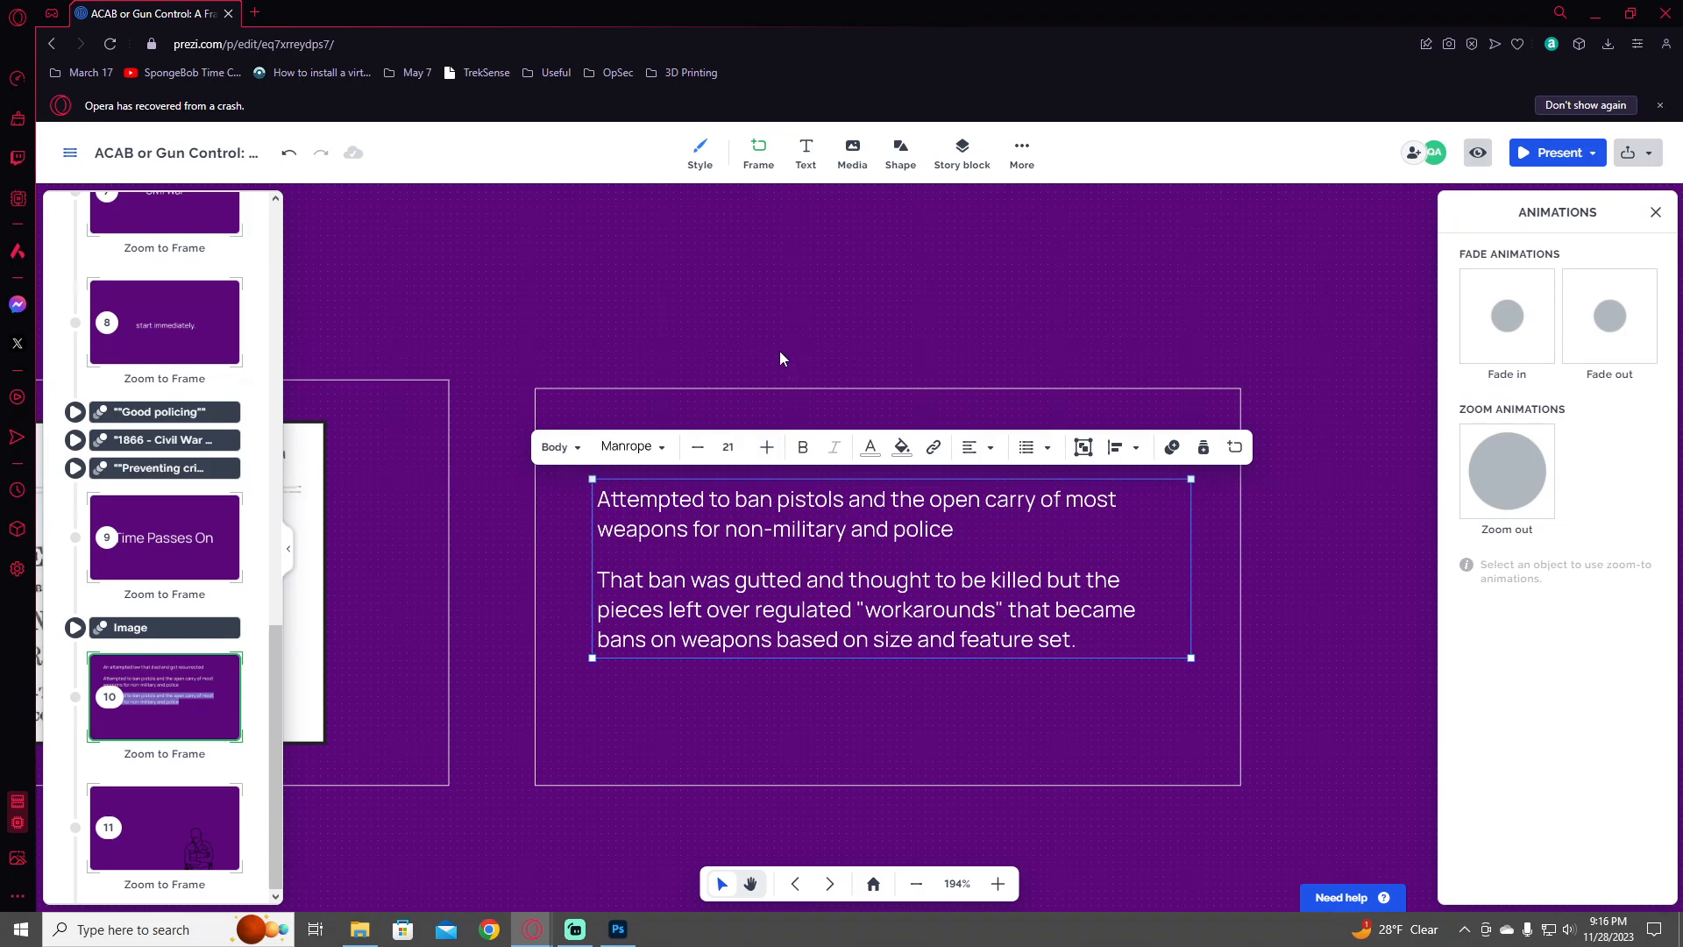
{"action": "left_click", "coordinate": [725, 446], "text": "shift"}
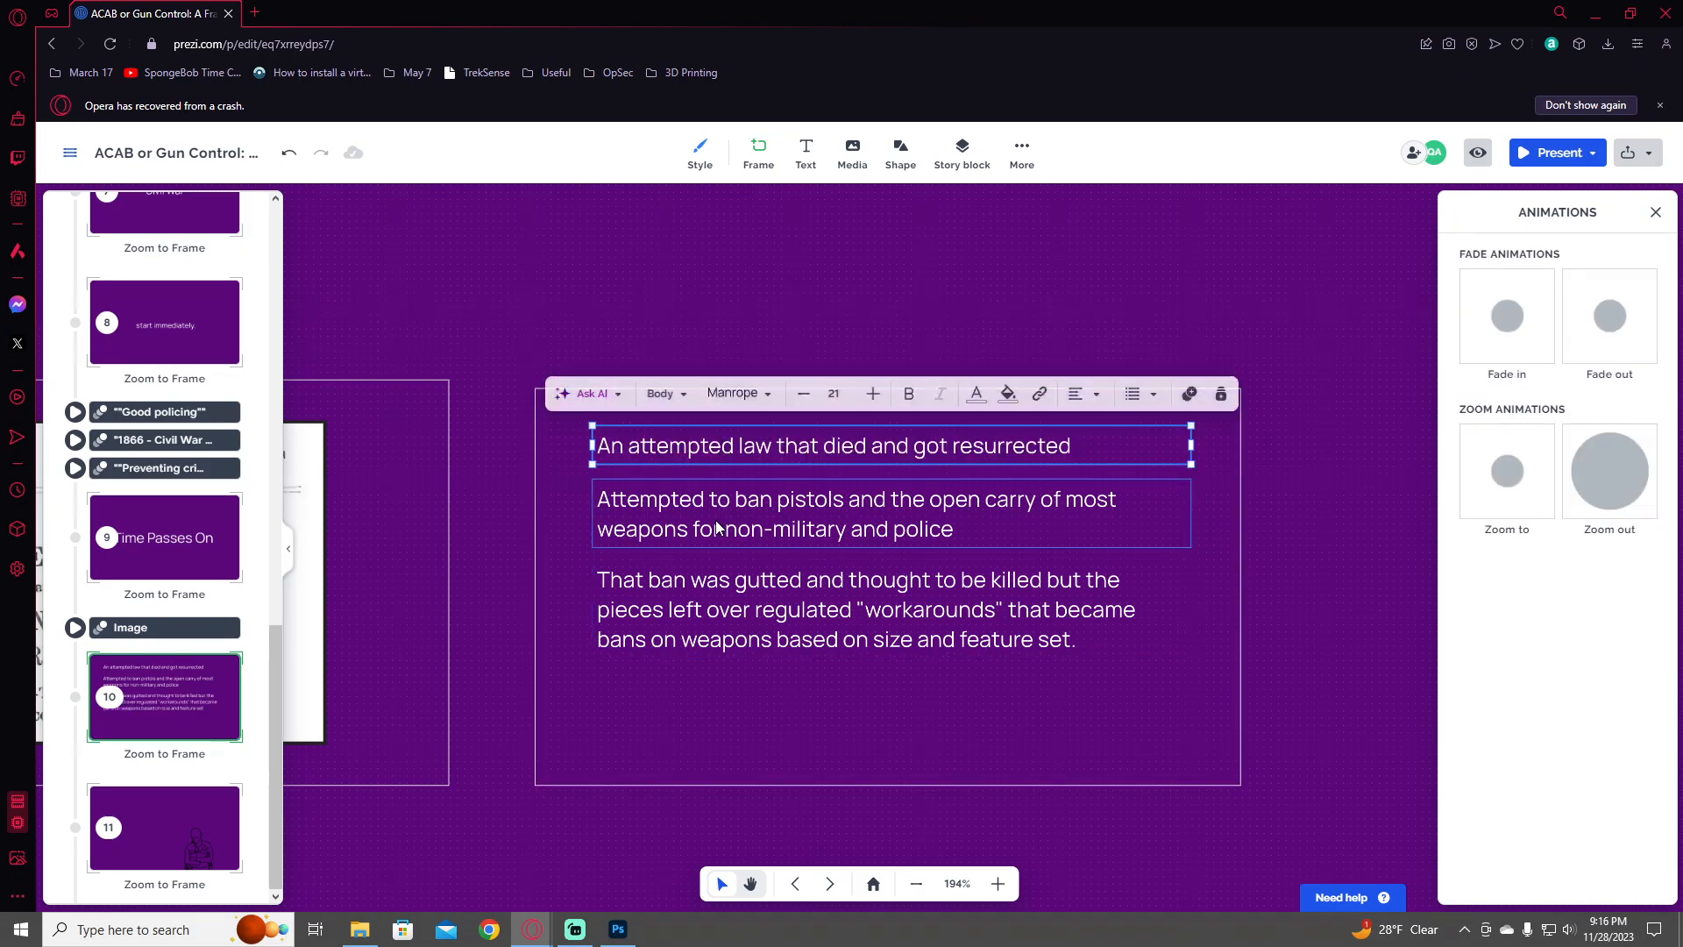
{"action": "left_click_drag", "start_coordinate": [860, 626], "coordinate": [852, 684]}
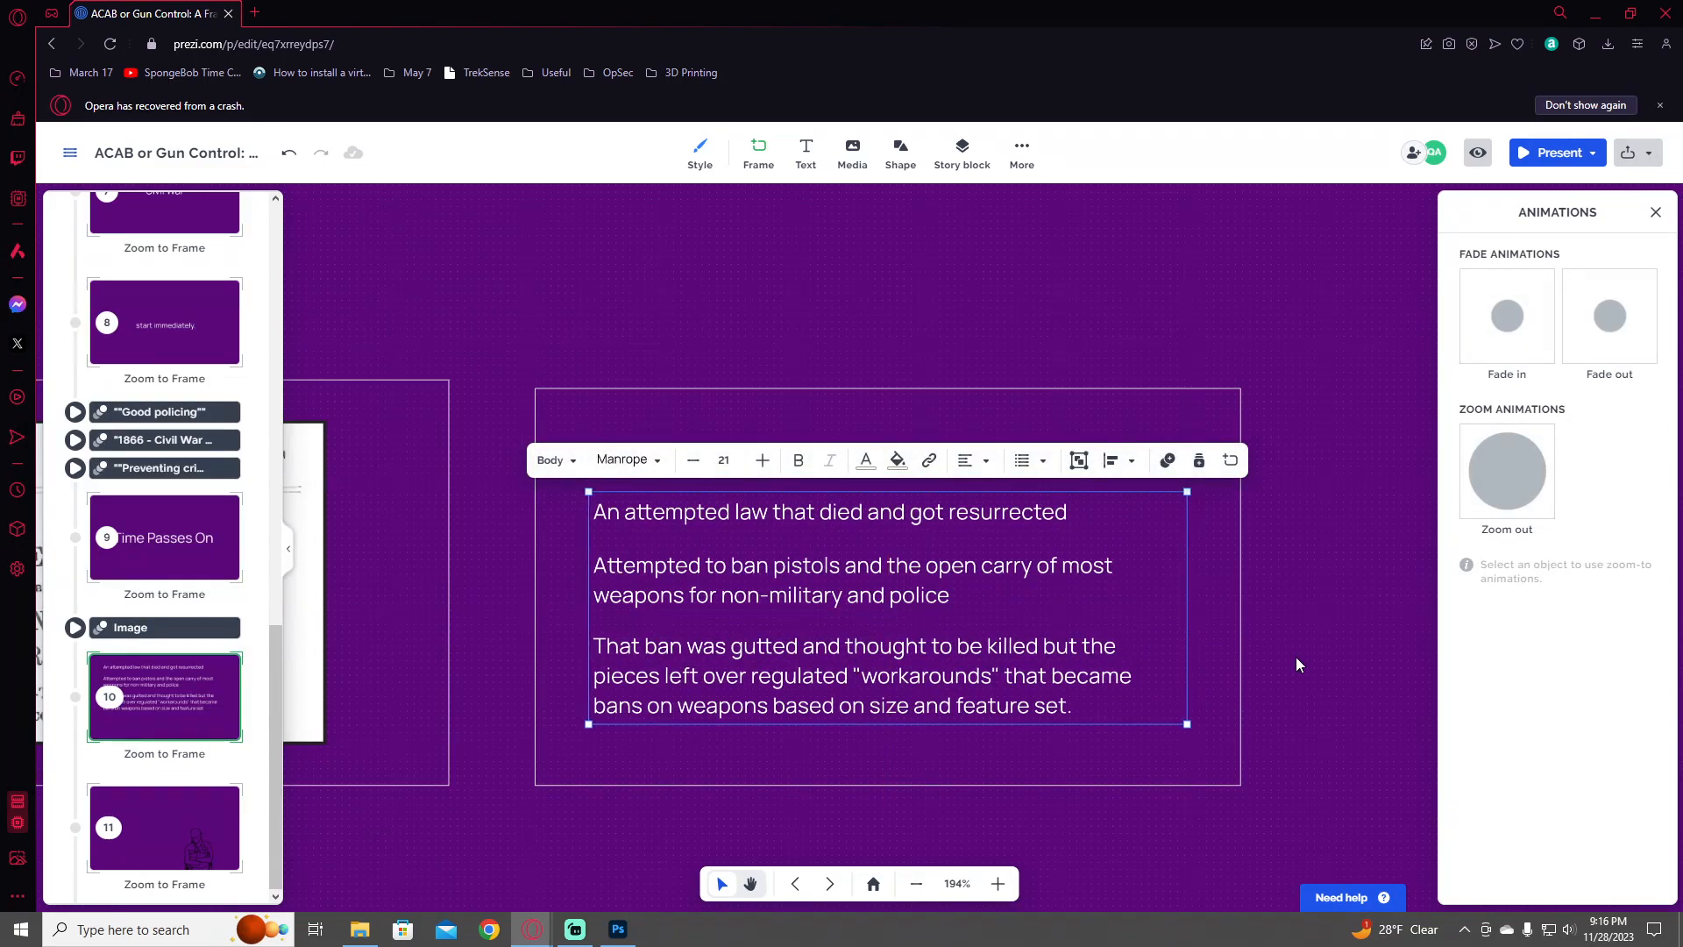
{"action": "left_click", "coordinate": [1022, 517]}
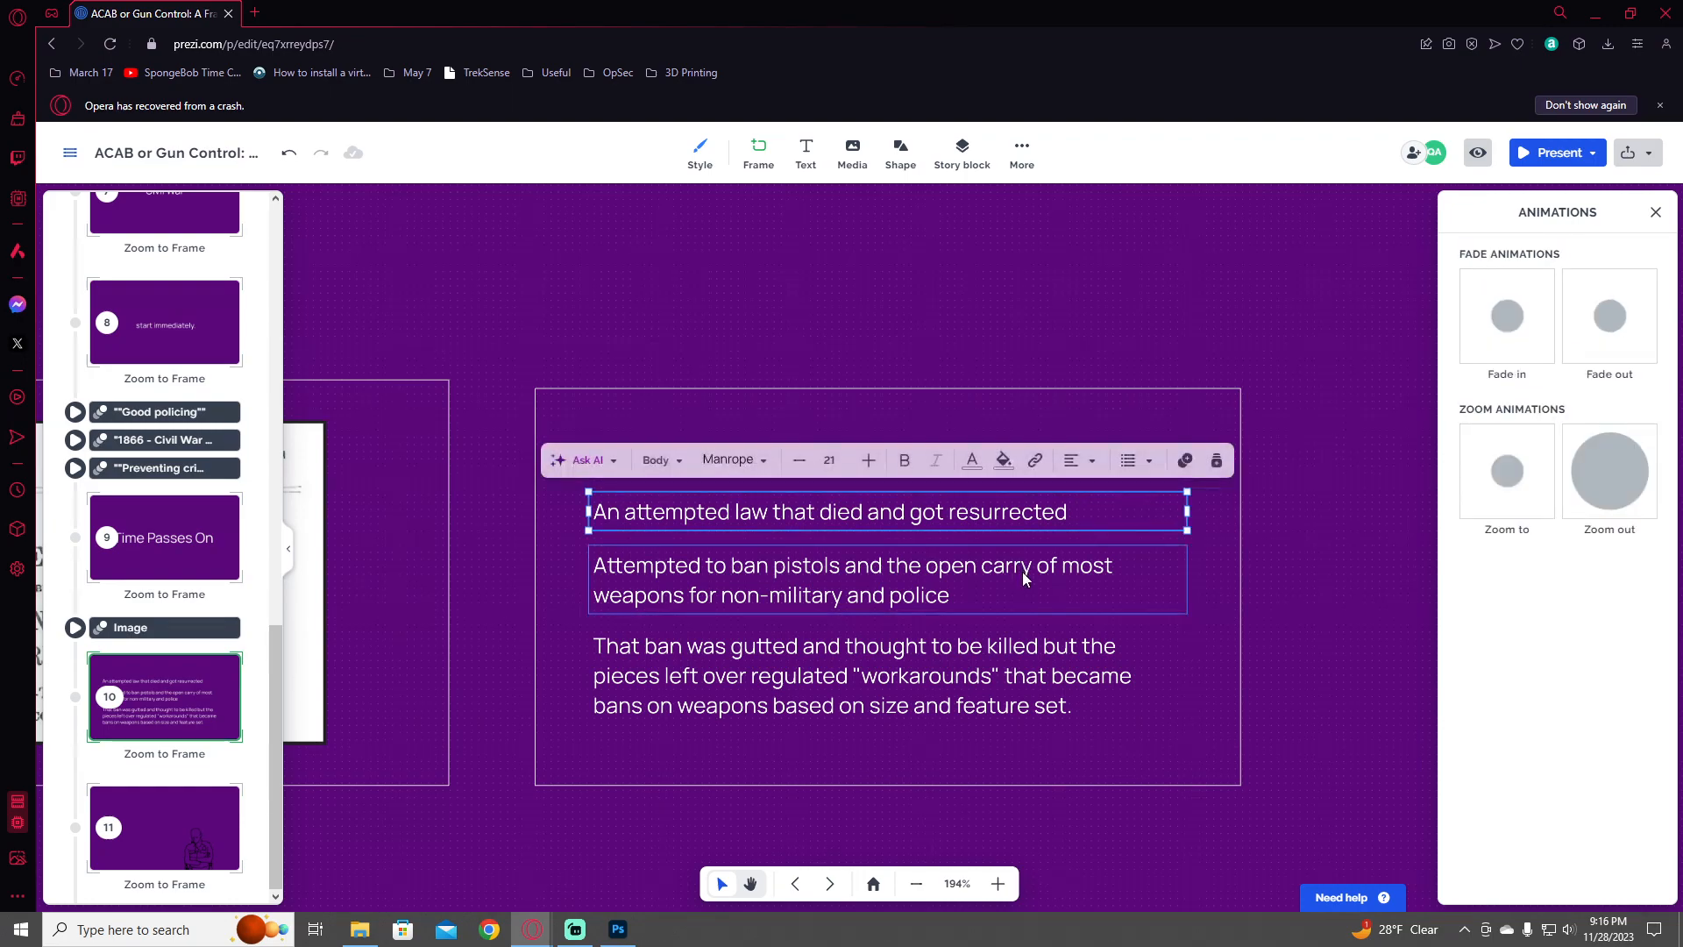
{"action": "left_click", "coordinate": [1022, 572]}
{"action": "left_click_drag", "start_coordinate": [1006, 686], "coordinate": [1008, 668]}
{"action": "left_click", "coordinate": [1280, 691]}
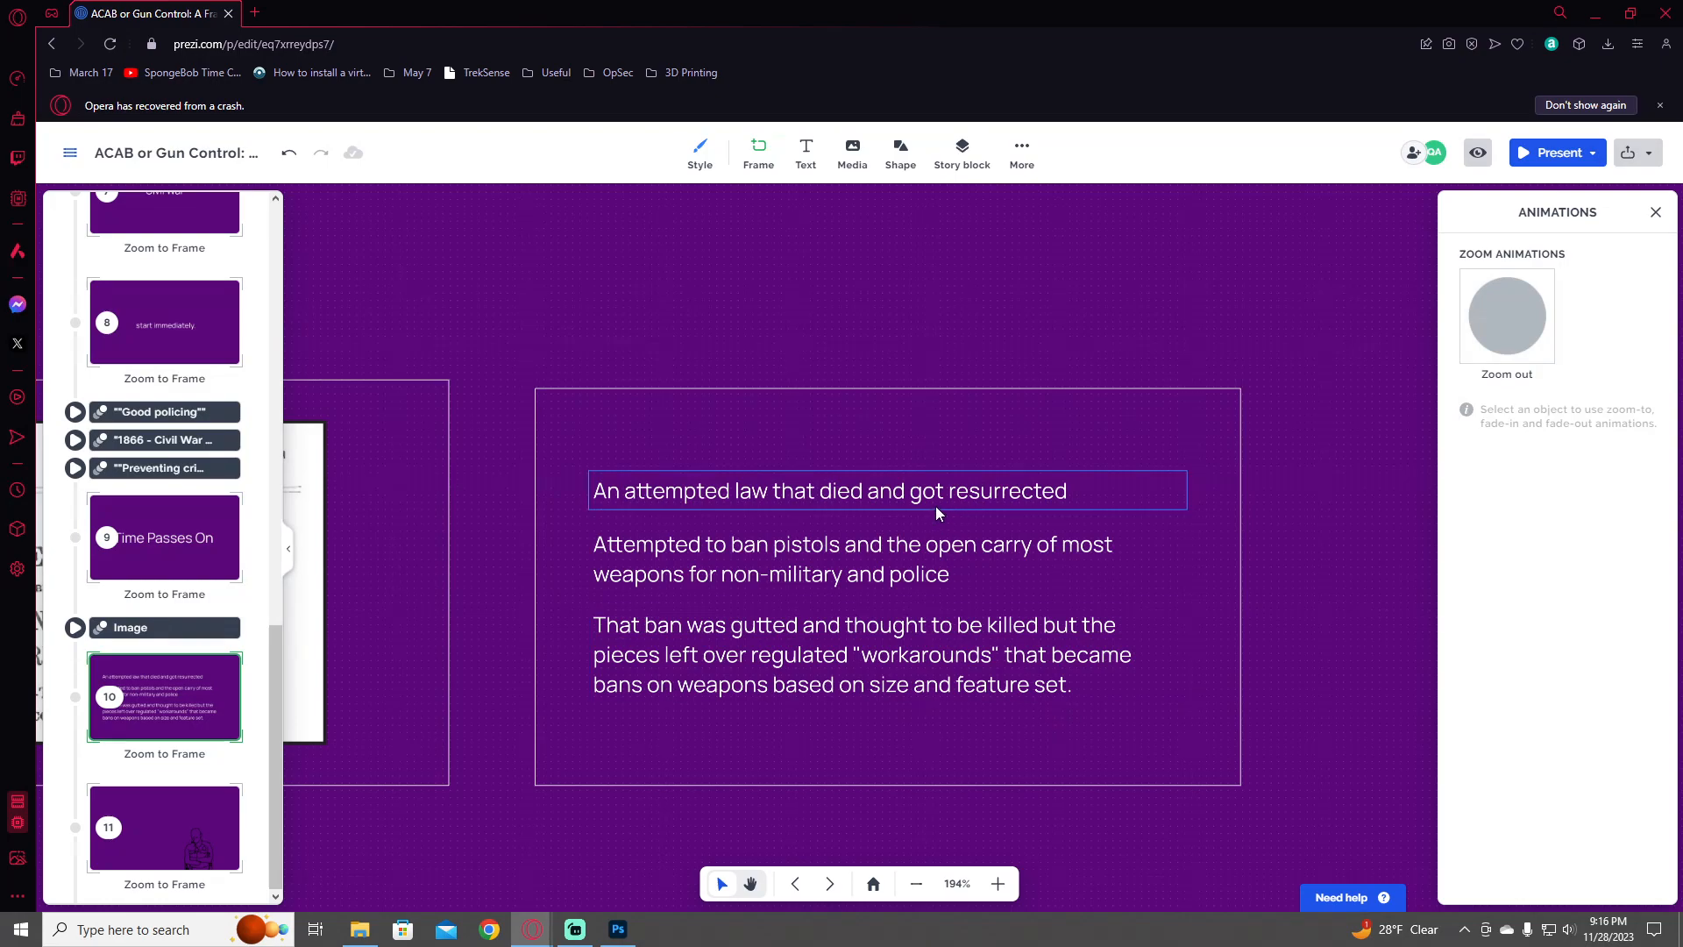
- Add a Fade in animation to each of the frame's three text boxes, in order from the first to the third
{"action": "left_click", "coordinate": [1102, 470]}
{"action": "left_click", "coordinate": [1512, 337]}
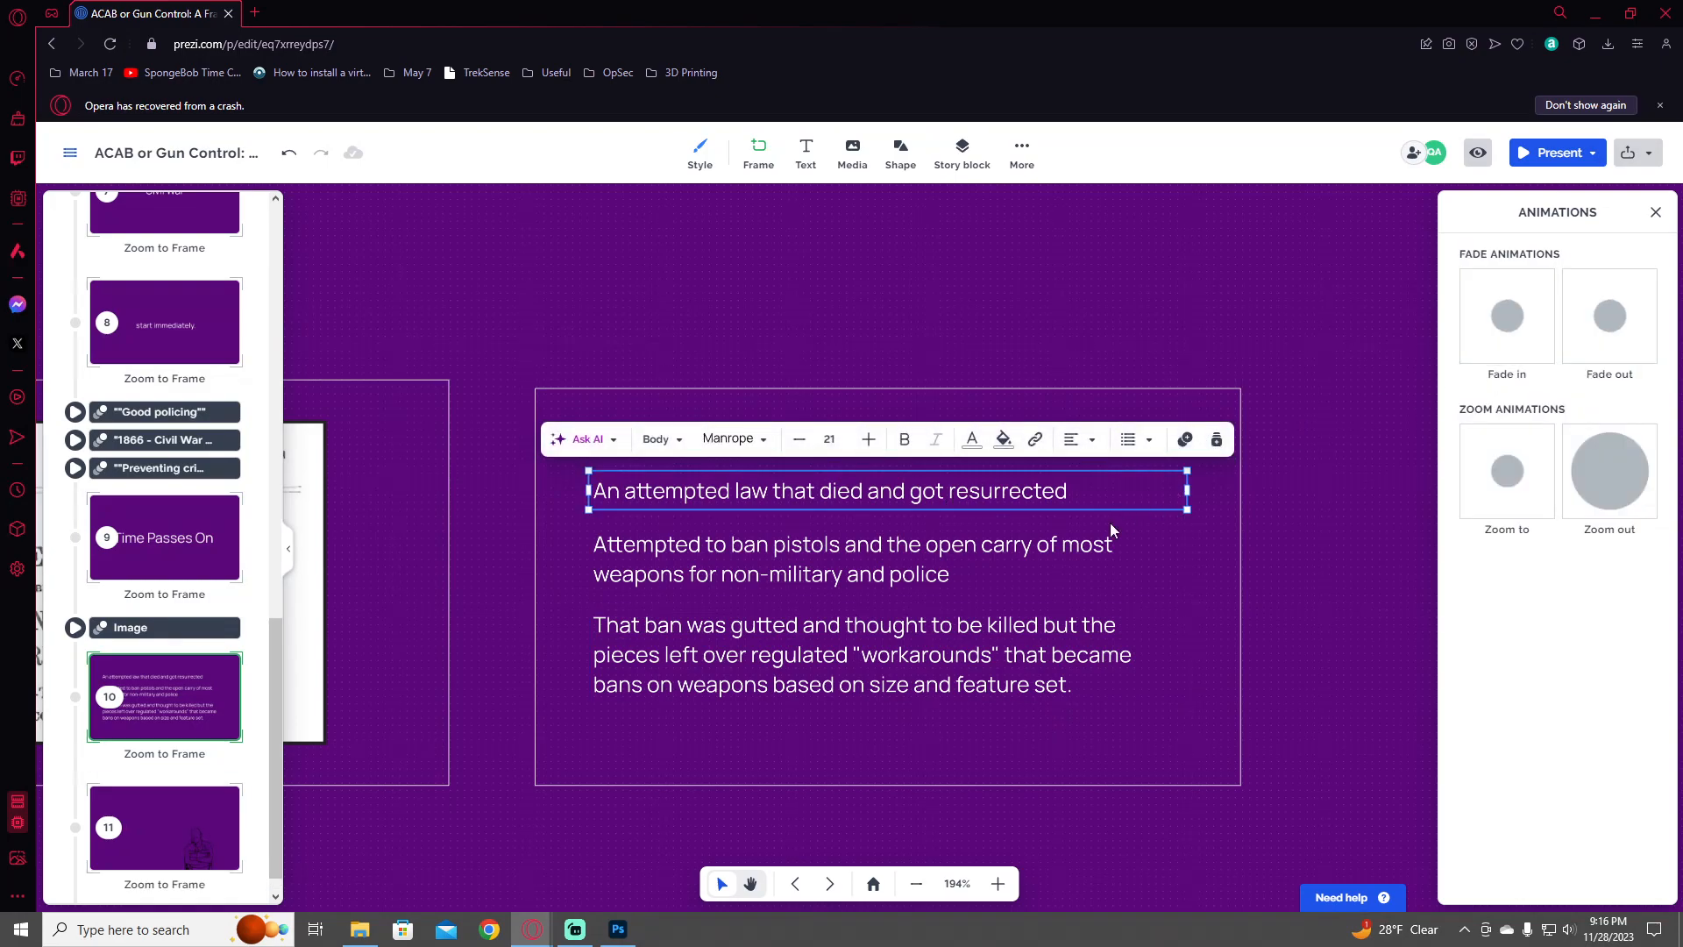
{"action": "left_click", "coordinate": [1519, 342]}
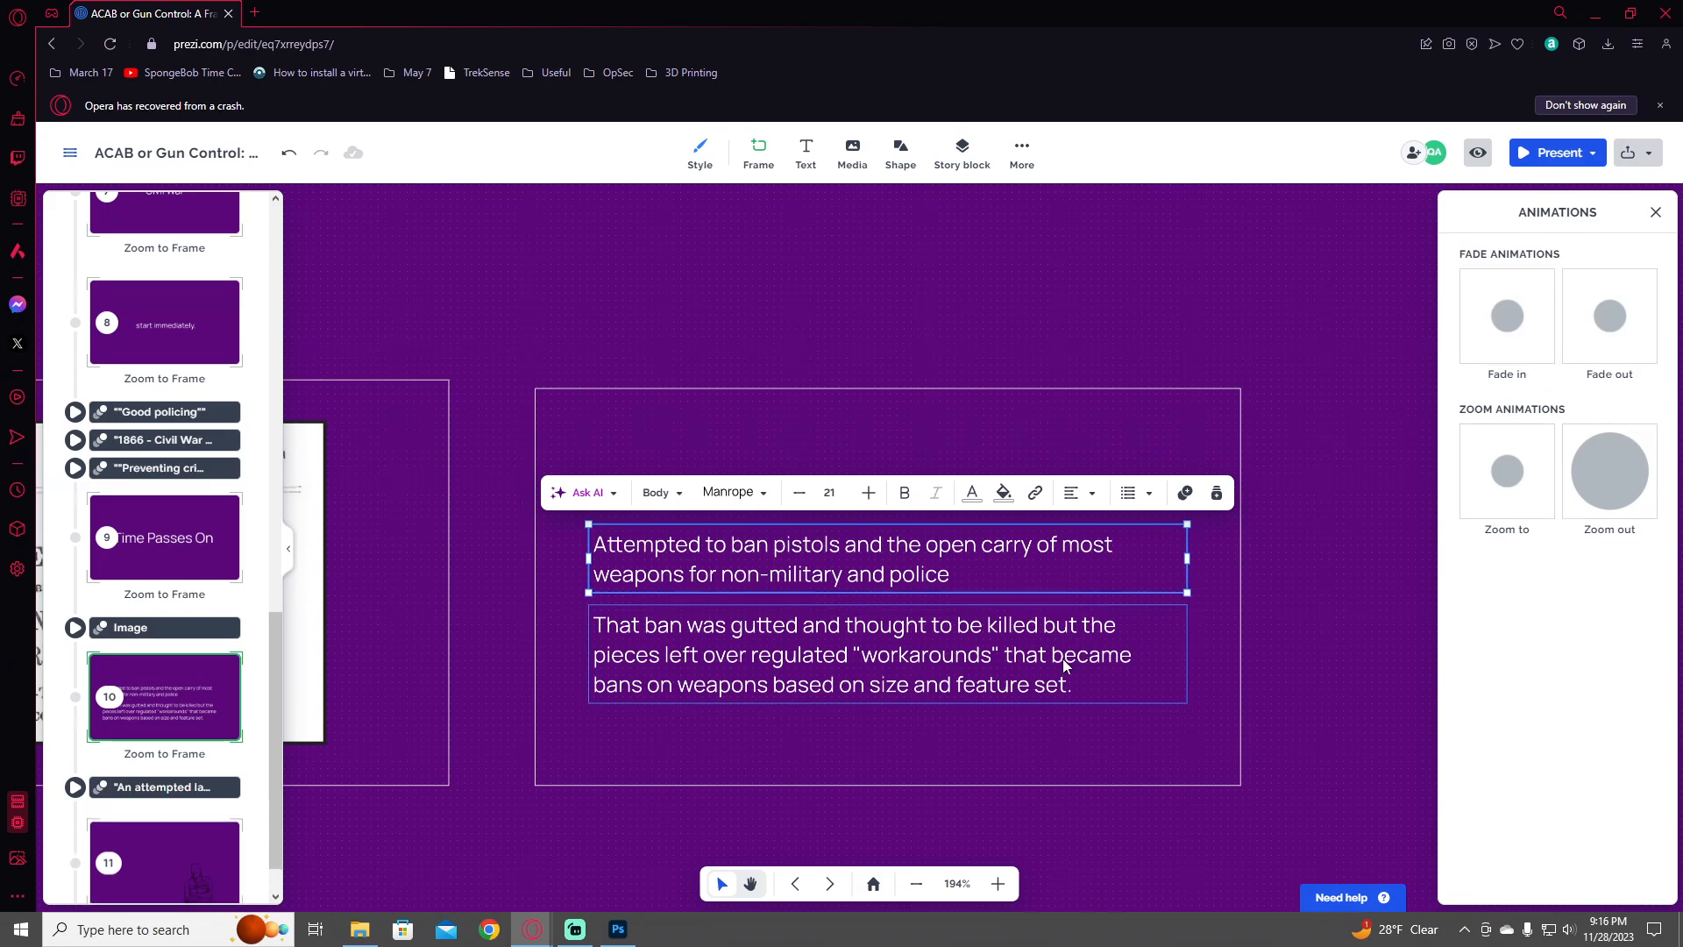
{"action": "left_click", "coordinate": [1520, 345]}
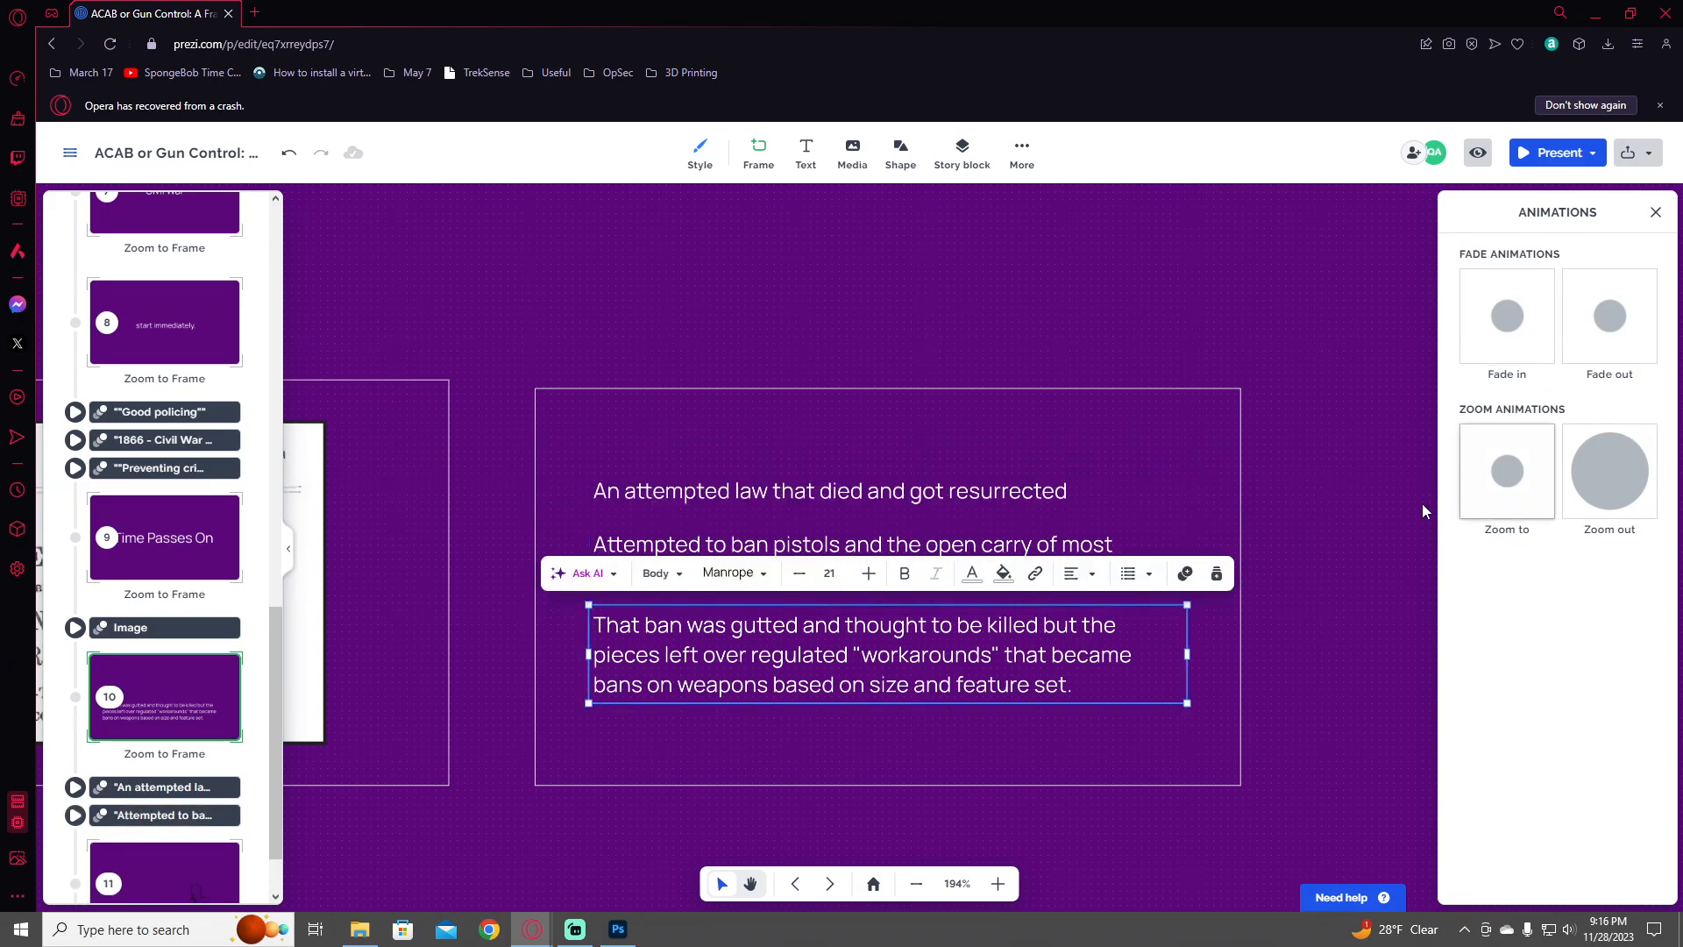
{"action": "left_click", "coordinate": [1295, 729]}
- Enlarge frame 10 at its left corners so it also encloses the National Firearms Act frame, and check frame 9
{"action": "scroll", "coordinate": [978, 710], "scroll_direction": "down", "scroll_amount": 2}
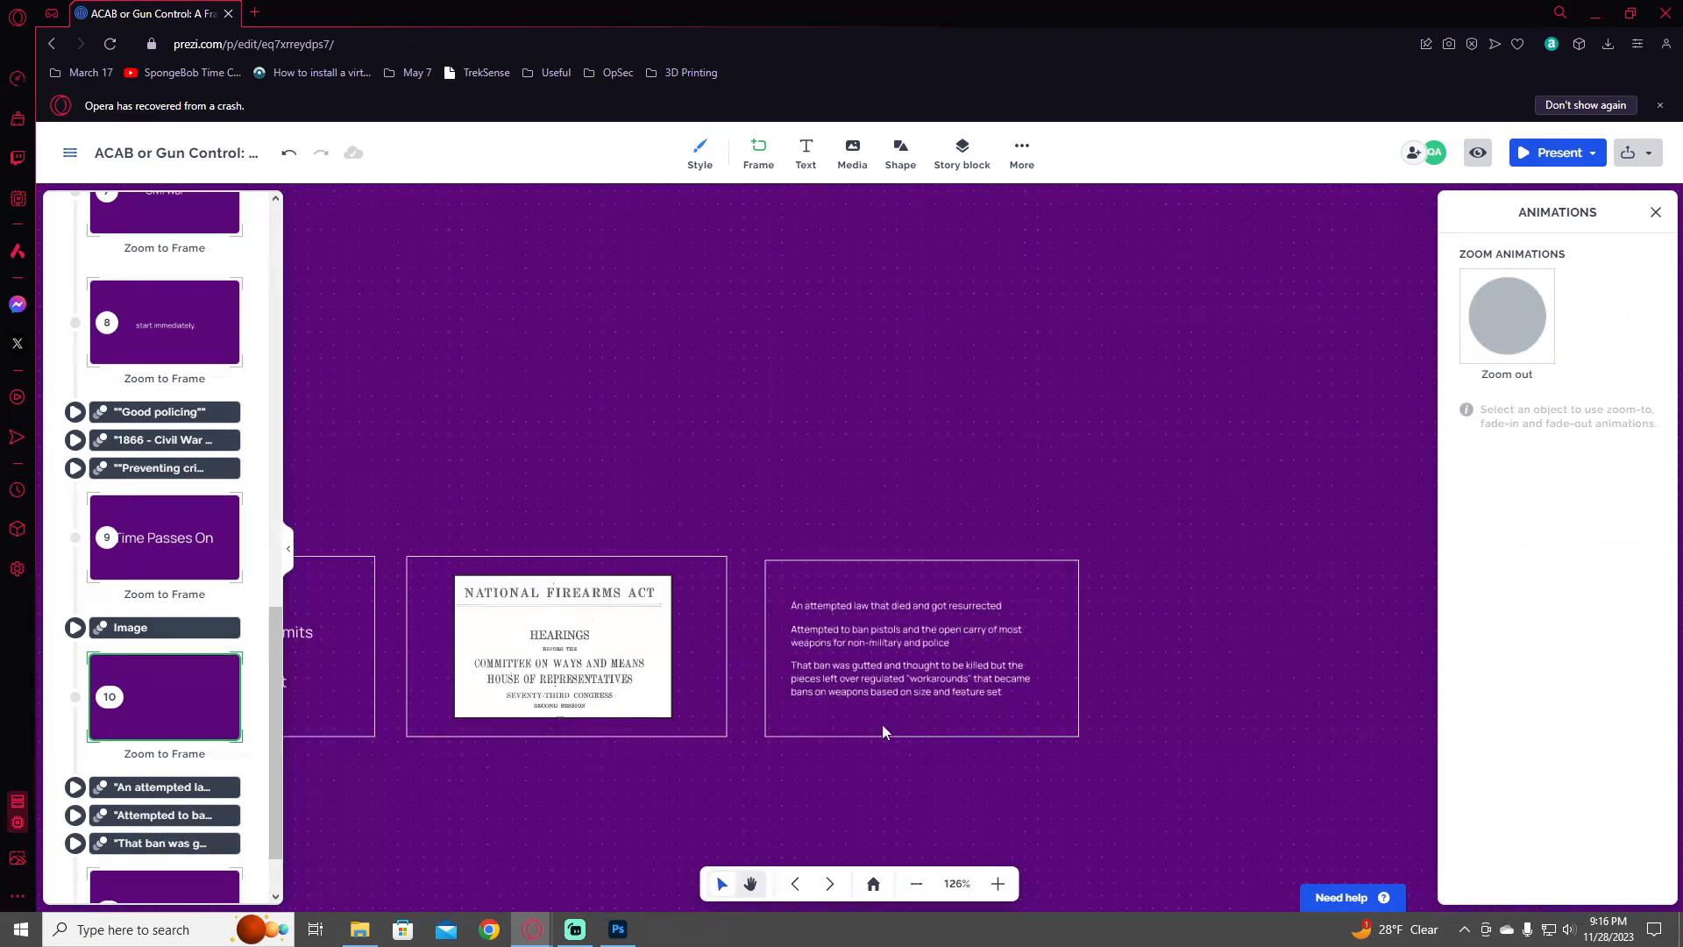
{"action": "left_click_drag", "start_coordinate": [889, 713], "coordinate": [952, 583]}
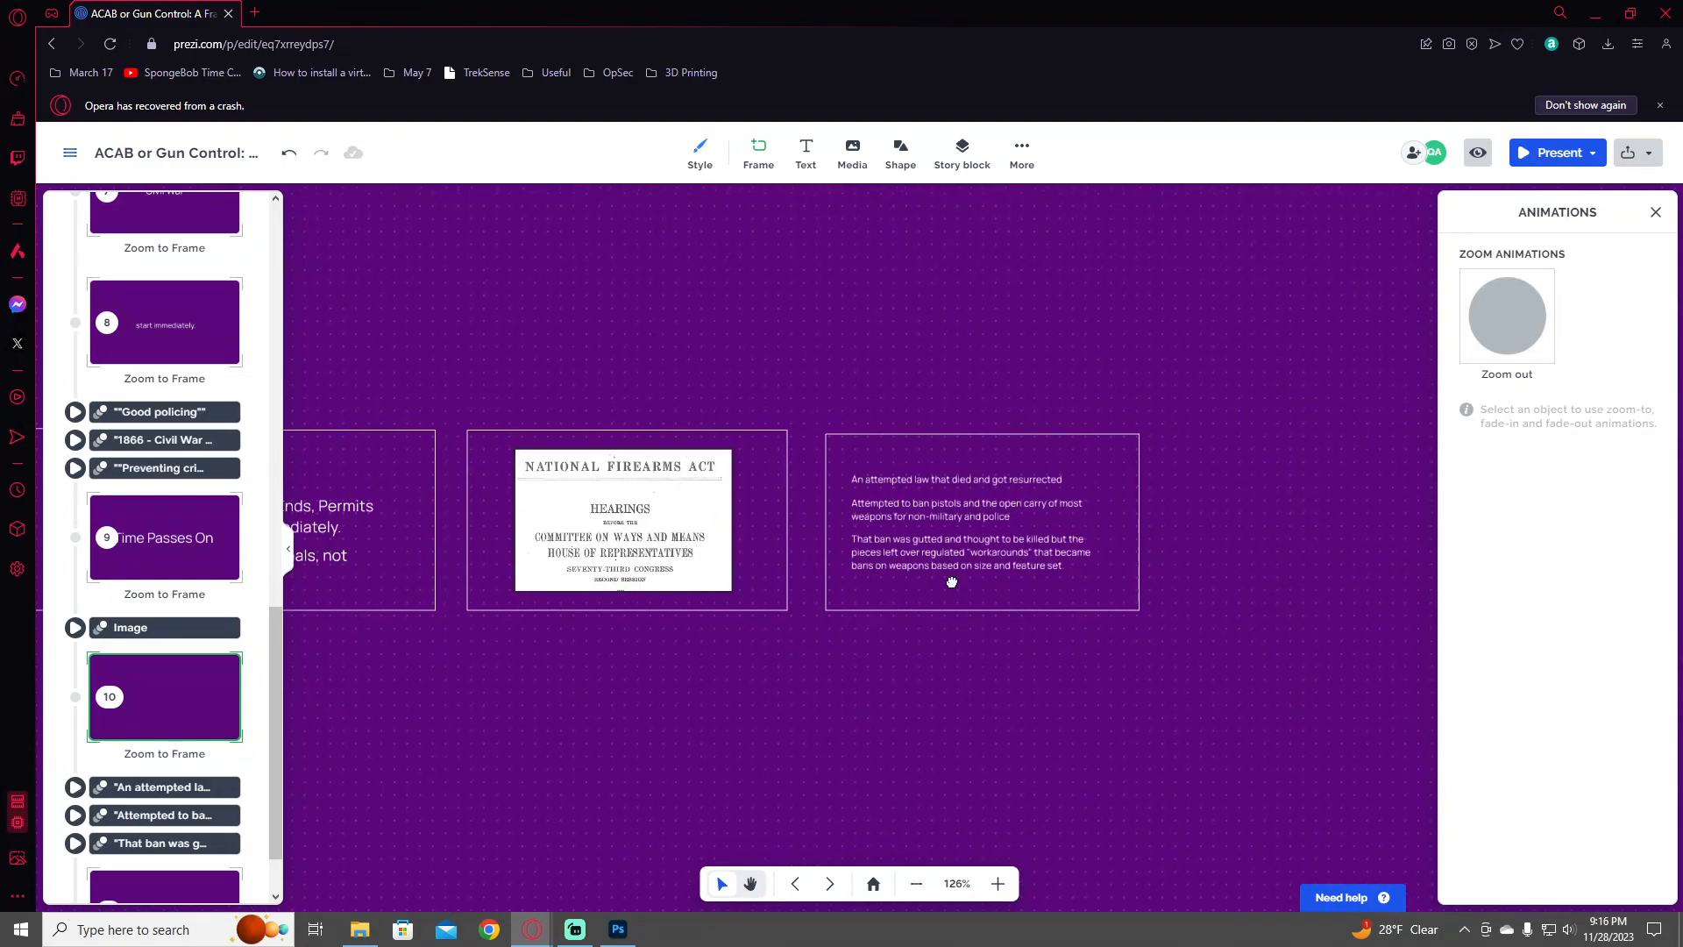
{"action": "left_click", "coordinate": [885, 445]}
{"action": "left_click_drag", "start_coordinate": [827, 436], "coordinate": [663, 342]}
{"action": "left_click_drag", "start_coordinate": [662, 611], "coordinate": [470, 743]}
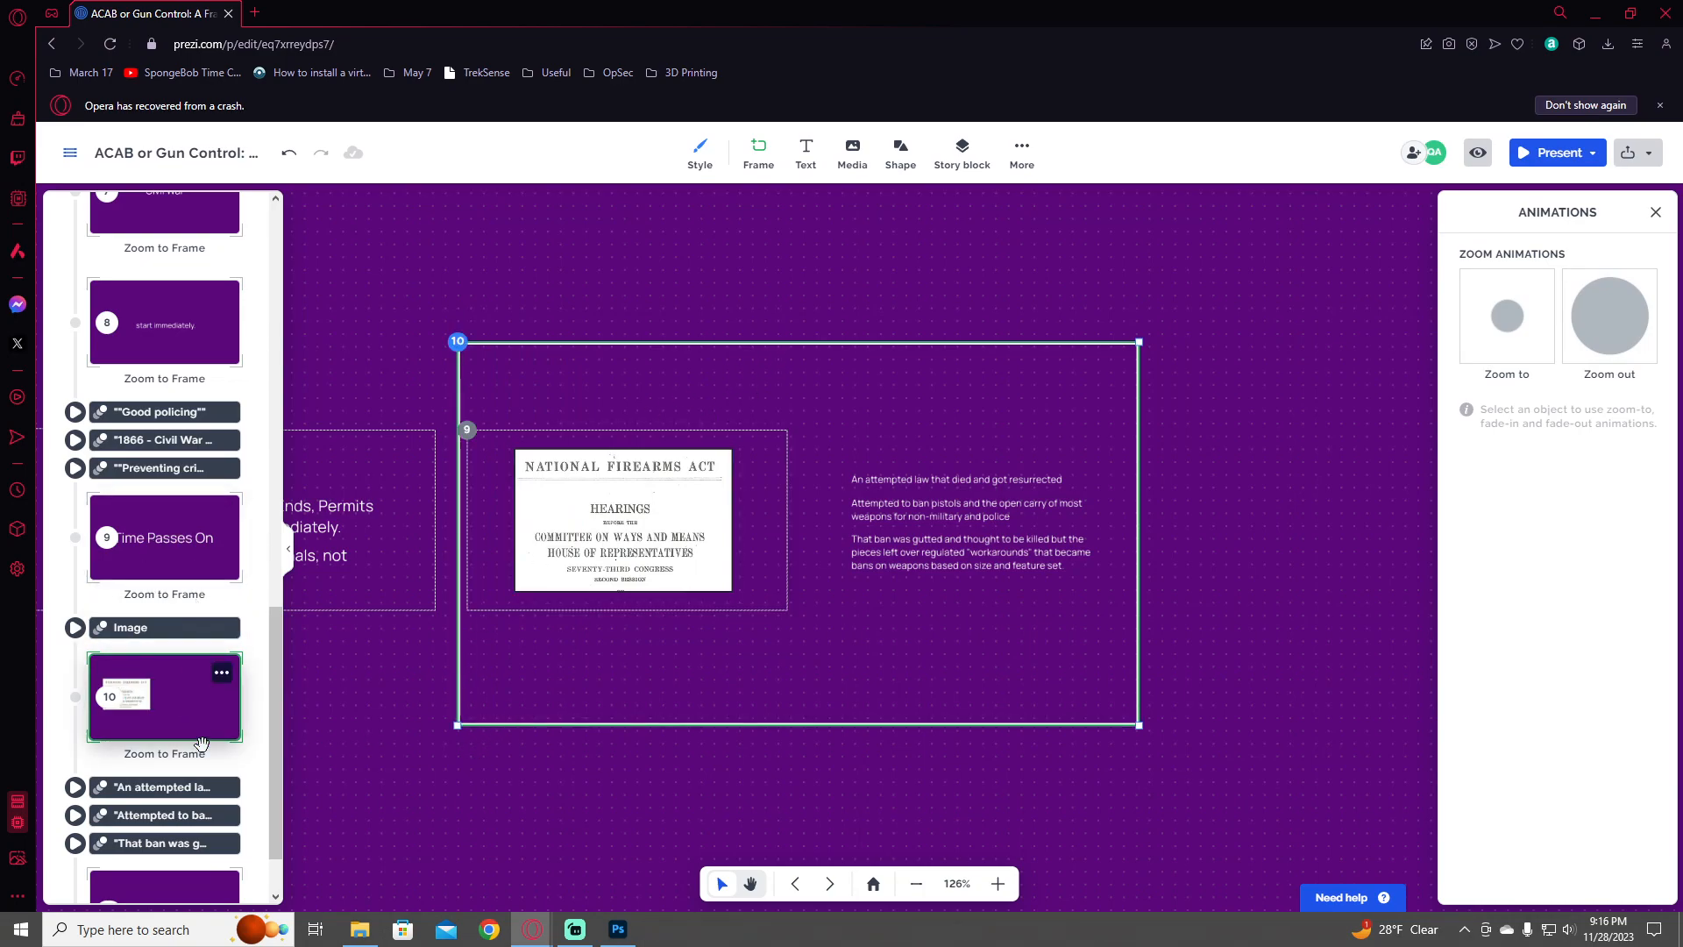
{"action": "scroll", "coordinate": [199, 737], "scroll_direction": "down", "scroll_amount": 1}
{"action": "left_click", "coordinate": [173, 449]}
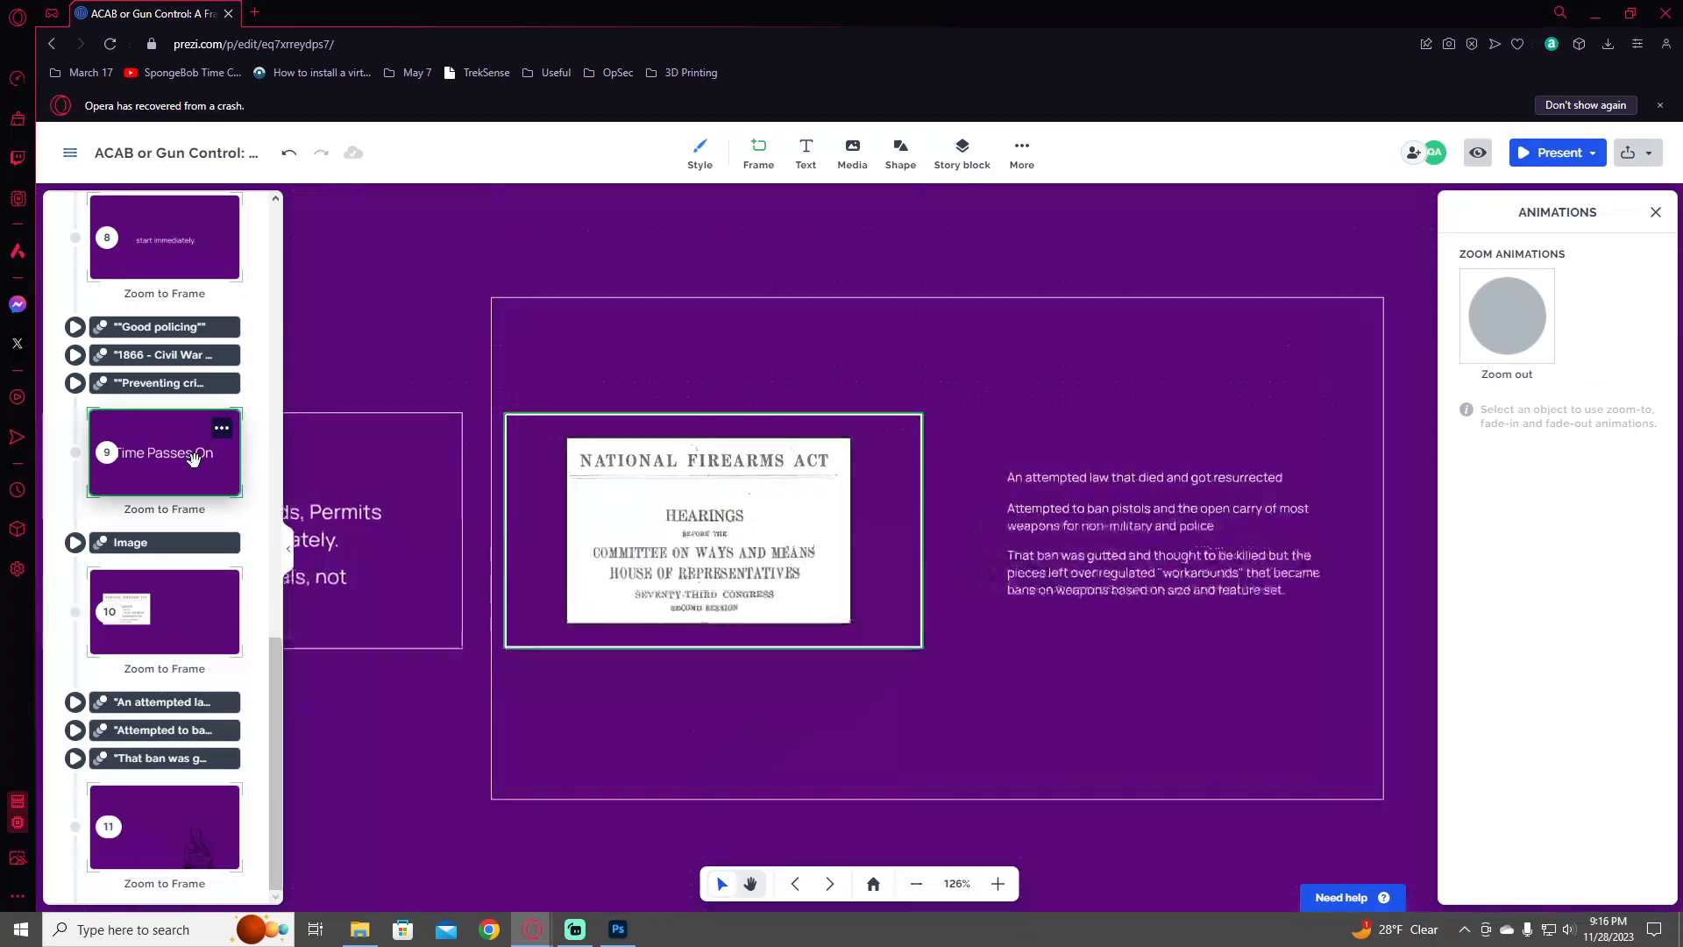
- Duplicate the third text box in the National Firearms Act frame, place the copy directly below it, and select all its text
{"action": "left_click", "coordinate": [182, 619]}
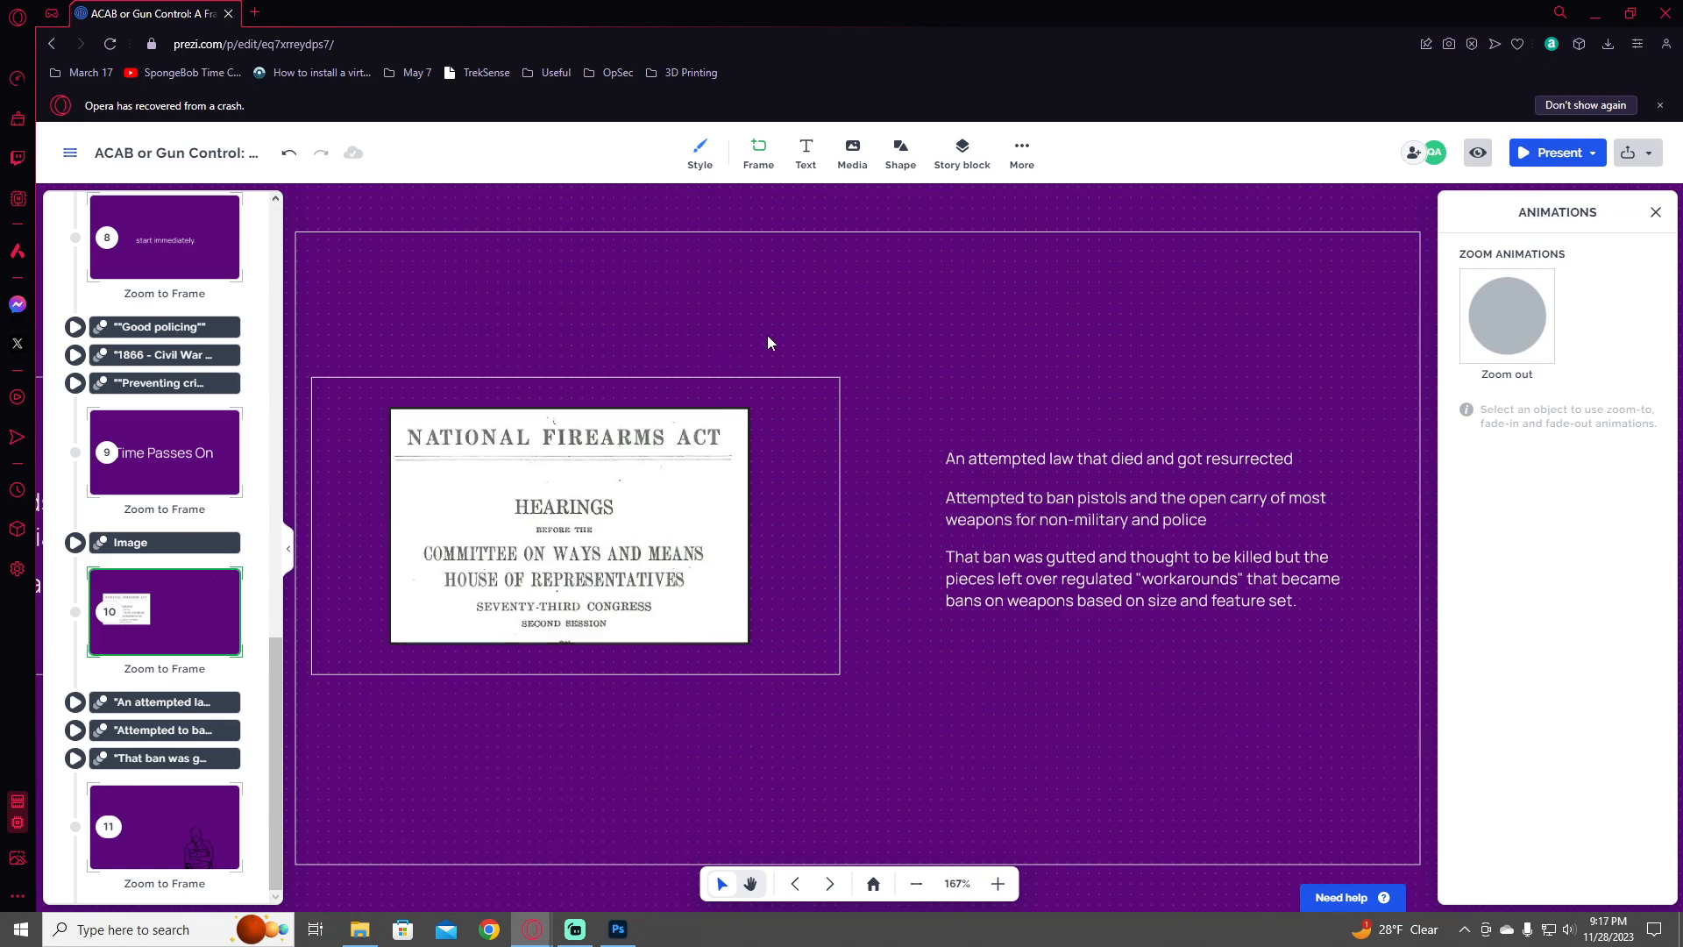
{"action": "left_click", "coordinate": [1129, 601]}
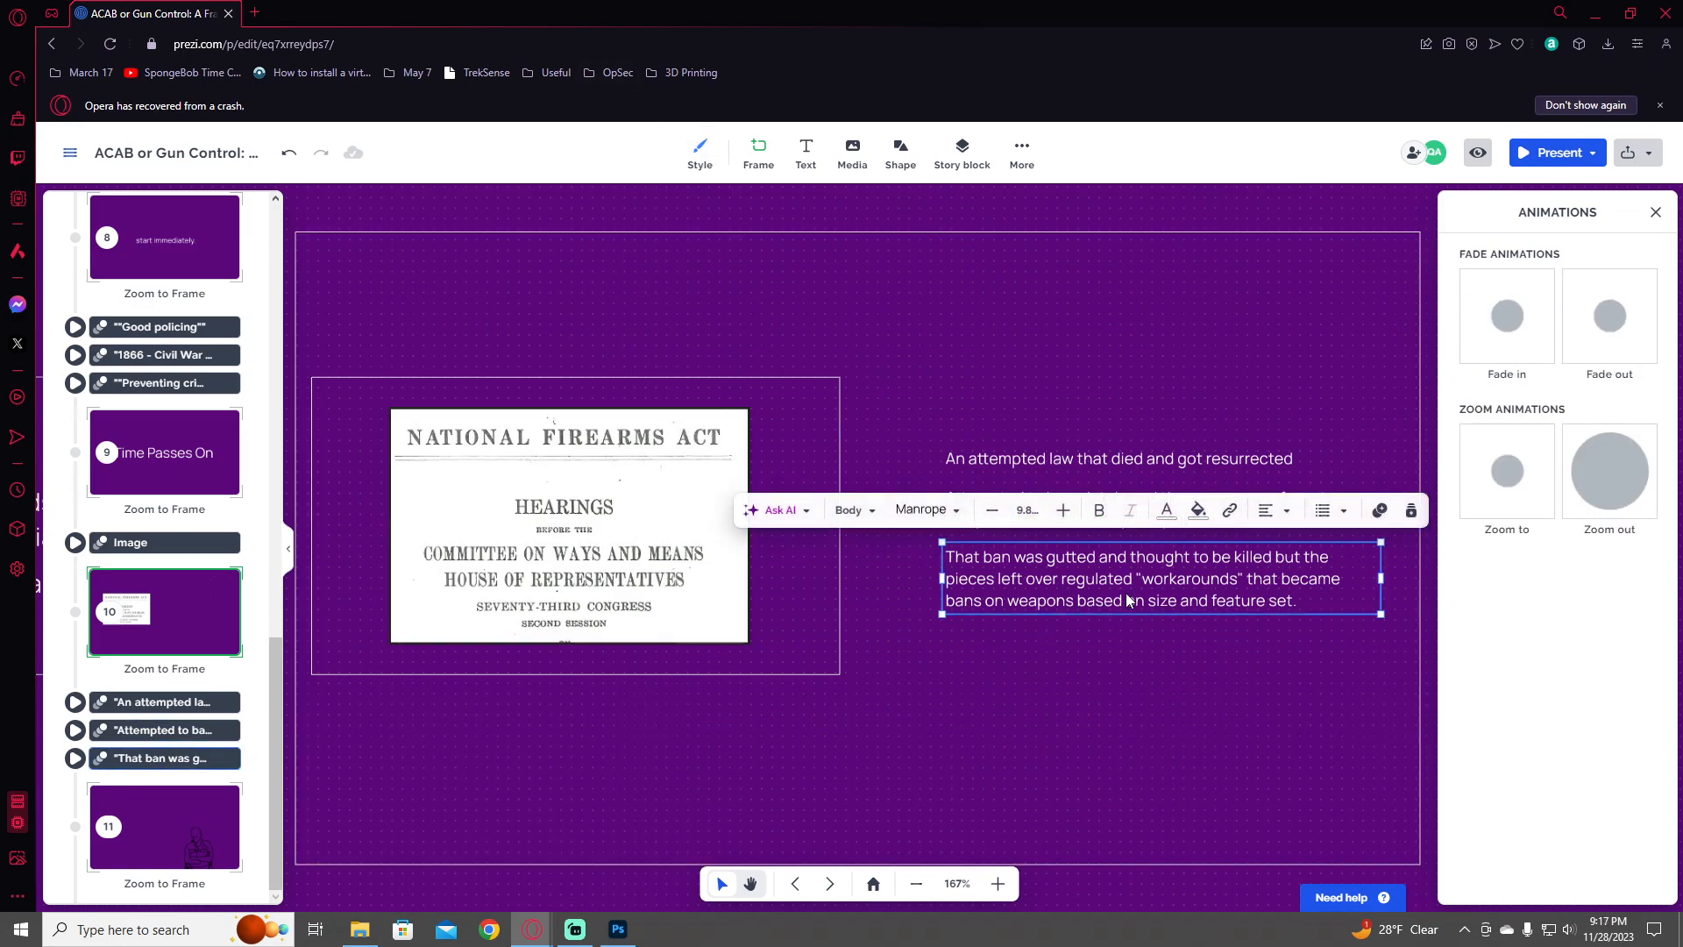
{"action": "left_click_drag", "start_coordinate": [1130, 603], "coordinate": [1101, 619]}
{"action": "left_click_drag", "start_coordinate": [1079, 687], "coordinate": [1095, 676]}
{"action": "double_click", "coordinate": [1094, 675]}
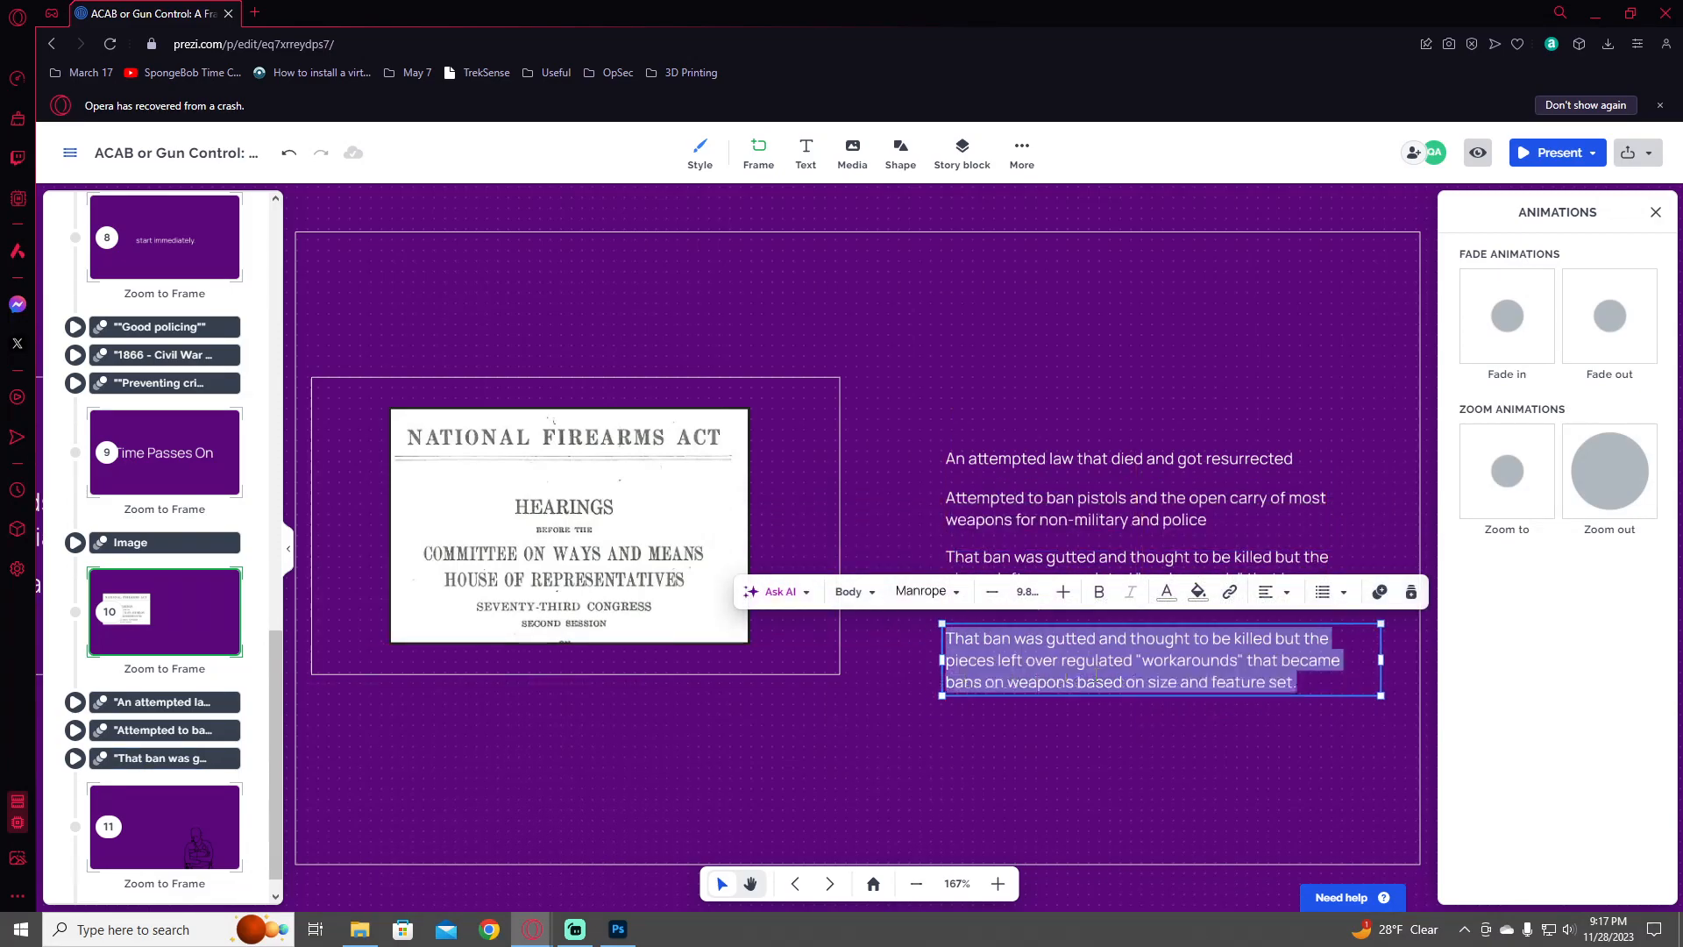
{"action": "type", "text": "Originall"}
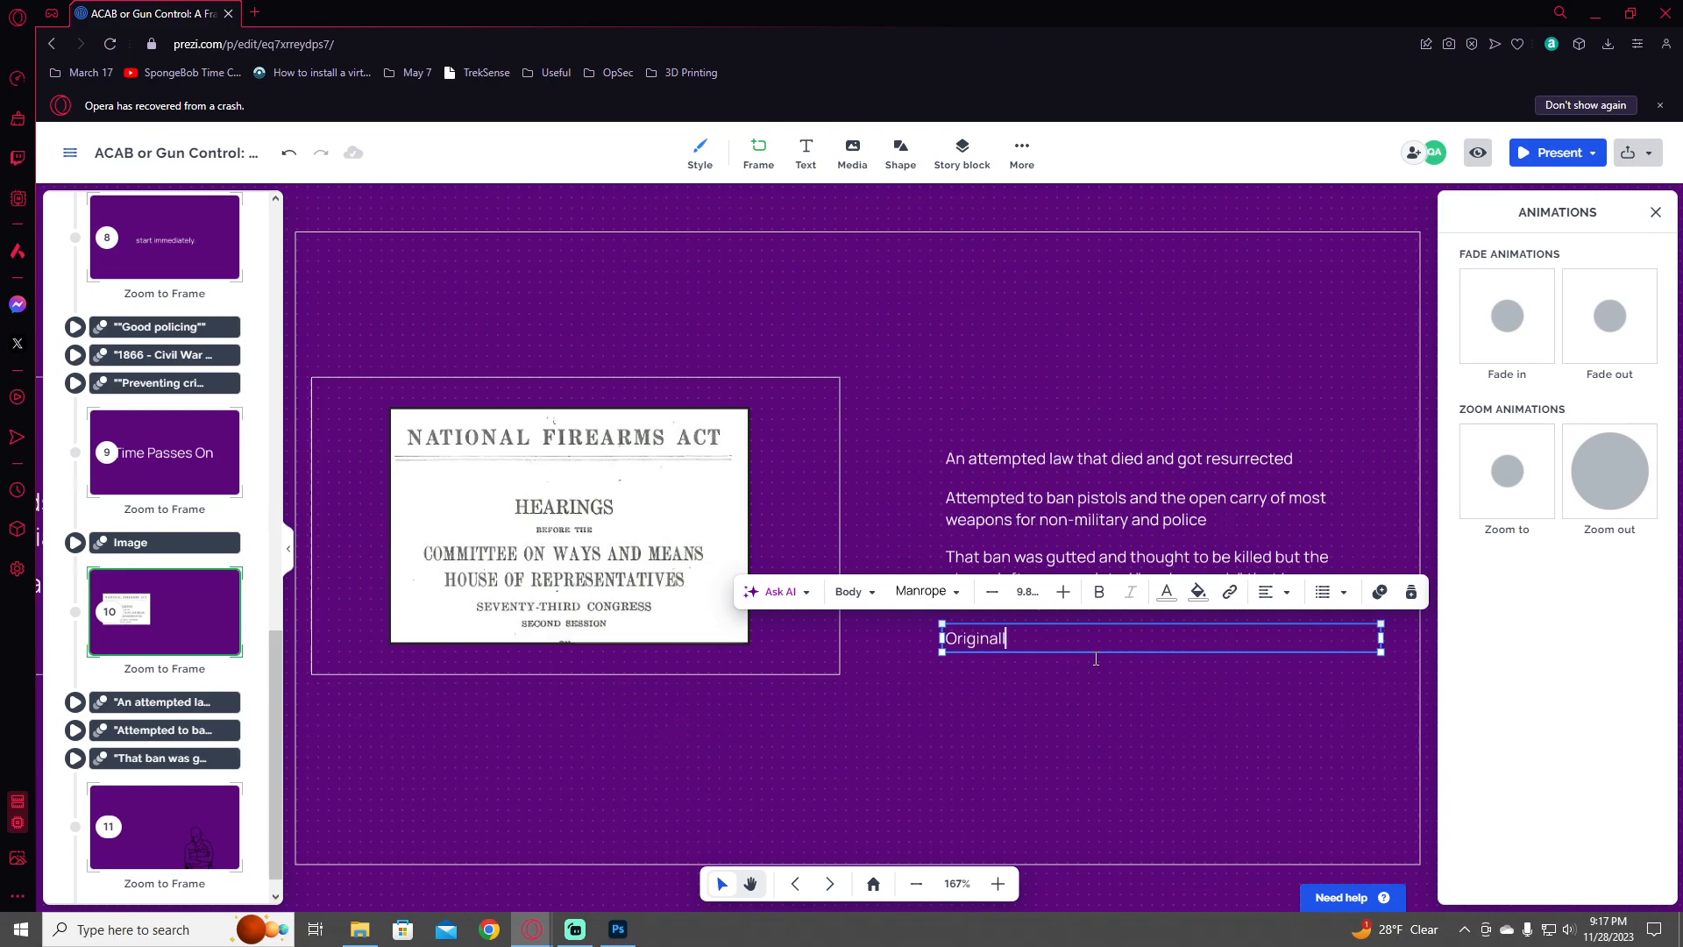
{"action": "type", "text": "y meant to be"}
{"action": "key", "text": "ctrl+a"}
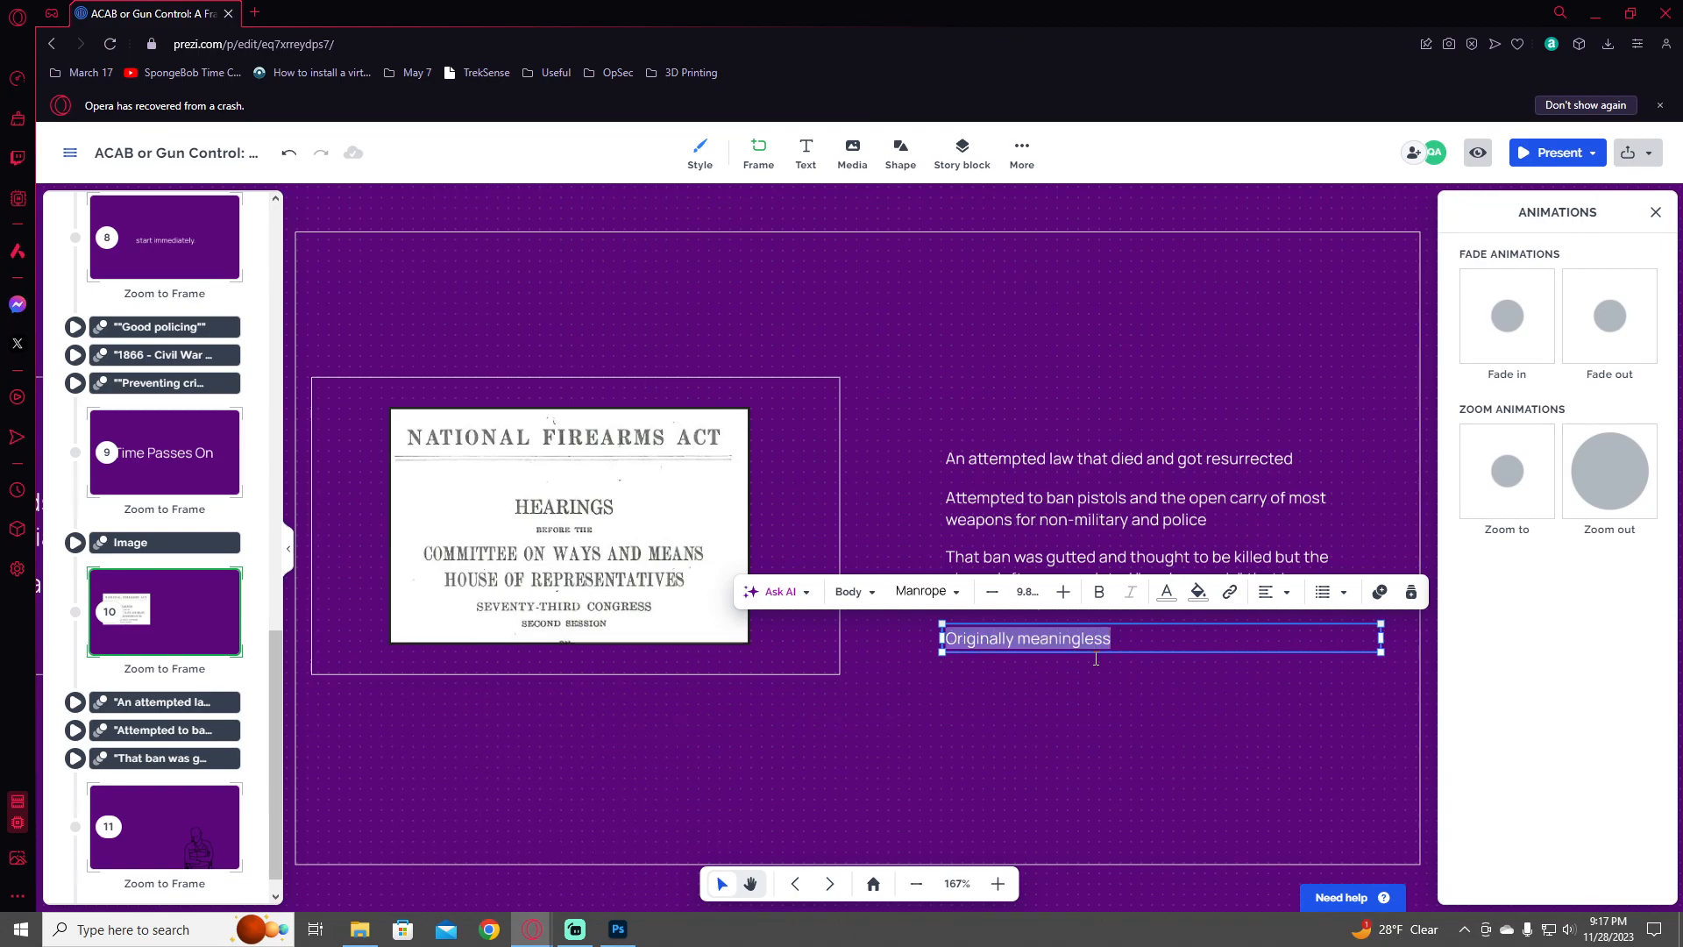
- Replace the copied text with "The government themselves violated it almost immediately, several thousand times over, and"
{"action": "type", "text": "The gover"}
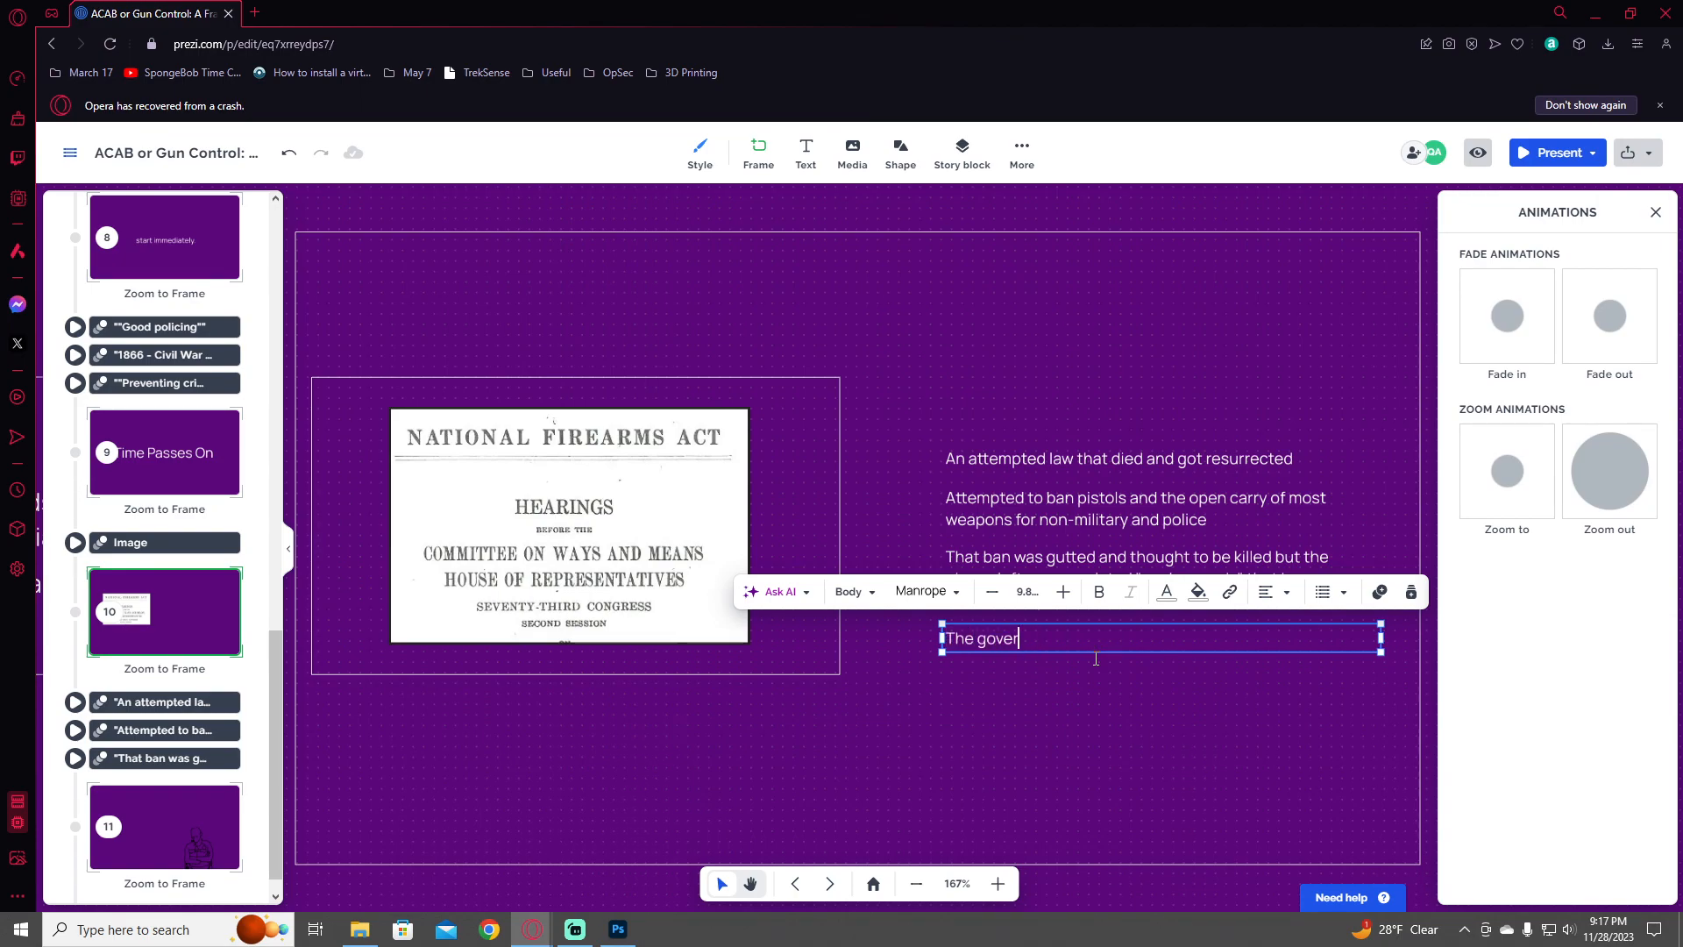
{"action": "type", "text": "nment themselves violated it almost immedati"}
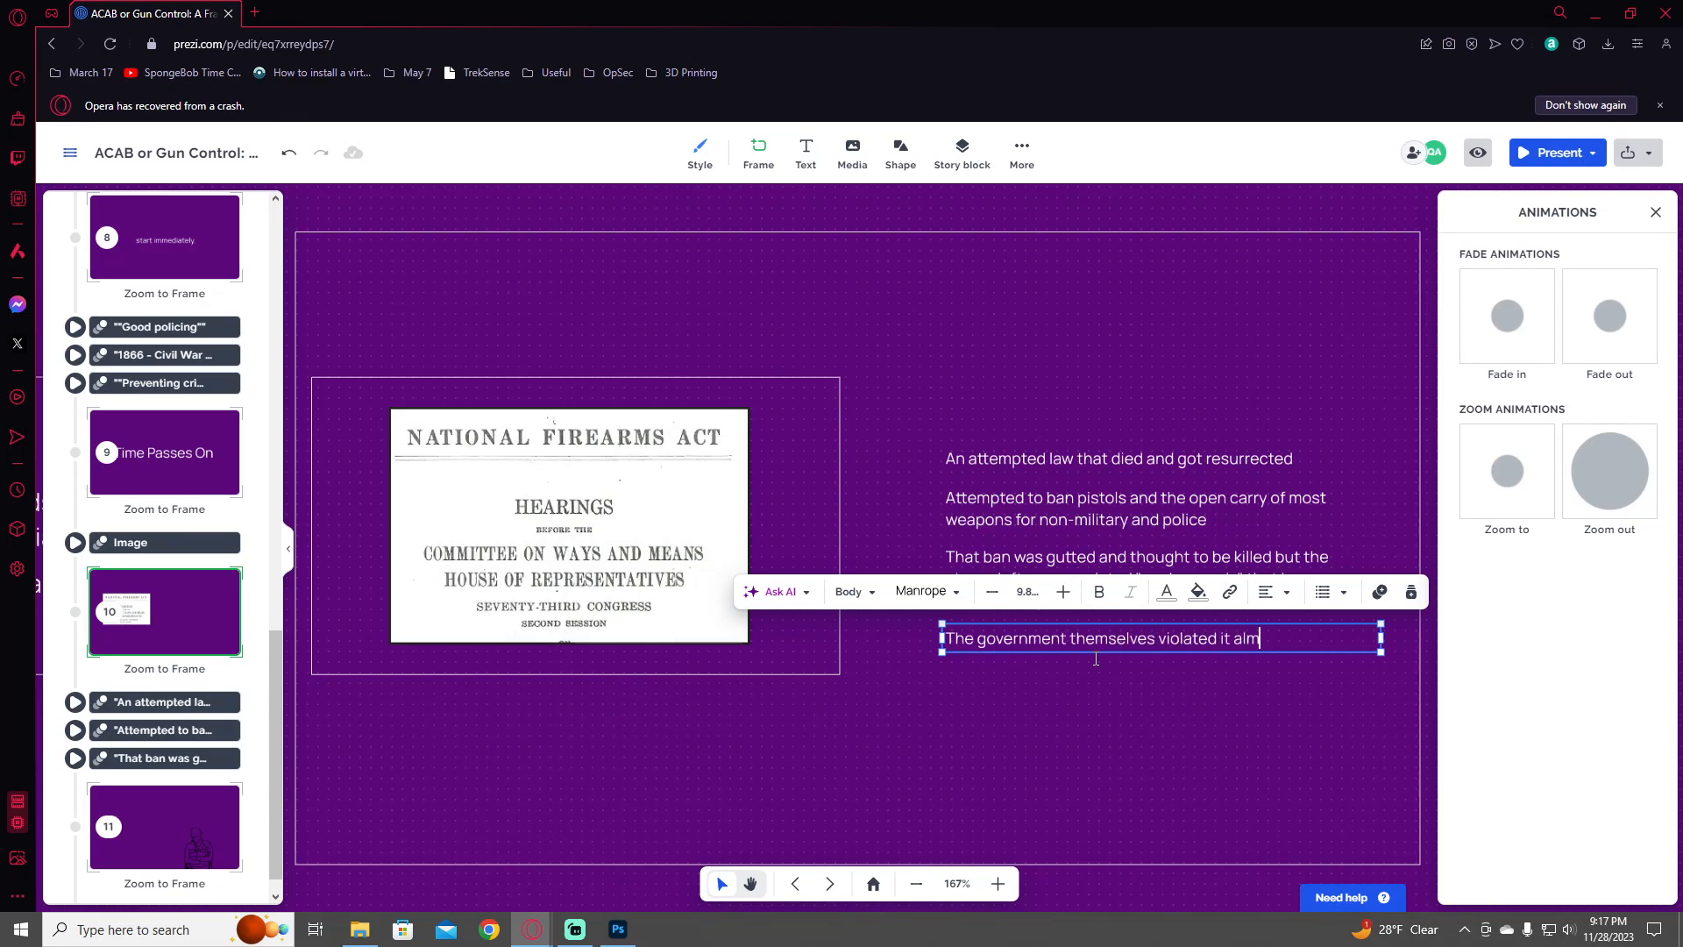
{"action": "key", "text": "BackSpace"}
{"action": "key", "text": "BackSpace"}
{"action": "key", "text": "BackSpace"}
{"action": "type", "text": "iately, several th"}
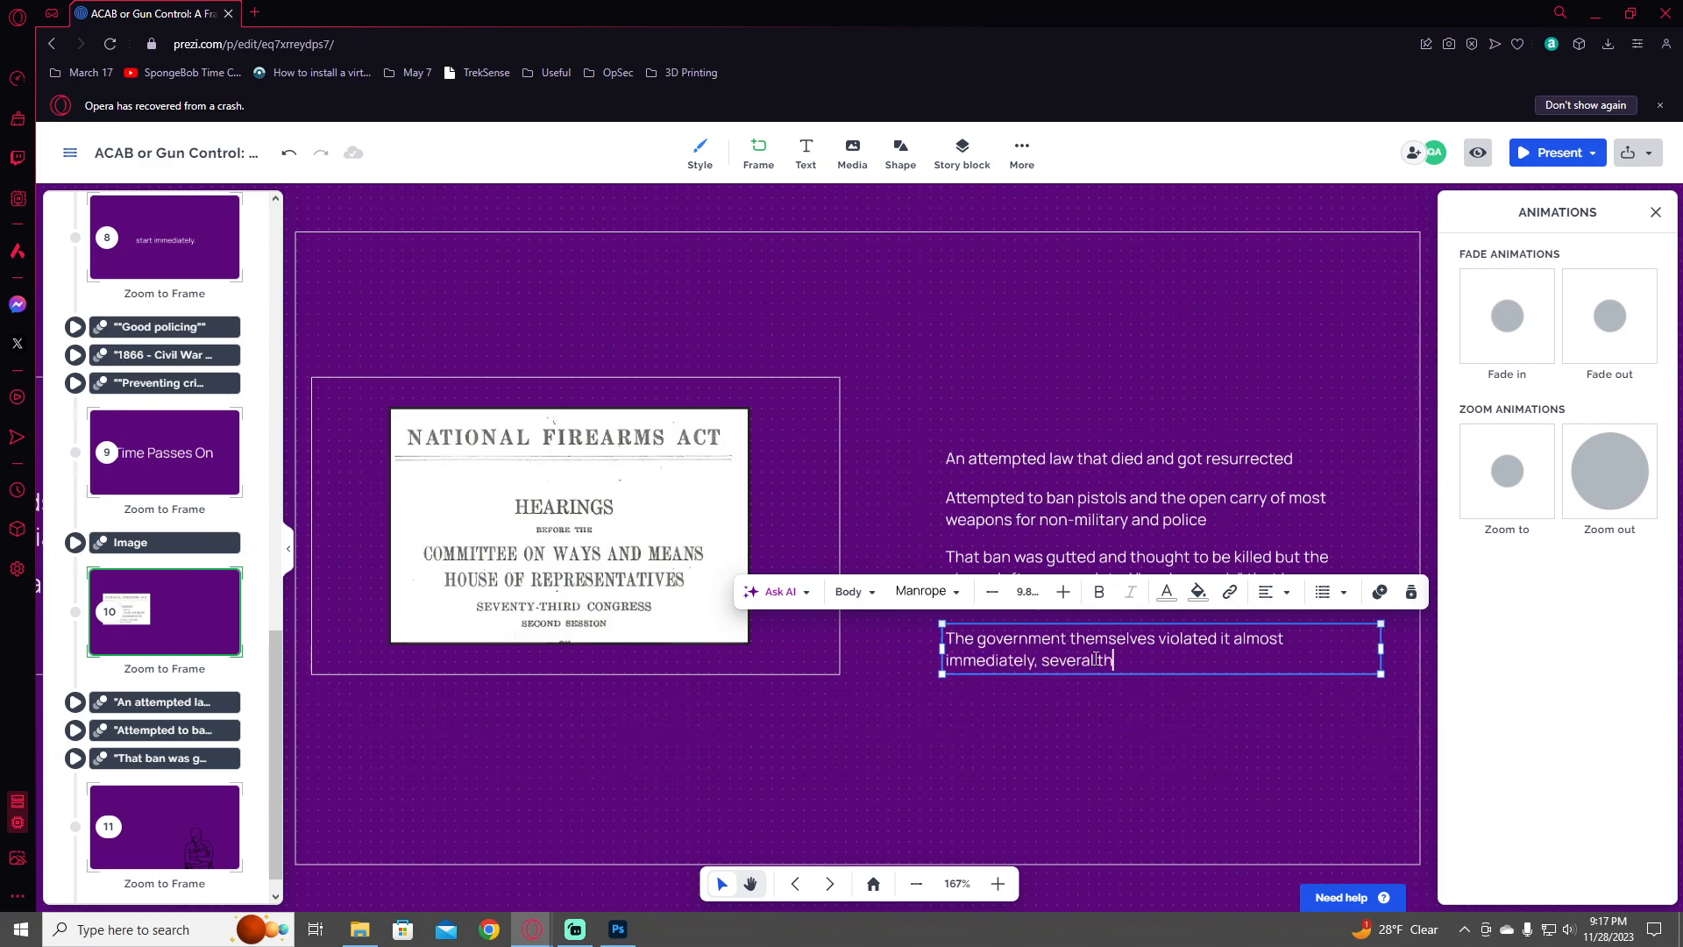
{"action": "type", "text": "ousand times over, and"}
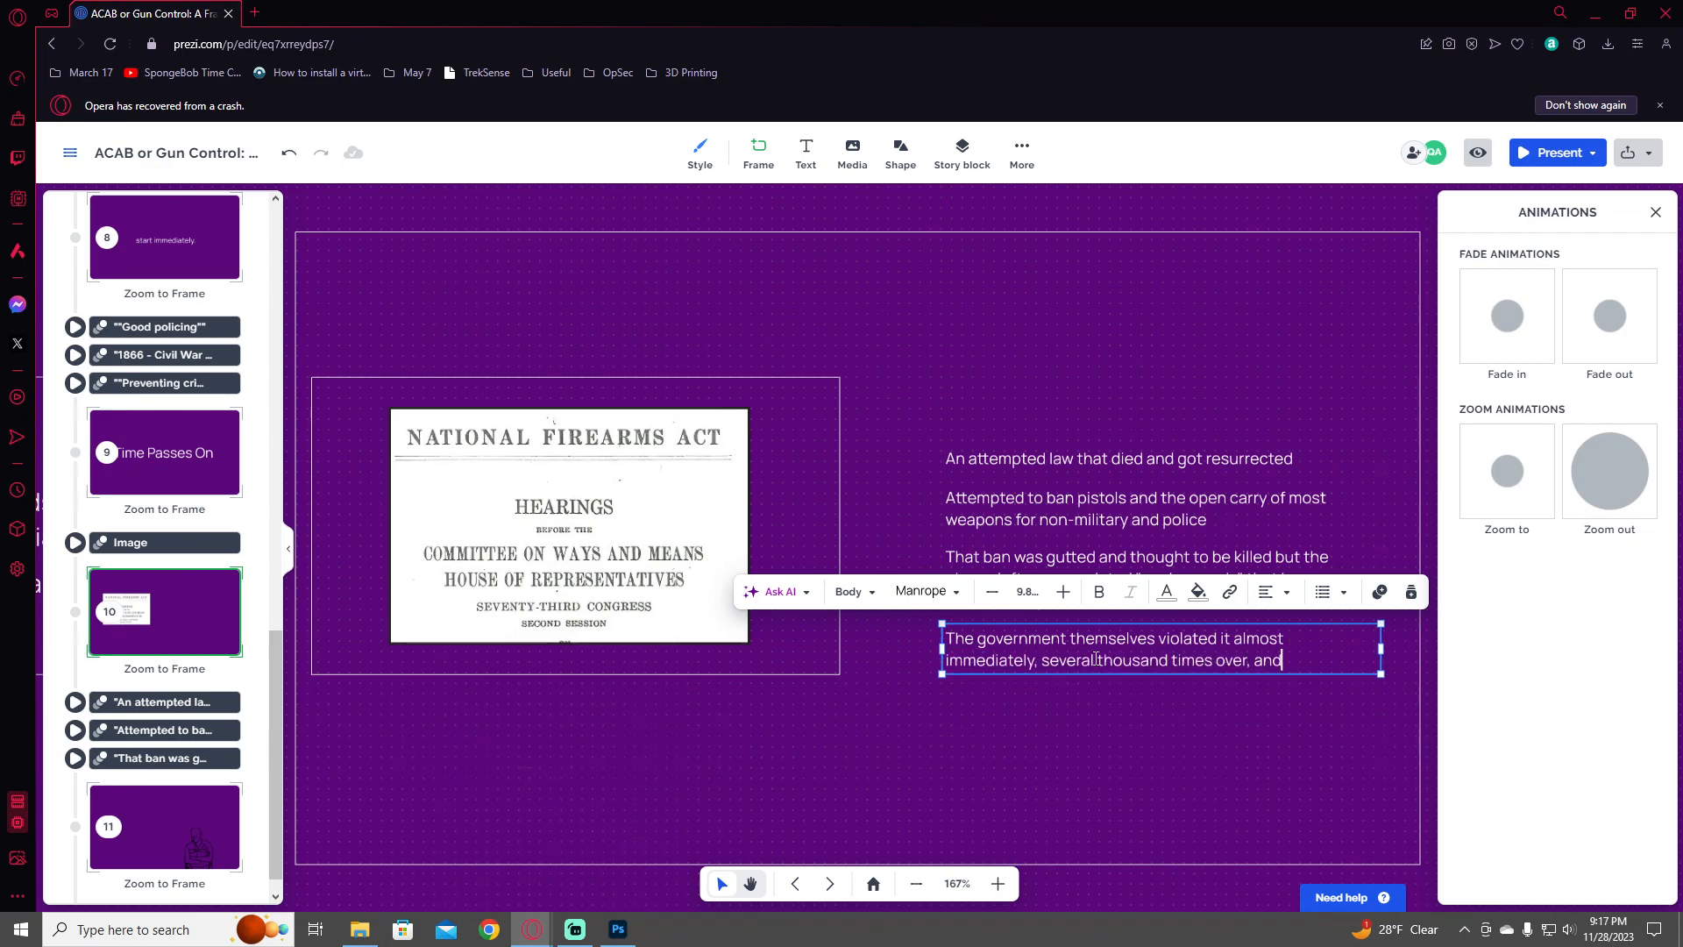
- Complete the fourth text box's sentence with "simply changed the parameters of the law so their felonies didn't actually count."
{"action": "type", "text": " simply changed the par"}
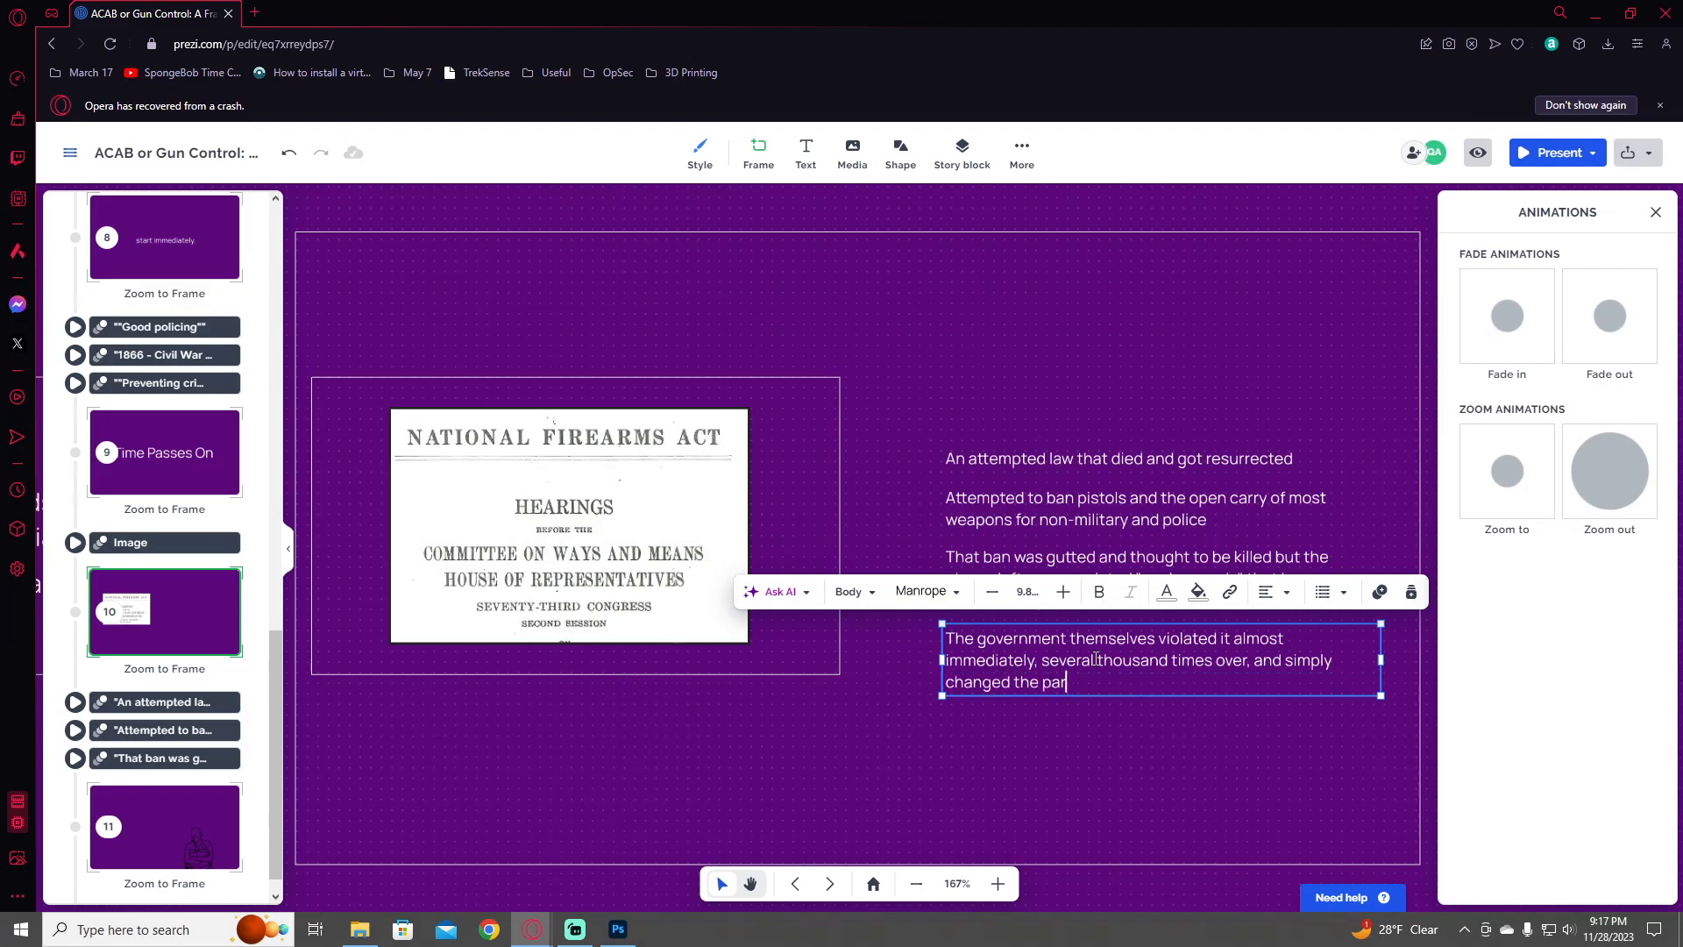
{"action": "type", "text": "ameters of the law so ithe"}
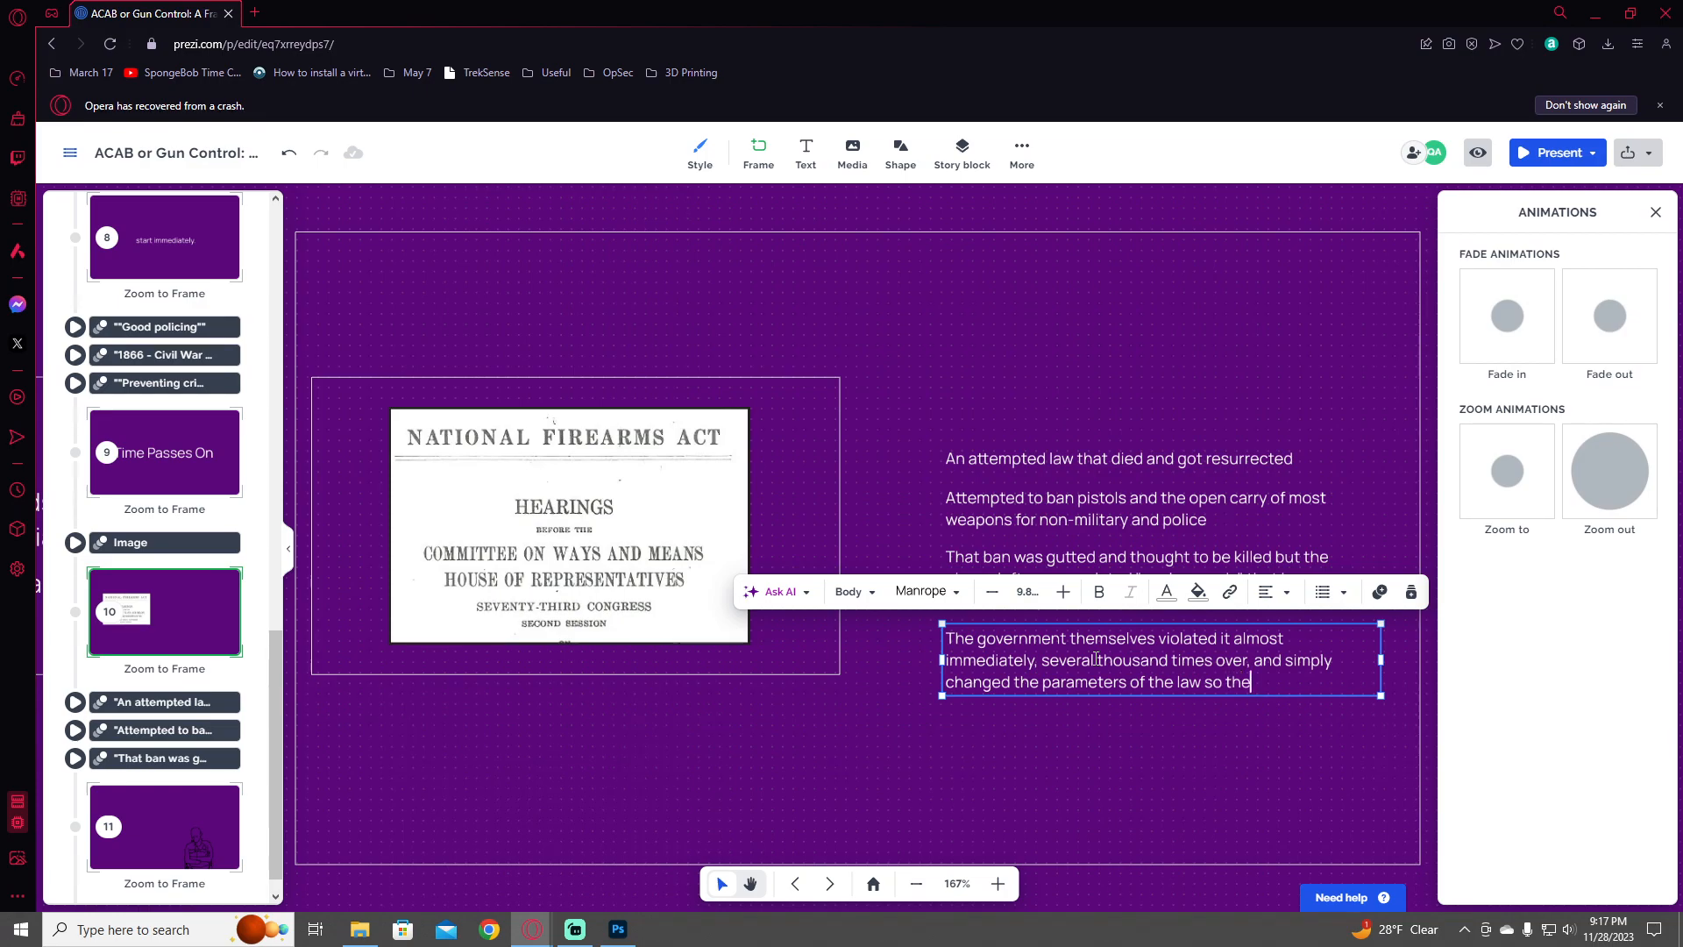
{"action": "type", "text": "ir felonies didn't actually count."}
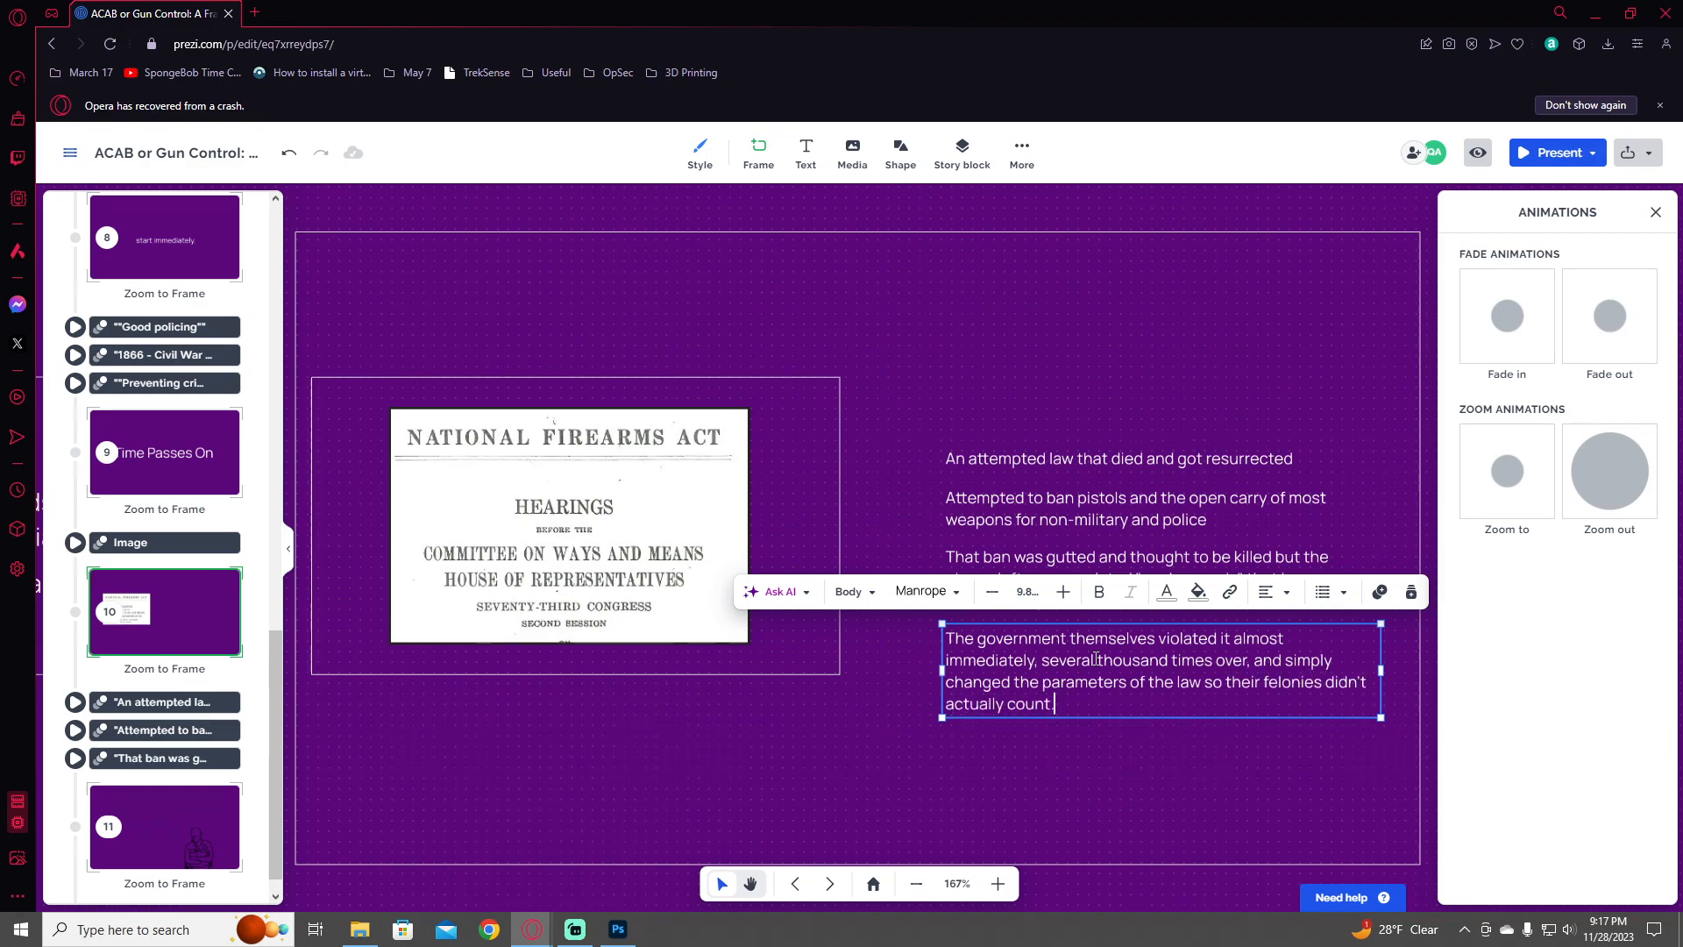
{"action": "left_click", "coordinate": [1052, 387]}
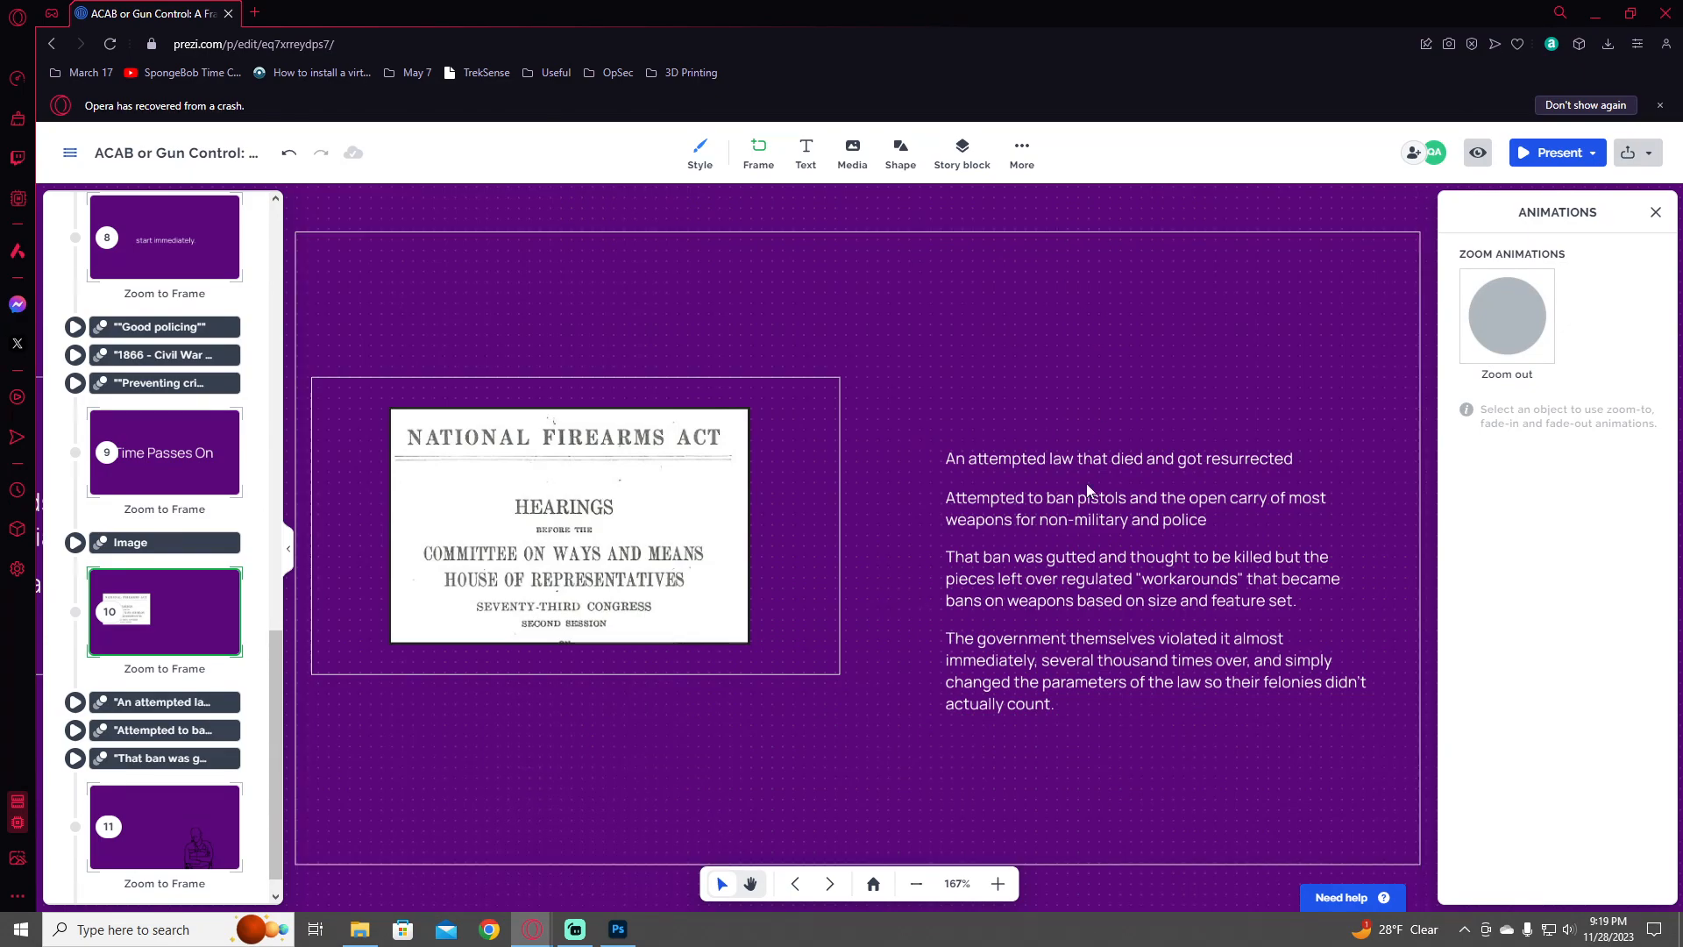
- Move the four text boxes together slightly up so they sit vertically centred beside the National Firearms Act image
{"action": "left_click", "coordinate": [1054, 451]}
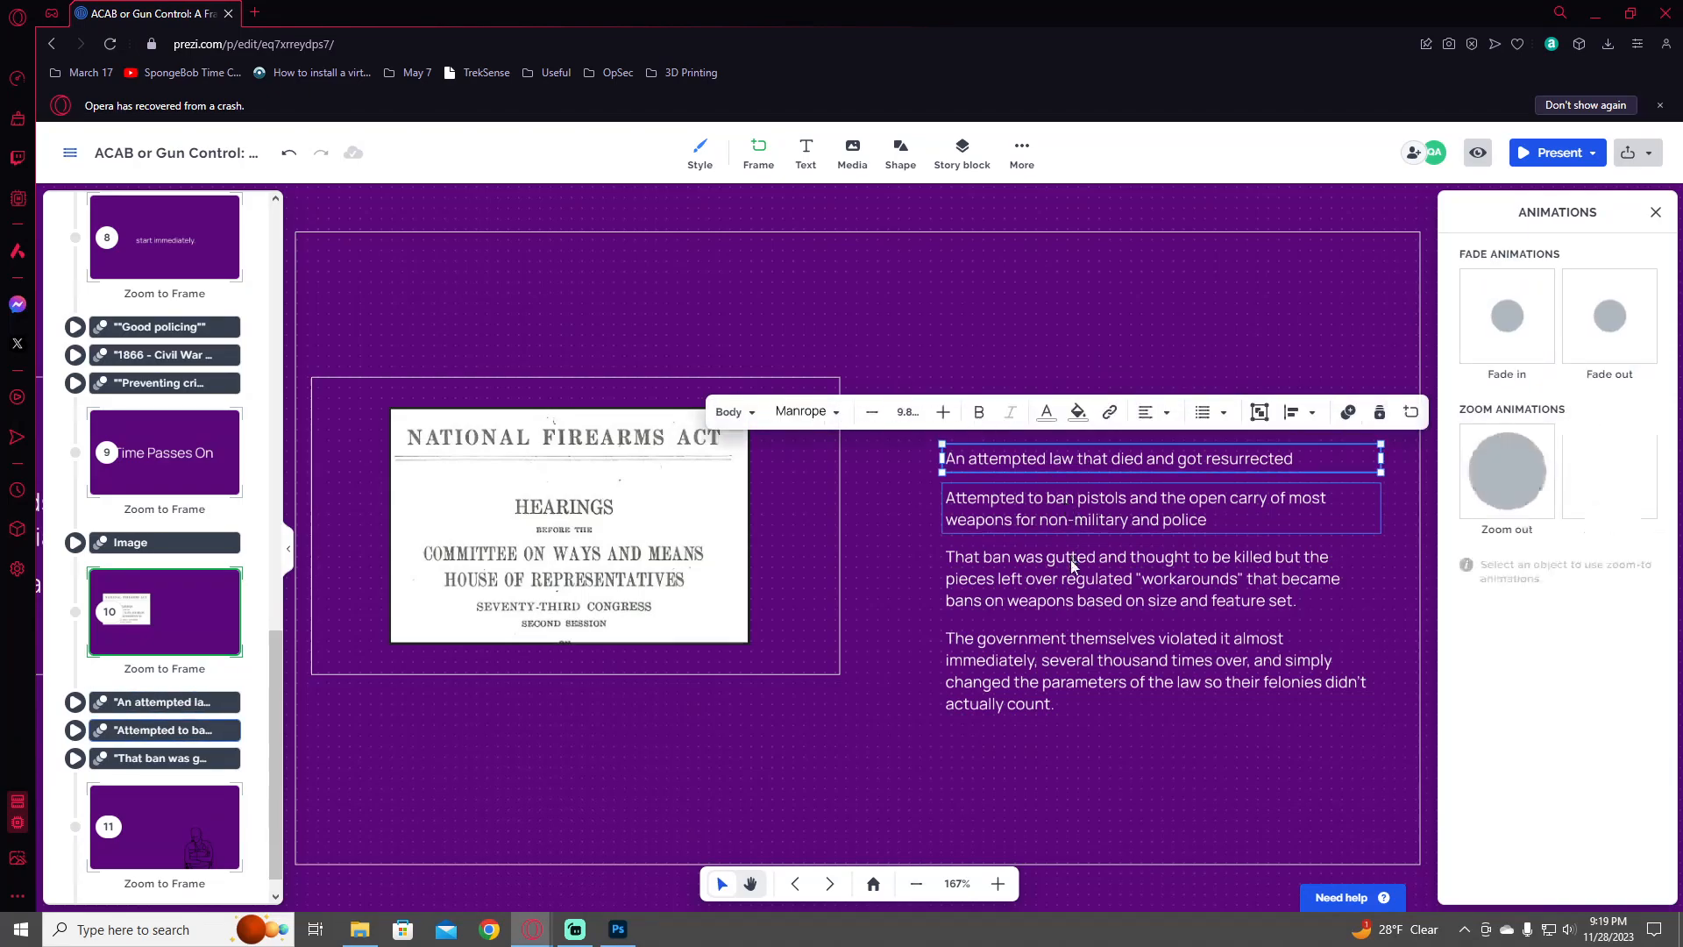
{"action": "left_click", "coordinate": [1067, 519], "text": "shift"}
{"action": "left_click", "coordinate": [1075, 591], "text": "shift"}
{"action": "left_click", "coordinate": [1092, 682], "text": "shift"}
{"action": "left_click_drag", "start_coordinate": [1097, 682], "coordinate": [1087, 635]}
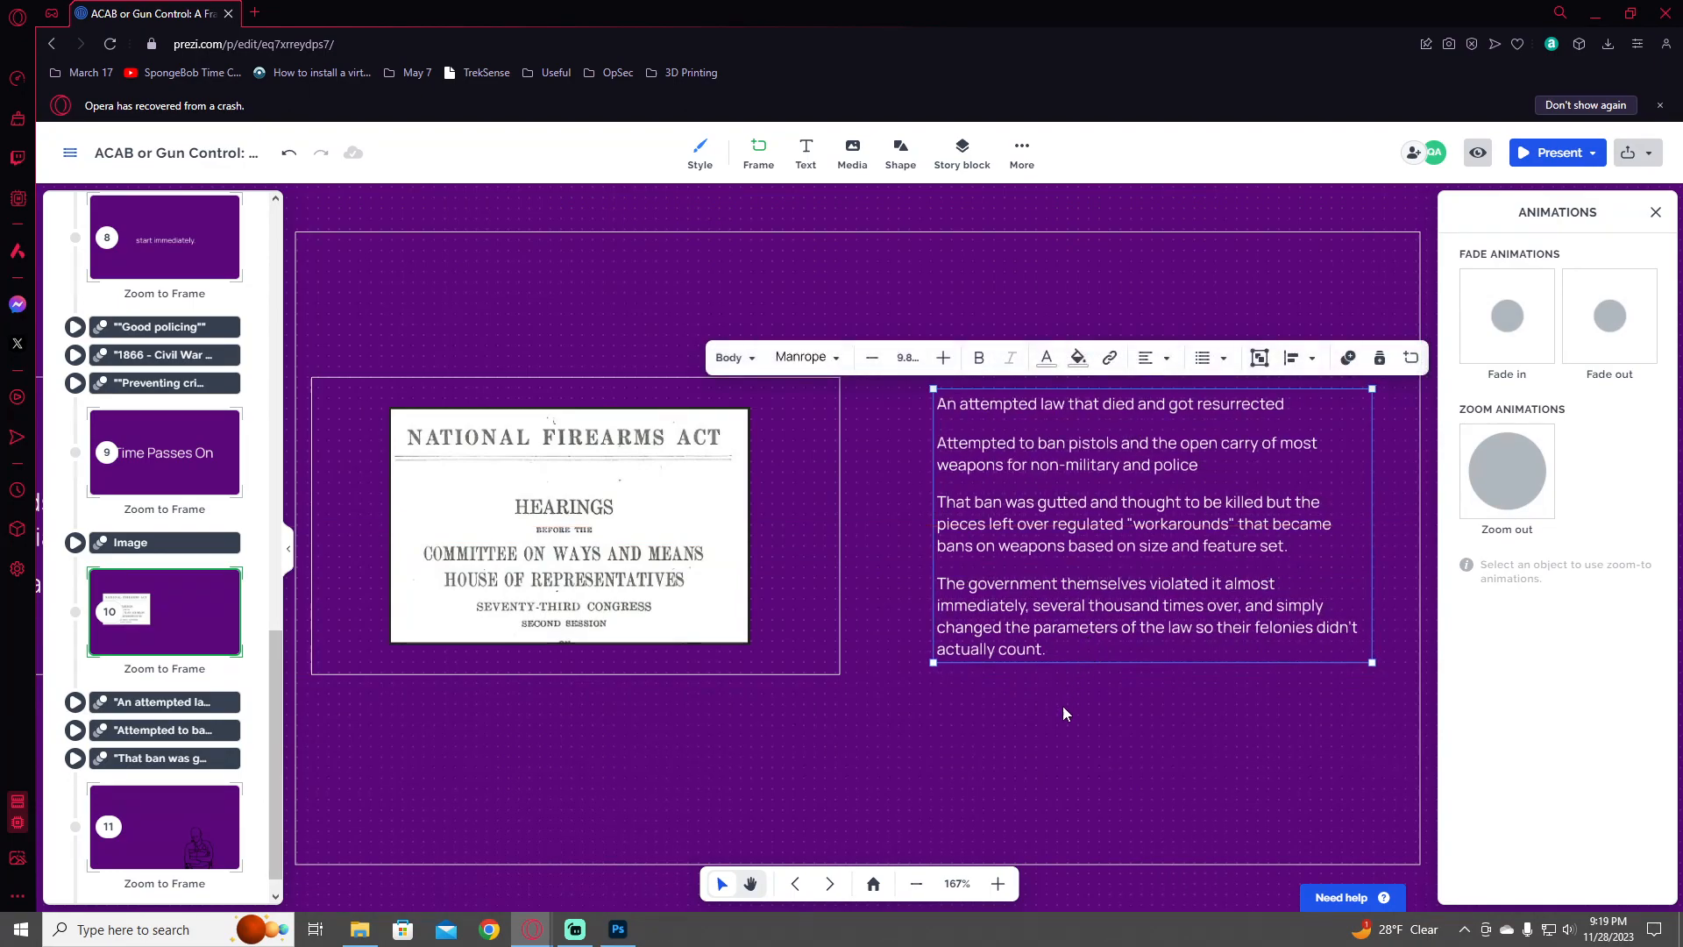
{"action": "left_click", "coordinate": [1062, 711]}
- Add a Fade in animation to the fourth text box, which begins "The government themselves violated it"
{"action": "left_click", "coordinate": [1095, 642]}
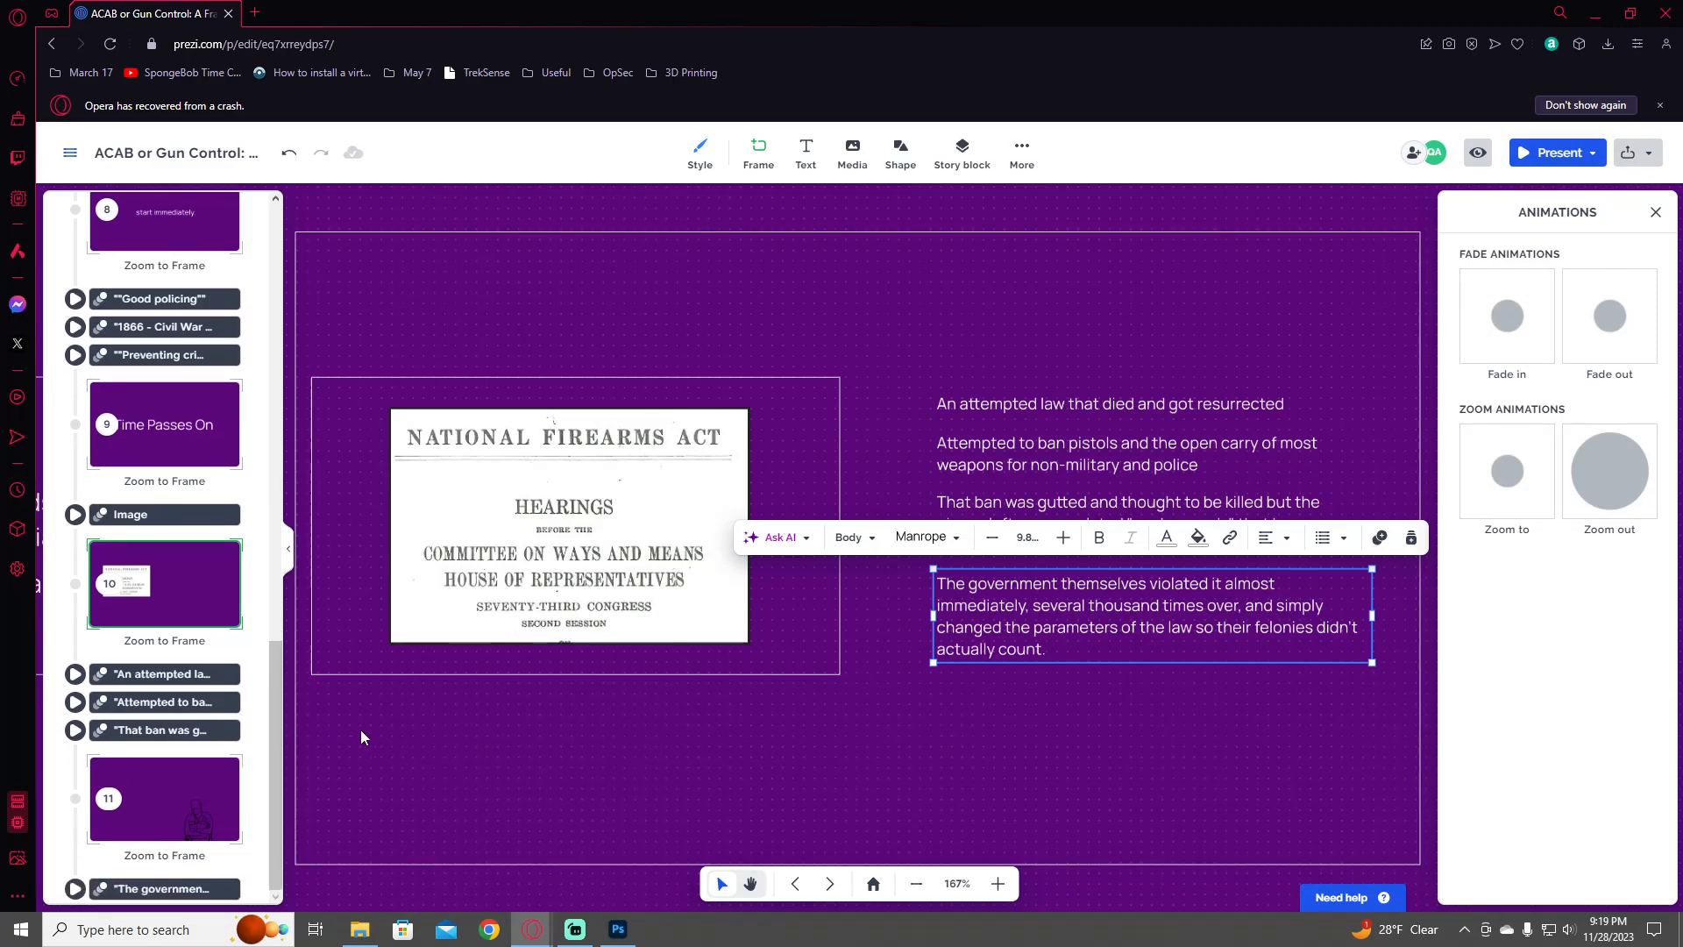
{"action": "left_click", "coordinate": [1526, 345]}
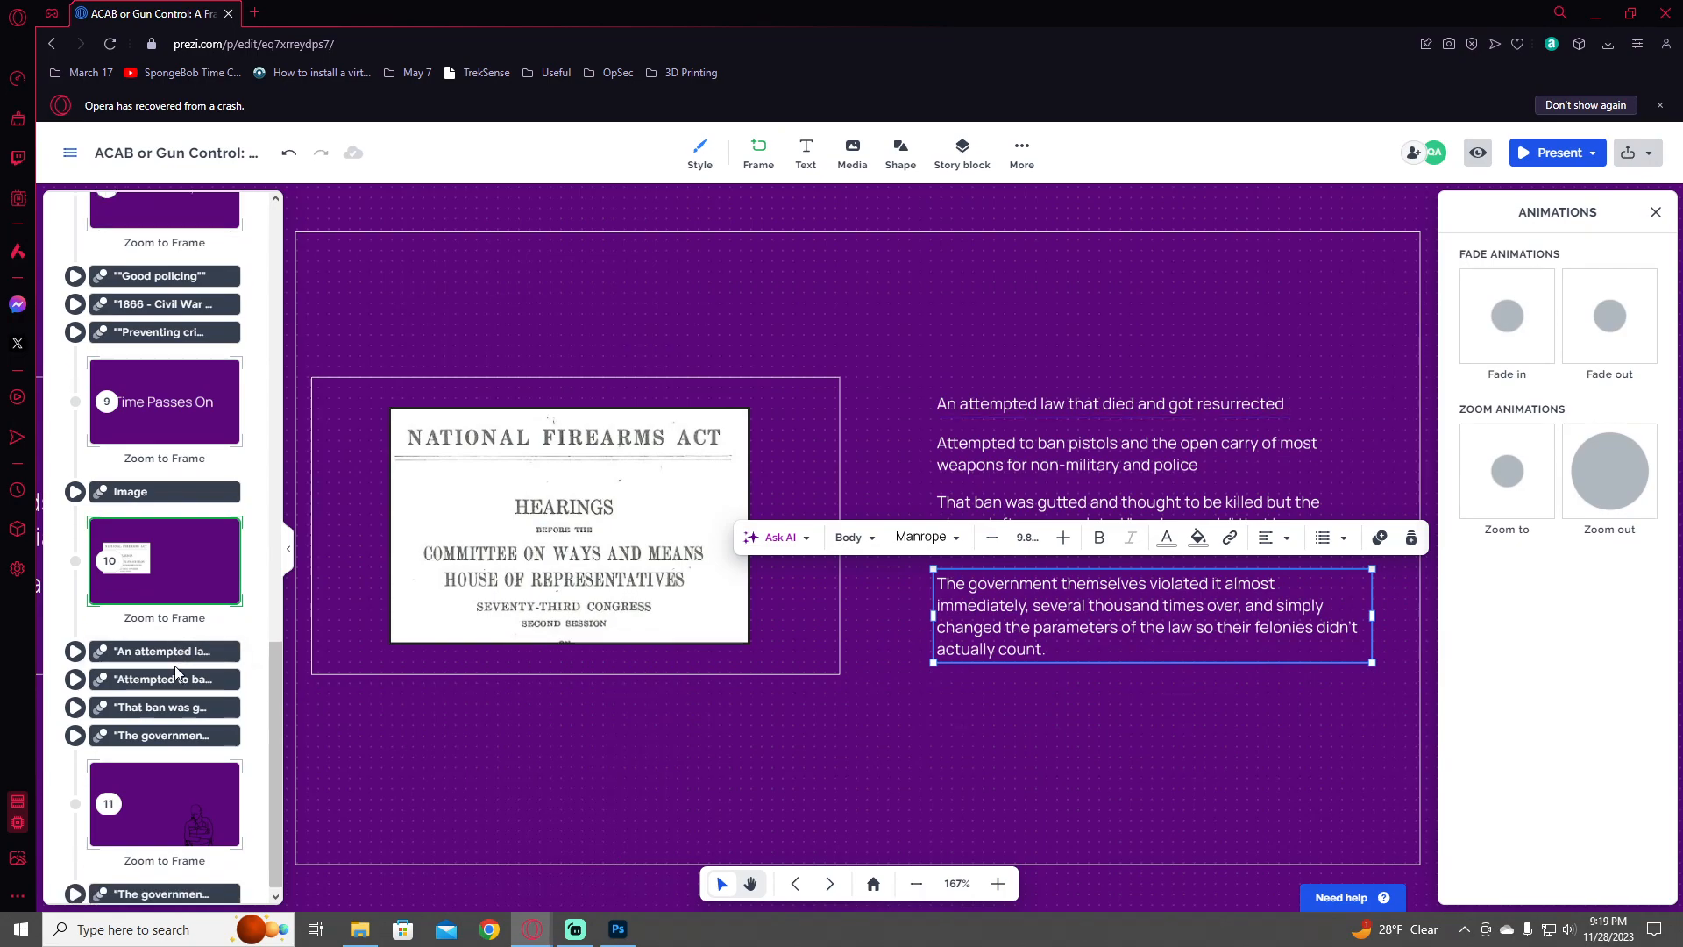
{"action": "scroll", "coordinate": [865, 742], "scroll_direction": "down", "scroll_amount": 3}
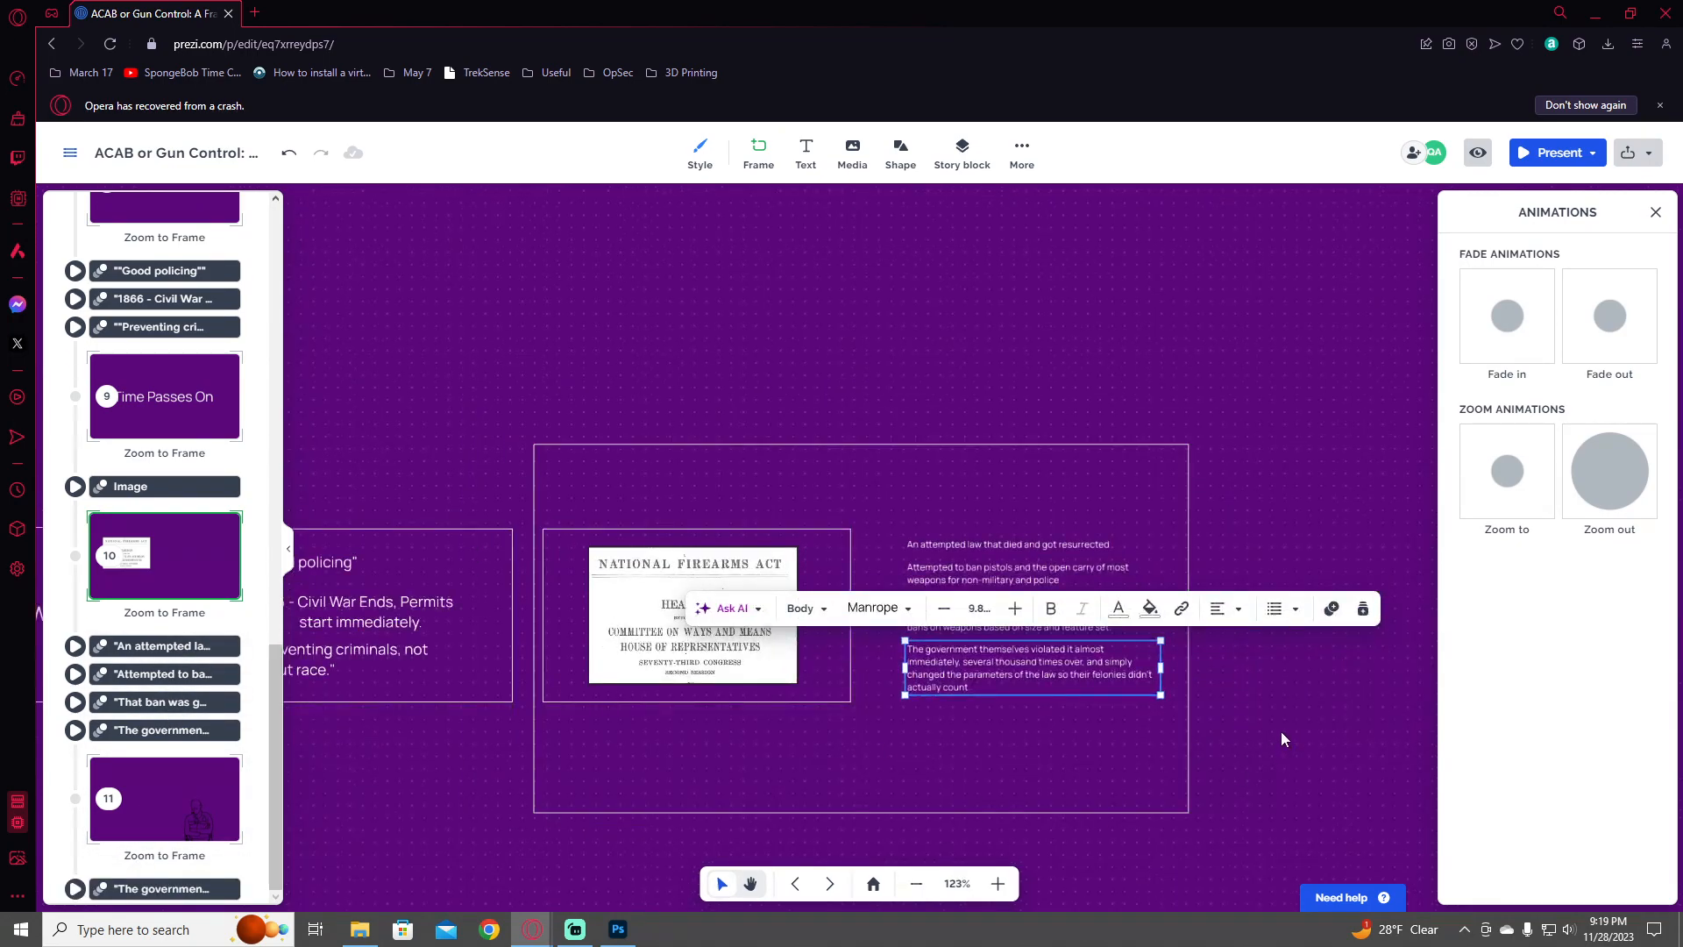
{"action": "left_click", "coordinate": [1281, 739]}
- Try to move frame 11, with the officer drawing, further down below the National Firearms Act frame
{"action": "scroll", "coordinate": [971, 582], "scroll_direction": "down", "scroll_amount": 4}
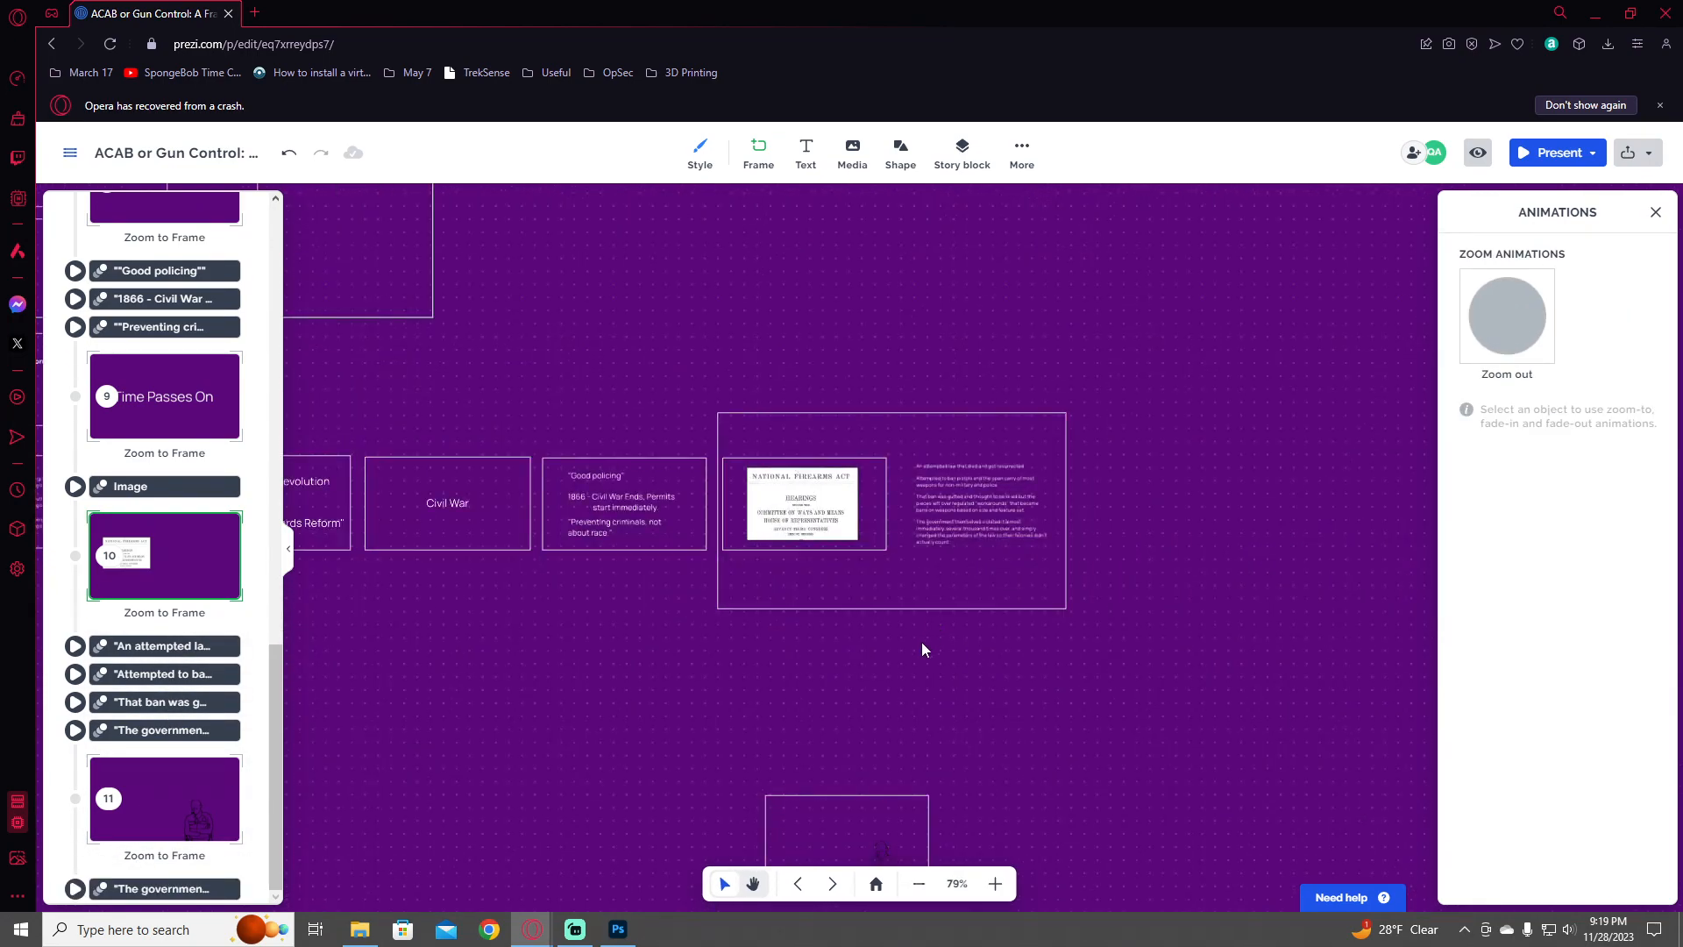
{"action": "scroll", "coordinate": [1045, 746], "scroll_direction": "down", "scroll_amount": 5}
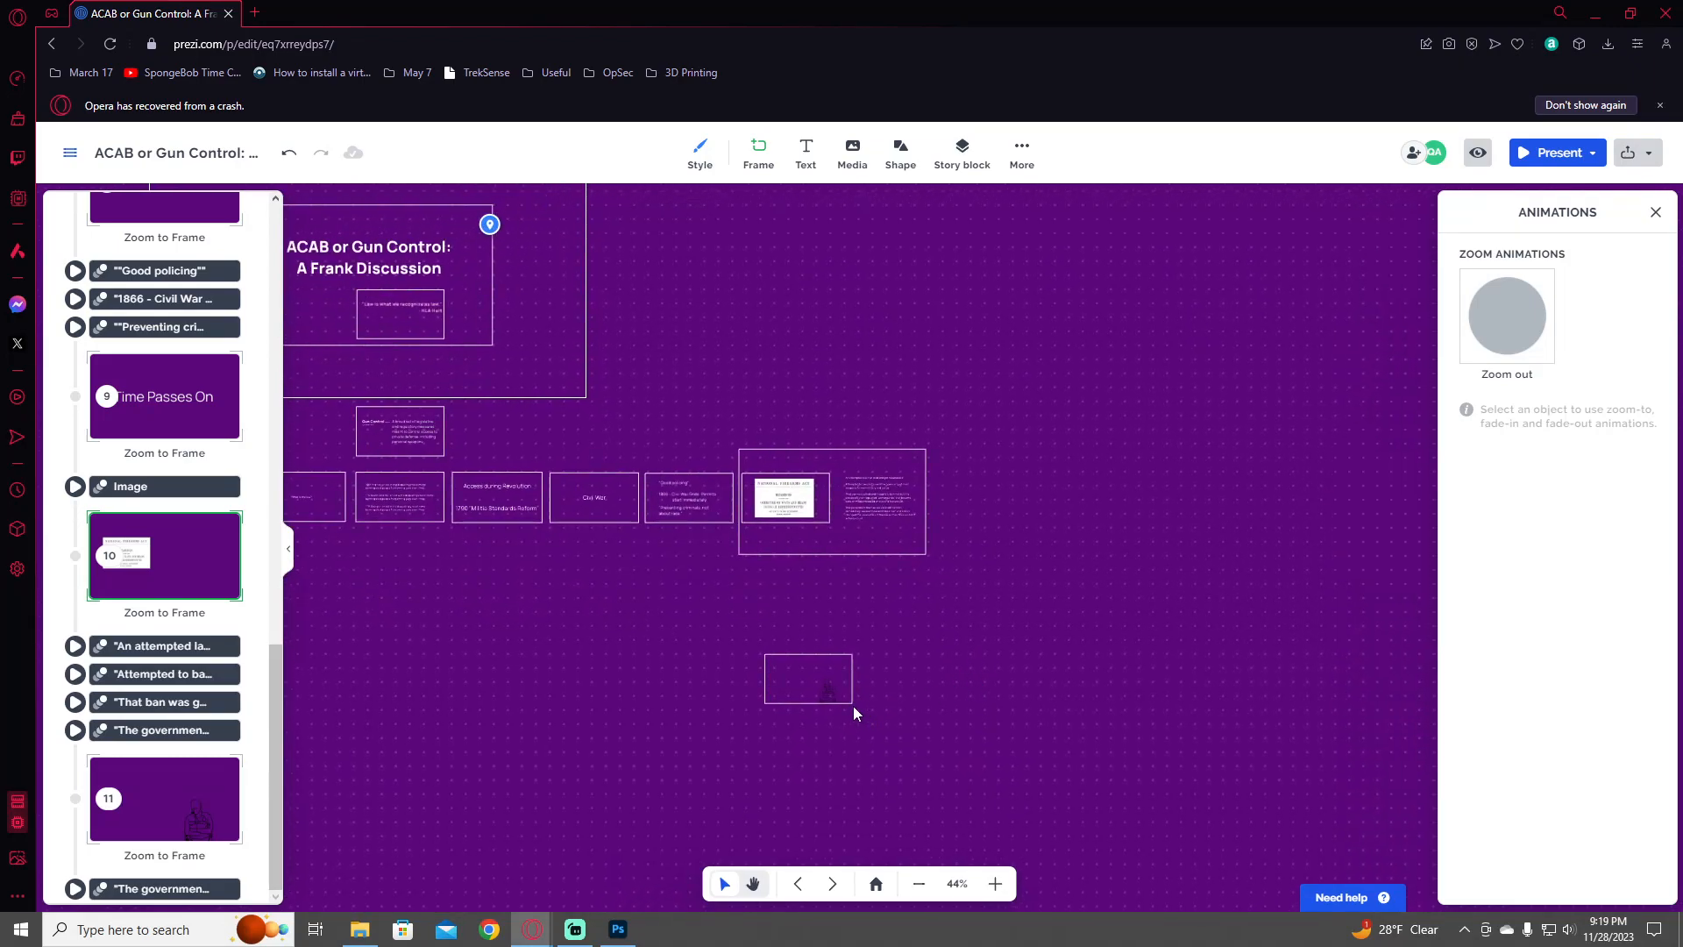
{"action": "left_click_drag", "start_coordinate": [838, 663], "coordinate": [828, 733]}
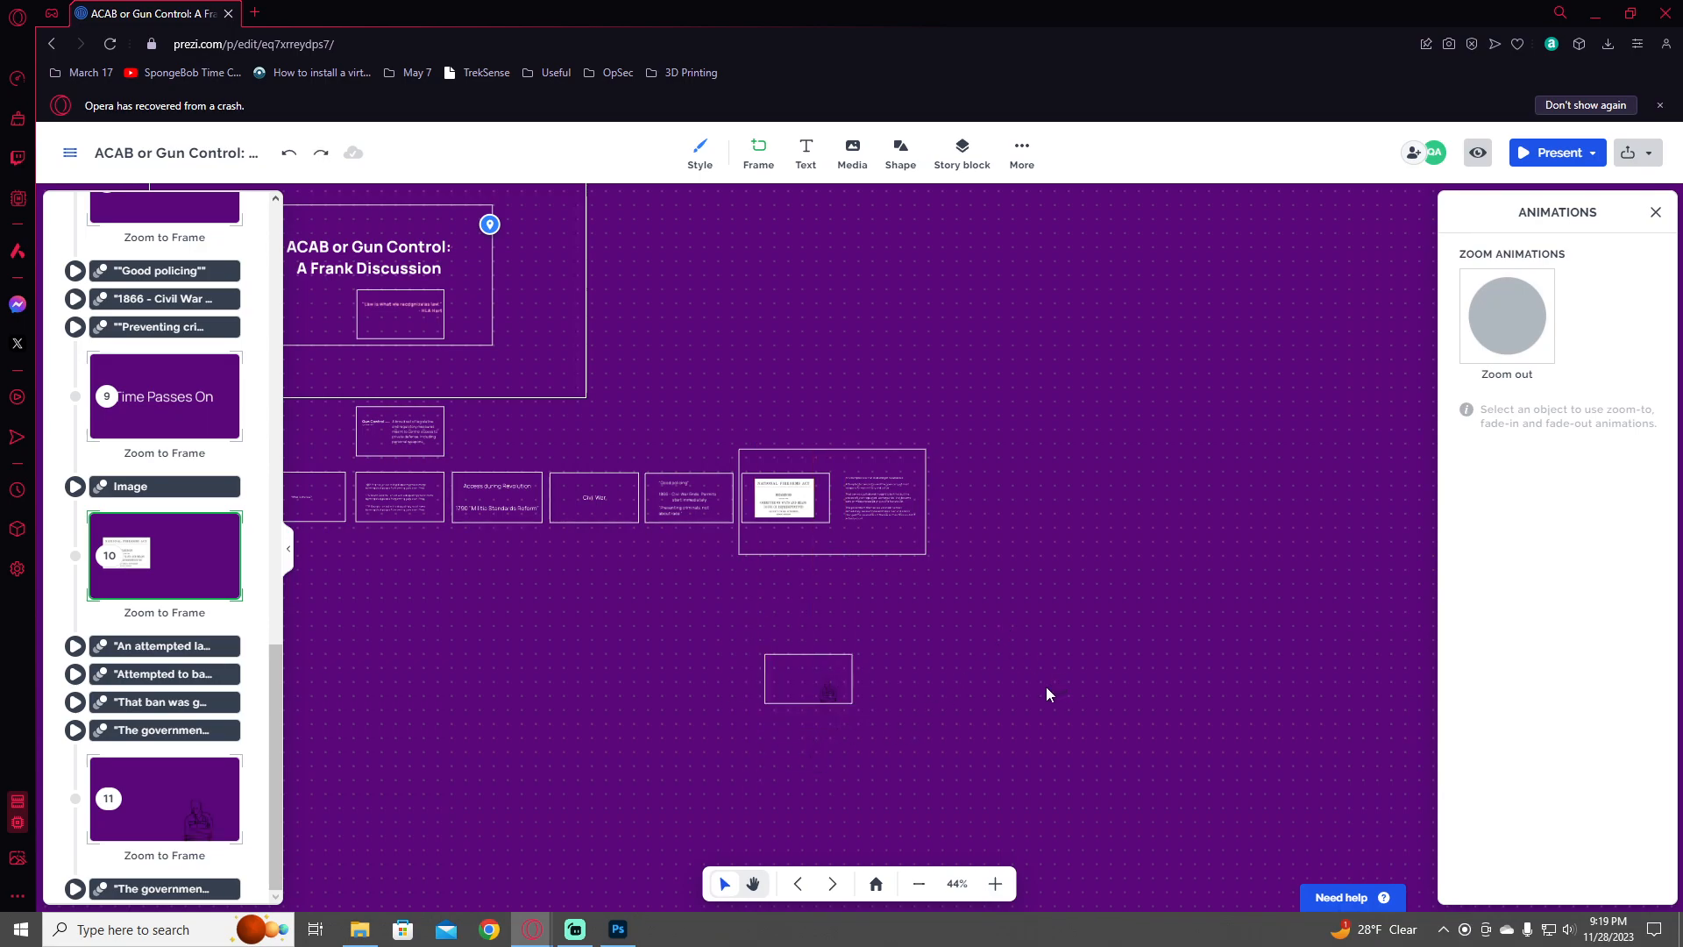
{"action": "scroll", "coordinate": [1045, 686], "scroll_direction": "up", "scroll_amount": 3}
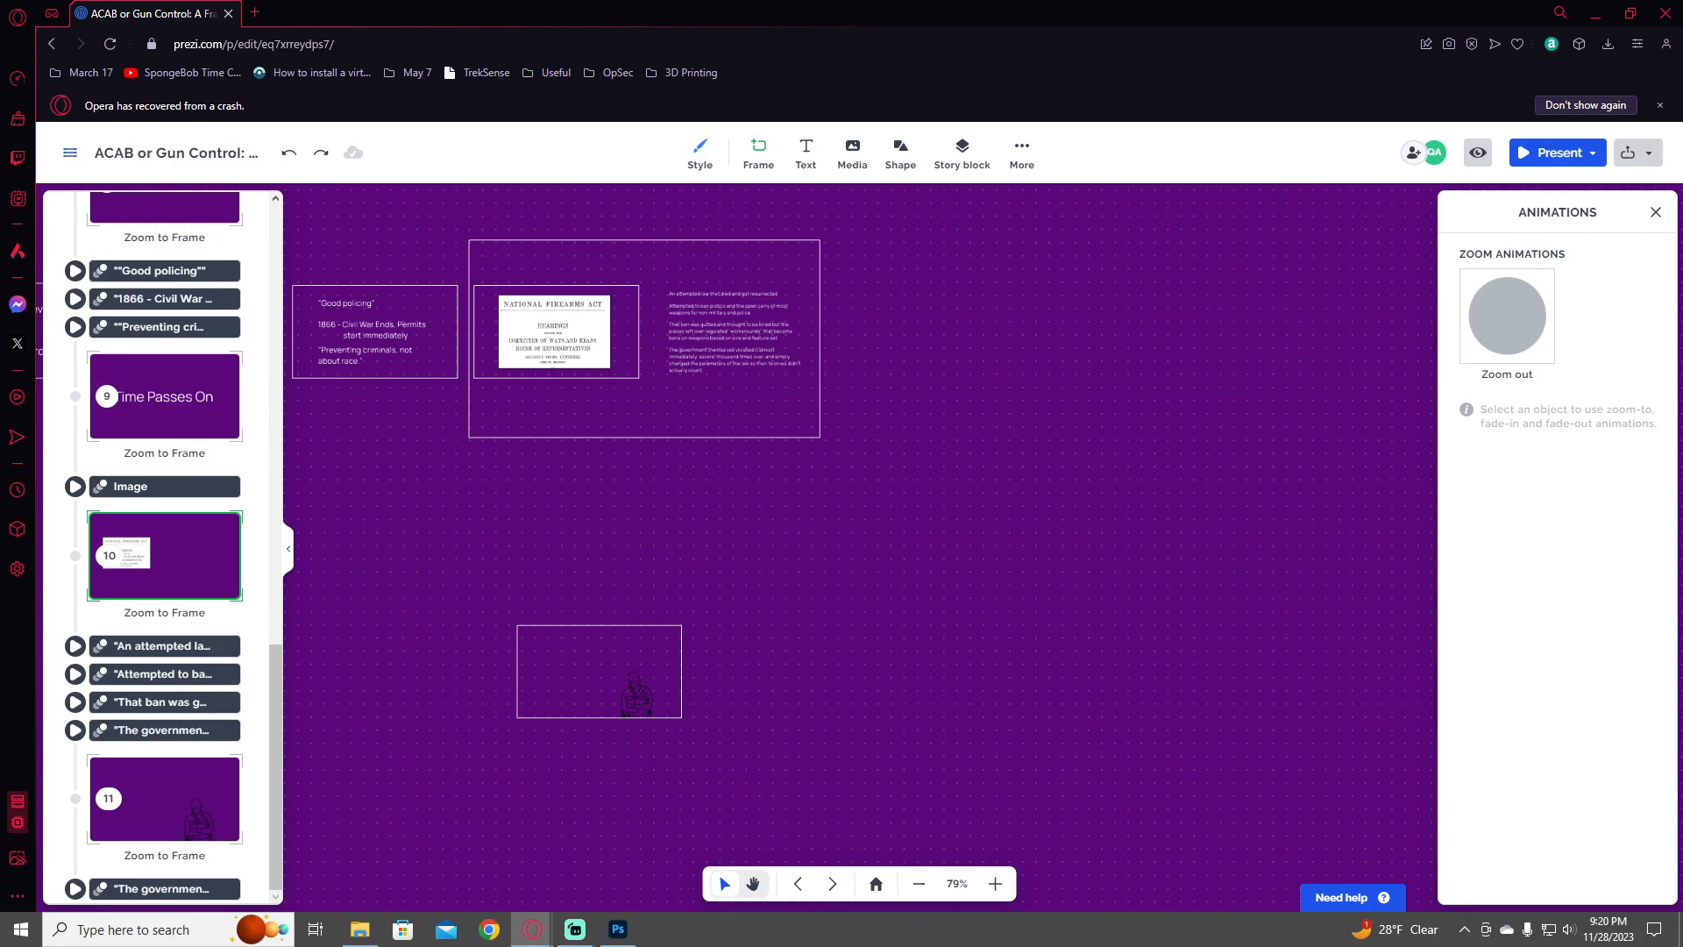
- Switch to Photoshop, show the layers from Layer 3 copy up to Layer 7, and hide the skull photo on Layer 6
{"action": "key", "text": "alt+Tab"}
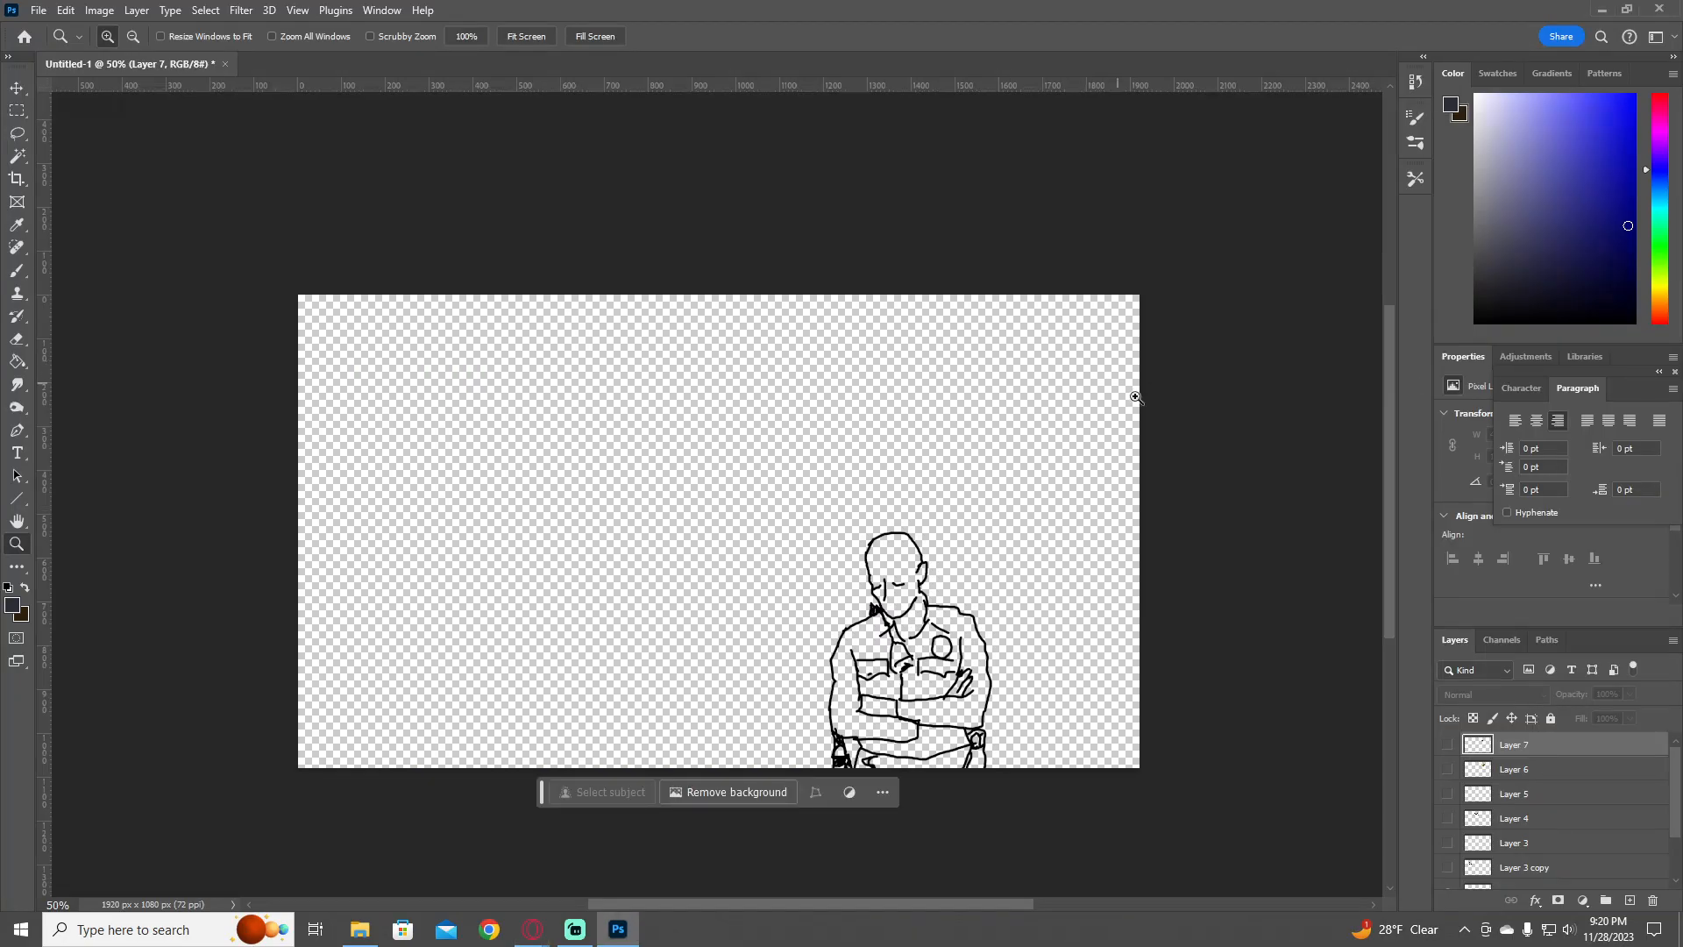
{"action": "left_click_drag", "start_coordinate": [1447, 869], "coordinate": [1448, 744]}
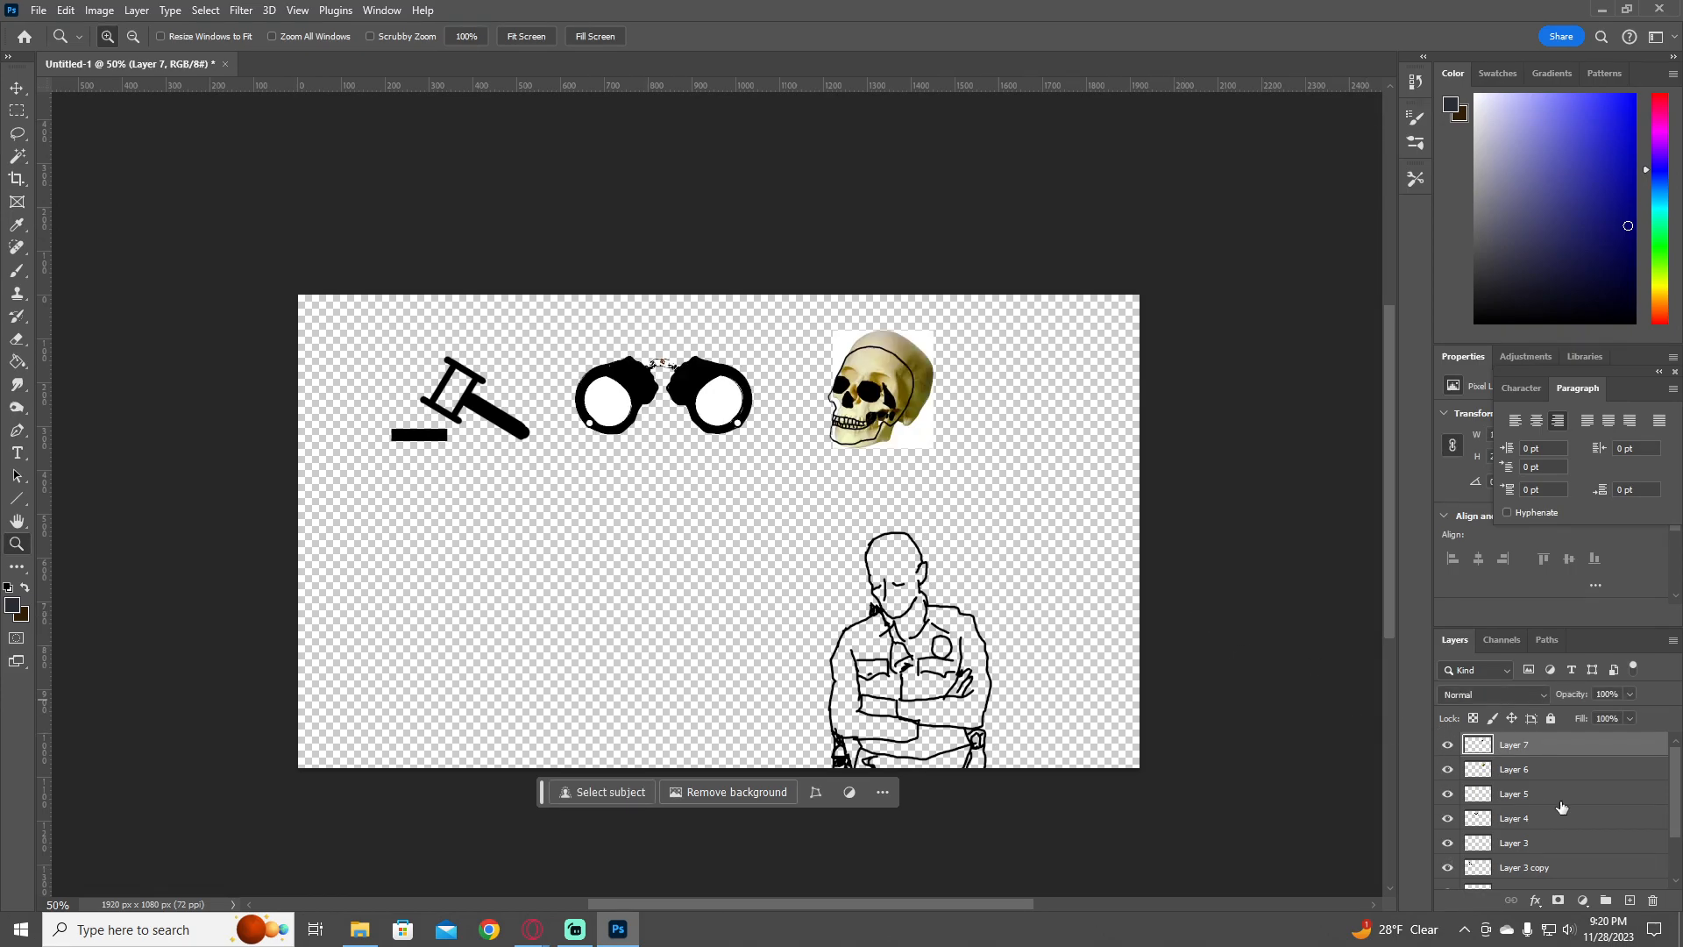
{"action": "left_click", "coordinate": [1448, 769]}
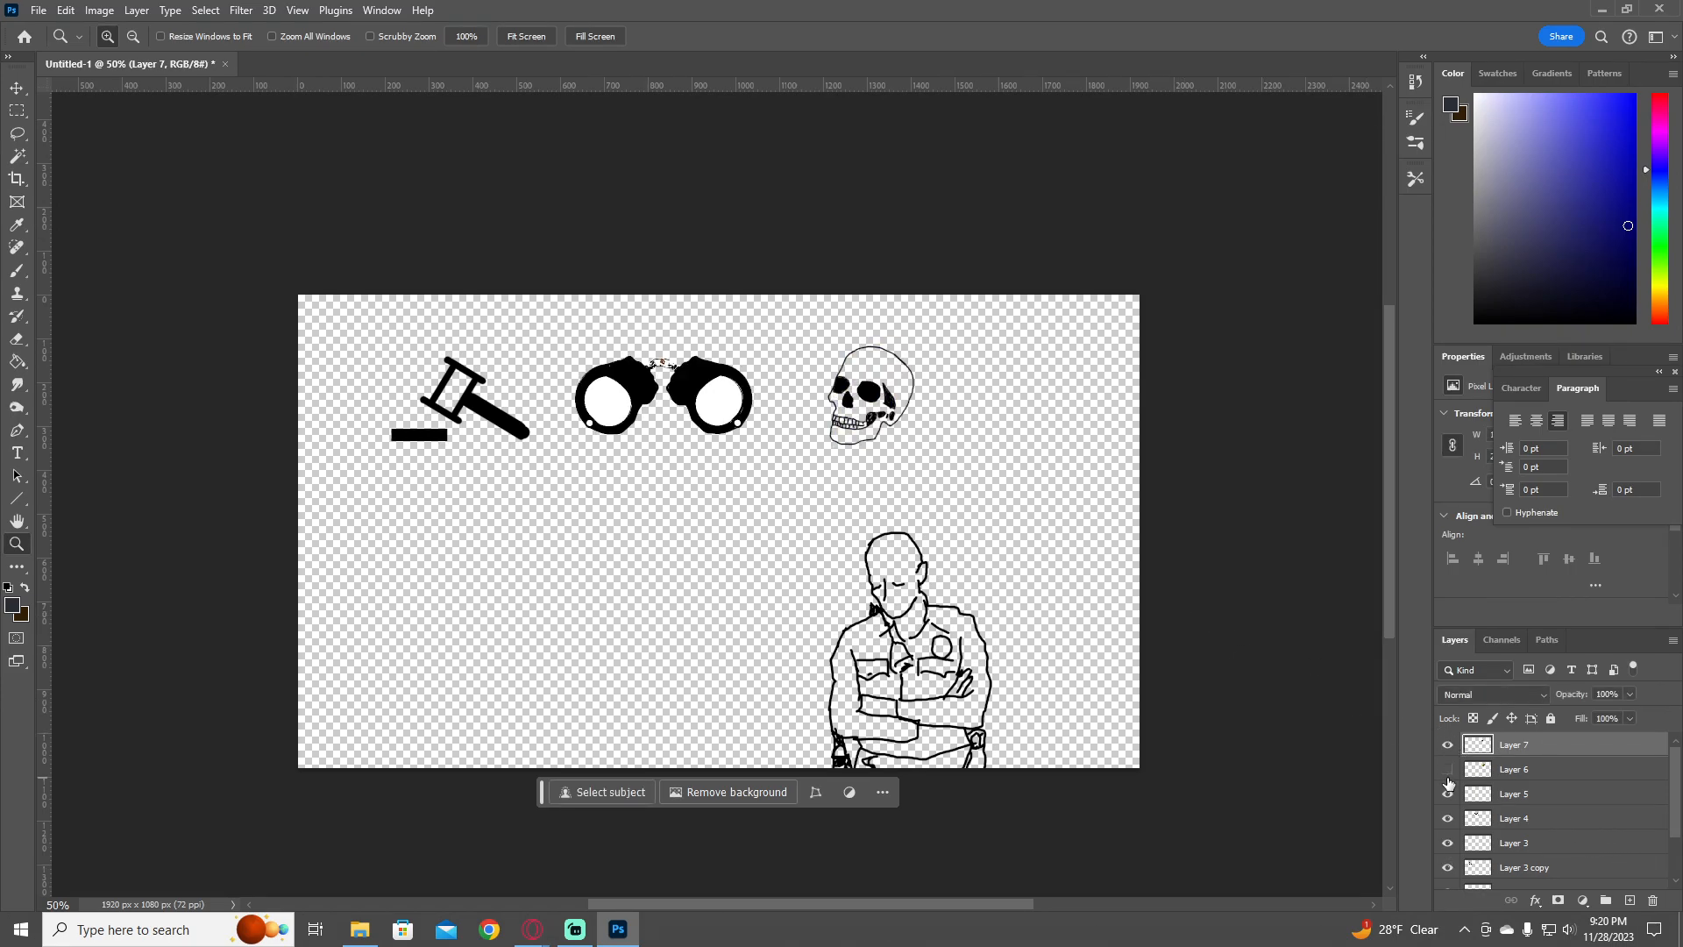
- Select the white areas inside both handcuff rings, around the chain links and in the two small holes with the Magic Wand tool
{"action": "key", "text": "w"}
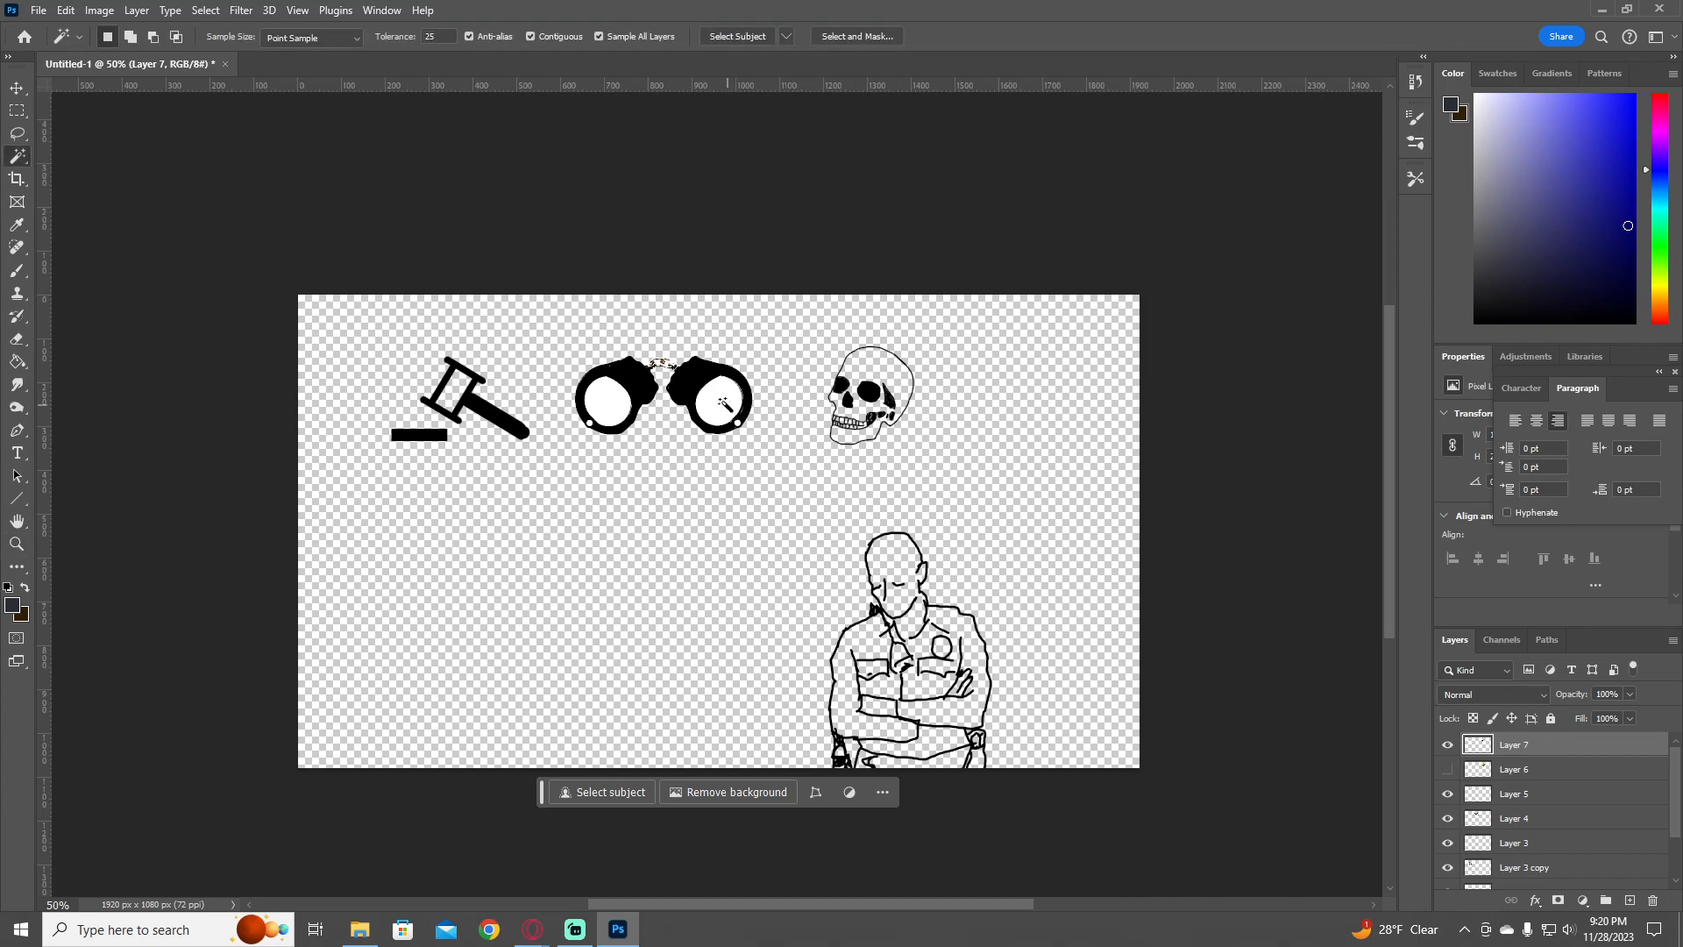
{"action": "left_click", "coordinate": [721, 403]}
{"action": "key", "text": "z"}
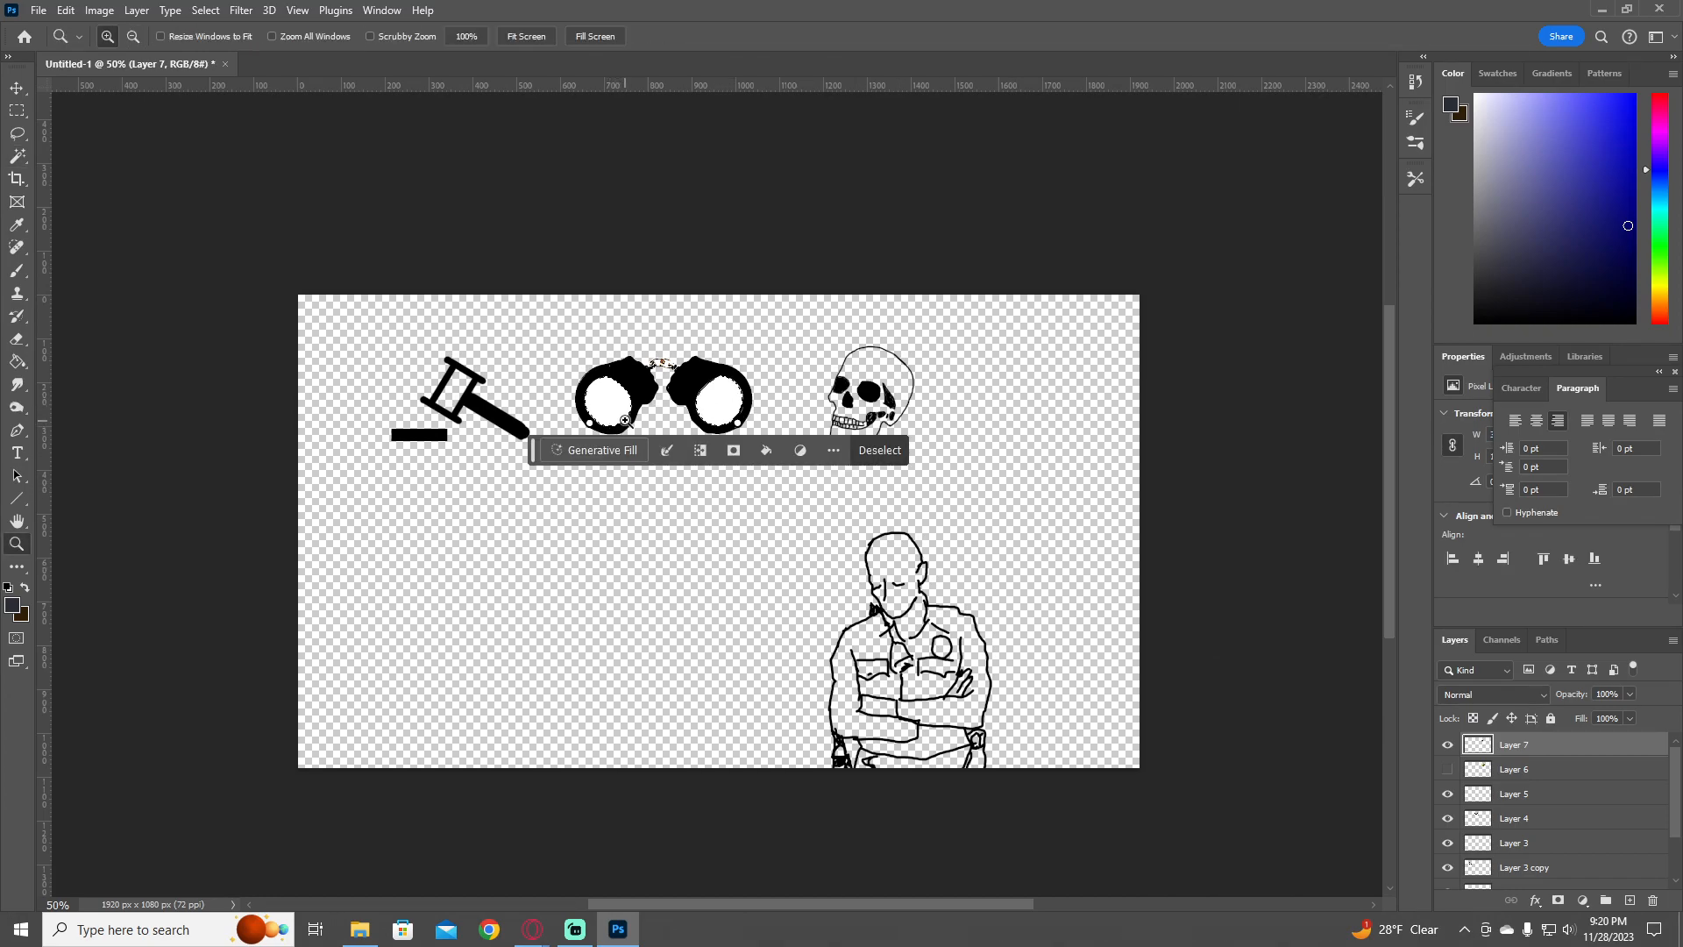
{"action": "left_click", "coordinate": [625, 421]}
{"action": "left_click", "coordinate": [625, 421]}
{"action": "left_click", "coordinate": [625, 421]}
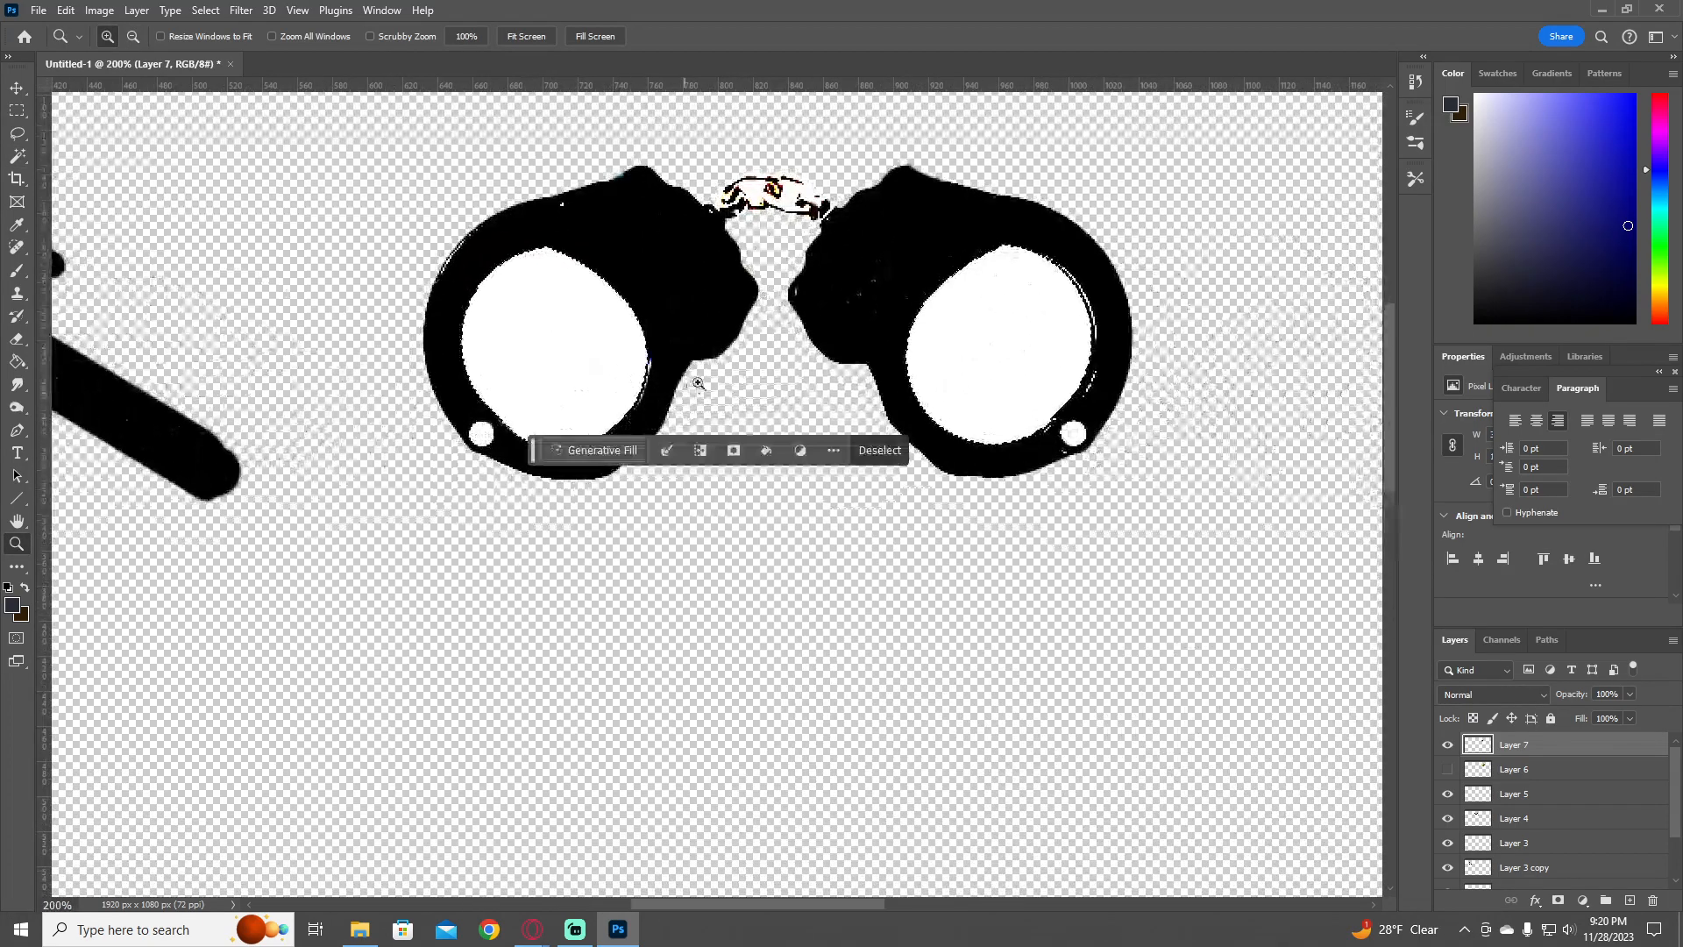
{"action": "key", "text": "w"}
{"action": "left_click", "coordinate": [786, 205]}
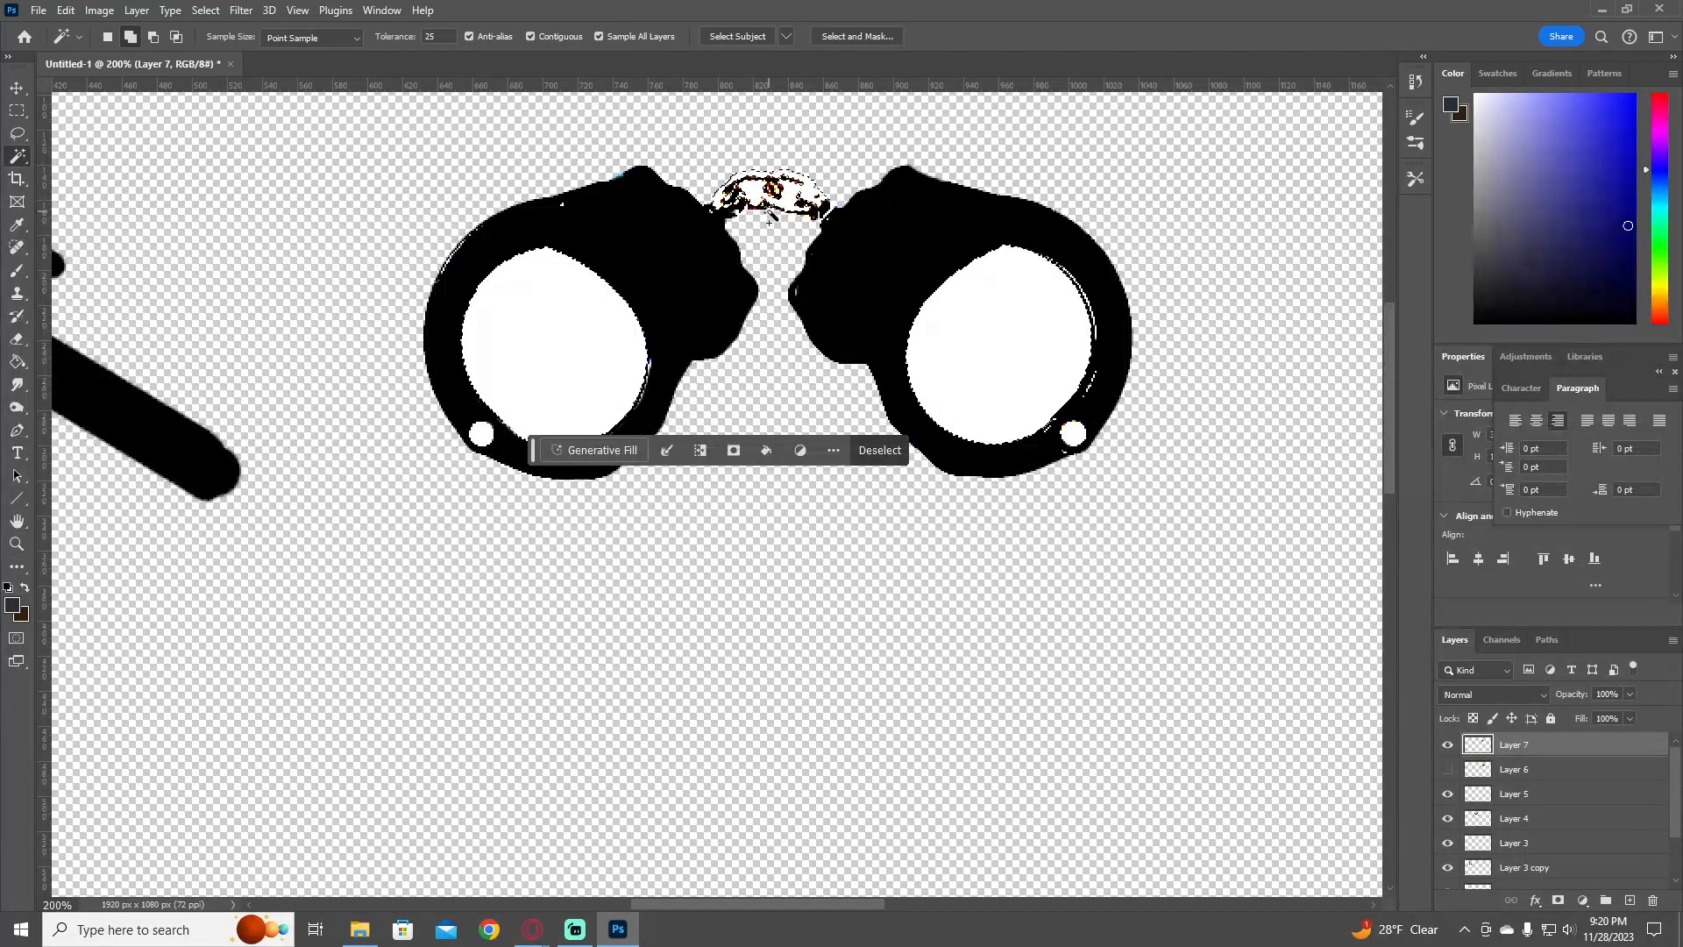
{"action": "left_click", "coordinate": [482, 433], "text": "shift"}
{"action": "left_click", "coordinate": [1073, 435], "text": "shift"}
- Delete the selected white areas from the handcuffs on Layer 4 and clear the selection
{"action": "left_click", "coordinate": [1448, 794]}
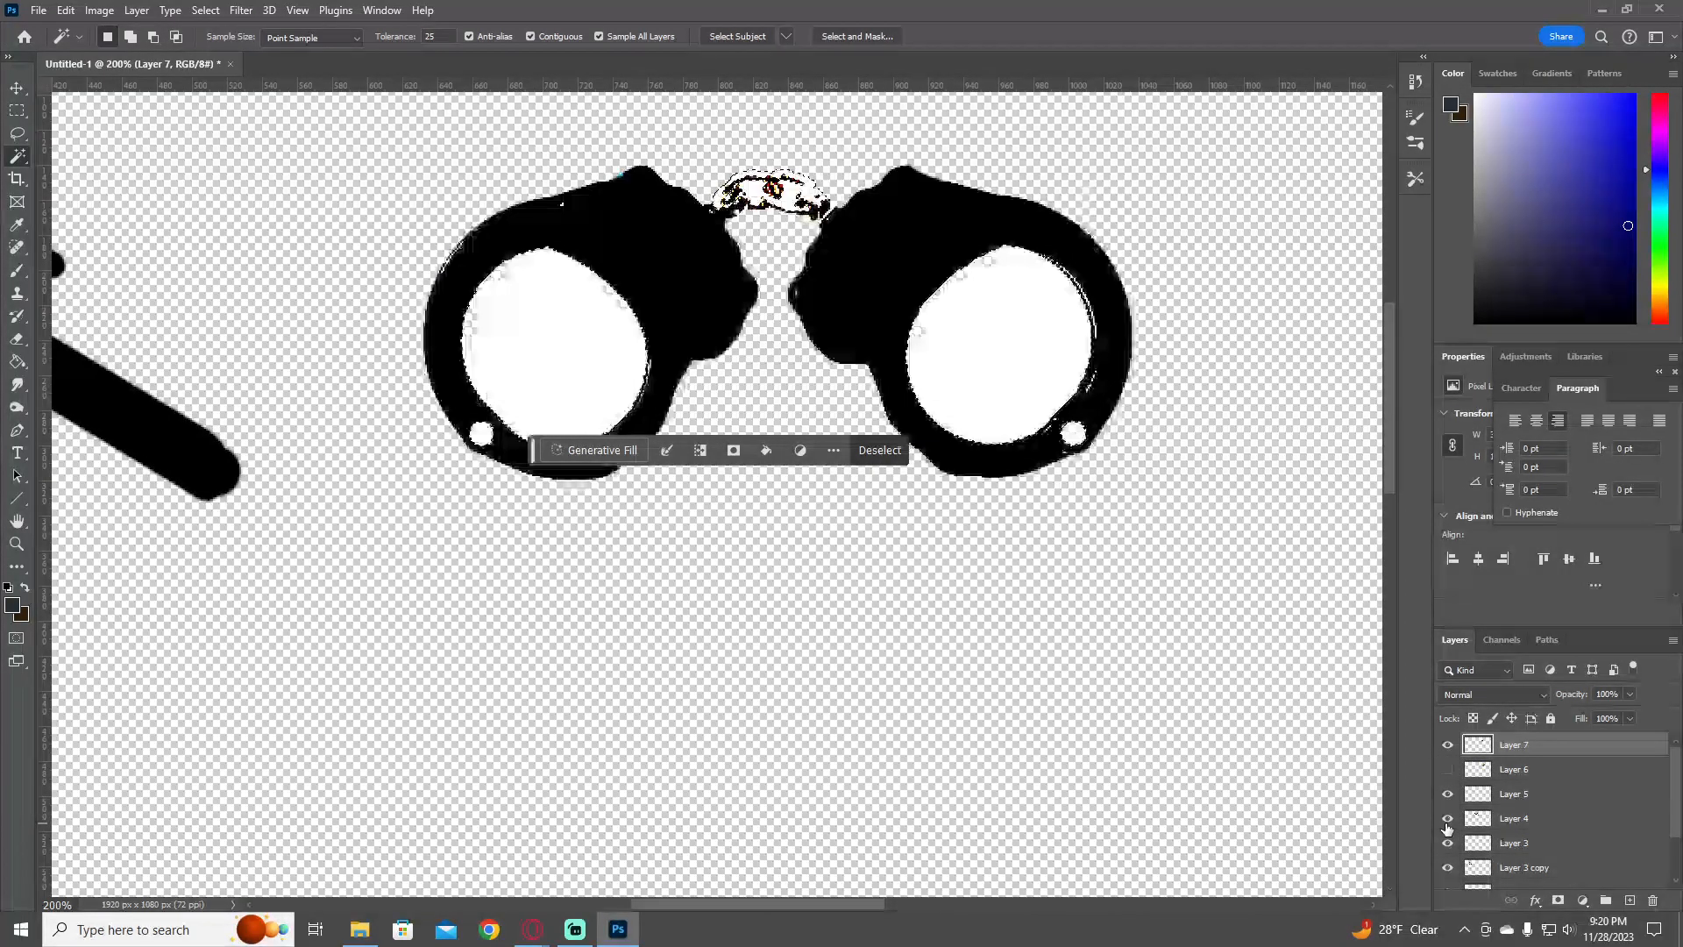
{"action": "left_click", "coordinate": [1466, 819]}
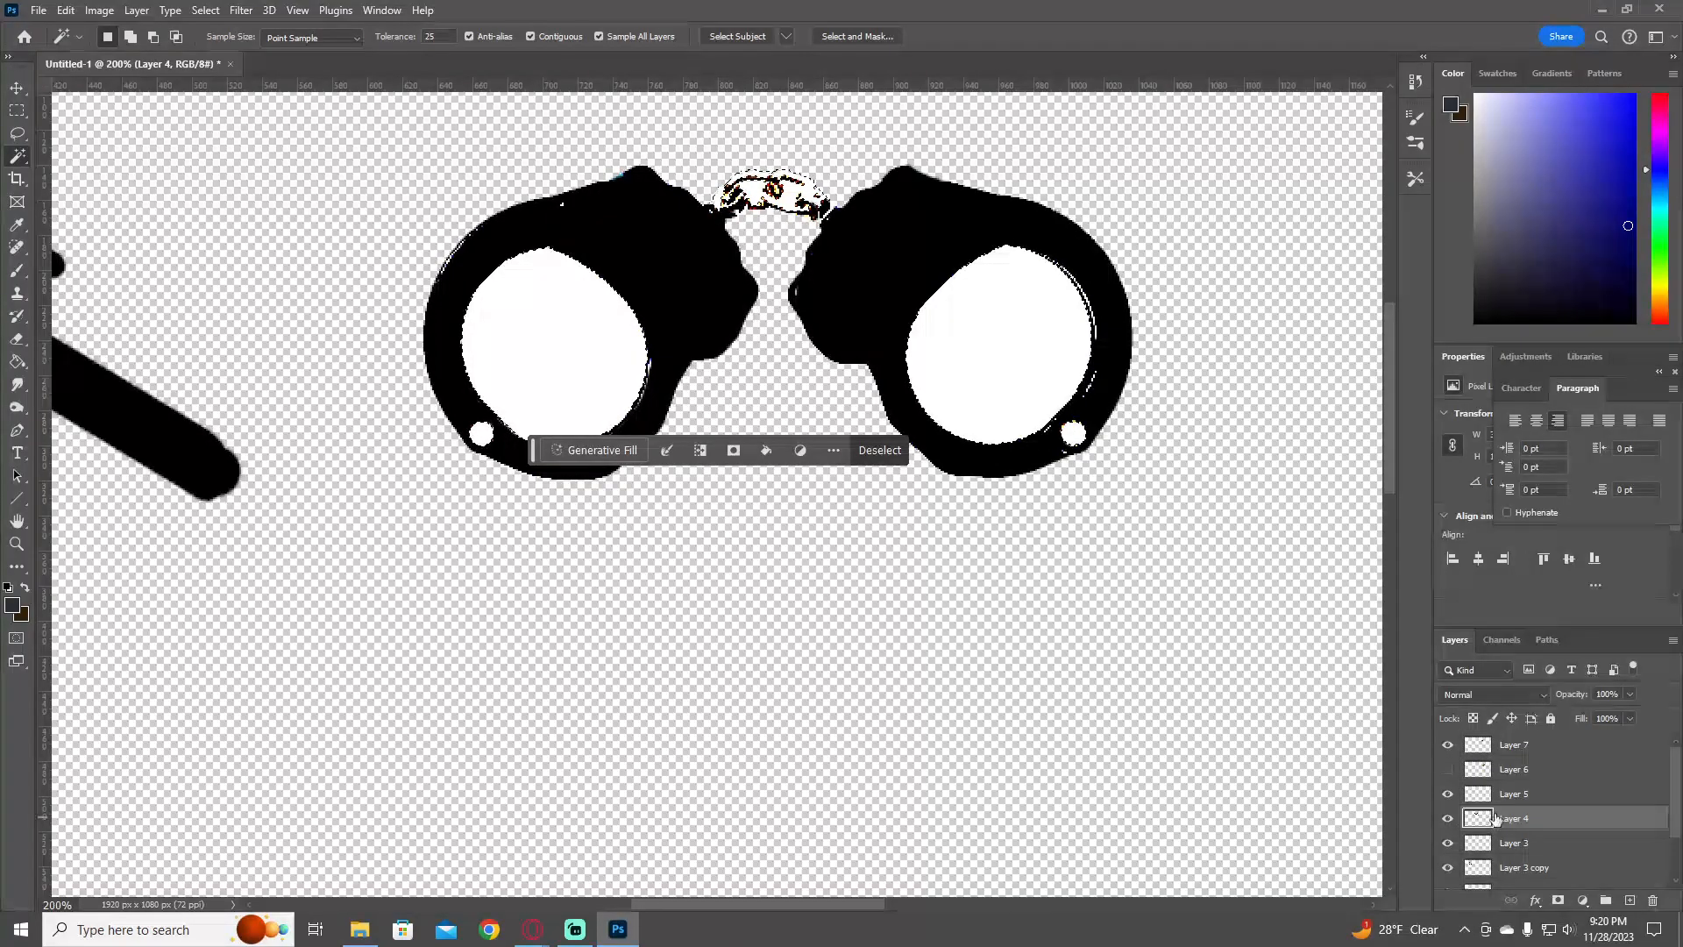
{"action": "key", "text": "Delete"}
{"action": "key", "text": "ctrl+d"}
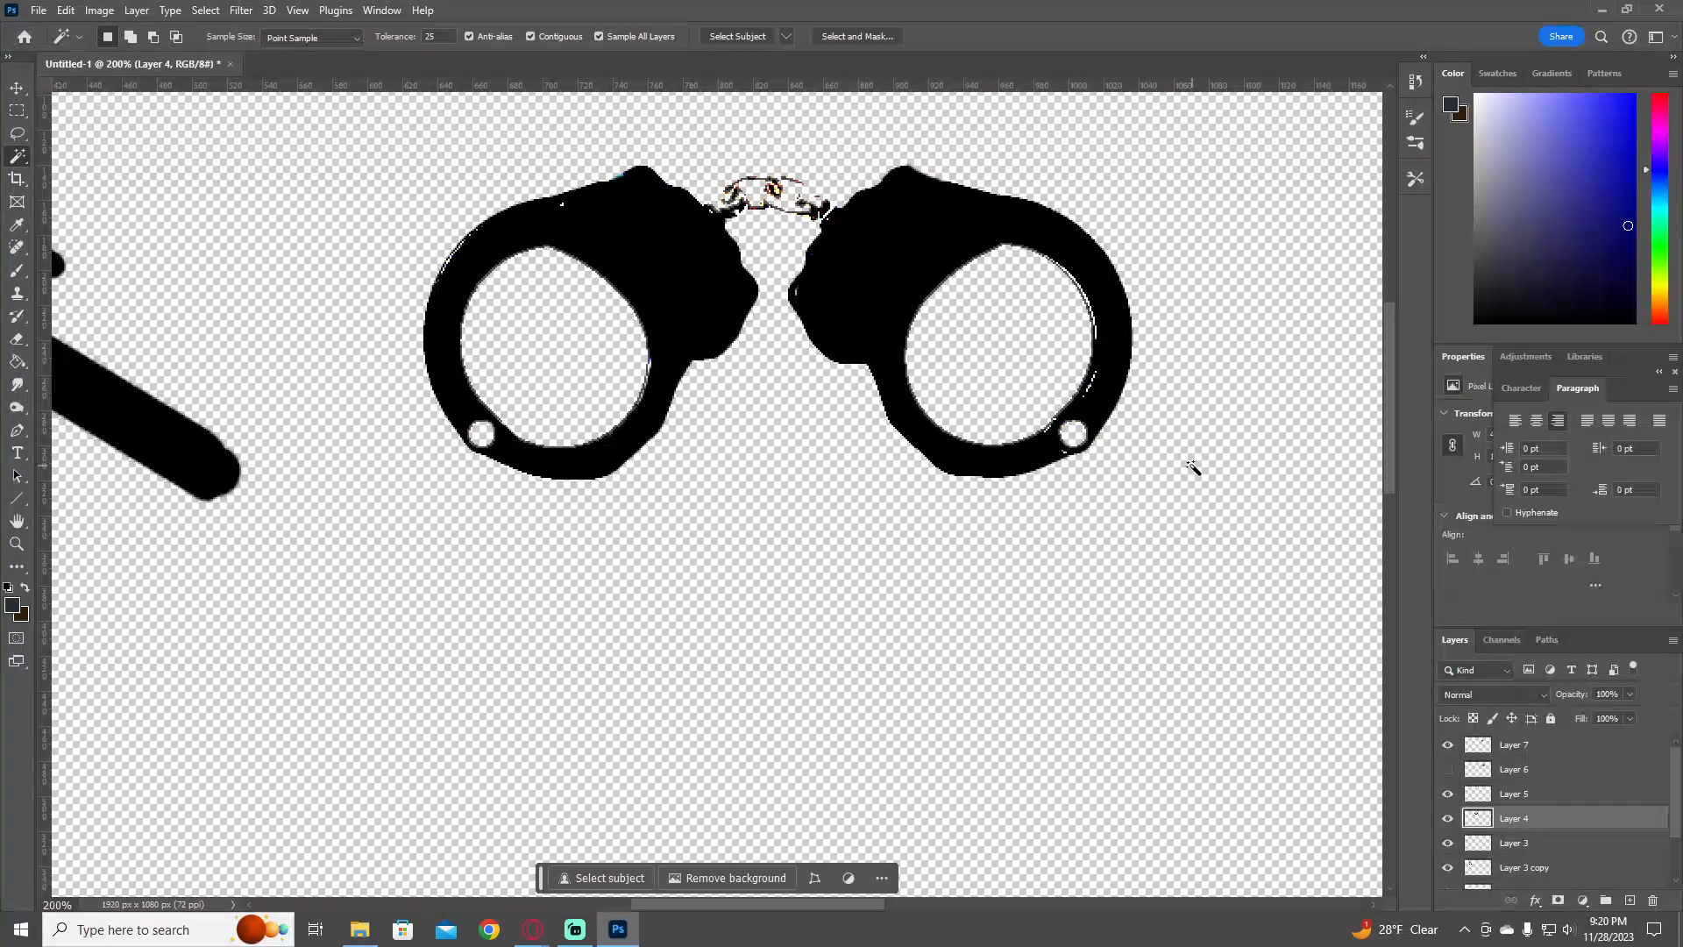
{"action": "key", "text": "v"}
{"action": "key", "text": "ctrl+z"}
{"action": "key", "text": "z"}
{"action": "left_click", "coordinate": [1087, 503], "text": "alt"}
{"action": "left_click", "coordinate": [1086, 502], "text": "alt"}
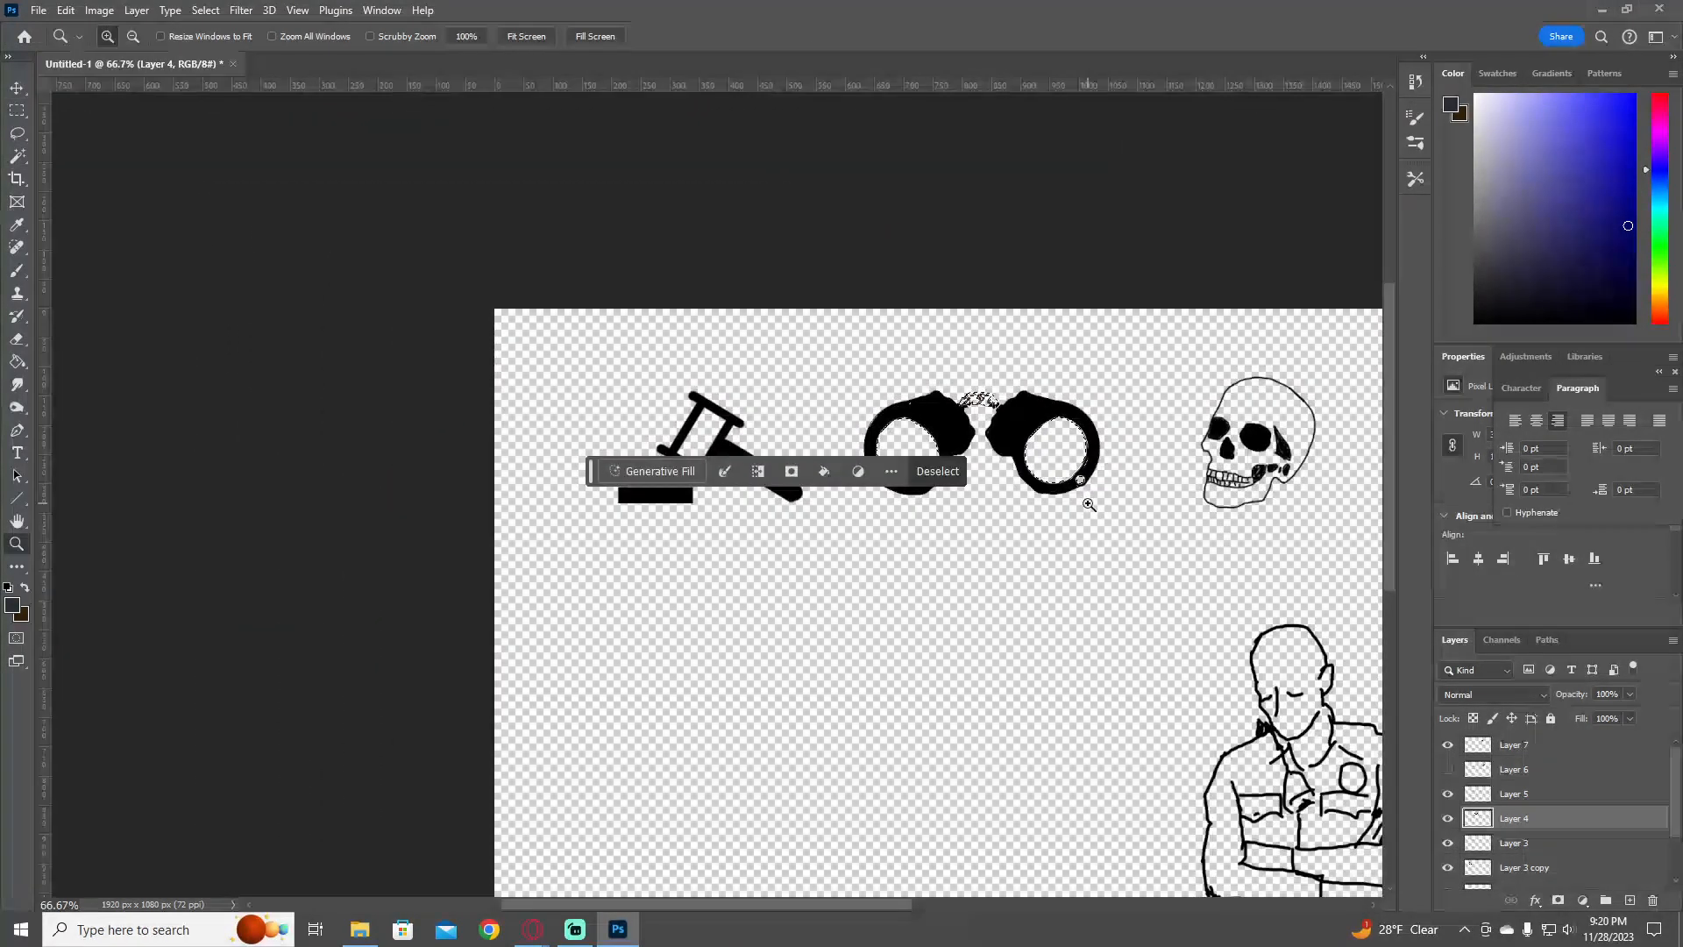
{"action": "key", "text": "ctrl+d"}
{"action": "left_click", "coordinate": [1128, 590], "text": "alt"}
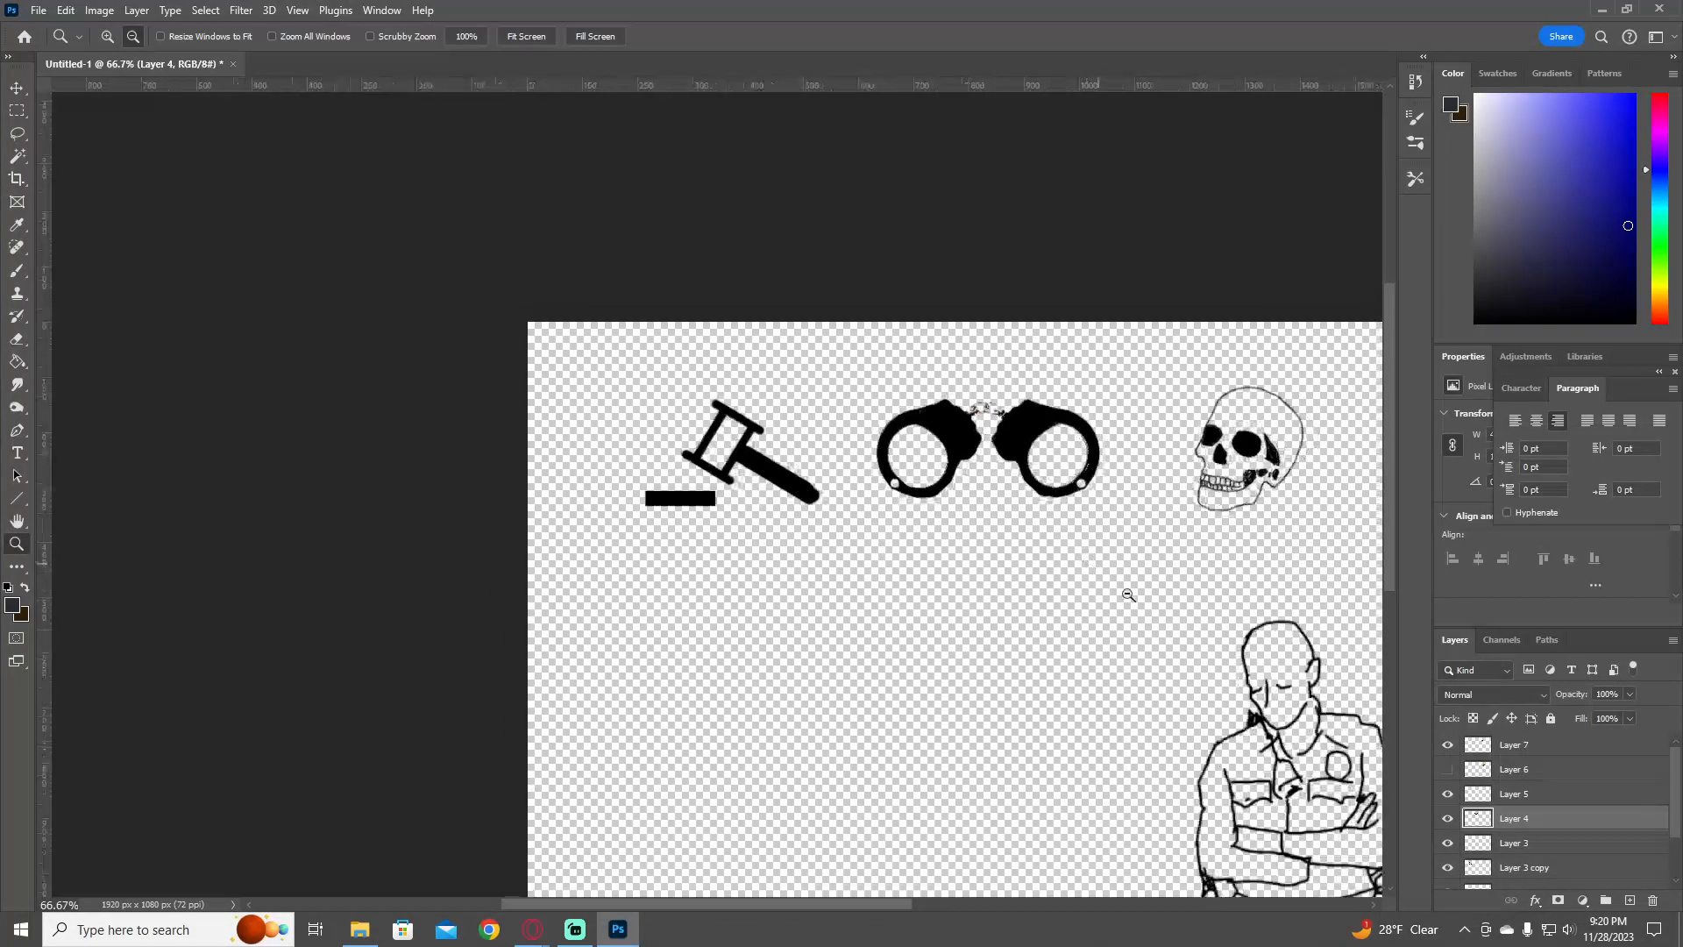
{"action": "left_click_drag", "start_coordinate": [1128, 590], "coordinate": [863, 615]}
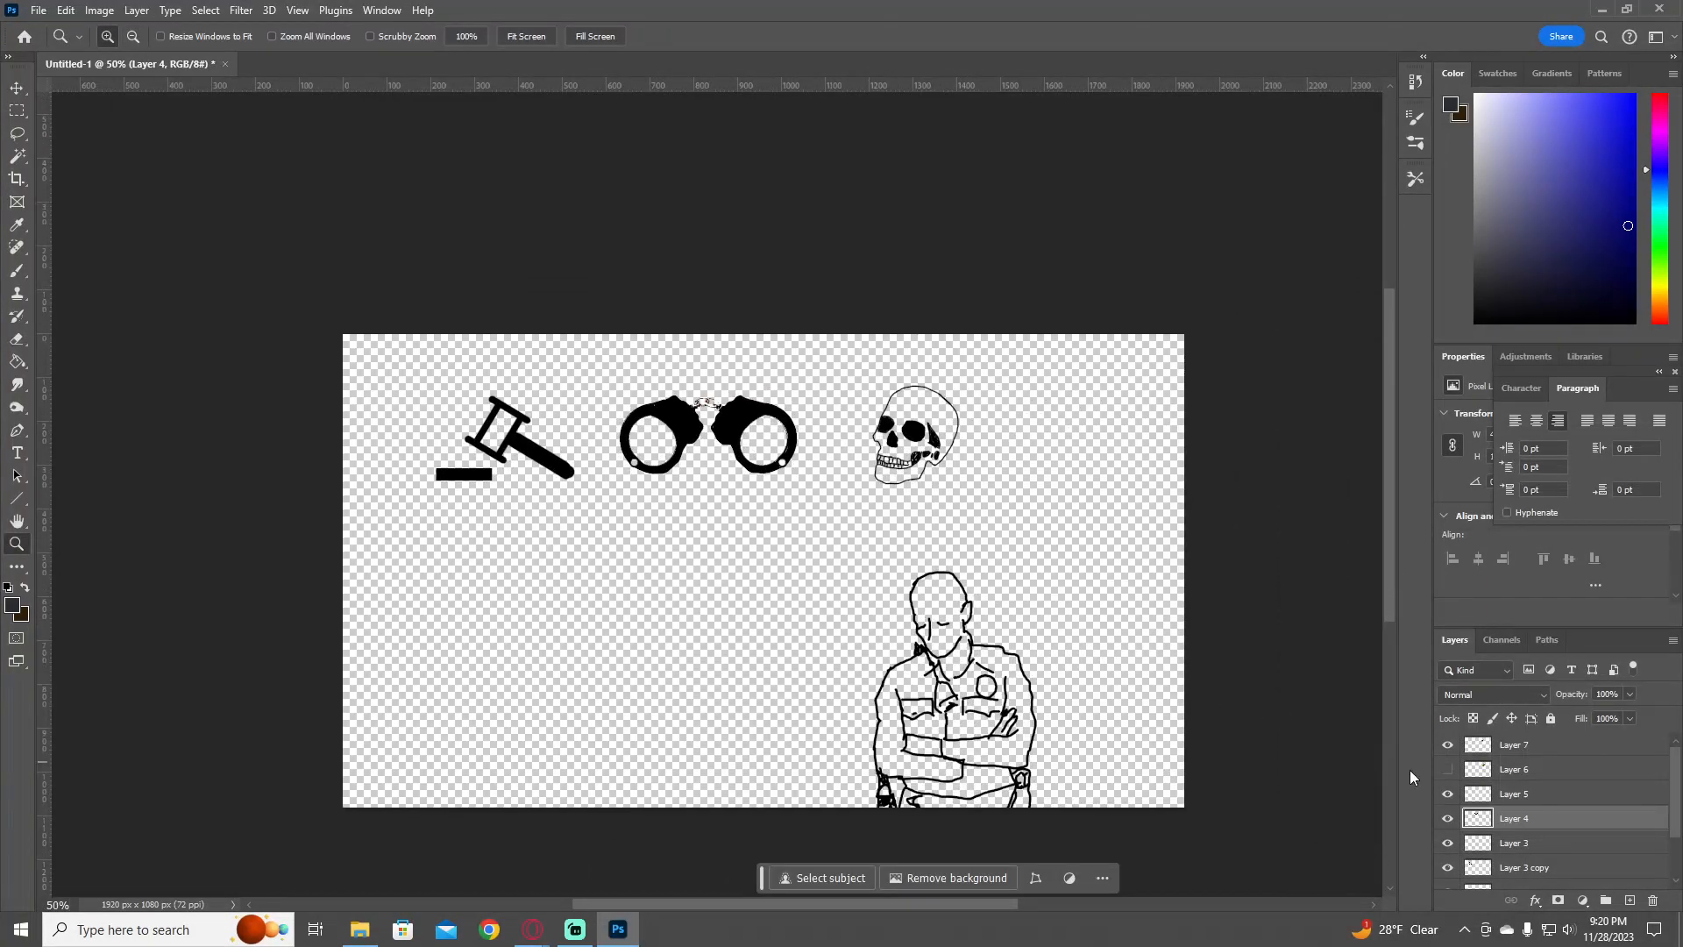
- Switch to the Prezi presentation and add the title text "The NFA: 1935" above the hearings image and texts in frame 10
{"action": "key", "text": "alt+Tab"}
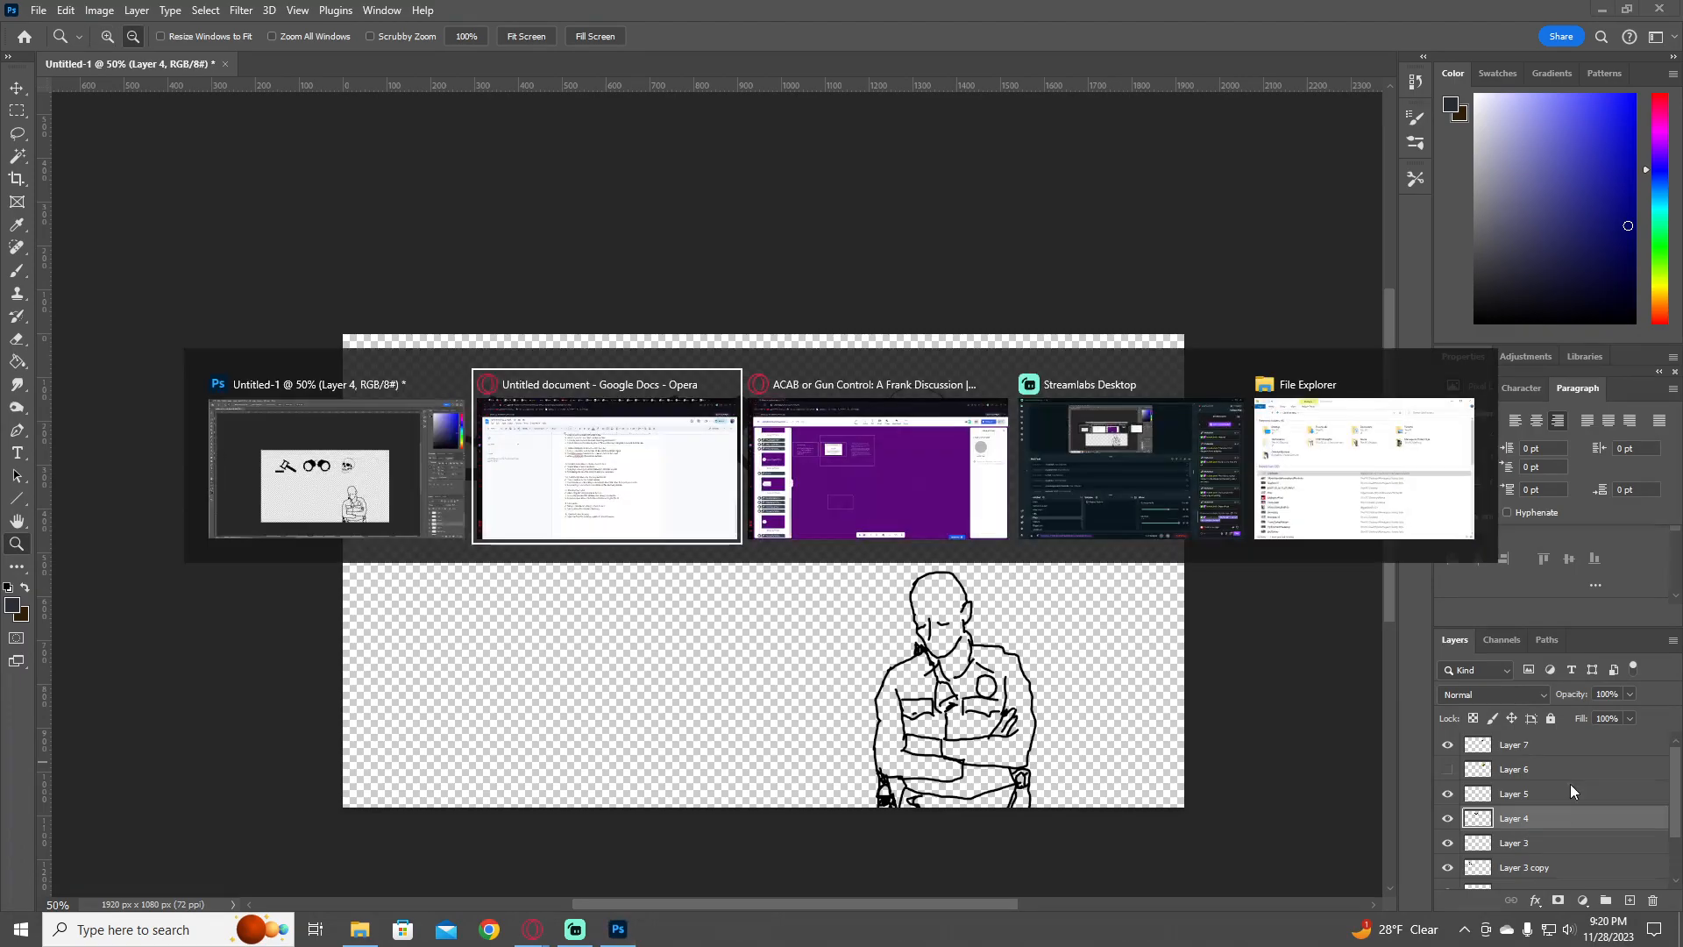
{"action": "key", "text": "alt+Tab"}
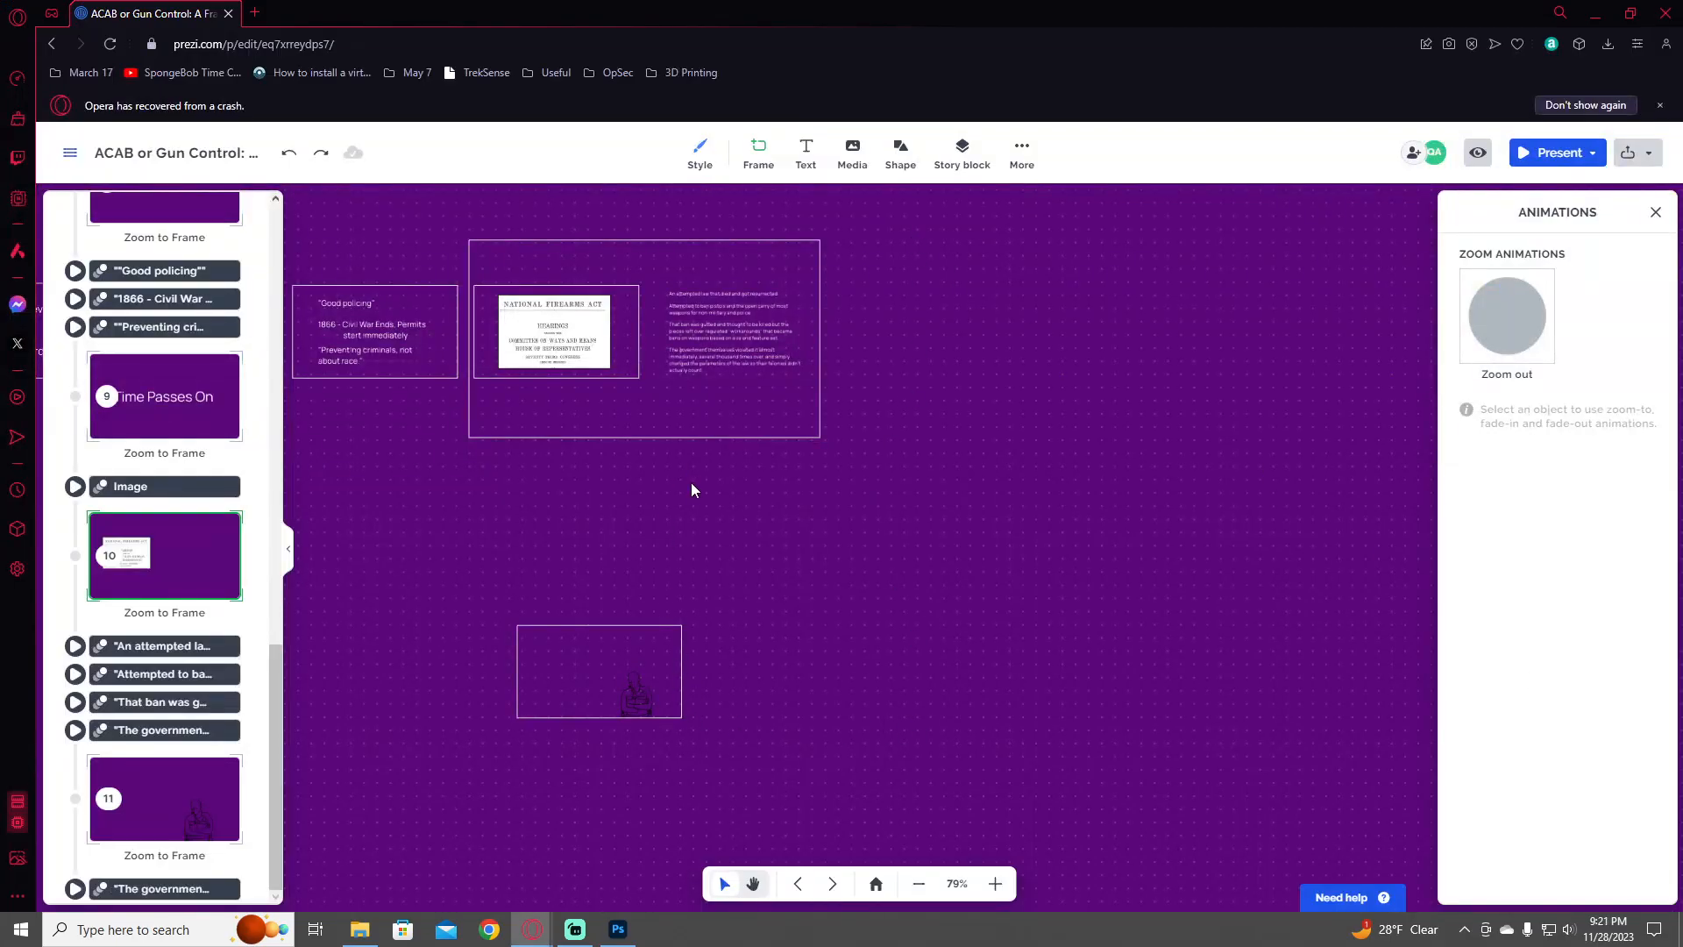
{"action": "scroll", "coordinate": [706, 483], "scroll_direction": "up", "scroll_amount": 5}
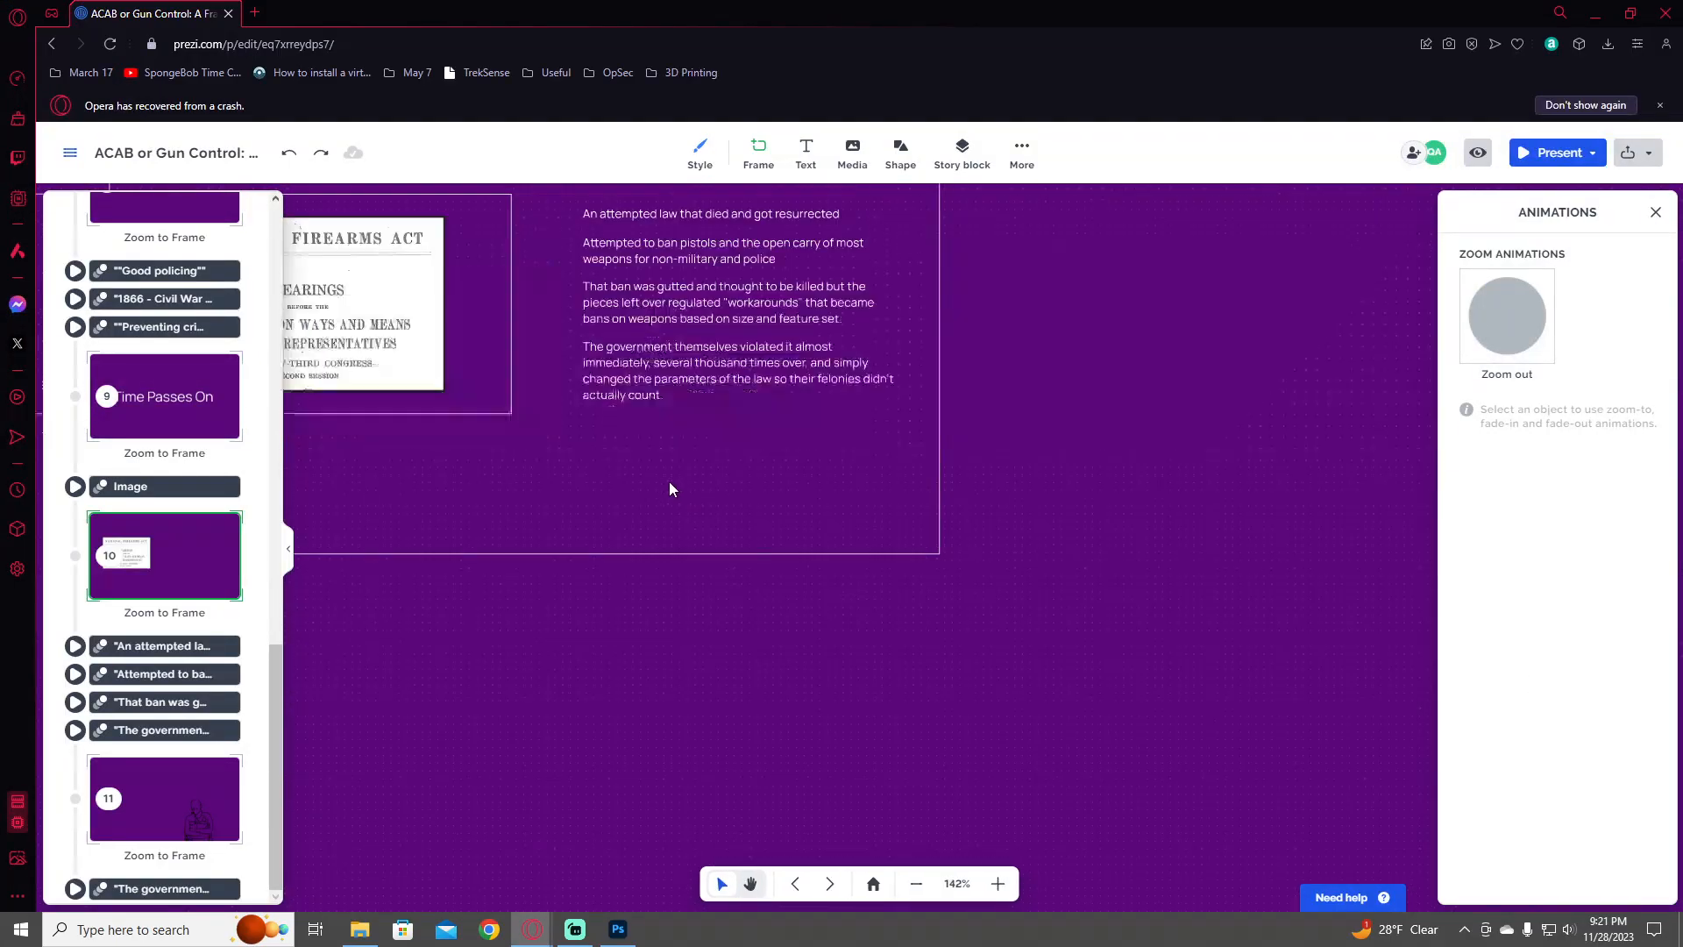
{"action": "left_click_drag", "start_coordinate": [625, 451], "coordinate": [824, 635]}
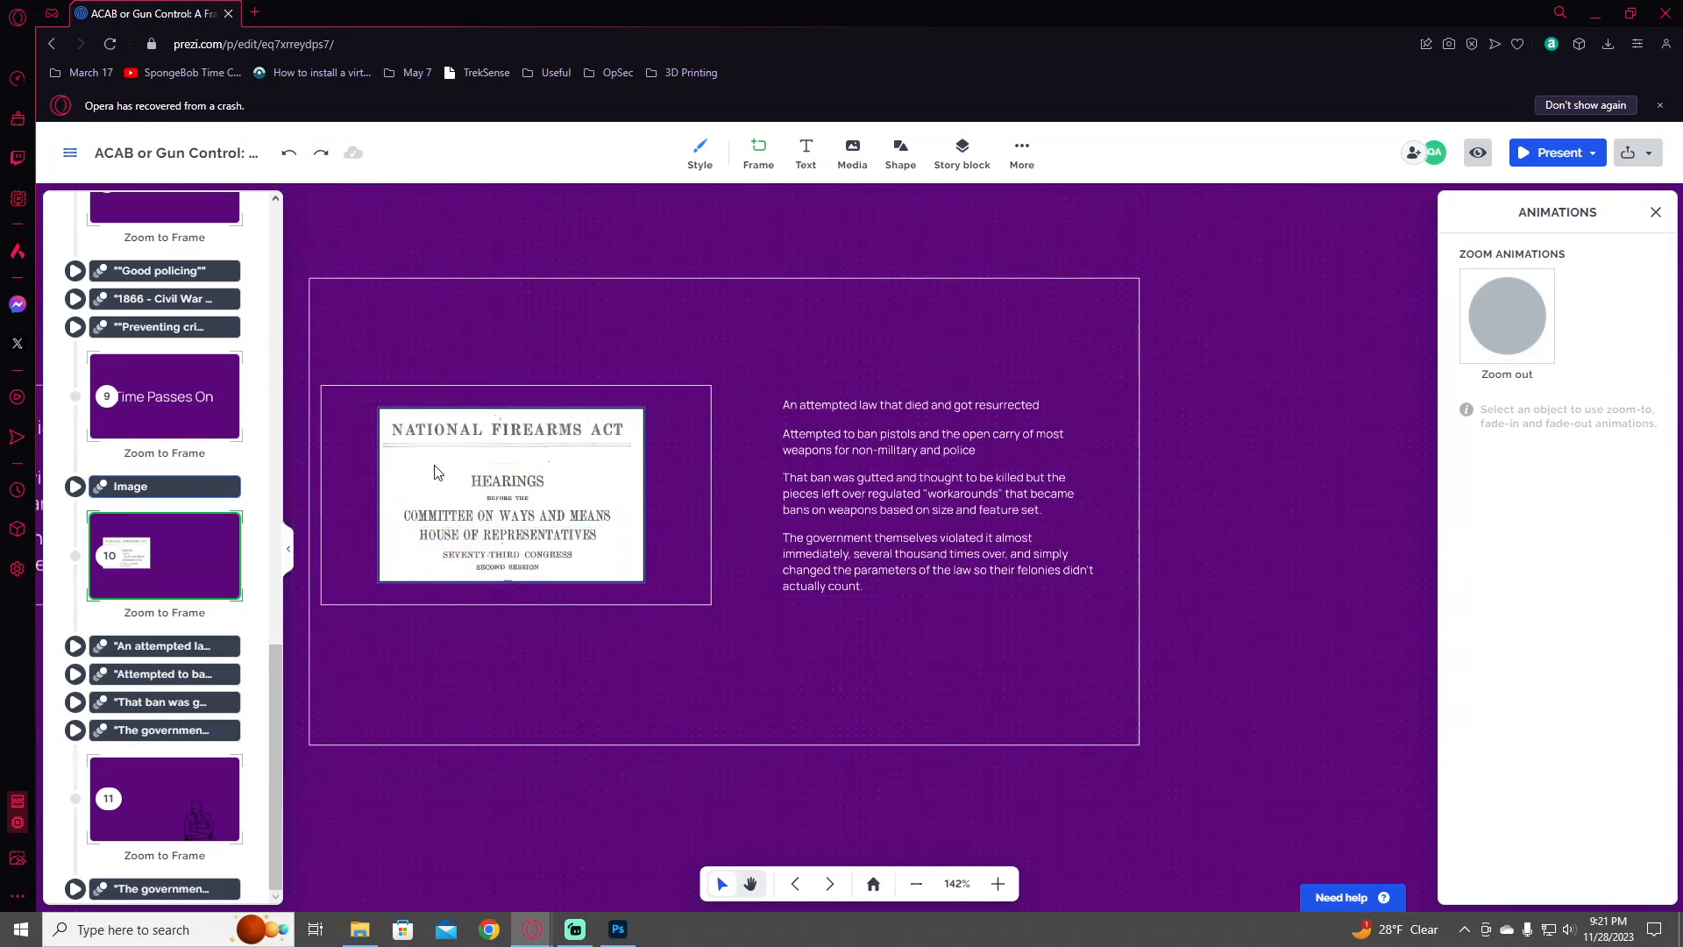
{"action": "left_click_drag", "start_coordinate": [651, 517], "coordinate": [740, 601]}
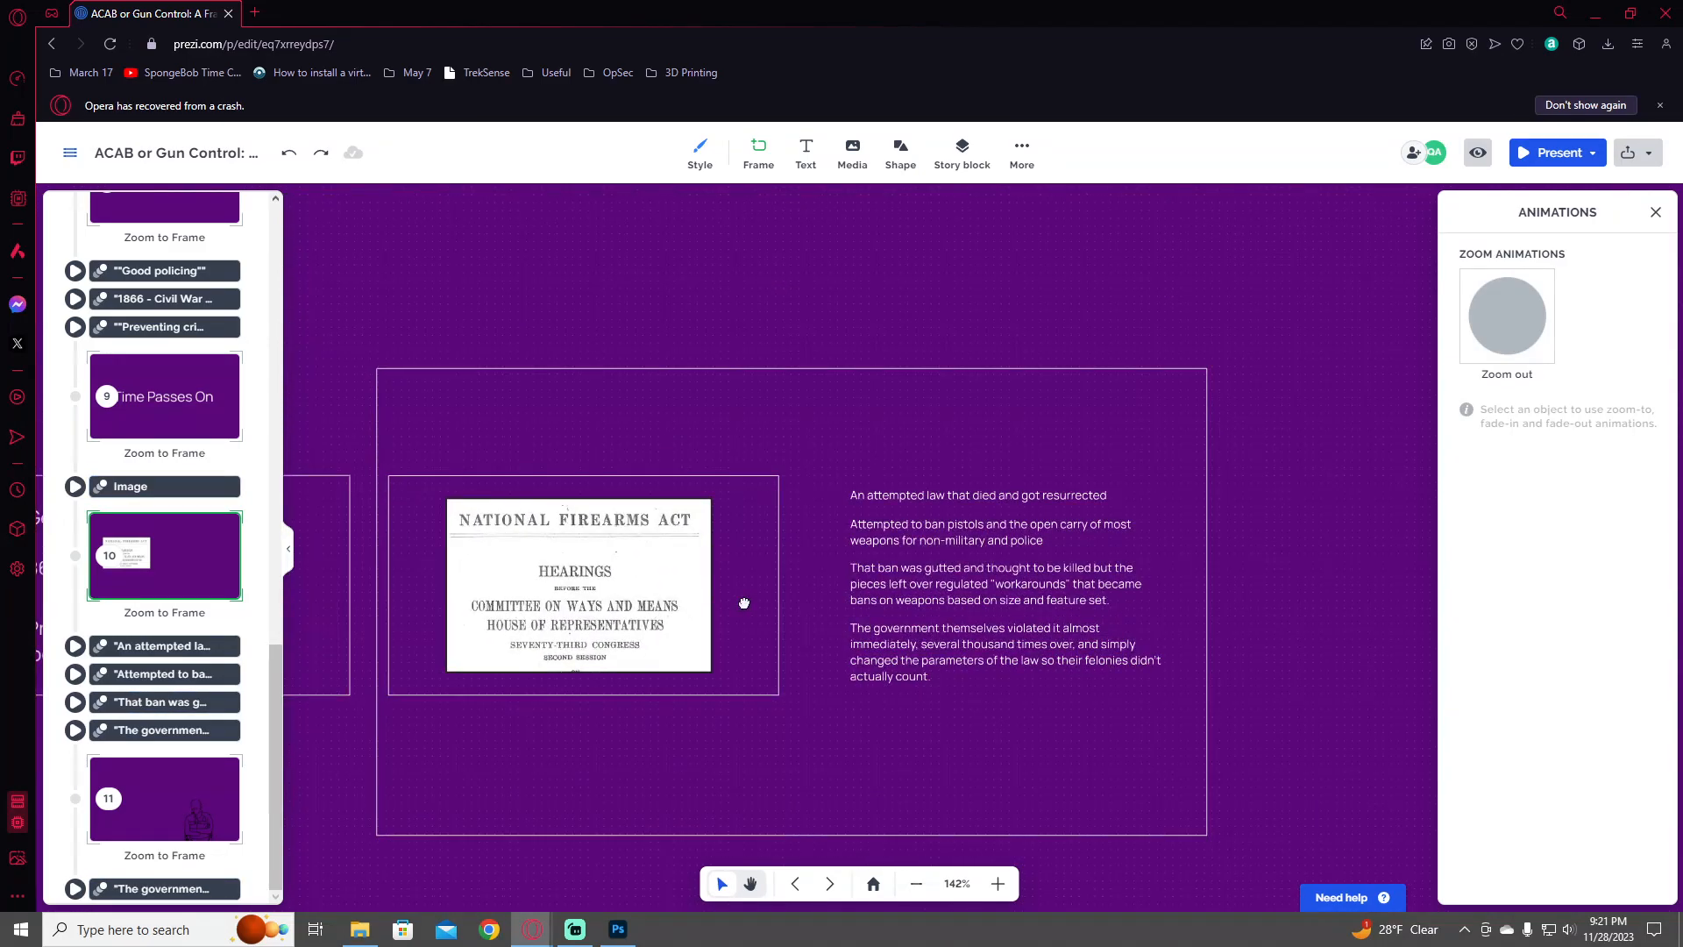
{"action": "left_click", "coordinate": [807, 150]}
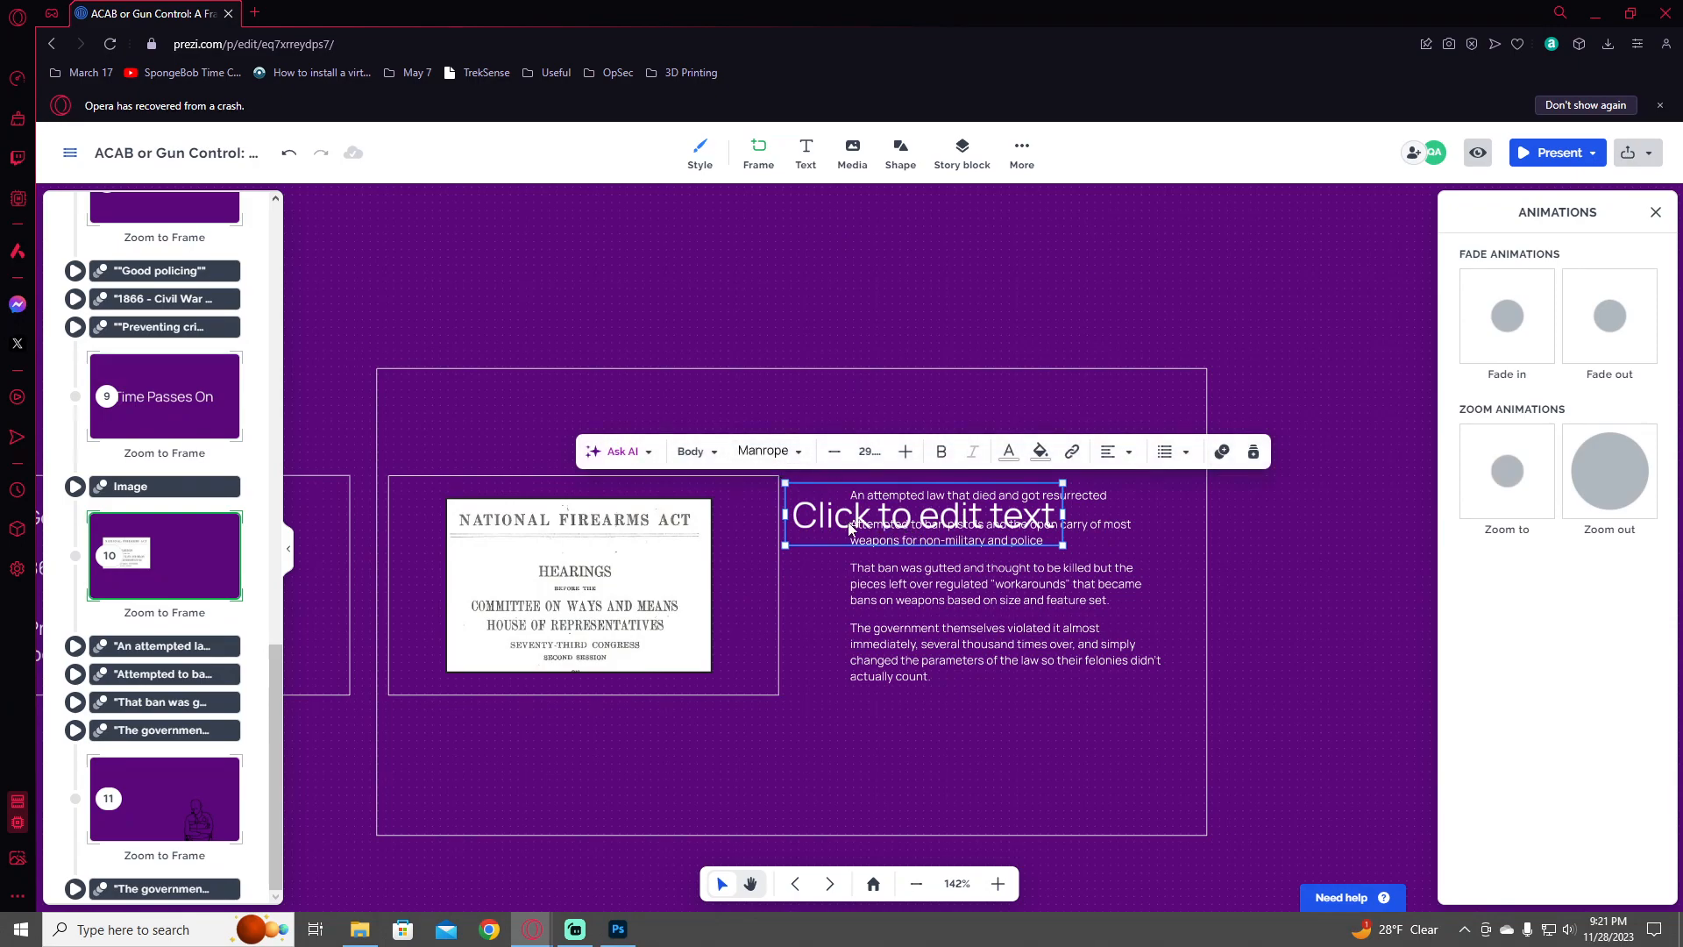
{"action": "left_click_drag", "start_coordinate": [769, 497], "coordinate": [682, 430]}
{"action": "left_click", "coordinate": [754, 423]}
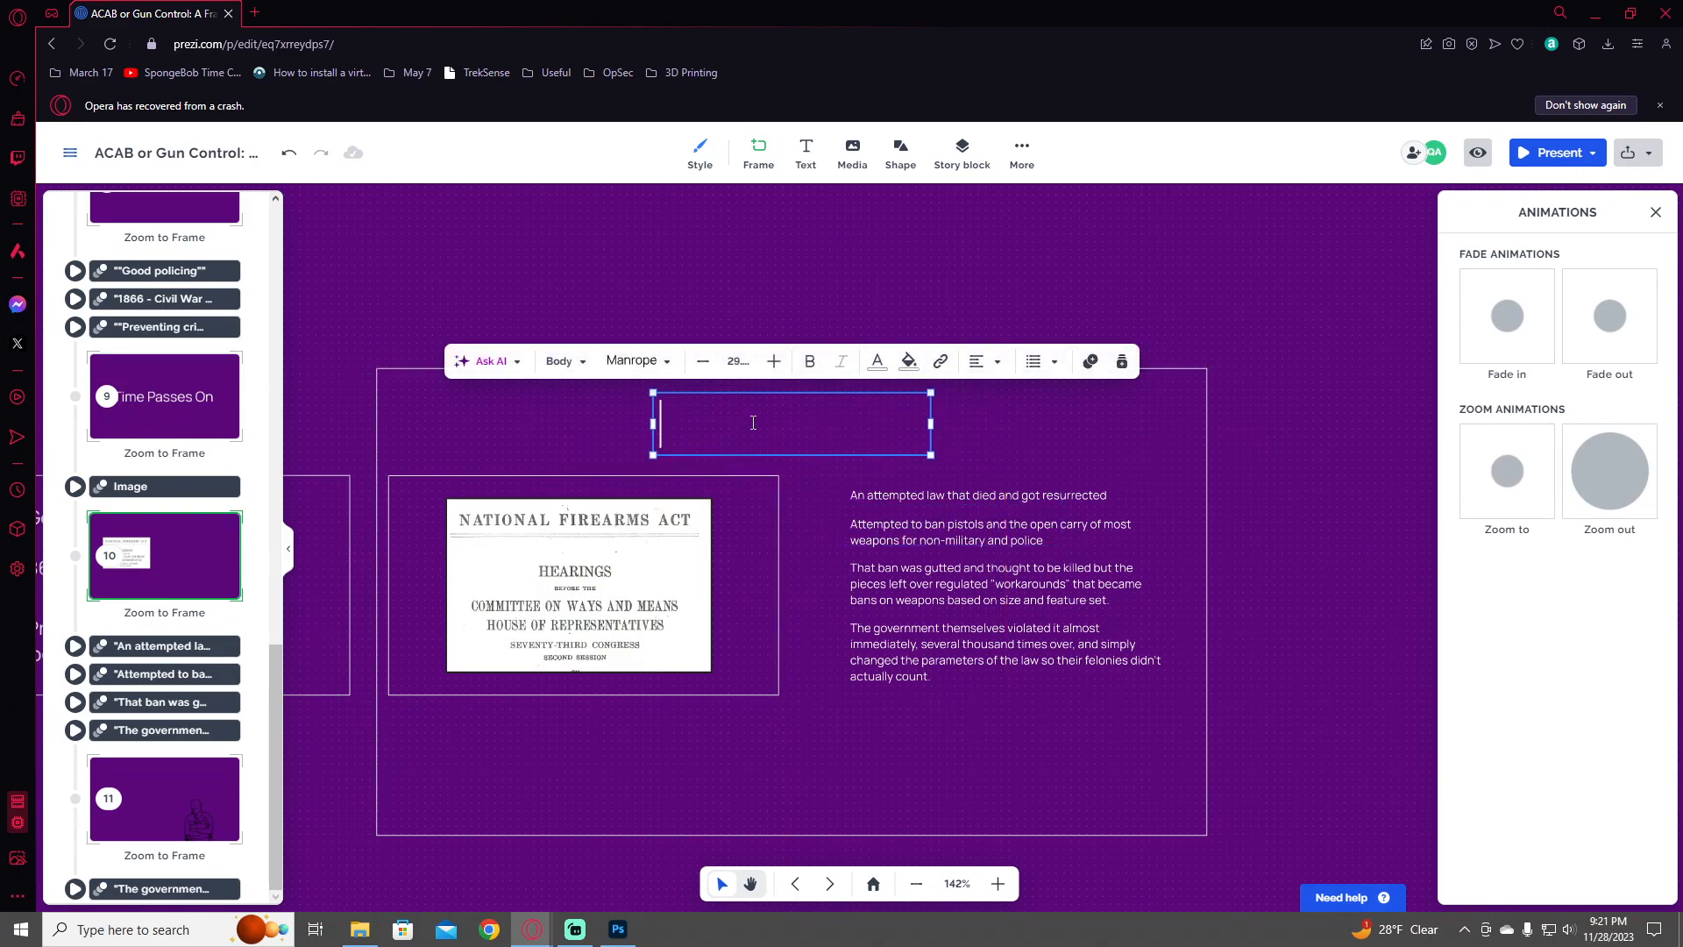
{"action": "type", "text": "The NFA: 1935"}
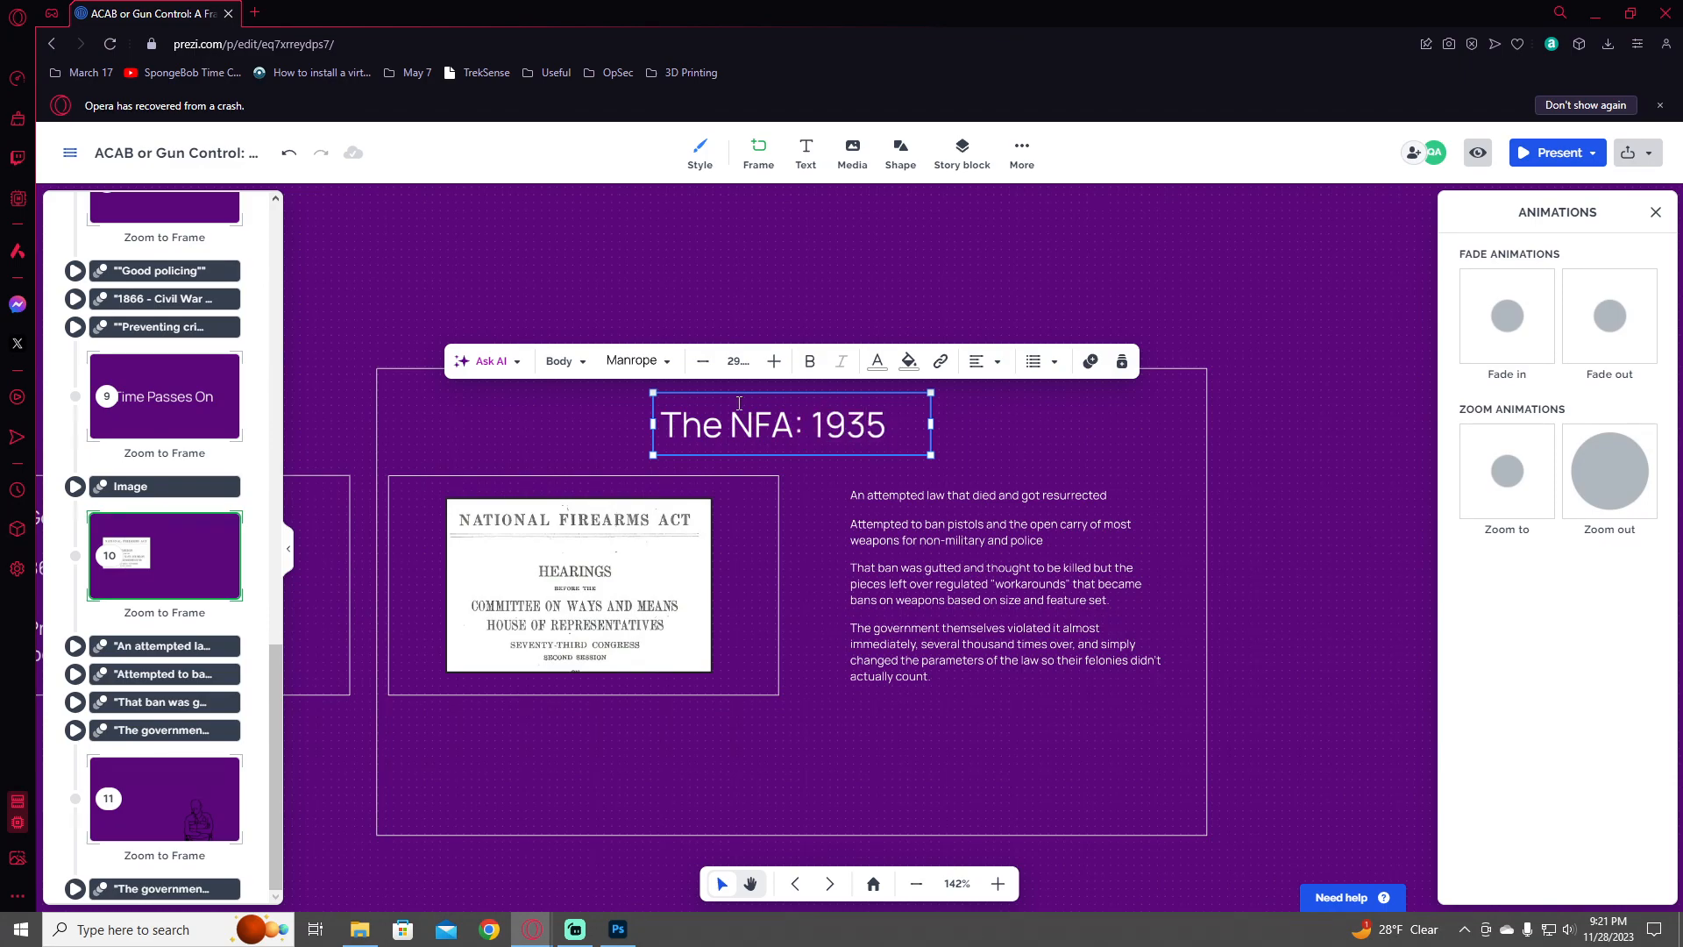
{"action": "left_click", "coordinate": [870, 266]}
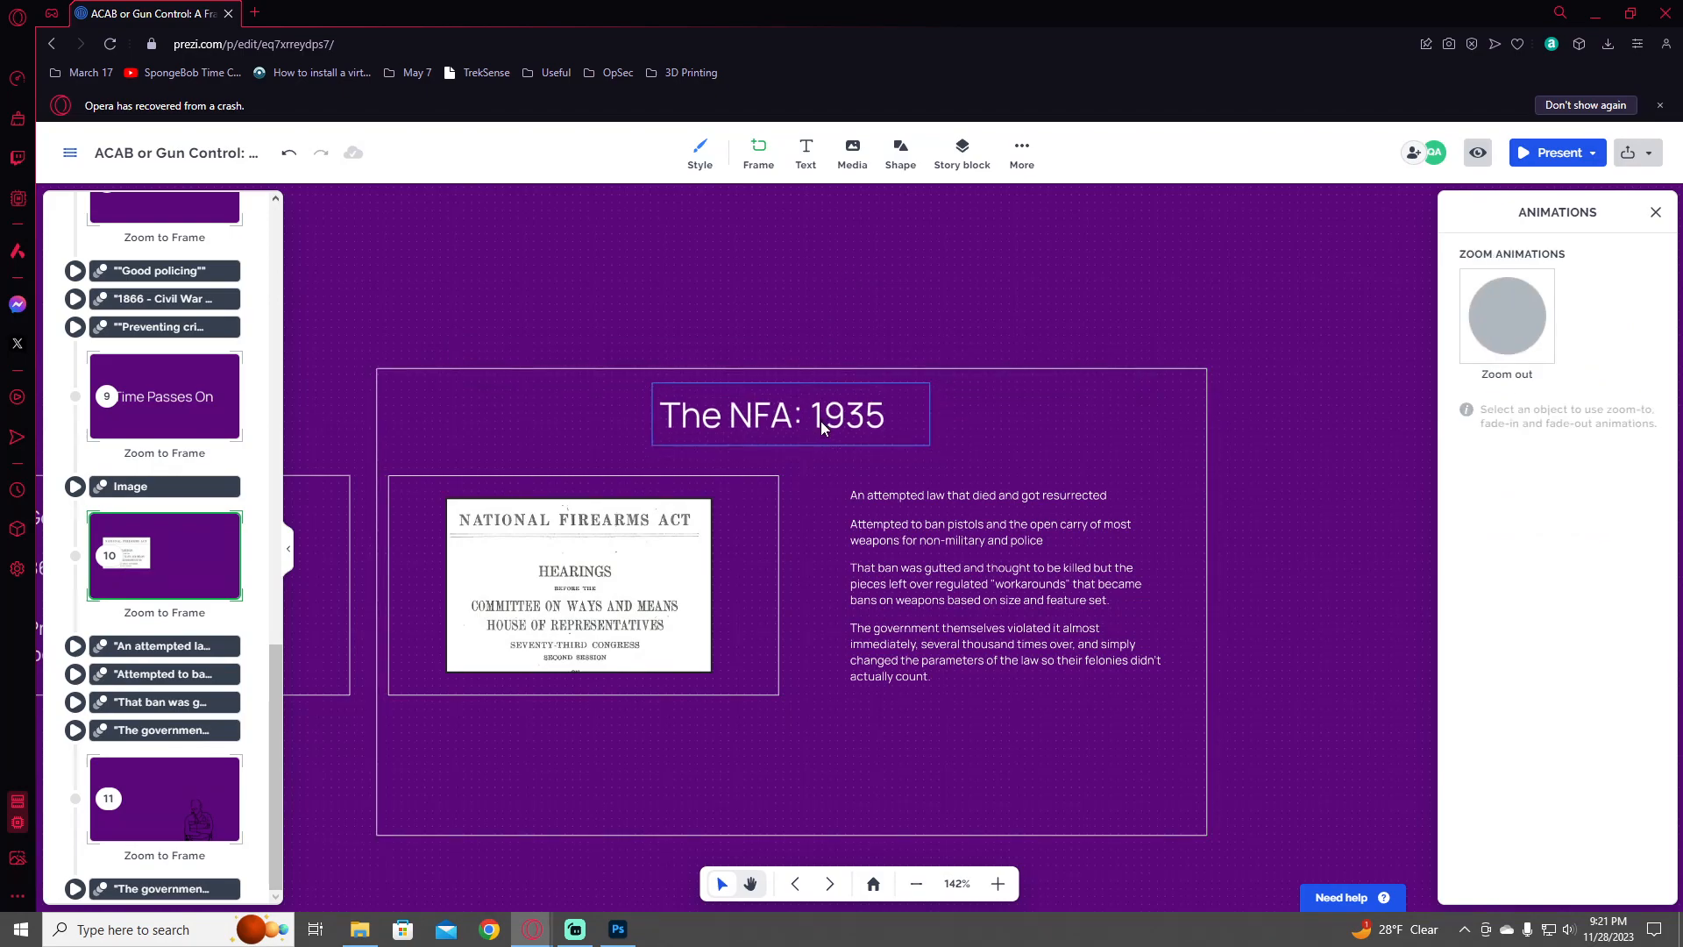
- Nudge the "The NFA: 1935" title into place near the frame's top edge and centre-align its text
{"action": "left_click", "coordinate": [891, 419]}
{"action": "left_click_drag", "start_coordinate": [891, 419], "coordinate": [870, 423]}
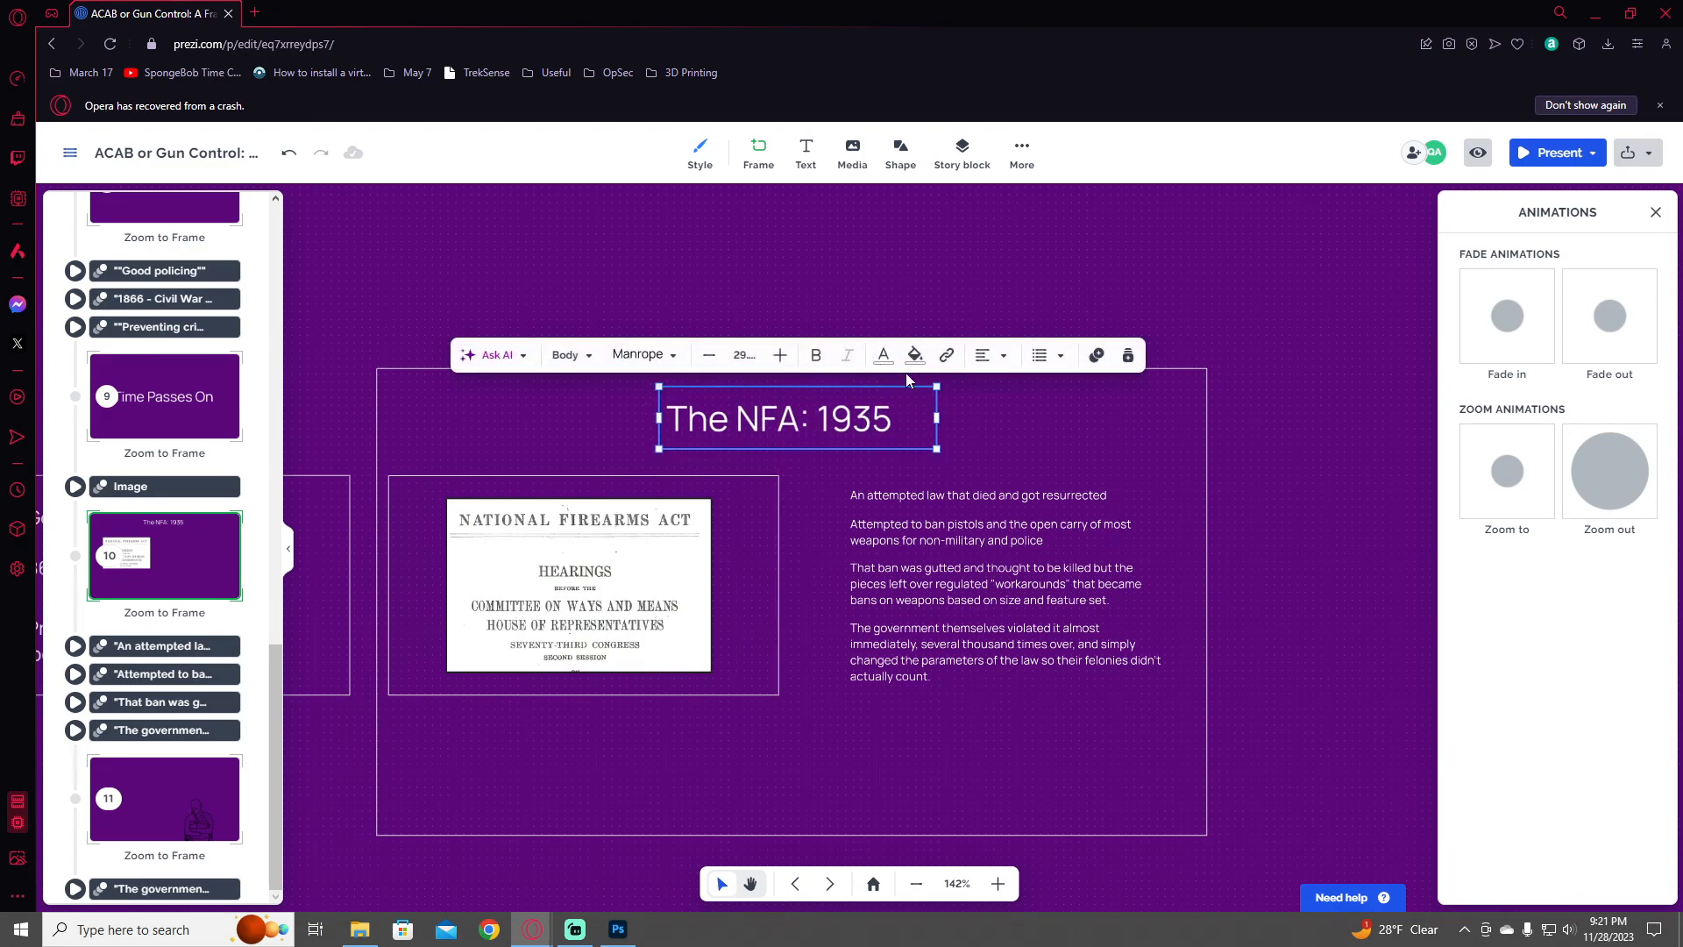
{"action": "left_click", "coordinate": [985, 360]}
{"action": "left_click", "coordinate": [1021, 326]}
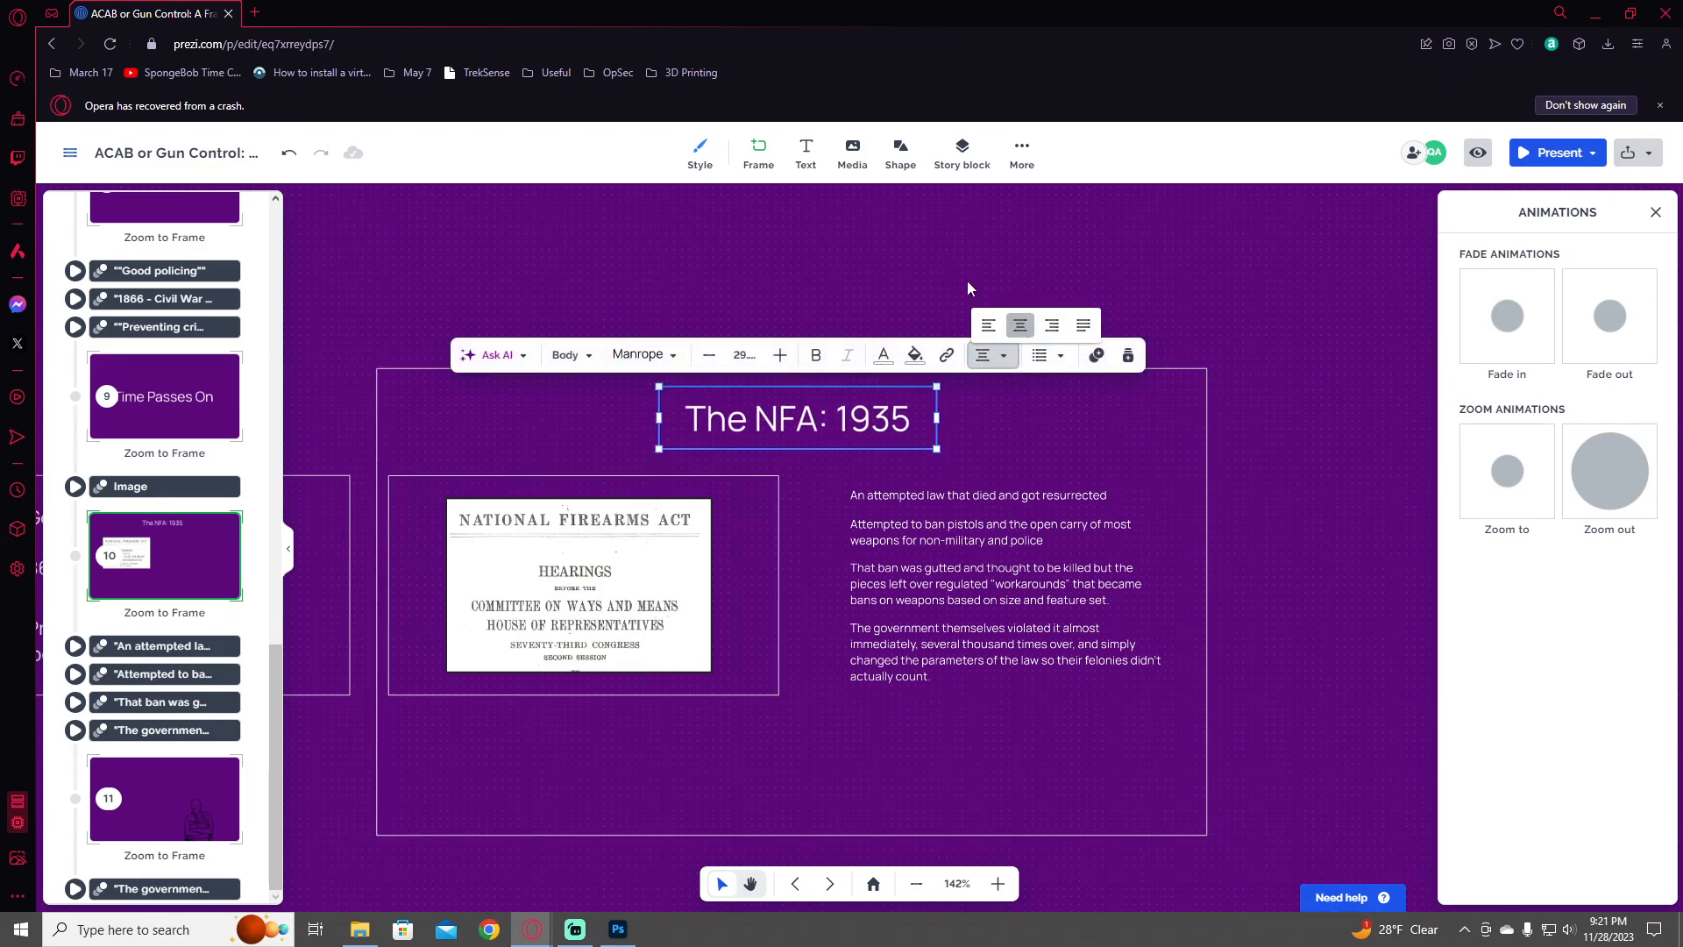
{"action": "left_click", "coordinate": [1323, 432]}
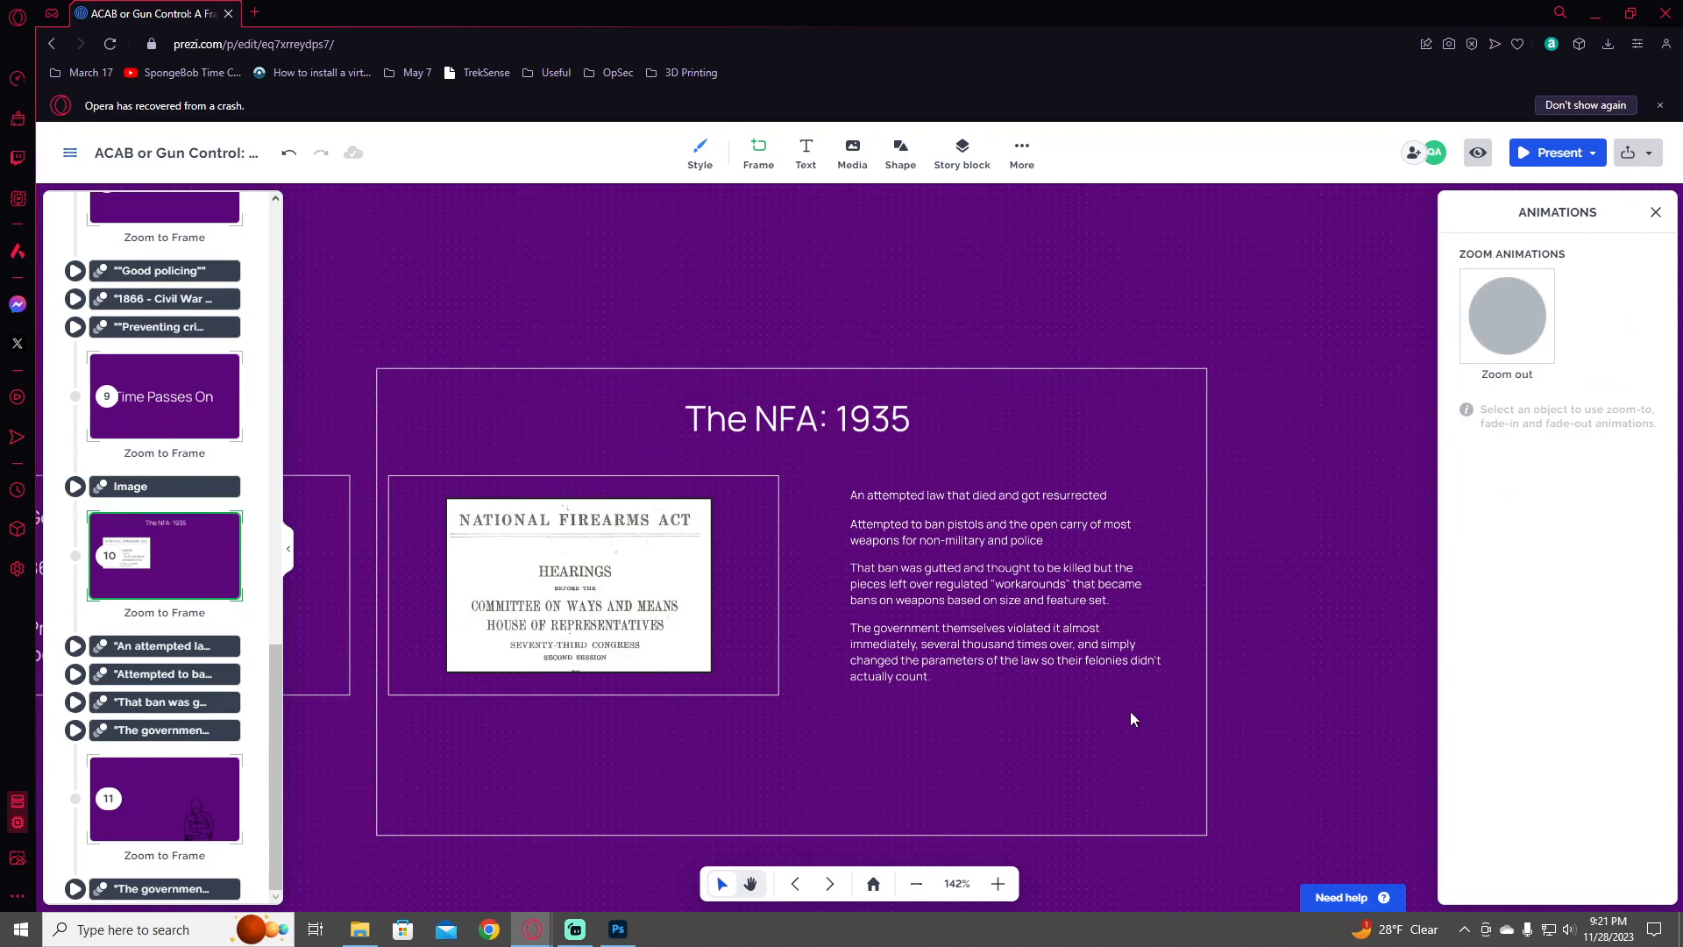
{"action": "left_click", "coordinate": [907, 445]}
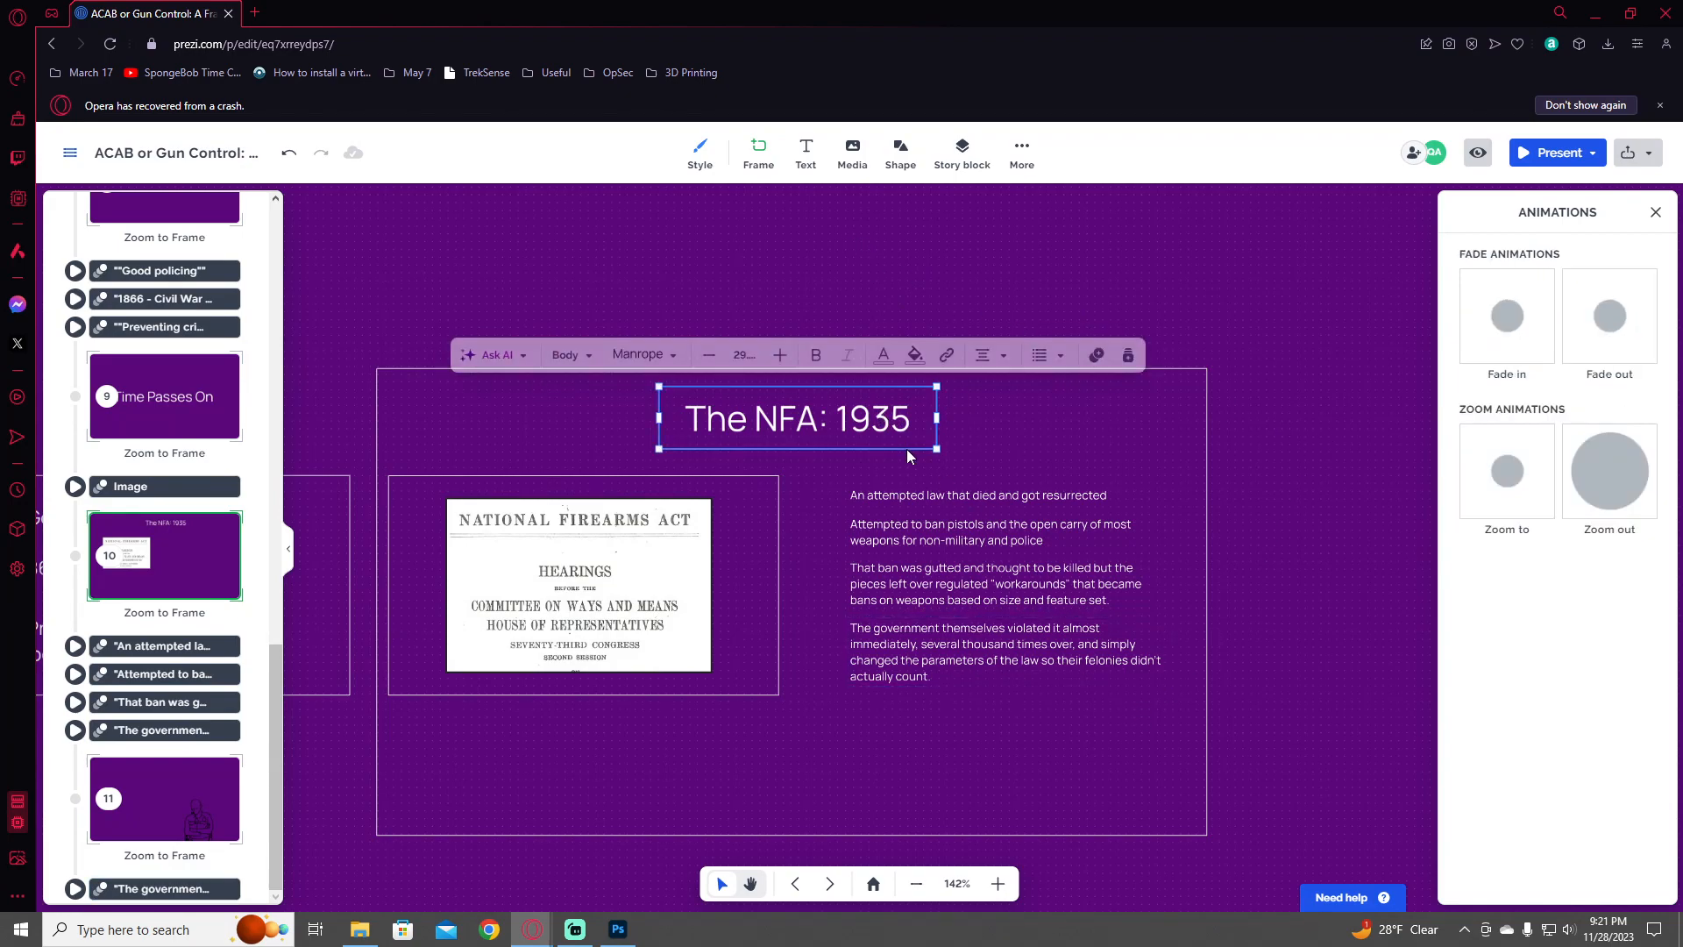
{"action": "left_click", "coordinate": [945, 281]}
- Draw a new empty frame directly to the right of the "The NFA: 1935" frame
{"action": "left_click_drag", "start_coordinate": [701, 623], "coordinate": [690, 587]}
{"action": "scroll", "coordinate": [745, 565], "scroll_direction": "down", "scroll_amount": 3}
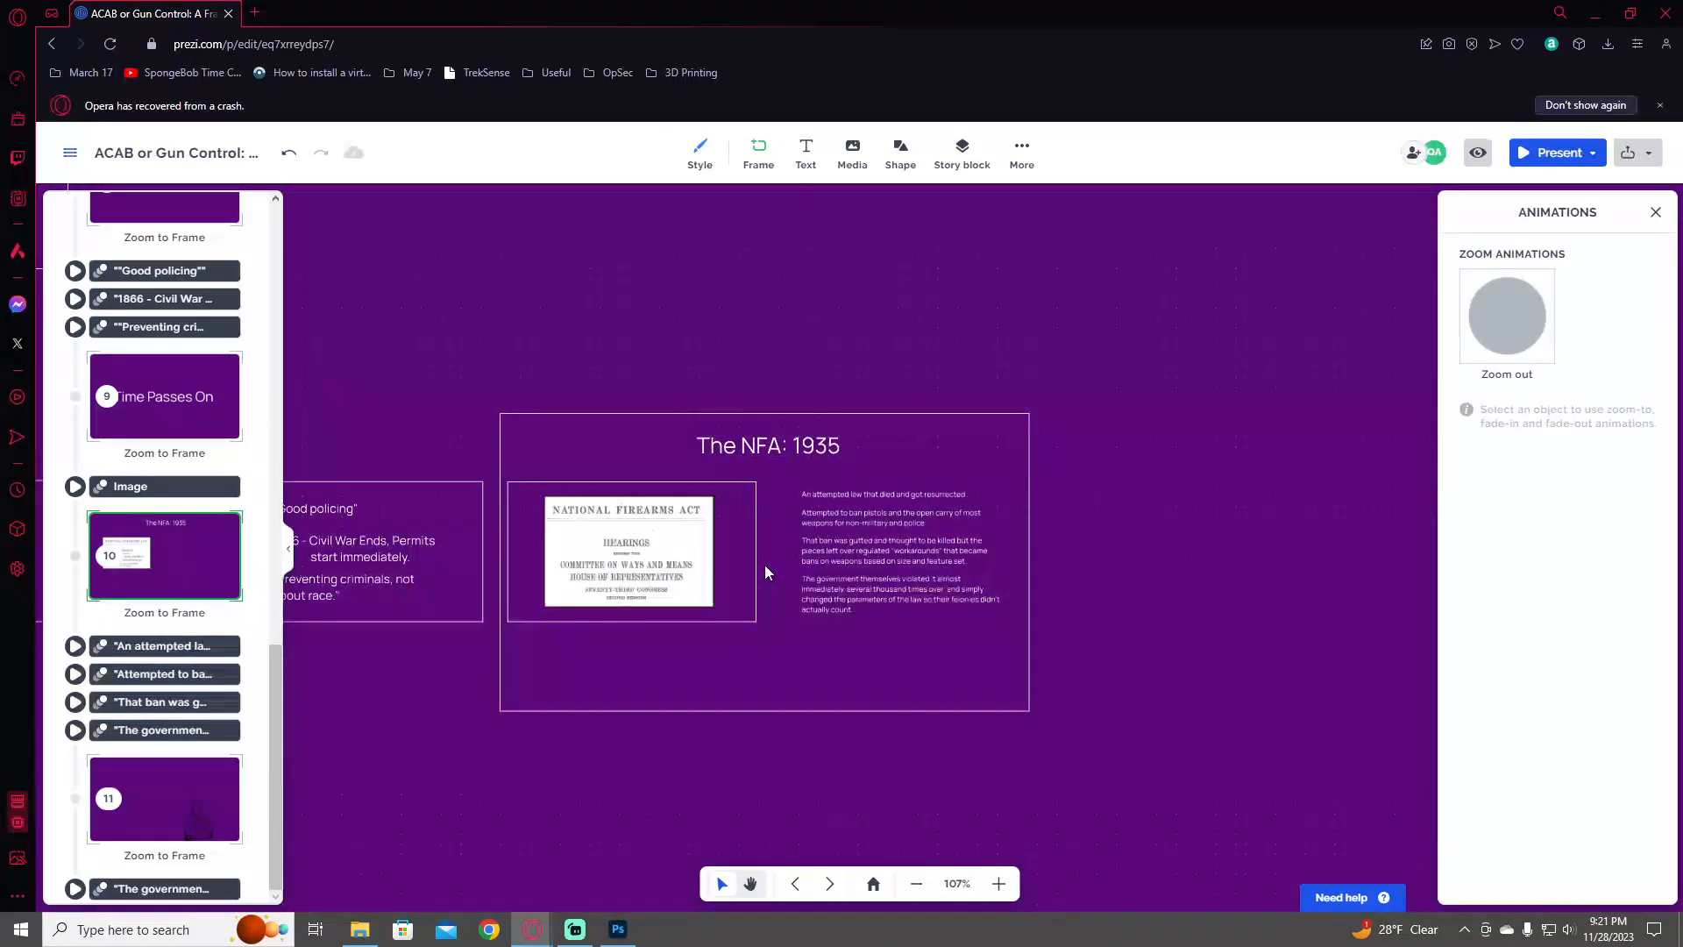
{"action": "scroll", "coordinate": [765, 564], "scroll_direction": "up", "scroll_amount": 3}
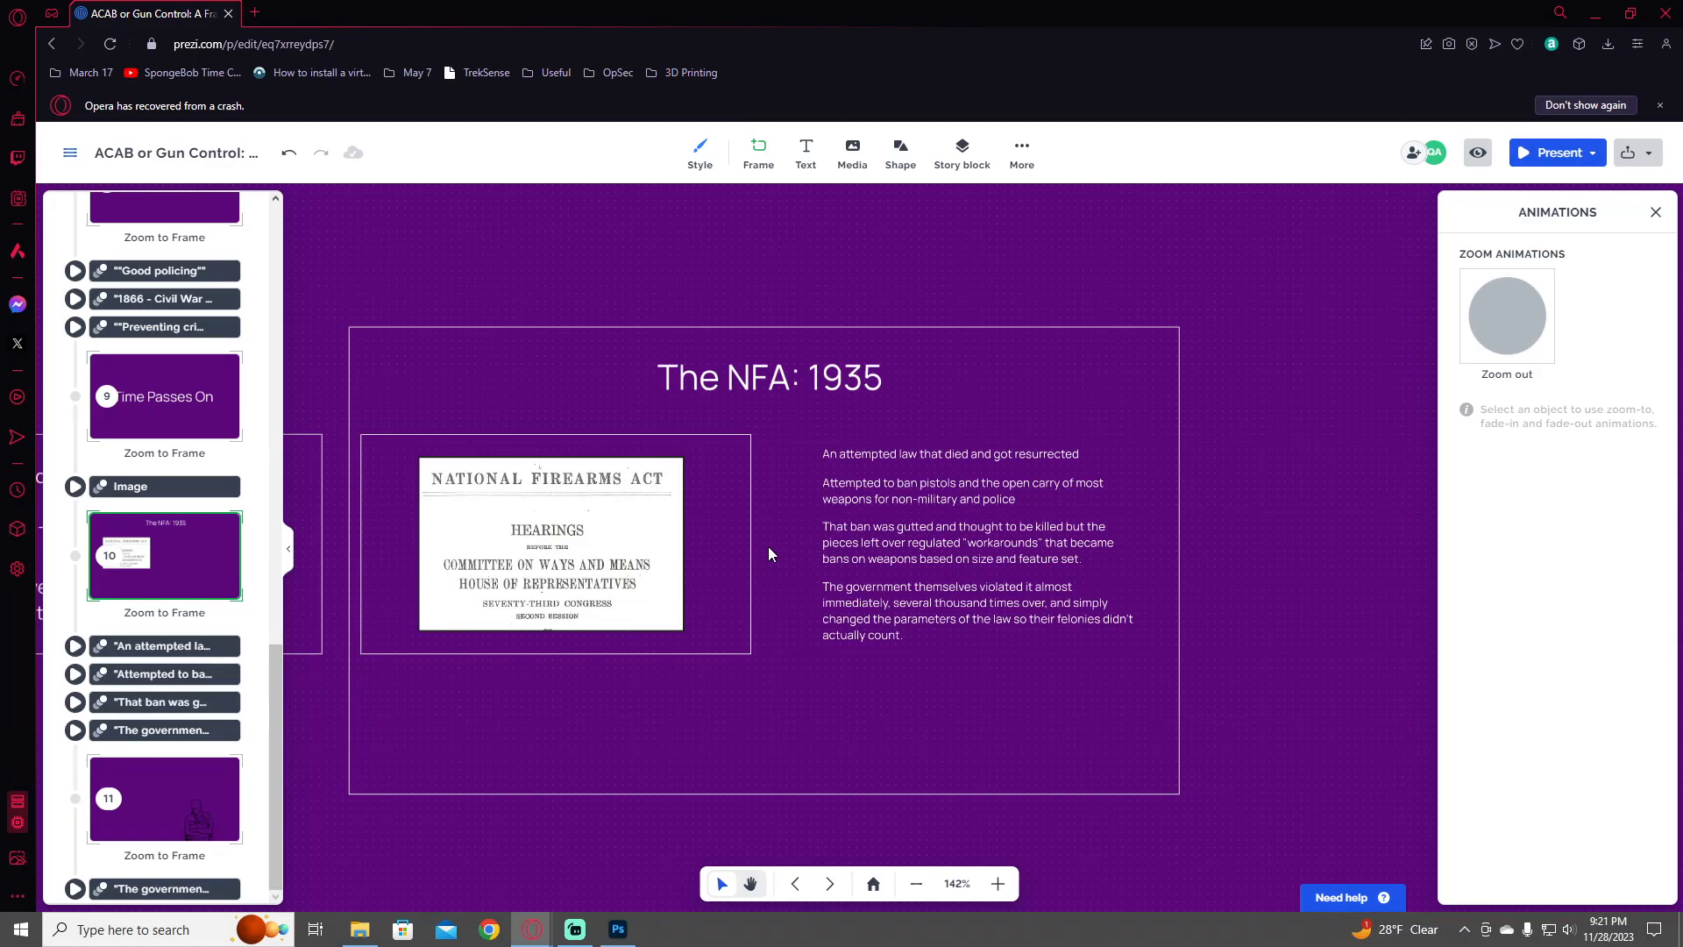
{"action": "scroll", "coordinate": [808, 596], "scroll_direction": "down", "scroll_amount": 3}
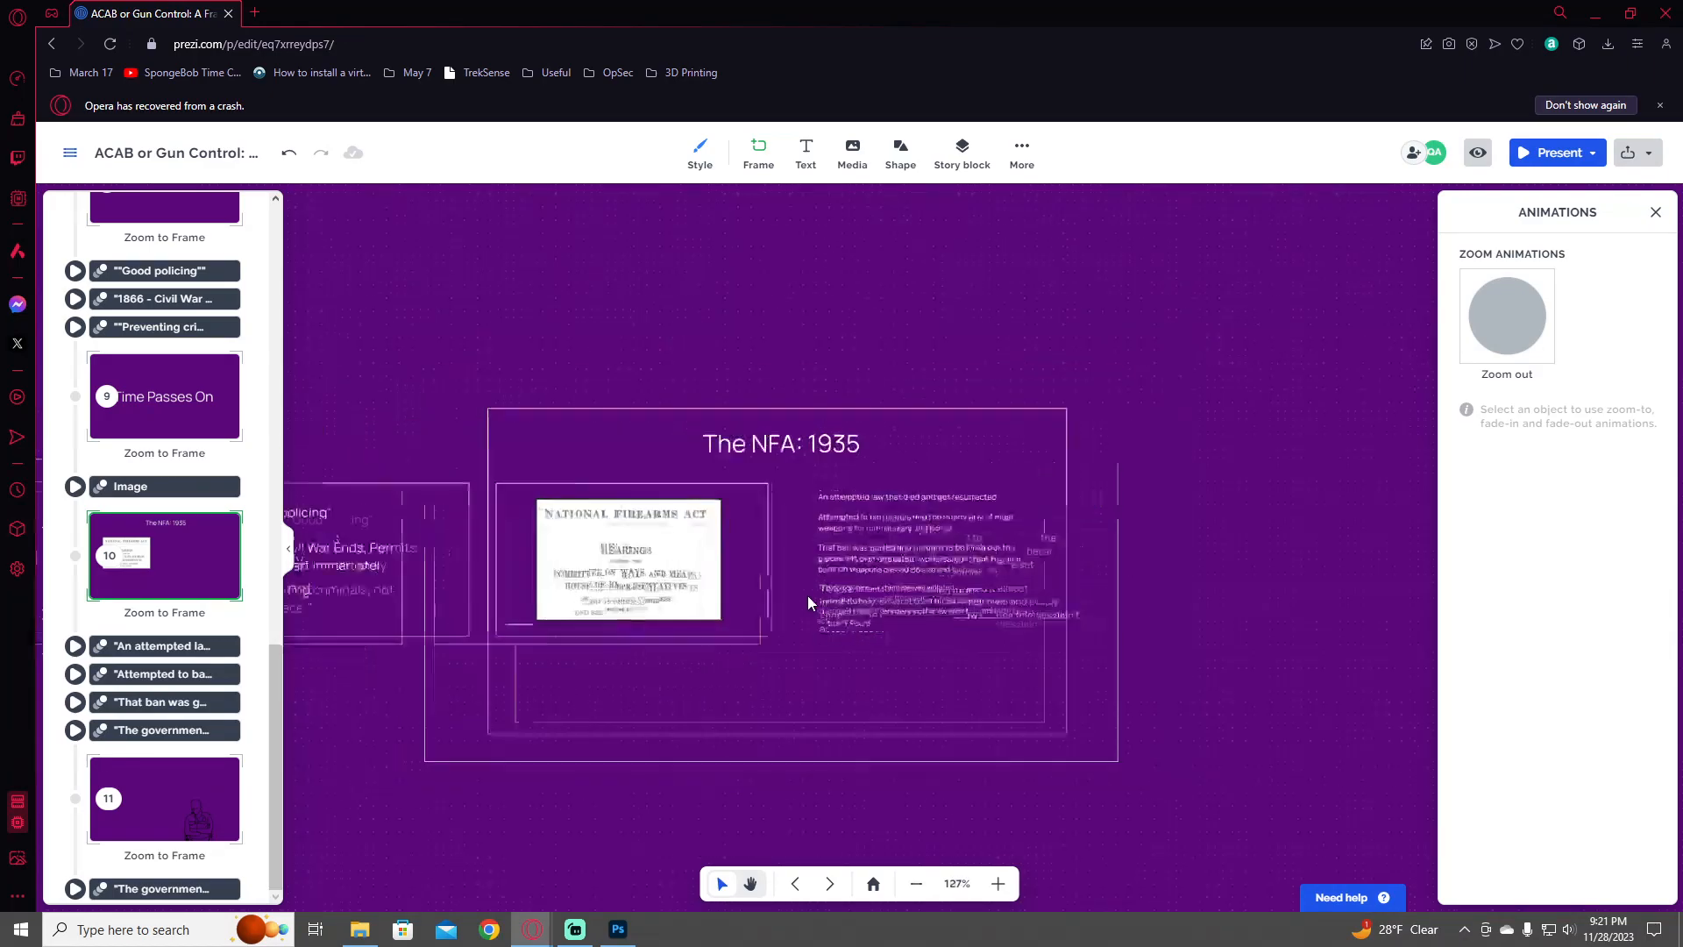
{"action": "left_click", "coordinate": [758, 151]}
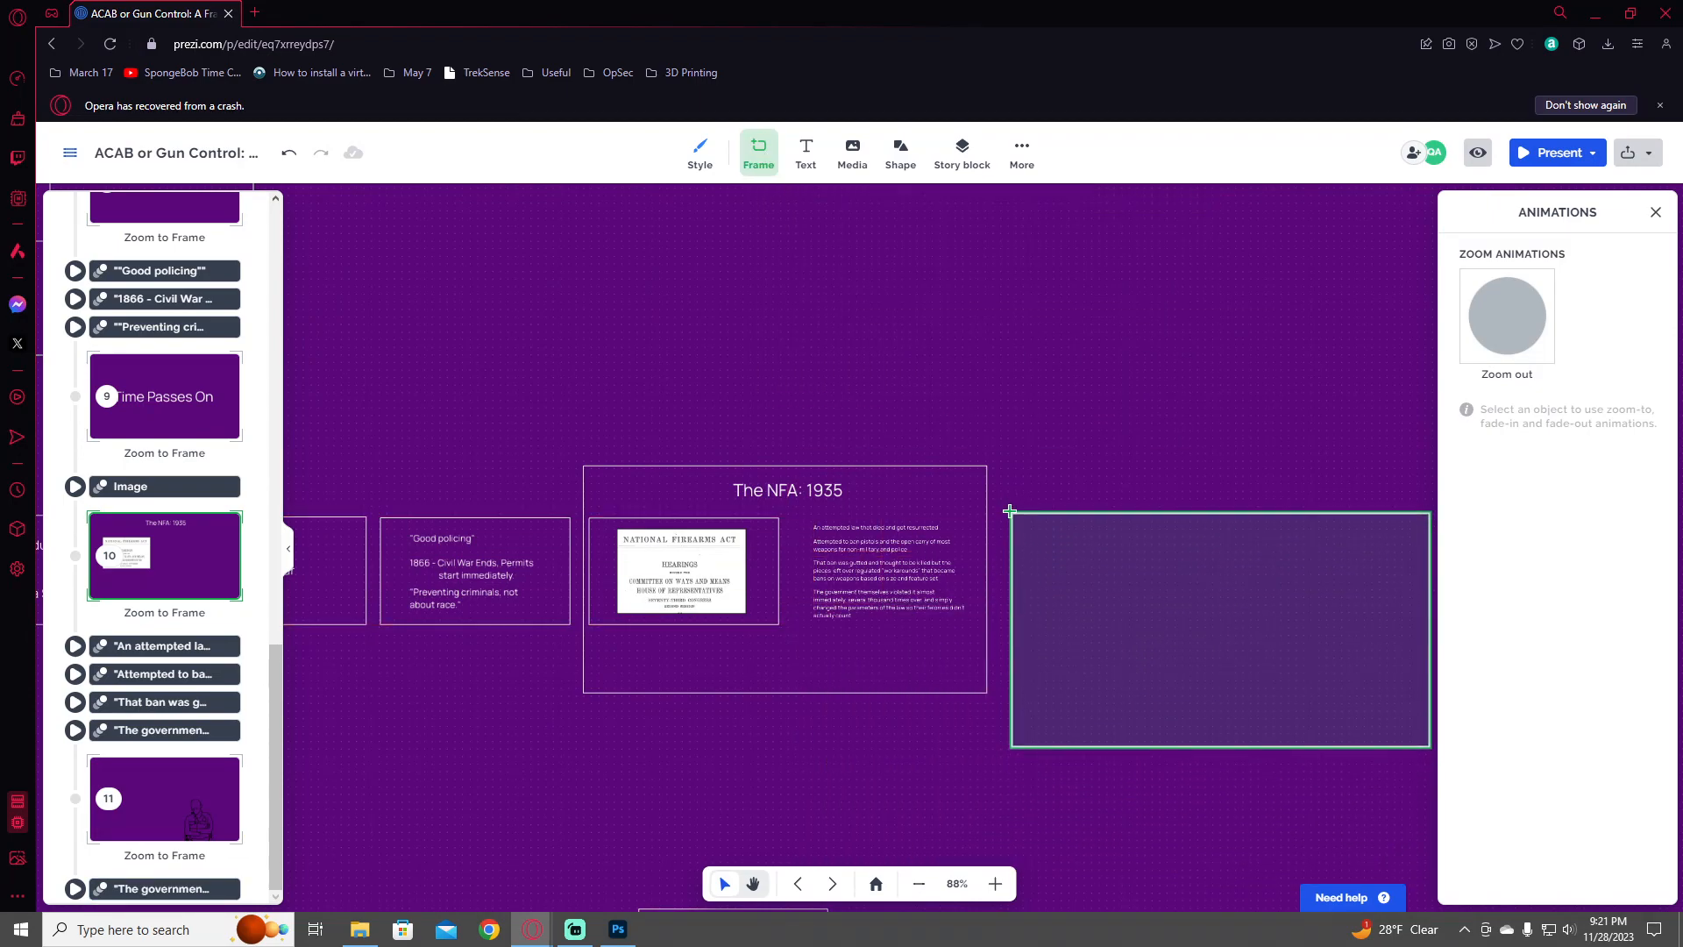
{"action": "left_click_drag", "start_coordinate": [1006, 513], "coordinate": [1315, 707]}
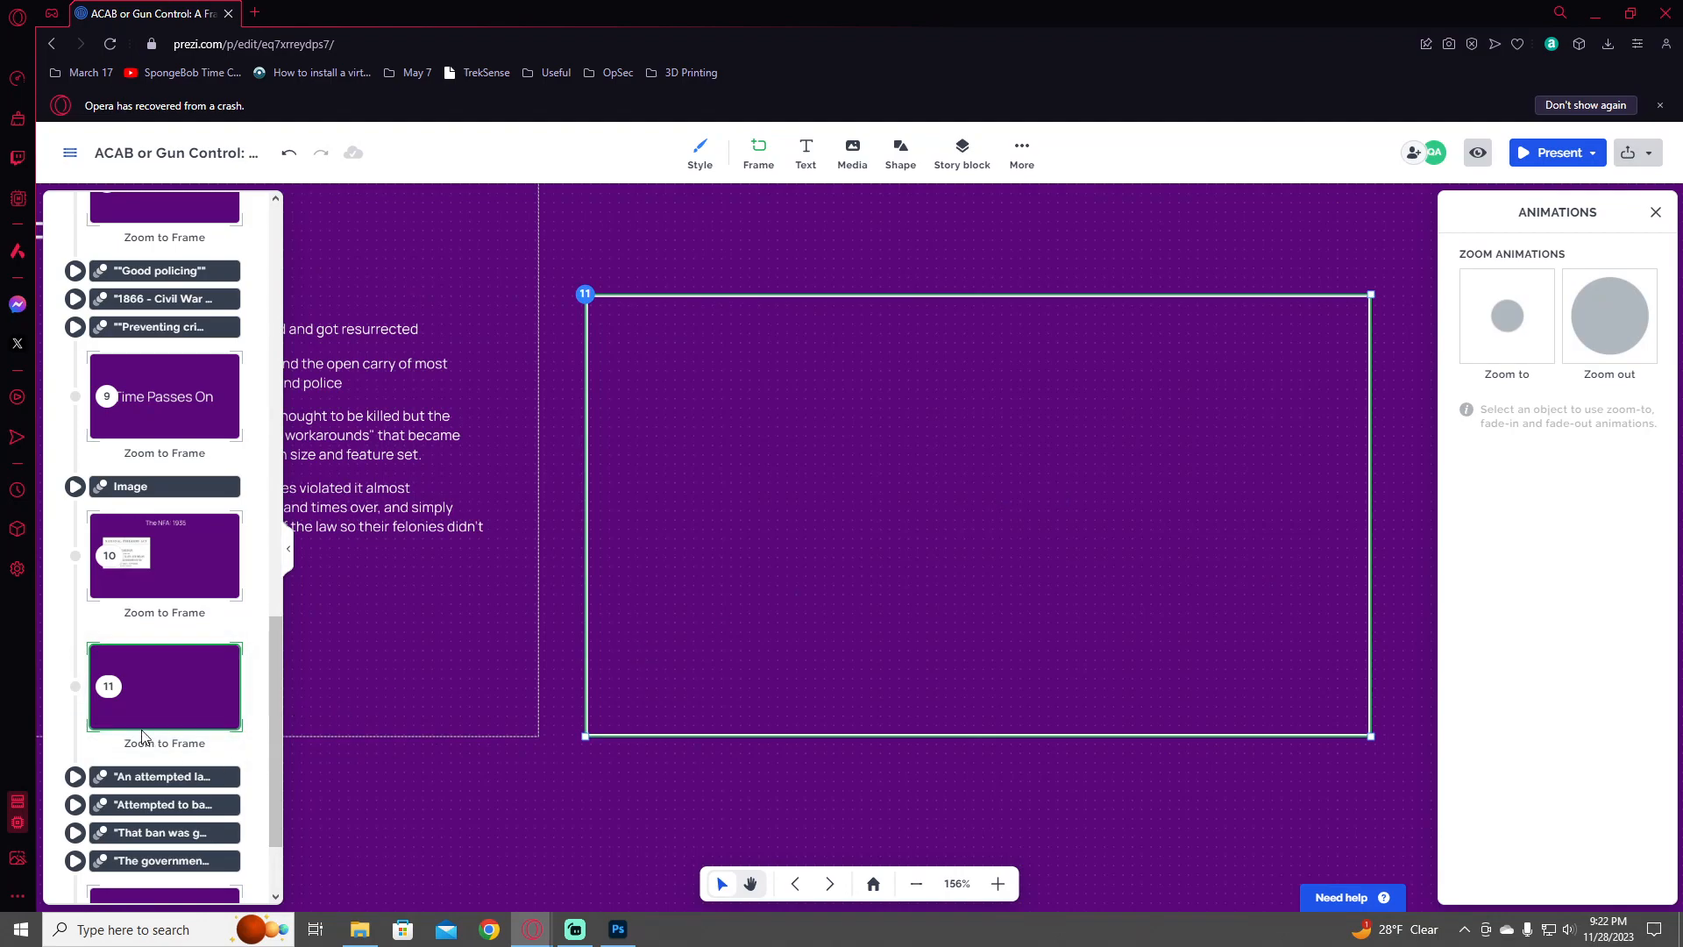
- Place the new frame after the four NFA text animations in the path and delete the duplicate "The government" animation following it
{"action": "left_click_drag", "start_coordinate": [193, 714], "coordinate": [207, 770]}
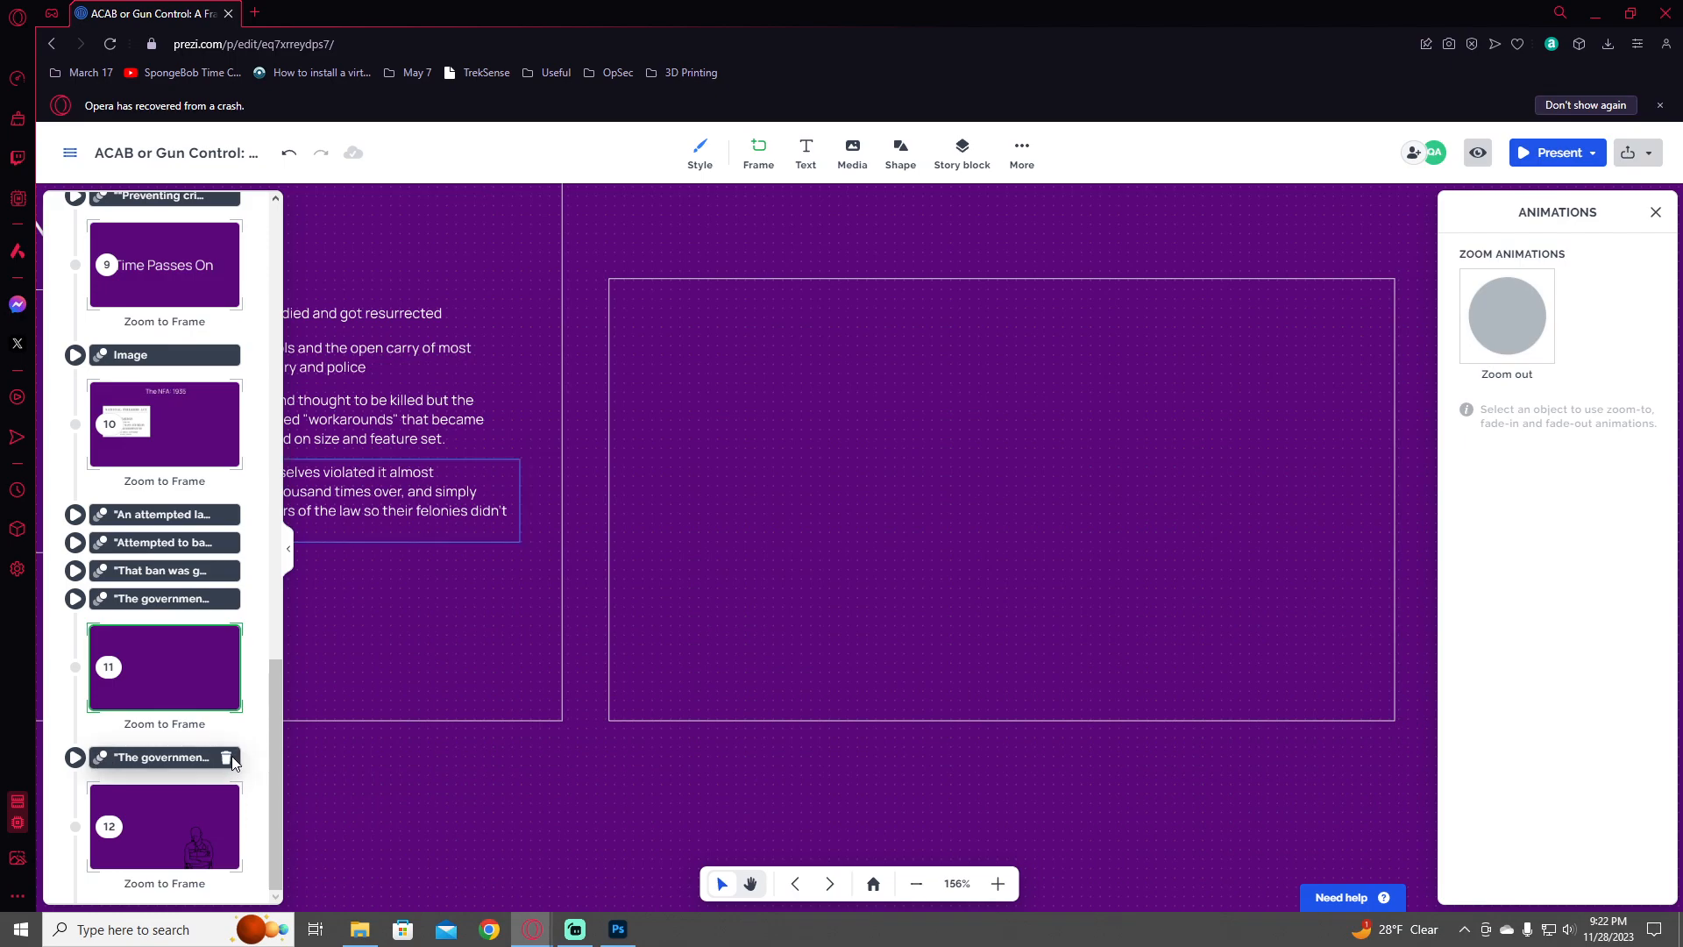
{"action": "left_click", "coordinate": [226, 758]}
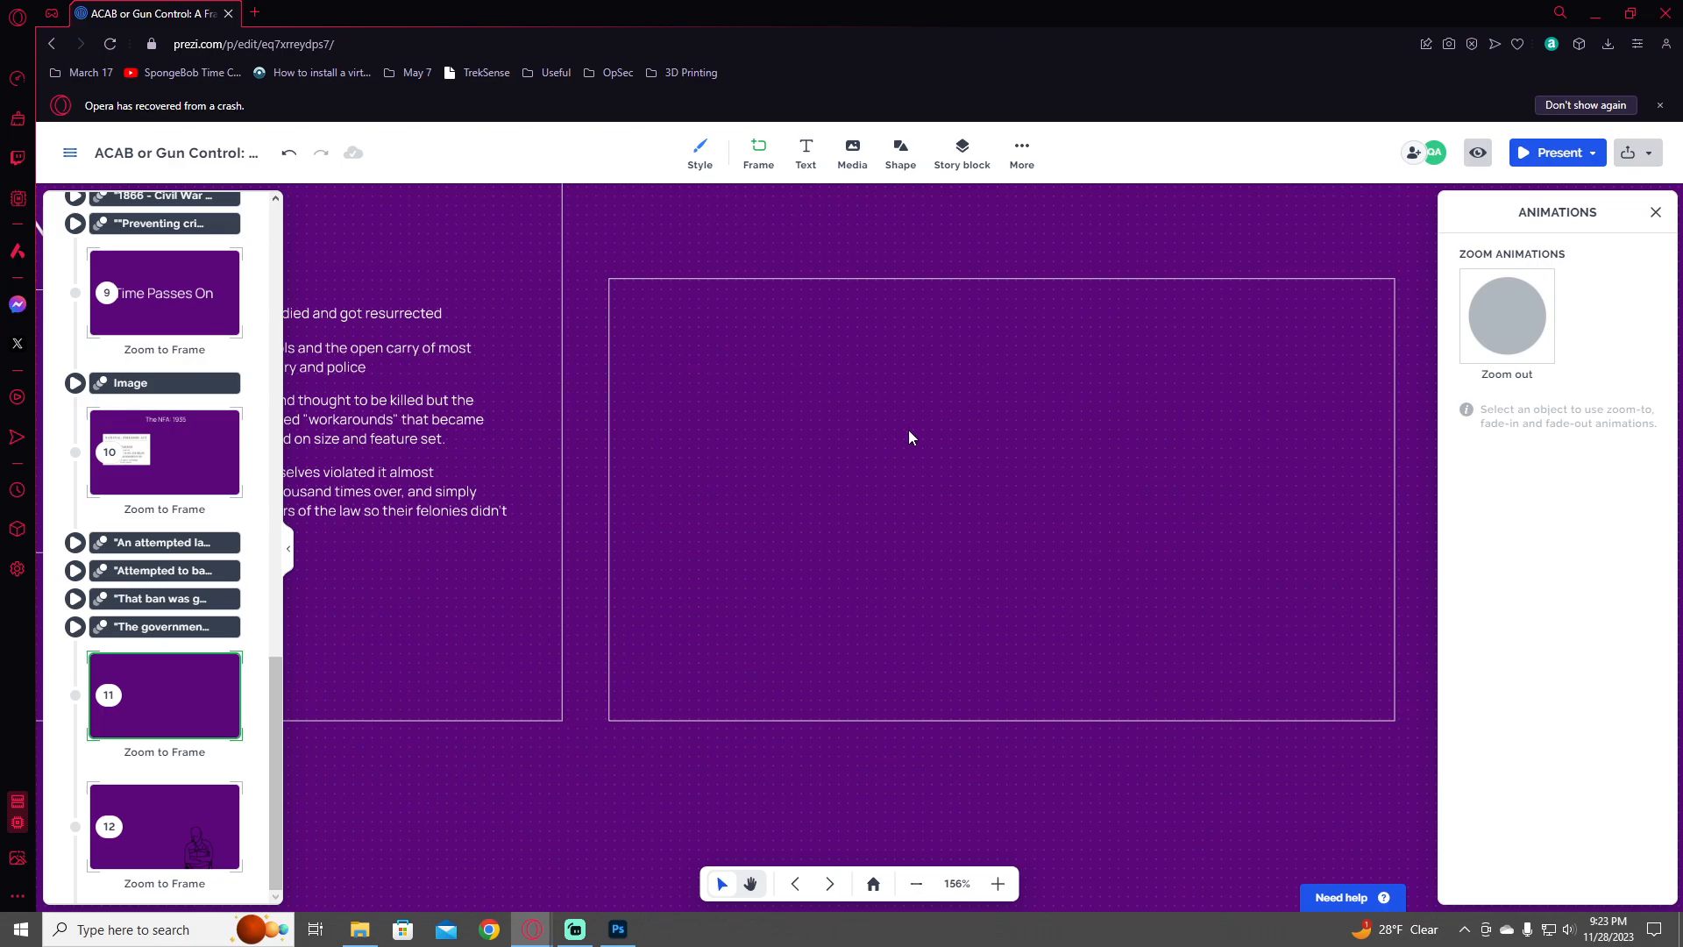
- Paste the copied black-and-white parade photo into empty frame 11, enlarge it to nearly the frame's height and centre it
{"action": "key", "text": "ctrl+v"}
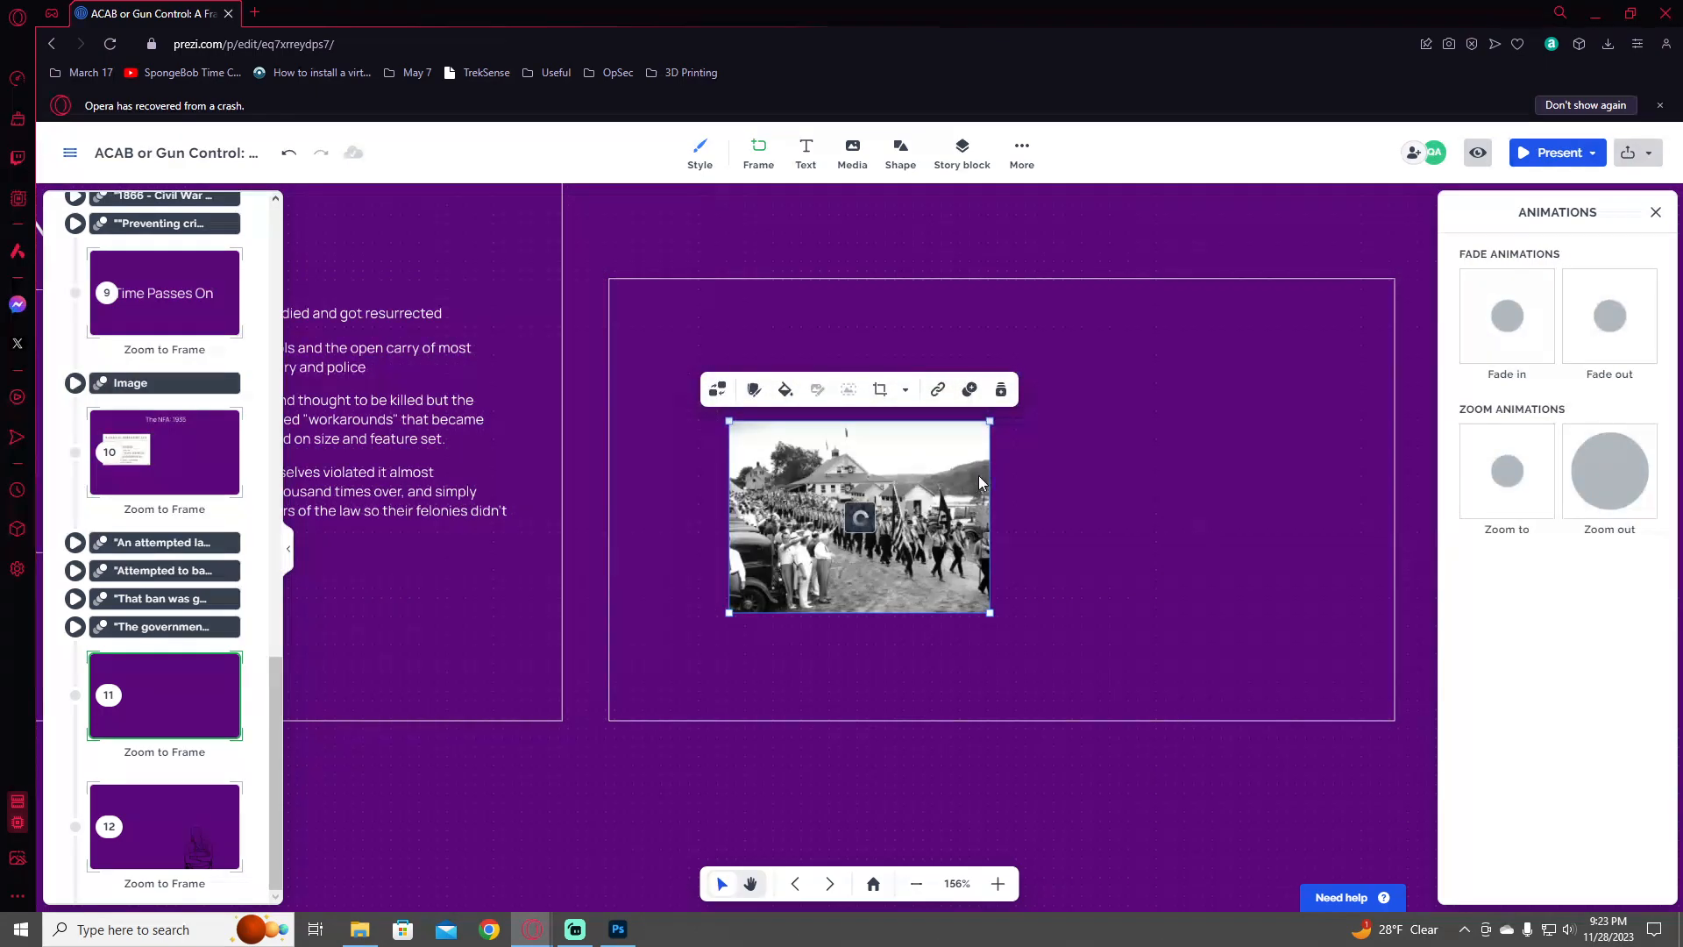
{"action": "left_click_drag", "start_coordinate": [954, 510], "coordinate": [856, 612]}
{"action": "left_click_drag", "start_coordinate": [891, 523], "coordinate": [1191, 303]}
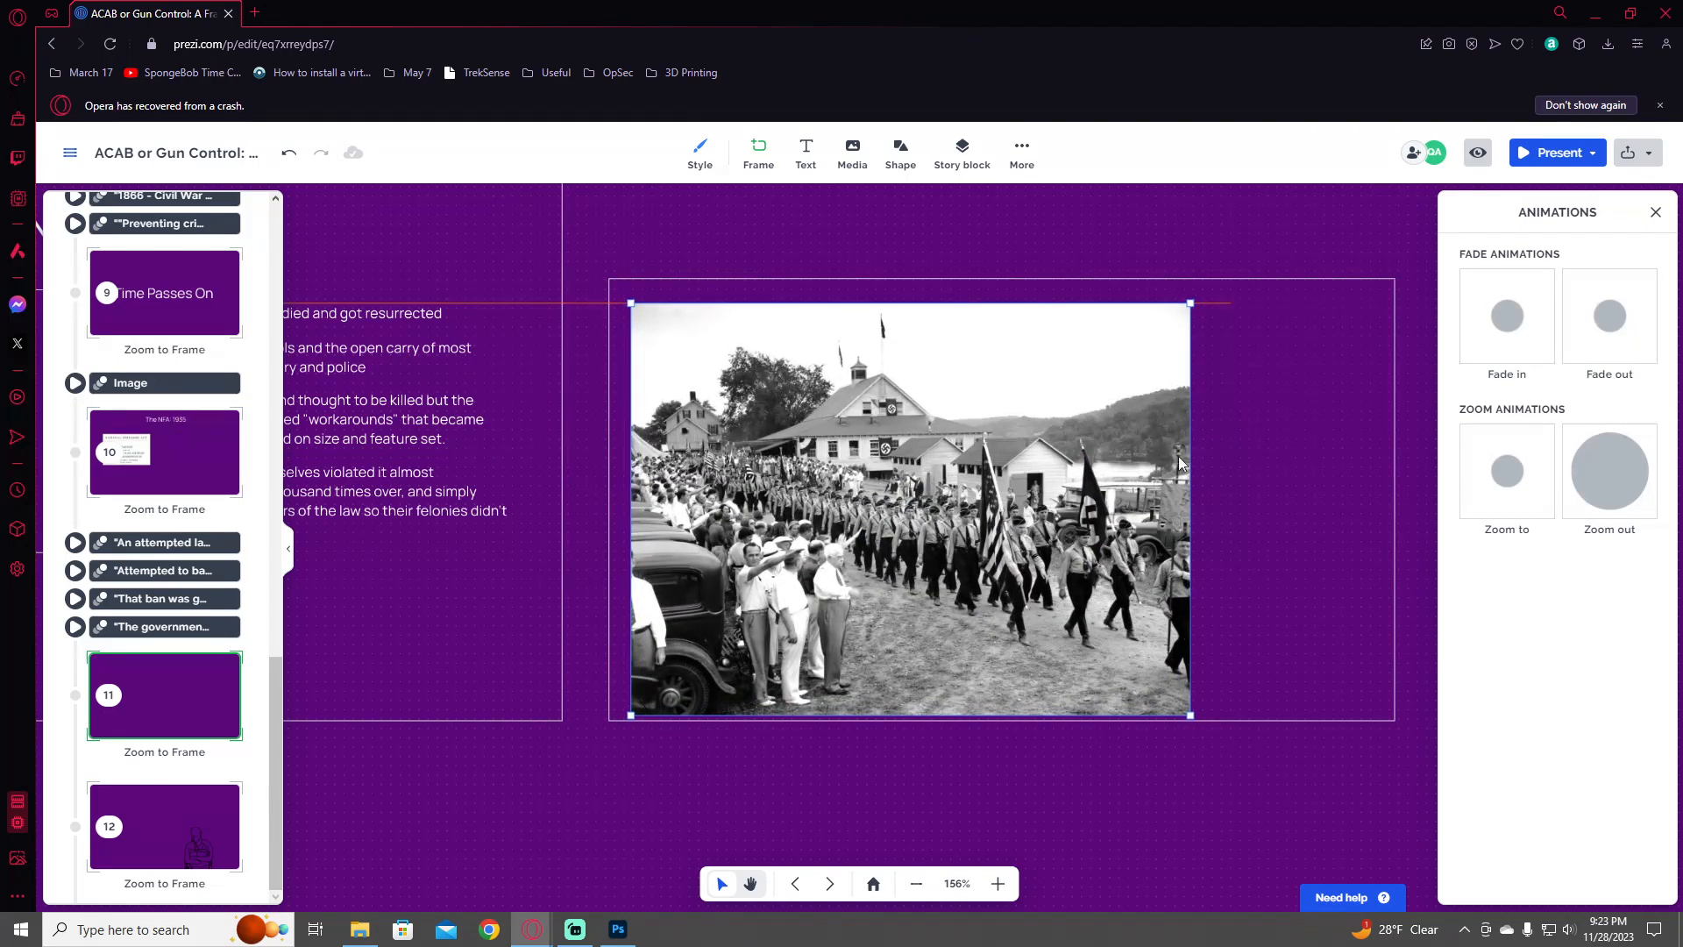
{"action": "left_click_drag", "start_coordinate": [1107, 497], "coordinate": [1205, 488]}
{"action": "left_click", "coordinate": [1307, 463]}
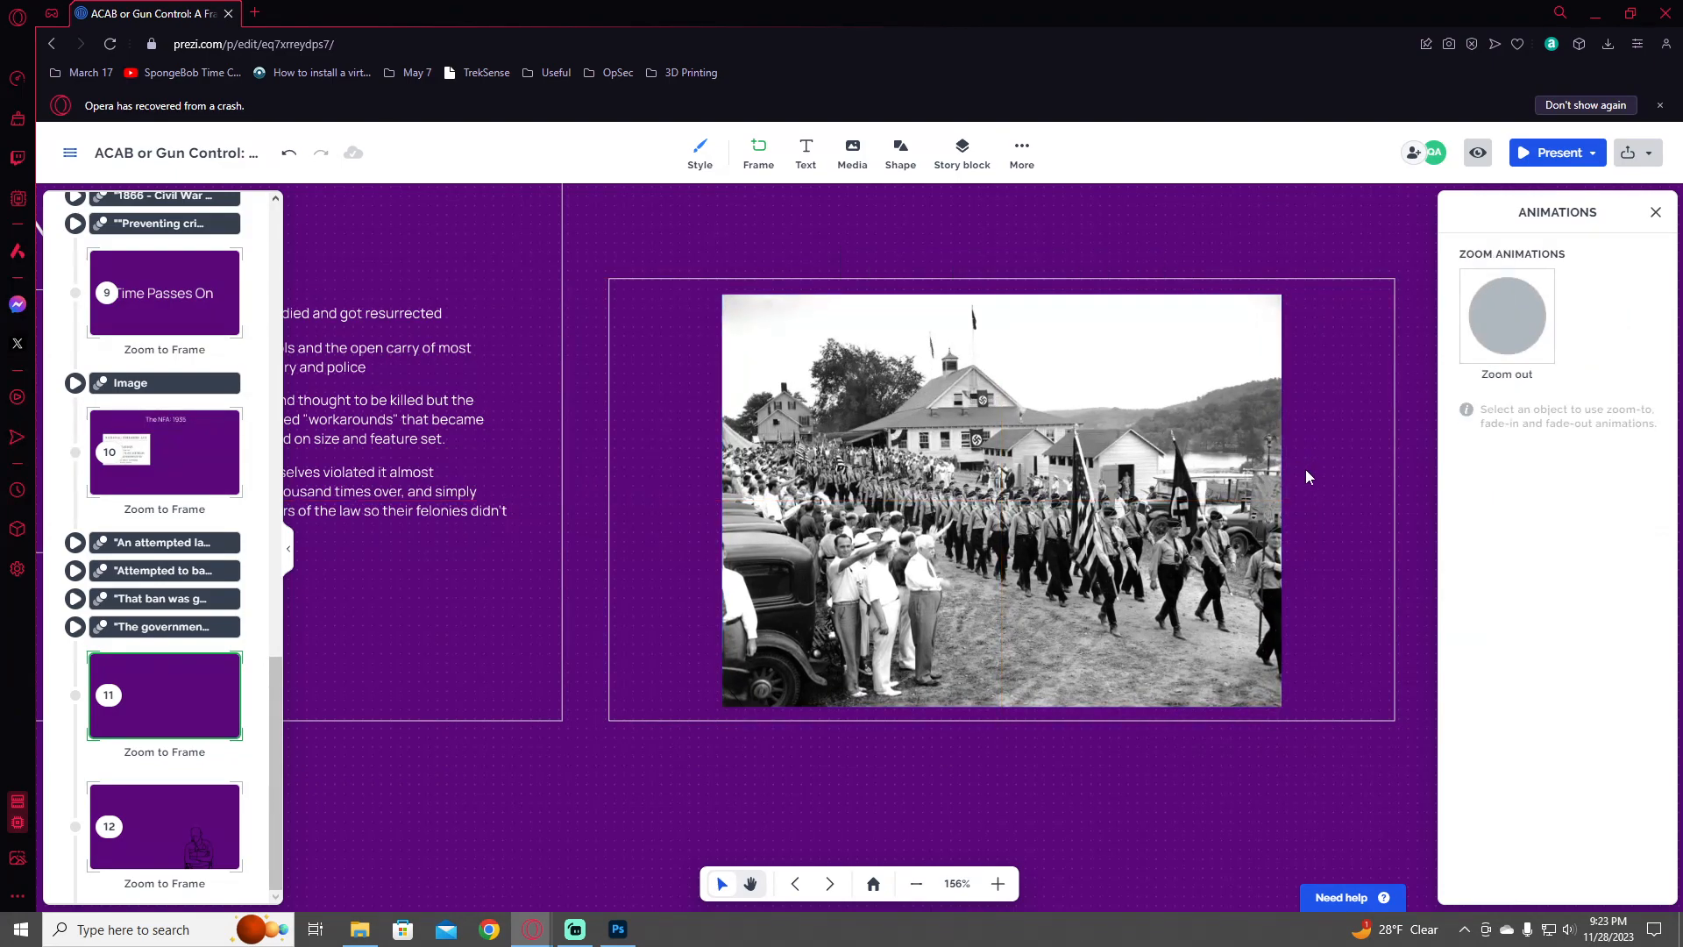
{"action": "left_click", "coordinate": [1252, 423]}
{"action": "left_click", "coordinate": [1327, 393]}
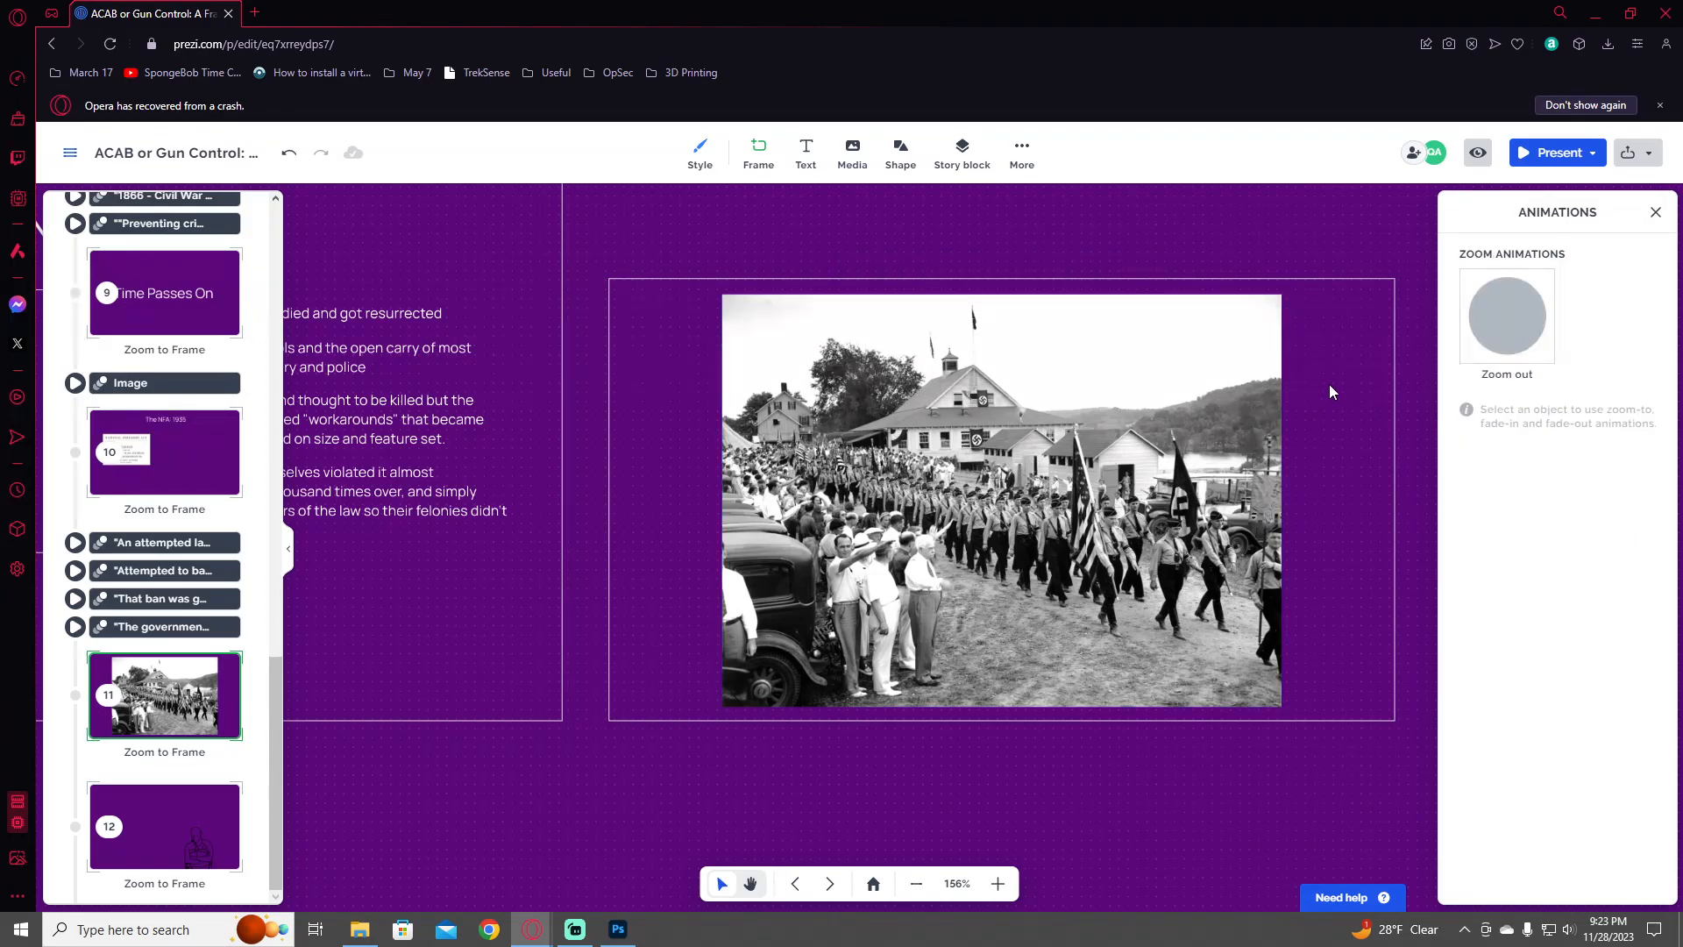
- Draw another empty frame to the right of the parade photo frame, matching the height of the NFA frame
{"action": "left_click_drag", "start_coordinate": [946, 442], "coordinate": [937, 513]}
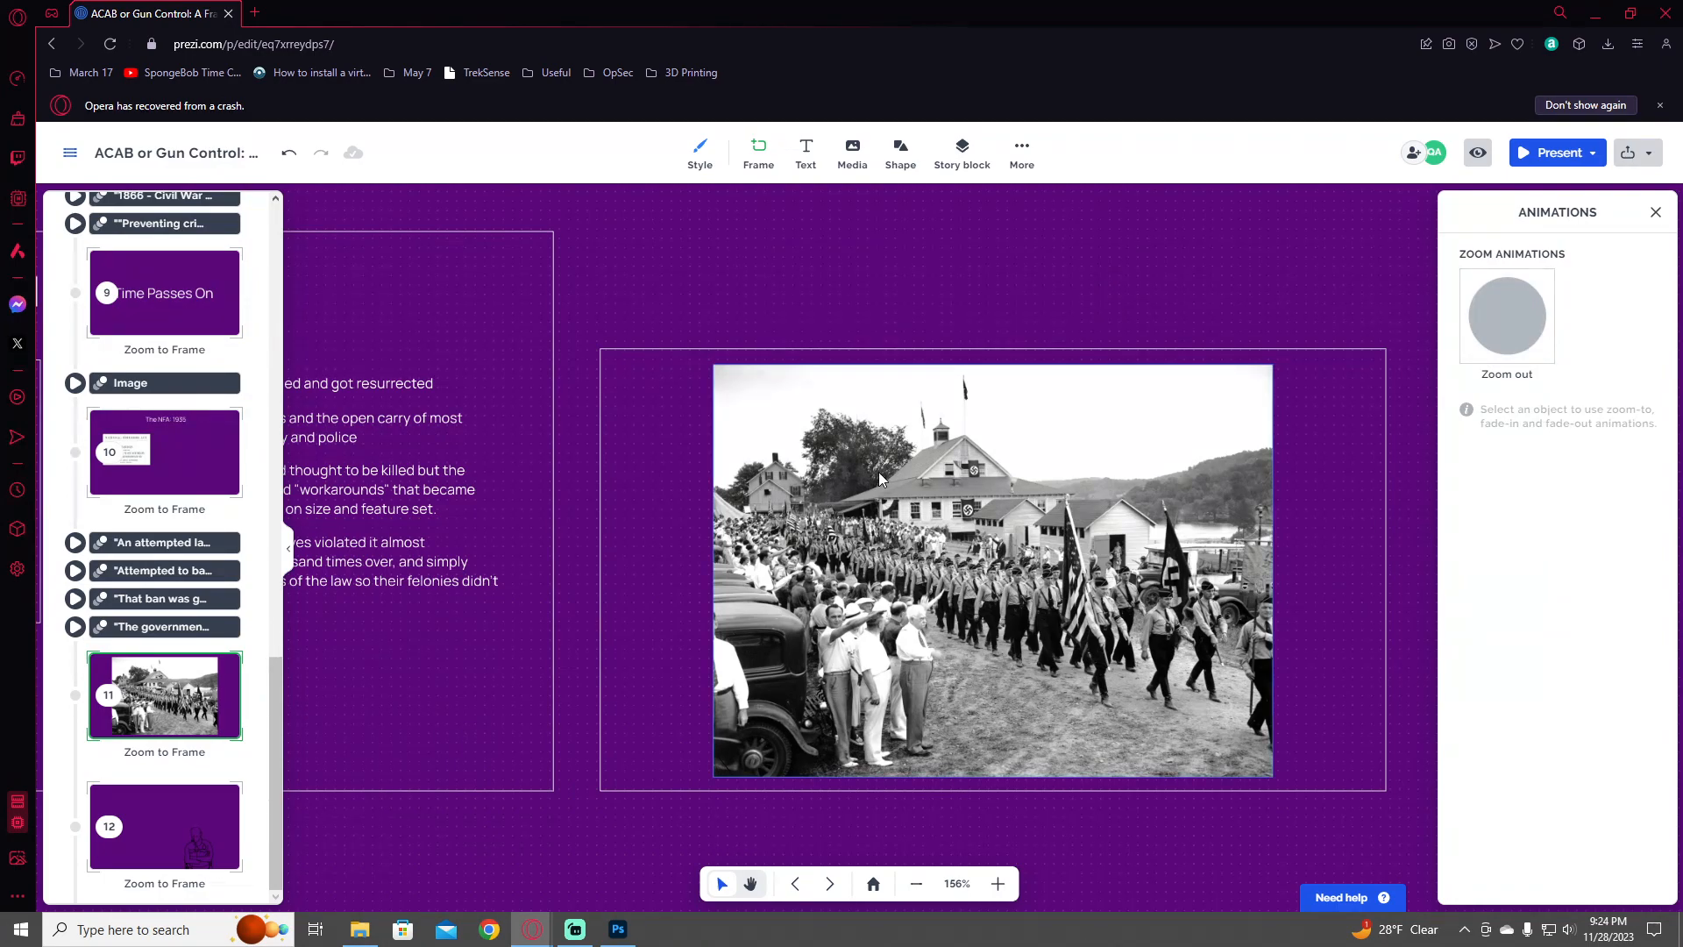
{"action": "scroll", "coordinate": [743, 477], "scroll_direction": "down", "scroll_amount": 3}
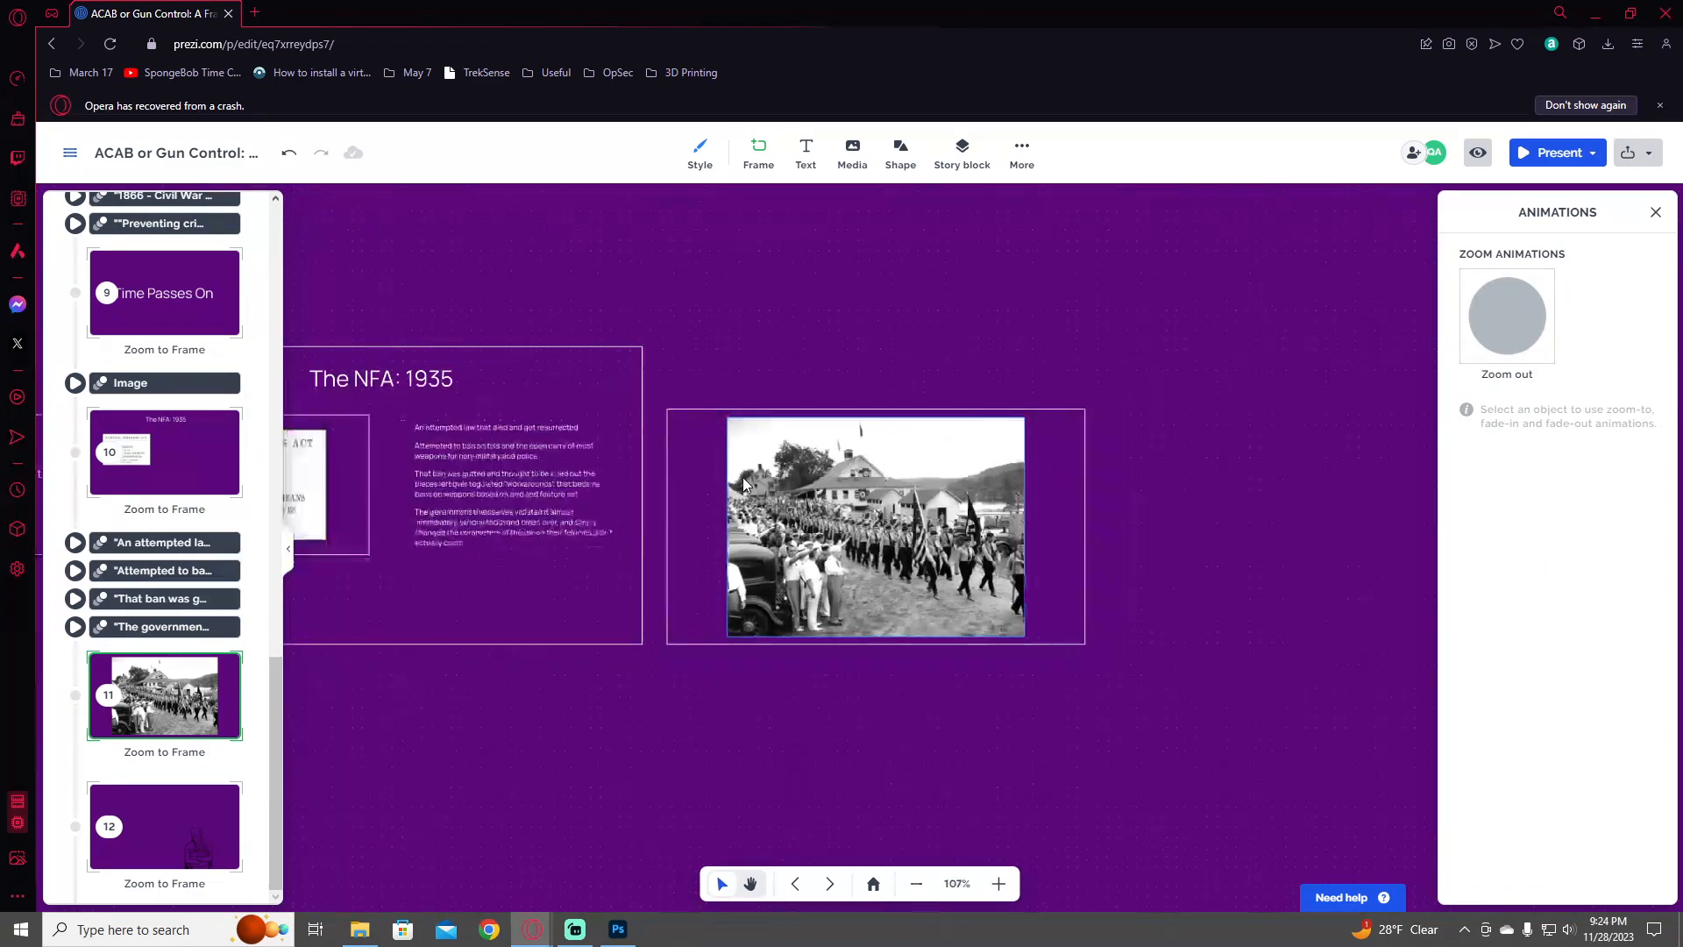
{"action": "left_click_drag", "start_coordinate": [588, 413], "coordinate": [788, 462]}
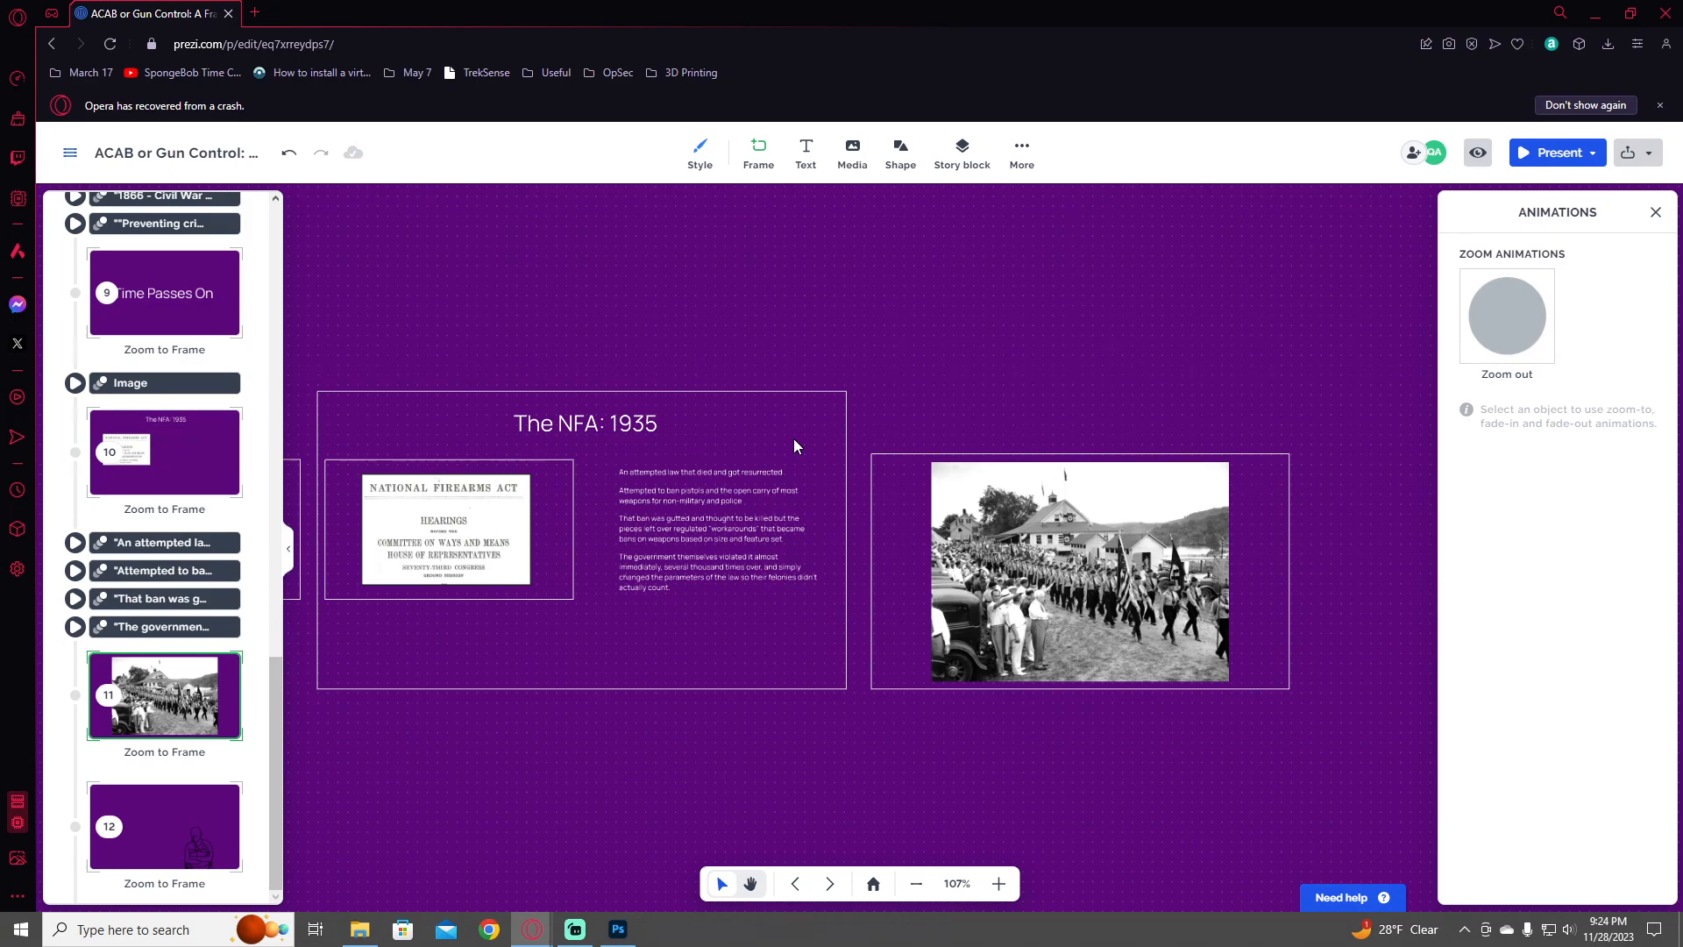
{"action": "left_click_drag", "start_coordinate": [927, 373], "coordinate": [781, 429]}
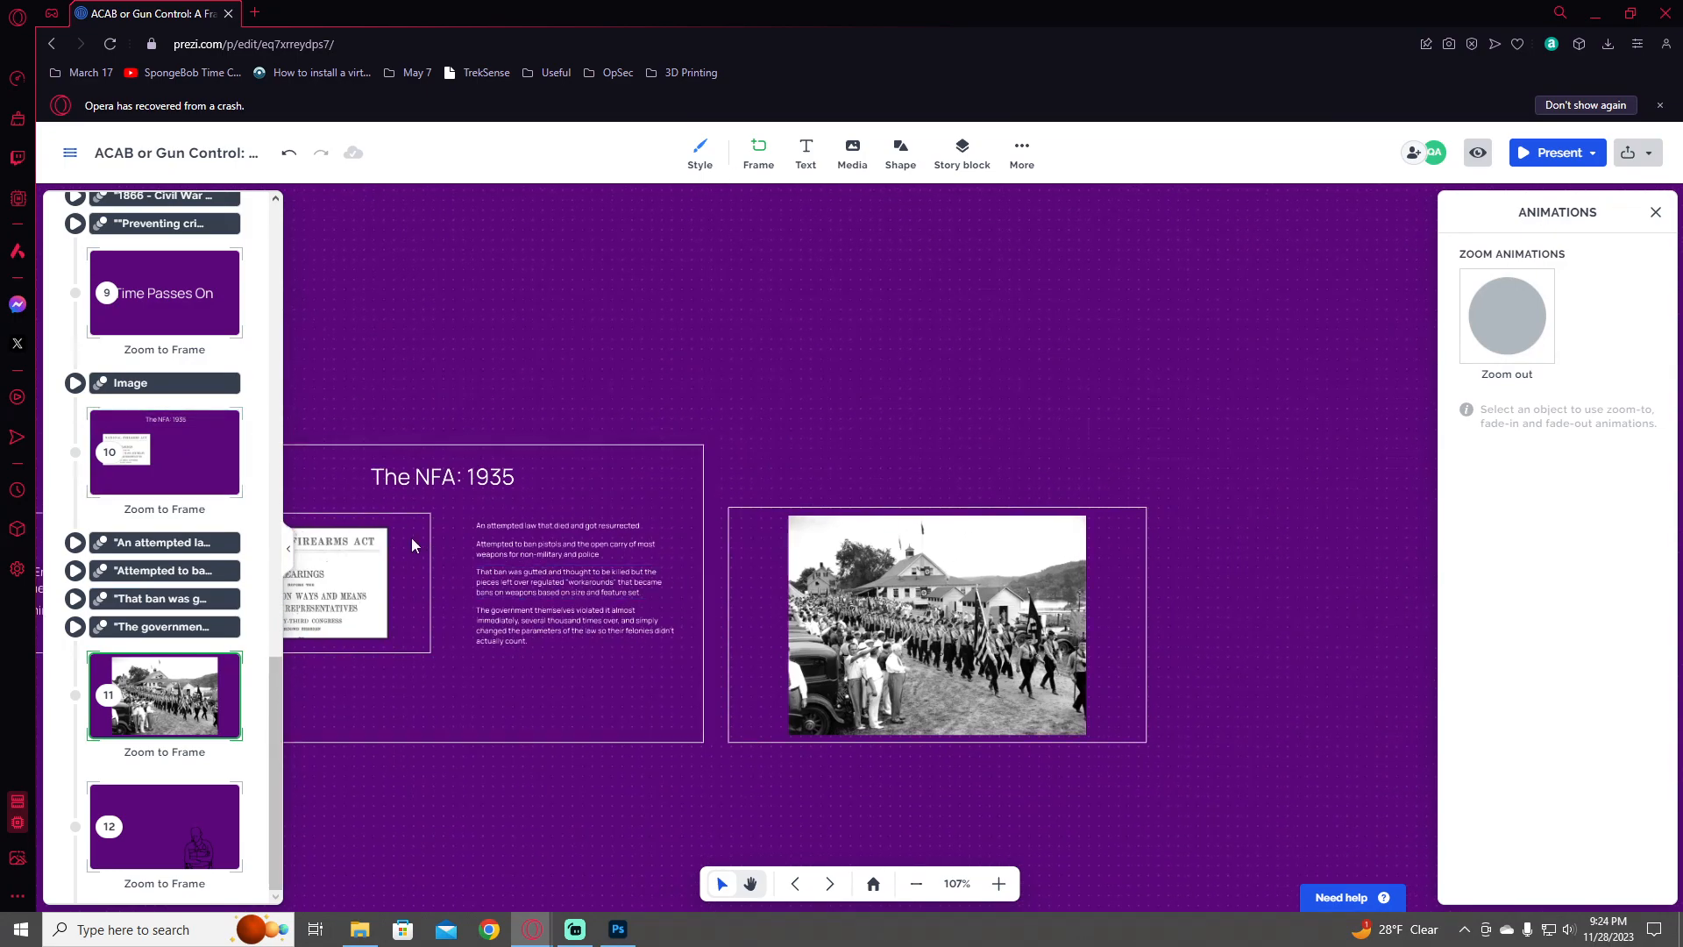
{"action": "left_click_drag", "start_coordinate": [986, 474], "coordinate": [624, 482]}
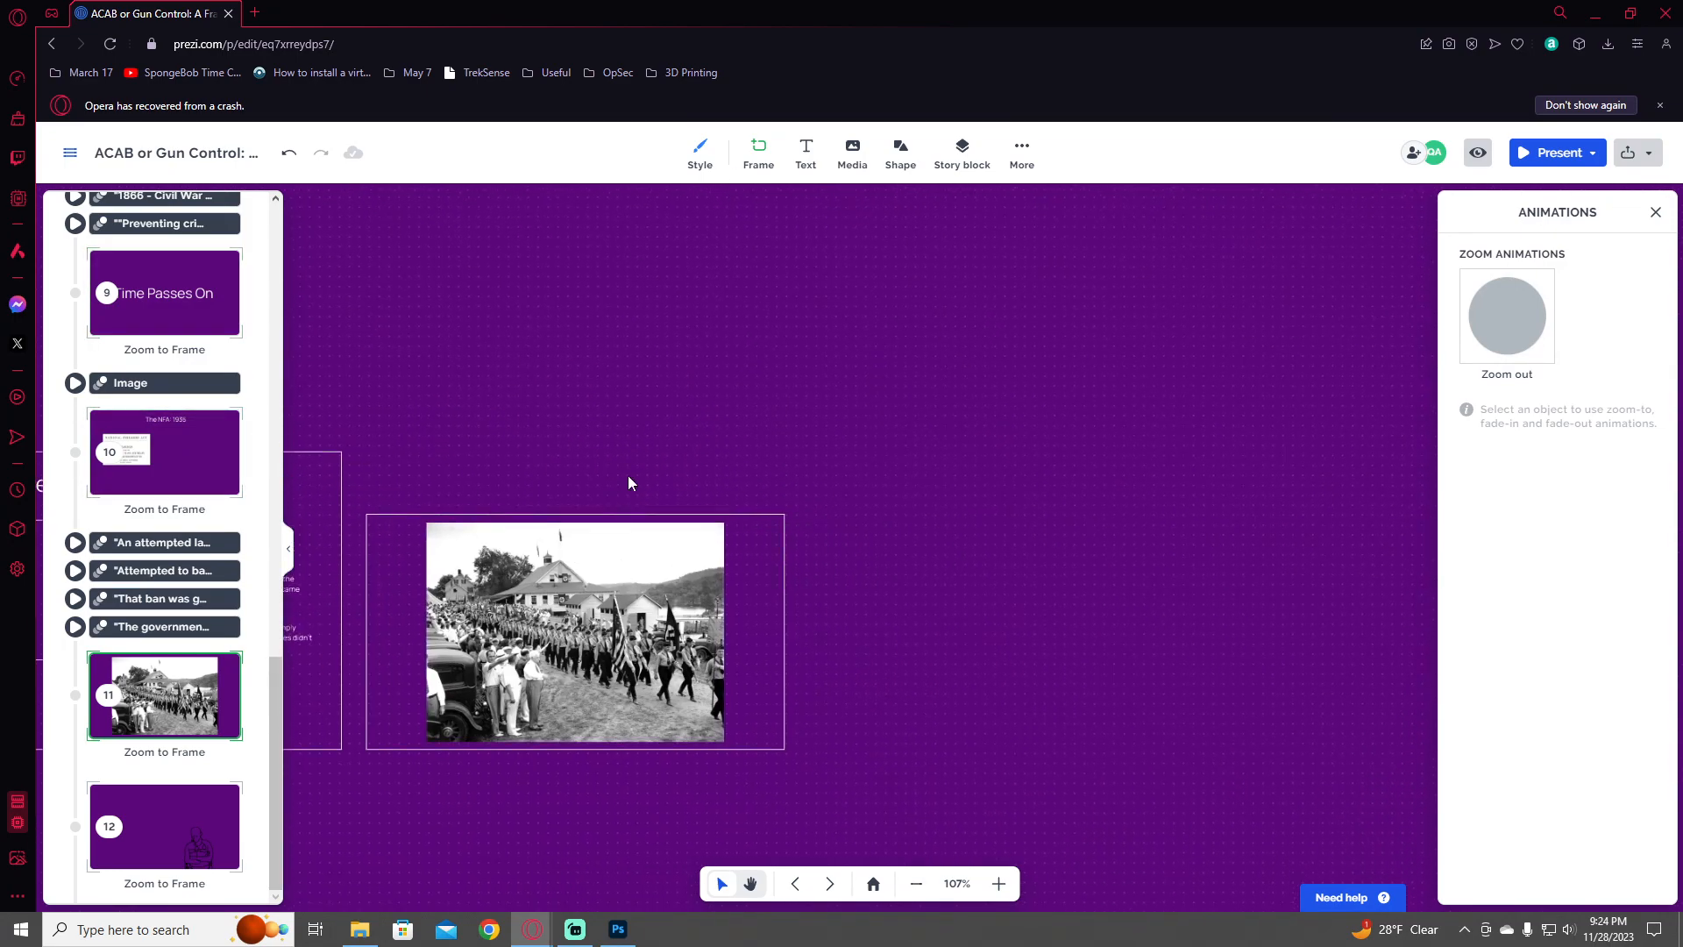
{"action": "left_click", "coordinate": [758, 156]}
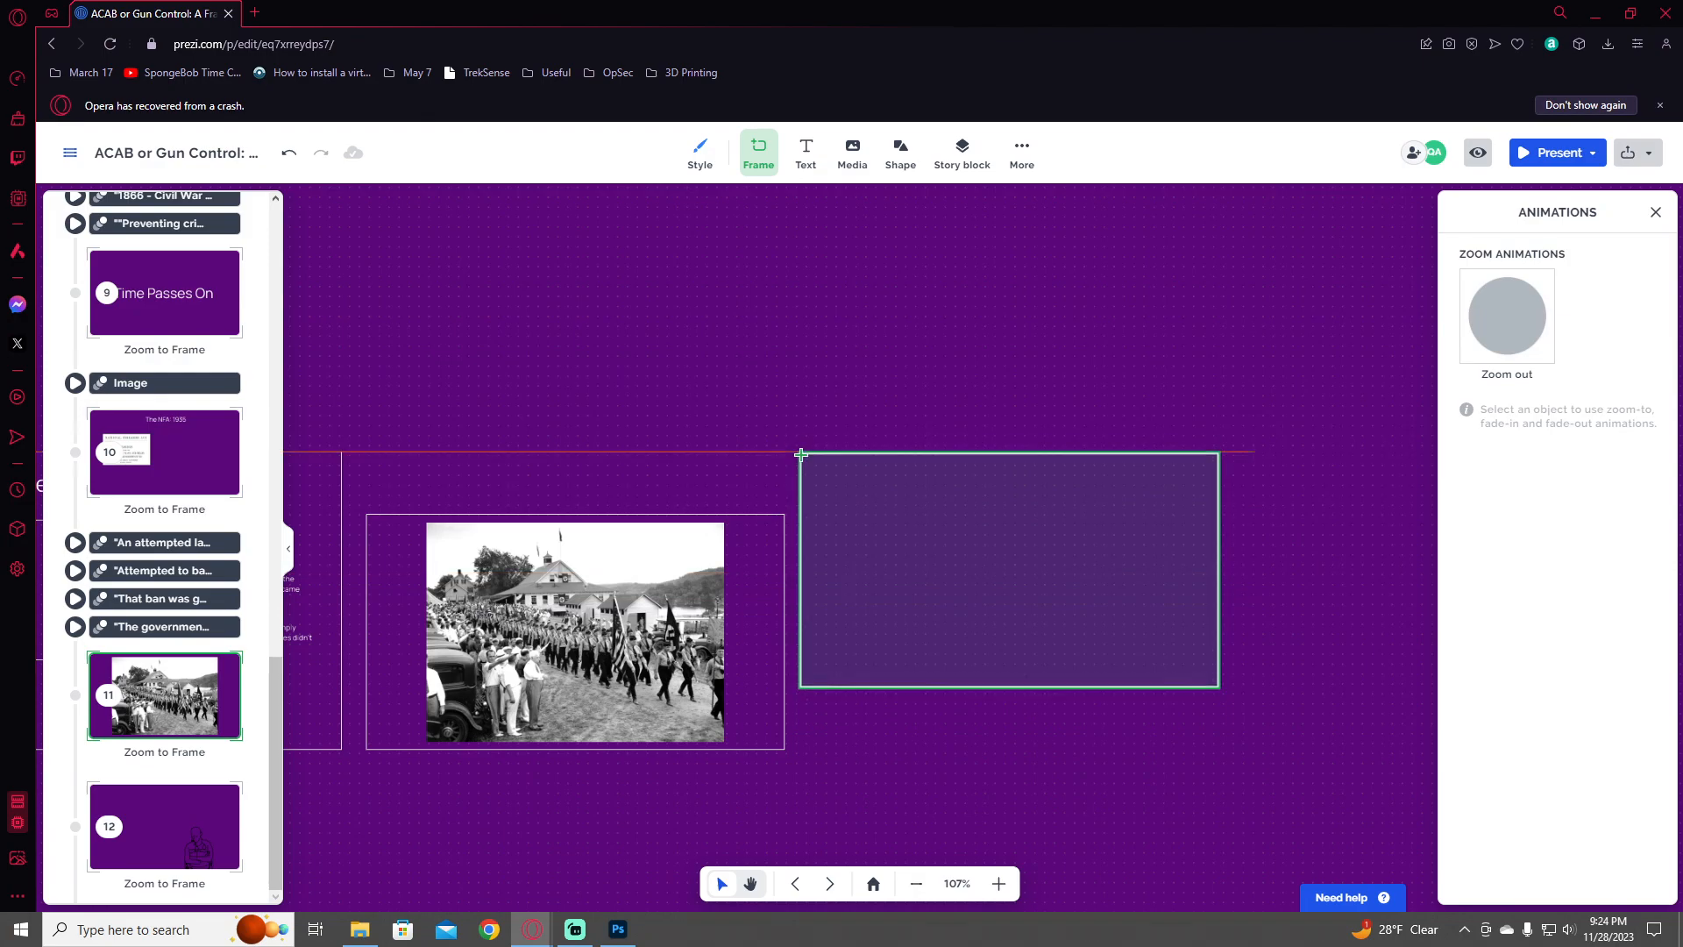
{"action": "mouse_move", "coordinate": [797, 452]}
{"action": "left_mouse_down"}
{"action": "mouse_move", "coordinate": [1075, 639]}
{"action": "mouse_move", "coordinate": [1328, 761]}
{"action": "left_mouse_up"}
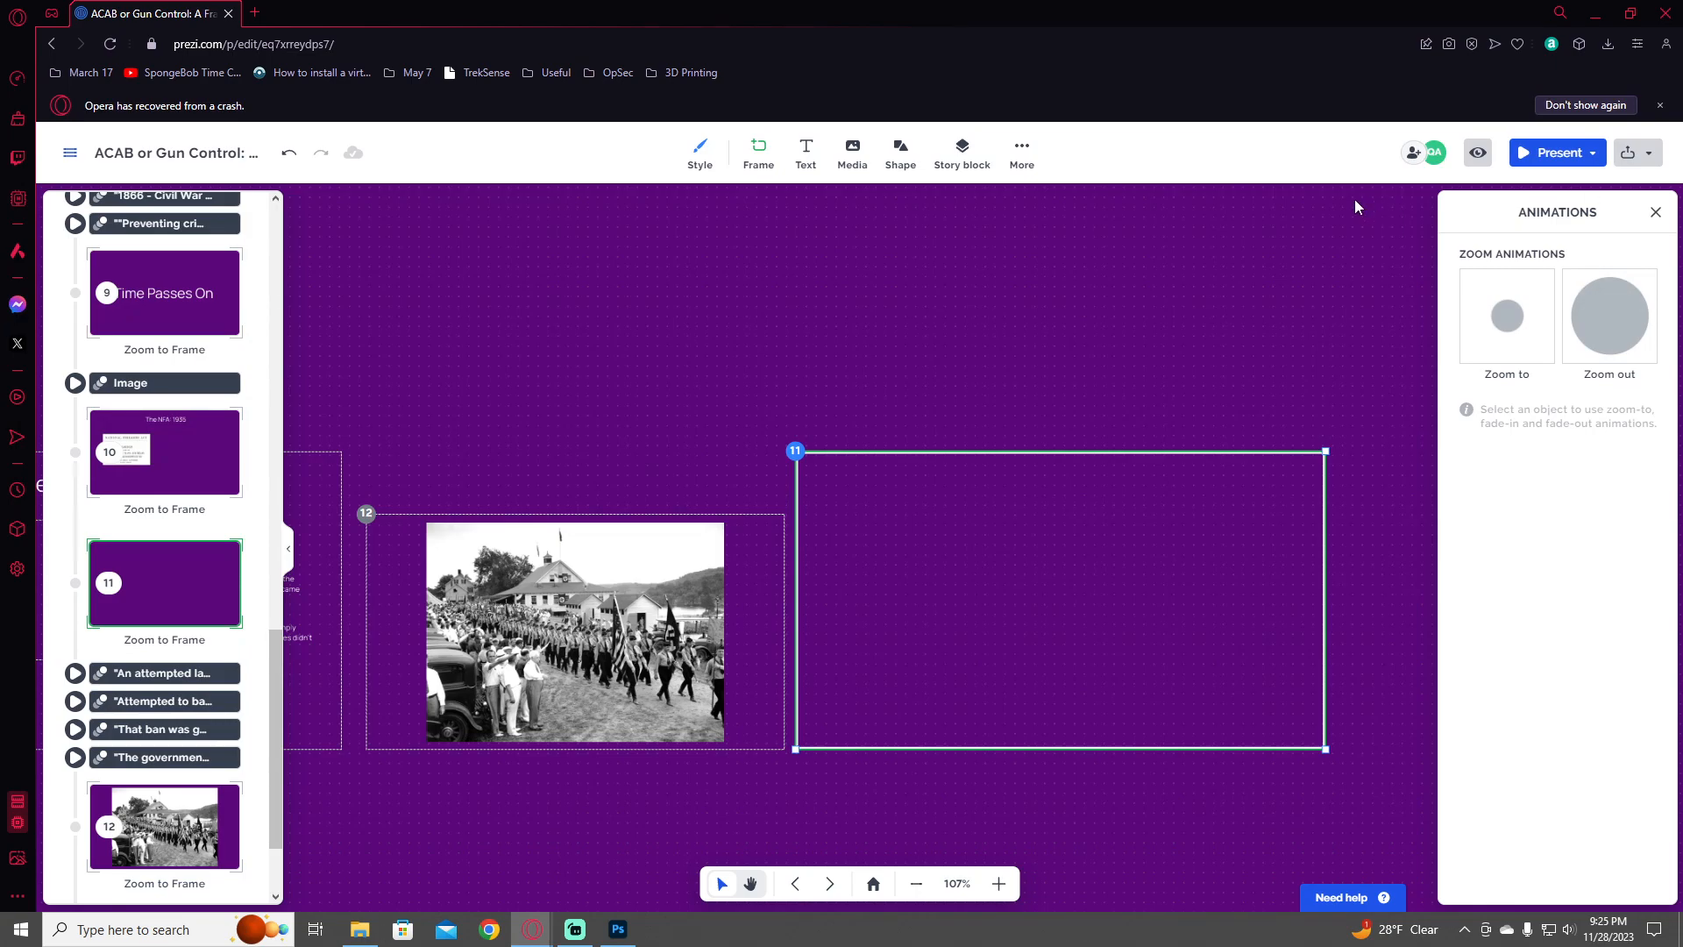
- Paste the copied Martin Luther King march photo, shrink it and position it in the upper-left corner of the newest frame
{"action": "left_click", "coordinate": [1188, 386]}
{"action": "key", "text": "ctrl+v"}
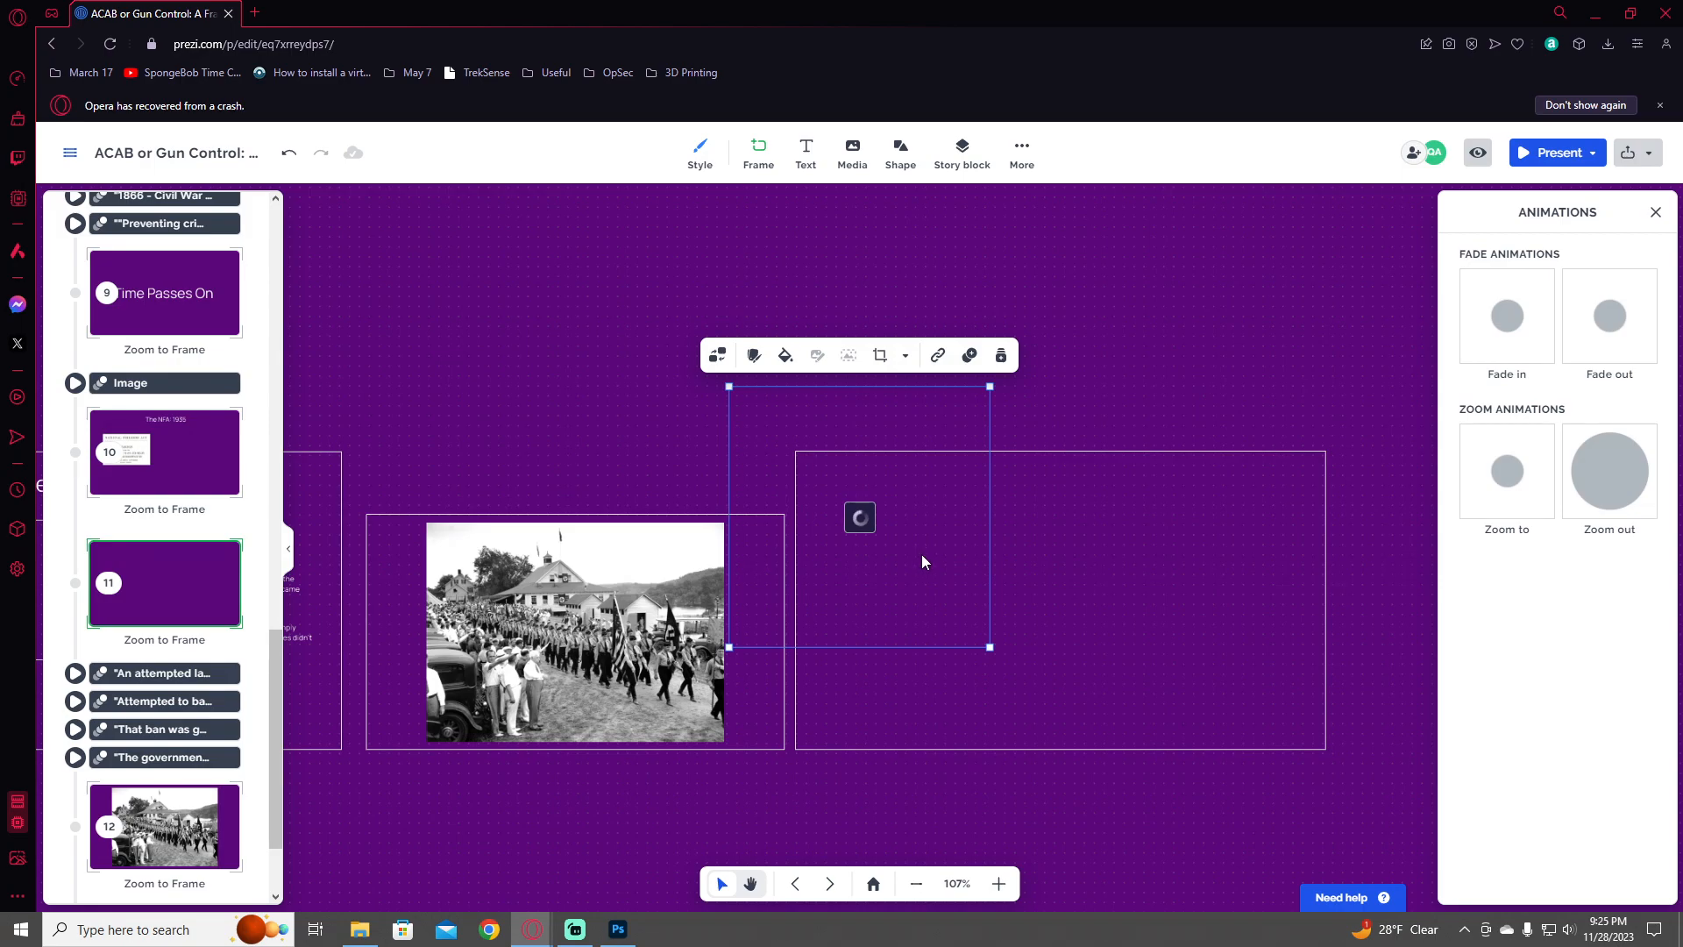
{"action": "left_click_drag", "start_coordinate": [930, 561], "coordinate": [1005, 595]}
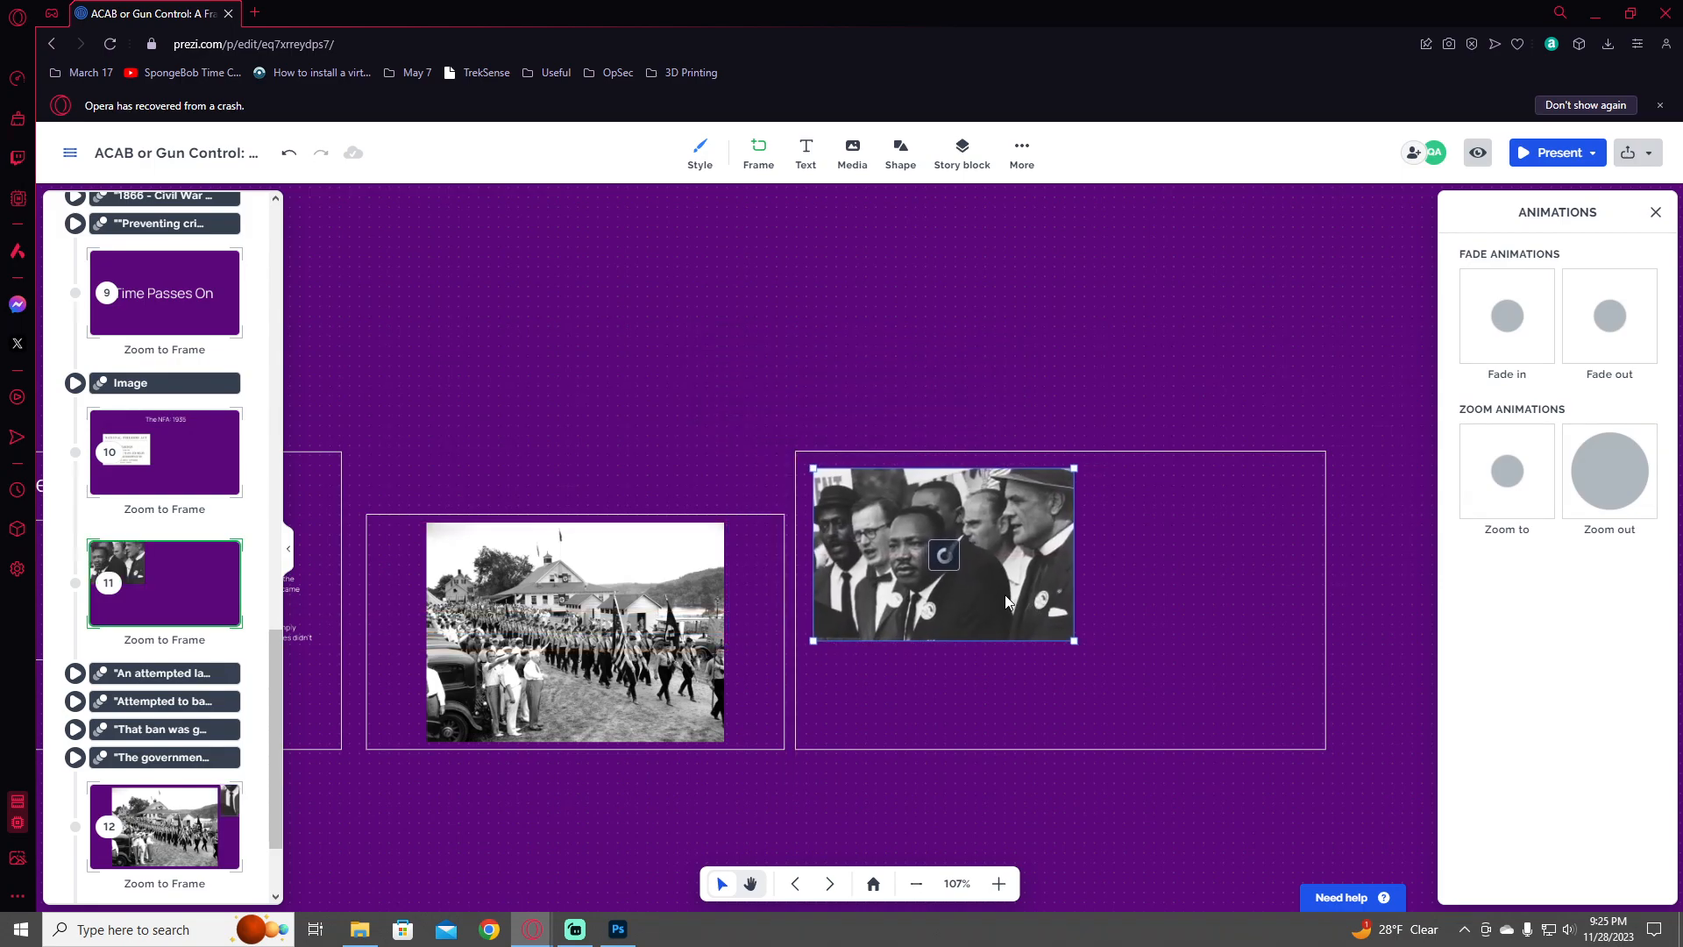
{"action": "left_click_drag", "start_coordinate": [1072, 638], "coordinate": [996, 588]}
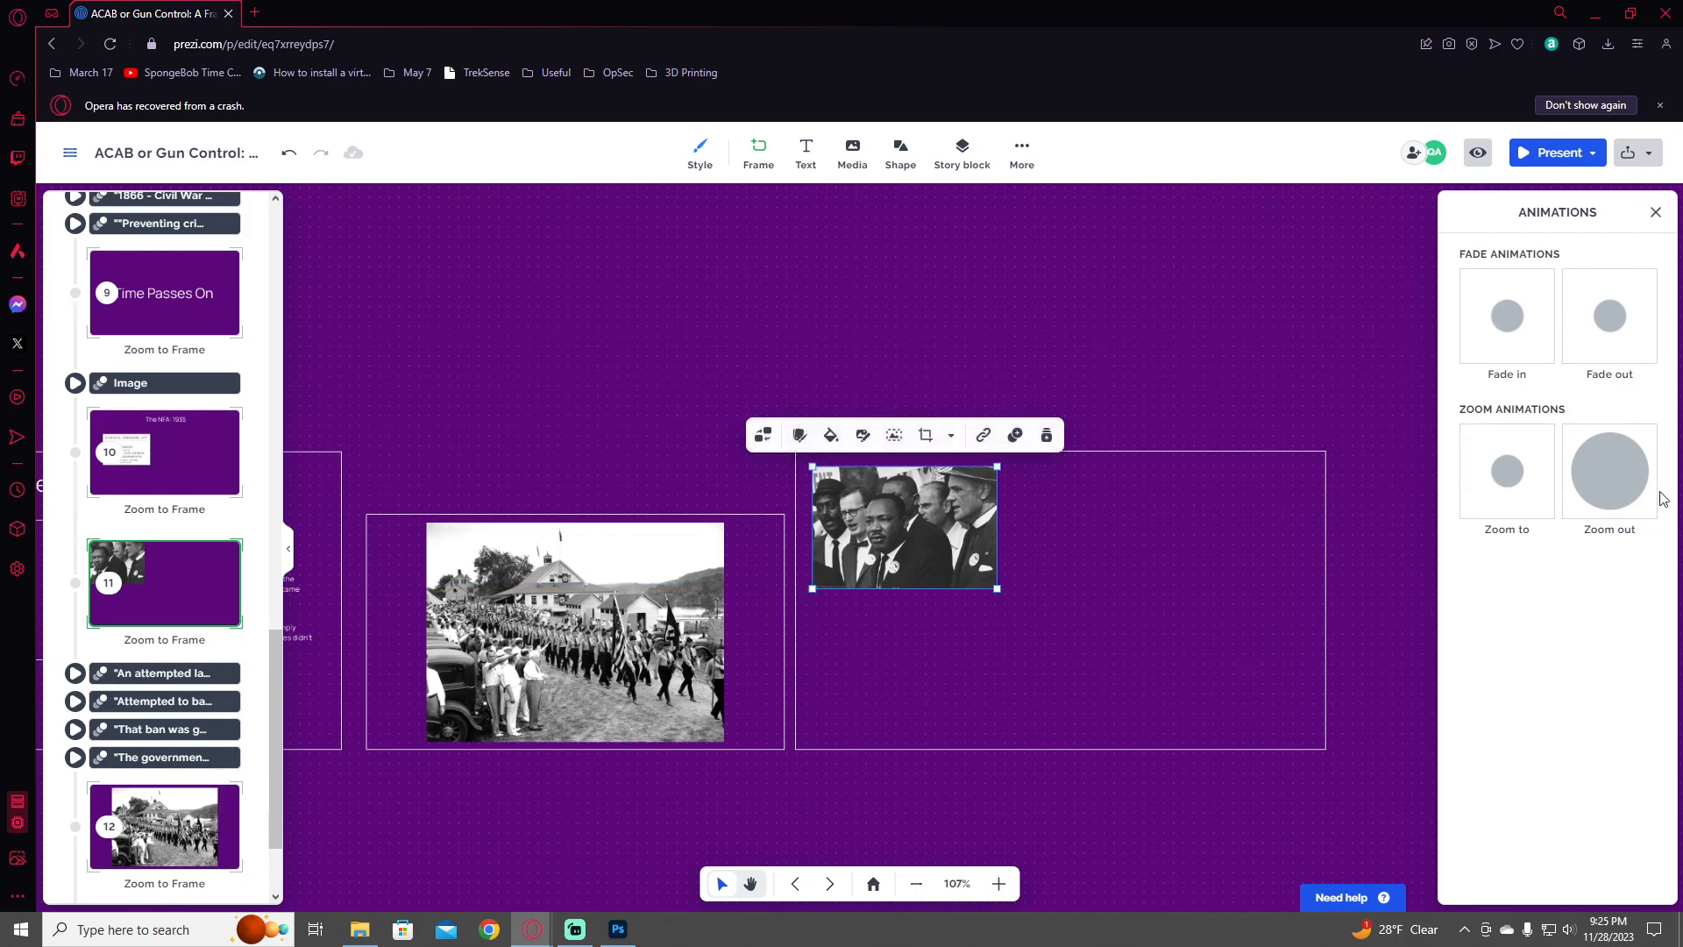
{"action": "mouse_move", "coordinate": [959, 531]}
{"action": "left_mouse_down"}
{"action": "mouse_move", "coordinate": [984, 532]}
{"action": "mouse_move", "coordinate": [971, 538]}
{"action": "left_mouse_up"}
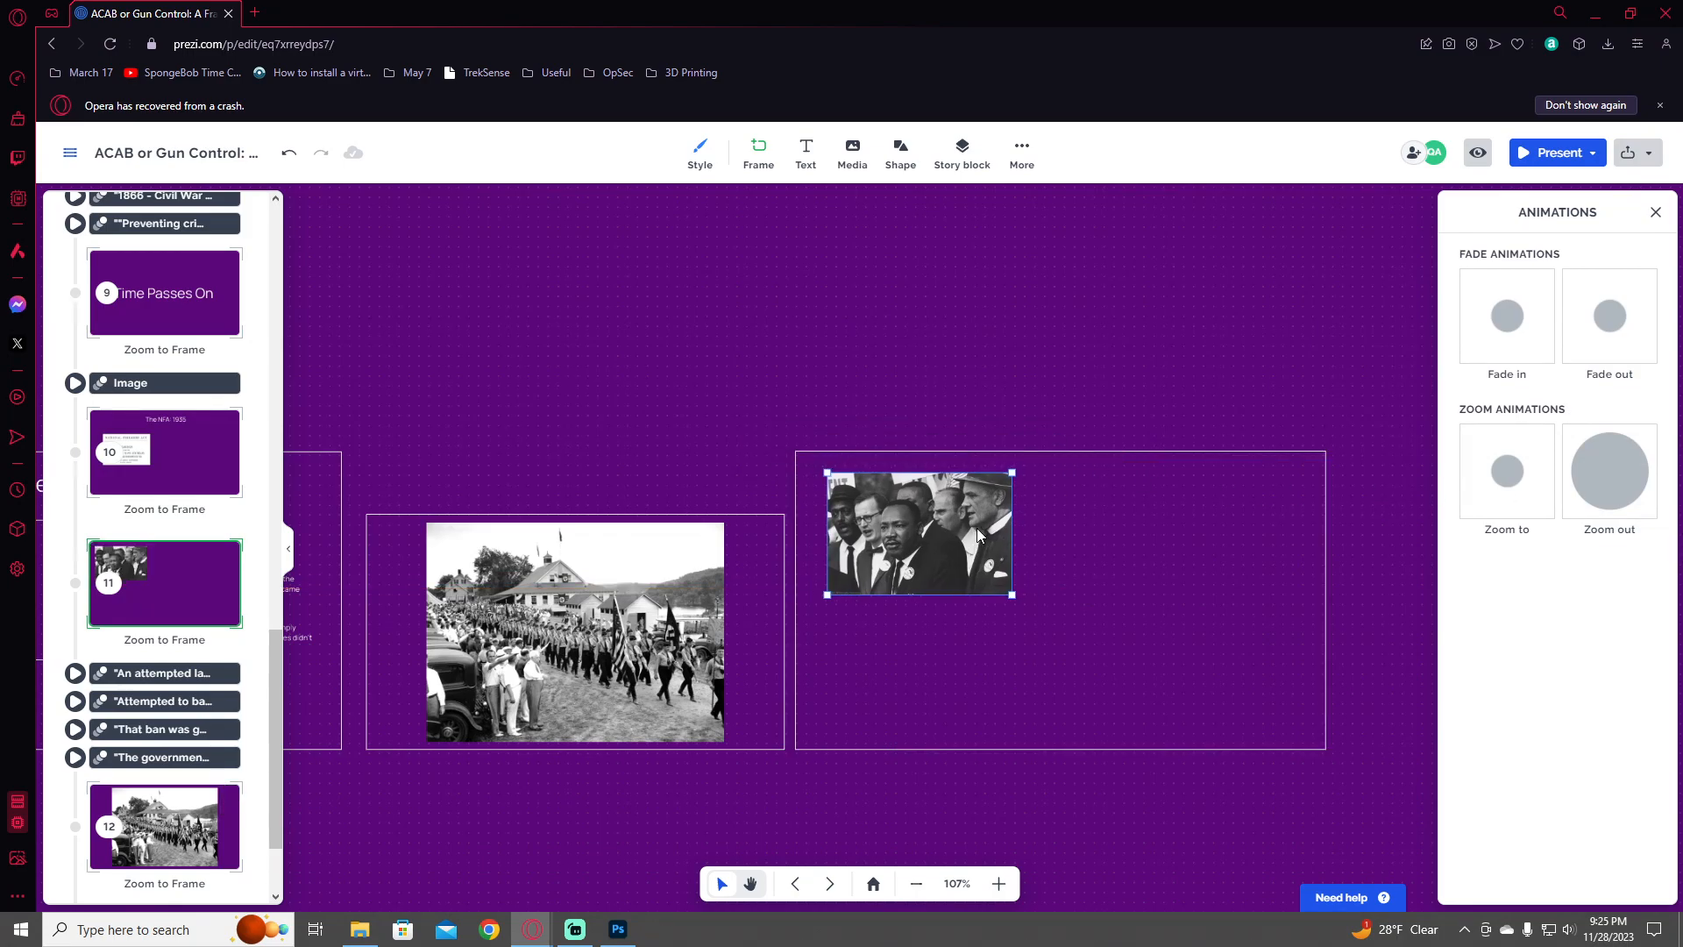
- Move the frame with the Martin Luther King photo after the parade photo frame in the path
{"action": "scroll", "coordinate": [176, 553], "scroll_direction": "down", "scroll_amount": 2}
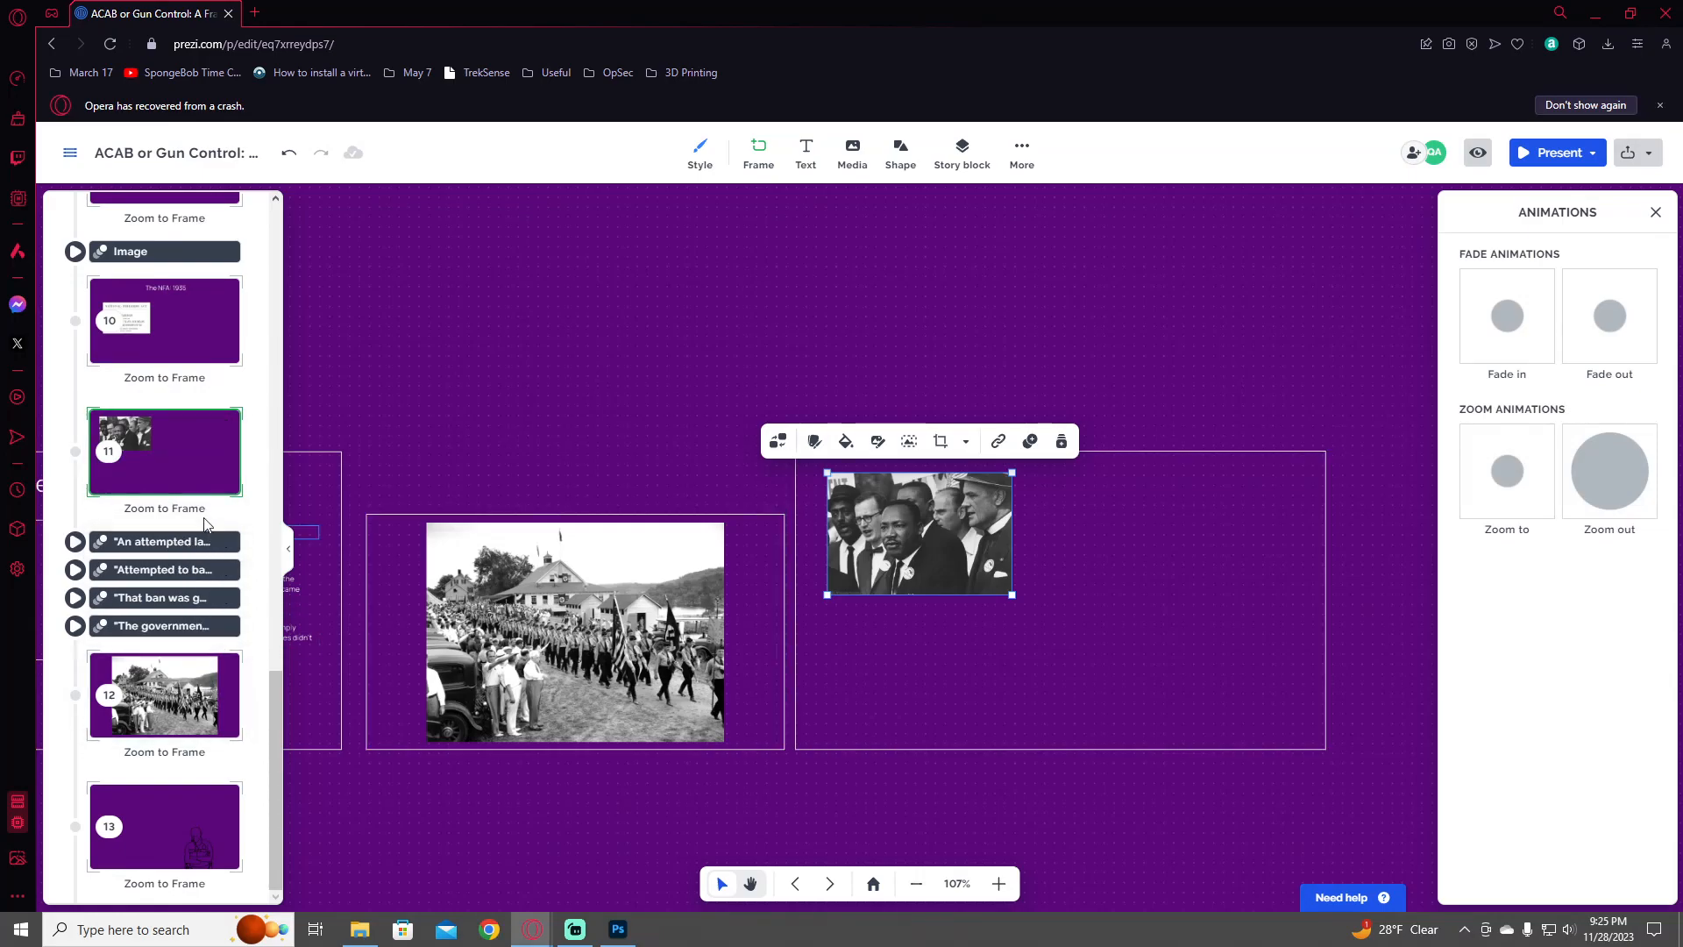
{"action": "left_click_drag", "start_coordinate": [162, 465], "coordinate": [193, 711]}
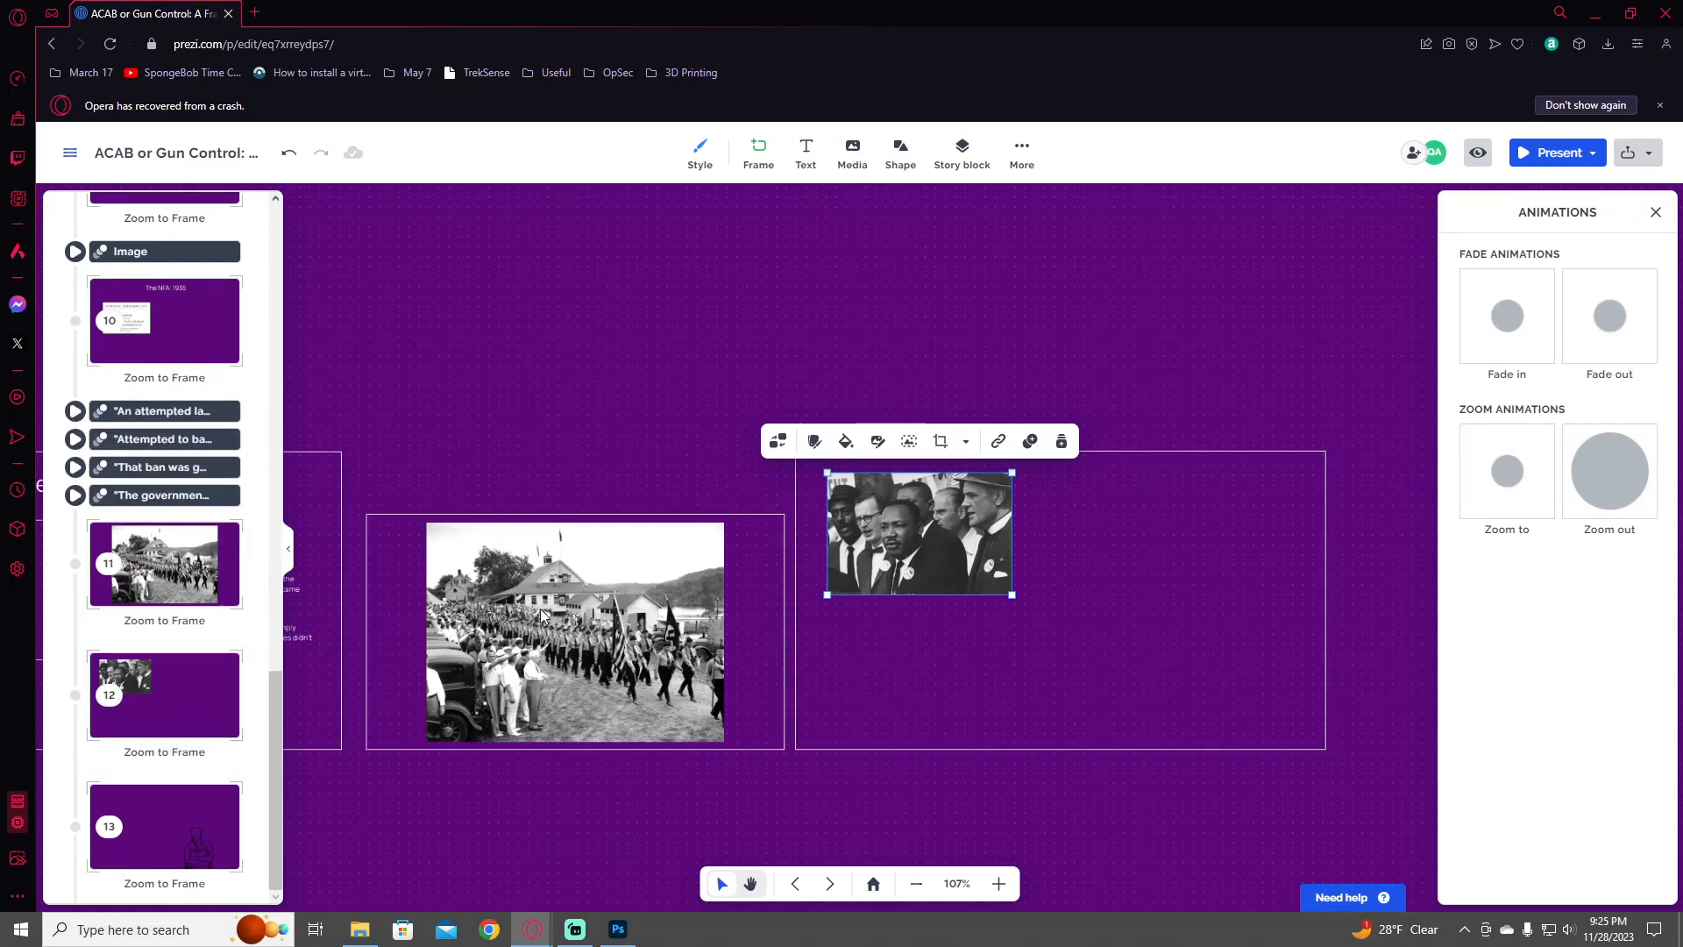
- Shift the Martin Luther King photo closer to its frame's upper-left corner and give it a fade-in animation
{"action": "left_click_drag", "start_coordinate": [957, 555], "coordinate": [950, 546]}
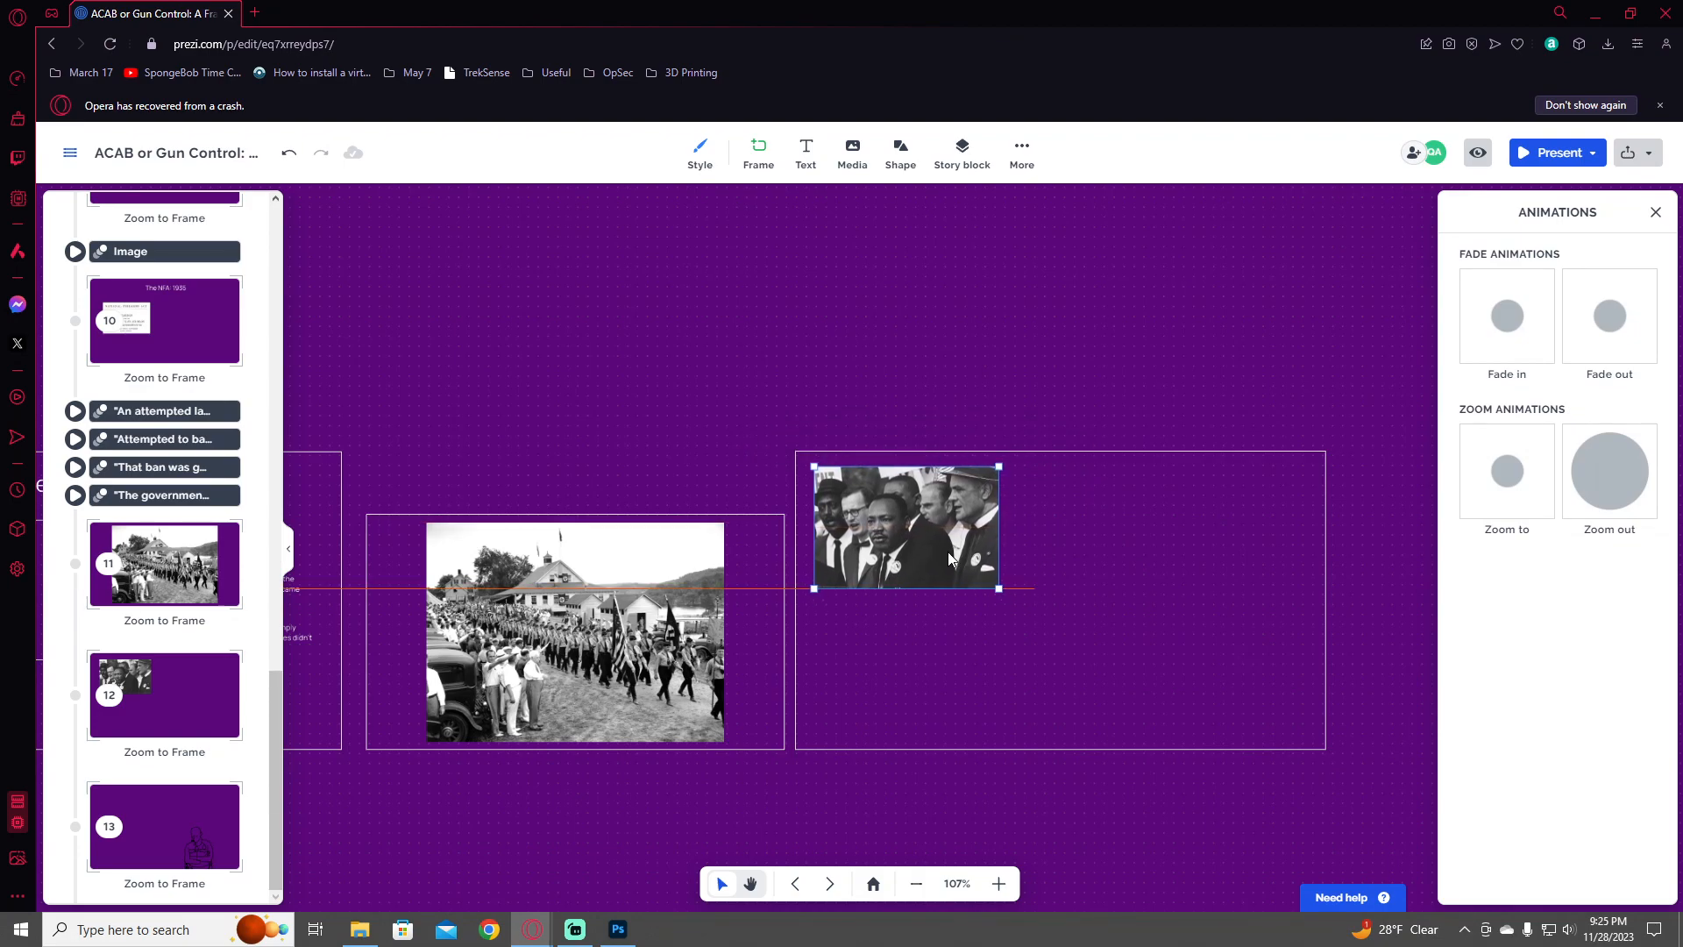
{"action": "left_click", "coordinate": [1517, 332]}
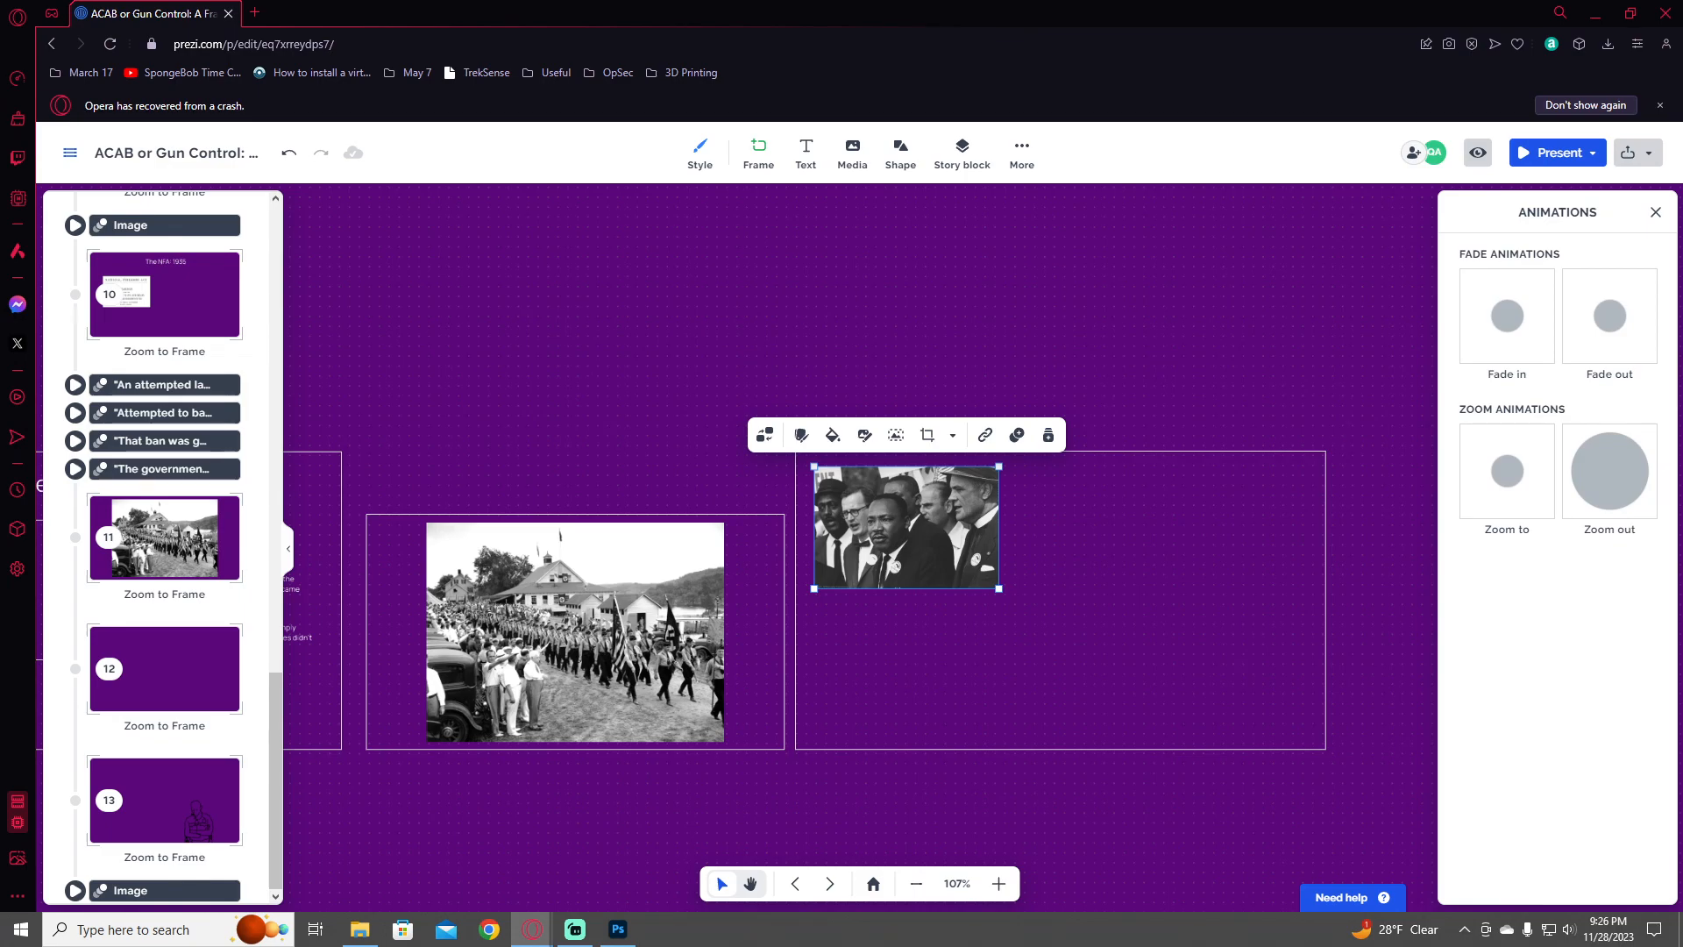
- Paste the copied bus passengers photo into the frame's upper-right corner and add a fade-in animation to it
{"action": "left_click", "coordinate": [1280, 361]}
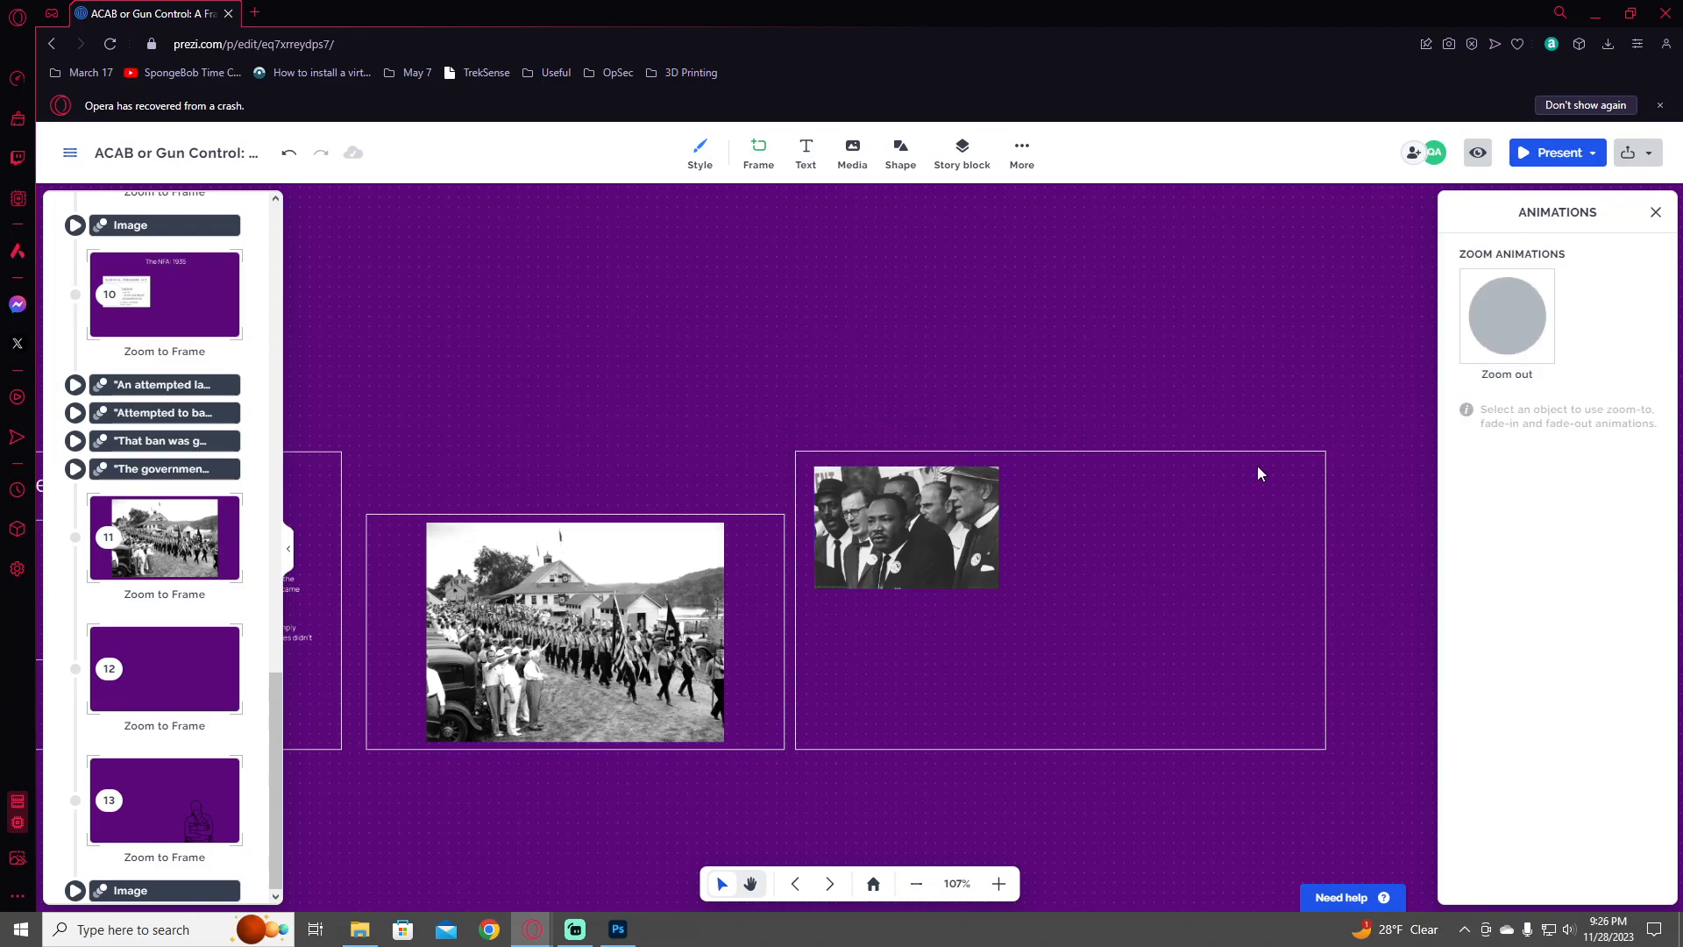
{"action": "key", "text": "ctrl+v"}
{"action": "left_click_drag", "start_coordinate": [920, 566], "coordinate": [1233, 598]}
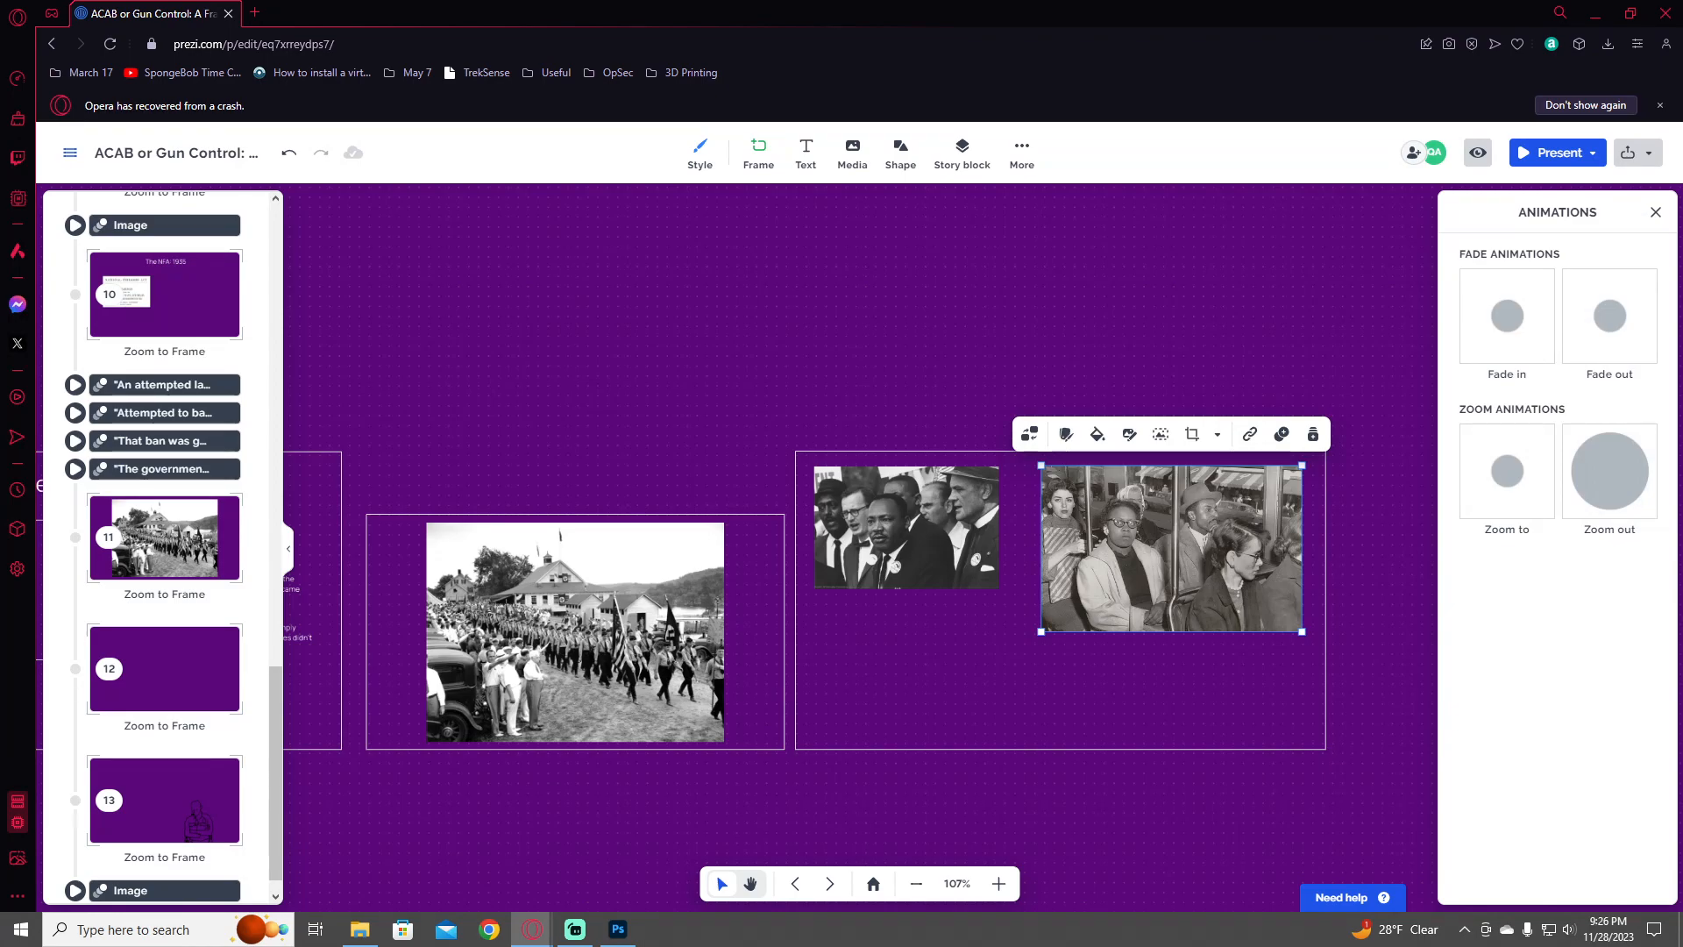
- Paste the copied "Justice" sign protest photo into the frame's lower-left corner and add a fade-in animation to it
{"action": "left_click", "coordinate": [982, 615]}
{"action": "key", "text": "ctrl+v"}
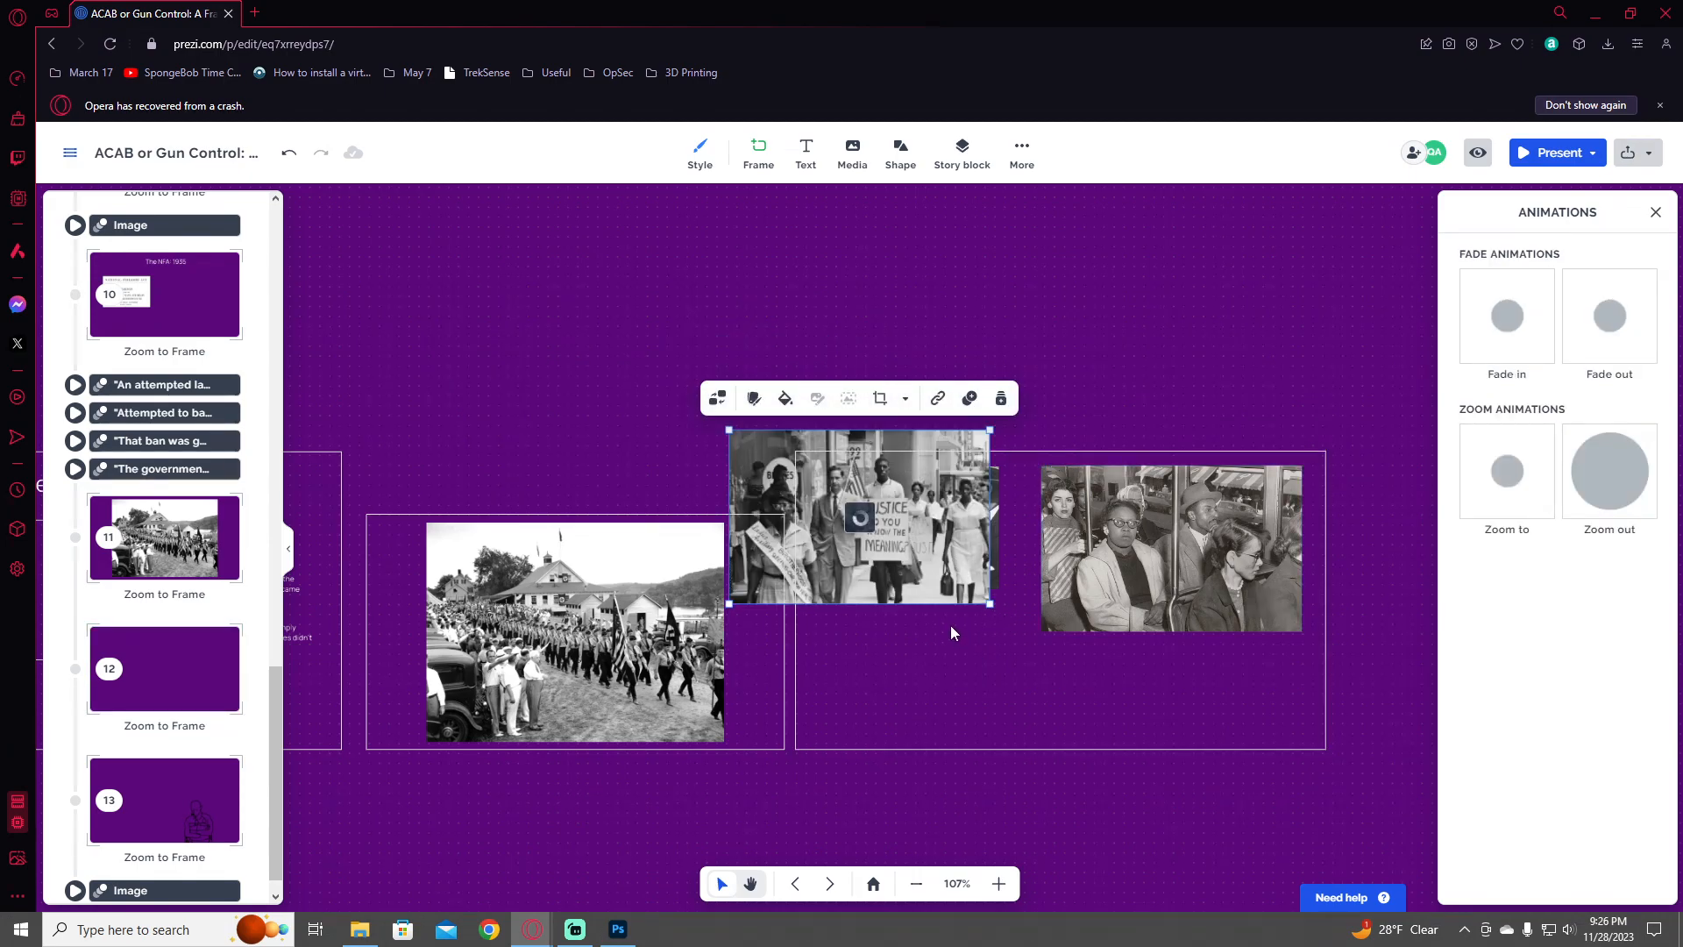
{"action": "left_click_drag", "start_coordinate": [953, 583], "coordinate": [1009, 690]}
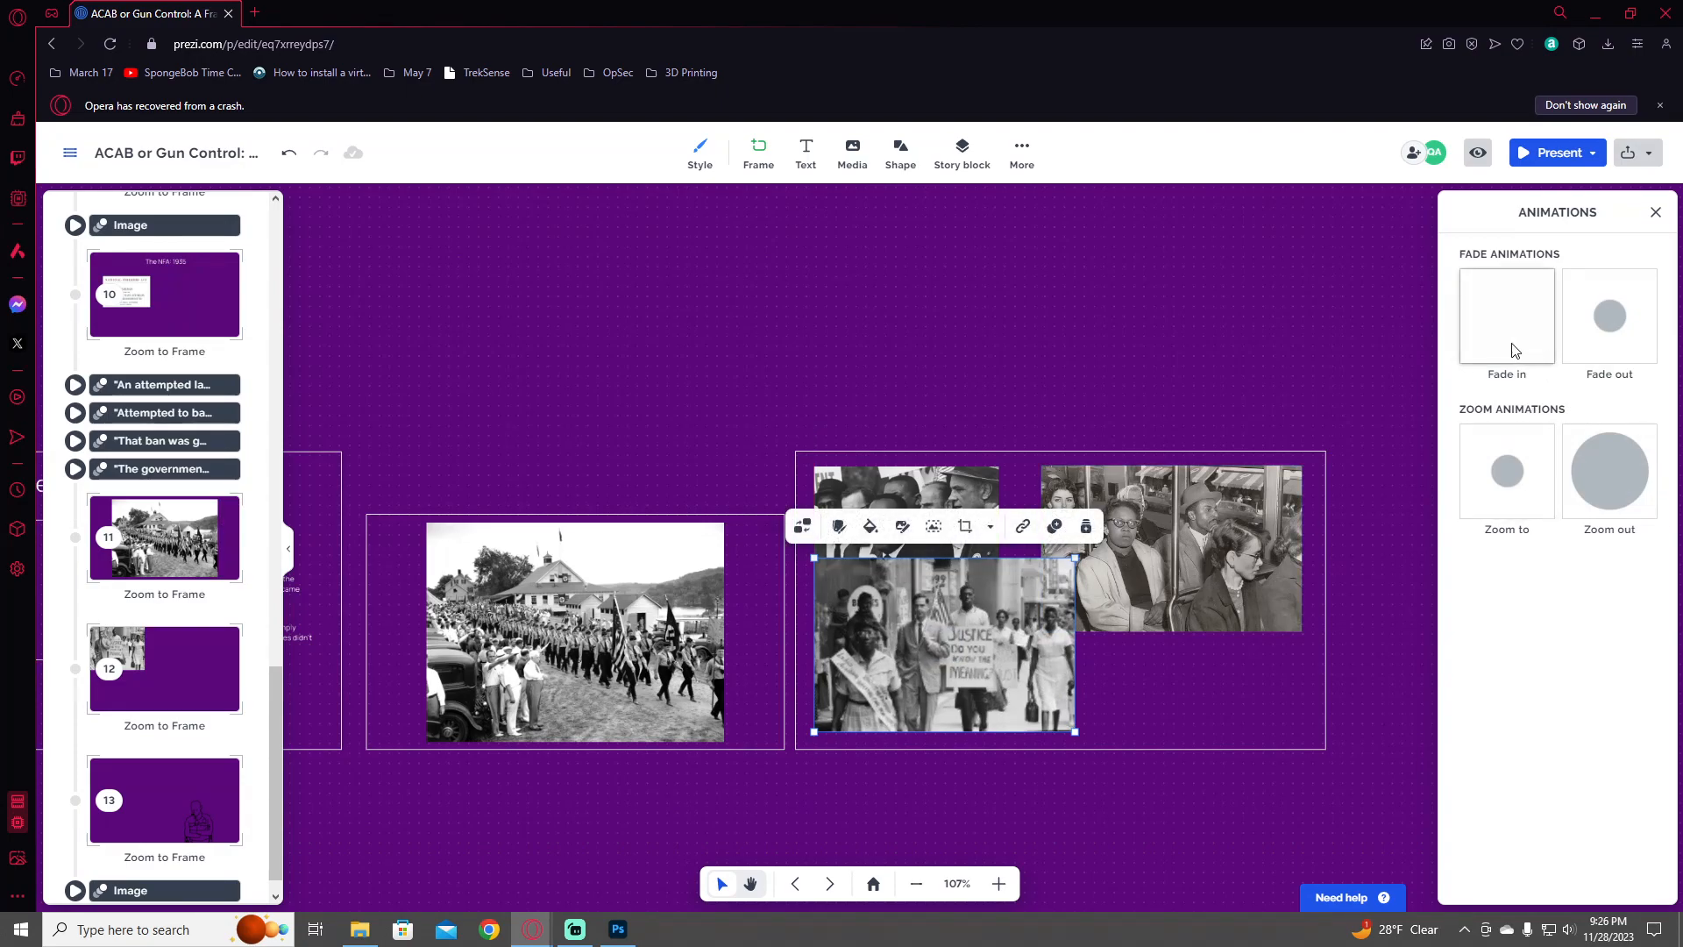
- Reorder the path so the three image fade-ins come directly after frame 12, and bring frame 12 into view
{"action": "scroll", "coordinate": [202, 722], "scroll_direction": "down", "scroll_amount": 1}
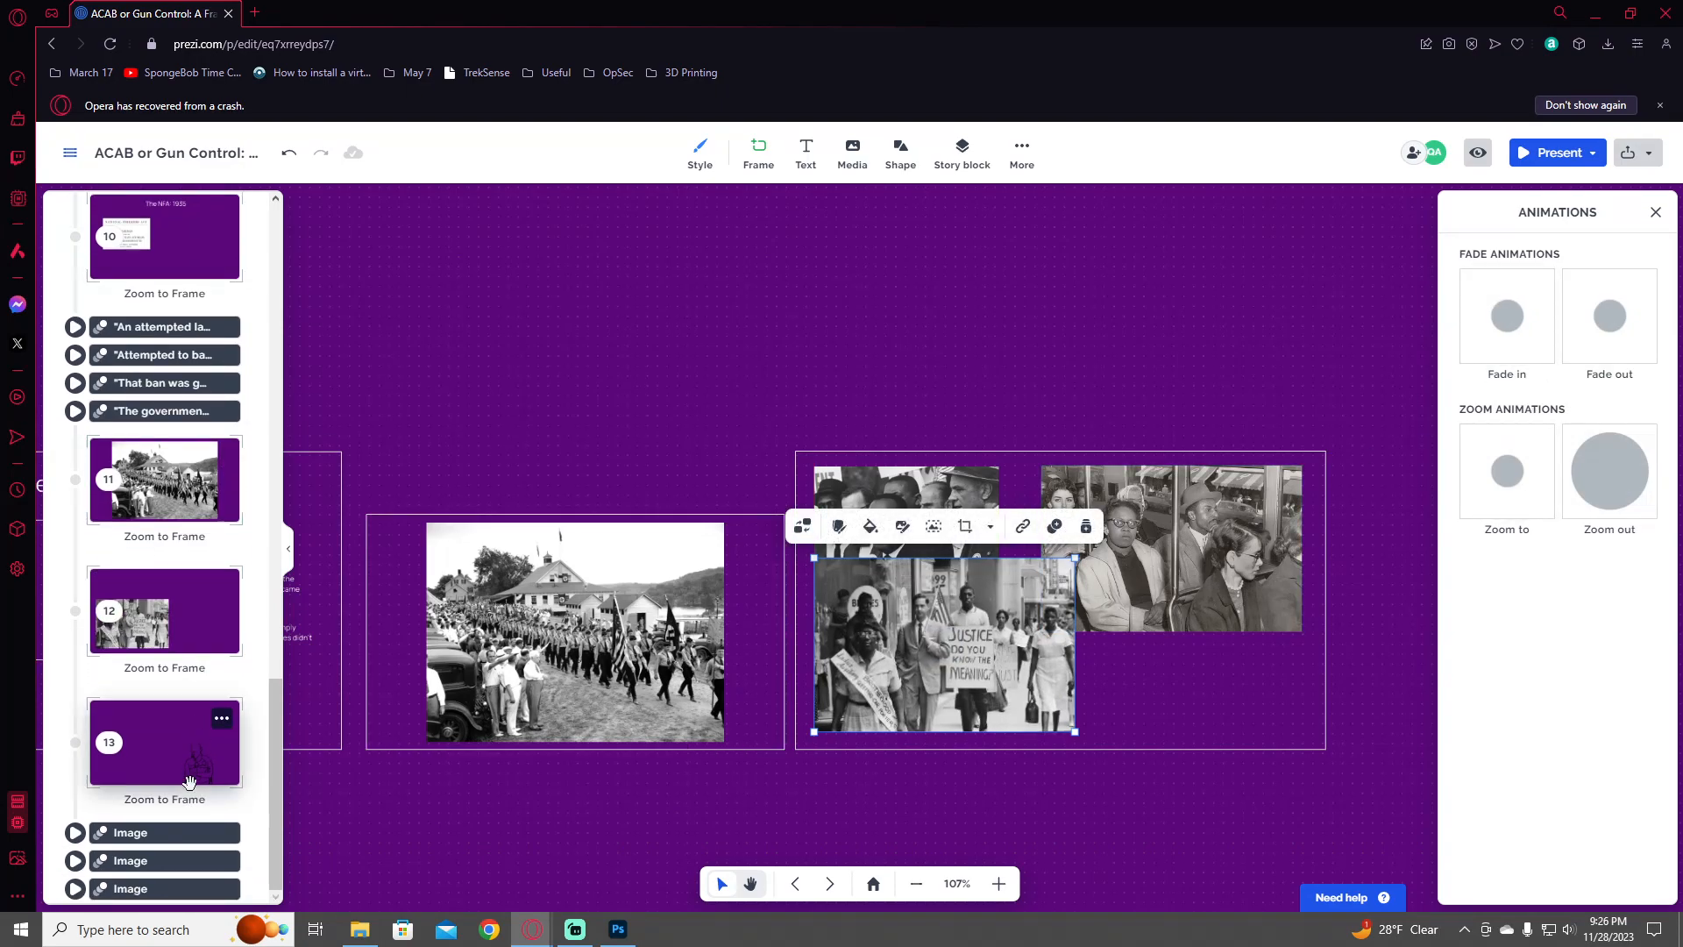
{"action": "left_click", "coordinate": [180, 624]}
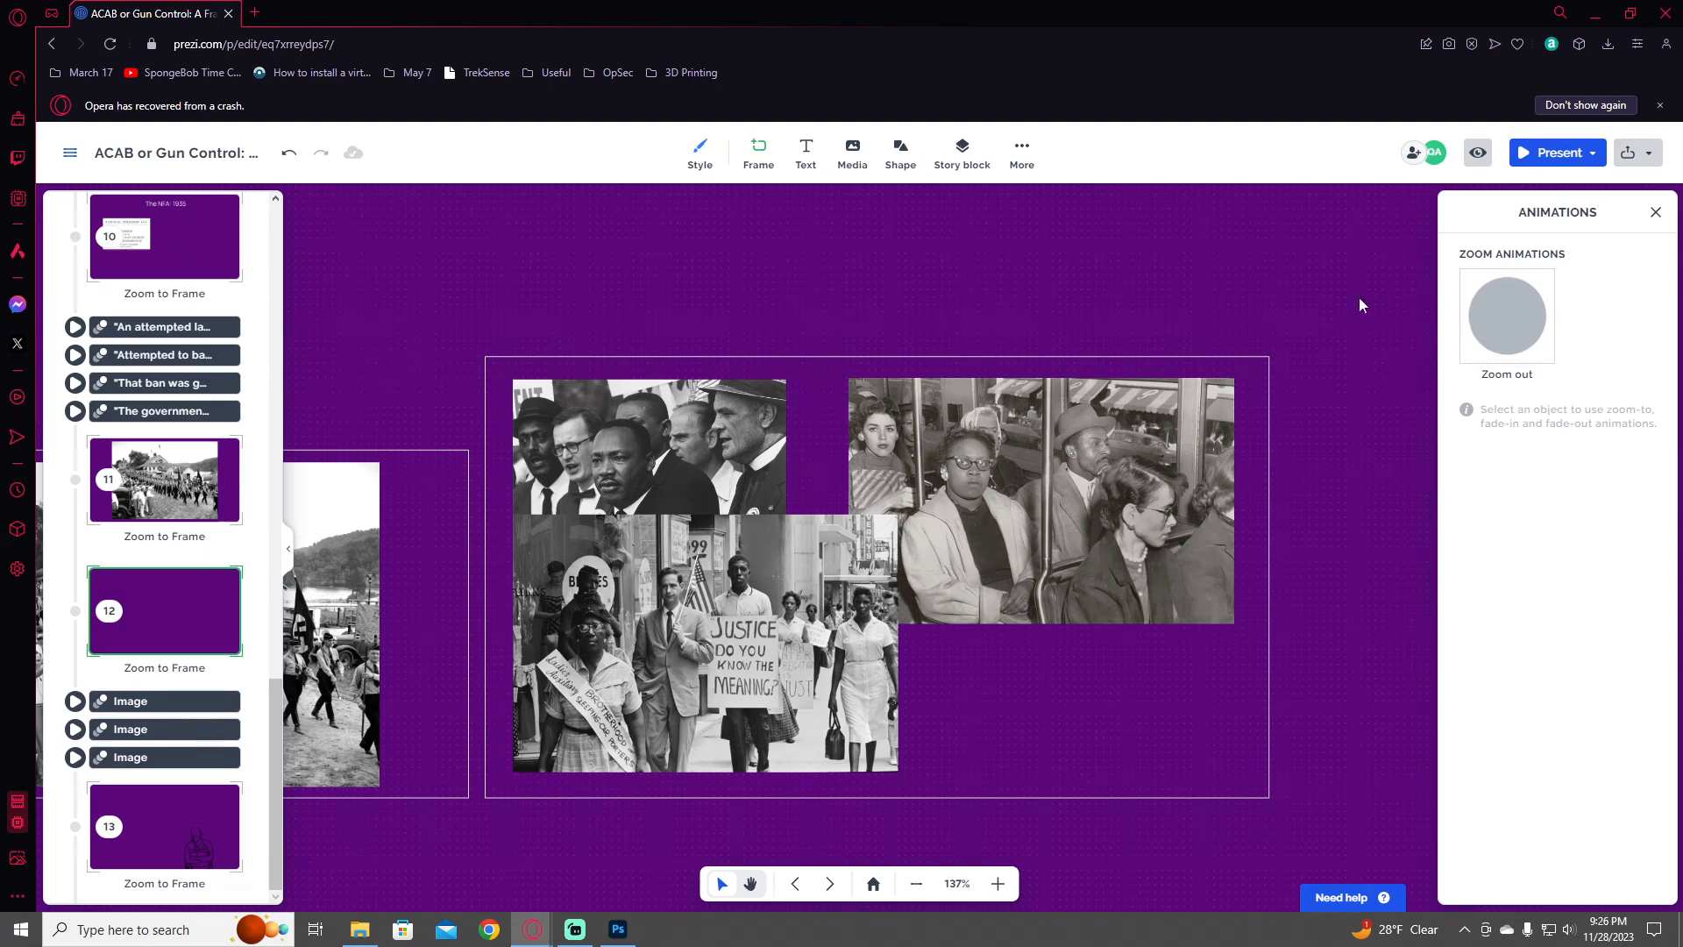
- Paste the copied "We march" signs photo, enlarge it, fit it into frame 12's lower-right corner and add a fade-in animation
{"action": "key", "text": "ctrl+v"}
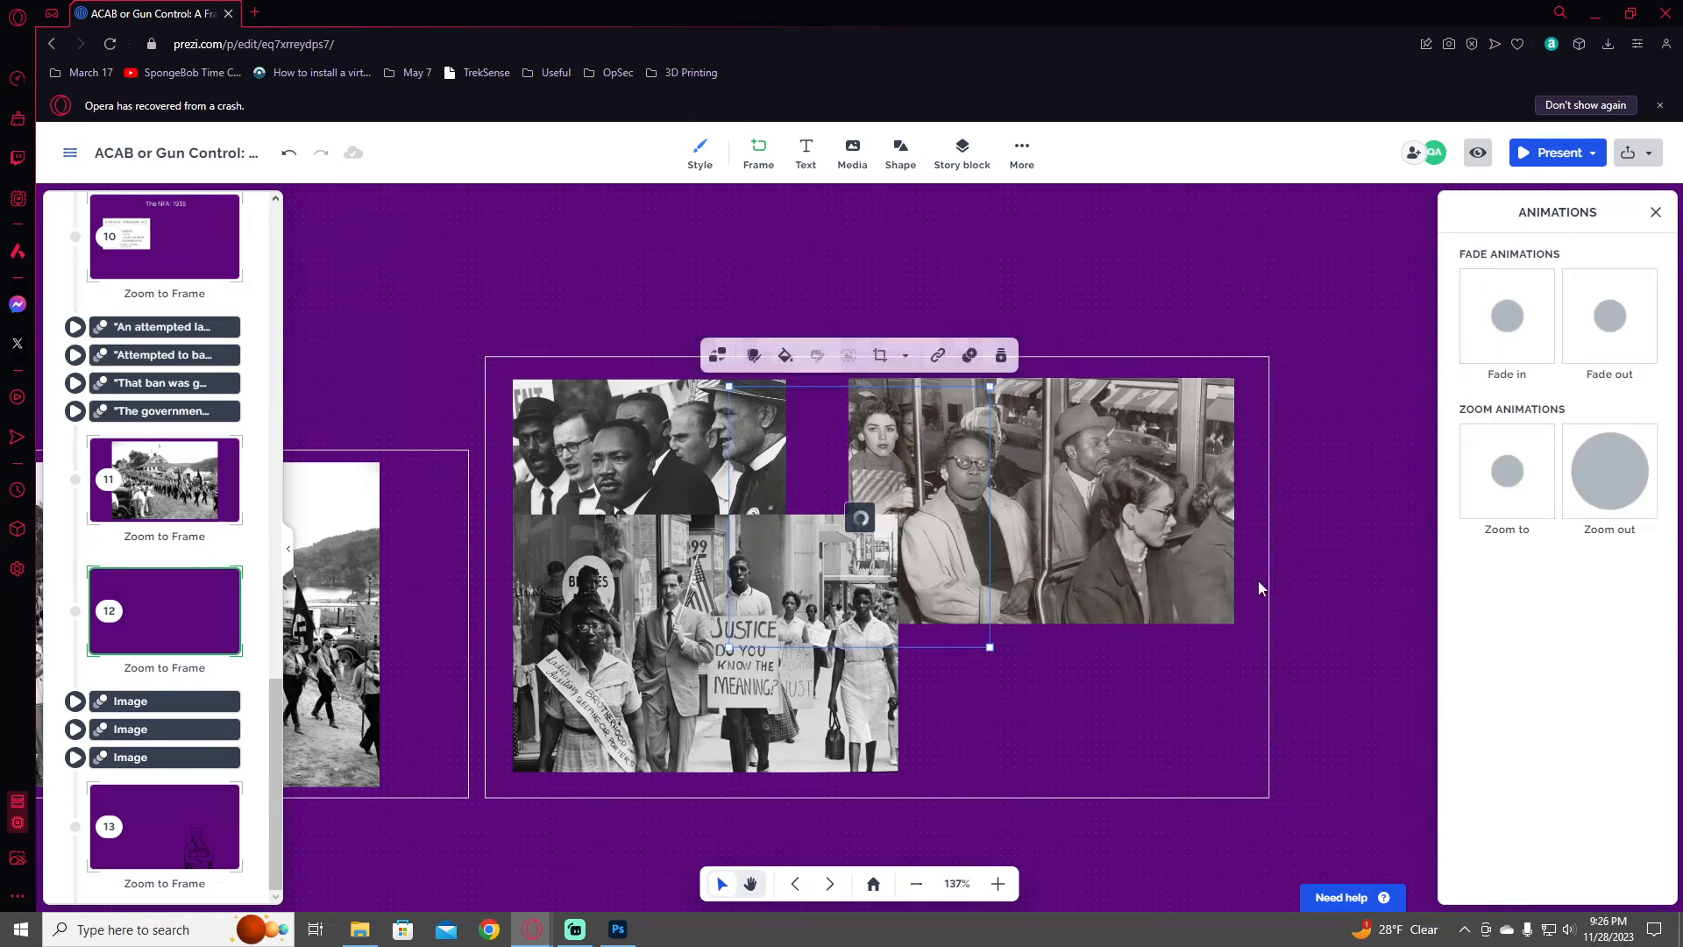
{"action": "left_click_drag", "start_coordinate": [988, 594], "coordinate": [1183, 735]}
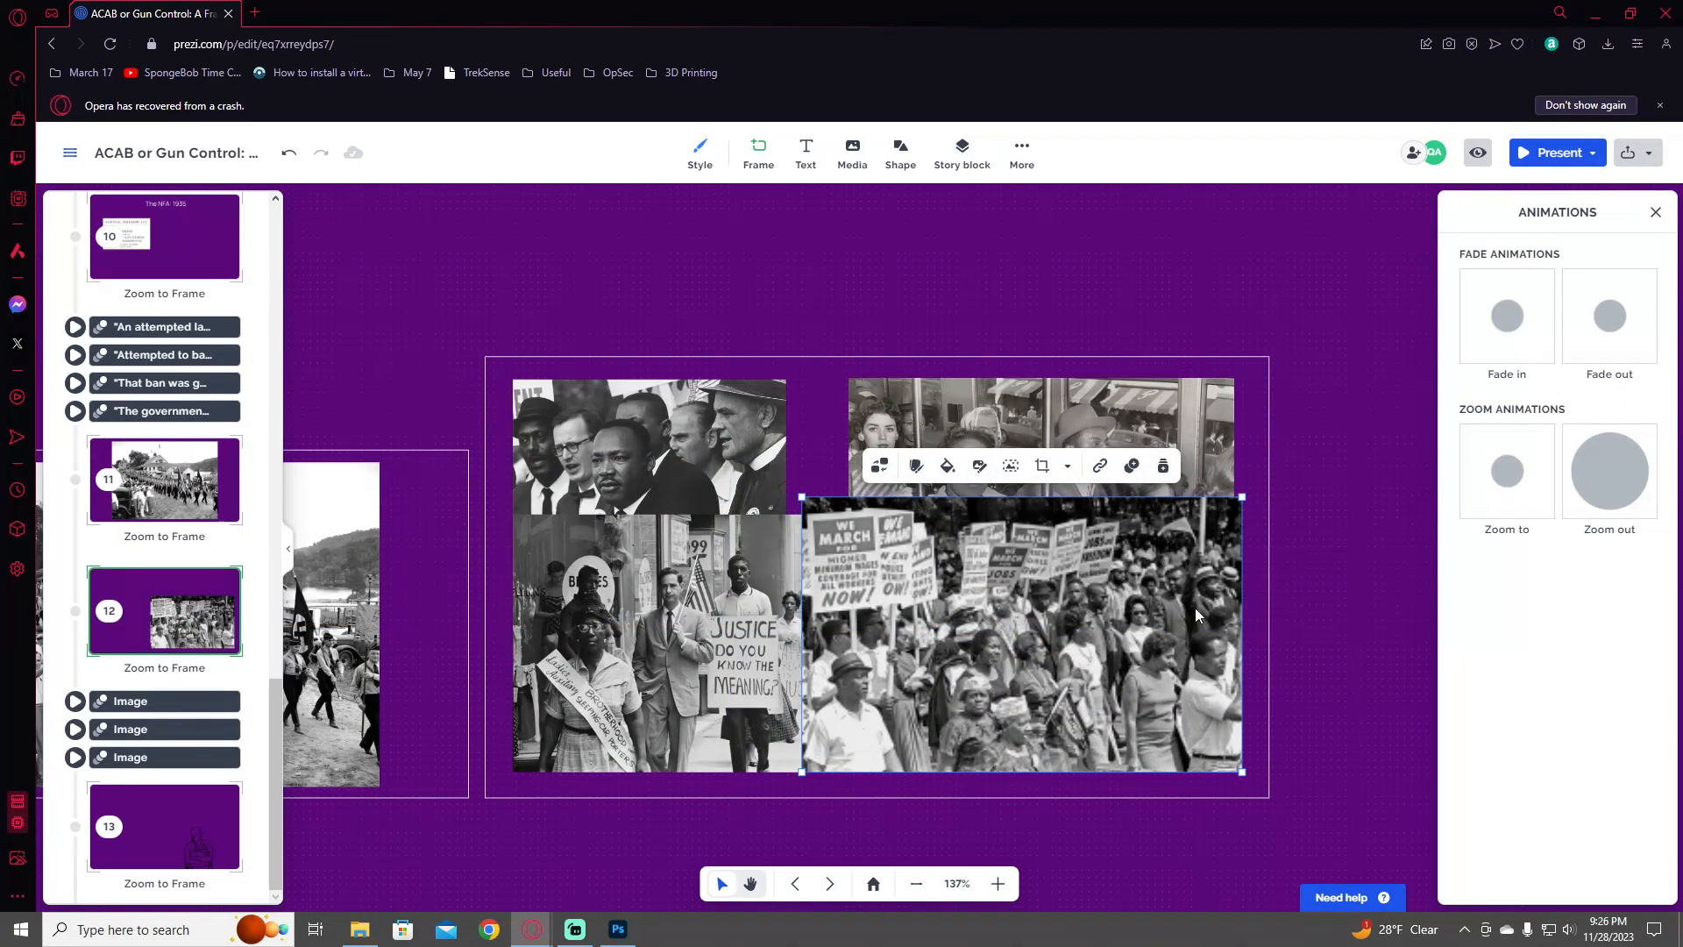
{"action": "left_click_drag", "start_coordinate": [1202, 616], "coordinate": [1194, 616]}
{"action": "left_click", "coordinate": [1535, 331]}
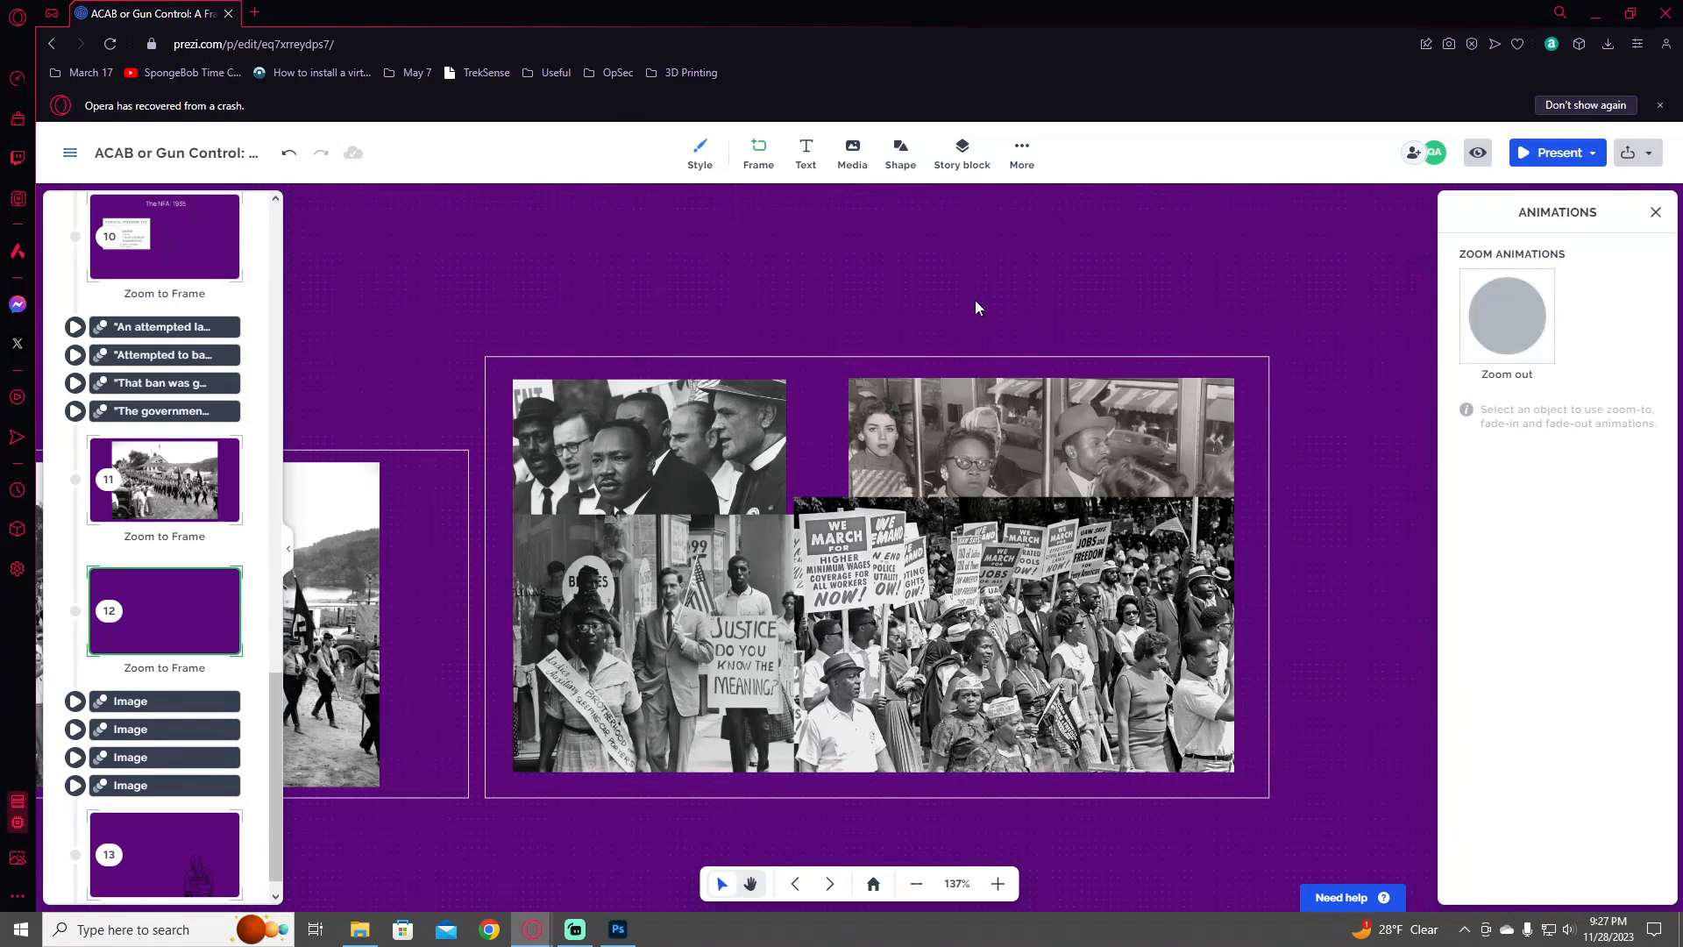
- Paste the copied photo of the marching crowd, enlarge it over the Martin Luther King photo in the upper-left corner and add a fade-in animation
{"action": "left_click", "coordinate": [884, 473]}
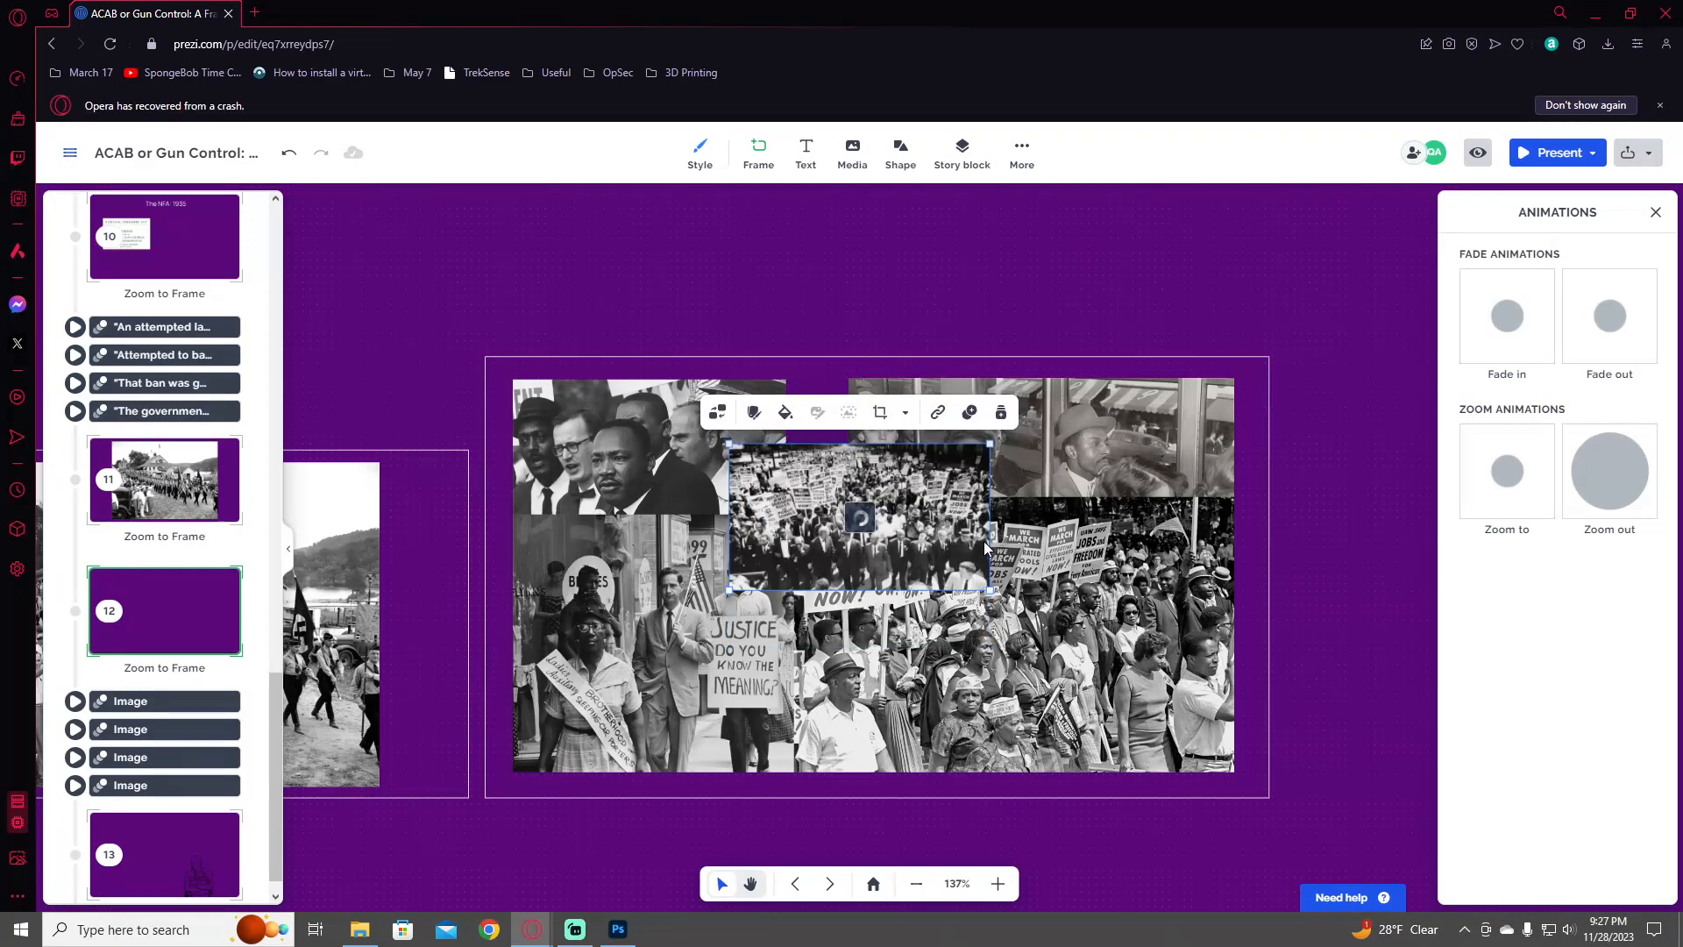
{"action": "left_click_drag", "start_coordinate": [884, 474], "coordinate": [899, 594]}
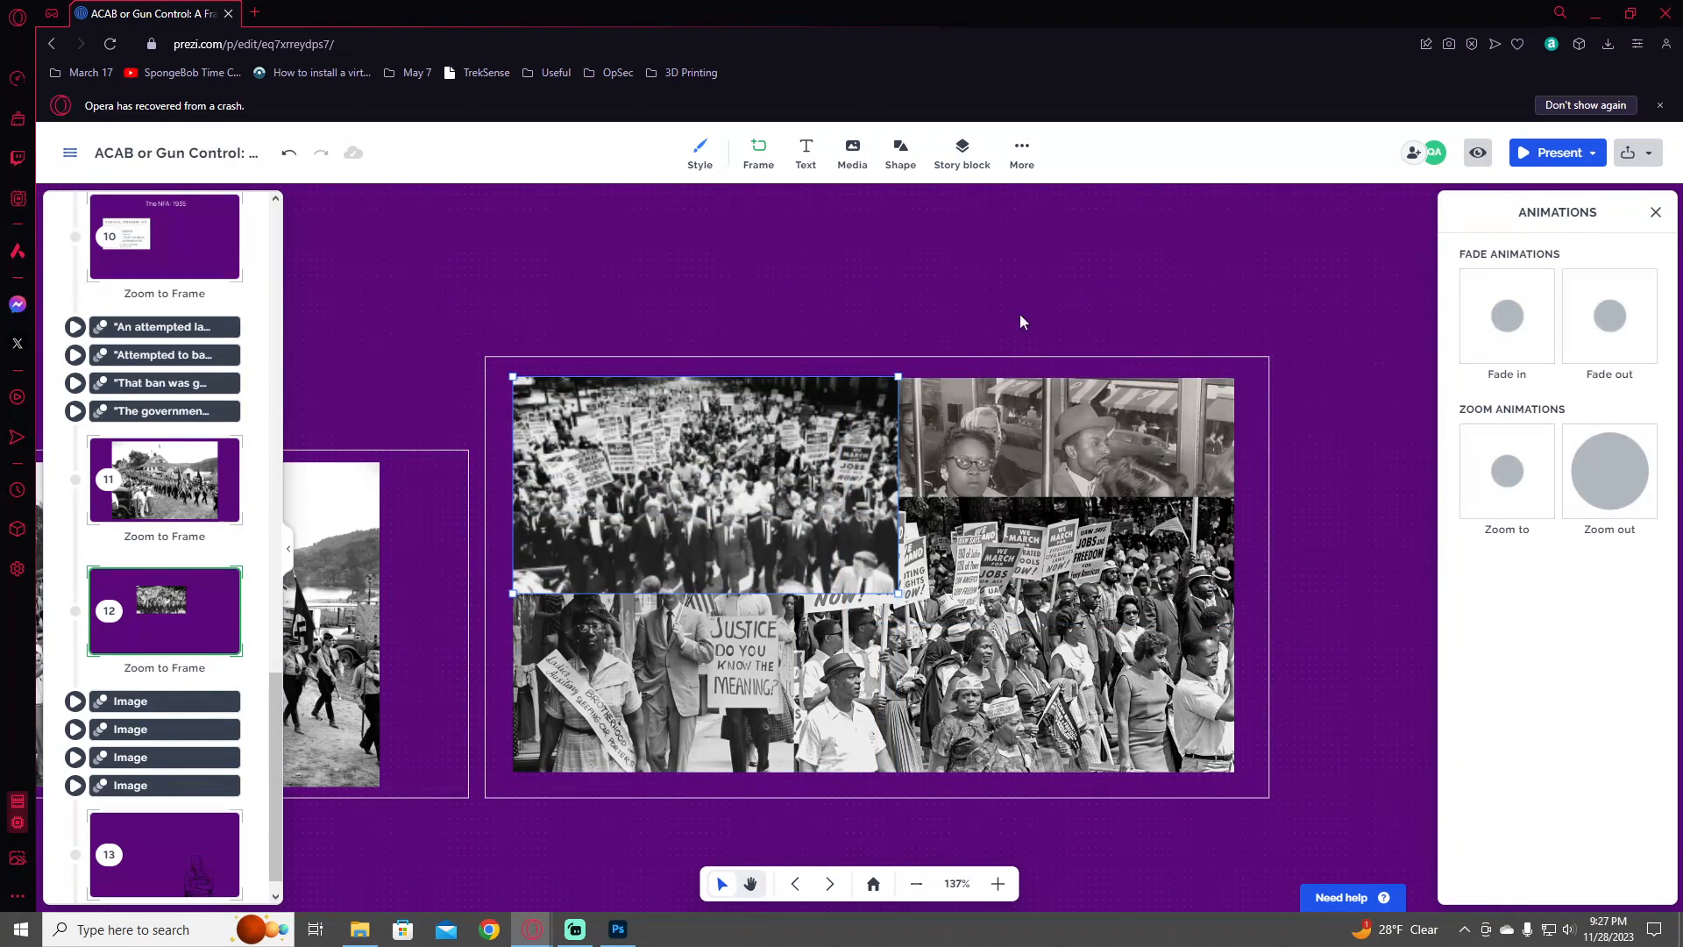
{"action": "left_click", "coordinate": [1324, 455]}
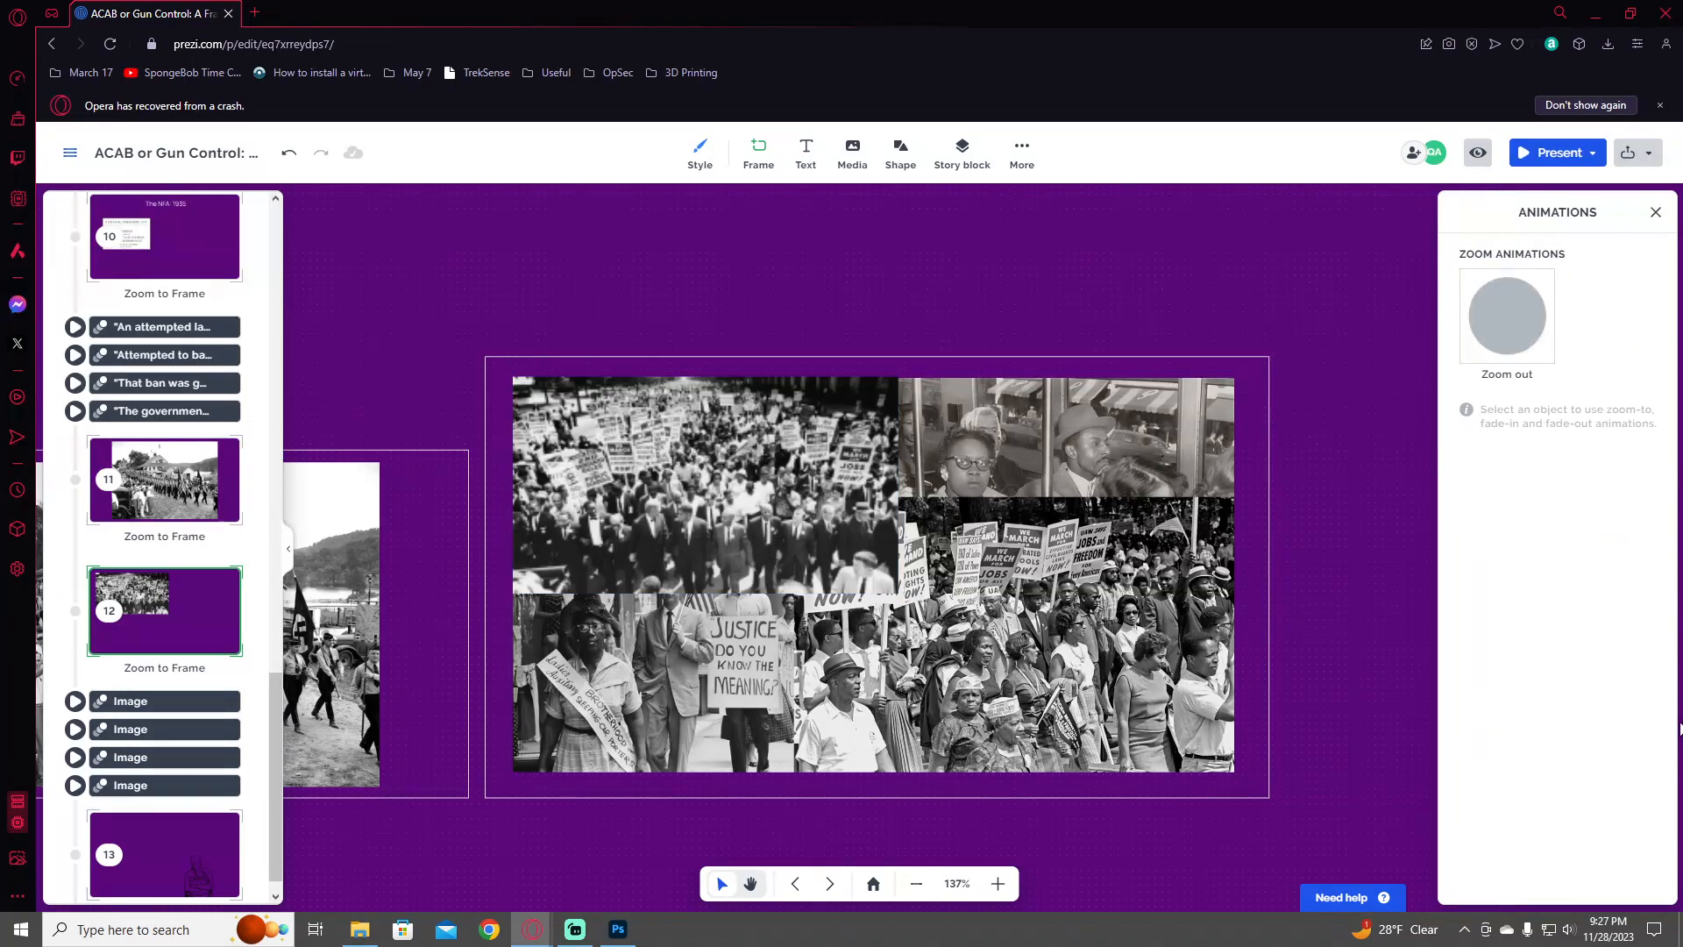
{"action": "left_click", "coordinate": [756, 552]}
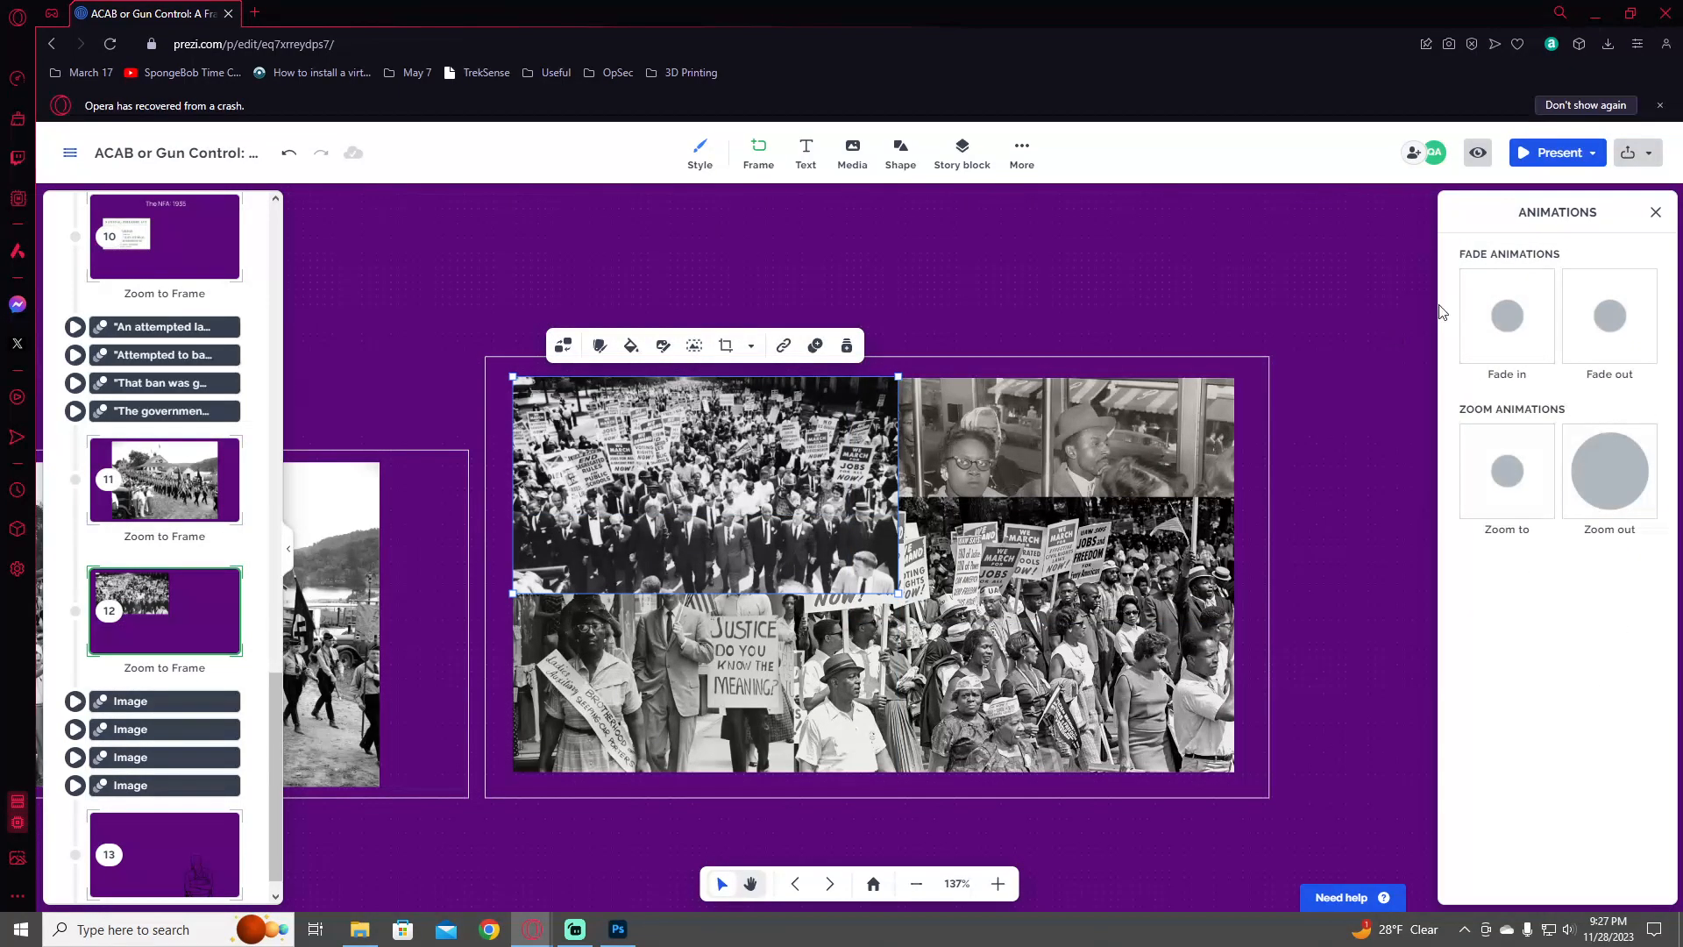
{"action": "left_click", "coordinate": [1501, 329]}
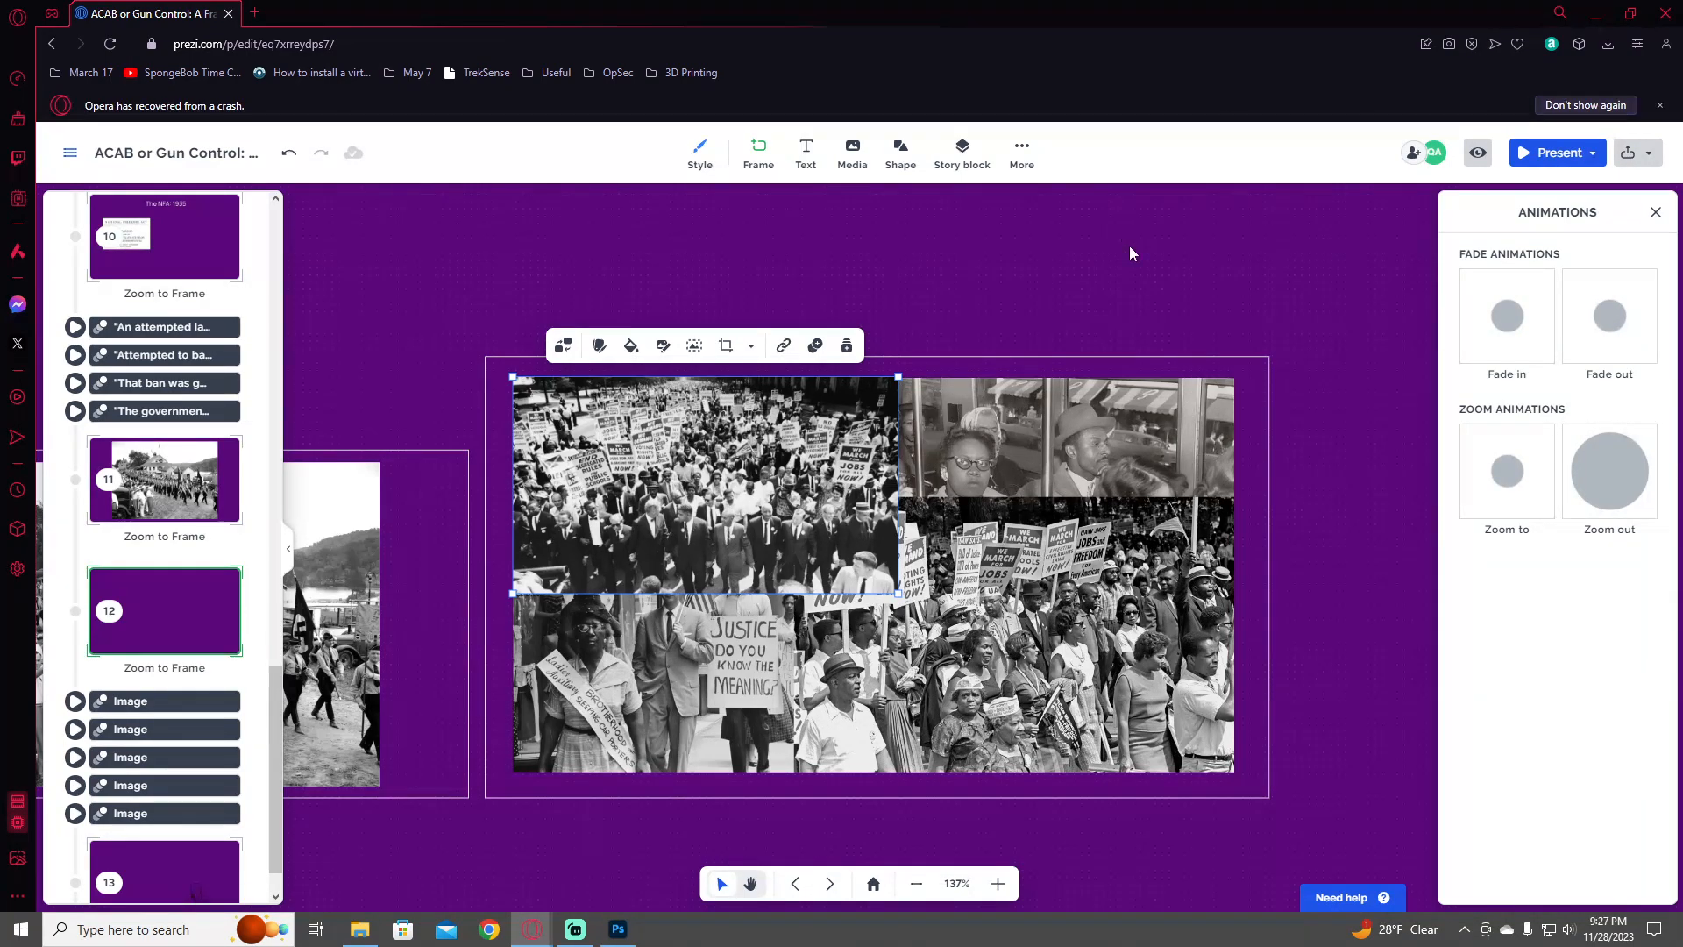
- Paste the copied "I Am a Man" protest photo, enlarge it in the frame's upper-right corner and add a fade-in animation
{"action": "left_click", "coordinate": [1176, 228]}
{"action": "key", "text": "ctrl+v"}
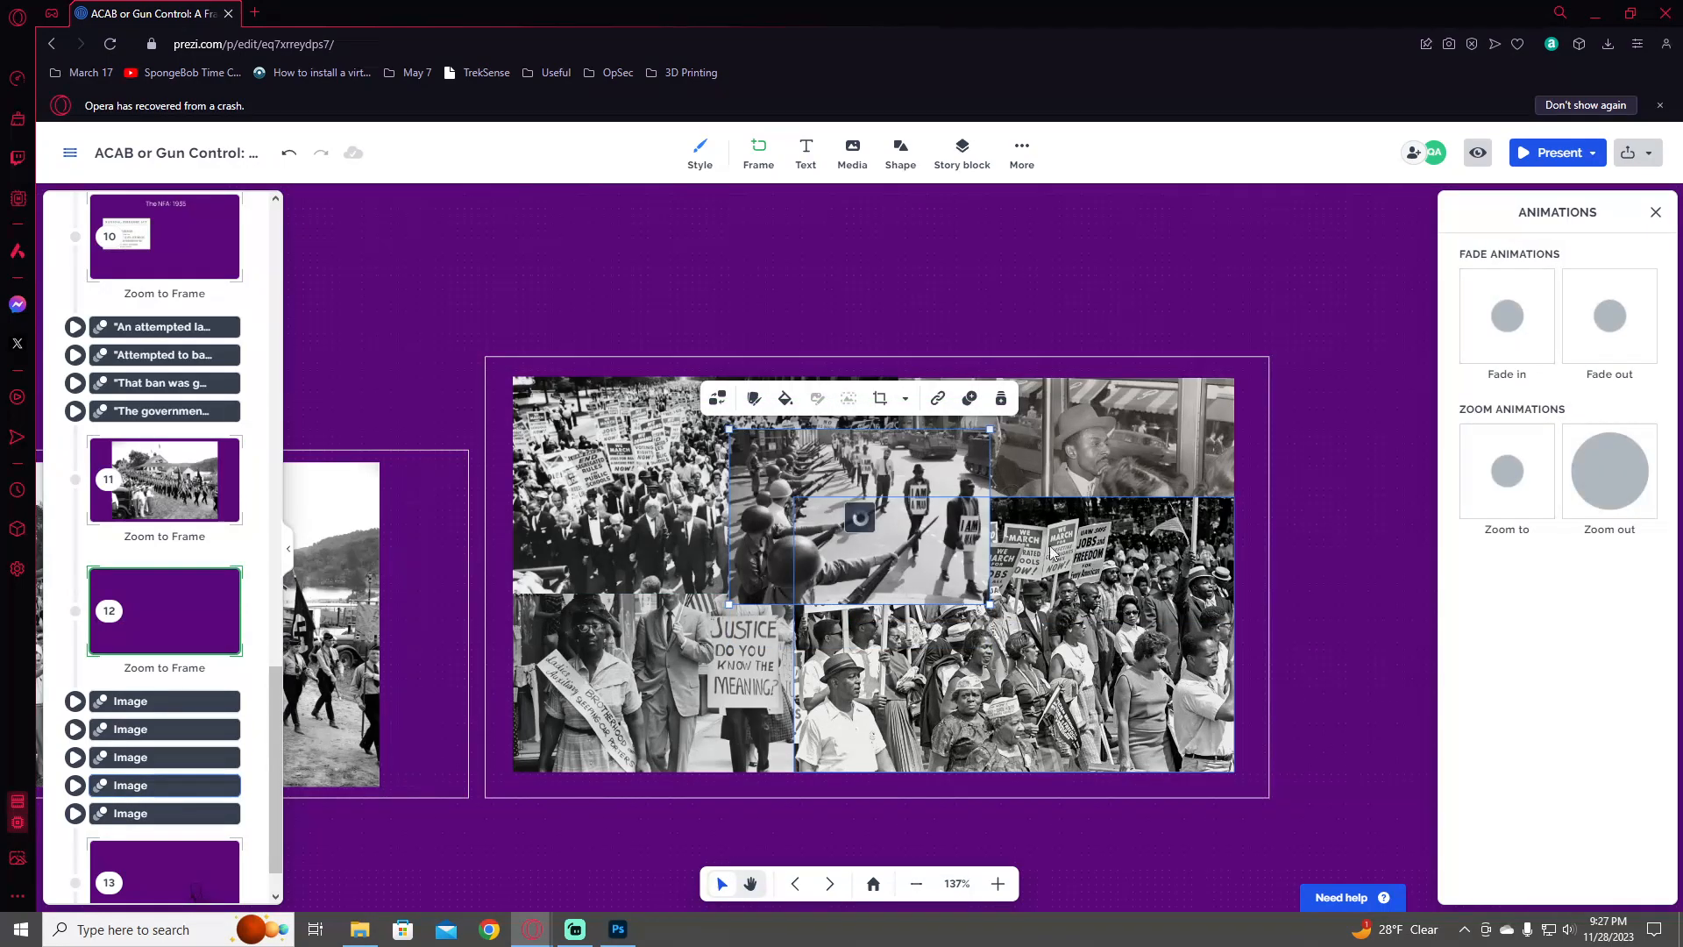
{"action": "left_click_drag", "start_coordinate": [1039, 421], "coordinate": [1198, 467]}
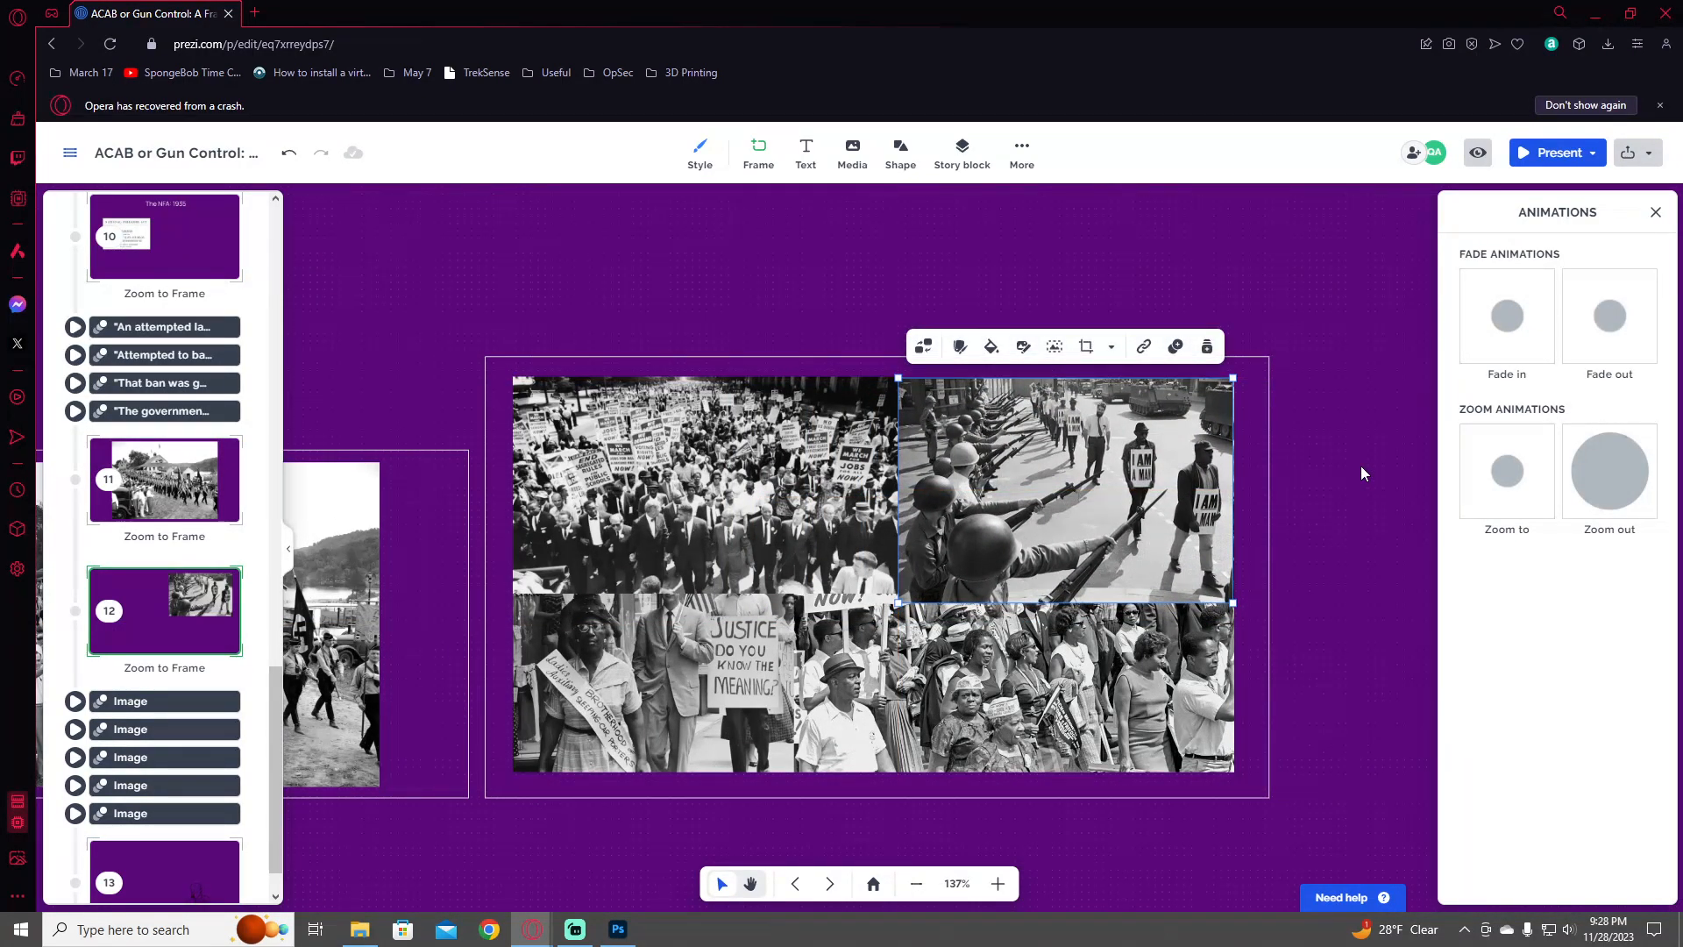
{"action": "left_click", "coordinate": [1525, 331]}
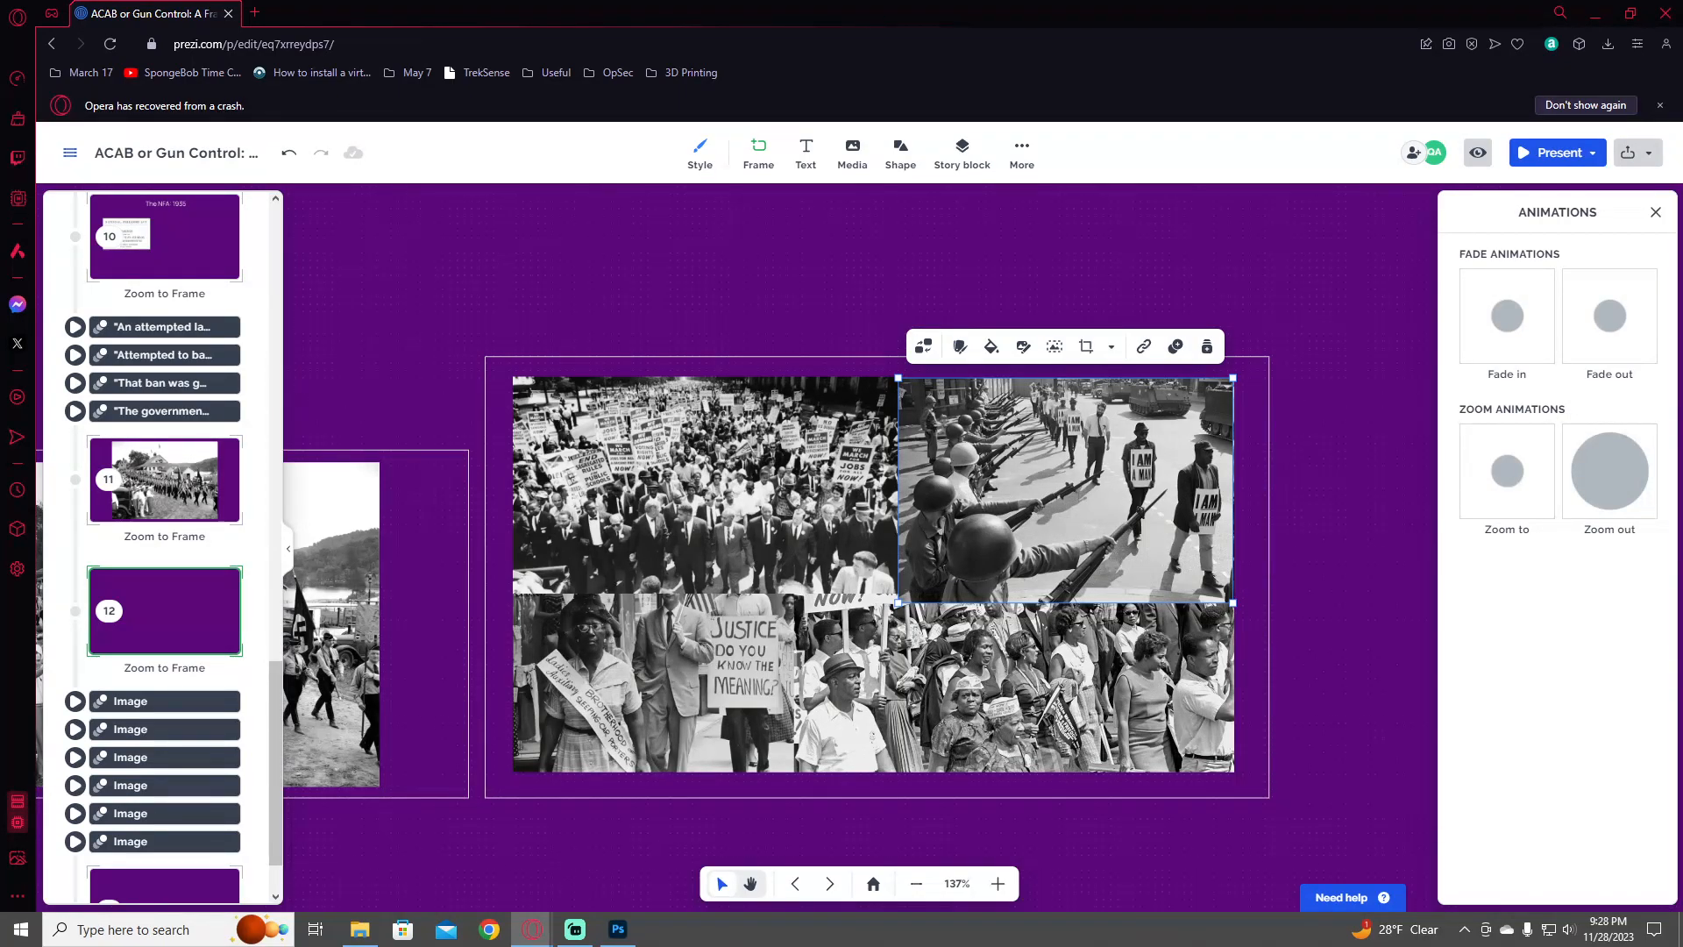
- Paste the copied fire hose photo, enlarge it over the collage's upper-left corner and add a fade-in animation
{"action": "left_click", "coordinate": [1273, 266]}
{"action": "left_click", "coordinate": [1164, 424]}
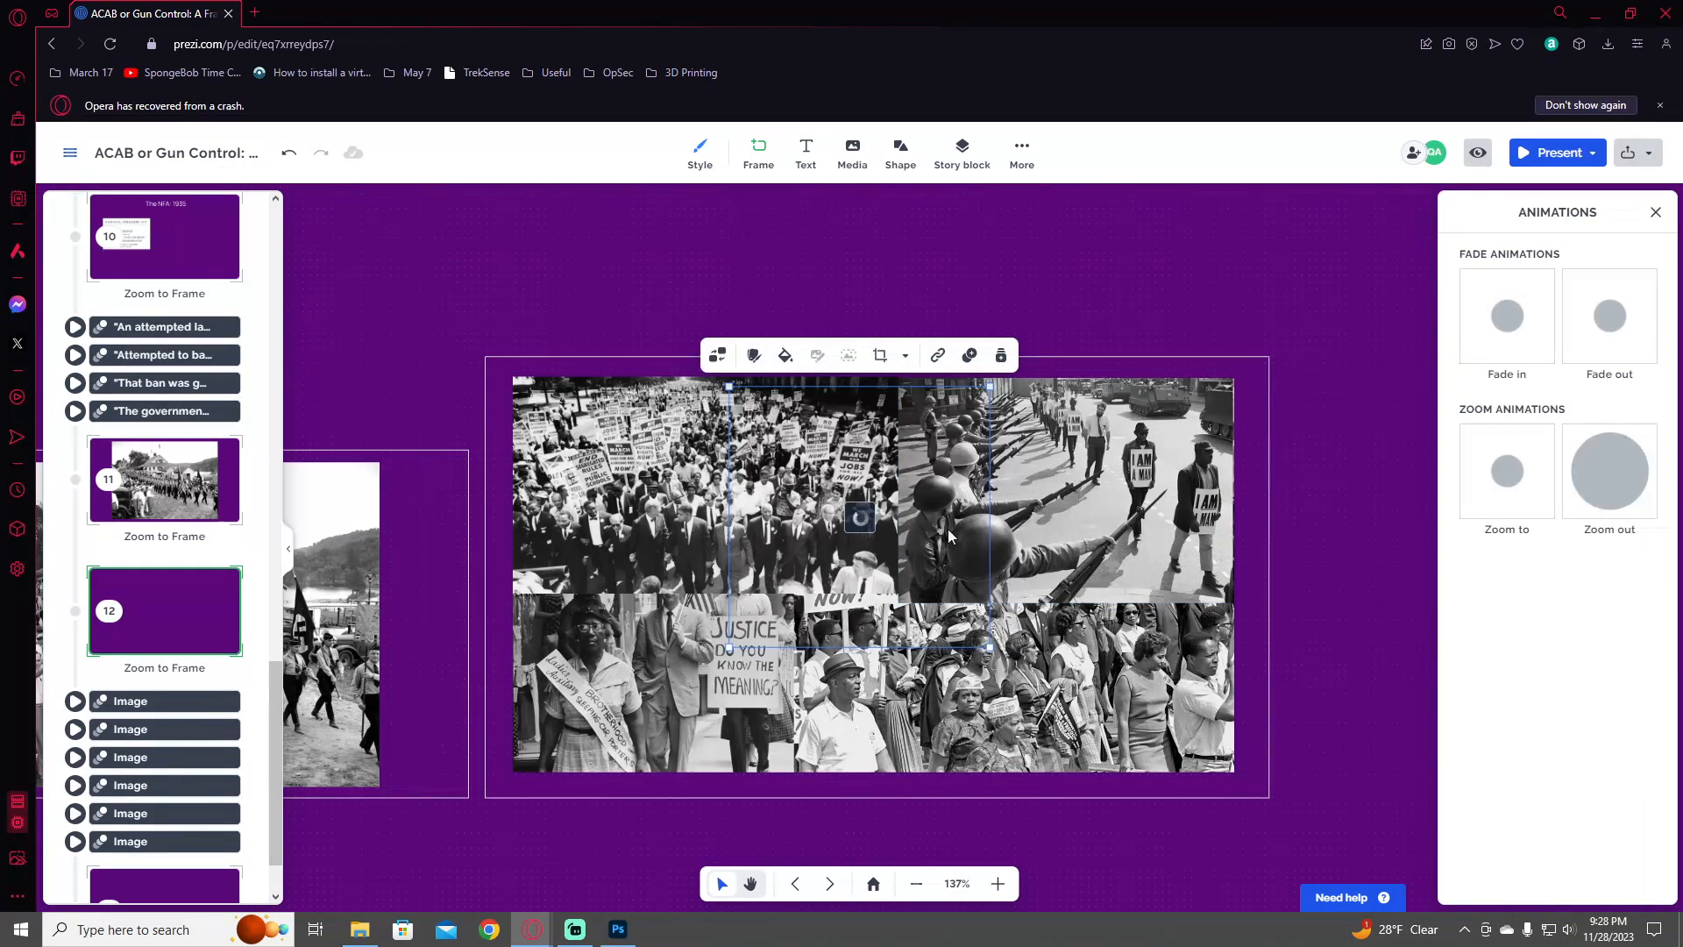
{"action": "key", "text": "ctrl+v"}
{"action": "left_click_drag", "start_coordinate": [857, 517], "coordinate": [719, 471]}
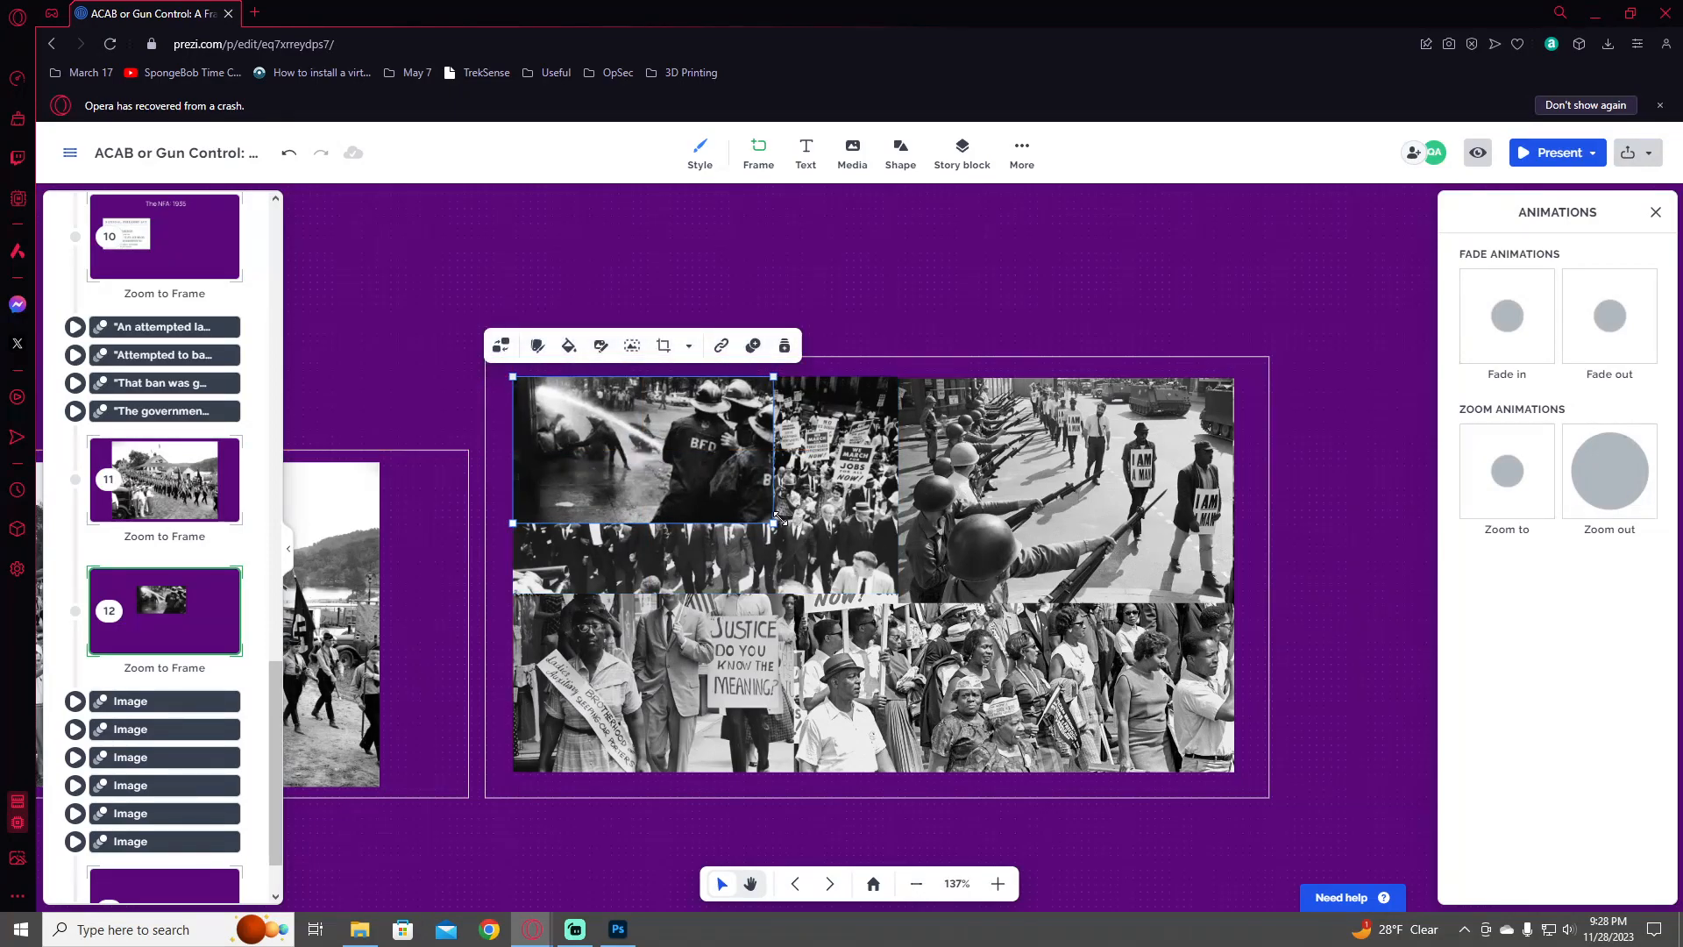
{"action": "left_click_drag", "start_coordinate": [773, 524], "coordinate": [953, 624]}
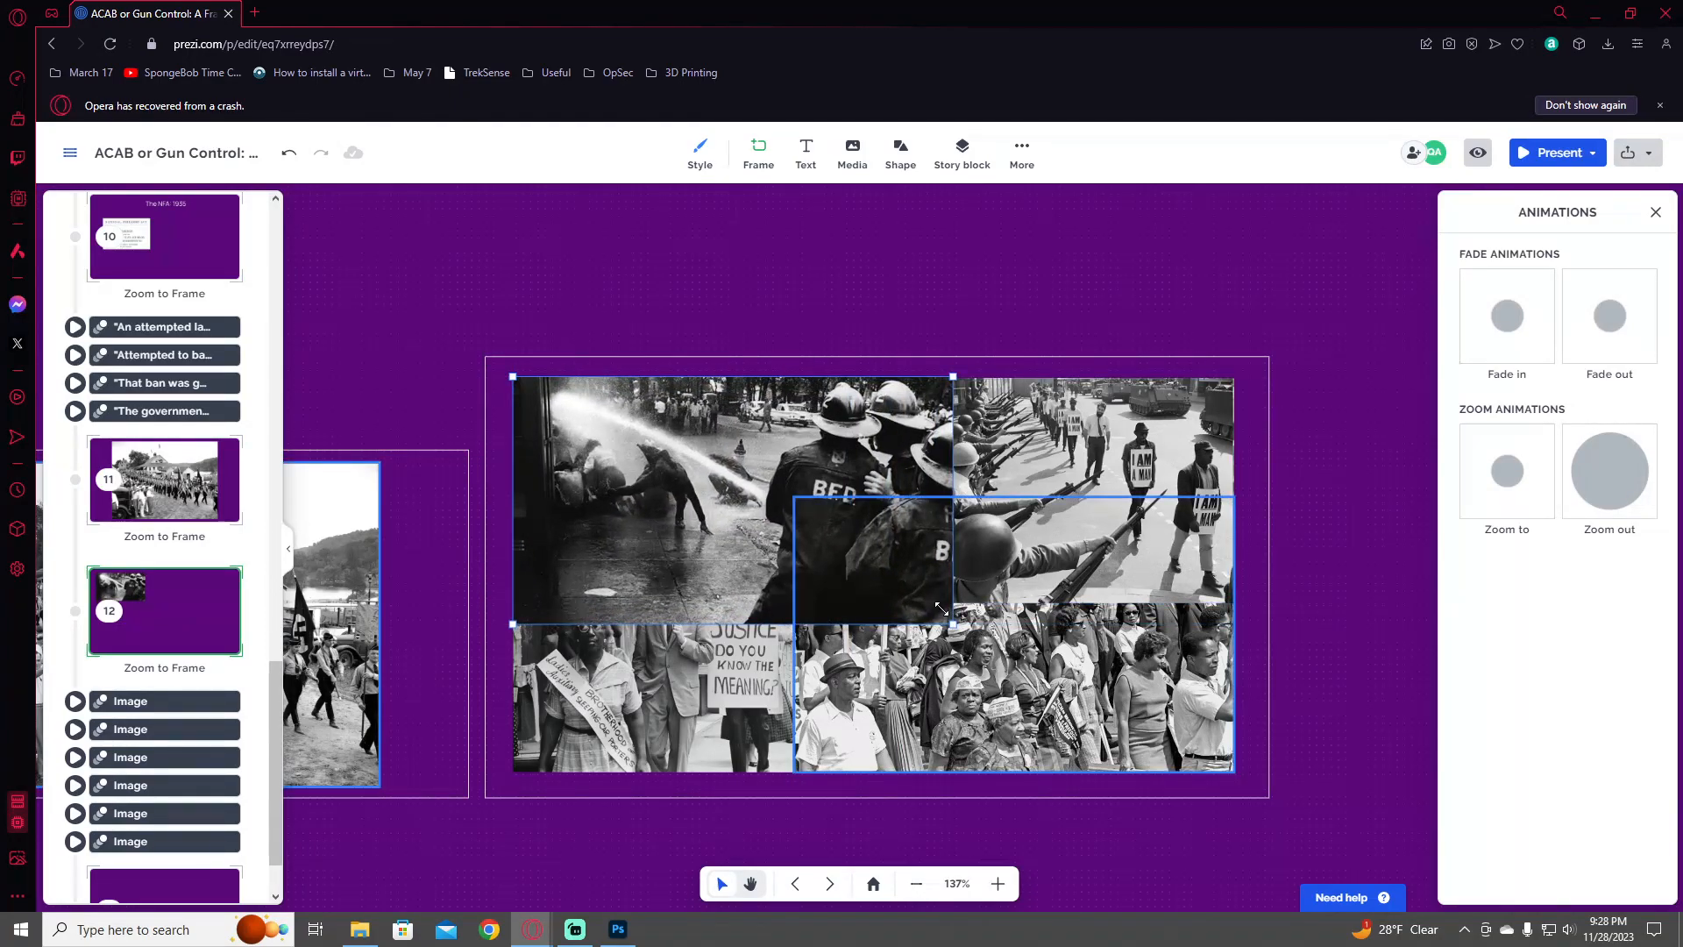
{"action": "left_click", "coordinate": [1540, 340]}
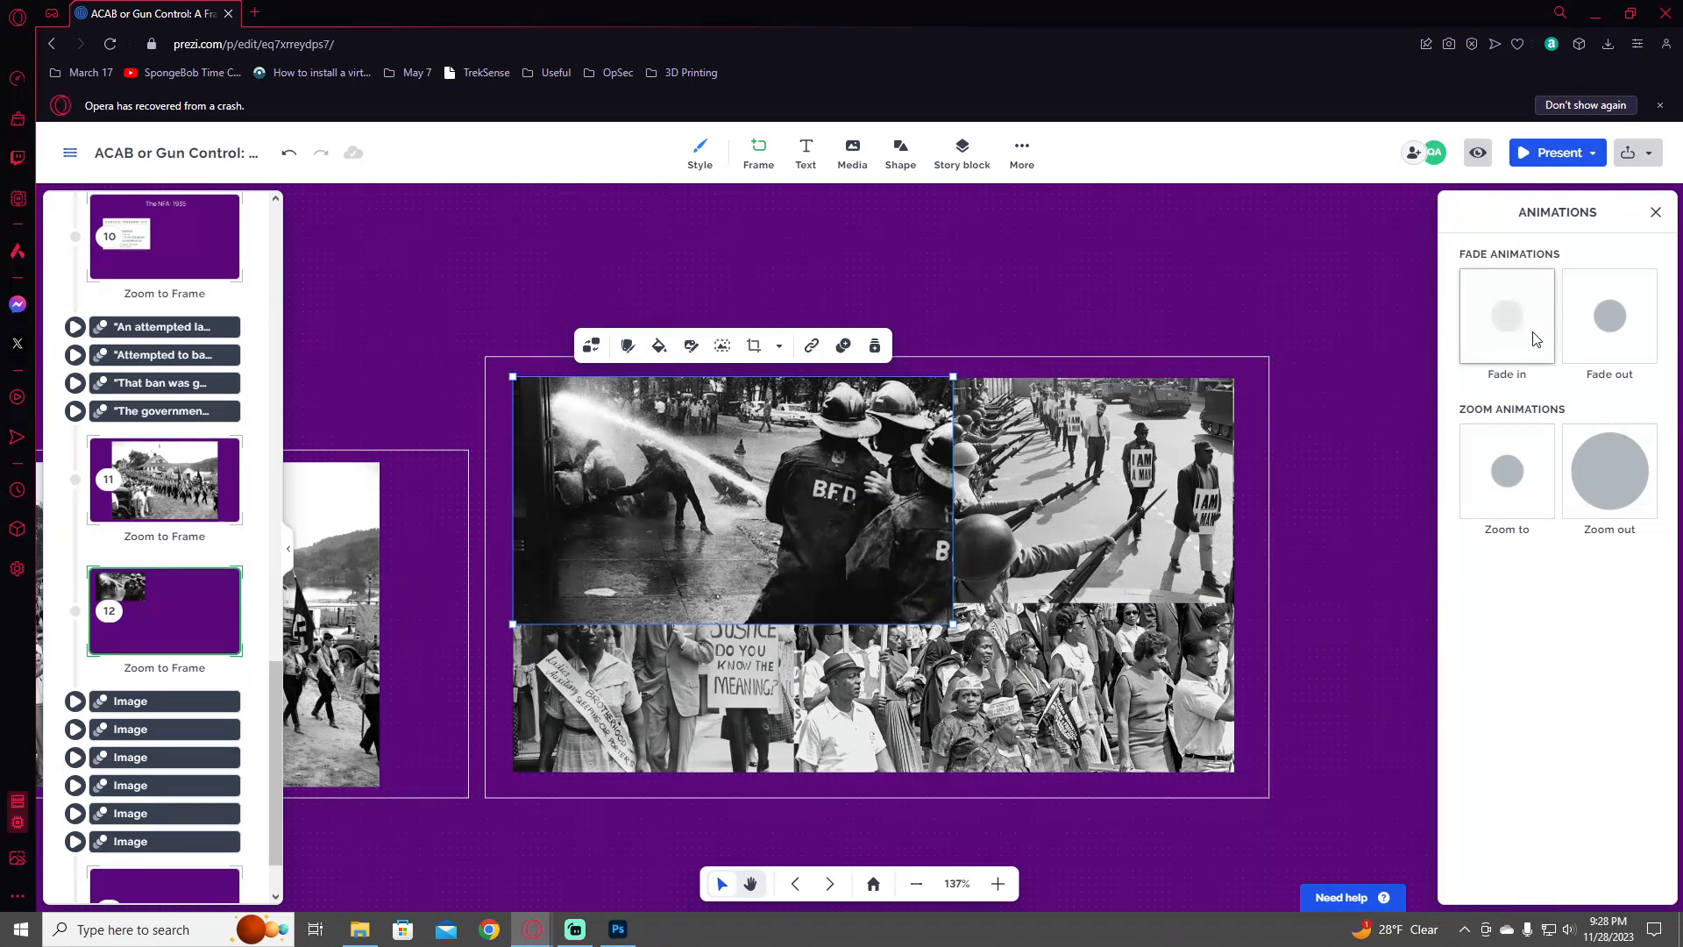
- Paste the copied police dog photo, enlarge it to over half the collage's width, place it in the lower-left corner and add a fade-in animation
{"action": "left_click", "coordinate": [1324, 323]}
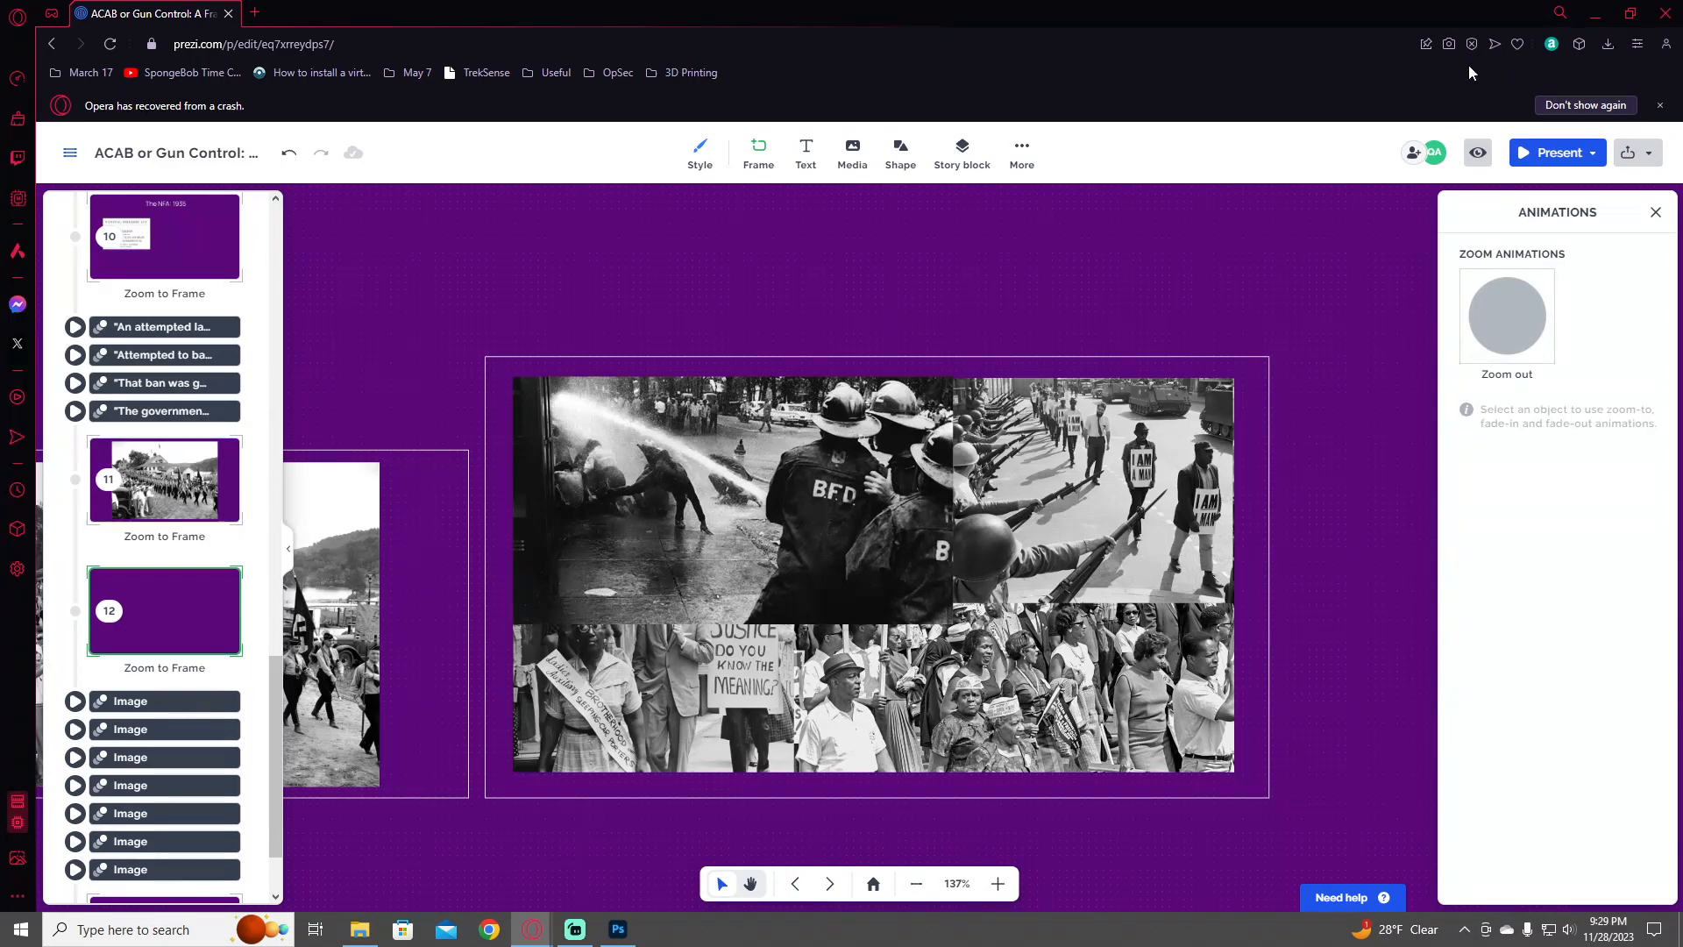
{"action": "left_click", "coordinate": [942, 589]}
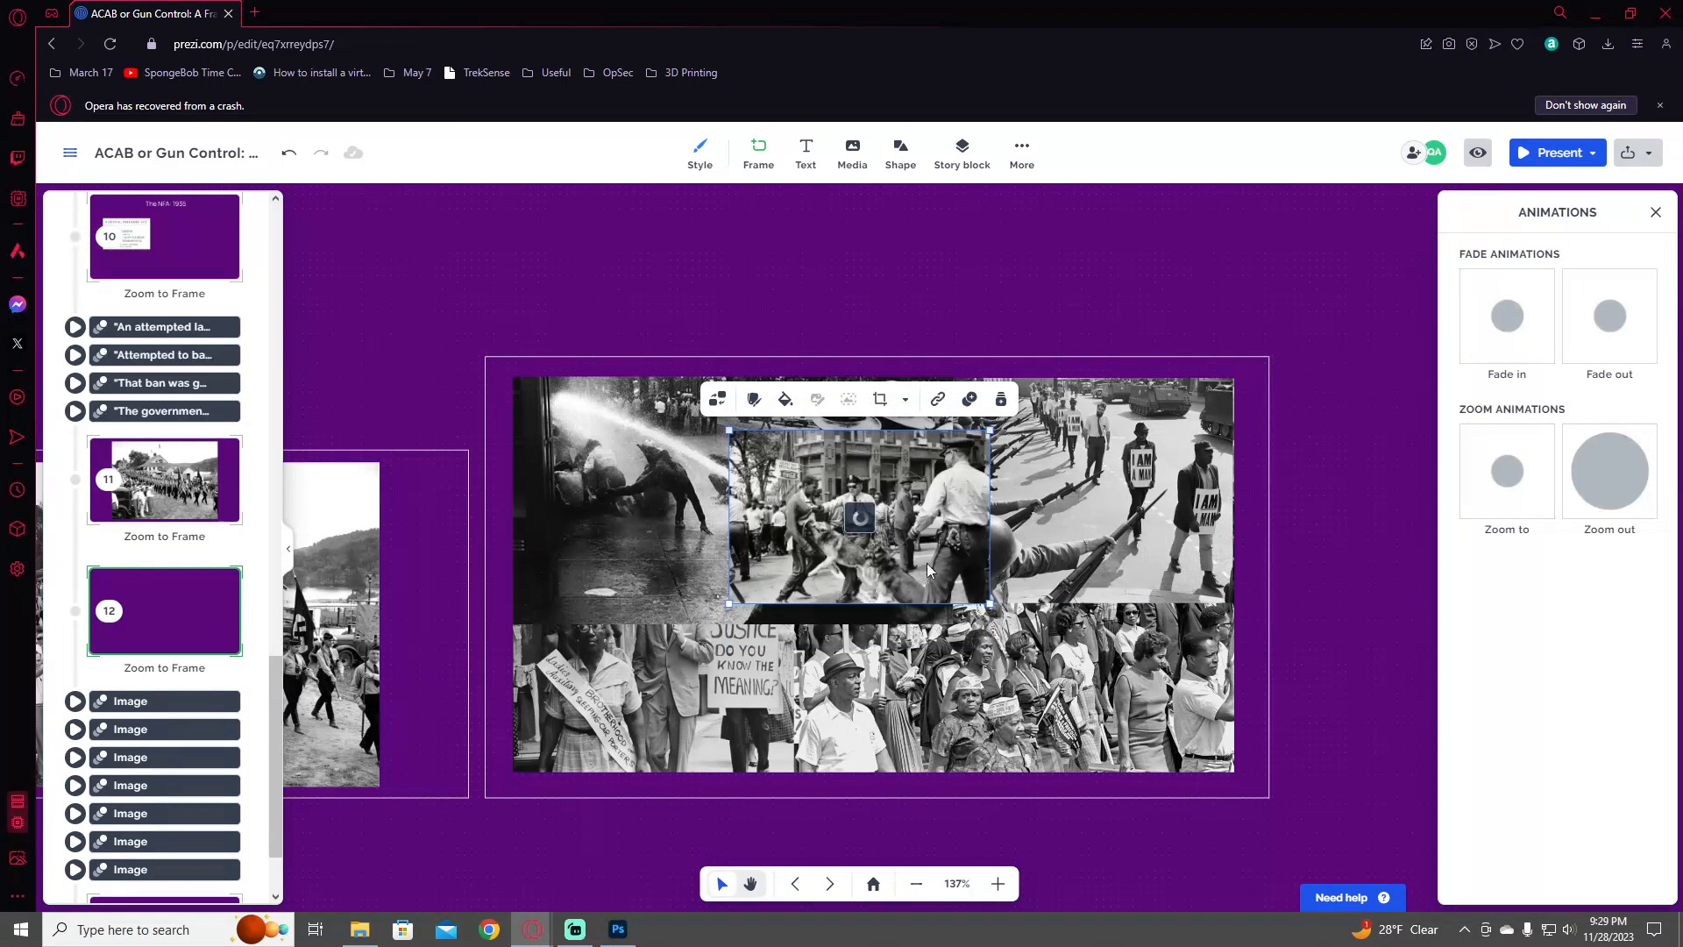
{"action": "left_click_drag", "start_coordinate": [946, 553], "coordinate": [1189, 497]}
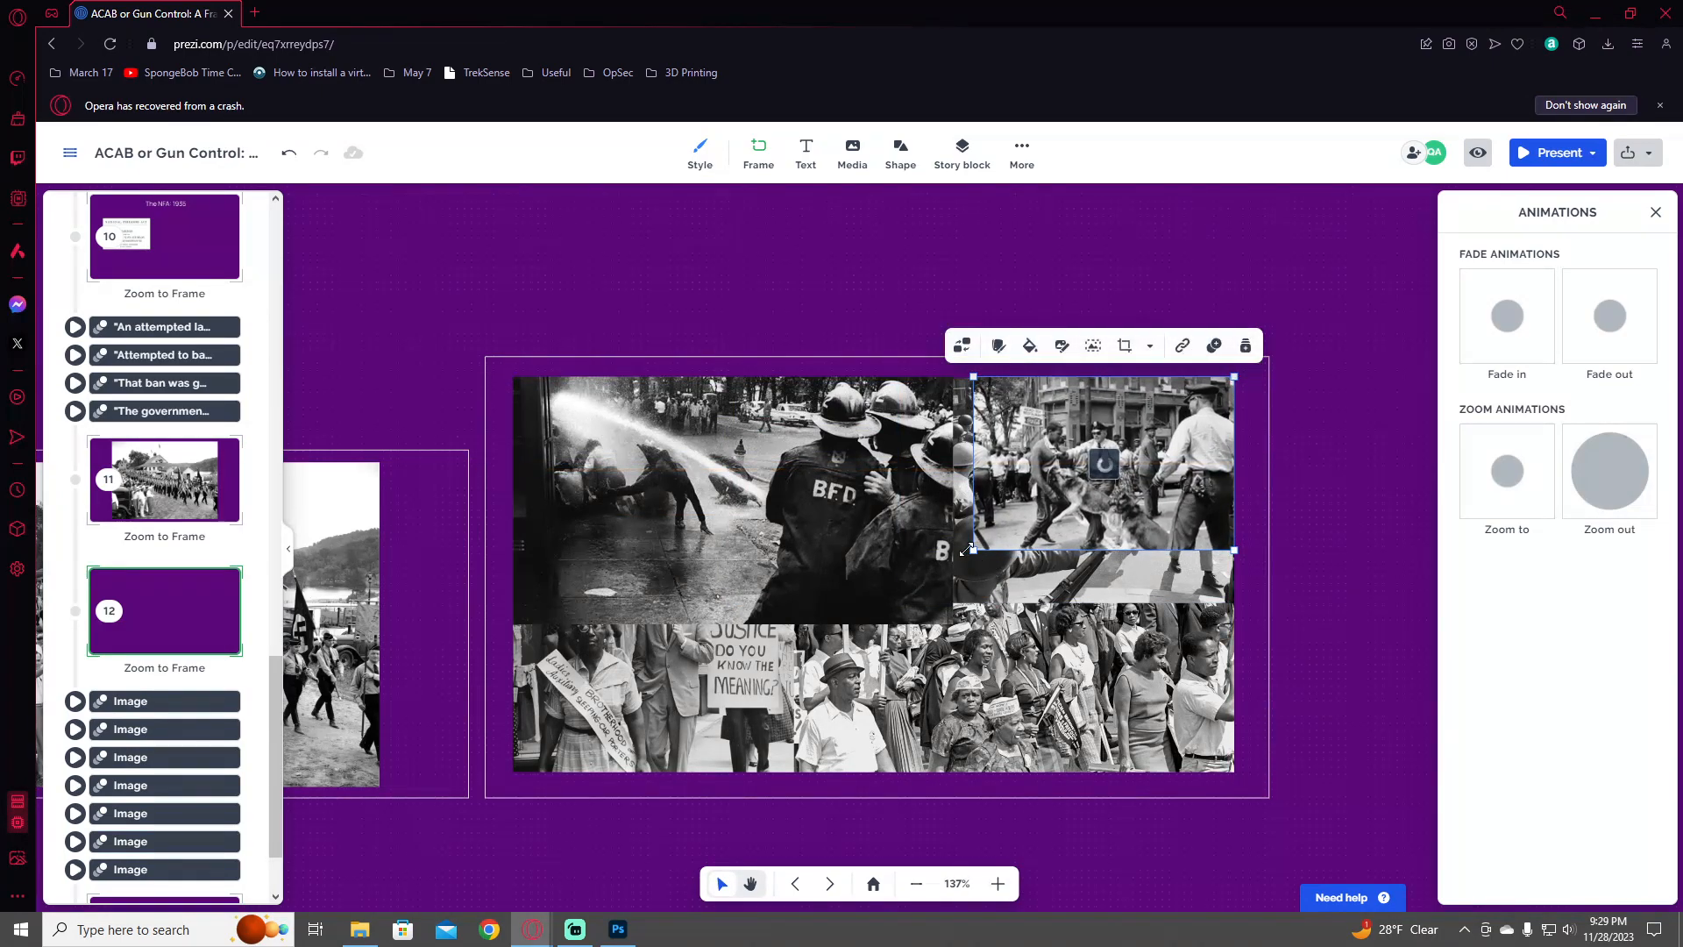
{"action": "left_click_drag", "start_coordinate": [974, 551], "coordinate": [789, 643]}
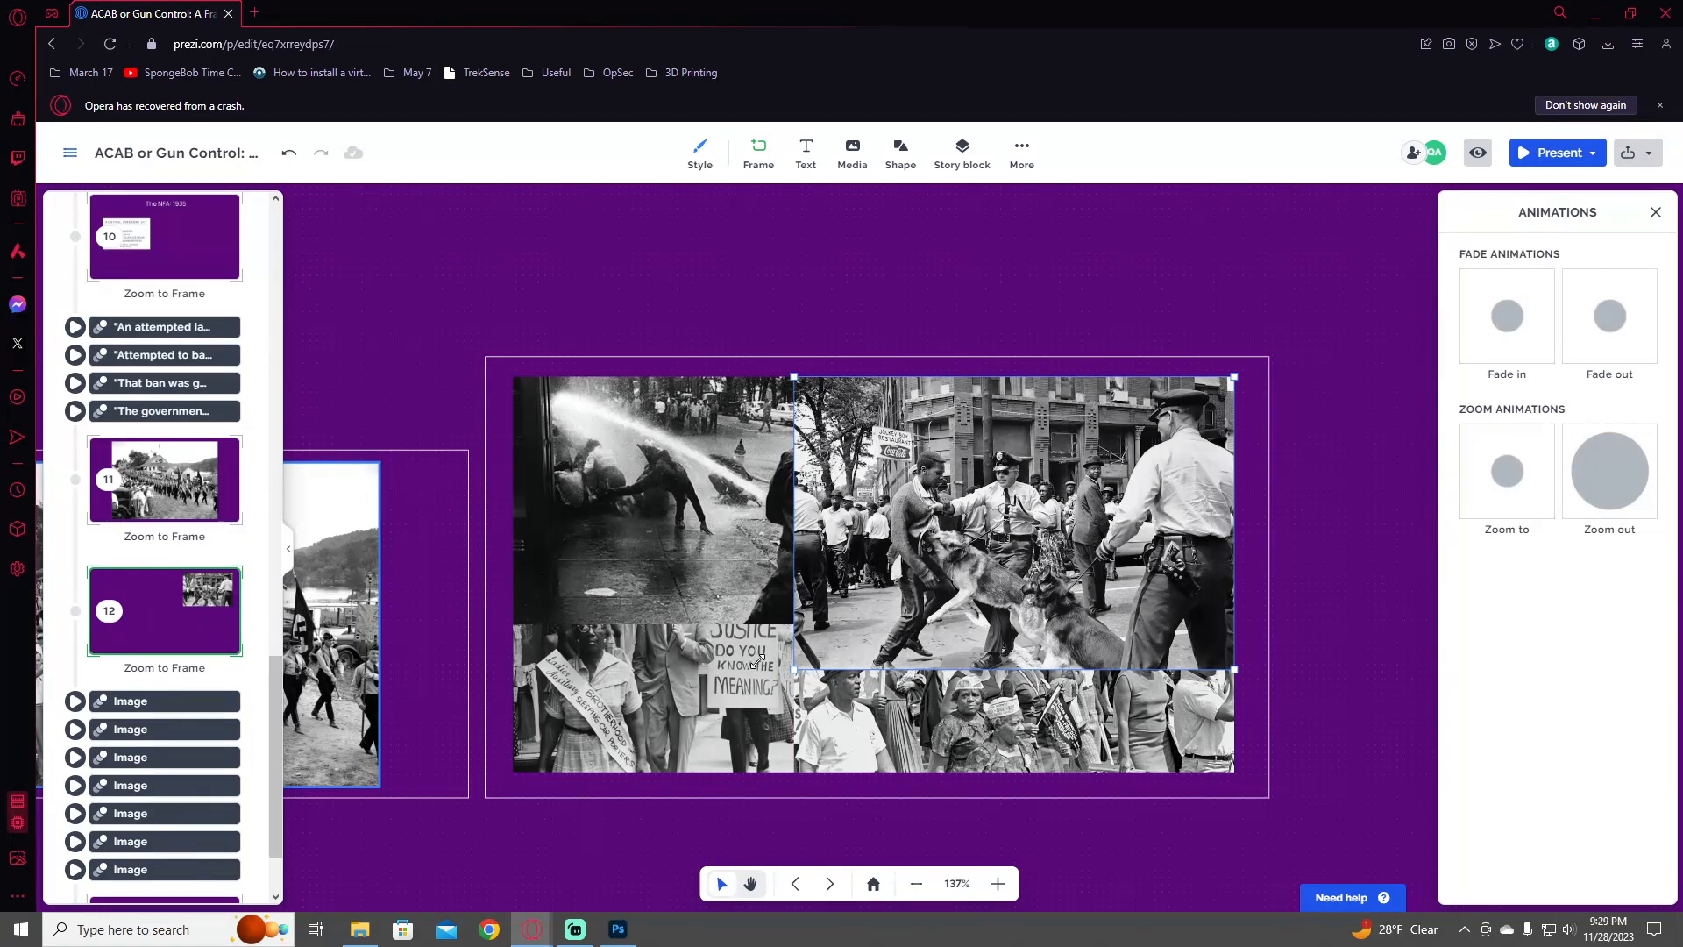
{"action": "left_click_drag", "start_coordinate": [756, 664], "coordinate": [834, 643]}
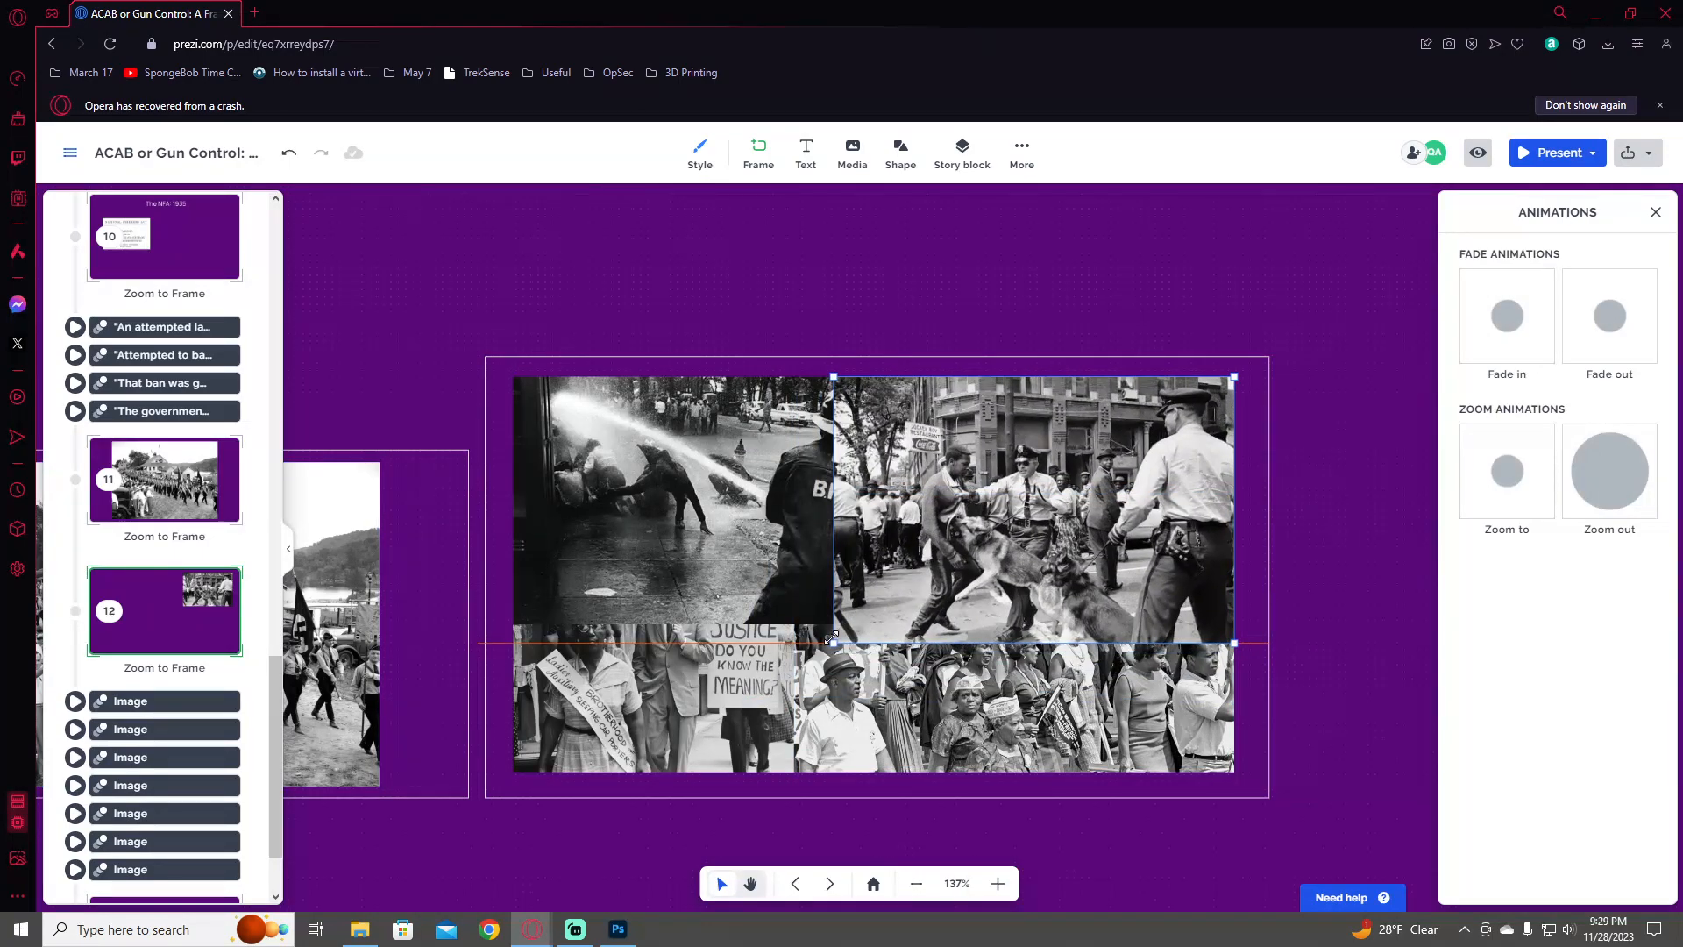
{"action": "left_click_drag", "start_coordinate": [1034, 529], "coordinate": [729, 651]}
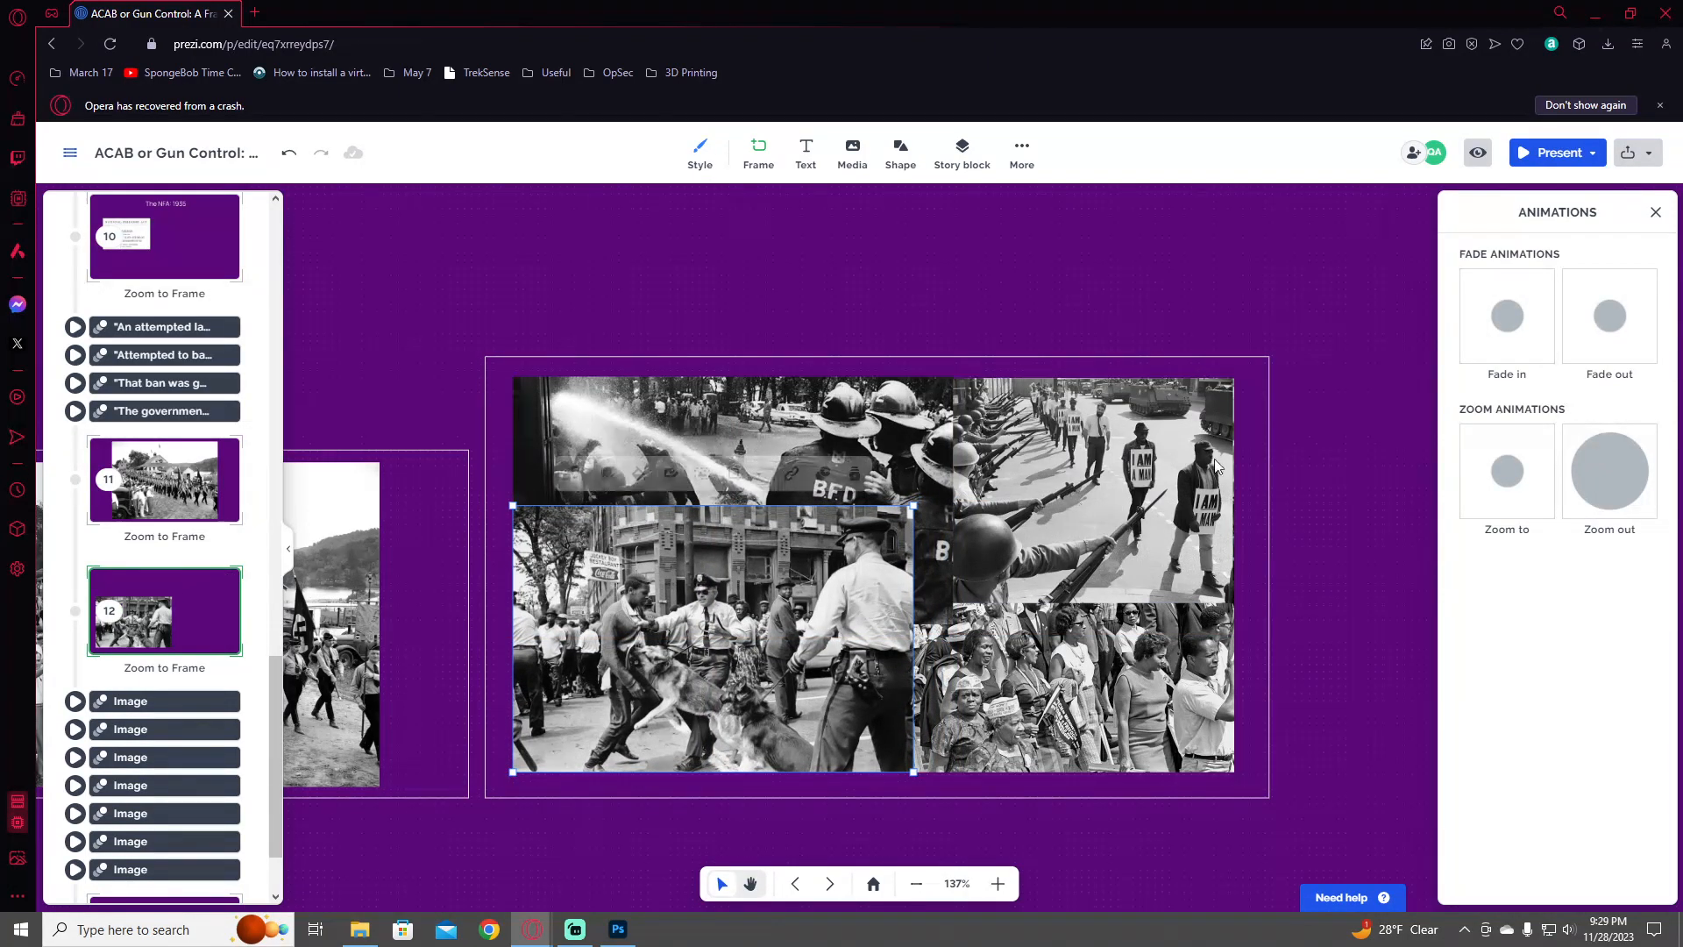
{"action": "left_click", "coordinate": [1493, 312]}
- Paste the copied photo of helmeted police in tear gas, enlarge it over the centre of the collage and add a fade-in animation
{"action": "left_click", "coordinate": [1274, 324]}
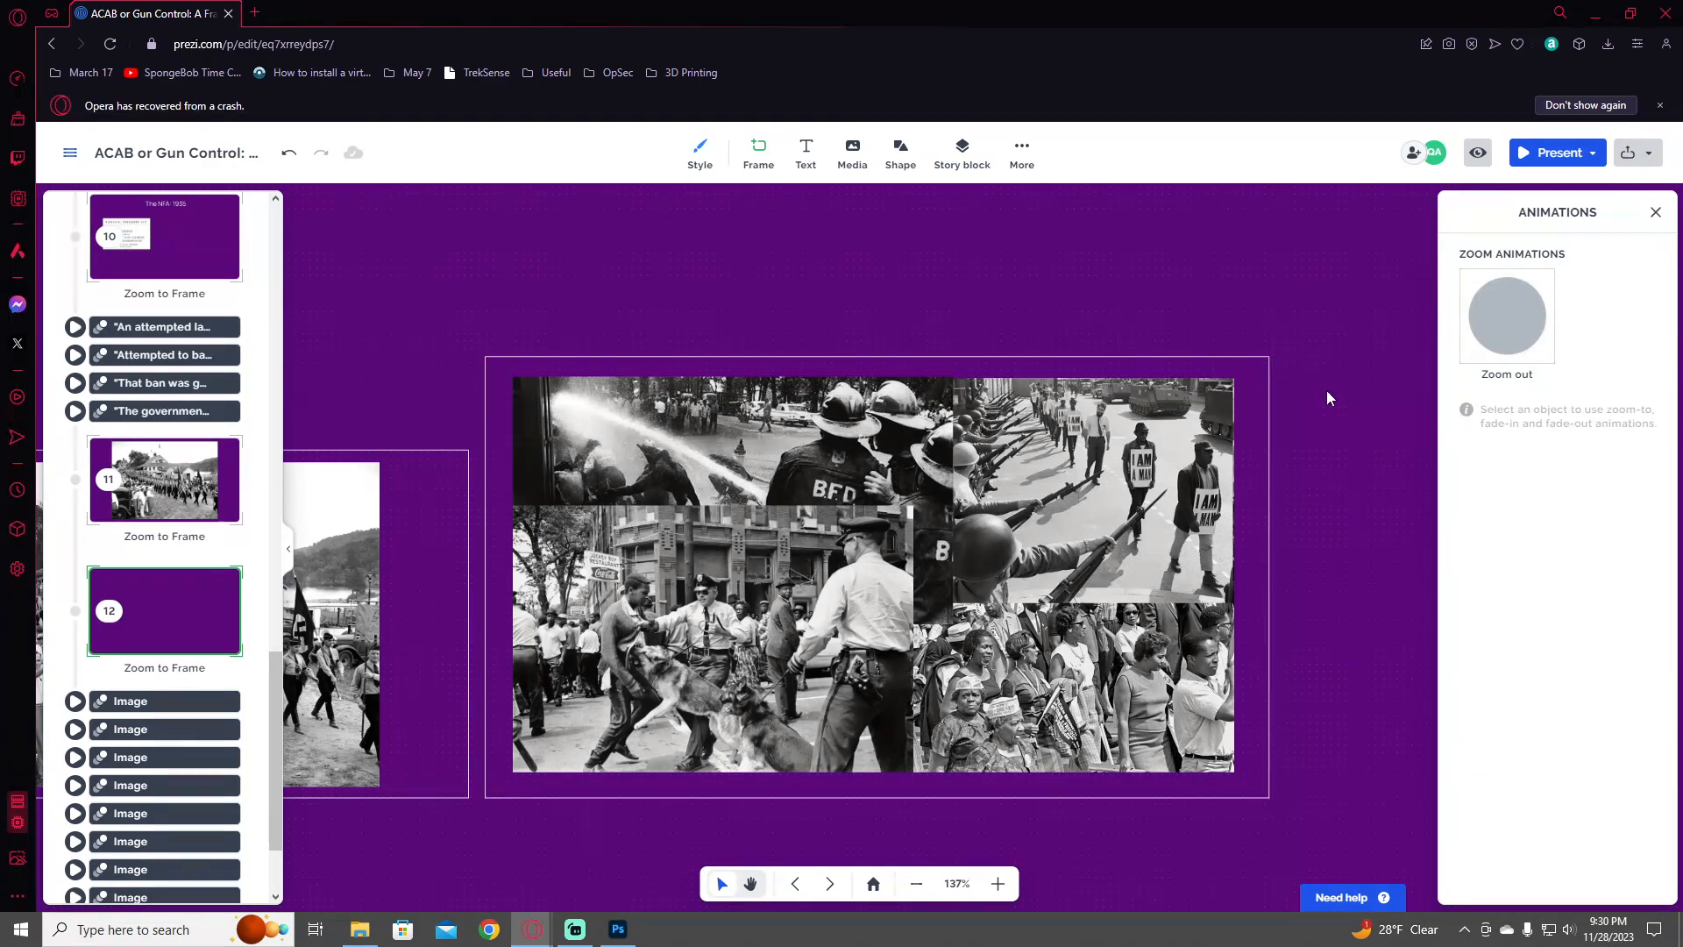
{"action": "left_click", "coordinate": [1234, 633]}
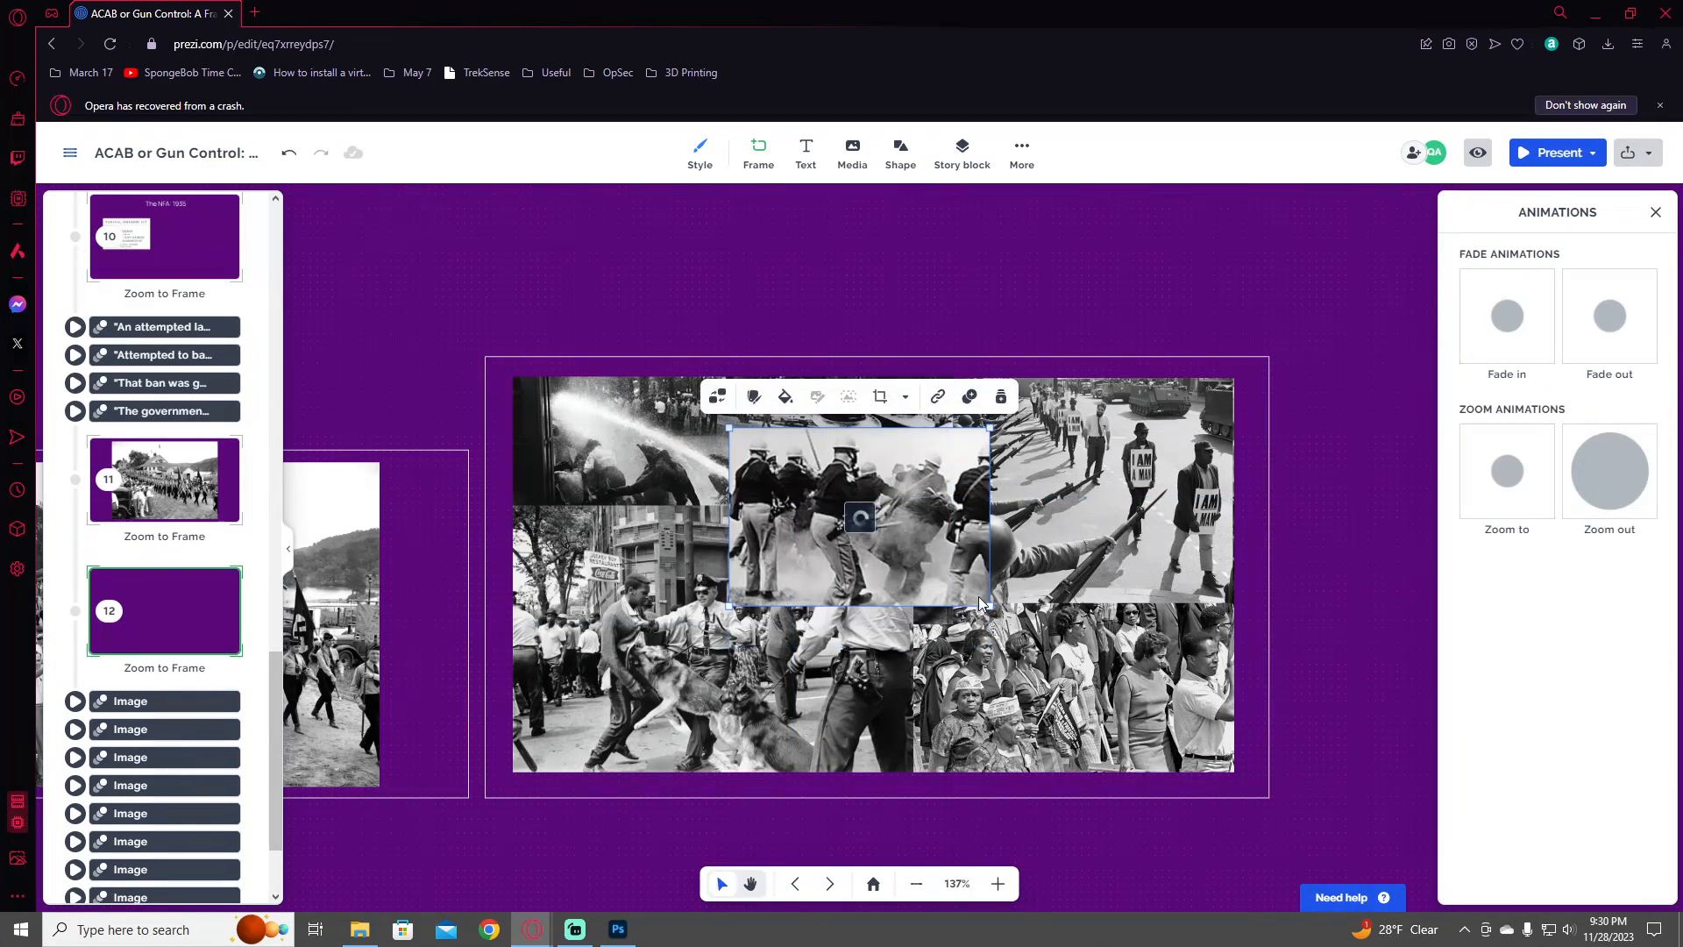
{"action": "left_click_drag", "start_coordinate": [1094, 650], "coordinate": [1054, 672]}
{"action": "left_click", "coordinate": [1183, 340]}
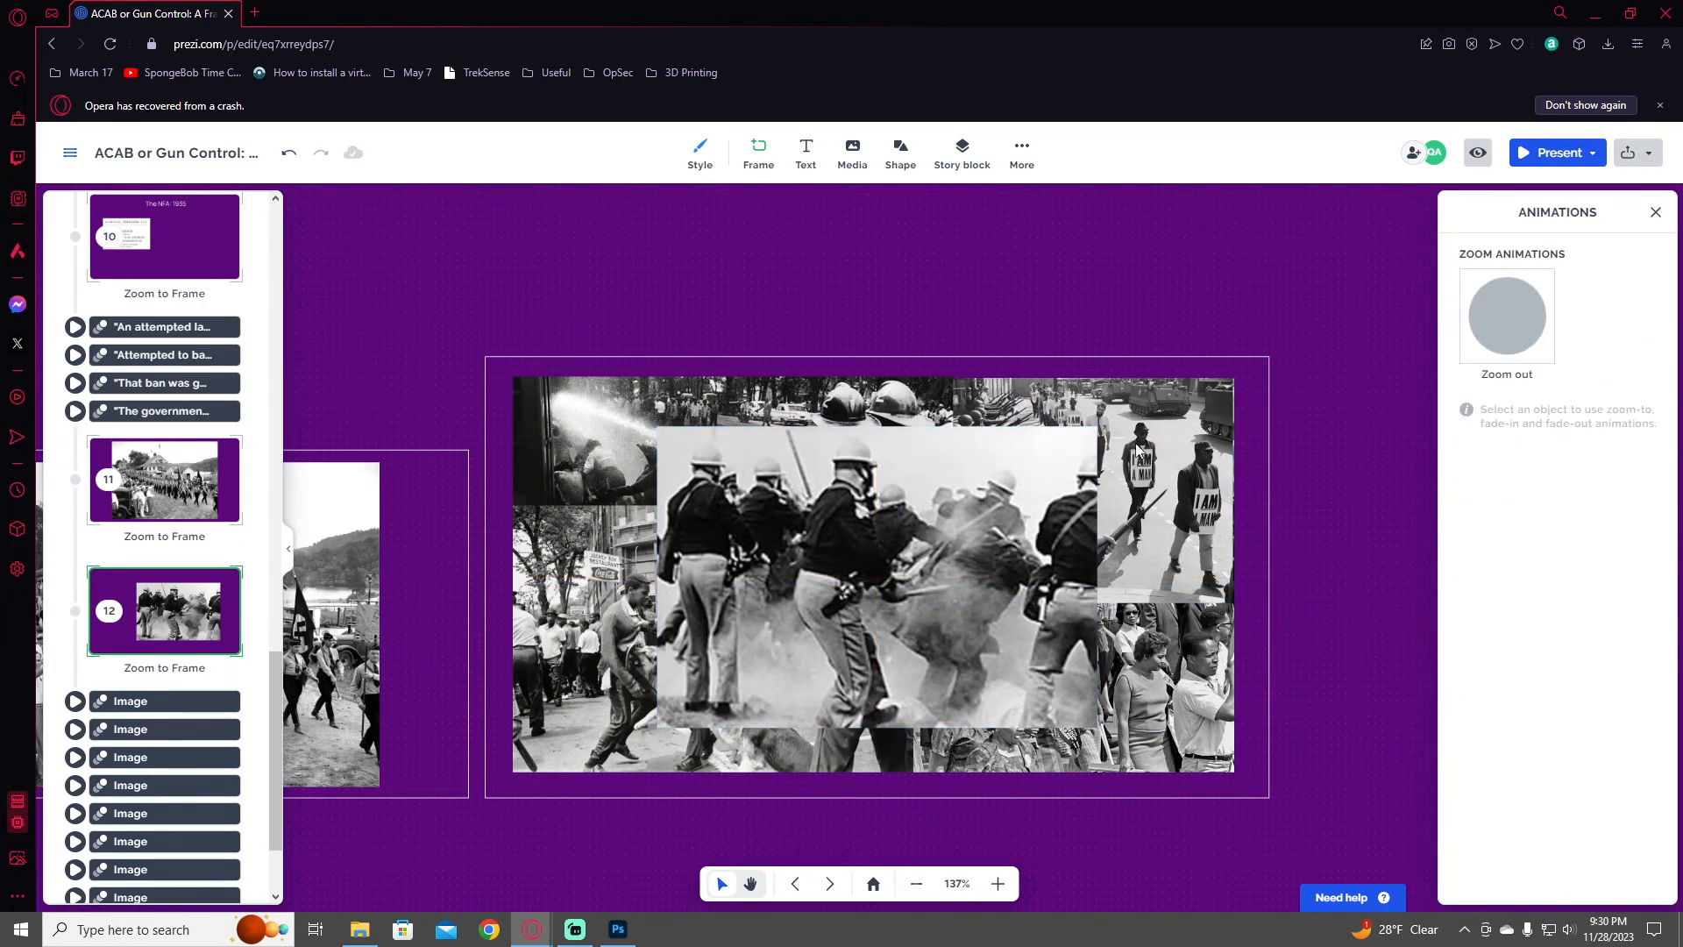
{"action": "left_click", "coordinate": [1054, 539]}
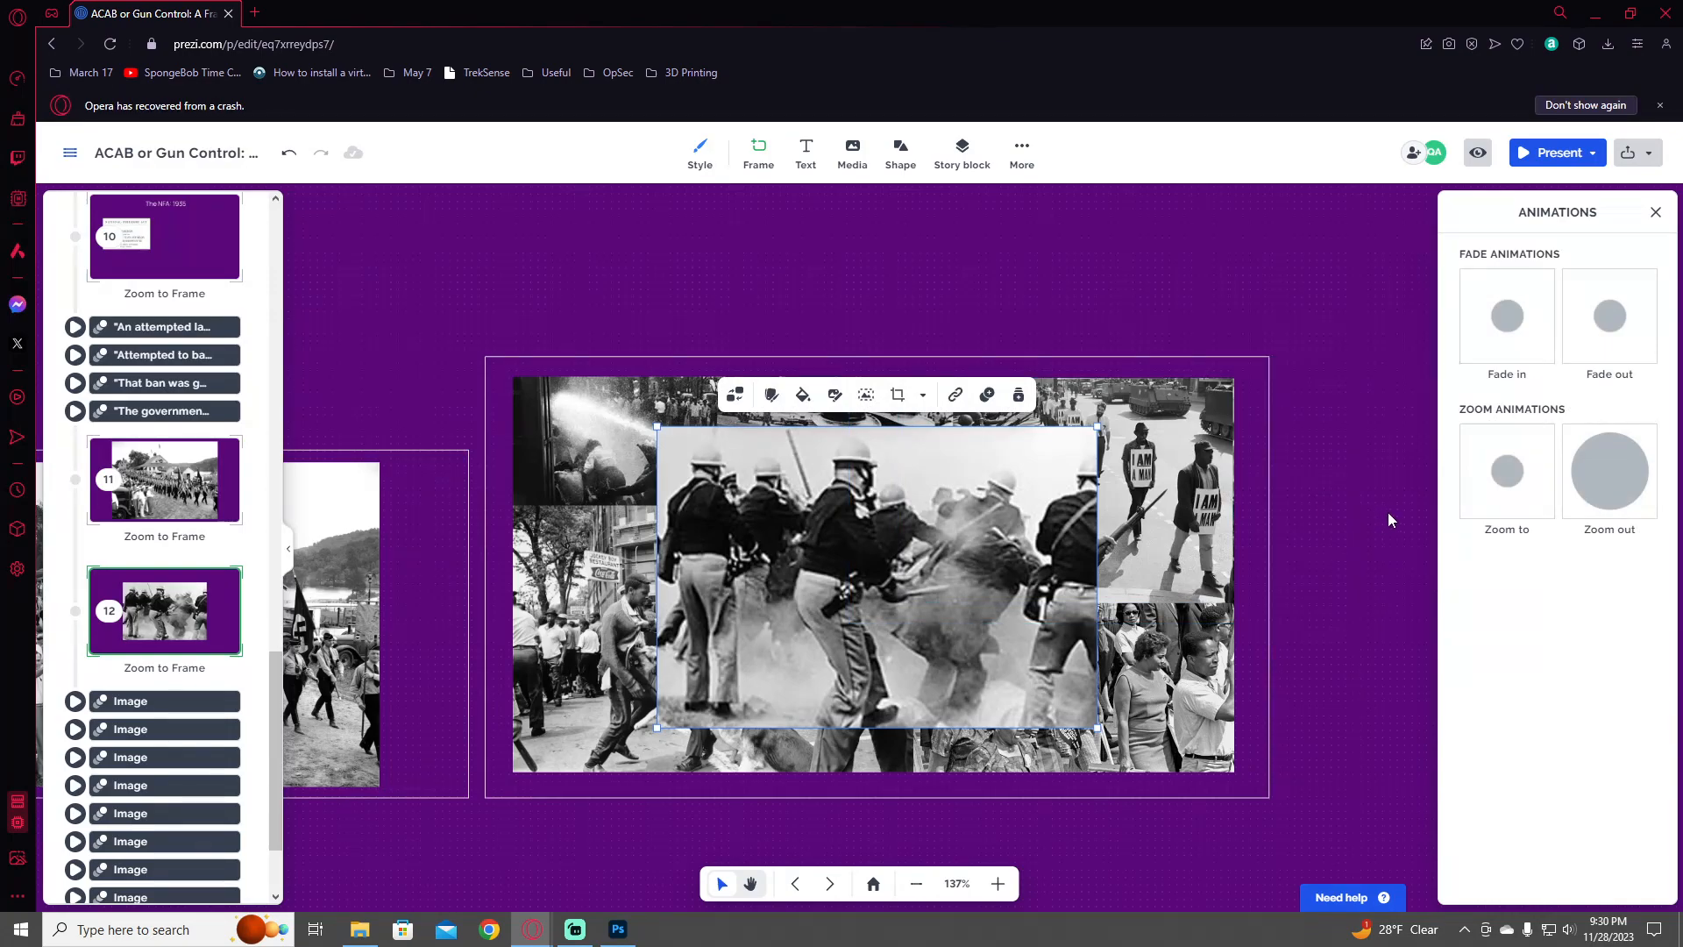
{"action": "left_click", "coordinate": [1519, 347]}
{"action": "left_click", "coordinate": [1201, 298]}
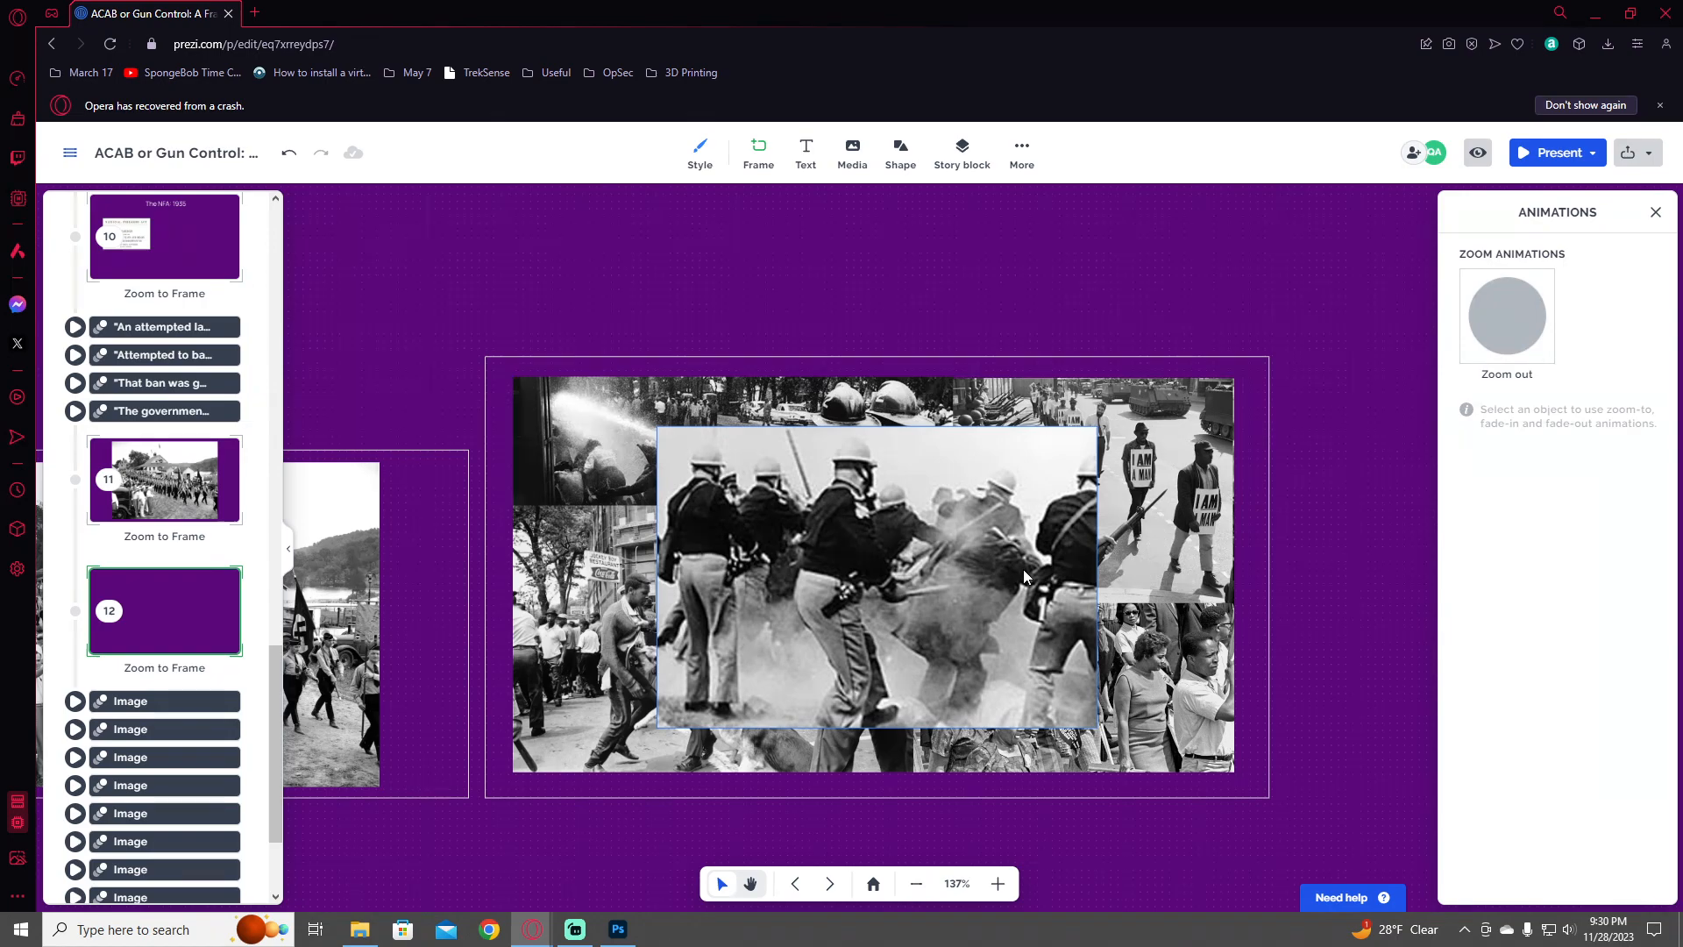
- Draw a new frame beside the collage frame, matching its height, and place it in the path after the collage's image animations
{"action": "scroll", "coordinate": [1023, 570], "scroll_direction": "down", "scroll_amount": 5}
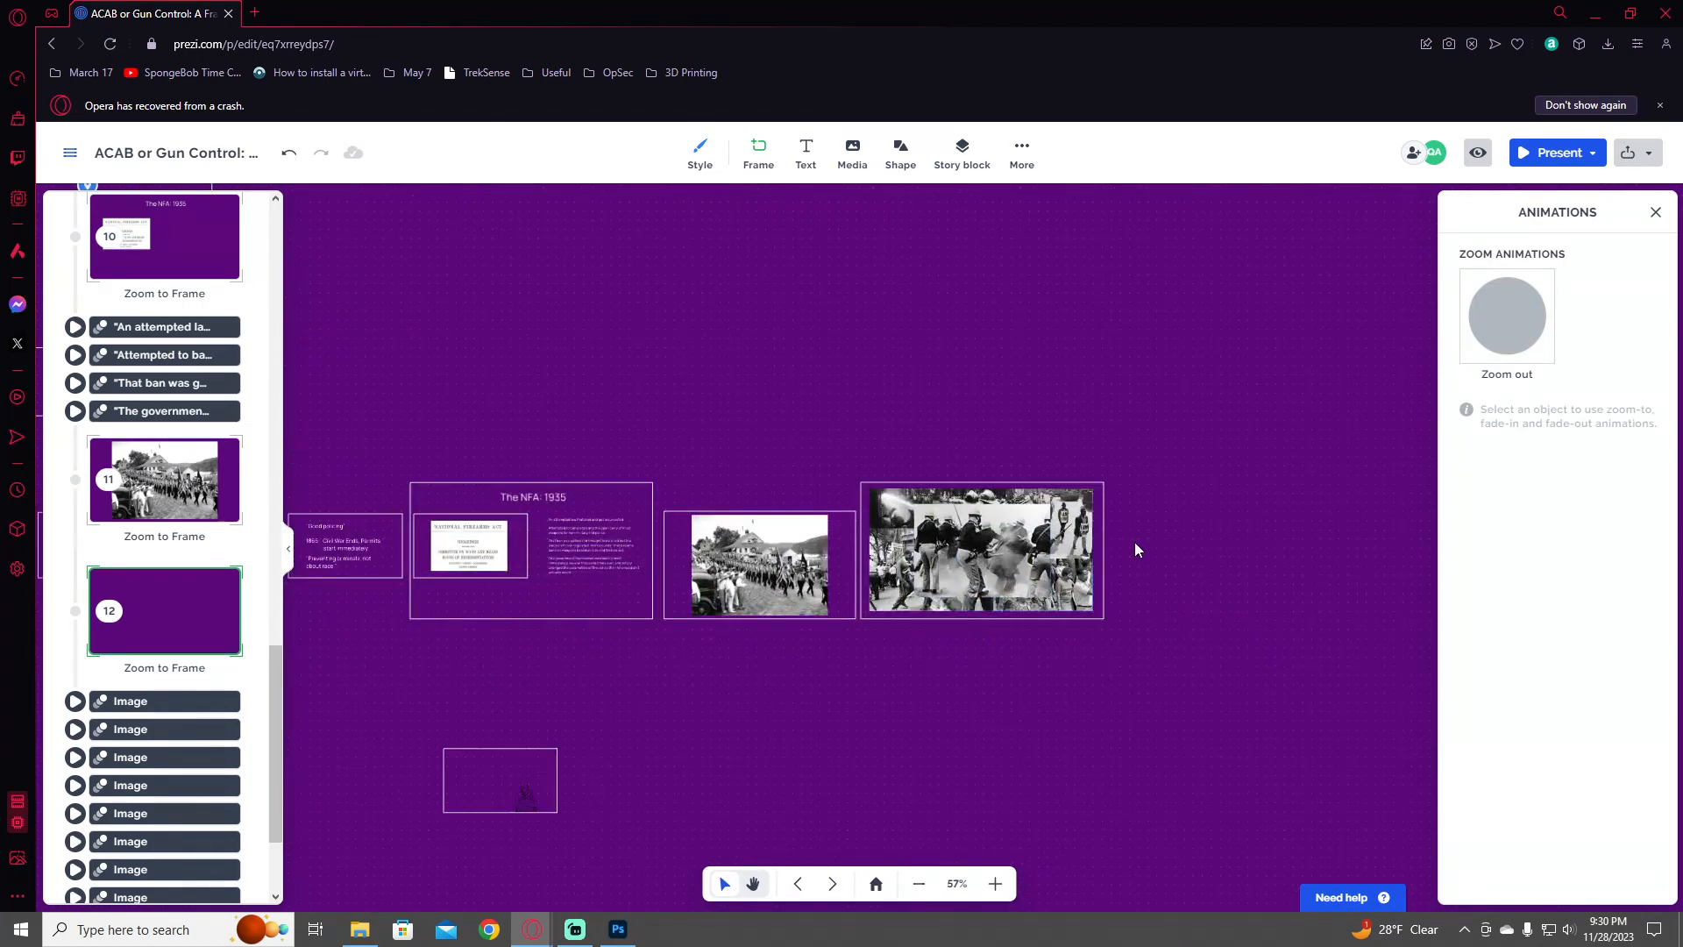
{"action": "scroll", "coordinate": [1135, 543], "scroll_direction": "up", "scroll_amount": 5}
{"action": "left_click_drag", "start_coordinate": [1117, 565], "coordinate": [737, 559]}
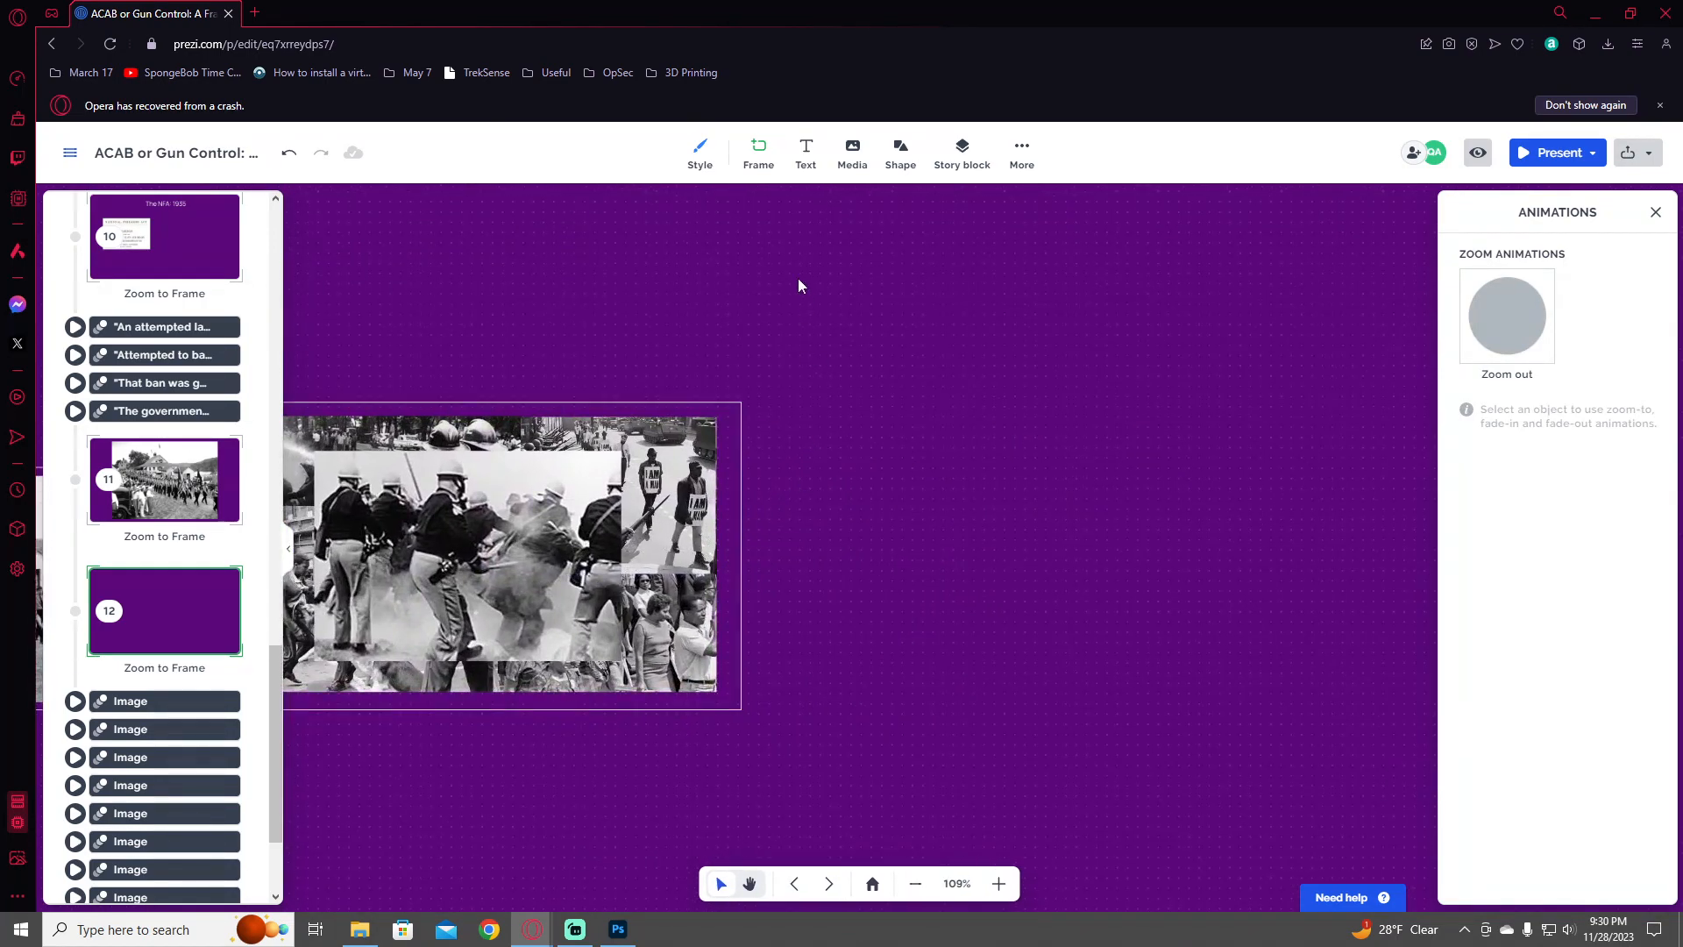
{"action": "left_click", "coordinate": [759, 153]}
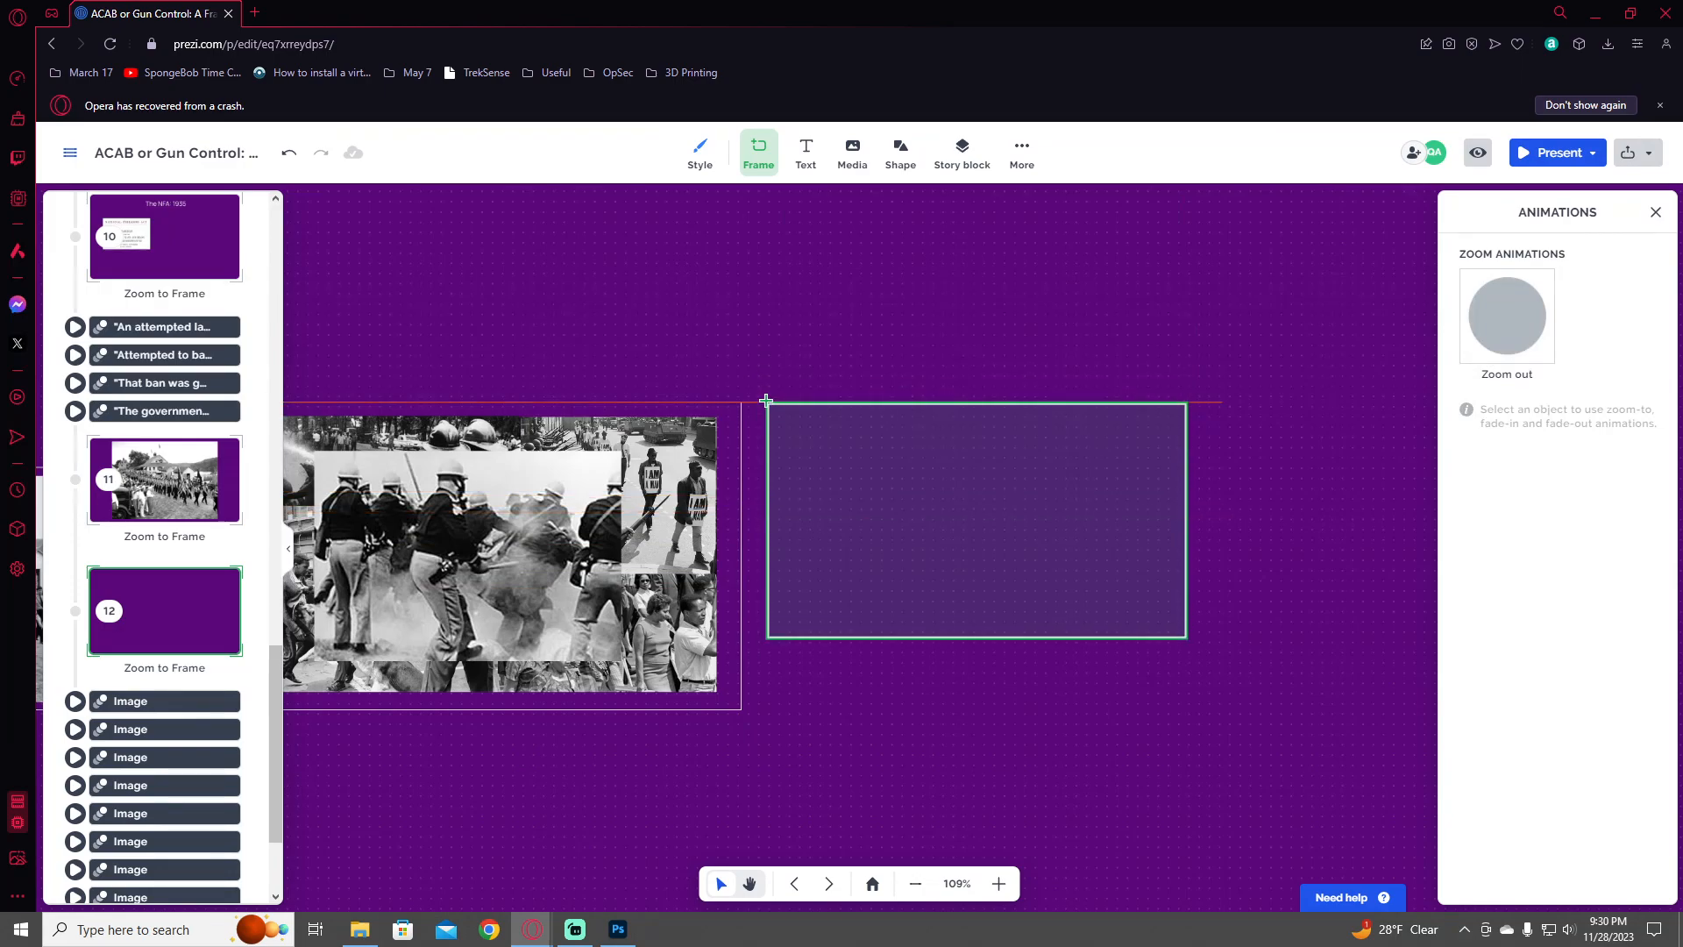
{"action": "left_click_drag", "start_coordinate": [766, 401], "coordinate": [1316, 710]}
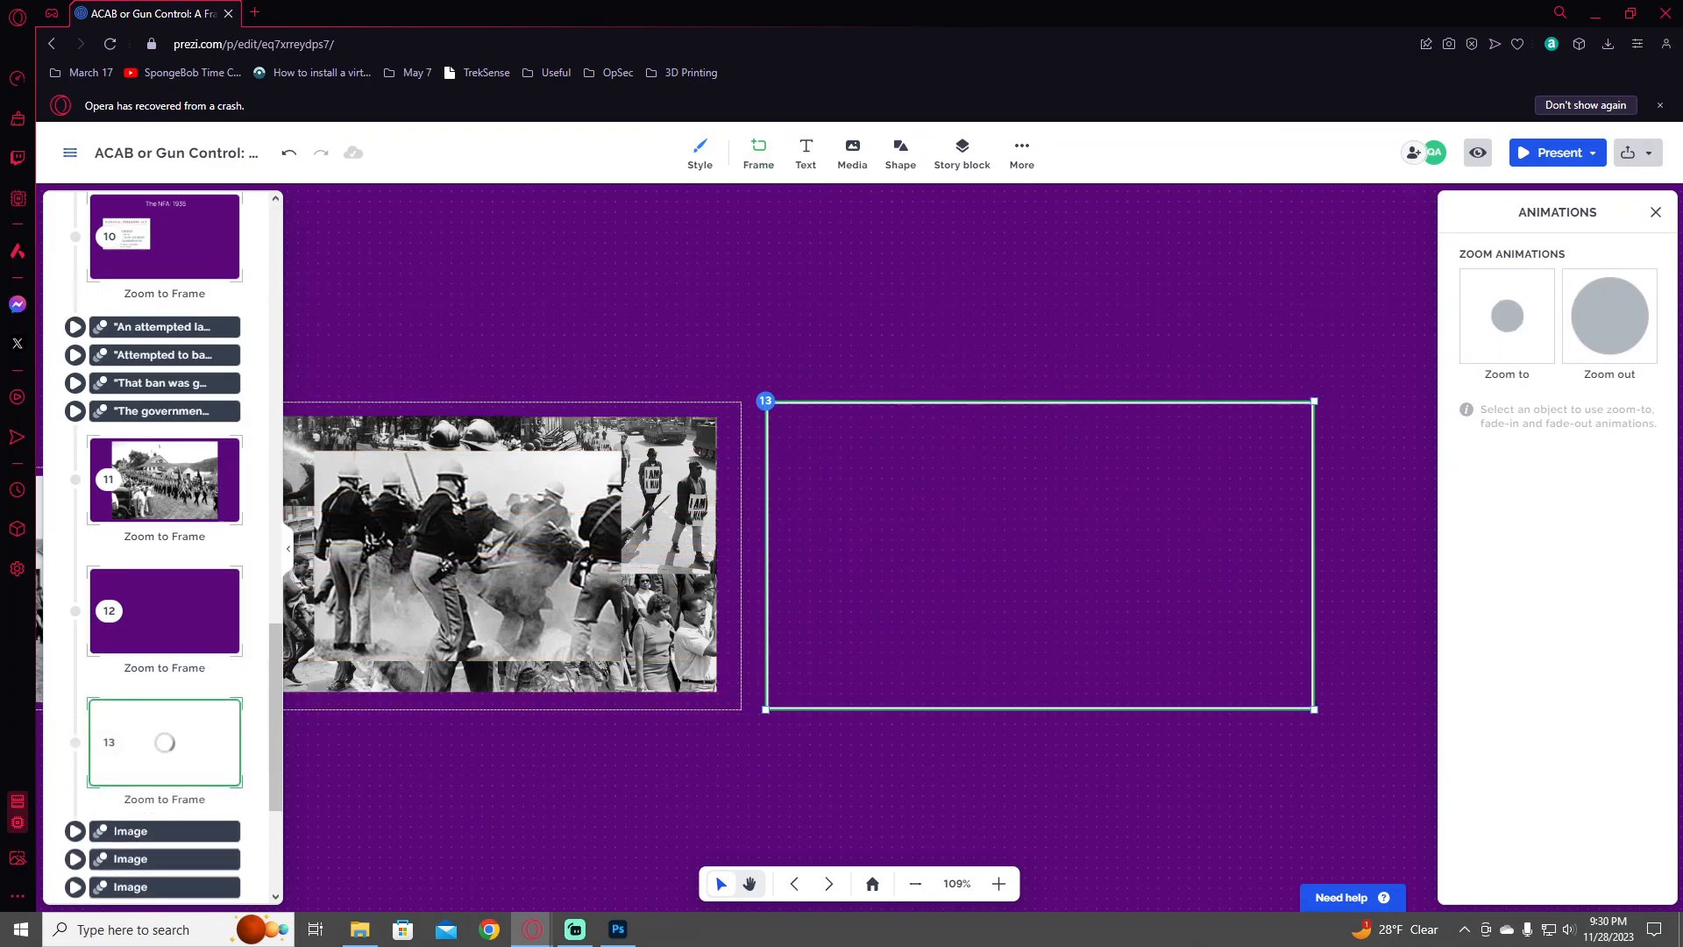
{"action": "left_click_drag", "start_coordinate": [188, 772], "coordinate": [195, 703]}
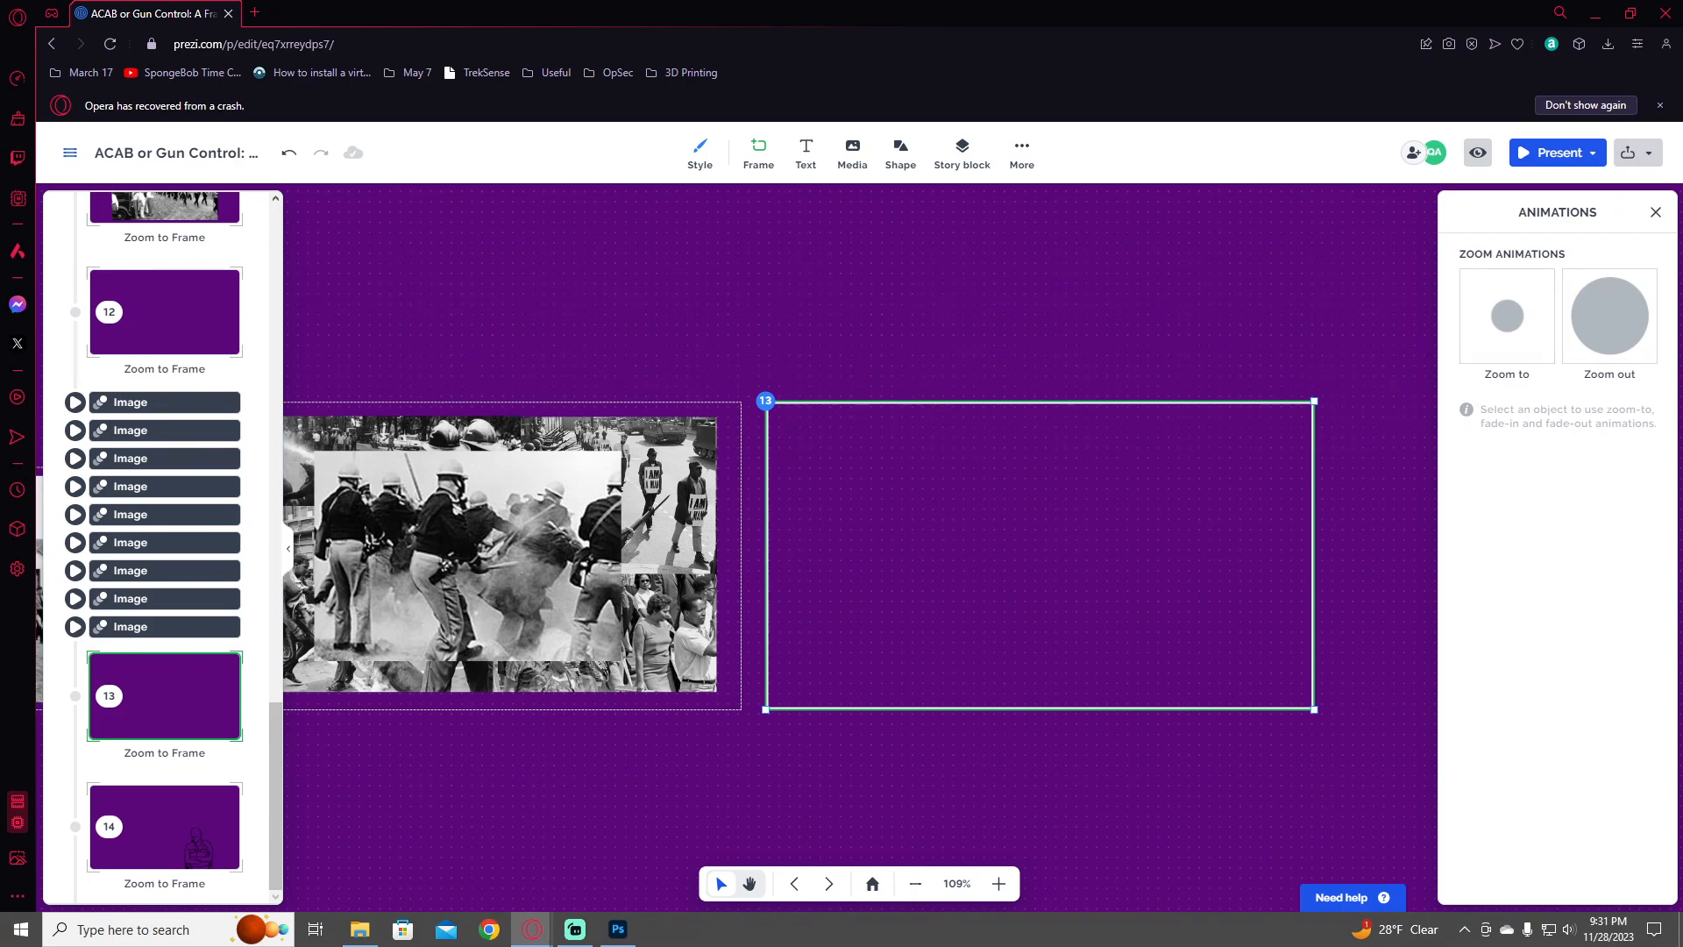
- Paste the copied photo of the man holding a rifle by a window and centre it in frame 13 at most of the frame's height
{"action": "left_click", "coordinate": [952, 308]}
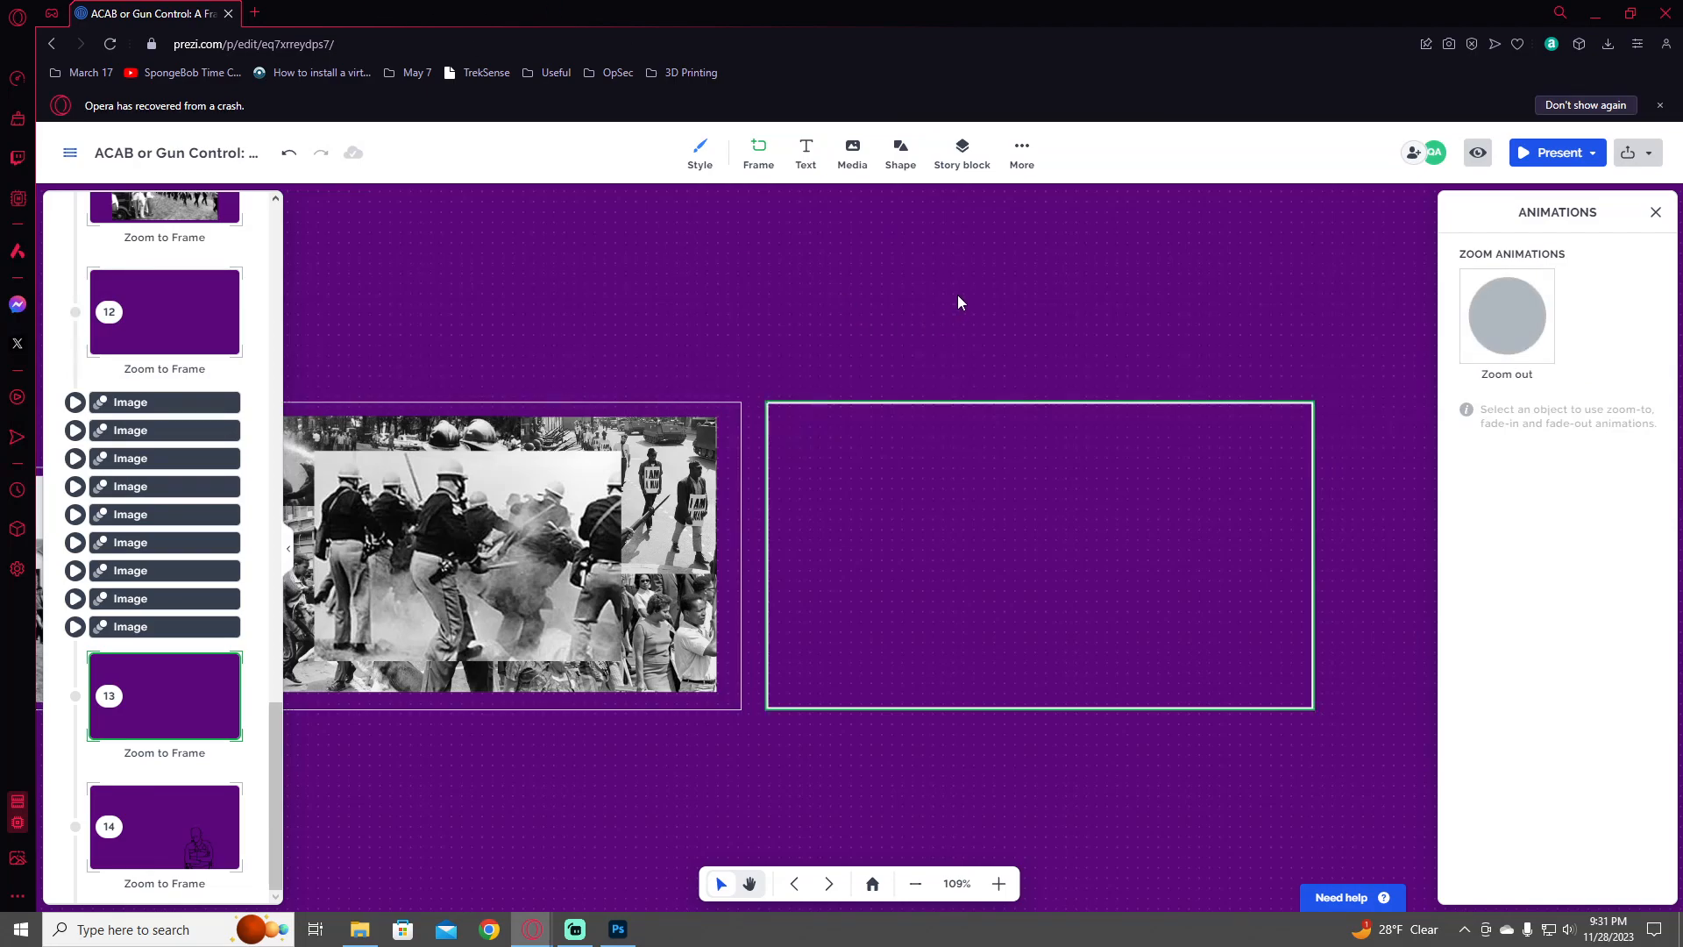
{"action": "key", "text": "ctrl+v"}
{"action": "left_click_drag", "start_coordinate": [893, 582], "coordinate": [1072, 623]}
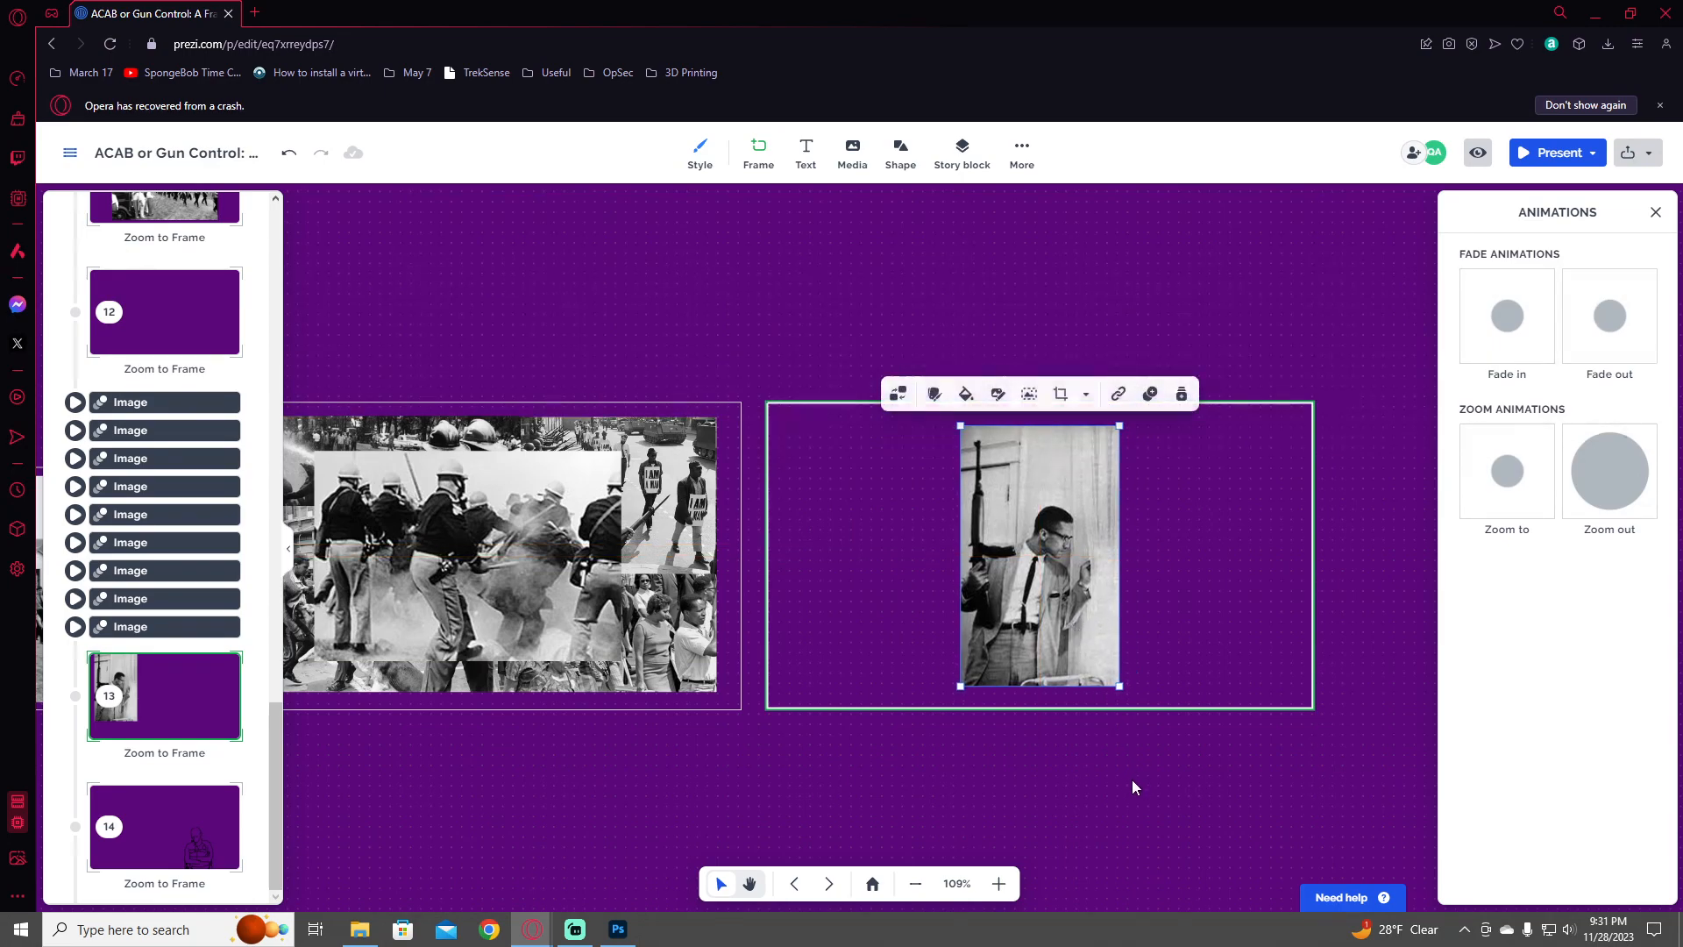
{"action": "left_click_drag", "start_coordinate": [1133, 780], "coordinate": [838, 759]}
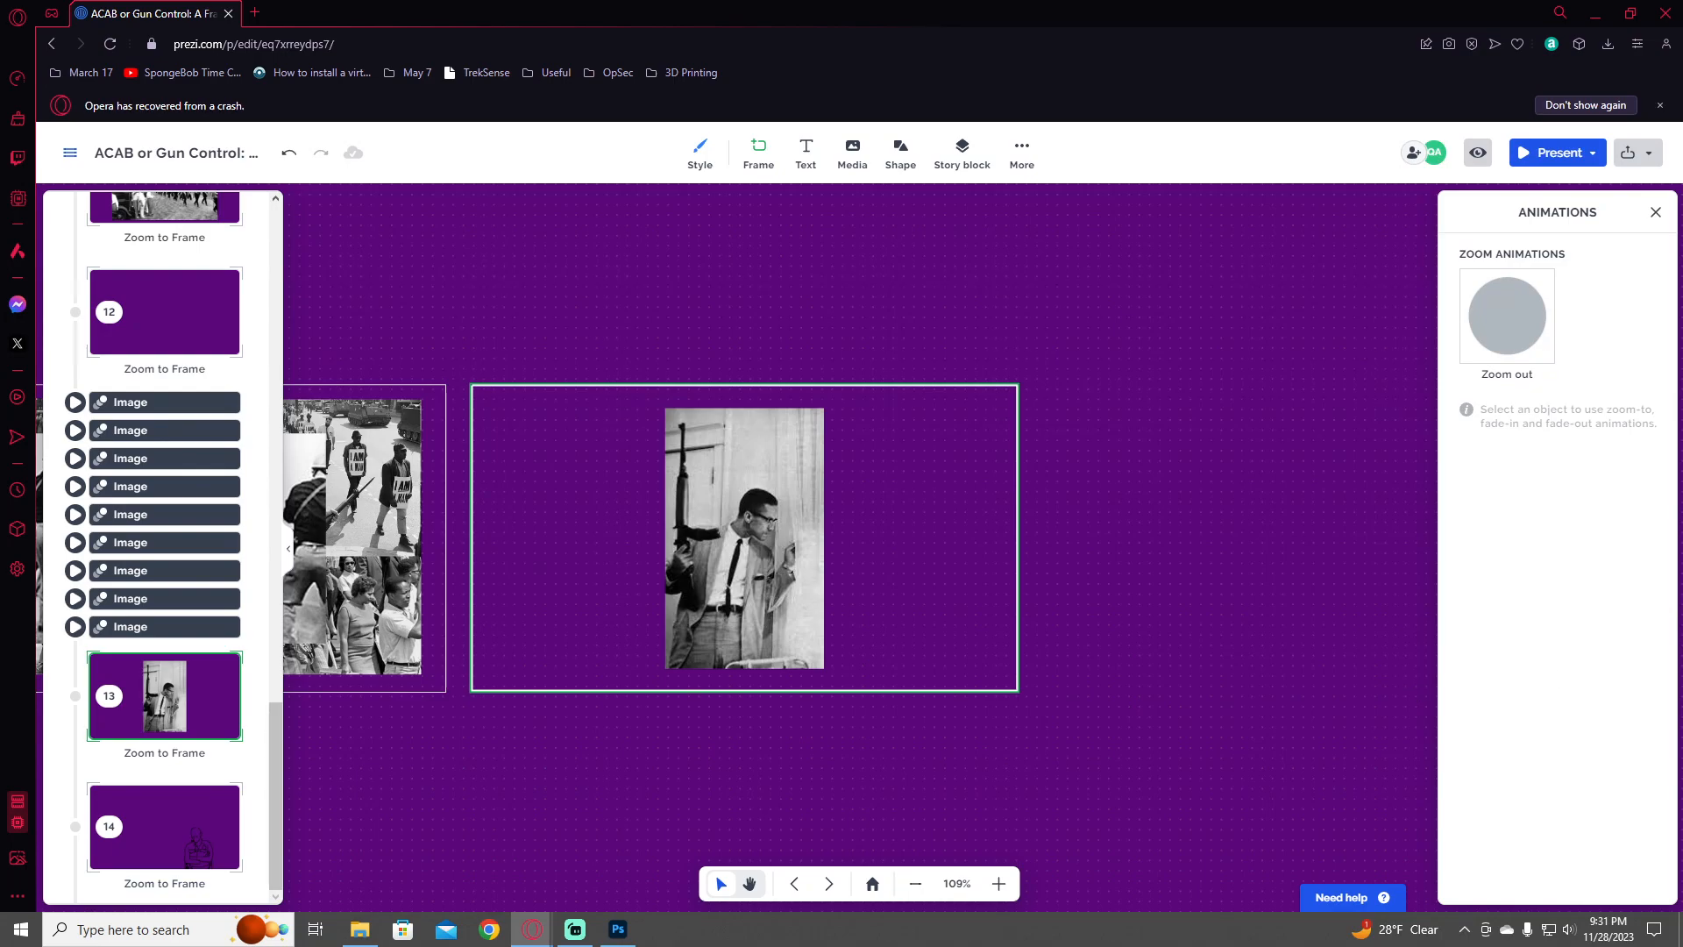
{"action": "left_click_drag", "start_coordinate": [861, 284], "coordinate": [1023, 271]}
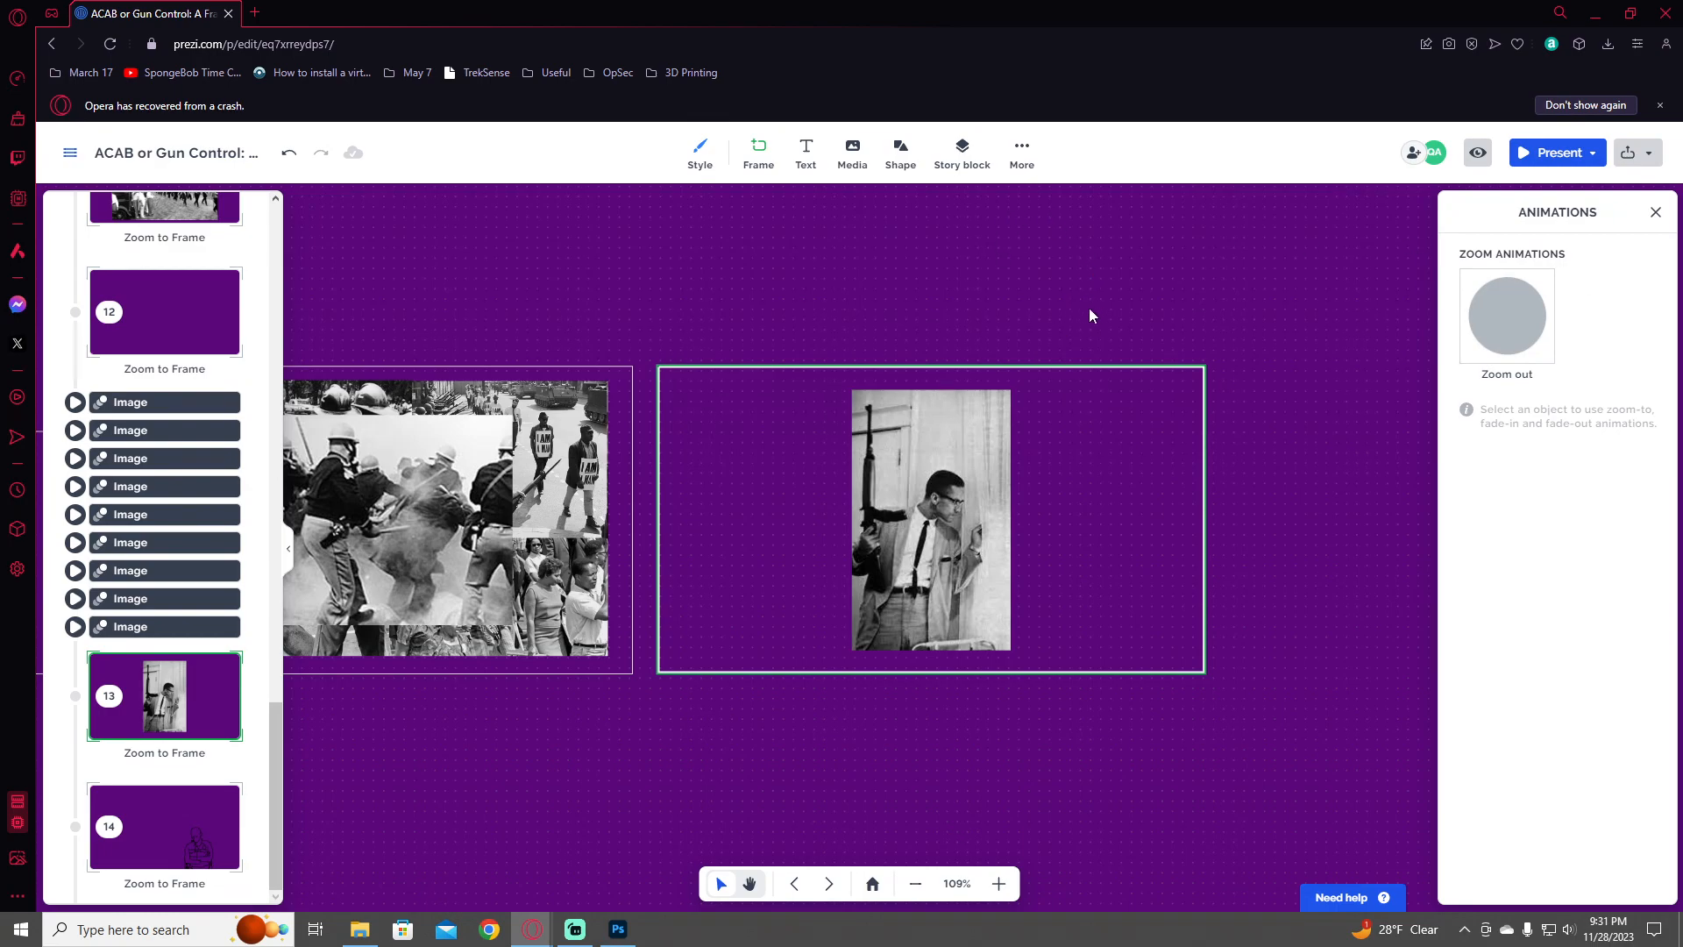
- Paste the copied photo of the armed group on the building steps, centre it over the rifle photo in frame 13 and add a fade-in animation
{"action": "key", "text": "ctrl+v"}
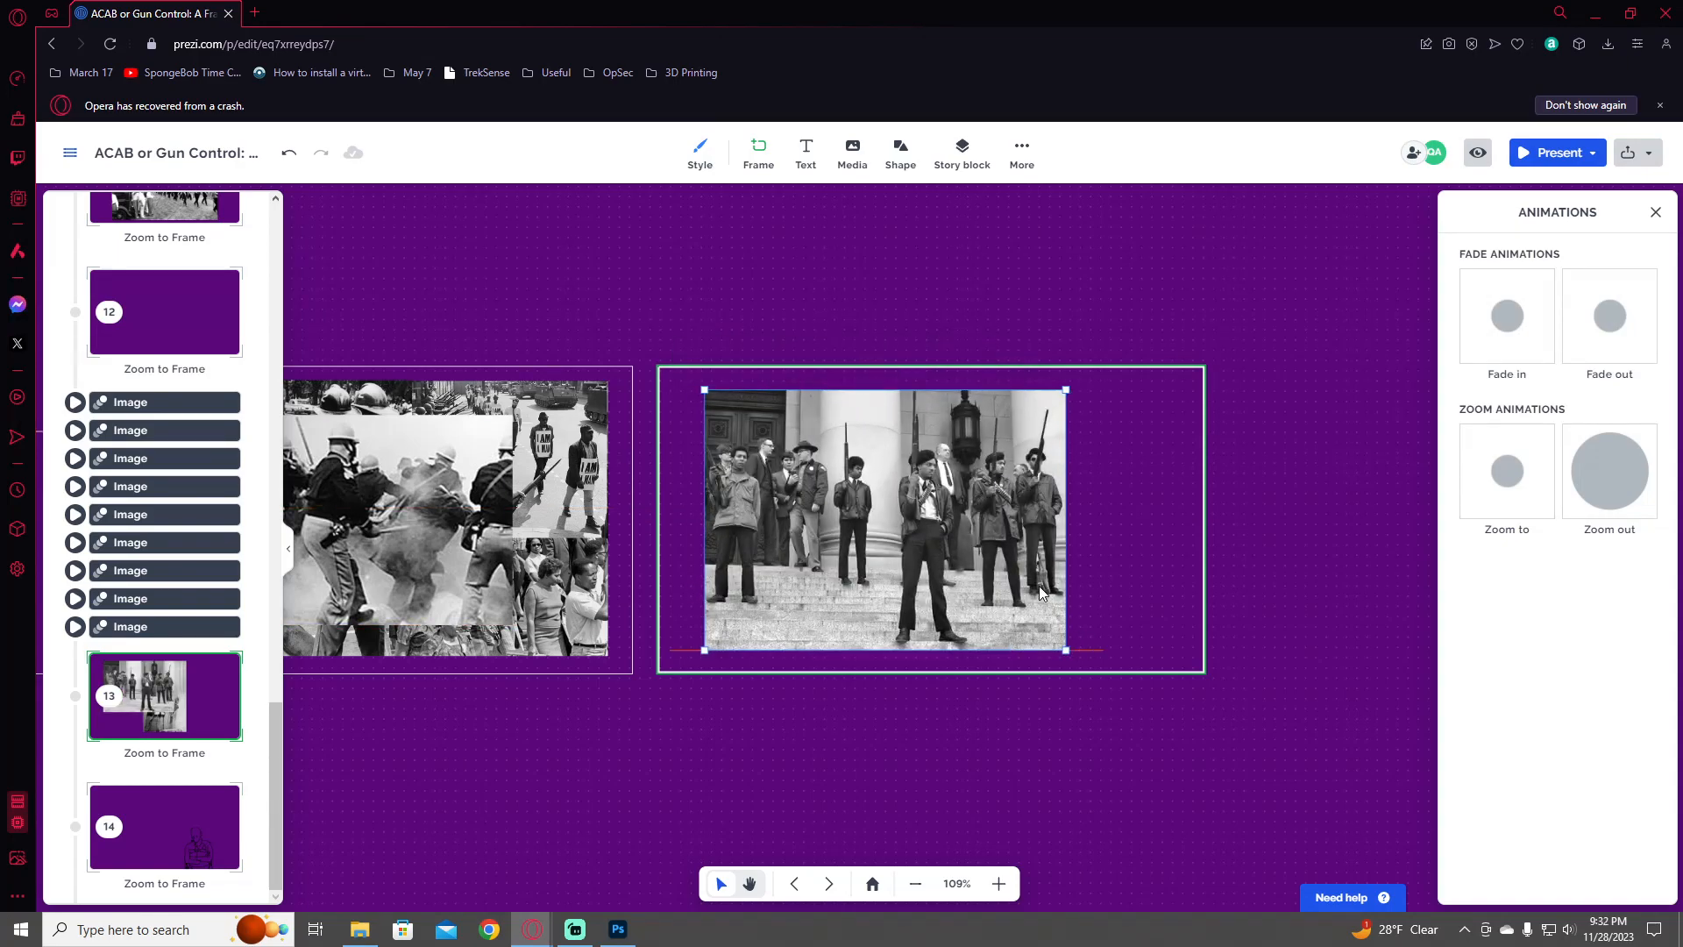
{"action": "left_click_drag", "start_coordinate": [1015, 576], "coordinate": [1064, 580]}
{"action": "left_click", "coordinate": [1504, 317]}
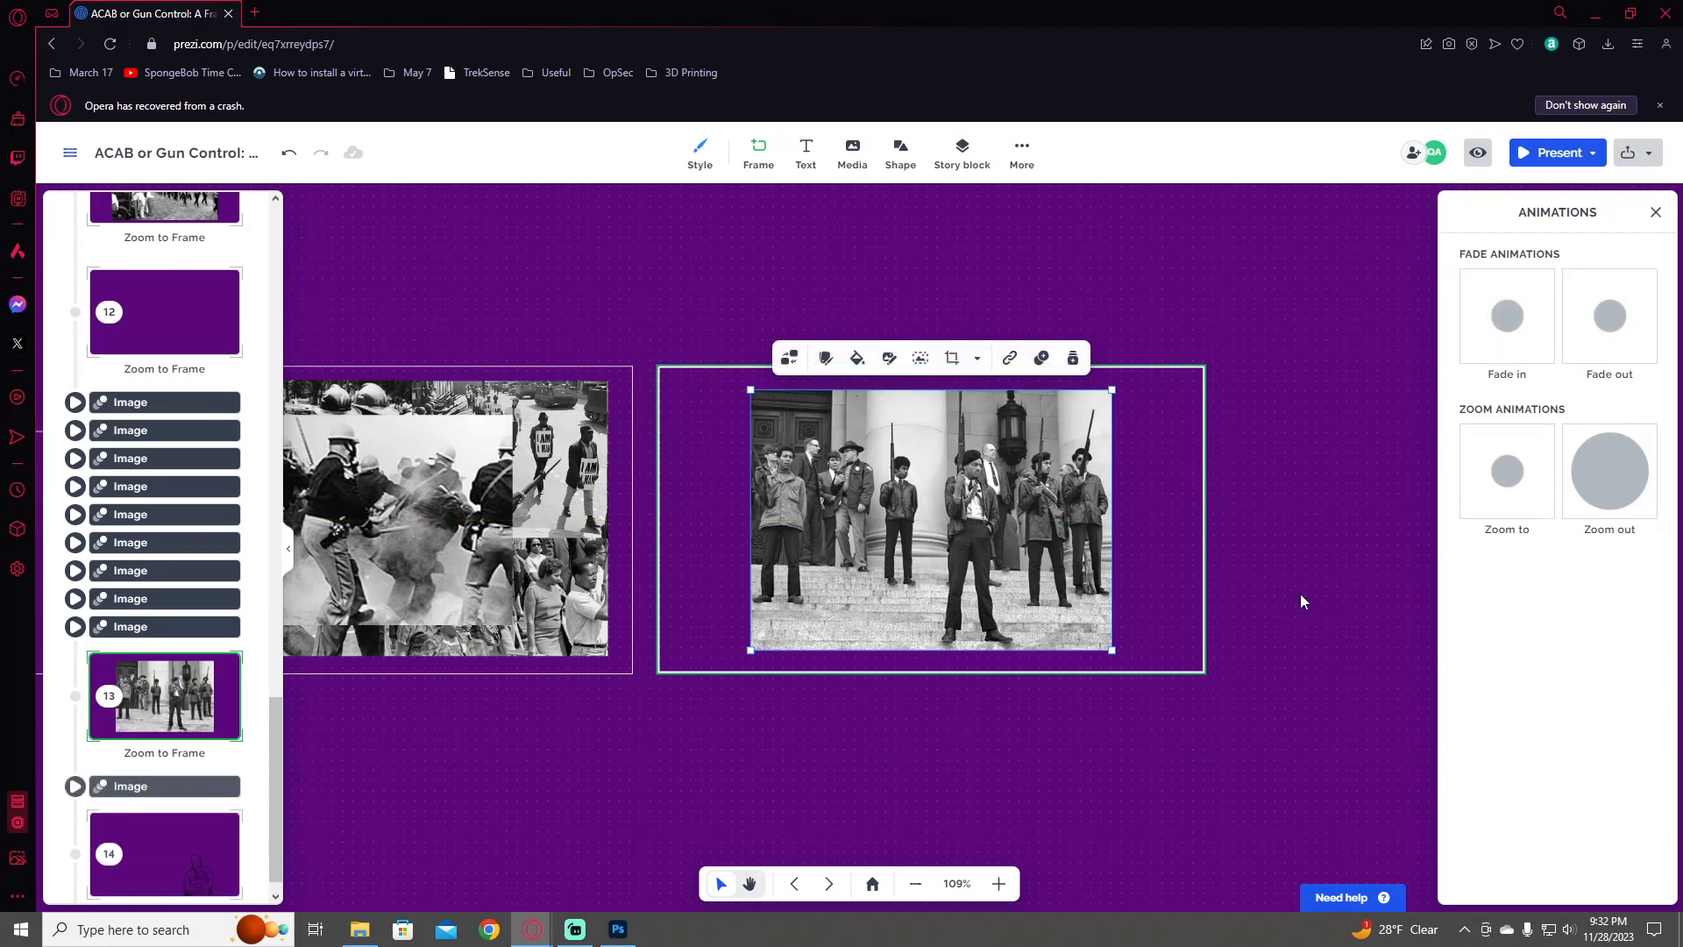
{"action": "left_click", "coordinate": [175, 688]}
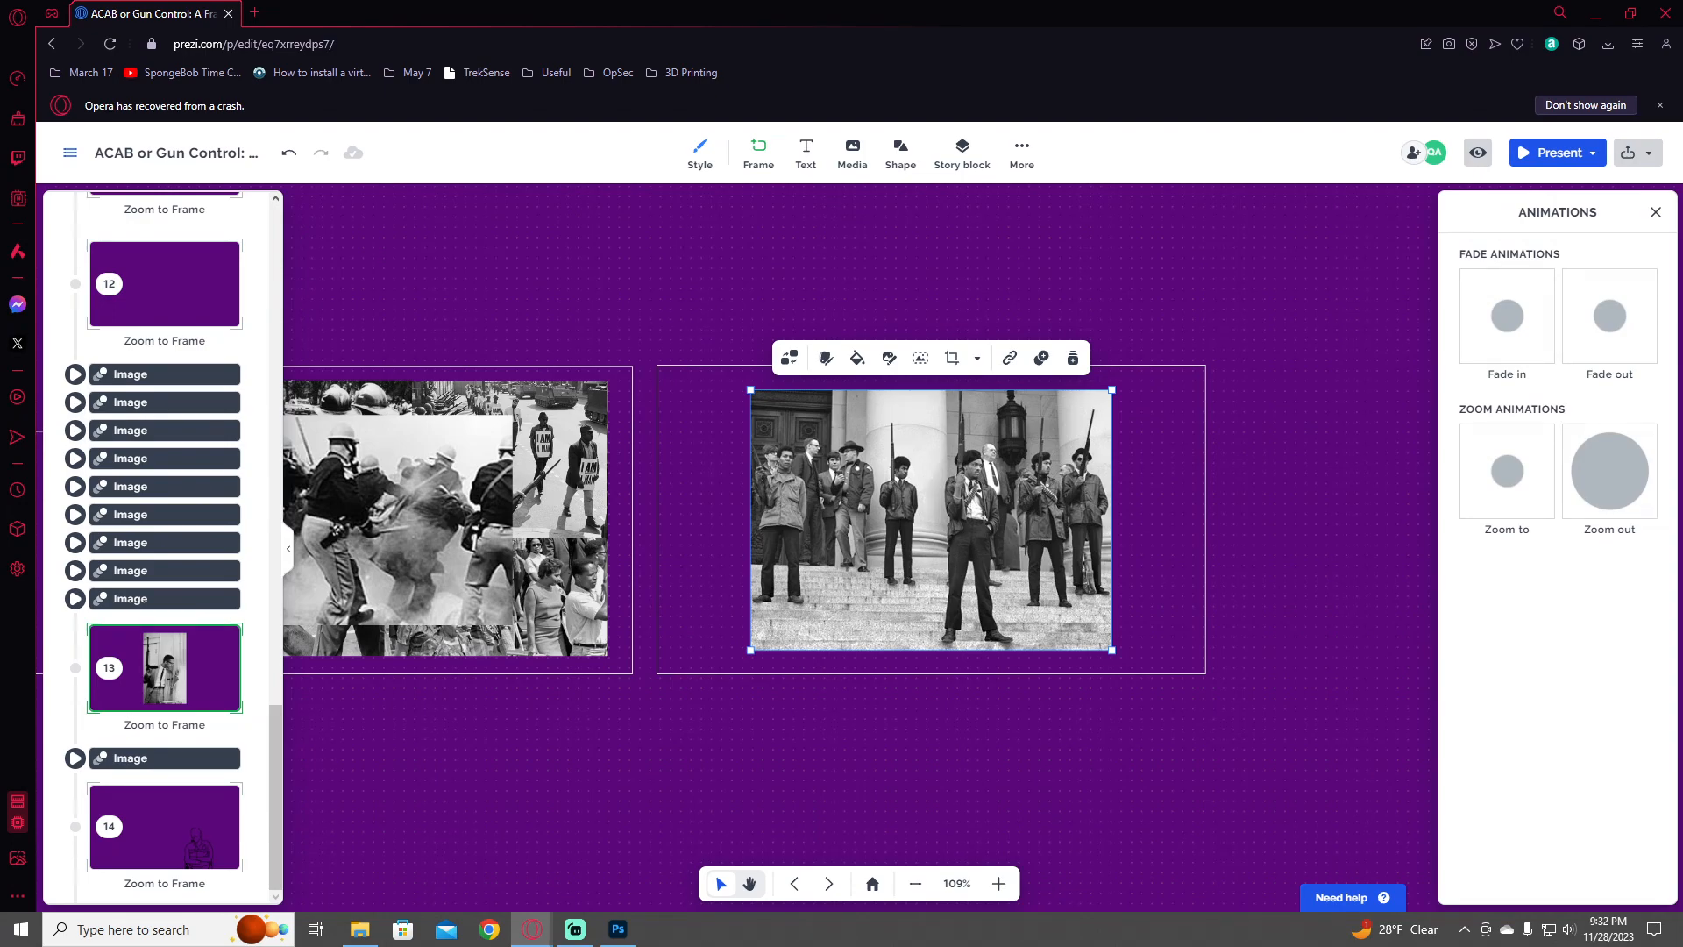
- Place the photo of the armed man in beret and sunglasses over the steps photo, match its width, centre it and add a fade-in animation
{"action": "left_click", "coordinate": [939, 275]}
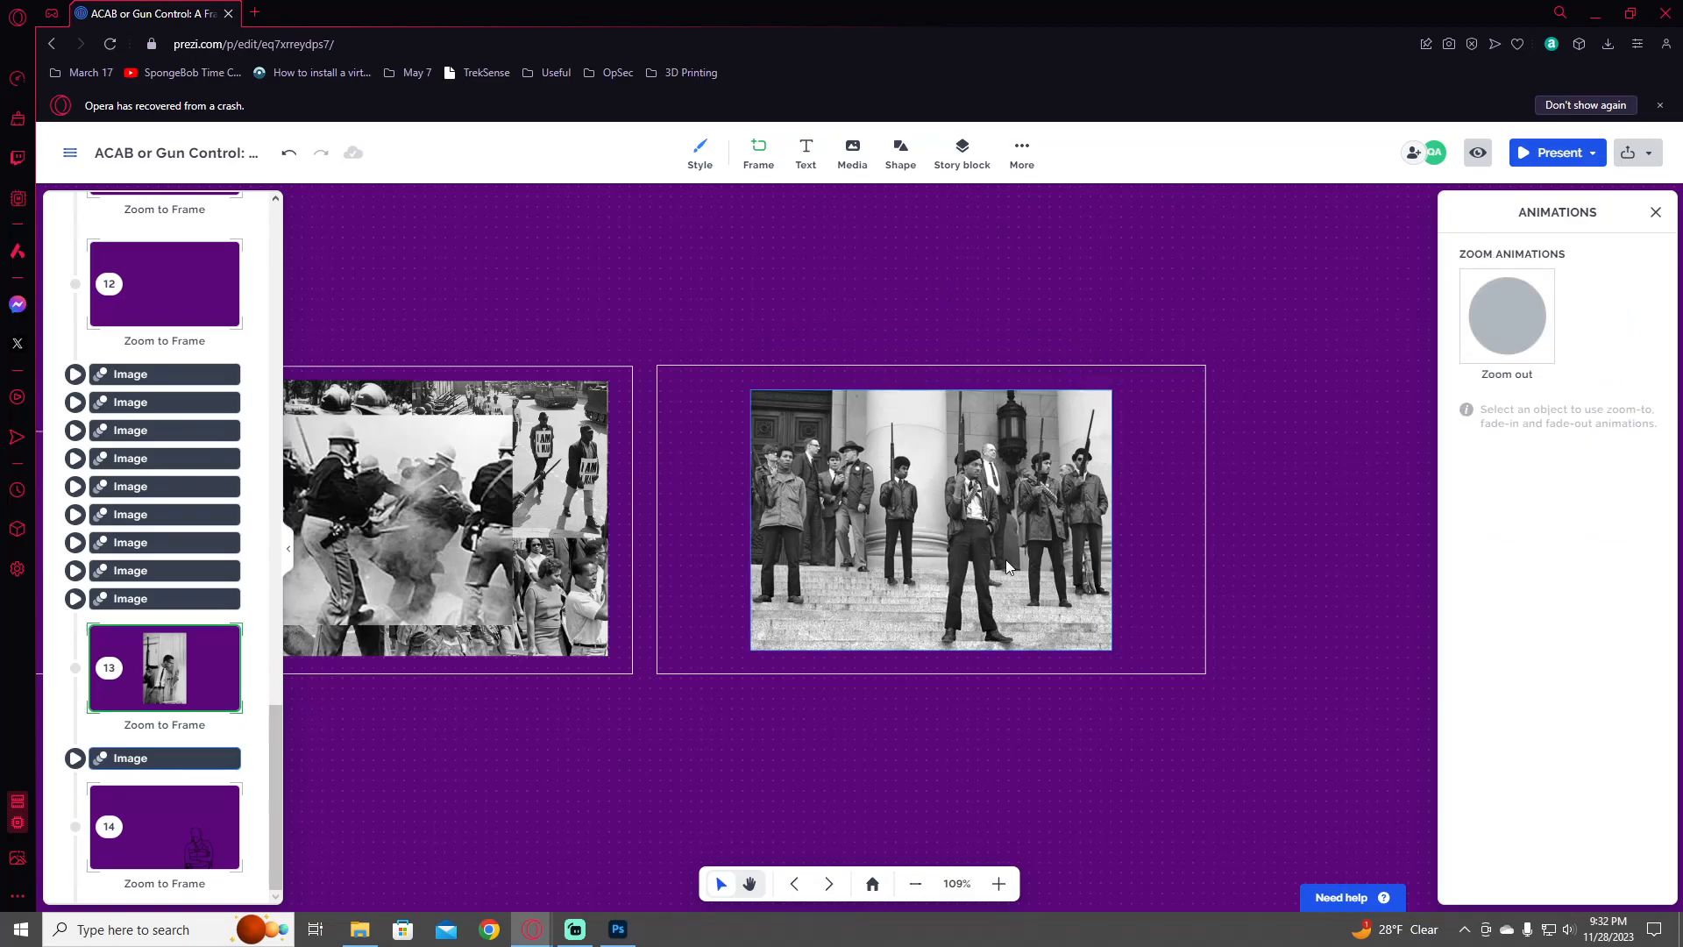
{"action": "left_click", "coordinate": [912, 554]}
{"action": "left_click_drag", "start_coordinate": [912, 554], "coordinate": [884, 513]}
{"action": "left_click_drag", "start_coordinate": [963, 578], "coordinate": [1101, 634]}
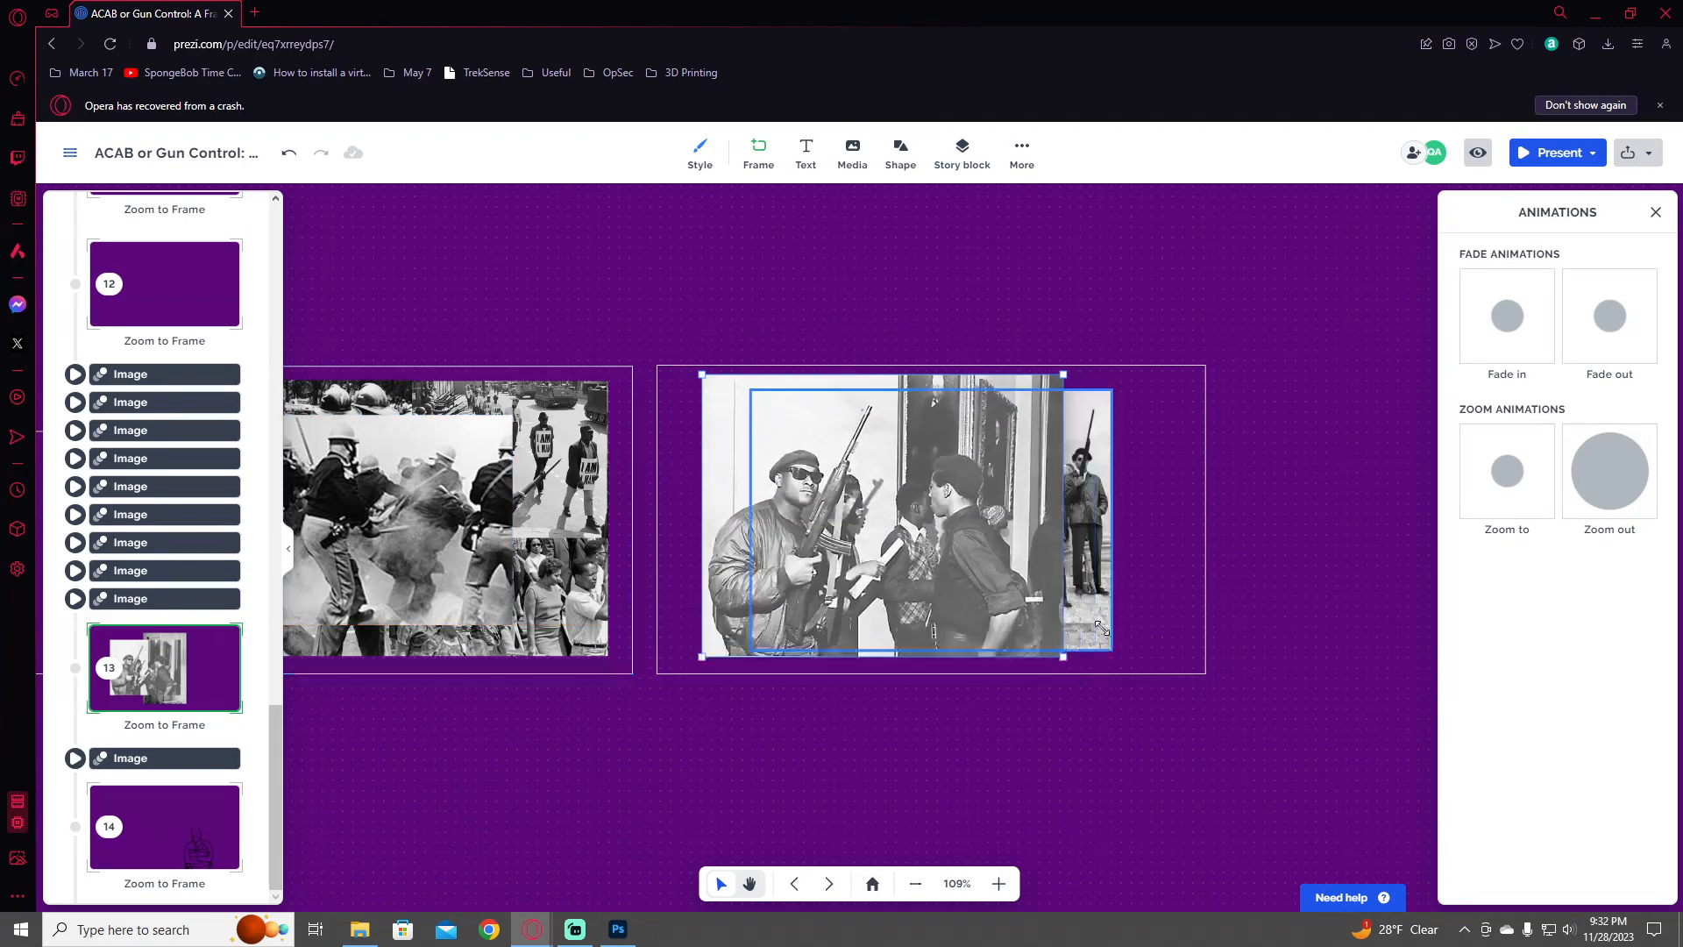
{"action": "left_click_drag", "start_coordinate": [965, 570], "coordinate": [1023, 572]}
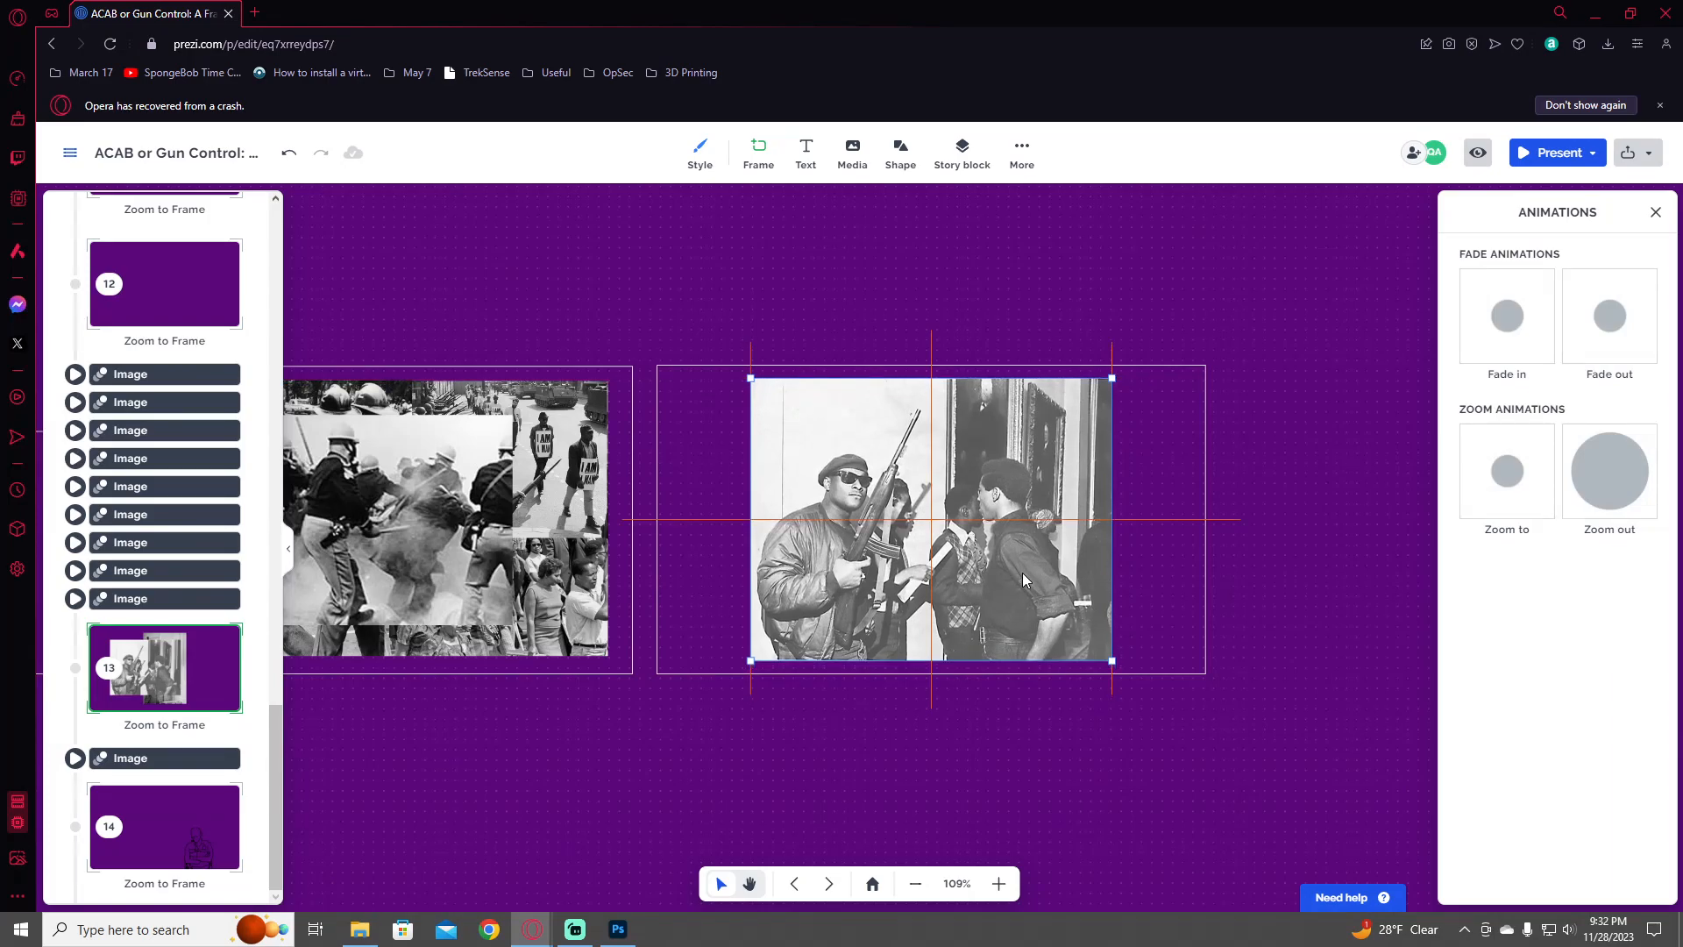
{"action": "left_click", "coordinate": [1503, 321]}
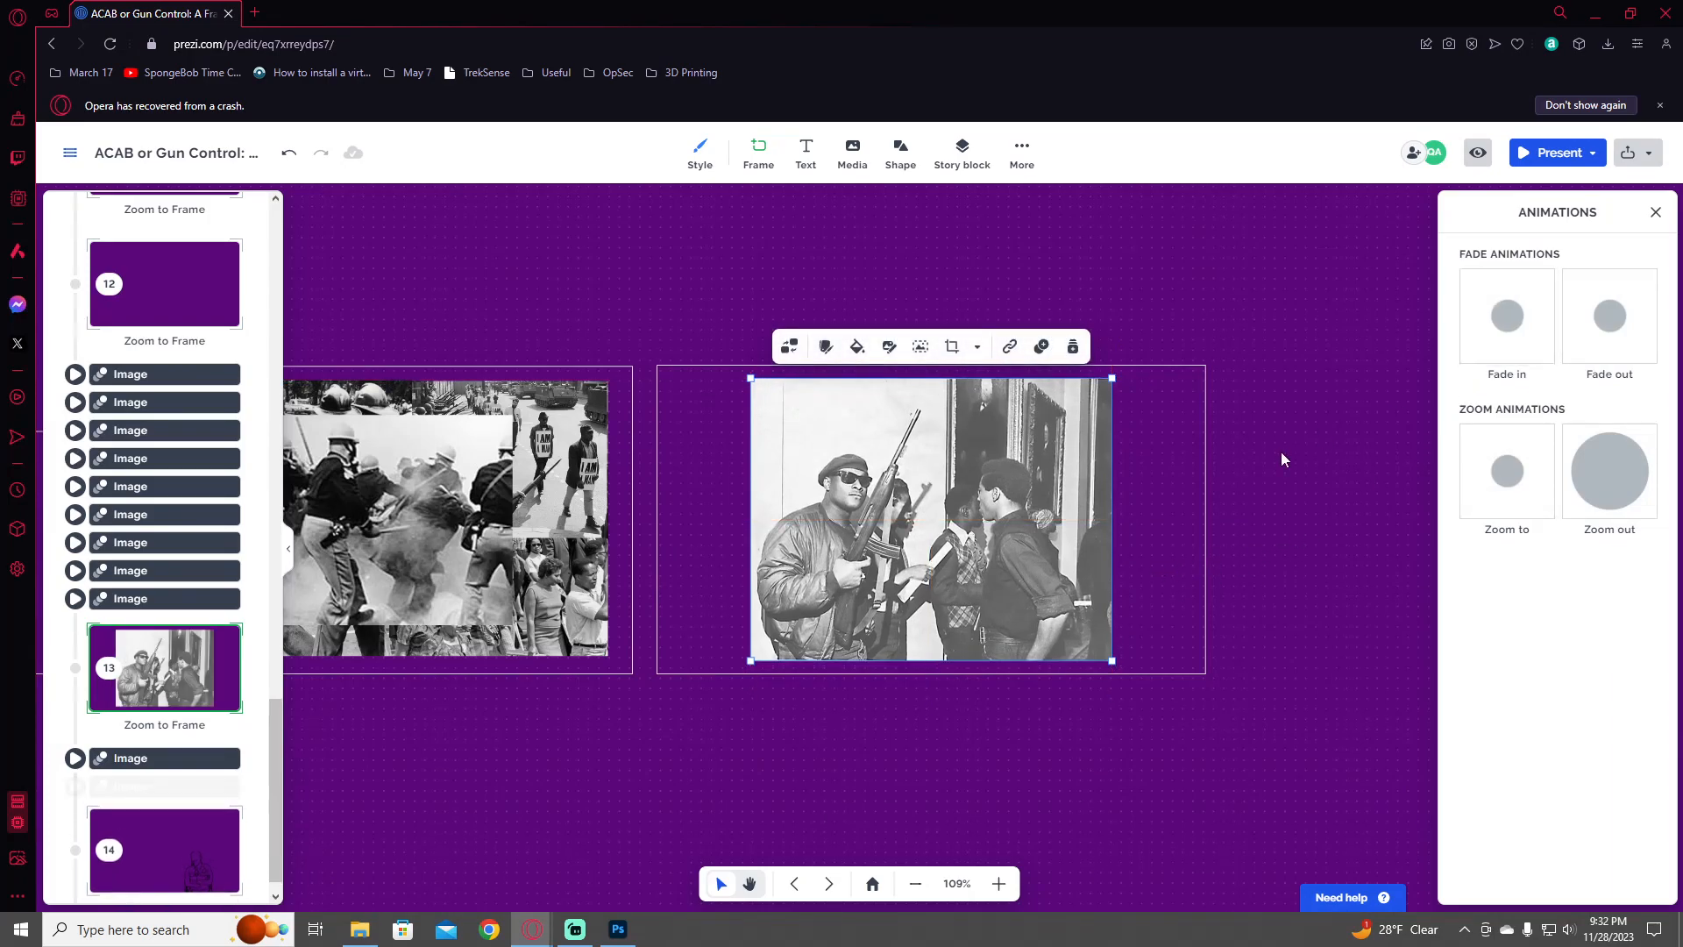
{"action": "left_click", "coordinate": [1233, 721]}
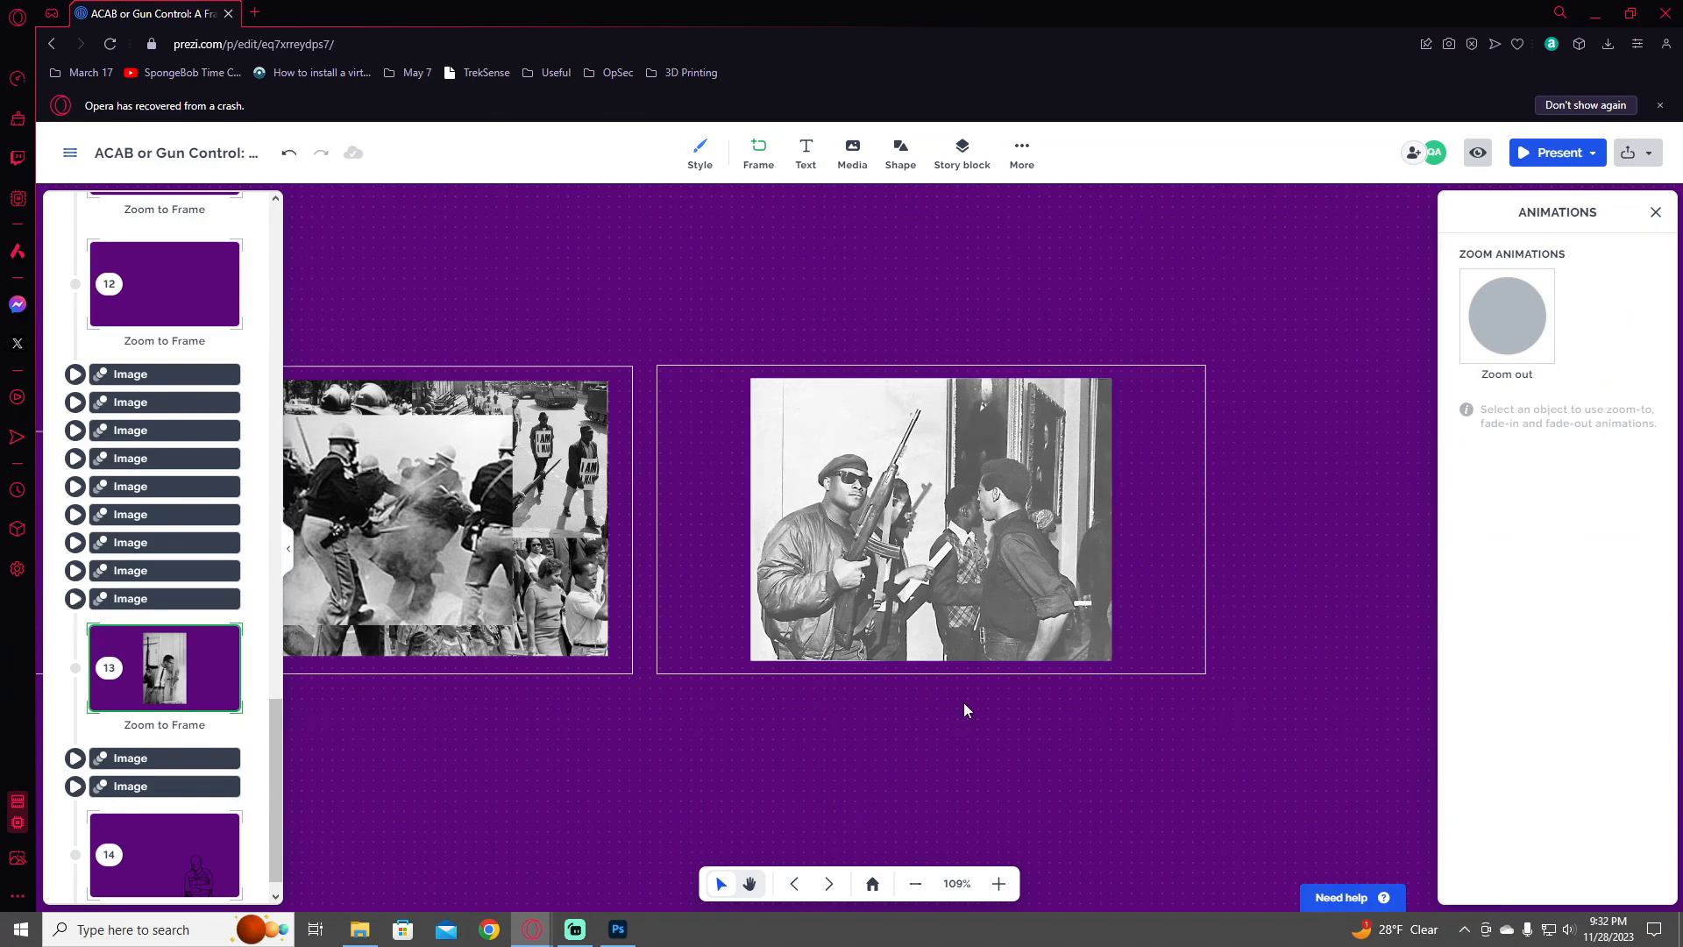
- Draw another new frame beside frame 13, move it to position 14 in the path and open it
{"action": "scroll", "coordinate": [977, 644], "scroll_direction": "down", "scroll_amount": 2}
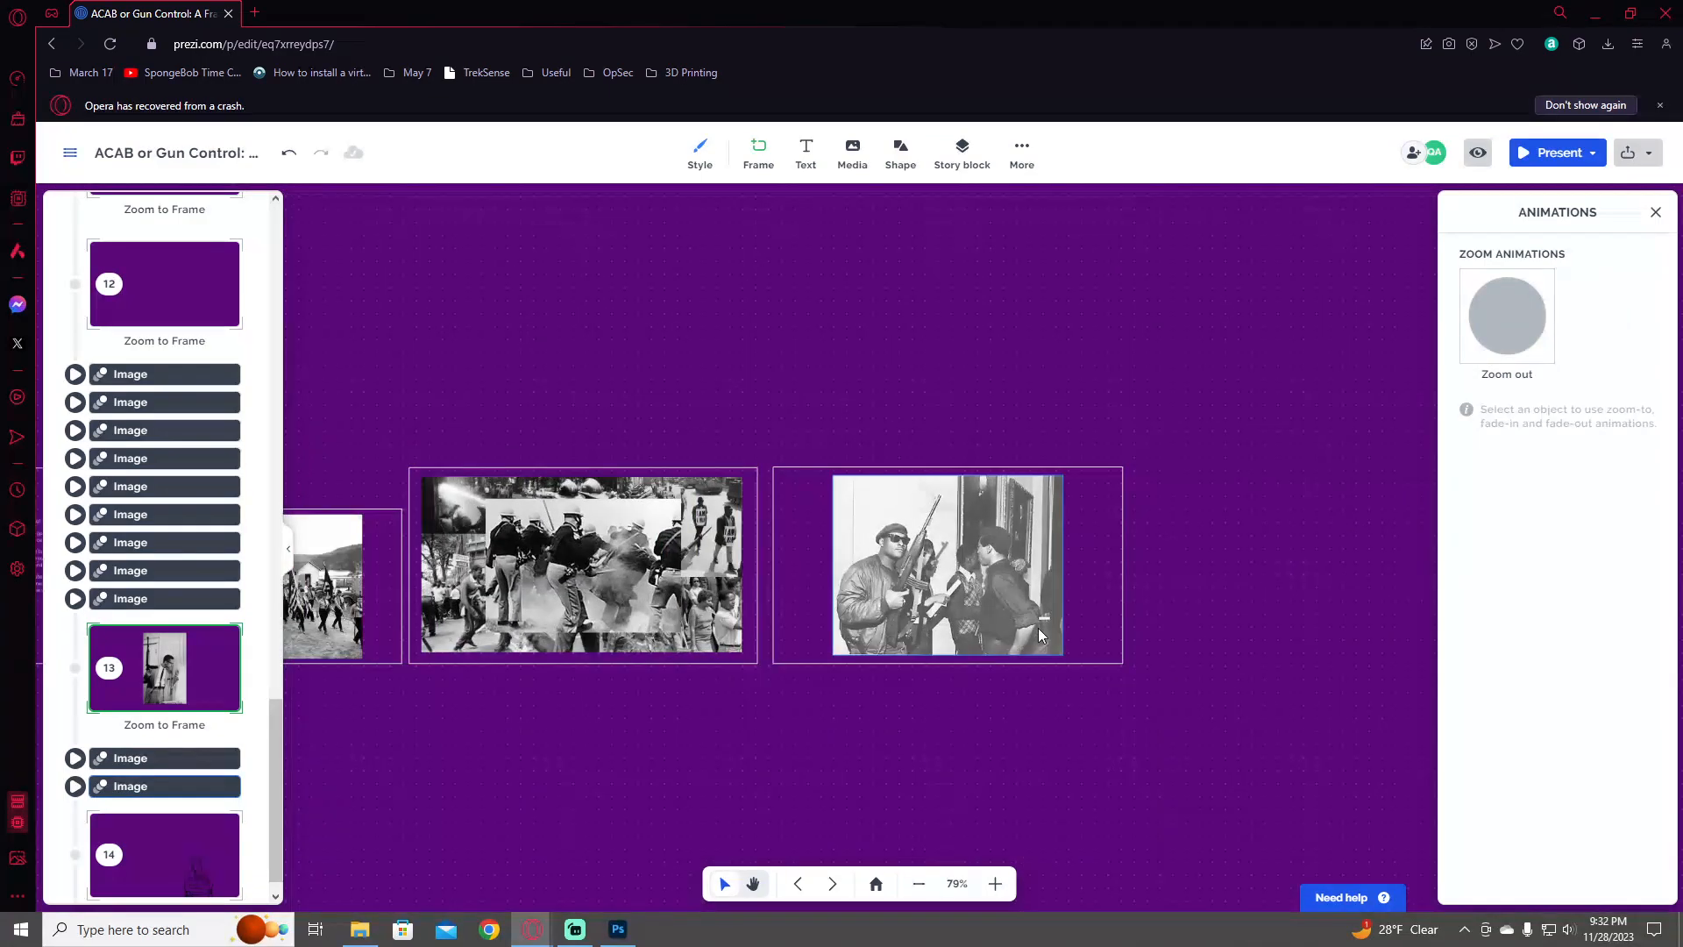
{"action": "left_click_drag", "start_coordinate": [1128, 583], "coordinate": [553, 620]}
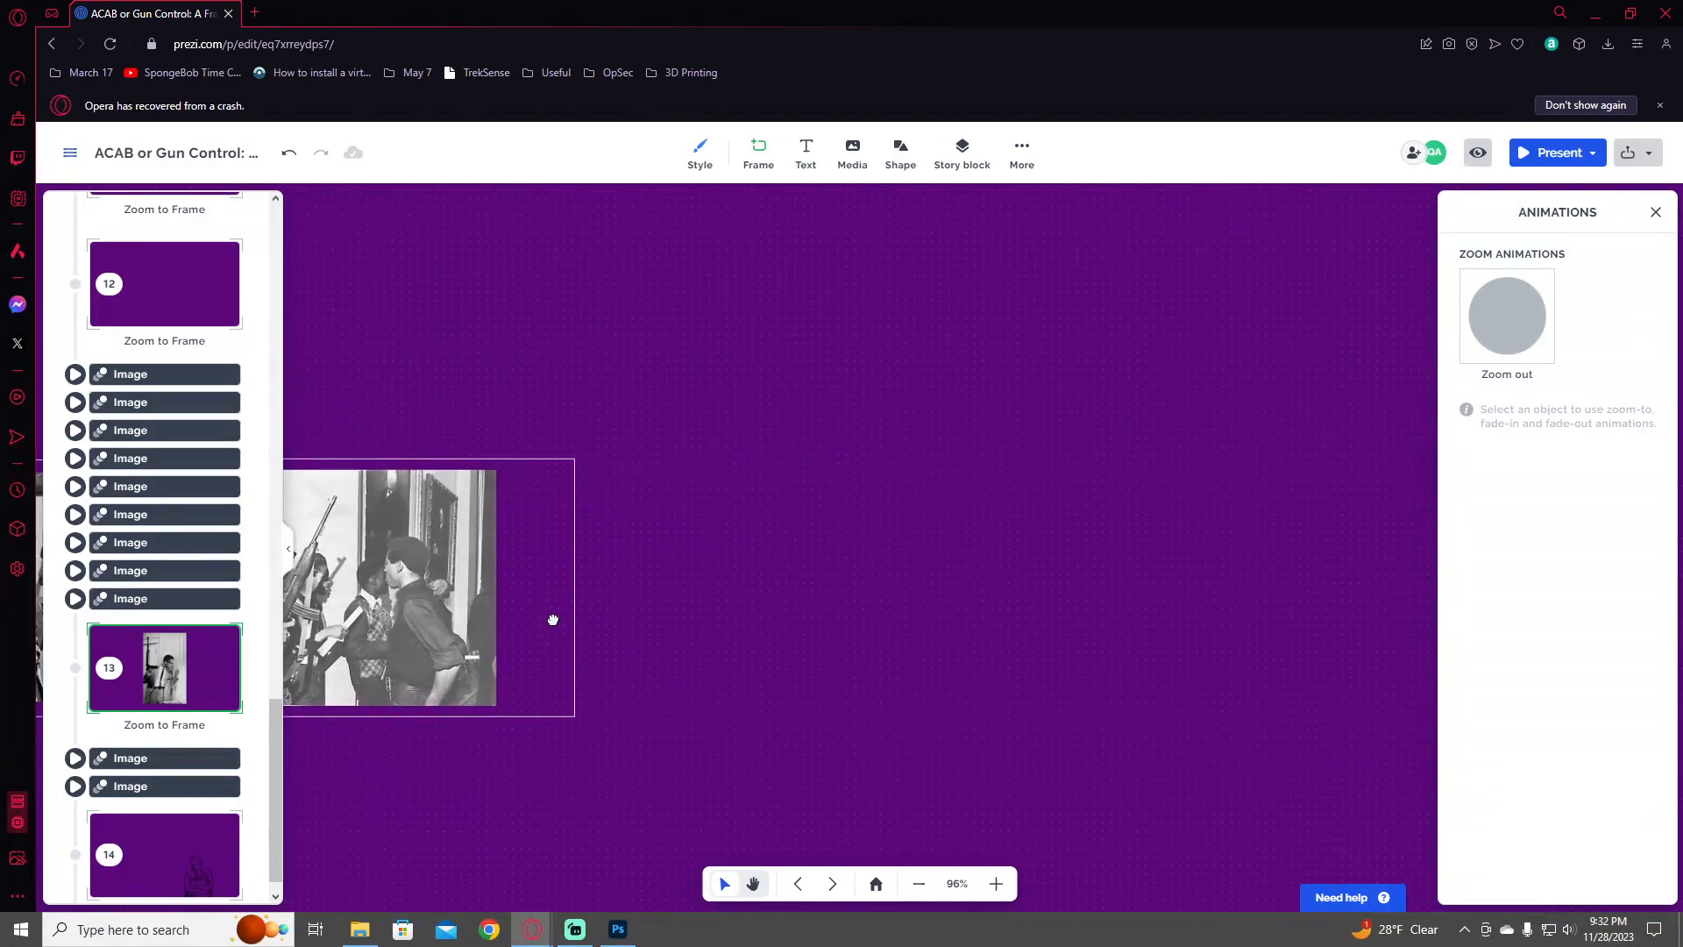
{"action": "left_click", "coordinate": [757, 153]}
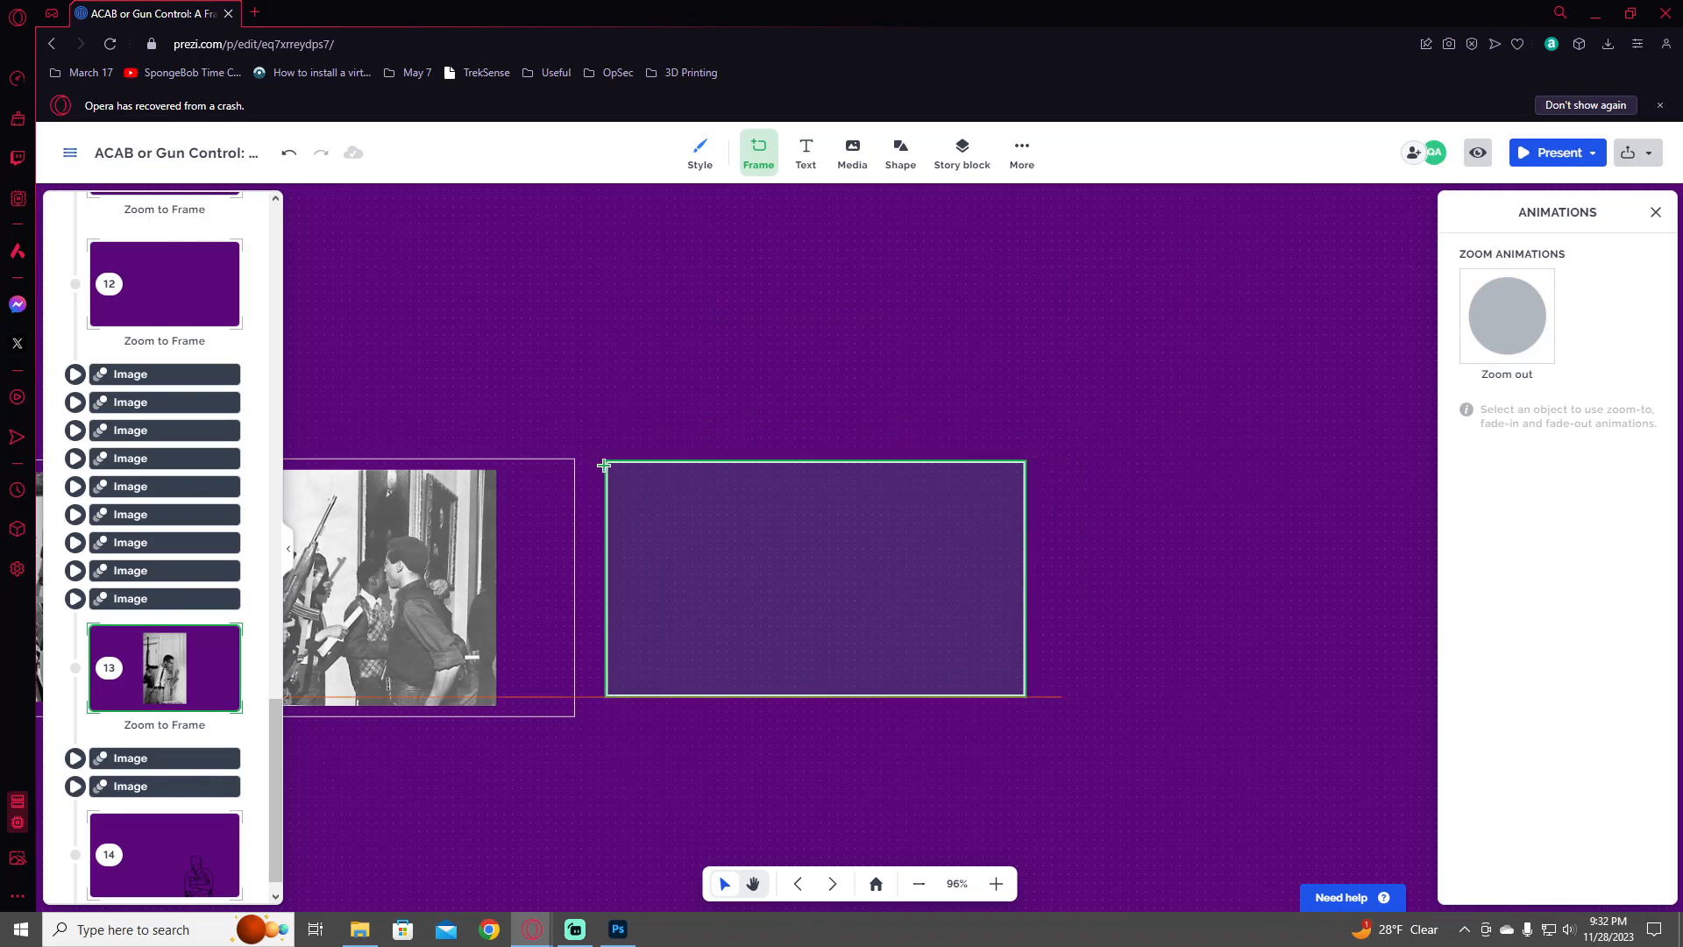
{"action": "left_click_drag", "start_coordinate": [603, 461], "coordinate": [1028, 715]}
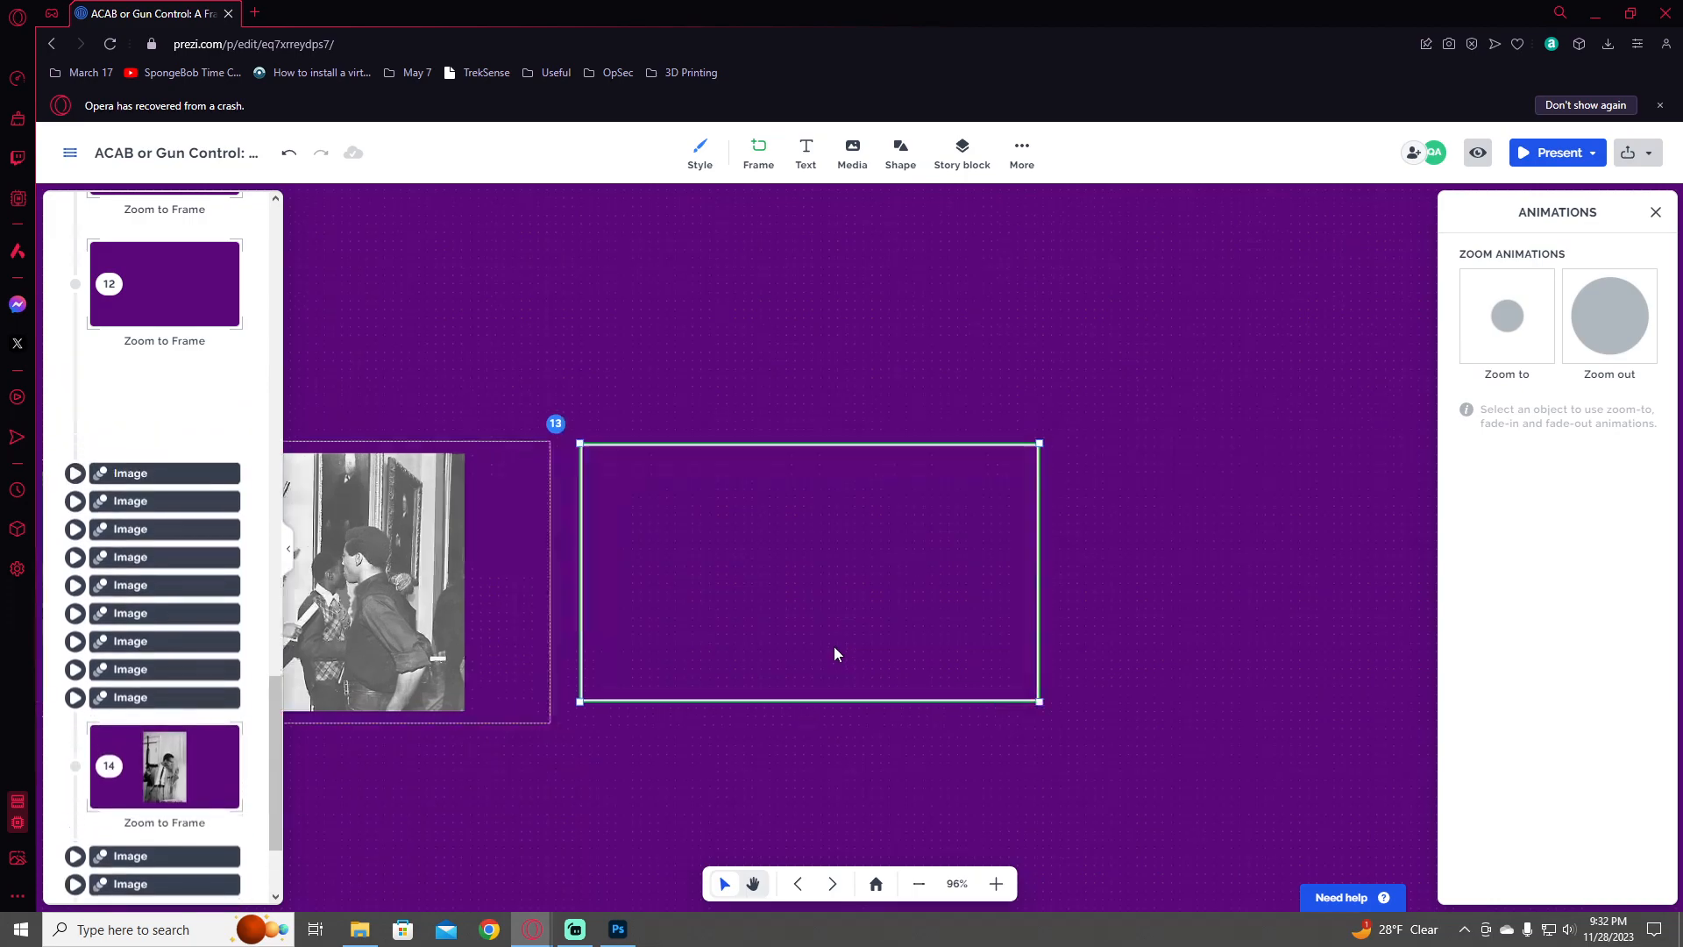
{"action": "left_click_drag", "start_coordinate": [186, 427], "coordinate": [194, 812]}
{"action": "left_click", "coordinate": [213, 784]}
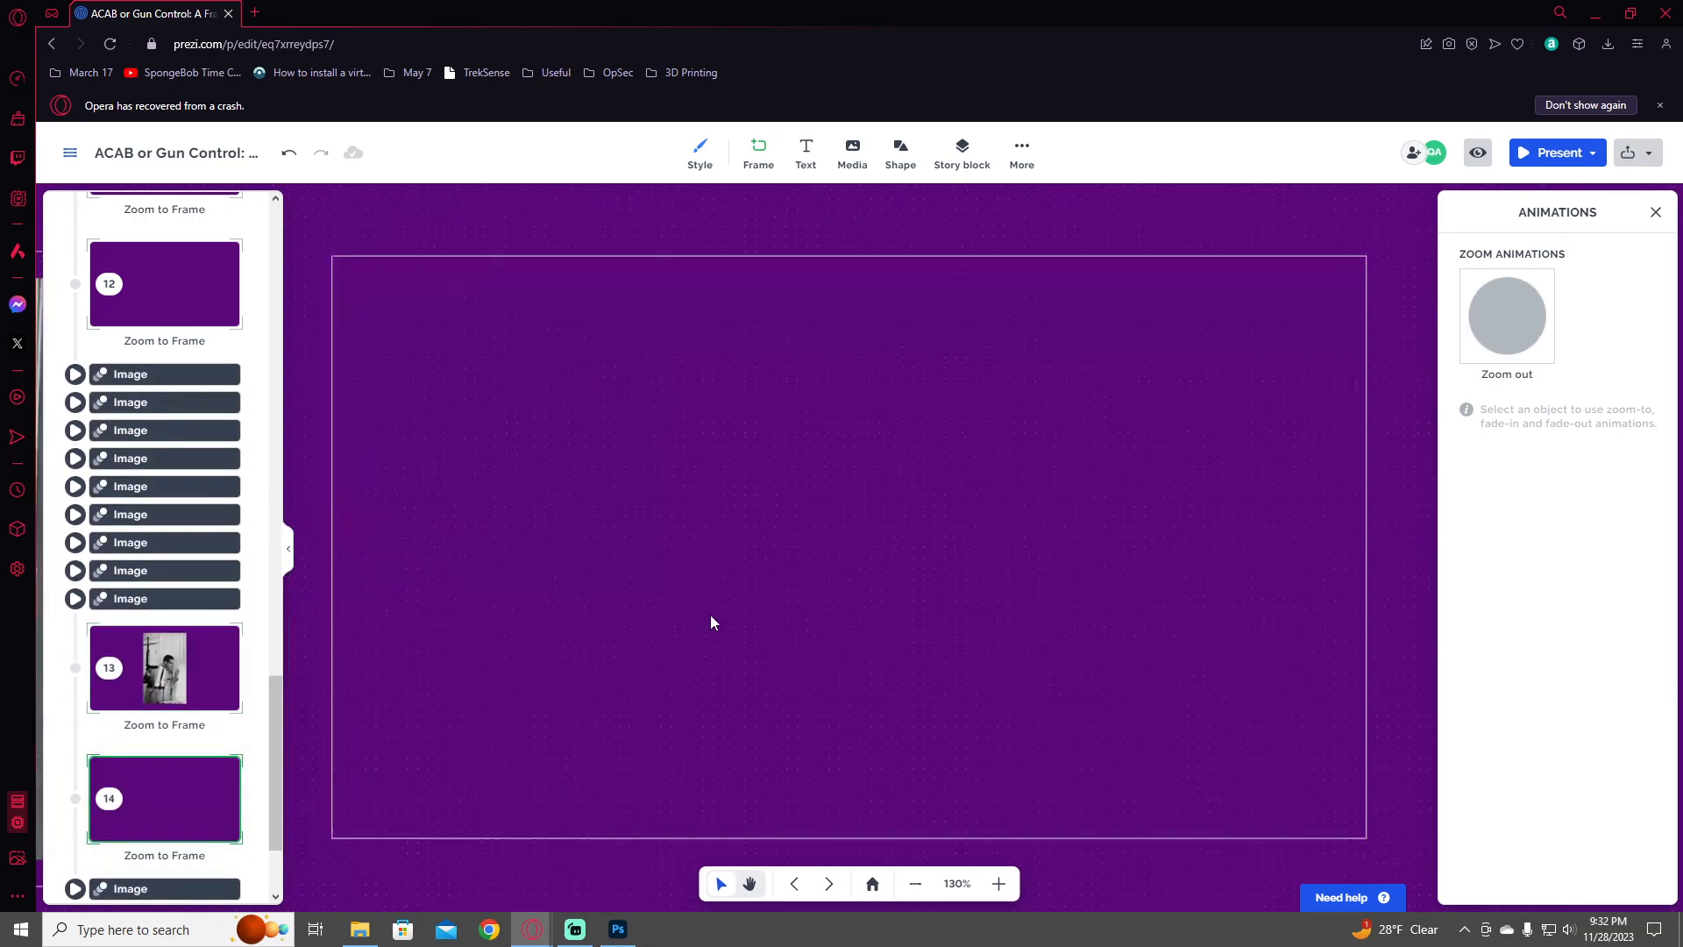
- Paste the copied Ronald Reagan quote picture into frame 14, enlarge it to nearly the frame's height and centre it
{"action": "scroll", "coordinate": [781, 636], "scroll_direction": "down", "scroll_amount": 1}
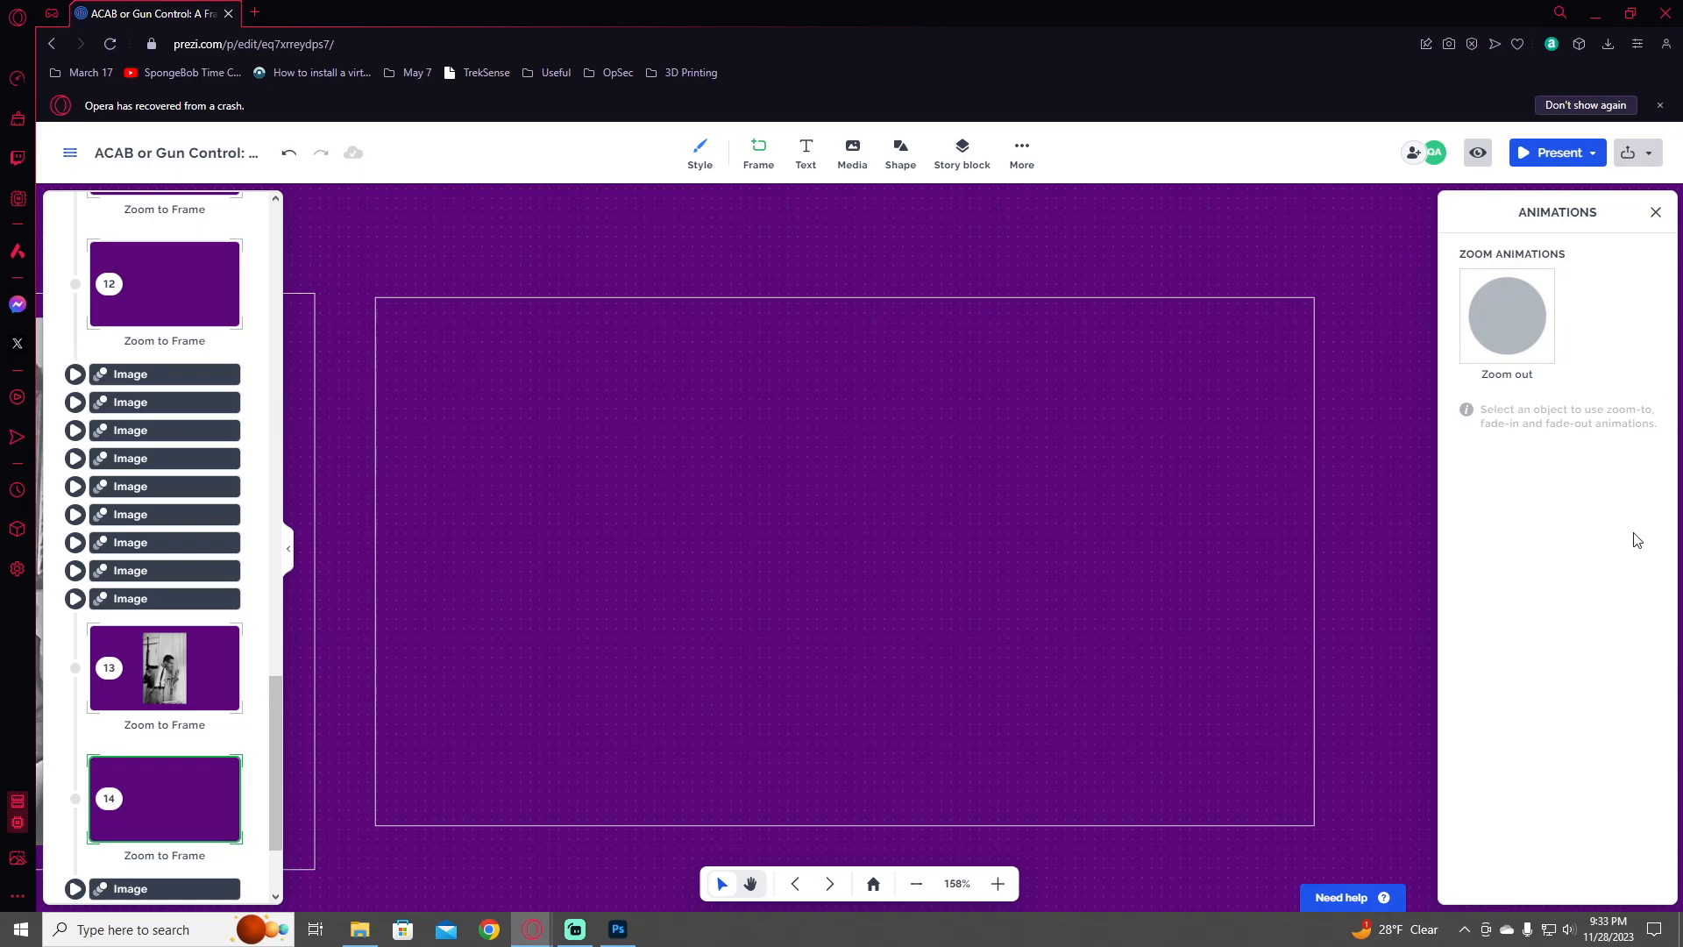
{"action": "key", "text": "ctrl+v"}
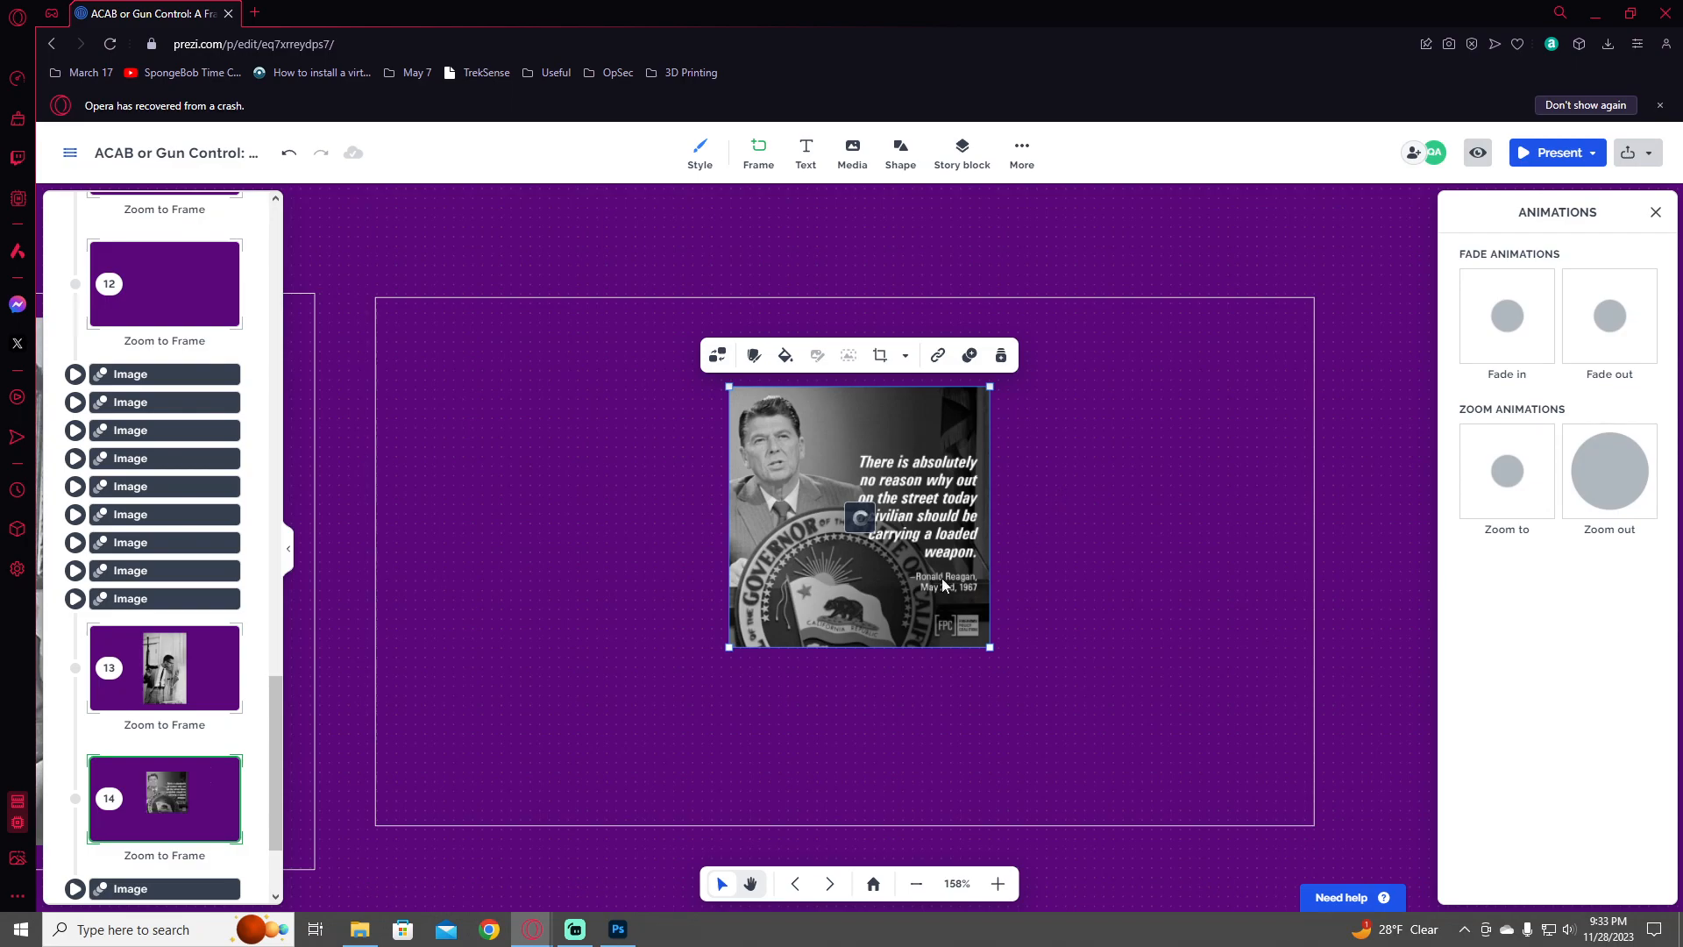
{"action": "left_click_drag", "start_coordinate": [889, 579], "coordinate": [1115, 757]}
{"action": "left_click_drag", "start_coordinate": [973, 654], "coordinate": [945, 583]}
{"action": "left_click", "coordinate": [1149, 473]}
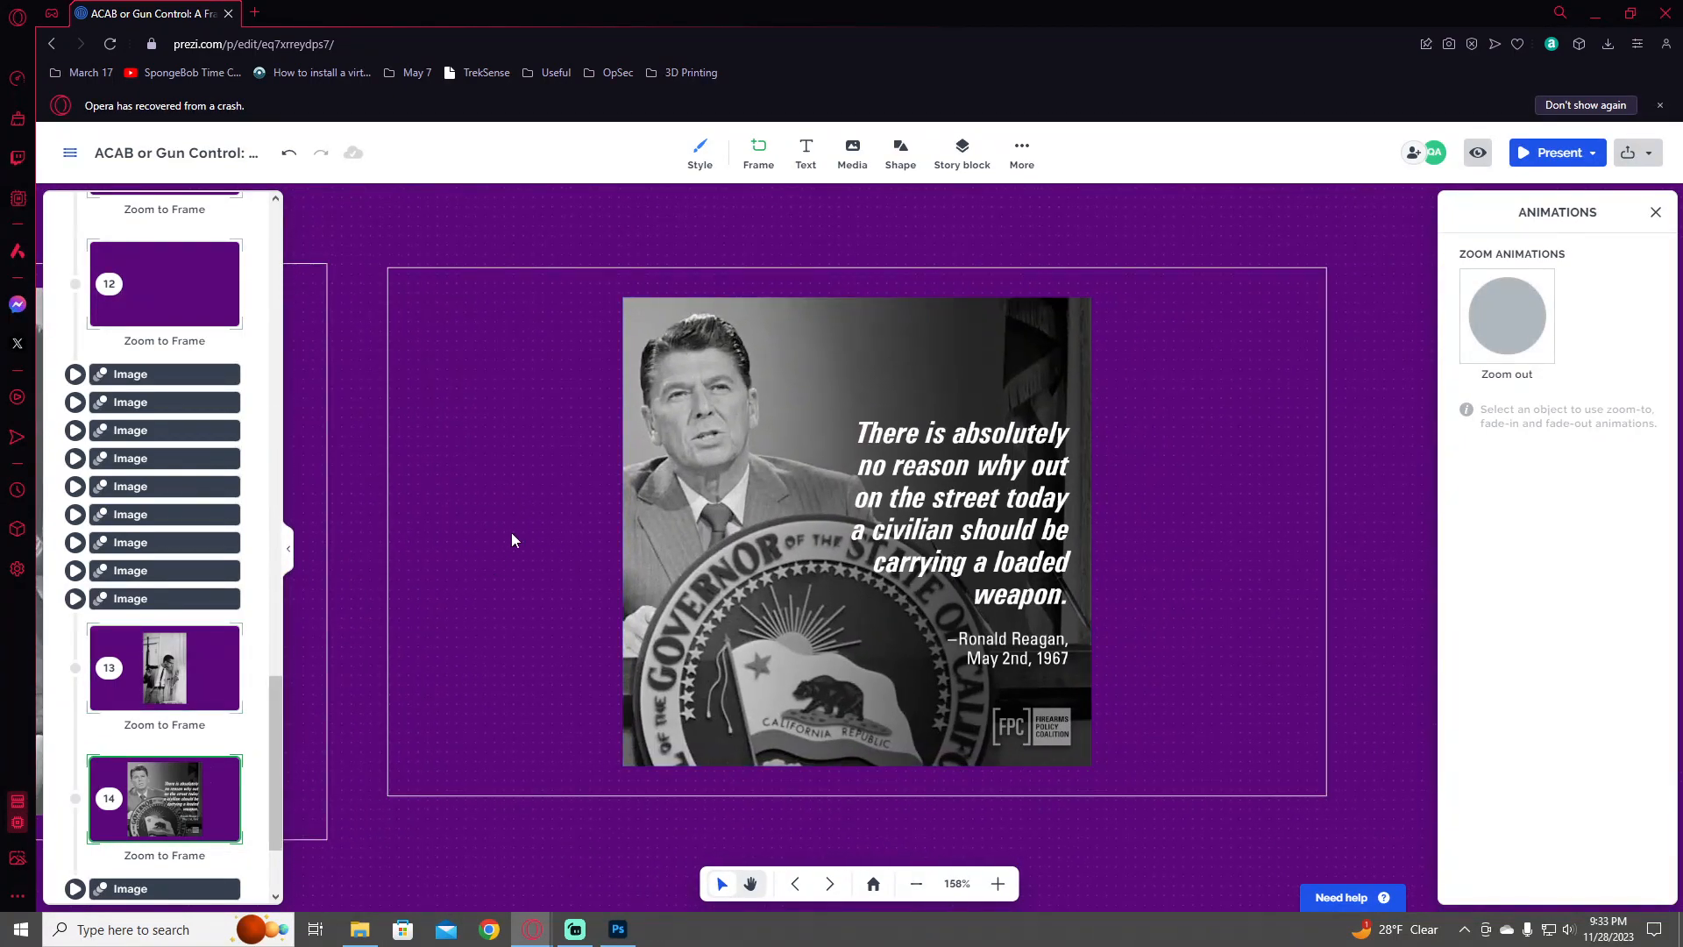
- Delete the Ronald Reagan quote picture from frame 14
{"action": "scroll", "coordinate": [1247, 544], "scroll_direction": "down", "scroll_amount": 3}
{"action": "left_click", "coordinate": [1254, 550]}
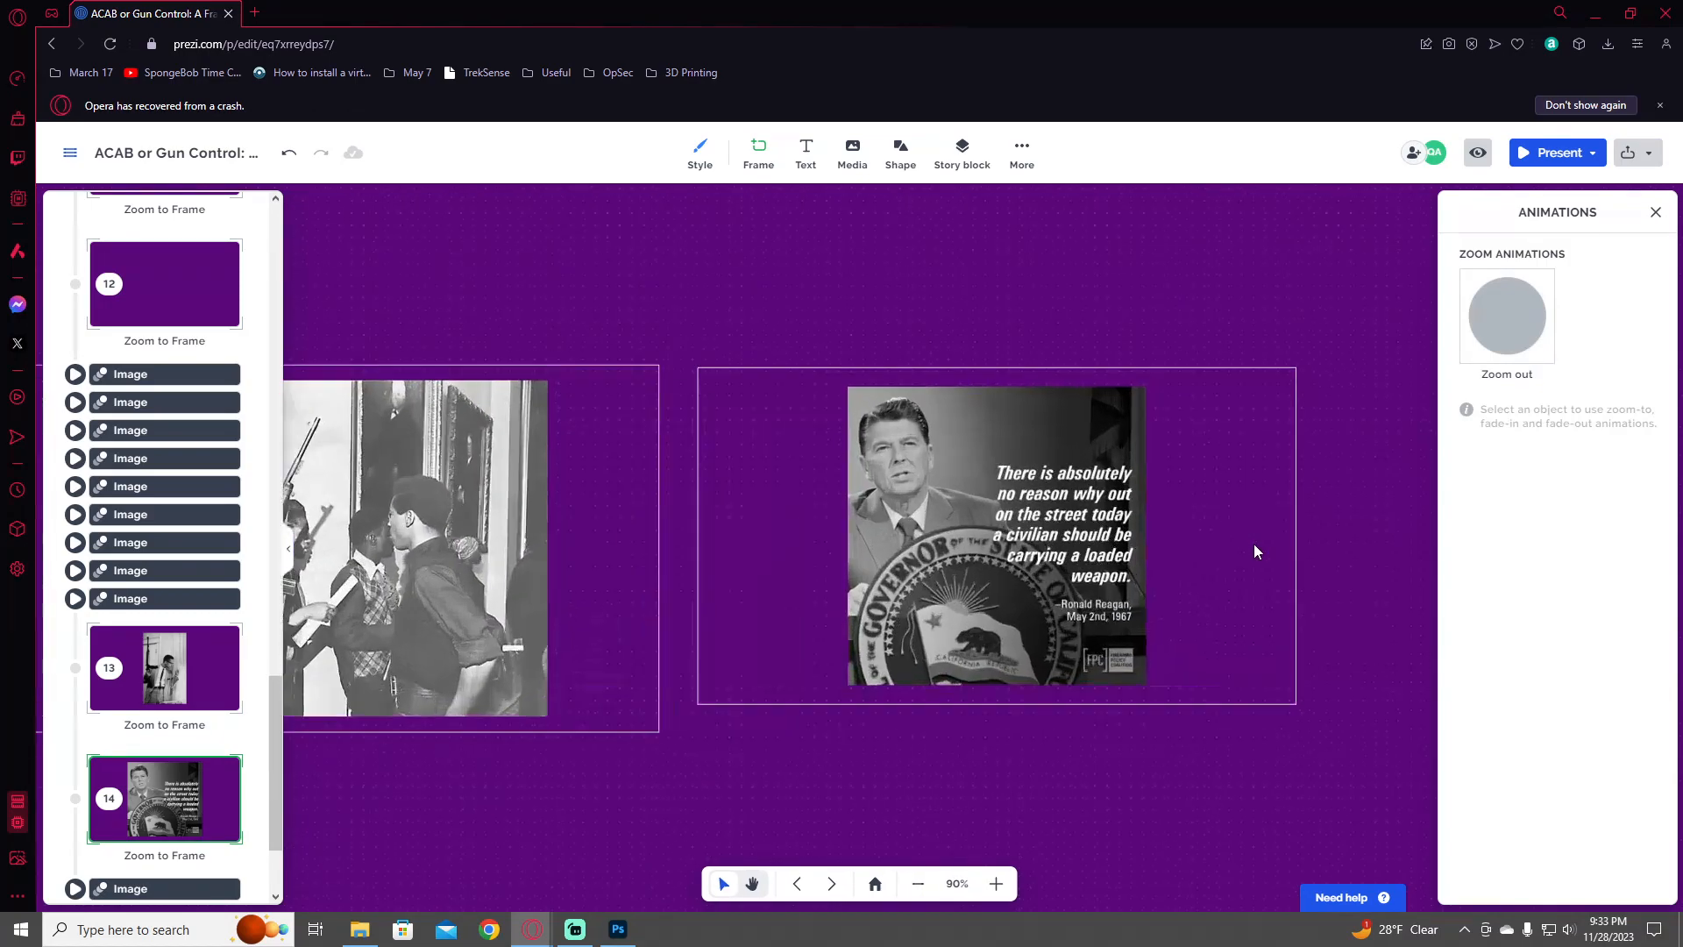
{"action": "left_click_drag", "start_coordinate": [1230, 566], "coordinate": [1181, 579]}
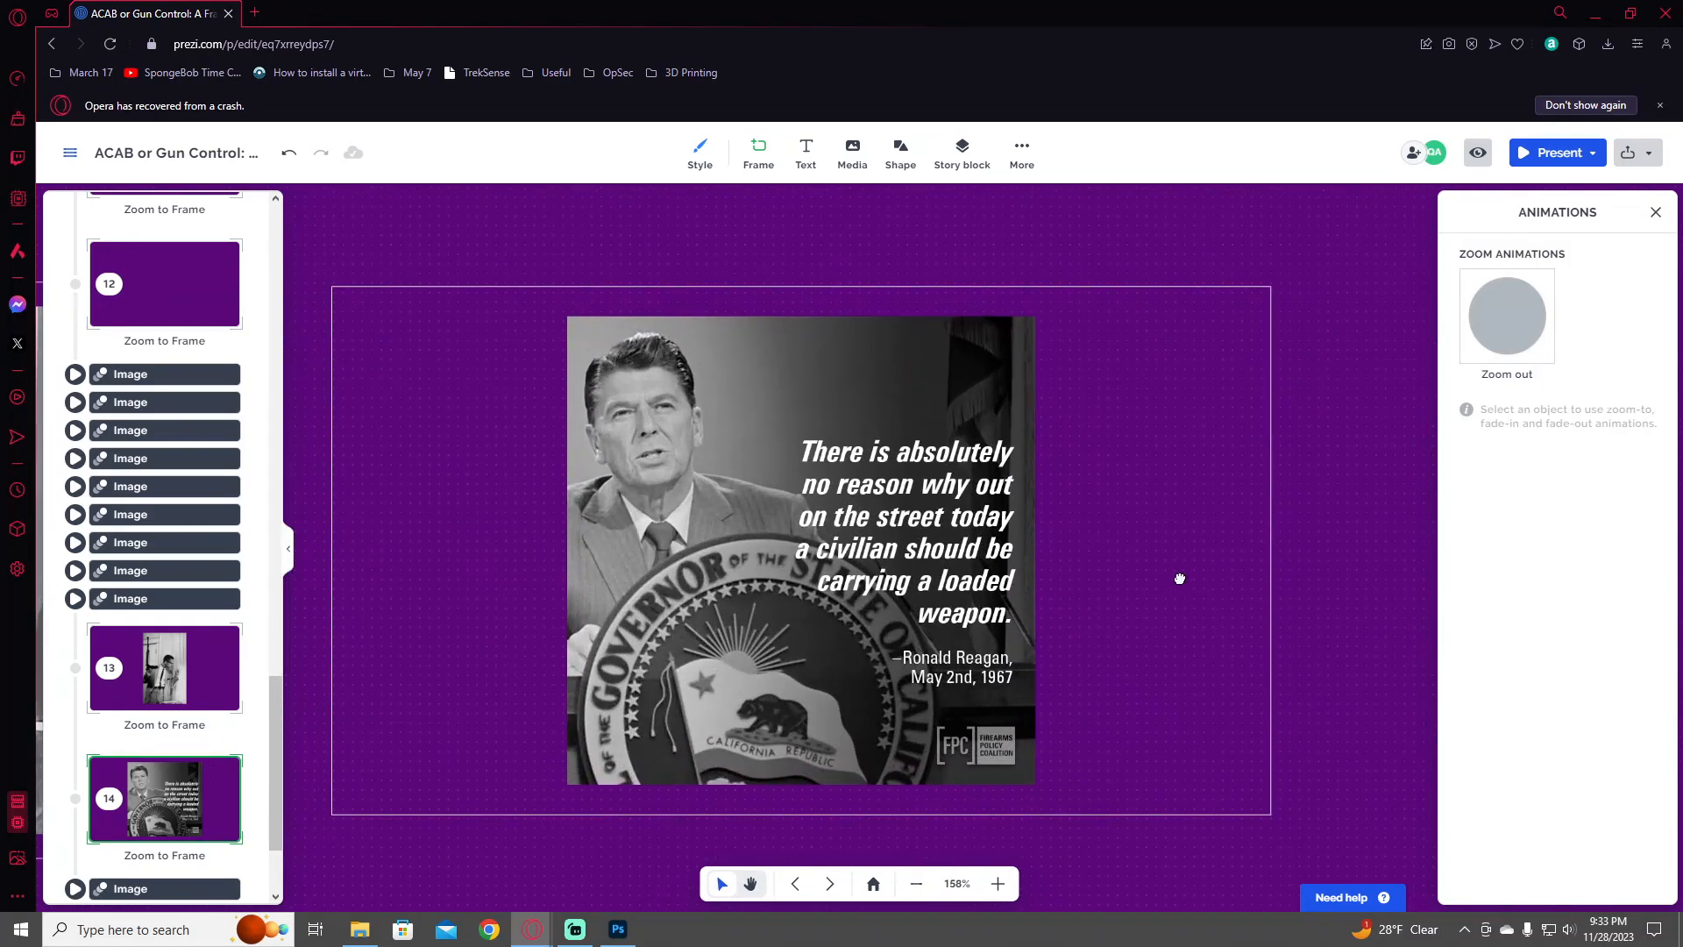
{"action": "left_click", "coordinate": [950, 536]}
{"action": "key", "text": "Delete"}
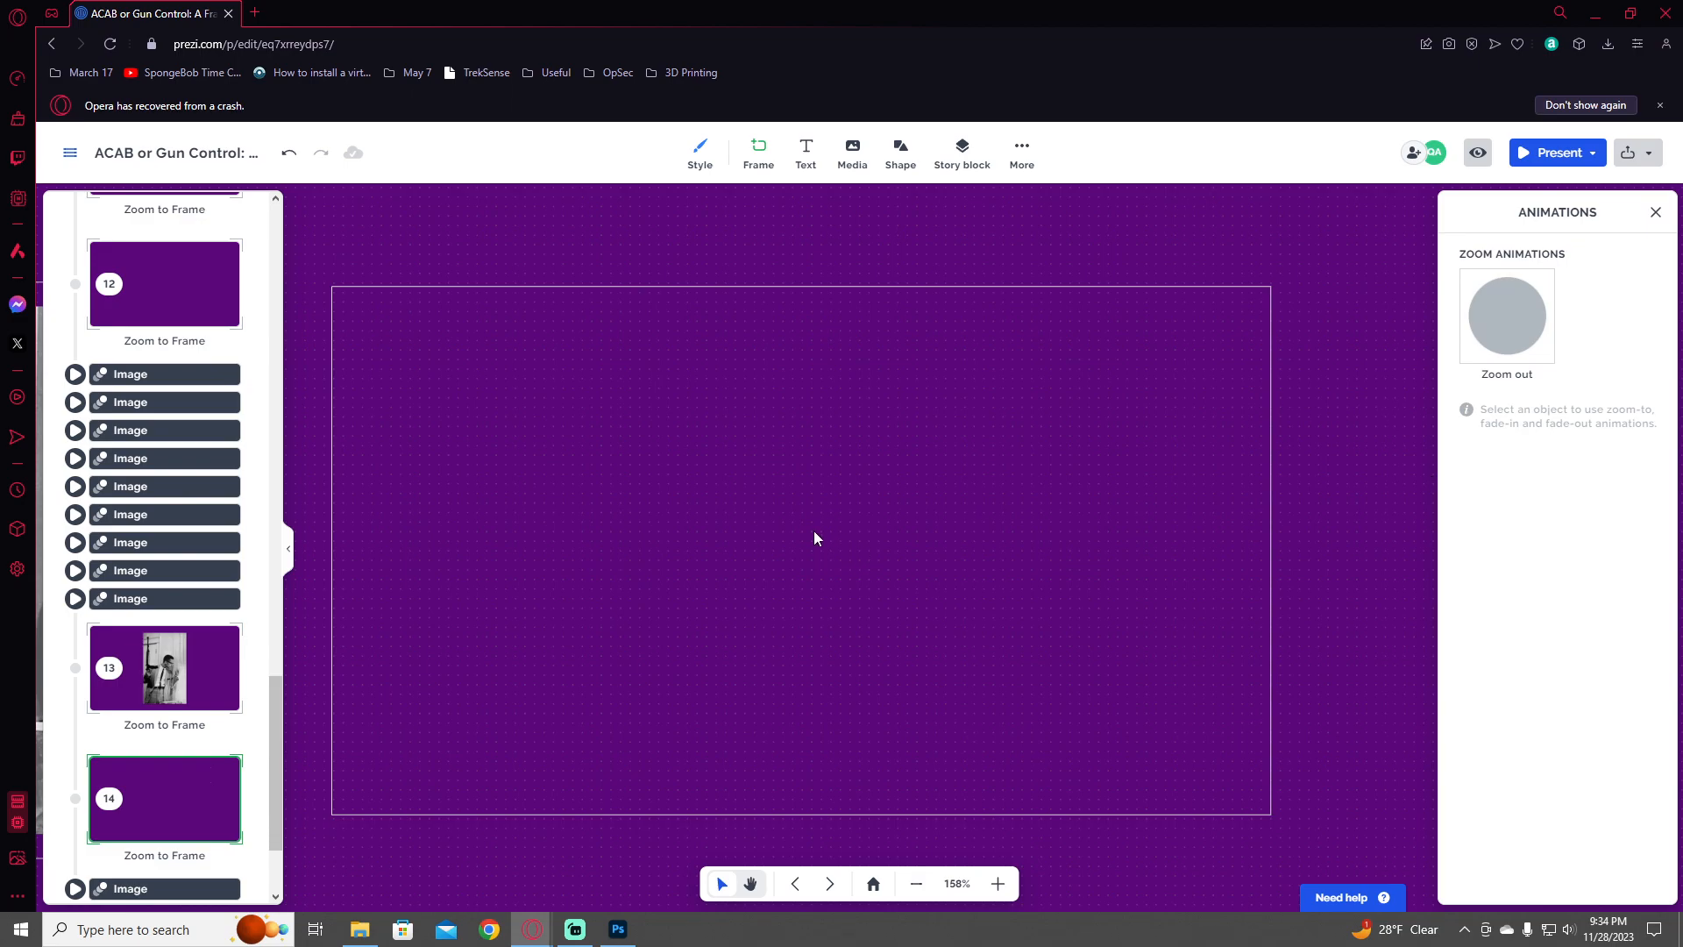
- Paste the copied photo of the man at a desk with microphones into frame 14, enlarge it and place it in the frame's left half
{"action": "key", "text": "ctrl+v"}
{"action": "scroll", "coordinate": [808, 624], "scroll_direction": "down", "scroll_amount": 1}
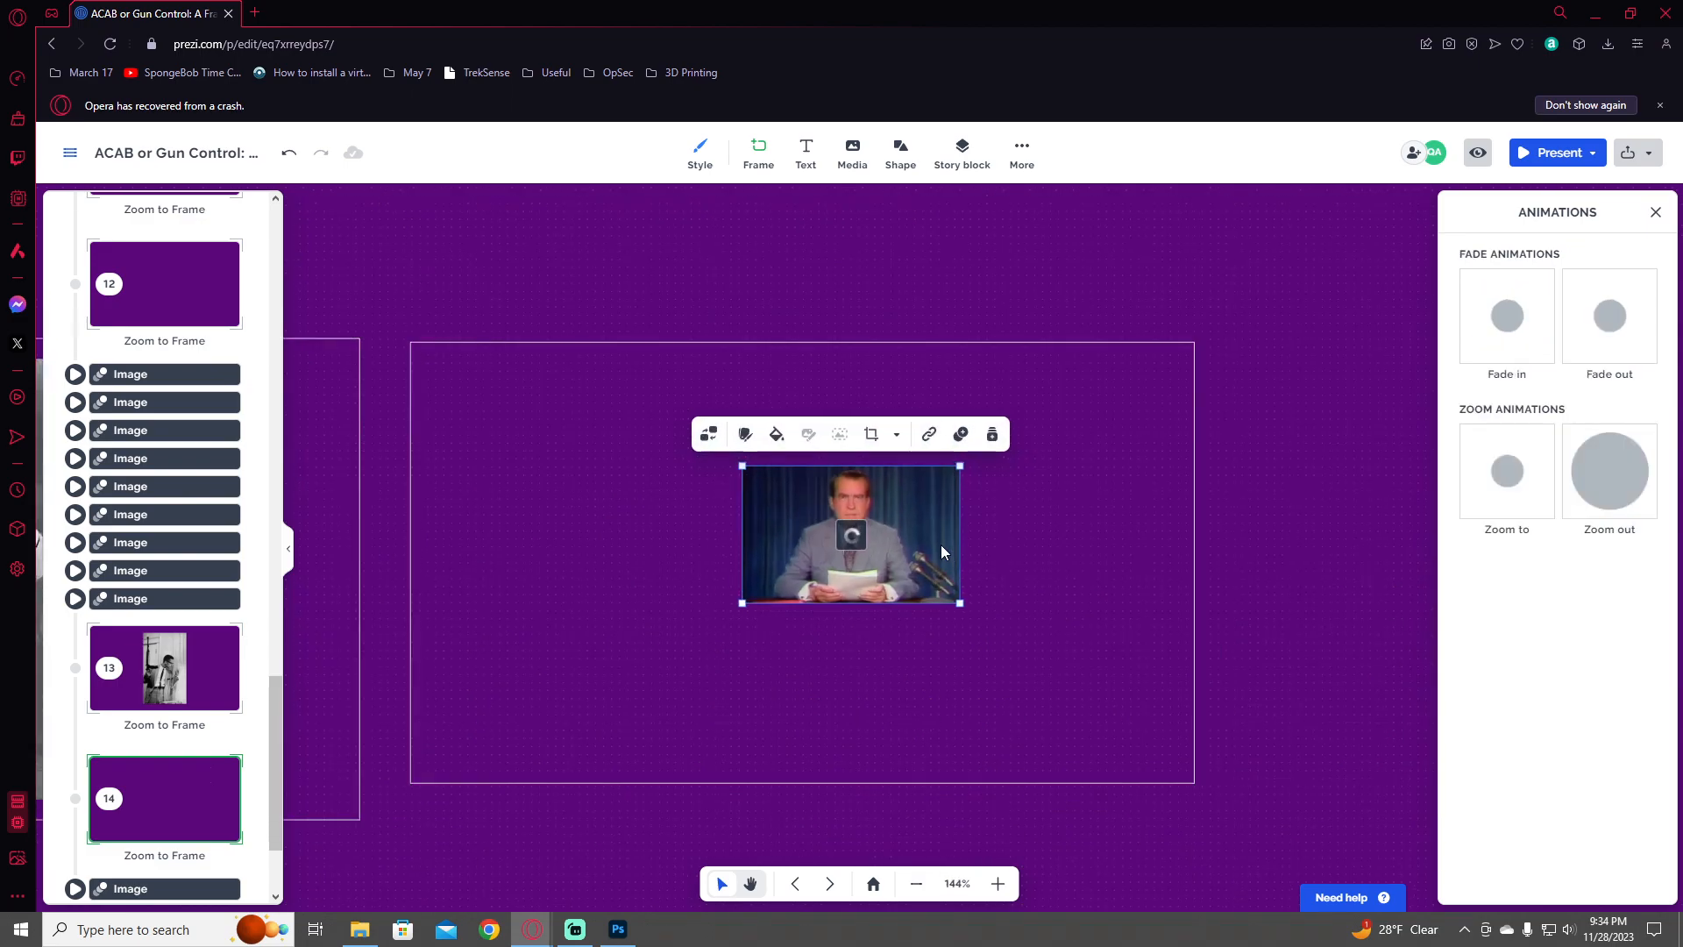
{"action": "left_click_drag", "start_coordinate": [942, 551], "coordinate": [681, 582]}
{"action": "left_click_drag", "start_coordinate": [698, 494], "coordinate": [789, 436]}
{"action": "mouse_move", "coordinate": [762, 597]}
{"action": "left_mouse_down"}
{"action": "mouse_move", "coordinate": [745, 628]}
{"action": "mouse_move", "coordinate": [743, 607]}
{"action": "left_mouse_up"}
{"action": "left_click", "coordinate": [865, 503]}
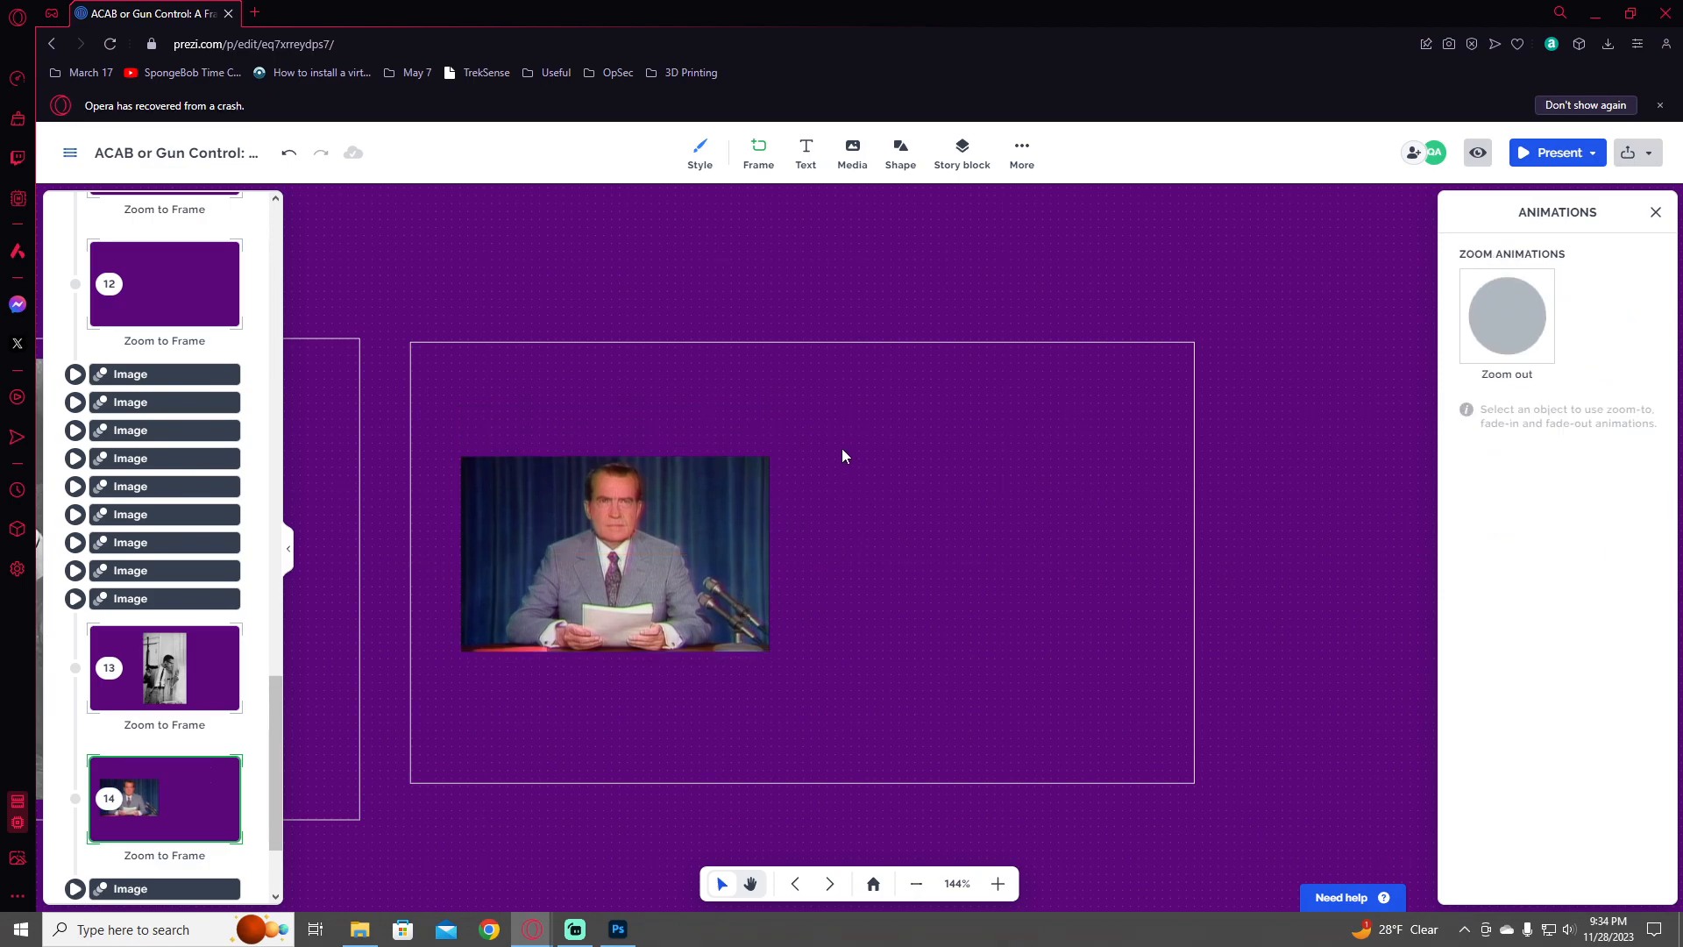
- Add a text box beside the photo in frame 14's upper right area, set its font size to 14 and widen it to nearly the frame's edge
{"action": "left_click", "coordinate": [805, 156]}
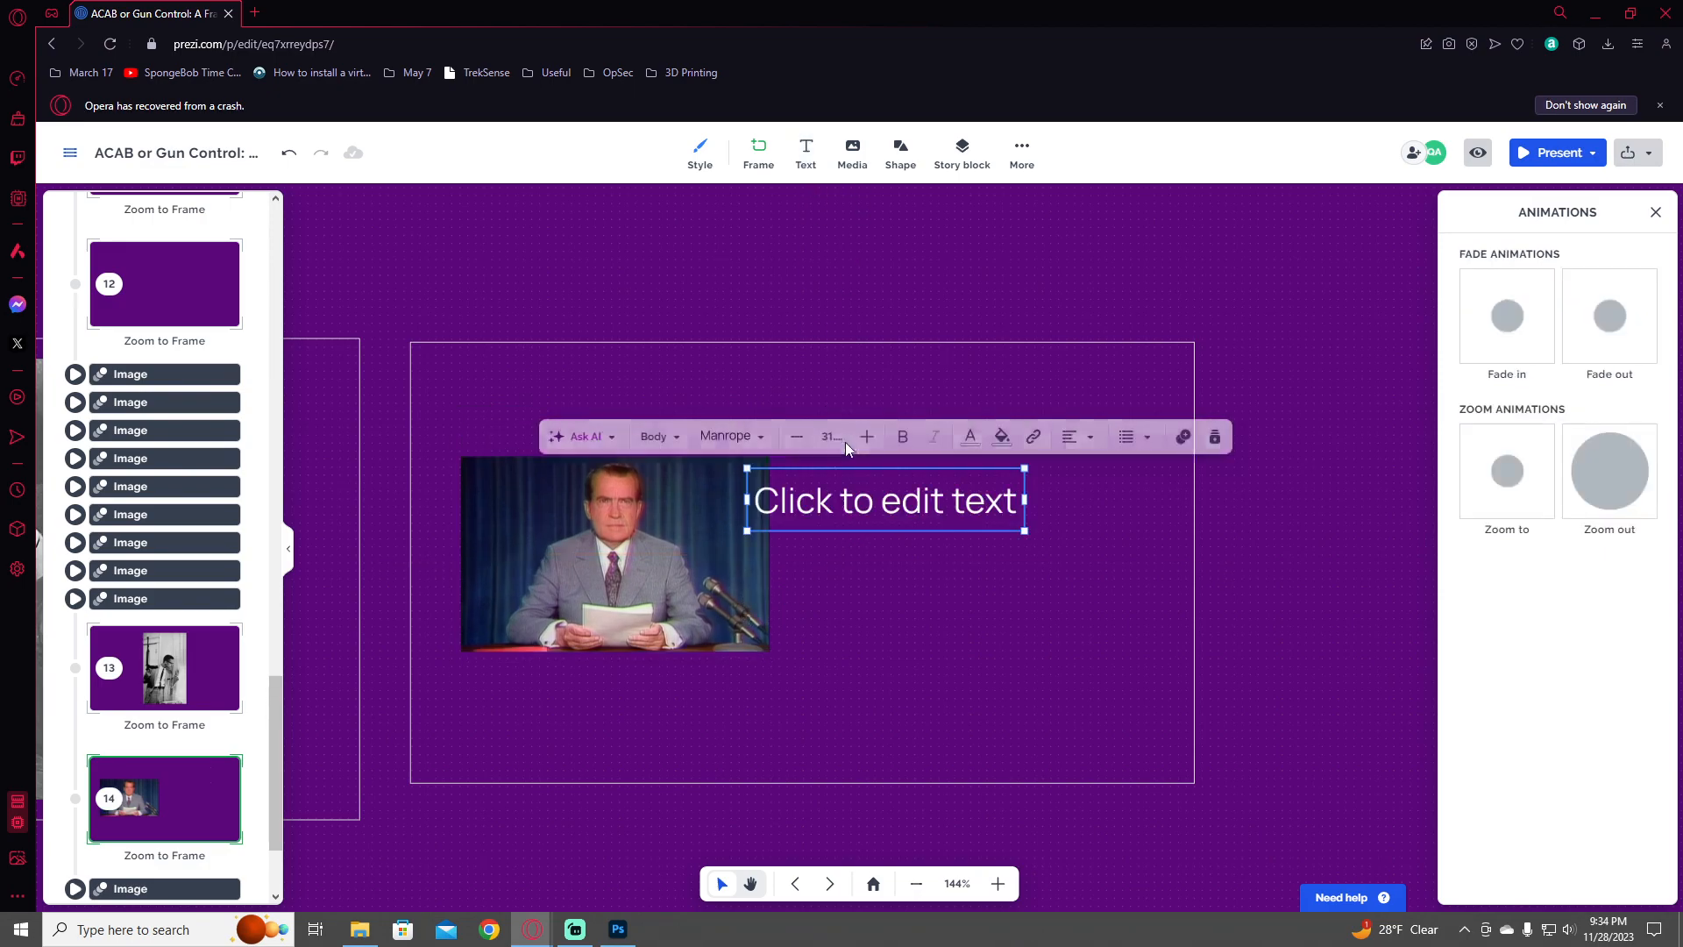
{"action": "left_click_drag", "start_coordinate": [912, 504], "coordinate": [970, 430]}
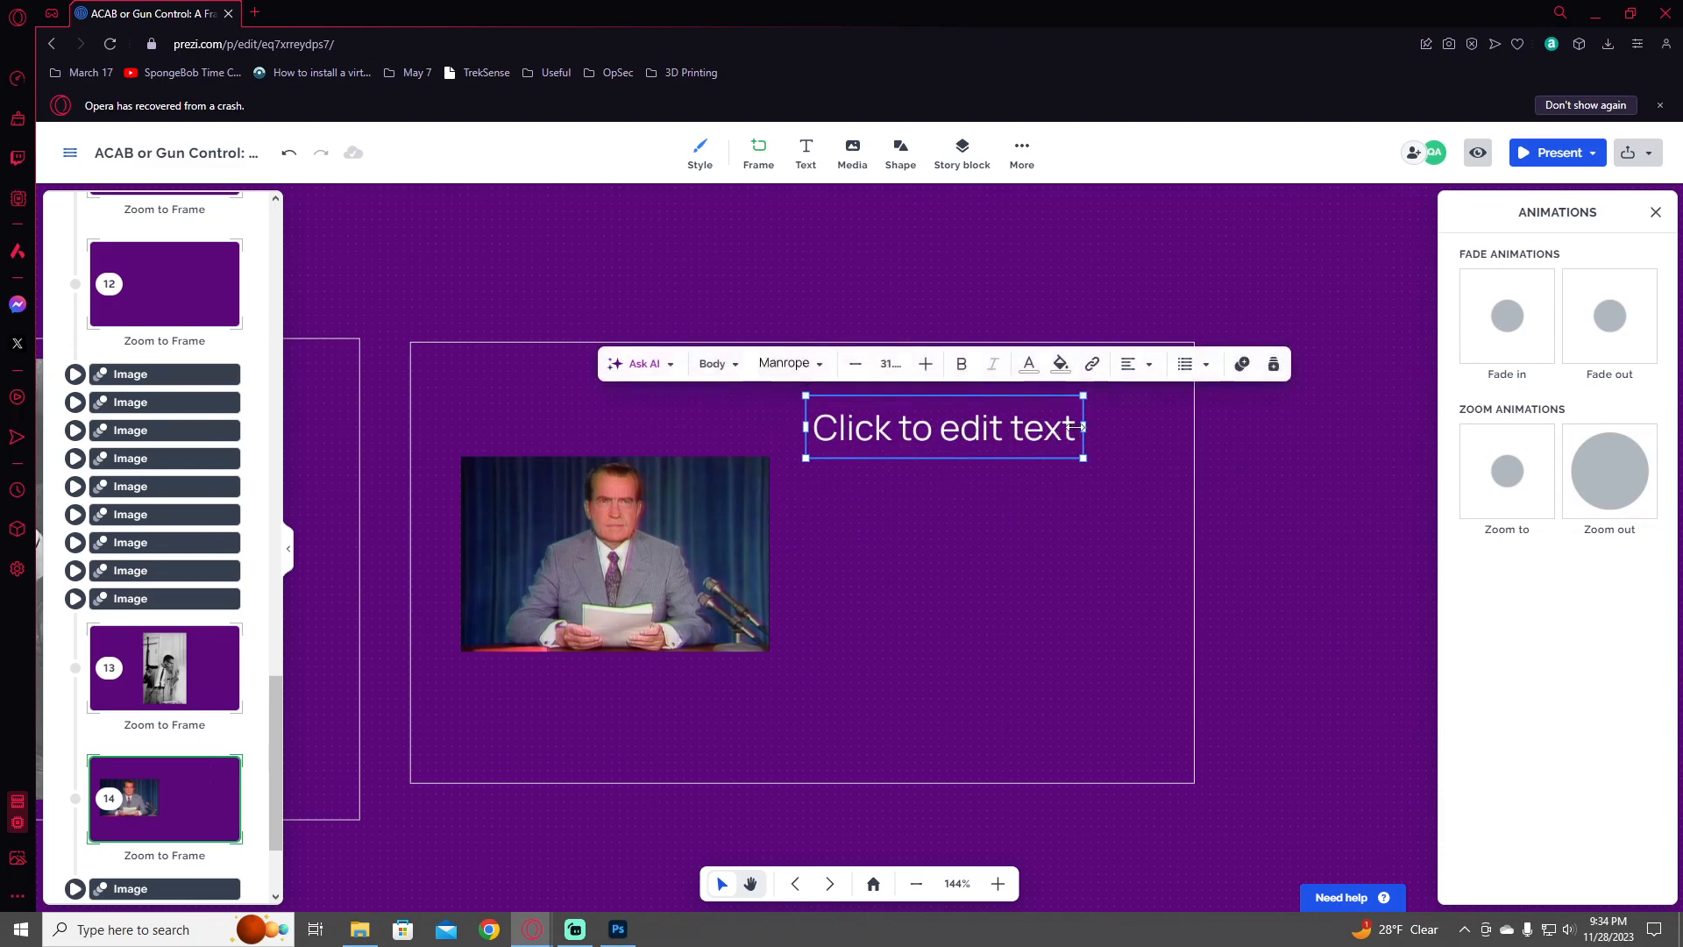
{"action": "left_click", "coordinate": [863, 365]}
{"action": "left_click", "coordinate": [862, 365]}
{"action": "left_click", "coordinate": [863, 365]}
{"action": "left_click", "coordinate": [862, 365]}
{"action": "left_click", "coordinate": [865, 366]}
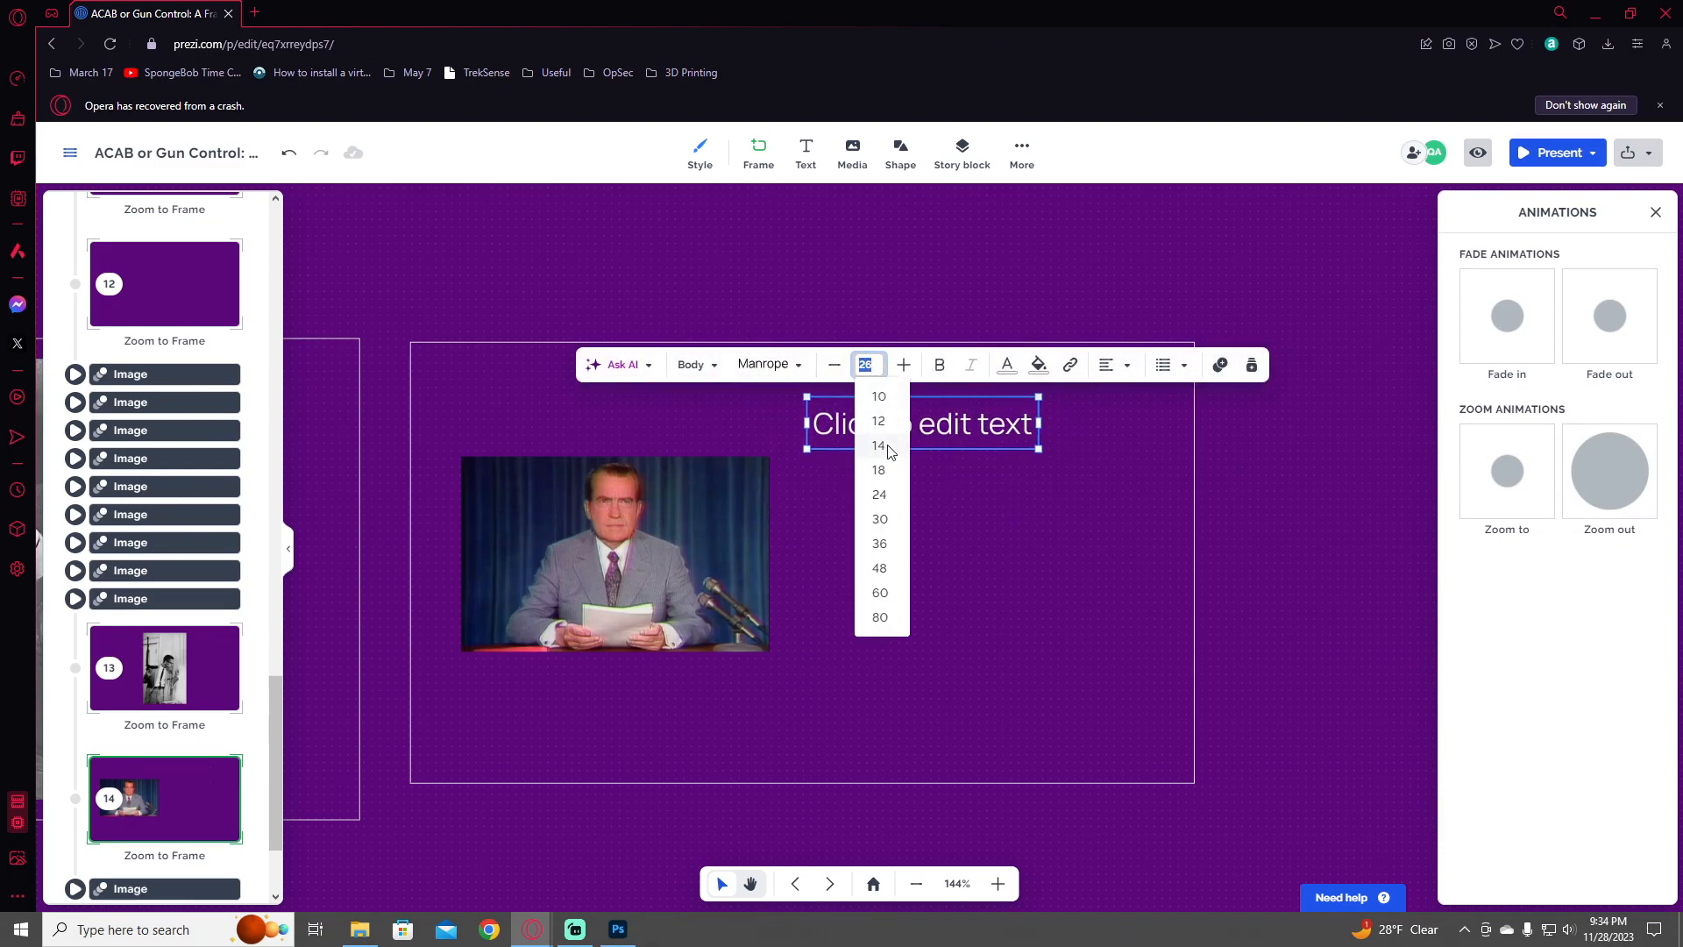
{"action": "left_click", "coordinate": [880, 497]}
{"action": "left_click", "coordinate": [860, 365]}
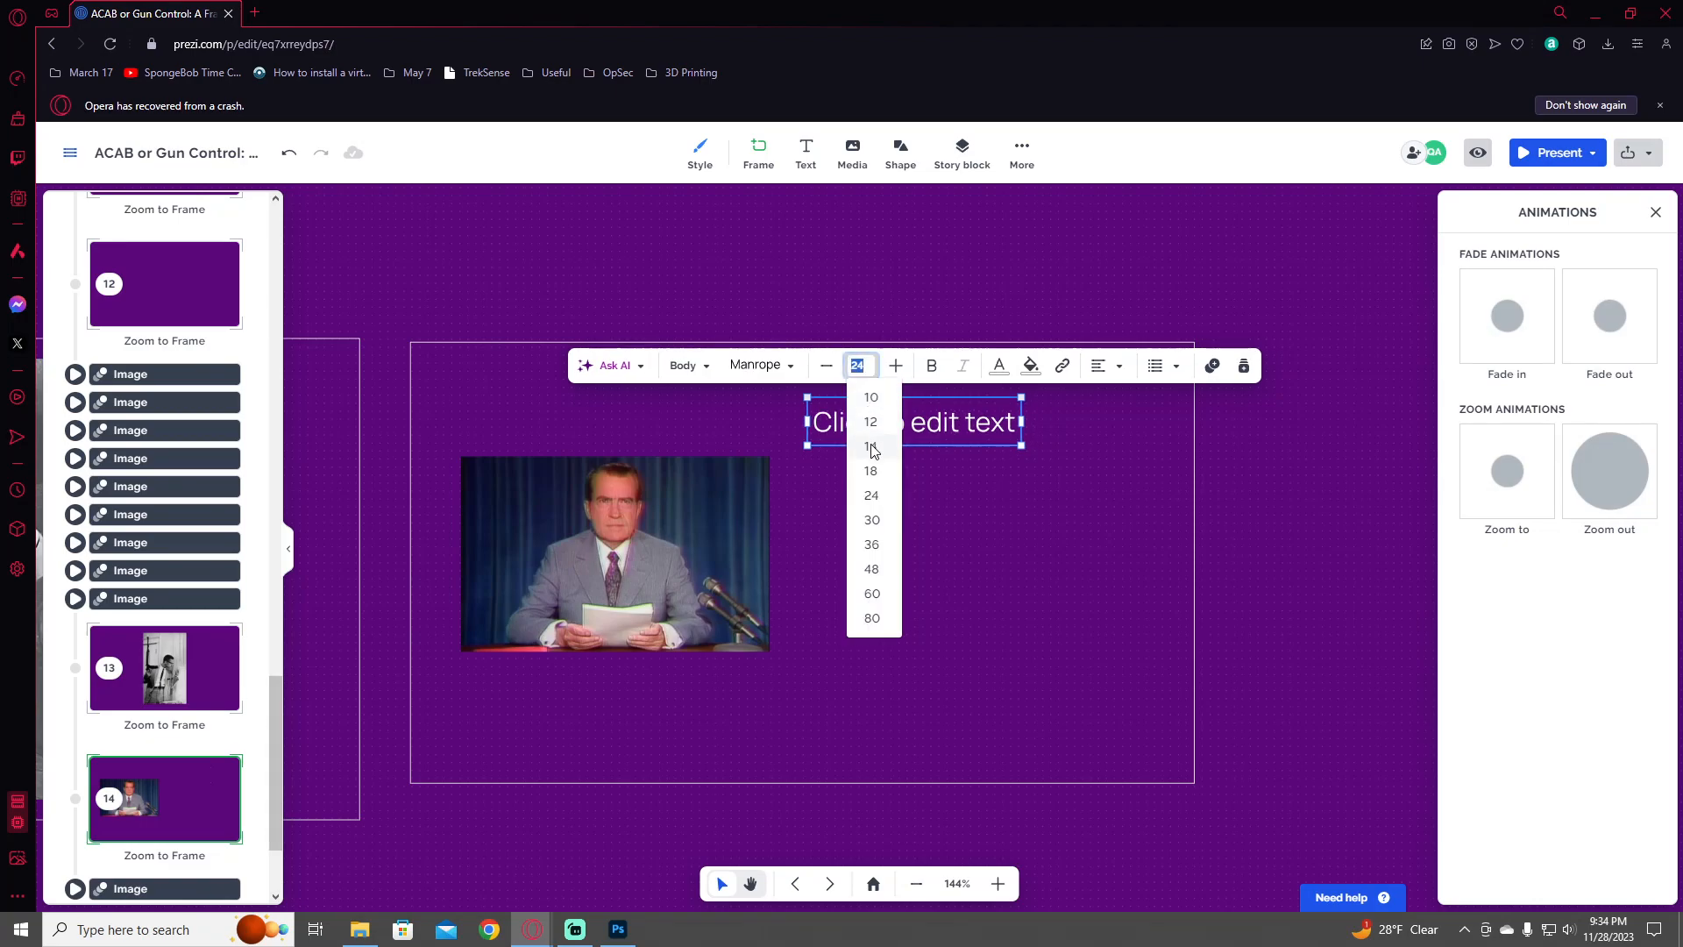
{"action": "left_click", "coordinate": [876, 453]}
{"action": "left_click_drag", "start_coordinate": [943, 407], "coordinate": [1143, 417]}
{"action": "left_click", "coordinate": [950, 409]}
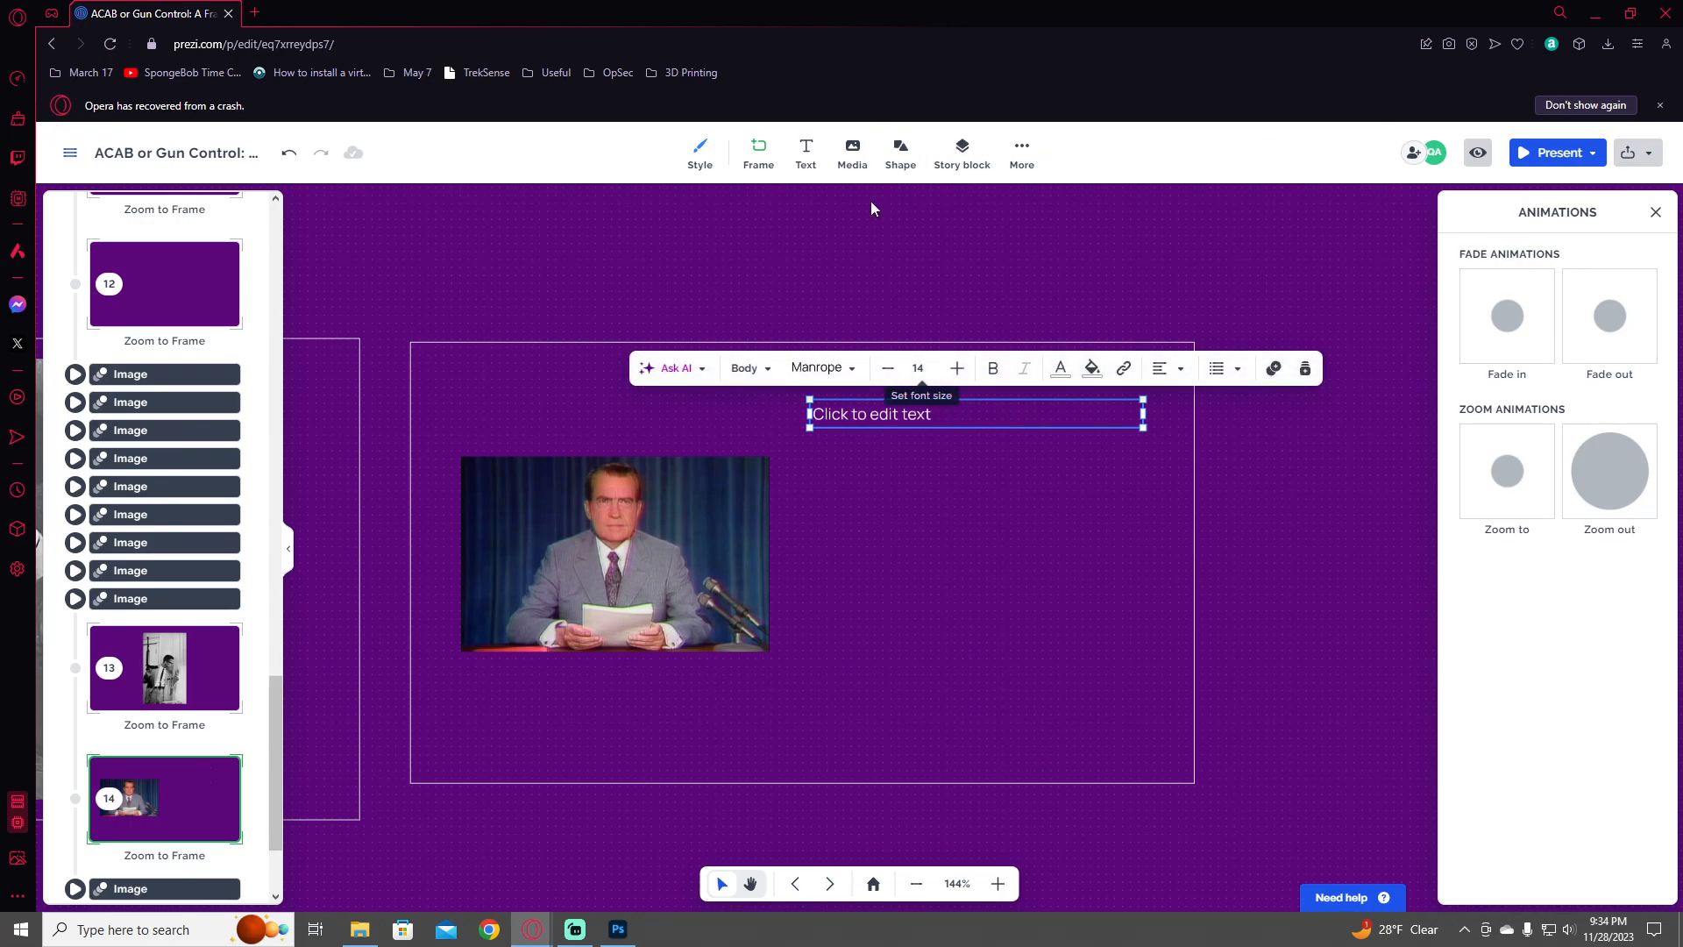
- Enter in the text box, on three lines: "There is absolutely no reason why out on the street today a civilian should be carrying a loaded weapon."
{"action": "left_click", "coordinate": [868, 412]}
{"action": "type", "text": "There is absolutely no reason why"}
{"action": "key", "text": "Return"}
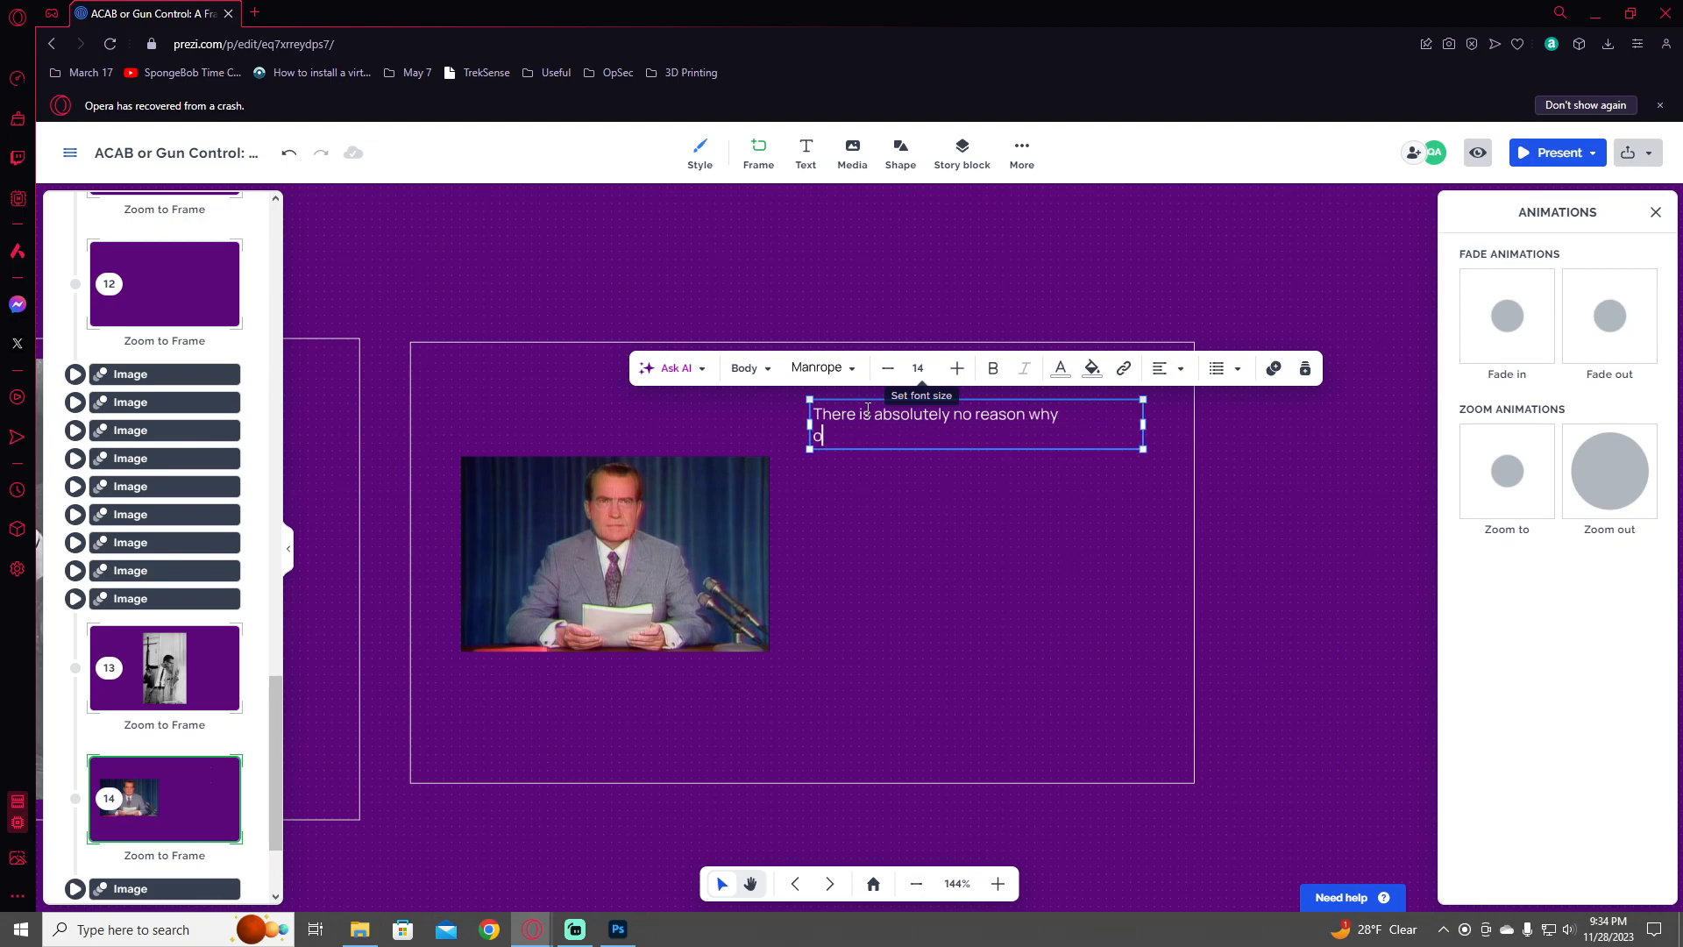
{"action": "type", "text": "out on the street today a civilia"}
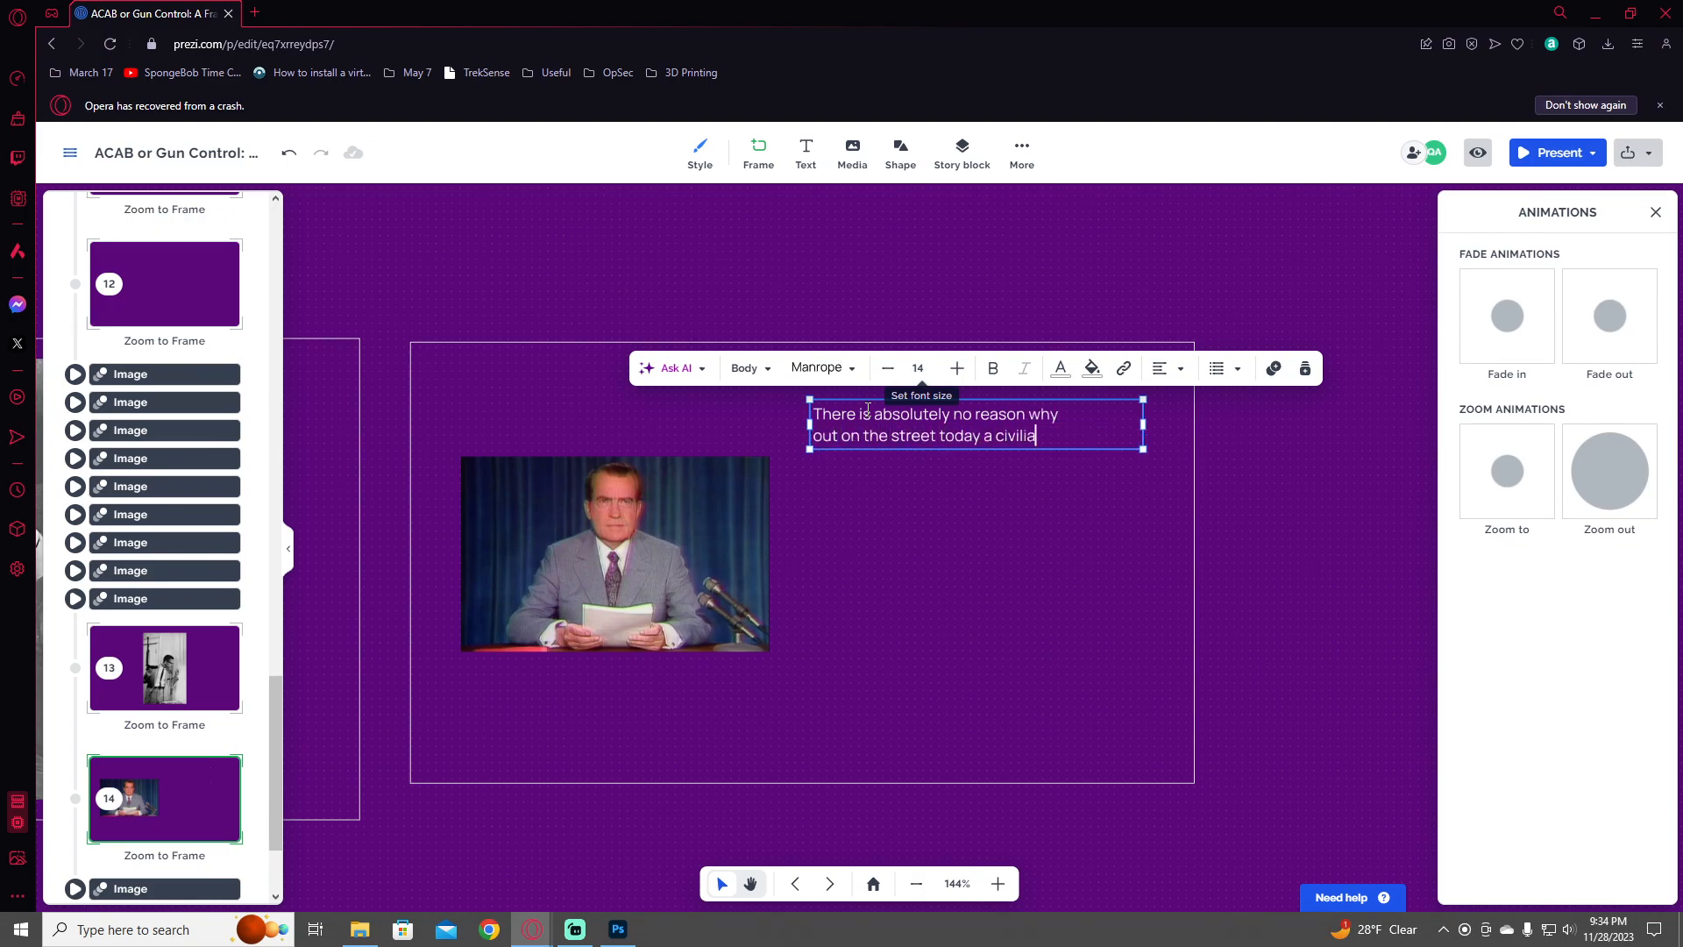
{"action": "type", "text": "n should be carryi"}
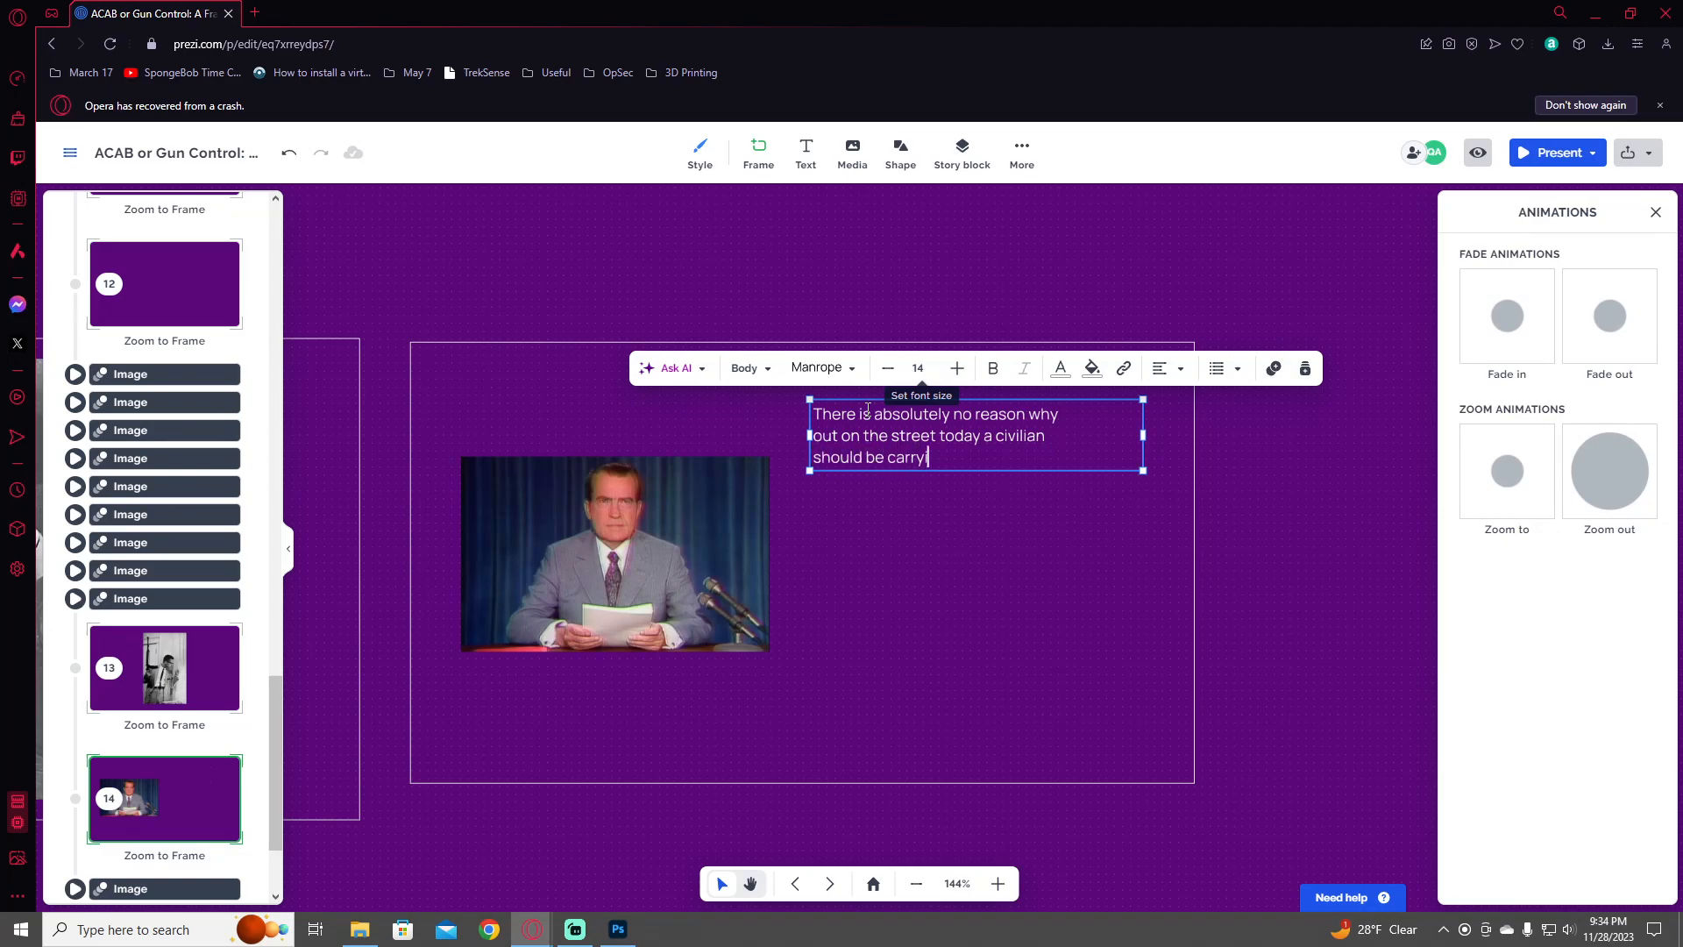
{"action": "type", "text": "ng a loaded weapon."}
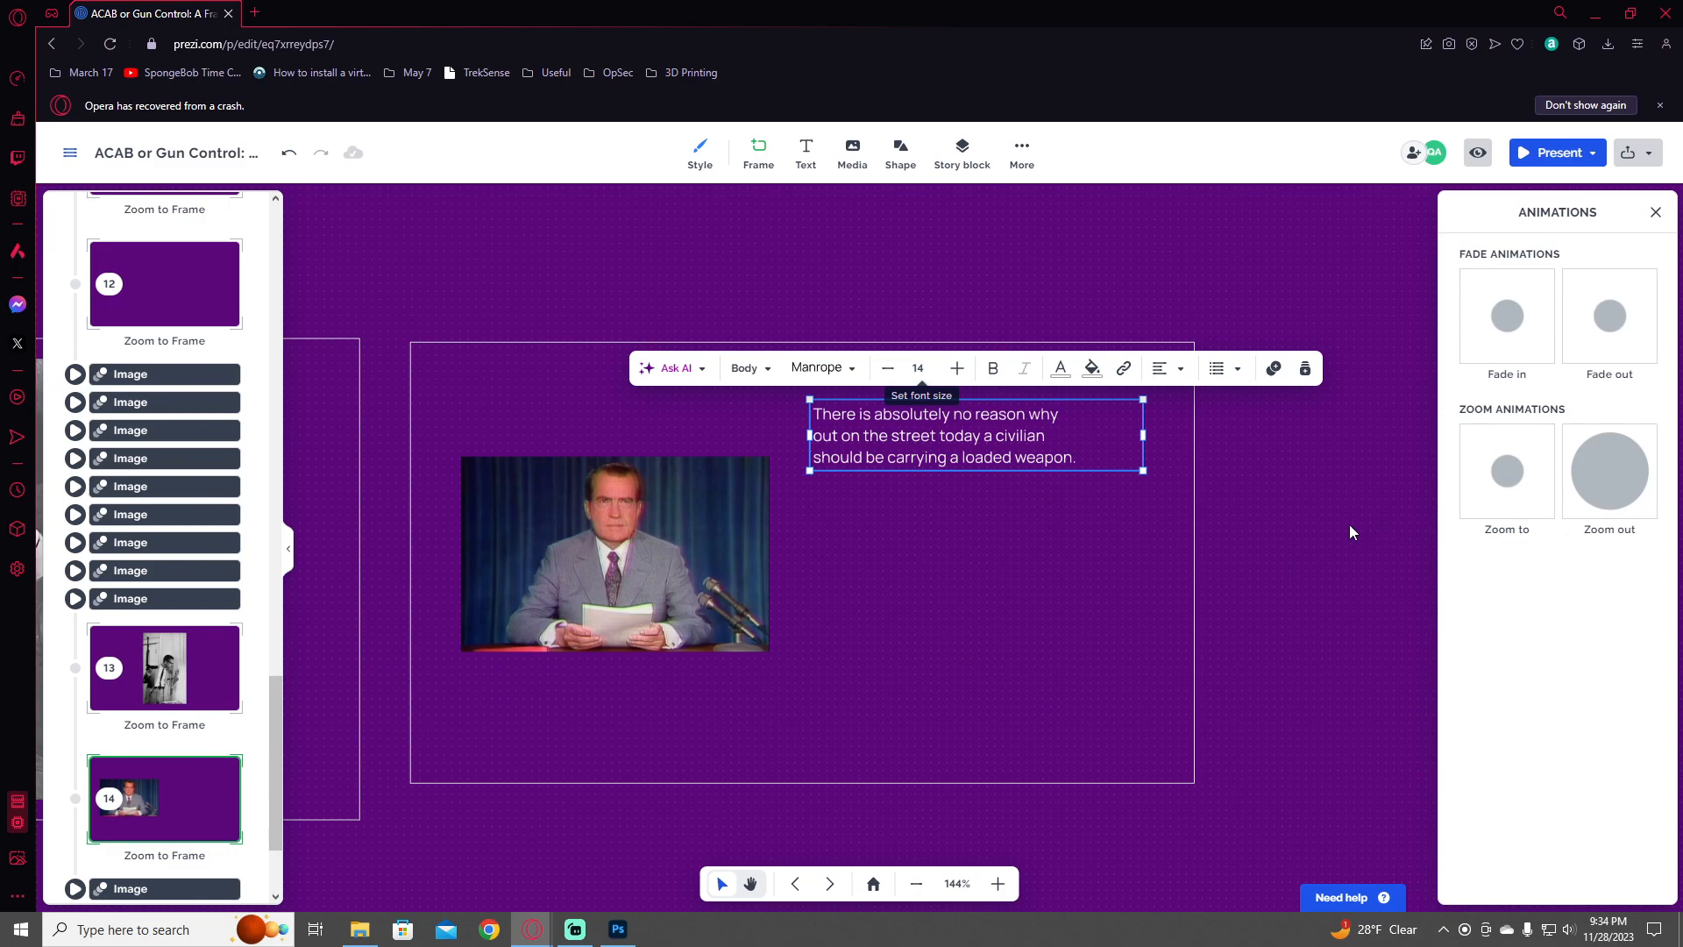
- Lower the quote beside the photo in frame 14 and place a copy beneath it reading "Ronald Reagan, May 2nd 1967"
{"action": "left_click", "coordinate": [1035, 486]}
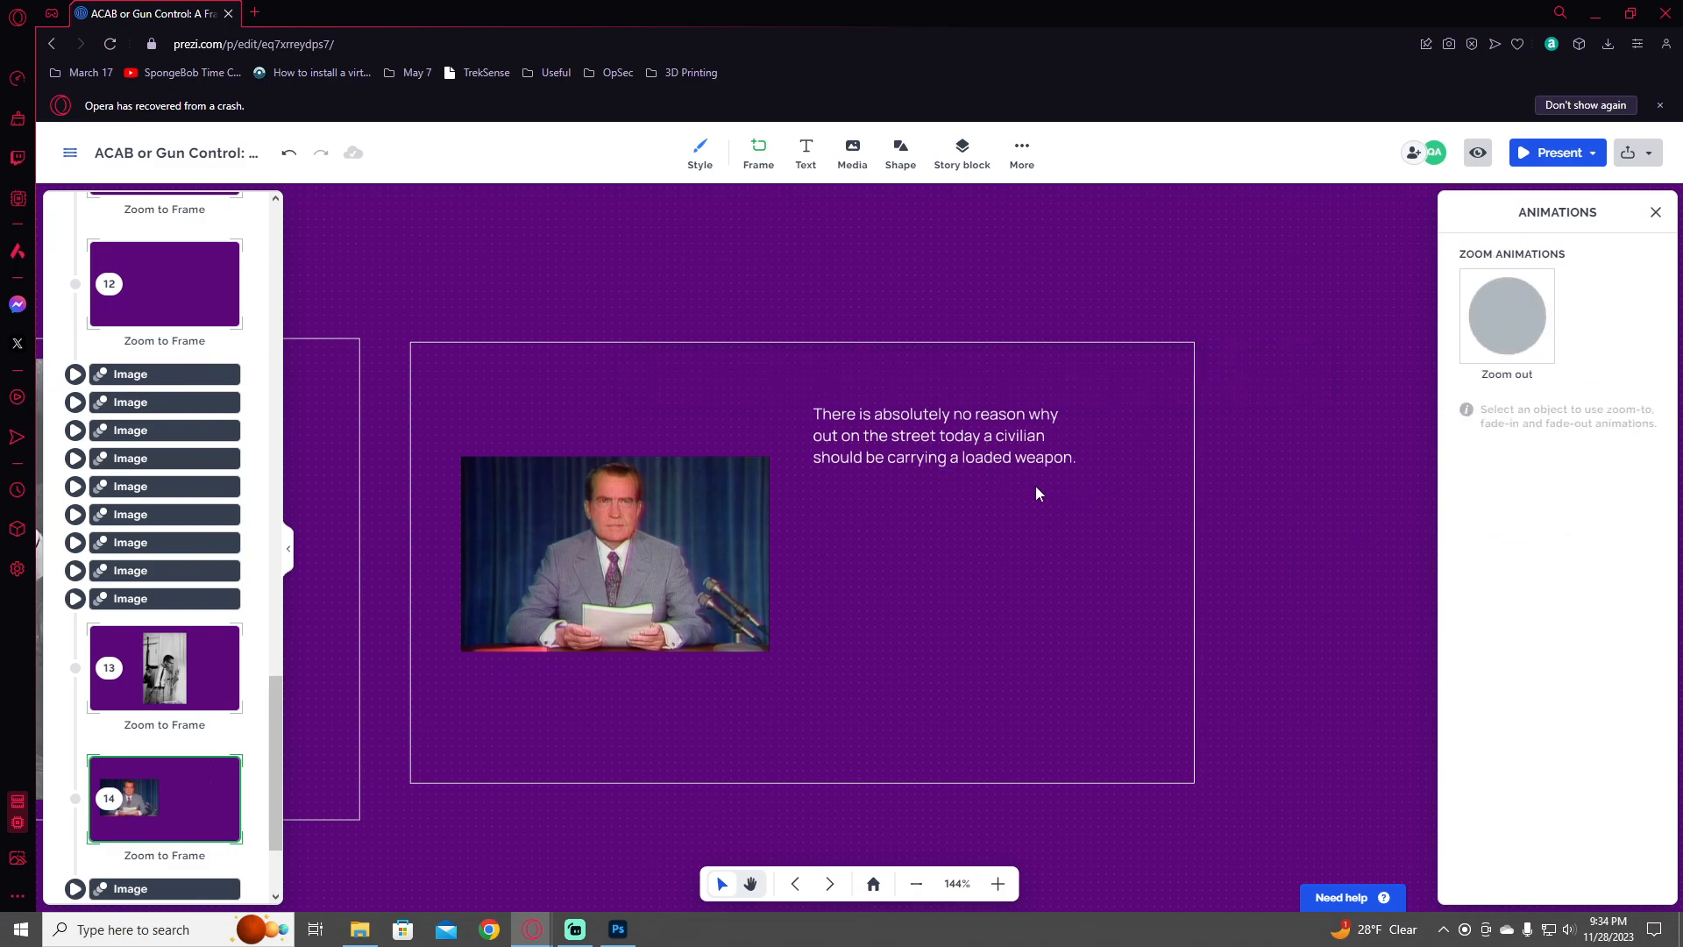
{"action": "left_click_drag", "start_coordinate": [961, 460], "coordinate": [984, 658]}
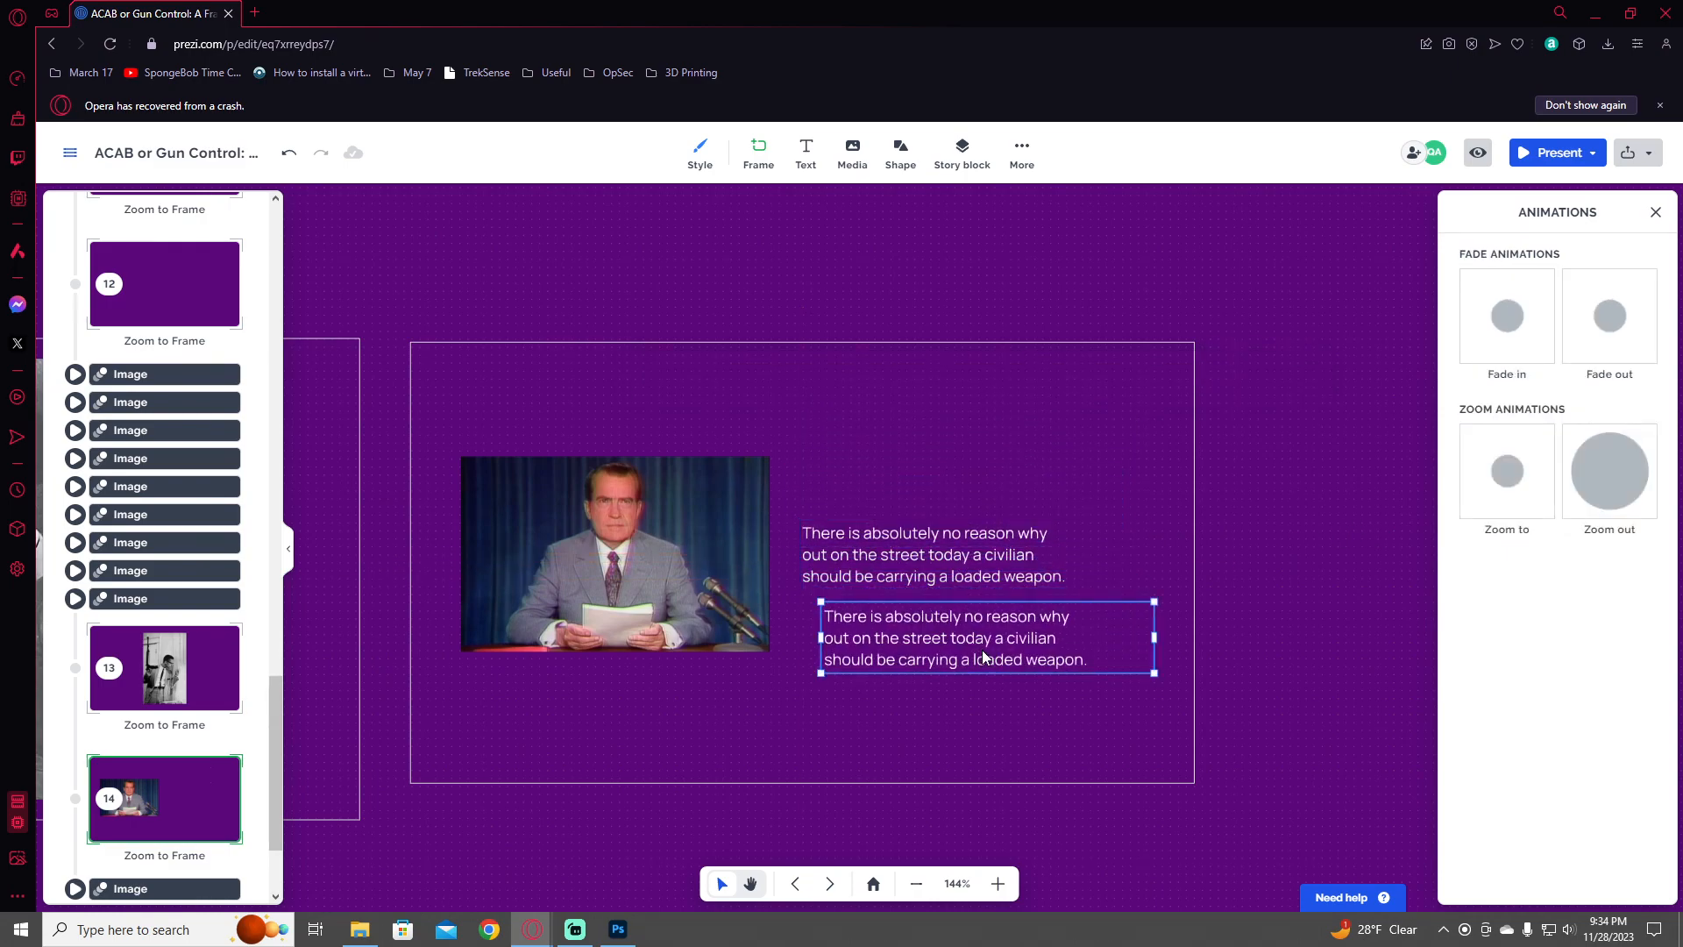
{"action": "double_click", "coordinate": [1000, 638]}
{"action": "type", "text": "Ronald Reagan -"}
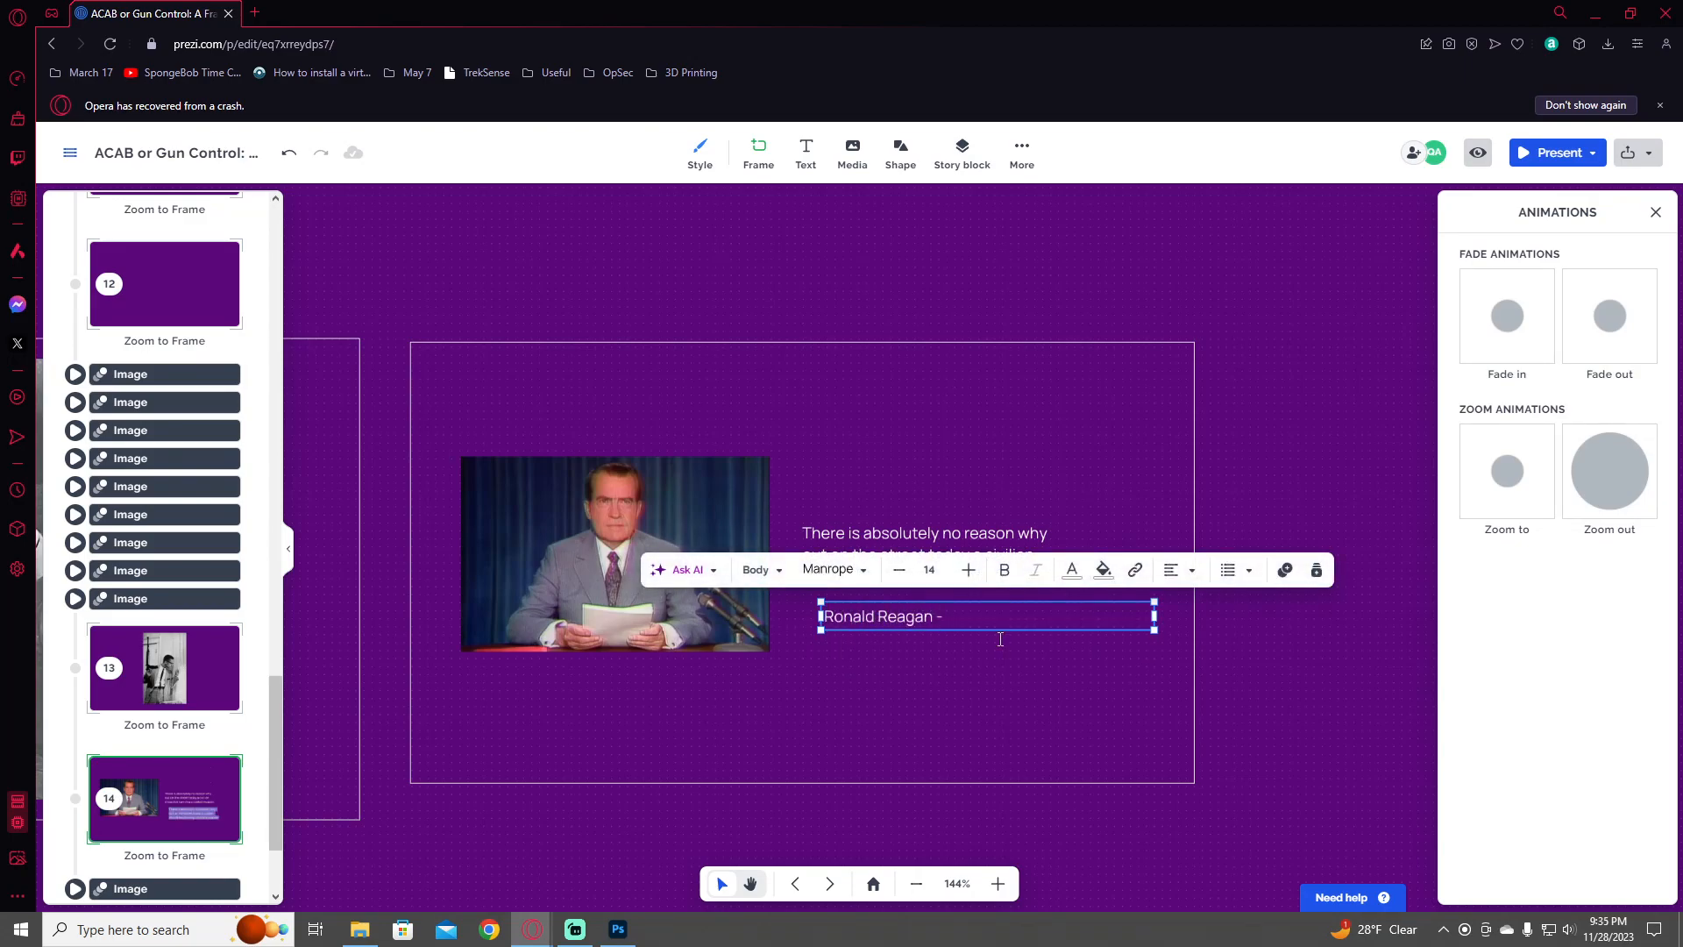
{"action": "key", "text": "BackSpace"}
{"action": "key", "text": "BackSpace"}
{"action": "key", "text": "BackSpace"}
{"action": "type", "text": ","}
{"action": "type", "text": "y"}
{"action": "type", "text": " 22"}
{"action": "type", "text": "d 19"}
- Reduce the font size of the "Ronald Reagan, May 2nd 1967" attribution by several points so it is smaller than the quote
{"action": "key", "text": "ctrl+a"}
{"action": "left_click", "coordinate": [899, 573]}
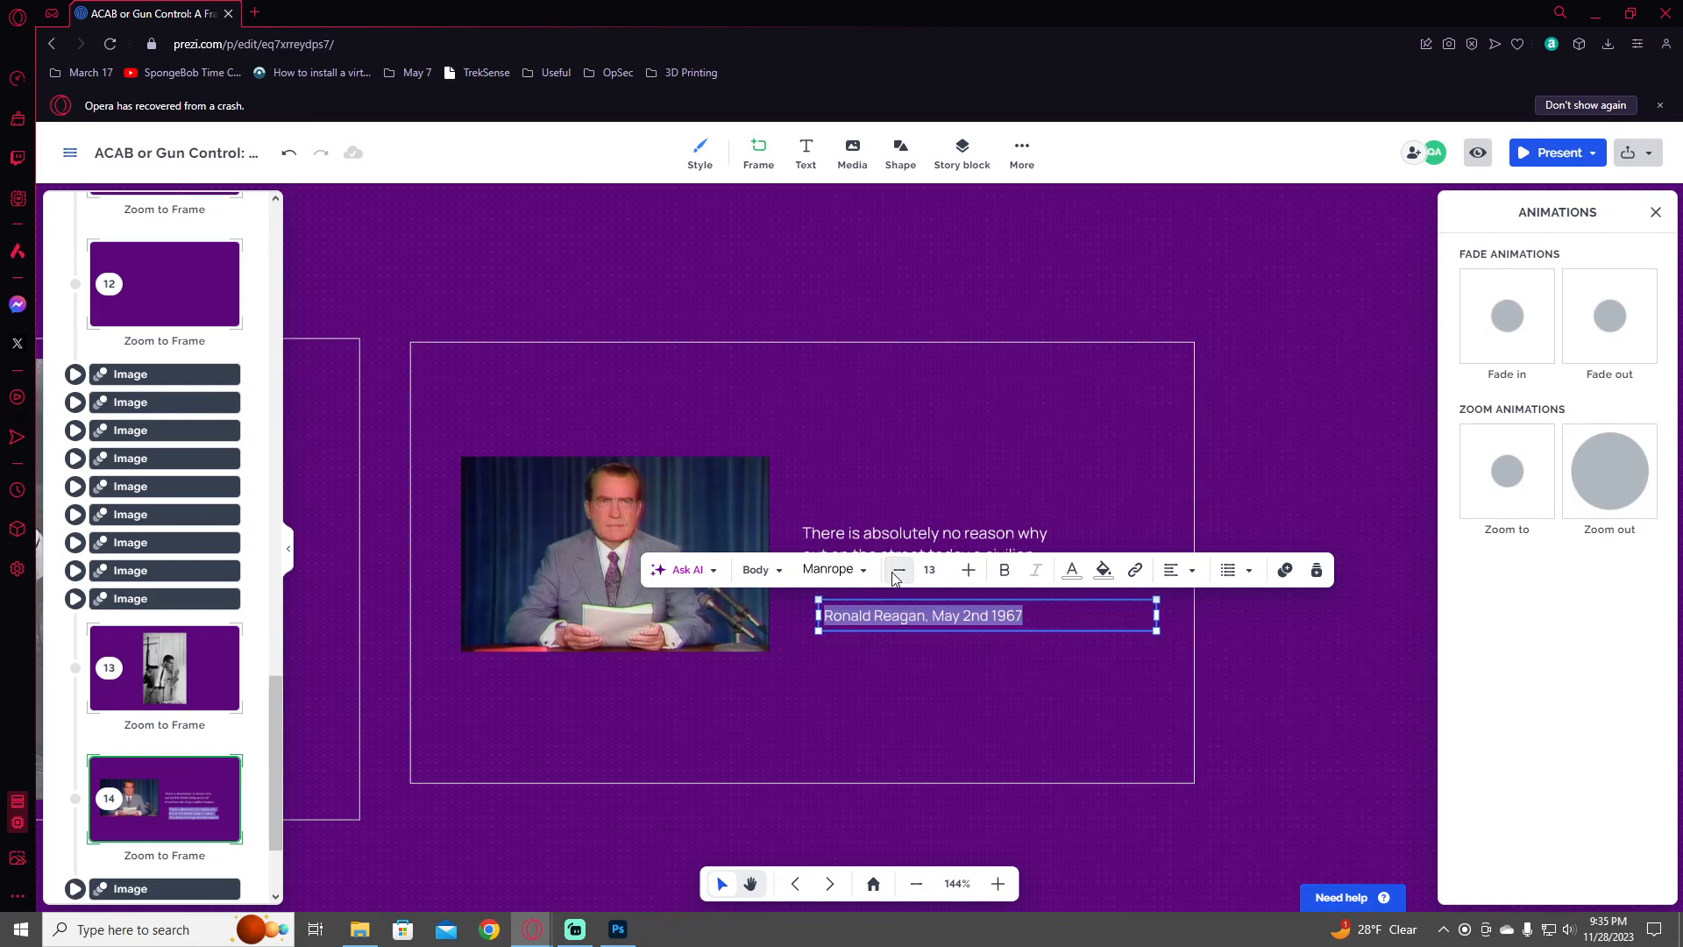
{"action": "left_click", "coordinate": [899, 572]}
{"action": "left_click", "coordinate": [899, 573]}
{"action": "left_click", "coordinate": [899, 572]}
{"action": "left_click", "coordinate": [1254, 703]}
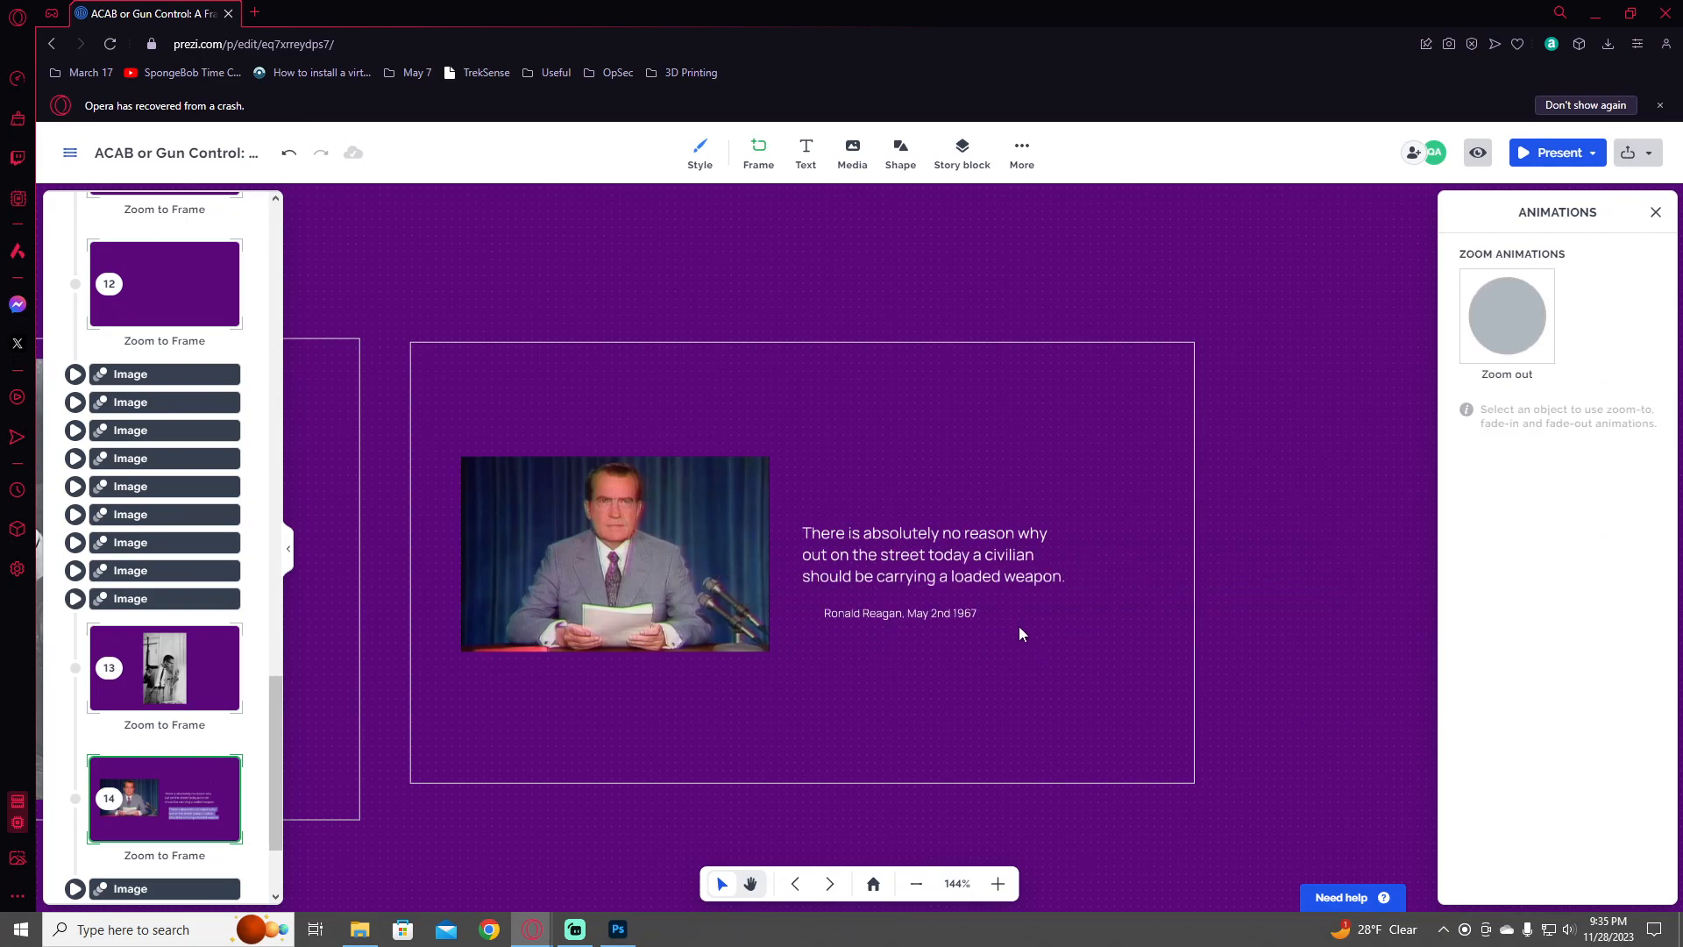
- Shift the attribution toward the frame's right side and raise the quote slightly to widen the gap between them
{"action": "left_click_drag", "start_coordinate": [1008, 618], "coordinate": [1112, 622]}
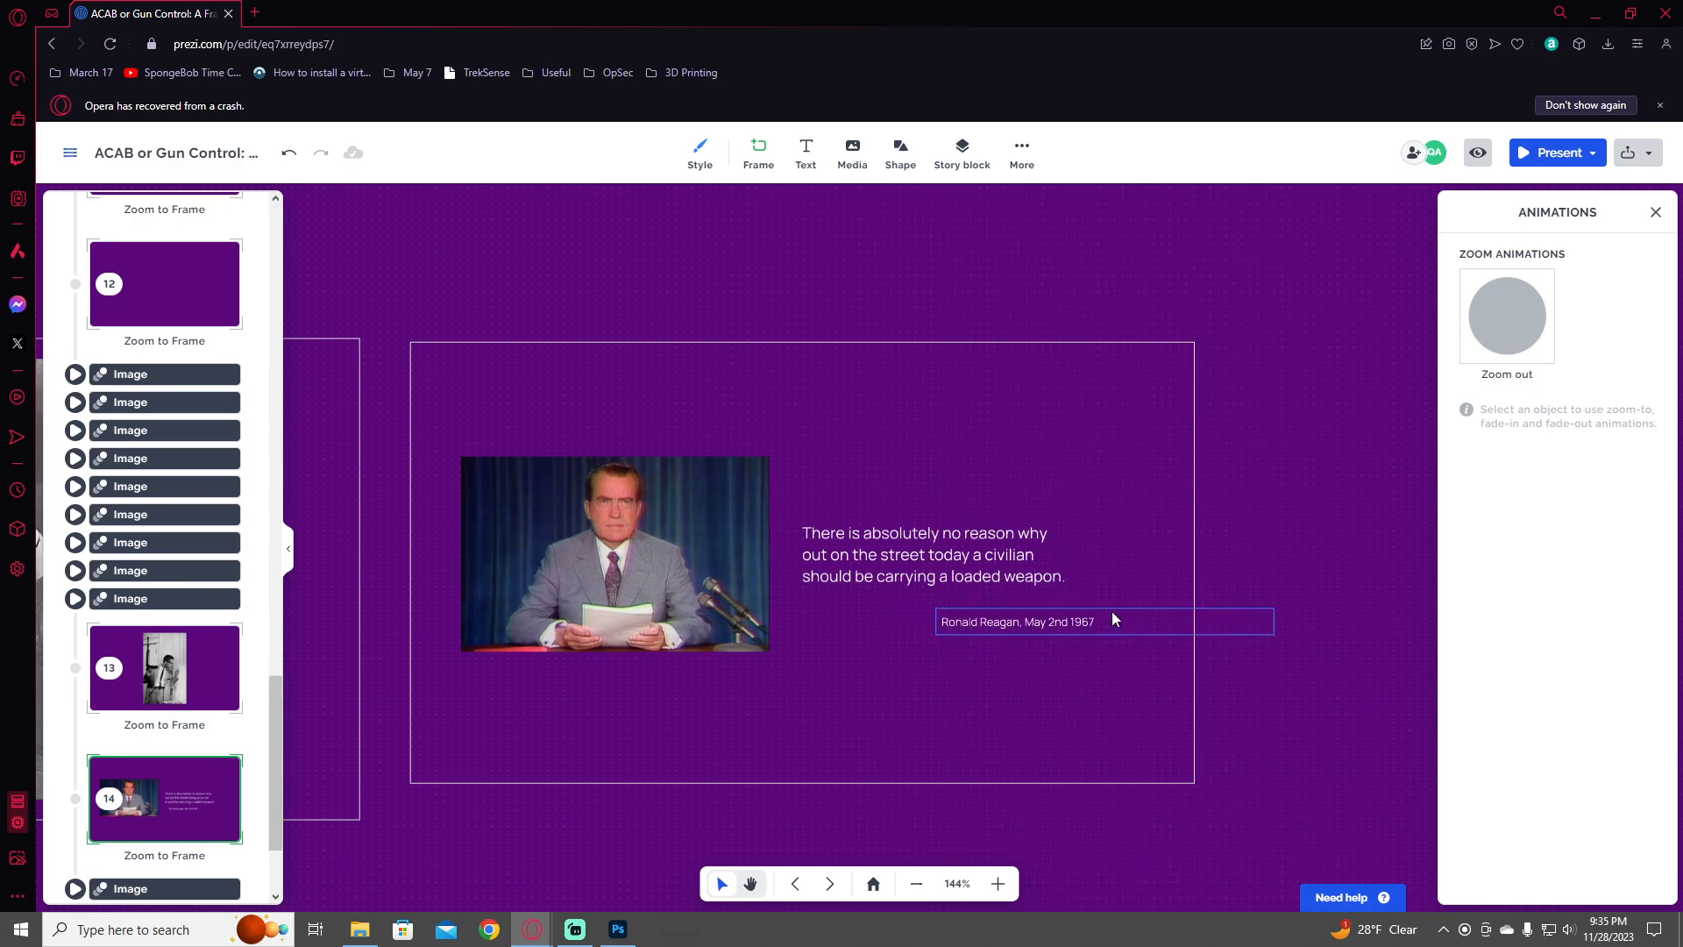
{"action": "left_click_drag", "start_coordinate": [1031, 570], "coordinate": [1031, 555]}
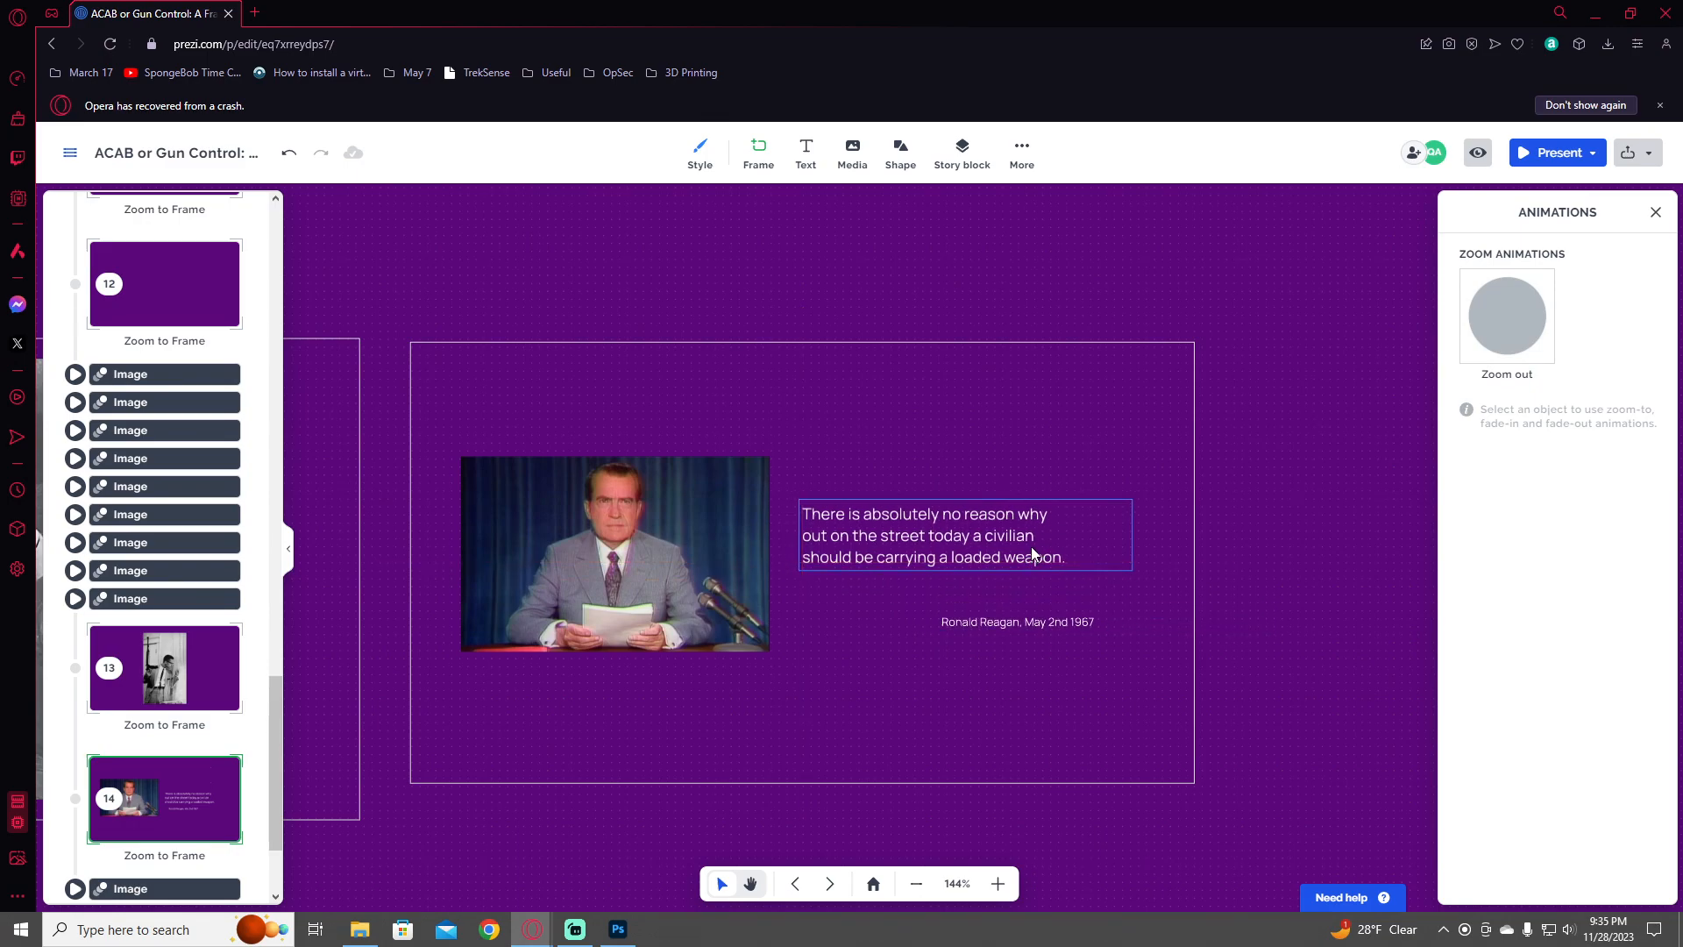
{"action": "left_click", "coordinate": [1172, 496]}
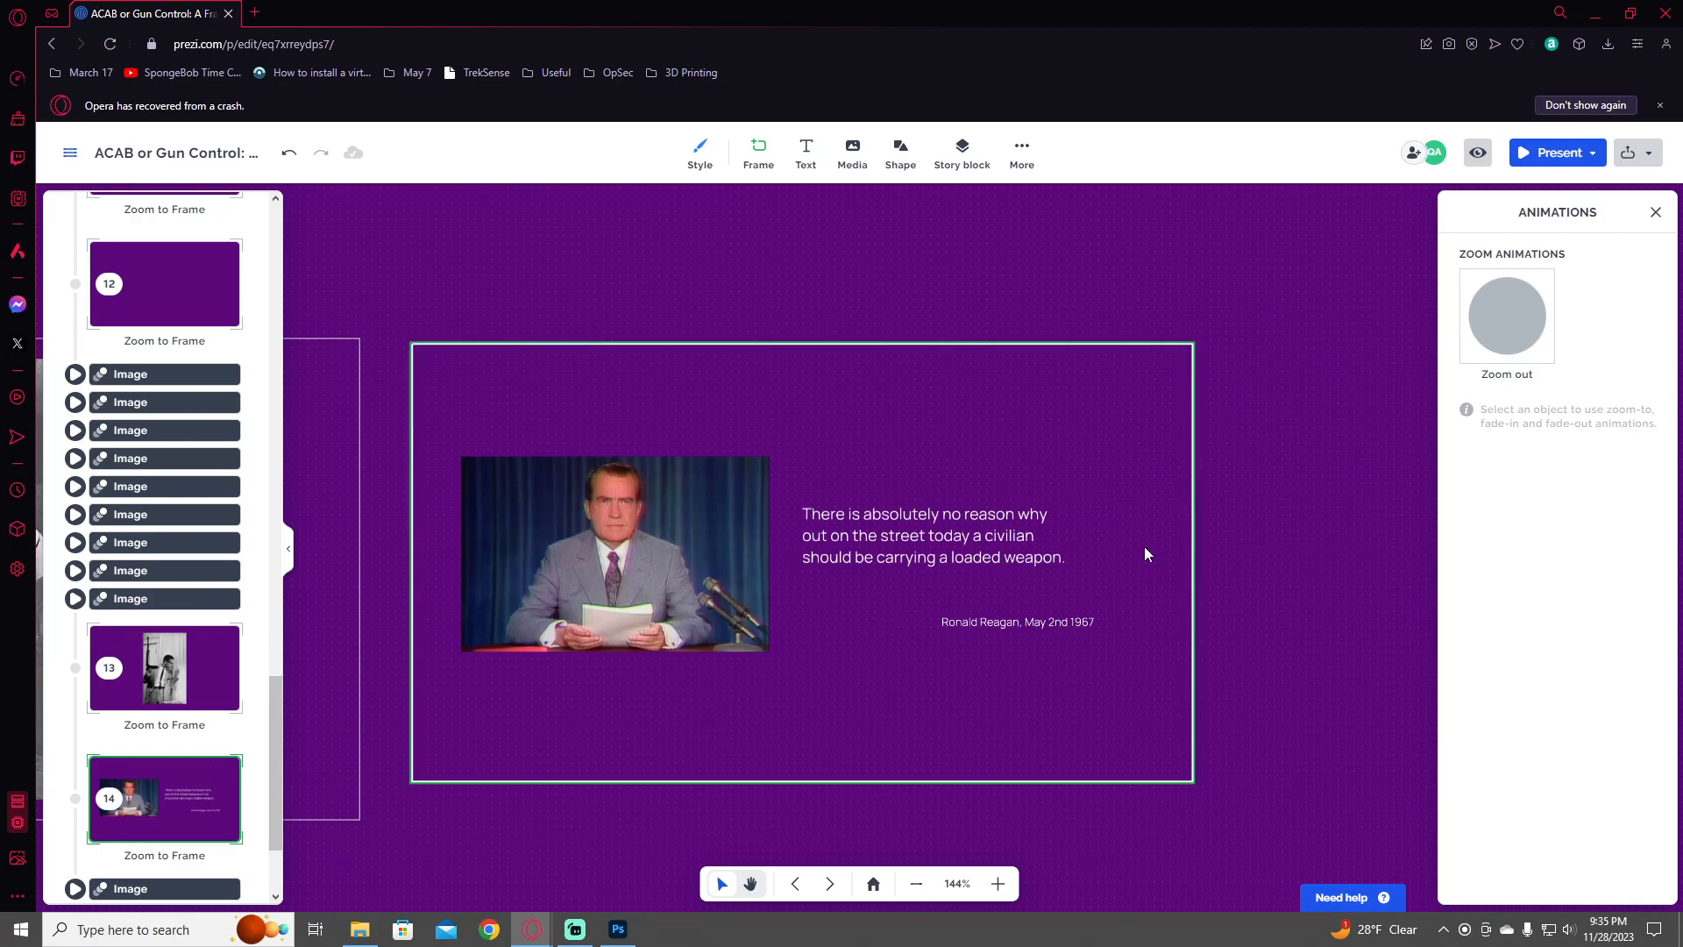
{"action": "left_click_drag", "start_coordinate": [1041, 536], "coordinate": [1045, 535]}
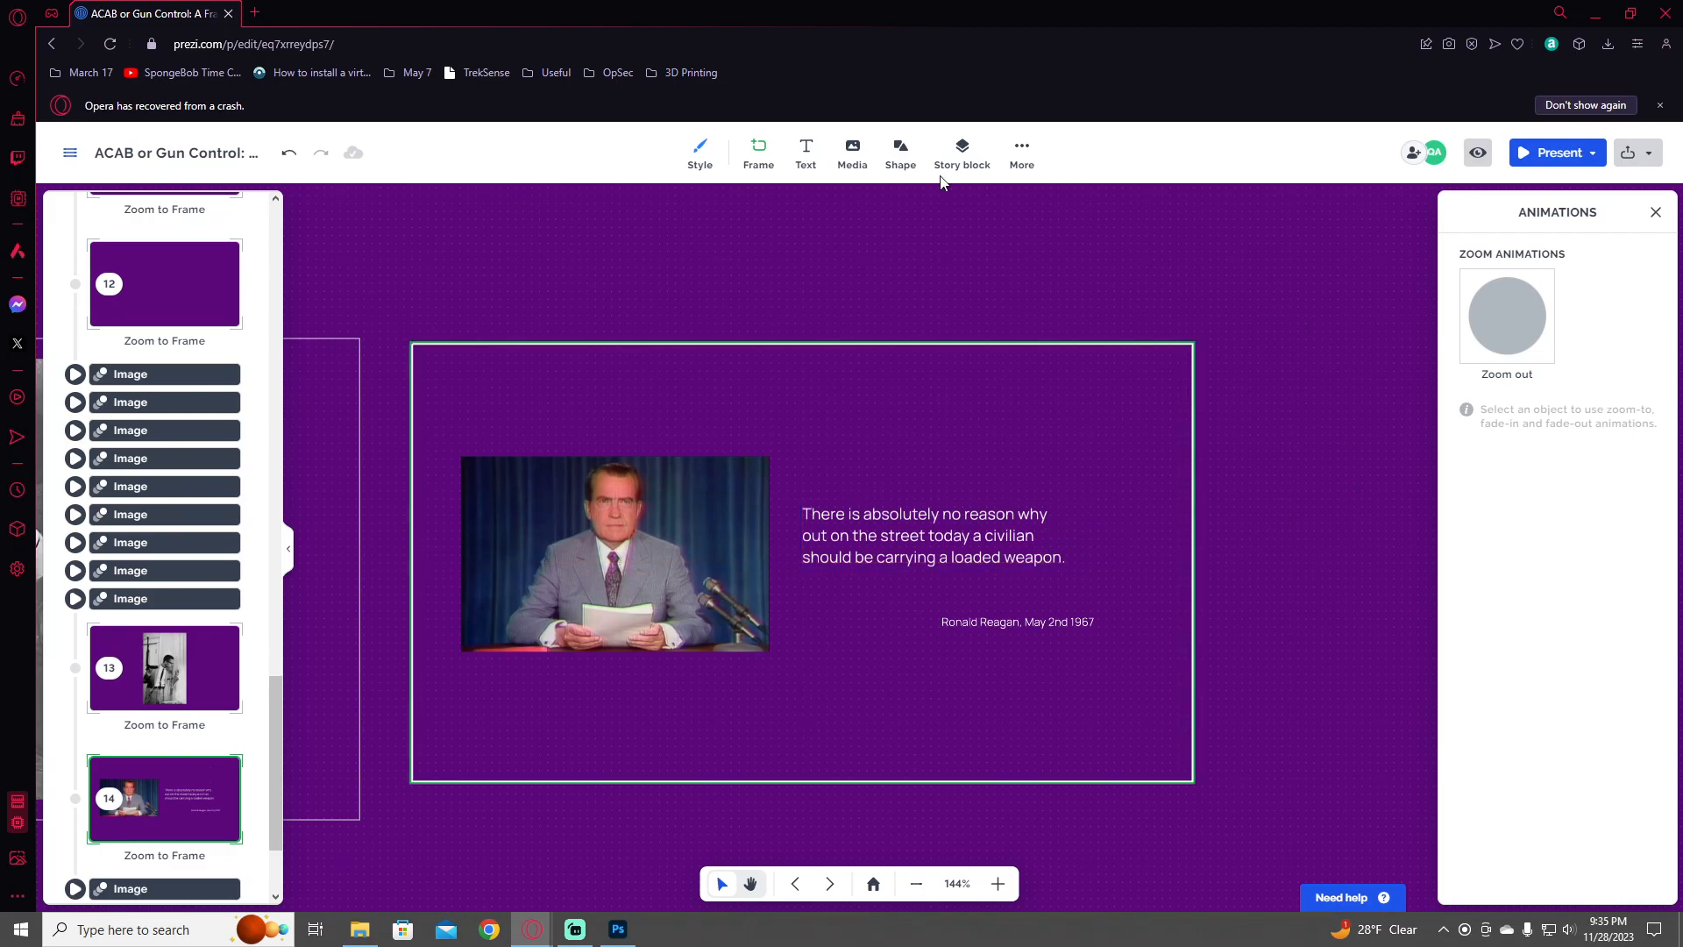
{"action": "left_click", "coordinate": [813, 149]}
{"action": "type", "text": "\\"}
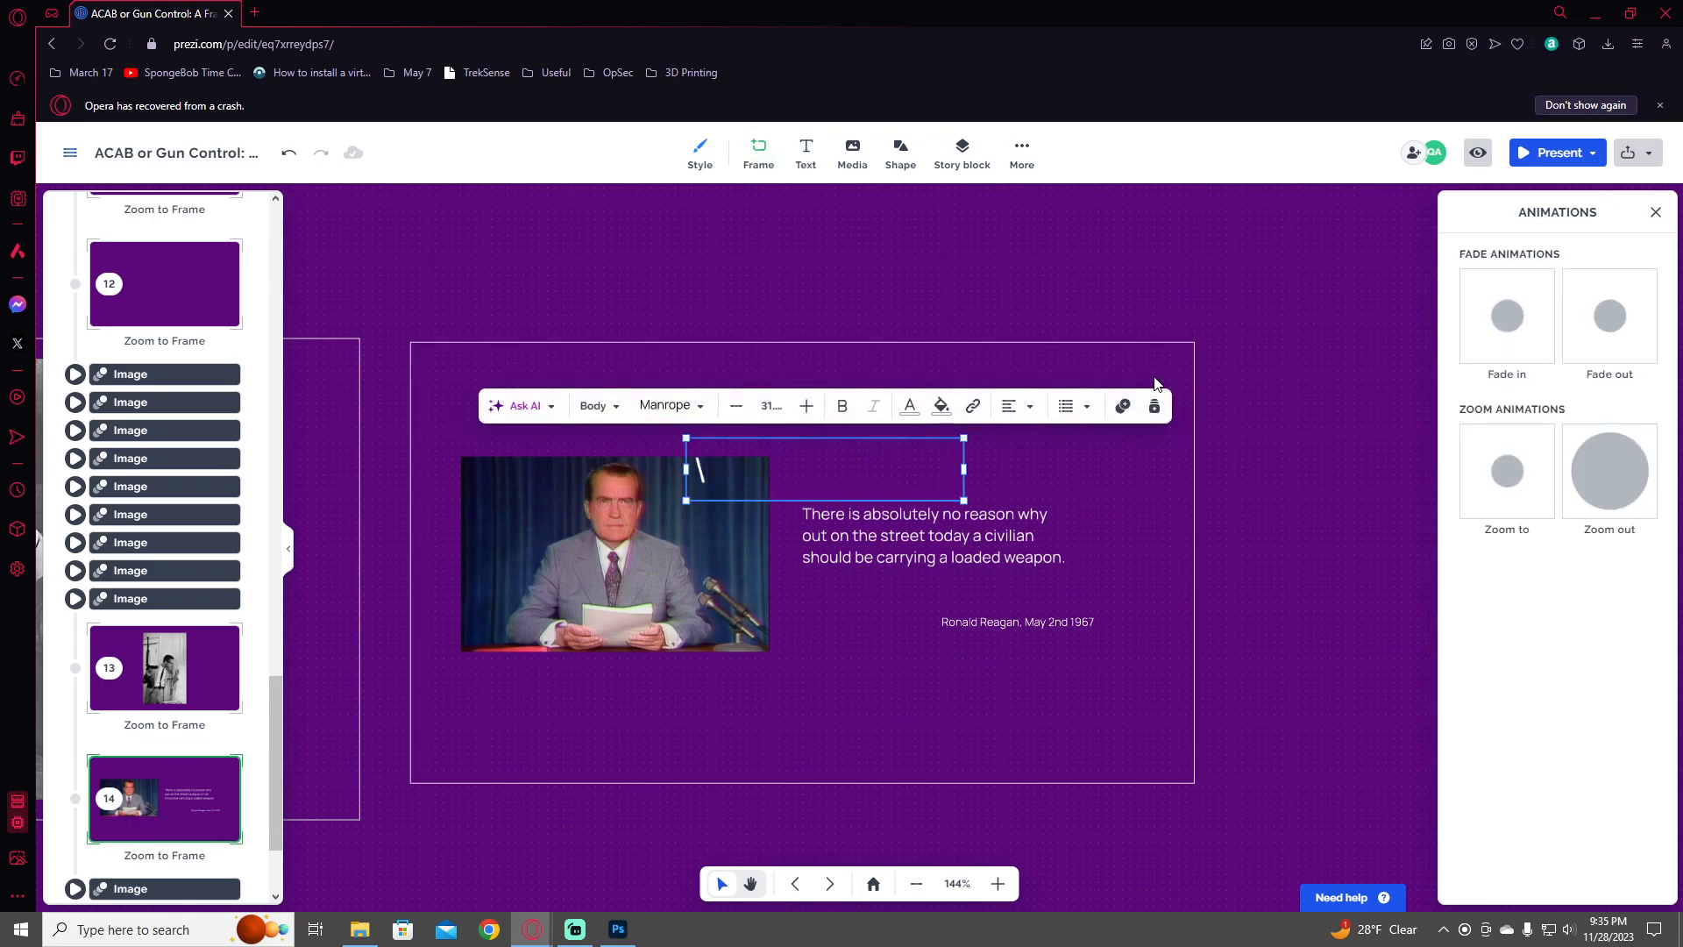
{"action": "left_click", "coordinate": [1228, 494]}
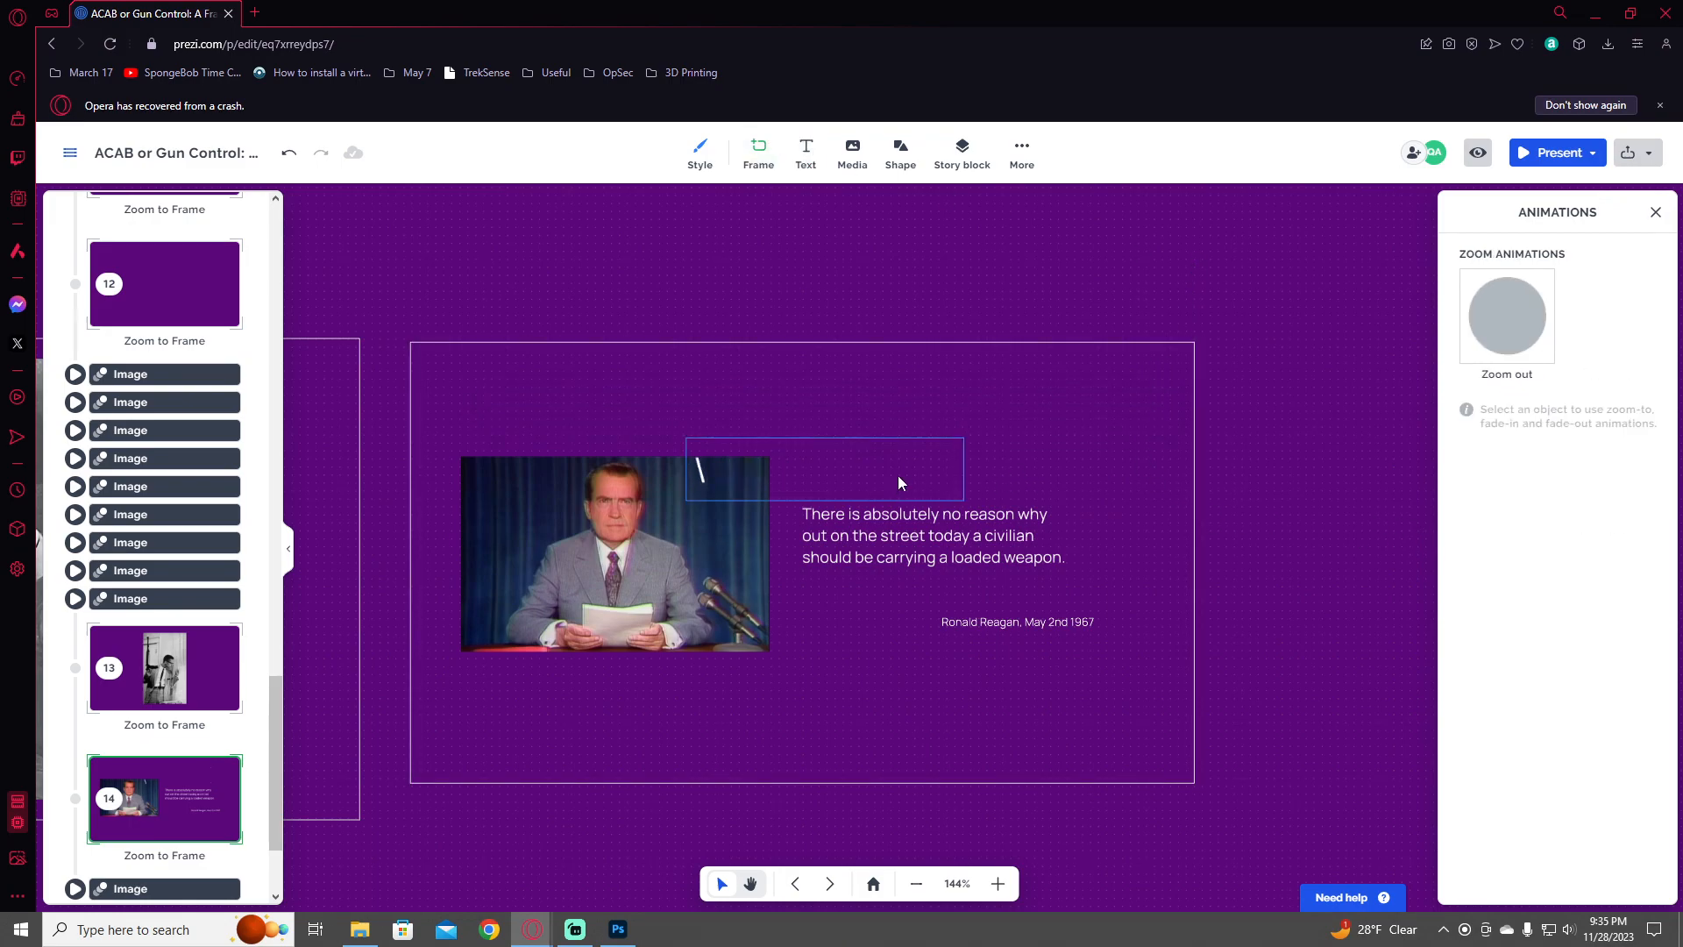
{"action": "left_click", "coordinate": [898, 475]}
{"action": "key", "text": "Delete"}
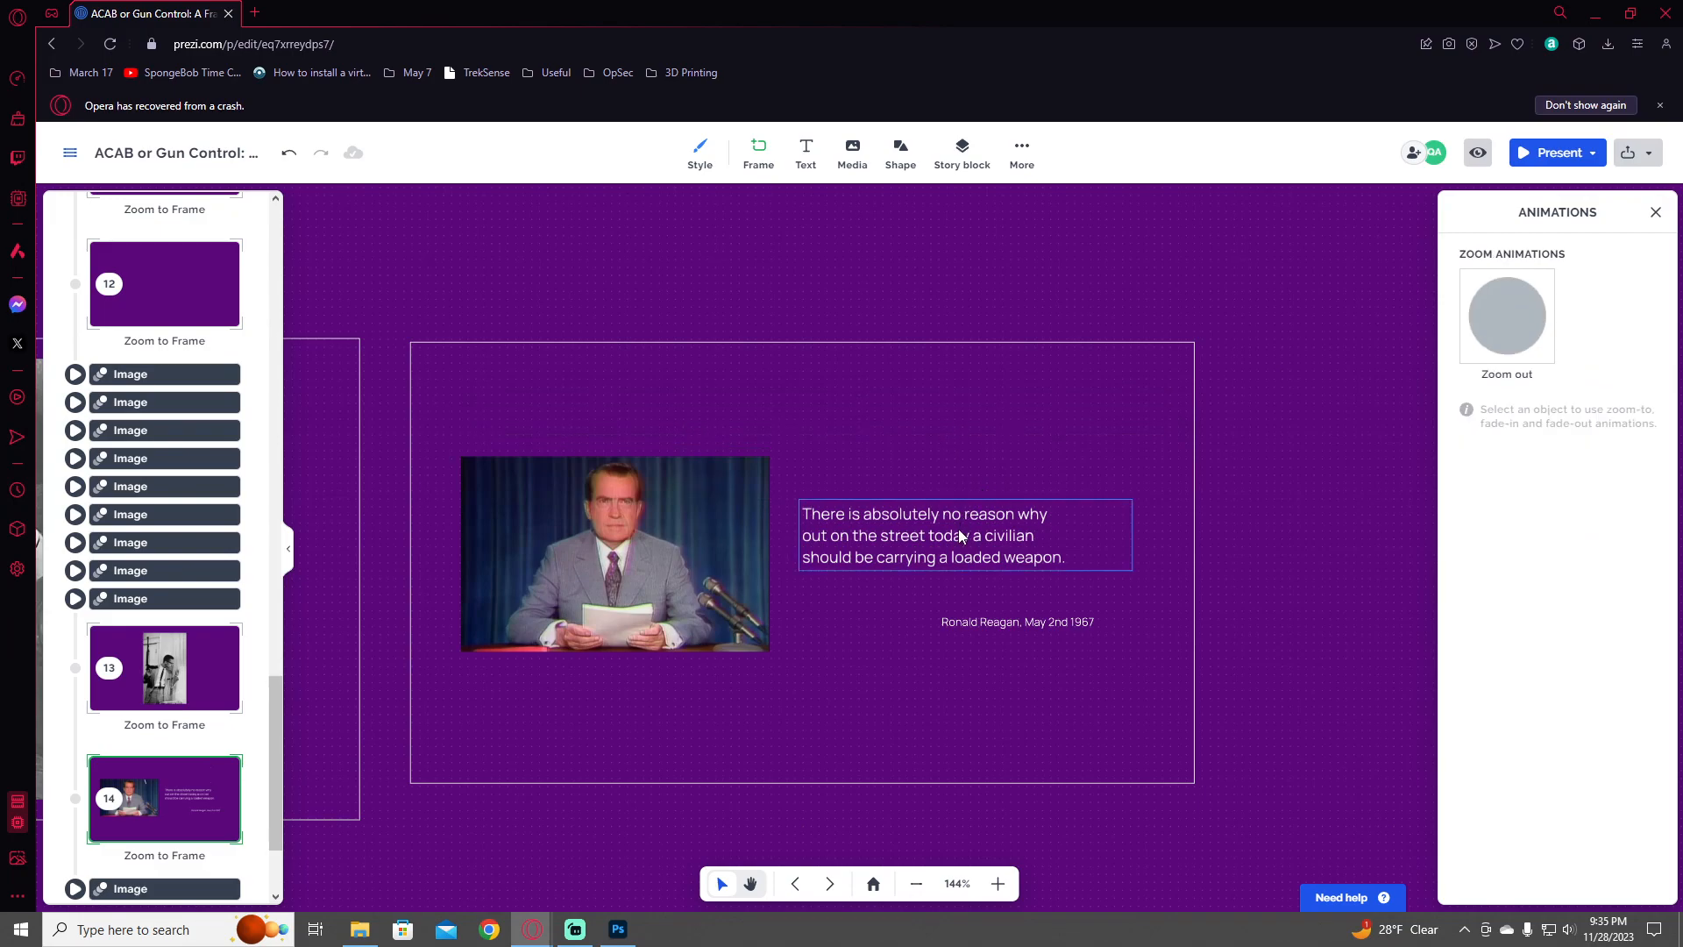
- Right-align the quote text and move it up level with the upper part of the photo
{"action": "left_click", "coordinate": [962, 535]}
{"action": "left_click", "coordinate": [1170, 468]}
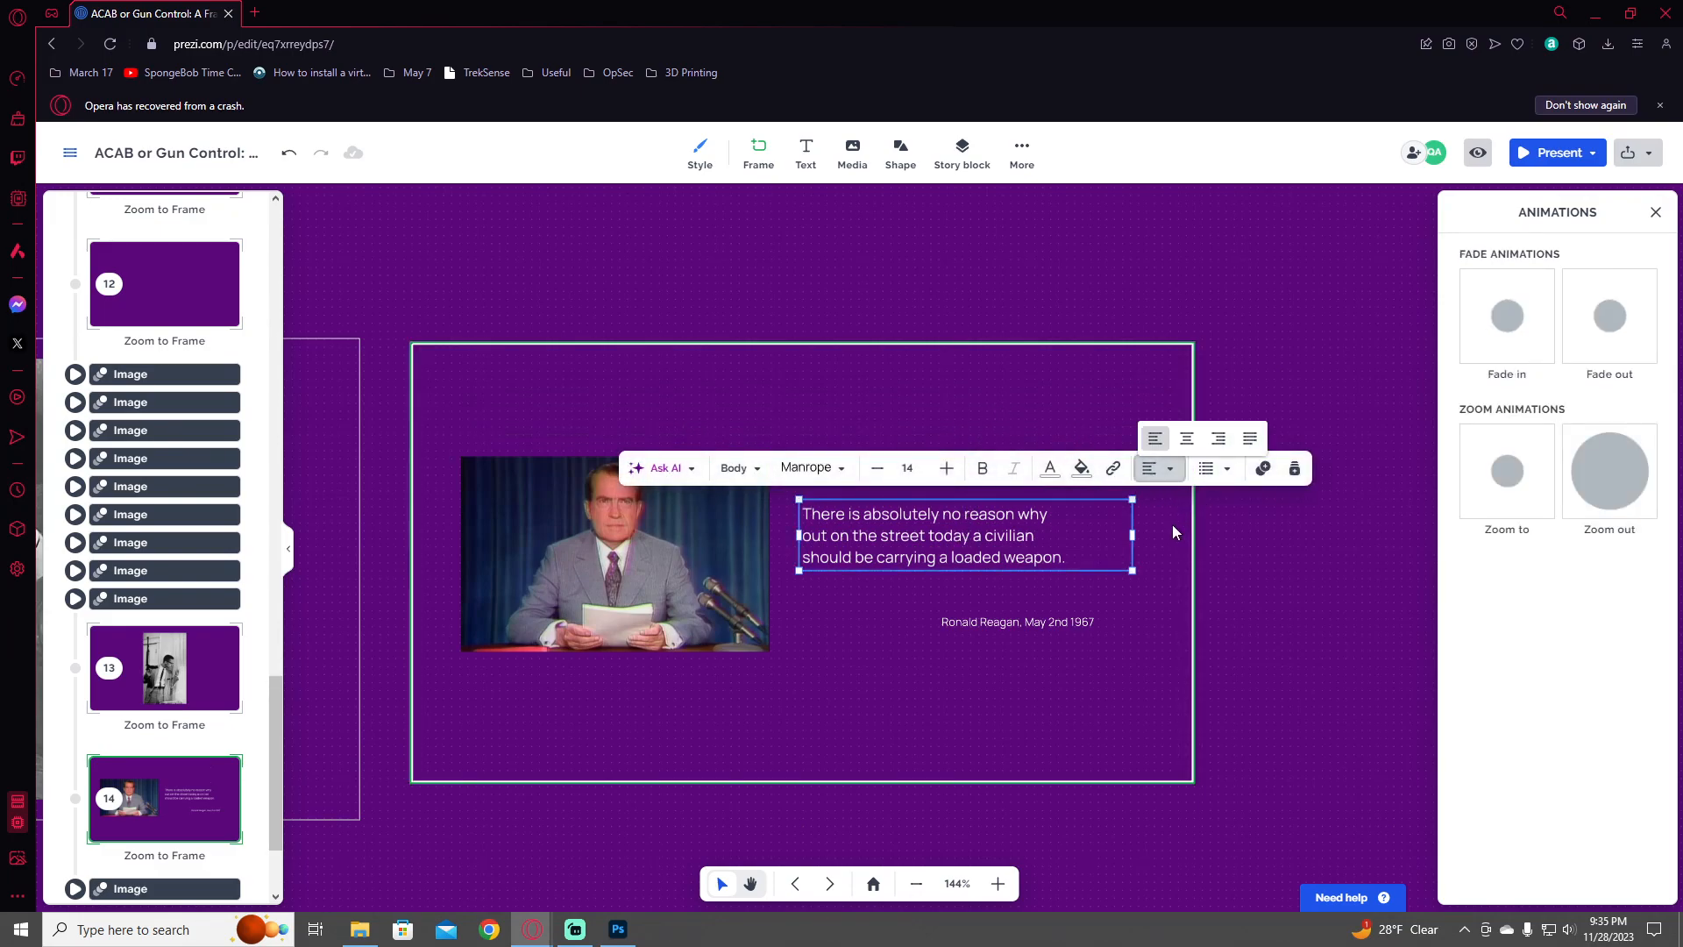
{"action": "left_click", "coordinate": [1218, 439]}
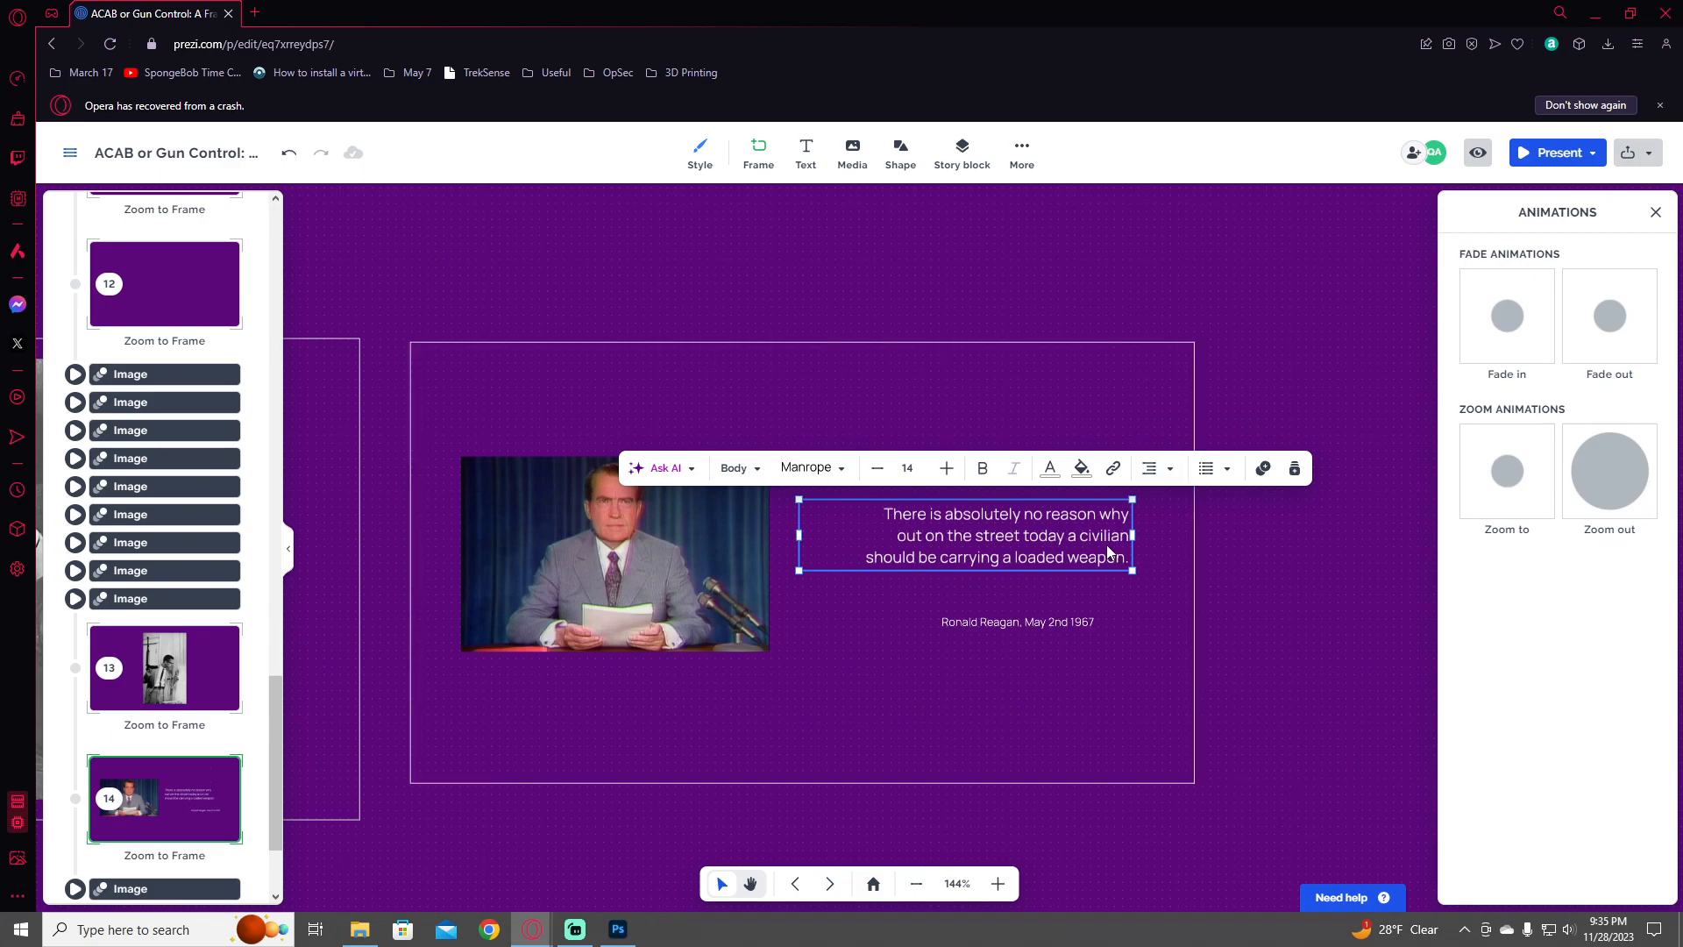
{"action": "left_click_drag", "start_coordinate": [1102, 546], "coordinate": [1109, 499]}
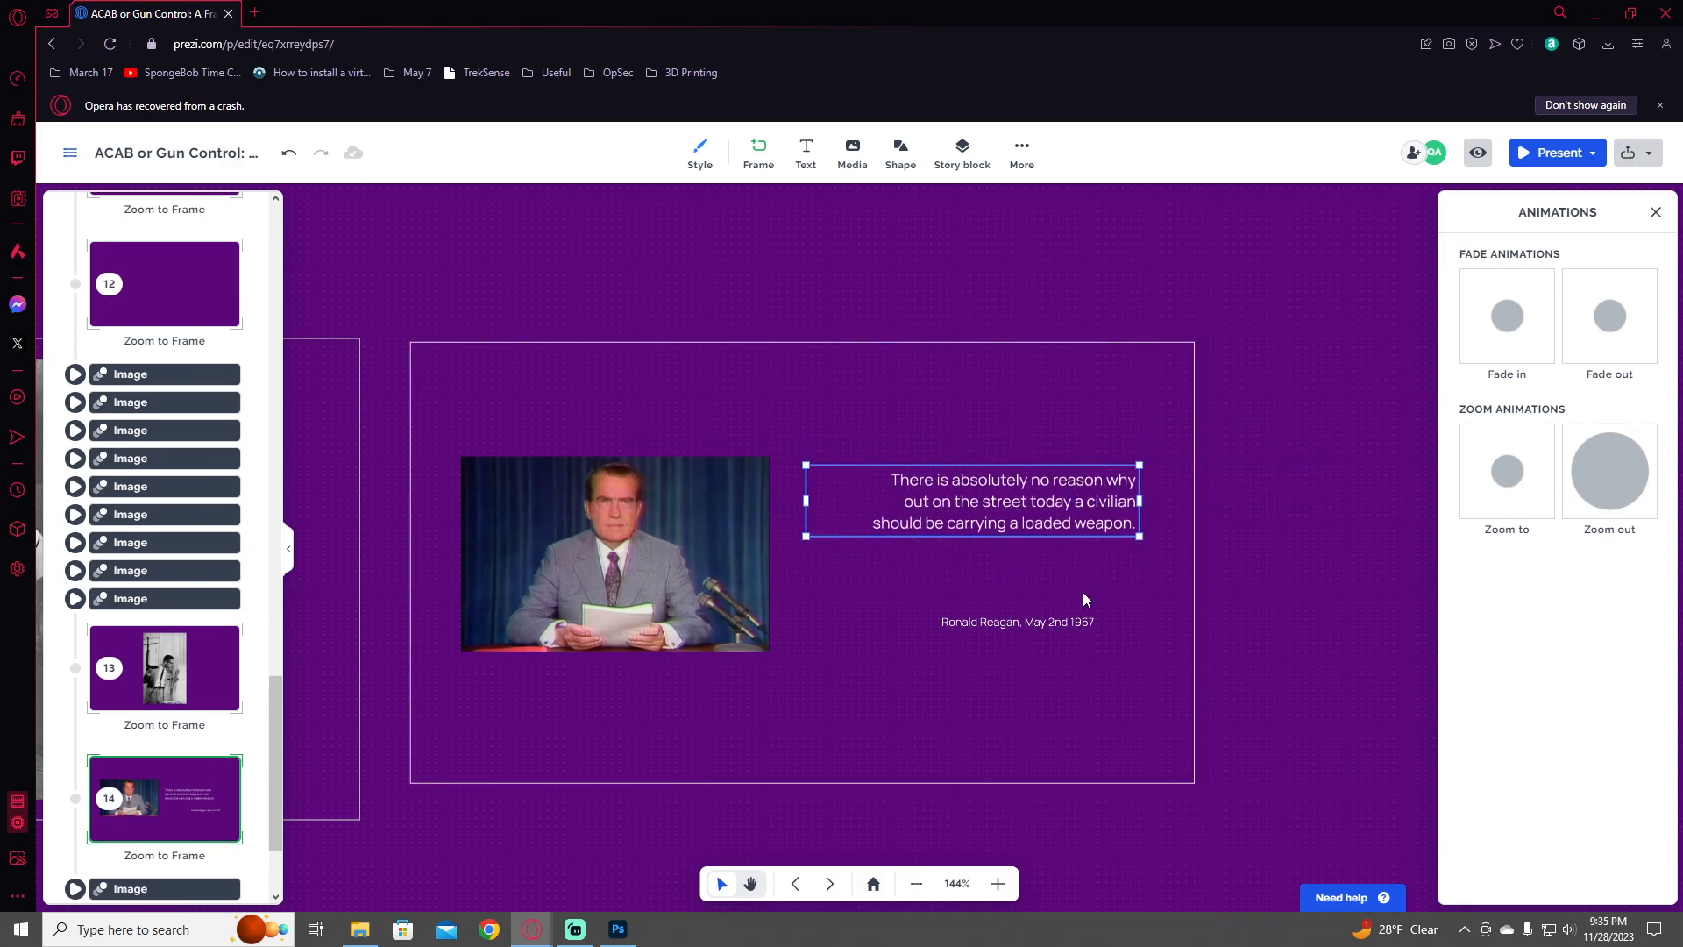
- Position the attribution lower in the frame, lining up its text with the quote's right edge near the photo's lower edge
{"action": "left_click", "coordinate": [1084, 623]}
{"action": "left_click_drag", "start_coordinate": [1085, 628], "coordinate": [1115, 646]}
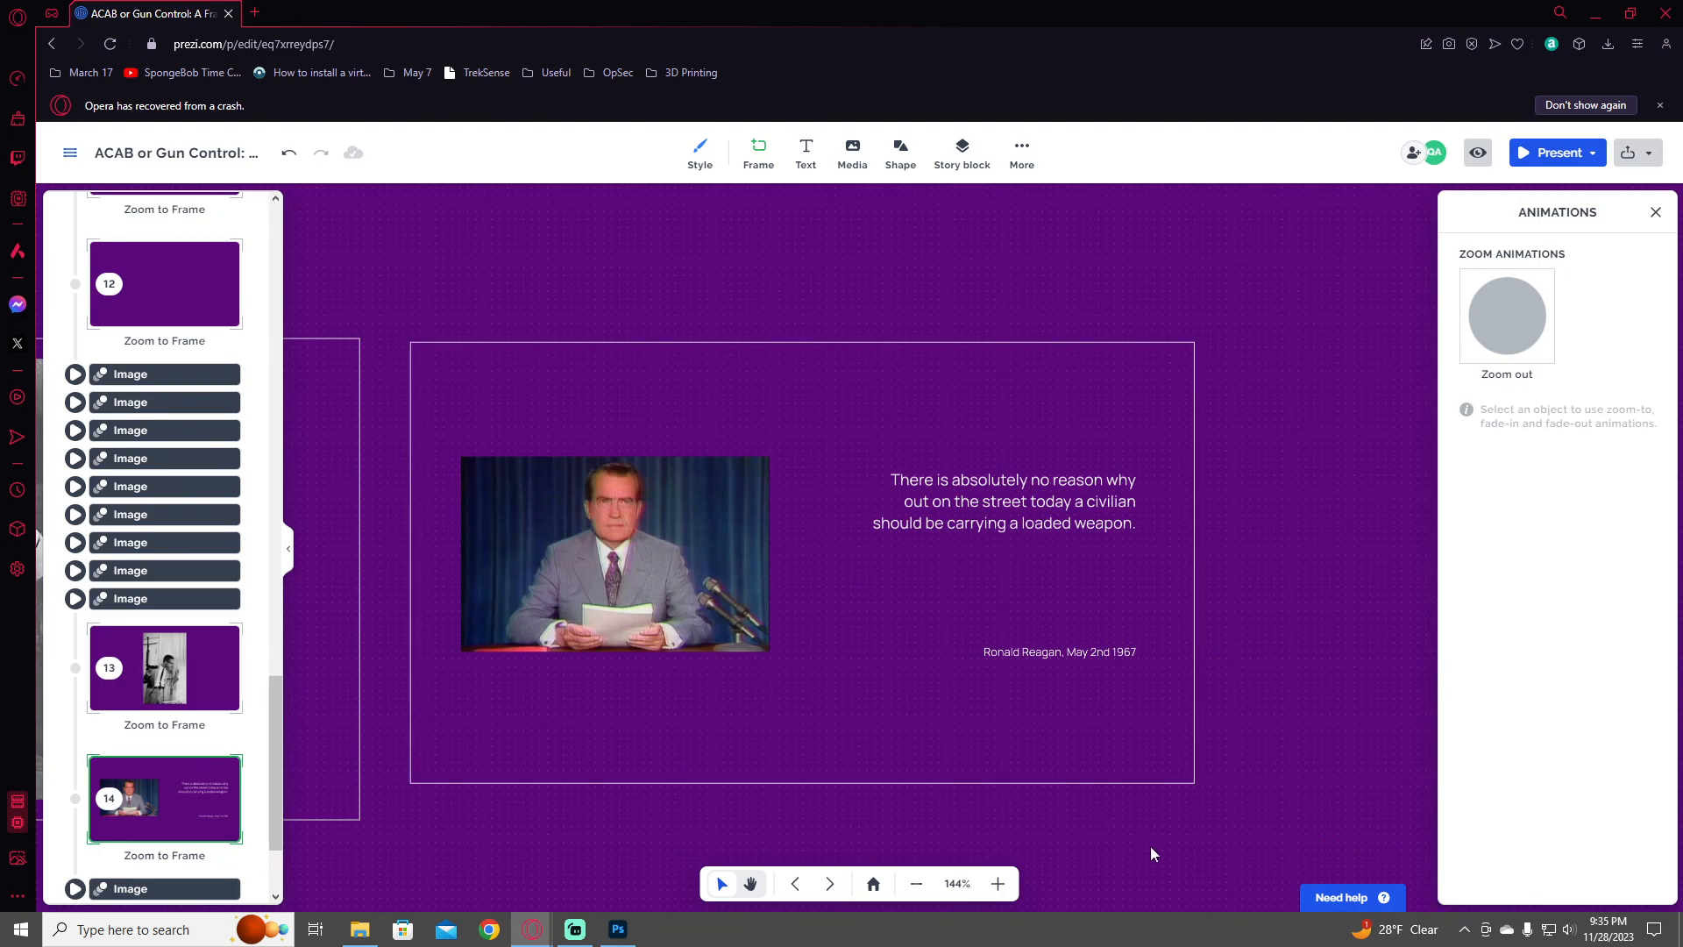
{"action": "left_click_drag", "start_coordinate": [1157, 849], "coordinate": [1190, 804]}
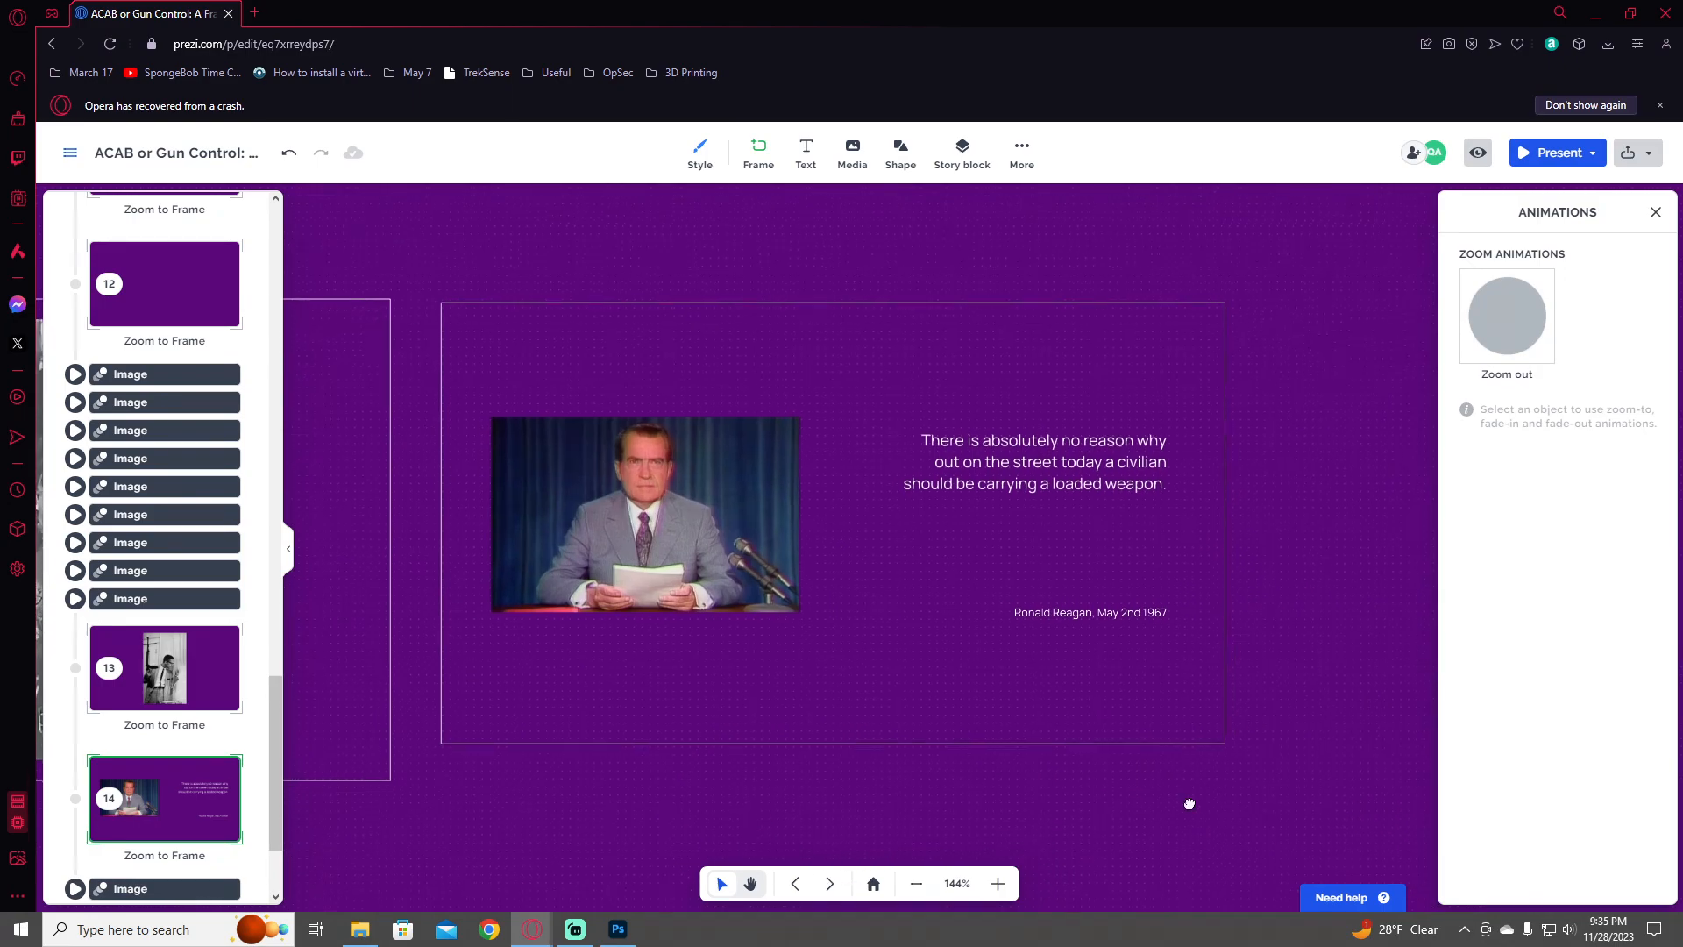
{"action": "left_click", "coordinate": [1162, 613]}
{"action": "left_click_drag", "start_coordinate": [1162, 614], "coordinate": [1160, 598]}
{"action": "left_click", "coordinate": [1038, 780]}
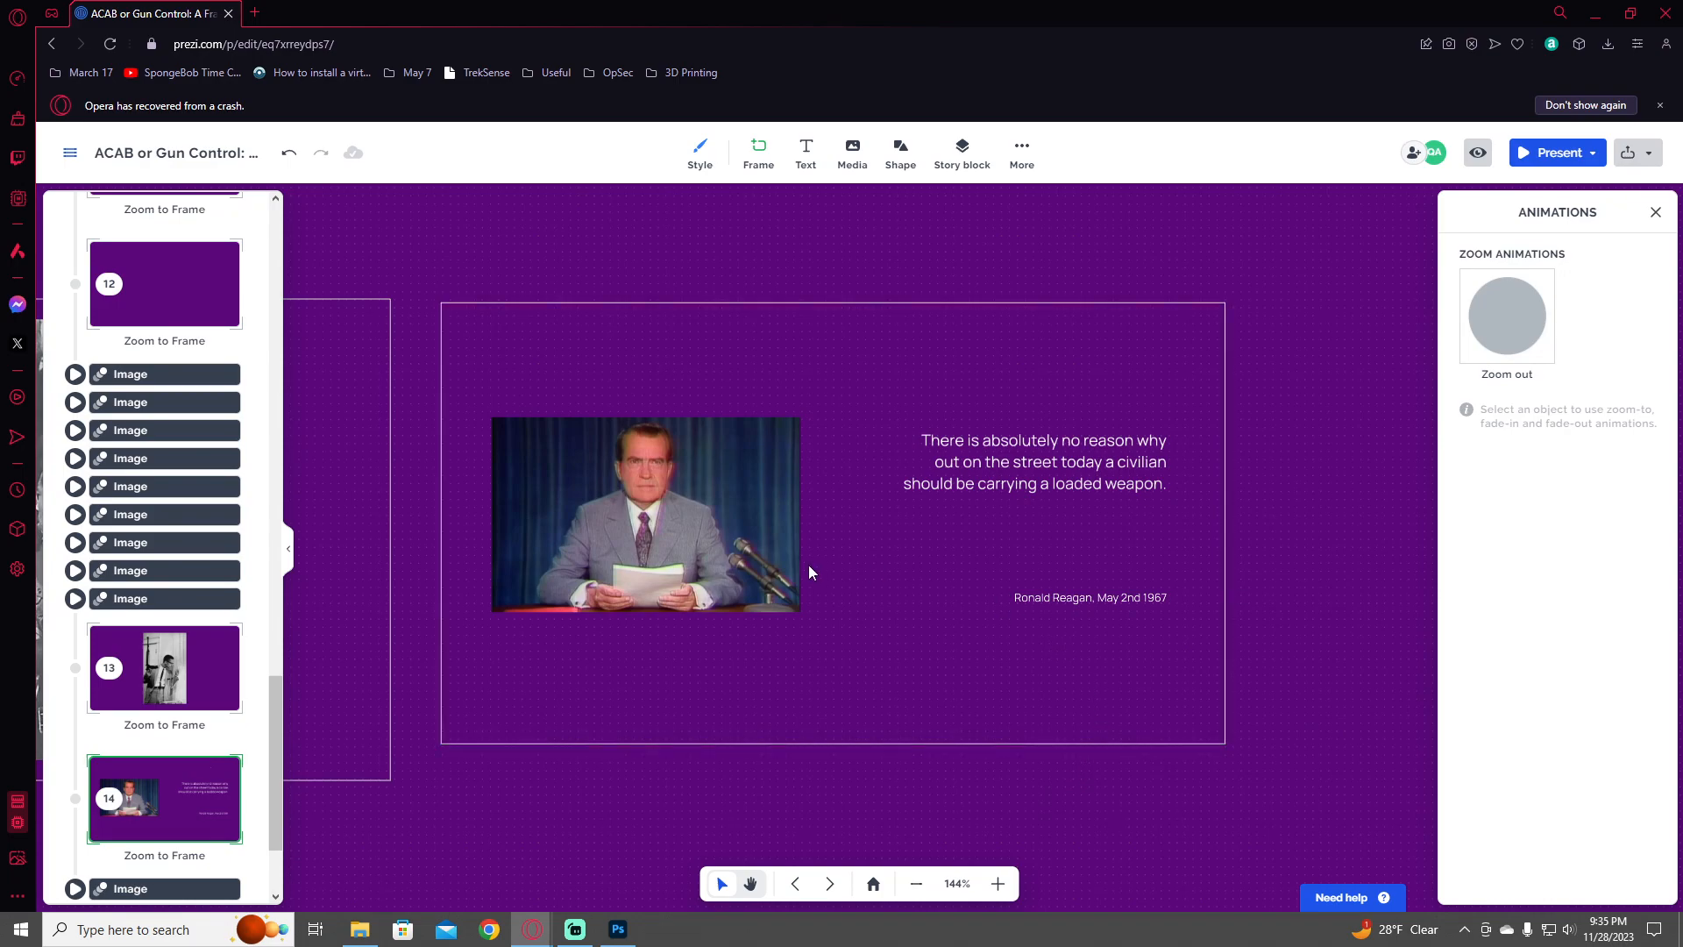
- Review the layout of the quote frame alongside the neighbouring photo frame
{"action": "left_click_drag", "start_coordinate": [842, 699], "coordinate": [873, 698]}
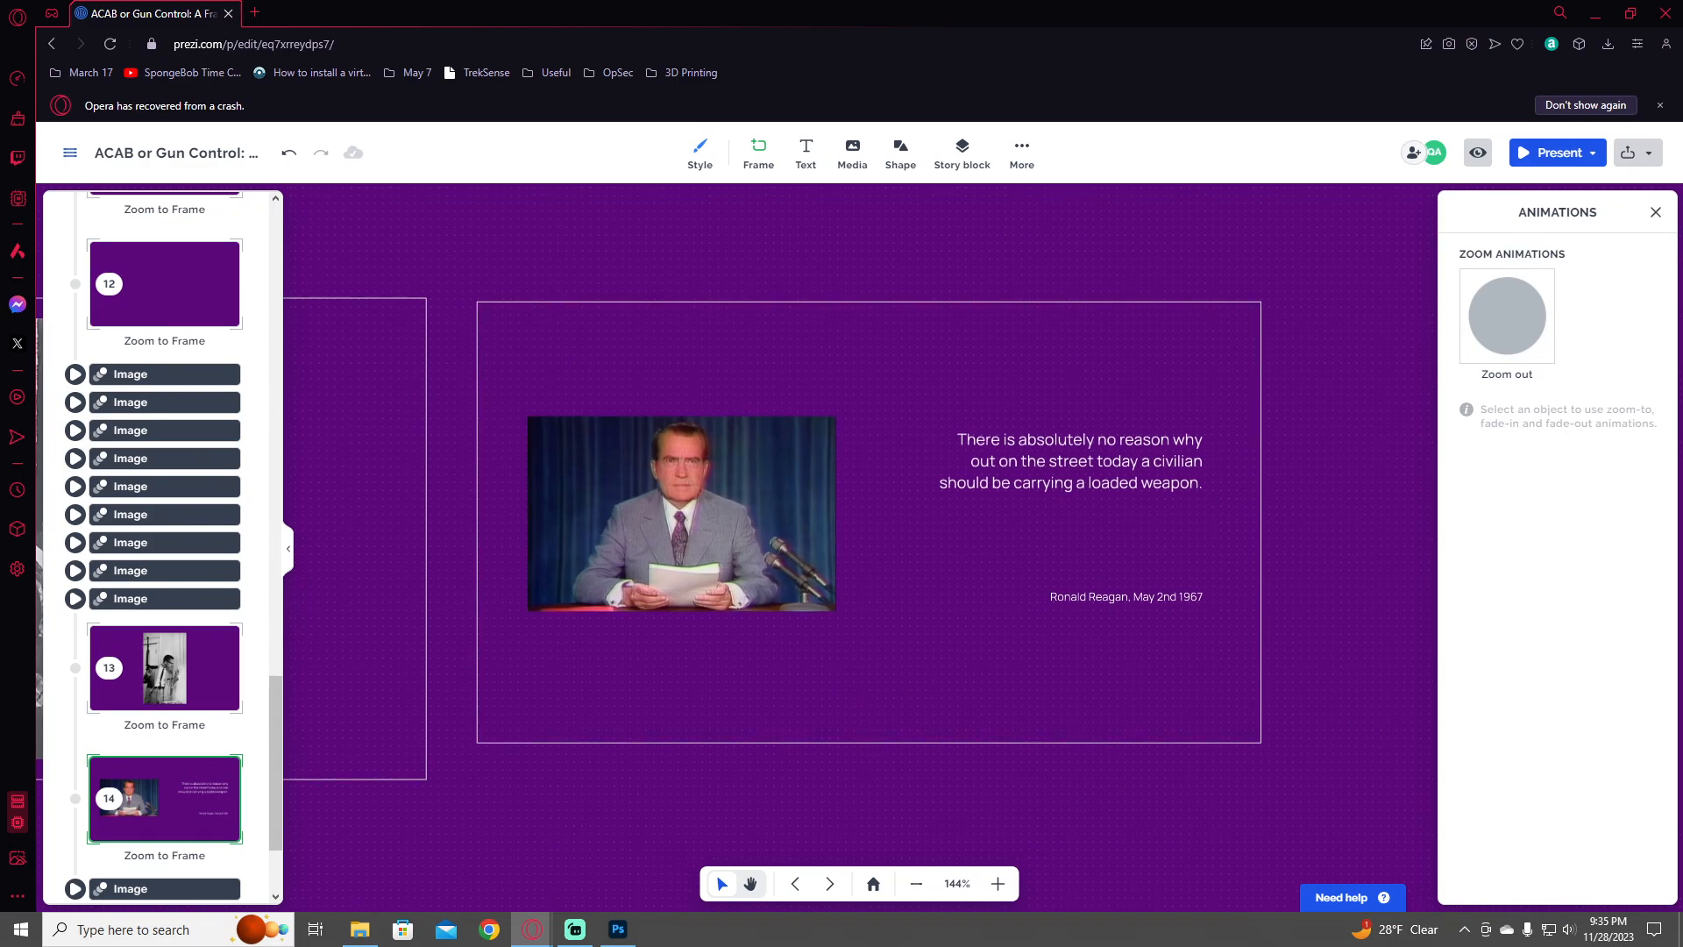
{"action": "scroll", "coordinate": [1006, 360], "scroll_direction": "down", "scroll_amount": 3}
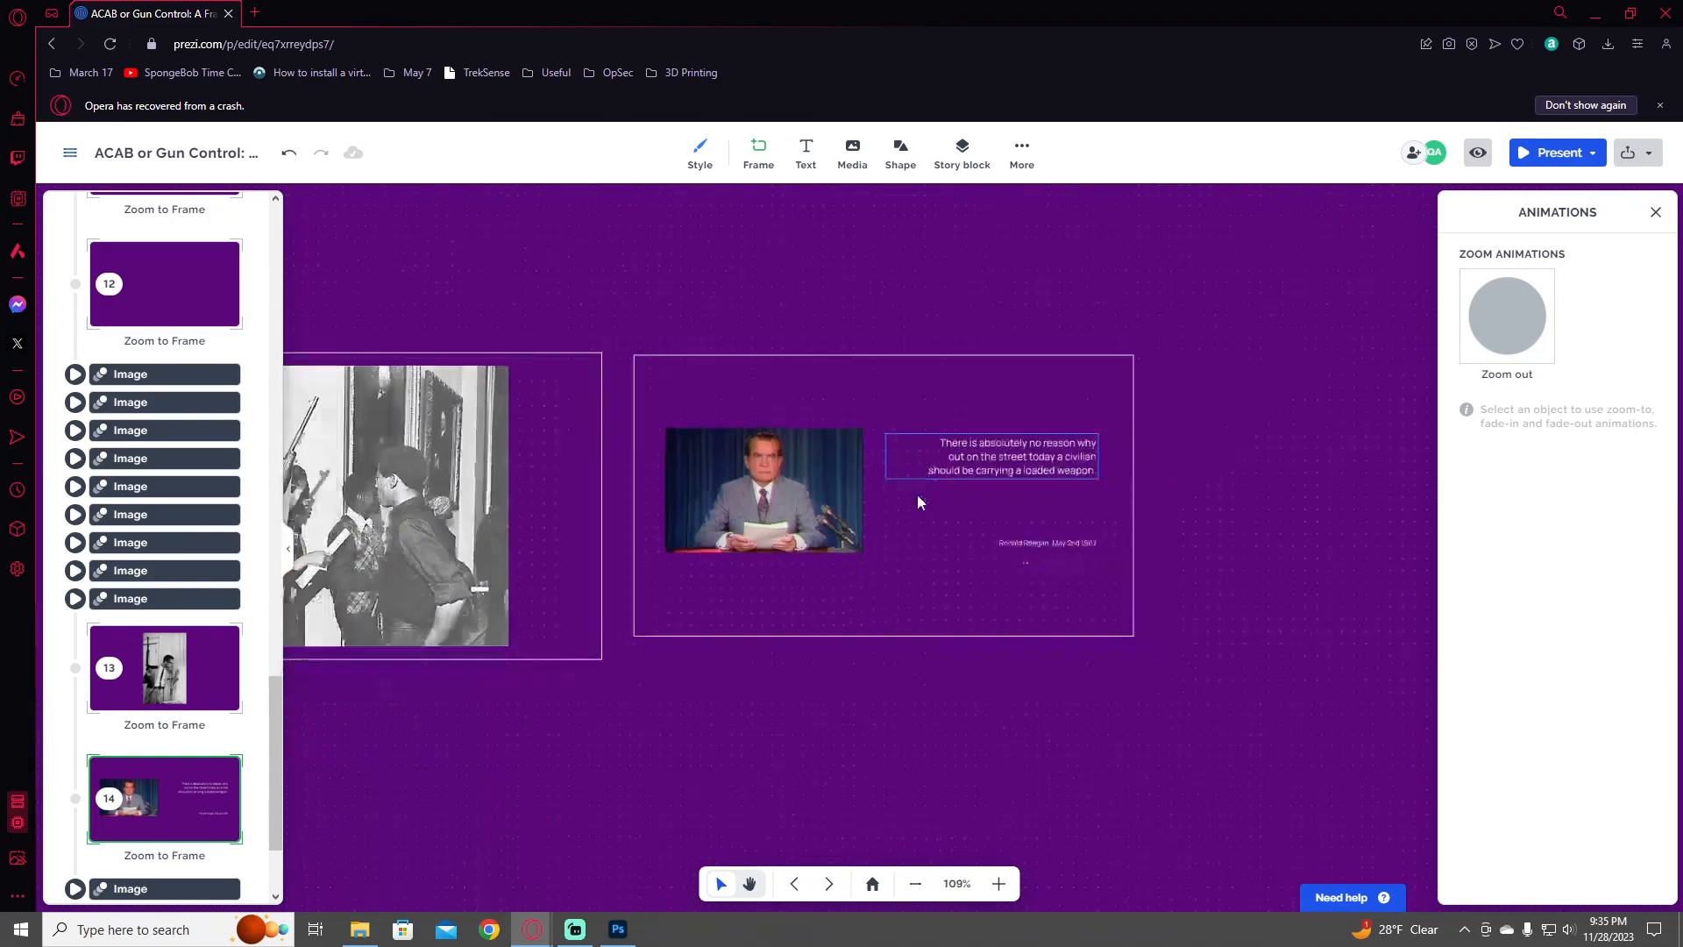
{"action": "left_click_drag", "start_coordinate": [594, 544], "coordinate": [723, 577]}
{"action": "left_click_drag", "start_coordinate": [1015, 562], "coordinate": [754, 573]}
{"action": "scroll", "coordinate": [784, 568], "scroll_direction": "up", "scroll_amount": 2}
{"action": "scroll", "coordinate": [801, 564], "scroll_direction": "up", "scroll_amount": 2}
{"action": "scroll", "coordinate": [826, 561], "scroll_direction": "down", "scroll_amount": 4}
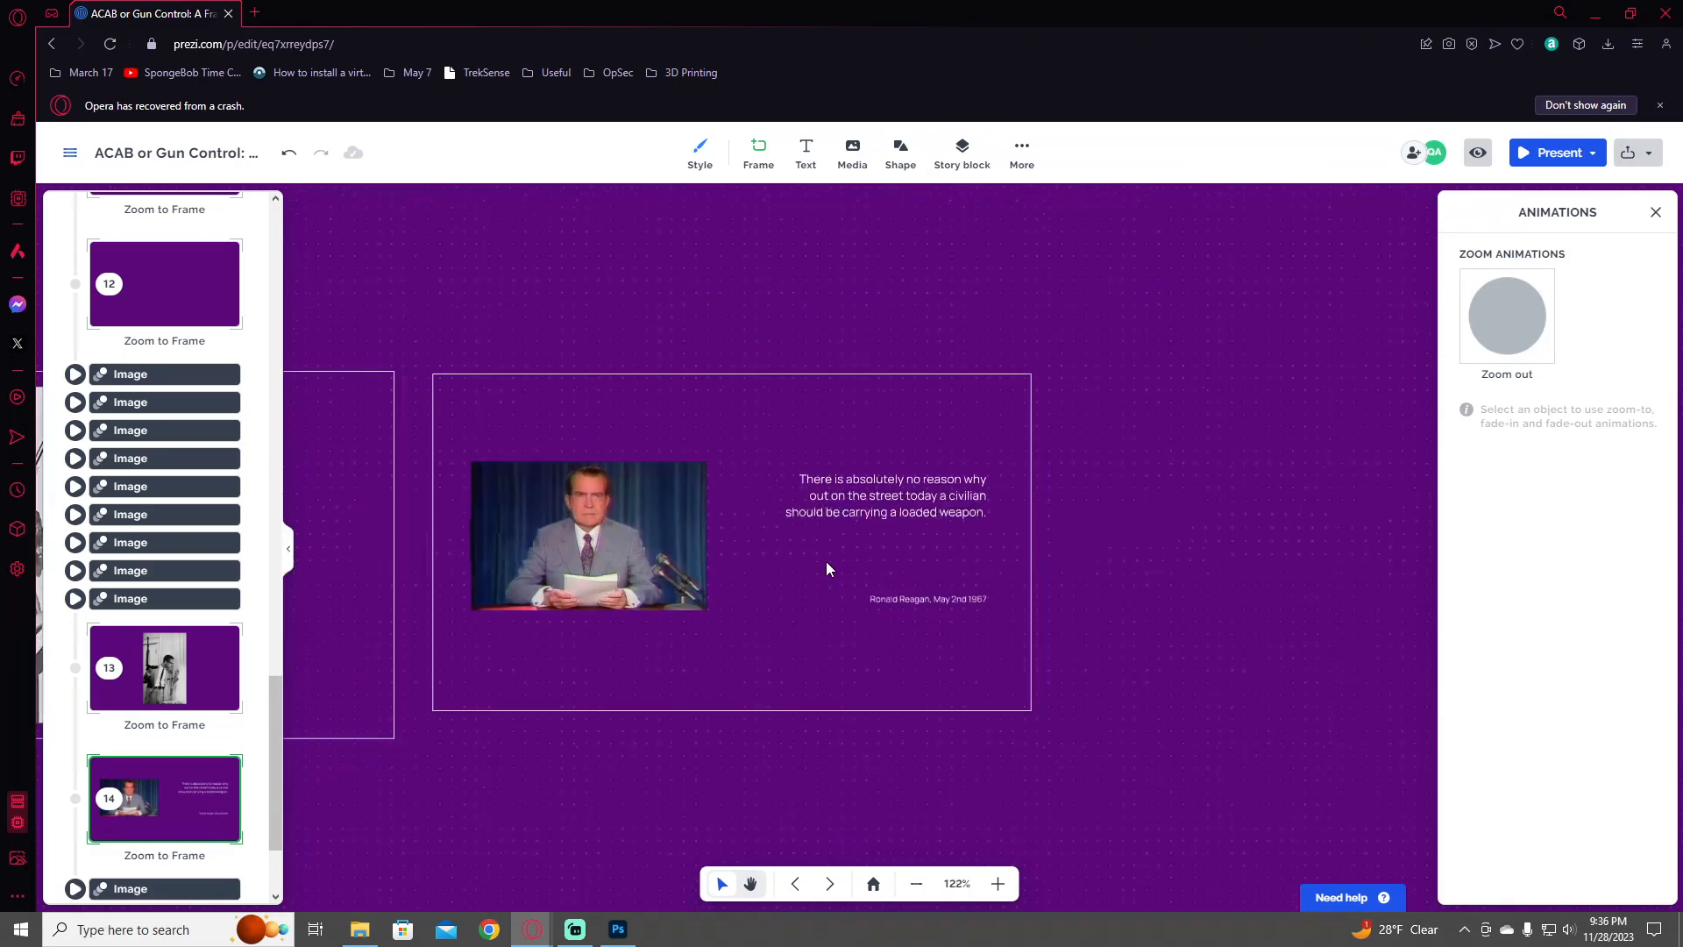
{"action": "scroll", "coordinate": [887, 550], "scroll_direction": "up", "scroll_amount": 4}
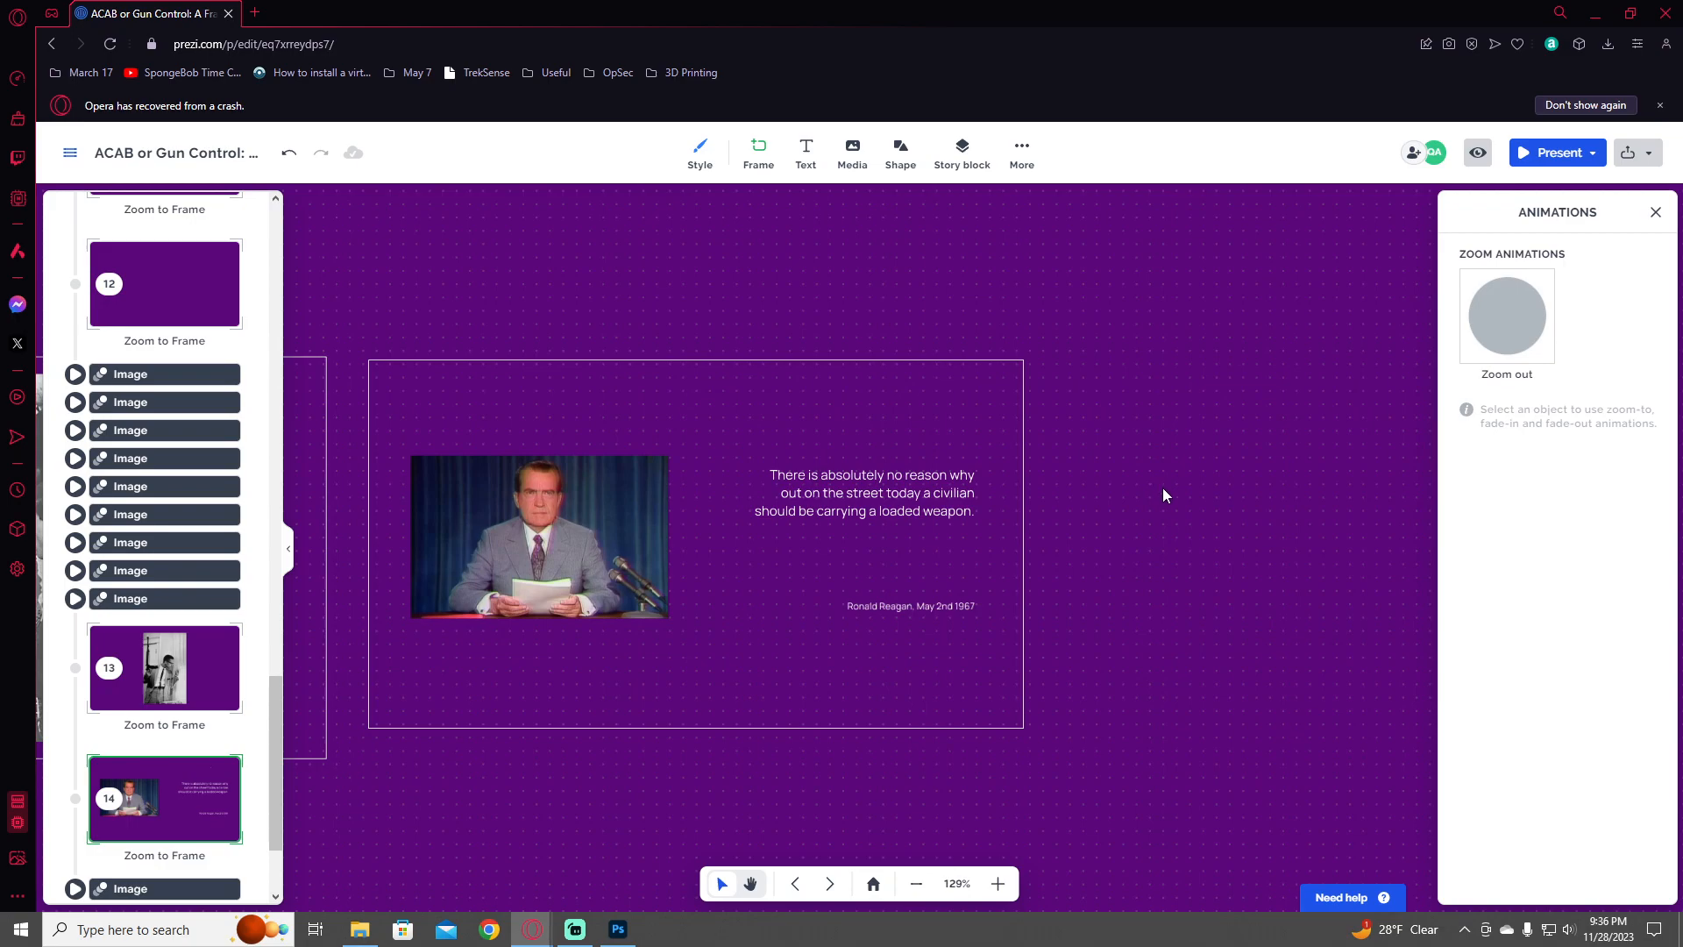
- Add an empty frame directly to the right of the quote frame, about the same size as it
{"action": "scroll", "coordinate": [772, 442], "scroll_direction": "down", "scroll_amount": 3}
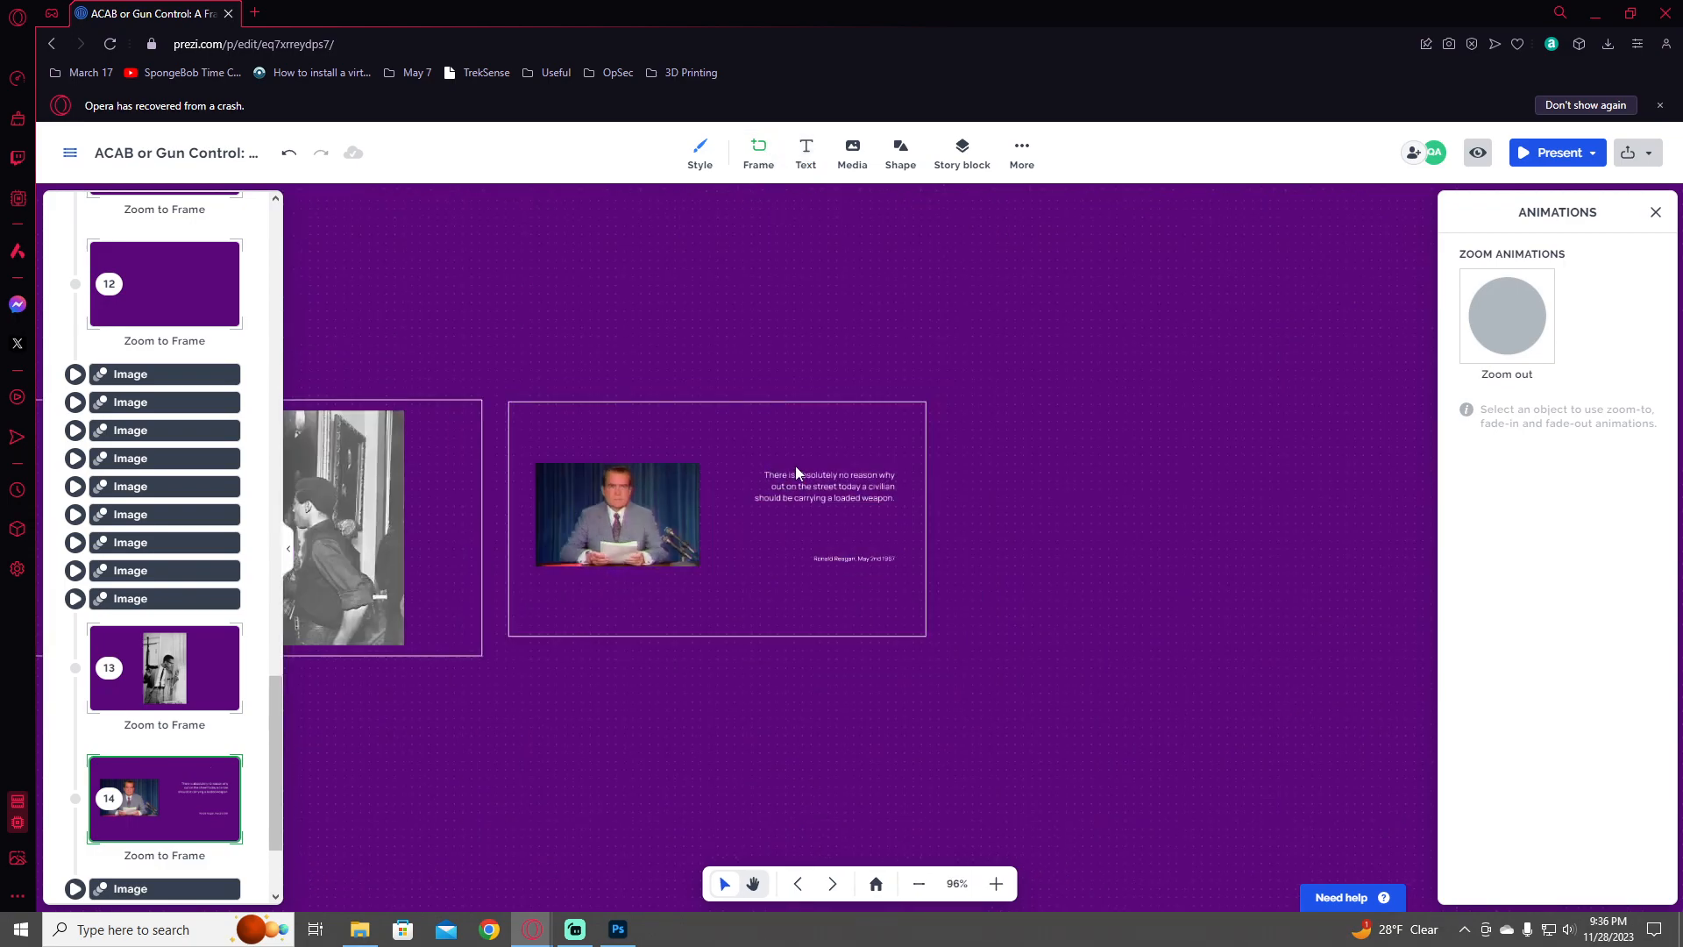
{"action": "scroll", "coordinate": [833, 460], "scroll_direction": "up", "scroll_amount": 2}
{"action": "left_click_drag", "start_coordinate": [892, 457], "coordinate": [570, 524]}
{"action": "left_click", "coordinate": [757, 156]}
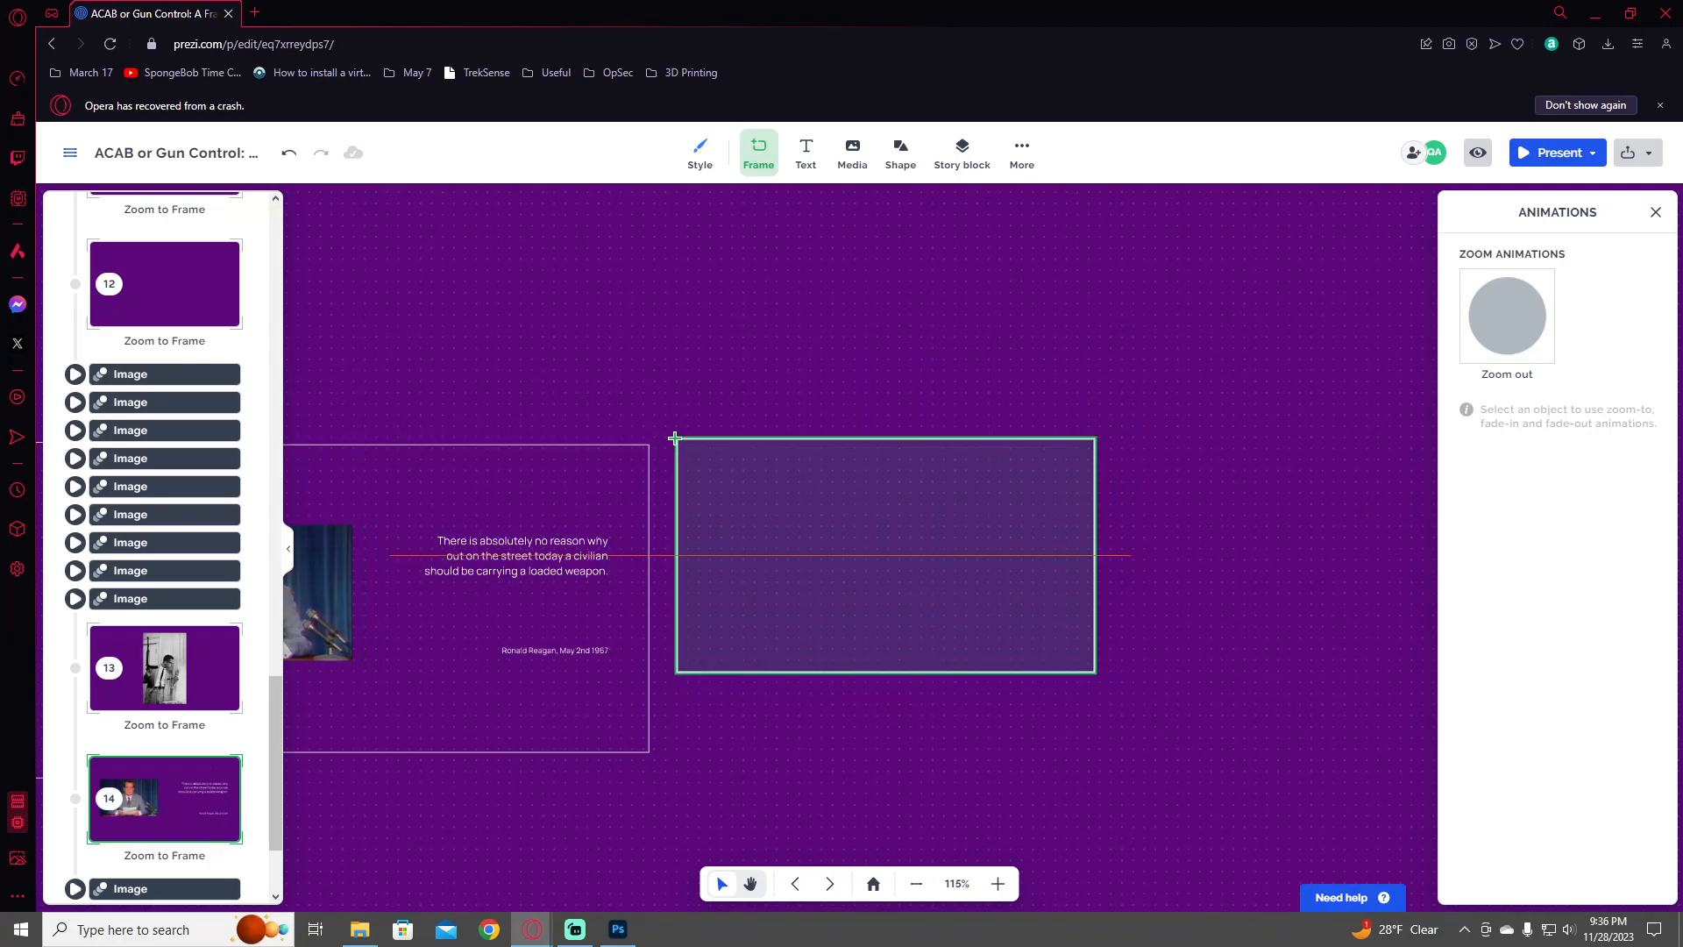
{"action": "left_click_drag", "start_coordinate": [1138, 701], "coordinate": [1325, 779]}
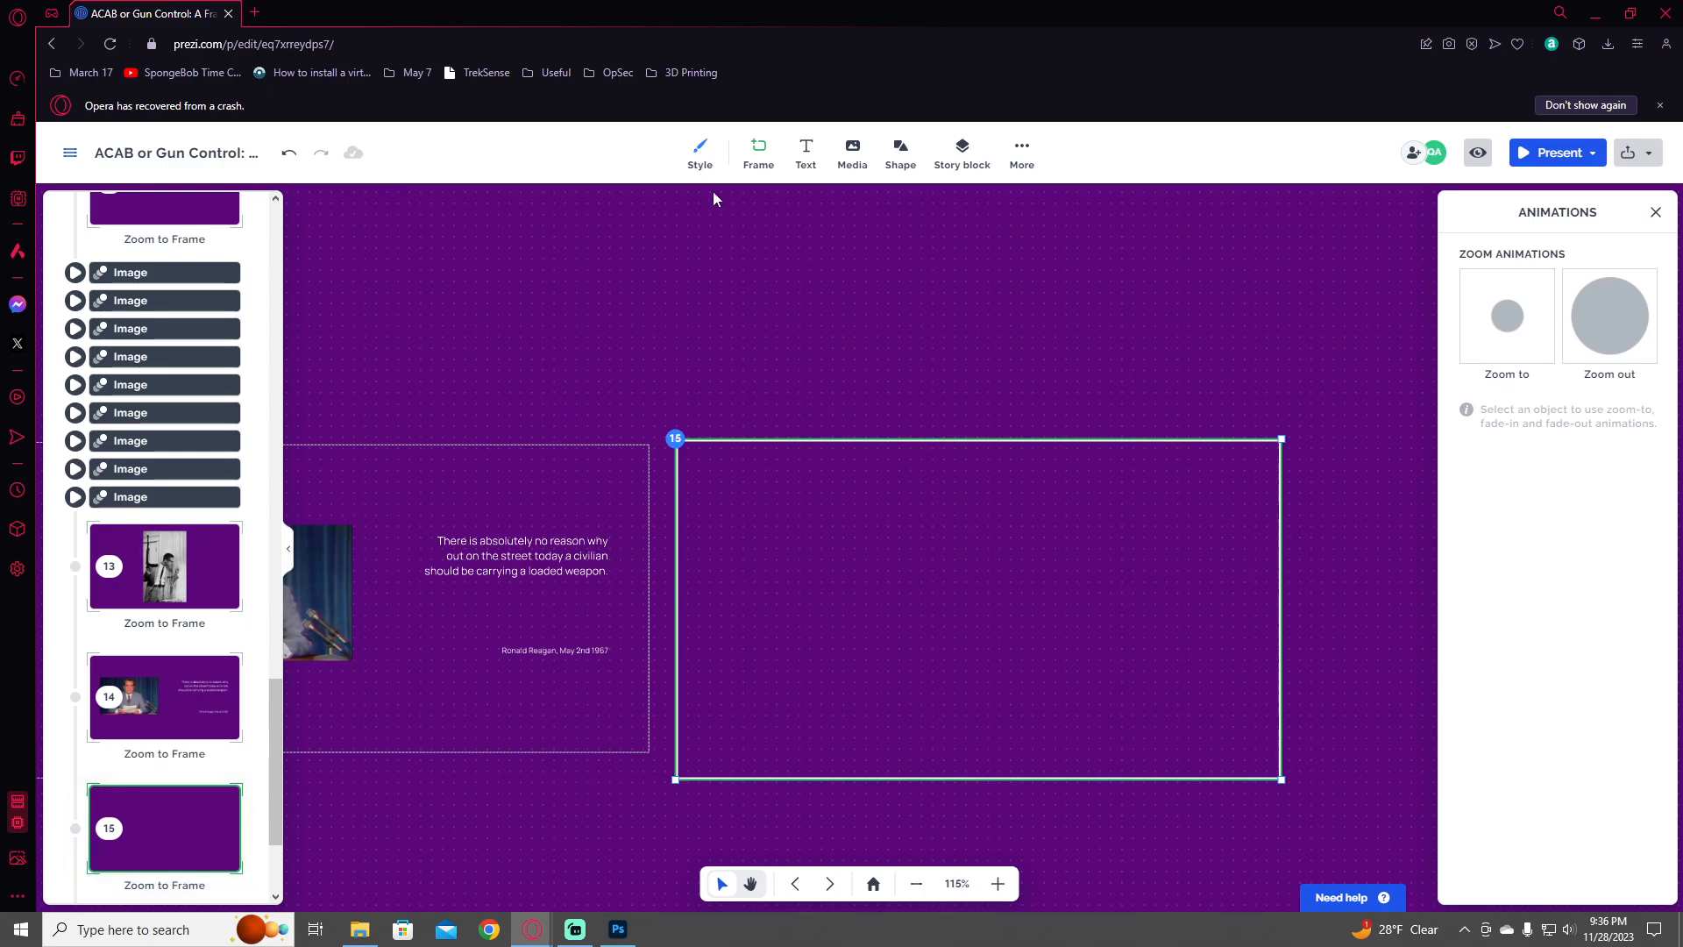
- Add the text "1967 - Mulford Act" near the top of the new frame and widen its box to fit one line
{"action": "left_click", "coordinate": [816, 158]}
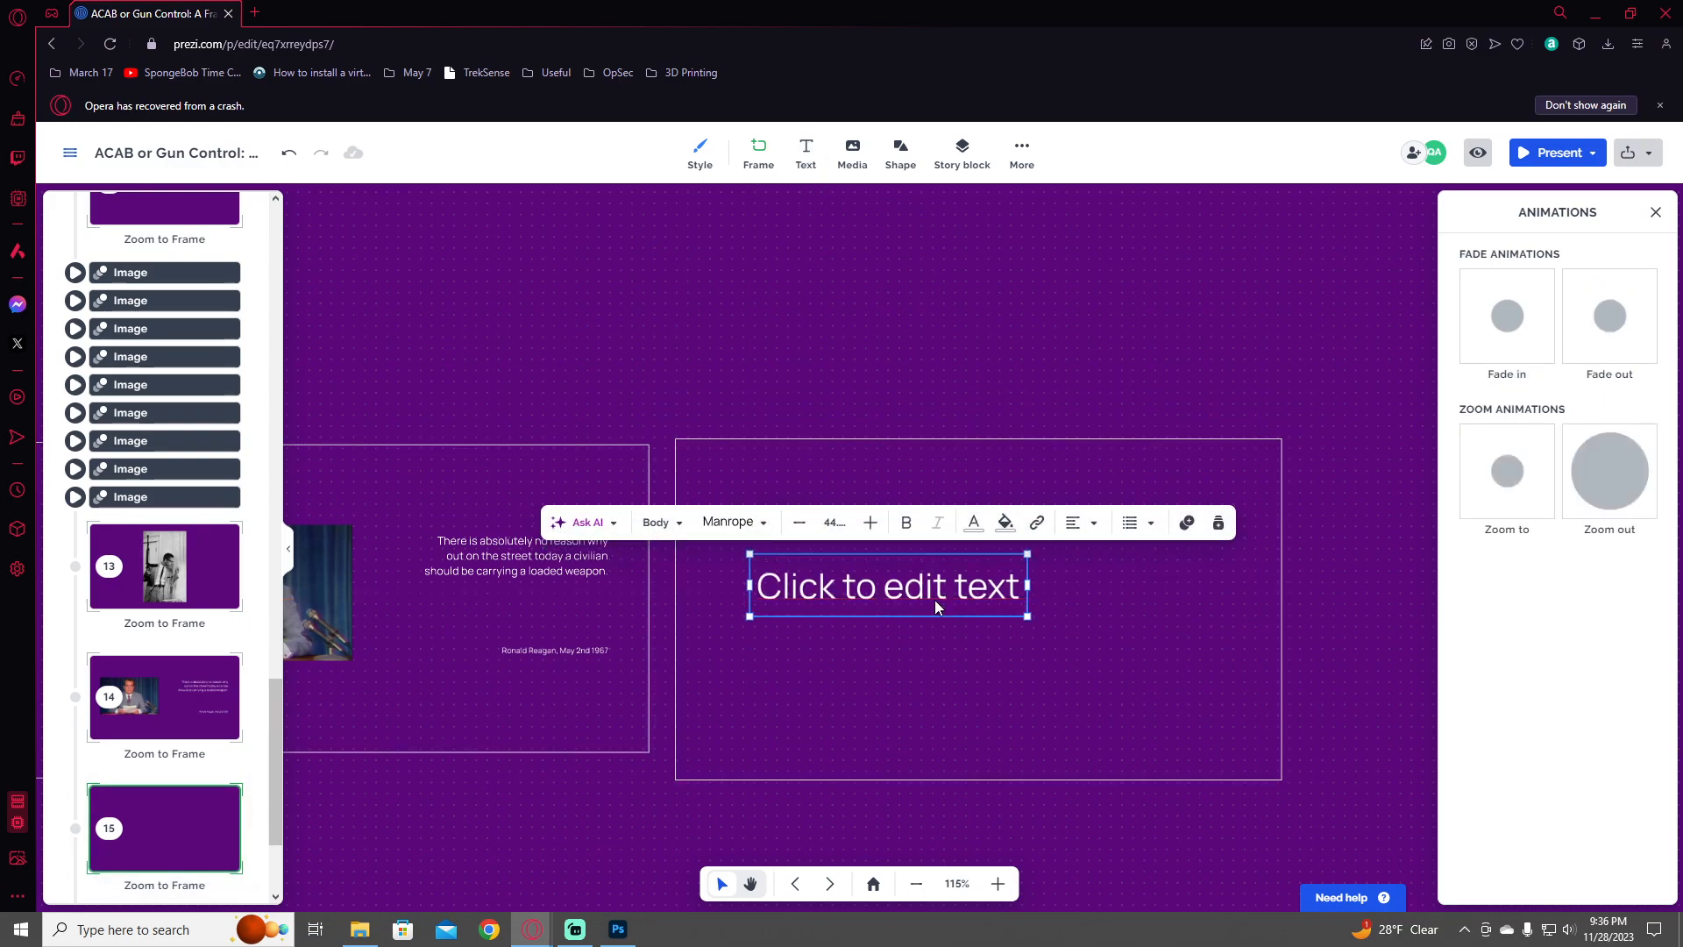
{"action": "left_click_drag", "start_coordinate": [940, 601], "coordinate": [937, 519]}
{"action": "left_click", "coordinate": [937, 519]}
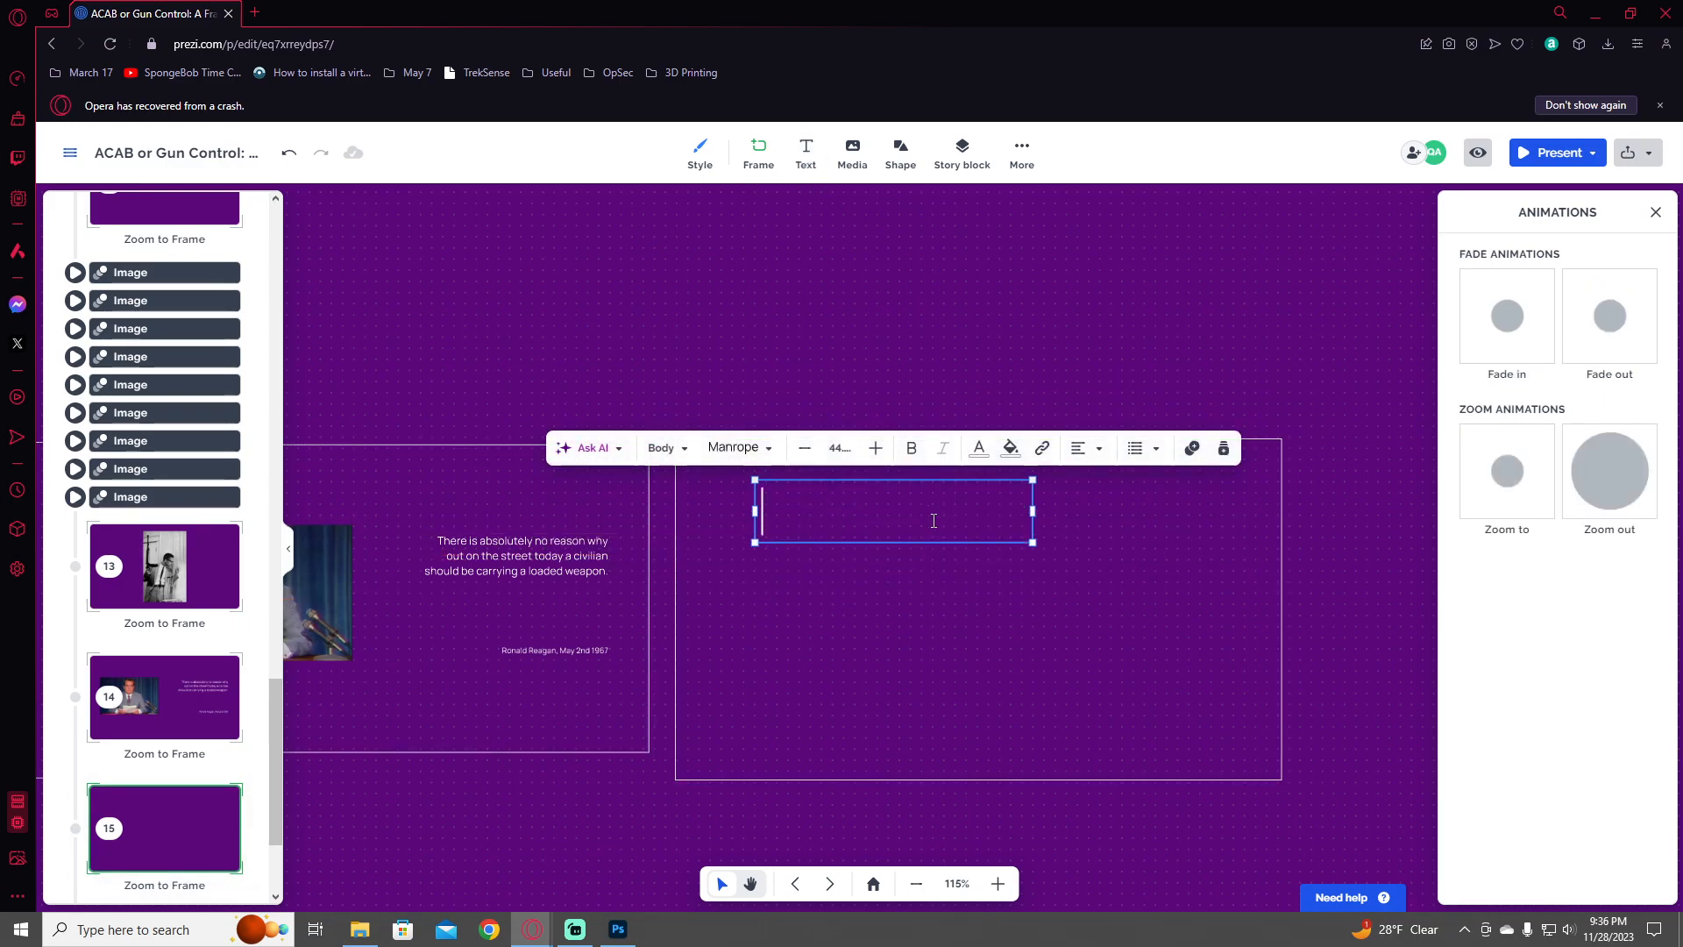
{"action": "type", "text": "1967 - Mu"}
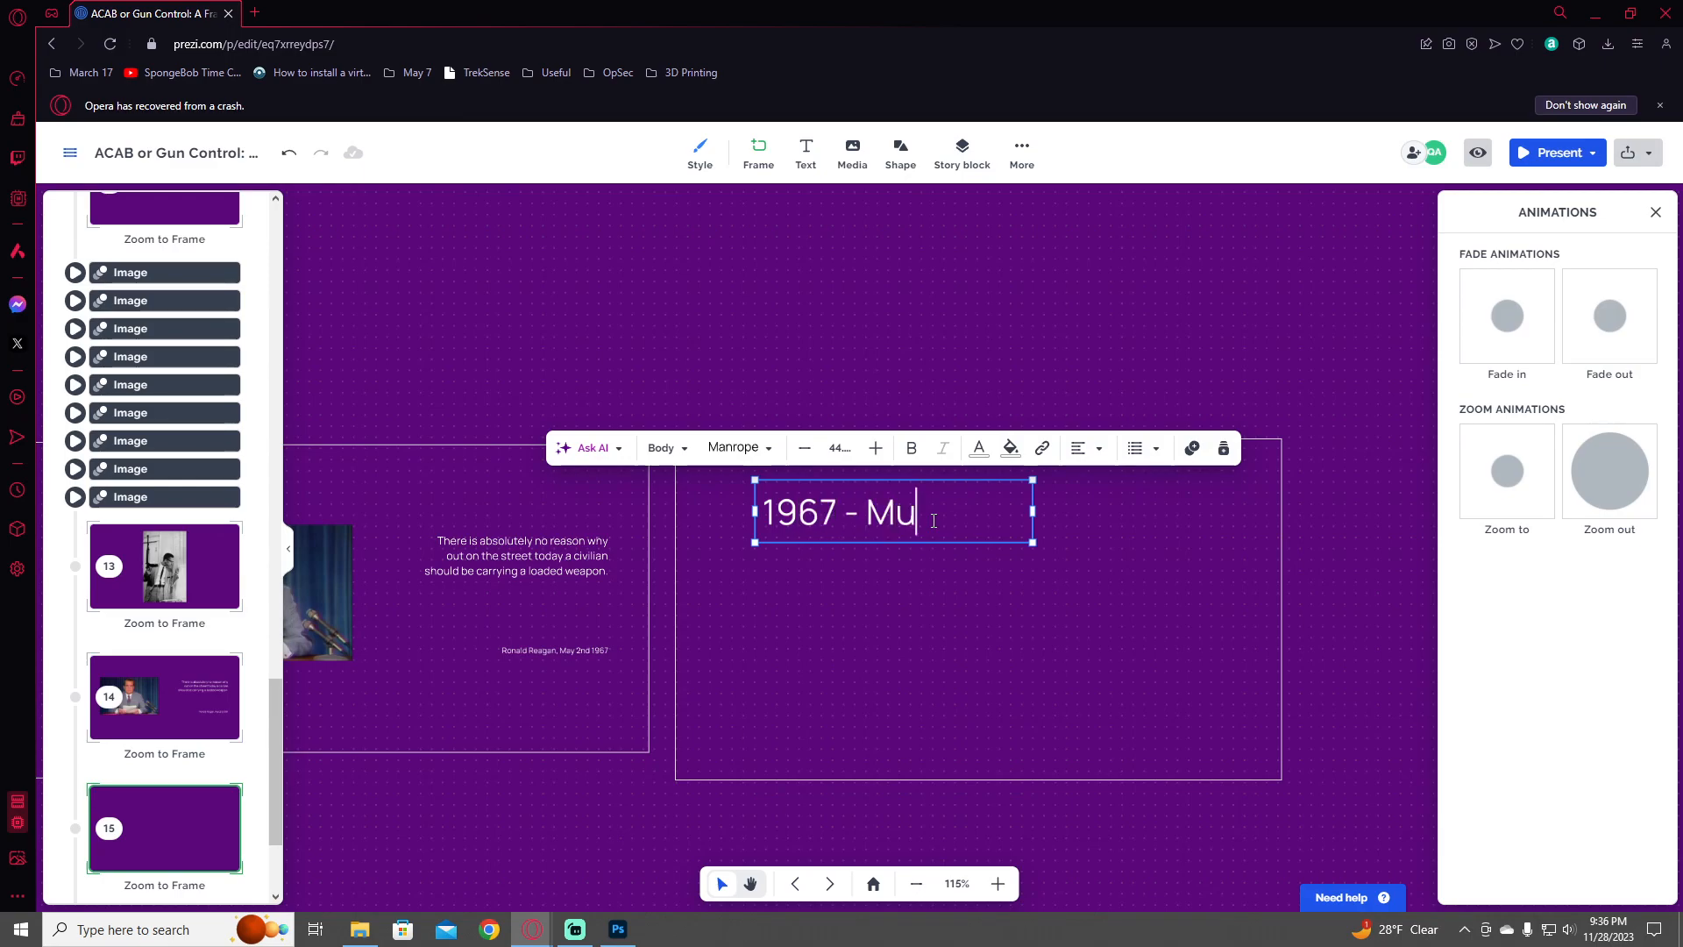
{"action": "type", "text": "lford Act"}
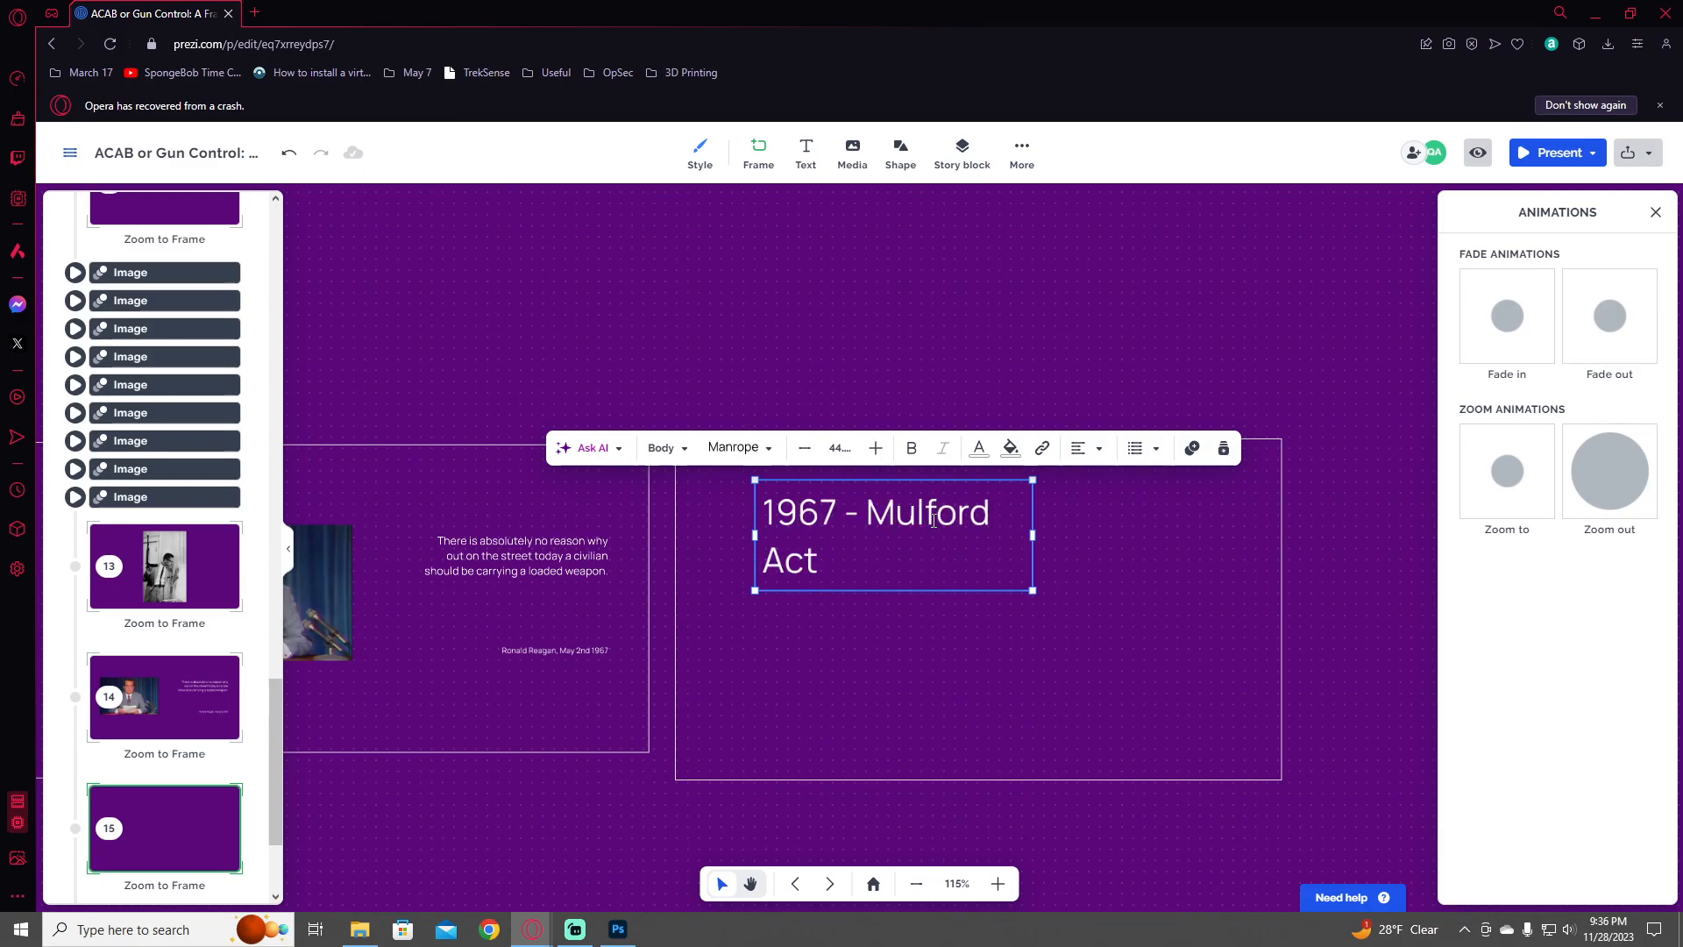
{"action": "left_click_drag", "start_coordinate": [1033, 534], "coordinate": [1124, 530]}
- Set the font size of the "1967 - Mulford Act" text to 32
{"action": "left_click", "coordinate": [854, 449]}
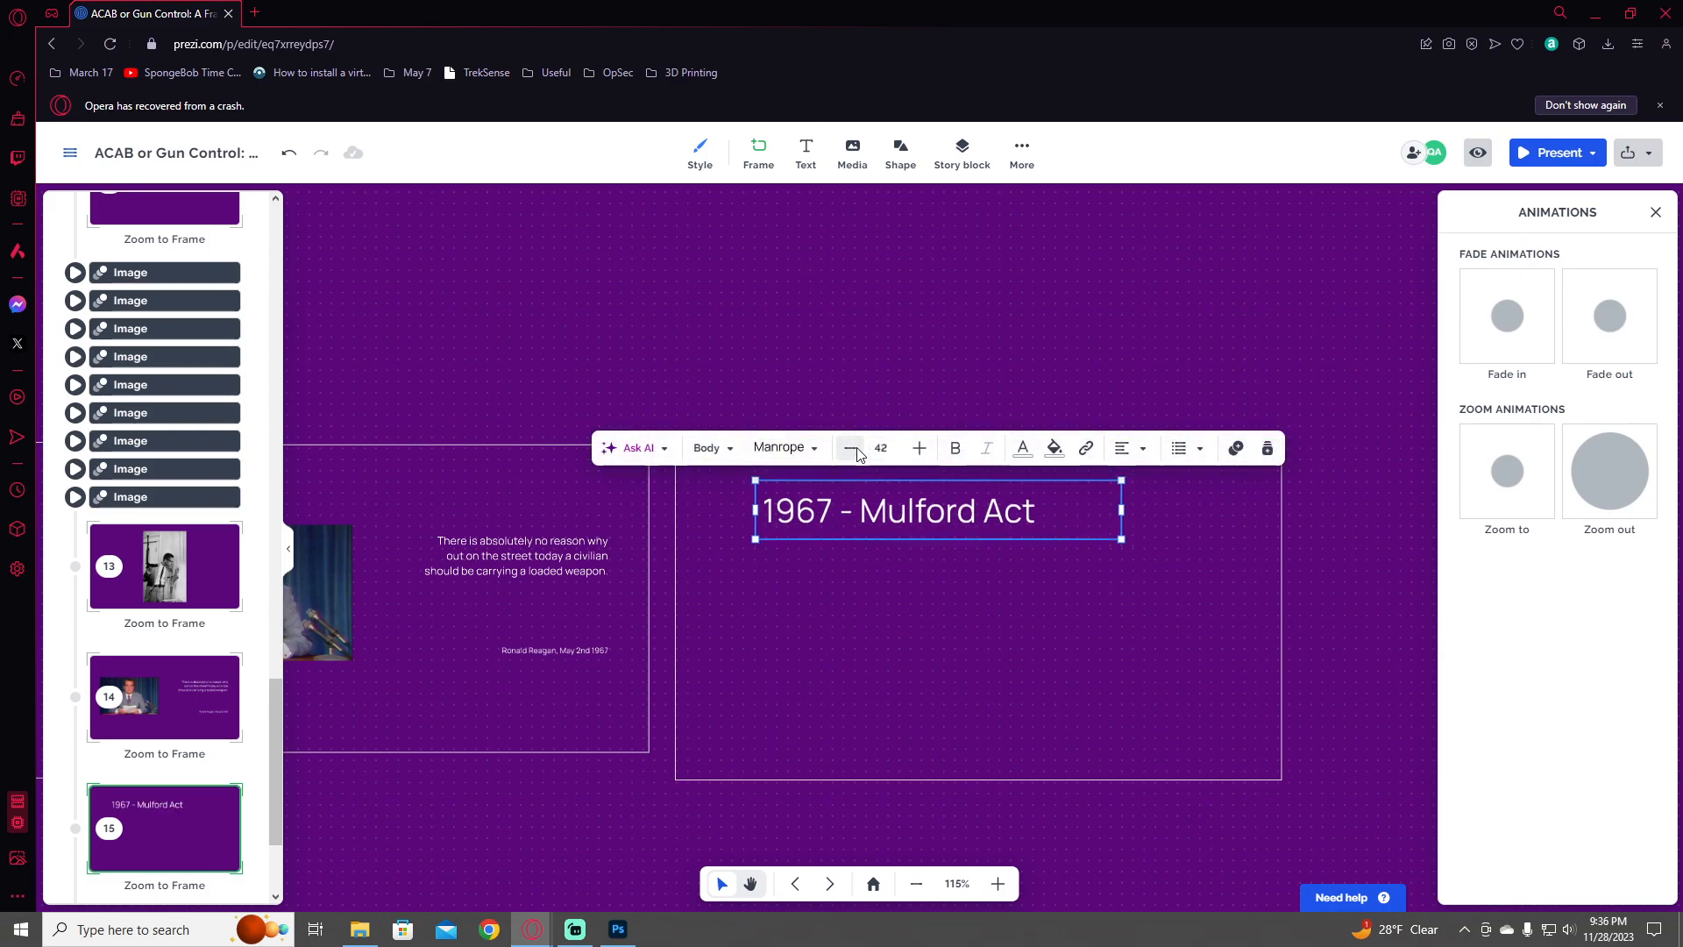
{"action": "left_click", "coordinate": [855, 450]}
{"action": "left_click", "coordinate": [856, 451]}
{"action": "left_click", "coordinate": [854, 450]}
{"action": "left_click", "coordinate": [854, 450]}
{"action": "left_click", "coordinate": [854, 450]}
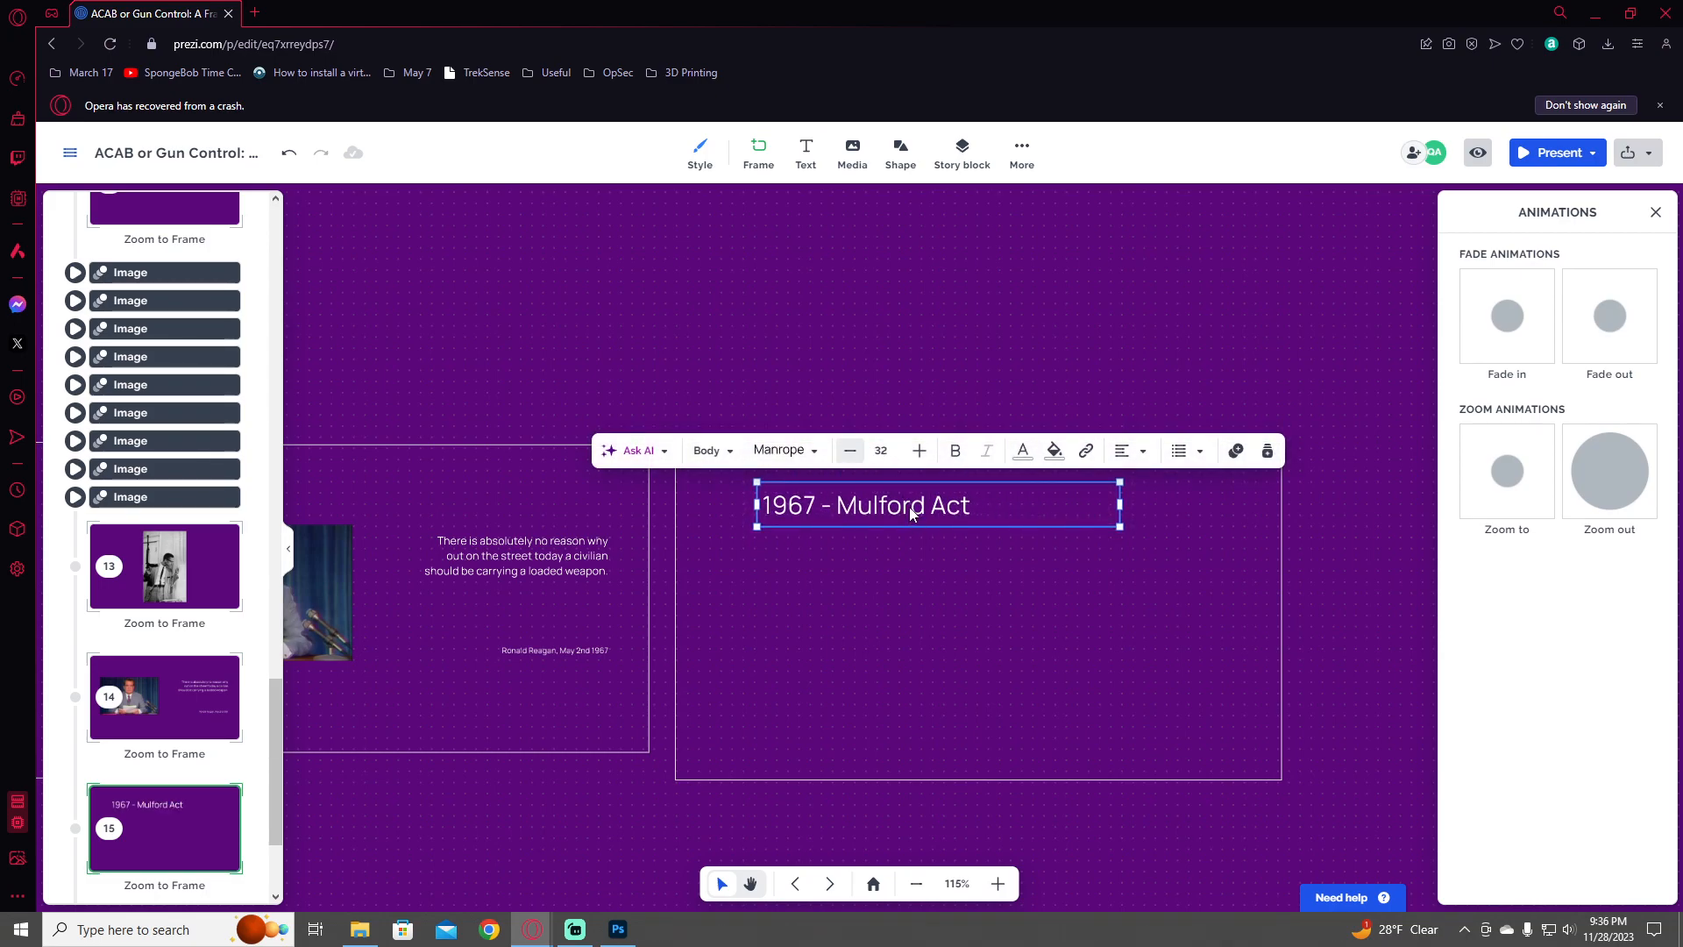
- Duplicate the "1967 - Mulford Act" text and place the copy directly below the original
{"action": "key", "text": "ctrl+v"}
{"action": "left_click_drag", "start_coordinate": [906, 513], "coordinate": [899, 560]}
{"action": "double_click", "coordinate": [901, 557]}
- Change the year in the copied Mulford Act line to 1968
{"action": "left_click", "coordinate": [819, 566]}
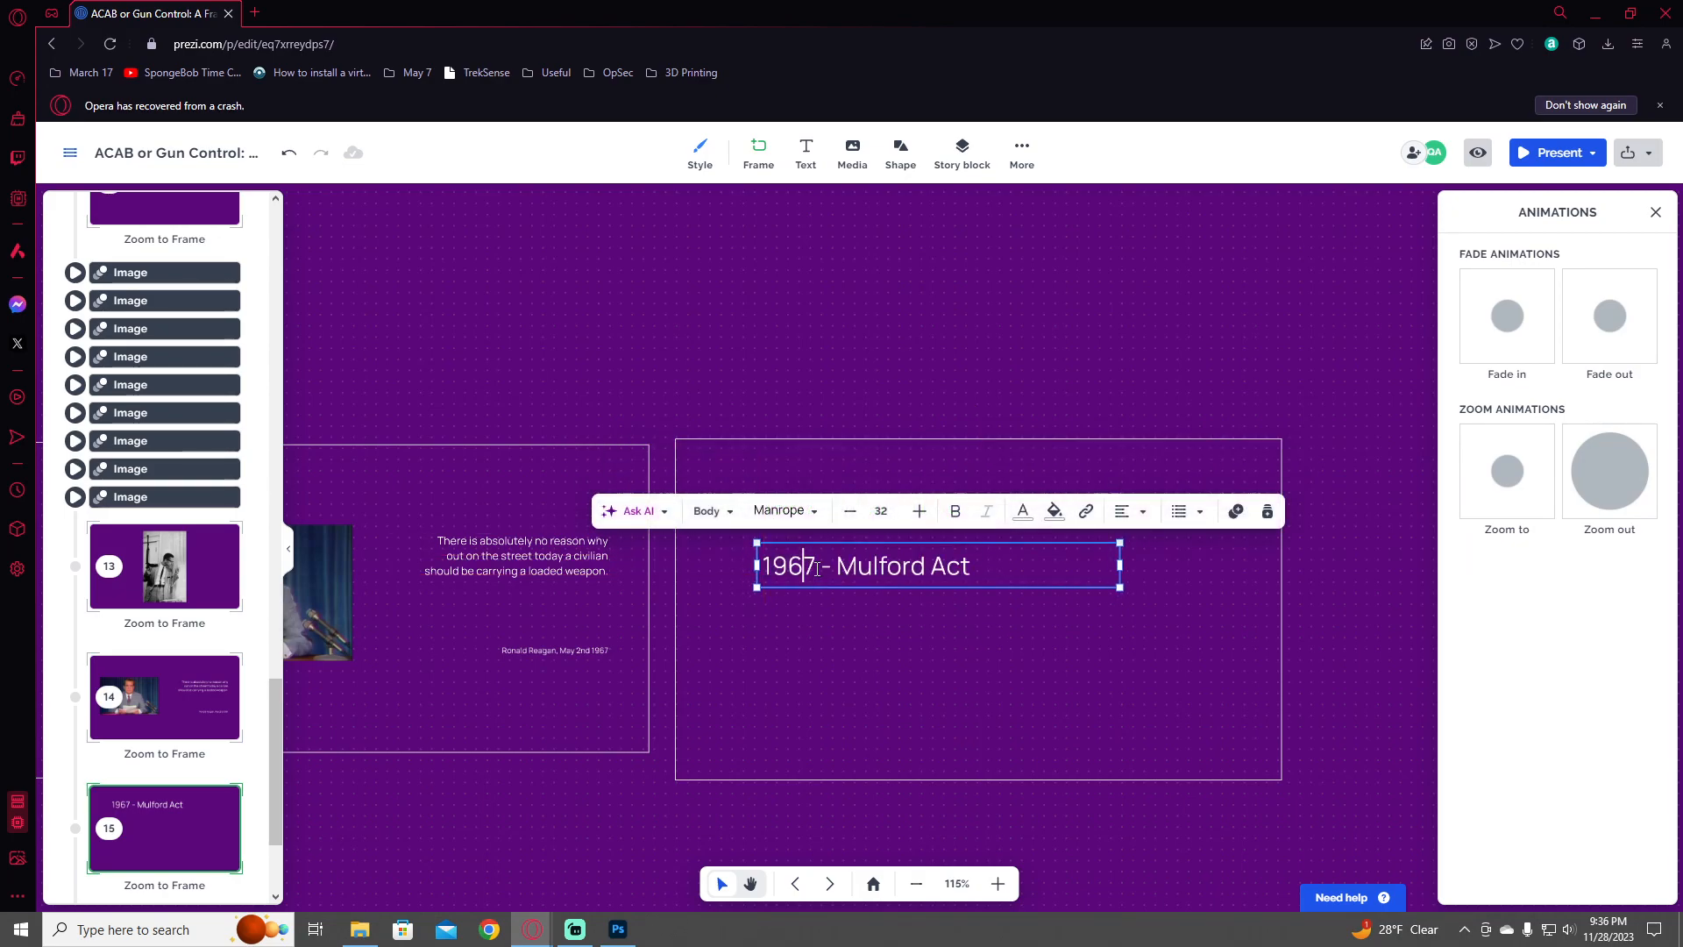
{"action": "key", "text": "BackSpace"}
{"action": "type", "text": "6"}
{"action": "key", "text": "Right"}
{"action": "key", "text": "Right"}
{"action": "key", "text": "Right"}
{"action": "key", "text": "shift+End"}
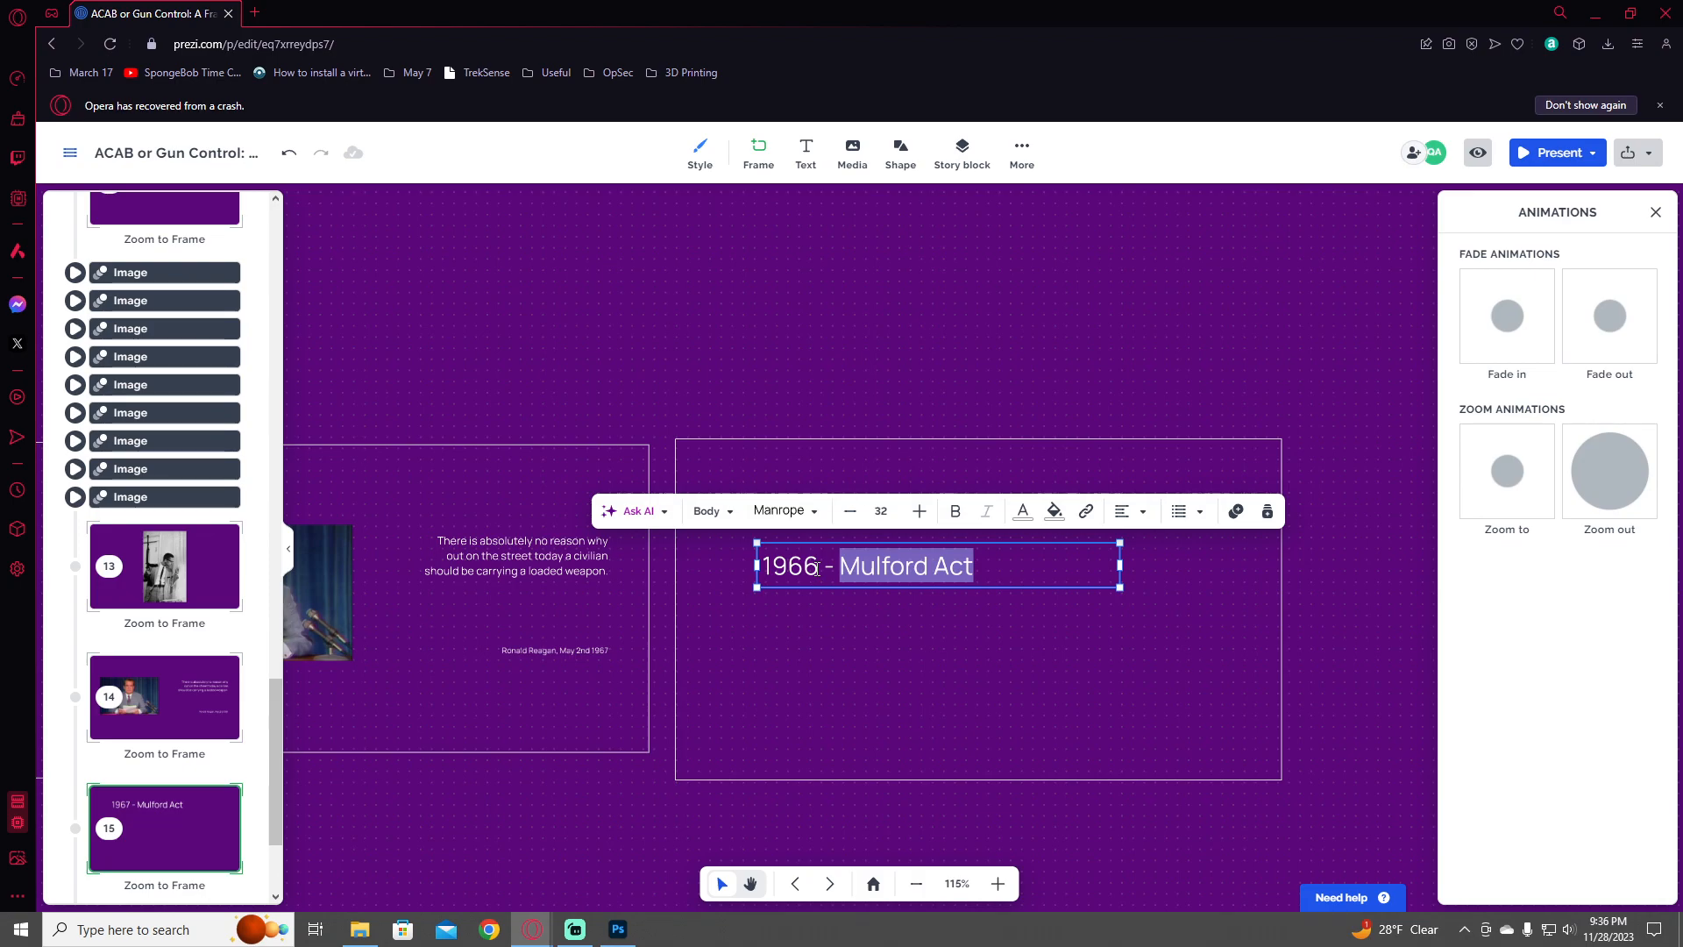
{"action": "key", "text": "Left"}
{"action": "key", "text": "Left"}
{"action": "key", "text": "Left"}
{"action": "key", "text": "Left"}
{"action": "key", "text": "shift+Left"}
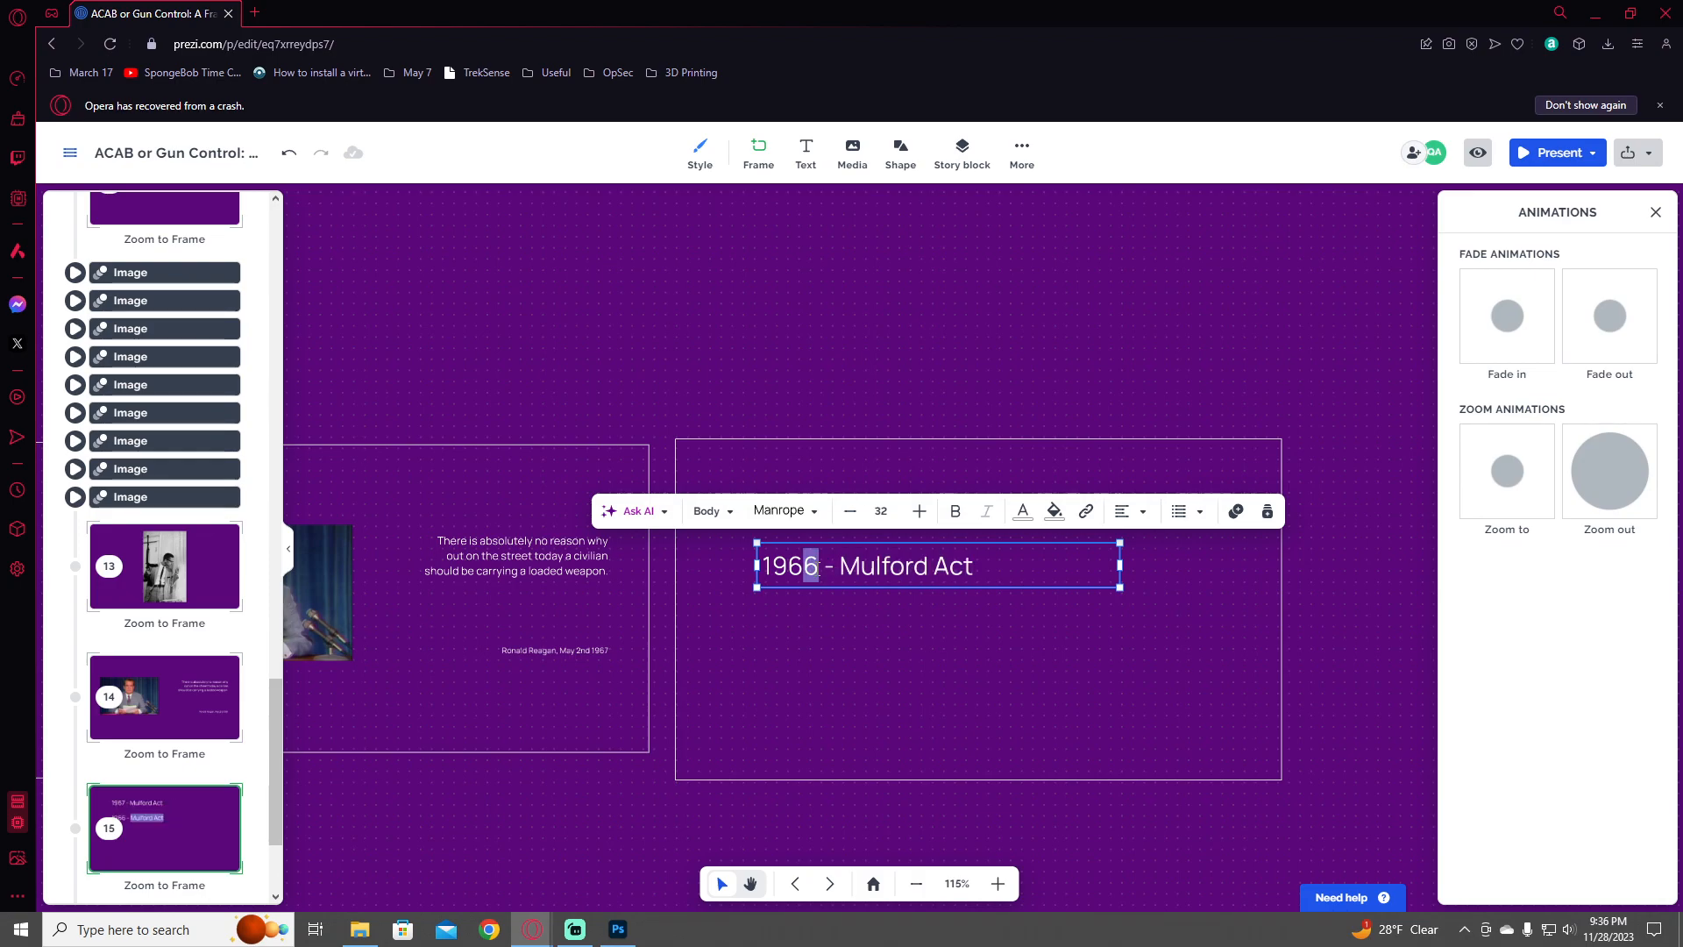
{"action": "type", "text": "8"}
- Replace "Mulford" with "Gun Control" in the 1968 line so it reads "1968 - Gun Control Act"
{"action": "key", "text": "End"}
{"action": "key", "text": "Left"}
{"action": "key", "text": "Left"}
{"action": "key", "text": "Left"}
{"action": "key", "text": "Left"}
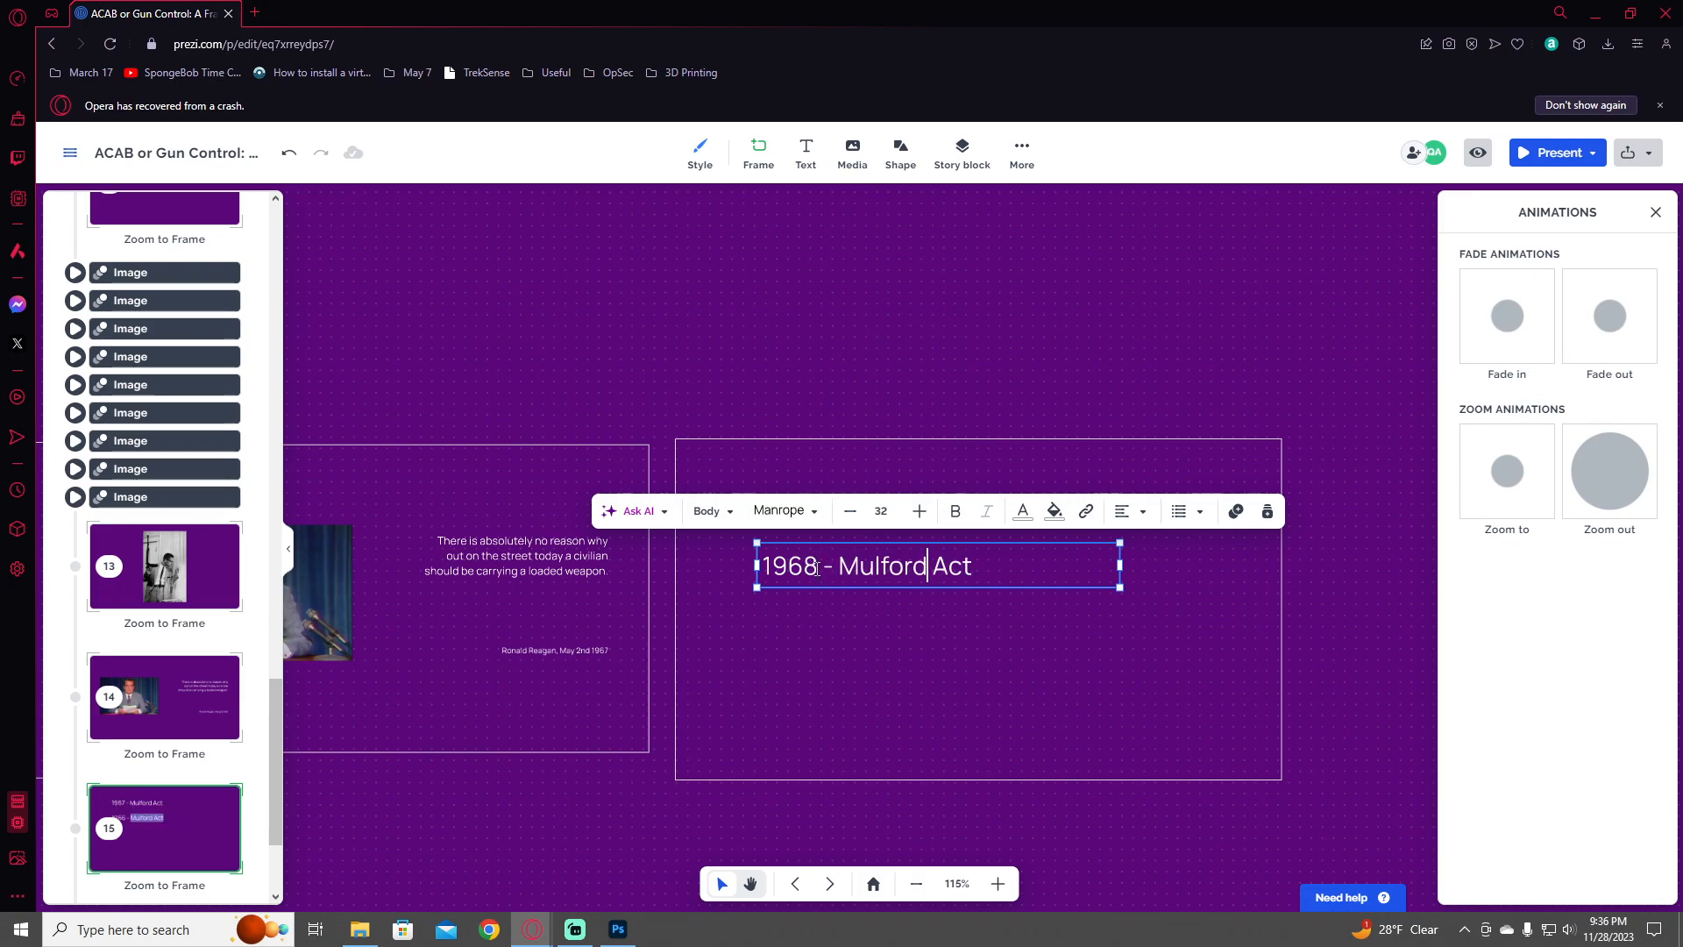
{"action": "key", "text": "ctrl+shift+Left"}
{"action": "type", "text": "Gun Control"}
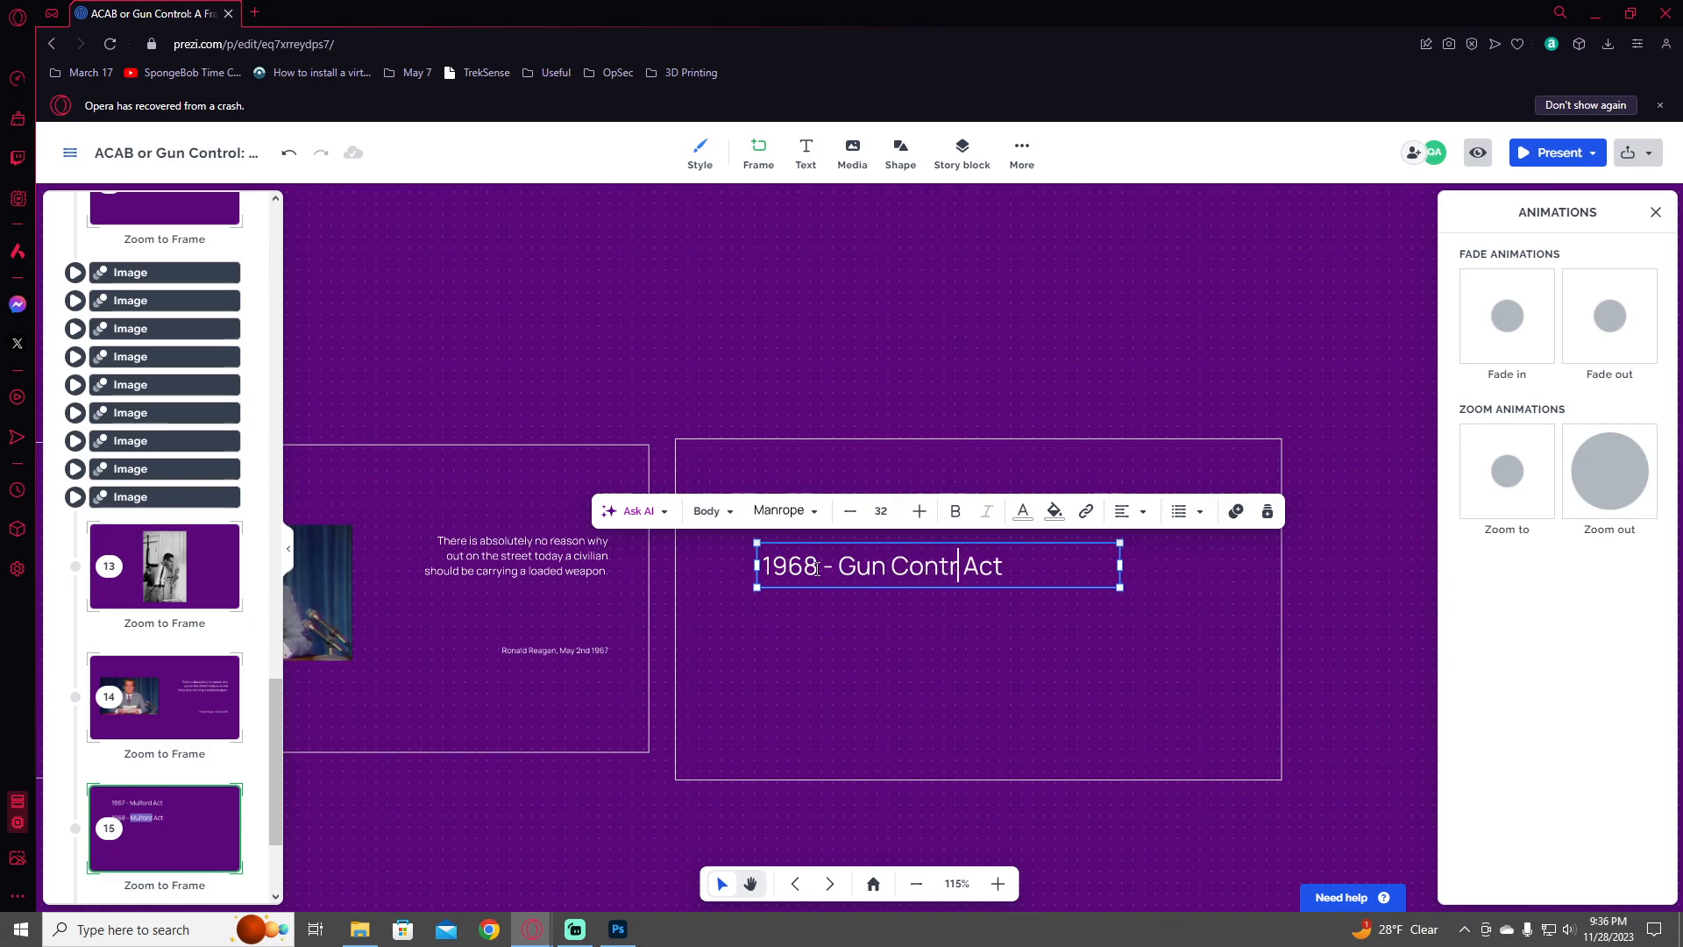
{"action": "left_click", "coordinate": [1002, 411]}
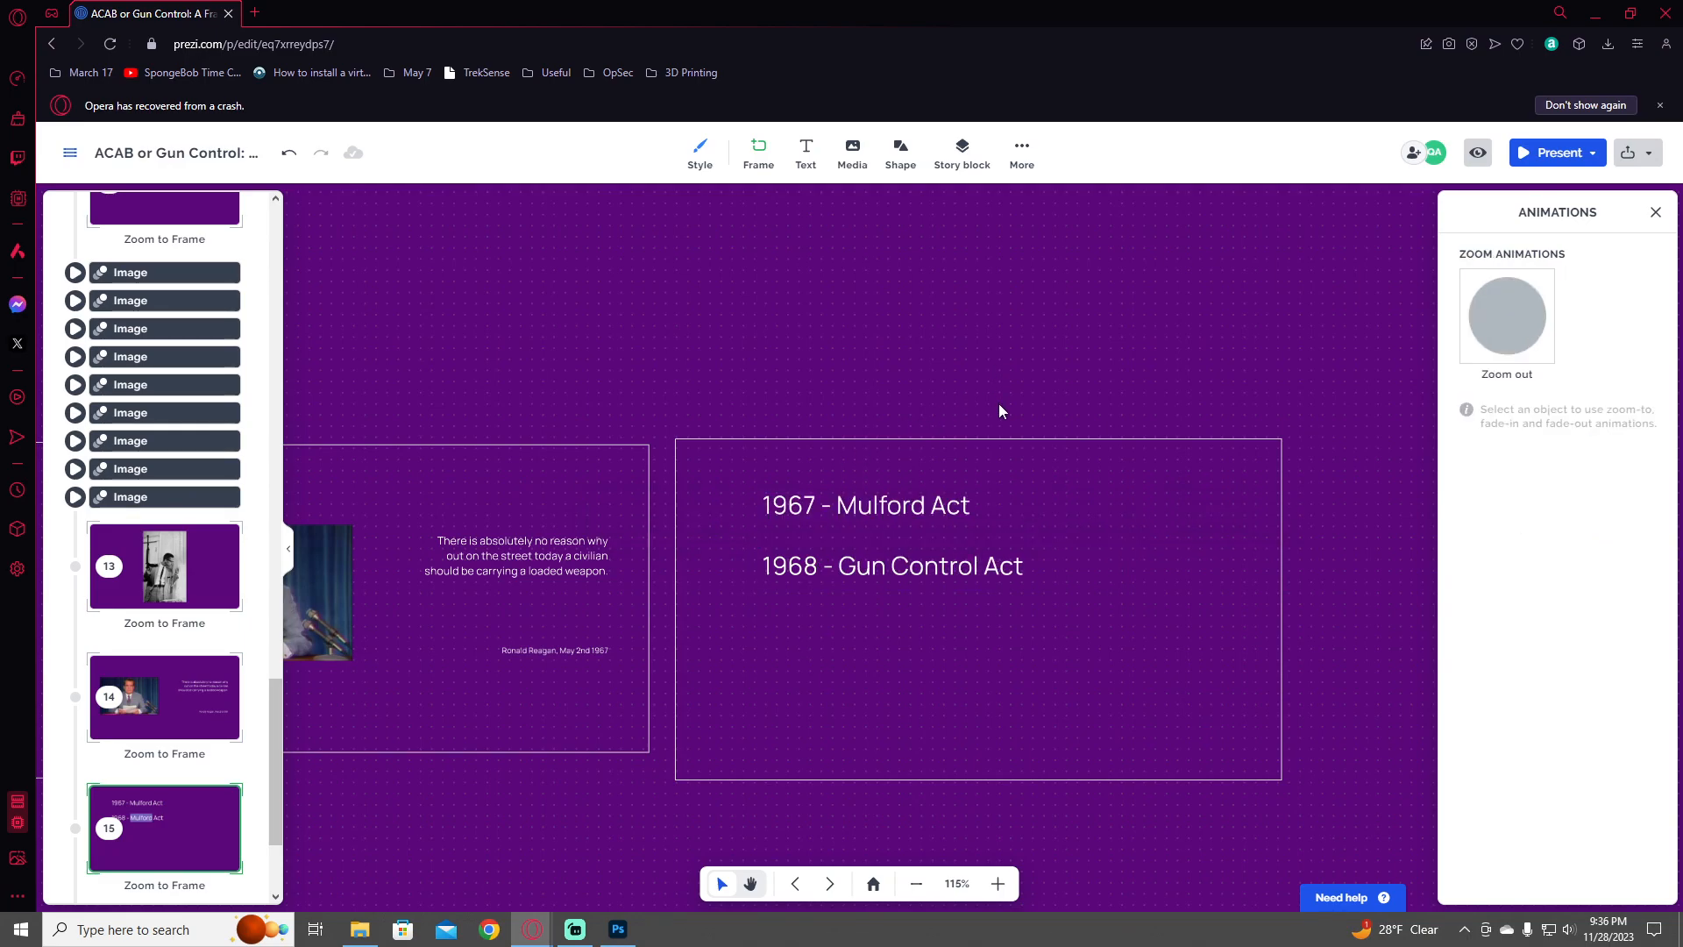
- Move the 1967 and 1968 law lines together down to the vertical middle of the frame
{"action": "left_click", "coordinate": [961, 556]}
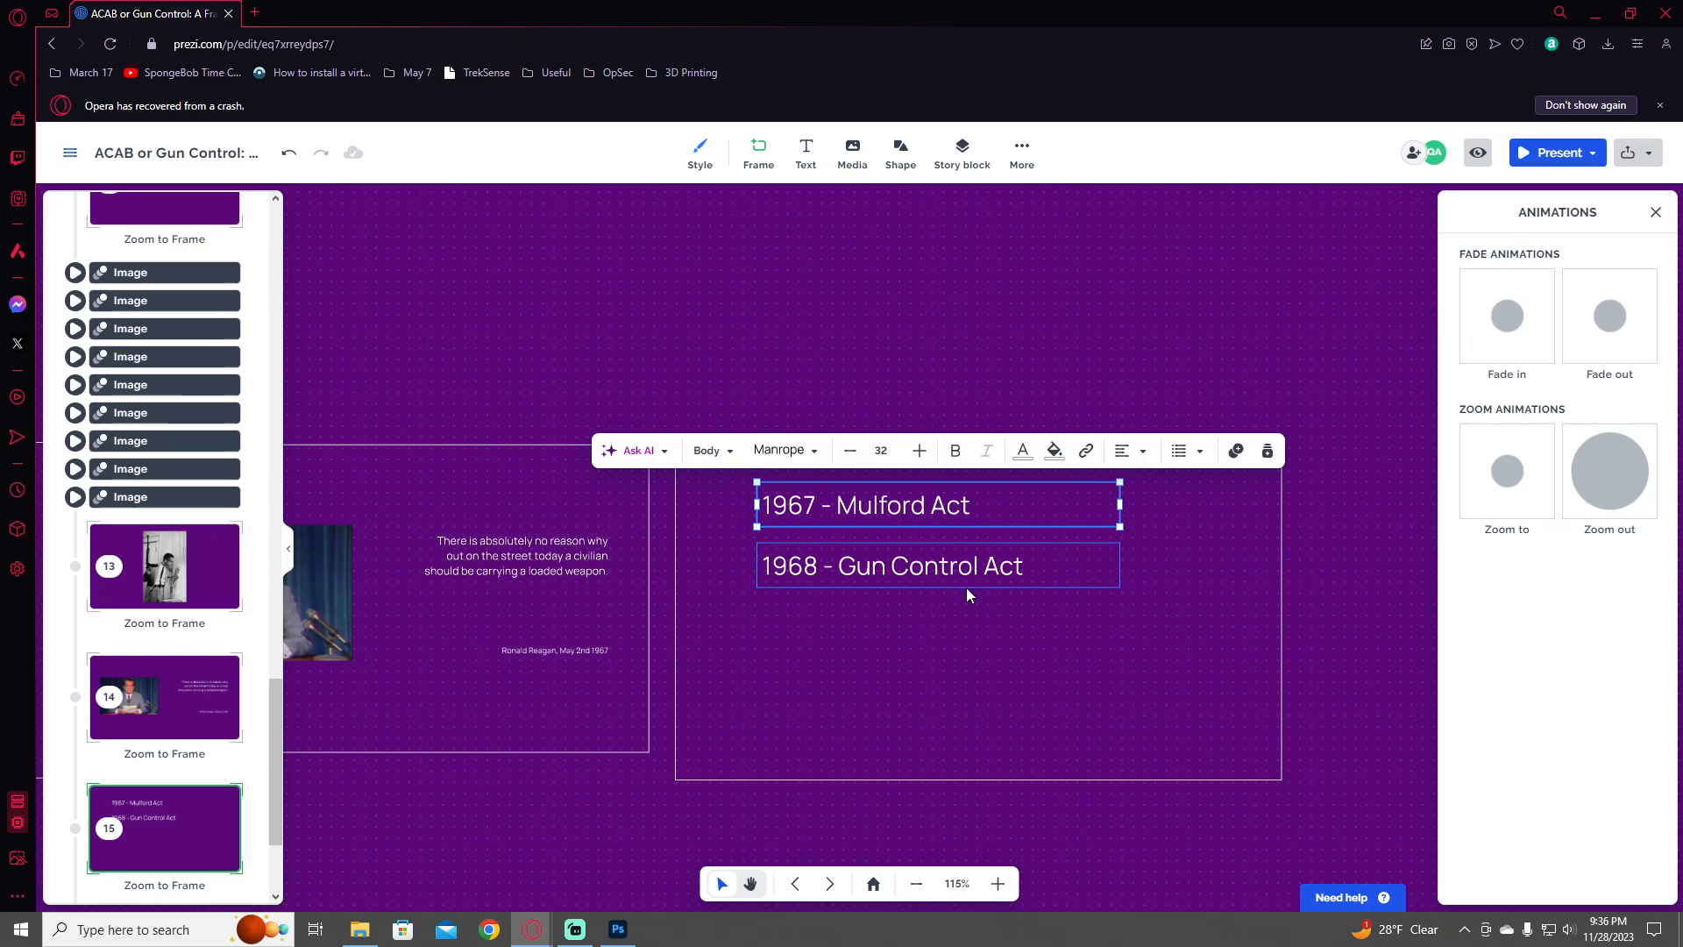
{"action": "left_click_drag", "start_coordinate": [956, 574], "coordinate": [954, 646]}
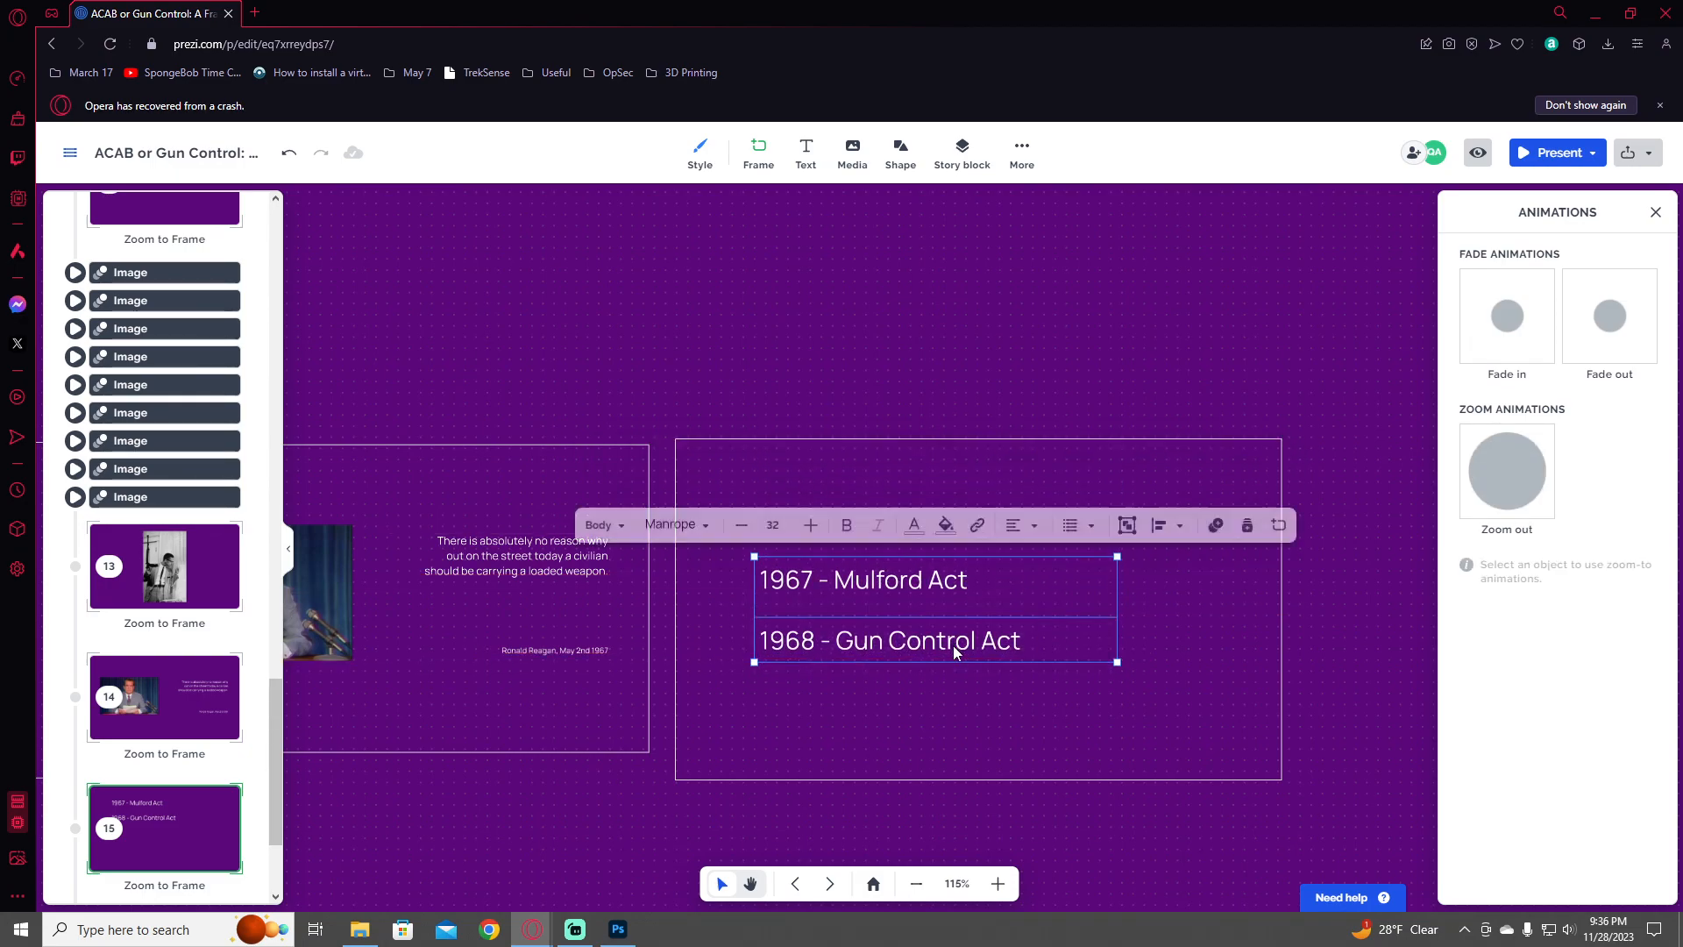
{"action": "left_click", "coordinate": [971, 352]}
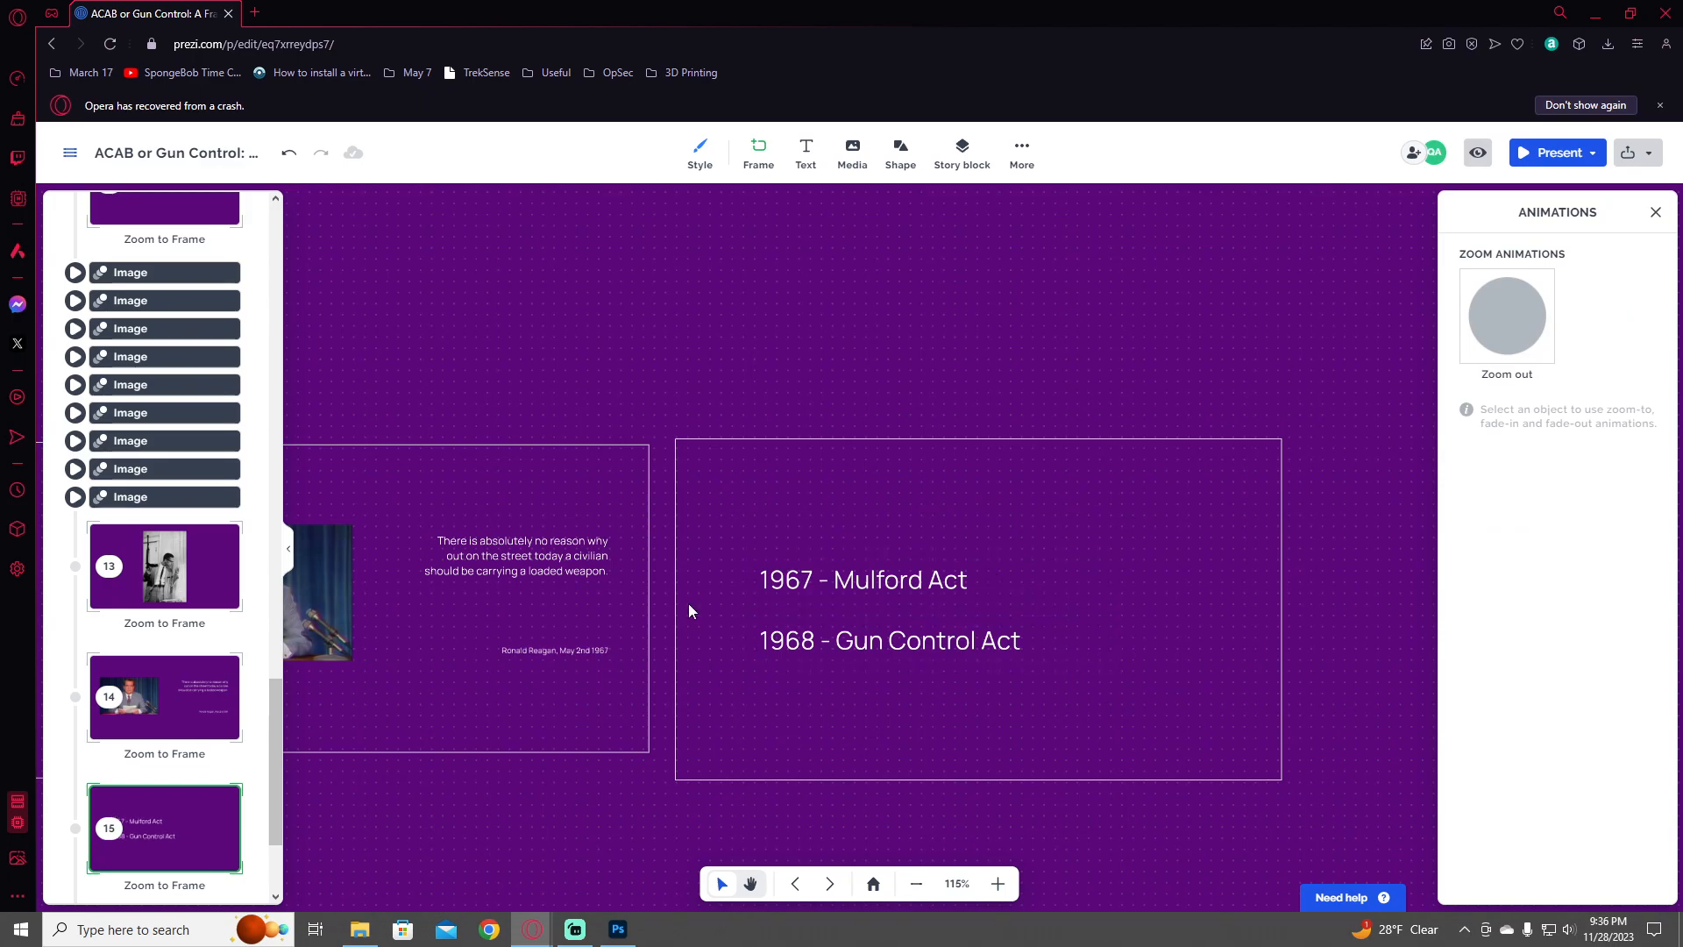
{"action": "mouse_move", "coordinate": [875, 607]}
{"action": "left_mouse_down"}
{"action": "mouse_move", "coordinate": [1038, 603]}
{"action": "mouse_move", "coordinate": [773, 606]}
{"action": "mouse_move", "coordinate": [848, 614]}
{"action": "left_mouse_up"}
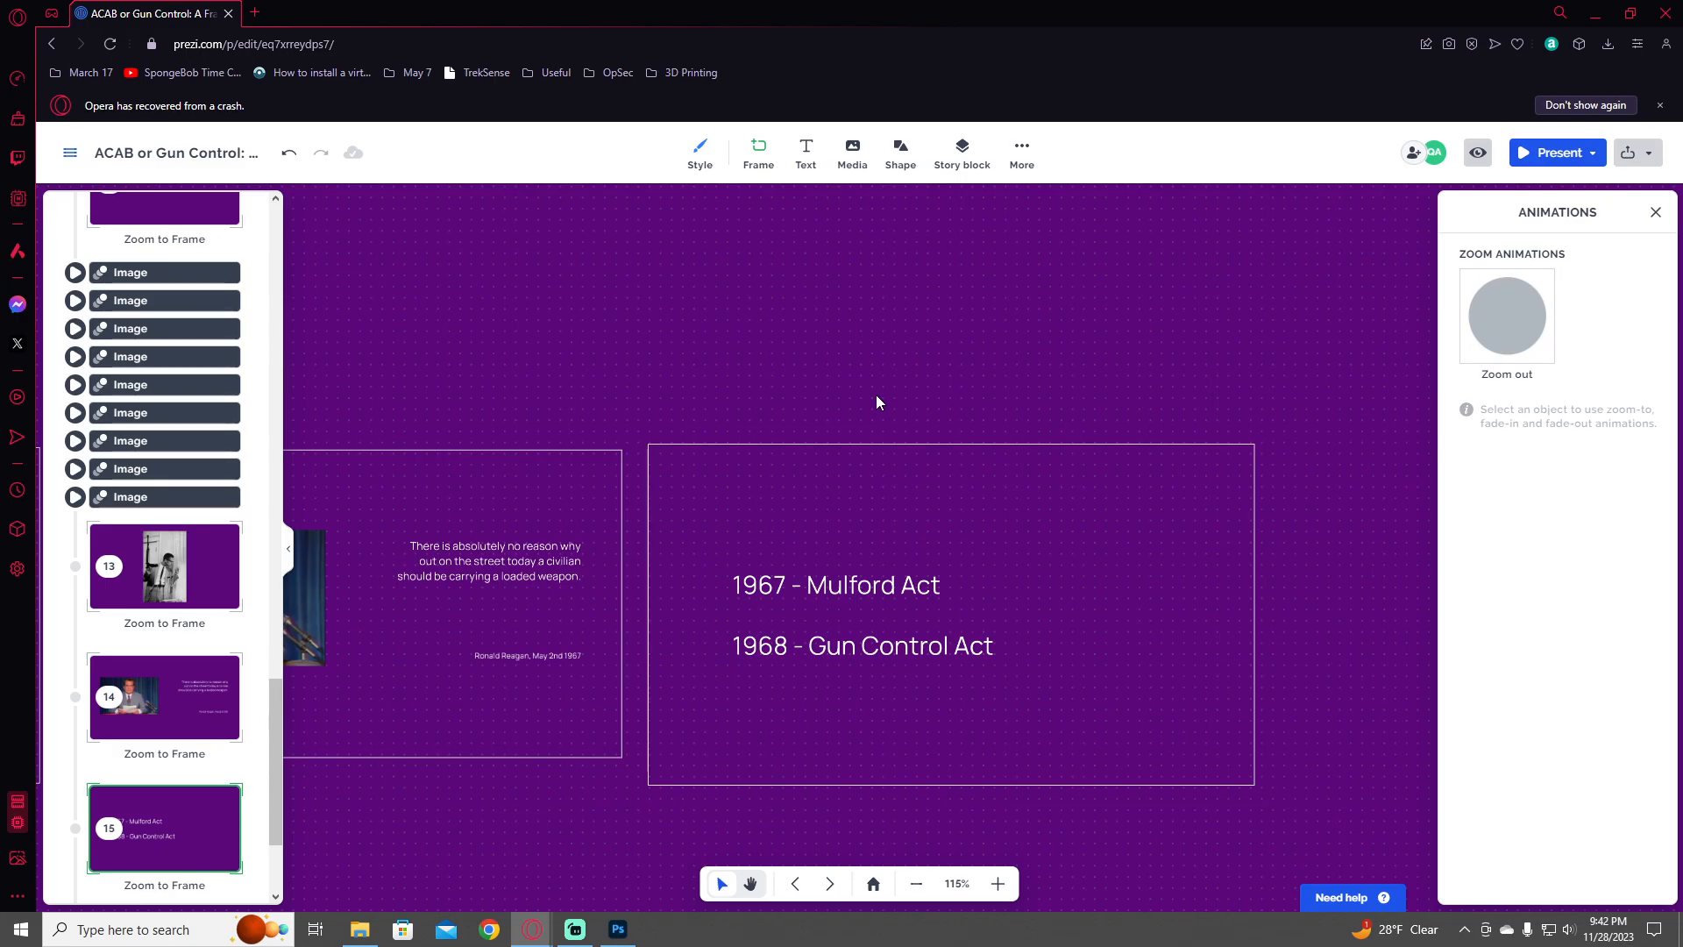
- In frame 8, replace the "Preventing criminals, not about race." text with "The Black Codes and silent racism"
{"action": "scroll", "coordinate": [134, 565], "scroll_direction": "up", "scroll_amount": 5}
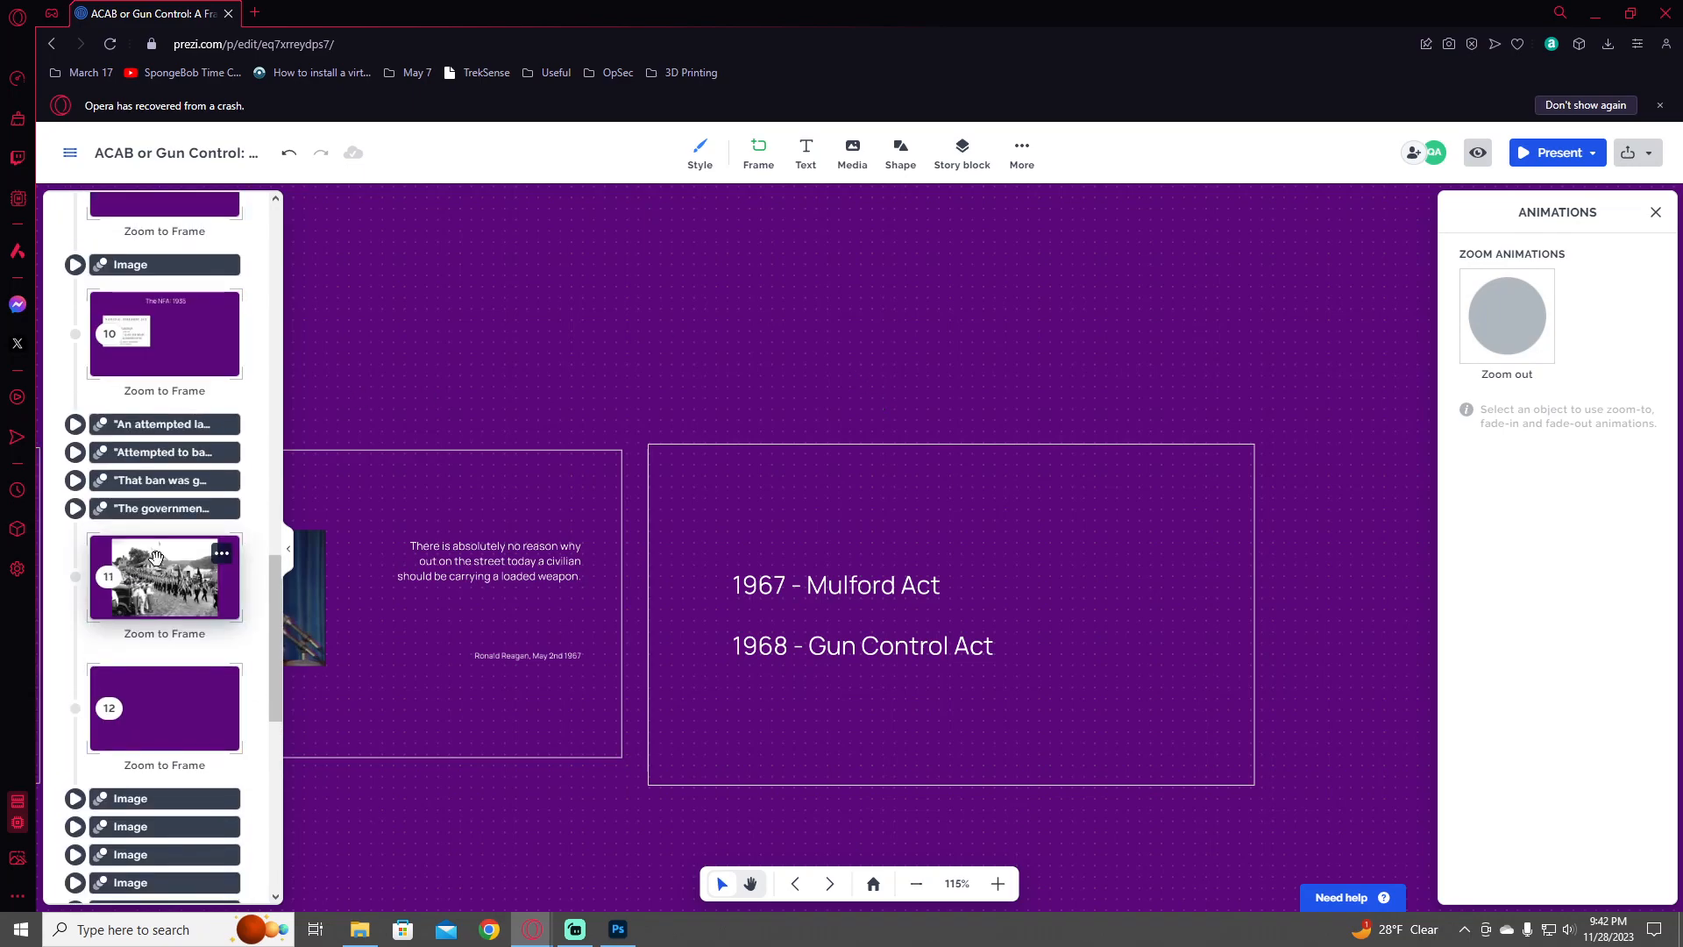
{"action": "scroll", "coordinate": [153, 562], "scroll_direction": "up", "scroll_amount": 5}
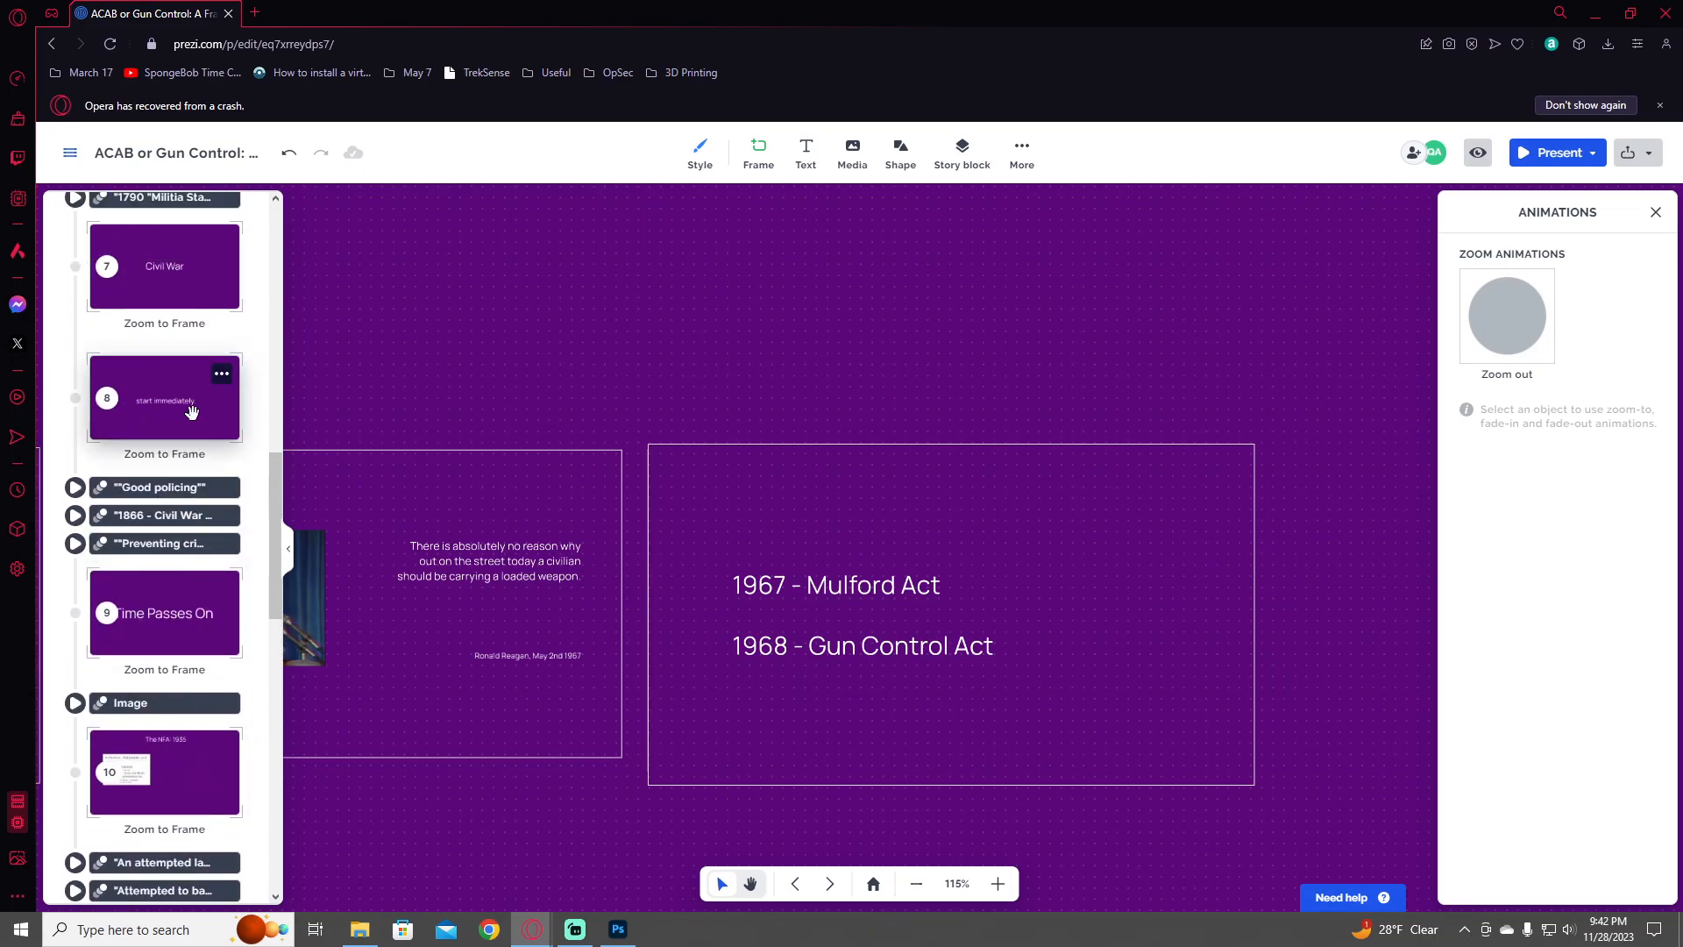
{"action": "left_click", "coordinate": [180, 425]}
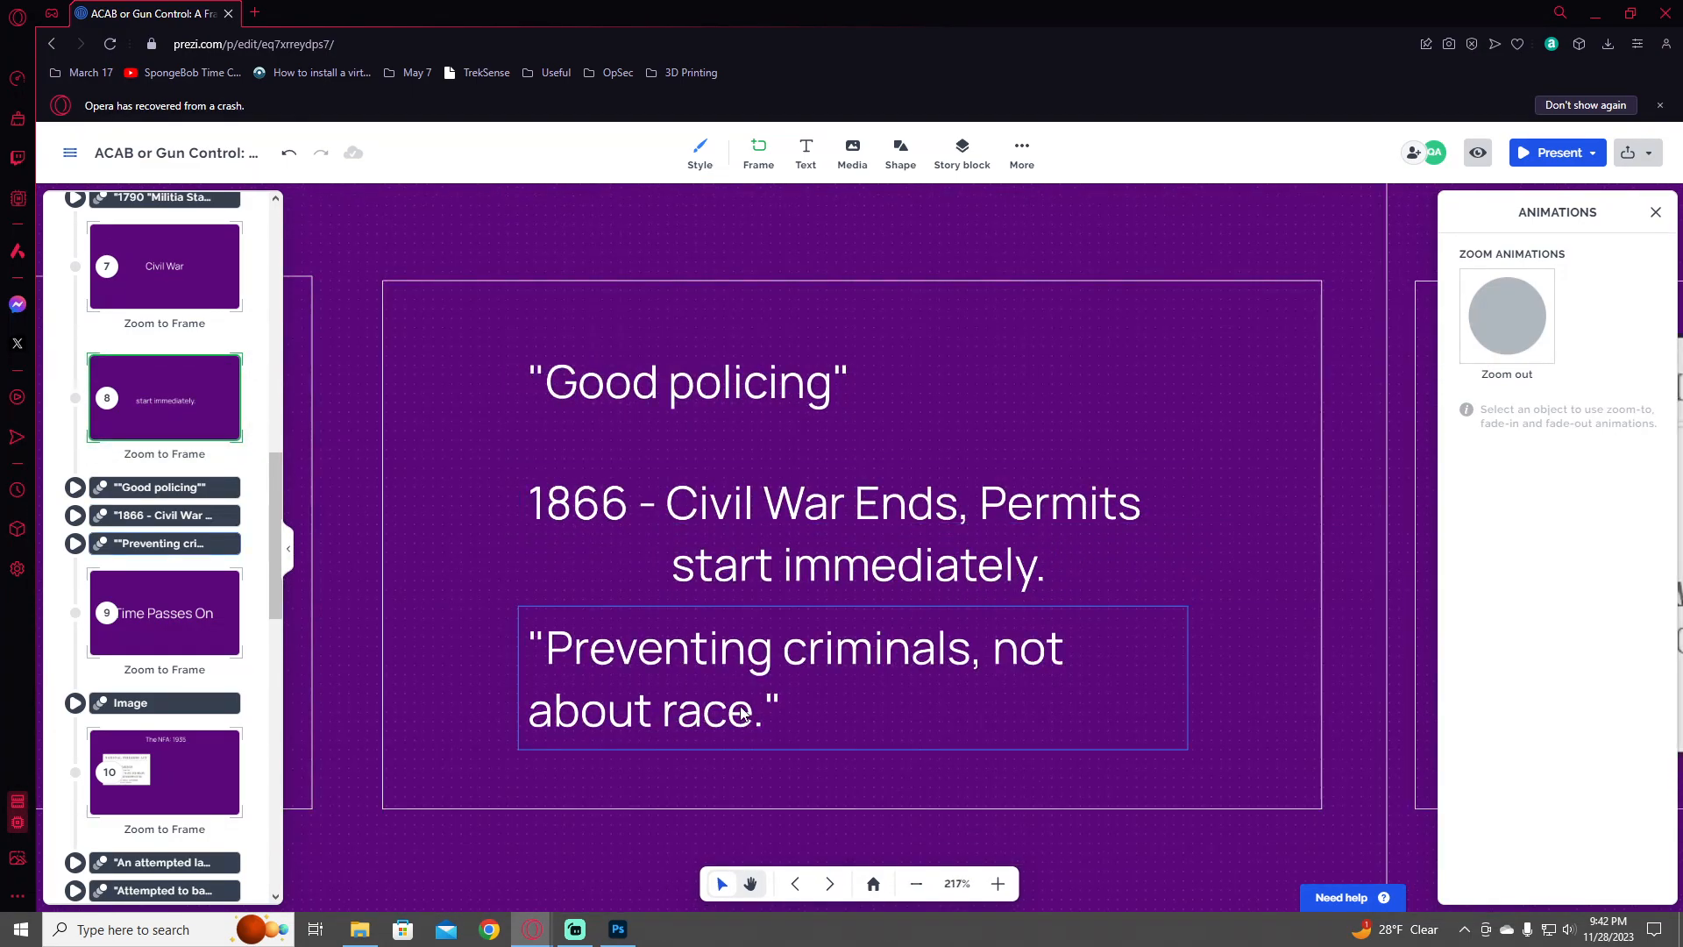
{"action": "left_click", "coordinate": [775, 721]}
{"action": "left_click", "coordinate": [777, 720]}
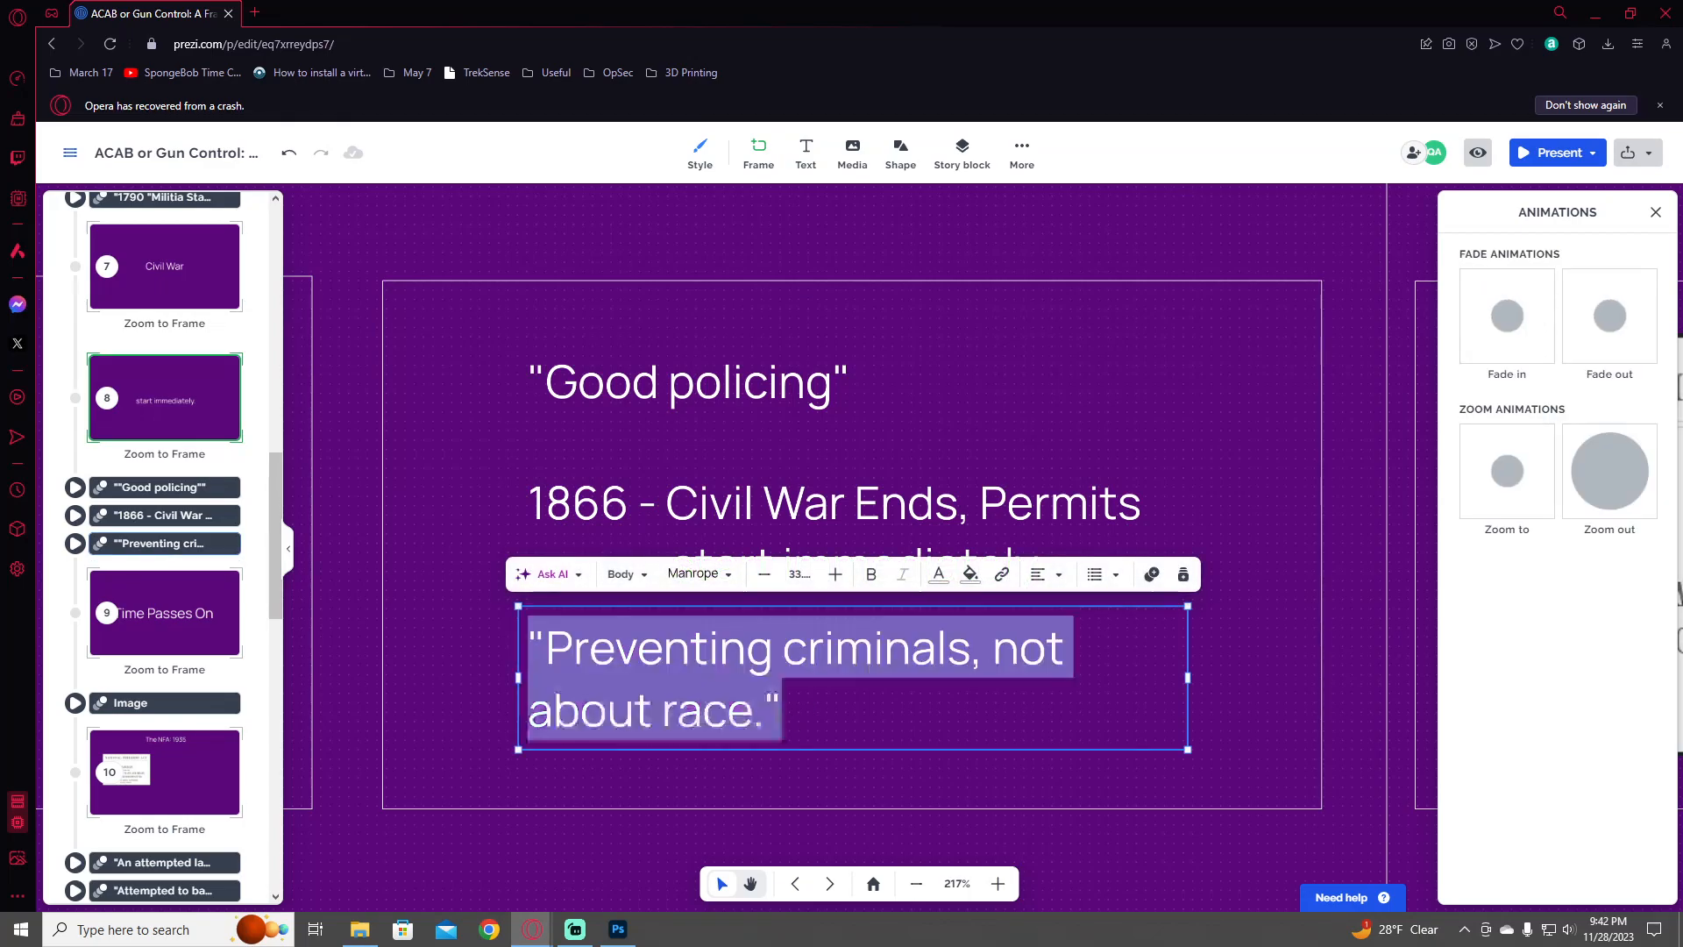
{"action": "left_click", "coordinate": [797, 695]}
{"action": "key", "text": "ctrl+a"}
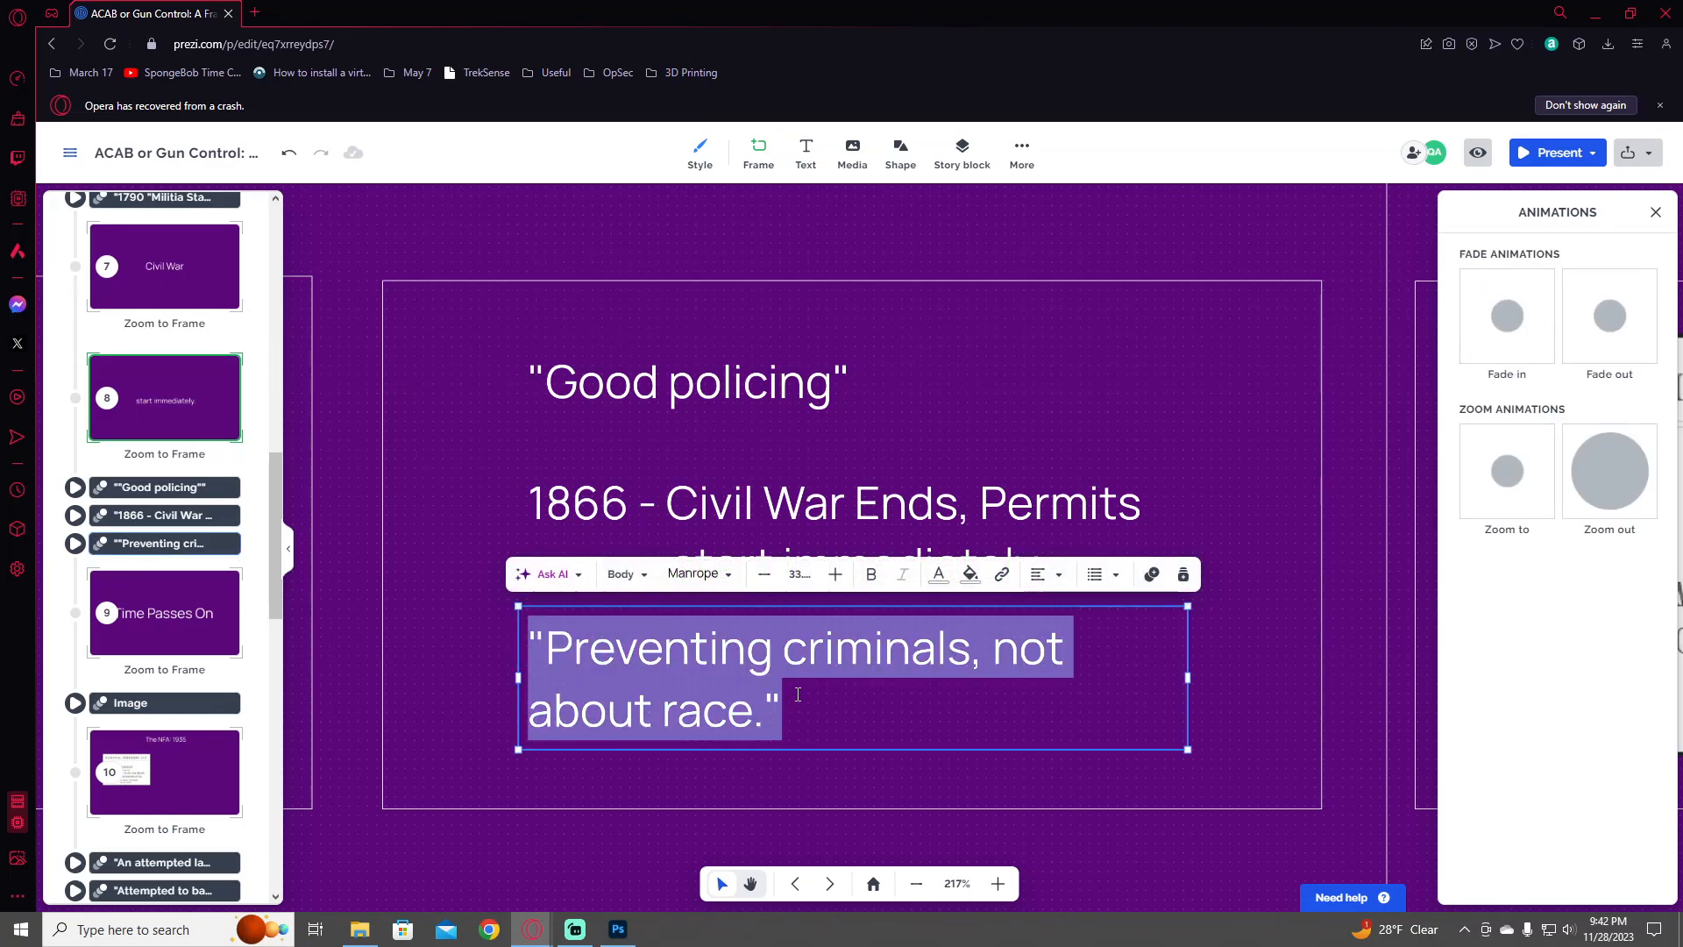
{"action": "type", "text": "The Black Codes and"}
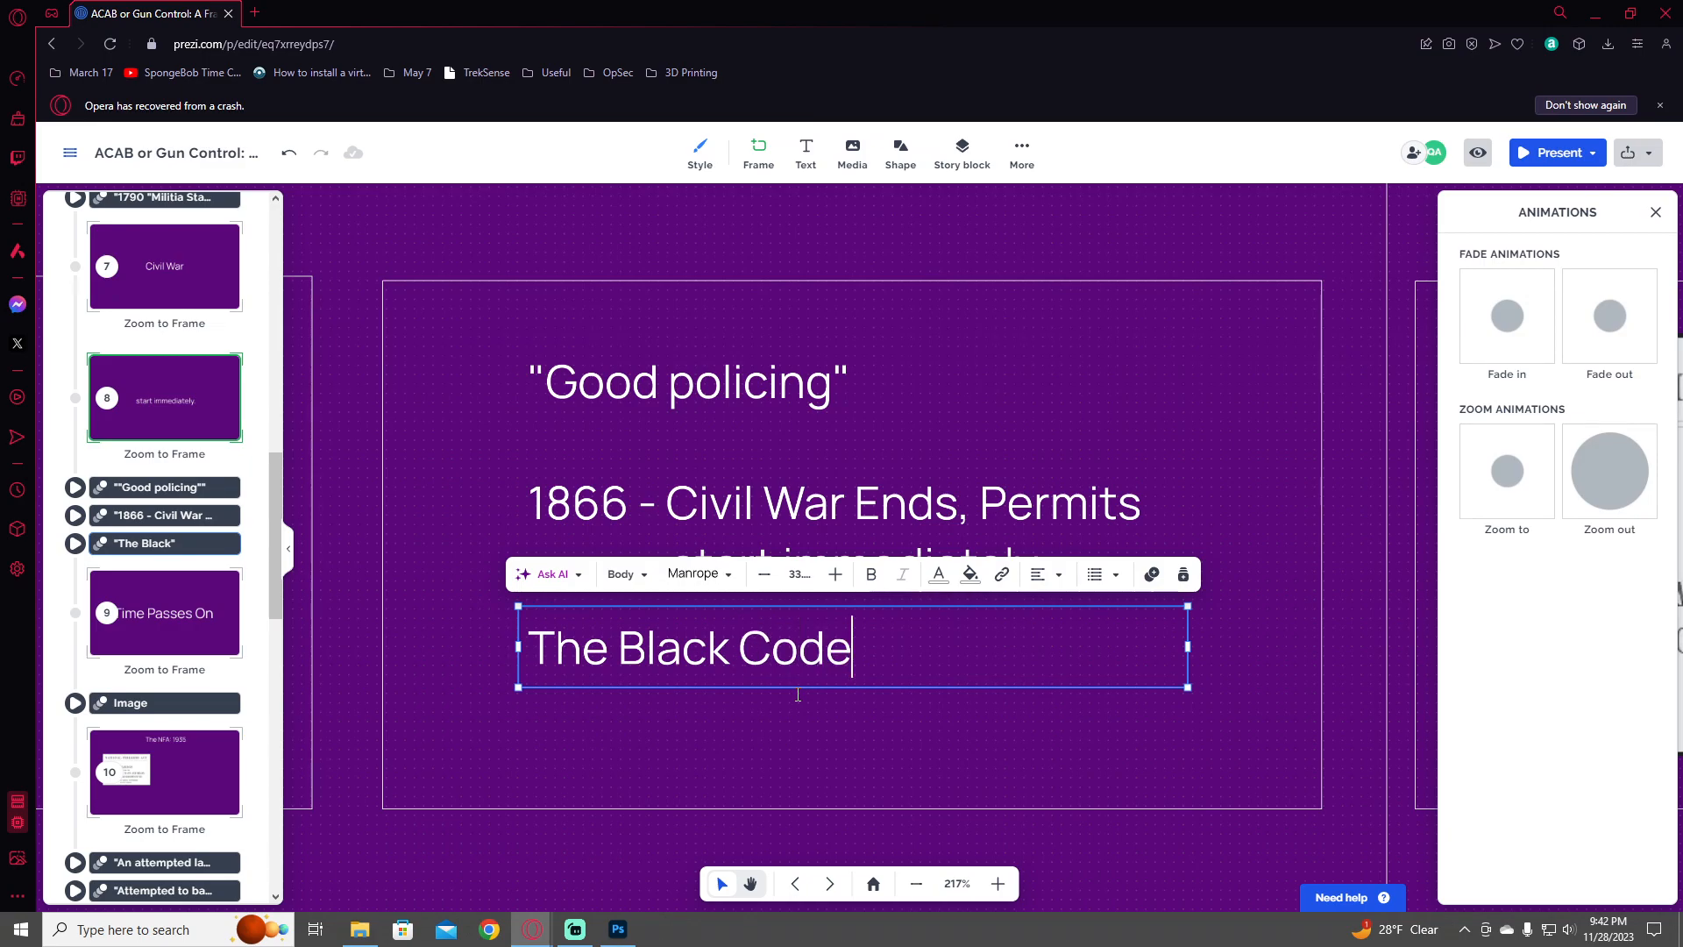
{"action": "key", "text": "BackSpace"}
{"action": "key", "text": "BackSpace"}
{"action": "key", "text": "BackSpace"}
{"action": "key", "text": "BackSpace"}
{"action": "type", "text": "and silent r"}
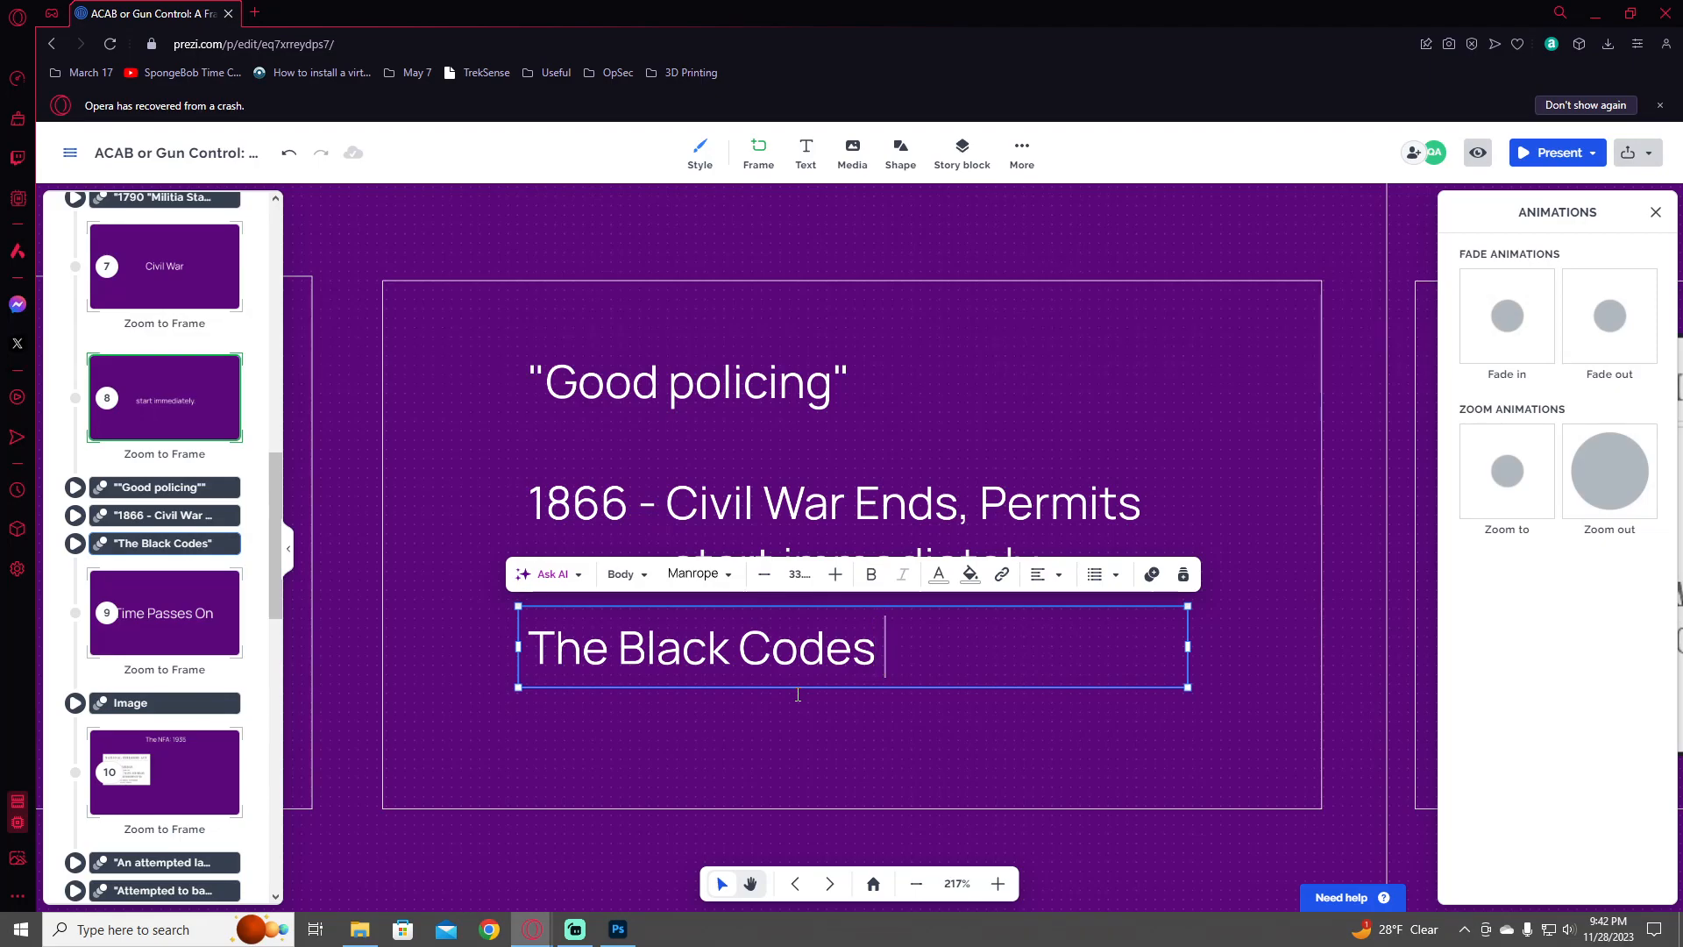
{"action": "type", "text": "acism"}
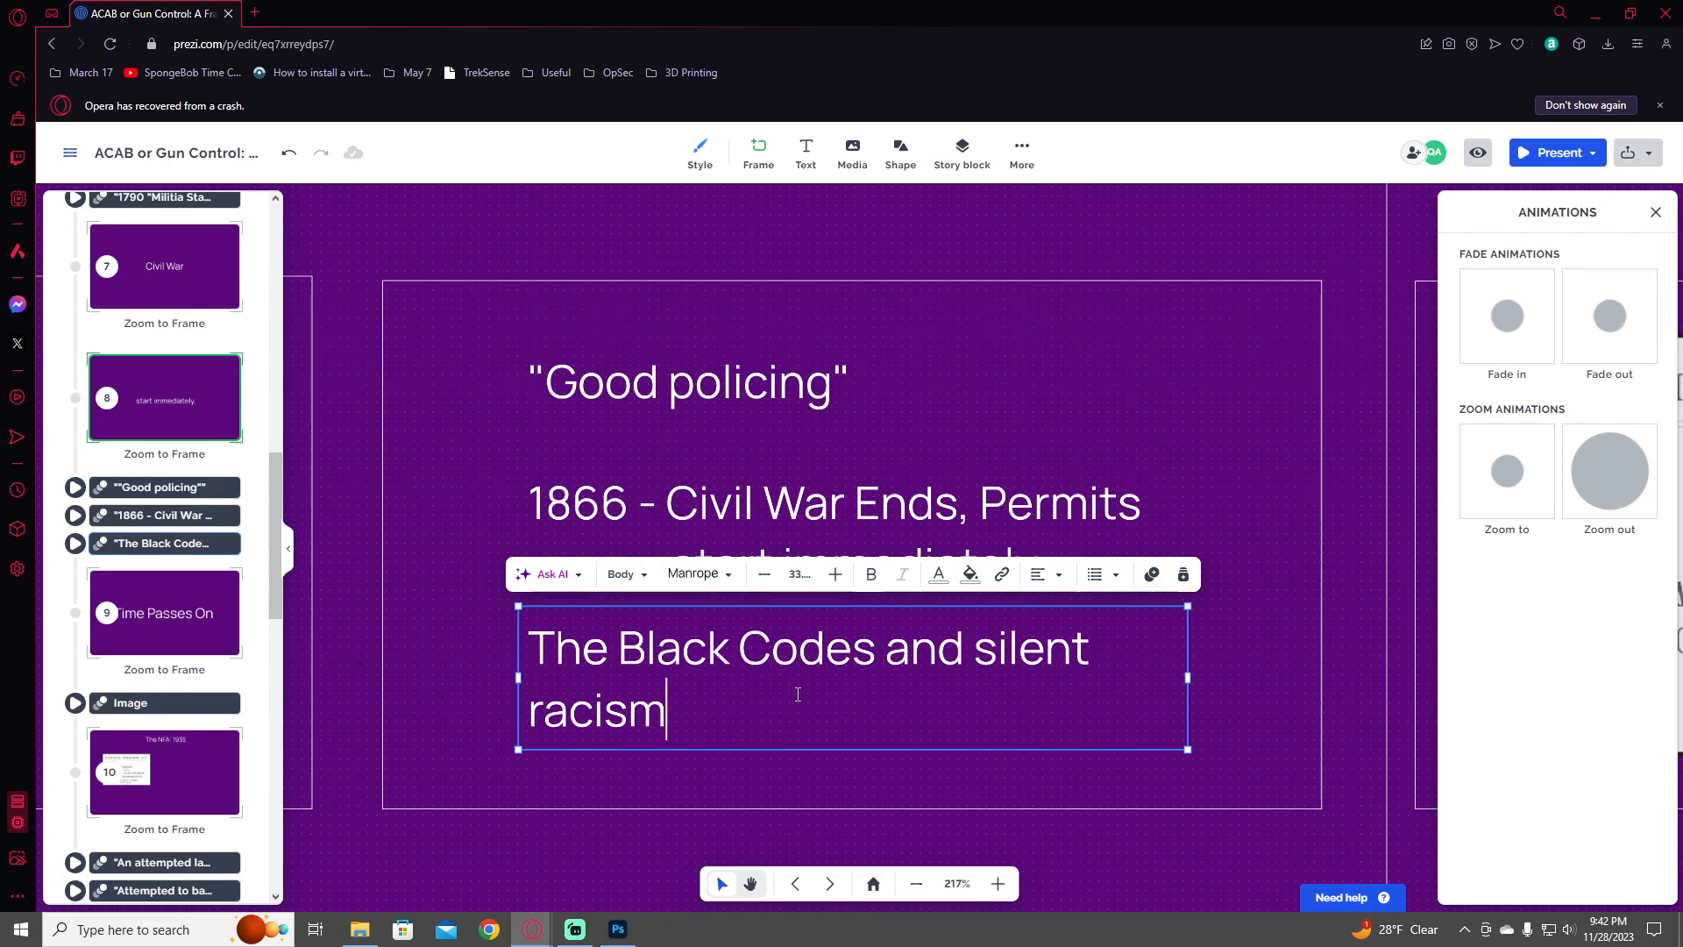
- Insert "but open" before "racism" in the Black Codes text and end the sentence with a period
{"action": "key", "text": "Home"}
{"action": "type", "text": "but open"}
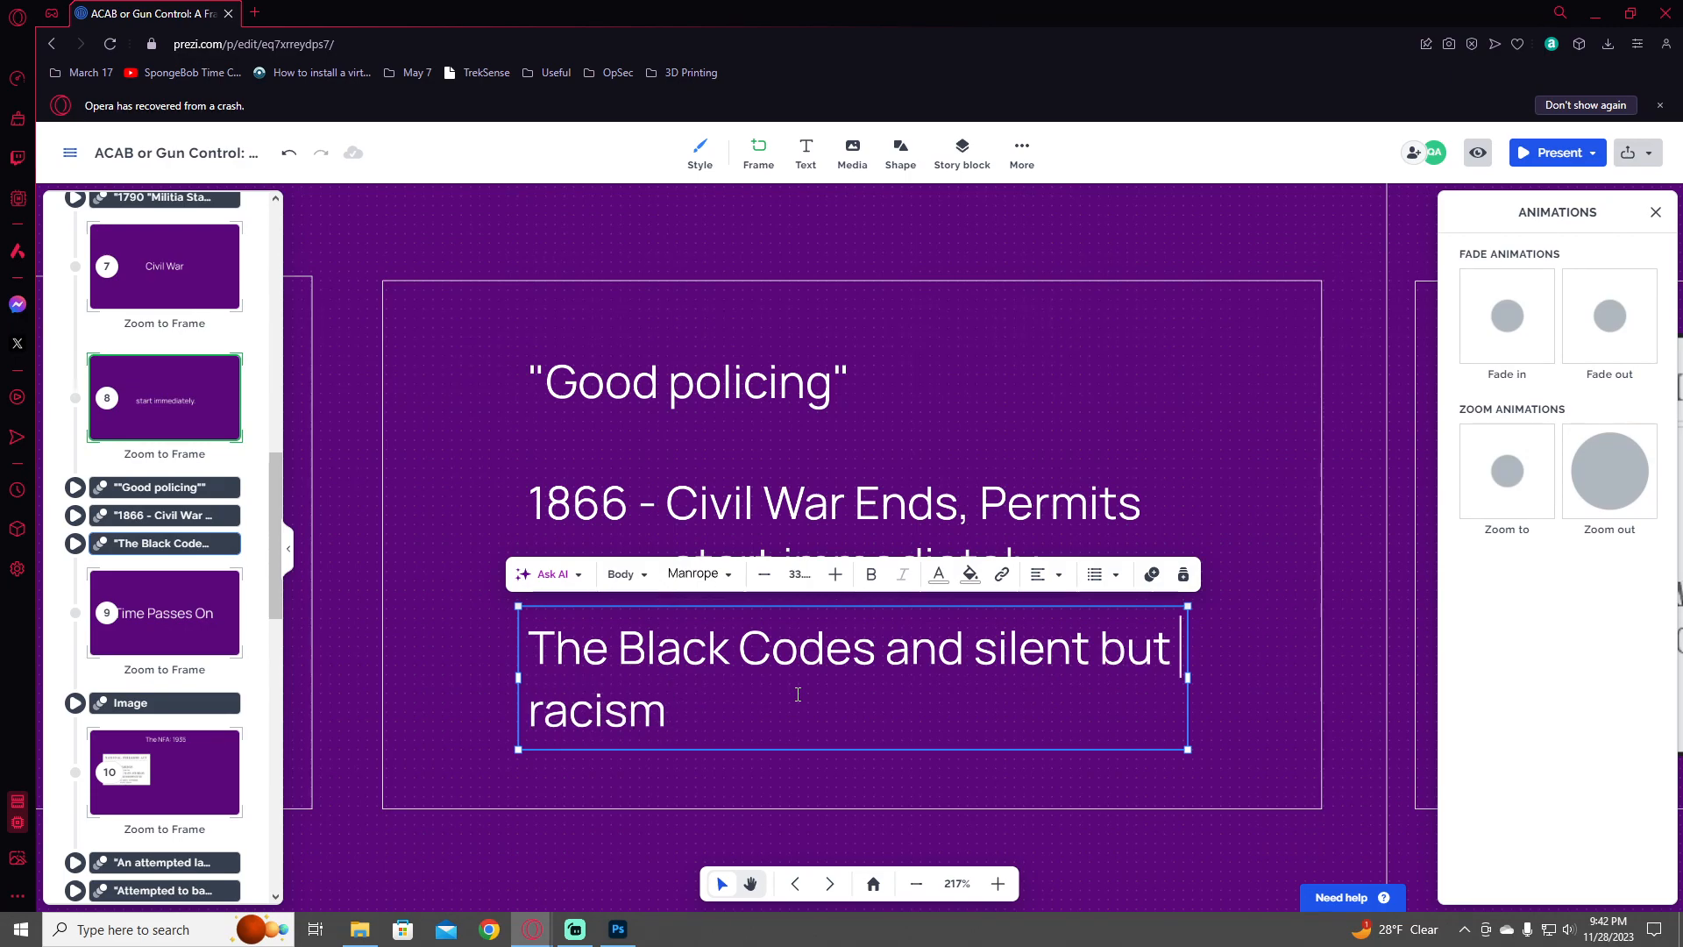
{"action": "left_click", "coordinate": [797, 695]}
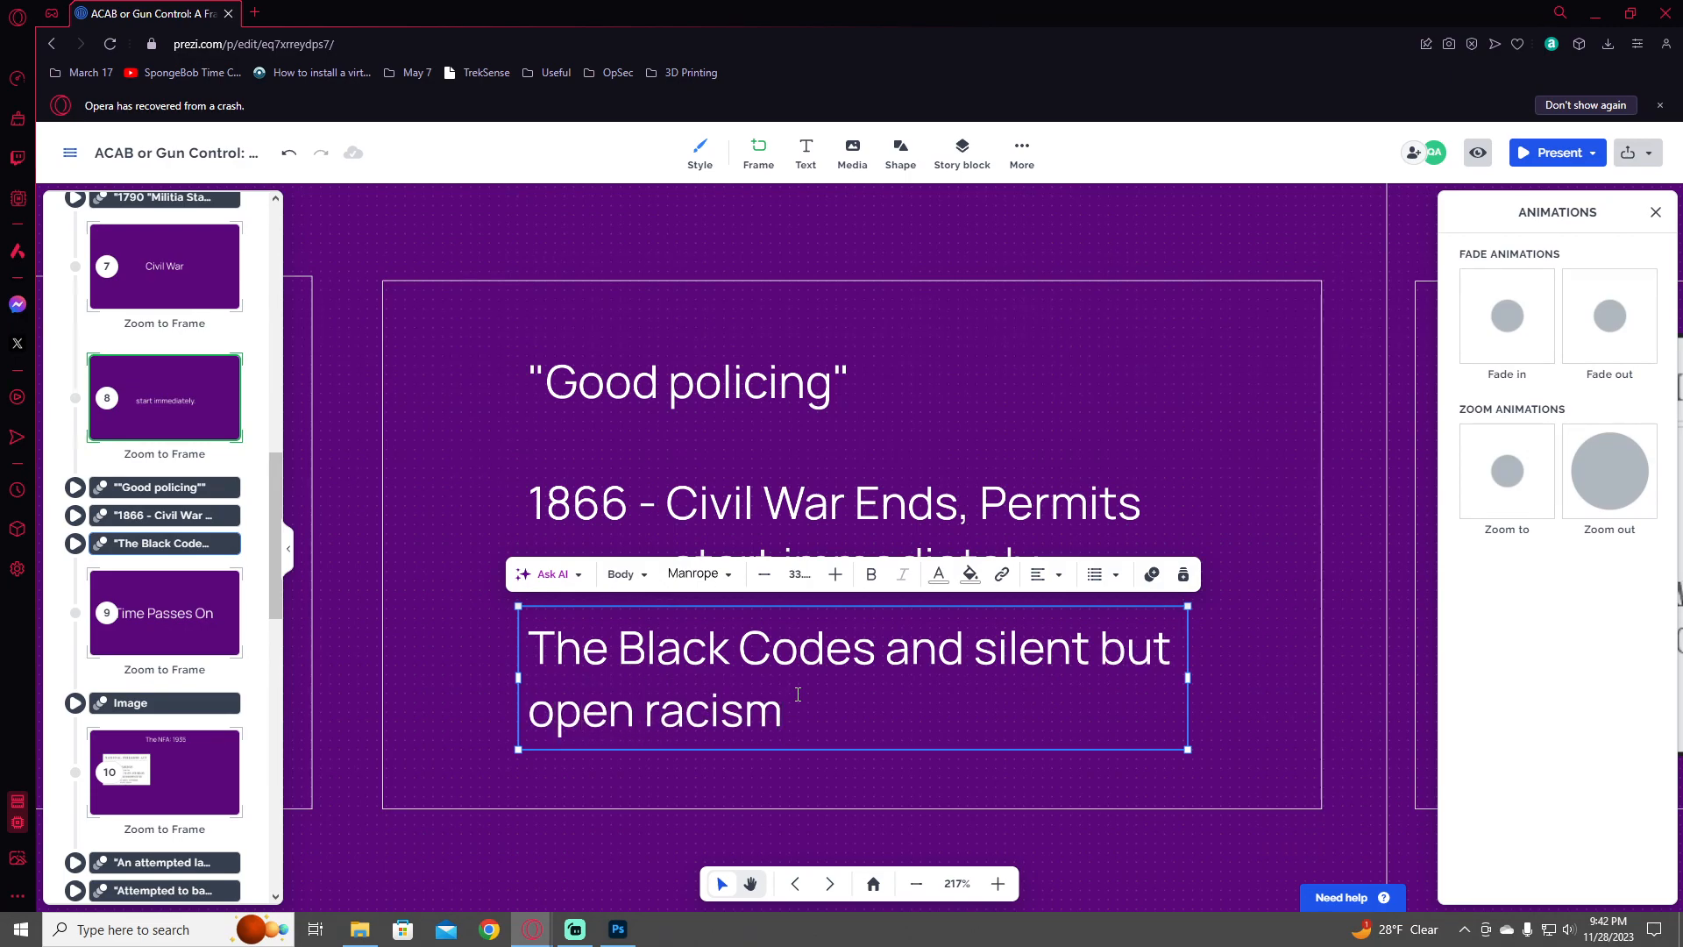
{"action": "type", "text": "."}
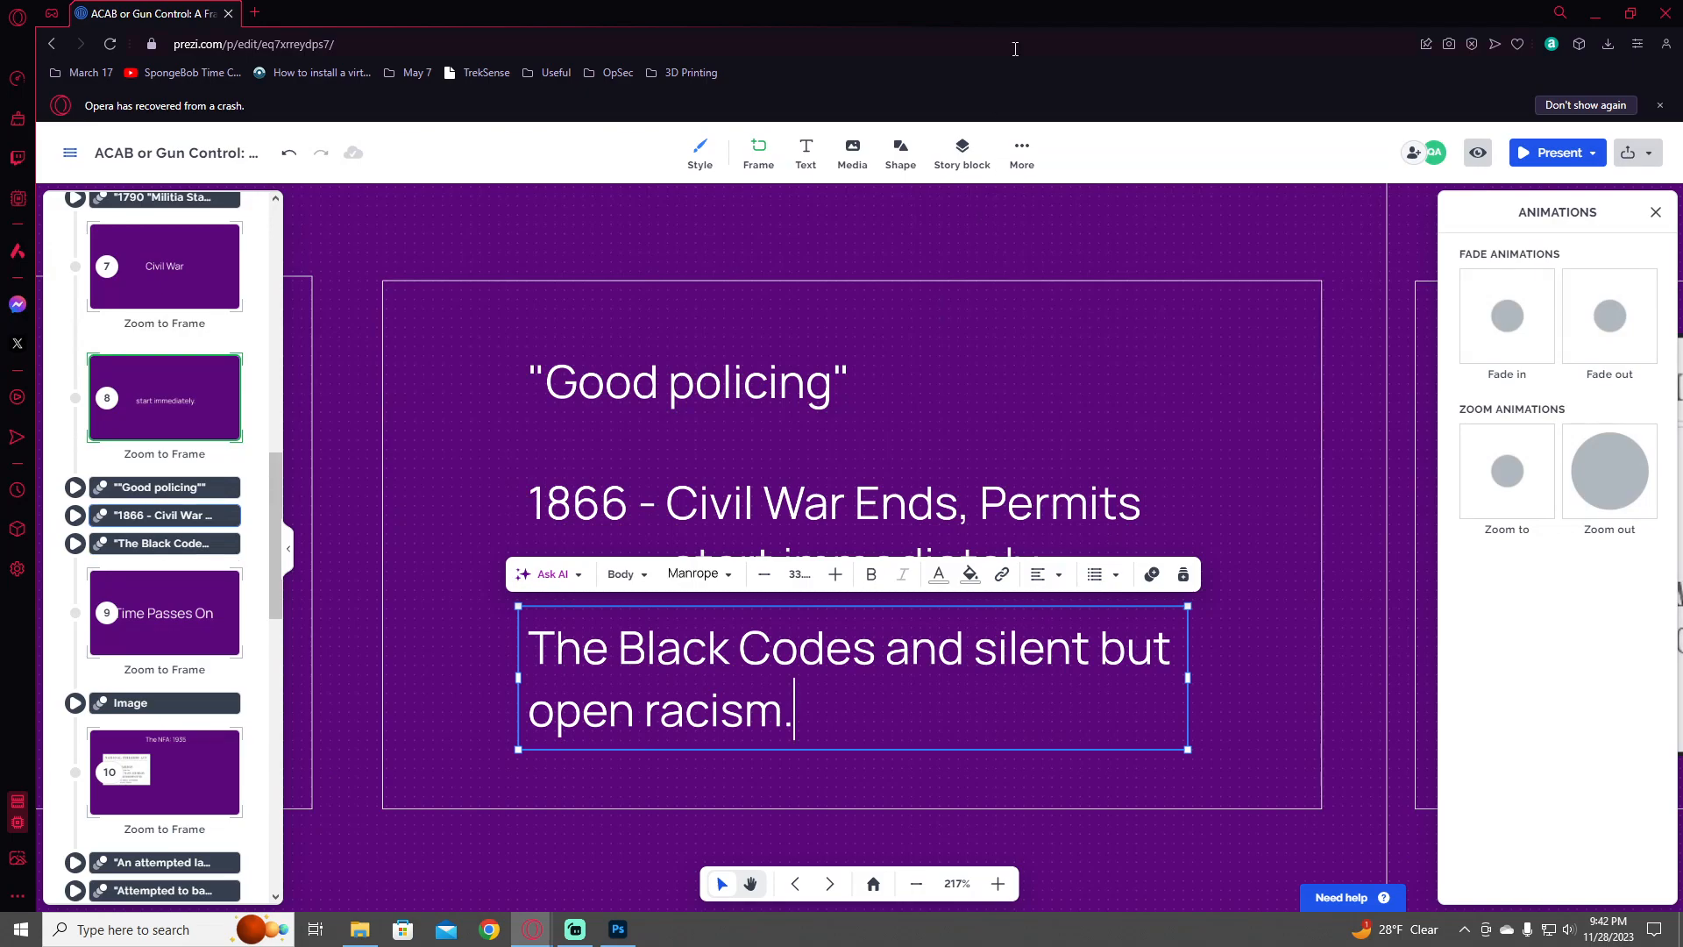
{"action": "left_click", "coordinate": [936, 240]}
- Look over the last frames of the presentation, from the drawn figure back to the Mulford Act and Gun Control Act list
{"action": "scroll", "coordinate": [184, 561], "scroll_direction": "down", "scroll_amount": 10}
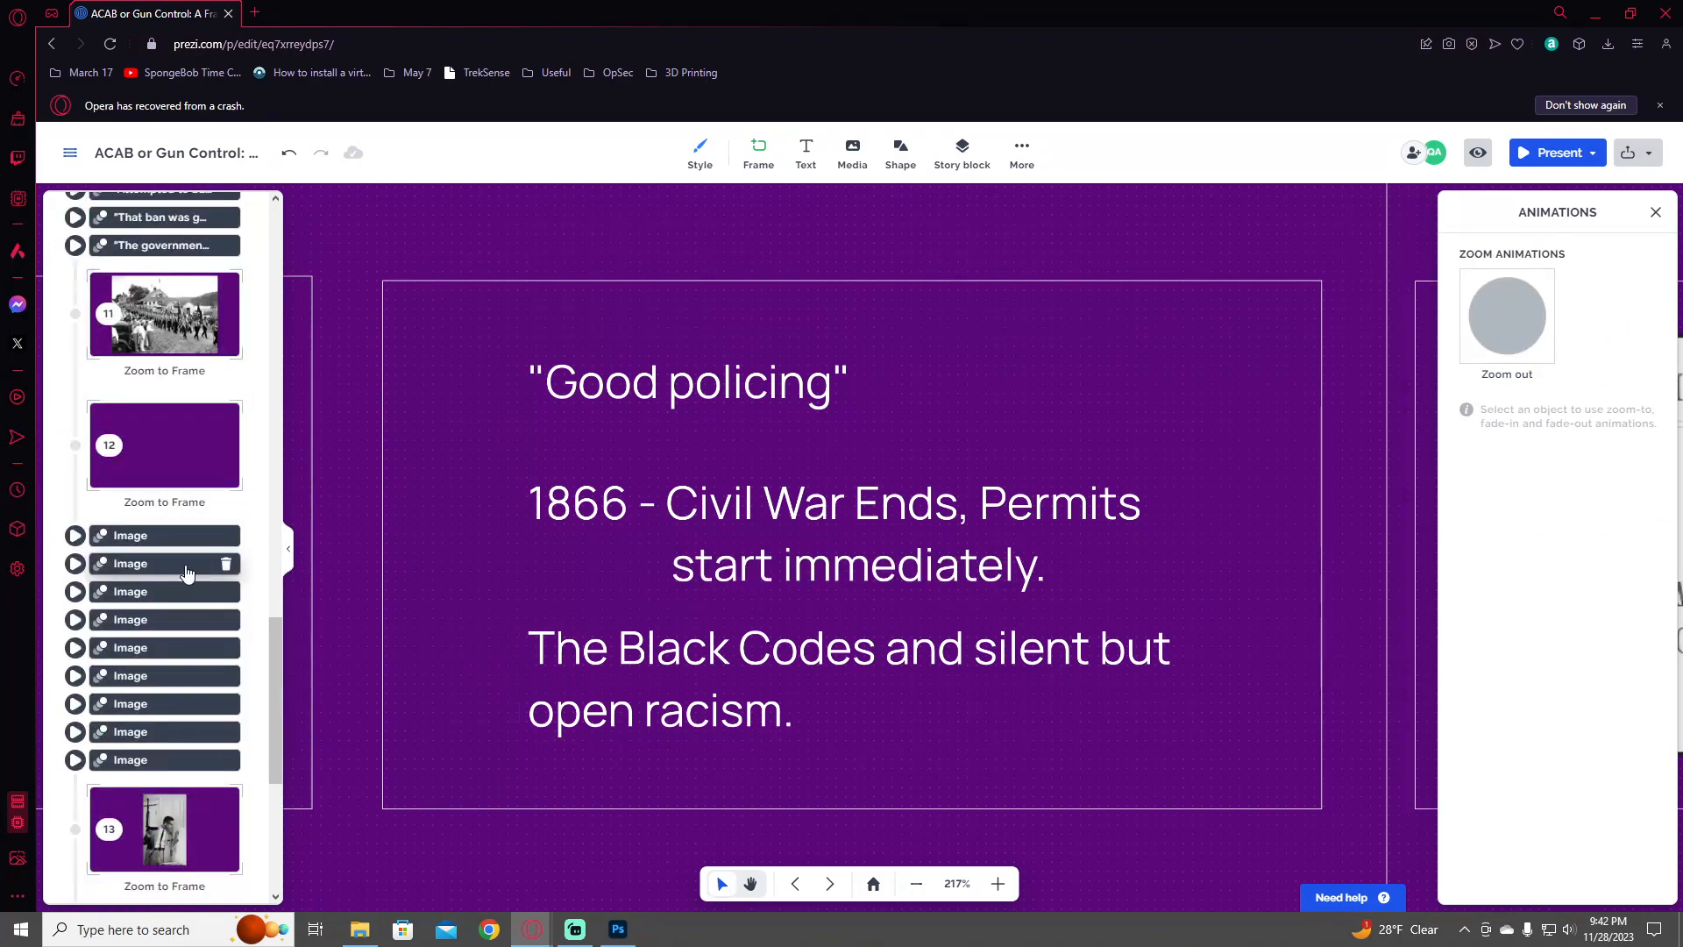
{"action": "left_click", "coordinate": [179, 816]}
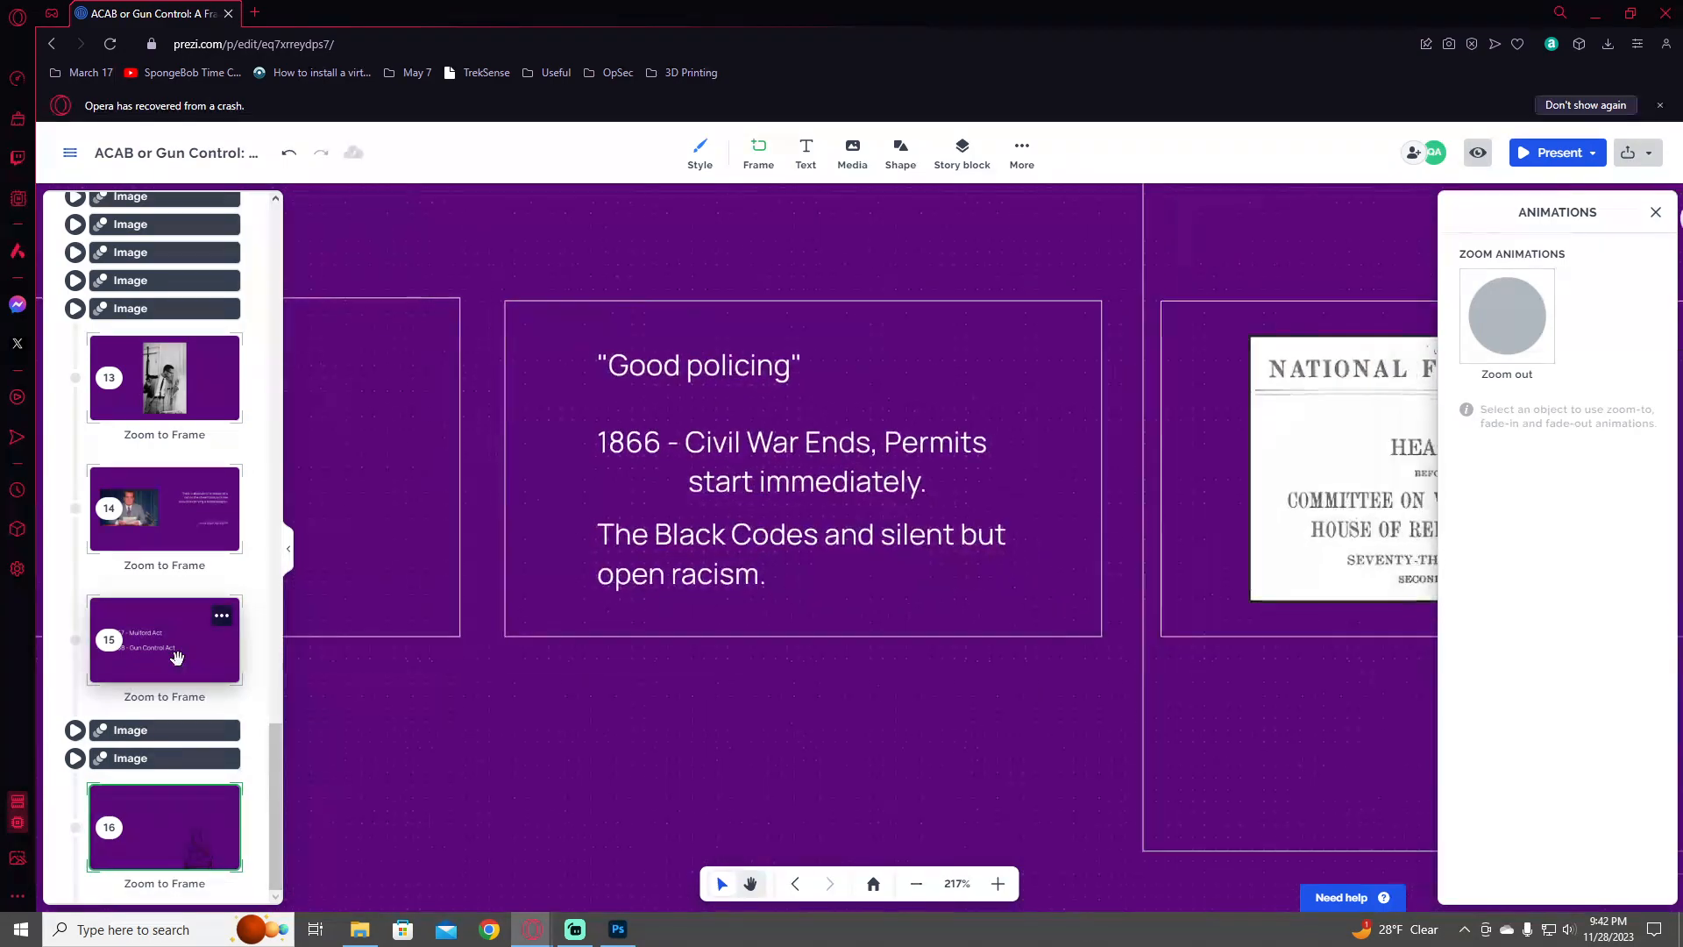
{"action": "scroll", "coordinate": [796, 566], "scroll_direction": "down", "scroll_amount": 3}
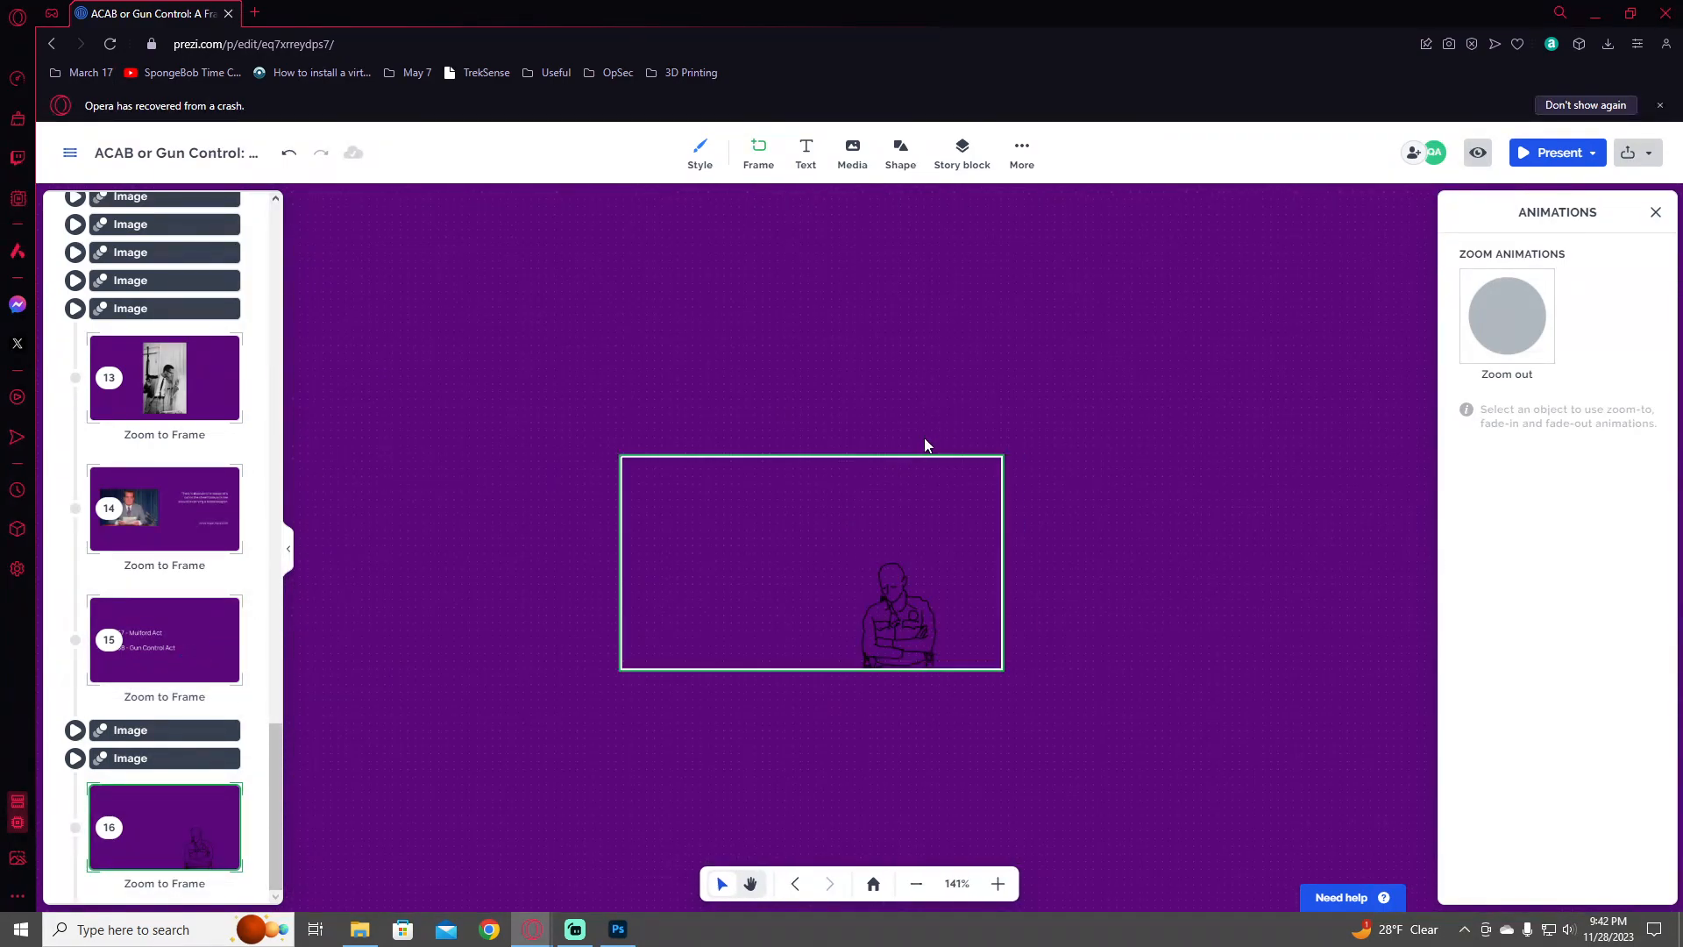
{"action": "left_click_drag", "start_coordinate": [928, 440], "coordinate": [876, 803]}
{"action": "left_click_drag", "start_coordinate": [899, 487], "coordinate": [647, 728]}
{"action": "scroll", "coordinate": [815, 644], "scroll_direction": "down", "scroll_amount": 2}
{"action": "left_click_drag", "start_coordinate": [822, 626], "coordinate": [289, 616]}
{"action": "left_click_drag", "start_coordinate": [877, 597], "coordinate": [517, 583]}
{"action": "left_click_drag", "start_coordinate": [930, 579], "coordinate": [537, 631]}
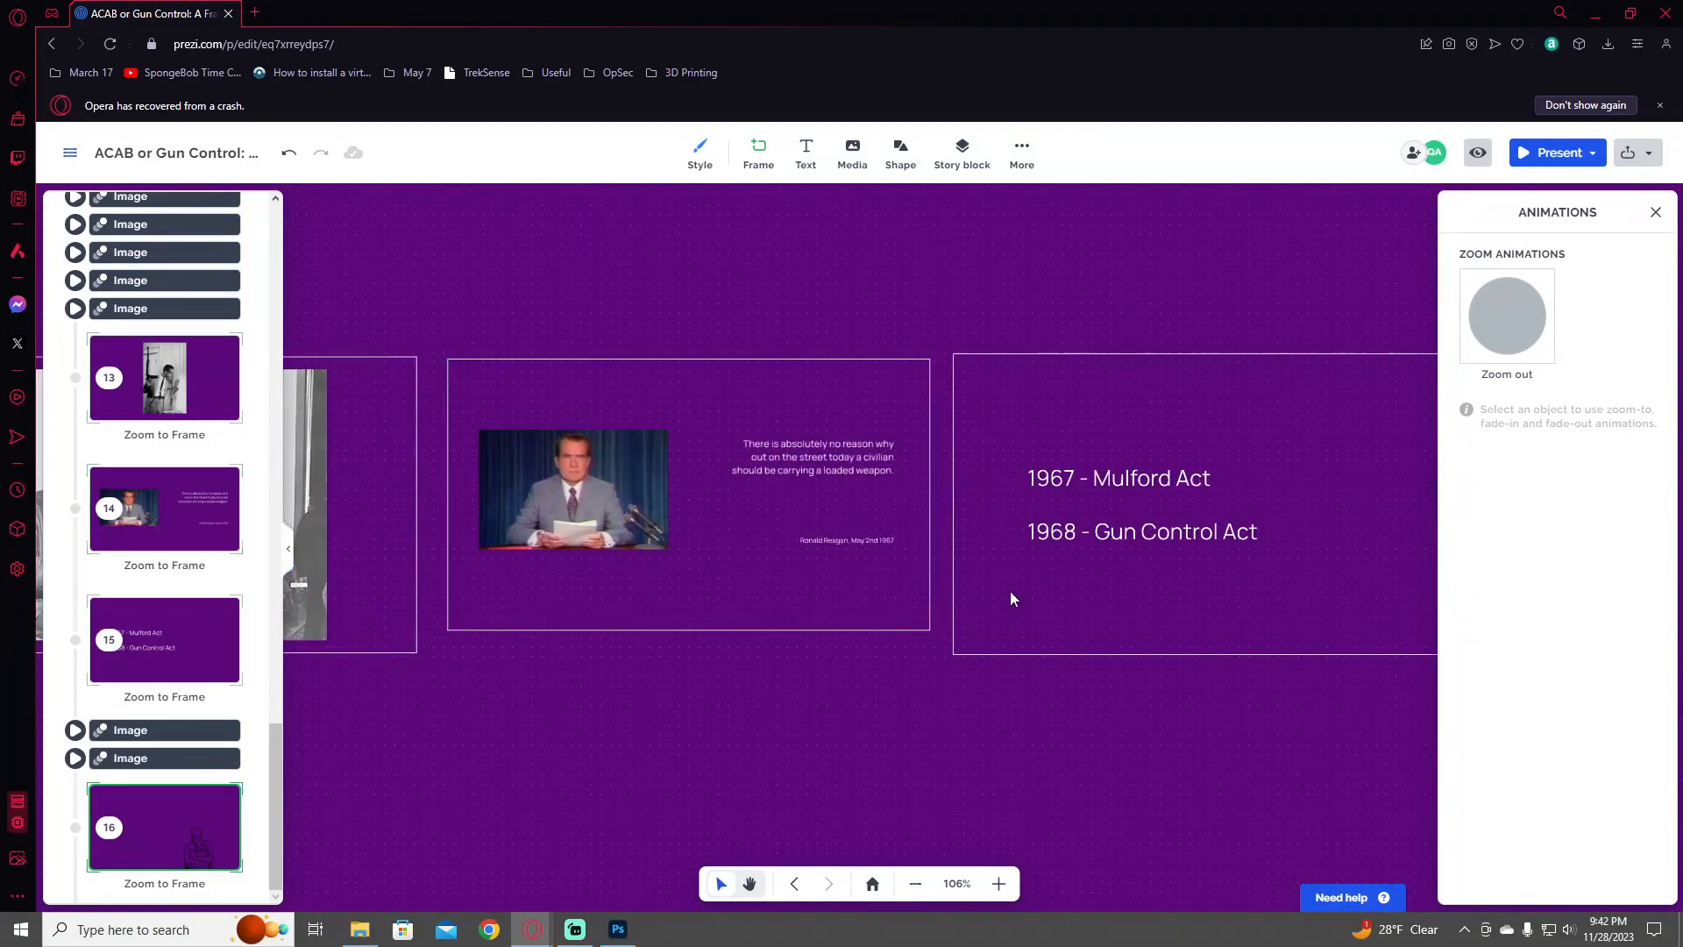
{"action": "left_click_drag", "start_coordinate": [1008, 596], "coordinate": [443, 594]}
{"action": "scroll", "coordinate": [597, 626], "scroll_direction": "up", "scroll_amount": 1}
{"action": "scroll", "coordinate": [593, 617], "scroll_direction": "down", "scroll_amount": 4}
{"action": "left_click_drag", "start_coordinate": [593, 622], "coordinate": [863, 642]}
{"action": "left_click", "coordinate": [866, 578]}
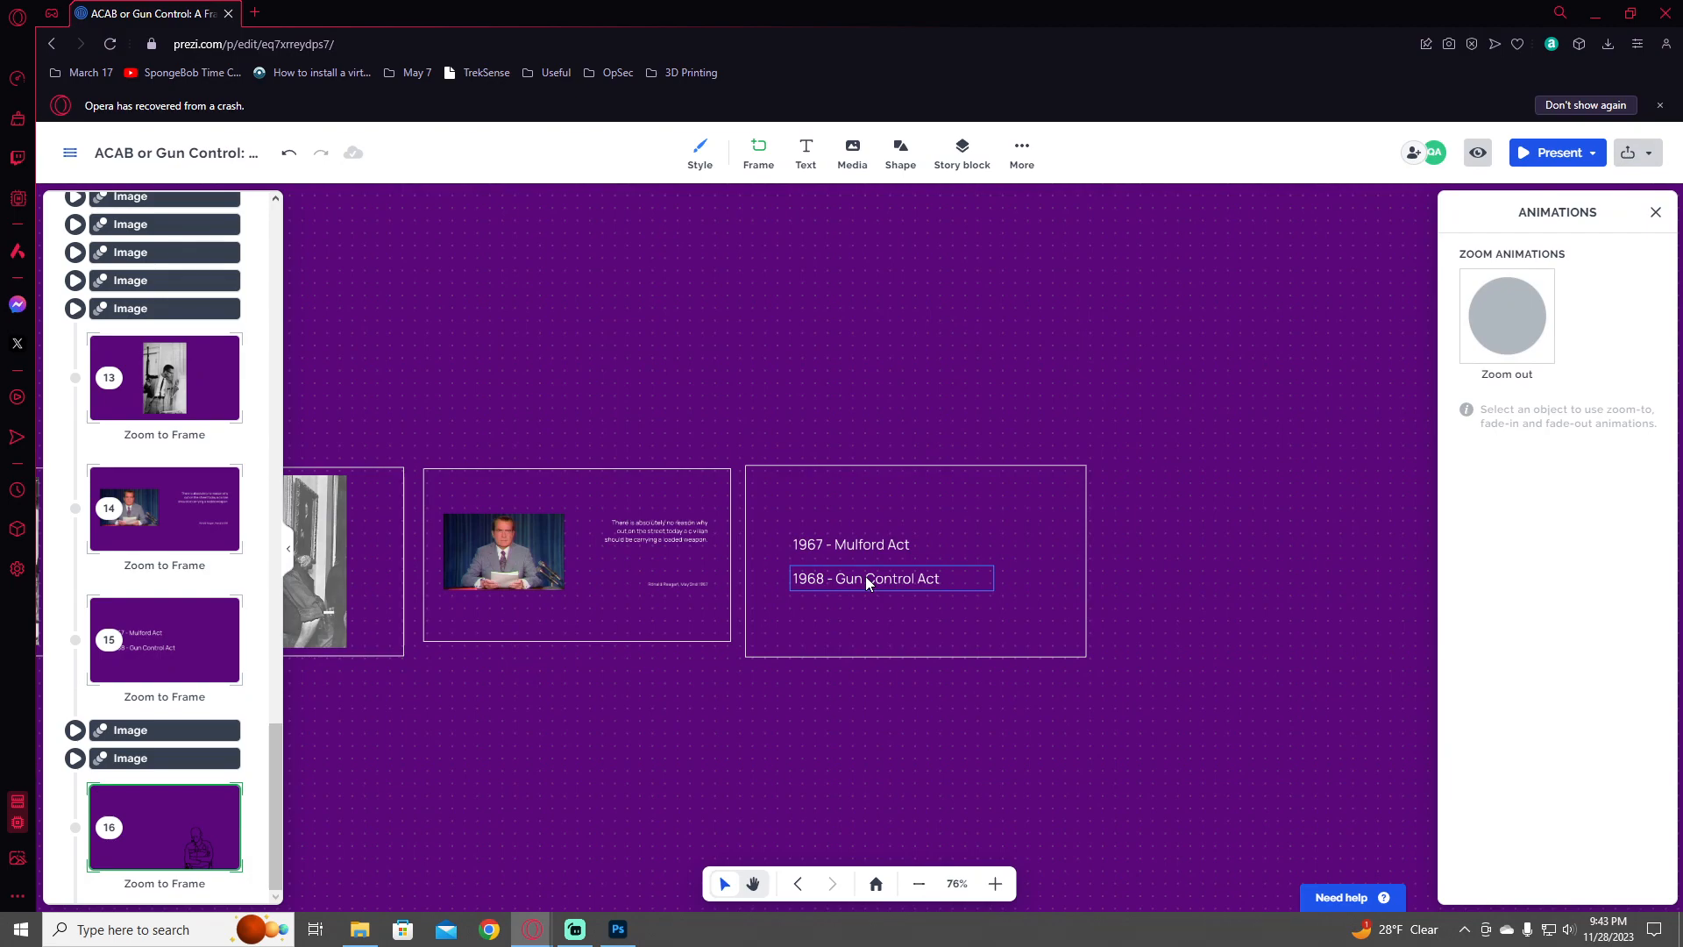
{"action": "key", "text": "alt+Tab"}
{"action": "key", "text": "alt+Tab"}
{"action": "key", "text": "alt+Tab"}
- Move the 1967 and 1968 law lines together up toward the top of frame 15
{"action": "mouse_move", "coordinate": [673, 703]}
{"action": "left_mouse_down"}
{"action": "mouse_move", "coordinate": [1122, 684]}
{"action": "mouse_move", "coordinate": [642, 706]}
{"action": "left_mouse_up"}
{"action": "left_click_drag", "start_coordinate": [1195, 608], "coordinate": [973, 631]}
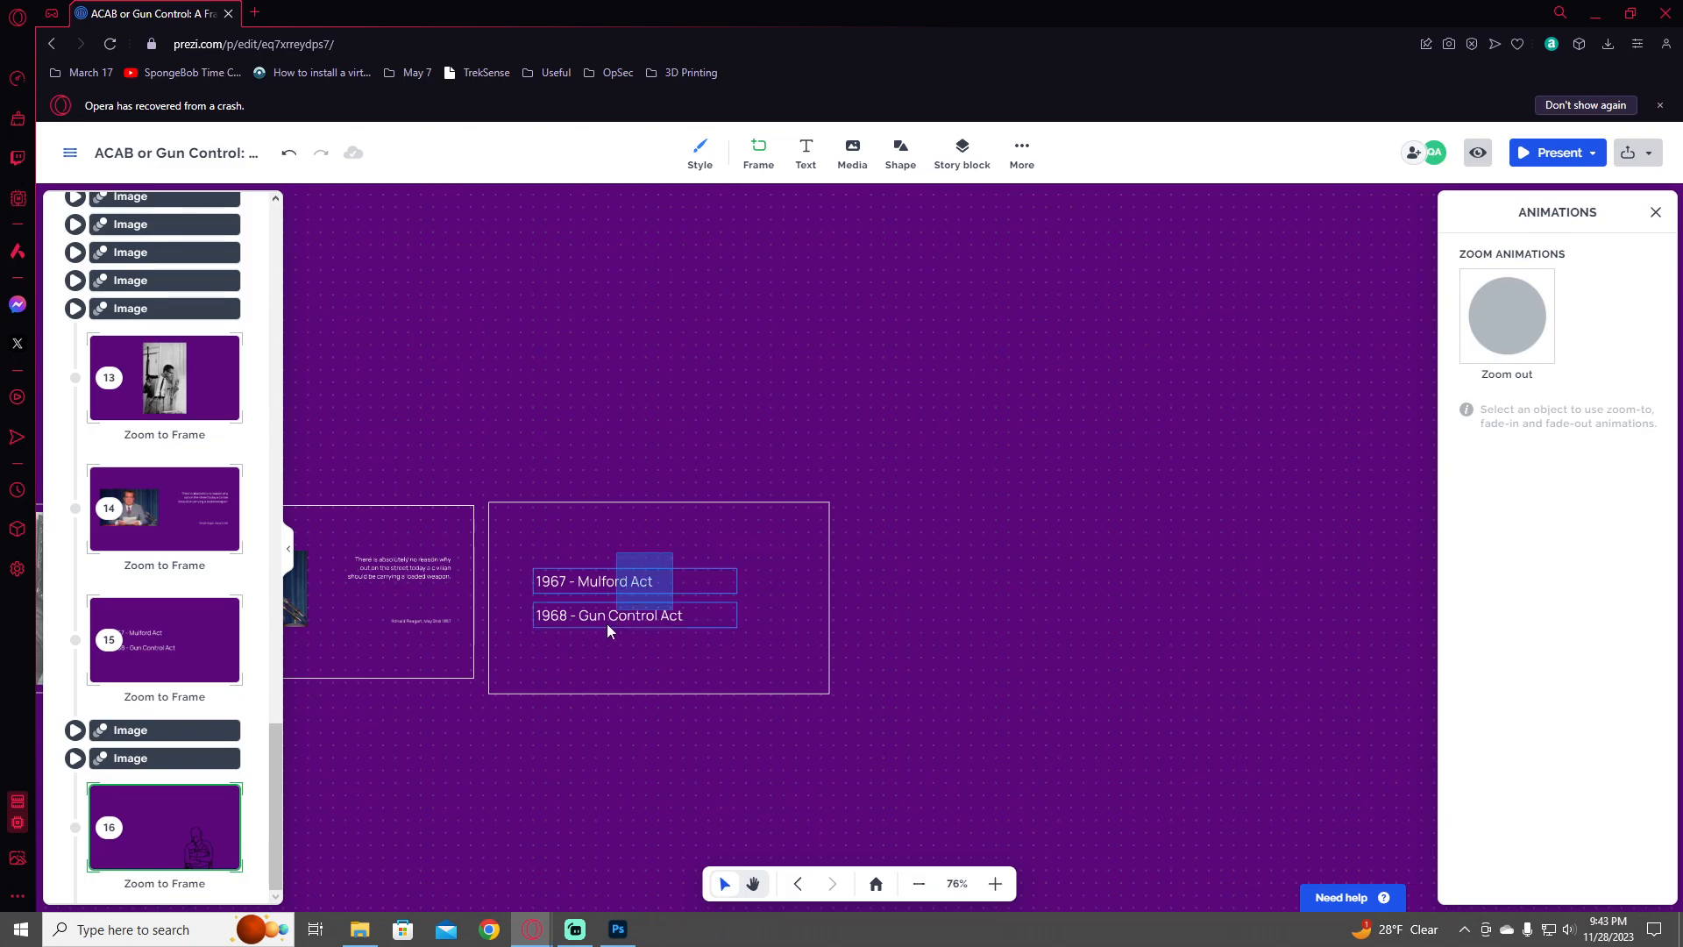
{"action": "left_click", "coordinate": [609, 582]}
{"action": "left_click_drag", "start_coordinate": [609, 582], "coordinate": [616, 551]}
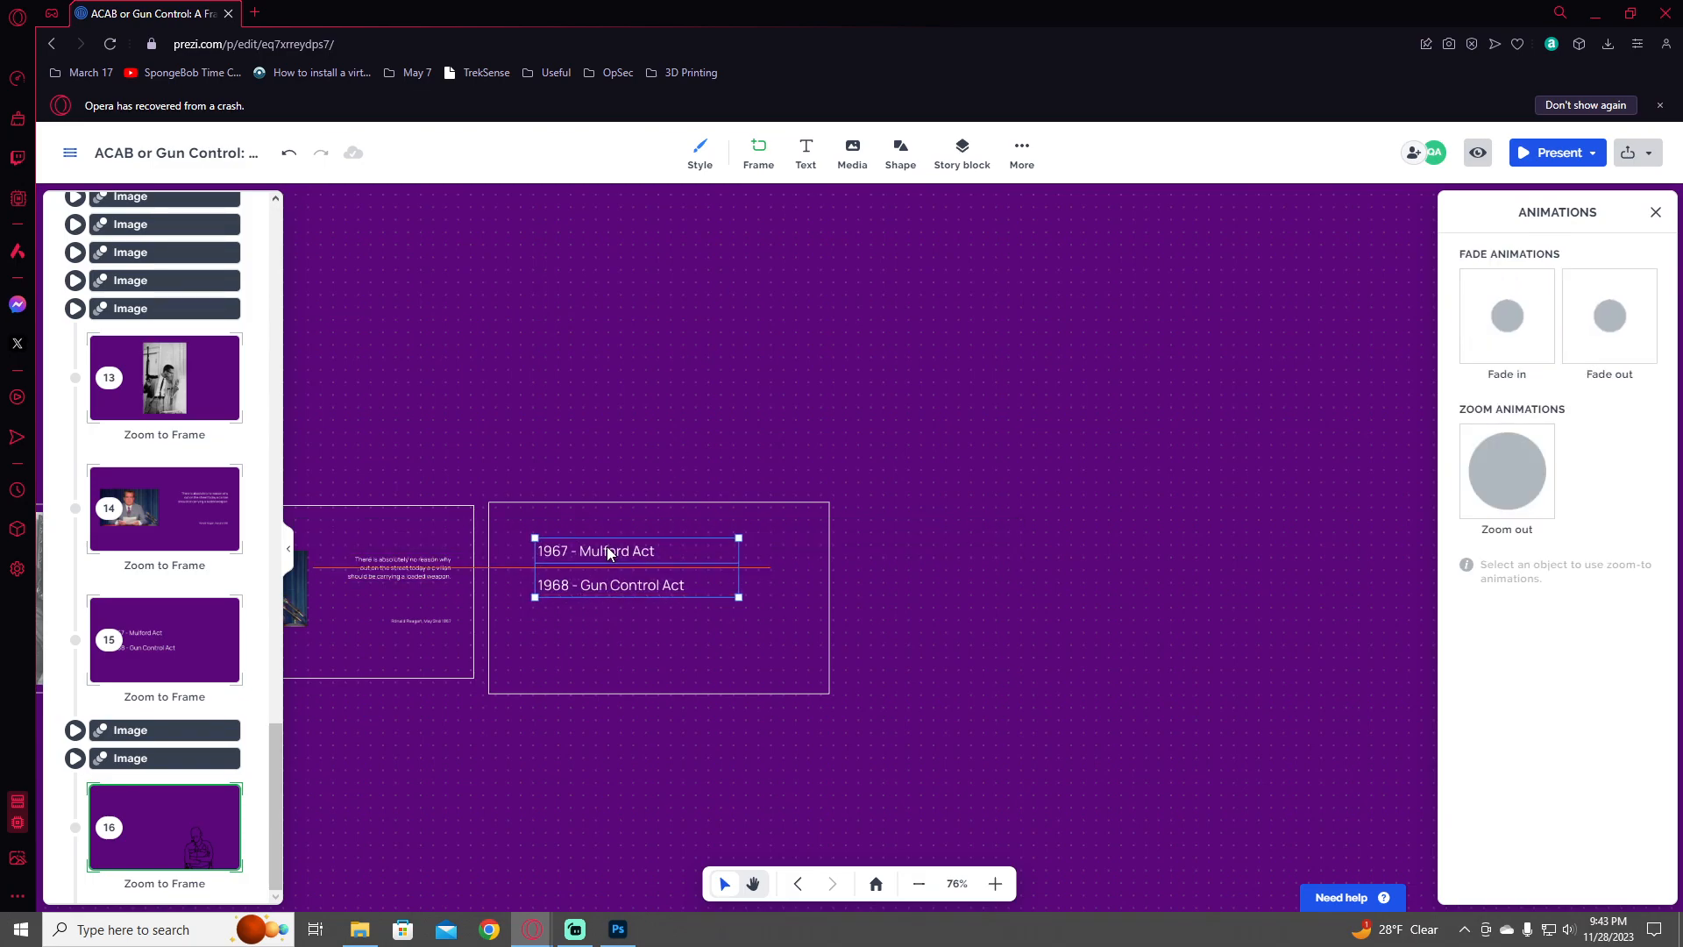
{"action": "left_click", "coordinate": [786, 586]}
- Duplicate the "1968 - Gun Control Act" line and place the copy below the original
{"action": "left_click", "coordinate": [659, 593]}
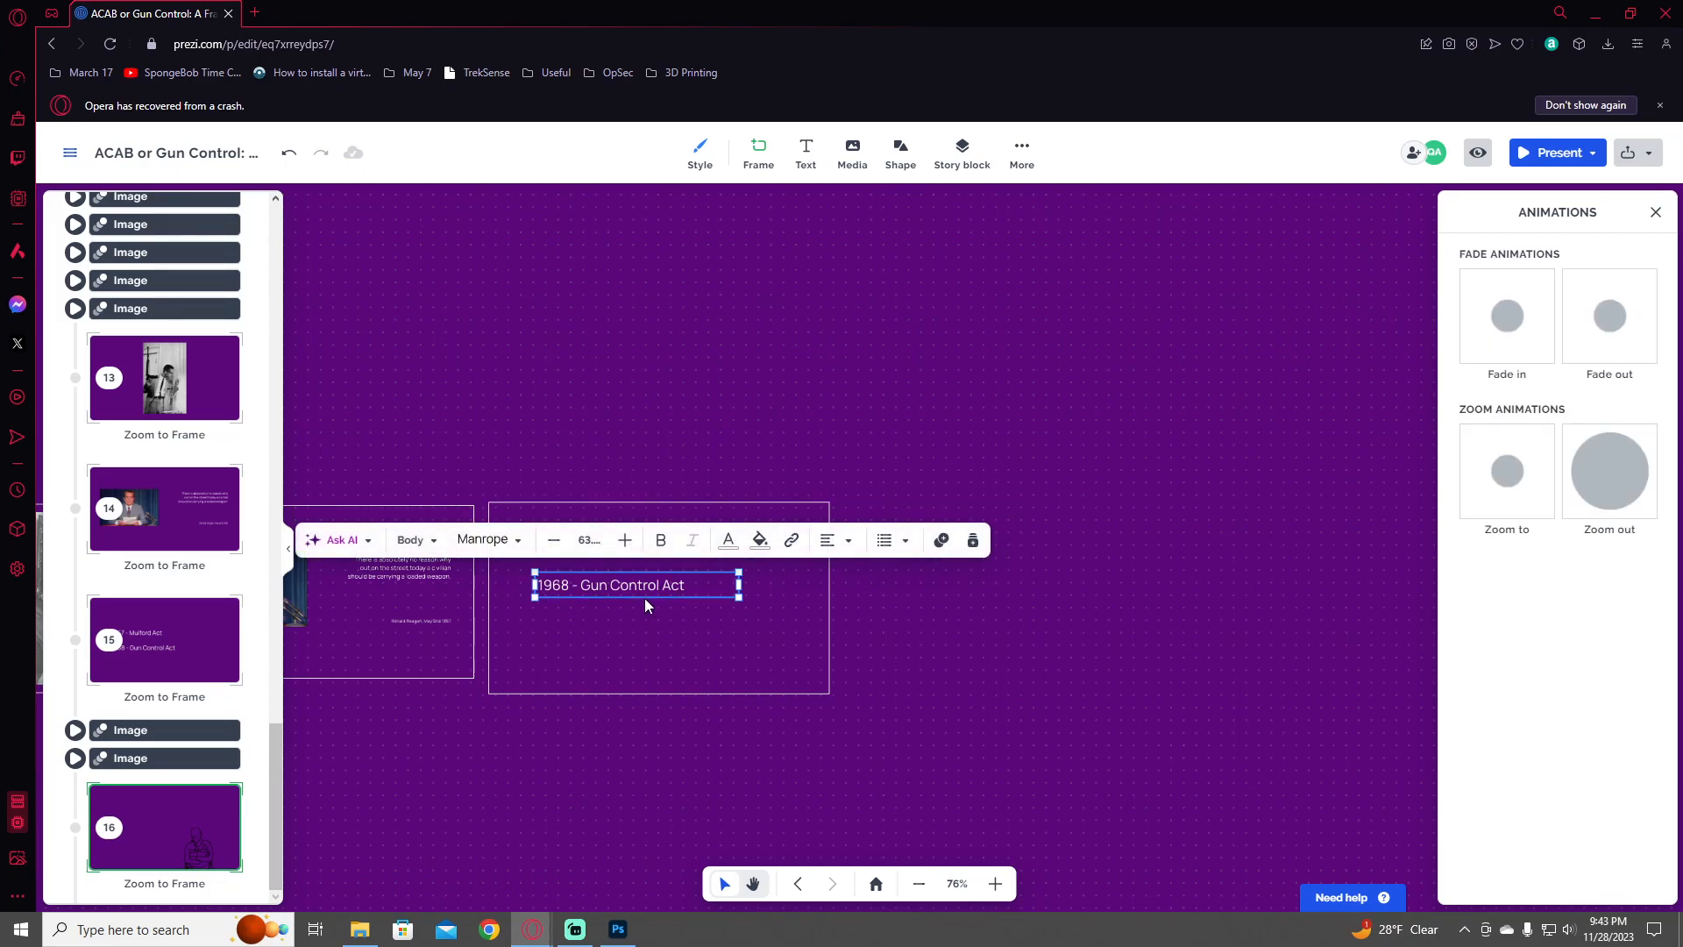
{"action": "key", "text": "ctrl+d"}
{"action": "left_click_drag", "start_coordinate": [635, 591], "coordinate": [624, 628]}
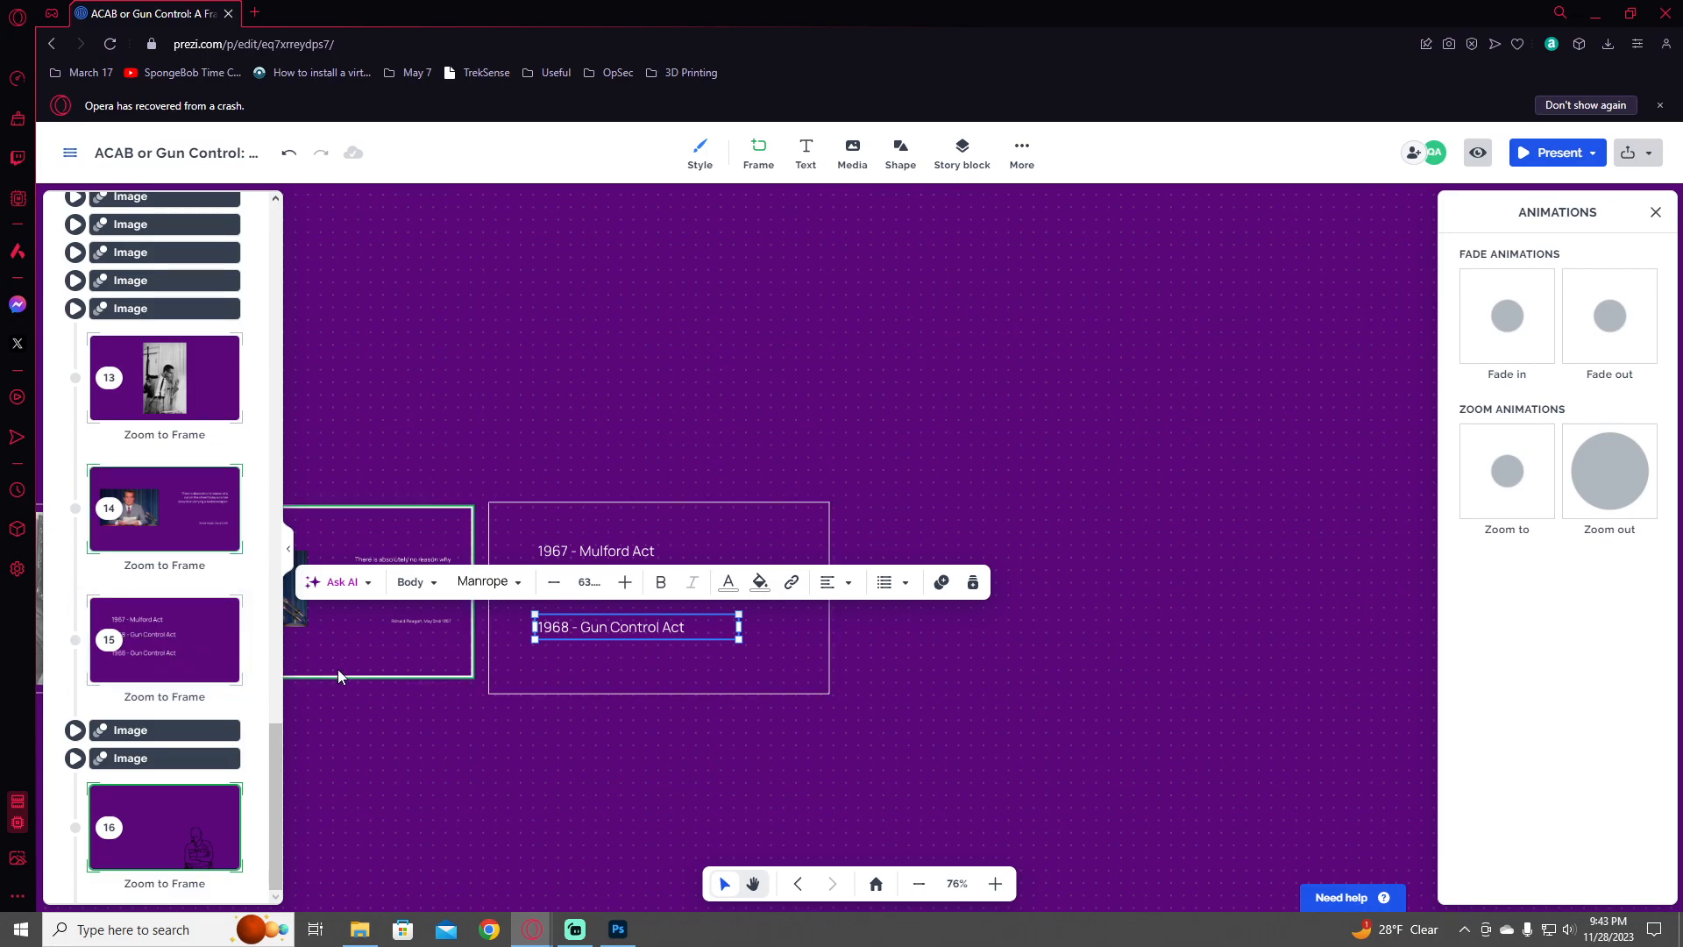
- Reorder the path so the two image animations come directly after frame 13, ahead of frames 14 and 15, and preview both
{"action": "left_click_drag", "start_coordinate": [175, 662], "coordinate": [171, 732]}
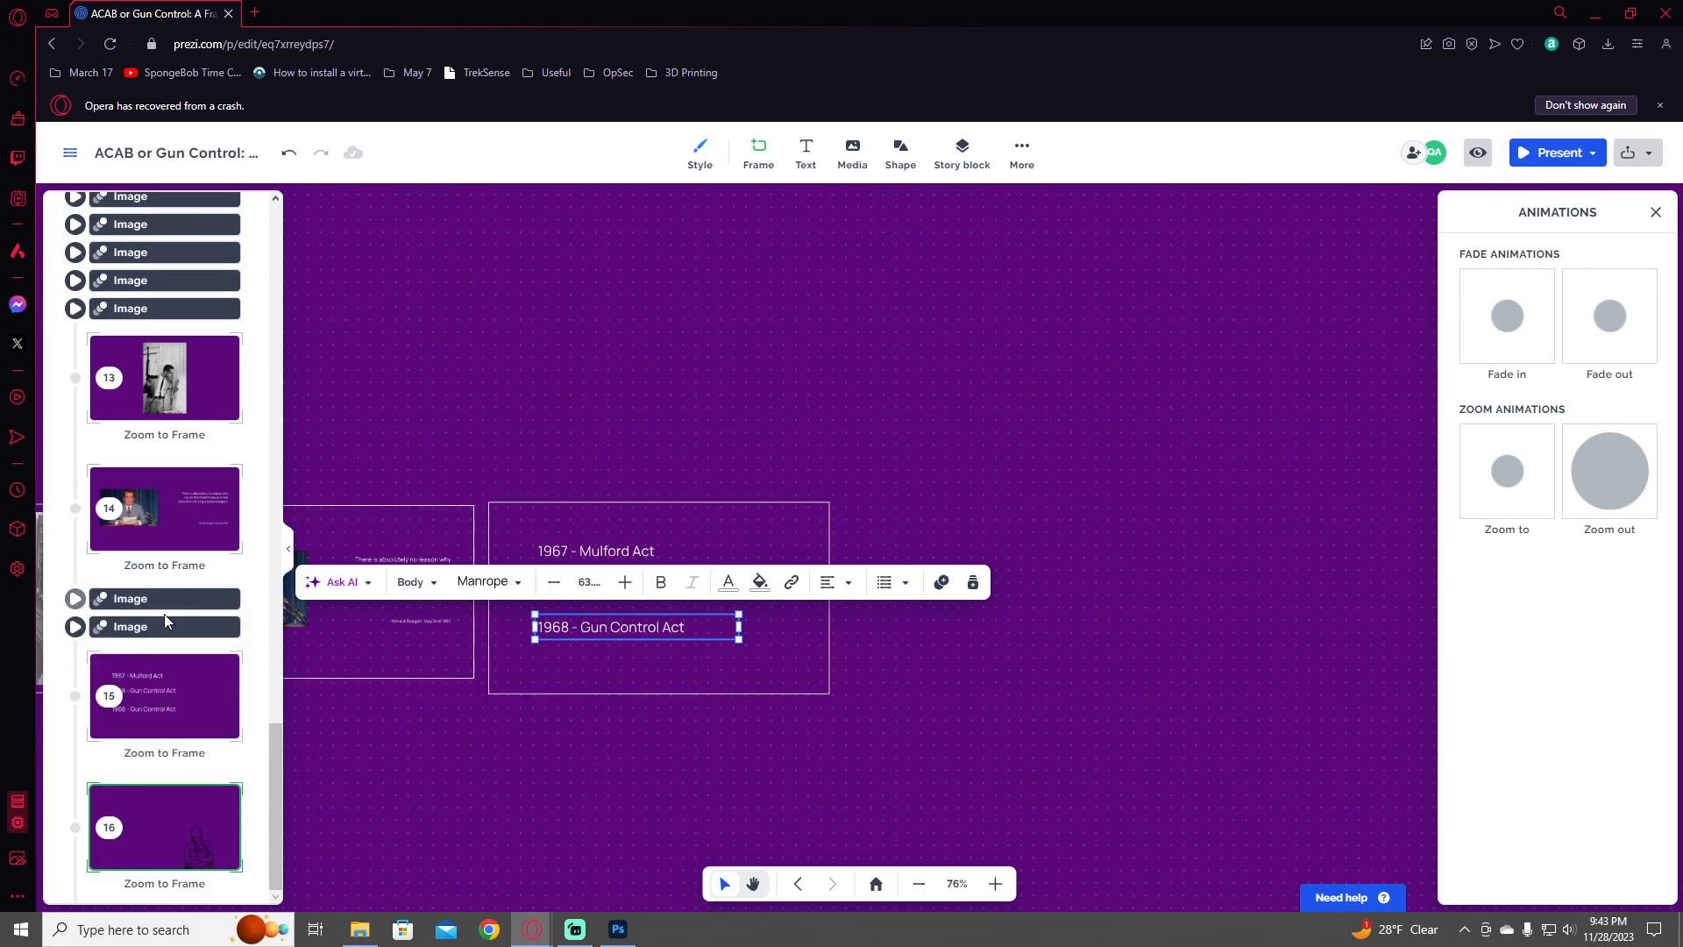
{"action": "left_click", "coordinate": [166, 524]}
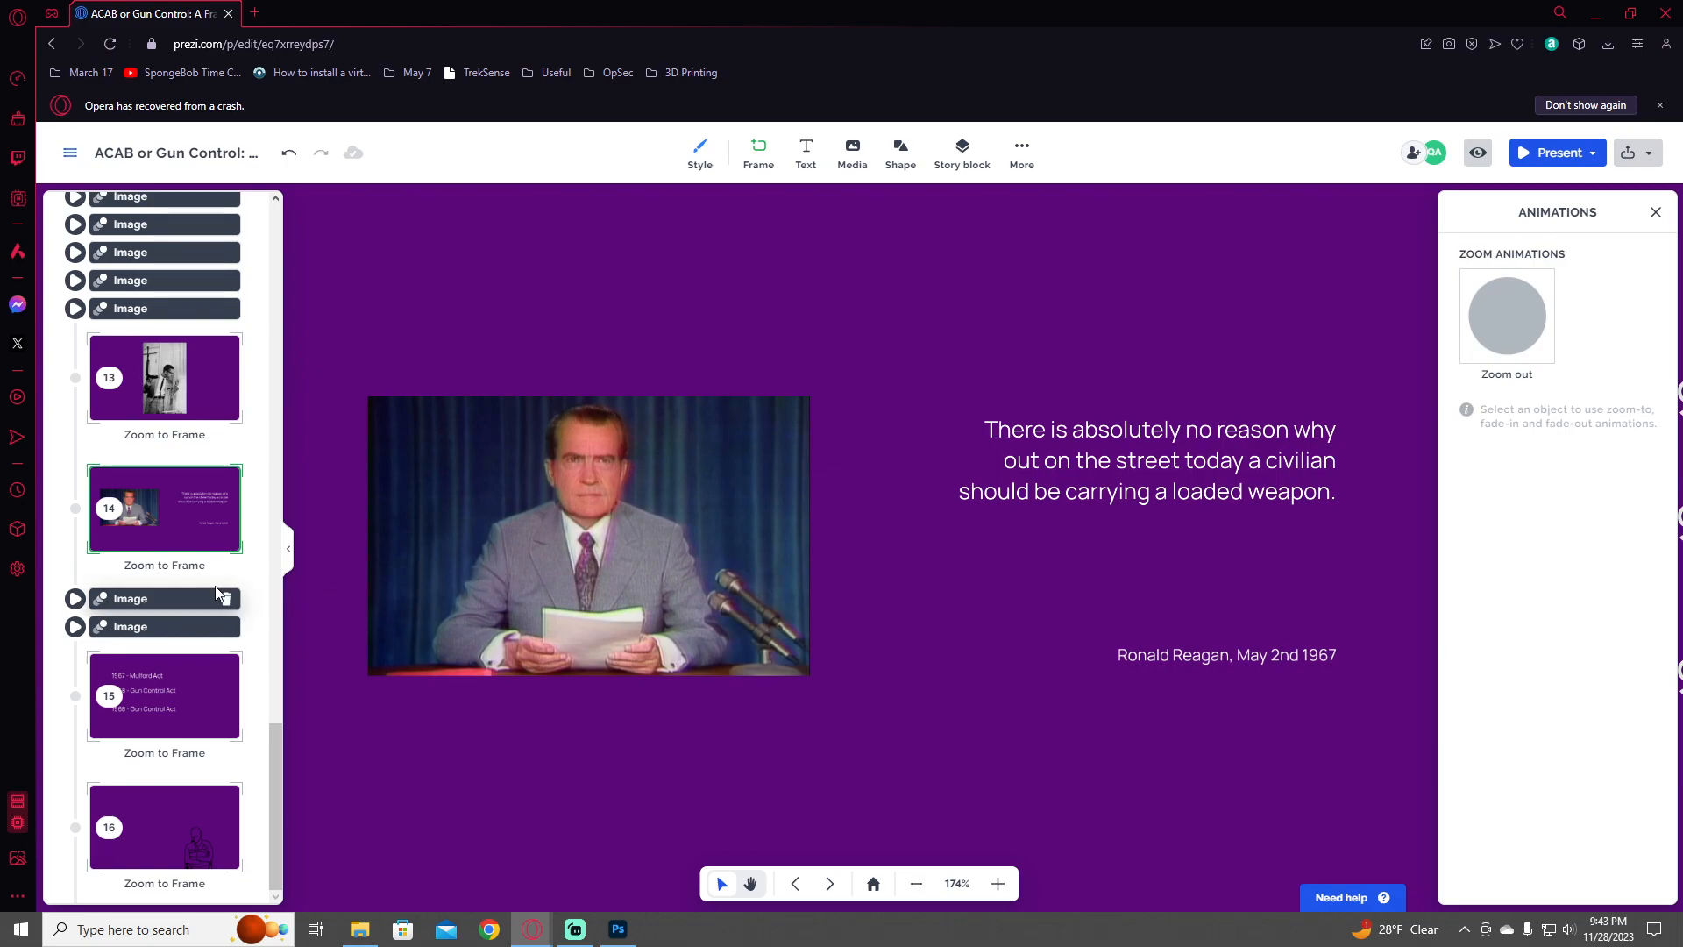
{"action": "left_click_drag", "start_coordinate": [189, 541], "coordinate": [189, 592]}
{"action": "left_click", "coordinate": [76, 470]}
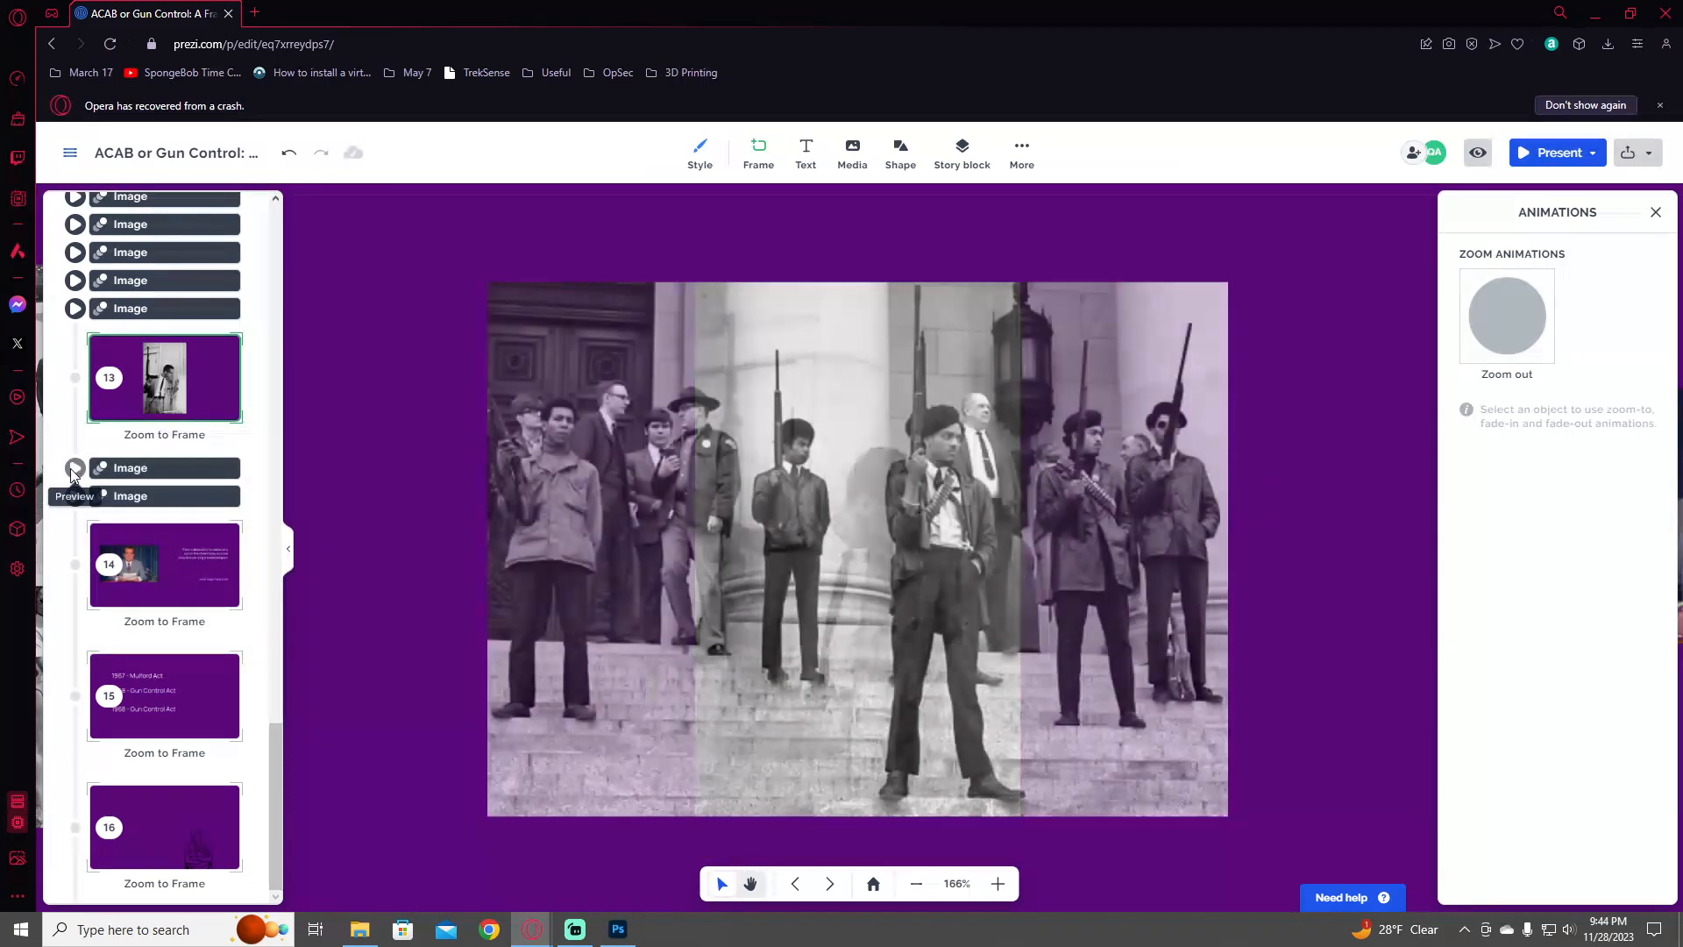
{"action": "left_click", "coordinate": [75, 496]}
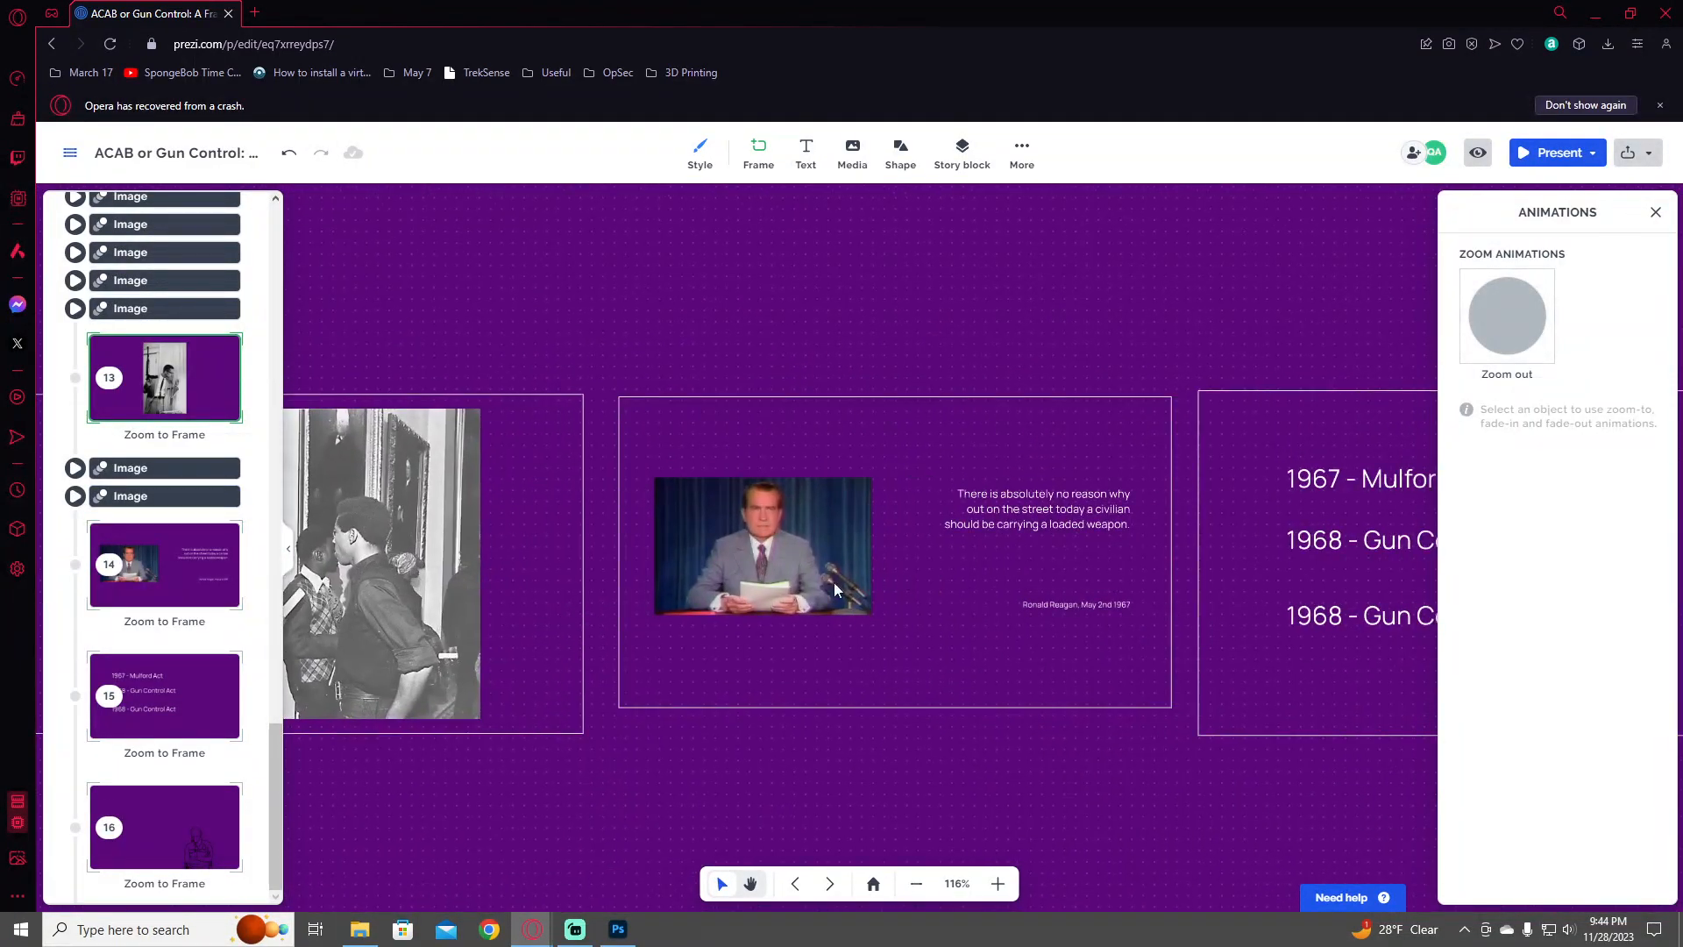
- Replace the duplicated "1968 - Gun Control Act" line in frame 15 with an opening quotation mark and widen its text box
{"action": "left_click_drag", "start_coordinate": [927, 573], "coordinate": [922, 583]}
{"action": "double_click", "coordinate": [982, 647]}
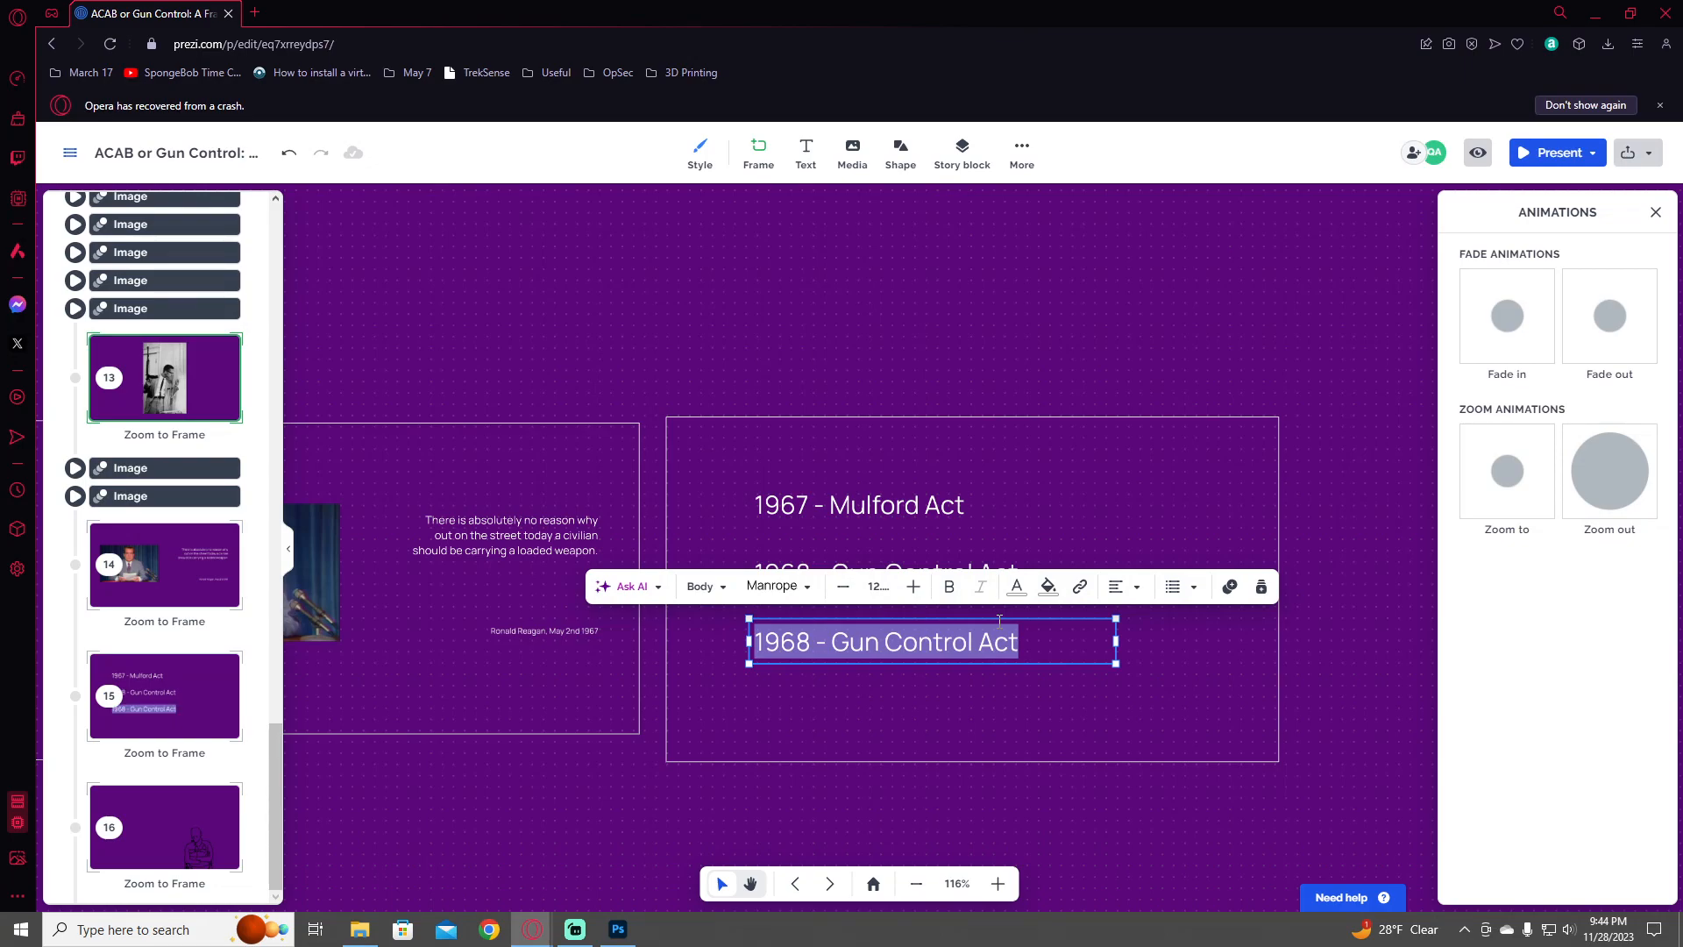
{"action": "type", "text": "Ro"}
{"action": "key", "text": "BackSpace"}
{"action": "key", "text": "BackSpace"}
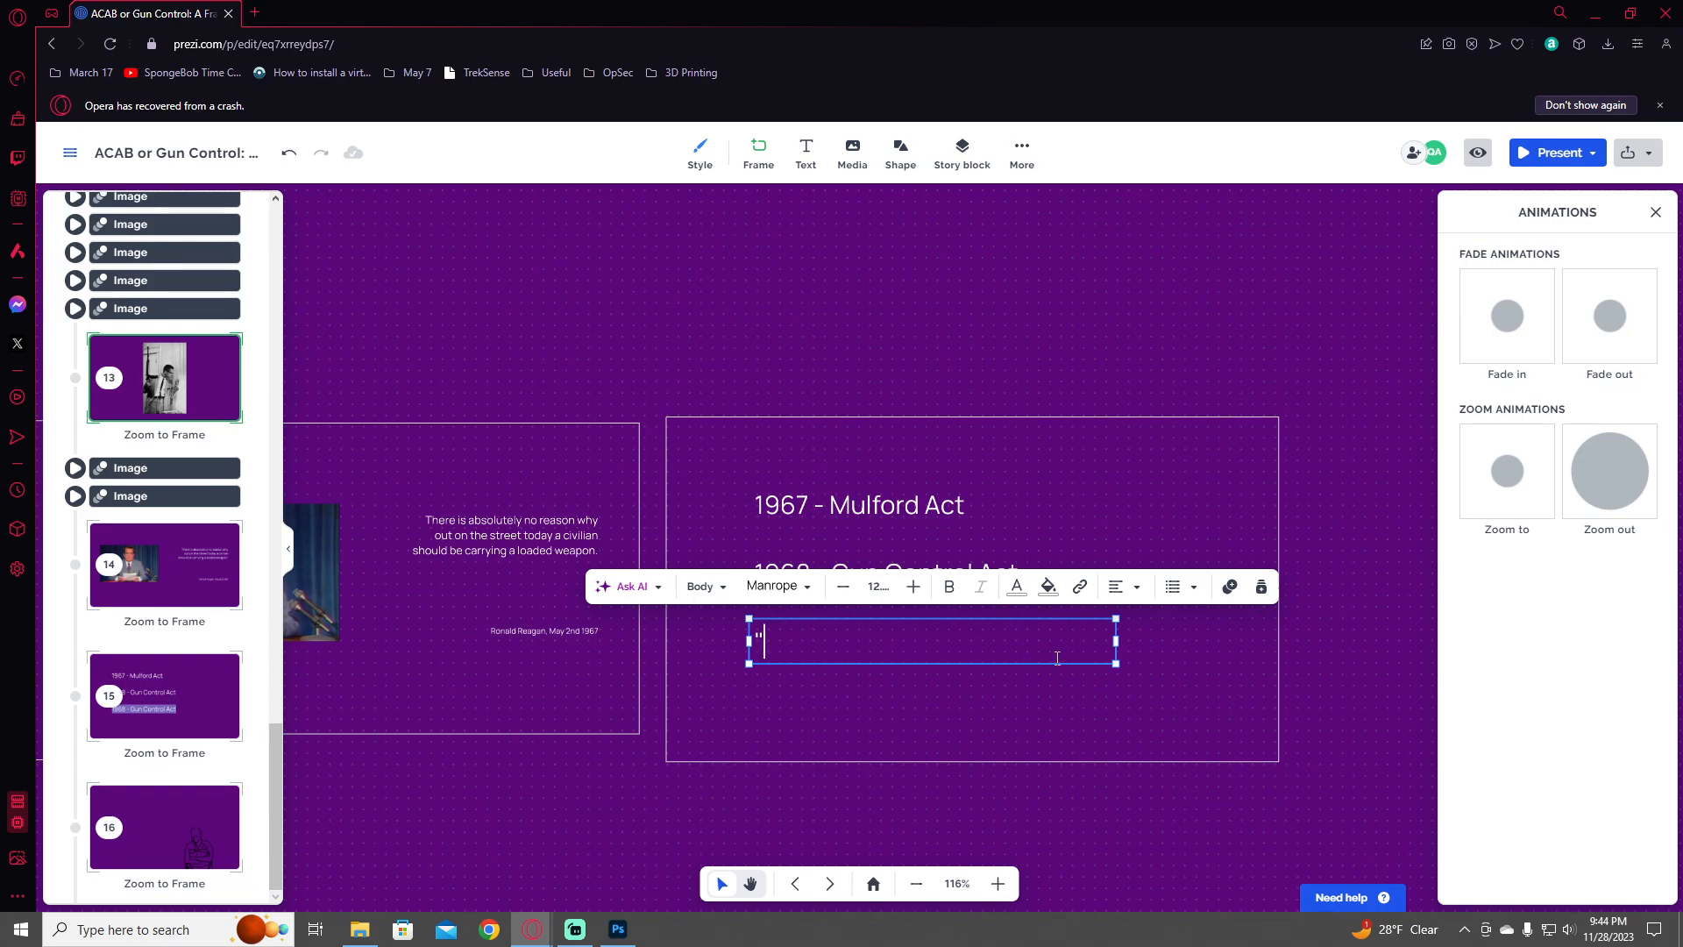
{"action": "type", "text": "\""}
{"action": "left_click_drag", "start_coordinate": [1115, 647], "coordinate": [1187, 647]}
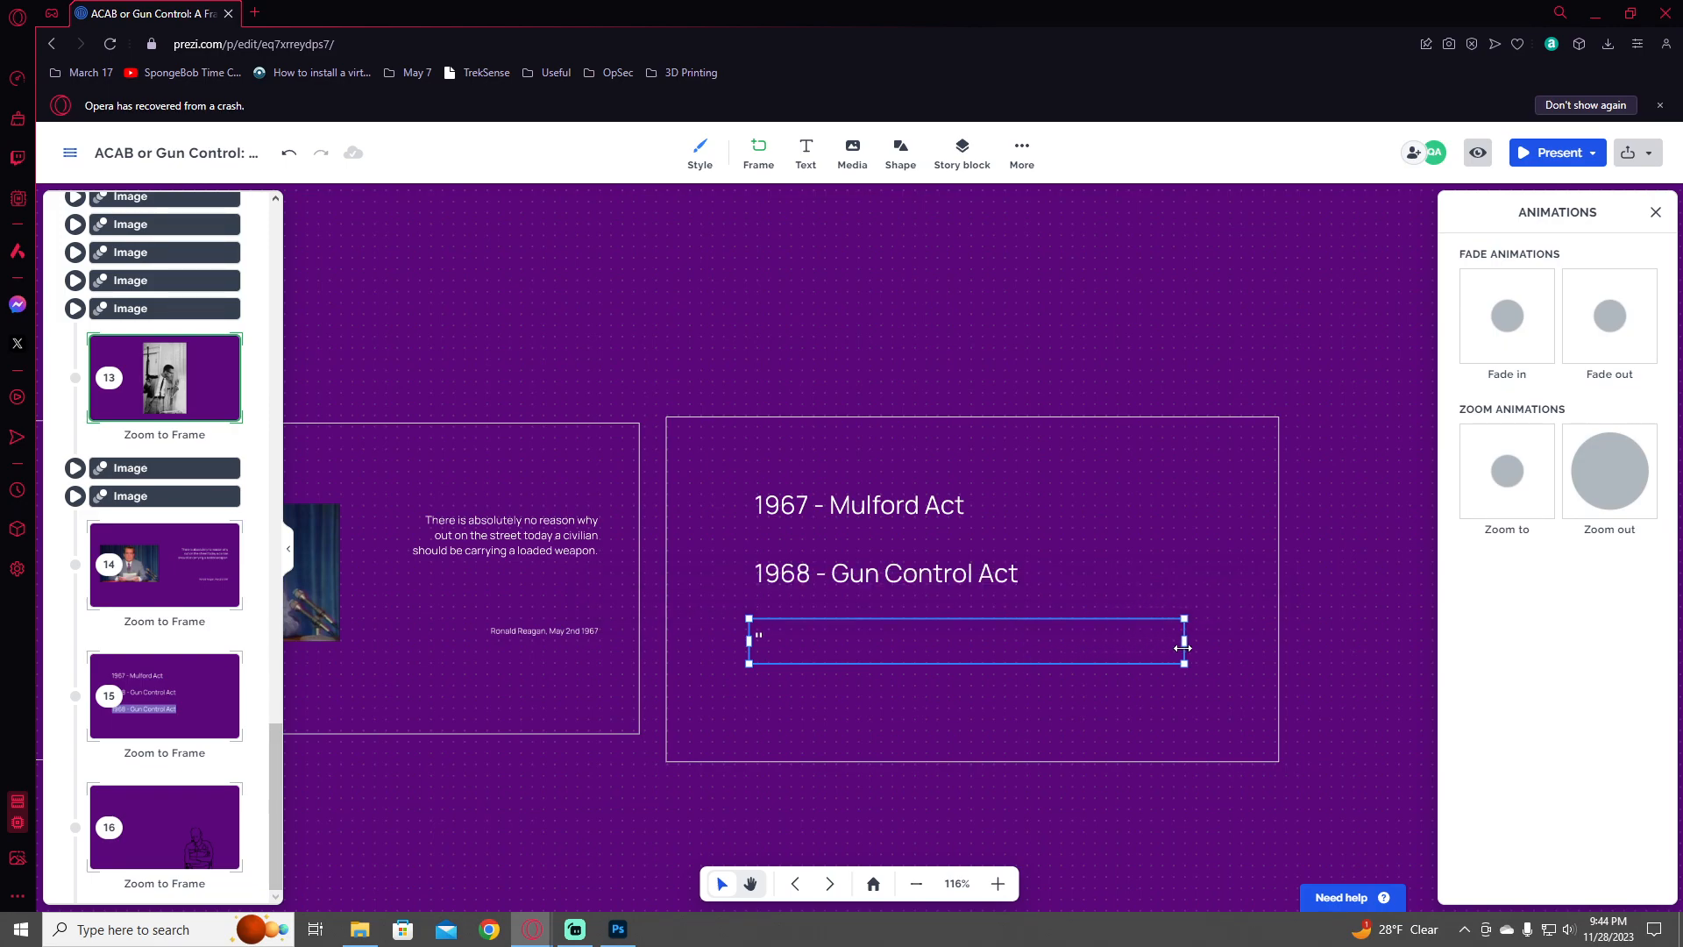
{"action": "type", "text": "The point of"}
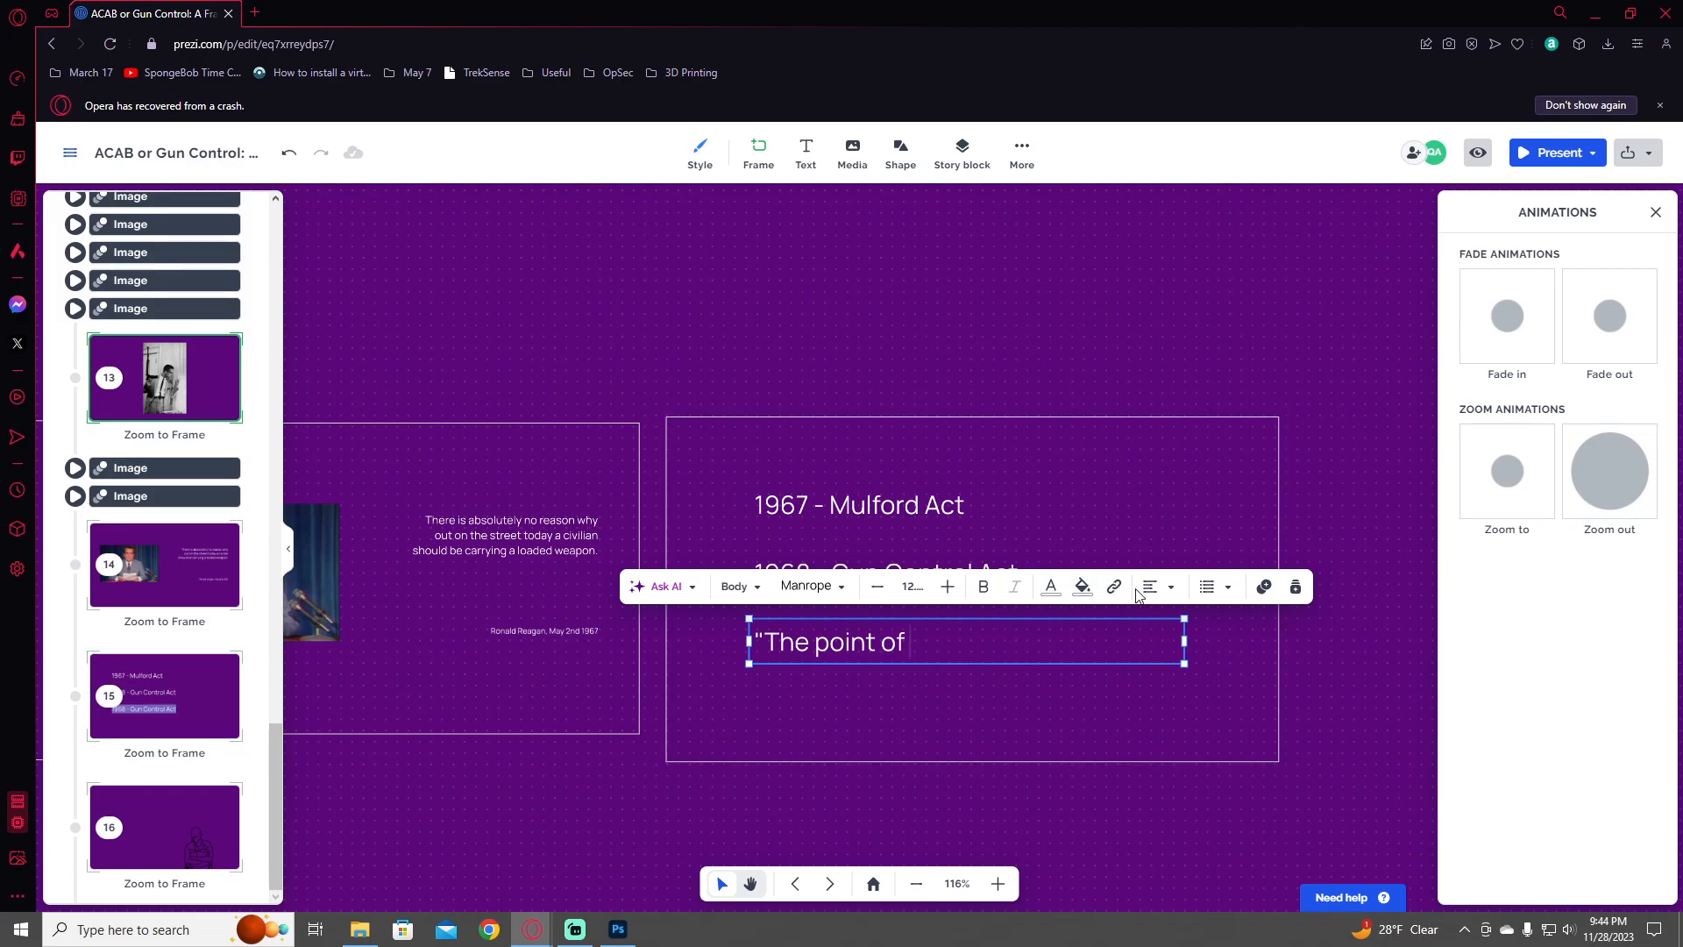
{"action": "key", "text": "BackSpace"}
{"action": "key", "text": "BackSpace"}
{"action": "key", "text": "BackSpace"}
{"action": "key", "text": "BackSpace"}
{"action": "key", "text": "BackSpace"}
{"action": "key", "text": "BackSpace"}
{"action": "key", "text": "BackSpace"}
{"action": "key", "text": "BackSpace"}
{"action": "key", "text": "BackSpace"}
{"action": "key", "text": "BackSpace"}
{"action": "type", "text": "The true"}
{"action": "key", "text": "ctrl+shift+Left"}
{"action": "key", "text": "ctrl+shift+Left"}
- Enter the quote "Congress passed the act to shut off weapons access to blacks." in the text box below the 1968 line
{"action": "type", "text": "Con"}
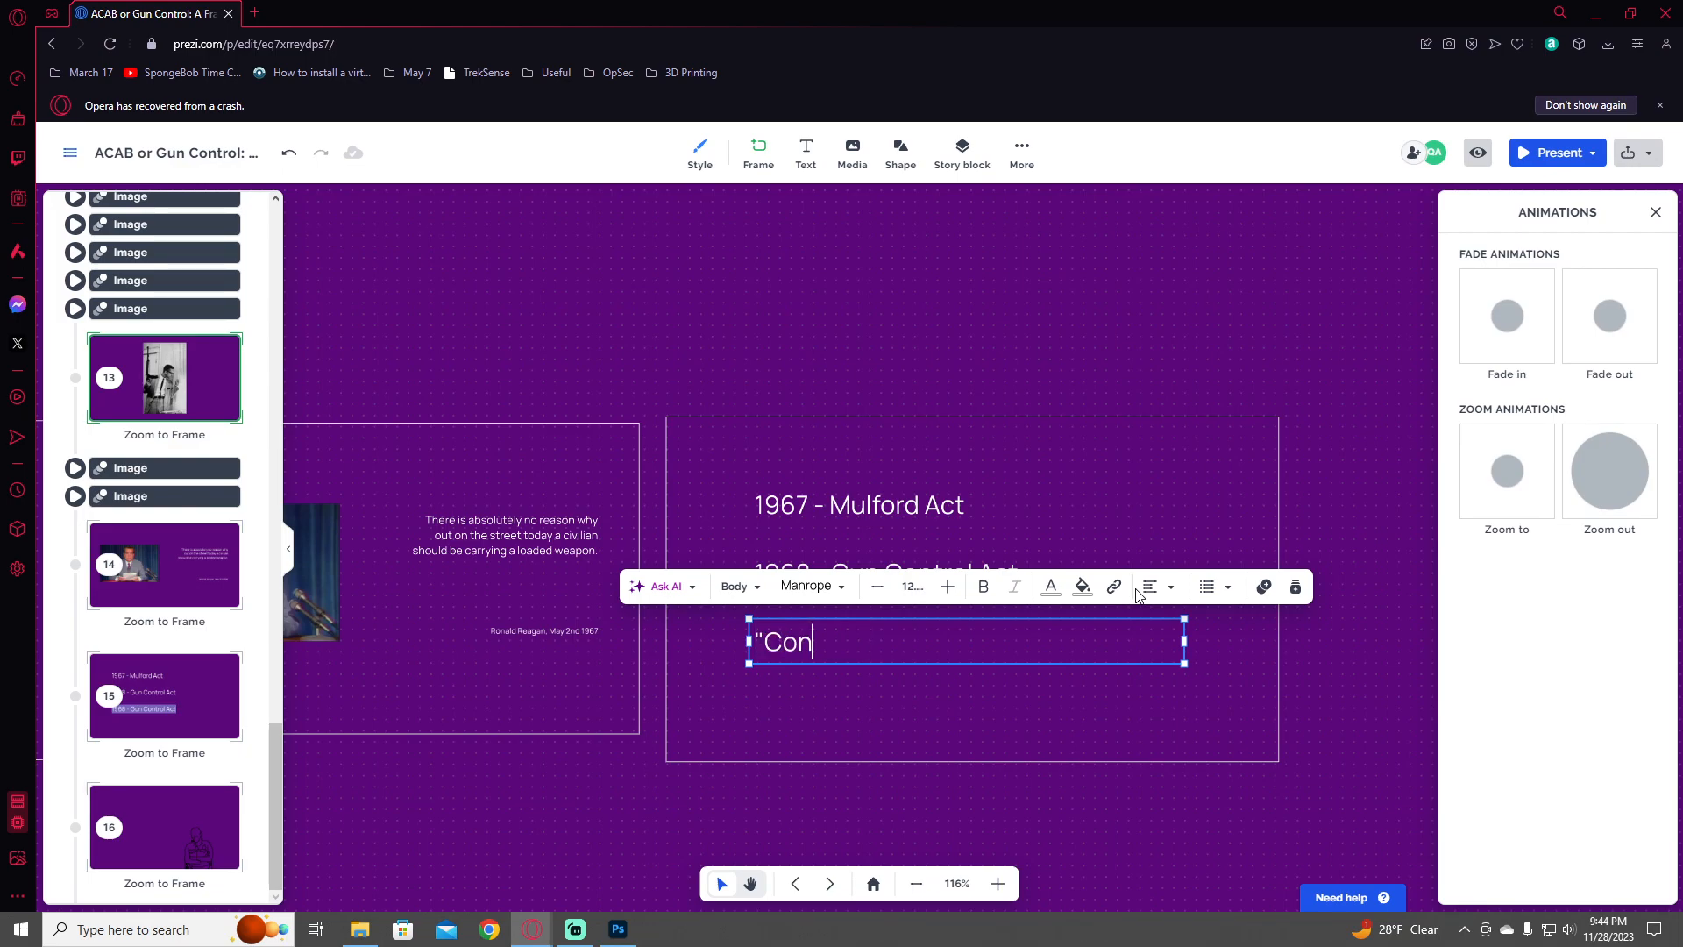
{"action": "type", "text": "gress passed the "}
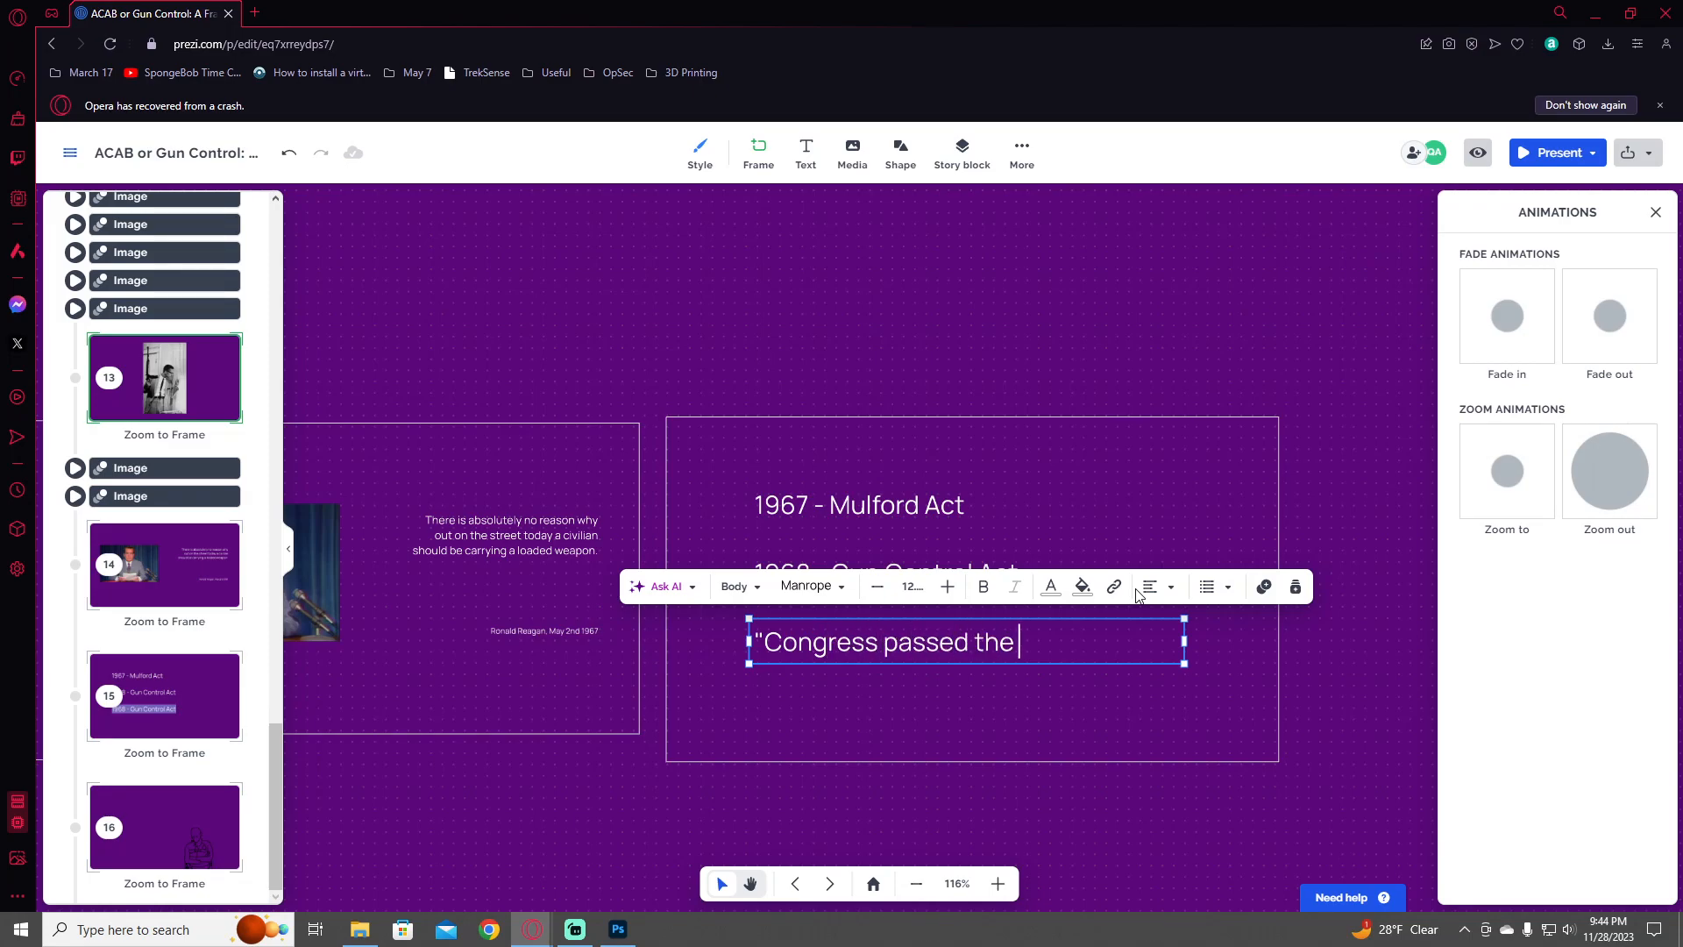
{"action": "type", "text": "act to shut off"}
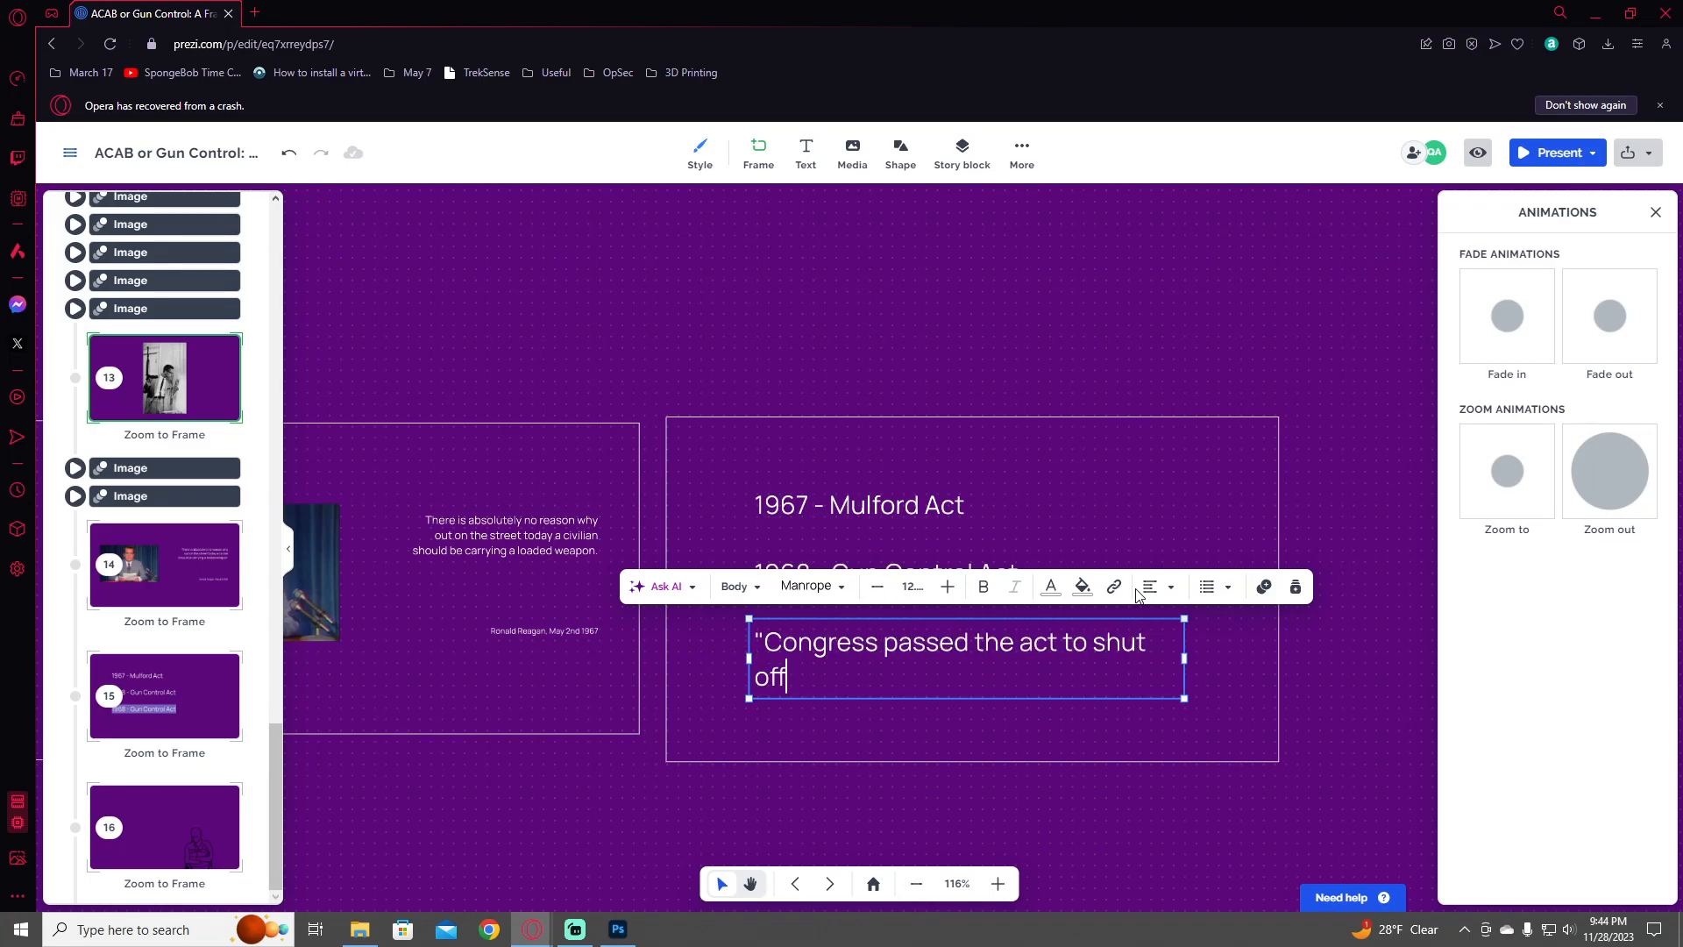
{"action": "type", "text": " weapons access to blacks,"}
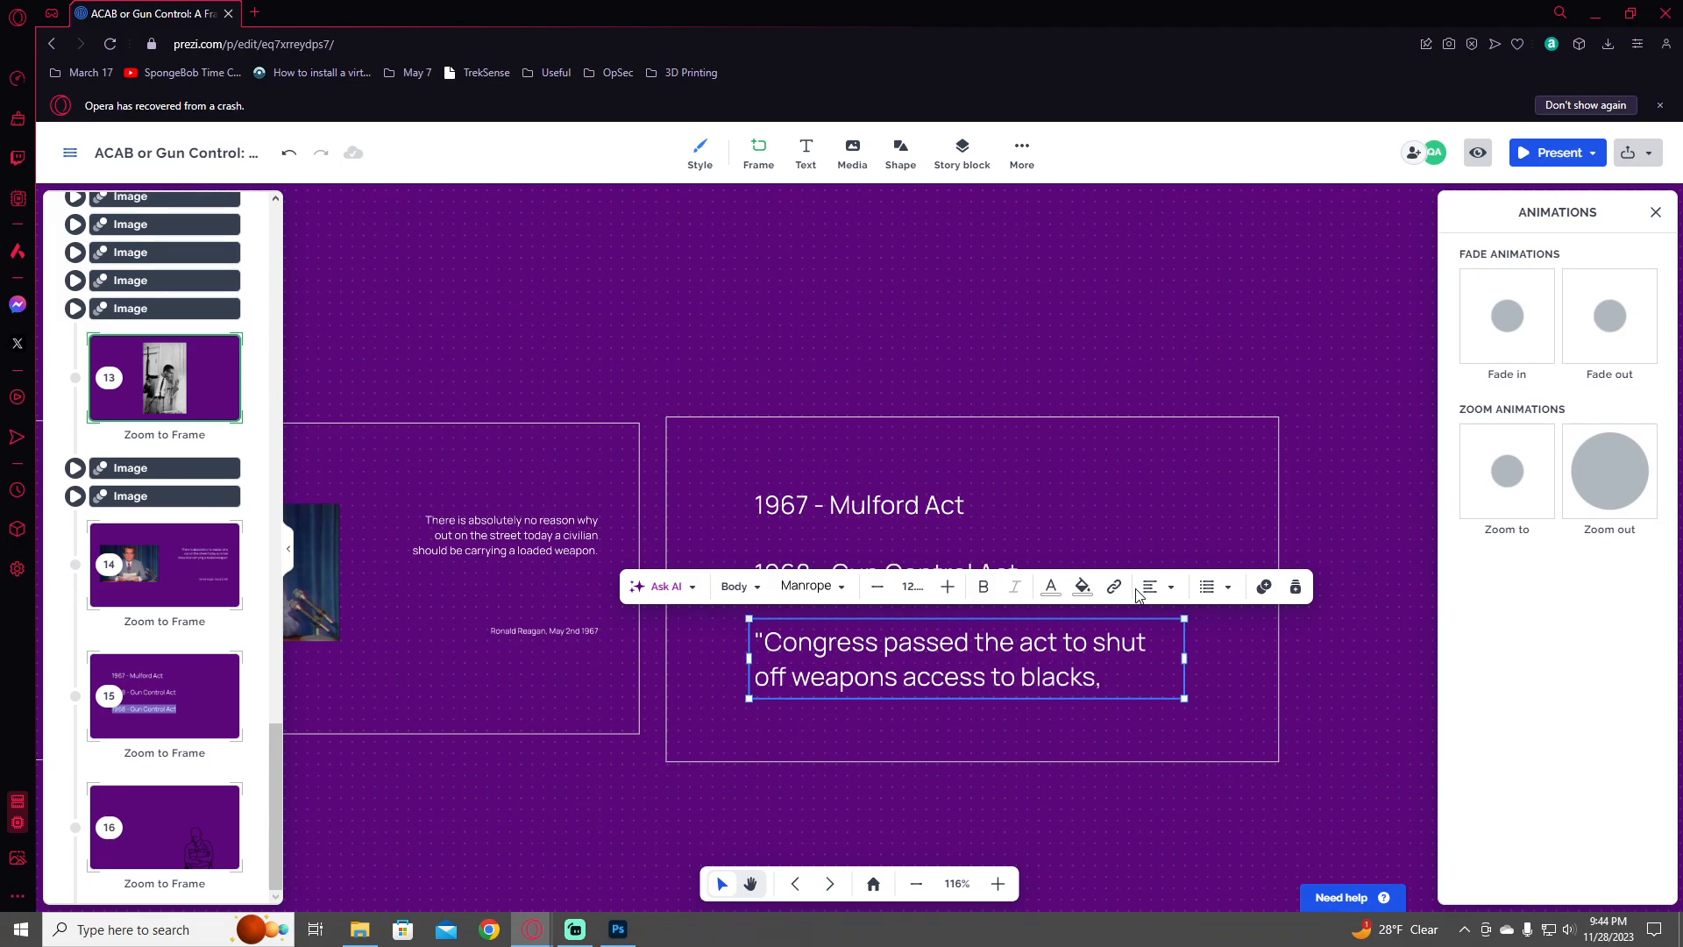
{"action": "key", "text": "BackSpace"}
{"action": "key", "text": "BackSpace"}
{"action": "type", "text": ".\" - Robe"}
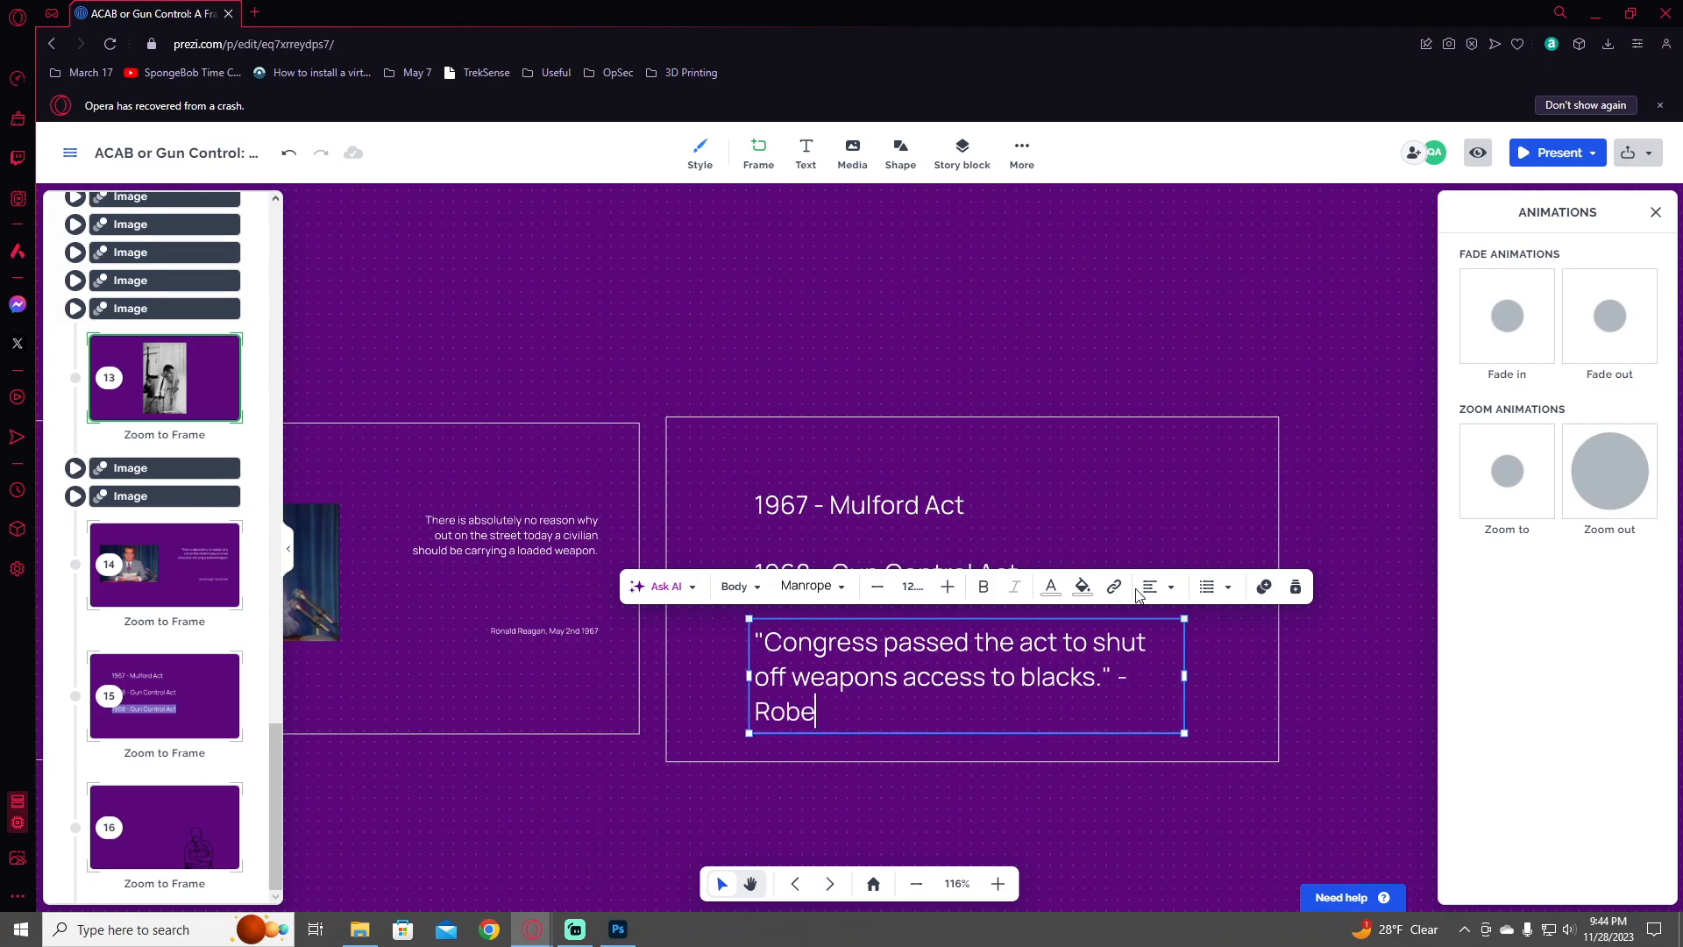
{"action": "key", "text": "BackSpace"}
{"action": "key", "text": "BackSpace"}
{"action": "key", "text": "BackSpace"}
{"action": "key", "text": "BackSpace"}
{"action": "key", "text": "BackSpace"}
{"action": "key", "text": "BackSpace"}
{"action": "key", "text": "BackSpace"}
{"action": "key", "text": "Return"}
{"action": "key", "text": "BackSpace"}
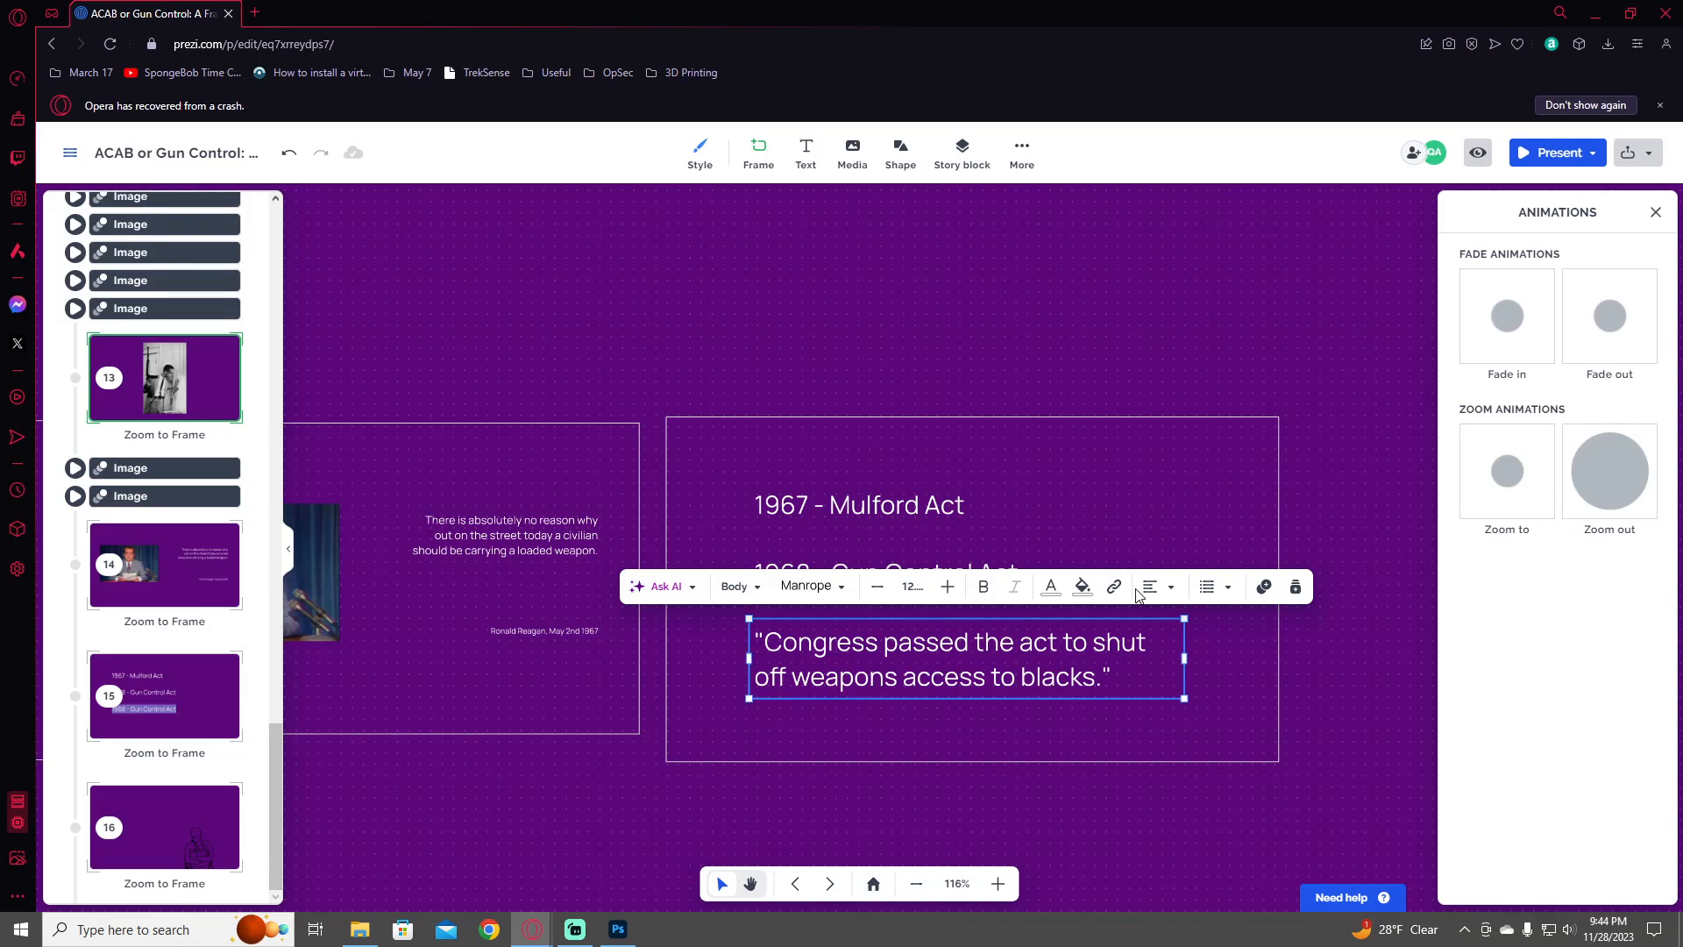
{"action": "left_click", "coordinate": [1235, 501]}
- Duplicate the quote, place the copy below it shifted inward, and replace its text with "- Robert Sherrill"
{"action": "left_click", "coordinate": [1073, 649]}
{"action": "key", "text": "ctrl+d"}
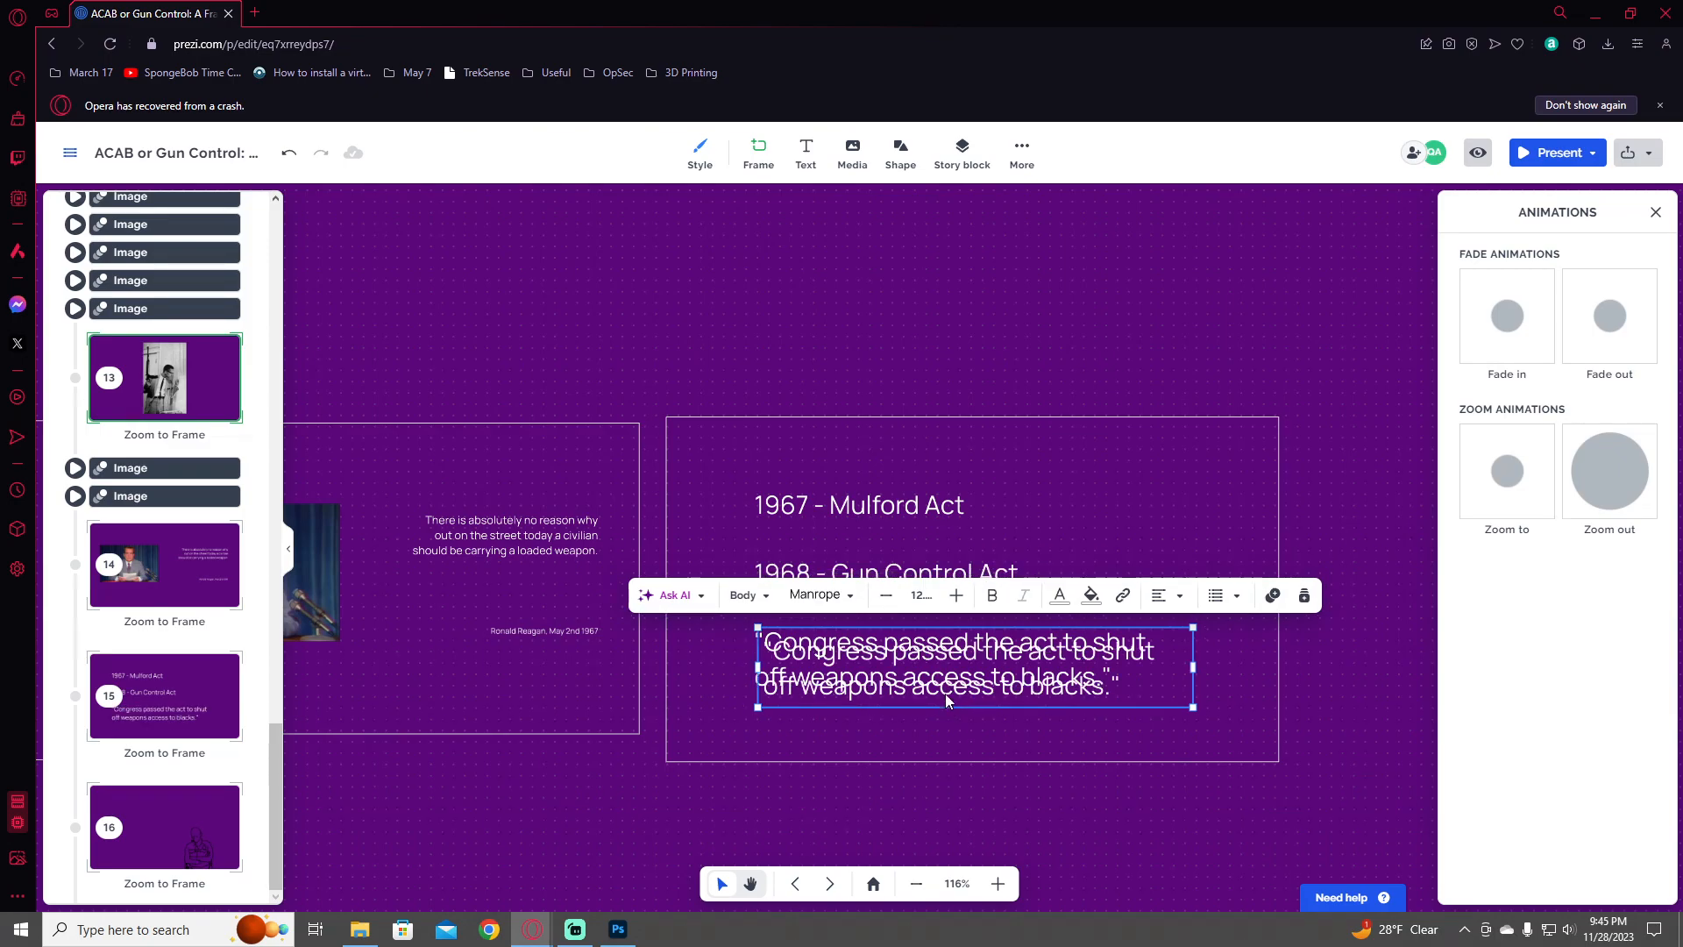
{"action": "left_click_drag", "start_coordinate": [945, 693], "coordinate": [1012, 786]}
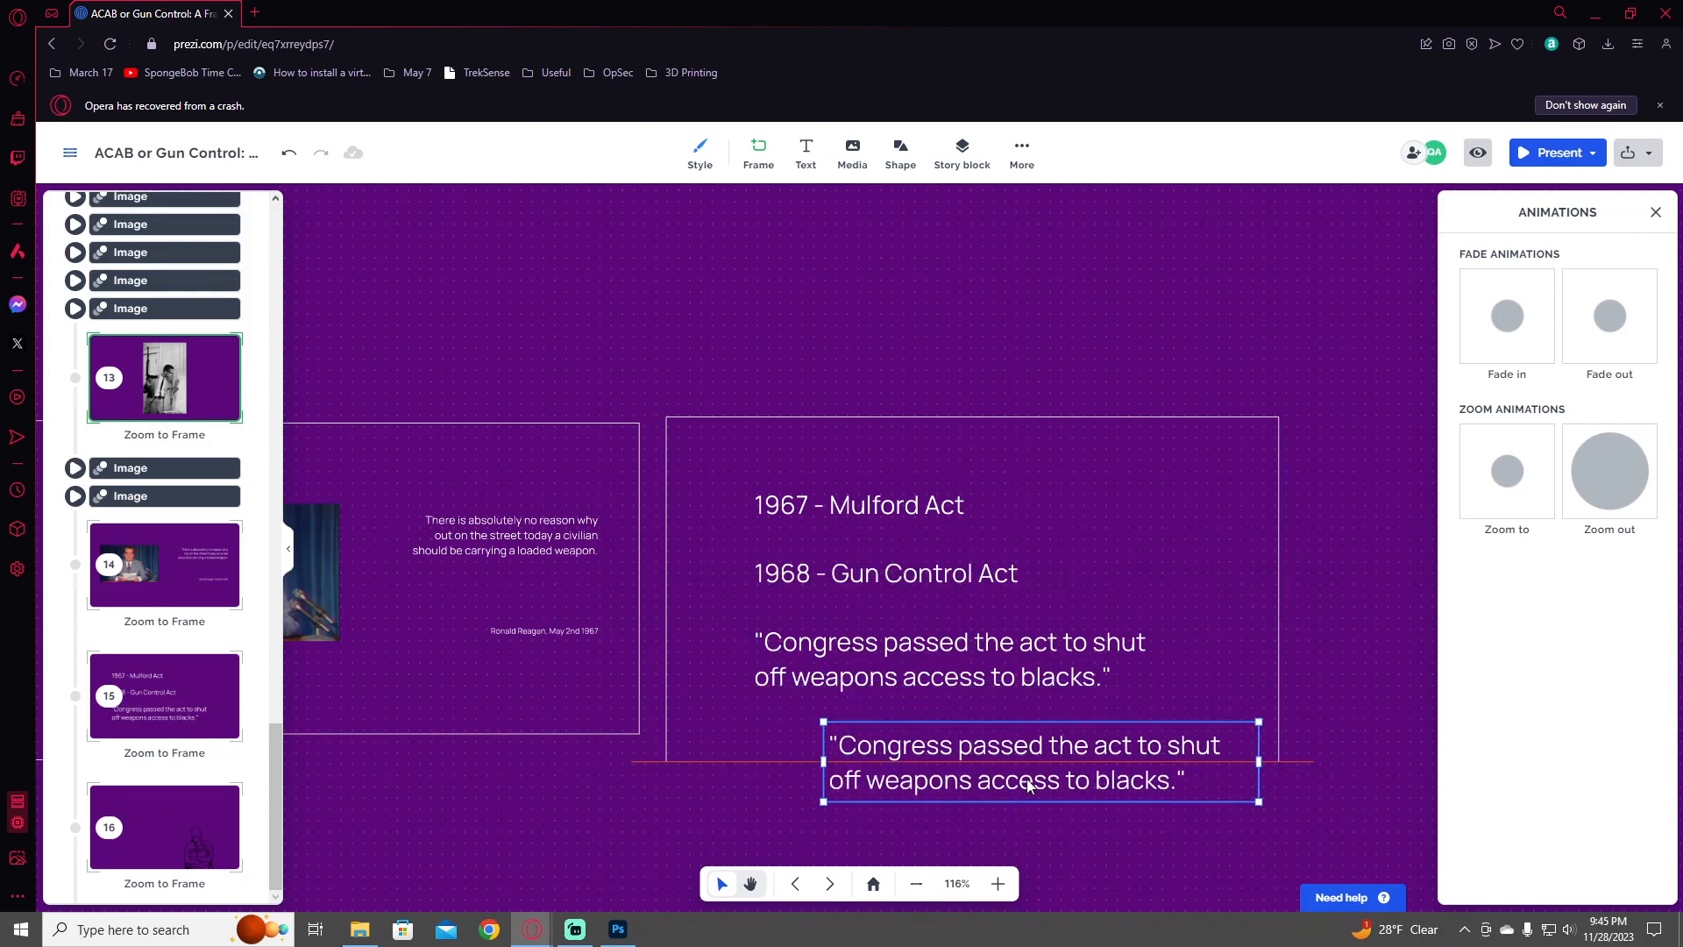
{"action": "double_click", "coordinate": [1012, 786]}
{"action": "type", "text": "- Ro"}
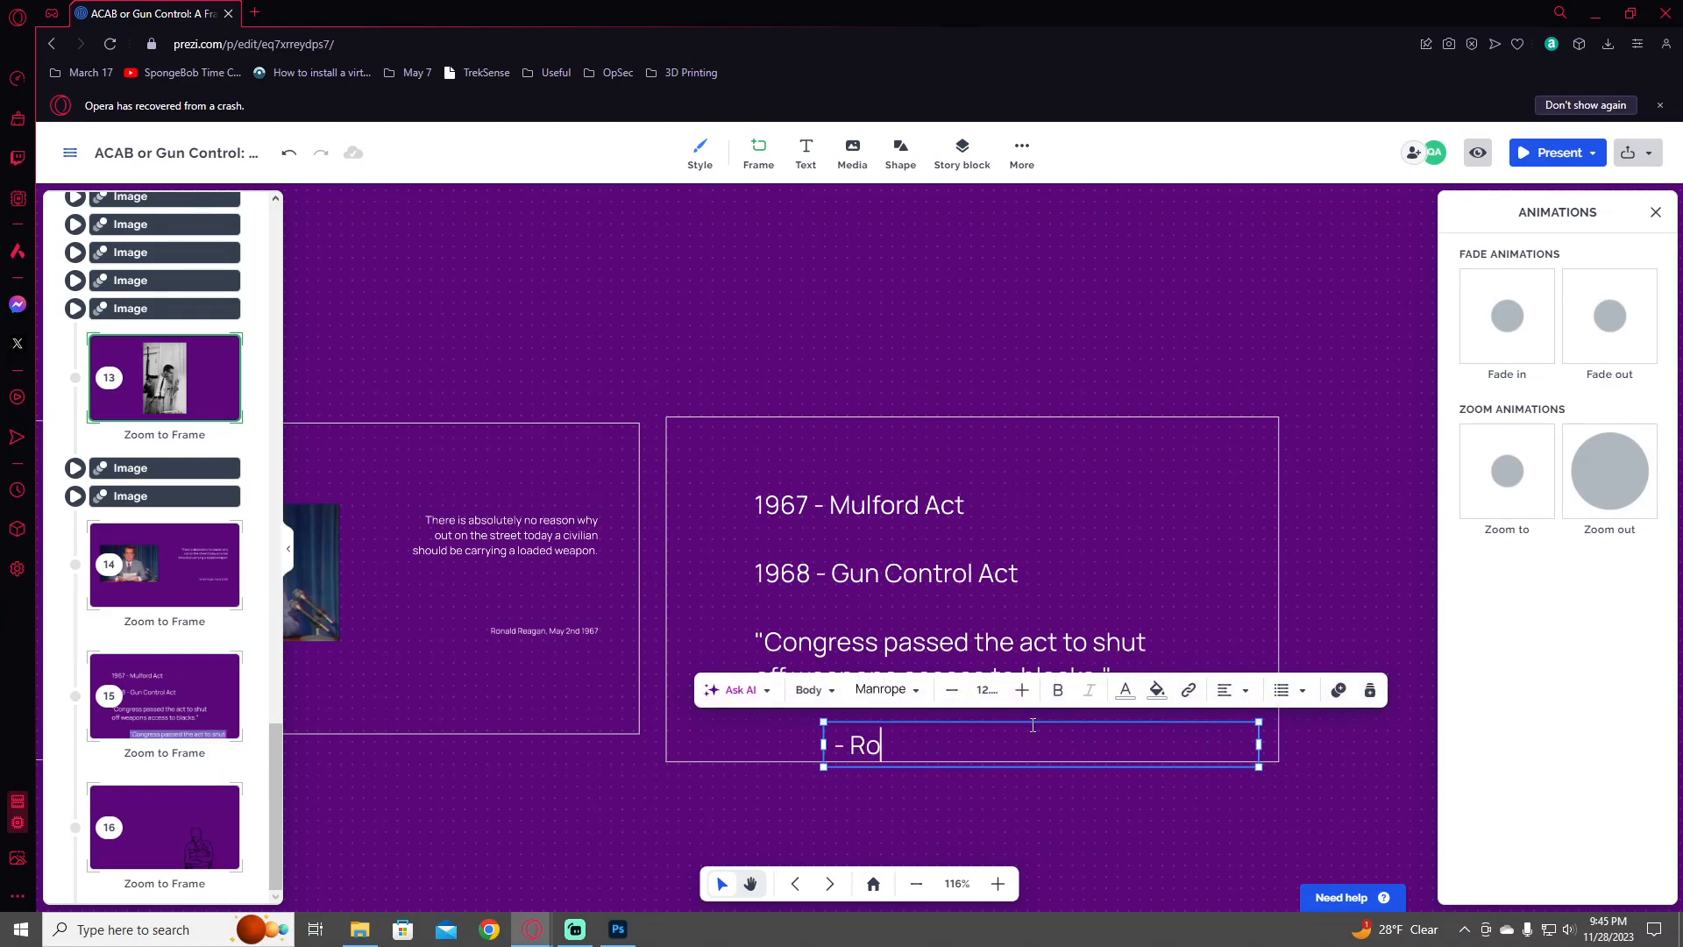
{"action": "type", "text": "bert Sherrill"}
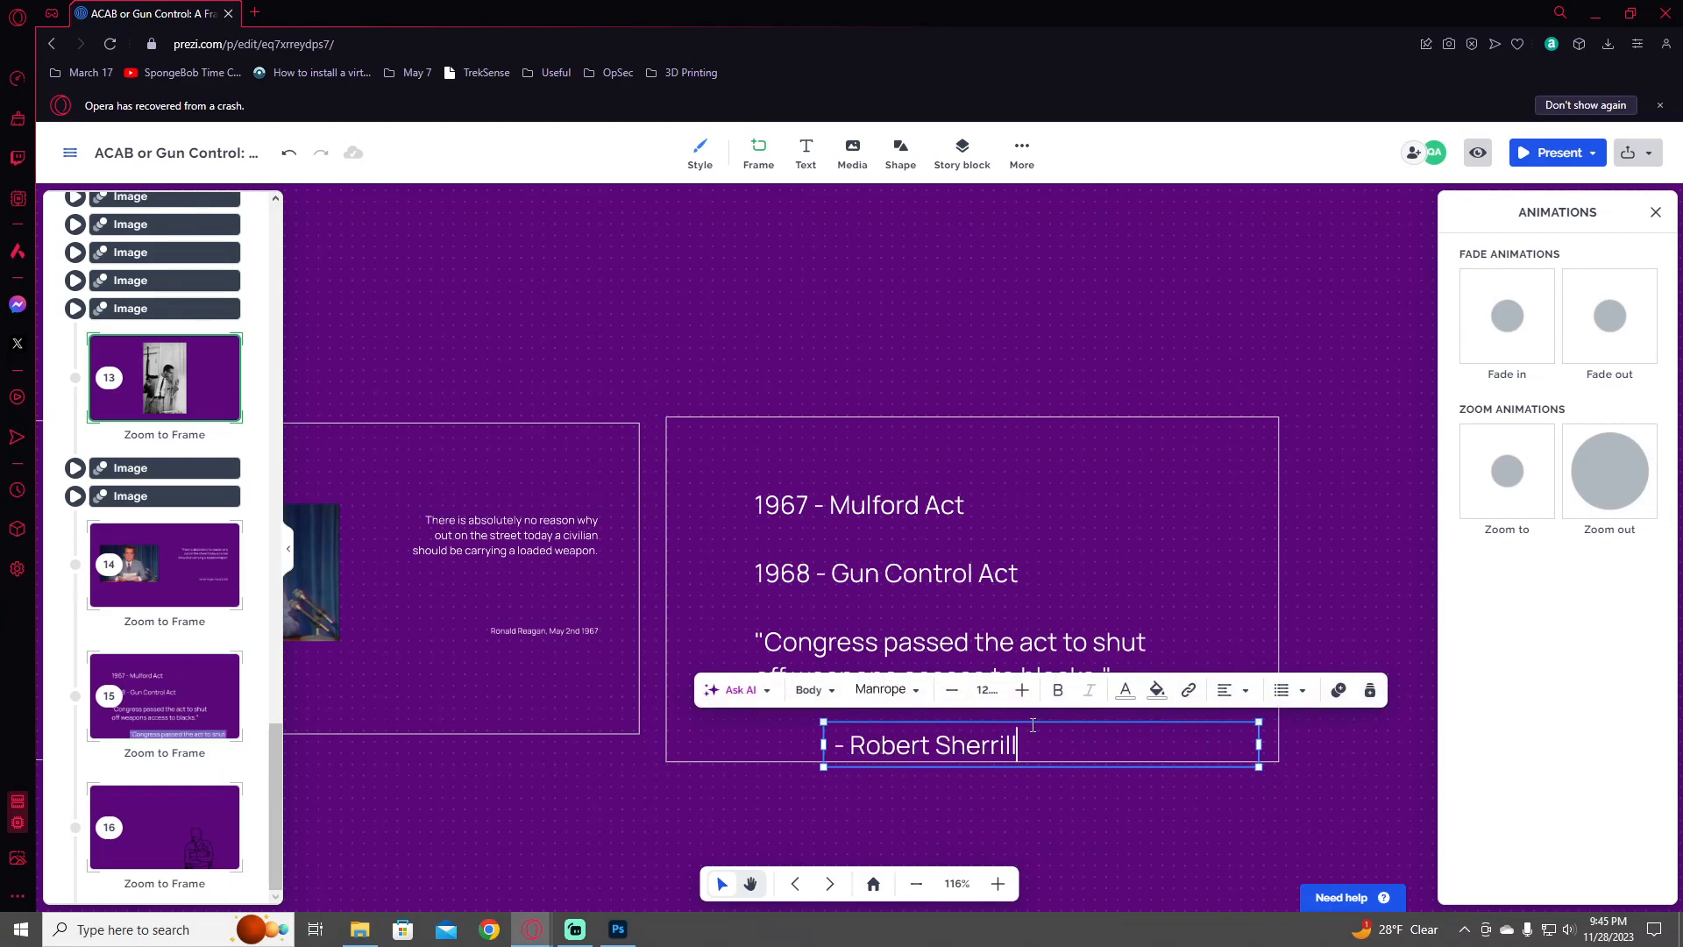
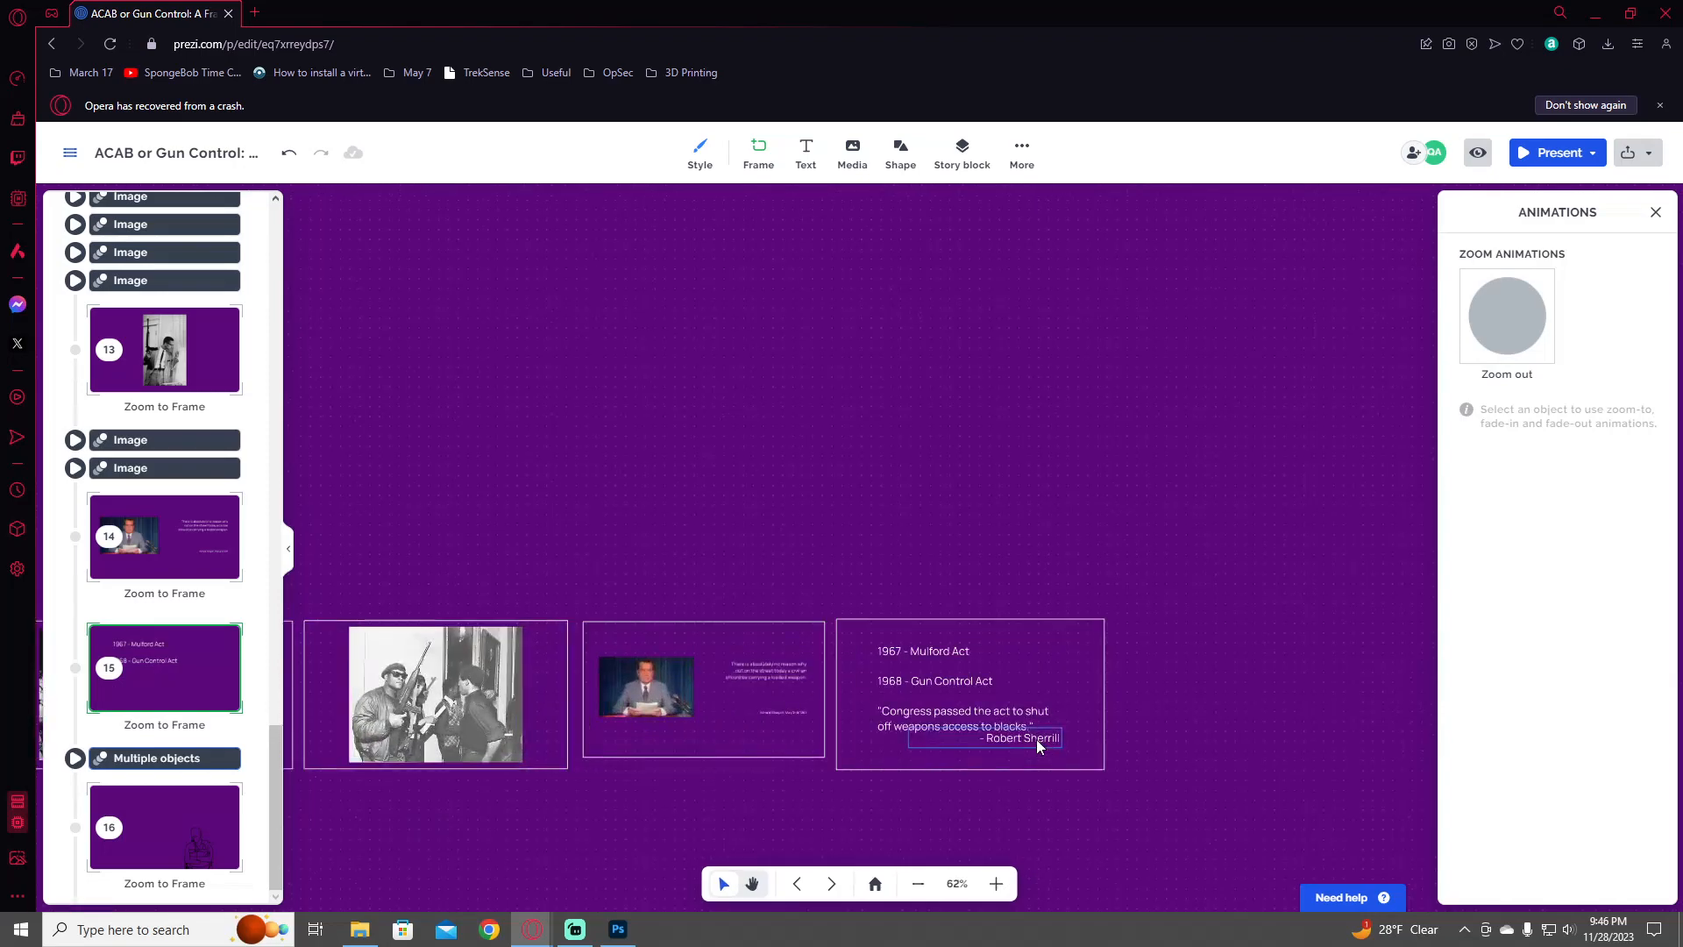
- Look over the row of frames from the title and gun control definition through to the 1967 and 1968 laws
{"action": "left_click_drag", "start_coordinate": [377, 736], "coordinate": [1176, 634]}
{"action": "left_click_drag", "start_coordinate": [509, 585], "coordinate": [955, 605]}
{"action": "scroll", "coordinate": [871, 602], "scroll_direction": "up", "scroll_amount": 4}
{"action": "scroll", "coordinate": [1005, 660], "scroll_direction": "down", "scroll_amount": 2}
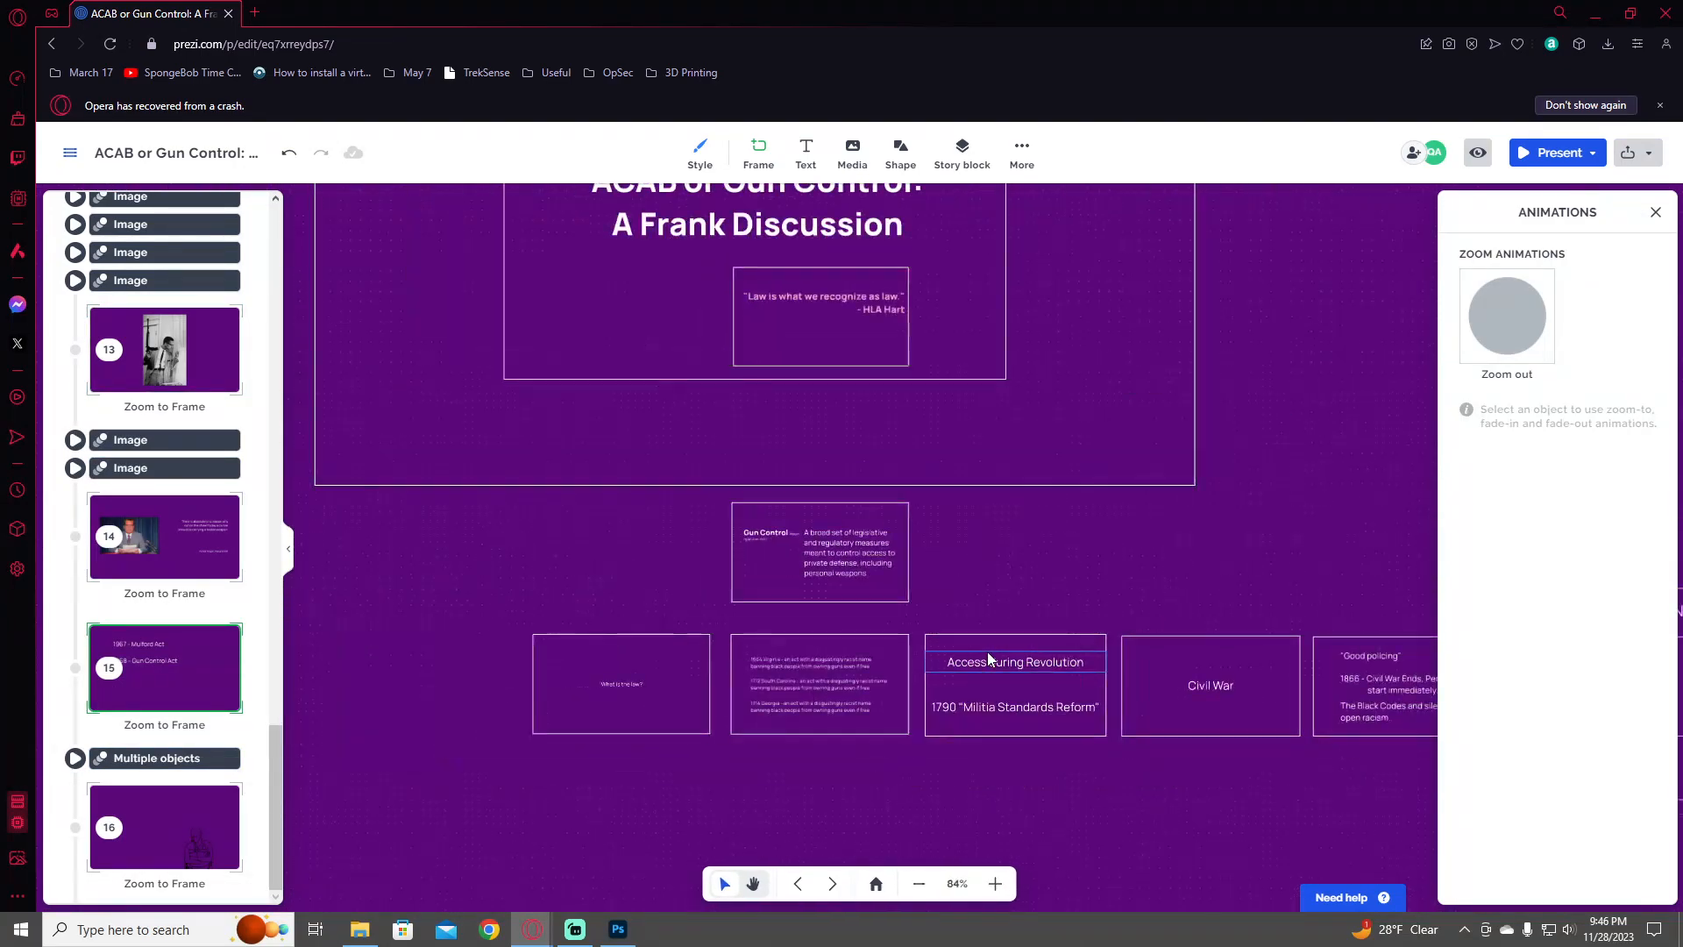
{"action": "scroll", "coordinate": [910, 689], "scroll_direction": "up", "scroll_amount": 2}
{"action": "left_click_drag", "start_coordinate": [1403, 715], "coordinate": [885, 651]}
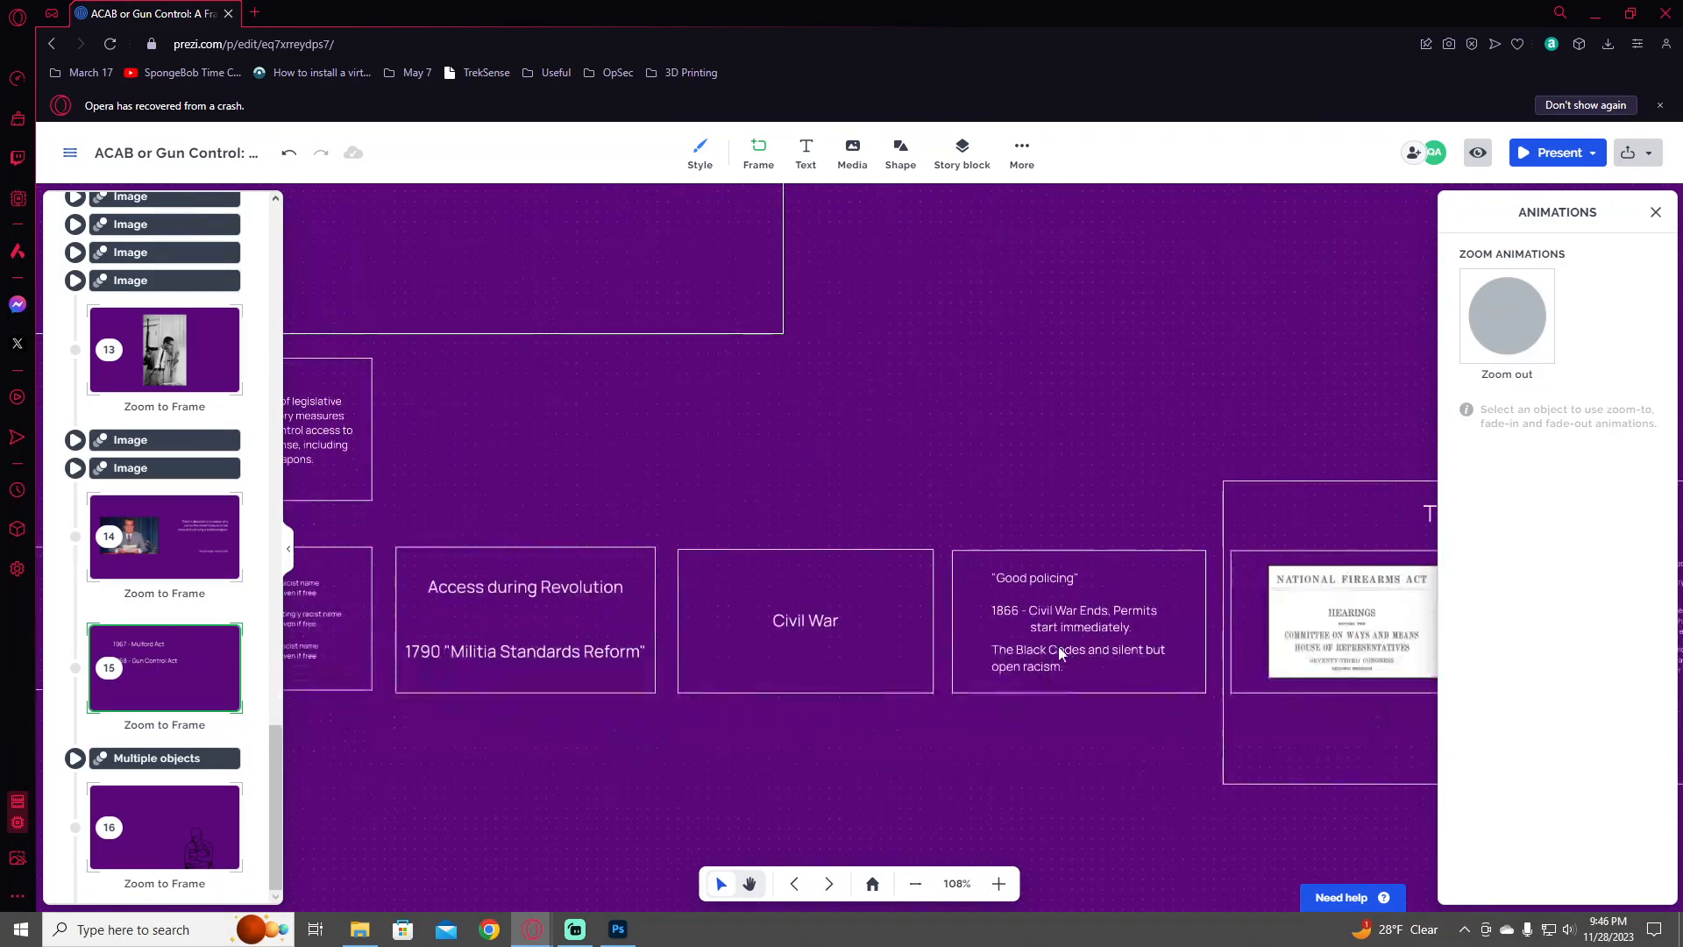
{"action": "left_click_drag", "start_coordinate": [1403, 666], "coordinate": [745, 645]}
{"action": "left_click_drag", "start_coordinate": [1351, 683], "coordinate": [859, 614]}
{"action": "left_click_drag", "start_coordinate": [1342, 616], "coordinate": [885, 588]}
{"action": "left_click_drag", "start_coordinate": [1381, 597], "coordinate": [605, 589]}
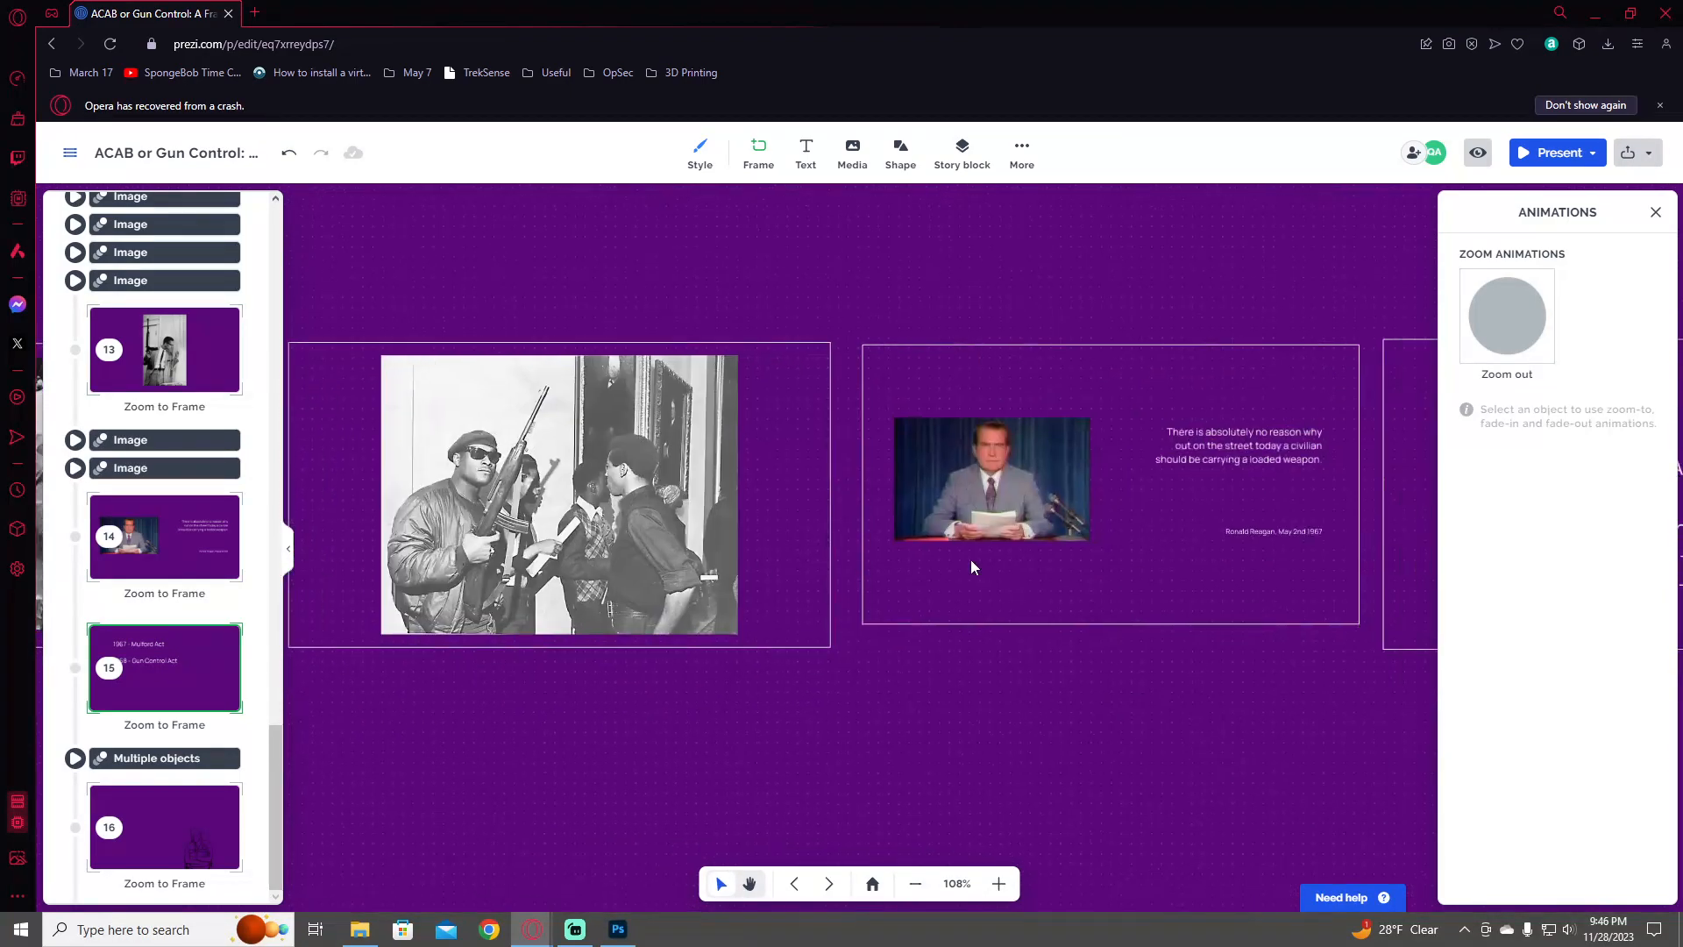
{"action": "left_click_drag", "start_coordinate": [1355, 565], "coordinate": [776, 586]}
{"action": "left_click_drag", "start_coordinate": [1151, 570], "coordinate": [726, 583]}
{"action": "scroll", "coordinate": [770, 582], "scroll_direction": "down", "scroll_amount": 2}
{"action": "scroll", "coordinate": [844, 692], "scroll_direction": "down", "scroll_amount": 2}
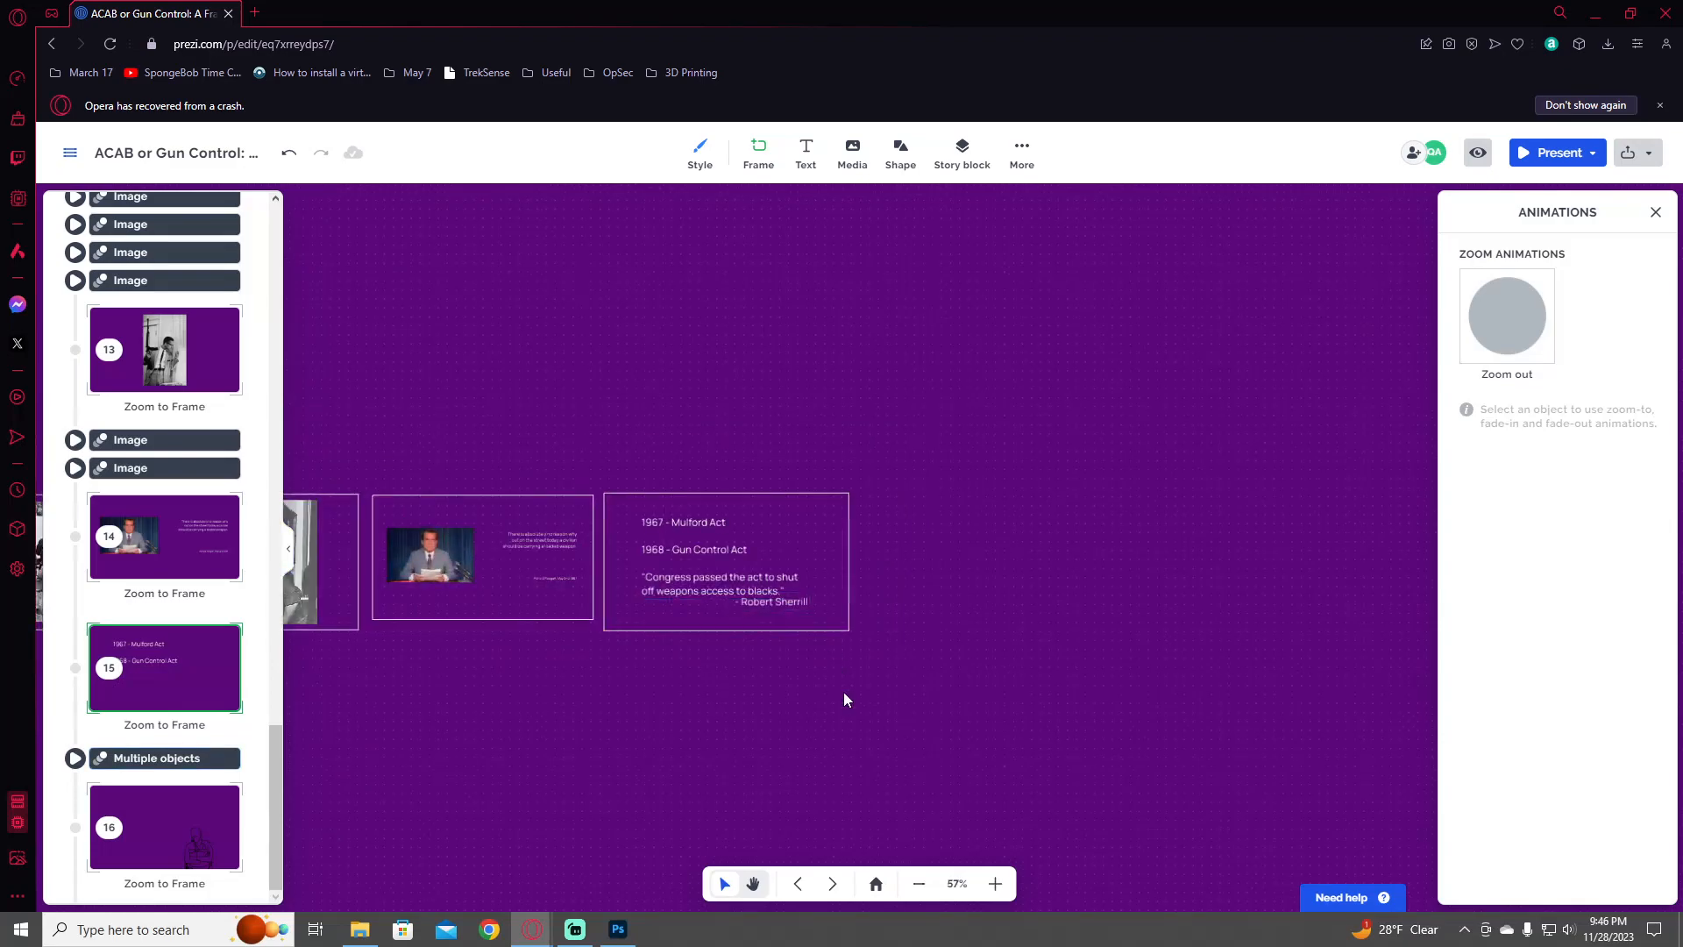
- Move frame 16 directly below frame 15 and enlarge it to the same size
{"action": "scroll", "coordinate": [817, 714], "scroll_direction": "up", "scroll_amount": 2}
{"action": "left_click_drag", "start_coordinate": [817, 713], "coordinate": [924, 436]}
{"action": "scroll", "coordinate": [901, 544], "scroll_direction": "down", "scroll_amount": 2}
{"action": "scroll", "coordinate": [902, 548], "scroll_direction": "down", "scroll_amount": 2}
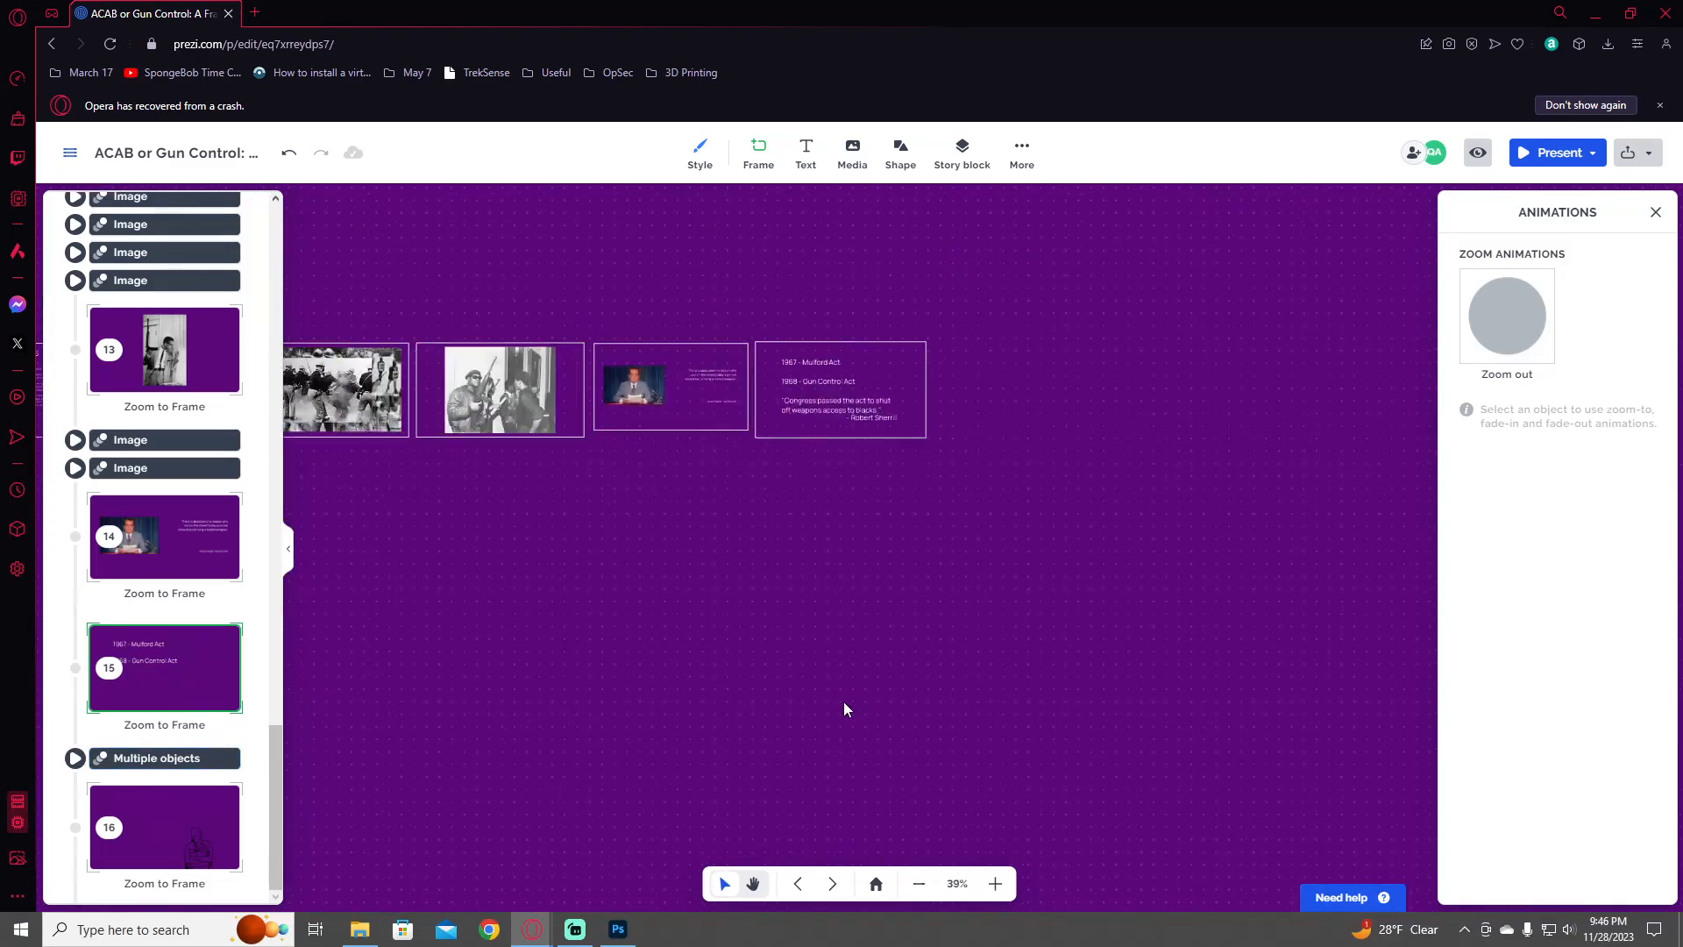
{"action": "left_click_drag", "start_coordinate": [846, 706], "coordinate": [931, 422]}
{"action": "scroll", "coordinate": [922, 623], "scroll_direction": "down", "scroll_amount": 3}
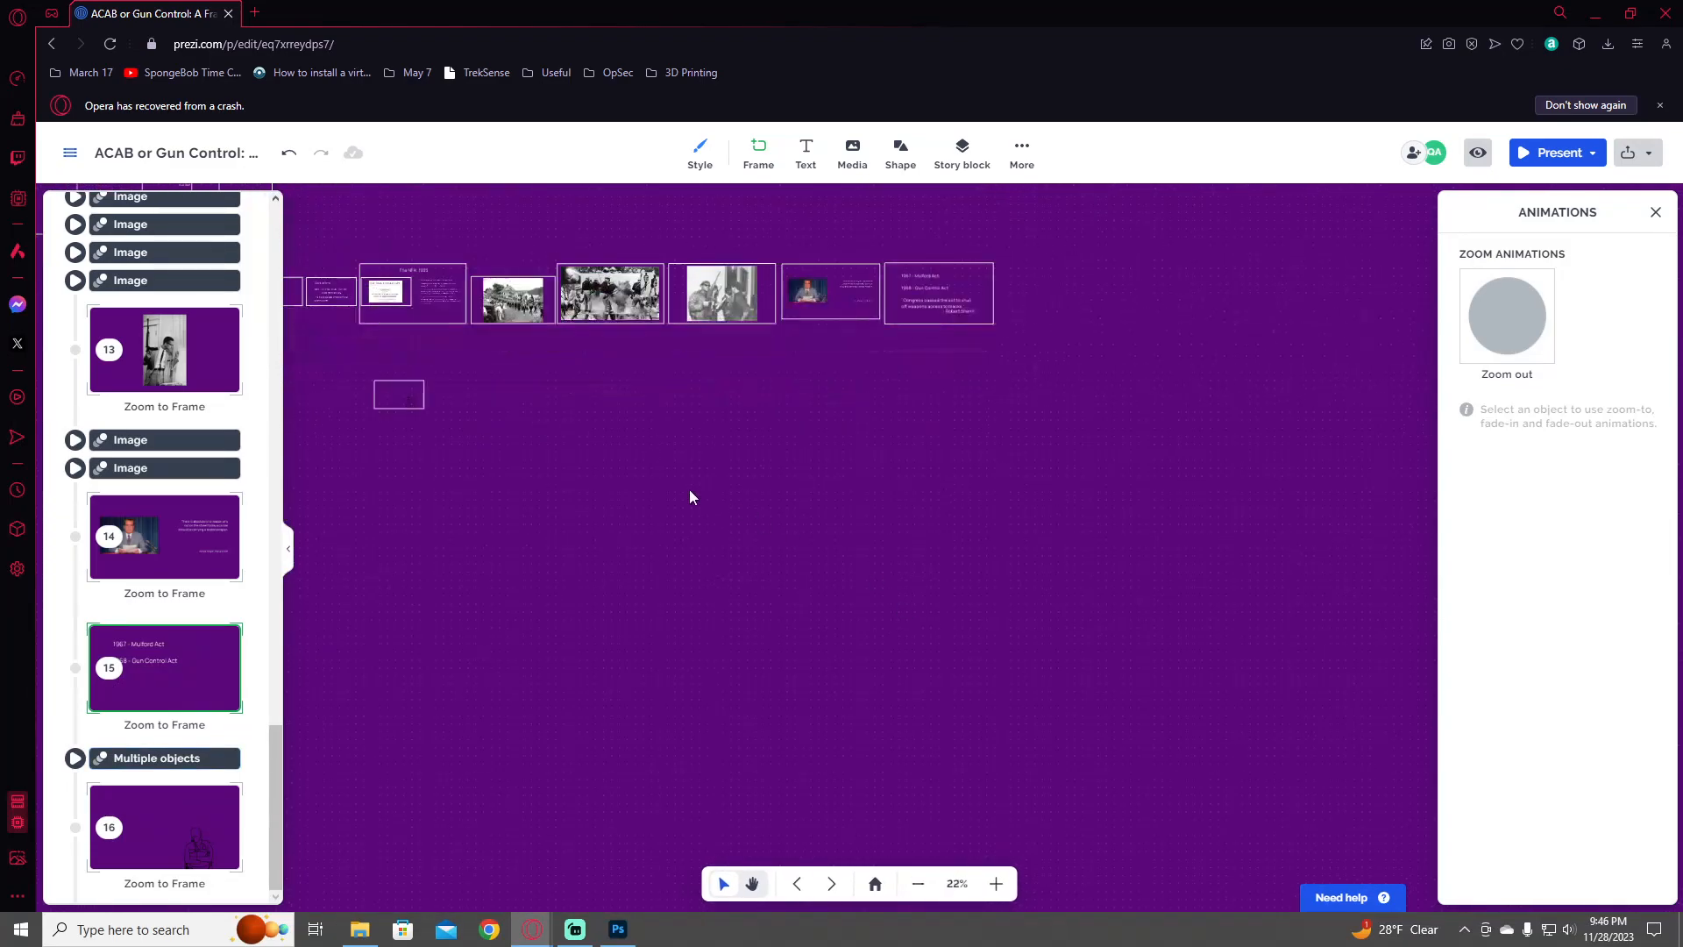
{"action": "left_click", "coordinate": [399, 388]}
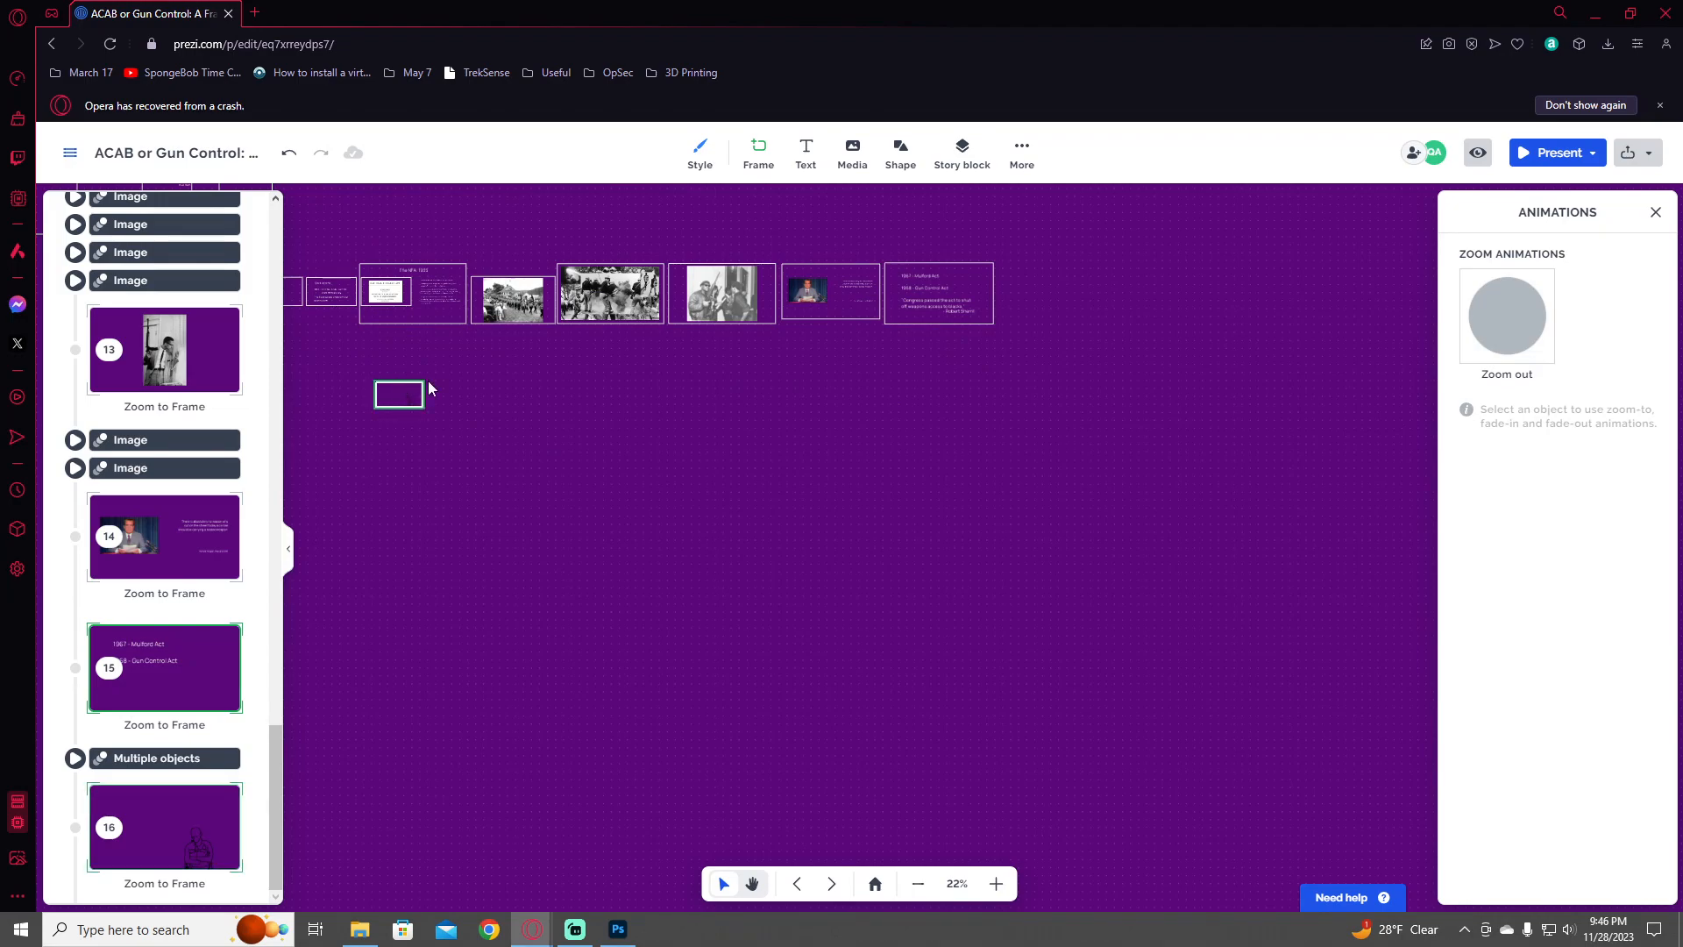
{"action": "left_click_drag", "start_coordinate": [429, 388], "coordinate": [990, 413]}
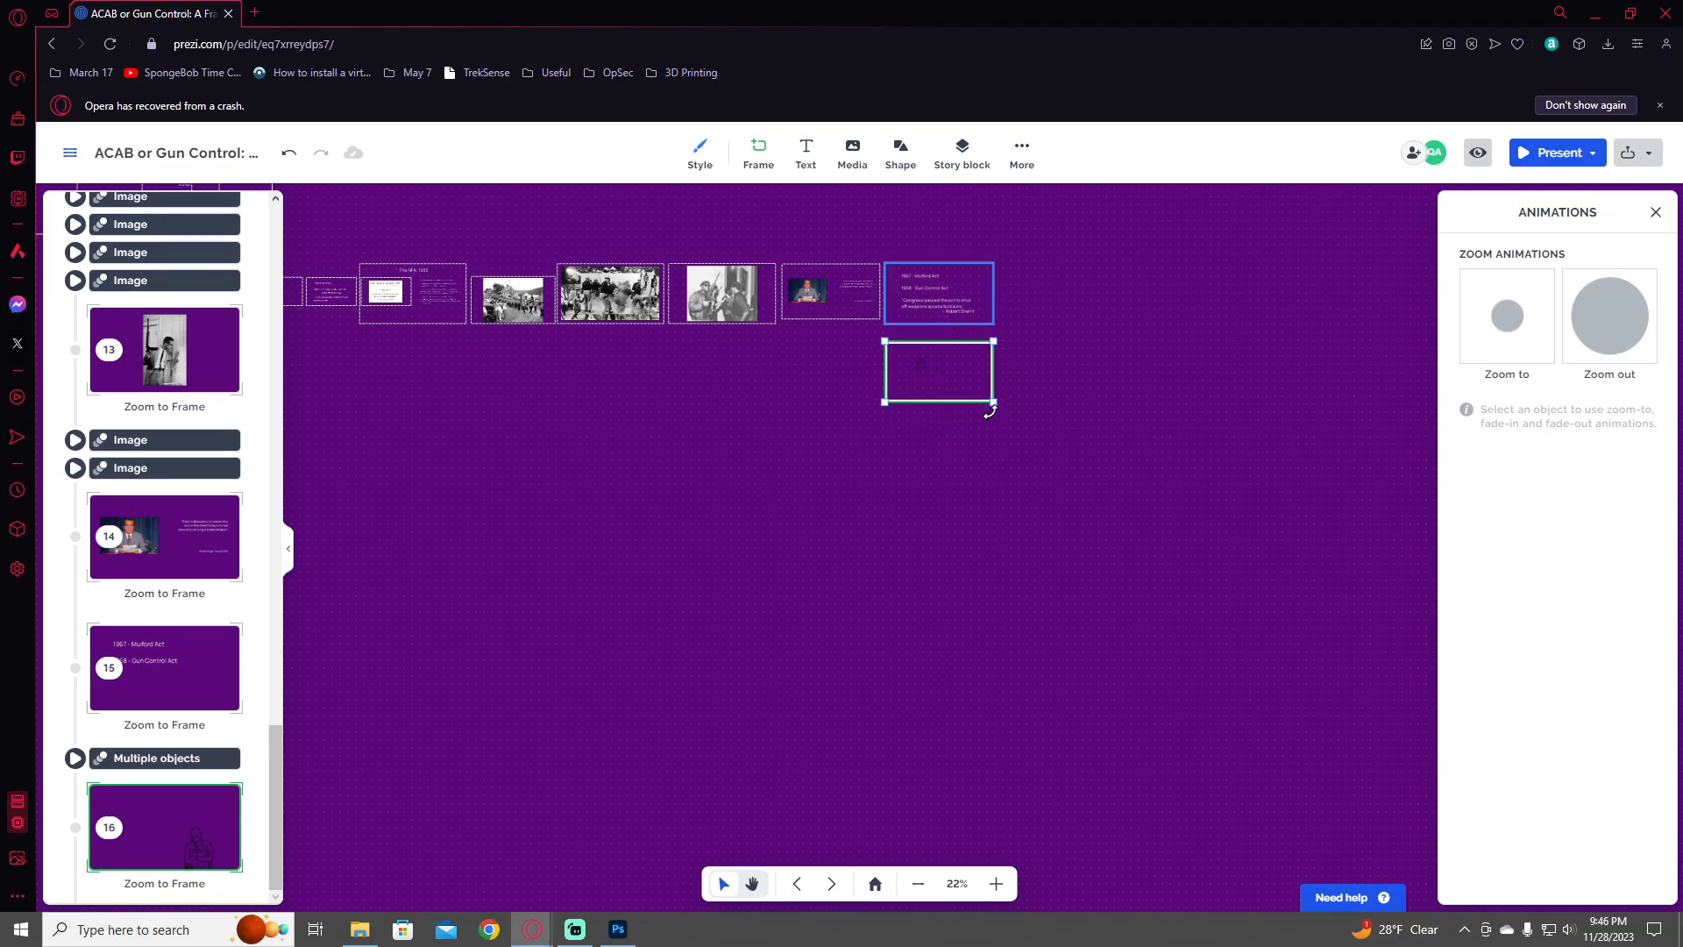
- Delete the drawn figure and its image area from frame 16, leaving the frame empty
{"action": "scroll", "coordinate": [992, 417], "scroll_direction": "up", "scroll_amount": 5}
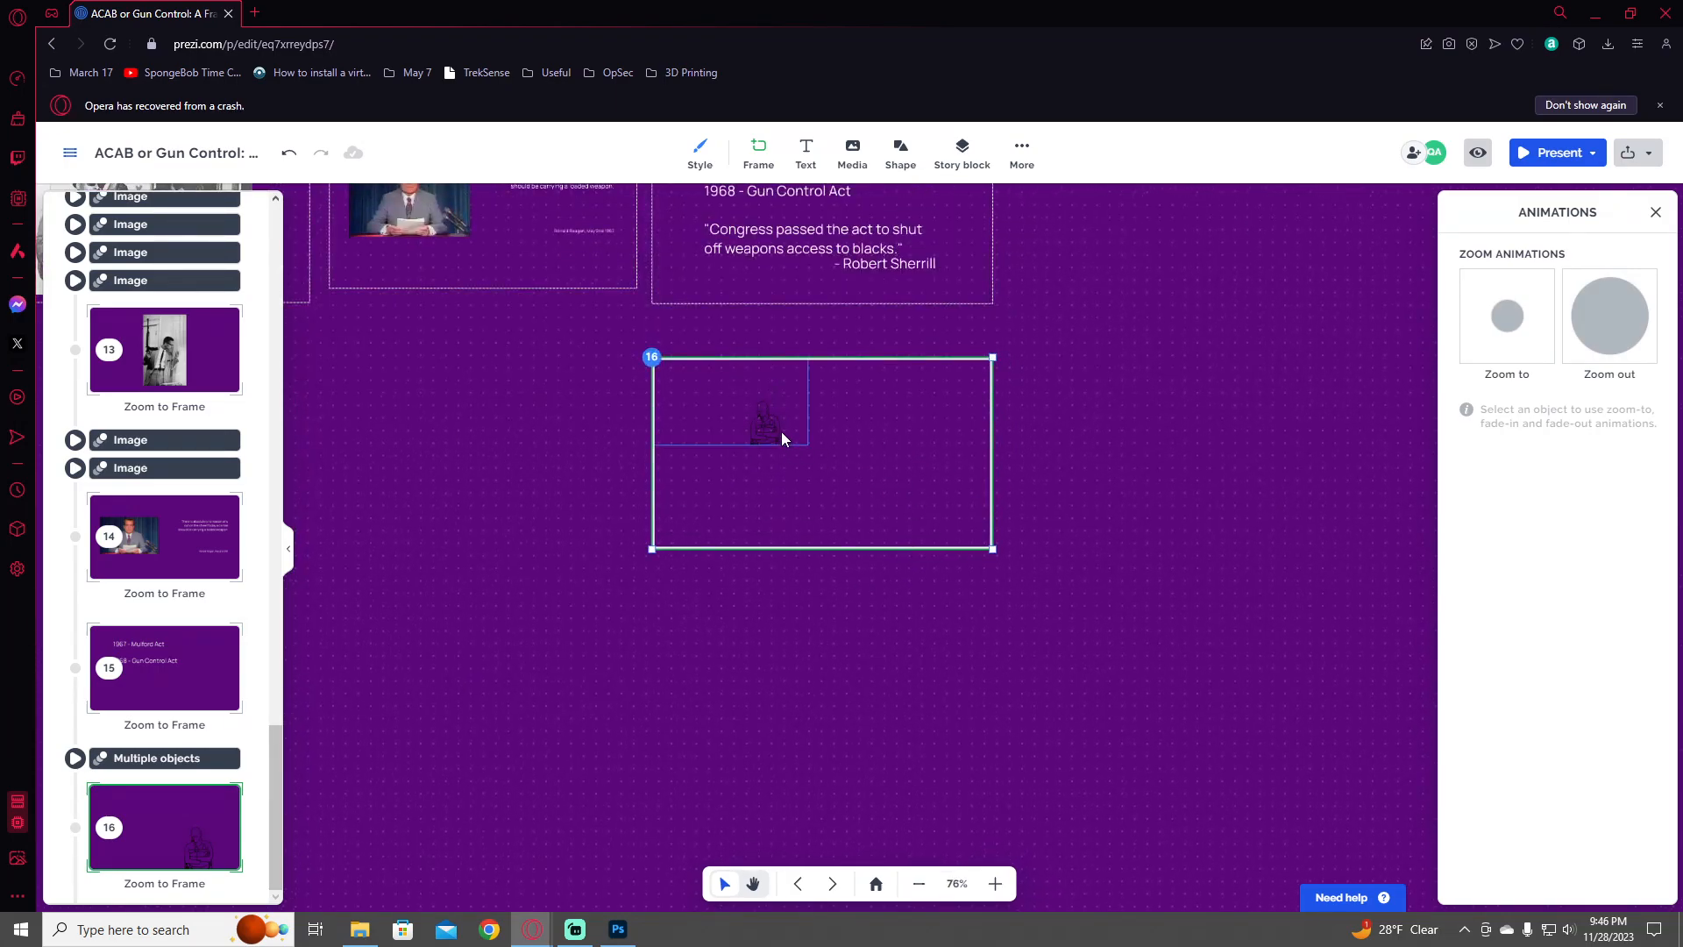
{"action": "left_click", "coordinate": [781, 432]}
{"action": "left_click_drag", "start_coordinate": [767, 415], "coordinate": [969, 513]}
{"action": "key", "text": "Delete"}
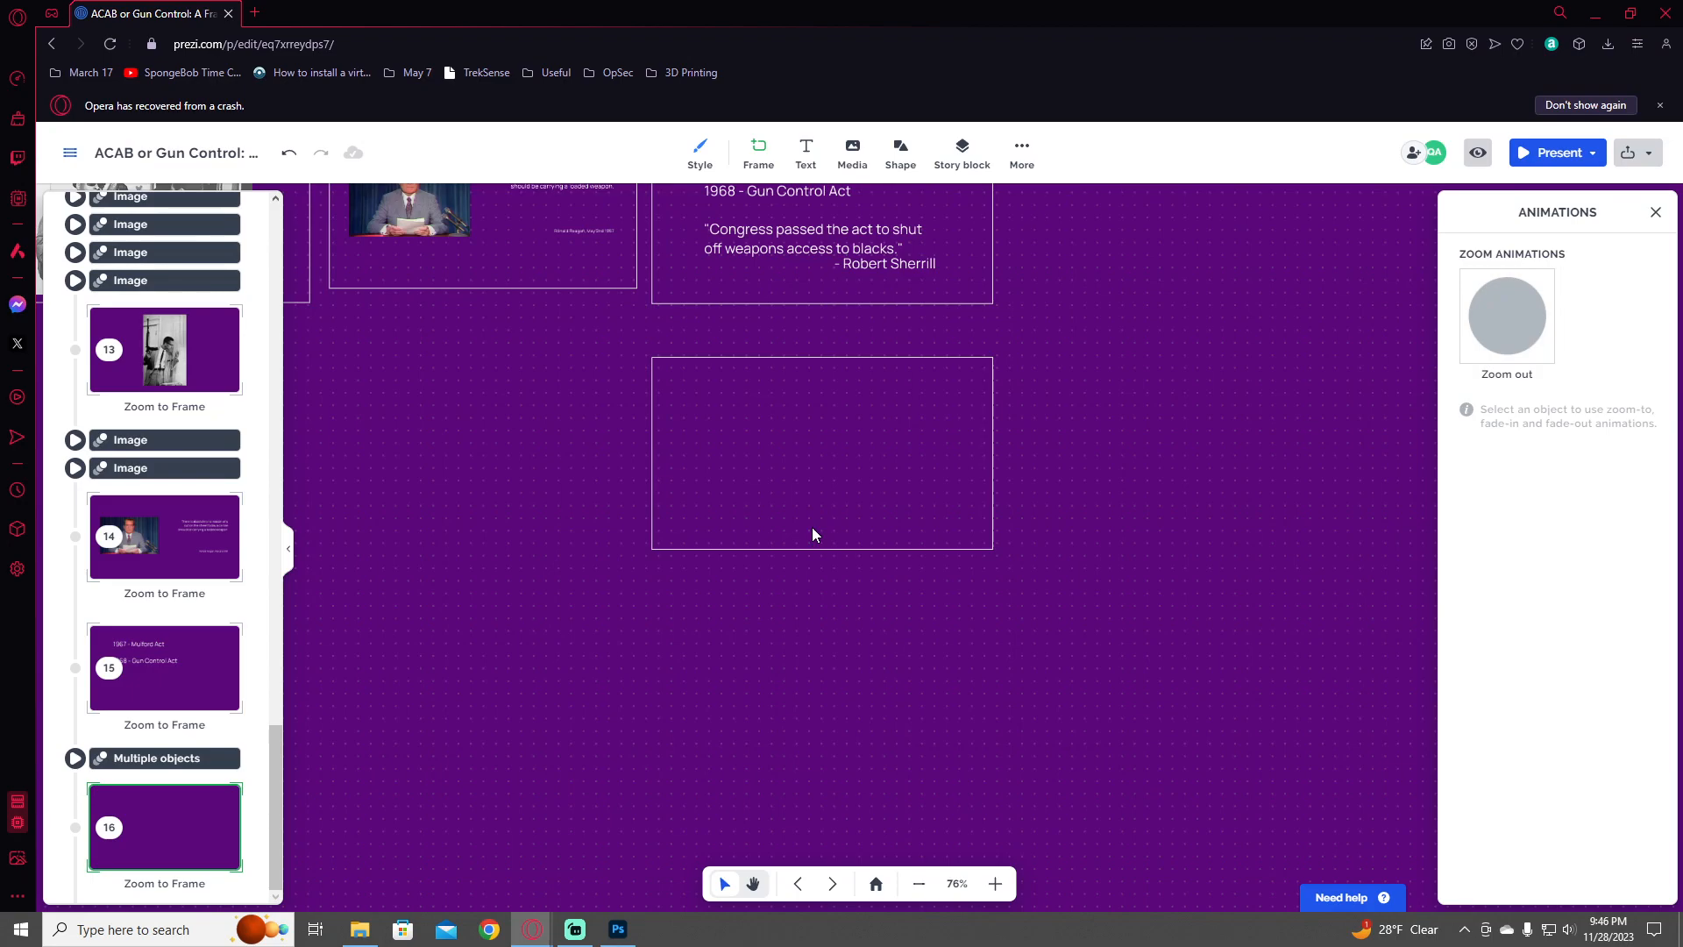
- Copy the "What is the law?" text from its frame near the start and paste it beside the empty frame 16
{"action": "scroll", "coordinate": [702, 422], "scroll_direction": "down", "scroll_amount": 1}
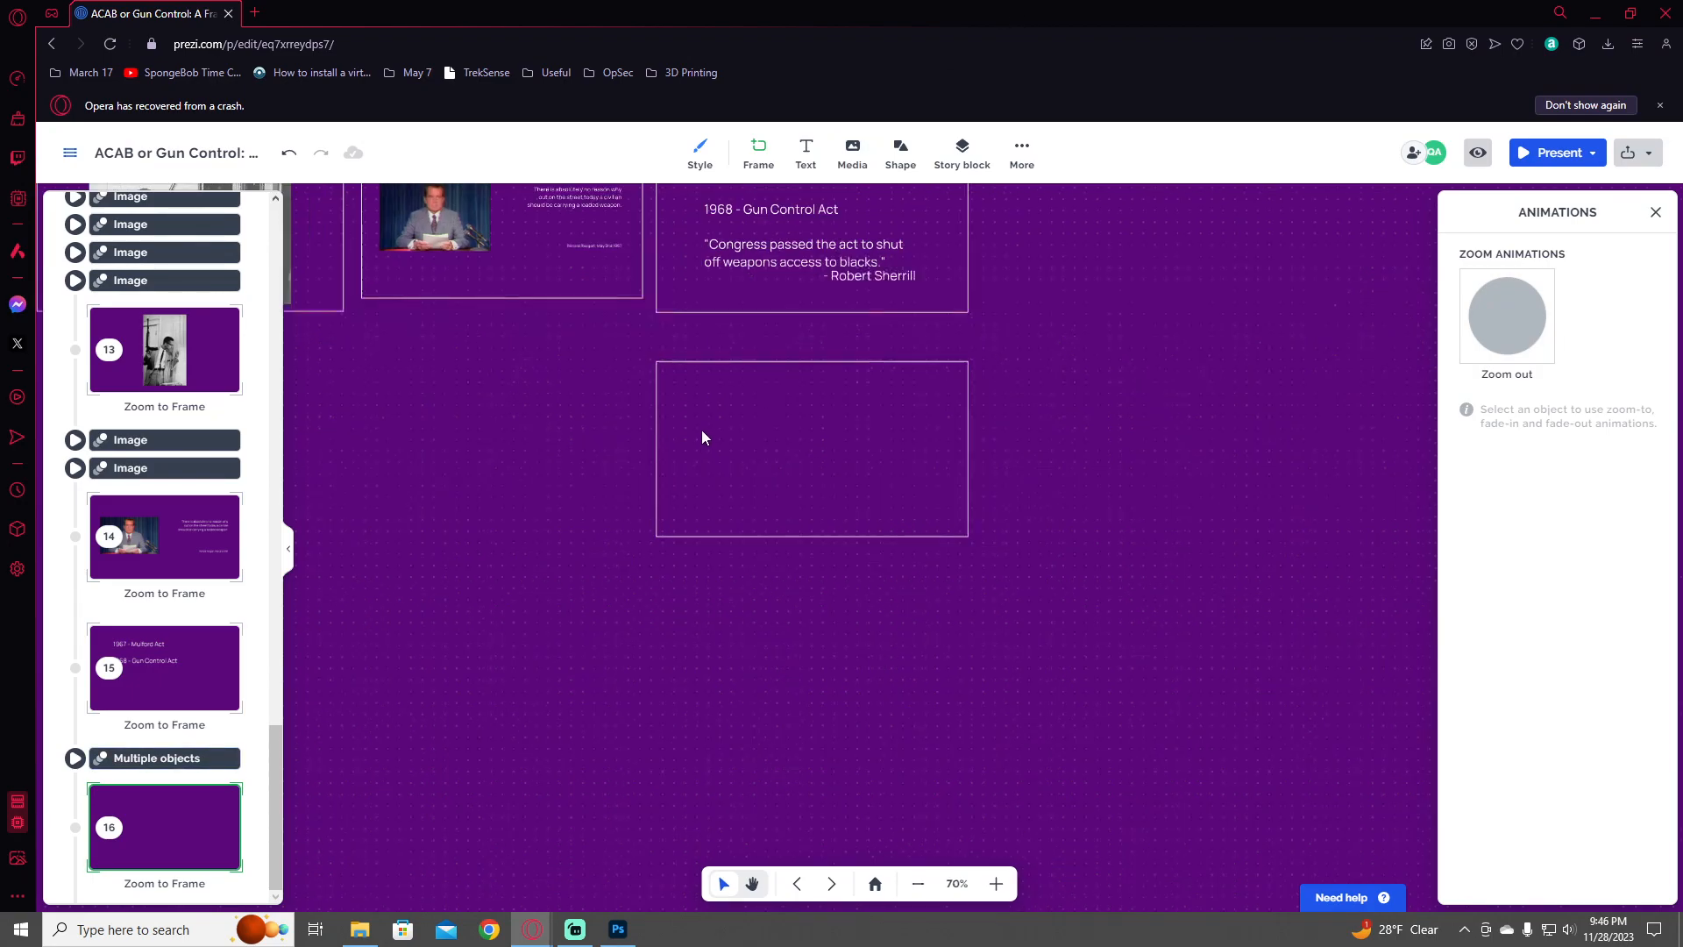
{"action": "left_click_drag", "start_coordinate": [579, 439], "coordinate": [1253, 533]}
{"action": "left_click_drag", "start_coordinate": [860, 497], "coordinate": [1409, 504]}
{"action": "left_click_drag", "start_coordinate": [545, 480], "coordinate": [1015, 595]}
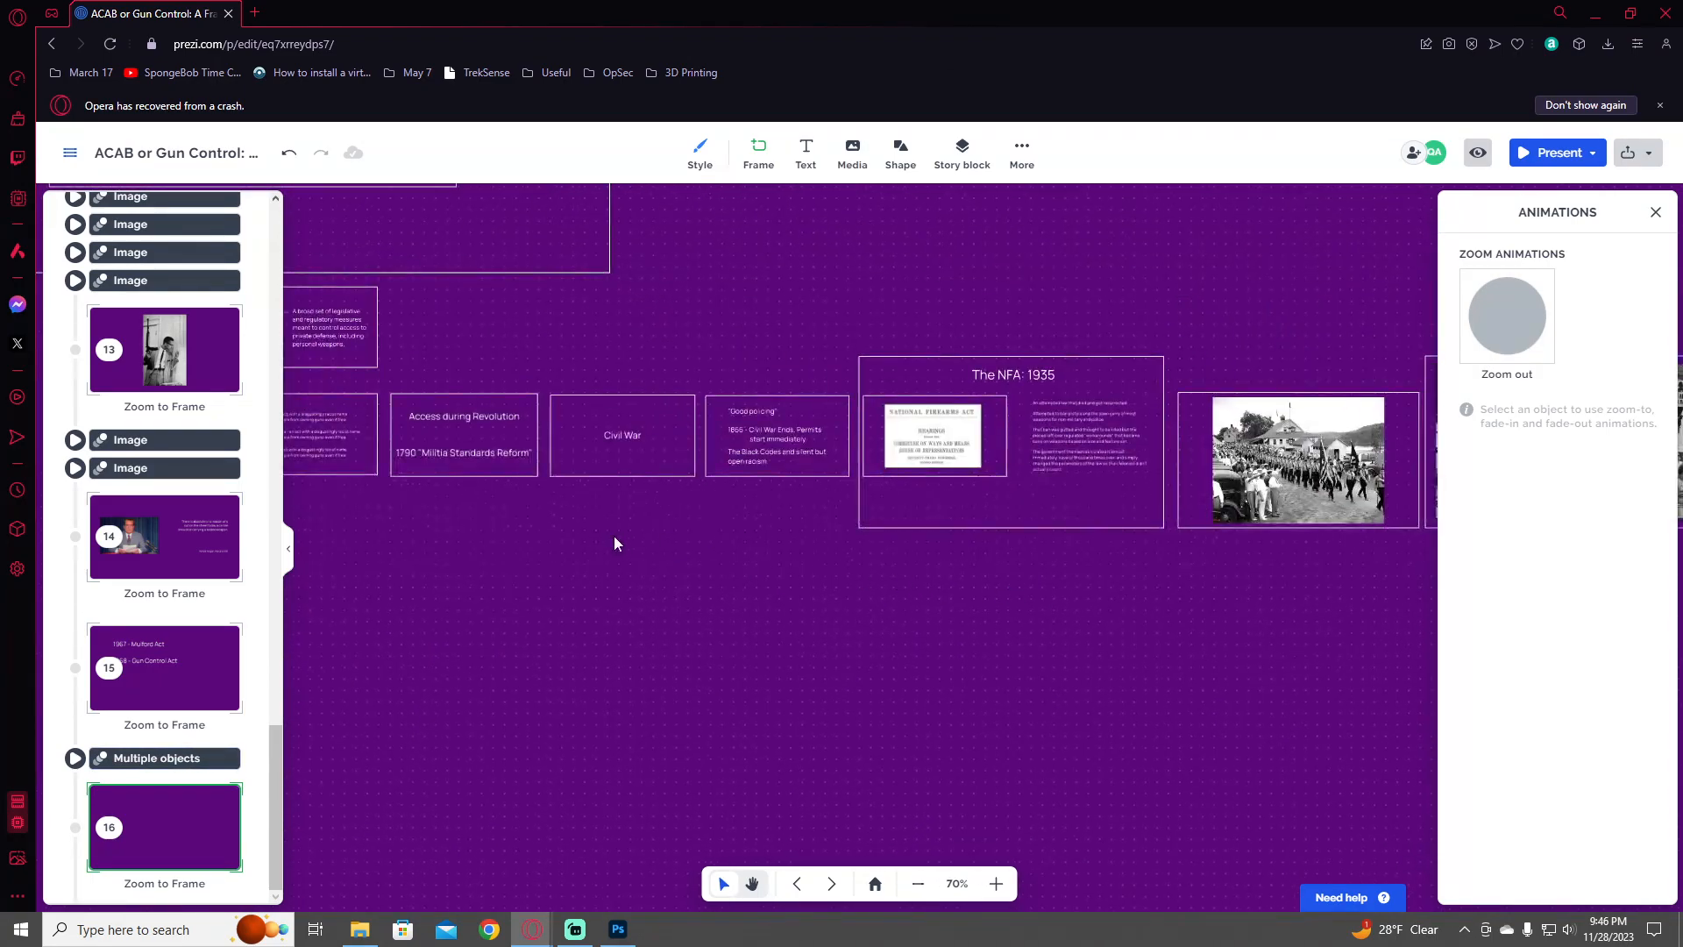
{"action": "left_click_drag", "start_coordinate": [614, 539], "coordinate": [1025, 594]}
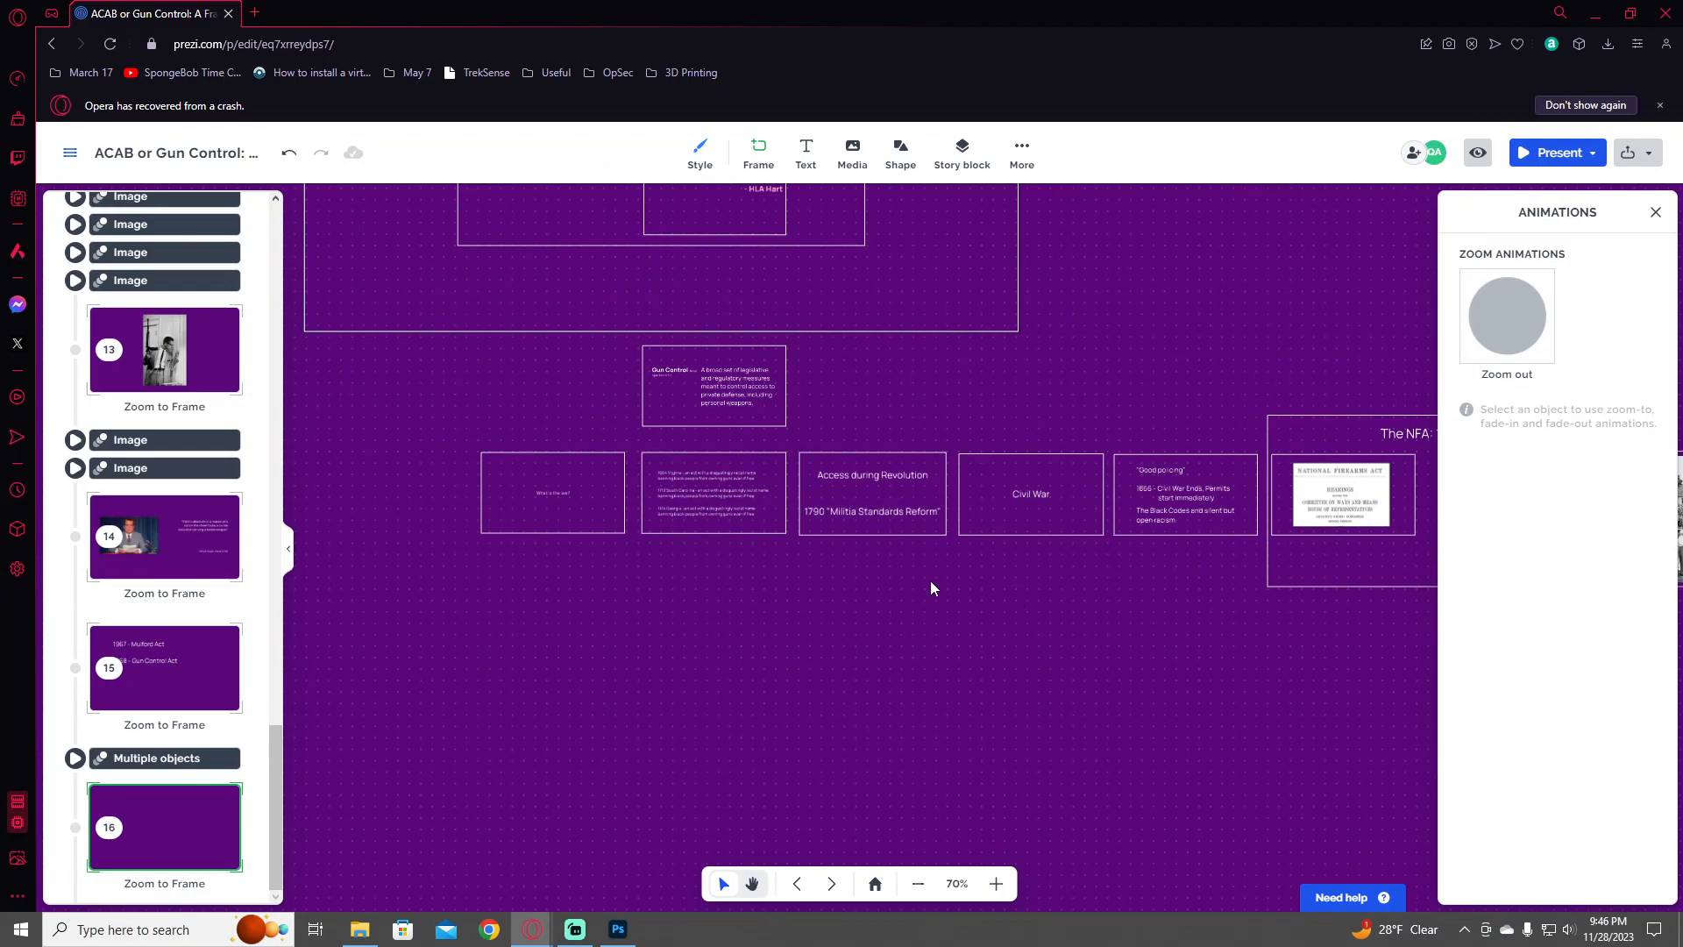
{"action": "left_click", "coordinate": [562, 491]}
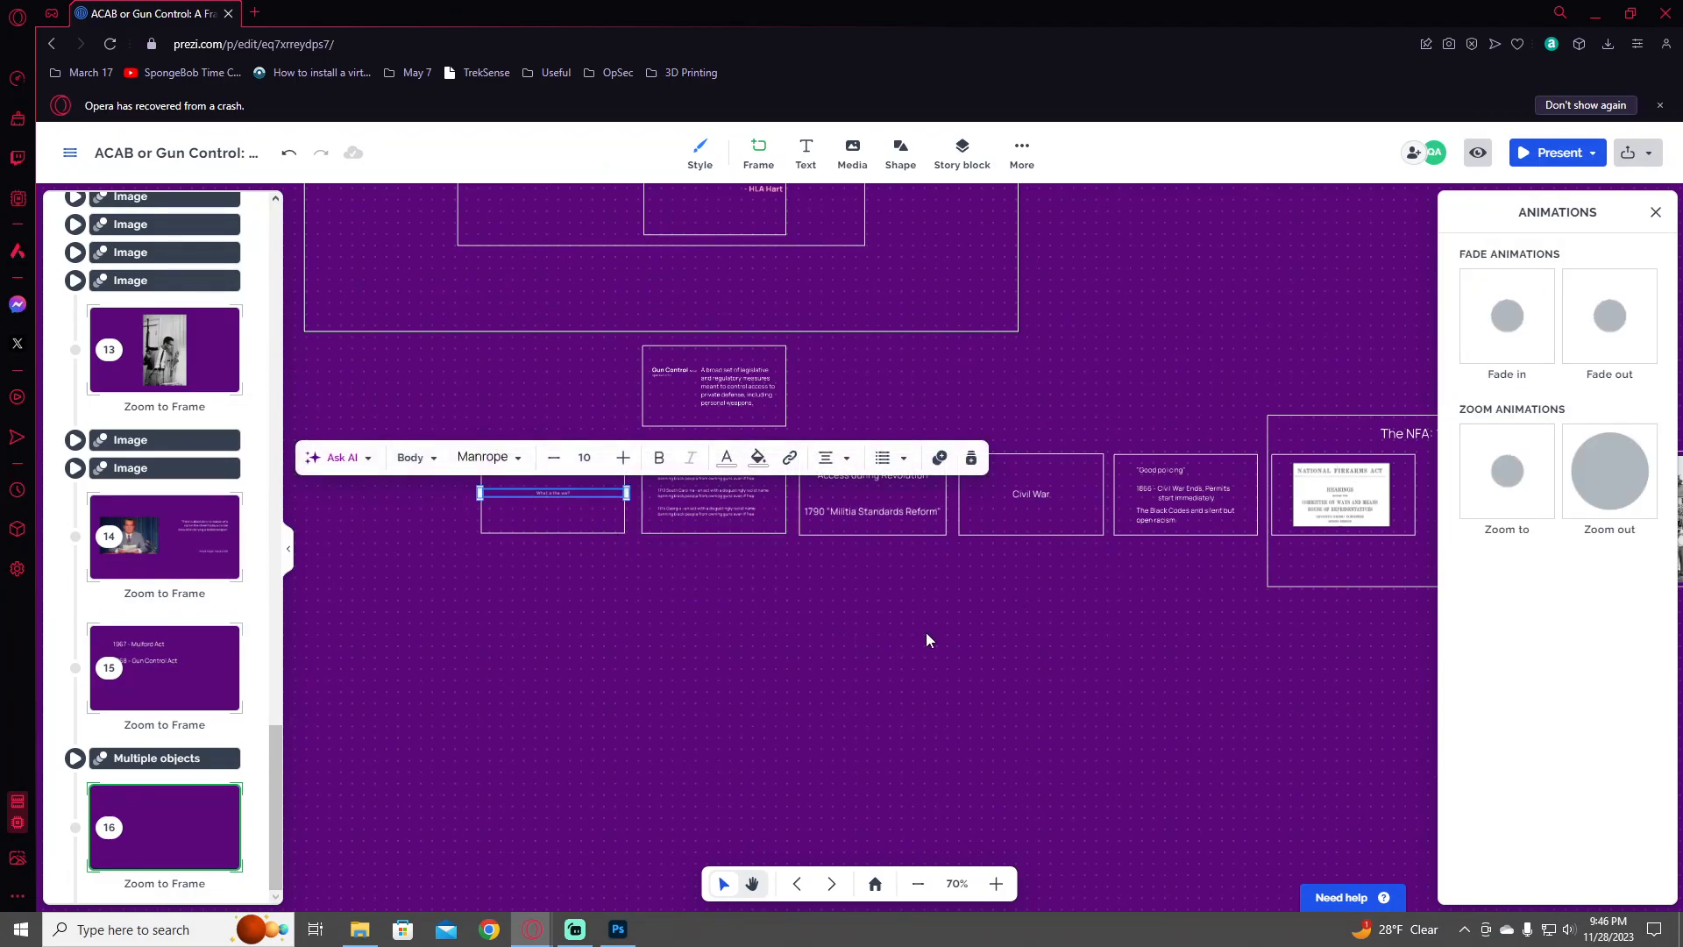
{"action": "left_click", "coordinate": [1071, 656]}
{"action": "left_click_drag", "start_coordinate": [1071, 655], "coordinate": [421, 582]}
{"action": "left_click_drag", "start_coordinate": [838, 593], "coordinate": [520, 549]}
{"action": "left_click_drag", "start_coordinate": [1210, 594], "coordinate": [340, 515]}
{"action": "key", "text": "ctrl+v"}
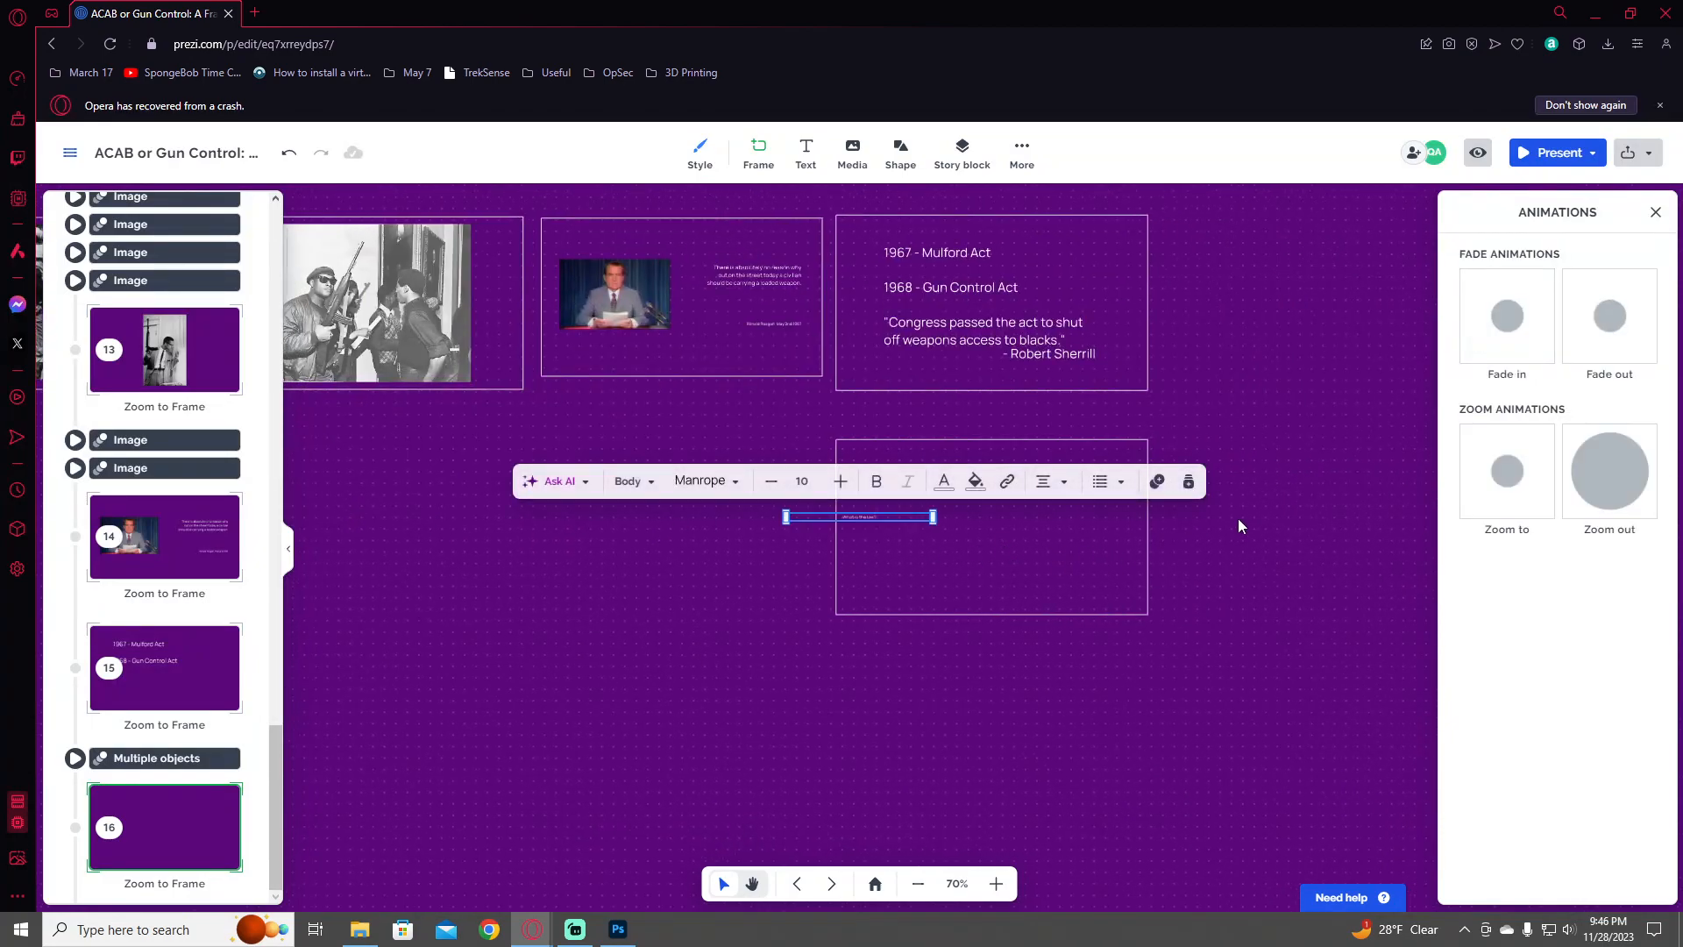
- Enlarge the pasted "What is the law?" text to the width of frame 16 and centre it in the frame
{"action": "left_click_drag", "start_coordinate": [1083, 531], "coordinate": [918, 548]}
{"action": "left_click_drag", "start_coordinate": [741, 539], "coordinate": [1005, 586]}
{"action": "left_click_drag", "start_coordinate": [885, 542], "coordinate": [860, 544]}
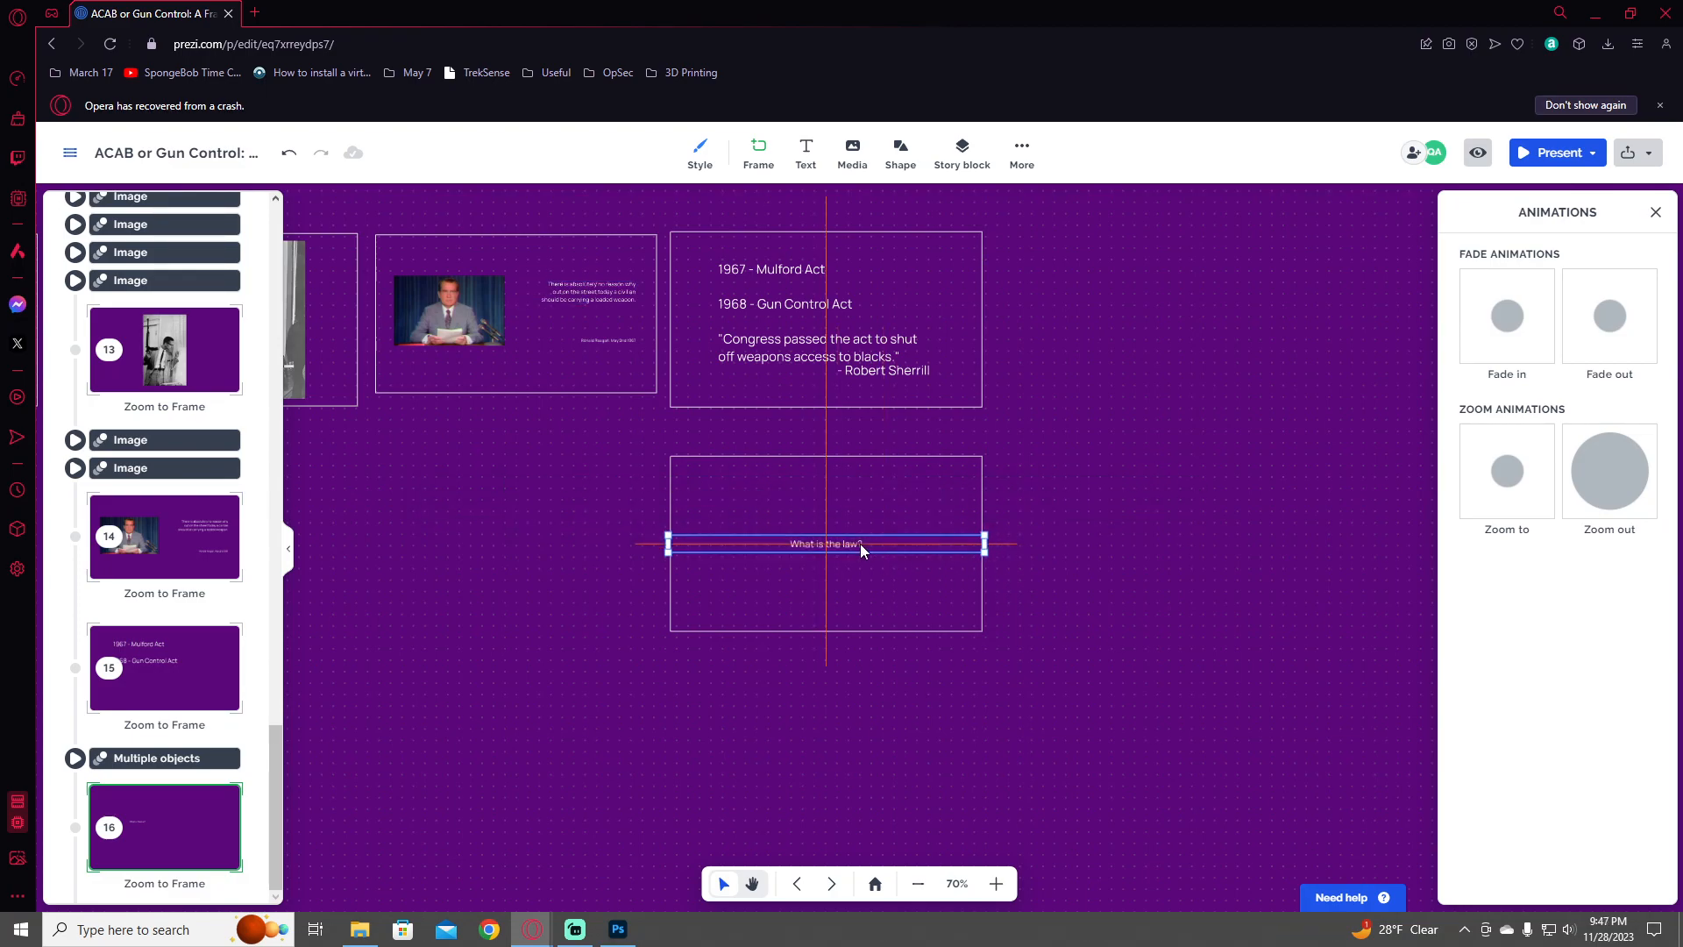
{"action": "left_click", "coordinate": [1037, 600]}
{"action": "scroll", "coordinate": [1036, 600], "scroll_direction": "down", "scroll_amount": 2}
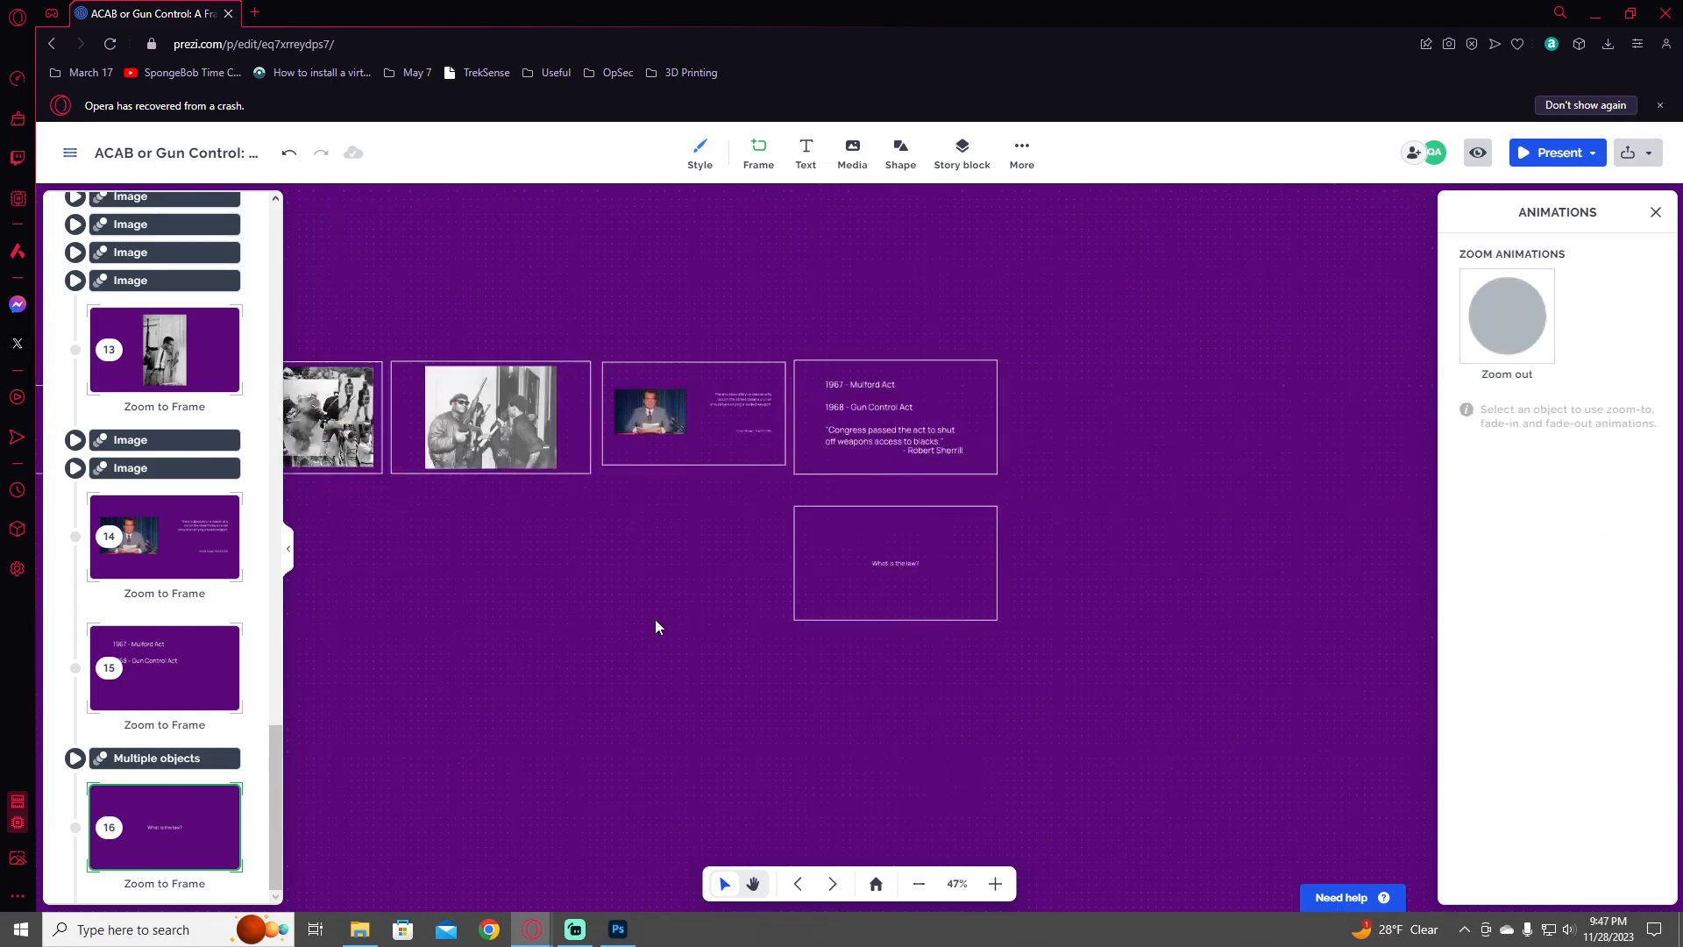
{"action": "mouse_move", "coordinate": [655, 627]}
{"action": "left_mouse_down"}
{"action": "mouse_move", "coordinate": [789, 612]}
{"action": "mouse_move", "coordinate": [729, 736]}
{"action": "mouse_move", "coordinate": [733, 710]}
{"action": "mouse_move", "coordinate": [774, 691]}
{"action": "mouse_move", "coordinate": [632, 650]}
{"action": "left_mouse_up"}
{"action": "scroll", "coordinate": [861, 612], "scroll_direction": "up", "scroll_amount": 4}
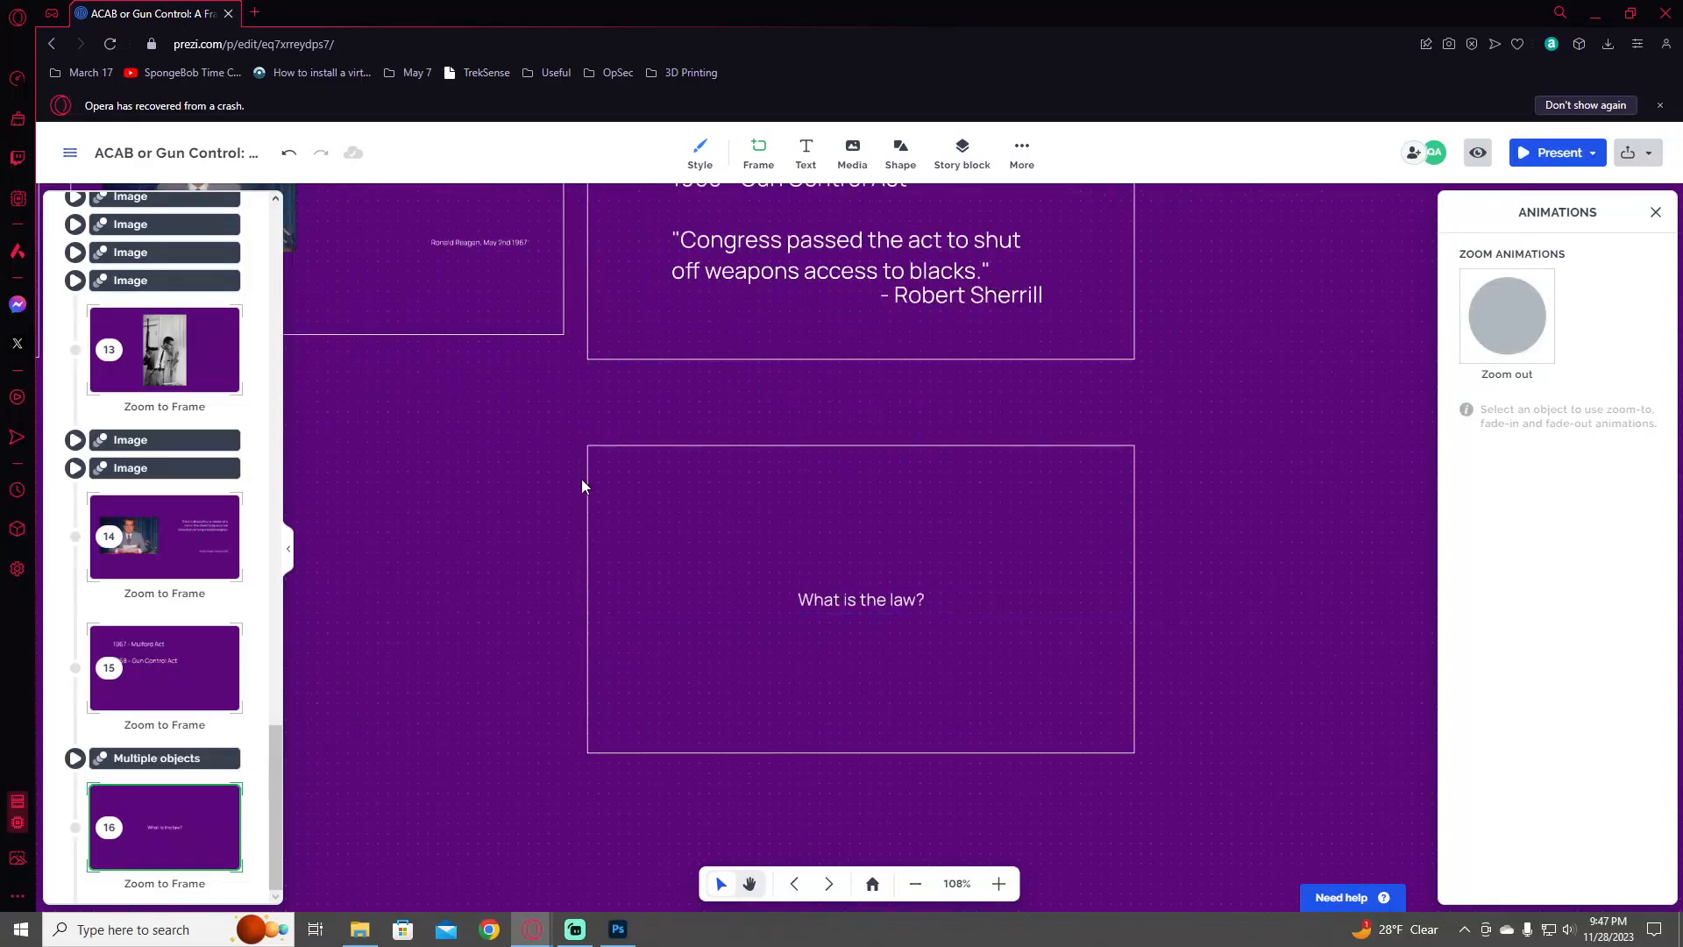
{"action": "scroll", "coordinate": [484, 523], "scroll_direction": "down", "scroll_amount": 3}
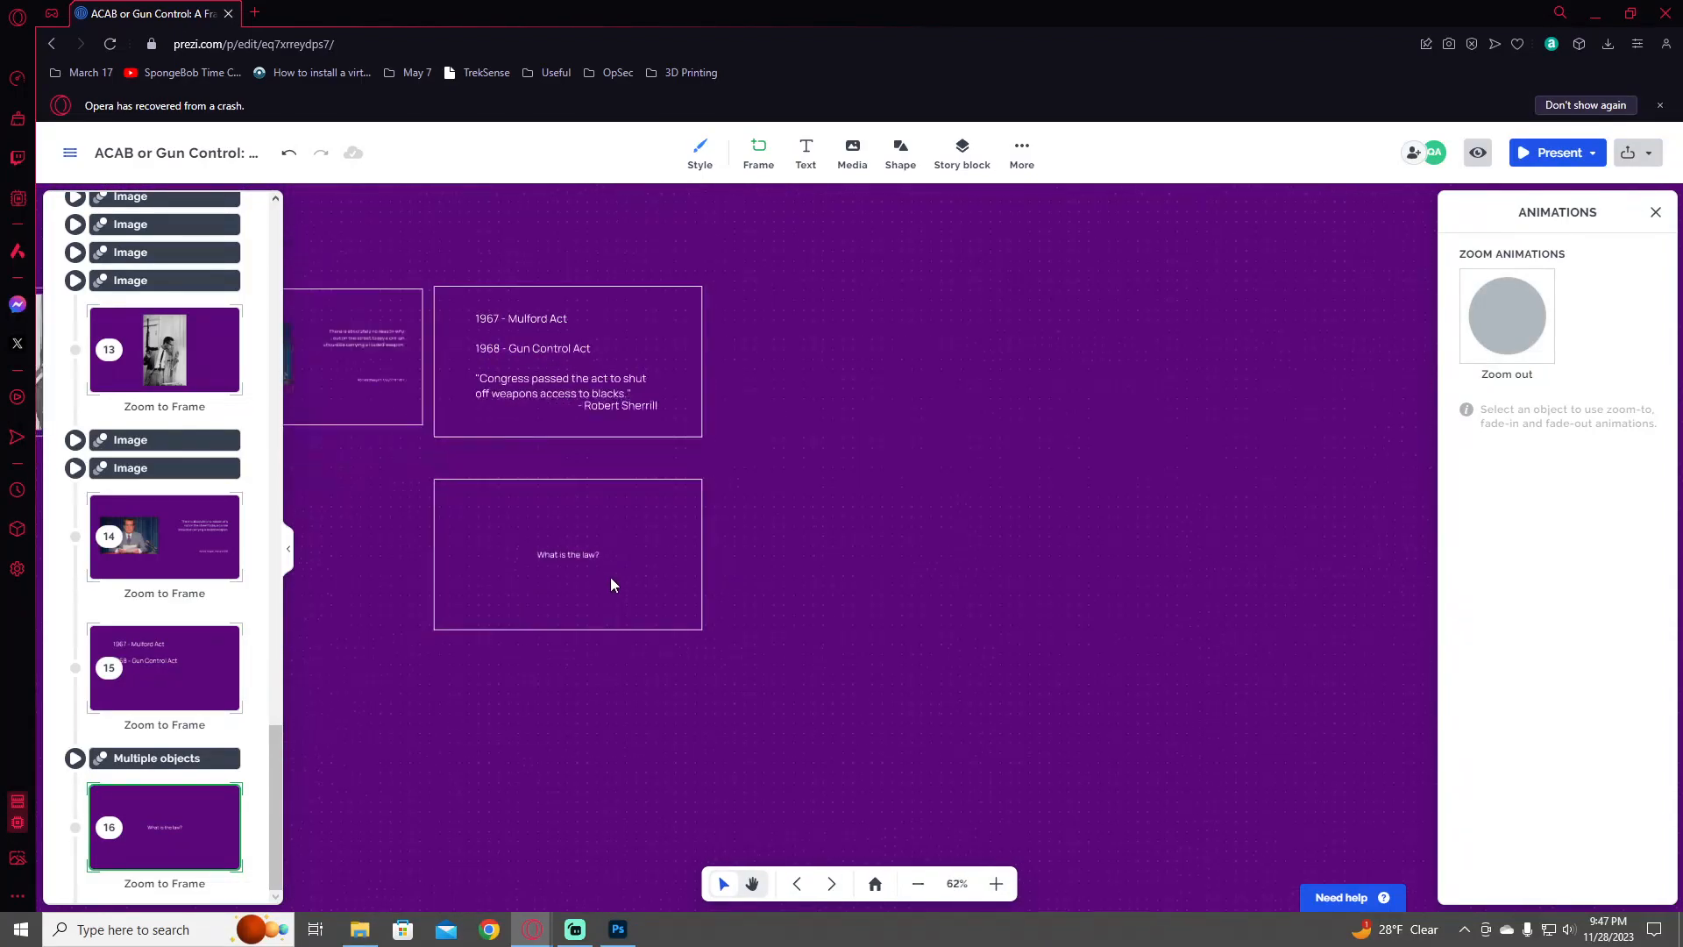
{"action": "scroll", "coordinate": [611, 578], "scroll_direction": "up", "scroll_amount": 1}
{"action": "left_click_drag", "start_coordinate": [574, 537], "coordinate": [683, 453]}
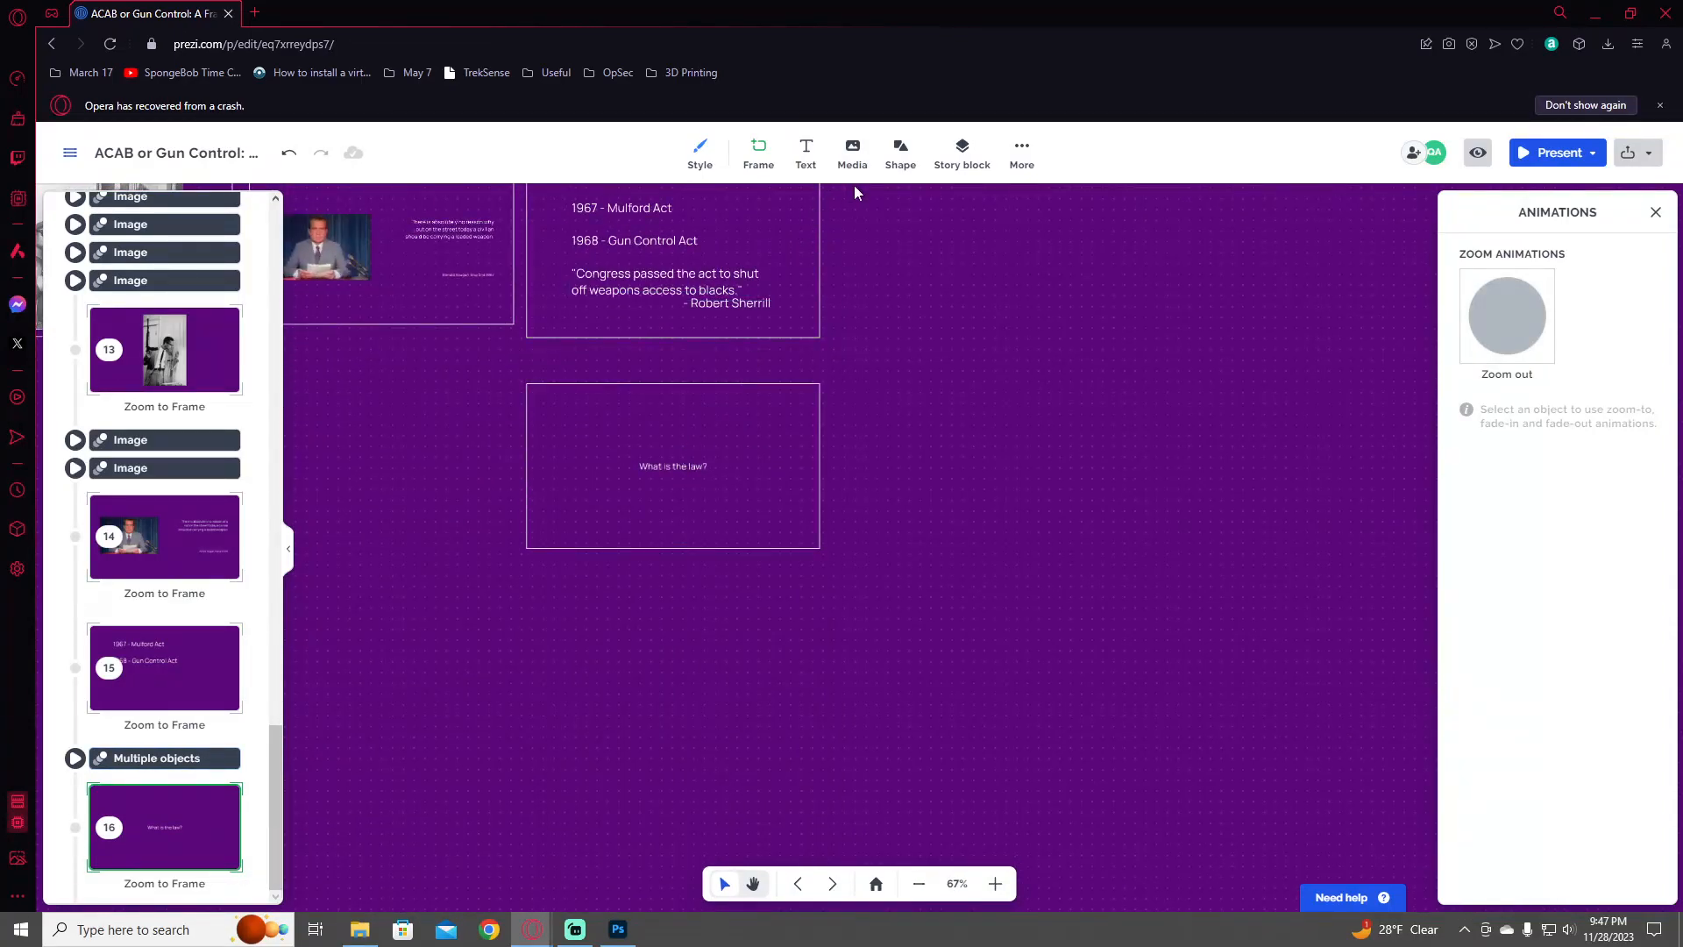
- Look over the opening frames around the "Gun Control" definition and the first "What is the law?" frame
{"action": "scroll", "coordinate": [599, 457], "scroll_direction": "up", "scroll_amount": 1}
{"action": "left_click_drag", "start_coordinate": [598, 456], "coordinate": [1329, 632]}
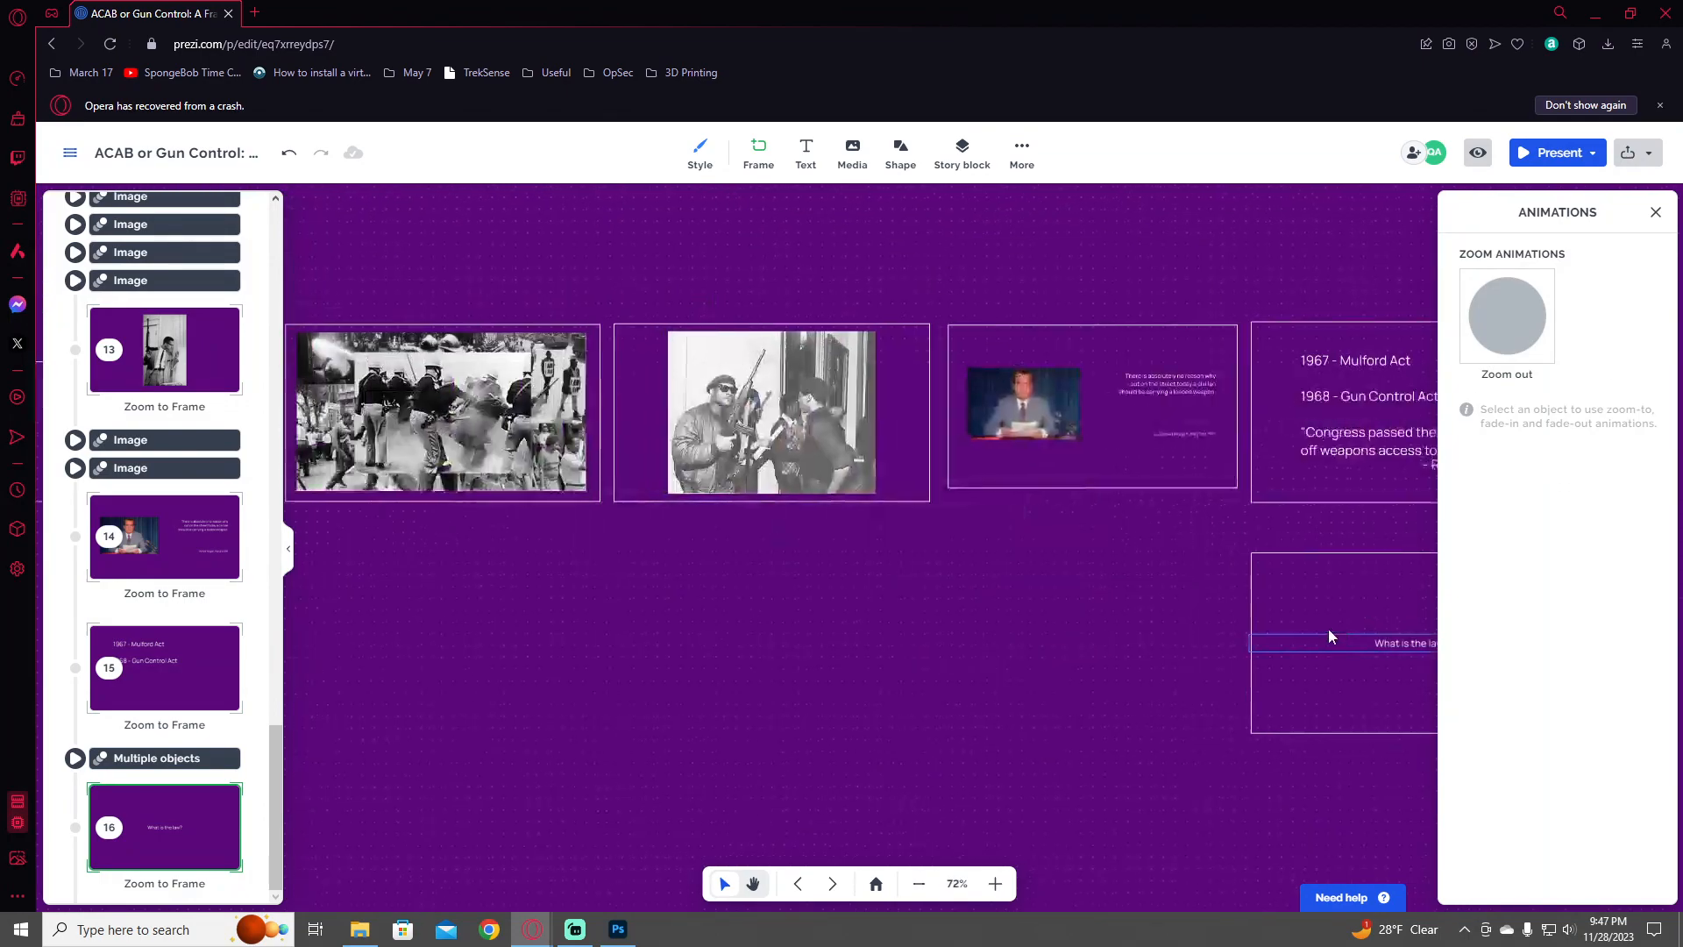
{"action": "scroll", "coordinate": [945, 495], "scroll_direction": "down", "scroll_amount": 10}
{"action": "left_click_drag", "start_coordinate": [448, 478], "coordinate": [1196, 573]}
{"action": "scroll", "coordinate": [1195, 572], "scroll_direction": "up", "scroll_amount": 15}
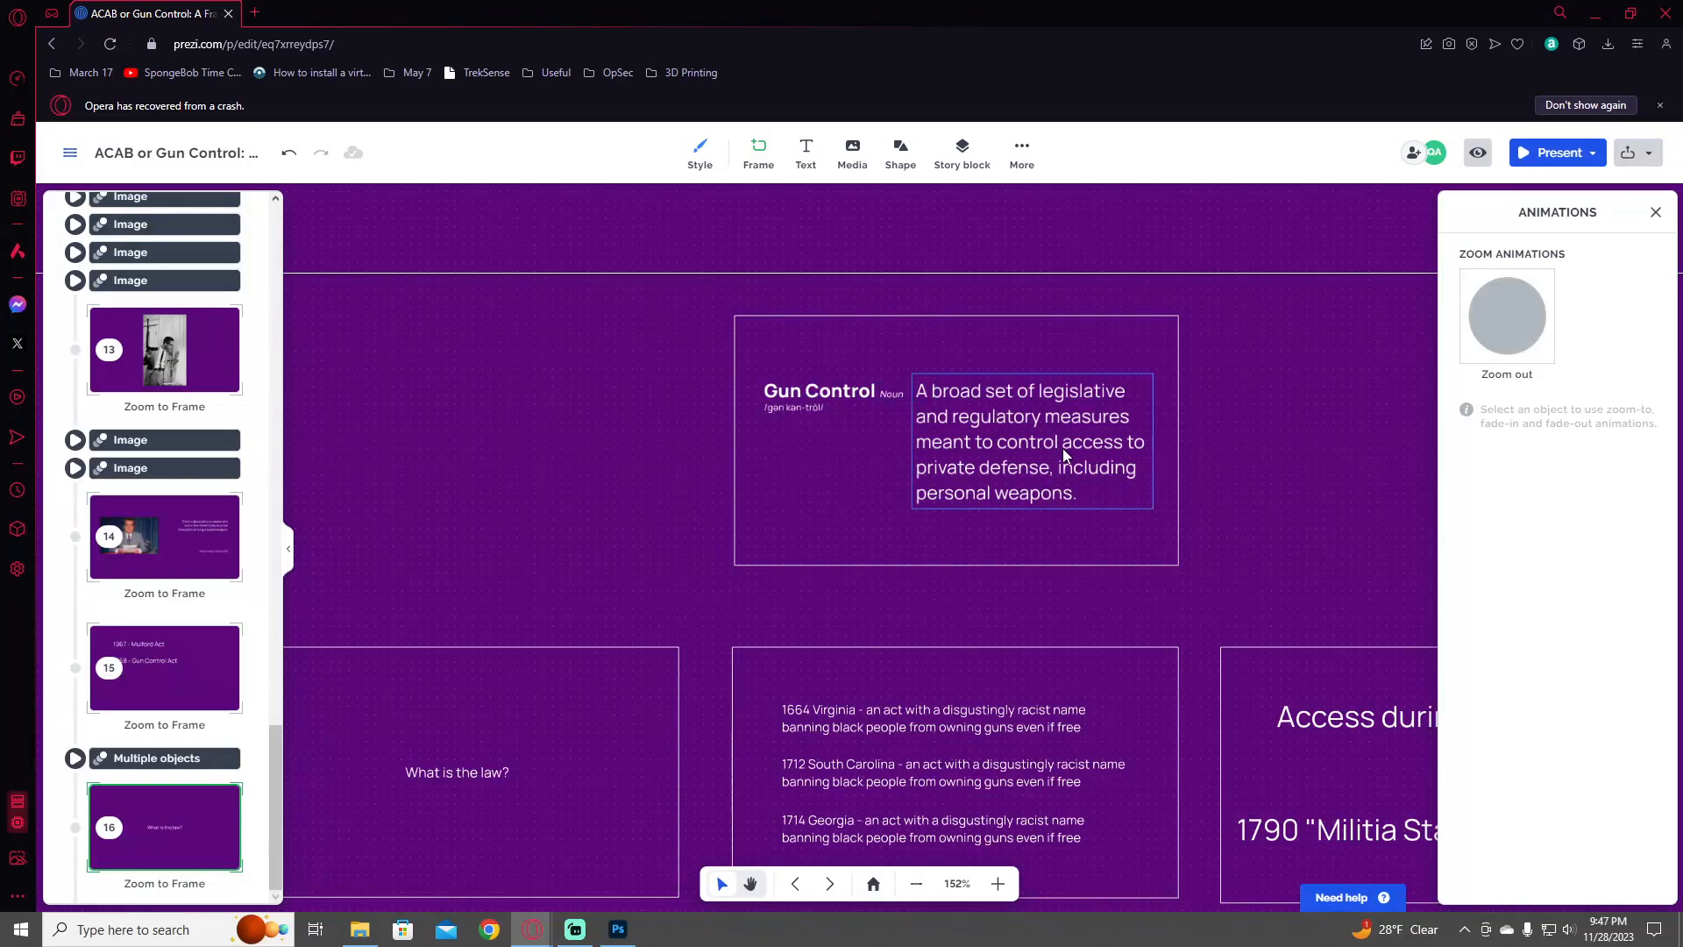
{"action": "scroll", "coordinate": [1064, 455], "scroll_direction": "down", "scroll_amount": 3}
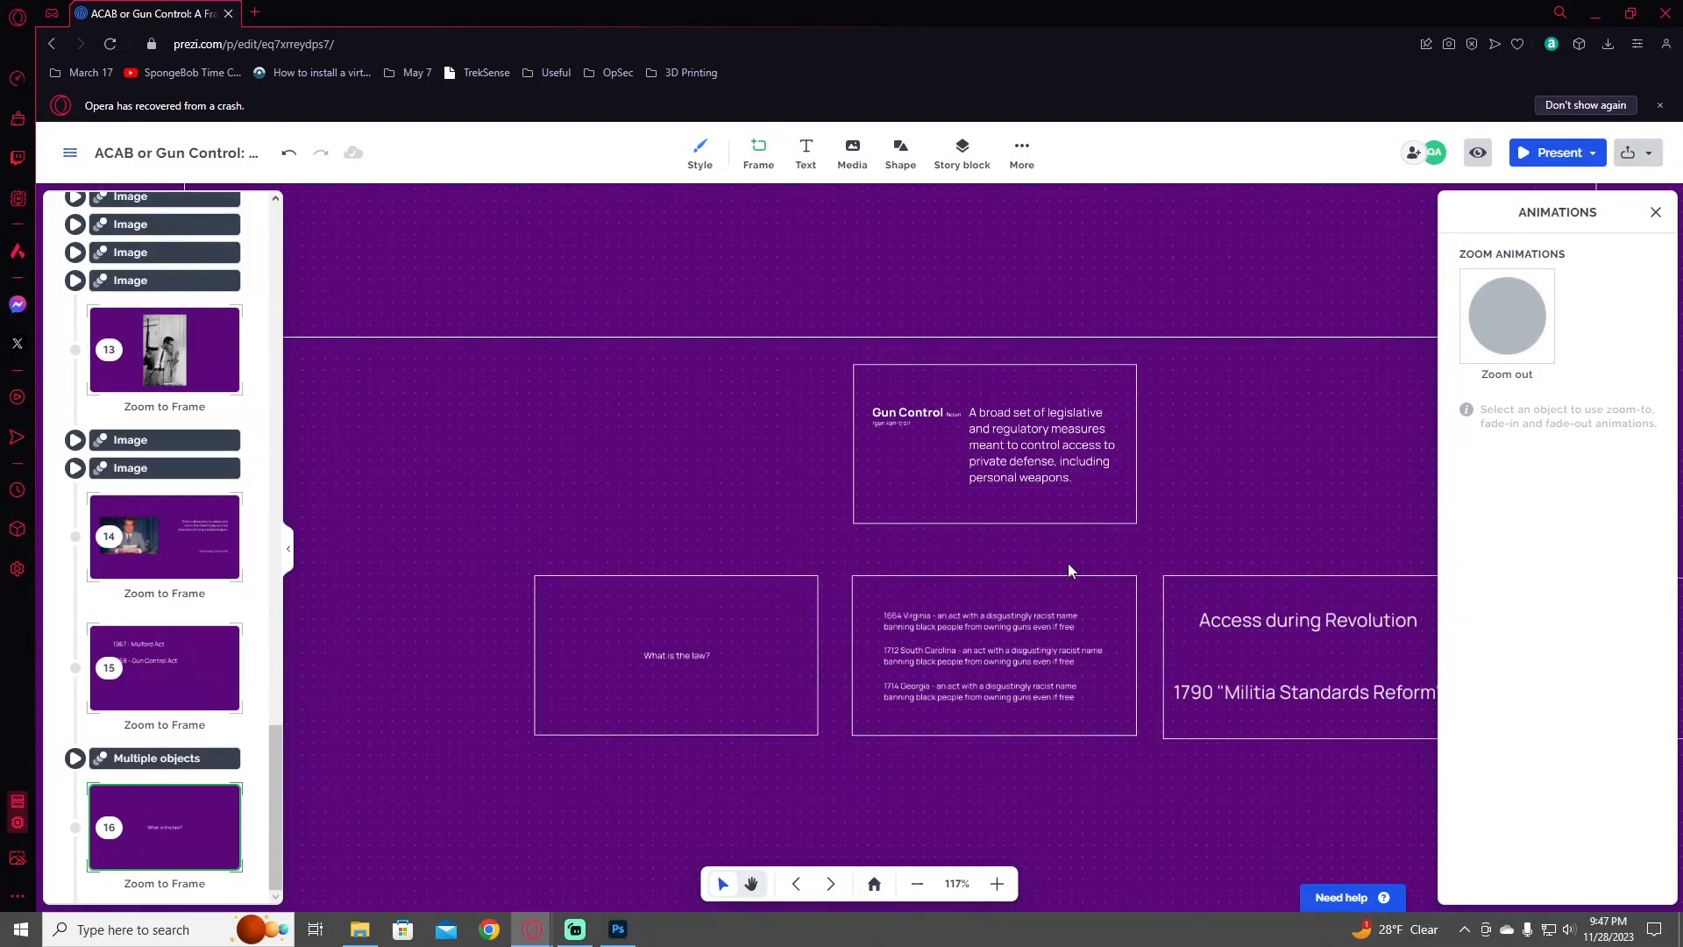
{"action": "scroll", "coordinate": [695, 697], "scroll_direction": "down", "scroll_amount": 2}
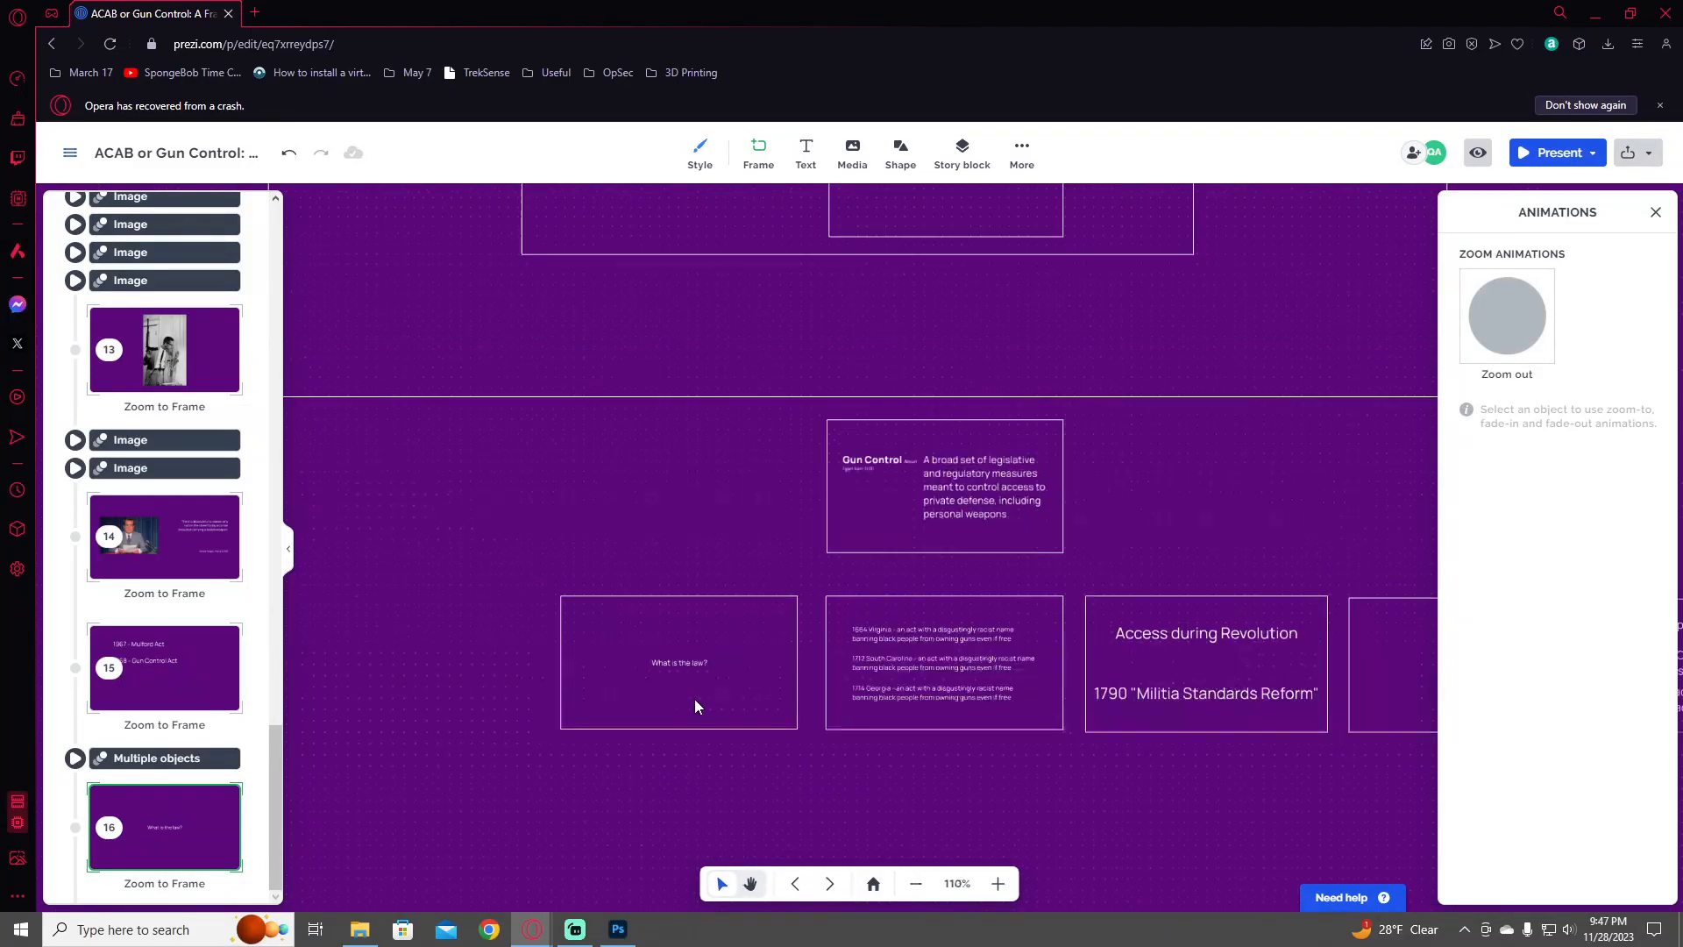
{"action": "scroll", "coordinate": [695, 698], "scroll_direction": "up", "scroll_amount": 6}
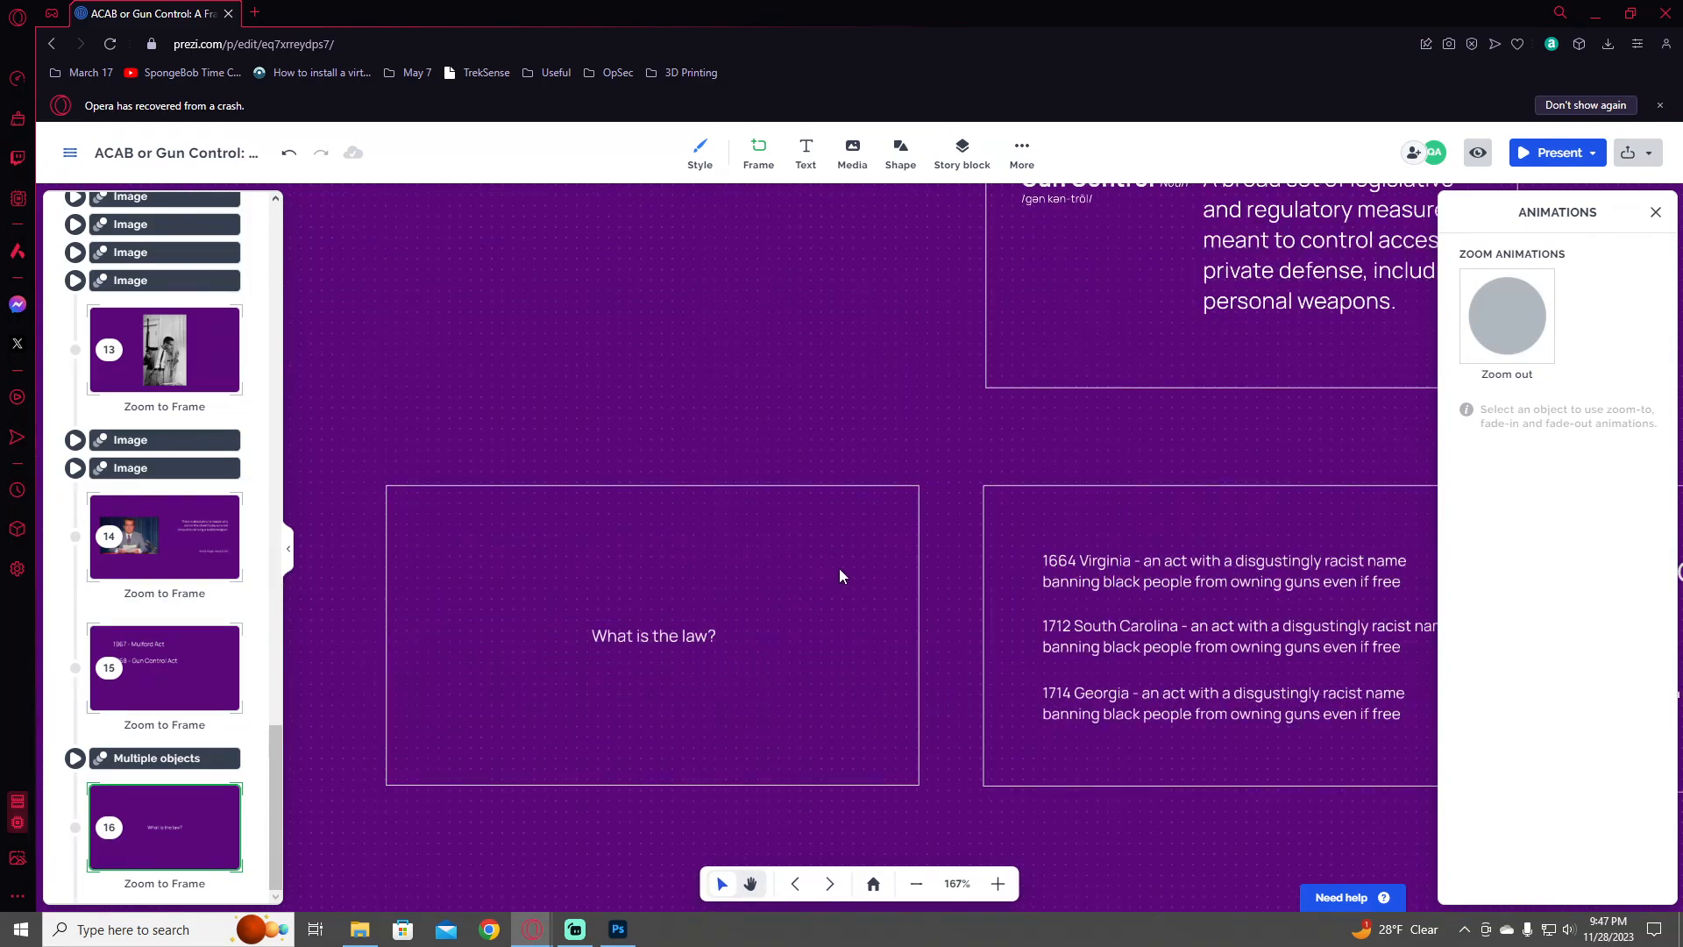
{"action": "left_click_drag", "start_coordinate": [839, 570], "coordinate": [904, 512]}
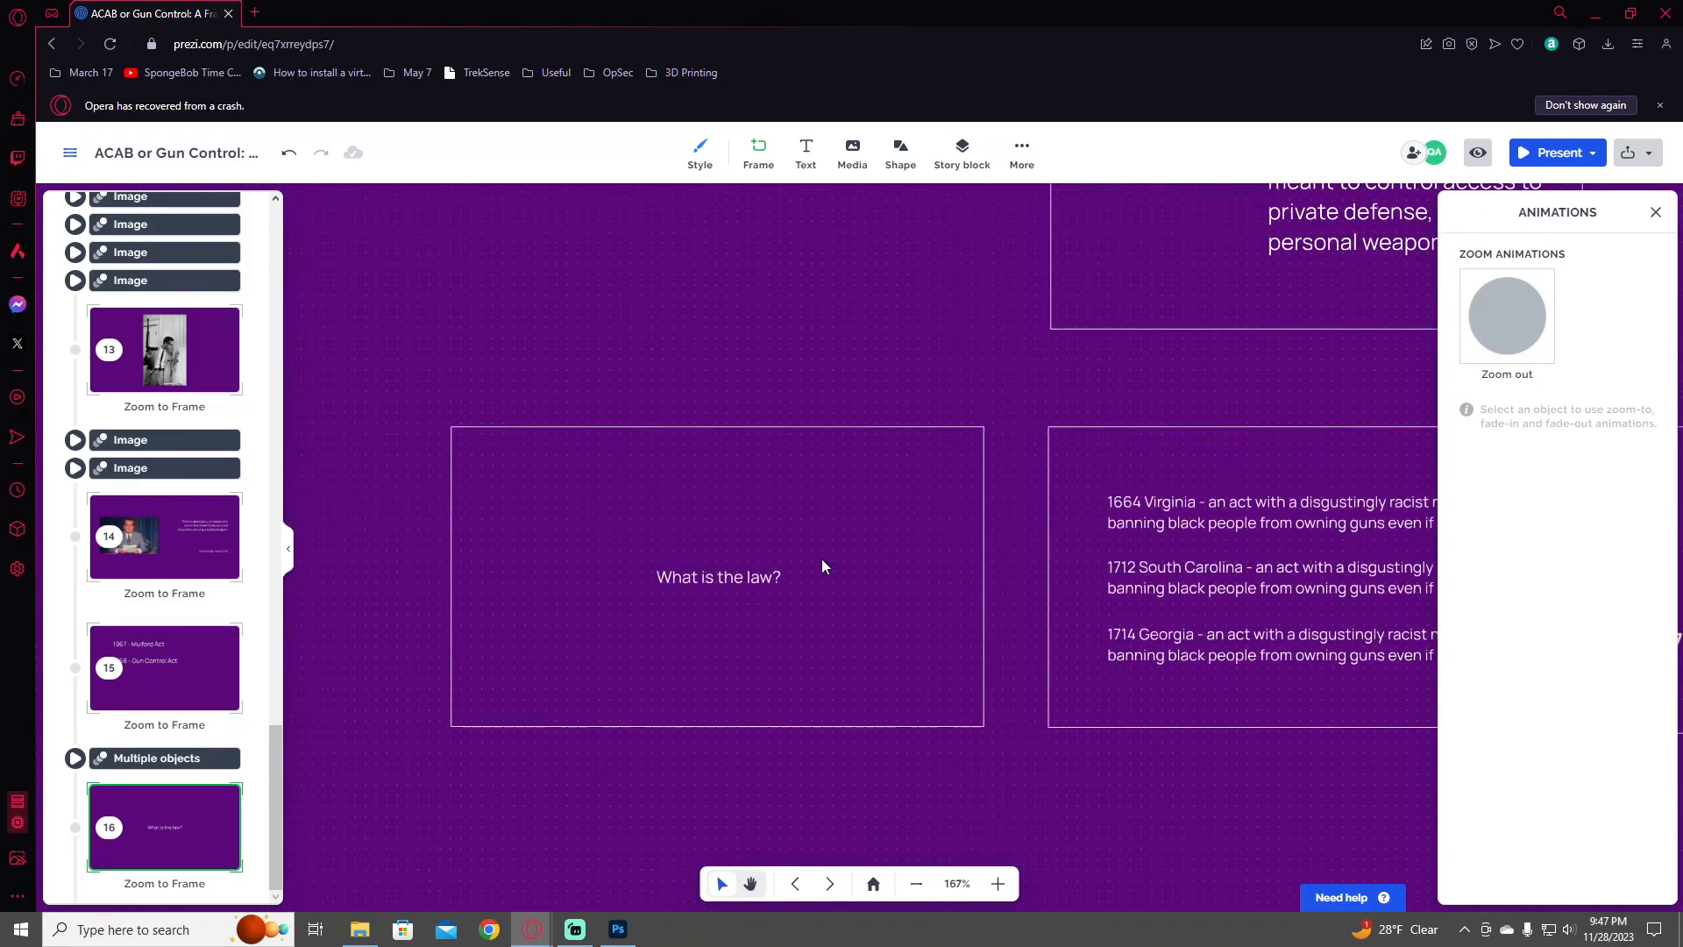
{"action": "scroll", "coordinate": [823, 559], "scroll_direction": "down", "scroll_amount": 2}
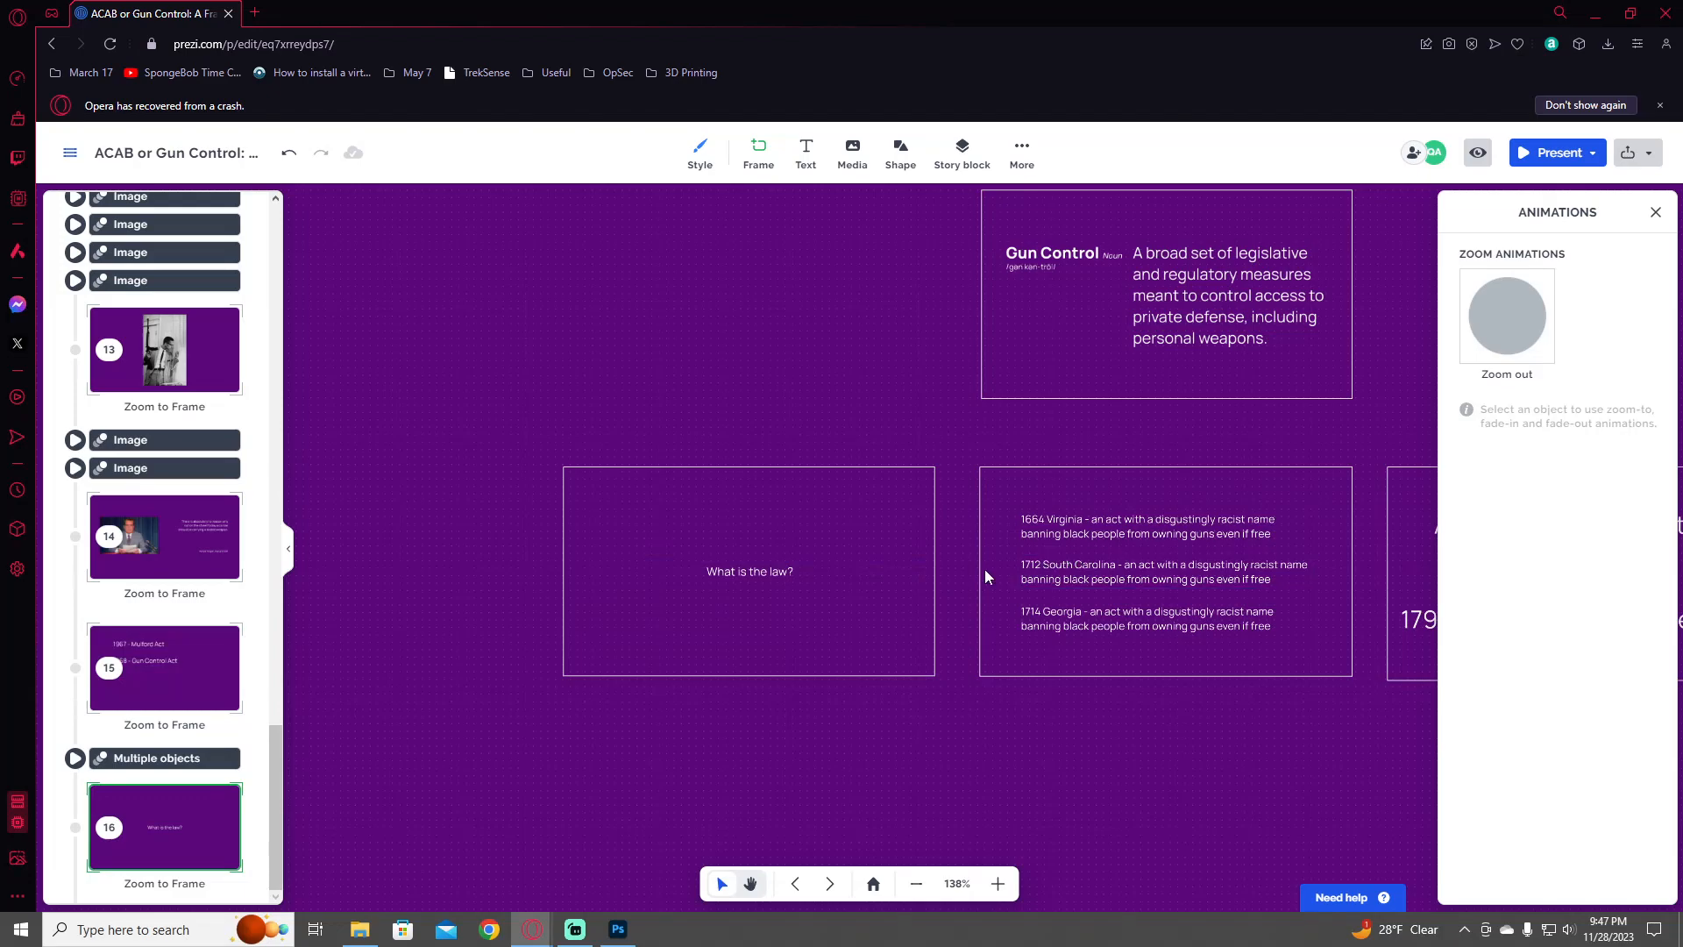
- Review the frame sequence from the colonial gun laws through to the closing "What is the law?" frame
{"action": "left_click_drag", "start_coordinate": [1083, 554], "coordinate": [688, 505]}
{"action": "left_click_drag", "start_coordinate": [1037, 464], "coordinate": [665, 461]}
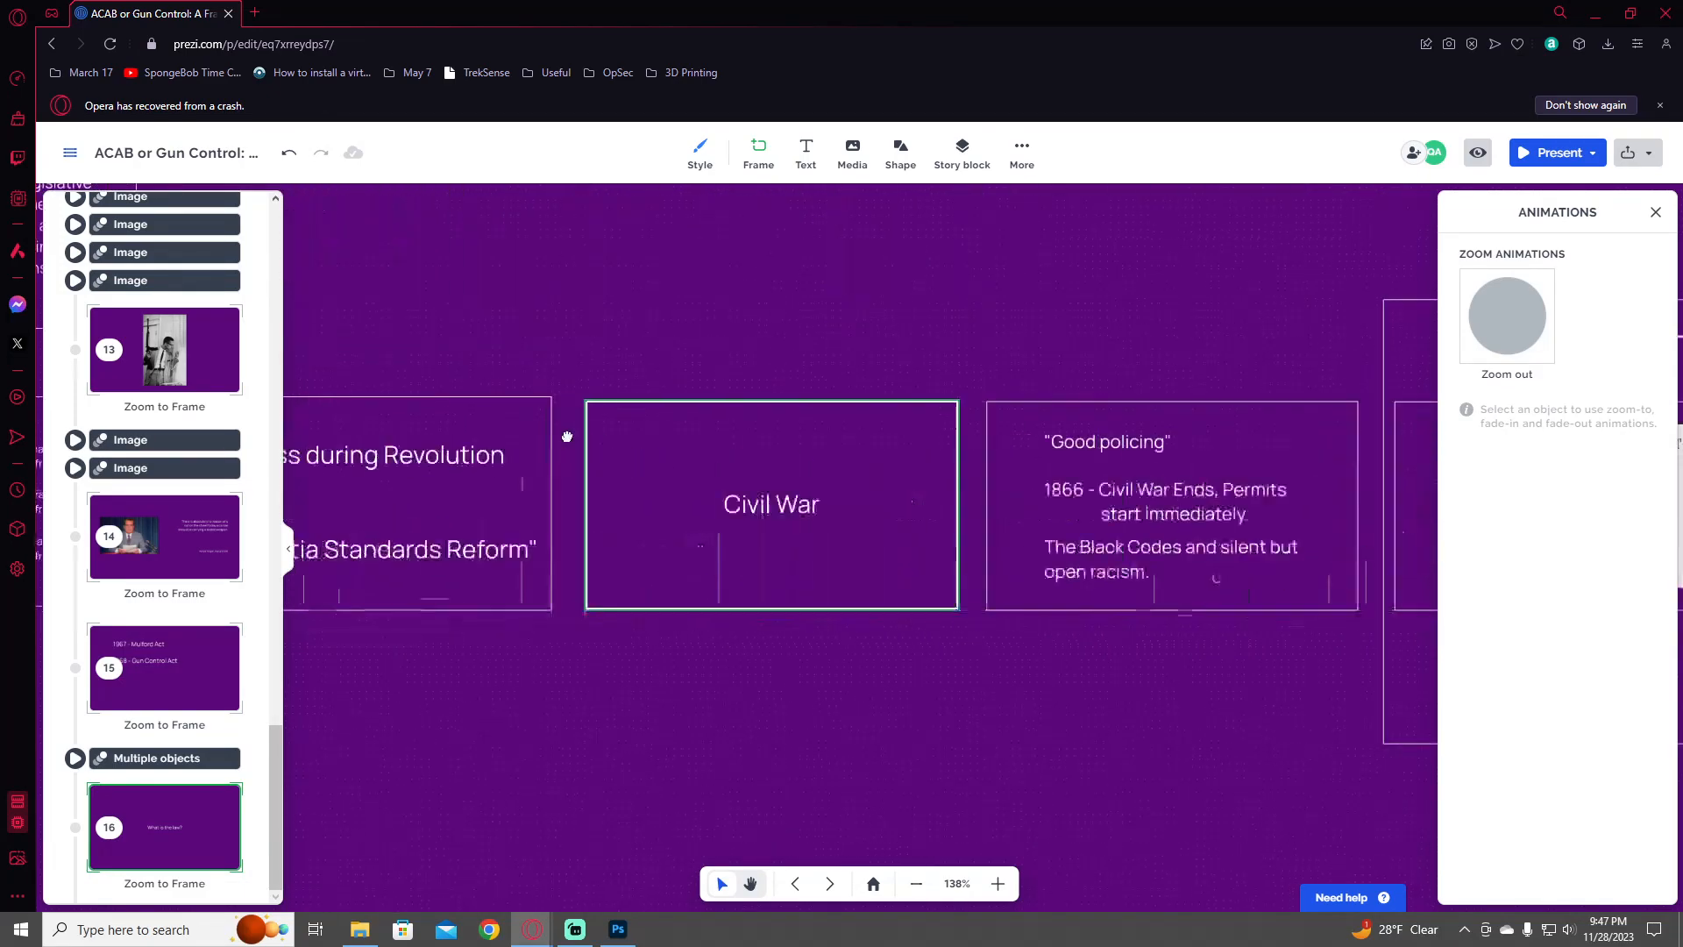
{"action": "left_click_drag", "start_coordinate": [968, 481], "coordinate": [530, 488]}
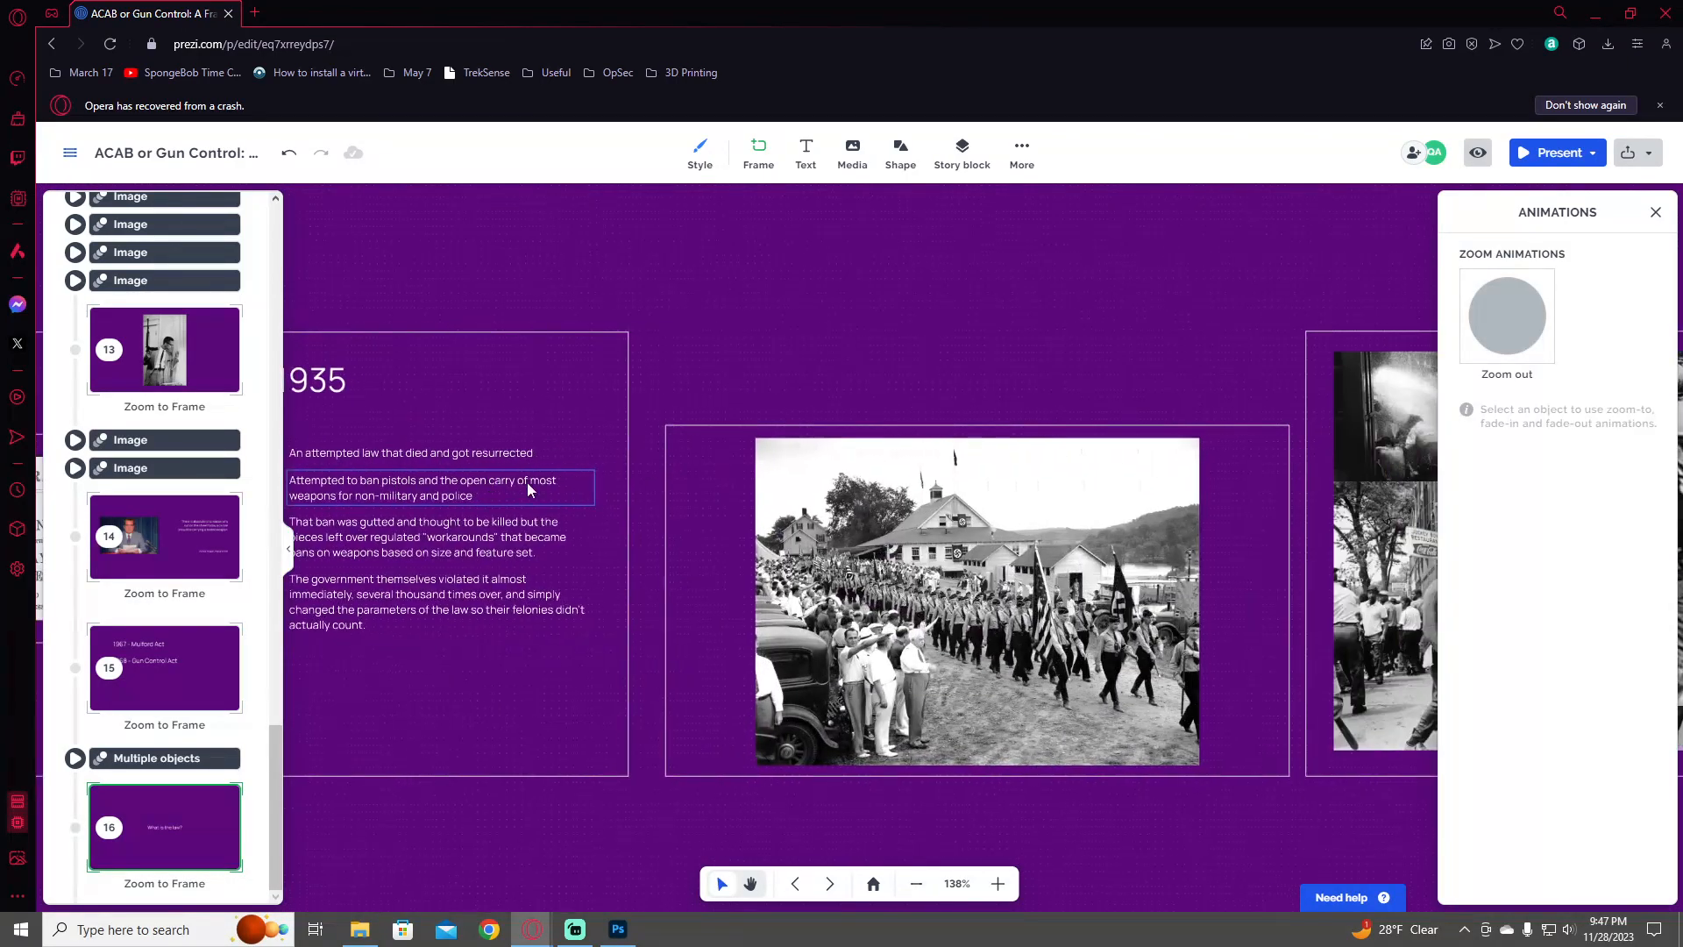
{"action": "left_click_drag", "start_coordinate": [1065, 517], "coordinate": [513, 508]}
{"action": "left_click_drag", "start_coordinate": [1236, 562], "coordinate": [526, 531]}
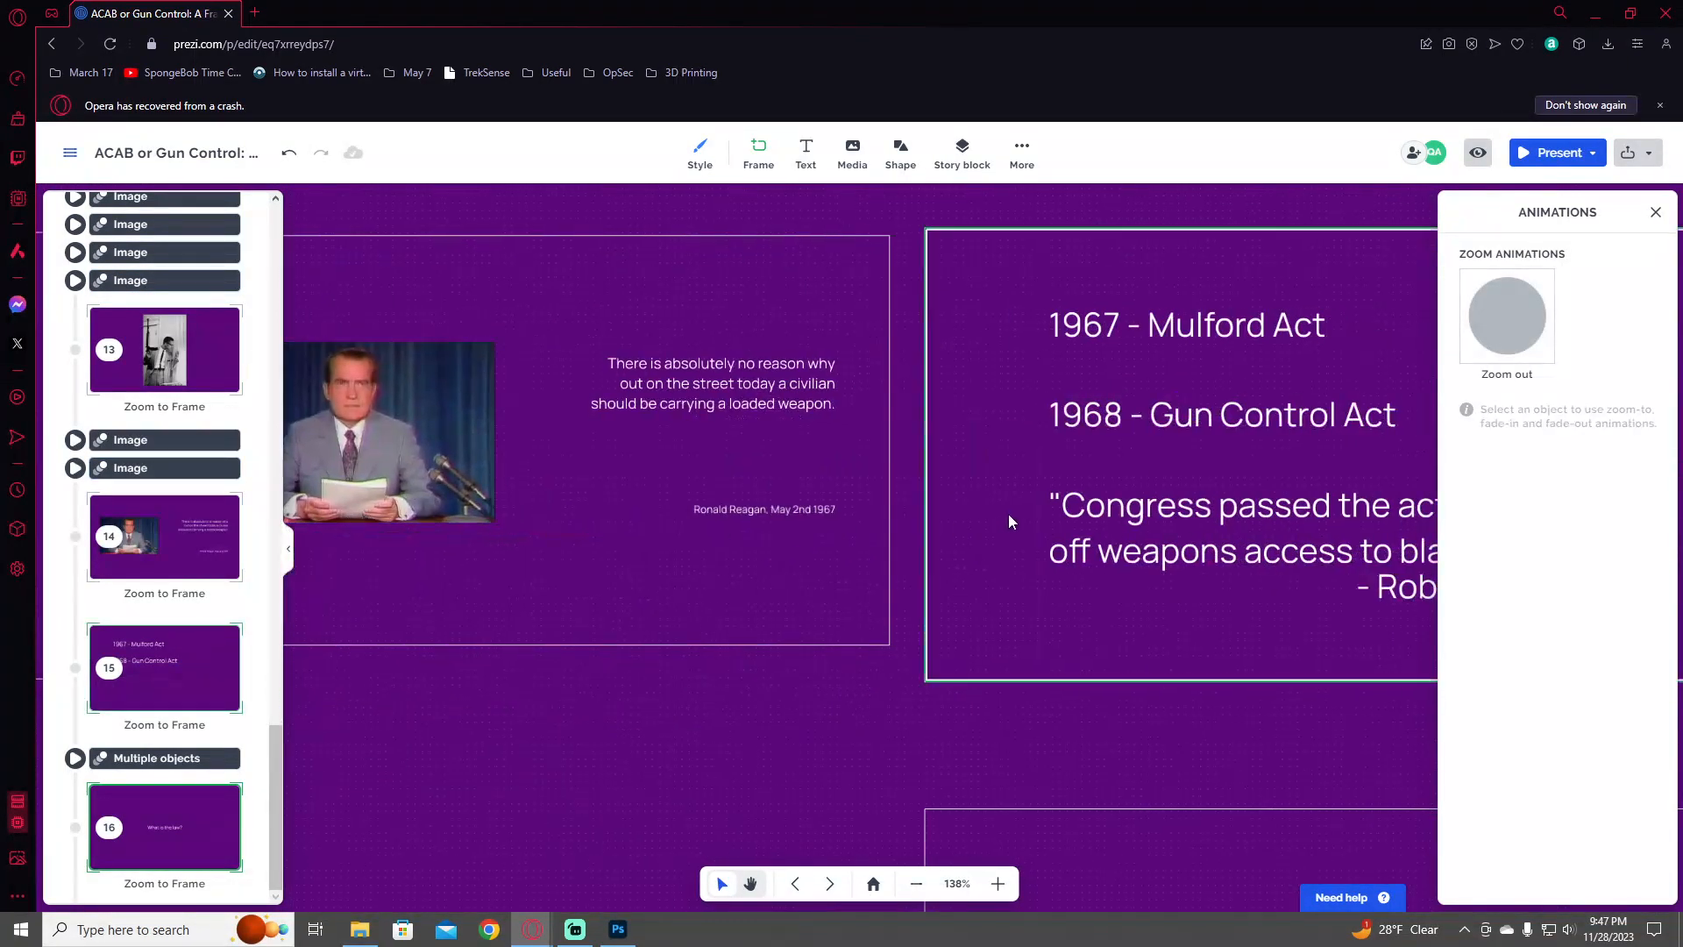
{"action": "left_click_drag", "start_coordinate": [1202, 526], "coordinate": [605, 552]}
{"action": "scroll", "coordinate": [911, 544], "scroll_direction": "down", "scroll_amount": 3}
{"action": "left_click_drag", "start_coordinate": [913, 547], "coordinate": [1004, 325]}
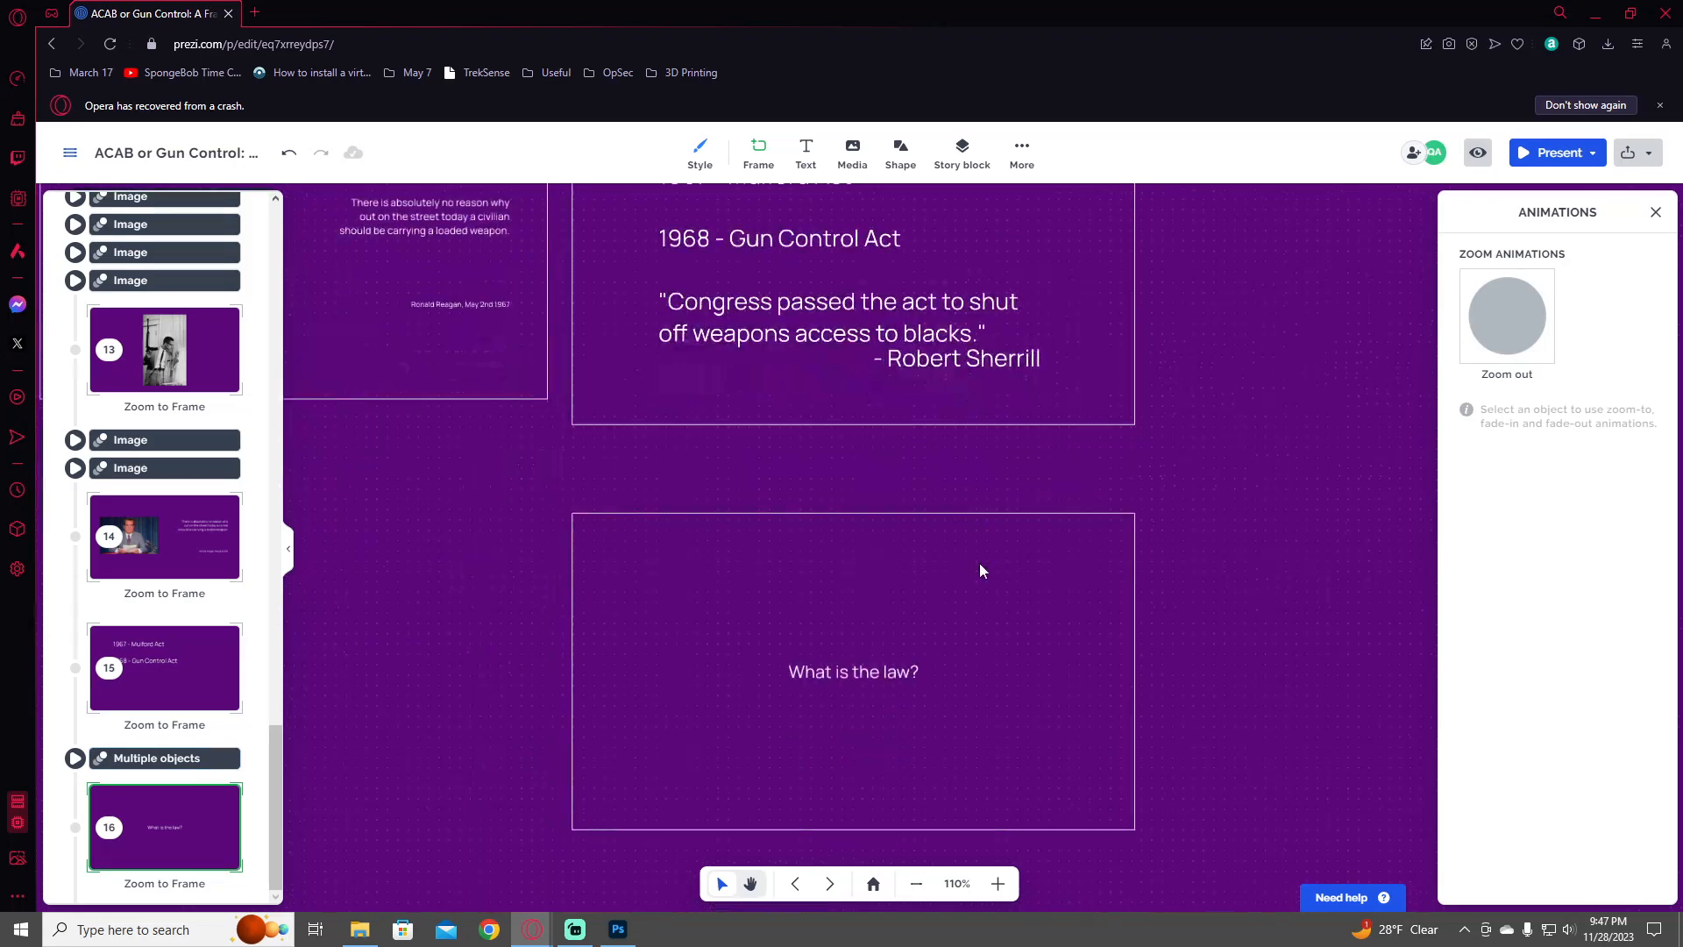
{"action": "left_click_drag", "start_coordinate": [980, 563], "coordinate": [988, 435]}
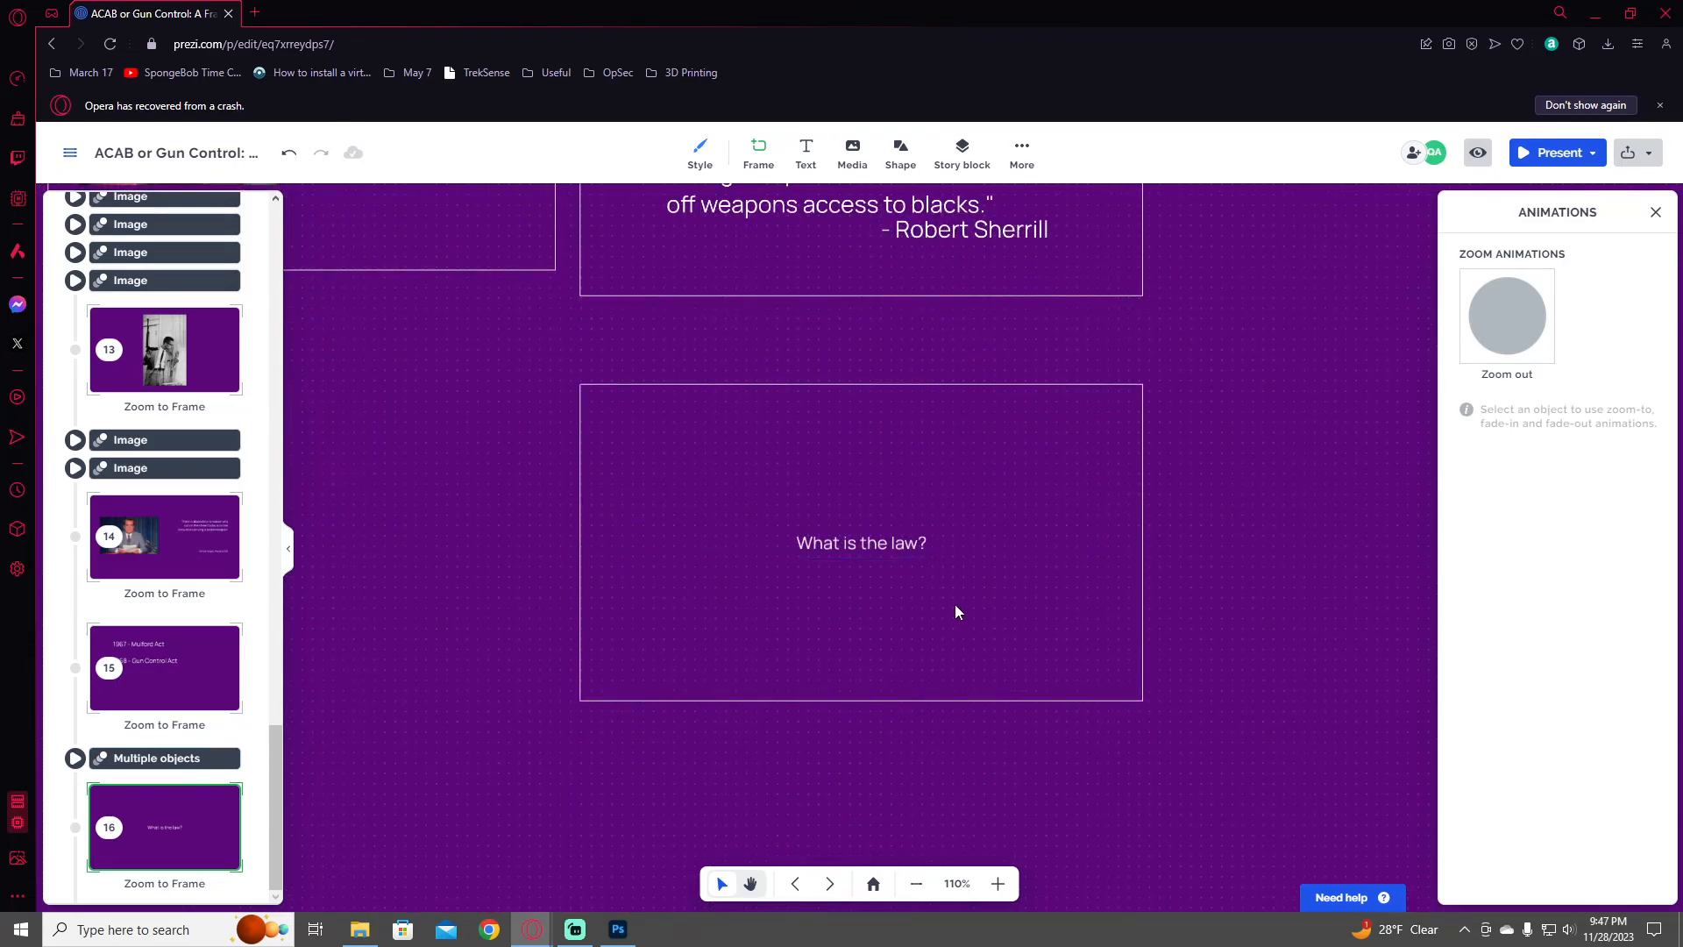
{"action": "left_click_drag", "start_coordinate": [955, 612], "coordinate": [955, 418]}
{"action": "scroll", "coordinate": [957, 489], "scroll_direction": "down", "scroll_amount": 1}
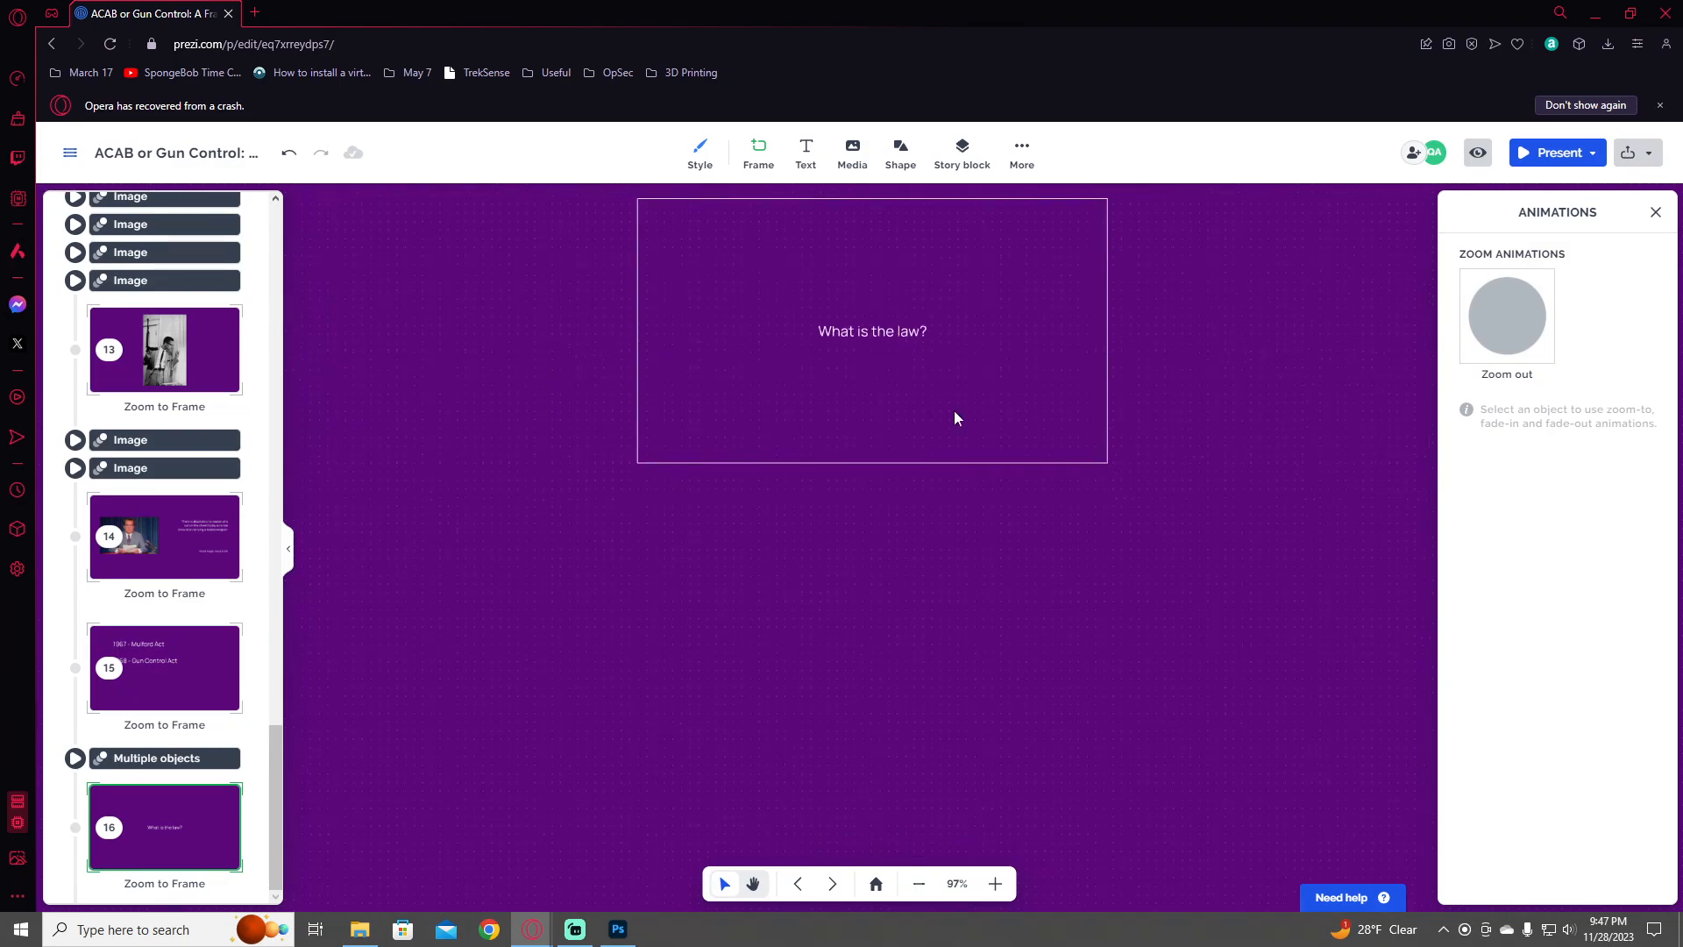
{"action": "left_click", "coordinate": [640, 203]}
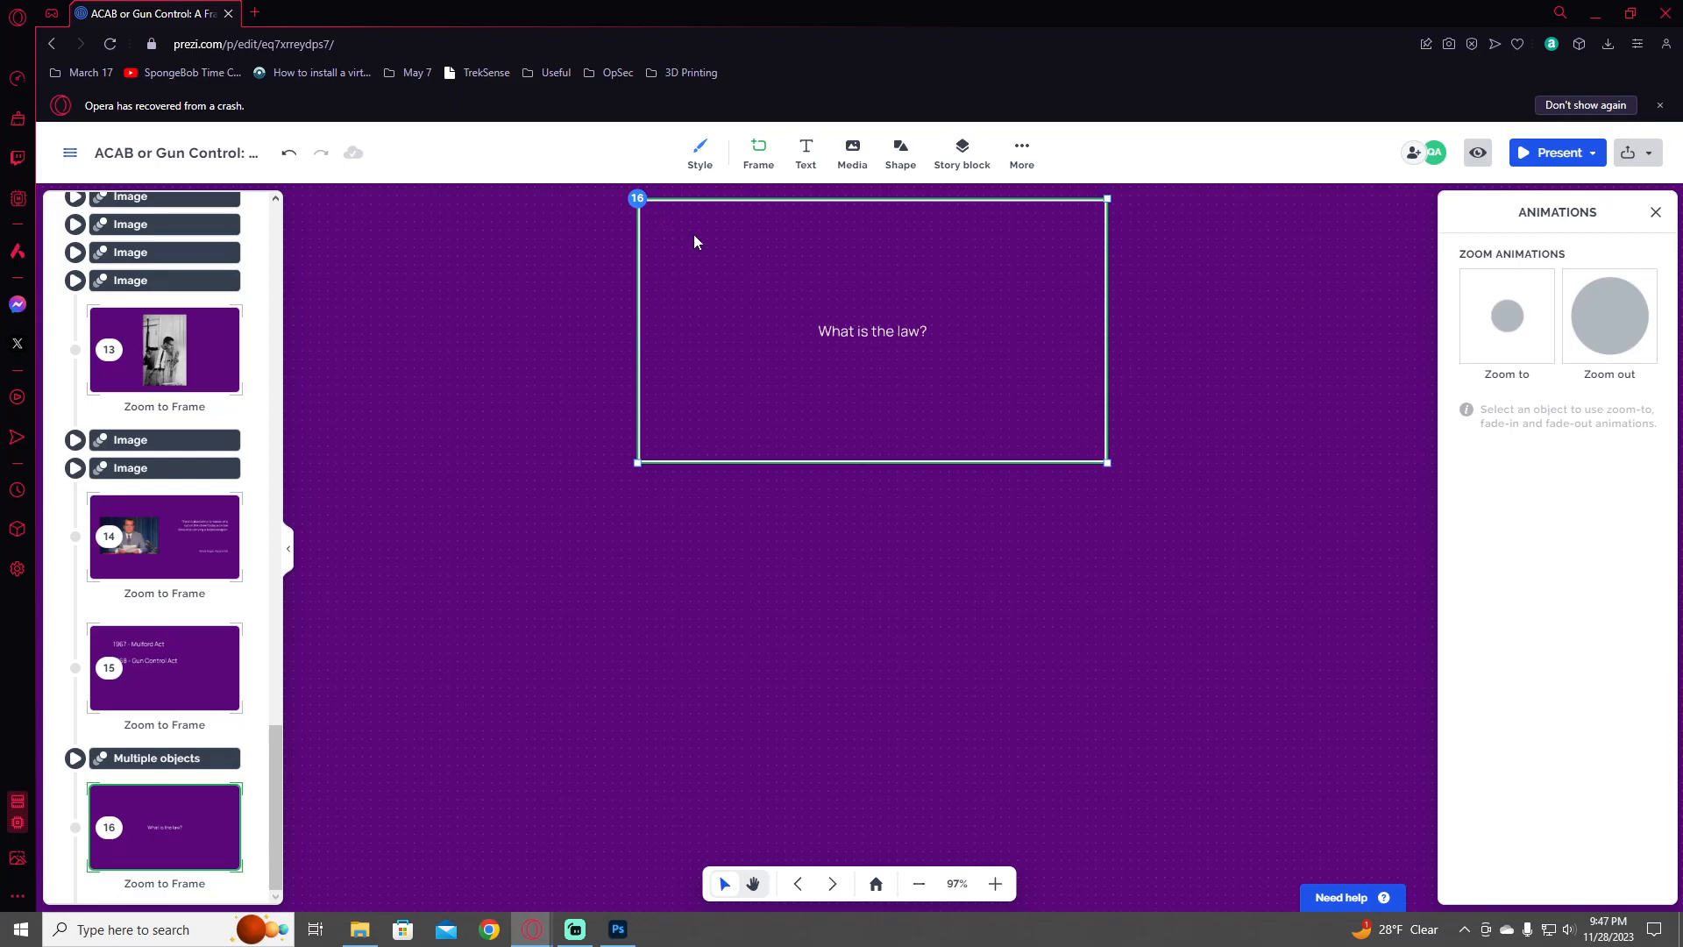
{"action": "scroll", "coordinate": [819, 361], "scroll_direction": "down", "scroll_amount": 2}
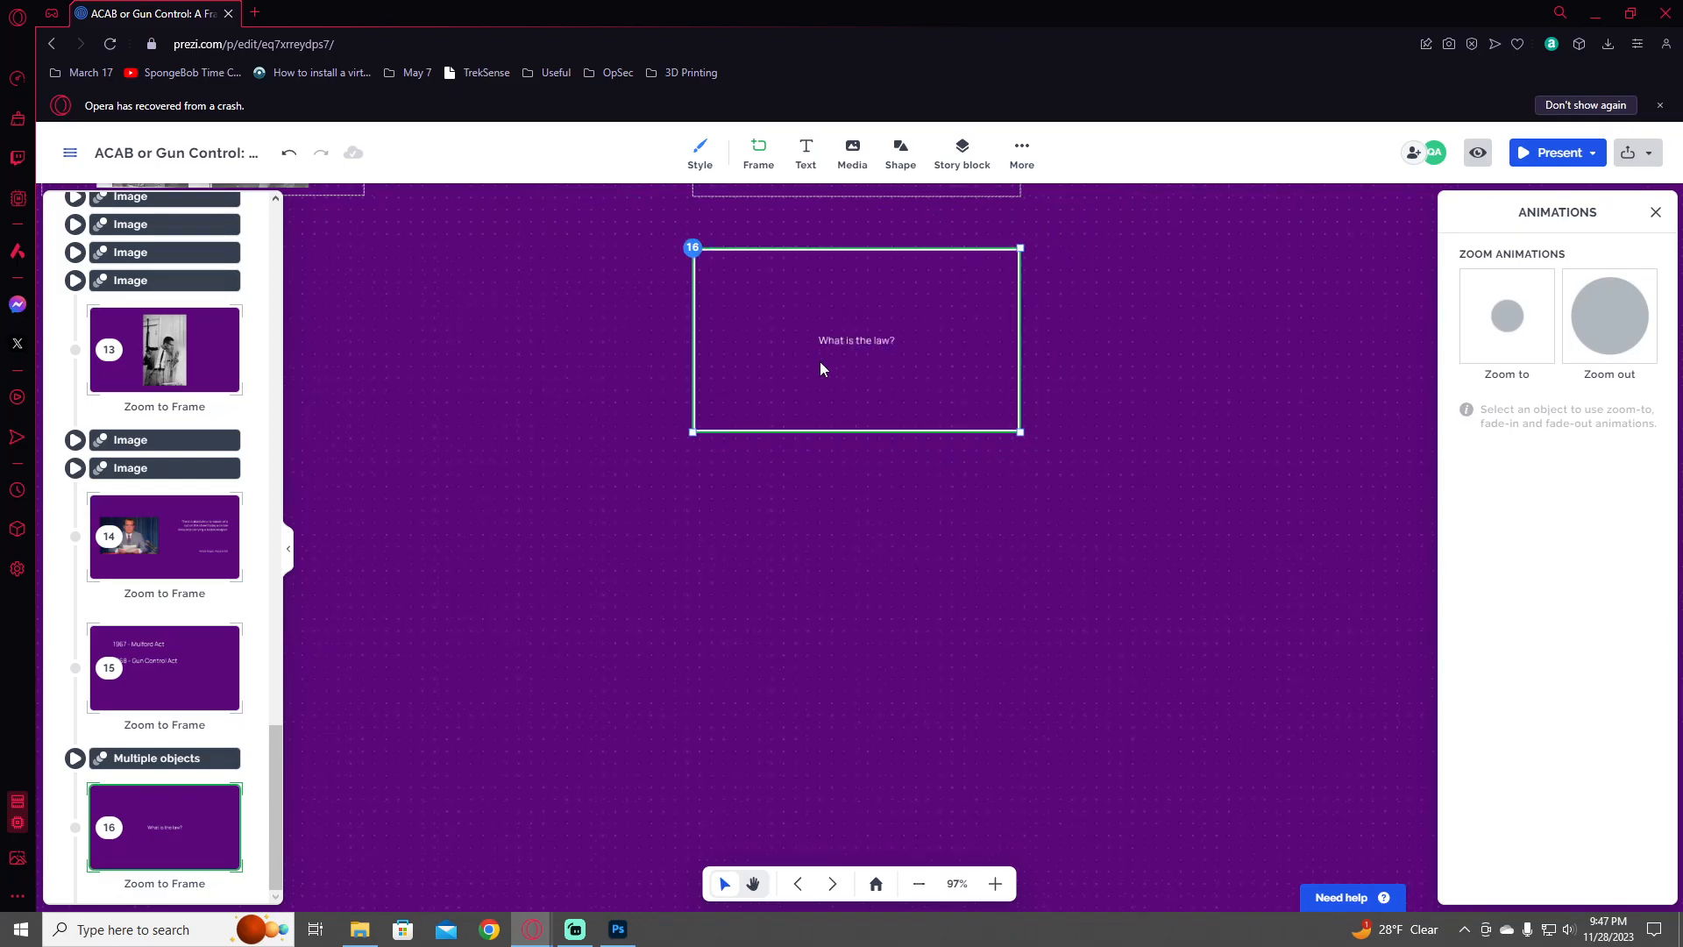
{"action": "left_click", "coordinate": [770, 155]}
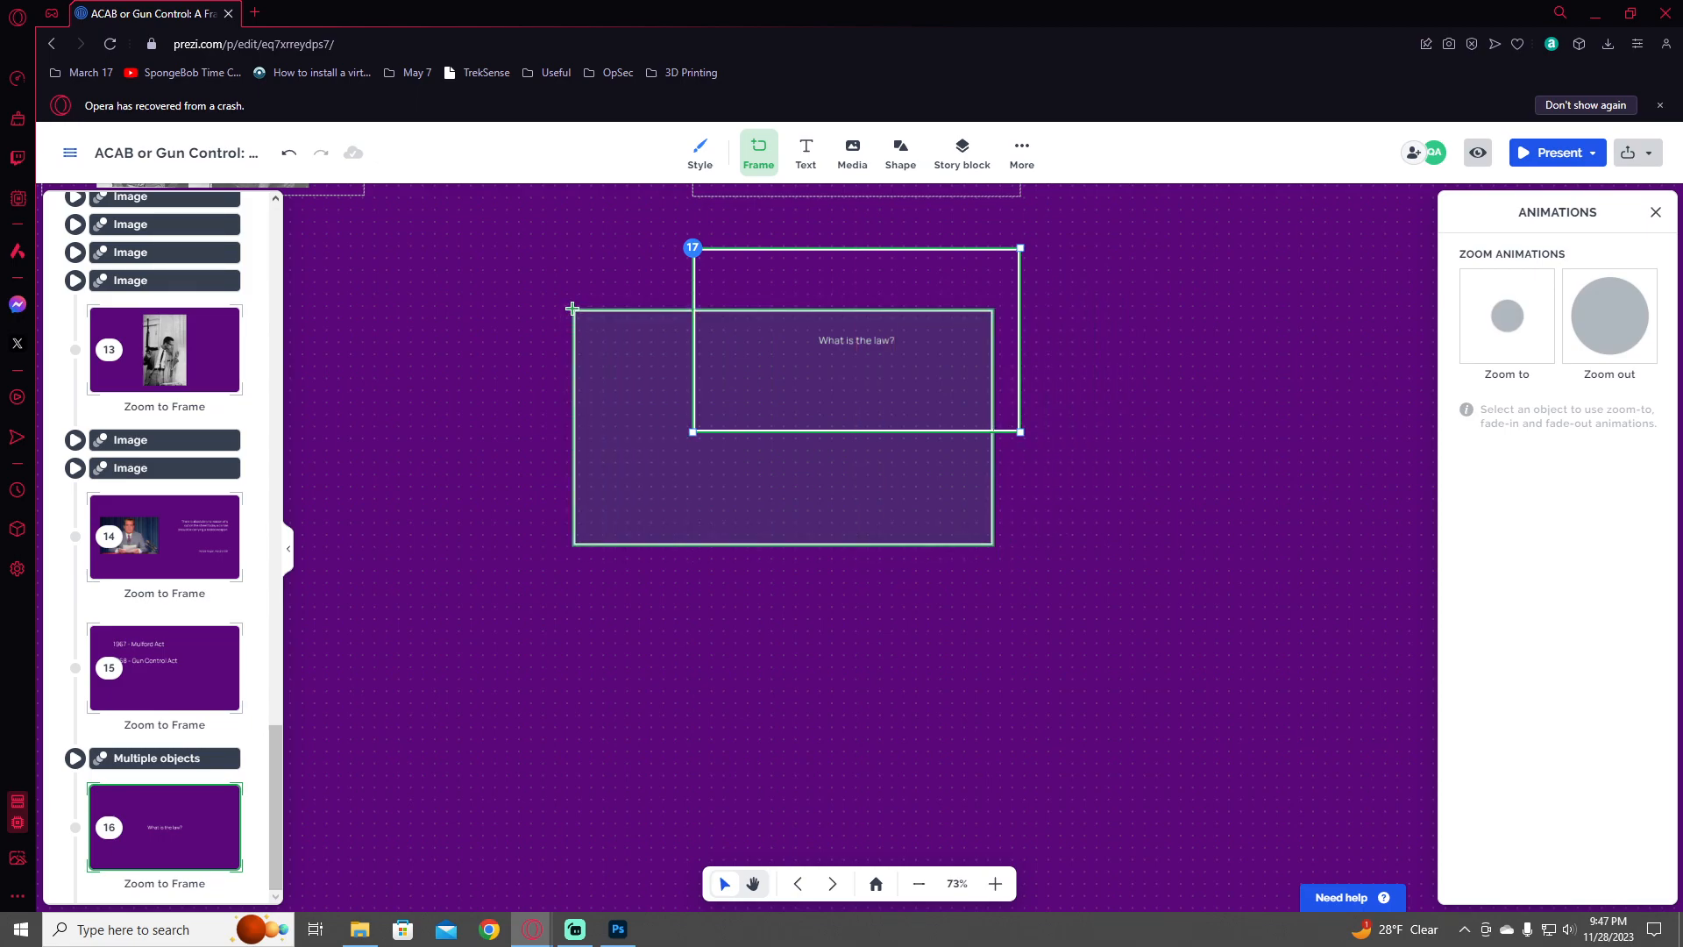
{"action": "left_click", "coordinate": [573, 309]}
{"action": "left_click_drag", "start_coordinate": [1000, 580], "coordinate": [1153, 676]}
{"action": "left_click", "coordinate": [808, 498]}
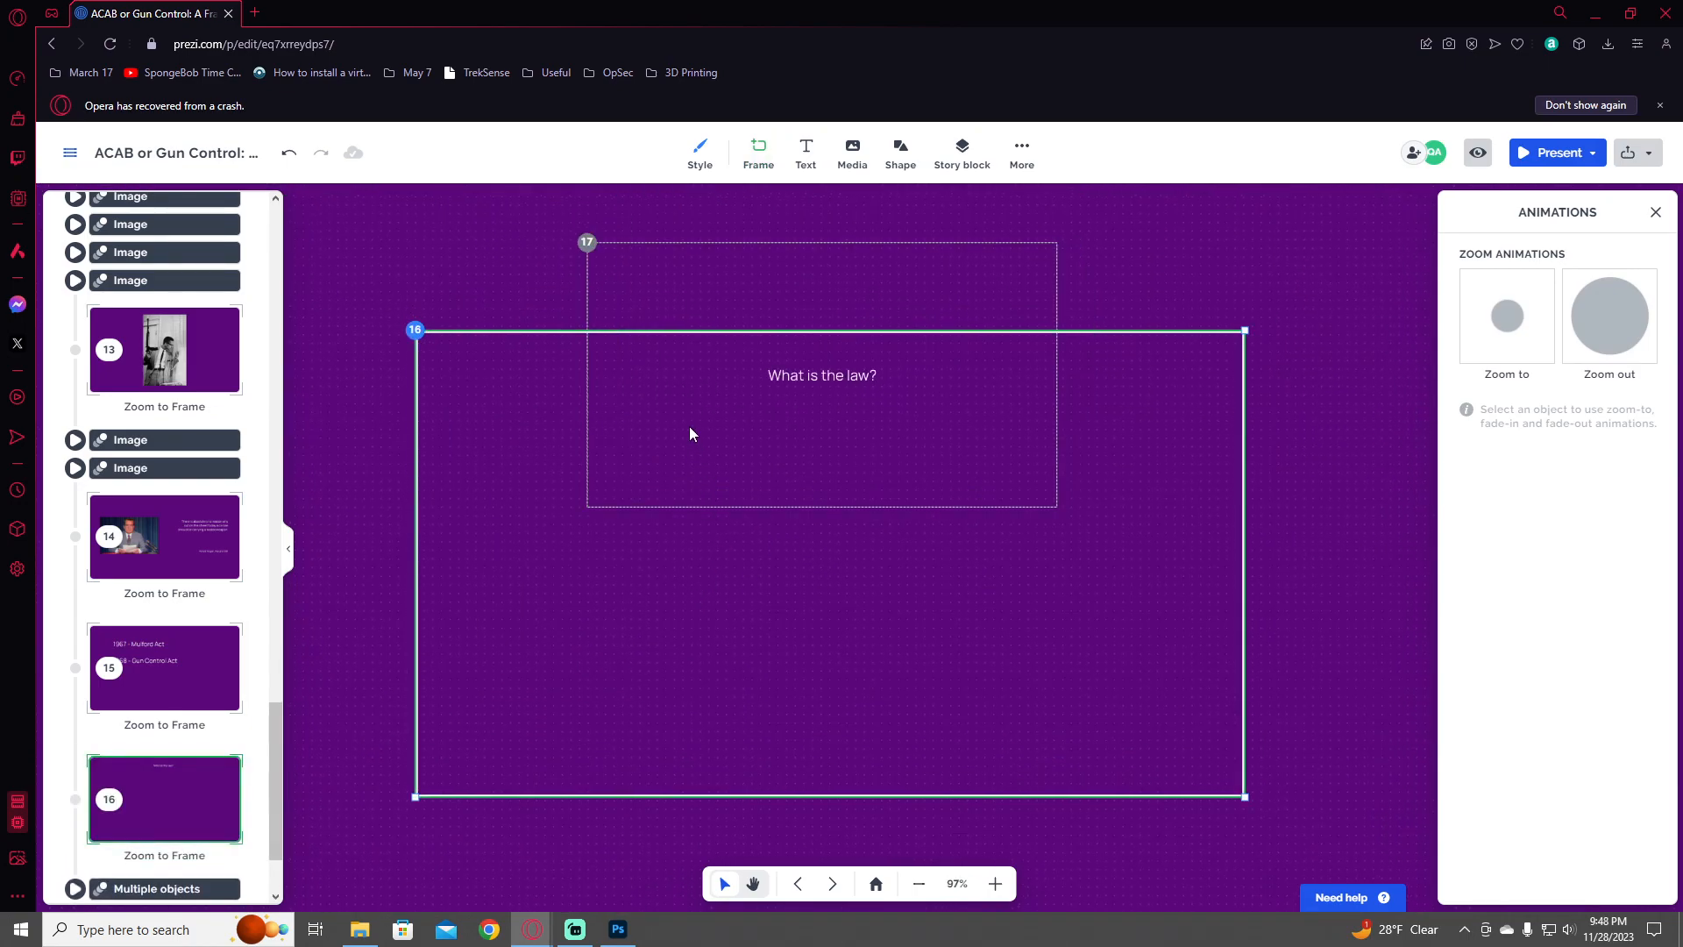
{"action": "mouse_move", "coordinate": [184, 792]}
{"action": "left_mouse_down"}
{"action": "mouse_move", "coordinate": [190, 903]}
{"action": "mouse_move", "coordinate": [196, 821]}
{"action": "left_mouse_up"}
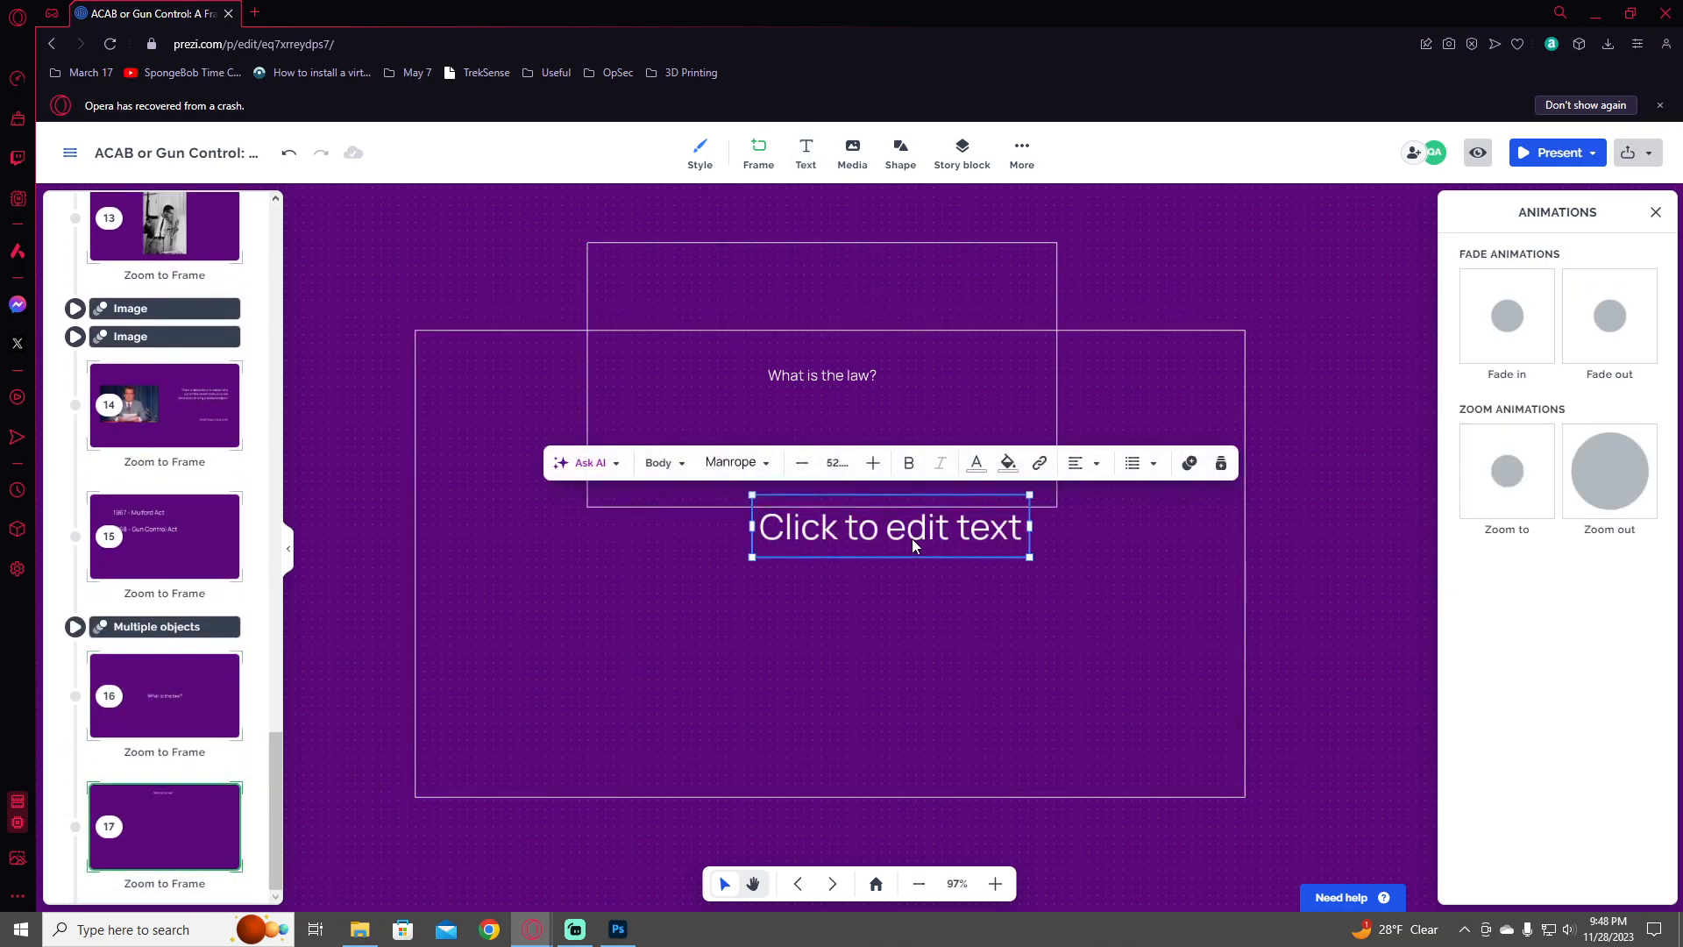
{"action": "left_click_drag", "start_coordinate": [917, 538], "coordinate": [638, 492]}
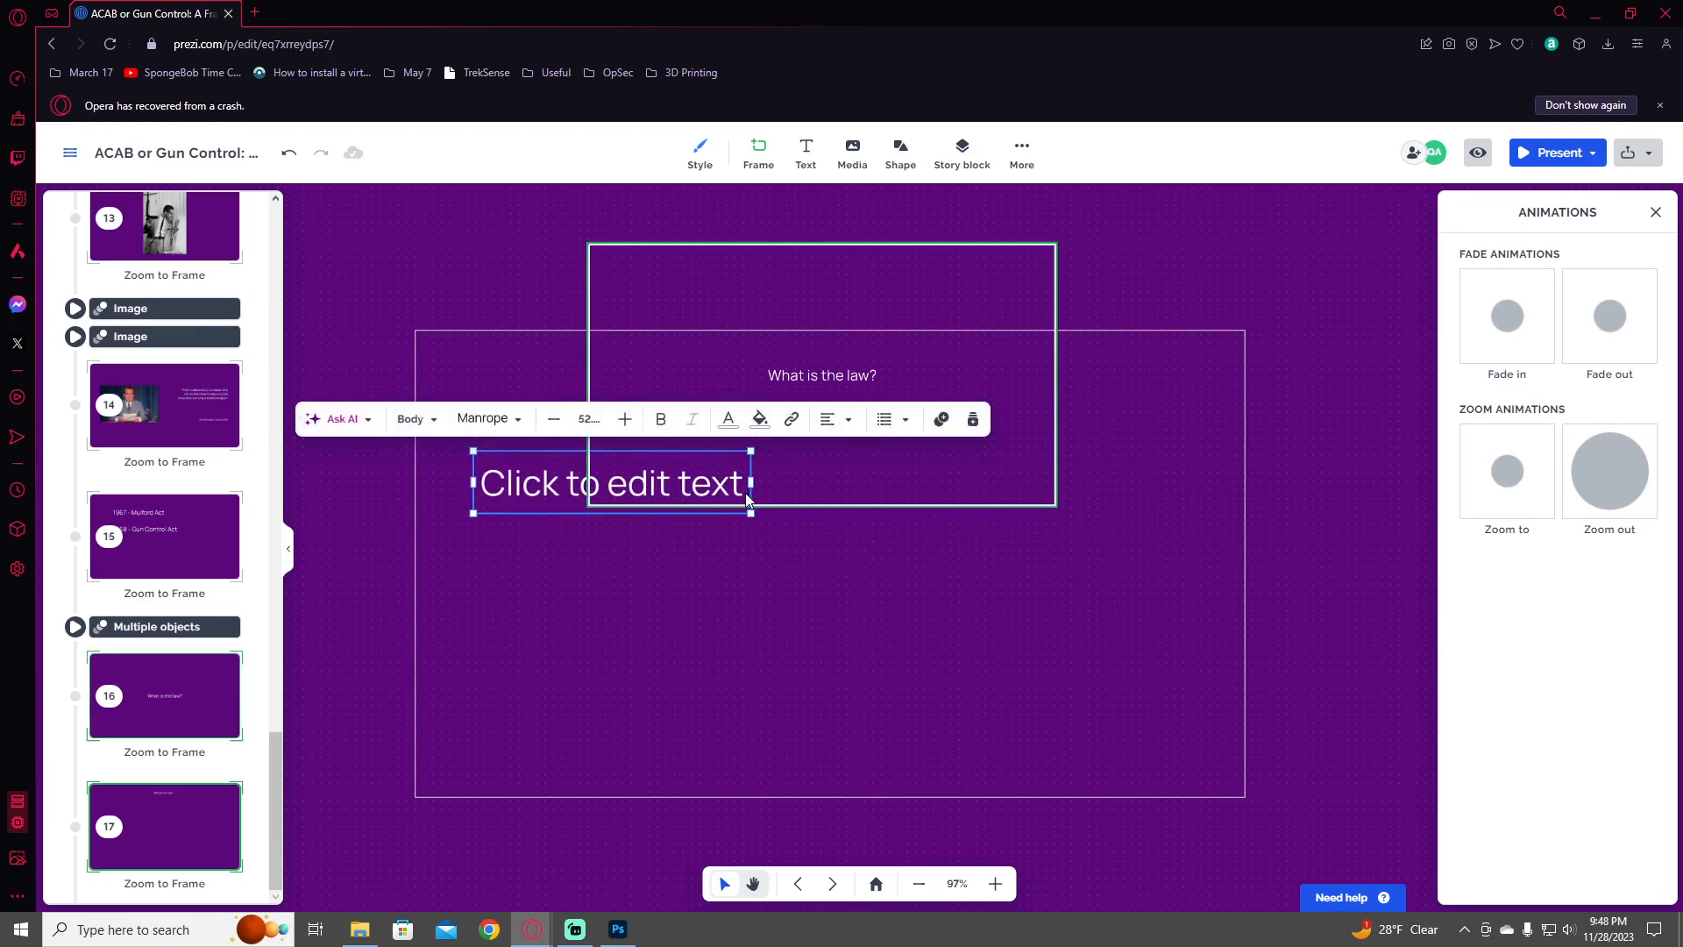
{"action": "key", "text": "ctrl+z"}
{"action": "key", "text": "ctrl+z"}
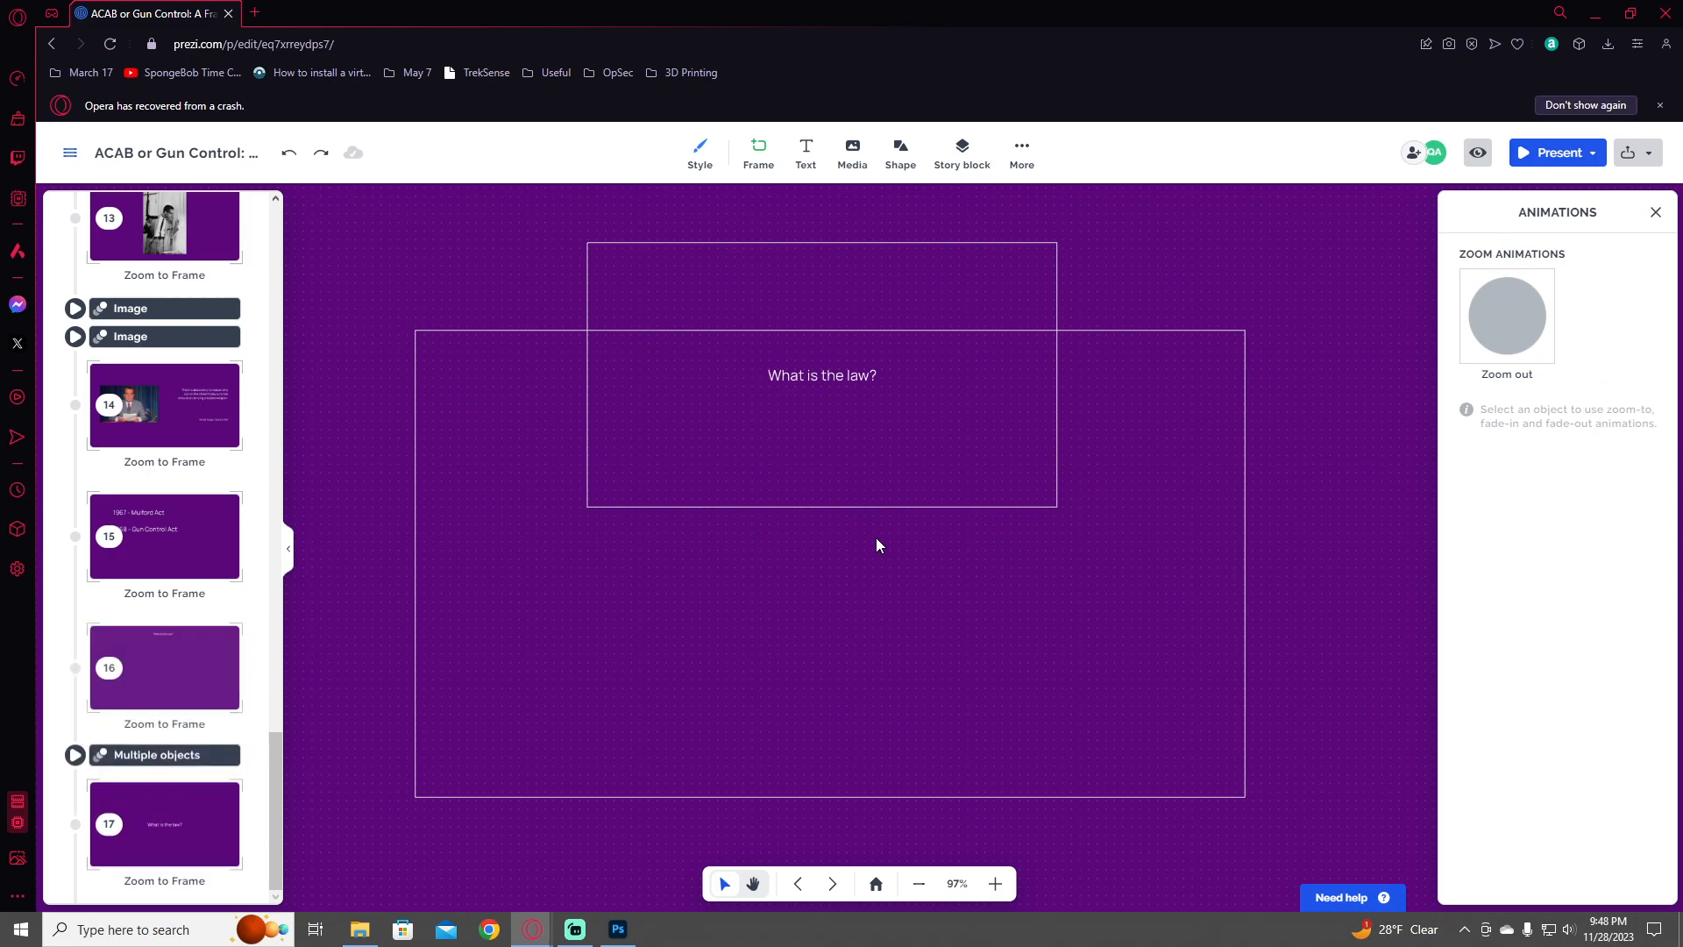
{"action": "key", "text": "ctrl+z"}
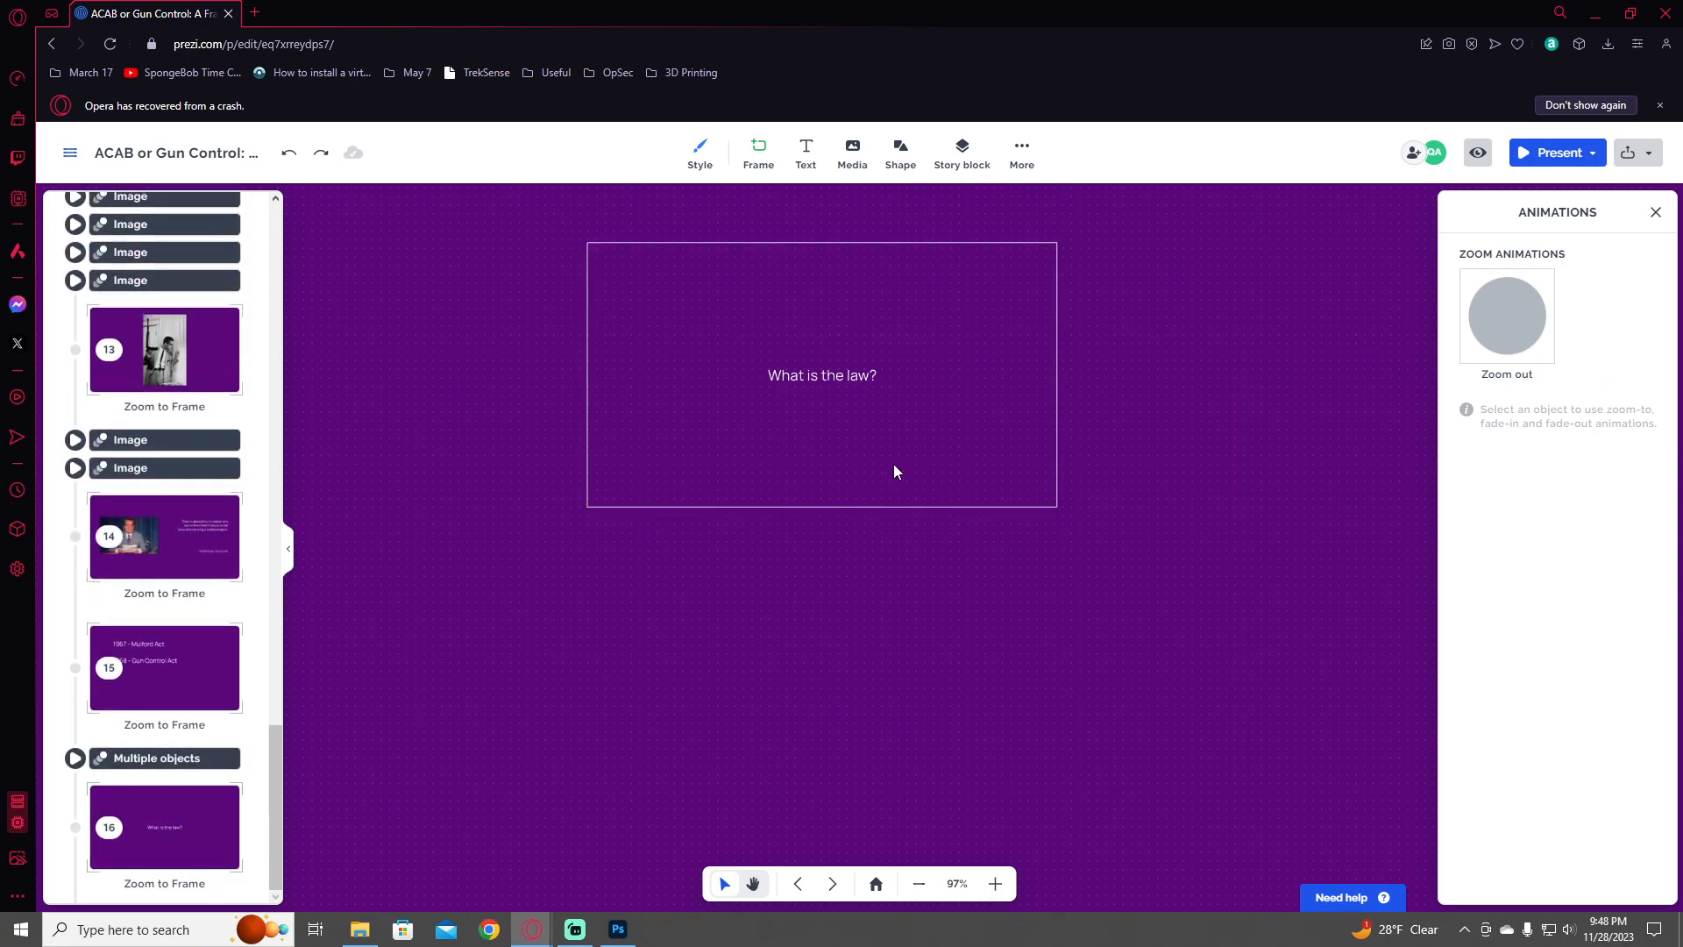
- Draw a new empty frame directly below the closing "What is the law?" frame, at about the same width
{"action": "left_click", "coordinate": [185, 807]}
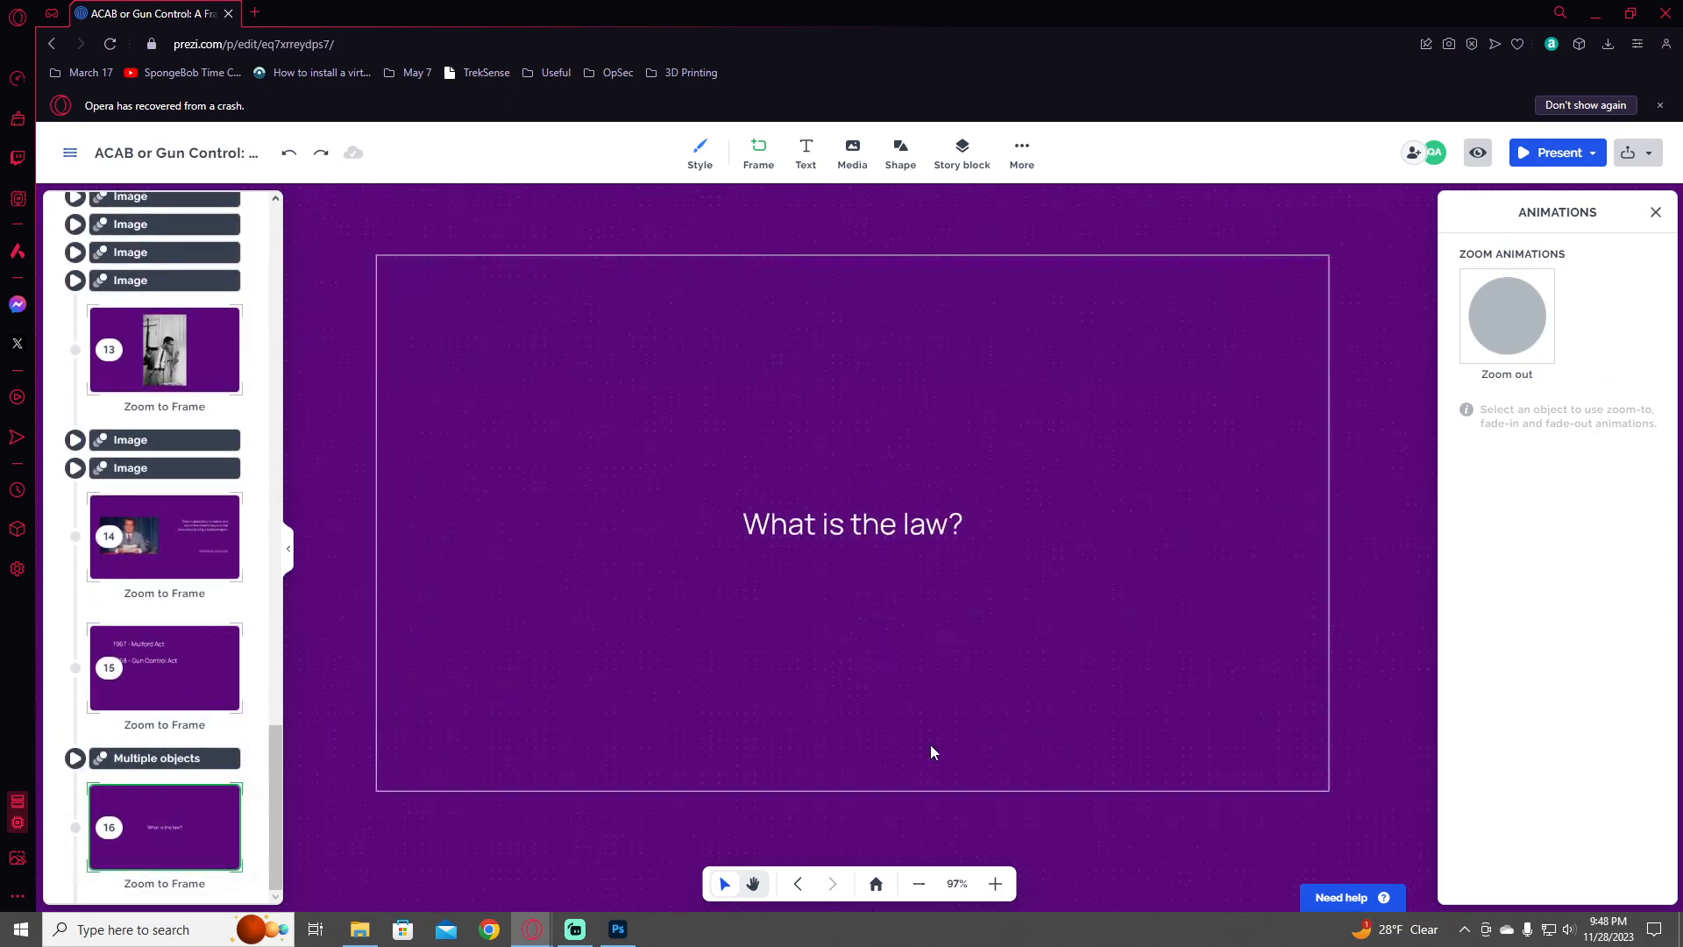
{"action": "scroll", "coordinate": [919, 719], "scroll_direction": "down", "scroll_amount": 4}
{"action": "left_click_drag", "start_coordinate": [946, 715], "coordinate": [942, 337]}
{"action": "left_click", "coordinate": [759, 156]}
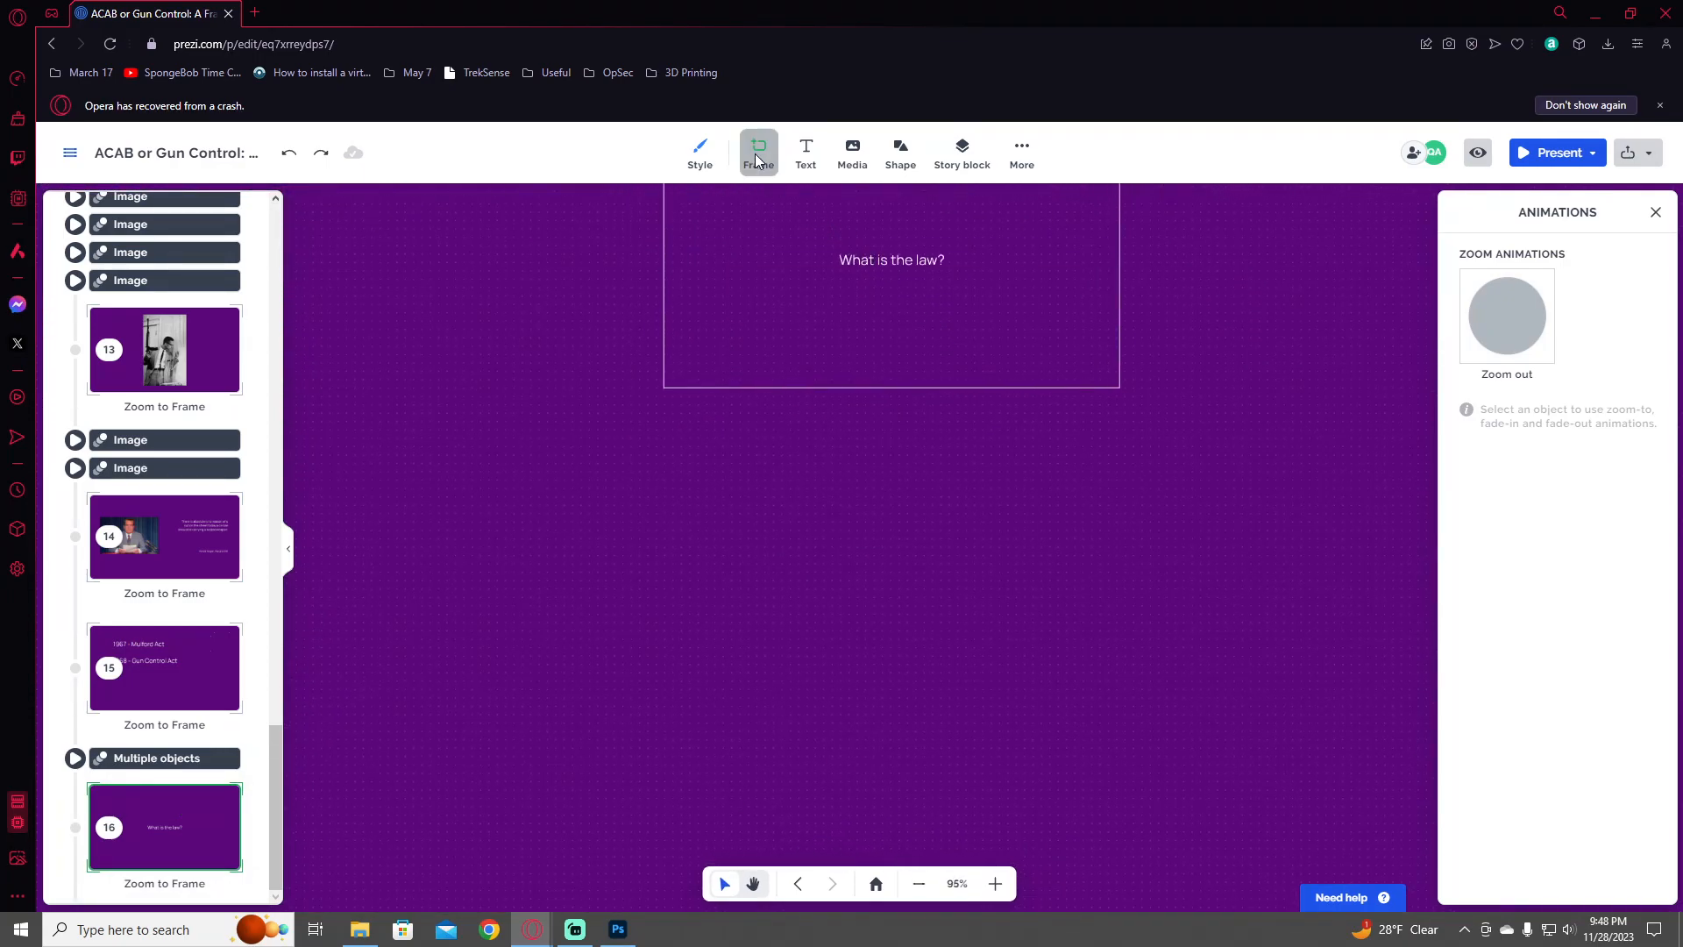
{"action": "left_click_drag", "start_coordinate": [667, 425], "coordinate": [1152, 679]}
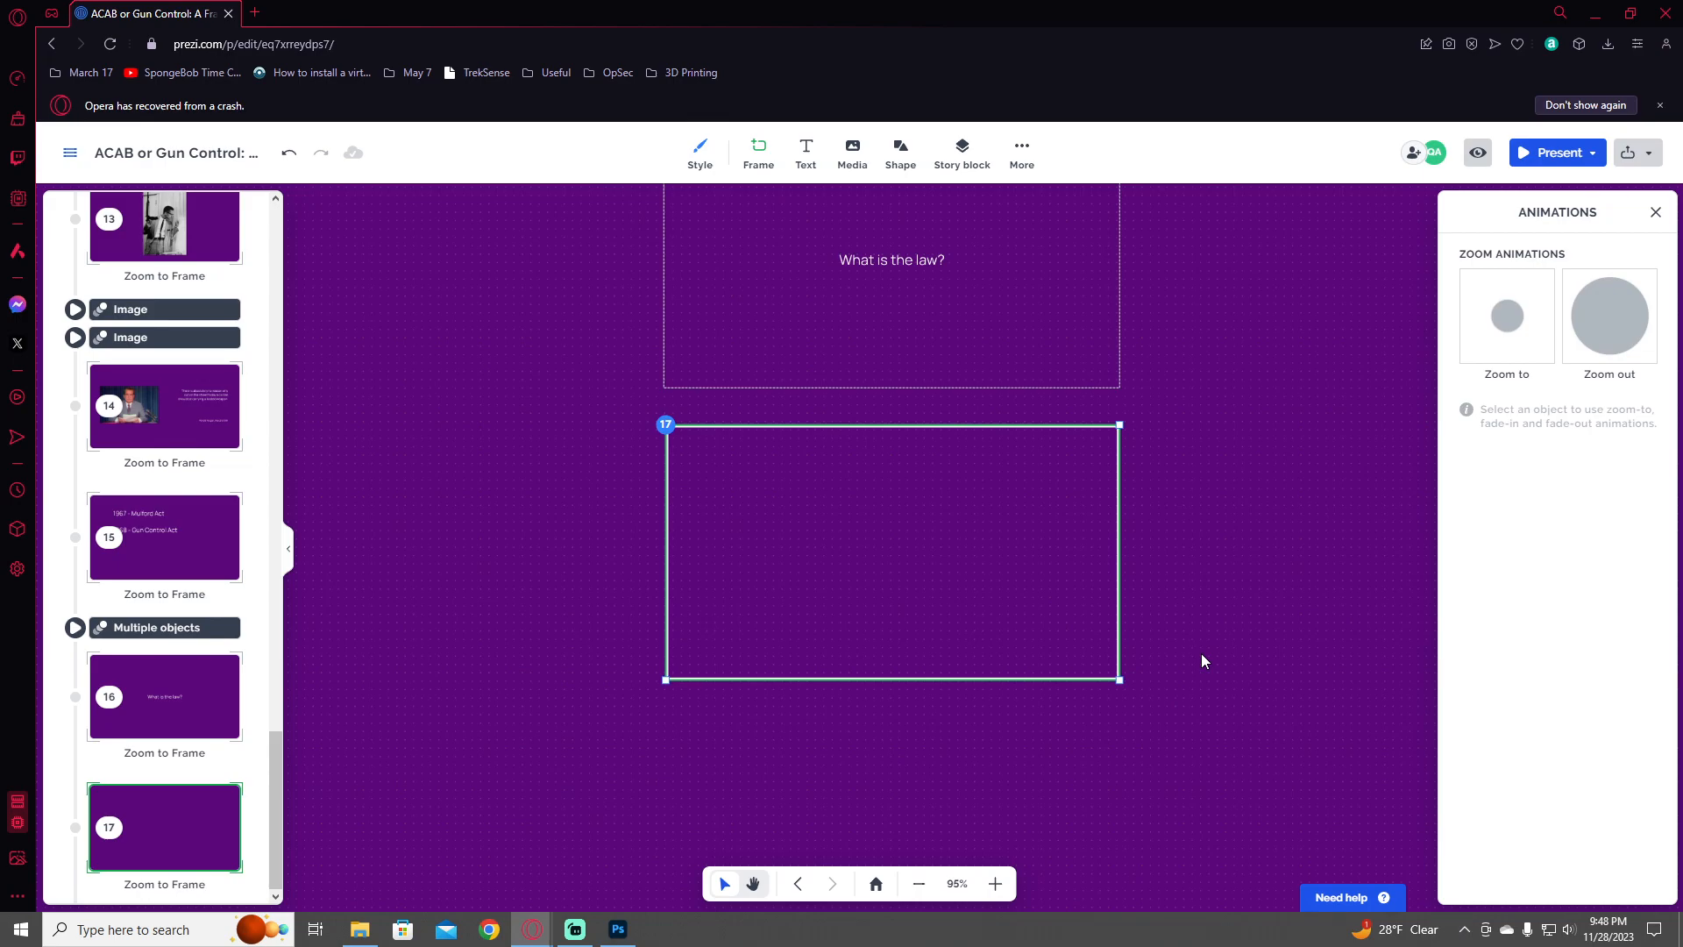
- Add a text box reading "Laws are what we agree to and write down." in quotation marks inside empty frame 17
{"action": "left_click", "coordinate": [850, 519]}
{"action": "scroll", "coordinate": [856, 522], "scroll_direction": "up", "scroll_amount": 3}
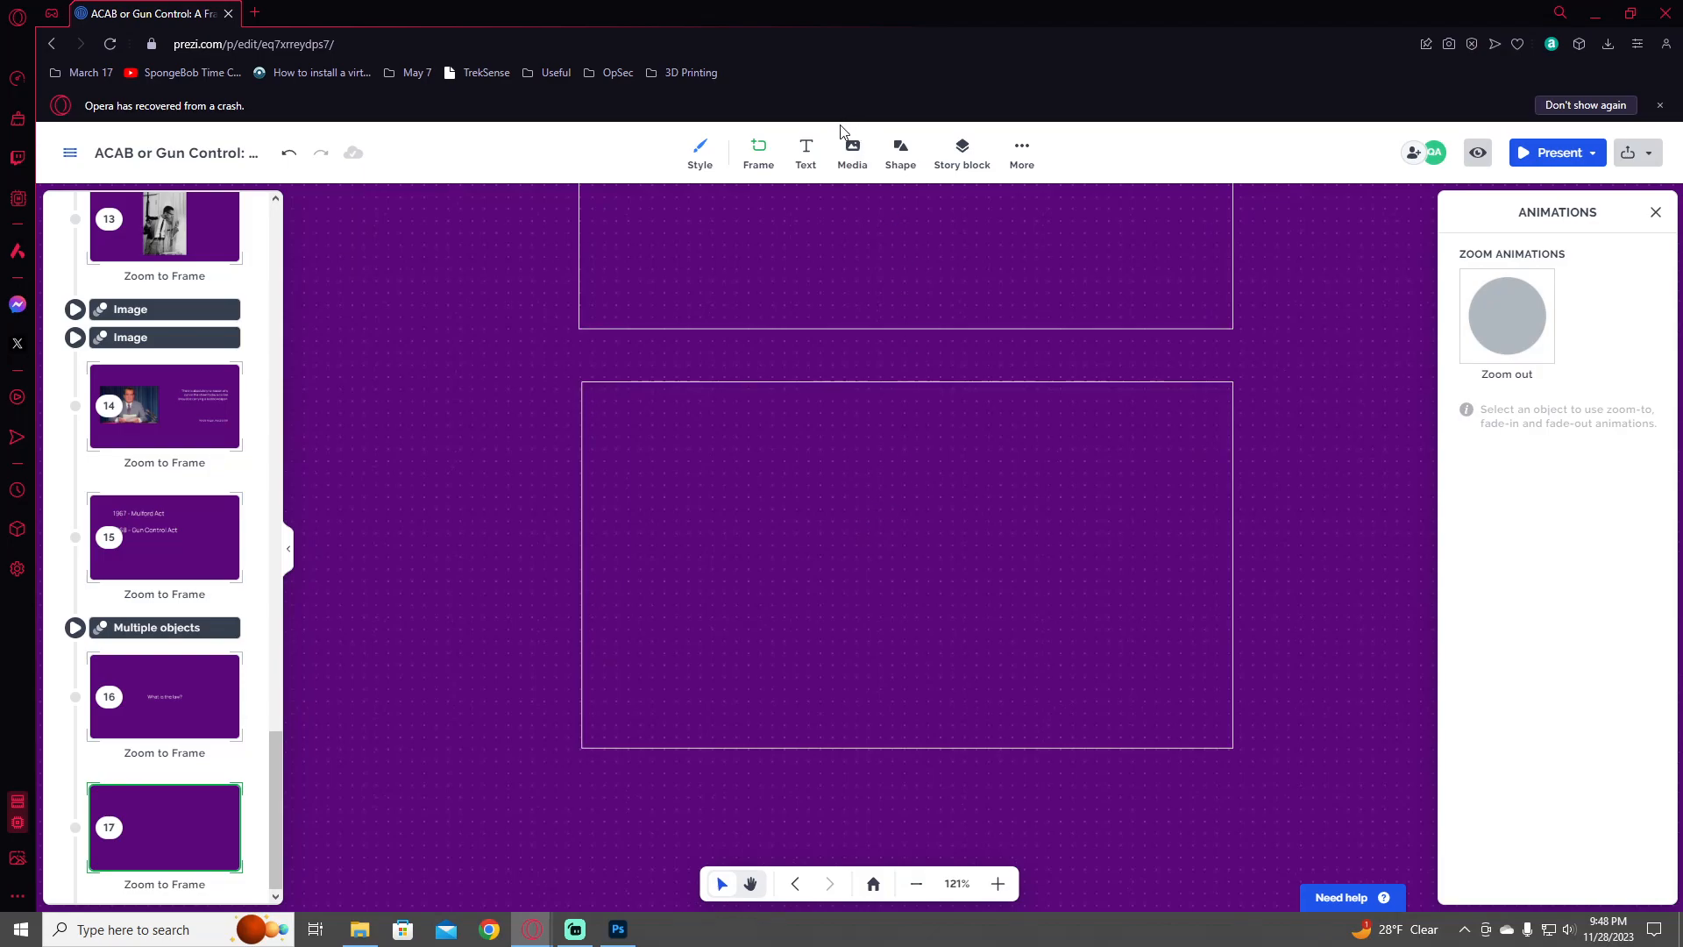
{"action": "left_click", "coordinate": [806, 154]}
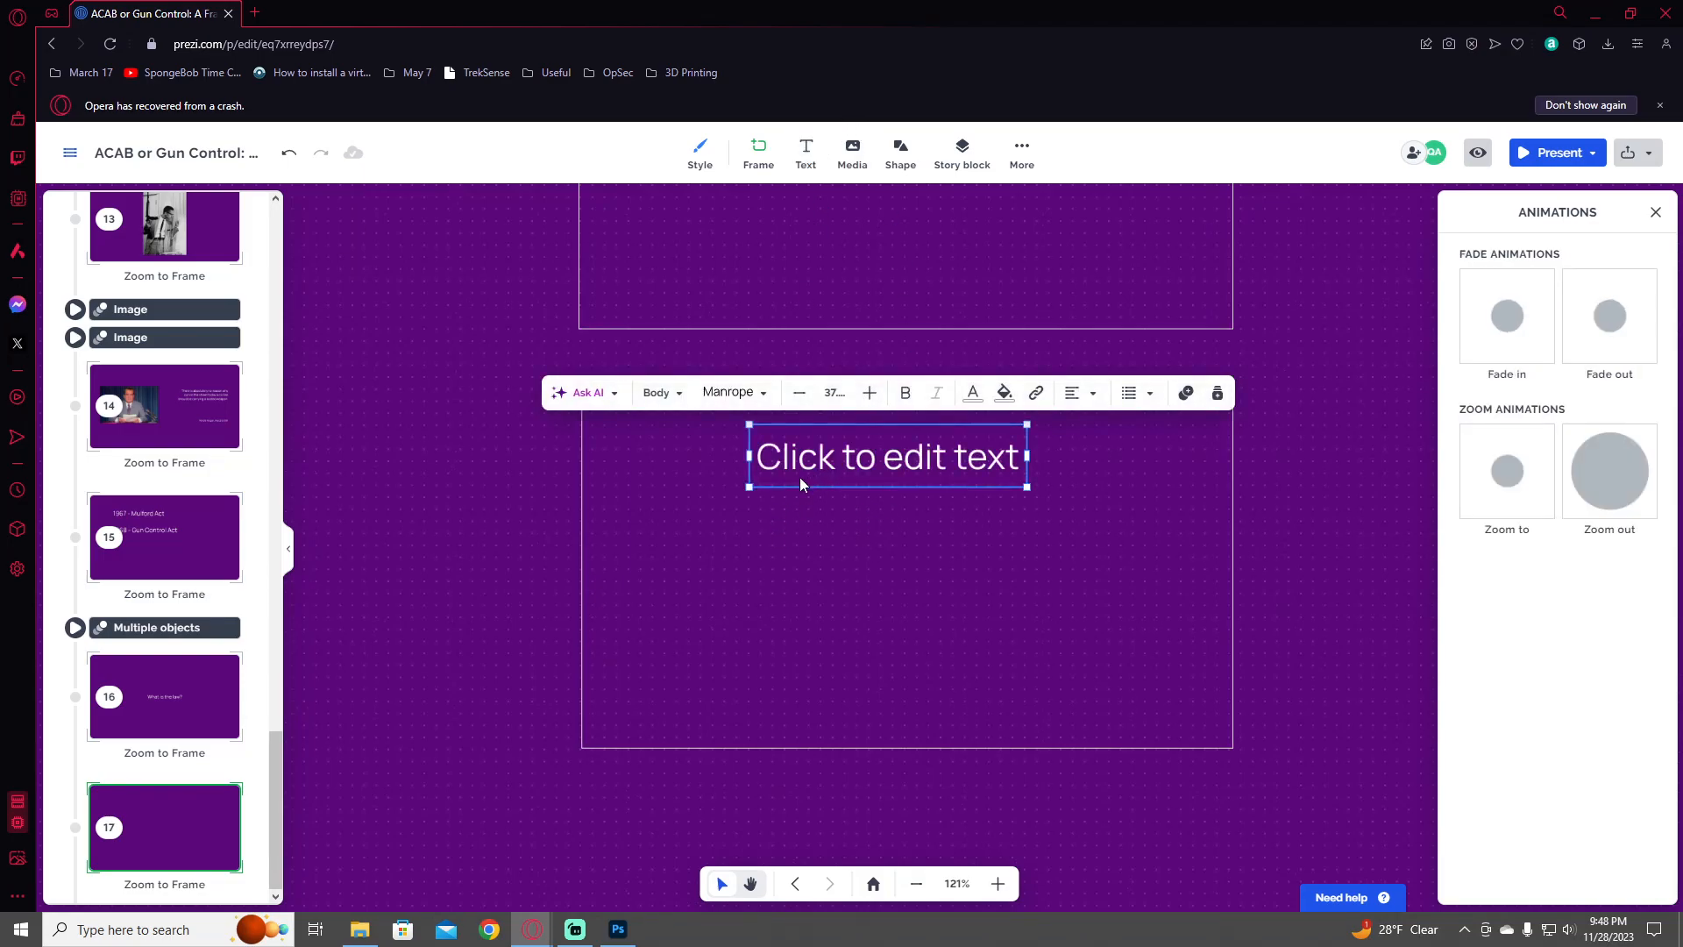
{"action": "left_click_drag", "start_coordinate": [800, 477], "coordinate": [743, 503]}
{"action": "left_click", "coordinate": [754, 495]}
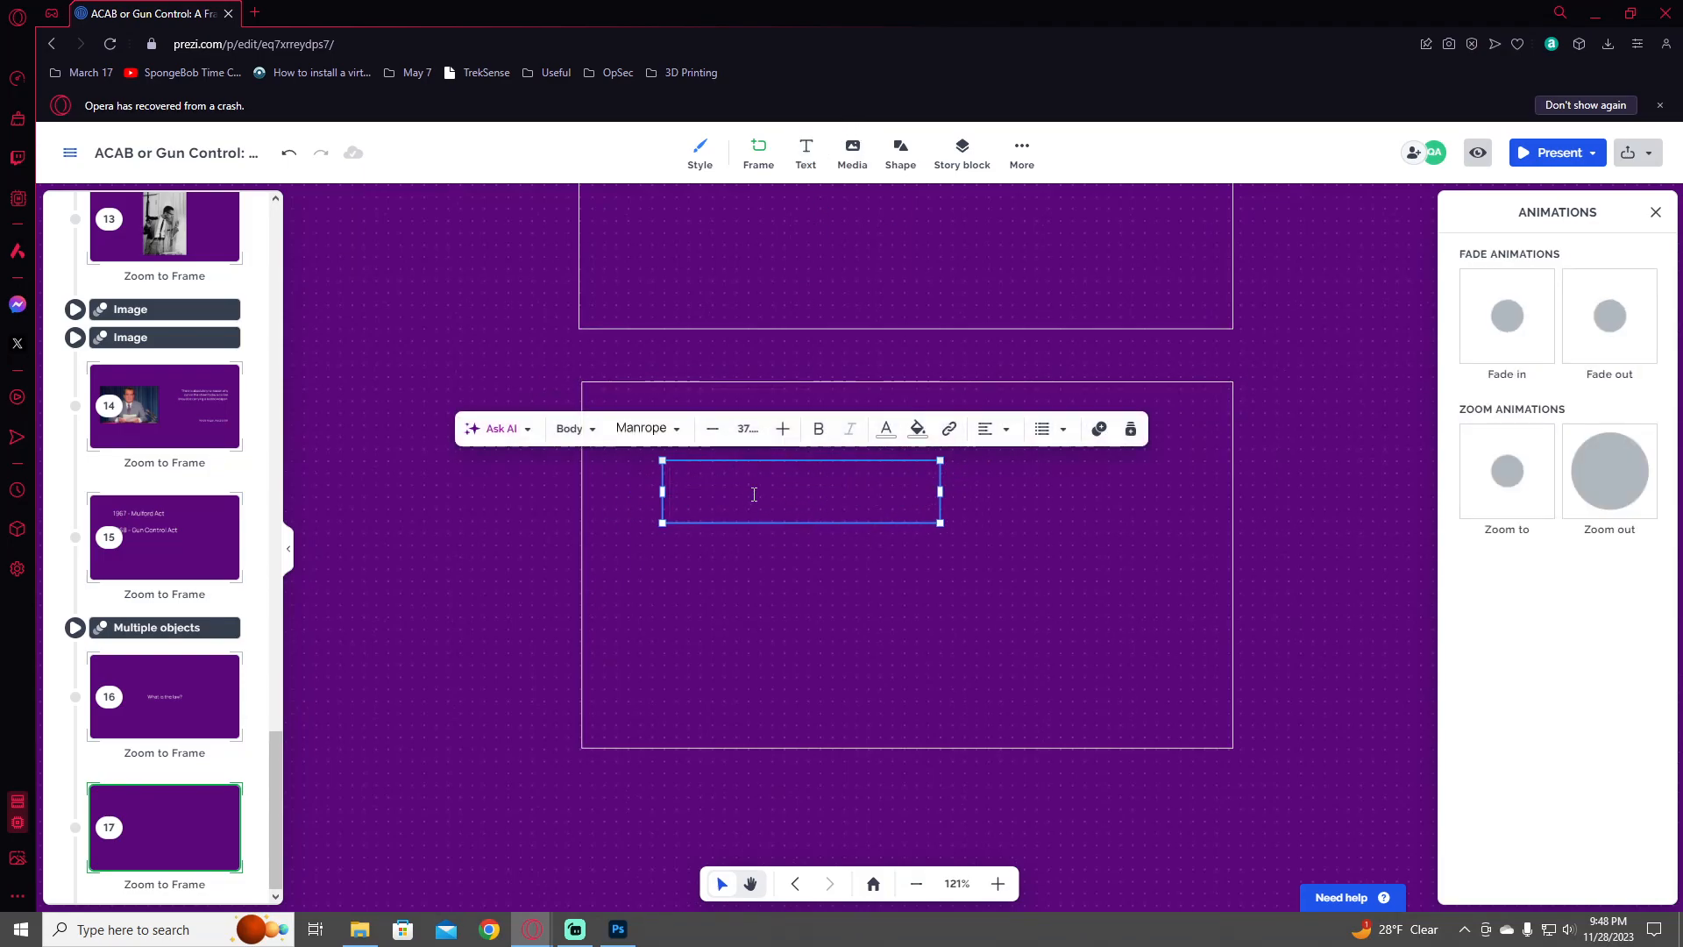
{"action": "type", "text": "\"Laws are wh"}
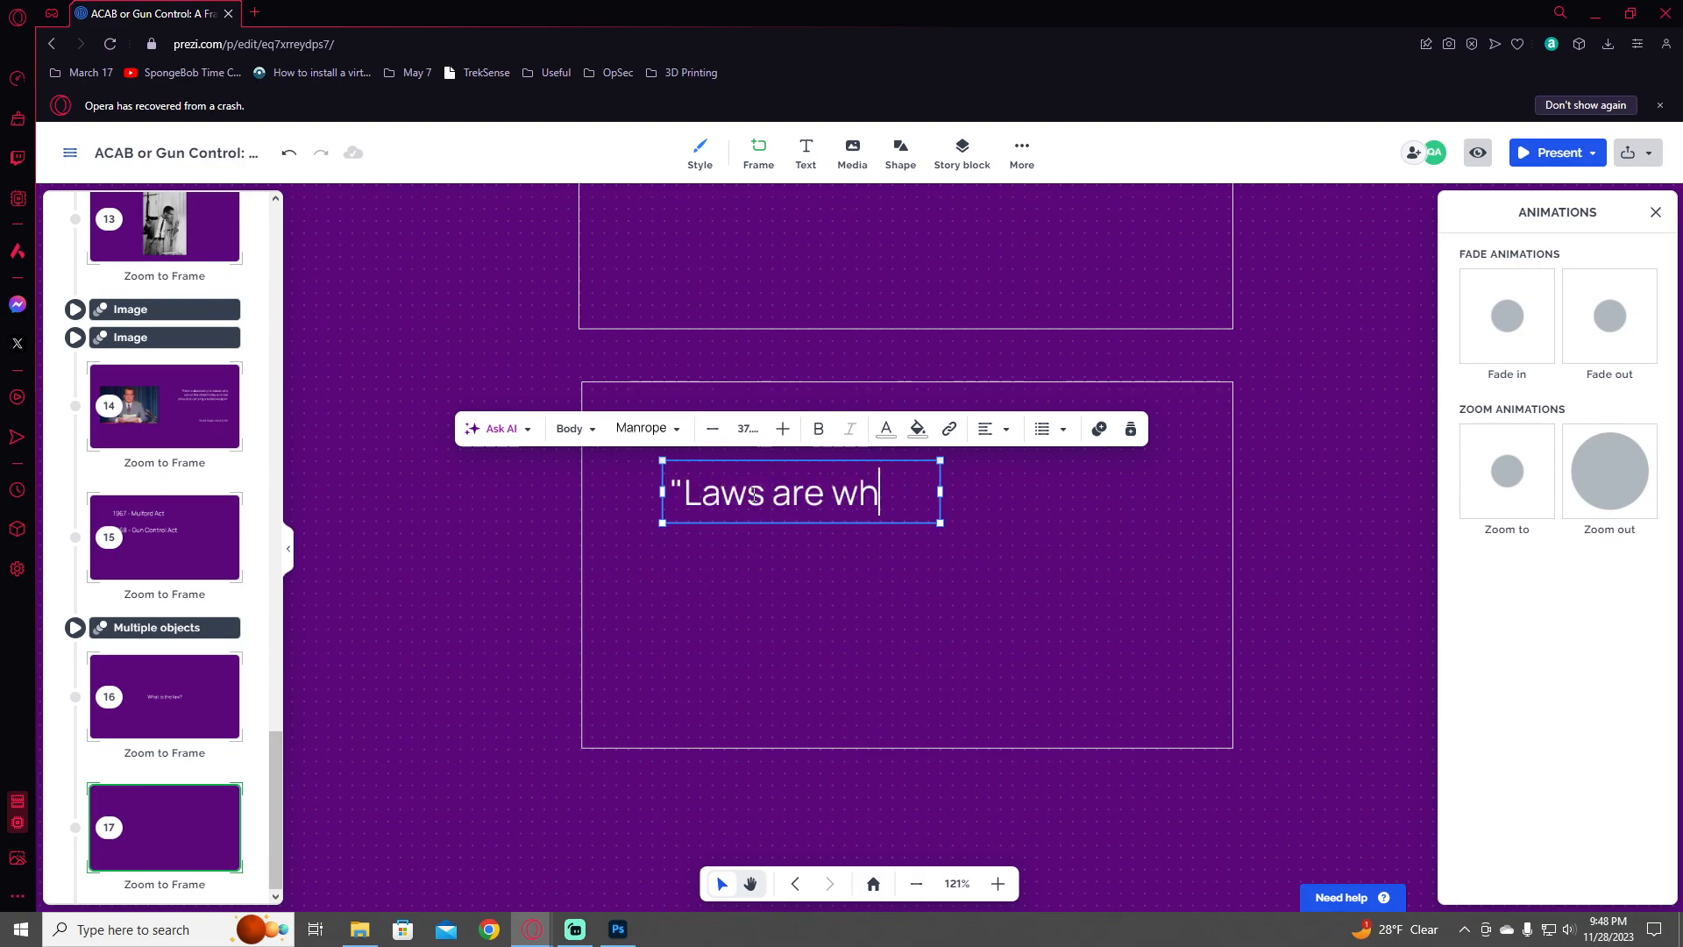
{"action": "type", "text": "at we agree to an"}
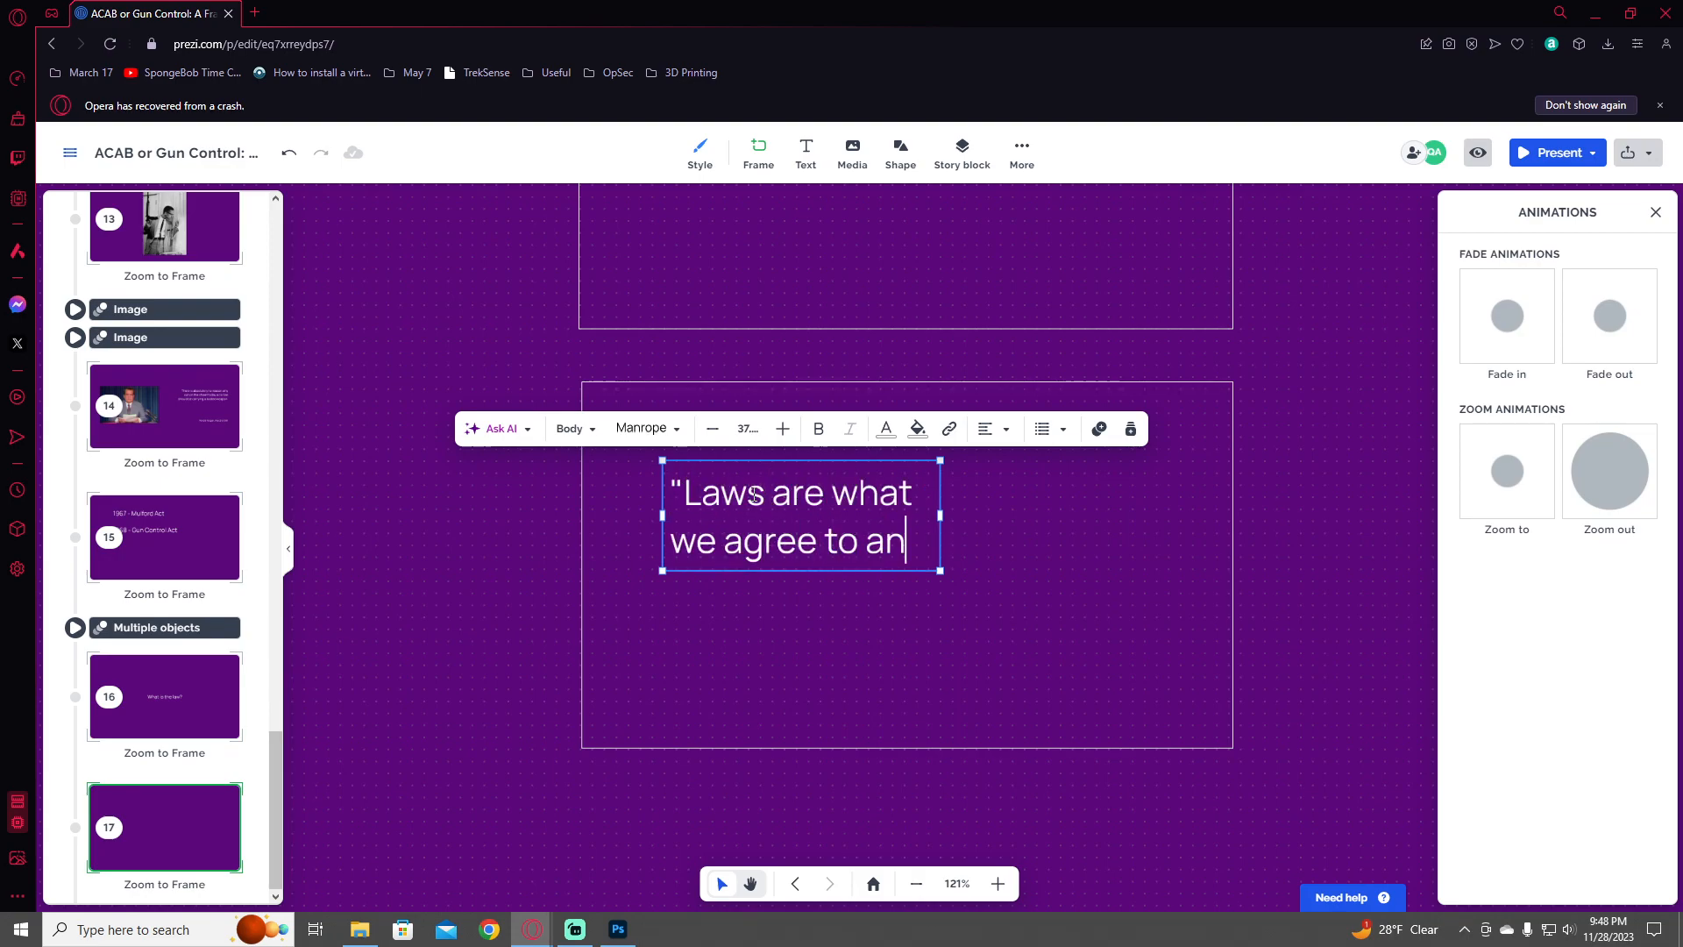
{"action": "type", "text": "d write down."}
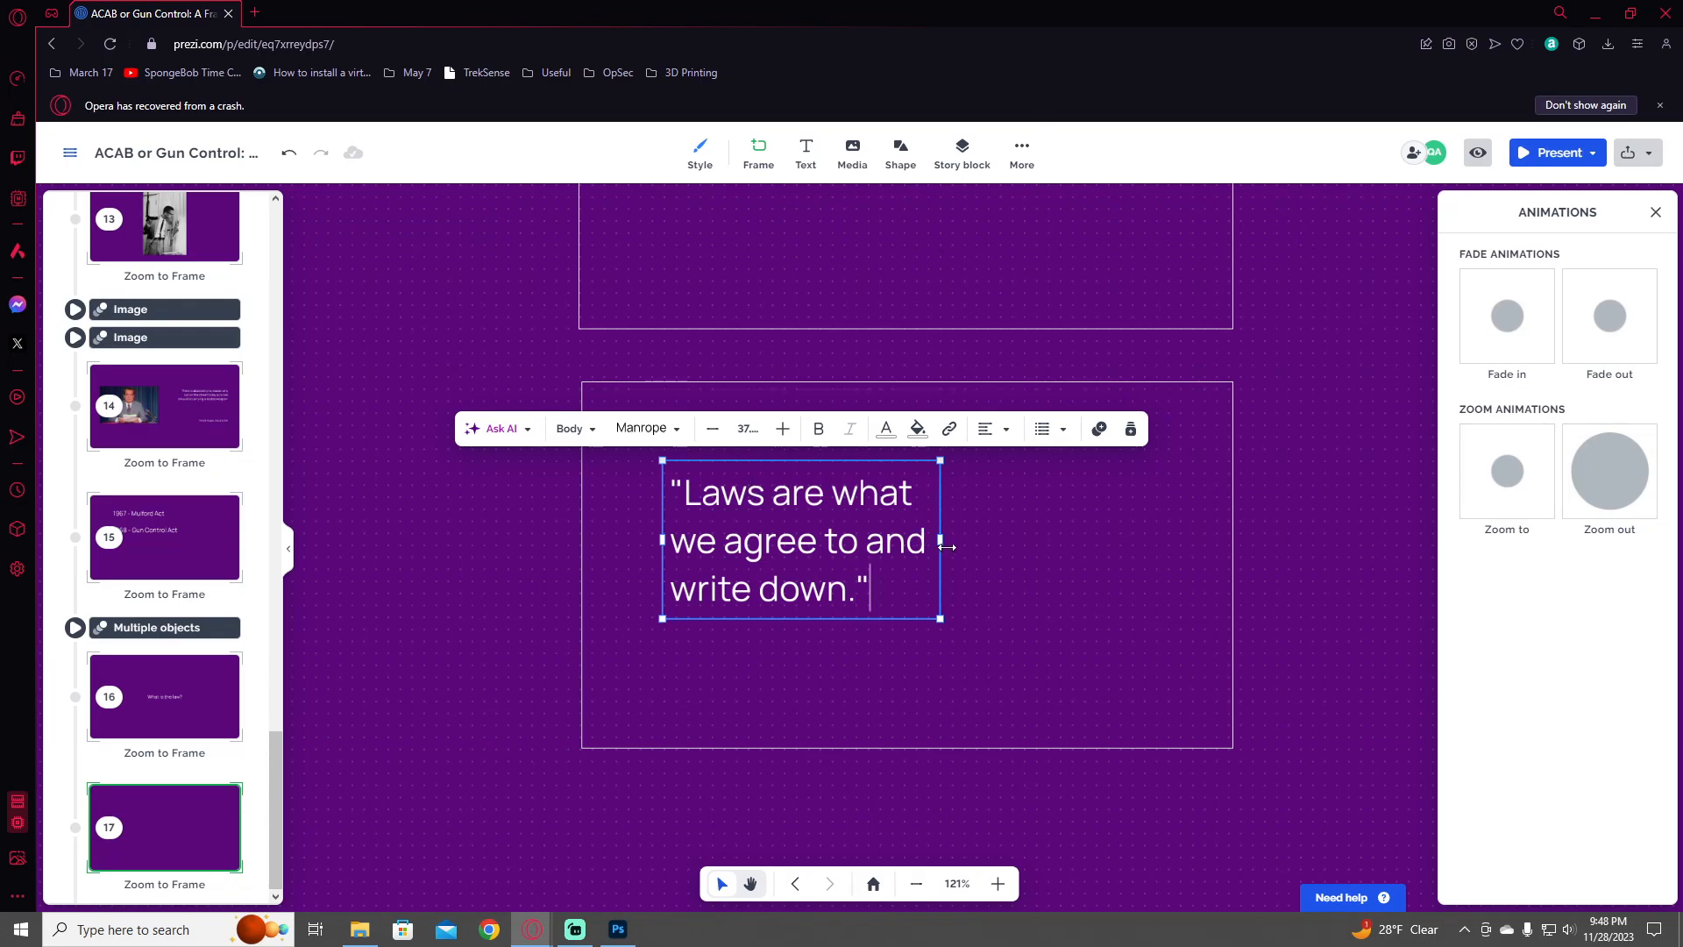
- Widen the quote's text box so it wraps onto two lines, then centre-align the text and centre the box in frame 17
{"action": "left_click_drag", "start_coordinate": [937, 541], "coordinate": [1130, 537]}
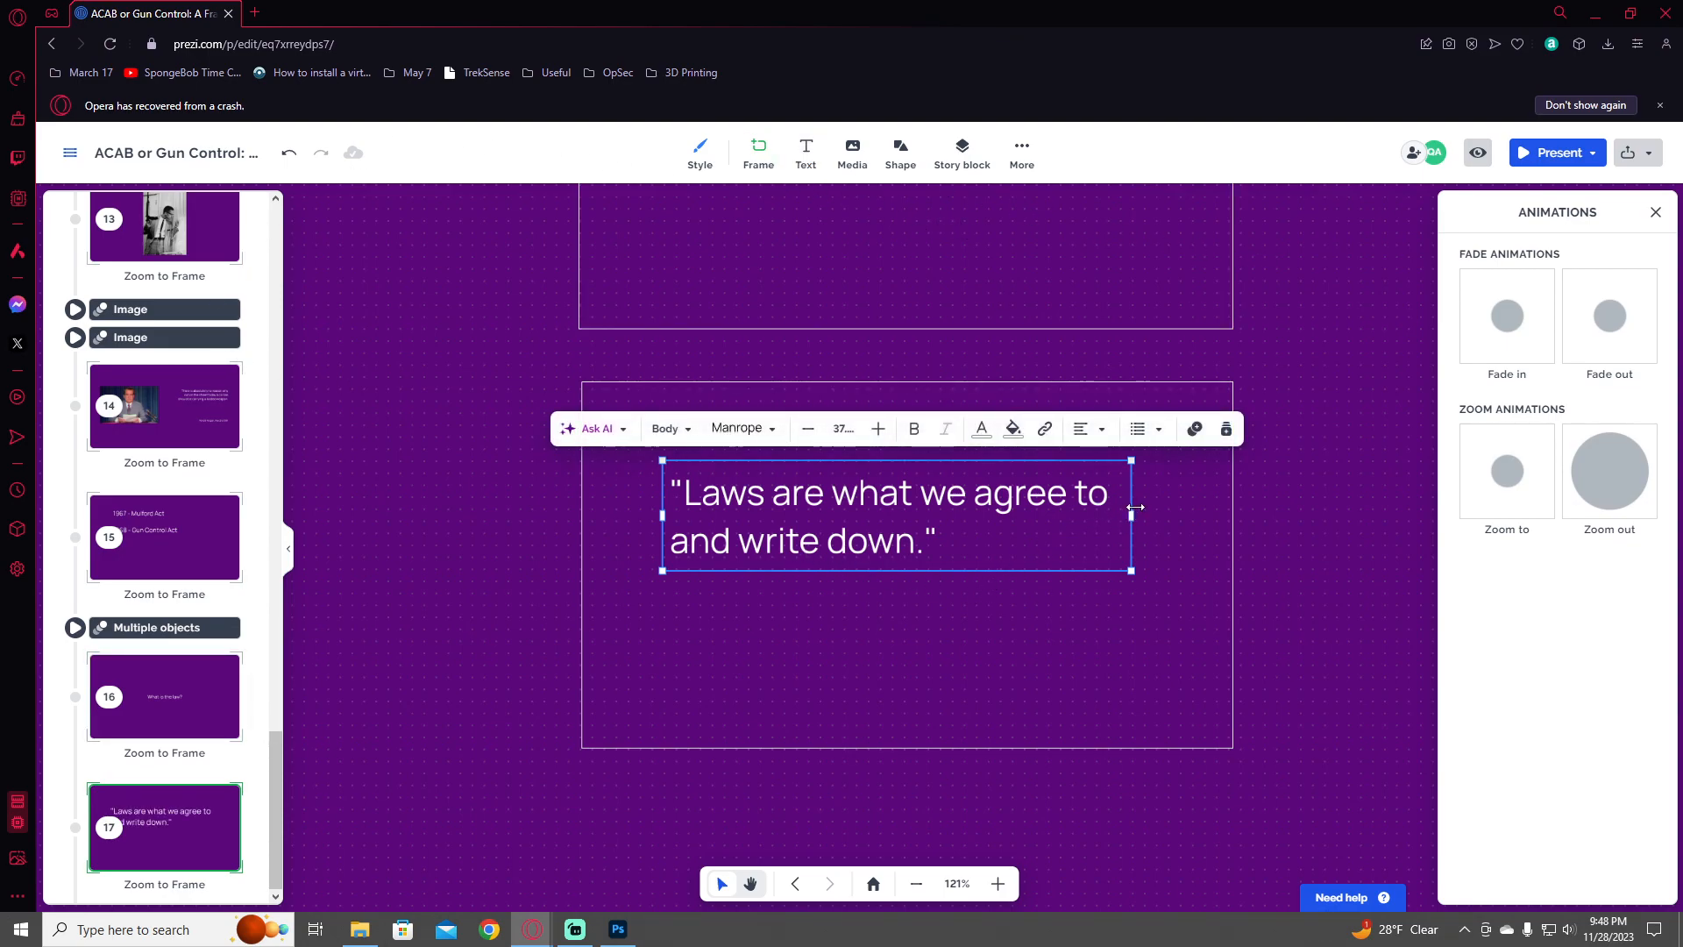
{"action": "left_click_drag", "start_coordinate": [1132, 511], "coordinate": [1128, 511]}
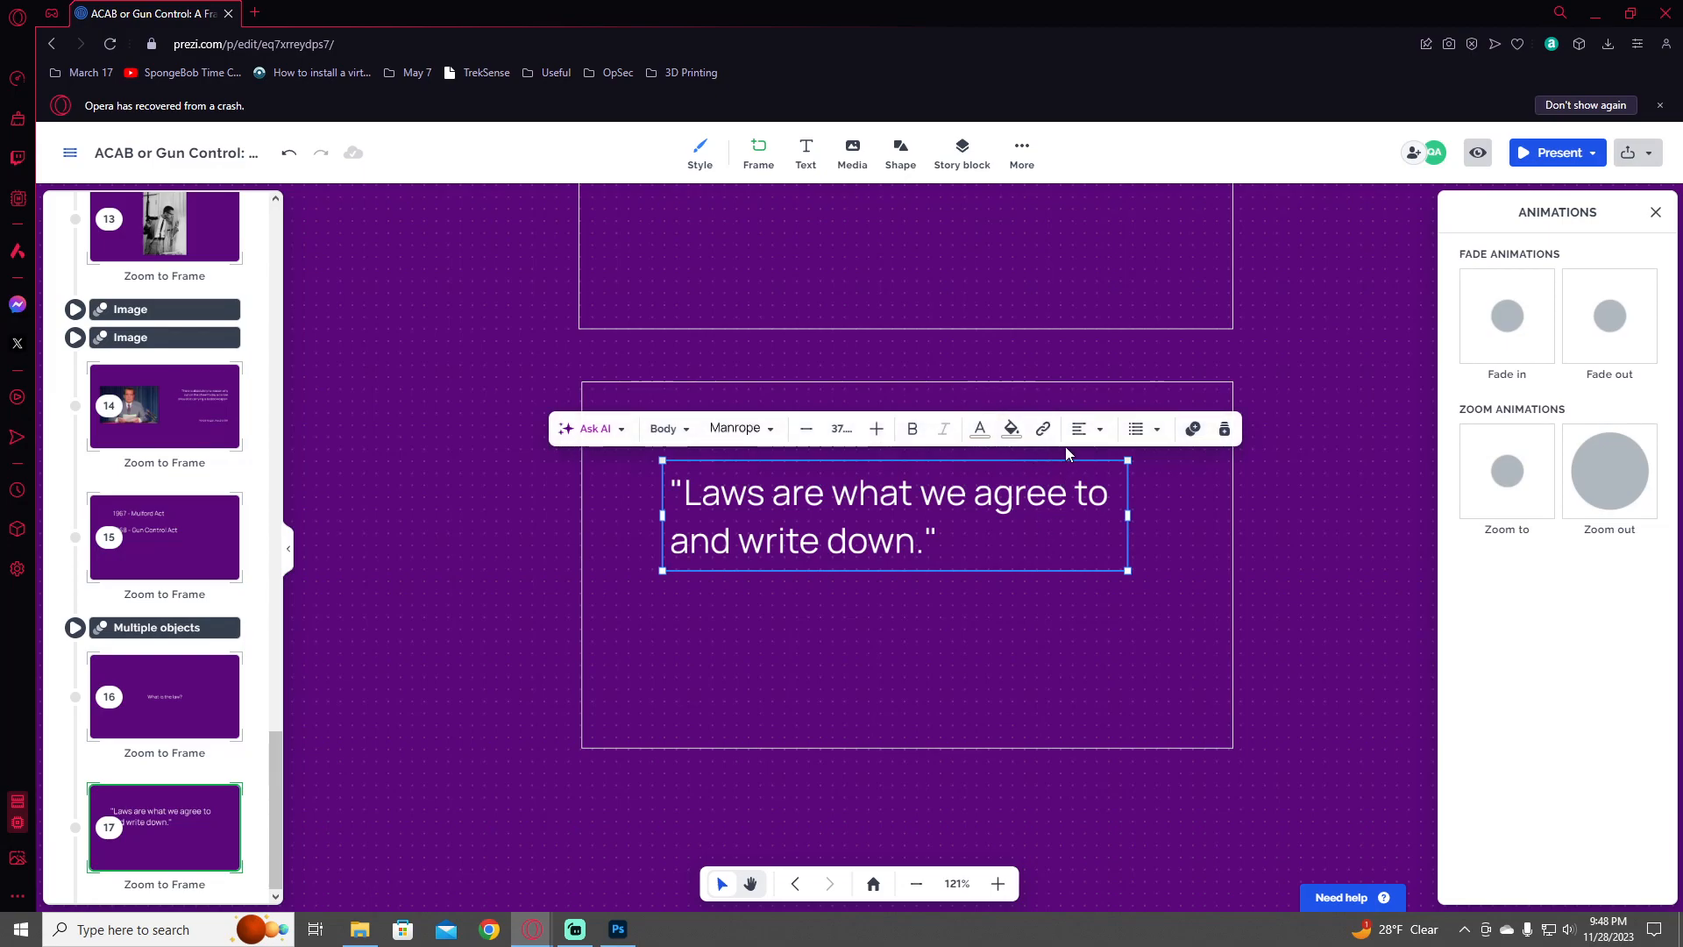
{"action": "left_click", "coordinate": [1092, 438]}
{"action": "left_click", "coordinate": [1117, 399]}
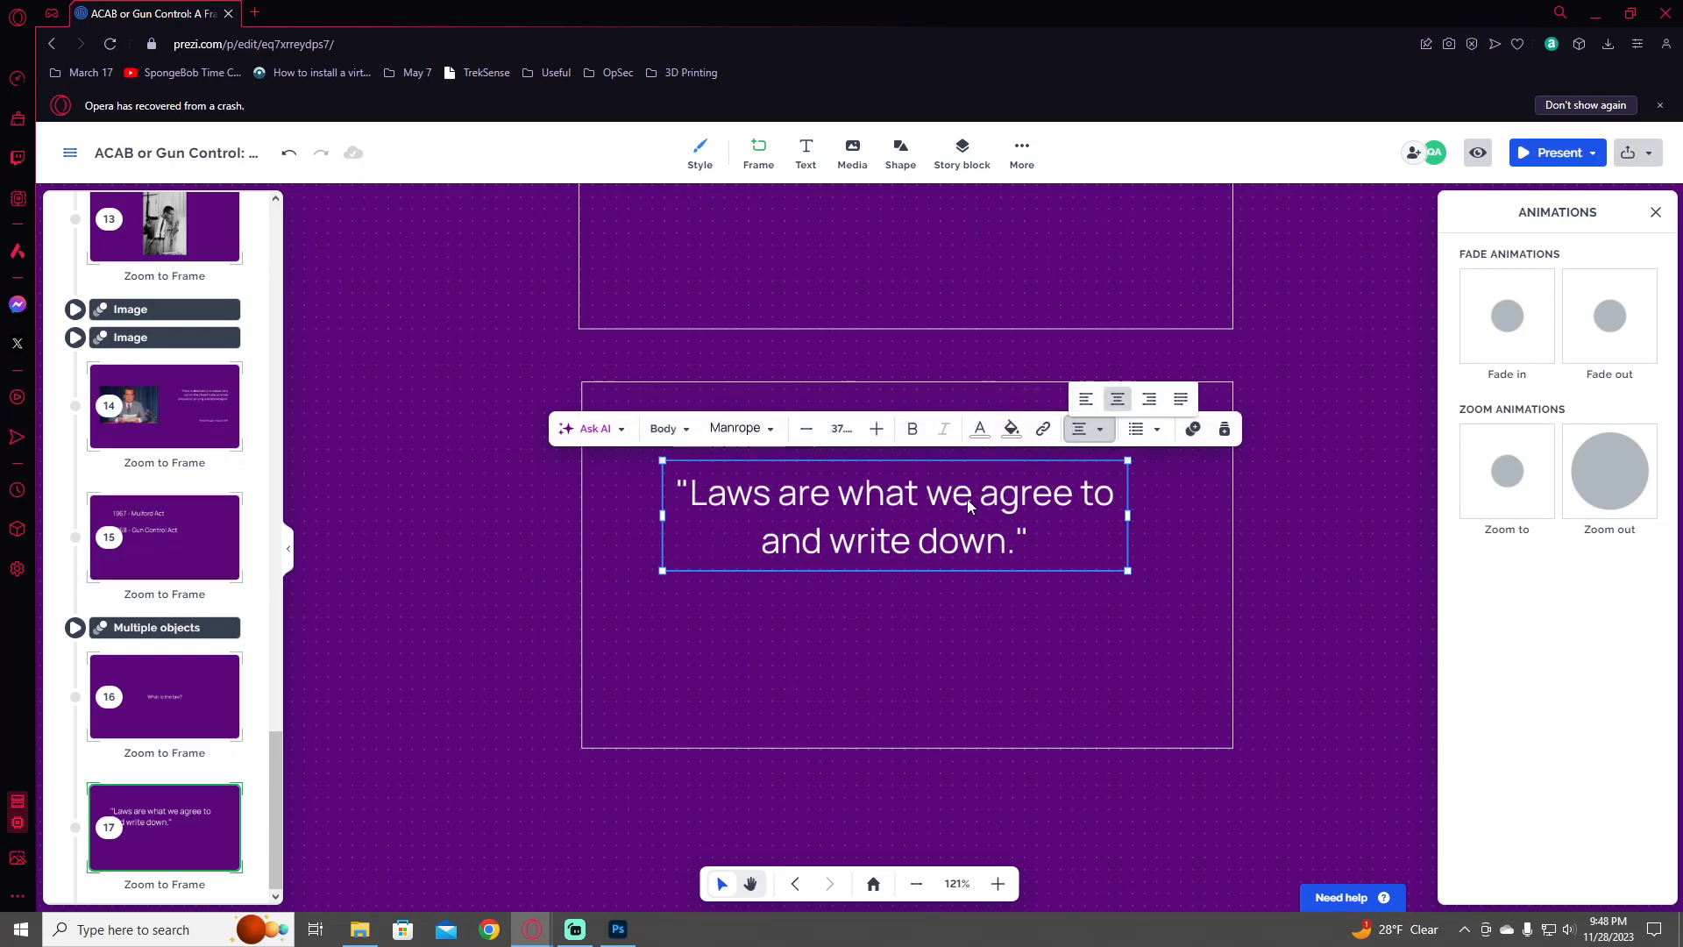
{"action": "mouse_move", "coordinate": [976, 540]}
{"action": "left_mouse_down"}
{"action": "mouse_move", "coordinate": [983, 574]}
{"action": "mouse_move", "coordinate": [982, 552]}
{"action": "left_mouse_up"}
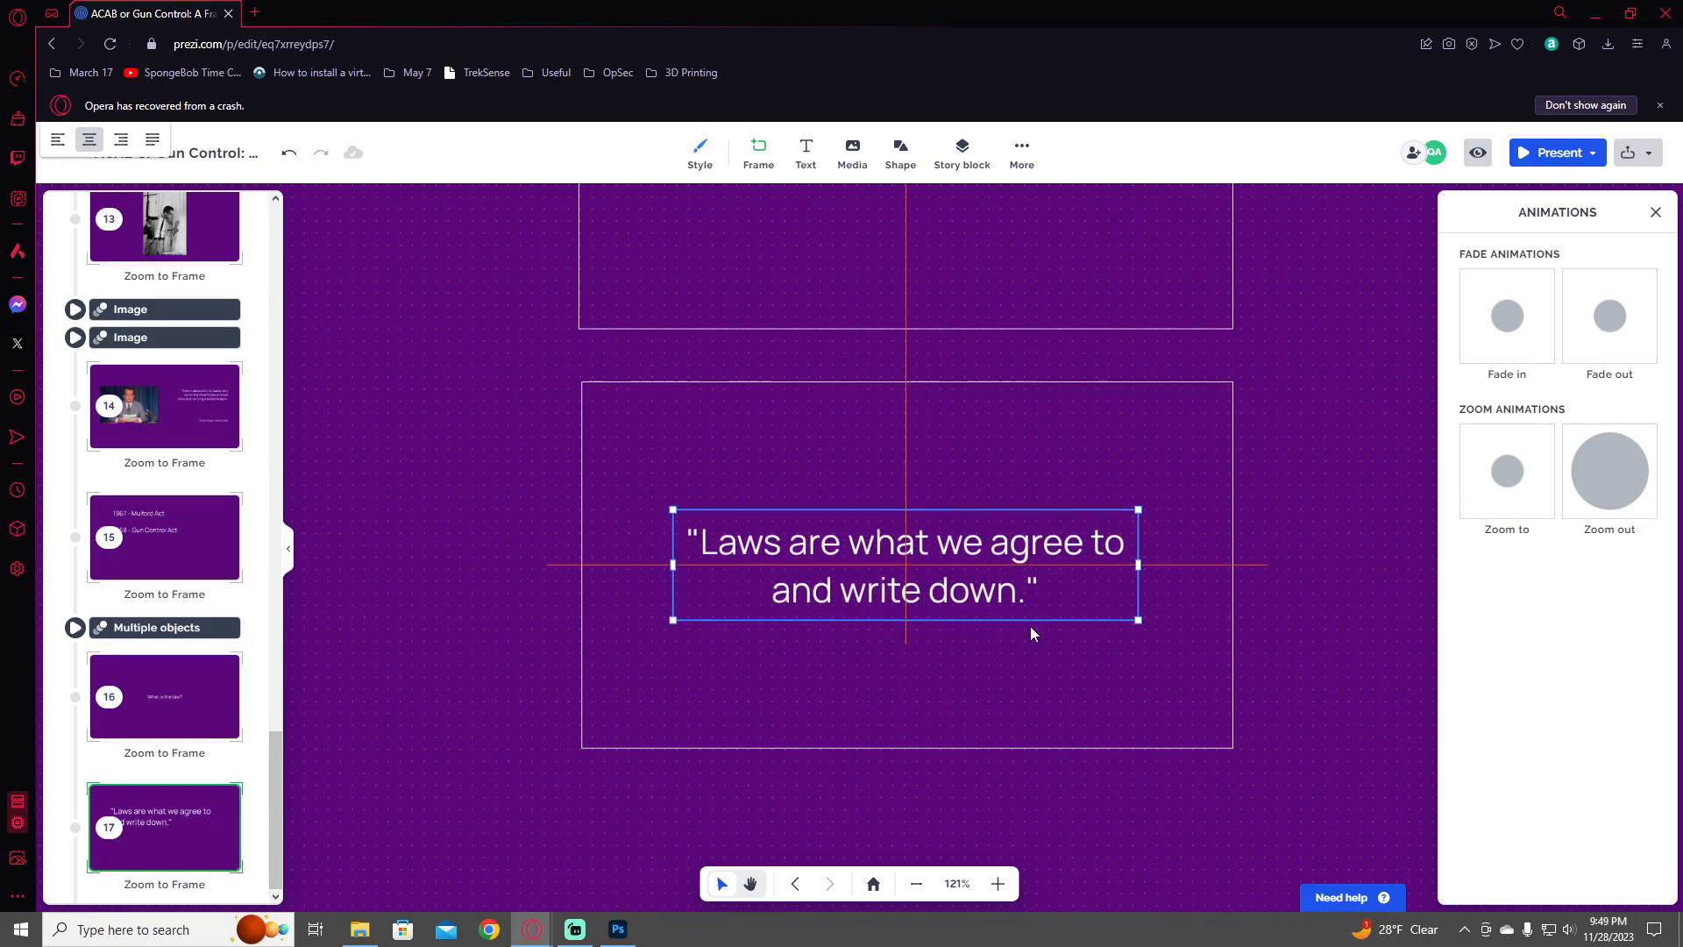
{"action": "left_click", "coordinate": [1296, 659]}
{"action": "scroll", "coordinate": [1062, 628], "scroll_direction": "down", "scroll_amount": 3}
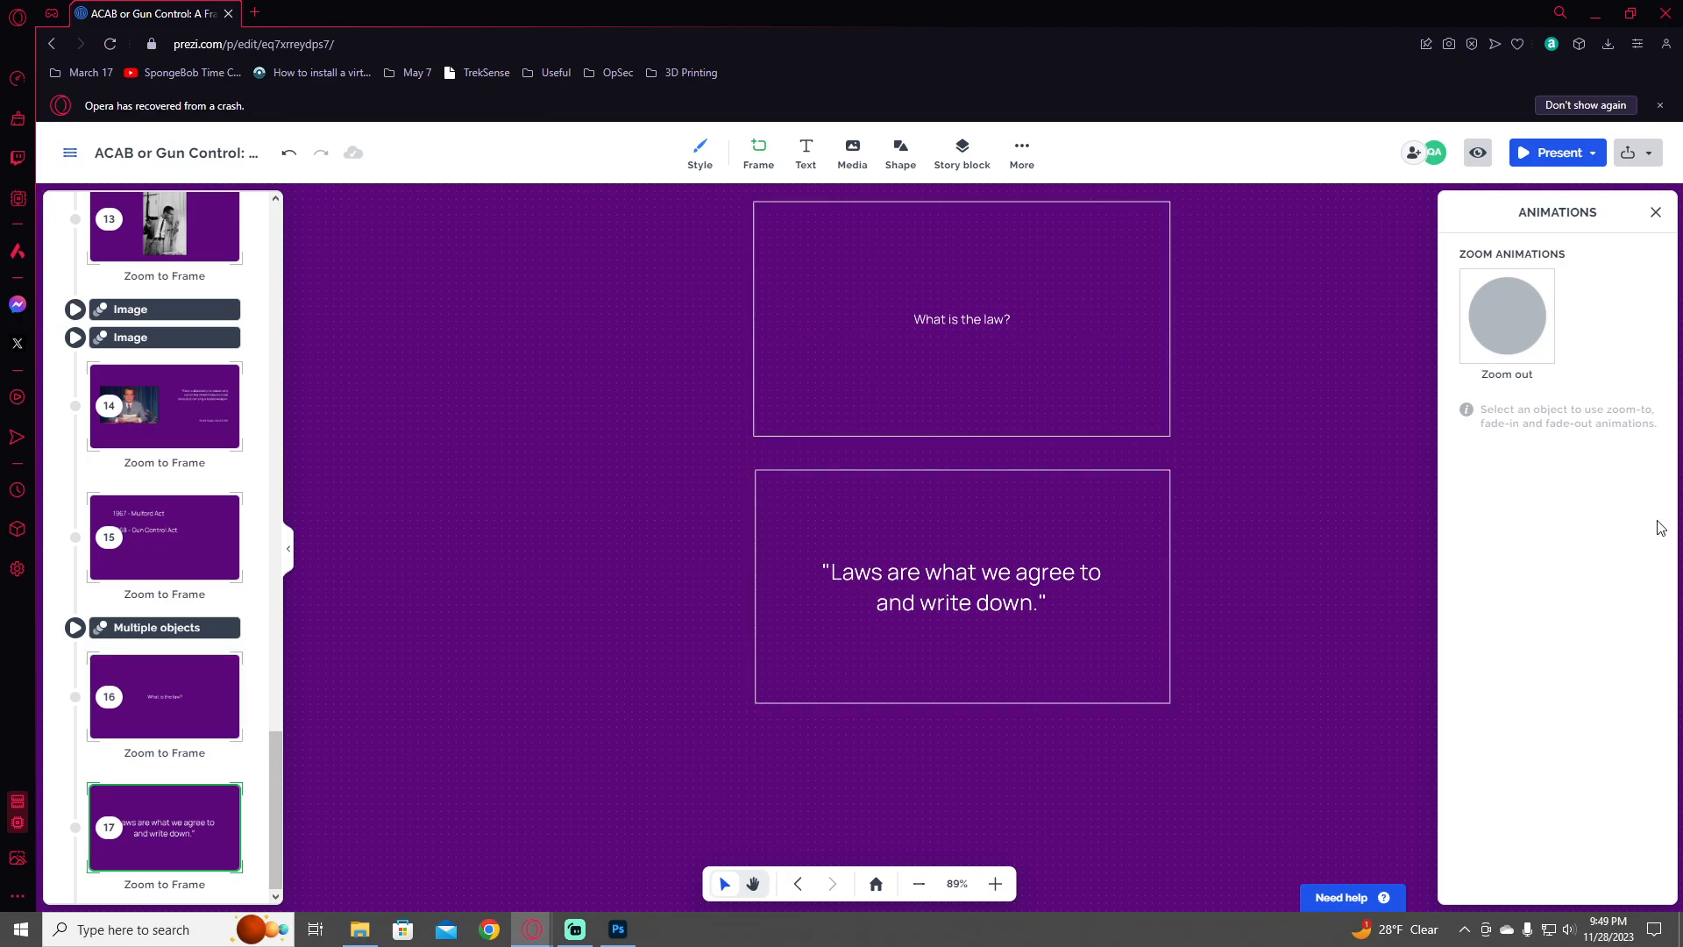
- Try a fade-out animation on frame 17's quote and a duplicate of the quote just below it, and remove both
{"action": "left_click", "coordinate": [977, 609]}
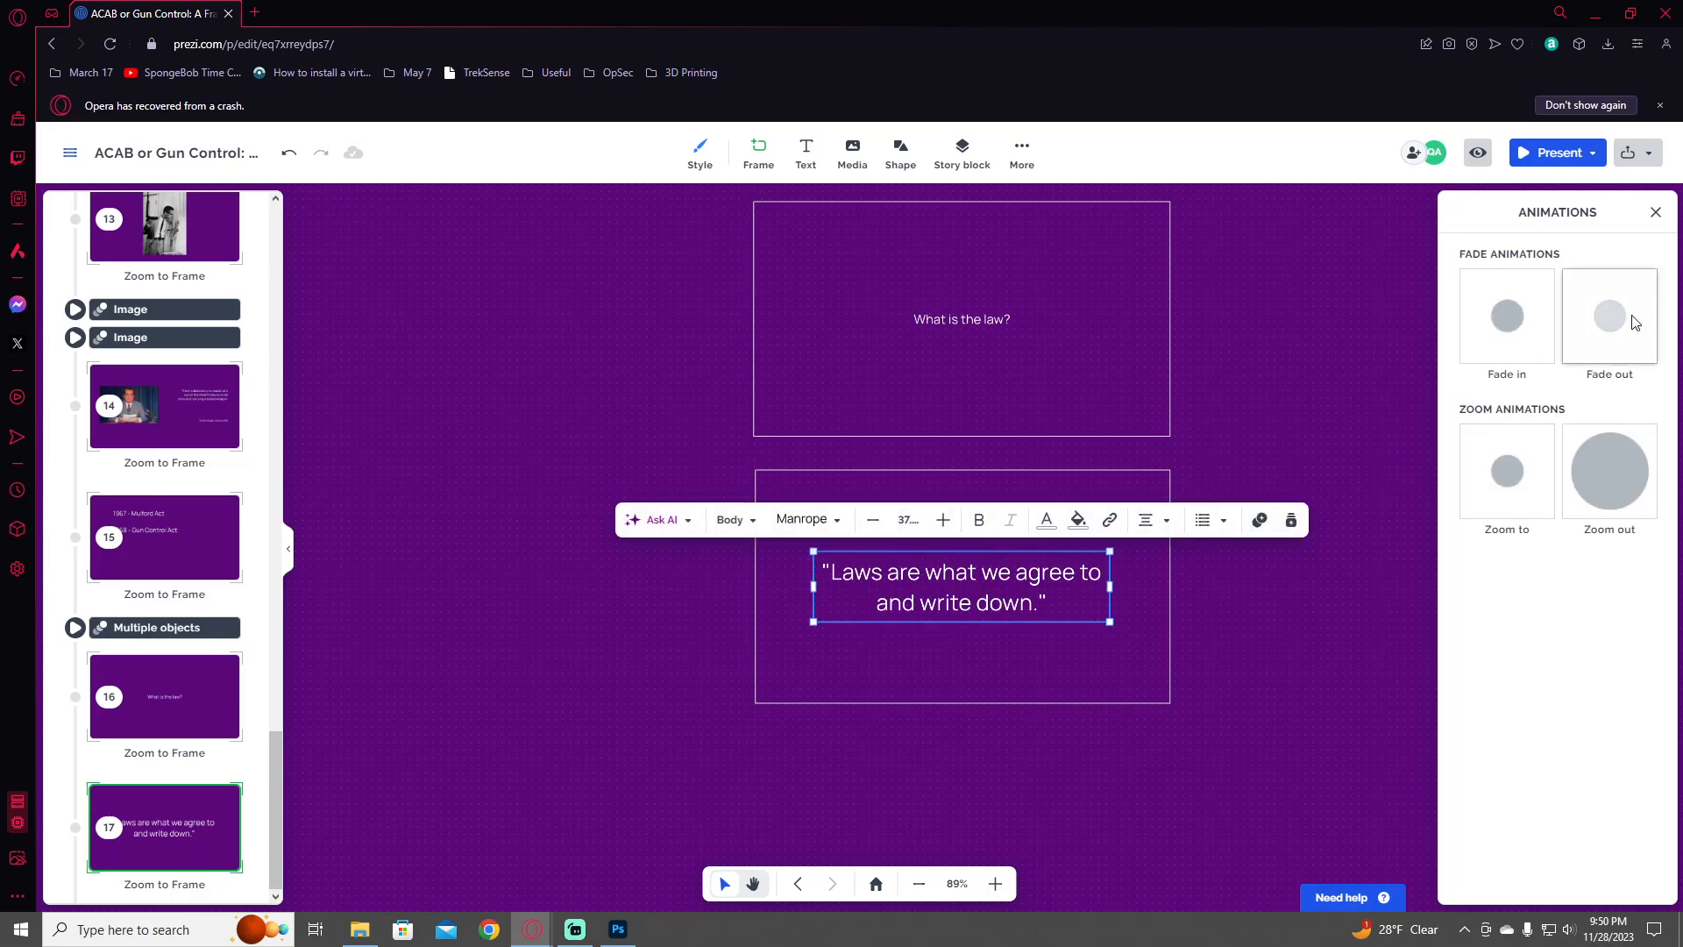
{"action": "left_click_drag", "start_coordinate": [1210, 740], "coordinate": [1085, 775]}
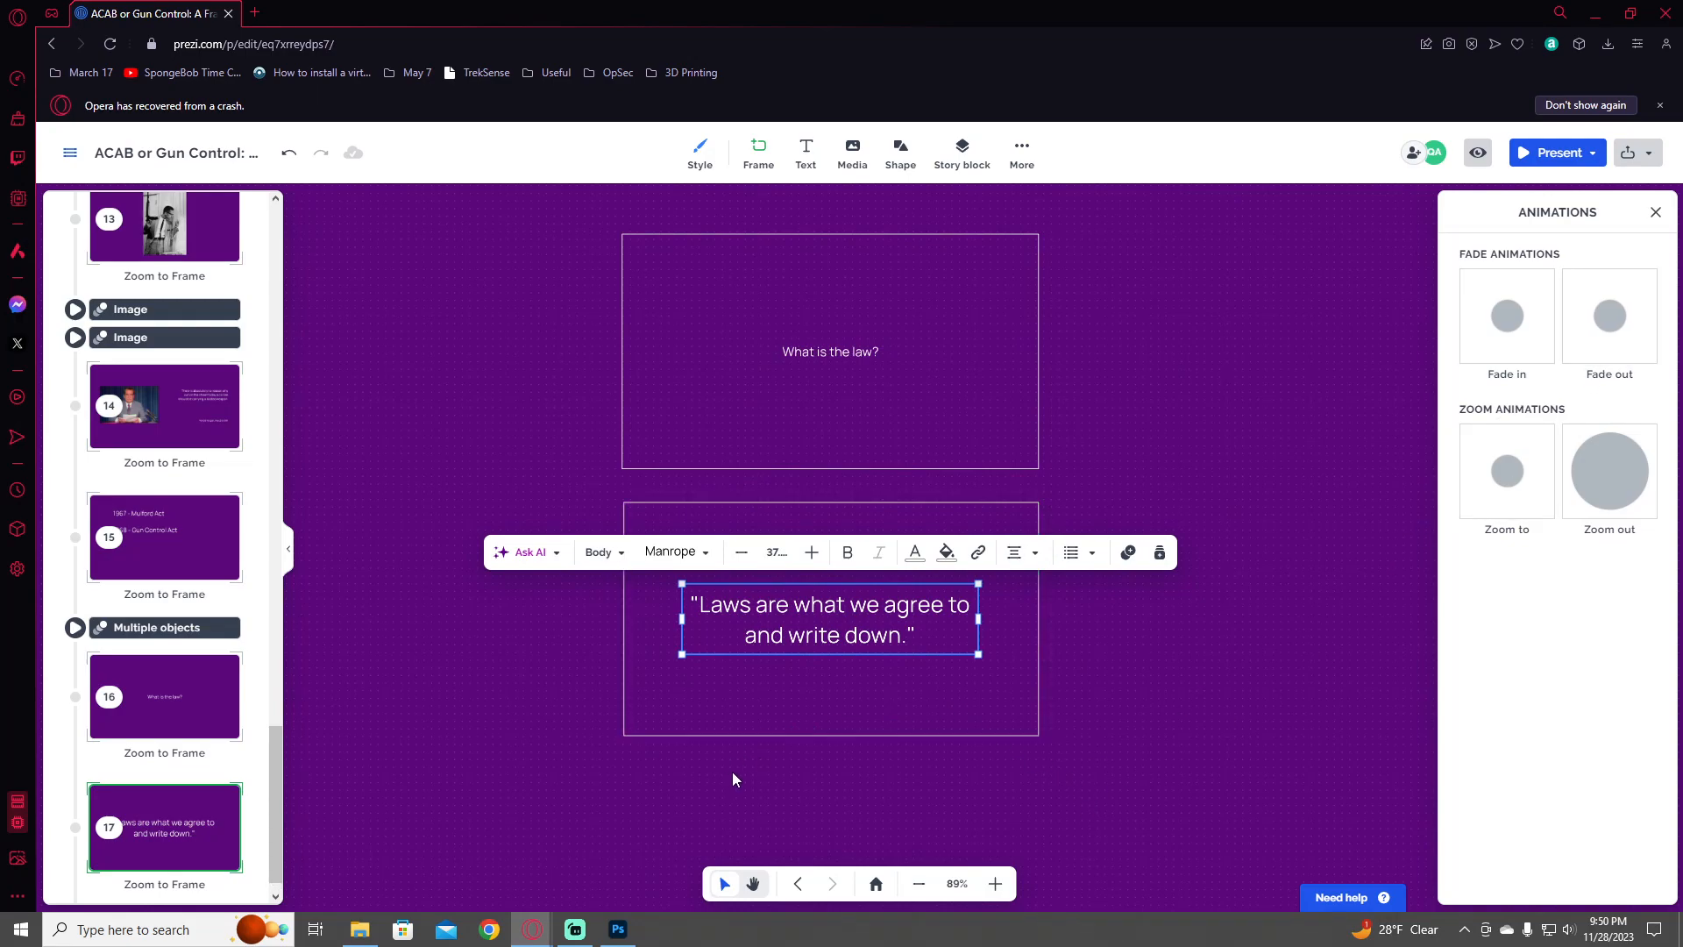
{"action": "scroll", "coordinate": [199, 797], "scroll_direction": "down", "scroll_amount": 1}
{"action": "left_click", "coordinate": [574, 835]}
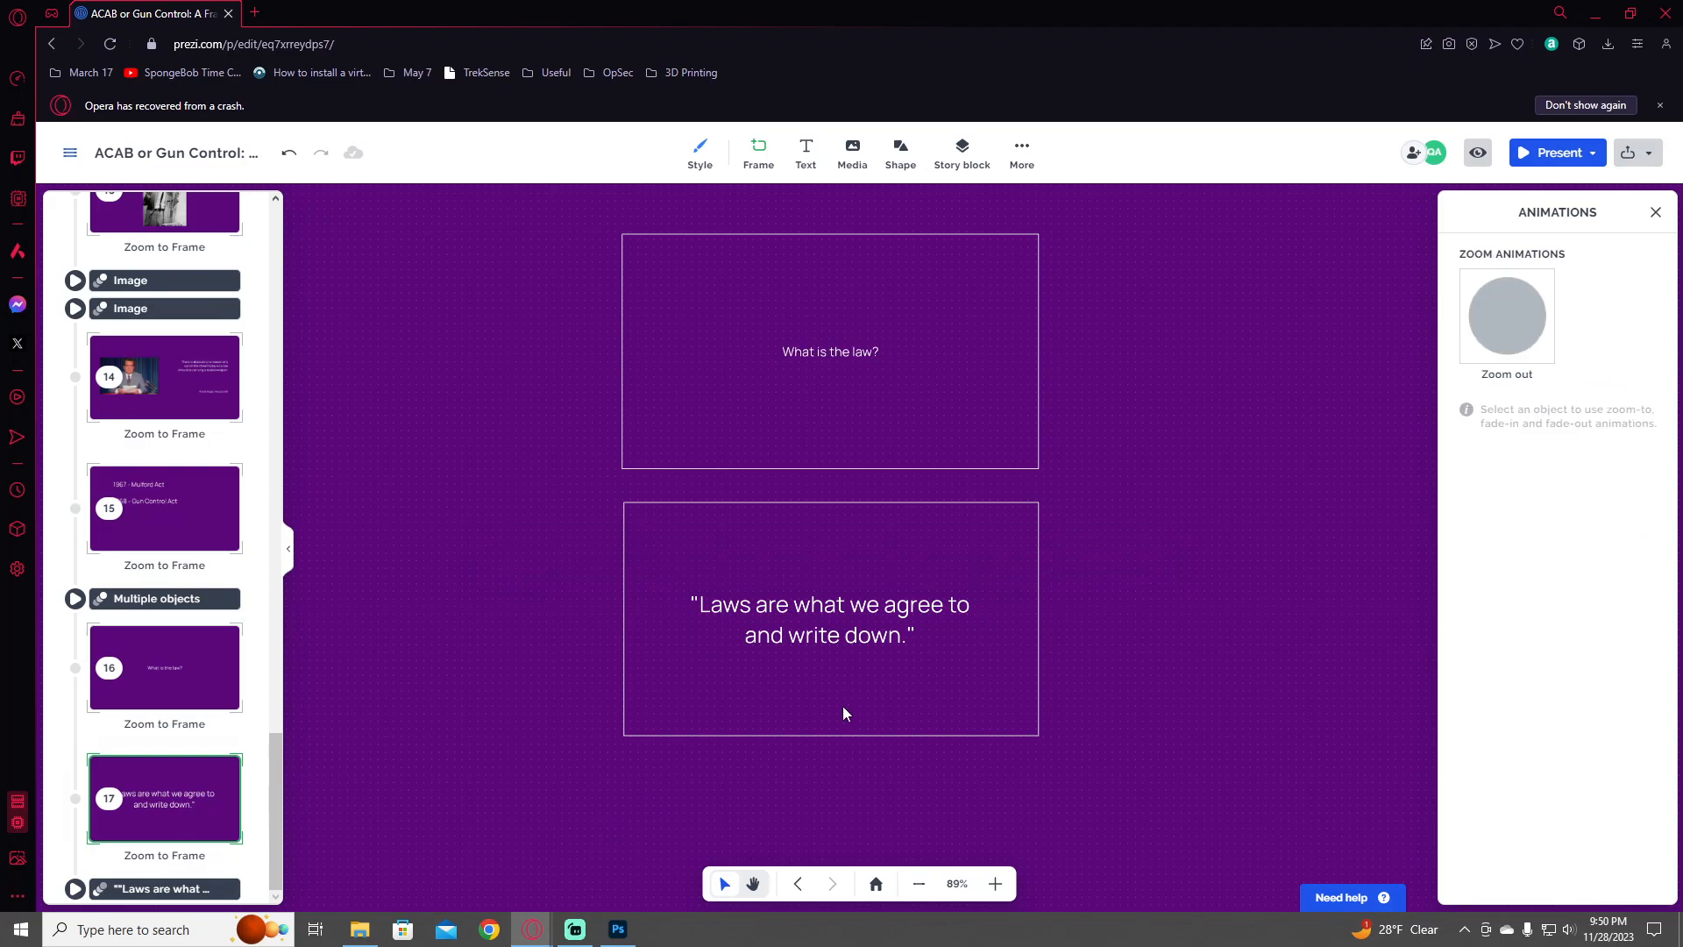
{"action": "left_click", "coordinate": [882, 644]}
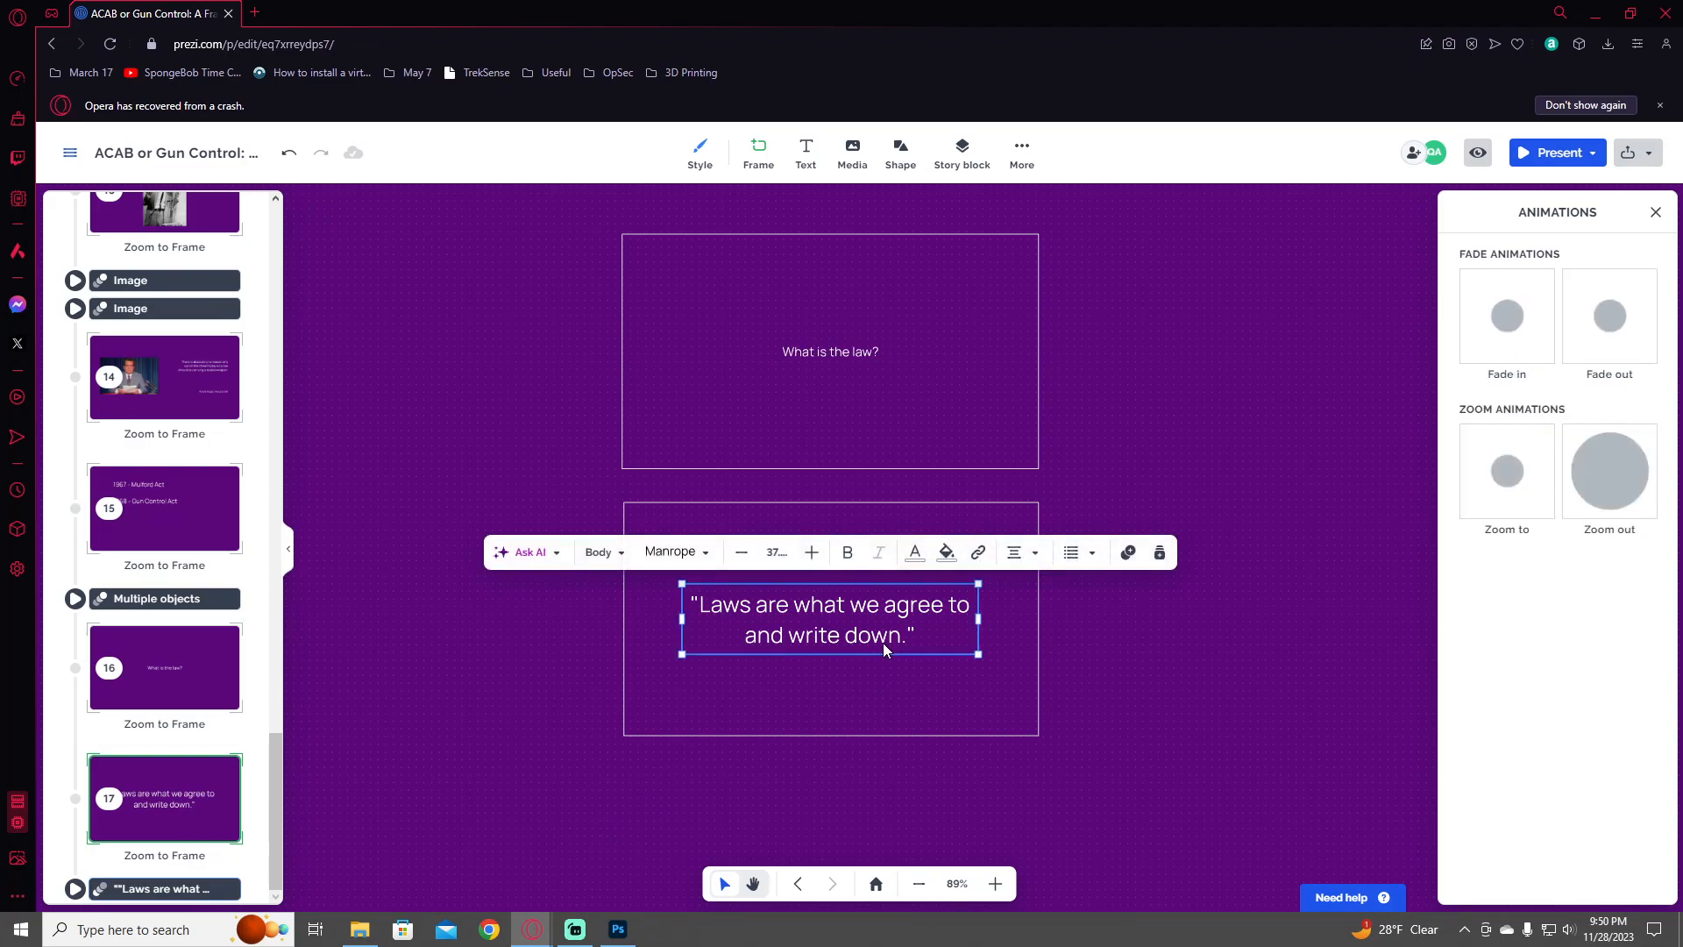
{"action": "left_click_drag", "start_coordinate": [882, 644], "coordinate": [874, 701]}
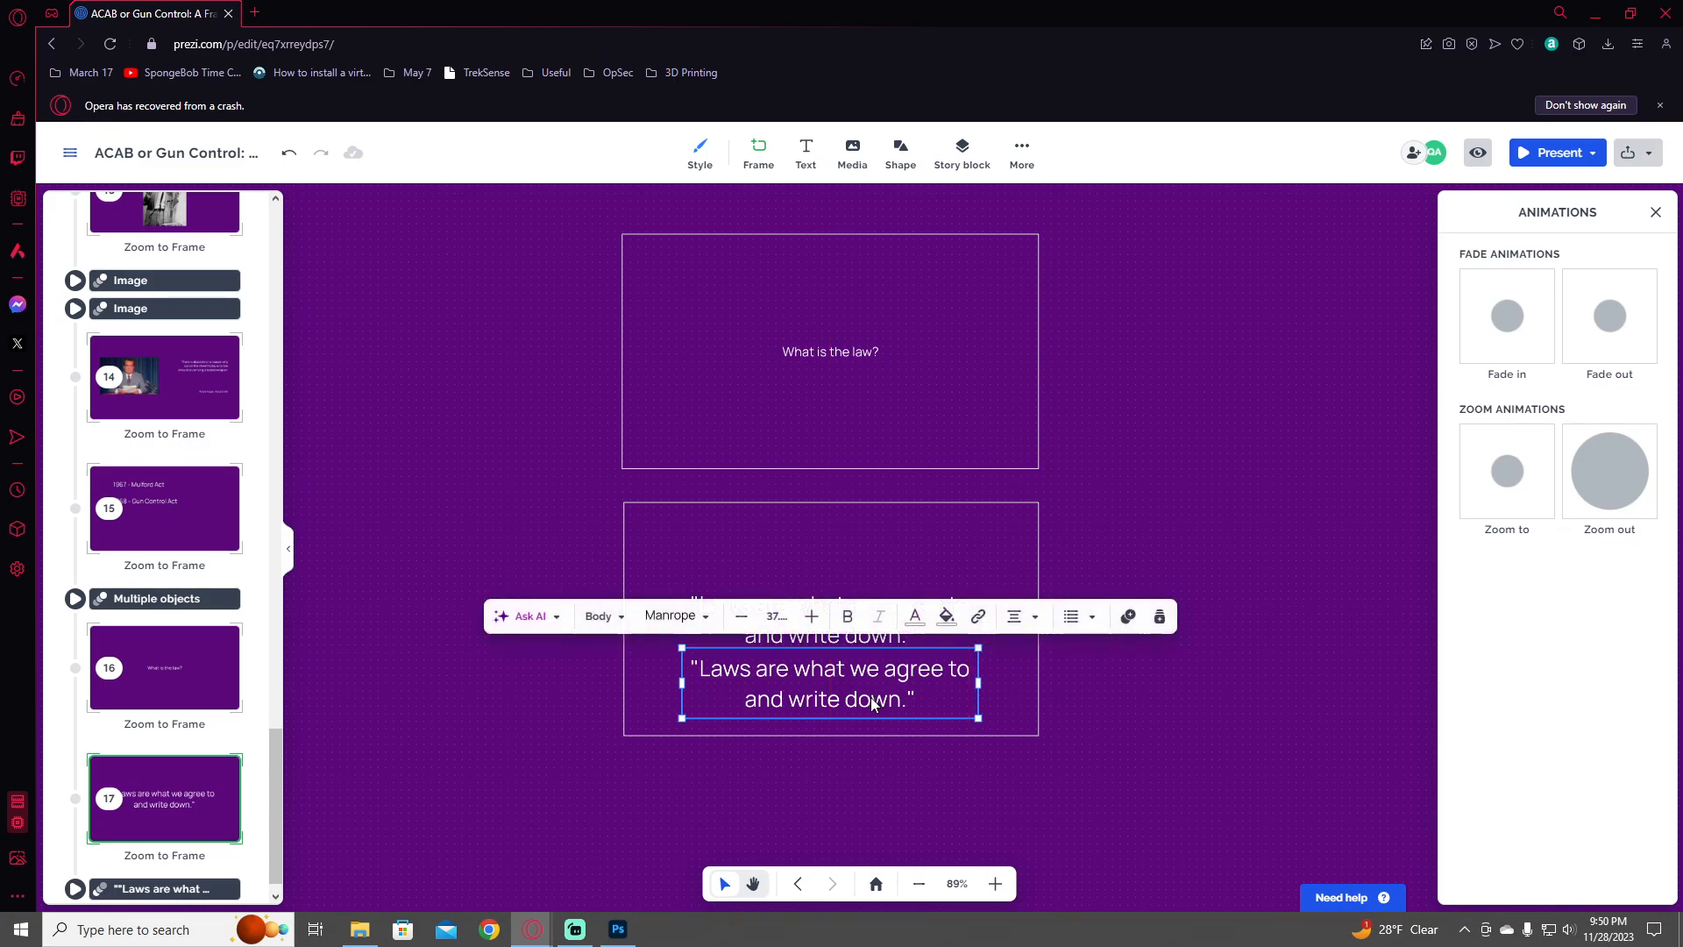
{"action": "key", "text": "Delete"}
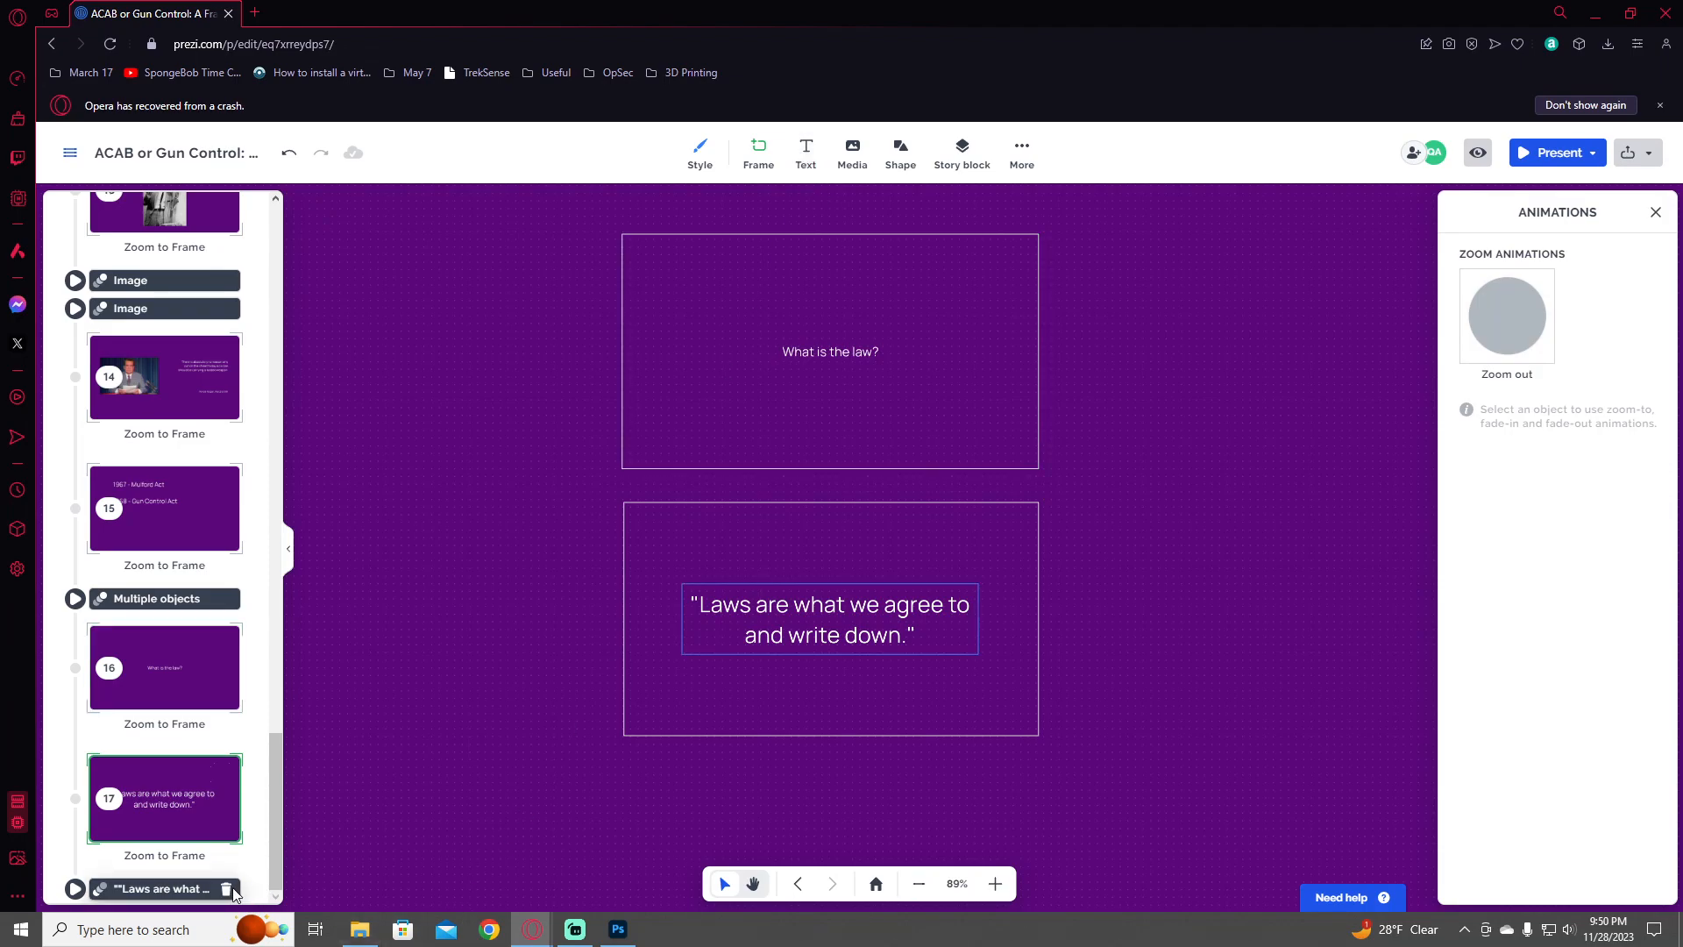
{"action": "scroll", "coordinate": [246, 895], "scroll_direction": "up", "scroll_amount": 1}
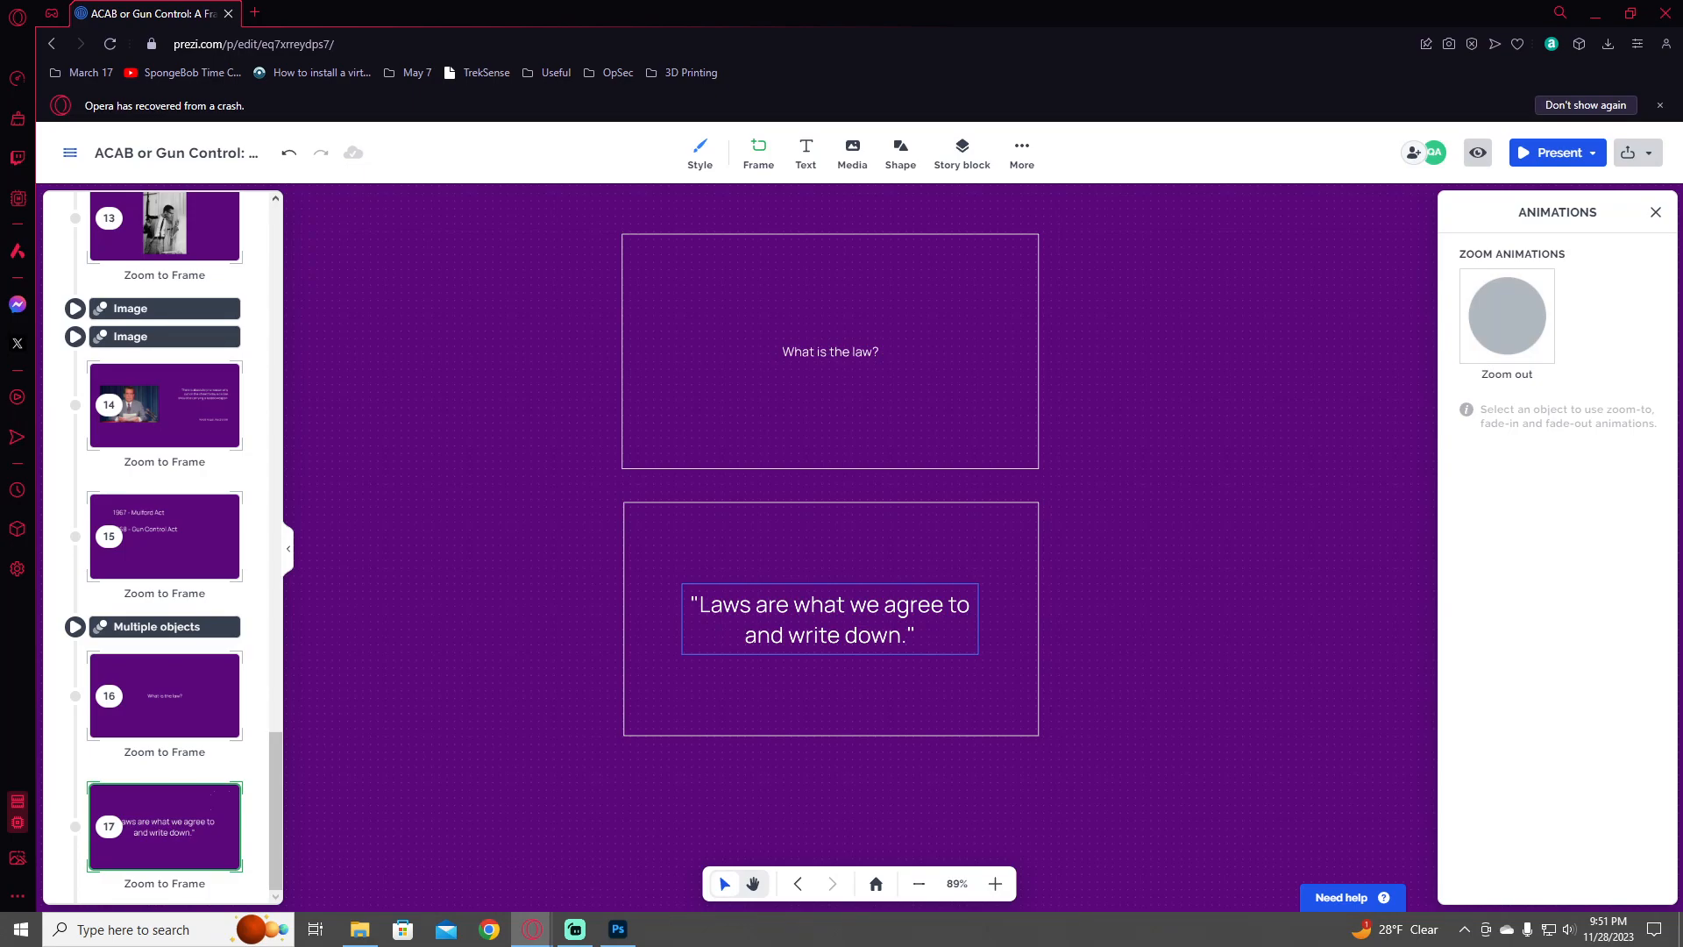
{"action": "left_click", "coordinate": [931, 612]}
{"action": "left_click", "coordinate": [1171, 638]}
{"action": "left_click_drag", "start_coordinate": [1107, 642], "coordinate": [1082, 671]}
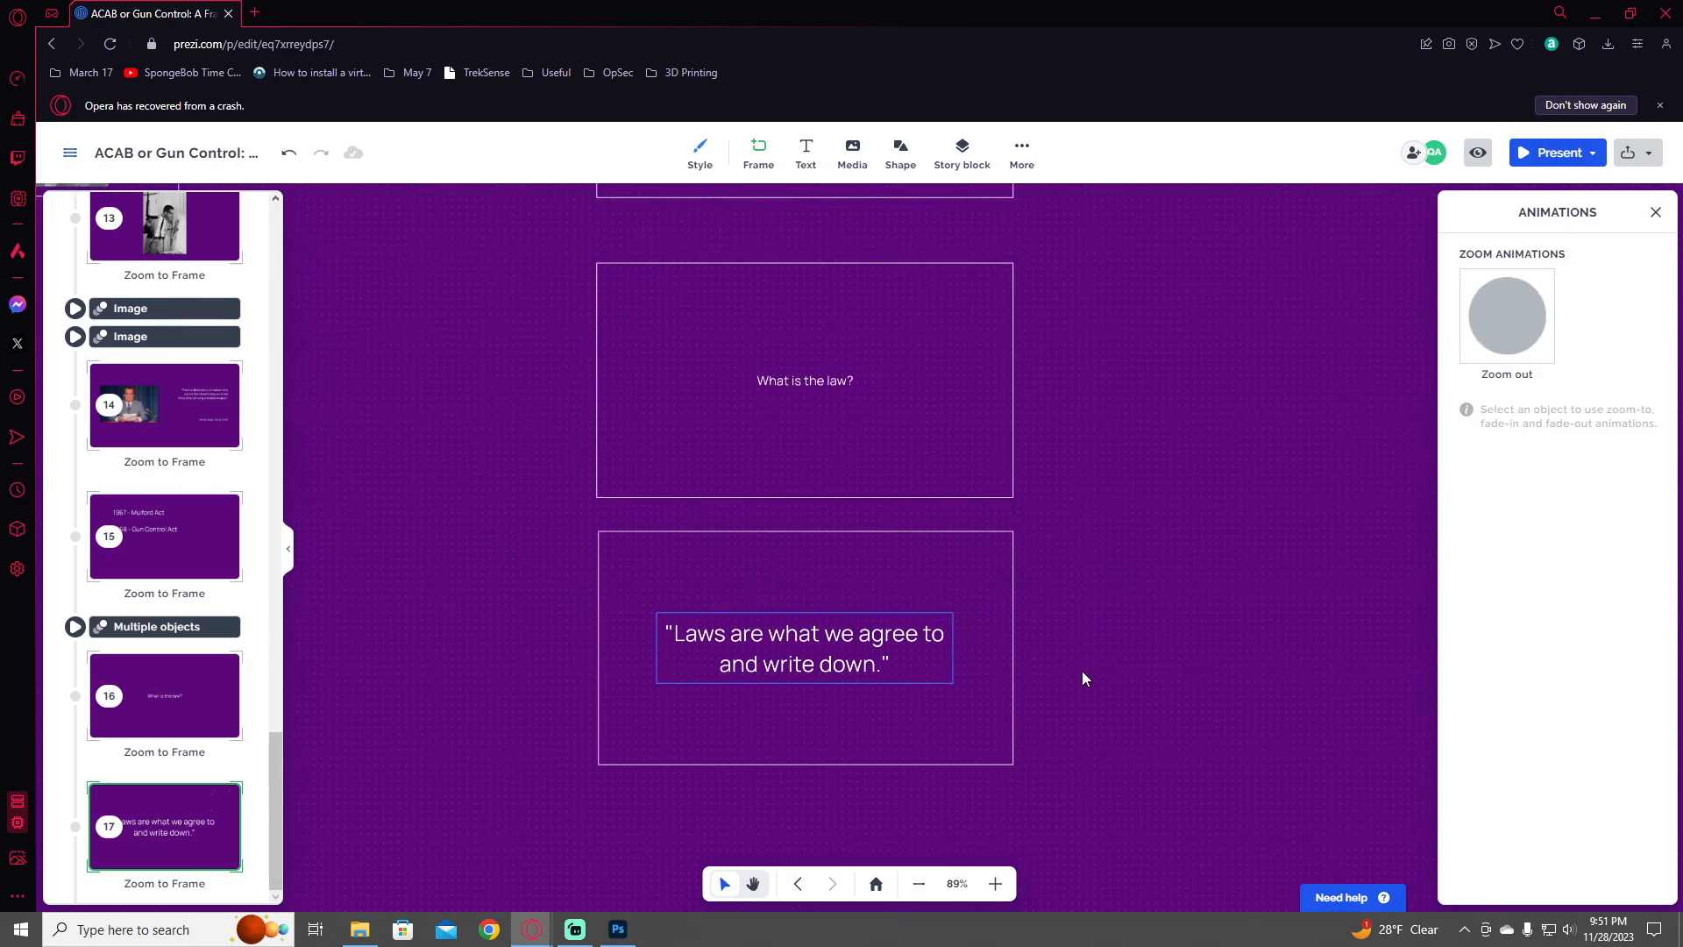
{"action": "left_click", "coordinate": [877, 636]}
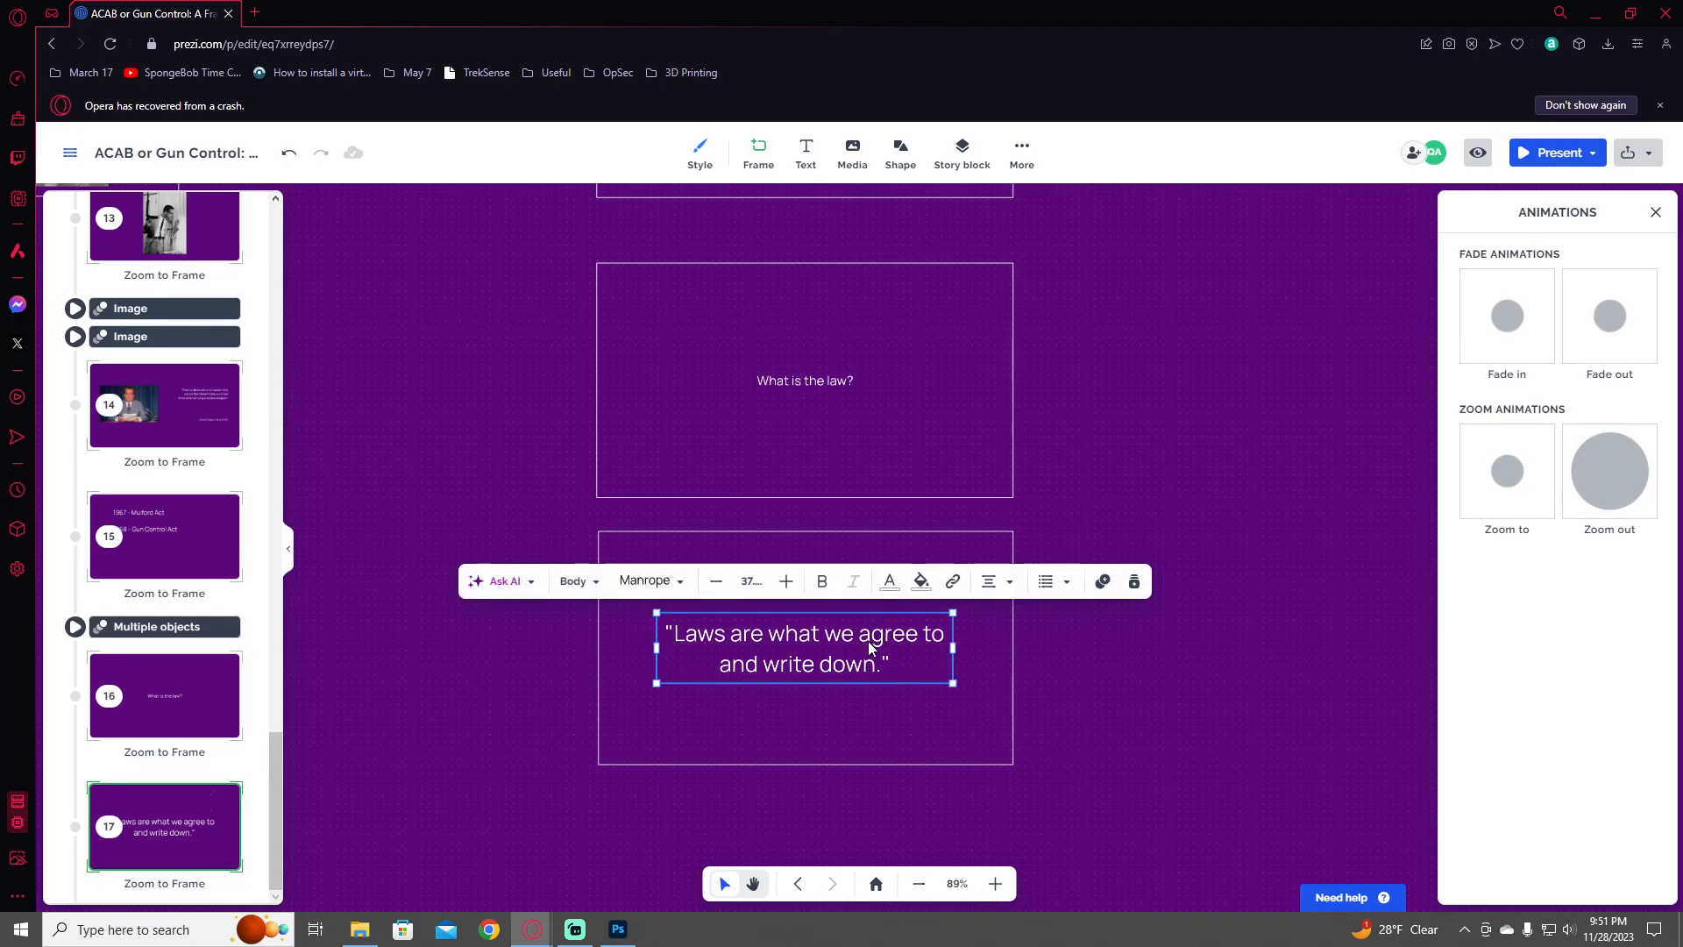
{"action": "left_click", "coordinate": [1144, 709]}
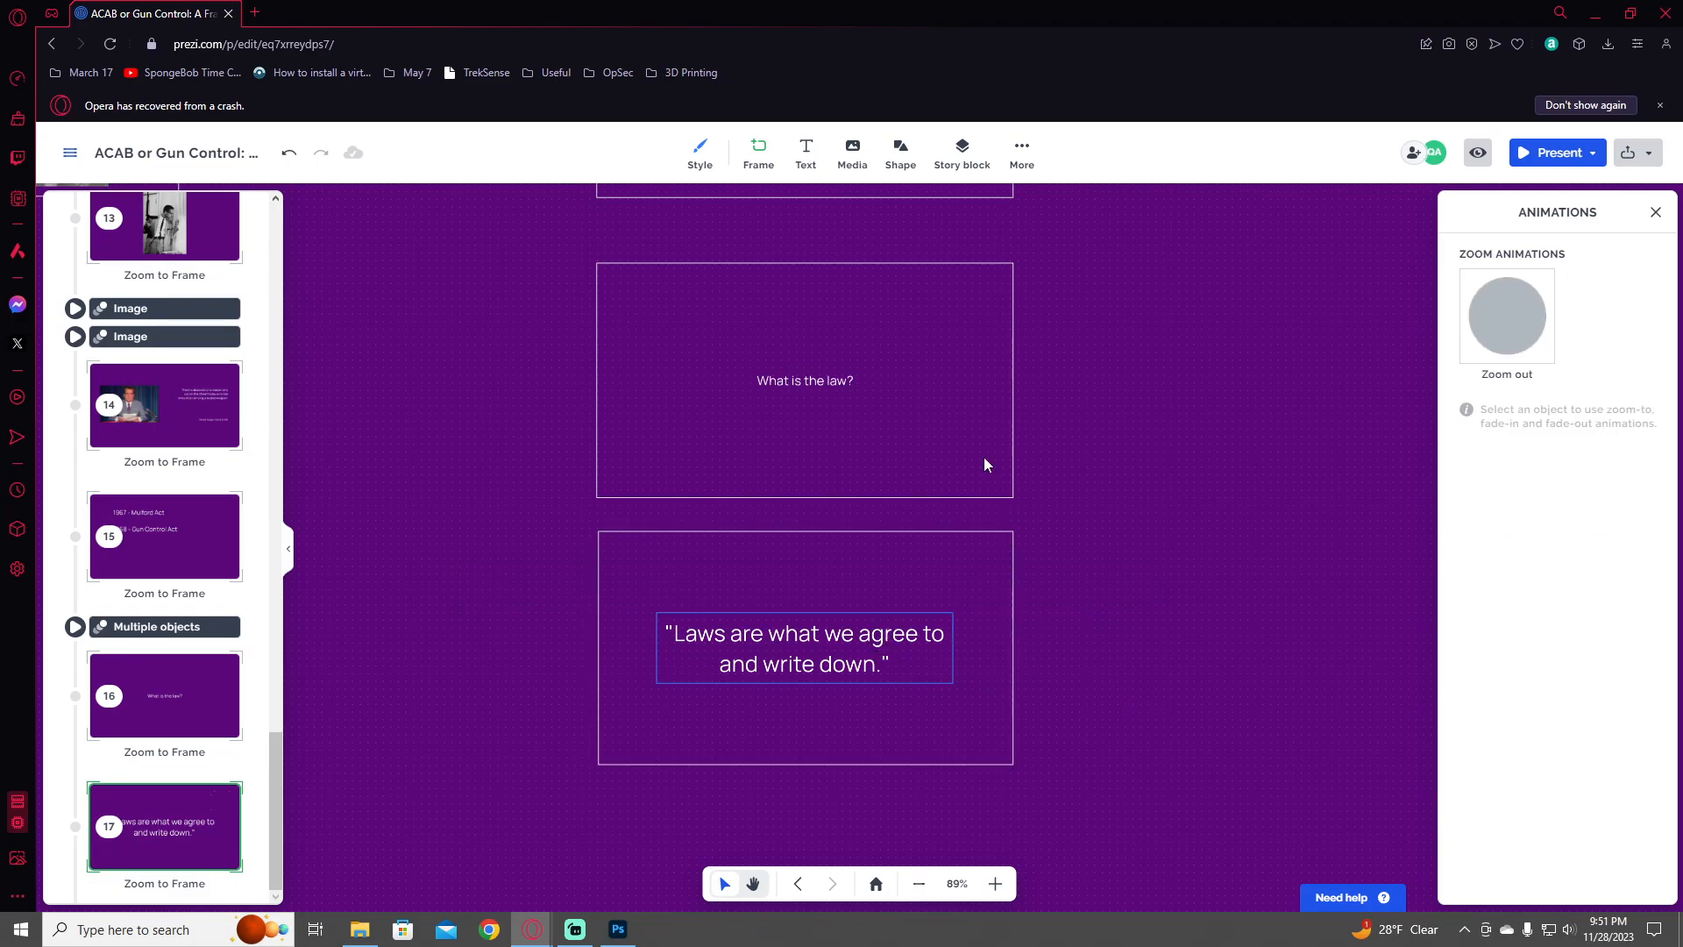
- Draw a new empty frame beside the quote frame at about the same size, and order it last as frame 18
{"action": "left_click", "coordinate": [759, 150]}
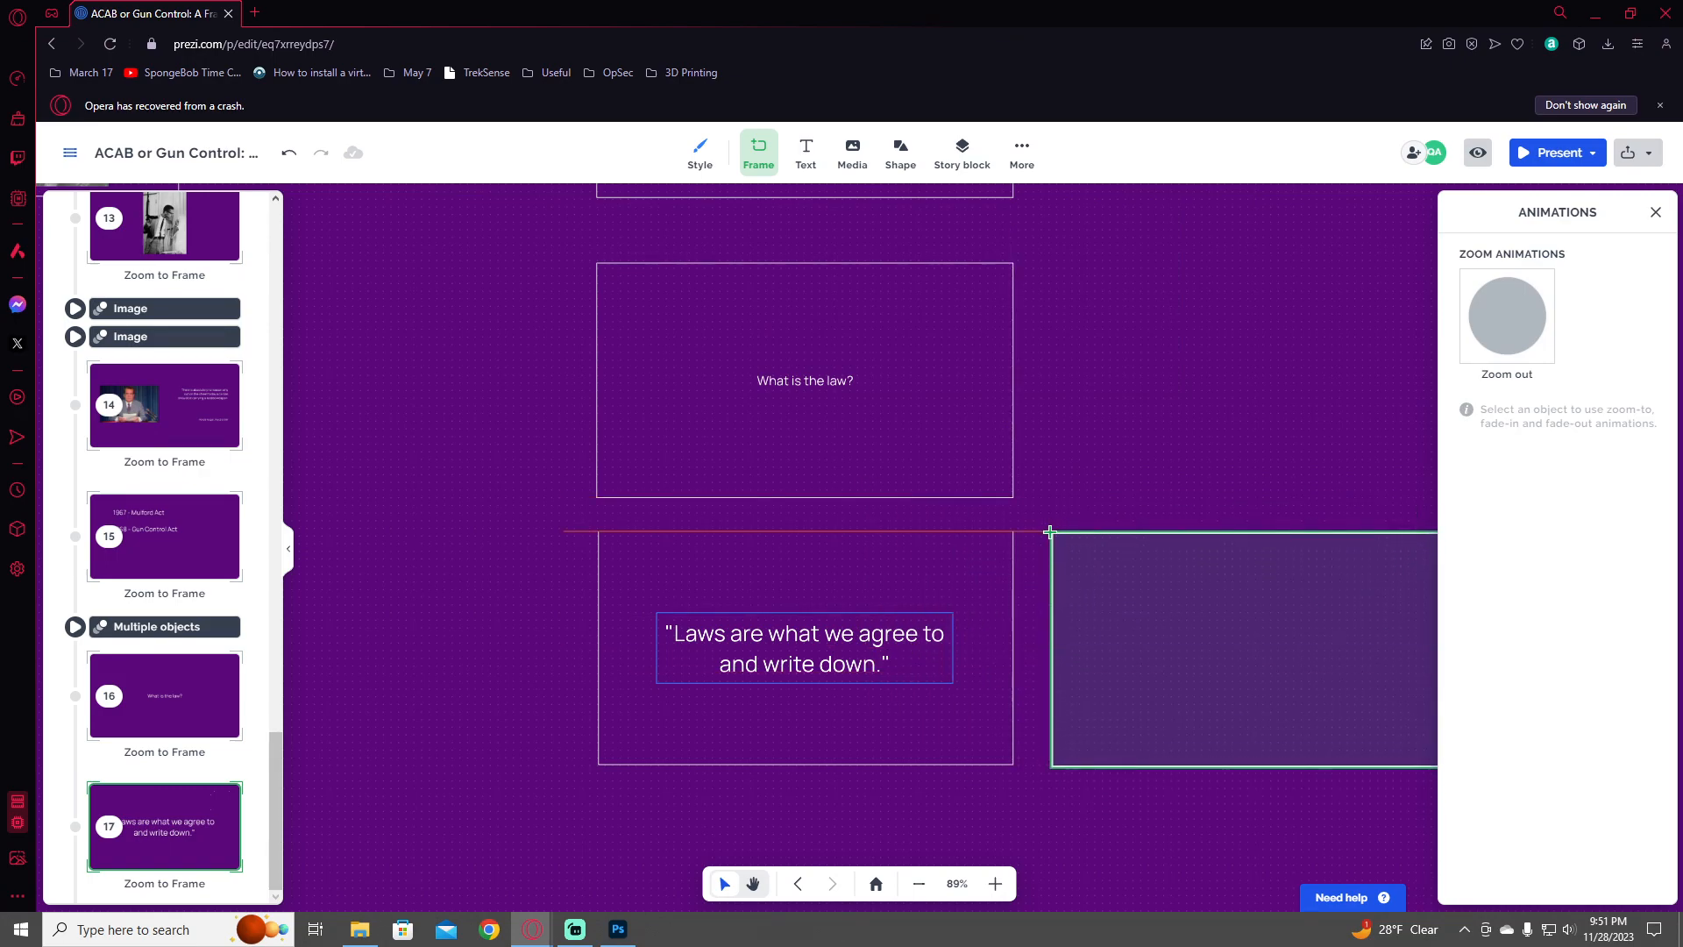
{"action": "left_click_drag", "start_coordinate": [1051, 531], "coordinate": [1307, 766]}
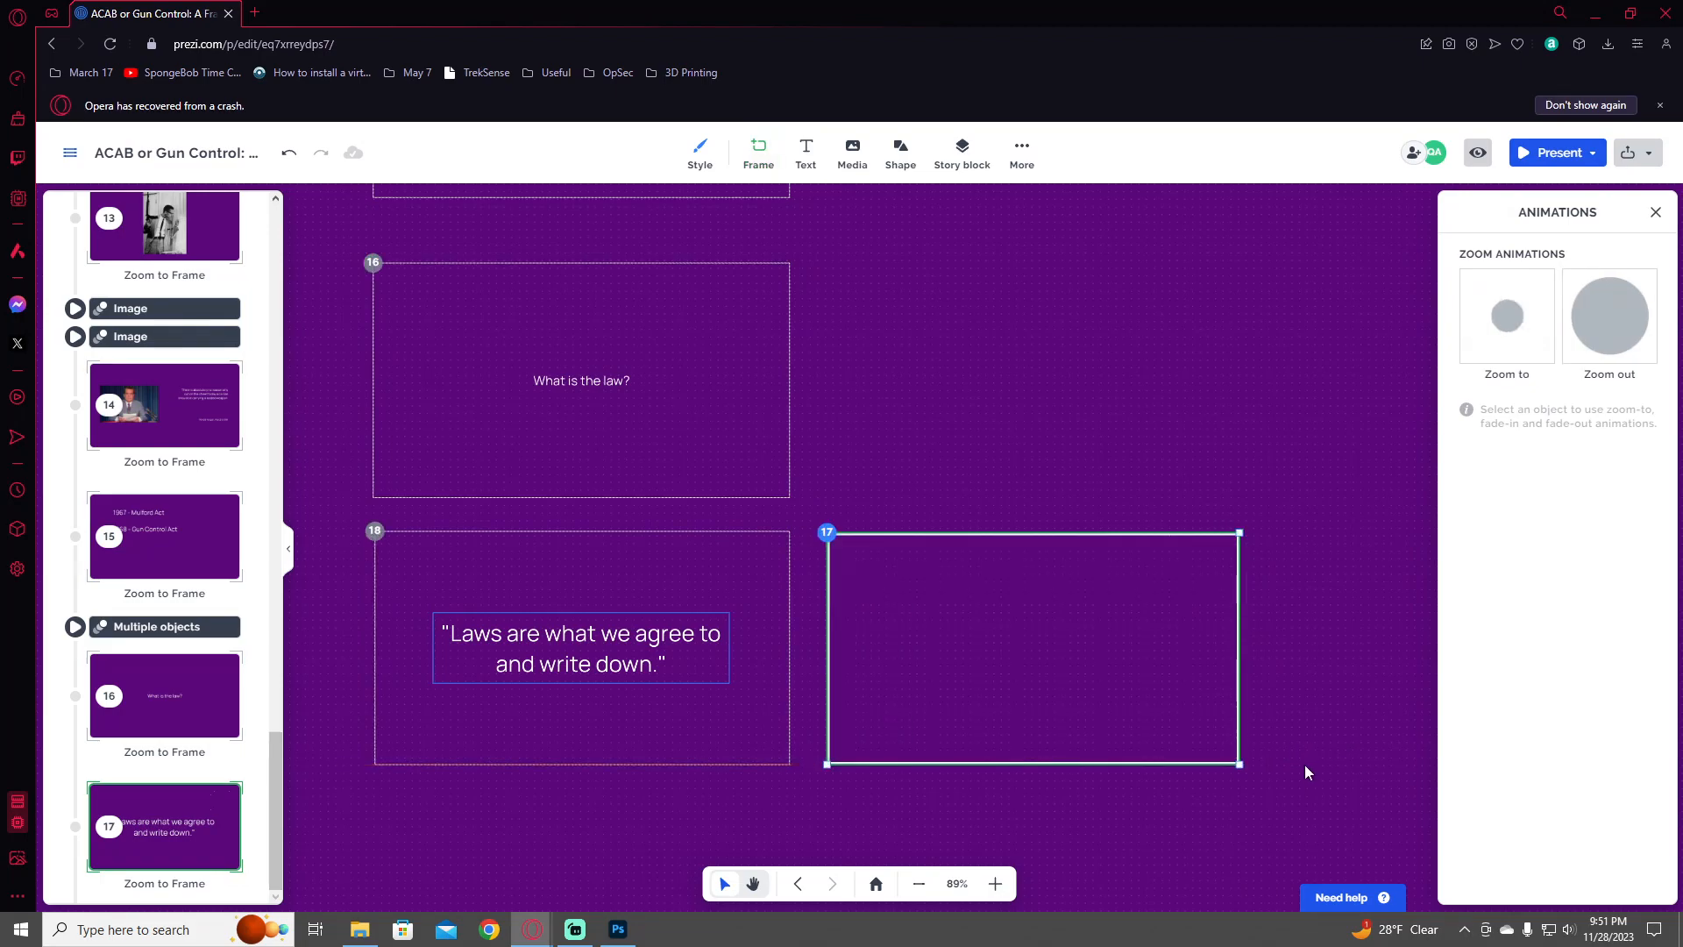
{"action": "scroll", "coordinate": [140, 766], "scroll_direction": "down", "scroll_amount": 1}
{"action": "left_click_drag", "start_coordinate": [137, 766], "coordinate": [180, 841]}
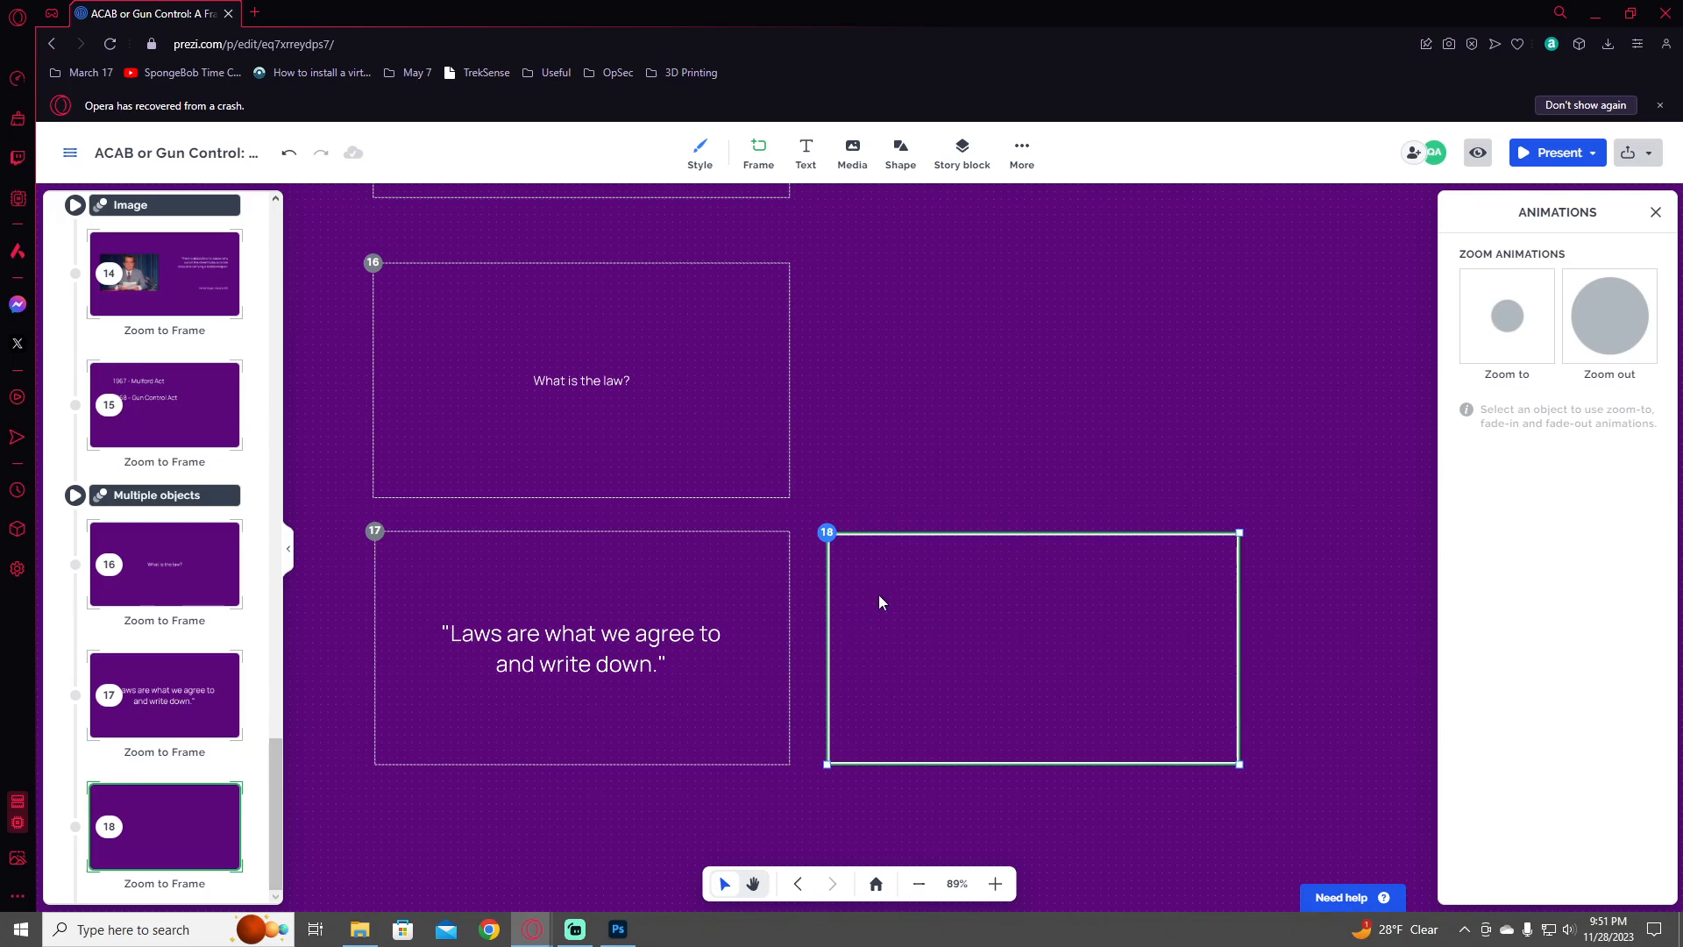
- Add a text box in the upper part of frame 18 and scale it down to a title size of about 39
{"action": "left_click", "coordinate": [805, 153]}
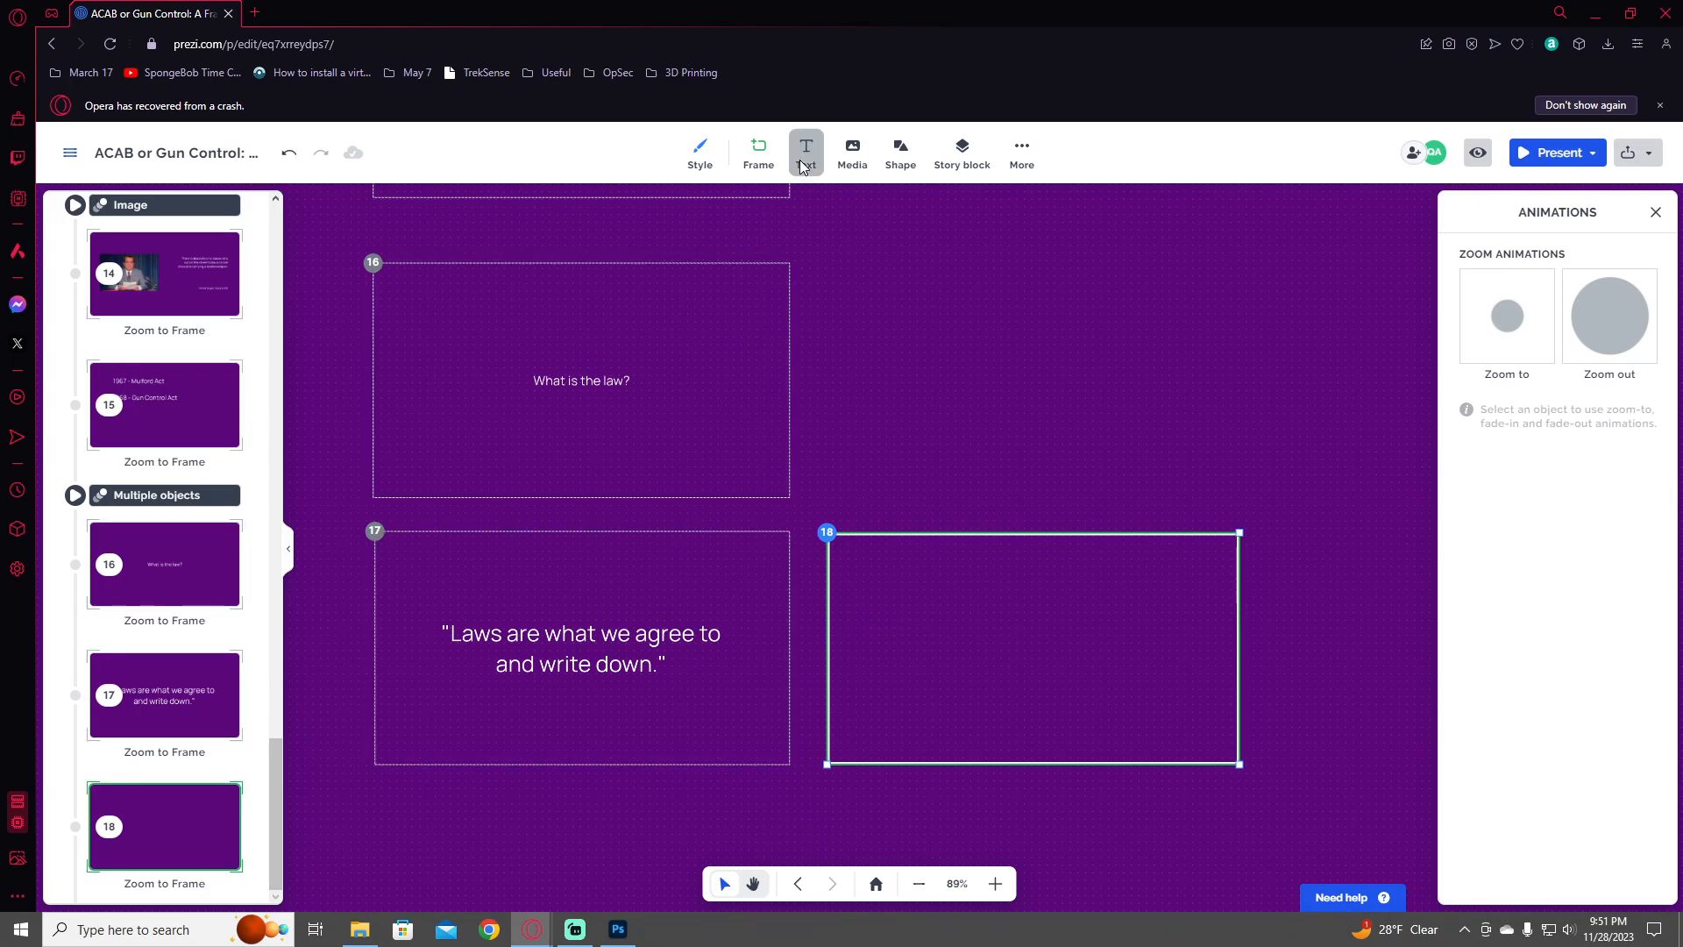
{"action": "left_click_drag", "start_coordinate": [844, 572], "coordinate": [974, 561]}
{"action": "scroll", "coordinate": [1123, 665], "scroll_direction": "up", "scroll_amount": 3}
{"action": "scroll", "coordinate": [1108, 633], "scroll_direction": "up", "scroll_amount": 2}
{"action": "left_click_drag", "start_coordinate": [919, 455], "coordinate": [967, 420]}
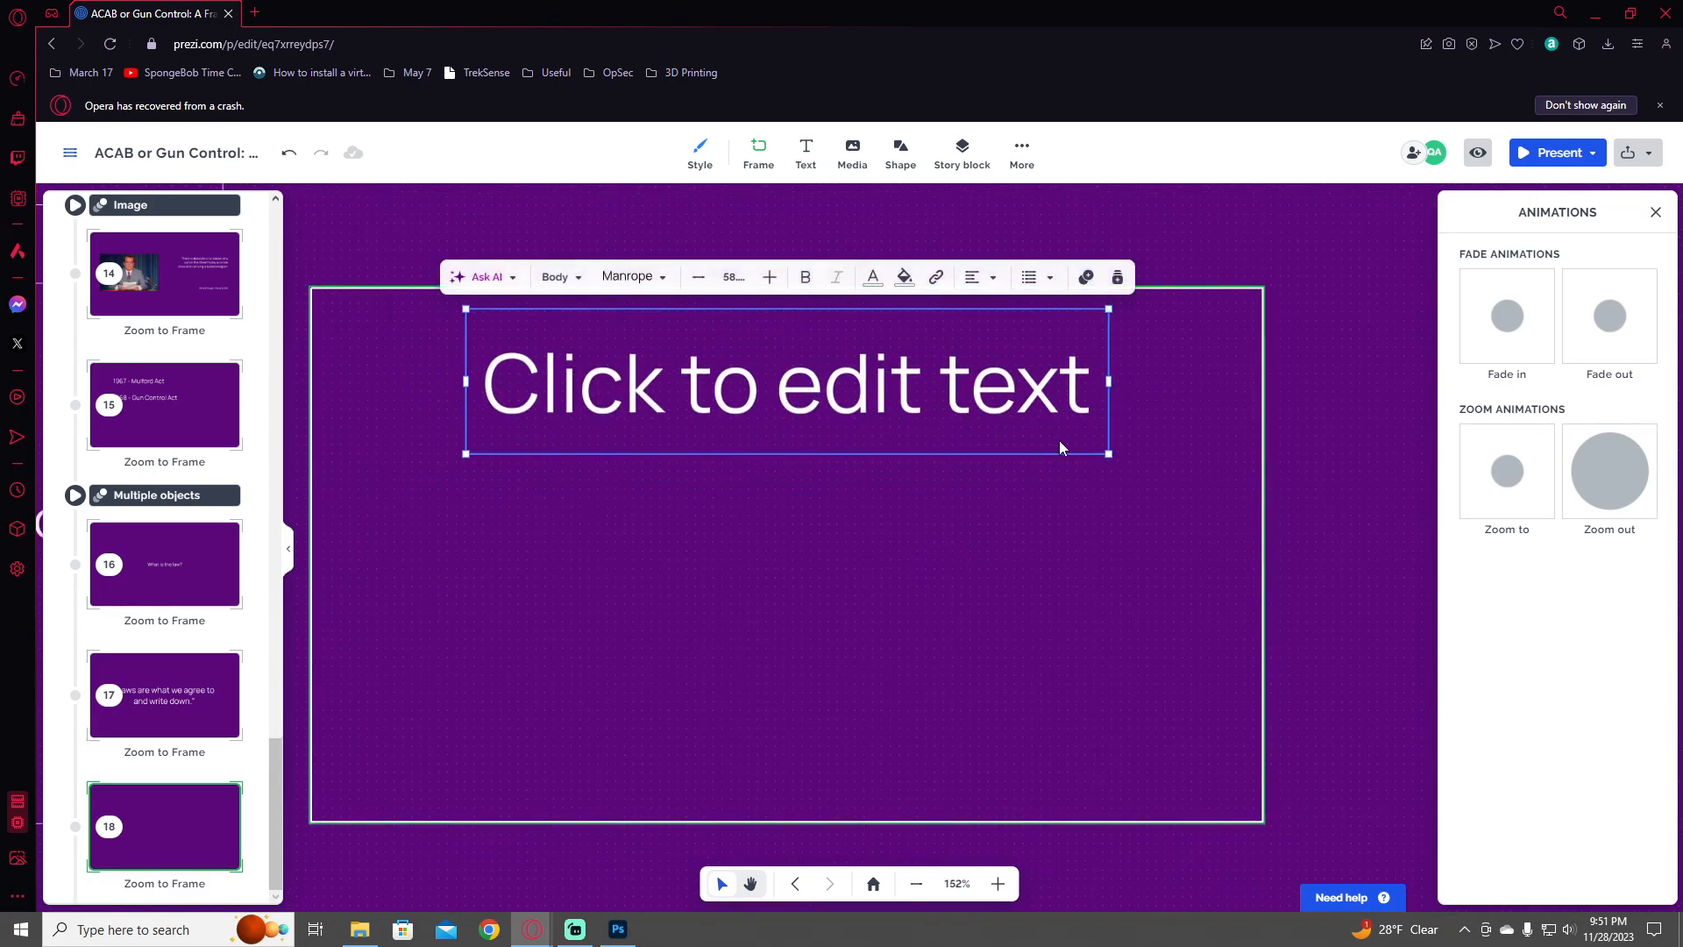
{"action": "left_click_drag", "start_coordinate": [1096, 453], "coordinate": [907, 412]}
- Enter "H.L.A. Hart" in the new text box, with a period after each initial
{"action": "left_click", "coordinate": [826, 370]}
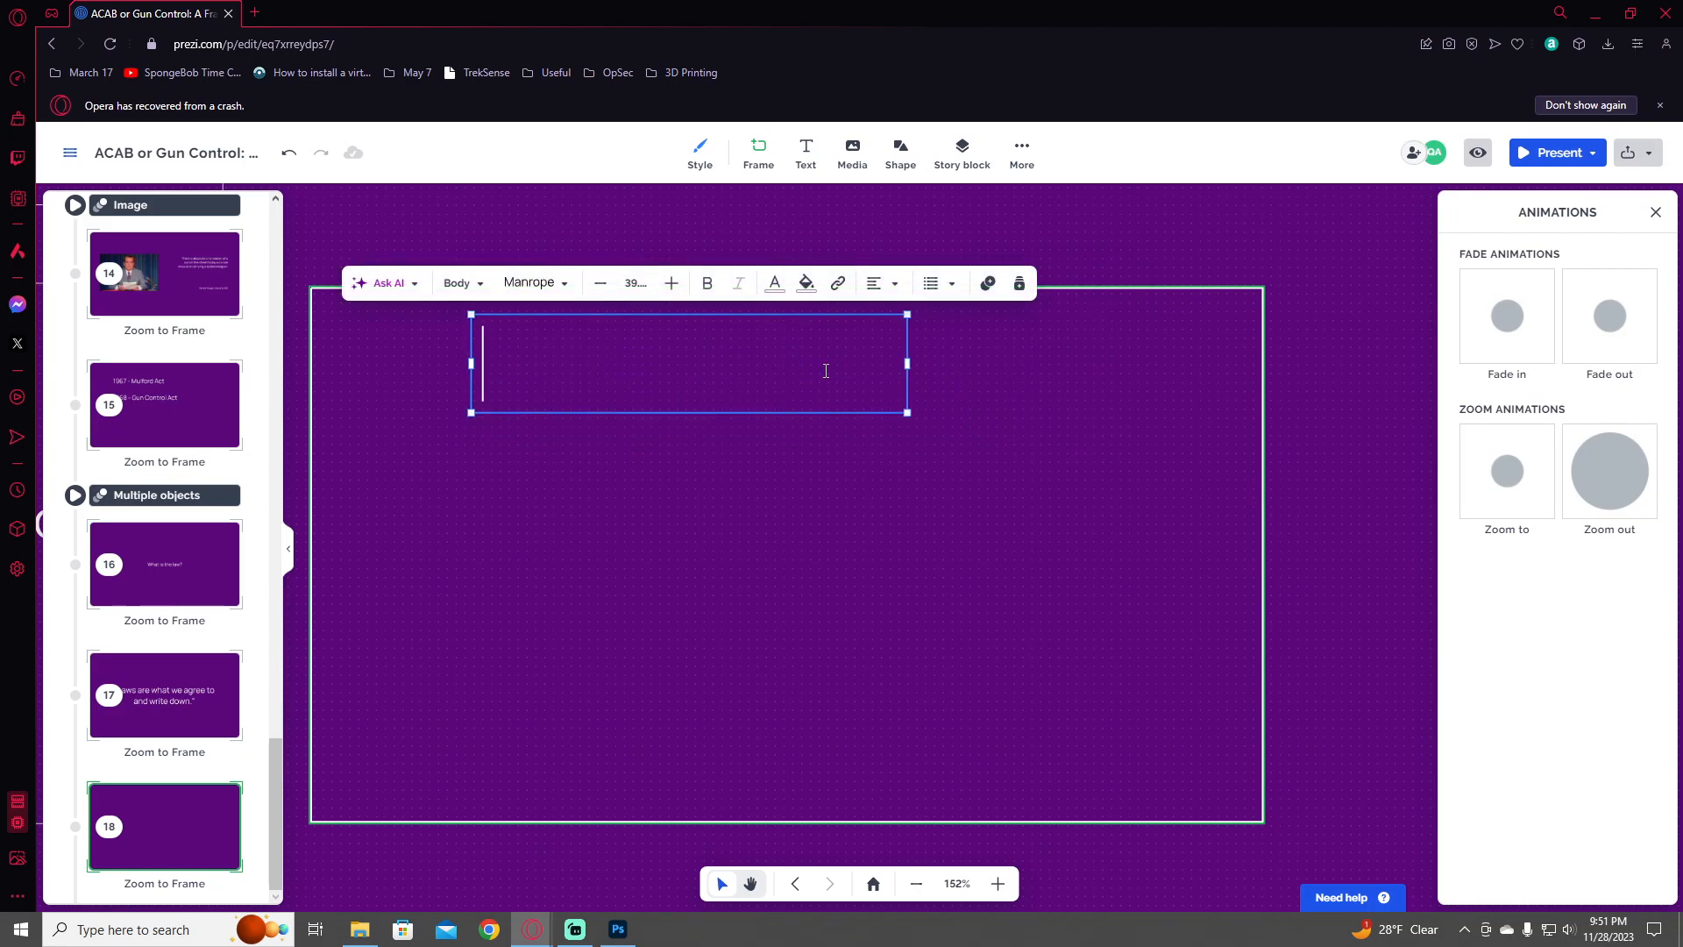
{"action": "type", "text": "HLA"}
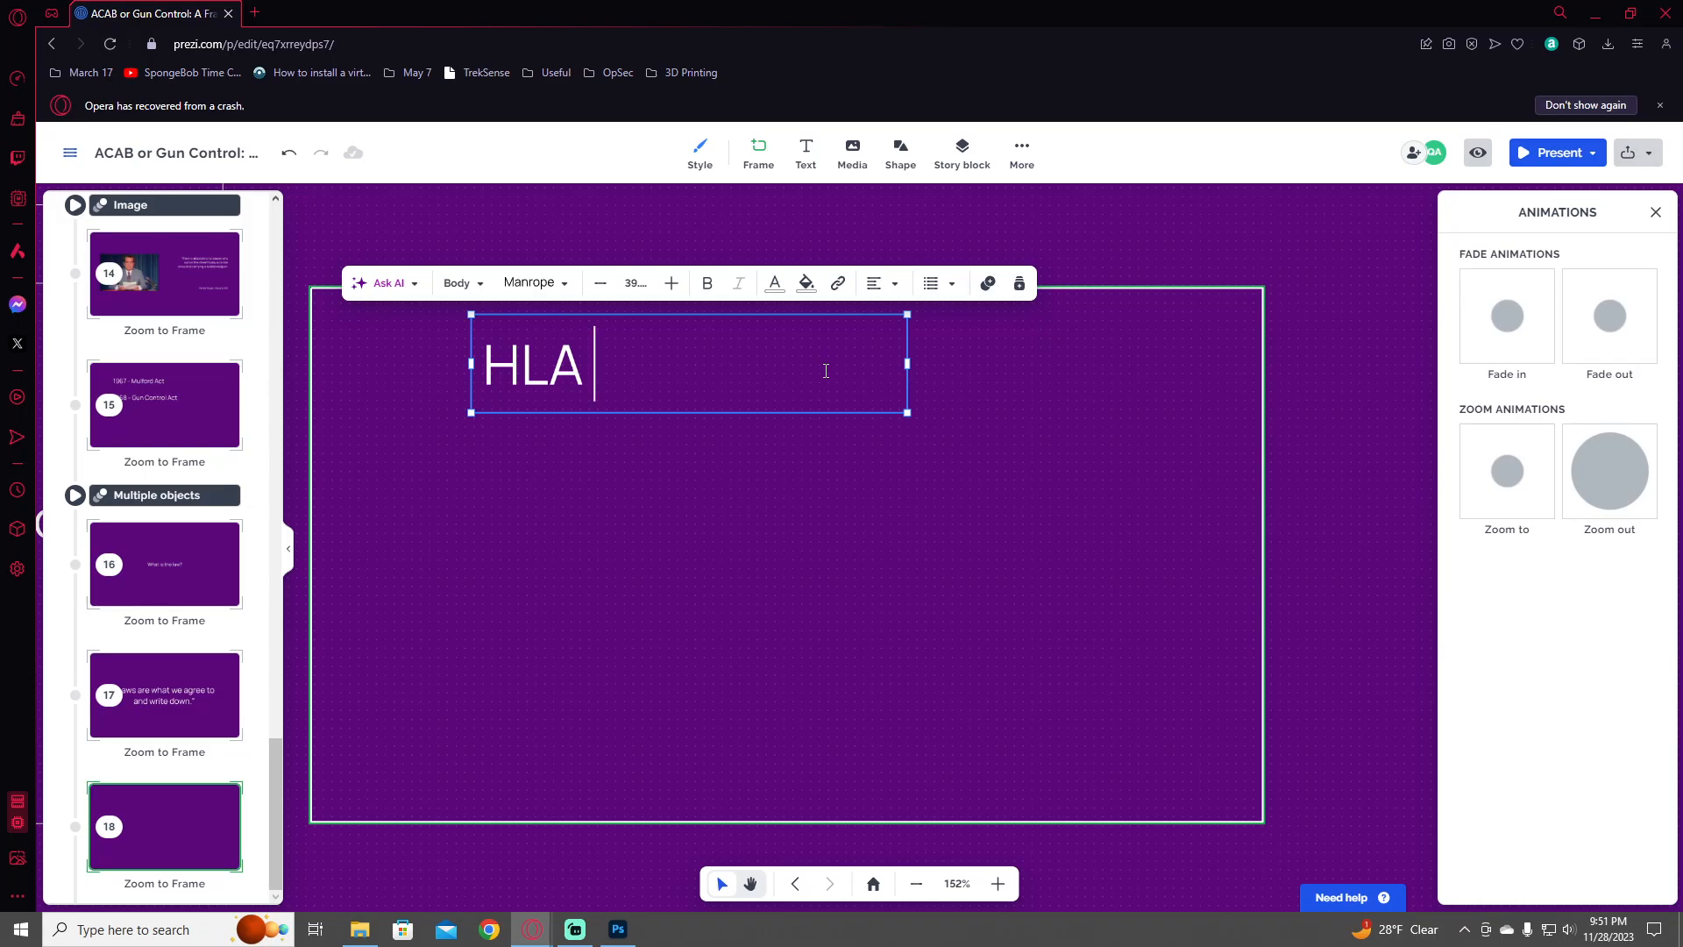
{"action": "type", "text": " Hart"}
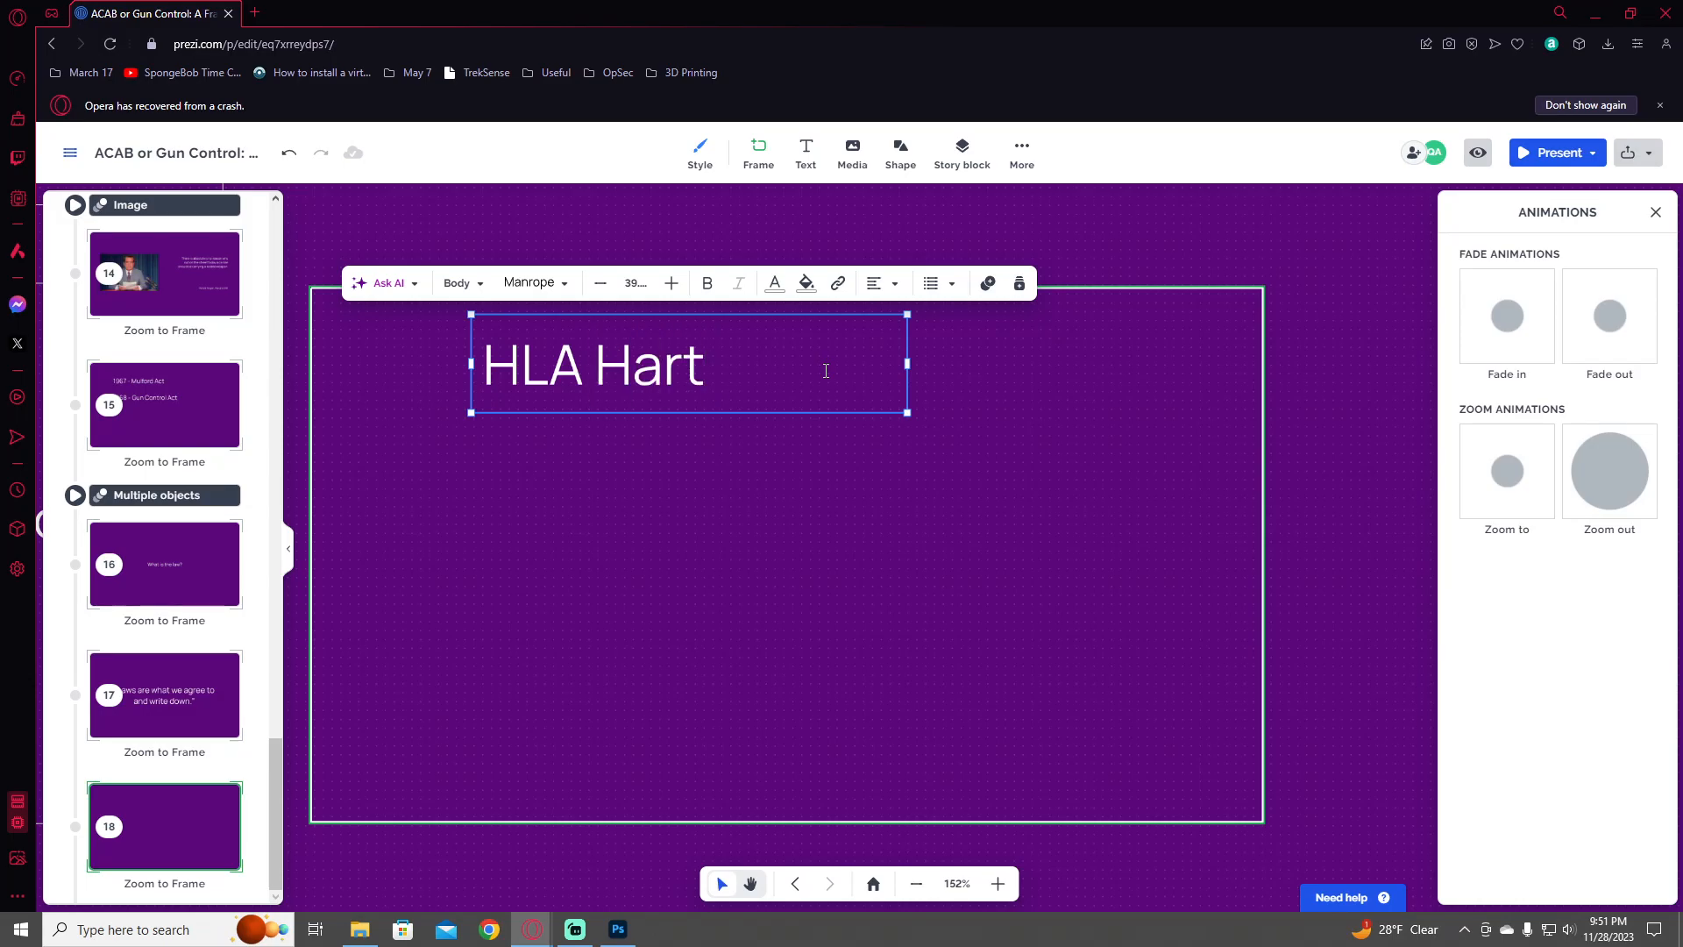
{"action": "key", "text": "Left"}
{"action": "key", "text": "Left"}
{"action": "key", "text": "Left"}
{"action": "key", "text": "Left"}
{"action": "key", "text": "Left"}
{"action": "type", "text": "."}
{"action": "key", "text": "Left"}
{"action": "key", "text": "Left"}
{"action": "type", "text": "."}
{"action": "key", "text": "Left"}
{"action": "type", "text": "."}
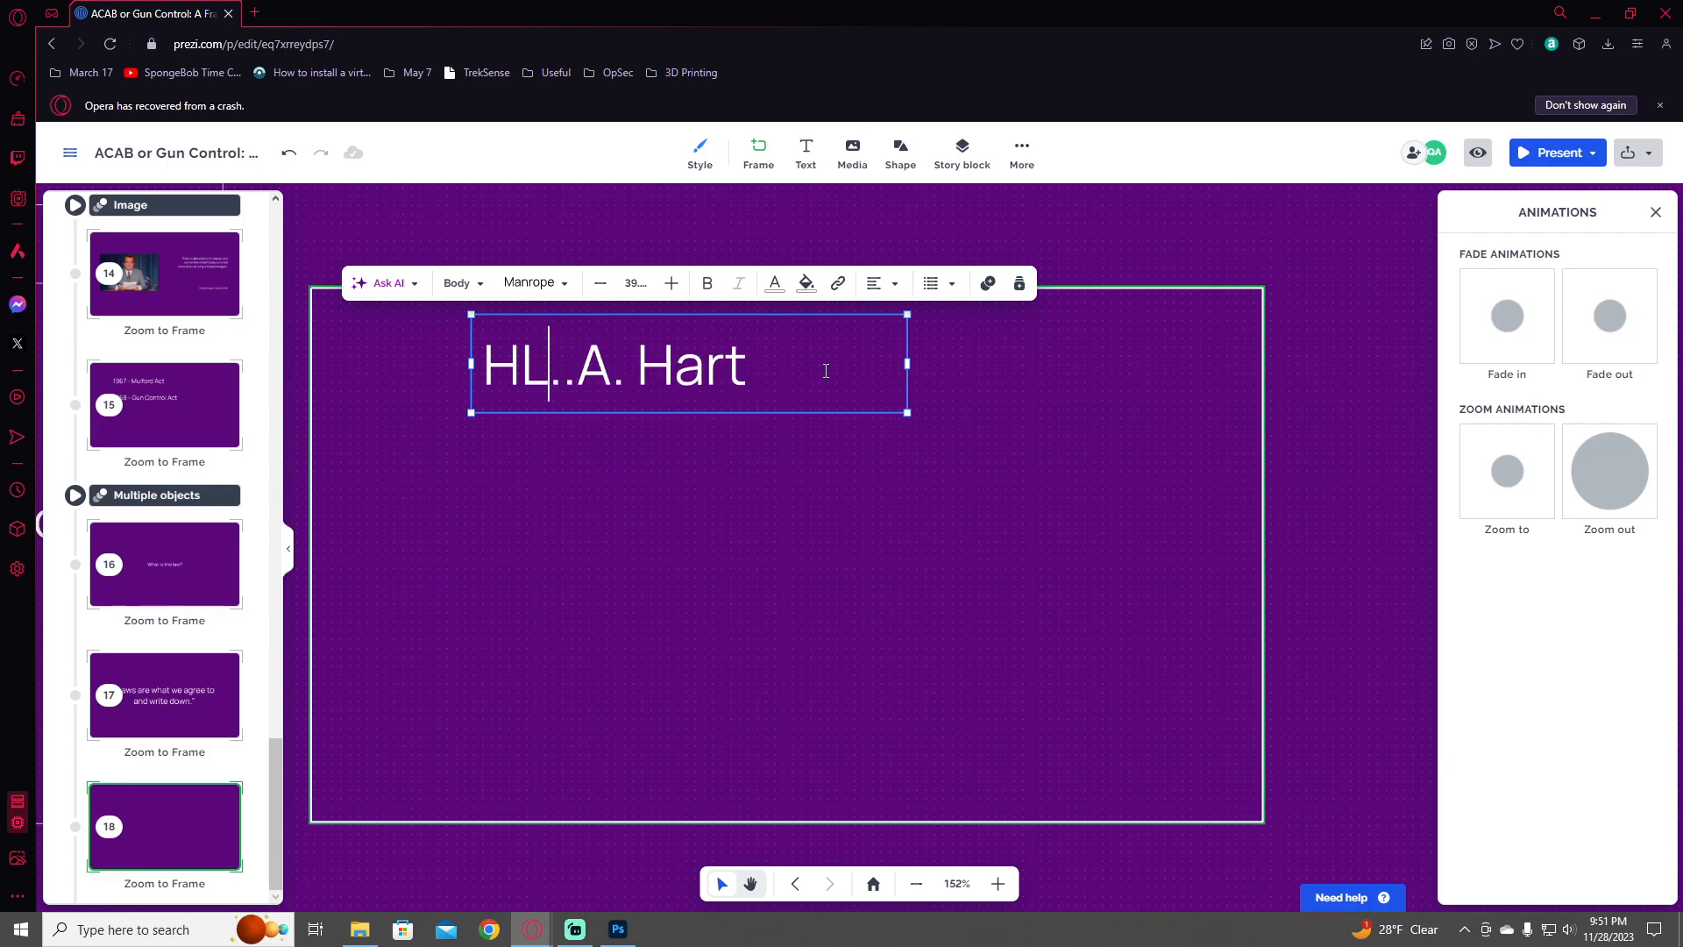
{"action": "key", "text": "End"}
{"action": "key", "text": "Home"}
{"action": "key", "text": "Right"}
{"action": "key", "text": "Right"}
{"action": "key", "text": "Delete"}
{"action": "key", "text": "Left"}
{"action": "key", "text": "Left"}
{"action": "key", "text": "Right"}
{"action": "type", "text": "."}
{"action": "key", "text": "End"}
{"action": "type", "text": "and the"}
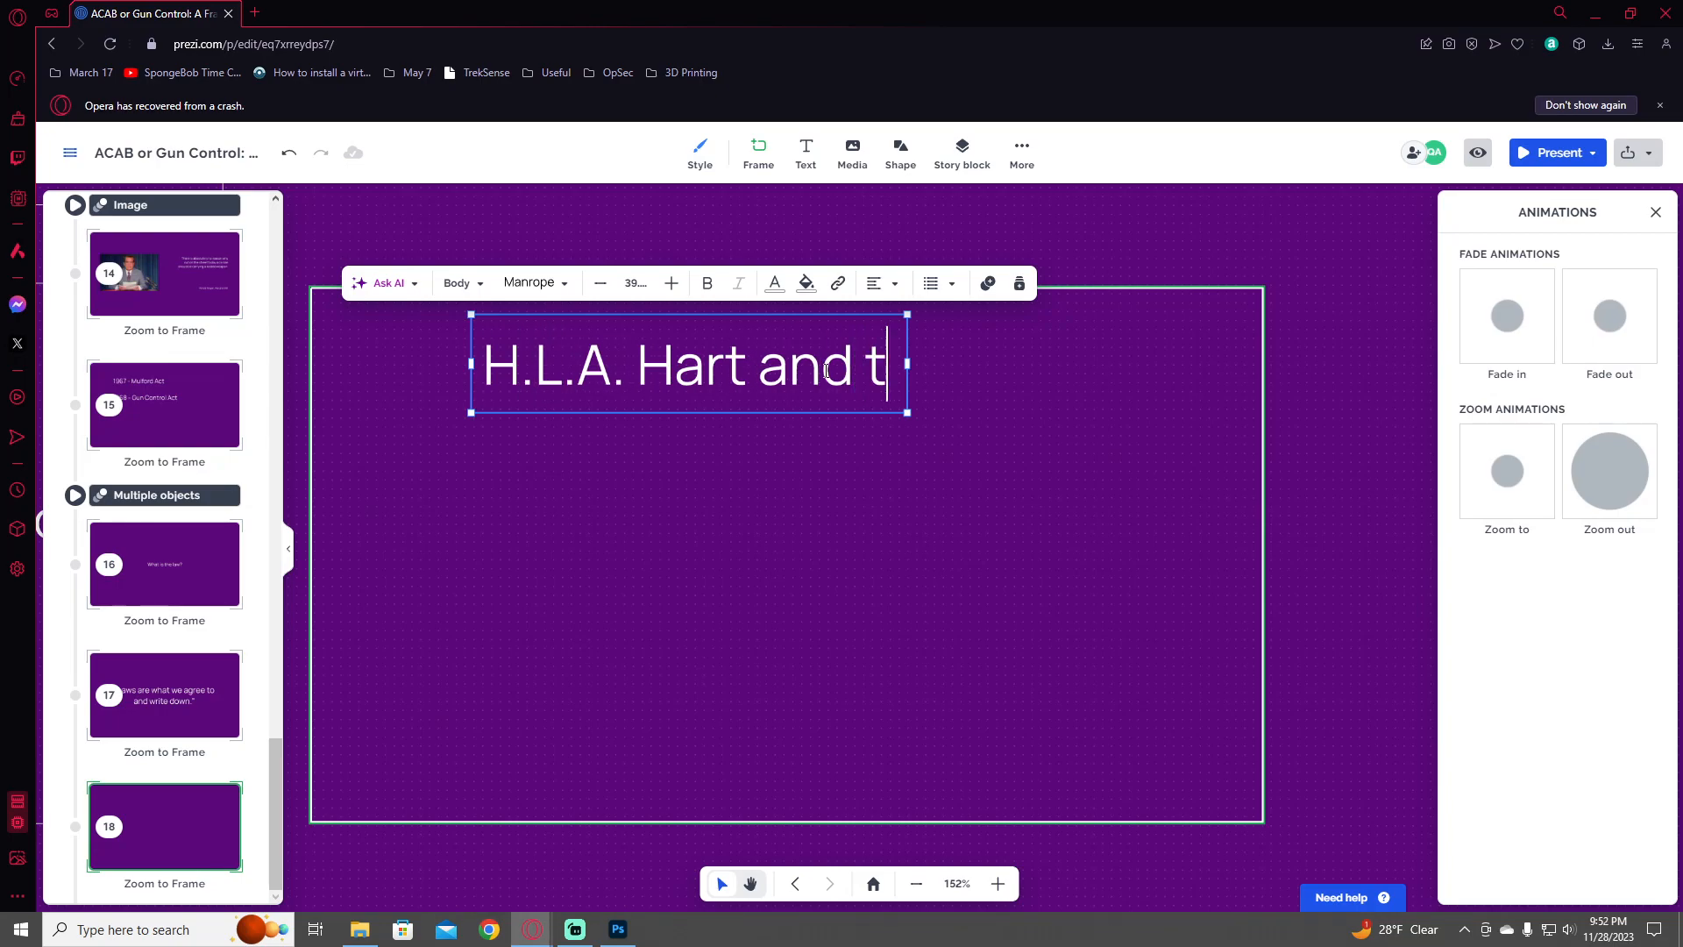
{"action": "key", "text": "BackSpace"}
{"action": "key", "text": "BackSpace"}
{"action": "key", "text": "BackSpace"}
{"action": "key", "text": "BackSpace"}
{"action": "key", "text": "BackSpace"}
{"action": "key", "text": "BackSpace"}
{"action": "key", "text": "BackSpace"}
{"action": "key", "text": "BackSpace"}
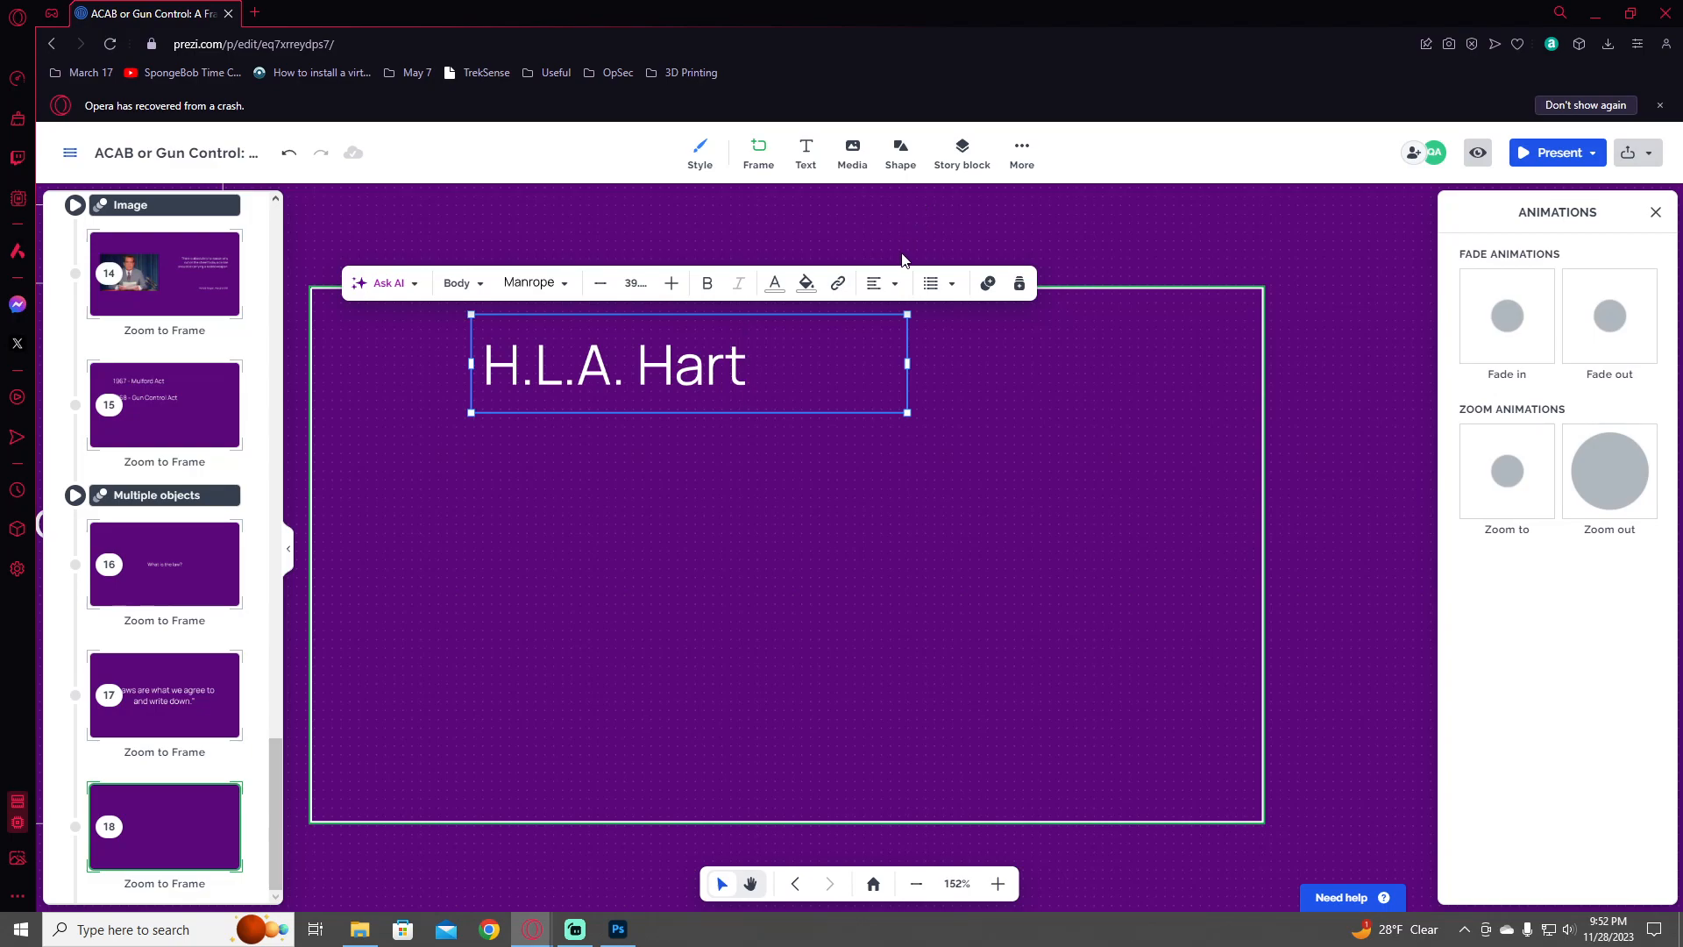
- Change the title to read "Hart's Law" without the initials, and centre it near the upper edge of frame 18
{"action": "type", "text": "'s Law"}
{"action": "key", "text": "Home"}
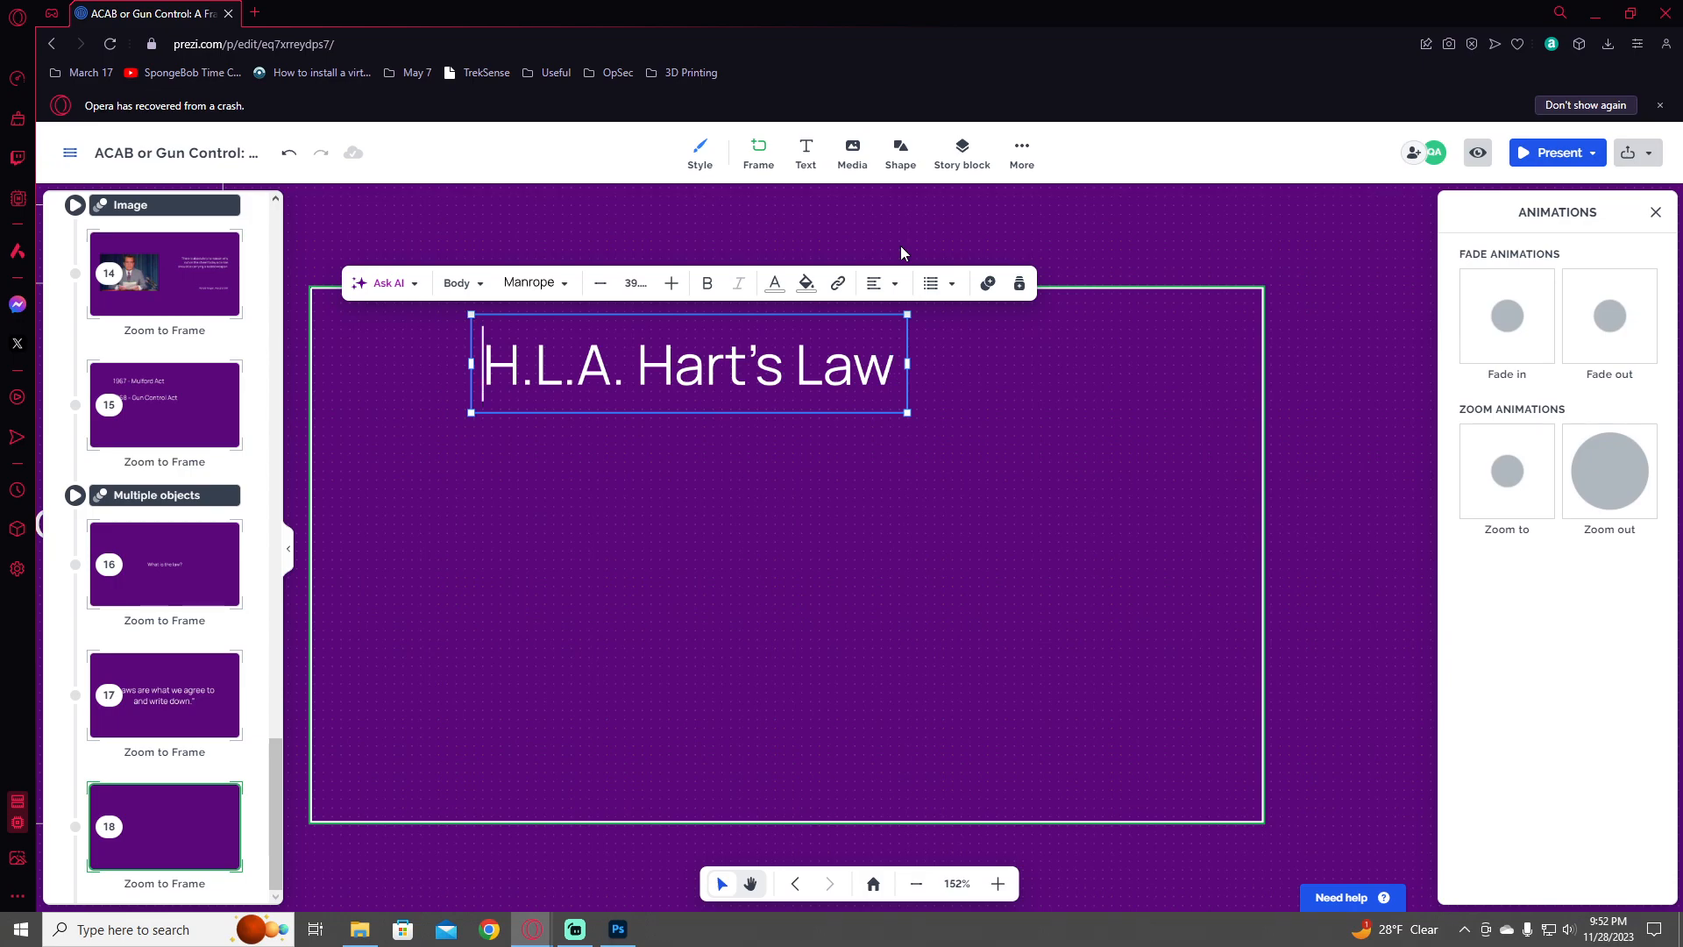
{"action": "key", "text": "shift+Right"}
{"action": "key", "text": "shift+Right"}
{"action": "key", "text": "shift+Right"}
{"action": "key", "text": "shift+Right"}
{"action": "key", "text": "shift+Right"}
{"action": "key", "text": "shift+Right"}
{"action": "key", "text": "shift+Right"}
{"action": "key", "text": "shift+Right"}
{"action": "key", "text": "shift+Right"}
{"action": "key", "text": "shift+Right"}
{"action": "key", "text": "shift+Right"}
{"action": "key", "text": "shift+Right"}
{"action": "key", "text": "shift+Right"}
{"action": "key", "text": "shift+Left"}
{"action": "key", "text": "shift+Left"}
{"action": "key", "text": "shift+Left"}
{"action": "key", "text": "shift+Left"}
{"action": "key", "text": "shift+Left"}
{"action": "key", "text": "shift+Left"}
{"action": "key", "text": "BackSpace"}
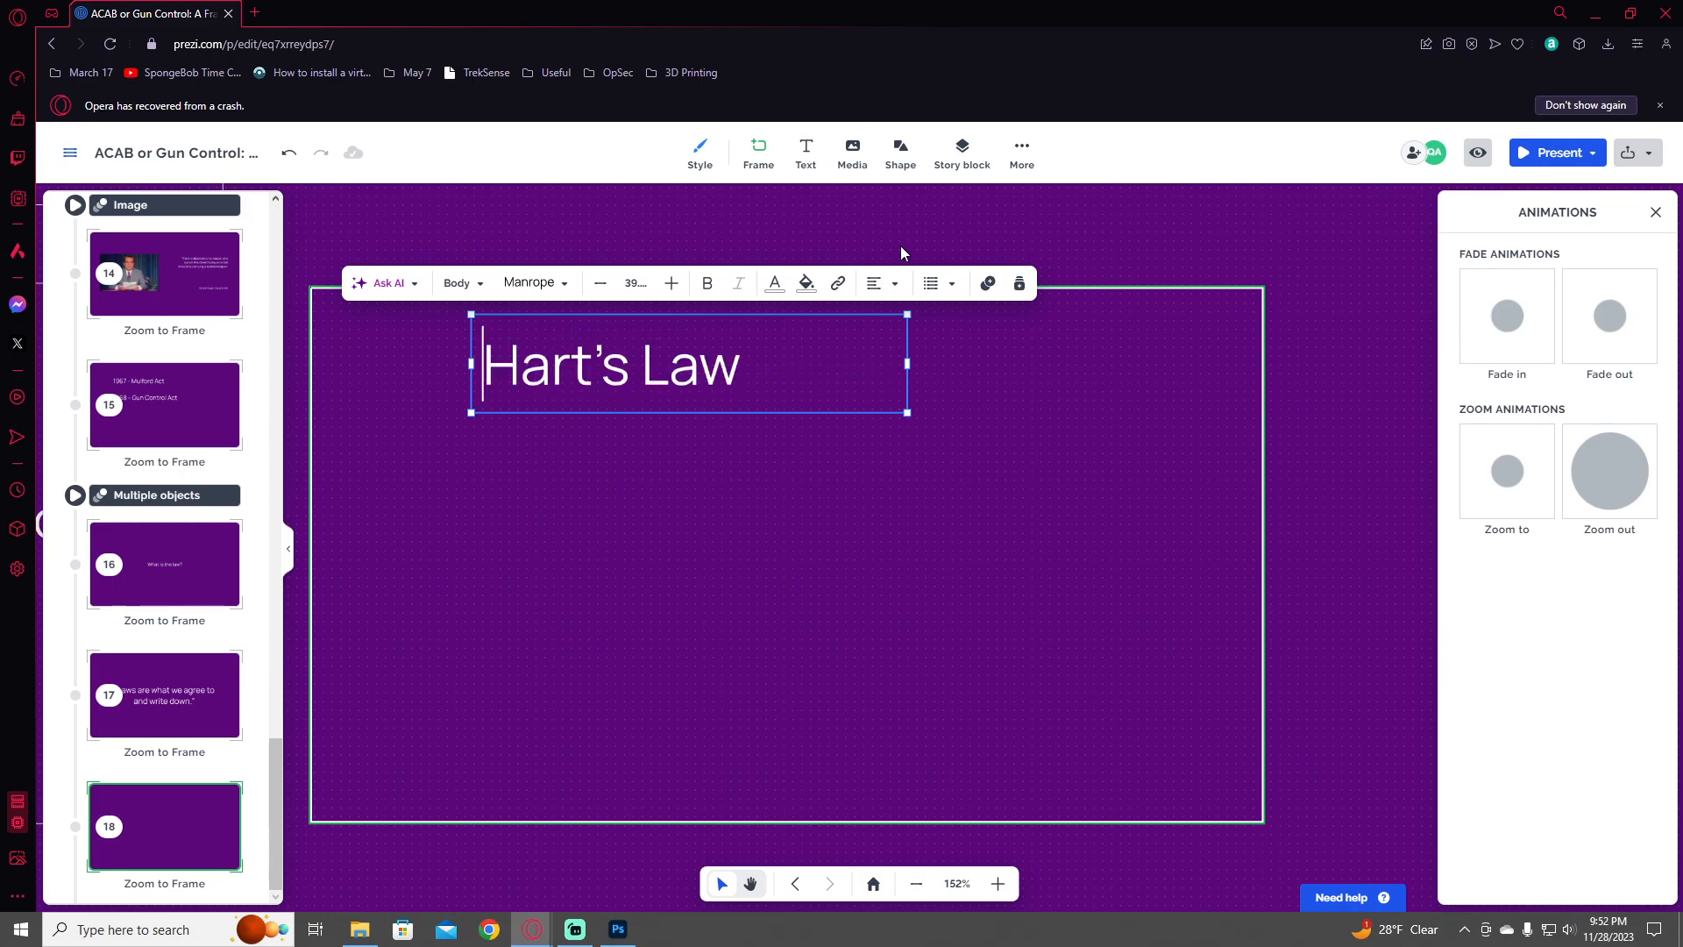
{"action": "mouse_move", "coordinate": [906, 383]}
{"action": "left_mouse_down"}
{"action": "mouse_move", "coordinate": [748, 375]}
{"action": "mouse_move", "coordinate": [892, 381]}
{"action": "mouse_move", "coordinate": [902, 402]}
{"action": "mouse_move", "coordinate": [873, 396]}
{"action": "mouse_move", "coordinate": [894, 404]}
{"action": "mouse_move", "coordinate": [897, 383]}
{"action": "left_mouse_up"}
{"action": "left_click", "coordinate": [775, 516]}
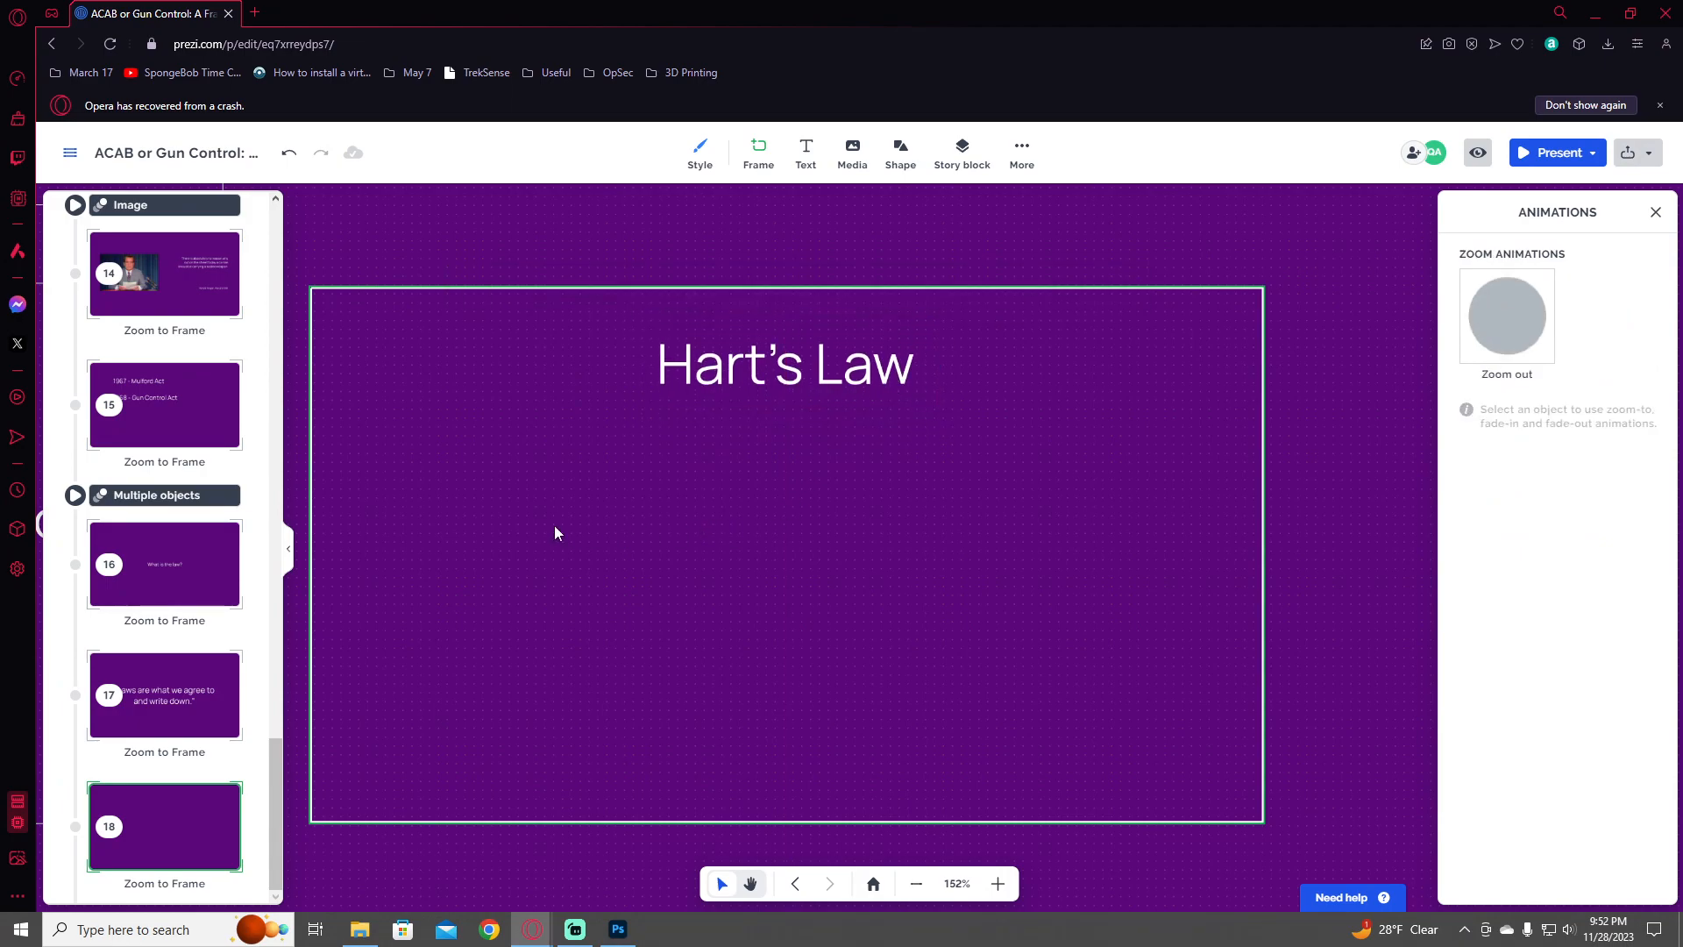
- Add a smaller text box below the title reading "By HLA Hart, a legal philosopher" and narrow it to fit the line
{"action": "left_click", "coordinate": [805, 154]}
{"action": "left_click_drag", "start_coordinate": [1018, 564], "coordinate": [1043, 454]}
{"action": "left_click", "coordinate": [560, 462]}
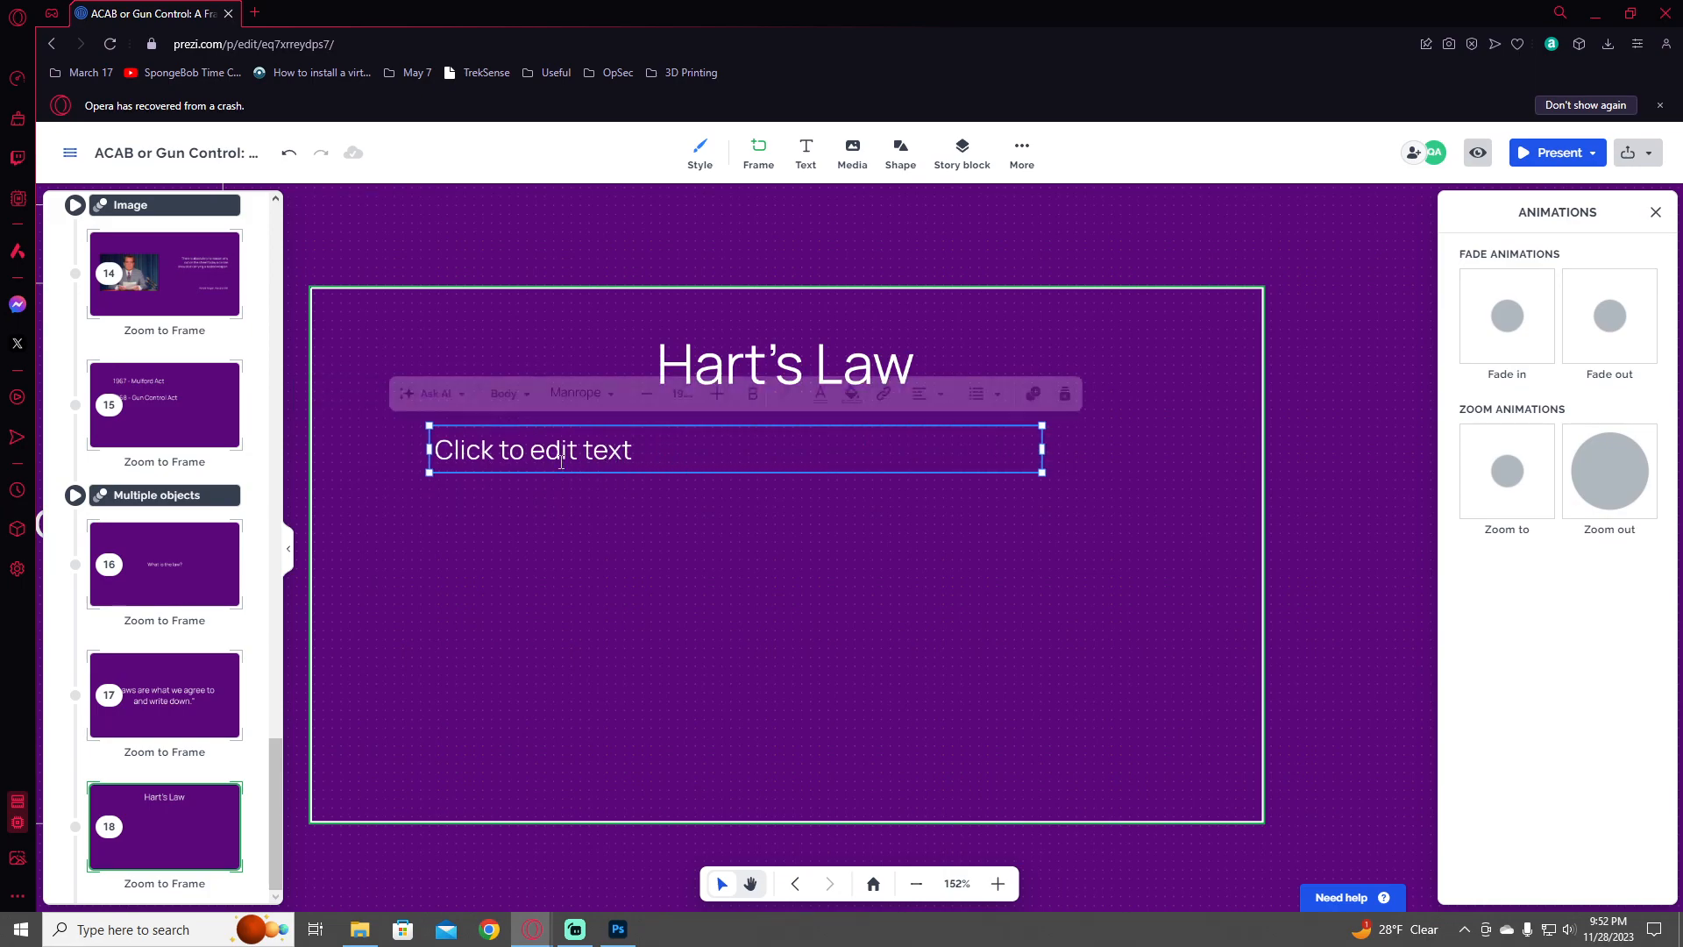
{"action": "type", "text": "By HLA ha"}
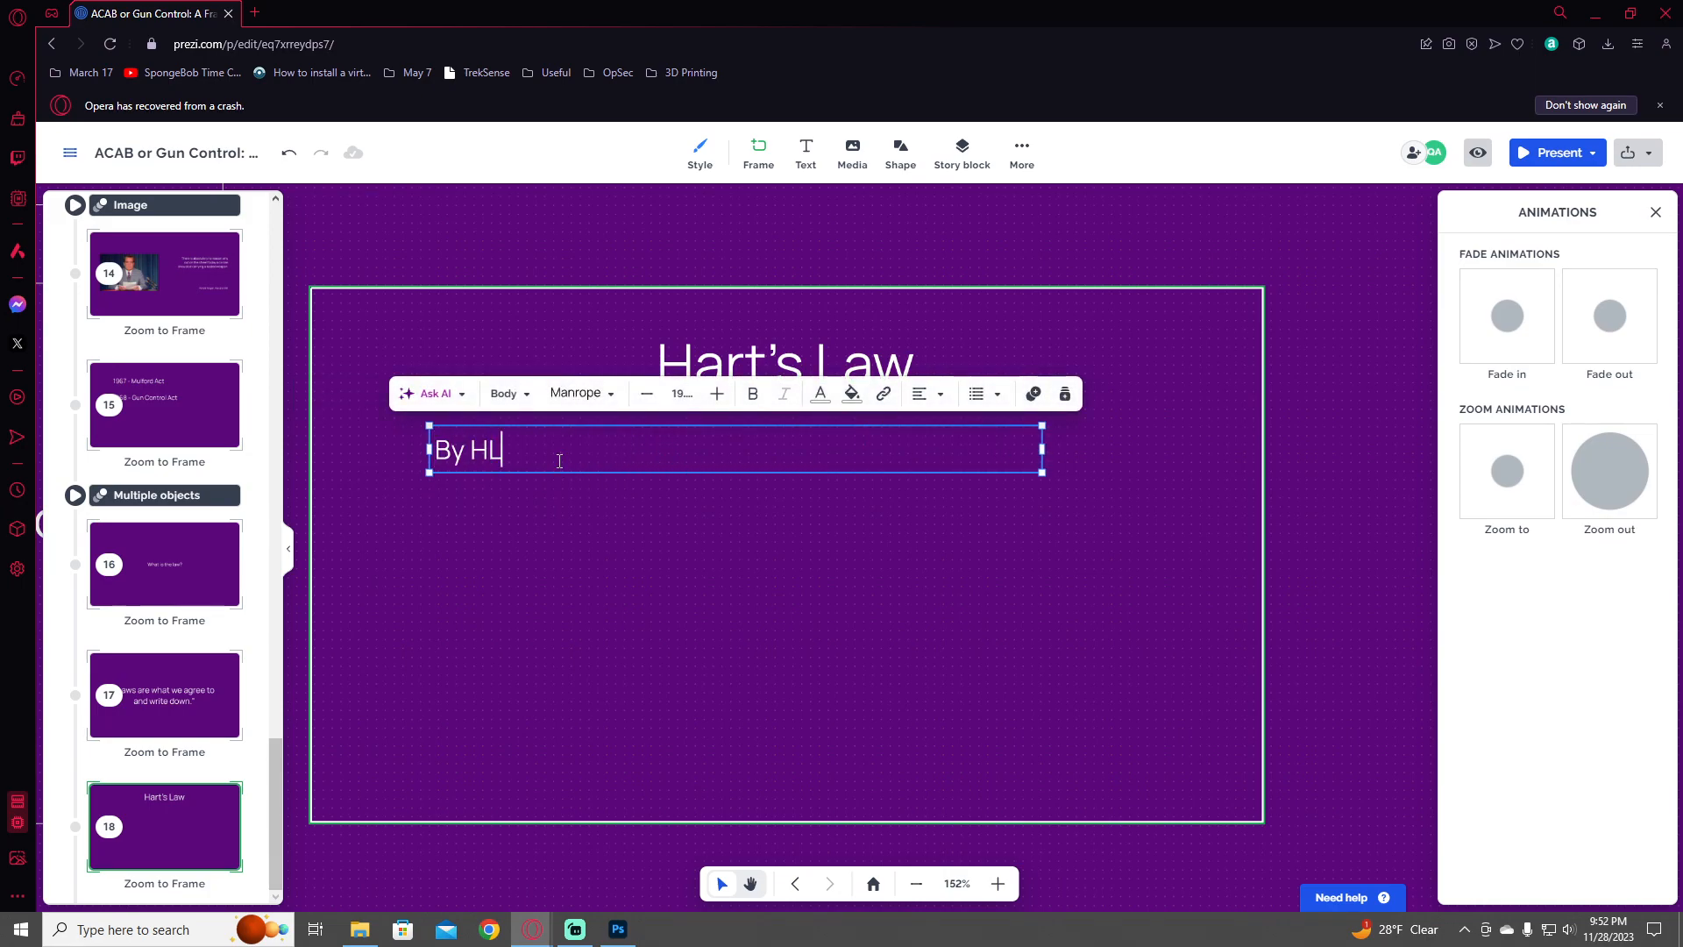
{"action": "key", "text": "BackSpace"}
{"action": "key", "text": "BackSpace"}
{"action": "type", "text": "Hart, a P"}
{"action": "key", "text": "BackSpace"}
{"action": "type", "text": "philosopher and th"}
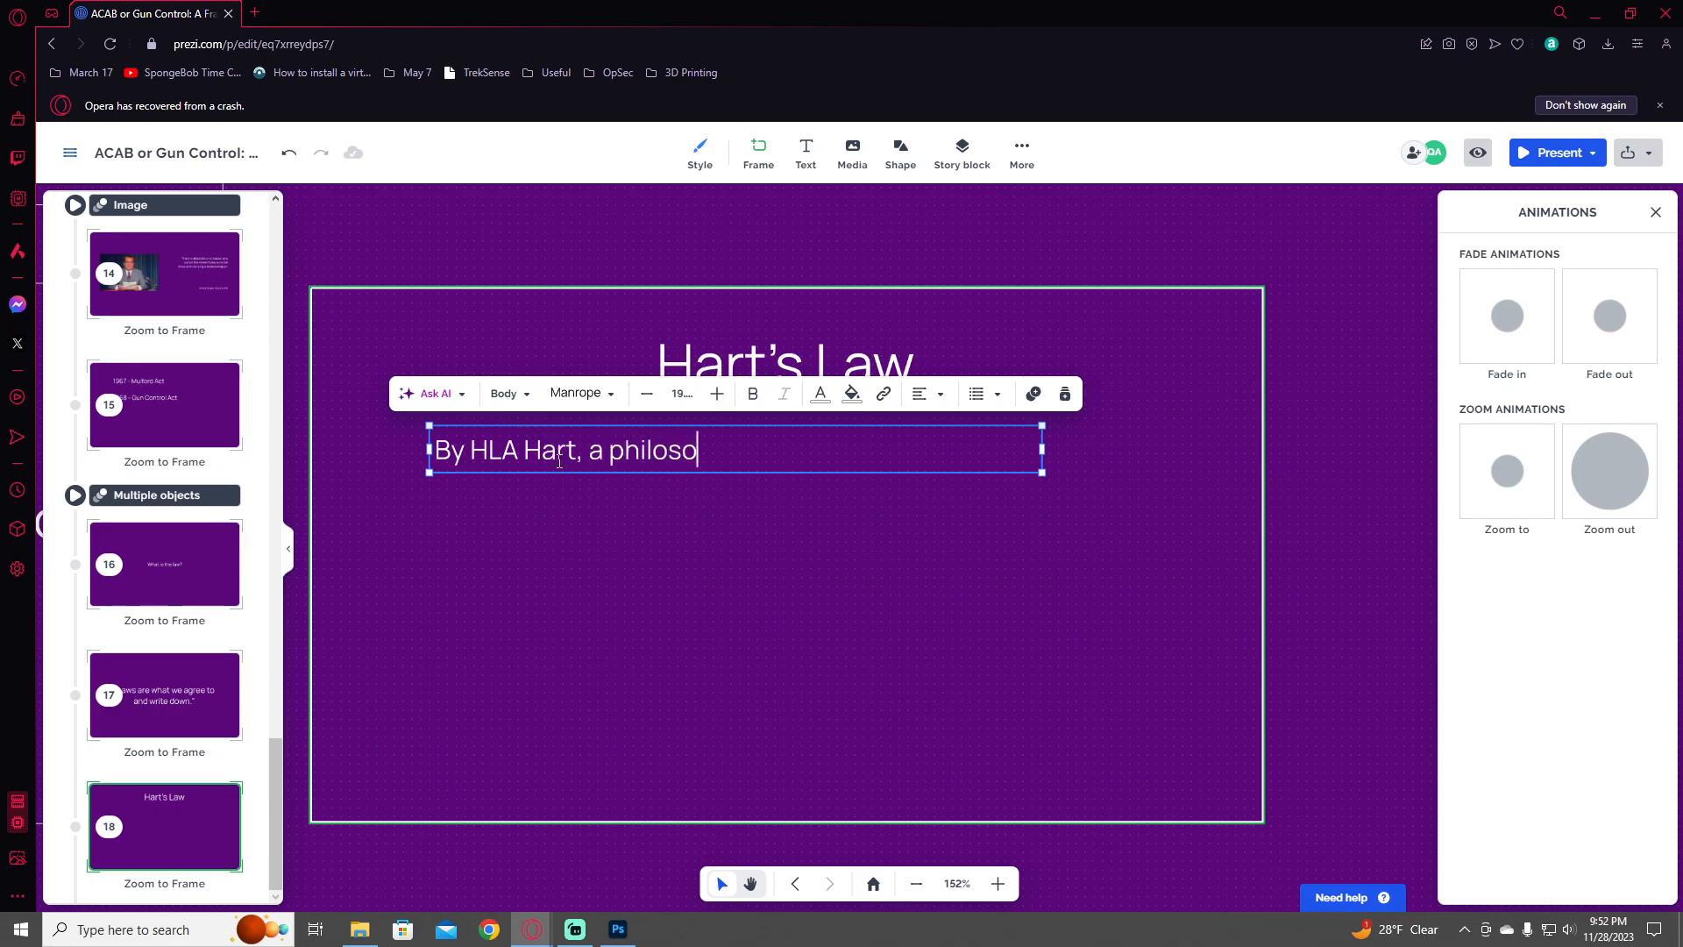
{"action": "key", "text": "BackSpace"}
{"action": "key", "text": "BackSpace"}
{"action": "key", "text": "BackSpace"}
{"action": "key", "text": "BackSpace"}
{"action": "key", "text": "BackSpace"}
{"action": "key", "text": "BackSpace"}
{"action": "key", "text": "BackSpace"}
{"action": "type", "text": "legal"}
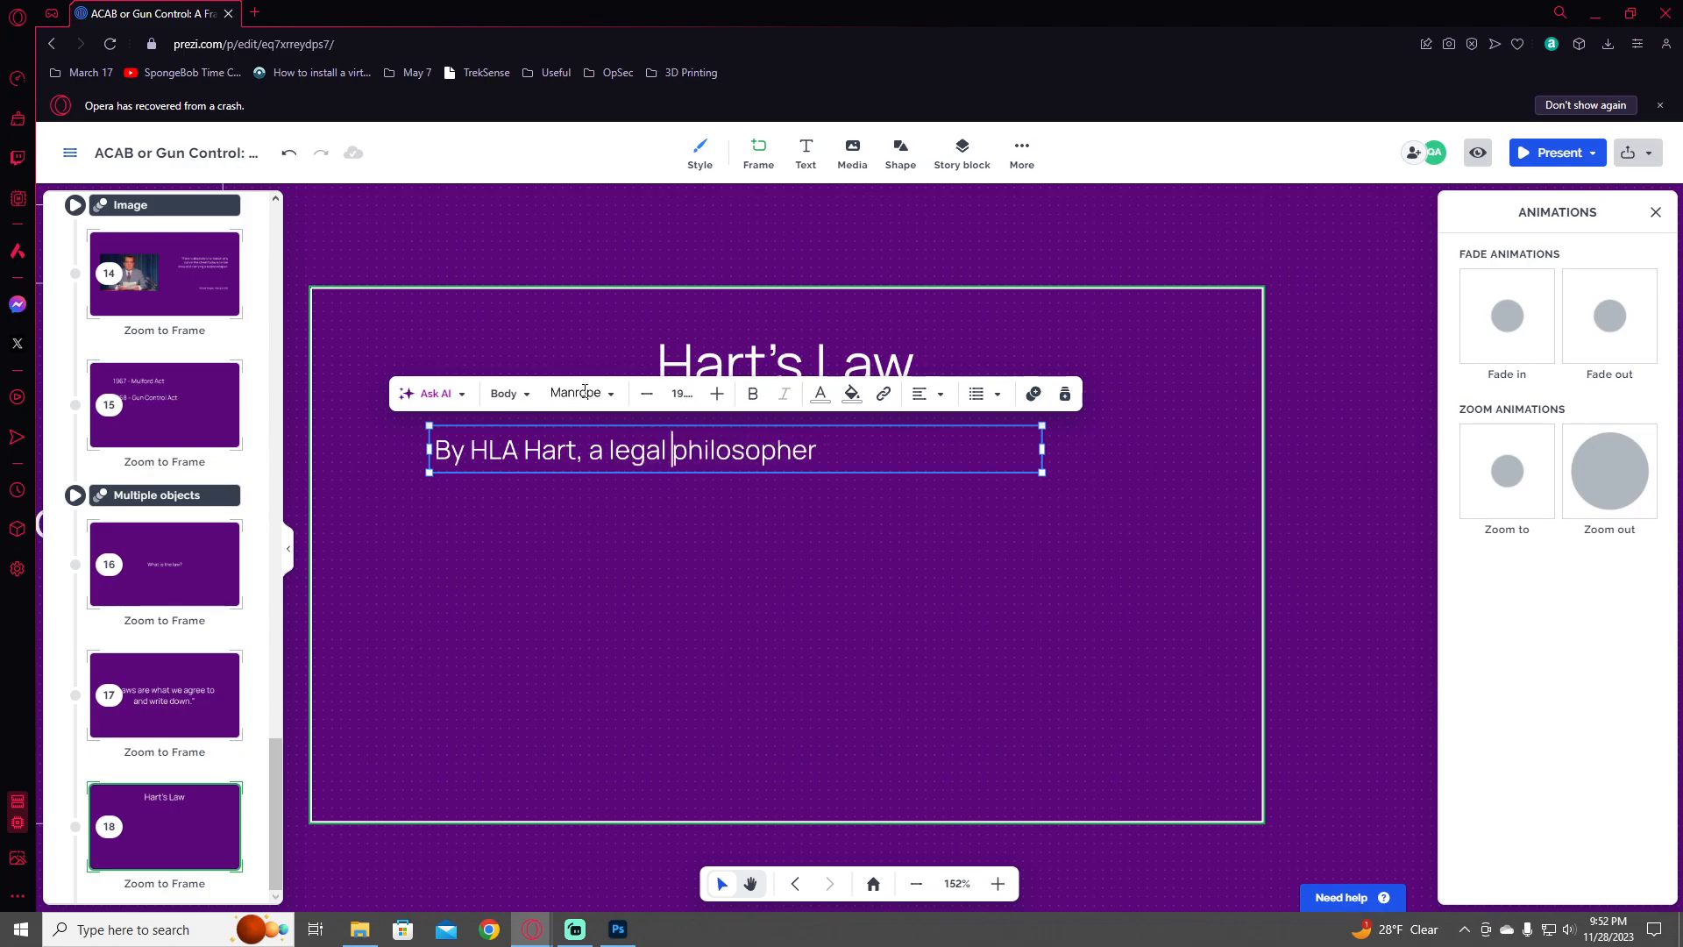
{"action": "left_click_drag", "start_coordinate": [1042, 449], "coordinate": [839, 459]}
- Duplicate the philosopher line directly beneath itself and replace the copy's text with: He posits two "laws"
{"action": "key", "text": "ctrl+c"}
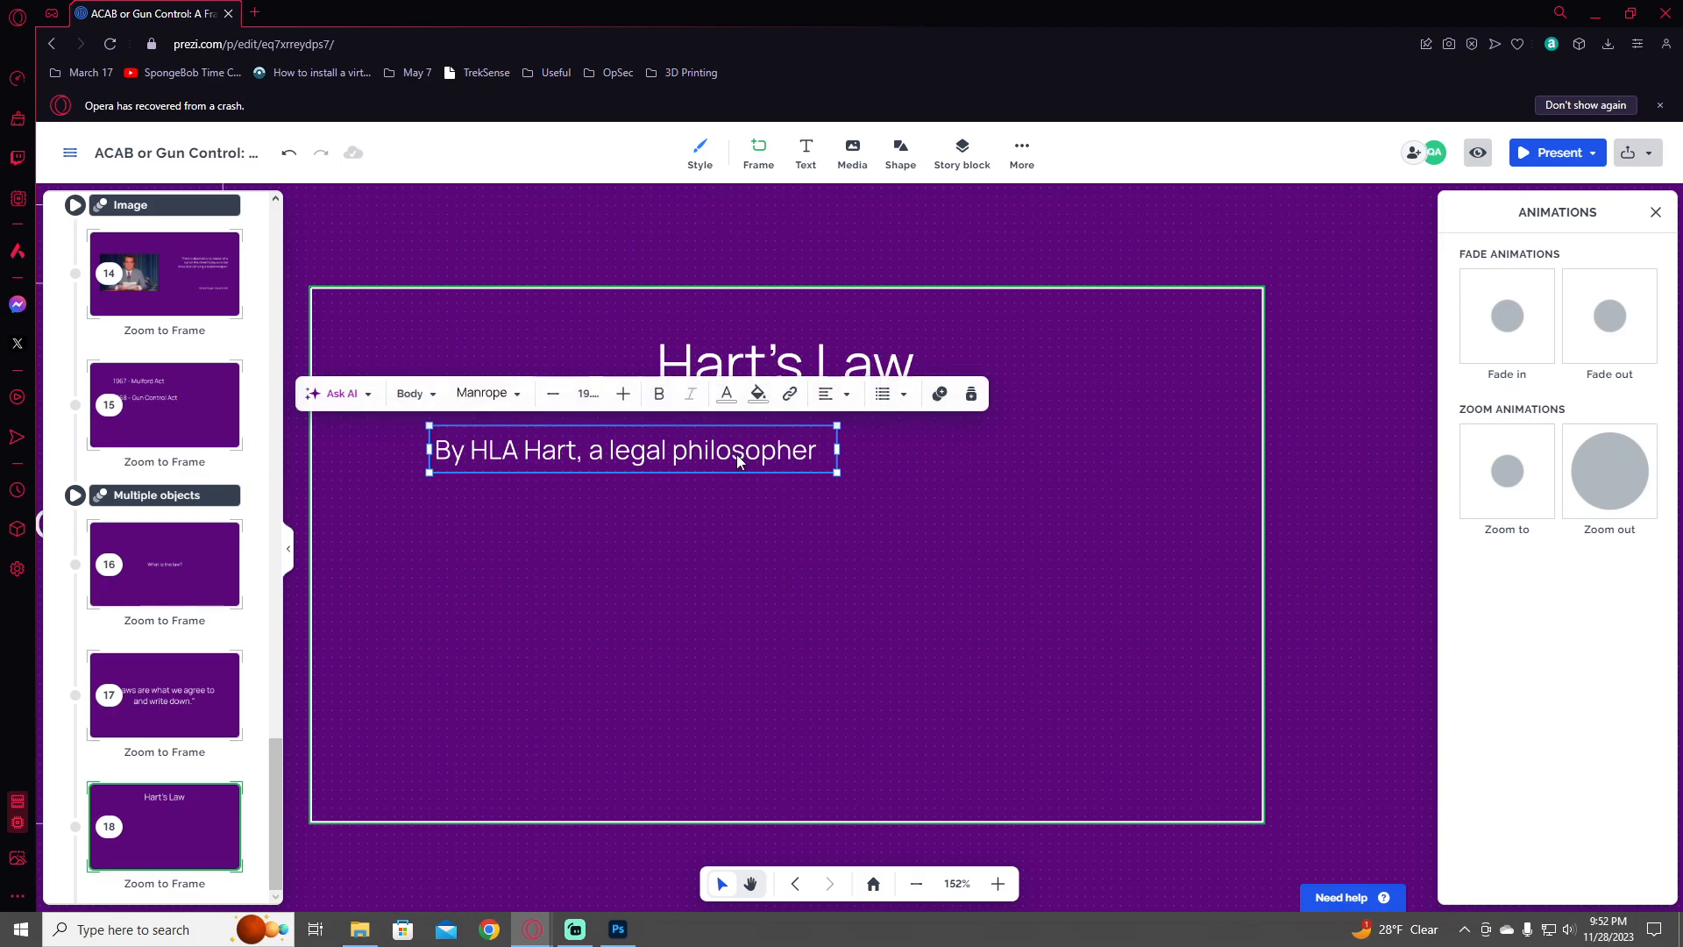
{"action": "key", "text": "ctrl+v"}
{"action": "left_click_drag", "start_coordinate": [737, 456], "coordinate": [731, 499]}
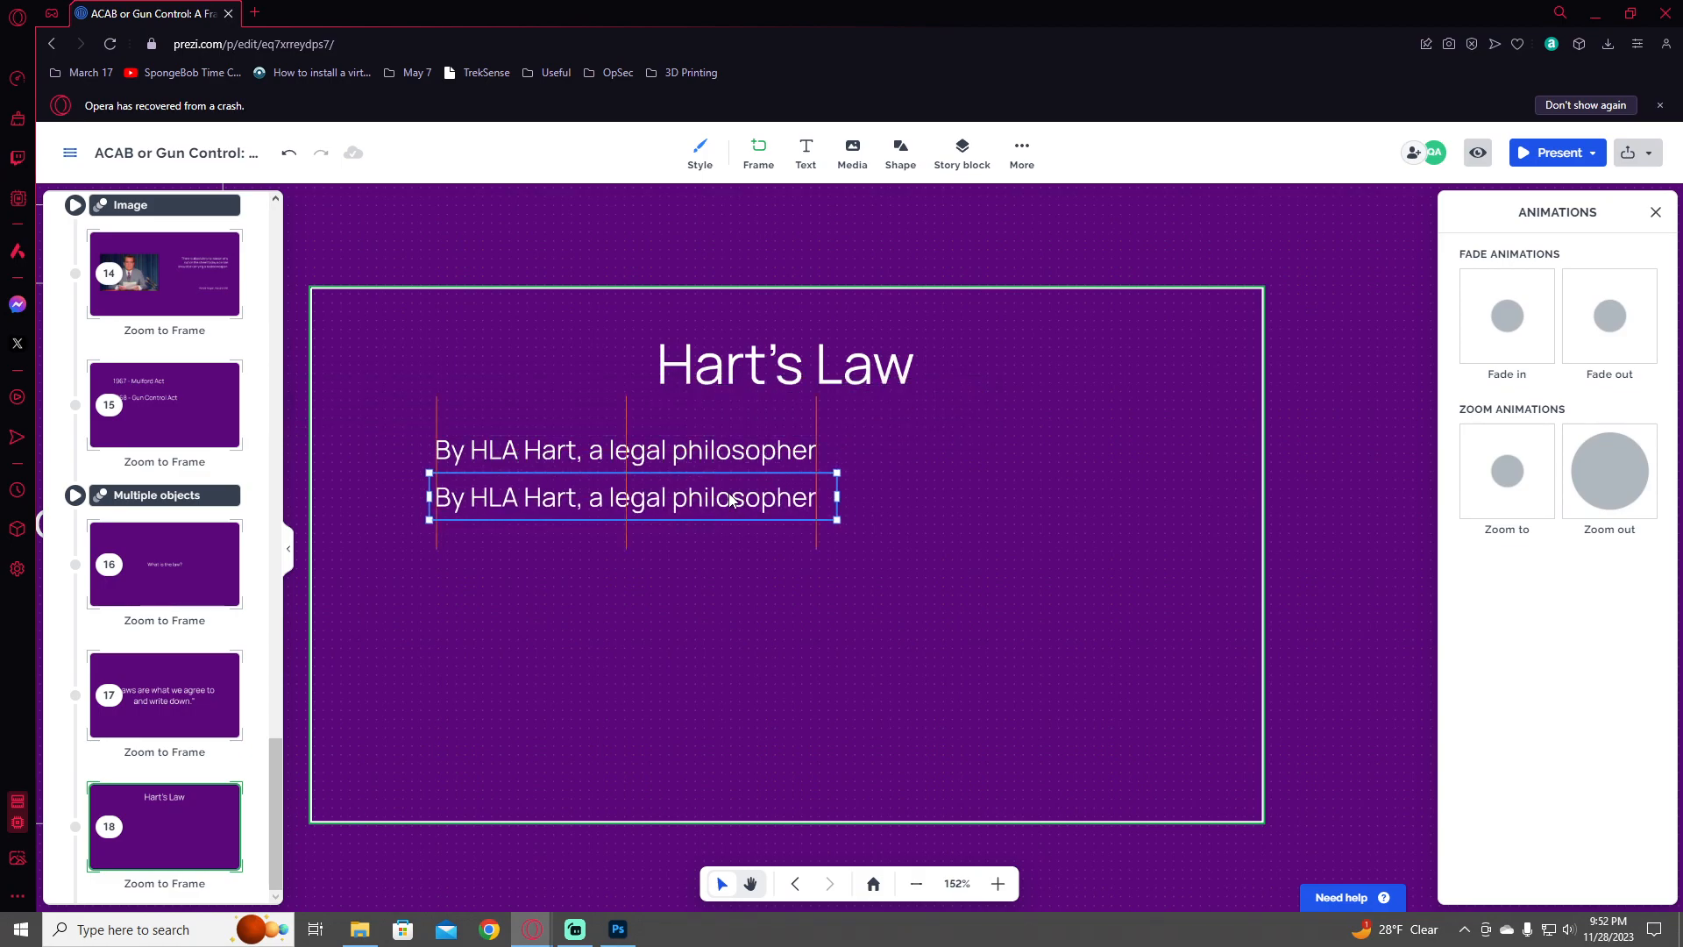
{"action": "triple_click", "coordinate": [796, 494]}
{"action": "type", "text": "H"}
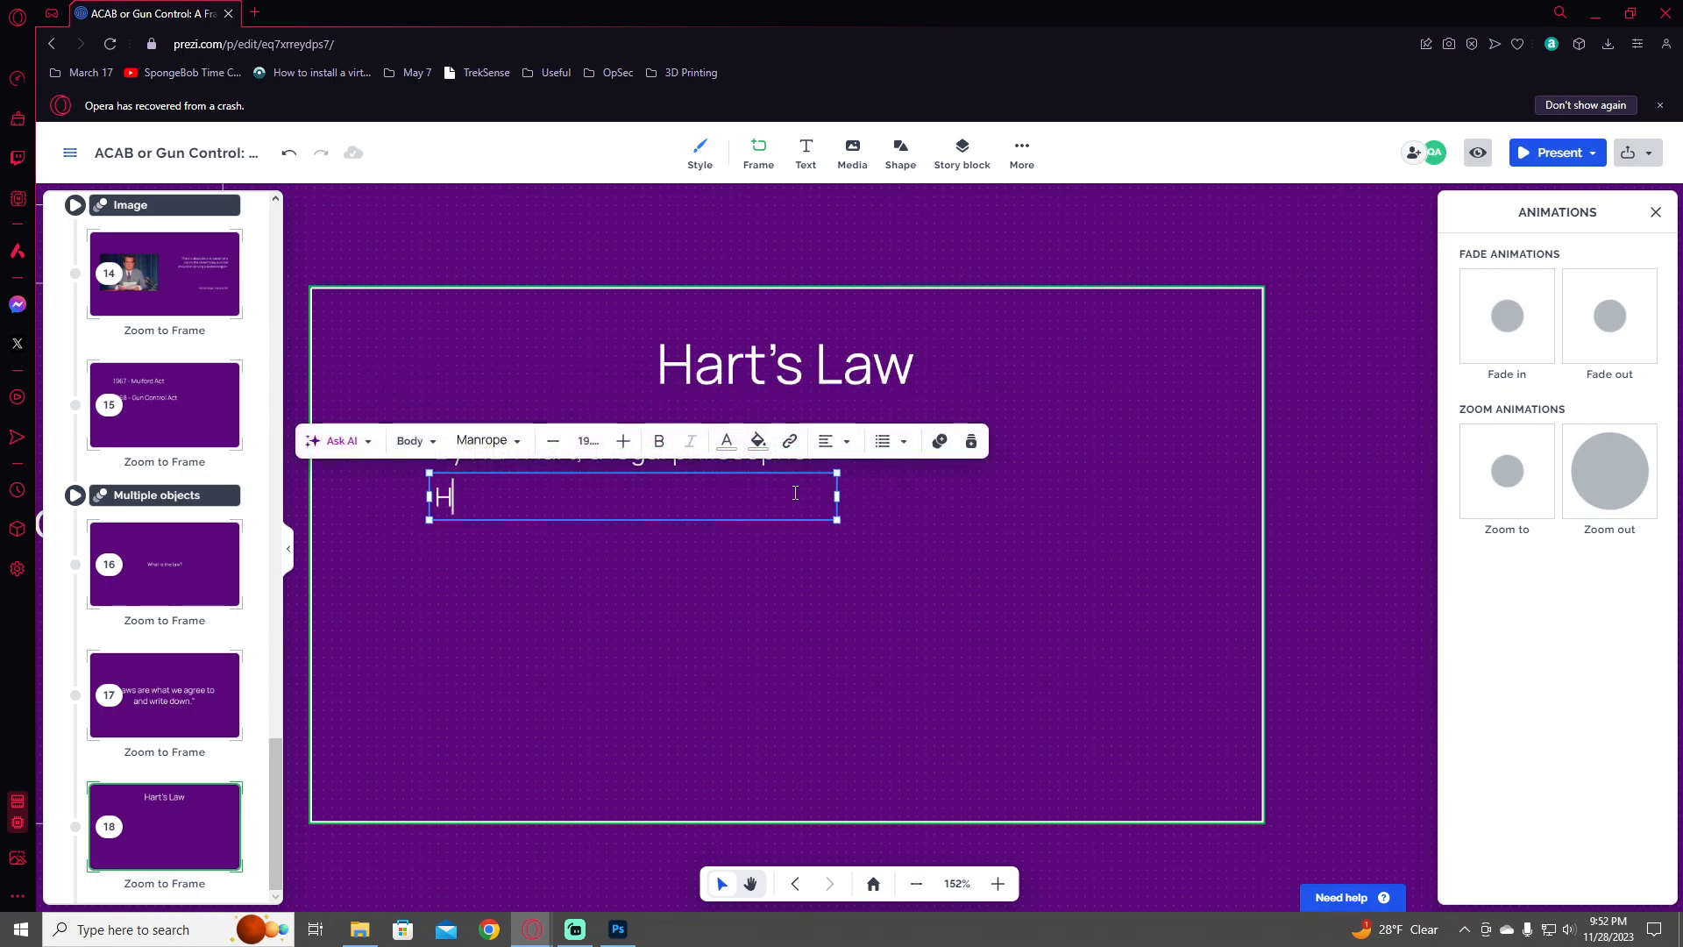
{"action": "type", "text": "e posits two rules"}
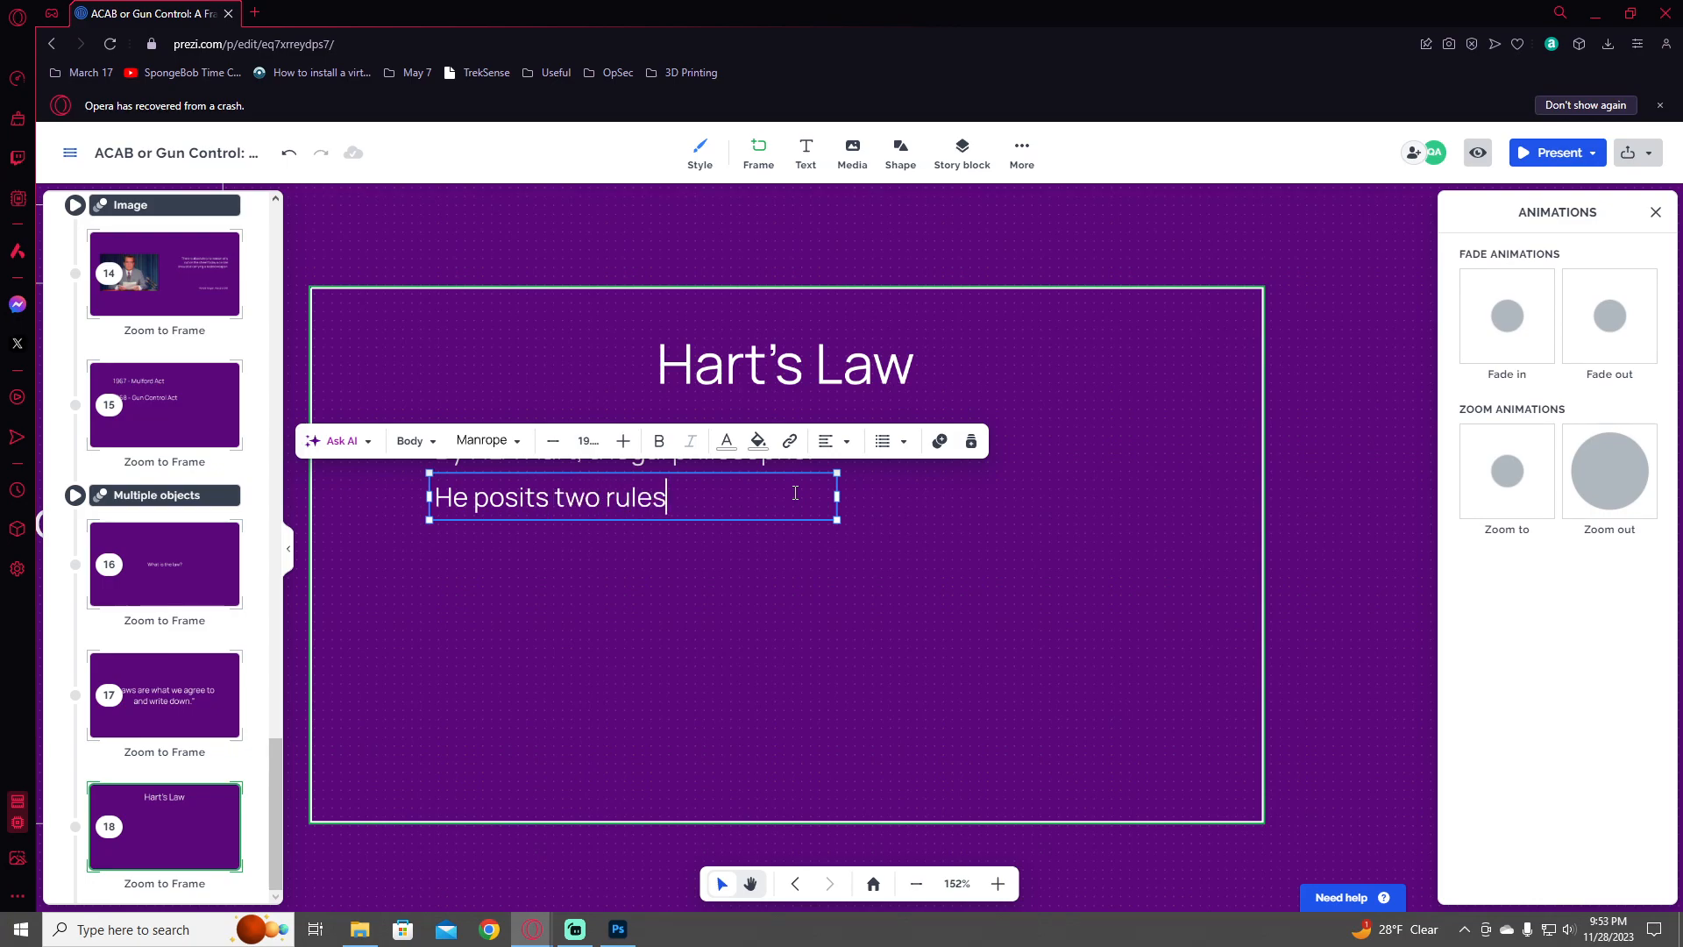
{"action": "key", "text": "ctrl+shift+Left"}
{"action": "key", "text": "BackSpace"}
{"action": "type", "text": "\"laws\""}
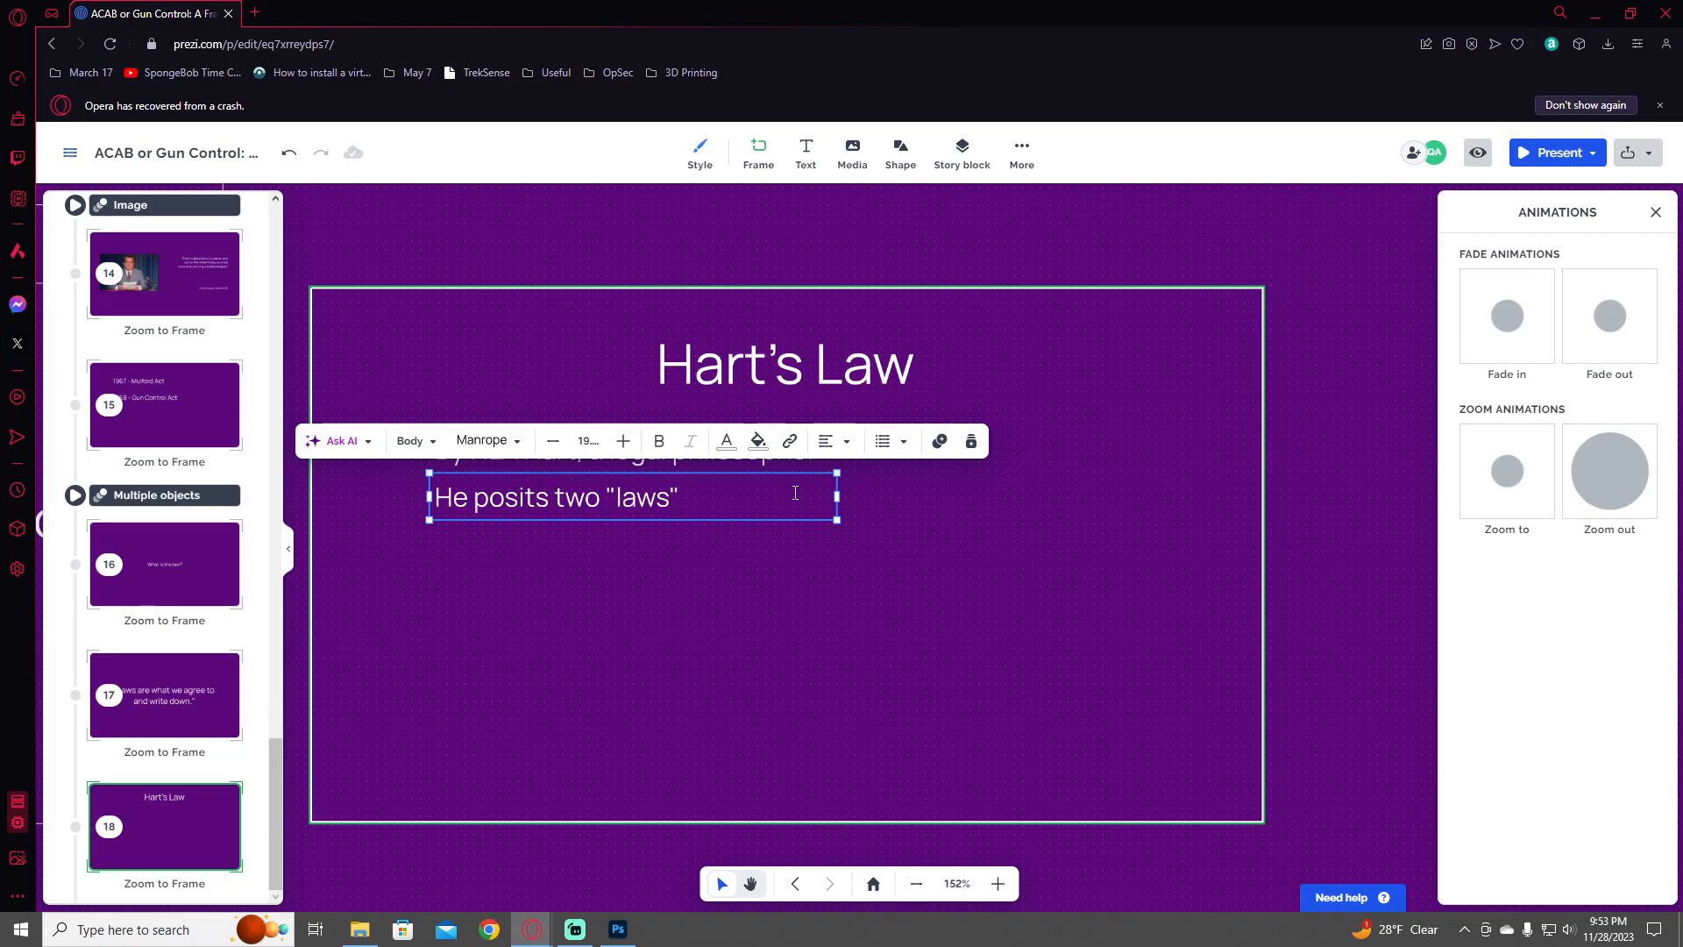
- Extend the two-laws line with a dash, then put "primary law, and secondary" on an indented line beneath it
{"action": "type", "text": " primary law, and secondary"}
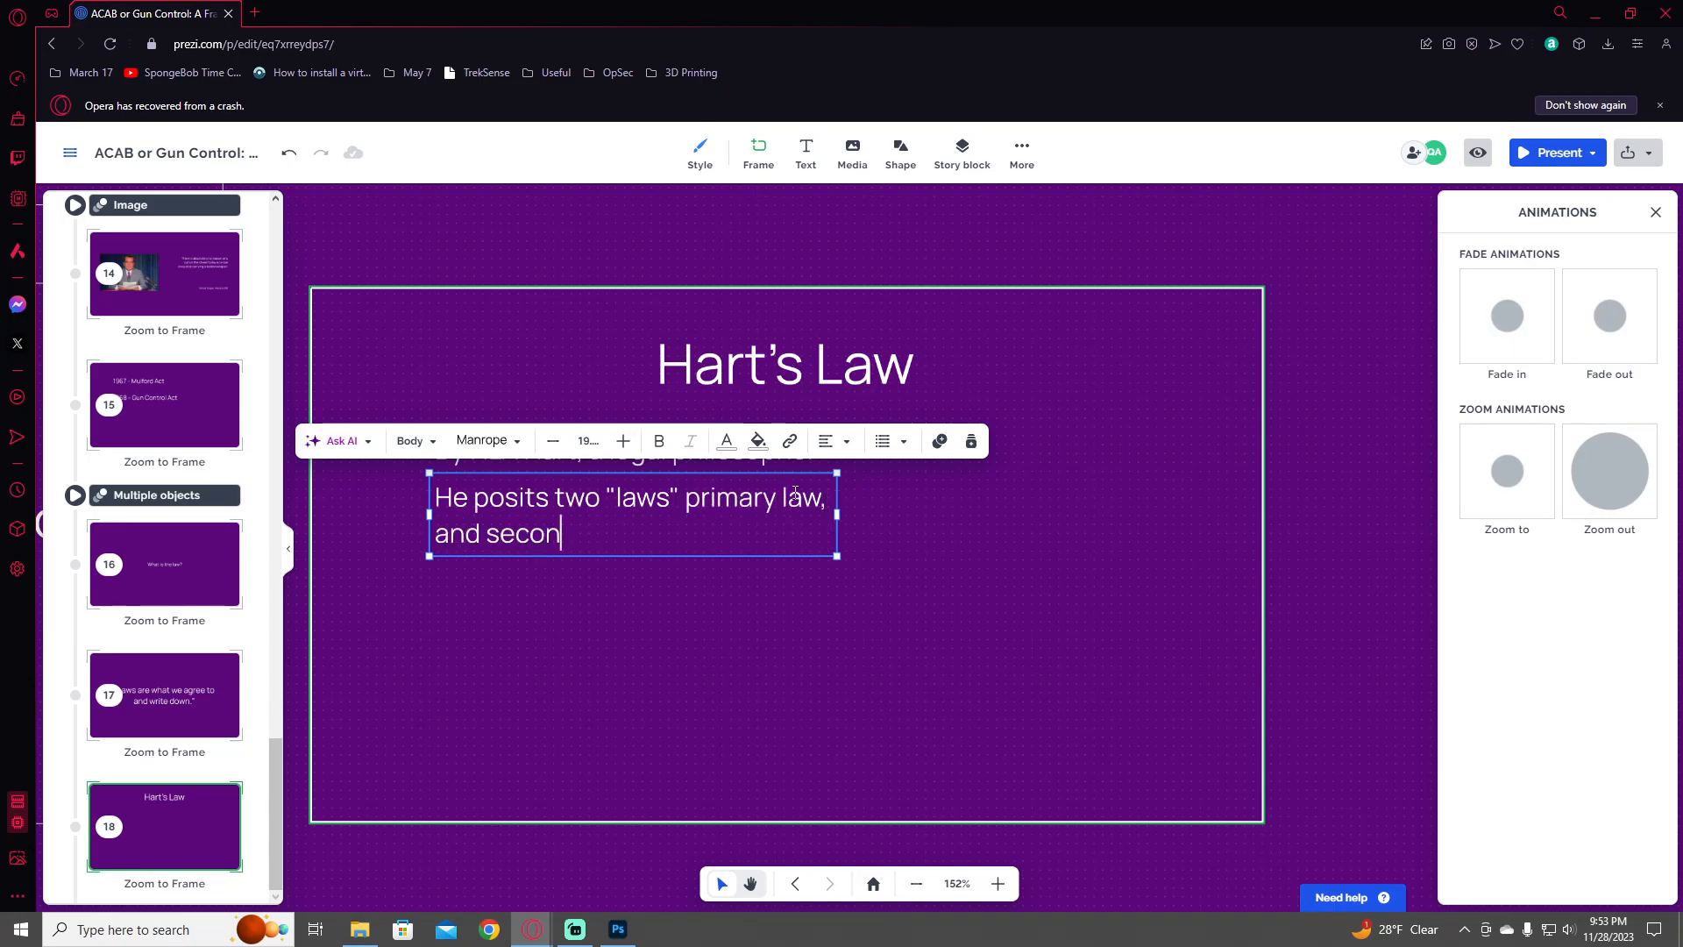
{"action": "key", "text": "ctrl+shift+Left"}
{"action": "key", "text": "ctrl+shift+Left"}
{"action": "key", "text": "ctrl+shift+Left"}
{"action": "key", "text": "ctrl+shift+Left"}
{"action": "key", "text": "ctrl+shift+Left"}
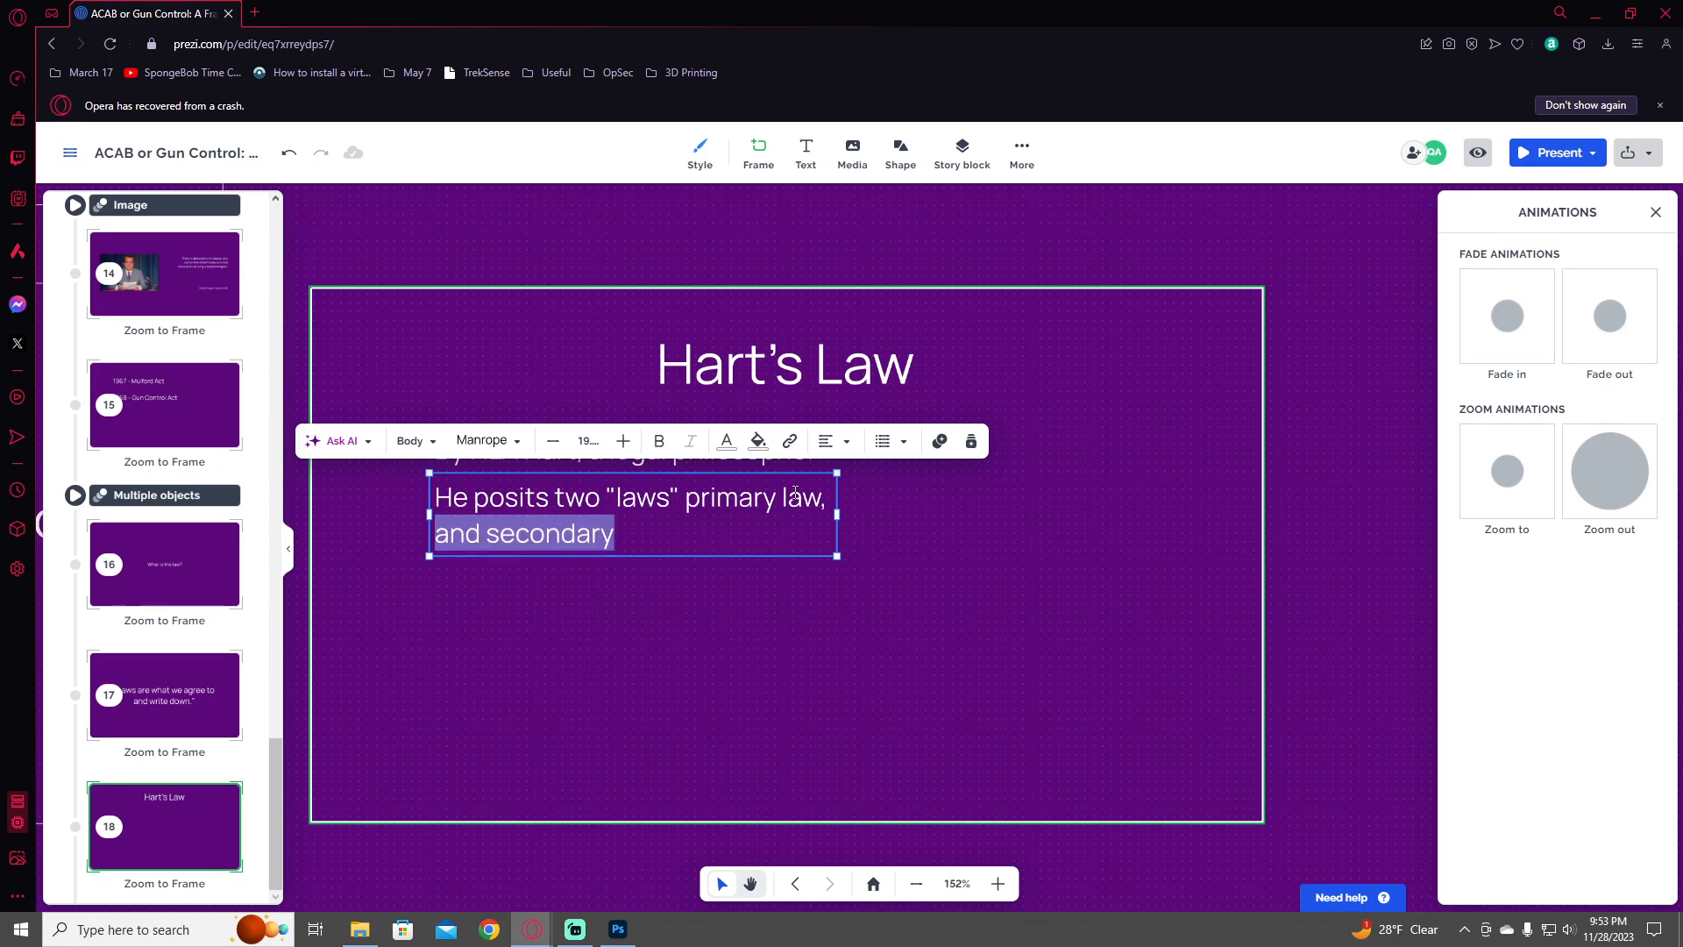
{"action": "key", "text": "ctrl+shift+Right"}
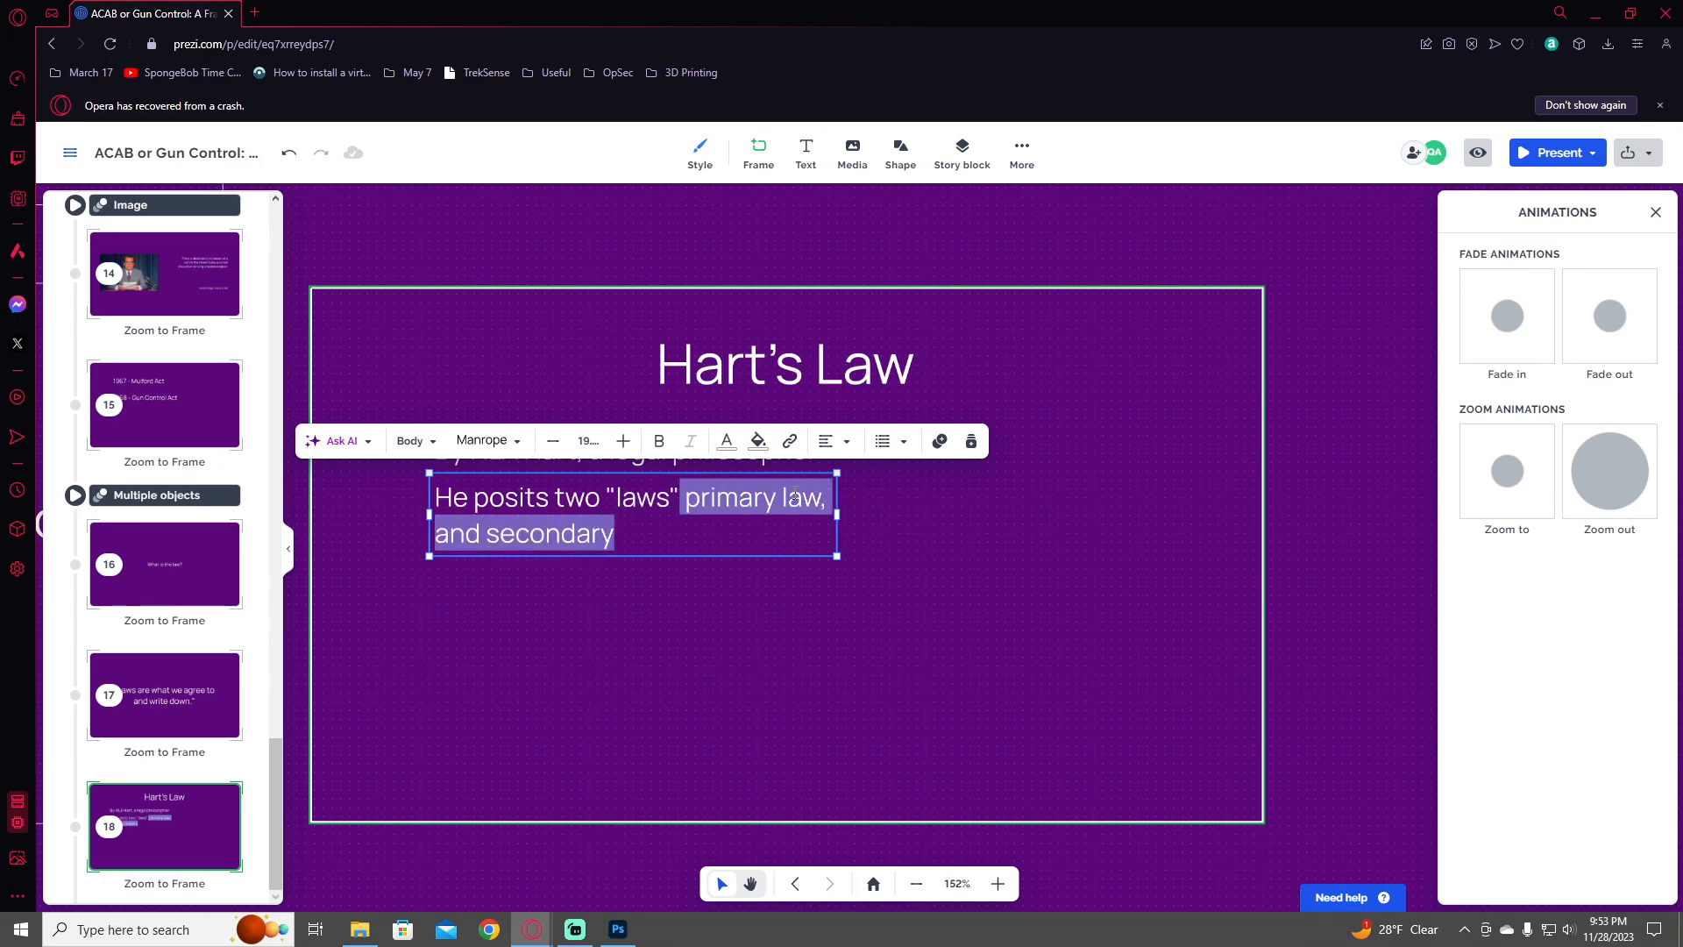
{"action": "key", "text": "Left"}
{"action": "type", "text": "-"}
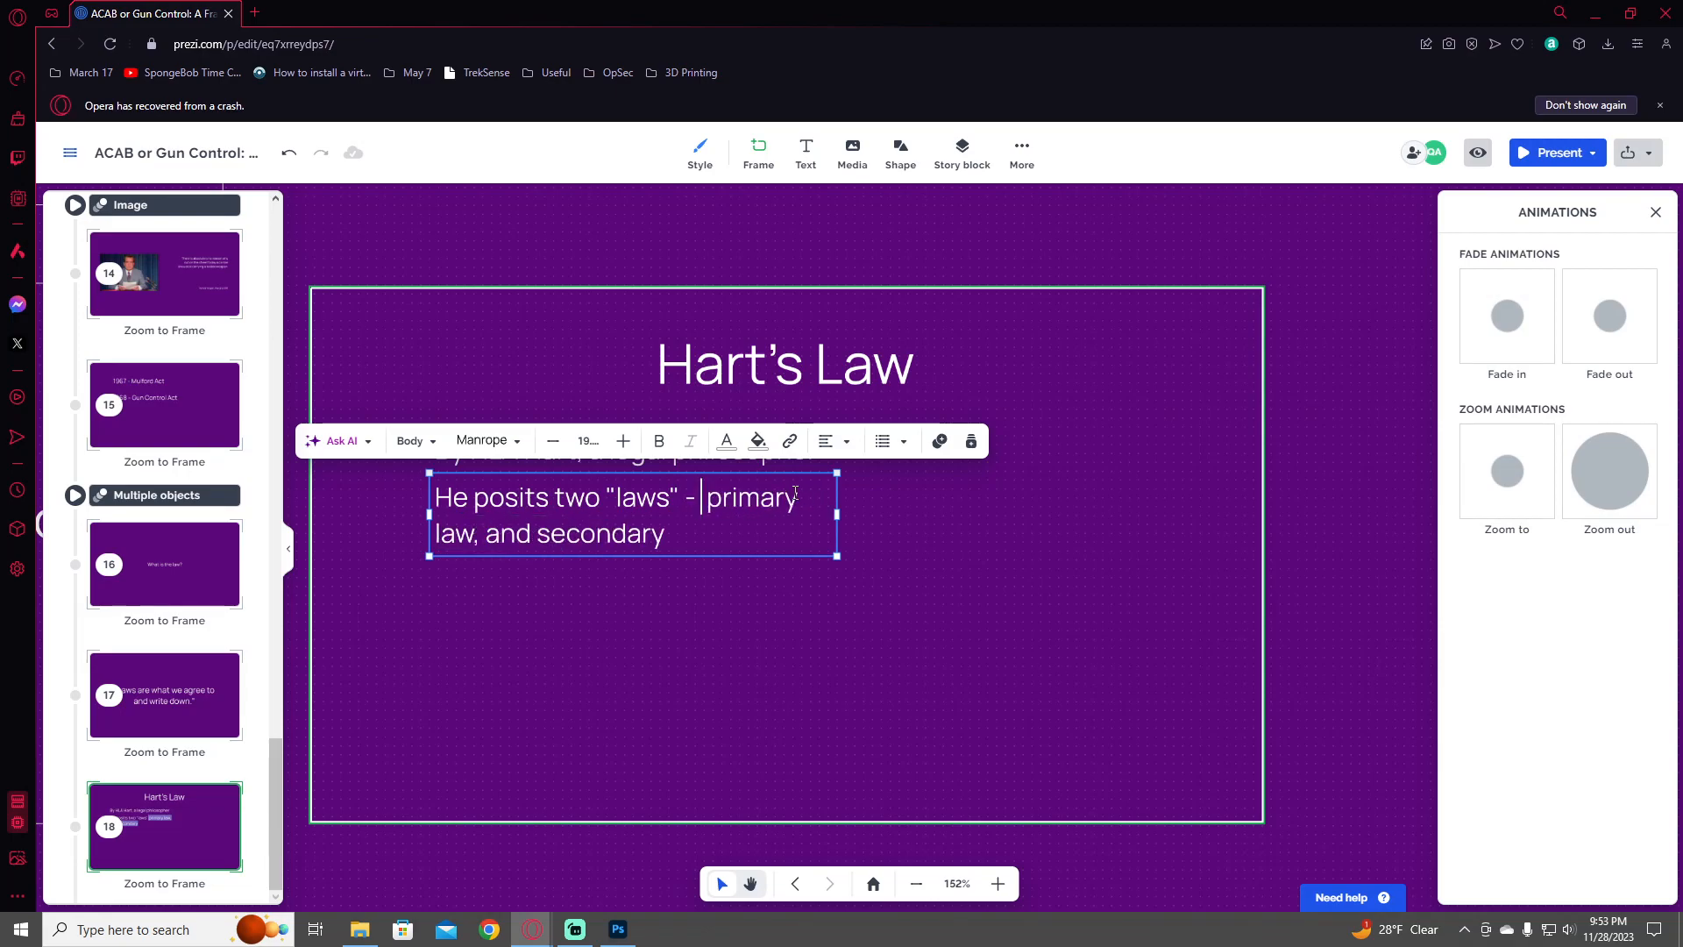
{"action": "key", "text": "Right"}
{"action": "key", "text": "Return"}
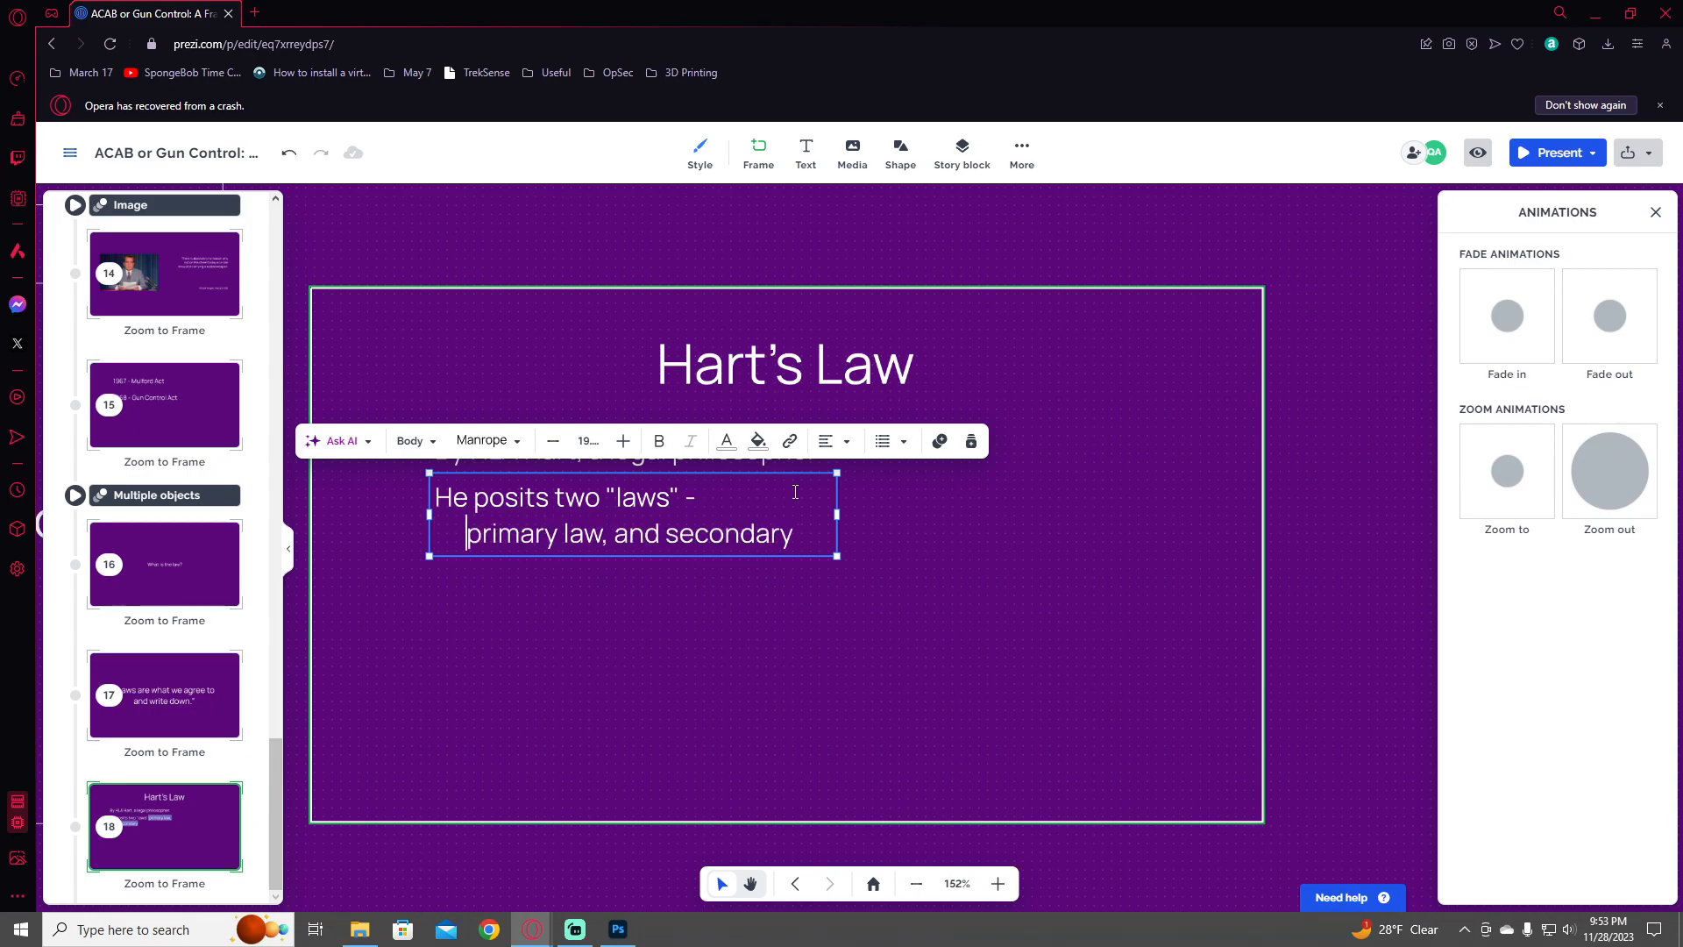
{"action": "left_click", "coordinate": [954, 546]}
- Duplicate the two-laws text box and place the copy directly beneath the original
{"action": "left_click", "coordinate": [689, 537]}
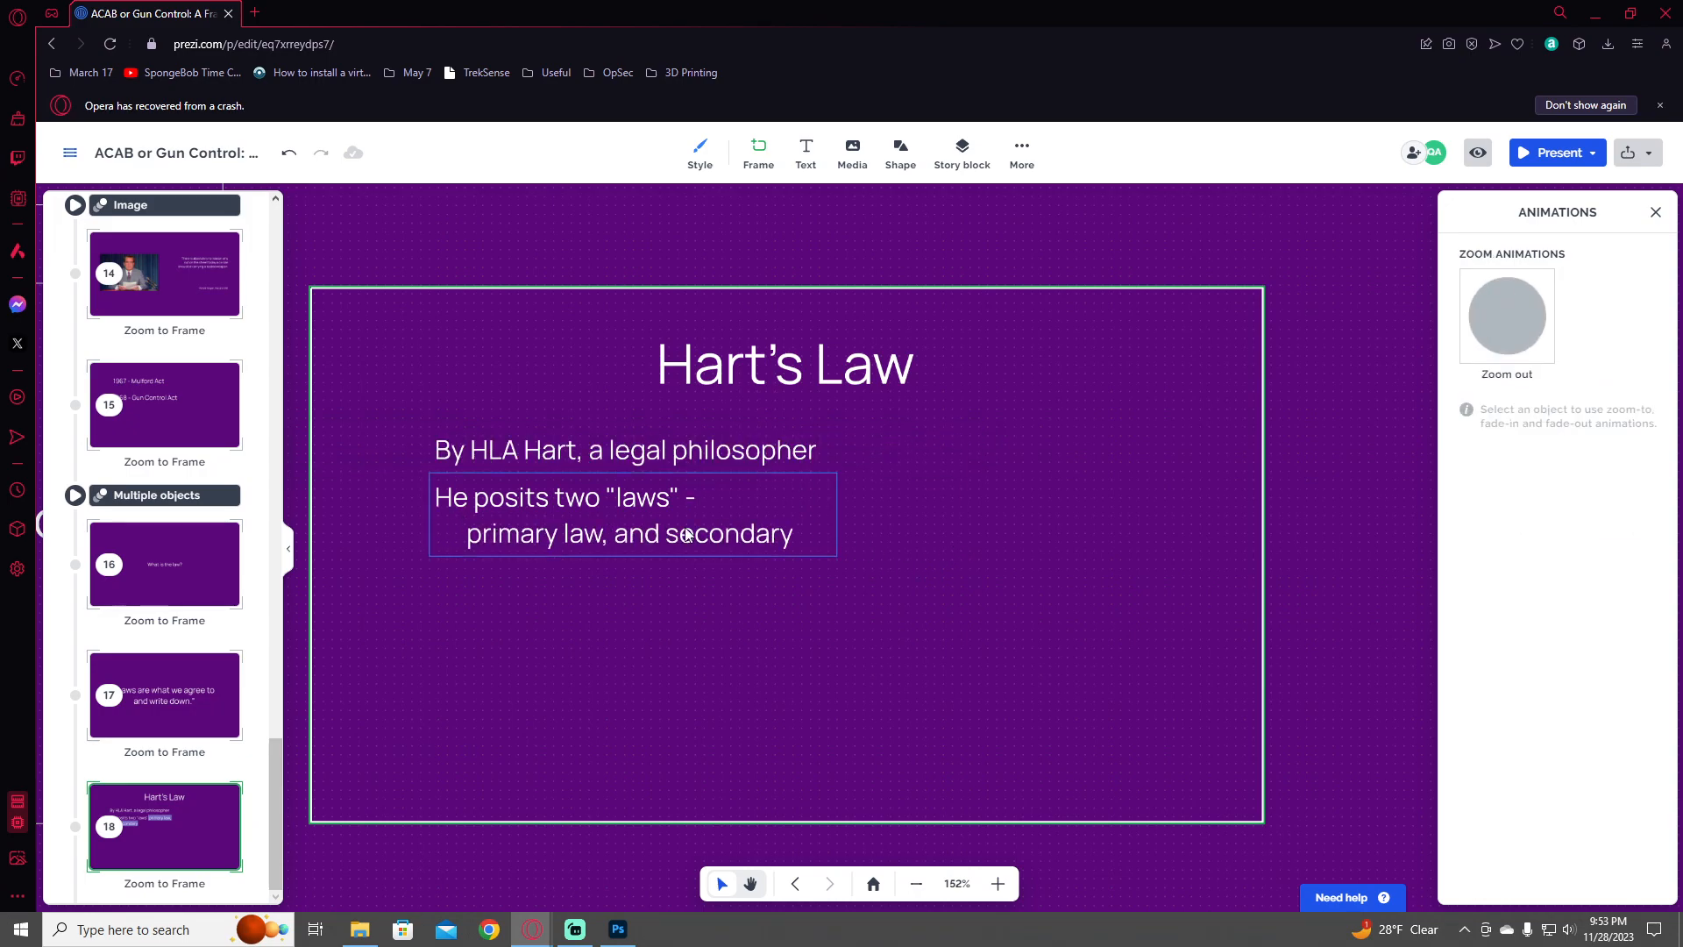
{"action": "key", "text": "ctrl+v"}
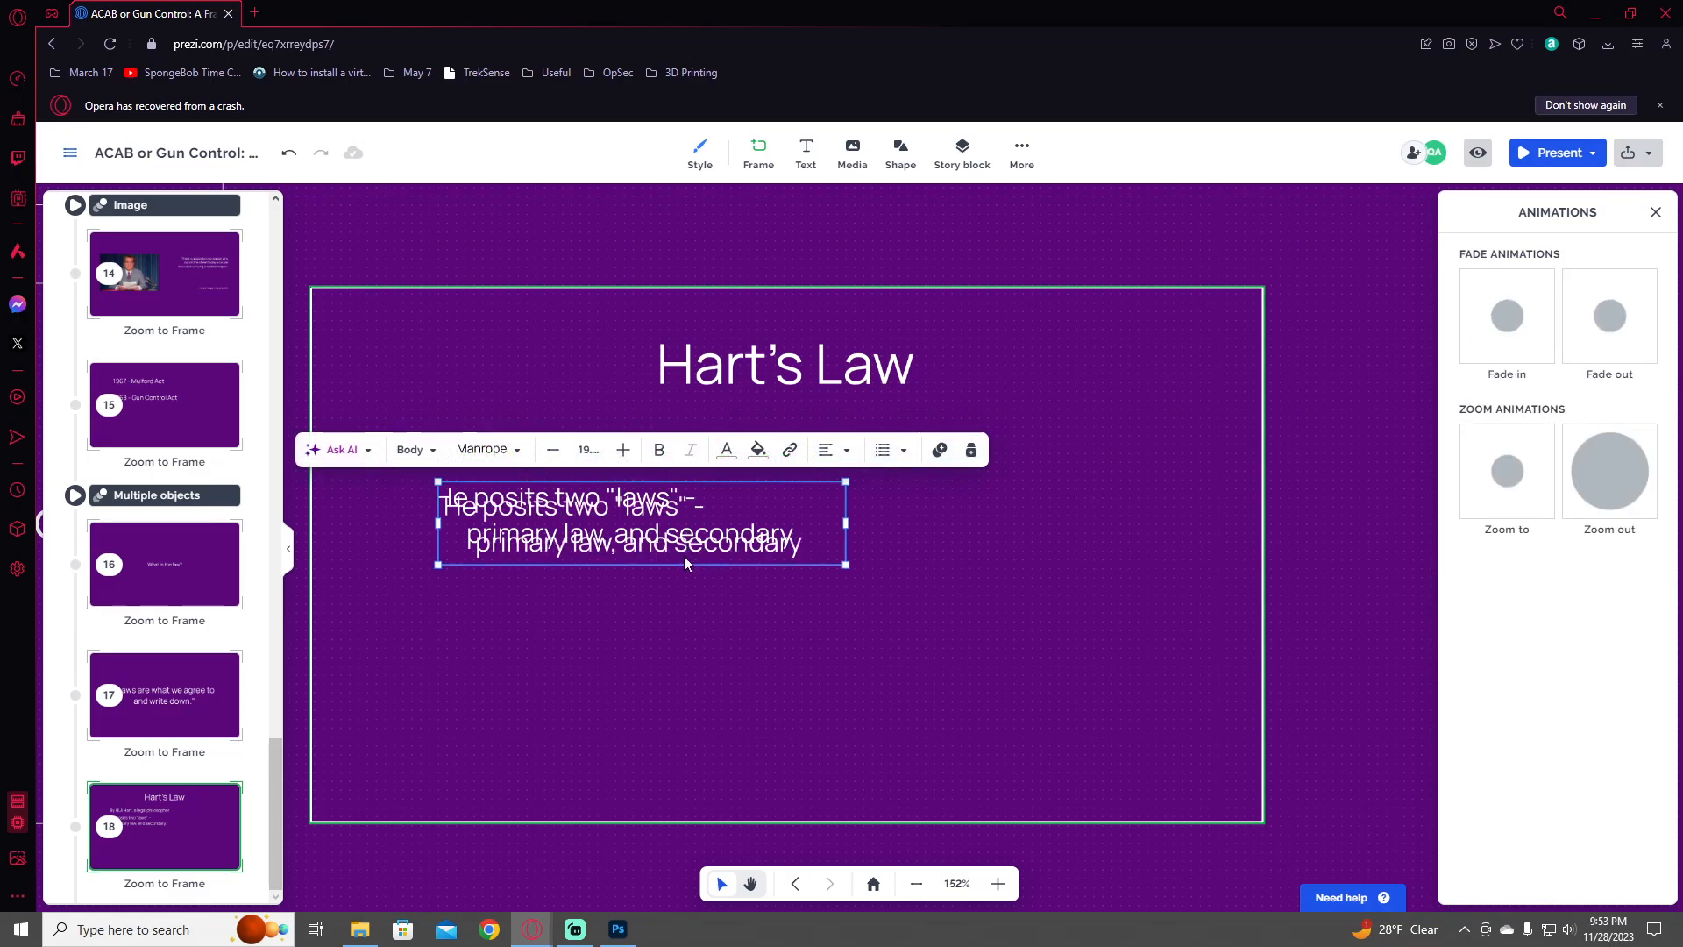
{"action": "left_click_drag", "start_coordinate": [684, 547], "coordinate": [666, 608]}
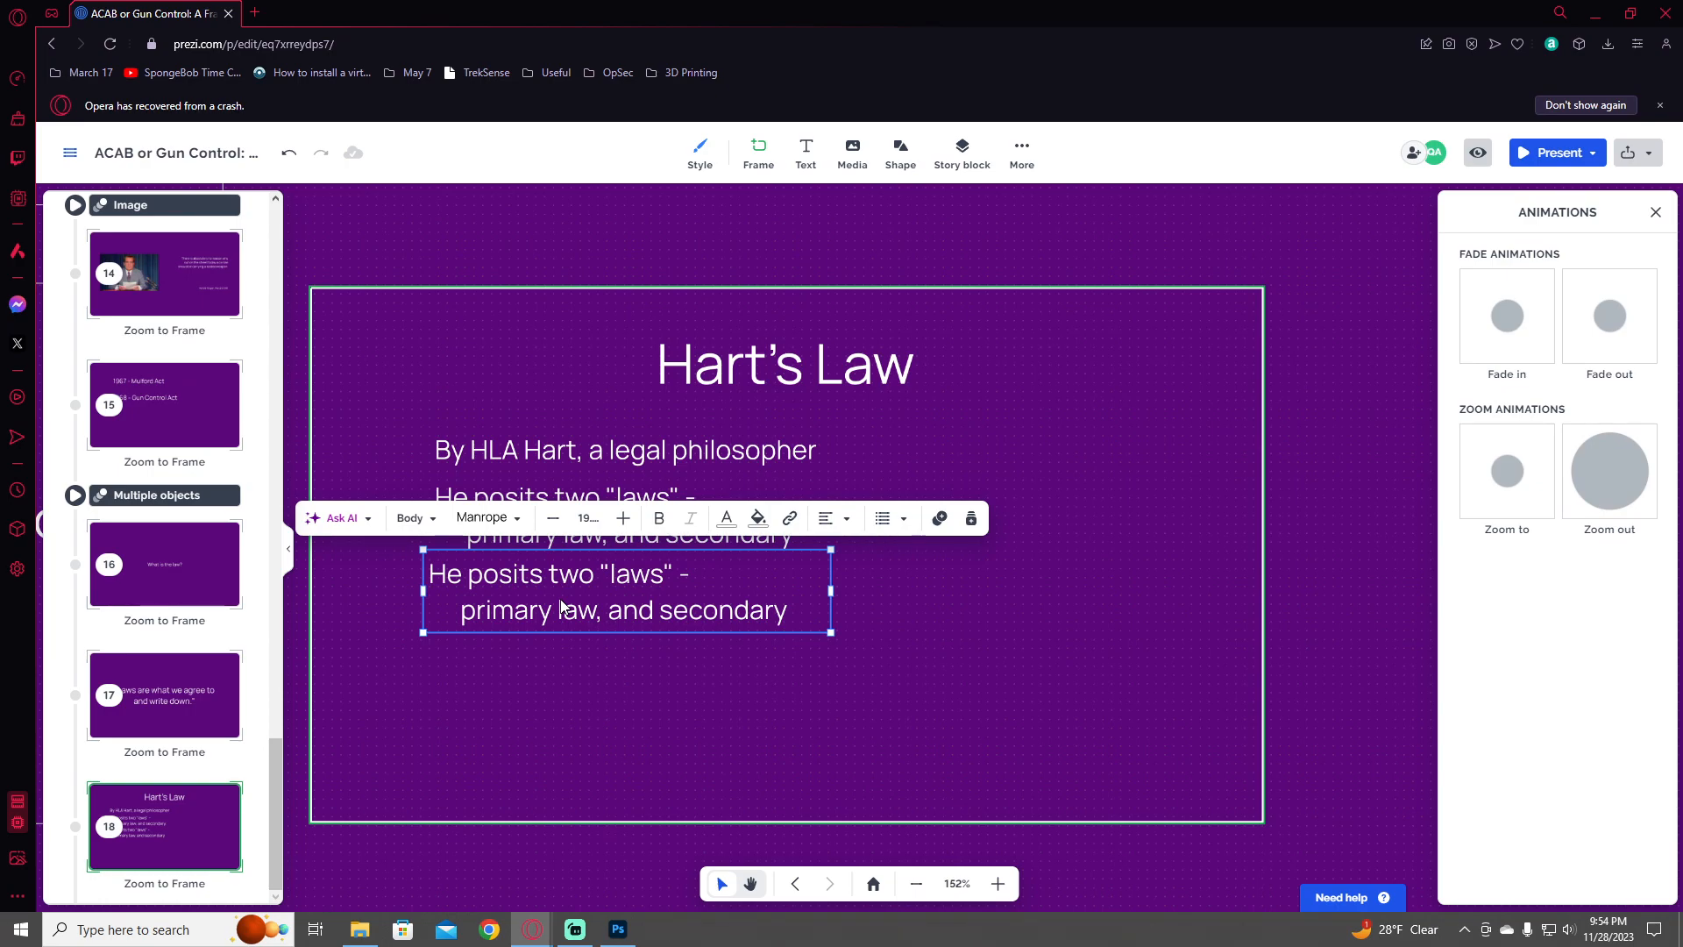
- Duplicate the two-laws copy once more below itself and replace the new box's text with "Rule of Recognition"
{"action": "key", "text": "ctrl+d"}
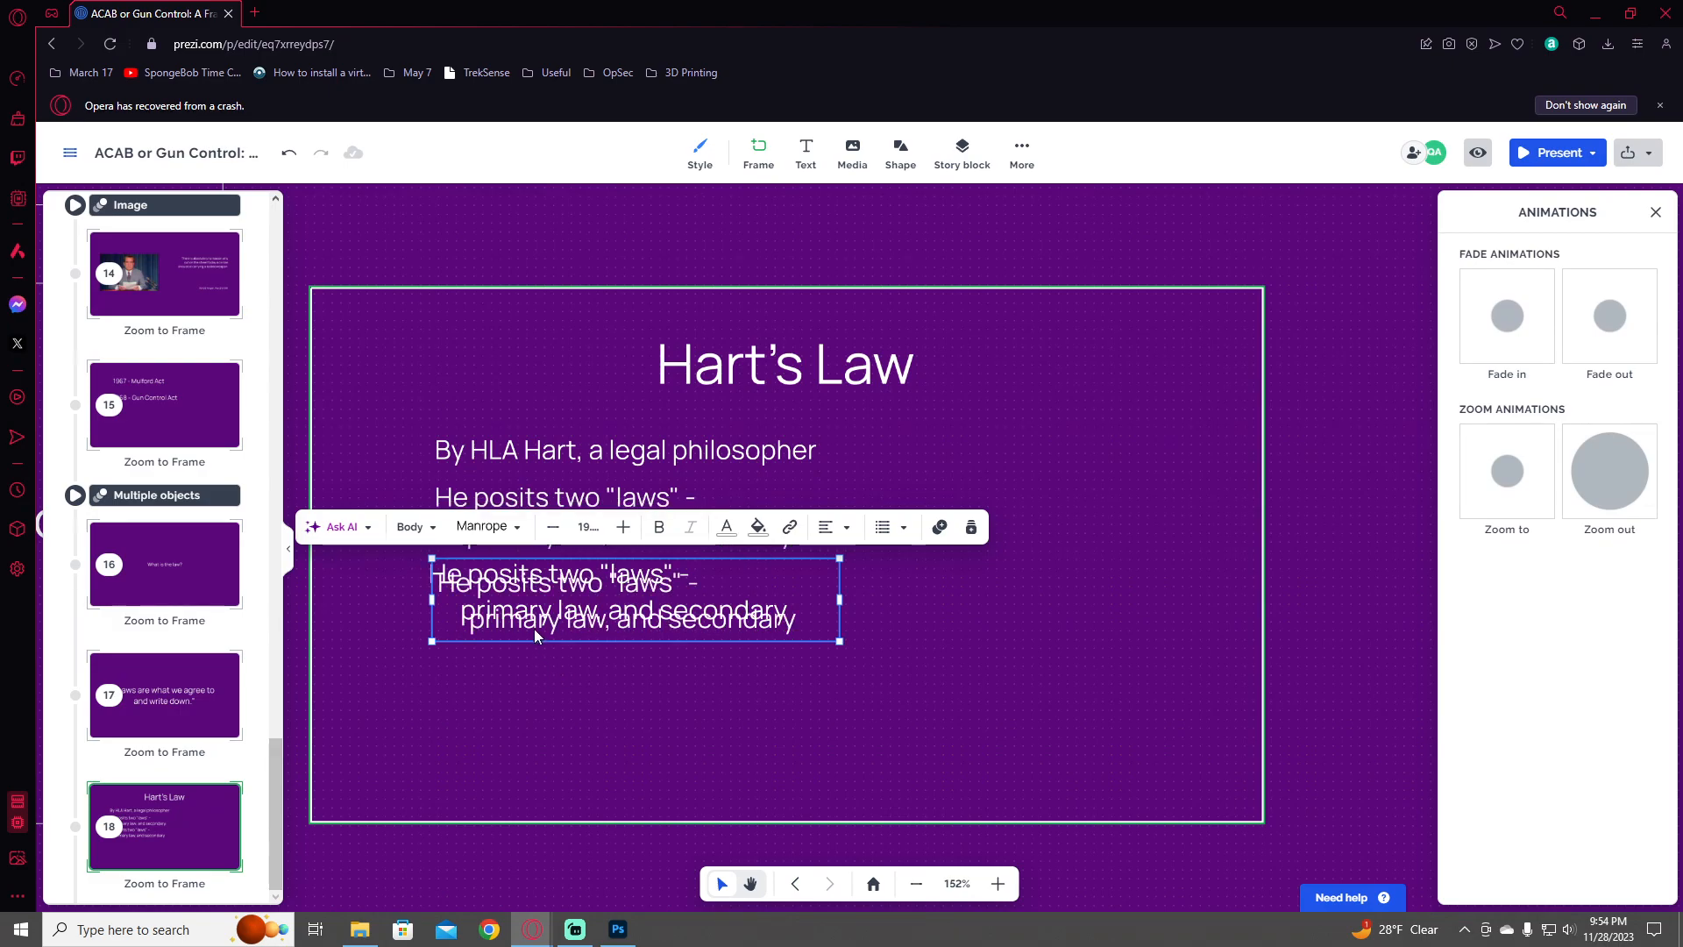
{"action": "left_click_drag", "start_coordinate": [534, 629], "coordinate": [523, 704]}
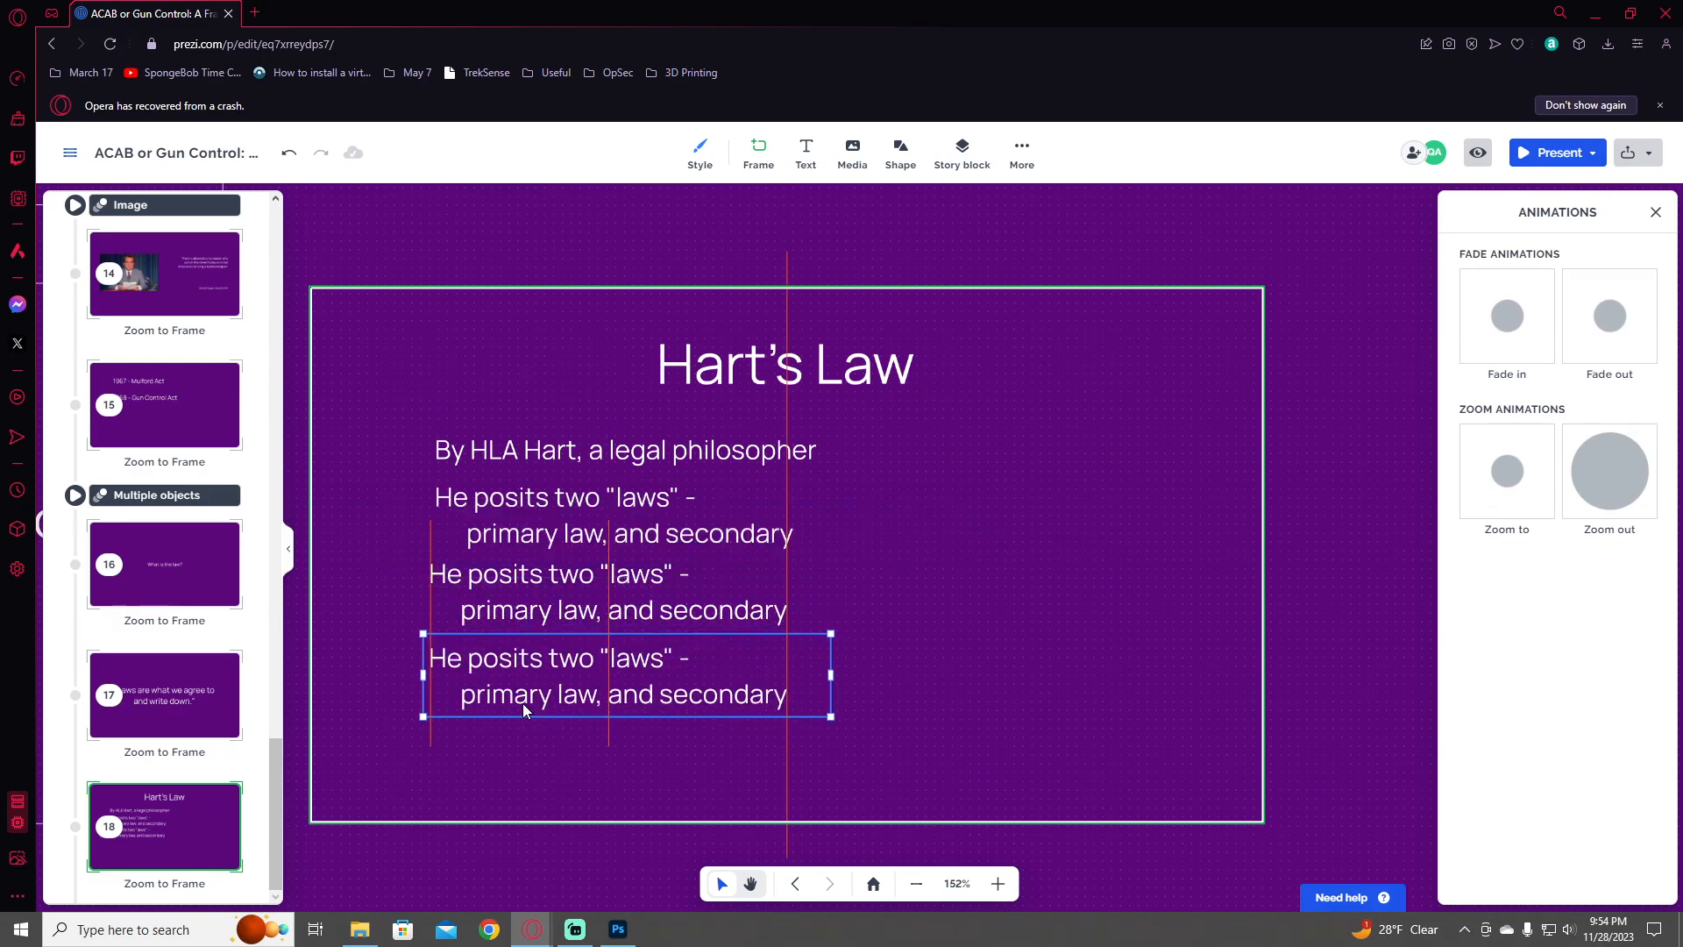
{"action": "triple_click", "coordinate": [522, 703]}
{"action": "key", "text": "ctrl+a"}
{"action": "type", "text": "Rule o"}
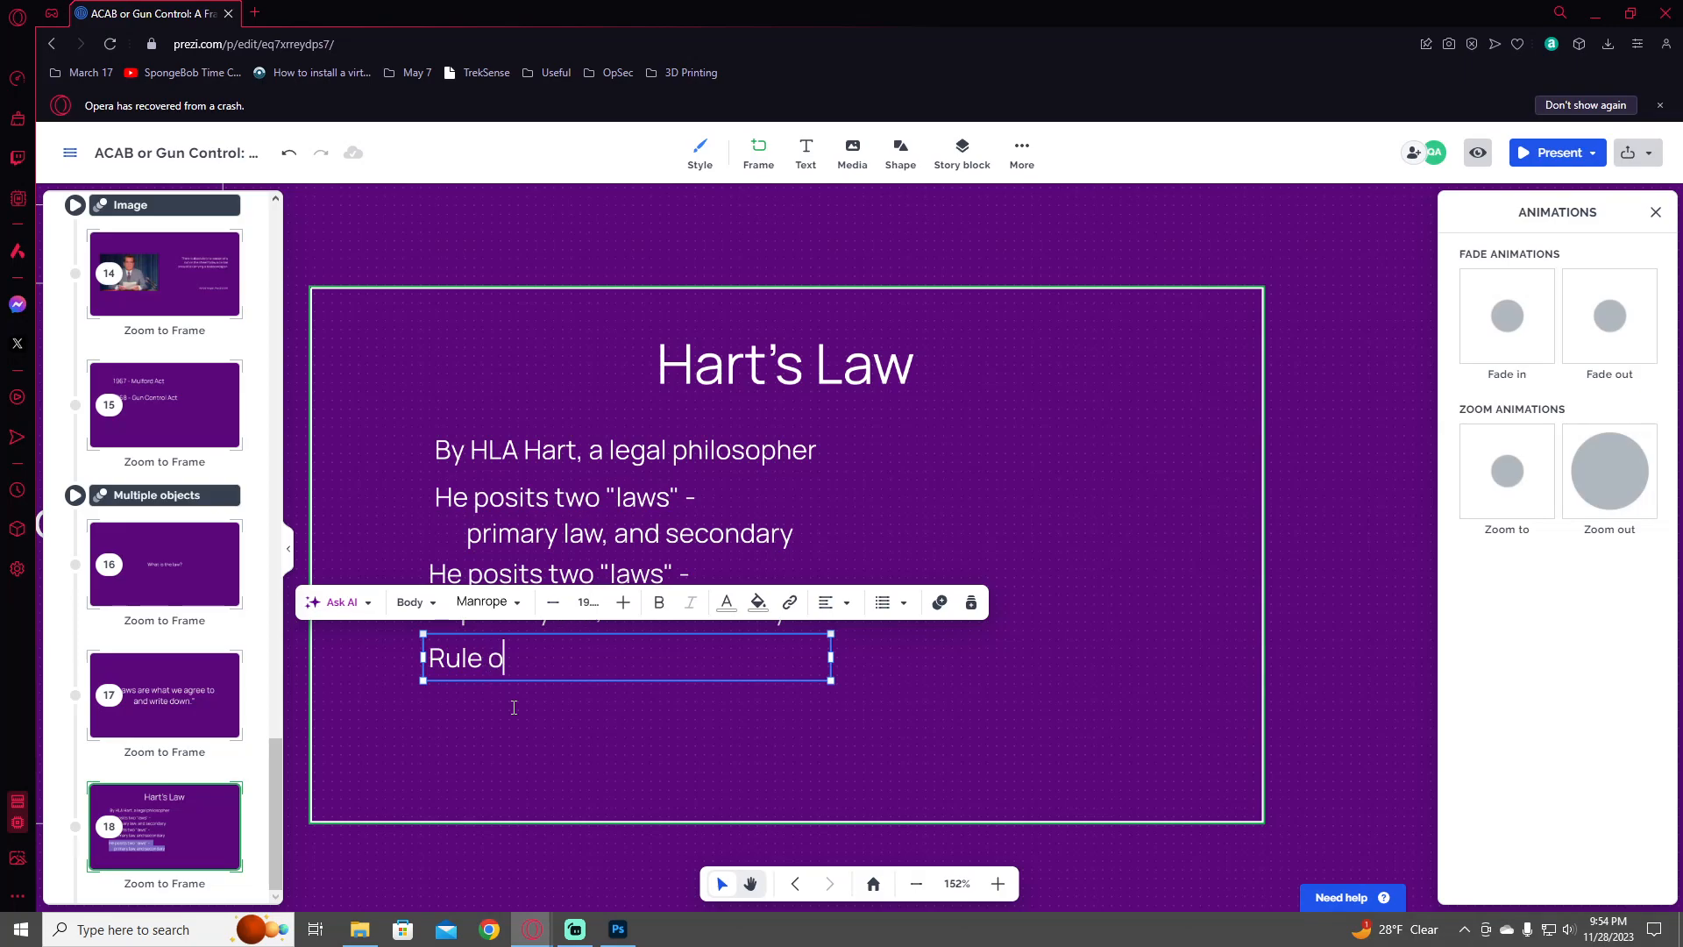
{"action": "type", "text": "f Recognition"}
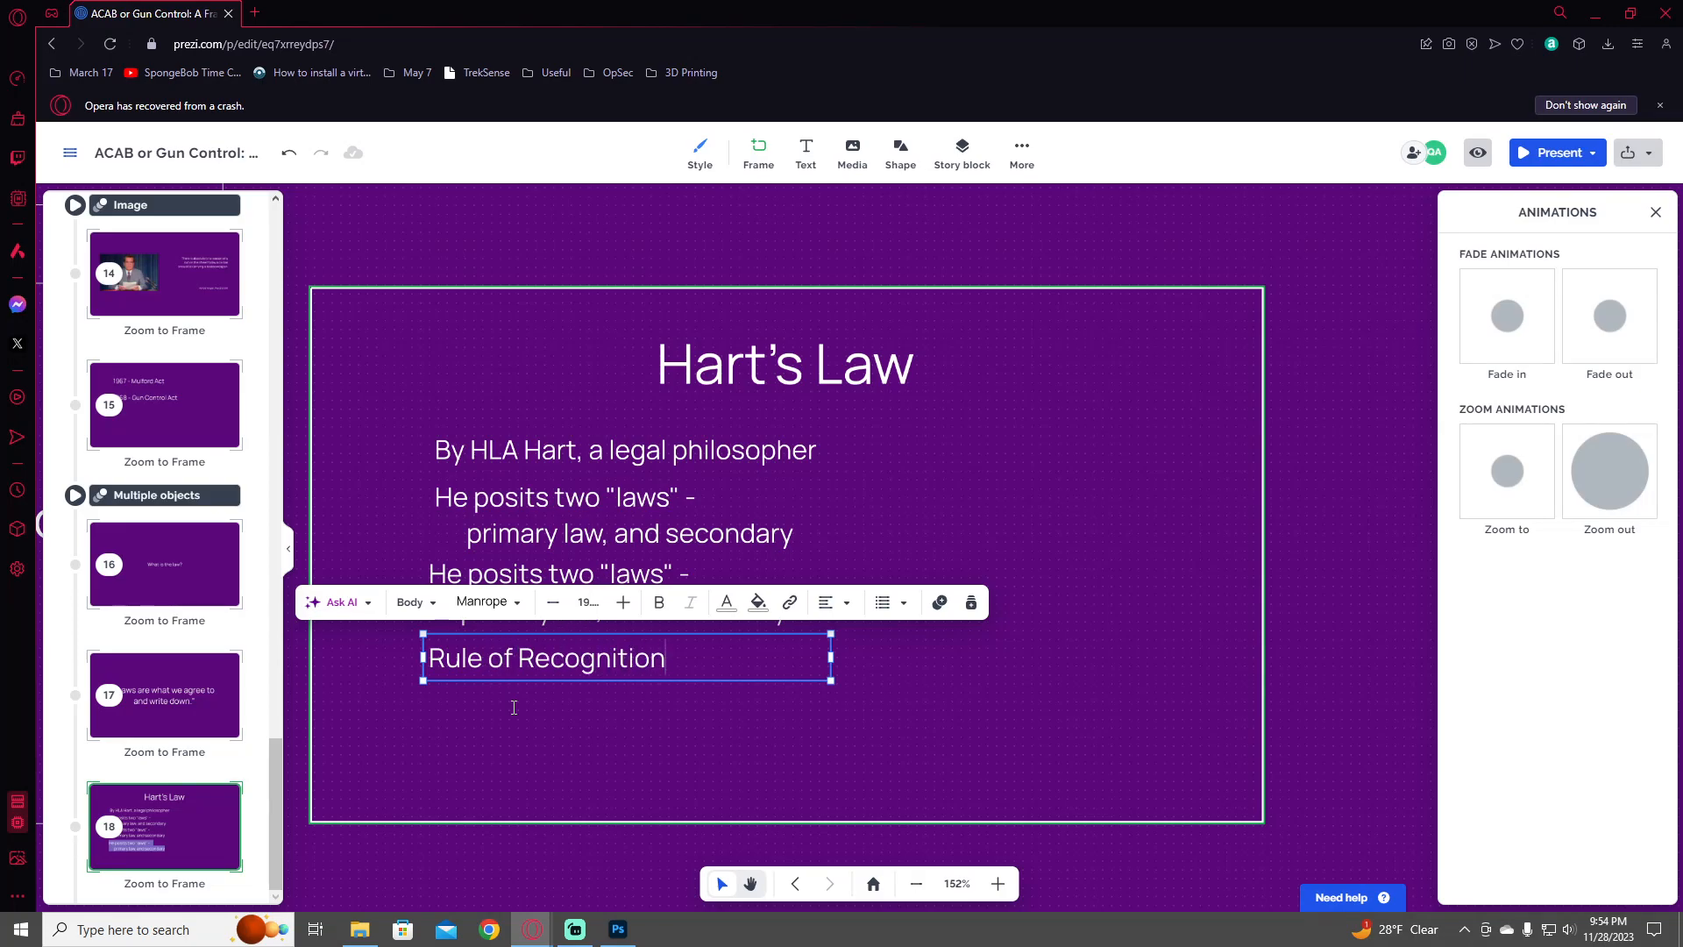
{"action": "left_click", "coordinate": [1018, 703]}
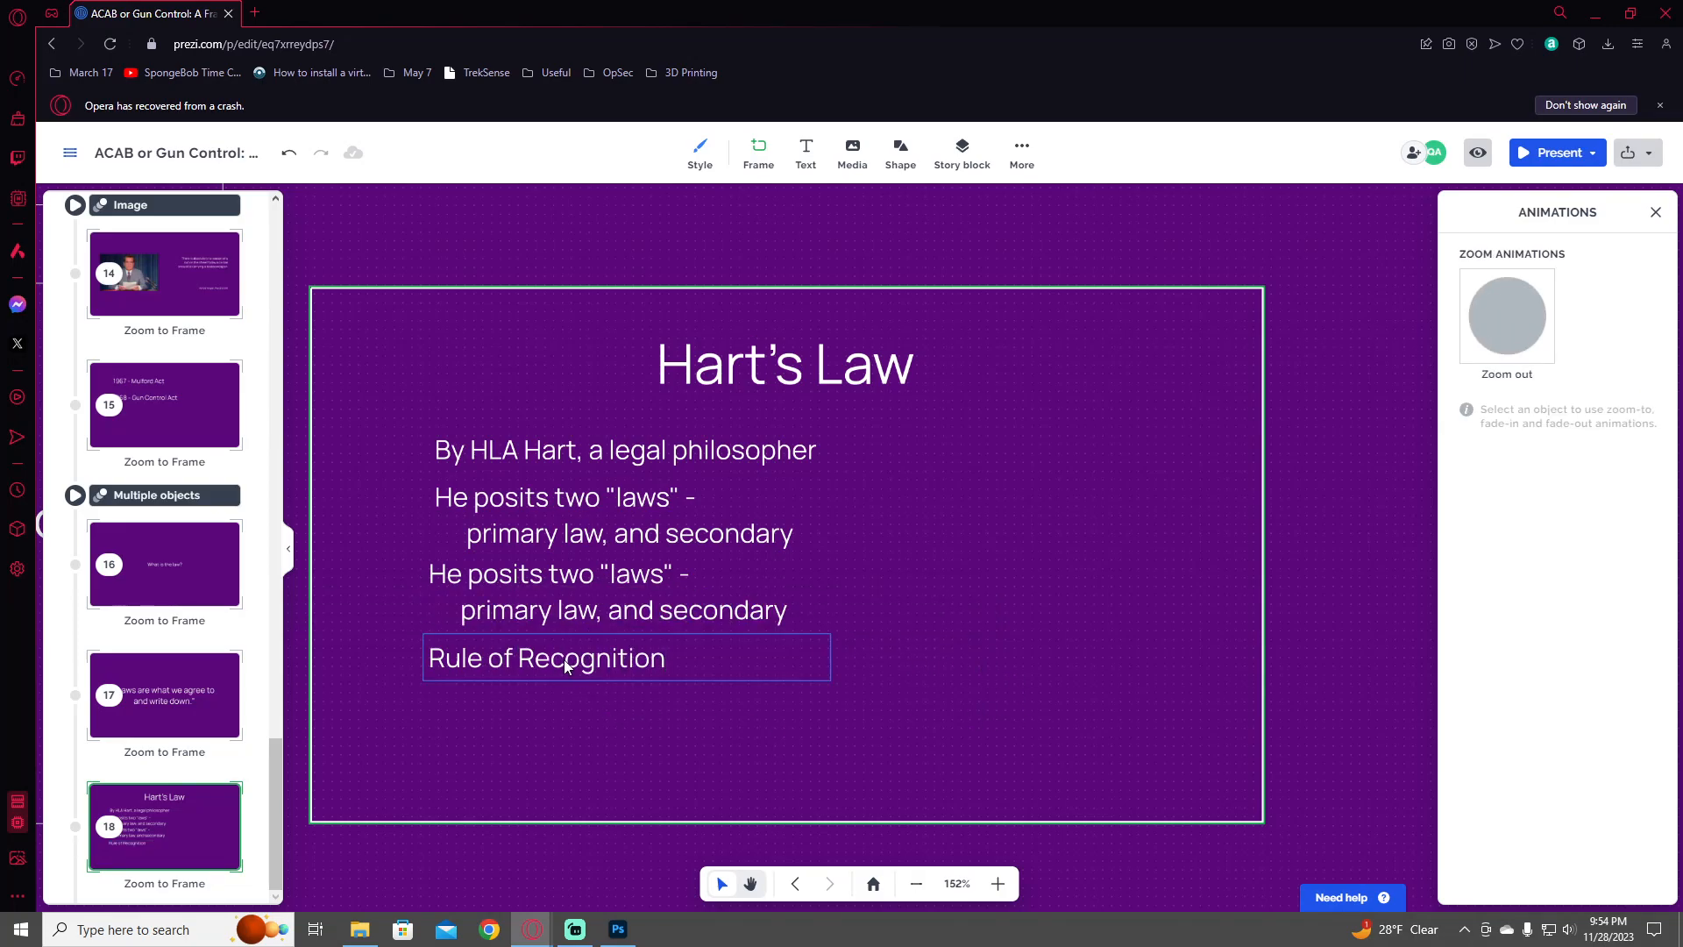
- Shift the three text boxes below the philosopher line slightly down to widen the gap beneath it
{"action": "left_click_drag", "start_coordinate": [567, 667], "coordinate": [566, 680]}
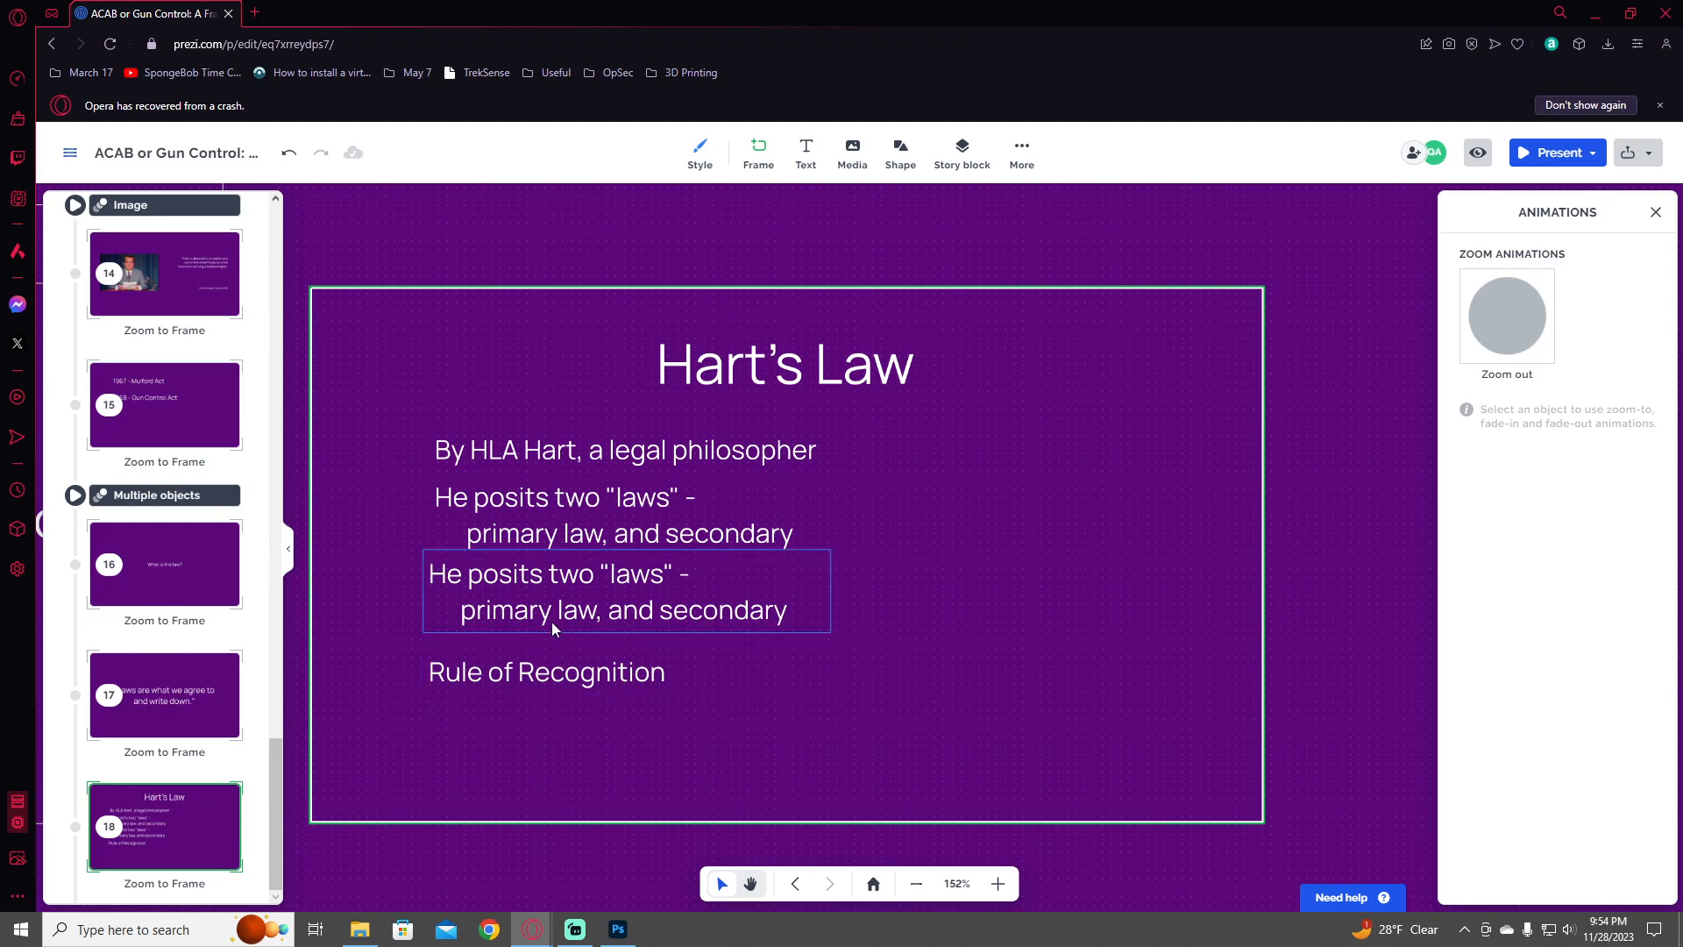
{"action": "left_click_drag", "start_coordinate": [550, 623], "coordinate": [547, 630]}
{"action": "left_click_drag", "start_coordinate": [545, 539], "coordinate": [556, 605]}
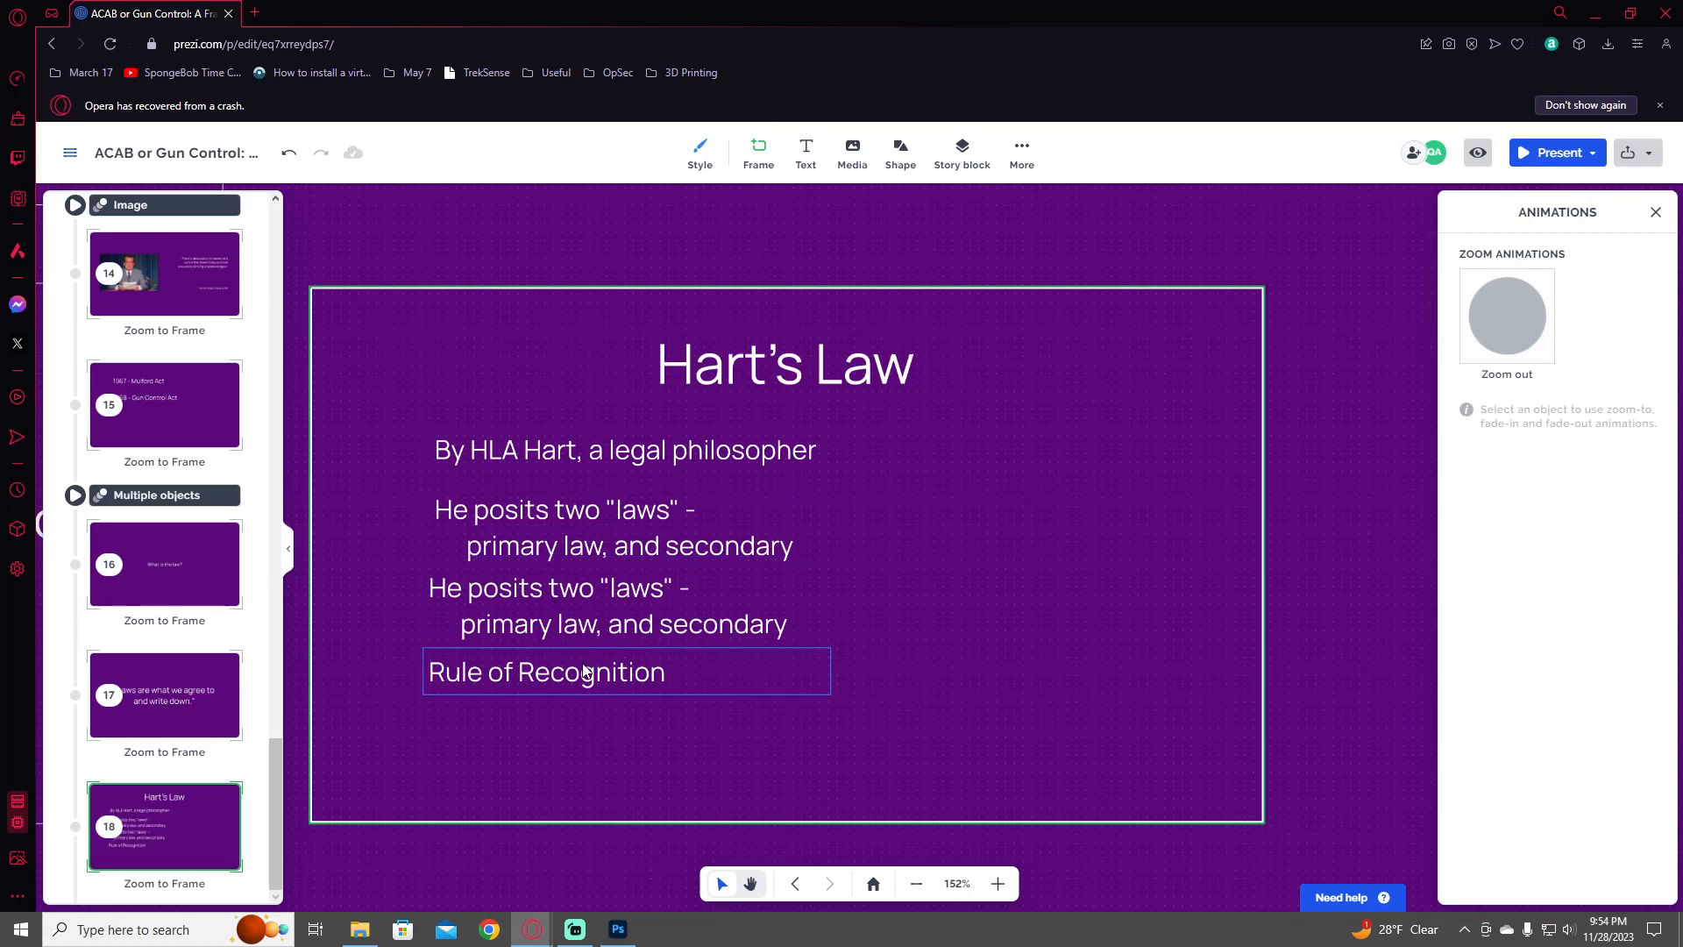
- Delete the "Rule of Recognition" text box and replace the remaining two-laws copy's text with "The Rule of Recognition"
{"action": "left_click", "coordinate": [584, 668]}
{"action": "key", "text": "Delete"}
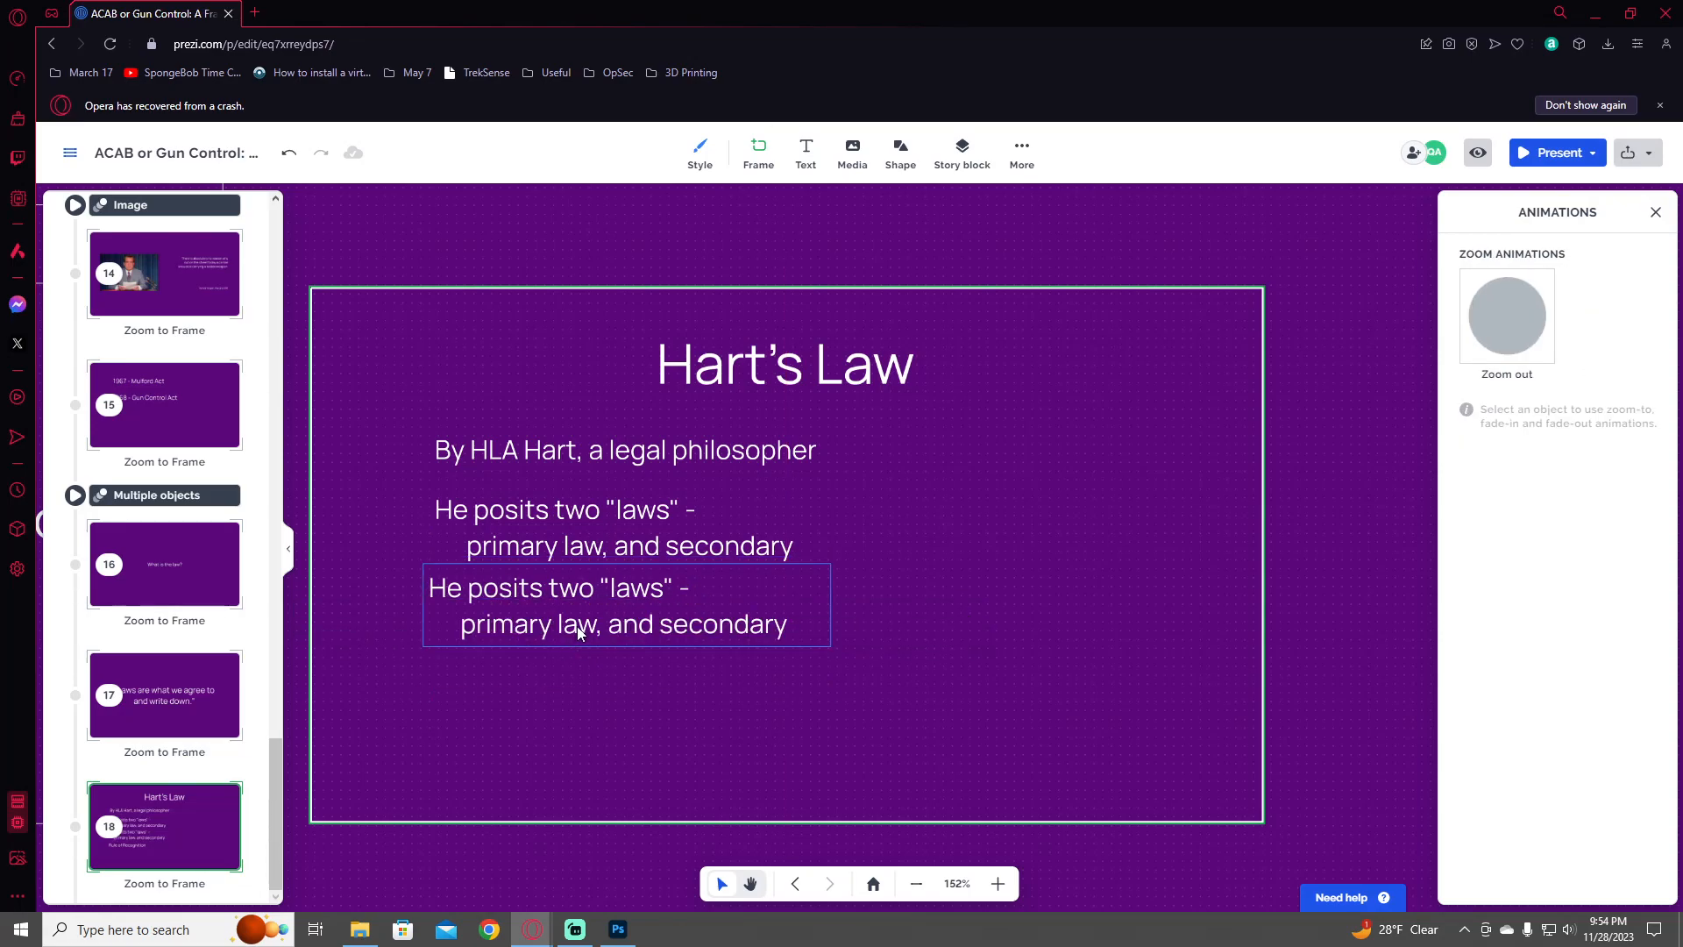
{"action": "triple_click", "coordinate": [577, 626]}
{"action": "key", "text": "ctrl+a"}
{"action": "type", "text": "R"}
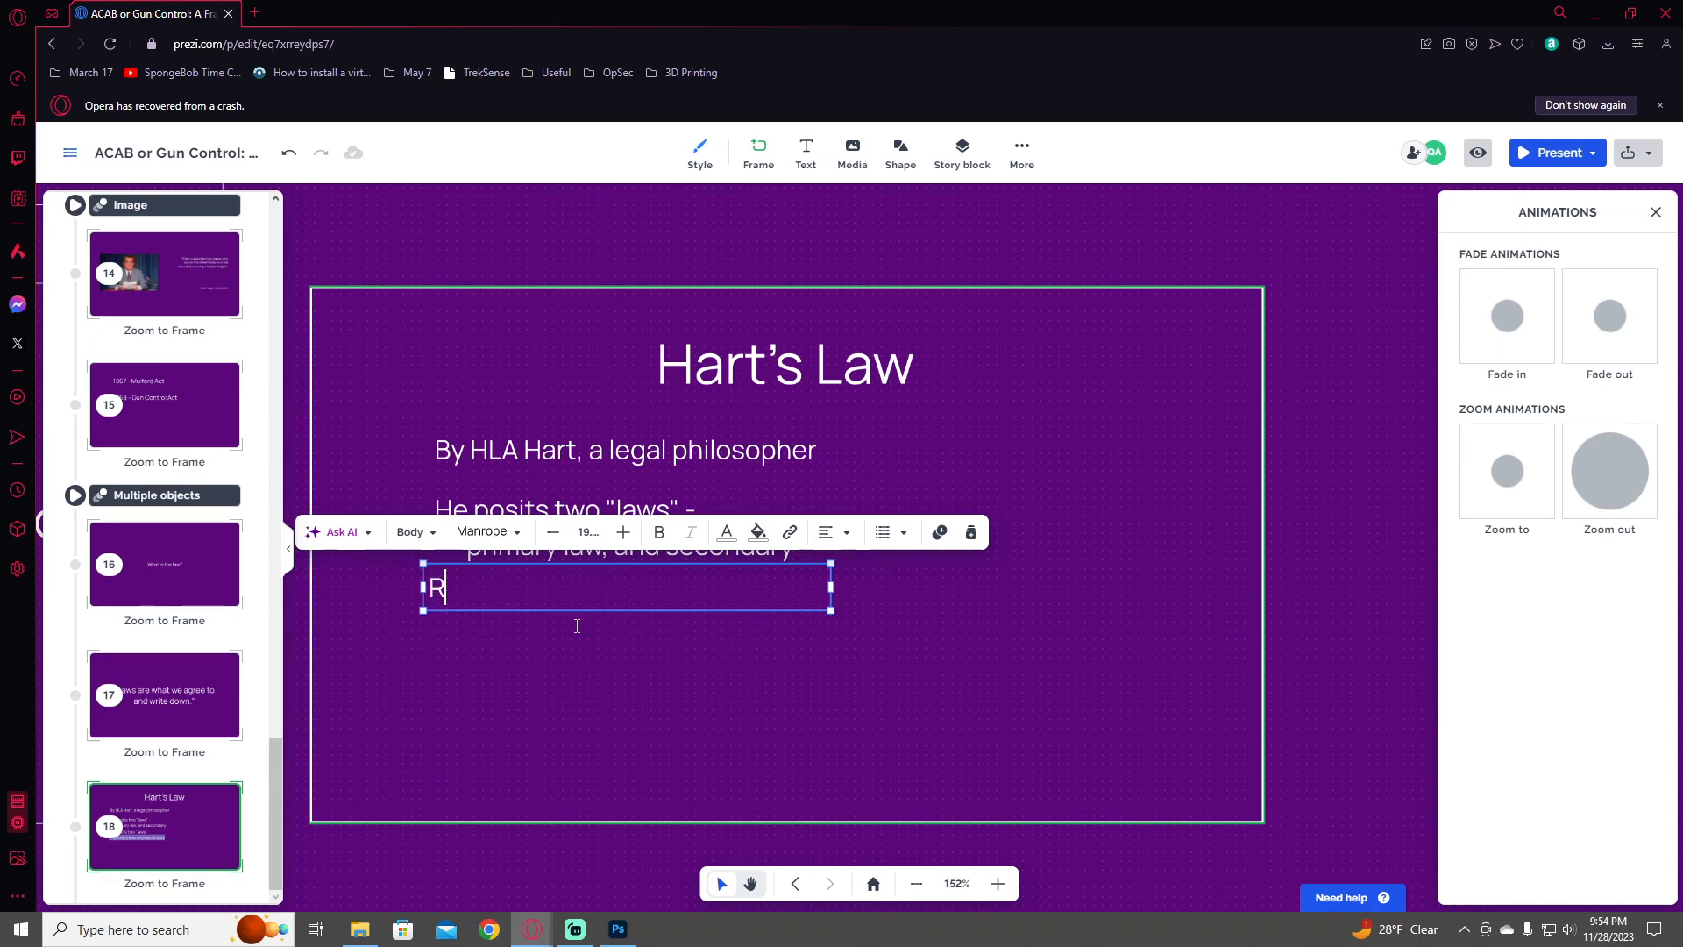
{"action": "key", "text": "BackSpace"}
{"action": "type", "text": "The"}
{"action": "key", "text": "BackSpace"}
{"action": "key", "text": "BackSpace"}
{"action": "type", "text": "he r"}
{"action": "key", "text": "BackSpace"}
{"action": "key", "text": "BackSpace"}
{"action": "key", "text": "BackSpace"}
{"action": "key", "text": "BackSpace"}
{"action": "key", "text": "BackSpace"}
{"action": "type", "text": "The Rule of Reco"}
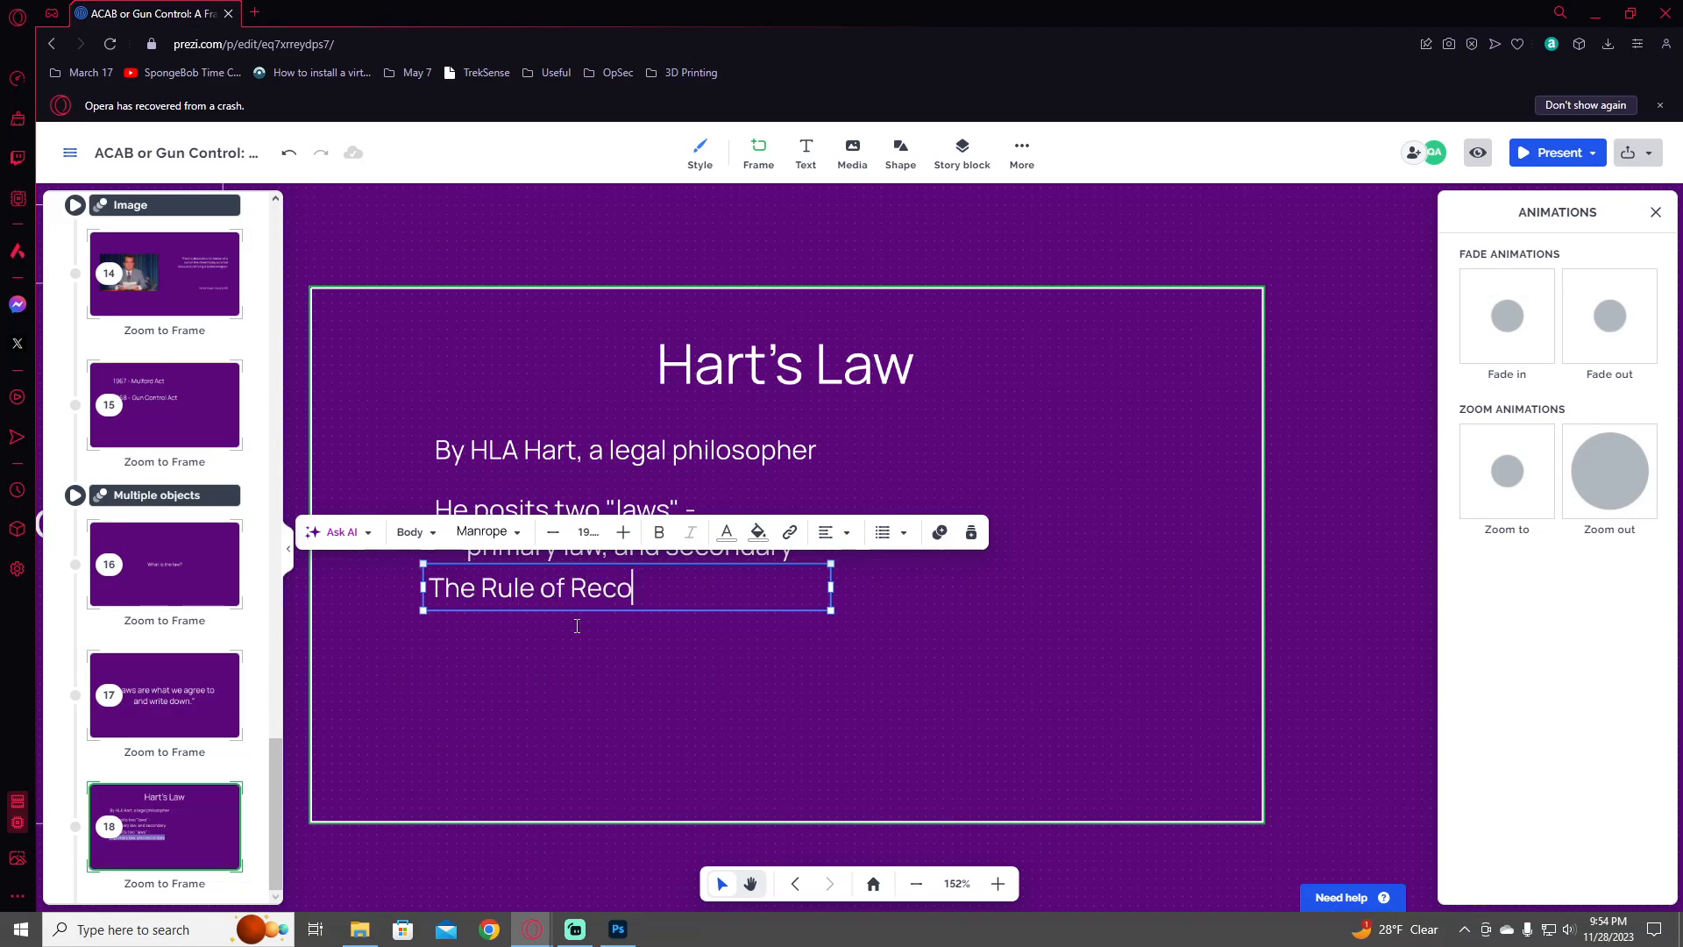
{"action": "type", "text": "gnition"}
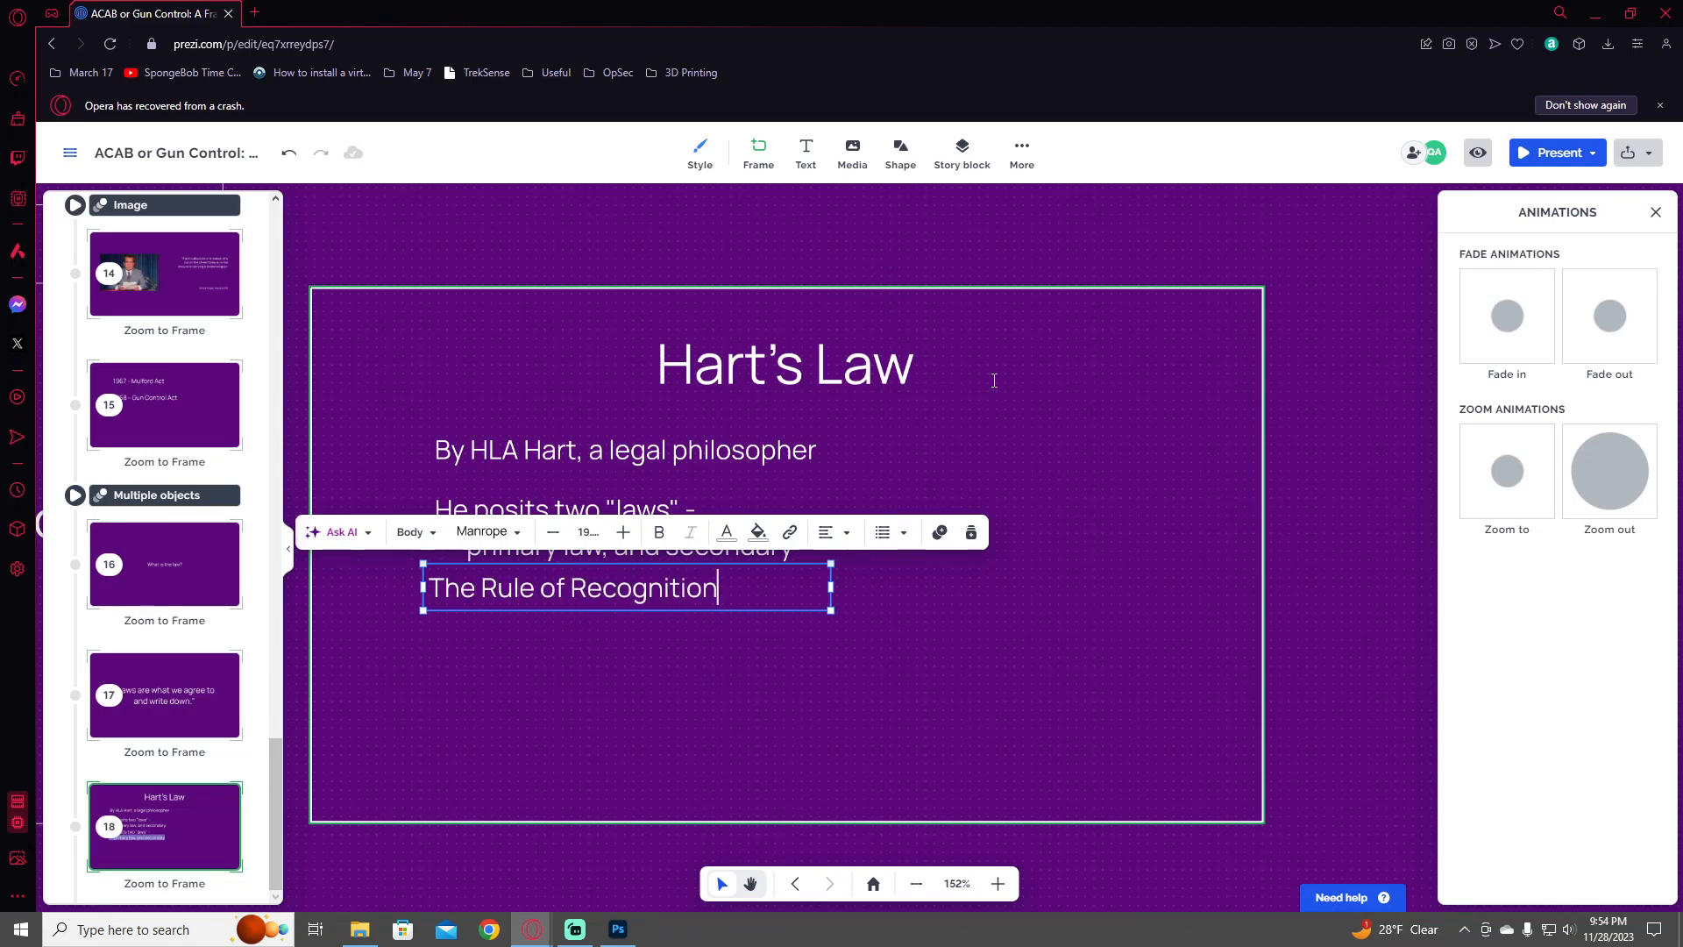
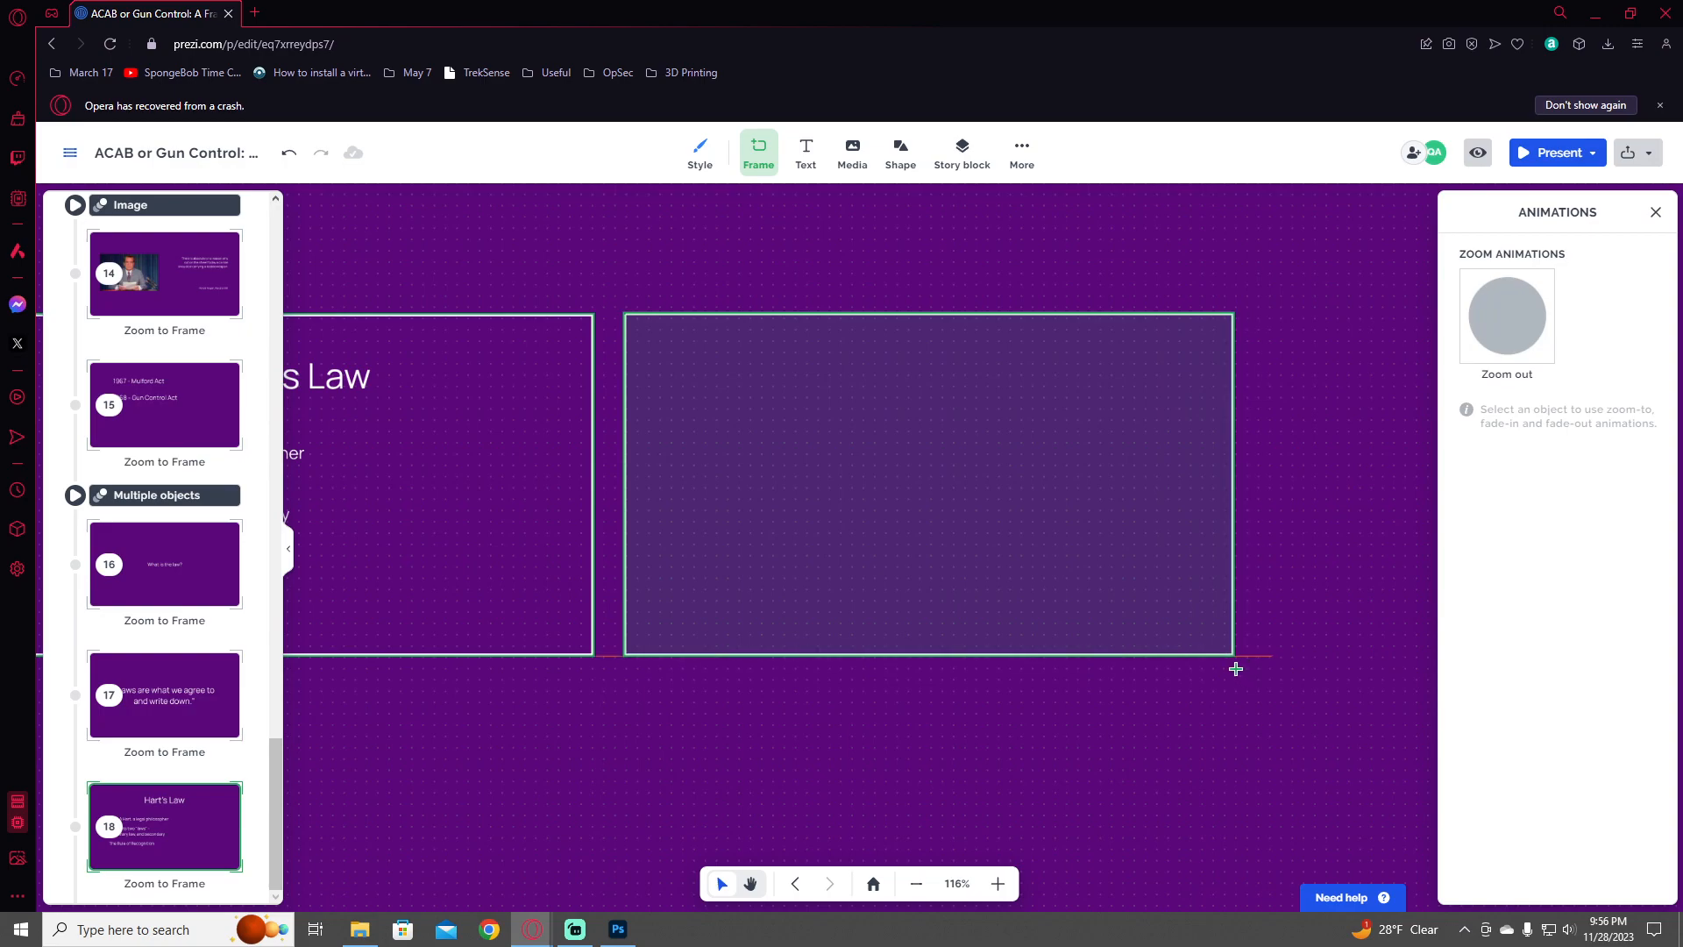
- Move the new empty frame beside Hart's Law to the end of the presentation order as frame 19
{"action": "left_click_drag", "start_coordinate": [206, 702], "coordinate": [202, 819]}
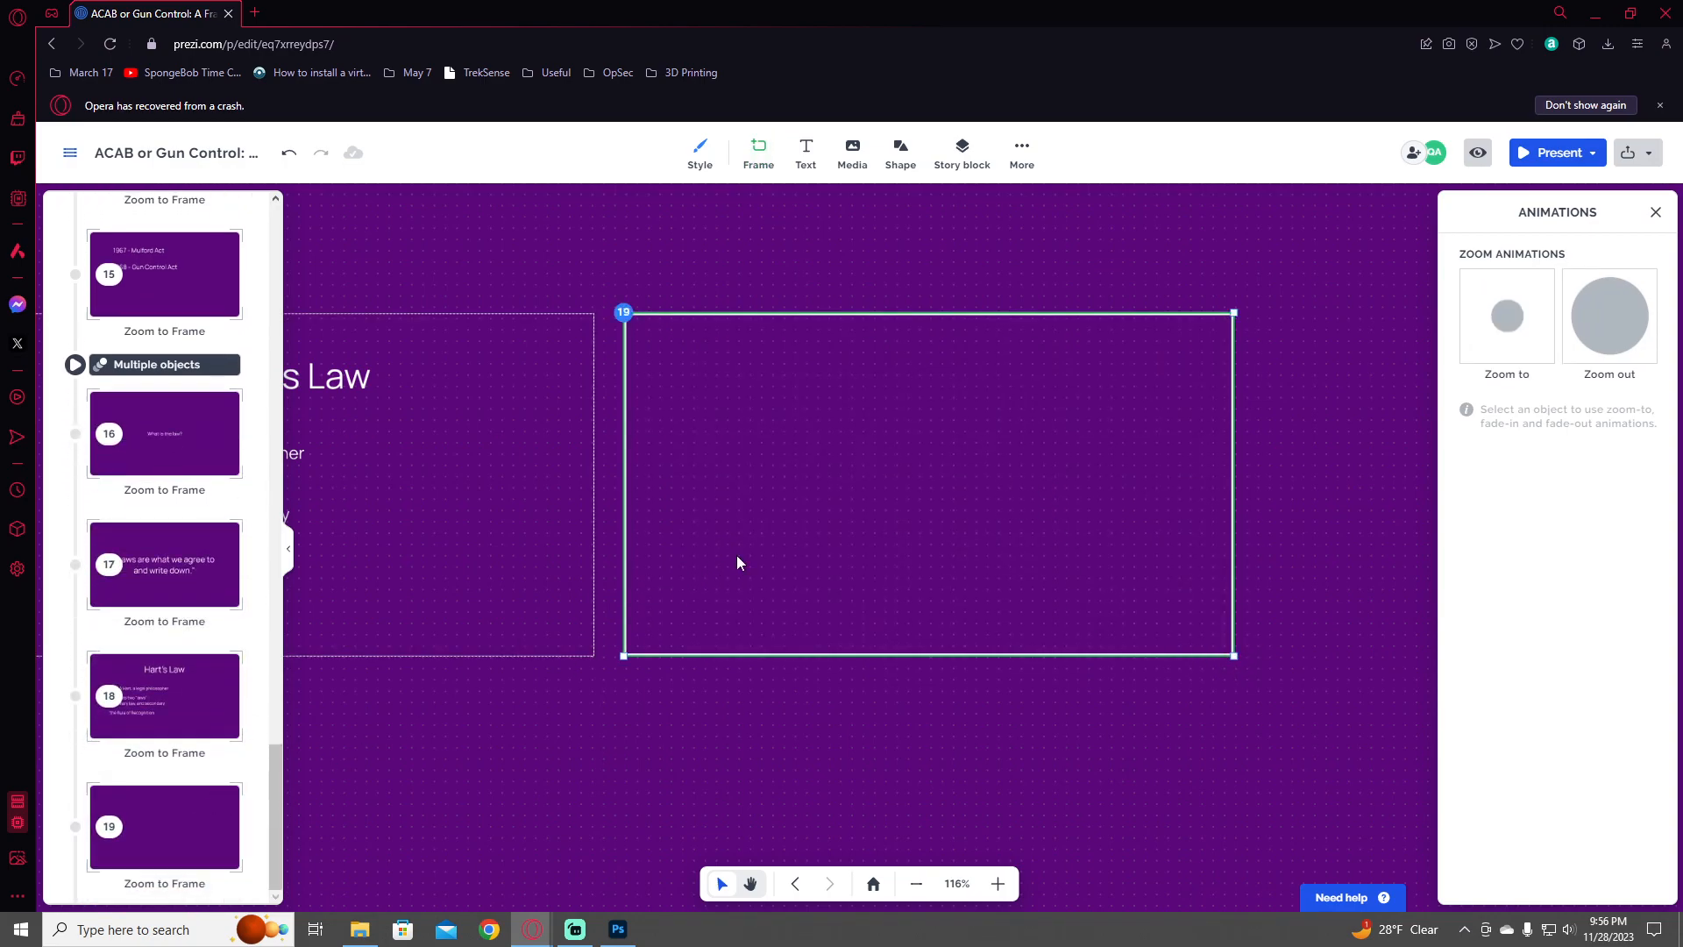
{"action": "left_click", "coordinate": [808, 158]}
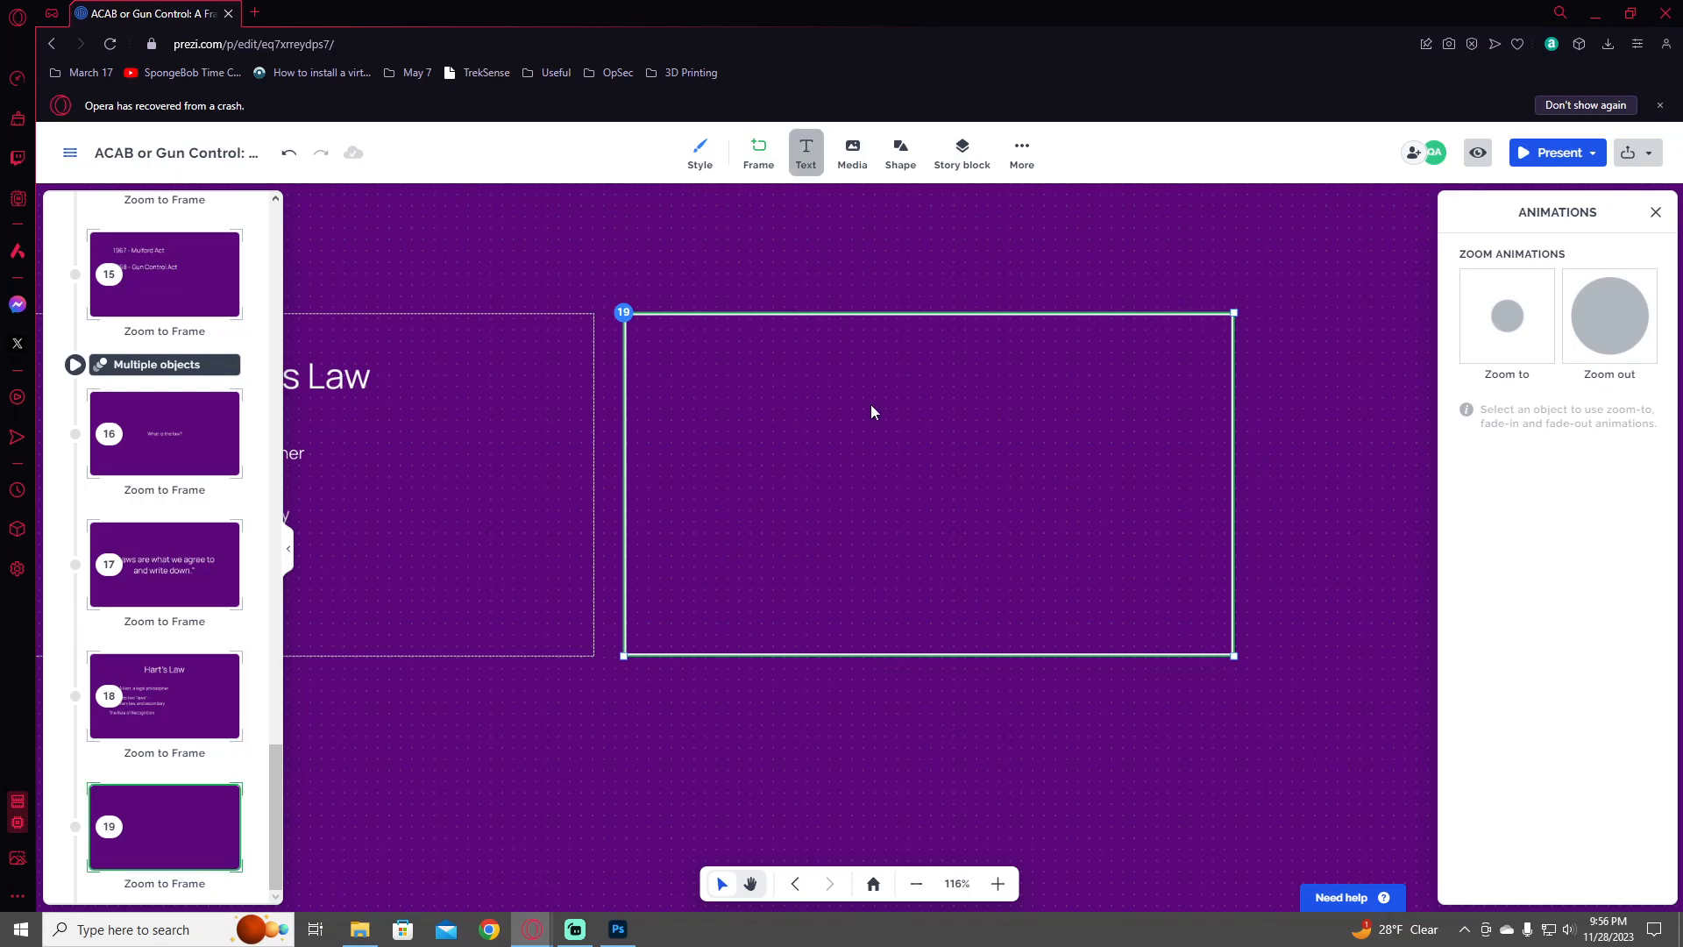
{"action": "left_click_drag", "start_coordinate": [894, 522], "coordinate": [918, 369]}
{"action": "left_click", "coordinate": [918, 368]}
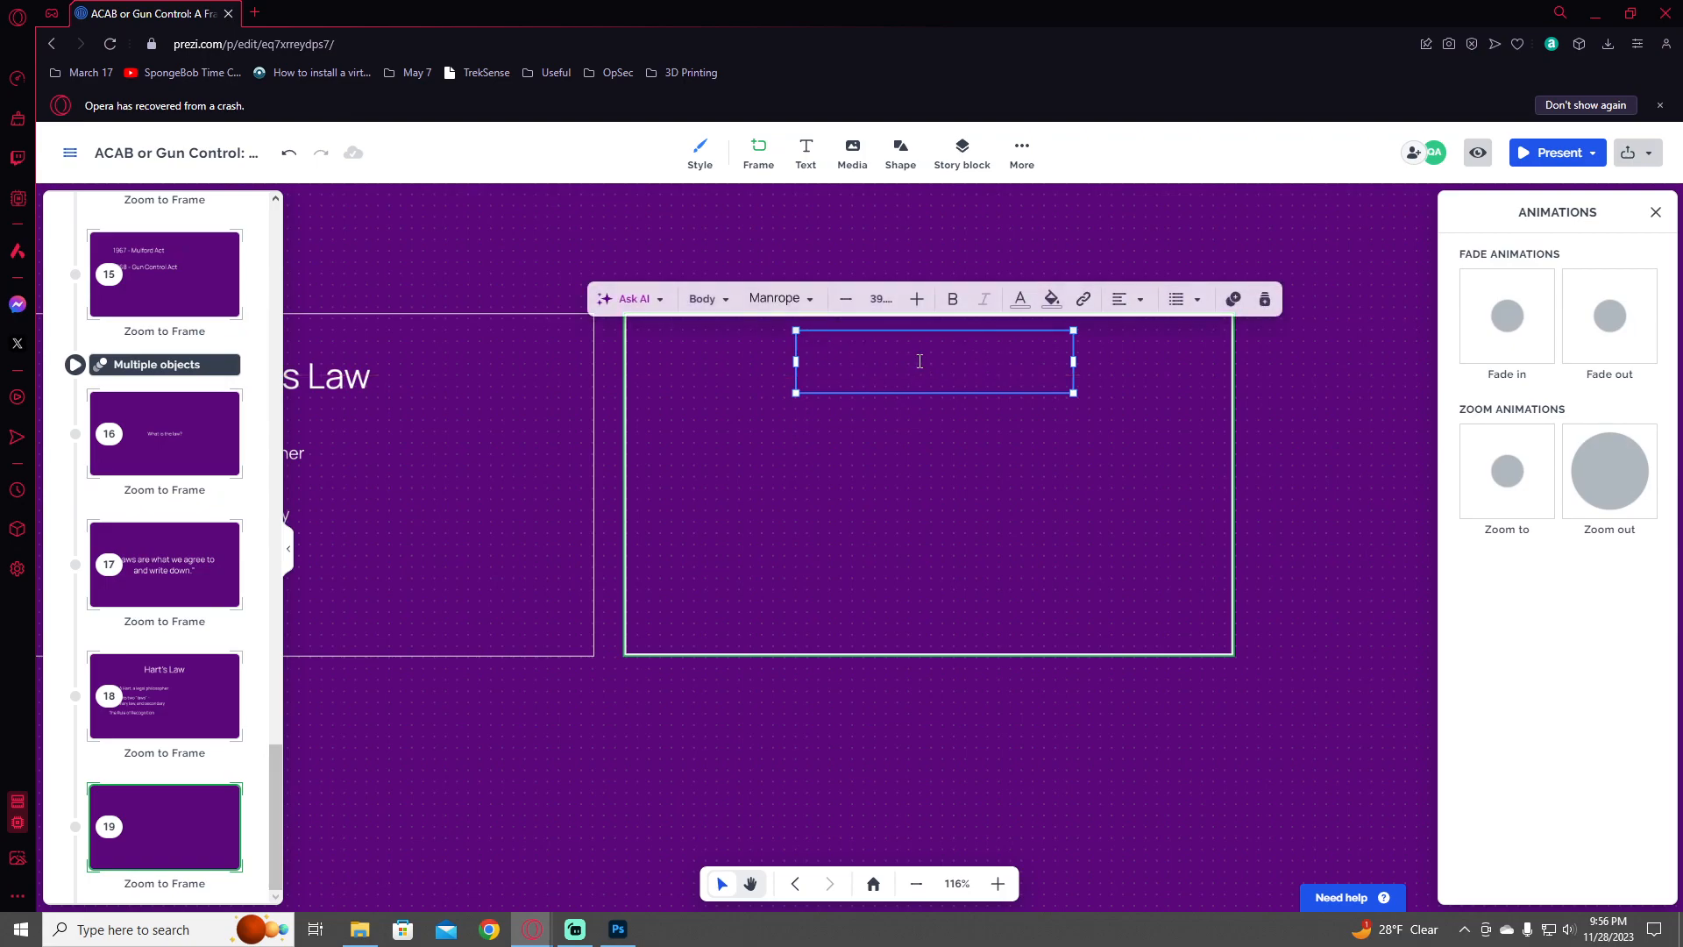
{"action": "type", "text": "What is"}
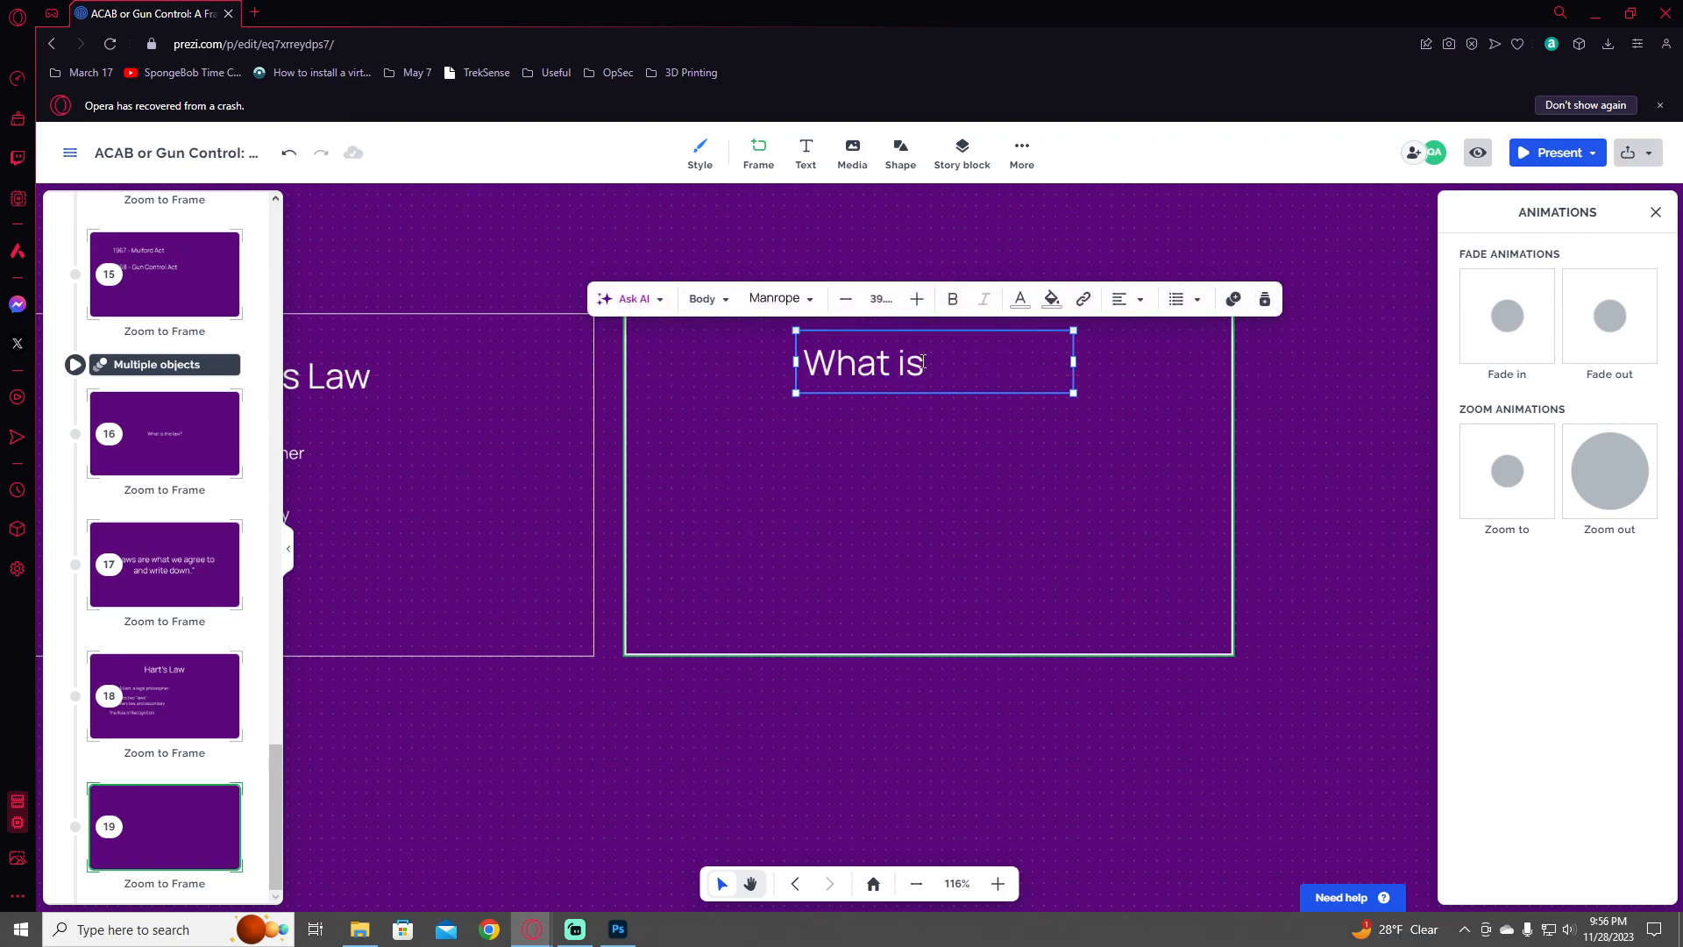
{"action": "key", "text": "BackSpace"}
{"action": "key", "text": "BackSpace"}
{"action": "key", "text": "BackSpace"}
{"action": "key", "text": "BackSpace"}
{"action": "key", "text": "BackSpace"}
{"action": "key", "text": "BackSpace"}
{"action": "key", "text": "BackSpace"}
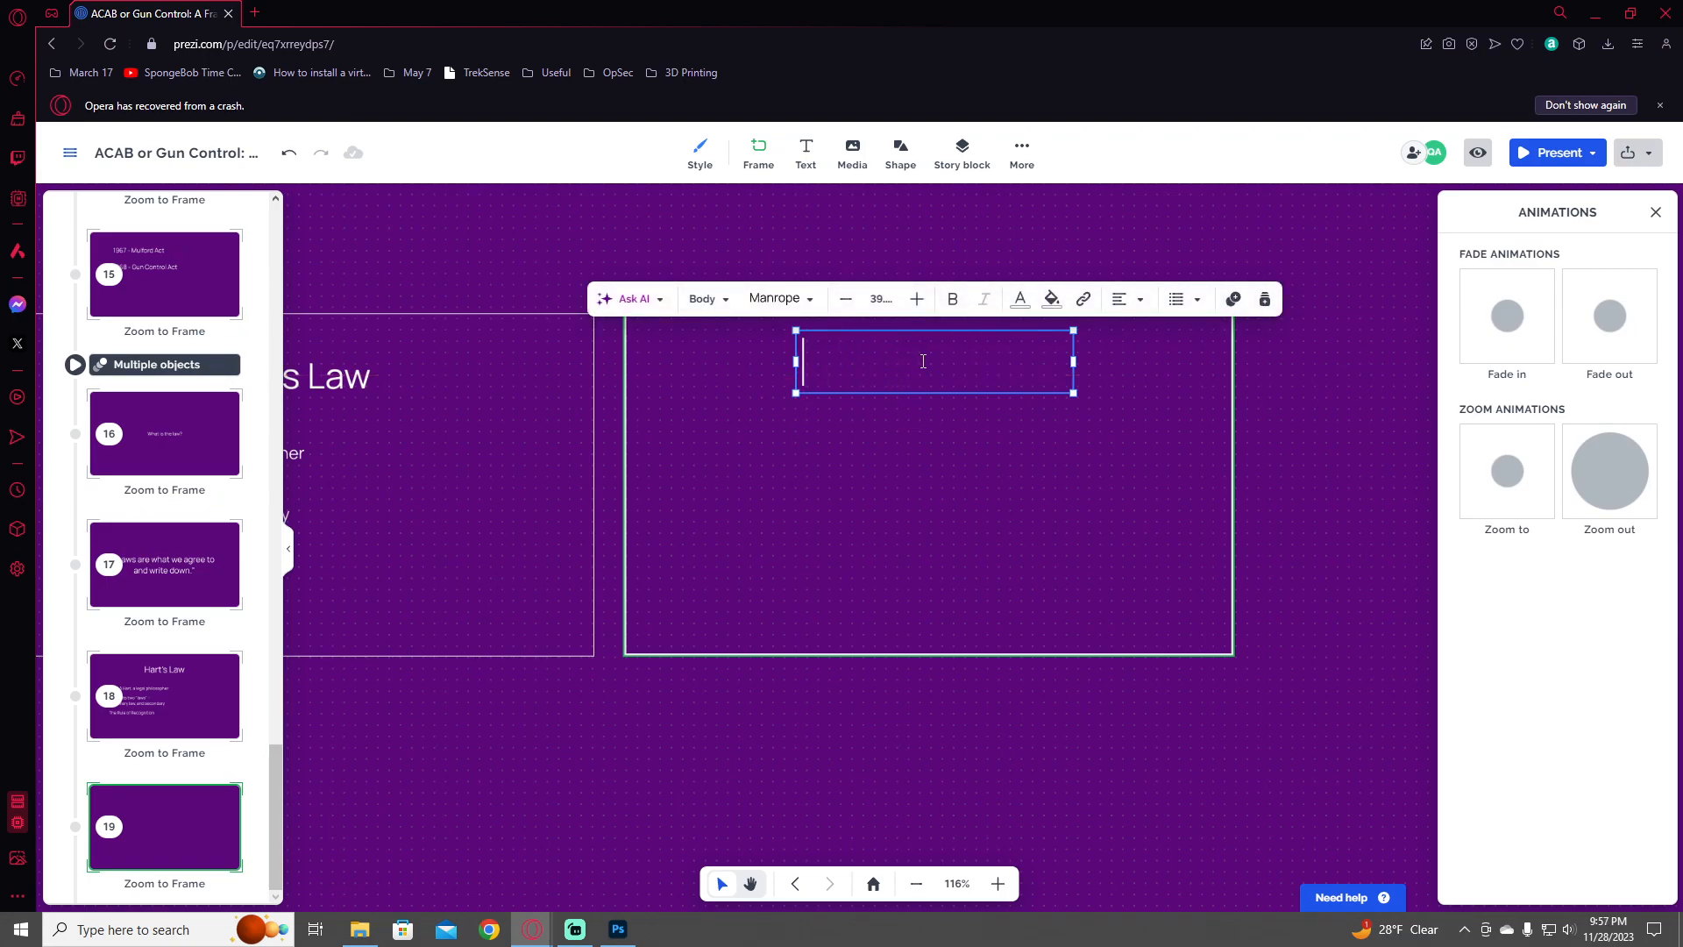
{"action": "left_click", "coordinate": [897, 343]}
{"action": "left_click", "coordinate": [898, 344]}
{"action": "key", "text": "Delete"}
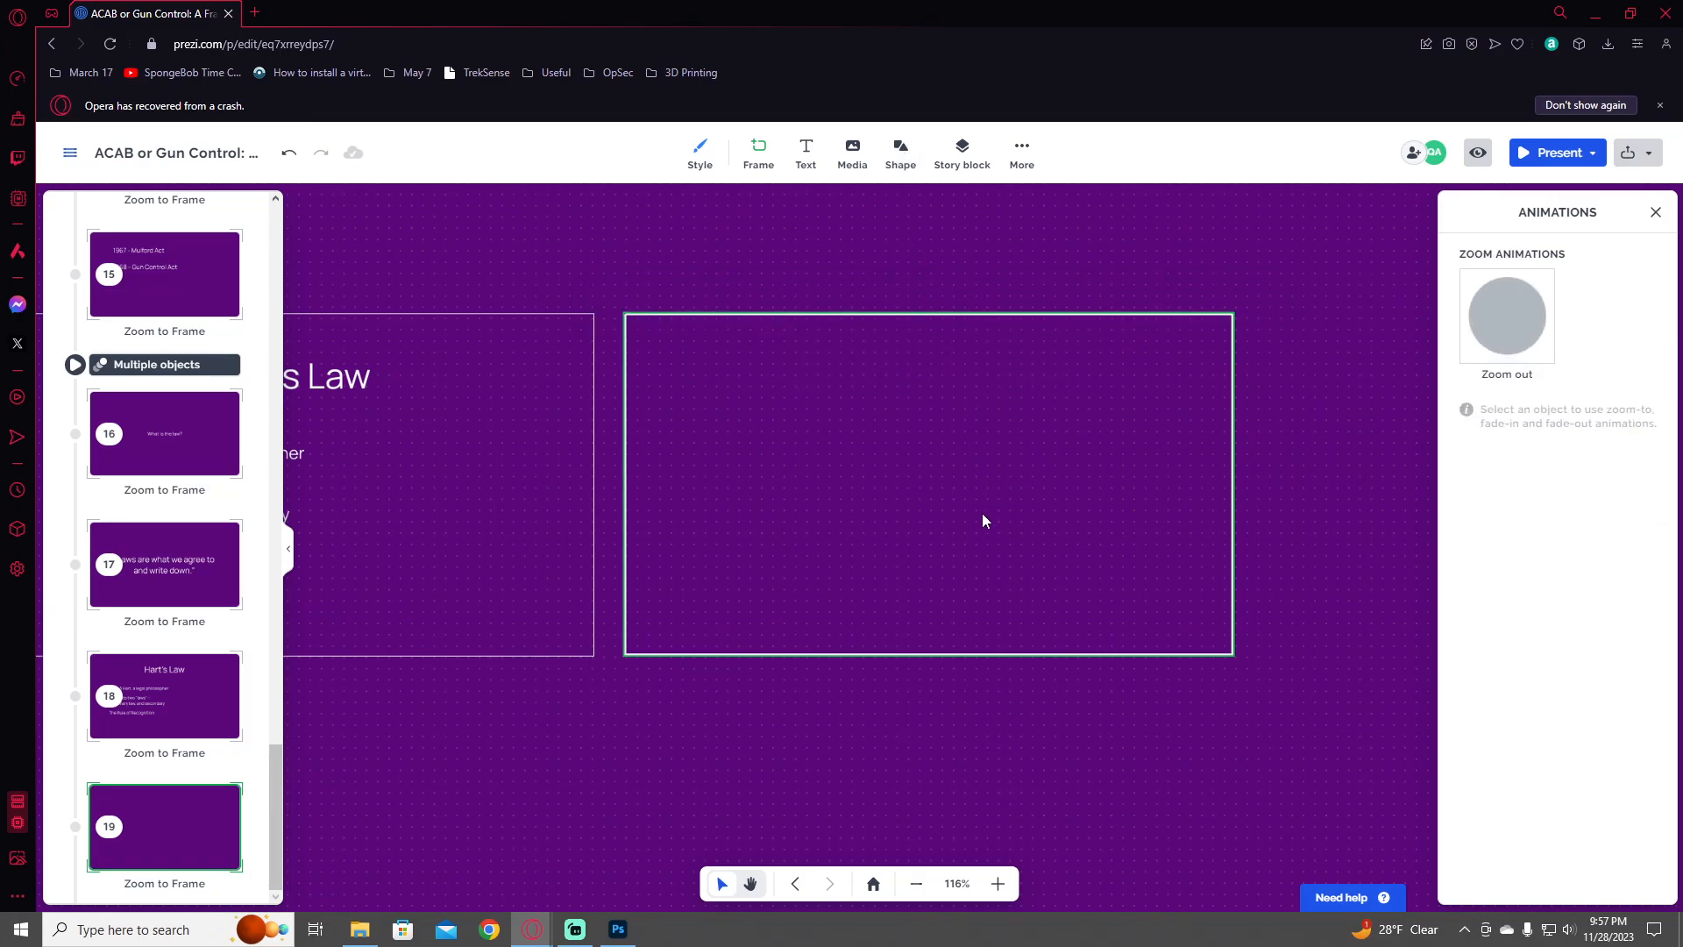
{"action": "type", "text": "He posits two \"laws\" - primary law, and secondary"}
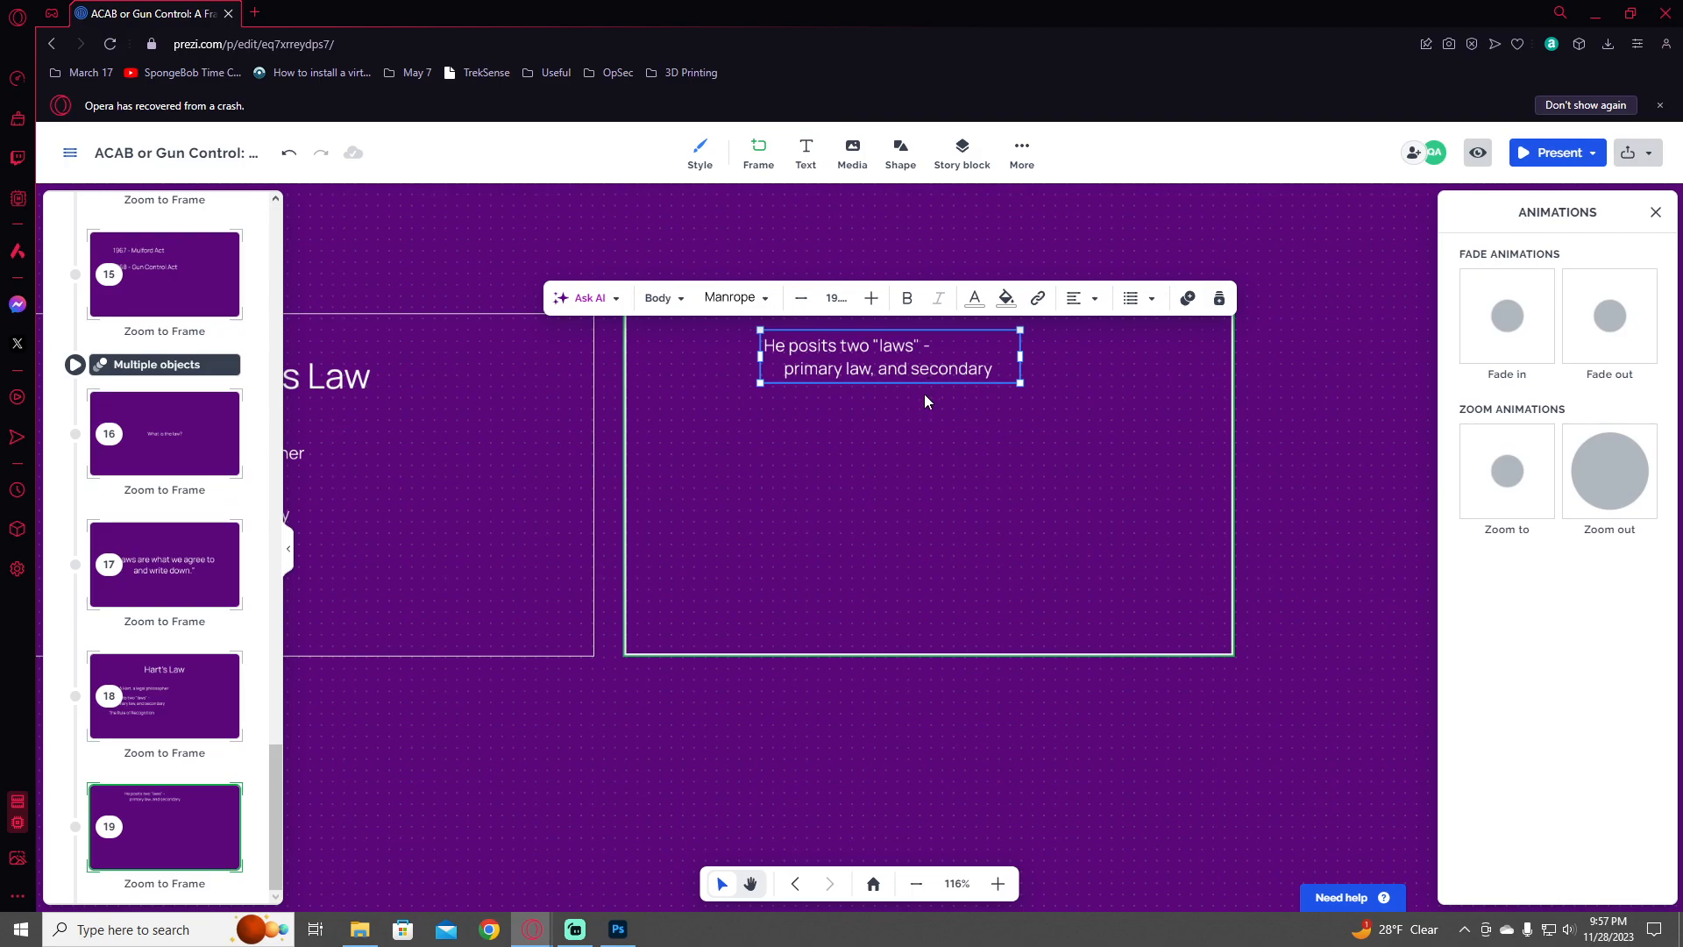
{"action": "key", "text": "ctrl+z"}
- Copy the "What is the law?" text from frame 16 and centre the copy in frame 19
{"action": "scroll", "coordinate": [703, 528], "scroll_direction": "up", "scroll_amount": 3}
{"action": "left_click", "coordinate": [458, 405]}
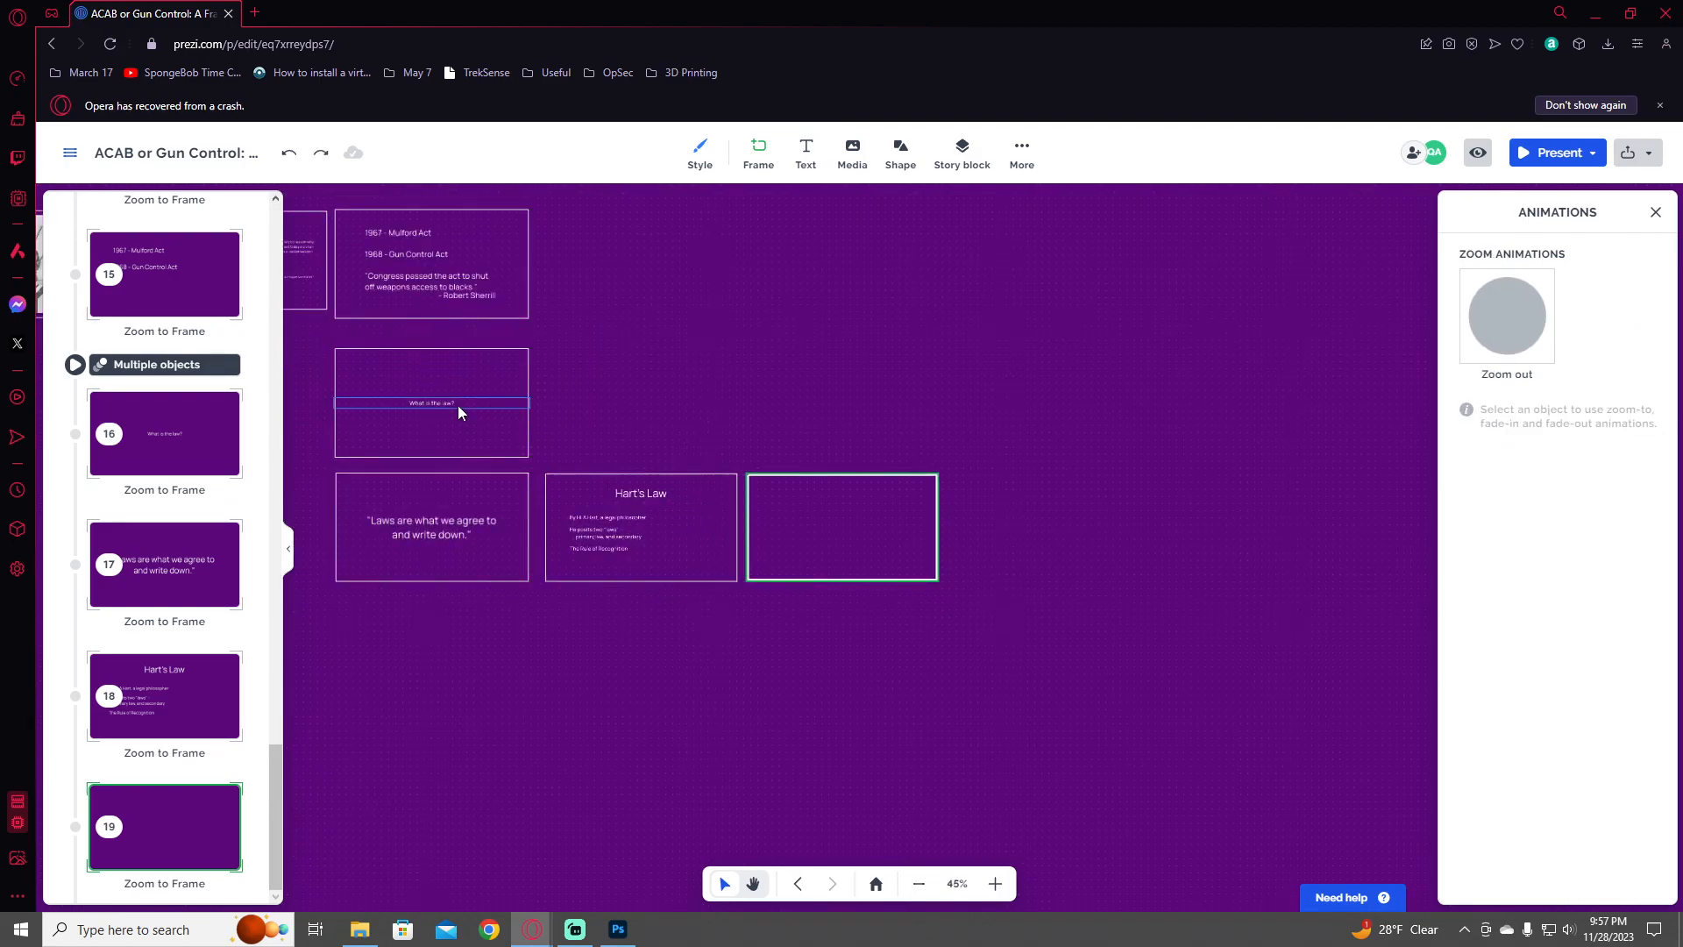
{"action": "key", "text": "ctrl+c"}
{"action": "left_click", "coordinate": [854, 533]}
{"action": "key", "text": "ctrl+v"}
{"action": "left_click_drag", "start_coordinate": [867, 535], "coordinate": [858, 561]}
{"action": "scroll", "coordinate": [897, 639], "scroll_direction": "up", "scroll_amount": 5}
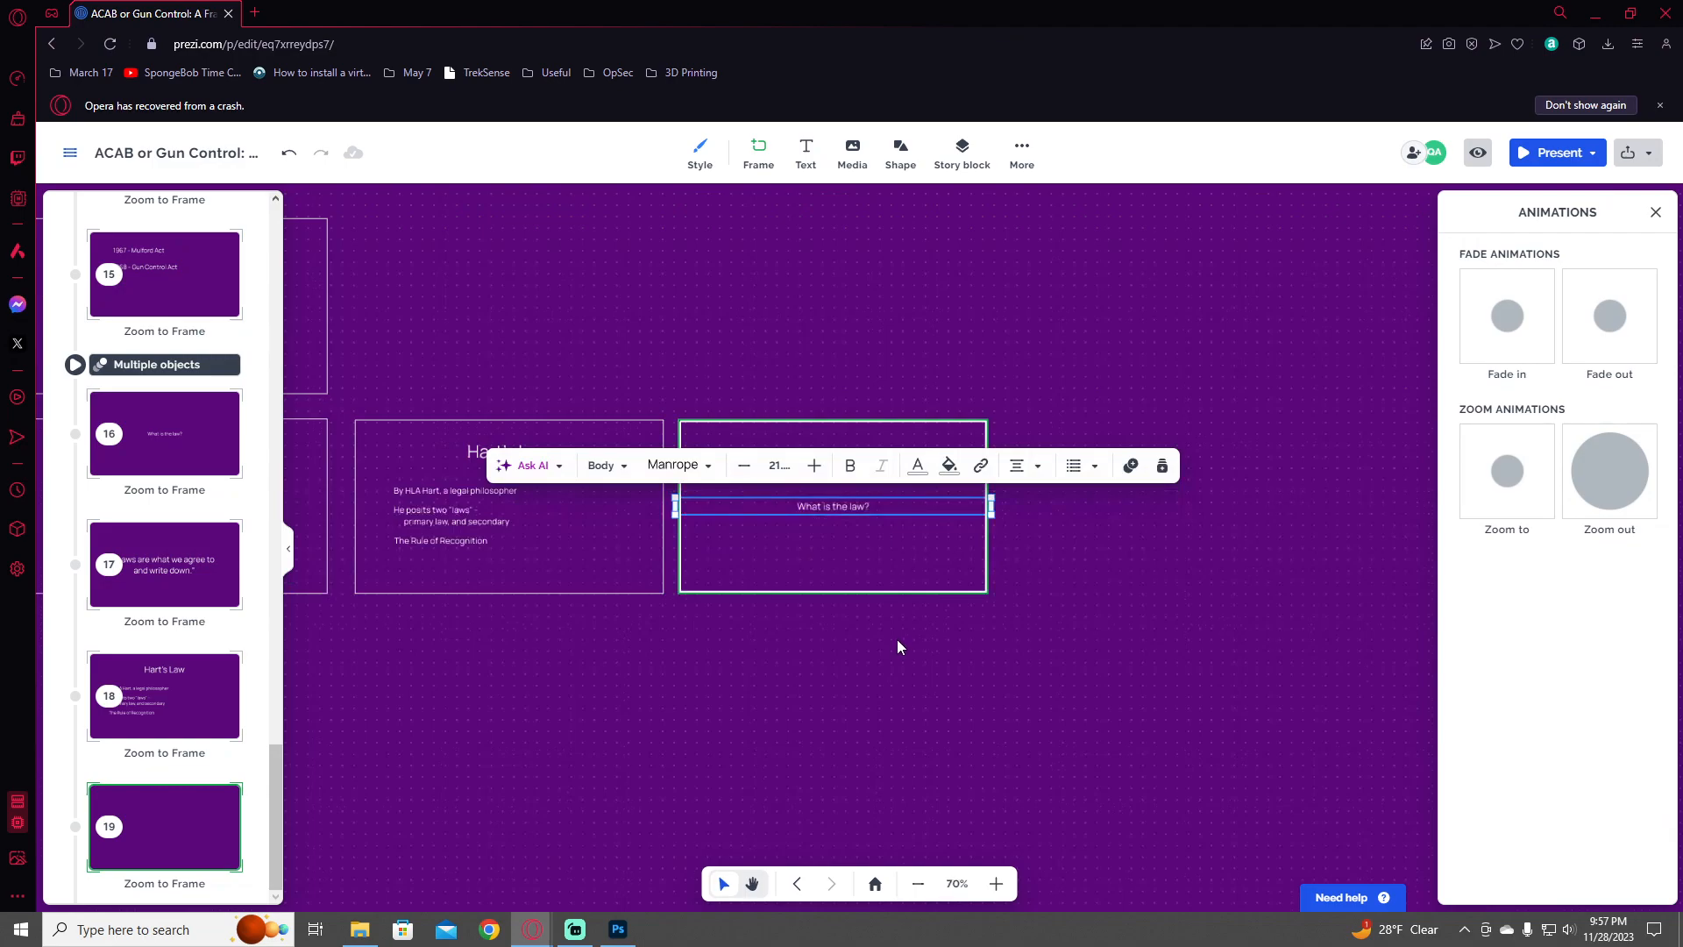
{"action": "left_click", "coordinate": [882, 636]}
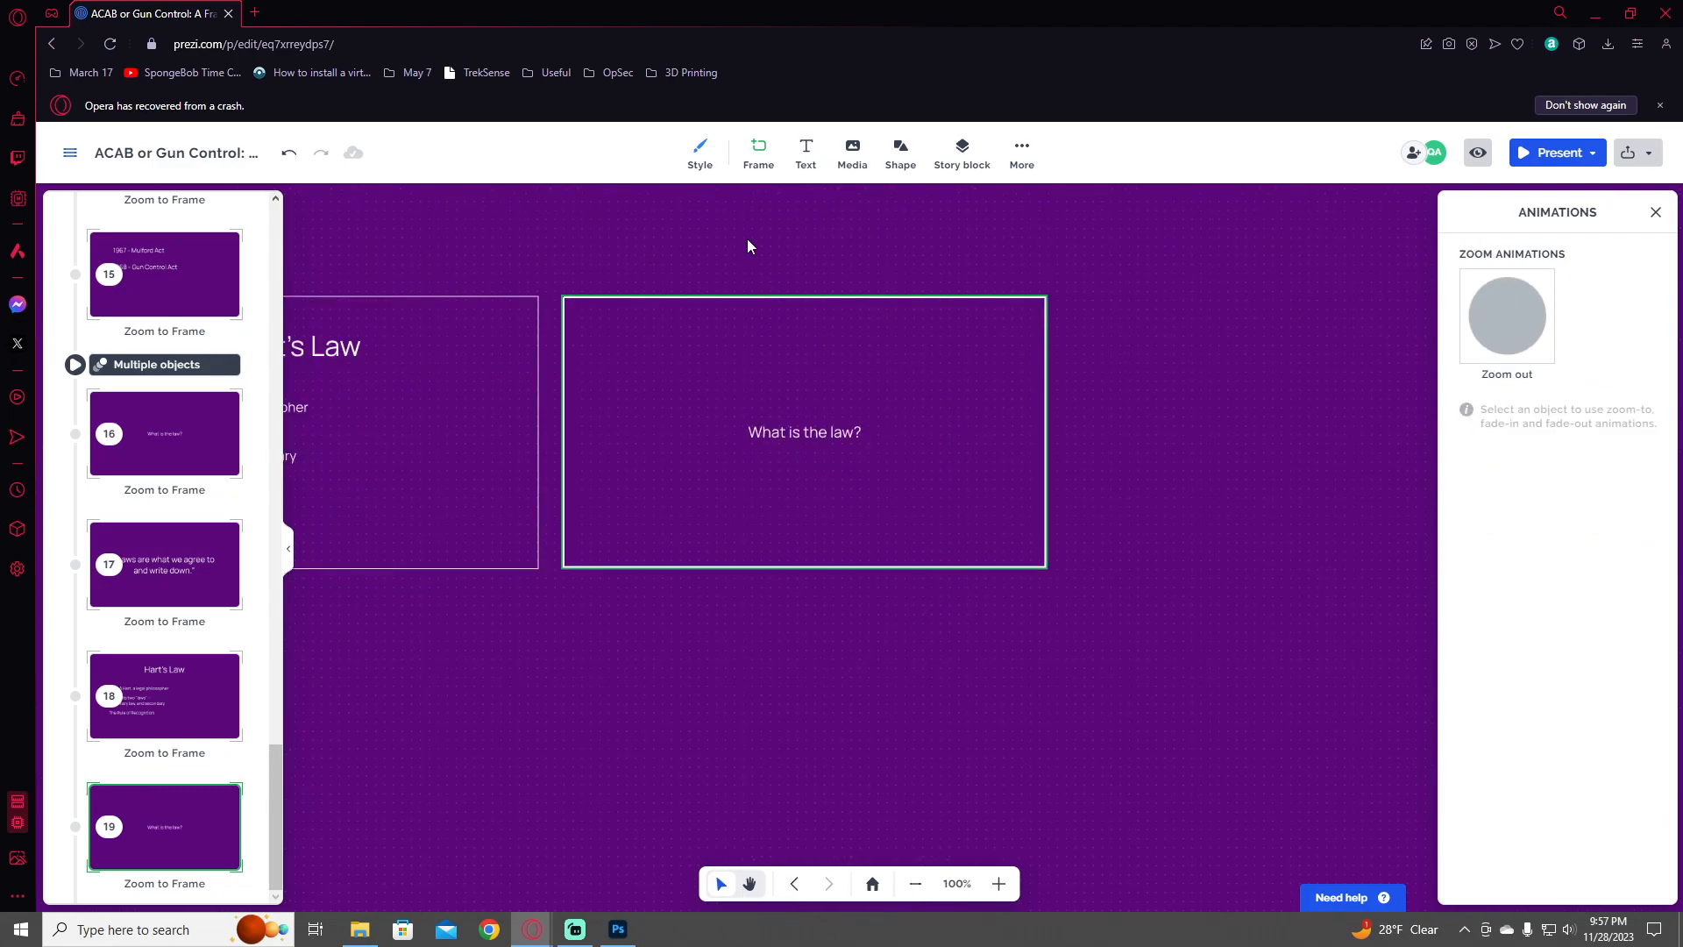
- Draw a frame of equal size overlapping frame 19, offset downward around the question, and move it last in the order as frame 20
{"action": "left_click", "coordinate": [760, 157]}
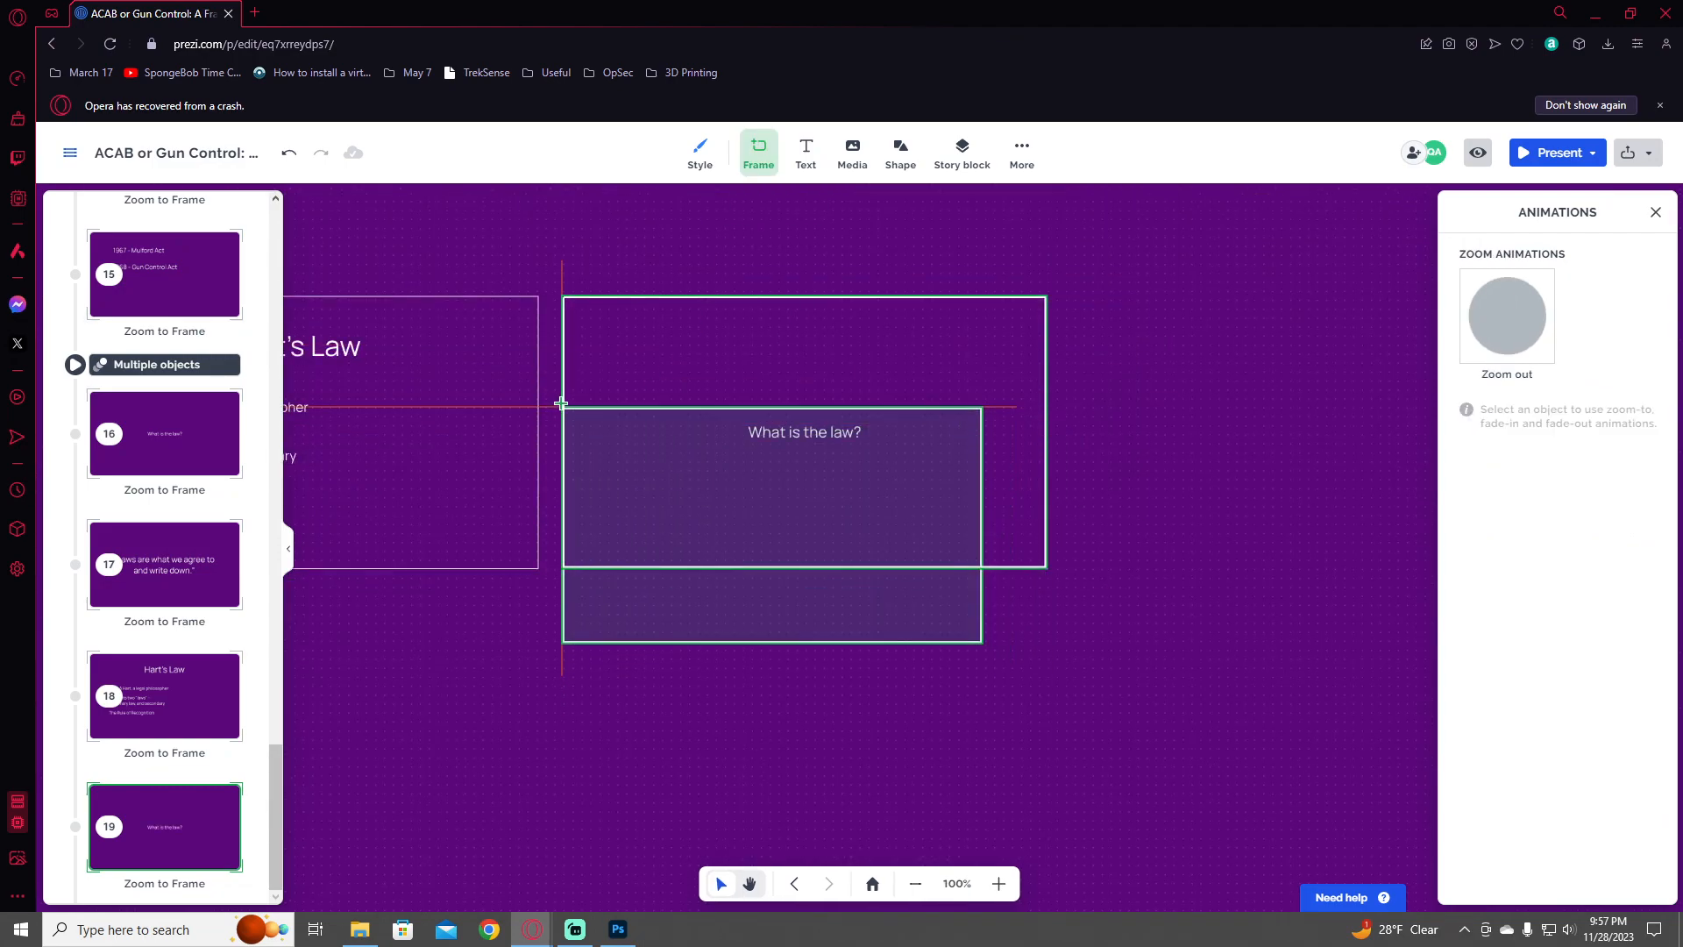
{"action": "left_click_drag", "start_coordinate": [563, 394], "coordinate": [1046, 783]}
{"action": "left_click_drag", "start_coordinate": [210, 579], "coordinate": [196, 848]}
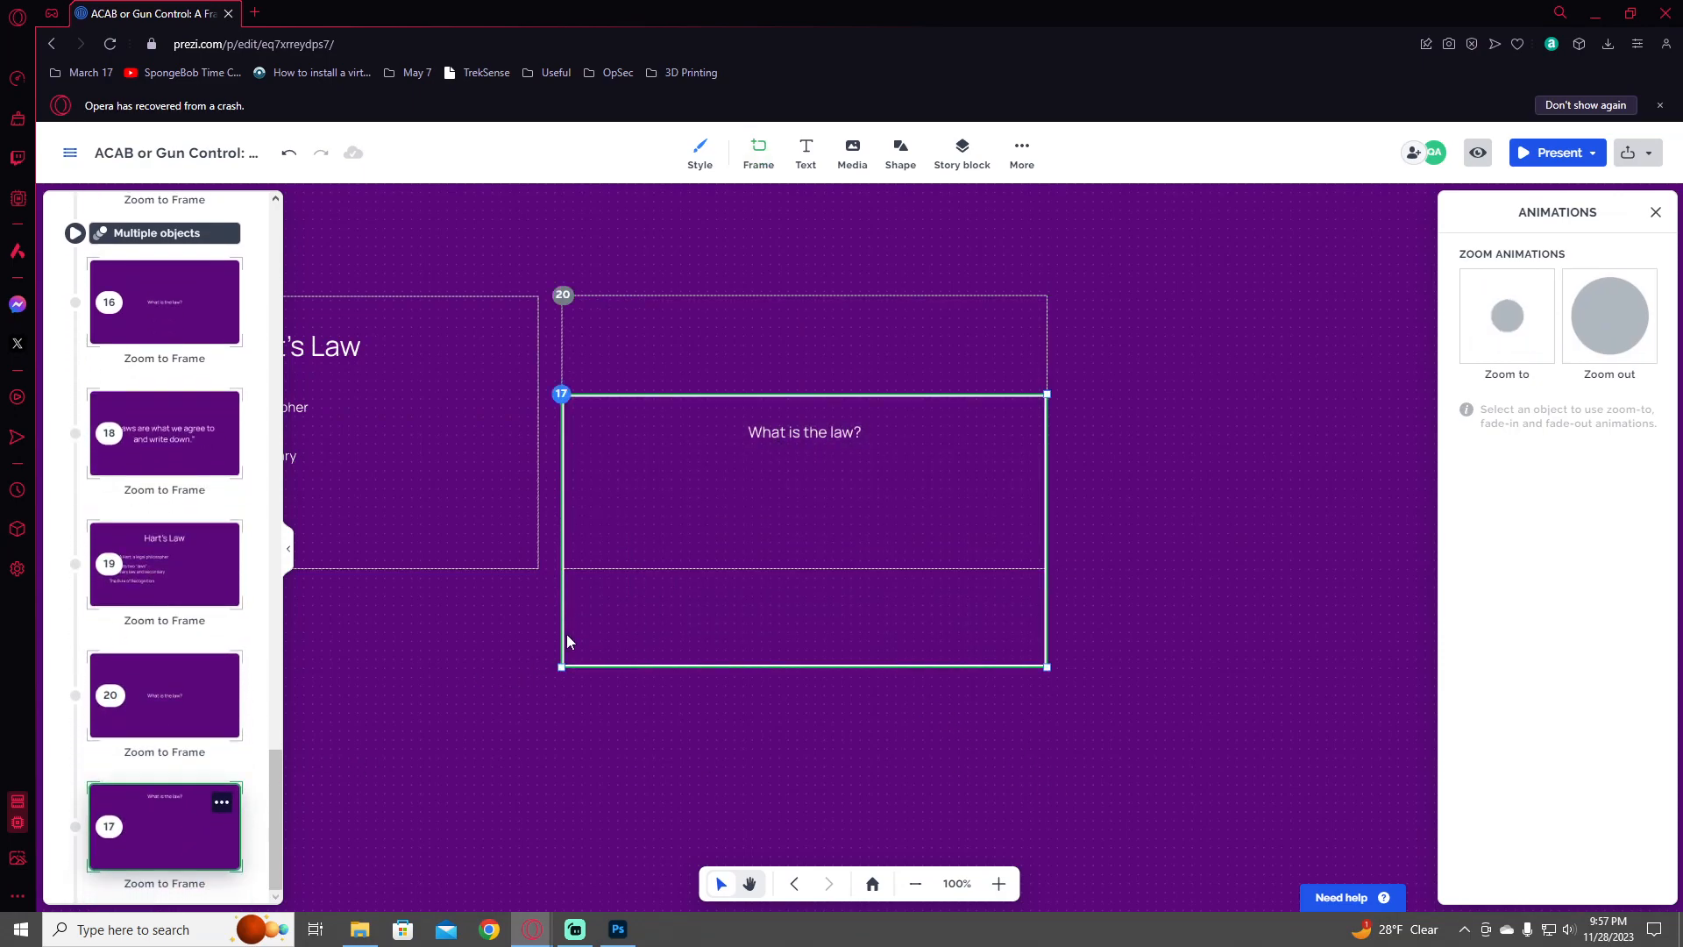
- Add a text box below the "What is the law?" question reading "It's what we recognize and agree as the law"
{"action": "left_click", "coordinate": [806, 153]}
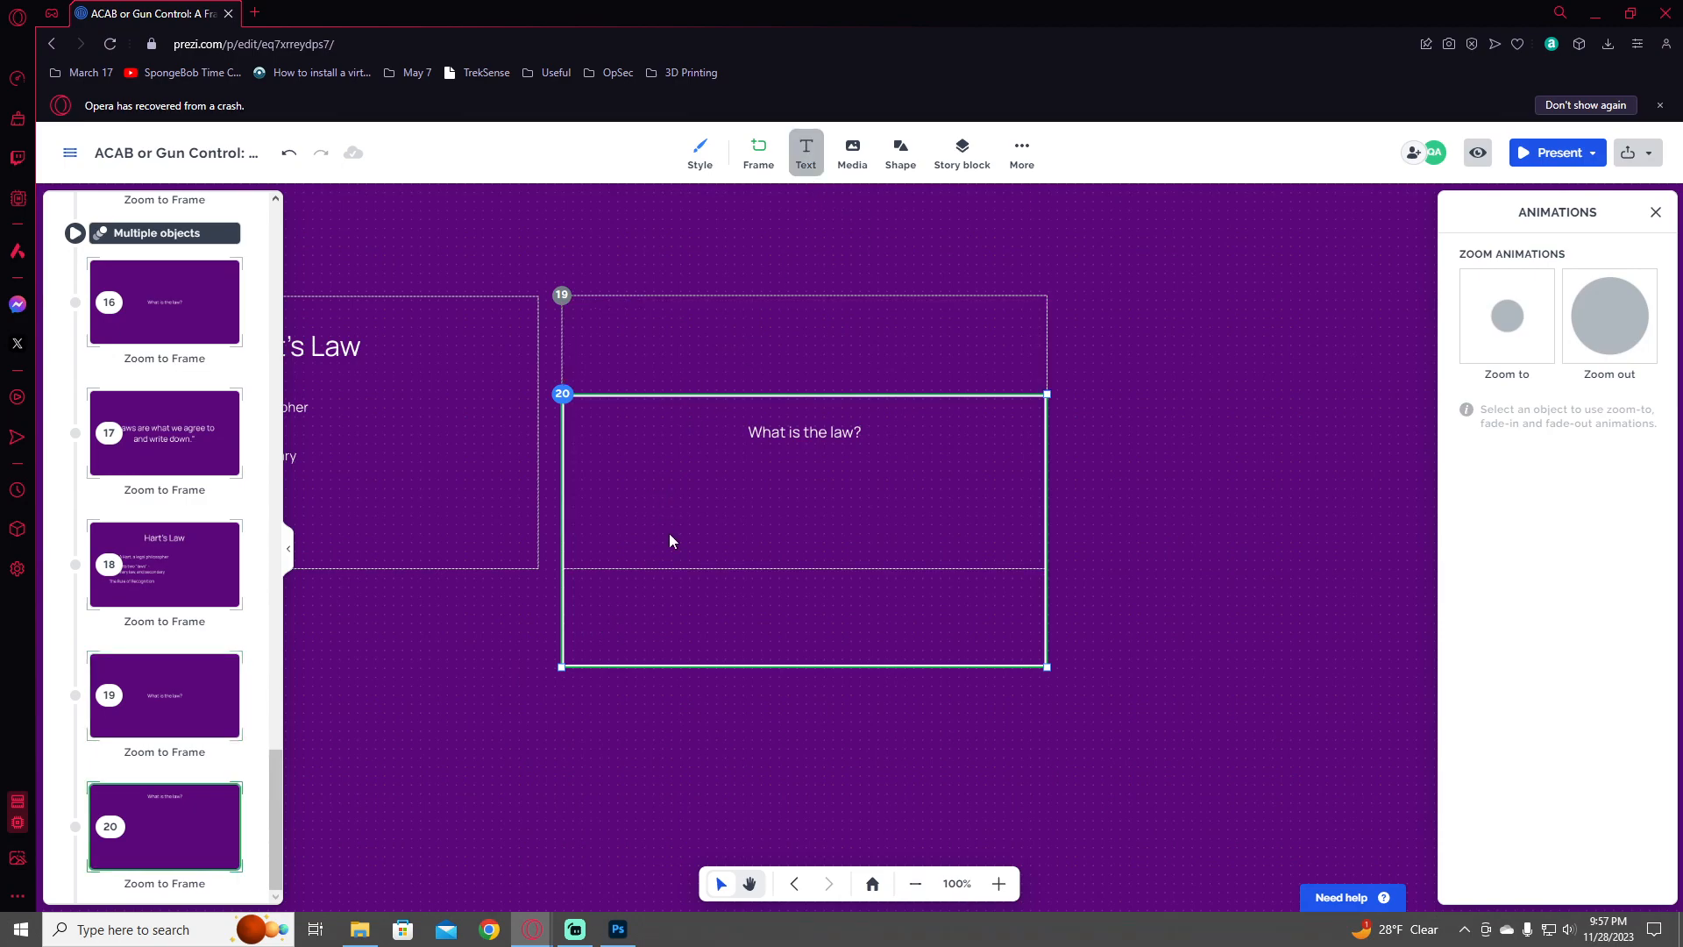
{"action": "left_click", "coordinate": [756, 493]}
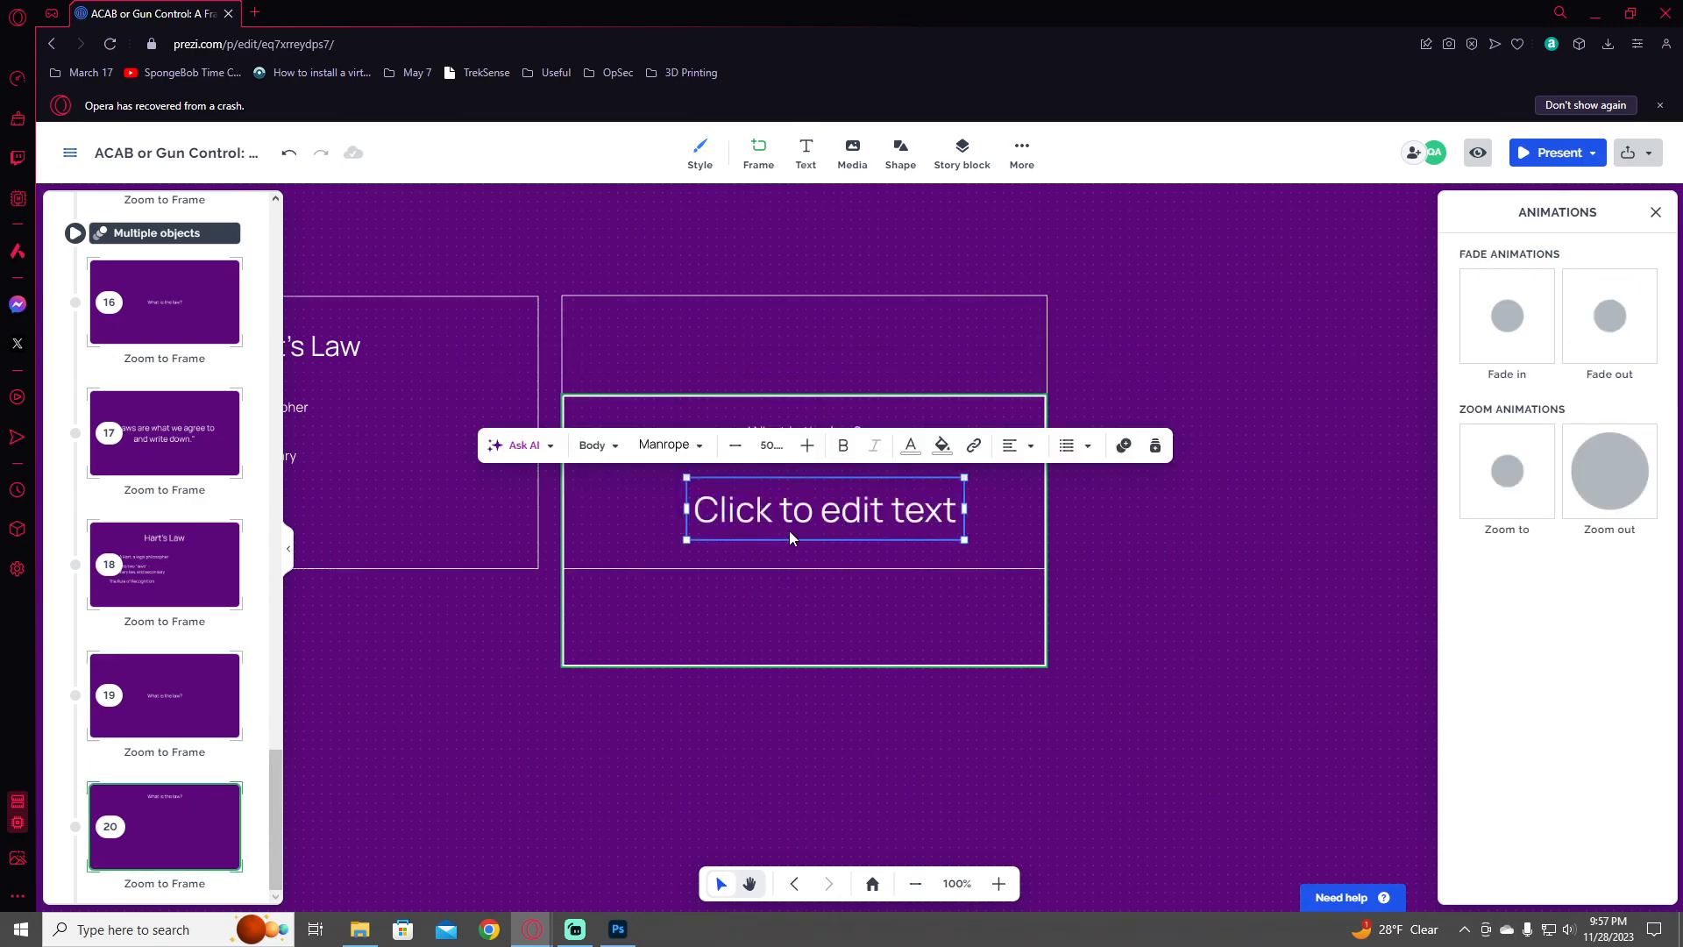
{"action": "left_click_drag", "start_coordinate": [789, 532], "coordinate": [764, 523]}
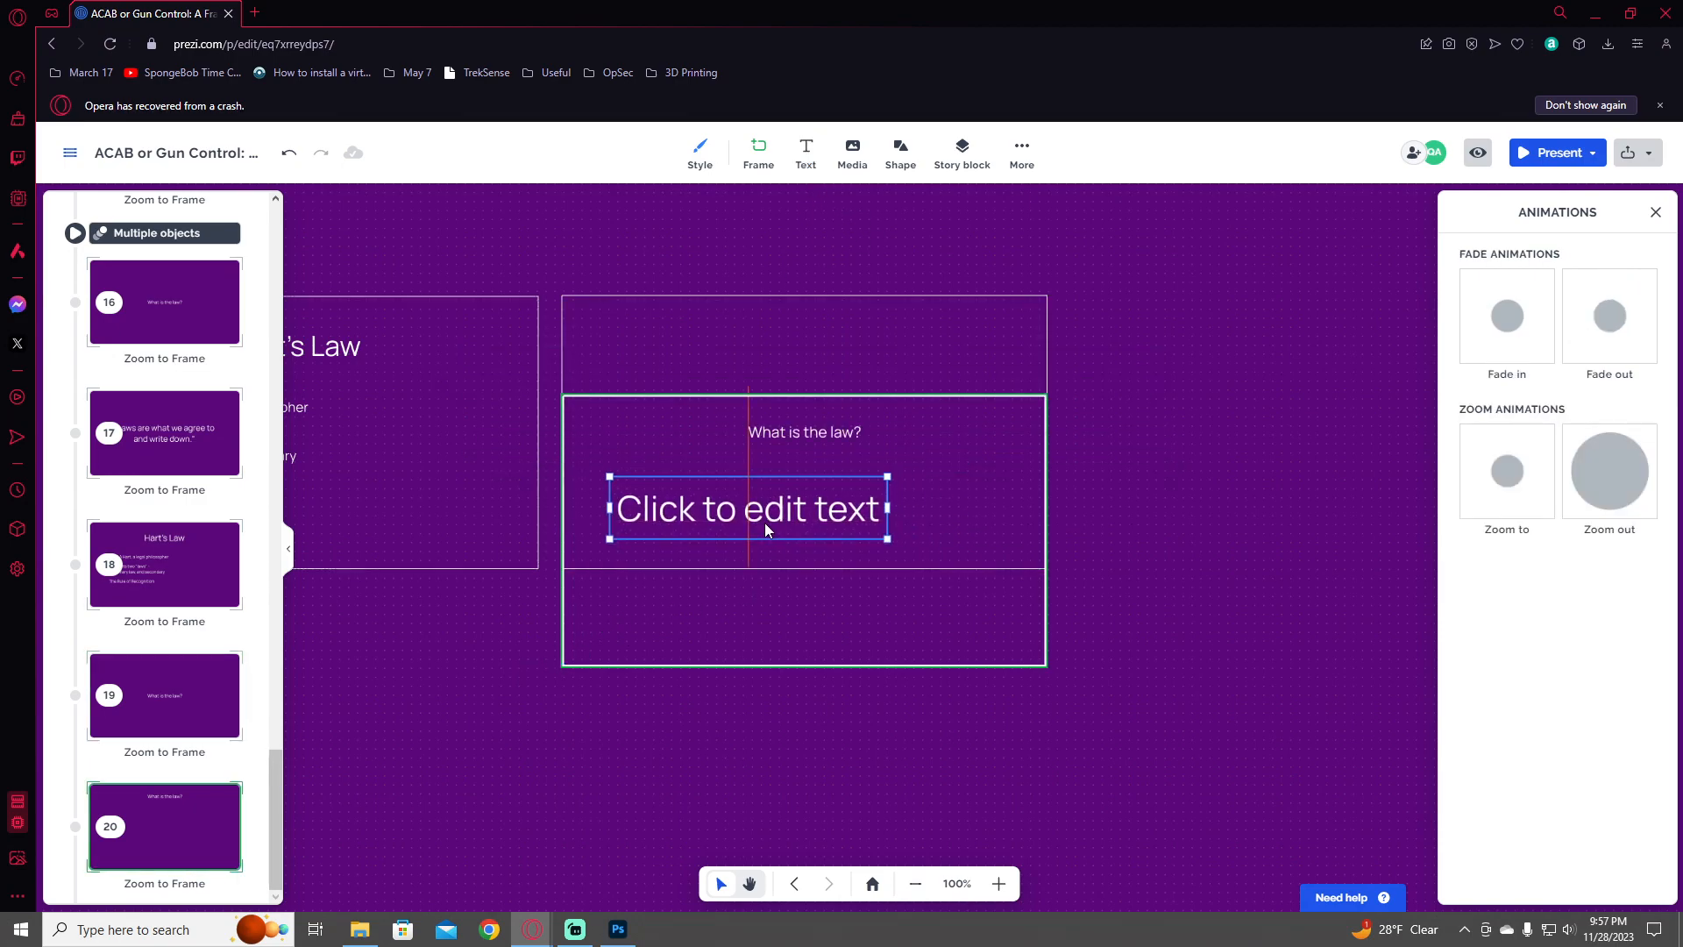
{"action": "left_click", "coordinate": [831, 513]}
{"action": "type", "text": "It's what we r"}
{"action": "key", "text": "BackSpace"}
{"action": "type", "text": "r"}
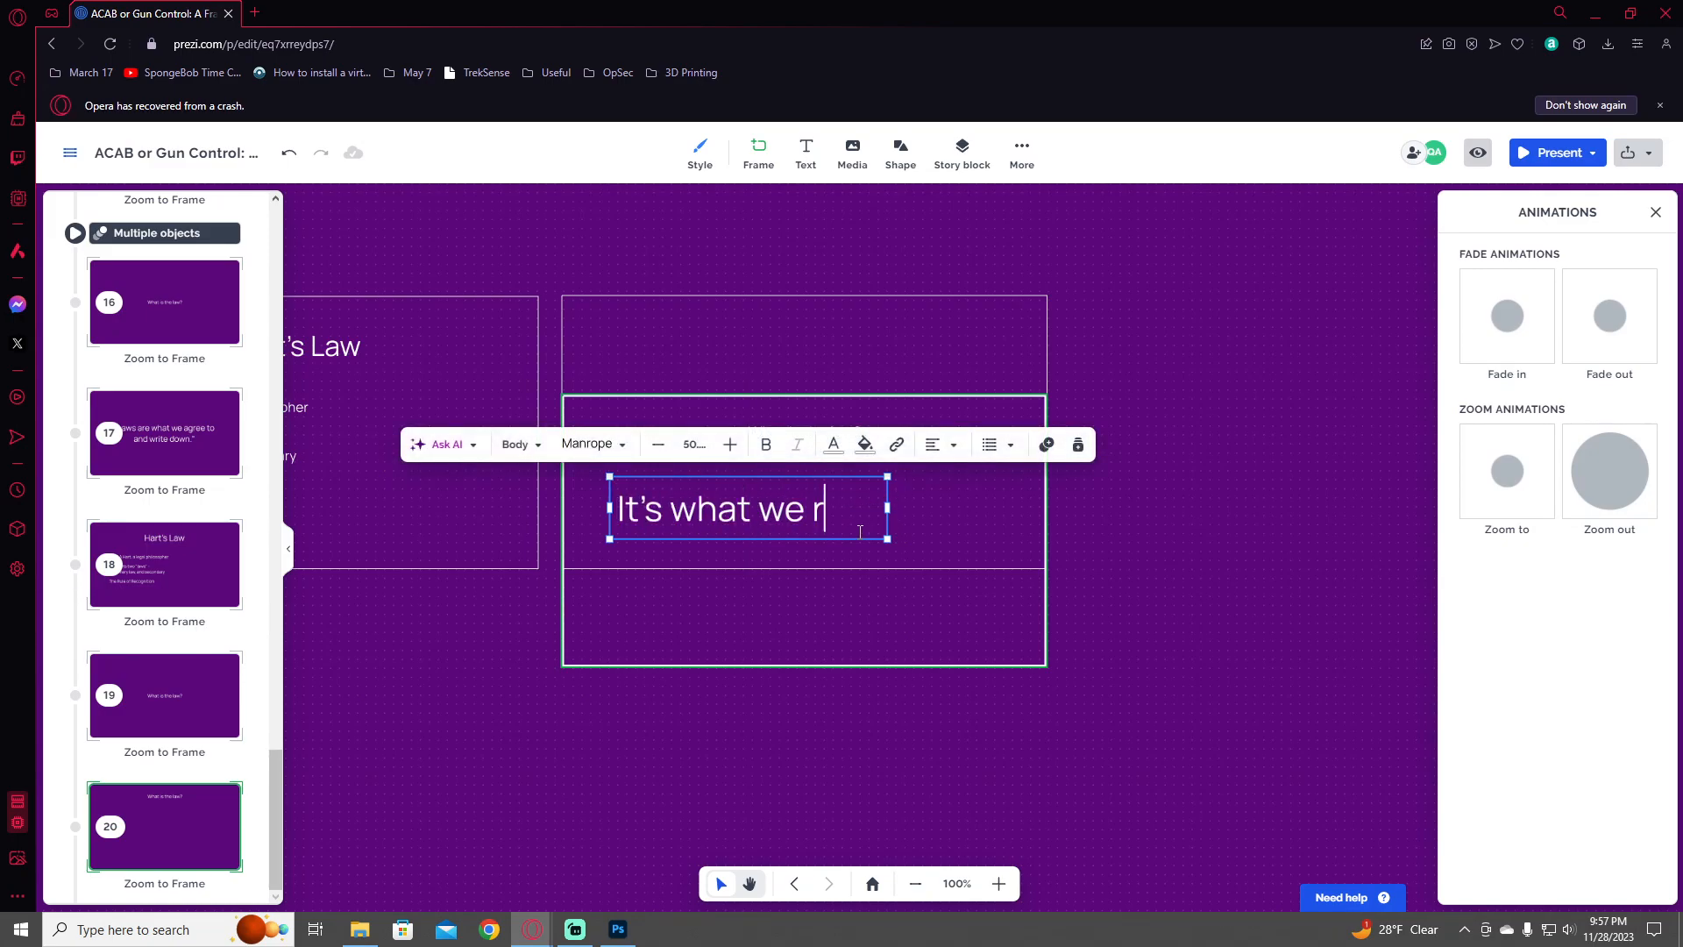
{"action": "type", "text": "ecognize and agree as the law"}
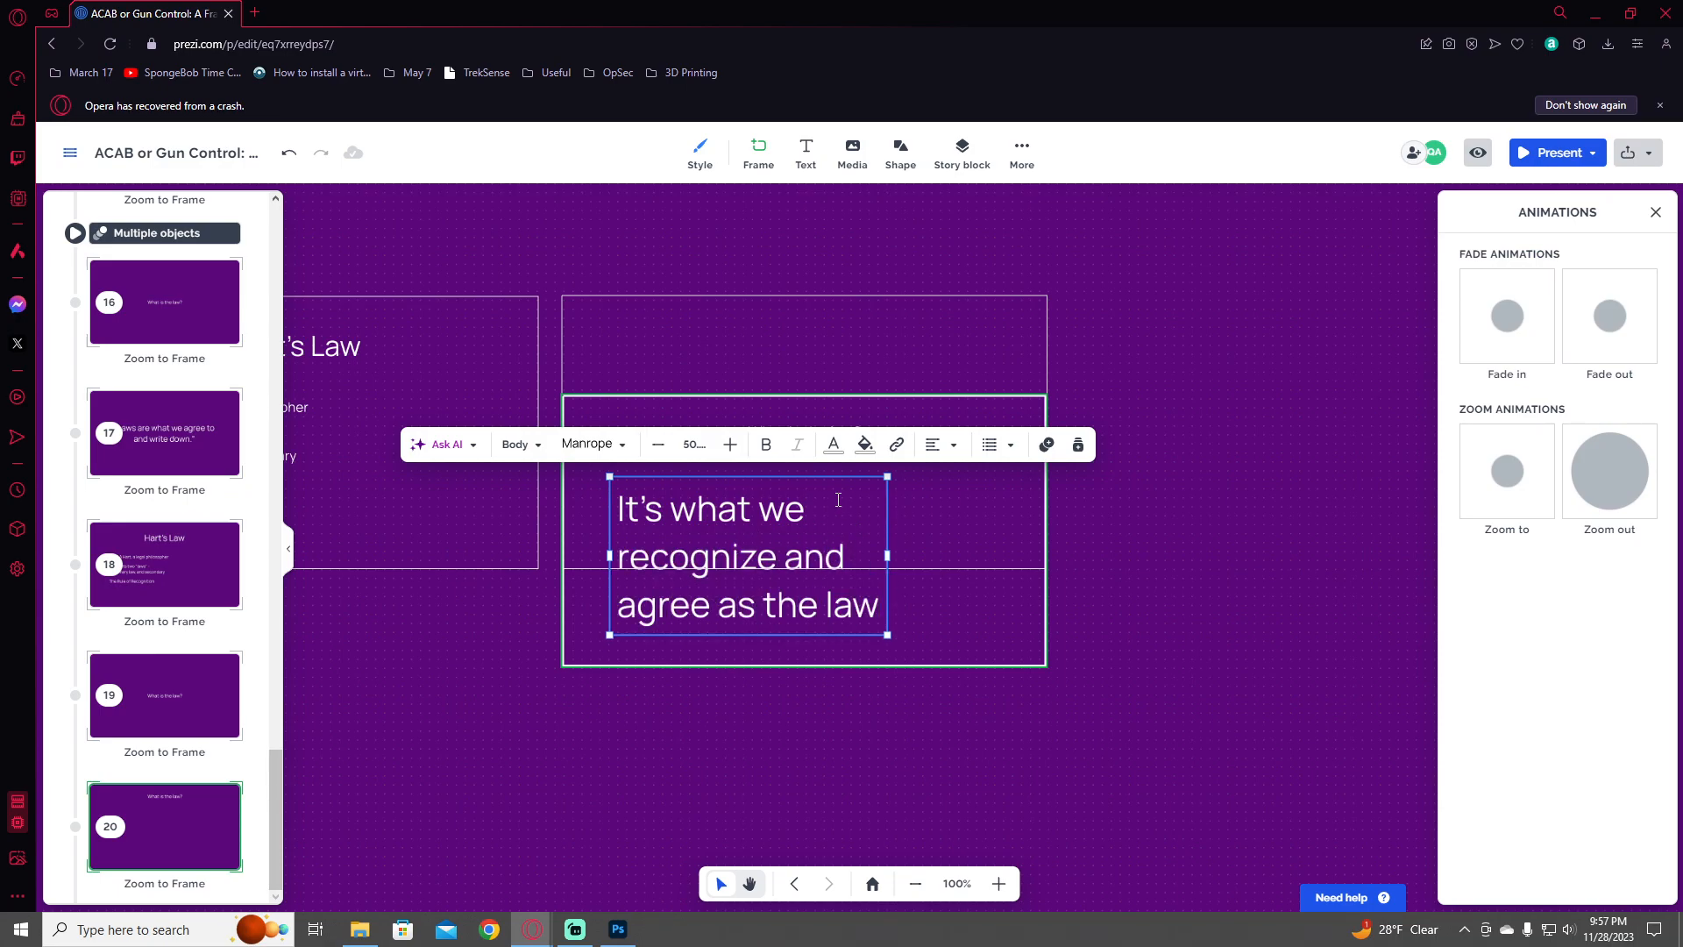
- Reduce the font size of the answer line below the question to 16
{"action": "key", "text": "ctrl+a"}
{"action": "left_click", "coordinate": [694, 445]}
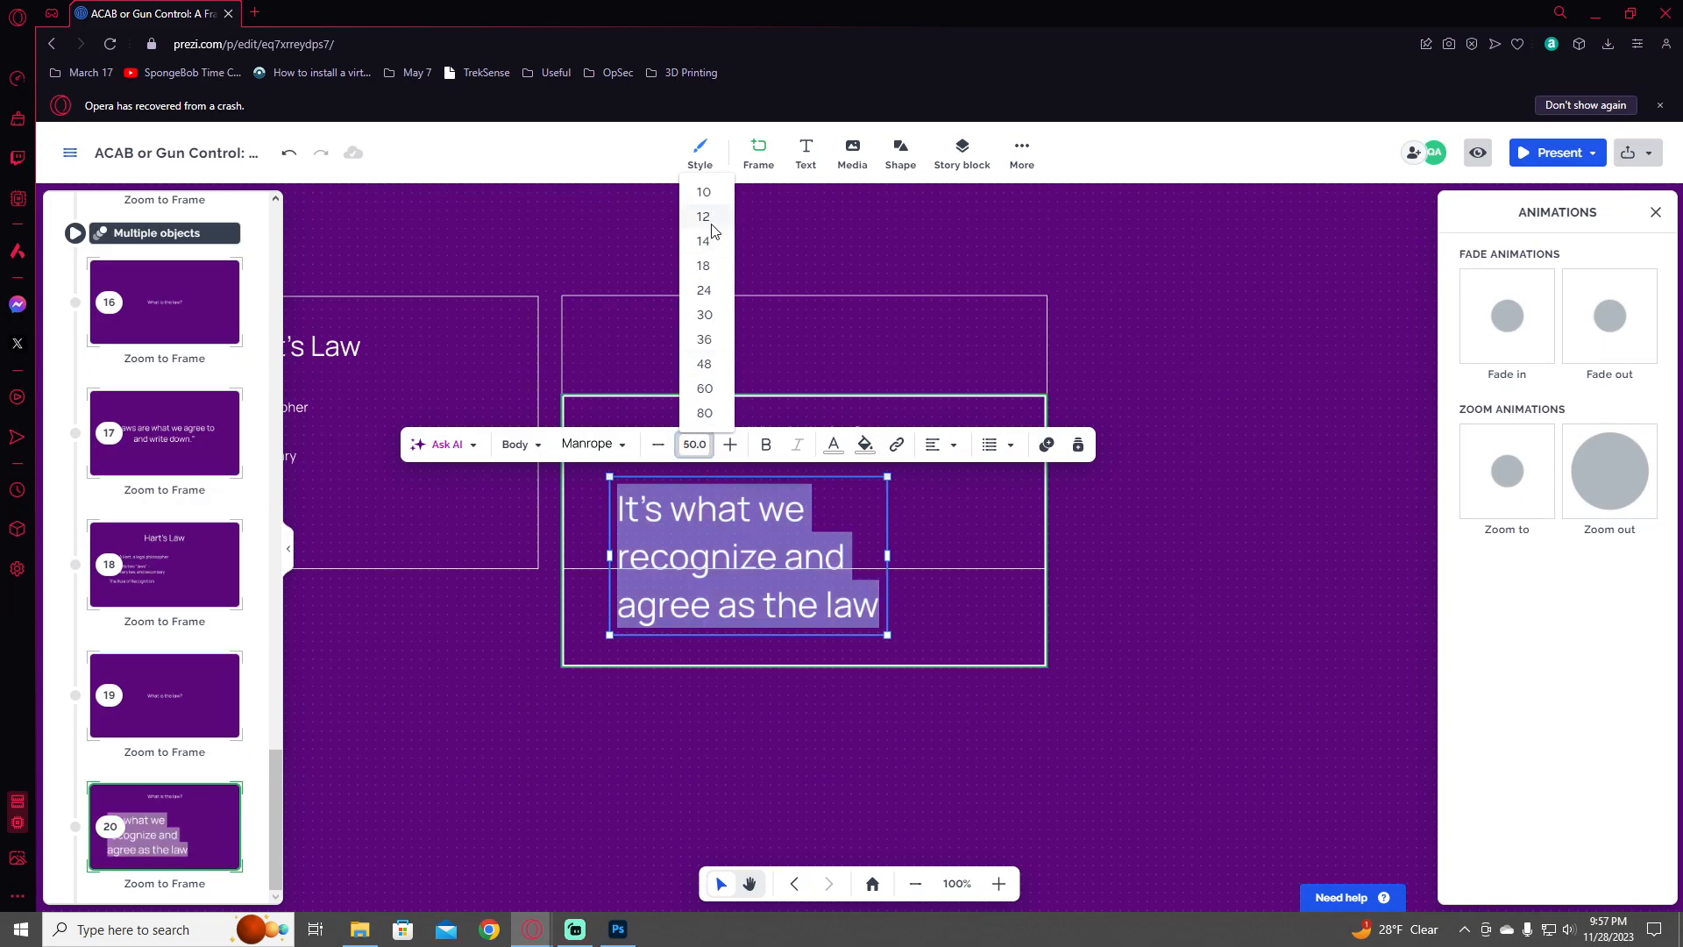
{"action": "left_click", "coordinate": [712, 226]}
{"action": "left_click", "coordinate": [1024, 523]}
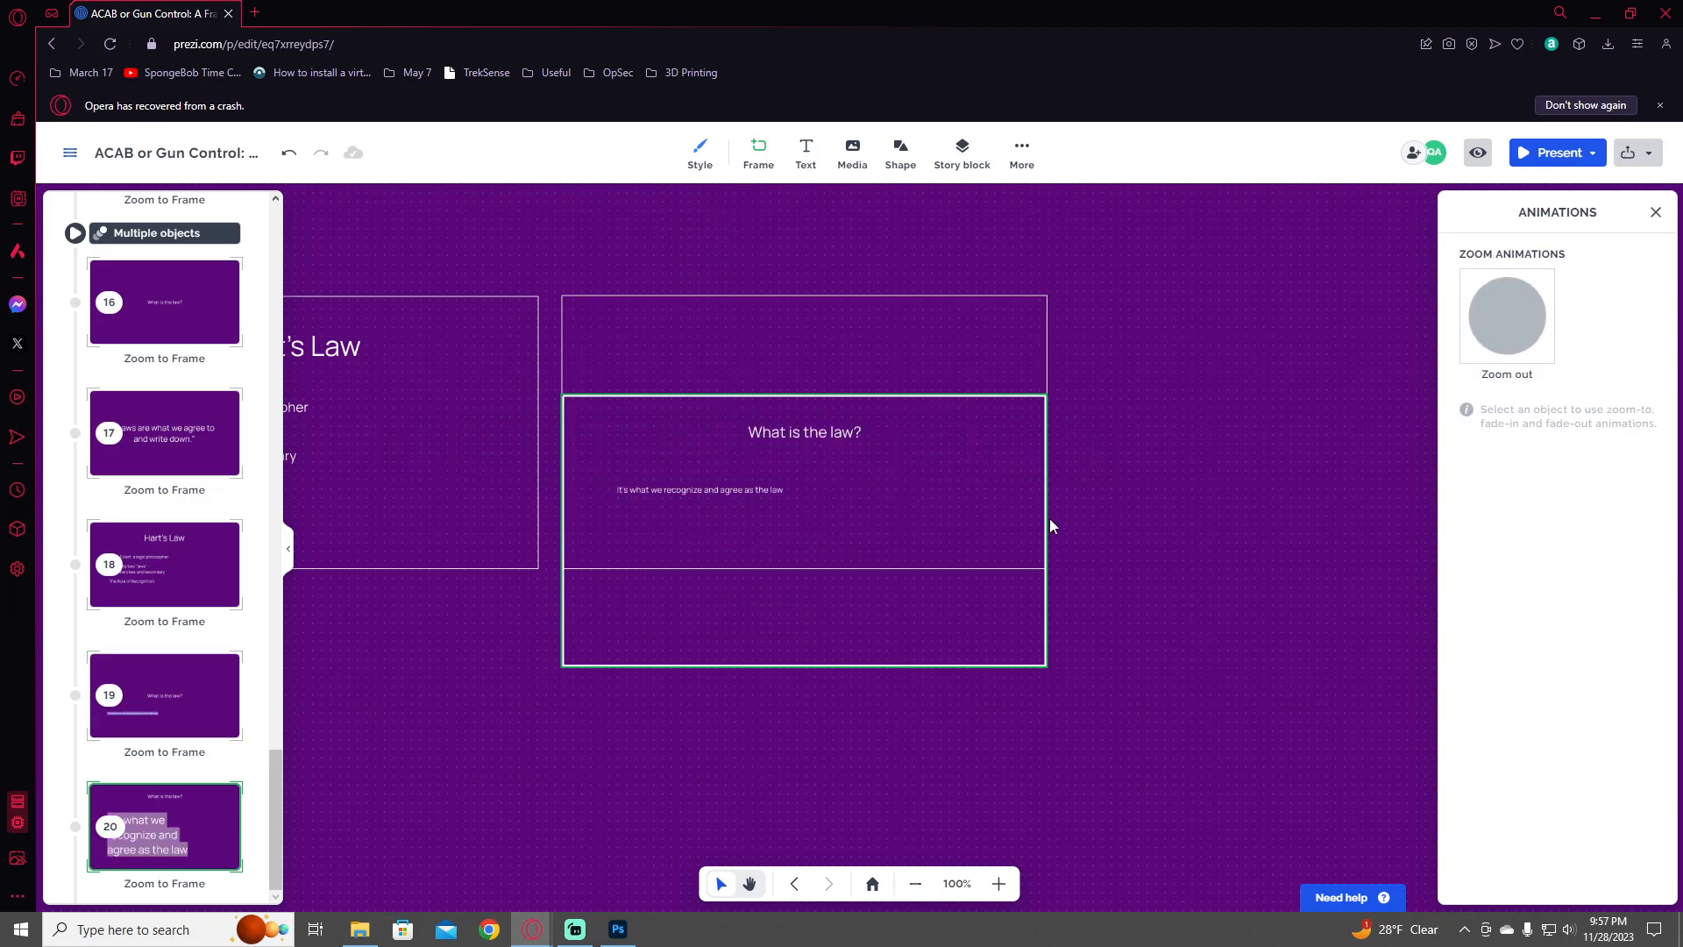
{"action": "left_click", "coordinate": [770, 491]}
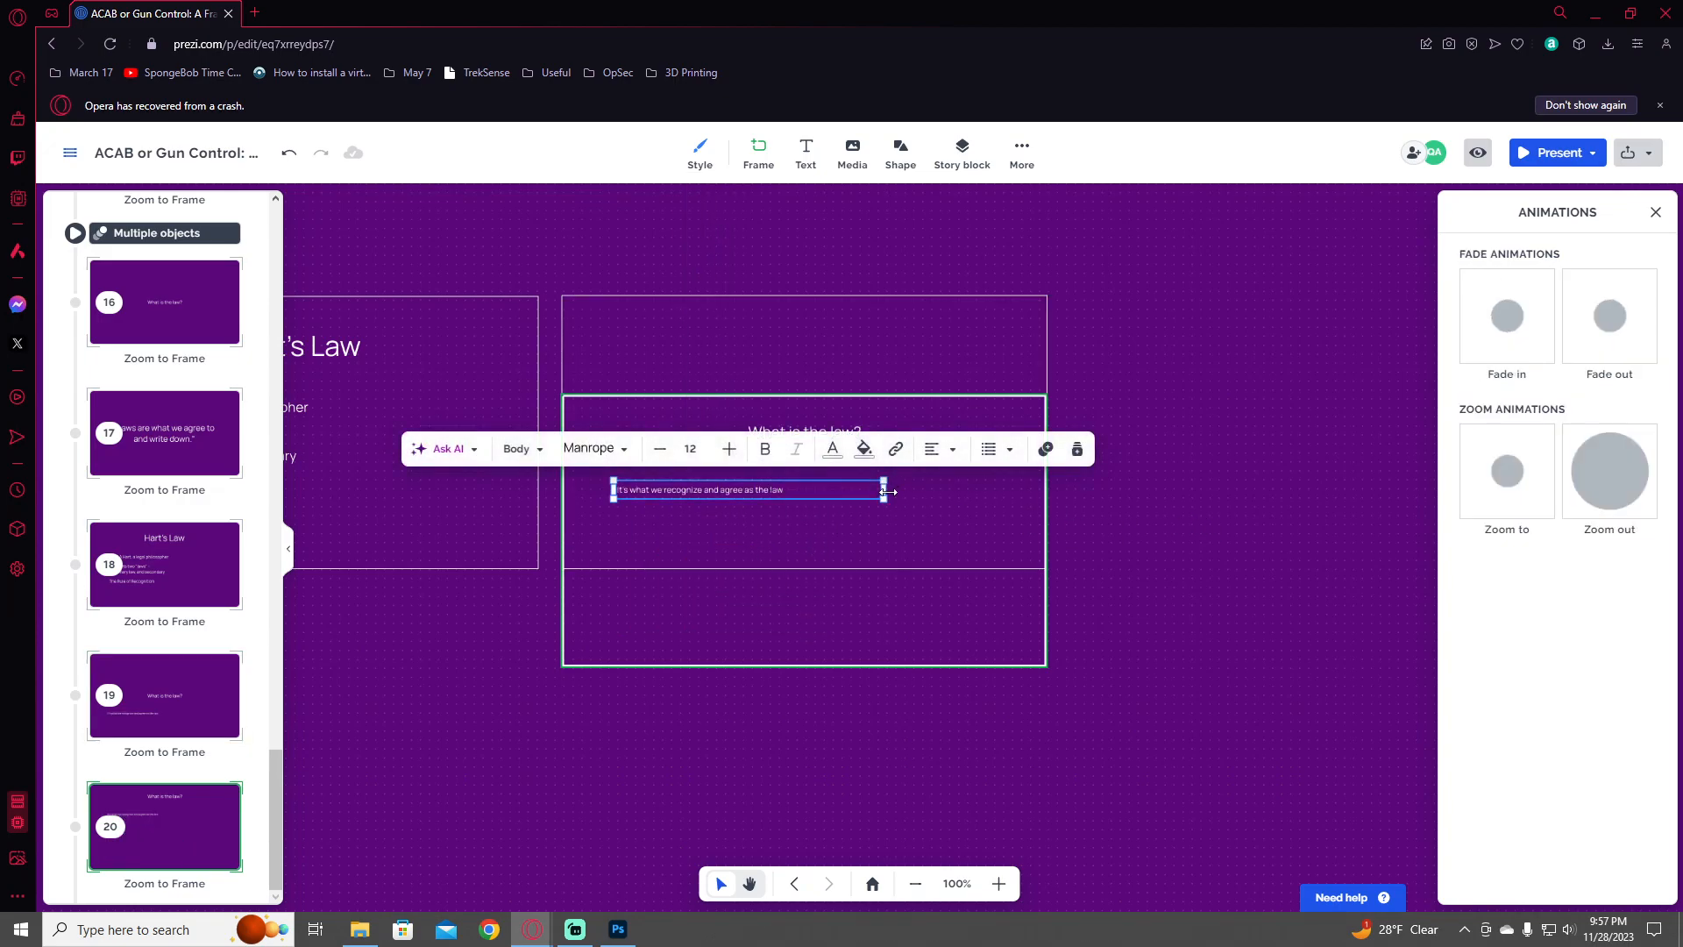
{"action": "left_click", "coordinate": [729, 449]}
{"action": "left_click", "coordinate": [729, 449]}
{"action": "left_click", "coordinate": [730, 452]}
- Change the word "as" to "is" in the answer line below the question
{"action": "double_click", "coordinate": [793, 492]}
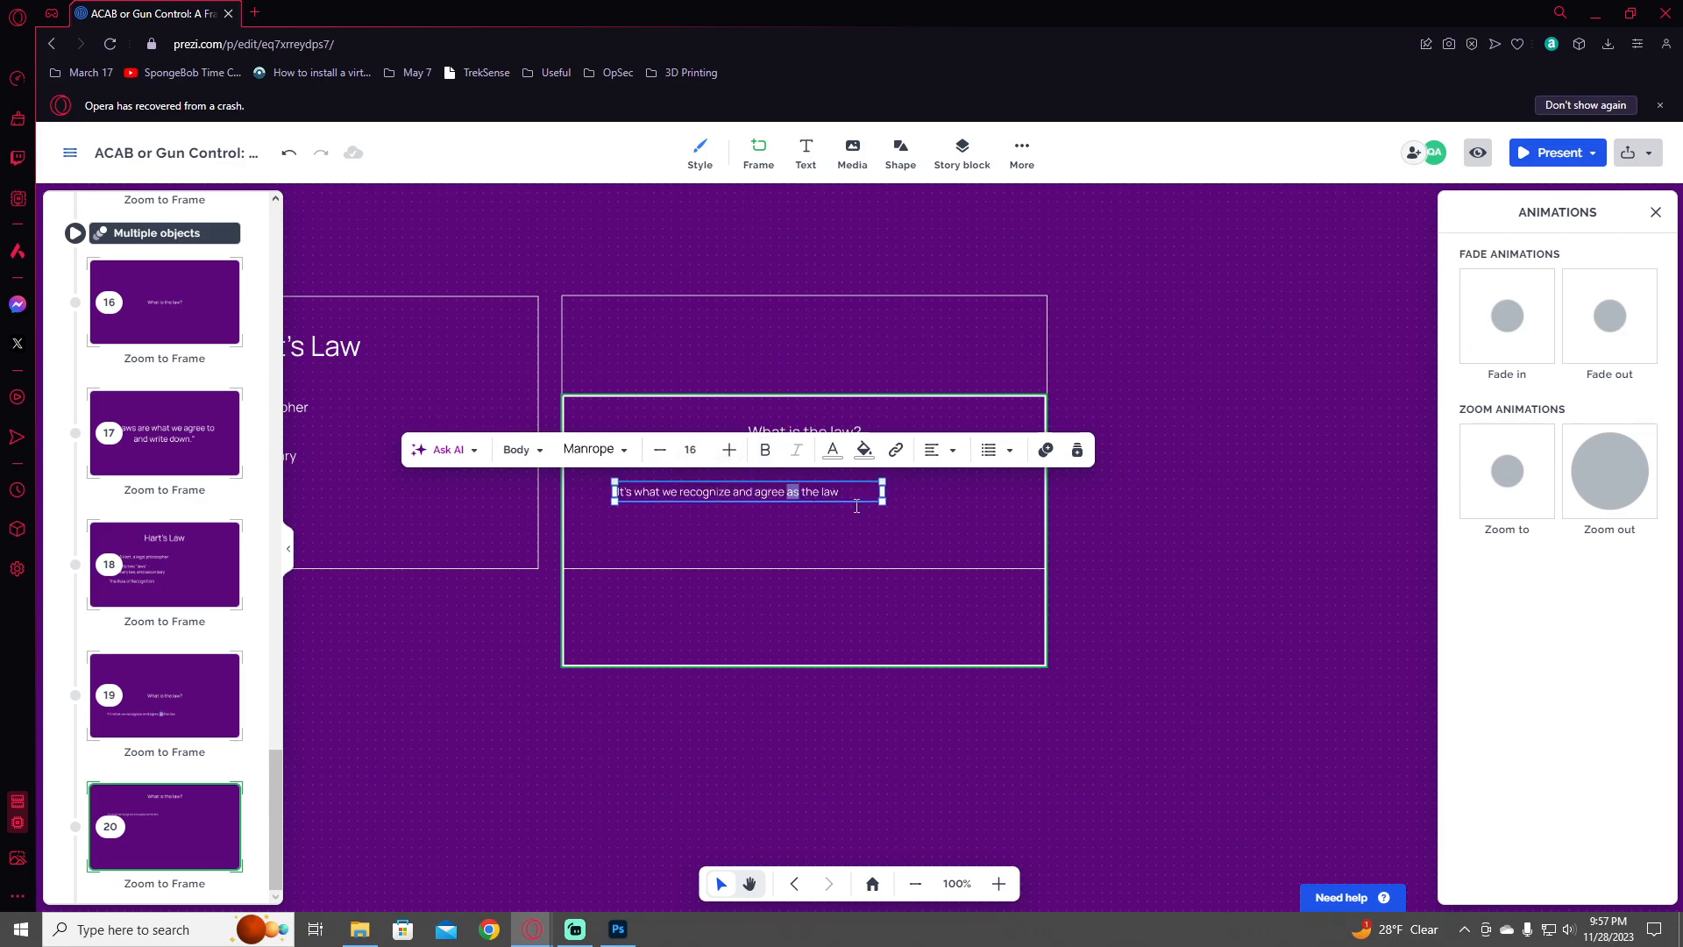
{"action": "type", "text": "is"}
{"action": "left_click", "coordinate": [1171, 540]}
- Replace the answer line below the question with "The law is essentially decided by the police"
{"action": "left_click", "coordinate": [793, 493]}
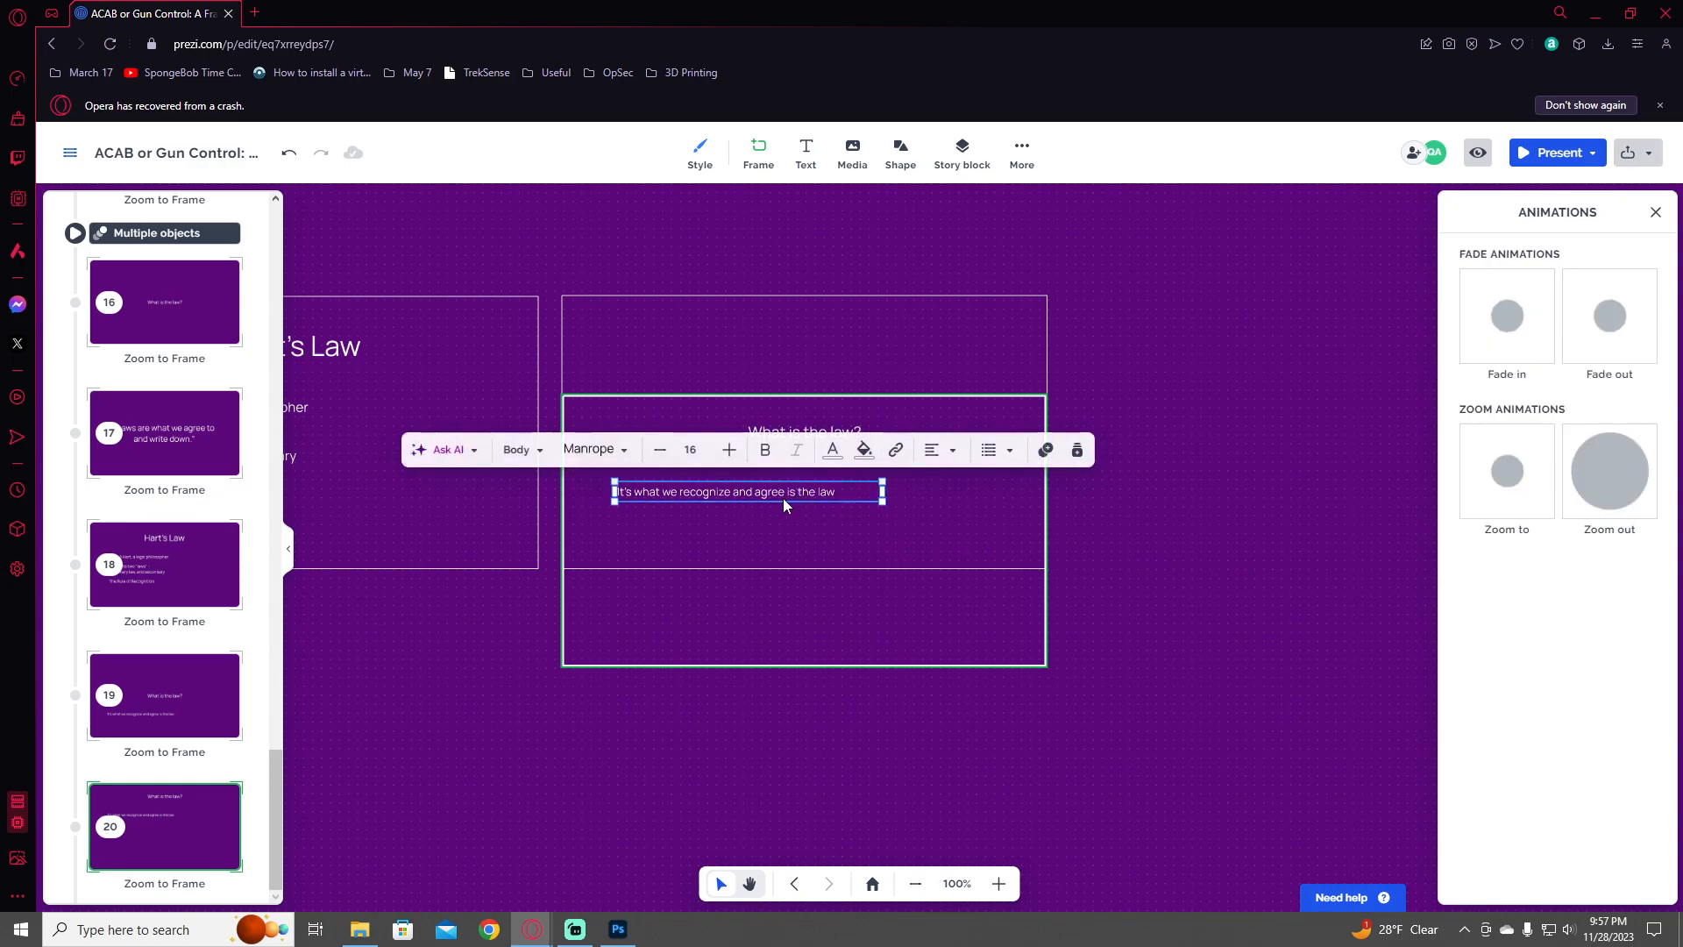
{"action": "triple_click", "coordinate": [794, 498]}
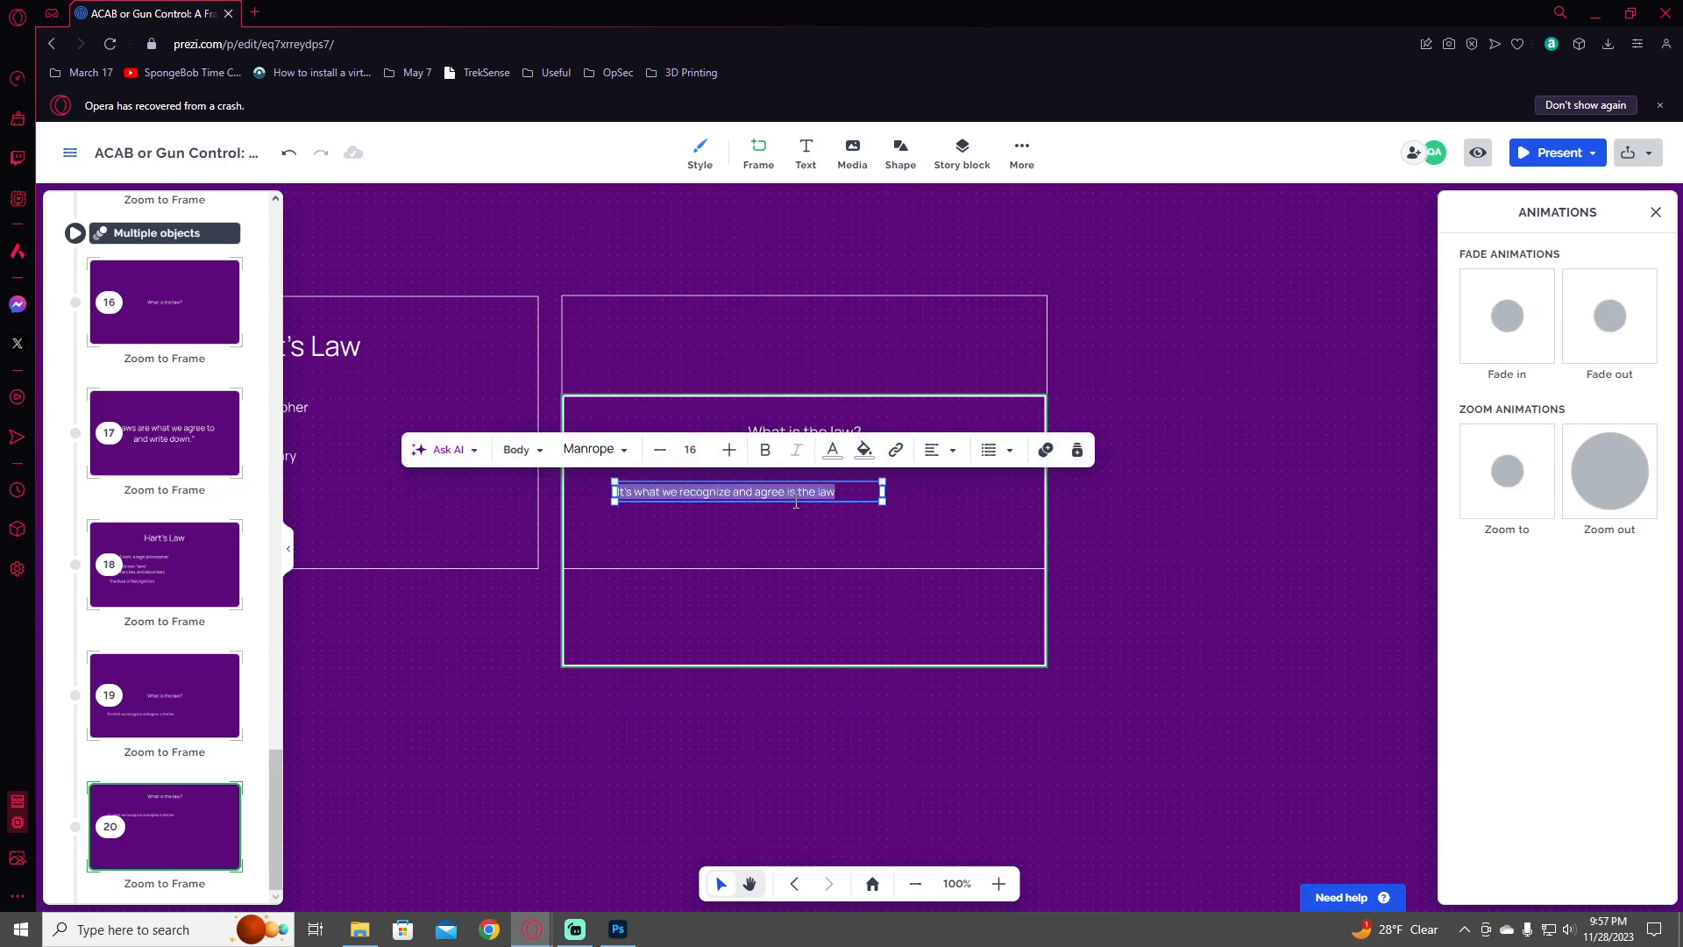
{"action": "type", "text": "It's decided by the police in the moment"}
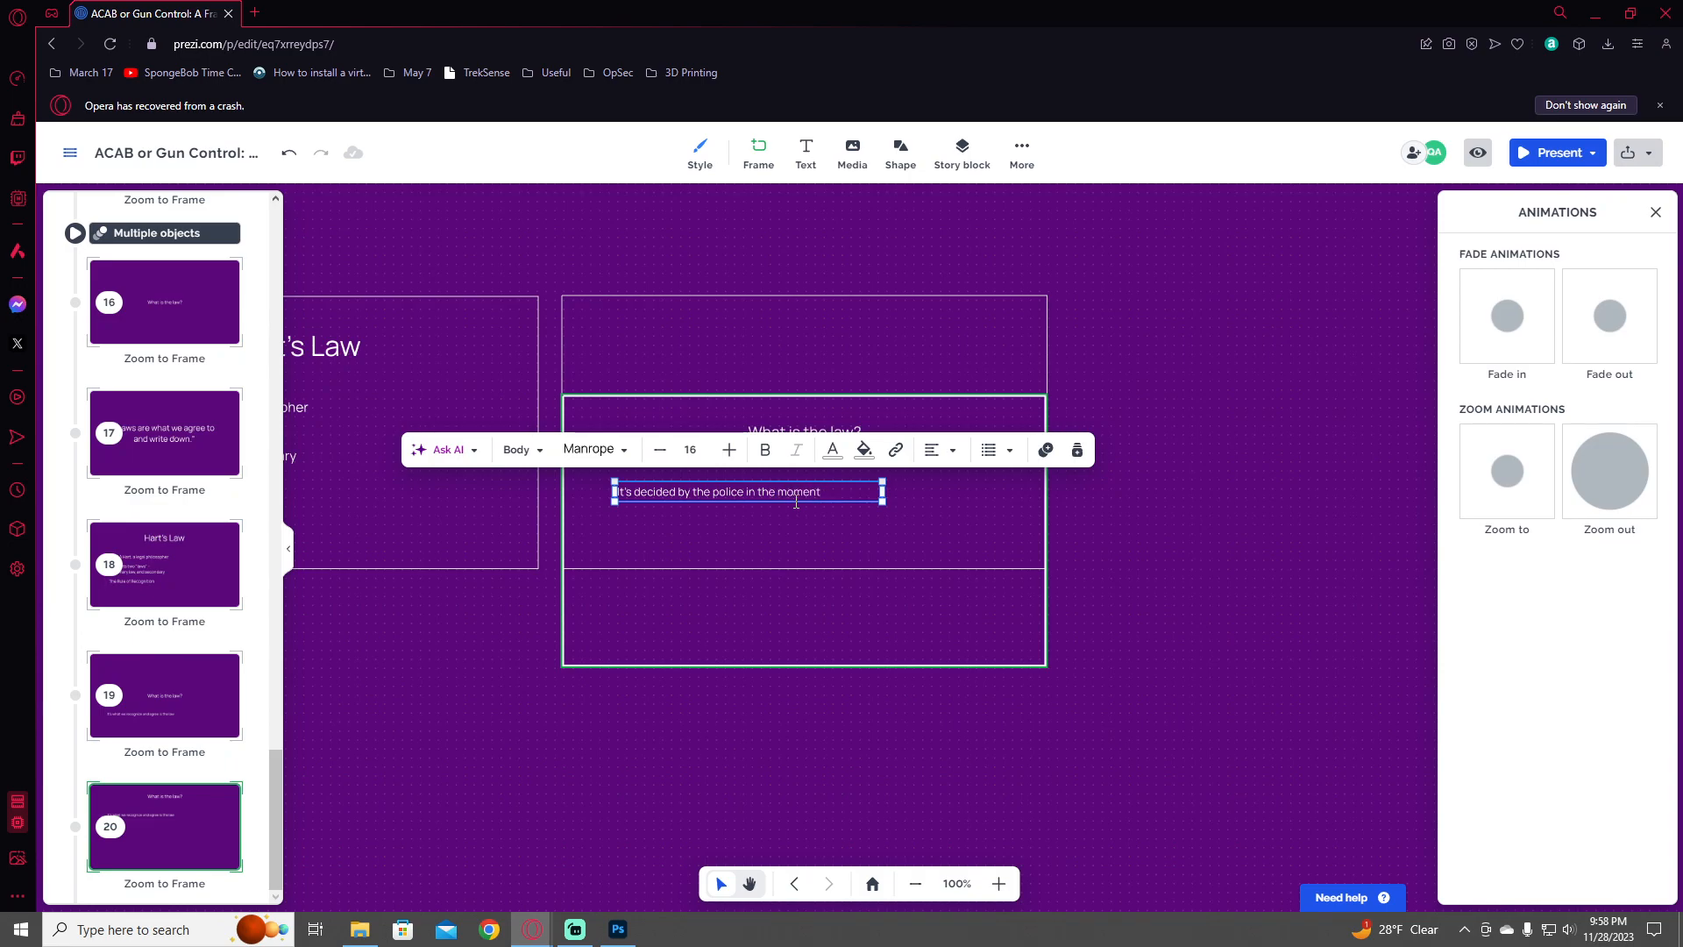
{"action": "key", "text": "ctrl+a"}
{"action": "type", "text": "The law is essentially decided by the police"}
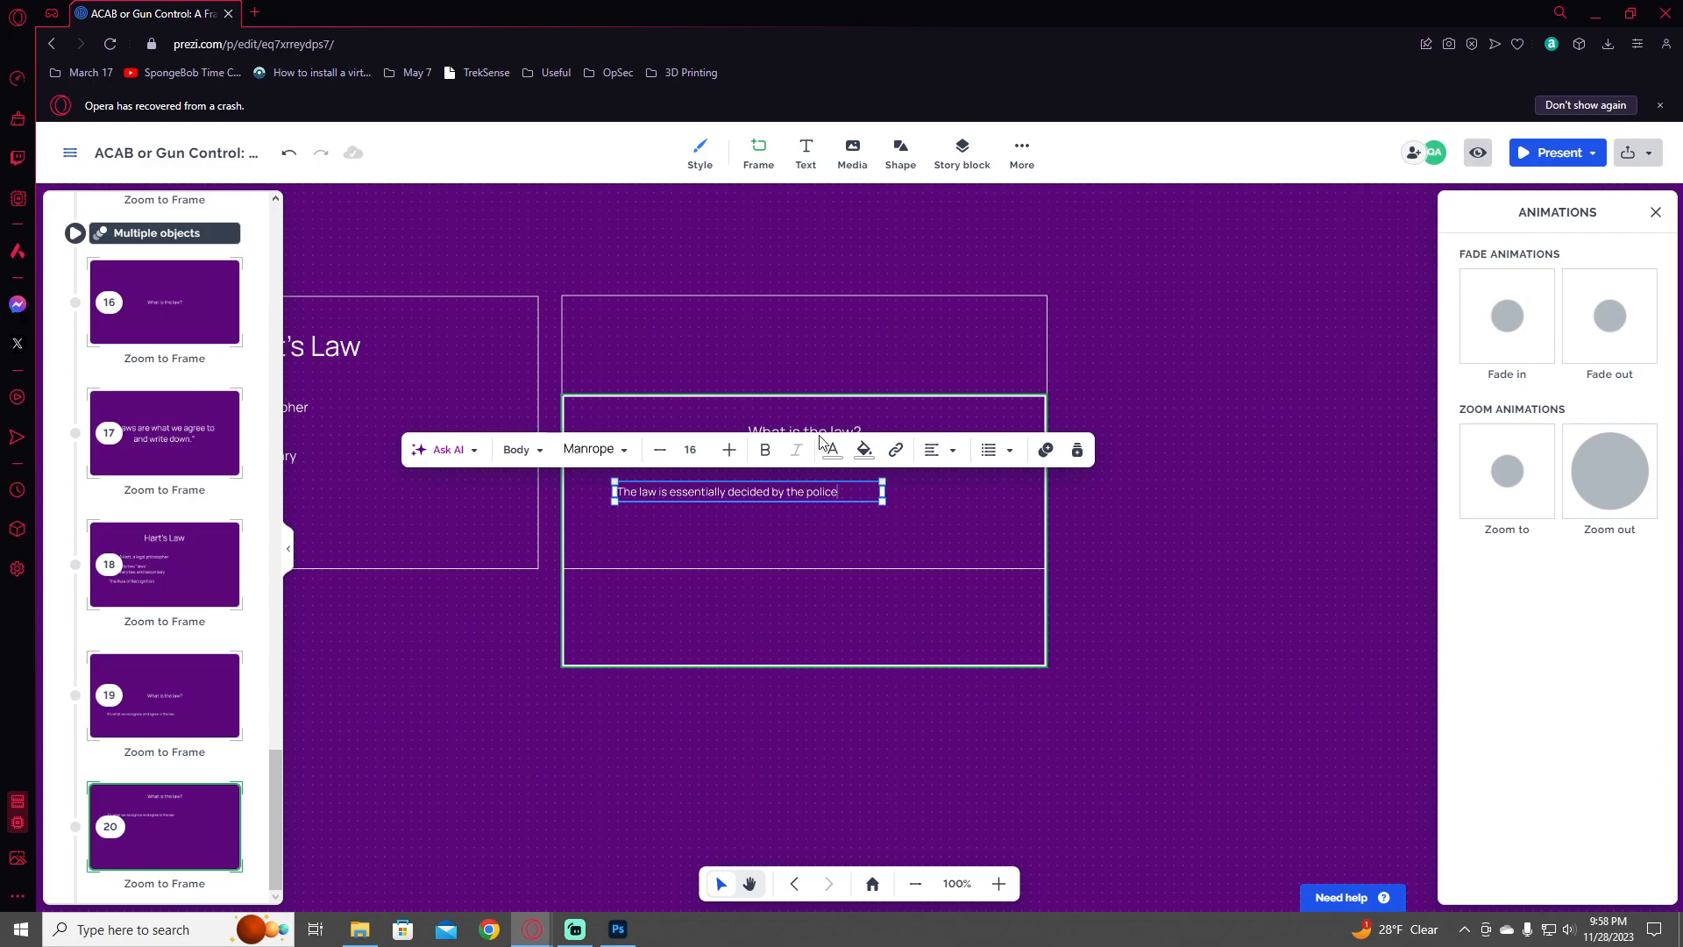
{"action": "left_click", "coordinate": [1177, 529]}
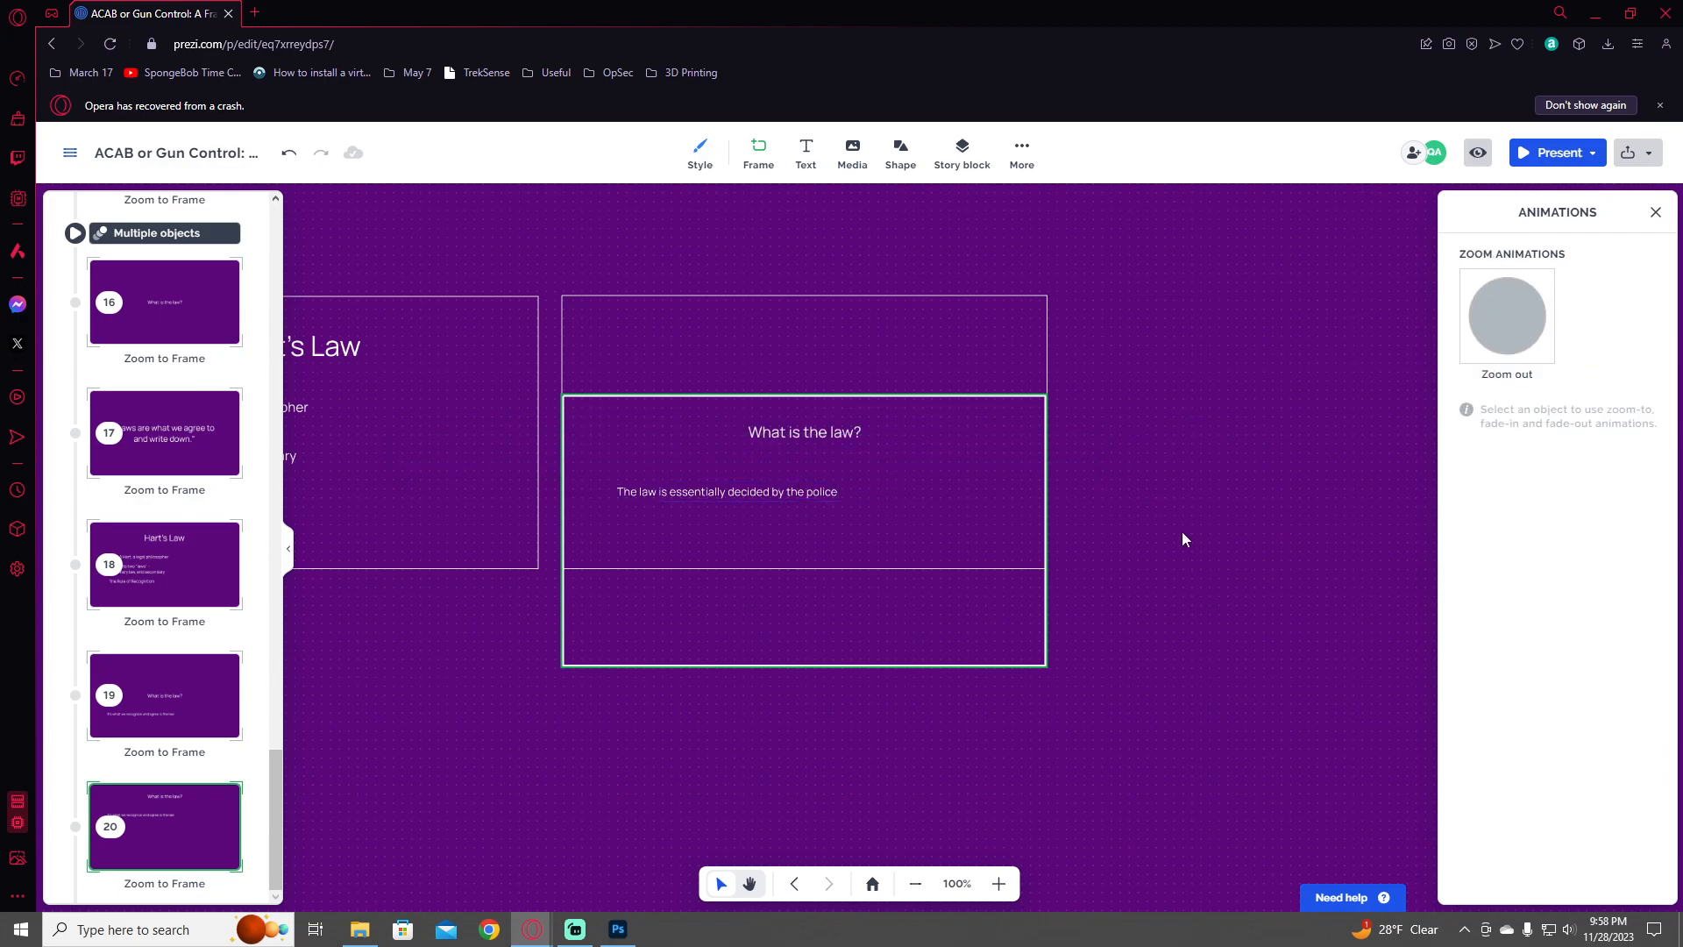
- Duplicate the "The law is essentially decided by the police" line and place the copy directly below it, left-aligned
{"action": "left_click", "coordinate": [755, 495]}
{"action": "key", "text": "ctrl+c"}
{"action": "key", "text": "ctrl+v"}
{"action": "mouse_move", "coordinate": [774, 519]}
{"action": "left_mouse_down"}
{"action": "mouse_move", "coordinate": [764, 541]}
{"action": "mouse_move", "coordinate": [765, 525]}
{"action": "left_mouse_up"}
- Rewrite the copy as "Those police have a well documented history of racism, sexism, corruption, bigotry, and every other terrible behavior you can think of" and widen it
{"action": "triple_click", "coordinate": [764, 524]}
{"action": "type", "text": "Those polic"}
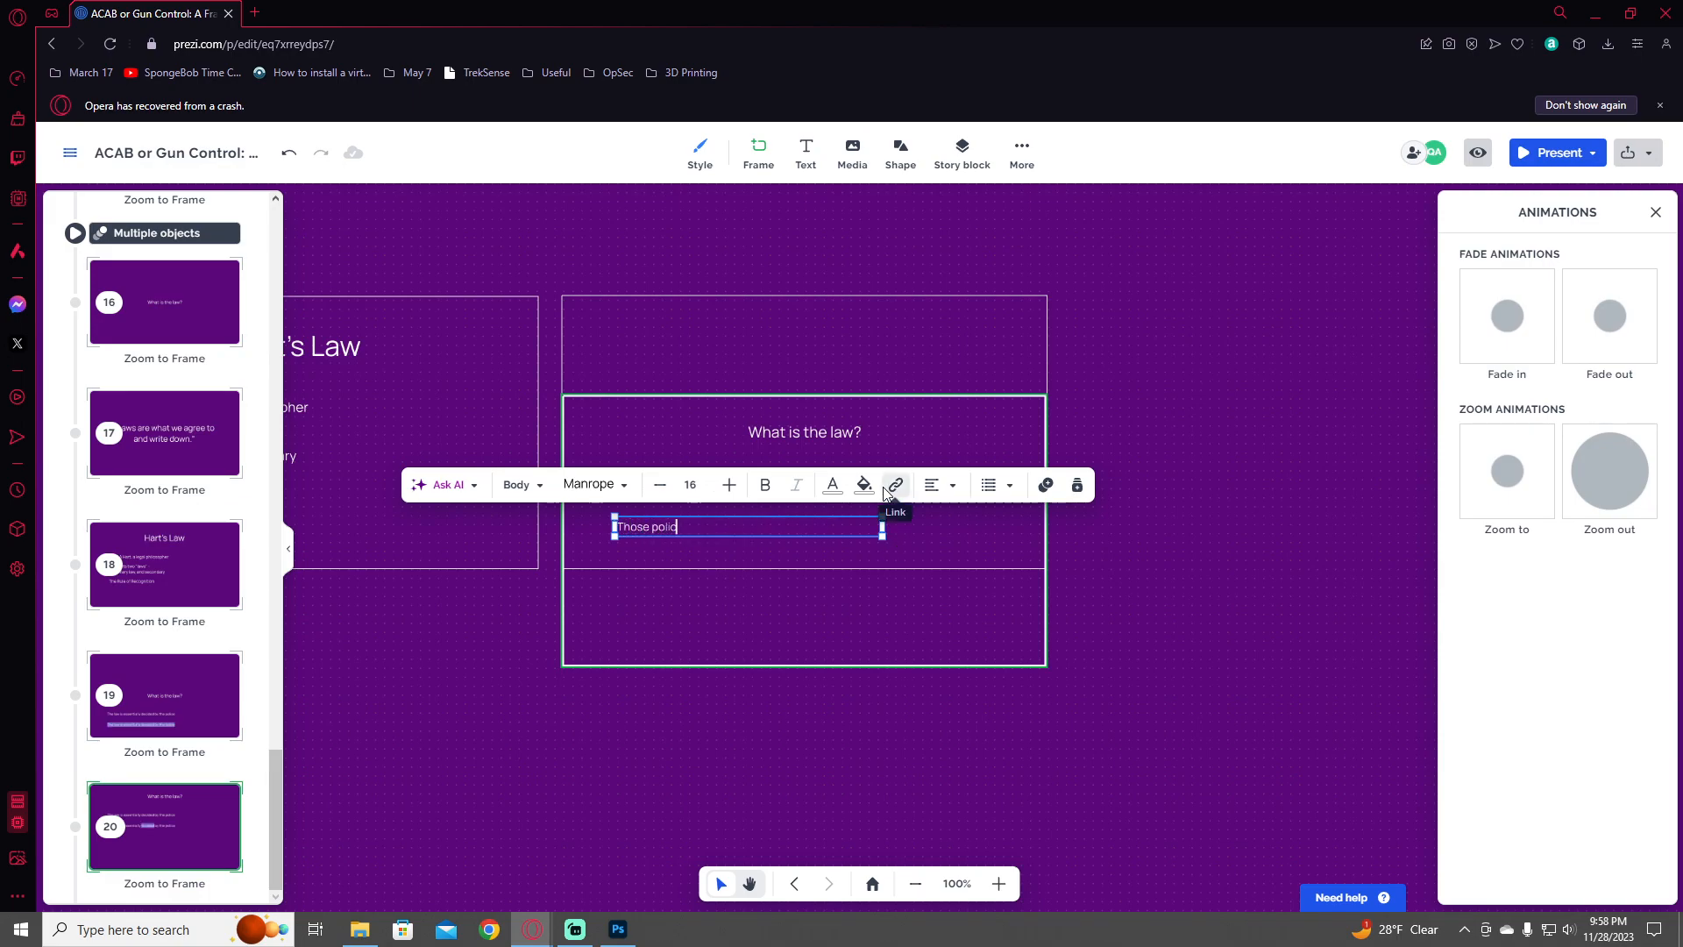
{"action": "type", "text": "e have a well documented history"}
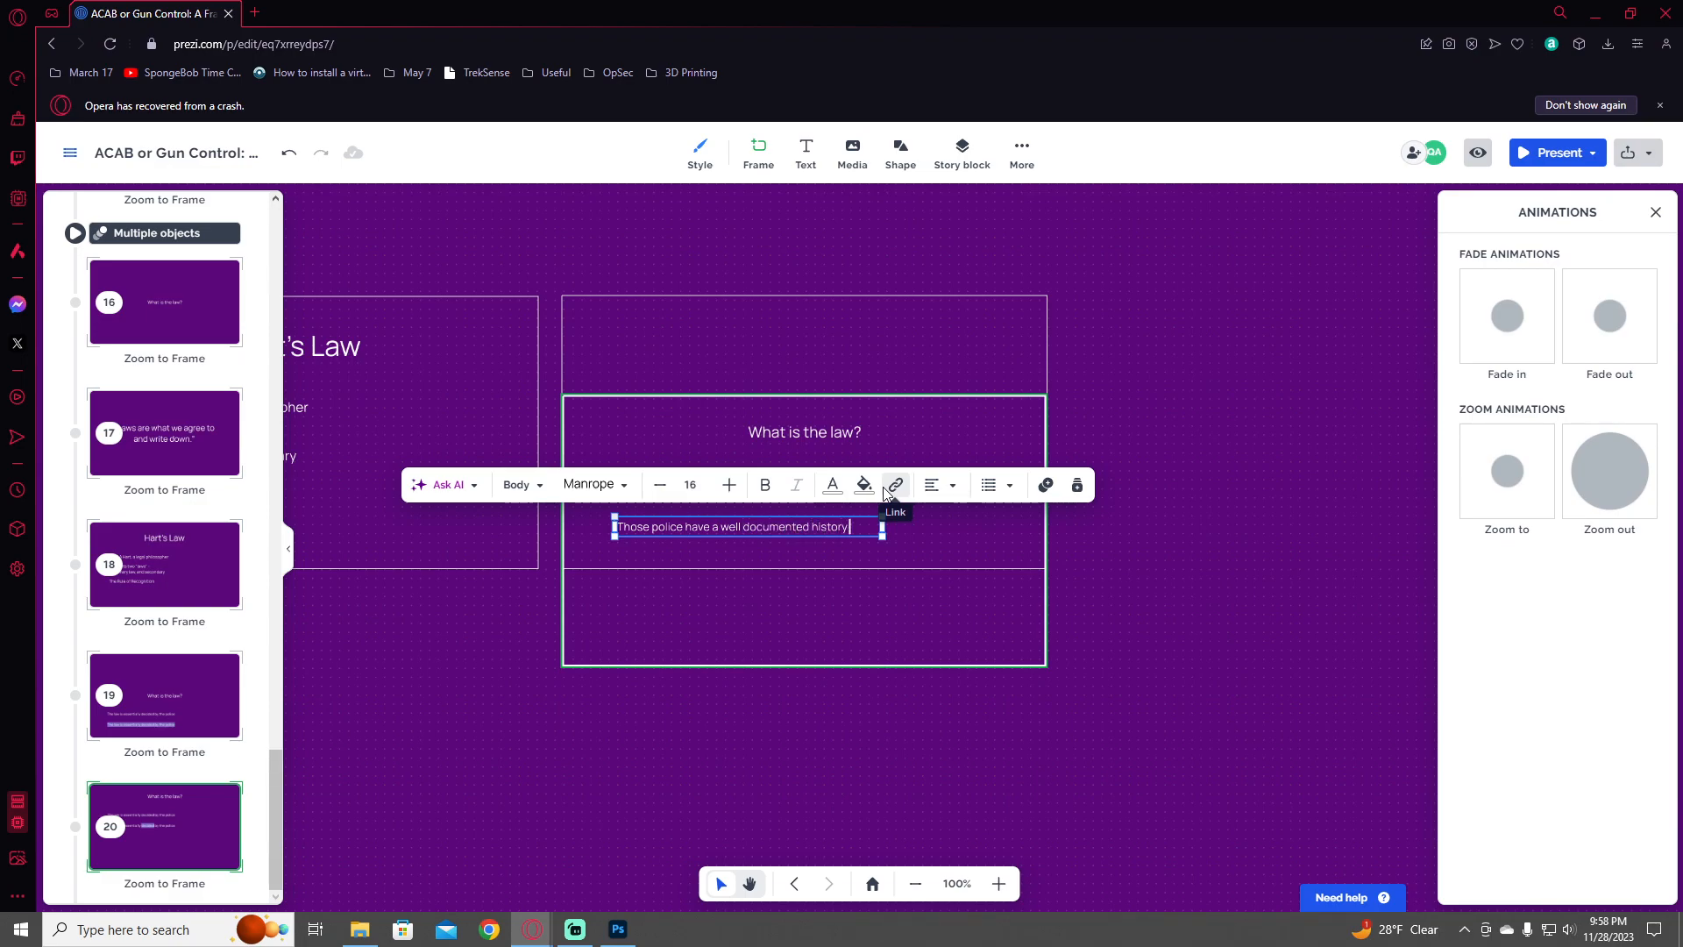
{"action": "type", "text": " of radism, sexism,"}
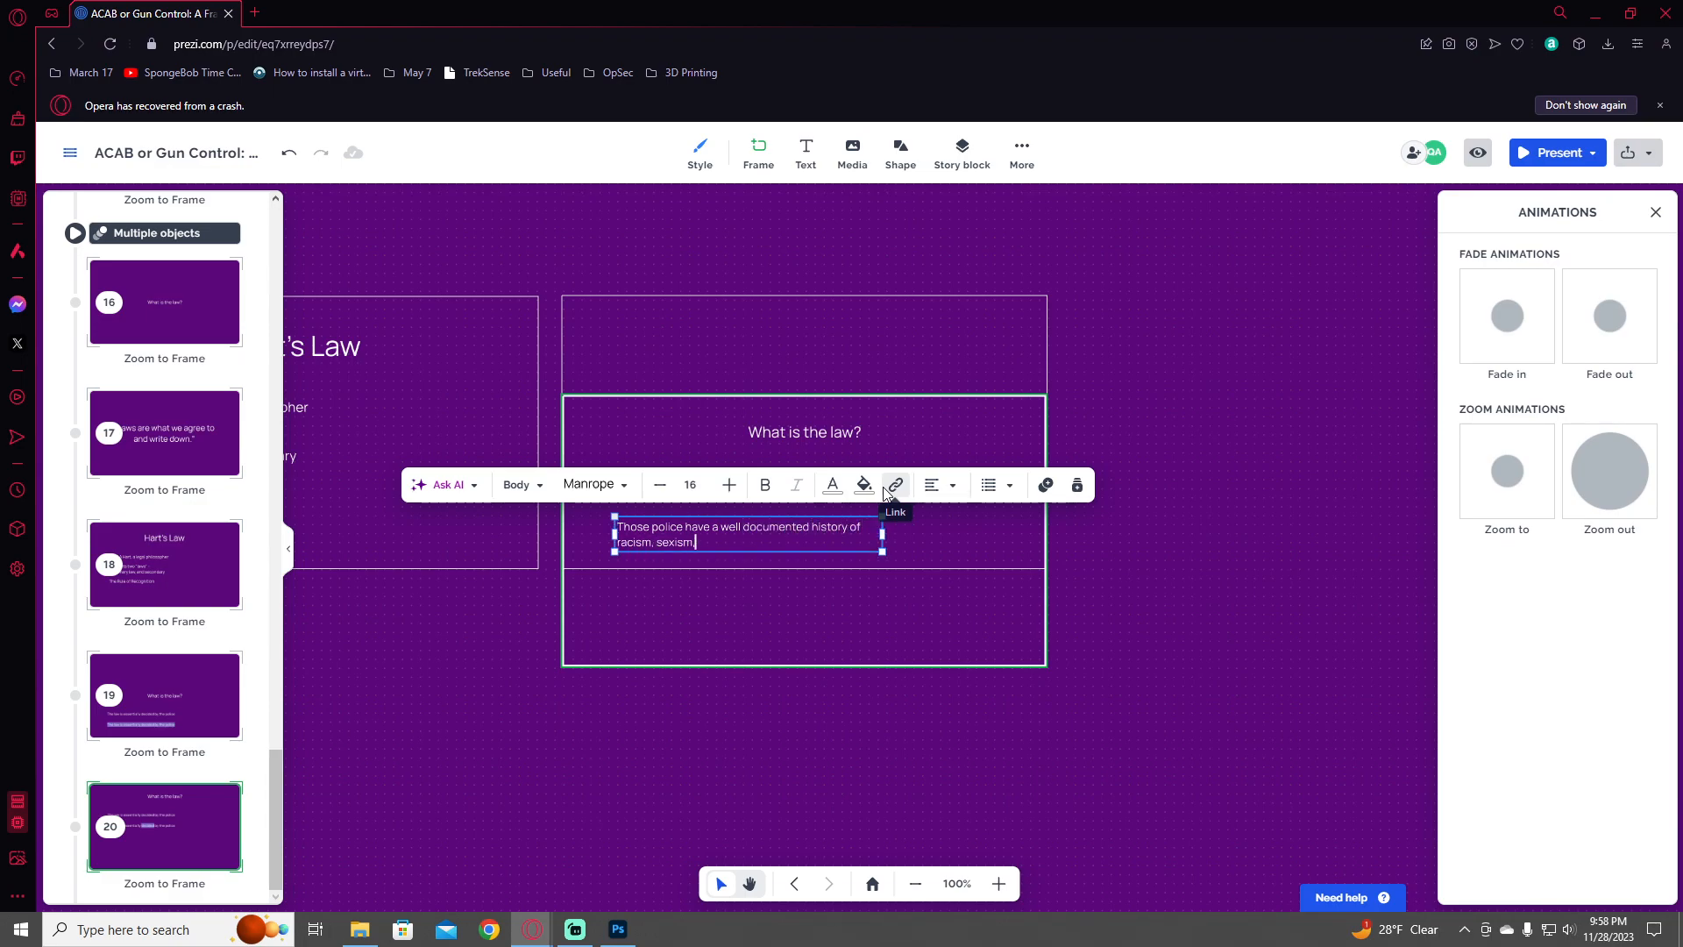
{"action": "type", "text": " corruption, hatre"}
{"action": "type", "text": ","}
{"action": "key", "text": "BackSpace"}
{"action": "key", "text": "BackSpace"}
{"action": "key", "text": "BackSpace"}
{"action": "type", "text": "e, an"}
{"action": "key", "text": "BackSpace"}
{"action": "key", "text": "BackSpace"}
{"action": "key", "text": "BackSpace"}
{"action": "key", "text": "BackSpace"}
{"action": "key", "text": "BackSpace"}
{"action": "key", "text": "BackSpace"}
{"action": "key", "text": "BackSpace"}
{"action": "key", "text": "BackSpace"}
{"action": "key", "text": "BackSpace"}
{"action": "type", "text": "bigotry, and a"}
{"action": "key", "text": "BackSpace"}
{"action": "type", "text": "ev"}
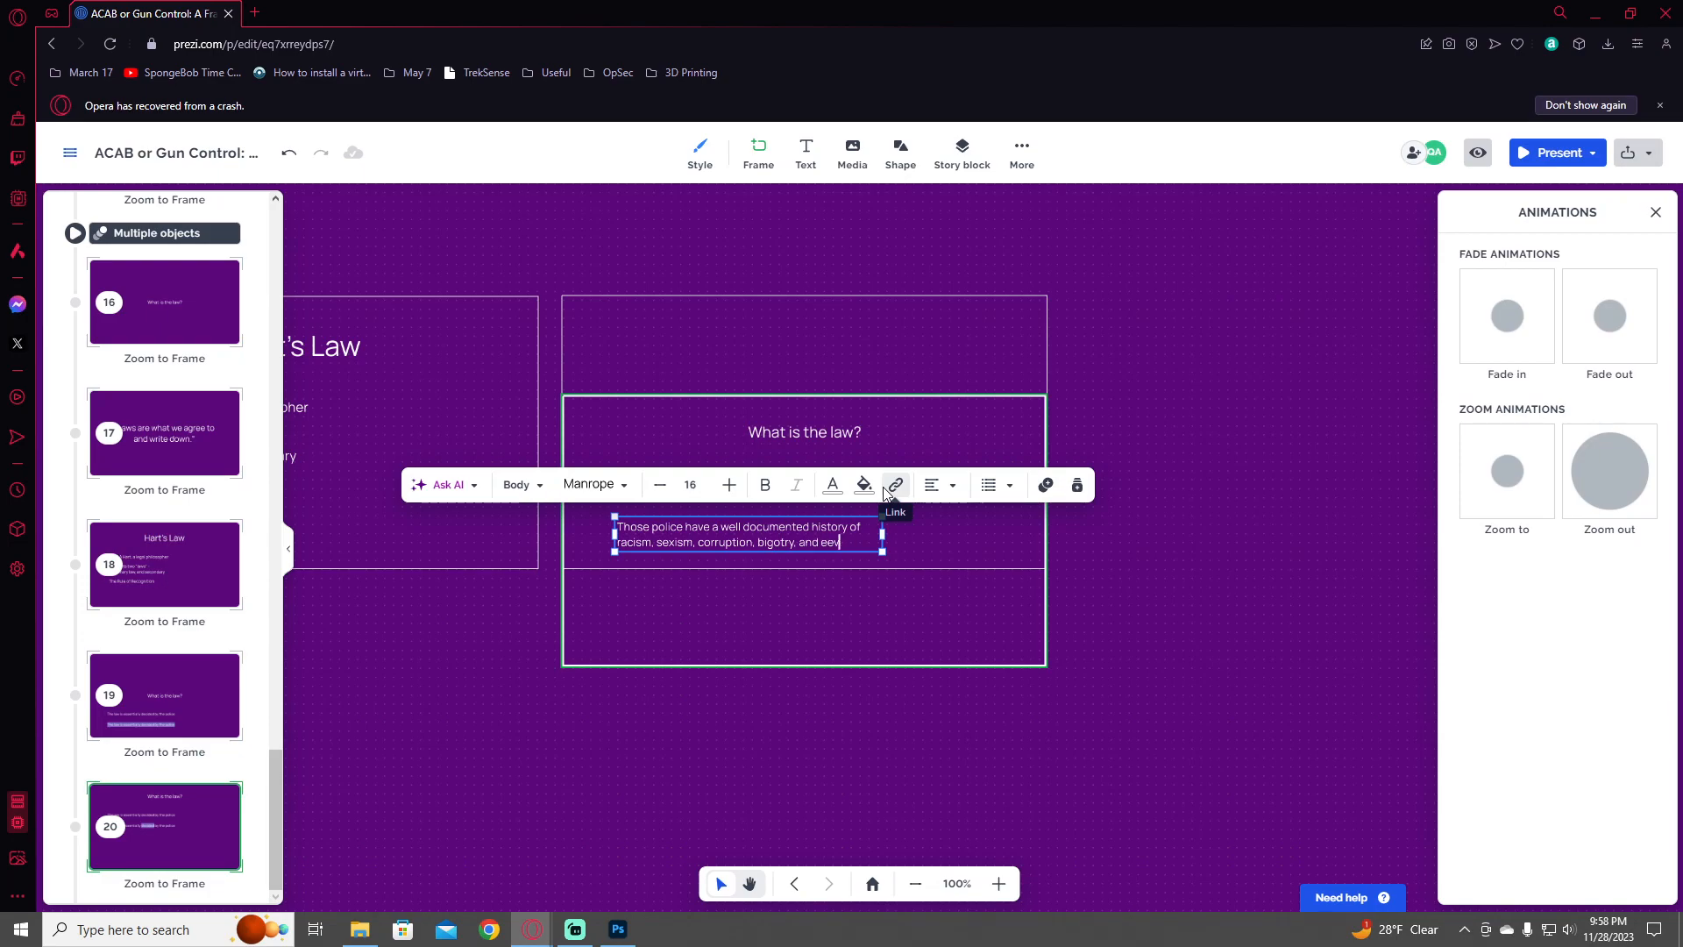
{"action": "type", "text": "ery"}
{"action": "key", "text": "ctrl+shift+Left"}
{"action": "key", "text": "ctrl+shift+Left"}
{"action": "type", "text": "and every other terrible behavior y"}
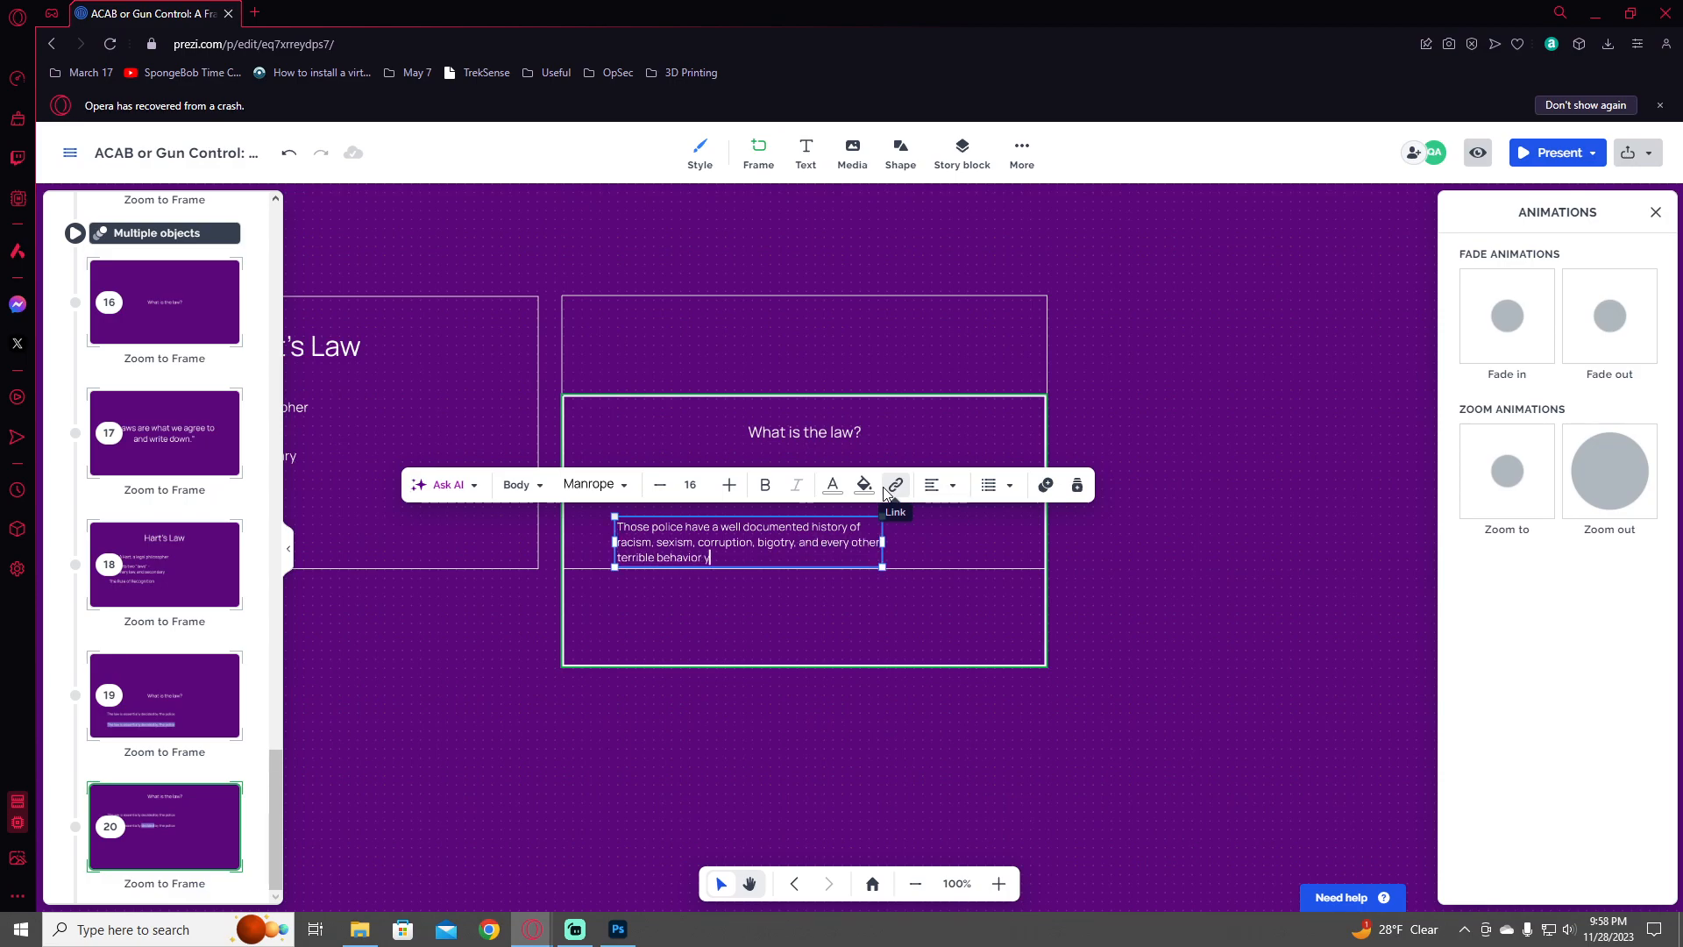
{"action": "type", "text": "ou can think of."}
{"action": "left_click_drag", "start_coordinate": [882, 541], "coordinate": [1036, 549]}
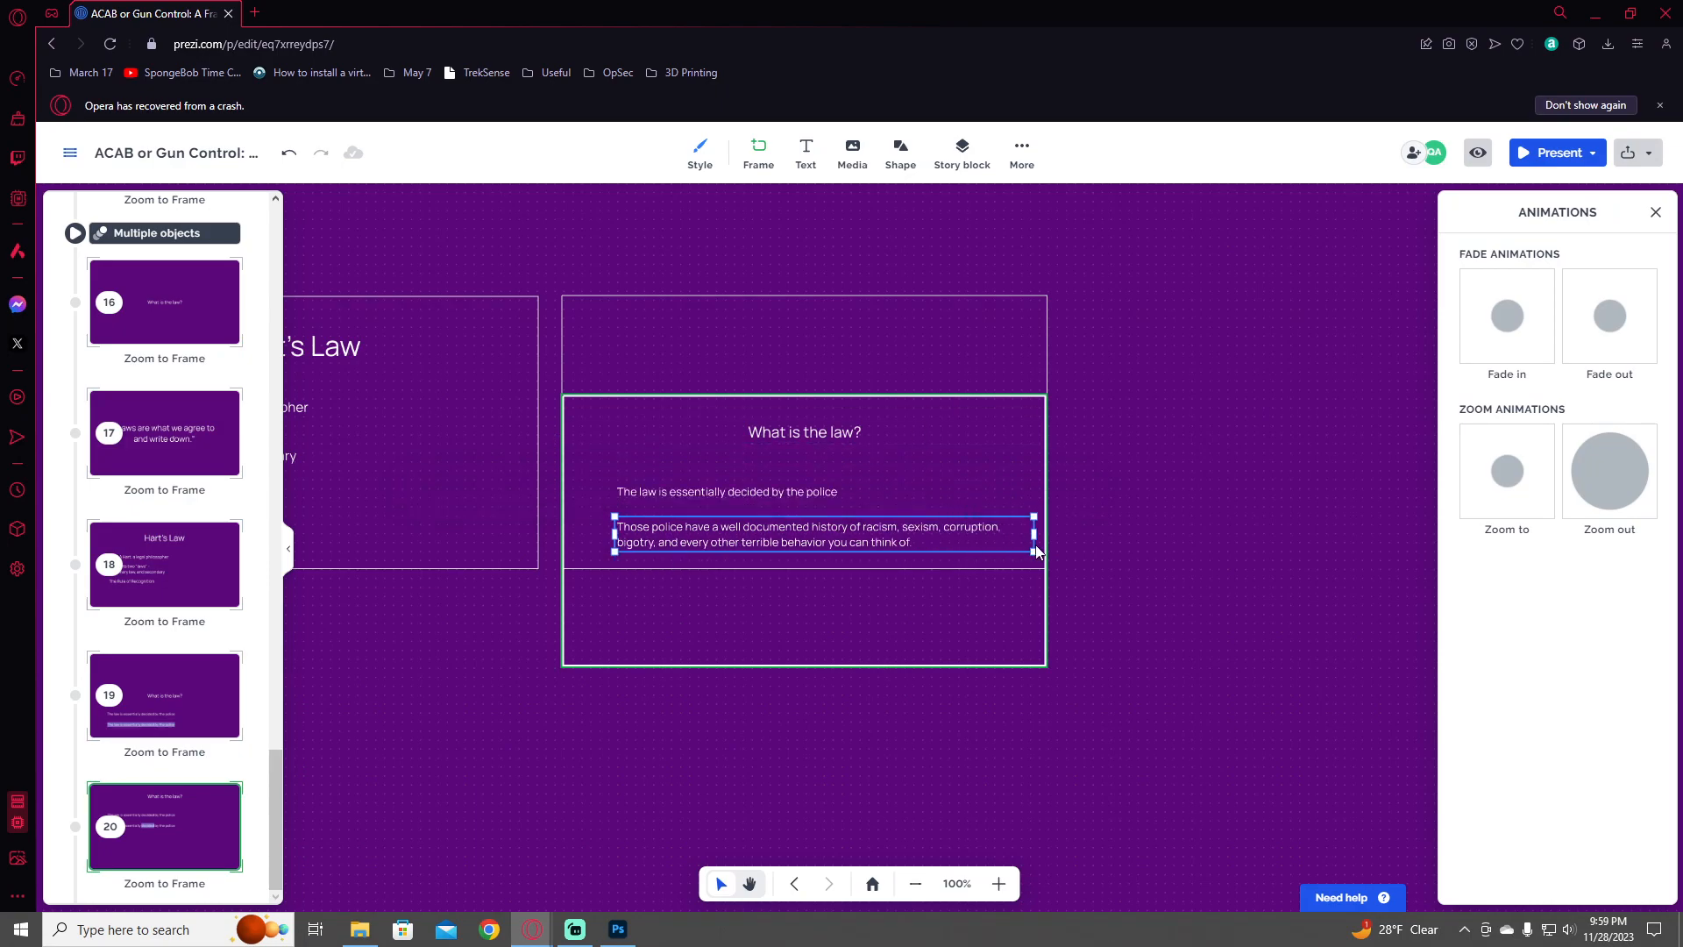
{"action": "left_click", "coordinate": [1087, 557]}
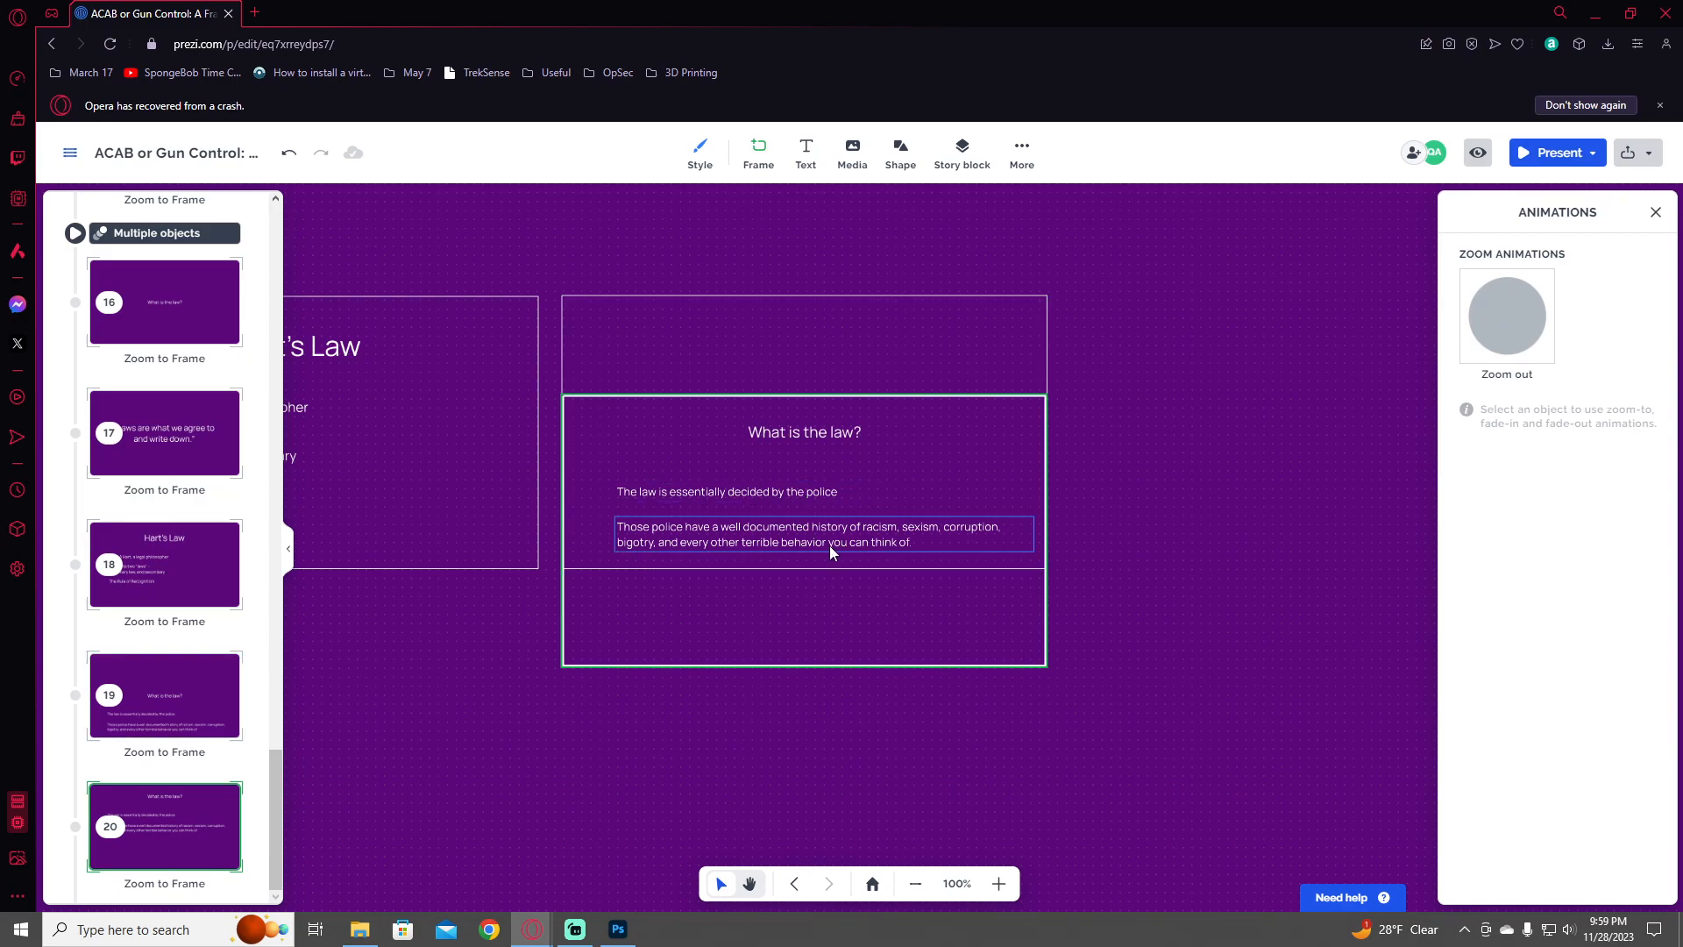
{"action": "key", "text": "ctrl+z"}
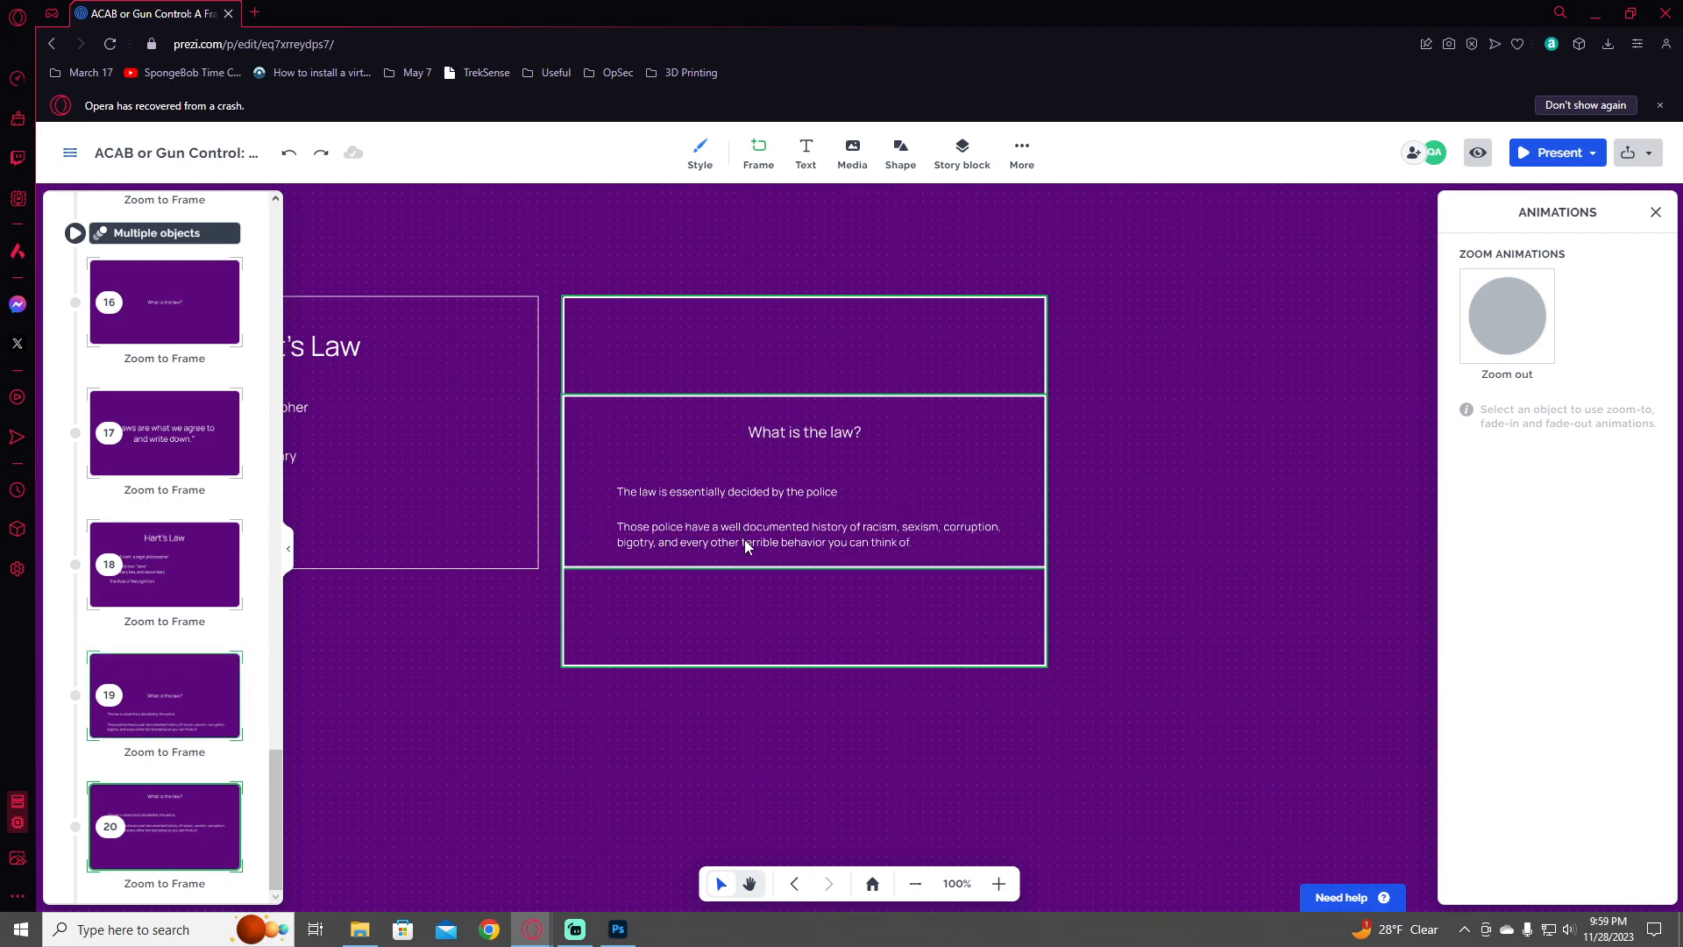
{"action": "left_click", "coordinate": [744, 539]}
{"action": "mouse_move", "coordinate": [747, 545]}
{"action": "left_mouse_down"}
{"action": "mouse_move", "coordinate": [765, 558]}
{"action": "mouse_move", "coordinate": [747, 612]}
{"action": "mouse_move", "coordinate": [760, 575]}
{"action": "left_mouse_up"}
{"action": "double_click", "coordinate": [756, 582]}
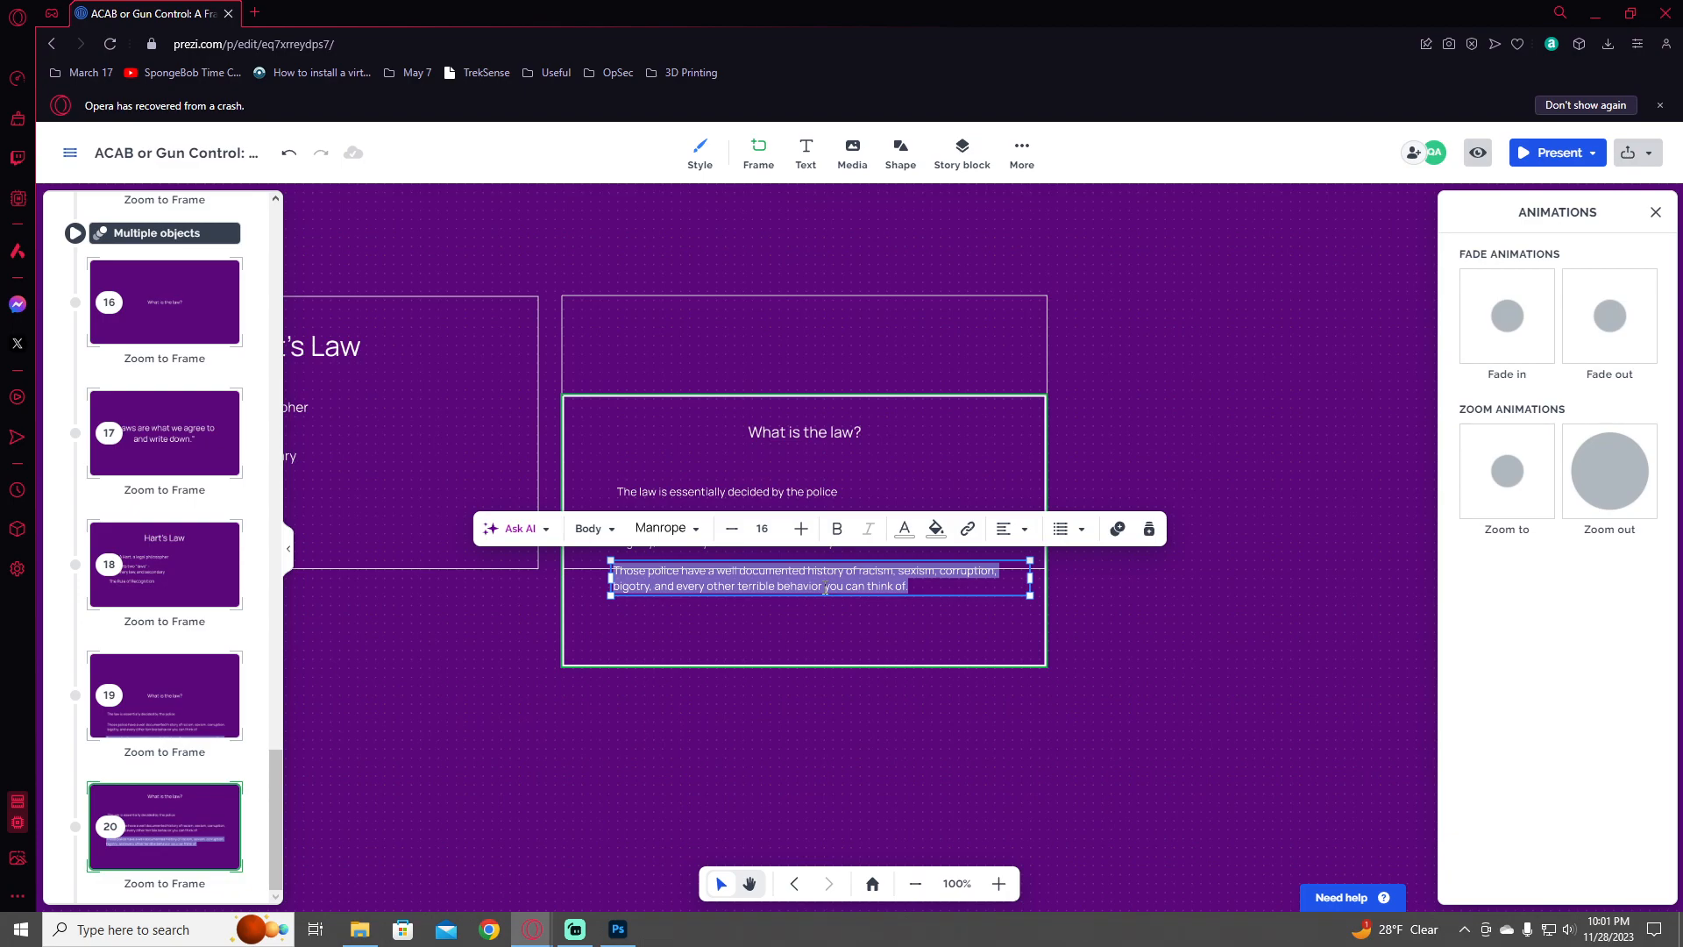
{"action": "left_click", "coordinate": [1228, 717]}
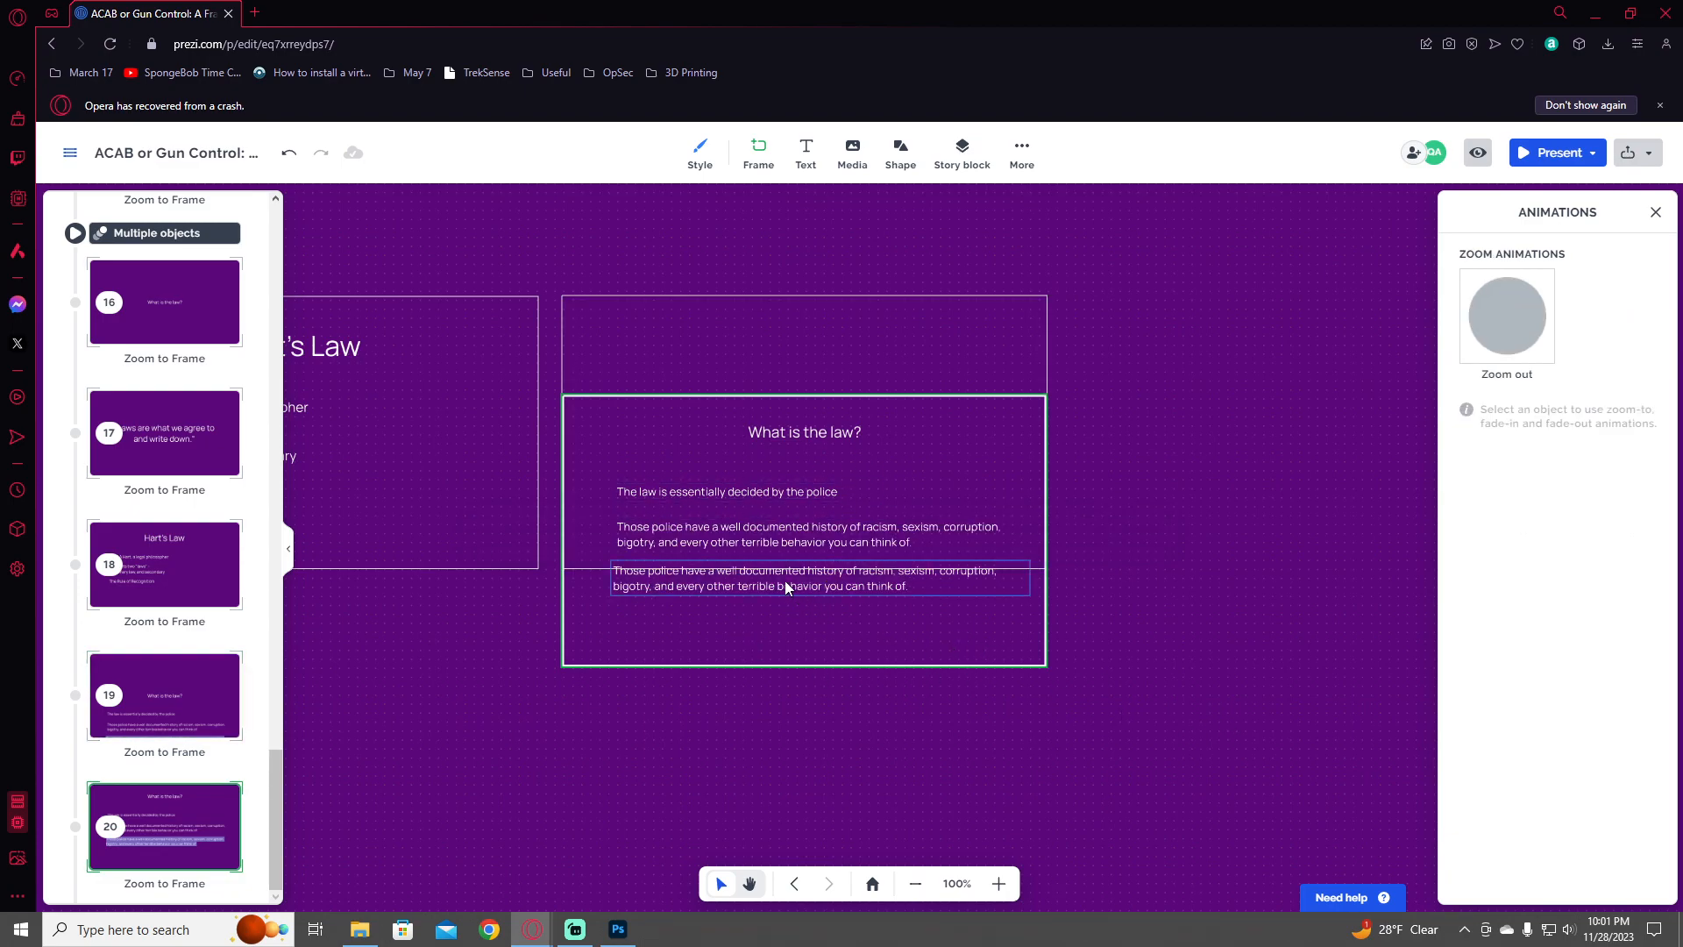
{"action": "left_click", "coordinate": [787, 582]}
{"action": "key", "text": "Delete"}
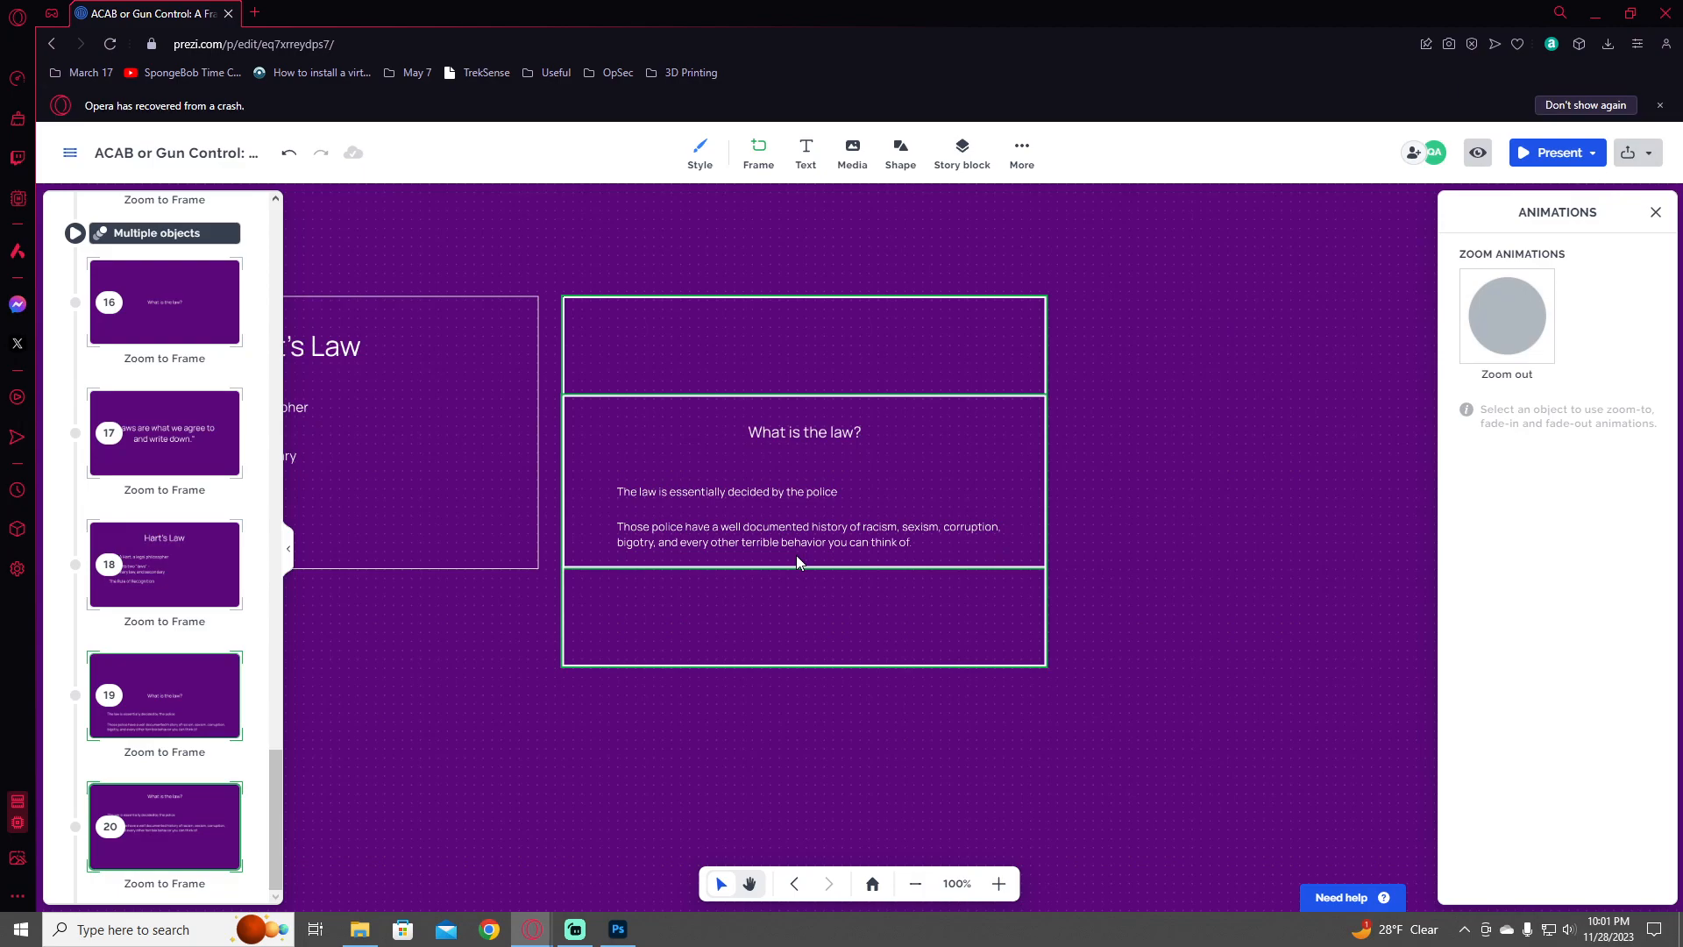
- Replace the paragraph about the police's documented history with the quoted line "Walking while Trans"
{"action": "left_click", "coordinate": [800, 544]}
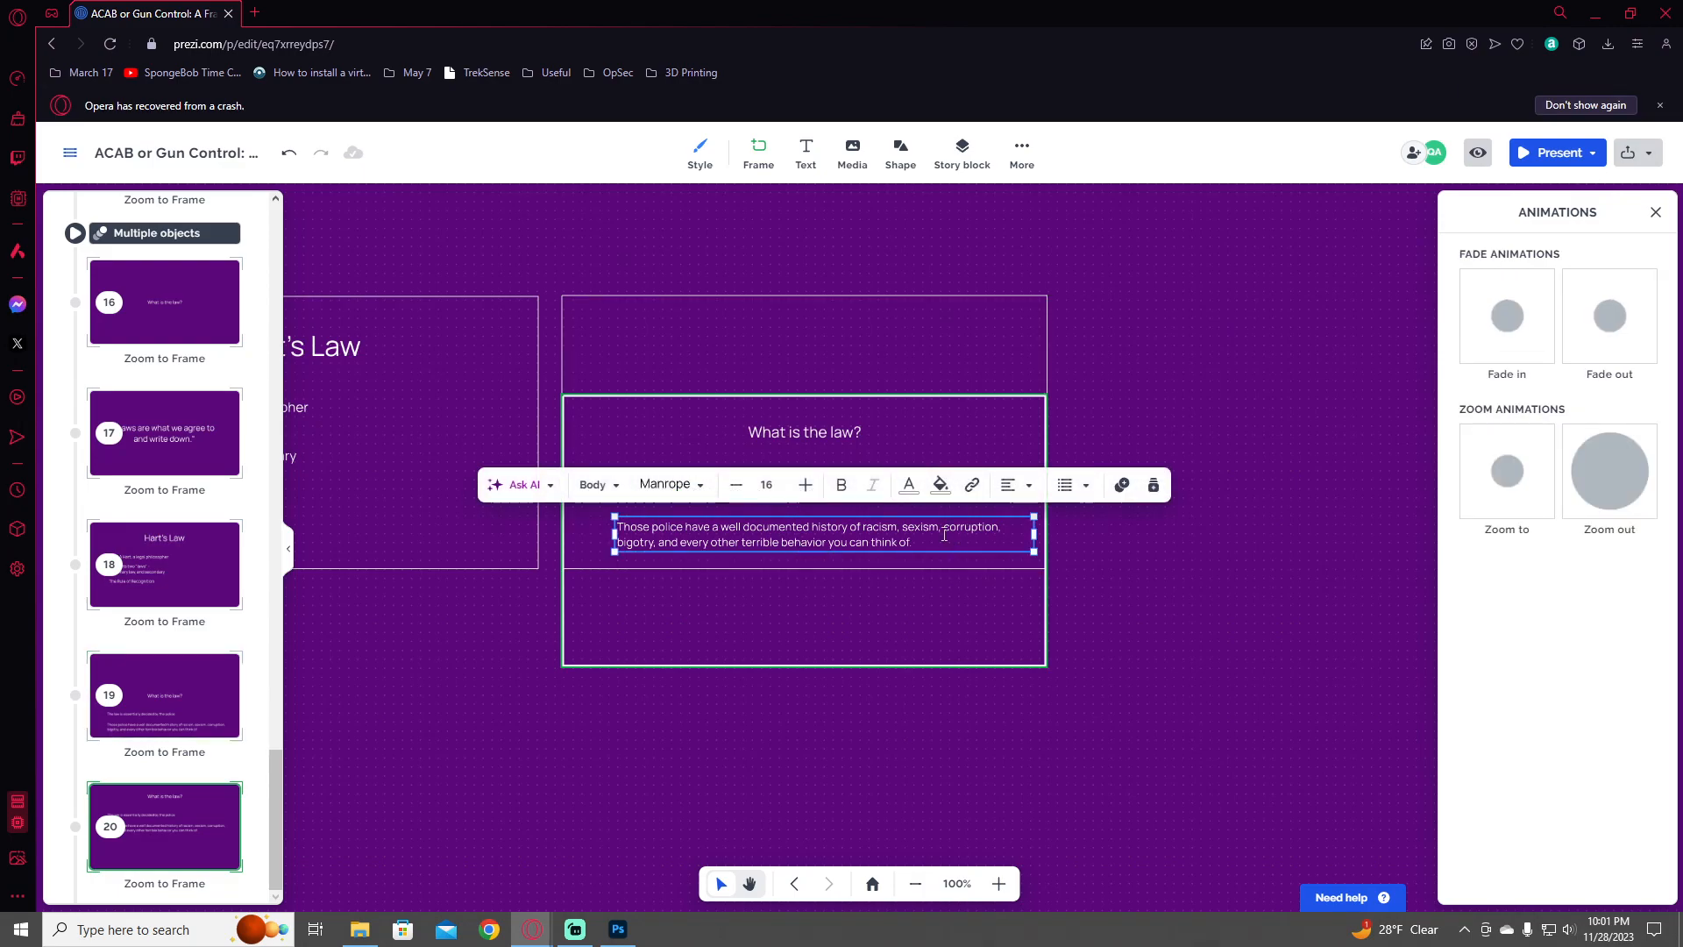
{"action": "triple_click", "coordinate": [943, 535]}
{"action": "key", "text": "BackSpace"}
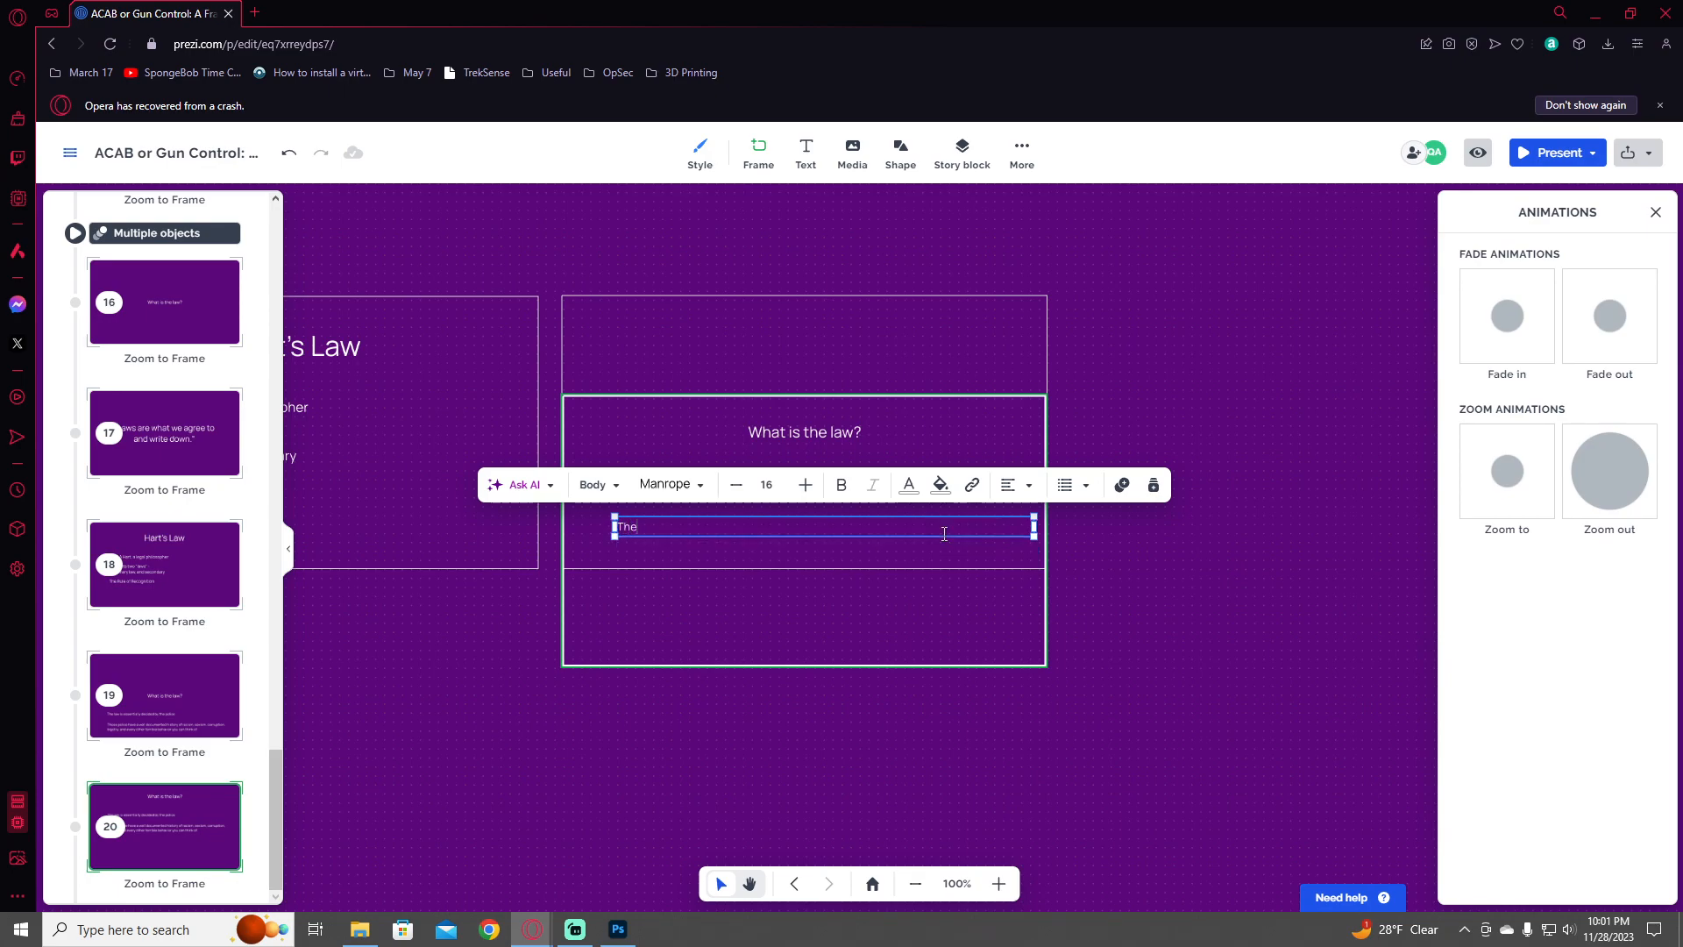
{"action": "type", "text": "\"Walking while tr"}
{"action": "key", "text": "BackSpace"}
{"action": "key", "text": "BackSpace"}
{"action": "type", "text": "Trans\""}
{"action": "left_click", "coordinate": [1001, 553]}
- Duplicate the "Walking while Trans" line and place the copy directly below it
{"action": "left_click", "coordinate": [744, 532]}
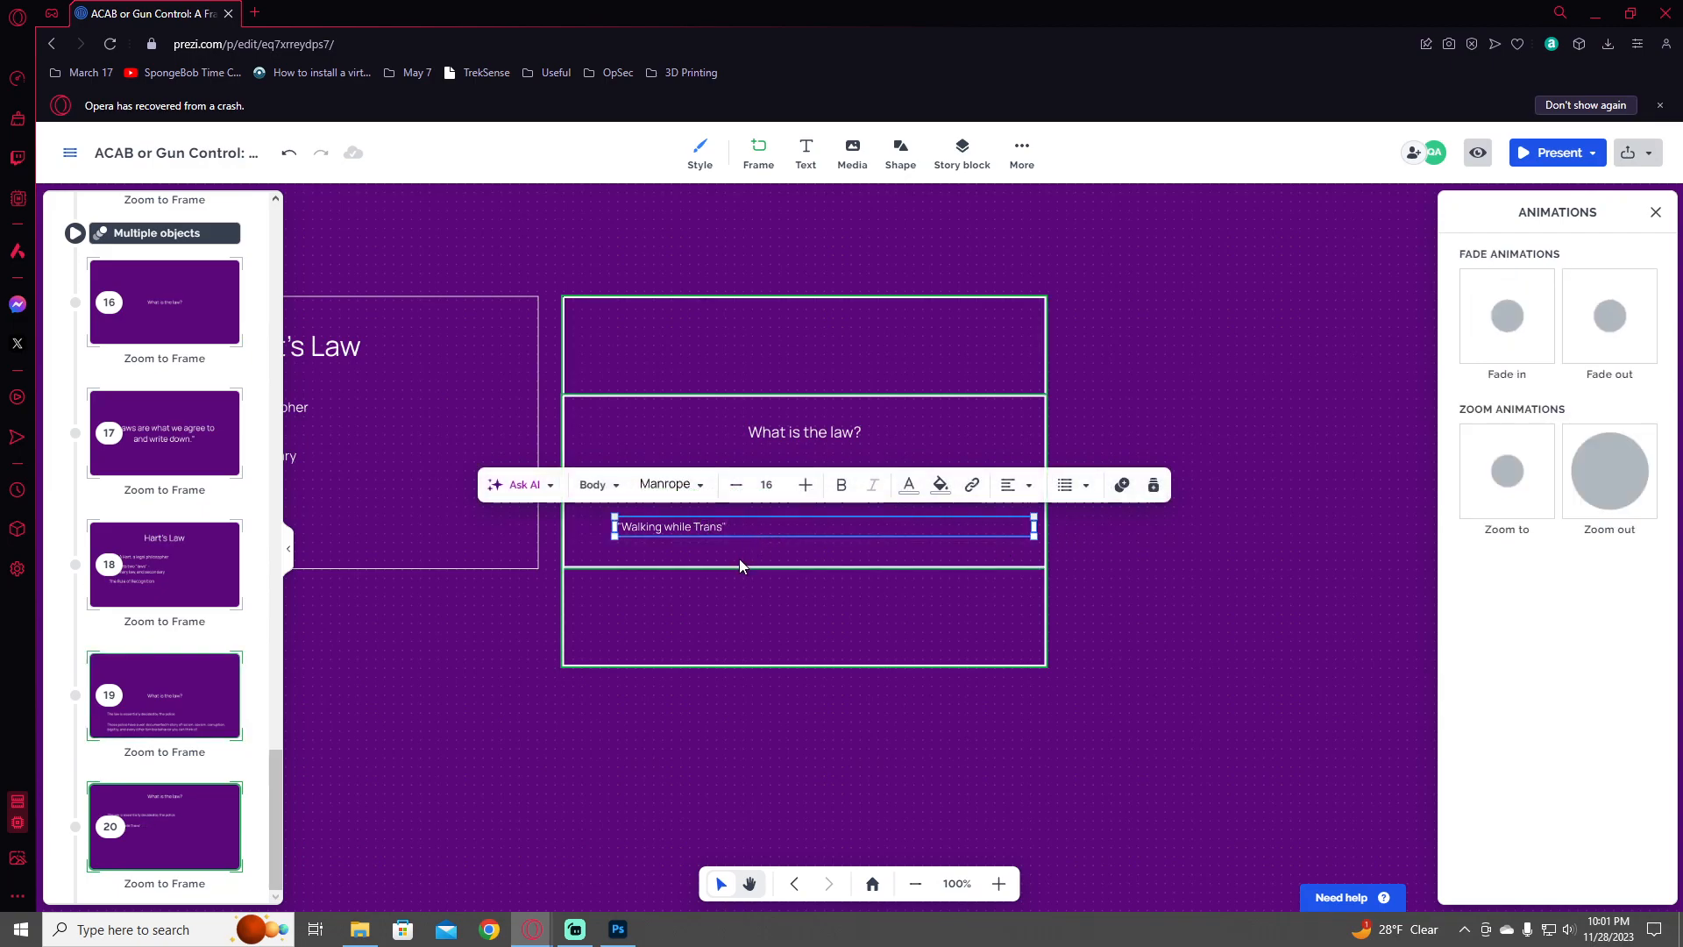
{"action": "key", "text": "ctrl+v"}
{"action": "mouse_move", "coordinate": [726, 533]}
{"action": "left_mouse_down"}
{"action": "mouse_move", "coordinate": [717, 566]}
{"action": "mouse_move", "coordinate": [714, 552]}
{"action": "left_mouse_up"}
{"action": "scroll", "coordinate": [713, 553], "scroll_direction": "up", "scroll_amount": 3}
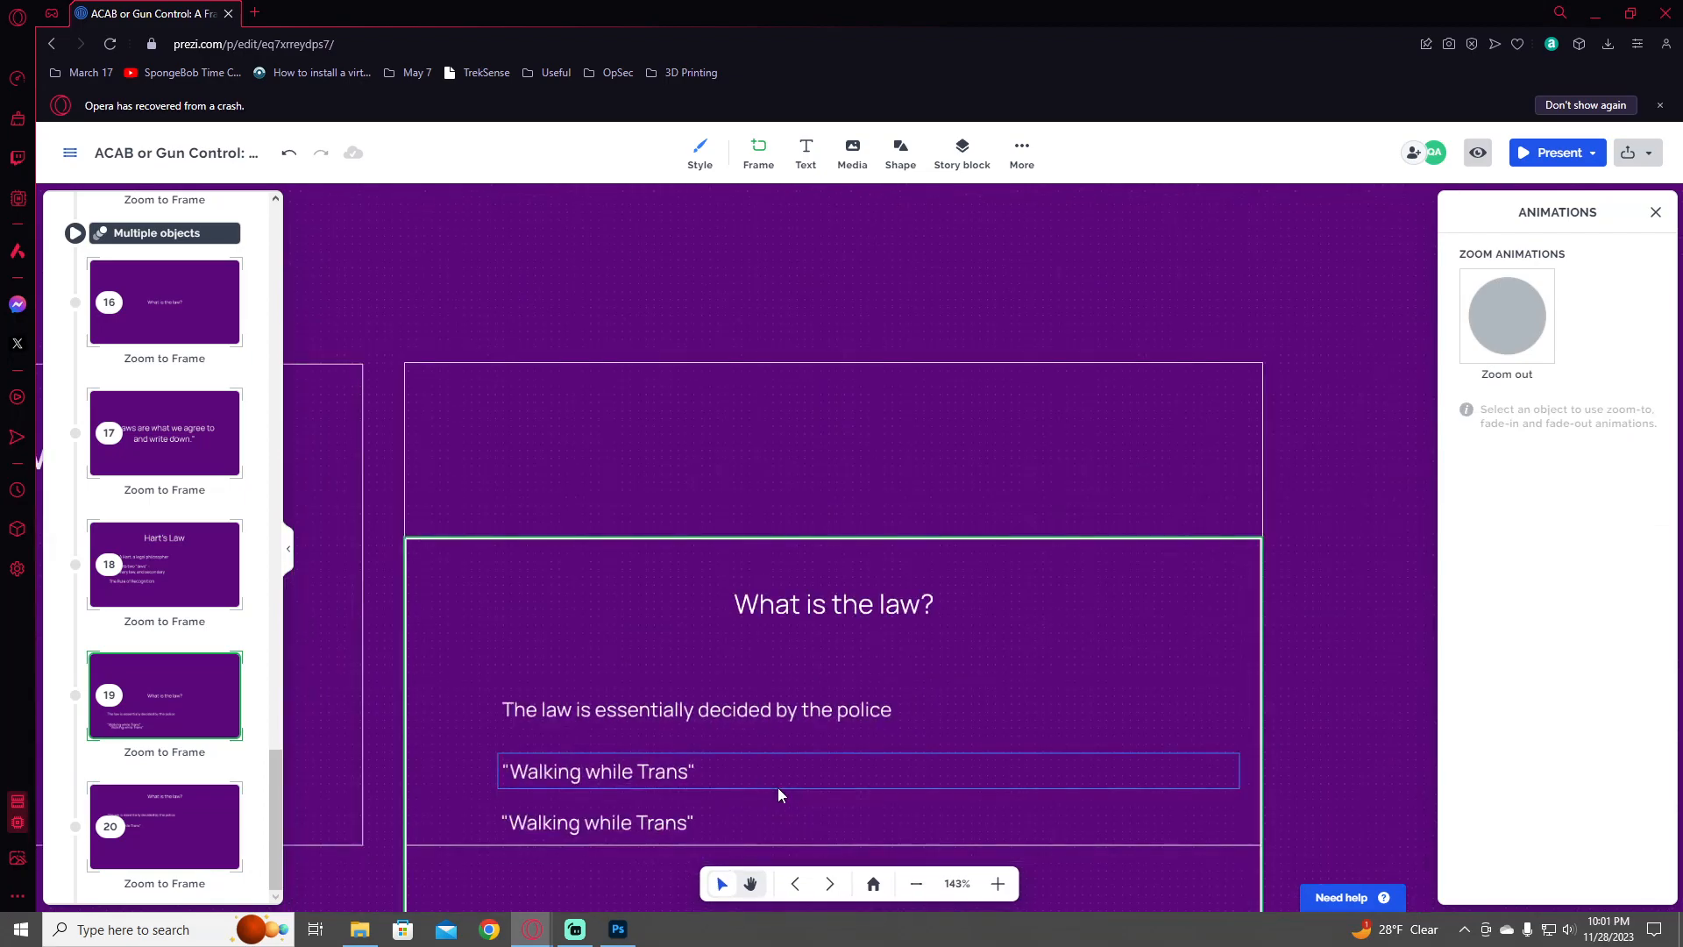
- Change the copied line to "Walking while Black" and shift it slightly downward
{"action": "left_click", "coordinate": [689, 619]}
{"action": "left_click", "coordinate": [690, 621]}
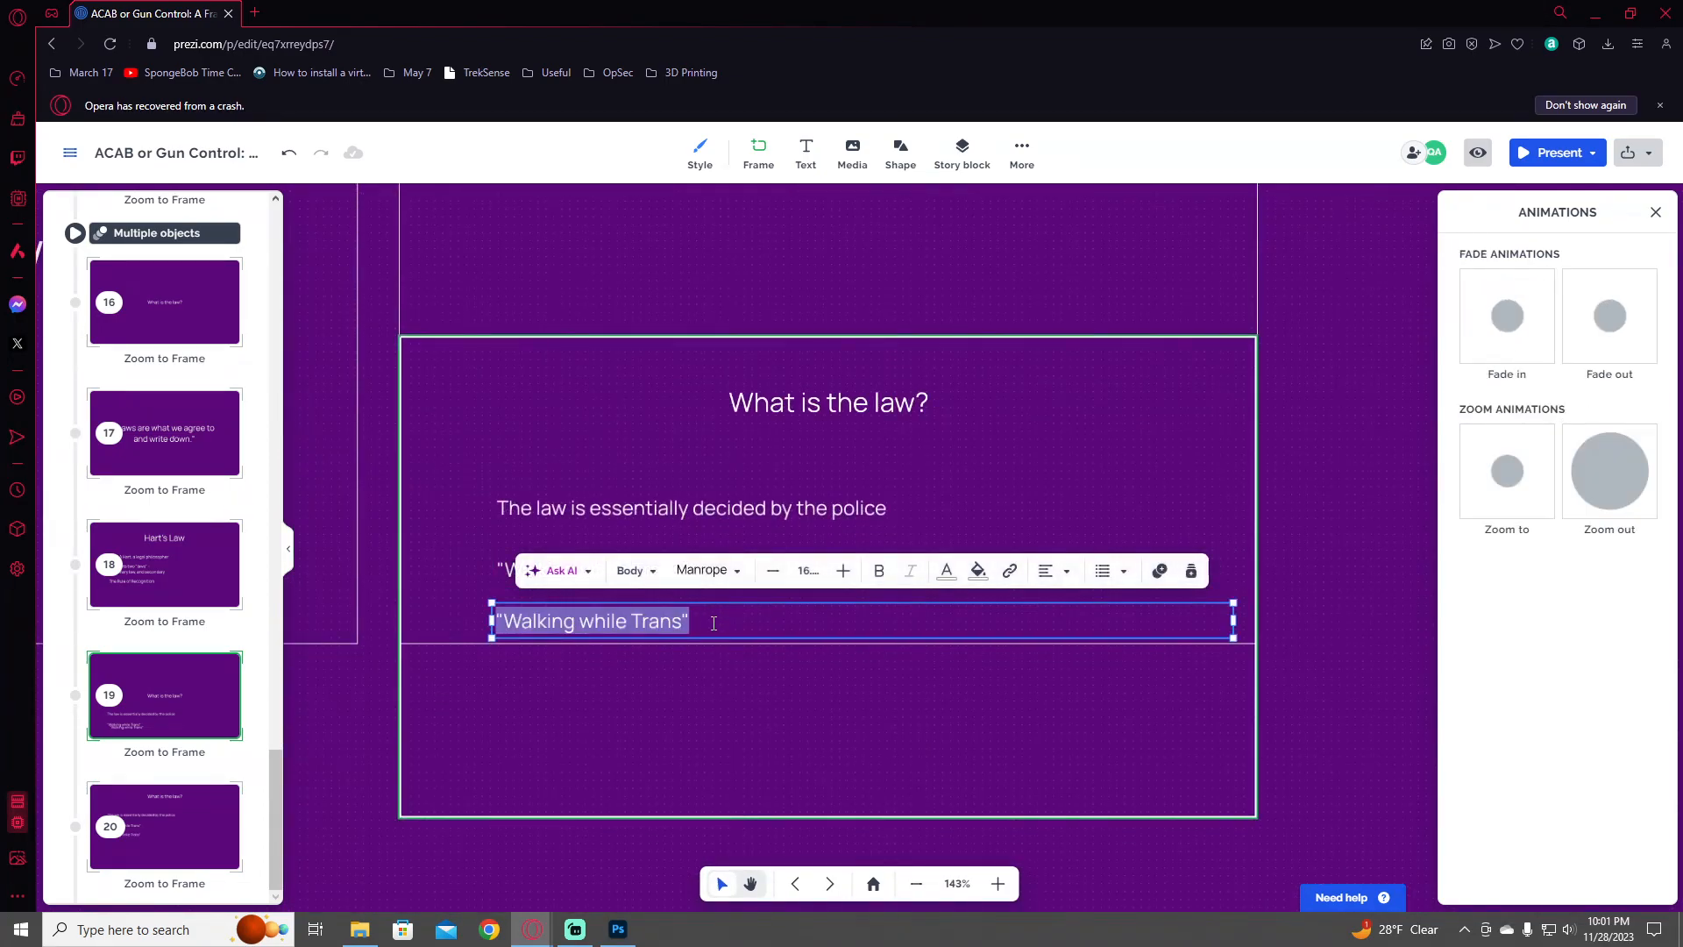
{"action": "left_click", "coordinate": [720, 618]}
{"action": "key", "text": "Left"}
{"action": "key", "text": "ctrl+shift+Left"}
{"action": "type", "text": "Black"}
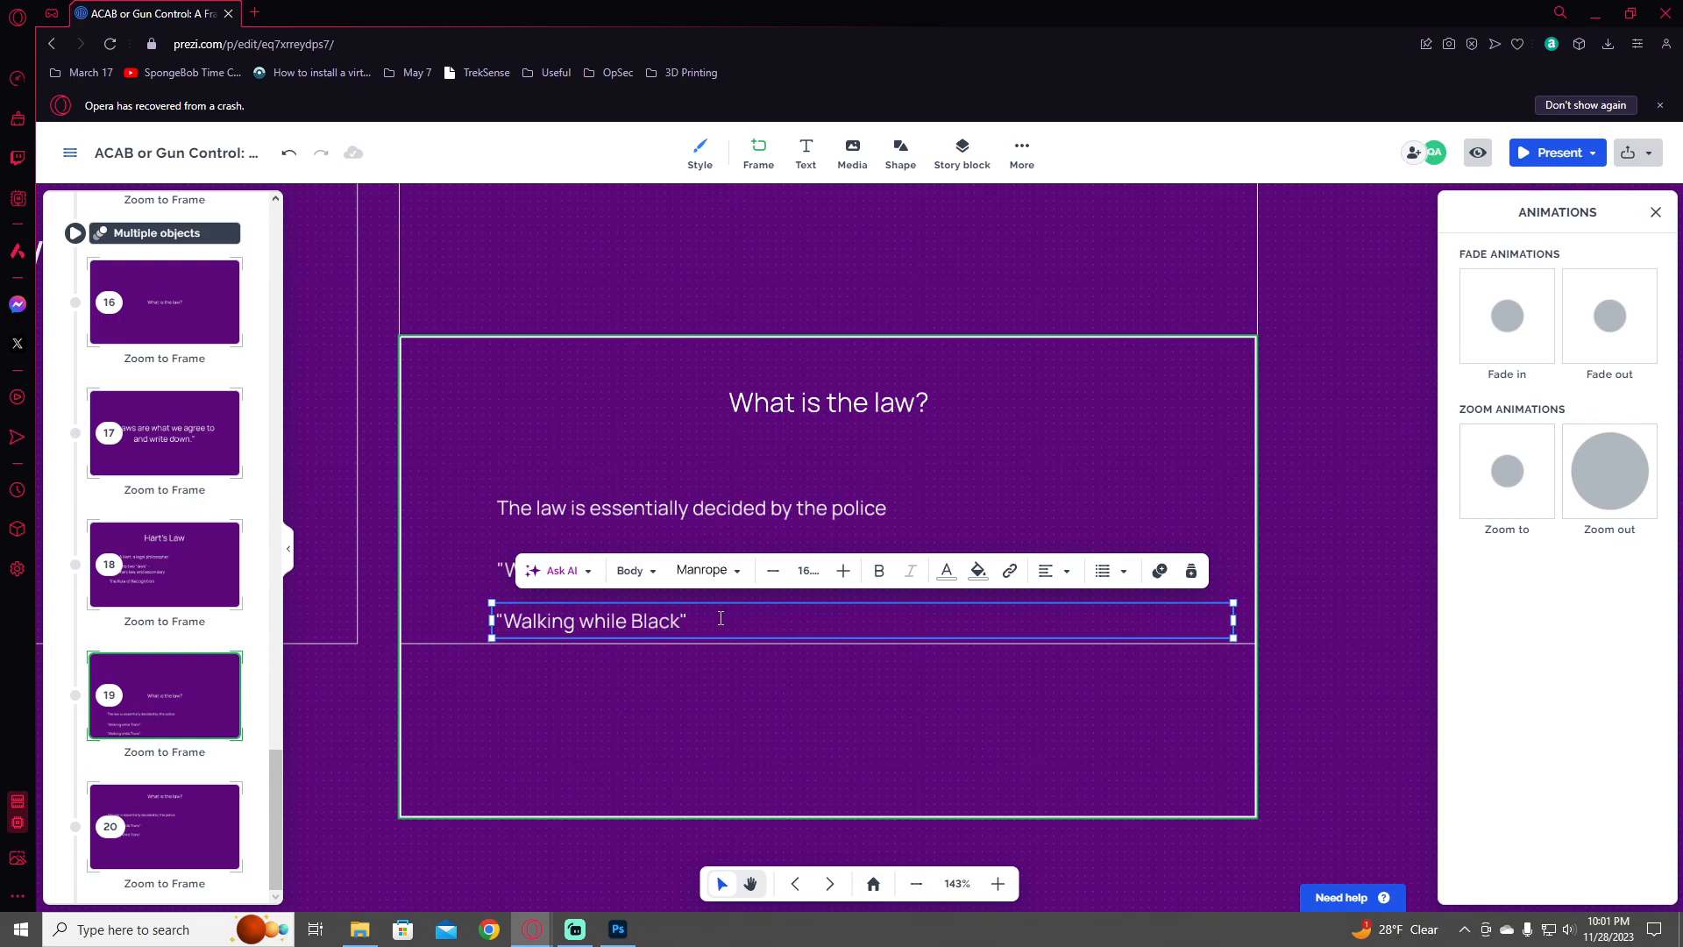
{"action": "key", "text": "ctrl+Left"}
{"action": "key", "text": "ctrl+Left"}
{"action": "left_click", "coordinate": [667, 686]}
{"action": "left_click_drag", "start_coordinate": [616, 628], "coordinate": [635, 700]}
- Paste another "Walking while Trans" copy, and delete both it and the "Walking while Black" line
{"action": "key", "text": "ctrl+v"}
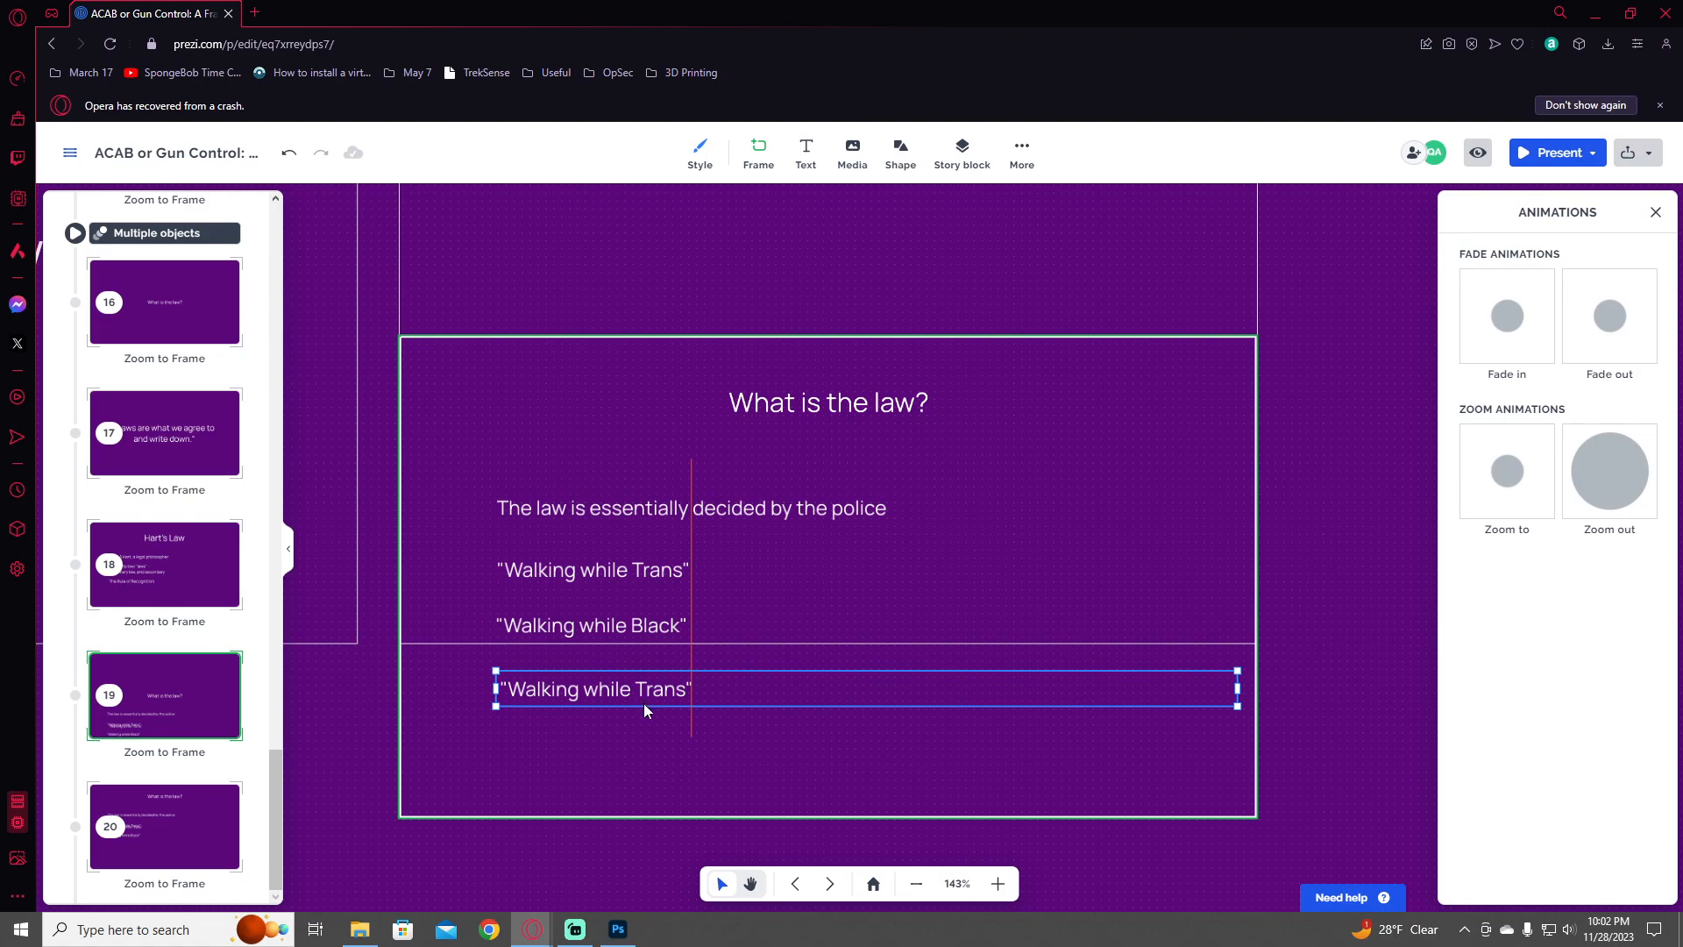
{"action": "key", "text": "Delete"}
{"action": "left_click", "coordinate": [644, 621]}
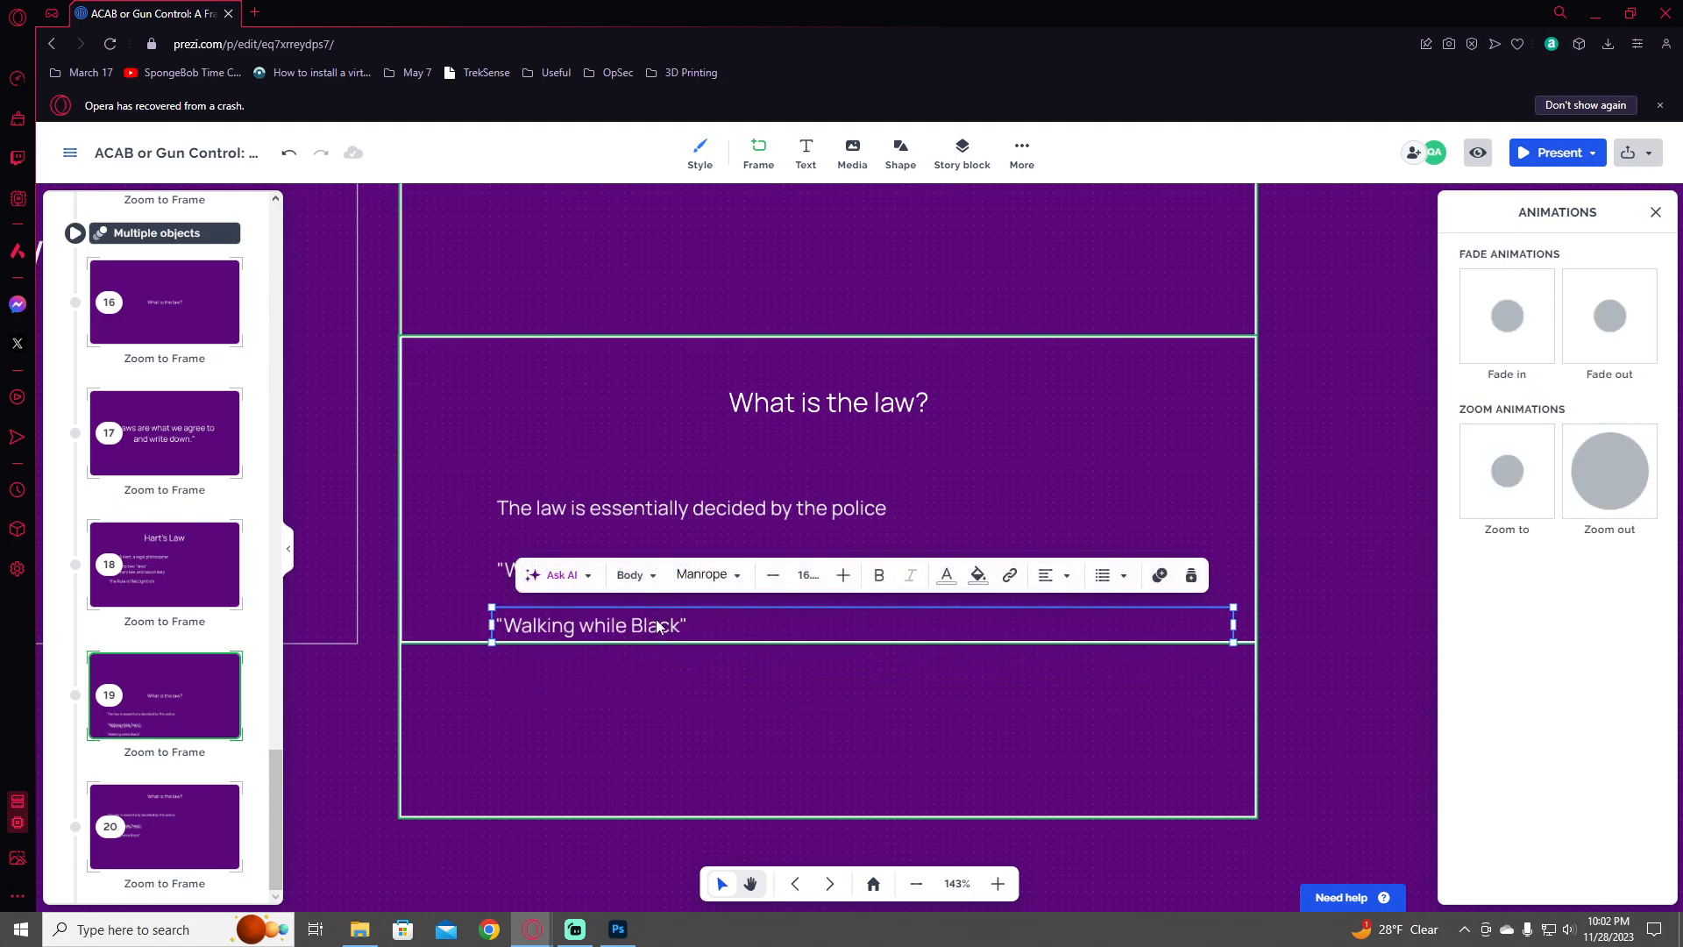
{"action": "key", "text": "Delete"}
{"action": "double_click", "coordinate": [688, 571]}
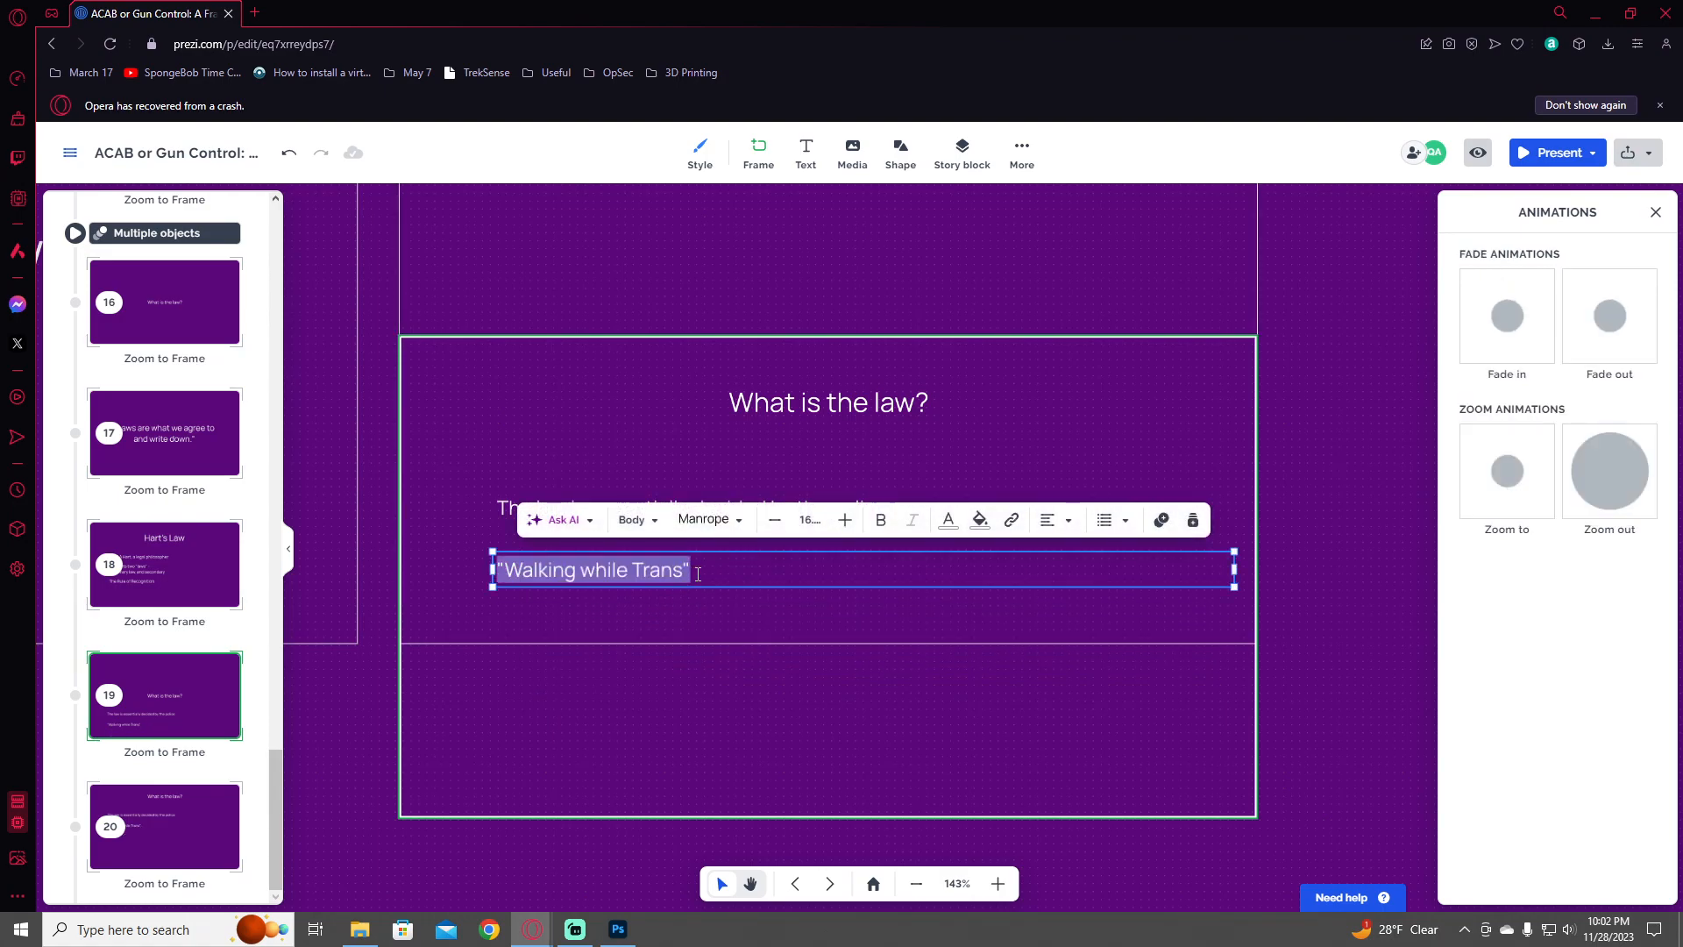
{"action": "left_click", "coordinate": [693, 573]}
{"action": "double_click", "coordinate": [698, 574]}
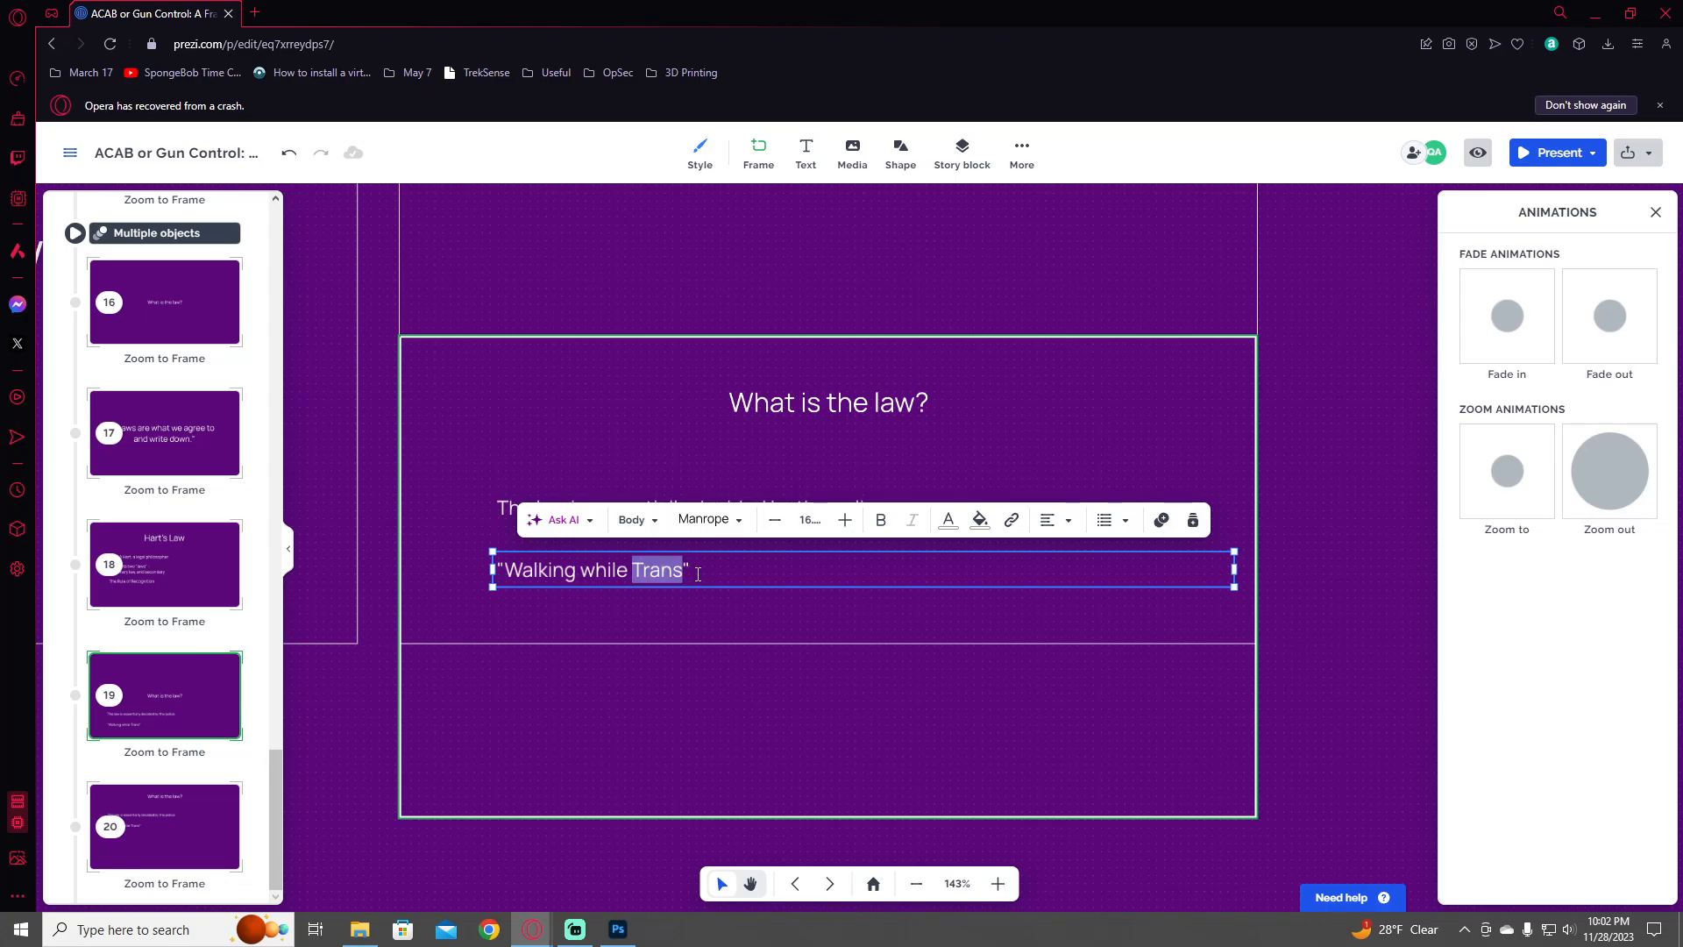
{"action": "key", "text": "alt+Tab"}
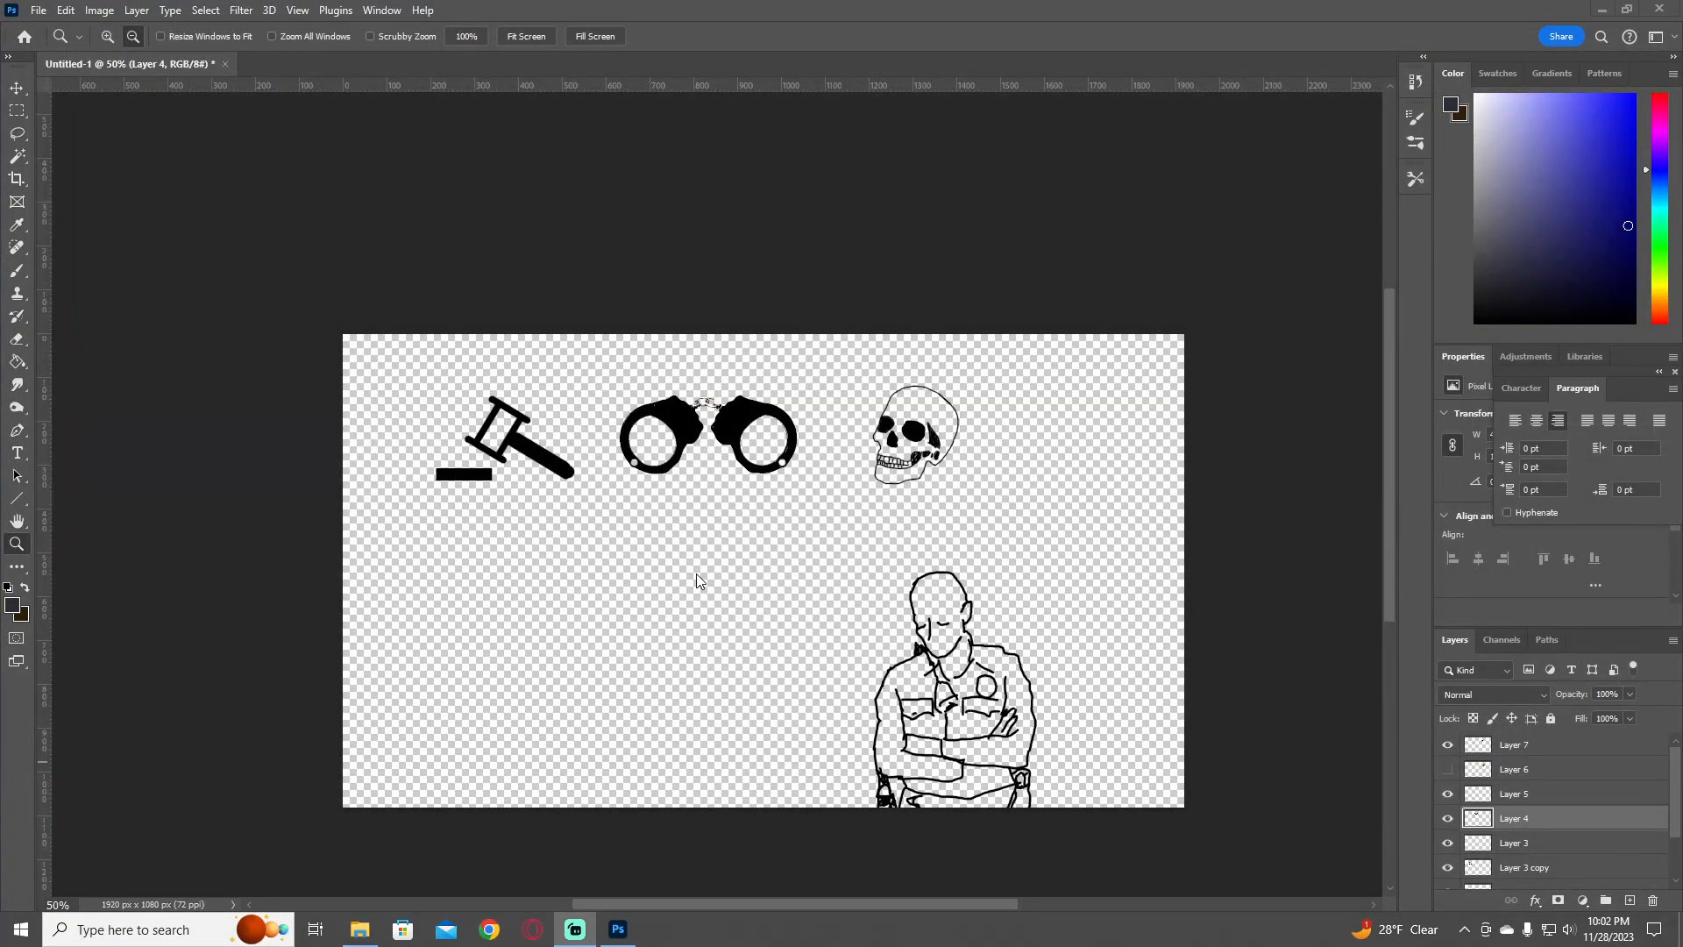
{"action": "key", "text": "super"}
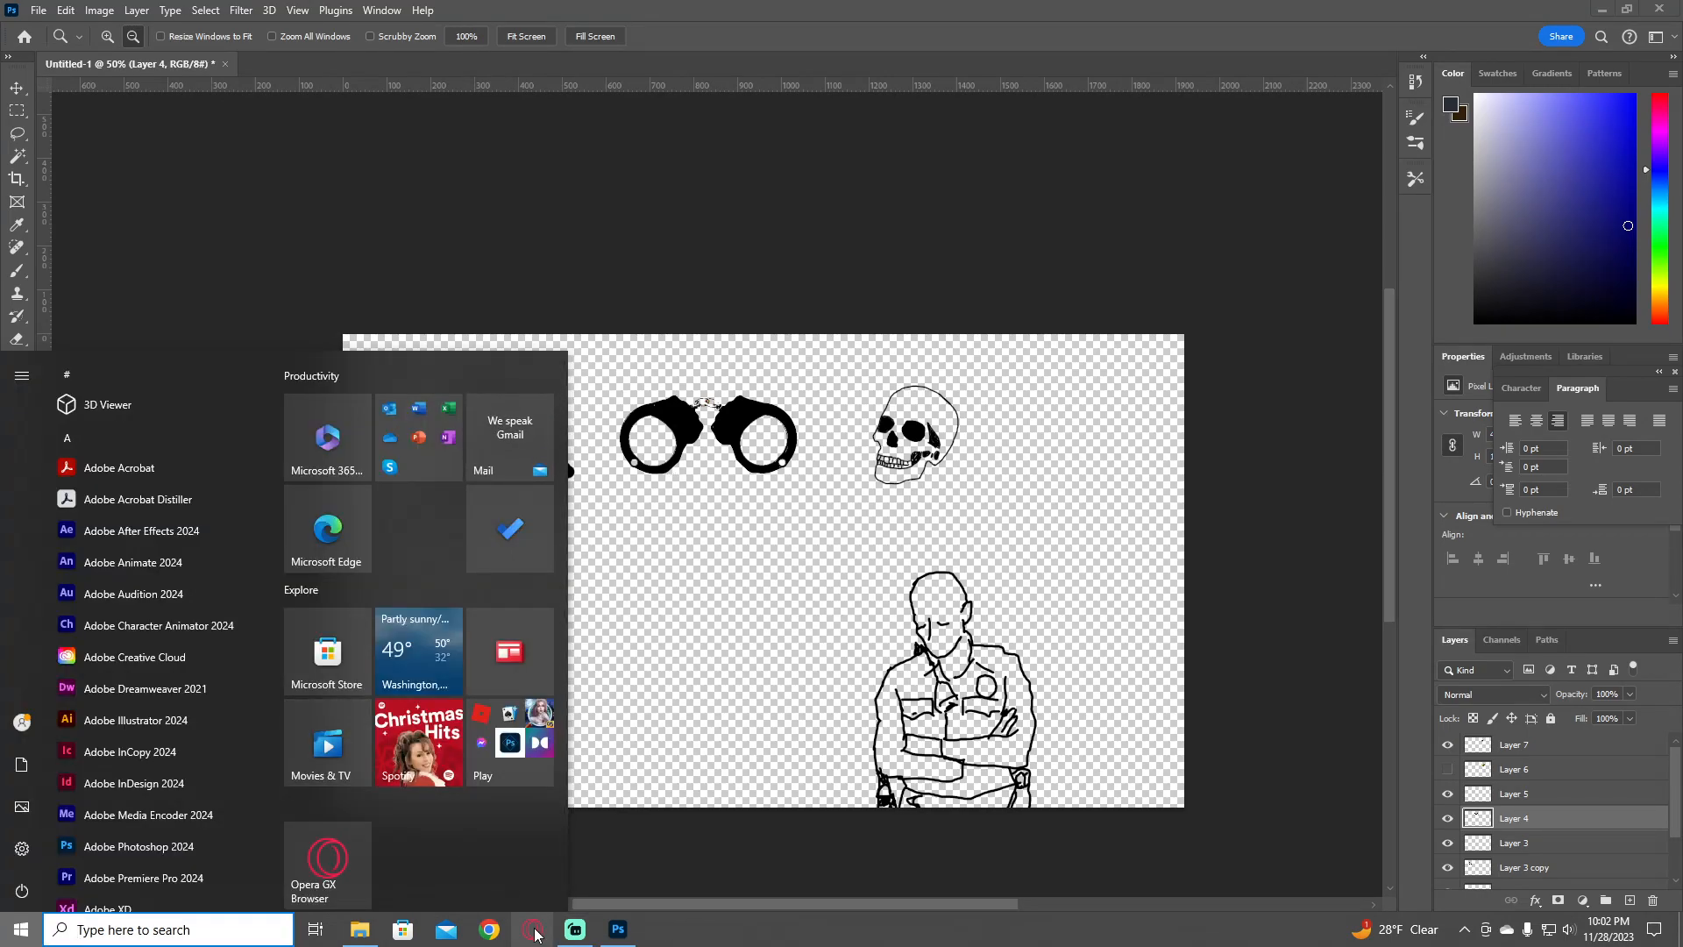
{"action": "left_click", "coordinate": [576, 928]}
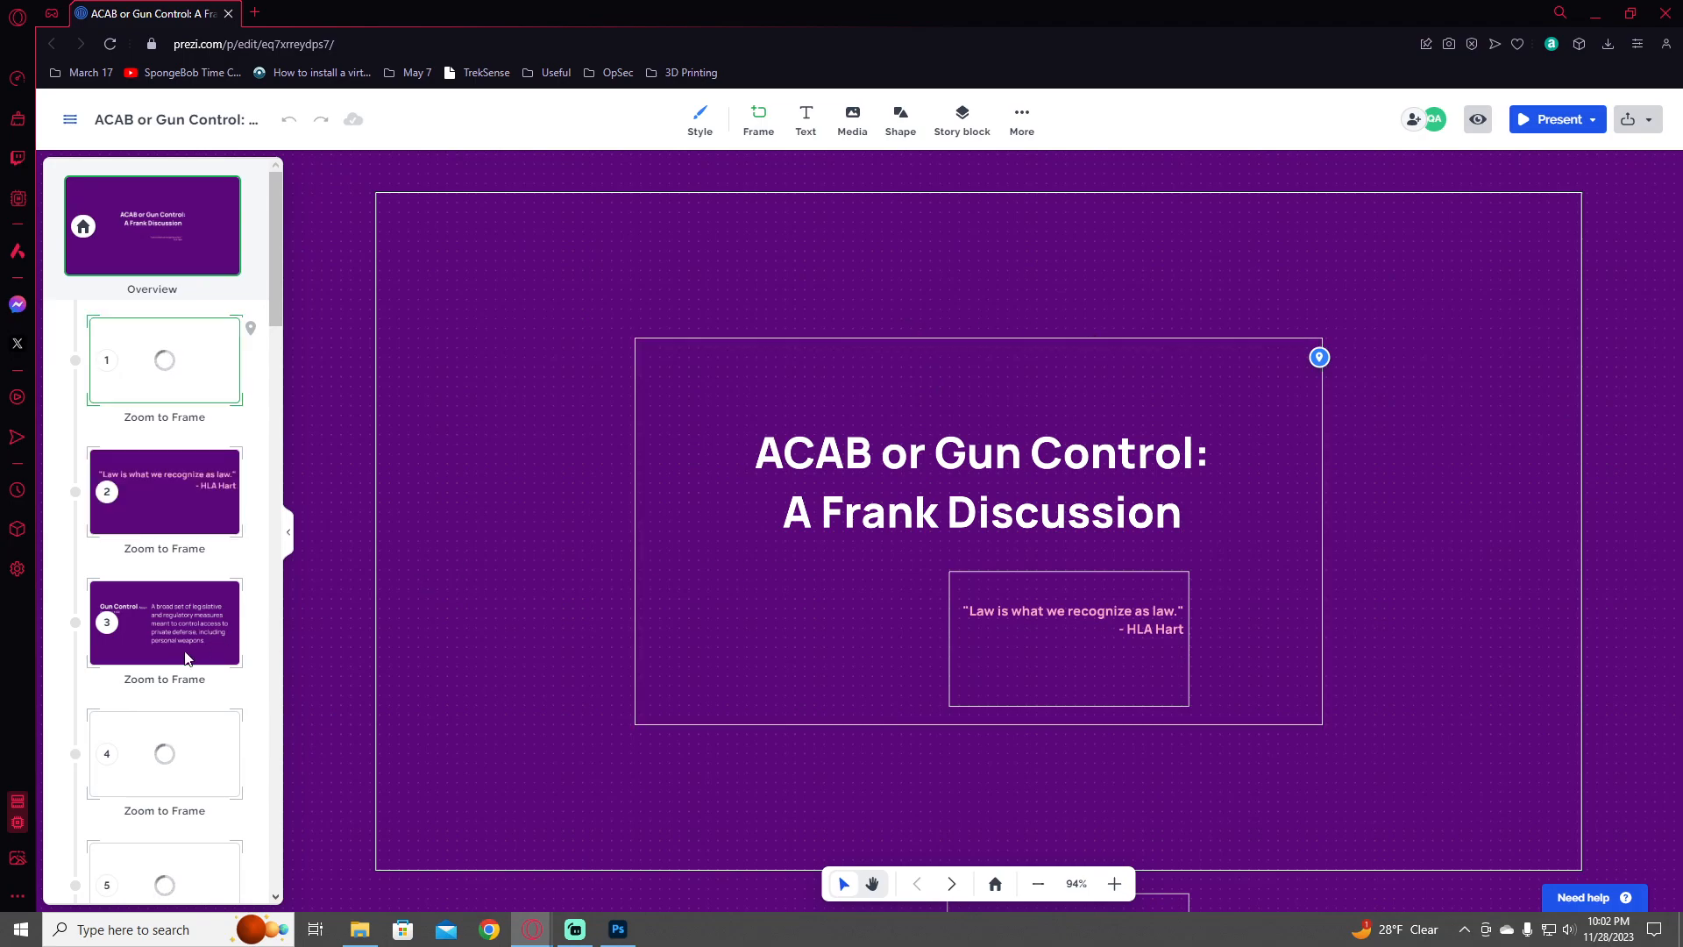
- Return to frame 20 and capitalize "While" in the "Walking while Trans" line
{"action": "scroll", "coordinate": [196, 638], "scroll_direction": "down", "scroll_amount": 3}
{"action": "scroll", "coordinate": [191, 630], "scroll_direction": "down", "scroll_amount": 10}
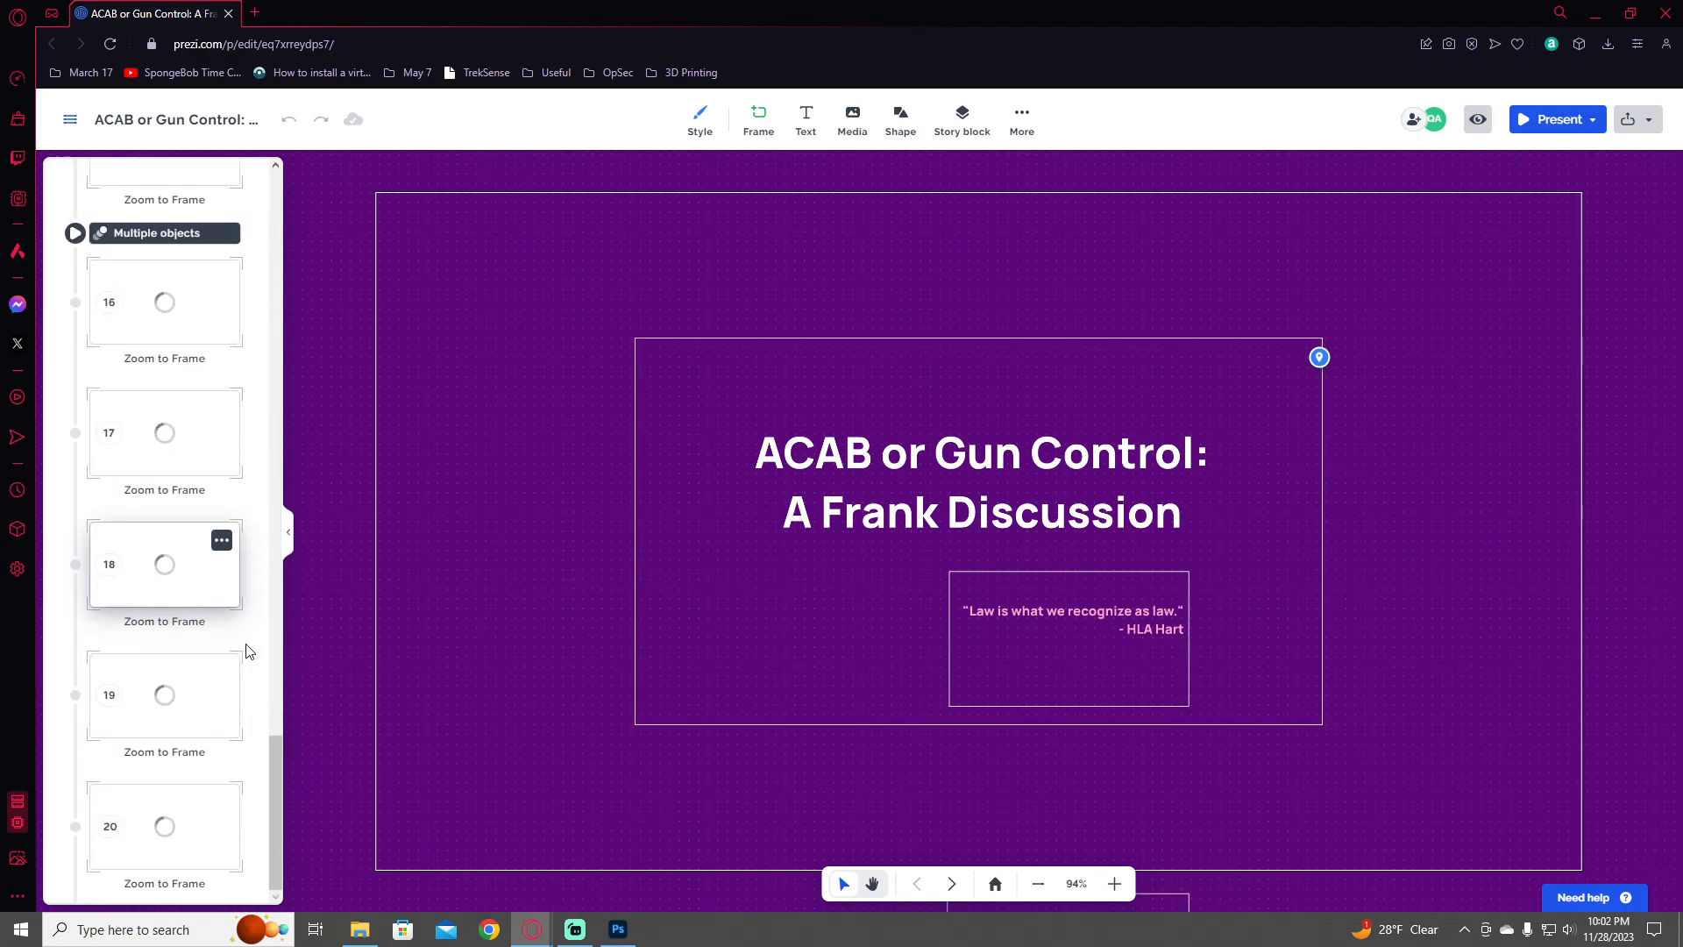
{"action": "left_click", "coordinate": [176, 817]}
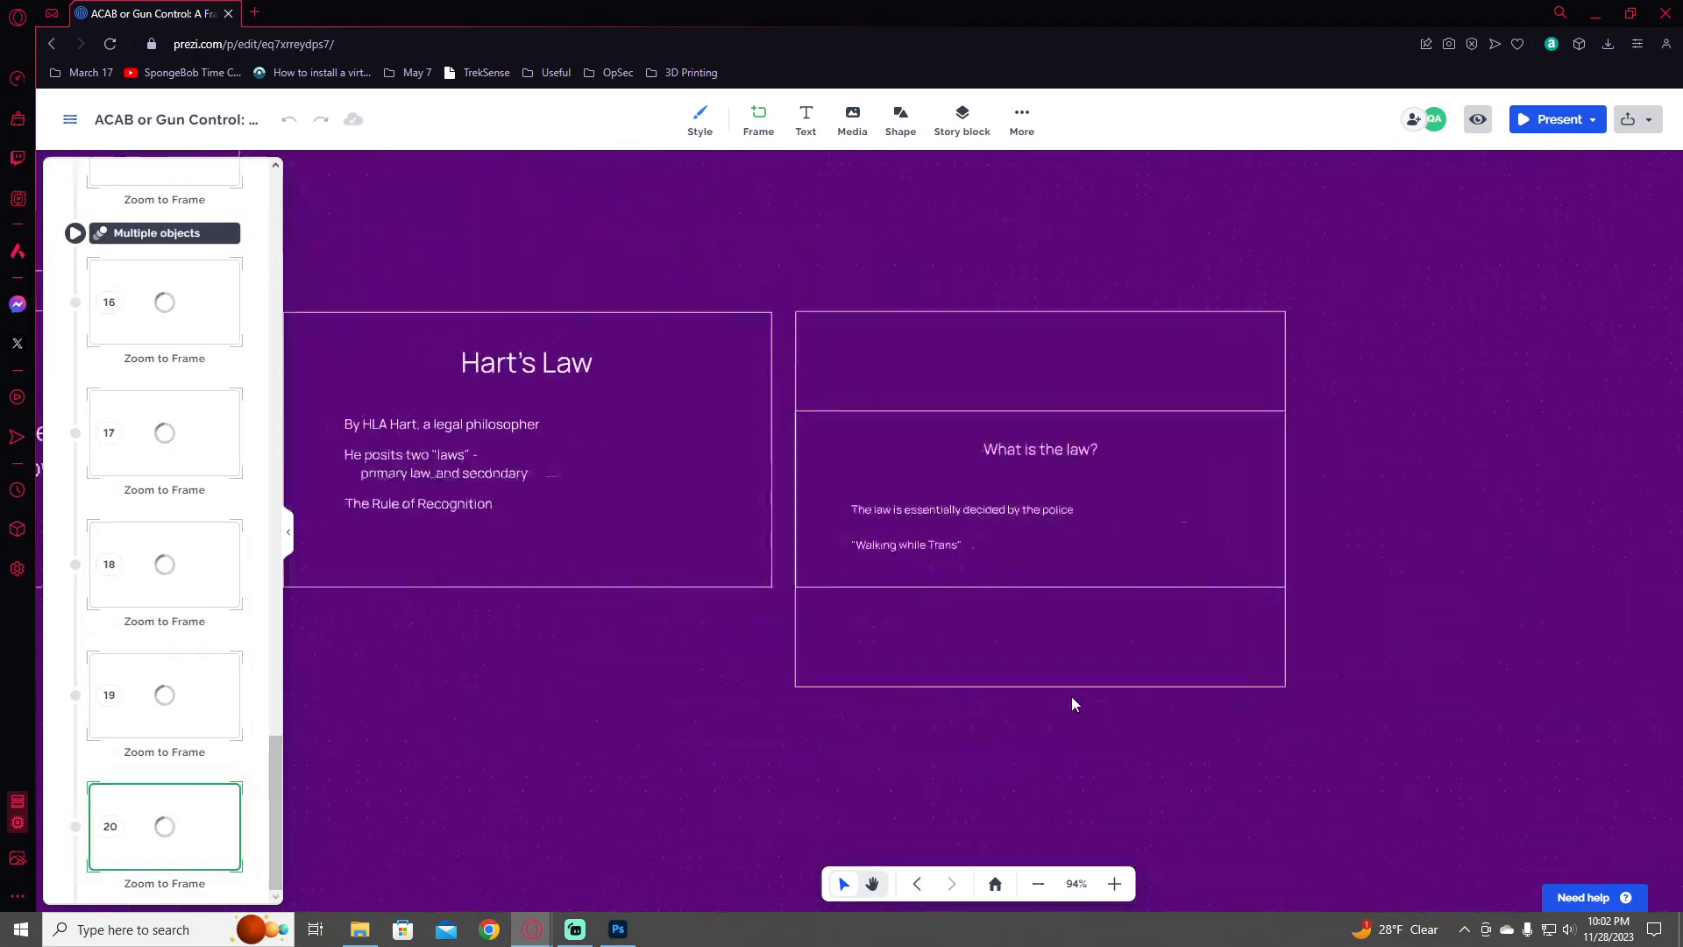
{"action": "left_click", "coordinate": [735, 530]}
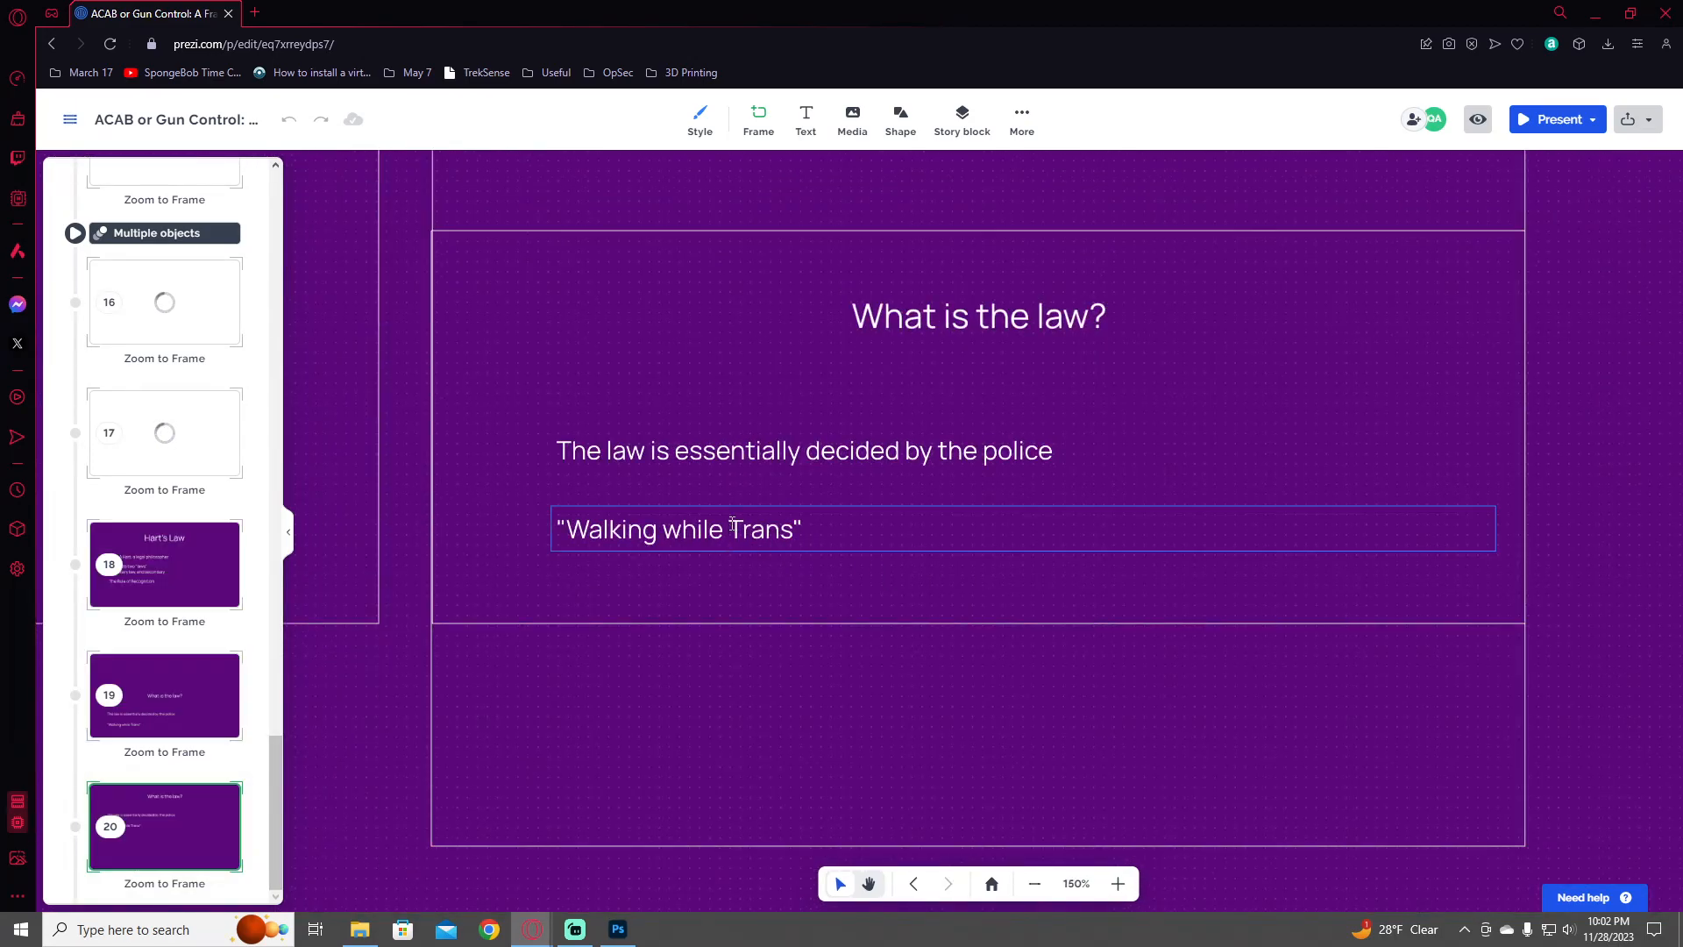
{"action": "left_click_drag", "start_coordinate": [664, 529], "coordinate": [683, 530]}
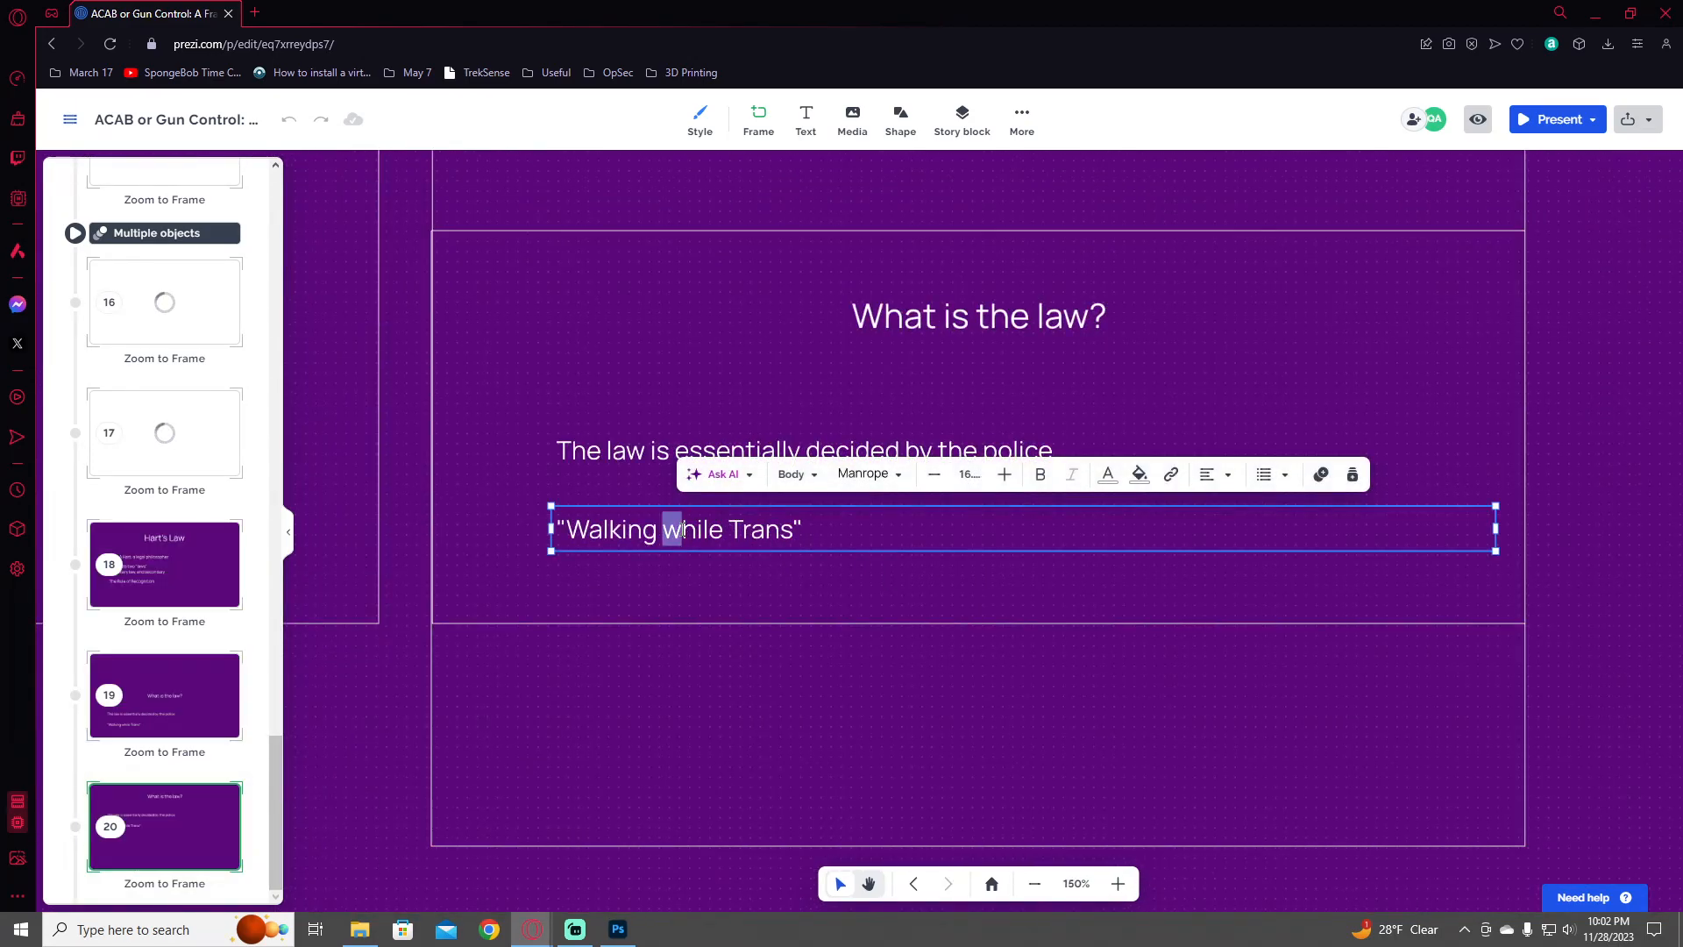
{"action": "type", "text": "W"}
- Replace "Trans" with "X" and add "charges" after the closing quotation mark, making the line "Walking While X" charges
{"action": "key", "text": "Right"}
{"action": "key", "text": "Right"}
{"action": "key", "text": "Right"}
{"action": "key", "text": "Right"}
{"action": "key", "text": "Right"}
{"action": "key", "text": "shift+End"}
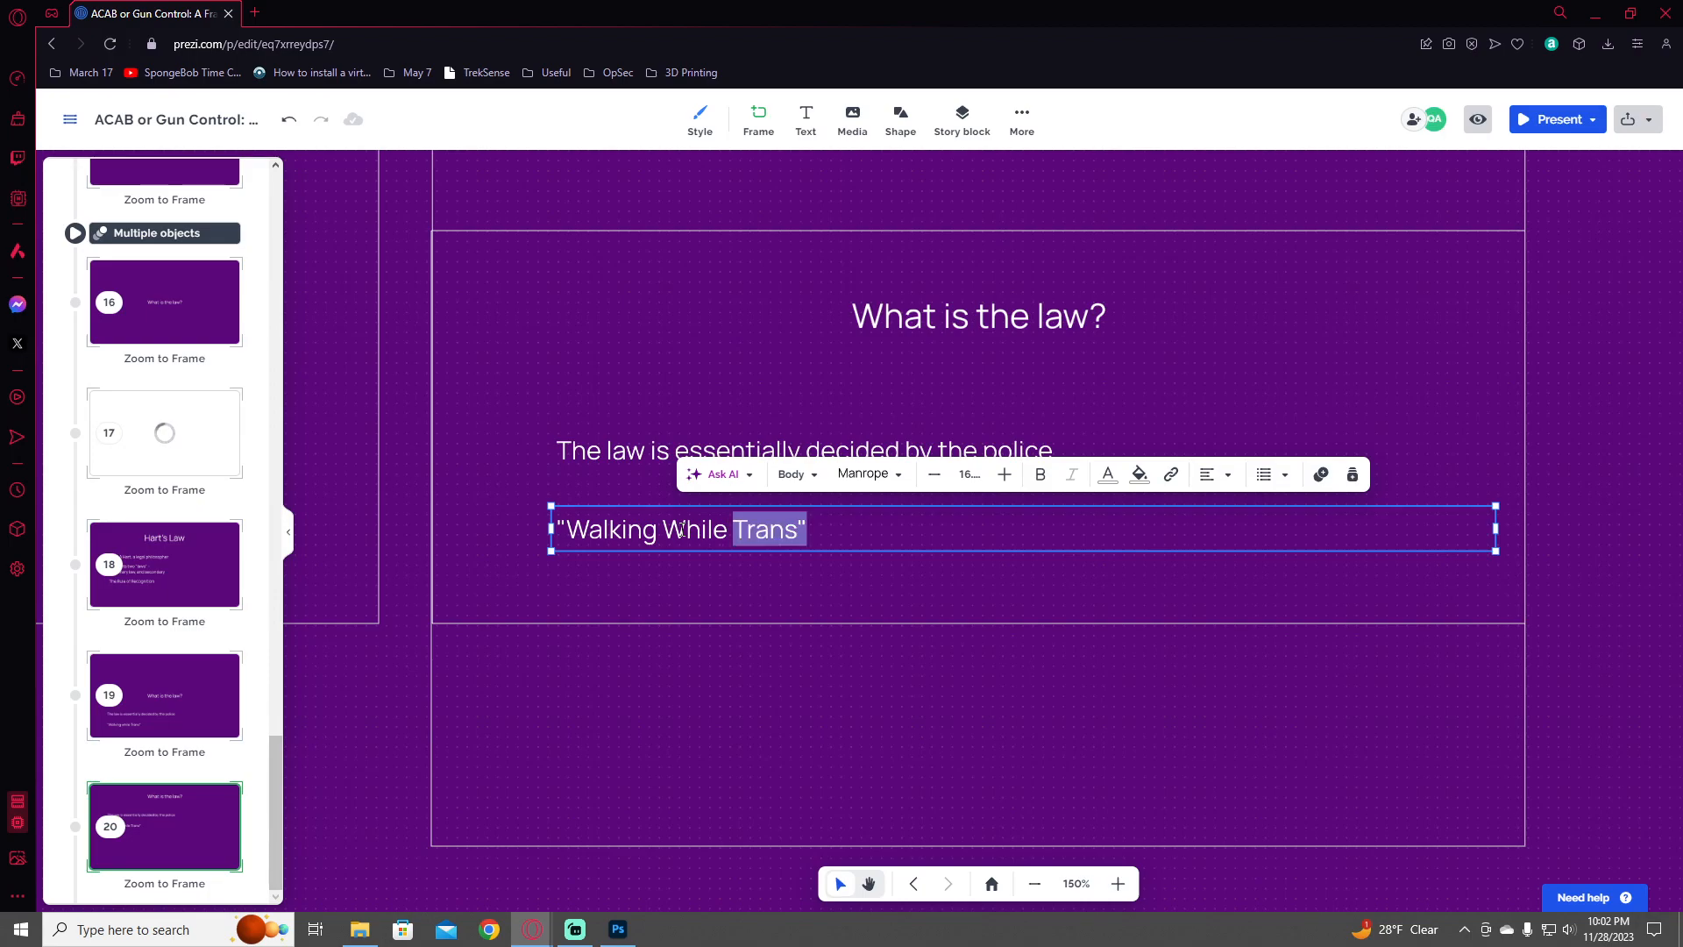
{"action": "key", "text": "Left"}
{"action": "type", "text": "X"}
{"action": "key", "text": "shift+End"}
{"action": "key", "text": "shift+Left"}
{"action": "key", "text": "BackSpace"}
{"action": "key", "text": "Right"}
{"action": "type", "text": "c"}
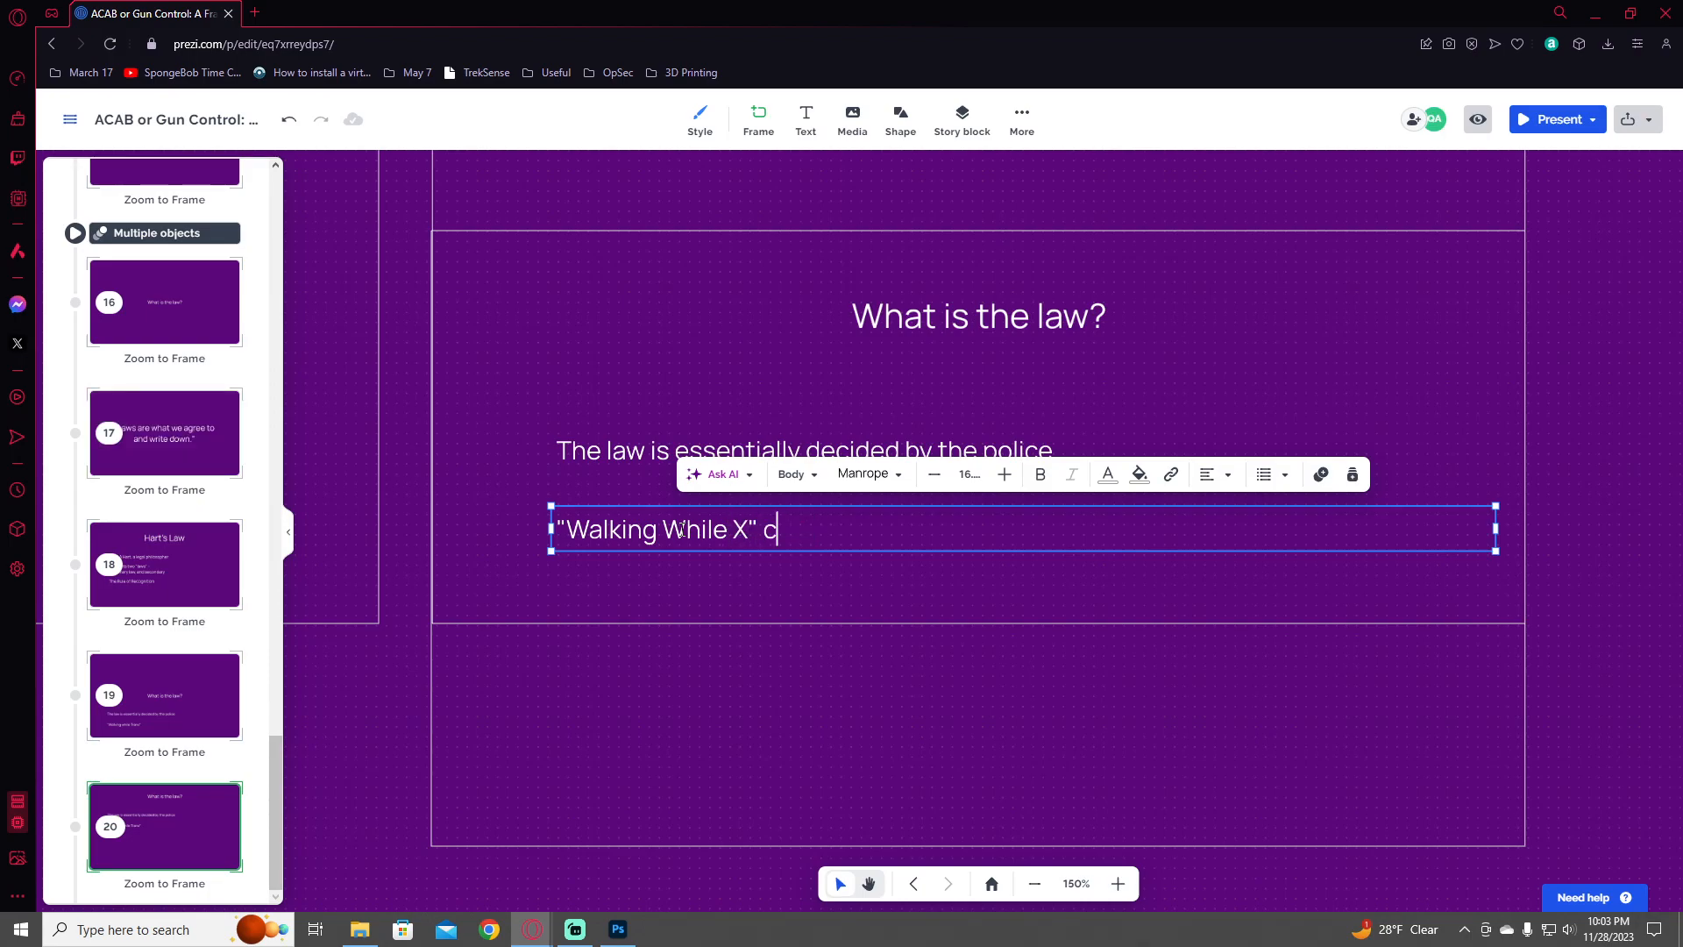
{"action": "type", "text": "harges"}
{"action": "left_click", "coordinate": [1555, 435]}
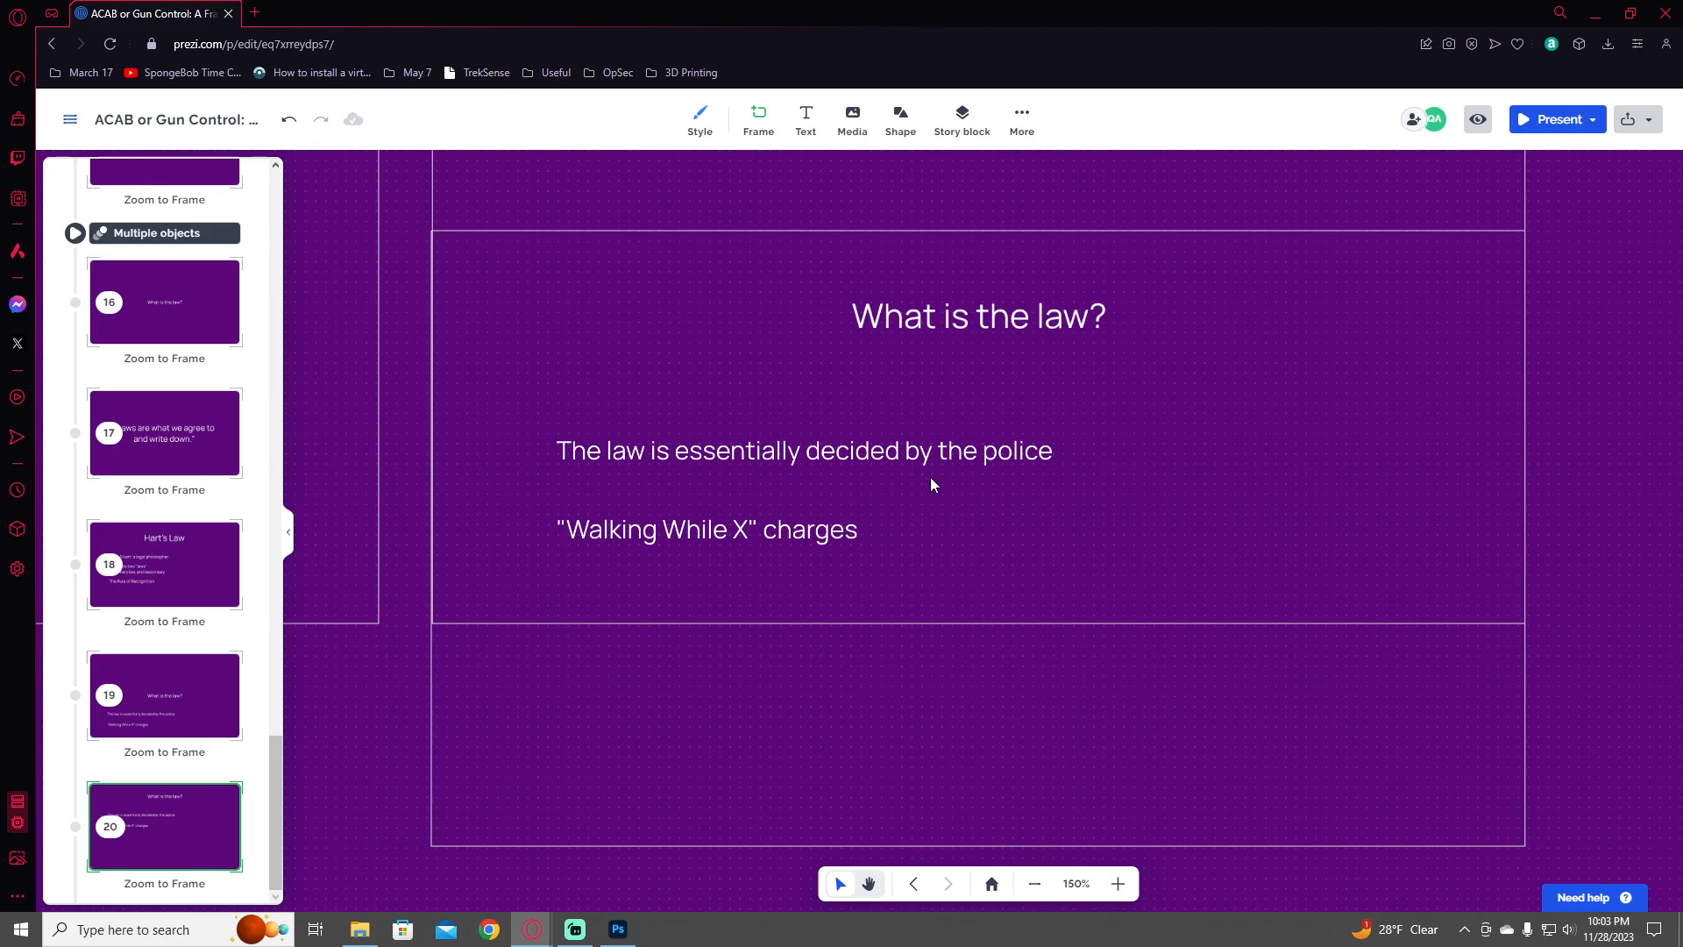
- Reword the first point to "The law is essentially what the police decide is the law" and widen its text box to fit one line
{"action": "left_click", "coordinate": [847, 450]}
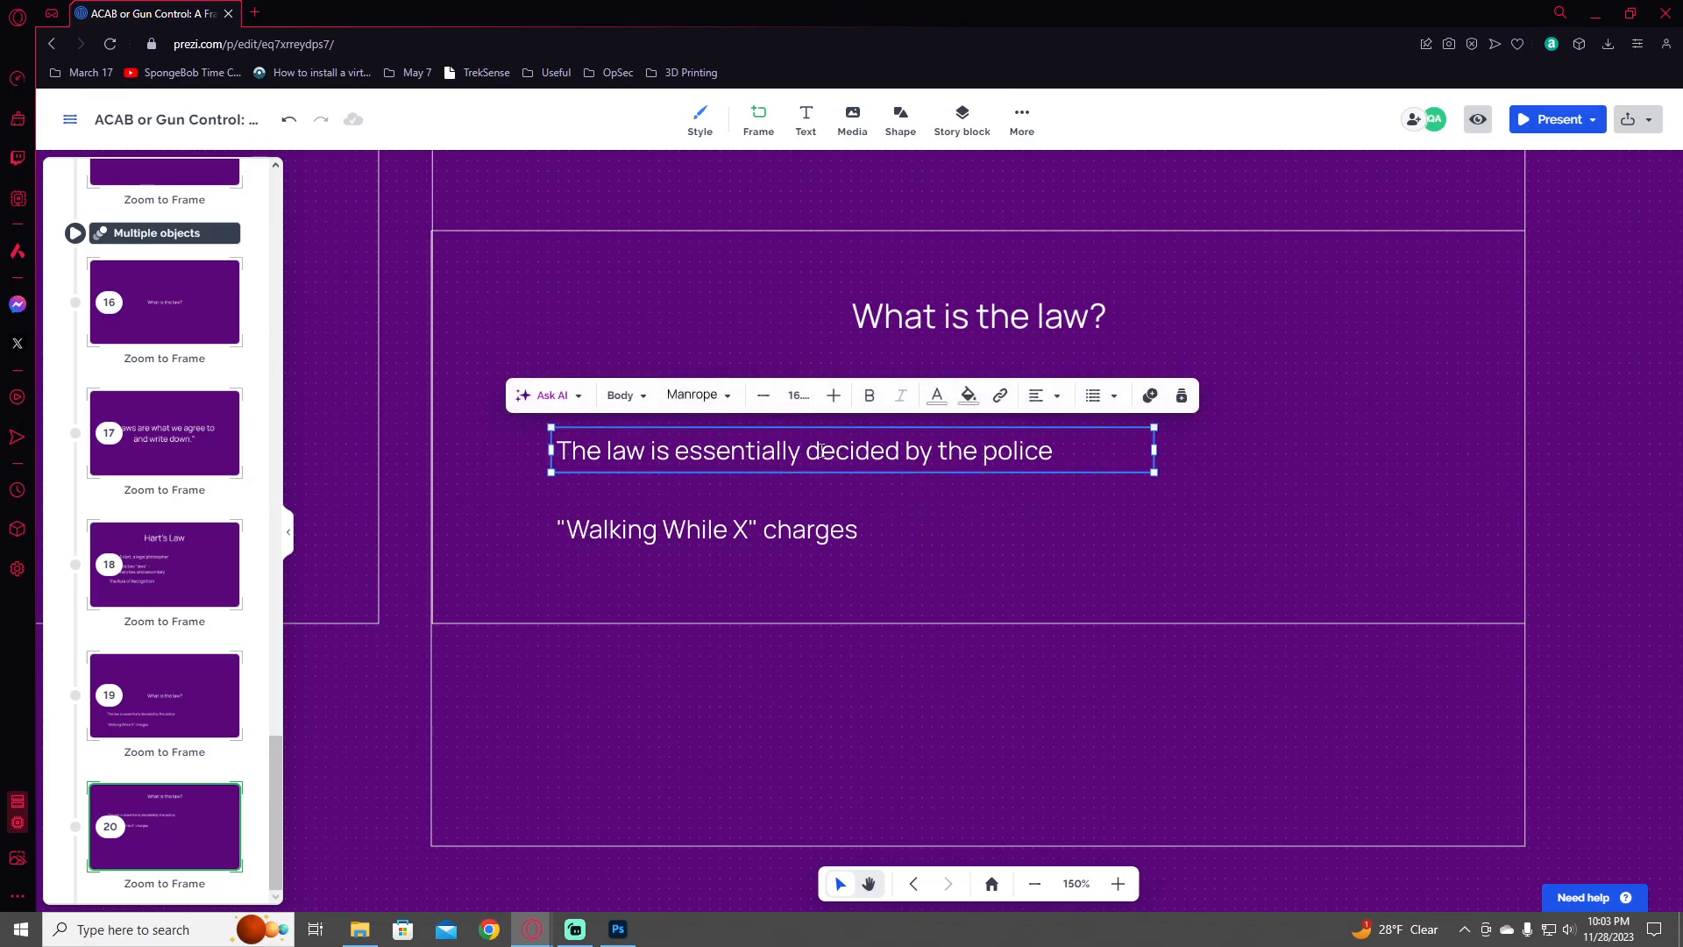
{"action": "left_click", "coordinate": [815, 454]}
{"action": "key", "text": "shift+End"}
{"action": "type", "text": "what"}
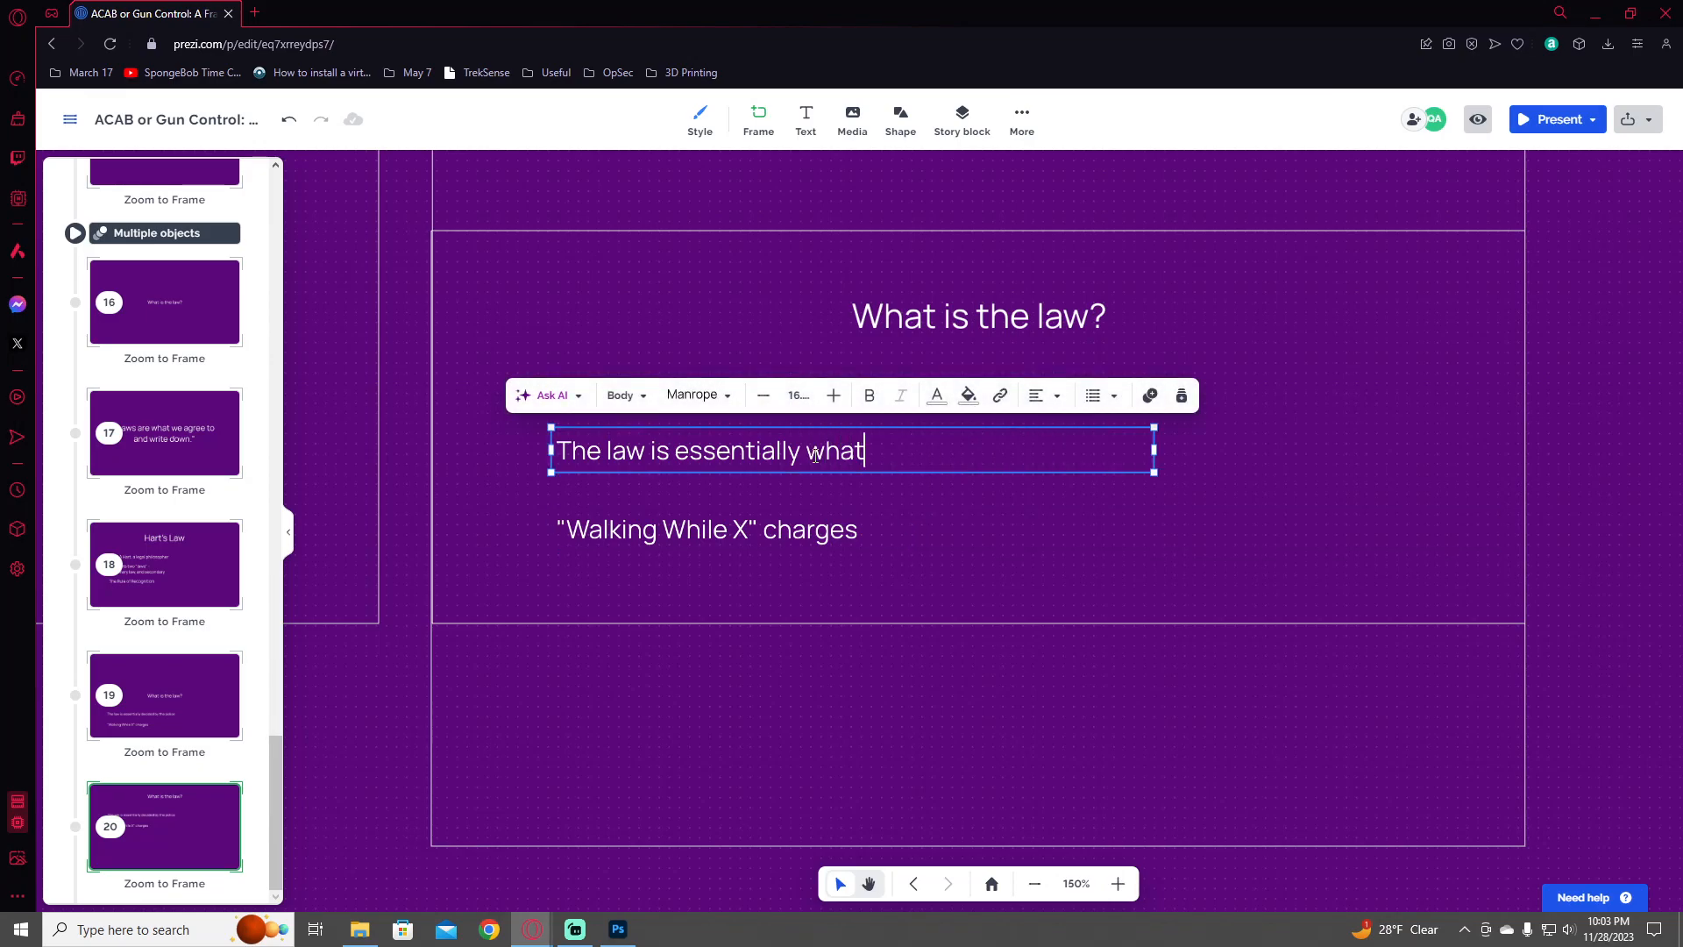
{"action": "type", "text": " the police decide is the law"}
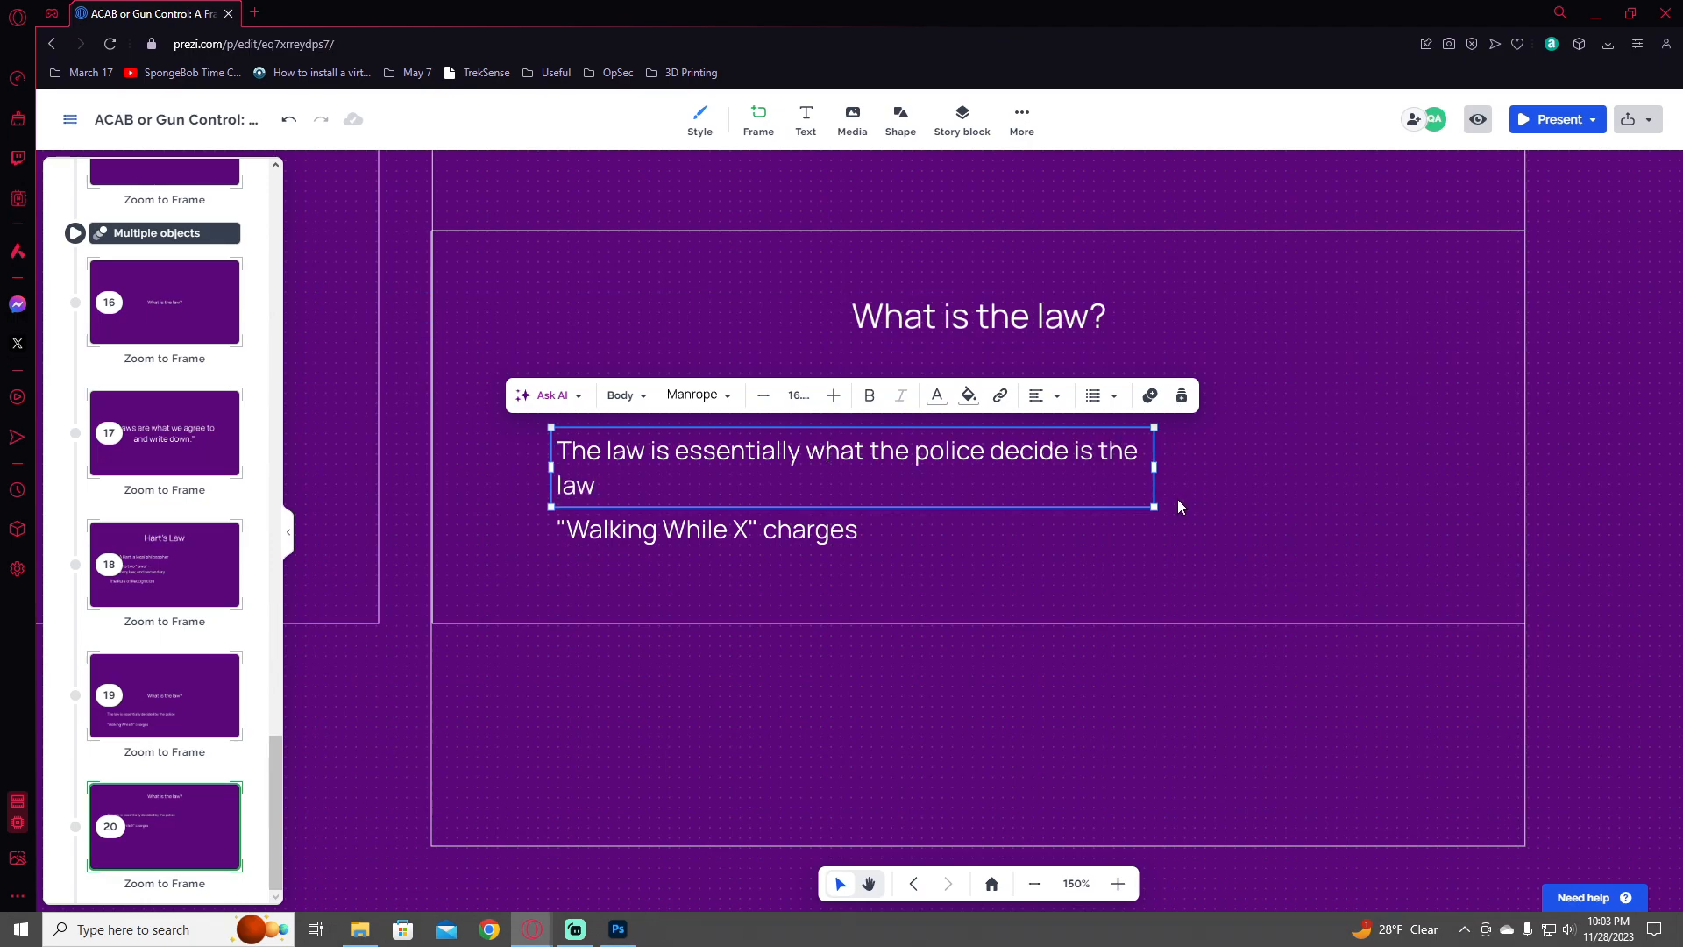
{"action": "left_click_drag", "start_coordinate": [1154, 466], "coordinate": [1202, 462]}
- Duplicate the "Walking While X" charges line and place the copy directly below it
{"action": "left_click", "coordinate": [819, 538]}
{"action": "key", "text": "ctrl+d"}
{"action": "left_click_drag", "start_coordinate": [860, 544], "coordinate": [840, 619]}
{"action": "left_click_drag", "start_coordinate": [842, 627], "coordinate": [844, 620]}
{"action": "double_click", "coordinate": [840, 616]}
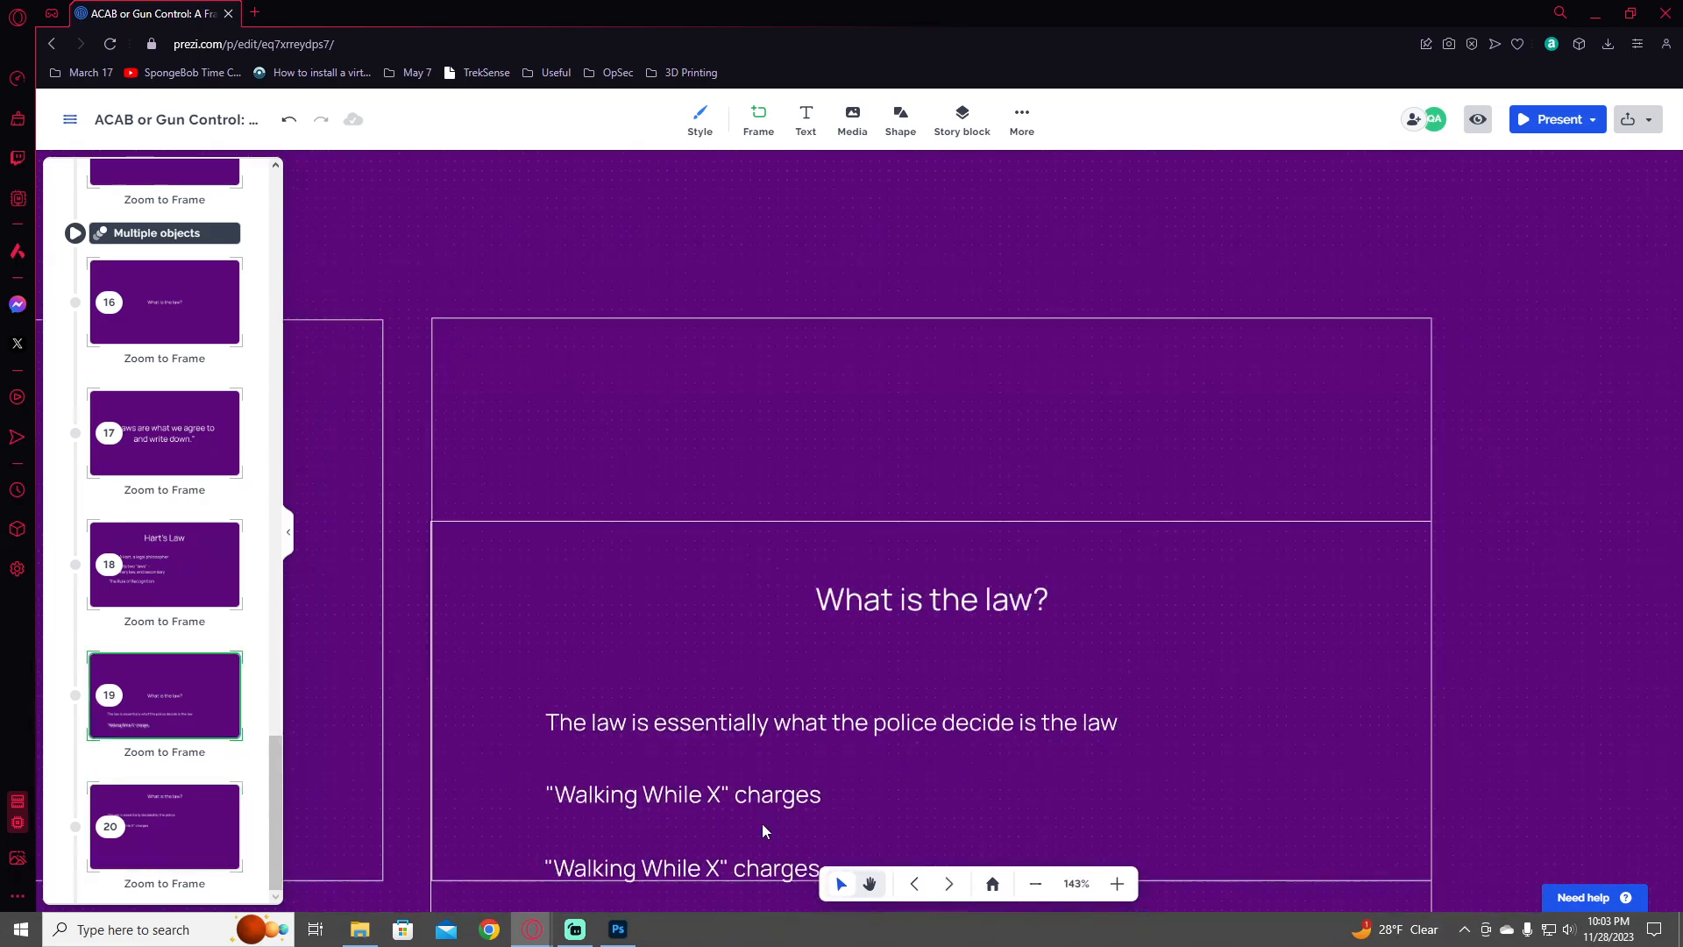
- Replace the text of the lower "Walking While X" charges copy with "Police Bias"
{"action": "double_click", "coordinate": [712, 867]}
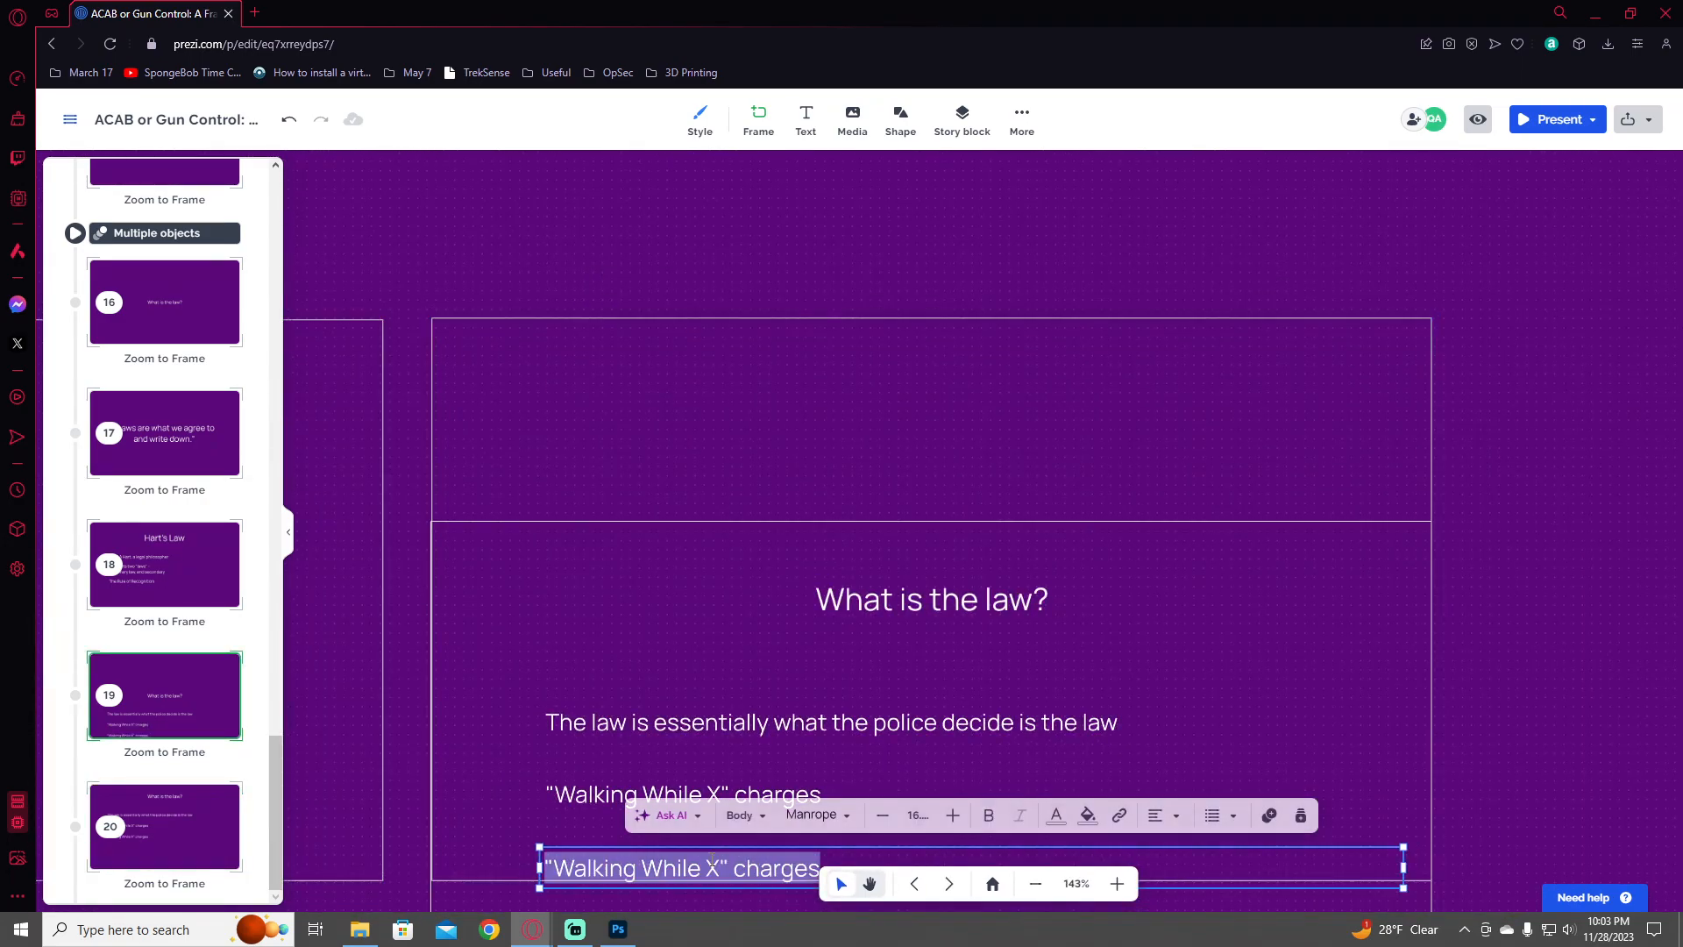
{"action": "left_click_drag", "start_coordinate": [866, 703], "coordinate": [888, 508]}
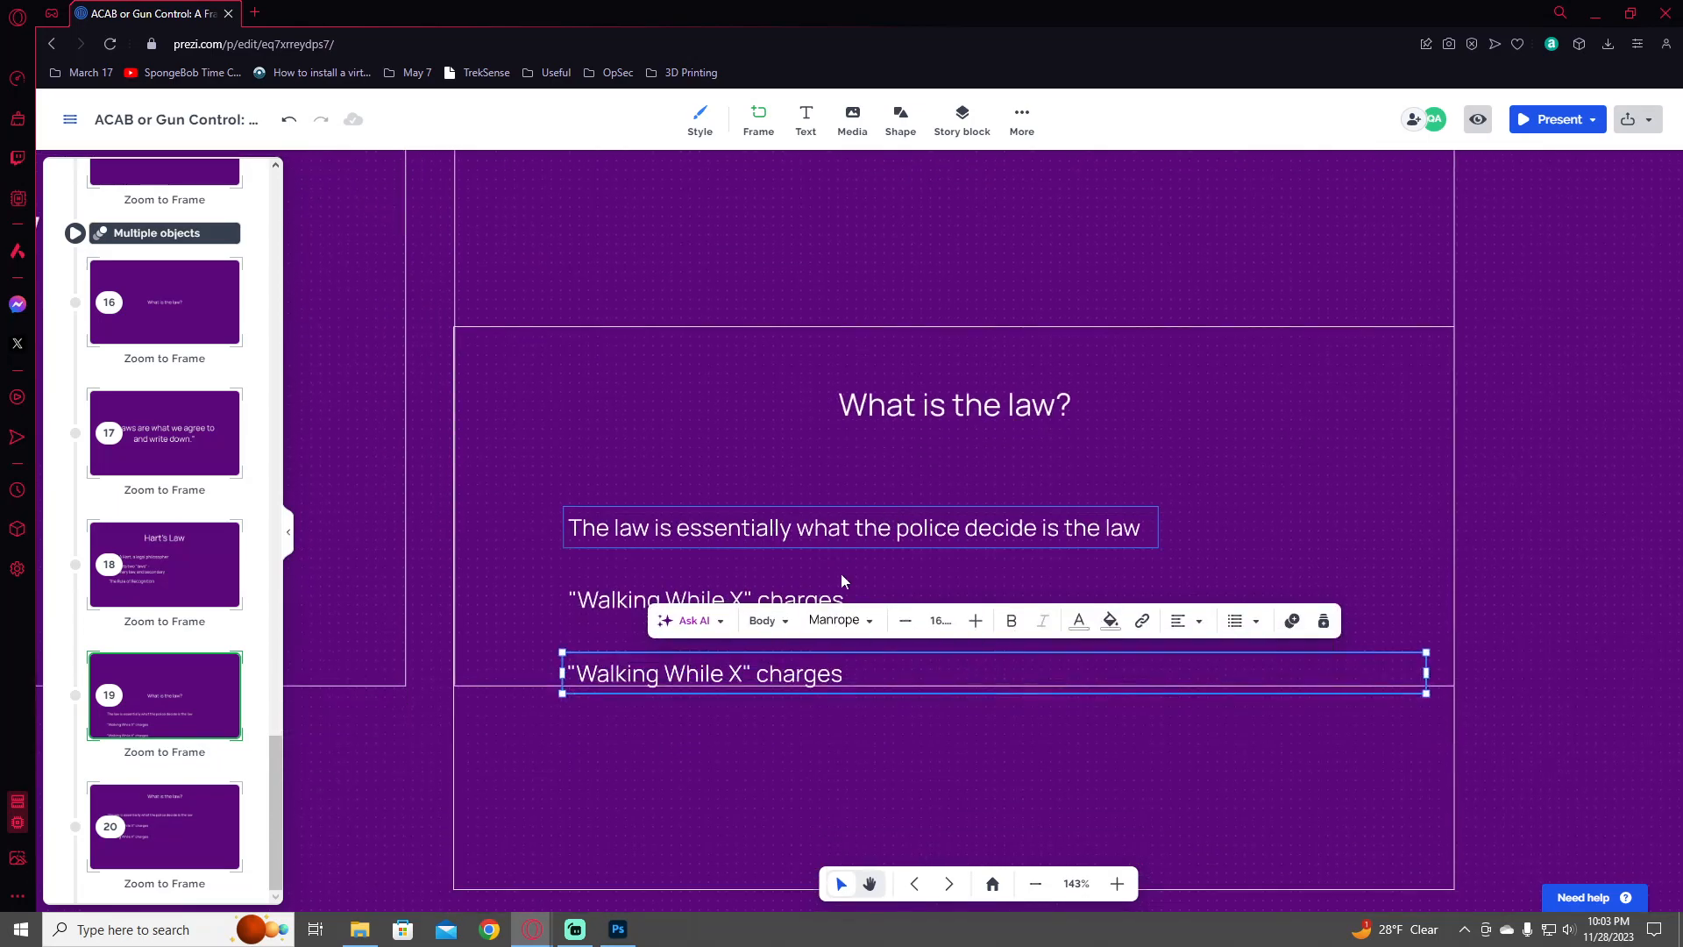
{"action": "double_click", "coordinate": [777, 676]}
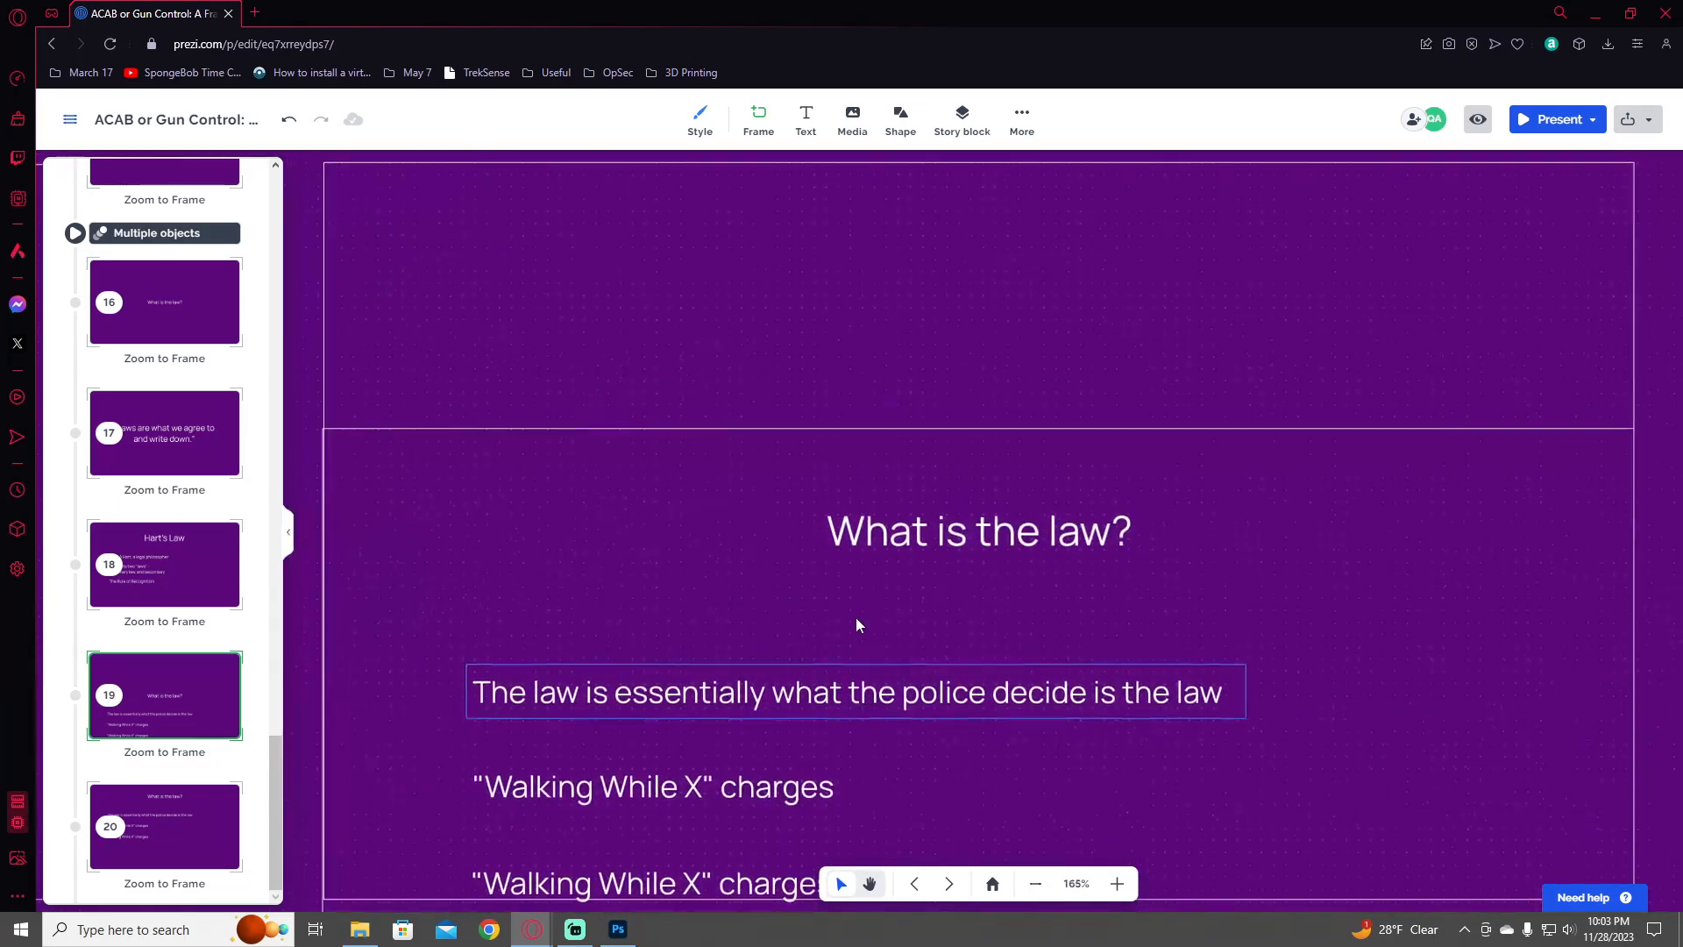
{"action": "left_click", "coordinate": [754, 568]}
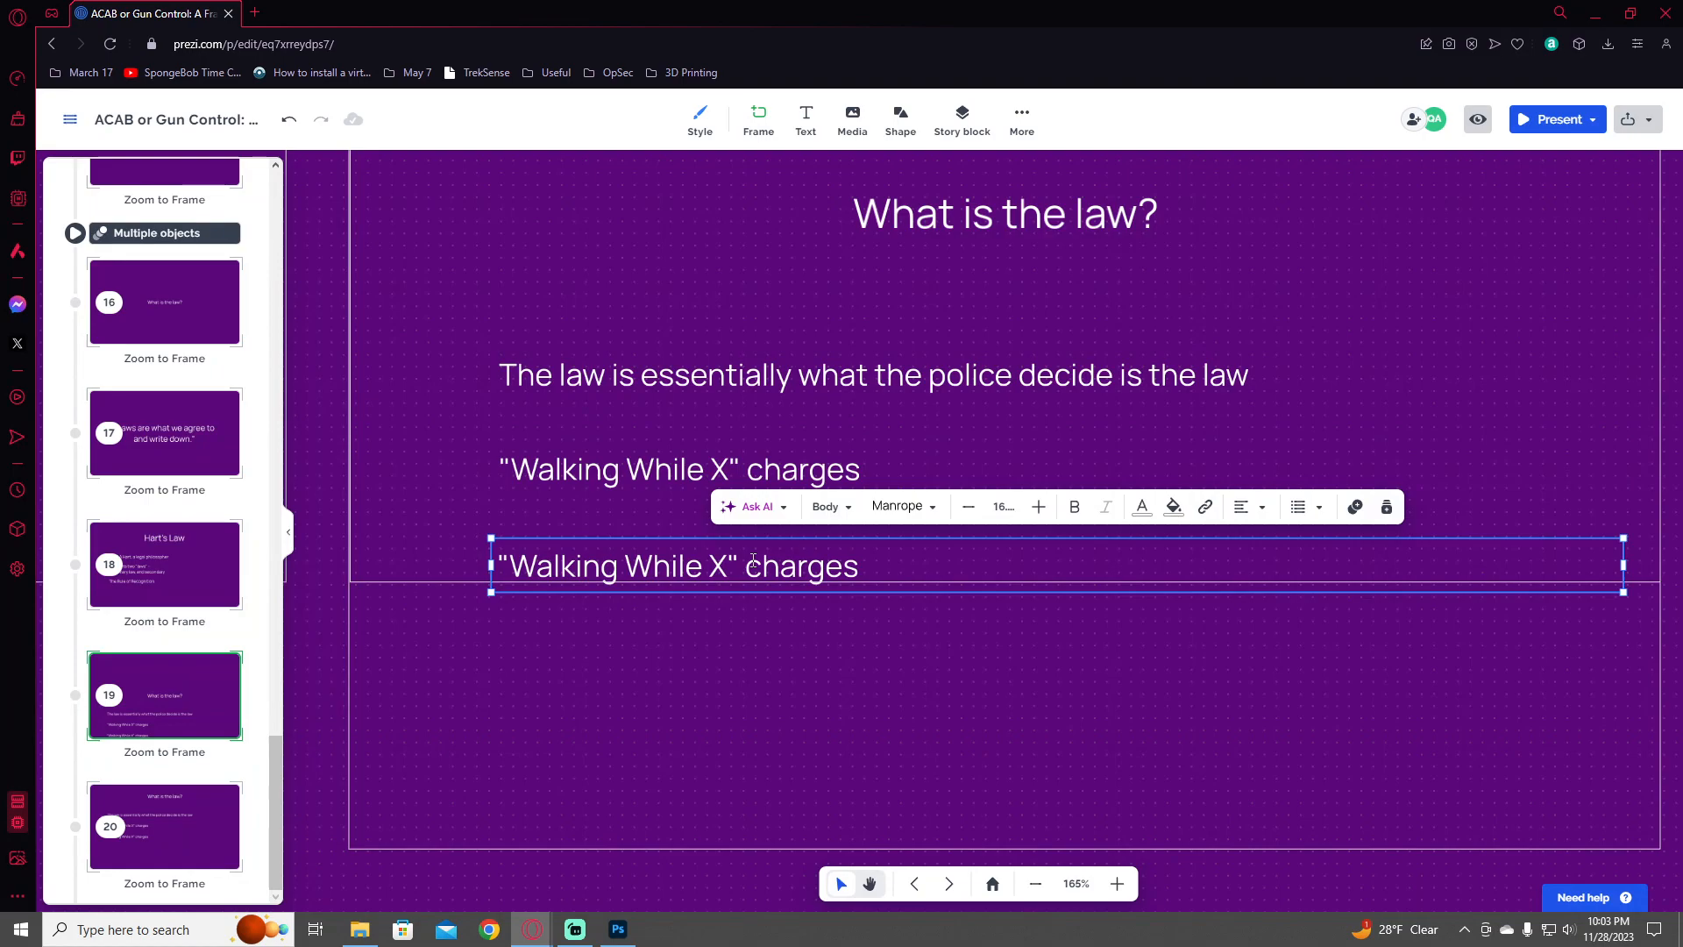
{"action": "double_click", "coordinate": [754, 568]}
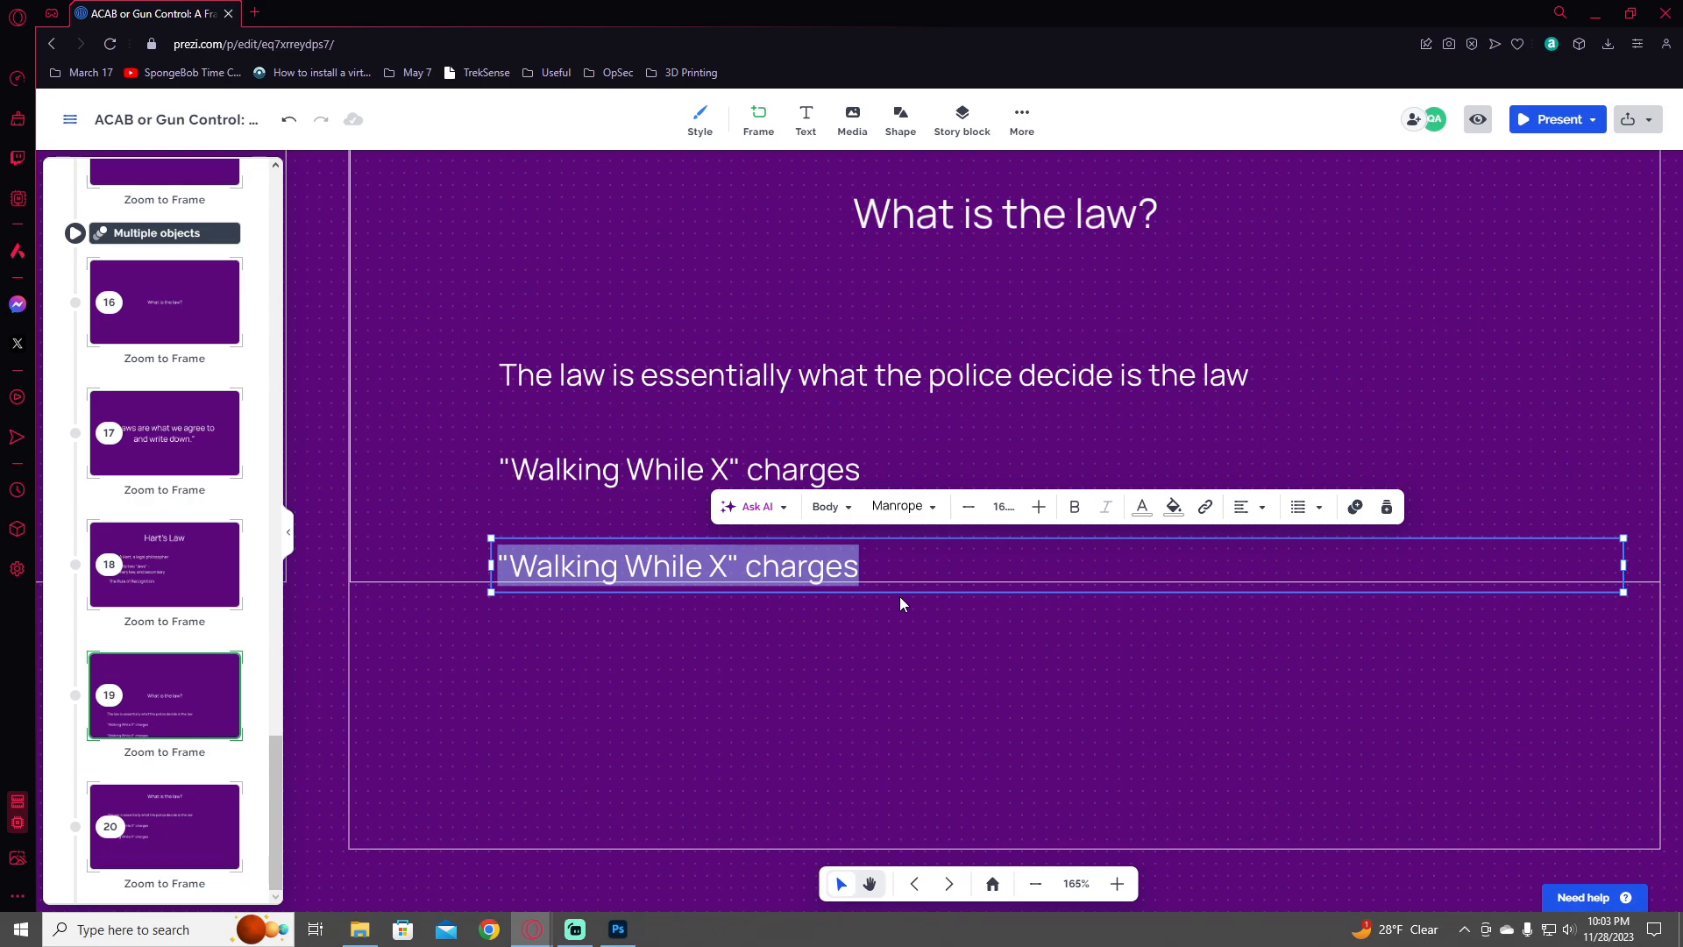
{"action": "type", "text": "Police Bias"}
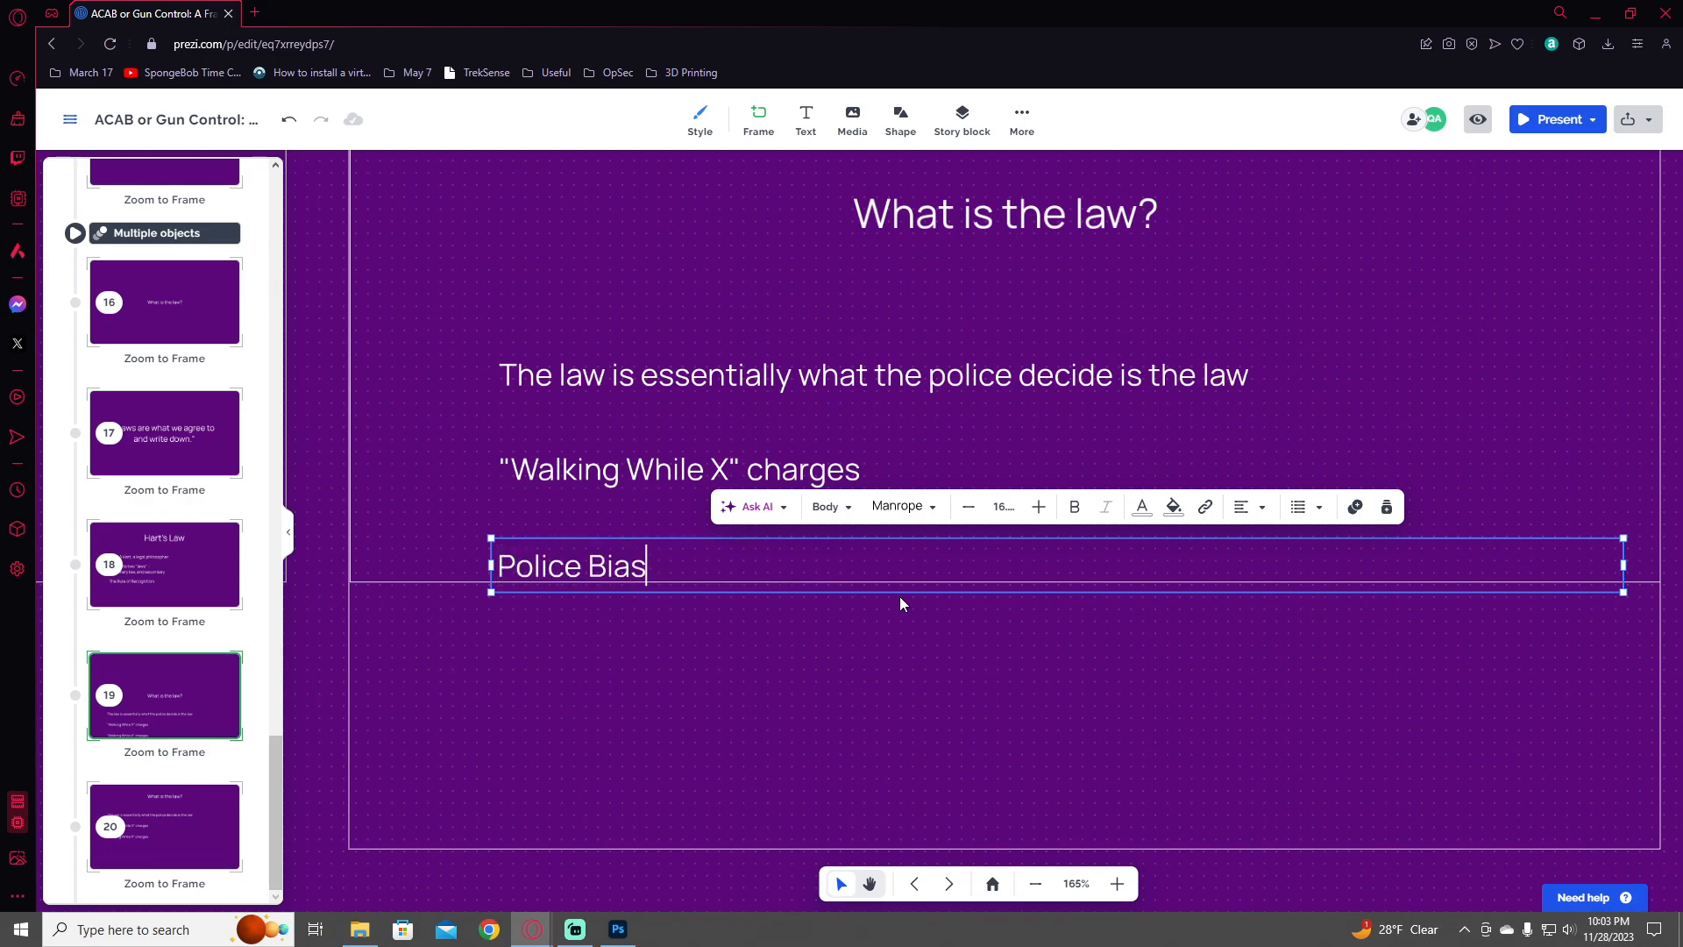
{"action": "left_click", "coordinate": [833, 710]}
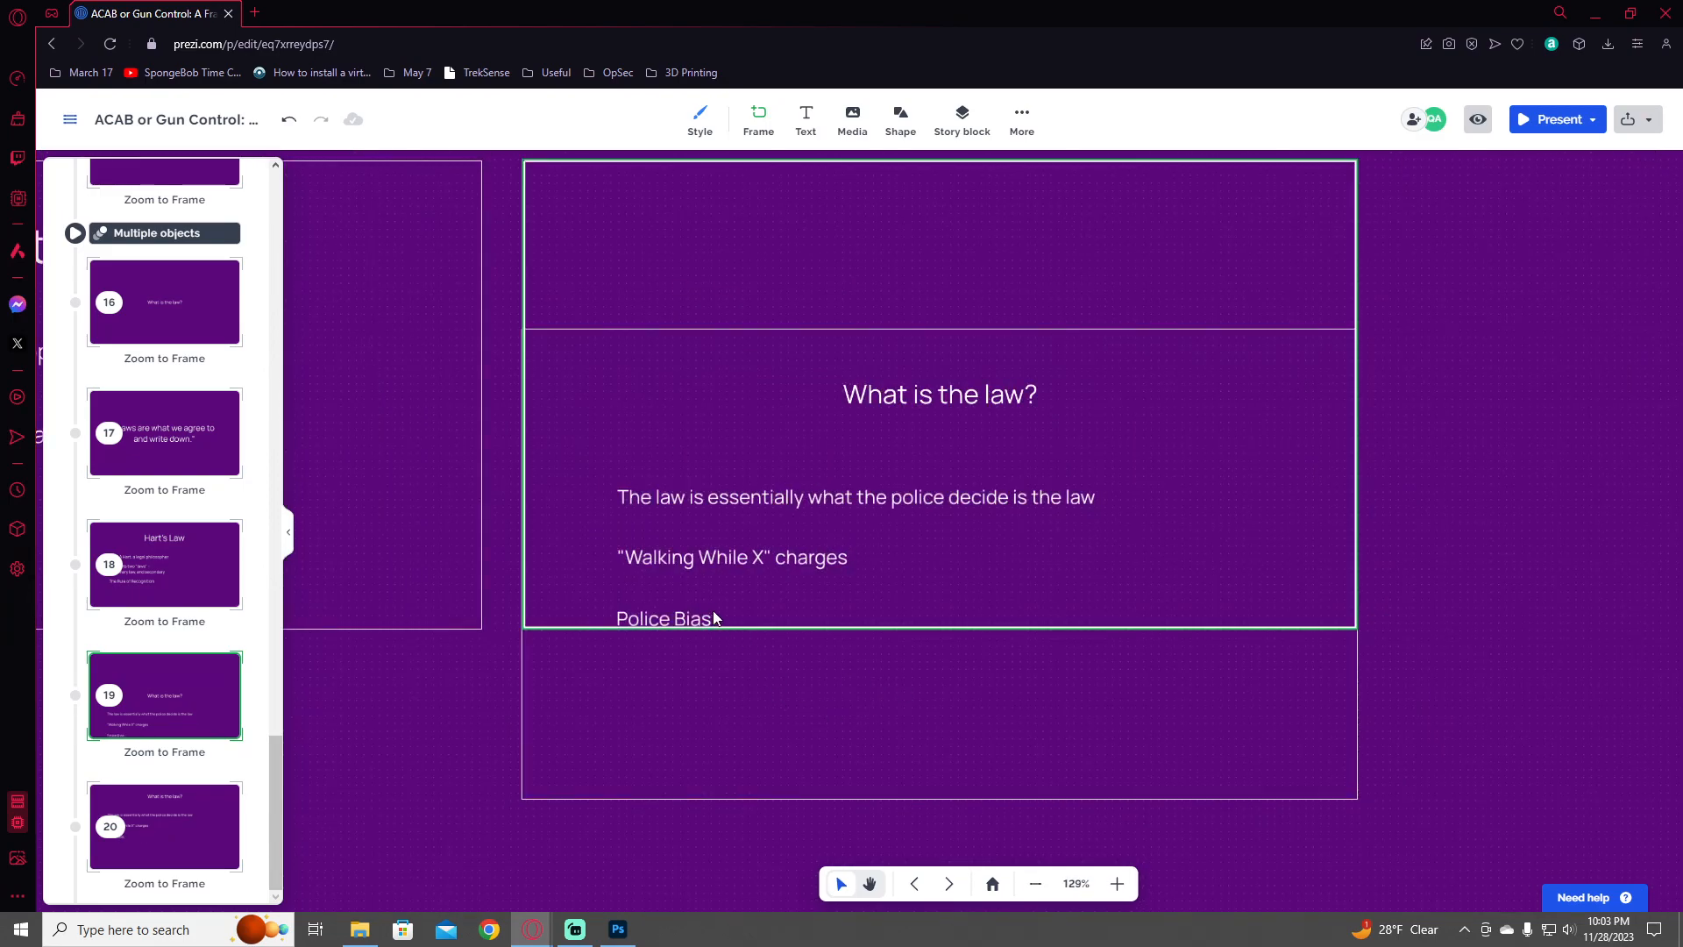
- Select the three points below the "What is the law?" title on frame 20 and give them a shared Fade in animation
{"action": "left_click", "coordinate": [762, 502]}
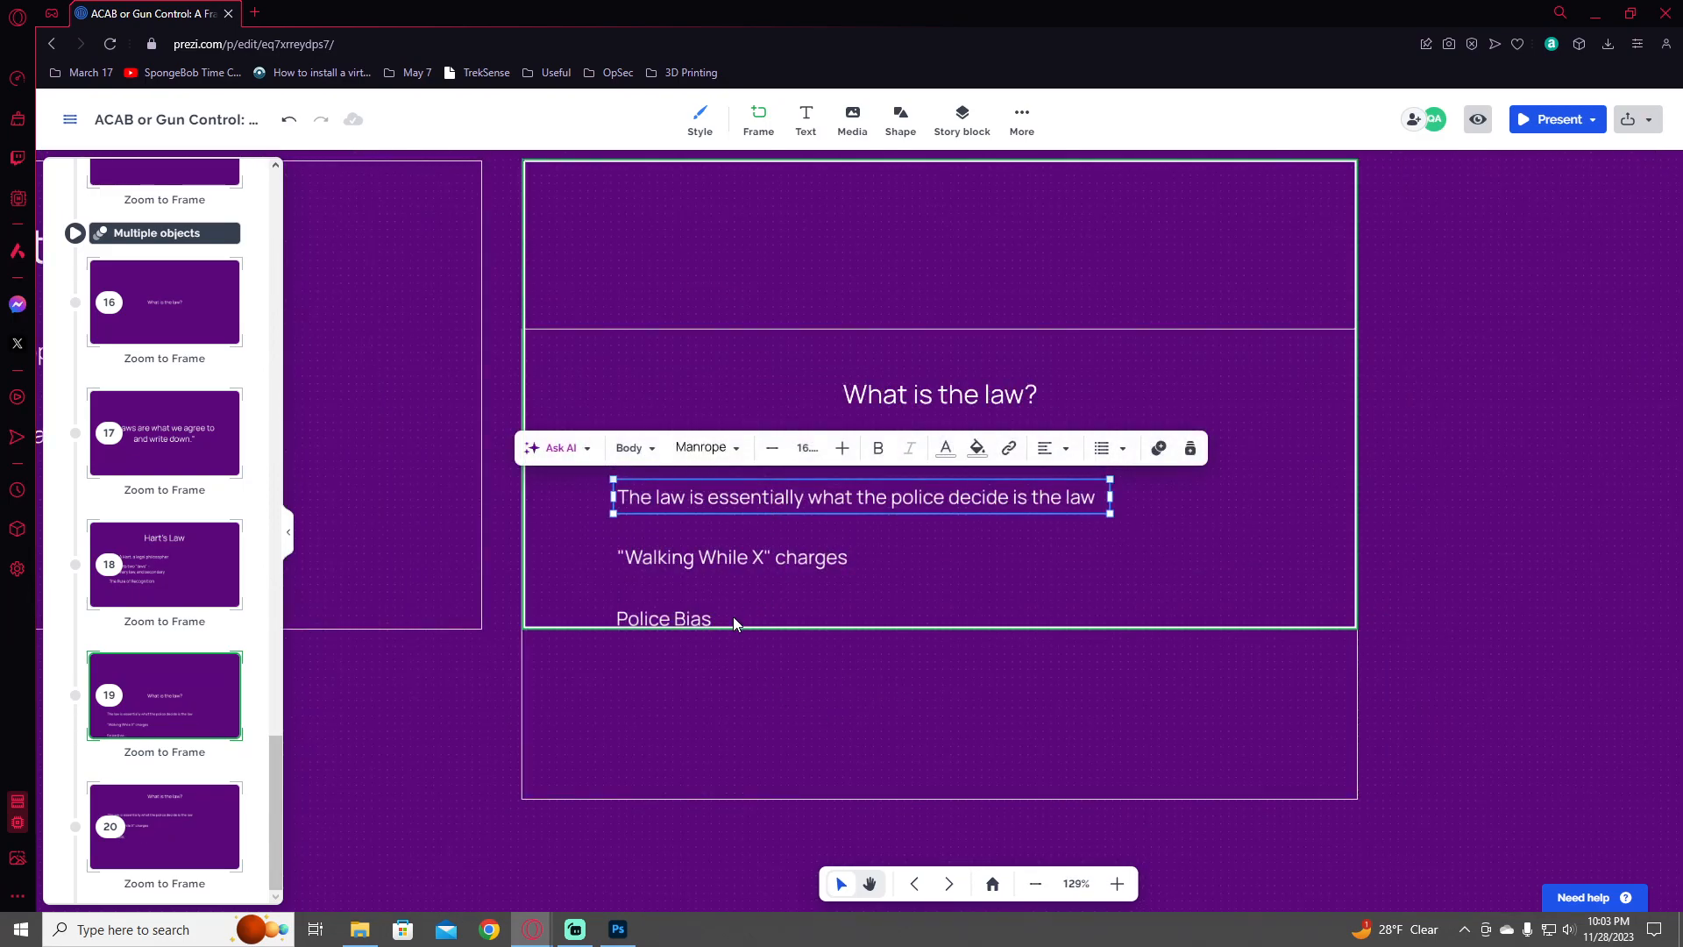
{"action": "left_click", "coordinate": [793, 629], "text": "shift"}
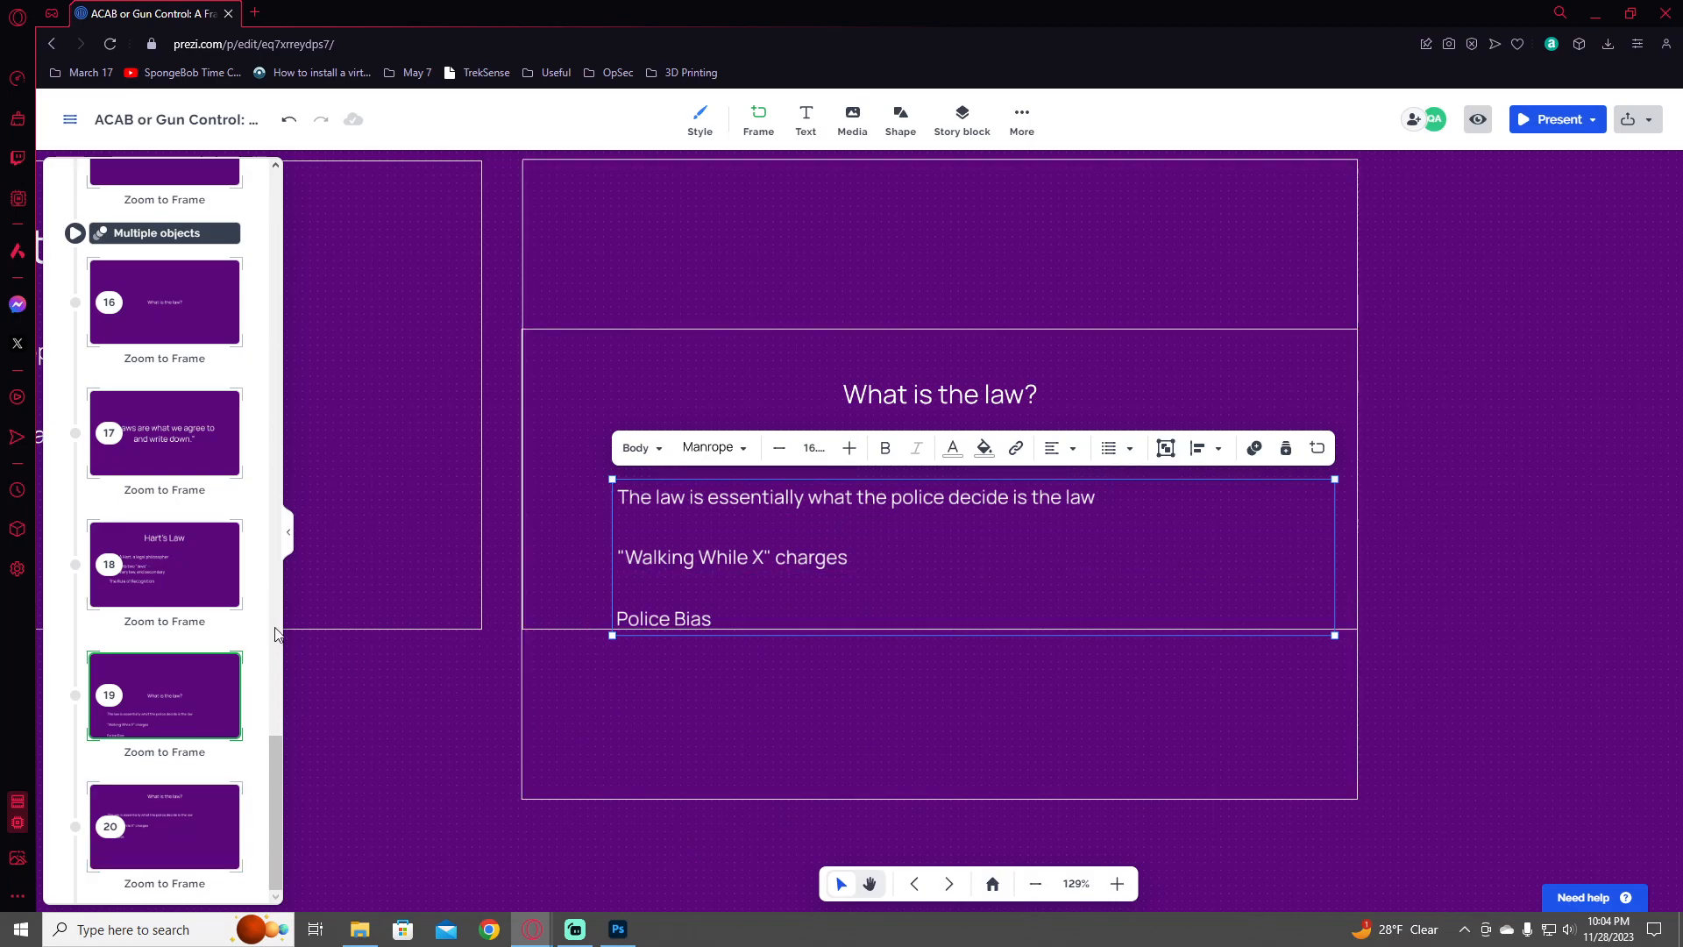
{"action": "left_click", "coordinate": [164, 824]}
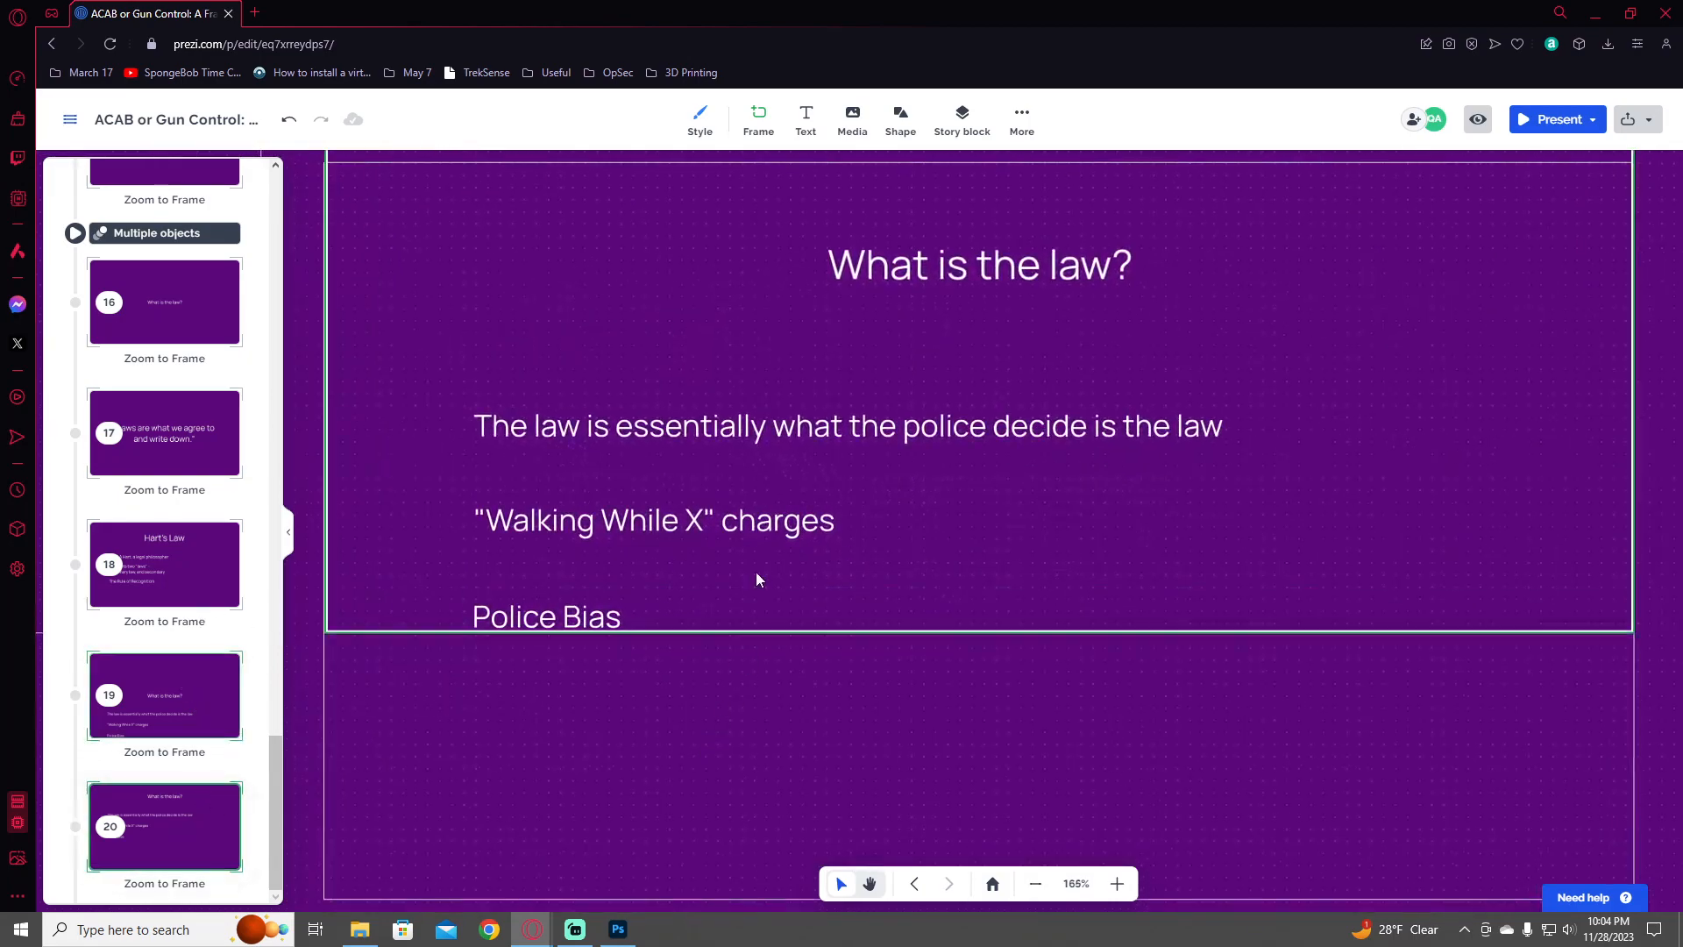
{"action": "left_click", "coordinate": [626, 602]}
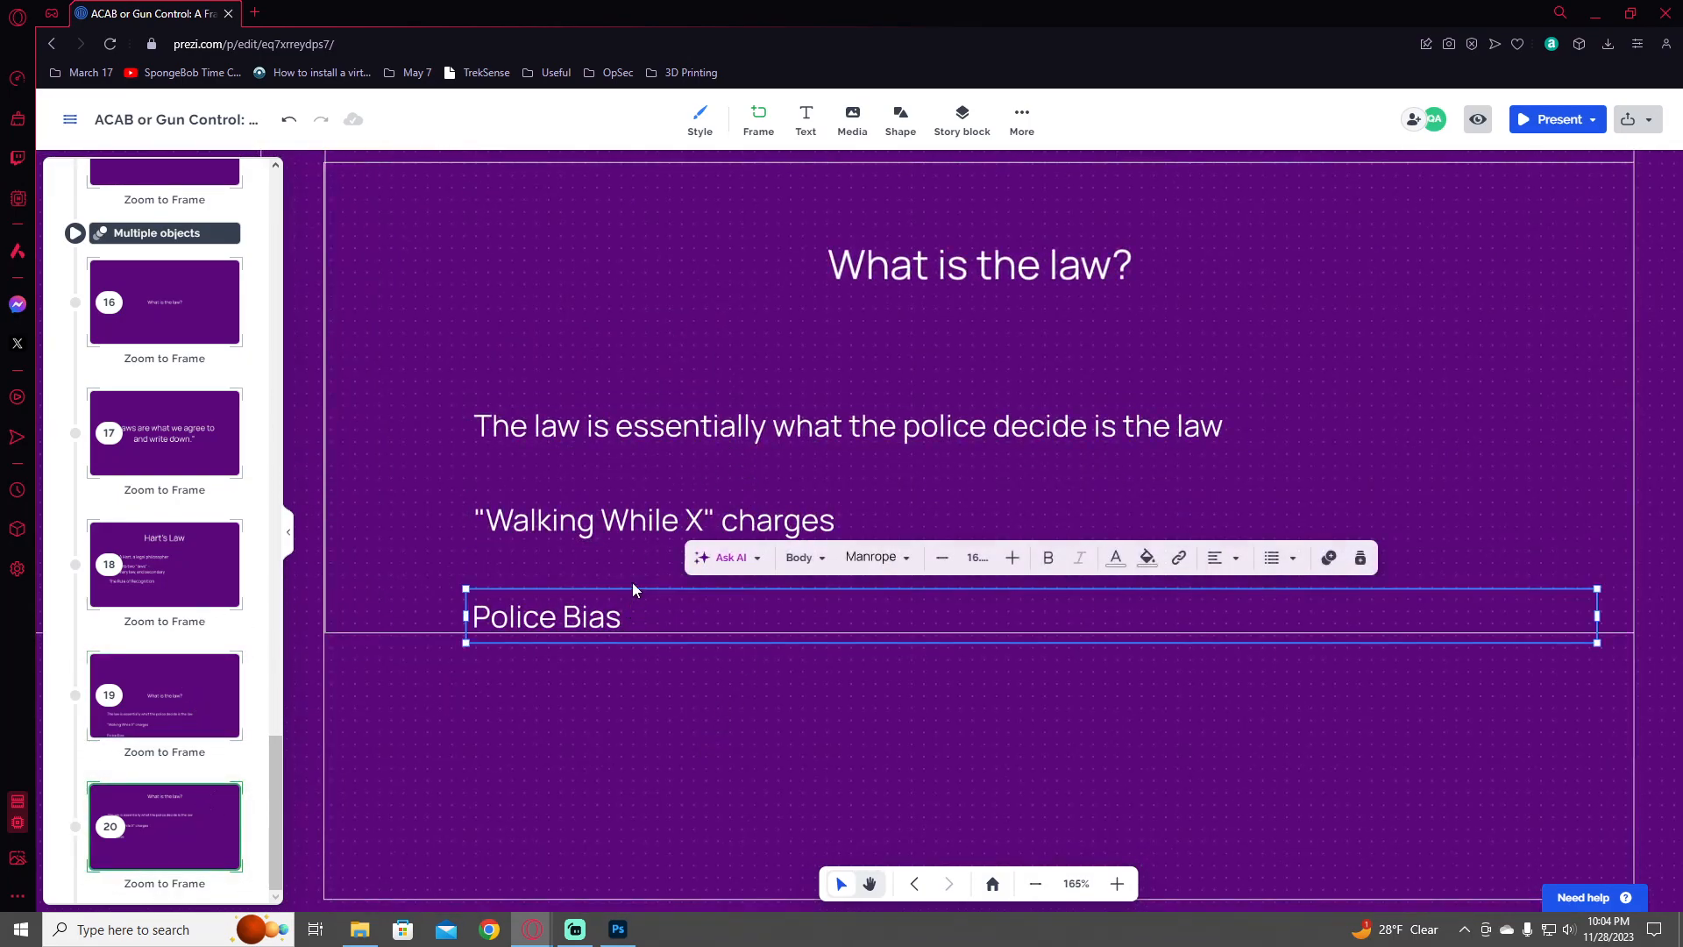
{"action": "left_click", "coordinate": [647, 524], "text": "shift"}
{"action": "left_click", "coordinate": [675, 416], "text": "shift"}
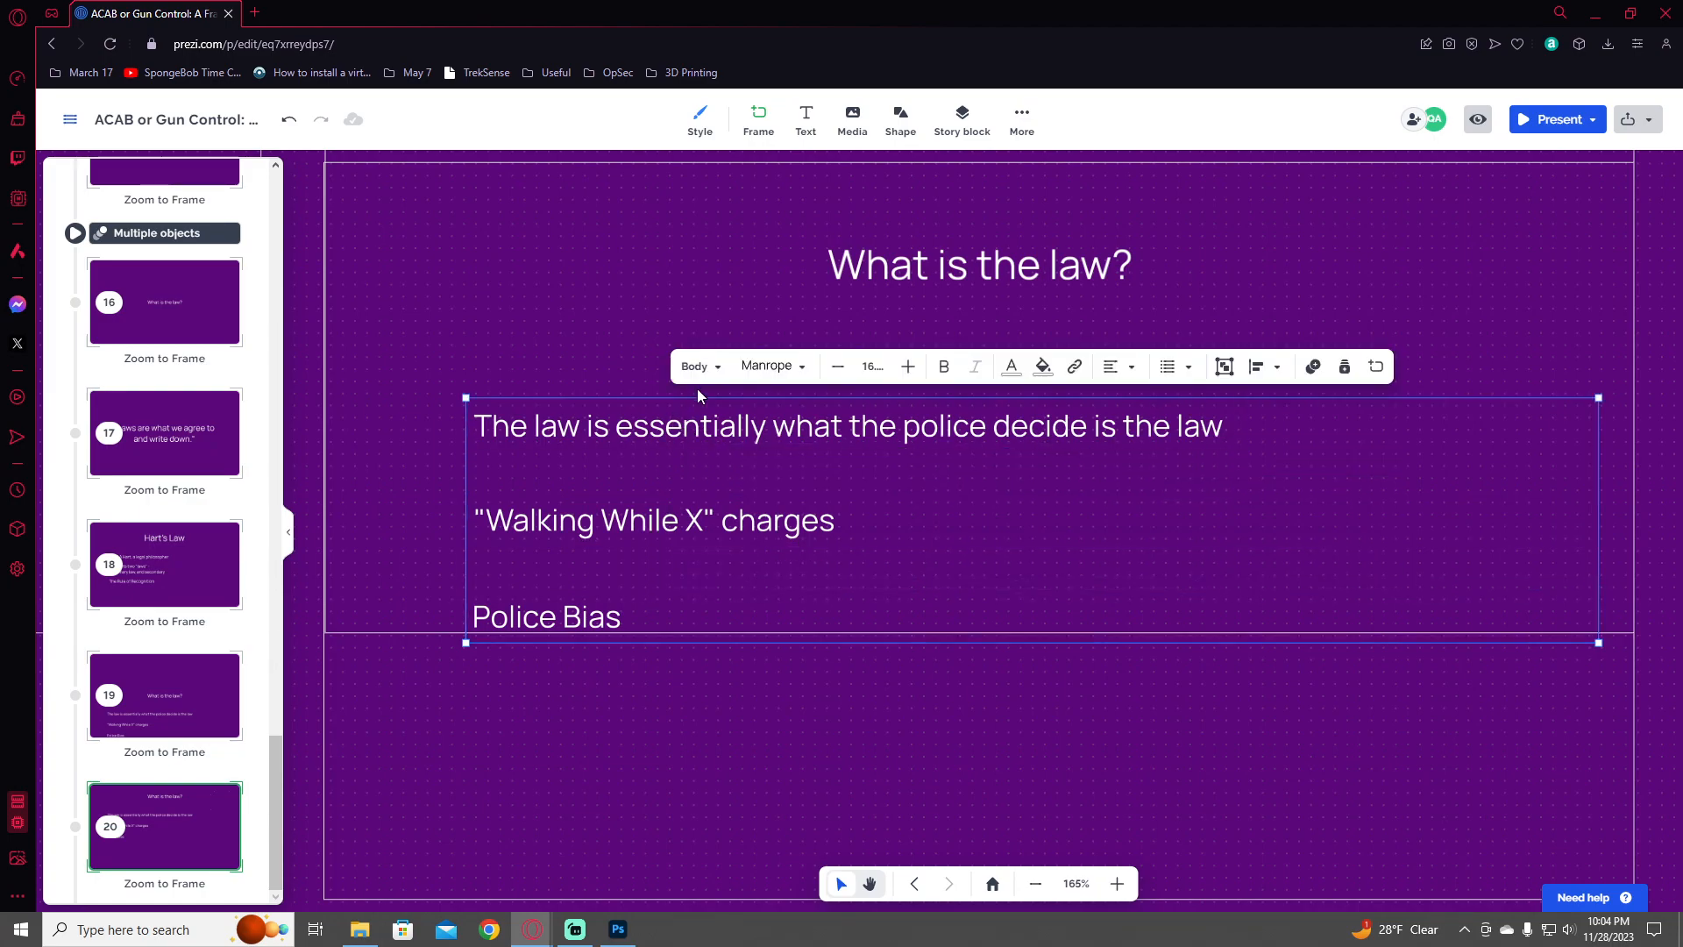
{"action": "left_click", "coordinate": [1022, 118]}
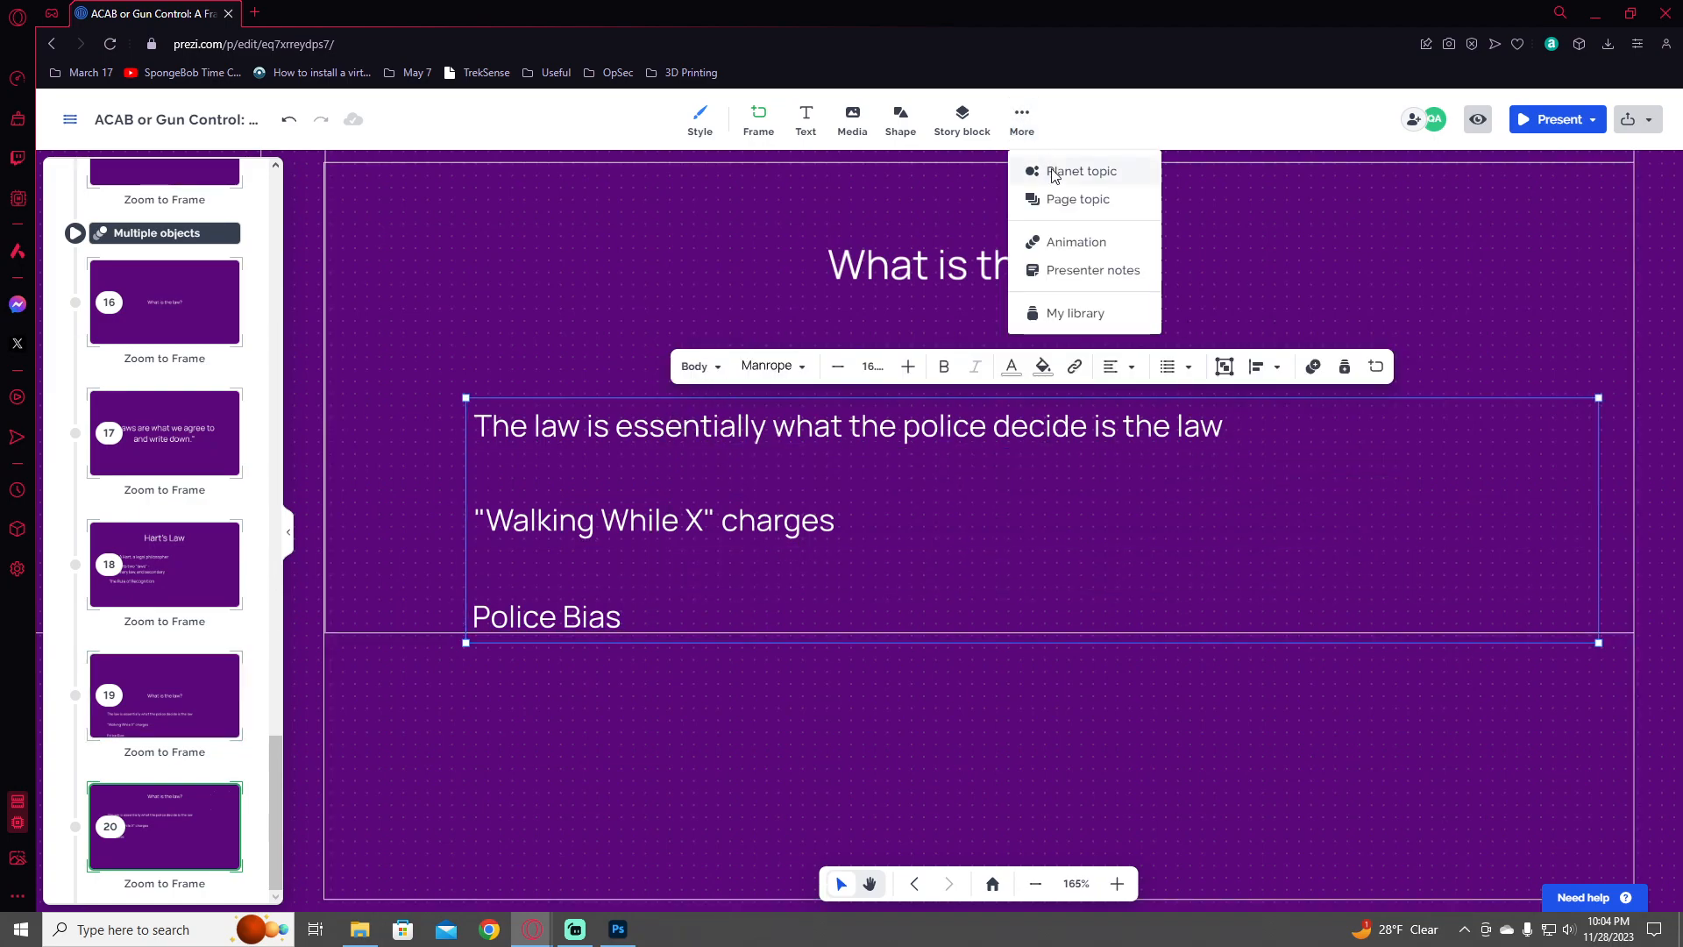
{"action": "left_click", "coordinate": [1078, 242]}
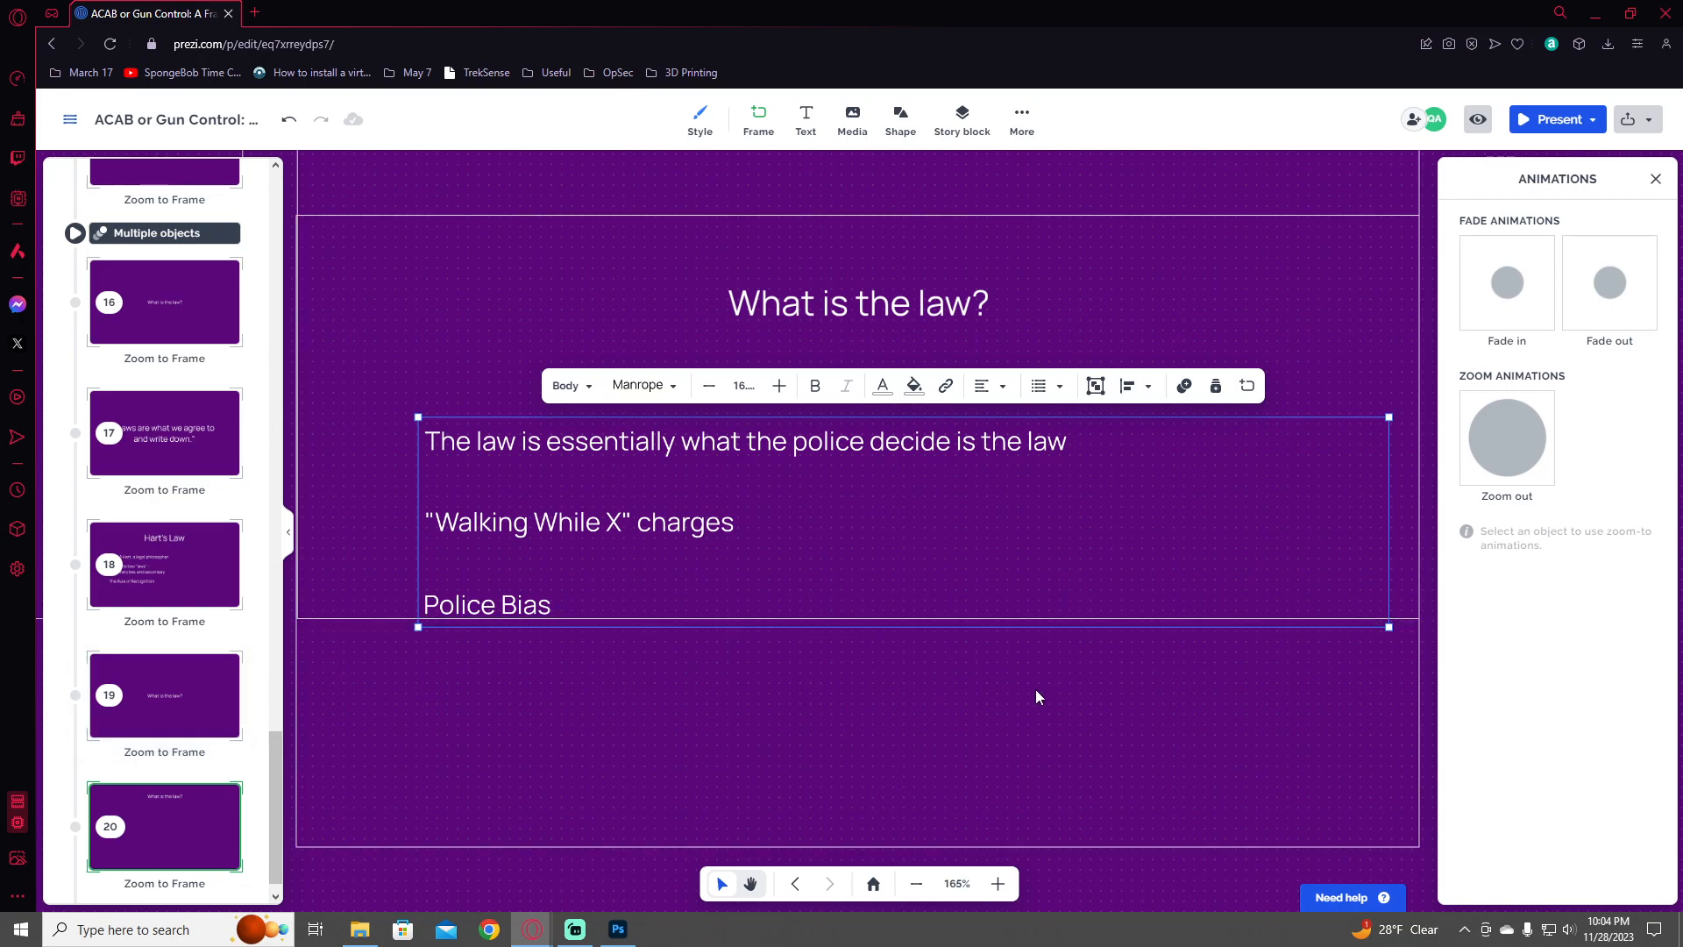
{"action": "scroll", "coordinate": [173, 799], "scroll_direction": "down", "scroll_amount": 1}
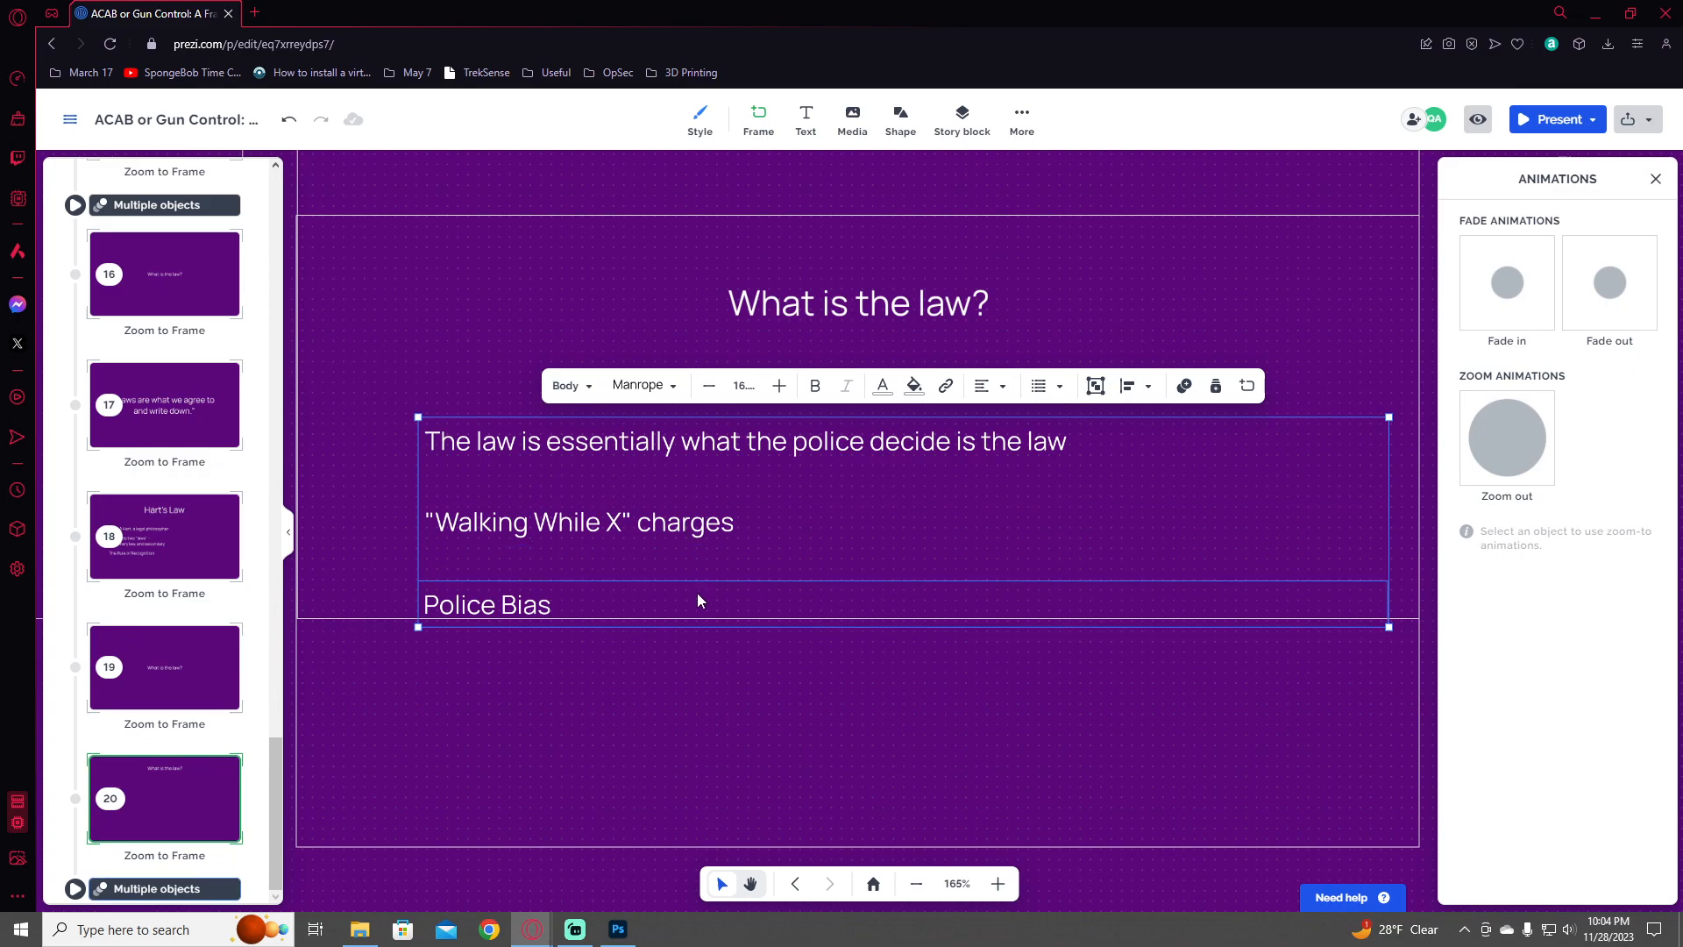
- Add an empty frame to the right of the "What is the law?" frames, sized to span their combined height
{"action": "scroll", "coordinate": [843, 591], "scroll_direction": "down", "scroll_amount": 5}
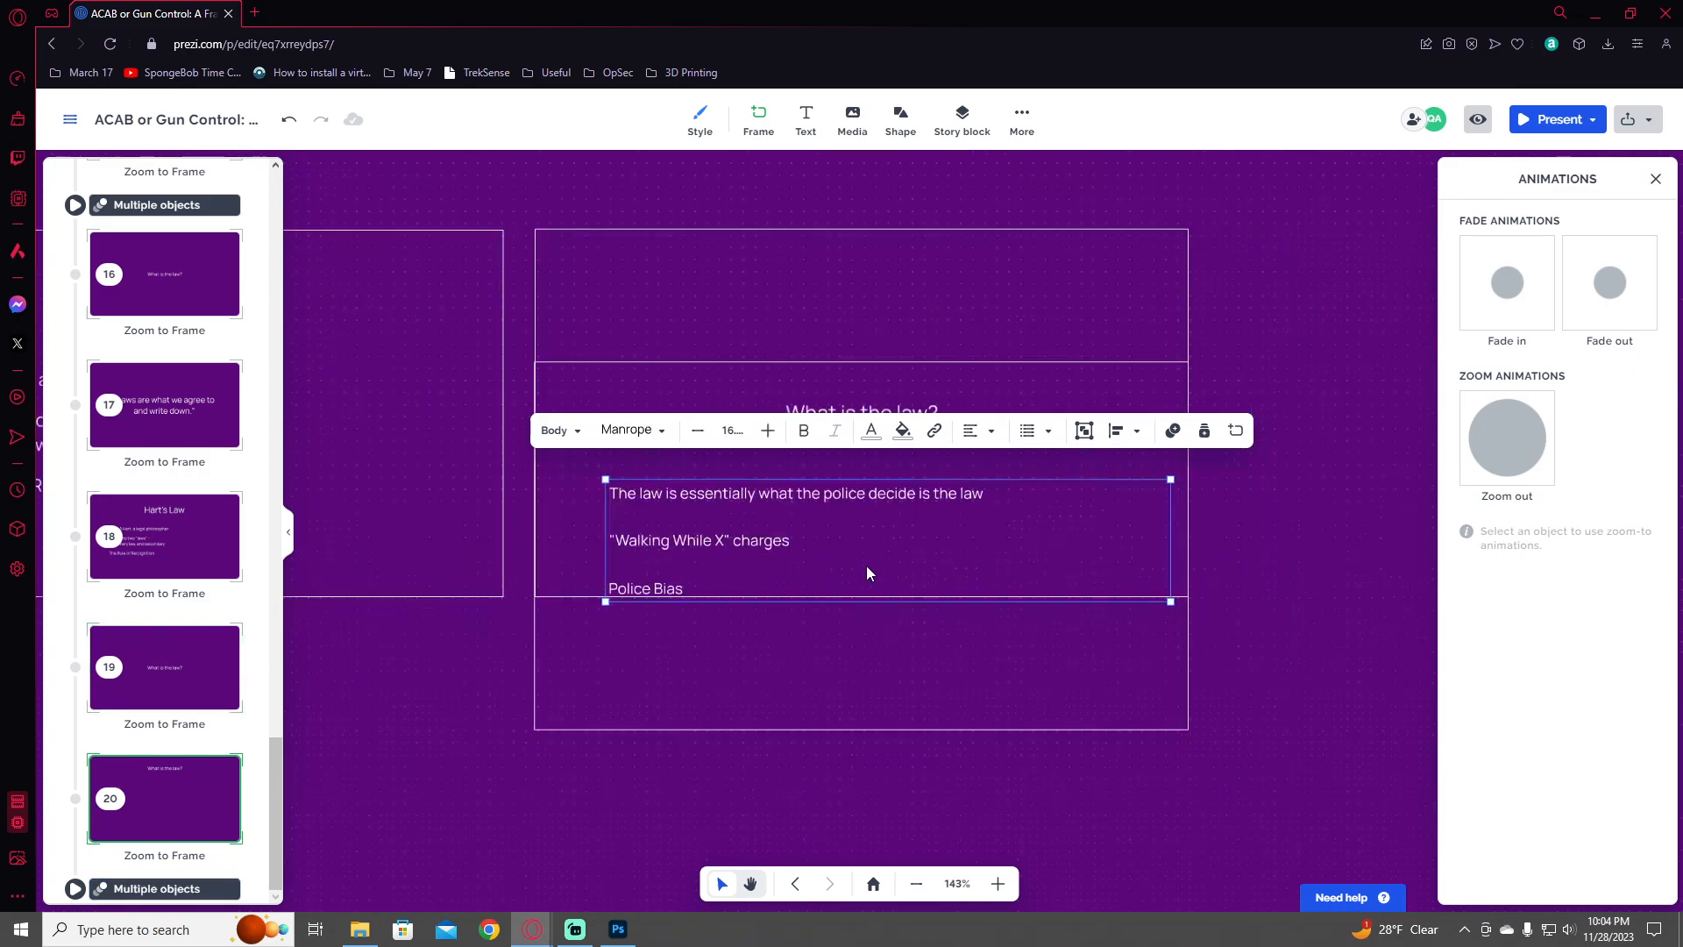
{"action": "left_click_drag", "start_coordinate": [815, 727], "coordinate": [549, 649]}
{"action": "left_click", "coordinate": [767, 136]}
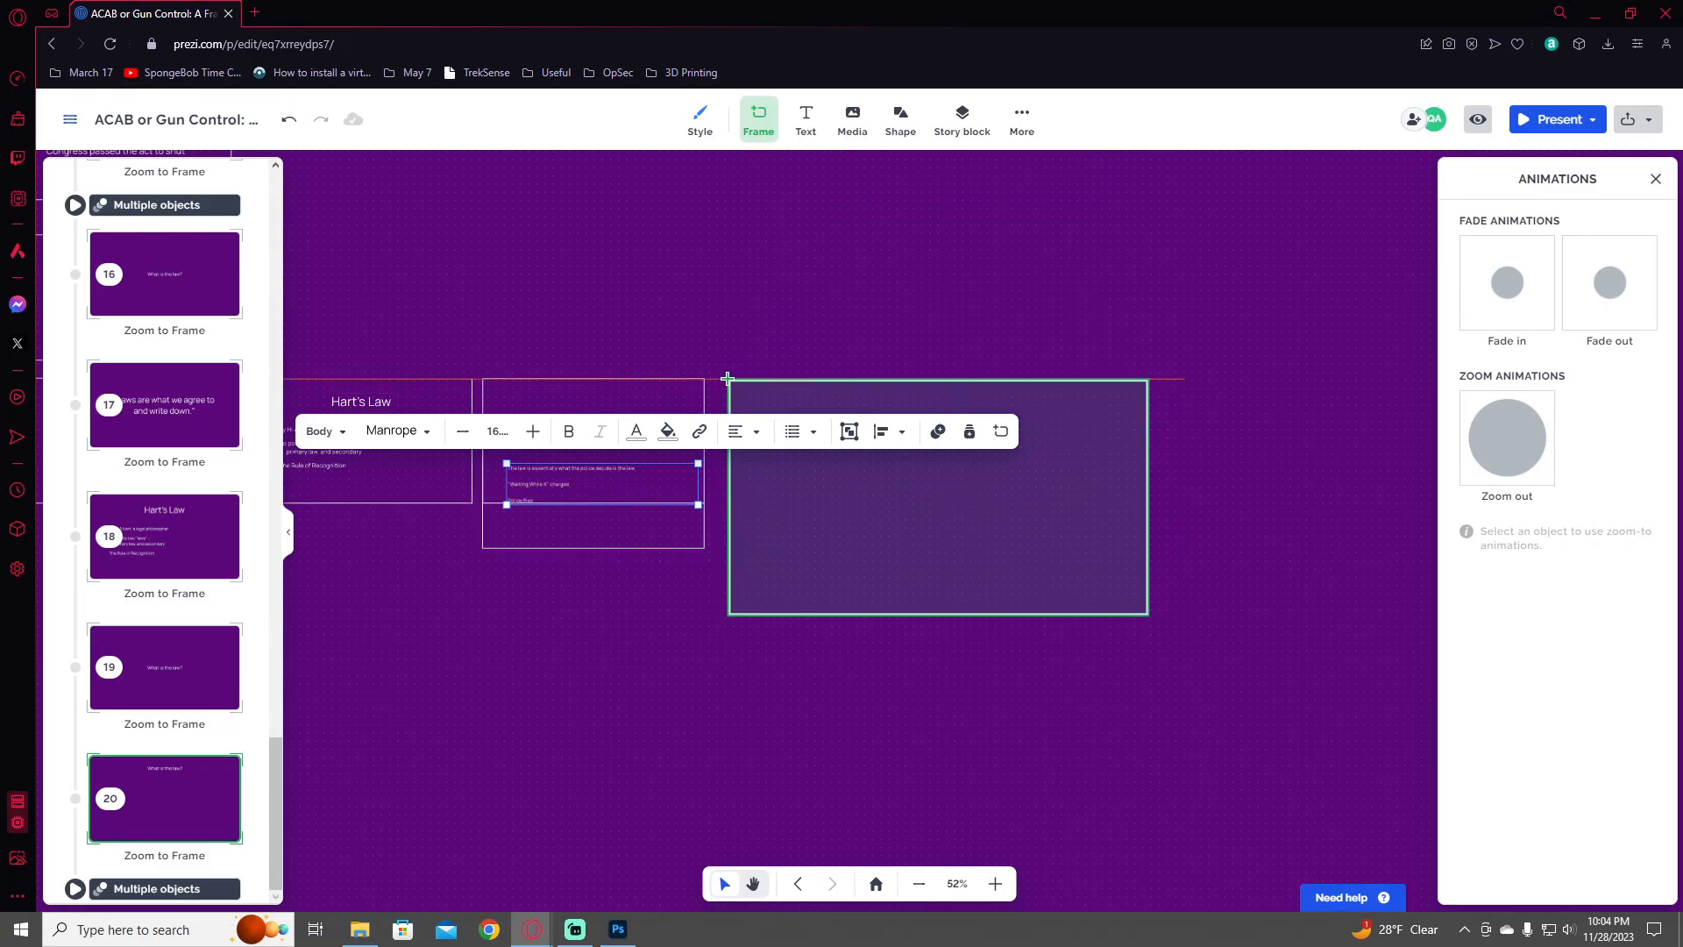
{"action": "left_click_drag", "start_coordinate": [717, 379], "coordinate": [1019, 548]}
{"action": "scroll", "coordinate": [882, 553], "scroll_direction": "up", "scroll_amount": 3}
{"action": "scroll", "coordinate": [797, 466], "scroll_direction": "up", "scroll_amount": 2}
{"action": "scroll", "coordinate": [798, 365], "scroll_direction": "up", "scroll_amount": 2}
{"action": "left_click_drag", "start_coordinate": [804, 398], "coordinate": [779, 541]}
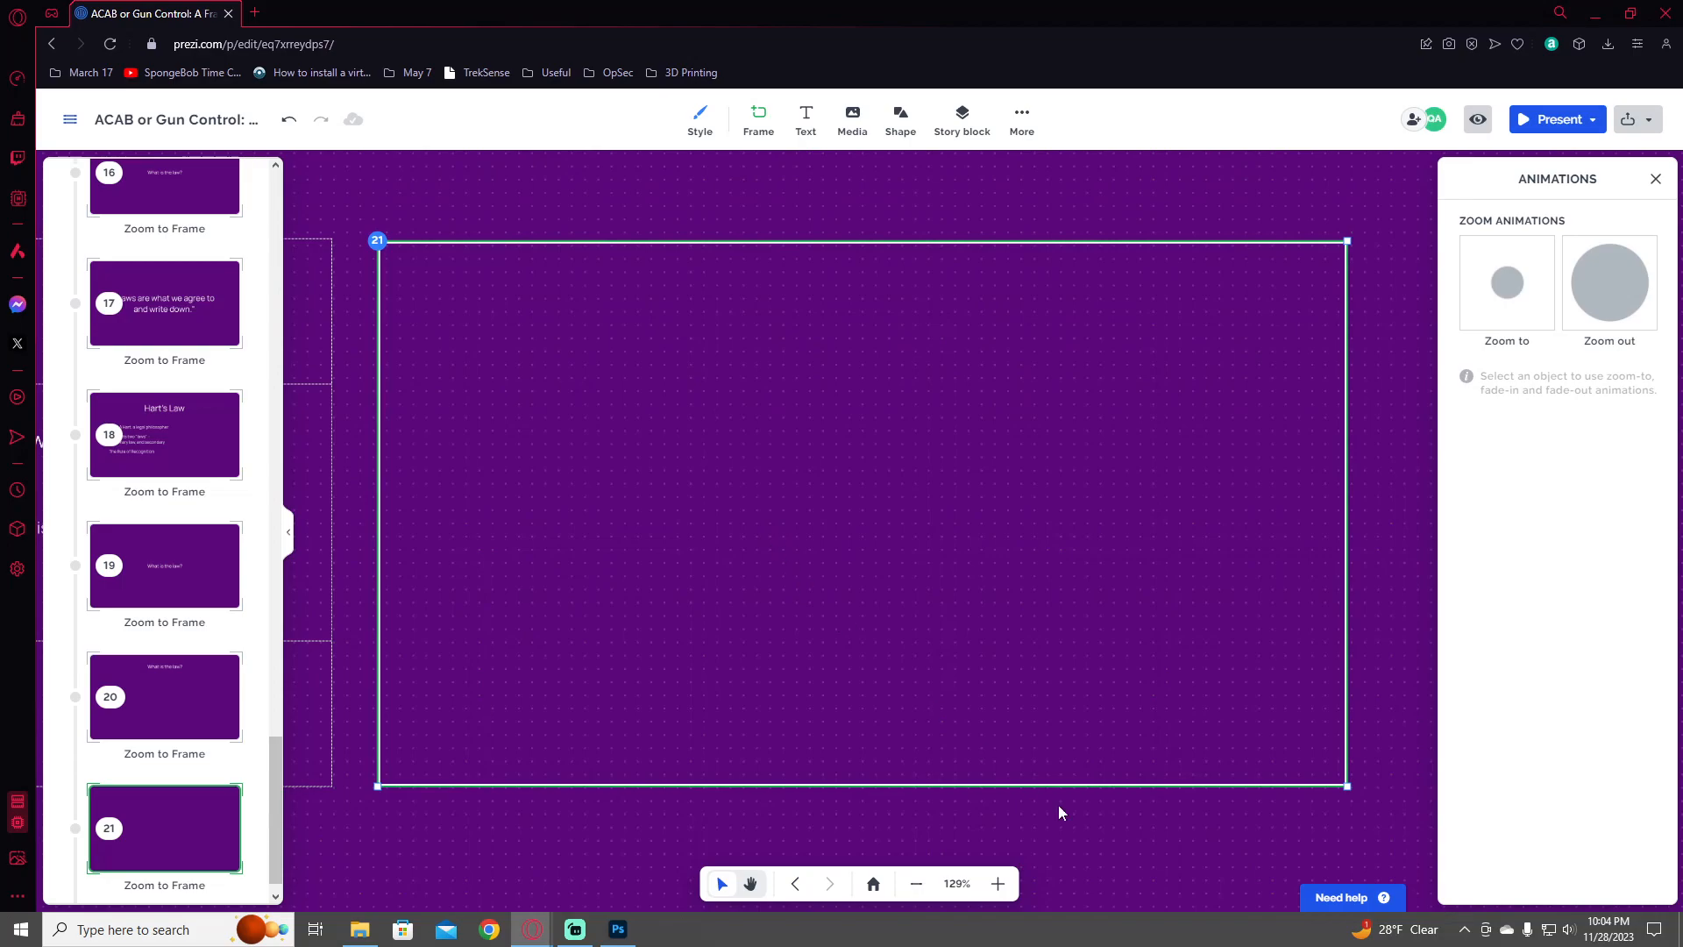
{"action": "left_click", "coordinate": [618, 930]}
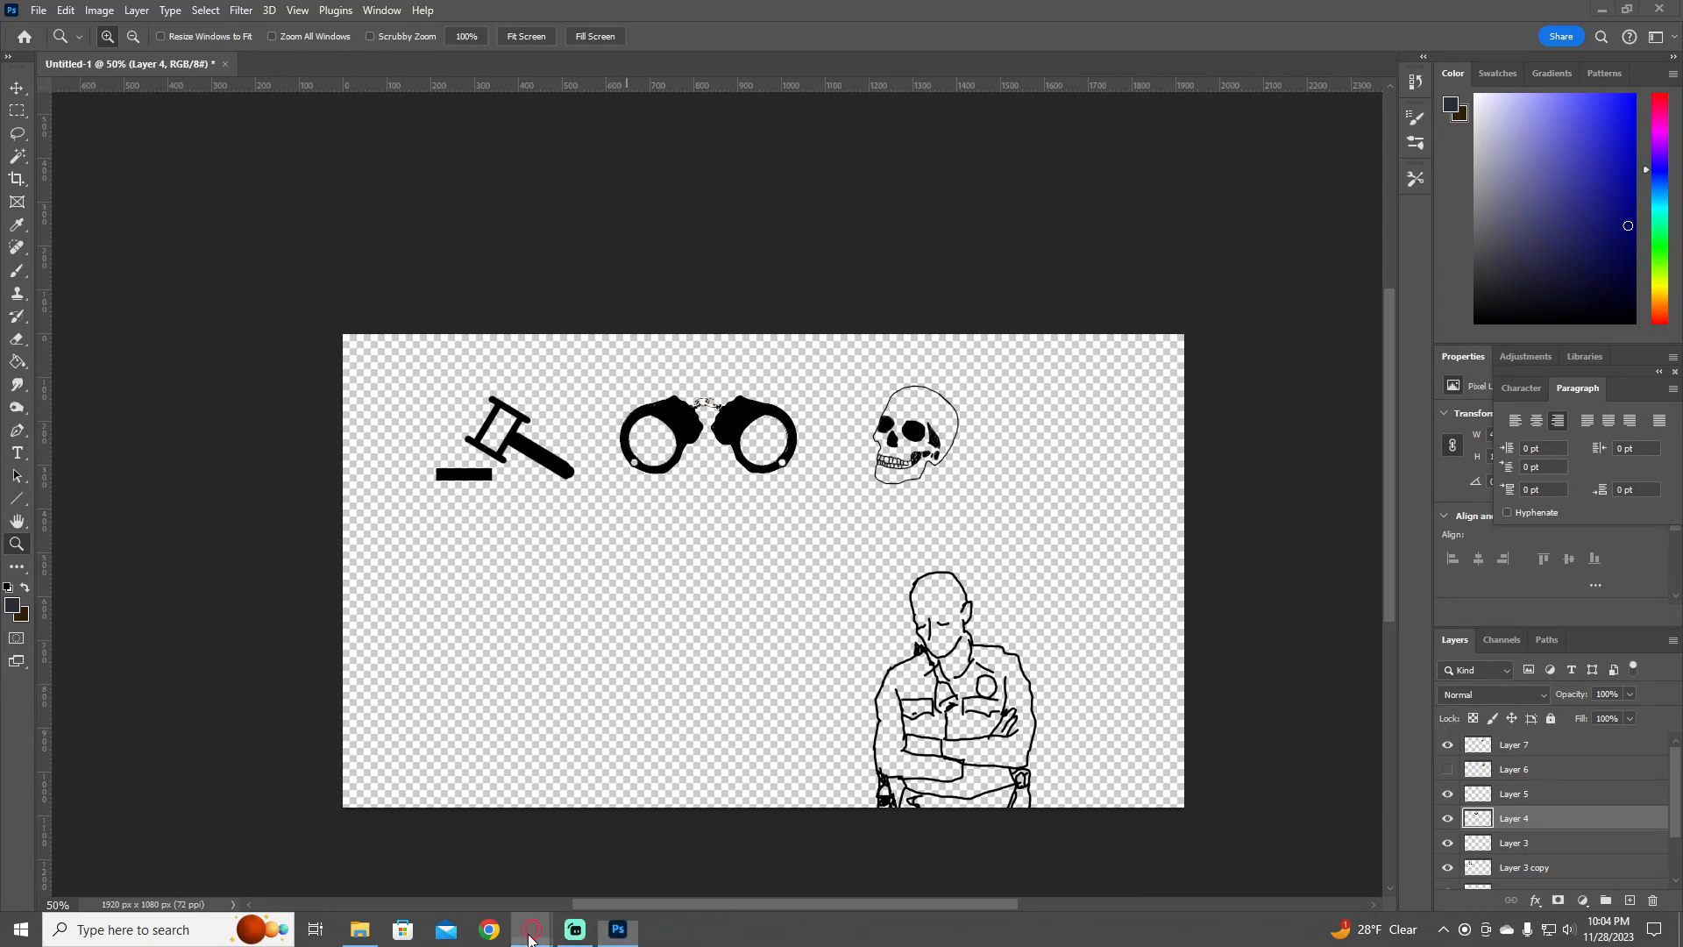
{"action": "mouse_move", "coordinate": [533, 929]}
{"action": "left_click", "coordinate": [590, 875]}
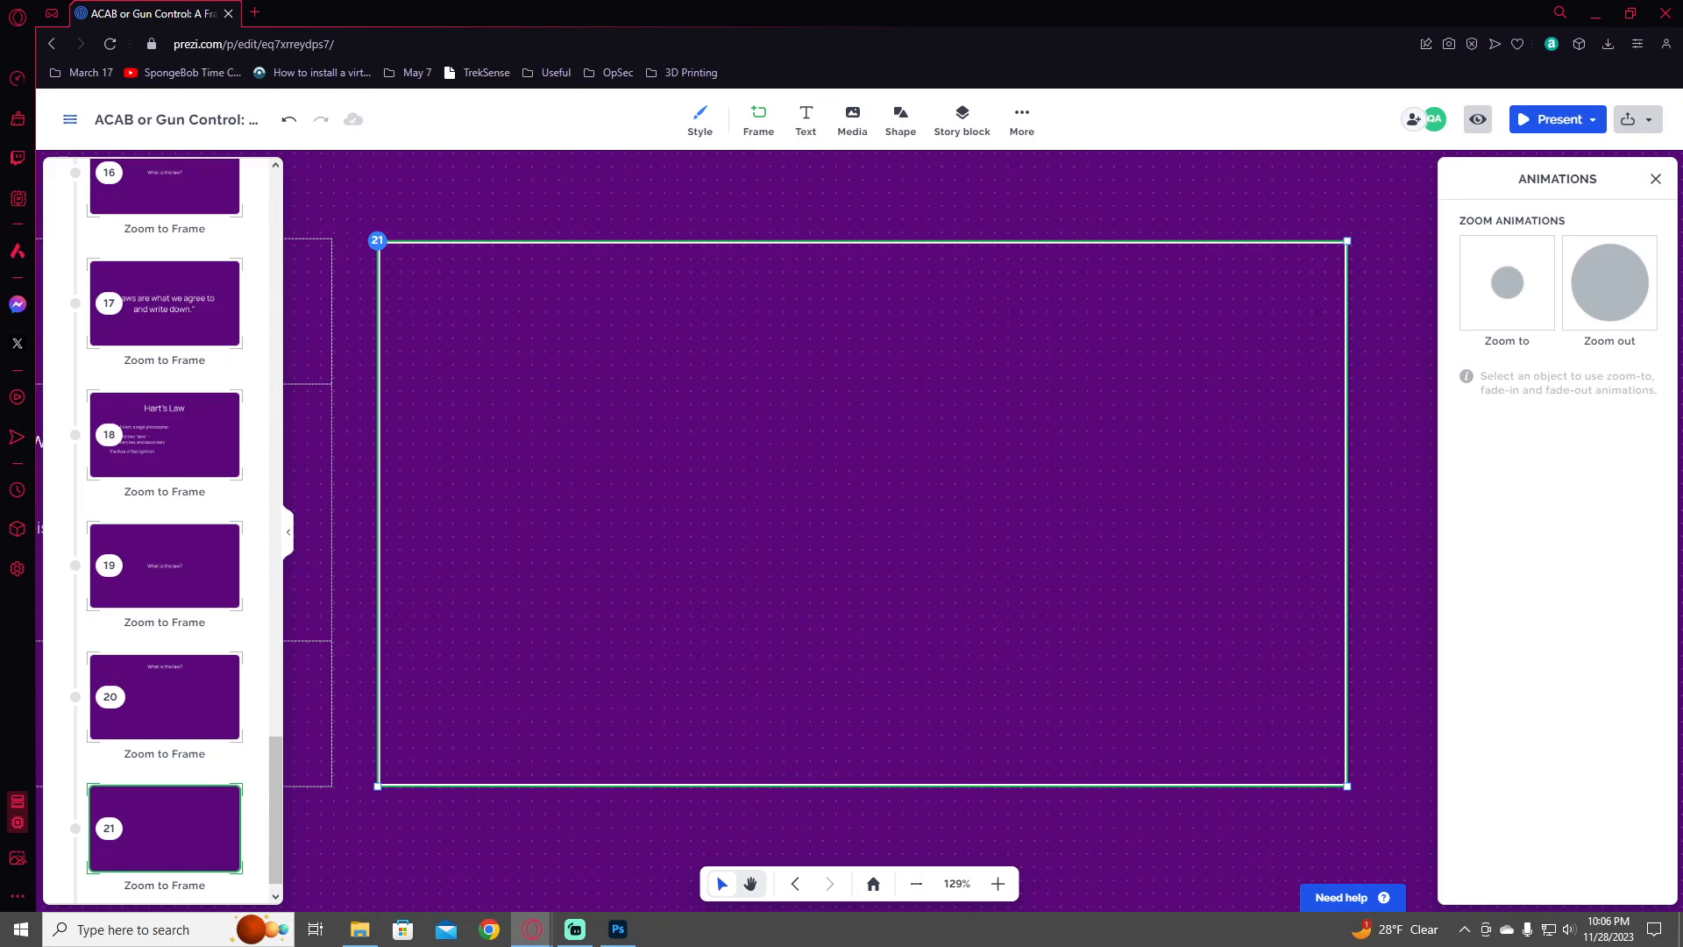
- Switch to Photoshop, create a new 1920 x 1080 px document and paste the copied report screenshot into it
{"action": "key", "text": "alt+Tab"}
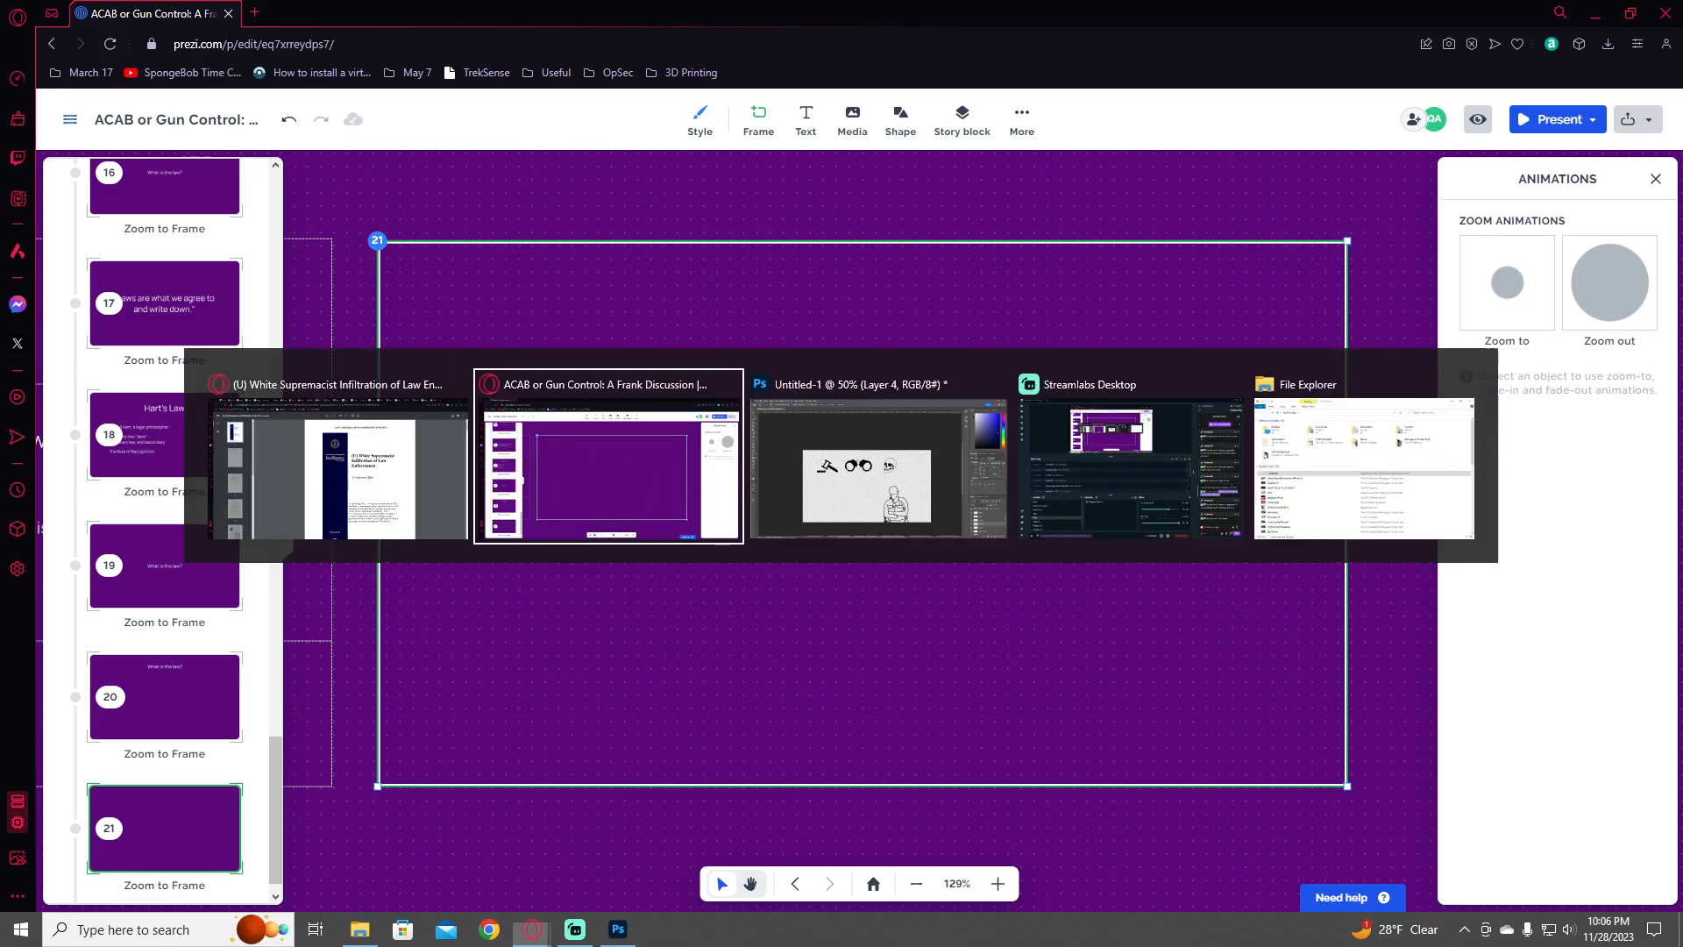
{"action": "key", "text": "alt+Tab"}
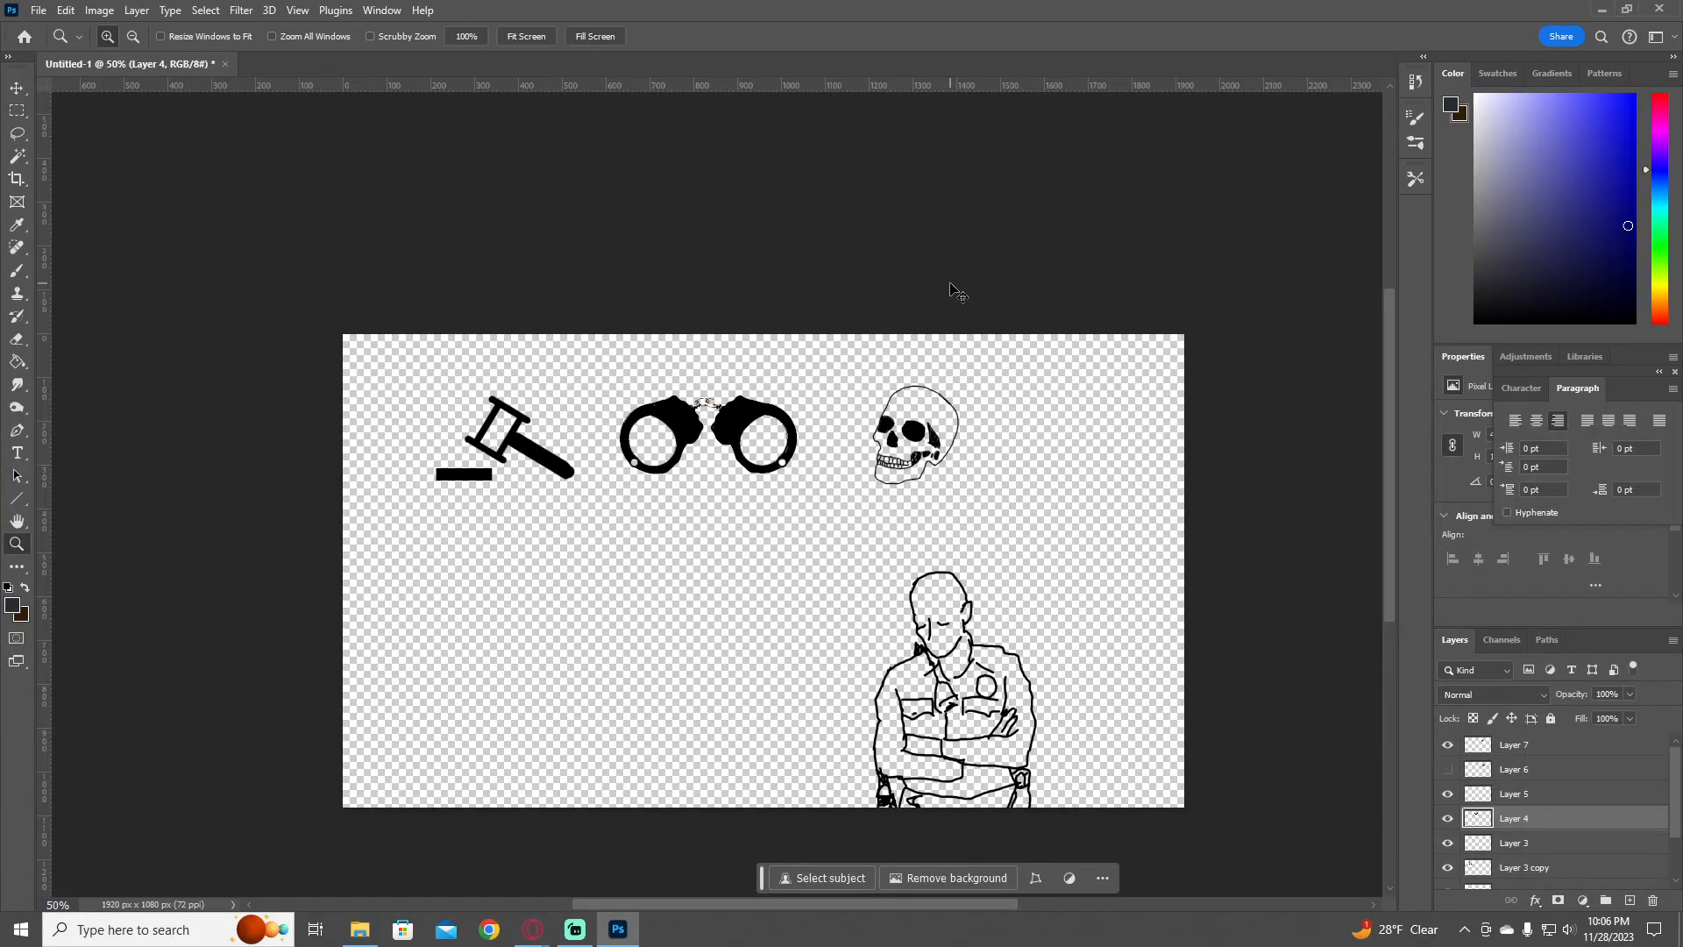
{"action": "key", "text": "ctrl+n"}
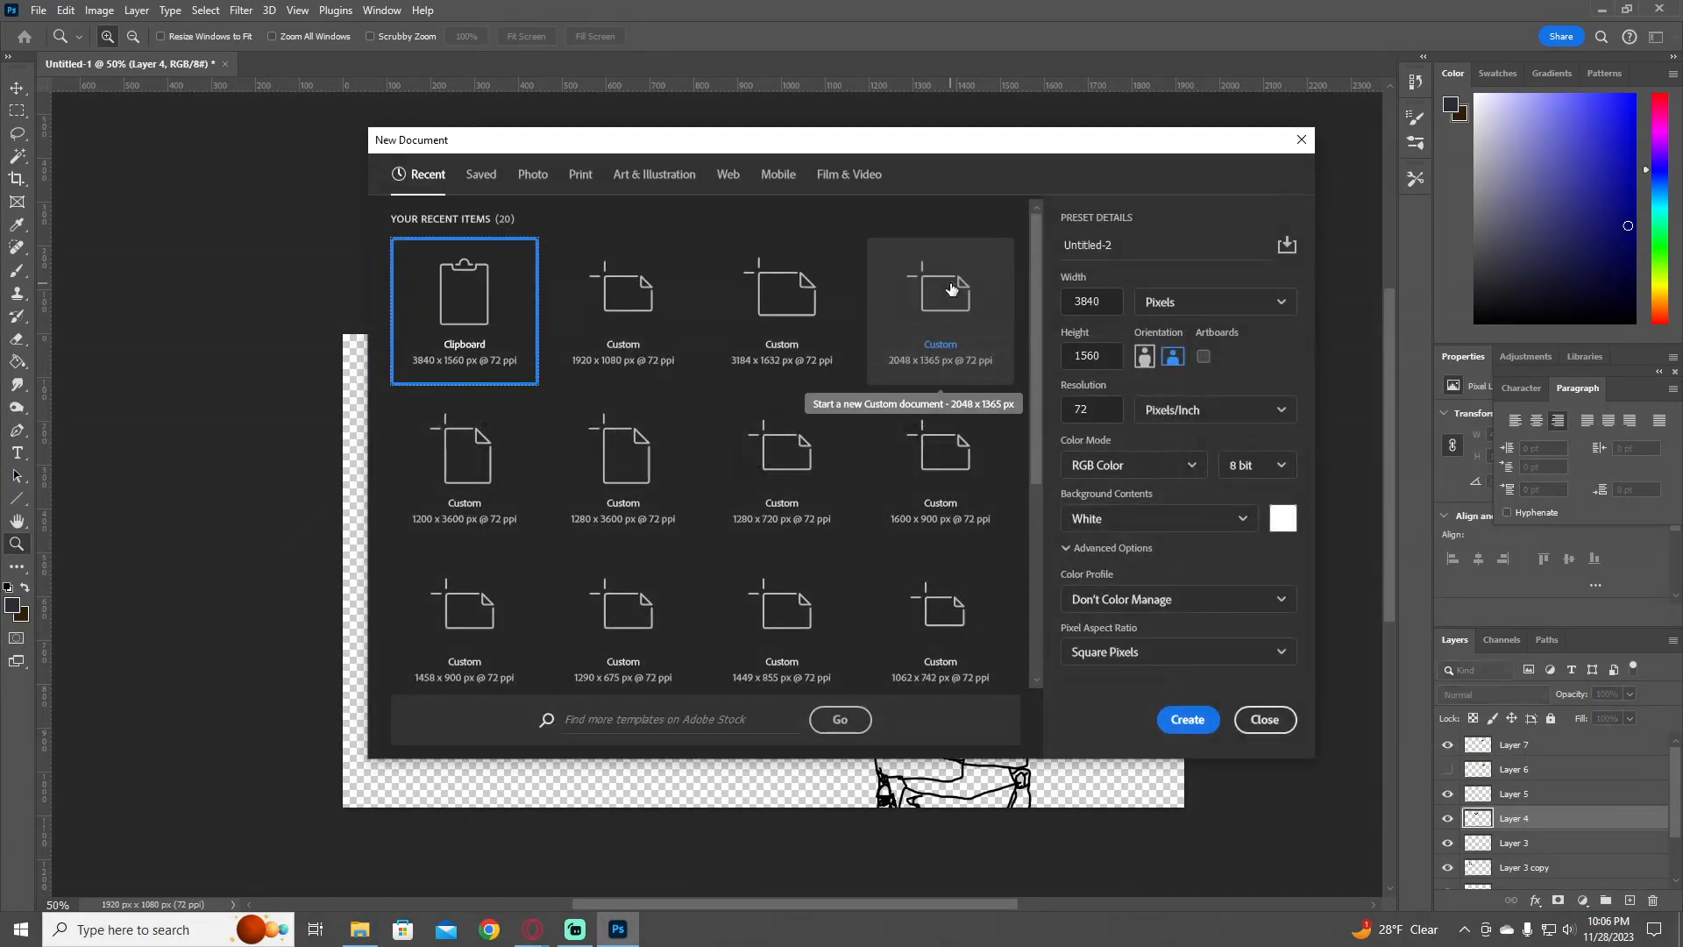
{"action": "left_click", "coordinate": [626, 344]}
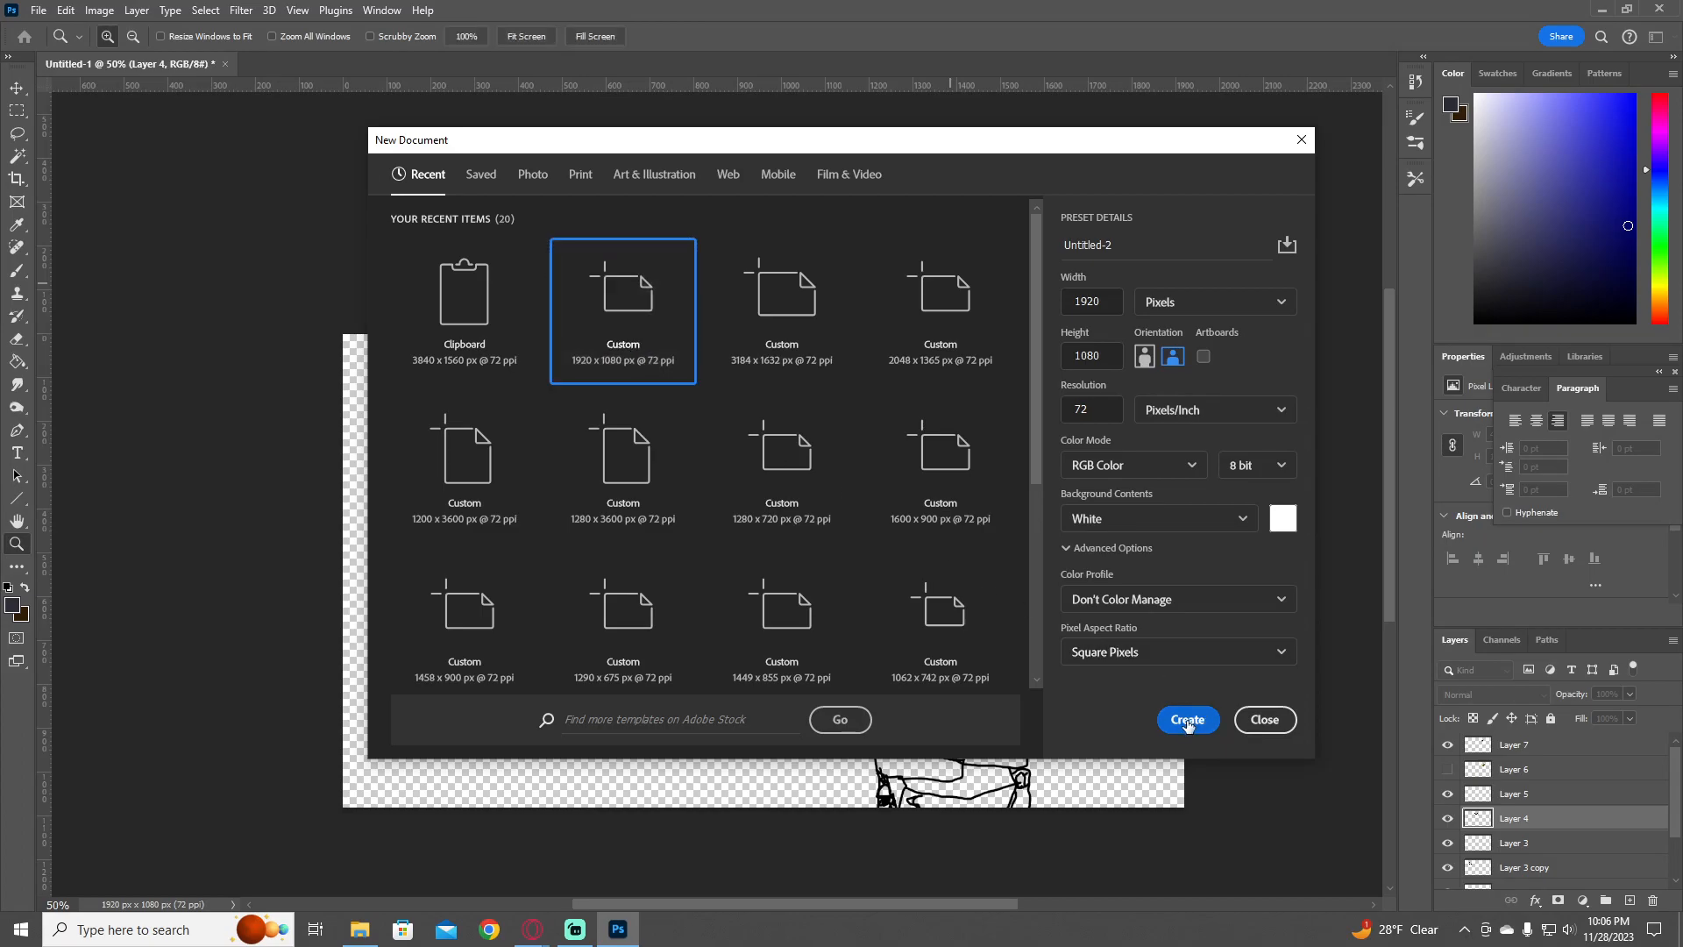
{"action": "left_click", "coordinate": [1183, 718]}
{"action": "key", "text": "ctrl+v"}
- Enlarge and reposition the pasted screenshot until the report's cover page fills the canvas height and the browser interface lies outside it
{"action": "key", "text": "v"}
{"action": "left_click_drag", "start_coordinate": [1075, 679], "coordinate": [120, 656]}
{"action": "left_click_drag", "start_coordinate": [764, 592], "coordinate": [587, 621]}
{"action": "key", "text": "ctrl+t"}
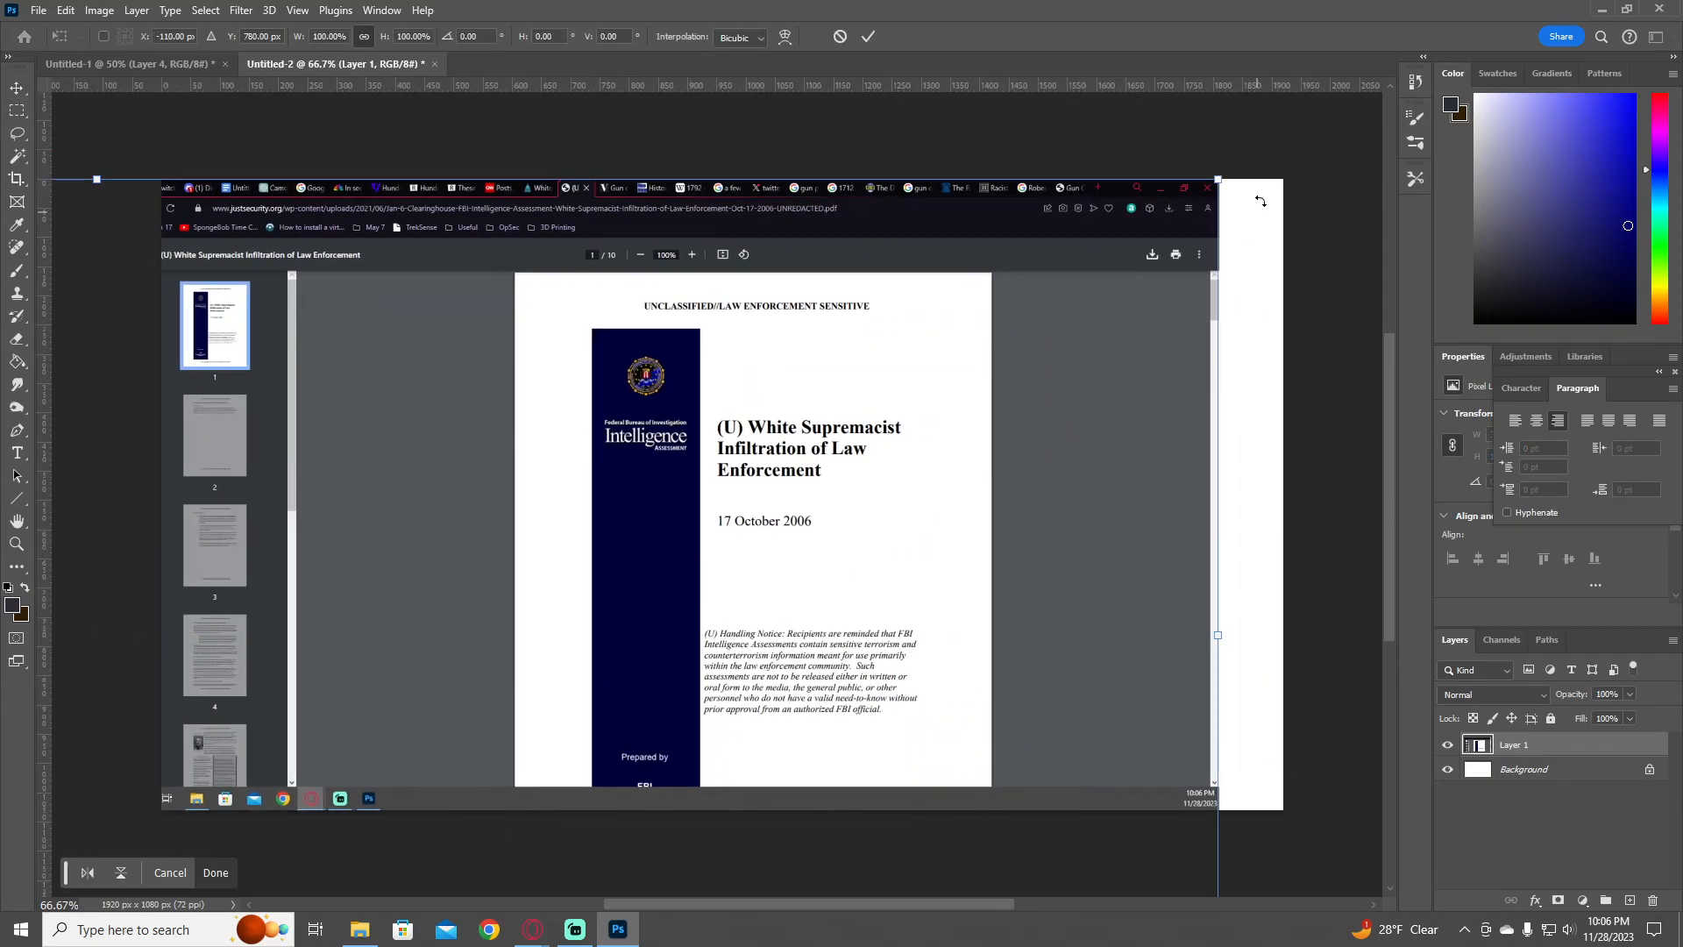
{"action": "left_click_drag", "start_coordinate": [1218, 181], "coordinate": [1329, 134]}
{"action": "left_click_drag", "start_coordinate": [1081, 394], "coordinate": [877, 517]}
{"action": "left_click_drag", "start_coordinate": [1139, 255], "coordinate": [1371, 135]}
{"action": "left_click_drag", "start_coordinate": [1188, 406], "coordinate": [1159, 302]}
{"action": "key", "text": "Return"}
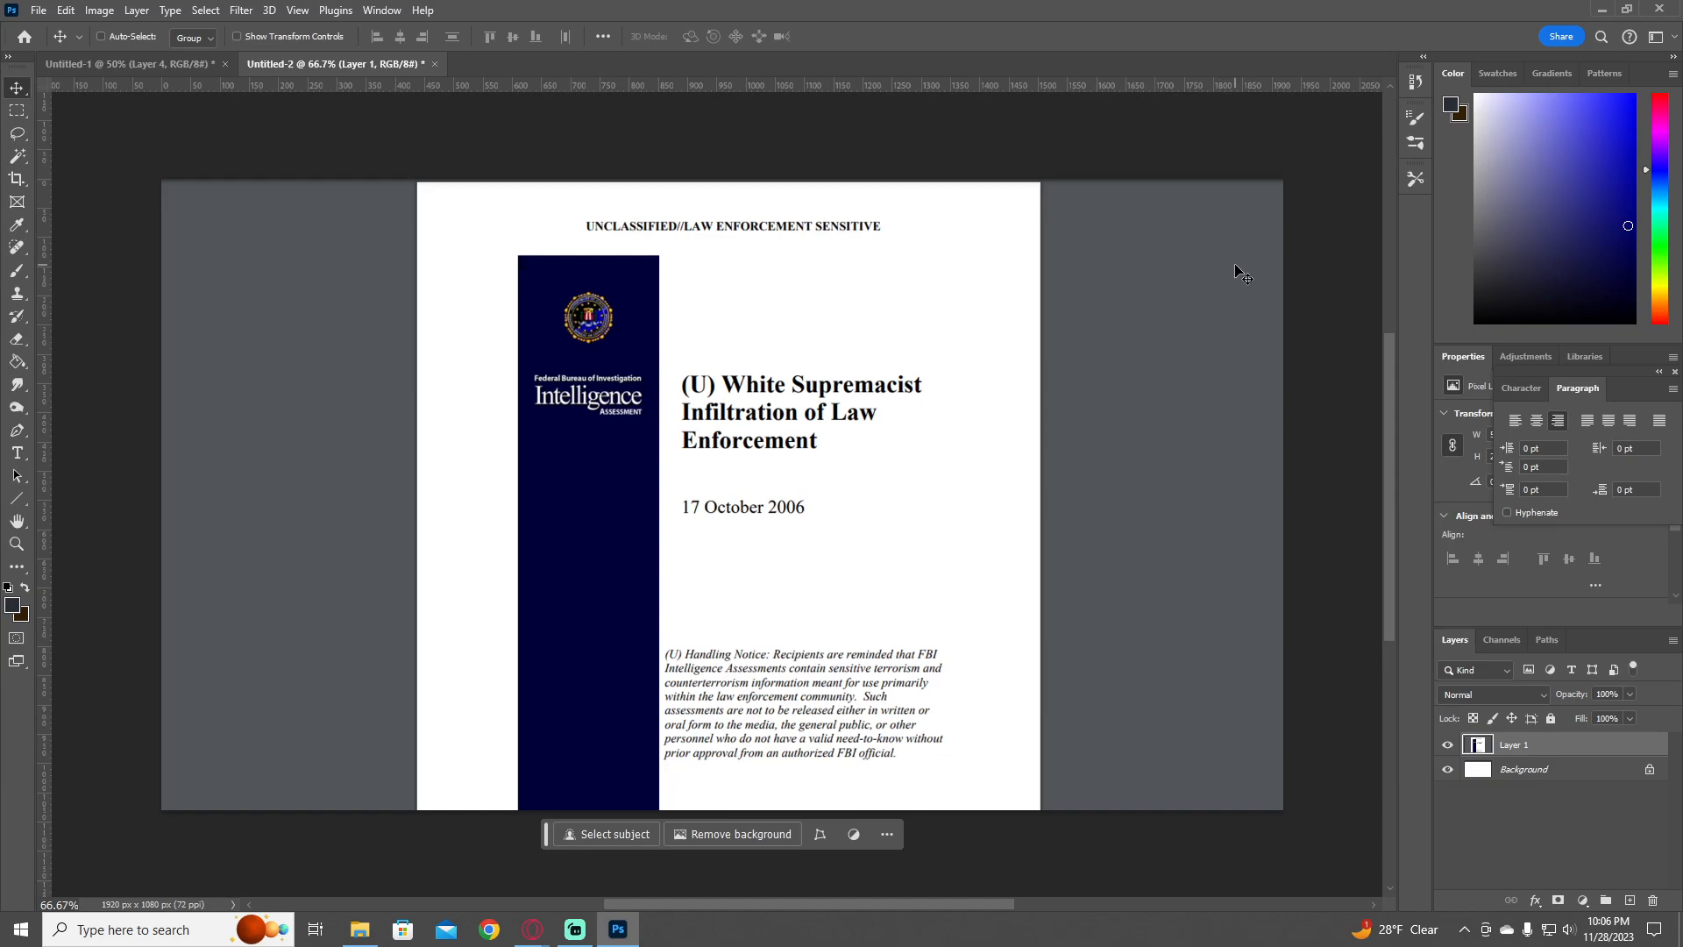
{"action": "left_click_drag", "start_coordinate": [986, 524], "coordinate": [927, 517]}
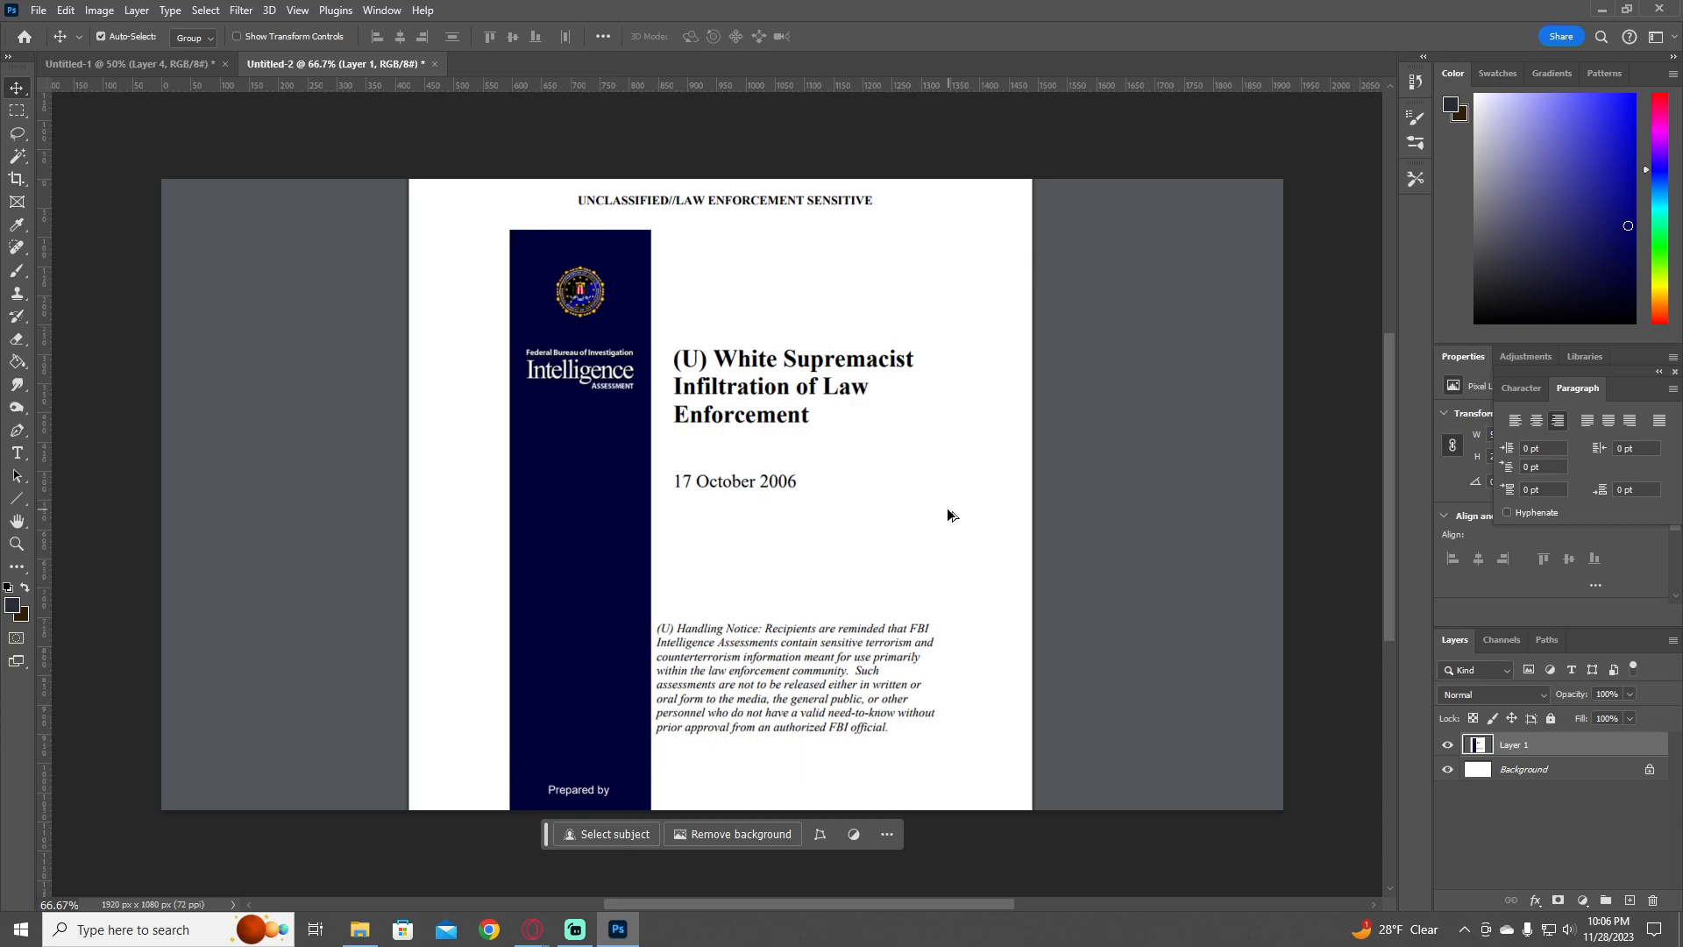
- Export the image for web as a PNG-24 named Untitled-2 in the 2023November28 folder
{"action": "key", "text": "ctrl+alt+shift+s"}
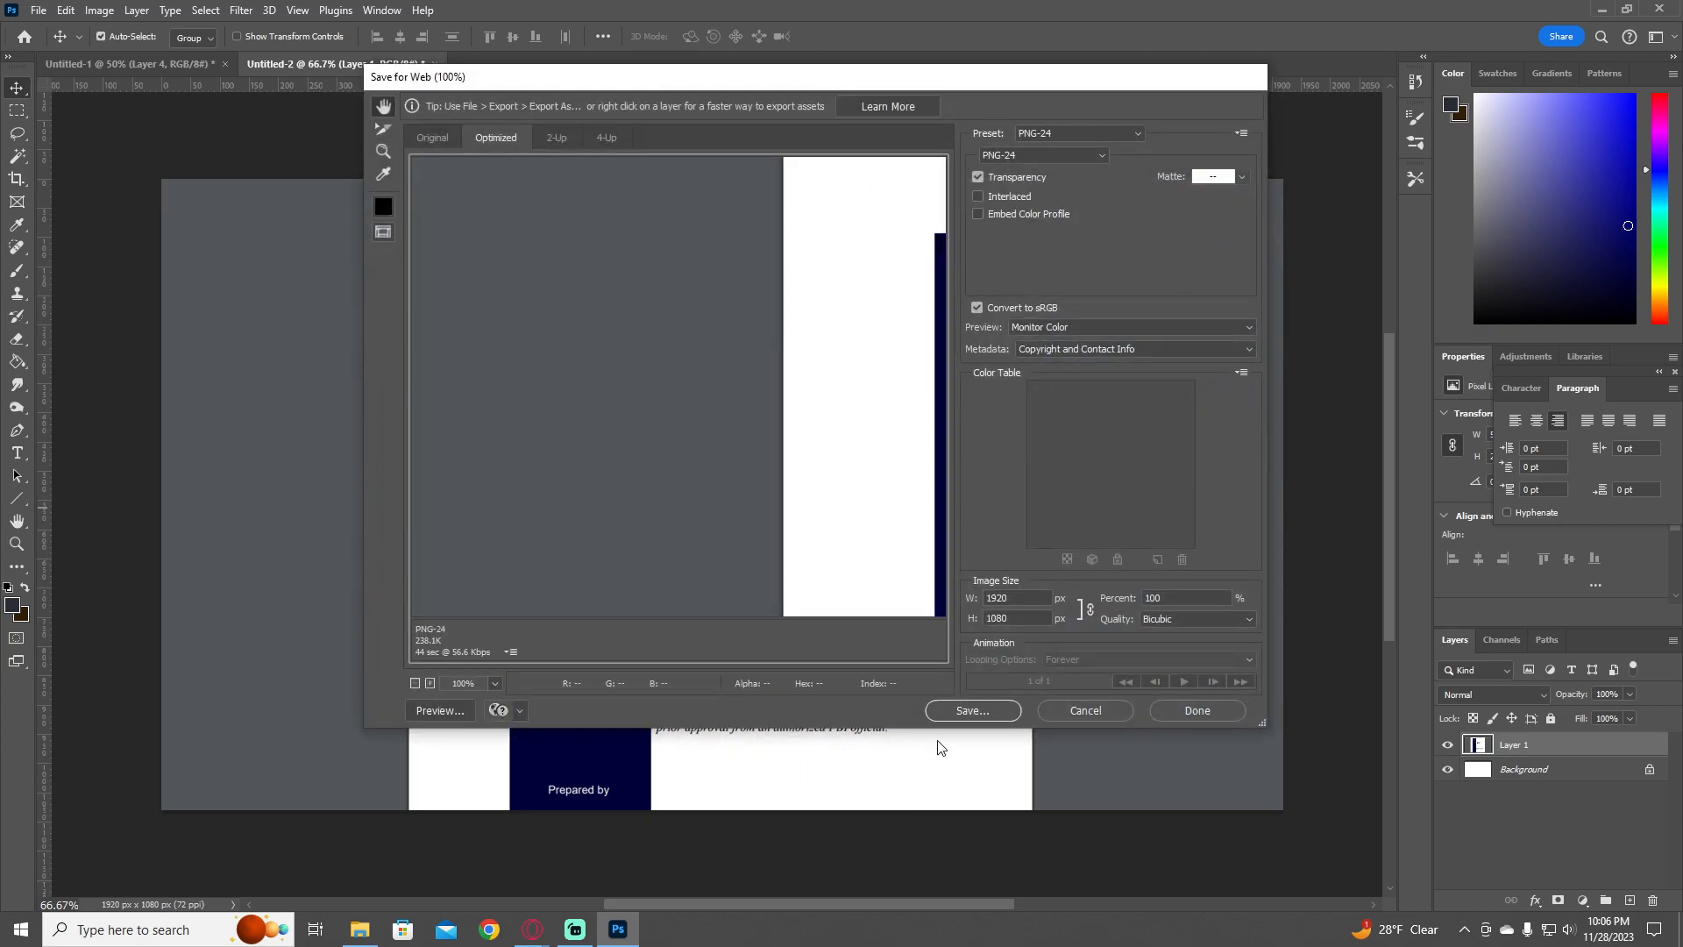
{"action": "left_click", "coordinate": [955, 711]}
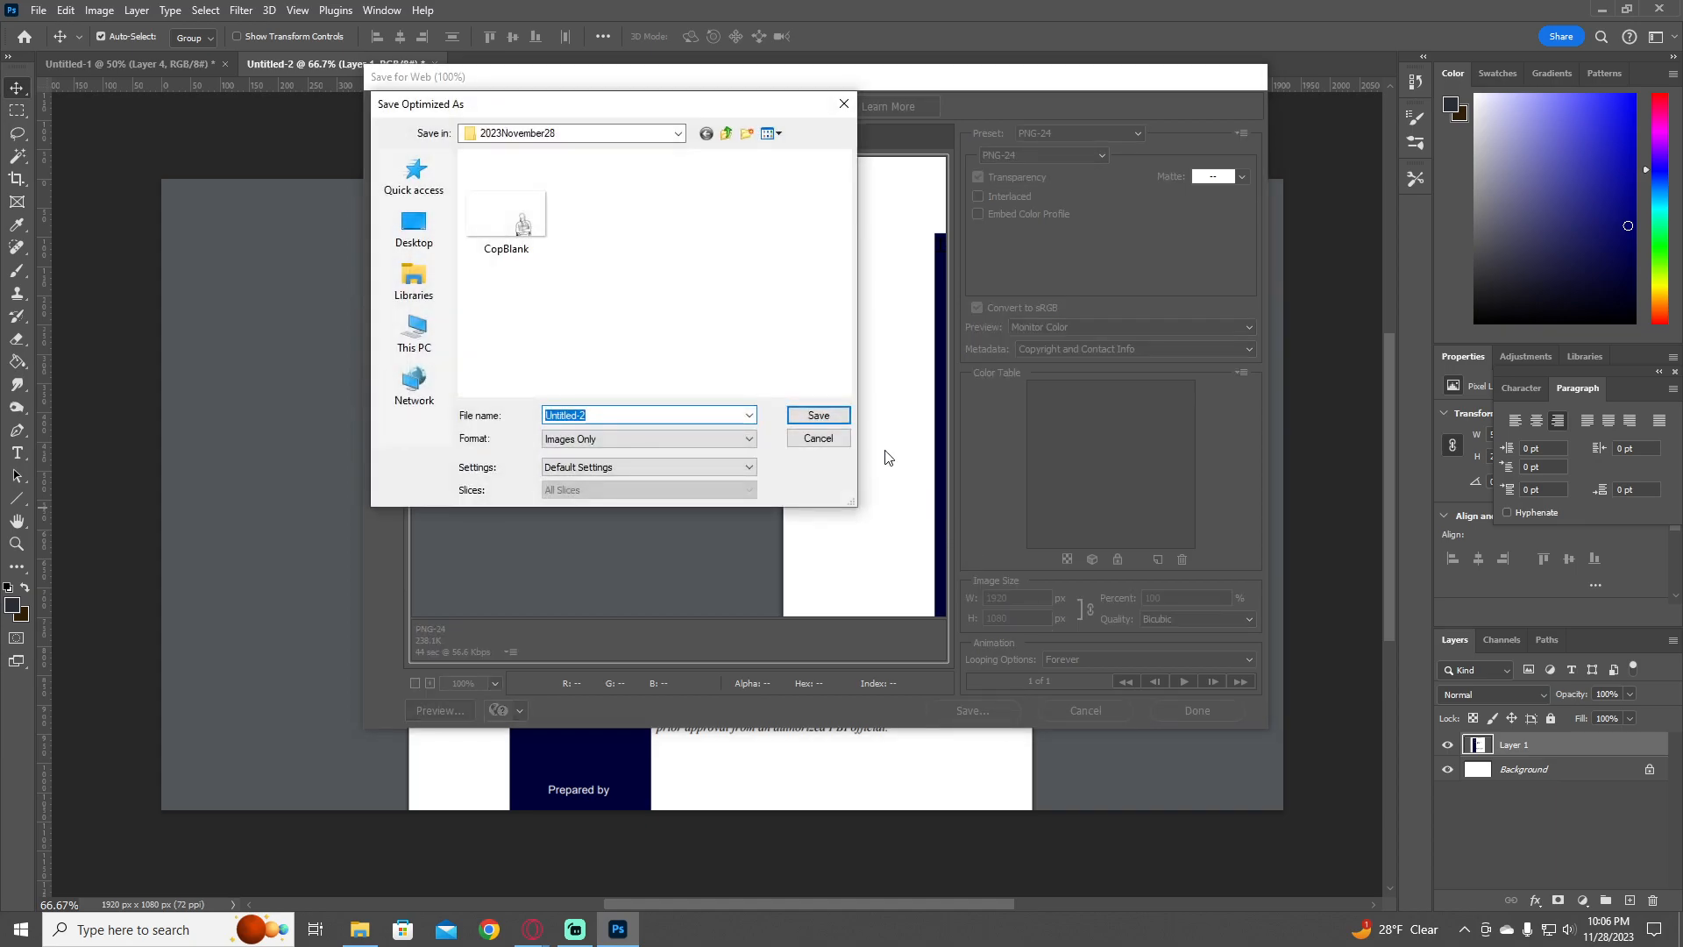
{"action": "left_click", "coordinate": [823, 417]}
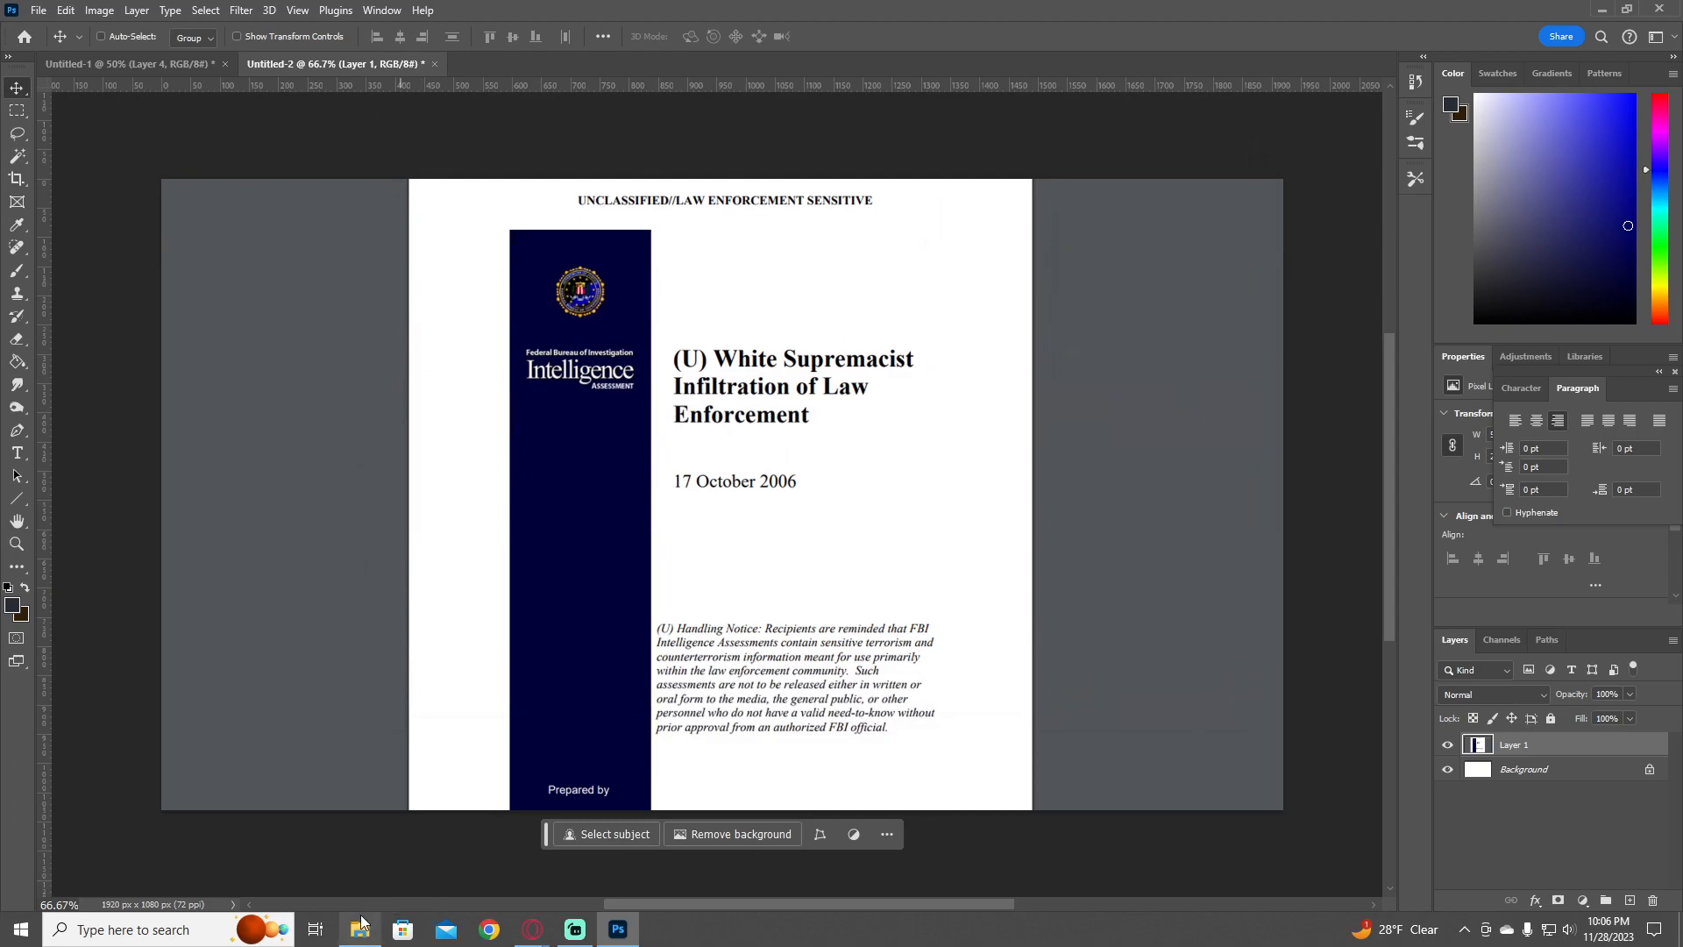
- Insert the exported Untitled-2 image from File Explorer into the Prezi presentation, dropping it on empty frame 21
{"action": "left_click", "coordinate": [360, 927]}
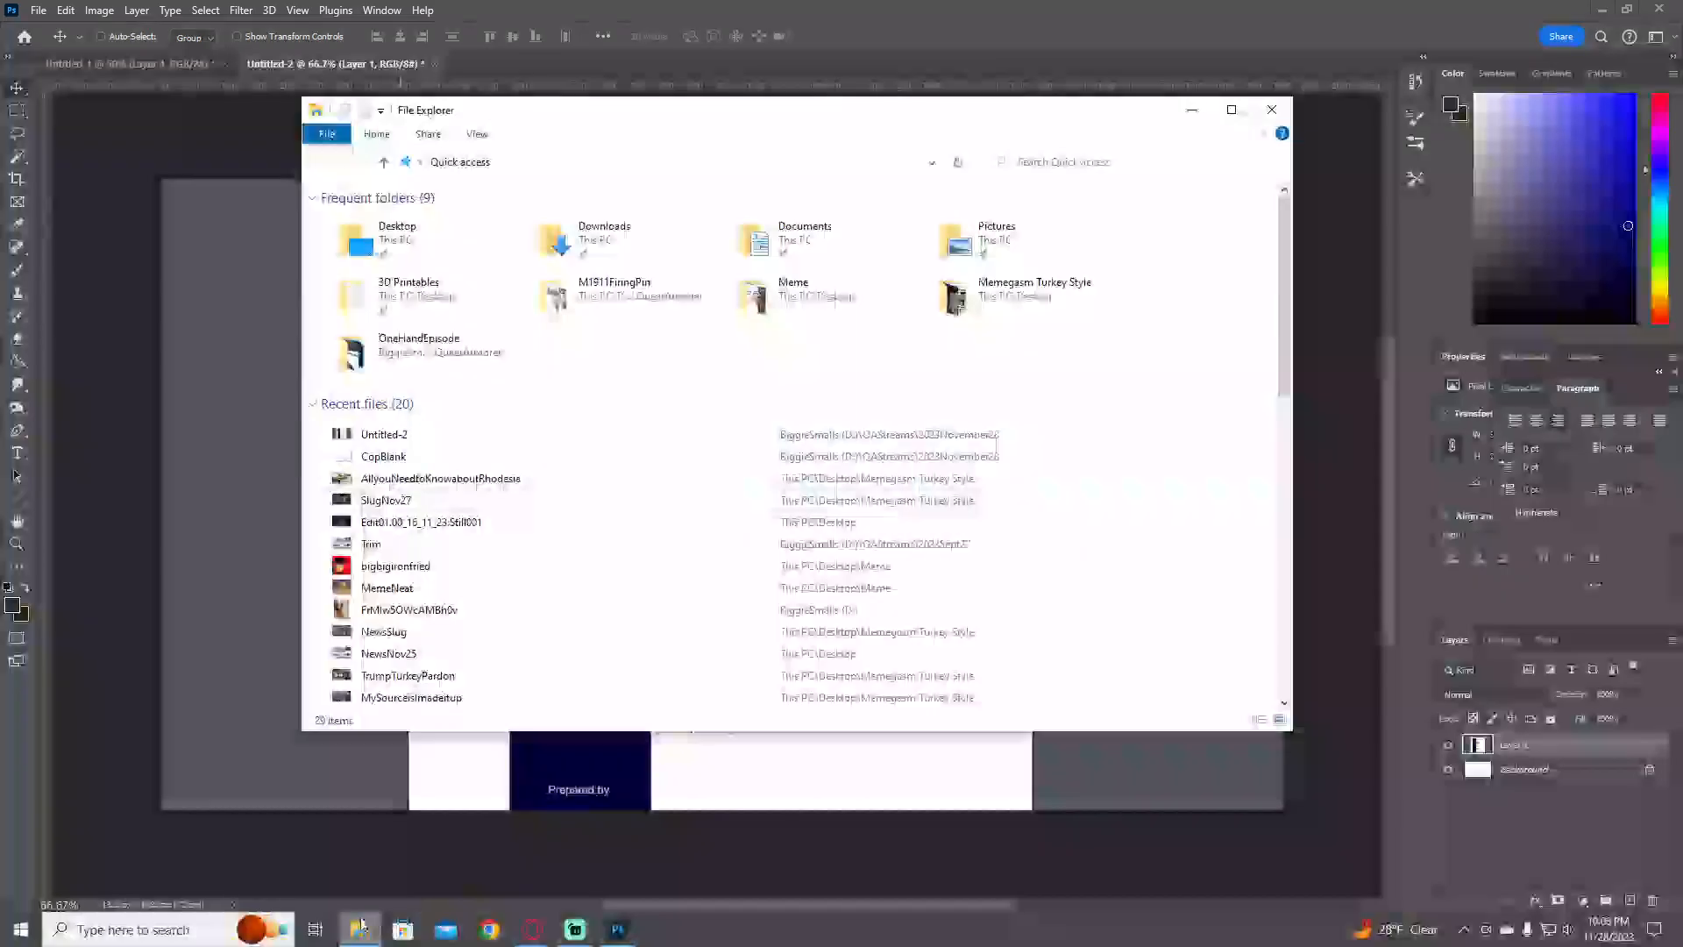
{"action": "left_click", "coordinate": [554, 439]}
{"action": "left_click", "coordinate": [498, 458]}
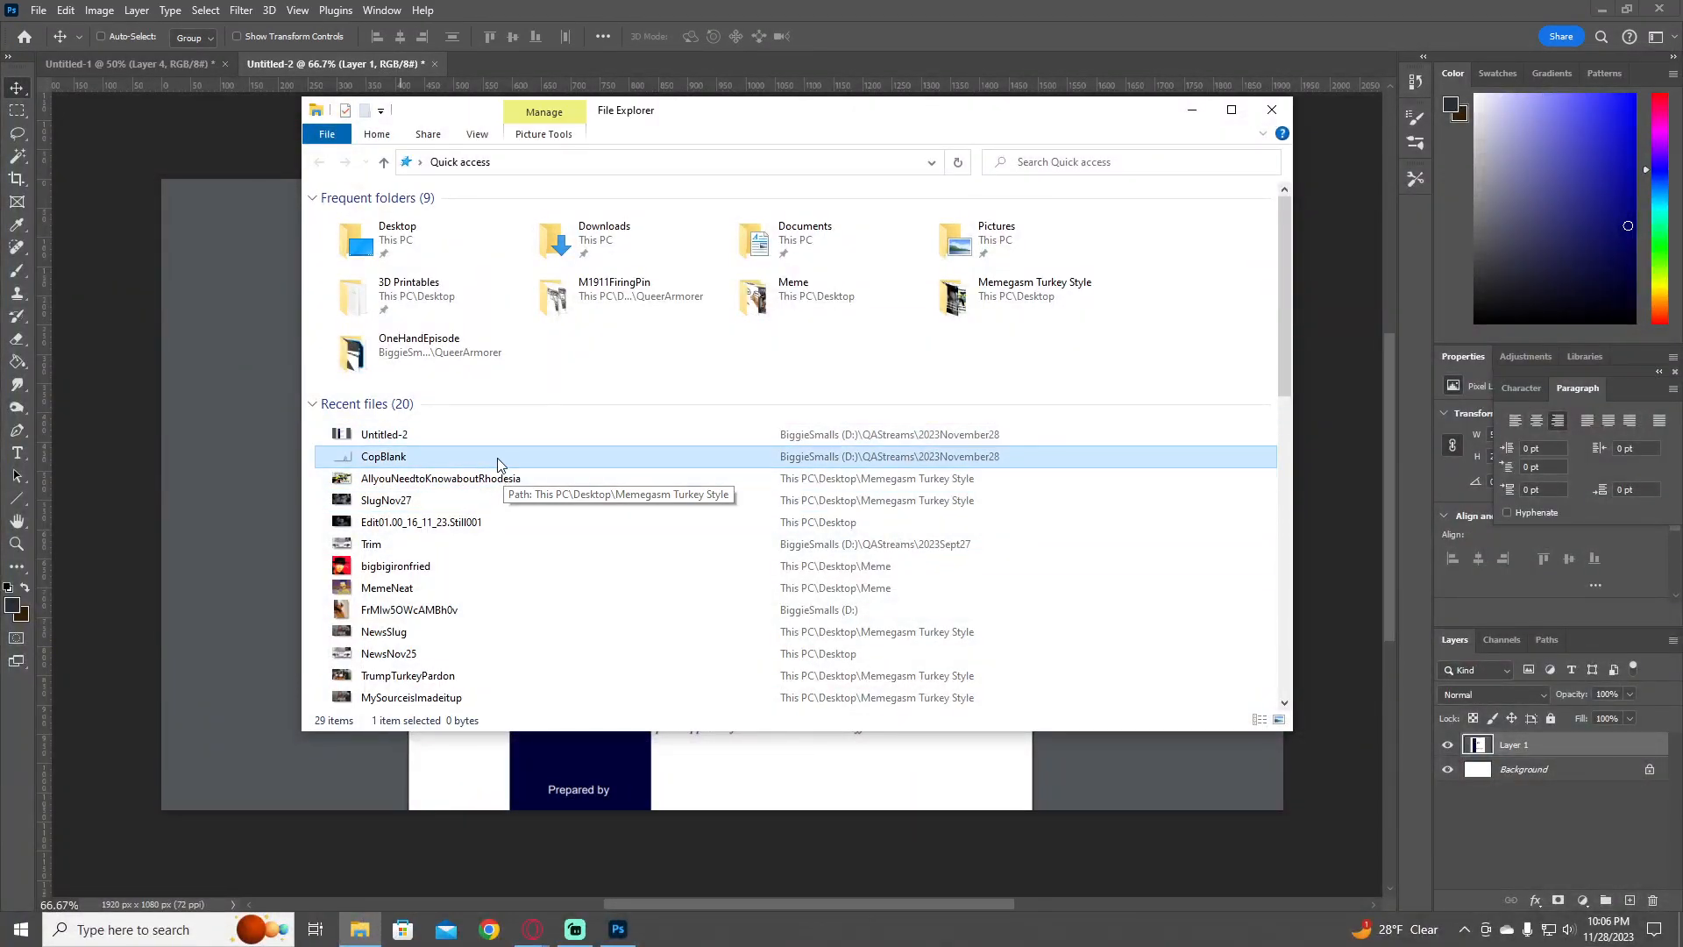
{"action": "left_click", "coordinate": [517, 435]}
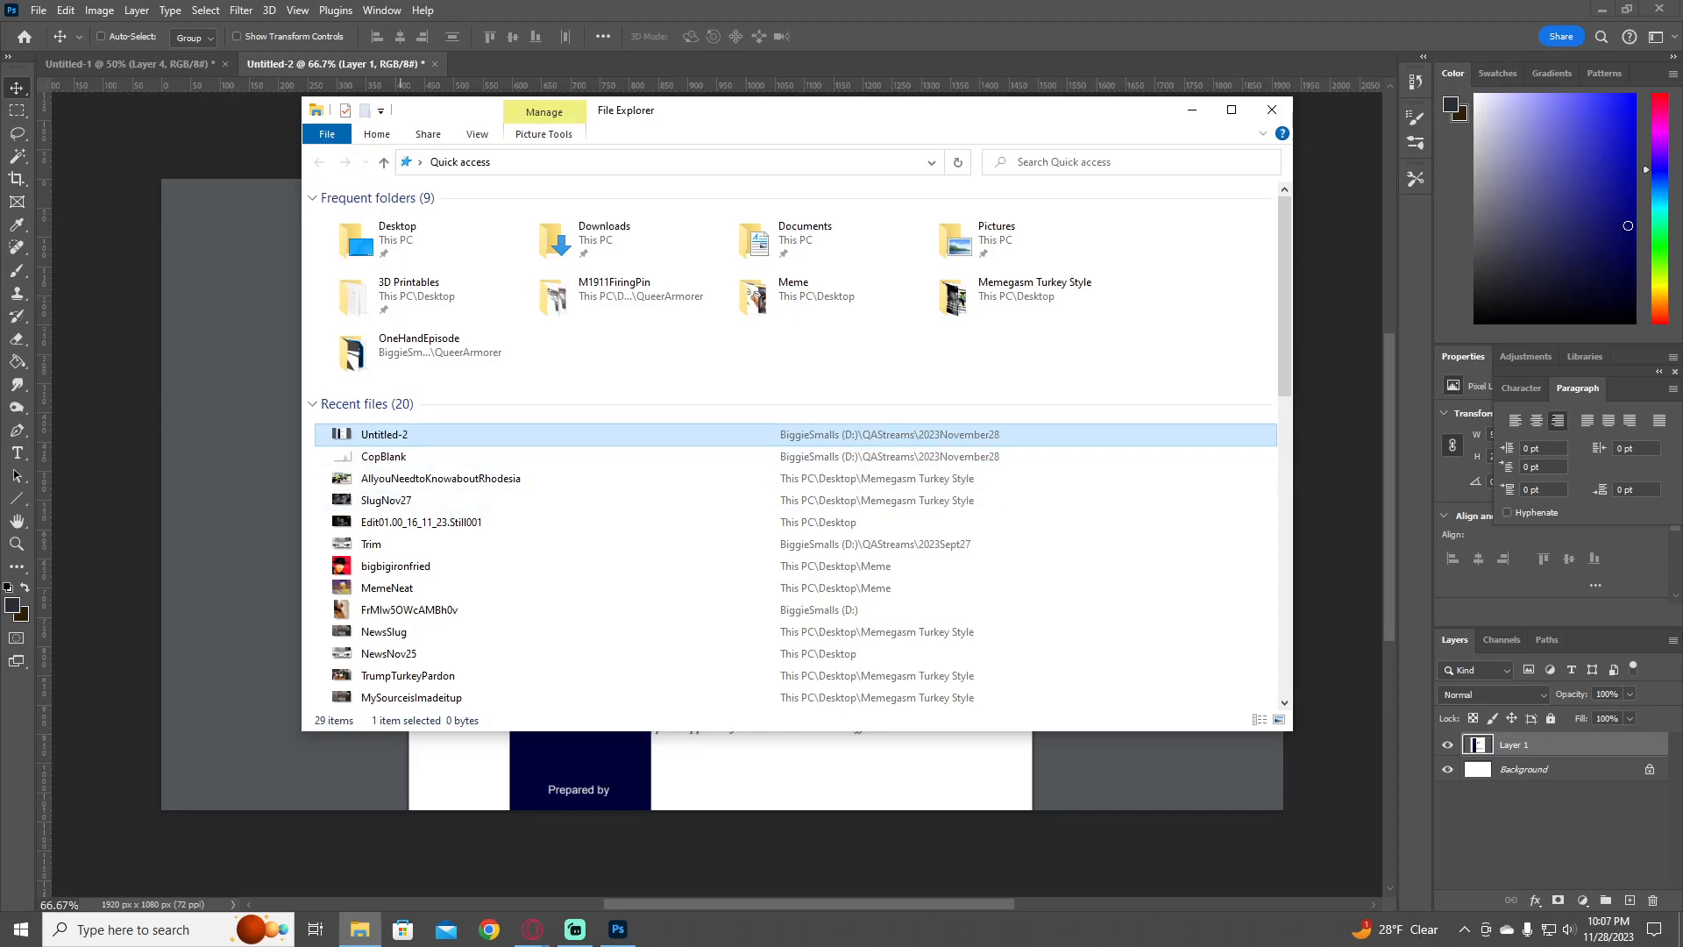
{"action": "key", "text": "alt+Tab"}
{"action": "key", "text": "alt+Tab"}
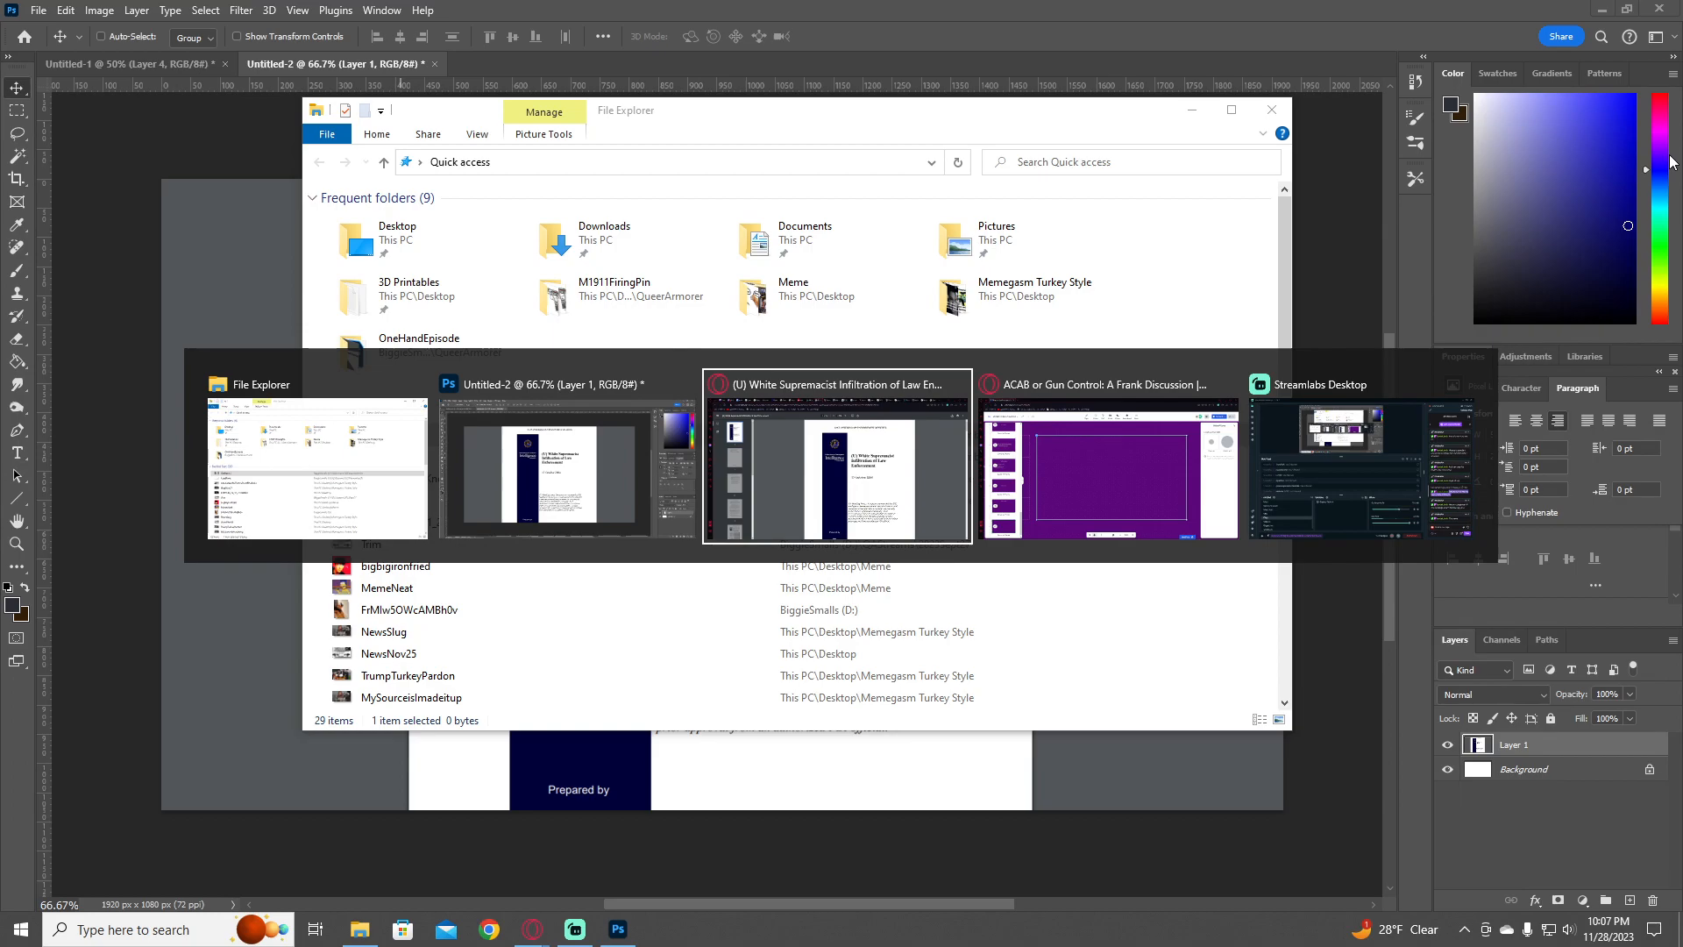
{"action": "key", "text": "alt+Tab"}
{"action": "key", "text": "alt+Tab"}
{"action": "key", "text": "alt+Tab"}
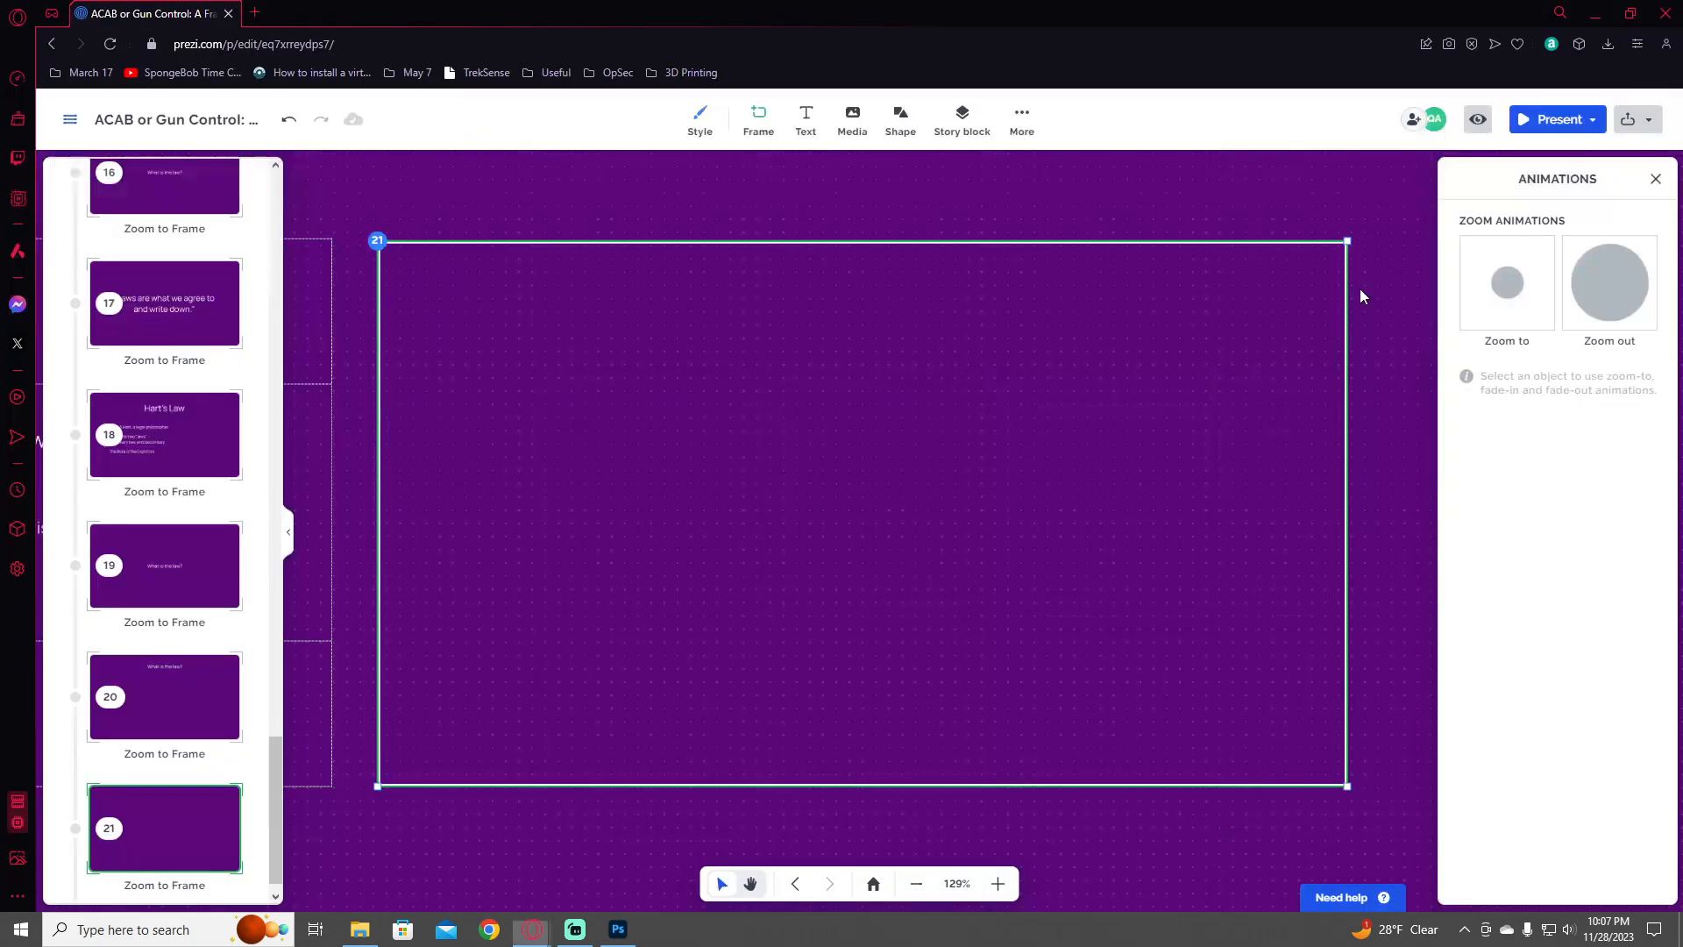
{"action": "key", "text": "alt+Tab"}
{"action": "key", "text": "alt+Tab"}
{"action": "left_click_drag", "start_coordinate": [863, 456], "coordinate": [701, 771]}
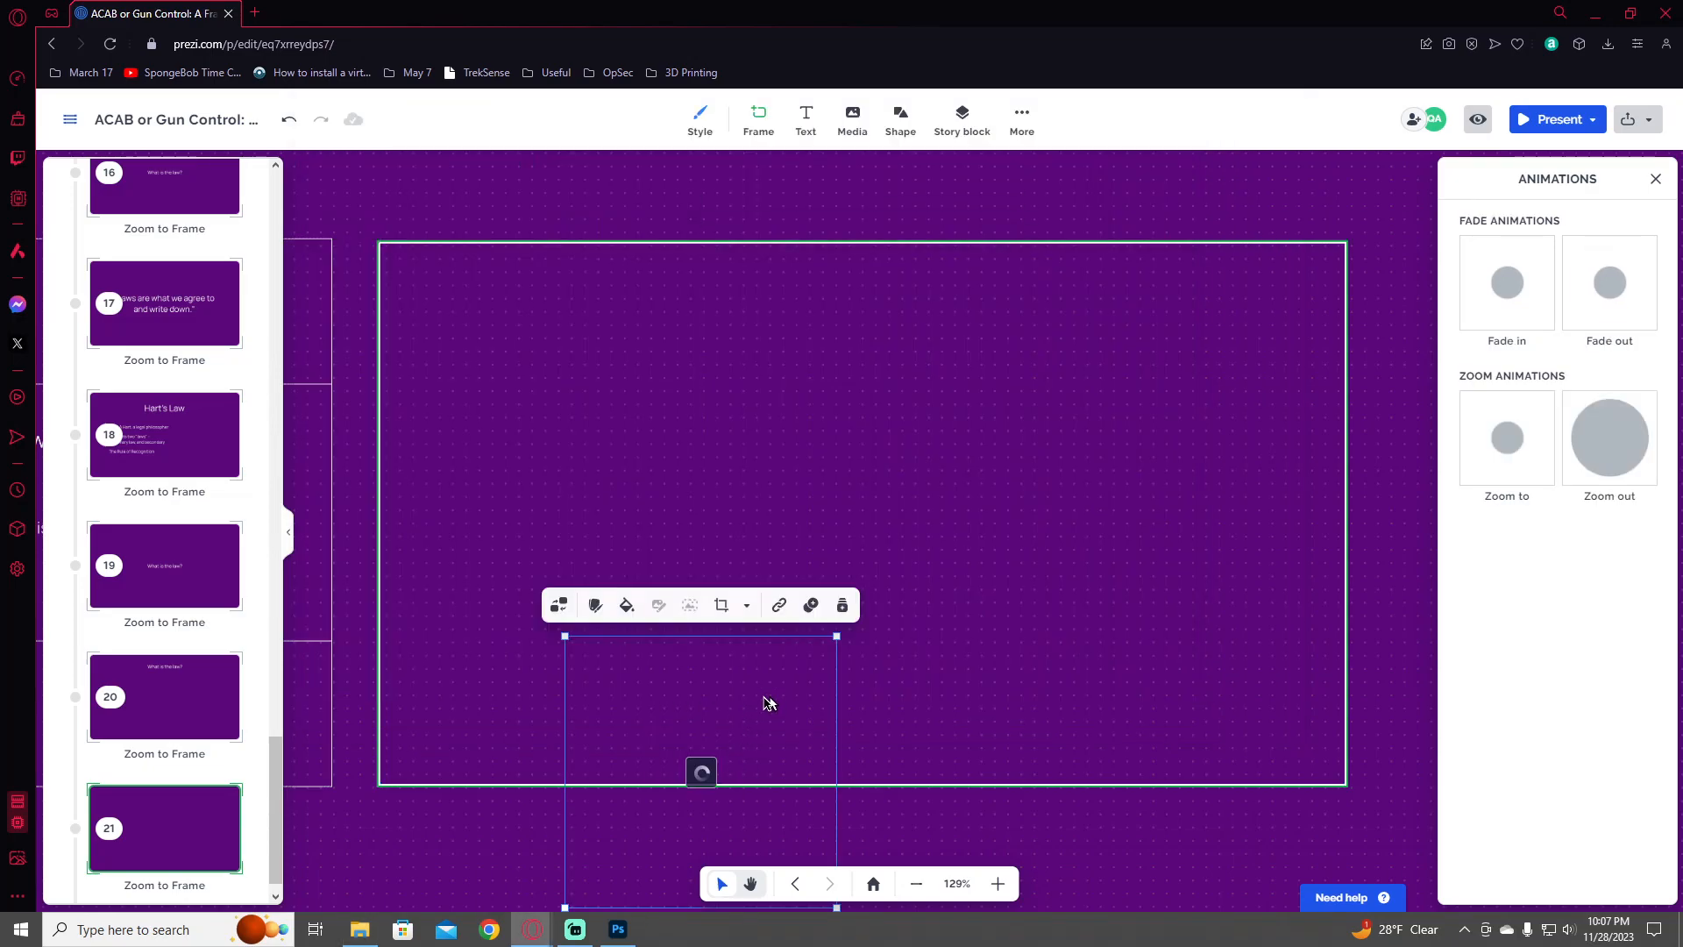
- Align the report cover image with frame 21's upper-left corner, scale it to fill the whole frame and check the result
{"action": "left_click_drag", "start_coordinate": [787, 724], "coordinate": [602, 273]}
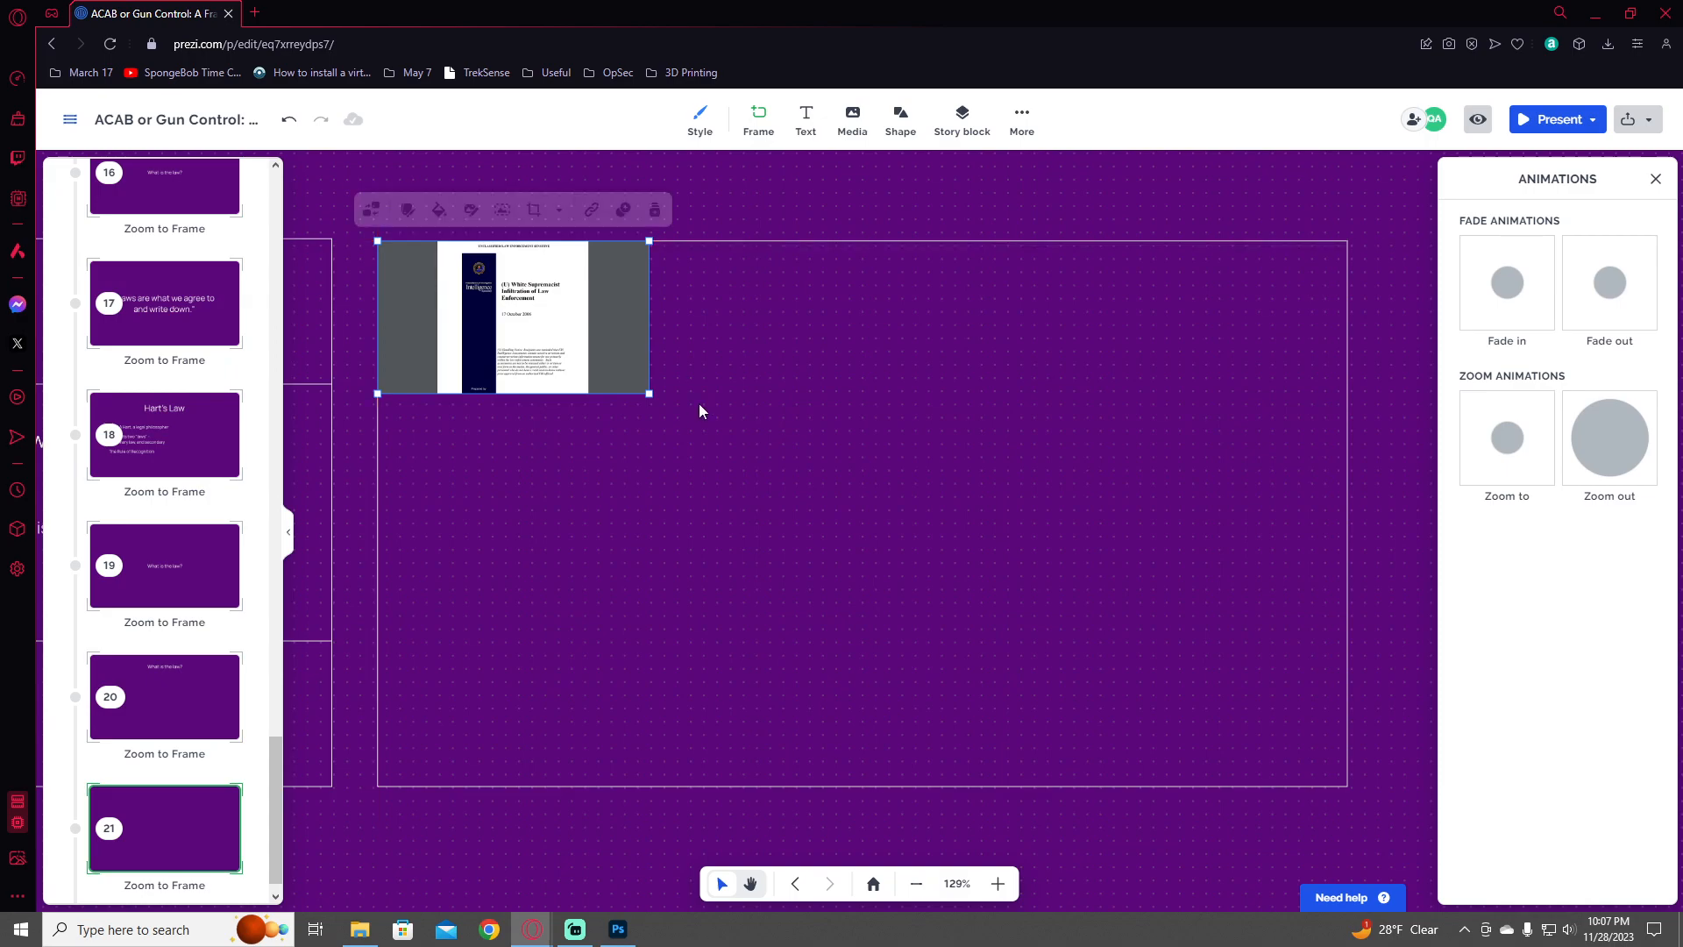
{"action": "left_click_drag", "start_coordinate": [648, 393], "coordinate": [1291, 743]}
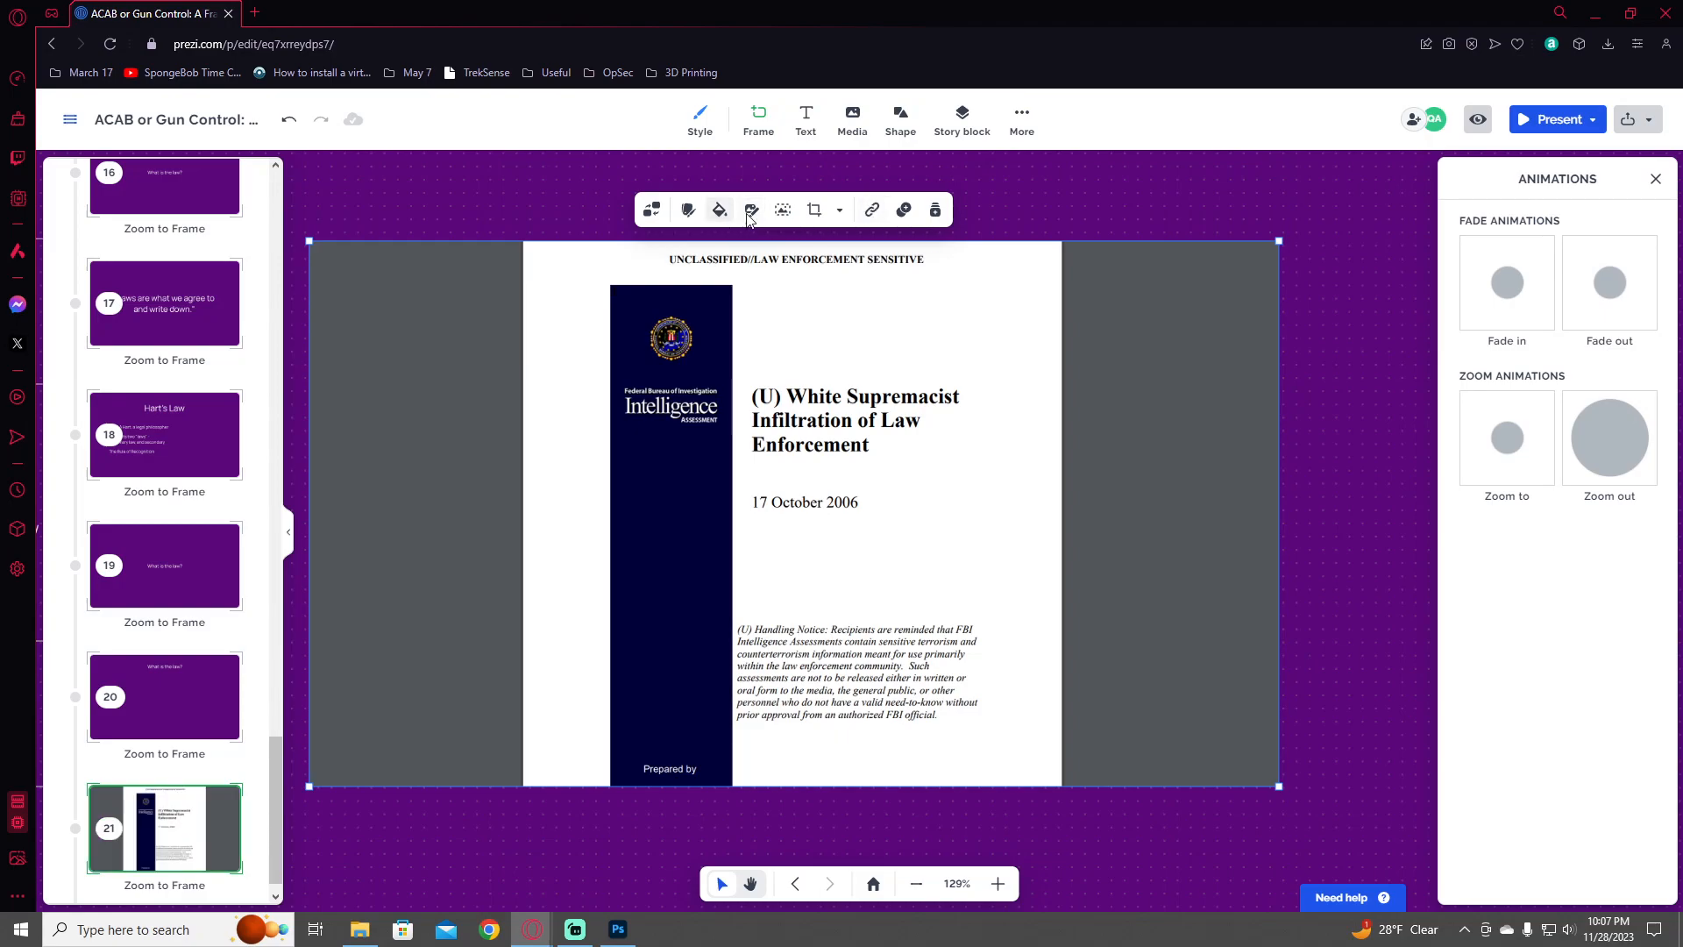
{"action": "left_click", "coordinate": [753, 805]}
{"action": "scroll", "coordinate": [787, 706], "scroll_direction": "down", "scroll_amount": 2}
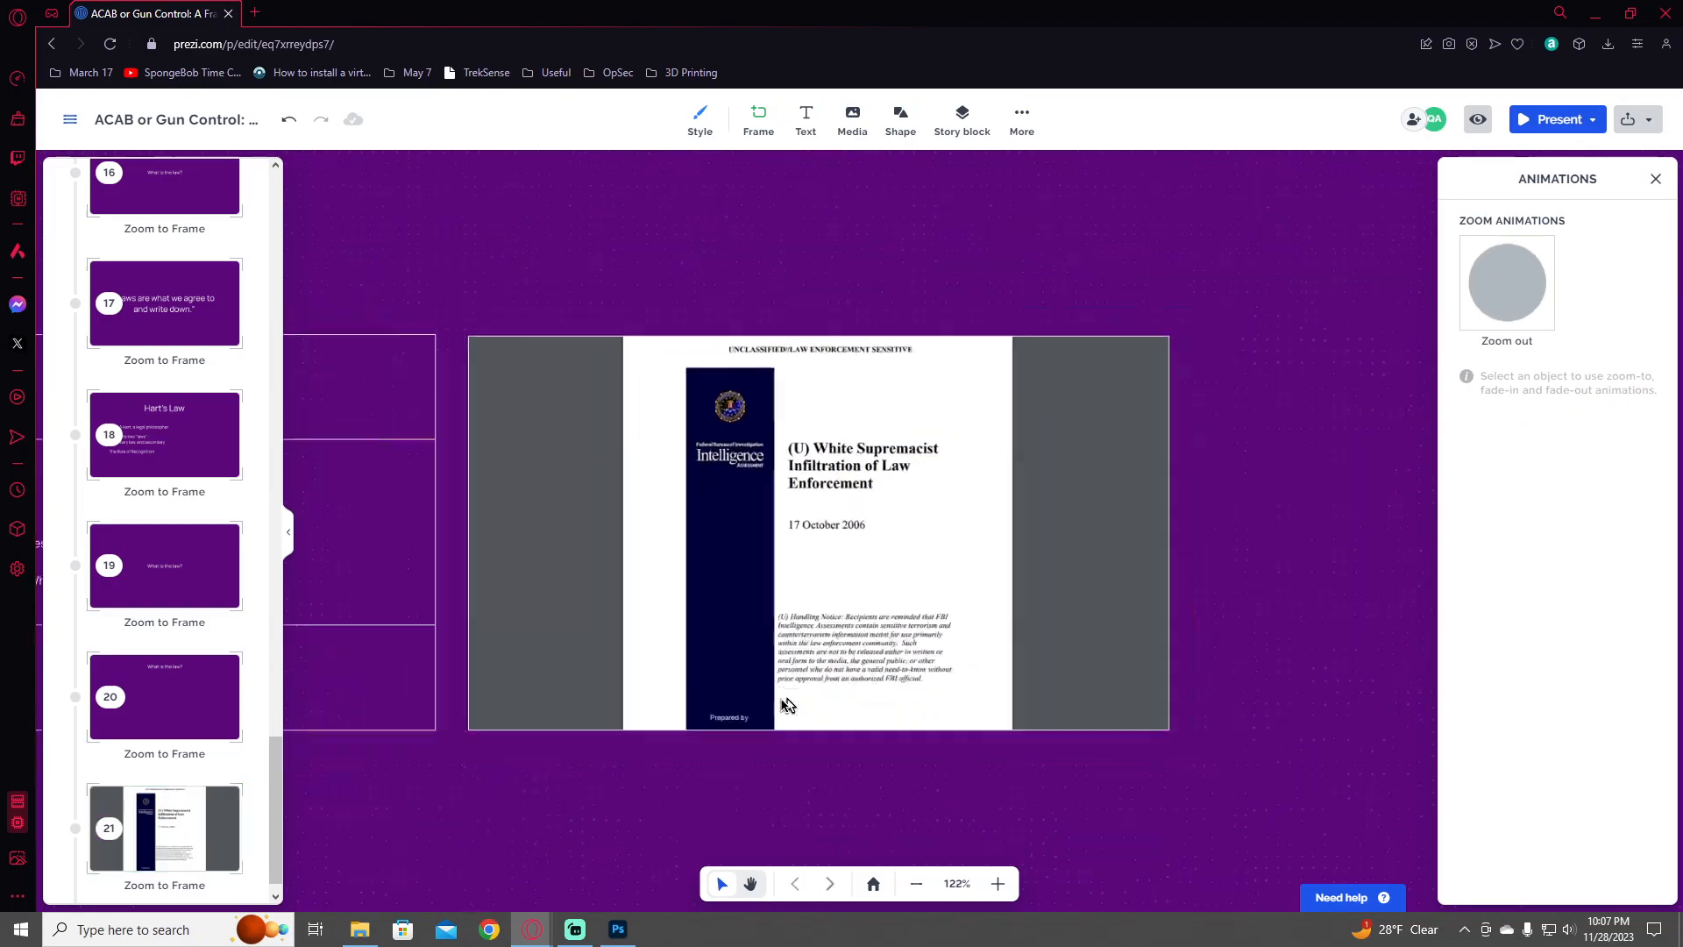
{"action": "left_click", "coordinate": [191, 840]}
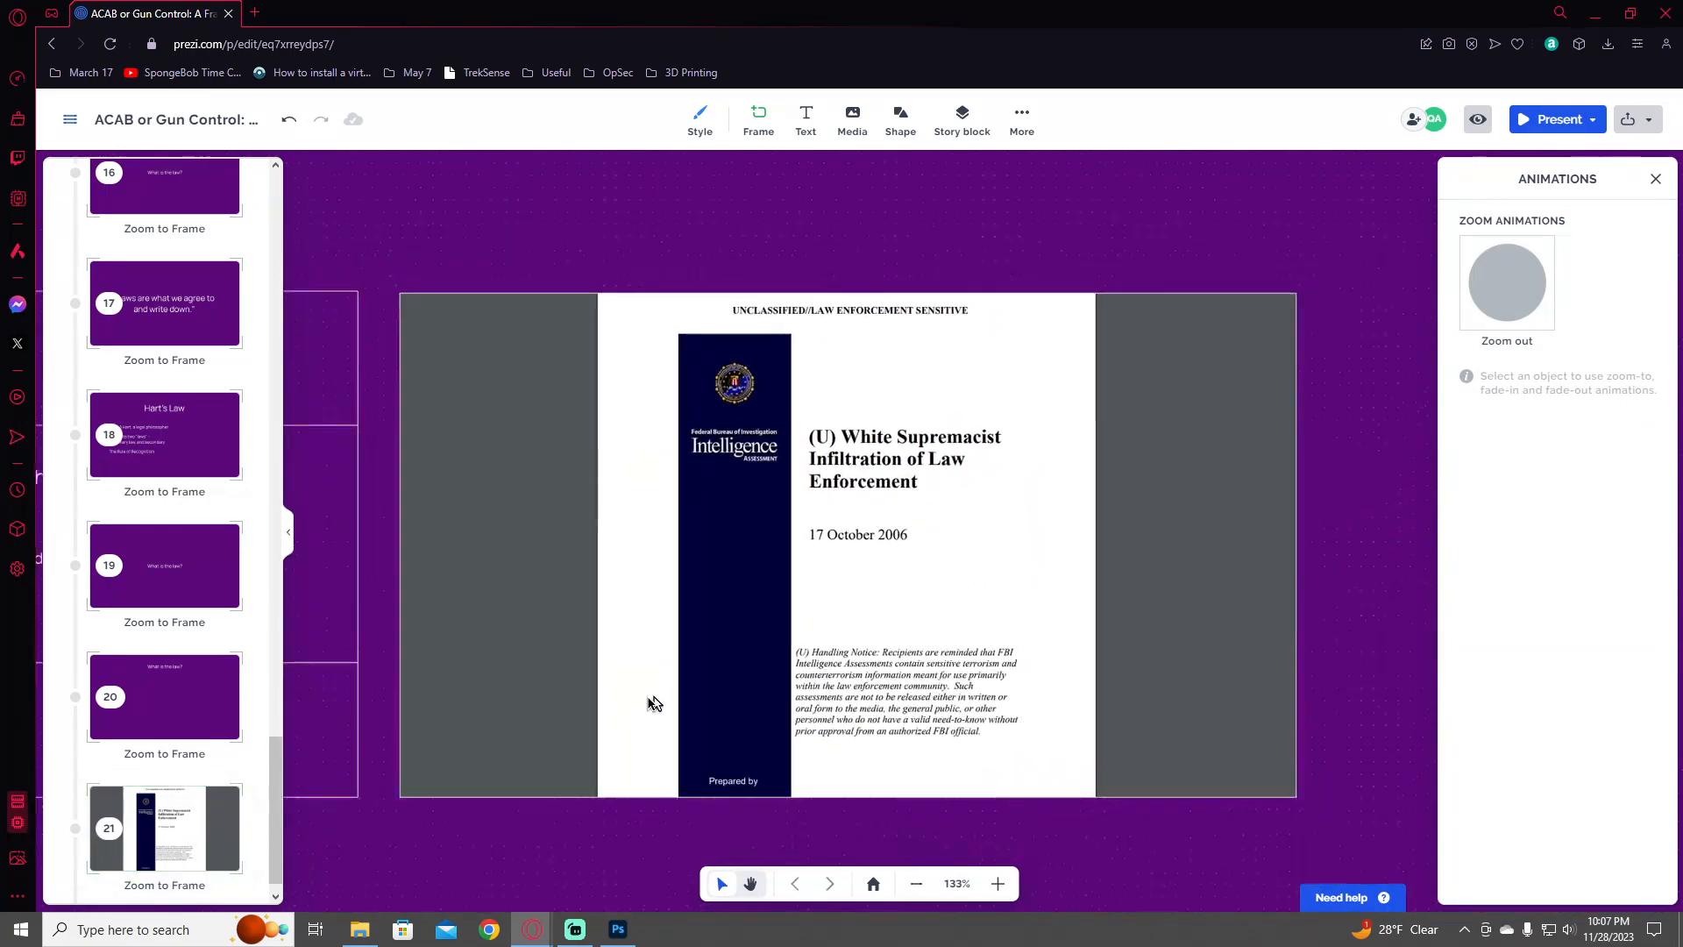
{"action": "left_click", "coordinate": [873, 884]}
{"action": "scroll", "coordinate": [166, 818], "scroll_direction": "down", "scroll_amount": 1}
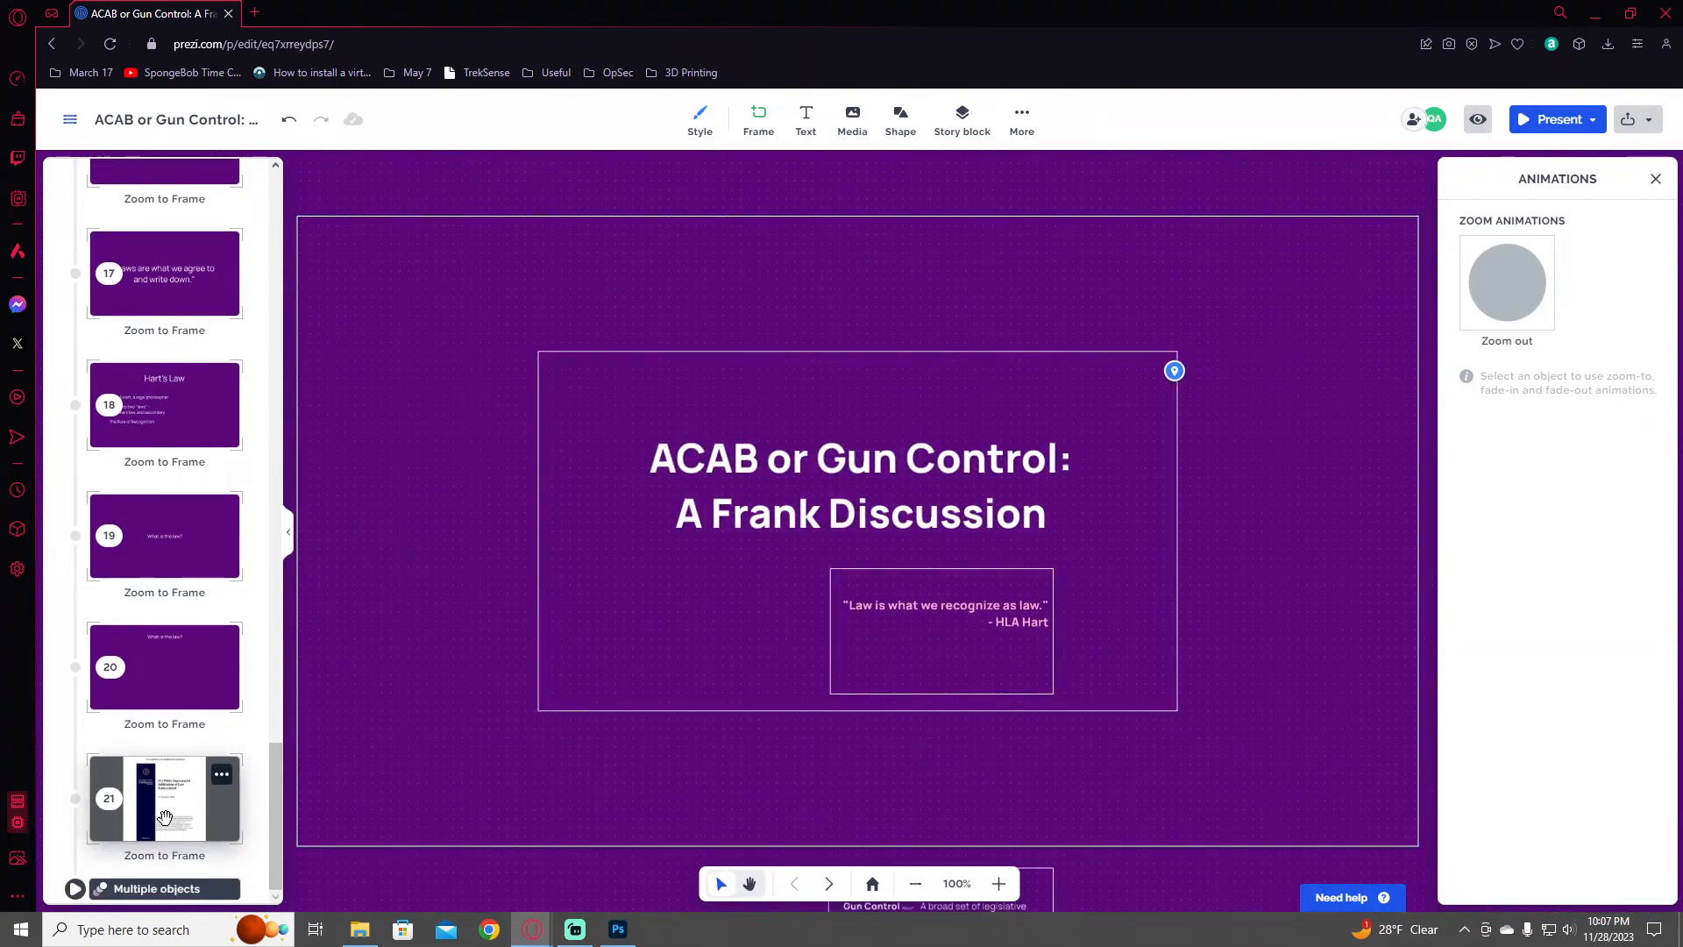
{"action": "left_click", "coordinate": [165, 817]}
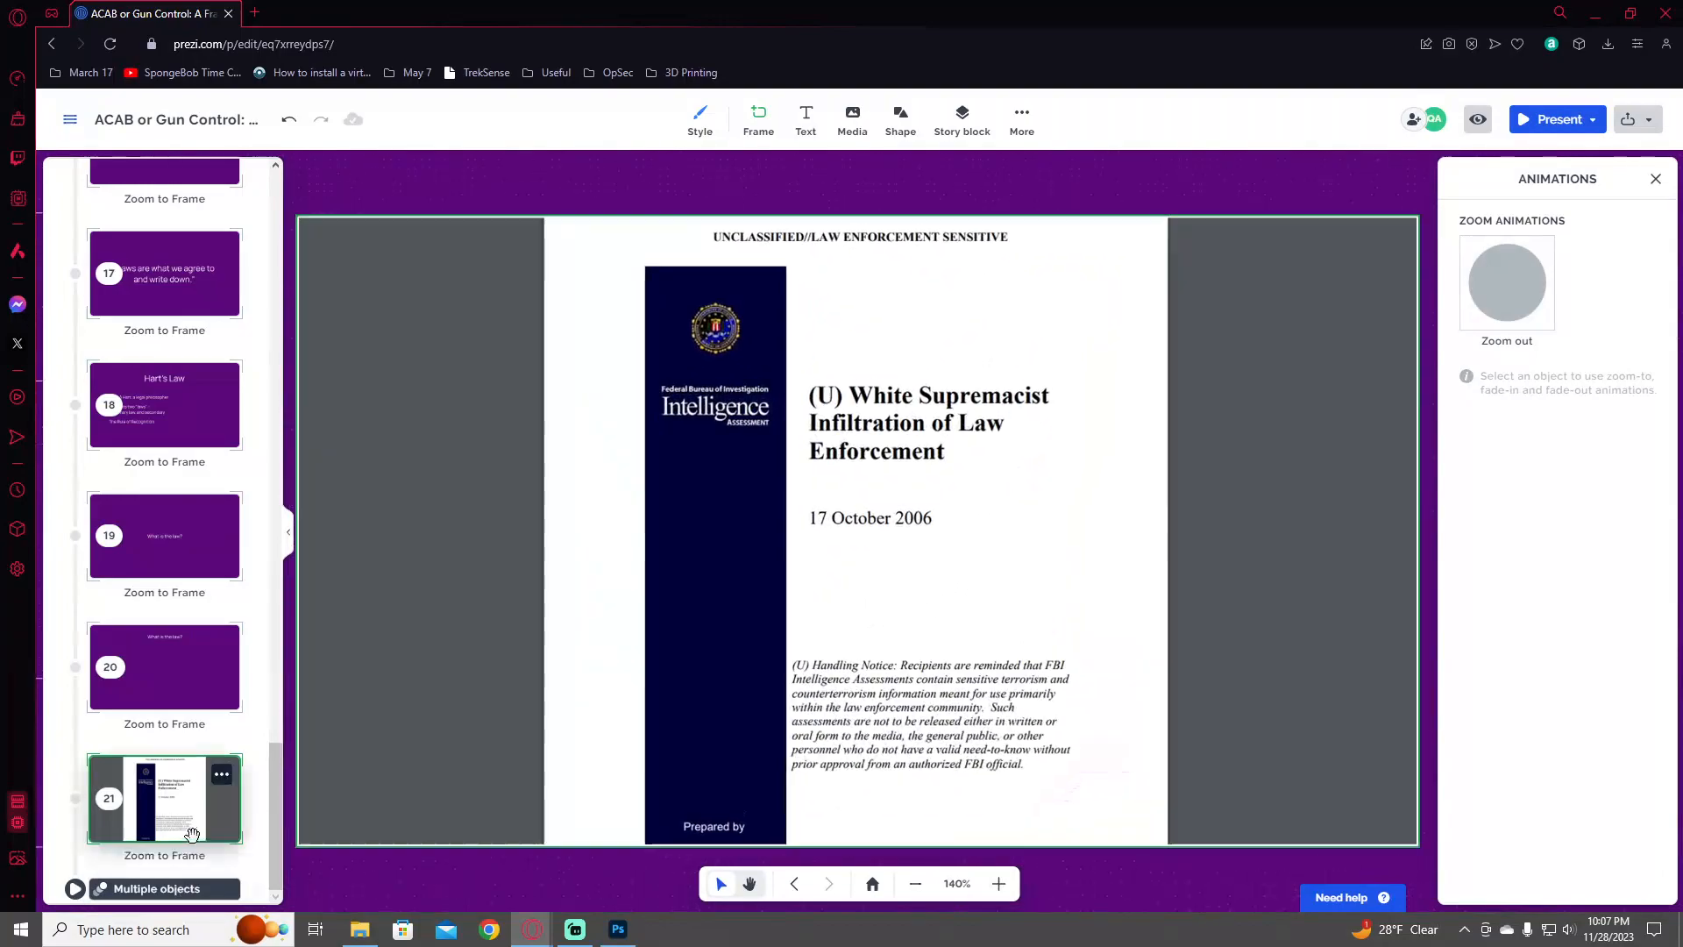
- Add an empty frame directly below the report cover frame, matching its width
{"action": "scroll", "coordinate": [643, 772], "scroll_direction": "down", "scroll_amount": 2}
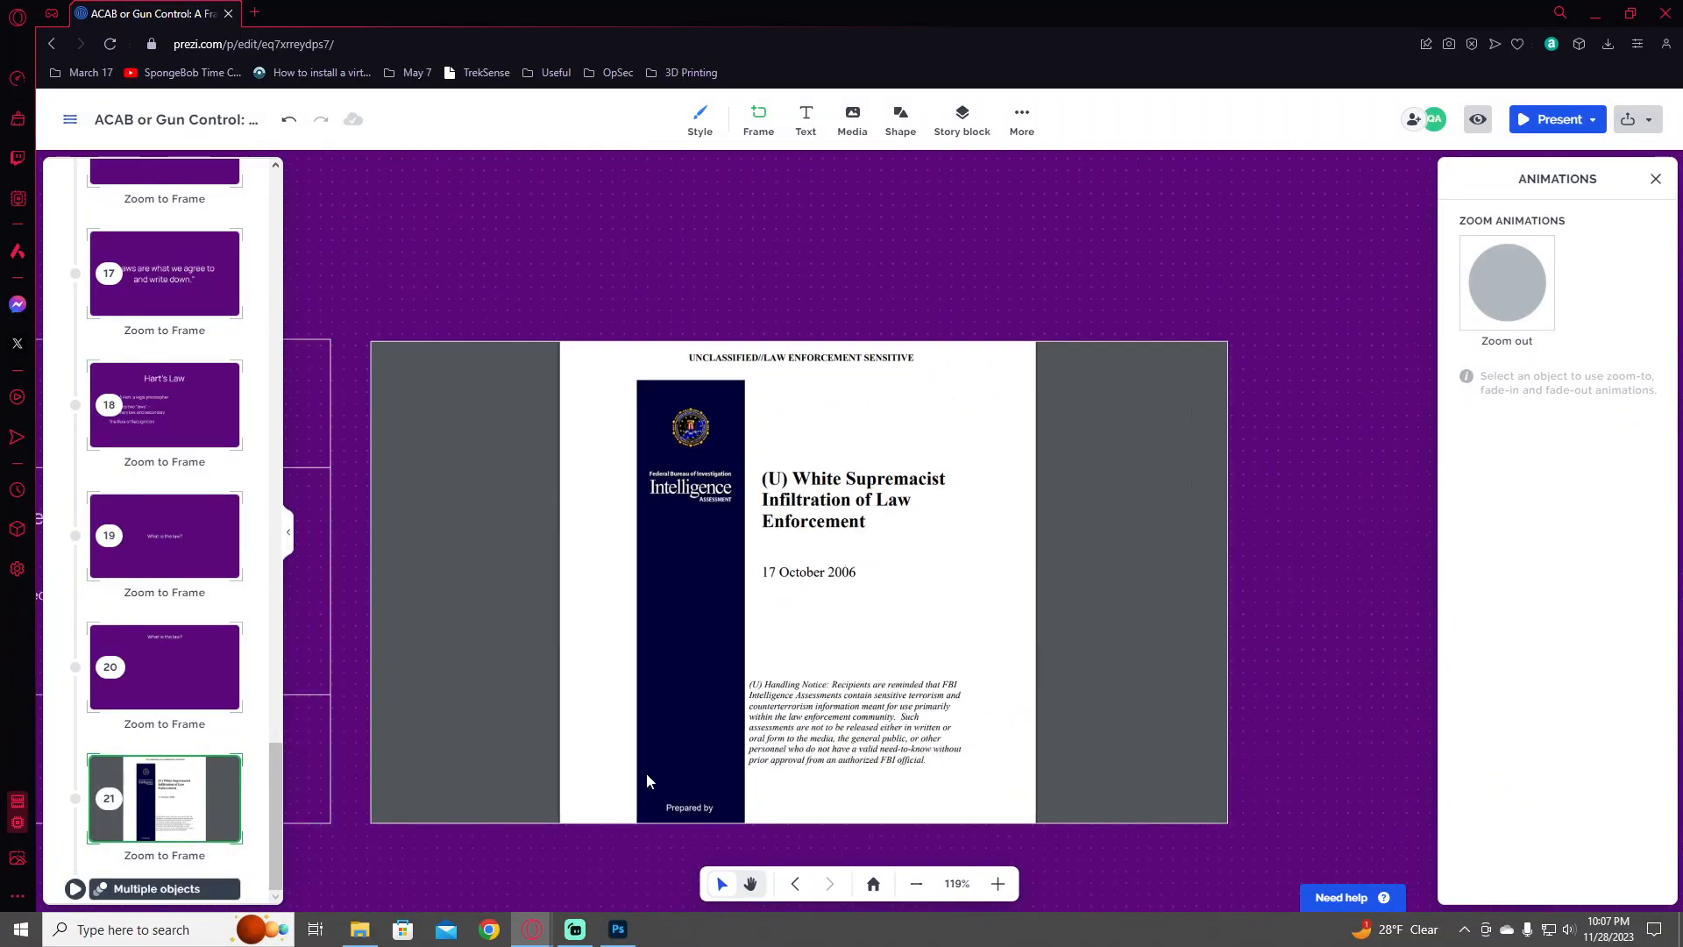
{"action": "scroll", "coordinate": [648, 780], "scroll_direction": "down", "scroll_amount": 3}
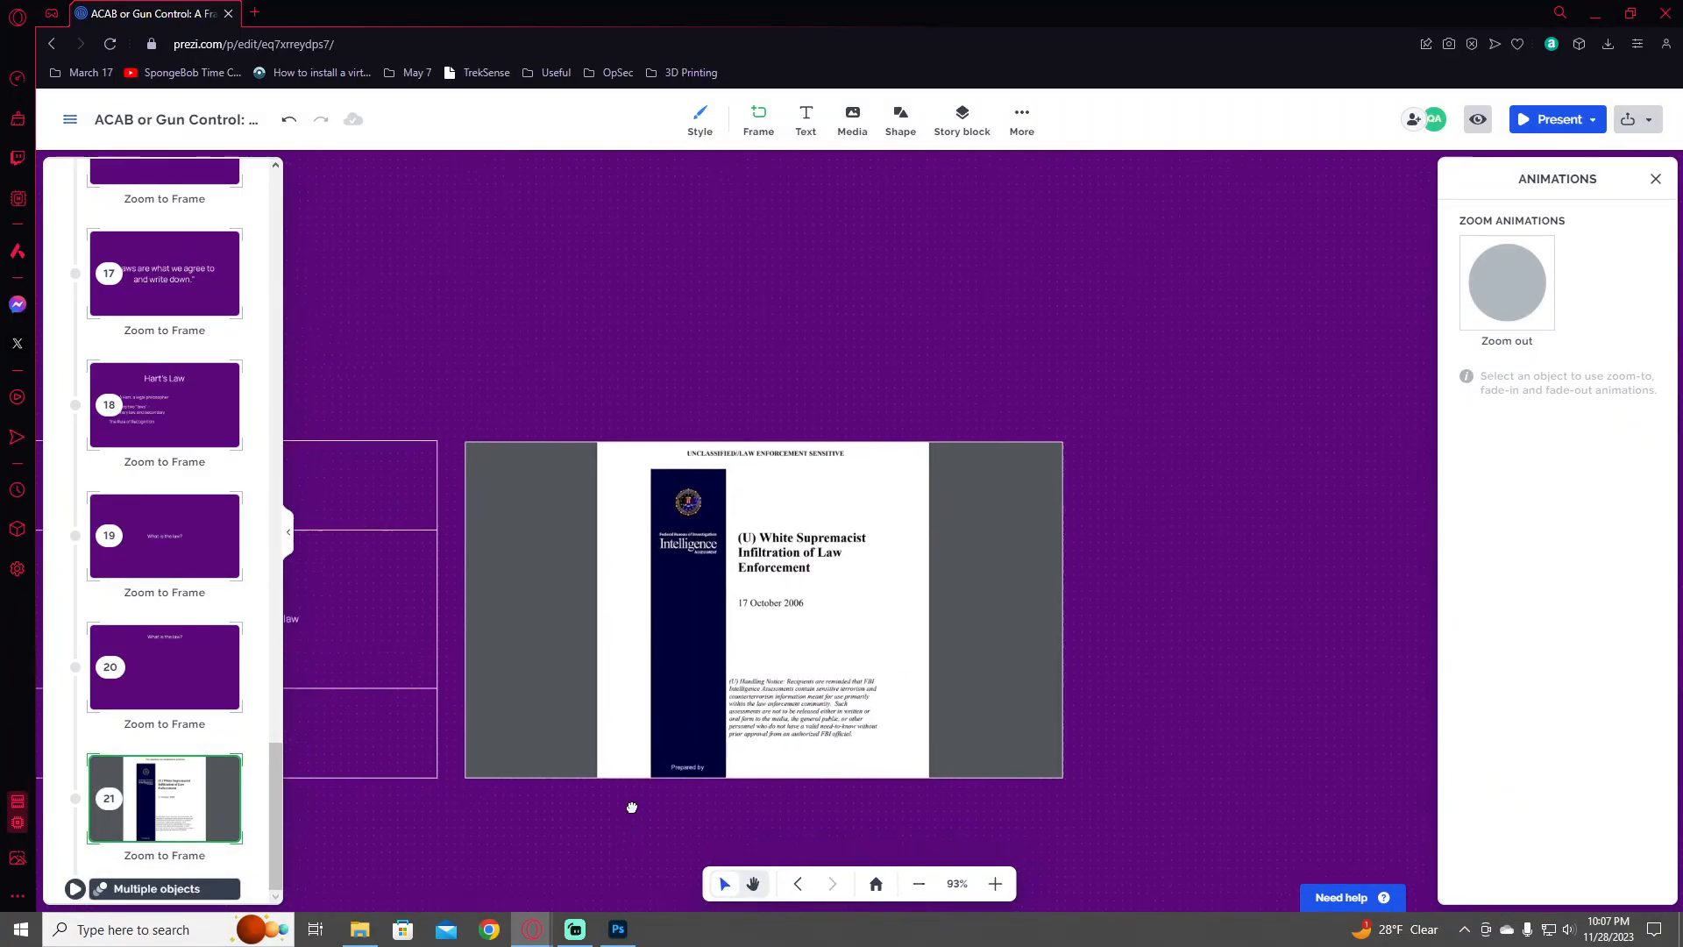
{"action": "left_click_drag", "start_coordinate": [629, 820], "coordinate": [663, 574]}
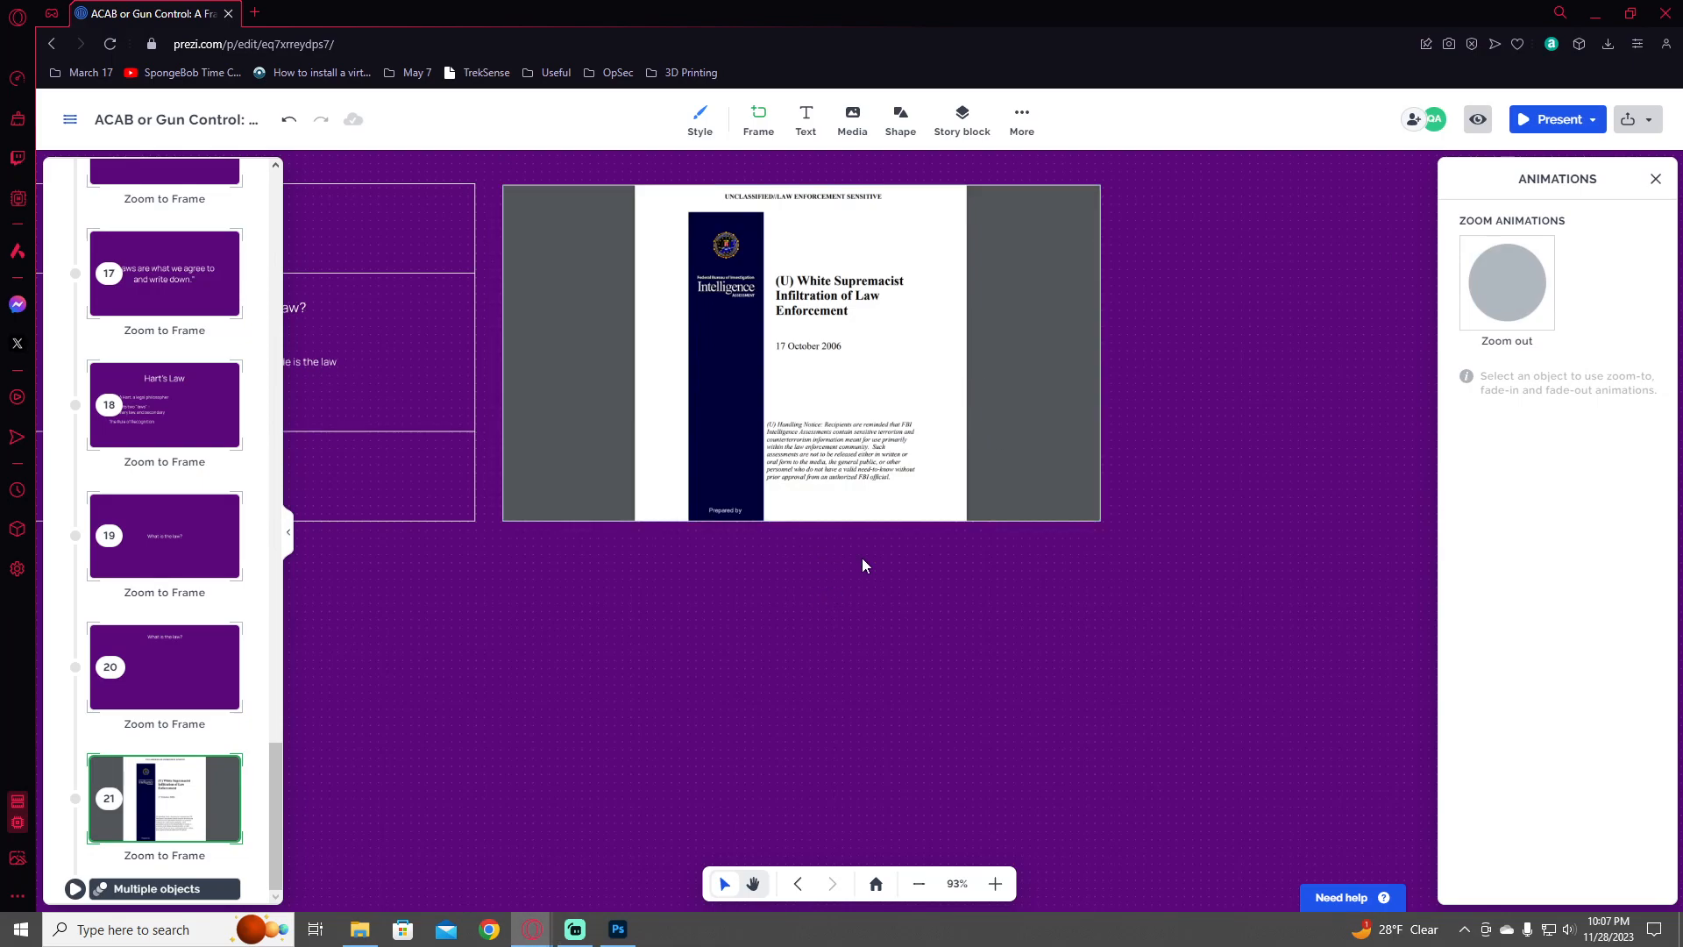
{"action": "left_click", "coordinate": [758, 118]}
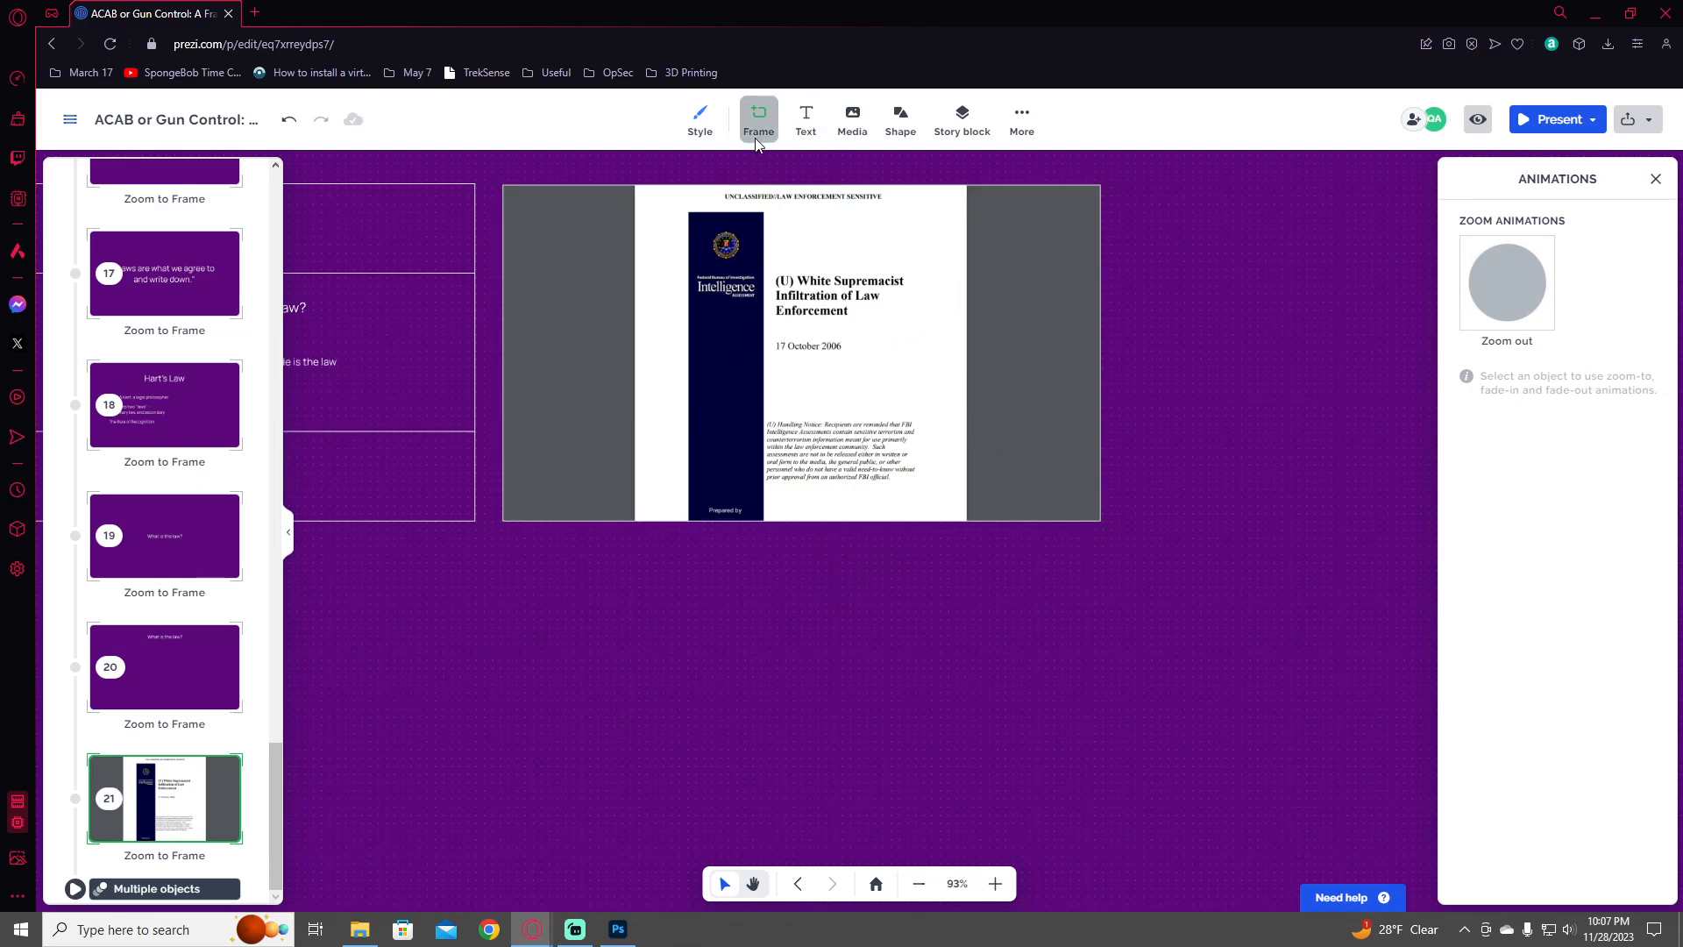
{"action": "left_click_drag", "start_coordinate": [505, 548], "coordinate": [1120, 766]}
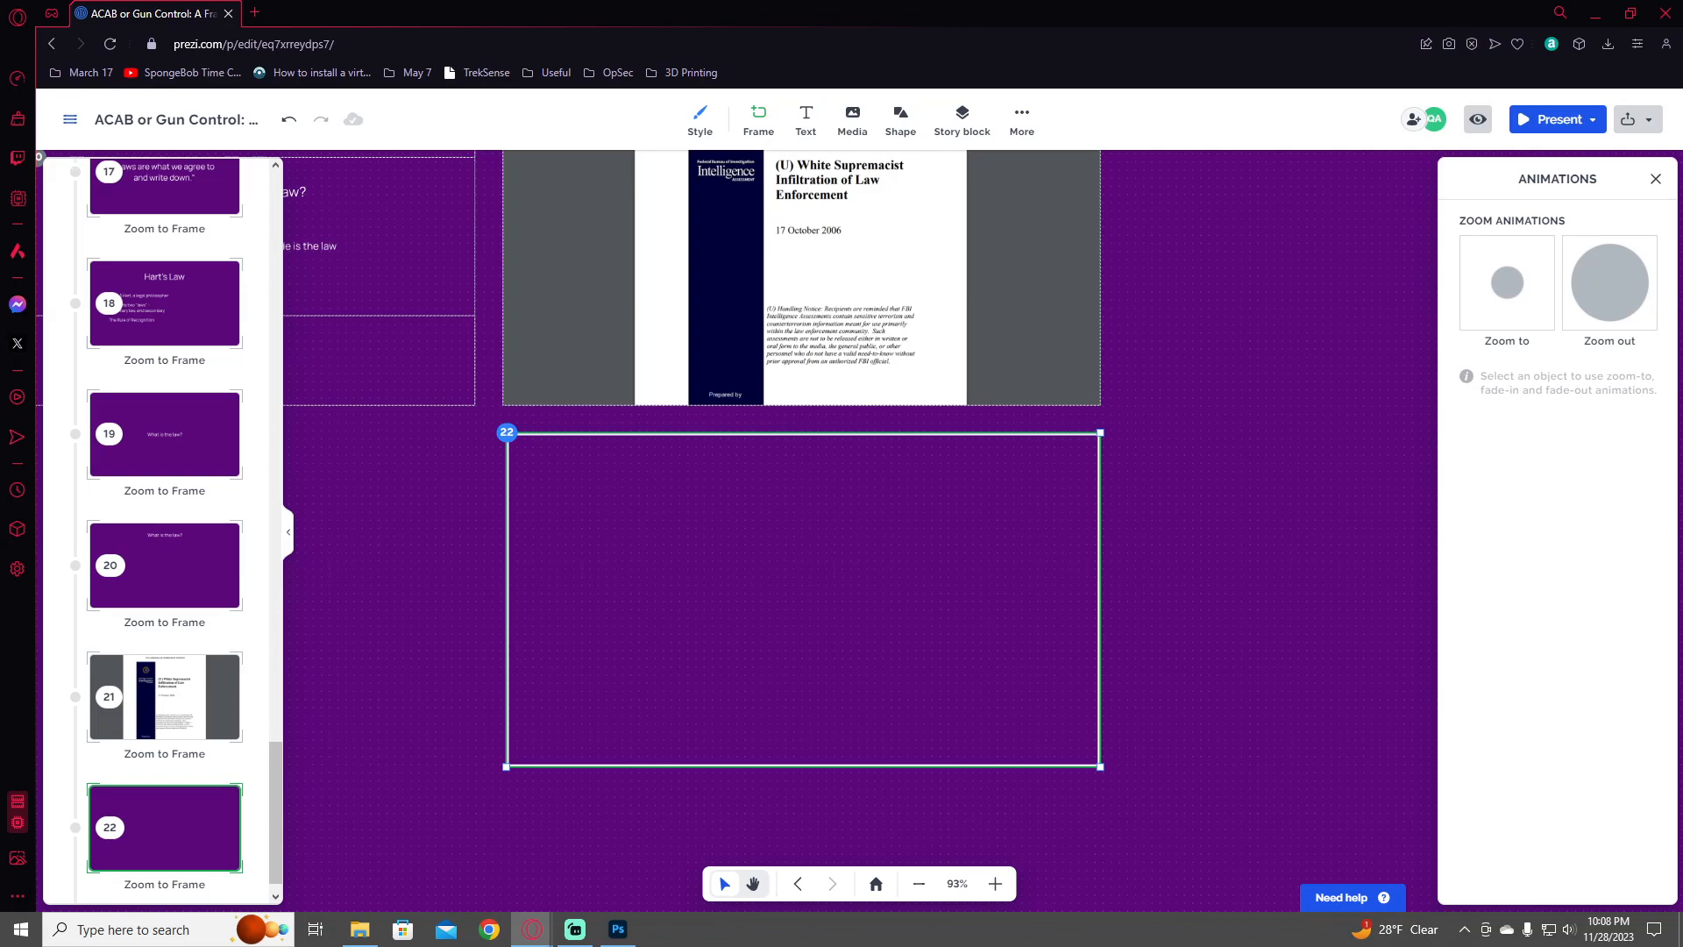
- Paste the copied photo of the officer in a gas mask into frame 22 and enlarge it from the frame's upper-left corner
{"action": "key", "text": "ctrl+v"}
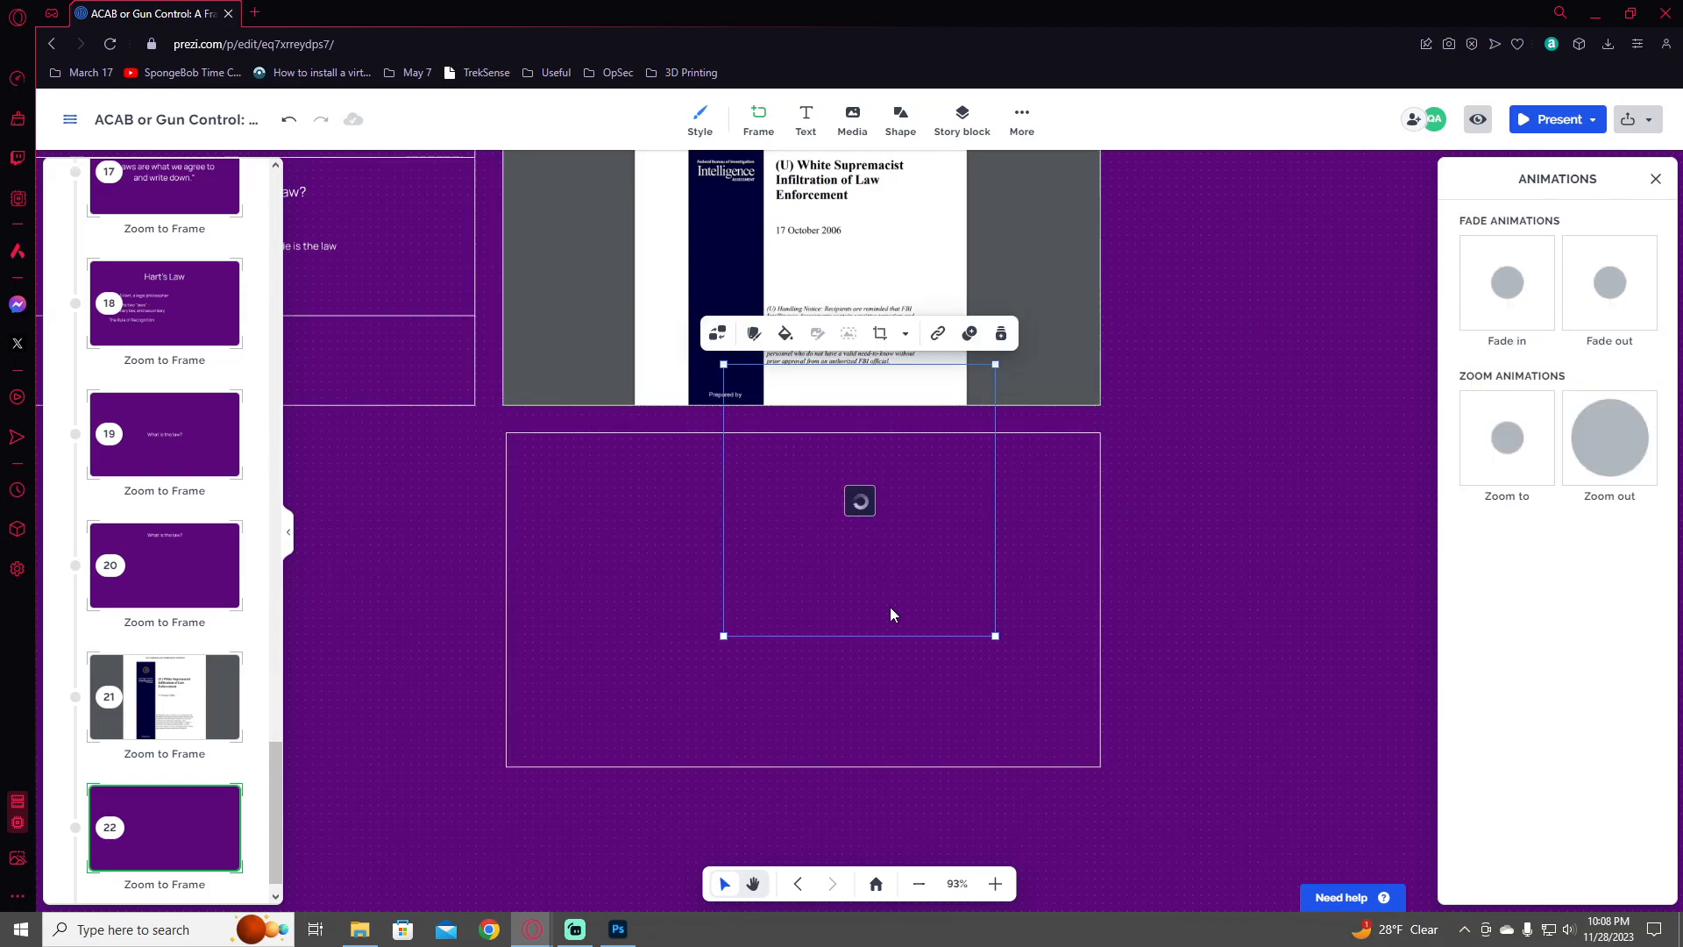
{"action": "left_click_drag", "start_coordinate": [929, 550], "coordinate": [835, 654]}
{"action": "left_click", "coordinate": [1287, 596]}
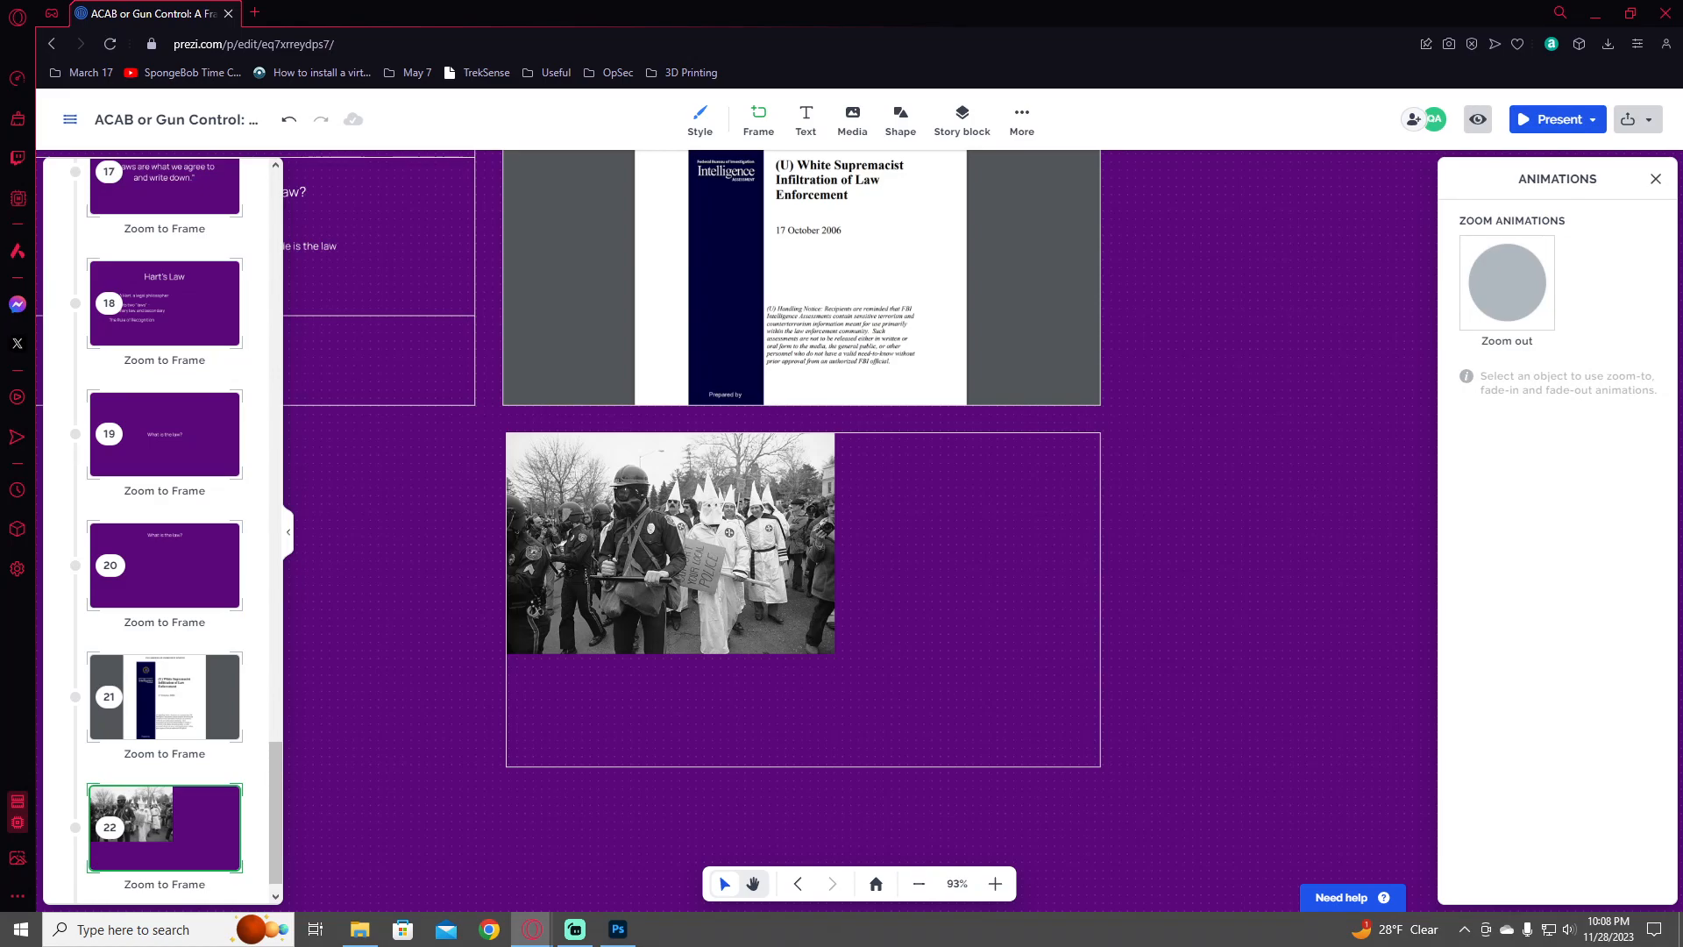
- Paste the second police photo into frame 22, align it with the upper-right corner and enlarge it to about the first photo's height
{"action": "key", "text": "ctrl+v"}
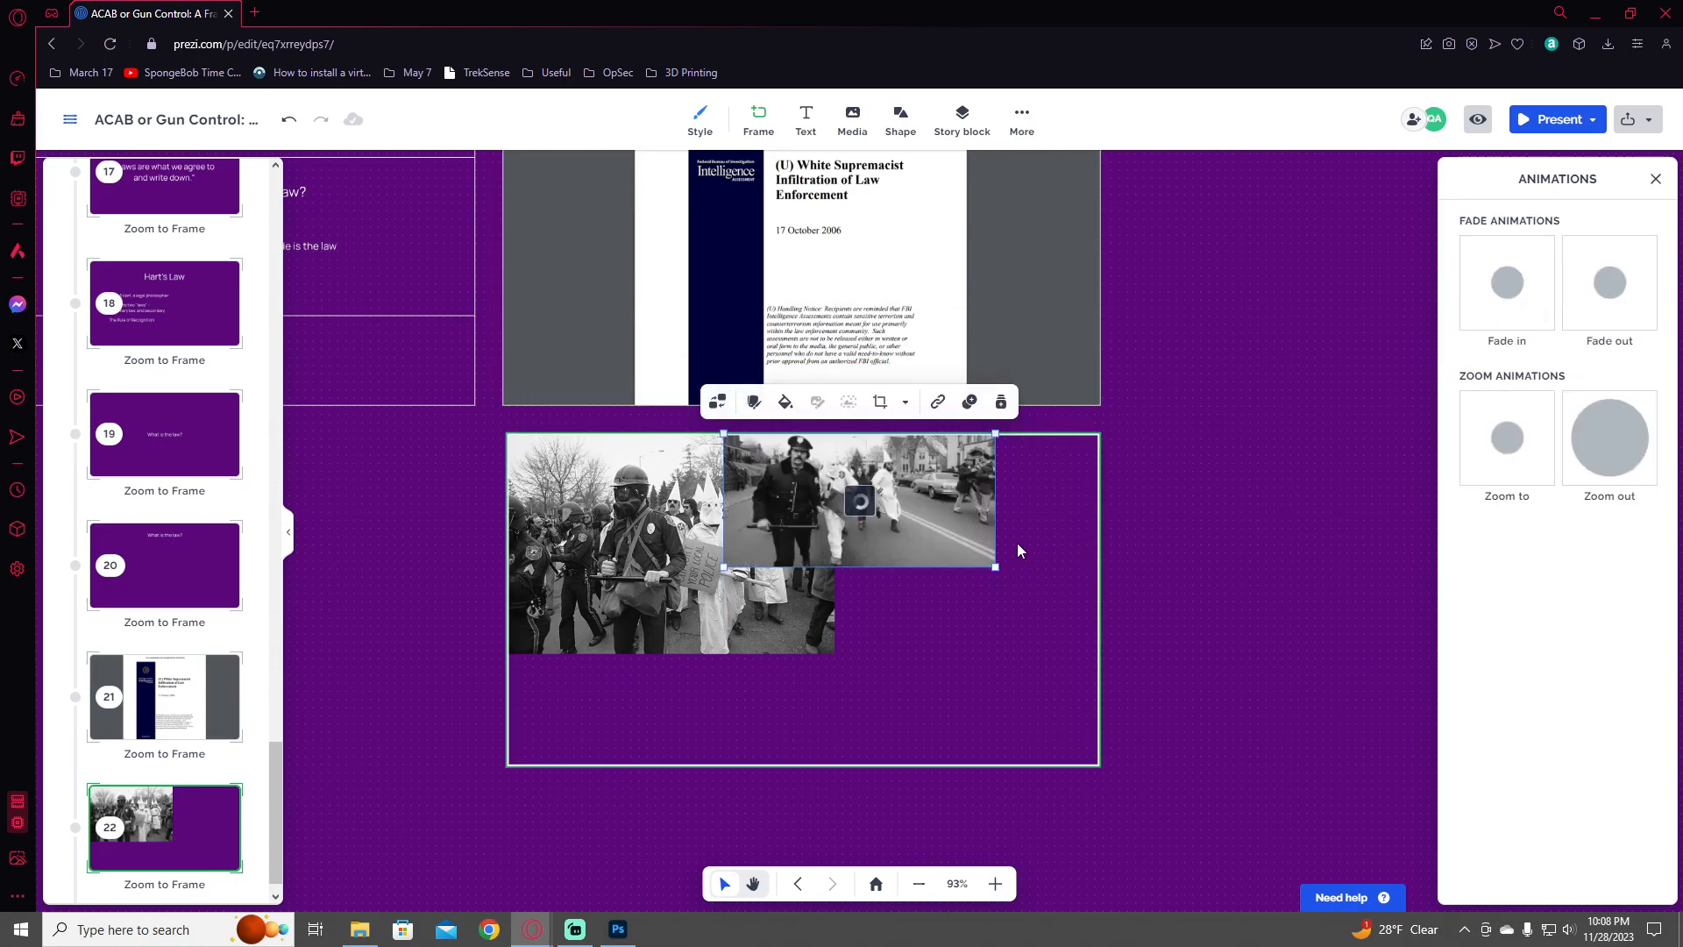
{"action": "left_click_drag", "start_coordinate": [935, 521], "coordinate": [1039, 528]}
{"action": "left_click_drag", "start_coordinate": [792, 583], "coordinate": [662, 650]}
- Give frame 22's left photo a Fade in animation and reorder the Multiple objects animation to play right after frame 20
{"action": "left_click", "coordinate": [611, 610]}
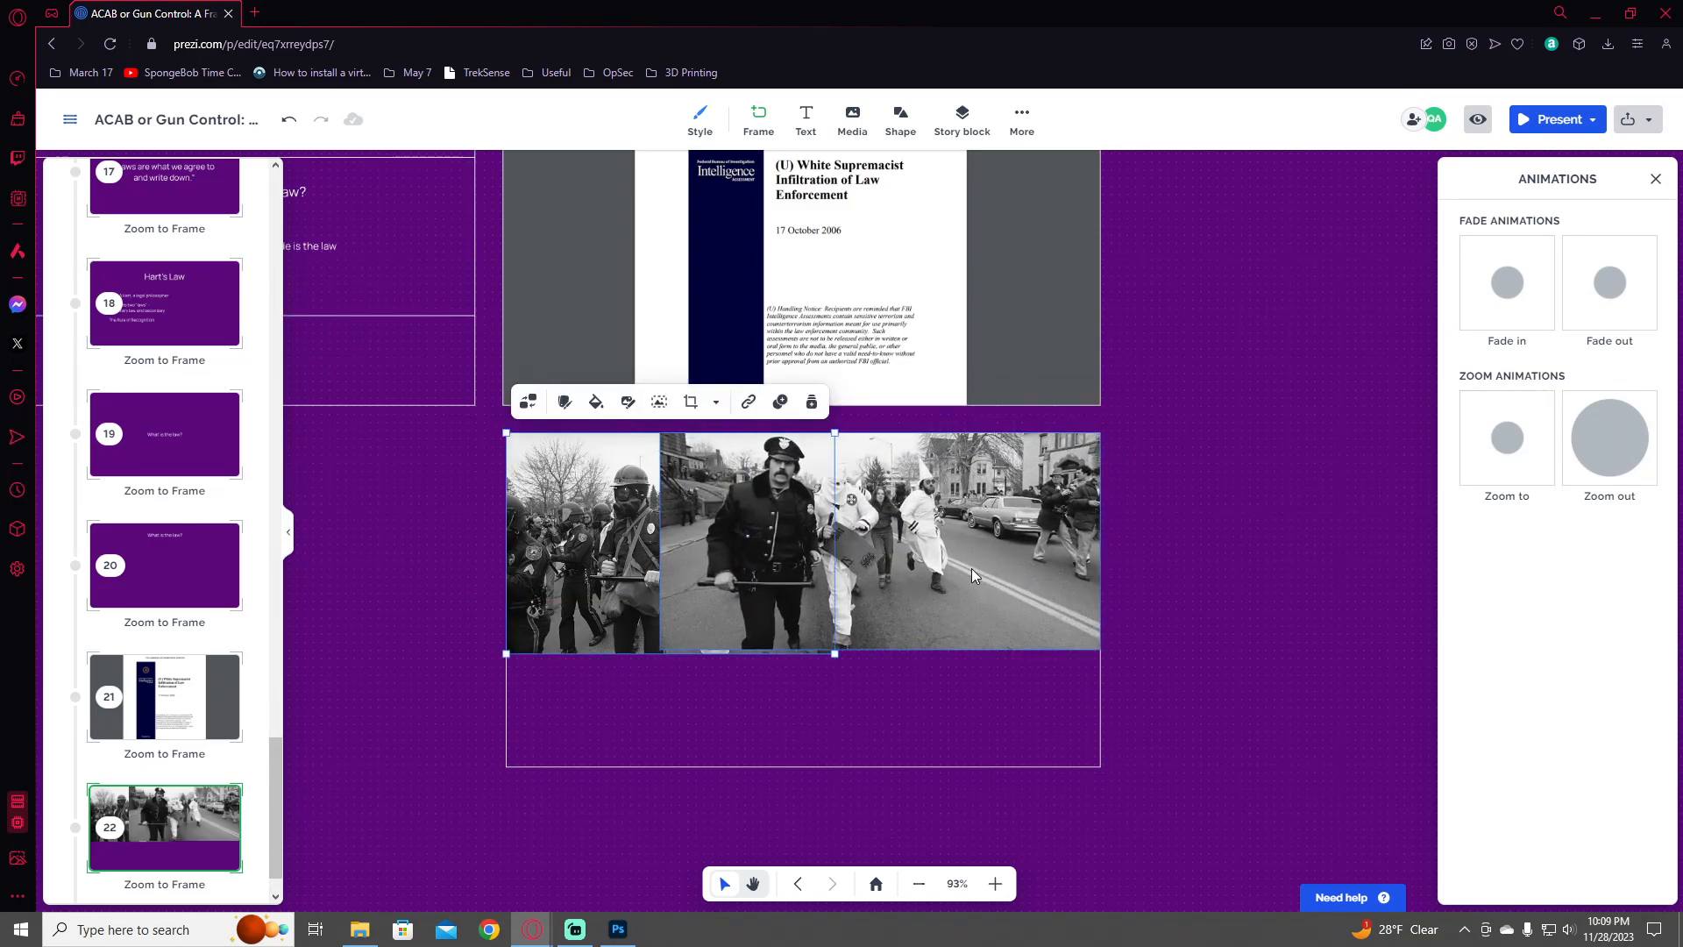
{"action": "scroll", "coordinate": [232, 725], "scroll_direction": "down", "scroll_amount": 1}
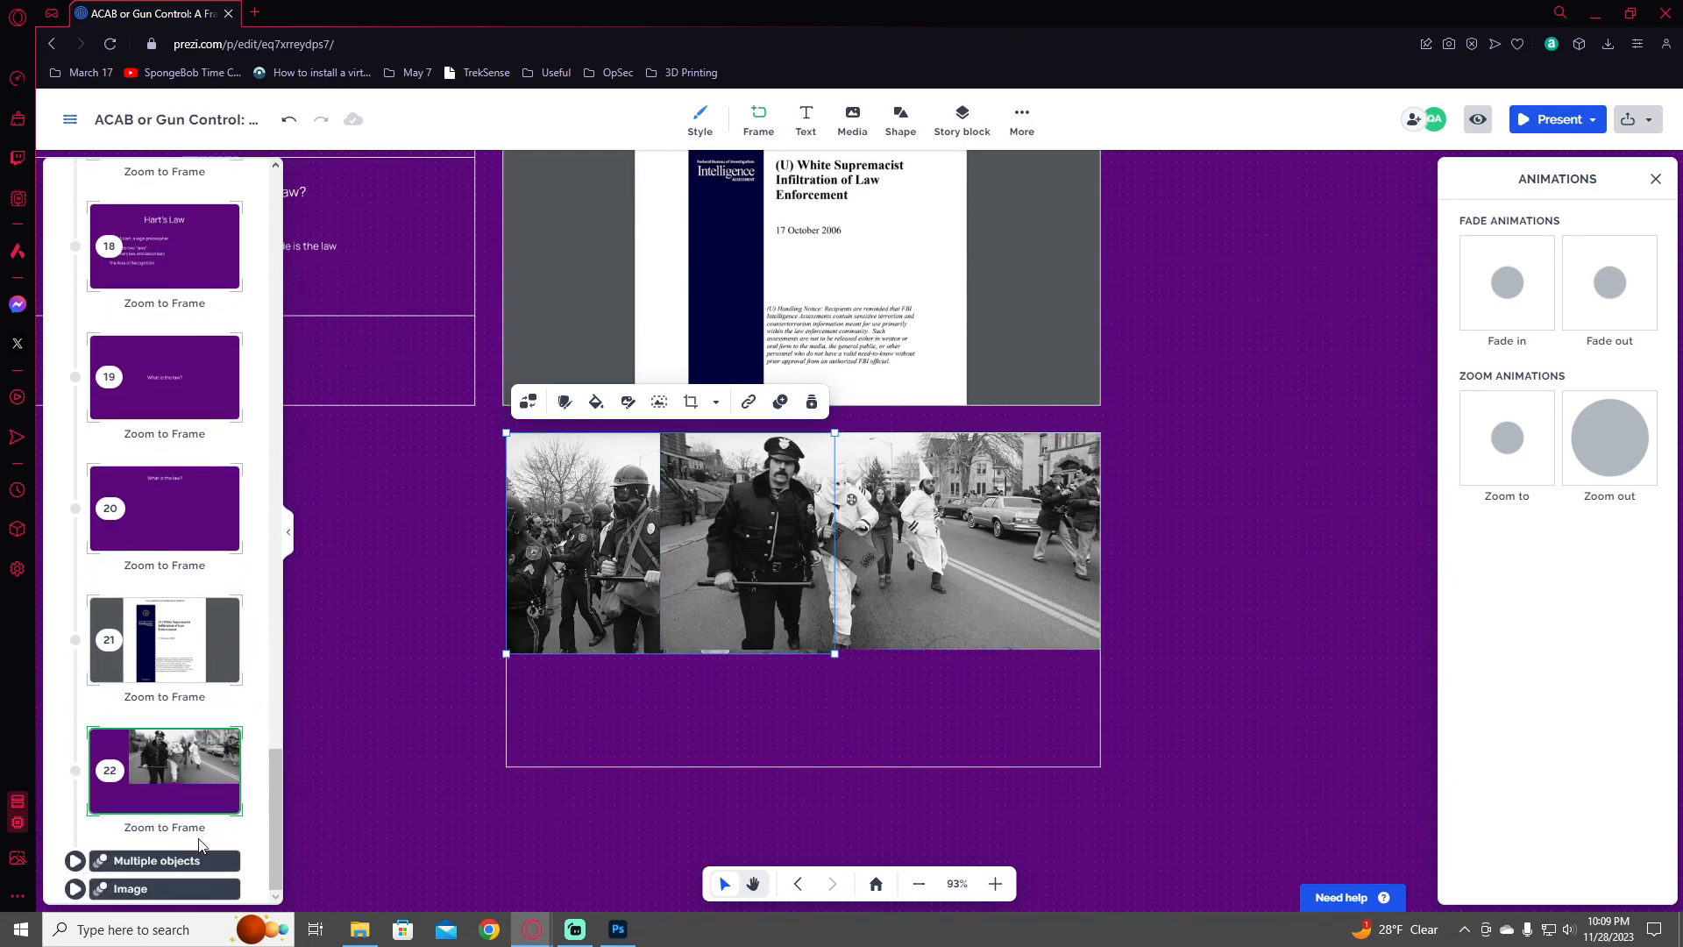
{"action": "left_click_drag", "start_coordinate": [169, 859], "coordinate": [214, 604]}
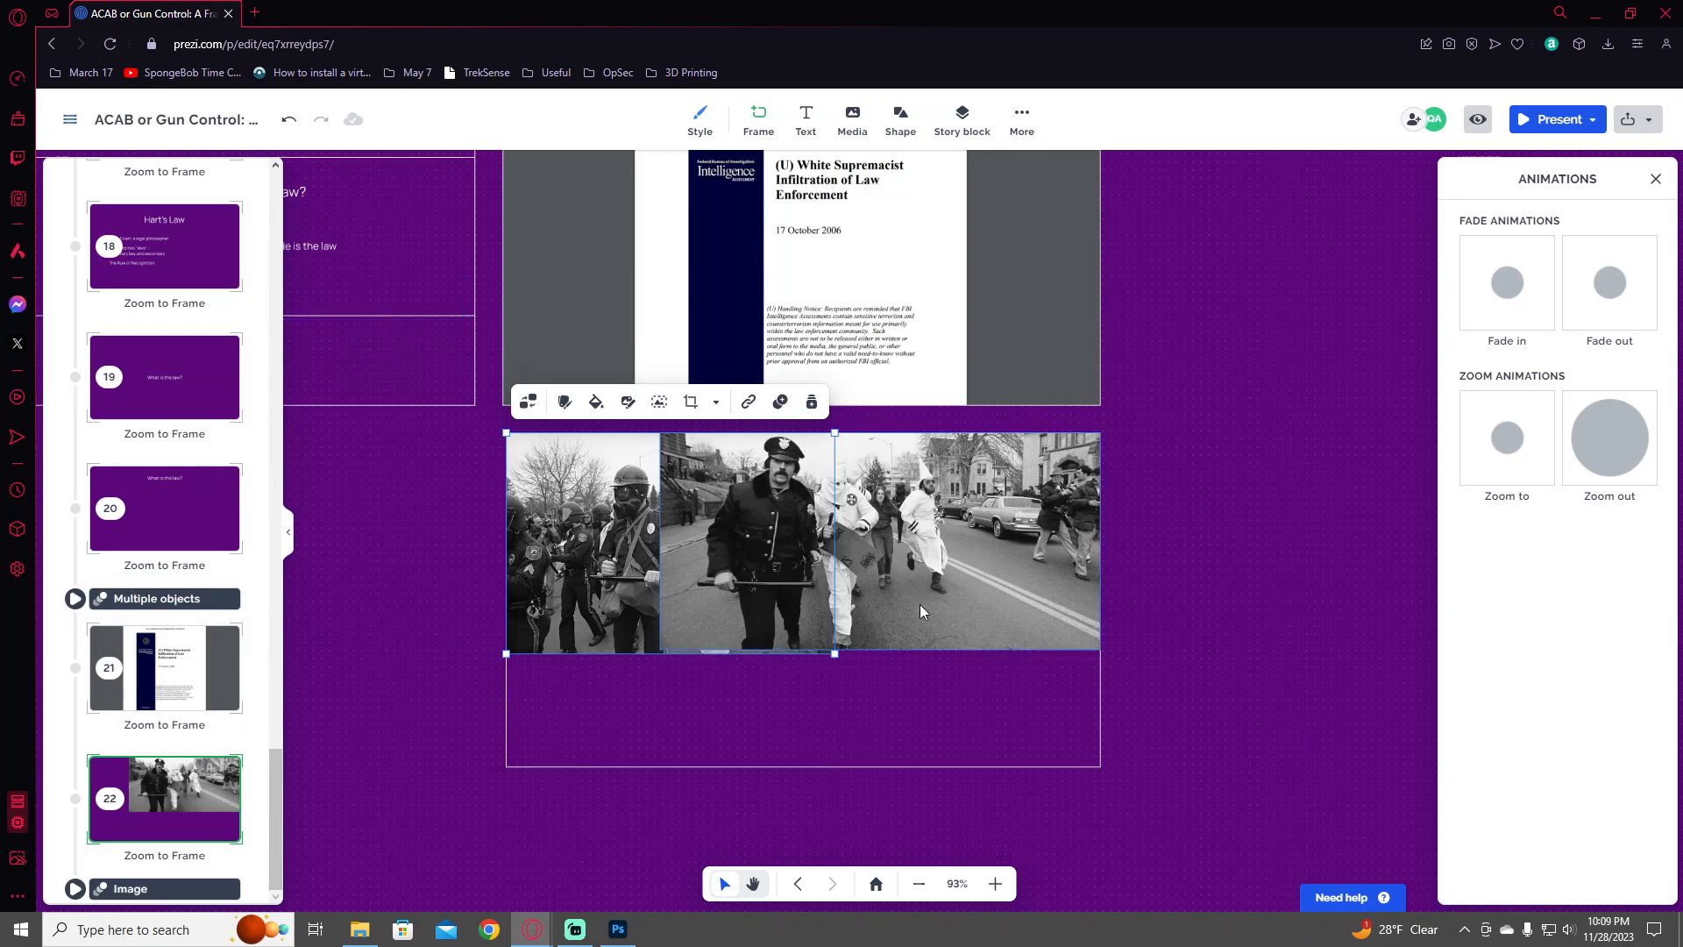
- Give frame 22's second police photo, the one in the upper-right corner, a Fade in animation
{"action": "left_click", "coordinate": [209, 849]}
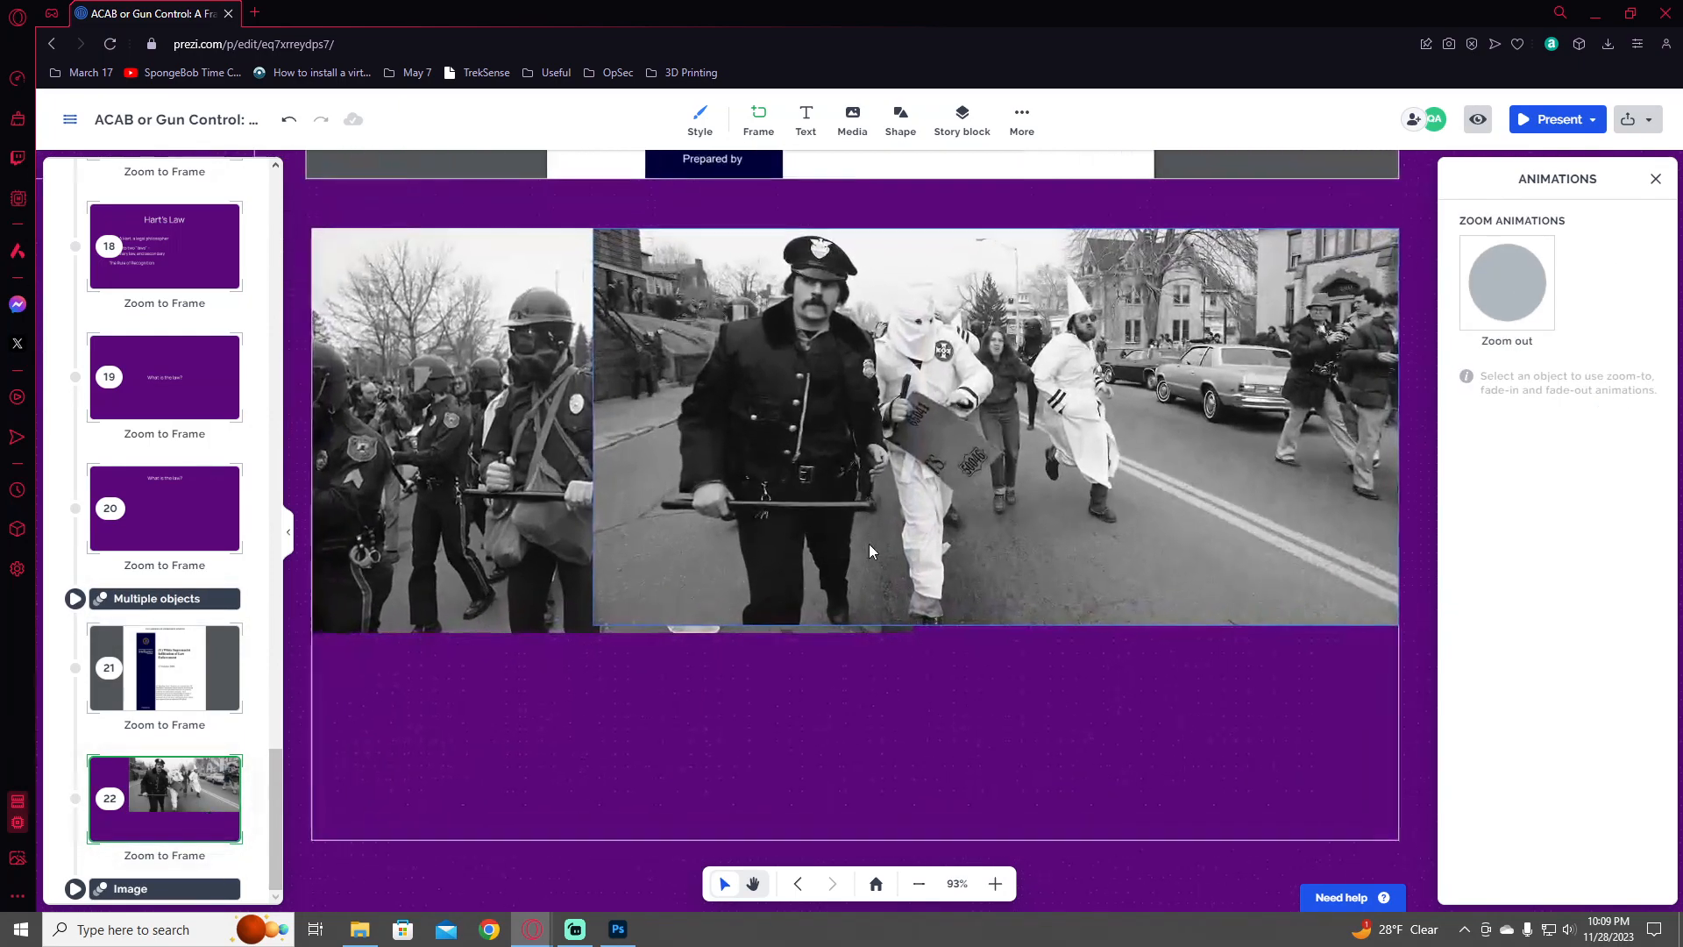
{"action": "left_click", "coordinate": [1067, 499]}
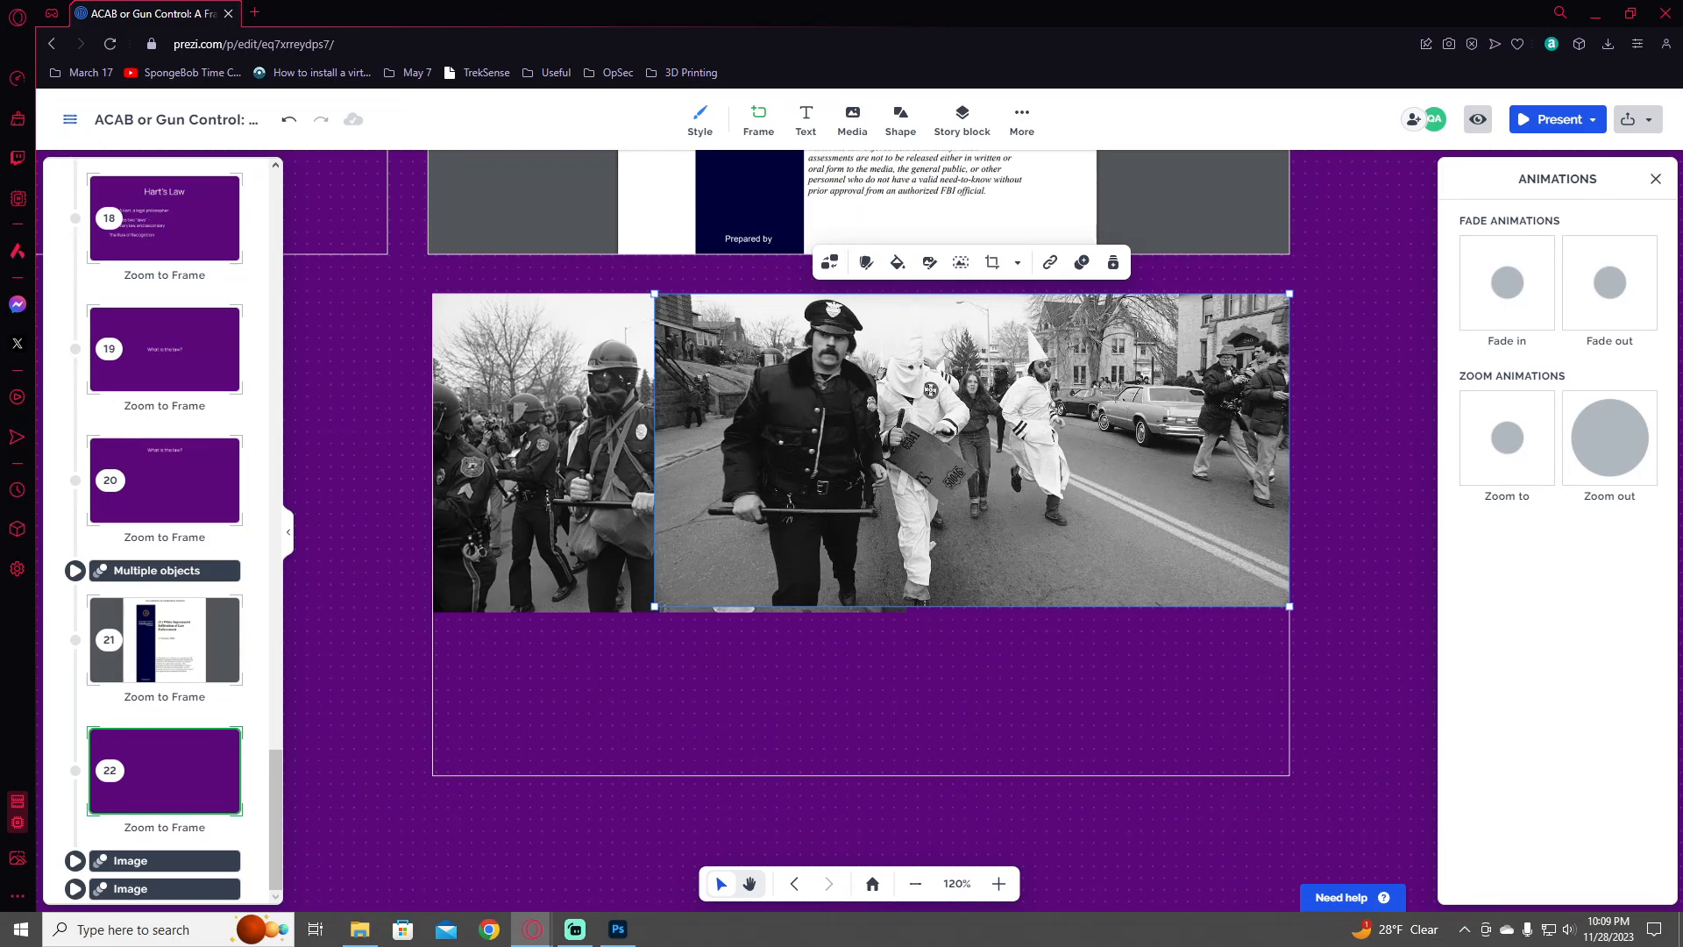
- Paste the photo of the officer kneeling beside the police car, centre it at full height in frame 22 and give it a Fade in animation
{"action": "left_click", "coordinate": [1324, 602]}
{"action": "key", "text": "ctrl+v"}
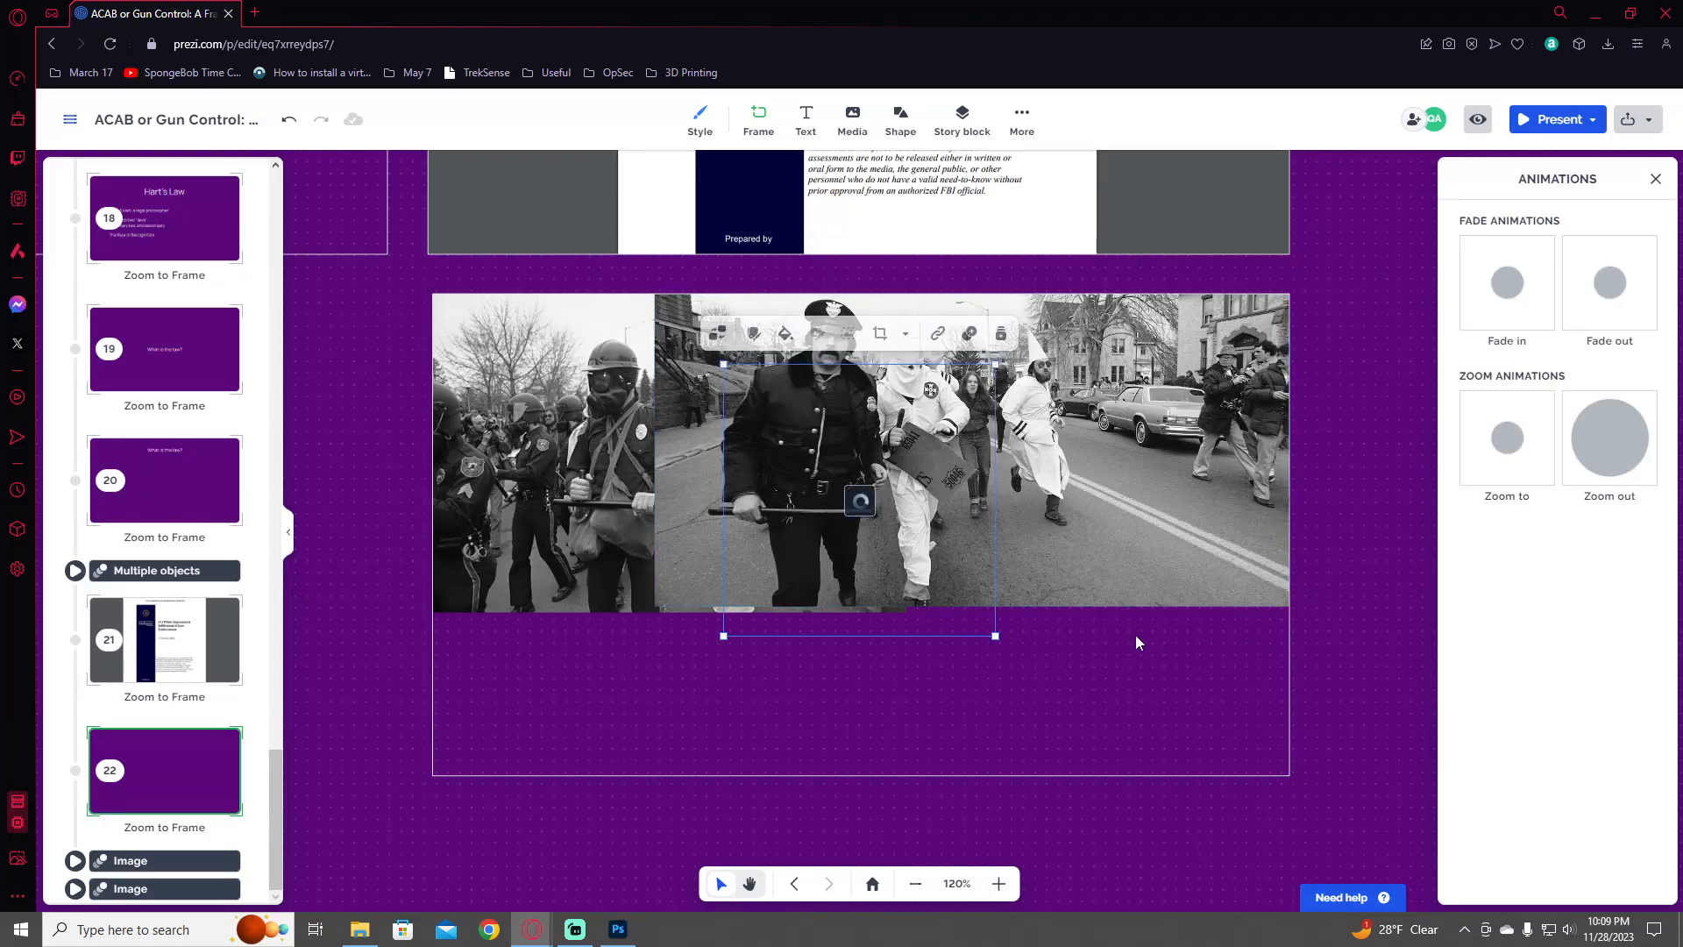
{"action": "left_click_drag", "start_coordinate": [912, 507], "coordinate": [845, 637]}
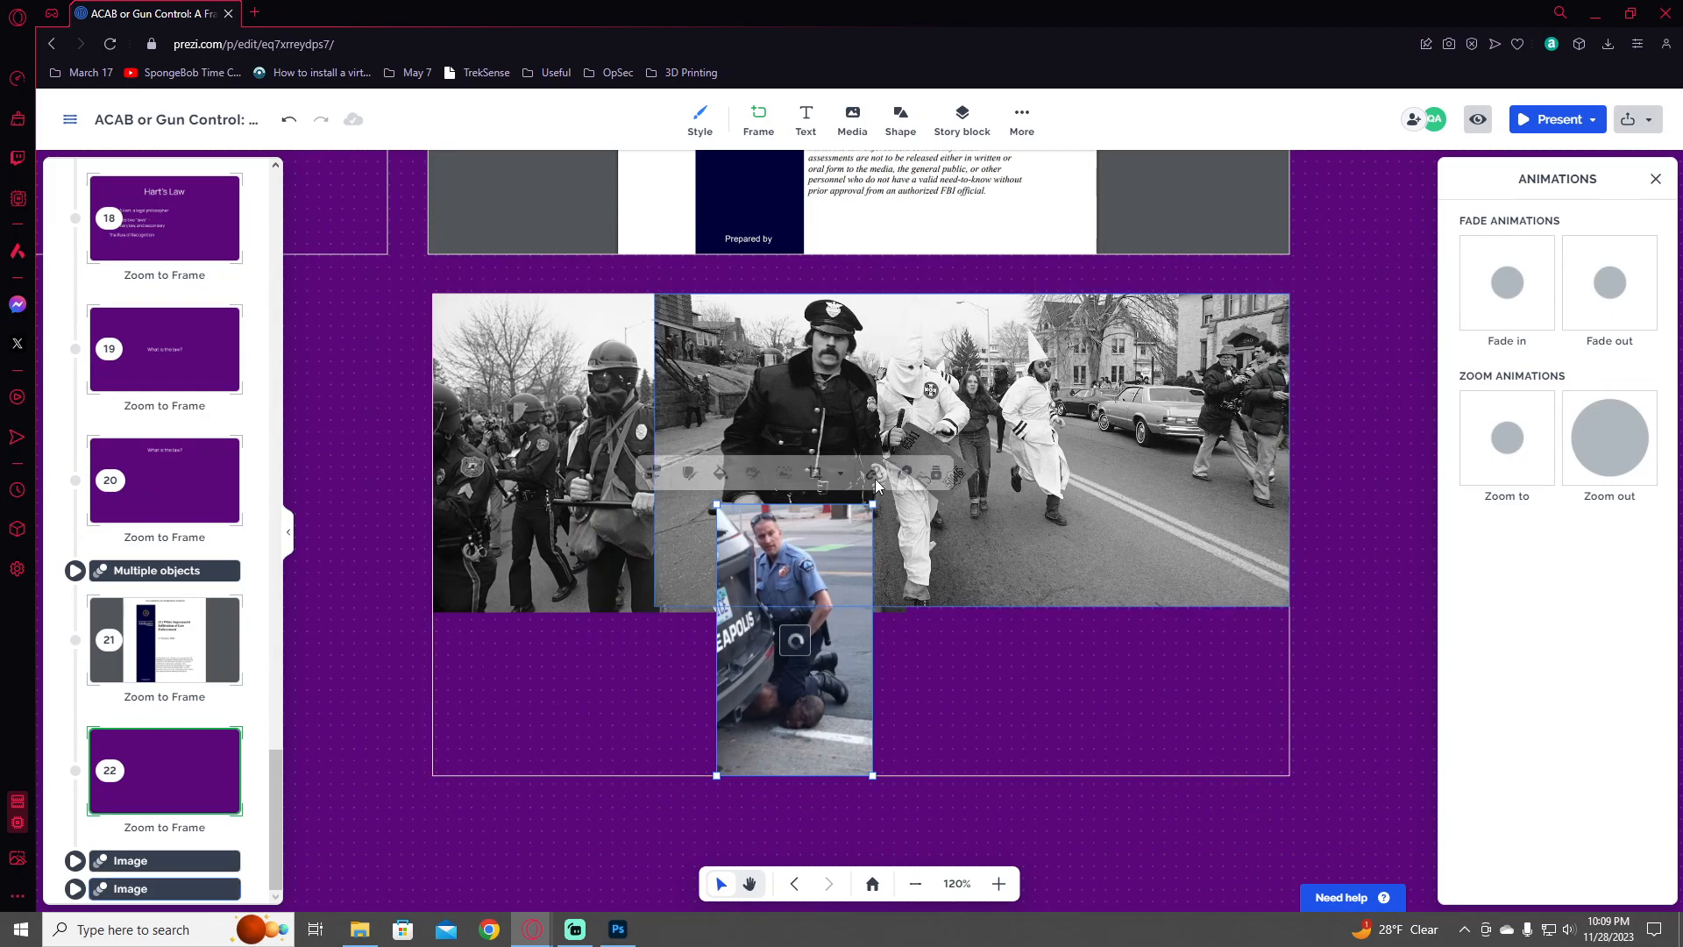
{"action": "left_click_drag", "start_coordinate": [874, 491], "coordinate": [996, 294]}
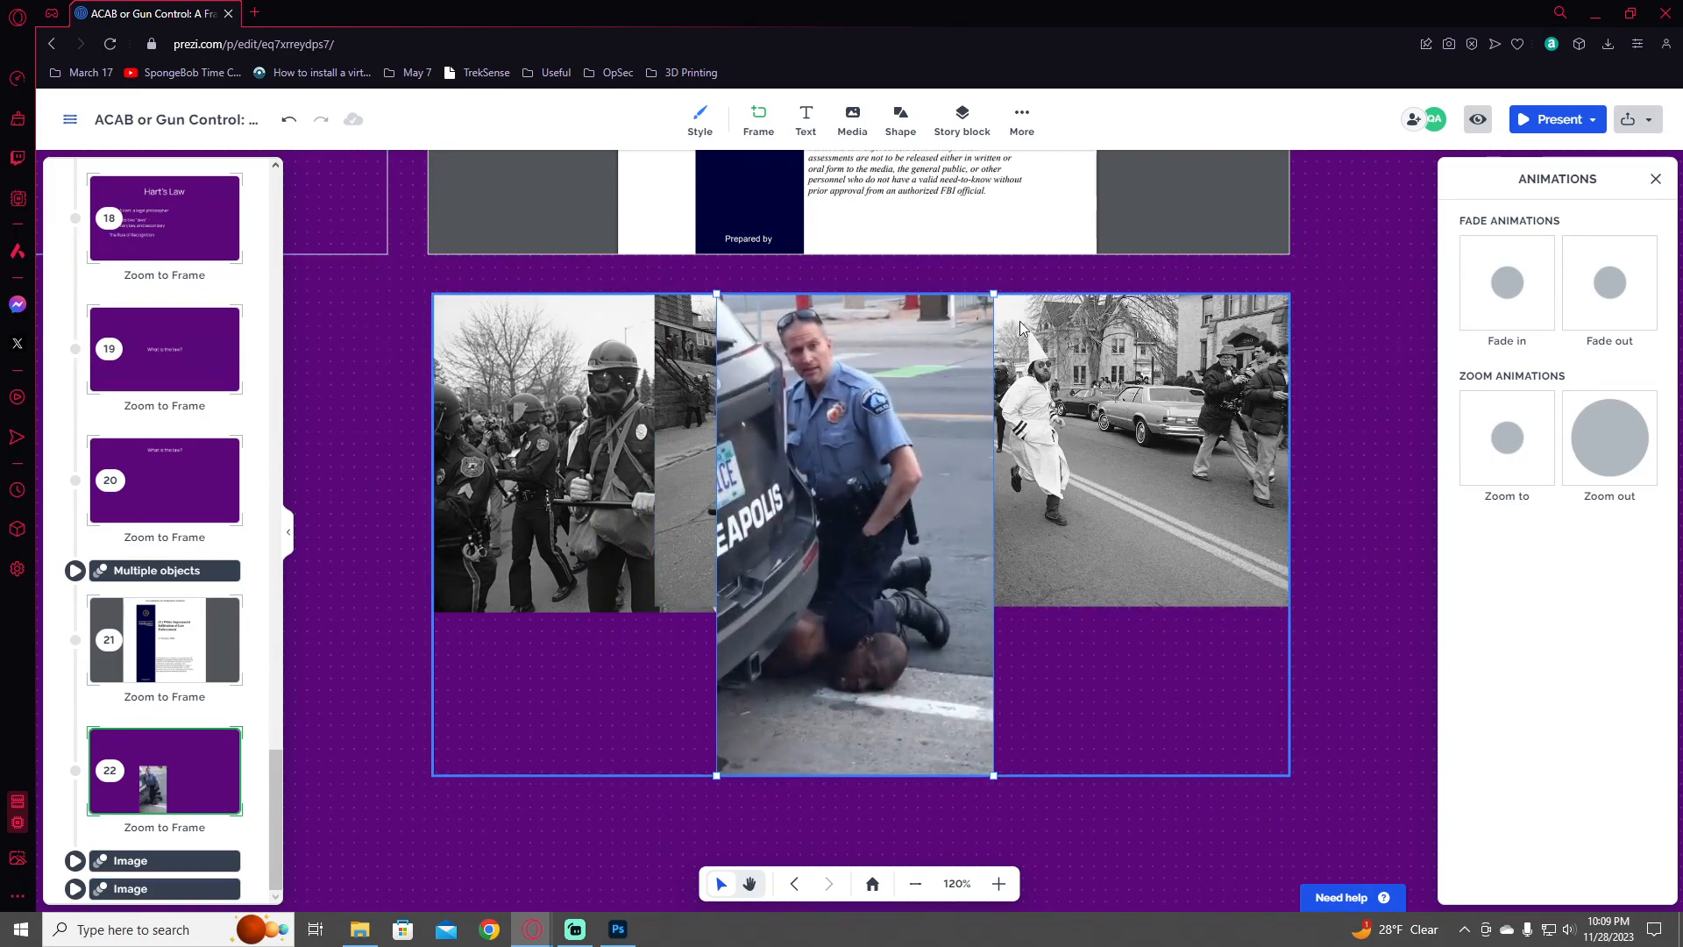
{"action": "left_click_drag", "start_coordinate": [941, 497], "coordinate": [940, 488]}
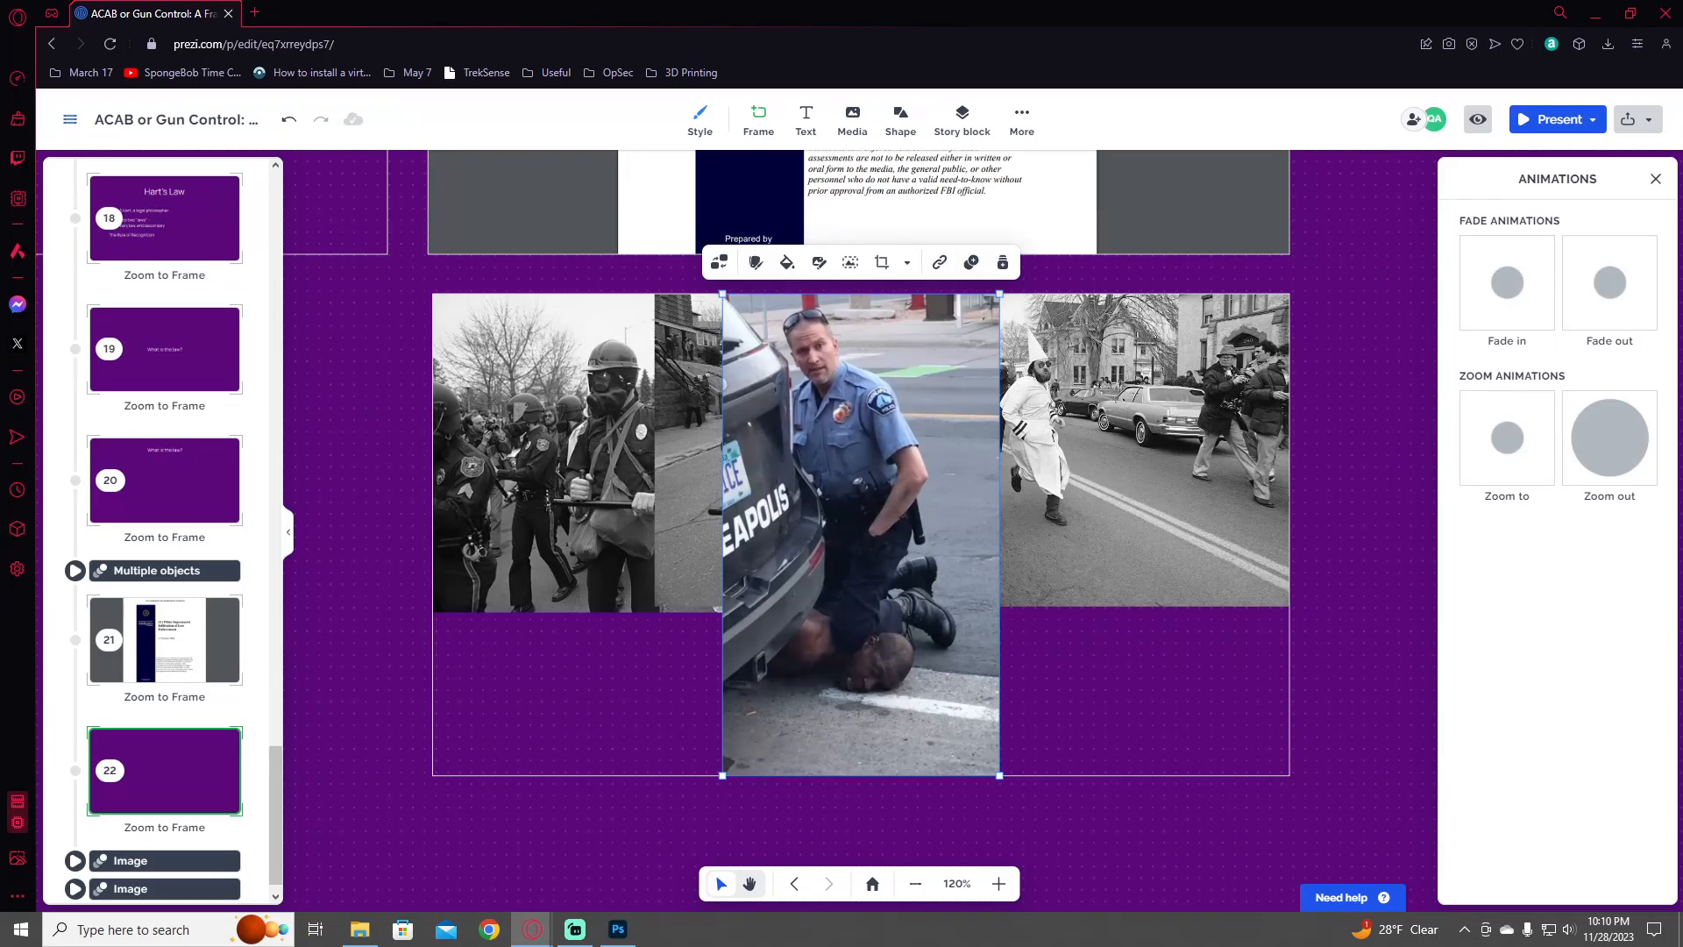
- Paste the black-and-white photo of the helmeted officer line, enlarge it from frame 22's lower-left corner and give it a Fade in animation
{"action": "left_click", "coordinate": [1360, 440]}
{"action": "left_click", "coordinate": [880, 553]}
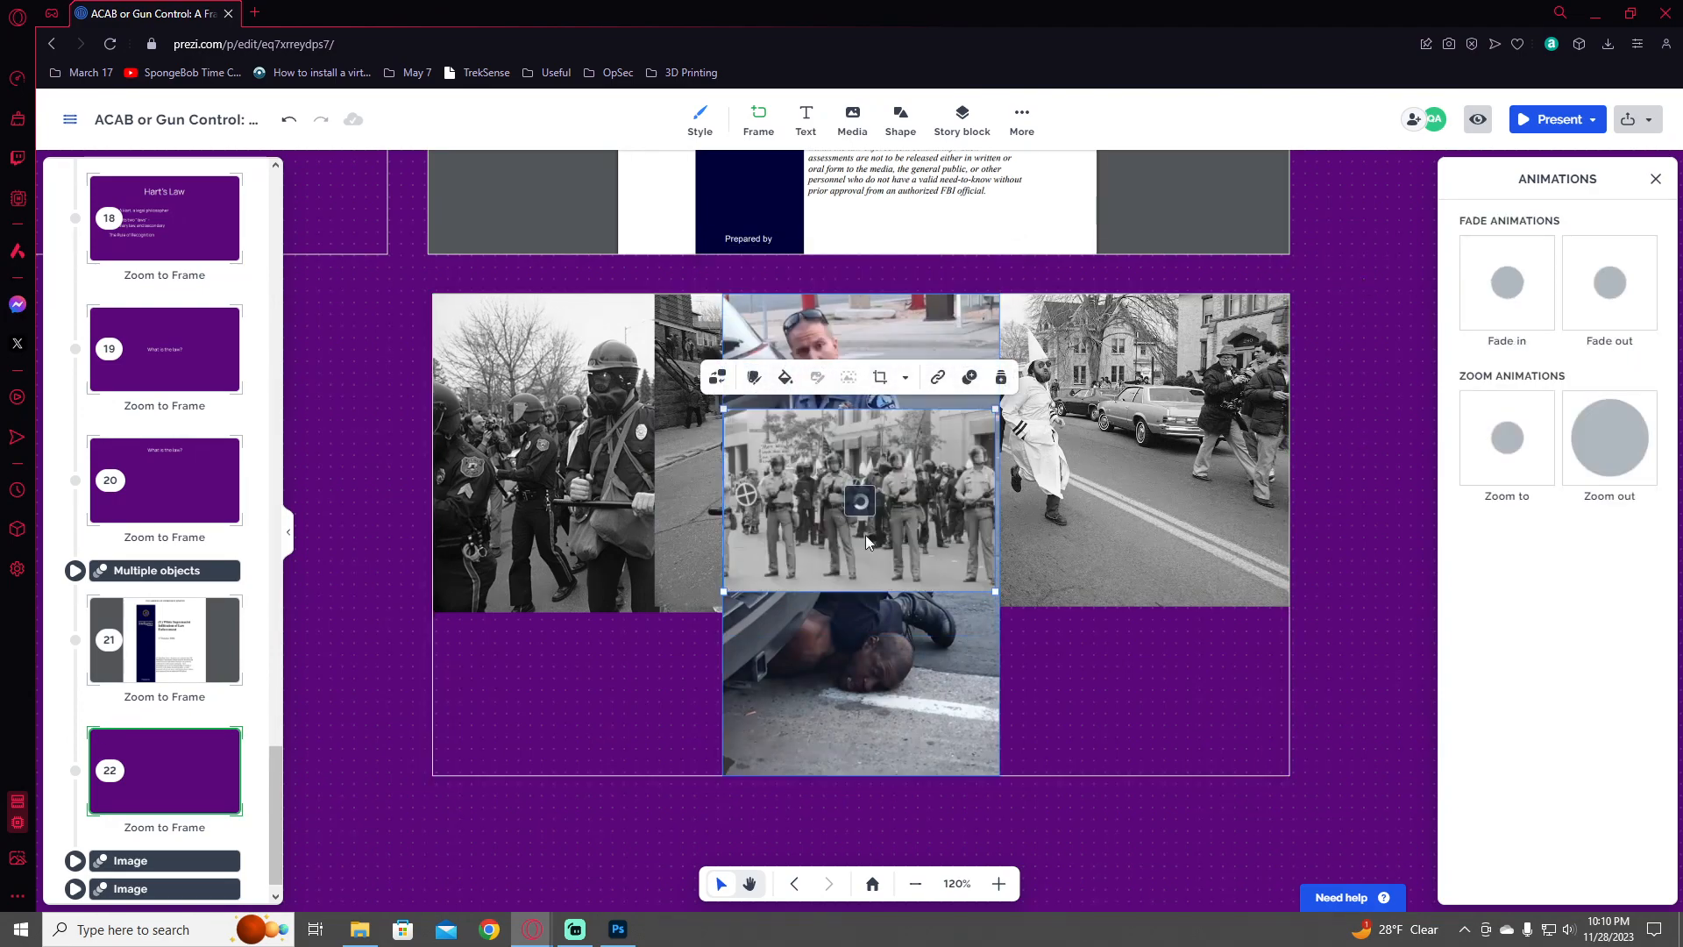
{"action": "left_click_drag", "start_coordinate": [927, 544], "coordinate": [638, 726]}
{"action": "left_click_drag", "start_coordinate": [708, 607], "coordinate": [931, 505]}
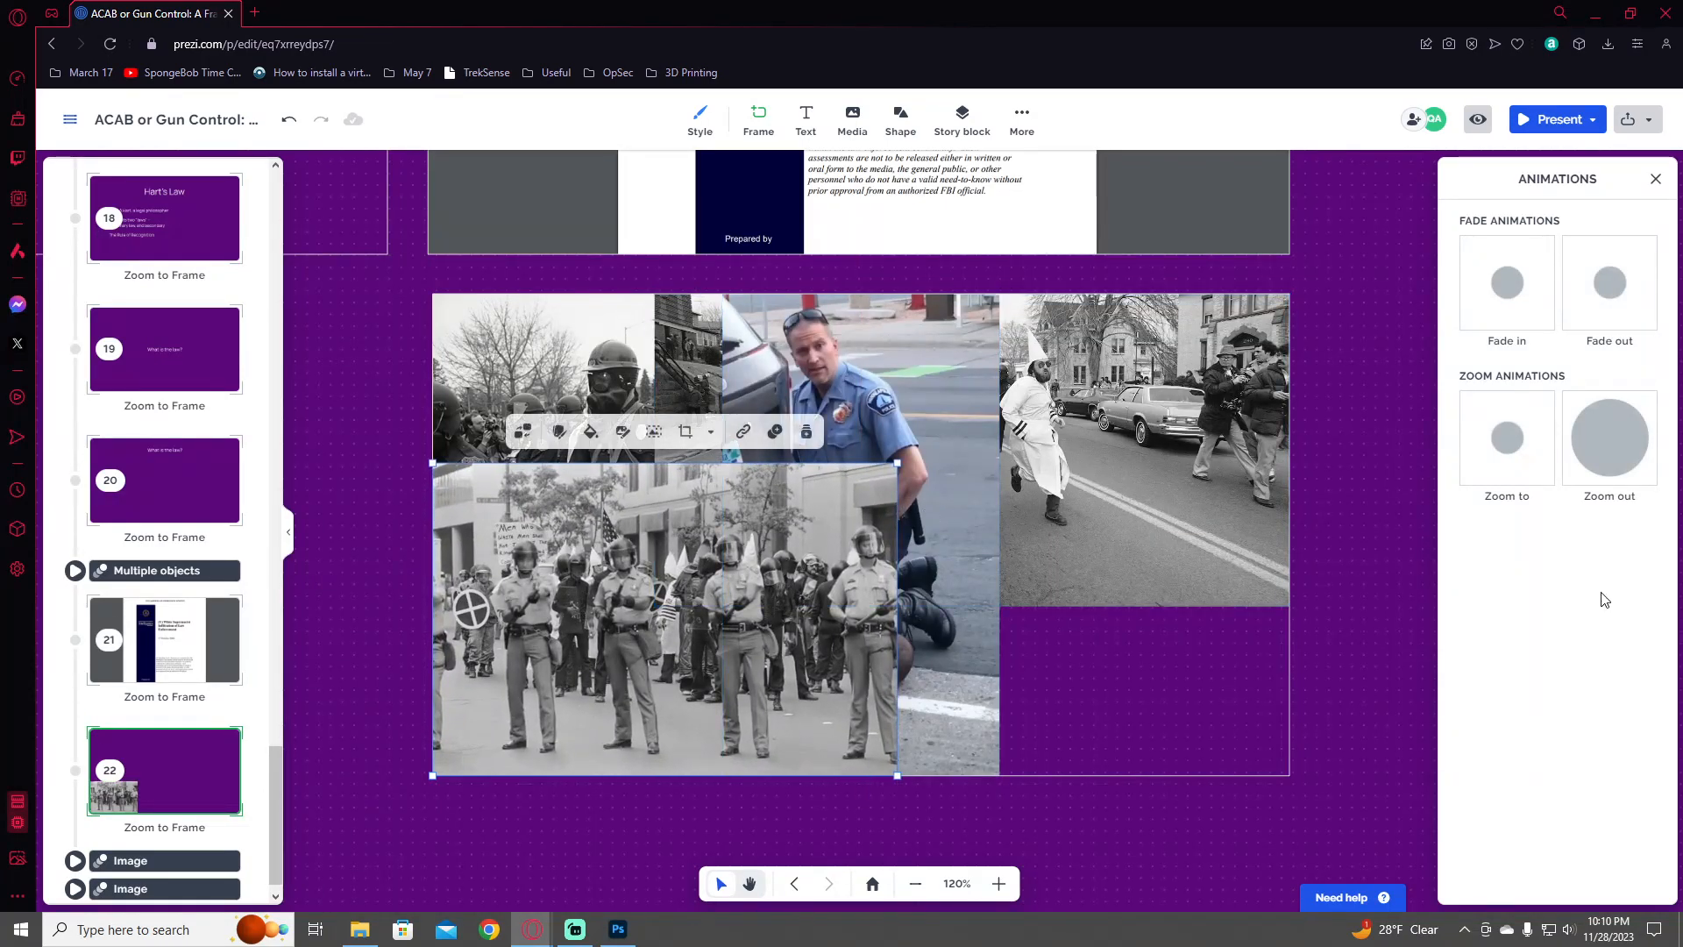
{"action": "left_click", "coordinate": [1510, 285]}
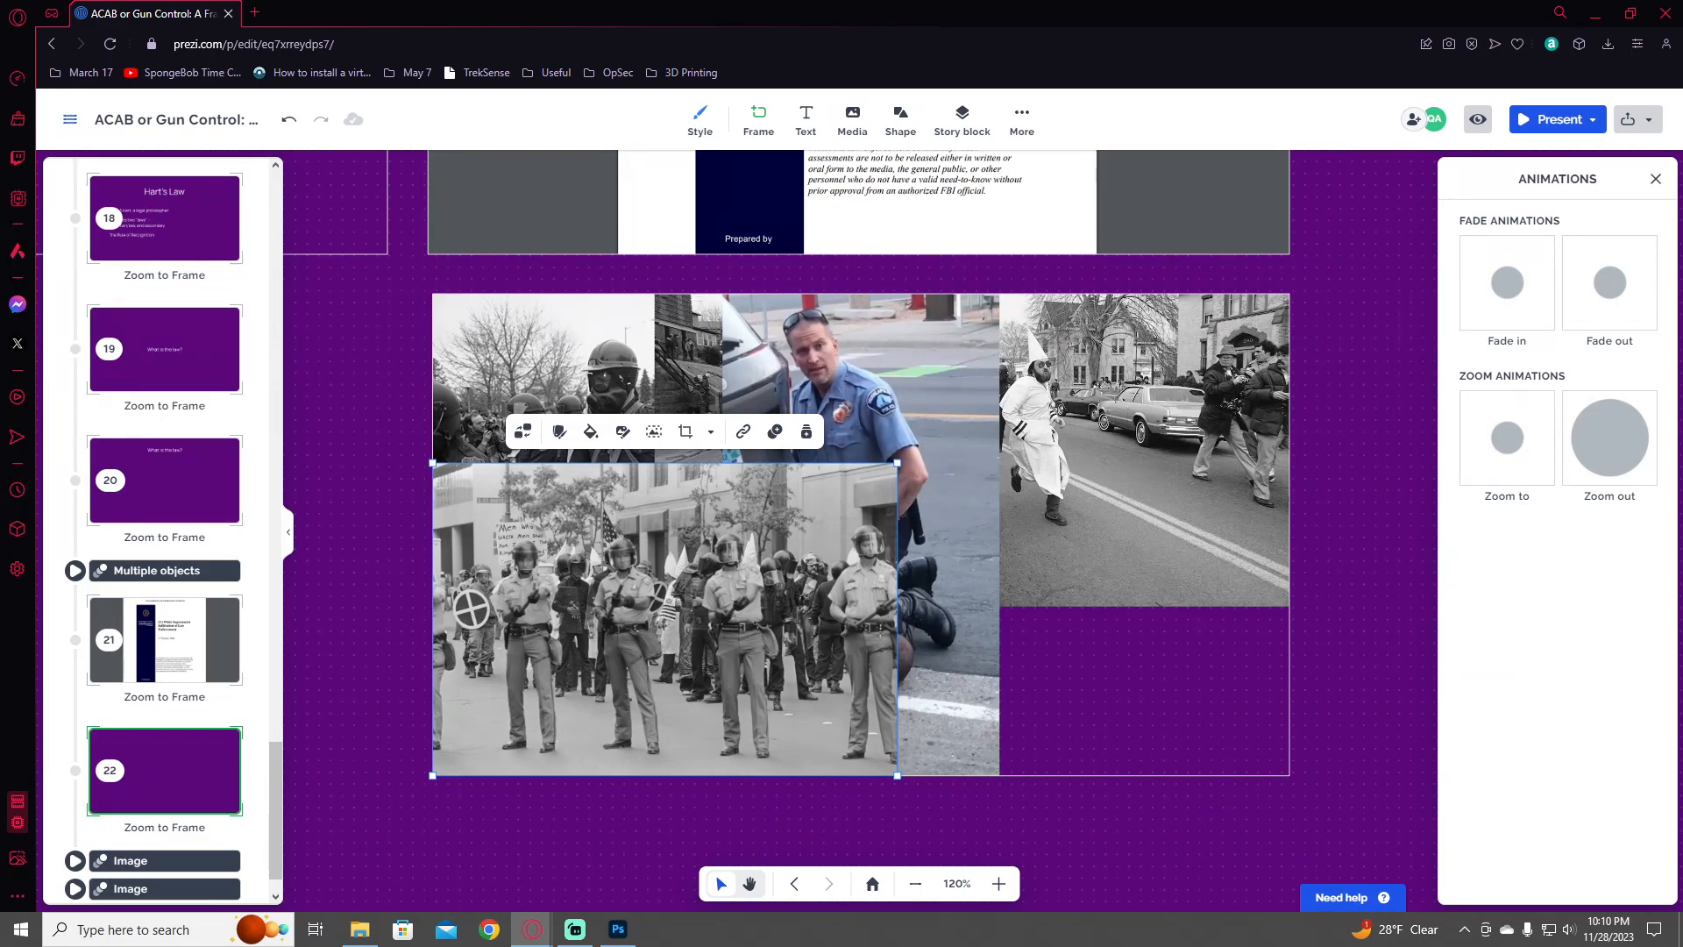
- Paste the colour photo of two officers flanking a man in white, enlarge it from frame 22's lower-right corner and apply Fade in
{"action": "left_click", "coordinate": [1324, 440]}
{"action": "key", "text": "ctrl+v"}
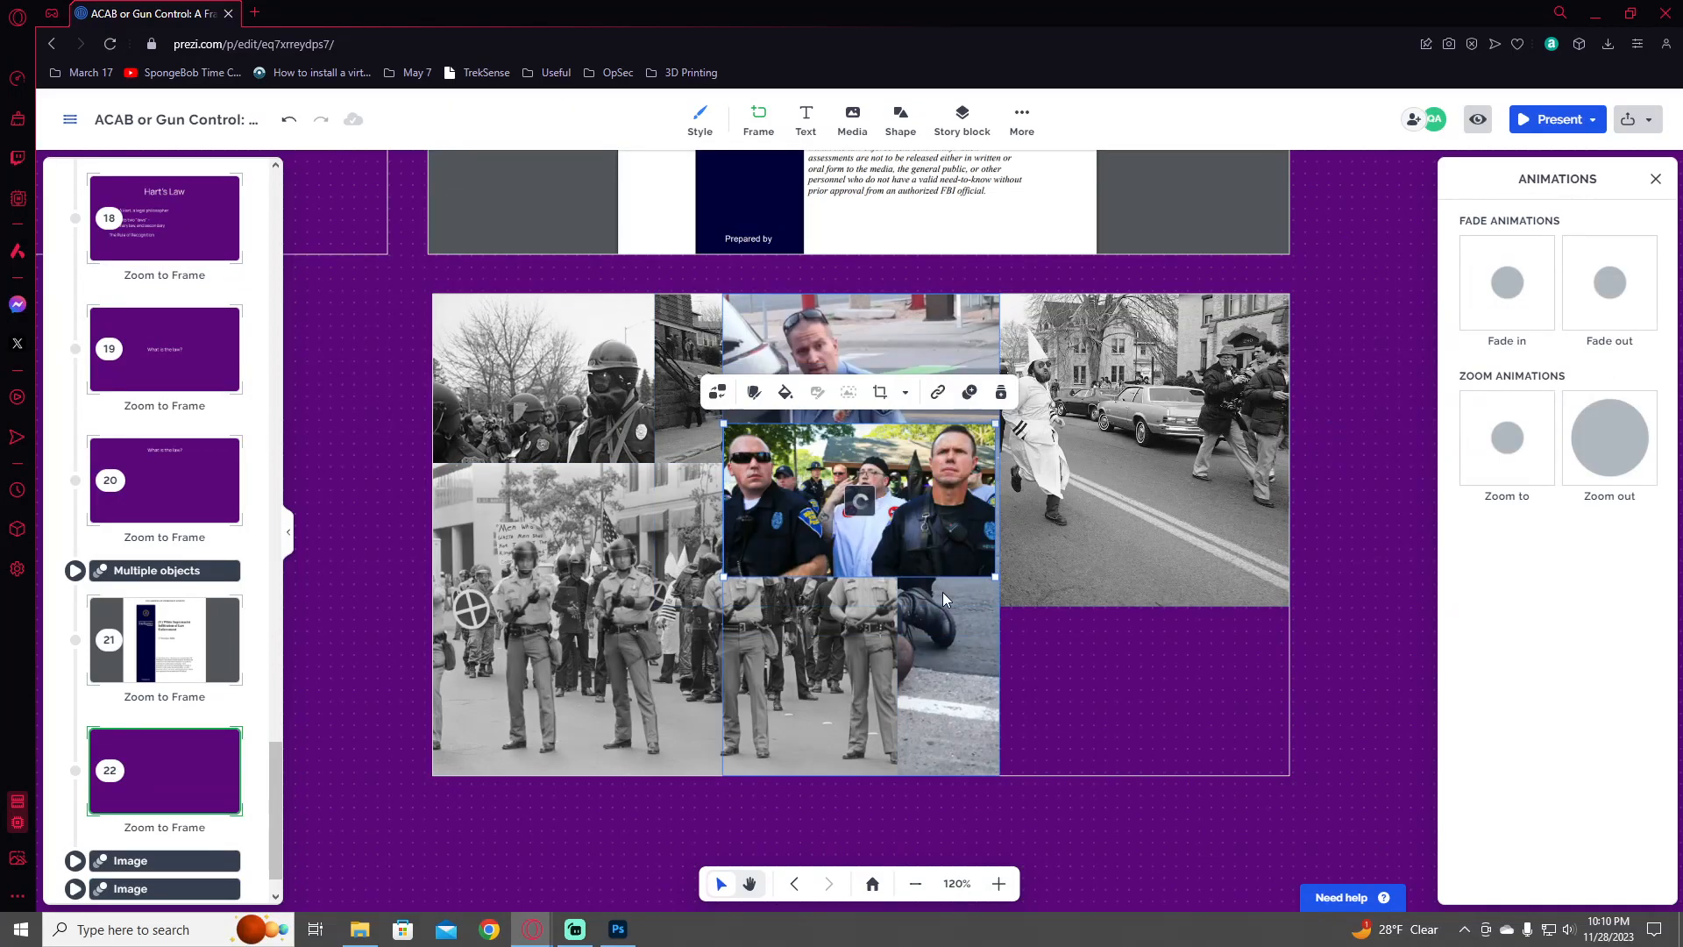
{"action": "left_click_drag", "start_coordinate": [945, 529], "coordinate": [1234, 729]}
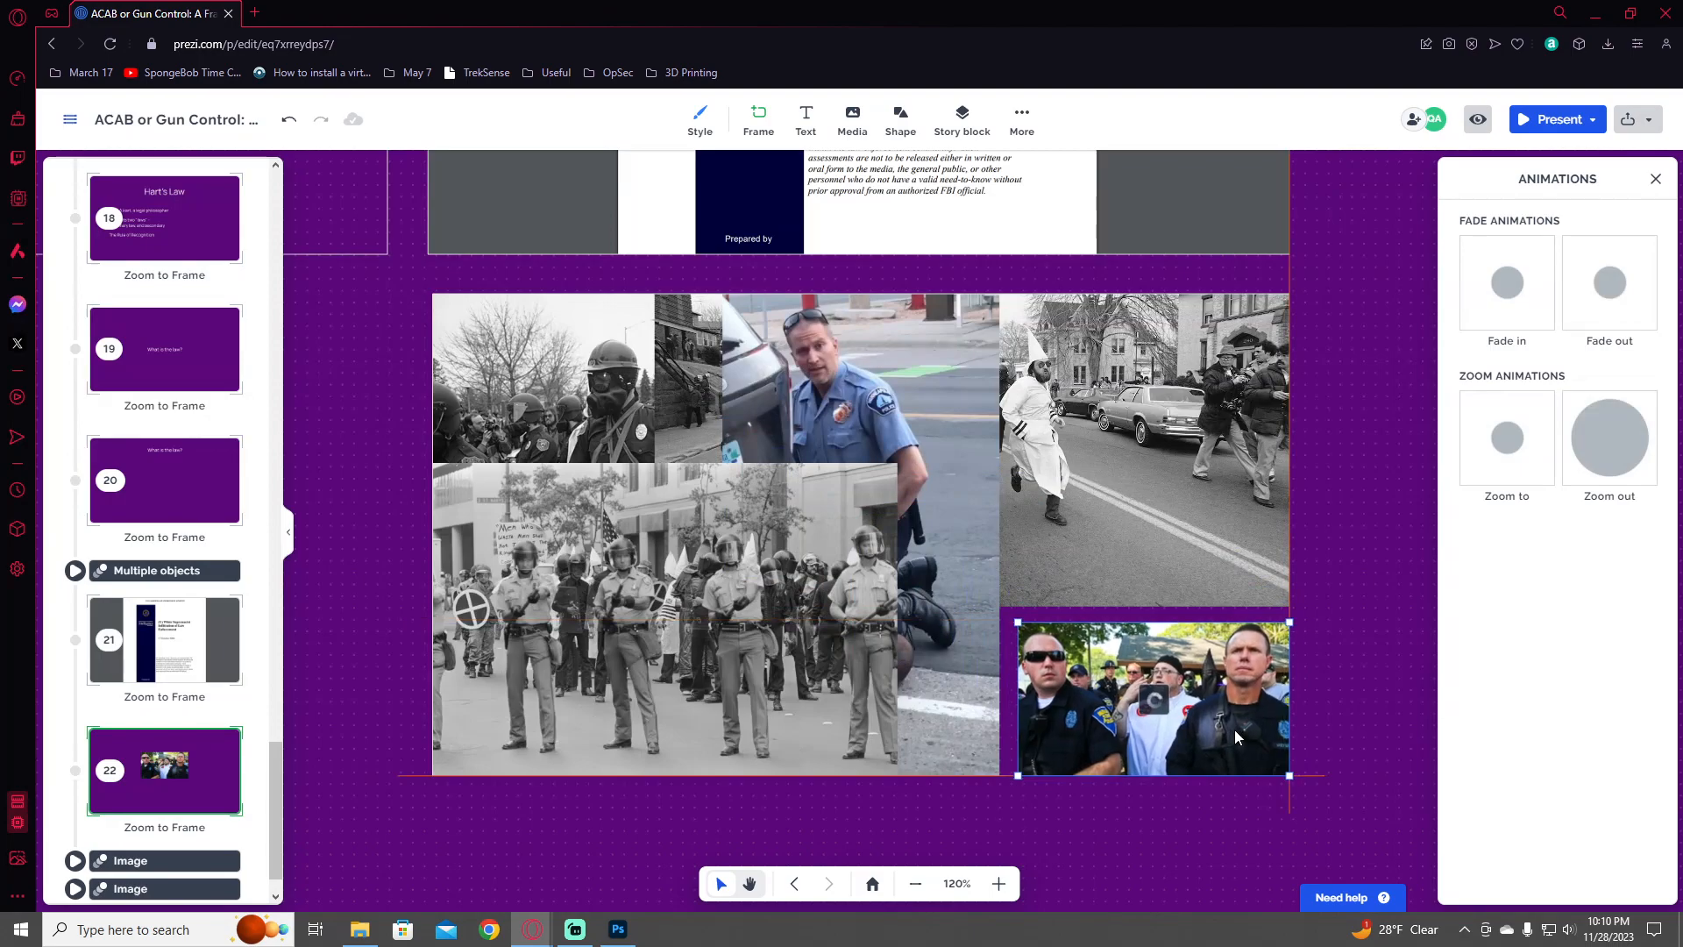
{"action": "left_click_drag", "start_coordinate": [1018, 622], "coordinate": [750, 478]}
{"action": "left_click", "coordinate": [1500, 309]}
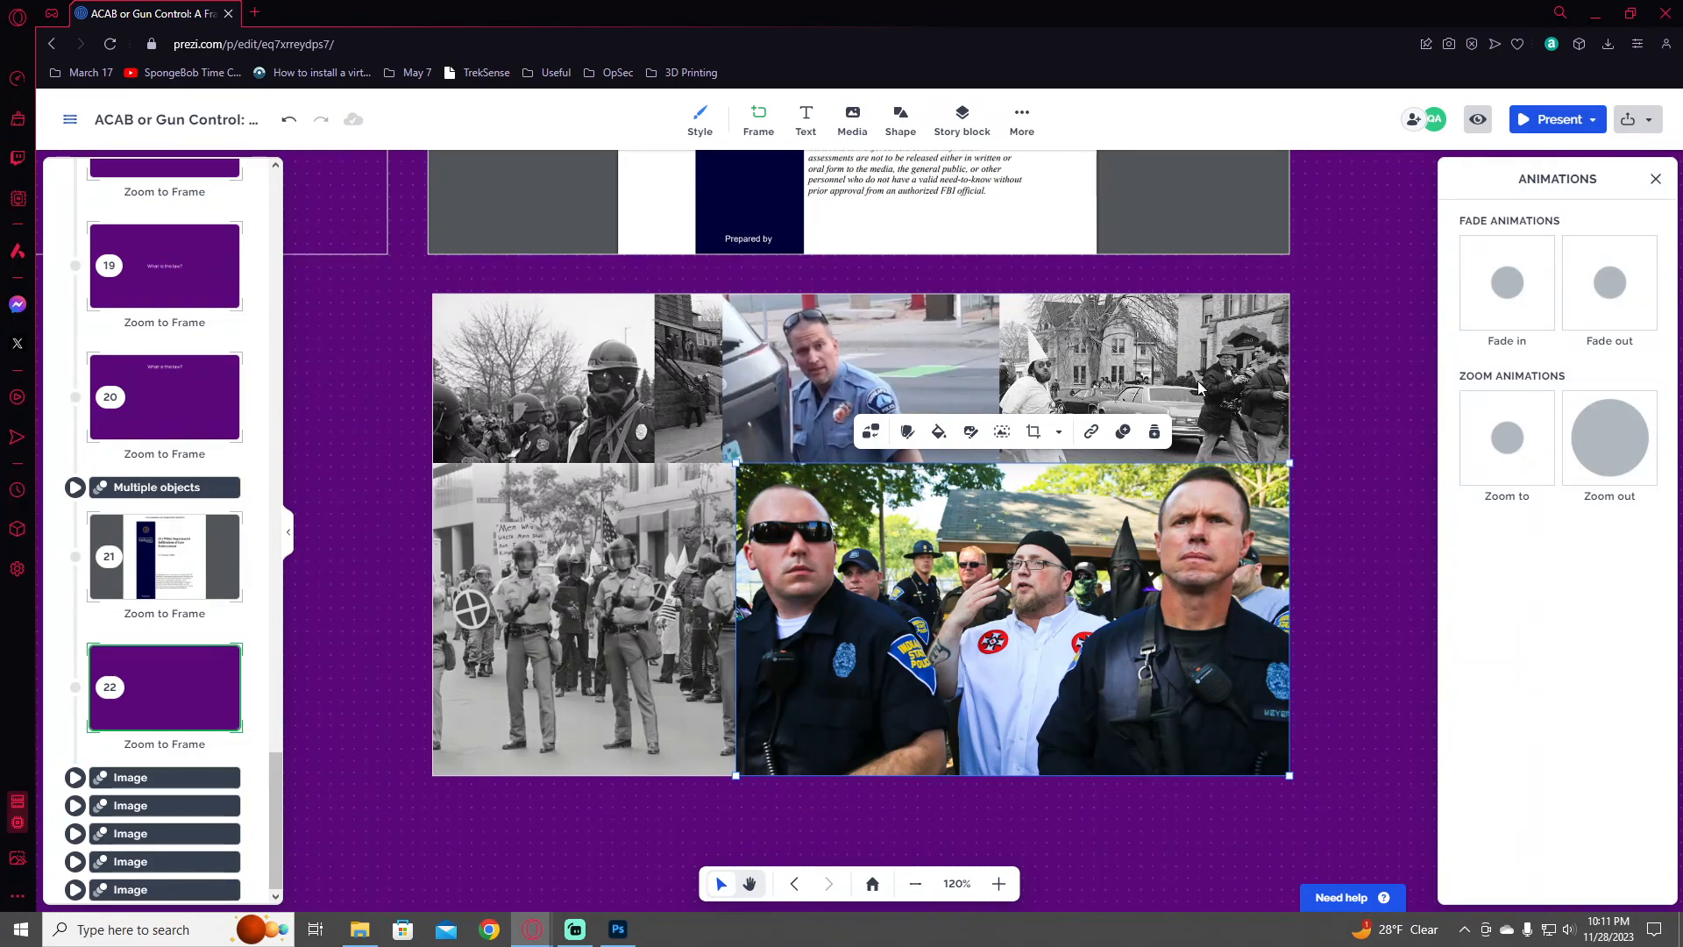
- Paste the photo of riot officers with police shields, enlarge it from frame 22's upper-right corner and give it a Fade in animation
{"action": "left_click", "coordinate": [1351, 395]}
{"action": "key", "text": "ctrl+v"}
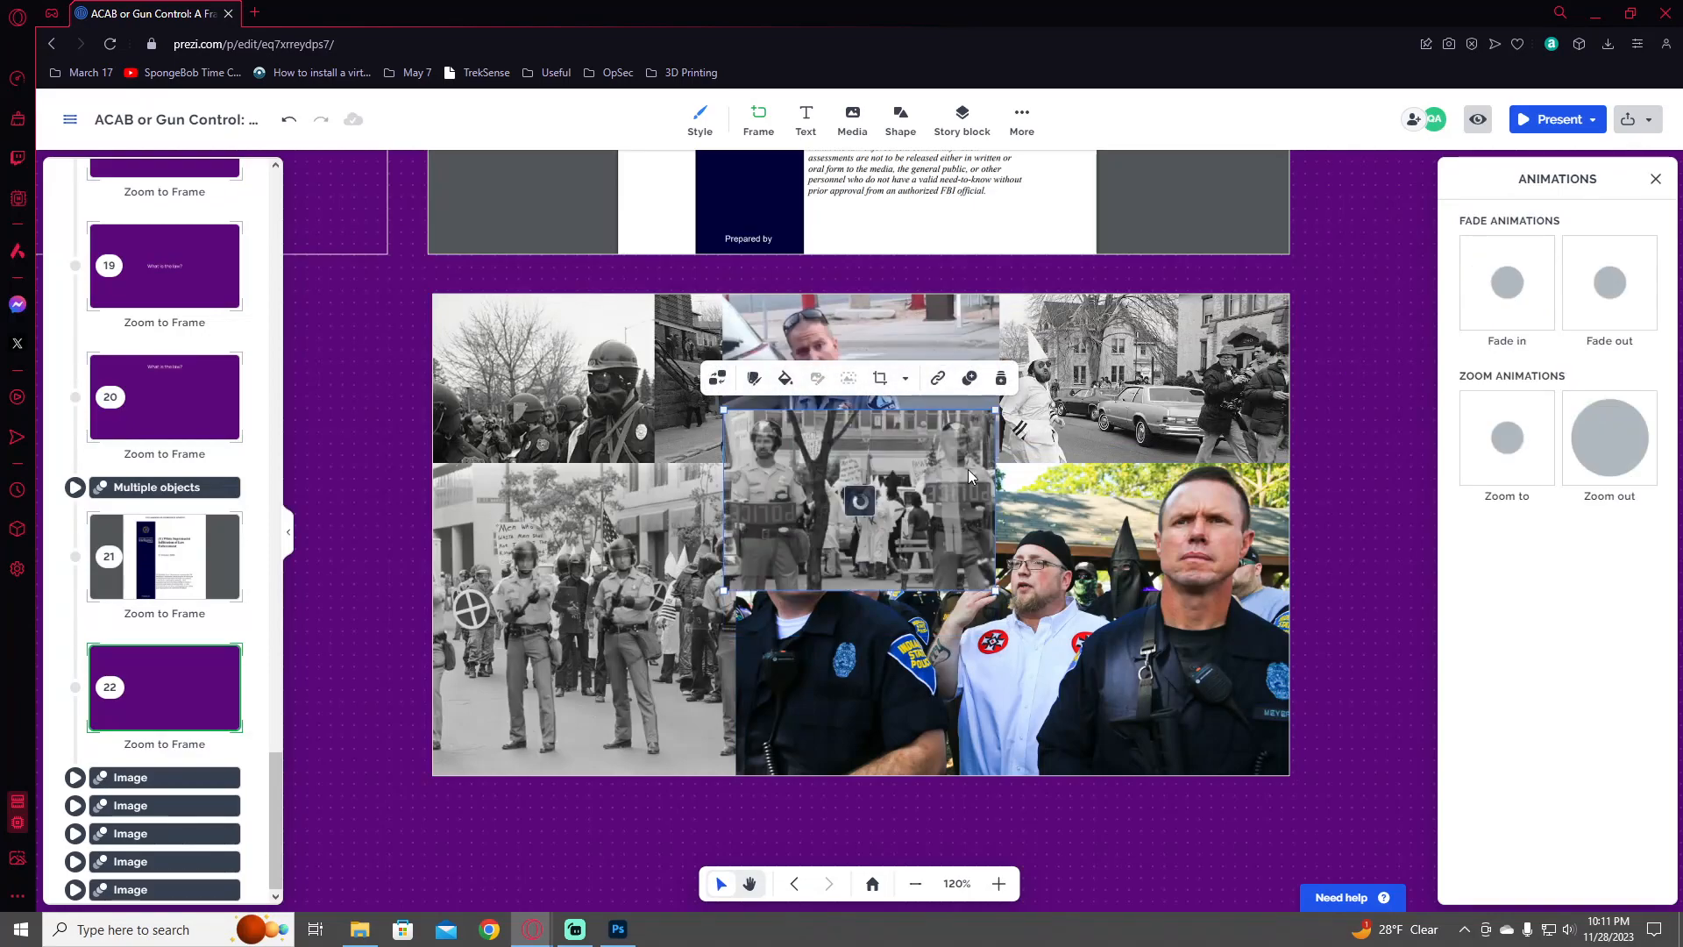
{"action": "left_click_drag", "start_coordinate": [952, 519], "coordinate": [1246, 406]}
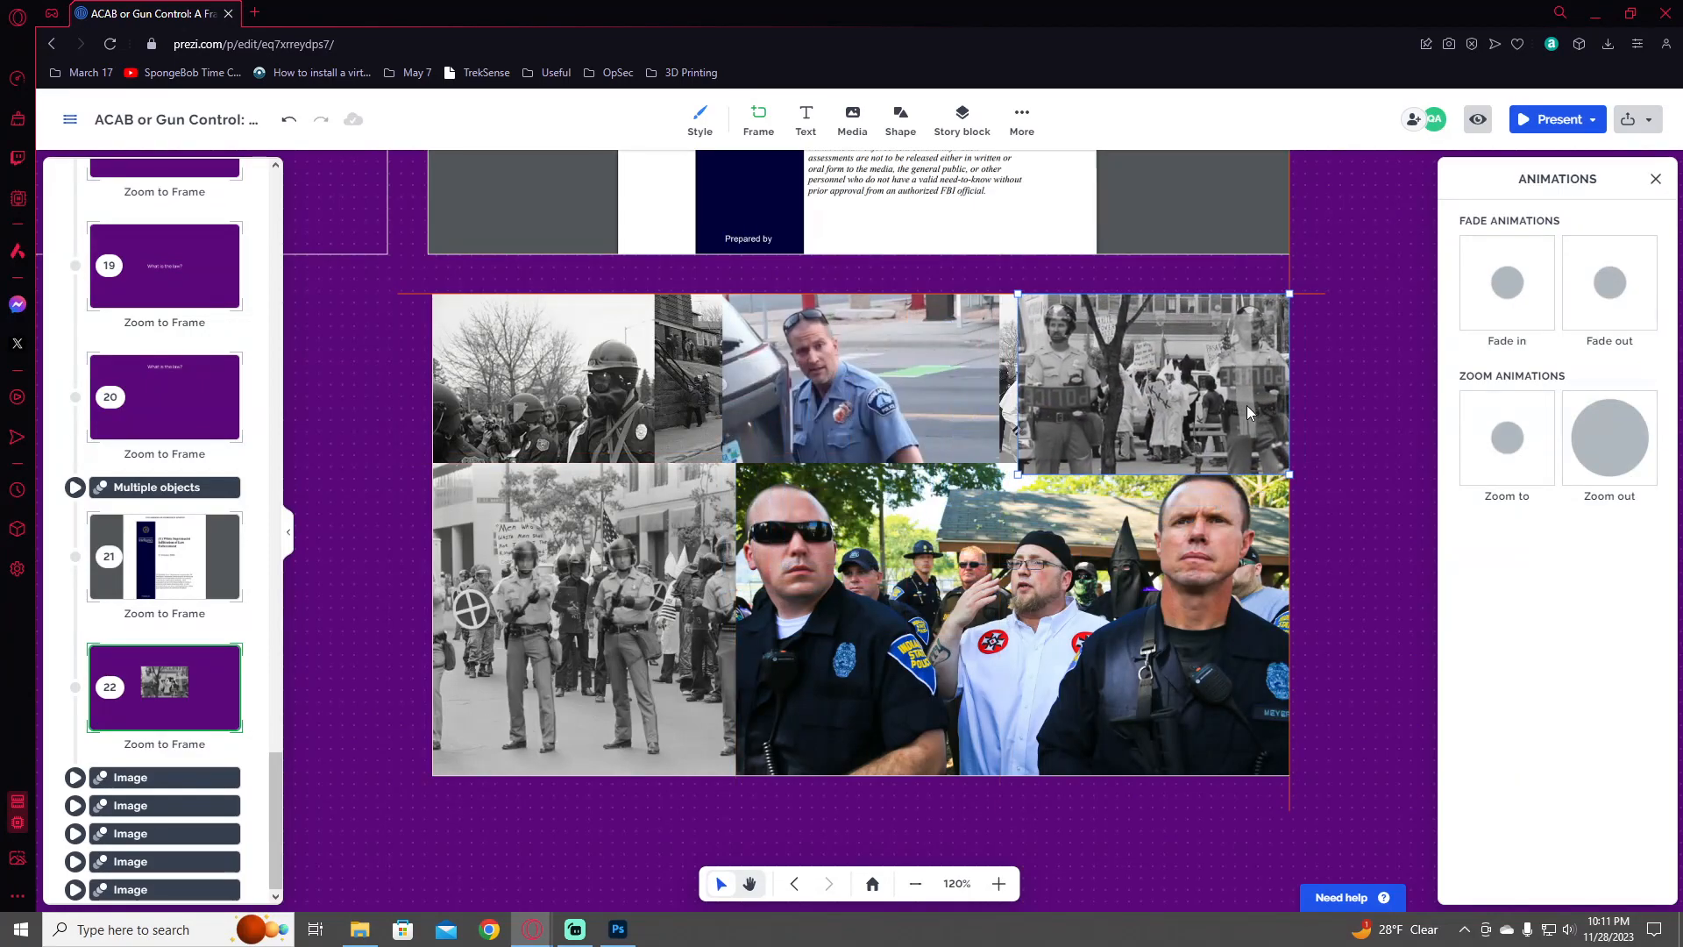
{"action": "left_click_drag", "start_coordinate": [1017, 474], "coordinate": [820, 606]}
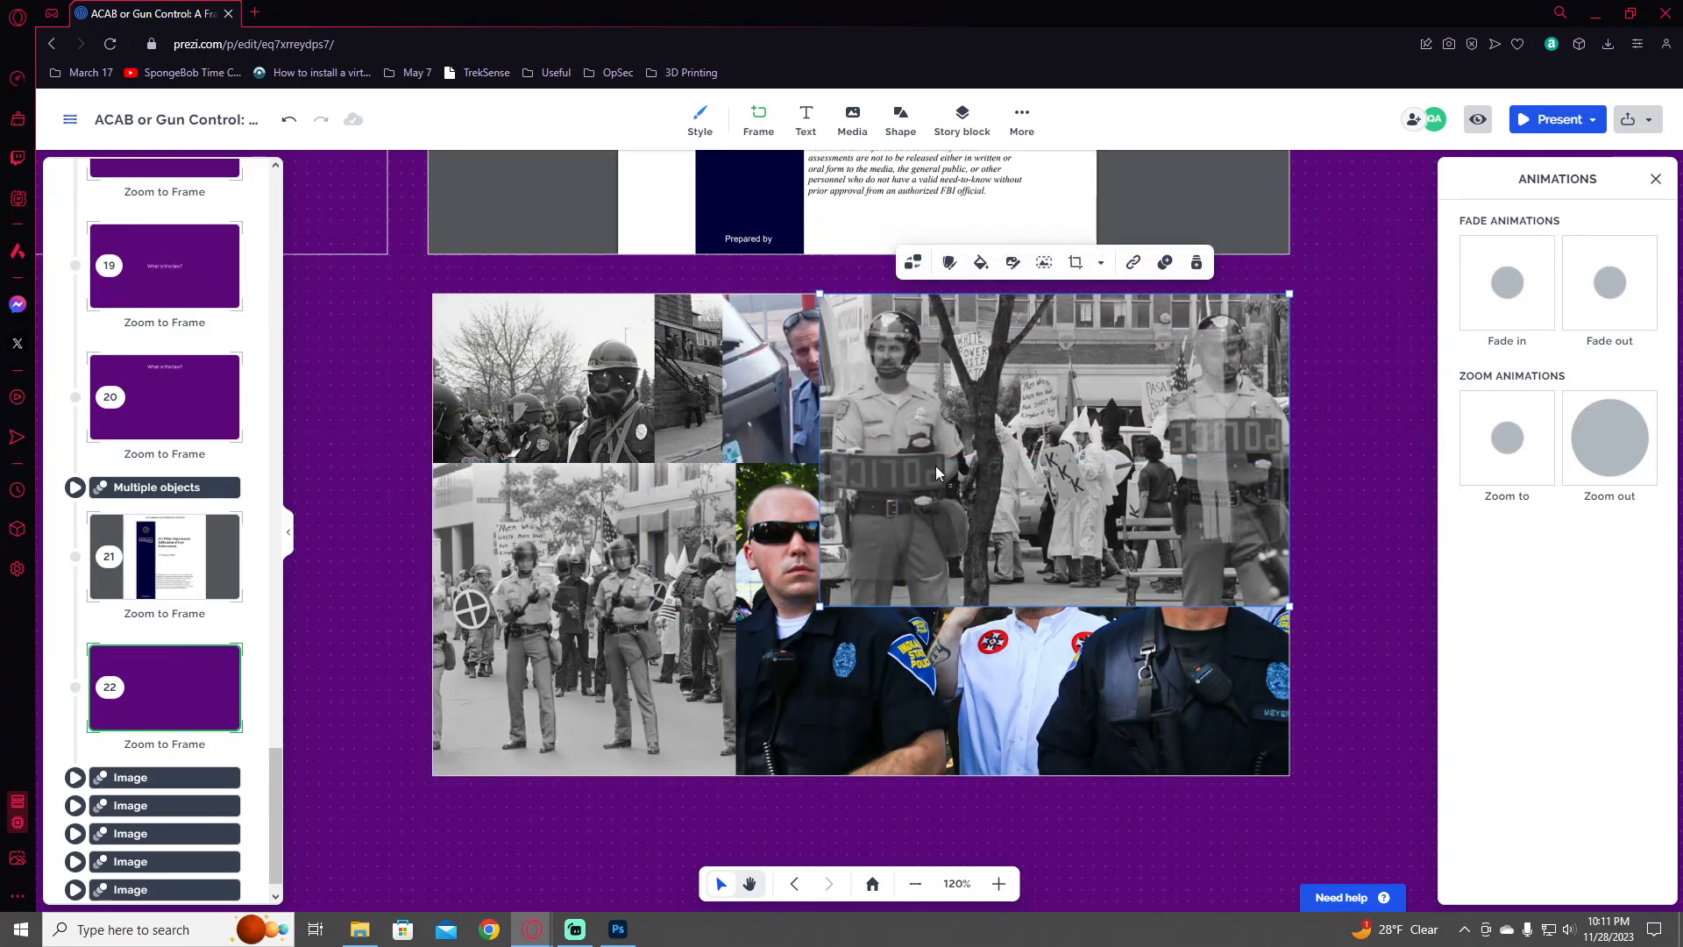
{"action": "scroll", "coordinate": [175, 762], "scroll_direction": "down", "scroll_amount": 1}
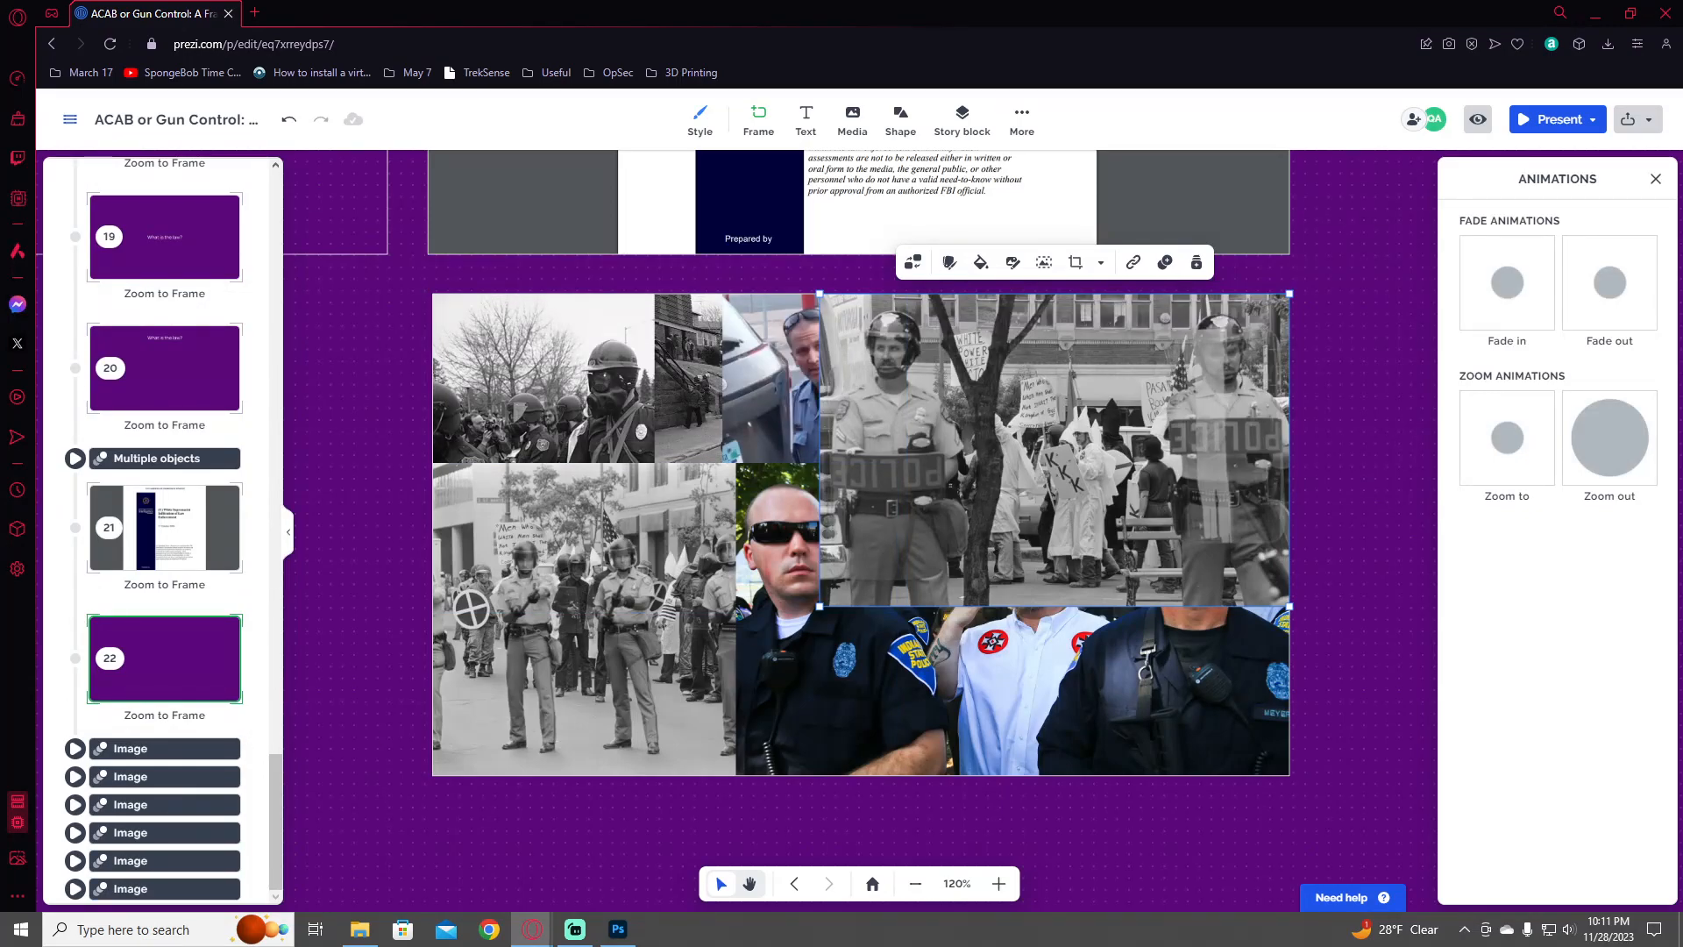
- Paste the photo of the hooded figure with a holster, enlarge it to frame 22's upper edge near the middle and apply Fade in
{"action": "left_click", "coordinate": [1378, 362]}
{"action": "key", "text": "ctrl+v"}
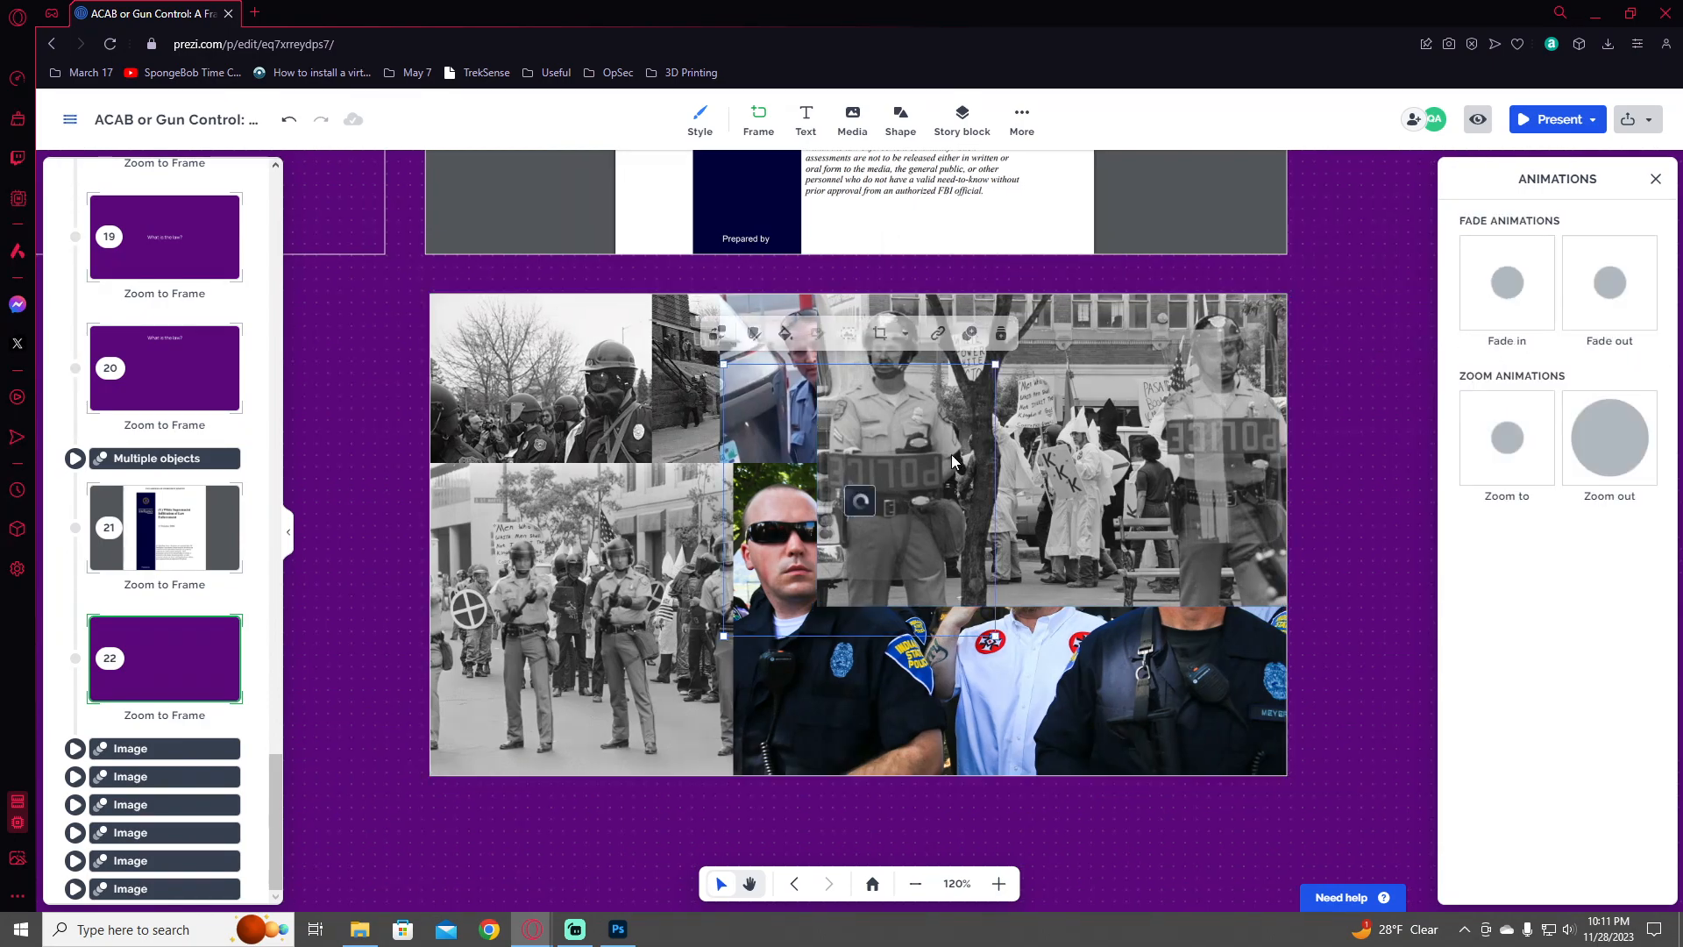
{"action": "left_click_drag", "start_coordinate": [753, 640], "coordinate": [691, 724]}
{"action": "left_click_drag", "start_coordinate": [689, 365], "coordinate": [632, 295]}
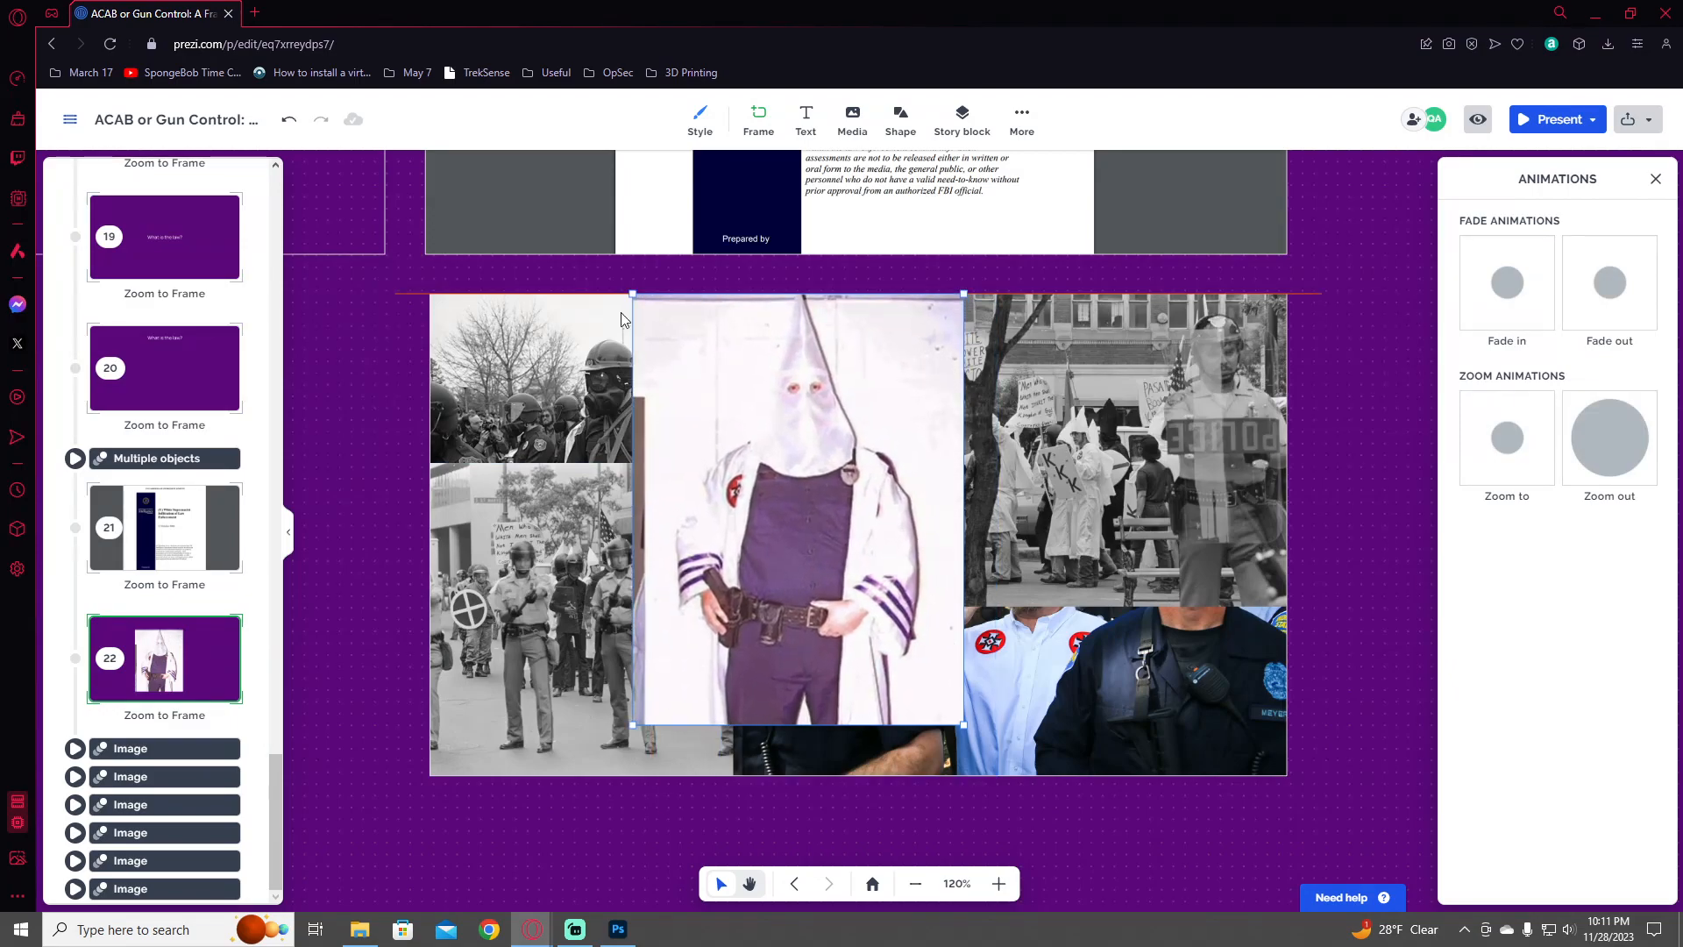
{"action": "left_click", "coordinate": [1506, 313]}
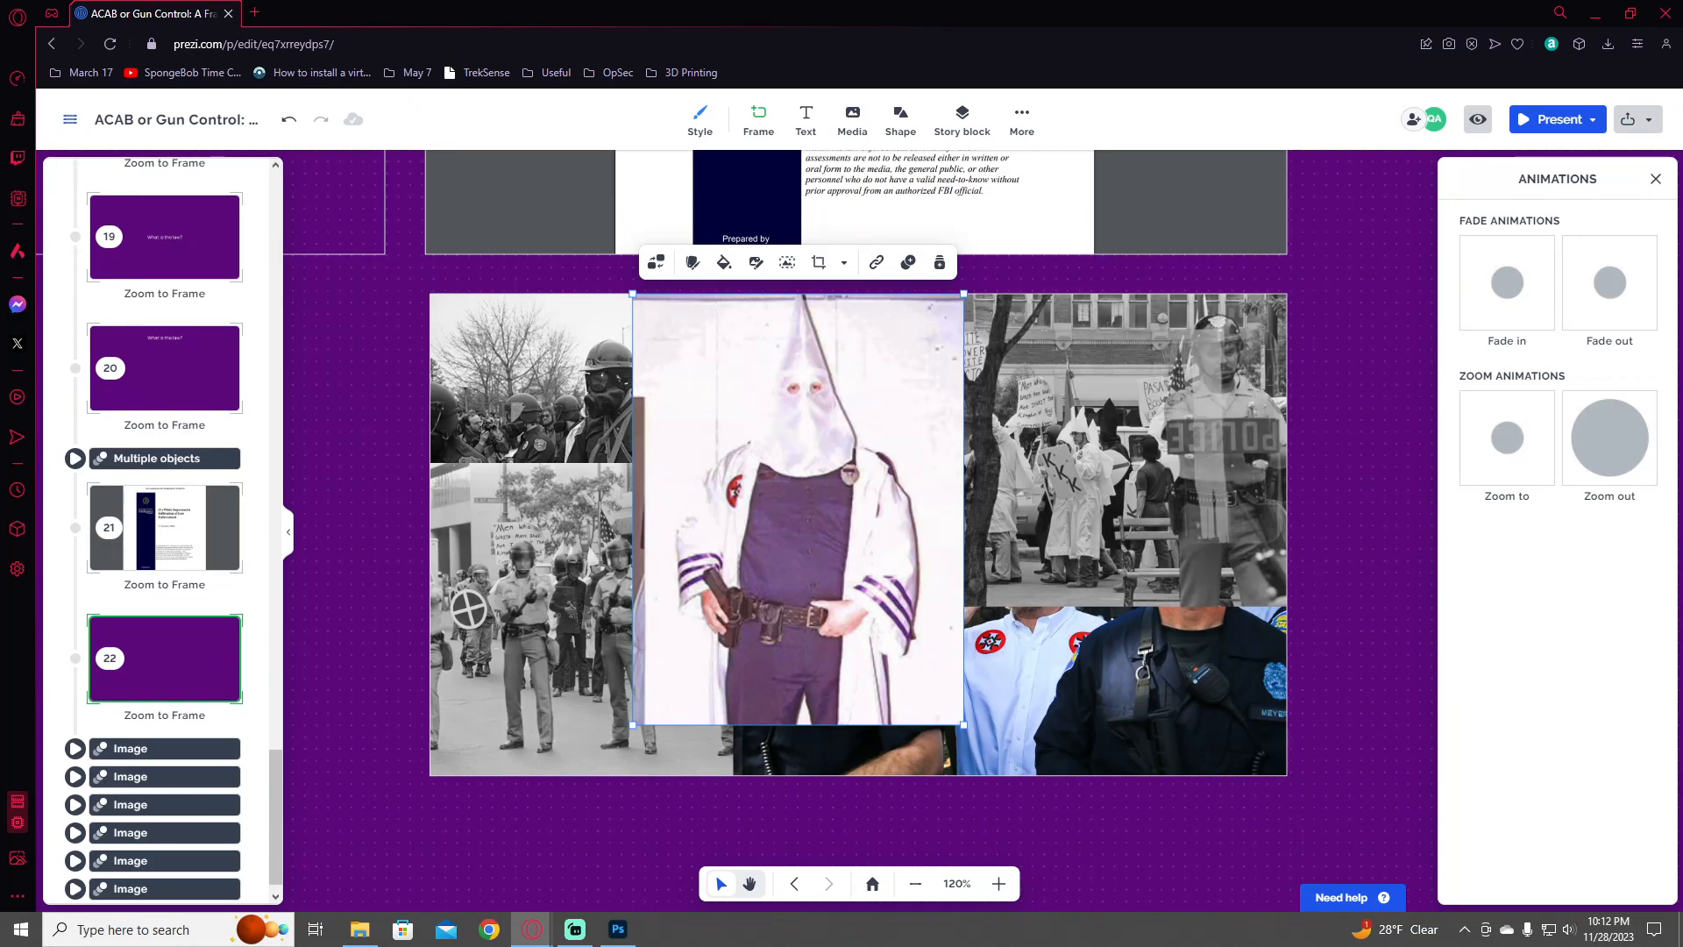
- Paste the photo of officers standing under the trees, enlarge it from frame 22's upper-left corner and give it a Fade in animation
{"action": "left_click", "coordinate": [1369, 455]}
{"action": "key", "text": "ctrl+v"}
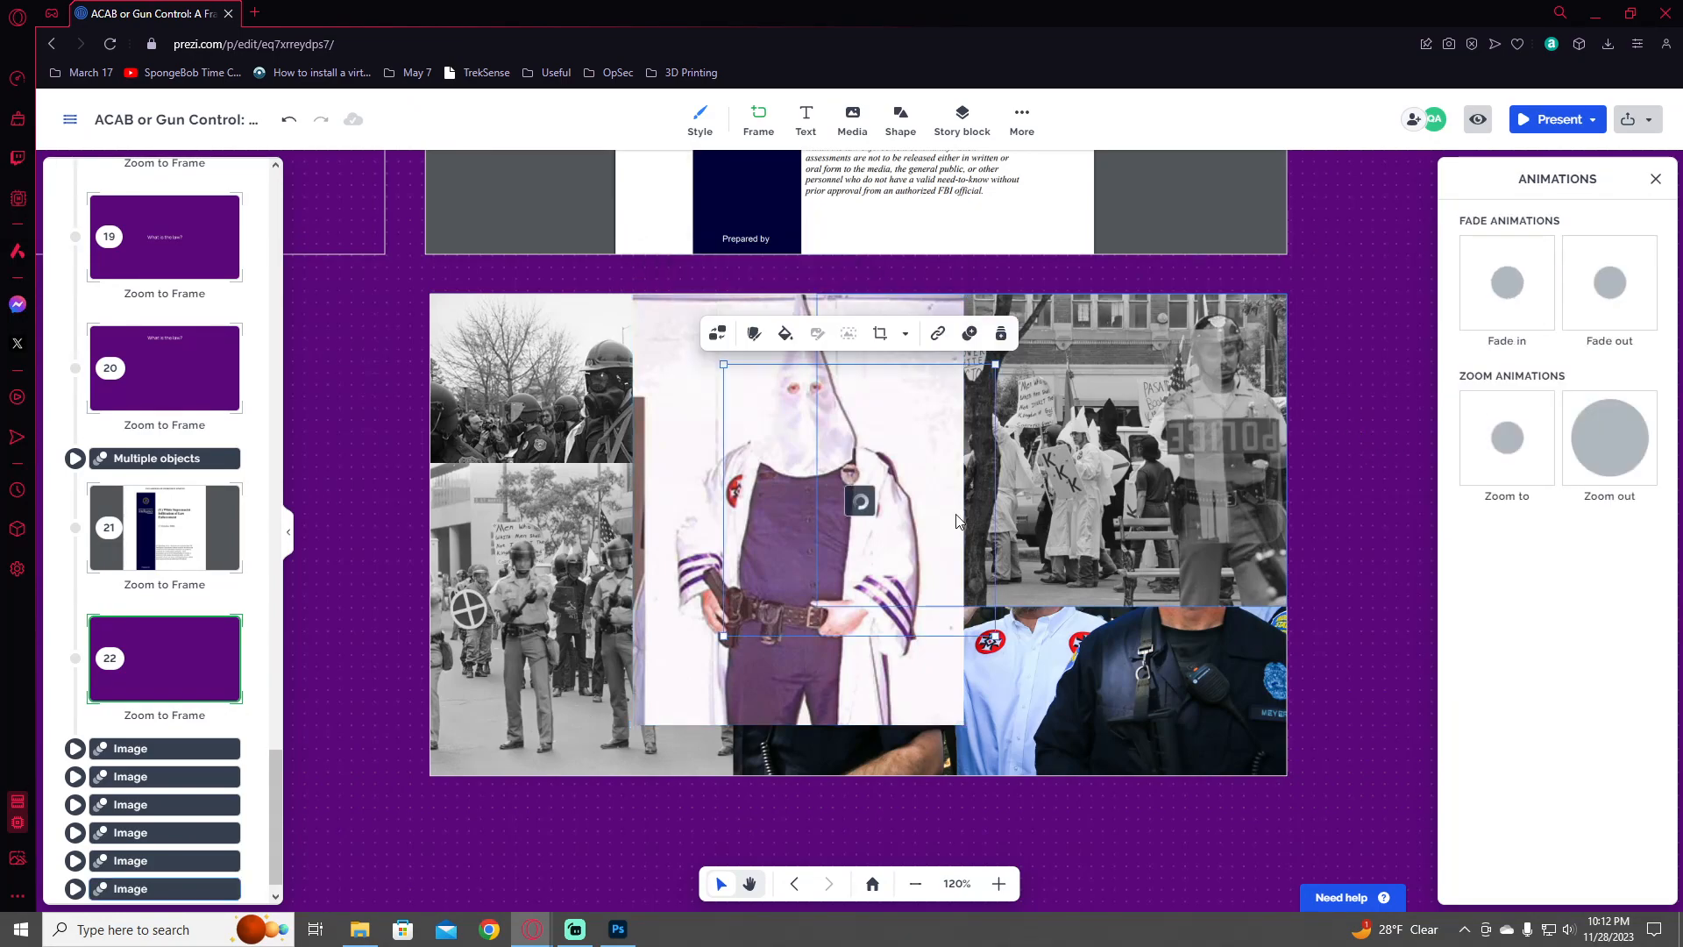
{"action": "left_click_drag", "start_coordinate": [957, 521], "coordinate": [661, 387]}
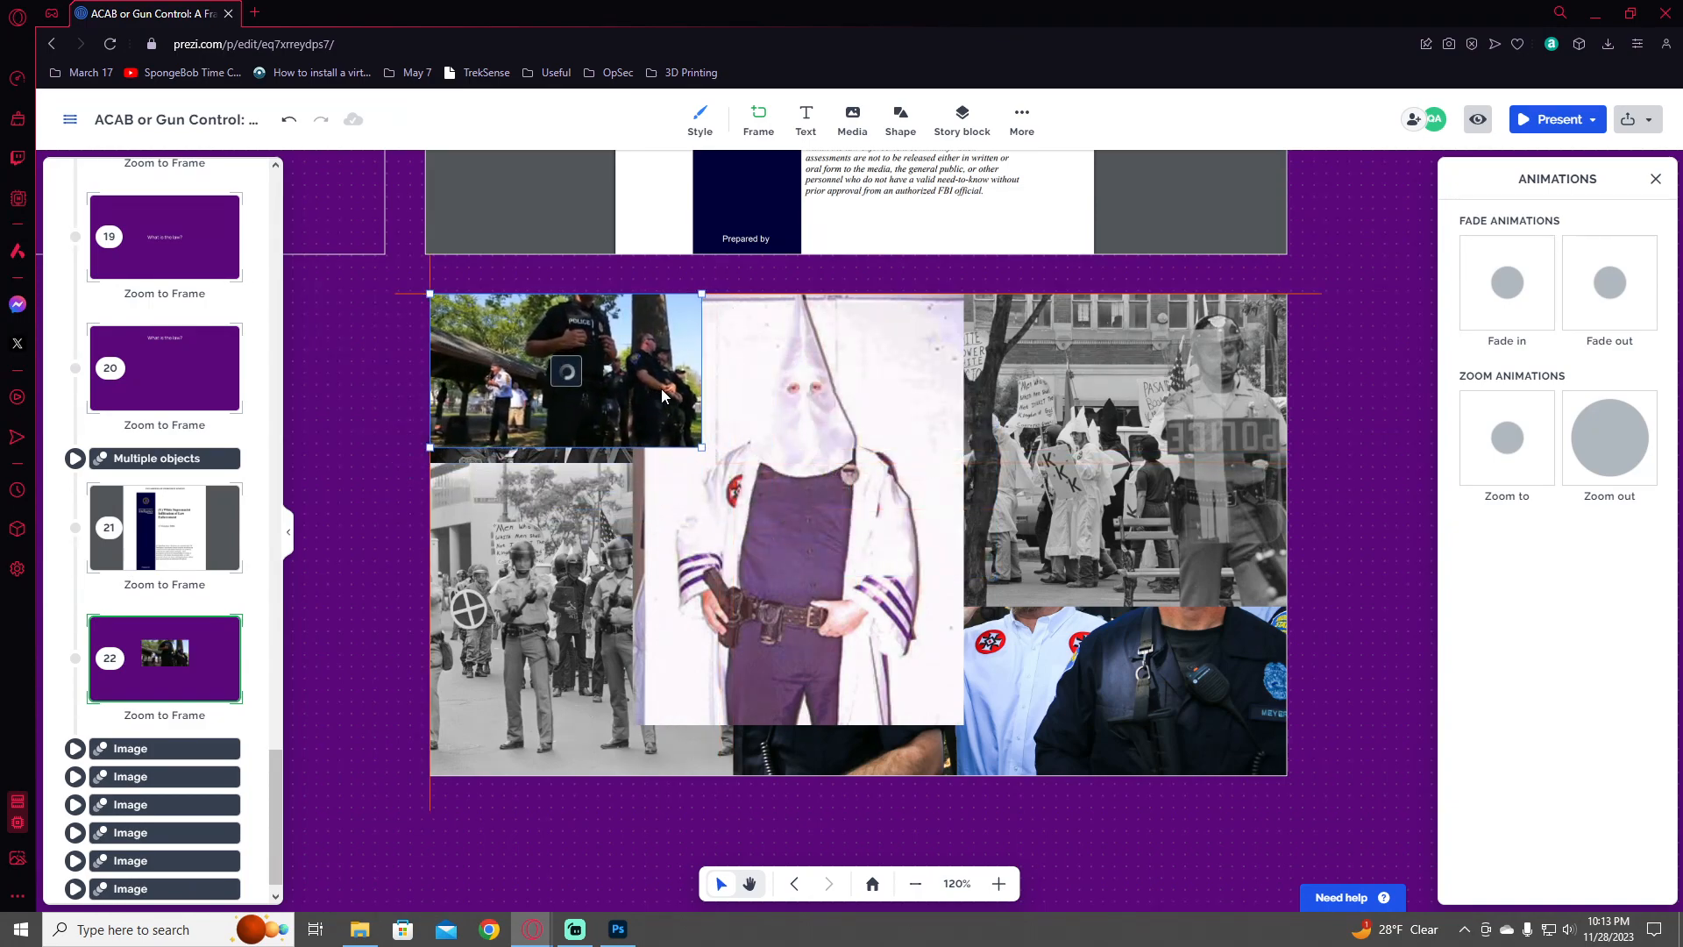
{"action": "left_click_drag", "start_coordinate": [702, 447], "coordinate": [904, 561]}
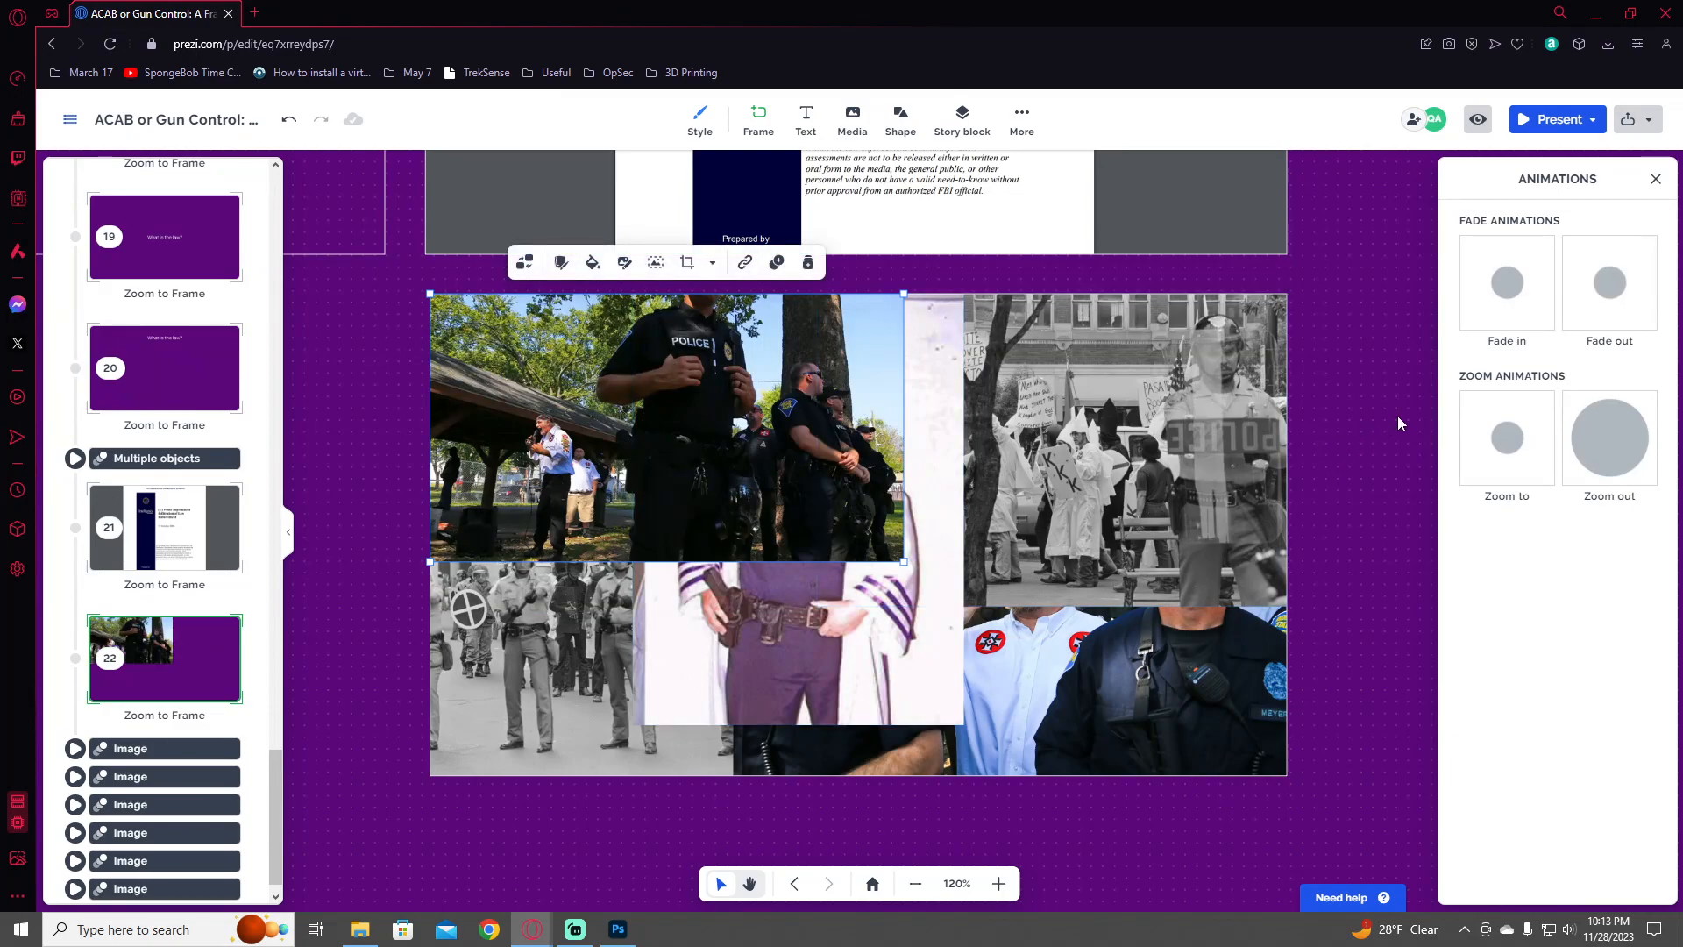
{"action": "left_click", "coordinate": [1501, 309]}
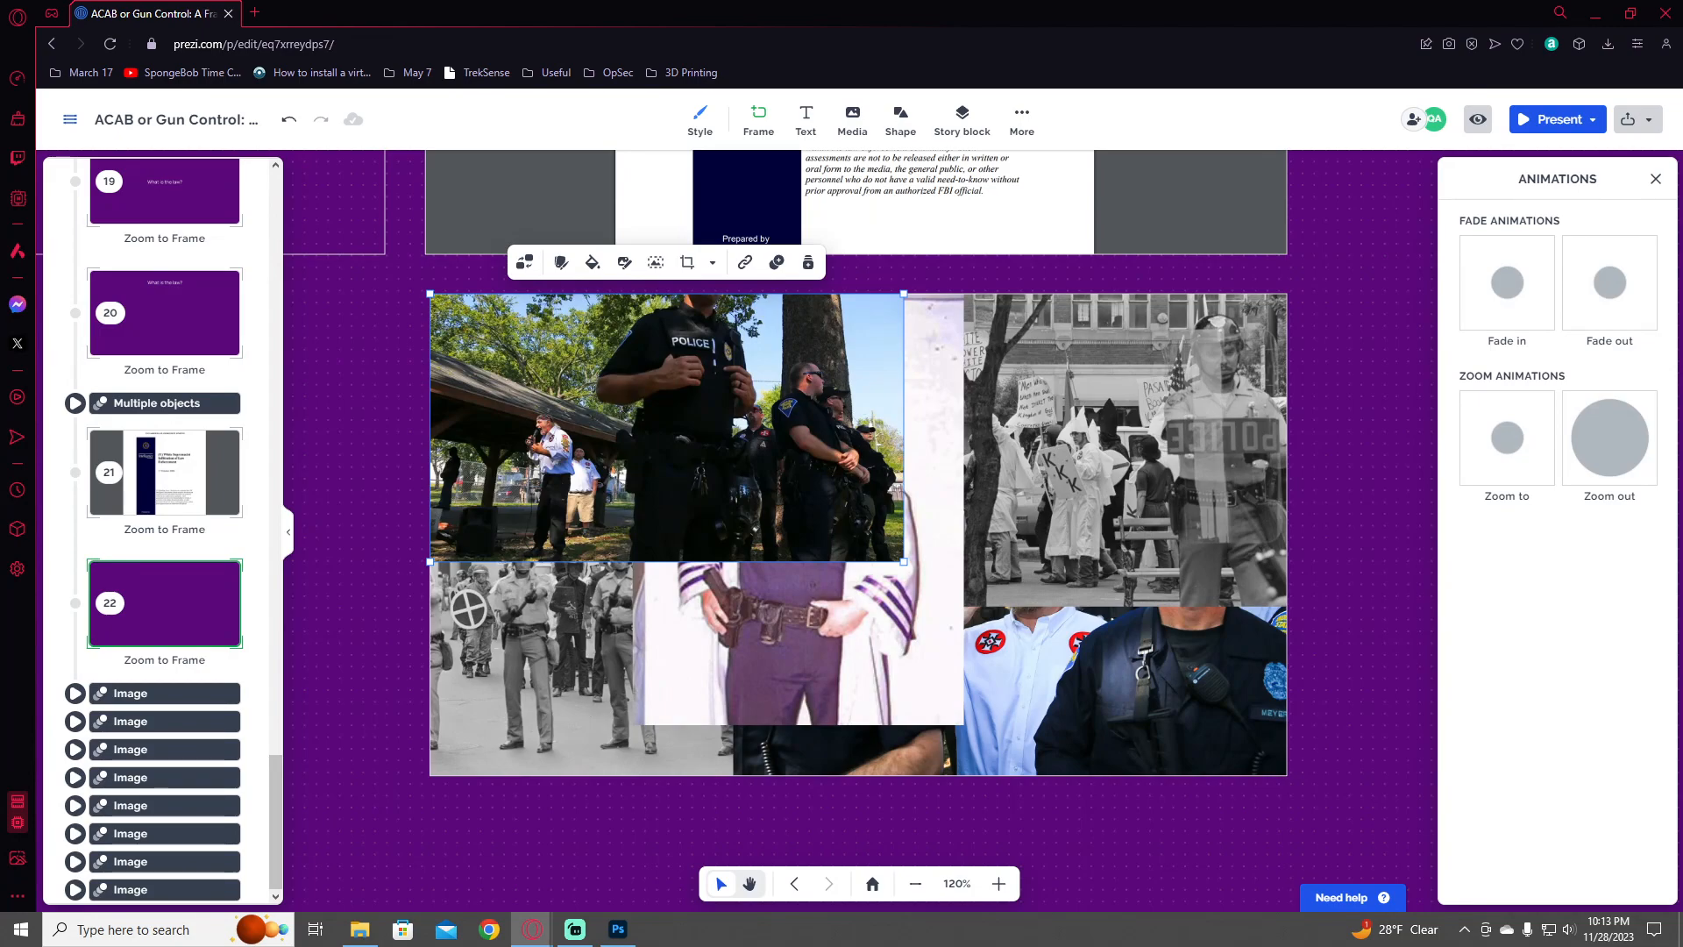
- Paste the photo of the trooper in a brimmed hat near the flags, enlarge it into frame 22's lower-right corner and apply Fade in
{"action": "left_click", "coordinate": [1294, 349]}
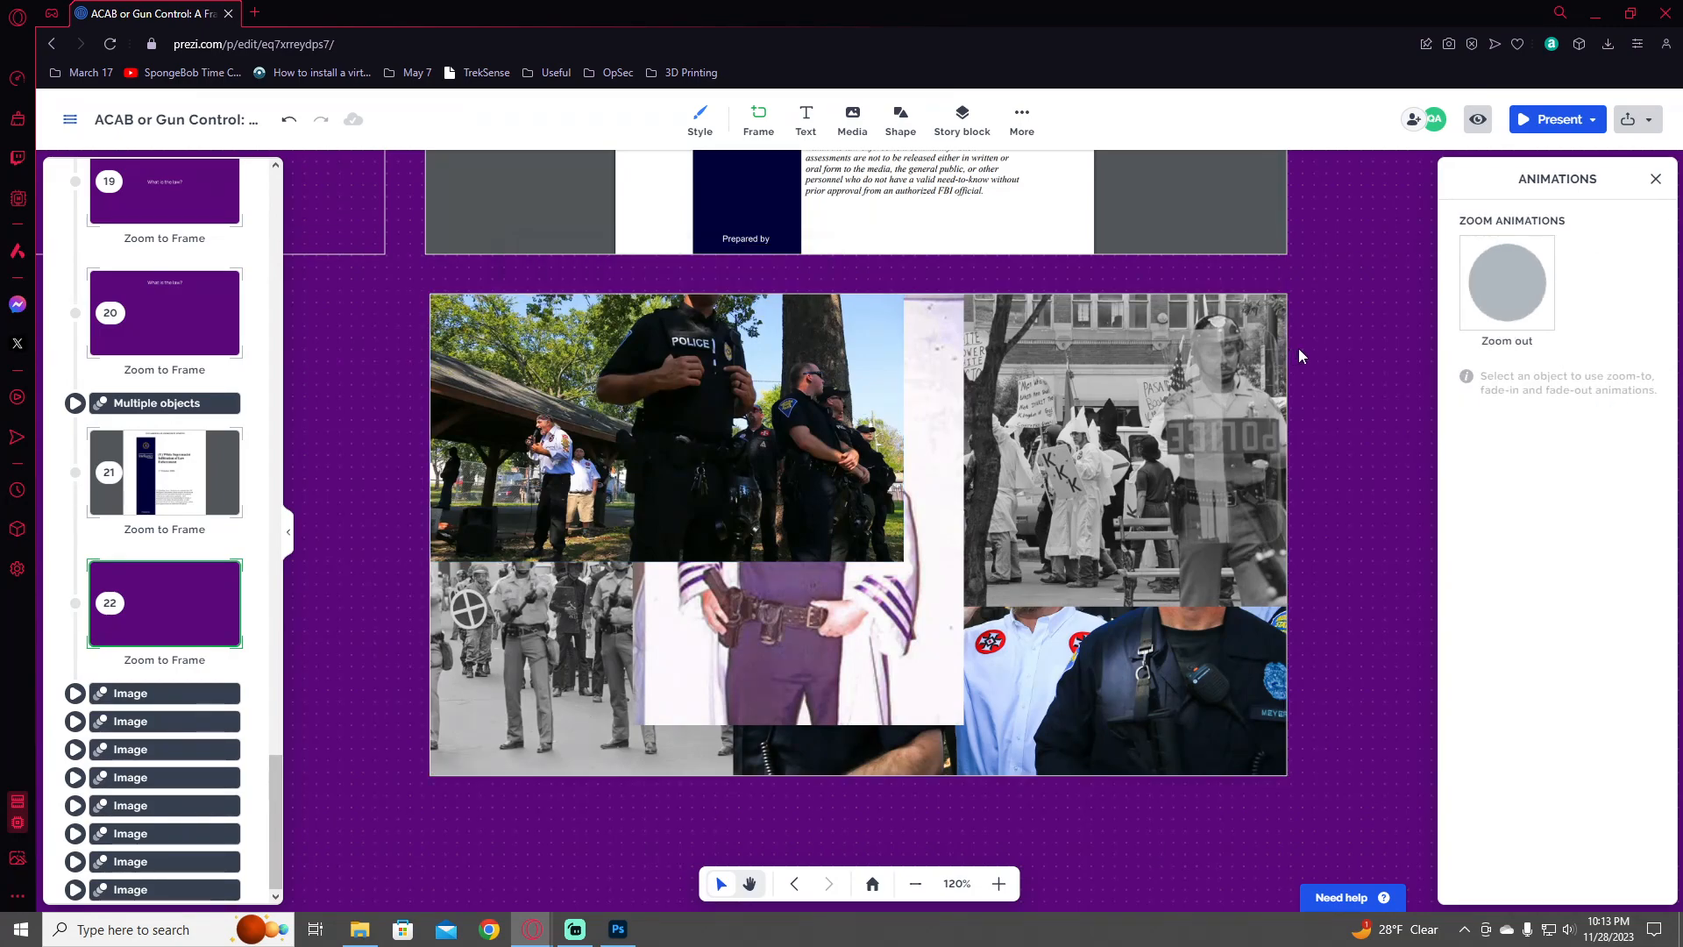
{"action": "key", "text": "ctrl+v"}
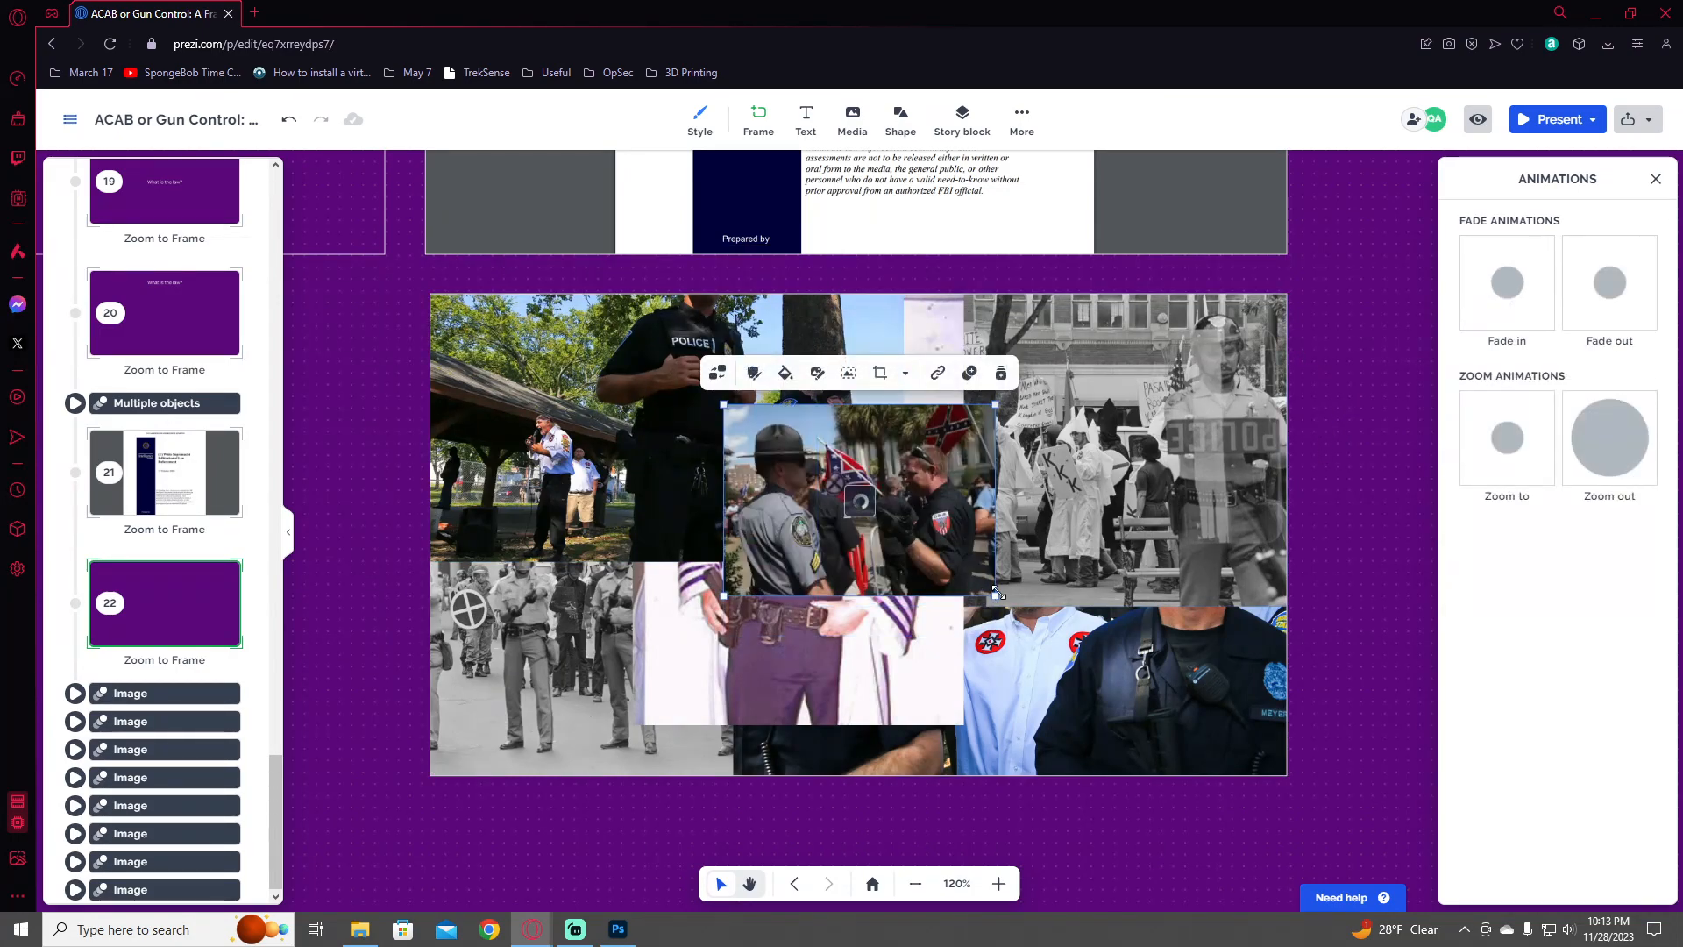
{"action": "left_click_drag", "start_coordinate": [996, 596], "coordinate": [1287, 715]}
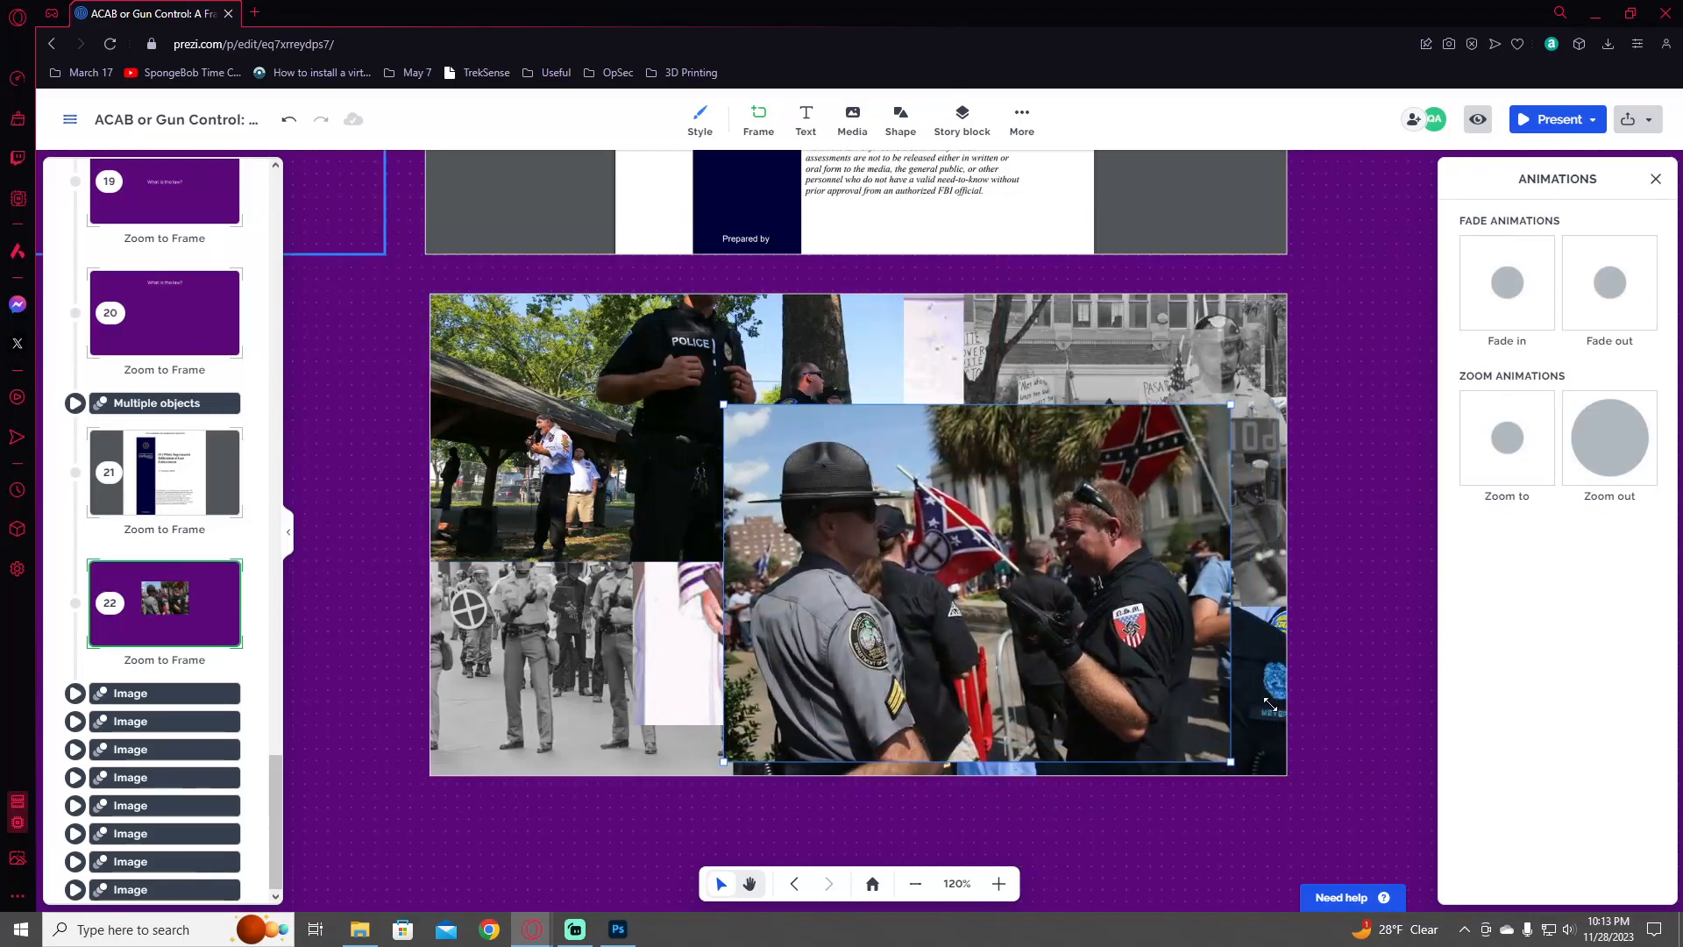
{"action": "left_click_drag", "start_coordinate": [1175, 675], "coordinate": [1212, 672]}
{"action": "left_click", "coordinate": [1511, 315]}
{"action": "scroll", "coordinate": [198, 701], "scroll_direction": "down", "scroll_amount": 1}
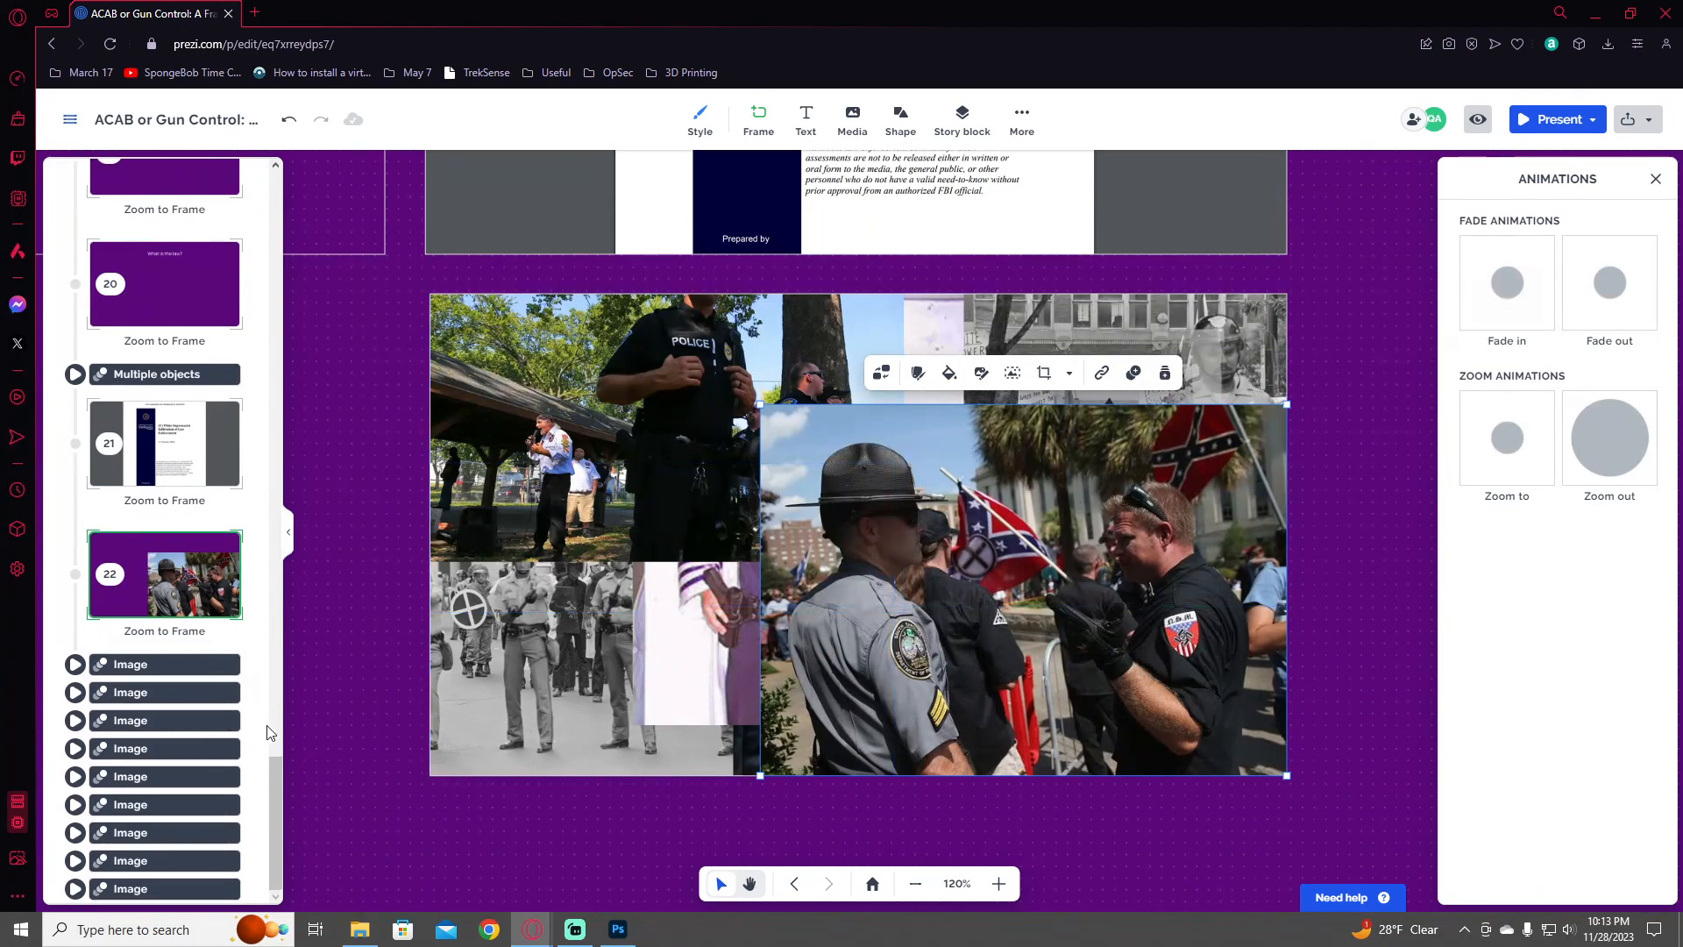
{"action": "scroll", "coordinate": [847, 740], "scroll_direction": "down", "scroll_amount": 3}
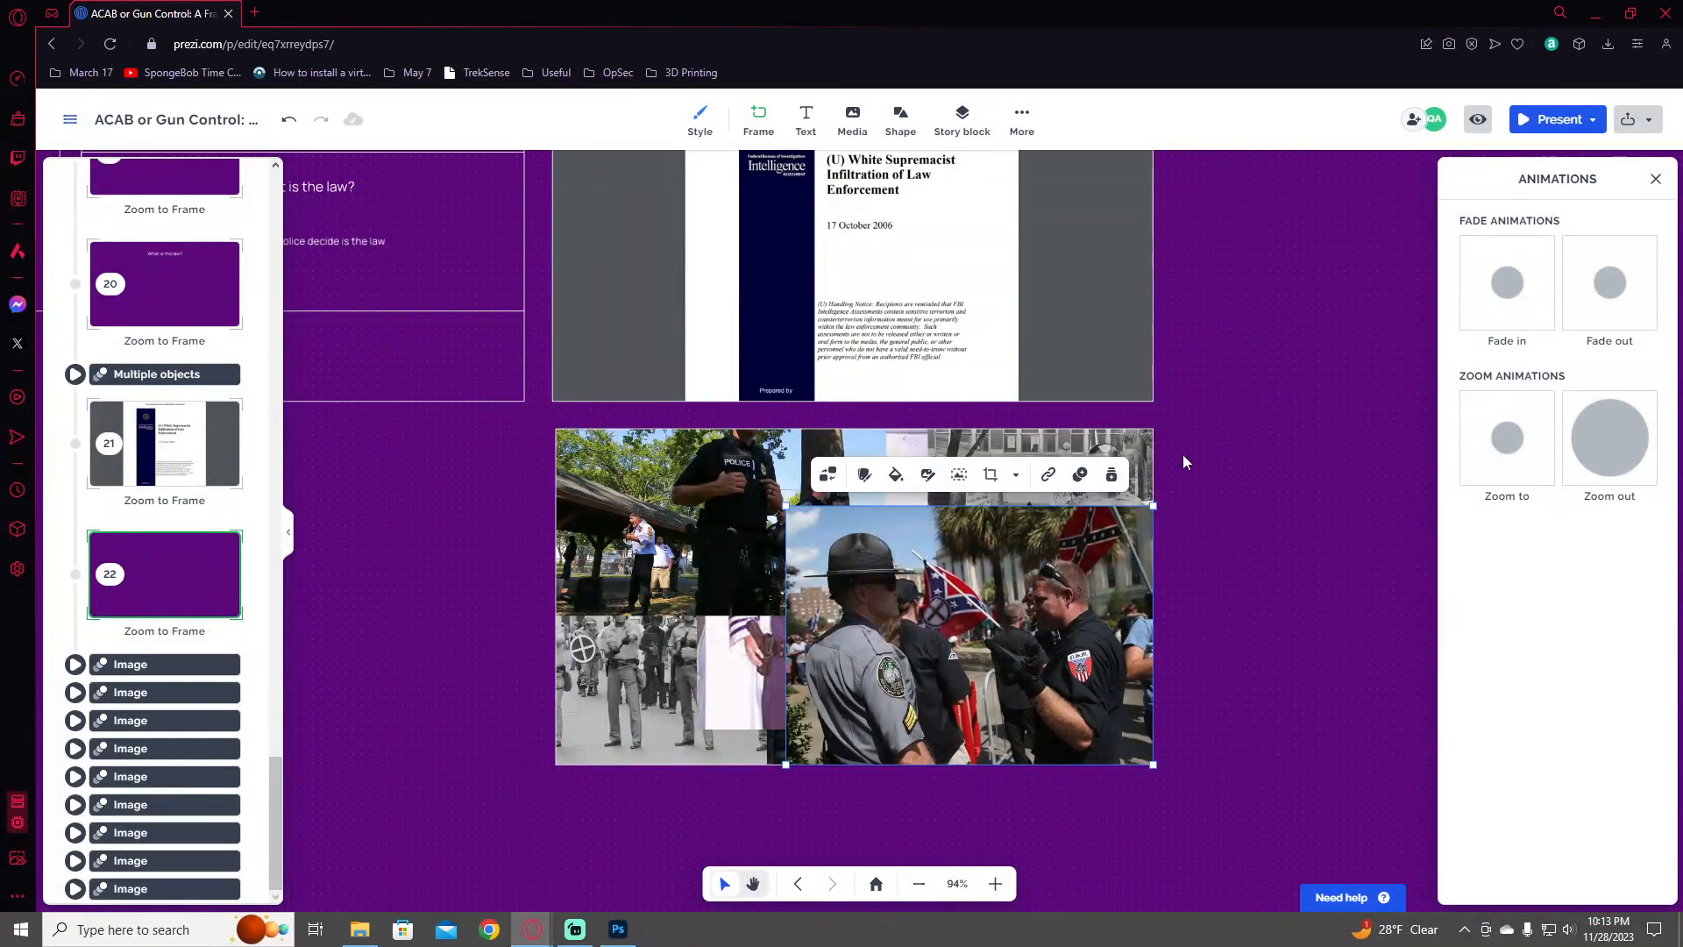
- Paste the photo of the officer in a cap and sunglasses, enlarge it from frame 22's upper-right corner and apply Fade in
{"action": "scroll", "coordinate": [1149, 519], "scroll_direction": "up", "scroll_amount": 2}
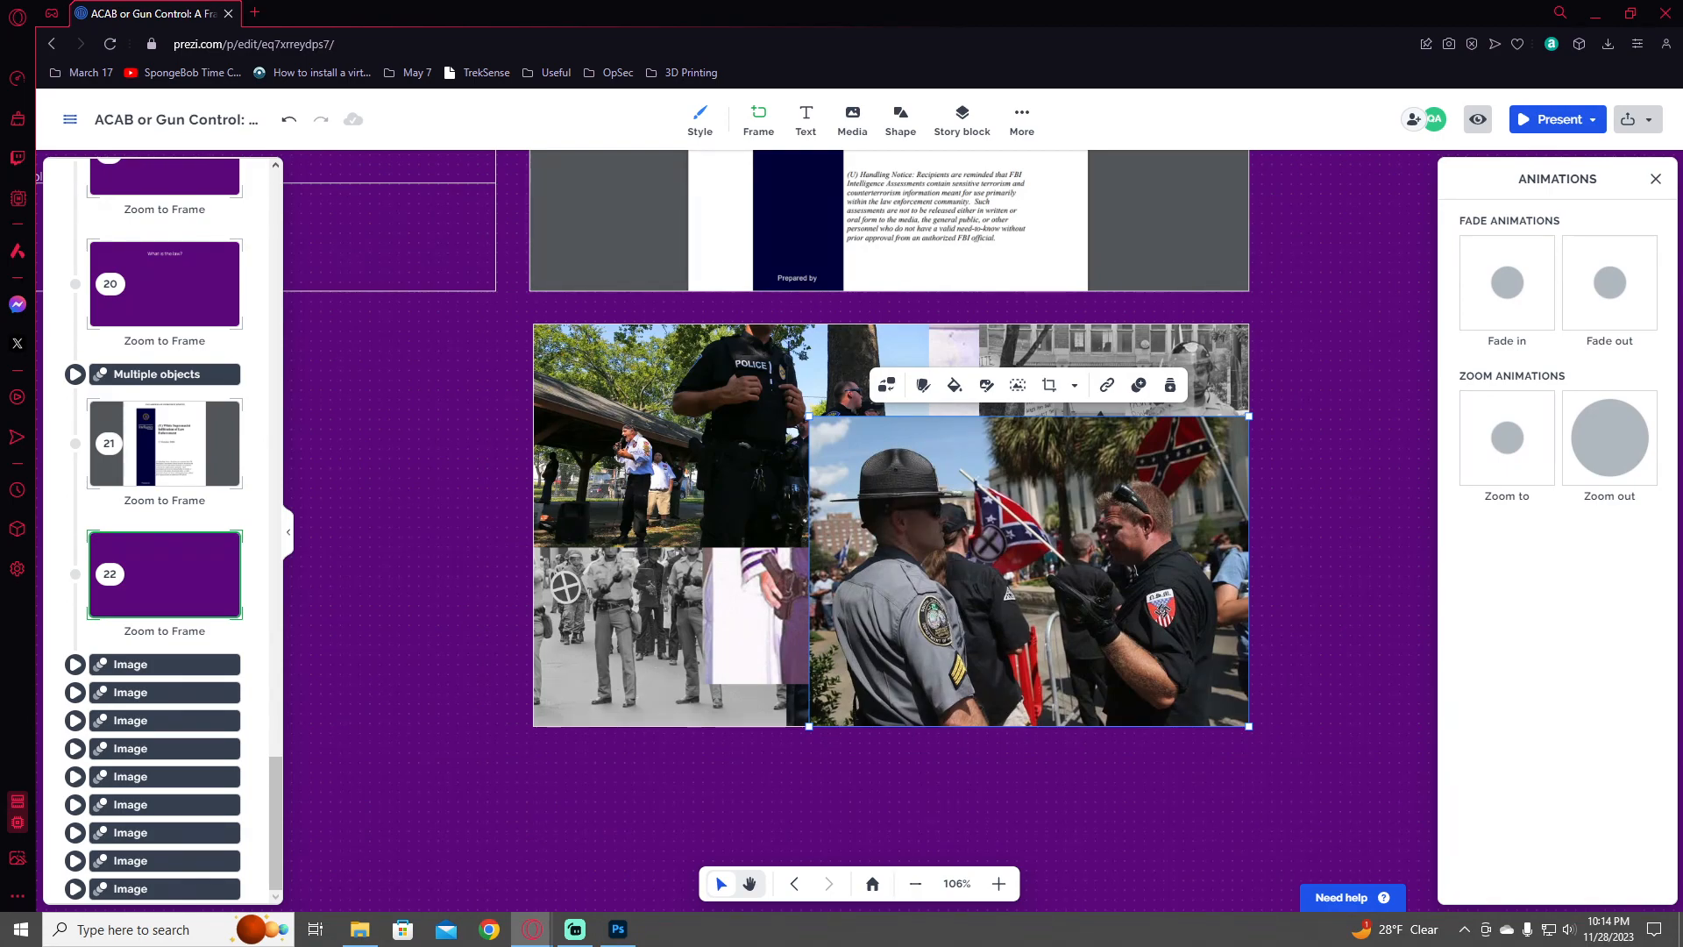
{"action": "left_click", "coordinate": [1328, 384]}
{"action": "key", "text": "ctrl+v"}
{"action": "left_click_drag", "start_coordinate": [940, 508], "coordinate": [1198, 408]}
{"action": "left_click_drag", "start_coordinate": [983, 477], "coordinate": [769, 599]}
{"action": "left_click_drag", "start_coordinate": [1204, 465], "coordinate": [1149, 482]}
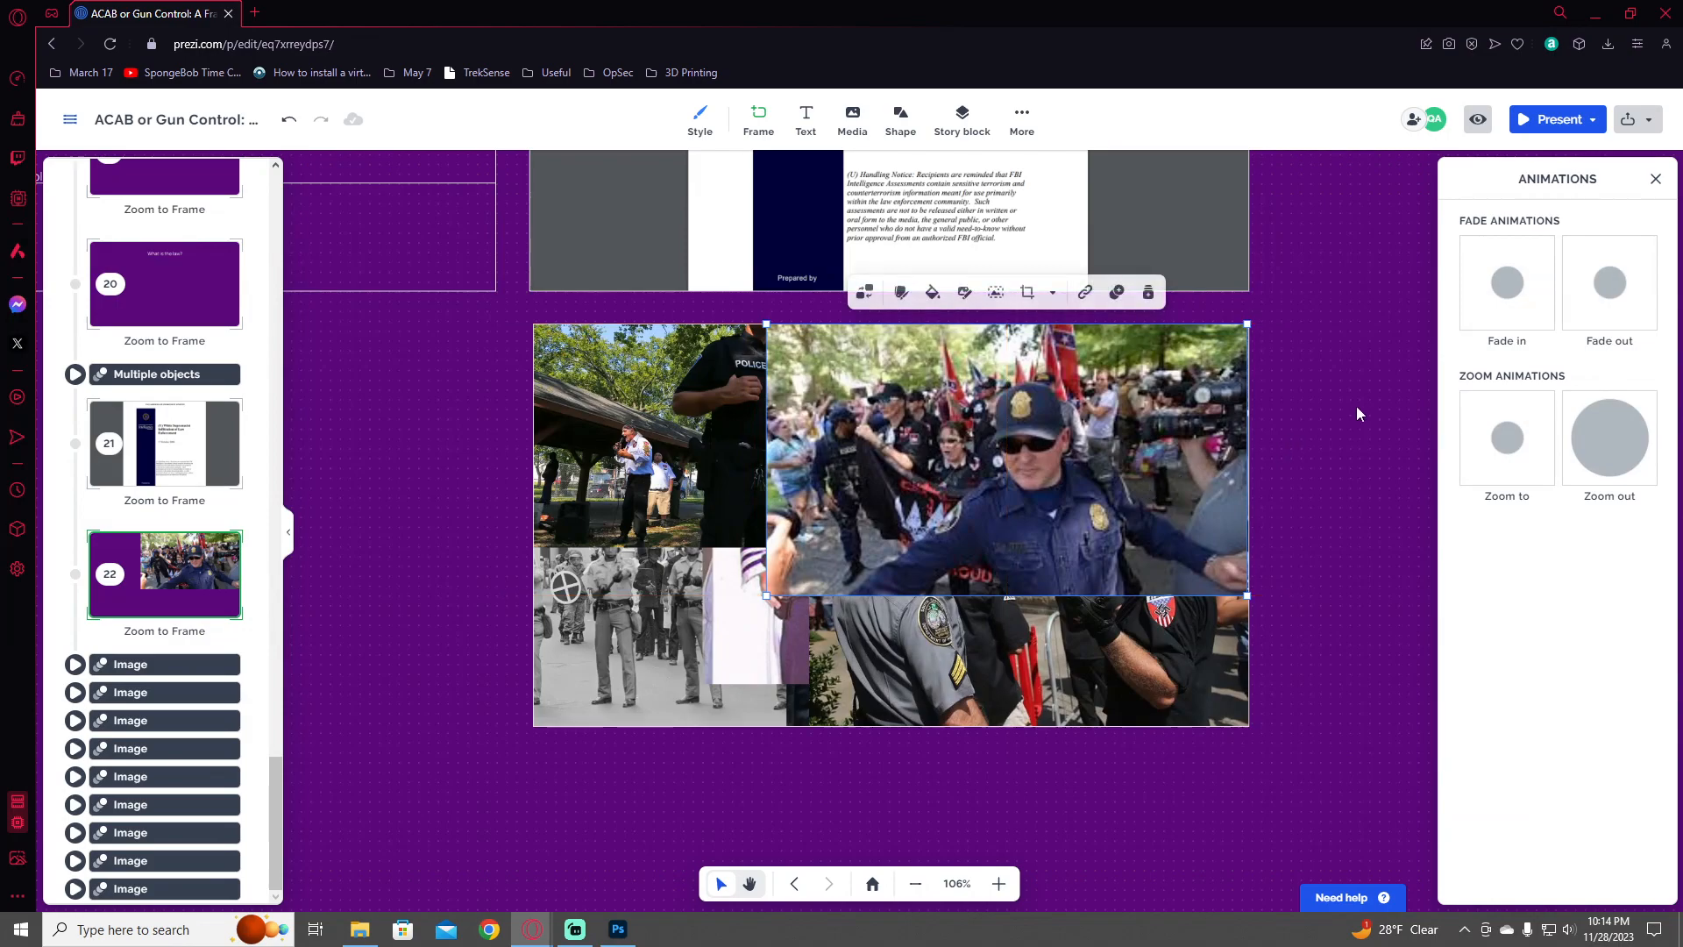
- Paste the photo of officers restraining a man in a crowd, enlarge it from frame 22's lower-left corner and apply Fade in
{"action": "left_click", "coordinate": [1296, 507]}
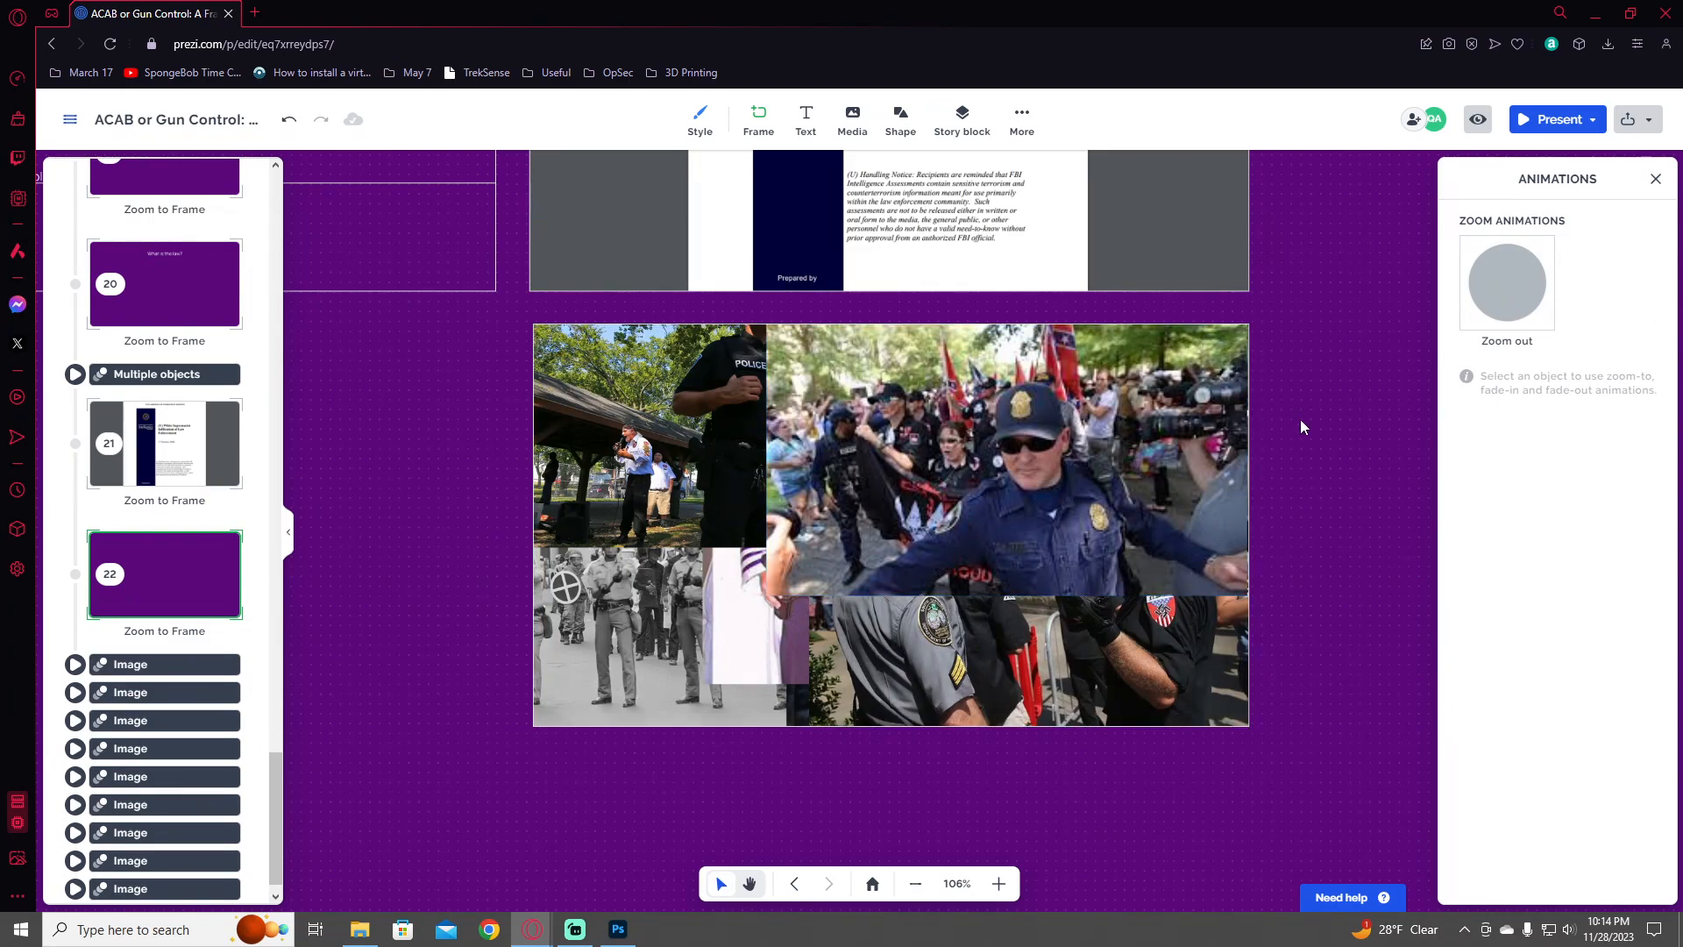
{"action": "key", "text": "ctrl+v"}
{"action": "left_click_drag", "start_coordinate": [925, 523], "coordinate": [735, 672]}
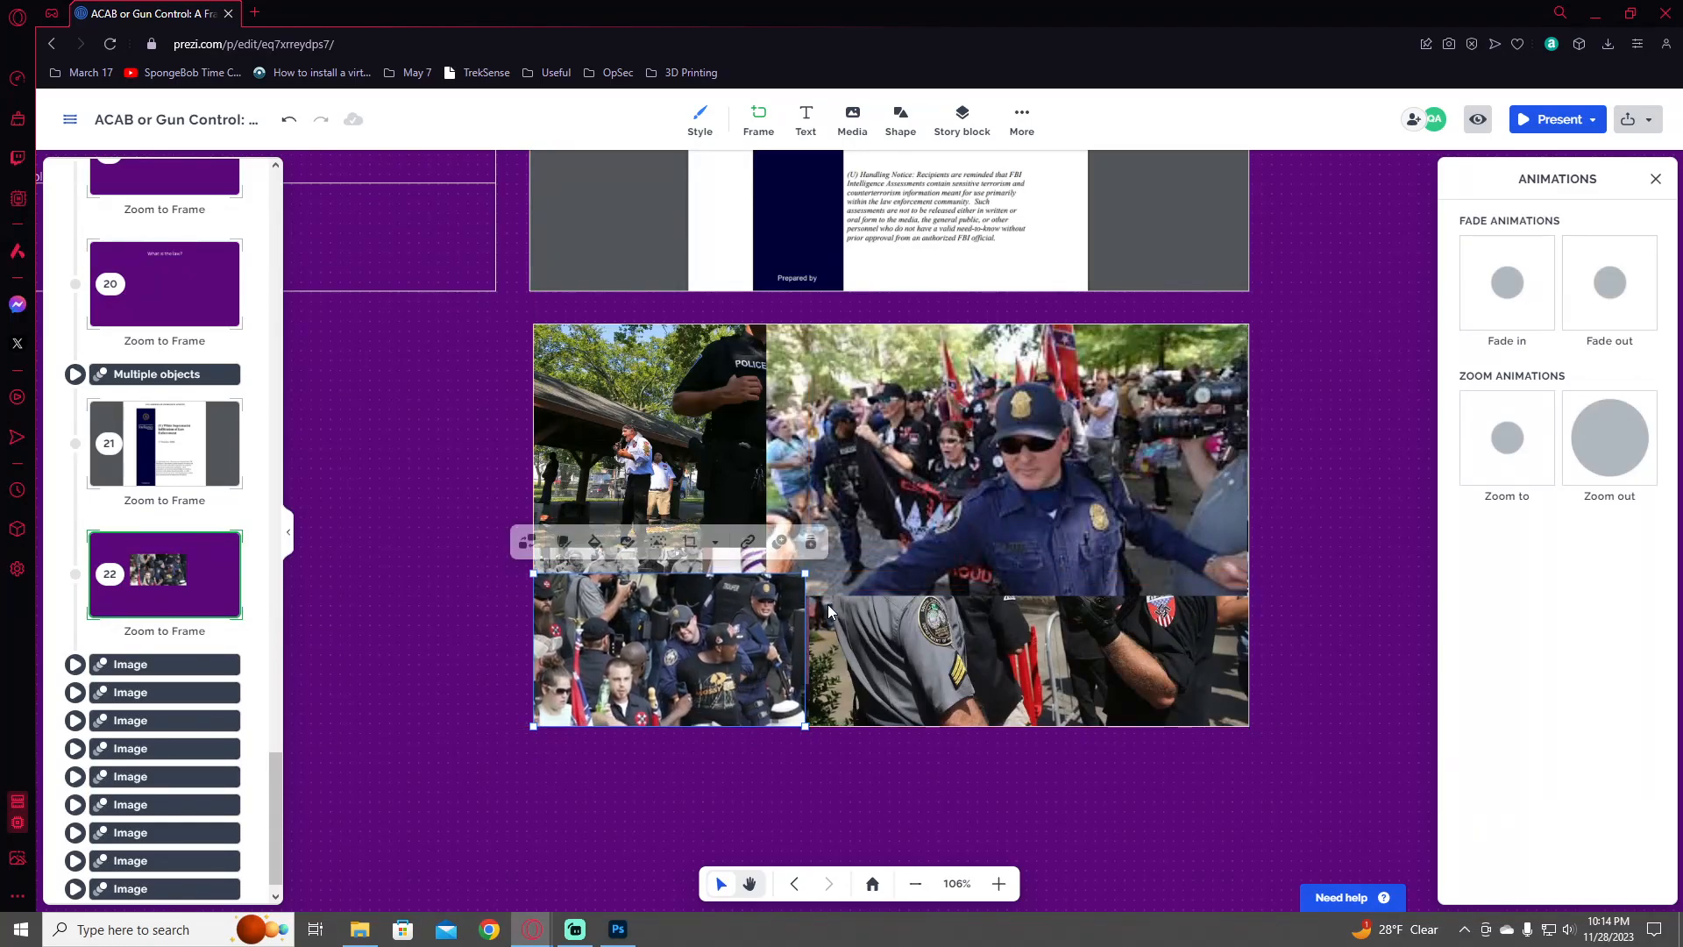
{"action": "left_click_drag", "start_coordinate": [805, 573], "coordinate": [989, 484]}
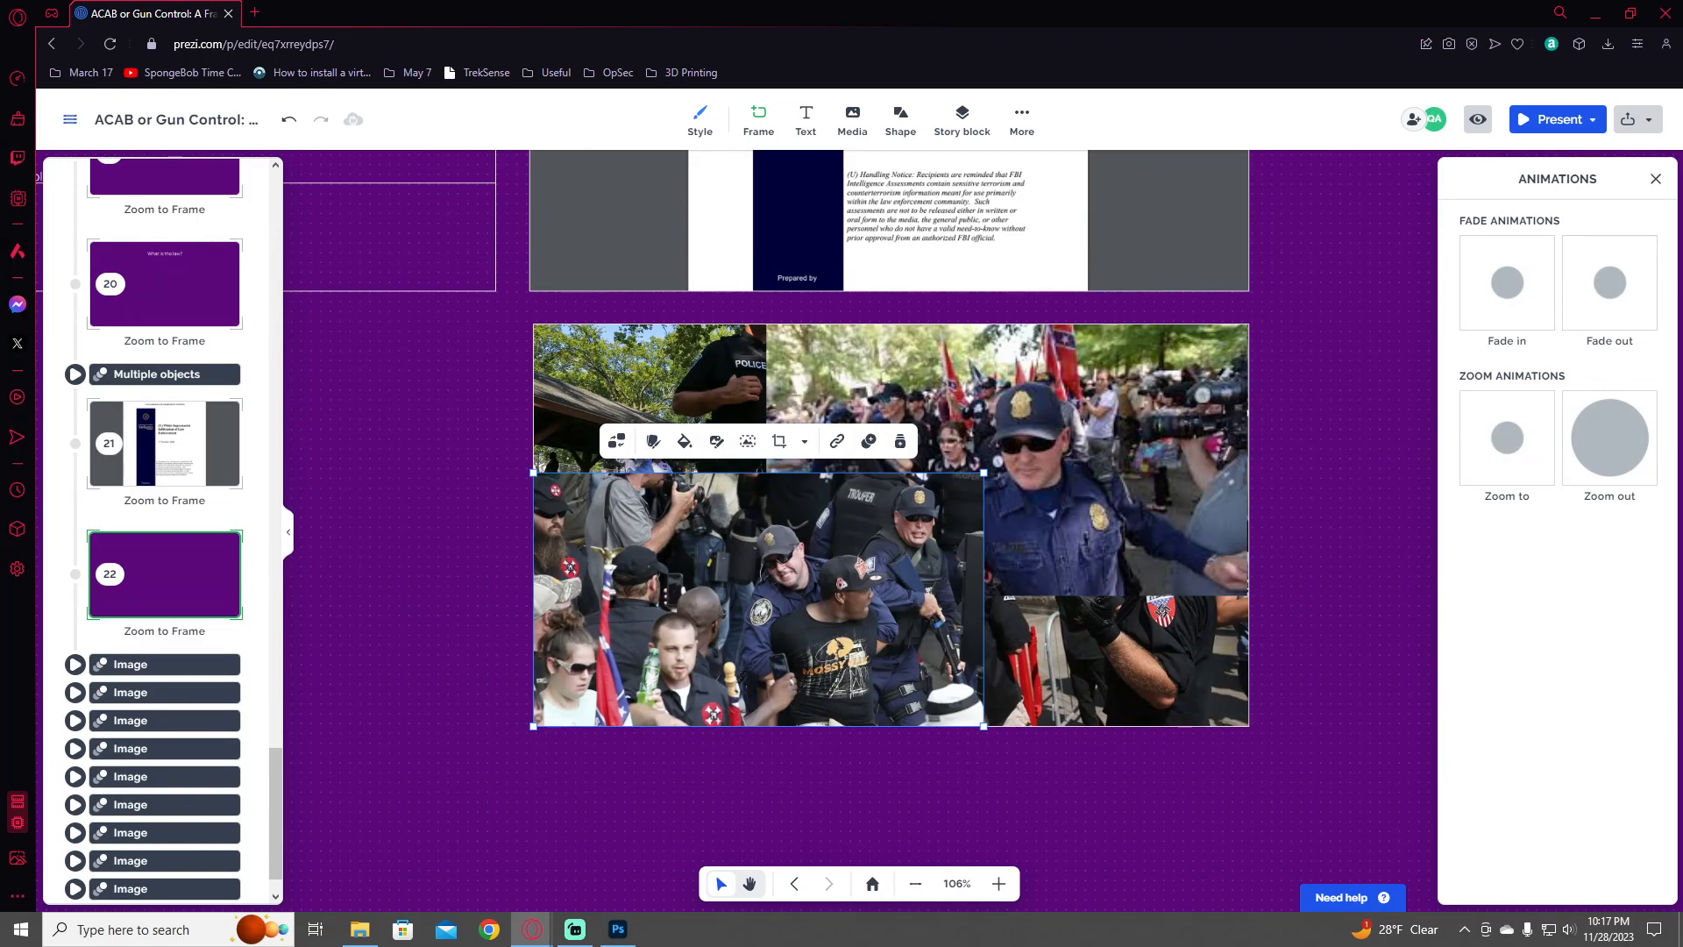
{"action": "key", "text": "alt+Tab"}
{"action": "key", "text": "alt+Tab"}
{"action": "key", "text": "alt+Tab"}
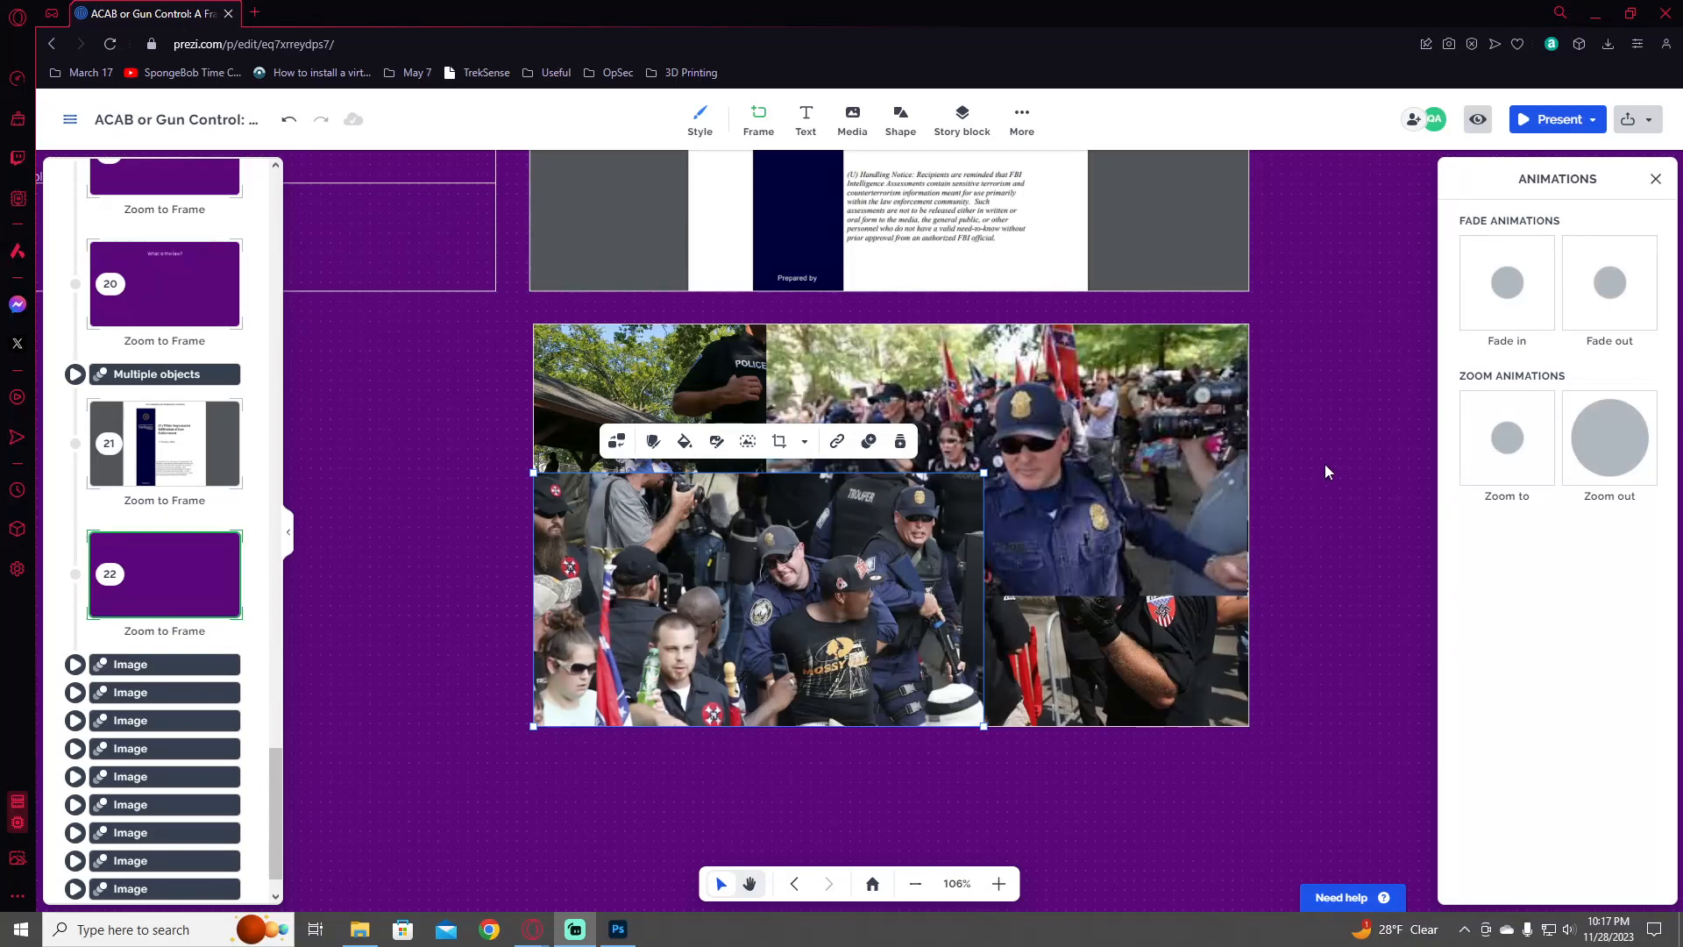
{"action": "left_click", "coordinate": [1383, 473]}
{"action": "scroll", "coordinate": [964, 421], "scroll_direction": "down", "scroll_amount": 3}
{"action": "scroll", "coordinate": [929, 531], "scroll_direction": "up", "scroll_amount": 3}
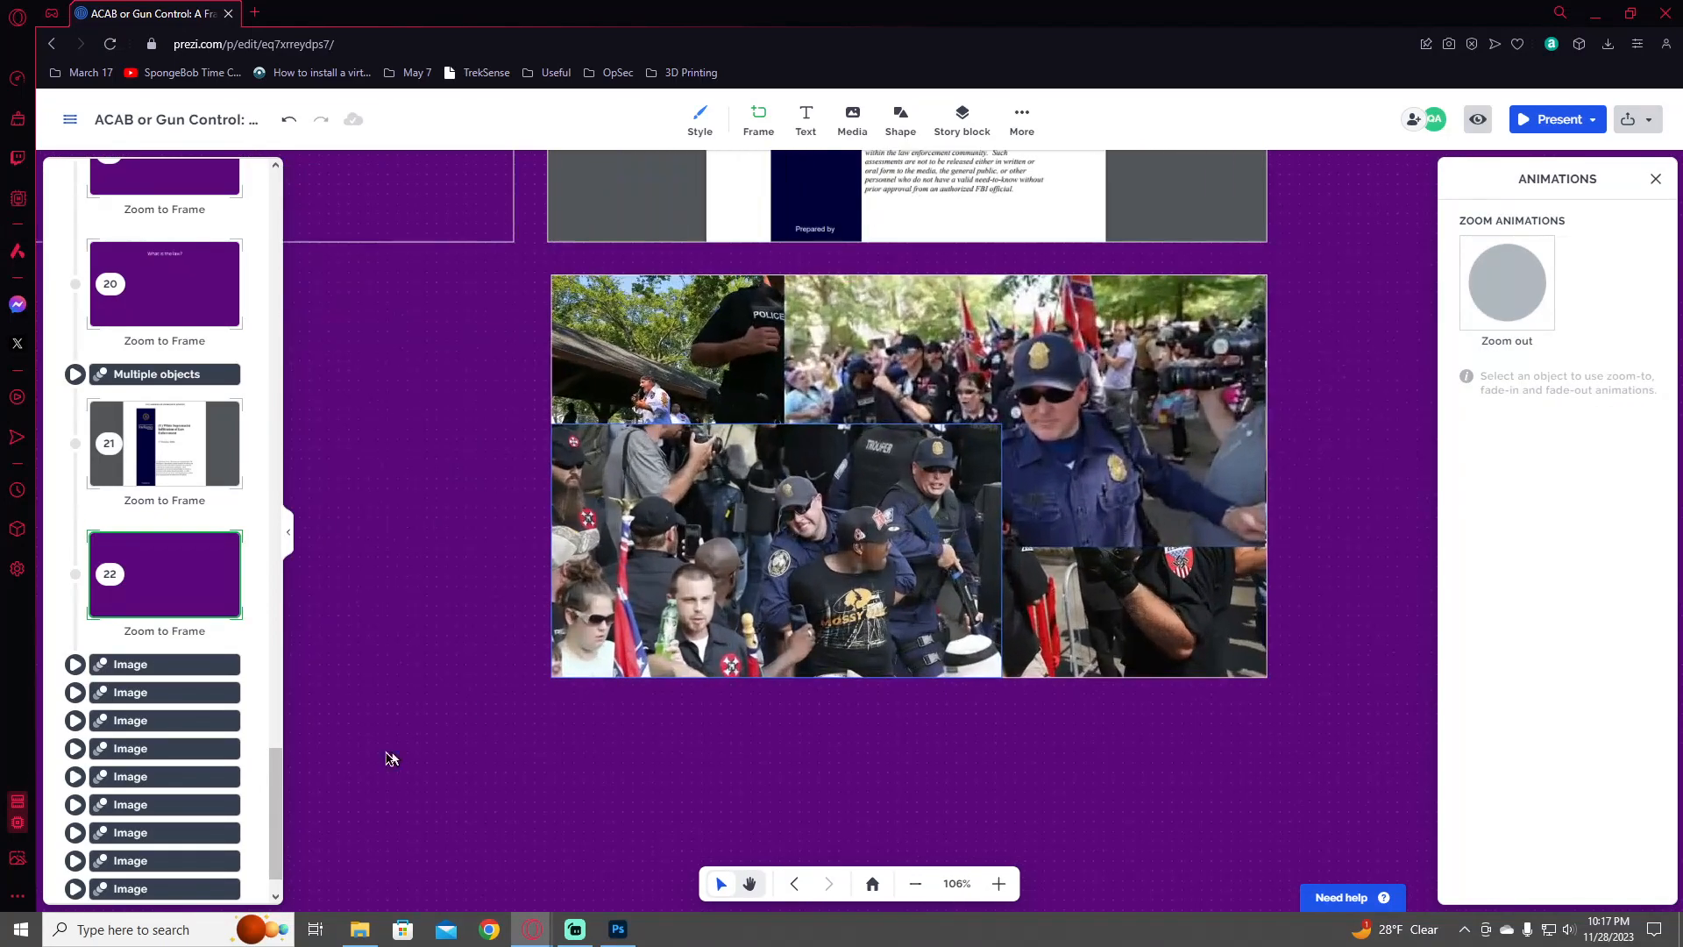
- Review the animation path order and the canvas layout of the earlier frames through to the FBI report cover and frame 22's photos
{"action": "scroll", "coordinate": [191, 765], "scroll_direction": "up", "scroll_amount": 5}
{"action": "scroll", "coordinate": [191, 754], "scroll_direction": "down", "scroll_amount": 8}
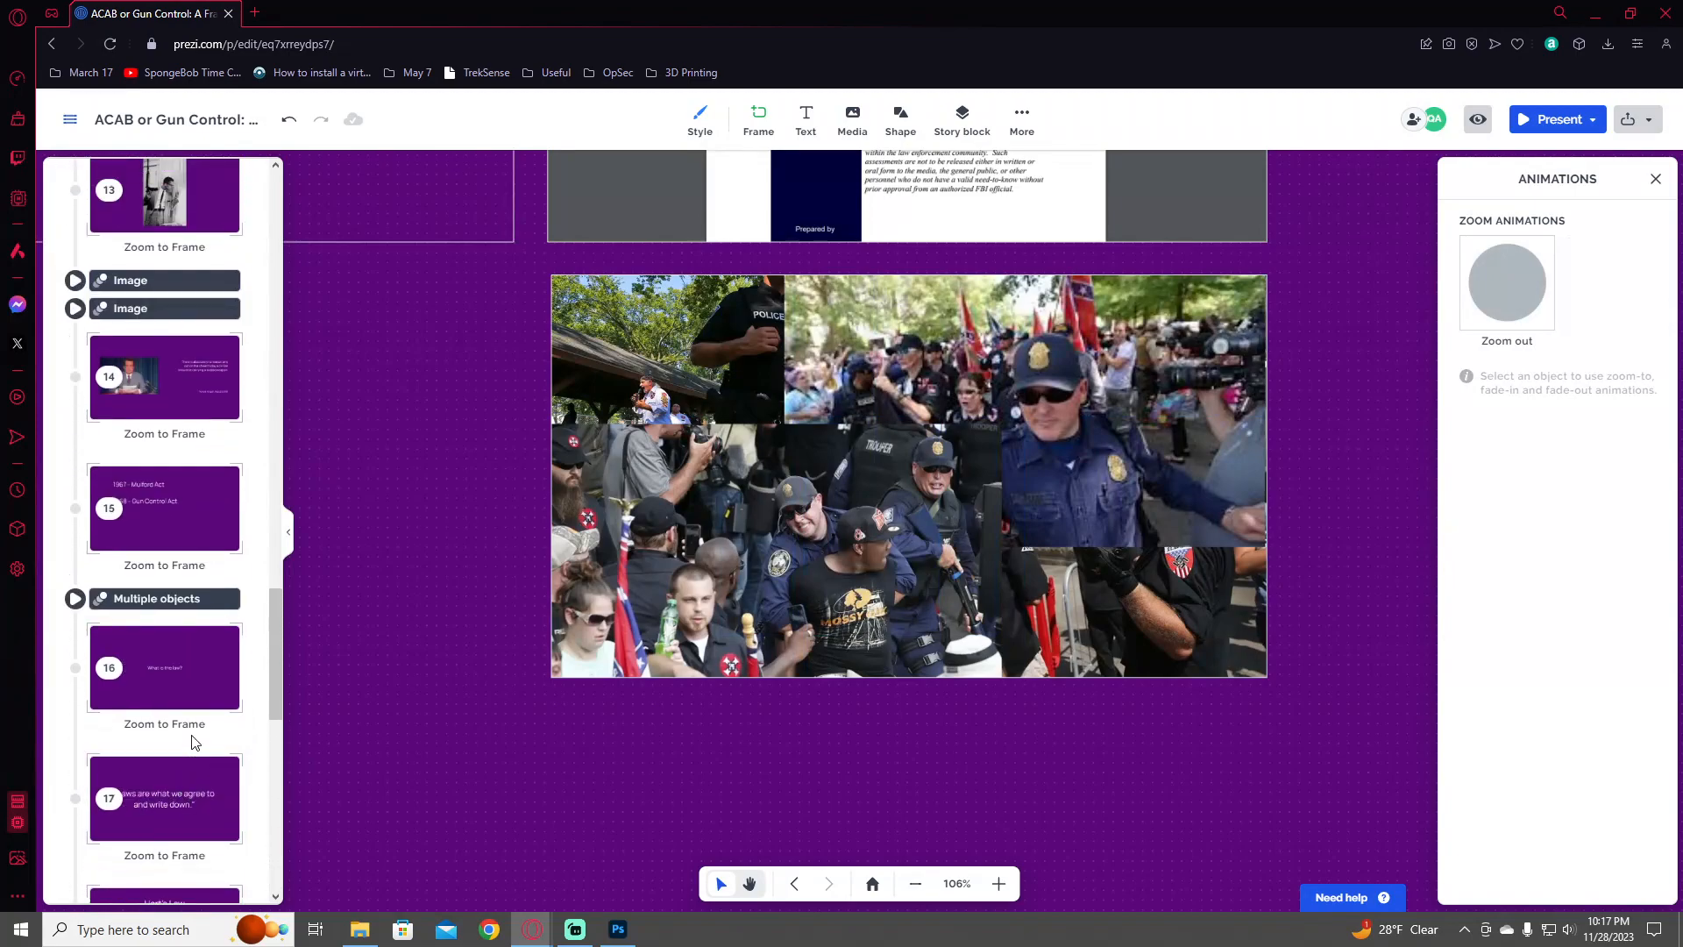
{"action": "scroll", "coordinate": [537, 574], "scroll_direction": "down", "scroll_amount": 4}
{"action": "scroll", "coordinate": [537, 575], "scroll_direction": "down", "scroll_amount": 4}
{"action": "scroll", "coordinate": [531, 576], "scroll_direction": "up", "scroll_amount": 2}
{"action": "left_click_drag", "start_coordinate": [464, 549], "coordinate": [929, 610]}
{"action": "left_click_drag", "start_coordinate": [517, 536], "coordinate": [932, 681]}
{"action": "left_click_drag", "start_coordinate": [662, 508], "coordinate": [1173, 735]}
{"action": "left_click_drag", "start_coordinate": [570, 527], "coordinate": [1014, 666]}
{"action": "left_click_drag", "start_coordinate": [629, 554], "coordinate": [665, 489]}
{"action": "left_click_drag", "start_coordinate": [898, 553], "coordinate": [568, 442]}
{"action": "left_click_drag", "start_coordinate": [833, 489], "coordinate": [594, 415]}
{"action": "left_click_drag", "start_coordinate": [1227, 482], "coordinate": [842, 464]}
{"action": "left_click_drag", "start_coordinate": [1170, 534], "coordinate": [662, 474]}
{"action": "scroll", "coordinate": [990, 555], "scroll_direction": "up", "scroll_amount": 2}
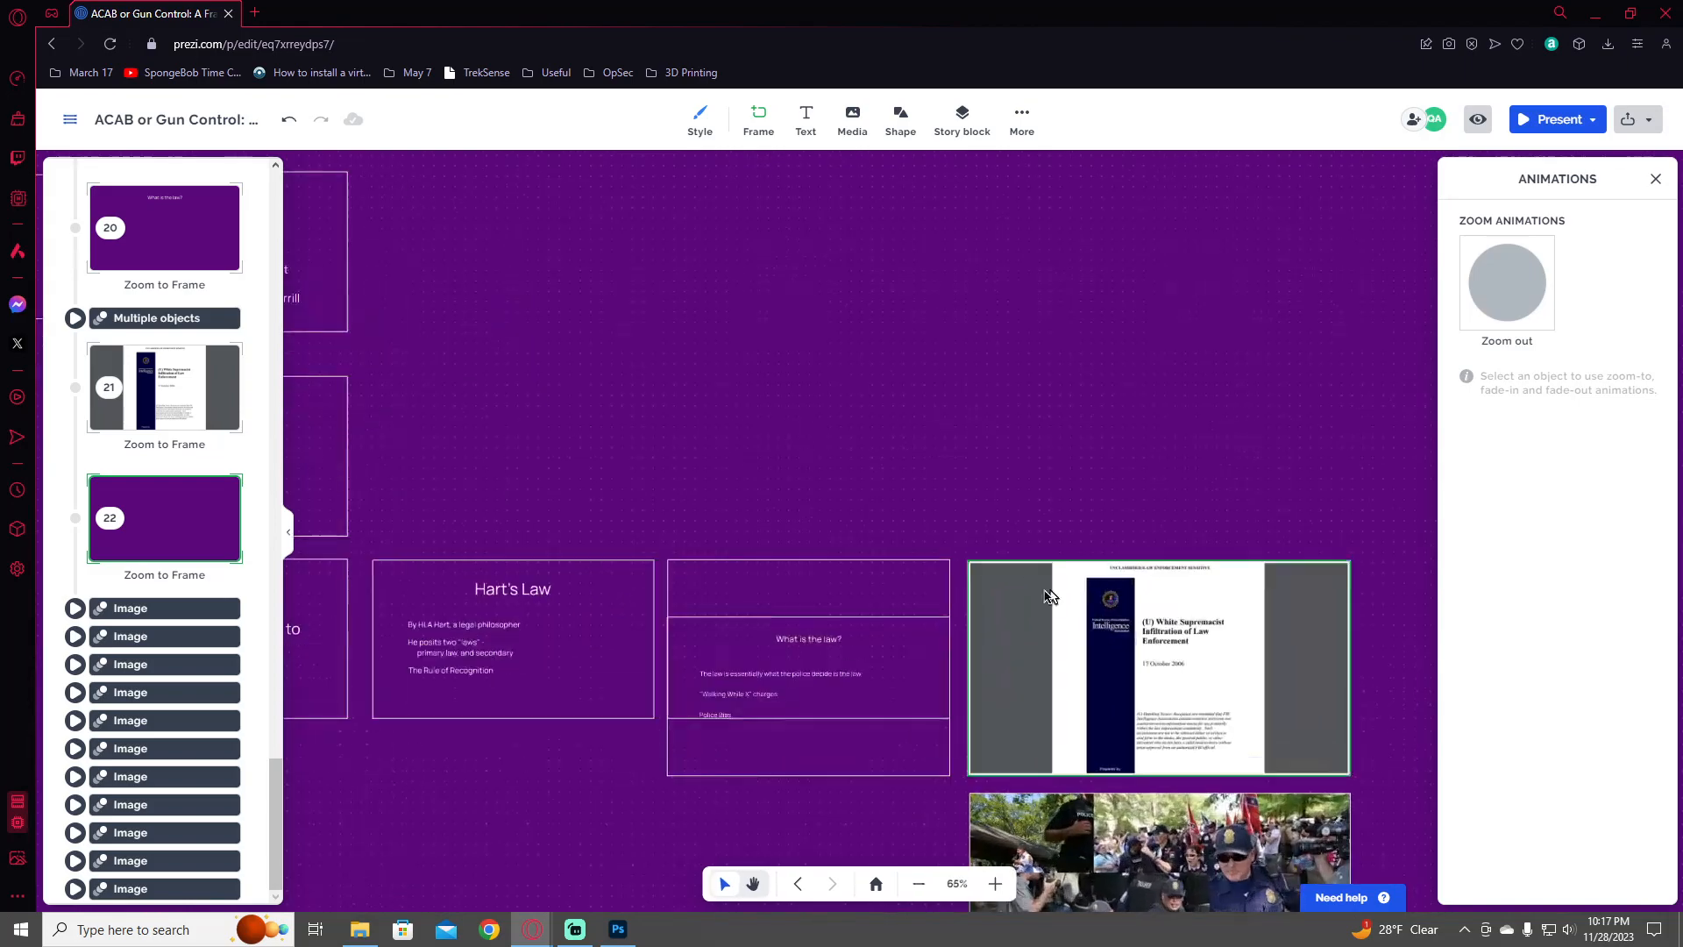
{"action": "left_click_drag", "start_coordinate": [1262, 765], "coordinate": [1045, 534]}
{"action": "scroll", "coordinate": [1101, 635], "scroll_direction": "up", "scroll_amount": 1}
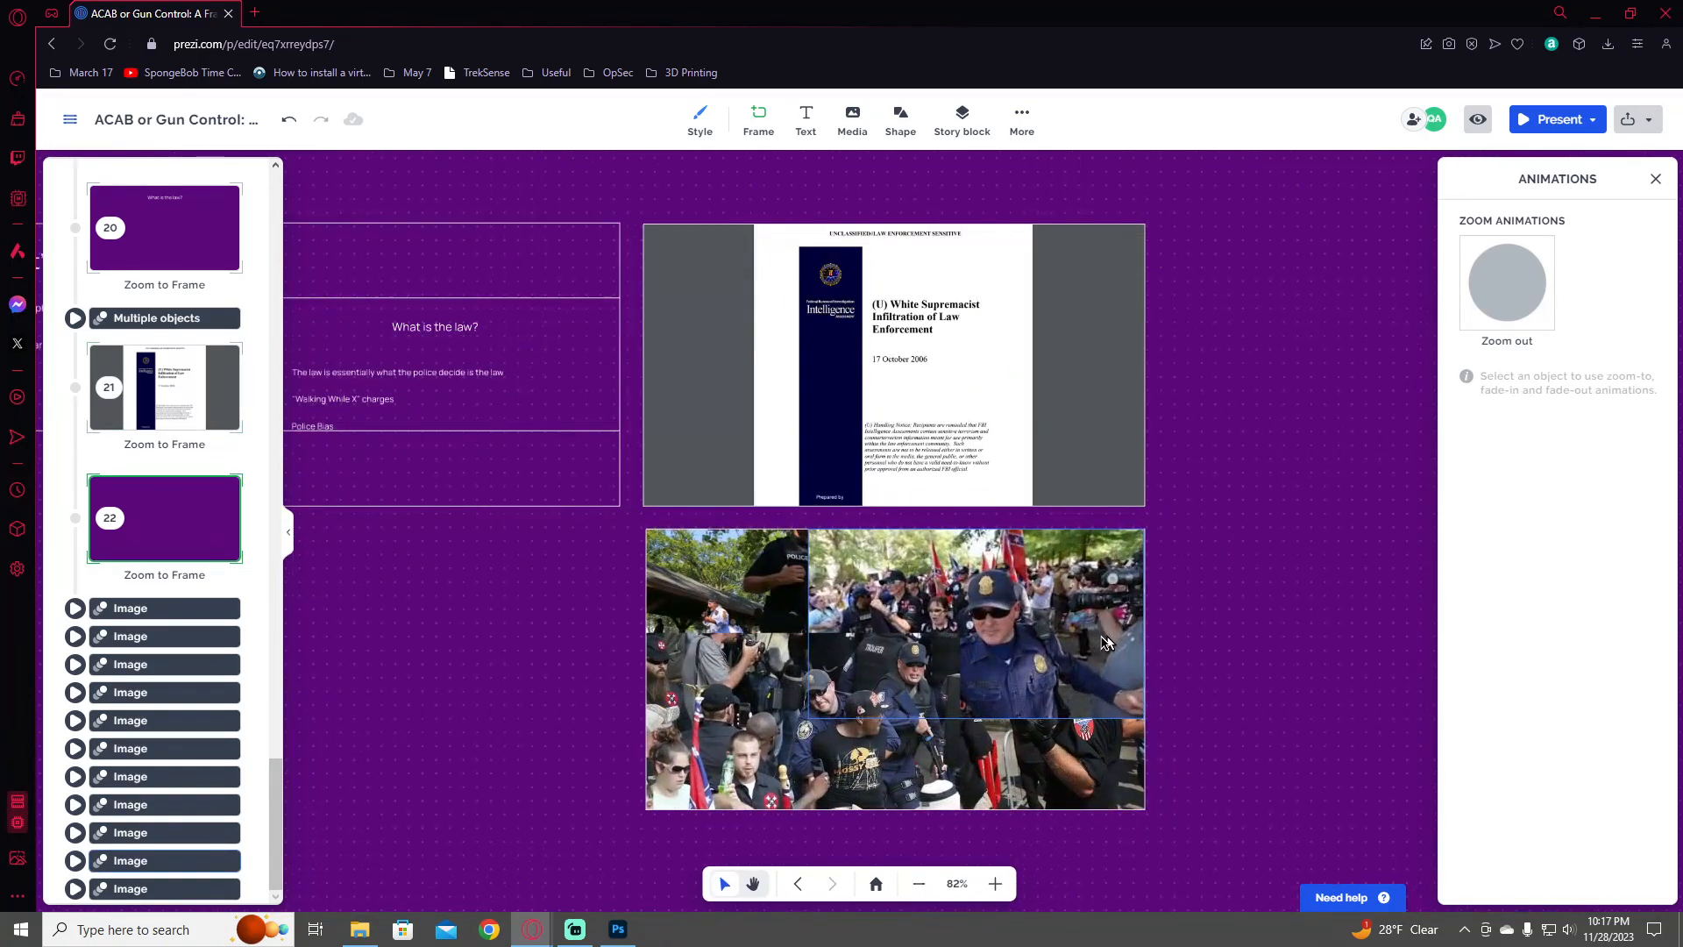
{"action": "scroll", "coordinate": [1110, 637], "scroll_direction": "up", "scroll_amount": 1}
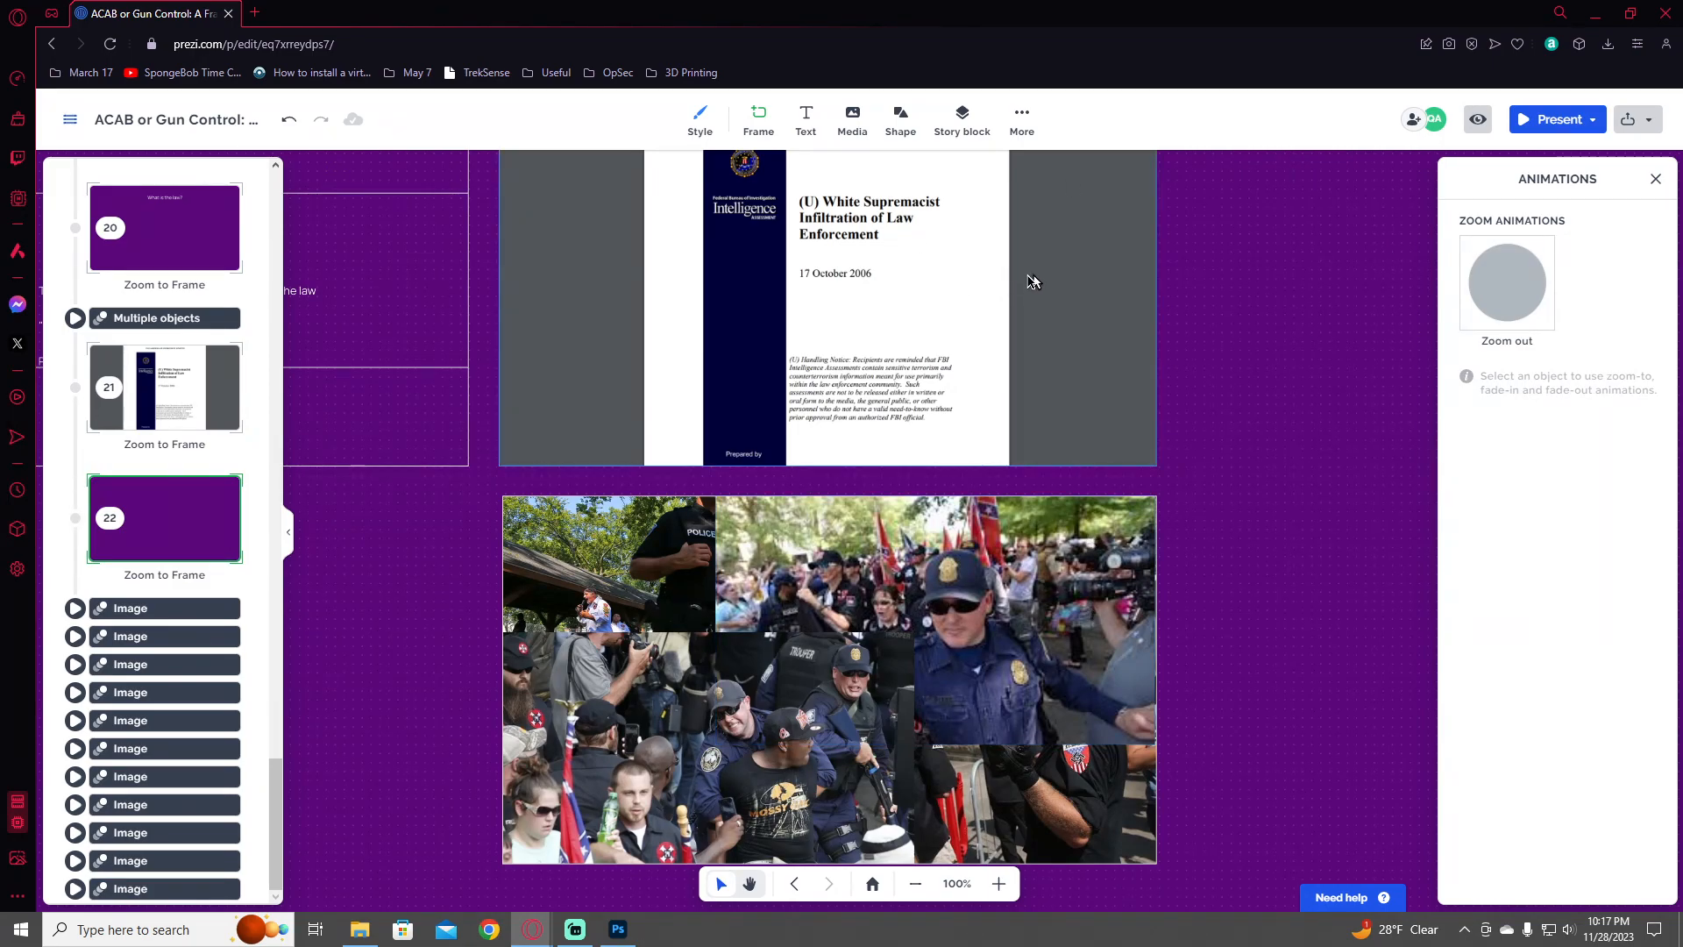
- Look over the presentation from the title frame through the gun control history, "What is the law?" and Hart's Law frames to the photo collage
{"action": "scroll", "coordinate": [1028, 280], "scroll_direction": "down", "scroll_amount": 5}
{"action": "scroll", "coordinate": [845, 480], "scroll_direction": "up", "scroll_amount": 6}
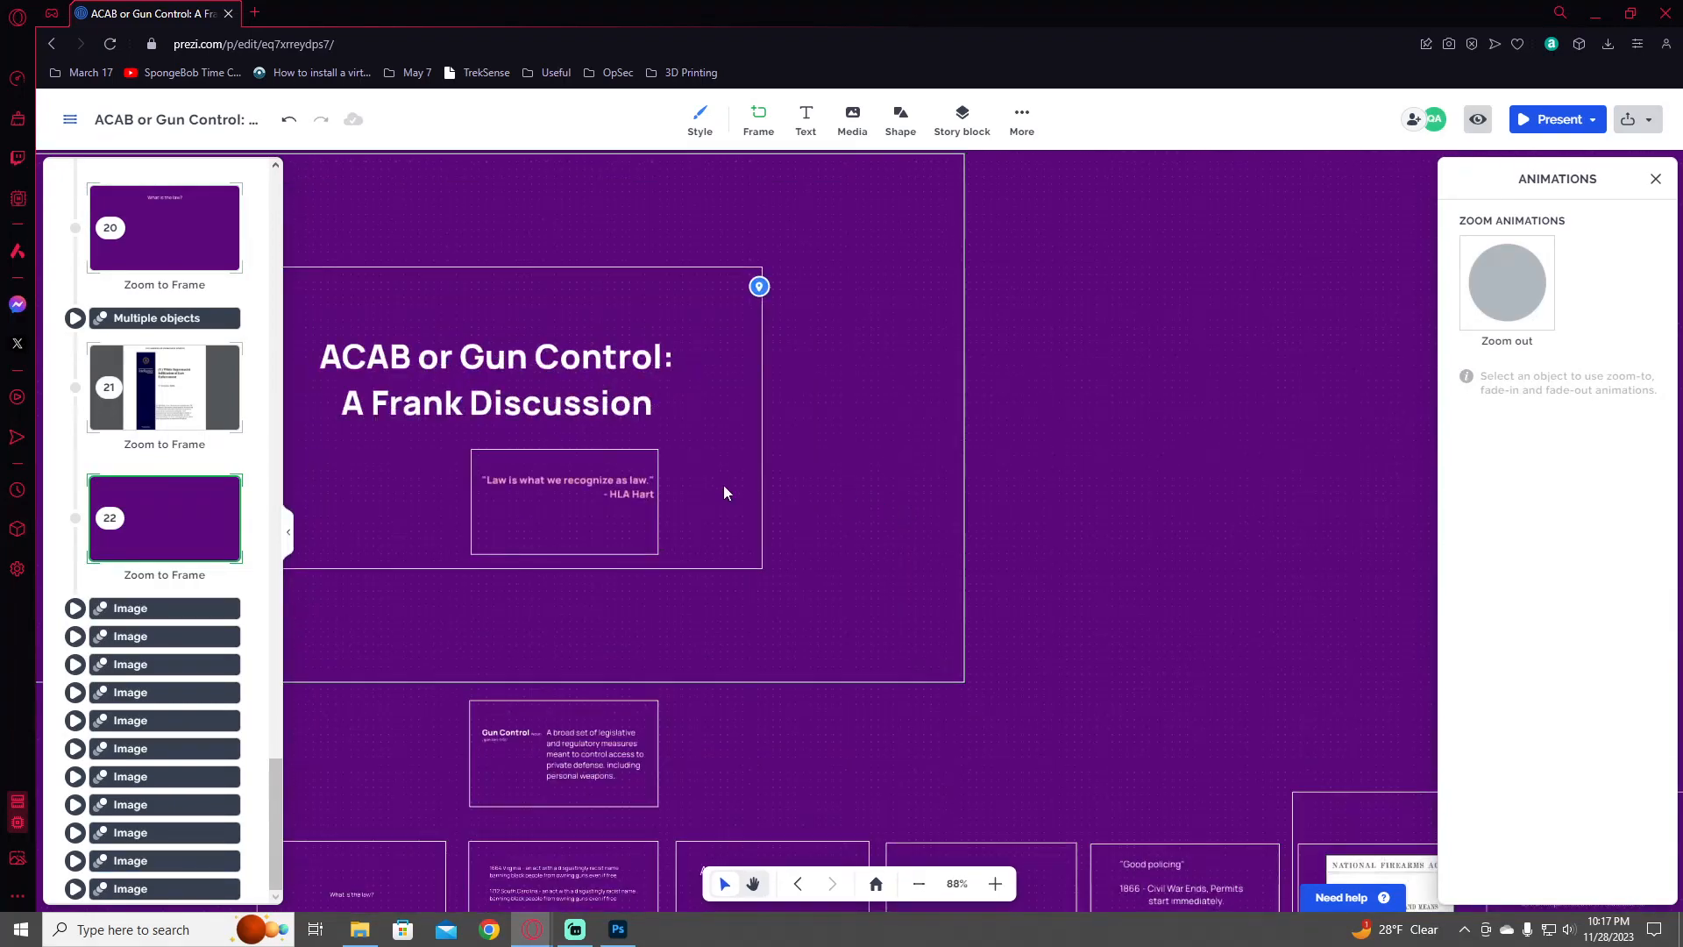
{"action": "left_click_drag", "start_coordinate": [678, 608], "coordinate": [992, 712]}
{"action": "scroll", "coordinate": [962, 662], "scroll_direction": "down", "scroll_amount": 1}
{"action": "scroll", "coordinate": [971, 677], "scroll_direction": "up", "scroll_amount": 2}
{"action": "scroll", "coordinate": [947, 583], "scroll_direction": "up", "scroll_amount": 1}
{"action": "left_click_drag", "start_coordinate": [1051, 675], "coordinate": [432, 688]}
{"action": "left_click_drag", "start_coordinate": [1218, 685], "coordinate": [266, 503]}
{"action": "left_click_drag", "start_coordinate": [1151, 556], "coordinate": [718, 435]}
{"action": "scroll", "coordinate": [883, 496], "scroll_direction": "down", "scroll_amount": 3}
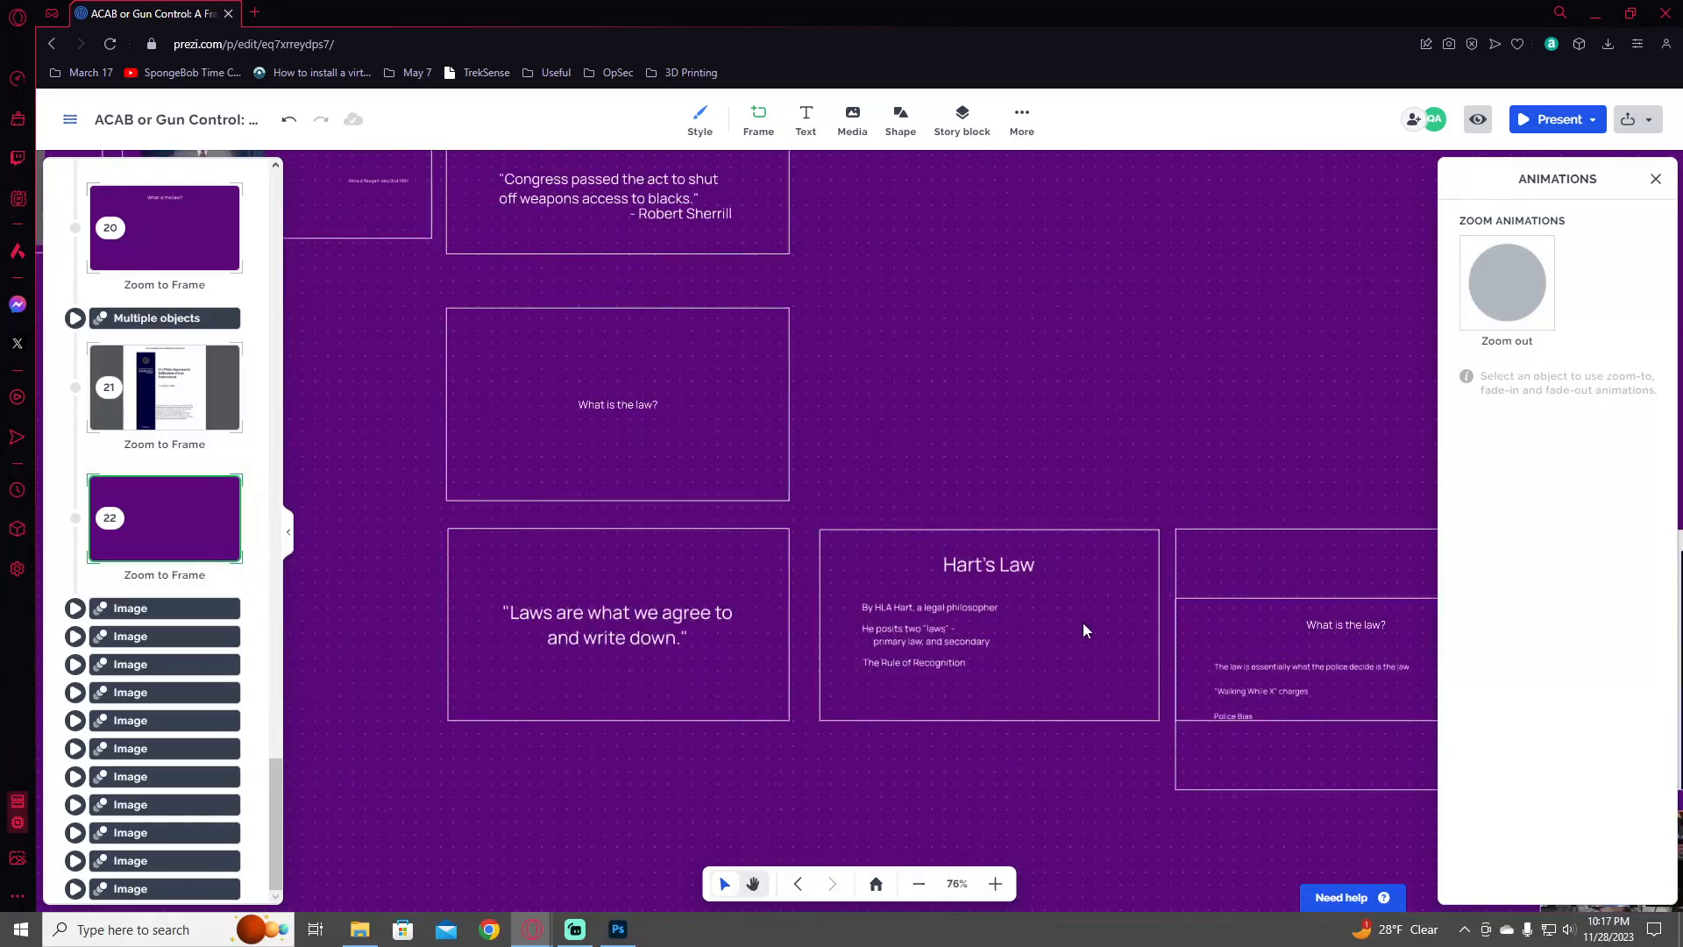
{"action": "left_click_drag", "start_coordinate": [1084, 630], "coordinate": [639, 526]}
{"action": "left_click_drag", "start_coordinate": [1044, 585], "coordinate": [808, 532]}
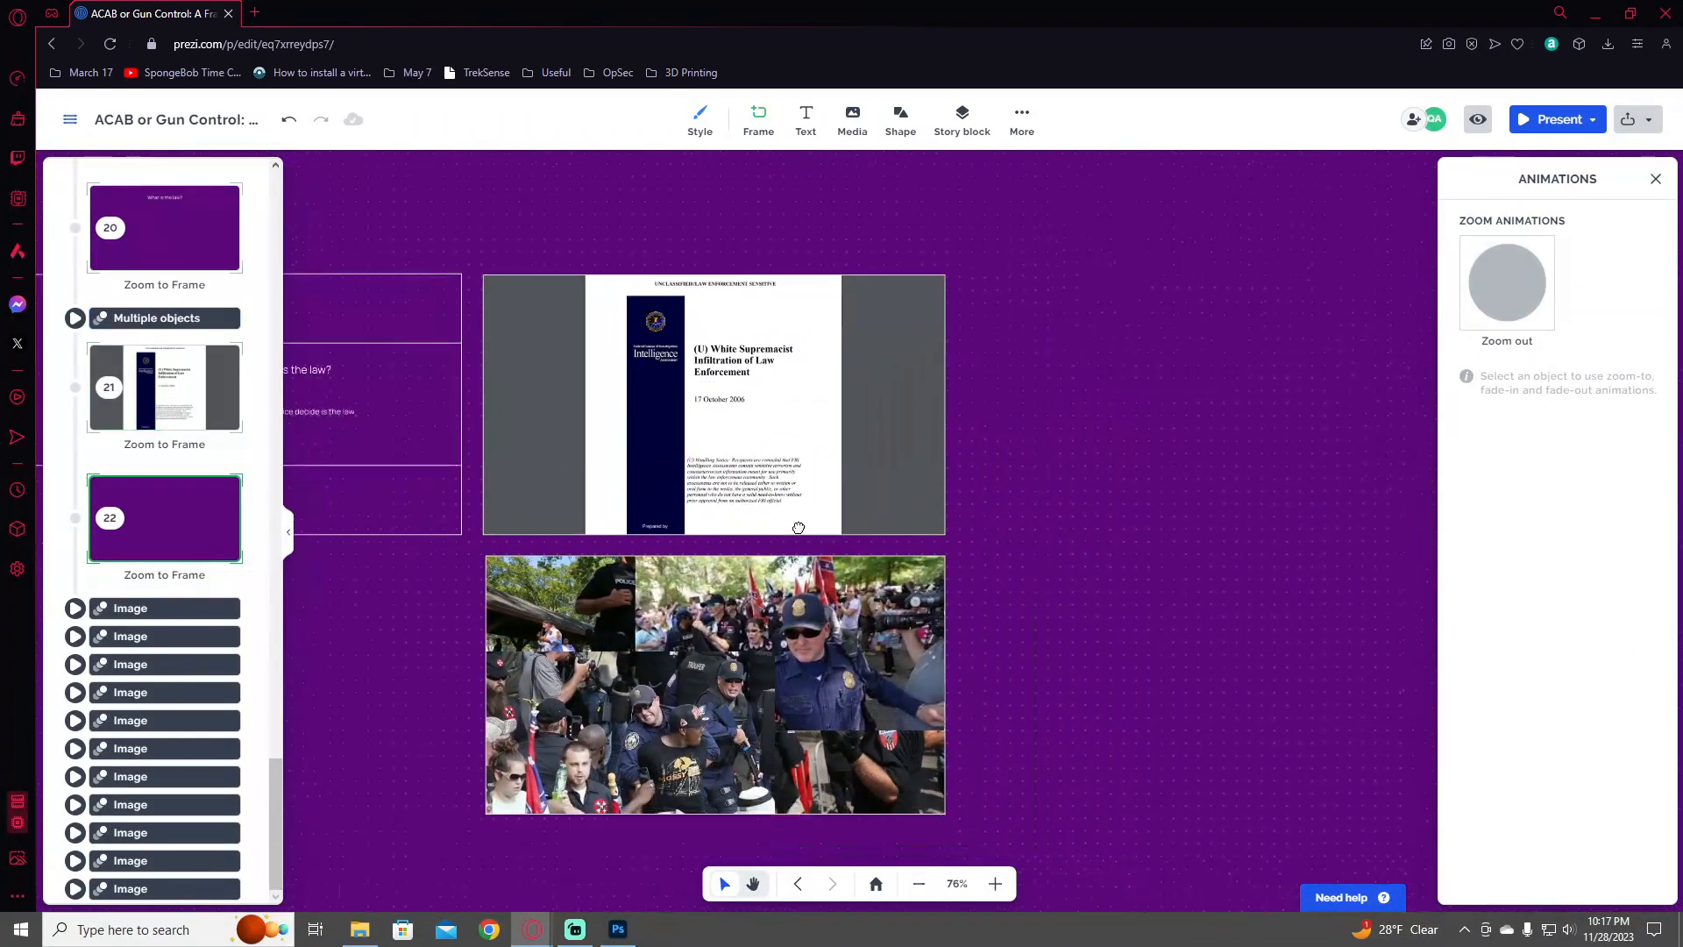
{"action": "scroll", "coordinate": [761, 512], "scroll_direction": "down", "scroll_amount": 1}
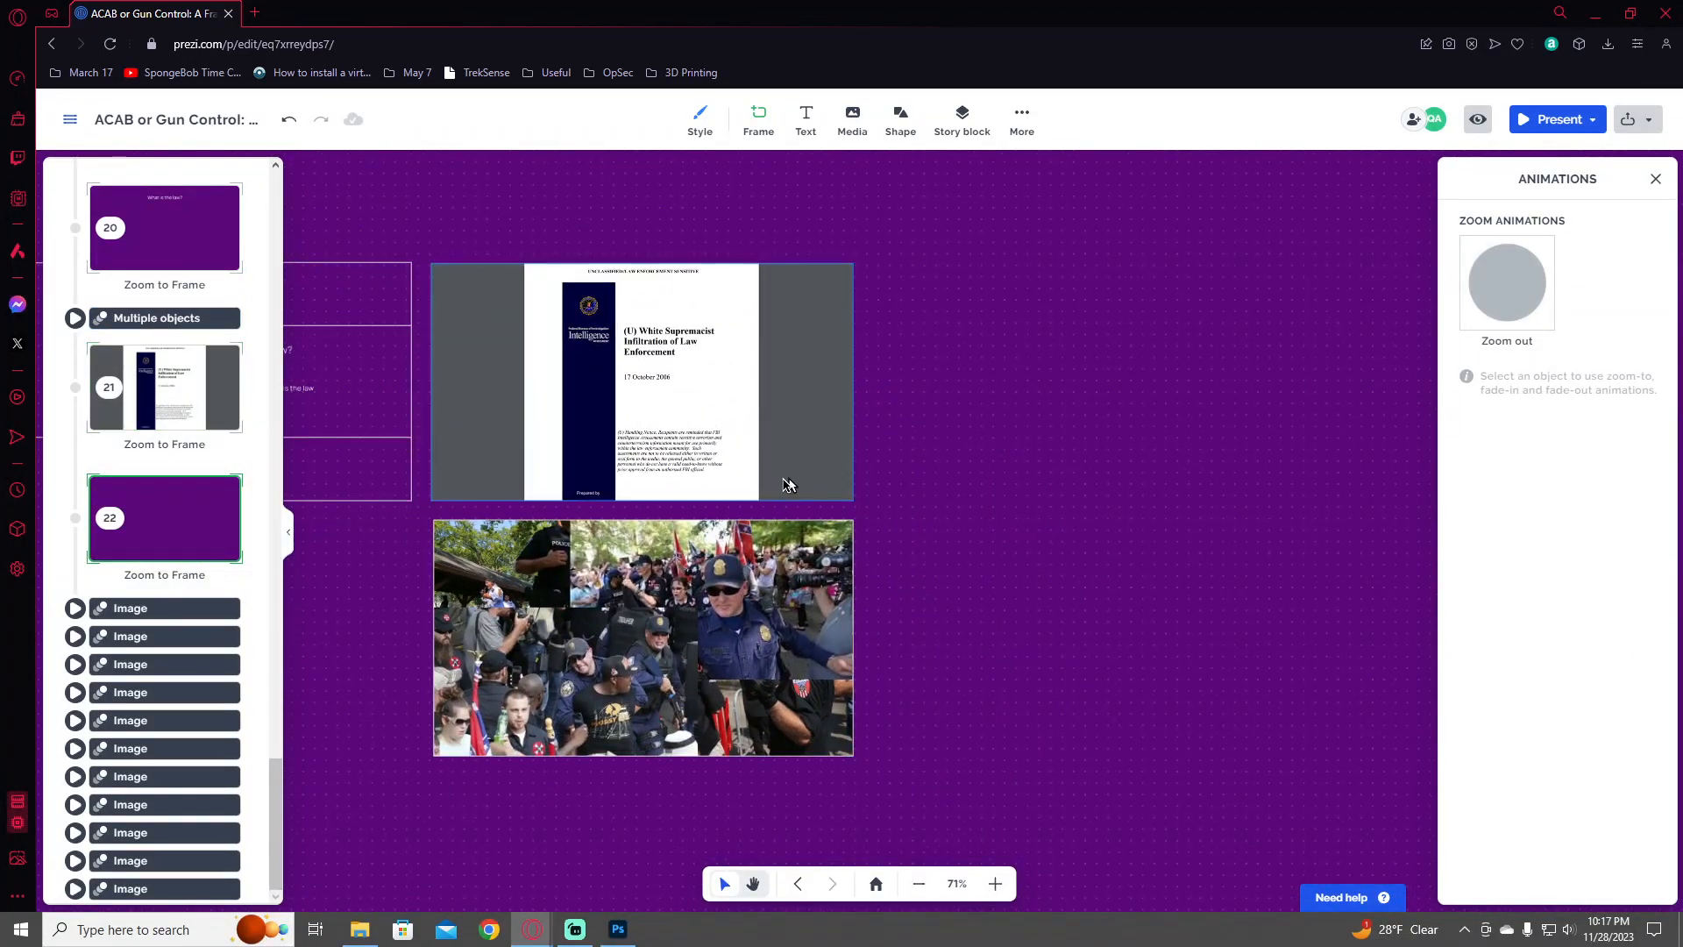